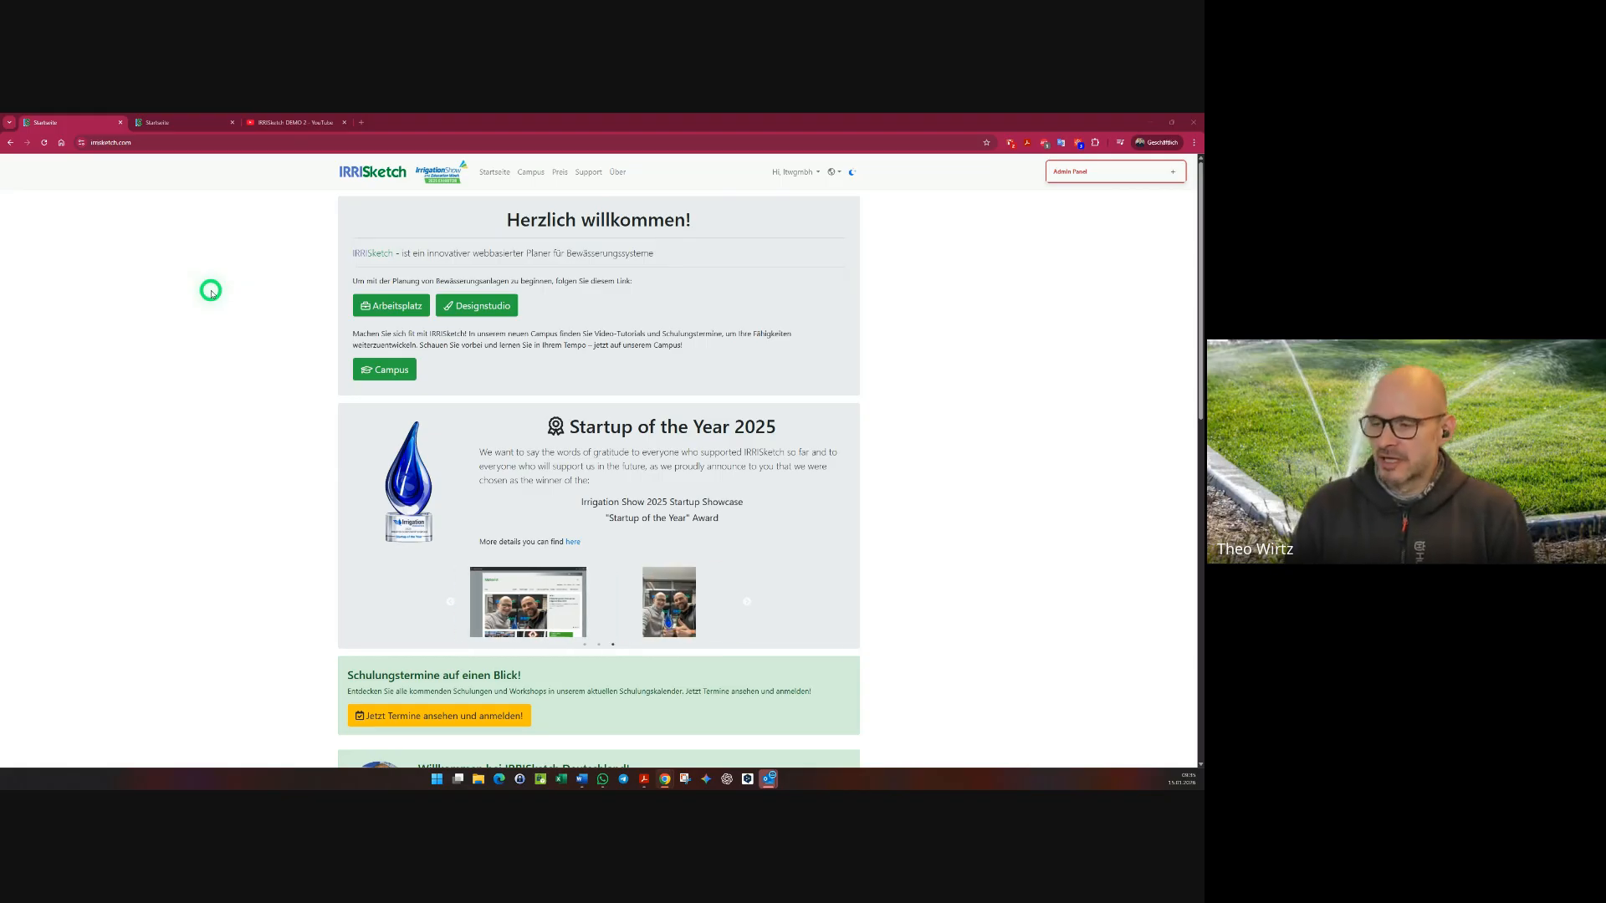
- Open the Designstudio and review the project settings of the customer link "Link ltwgmbh.de"
click(461, 310)
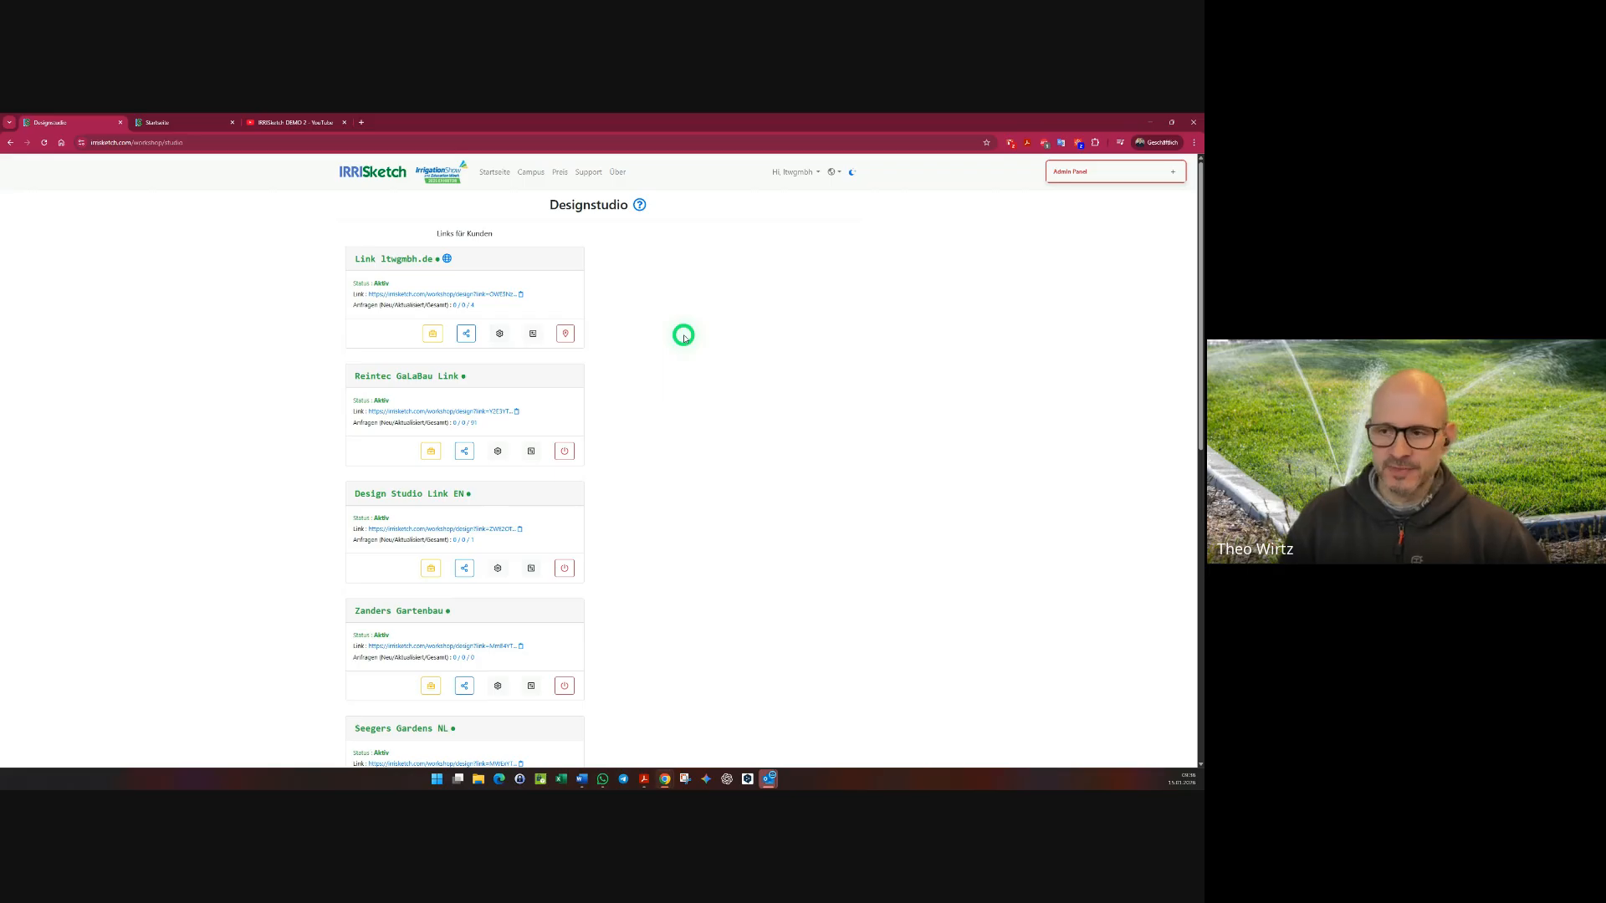
click(500, 334)
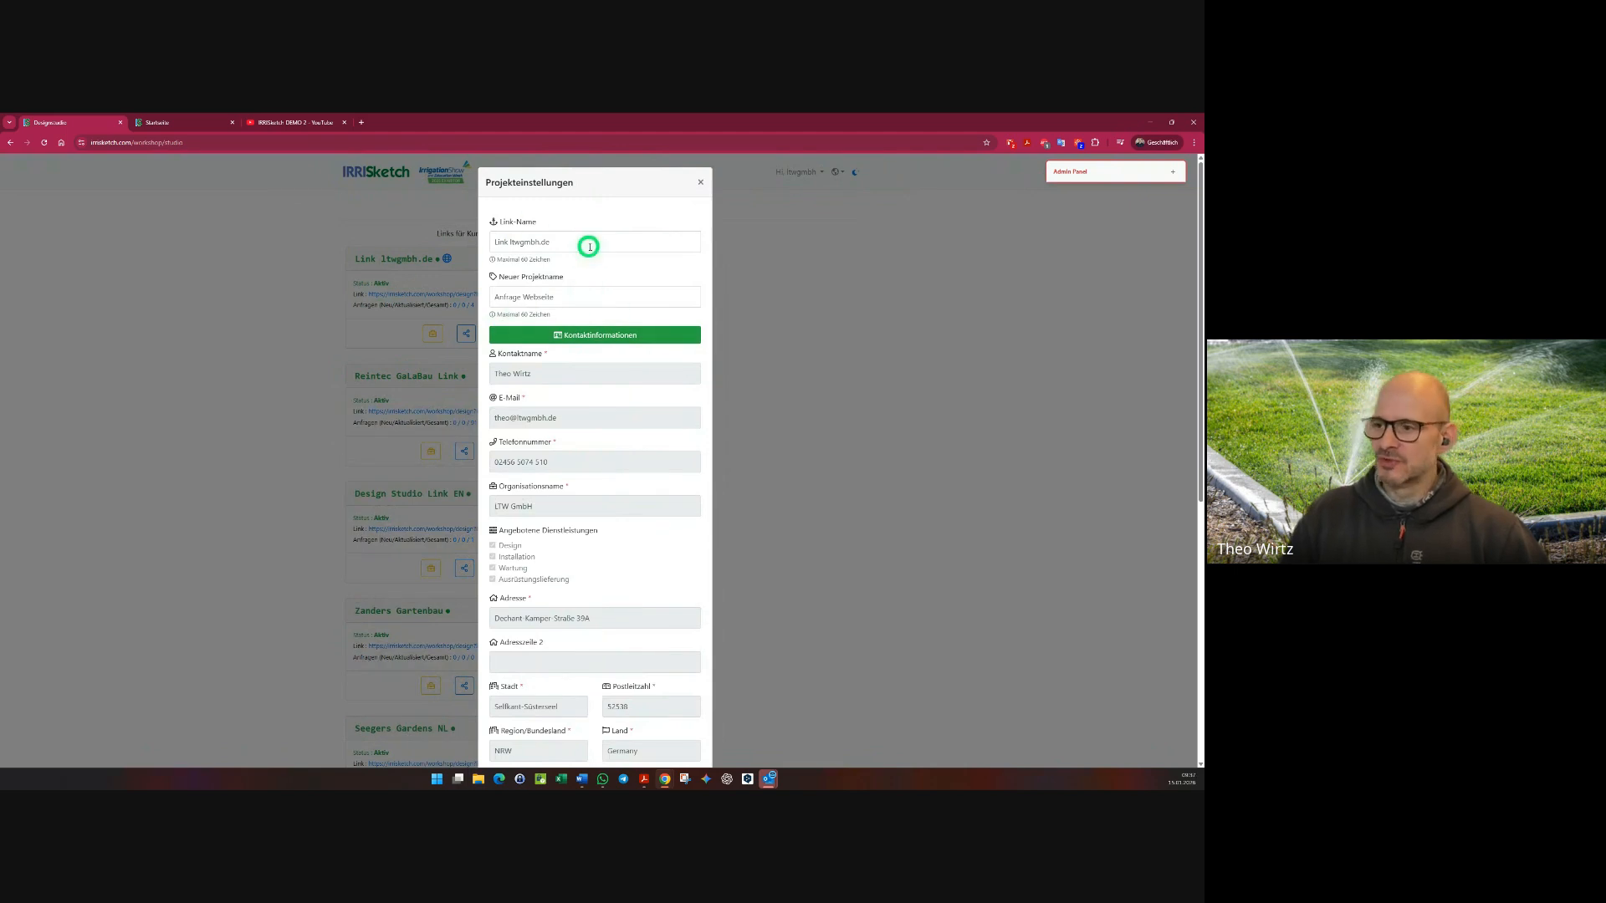
scroll(601, 230, down, 5)
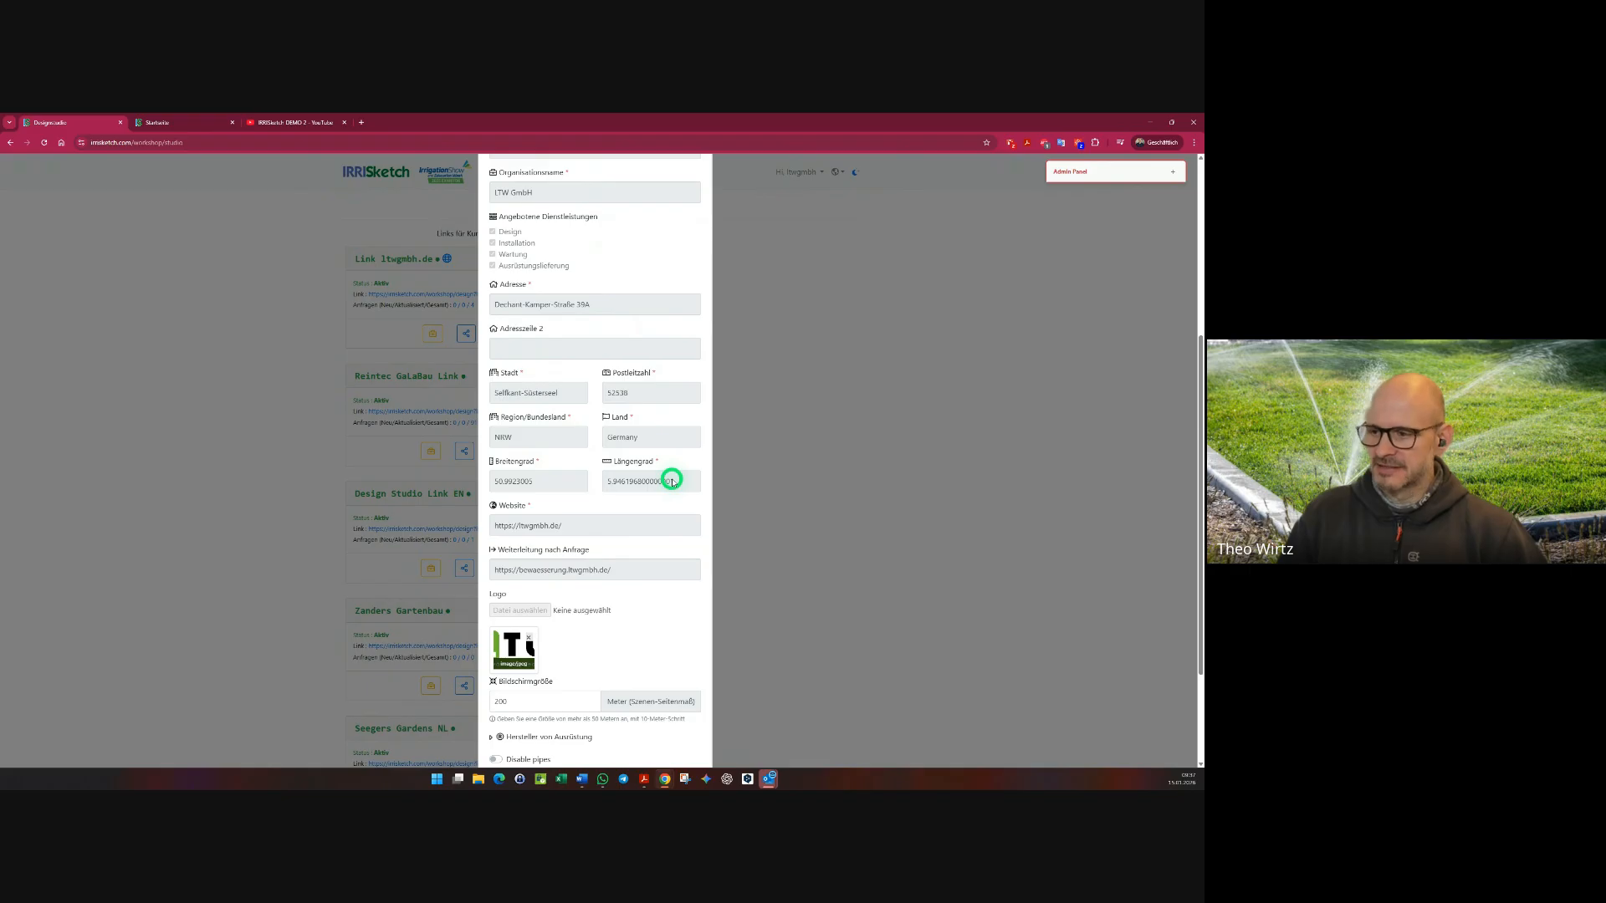
scroll(660, 435, down, 3)
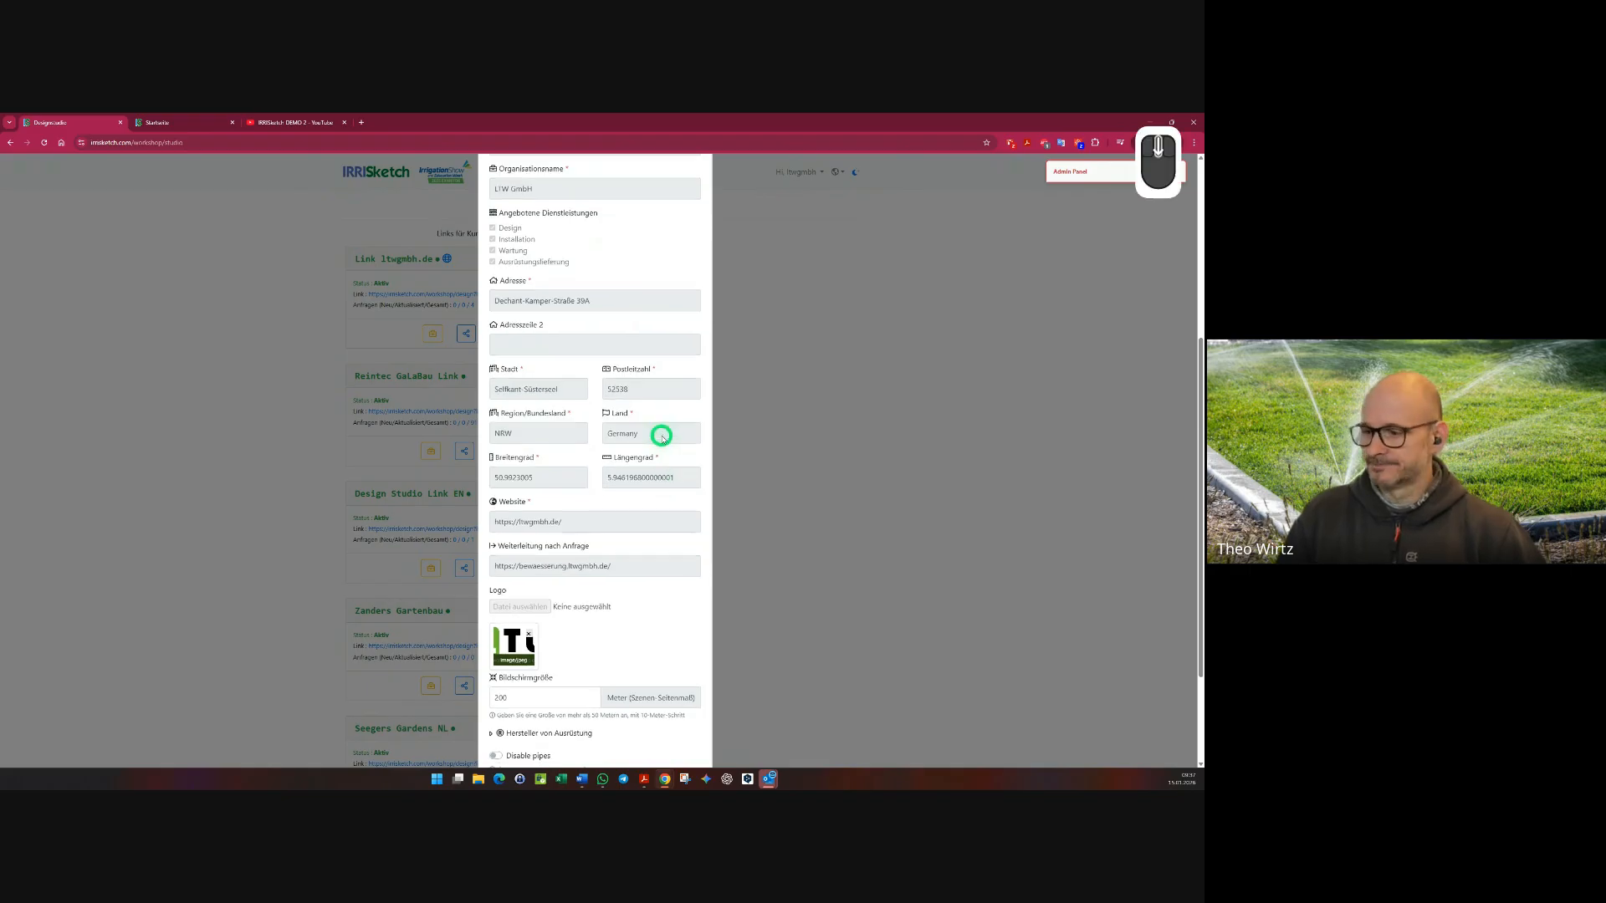
scroll(599, 410, down, 1)
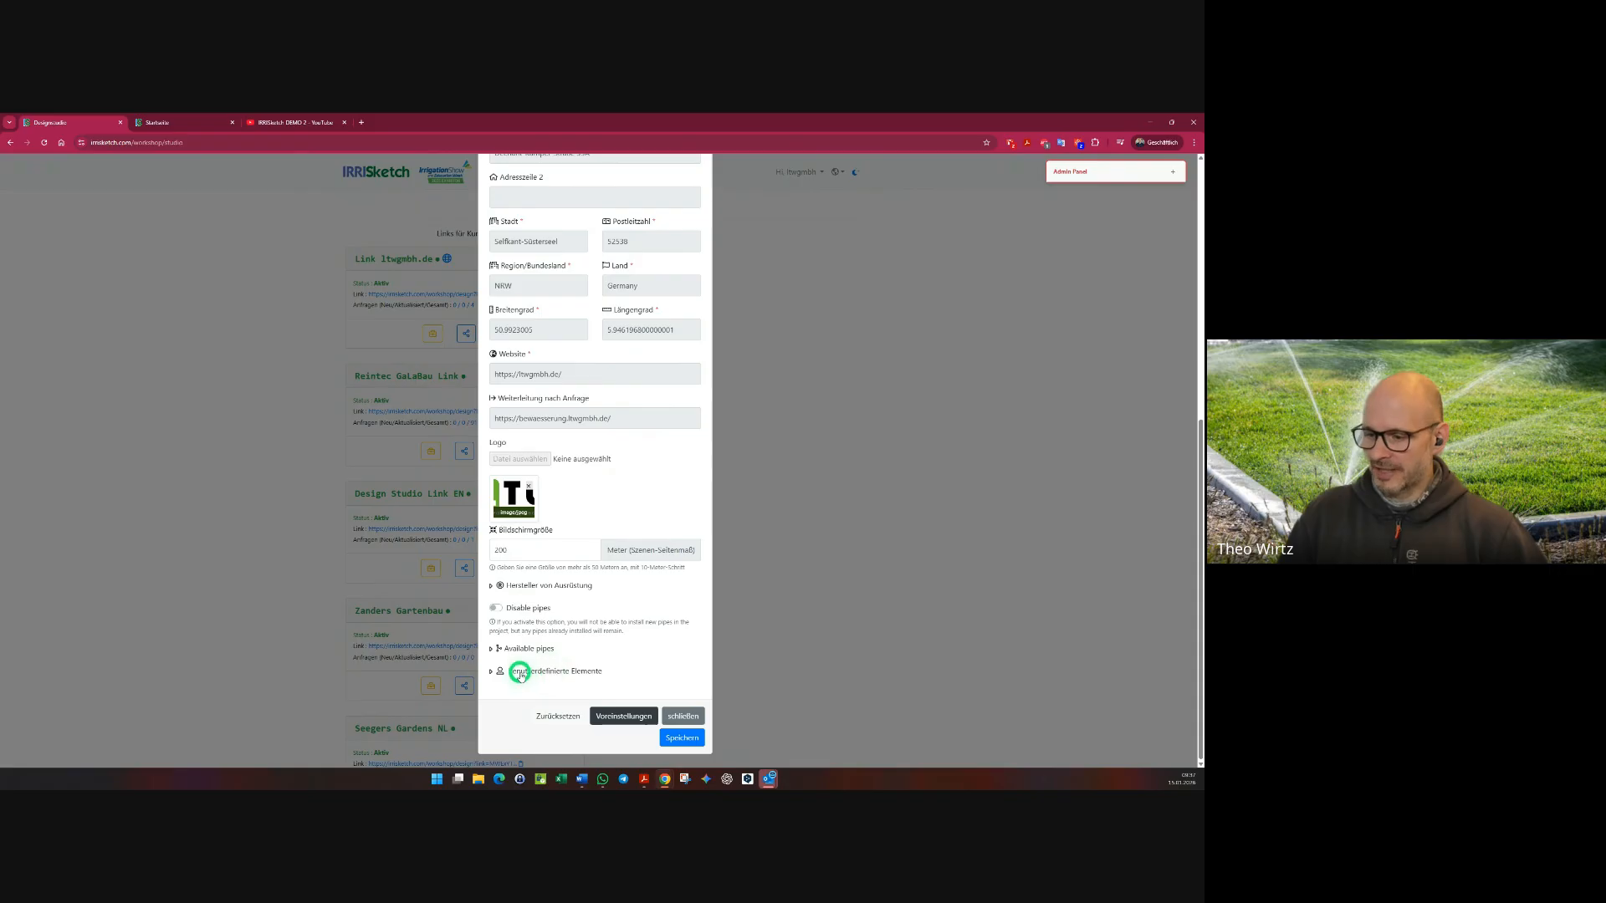
- Examine the equipment manufacturer list and contact details in the link's project settings, and close them without saving
click(491, 586)
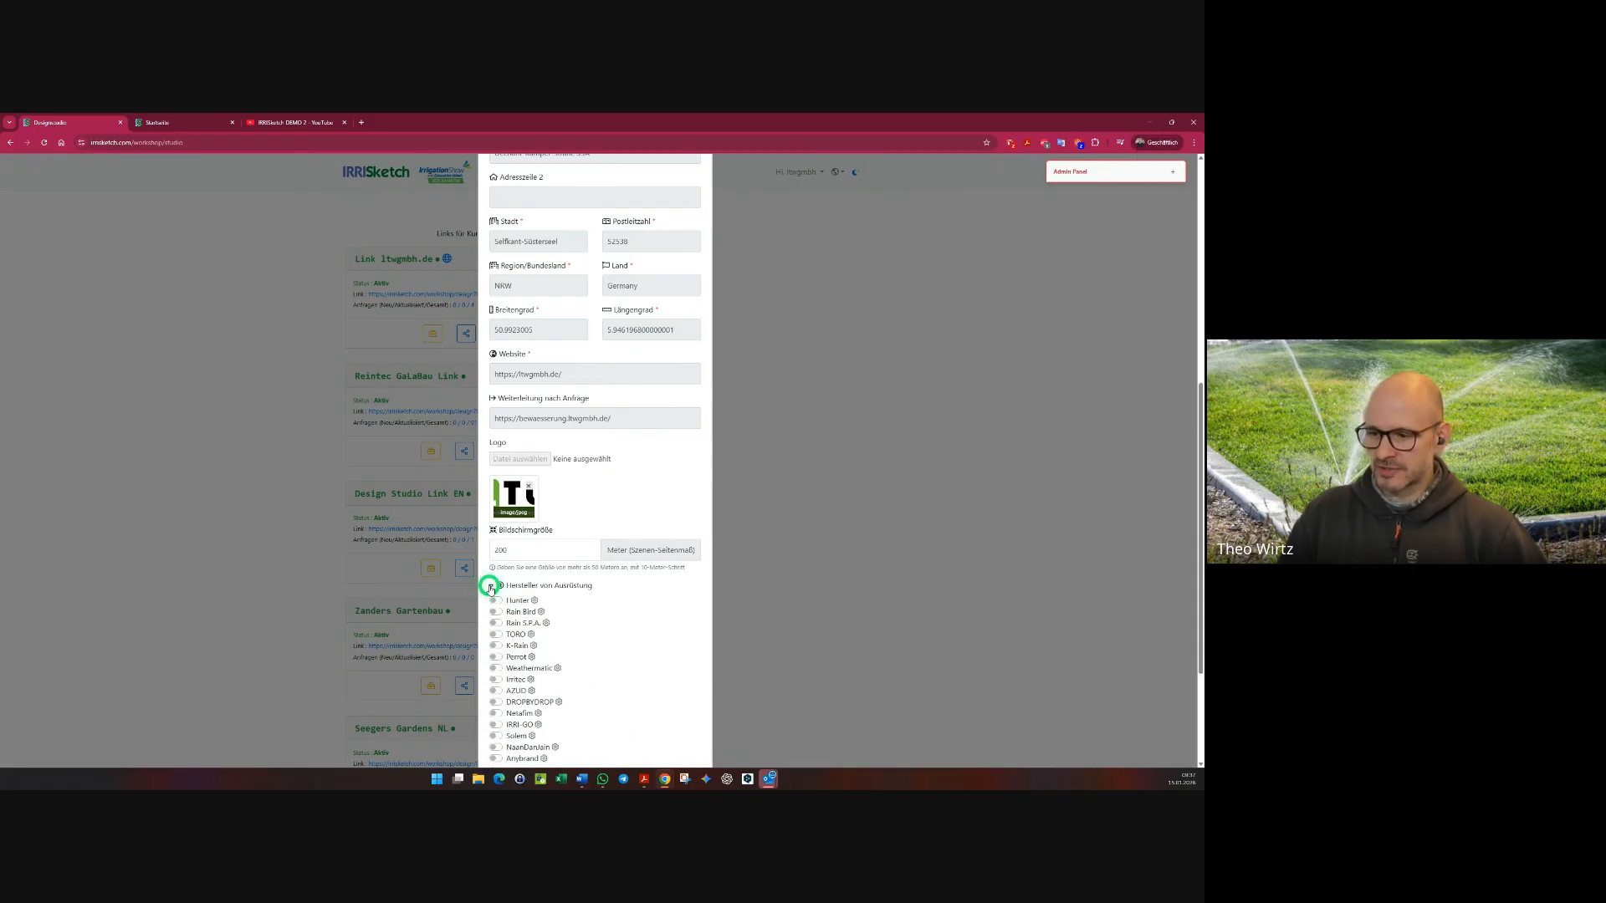
click(491, 586)
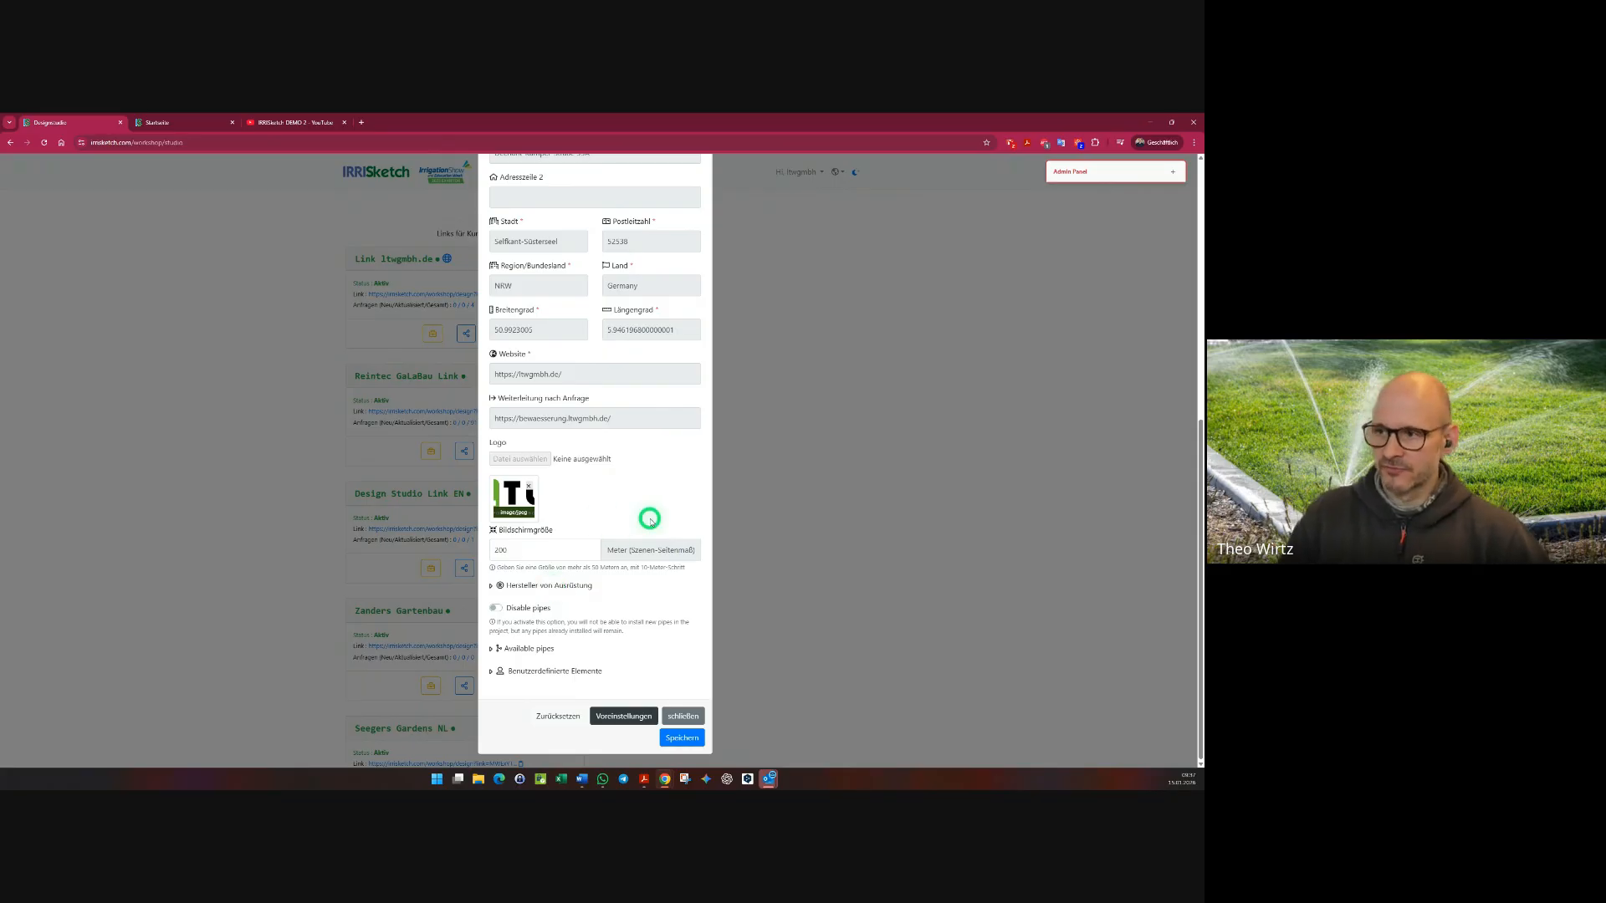
scroll(651, 519, up, 1)
scroll(651, 518, up, 4)
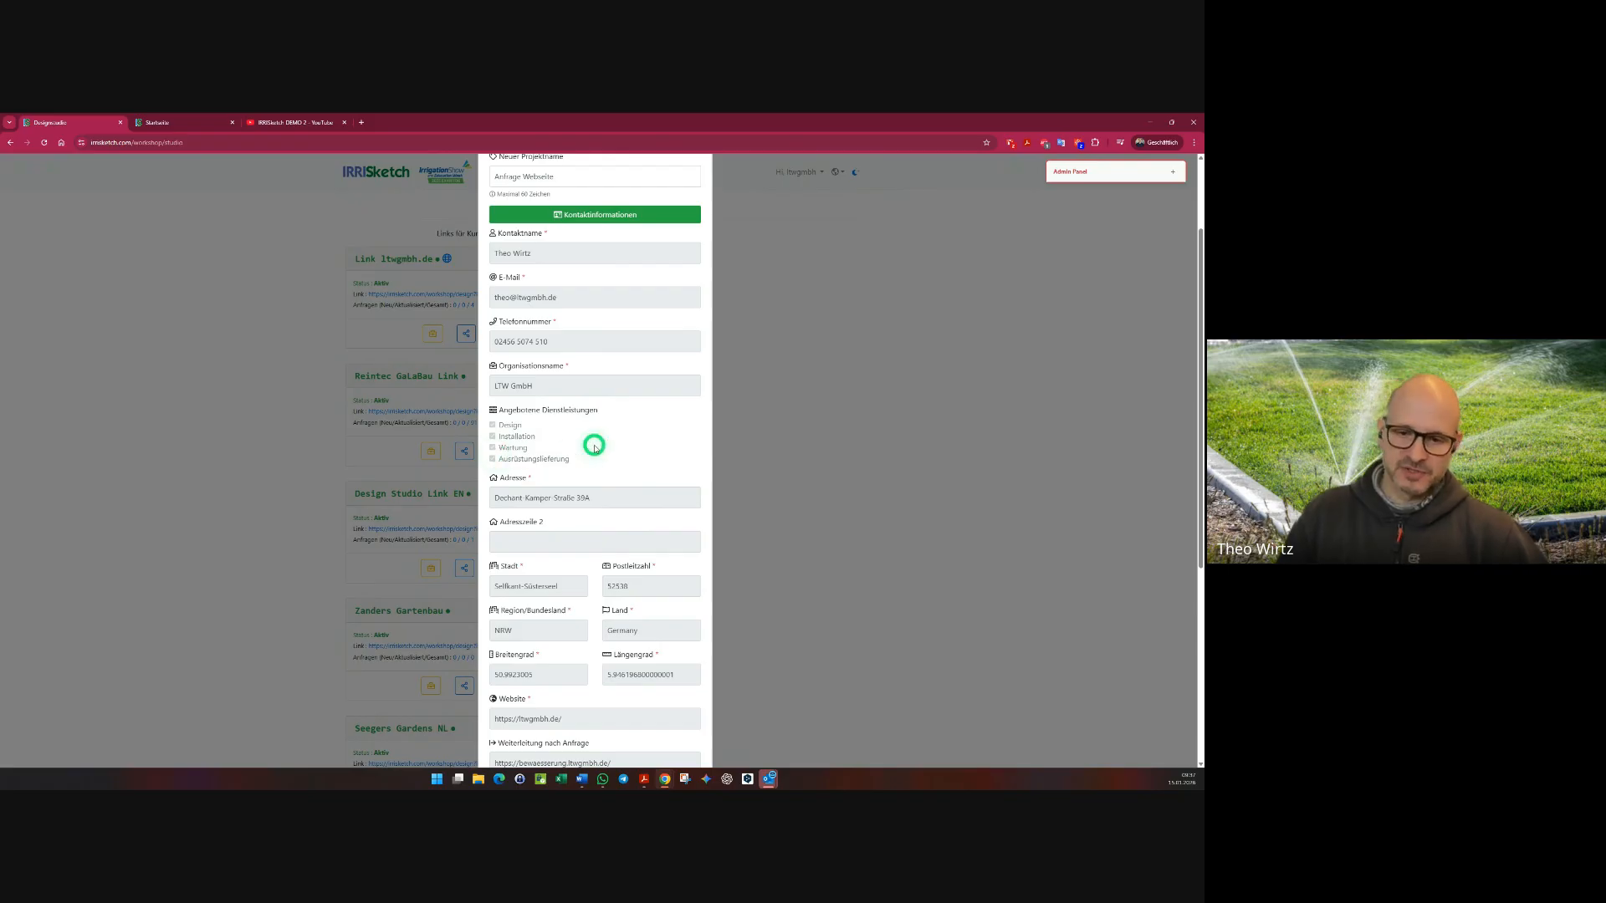
scroll(594, 448, down, 4)
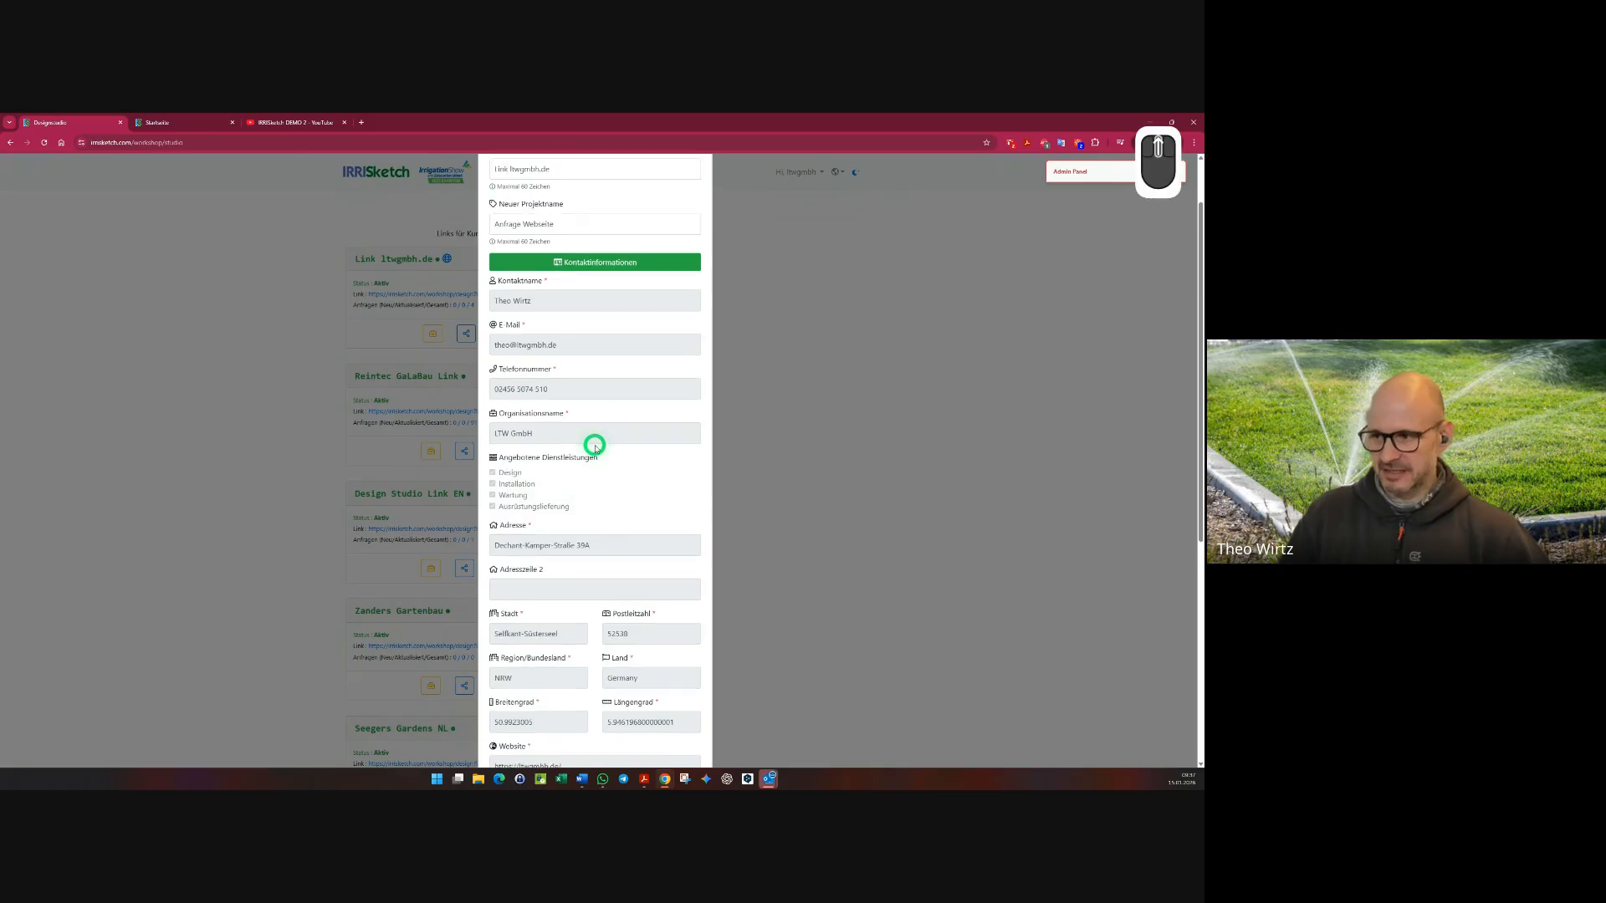
scroll(594, 448, down, 2)
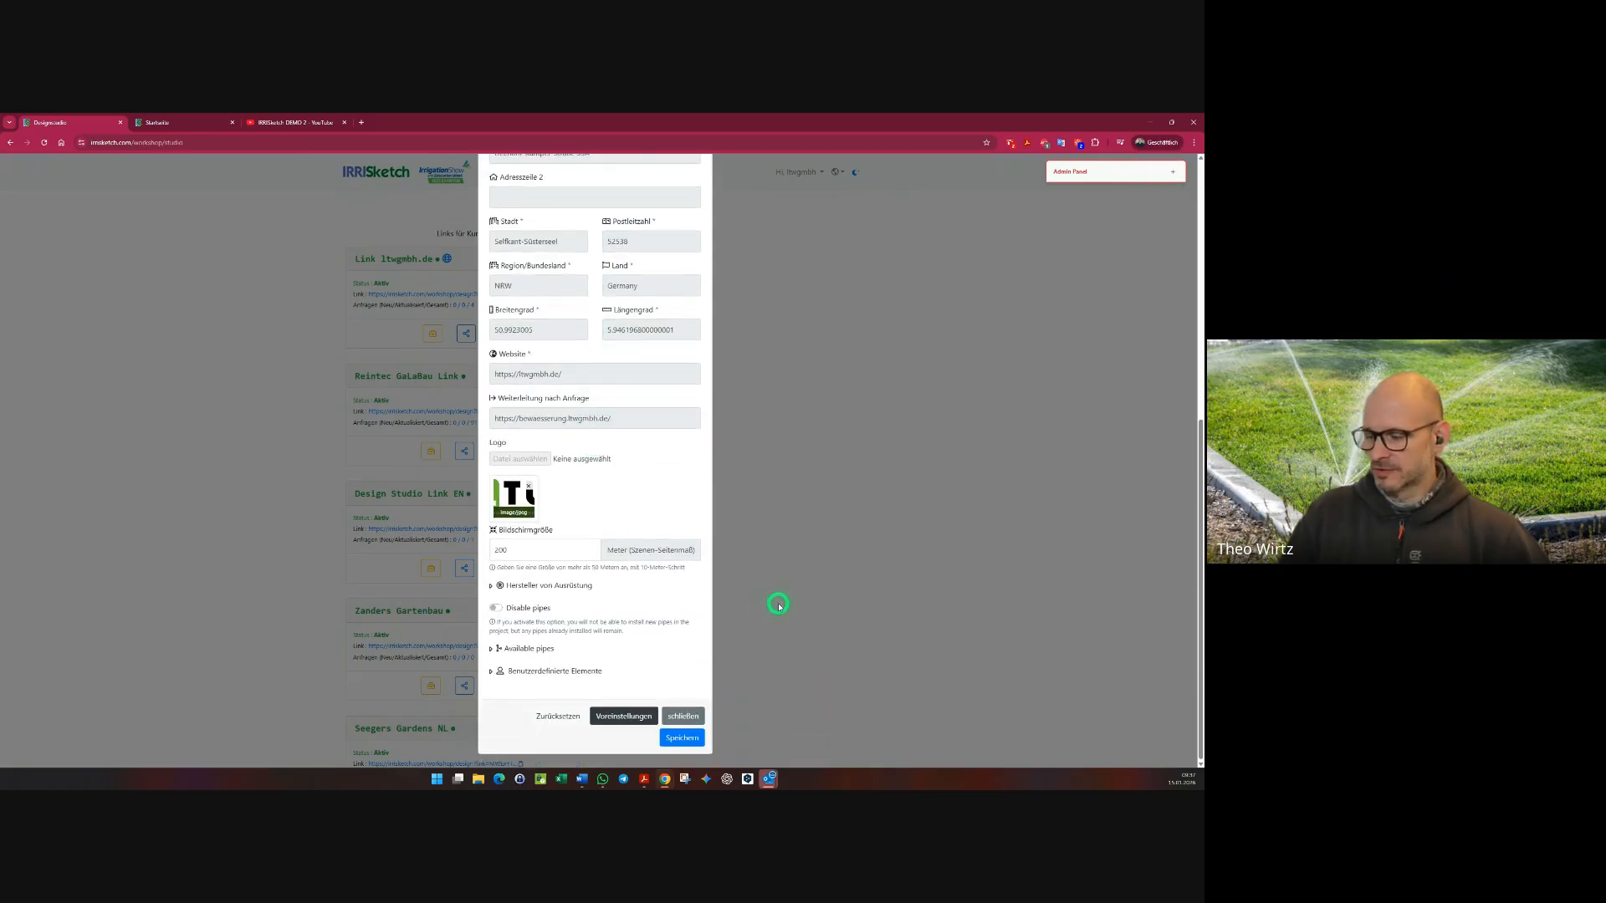
click(885, 507)
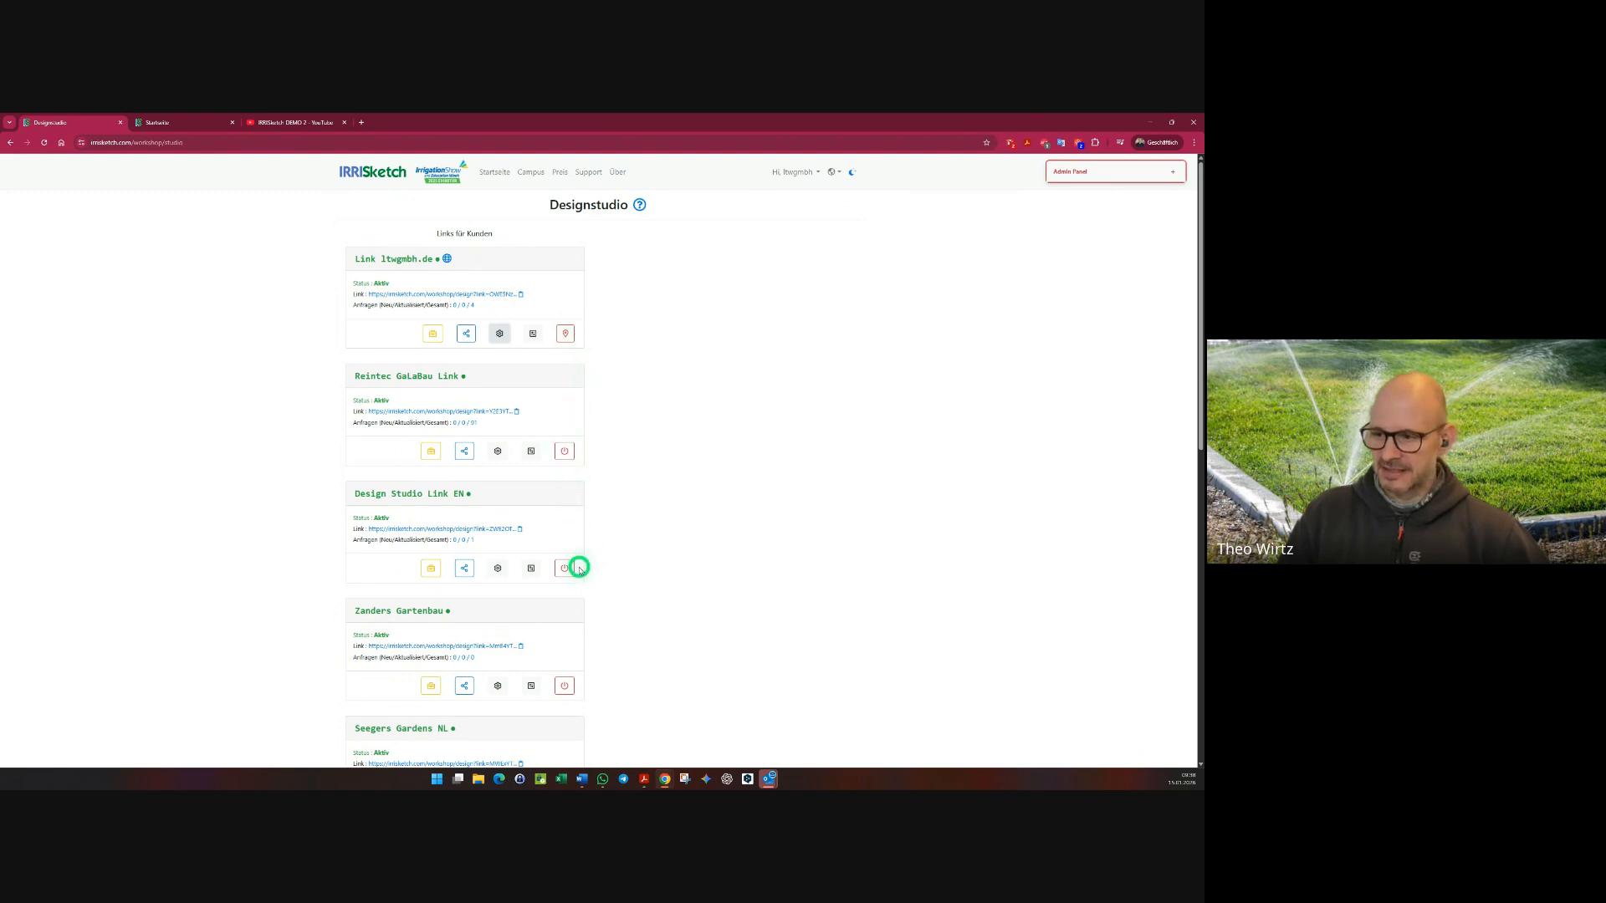
- Open the public contractor profile for "Link ltwgmbh.de" and go to the contractor search map
click(566, 334)
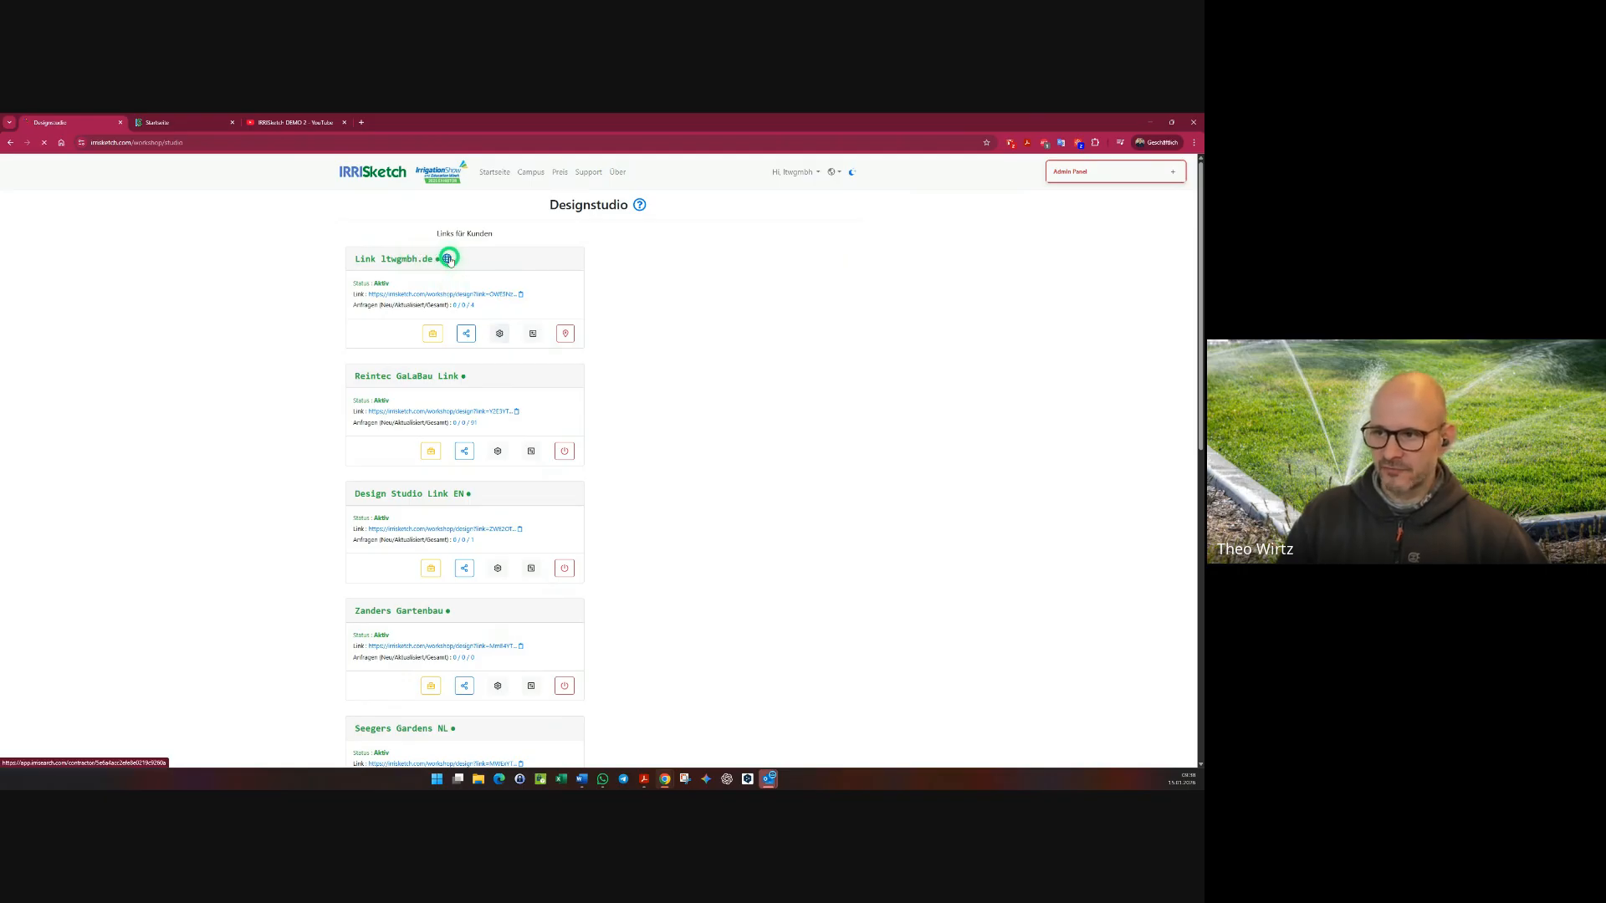
click(446, 259)
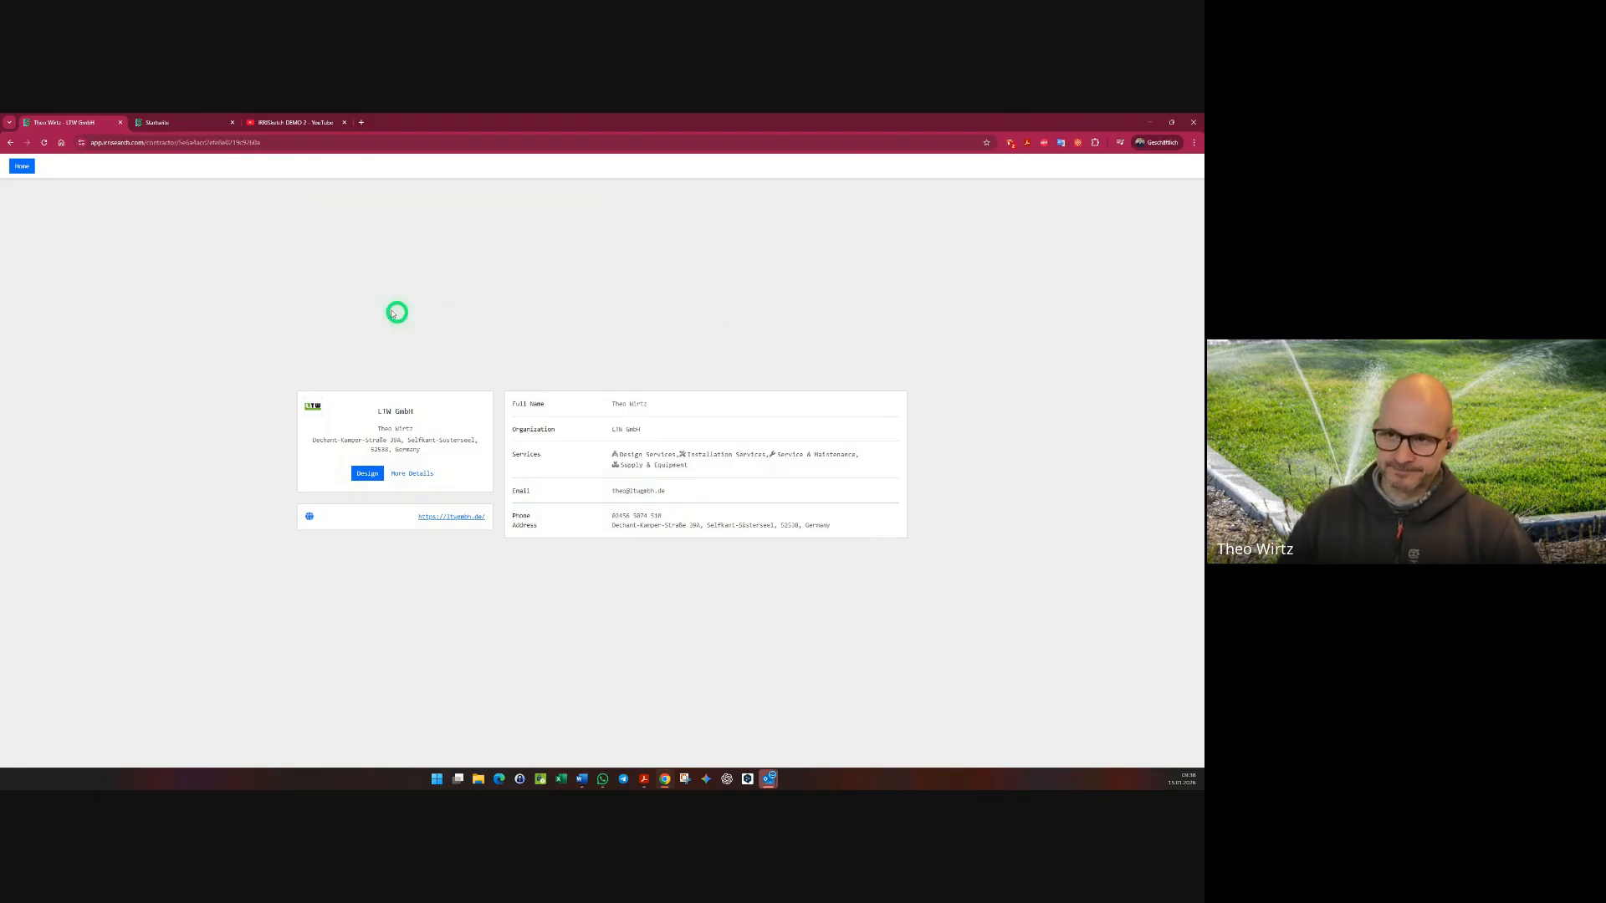
click(21, 166)
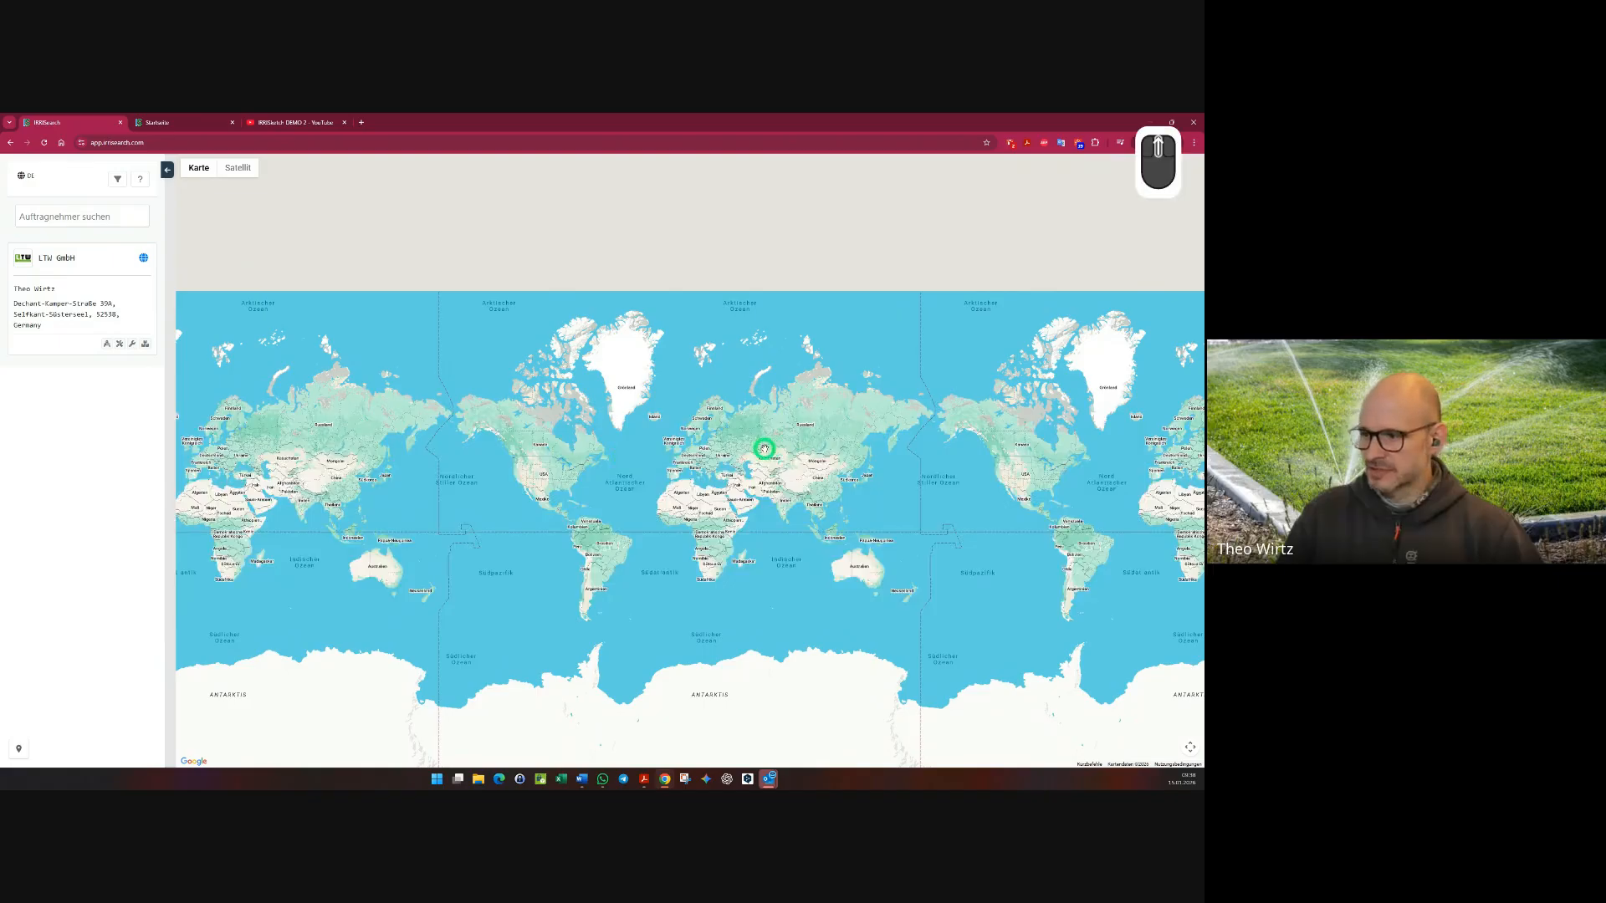
- Locate LTW GmbH on the contractor map, view its contact card, and close the card
scroll(763, 448, up, 4)
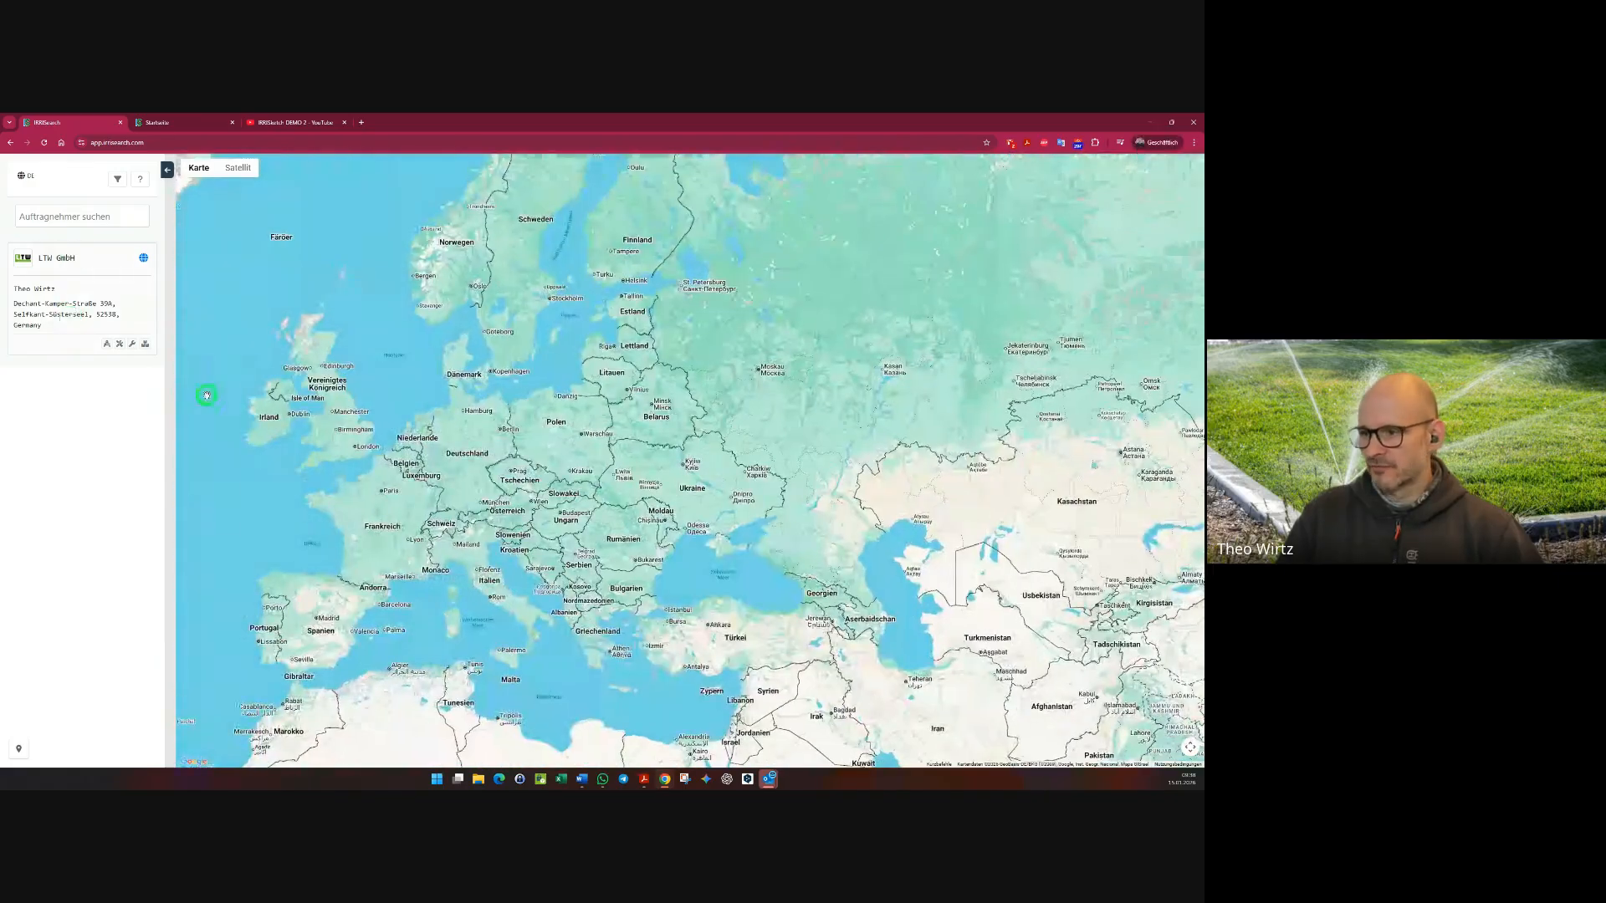
scroll(533, 440, up, 3)
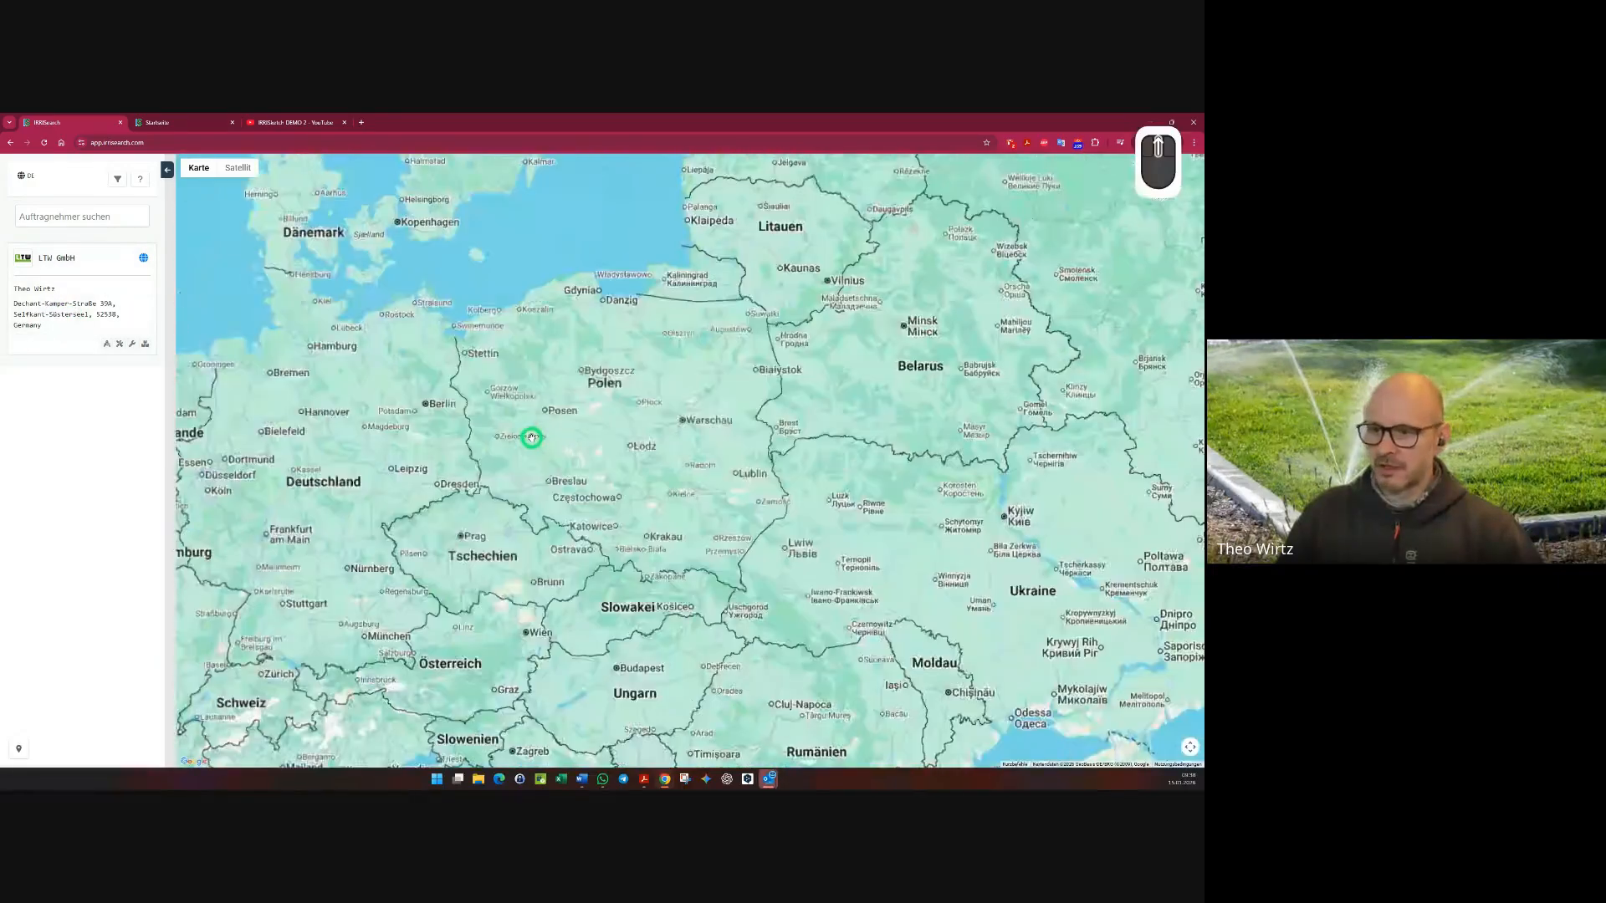
drag(434, 434, 764, 384)
scroll(420, 470, up, 5)
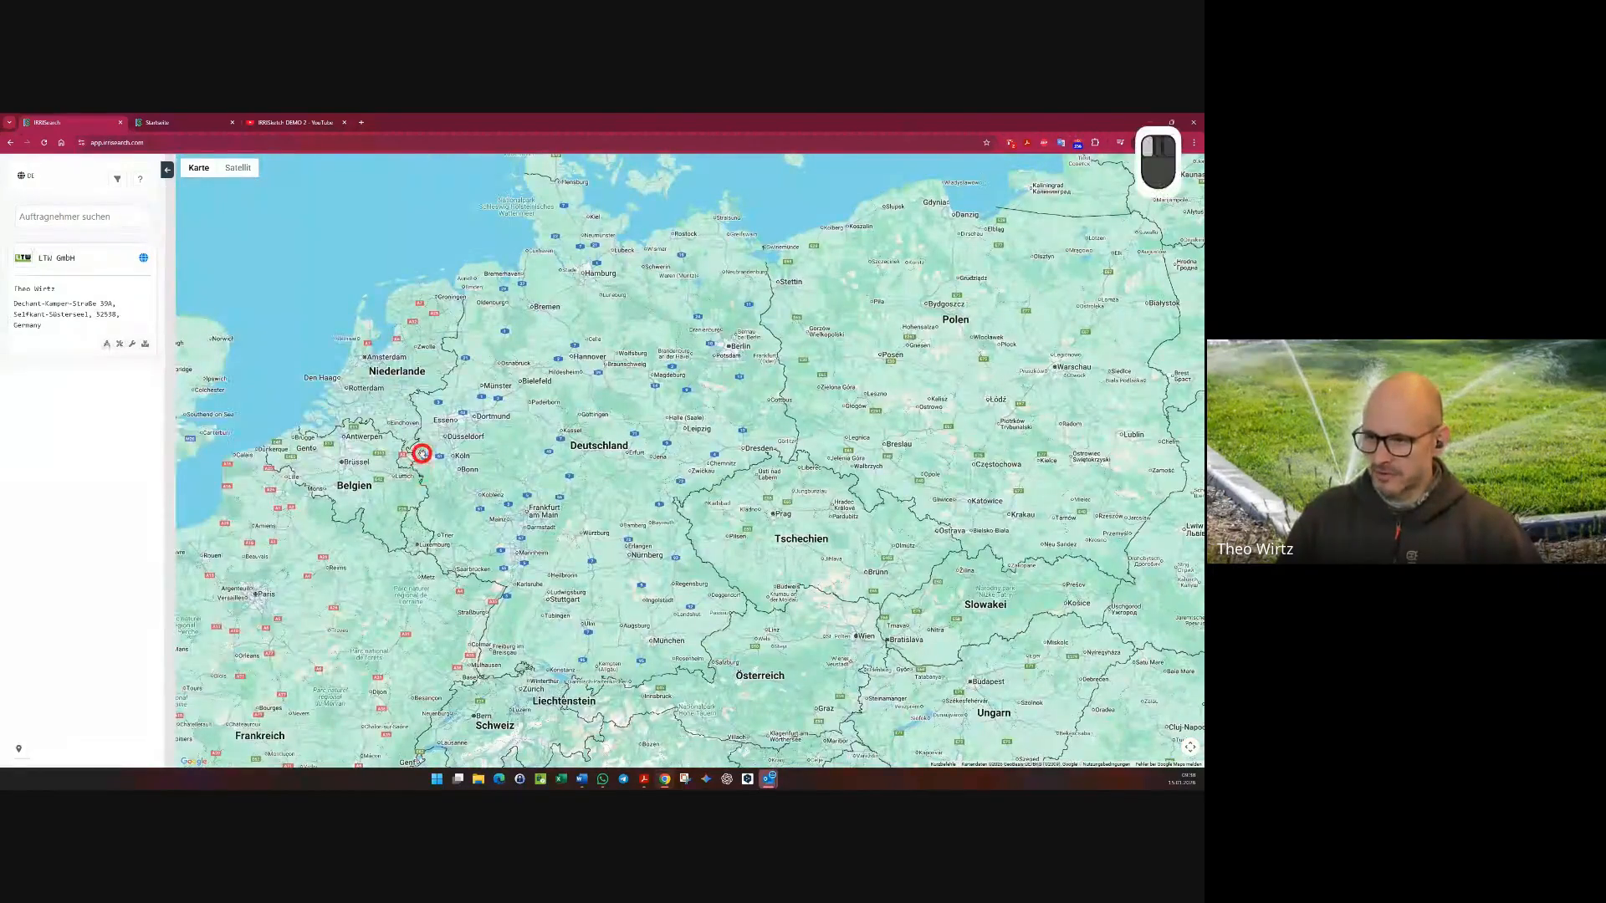
scroll(523, 408, up, 5)
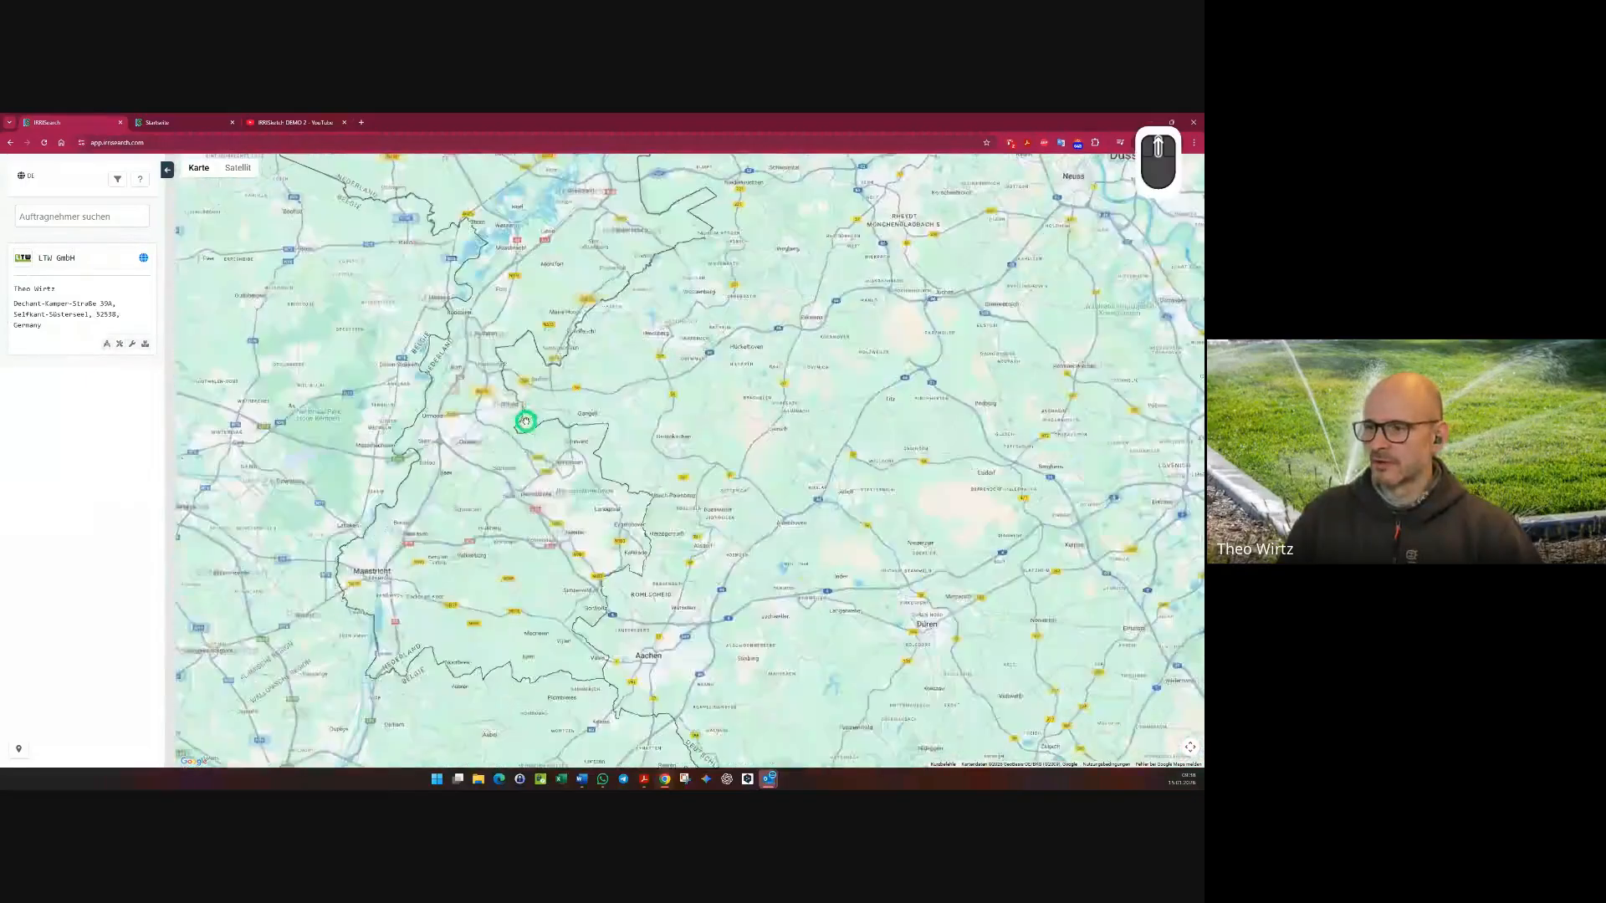
scroll(535, 408, up, 2)
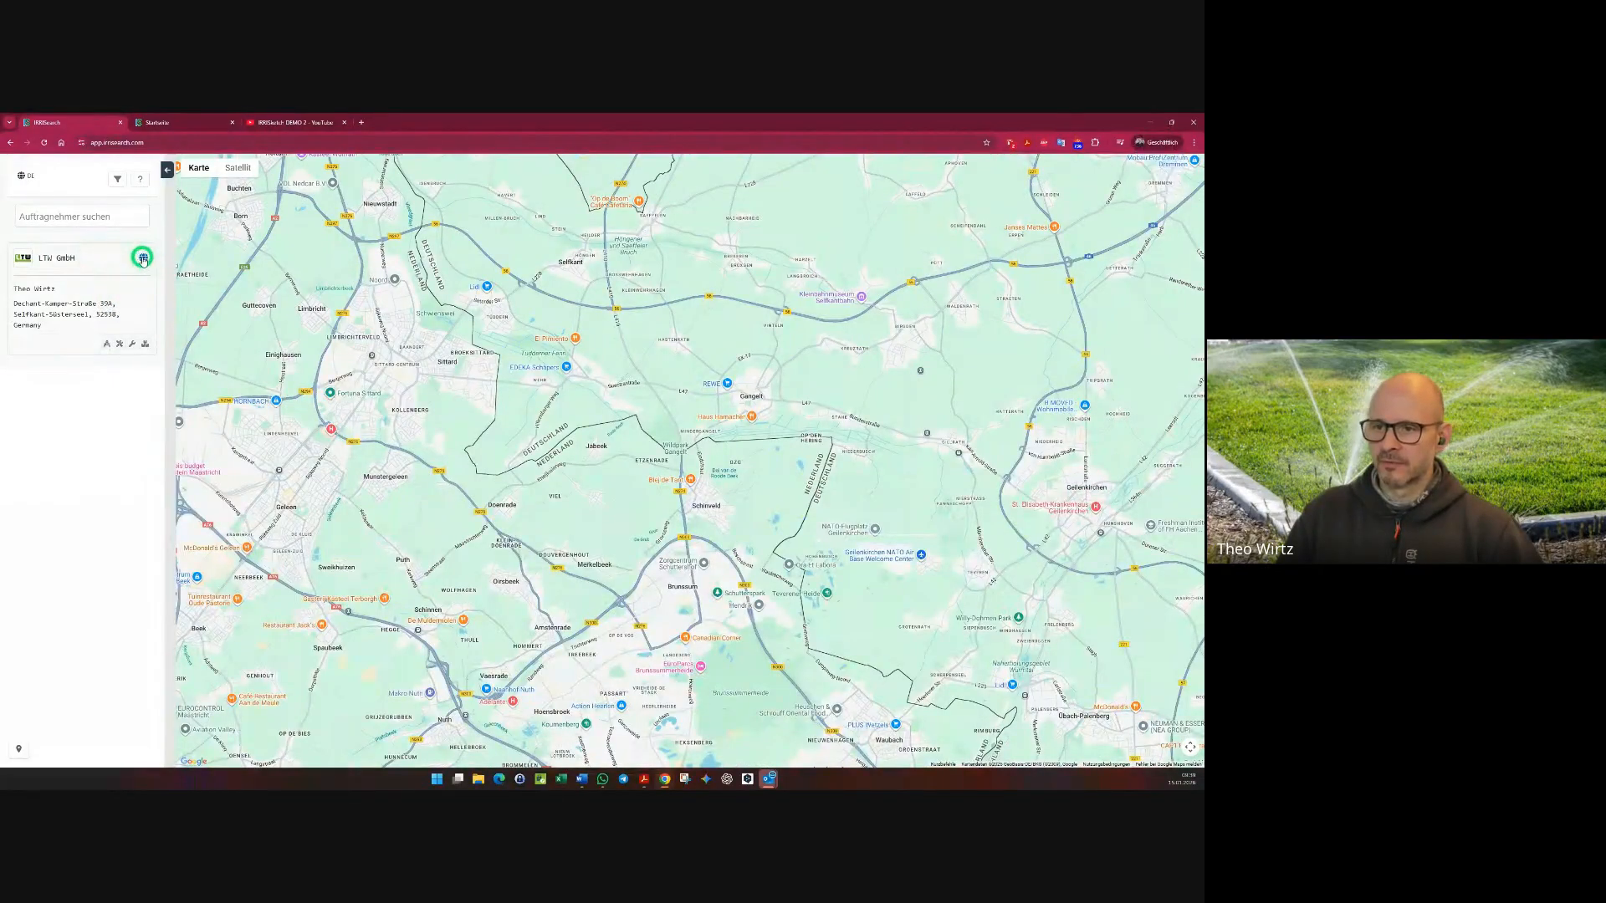
click(141, 263)
click(44, 168)
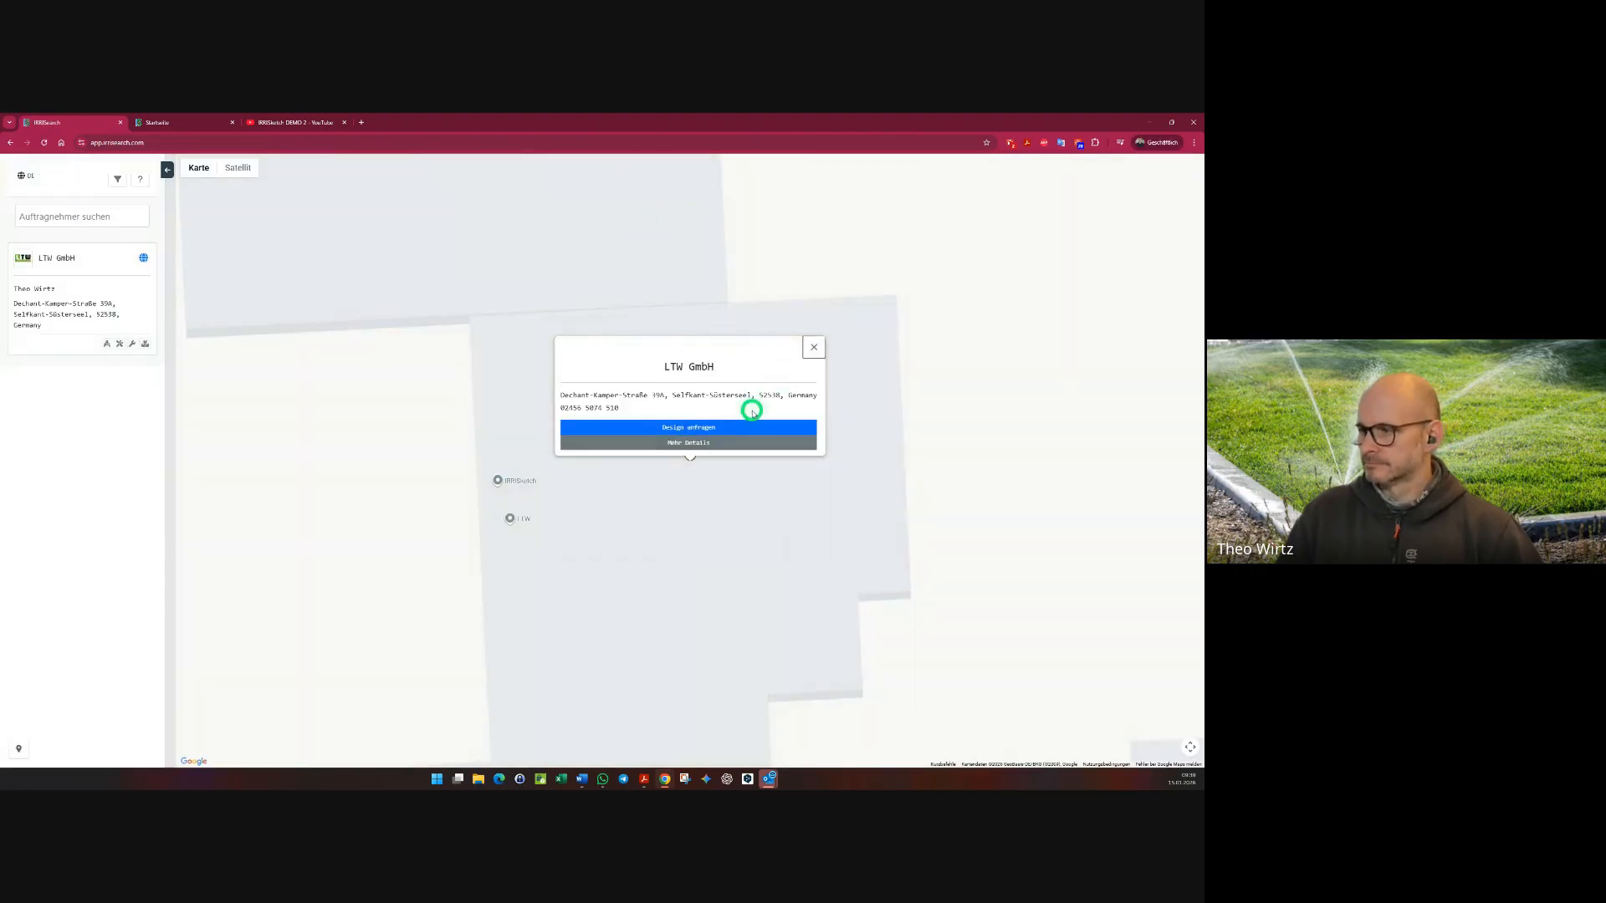
click(814, 346)
- Examine the region around the LTW GmbH map marker, and close the contractor search page
scroll(730, 412, down, 1)
scroll(730, 413, down, 5)
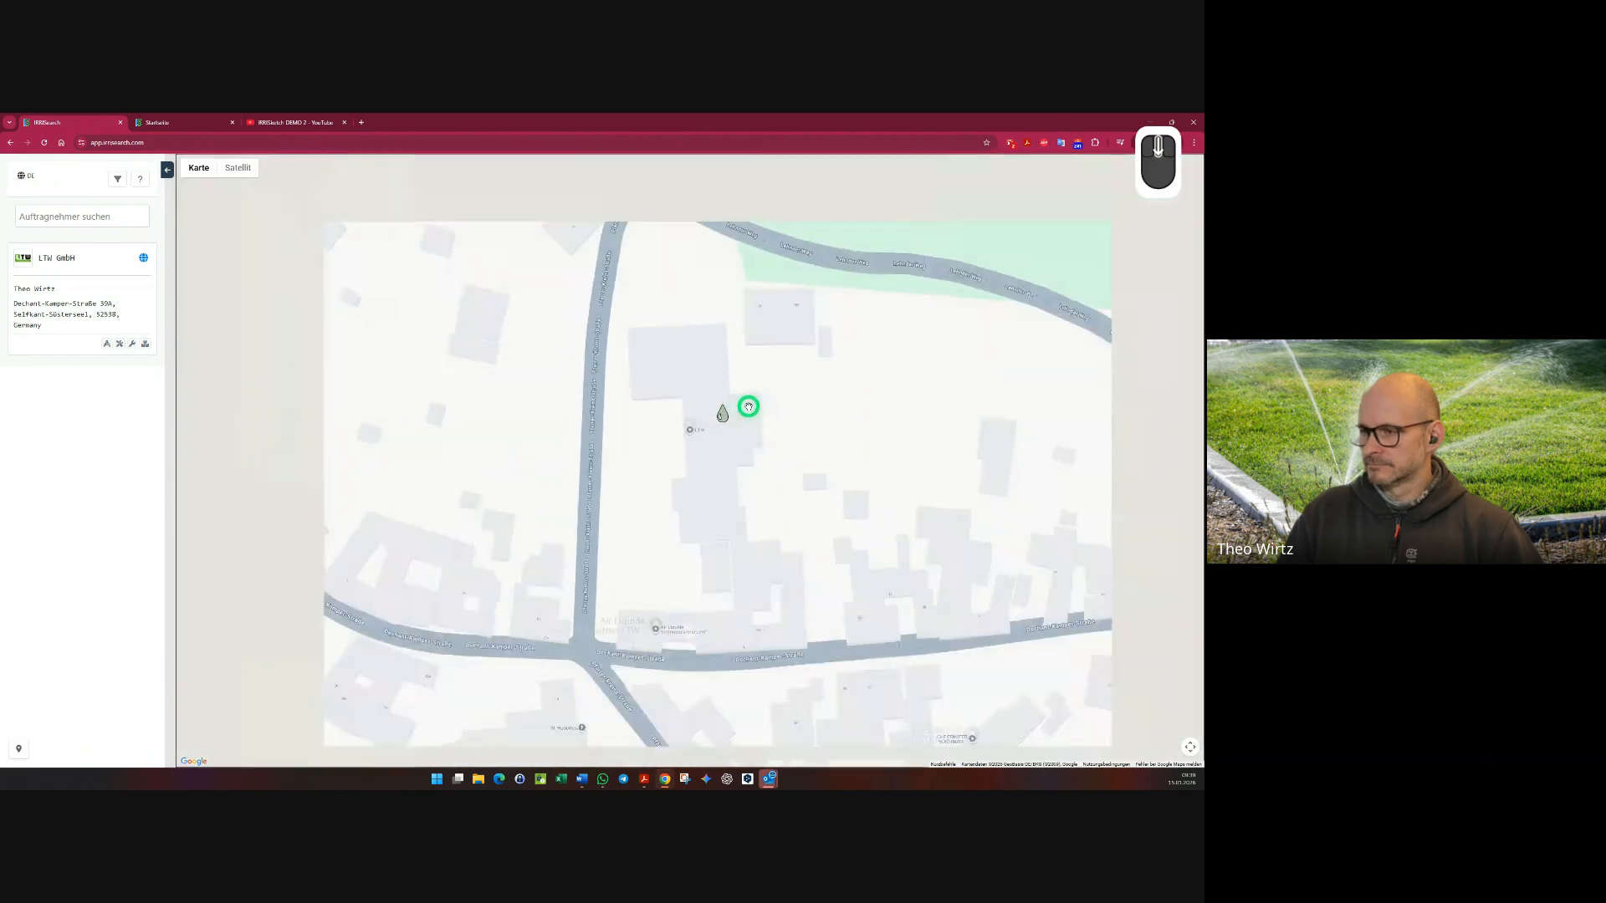
scroll(843, 387, down, 4)
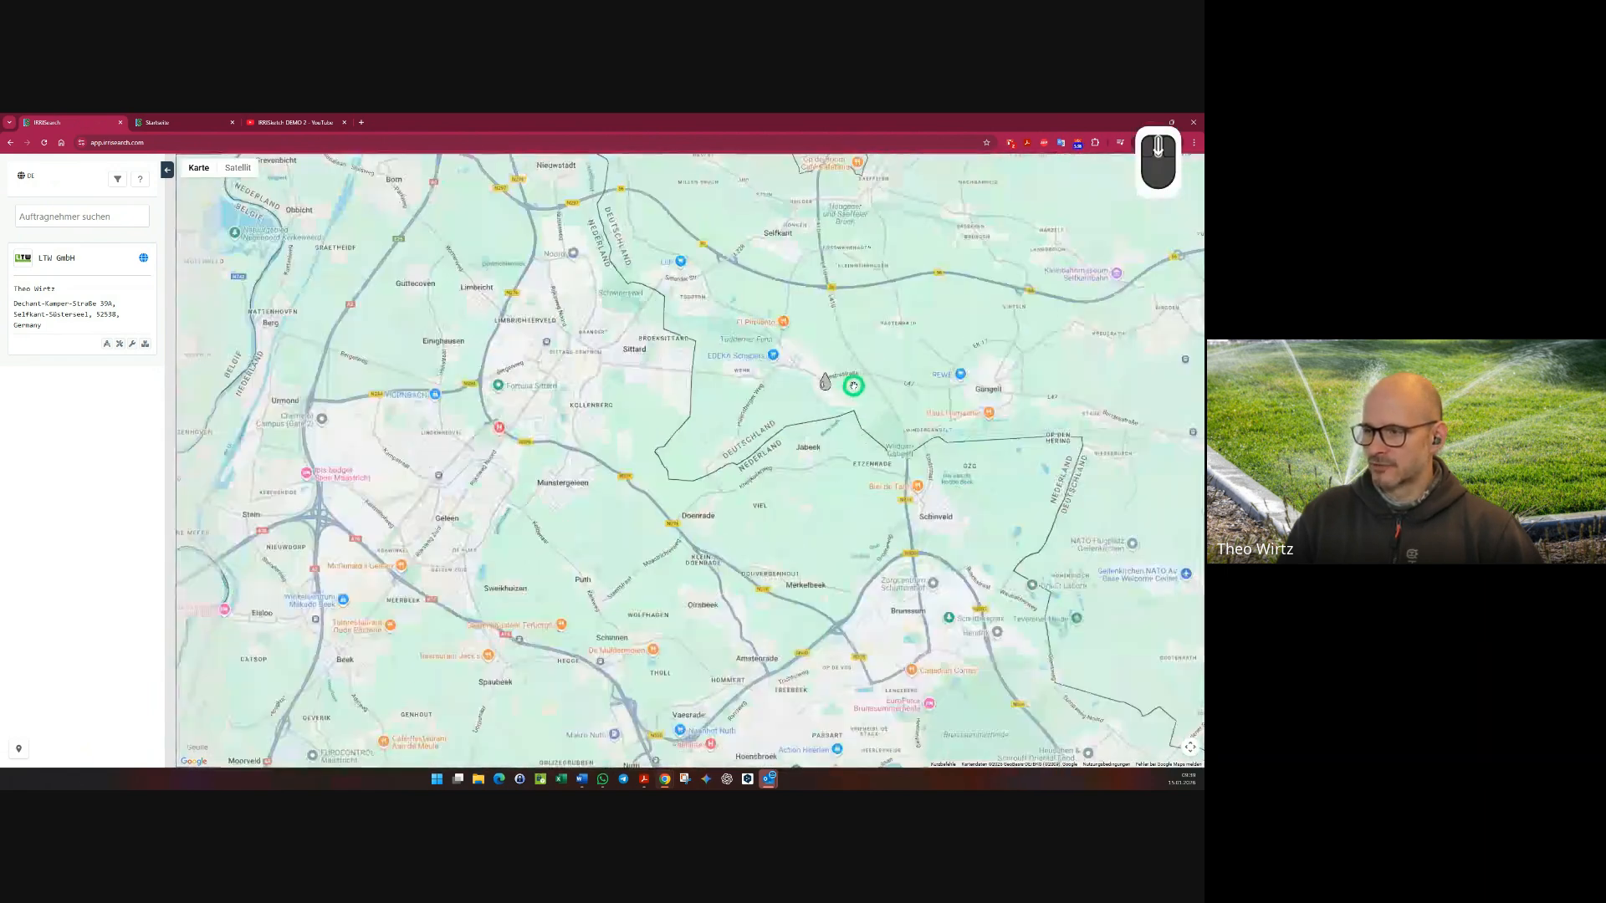
scroll(670, 470, down, 1)
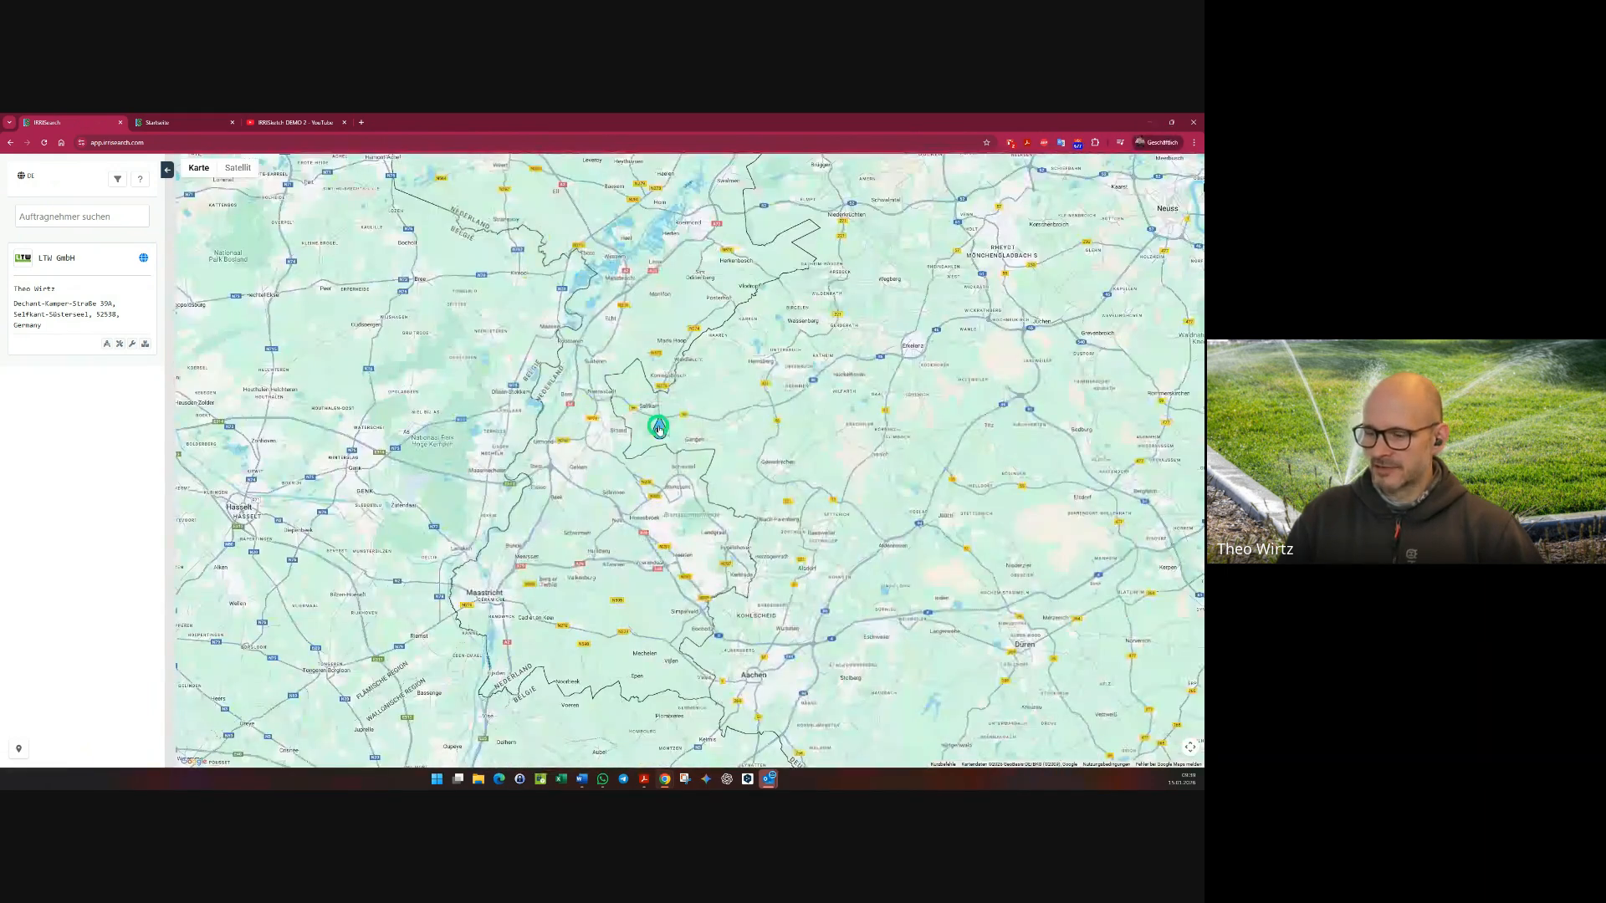
scroll(794, 430, down, 2)
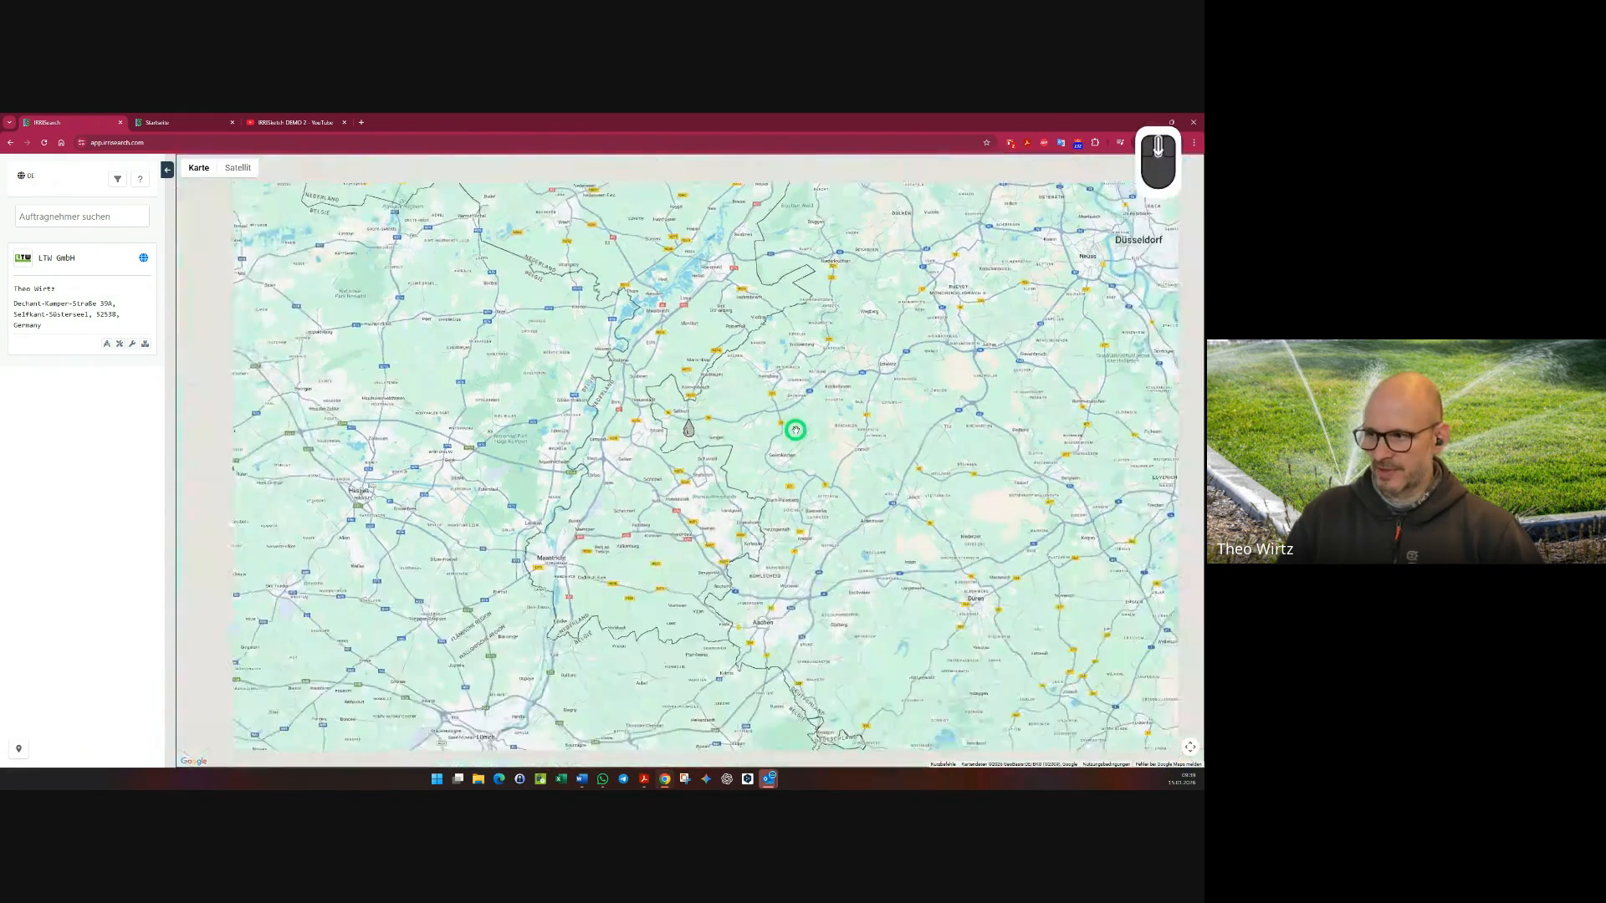
drag(818, 444, 765, 448)
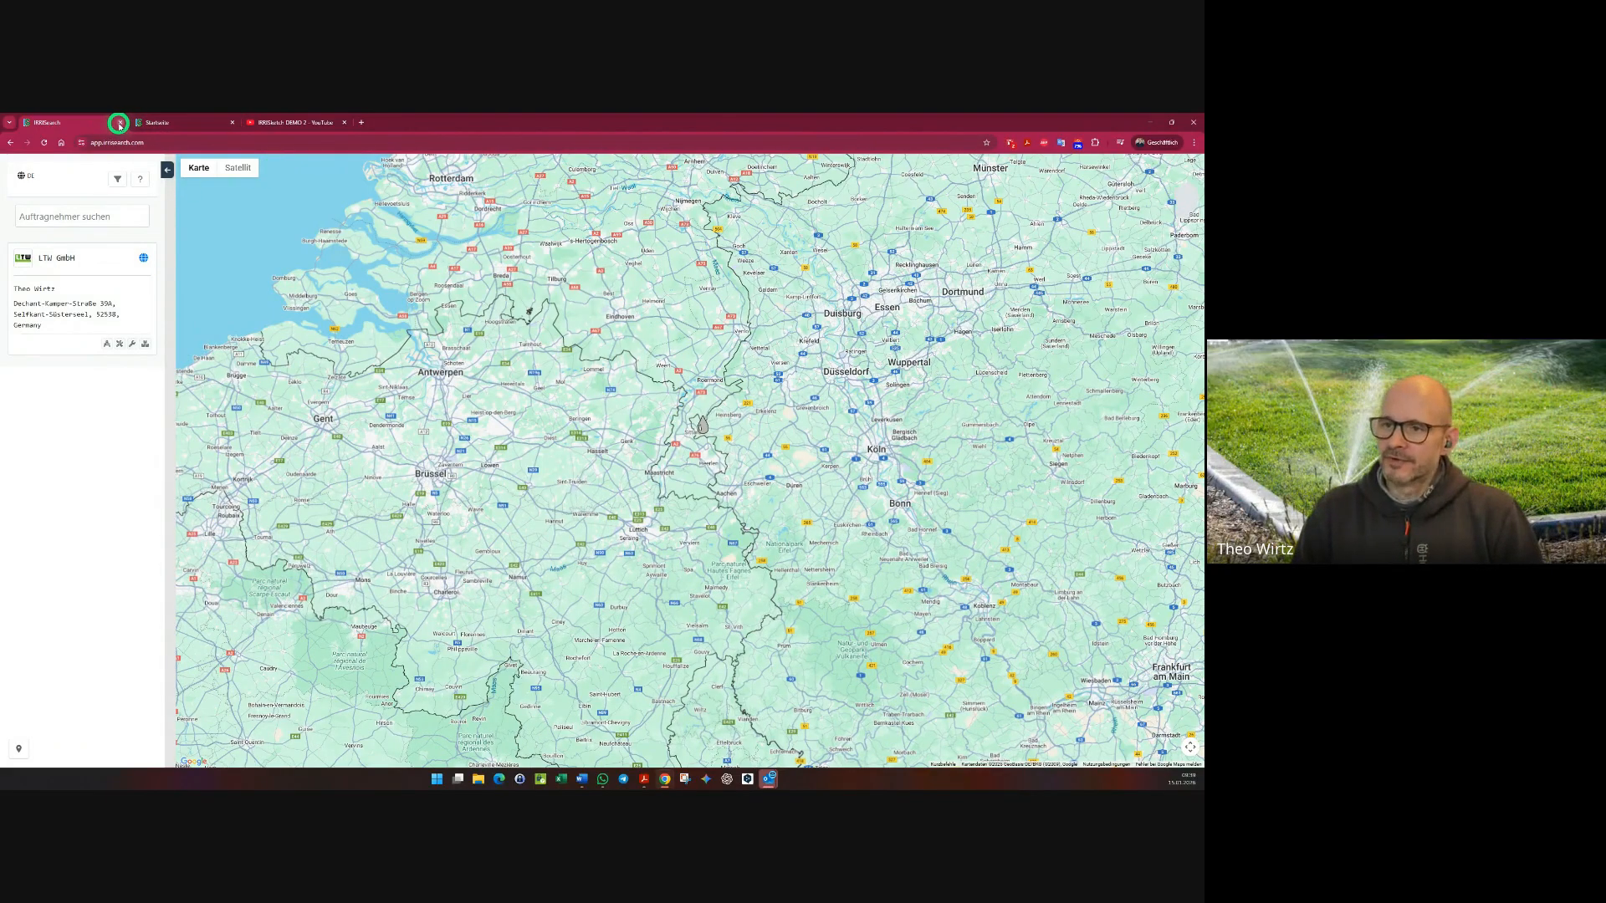
click(11, 147)
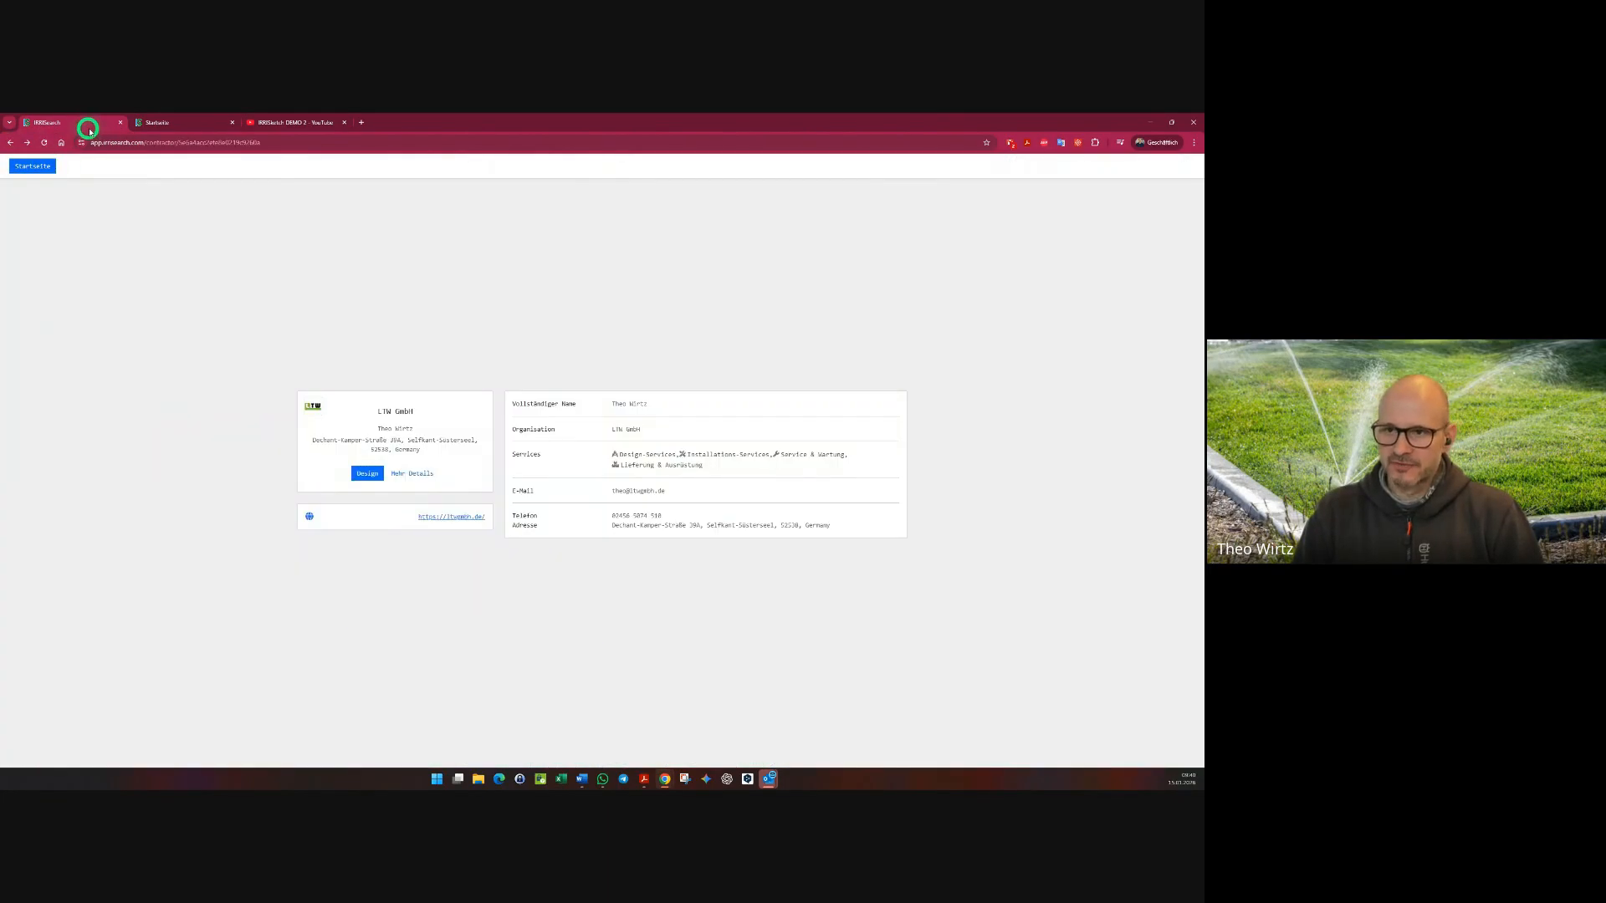
click(119, 122)
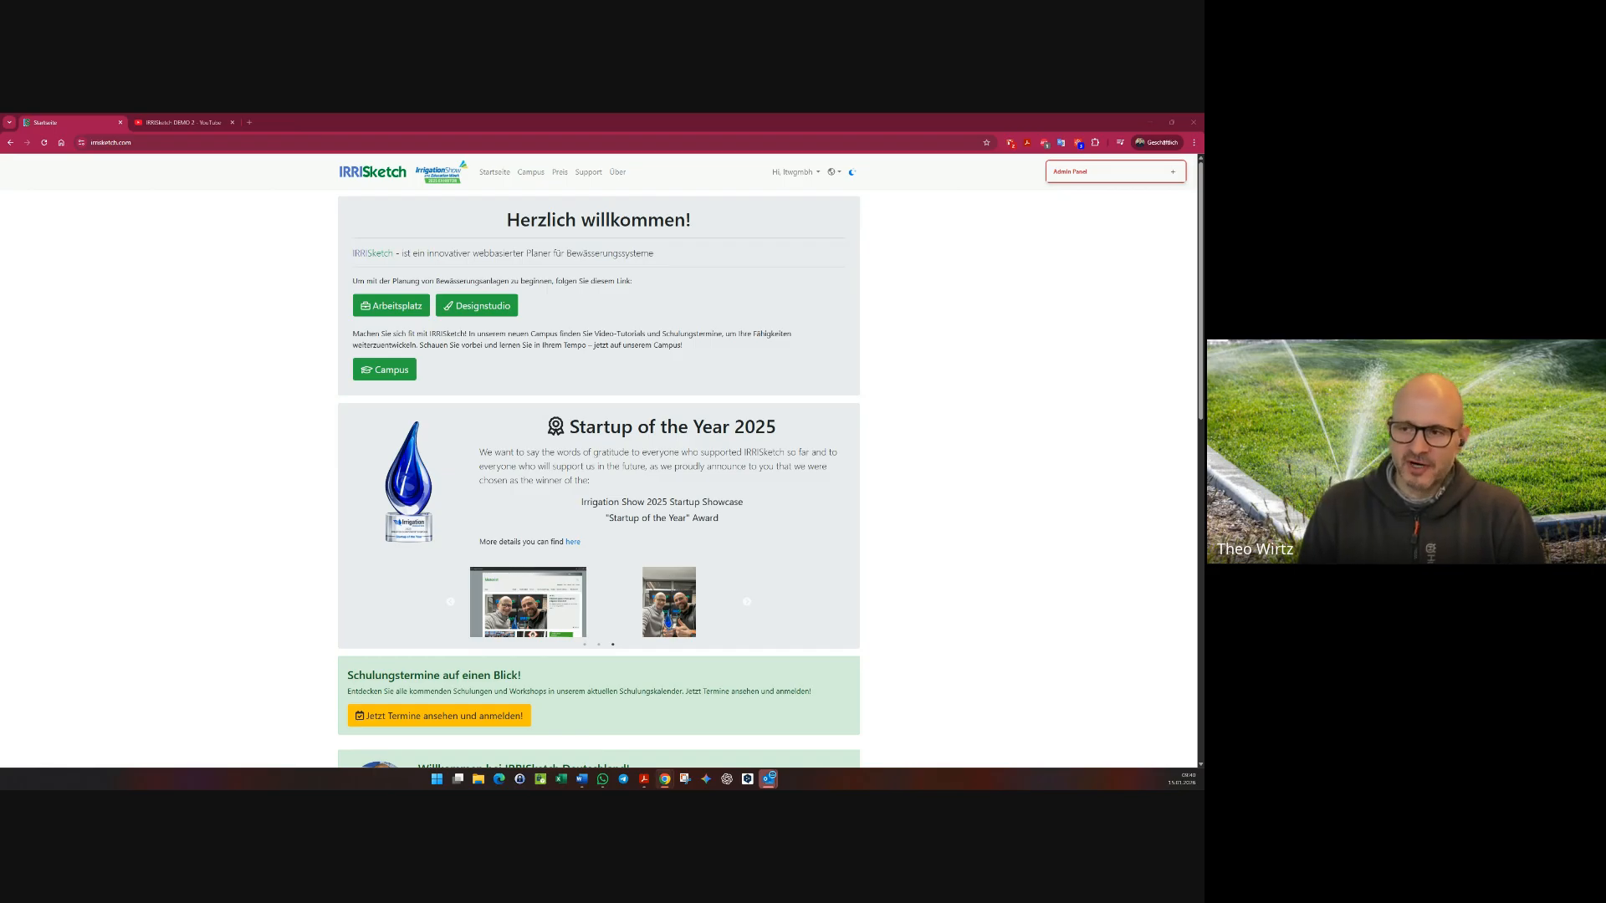
- Open the account page and review its rewards, referral link, Hydrawise Control and profile settings
click(794, 173)
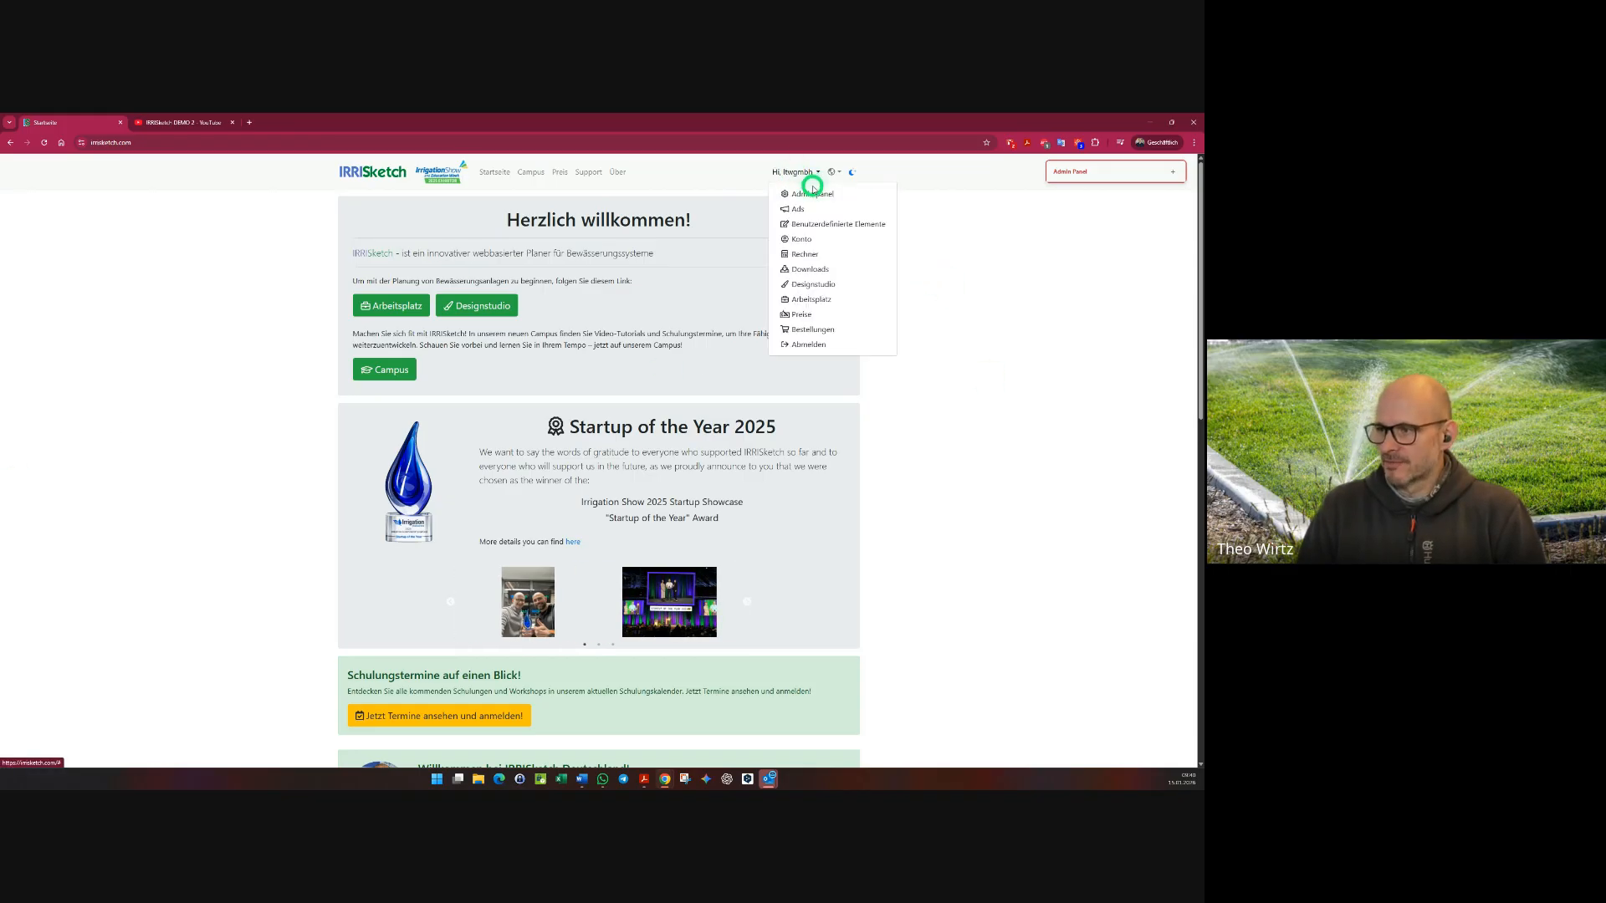
click(801, 240)
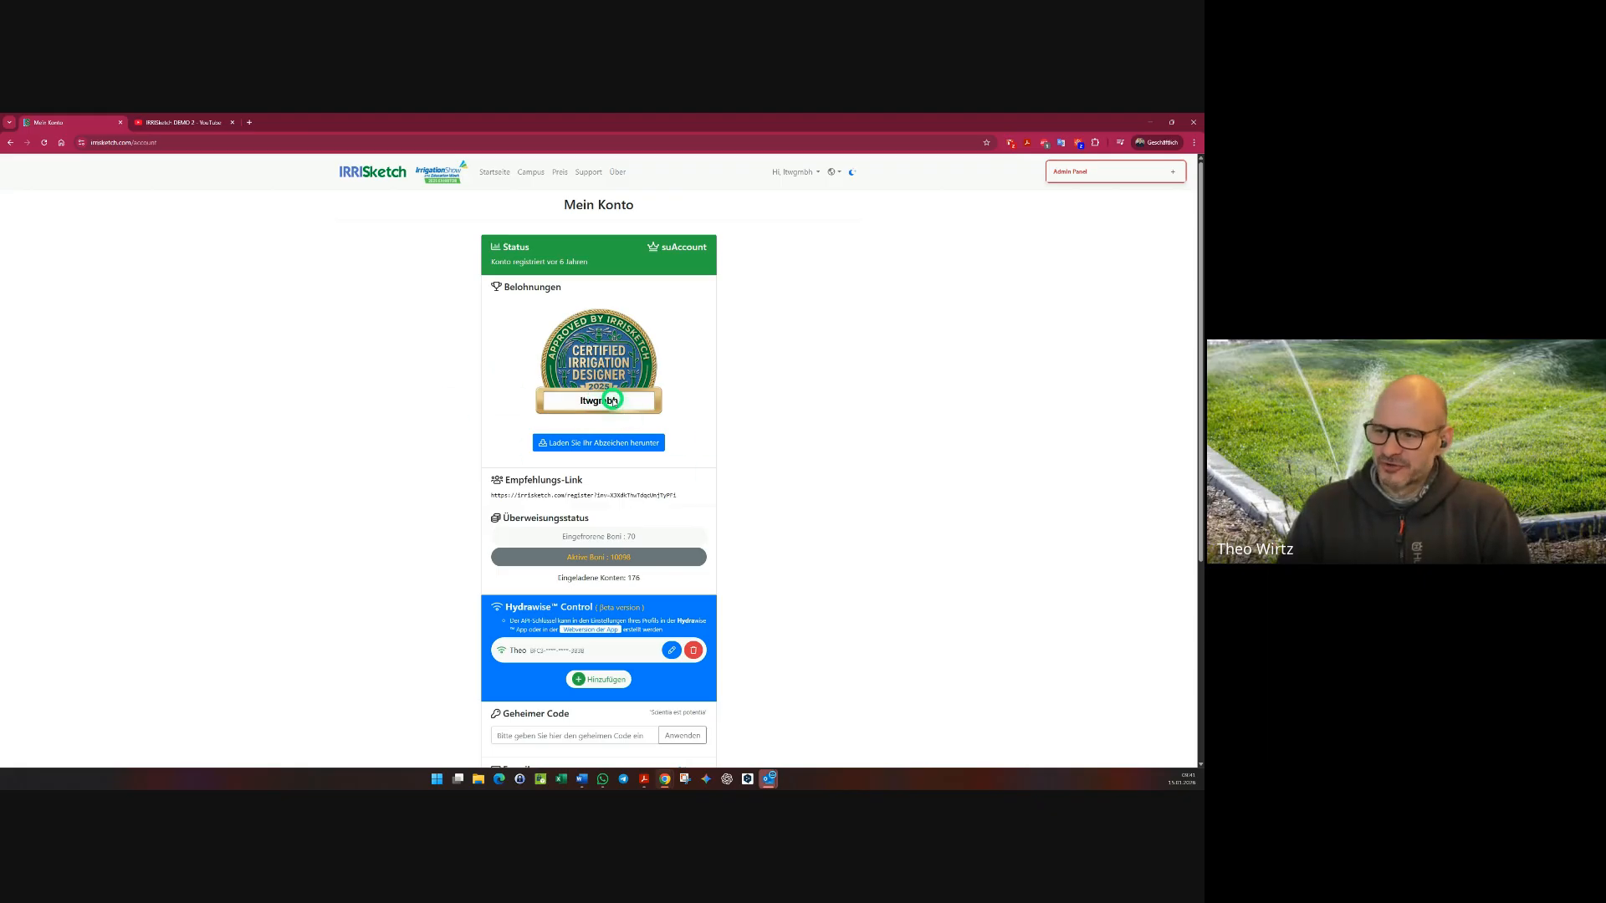
scroll(612, 401, down, 3)
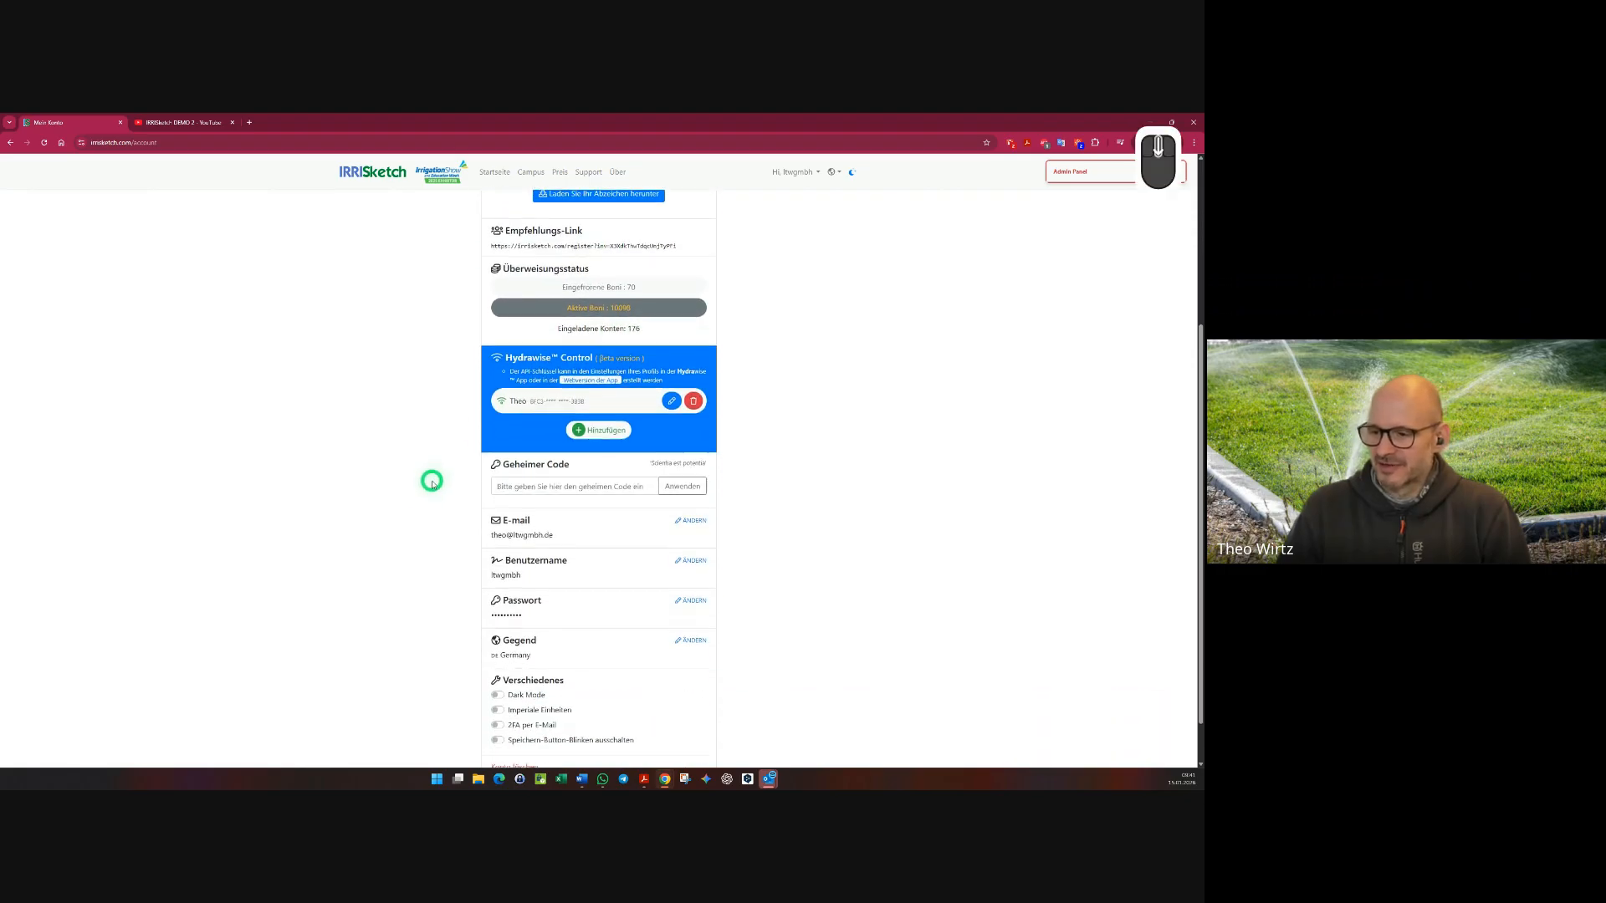
scroll(685, 568, up, 1)
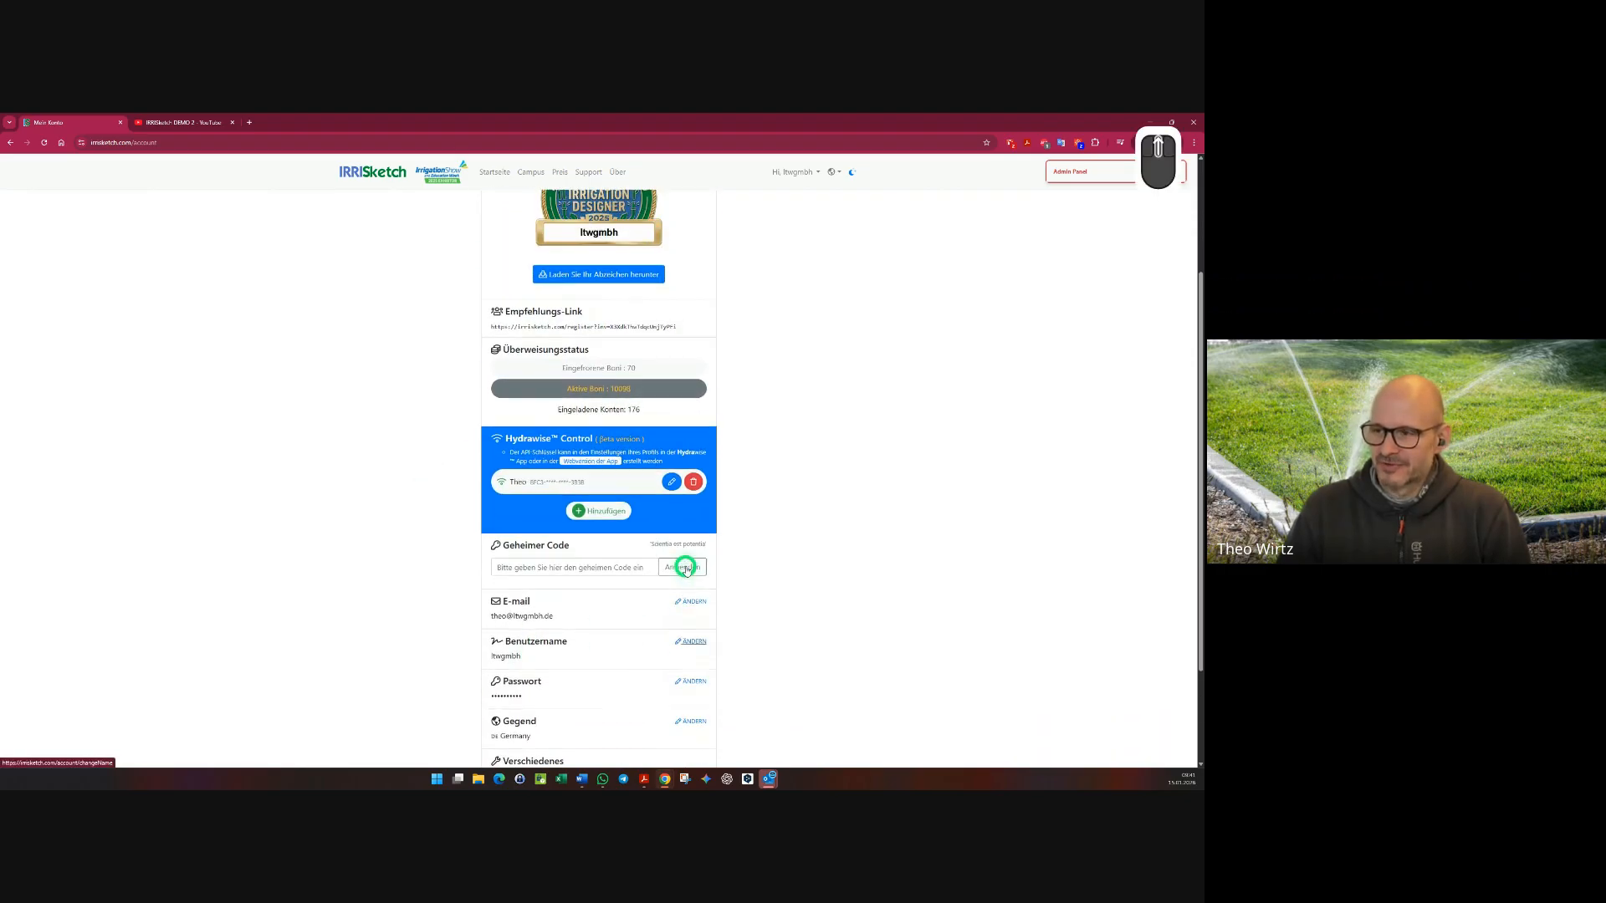
scroll(685, 569, up, 2)
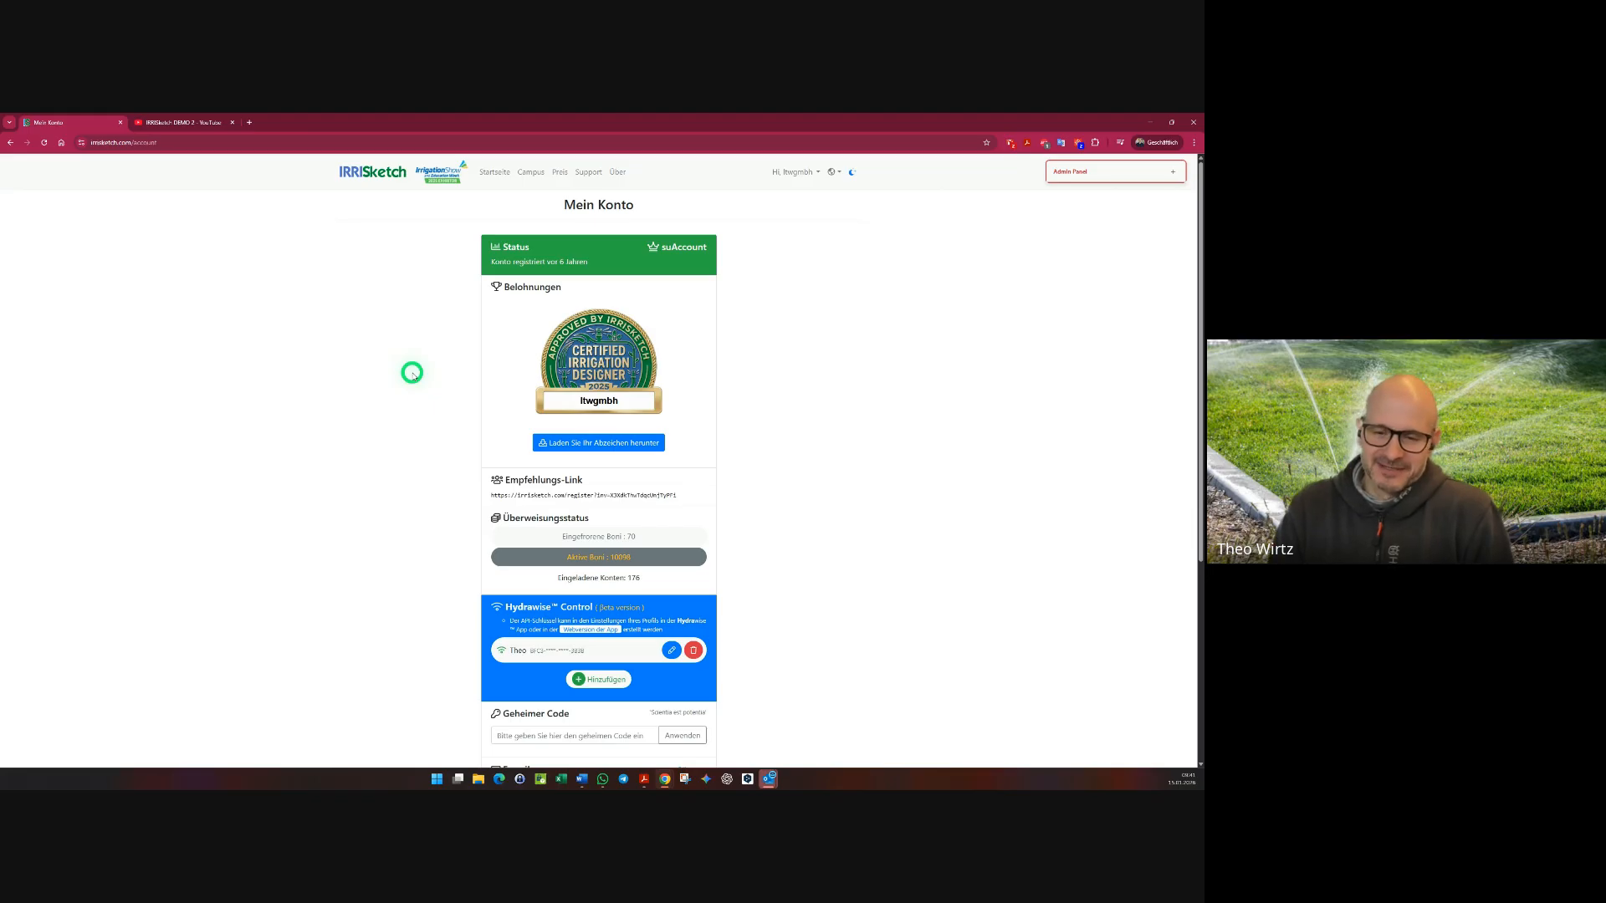
- Return to the start page, open the Arbeitsplatz and create a new project
click(381, 171)
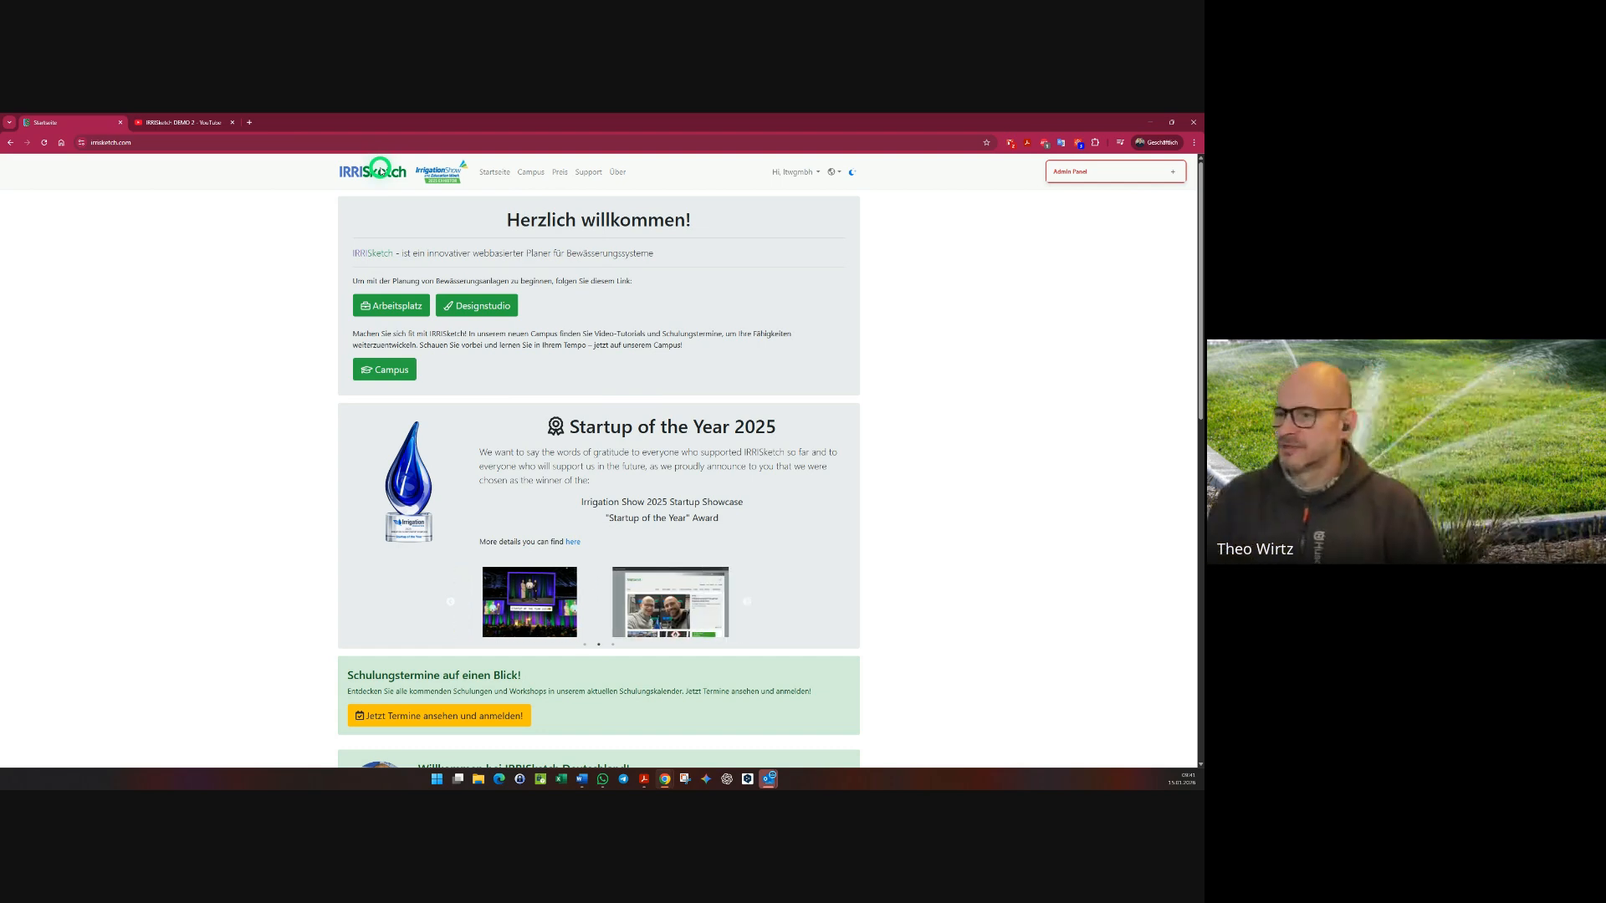
click(372, 310)
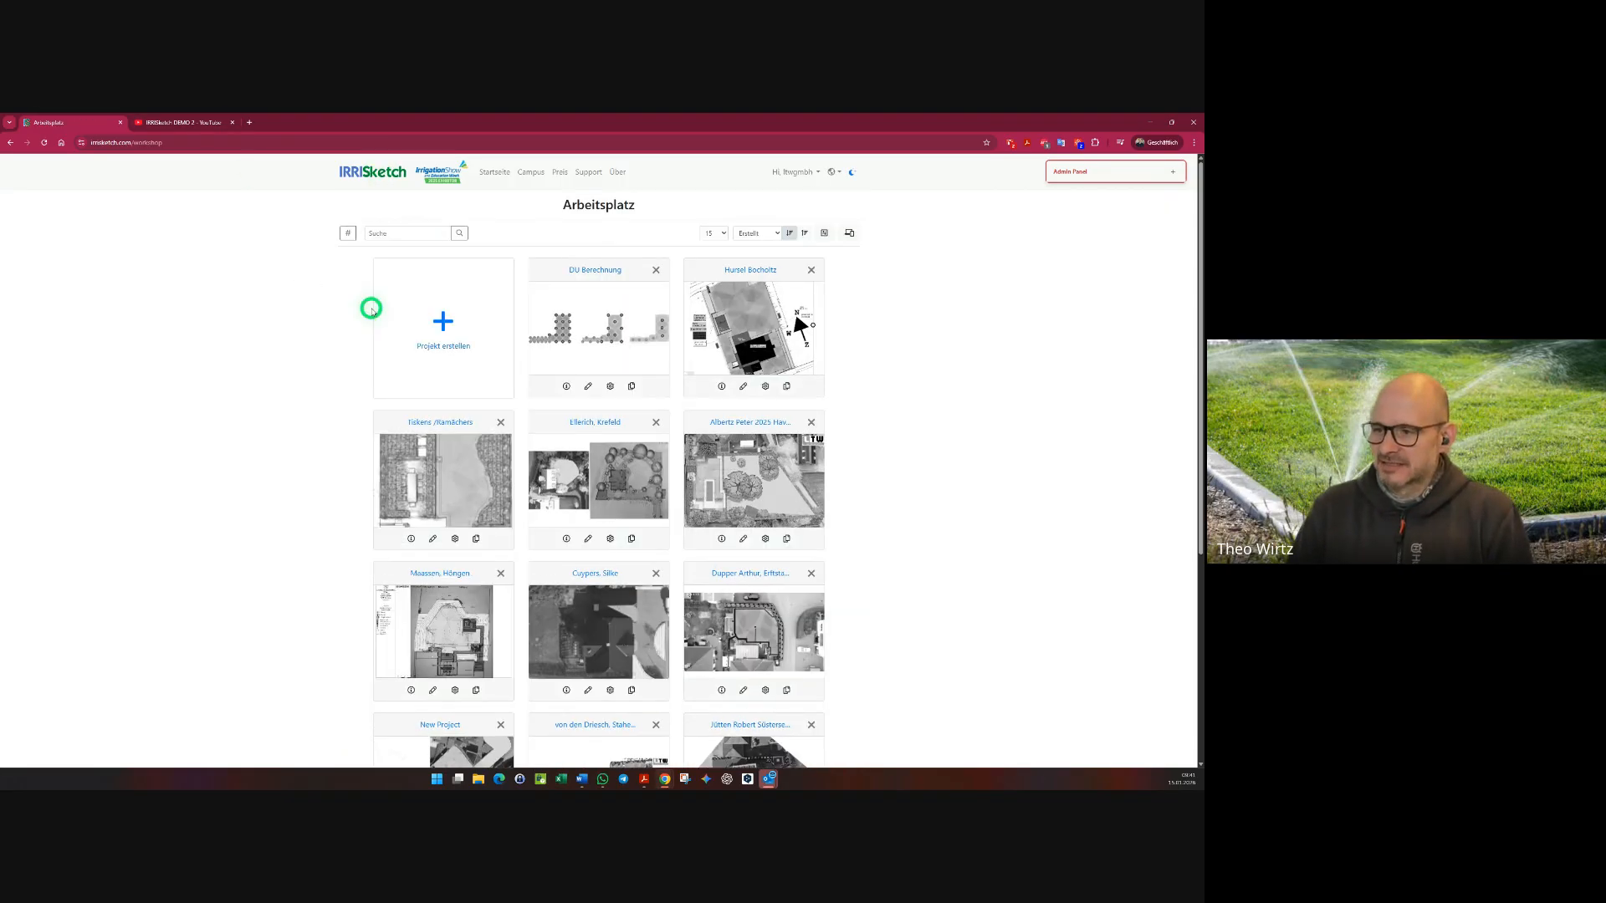
click(439, 335)
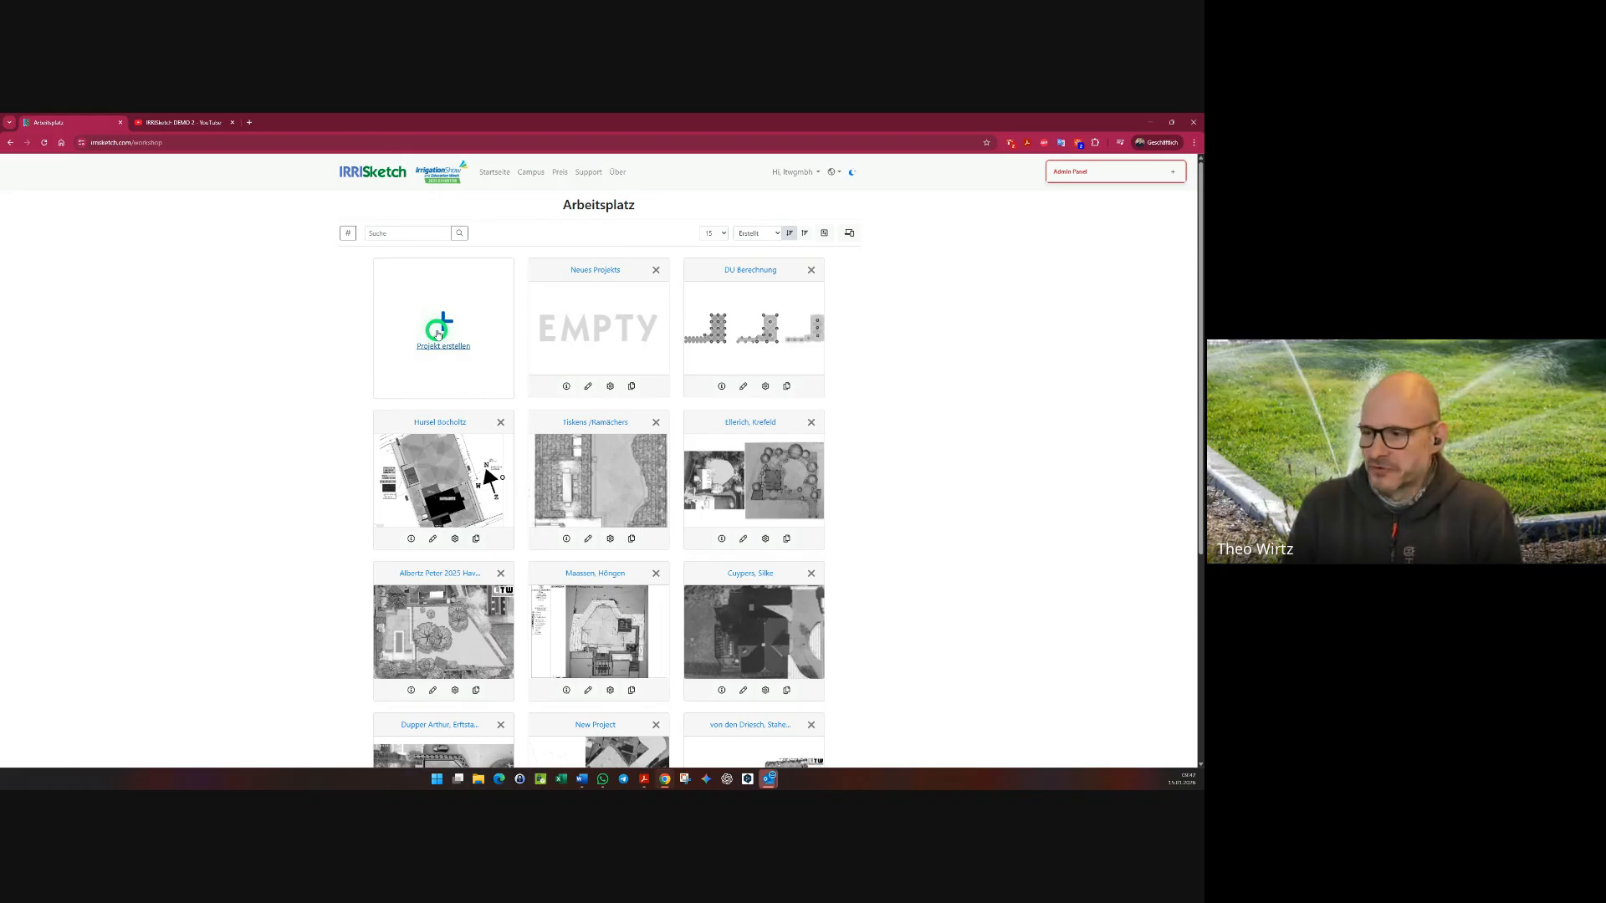
- Open the new project's settings and enable the equipment manufacturers Rain S.P.A., Perrot and Weathermatic
click(611, 386)
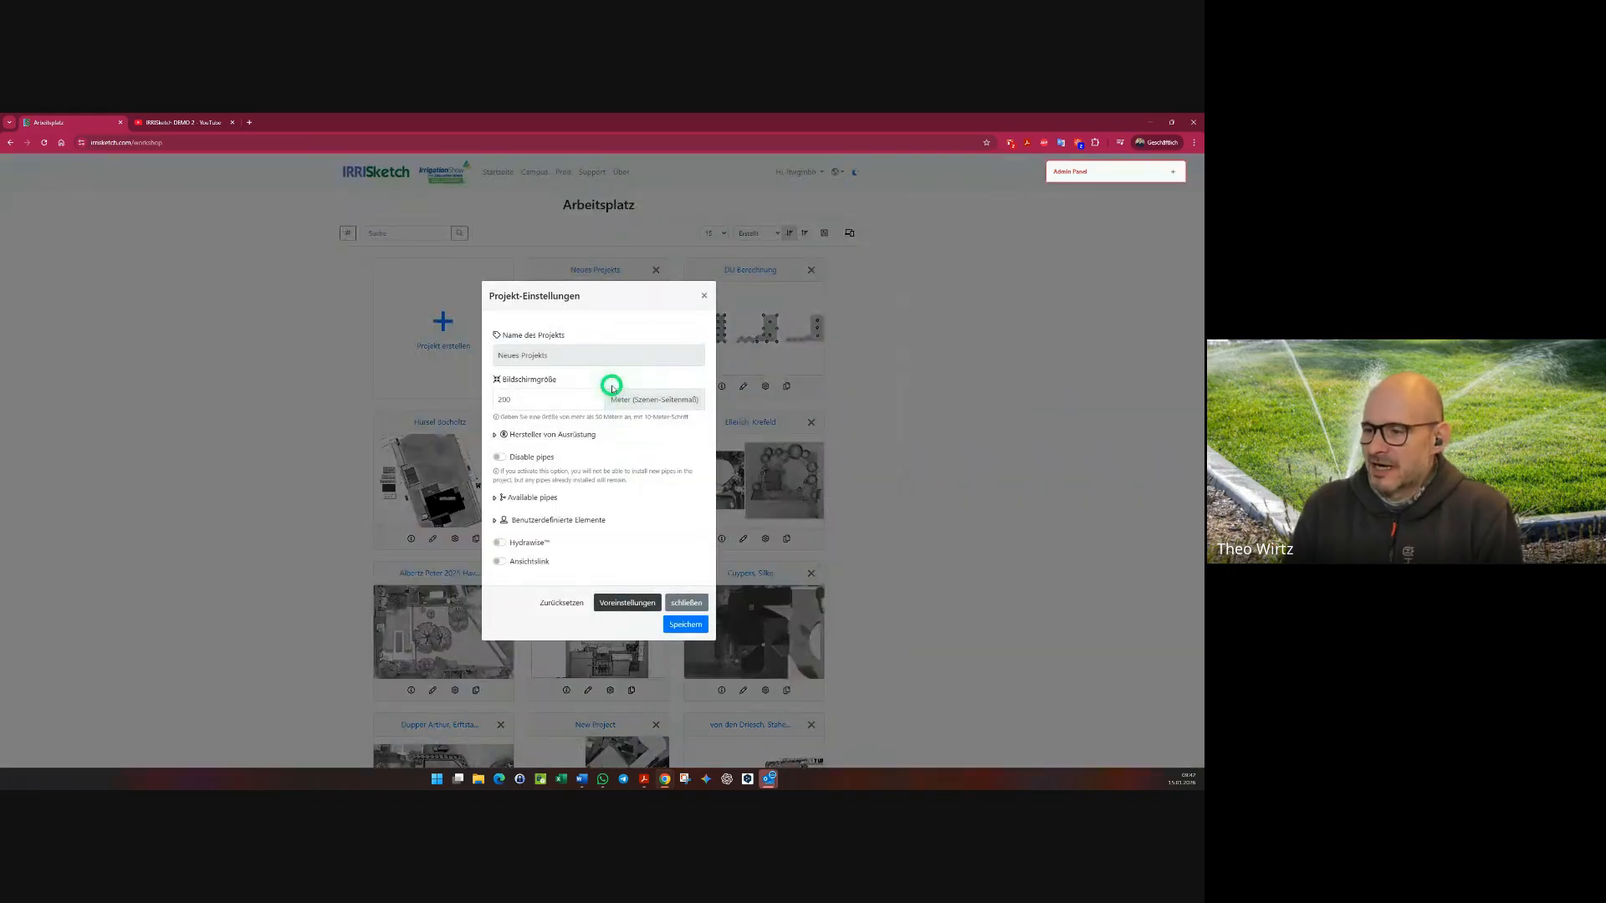
click(495, 434)
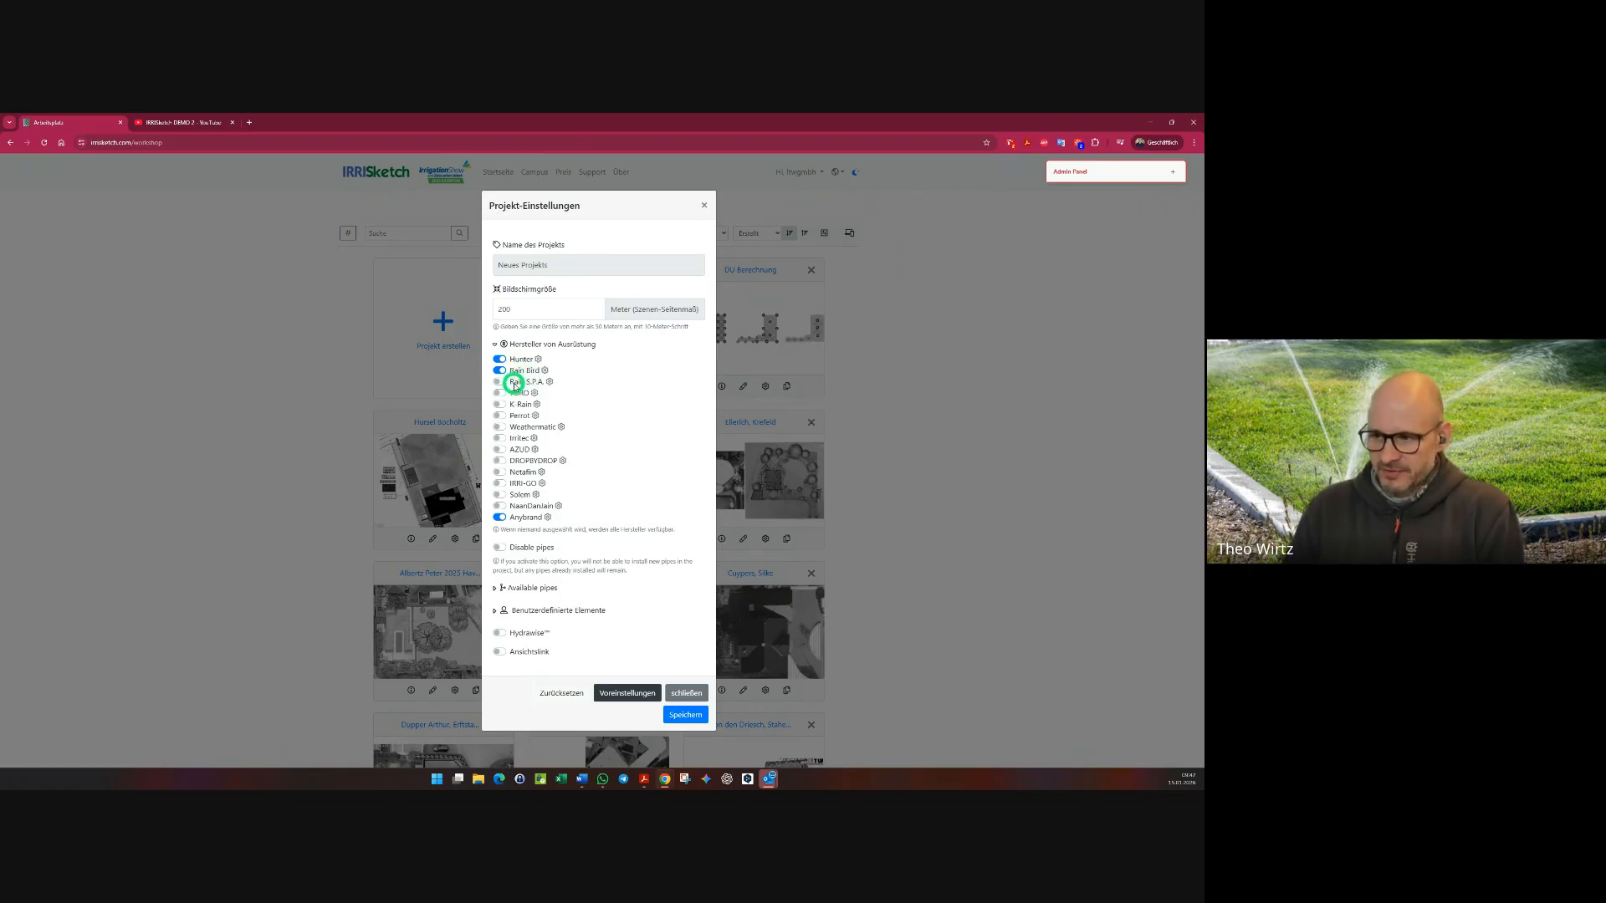
click(500, 382)
click(500, 416)
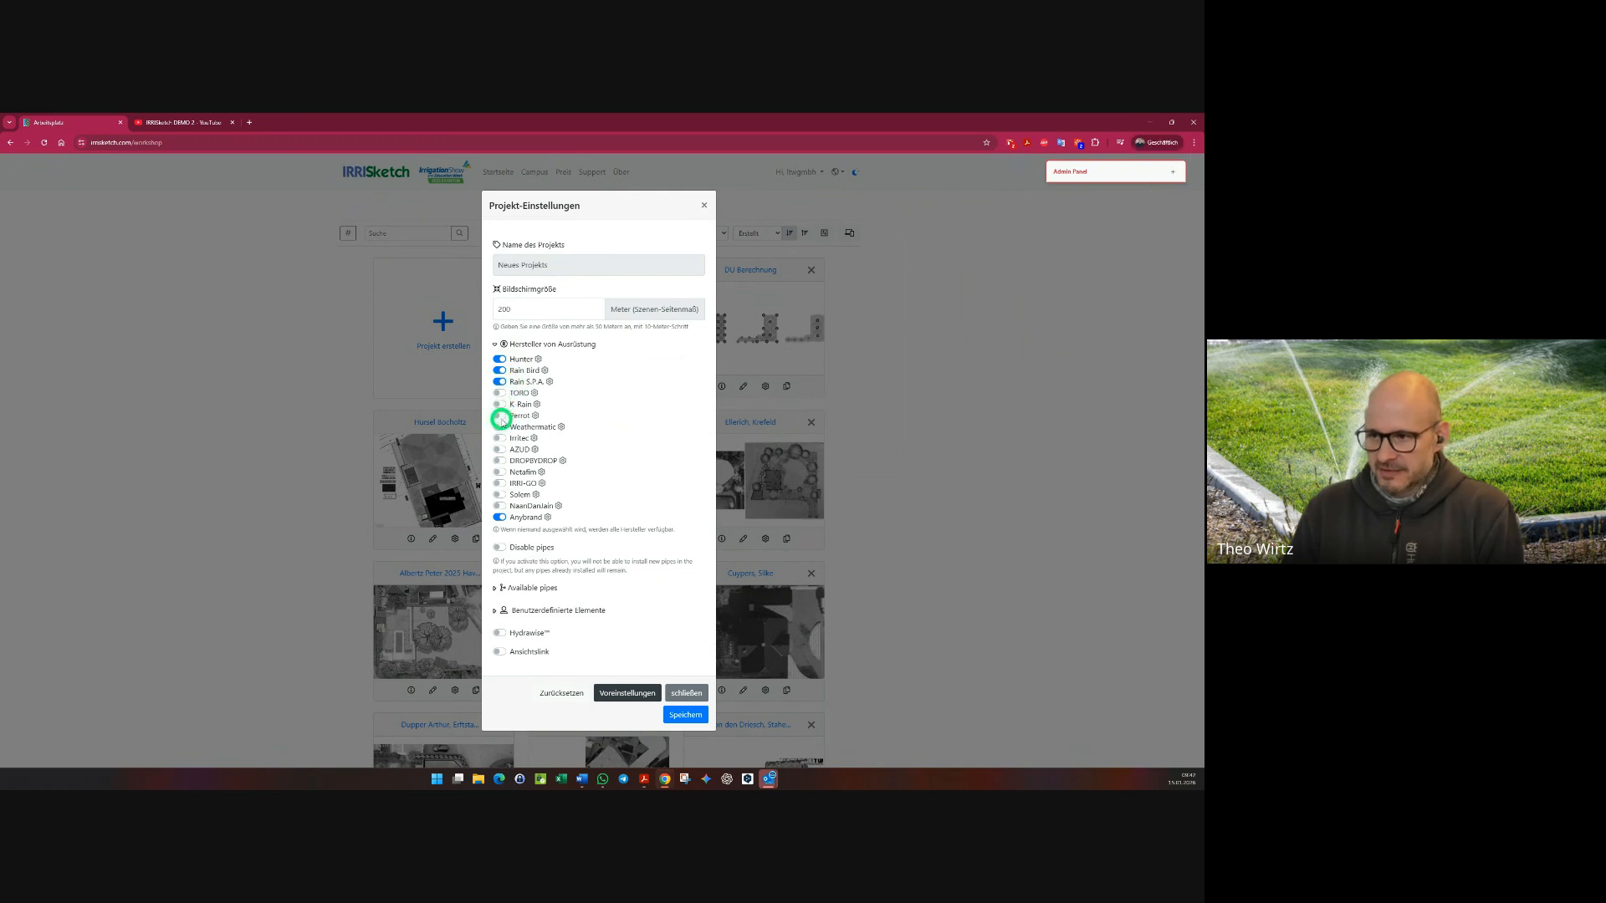
click(499, 426)
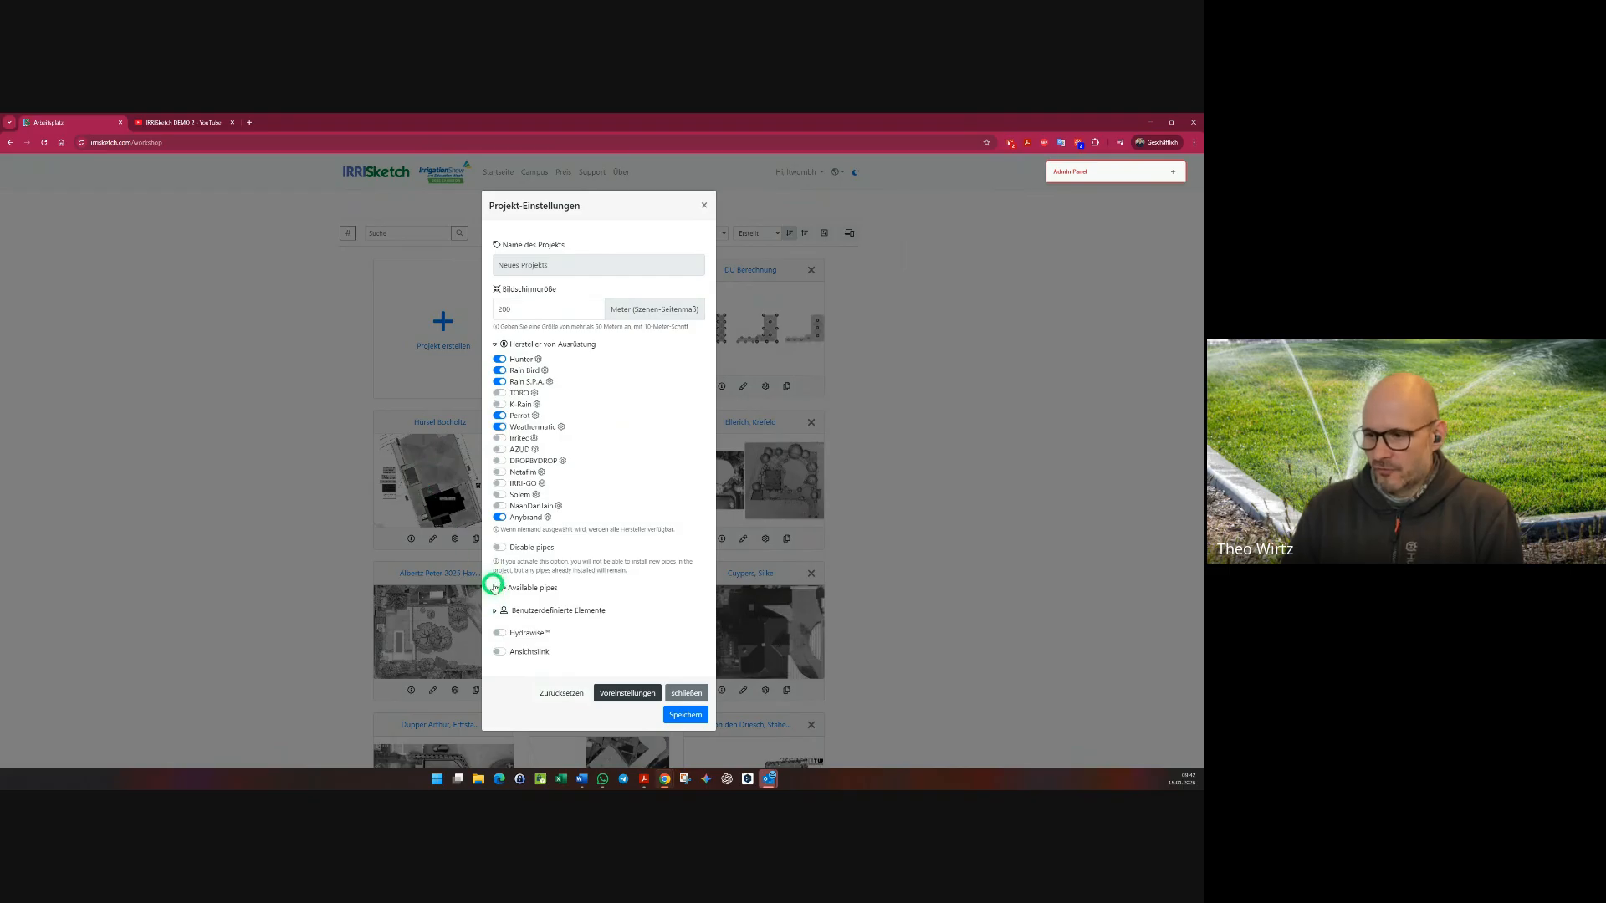
- Expand the available HDPE pipes down to the HDPE SDR 17 diameters and enable the 40 mm size
click(495, 589)
click(495, 581)
click(528, 580)
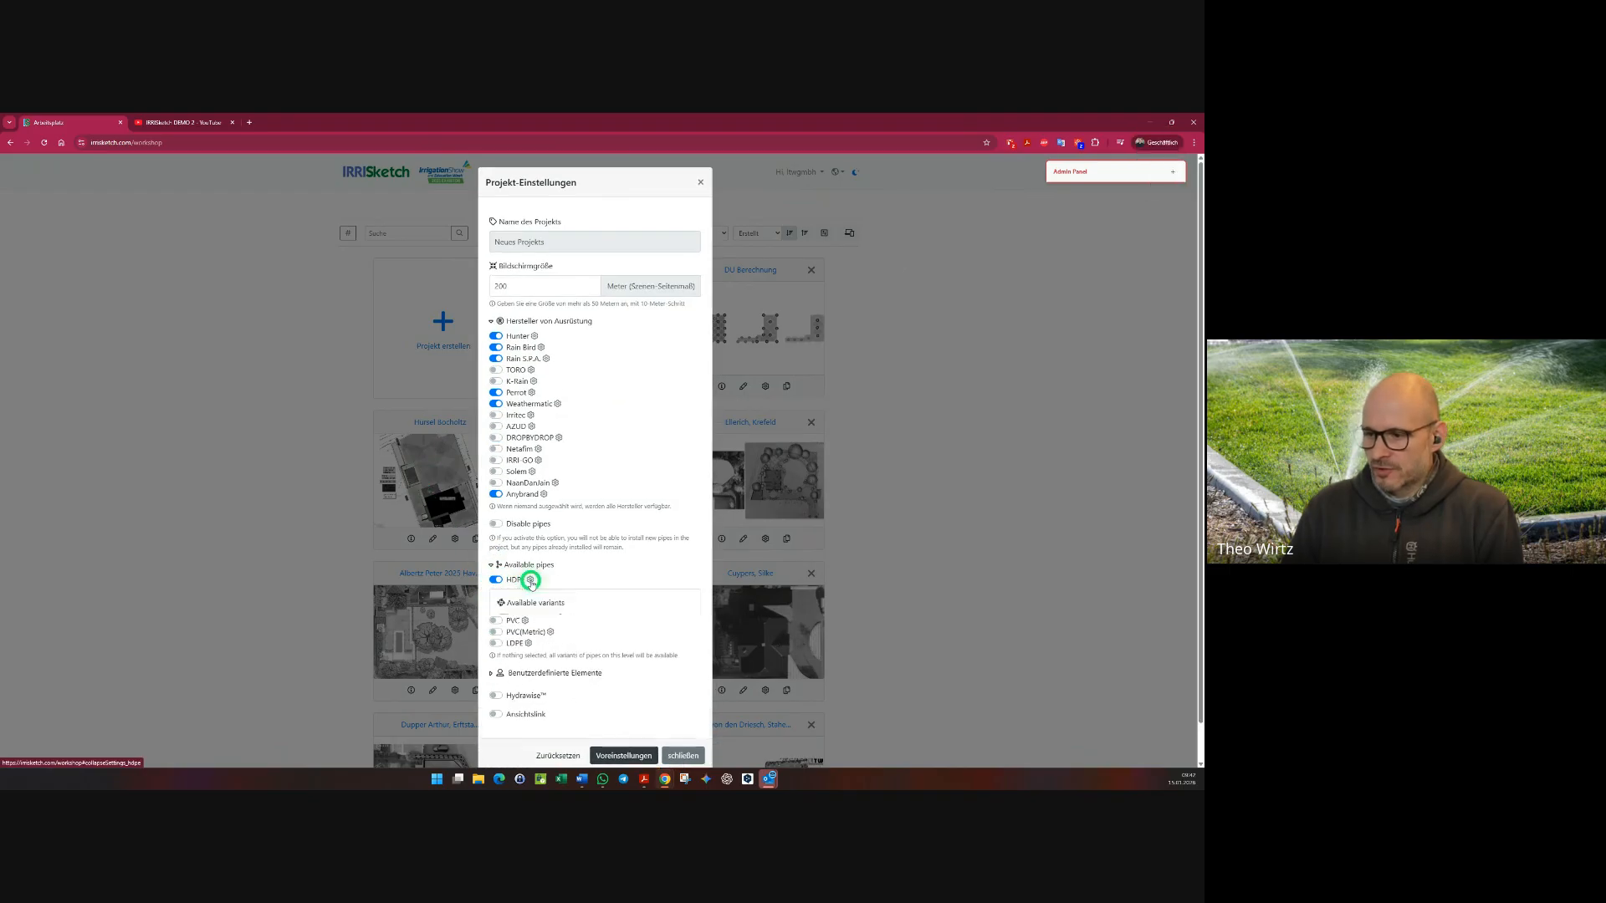
click(566, 653)
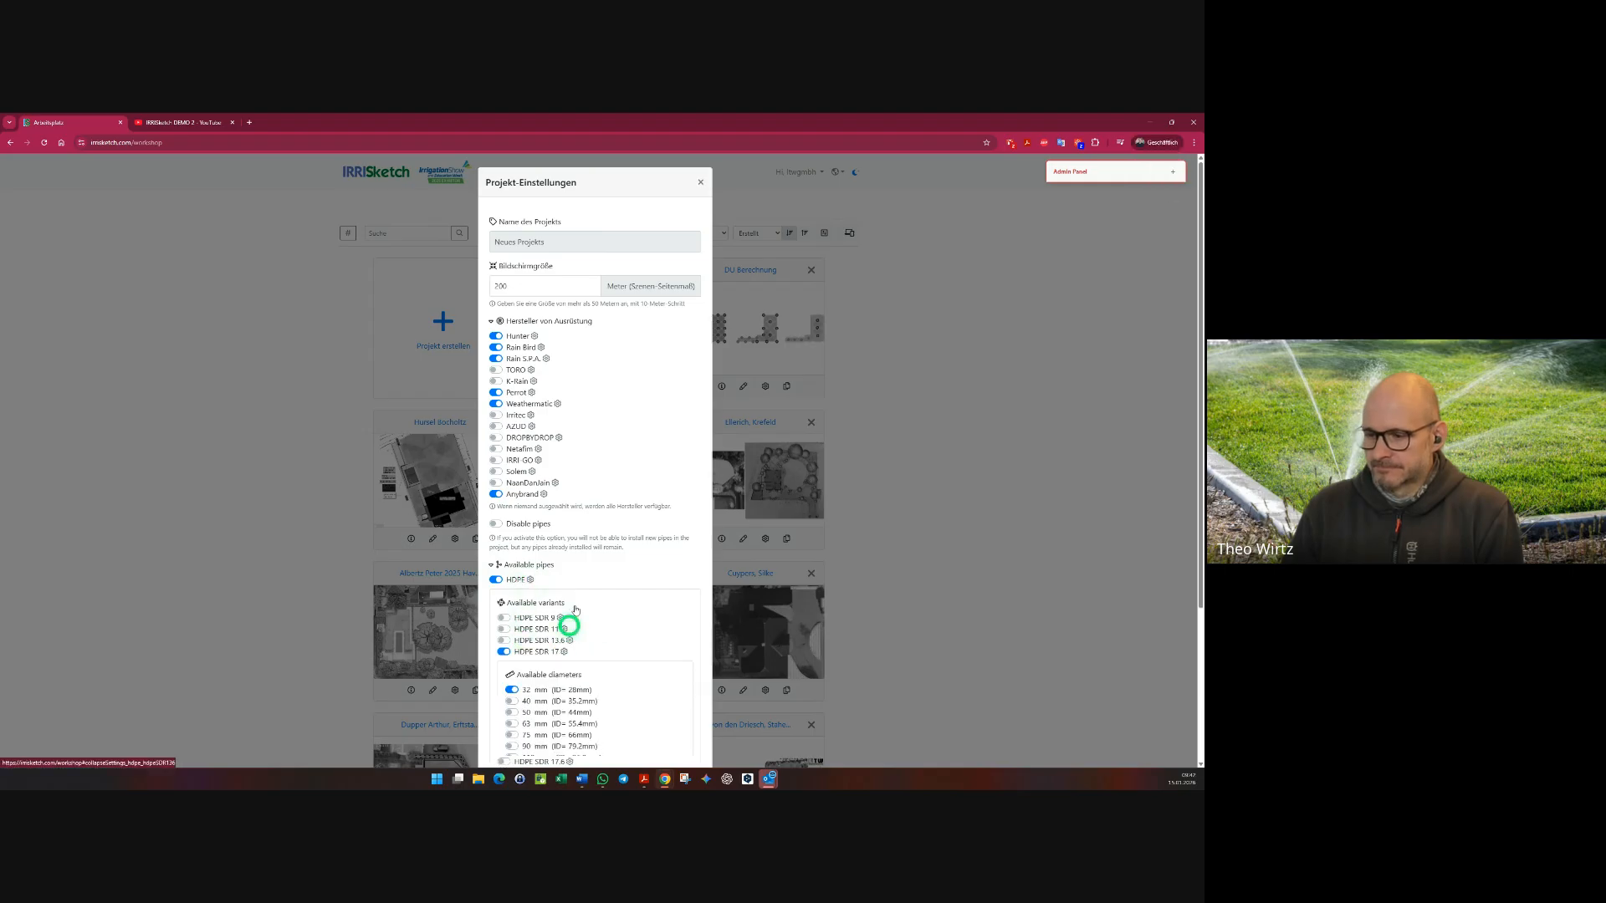
scroll(552, 619, down, 1)
click(513, 608)
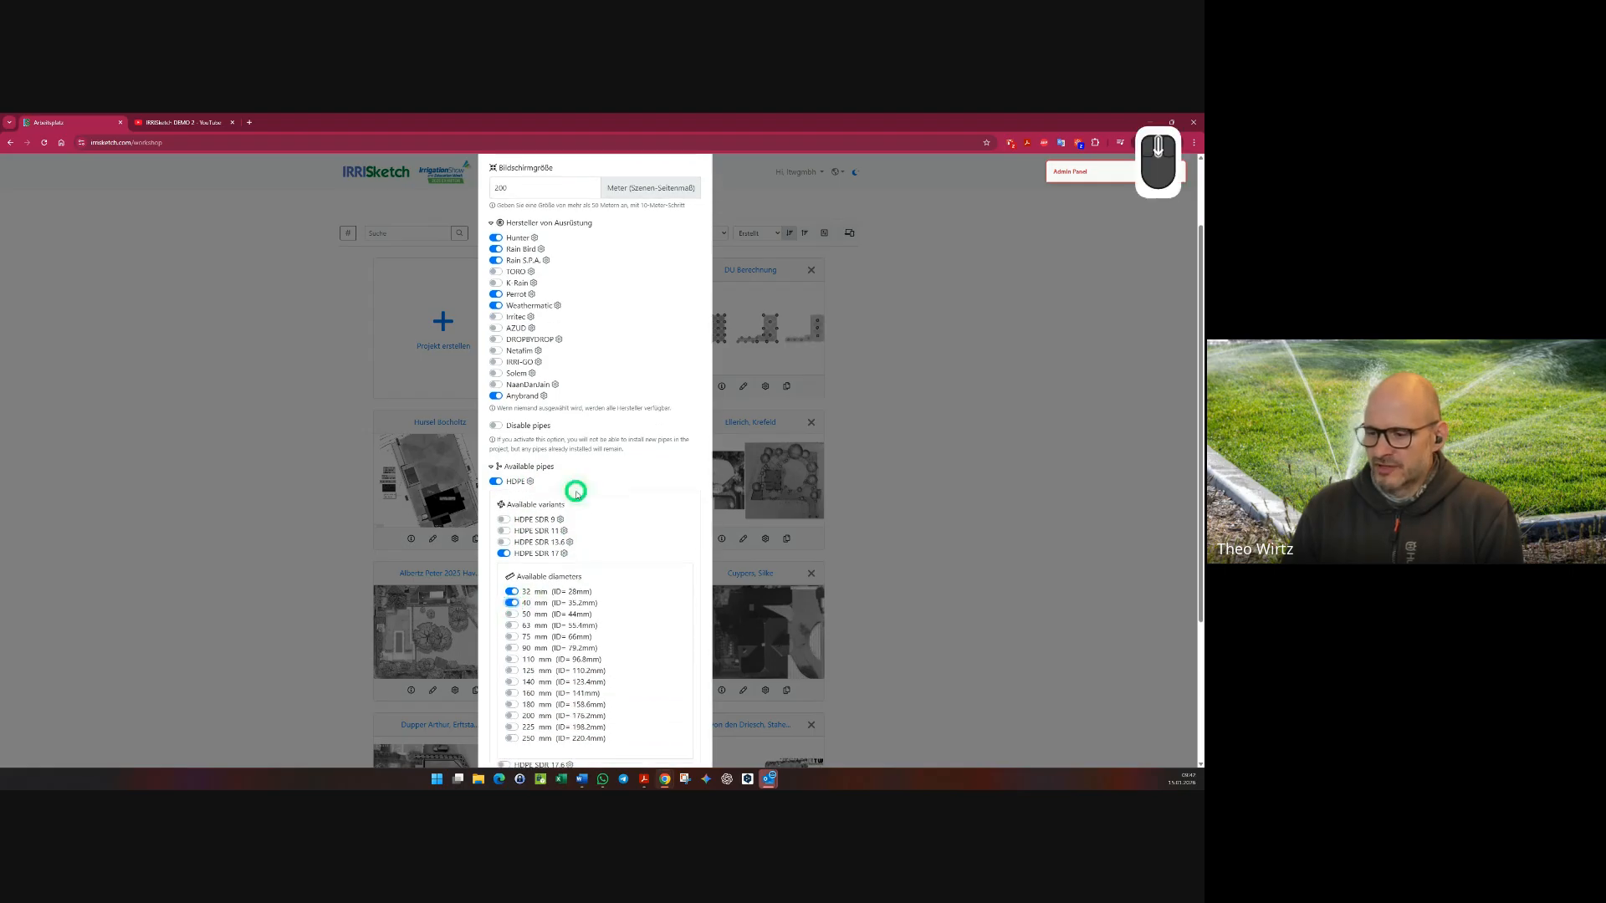
- Review the saved project-setting presets, including the second "LTW heute" entry, and return to the project settings
scroll(574, 488, down, 3)
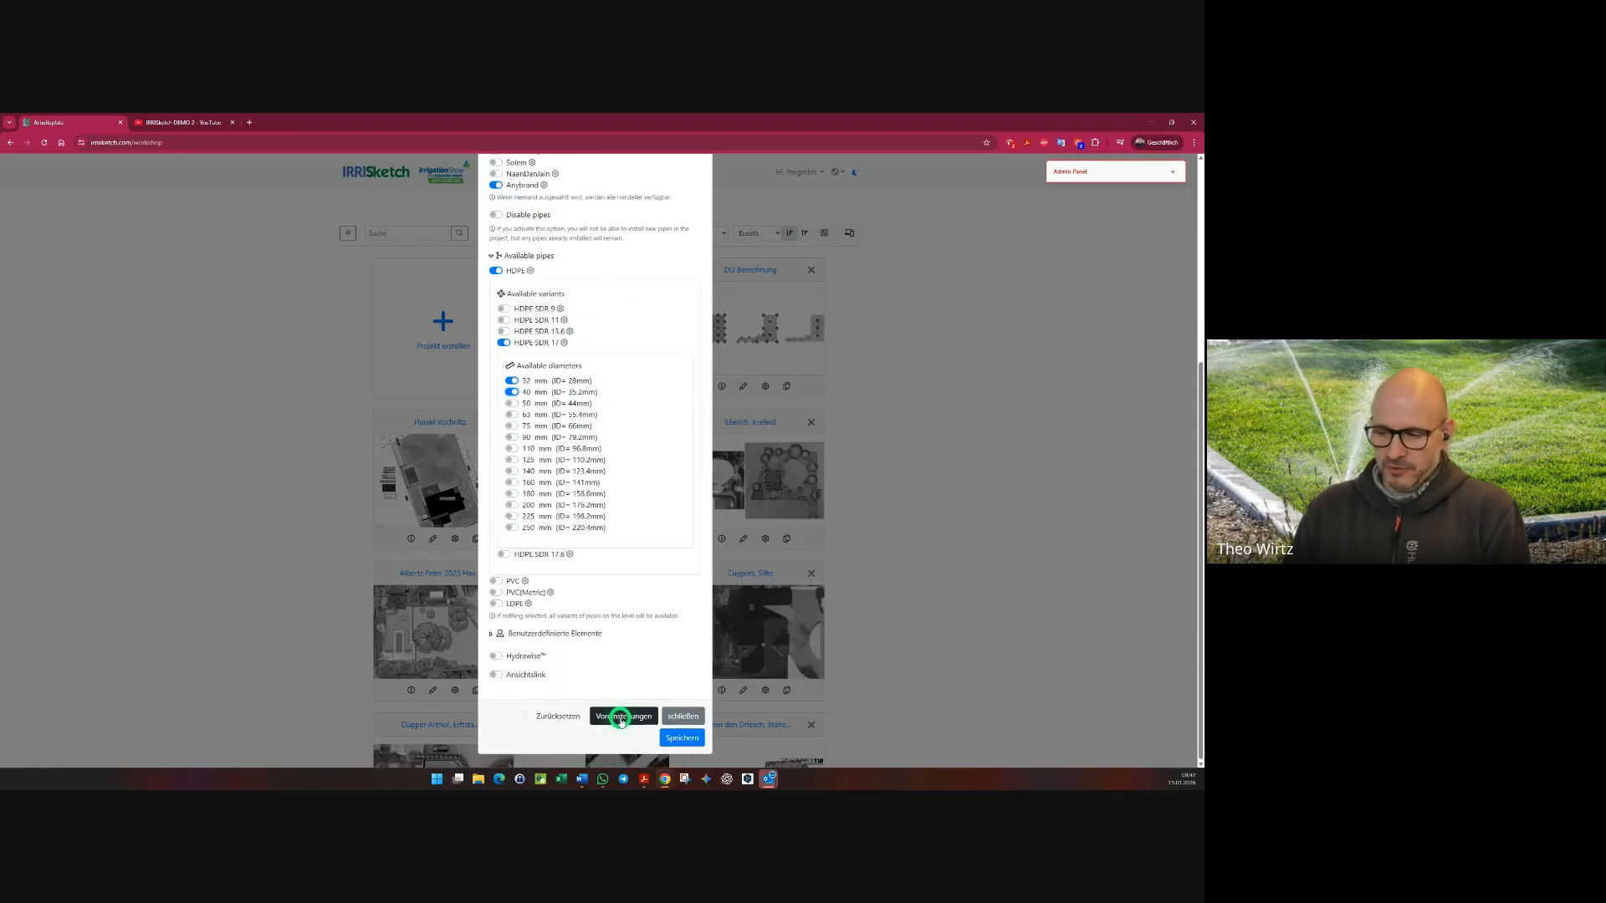
click(621, 717)
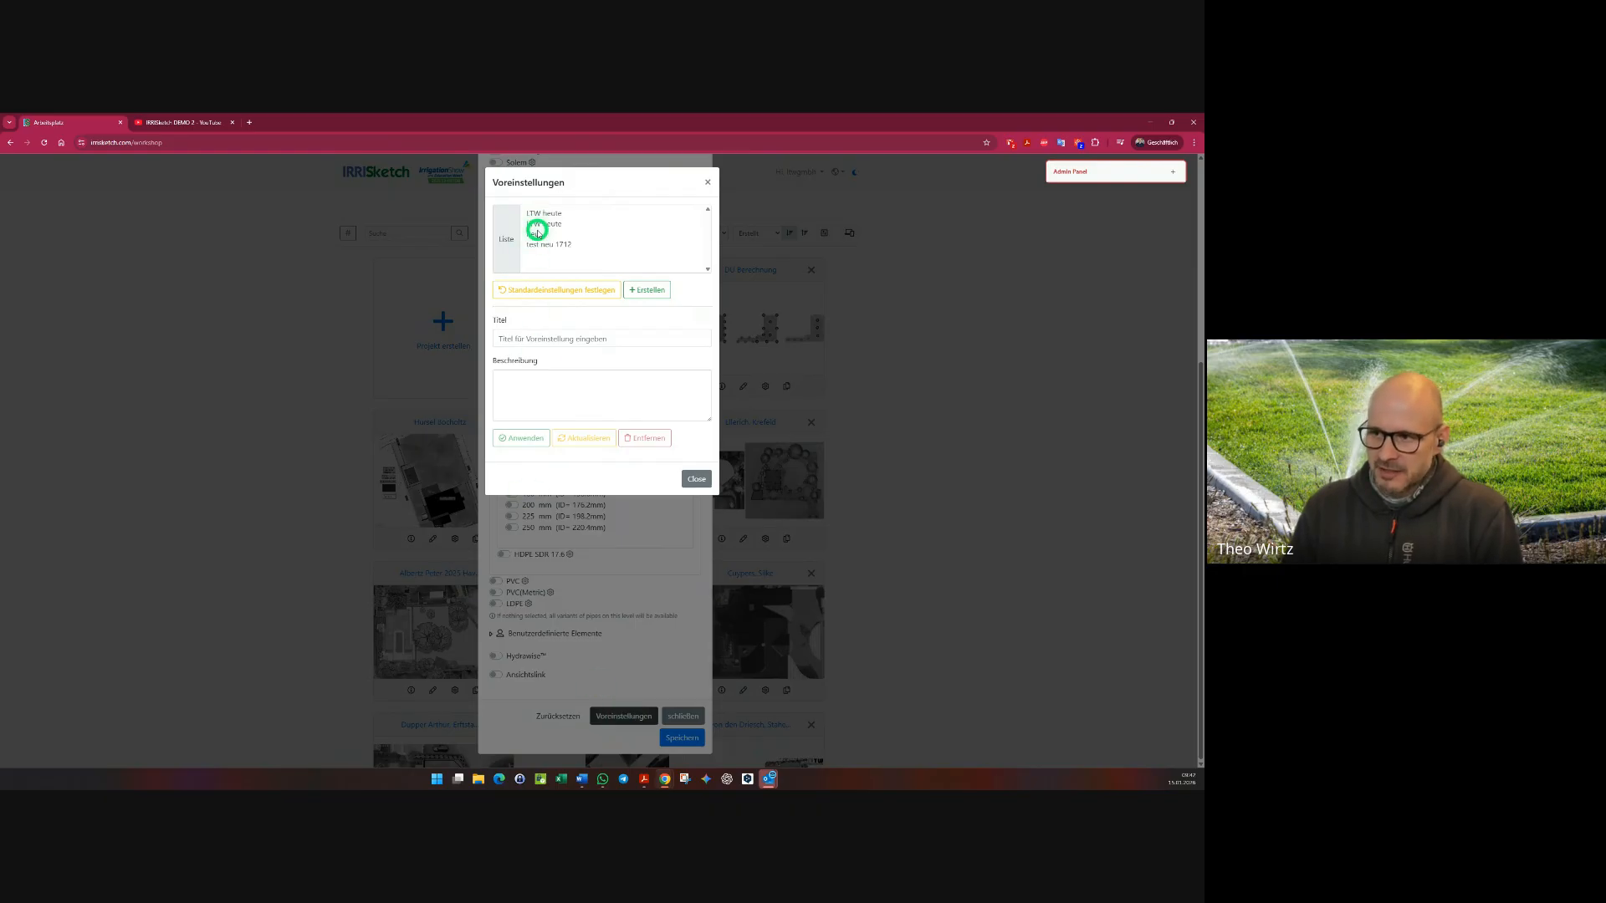
click(545, 242)
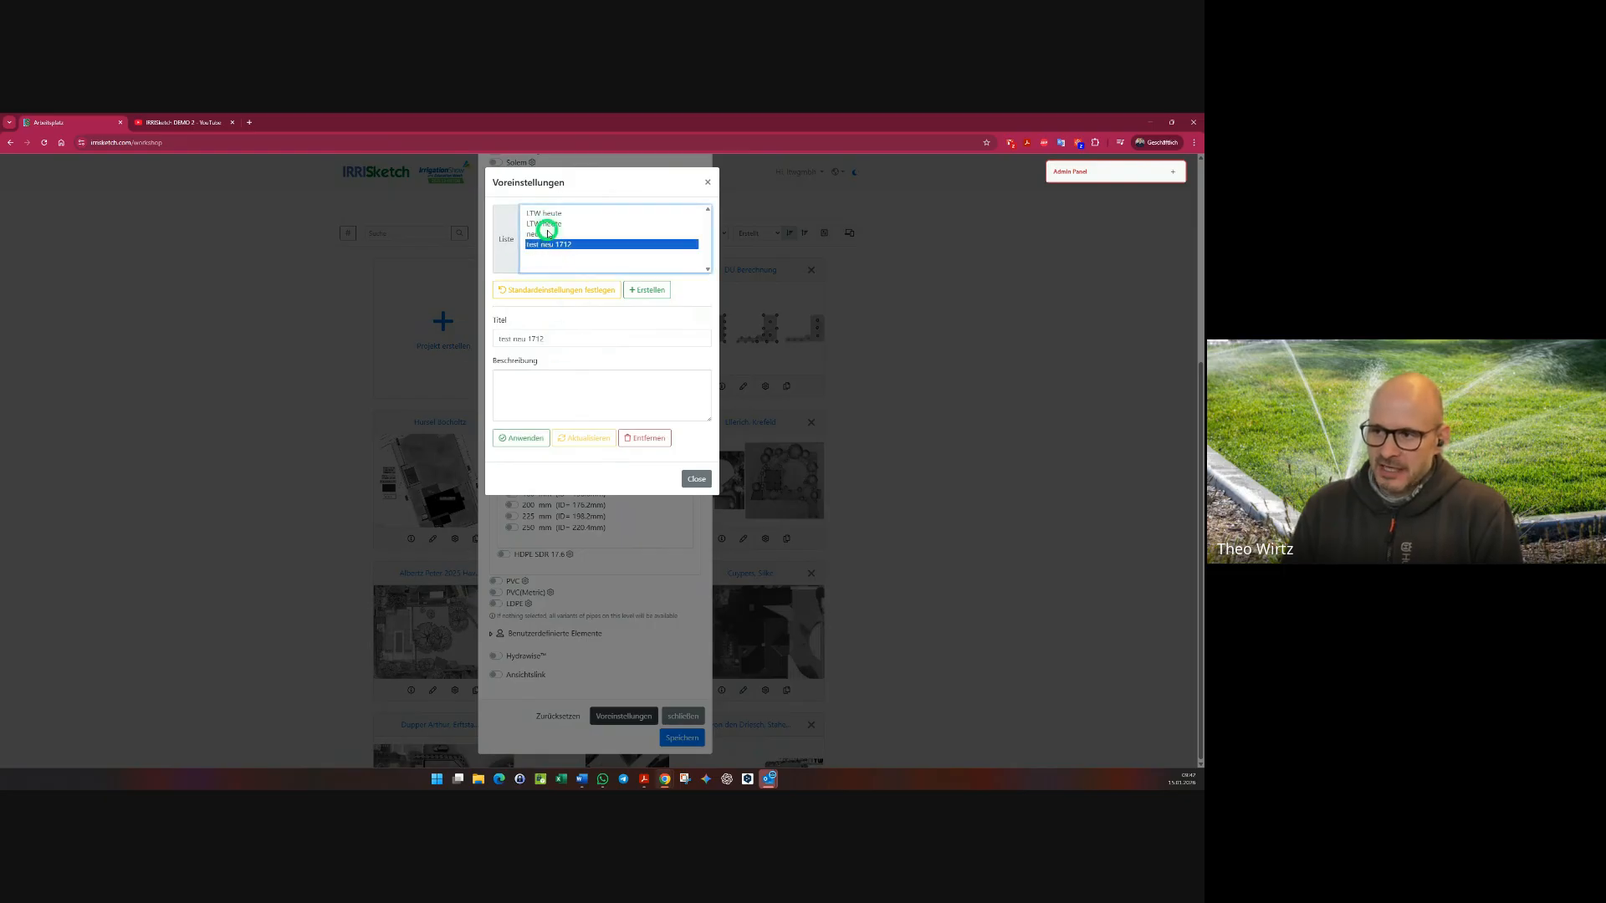
click(545, 224)
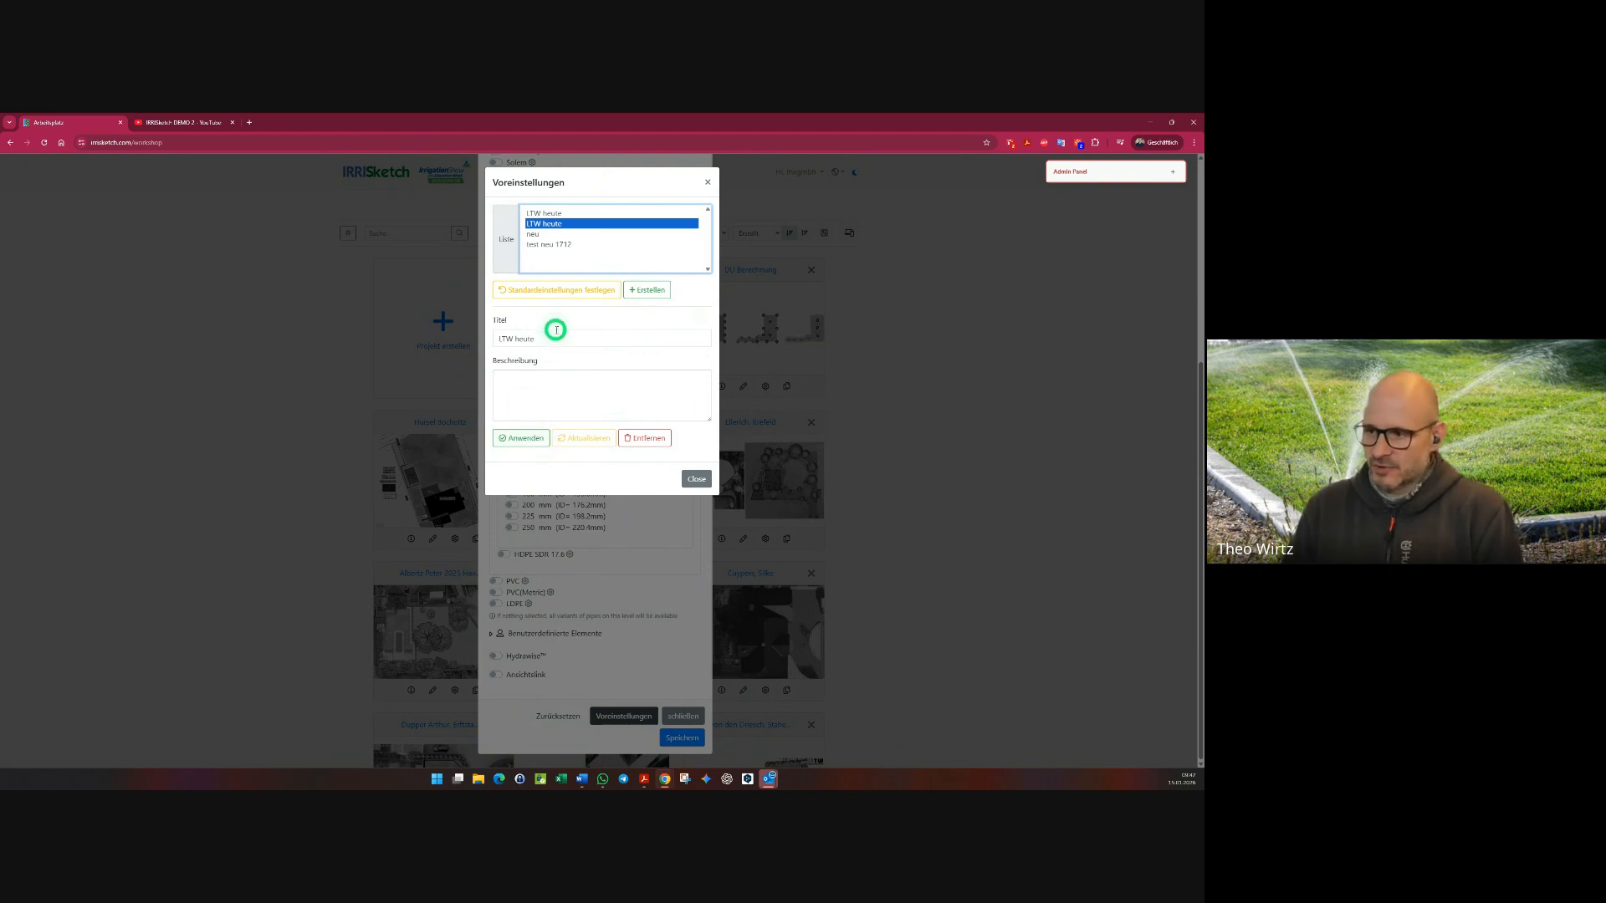
click(698, 478)
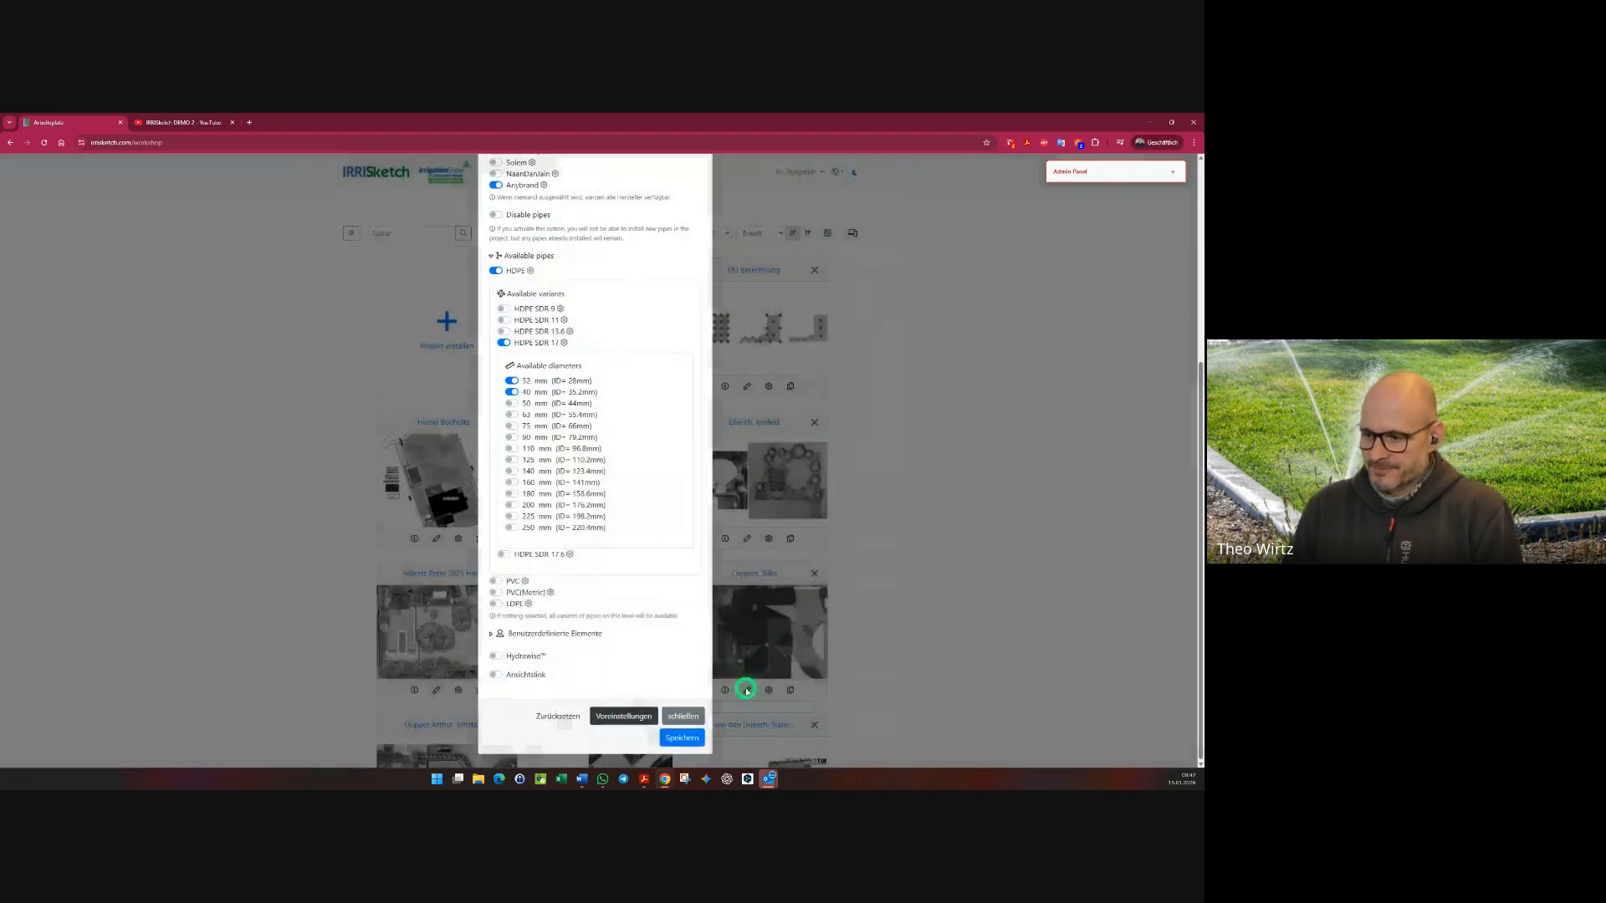
click(627, 717)
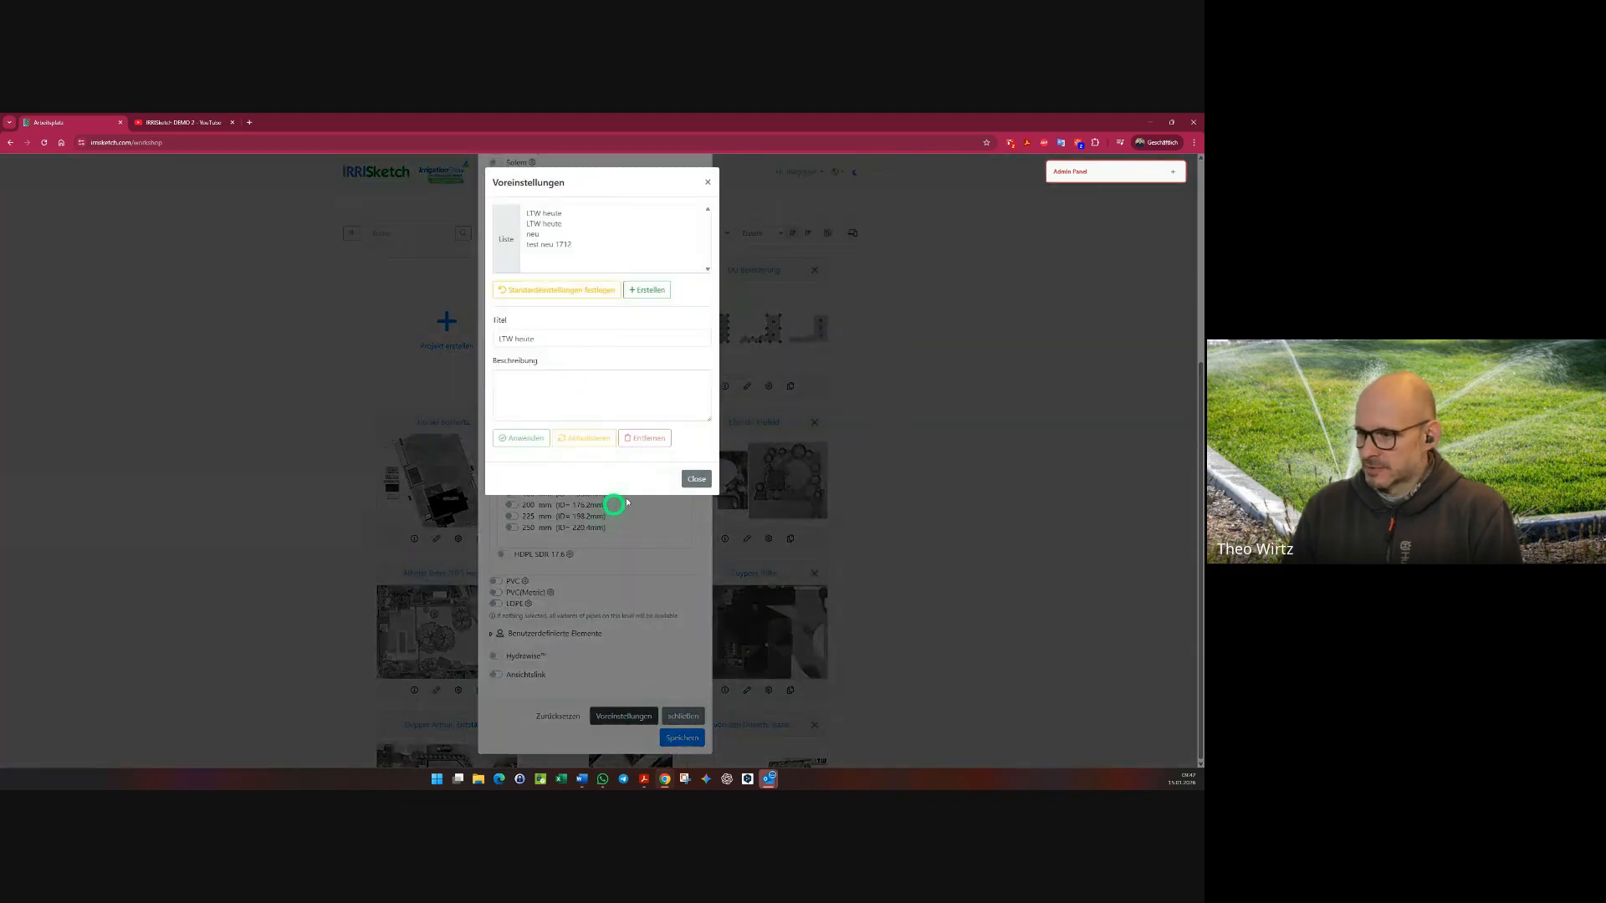
click(696, 477)
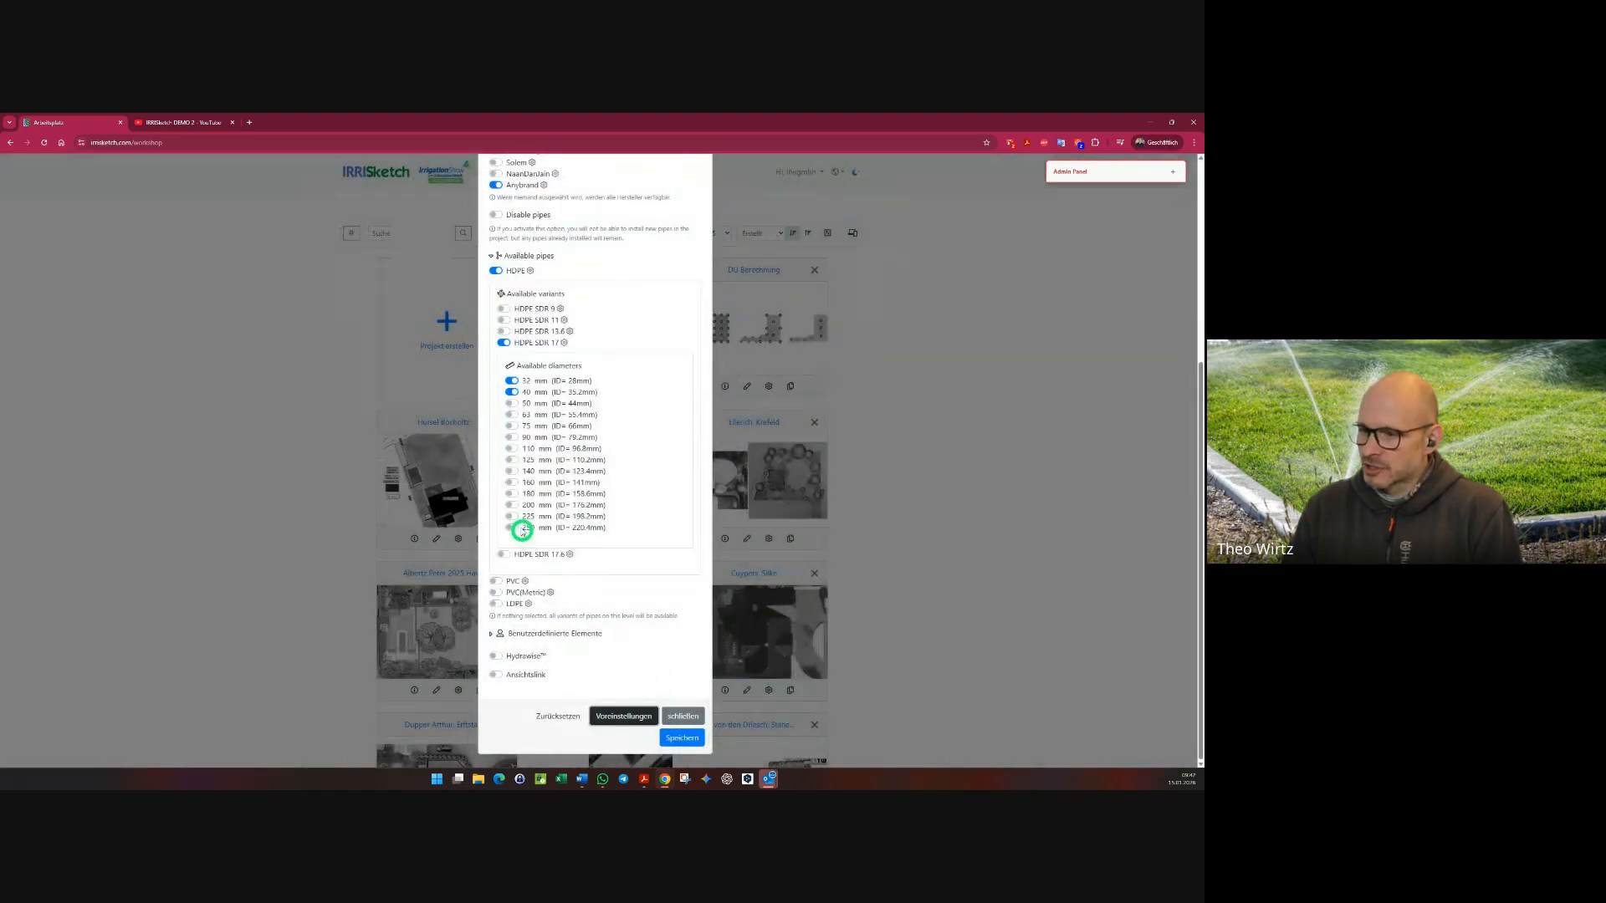
- Enable the 63 mm HDPE SDR 17 diameter and save the project settings with a new preset titled "neue Einstellung DEMO"
click(511, 414)
click(617, 716)
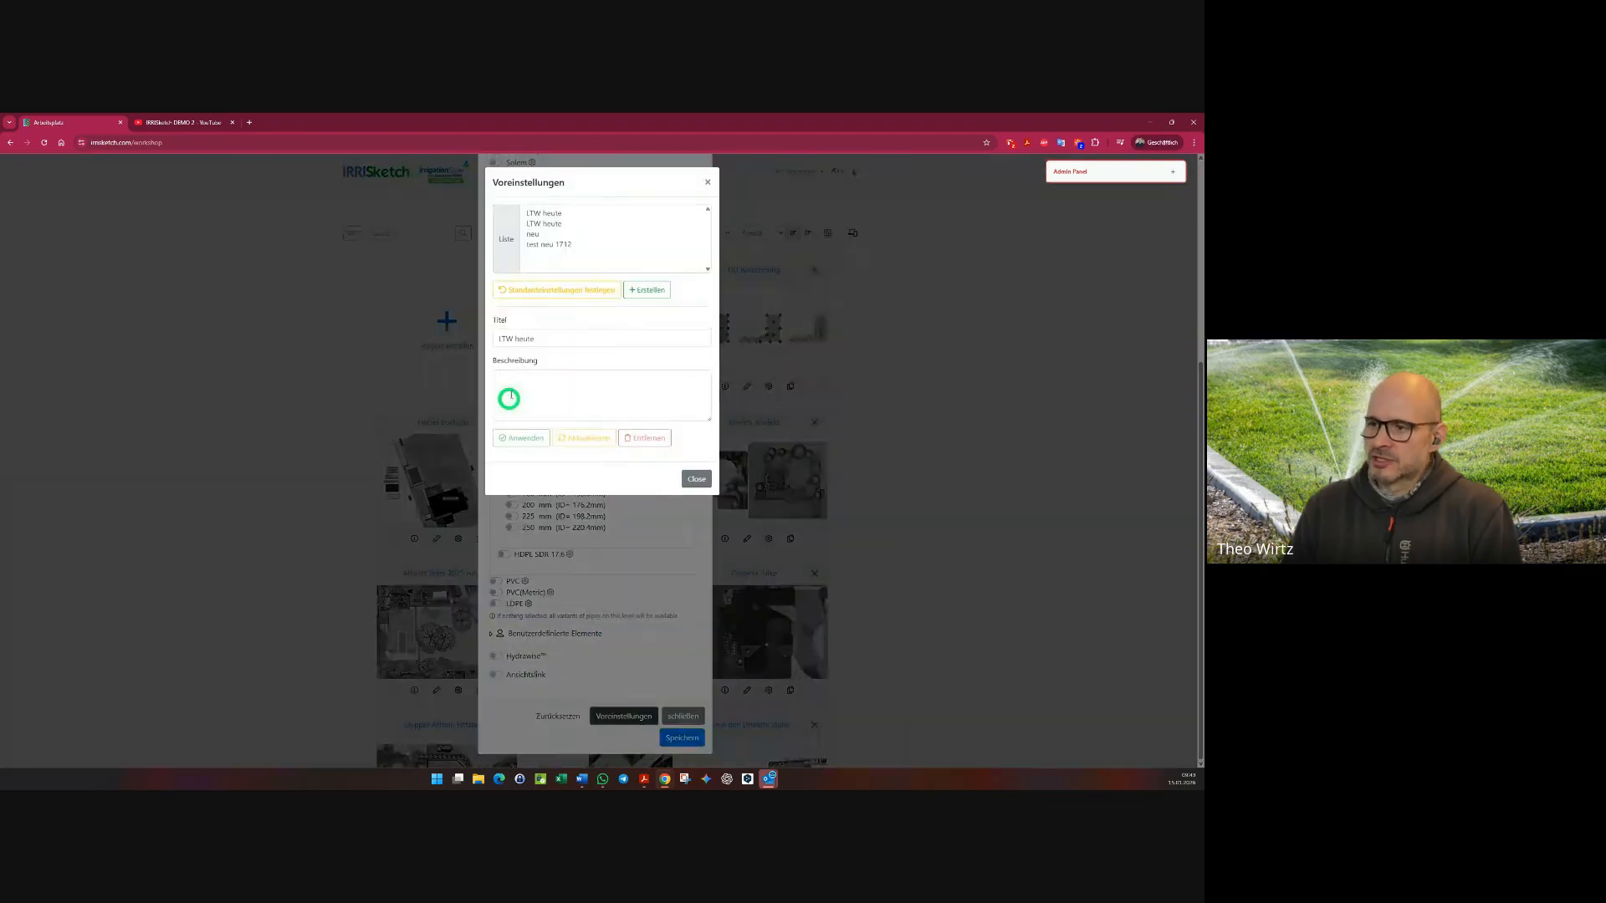
drag(555, 336, 495, 338)
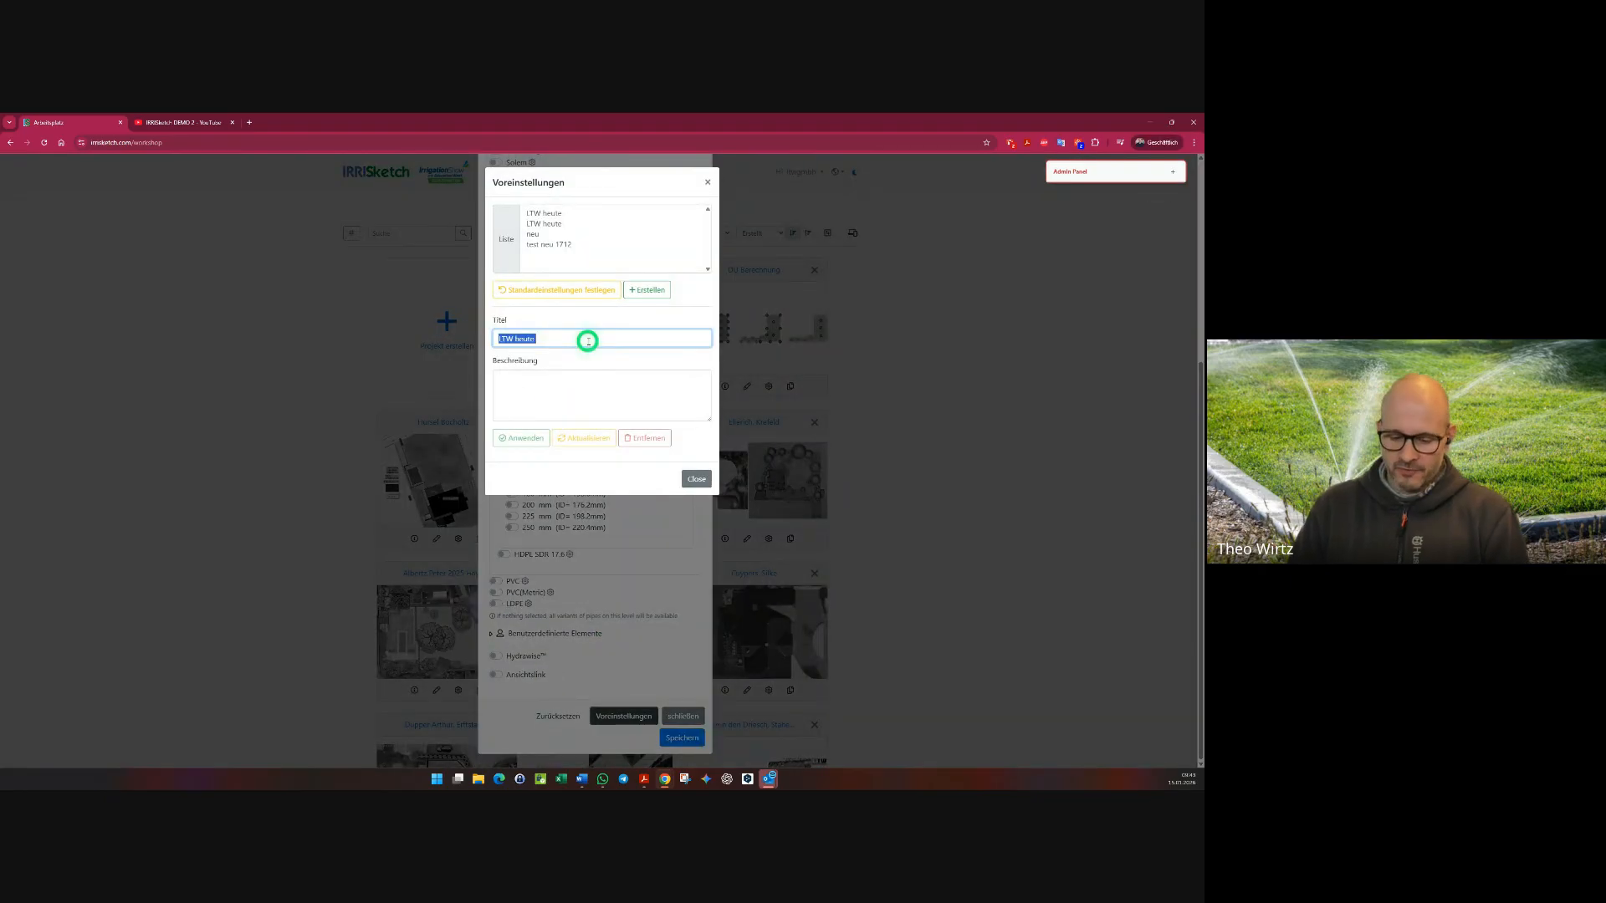
text(neue A)
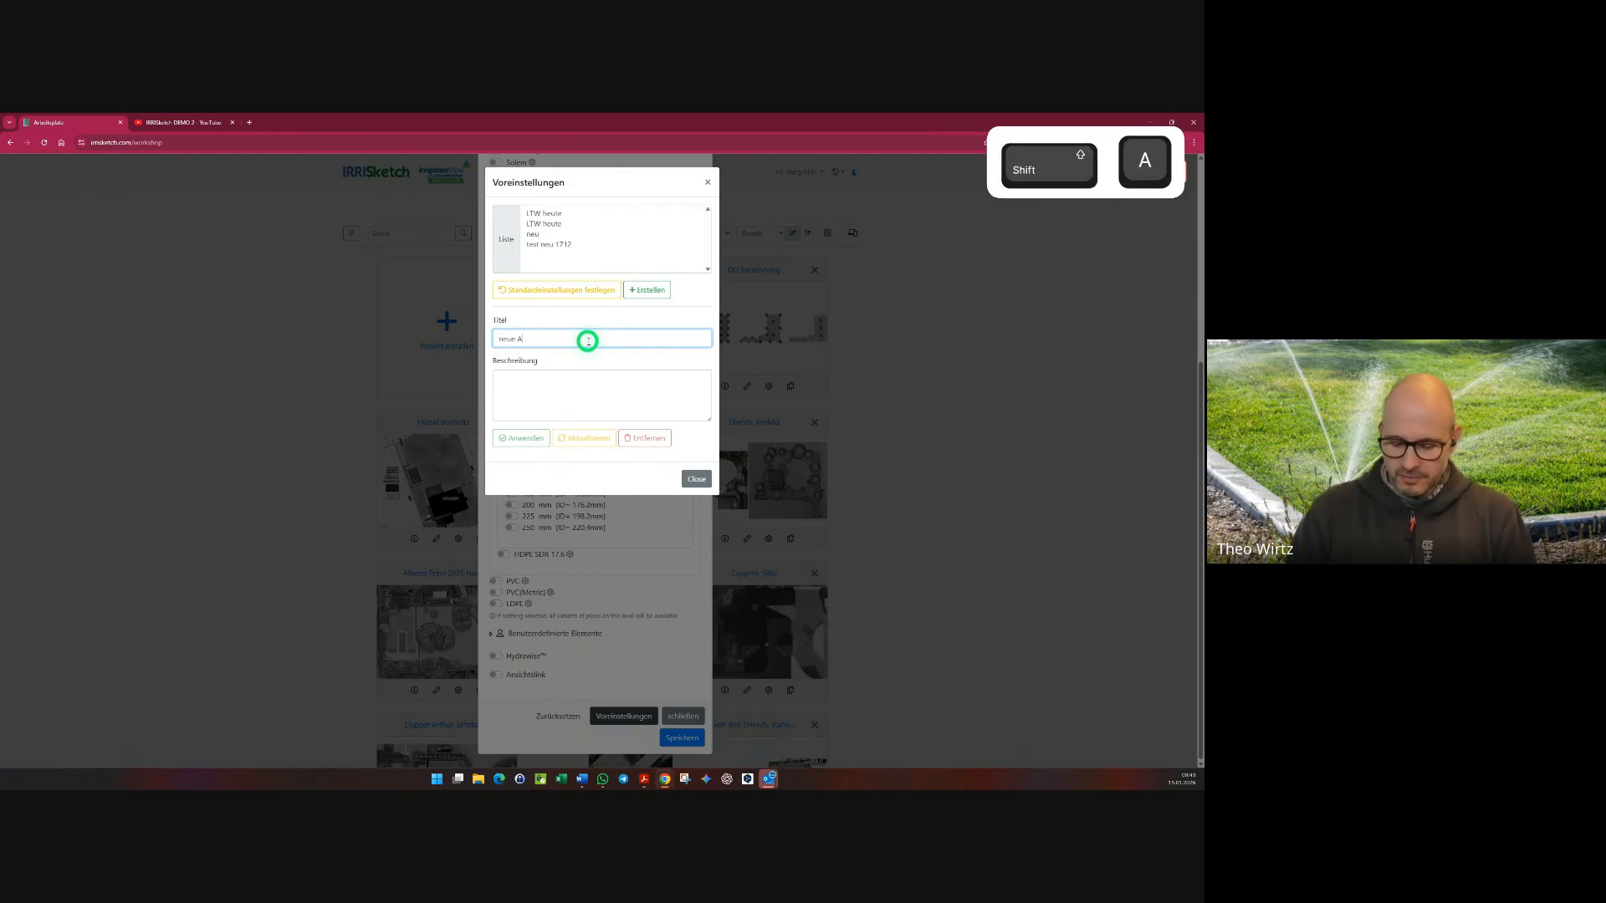
key(BackSpace)
text(Ein)
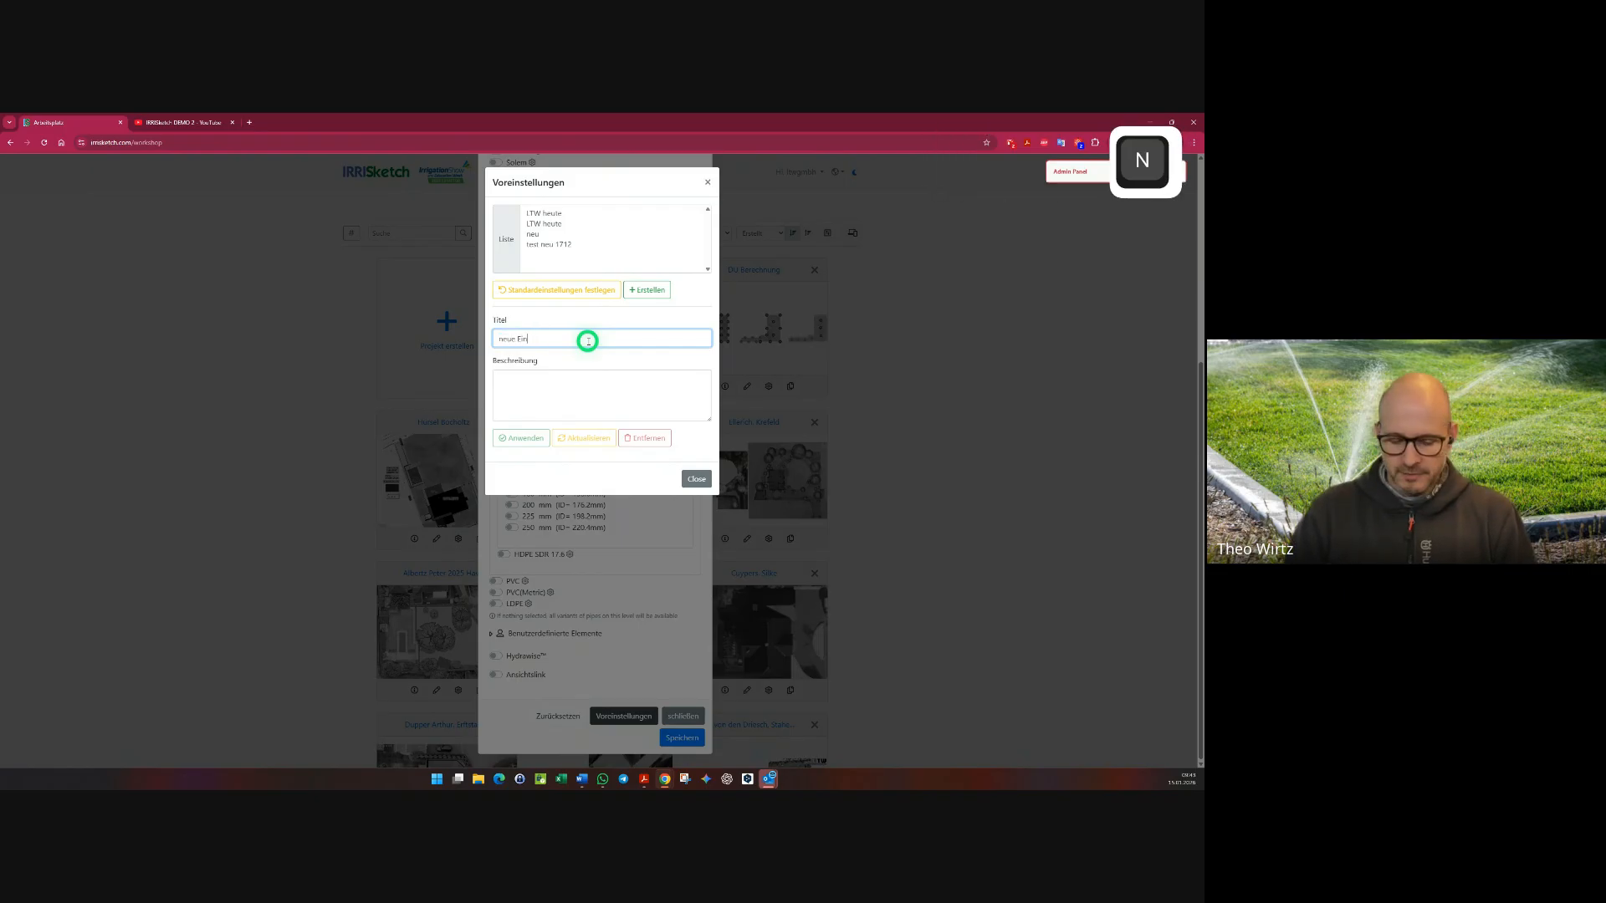
text(stellung)
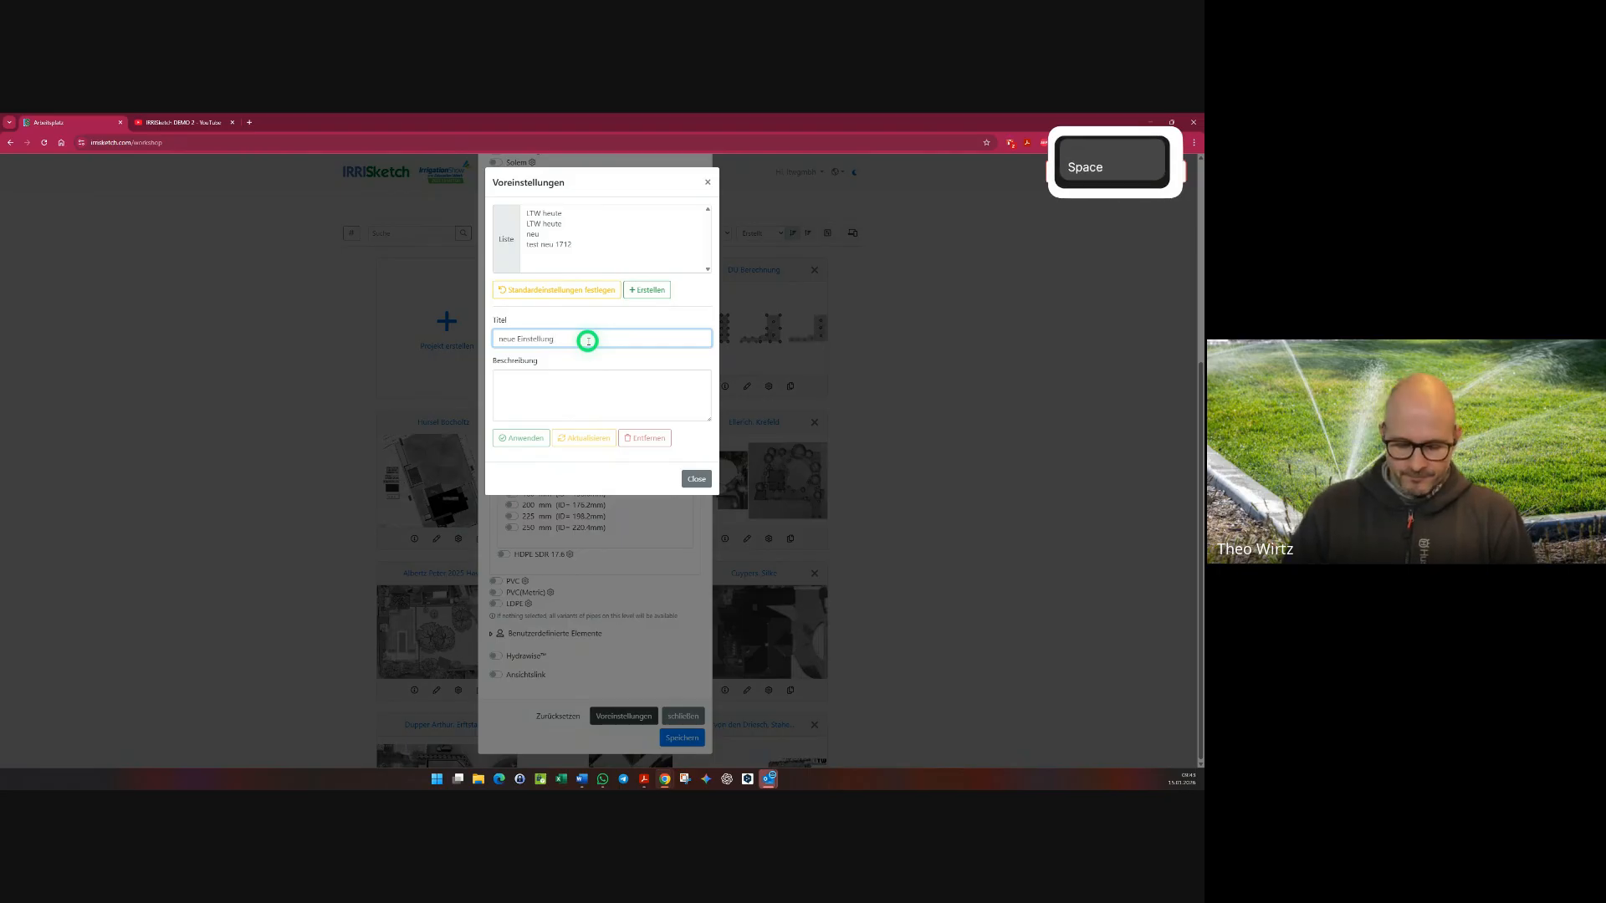
text( DEMO)
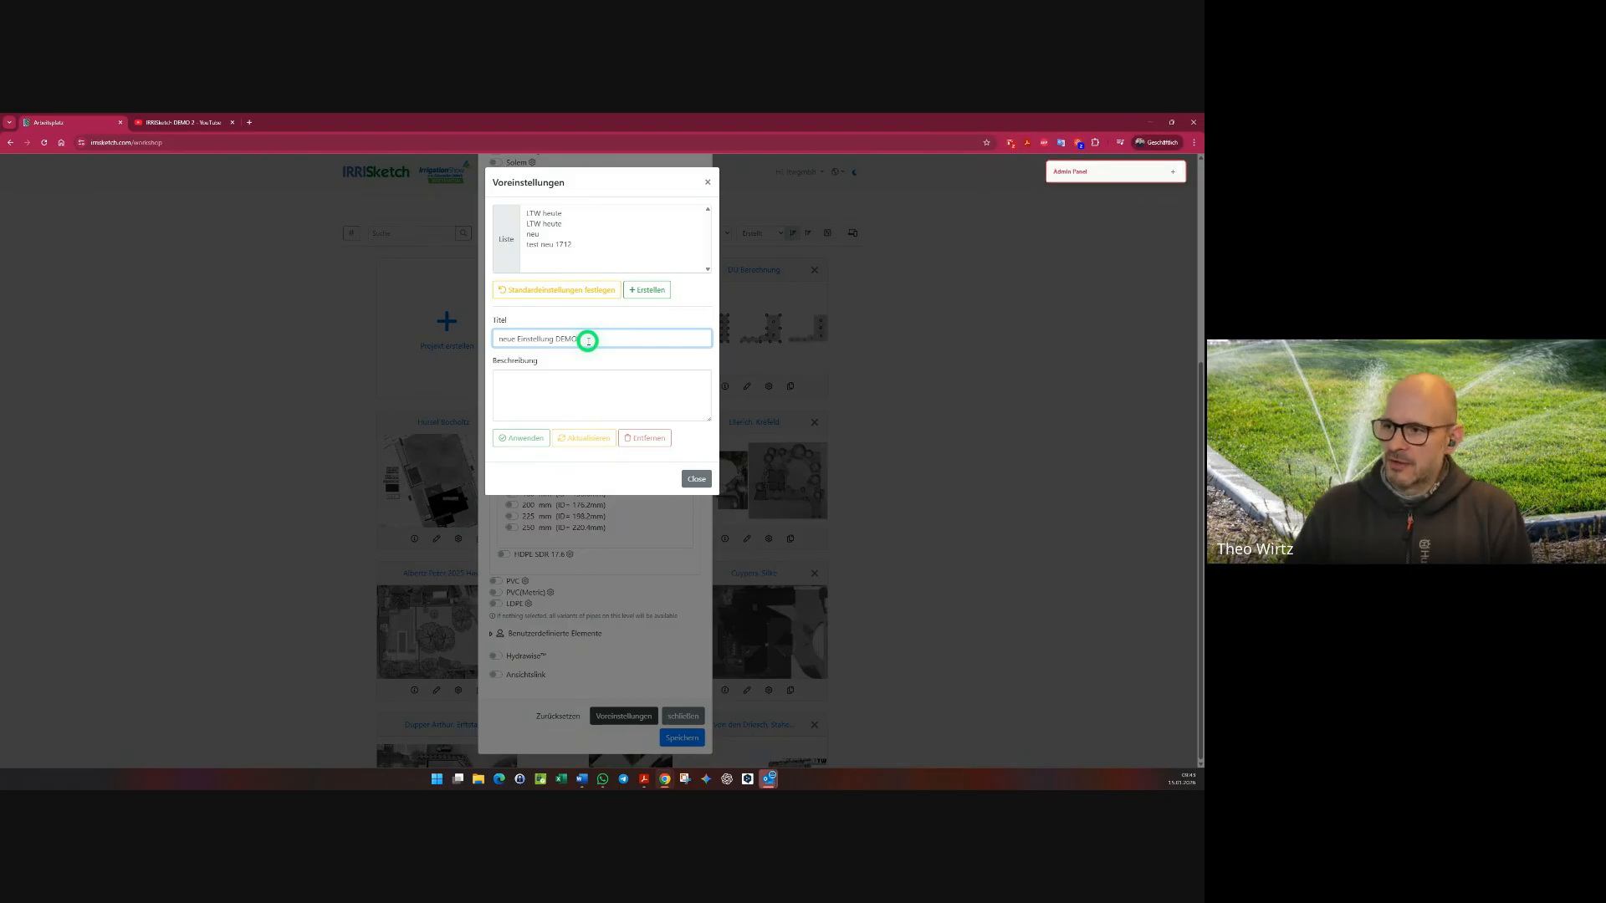
click(648, 290)
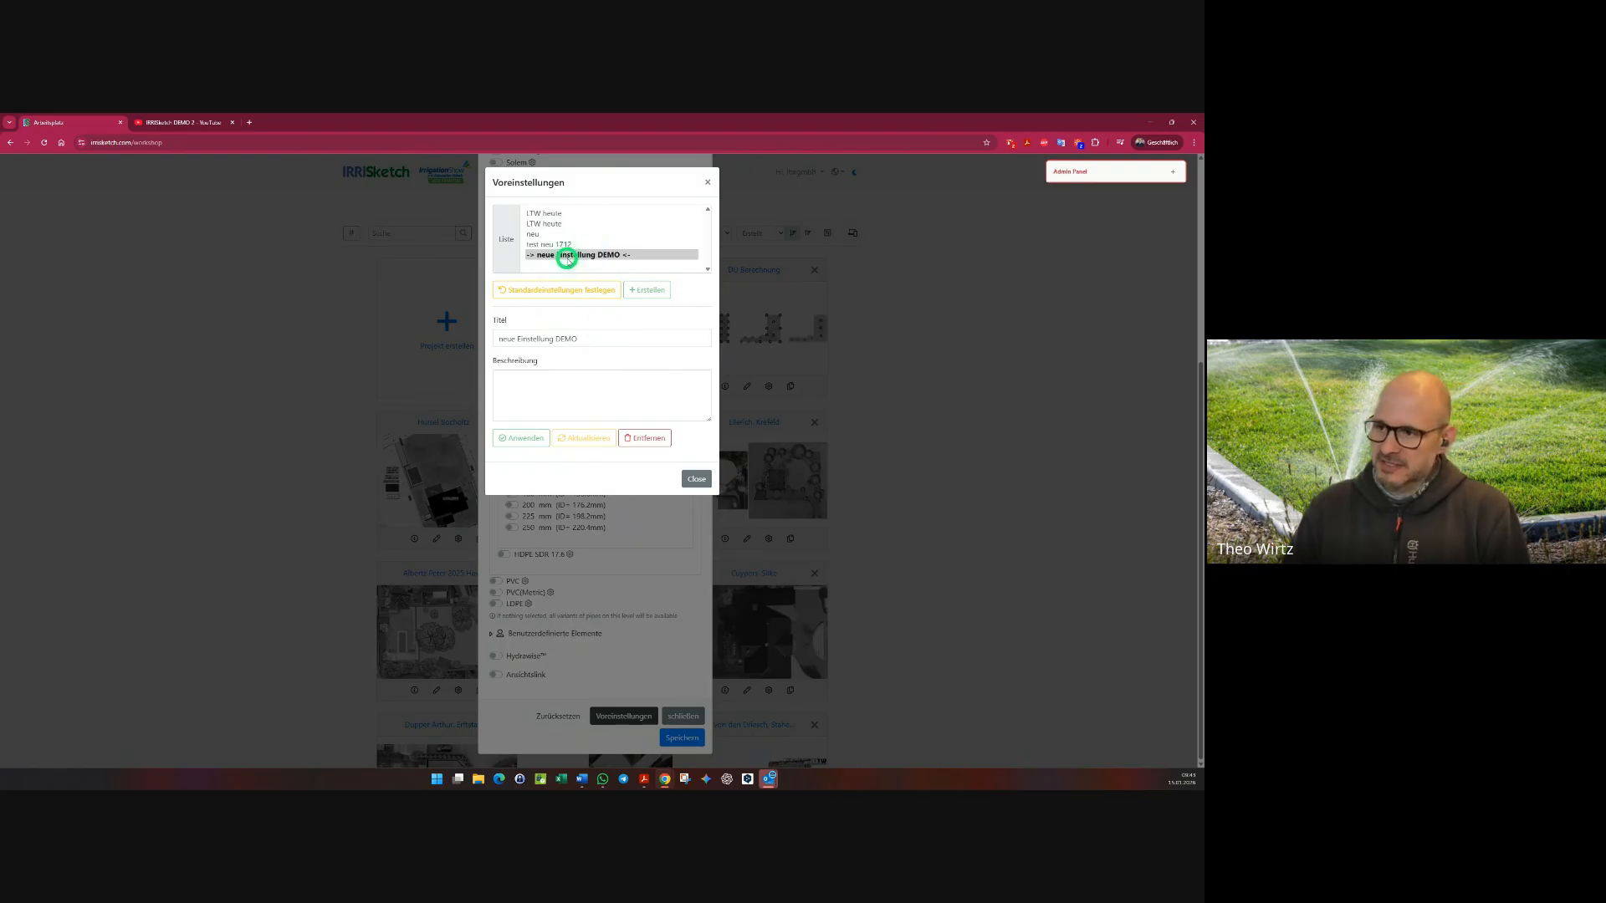
click(692, 480)
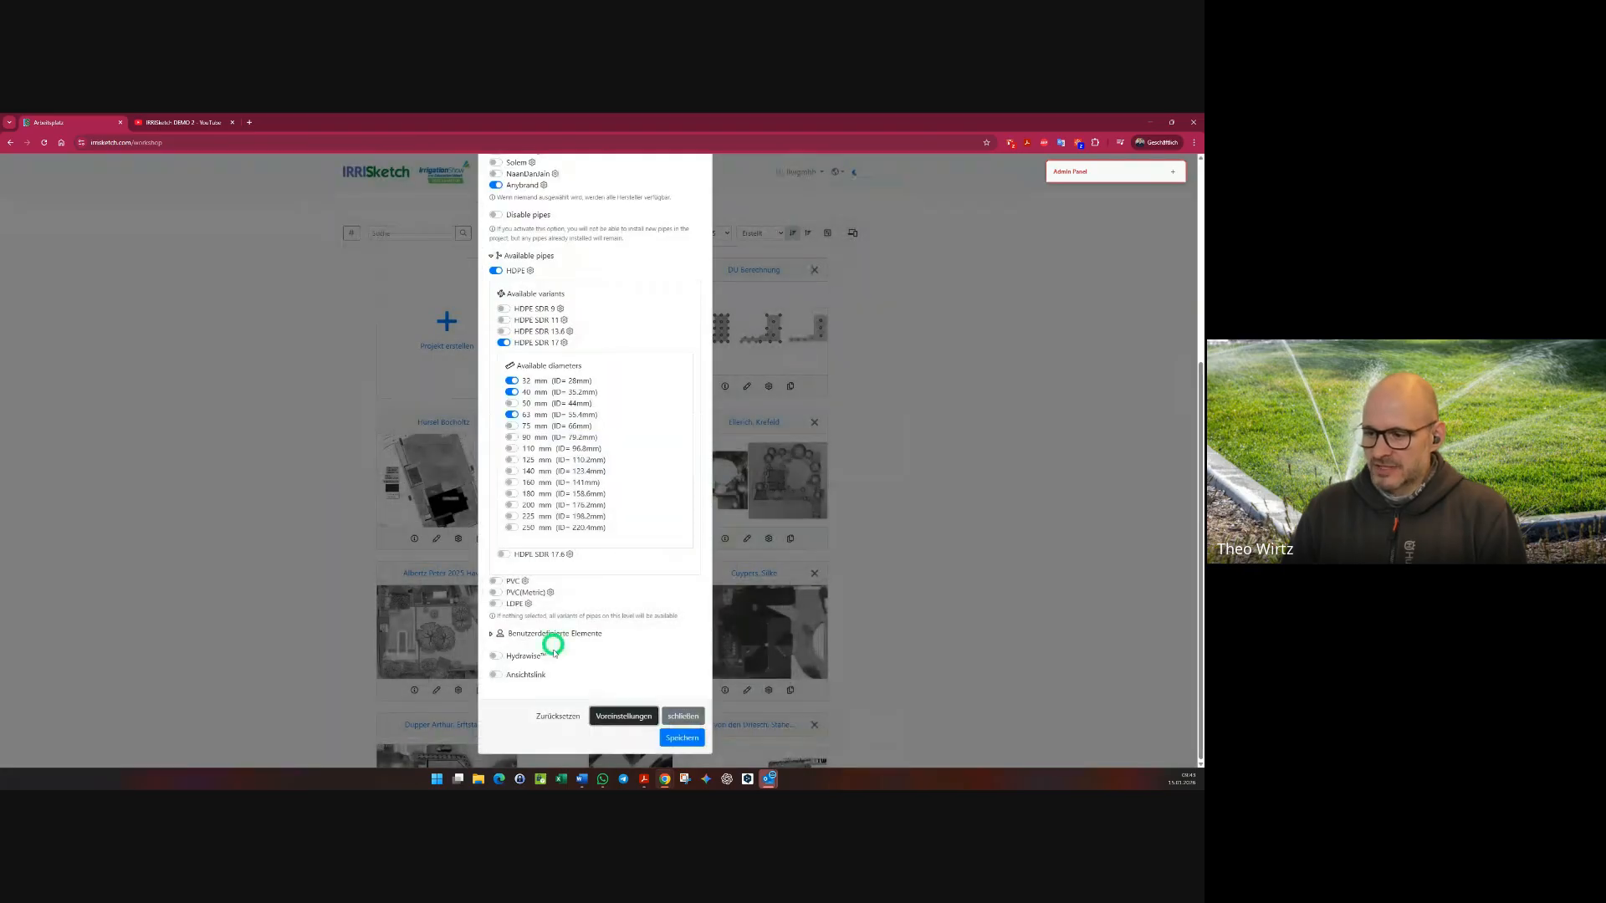
click(684, 739)
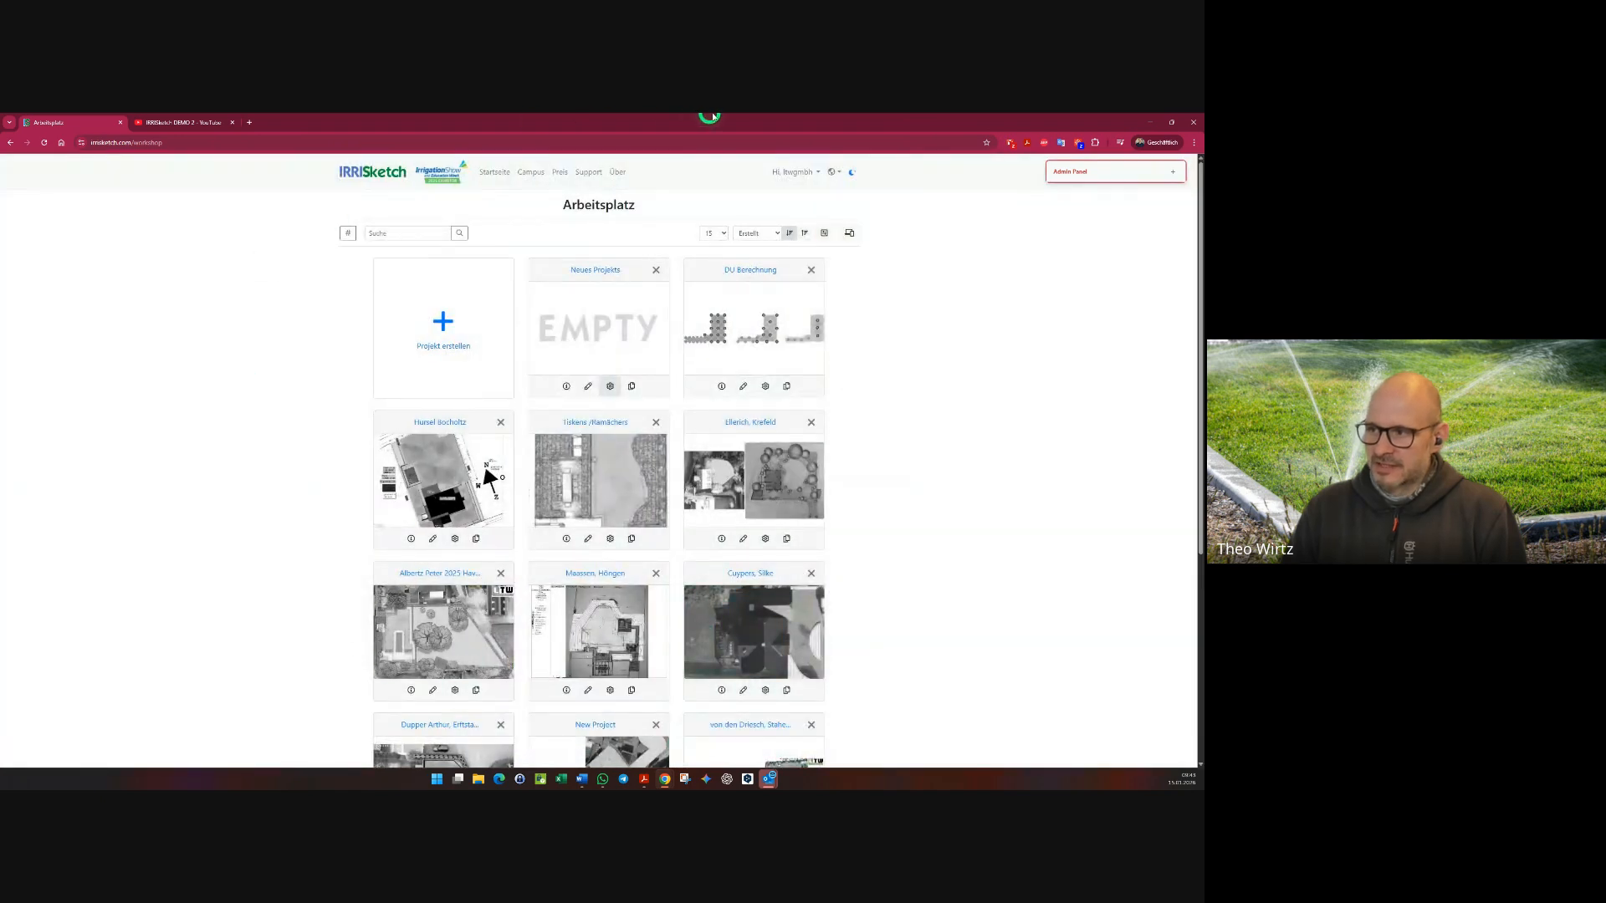
- Check which presets are offered for Projekteinstellungen (außen) in the new-project defaults, and close the dialog without changes
click(824, 233)
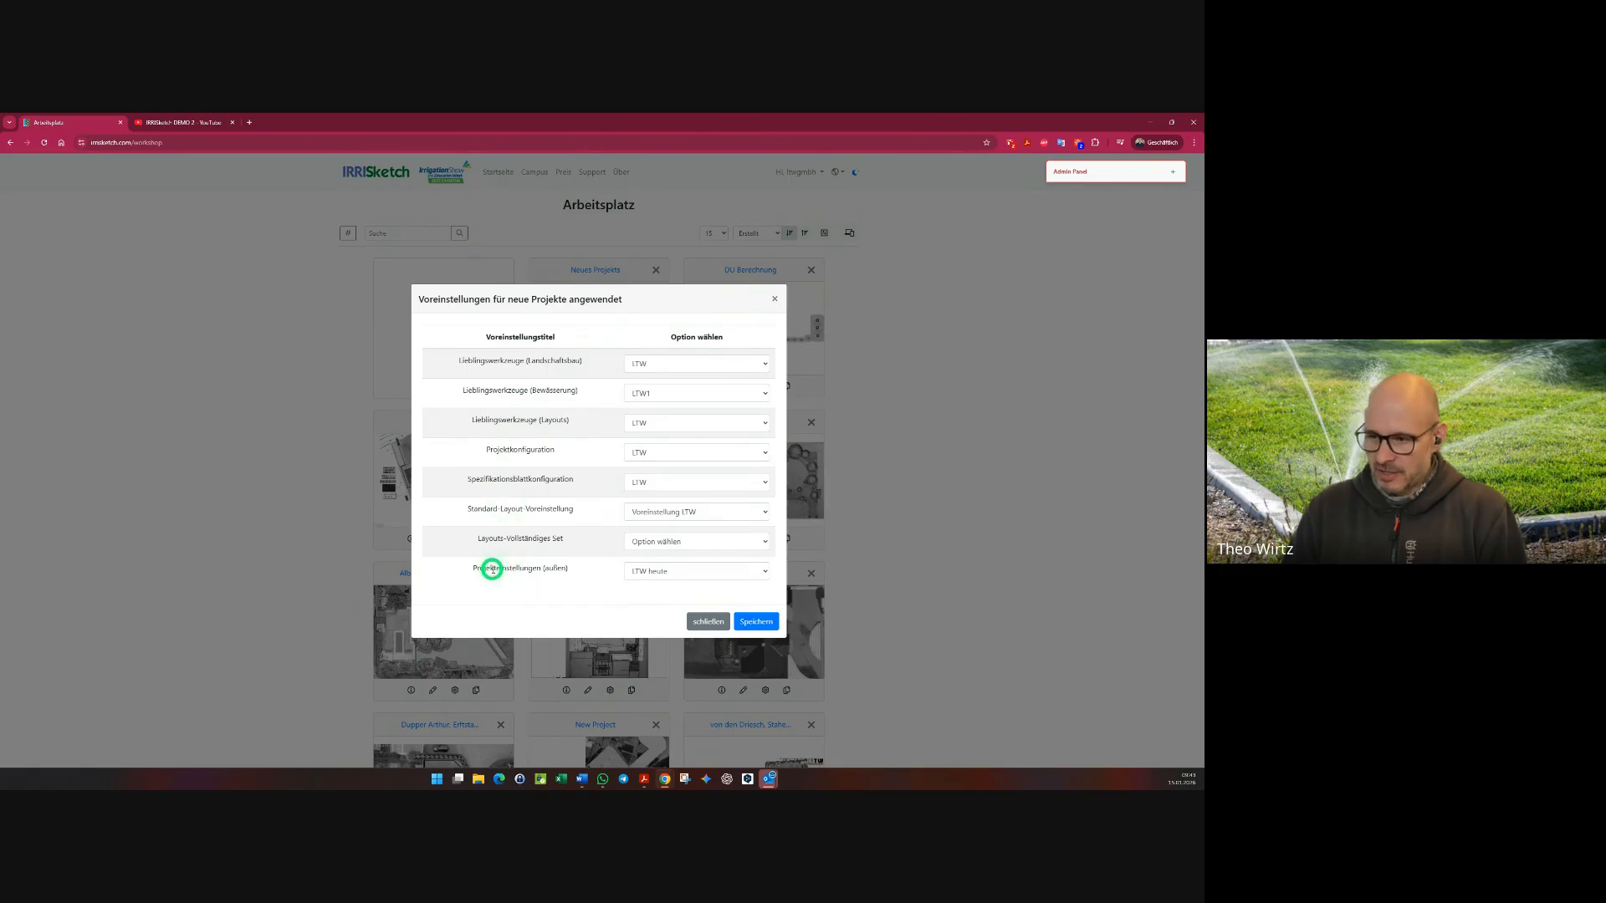
drag(473, 570, 565, 570)
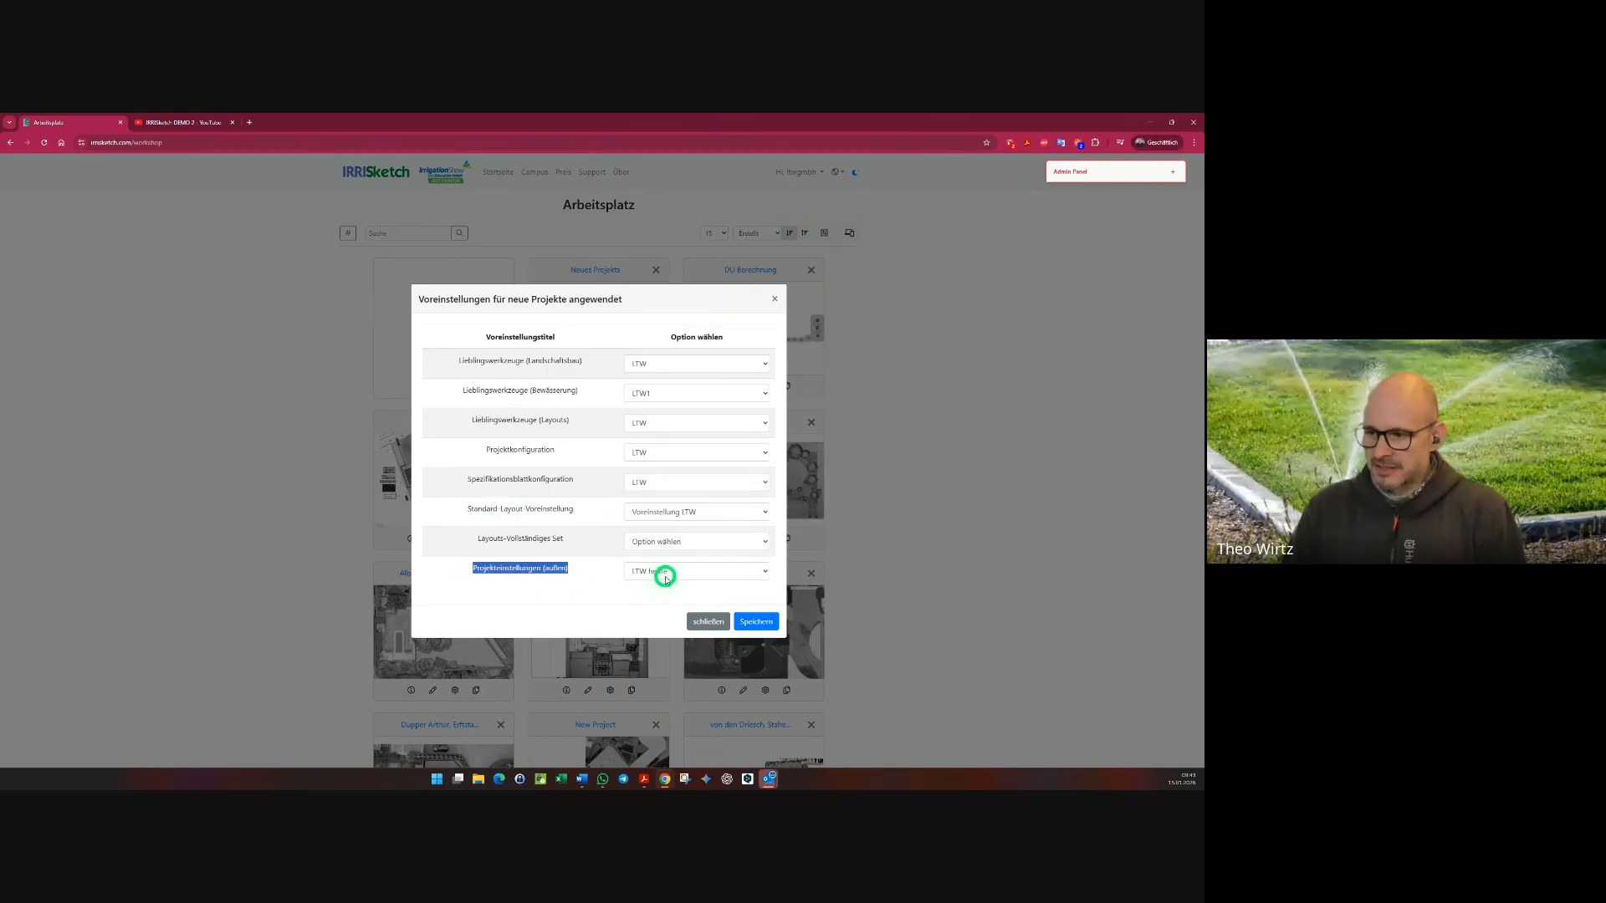
click(663, 570)
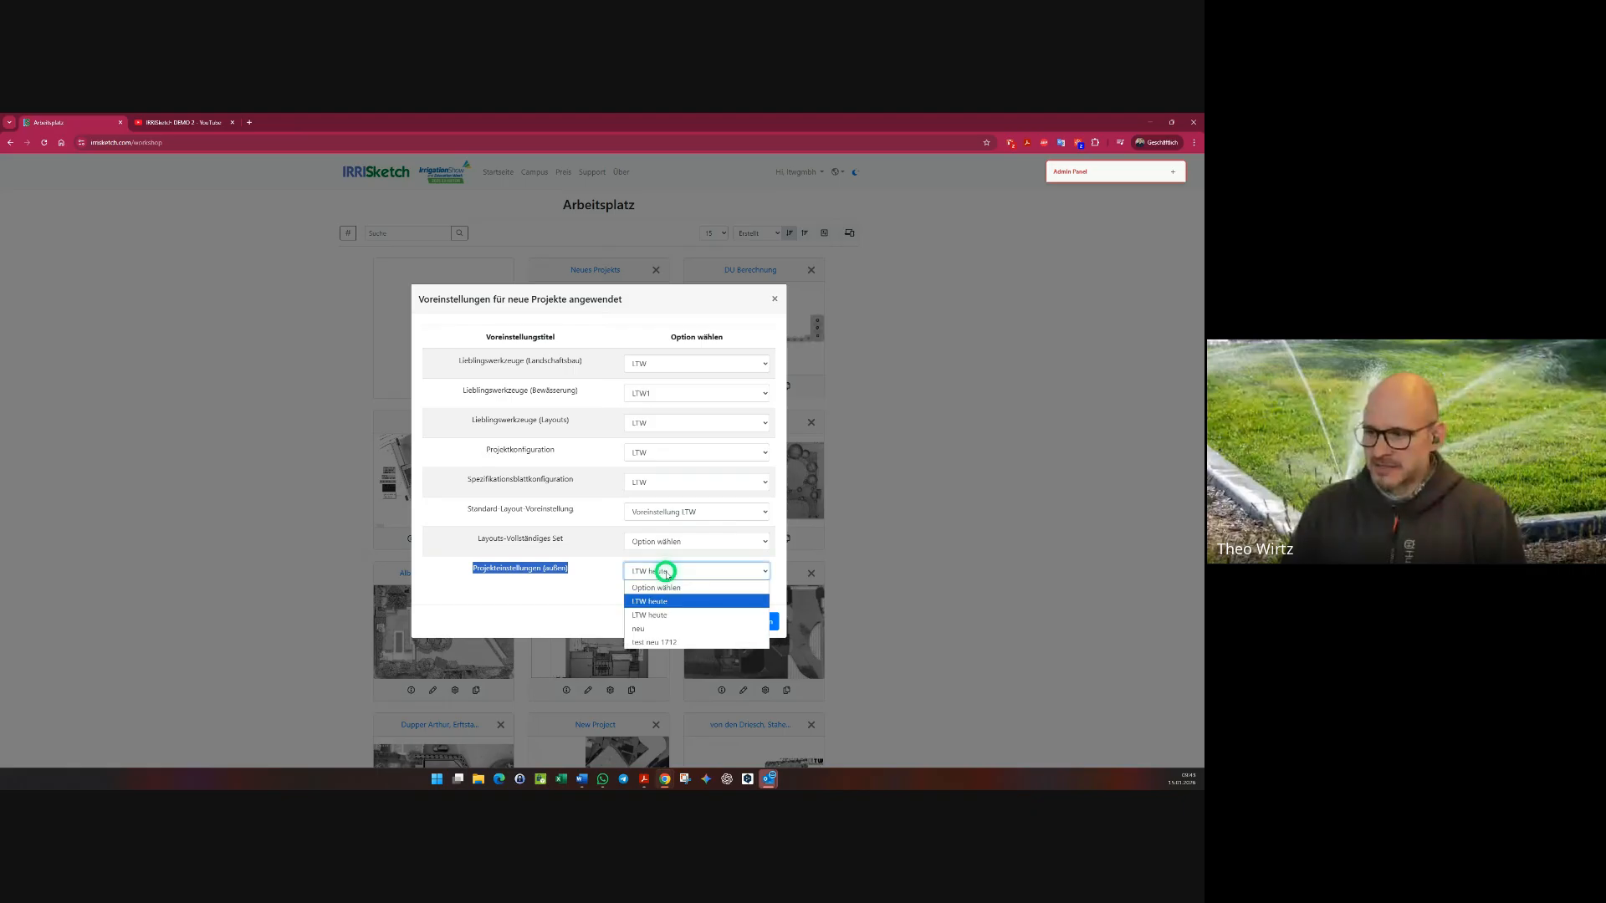
click(582, 595)
click(719, 623)
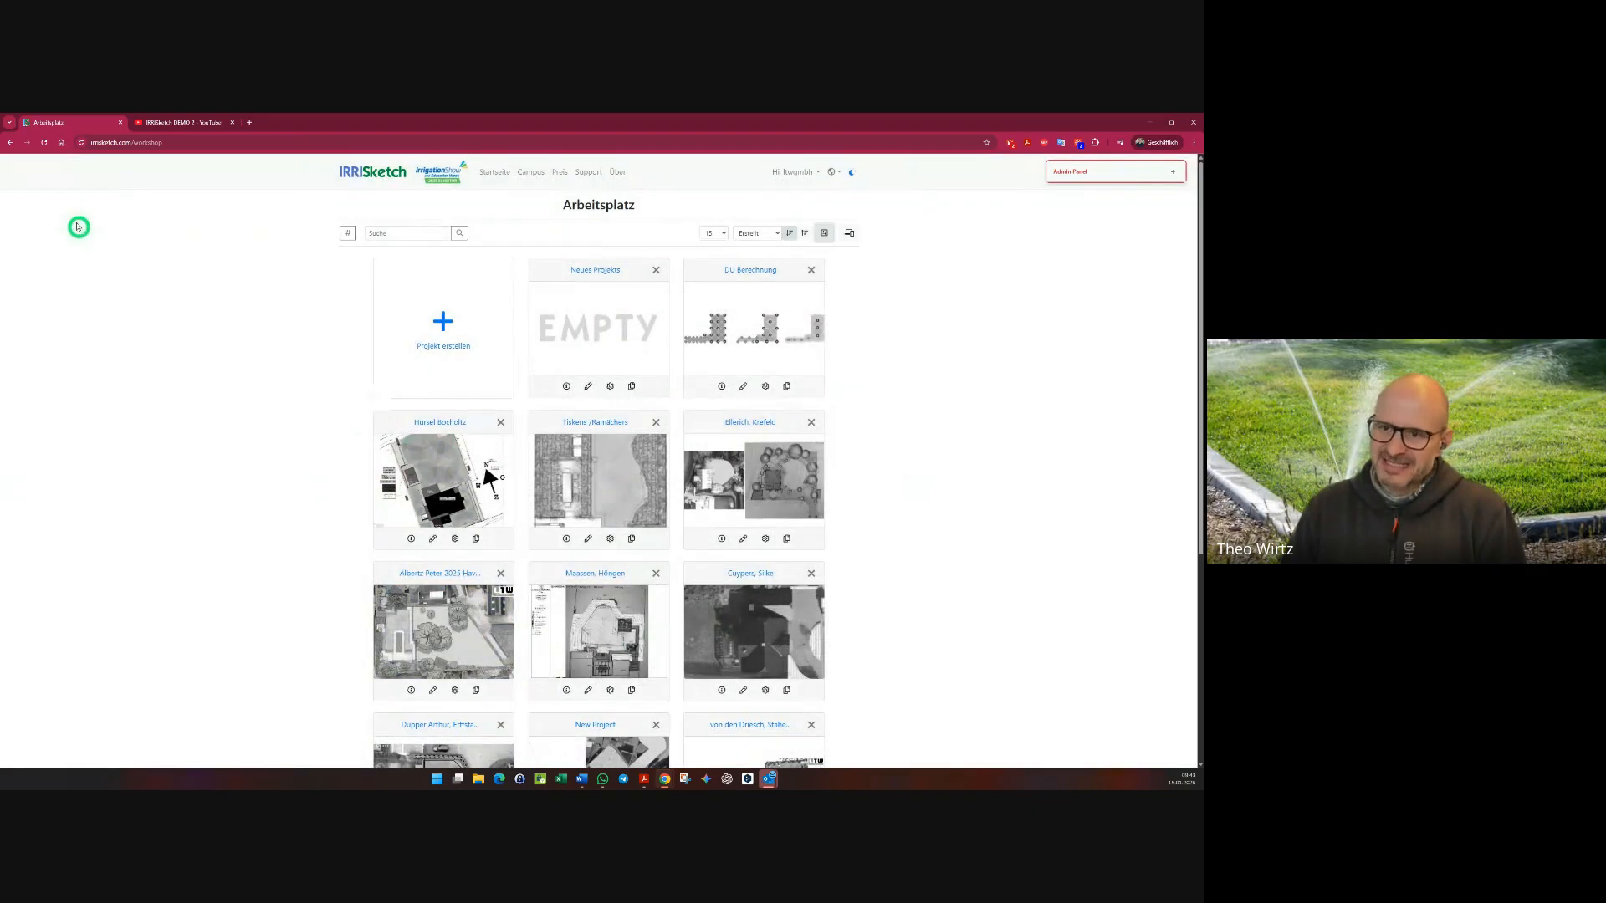
- Reload the Arbeitsplatz page and save "neue Einstellung DEMO" as the new-project default for Projekteinstellungen (außen)
click(44, 143)
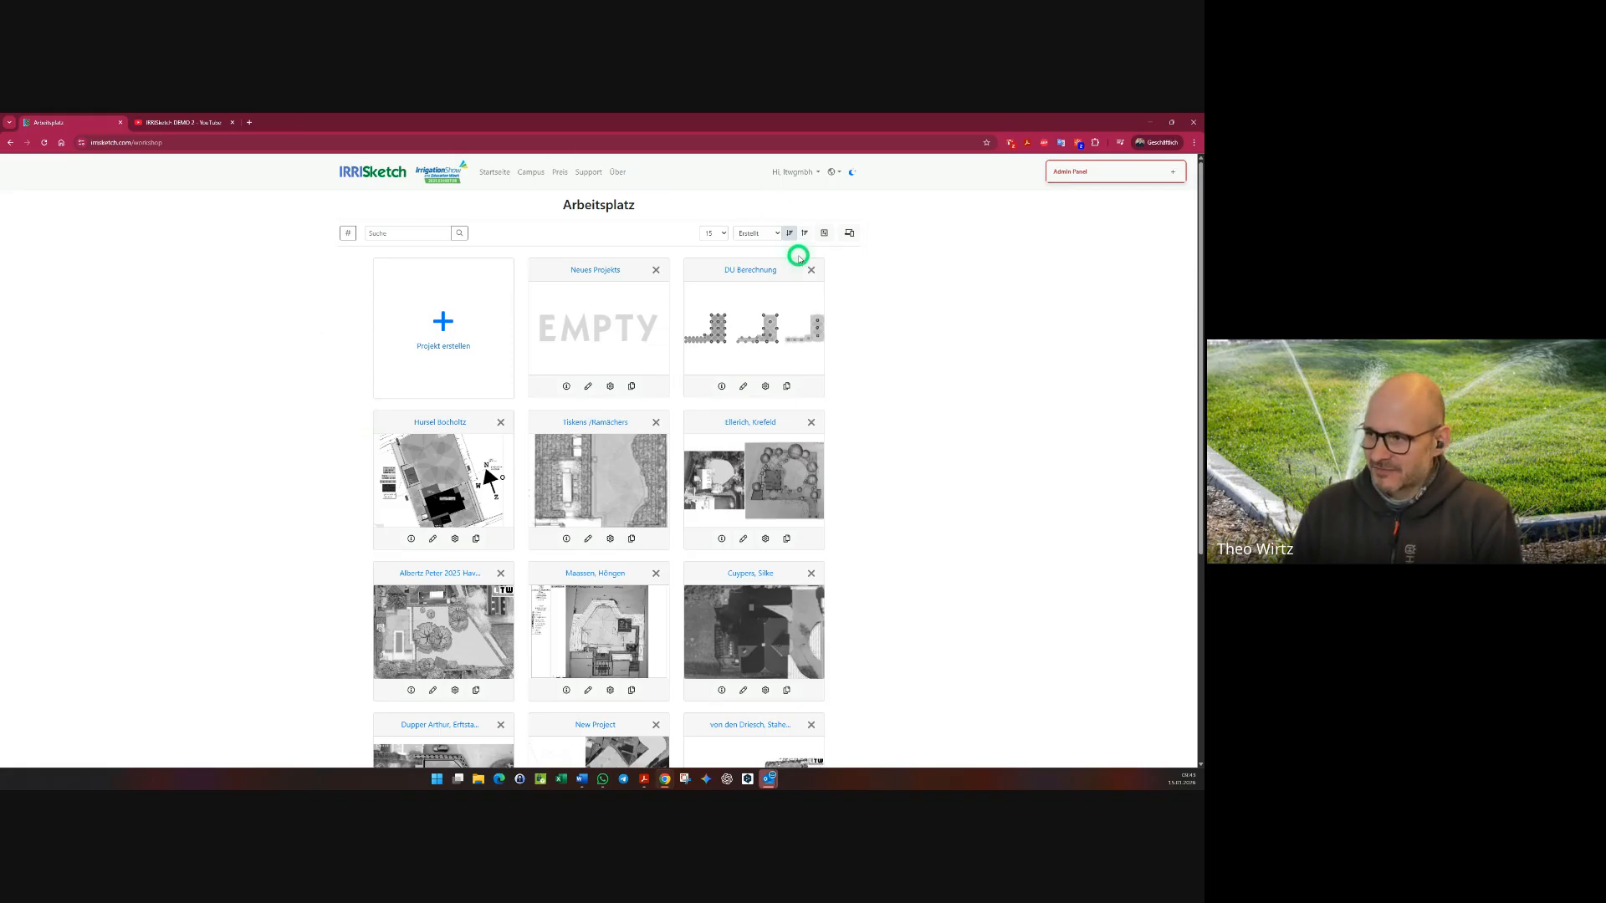
click(823, 232)
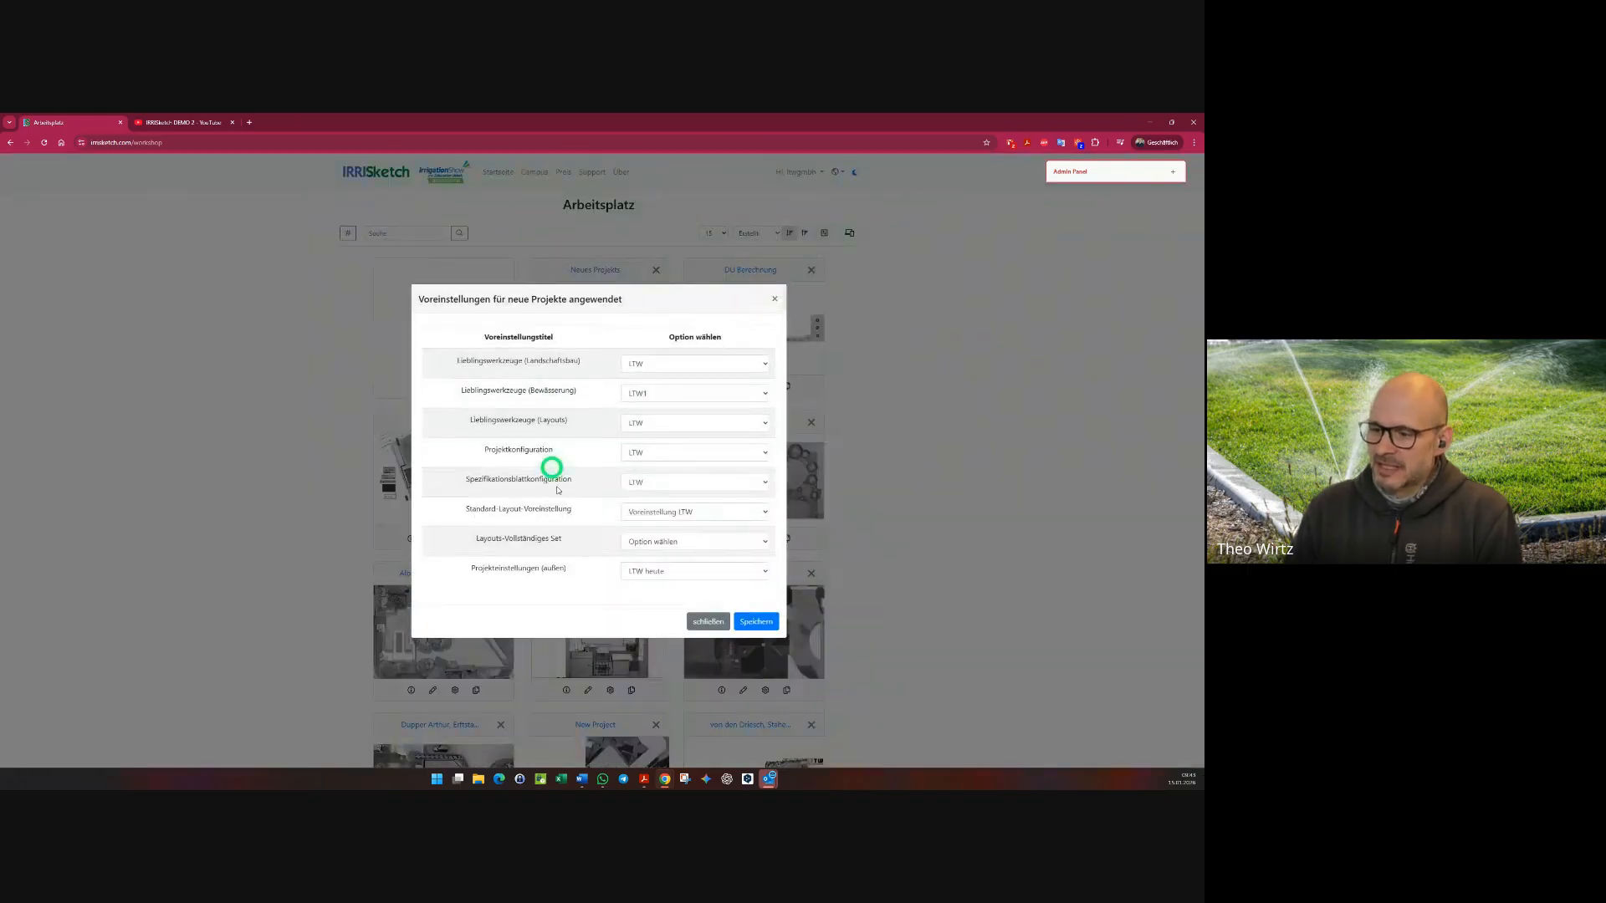
click(661, 570)
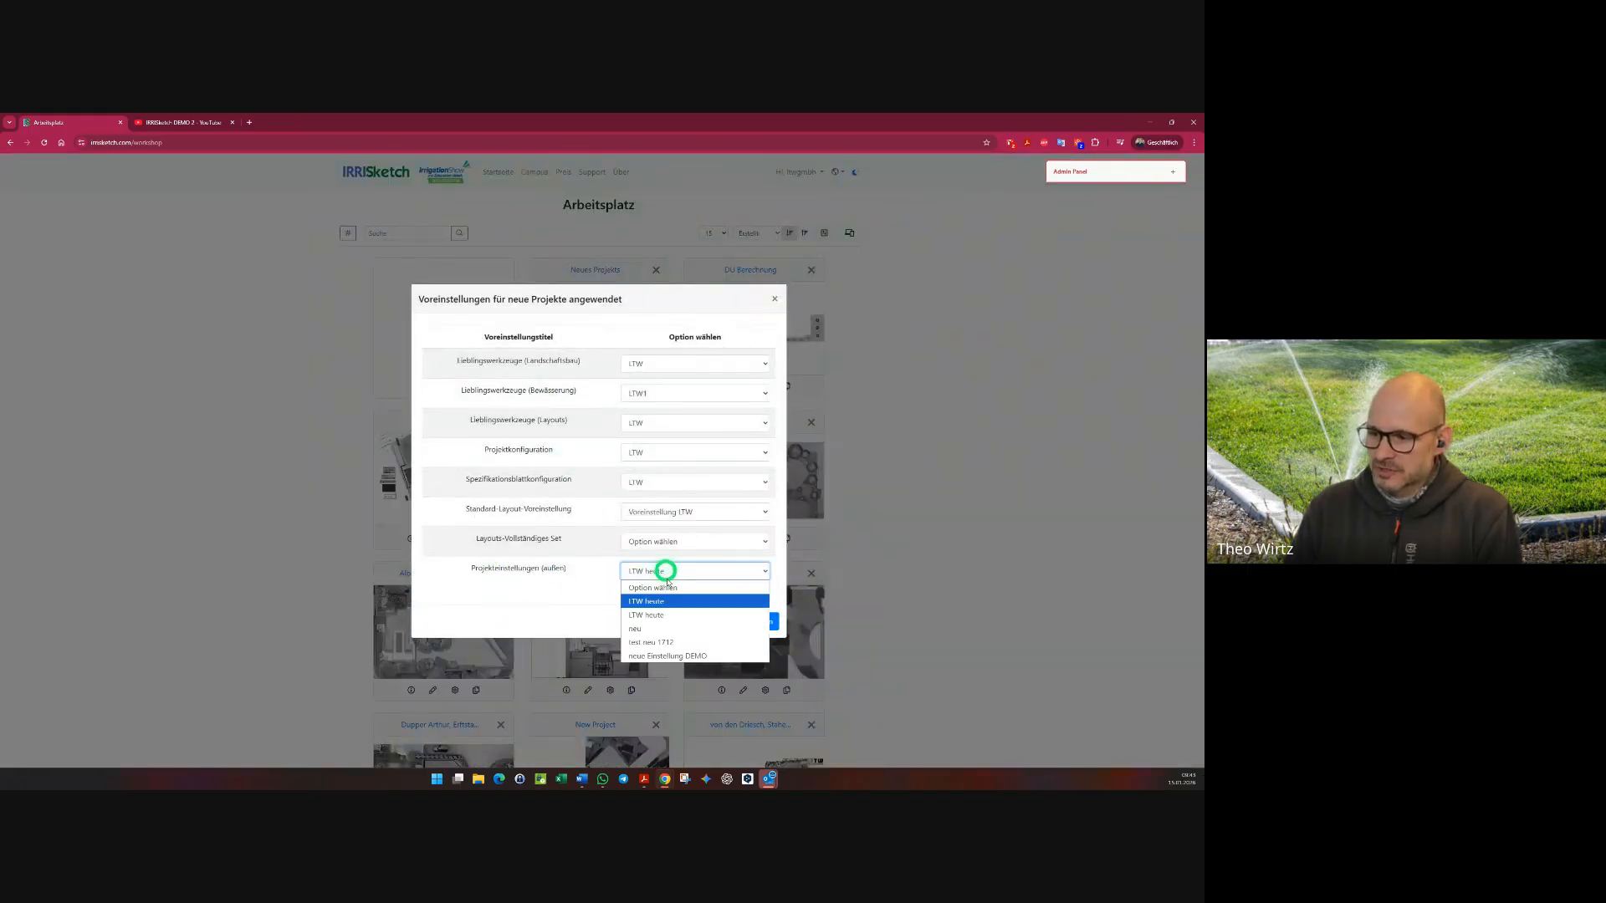
click(731, 657)
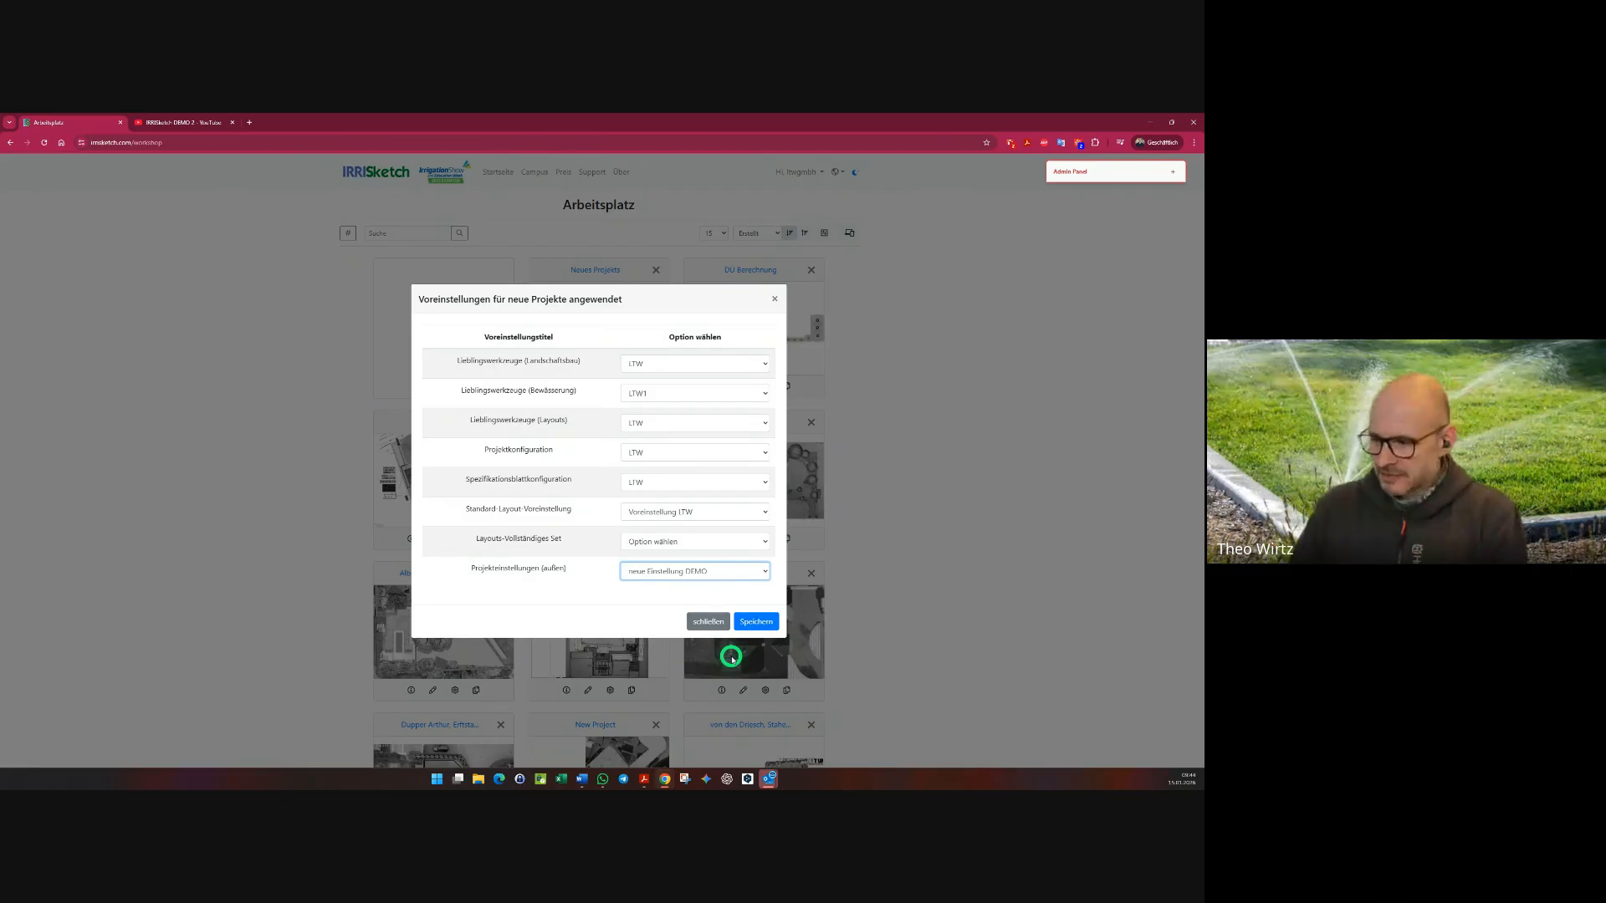
click(760, 621)
- Create another new project, check the active preset in its project settings, and save the settings
click(450, 338)
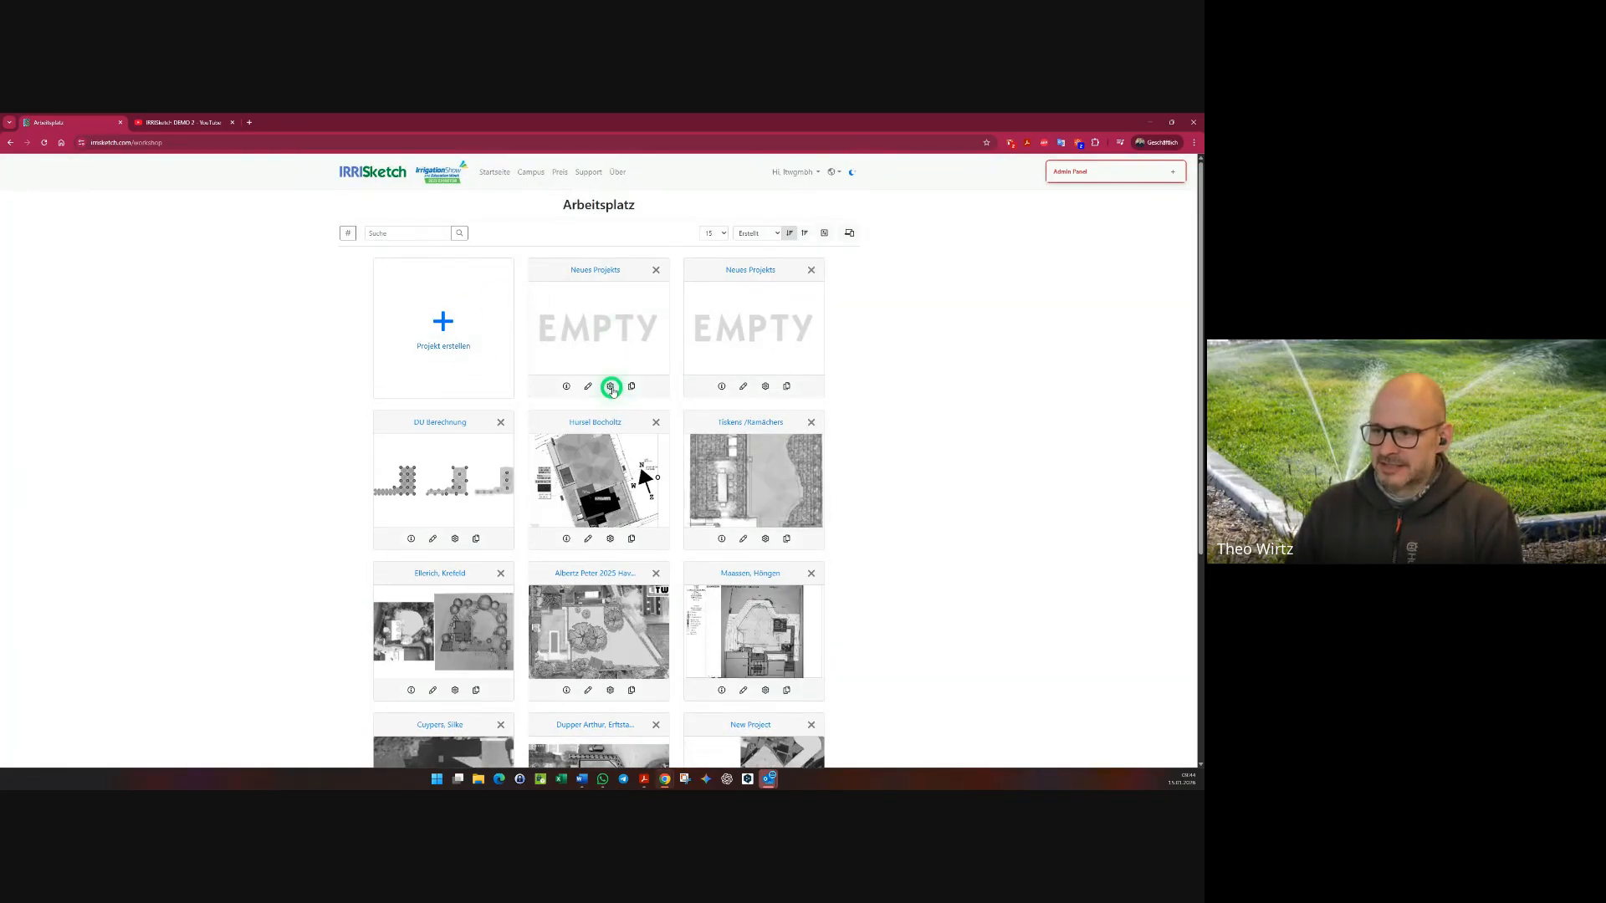
click(609, 386)
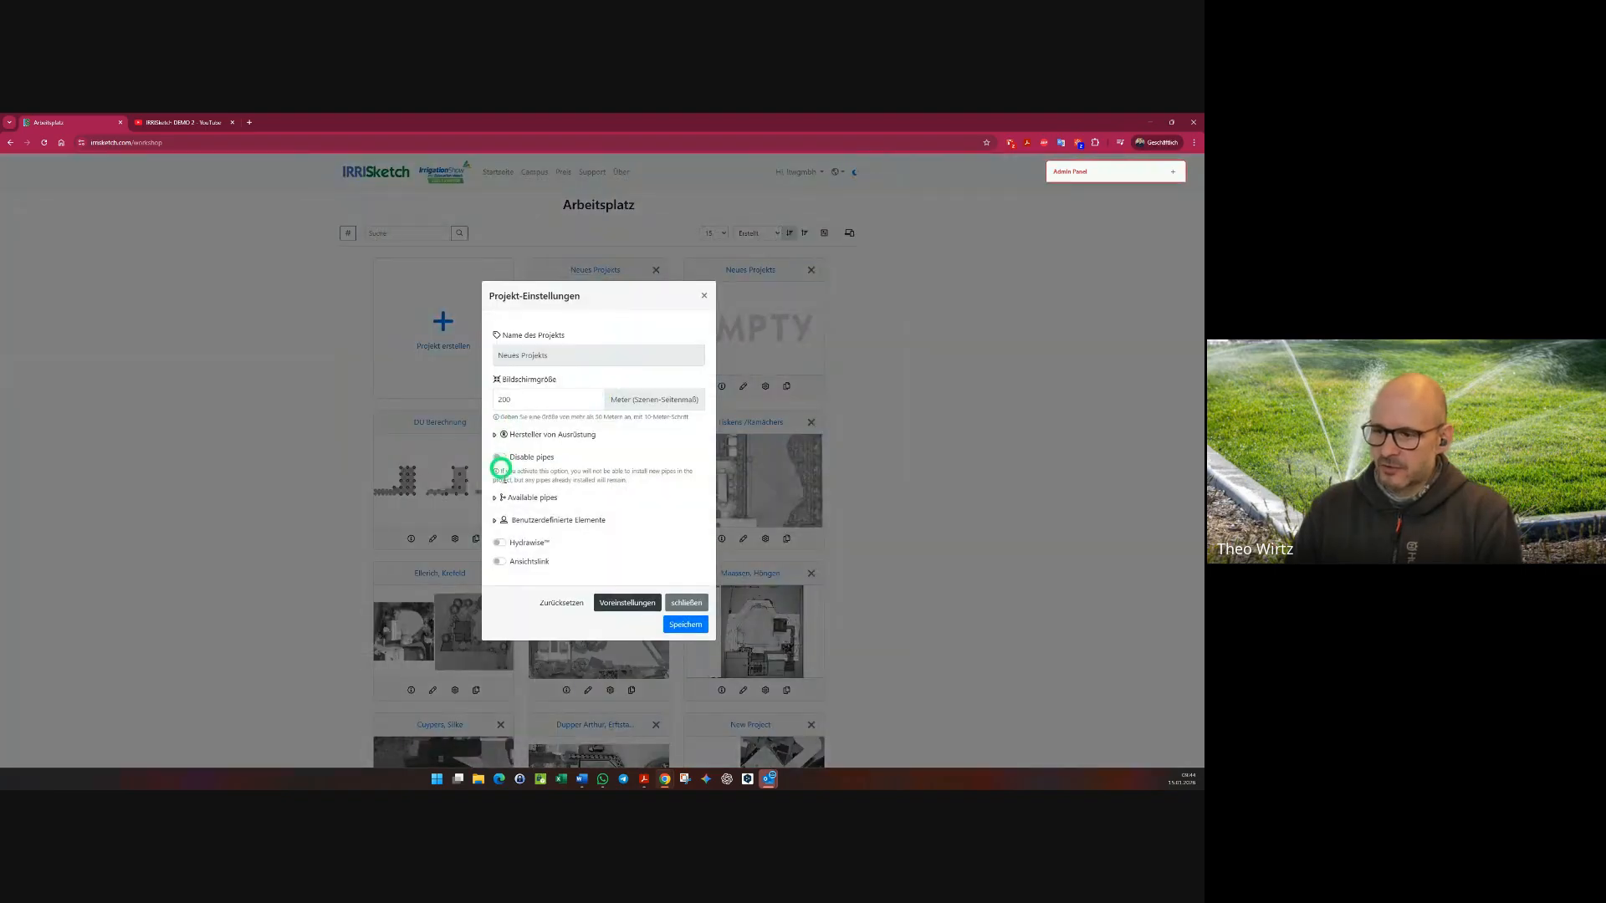
click(633, 602)
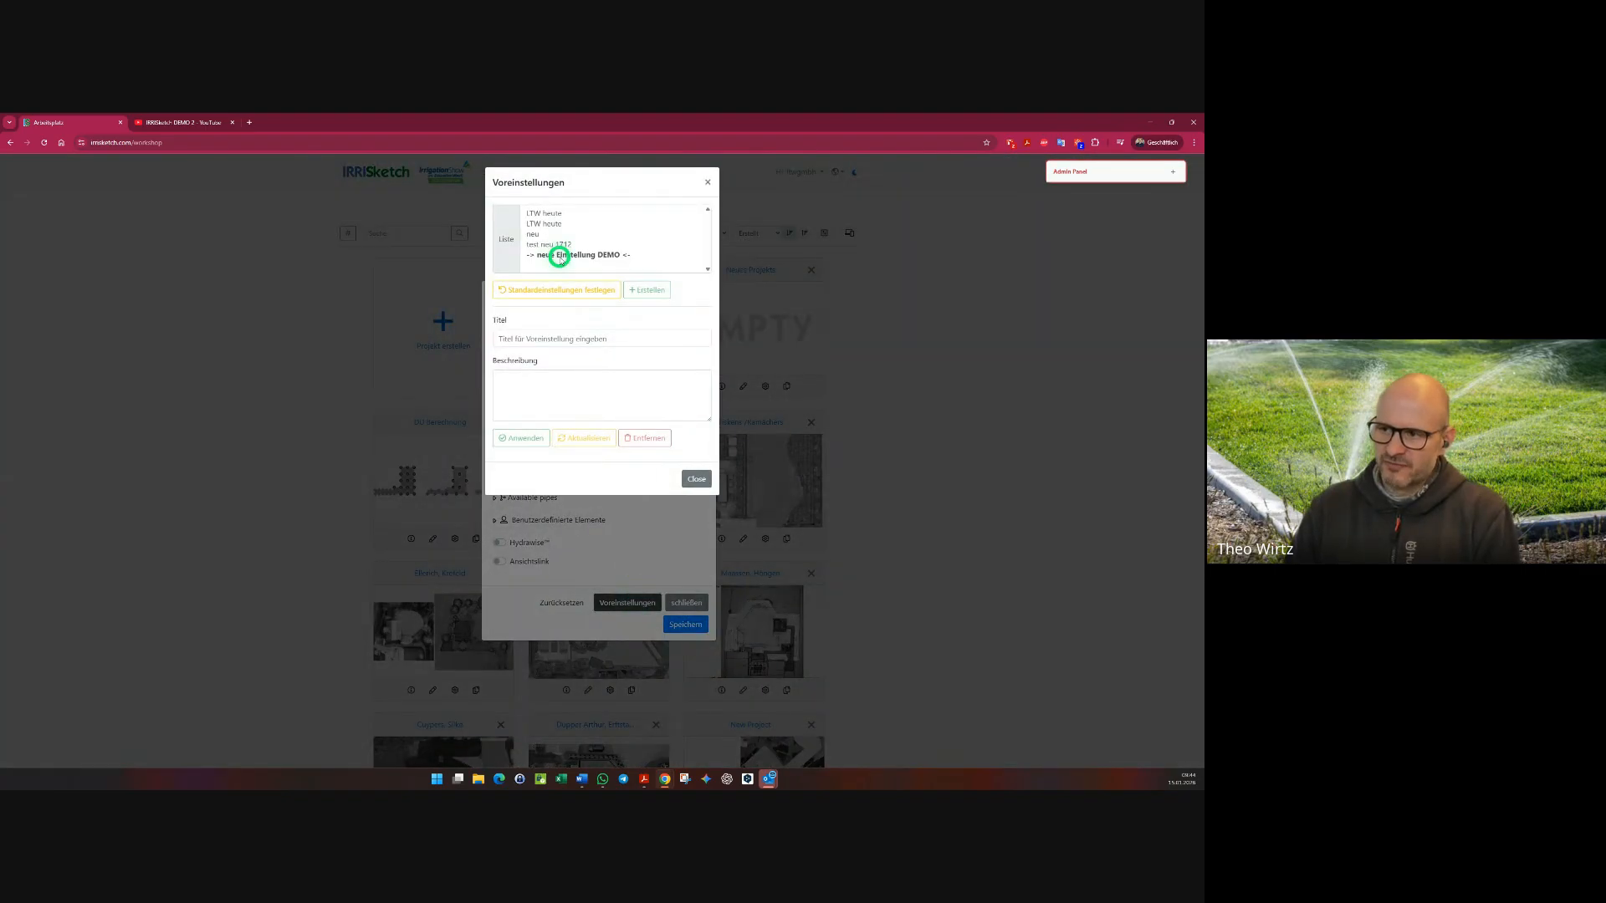
click(697, 478)
click(686, 625)
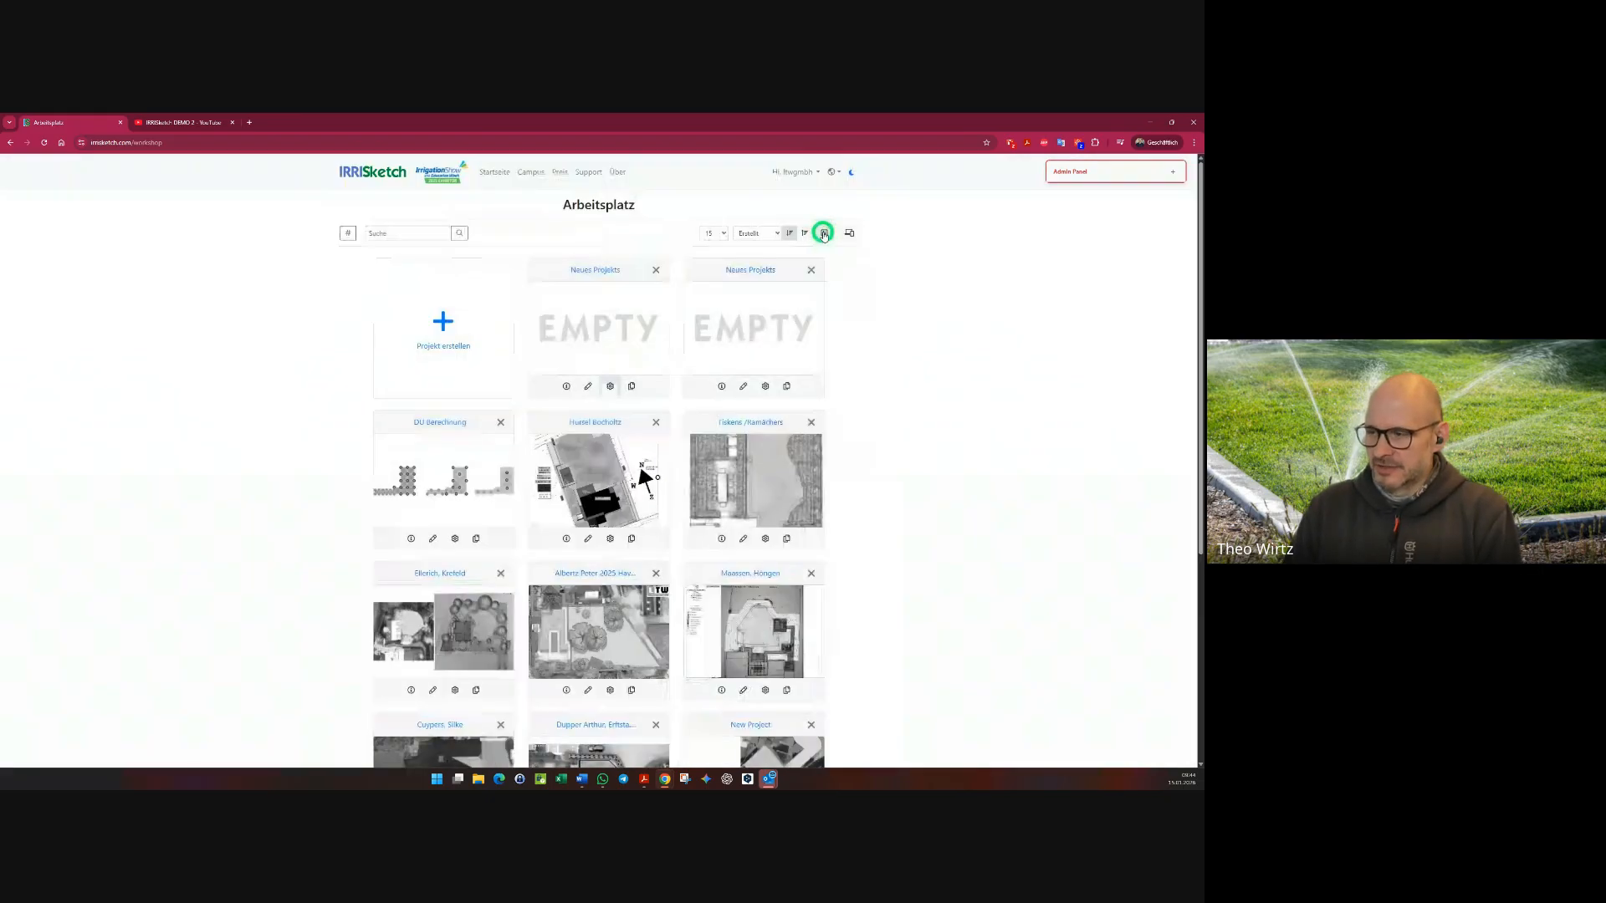
- Check the preset choices for Layouts-Vollständiges Set and Lieblingswerkzeuge (Layouts) in the new-project defaults, and save the defaults without changes
click(824, 233)
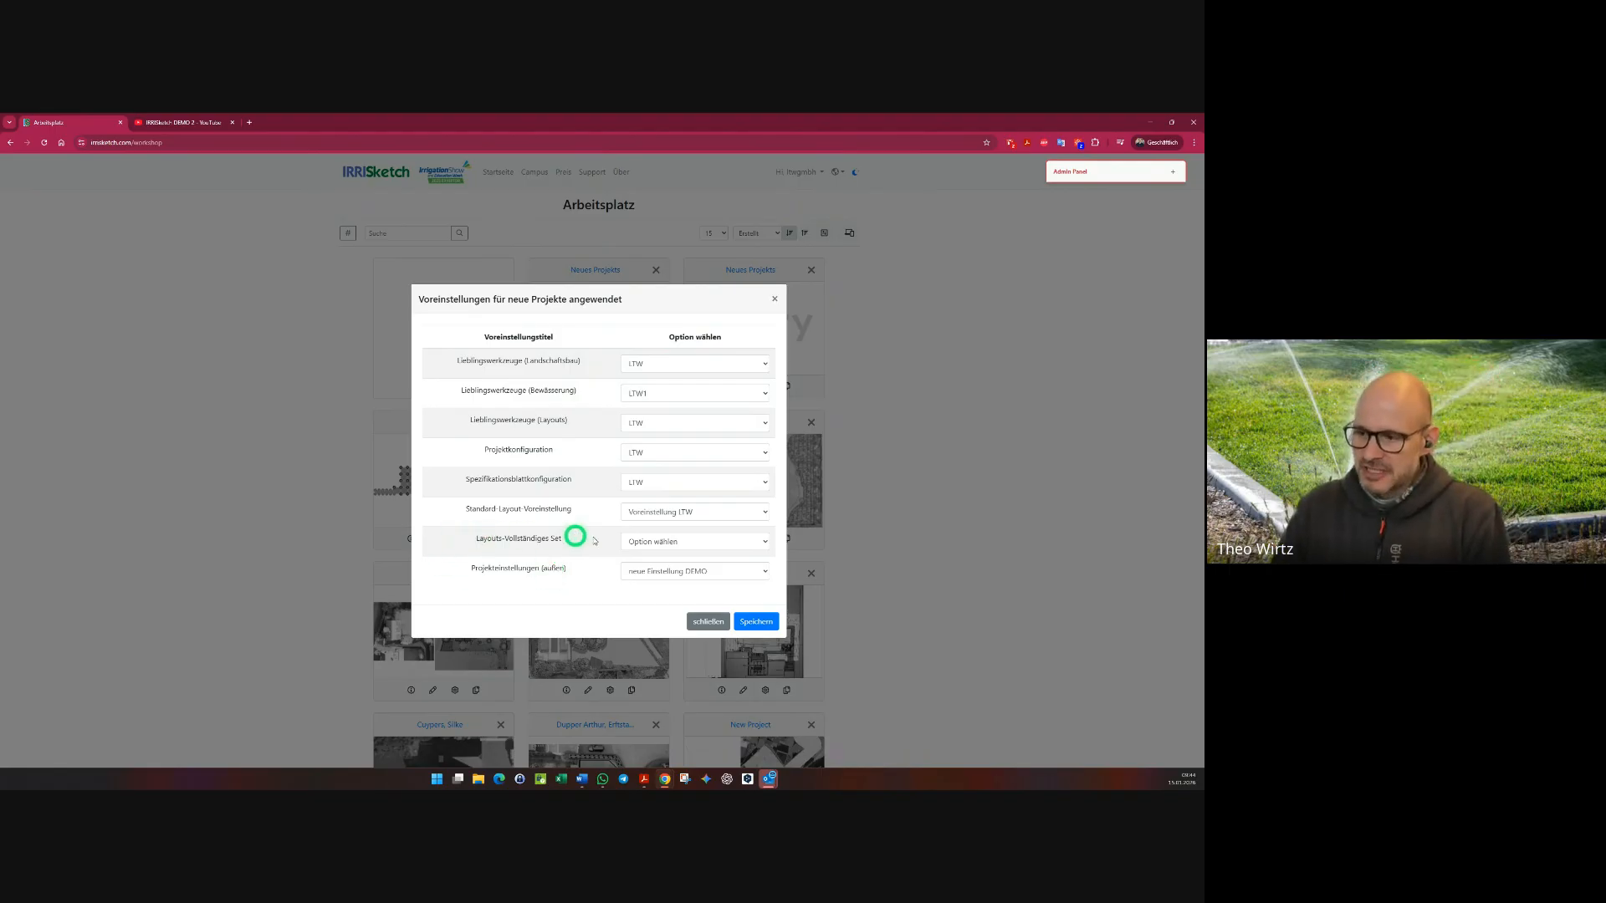
click(675, 541)
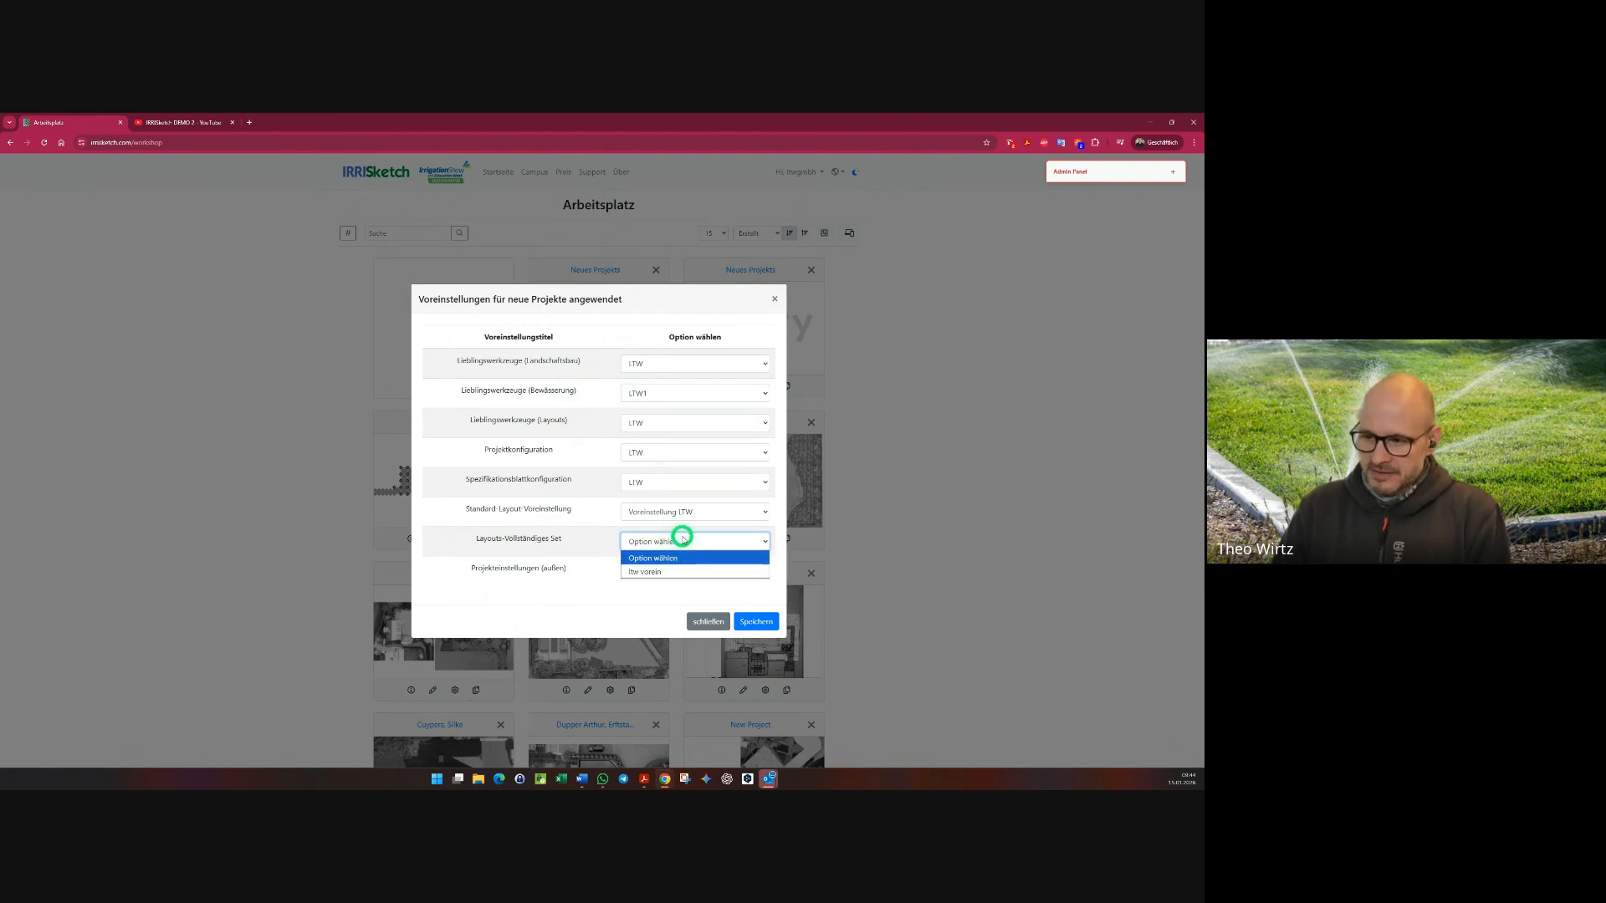
click(682, 539)
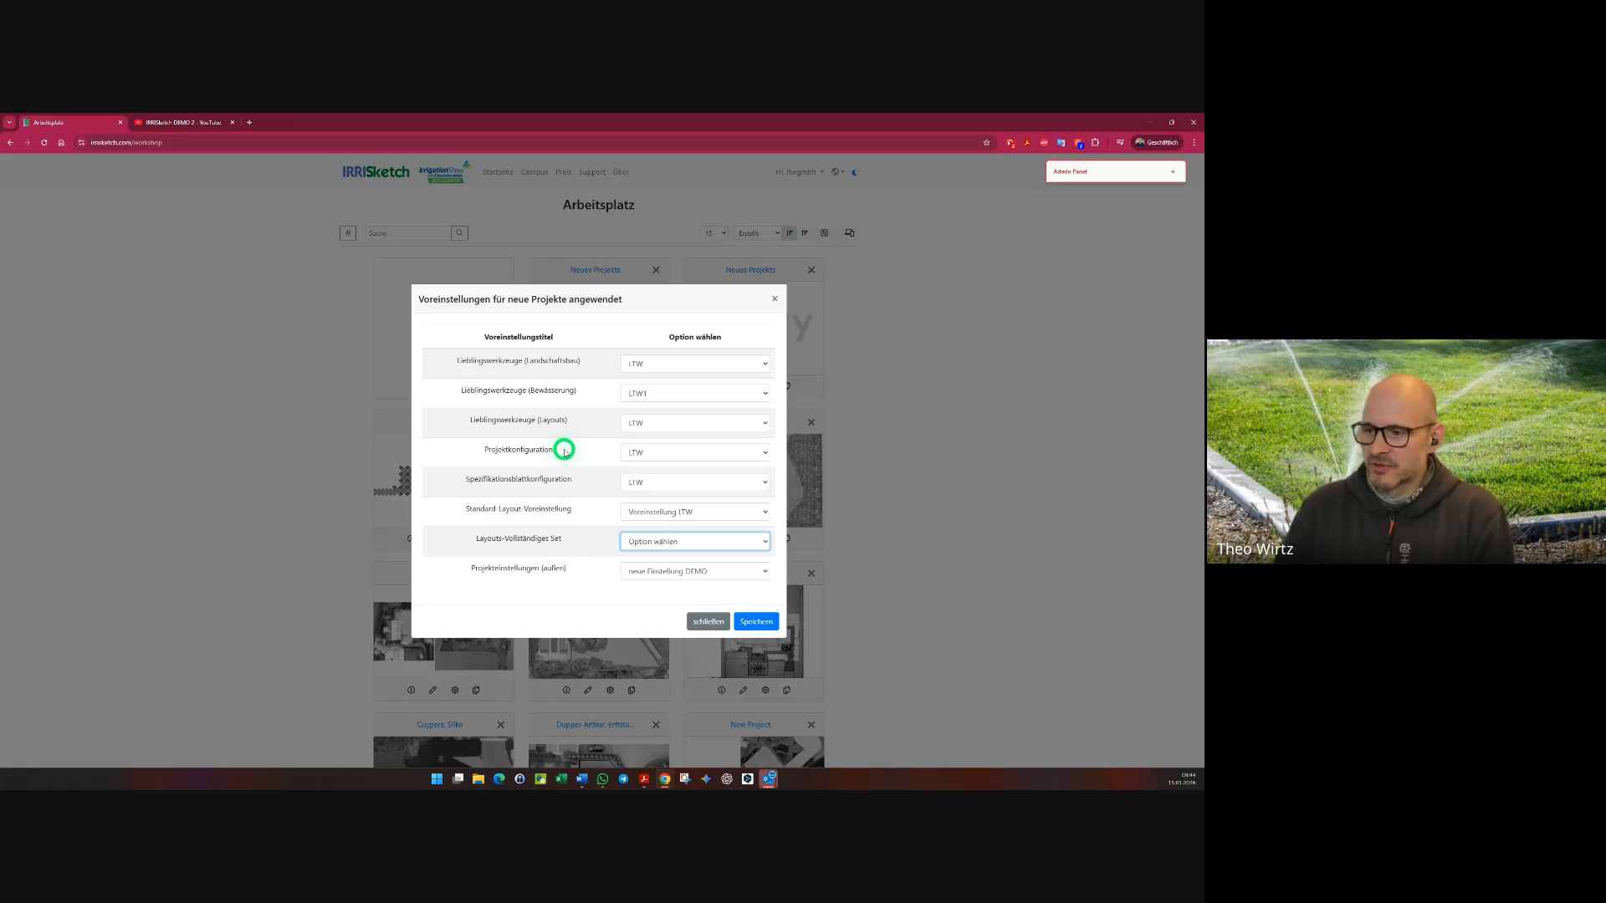
click(651, 423)
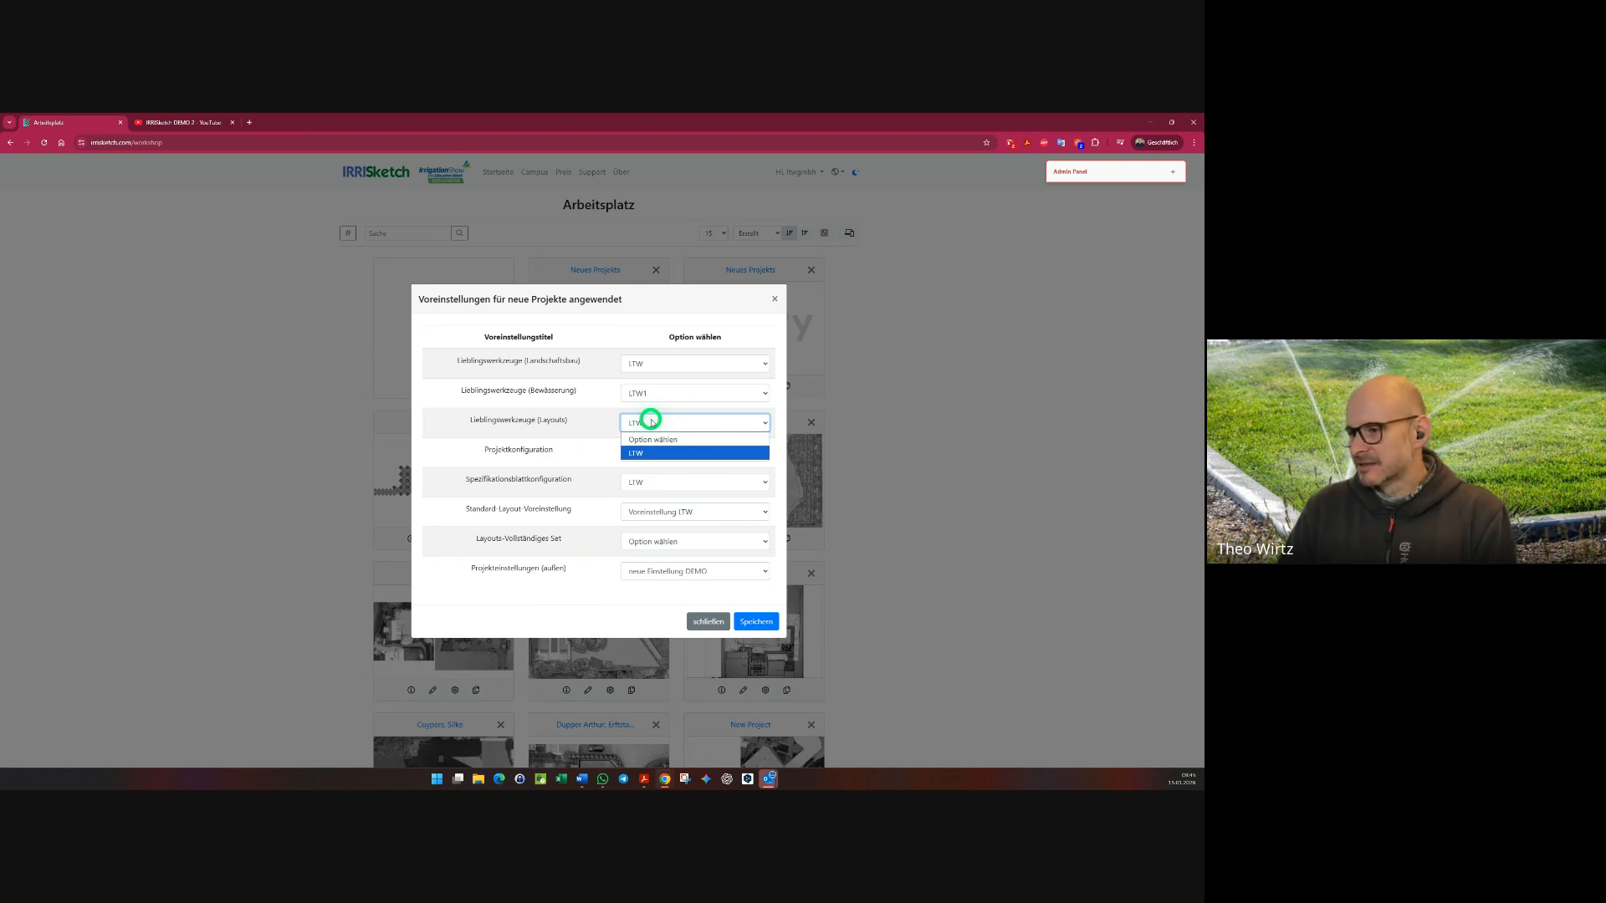
click(651, 422)
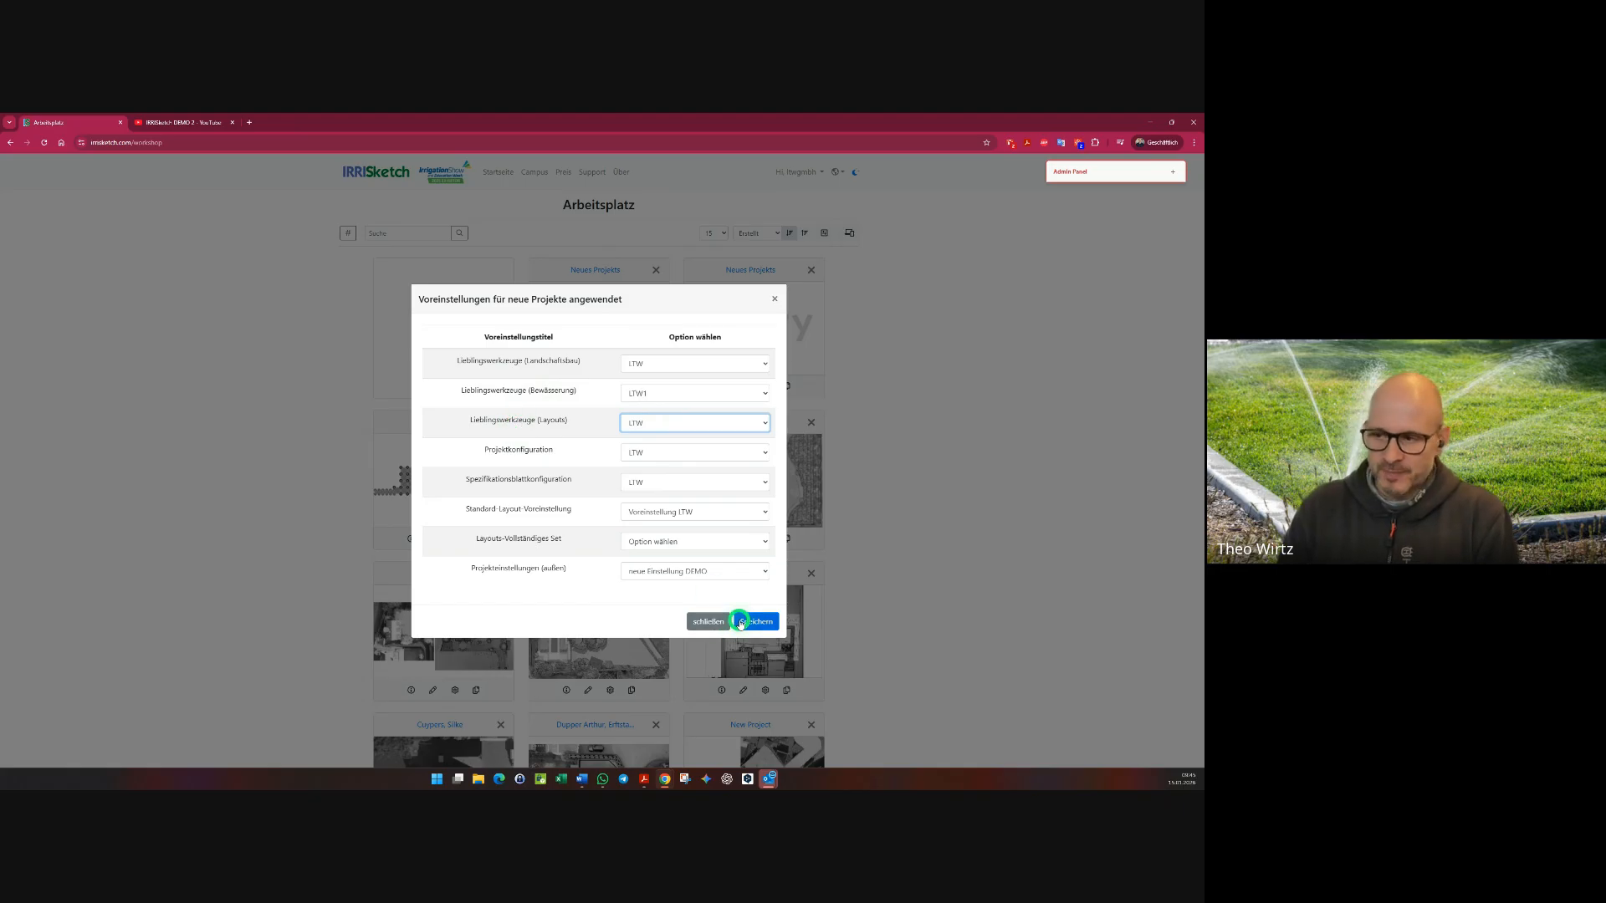
click(740, 621)
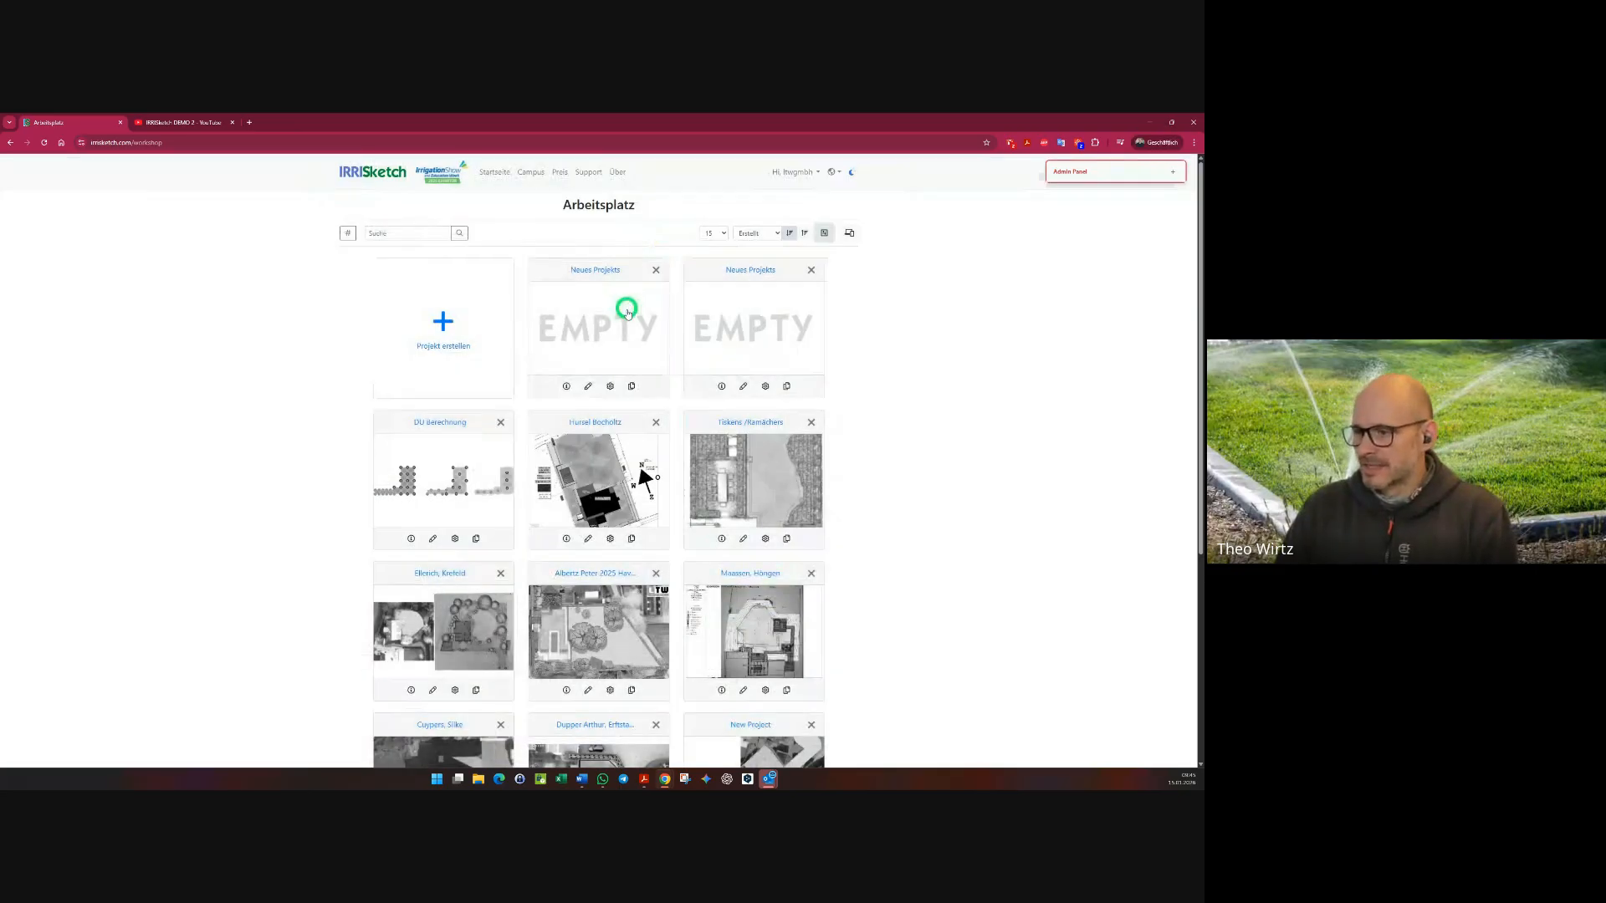
- Open the first empty Neues Projekt and view its polygon tools and saved landscape favourites
click(600, 325)
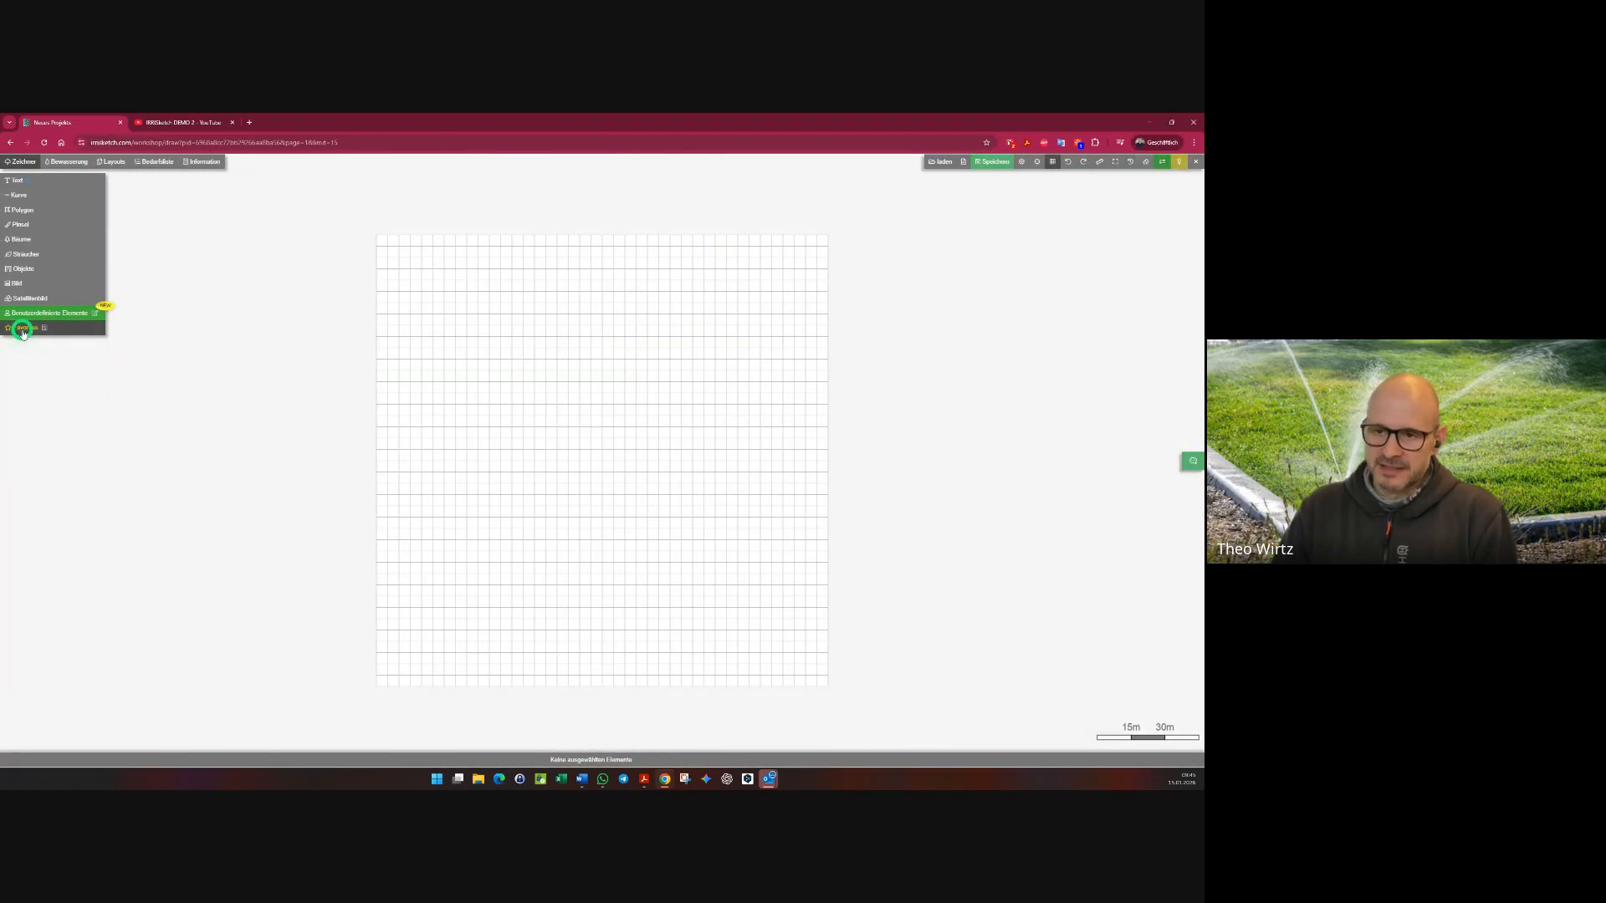
mouse_move(50, 210)
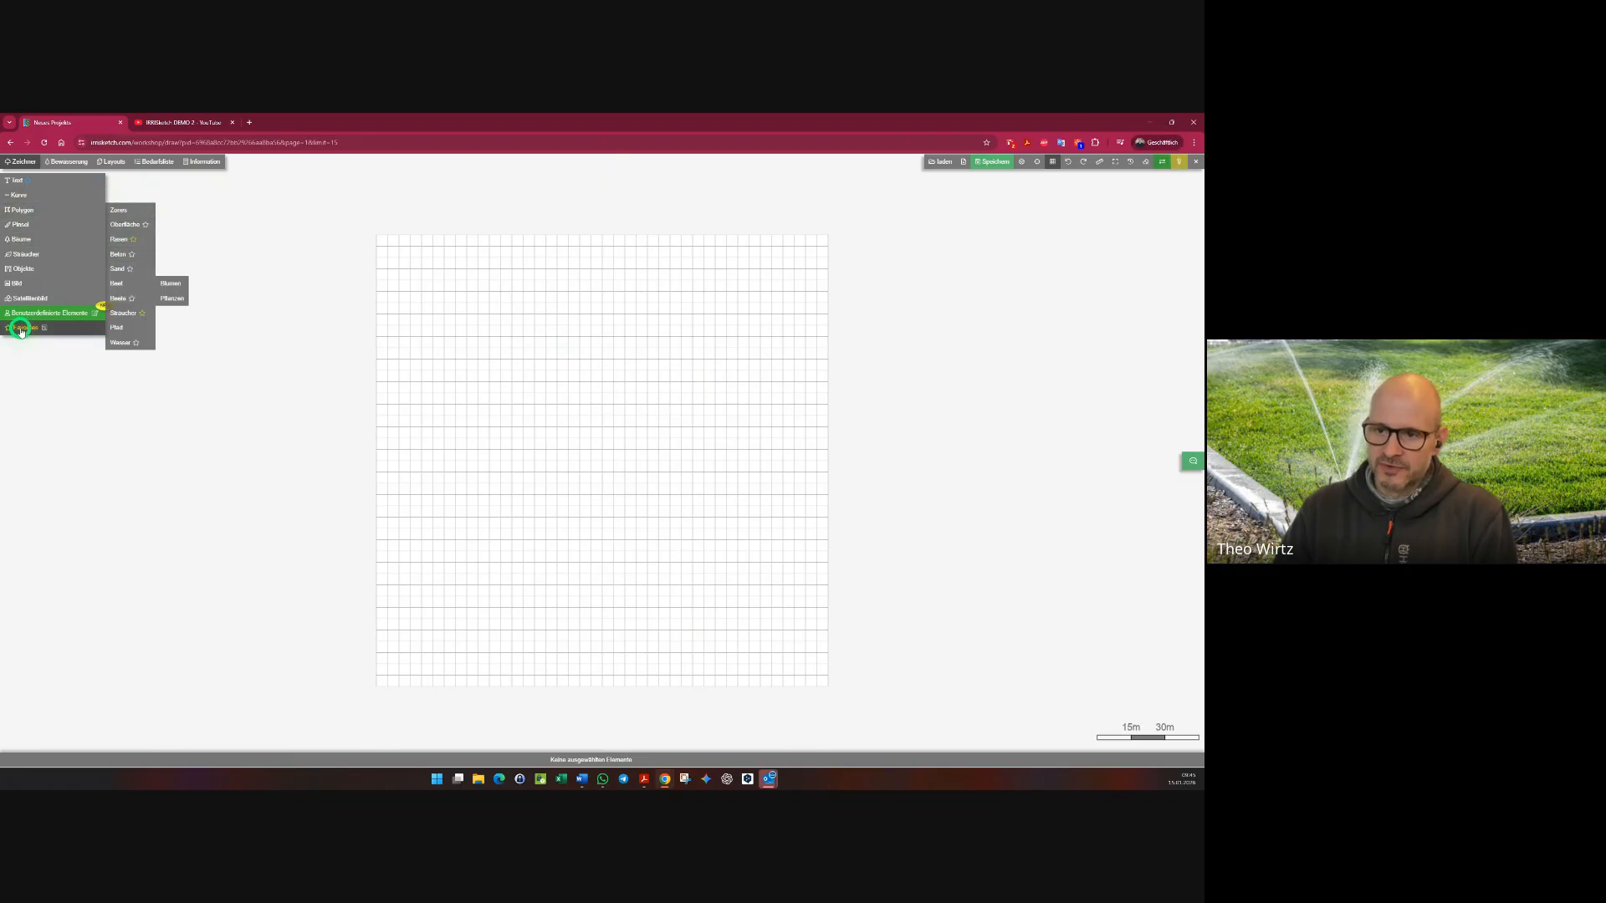
mouse_move(63, 326)
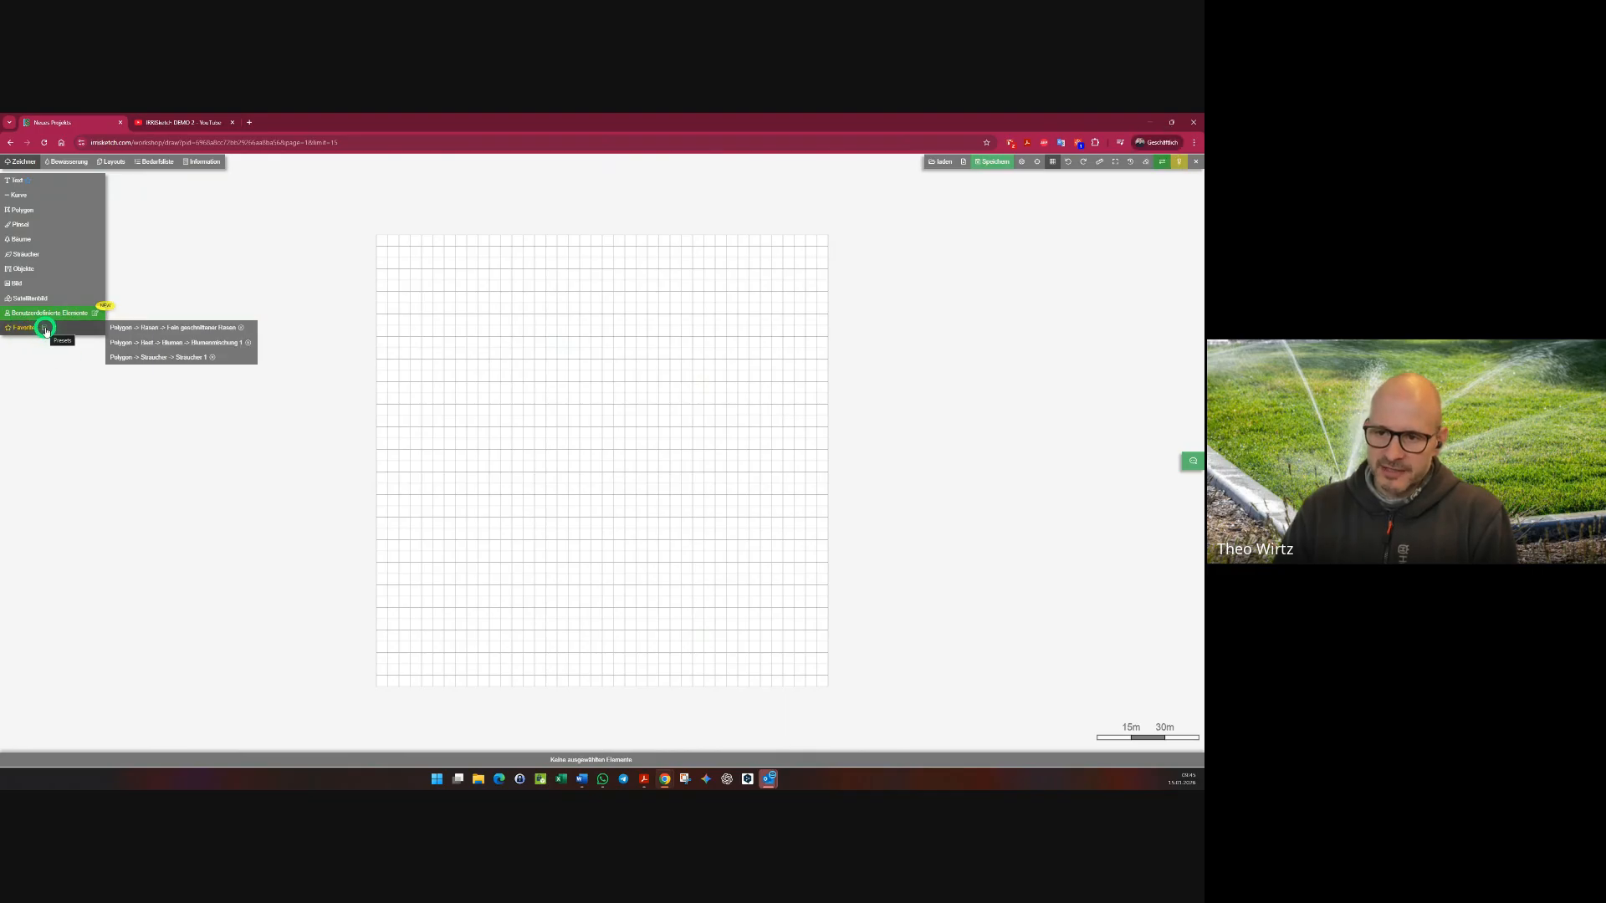
click(46, 328)
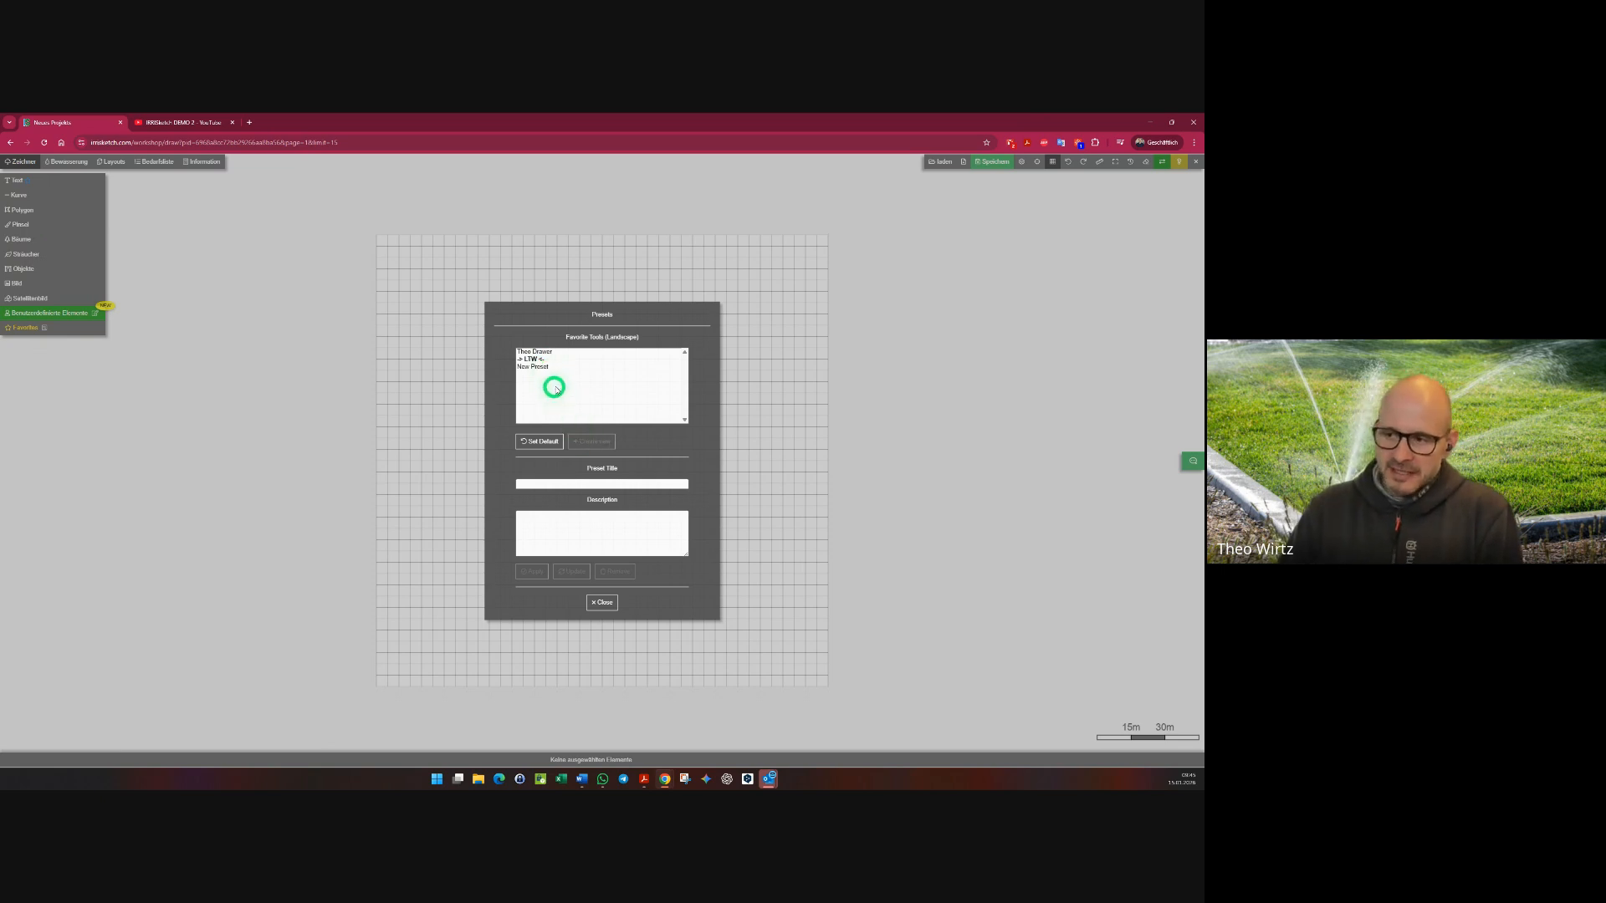
text(dfdfdf)
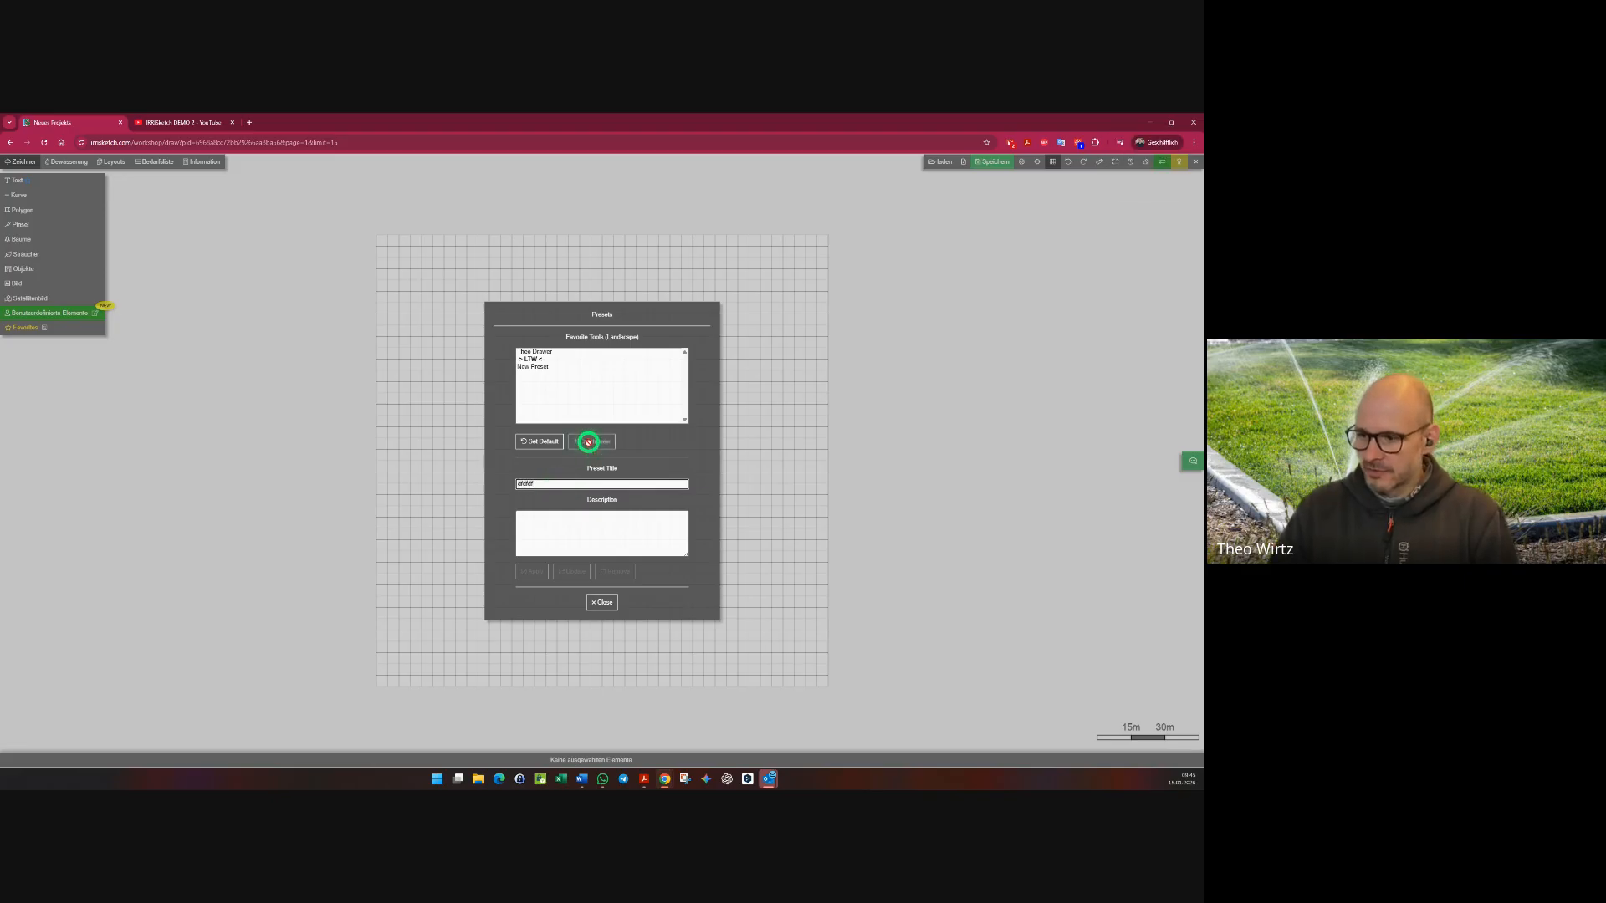
click(602, 602)
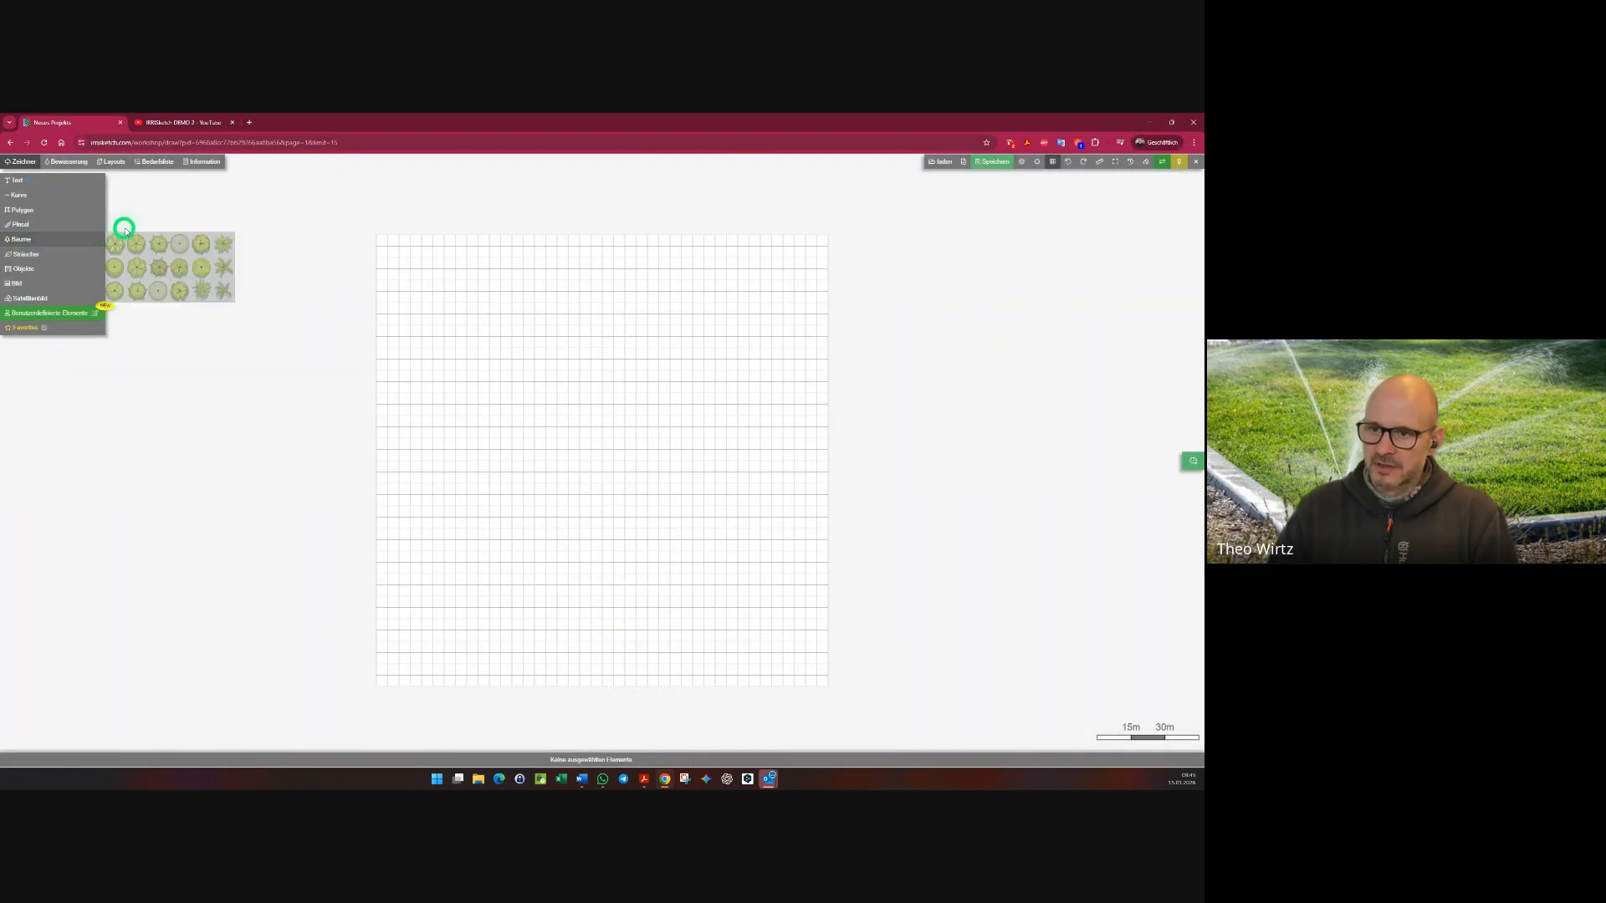
- Mark the Oberfläche brush as a favourite and create a landscape favourite-tools preset titled "neues"
mouse_move(33, 224)
mouse_move(131, 230)
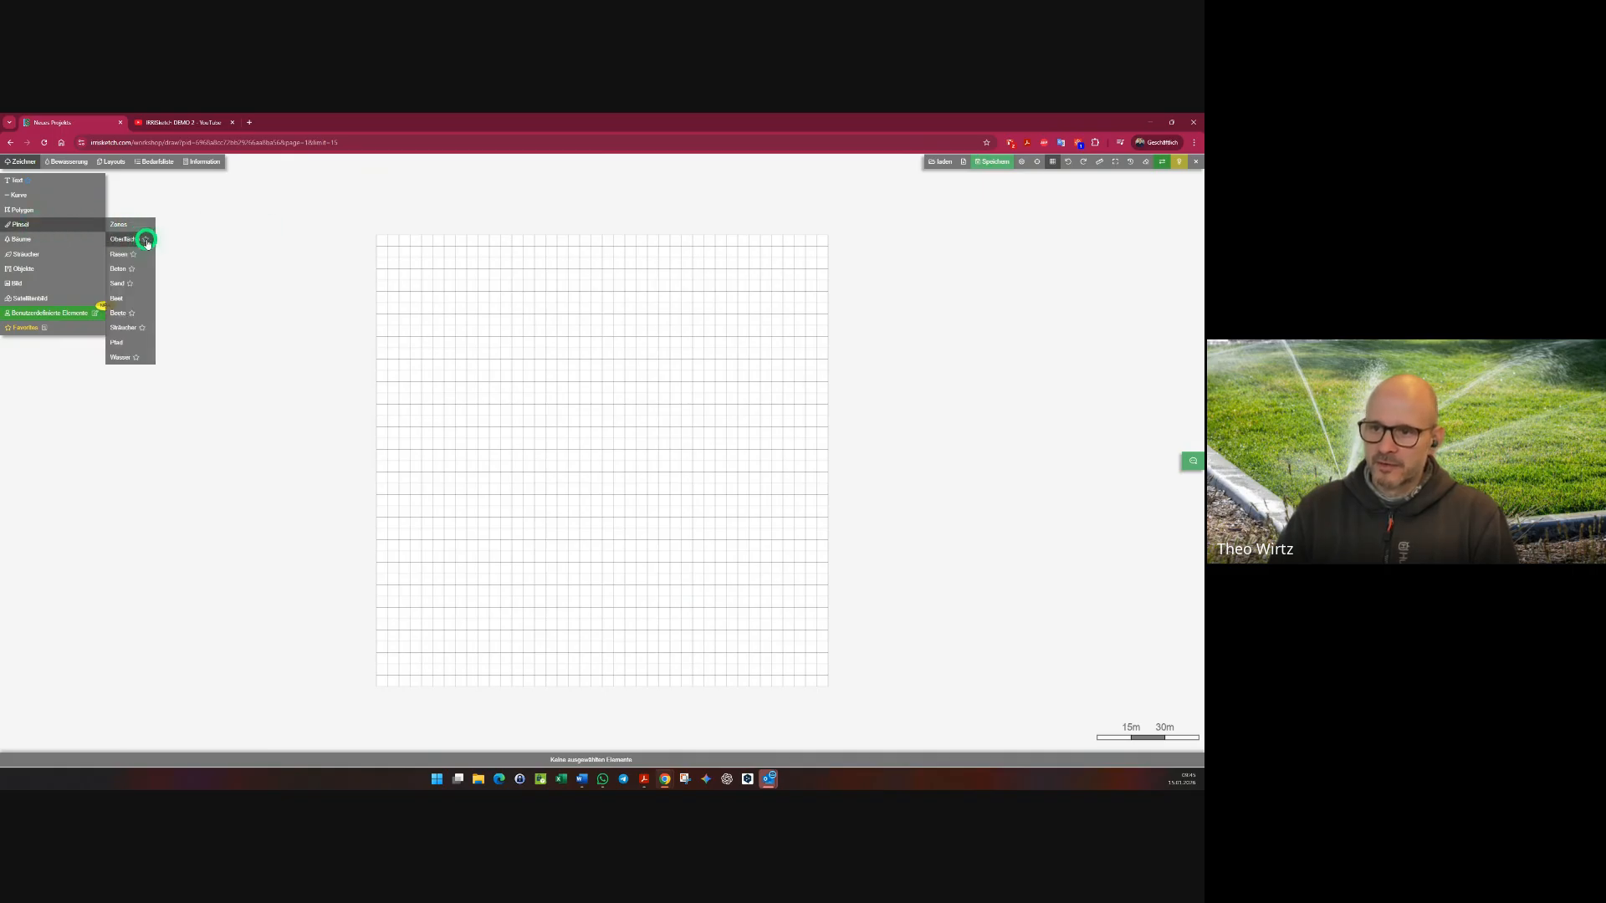
click(43, 328)
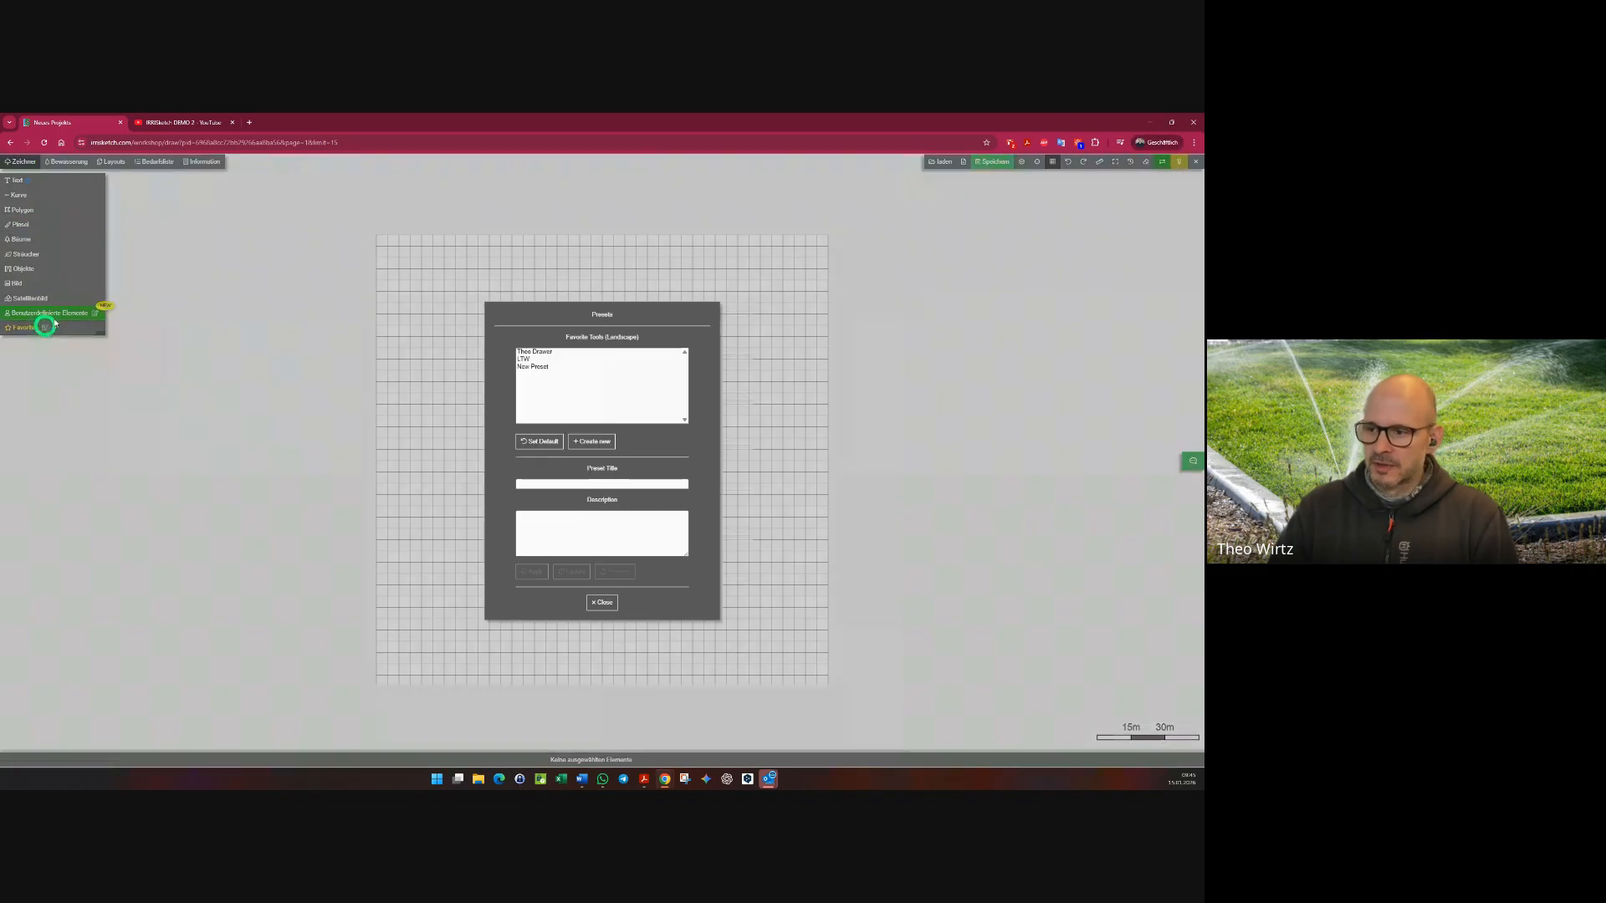
click(563, 483)
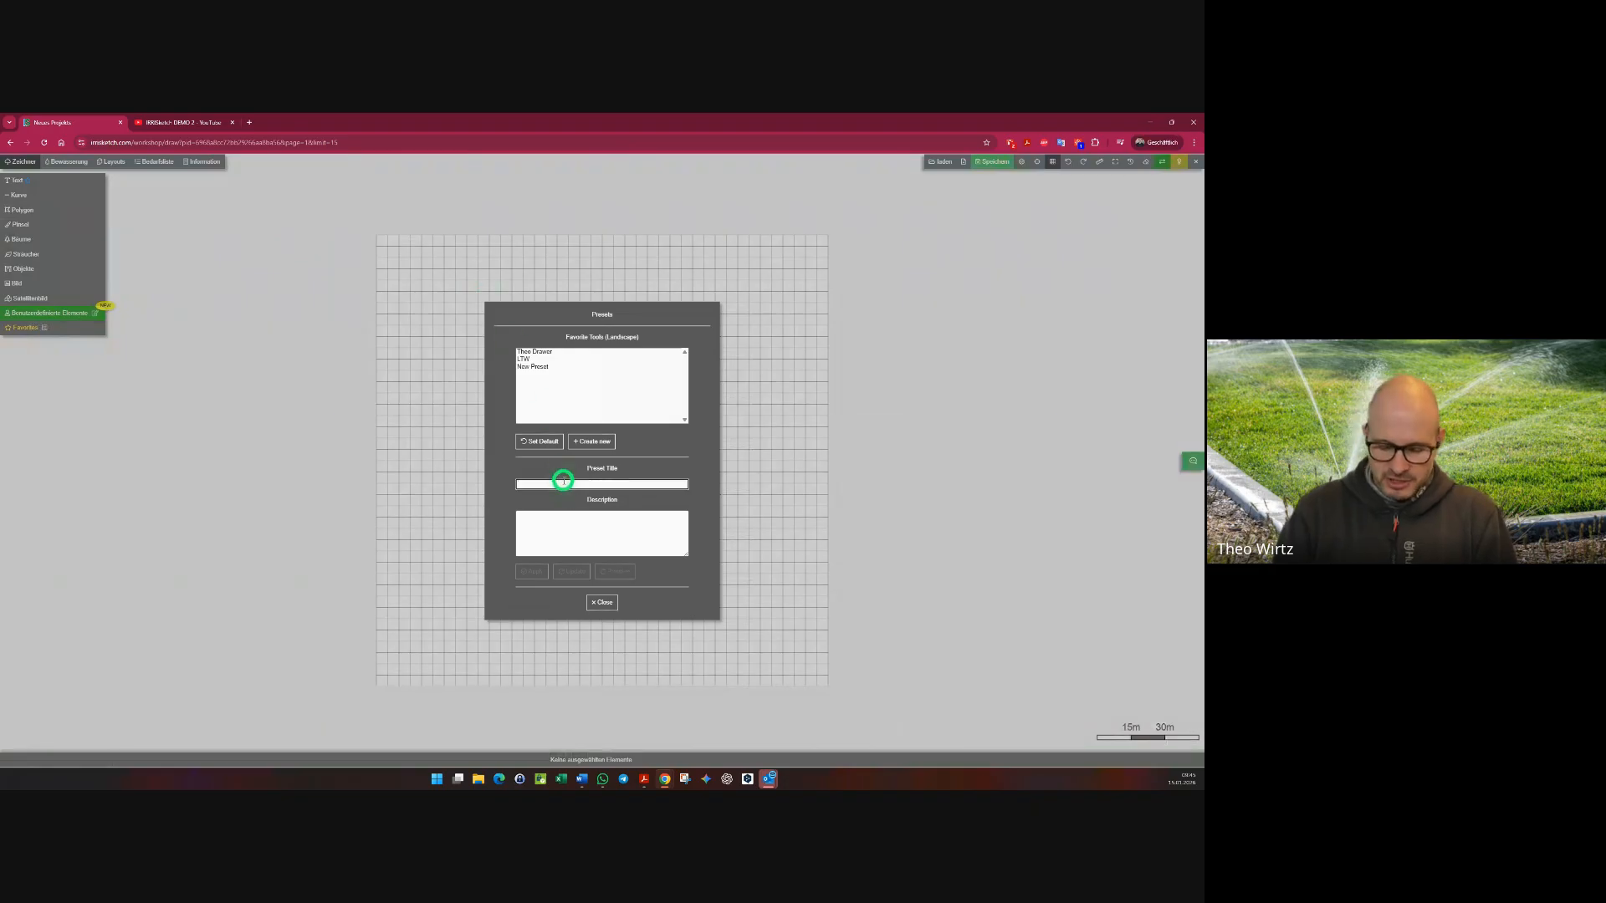
text(neues)
click(585, 443)
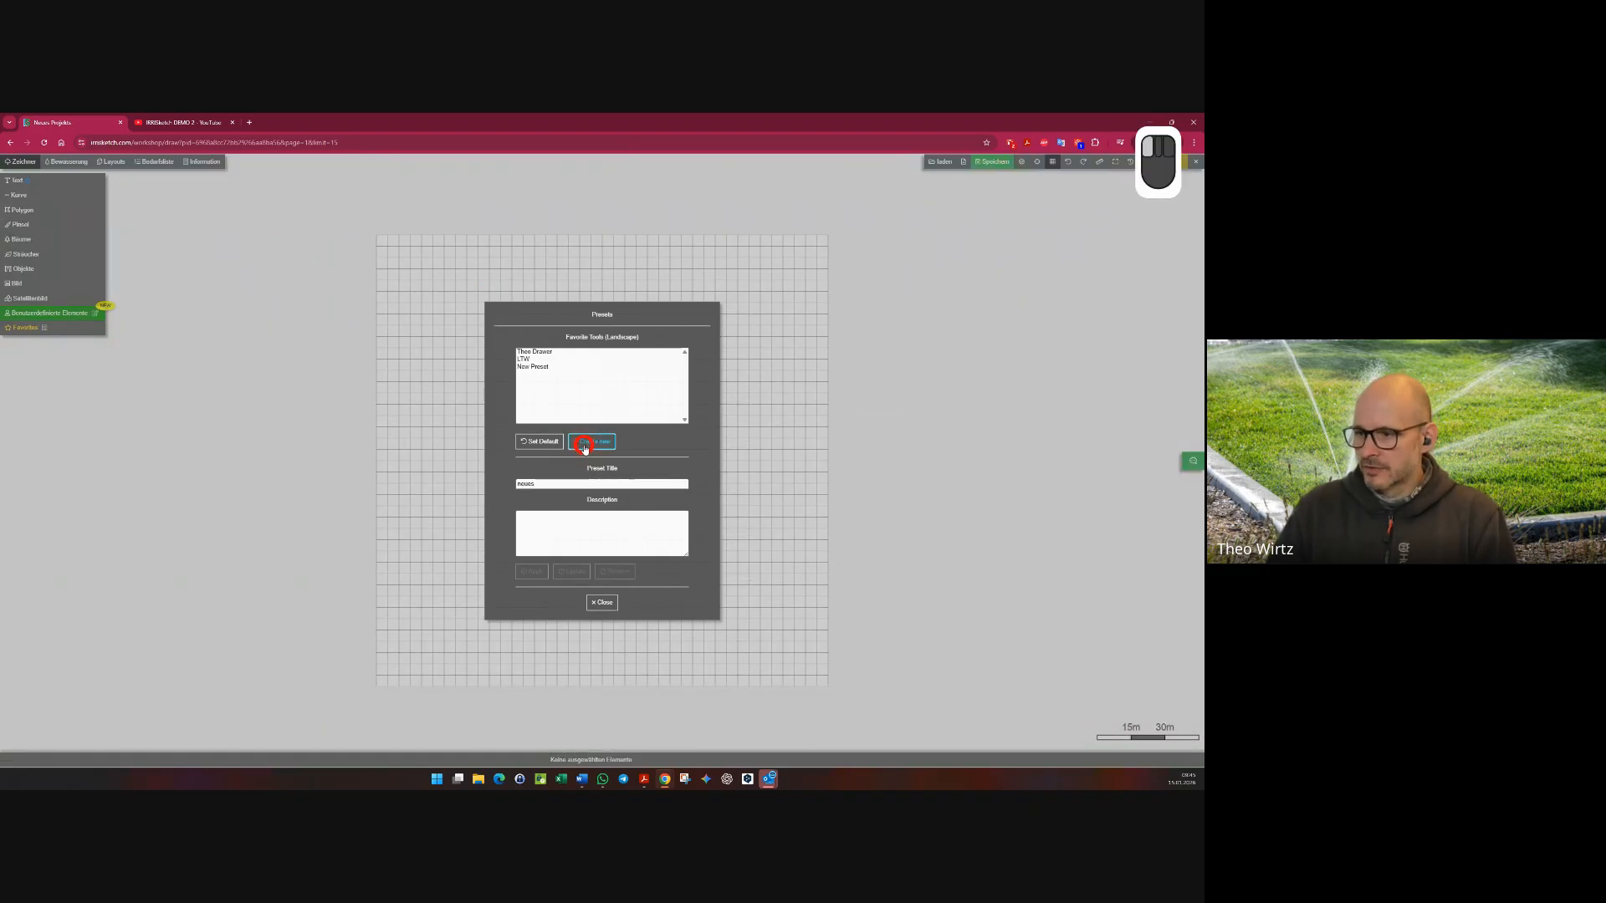
click(603, 602)
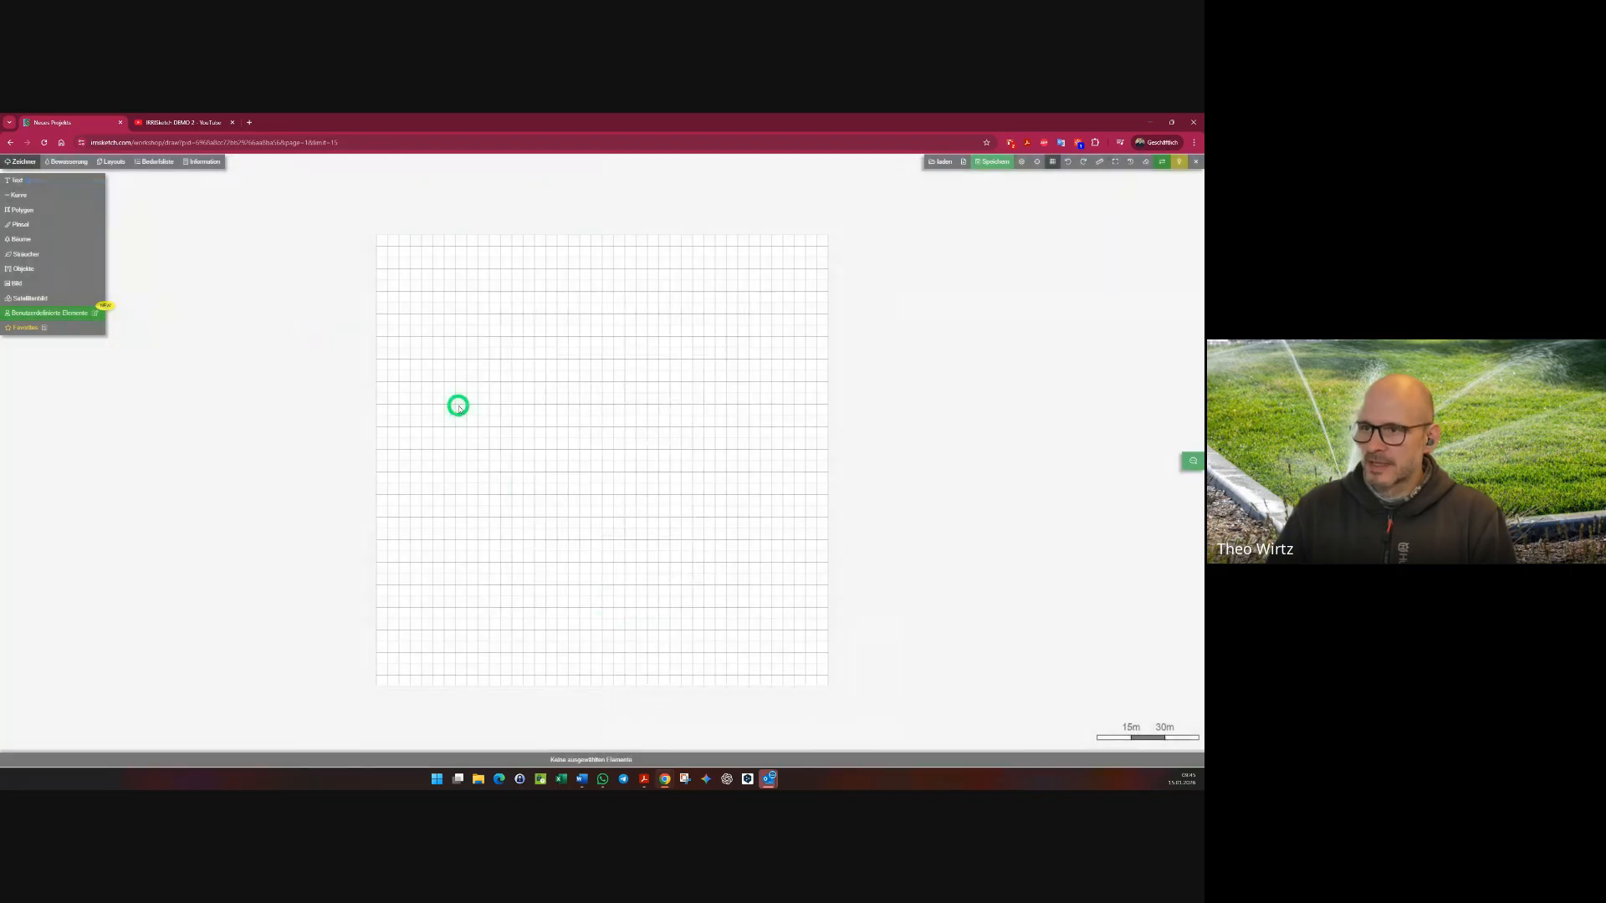
- Return to the Arbeitsplatz and save "neues" as the new-project default for Lieblingswerkzeuge (Landschaftsbau)
click(1021, 162)
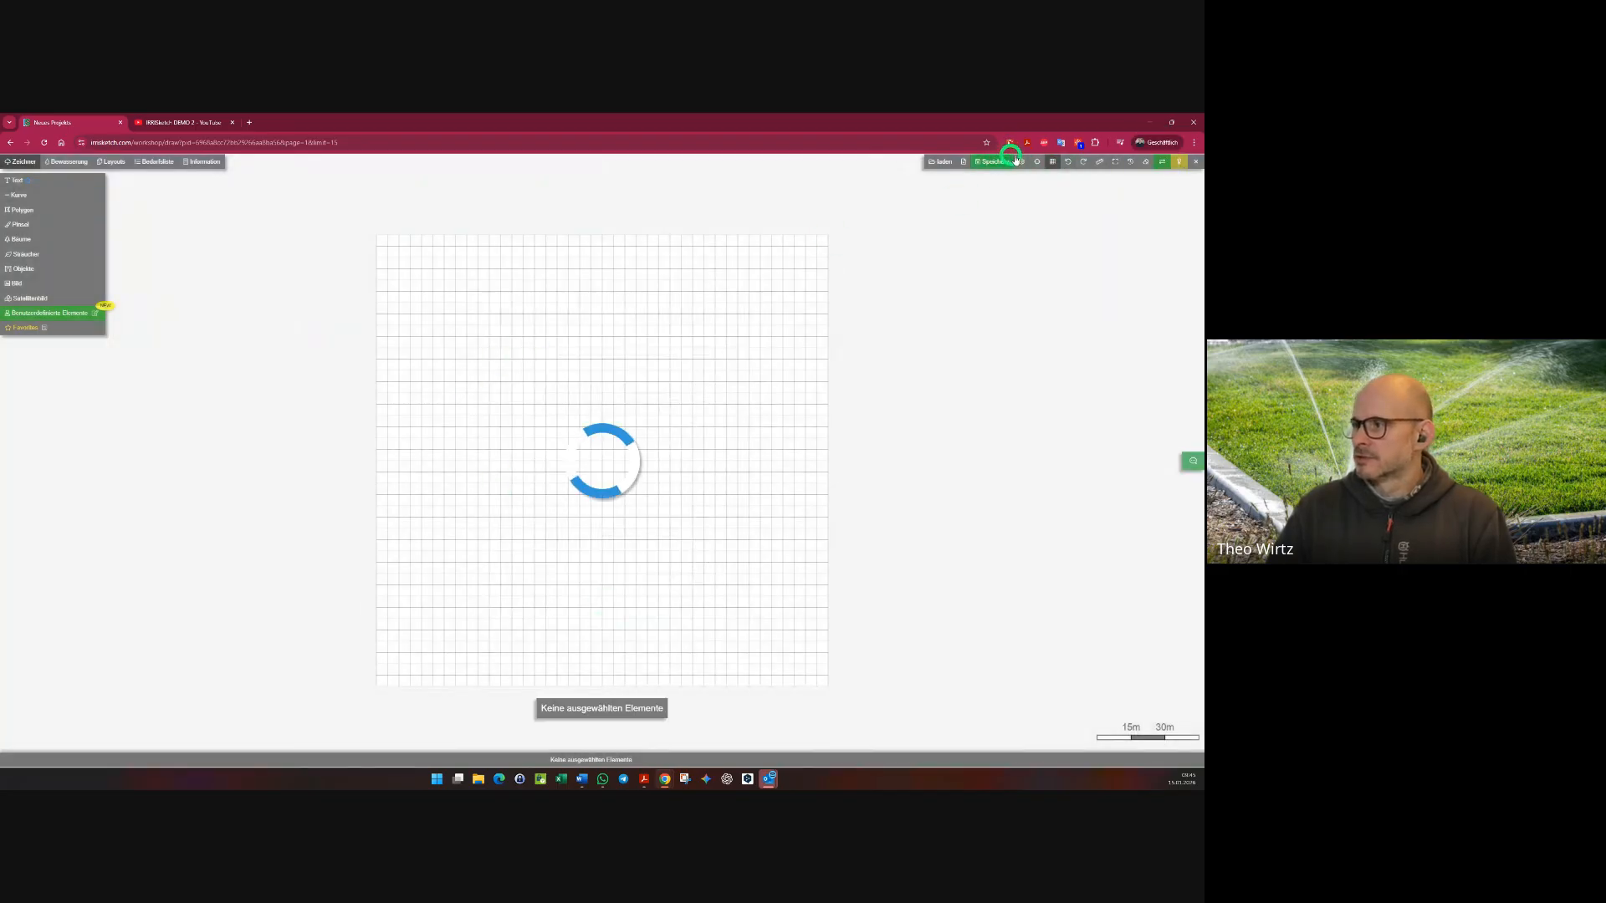
click(1196, 162)
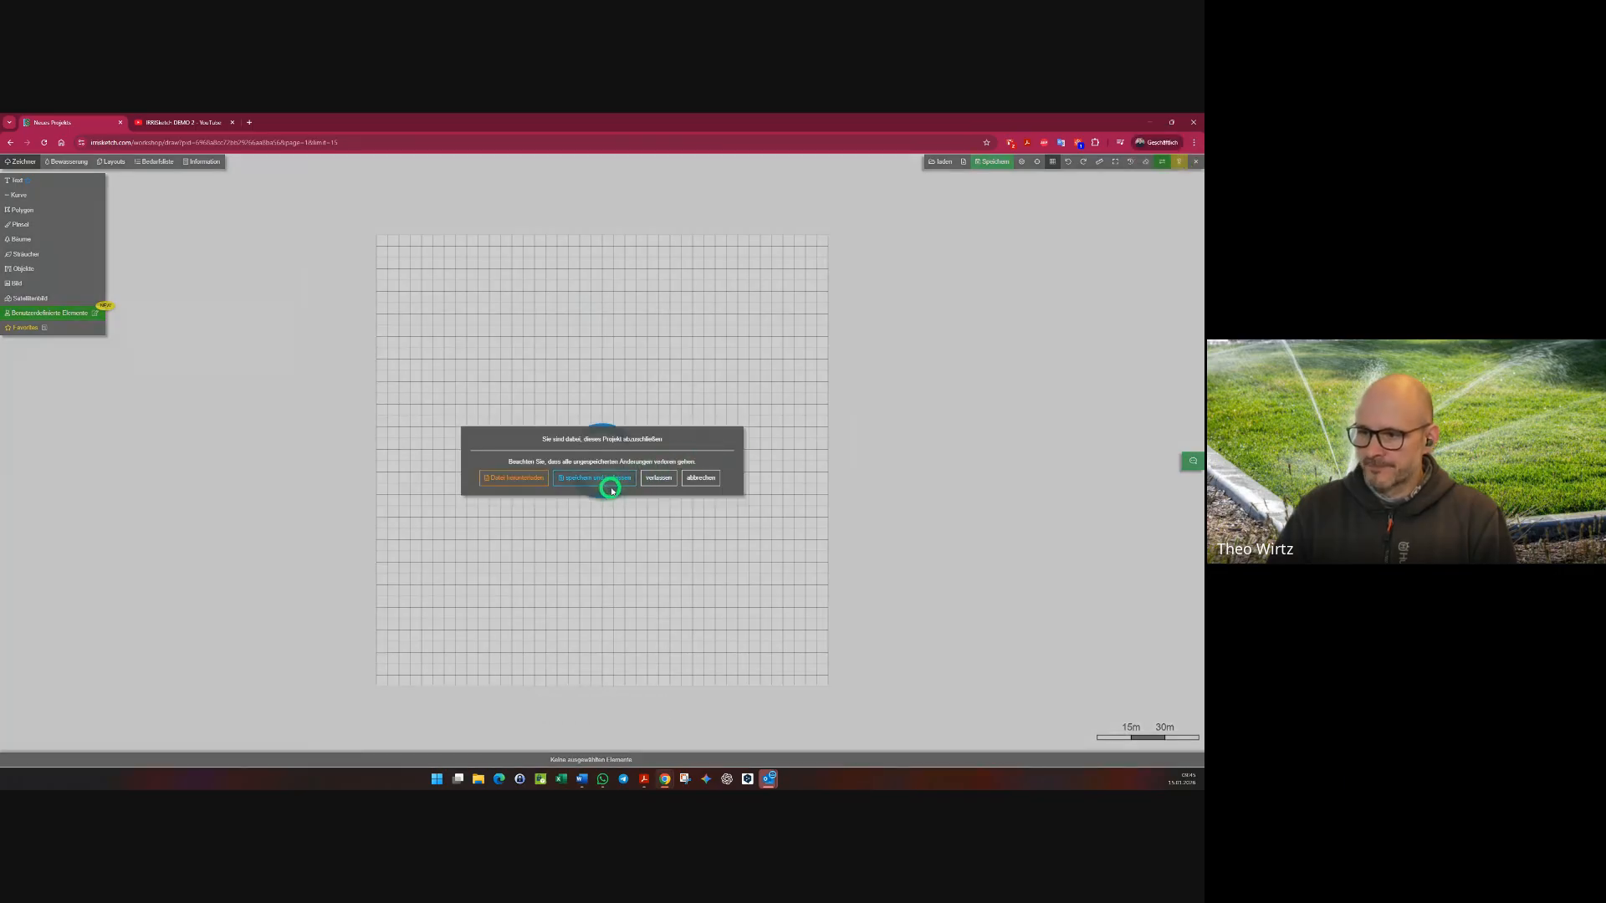
click(631, 327)
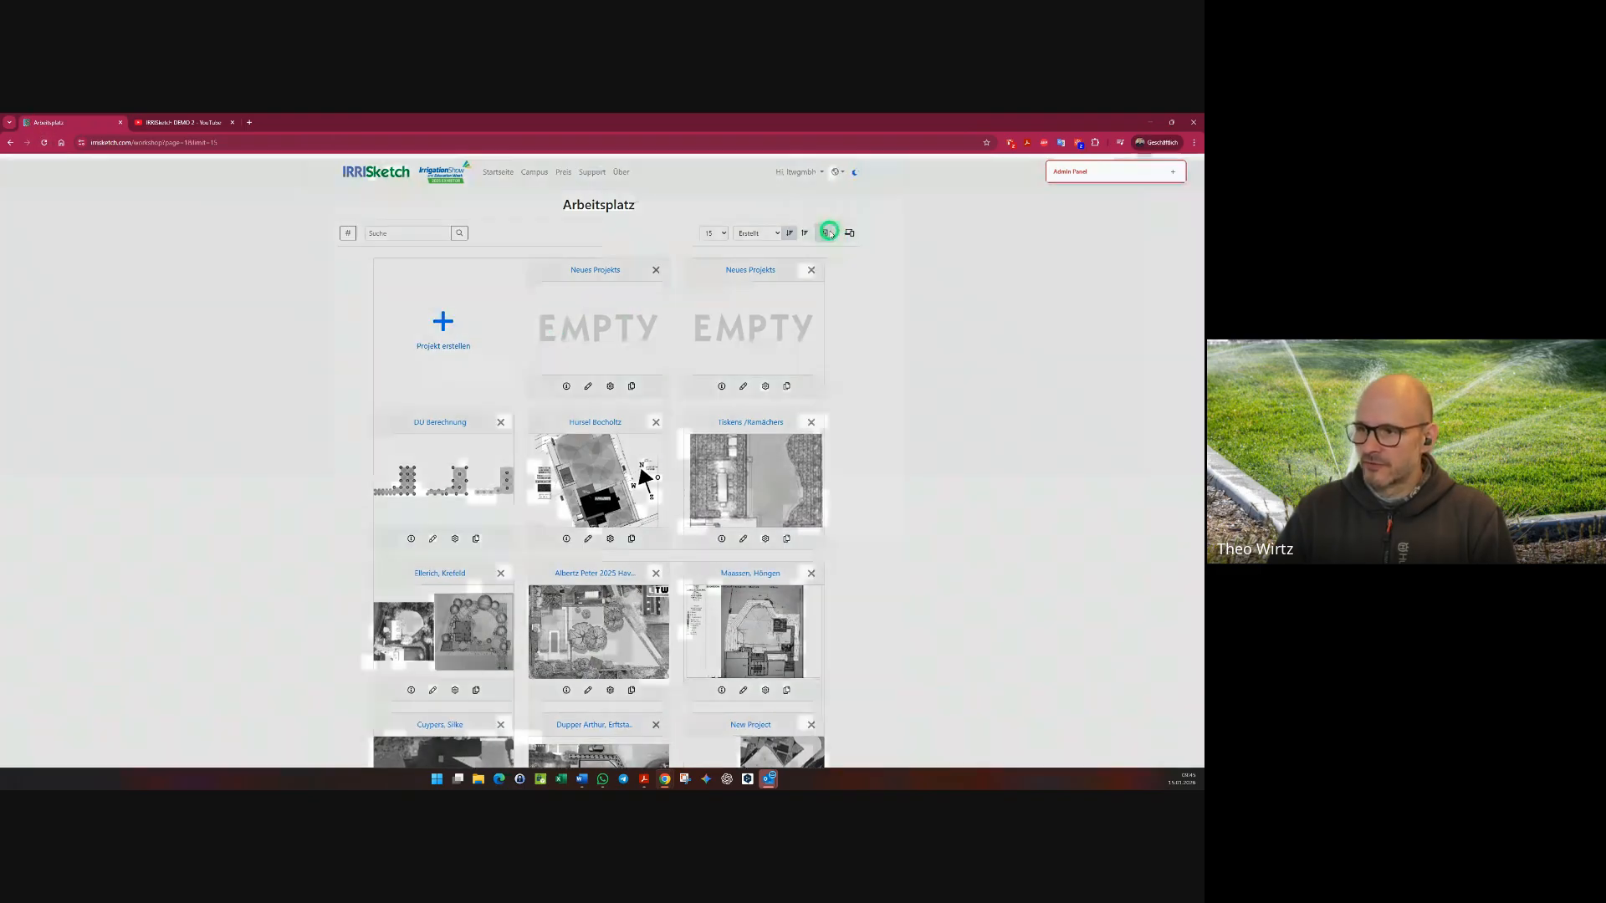
click(828, 233)
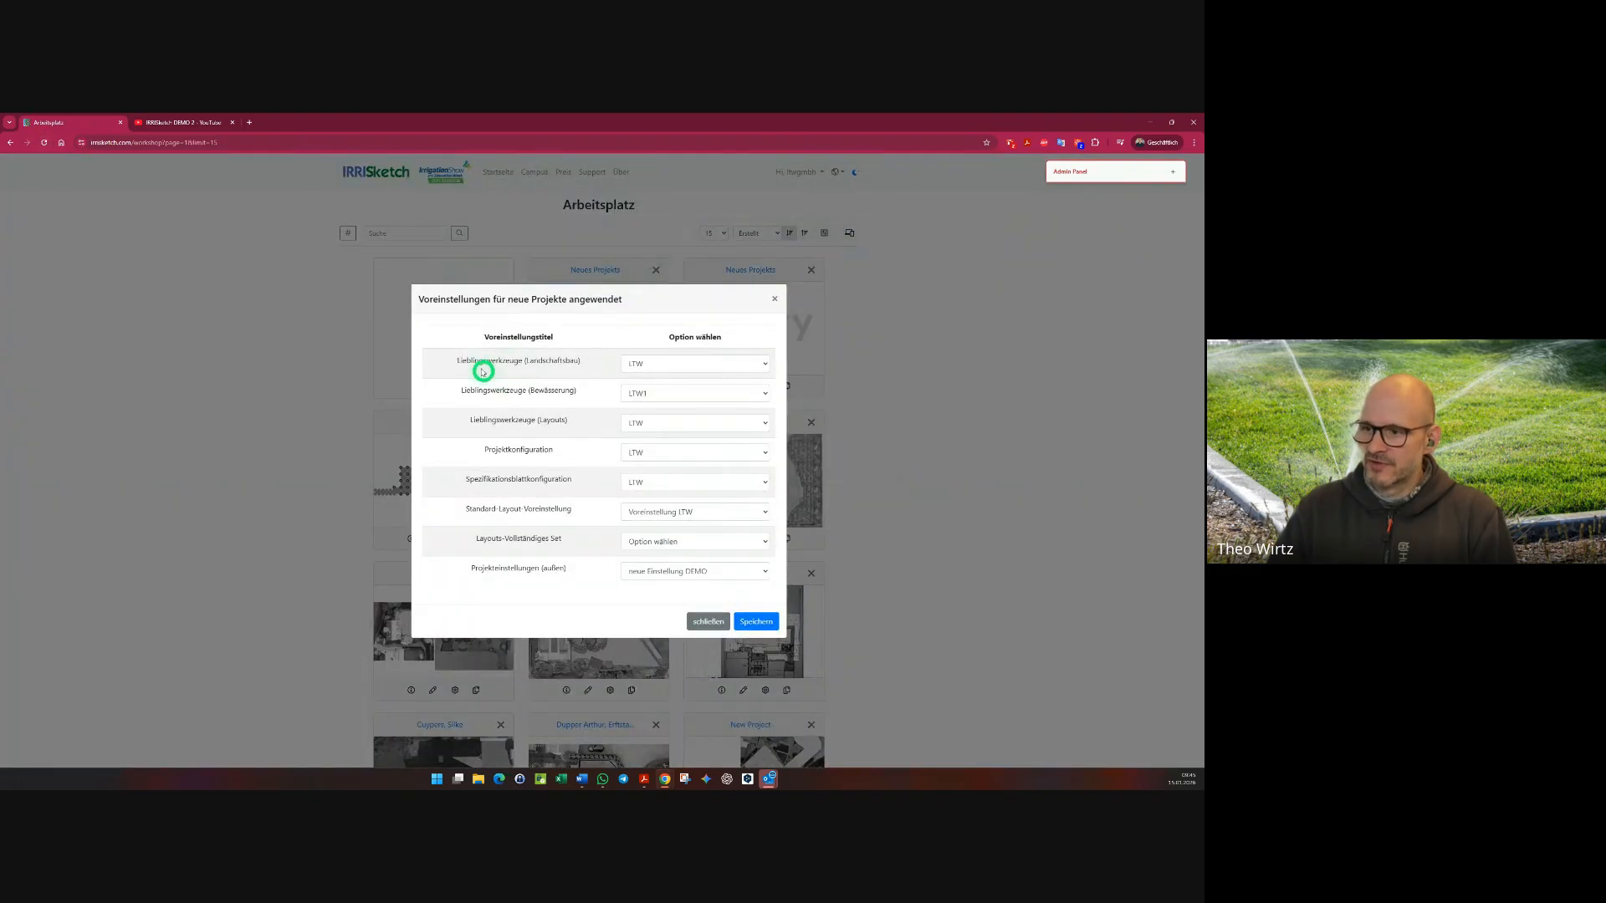
click(656, 363)
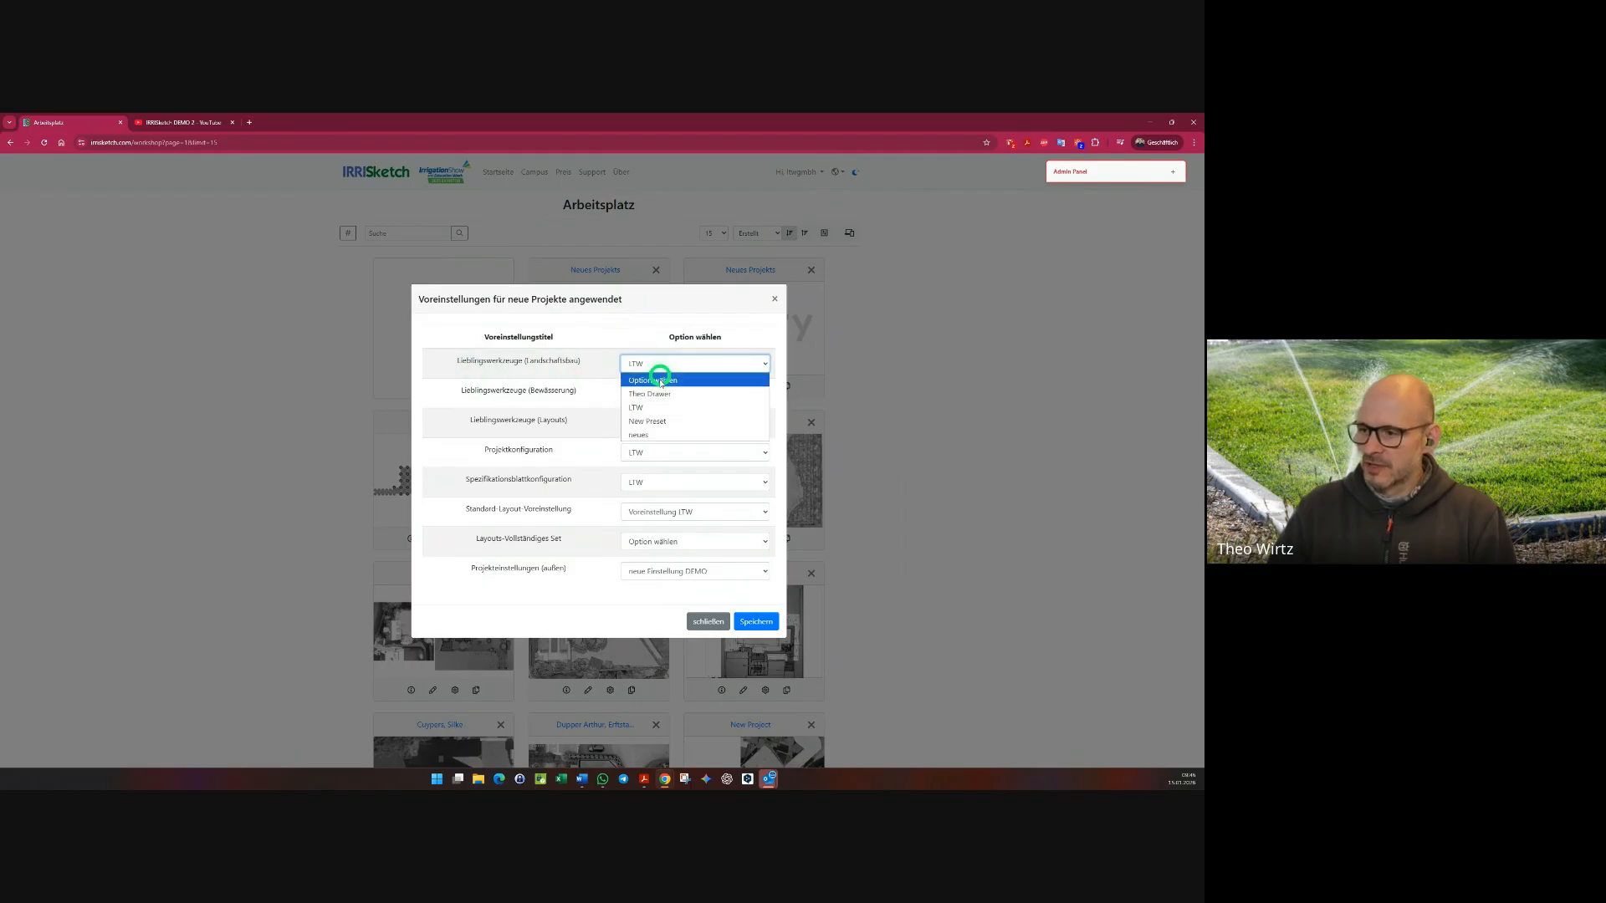
click(644, 436)
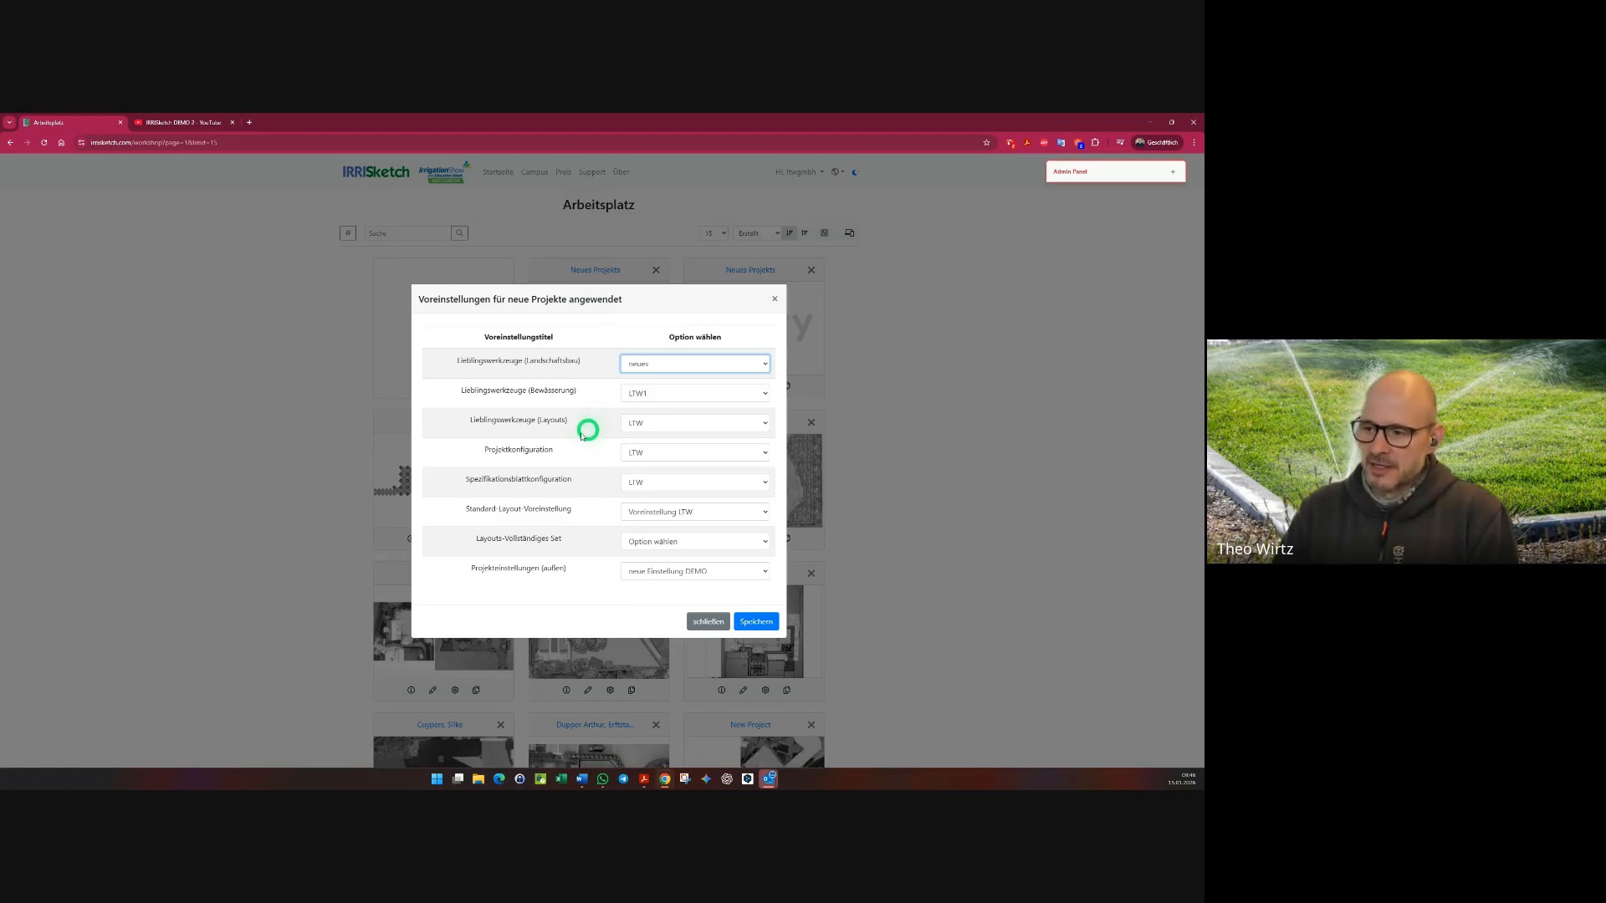
click(755, 621)
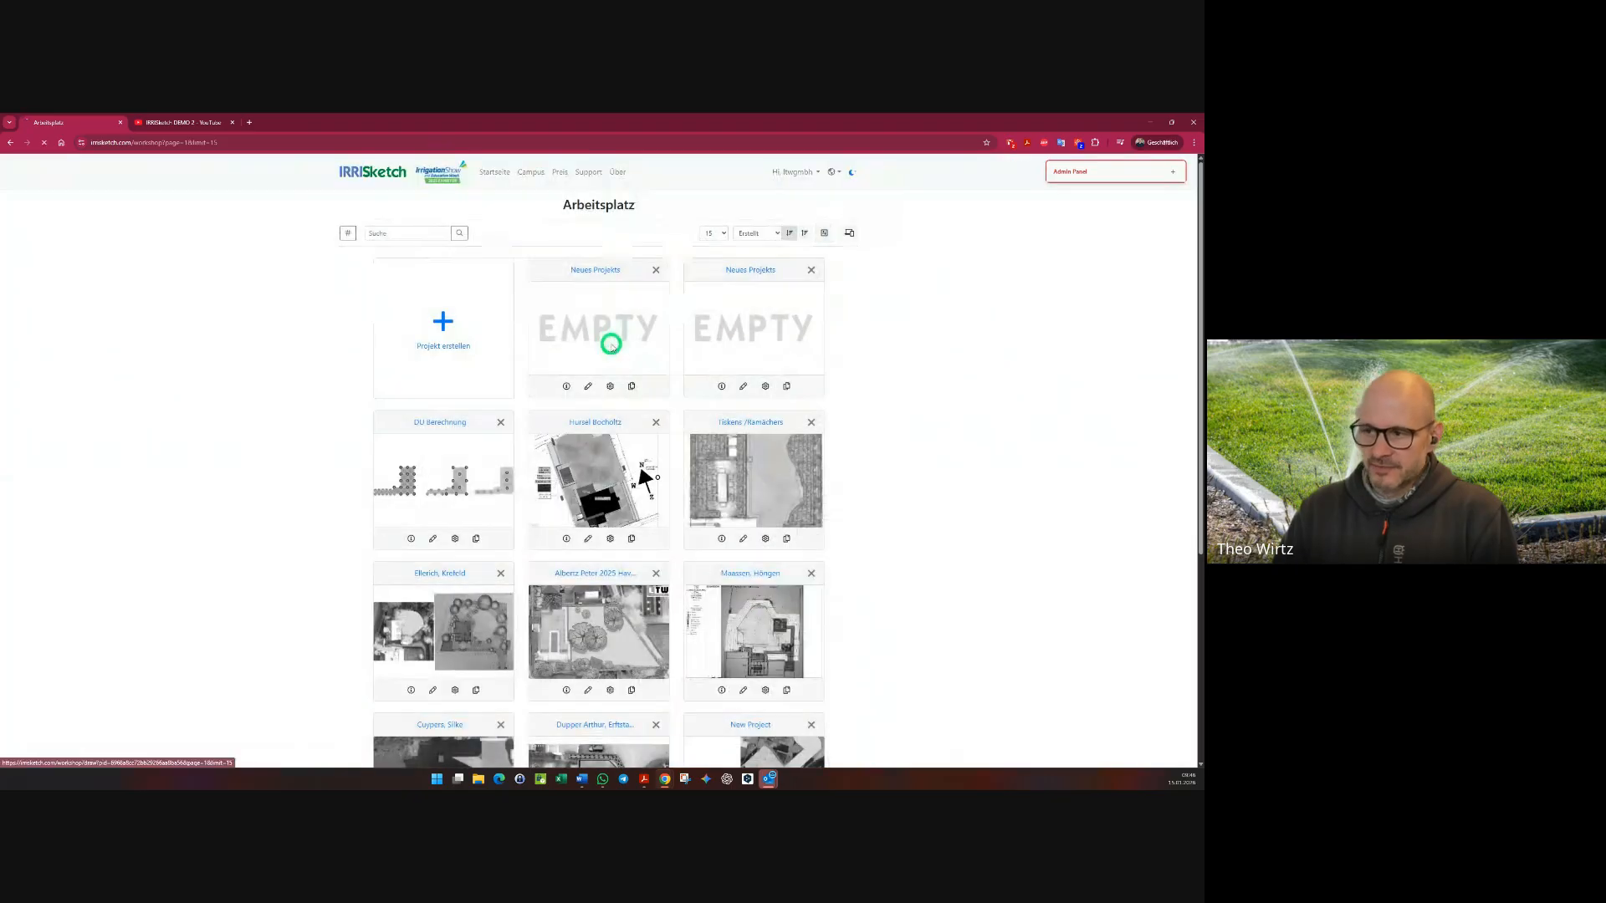
- Open the first Neues Projekt, review its Projekt-Konfiguration sections and presets, and close the preset list without changes
click(608, 343)
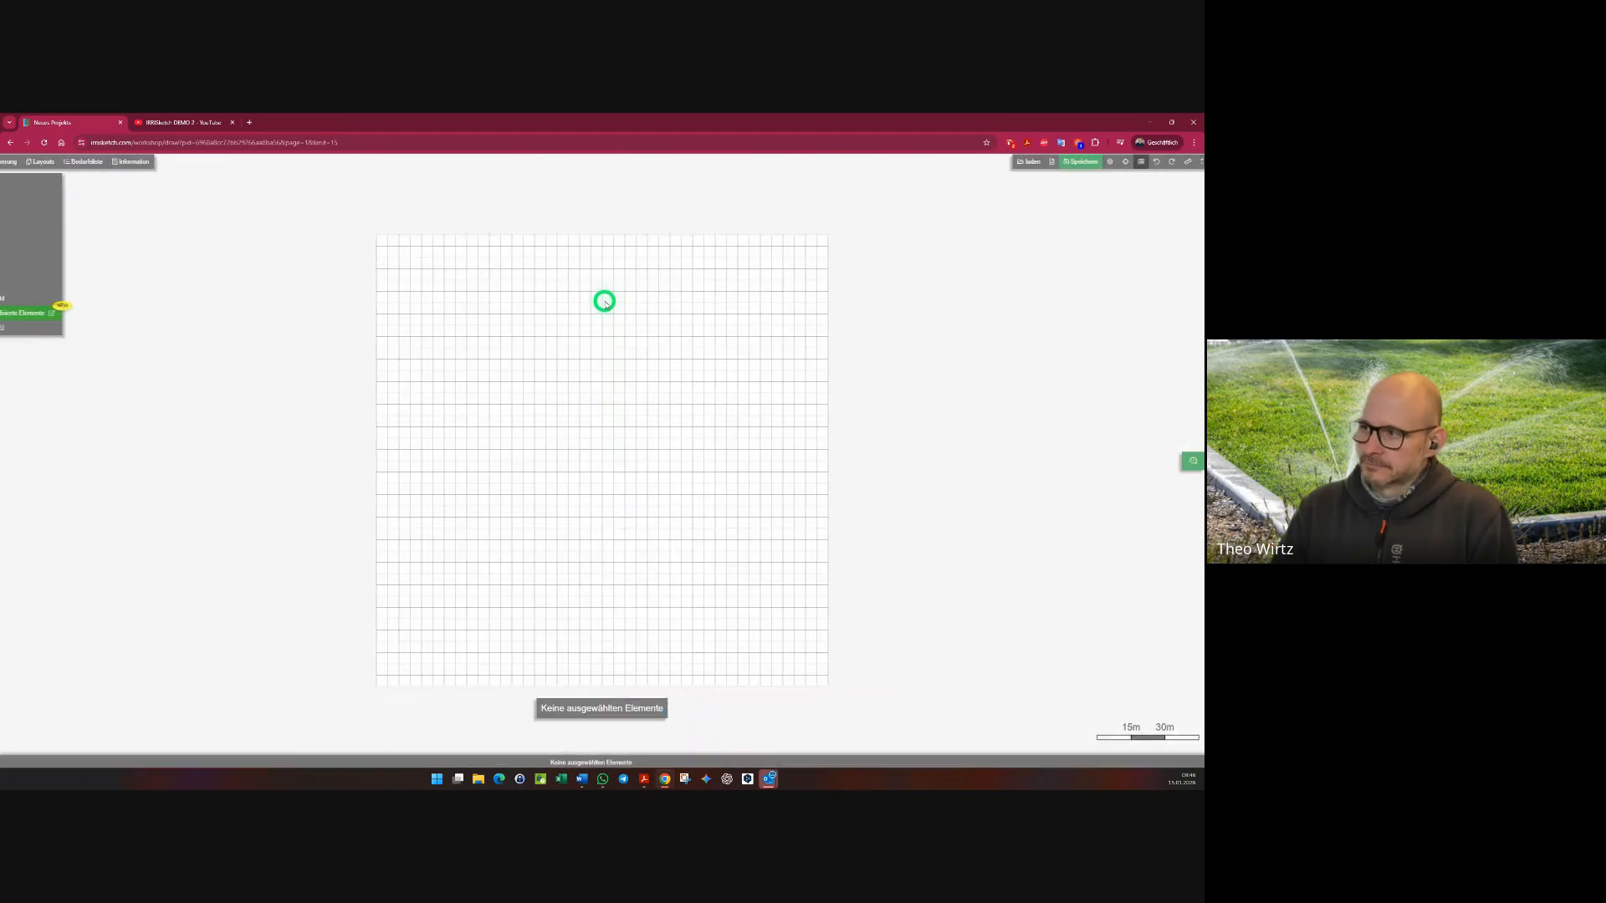
click(1022, 162)
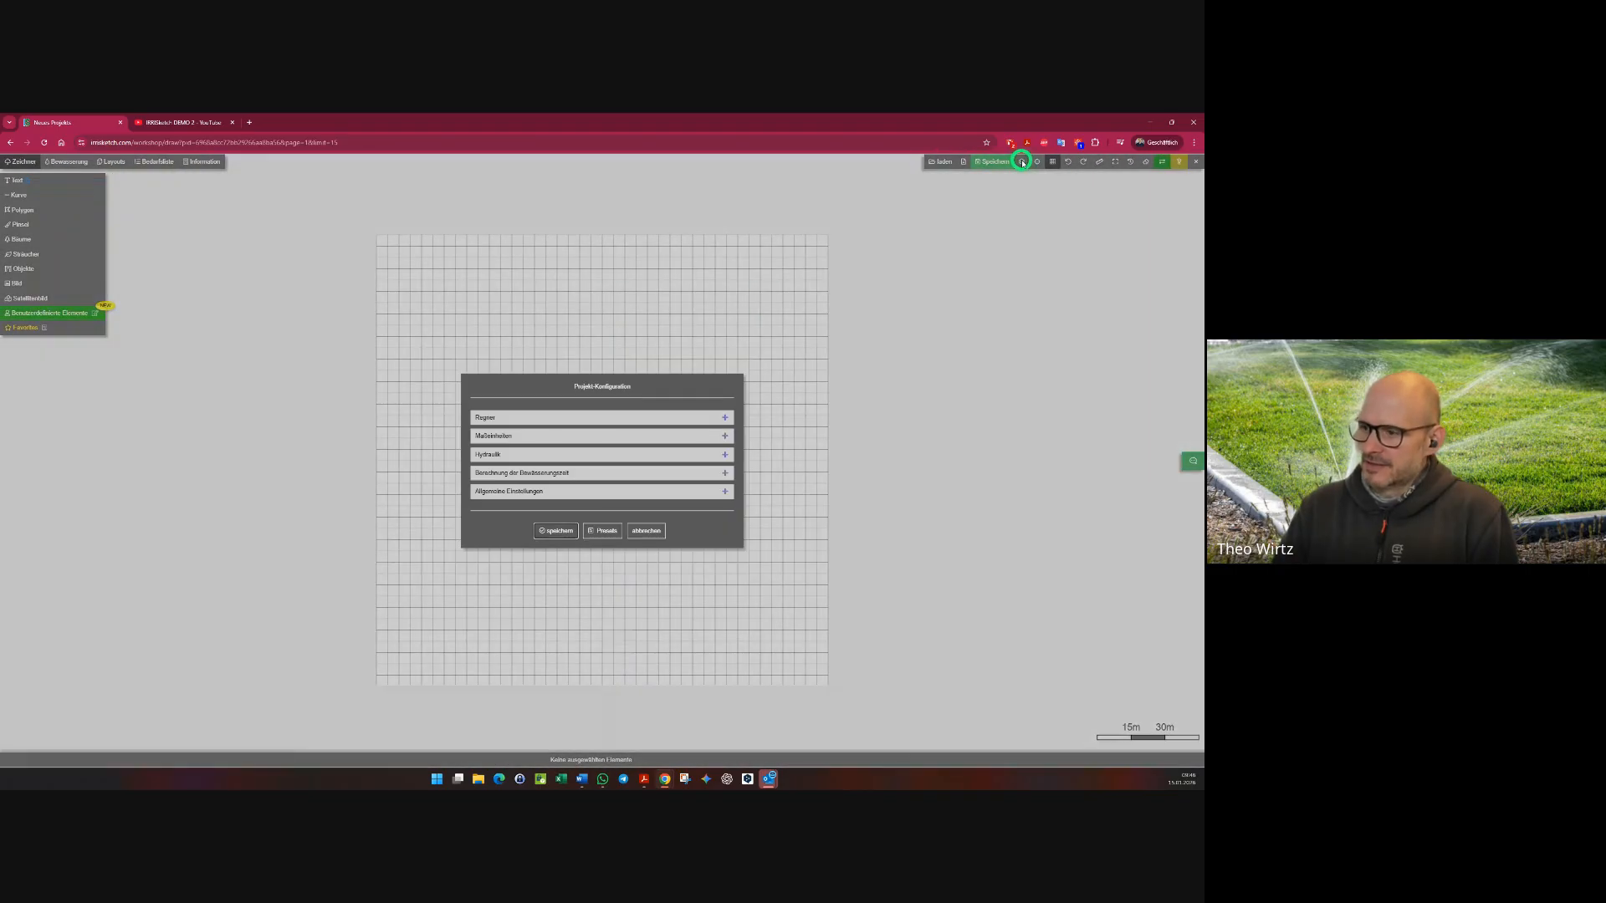
click(499, 418)
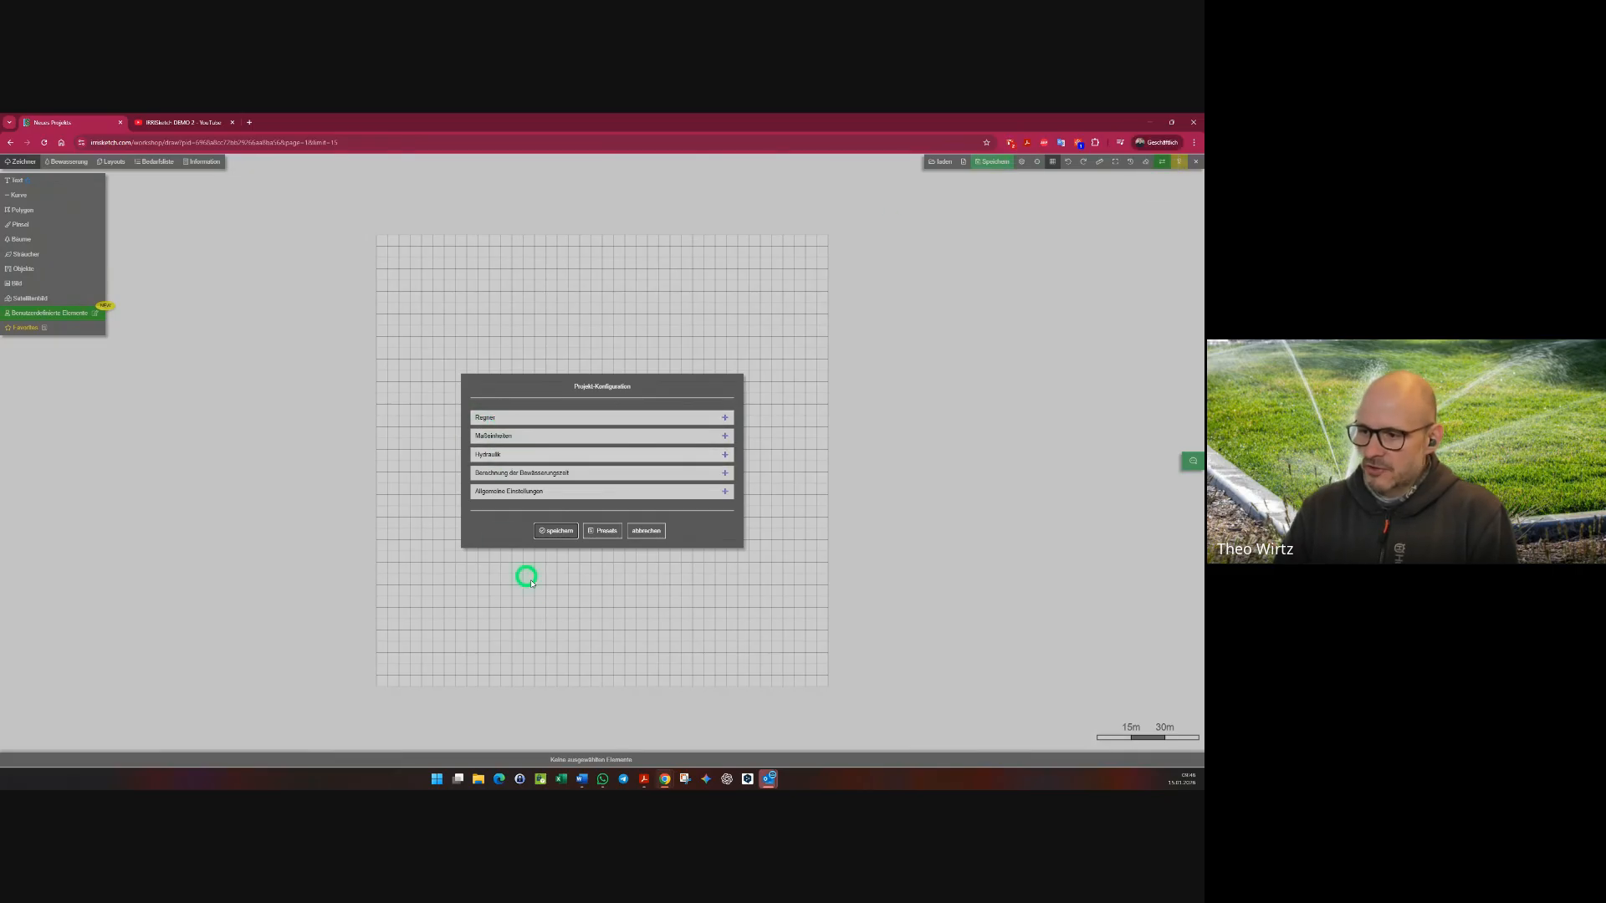
click(601, 531)
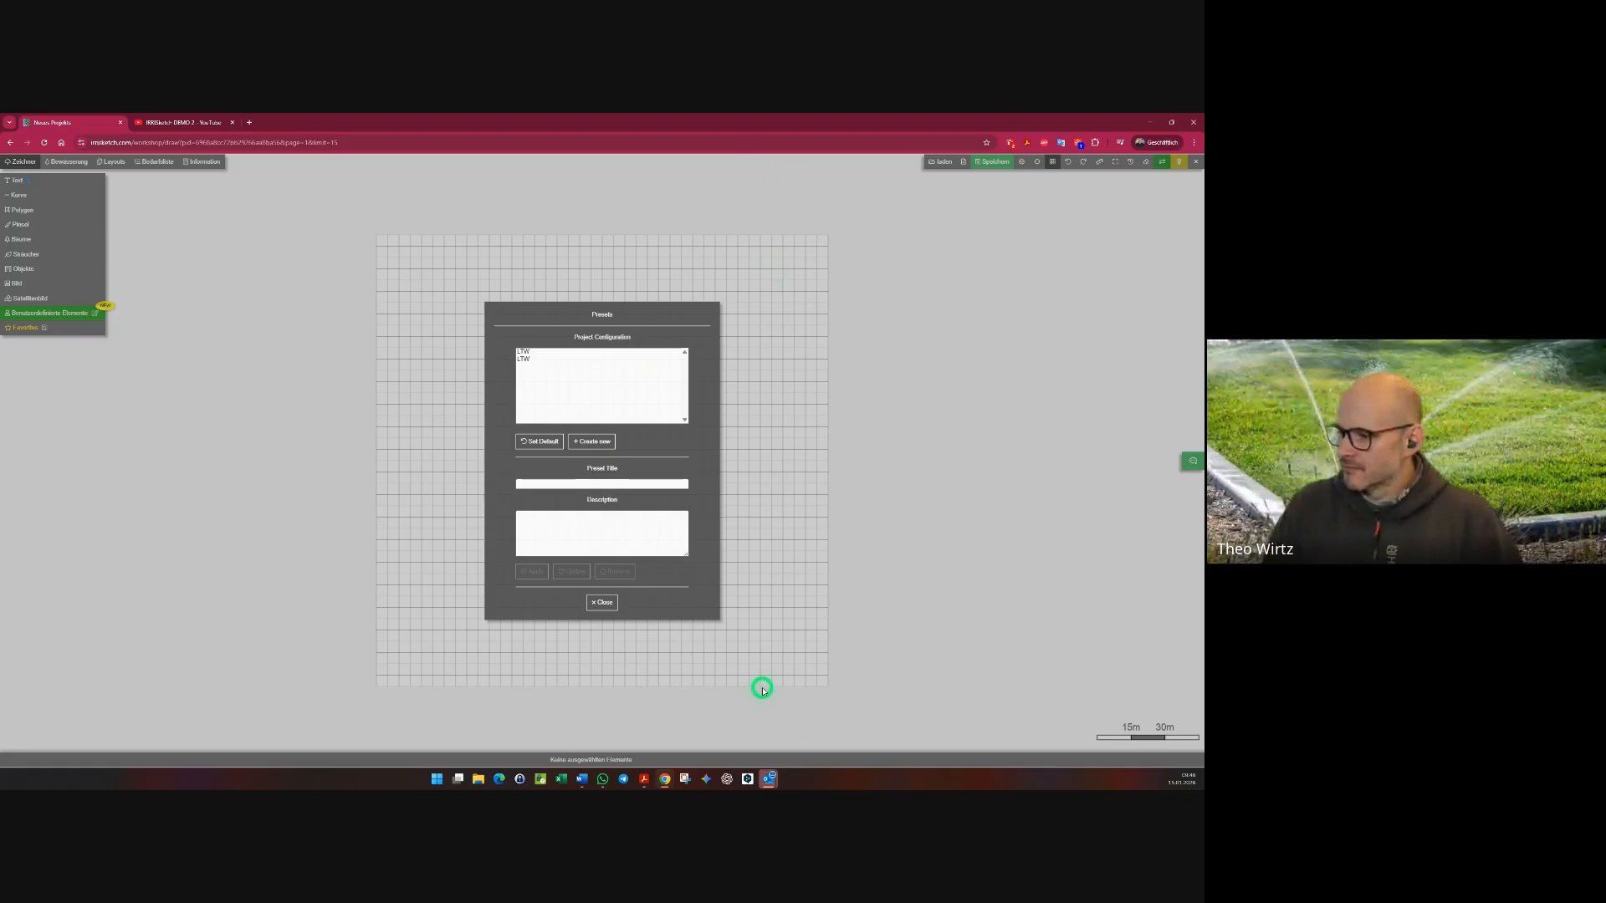
click(603, 603)
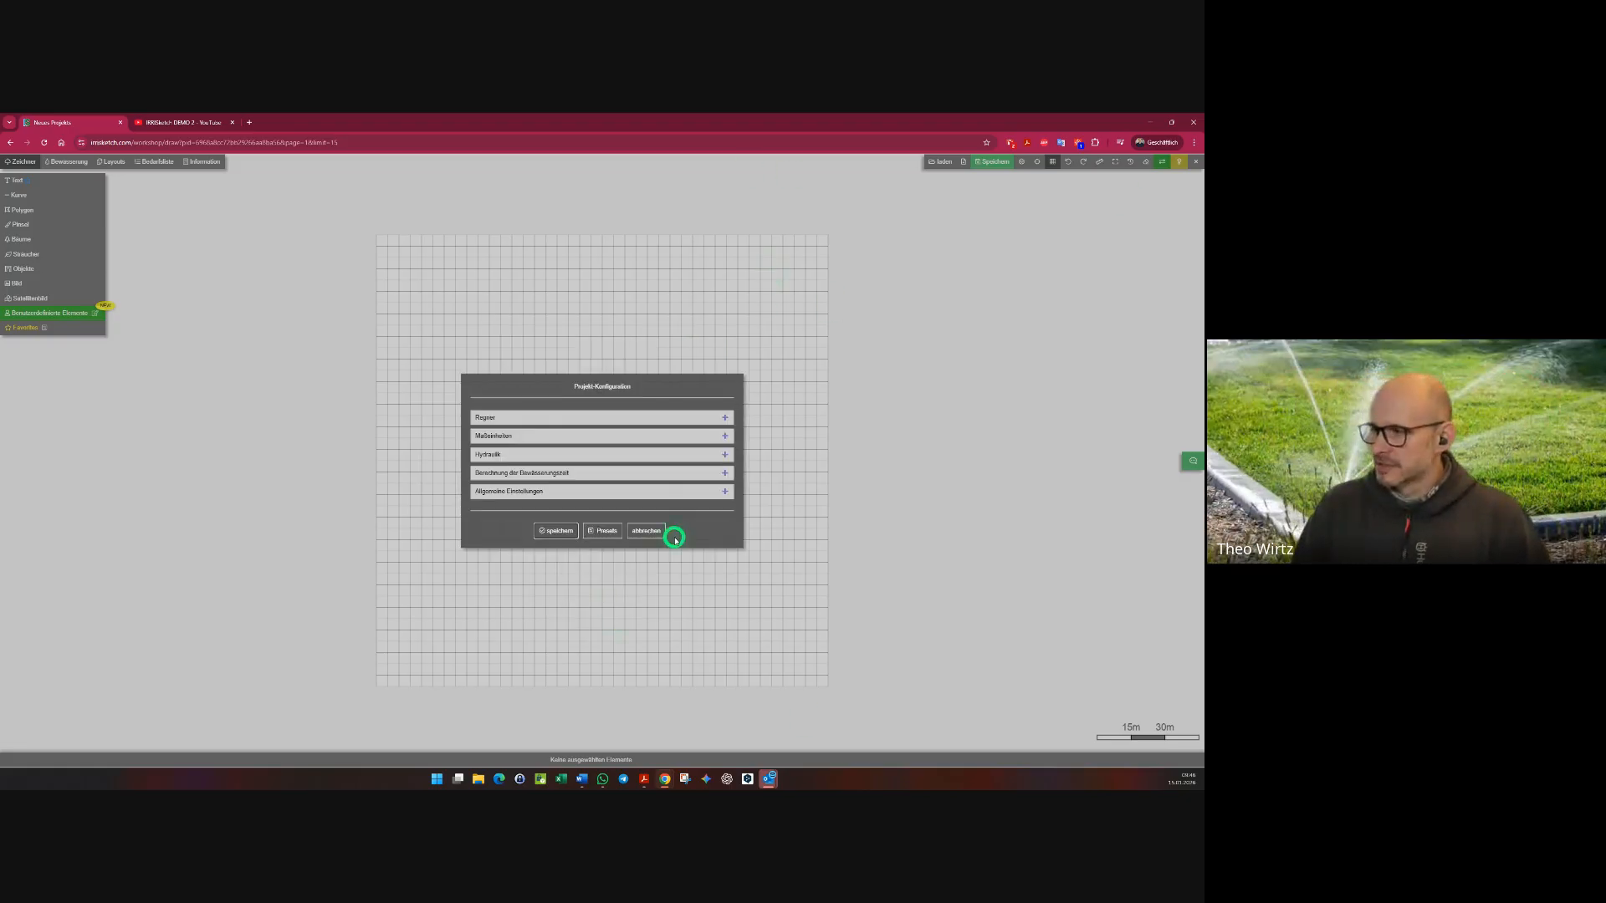
- Open the IRRISketch Arbeitsplatz in a separate browser tab
click(248, 122)
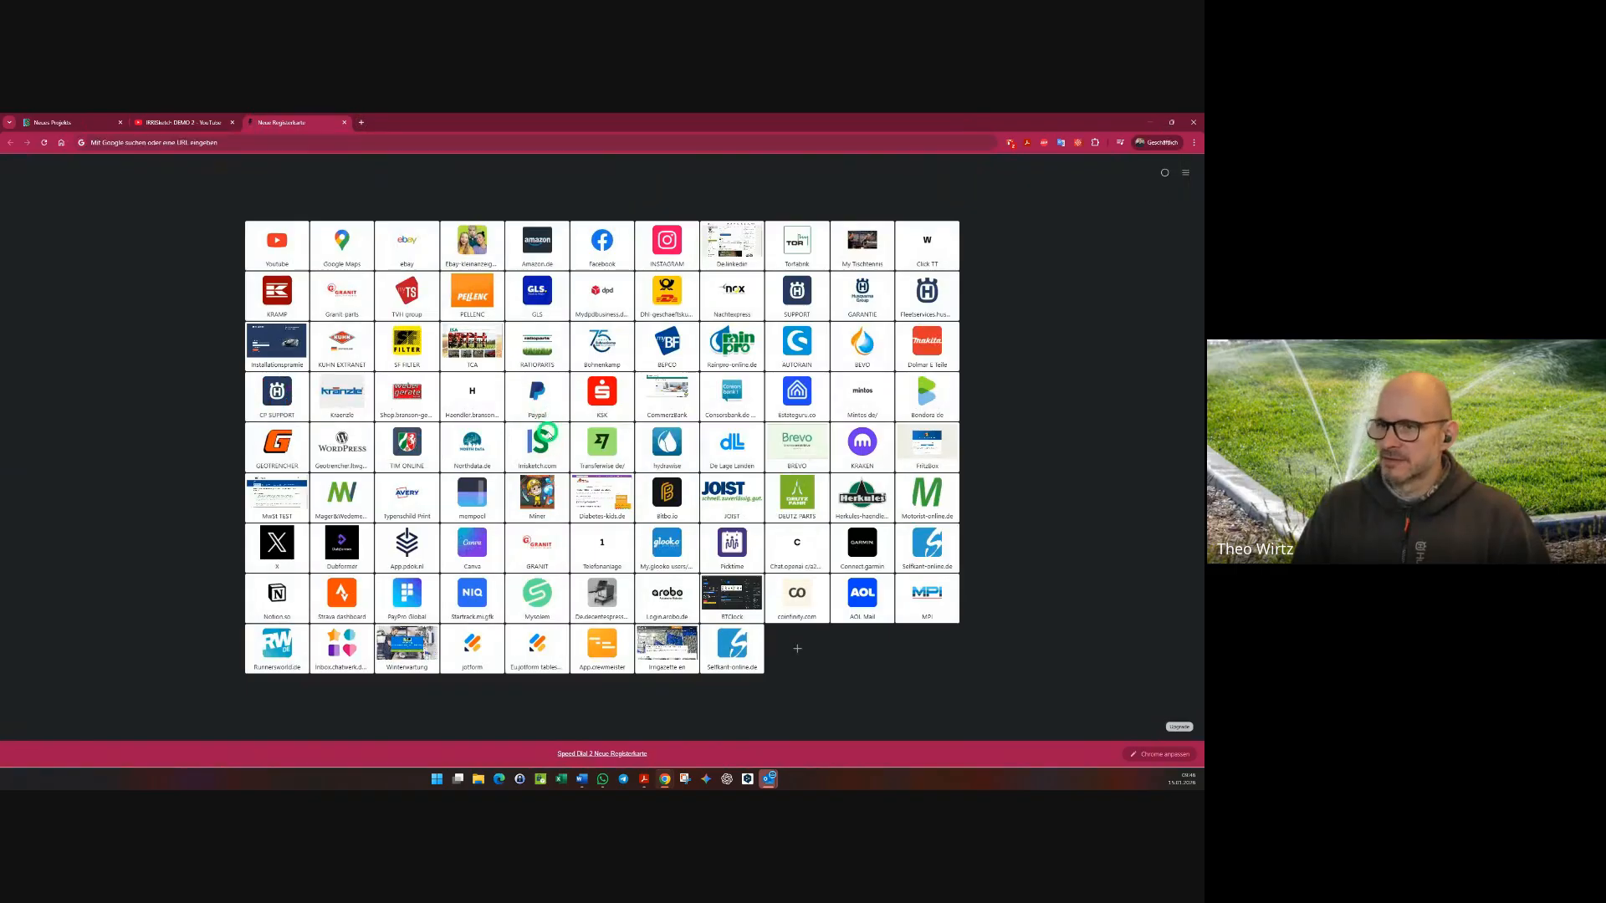
click(547, 432)
click(390, 306)
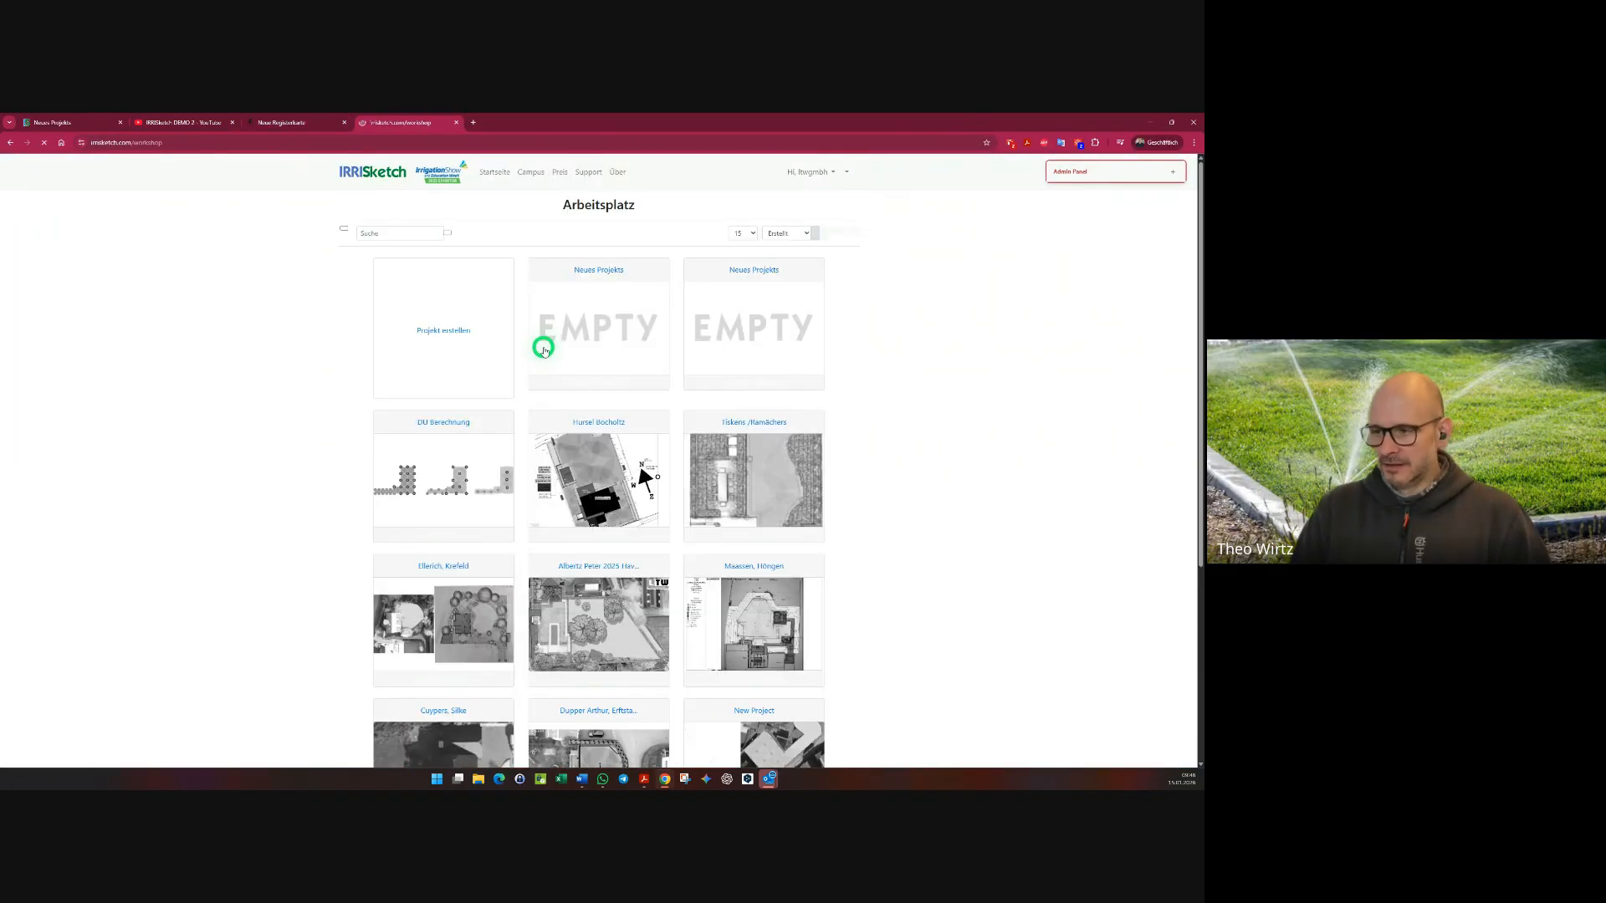
- Review the Bildschirmgröße in the first Neues Projekt's settings, save the settings, and open the project
click(607, 386)
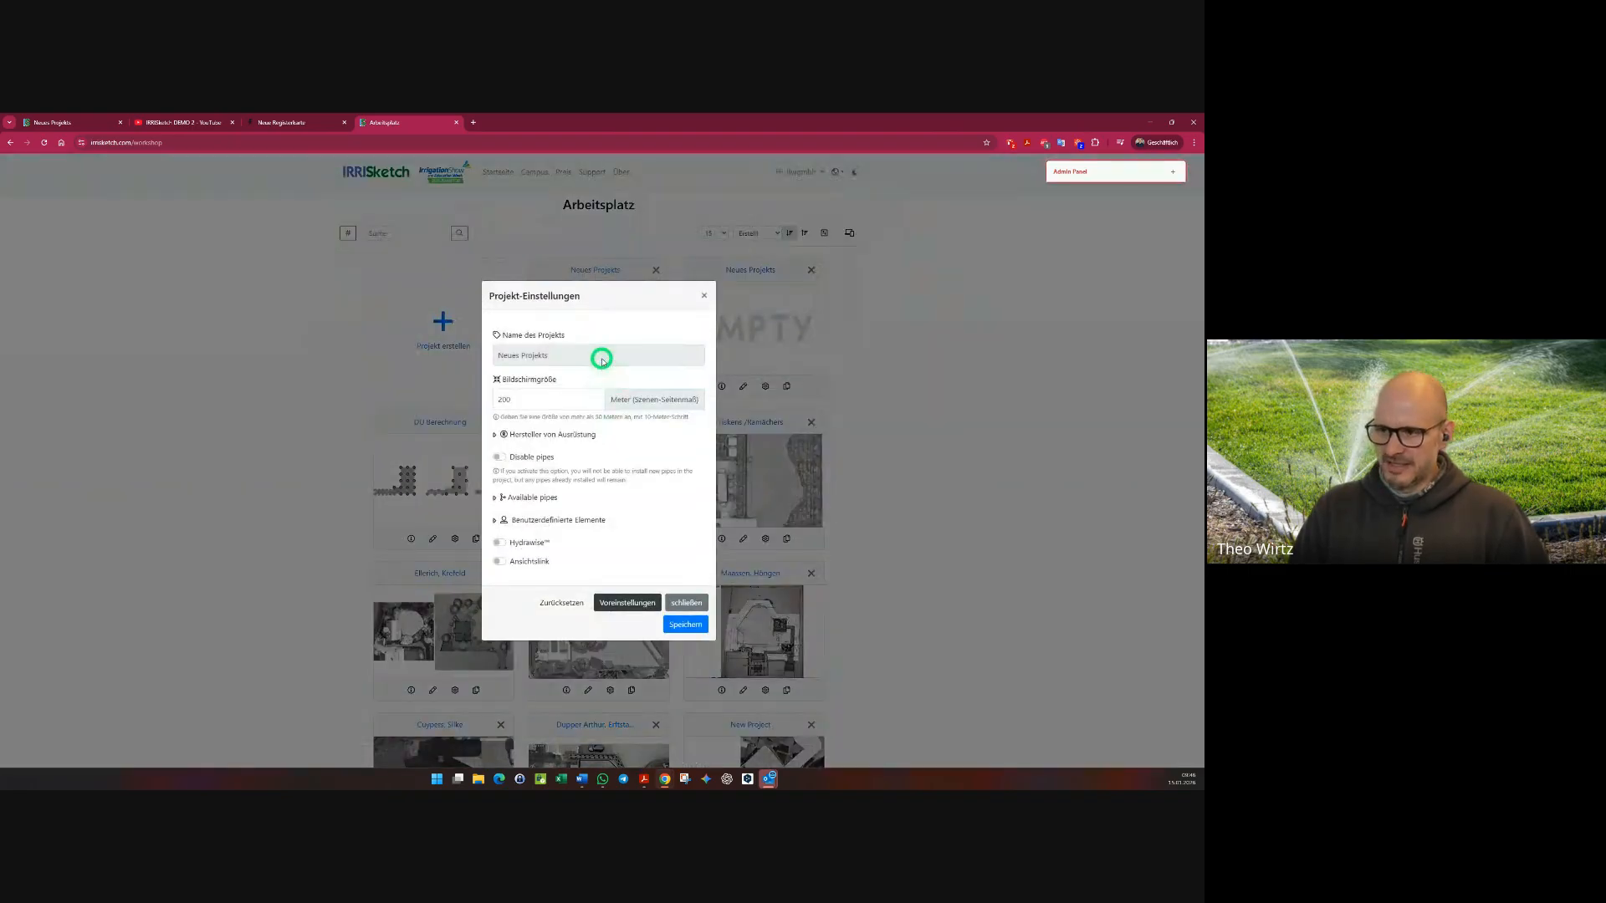
drag(527, 399, 462, 401)
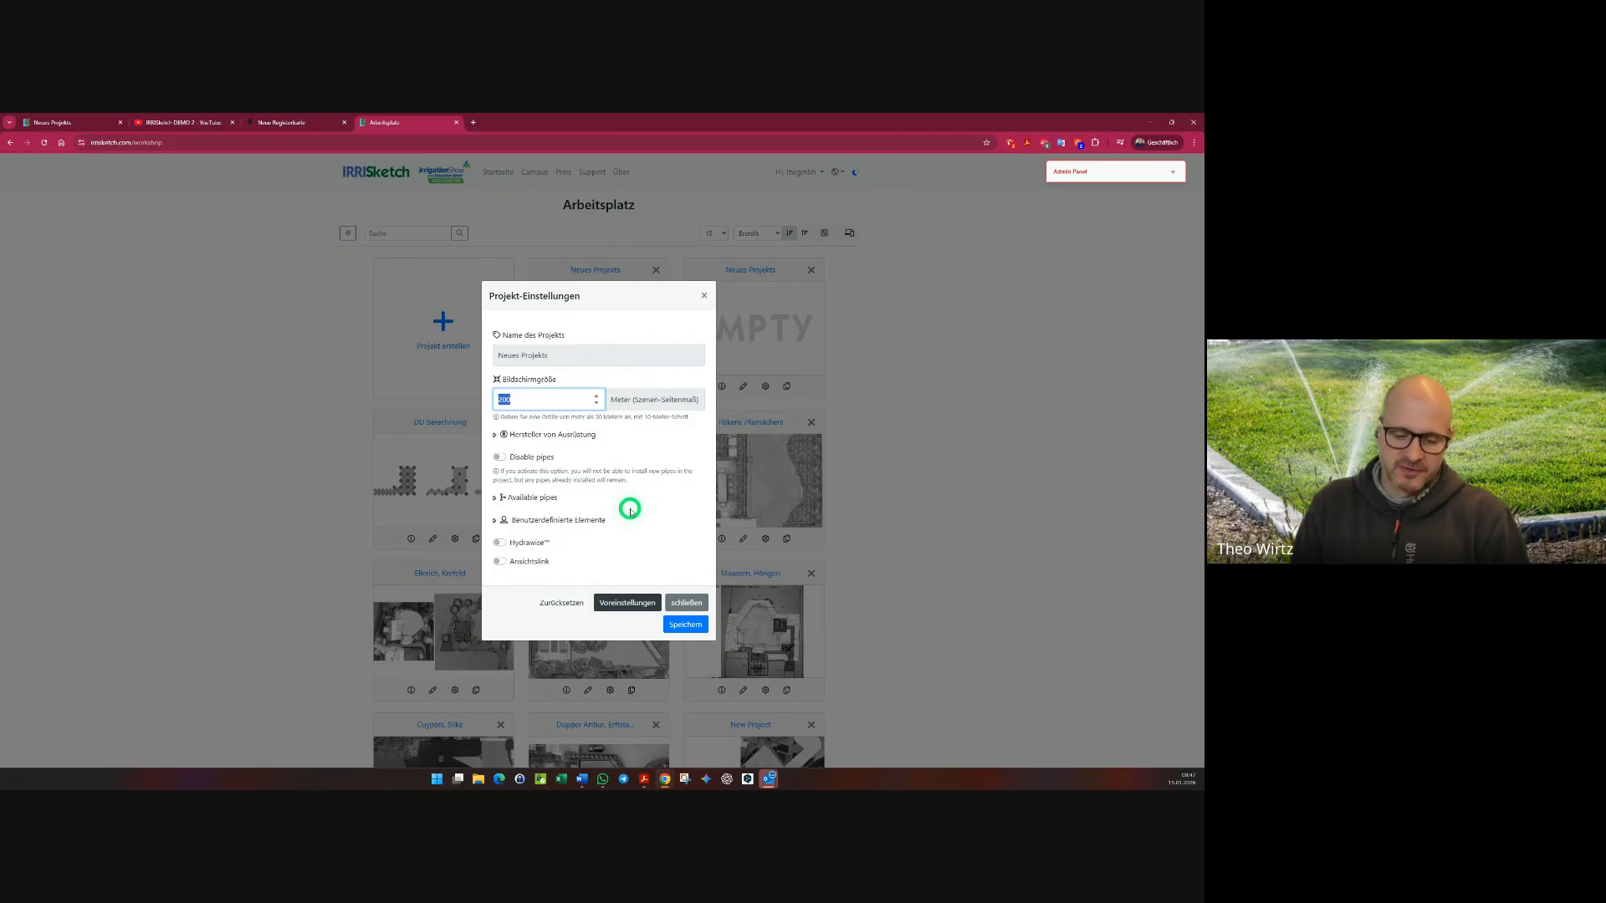
click(699, 628)
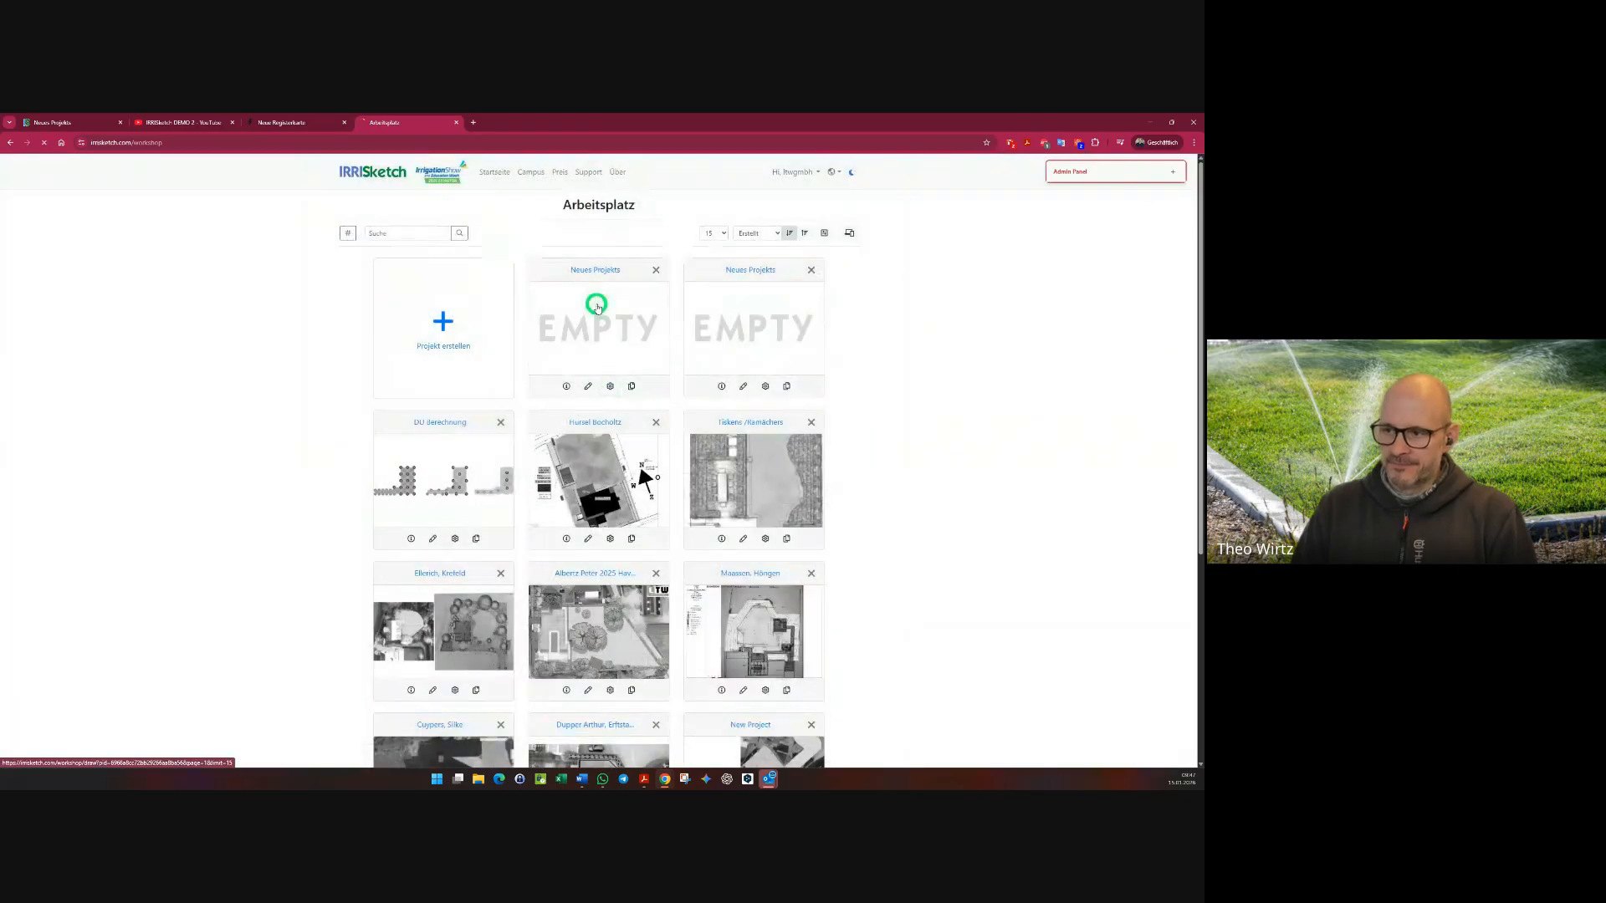
click(596, 305)
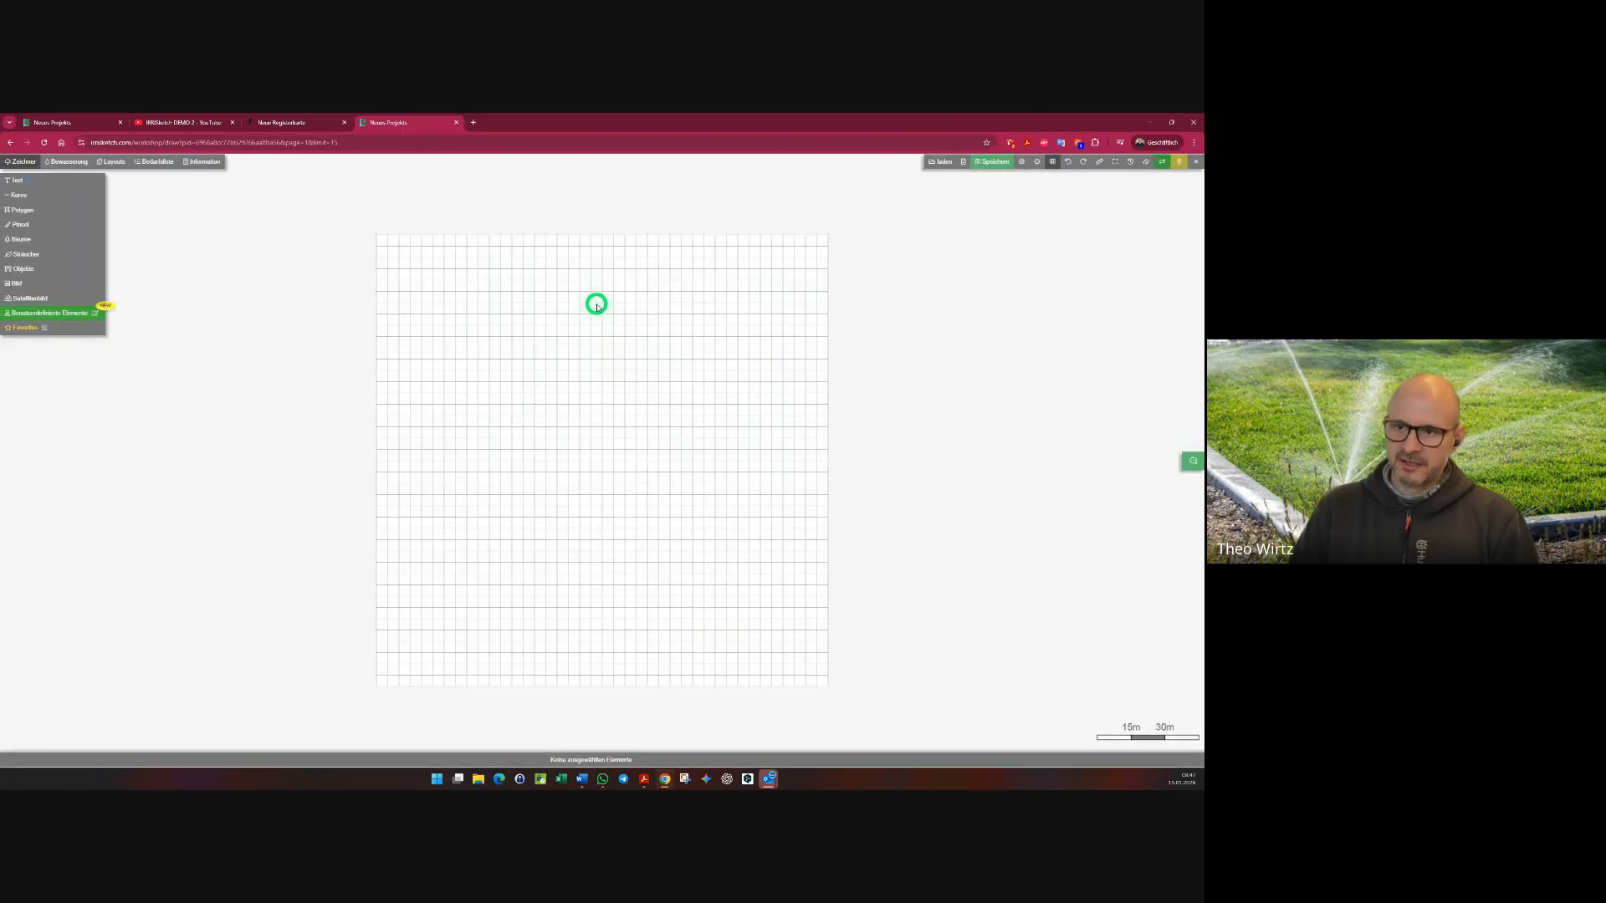
- Insert the aerial-view screenshot from the Desktop as an image on the project's drawing grid
click(15, 285)
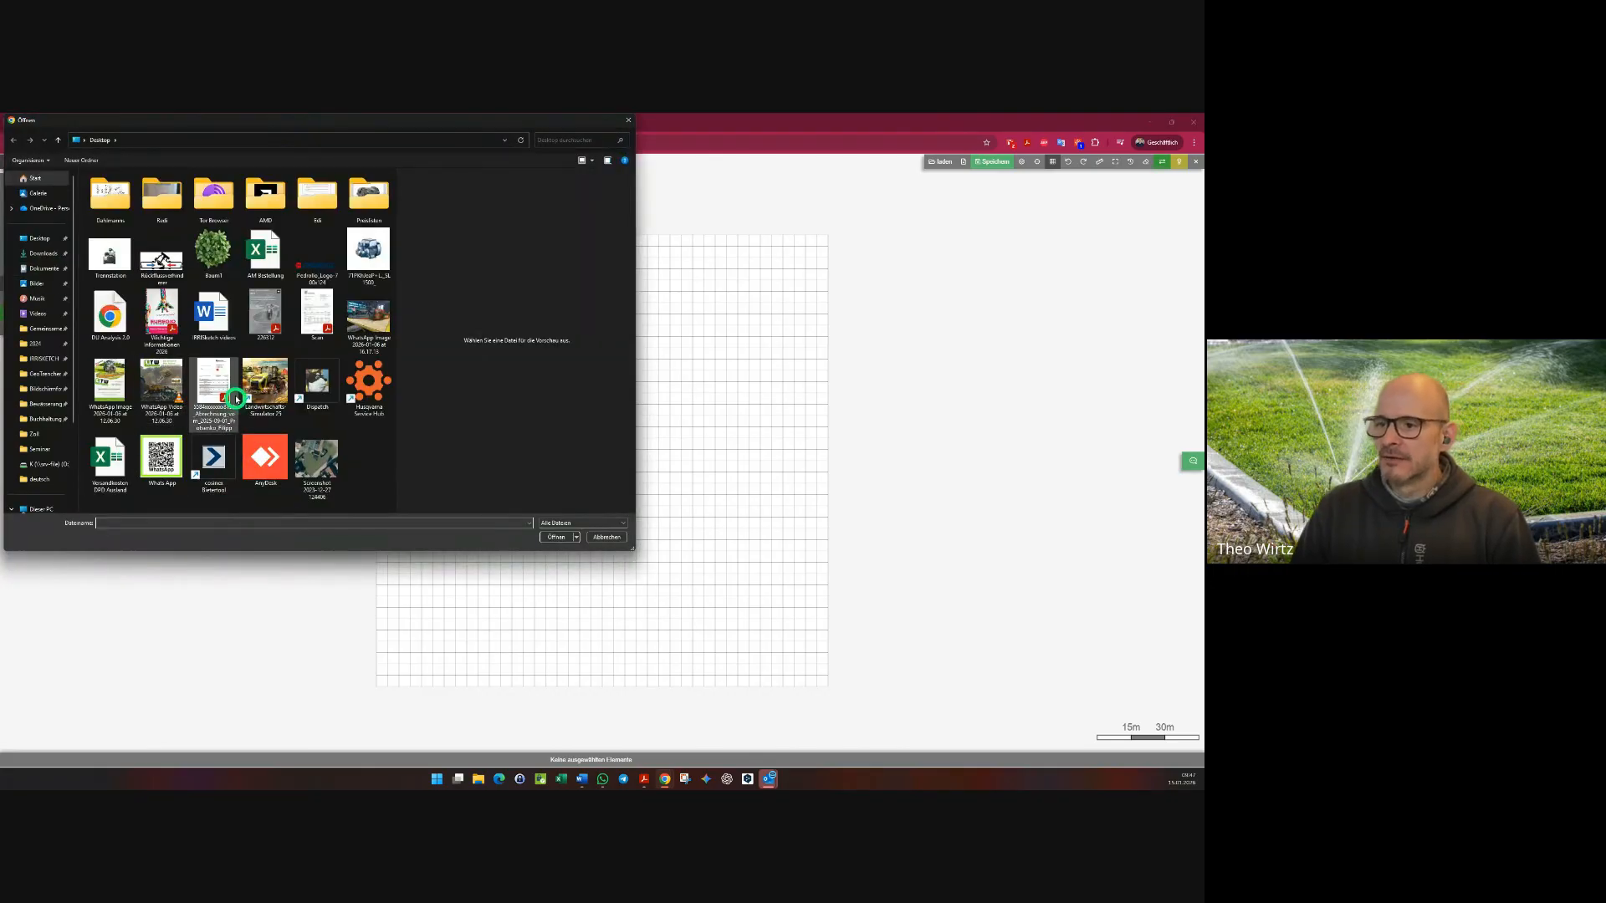
click(316, 460)
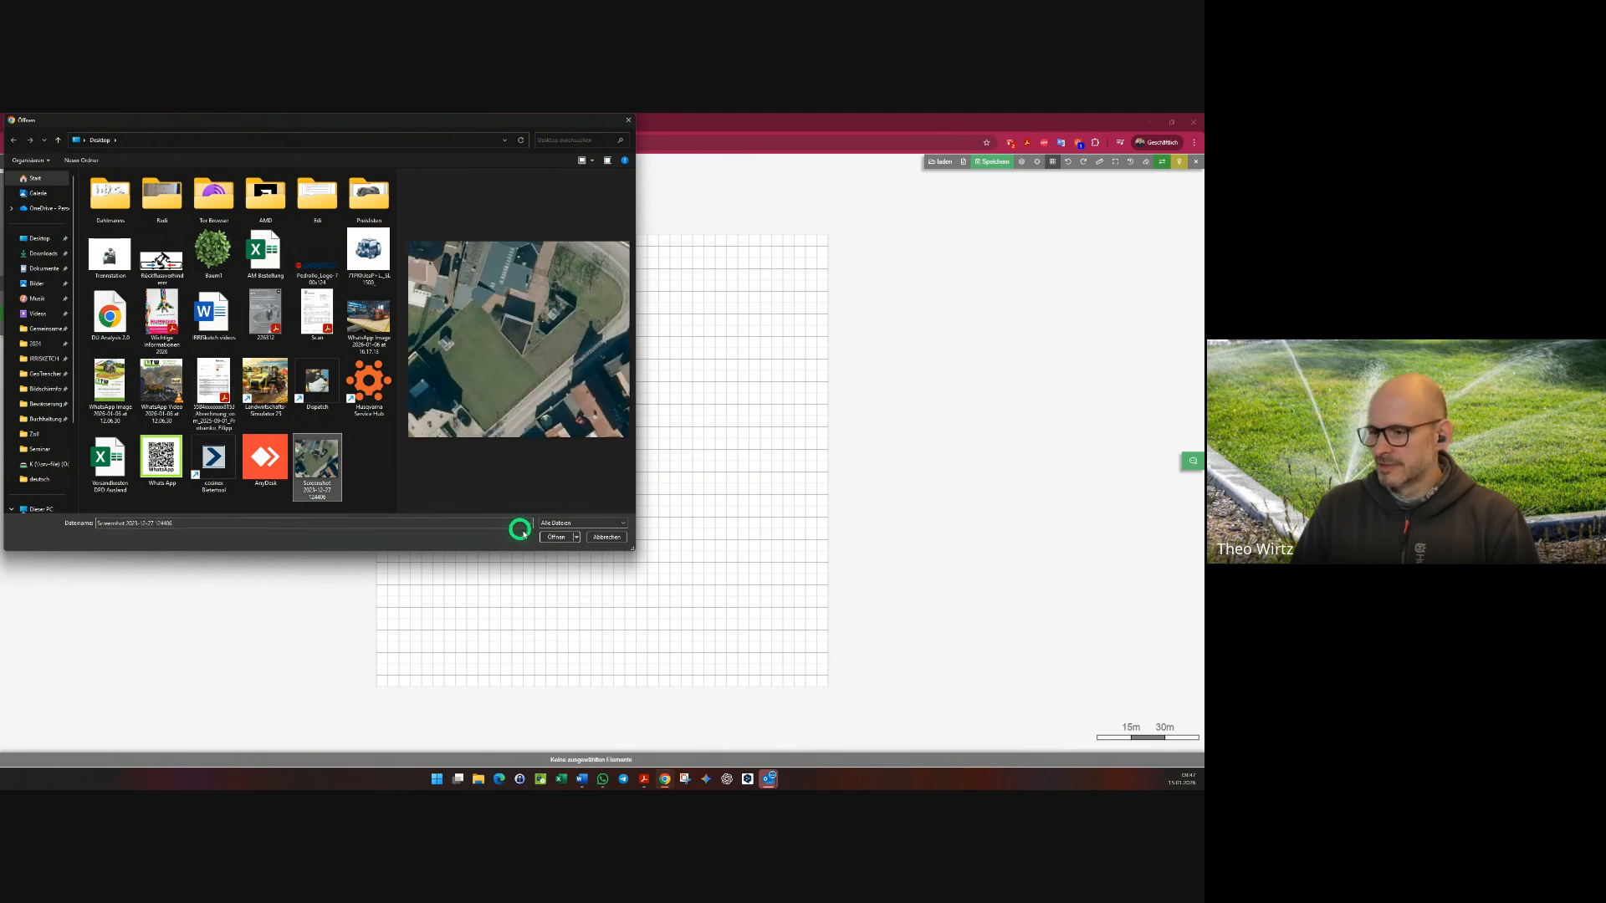
click(556, 537)
click(522, 437)
scroll(501, 431, up, 5)
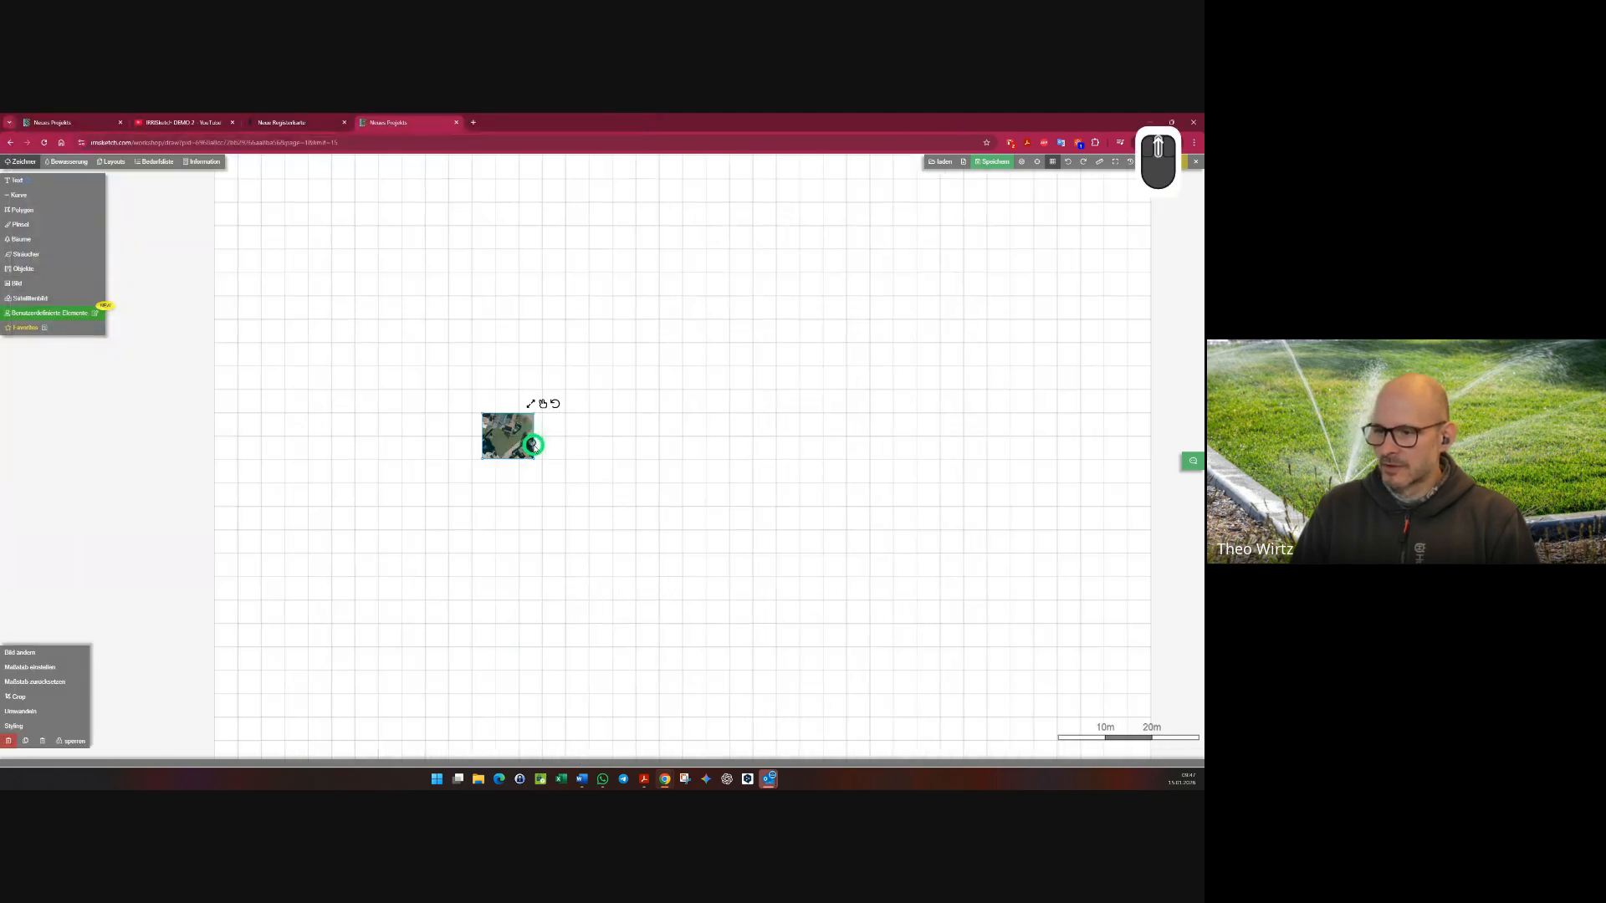
- Scale the aerial image with a reference line and move it so it extends past the grid's left edge
click(502, 439)
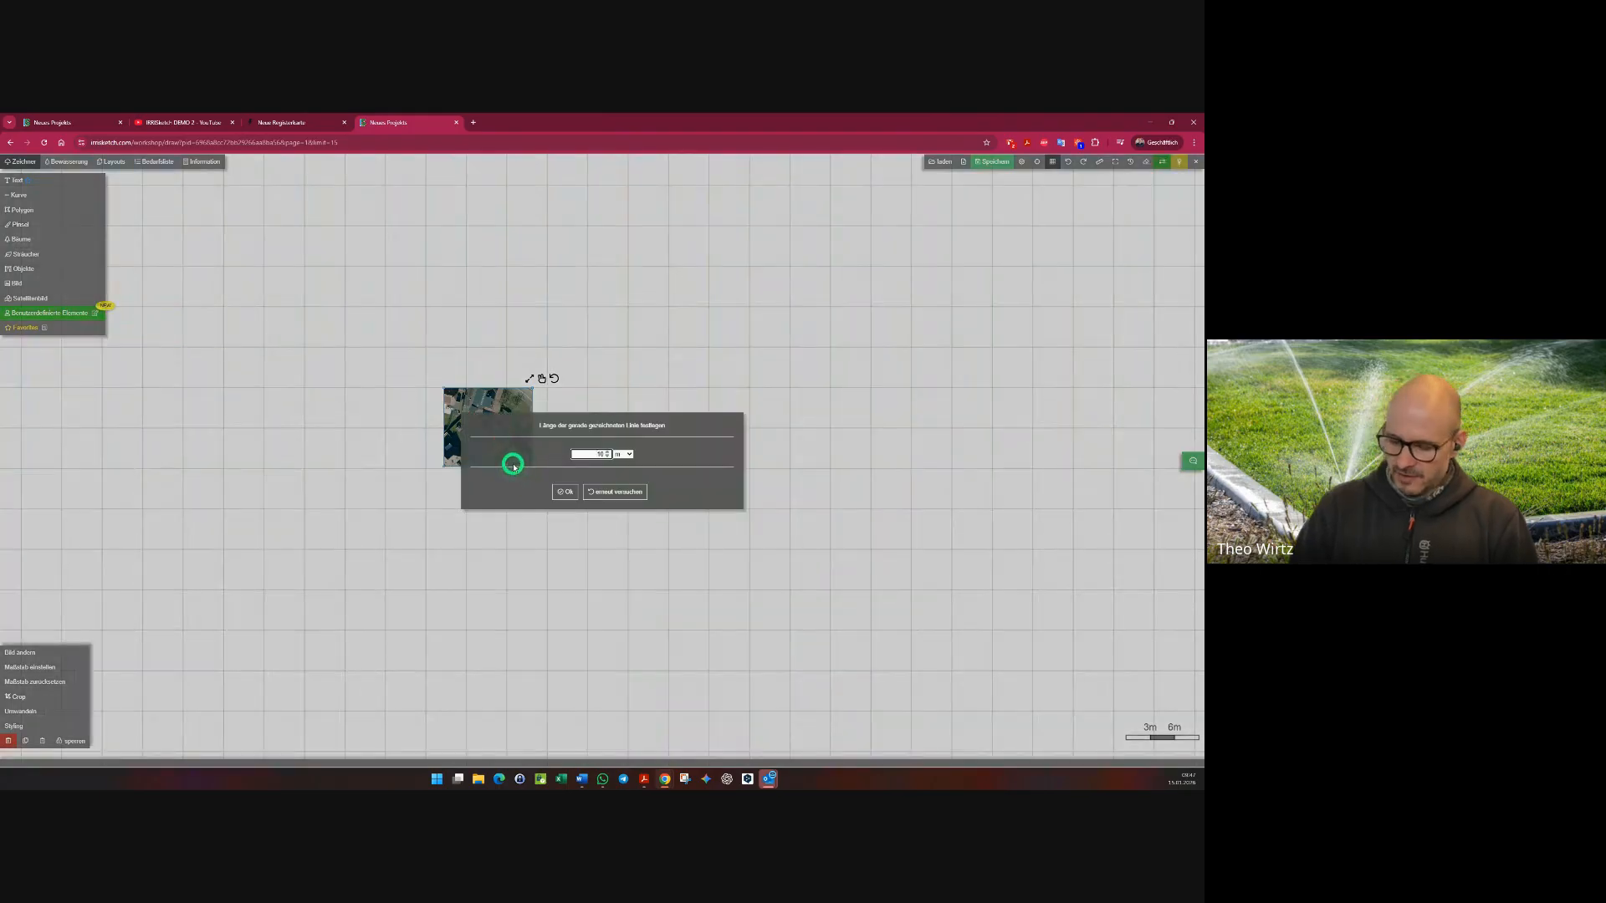
key(Delete)
key(Escape)
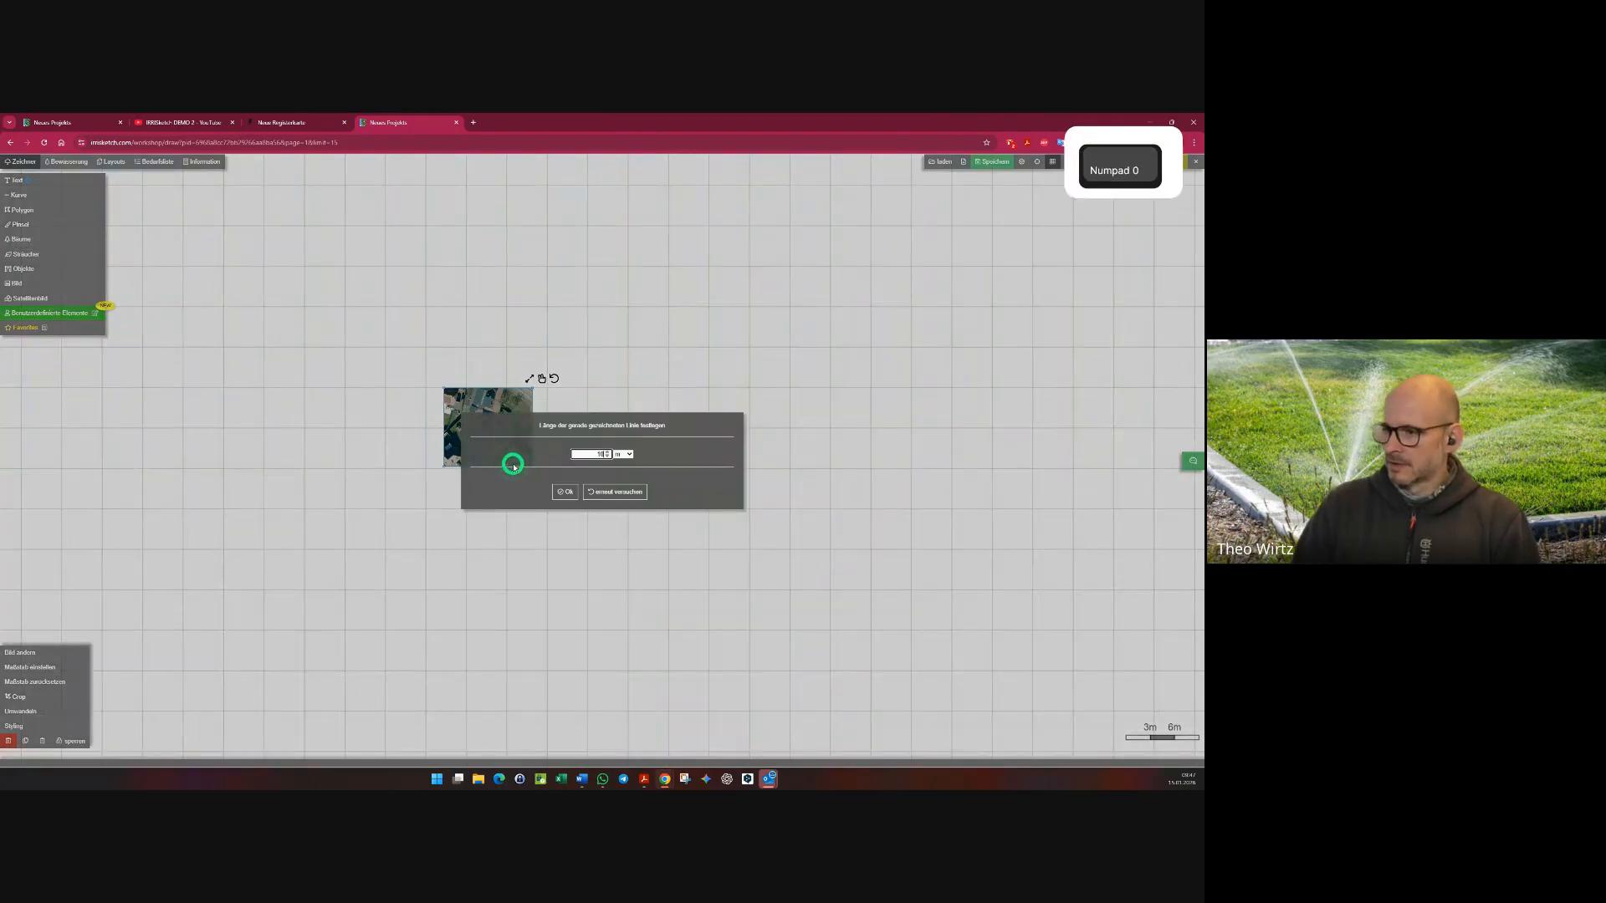
scroll(399, 416, down, 3)
drag(399, 416, 258, 386)
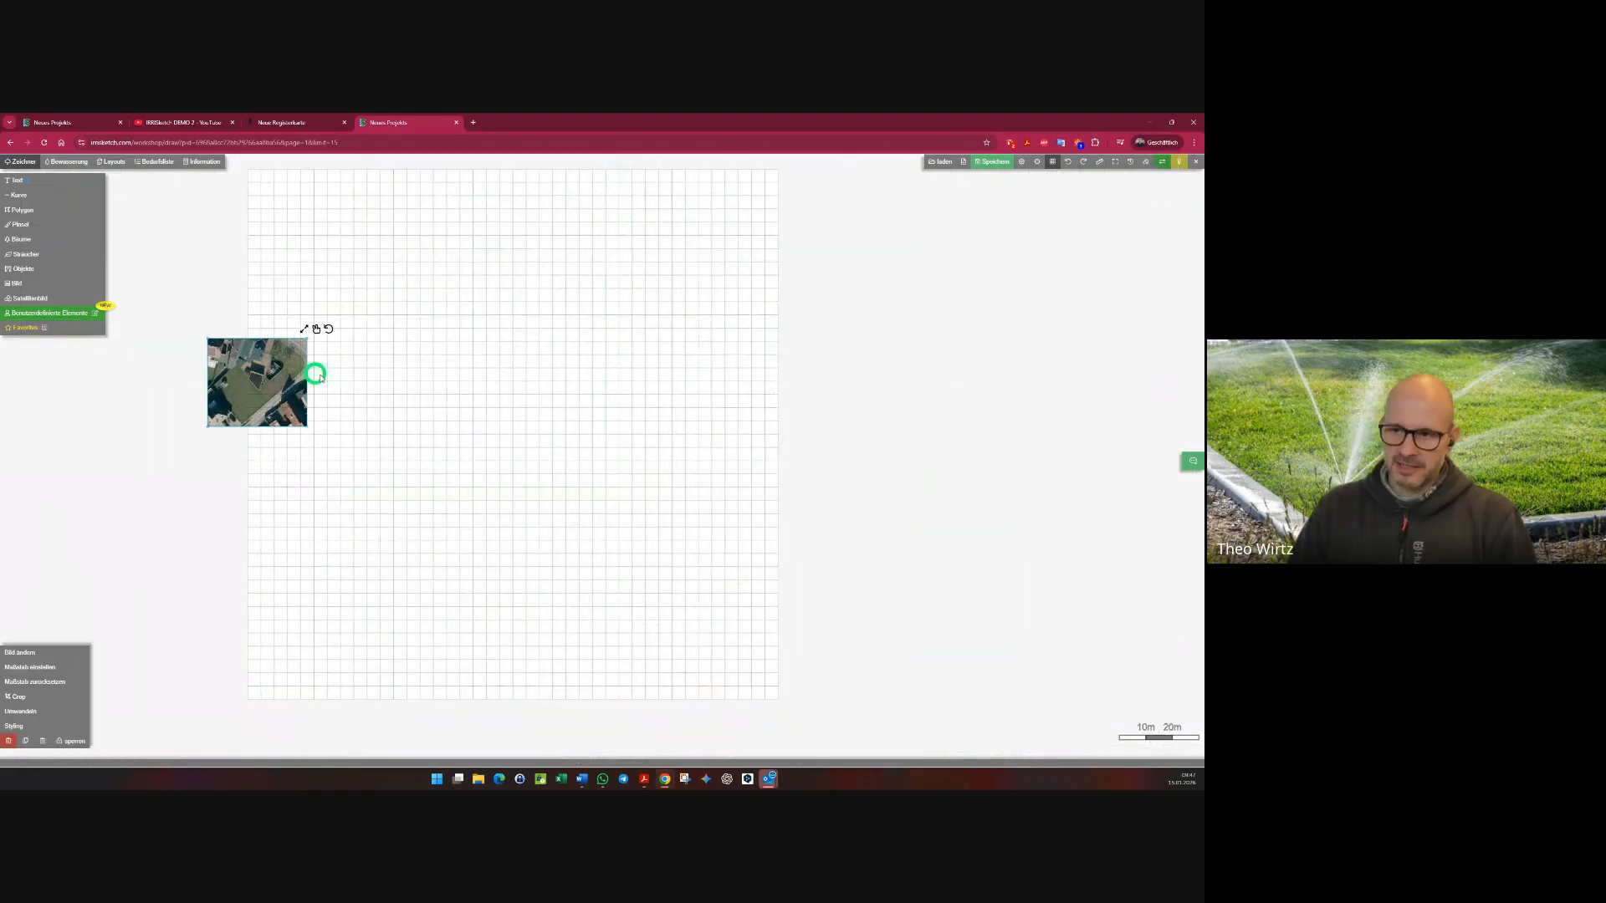
scroll(343, 383, down, 2)
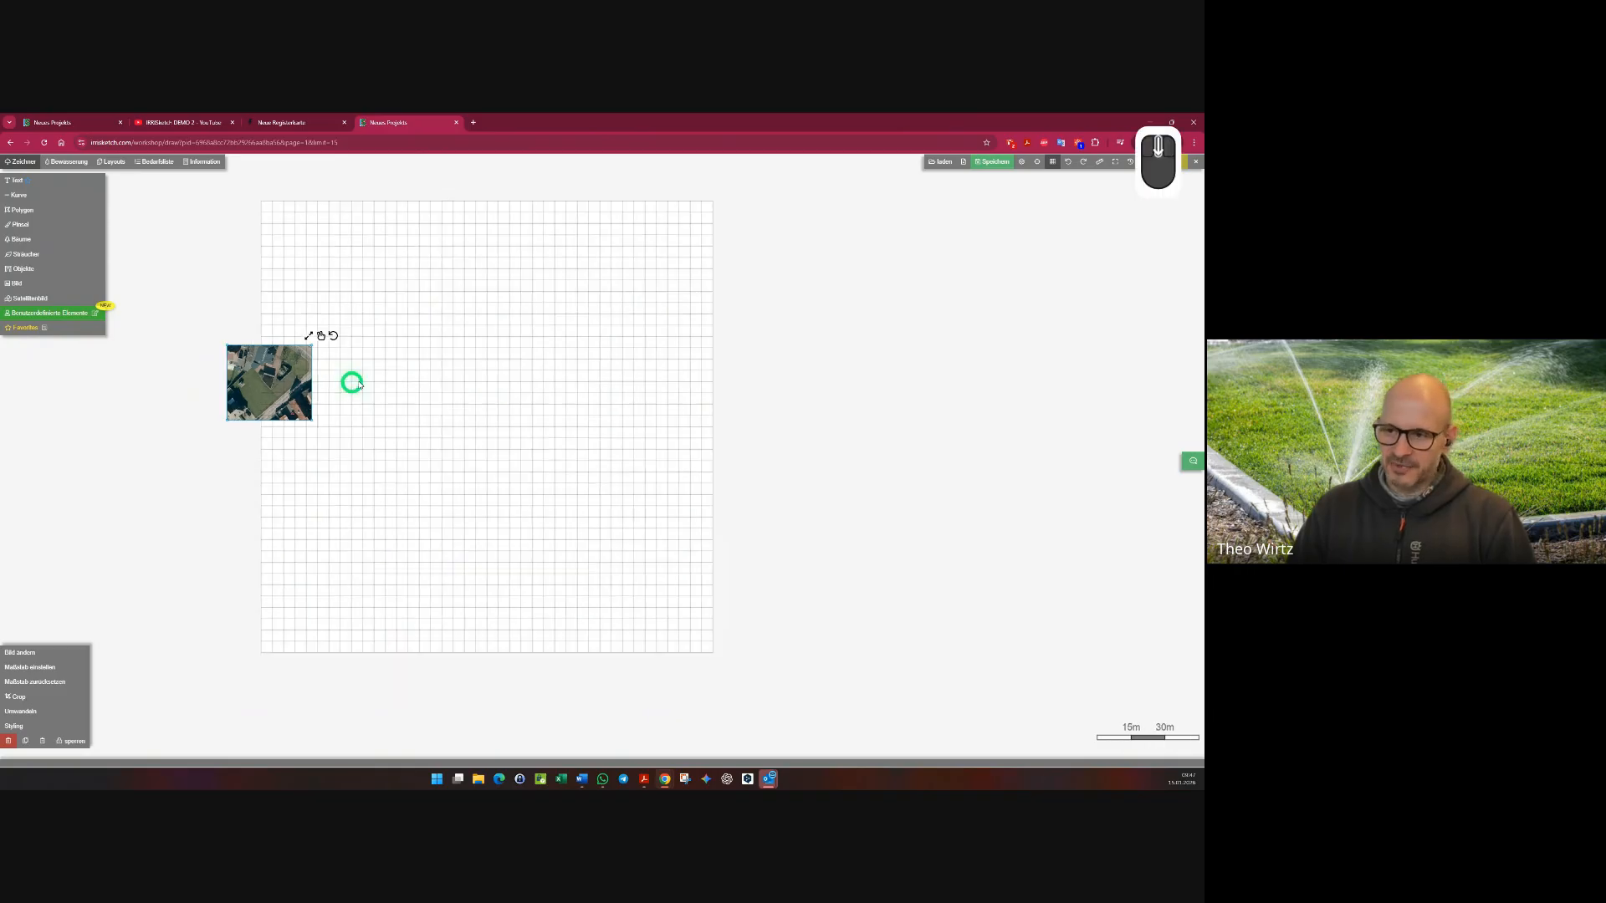
- Place three rotors: two on building roofs in the aerial image and one just above the image outside the grid
click(68, 161)
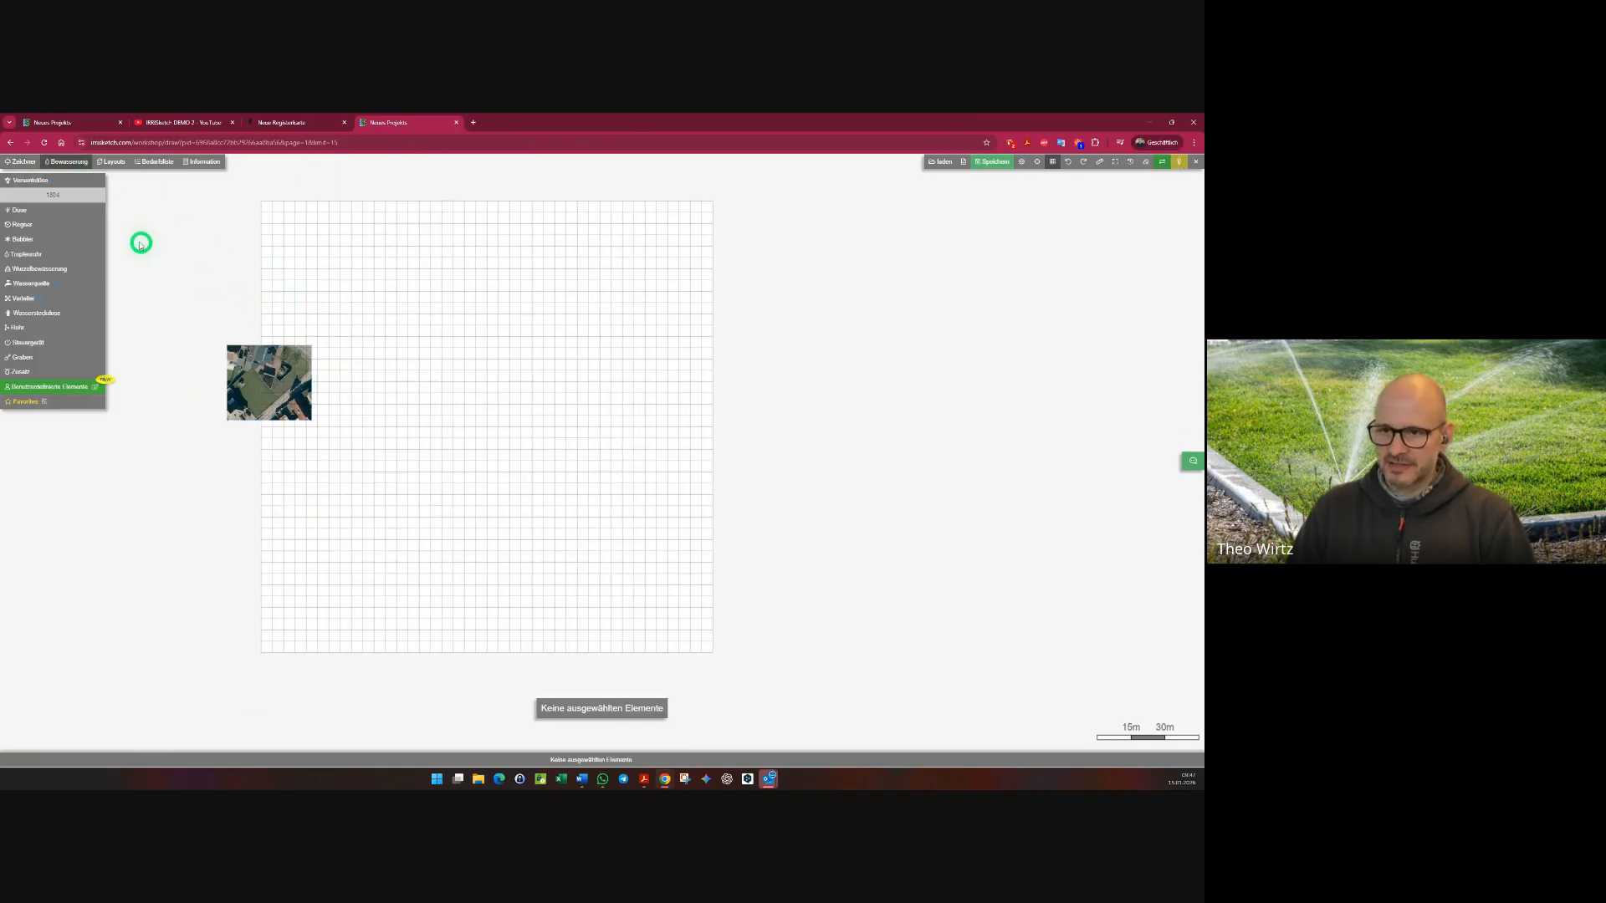
scroll(276, 385, up, 4)
click(22, 224)
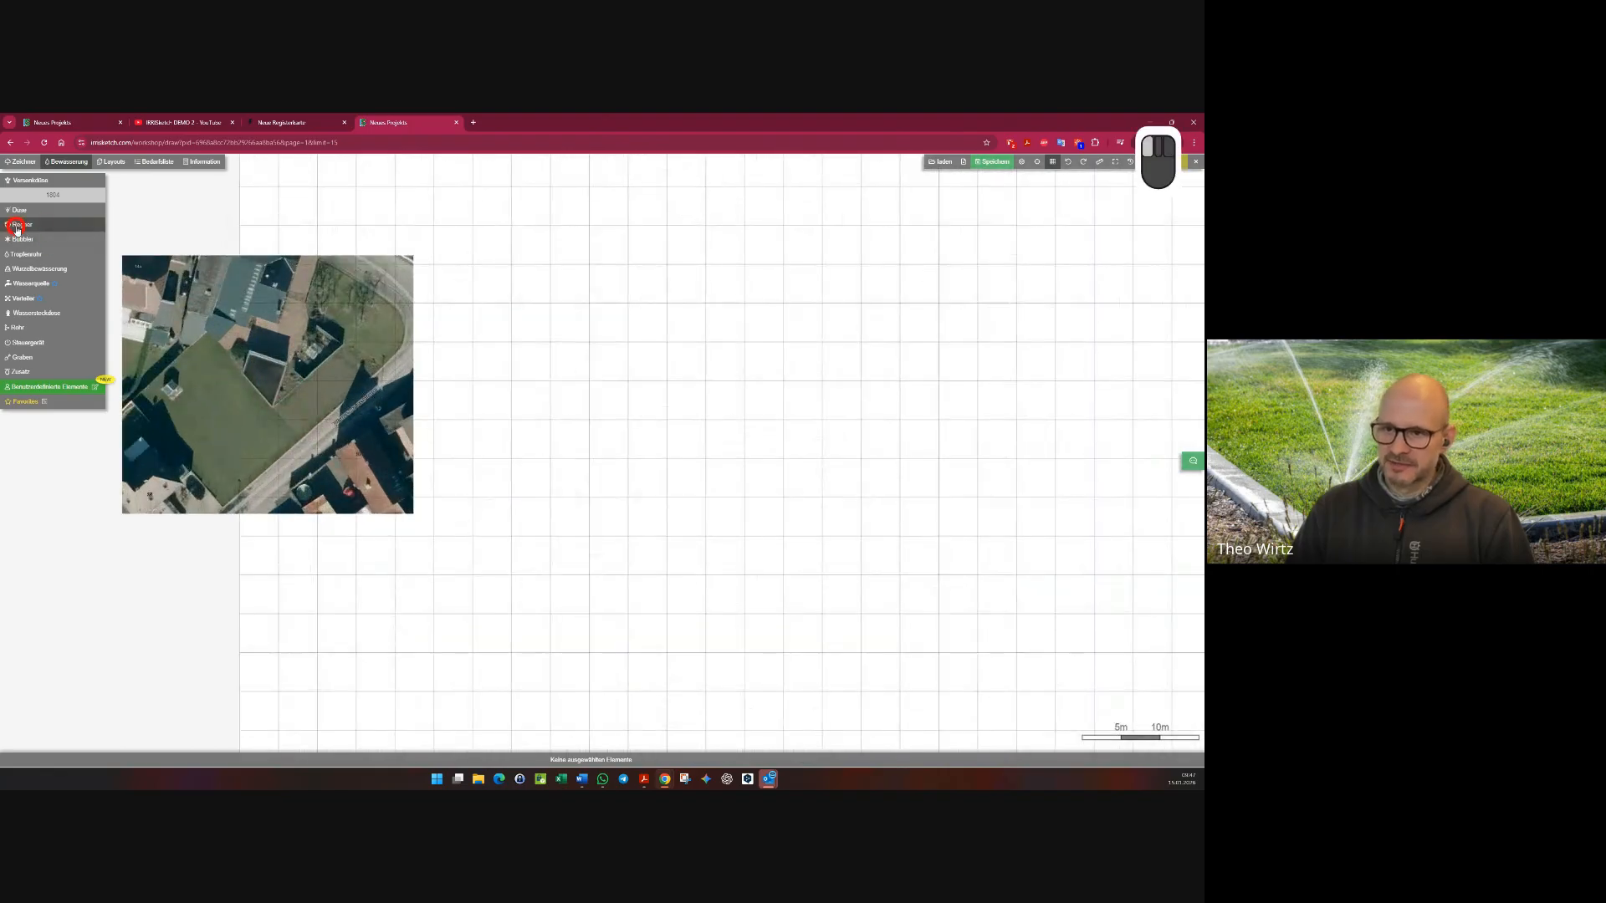
click(194, 273)
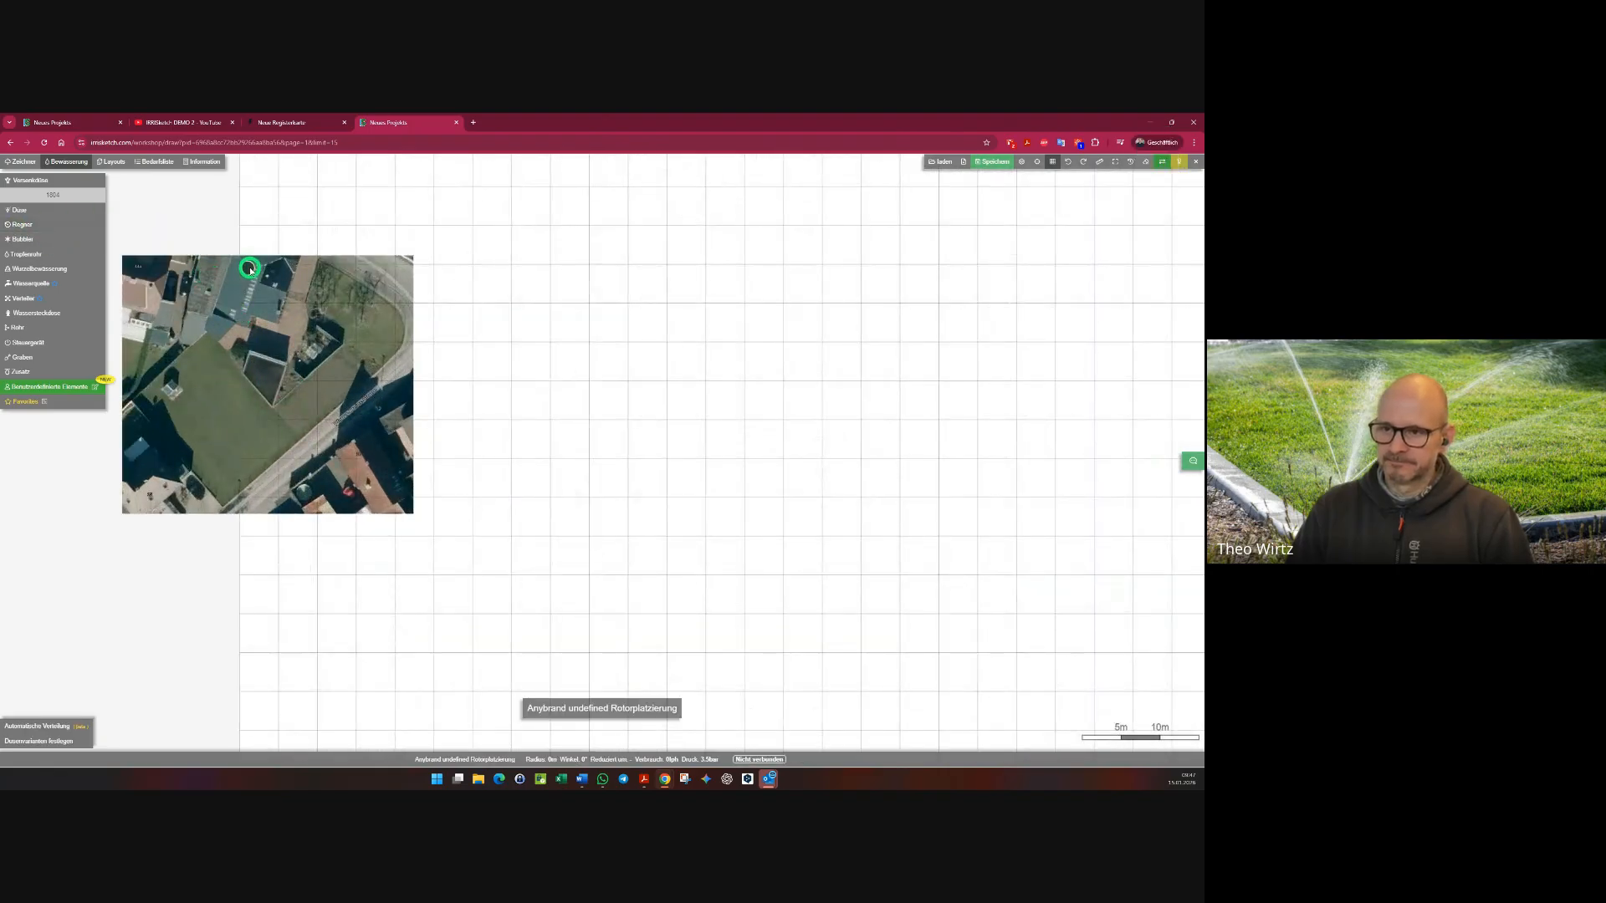
scroll(255, 276, up, 5)
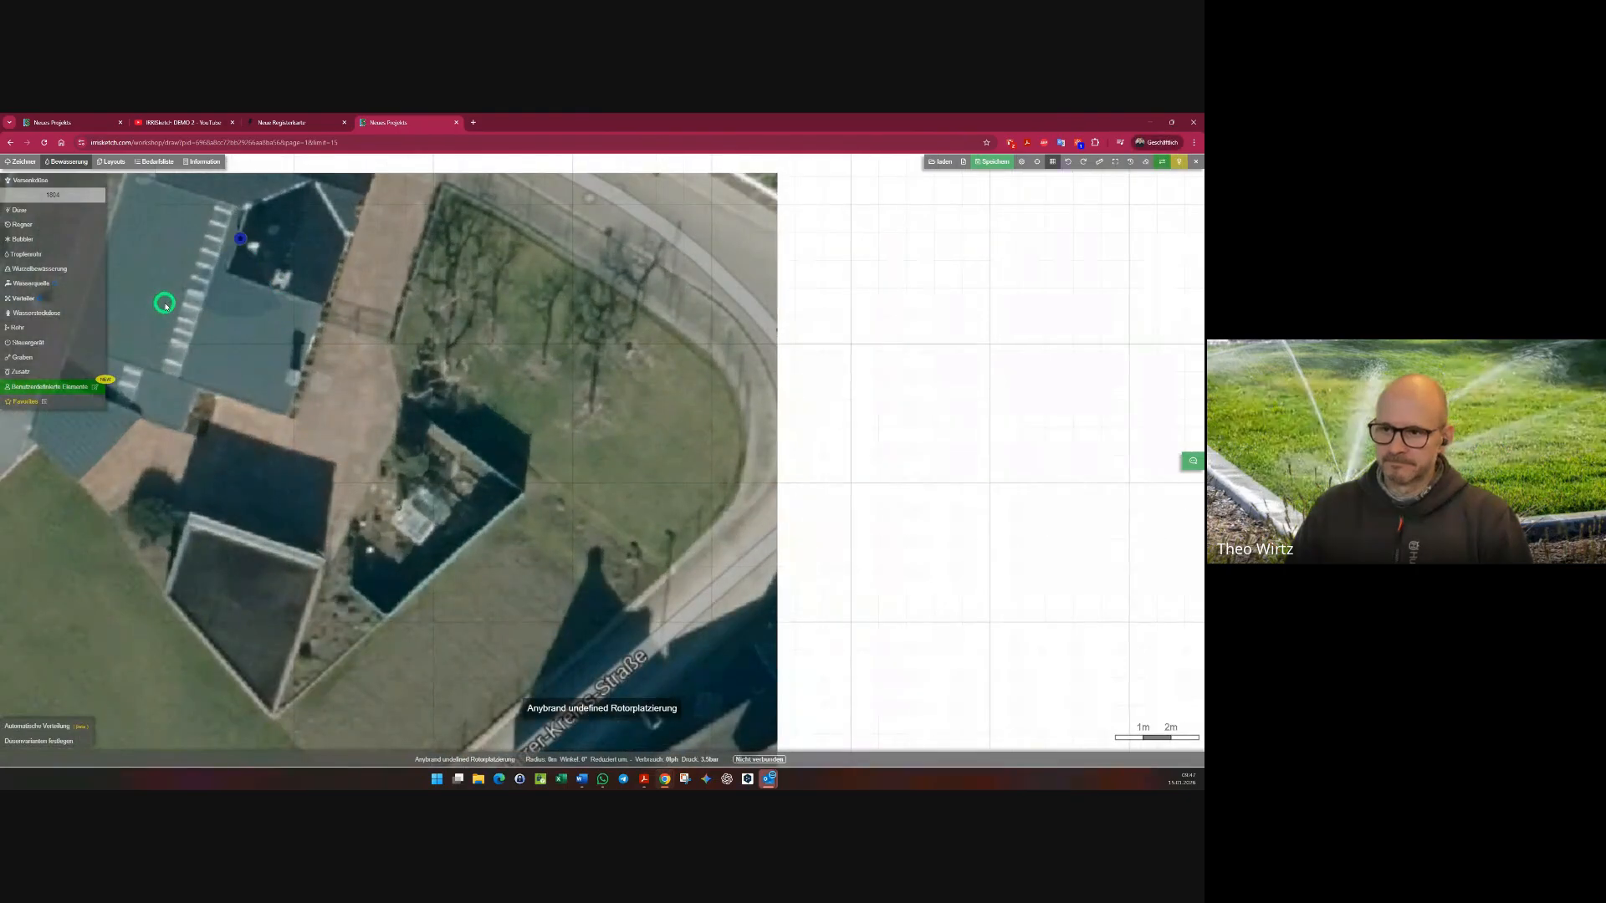
middle_drag(233, 357, 484, 483)
click(255, 363)
click(280, 443)
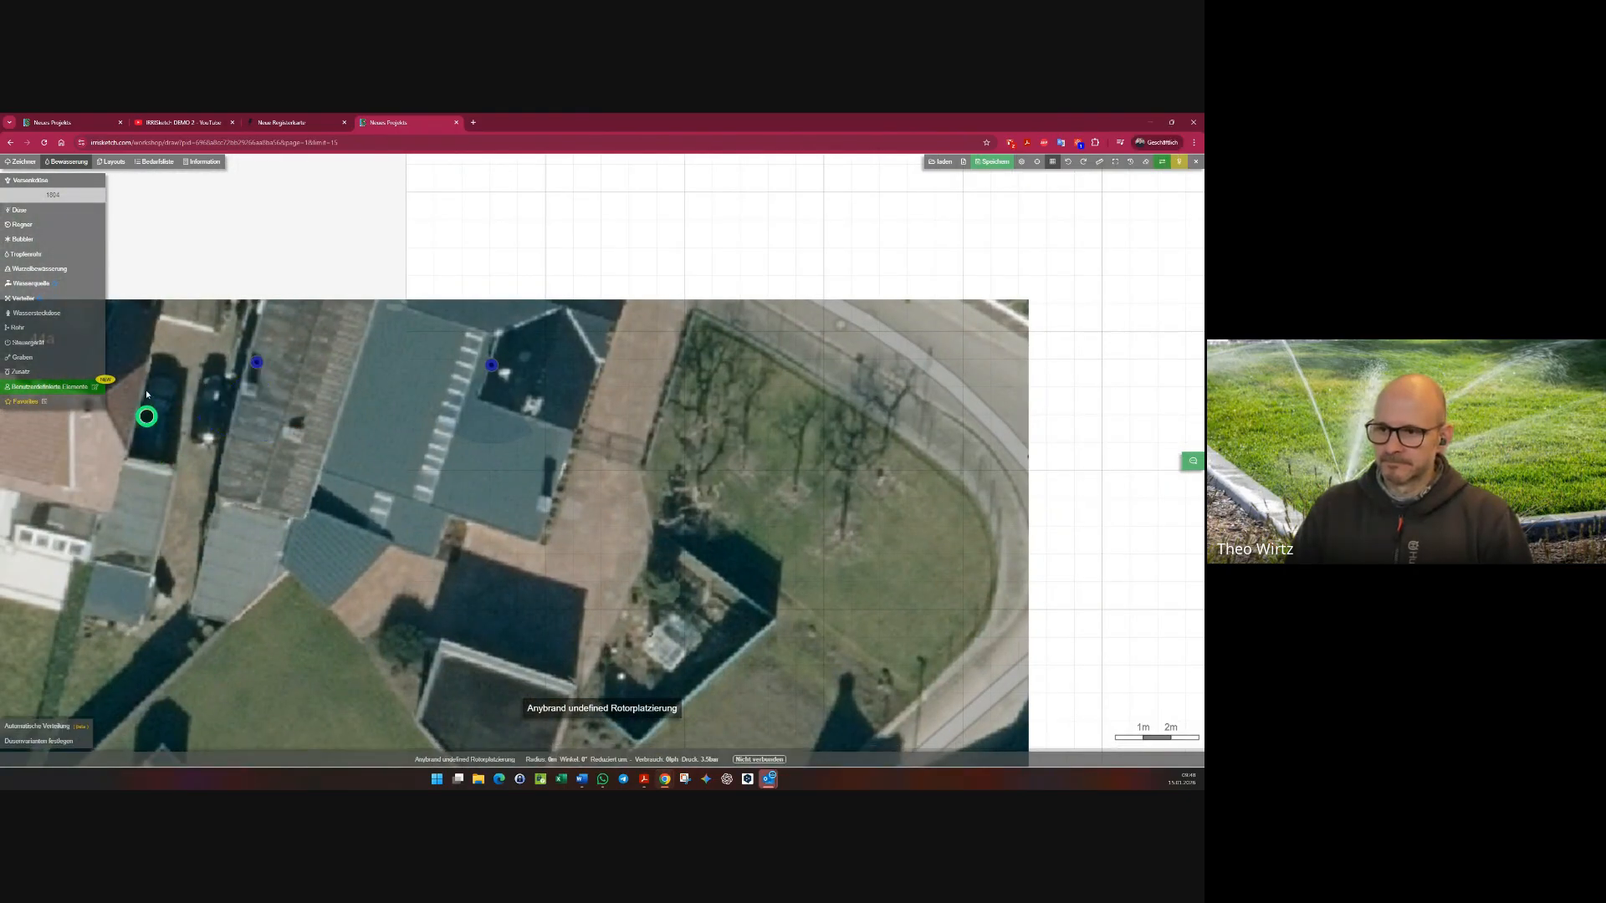
click(263, 274)
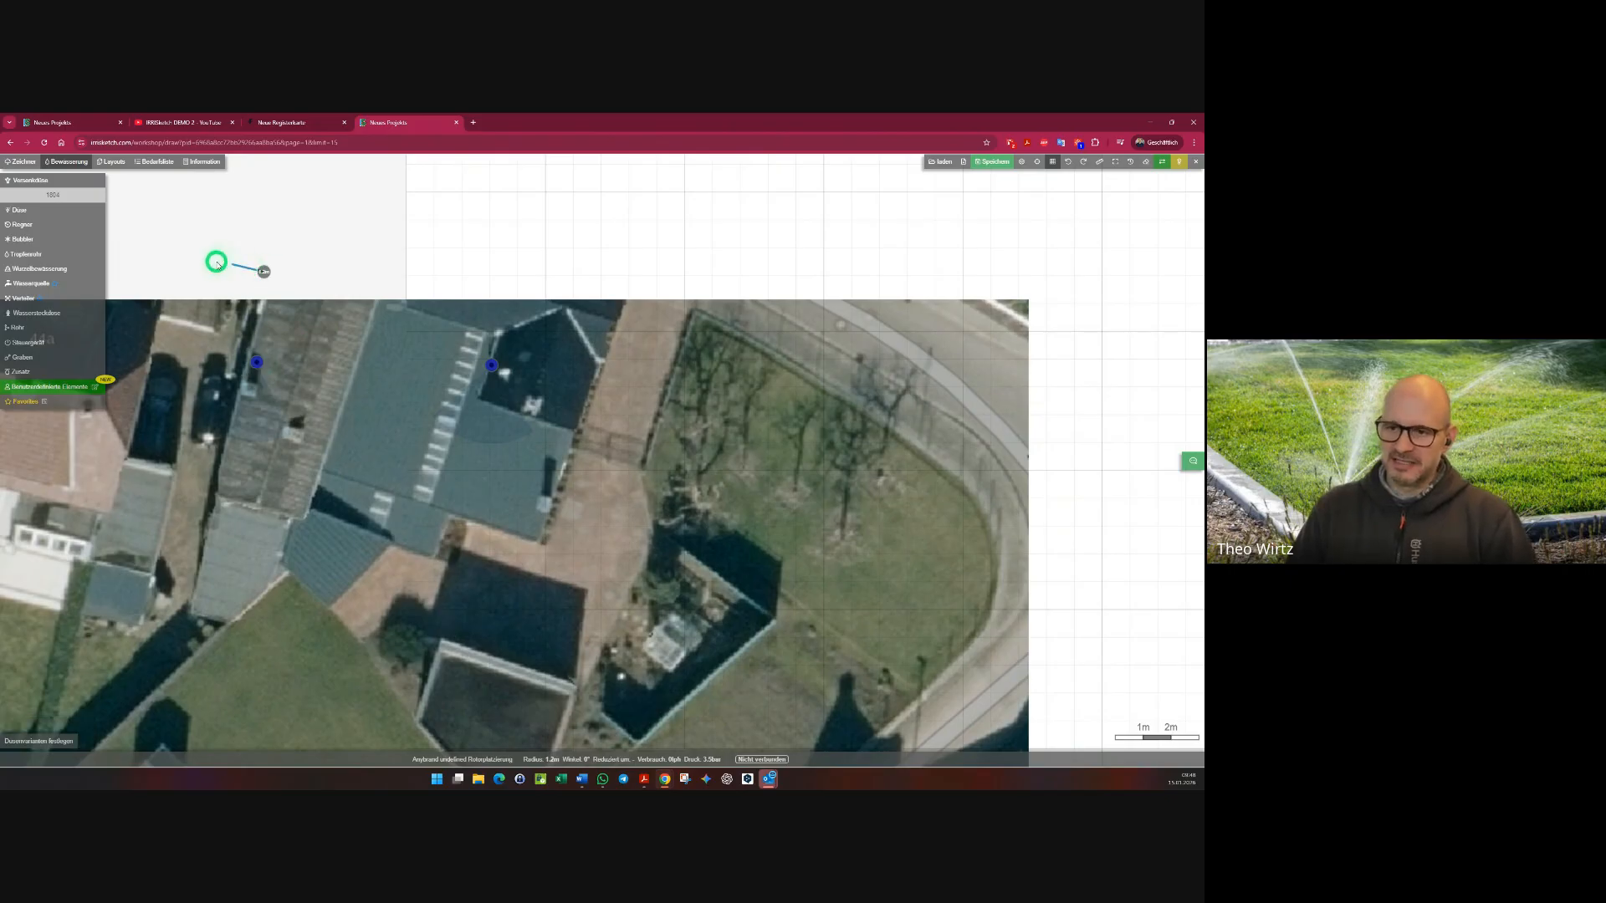
click(263, 224)
click(252, 354)
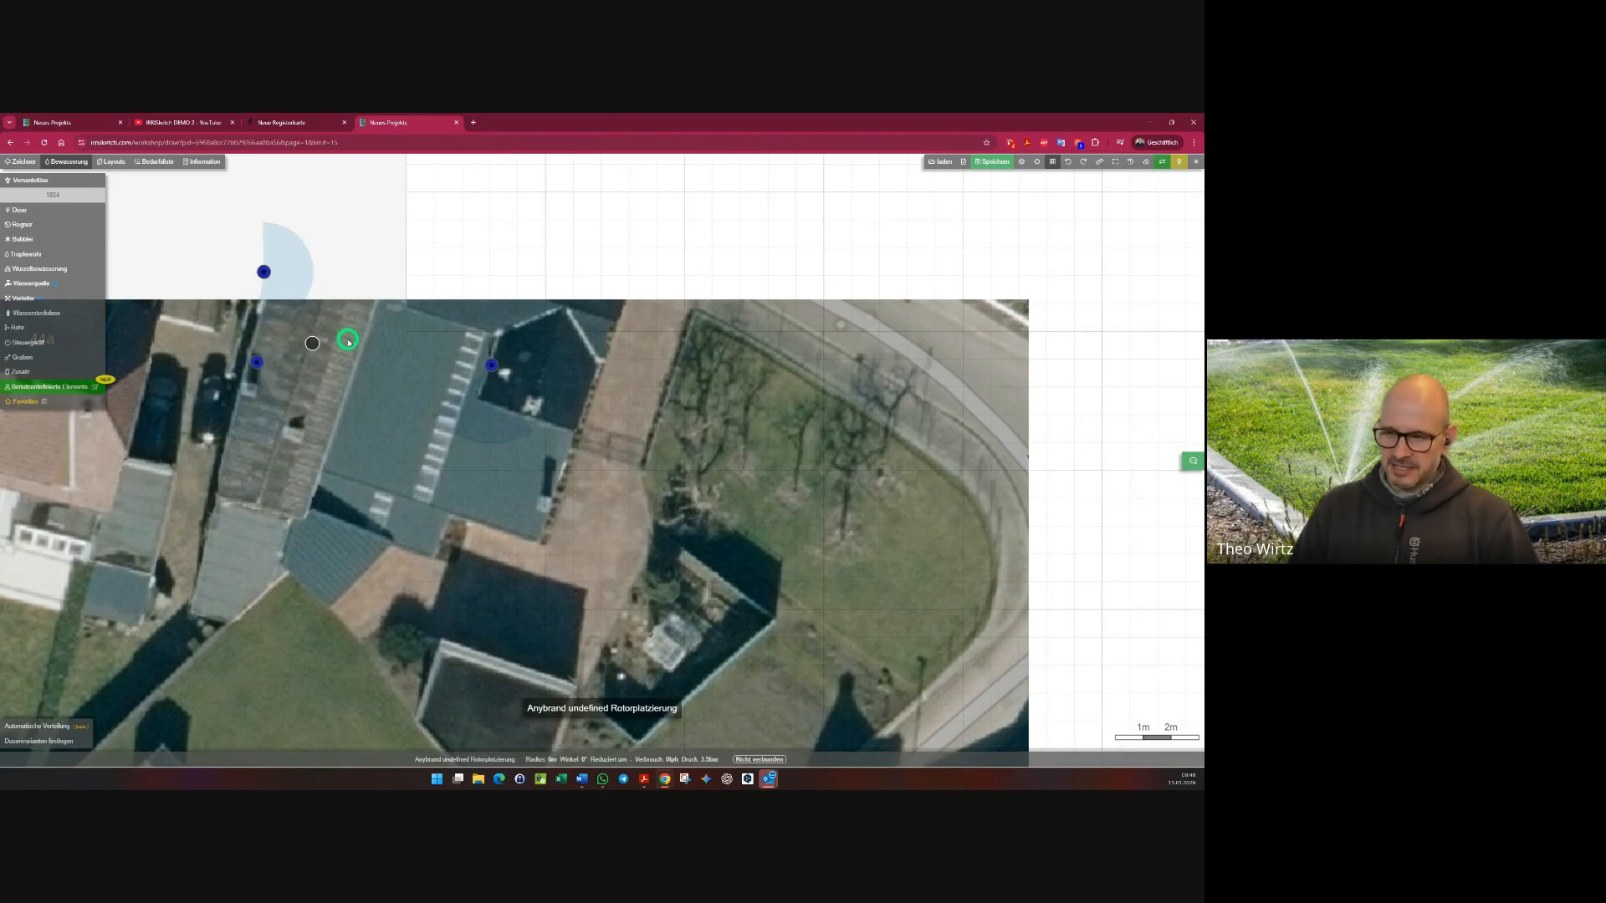
scroll(426, 334, down, 5)
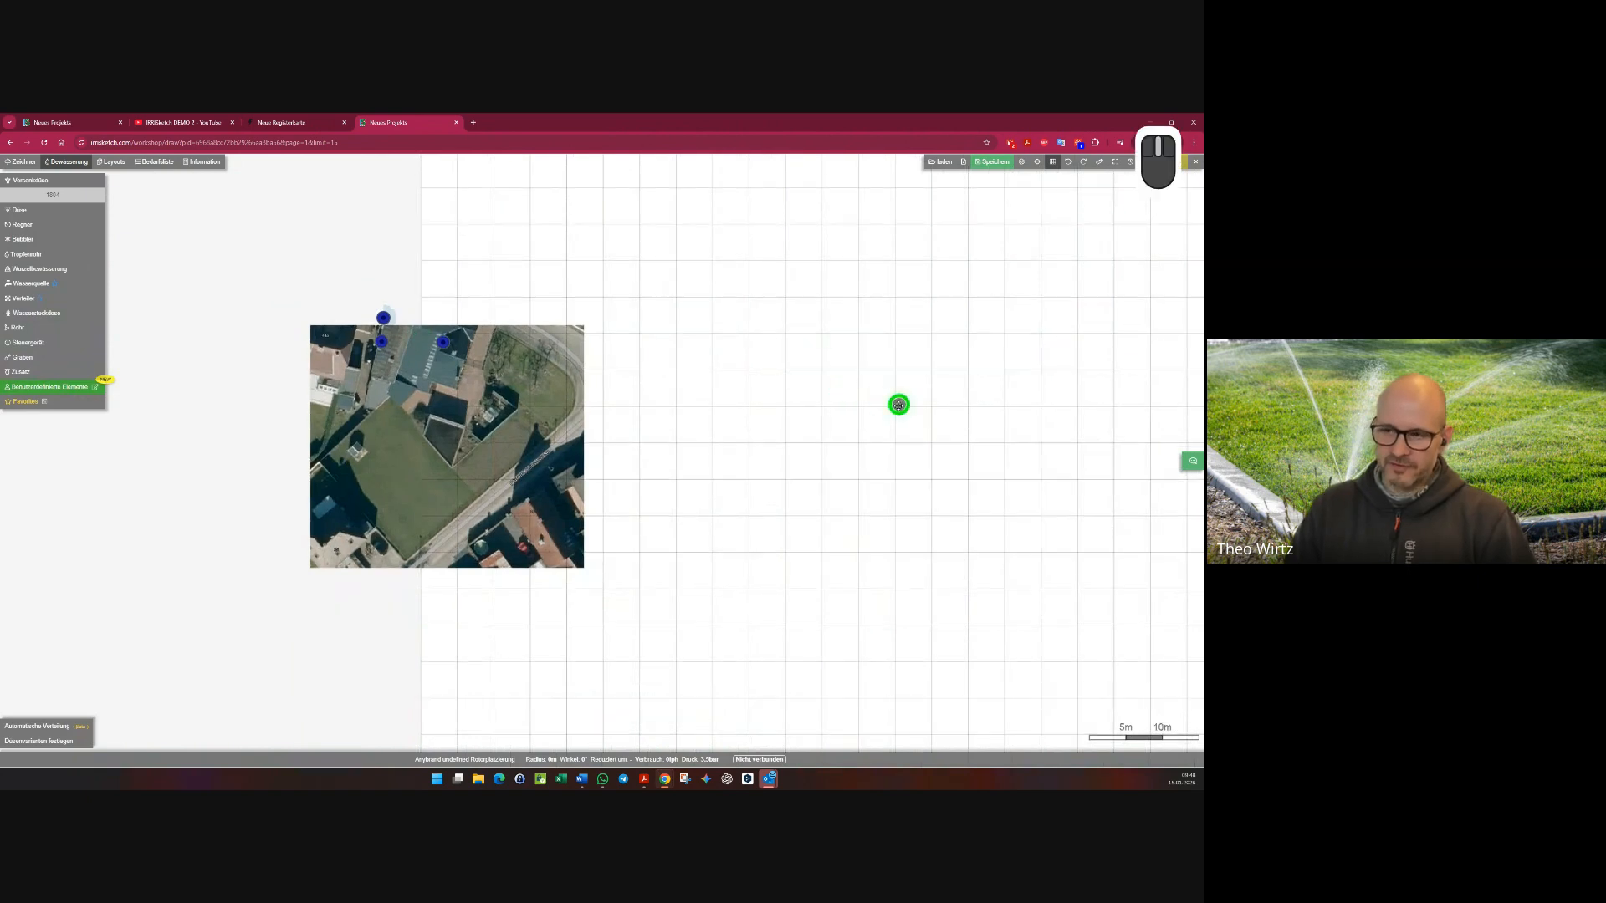
middle_drag(899, 405, 836, 403)
click(477, 546)
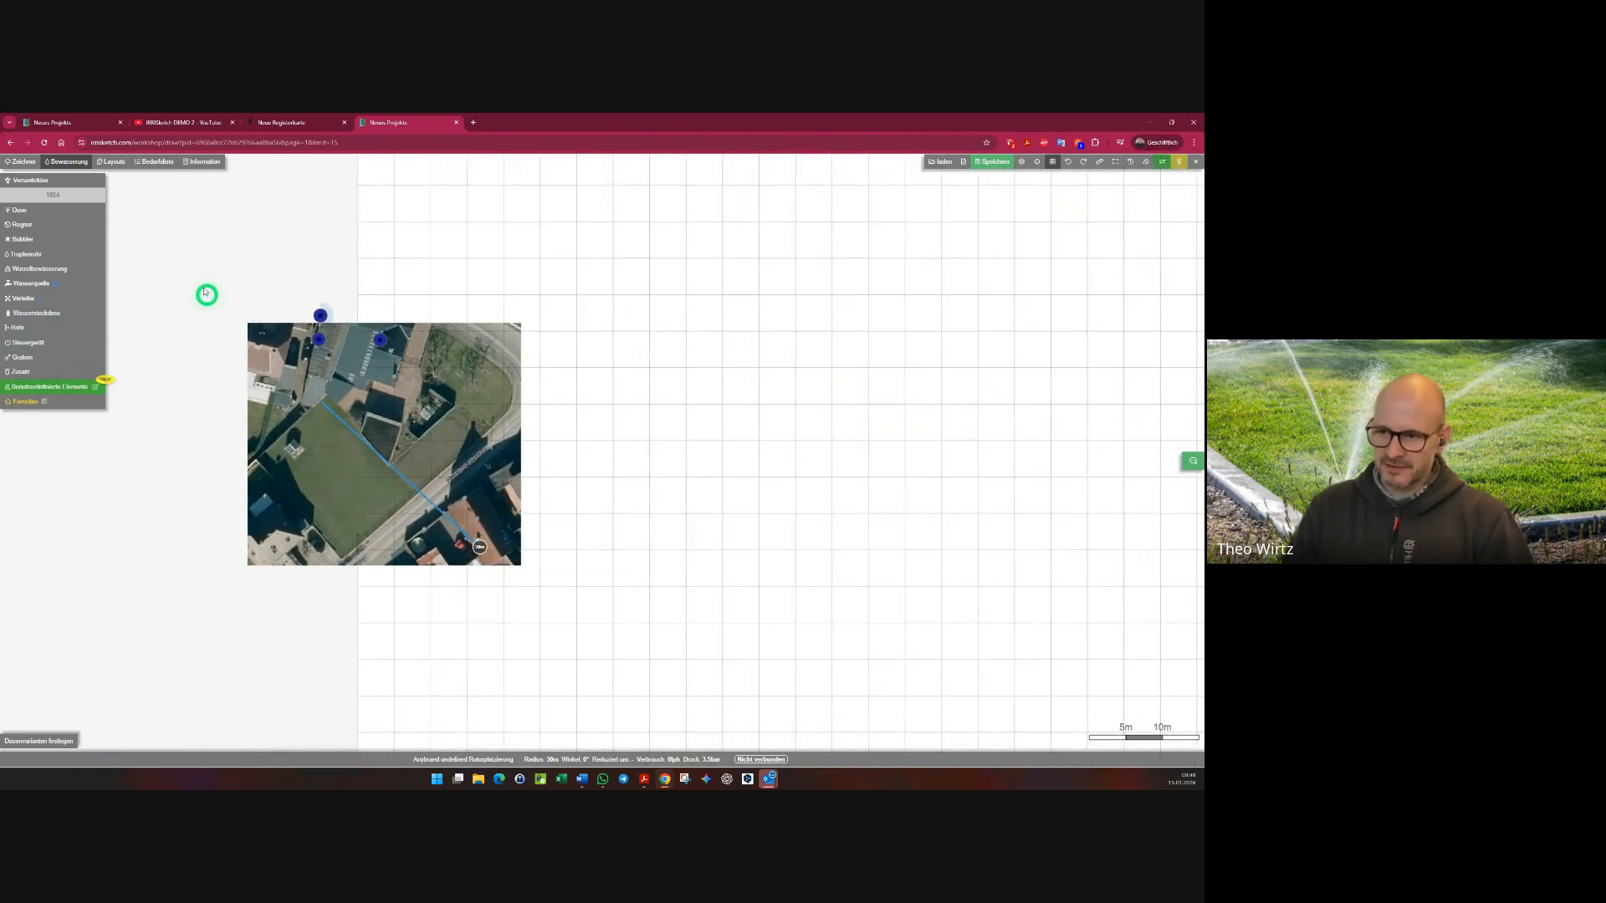
key(Escape)
- Move the three rotors together toward the aerial image's right edge, and move the image fully inside the grid
drag(219, 289, 504, 533)
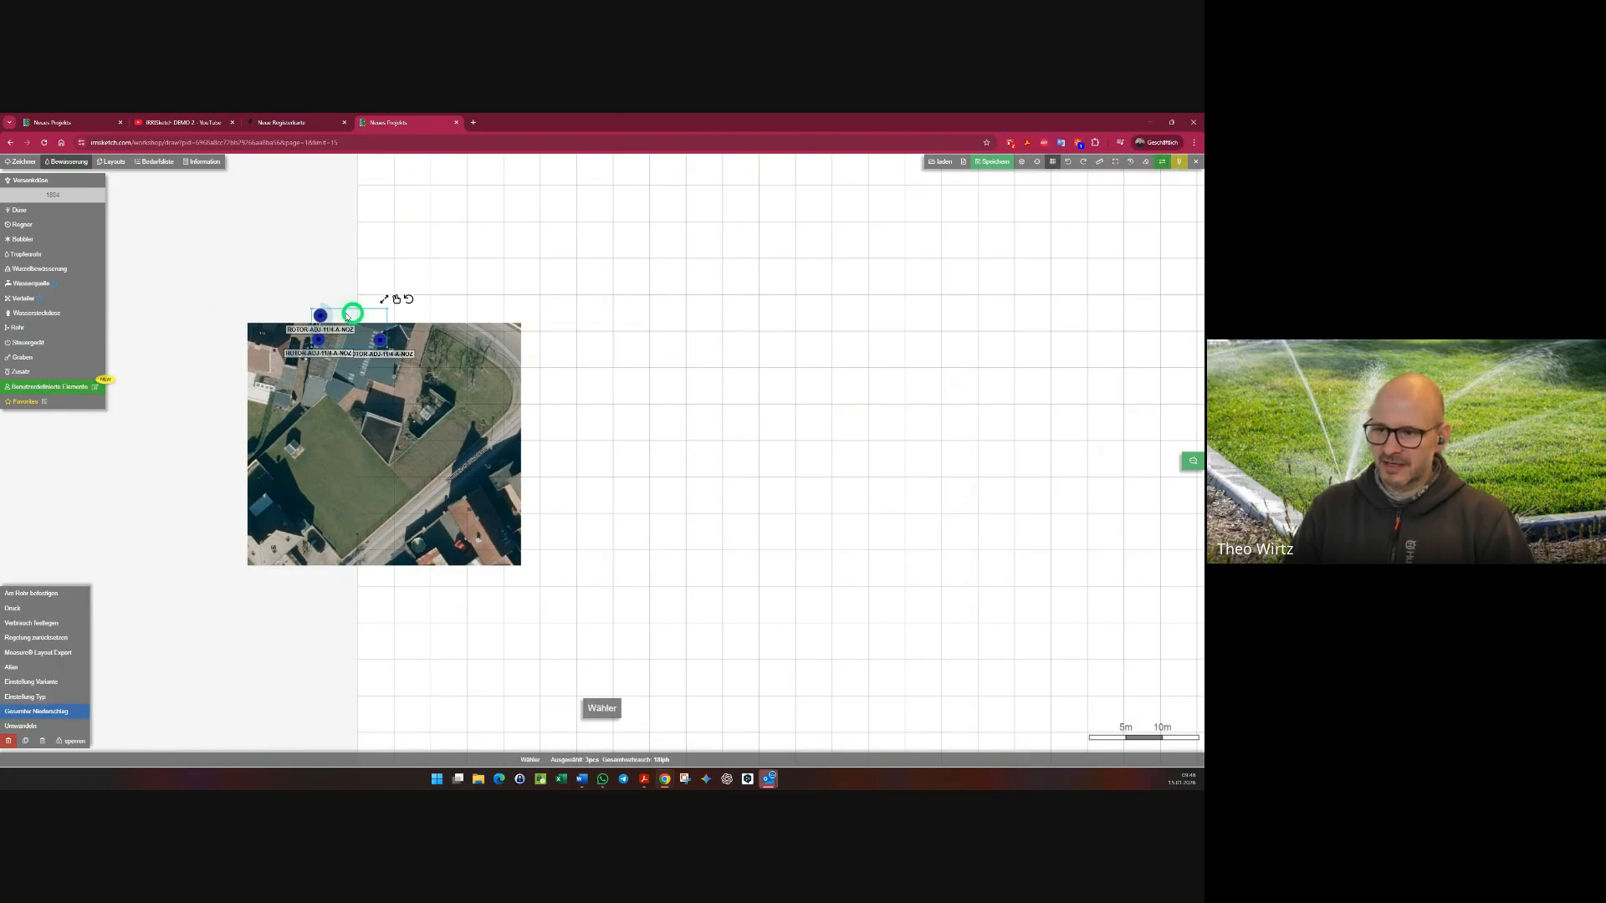
drag(317, 340, 495, 373)
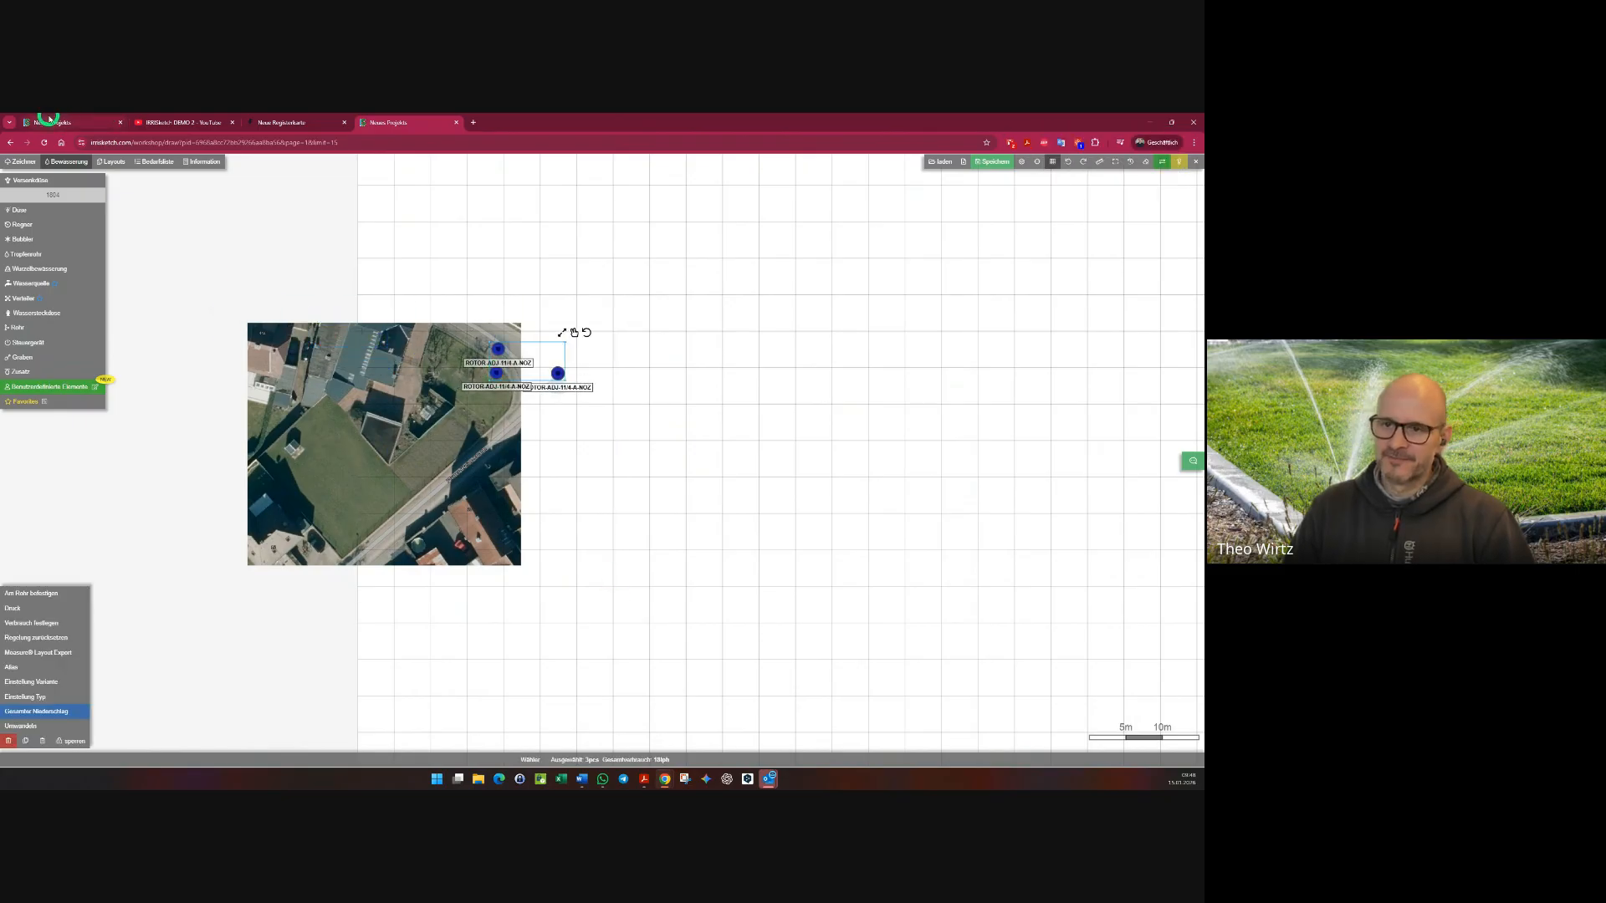
click(21, 161)
click(354, 365)
drag(353, 366, 551, 353)
click(955, 358)
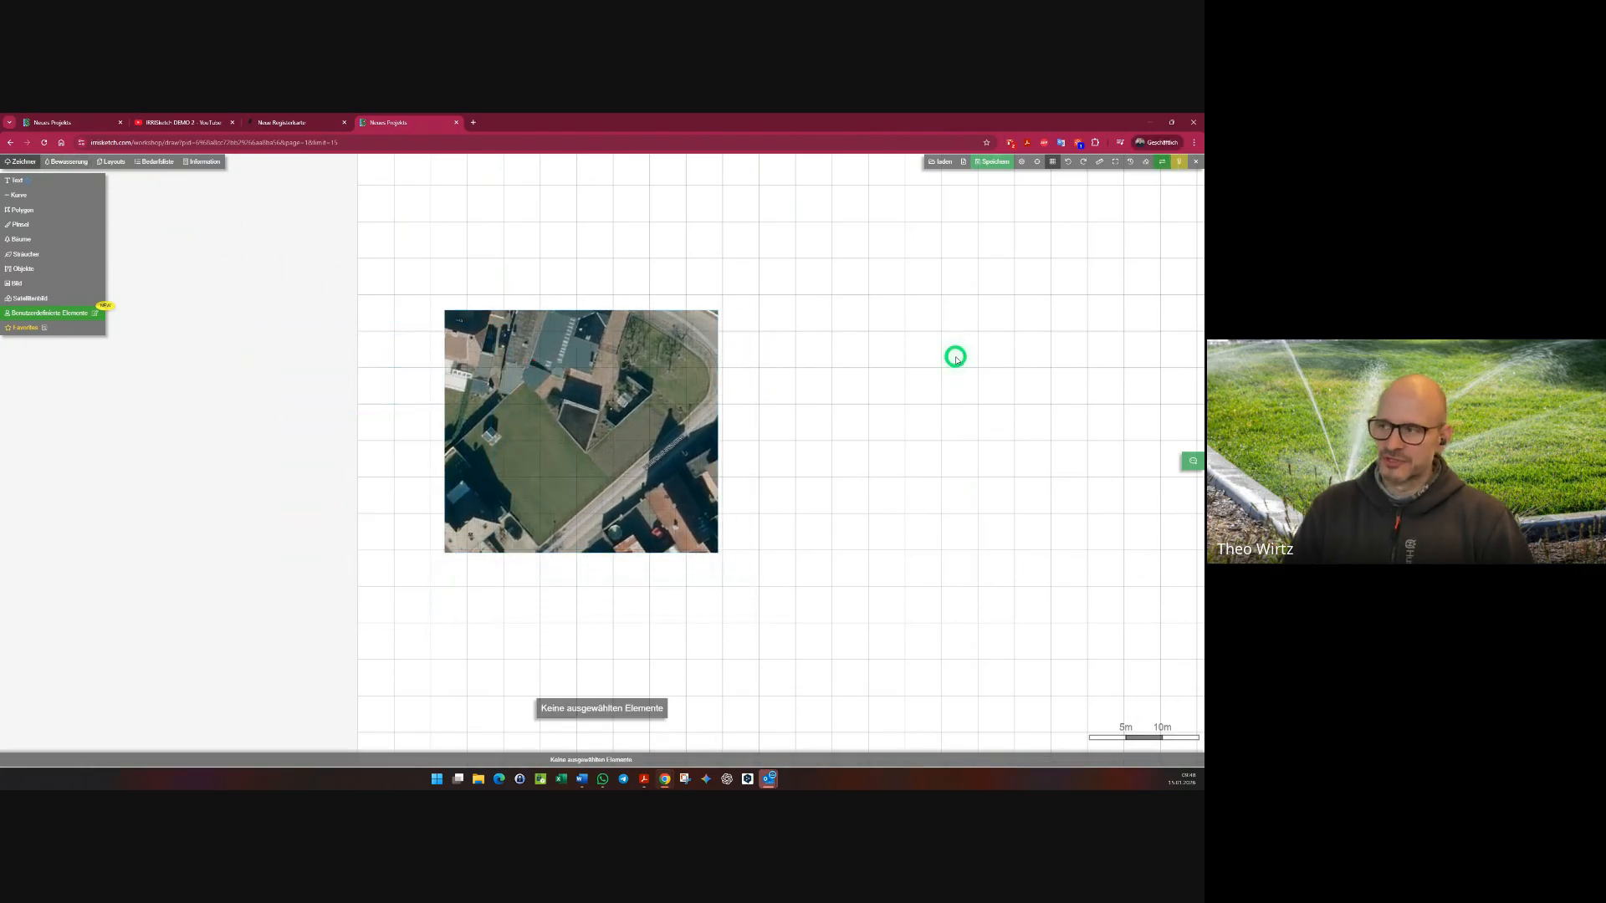
- Save and leave the project, and set its Bildschirmgröße to 500 meters in the saved project settings
click(1195, 162)
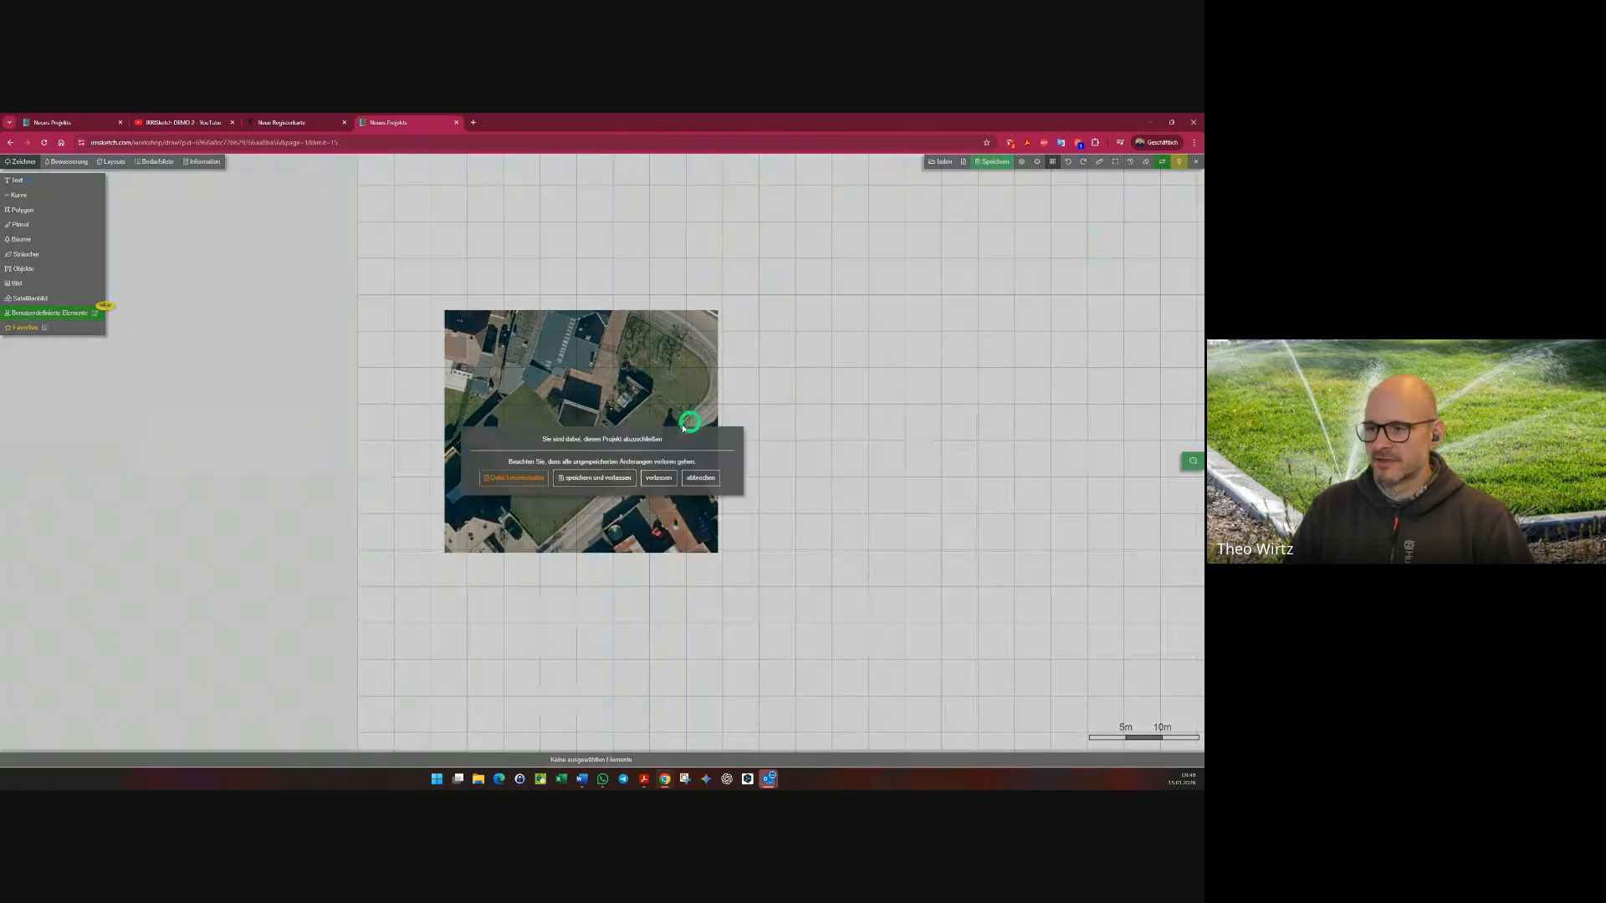
click(599, 478)
click(610, 386)
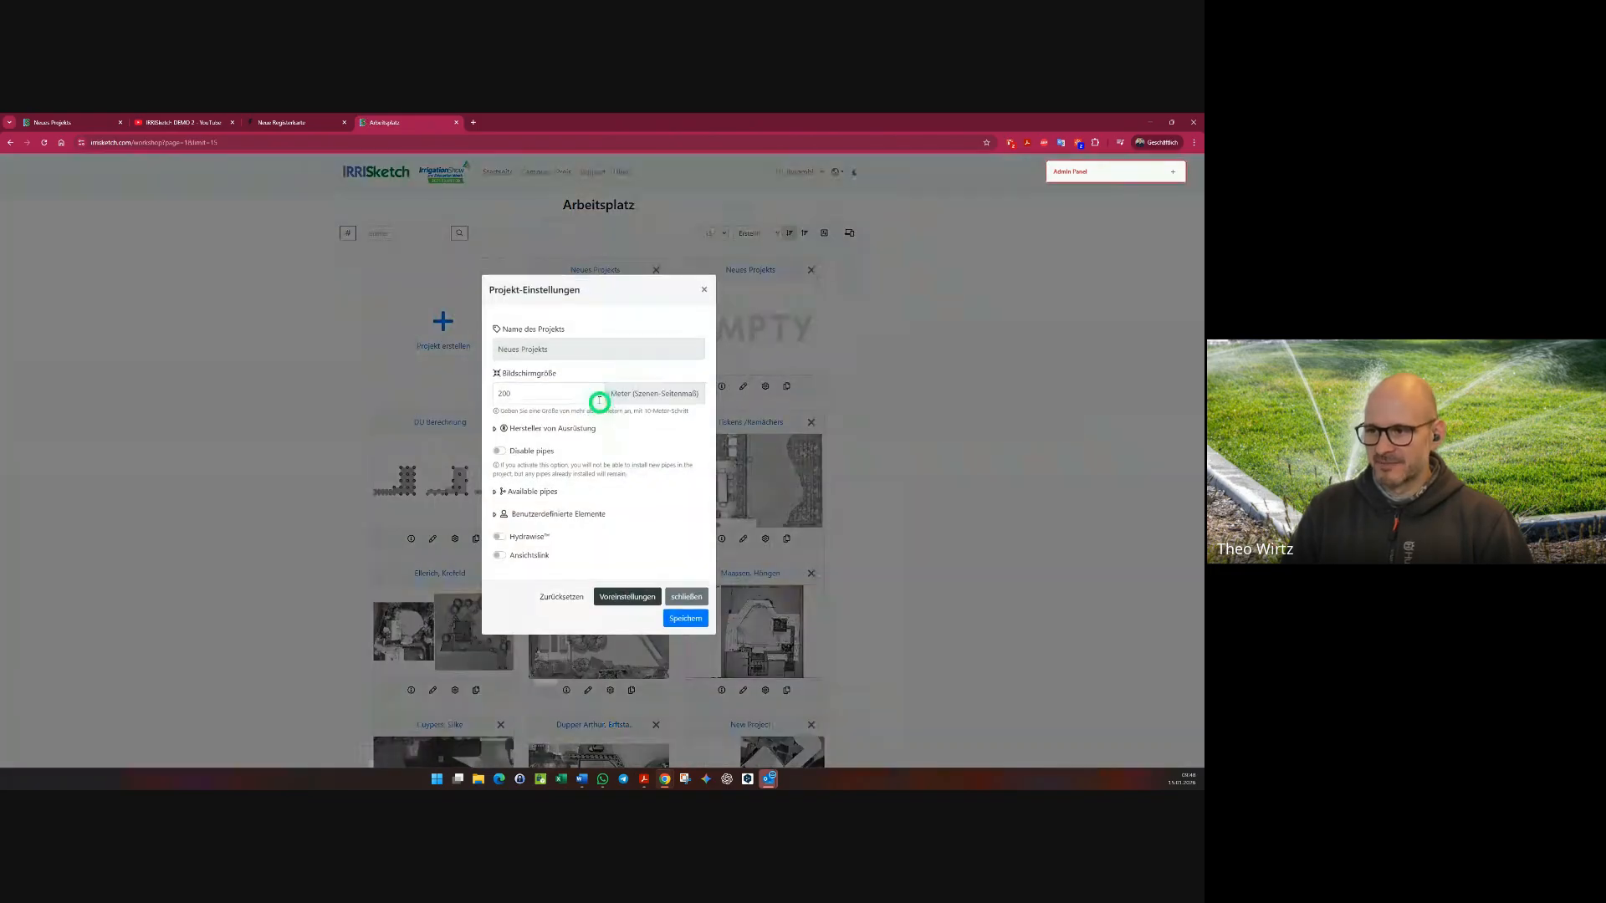
double_click(545, 395)
text(500)
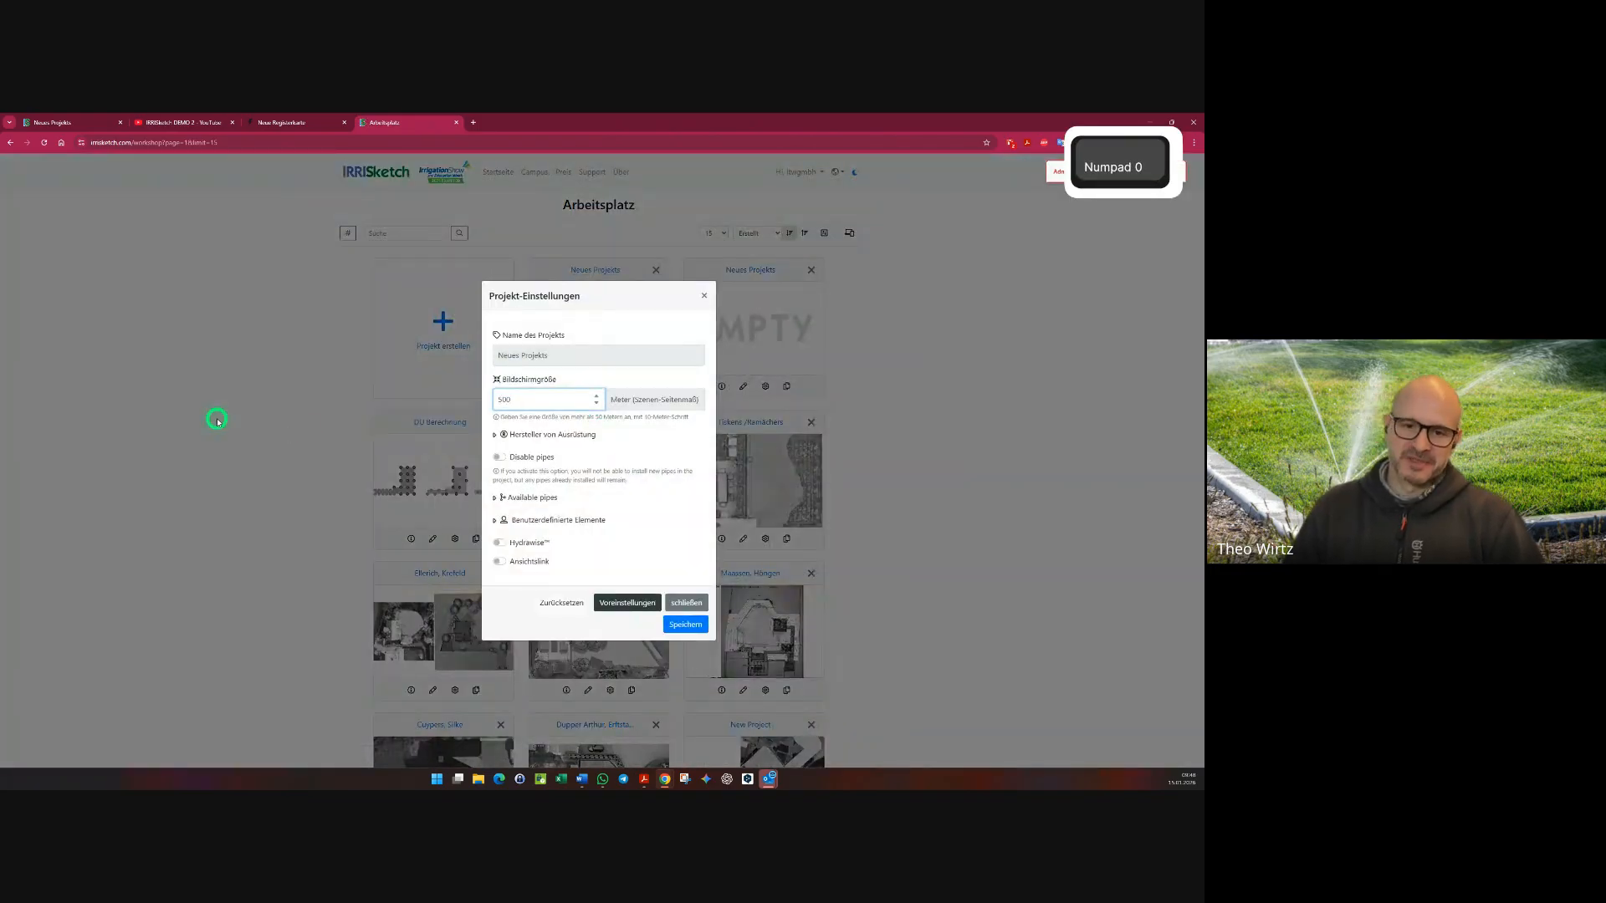
click(684, 625)
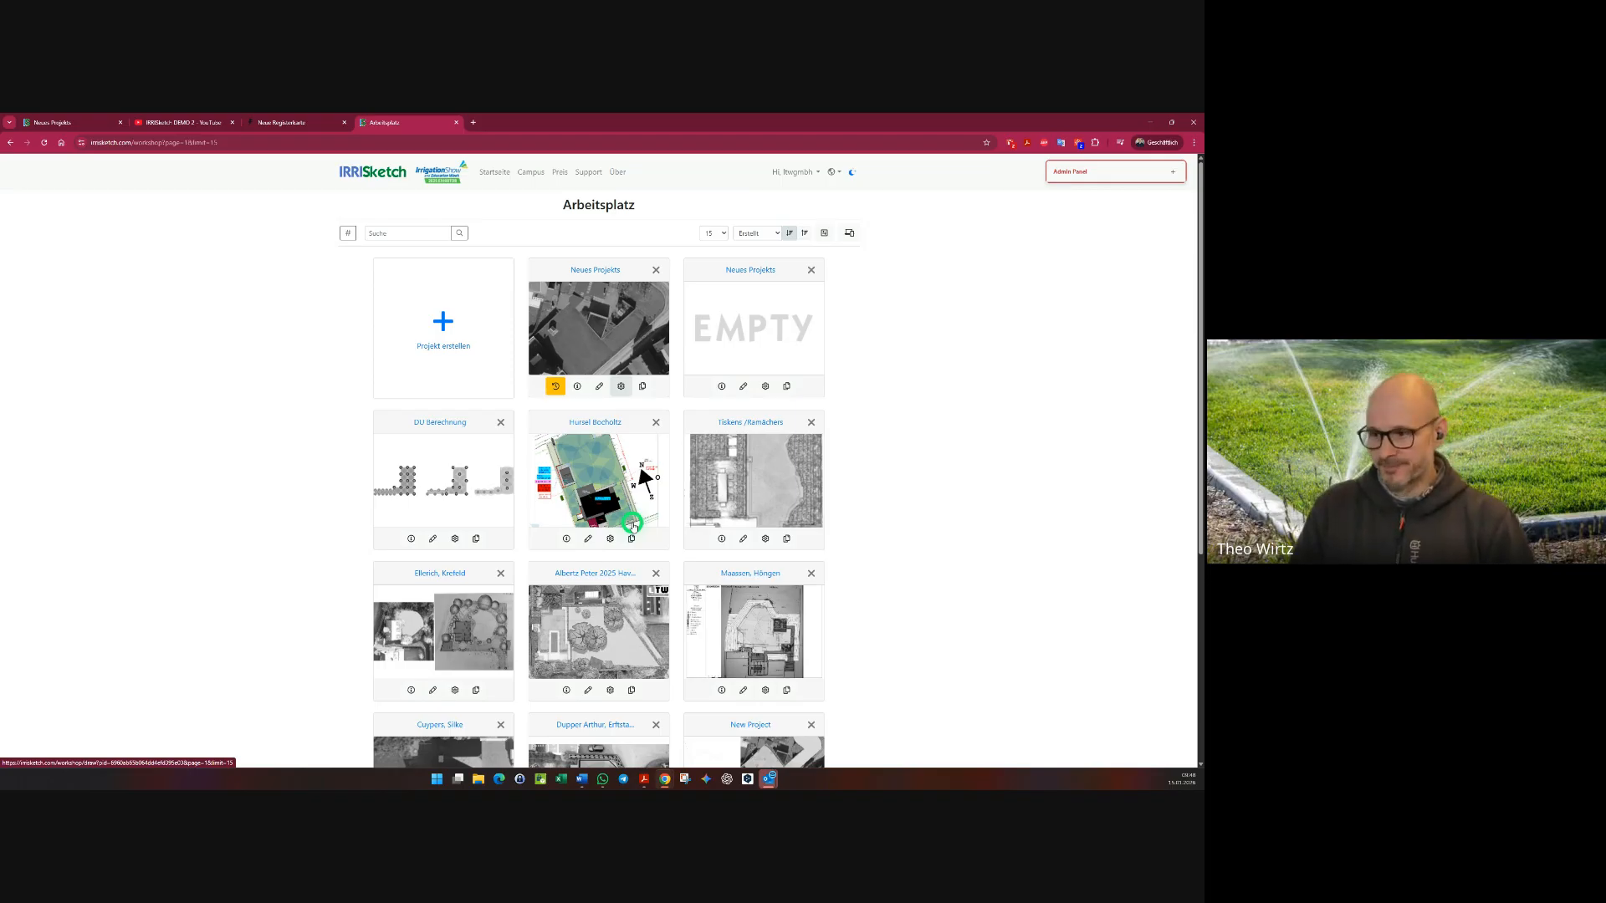
- Try to restore the first Neues Projekt's unsaved data into a new project, and close the restore dialog
click(554, 385)
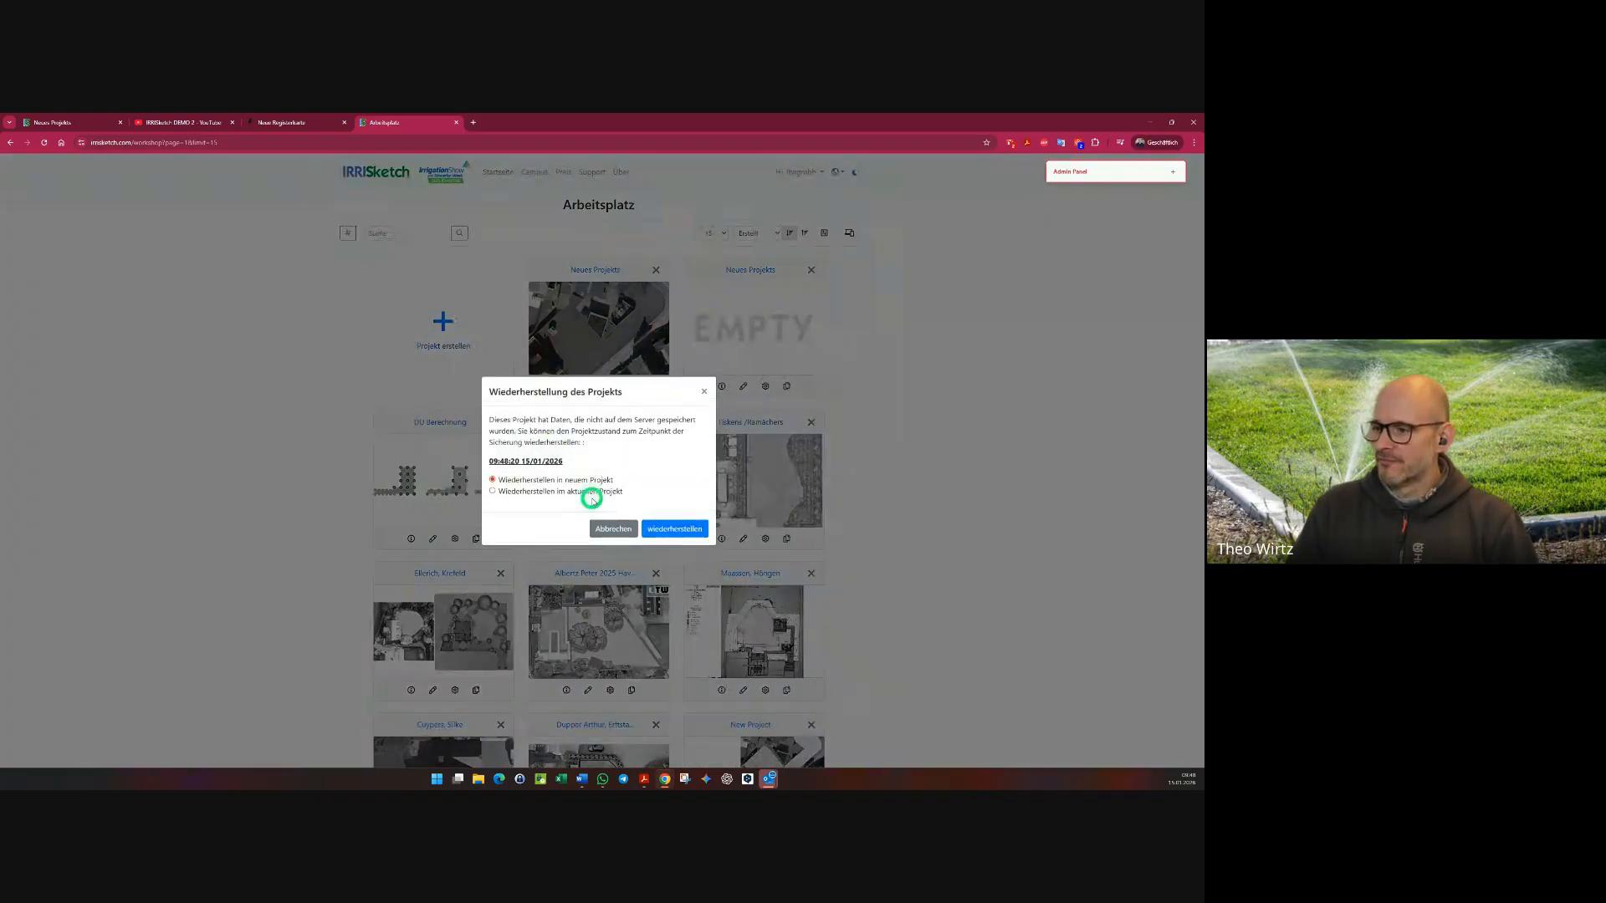
click(673, 528)
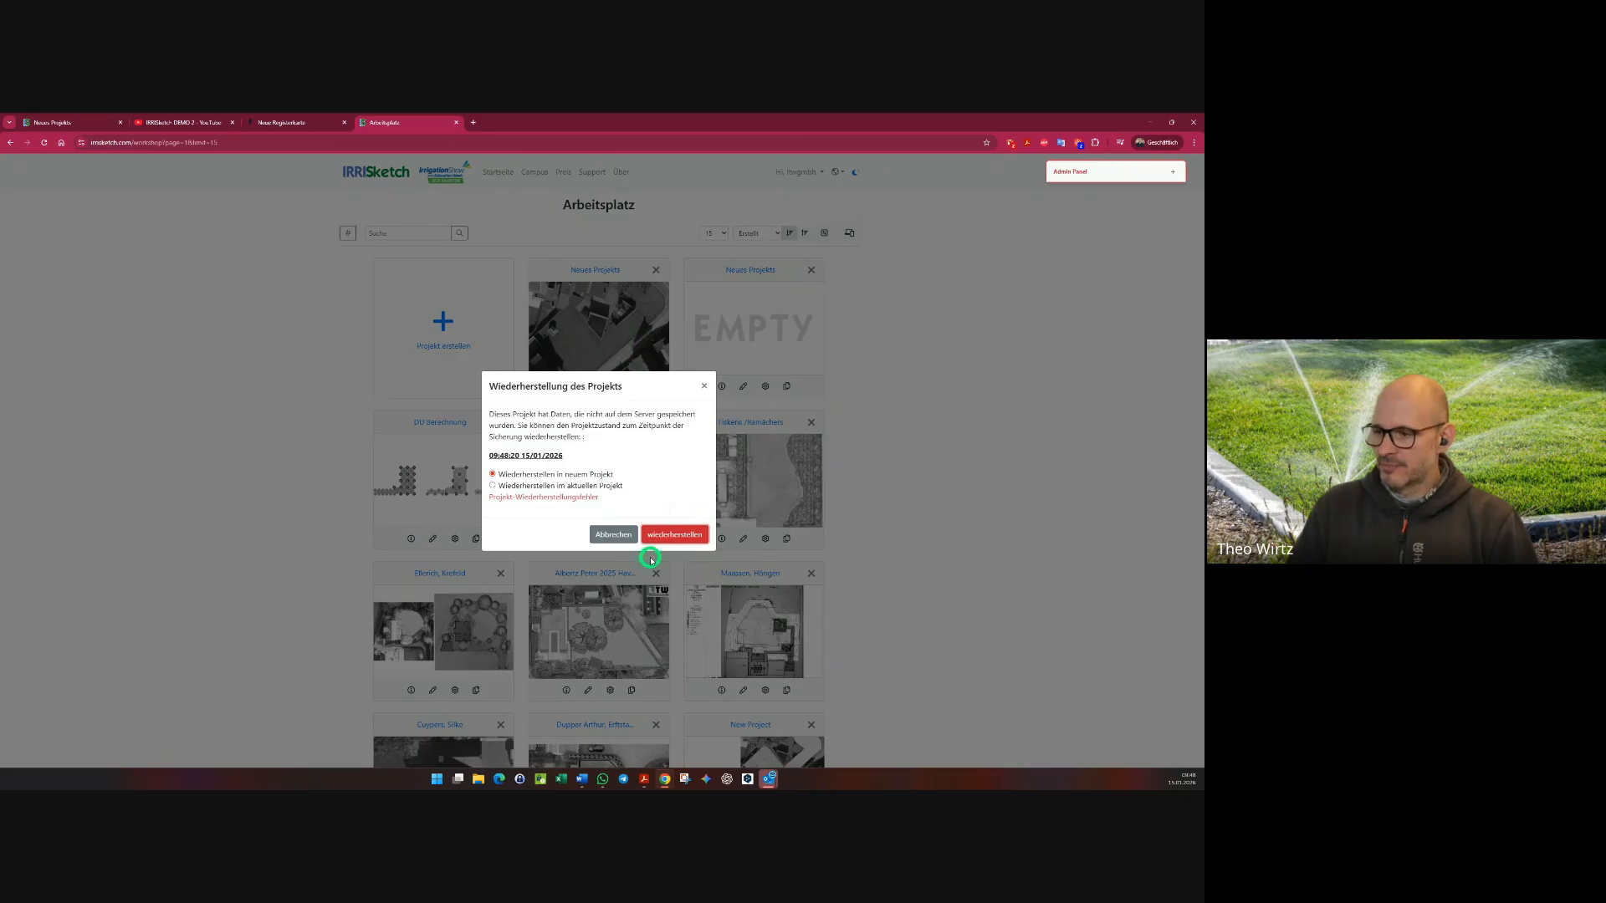
click(620, 534)
- Open the garden project with the blue pool and large green trees from the Arbeitsplatz
scroll(430, 524, down, 1)
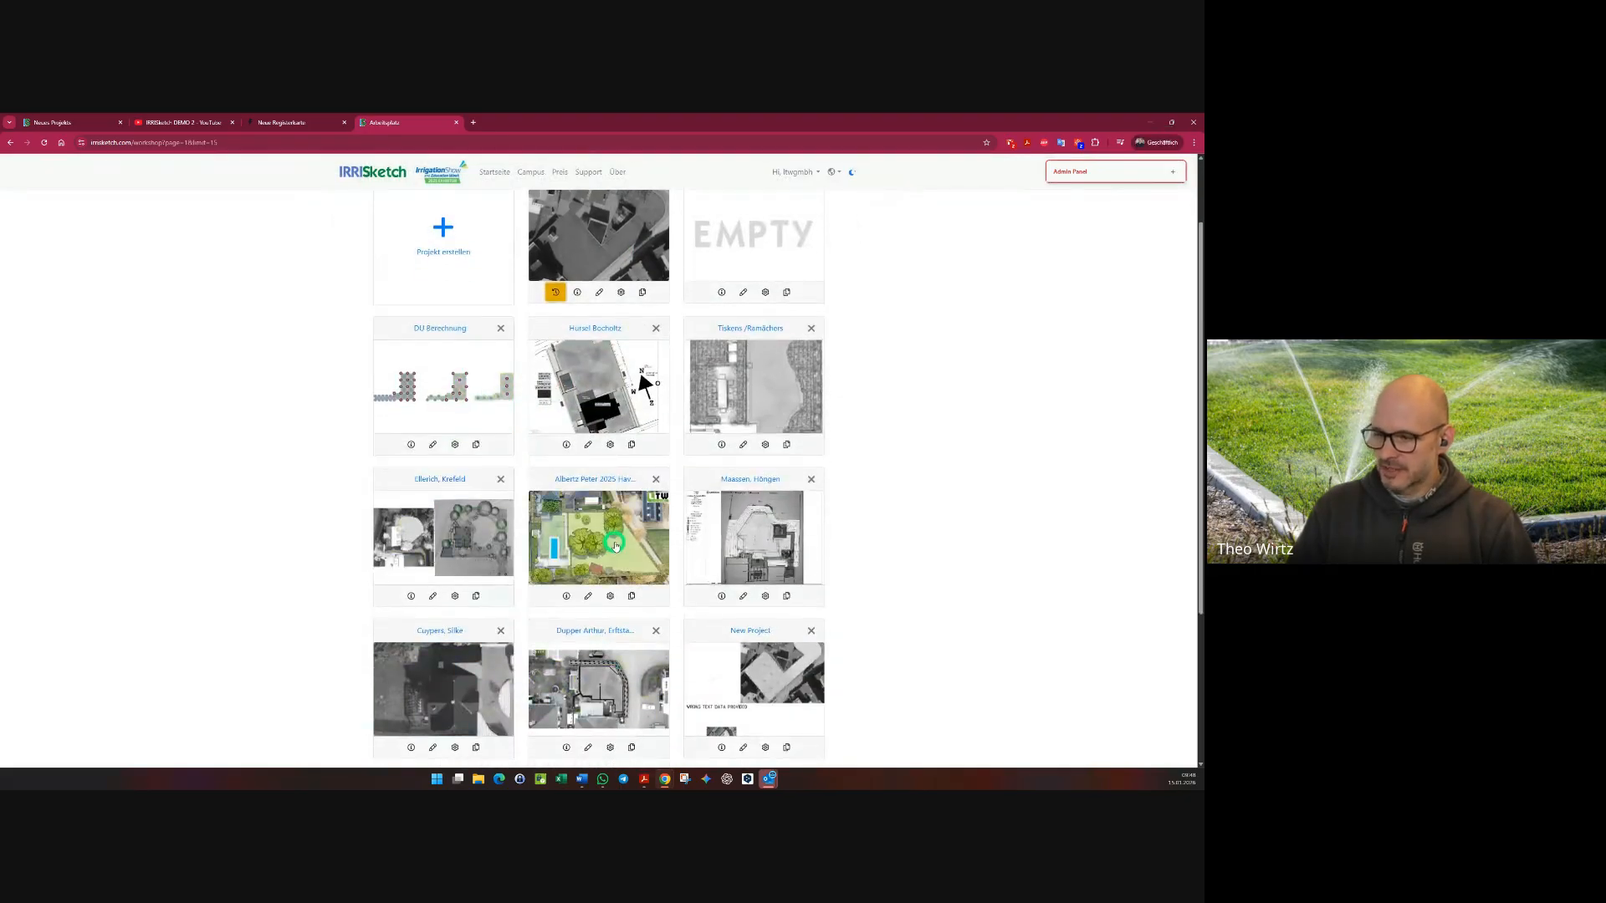
scroll(601, 470, down, 1)
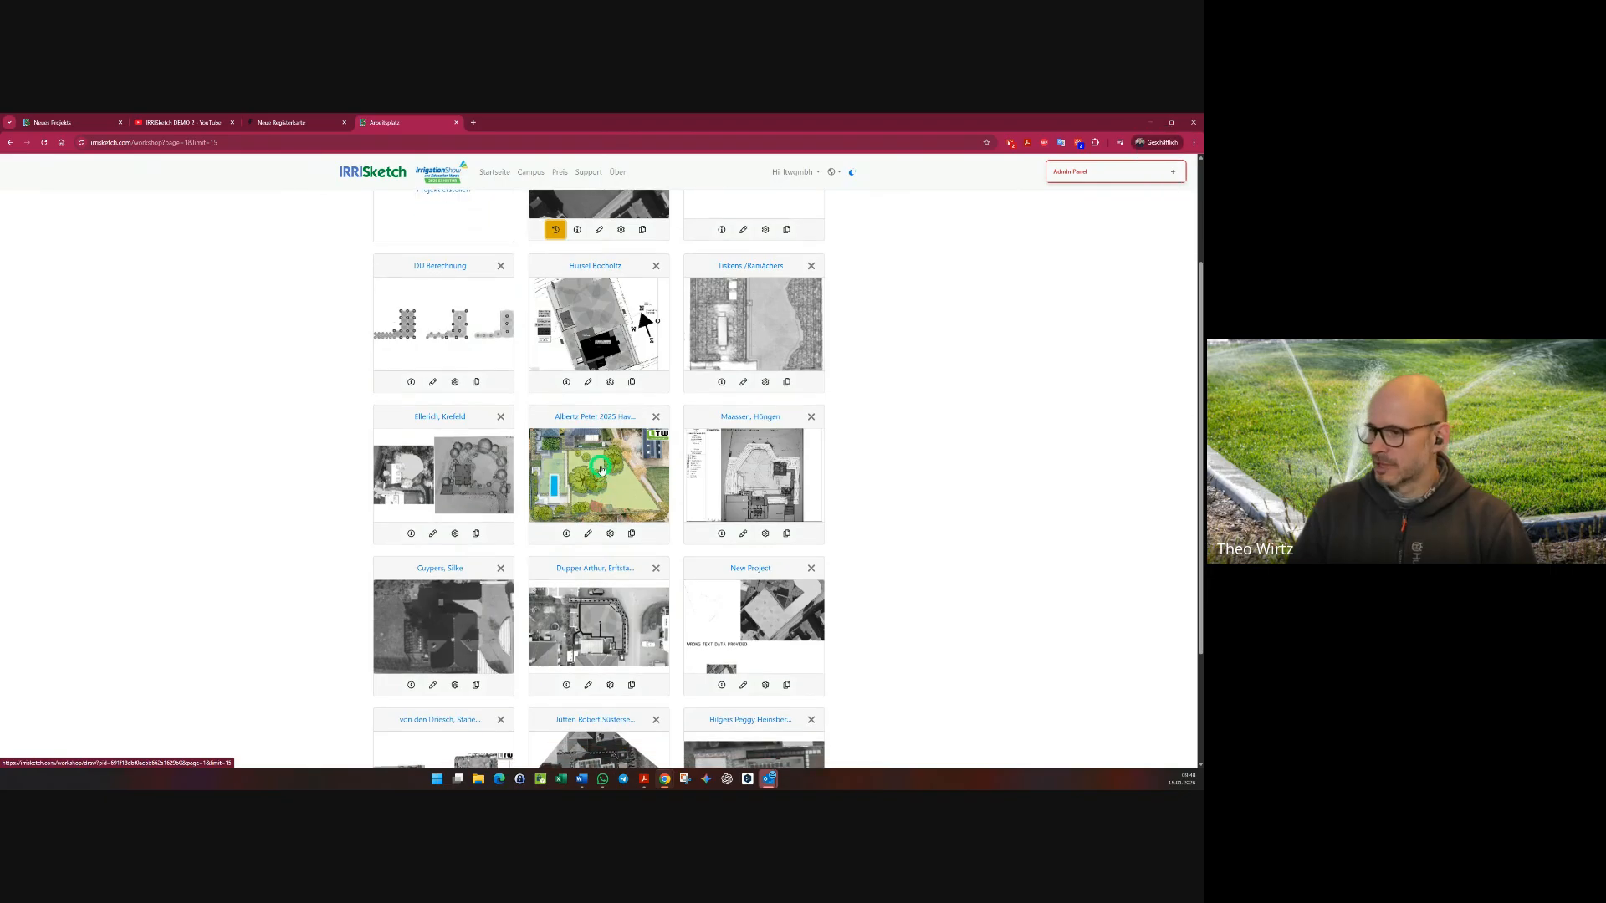
scroll(600, 469, down, 3)
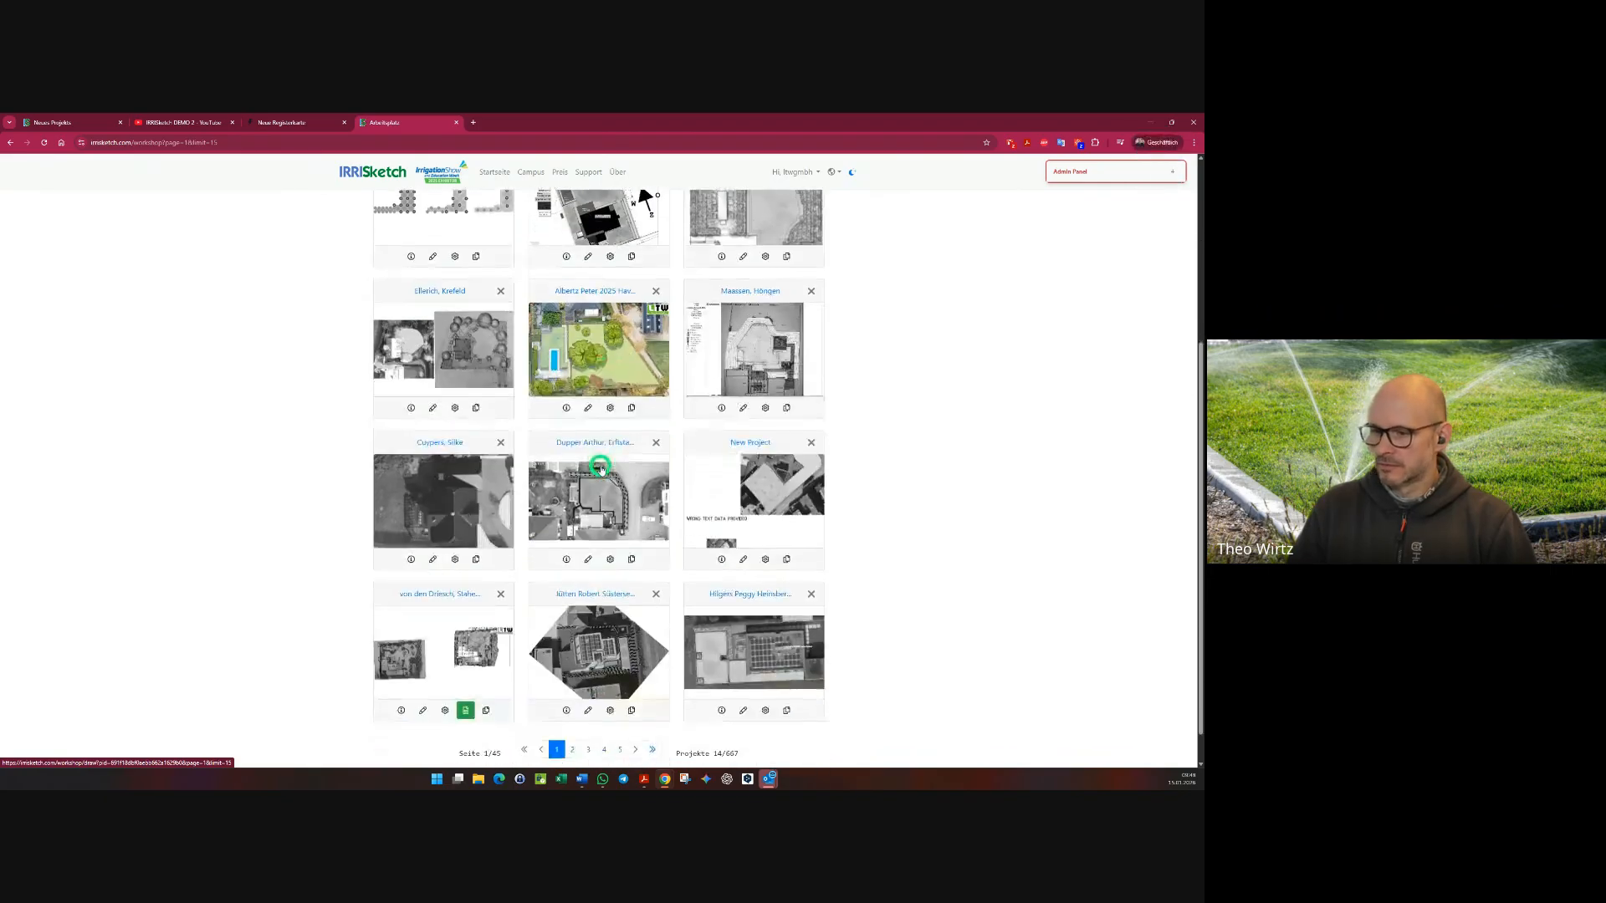
scroll(600, 467, up, 2)
click(595, 463)
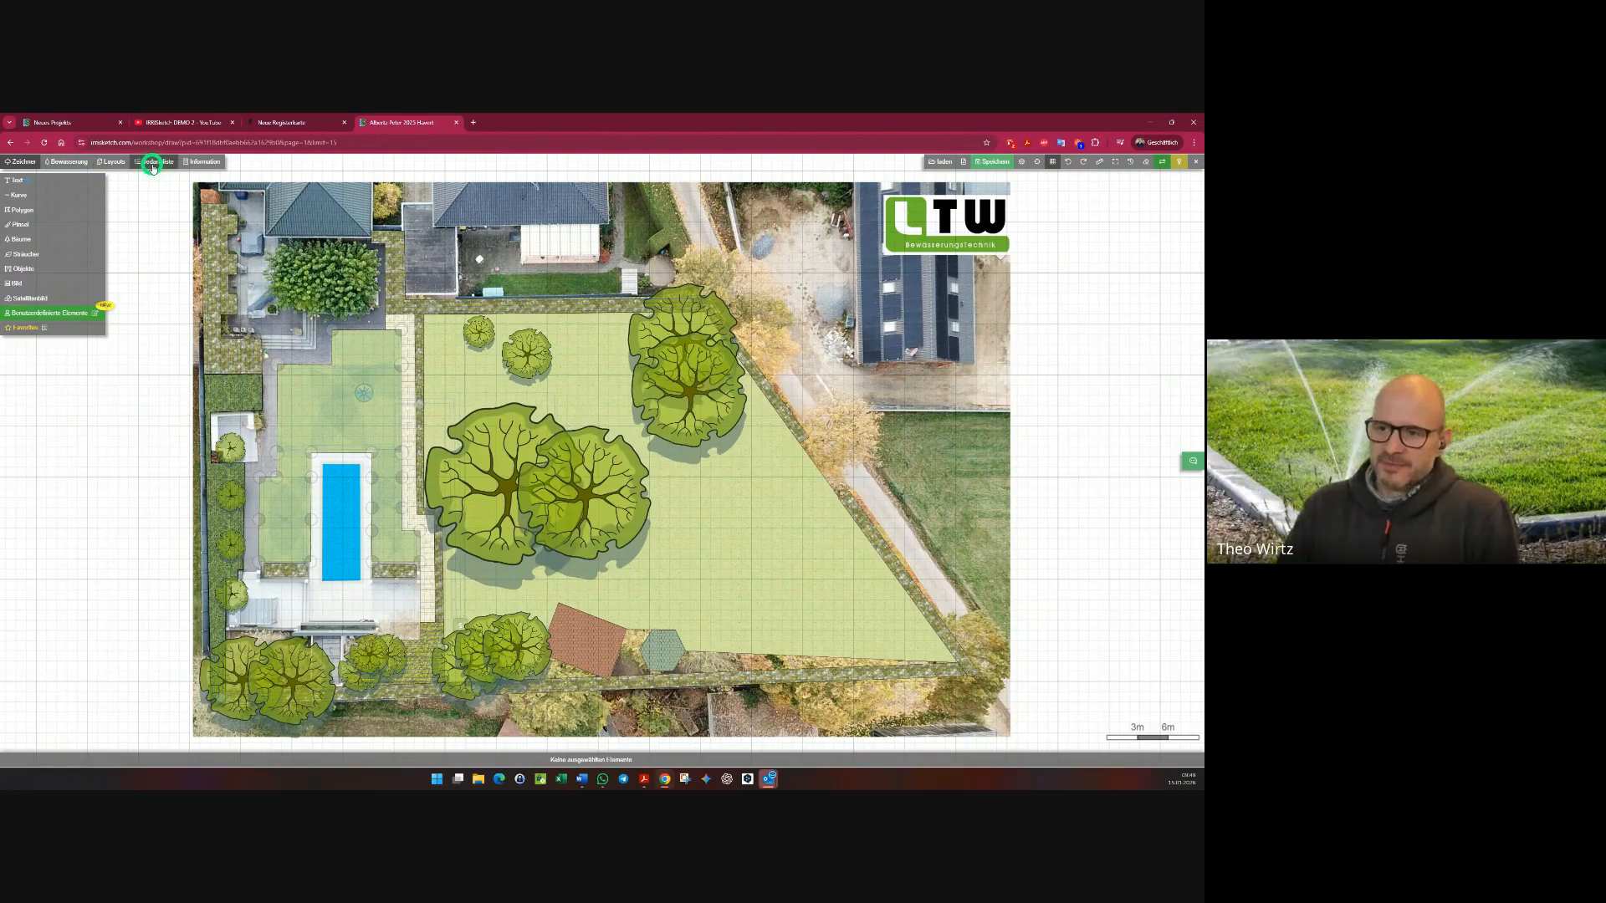
- Examine the project's Information form, including its title field, Klimabedingungen and soil-test sections
click(201, 163)
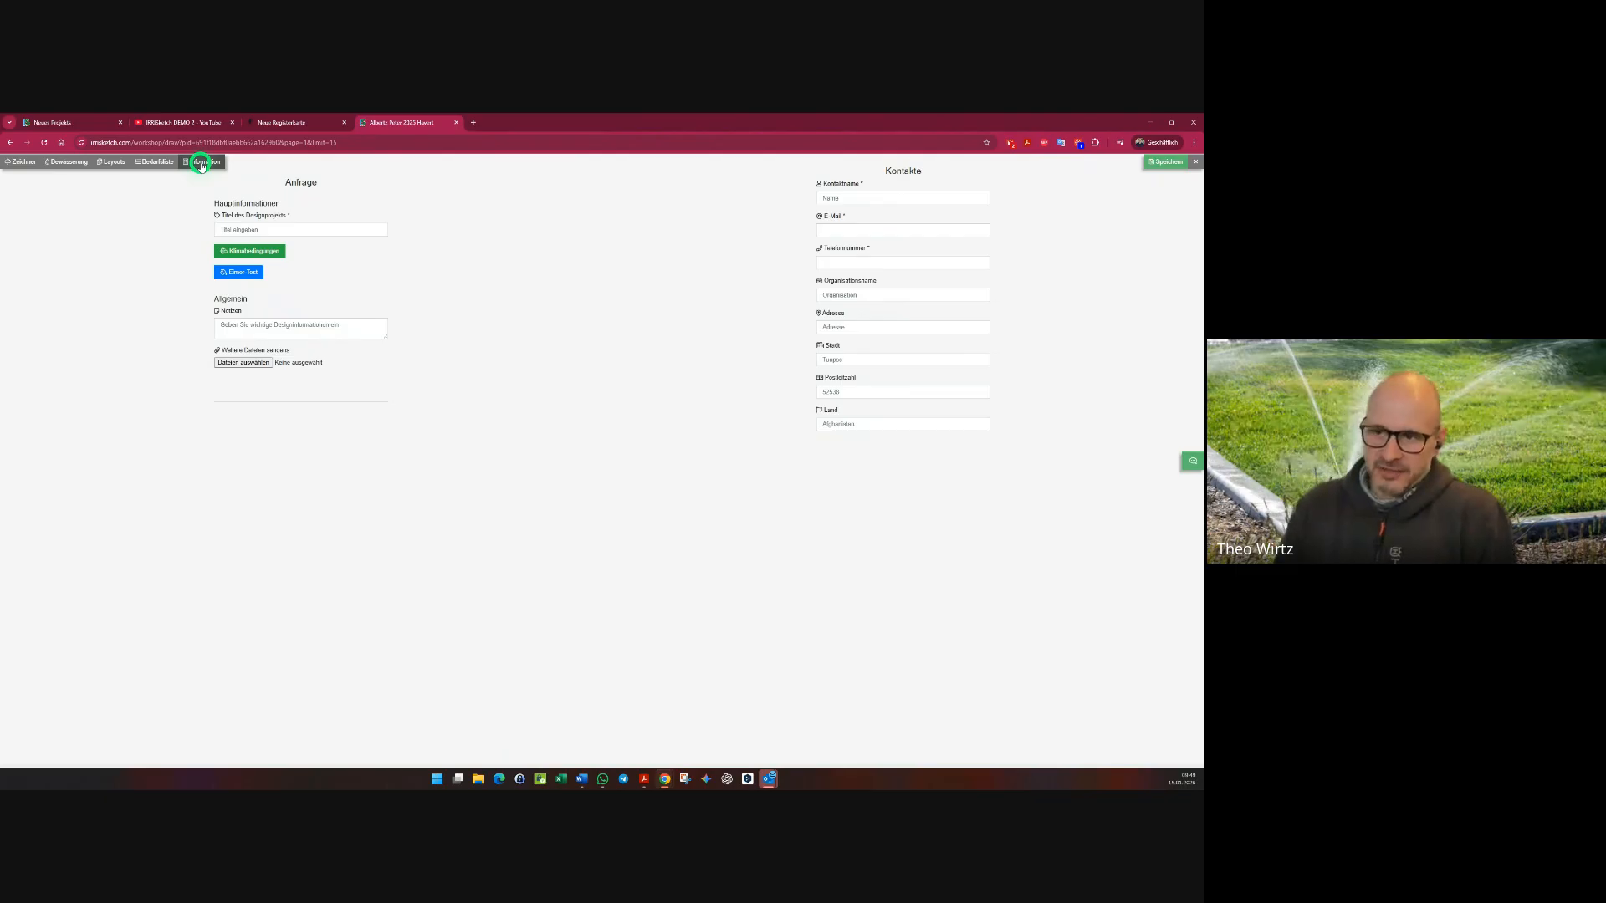
click(249, 229)
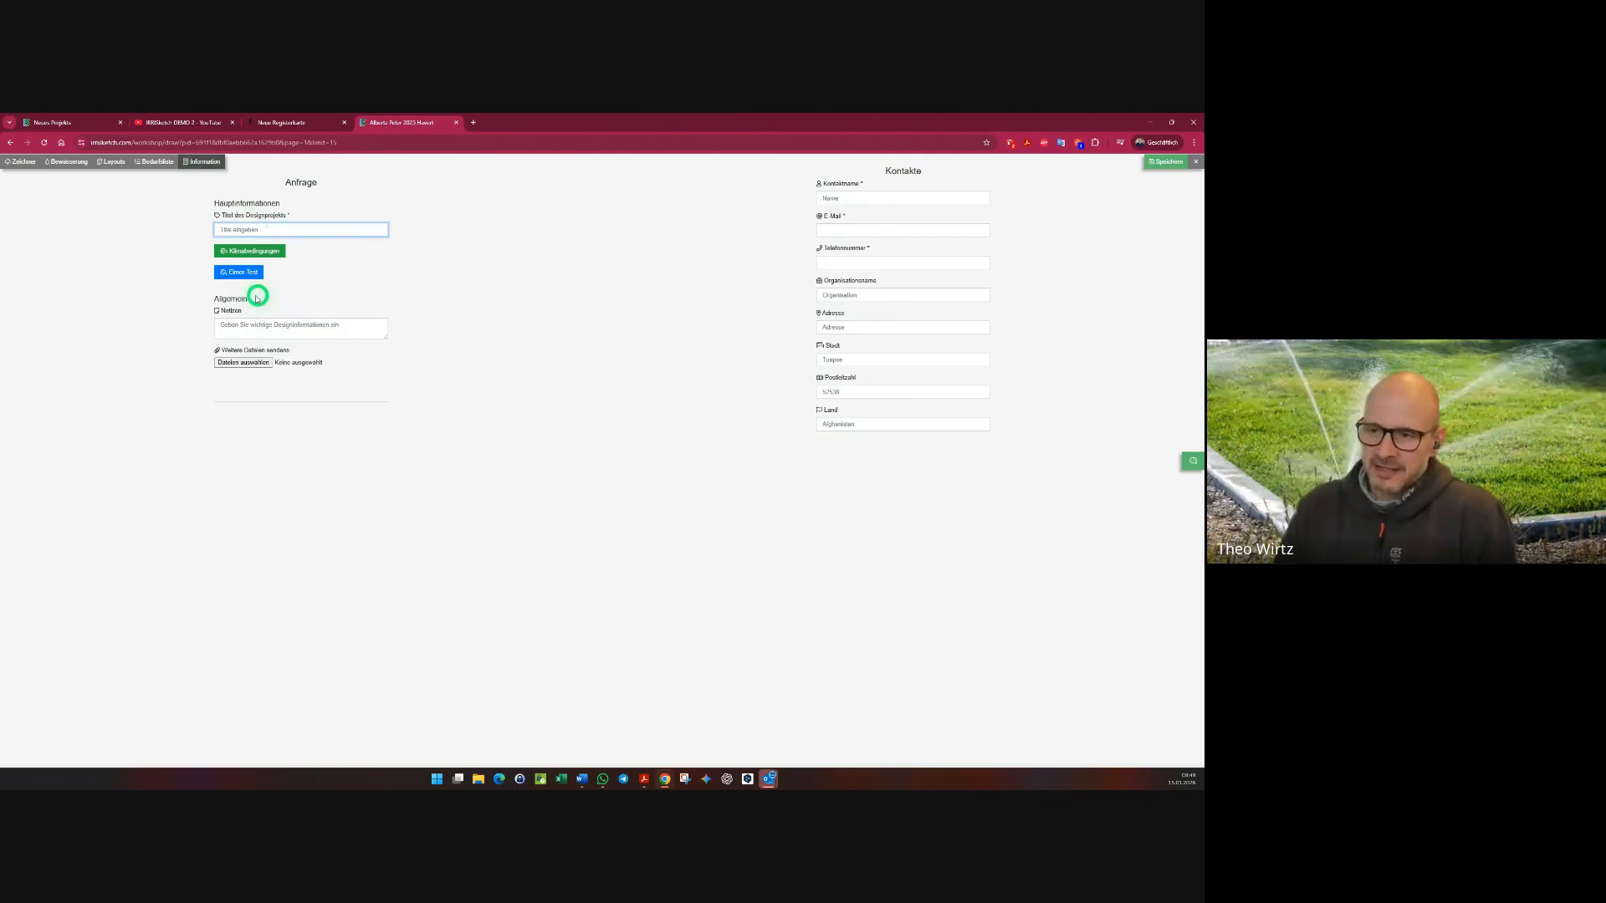
click(246, 254)
click(246, 253)
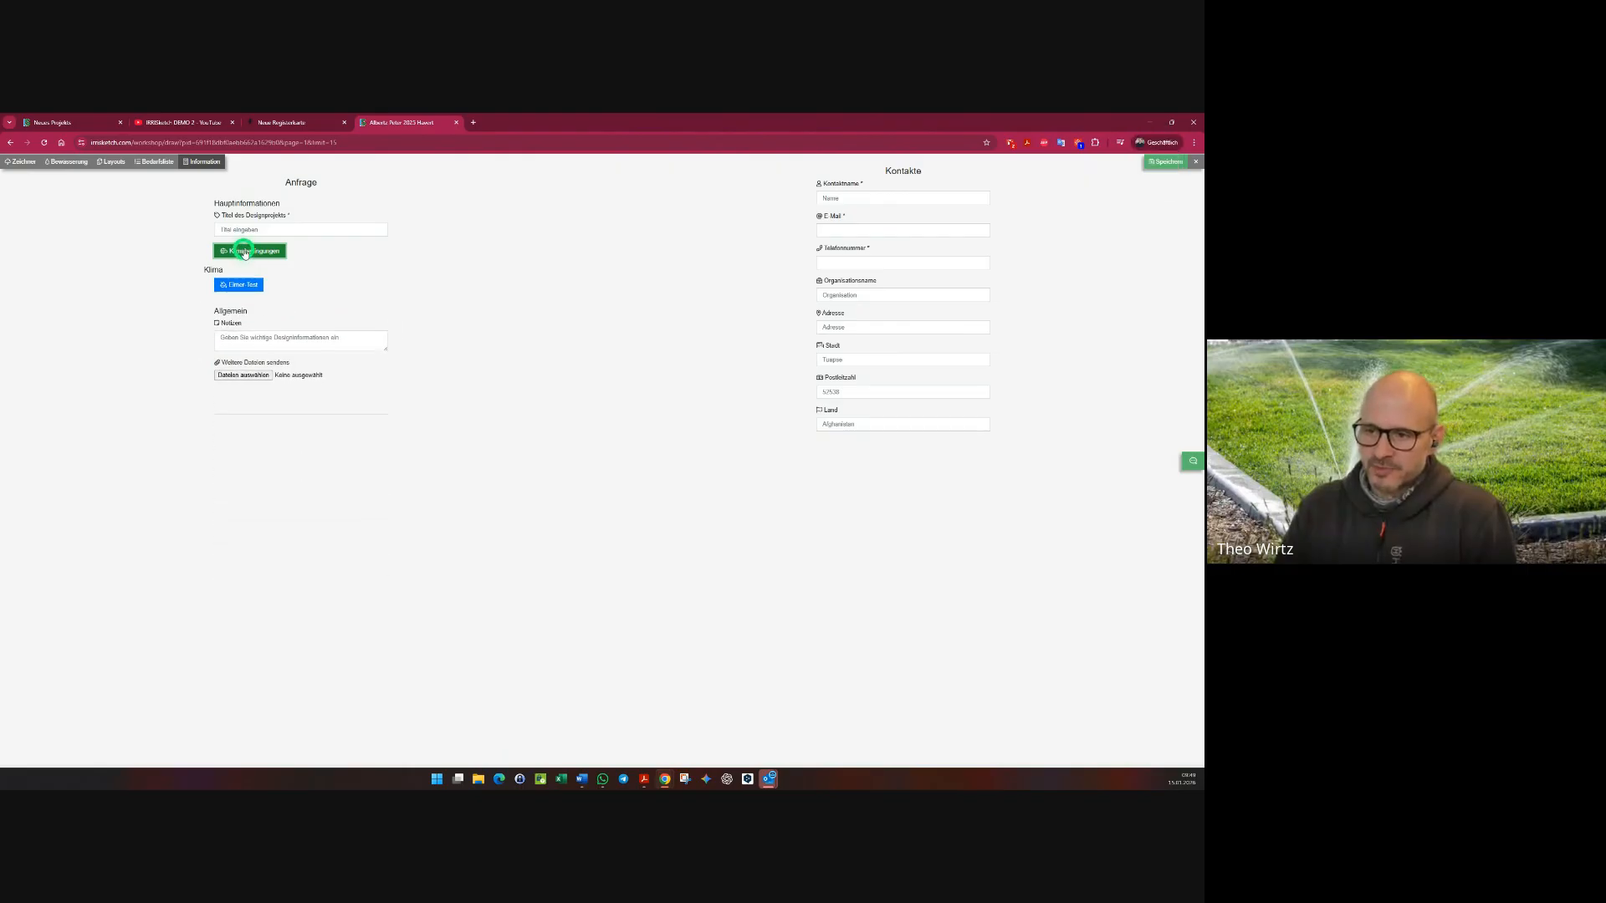
click(235, 277)
click(235, 277)
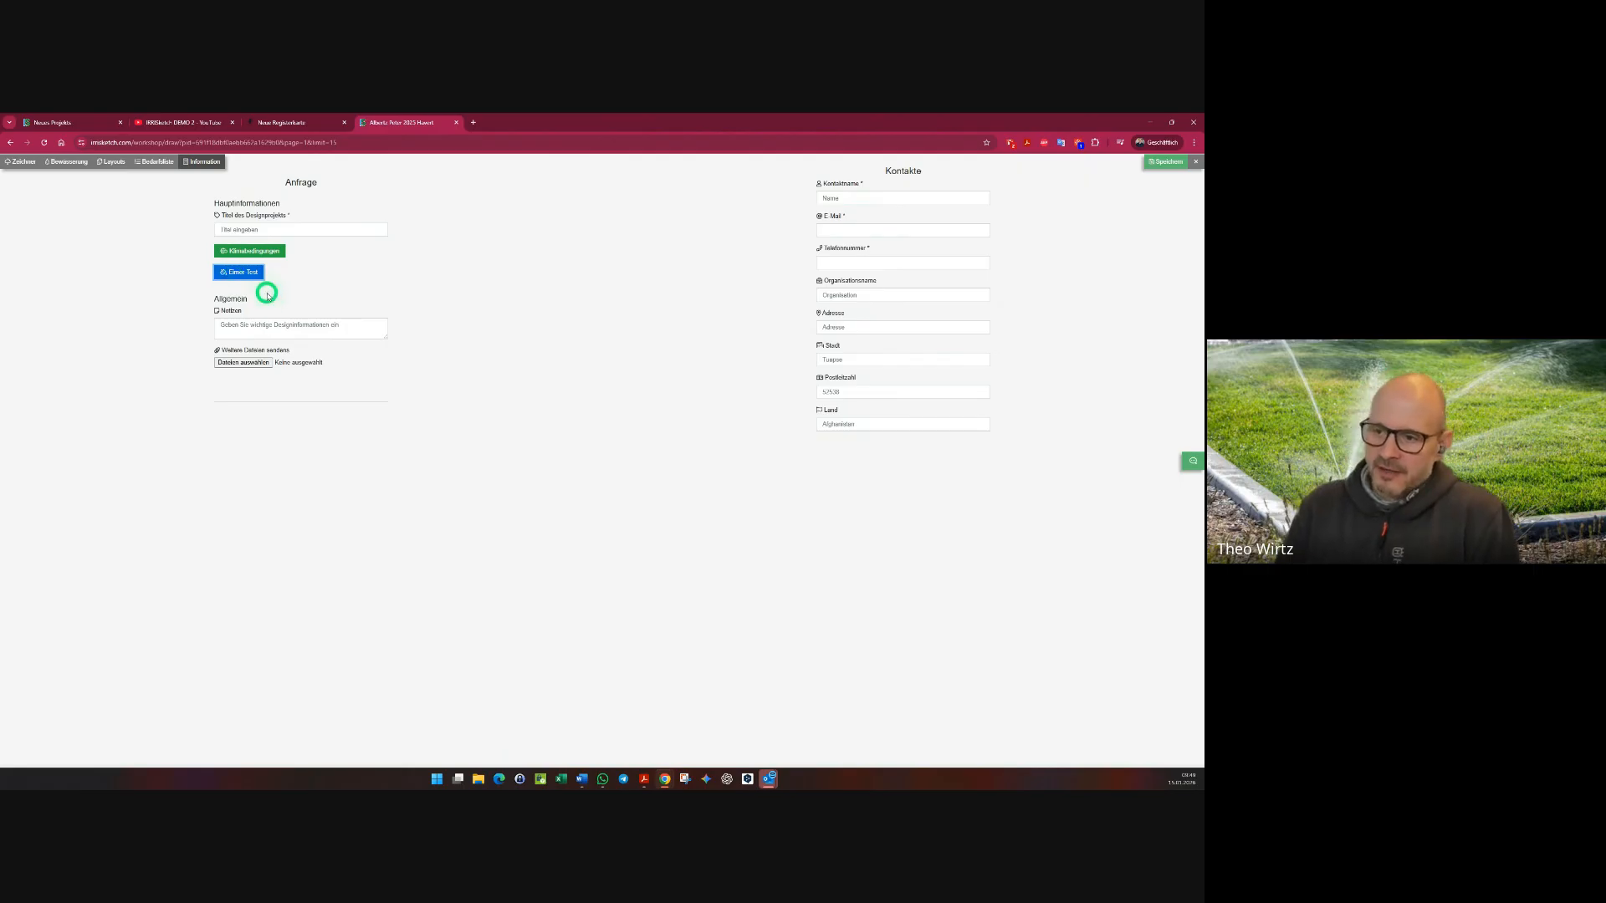
- Enter the project note "Ventilkiste ist rechts vom Haus. Beim einwintern auf Pumpe achten" in the Notizen field
click(296, 327)
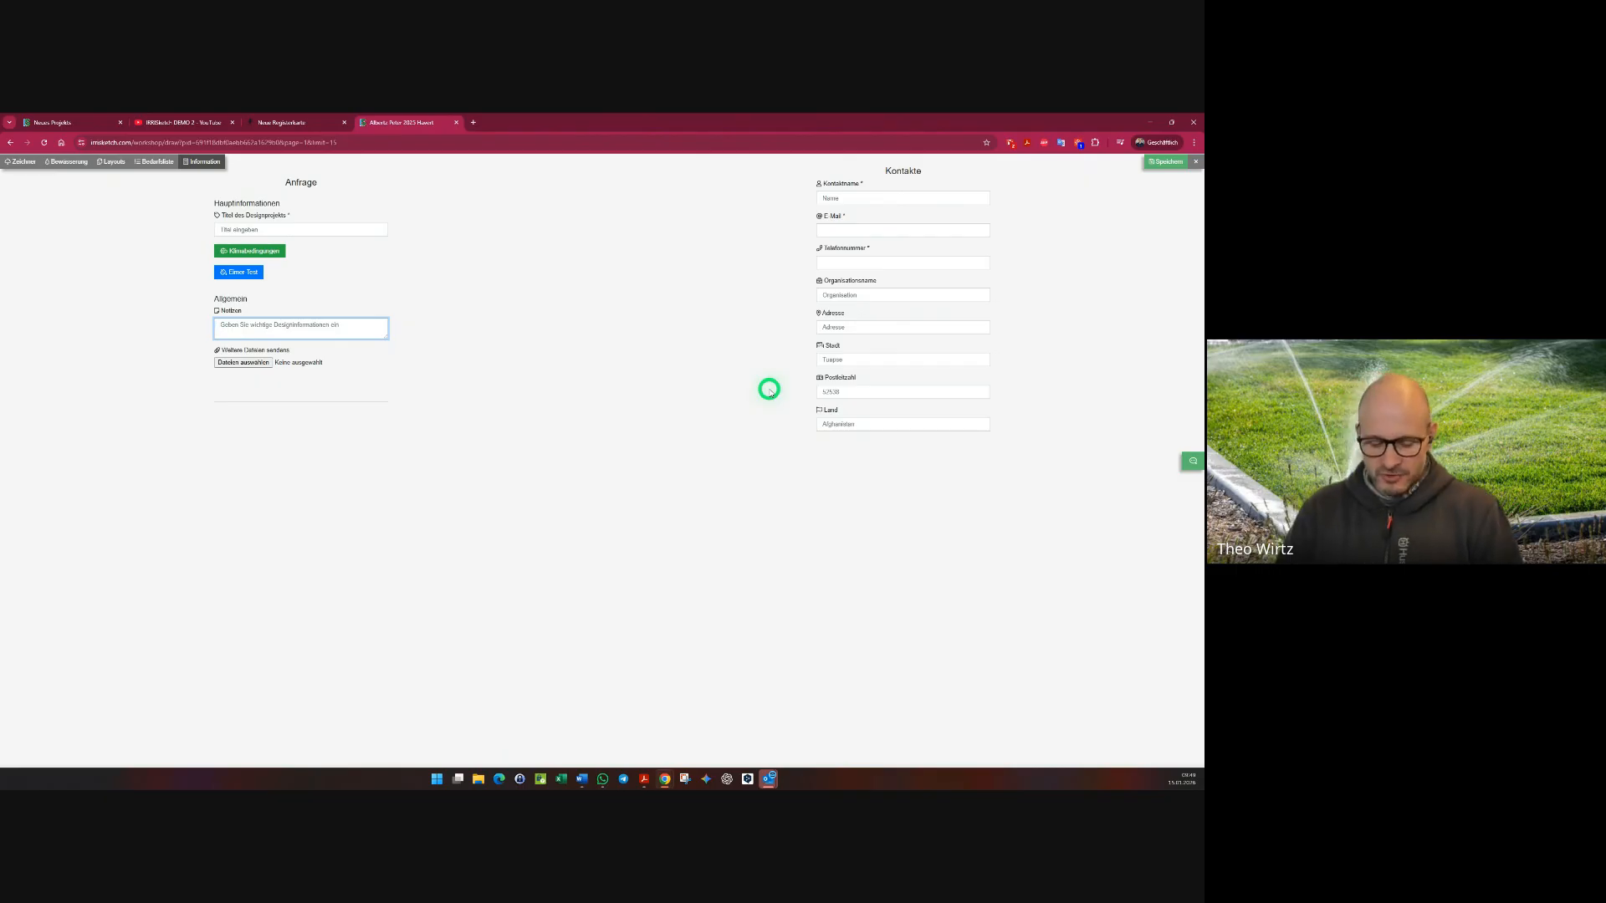
key(shift)
text(V)
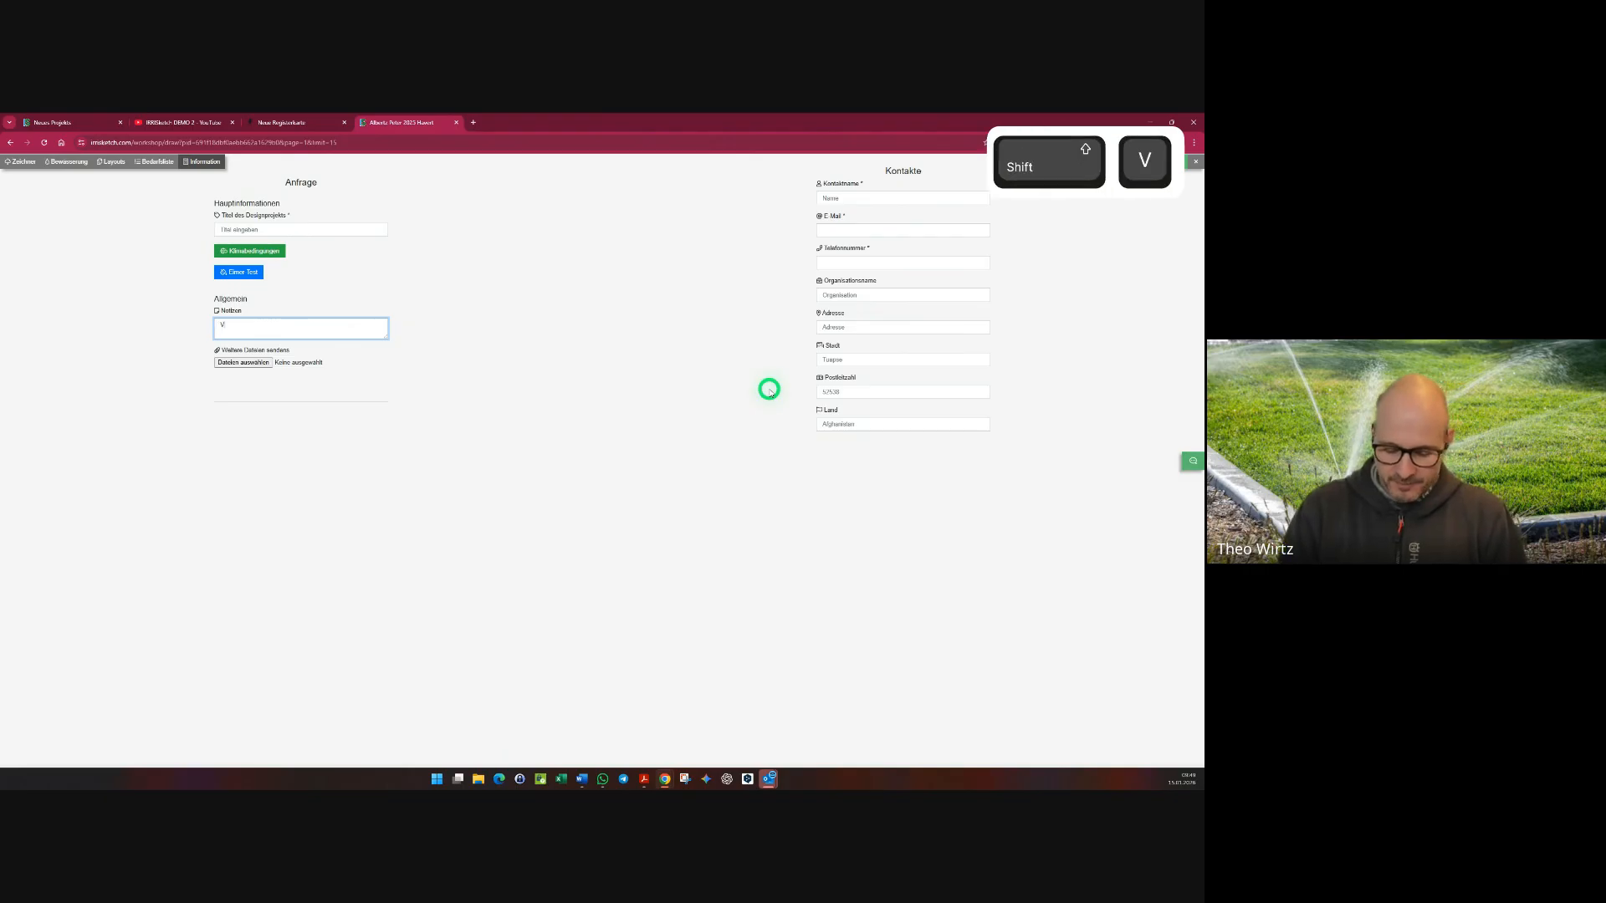
text(ontilkiste )
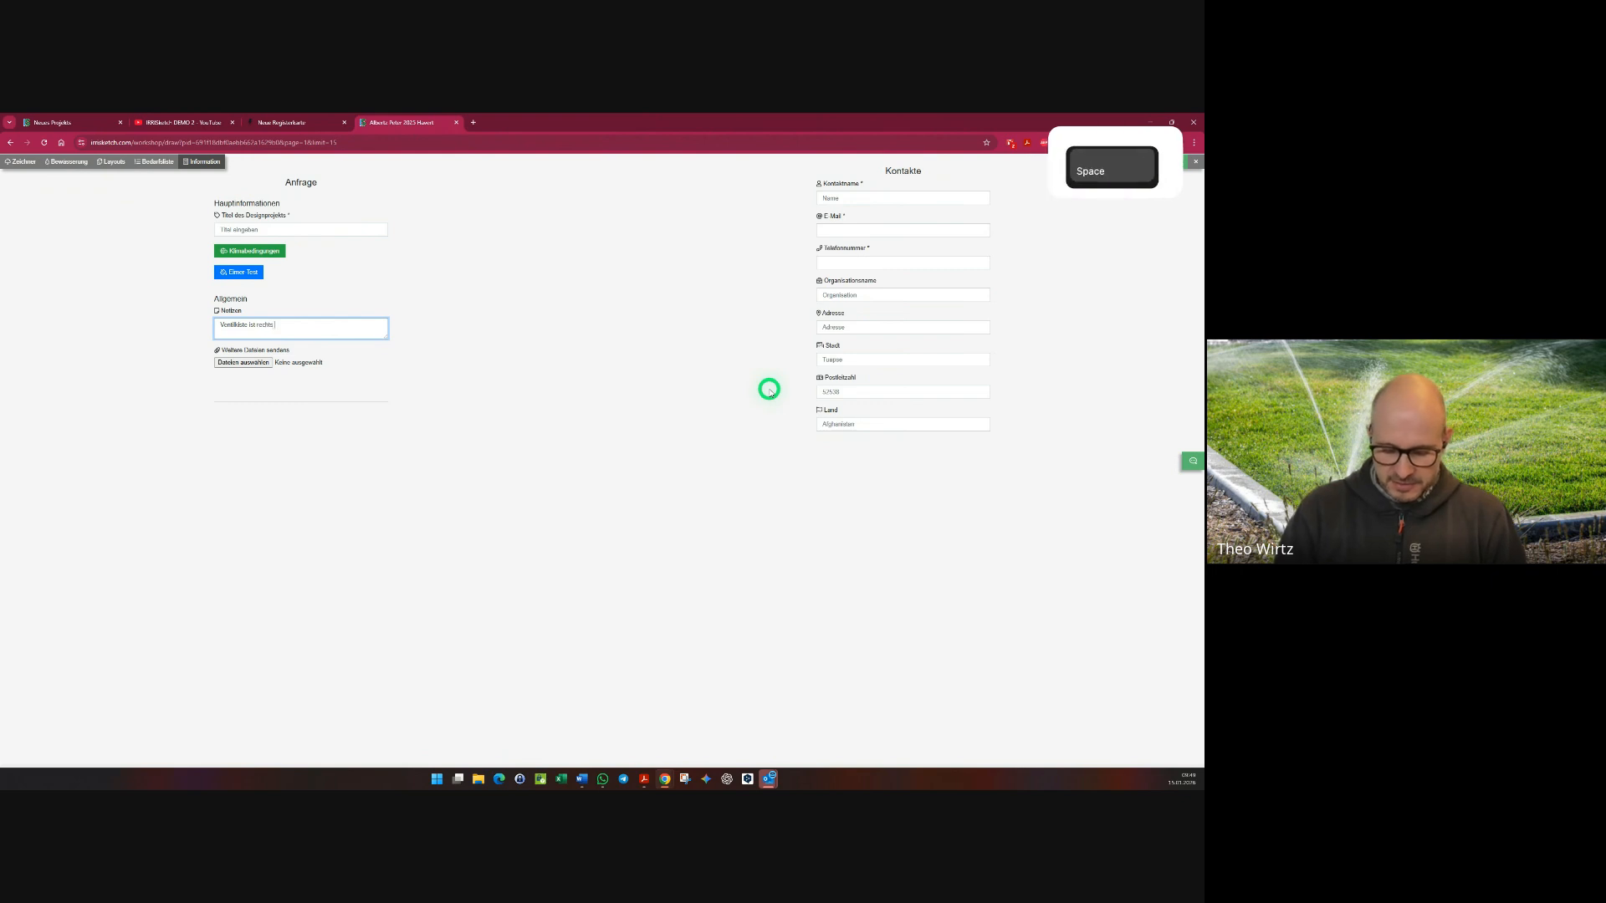
text(ist rechts vom Haus)
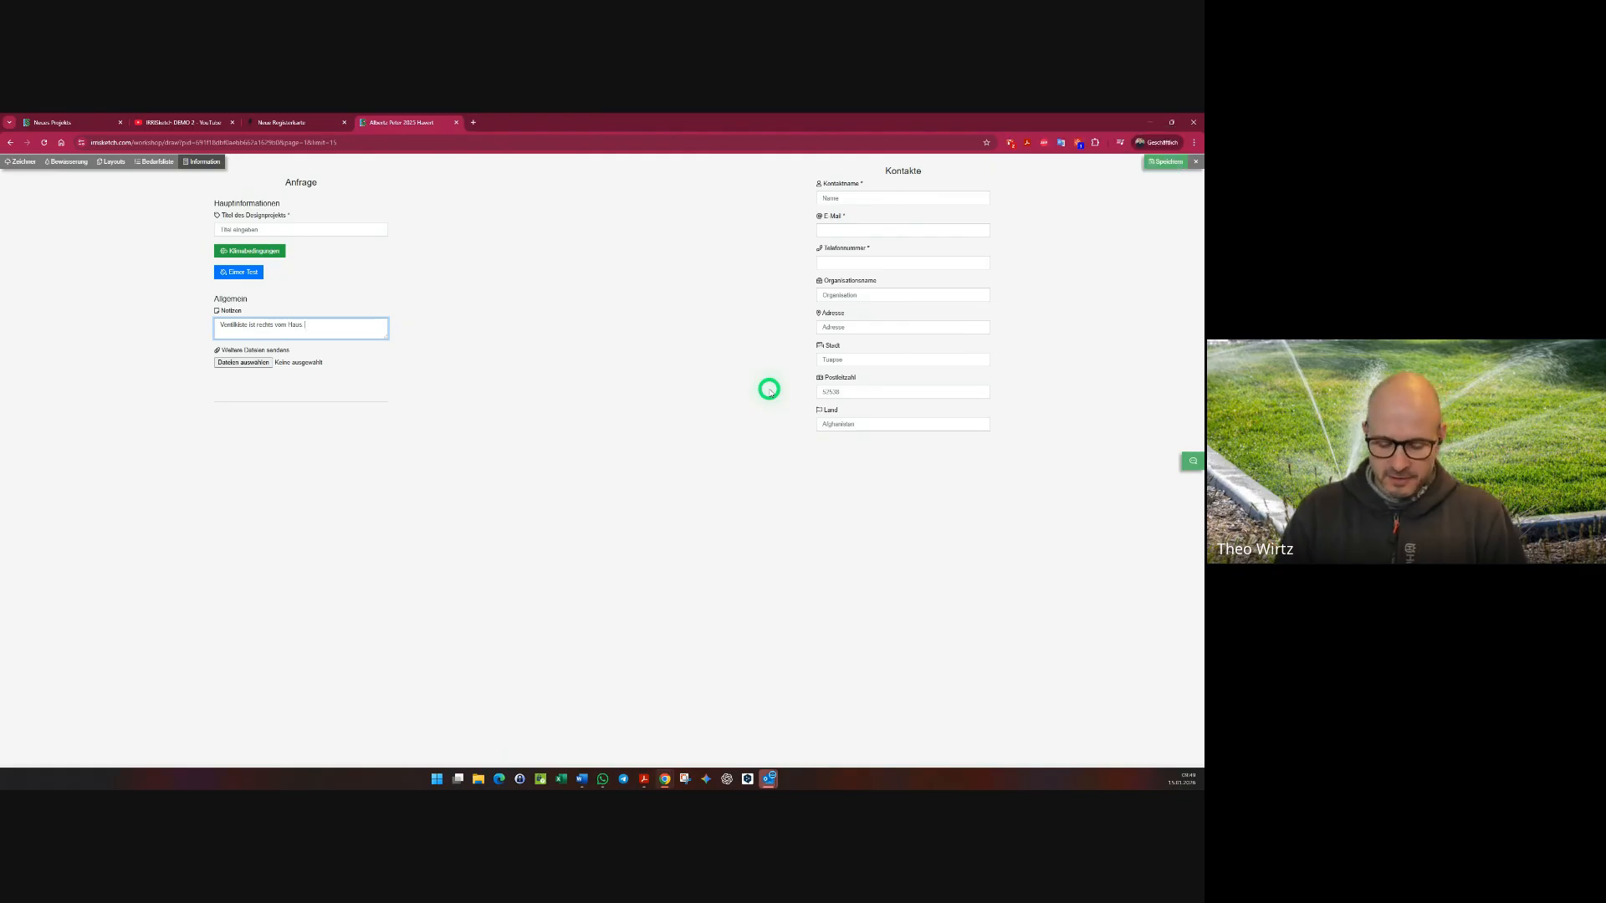
text(. Beim )
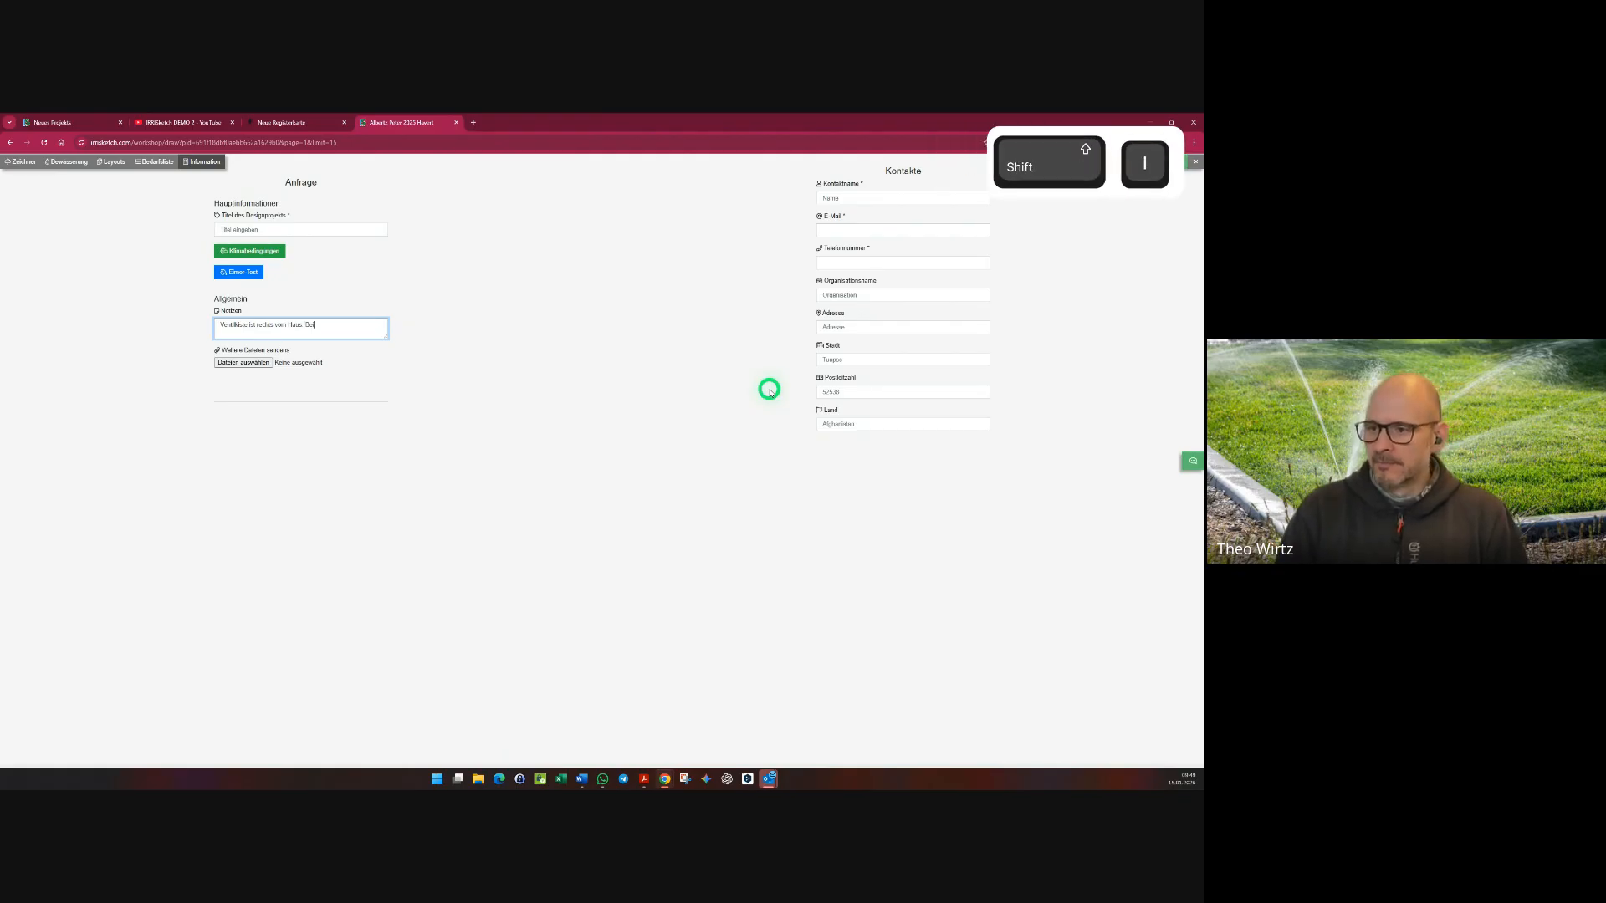
text(einwin)
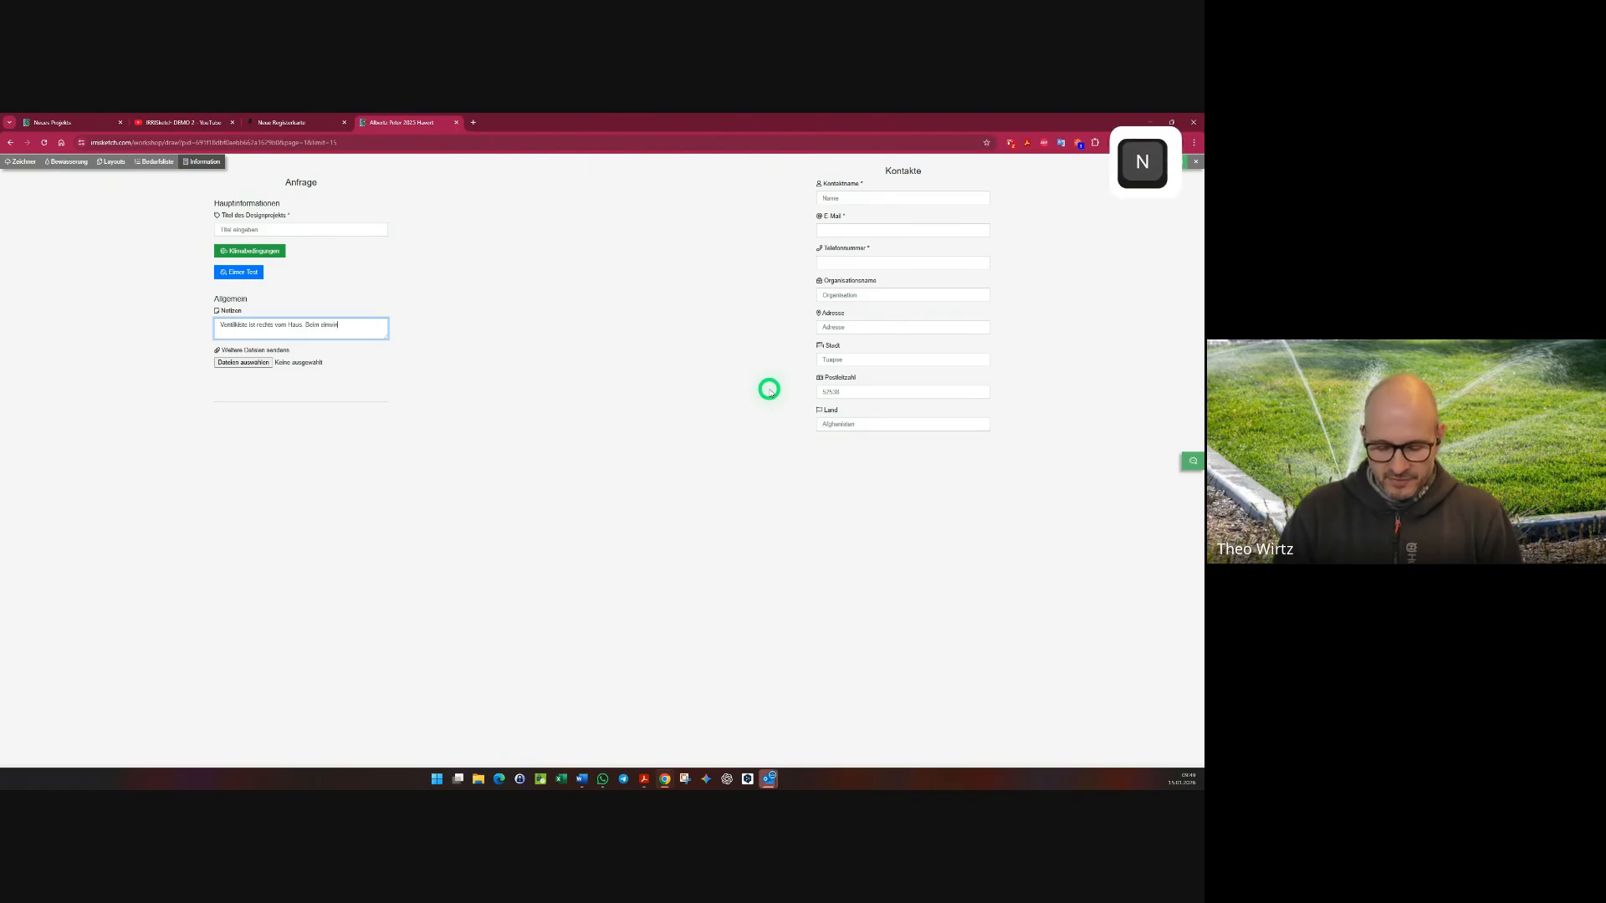
text(tern au)
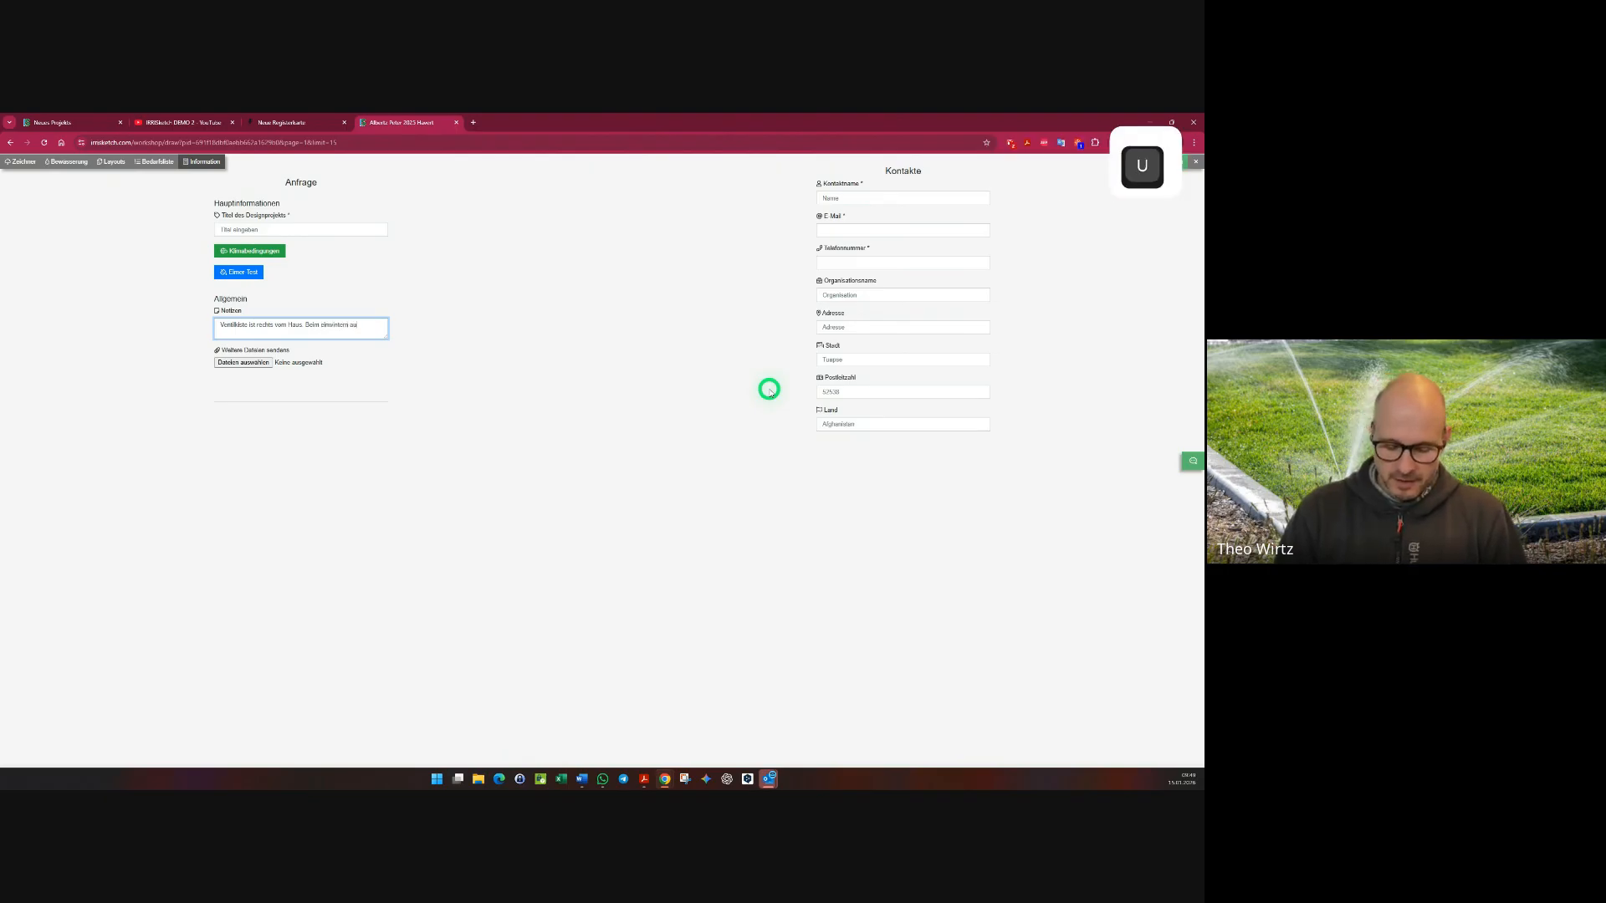
text(f Pumpe a)
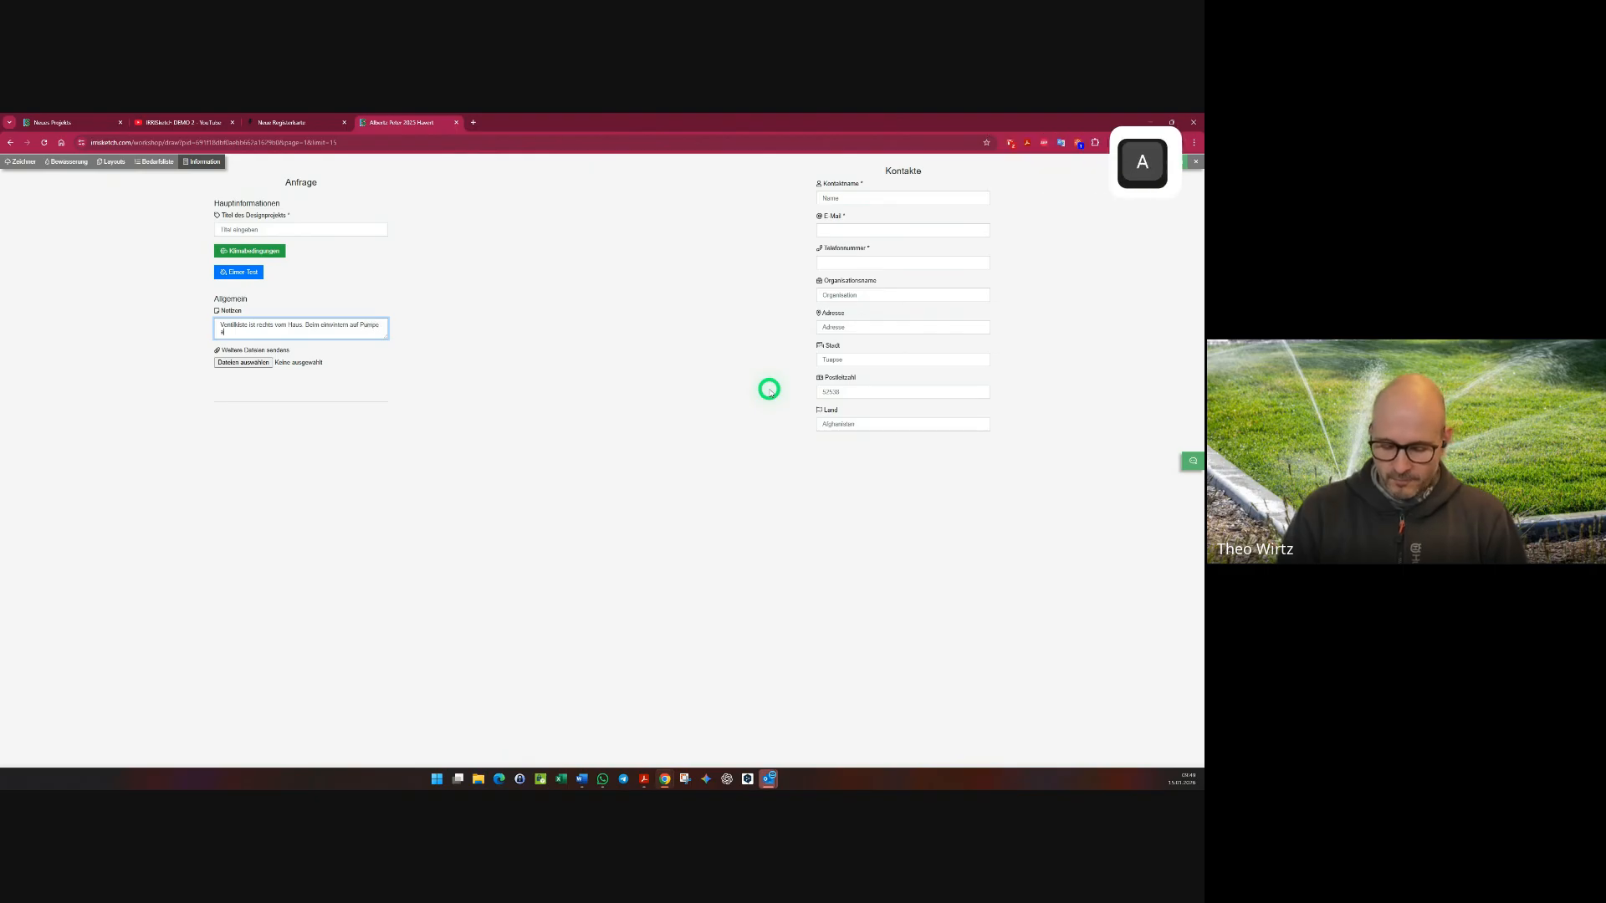
text(chten)
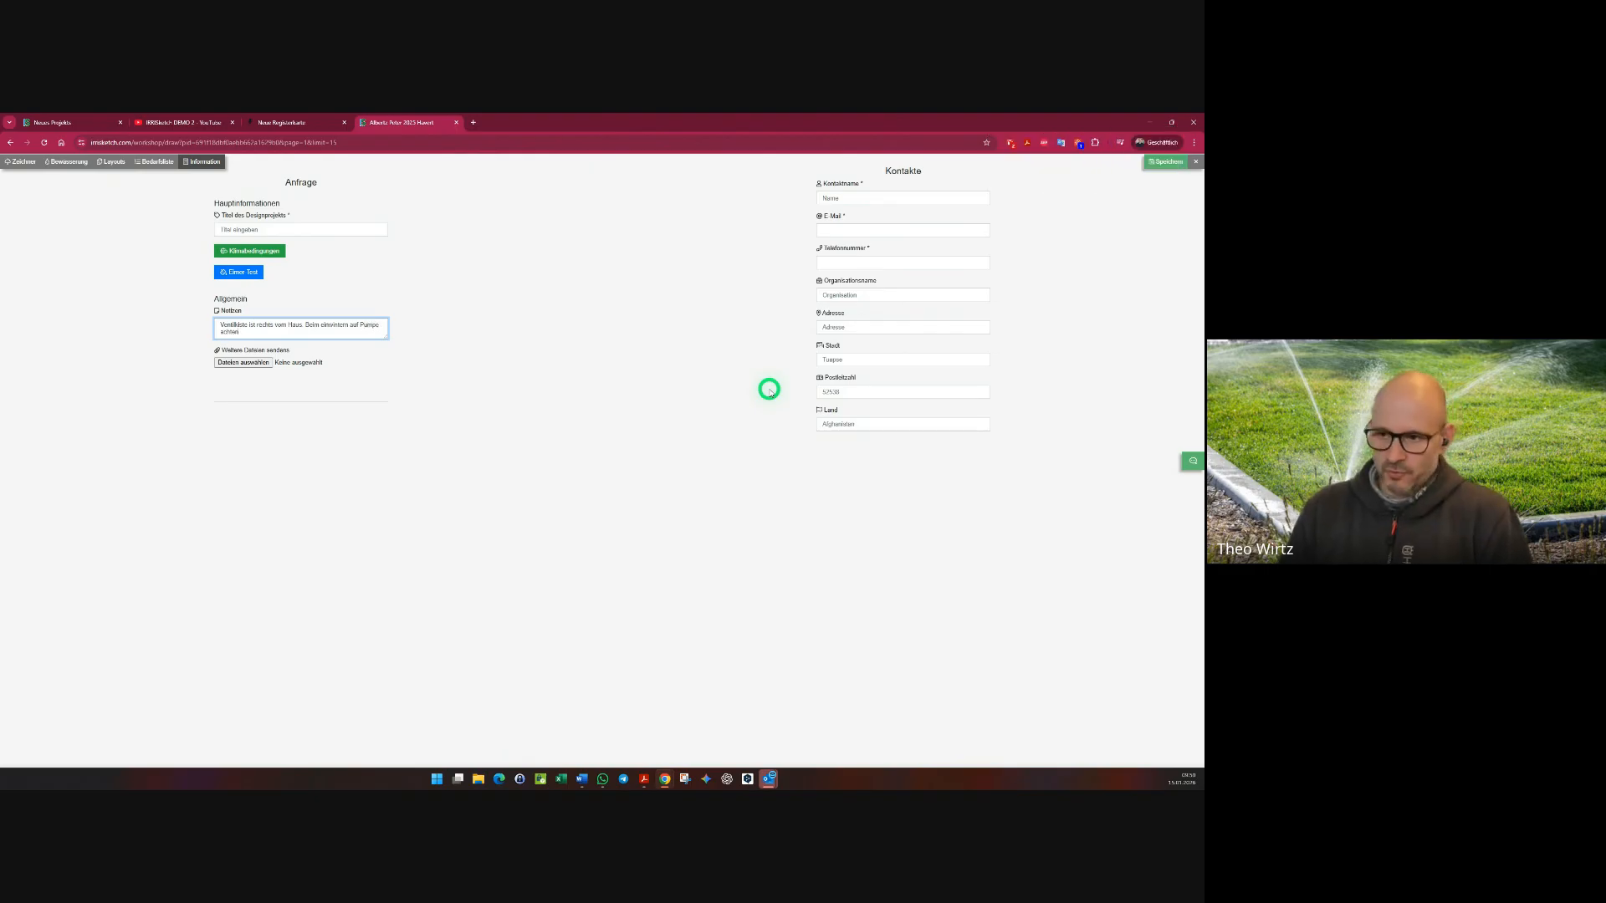
- Attach the WhatsApp QR code image and the first WhatsApp Image photo from the Desktop to the project information
click(245, 363)
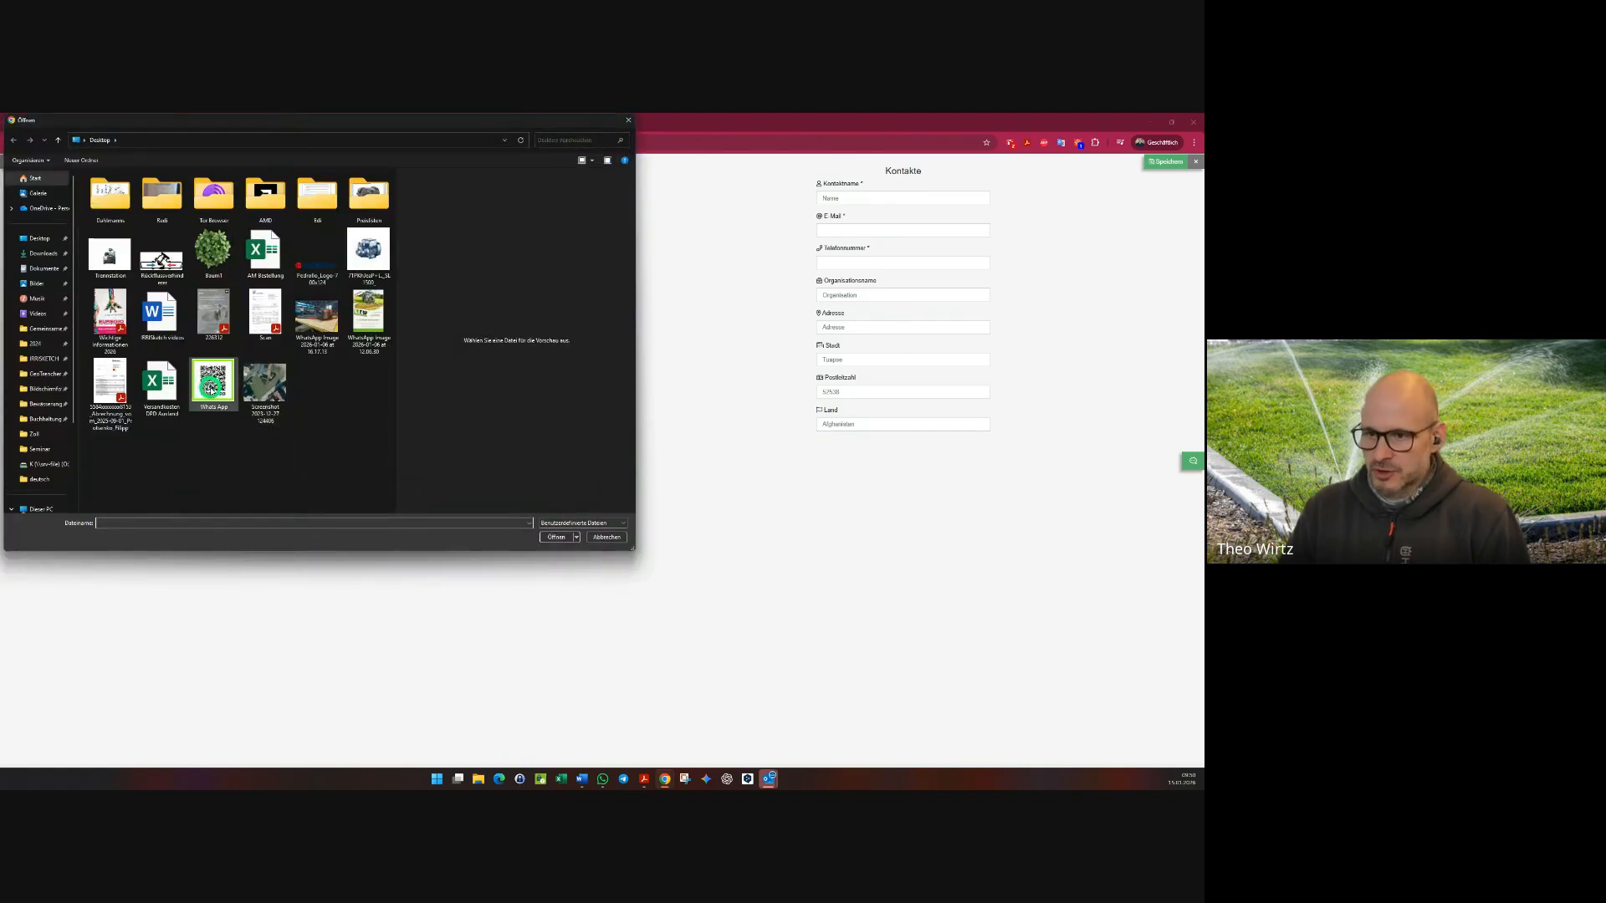
click(212, 386)
click(556, 537)
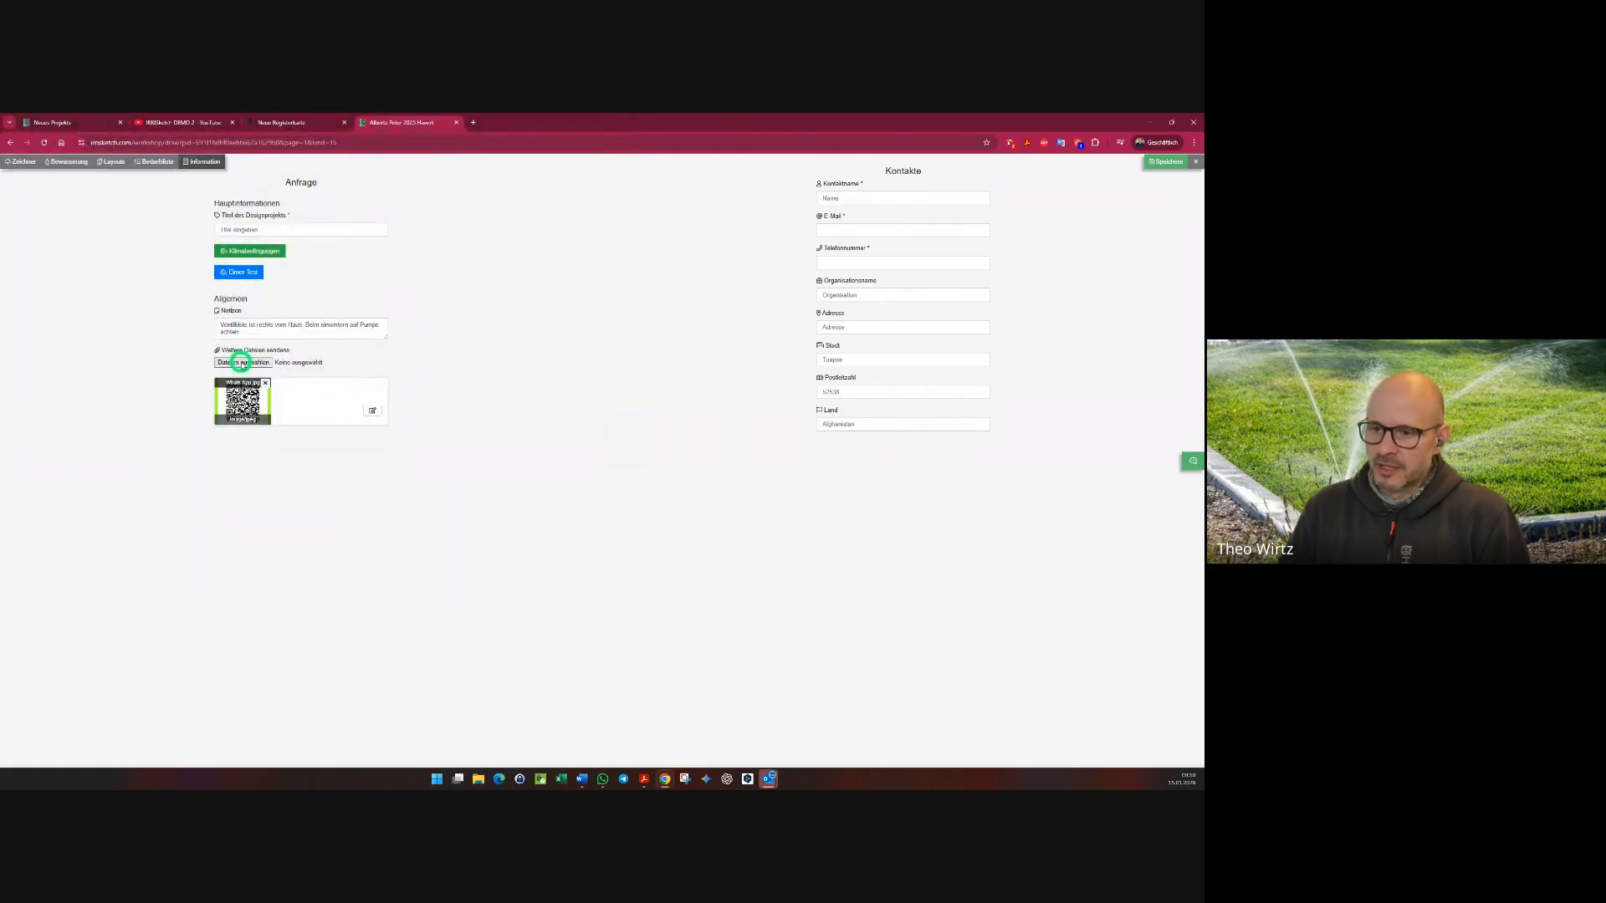
click(241, 363)
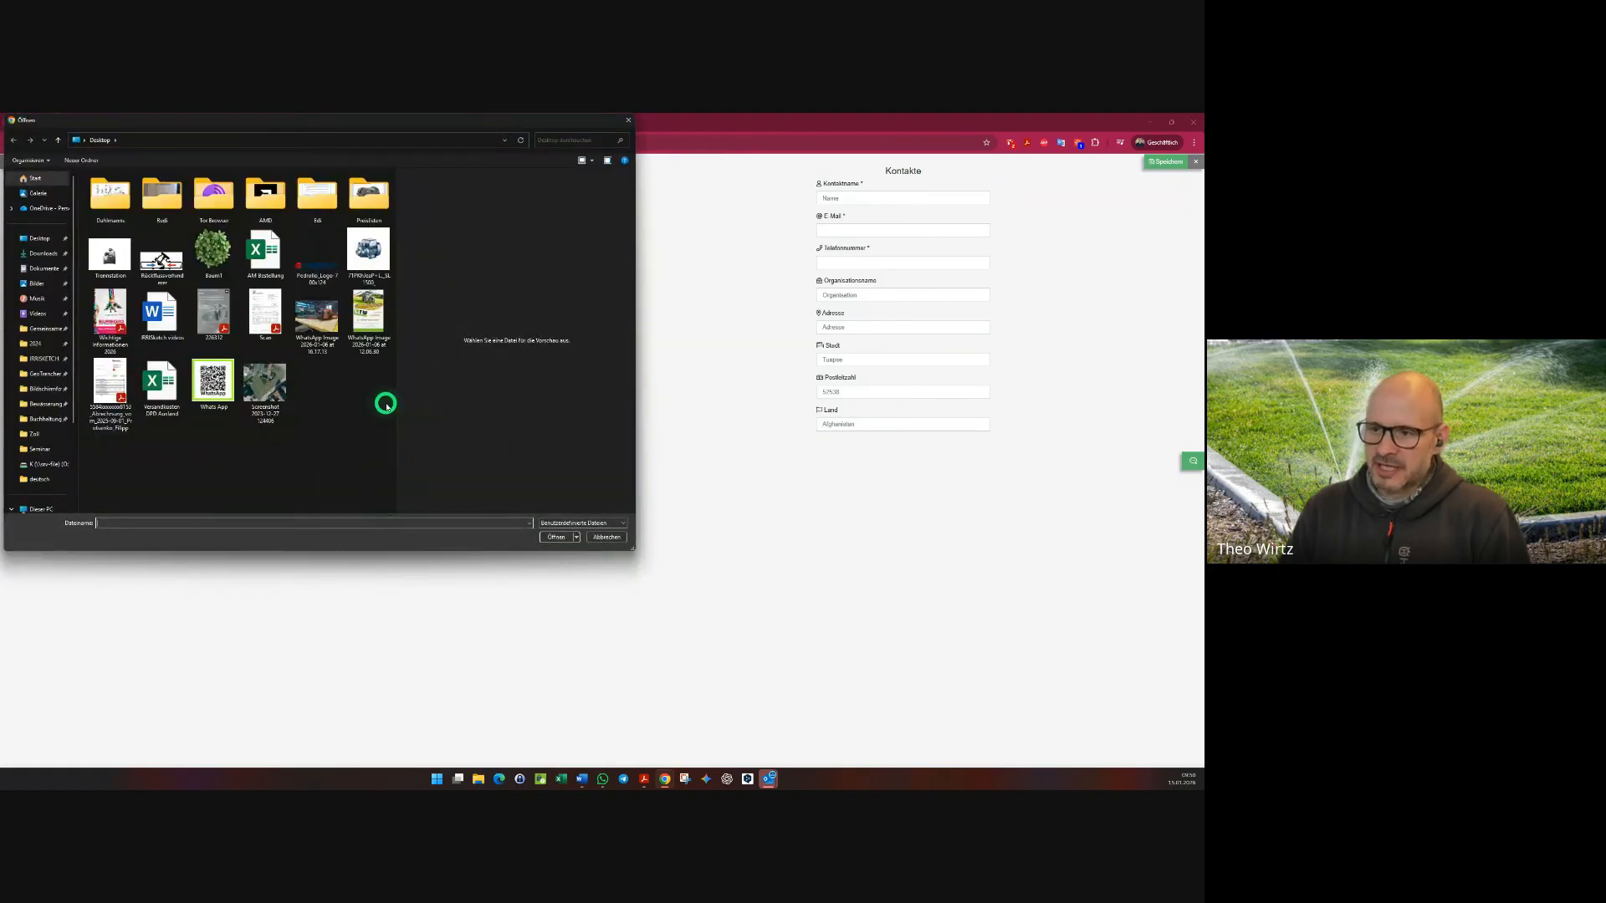
click(316, 315)
click(556, 537)
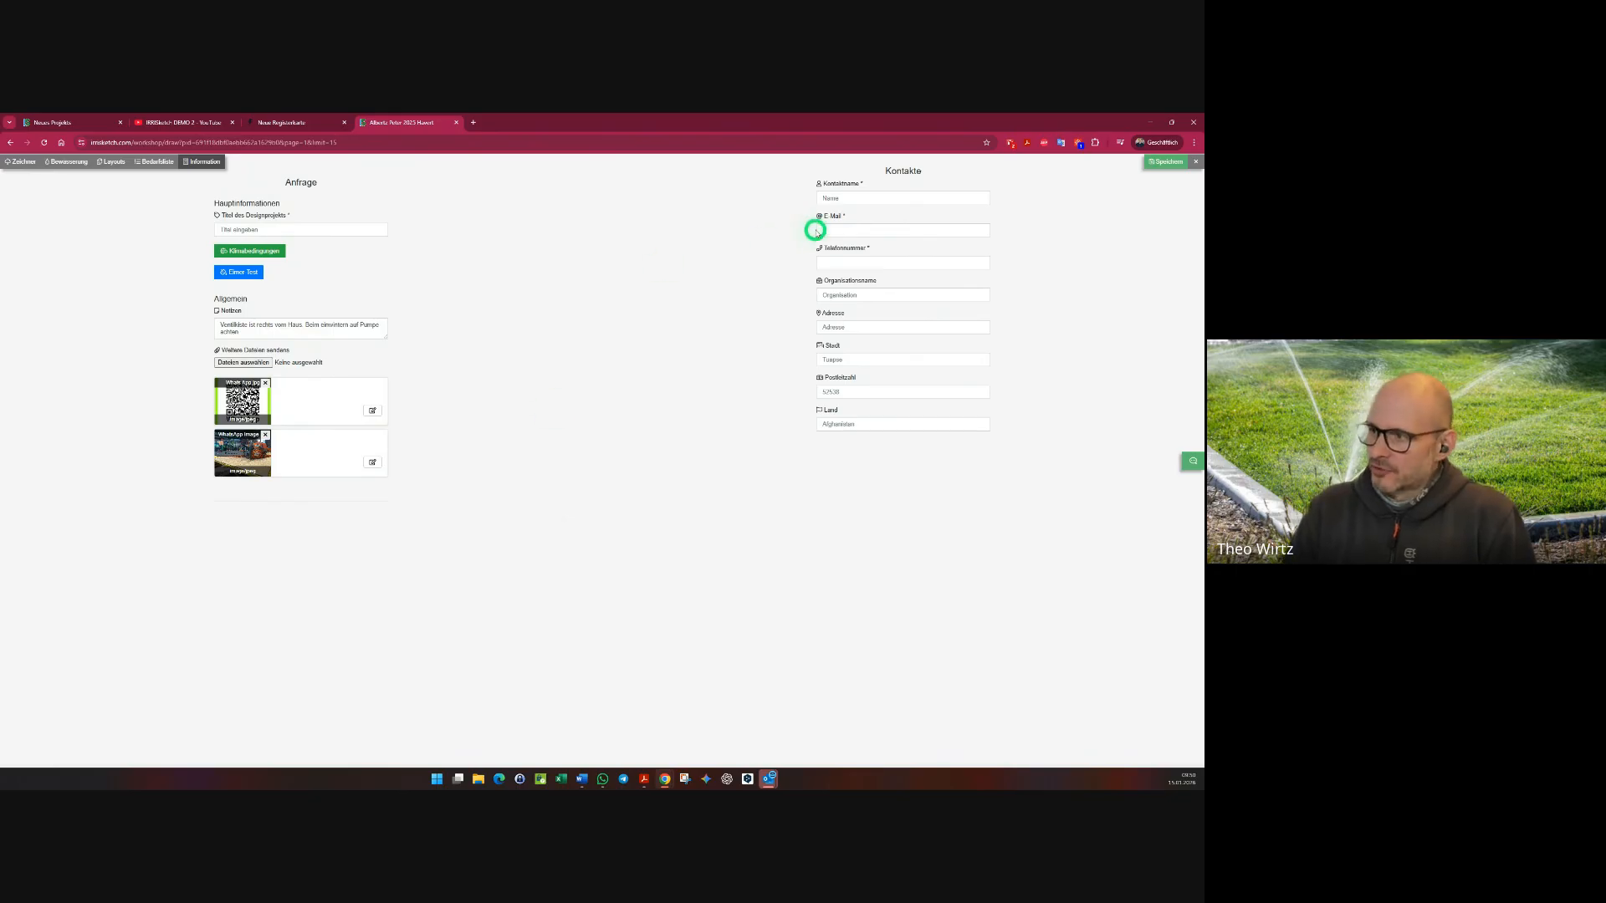
- Save the project information, and leave the project with the save-and-exit option
click(847, 199)
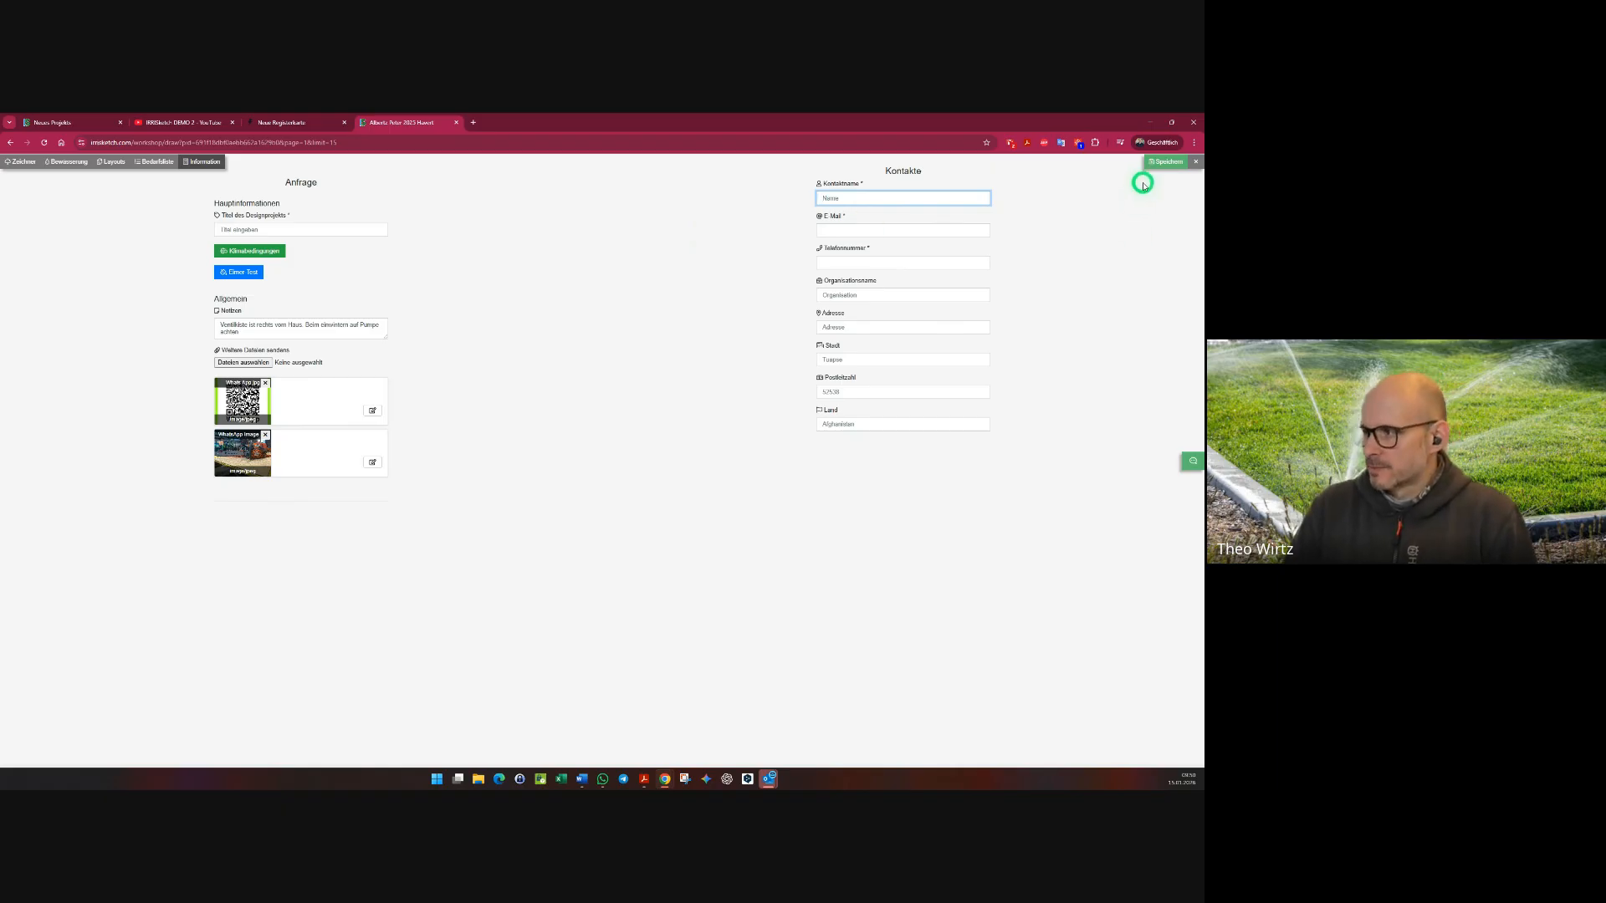
click(1165, 161)
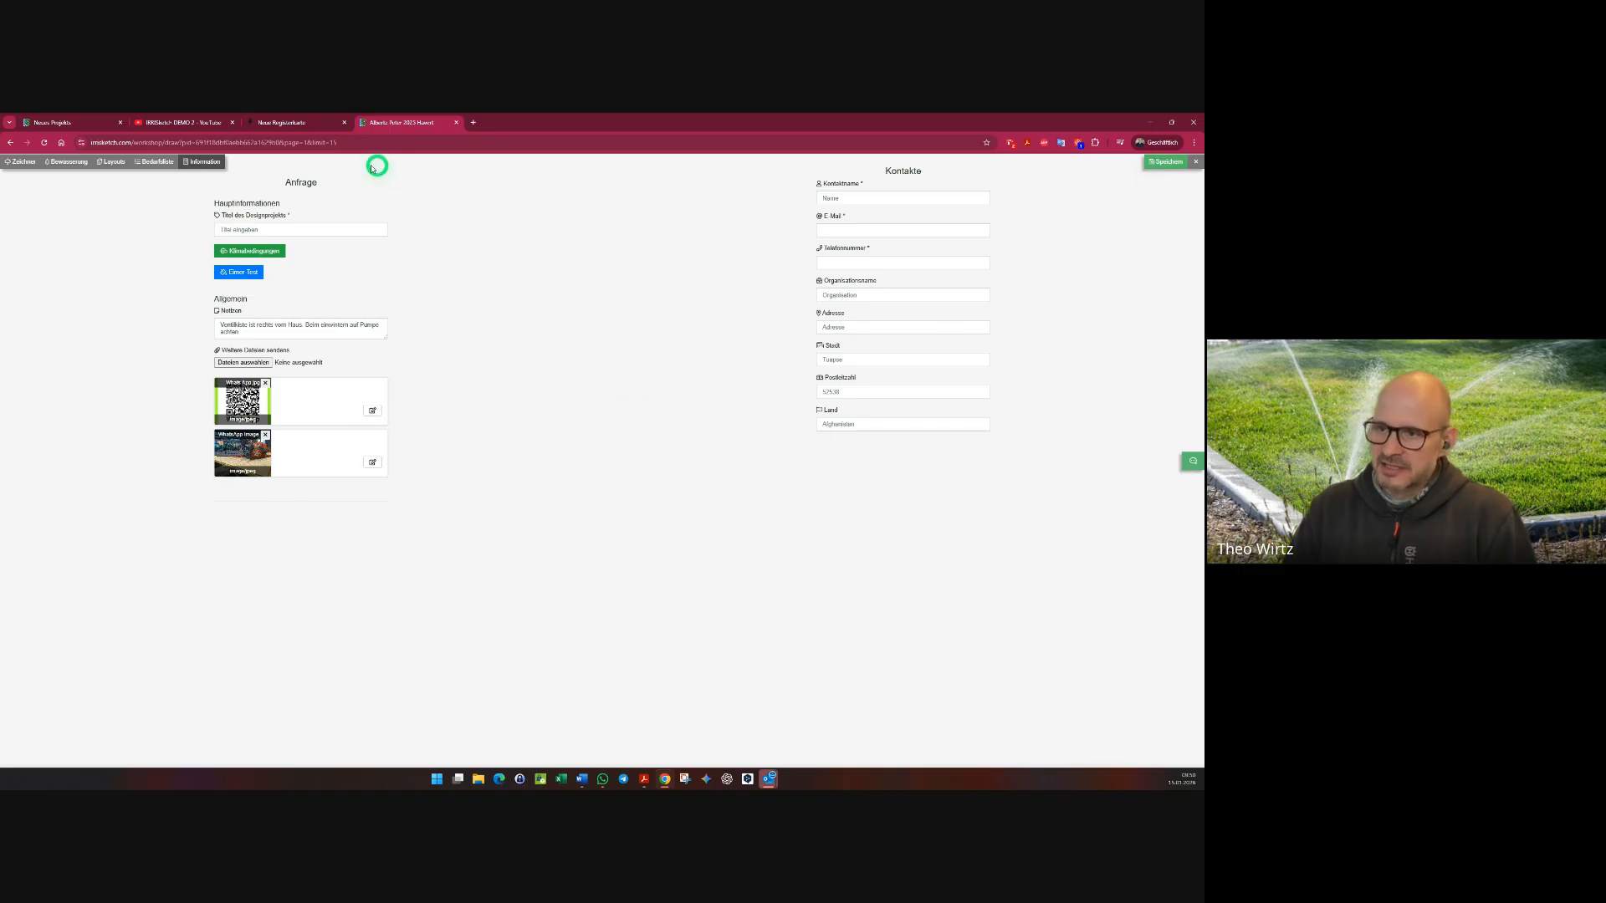
click(1195, 162)
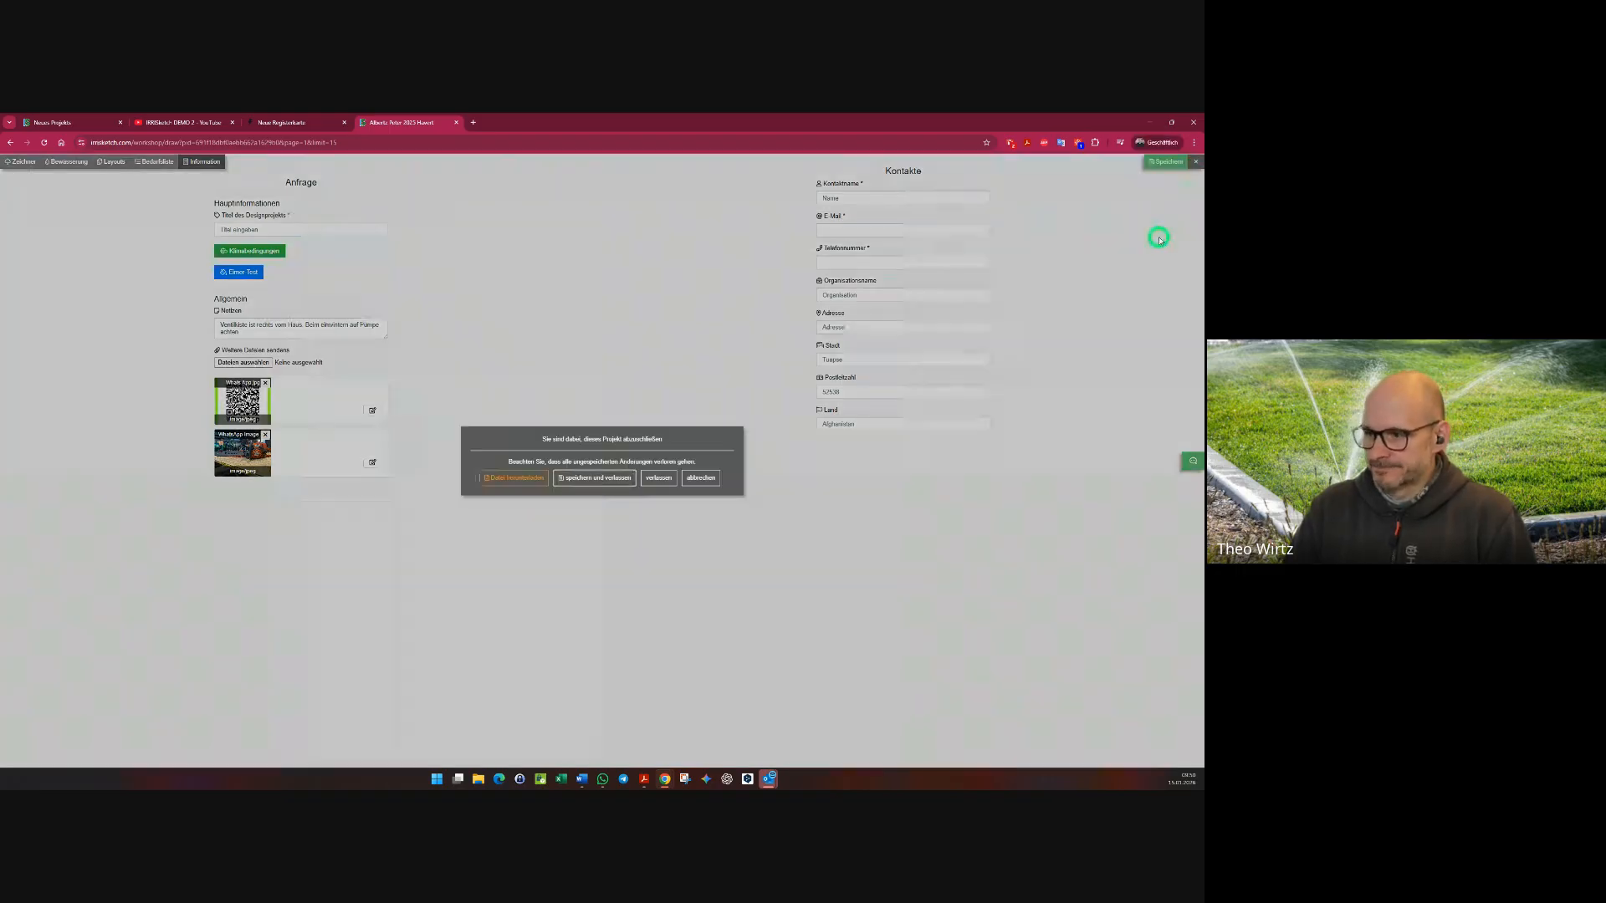
click(589, 471)
- Enable Ansichtslink in the settings of the garden project with the blue pool, and create a view link named Service
scroll(649, 359, down, 3)
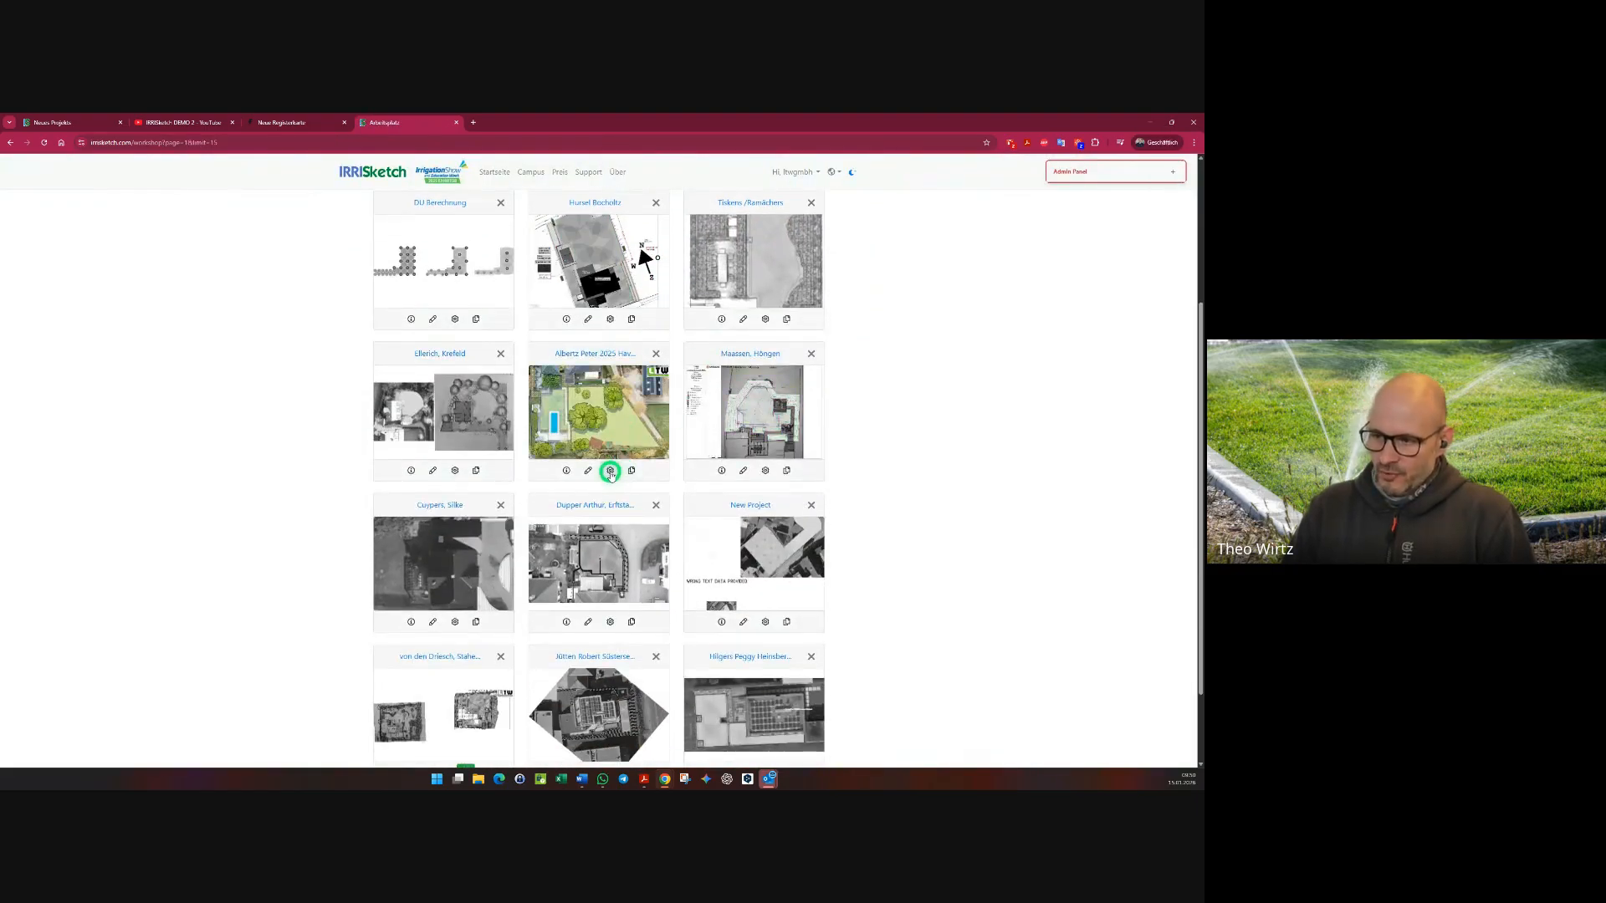
click(610, 470)
scroll(607, 467, down, 1)
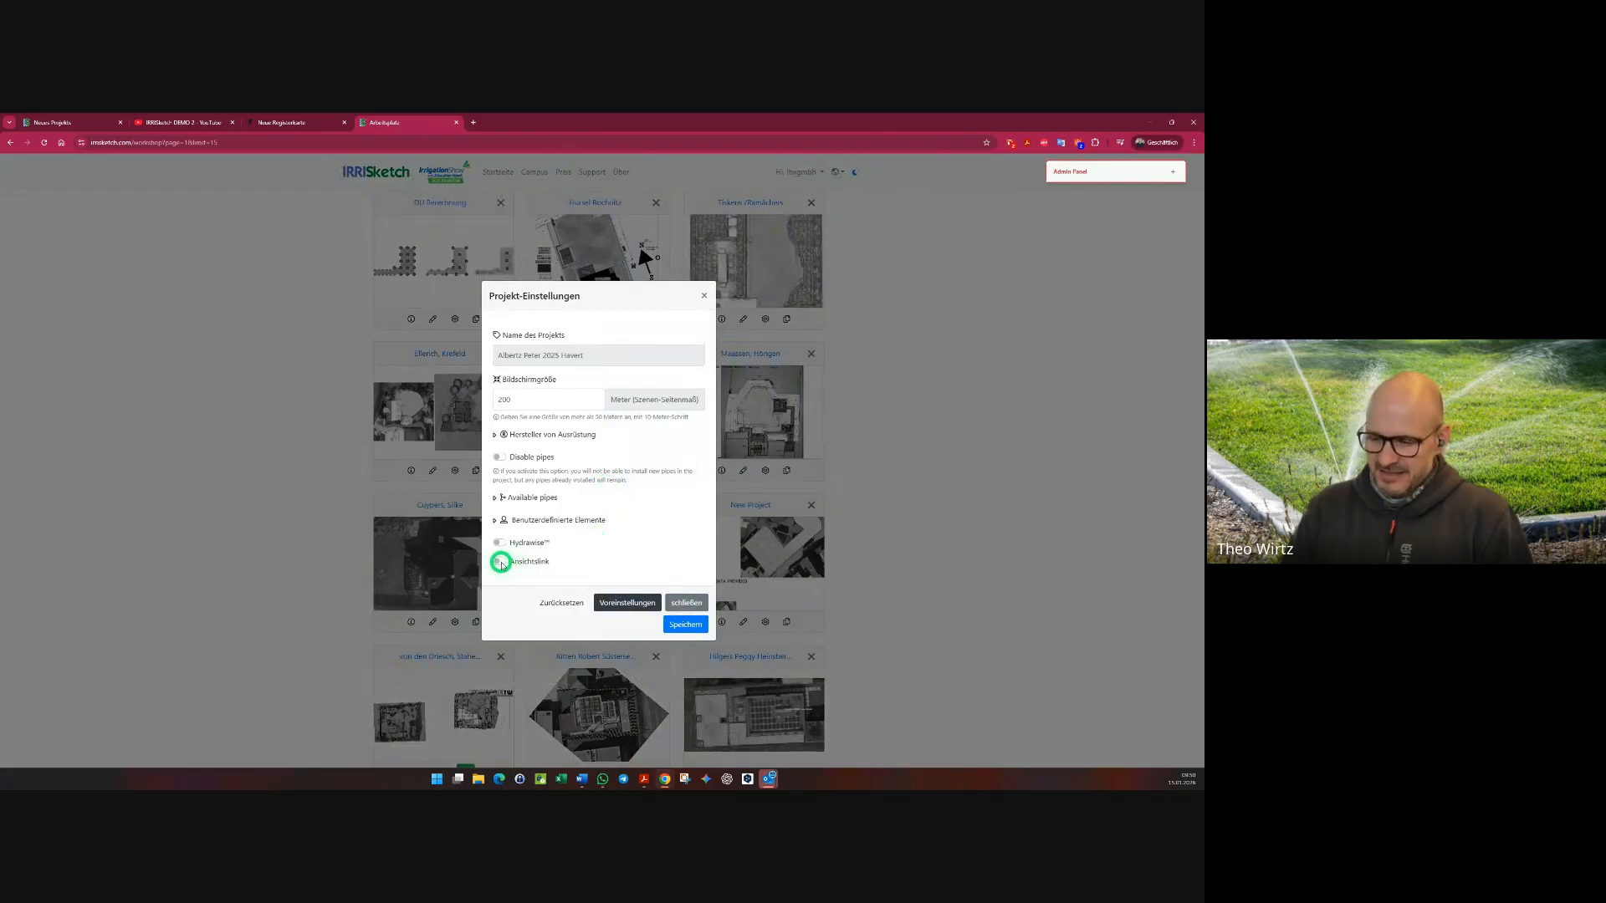
click(500, 563)
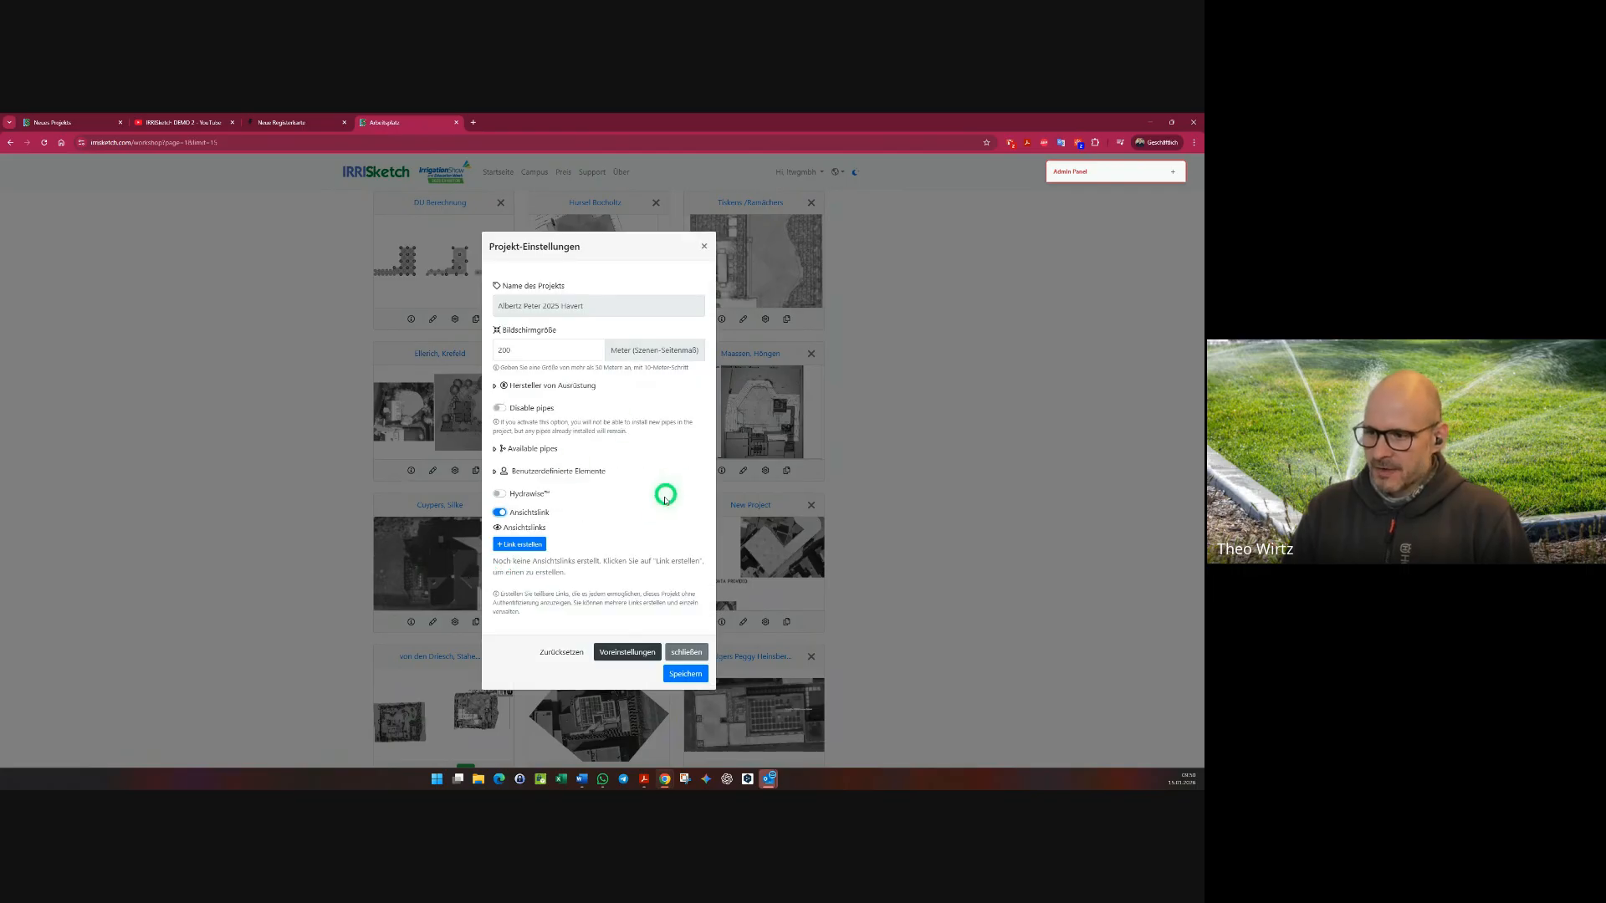
click(519, 545)
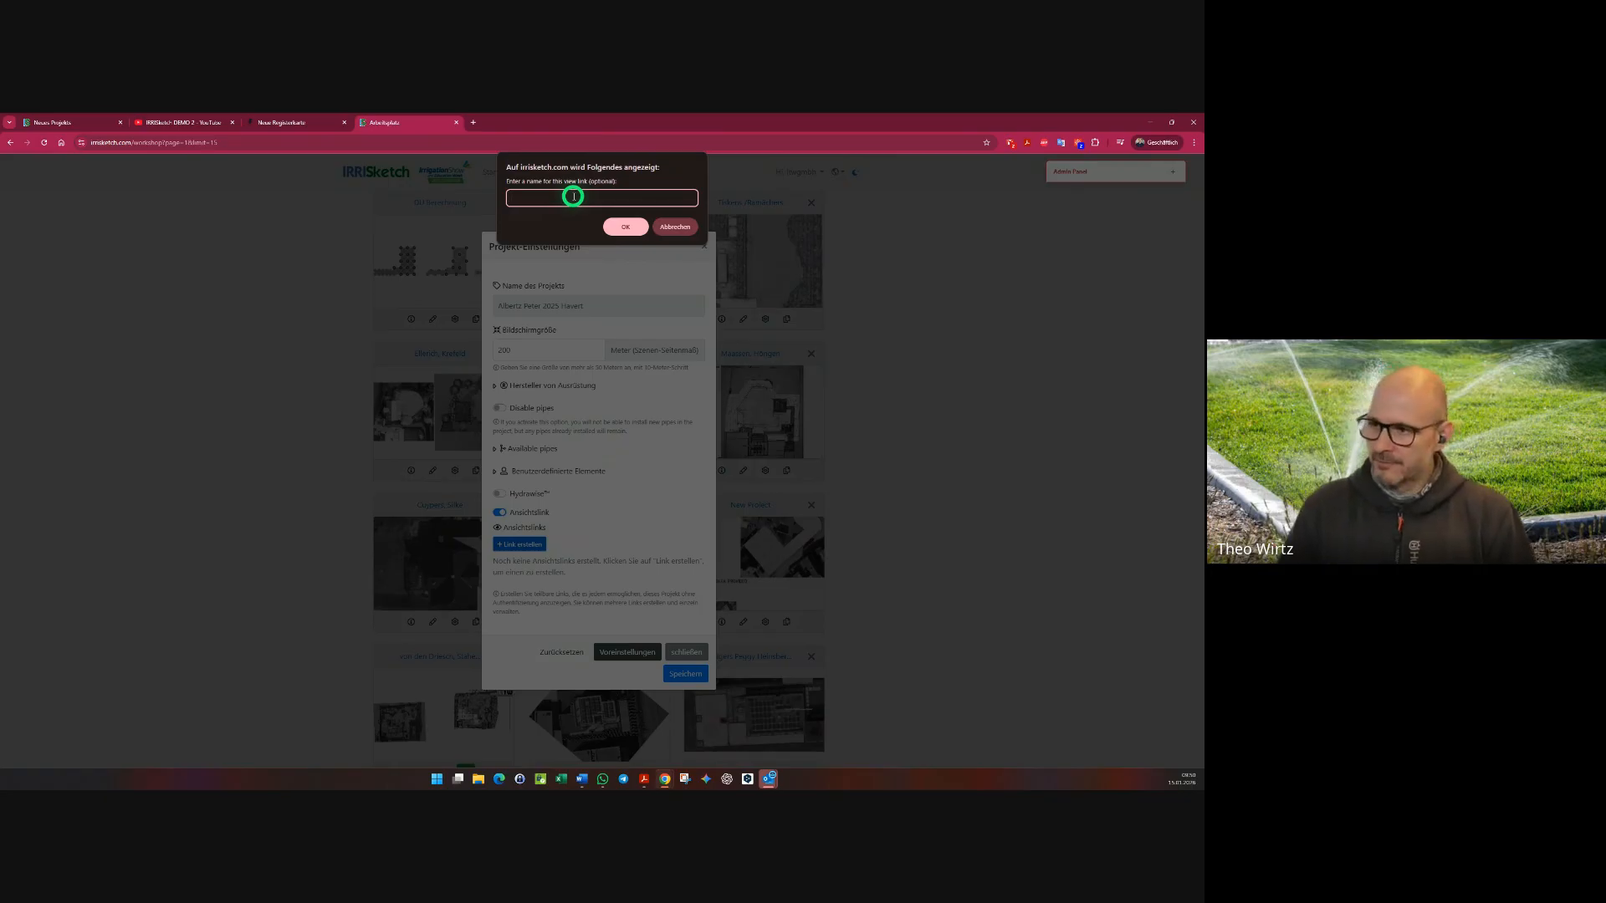
text(Service)
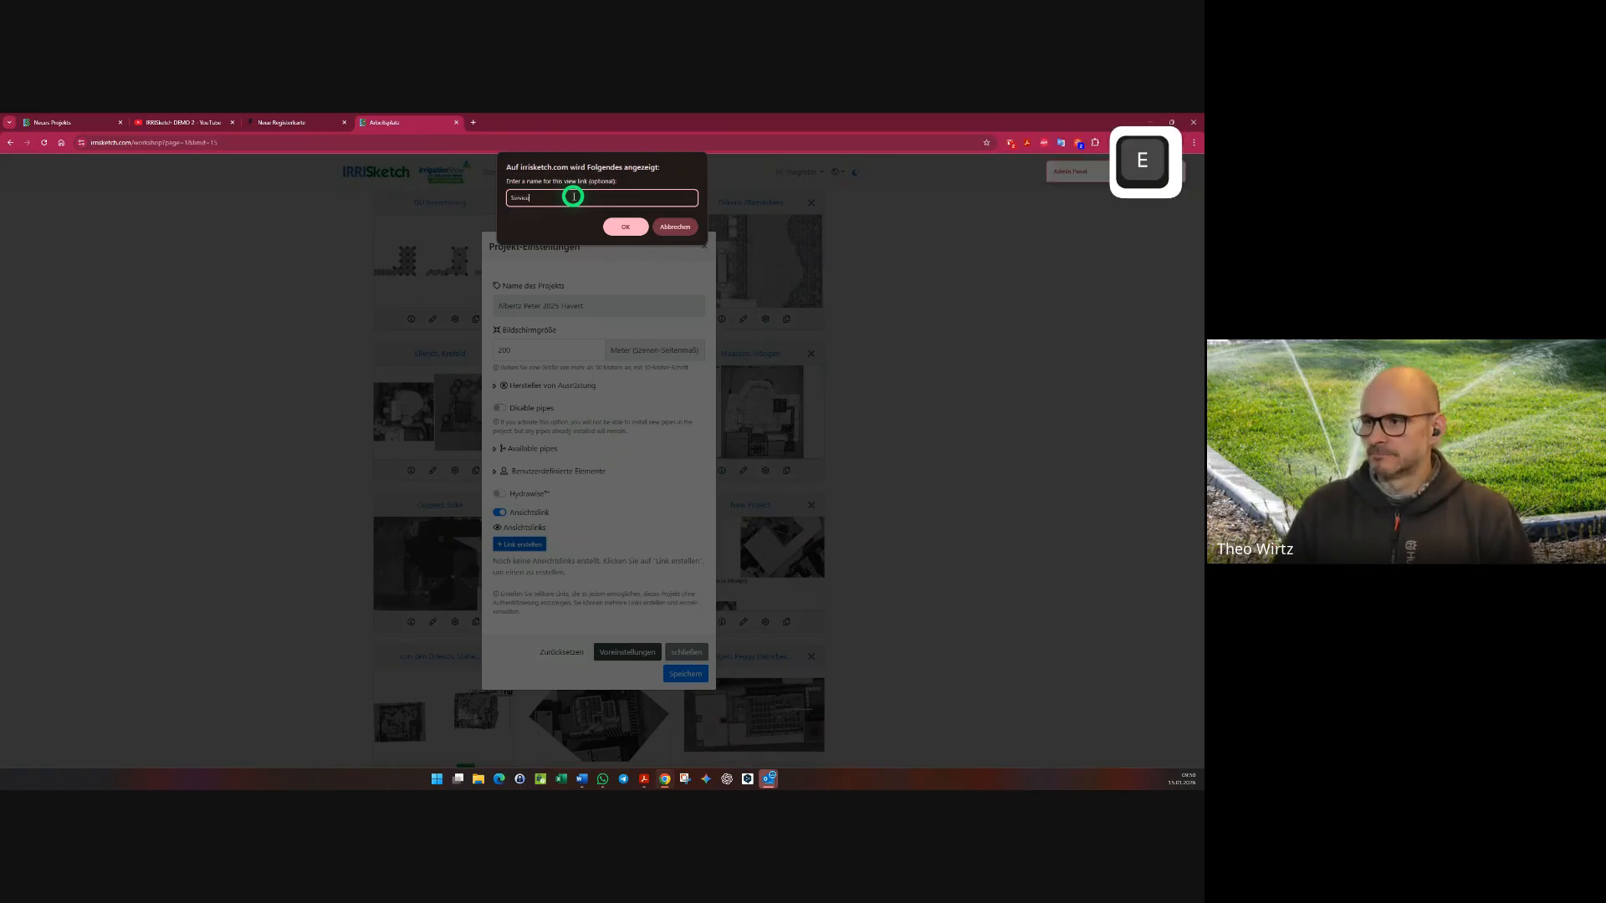
click(623, 226)
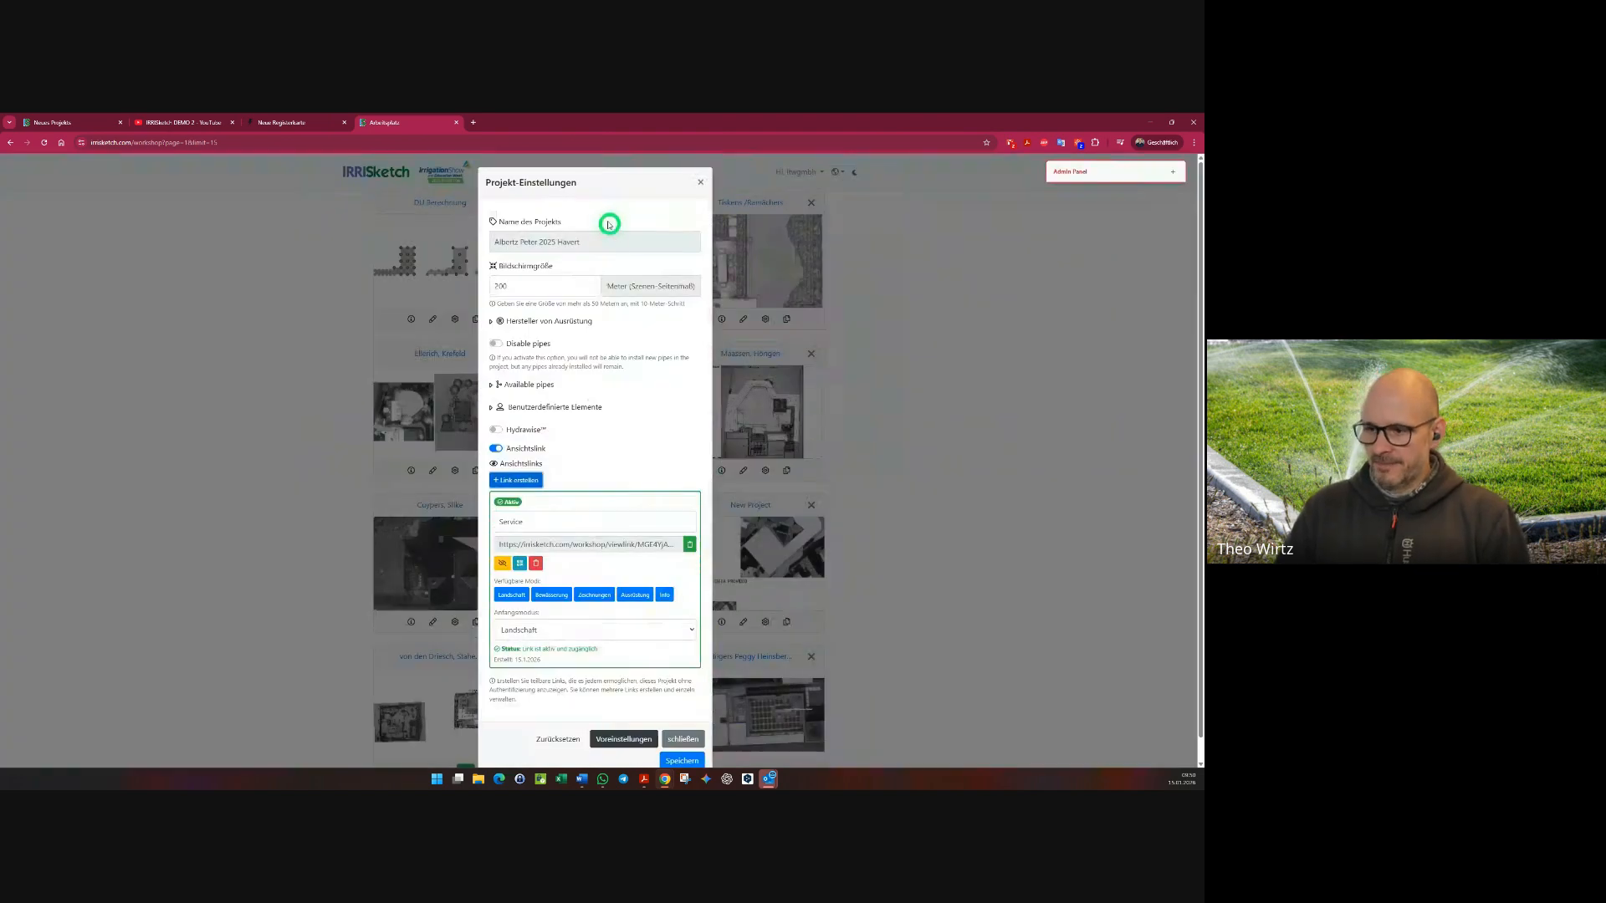
- View the QR code of the Service view link, and close it again
scroll(618, 334, down, 1)
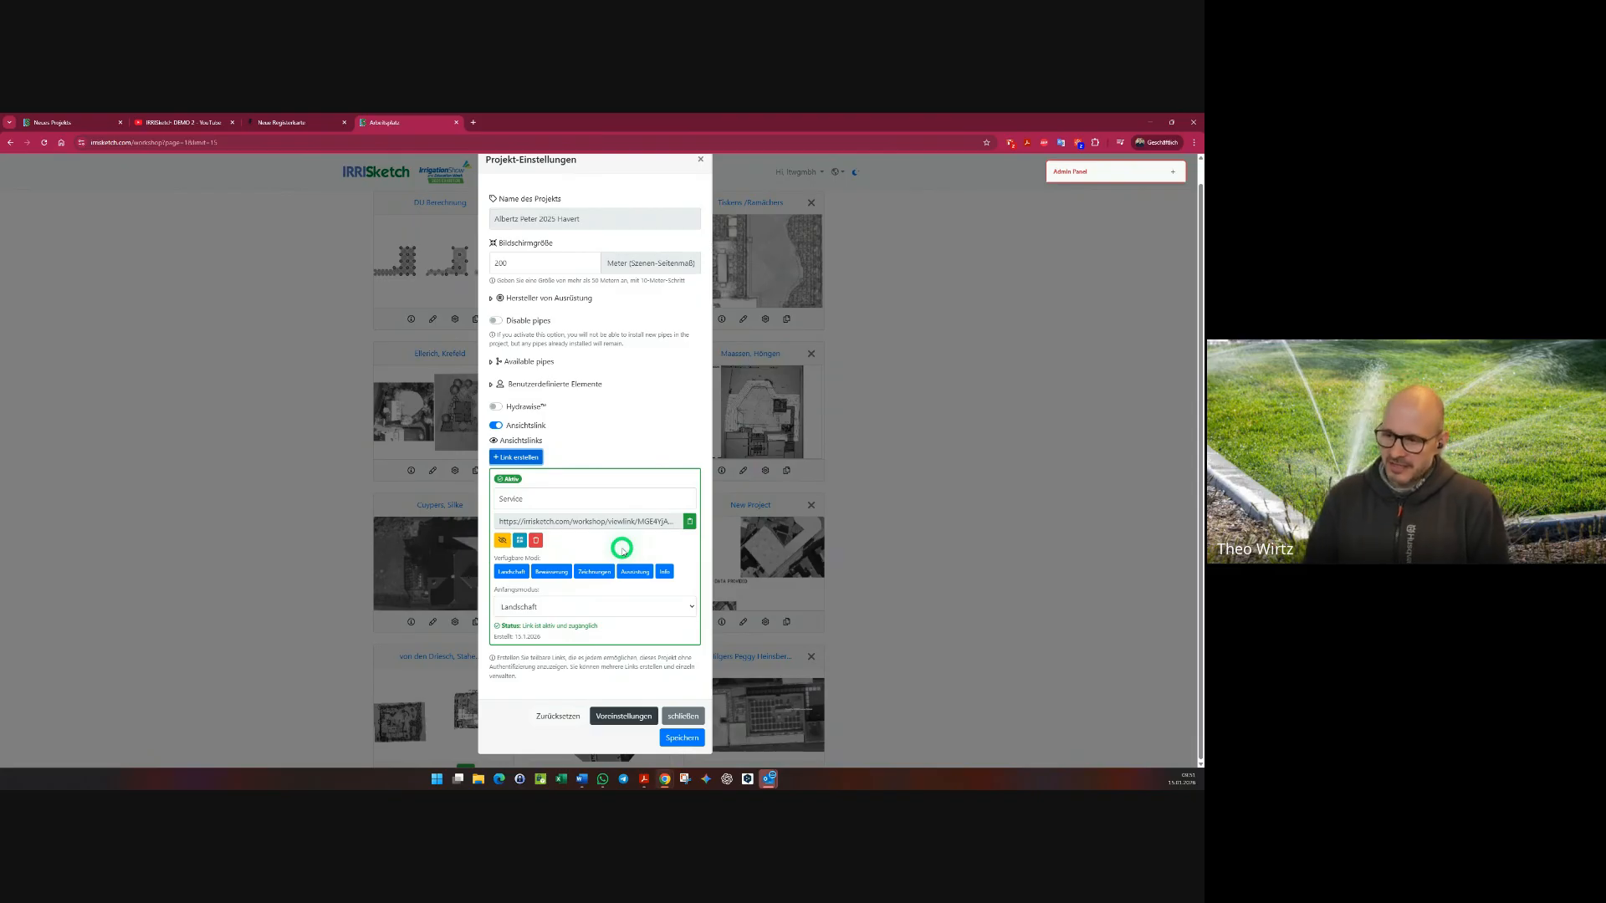
click(519, 540)
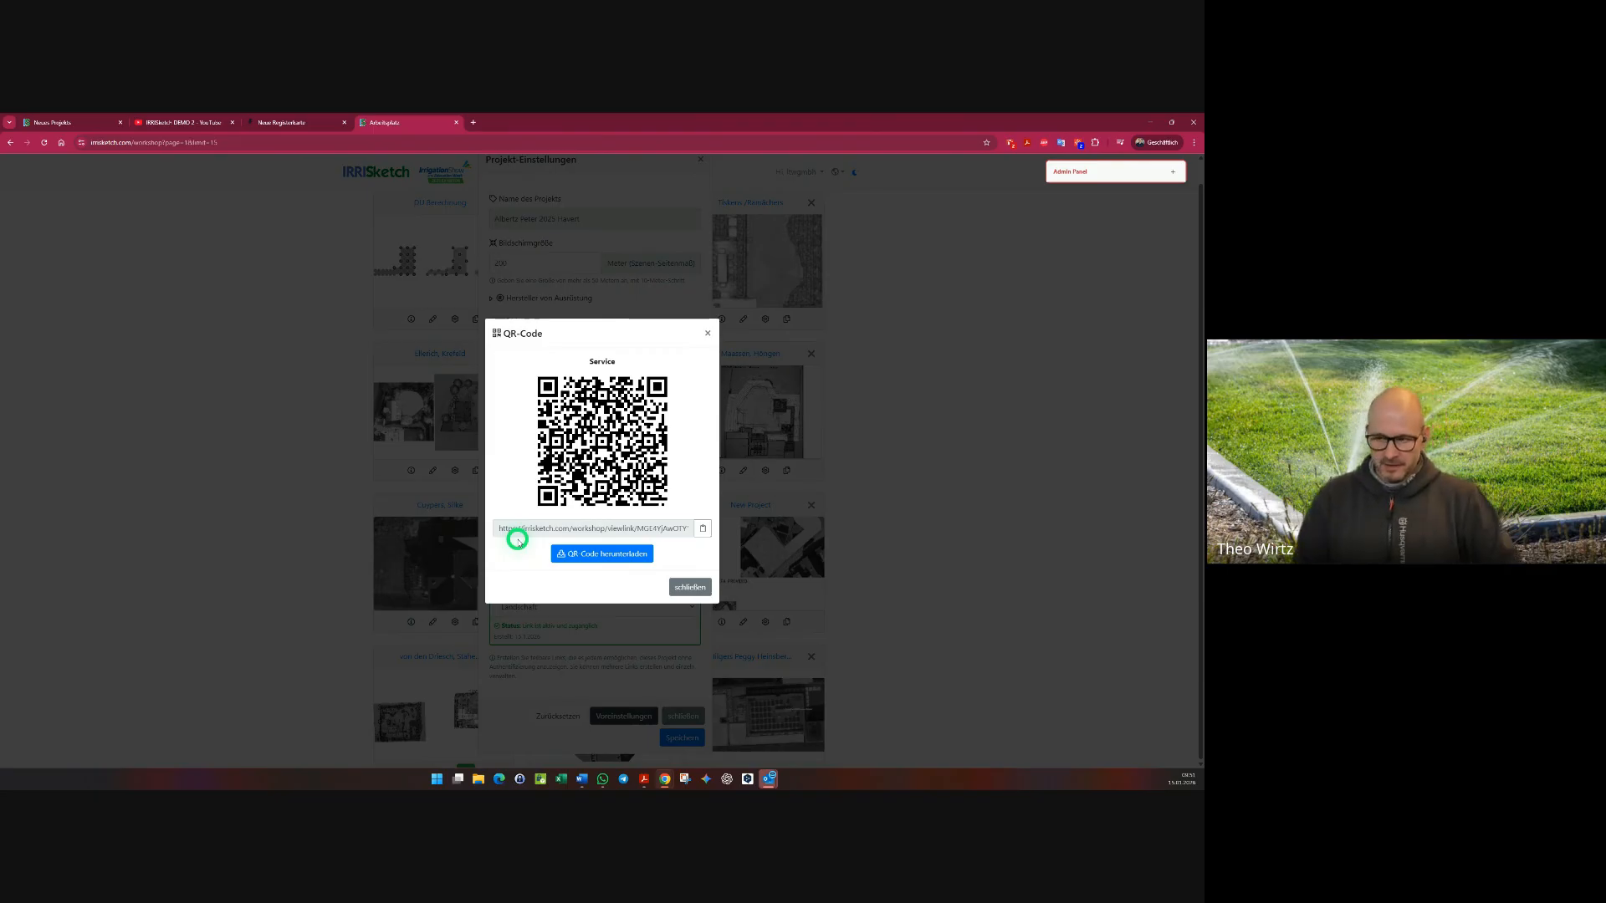
click(684, 585)
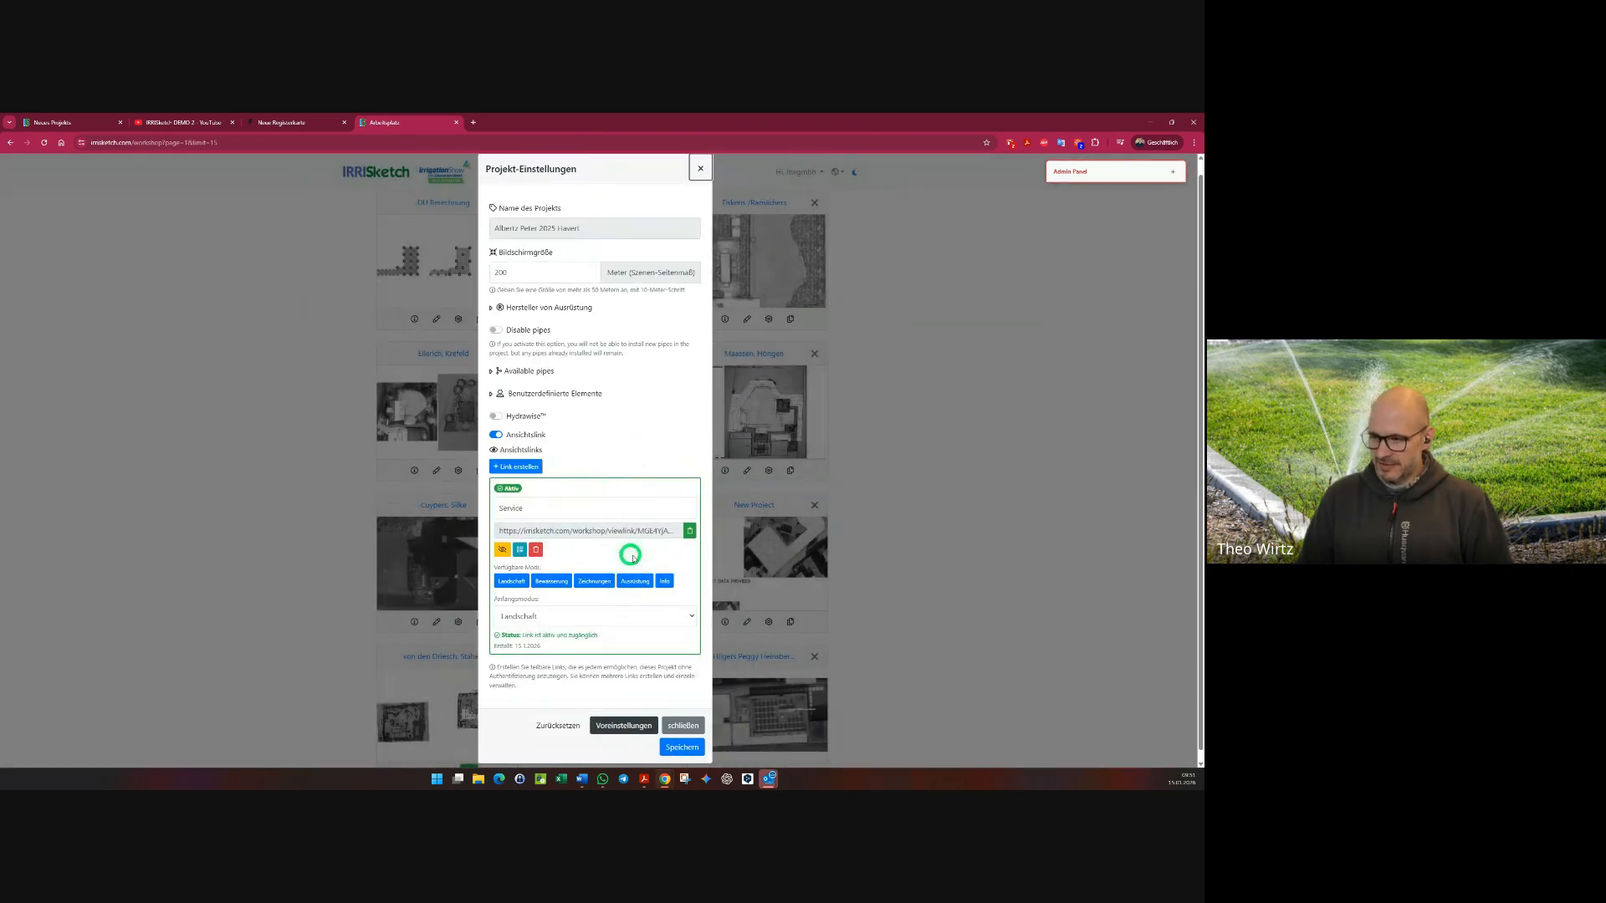
- Copy the Service view link and open it in Microsoft Edge
click(688, 532)
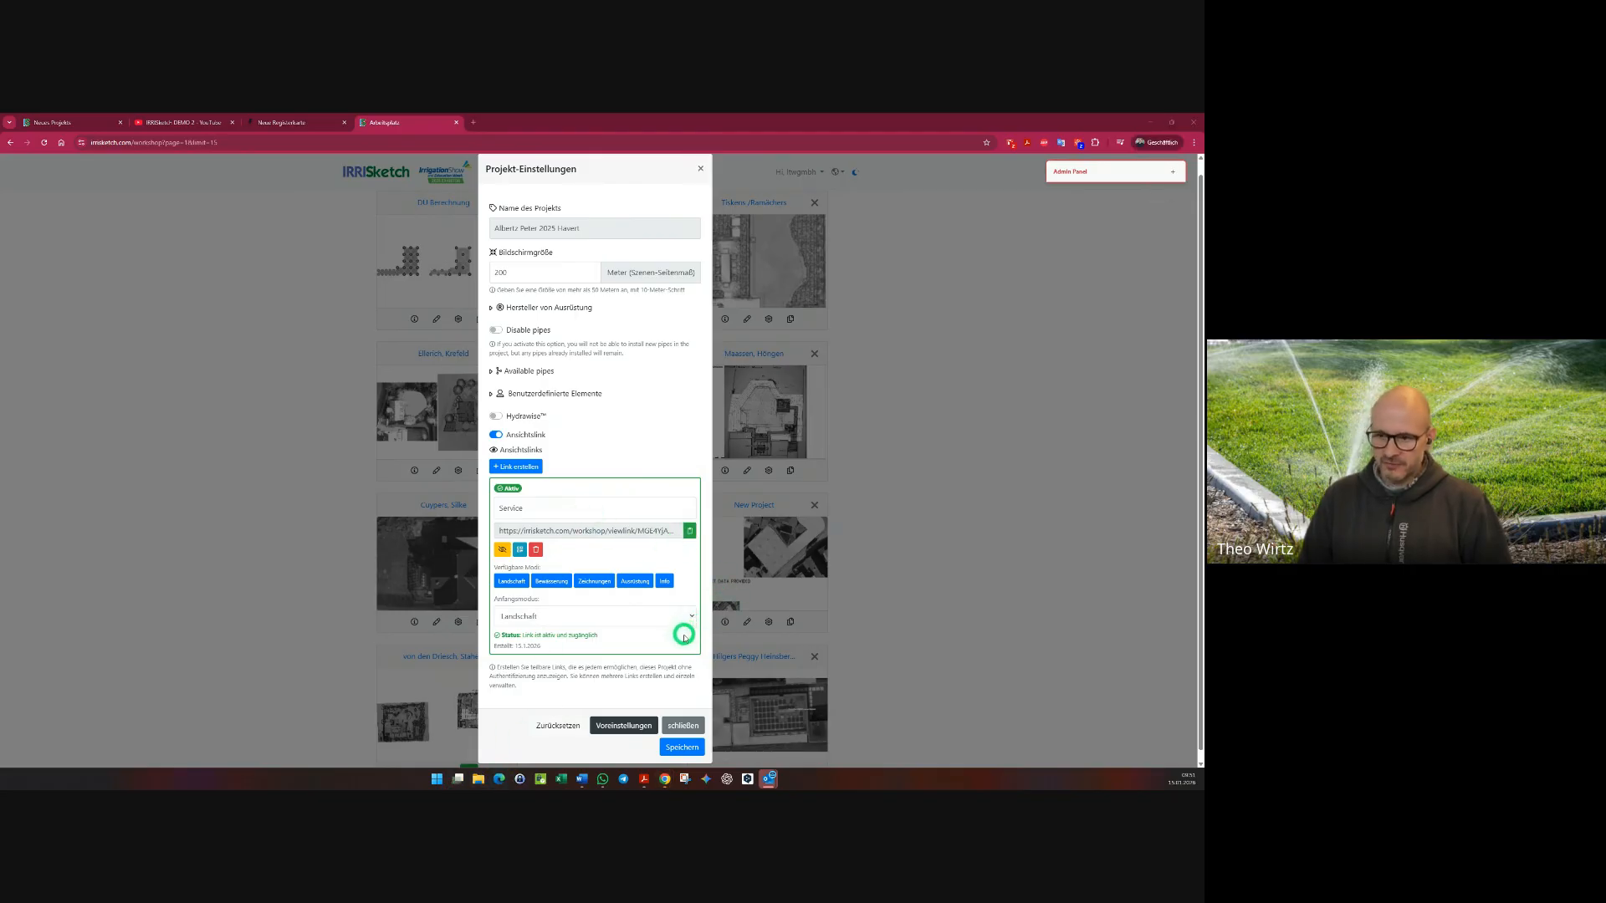
click(499, 779)
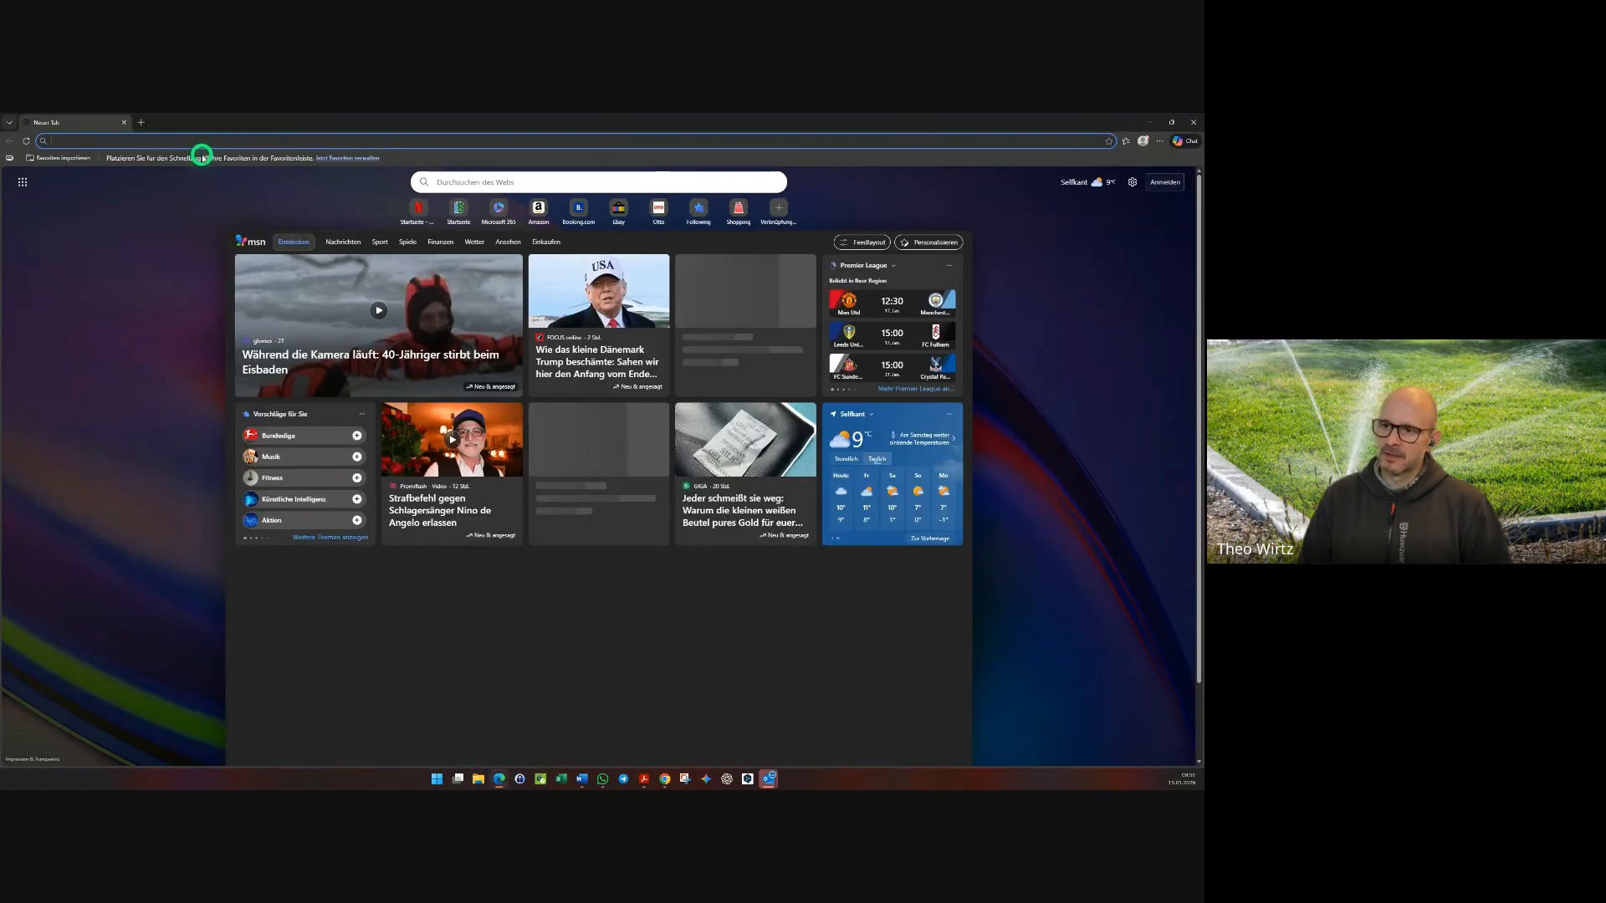
key(ctrl+v)
key(Return)
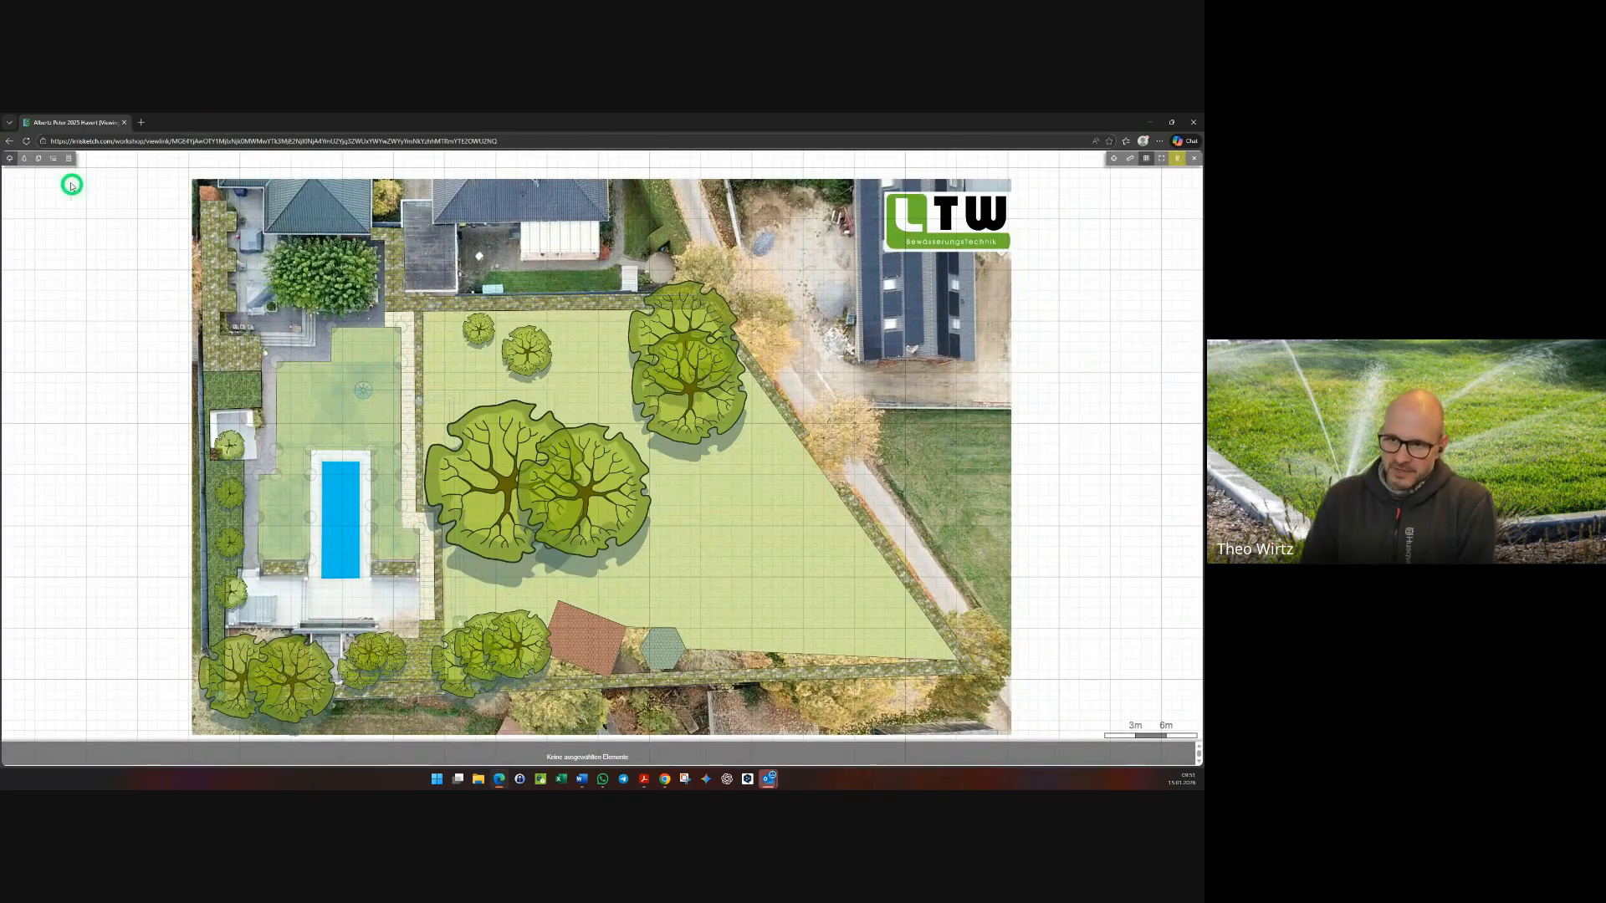
- Look through the shared project's irrigation plan, layout sheet, equipment list and information page
click(22, 160)
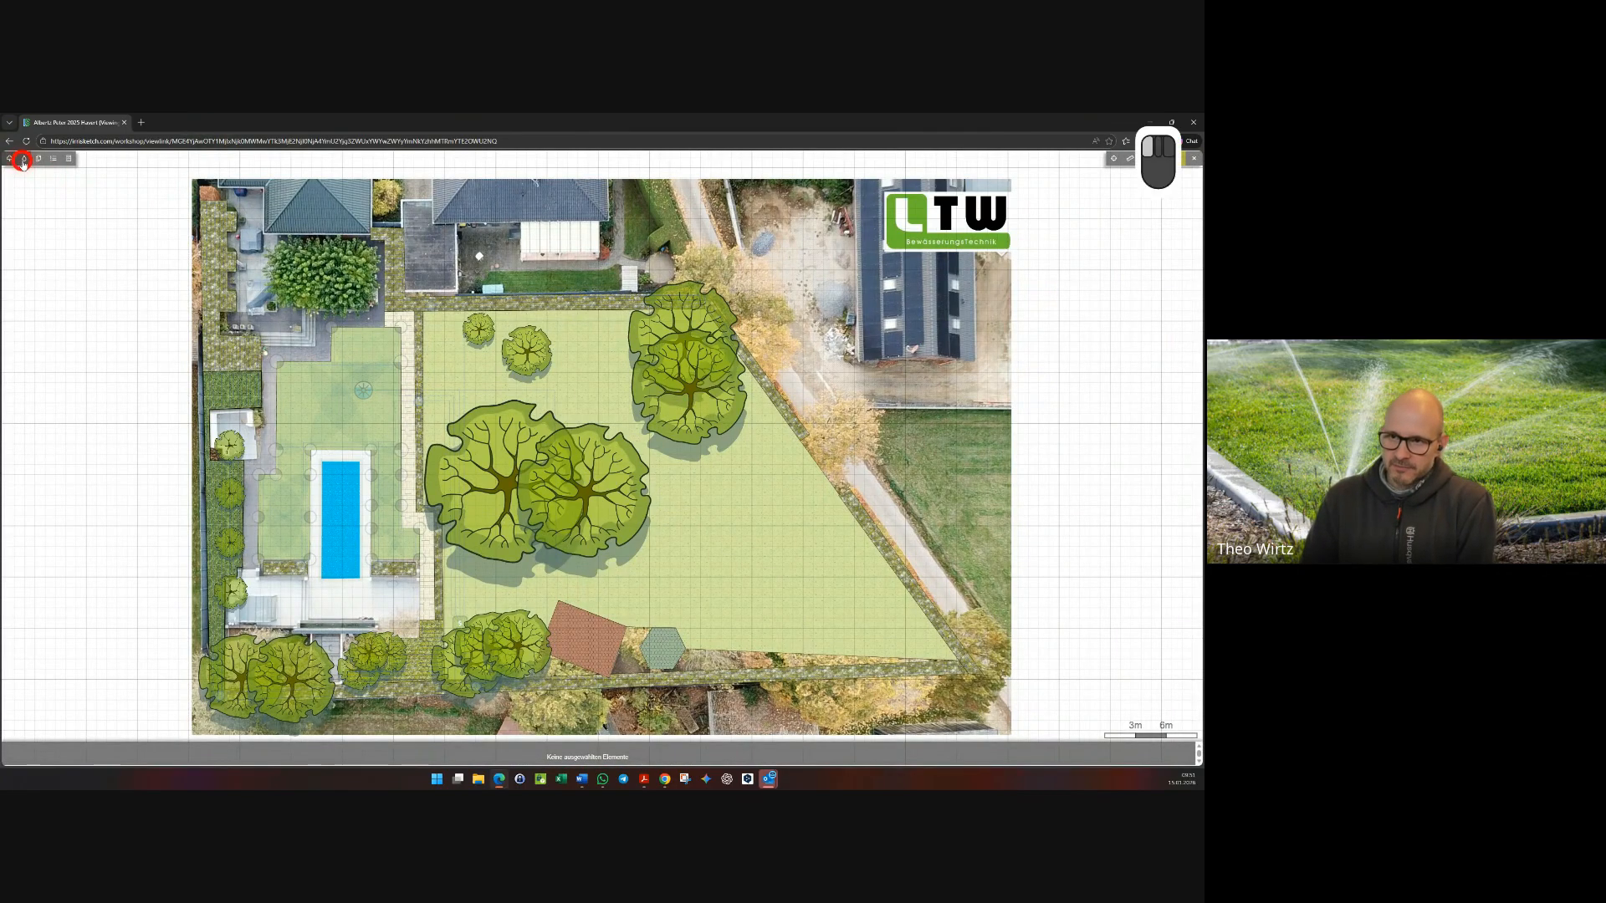
click(52, 159)
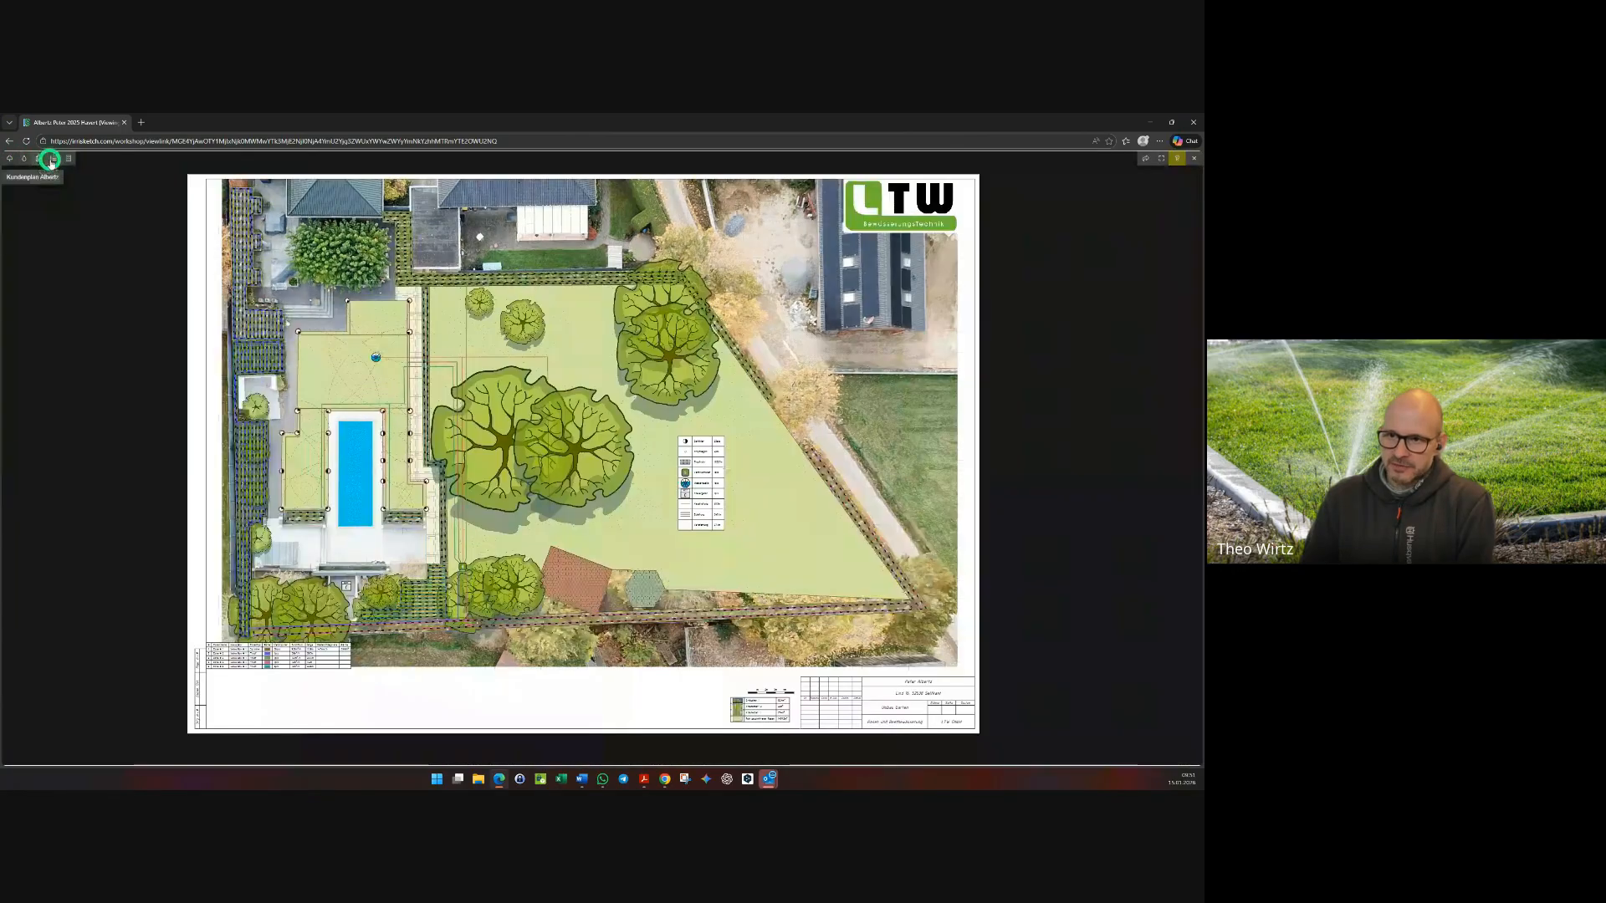
click(52, 159)
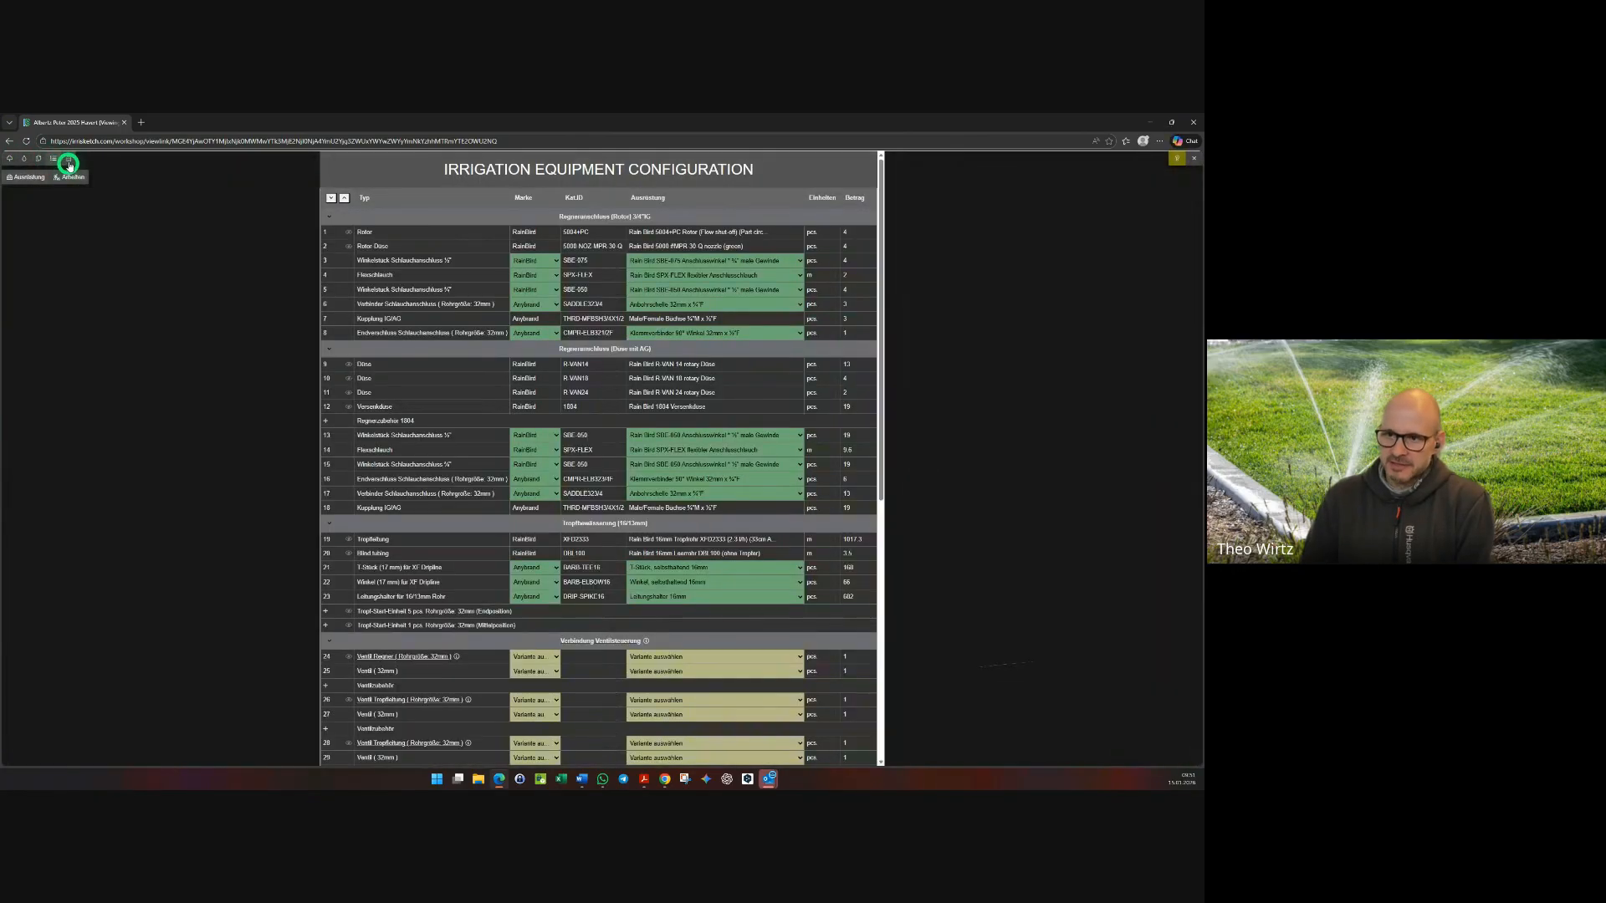
click(70, 158)
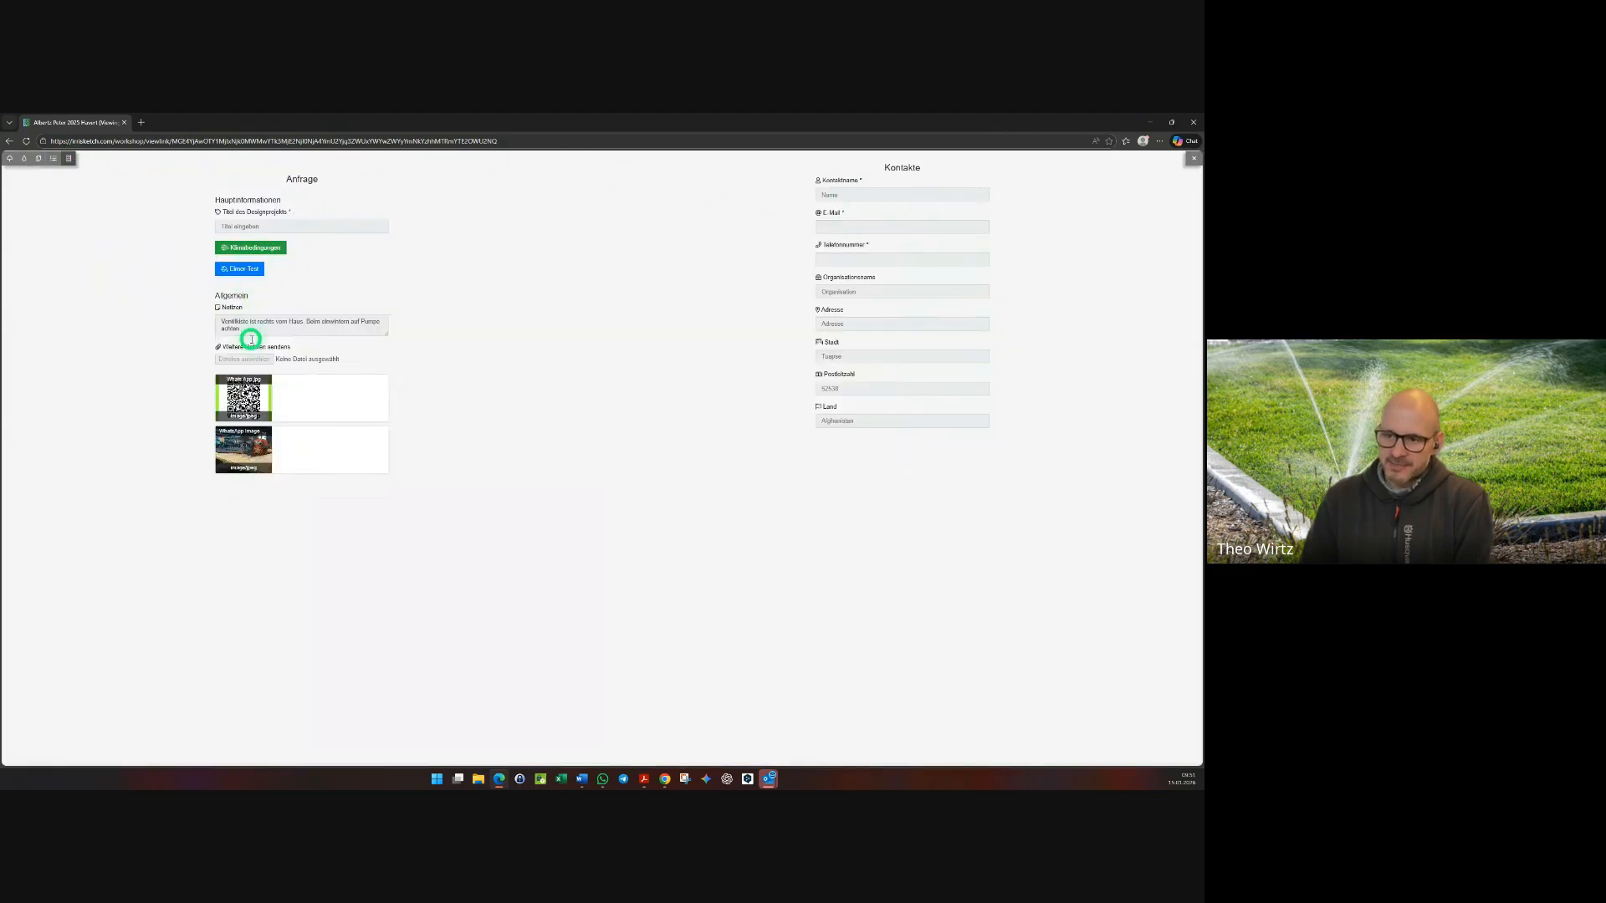
- Download the attached WhatsApp QR code image from the shared information page, and return to the irrigation plan
click(254, 397)
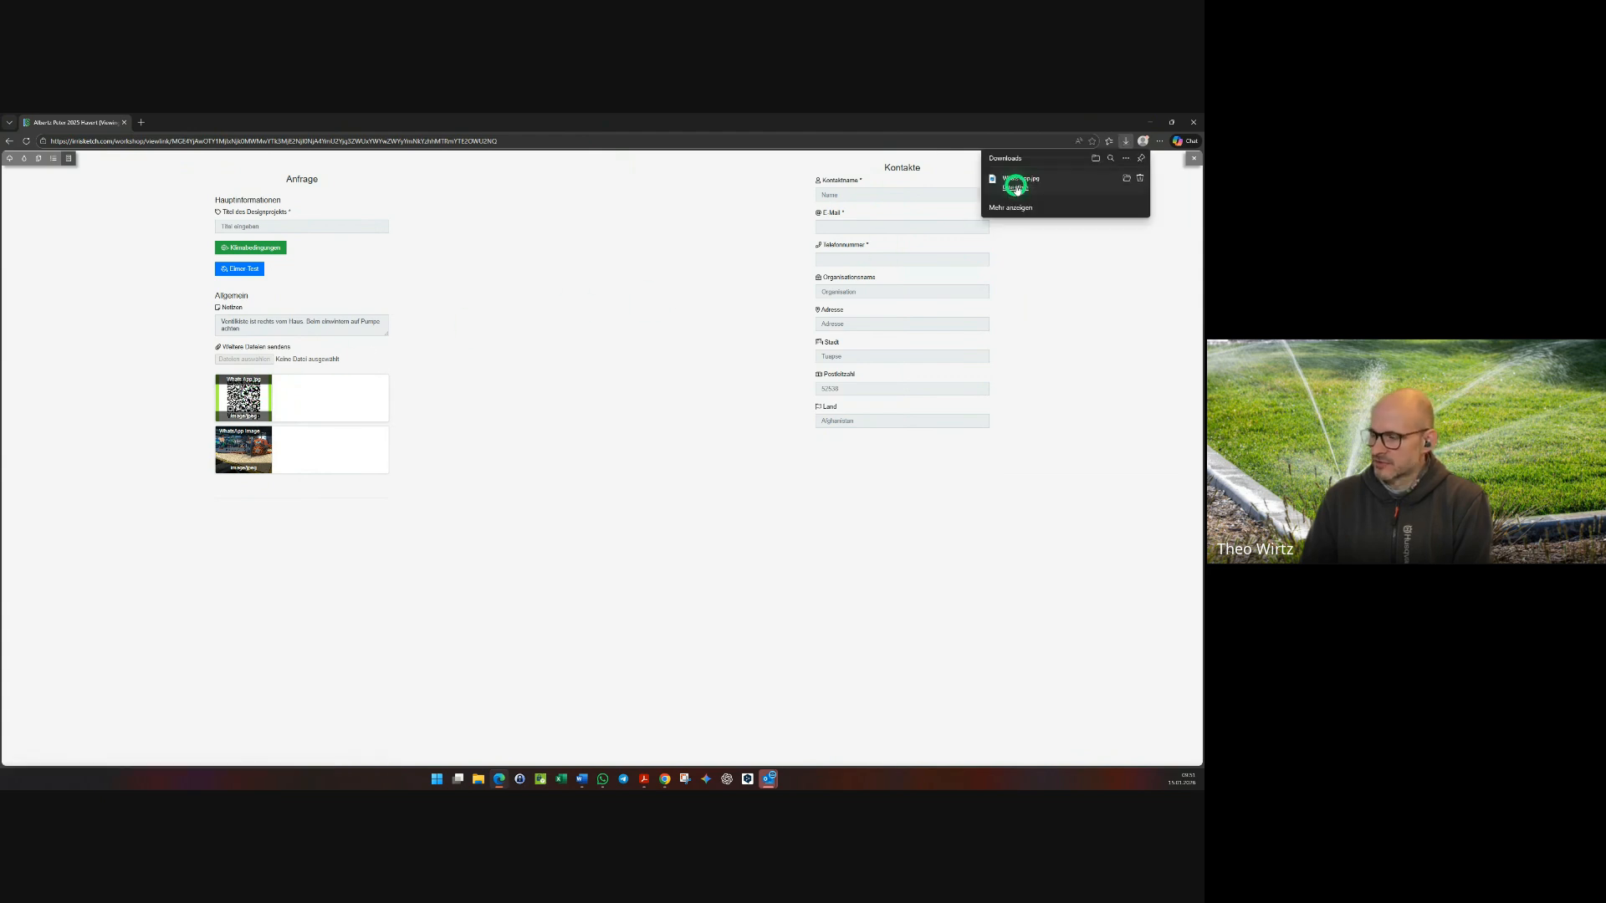
click(276, 332)
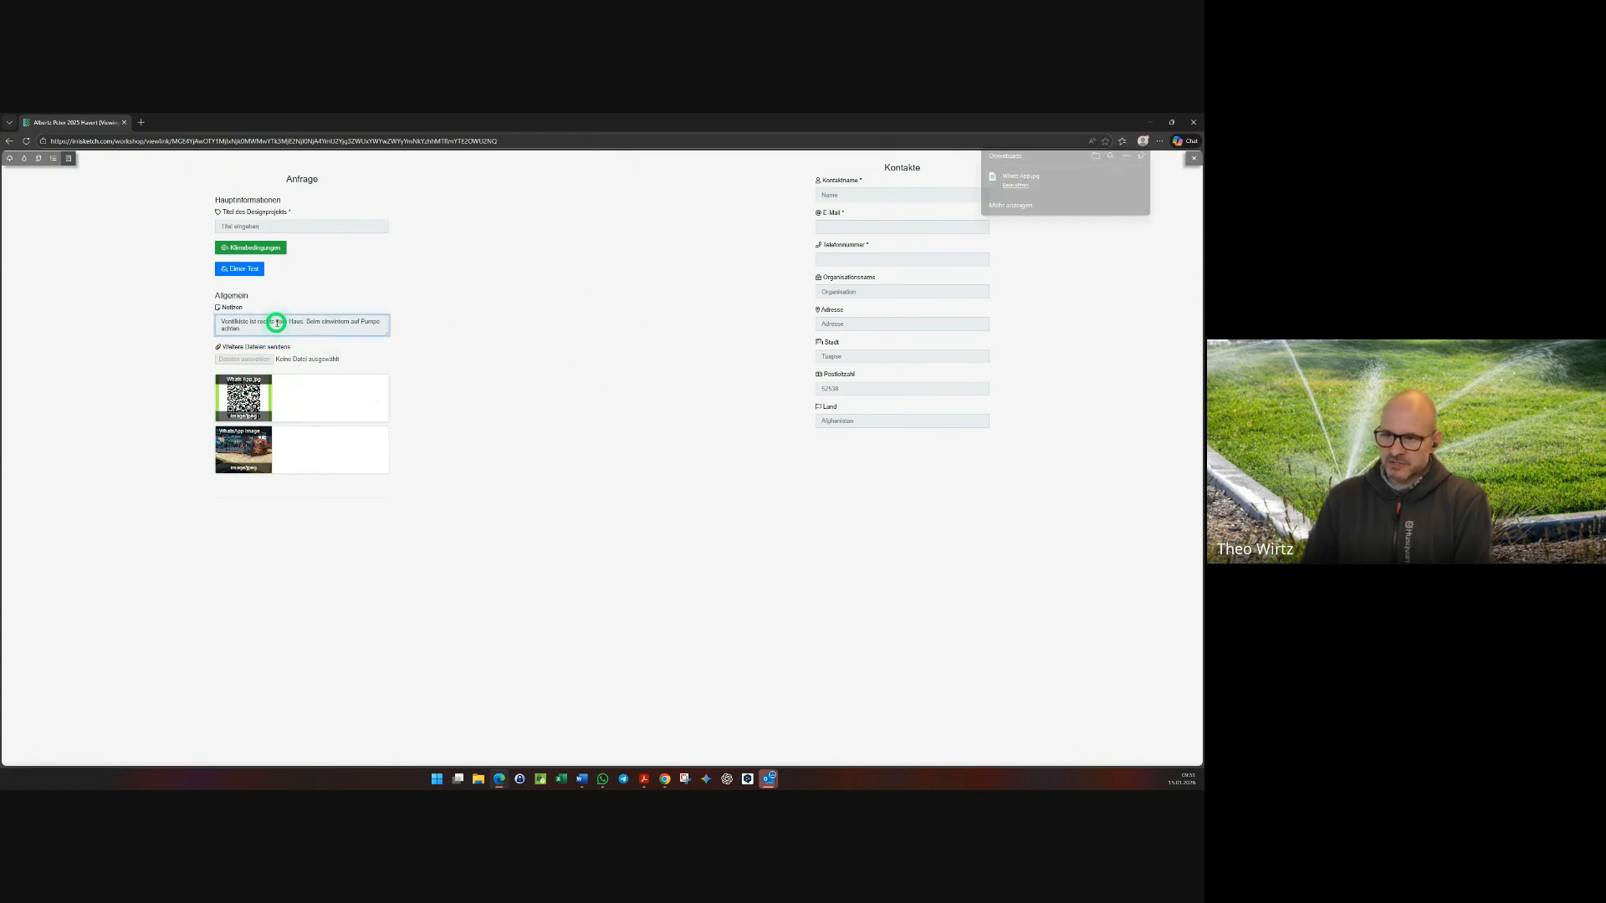
click(24, 160)
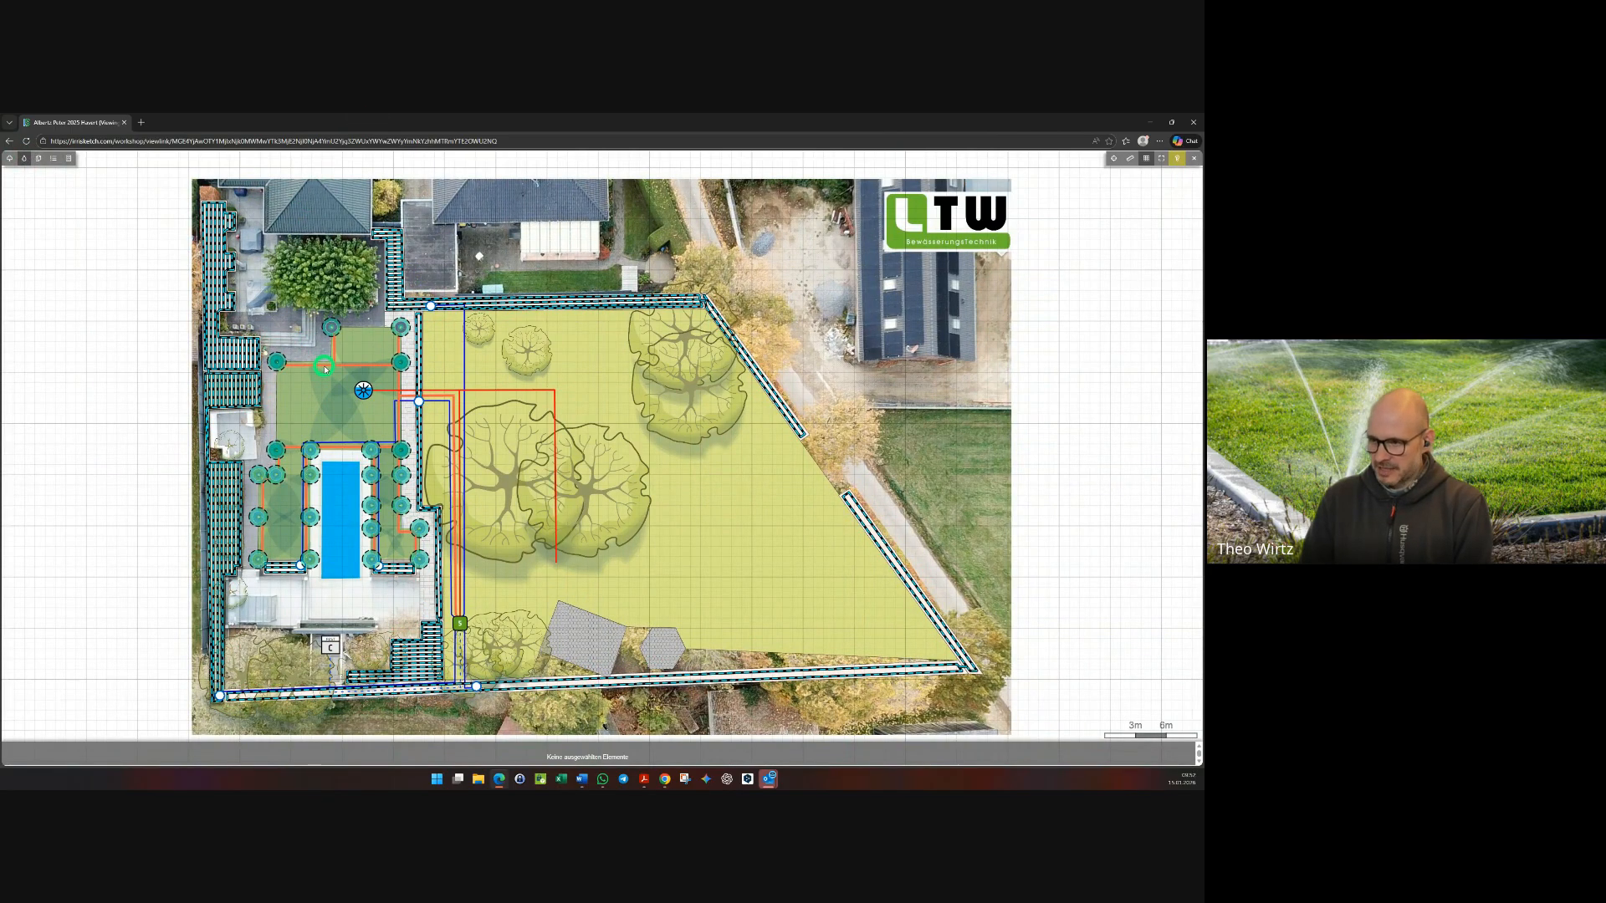
- Inspect two zone pipes and the sprinkler at the upper-left corner of the lawn in the shared irrigation plan
click(464, 350)
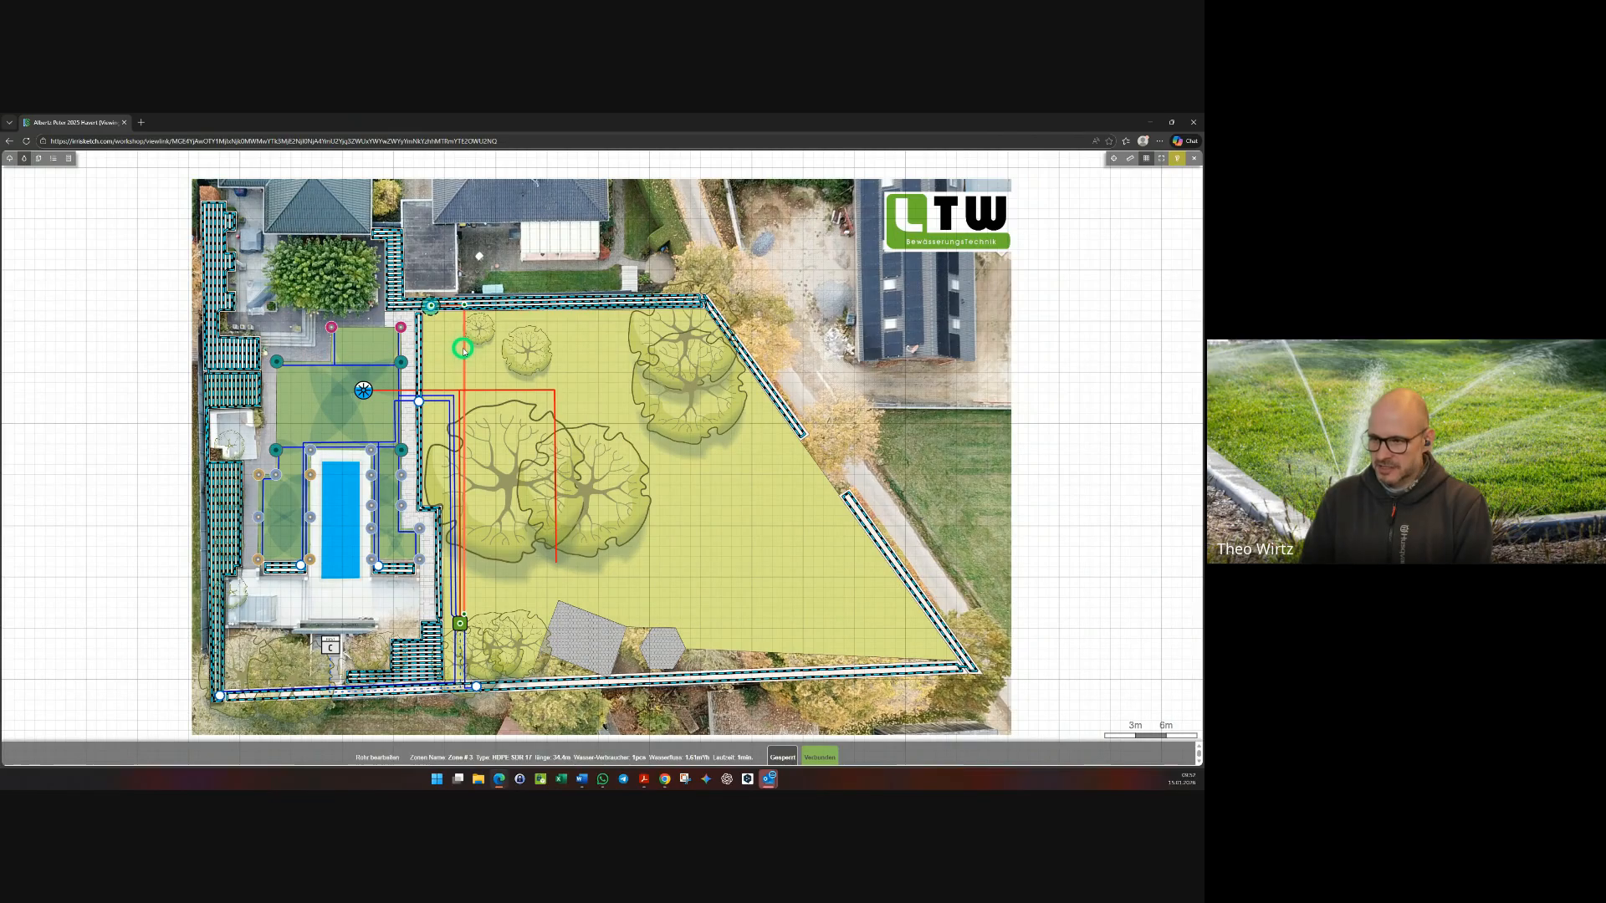
click(320, 365)
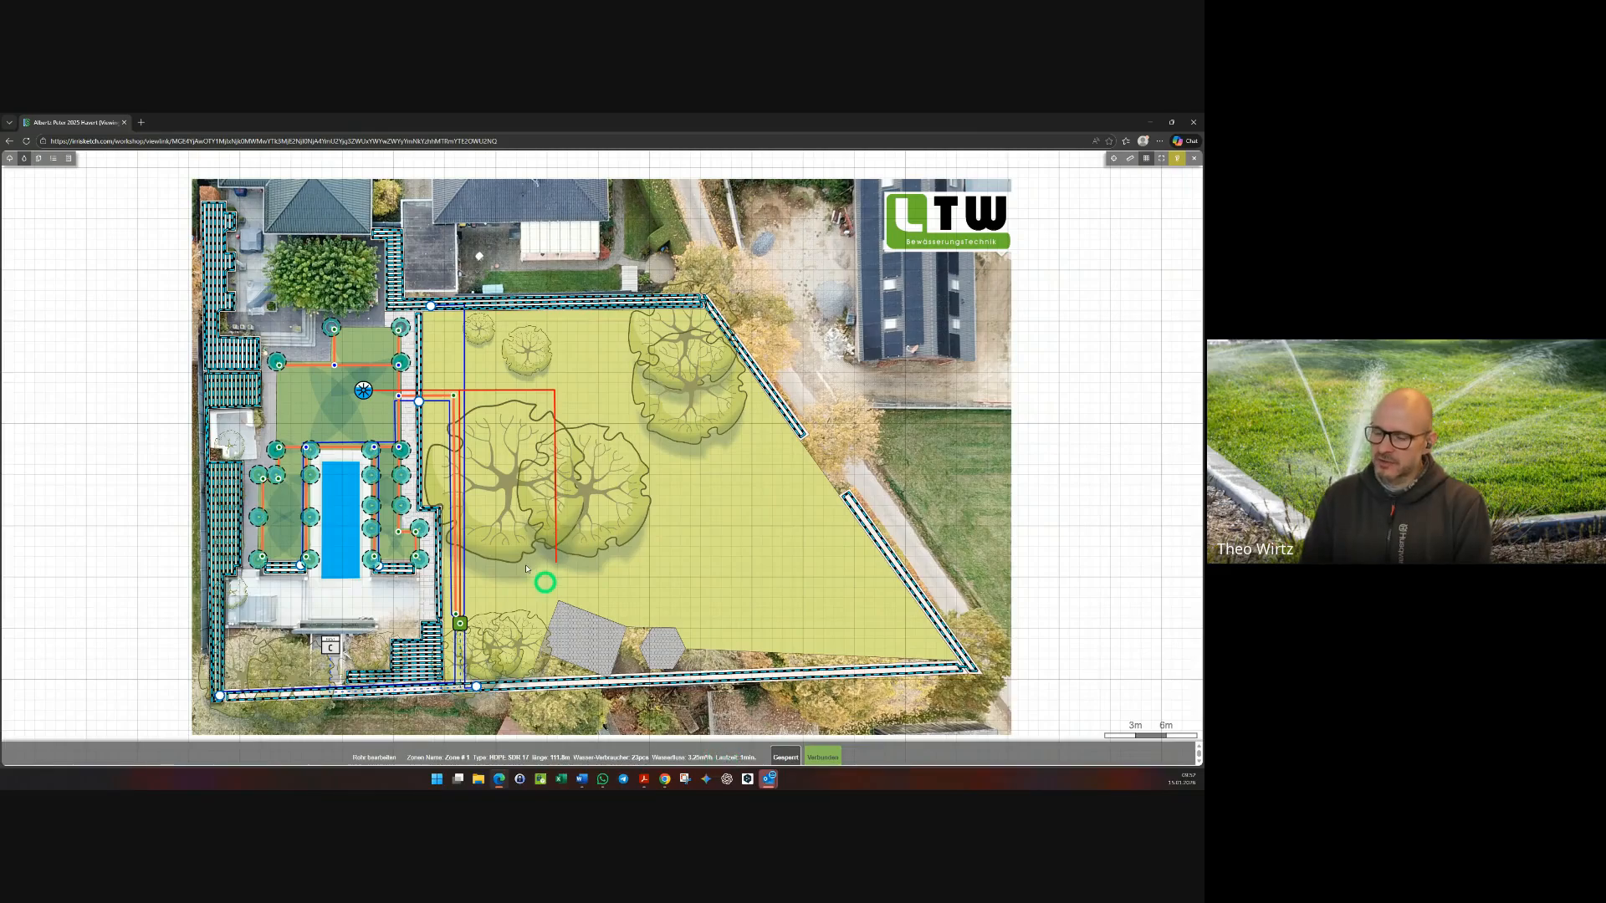
click(278, 365)
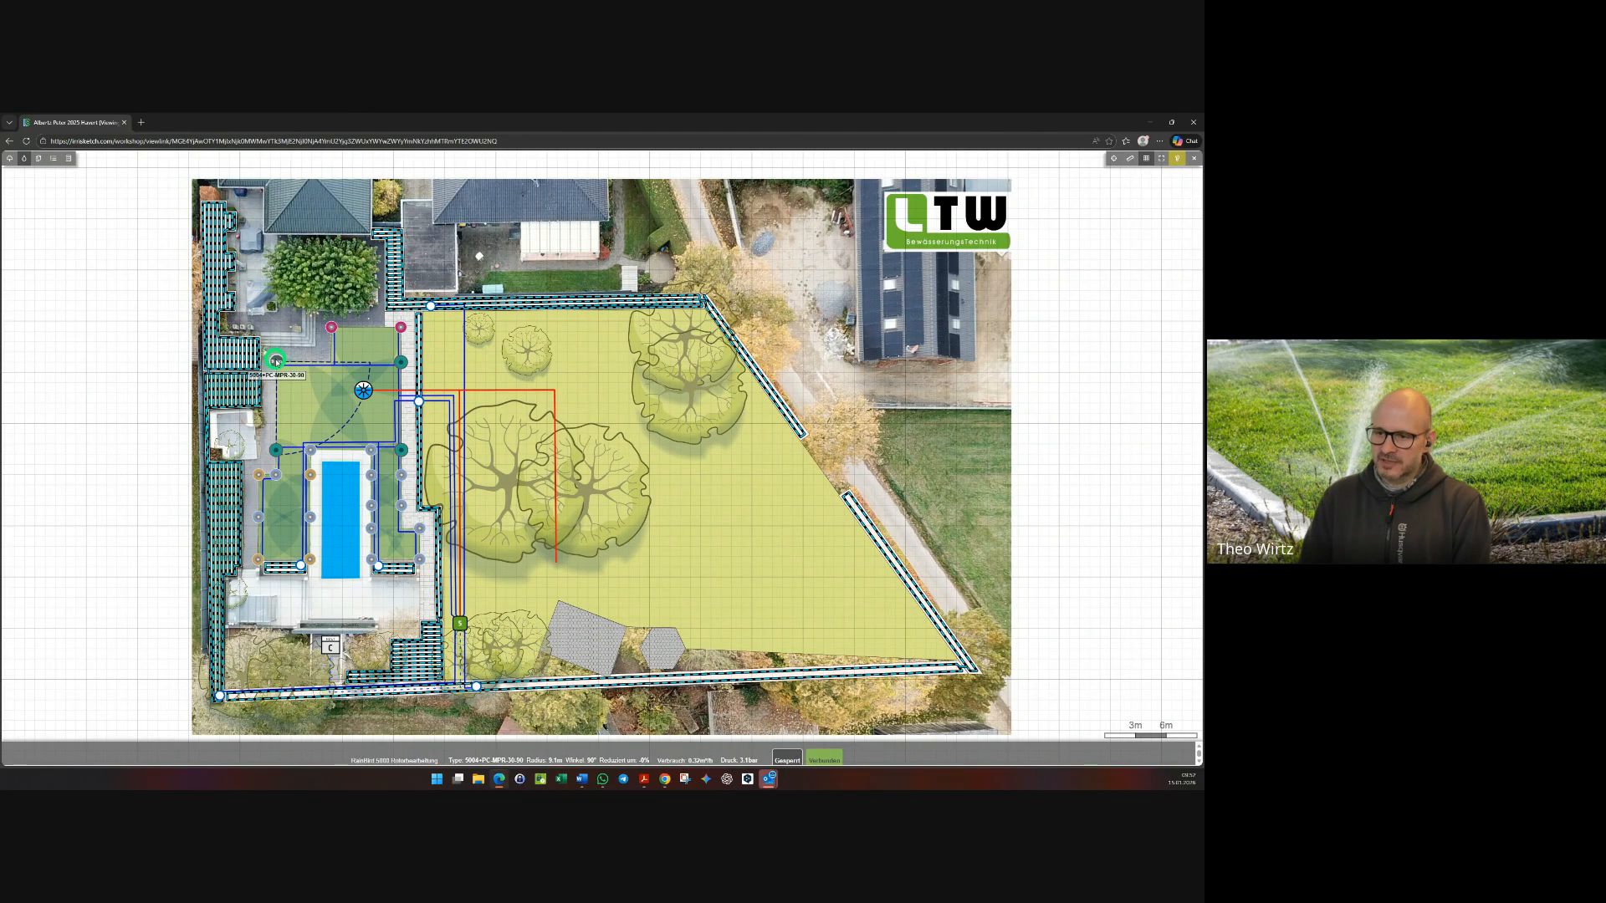
scroll(276, 368, up, 5)
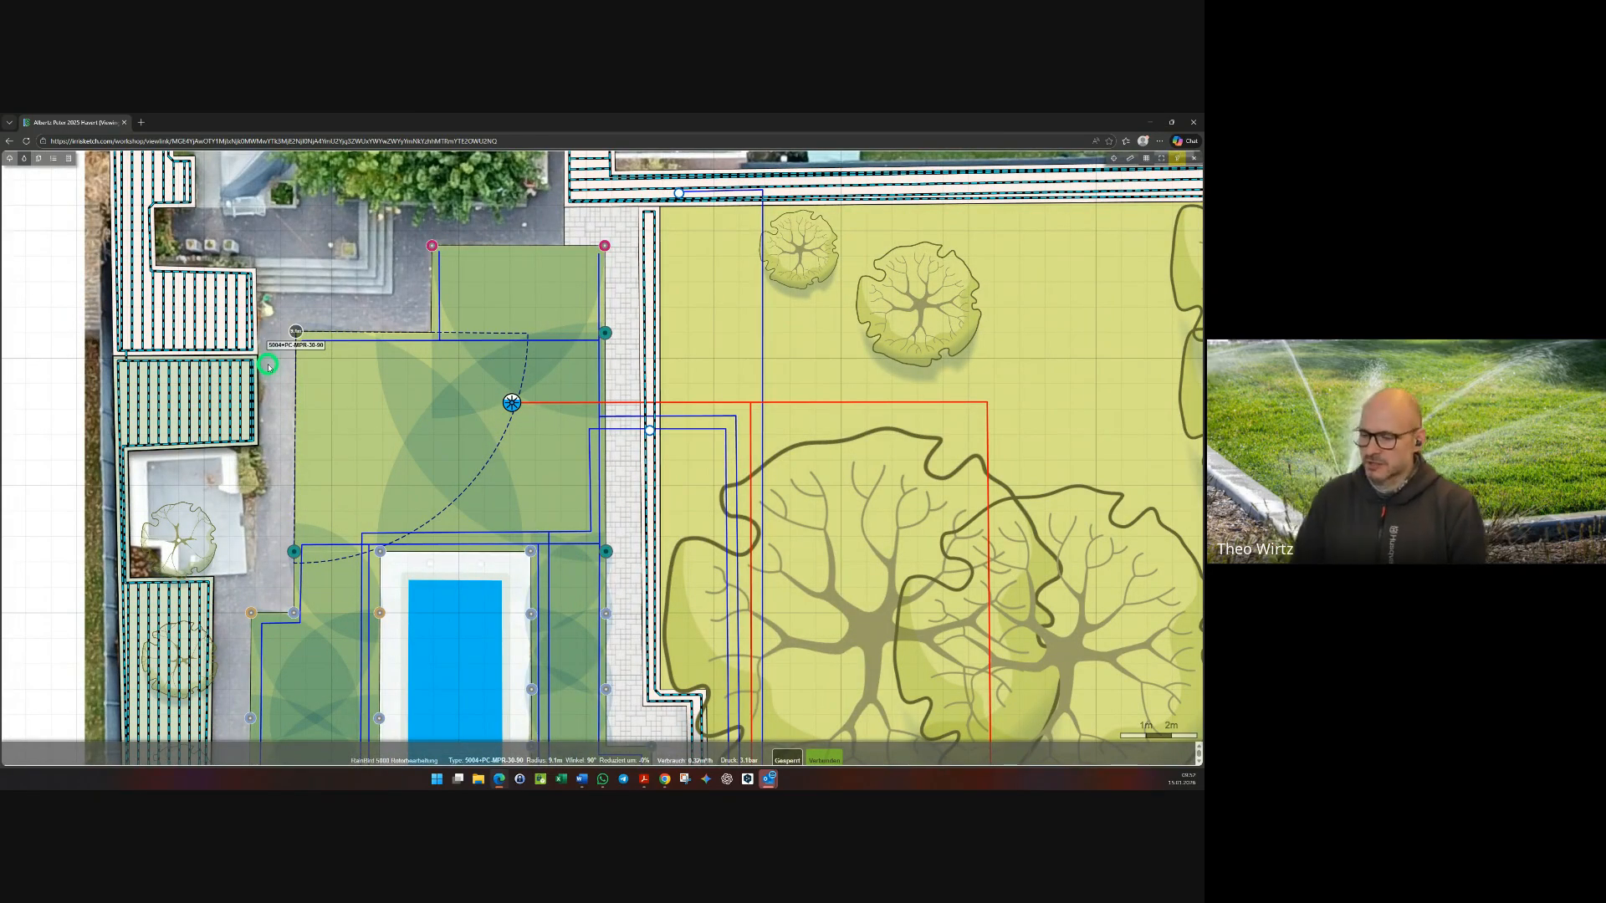
scroll(720, 326, down, 5)
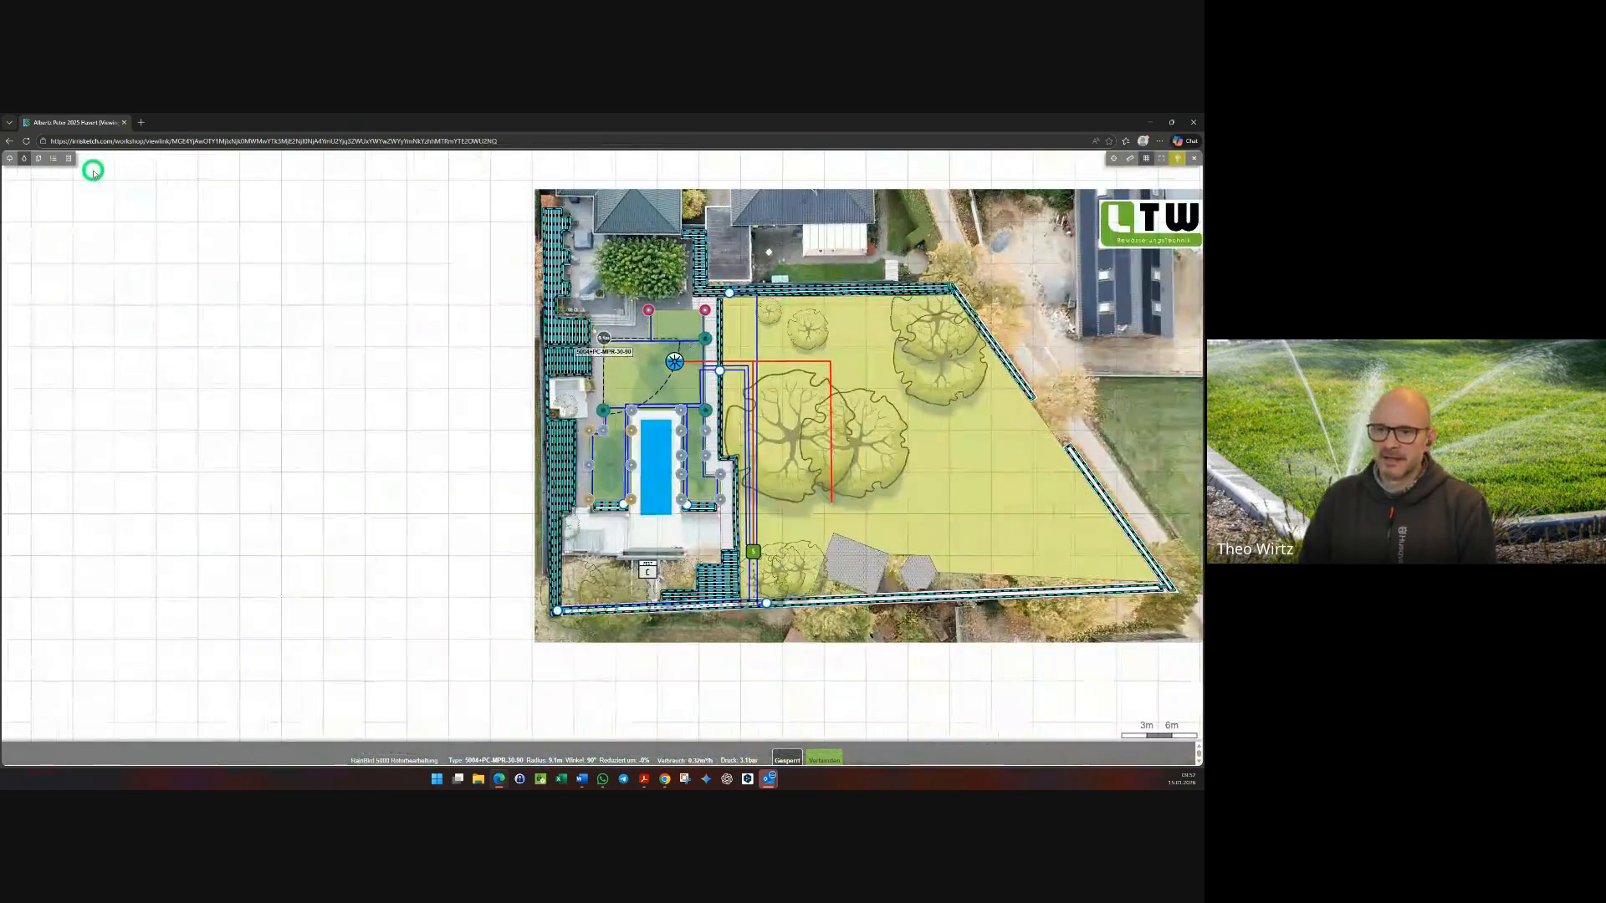
- View the layout sheet of the shared project, and close the shared view in Edge
click(37, 158)
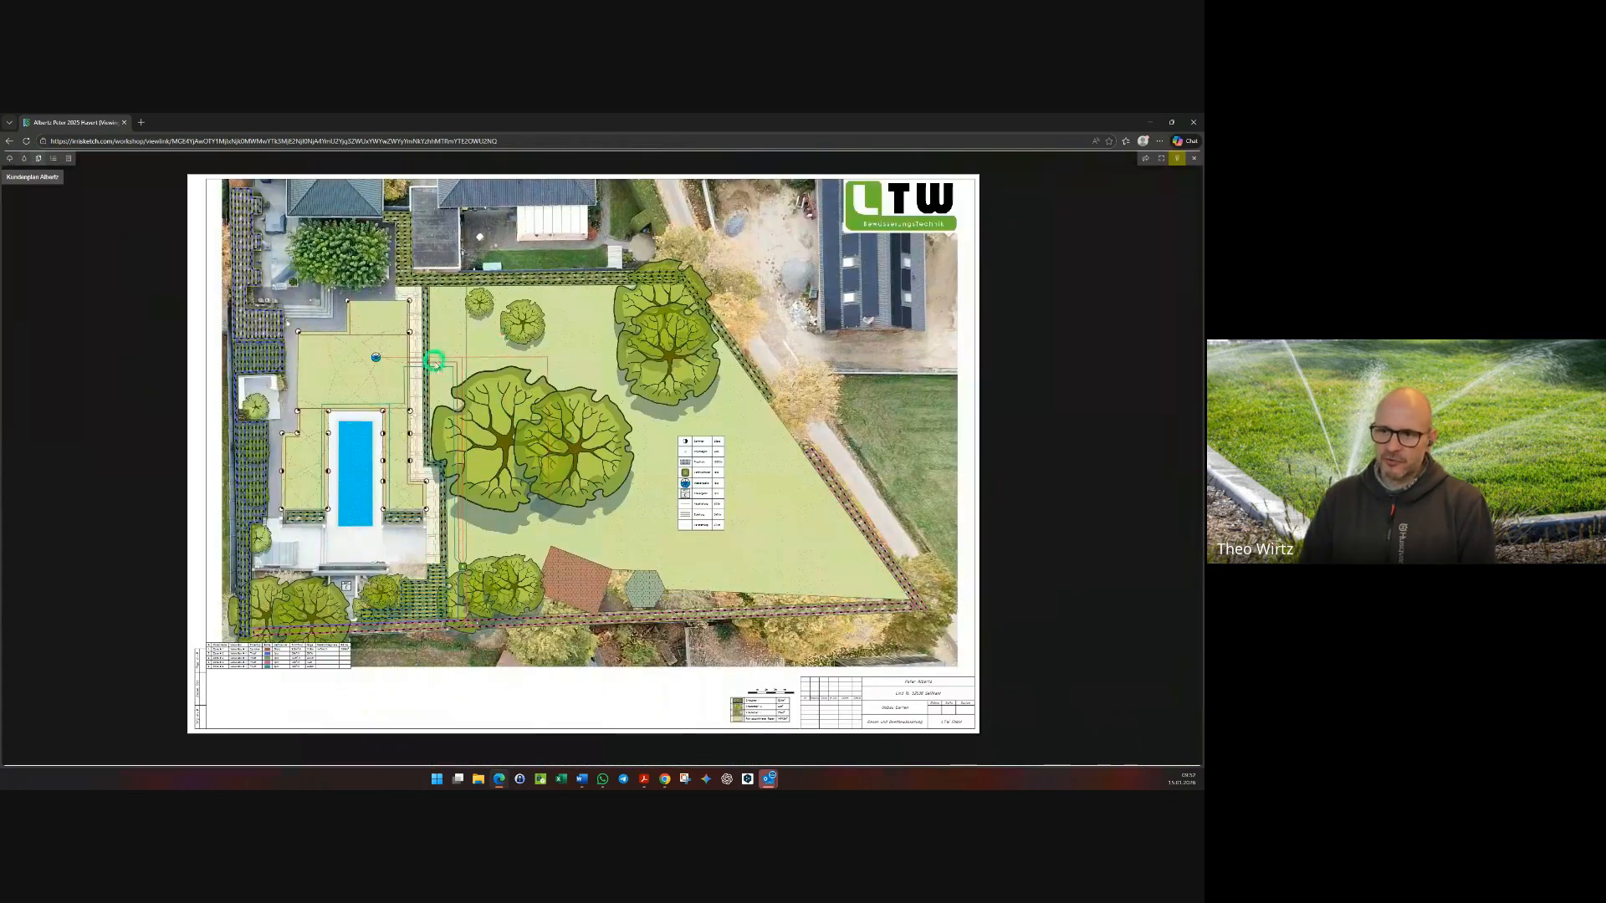
scroll(596, 416, down, 1)
scroll(421, 416, up, 4)
scroll(421, 415, down, 5)
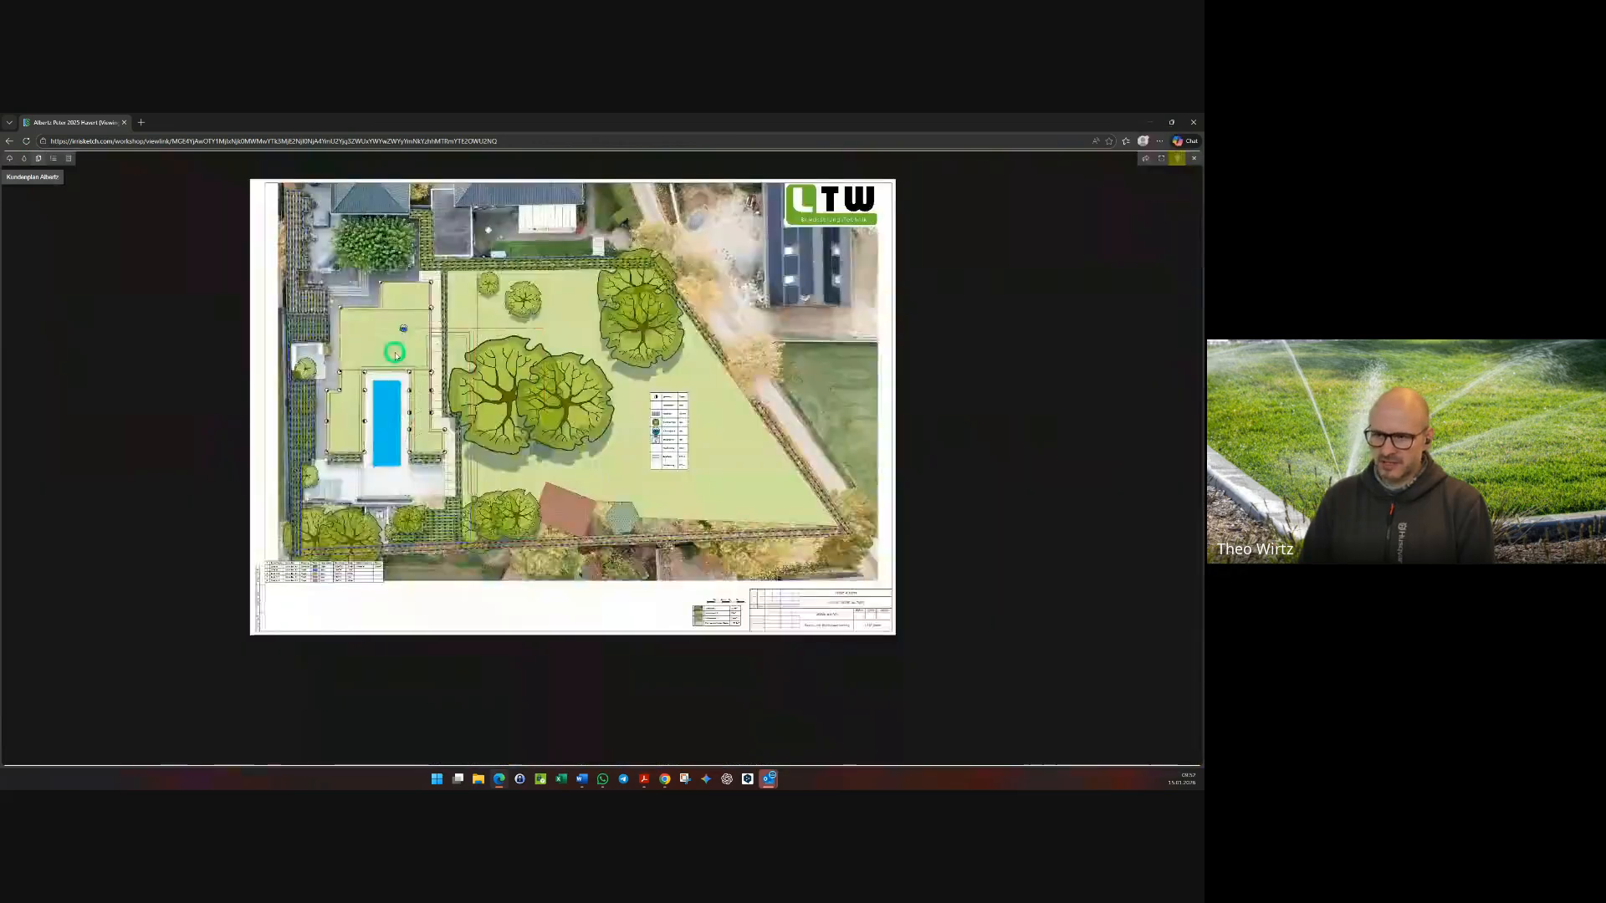
click(124, 123)
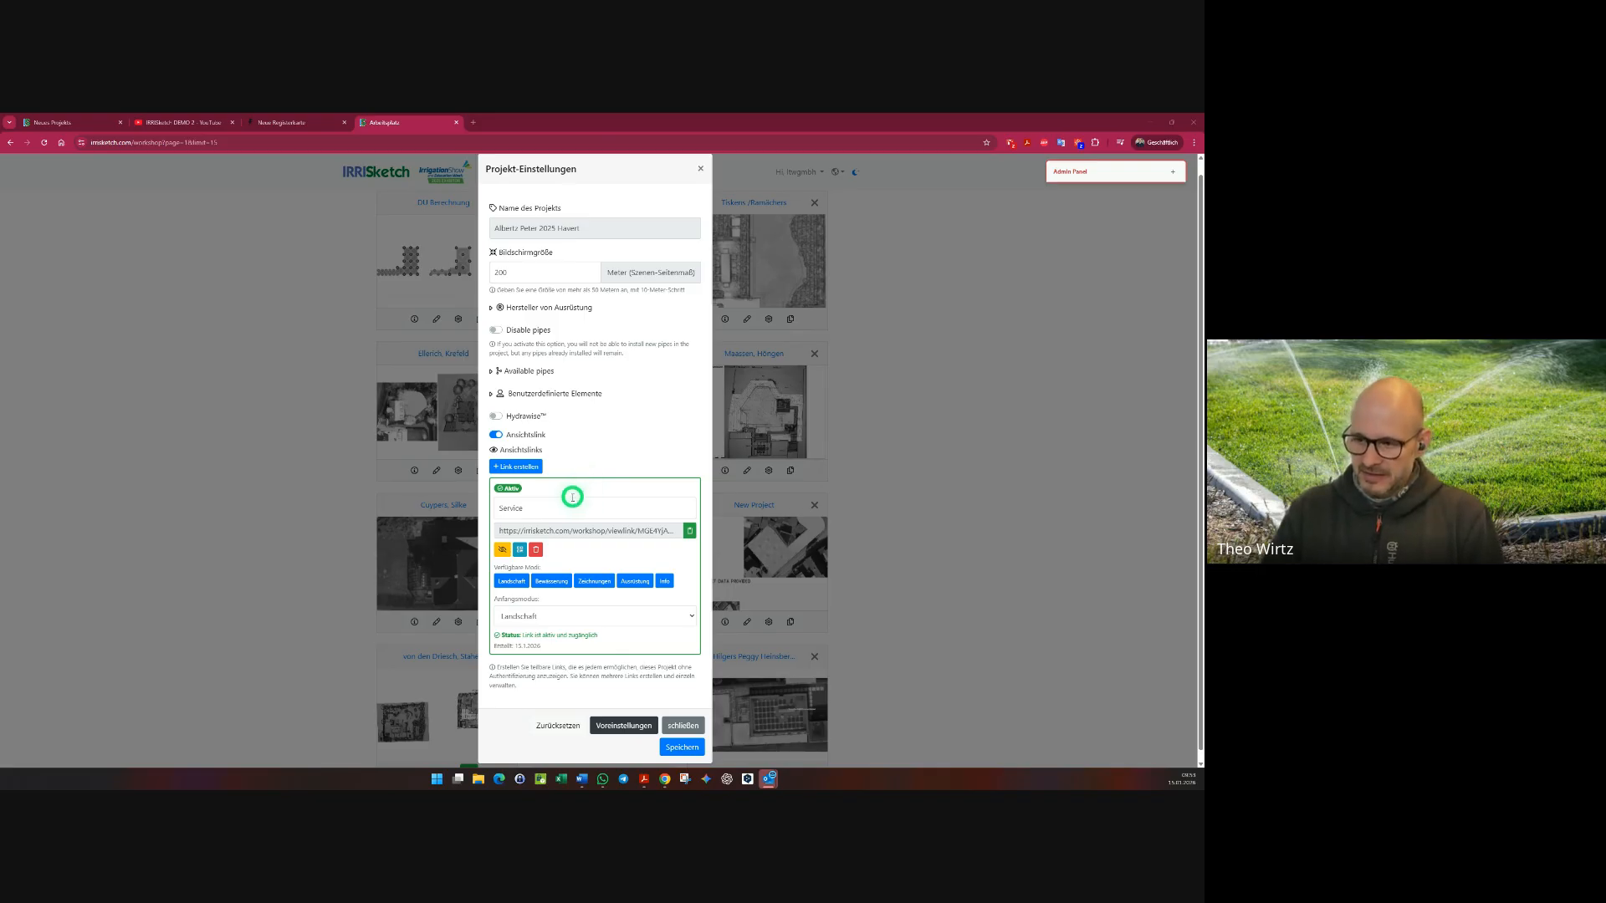
- Limit the Service view link to the Bewässerung, Zeichnungen and Info modes, and save the project settings
scroll(549, 505, down, 1)
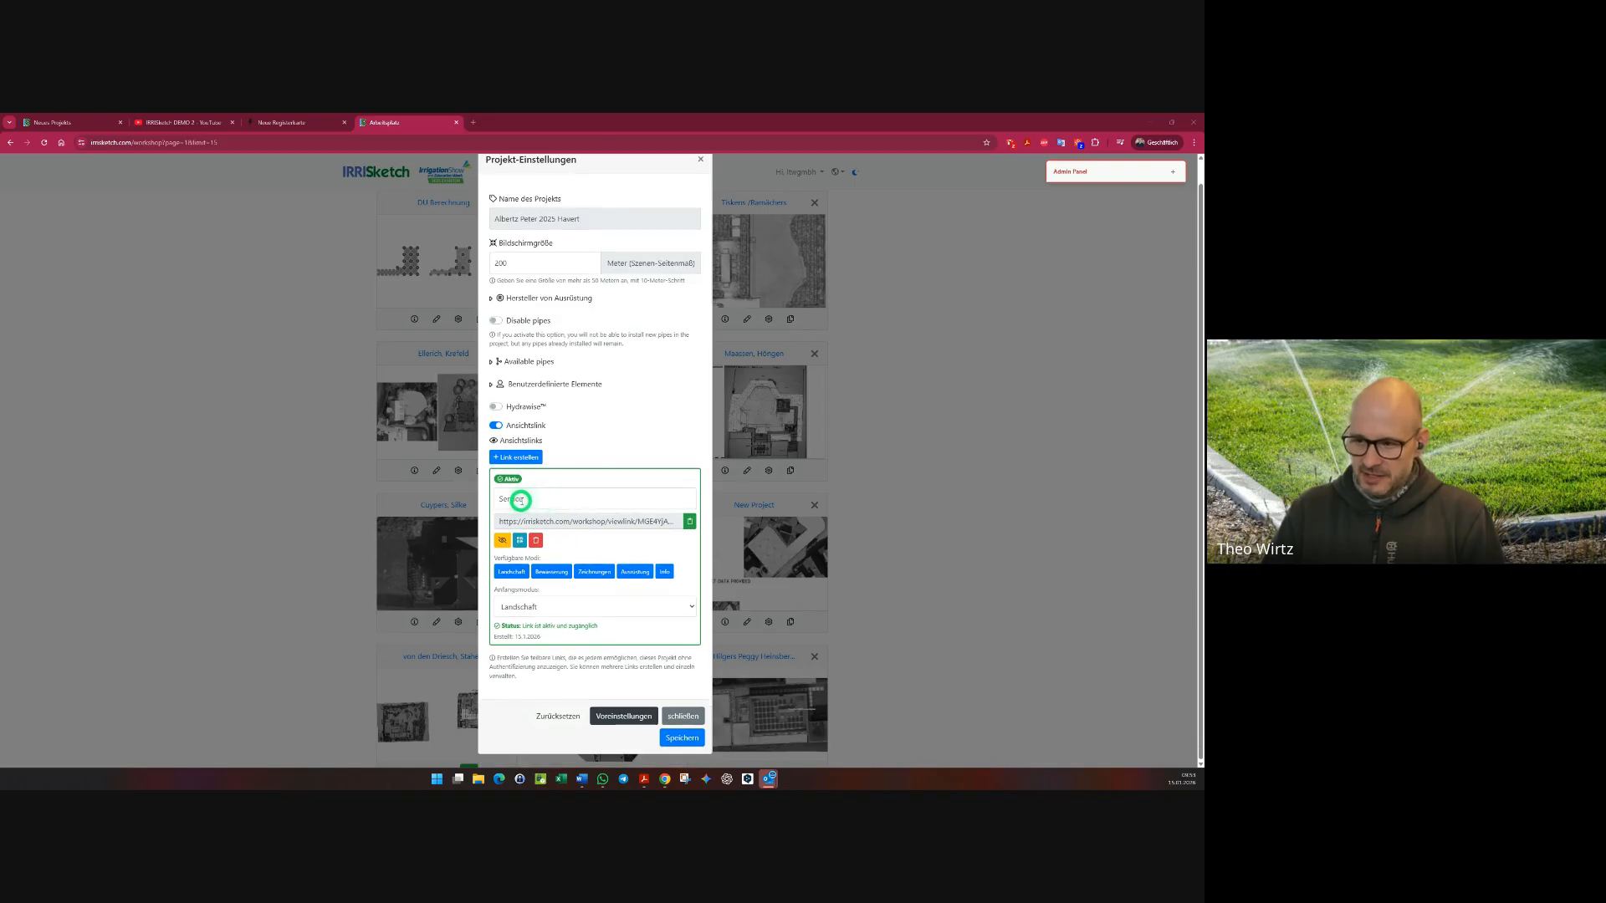
click(539, 498)
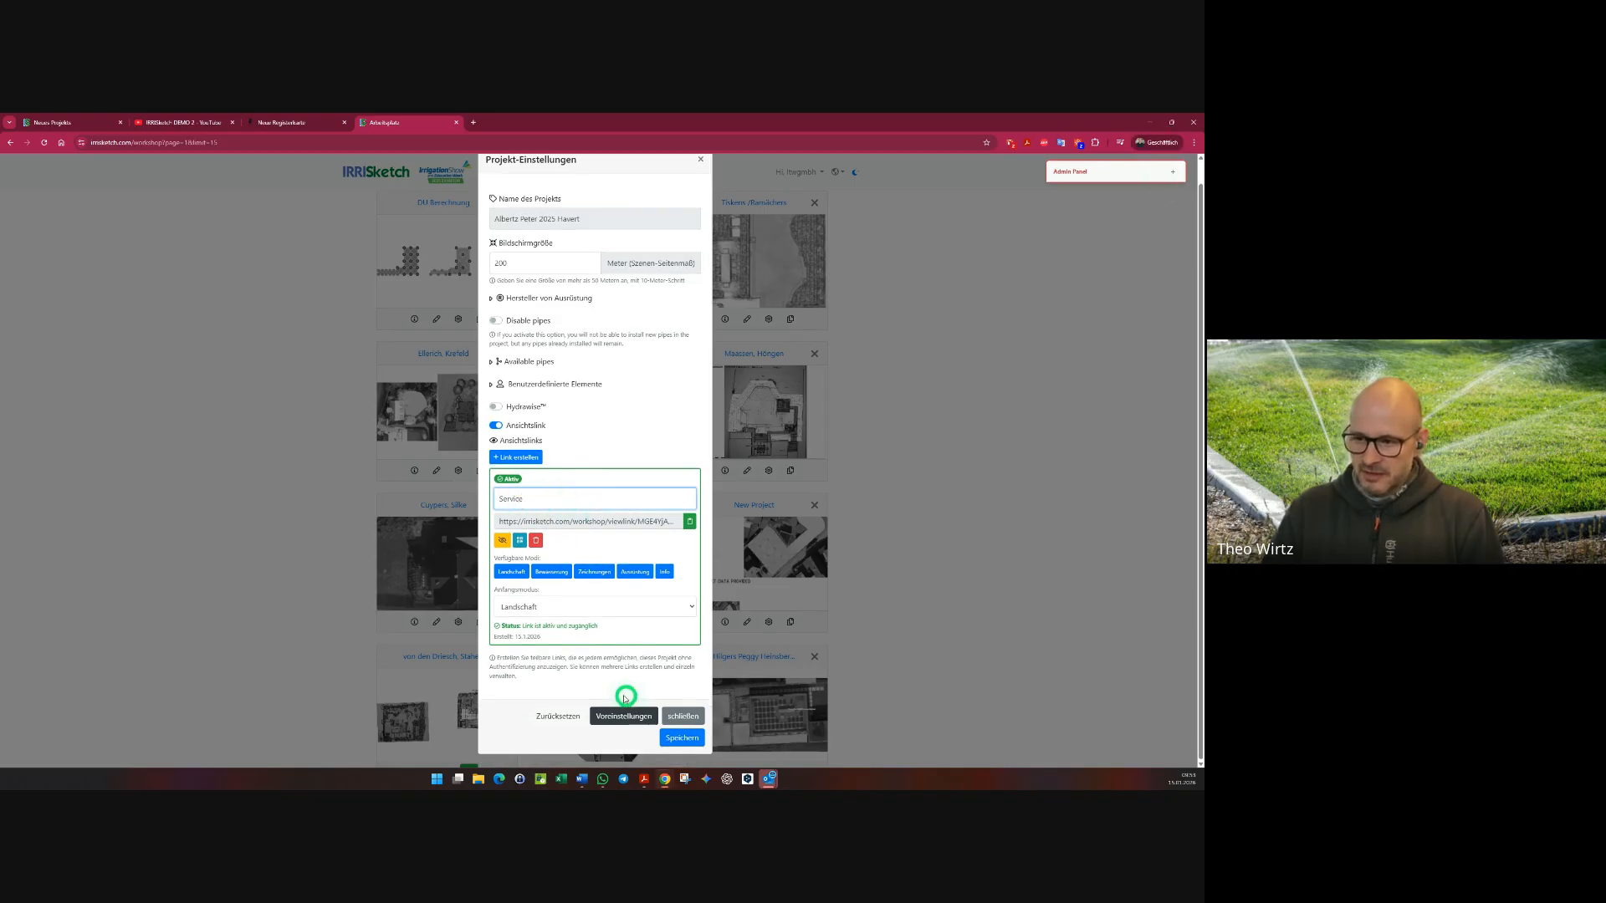
click(511, 574)
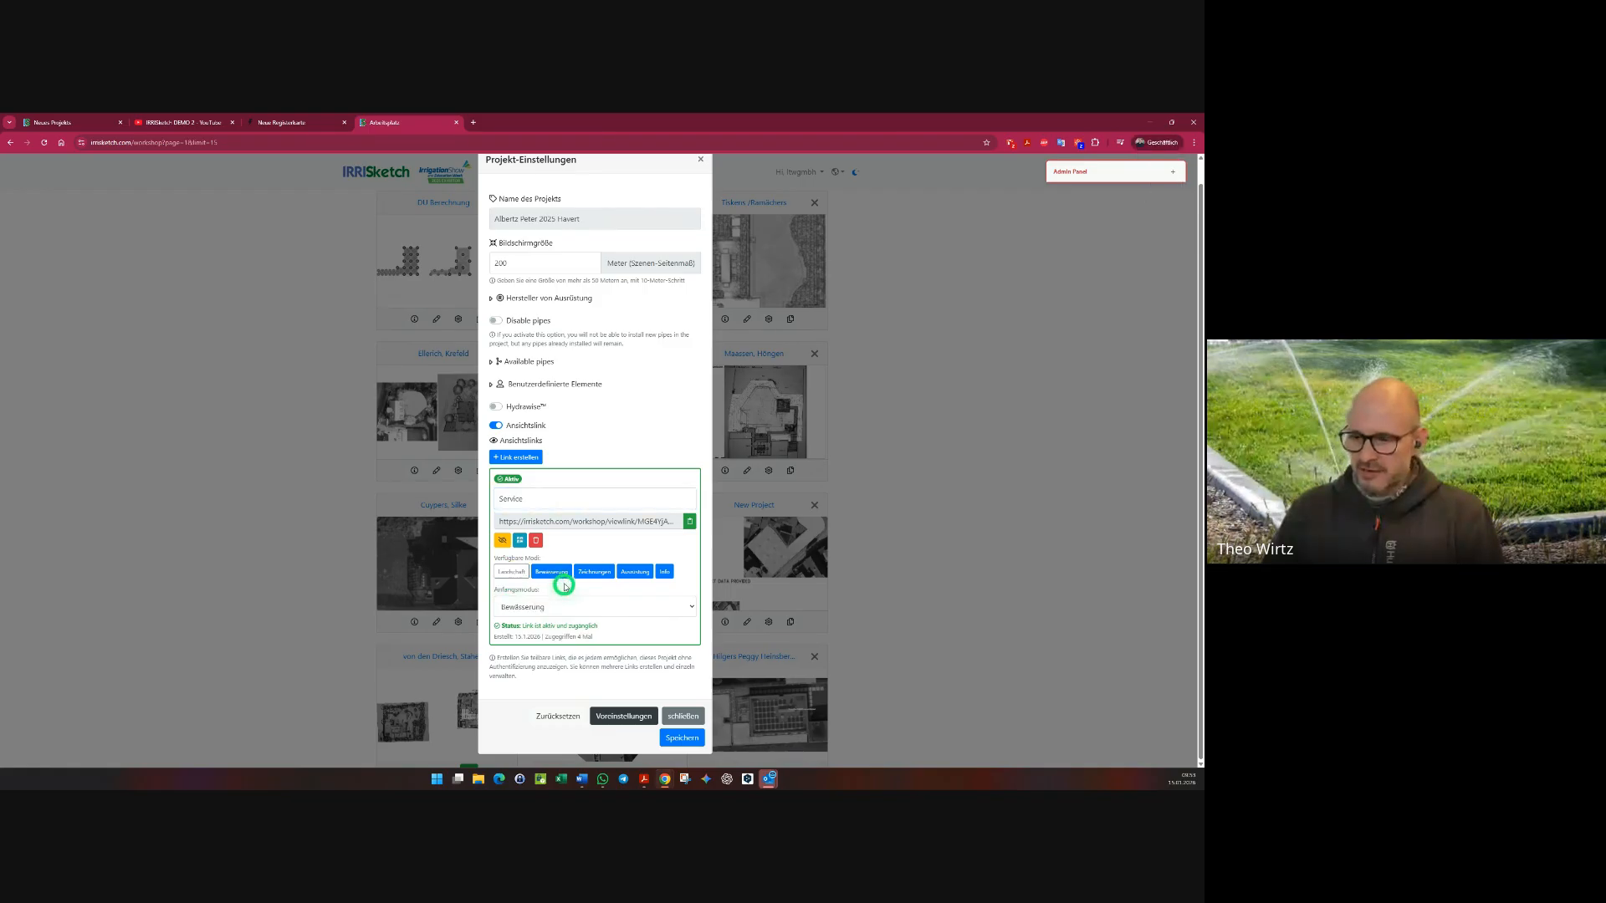
click(585, 572)
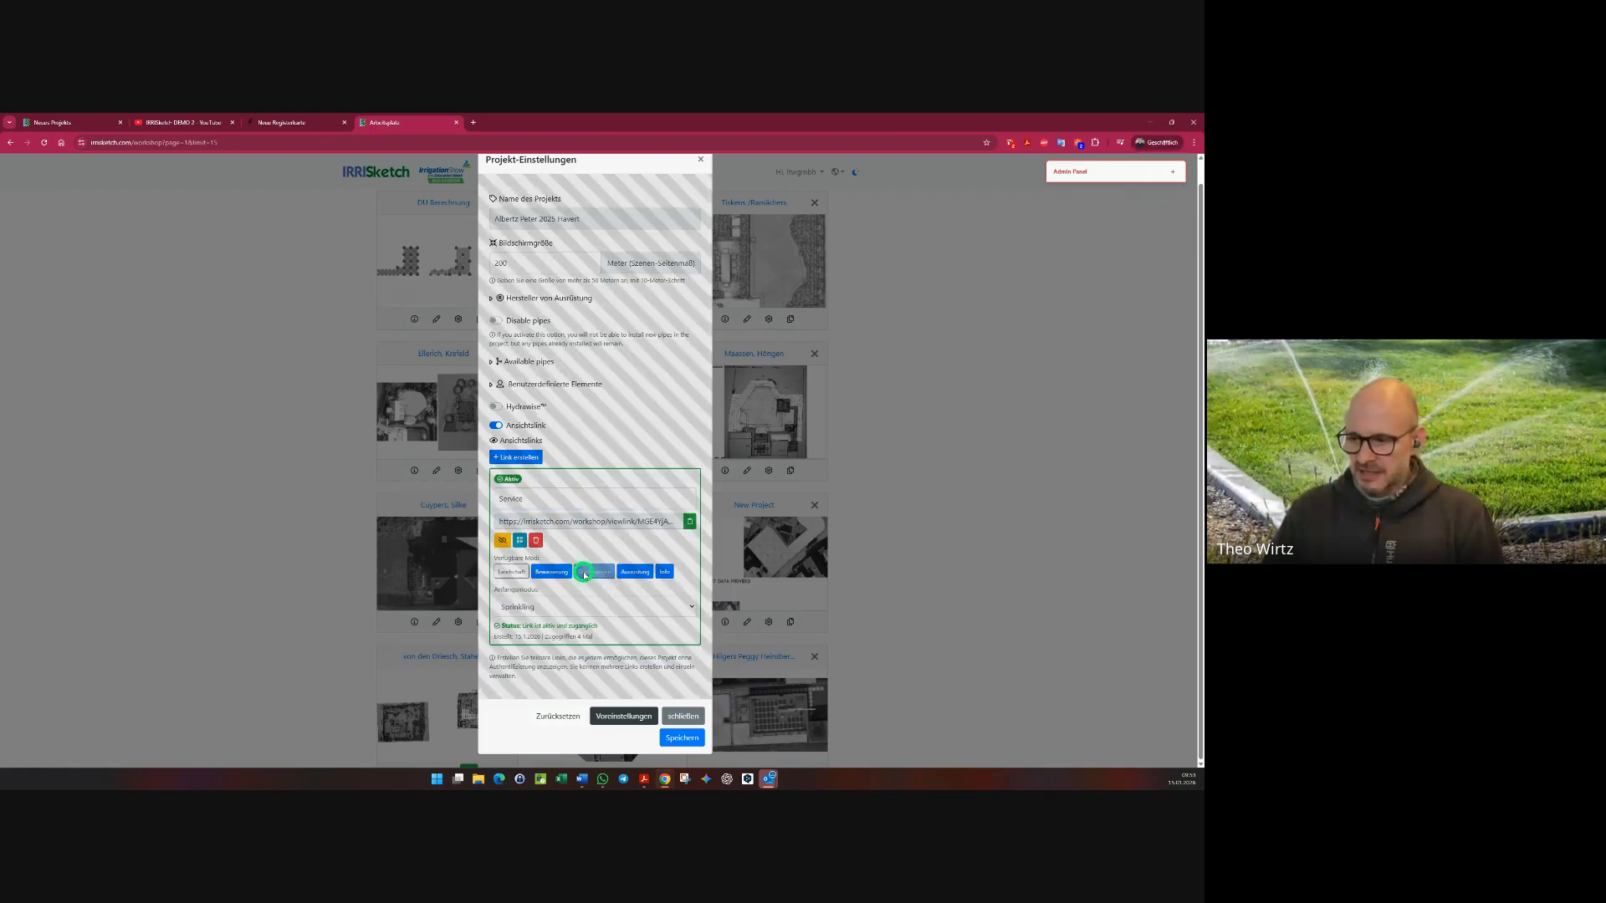
click(509, 573)
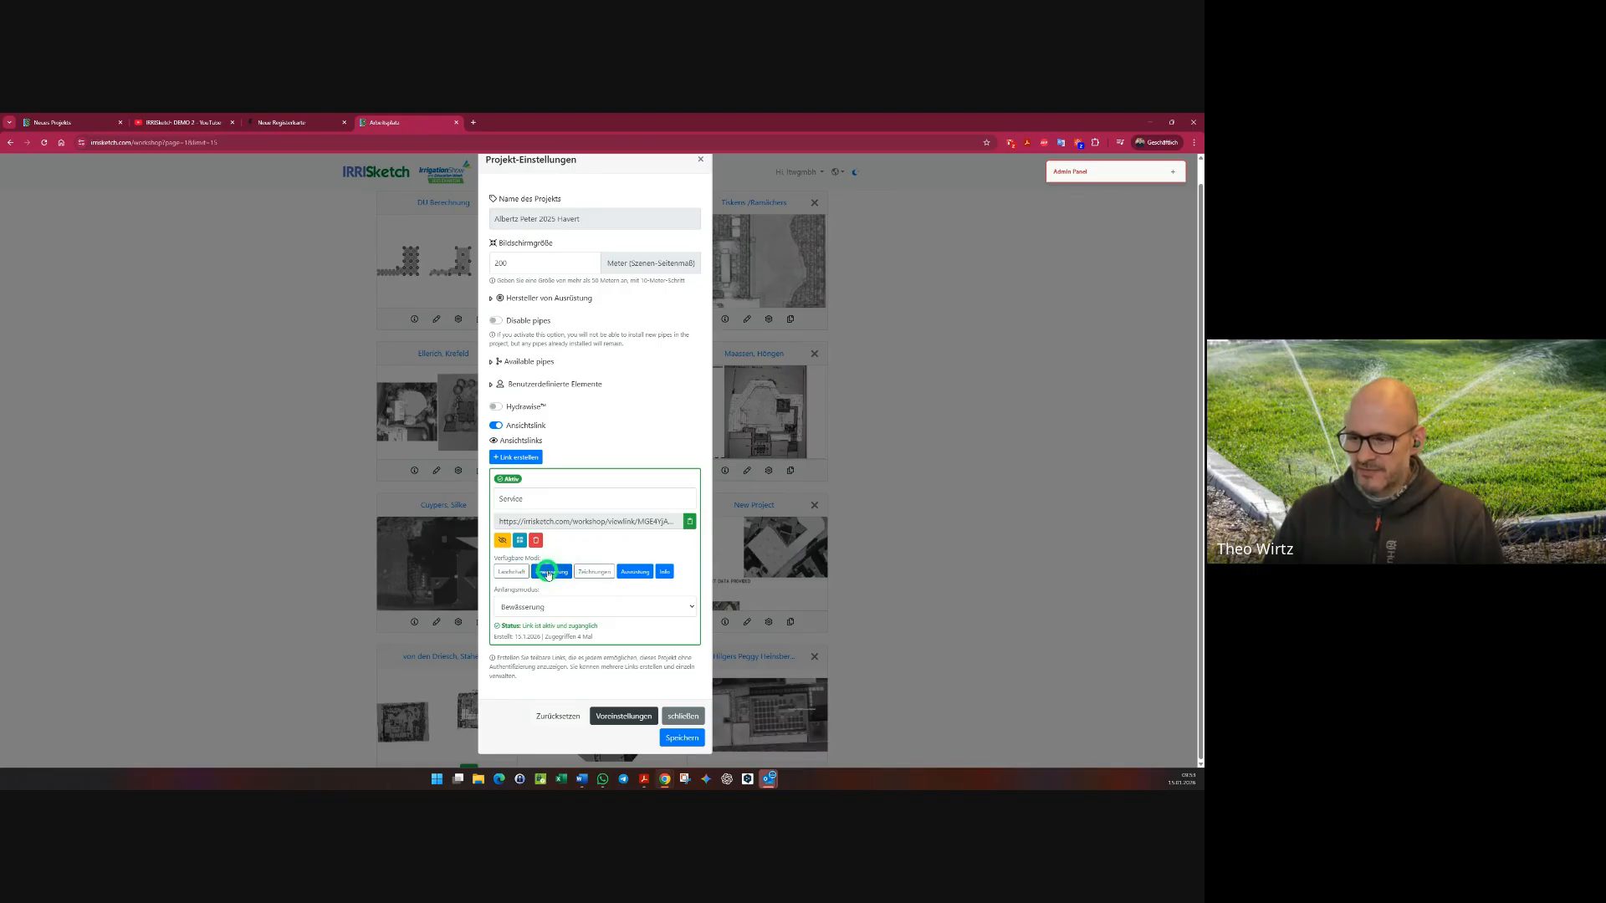
click(589, 574)
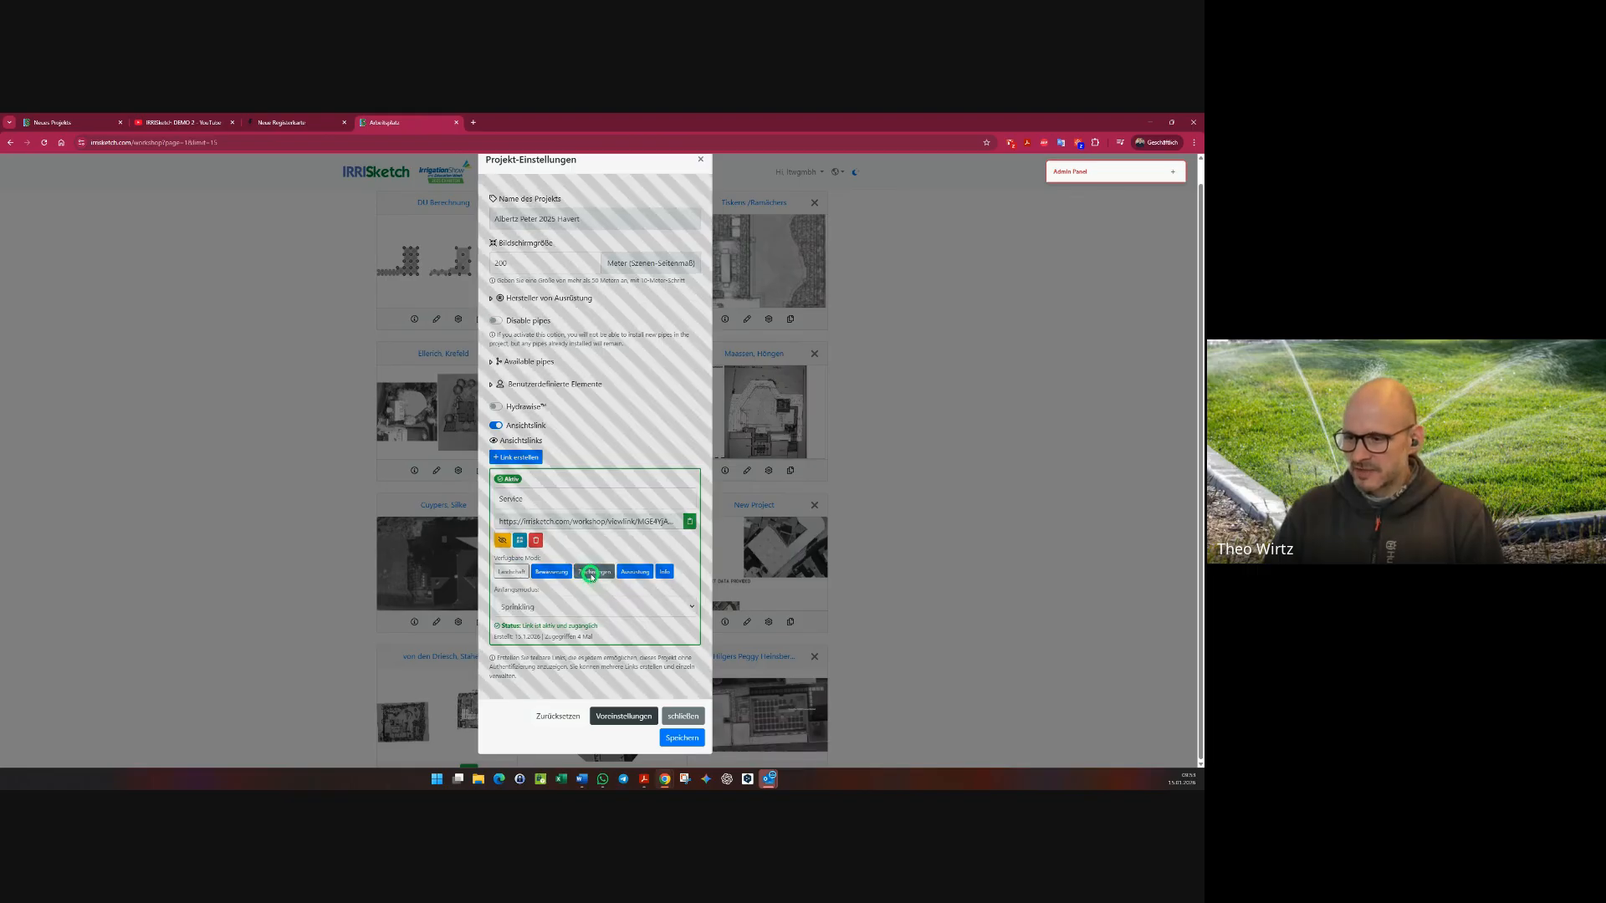
click(634, 572)
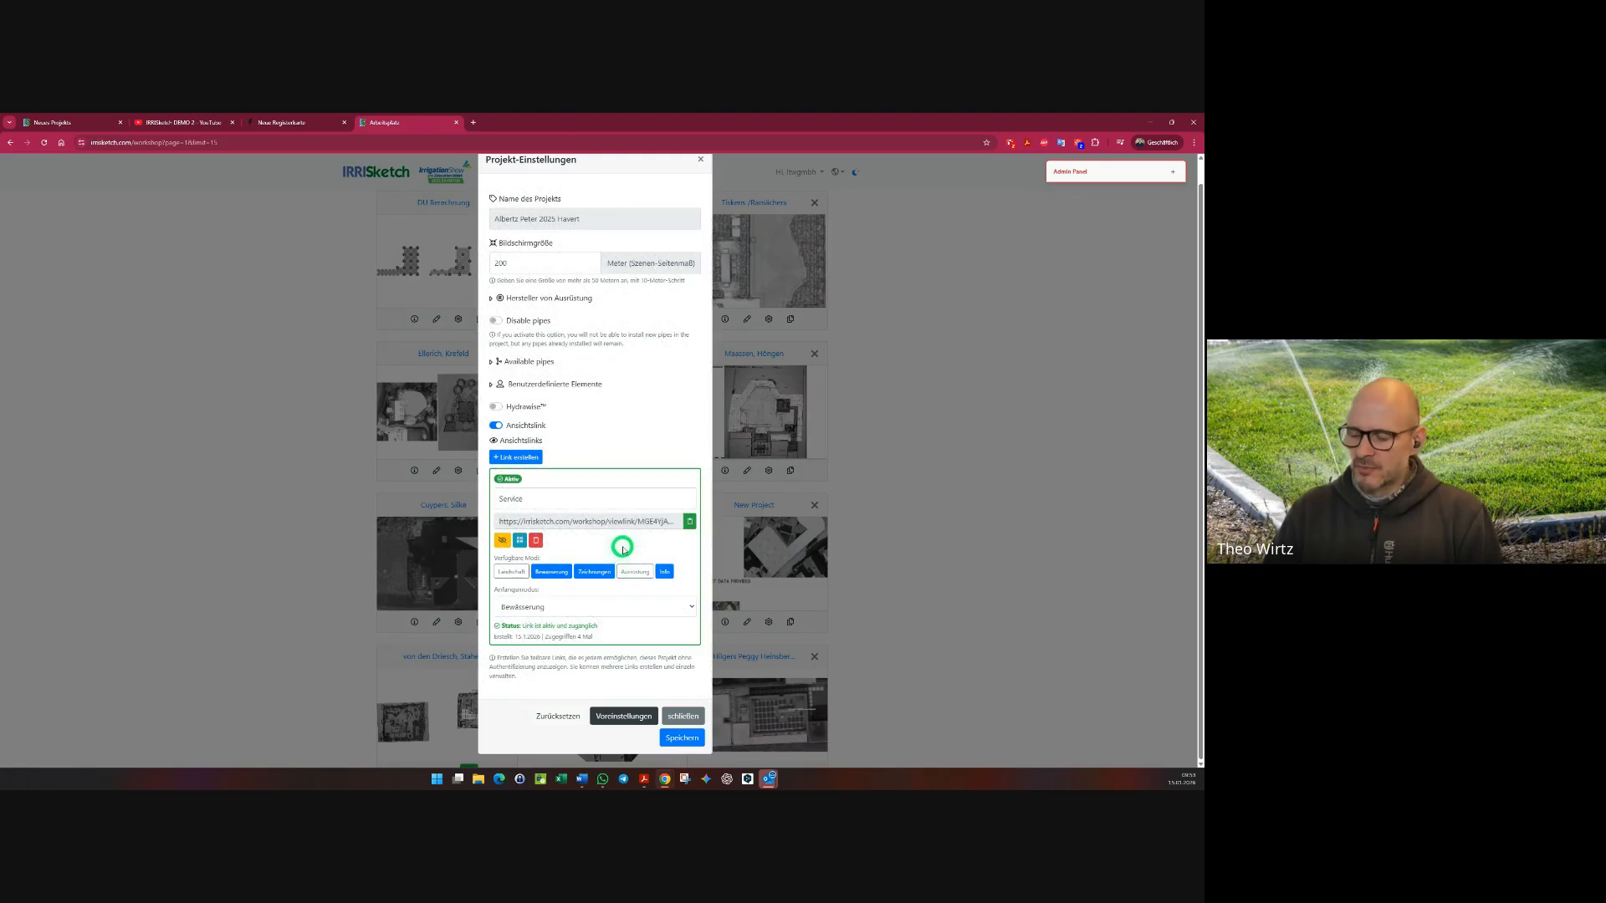
click(682, 739)
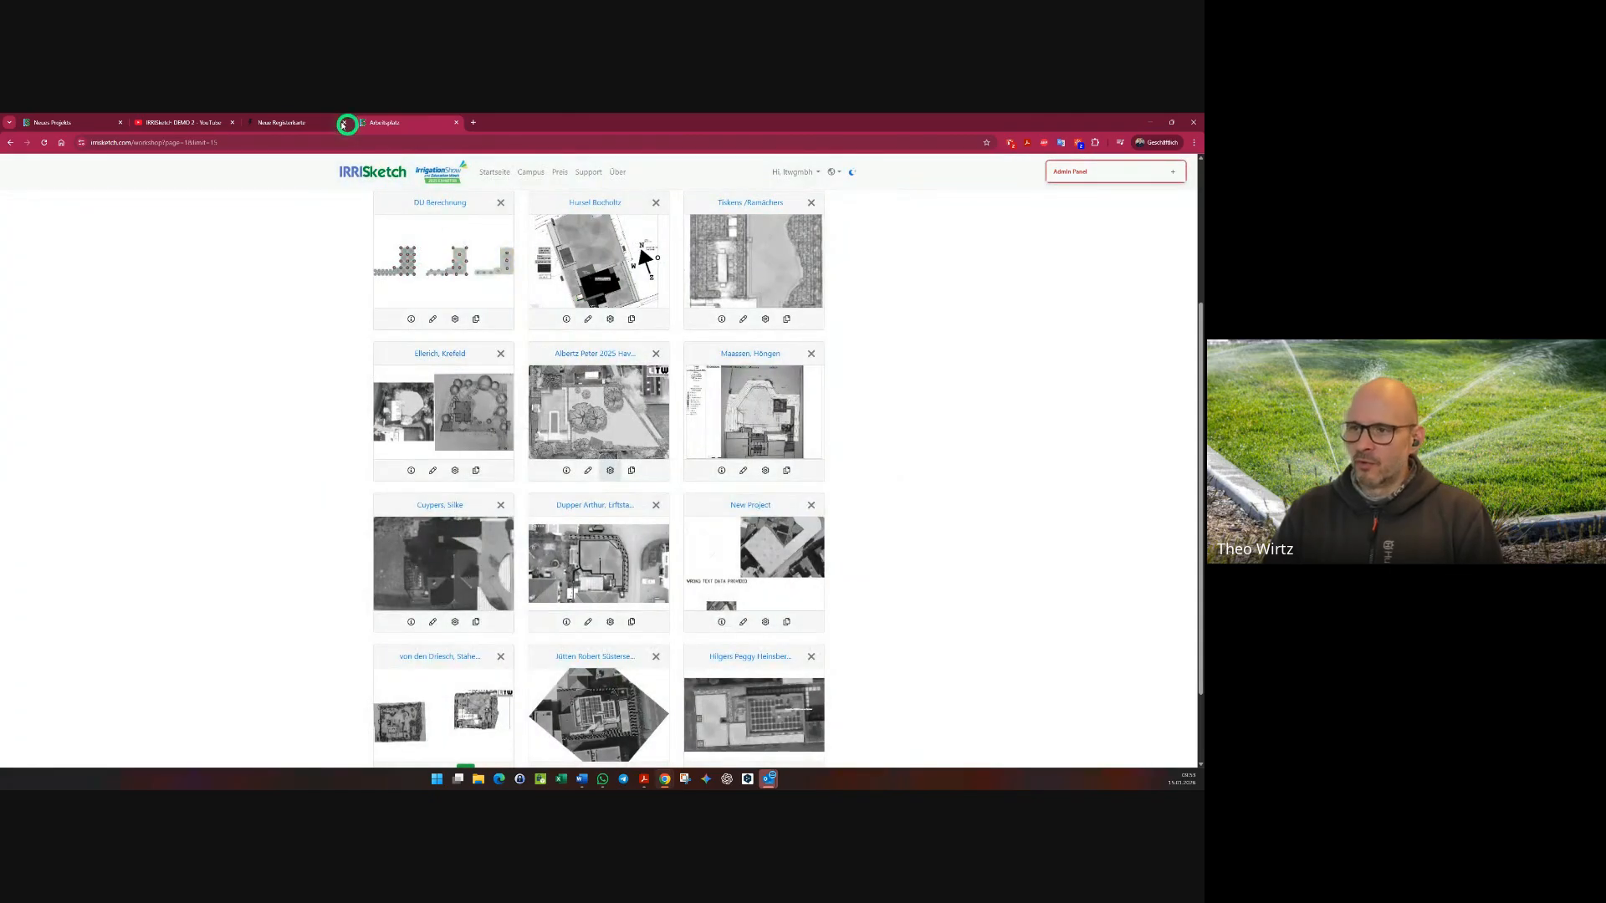
- Open the copied Service view link again in Microsoft Edge, and close its page
click(506, 781)
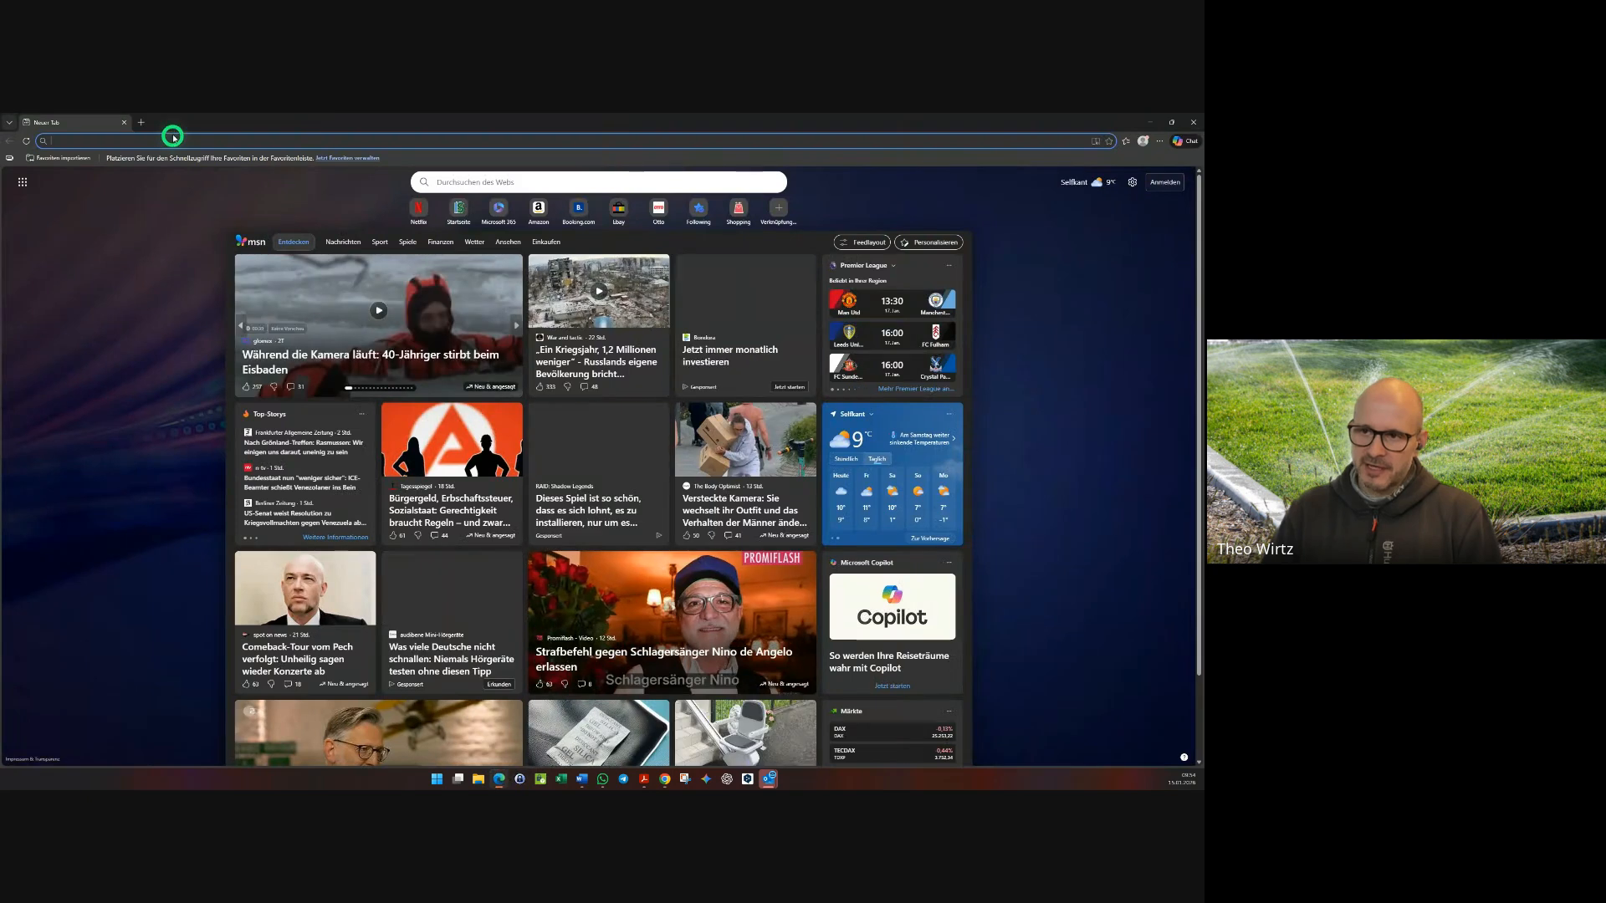
right_click(177, 142)
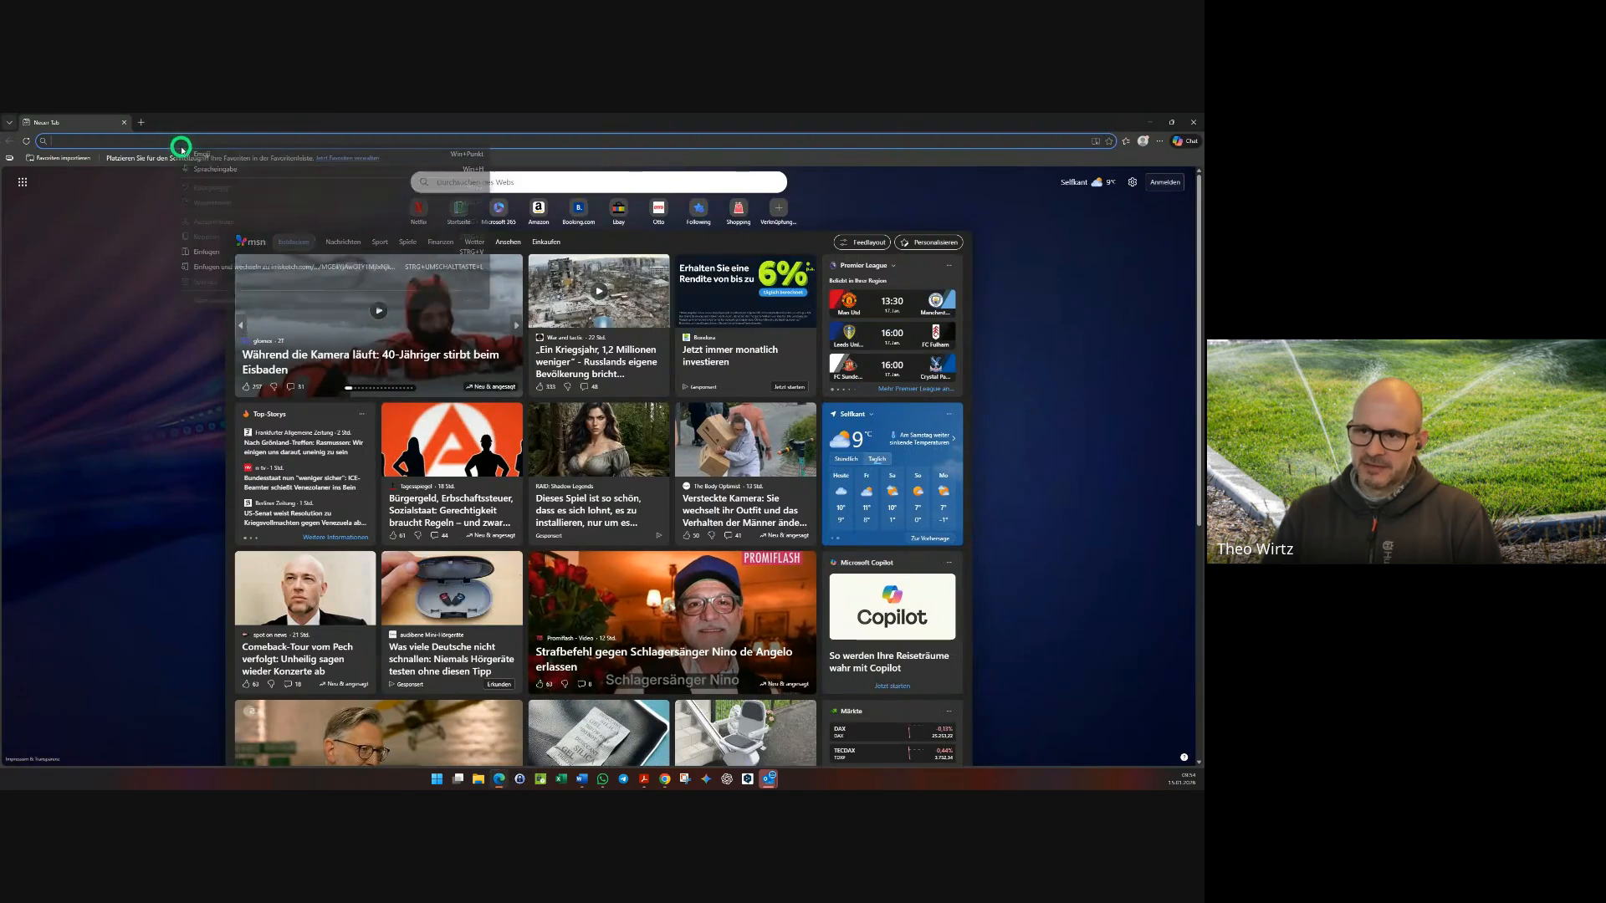
click(205, 250)
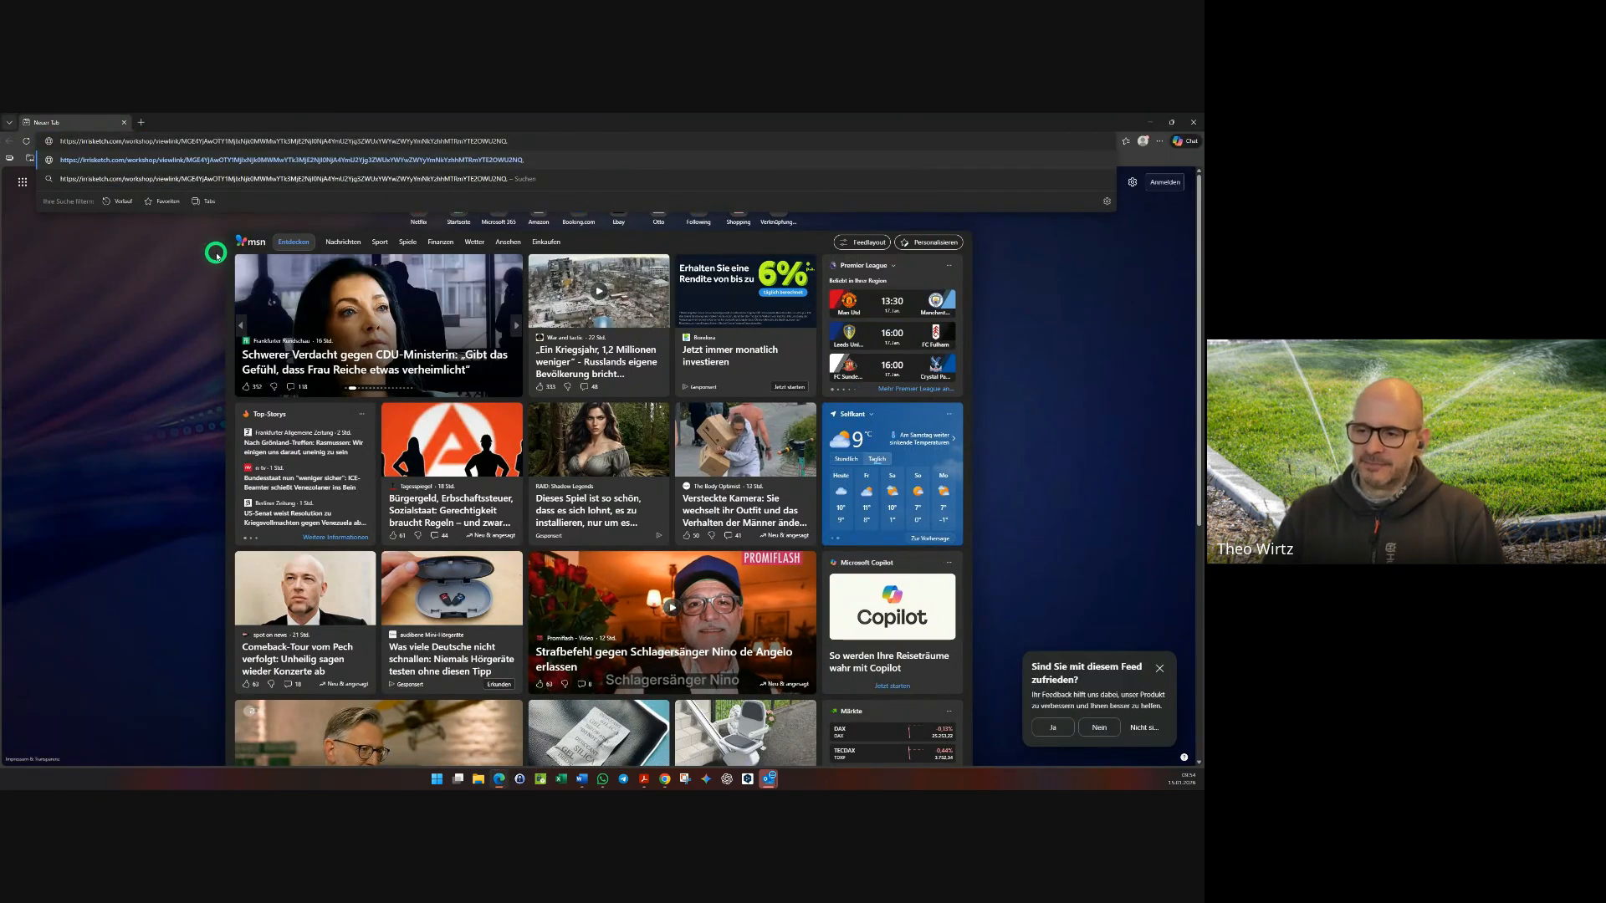
click(564, 179)
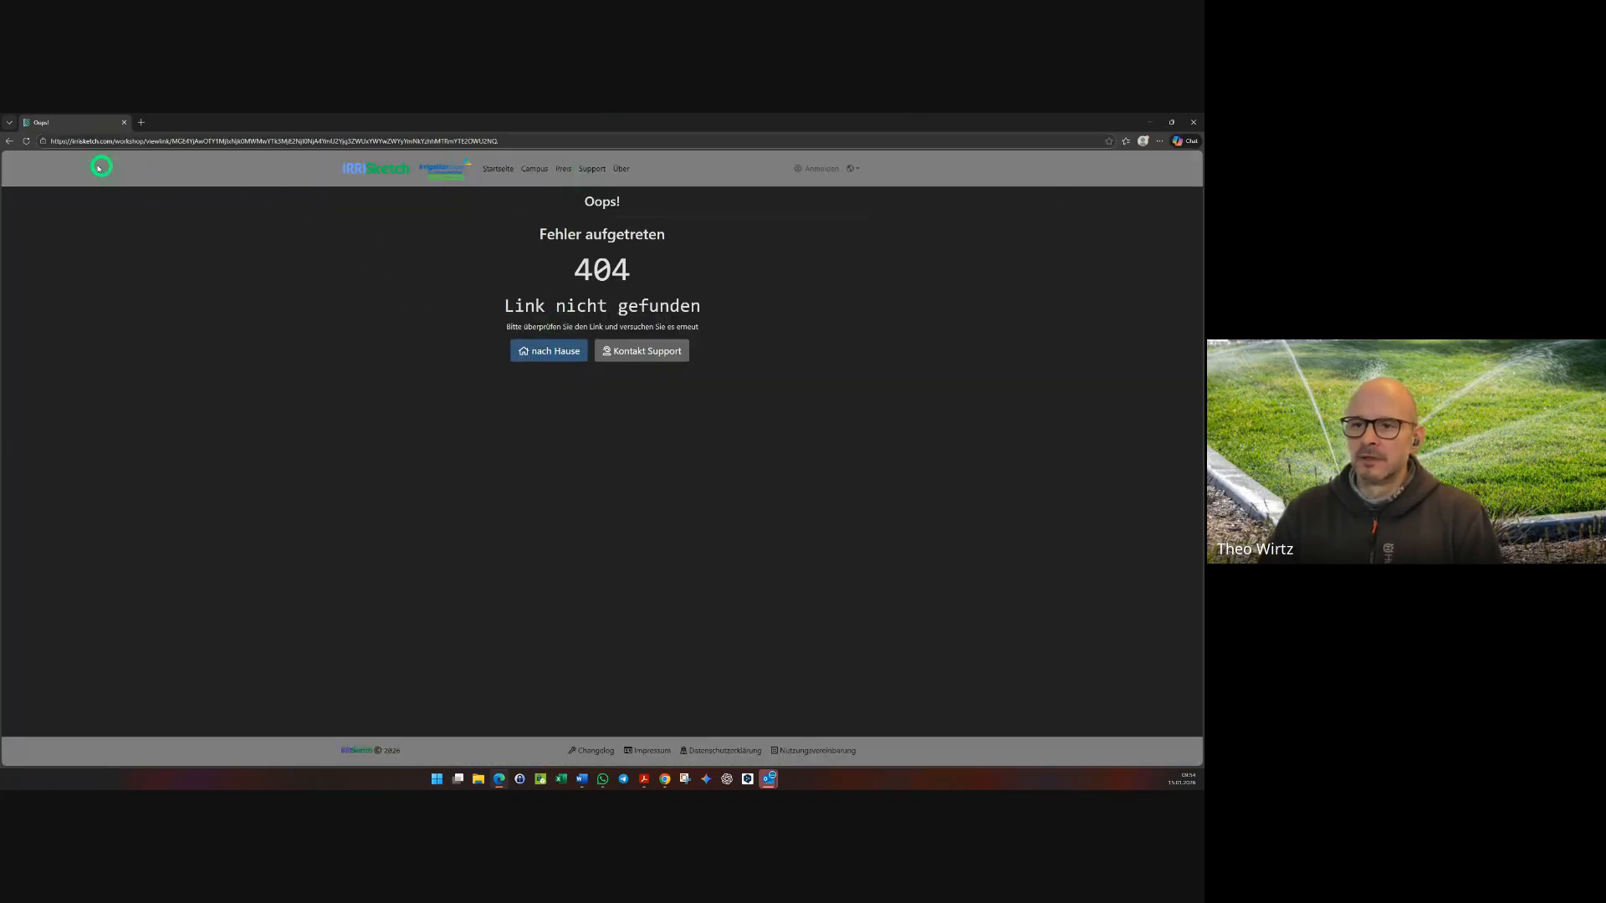
click(123, 123)
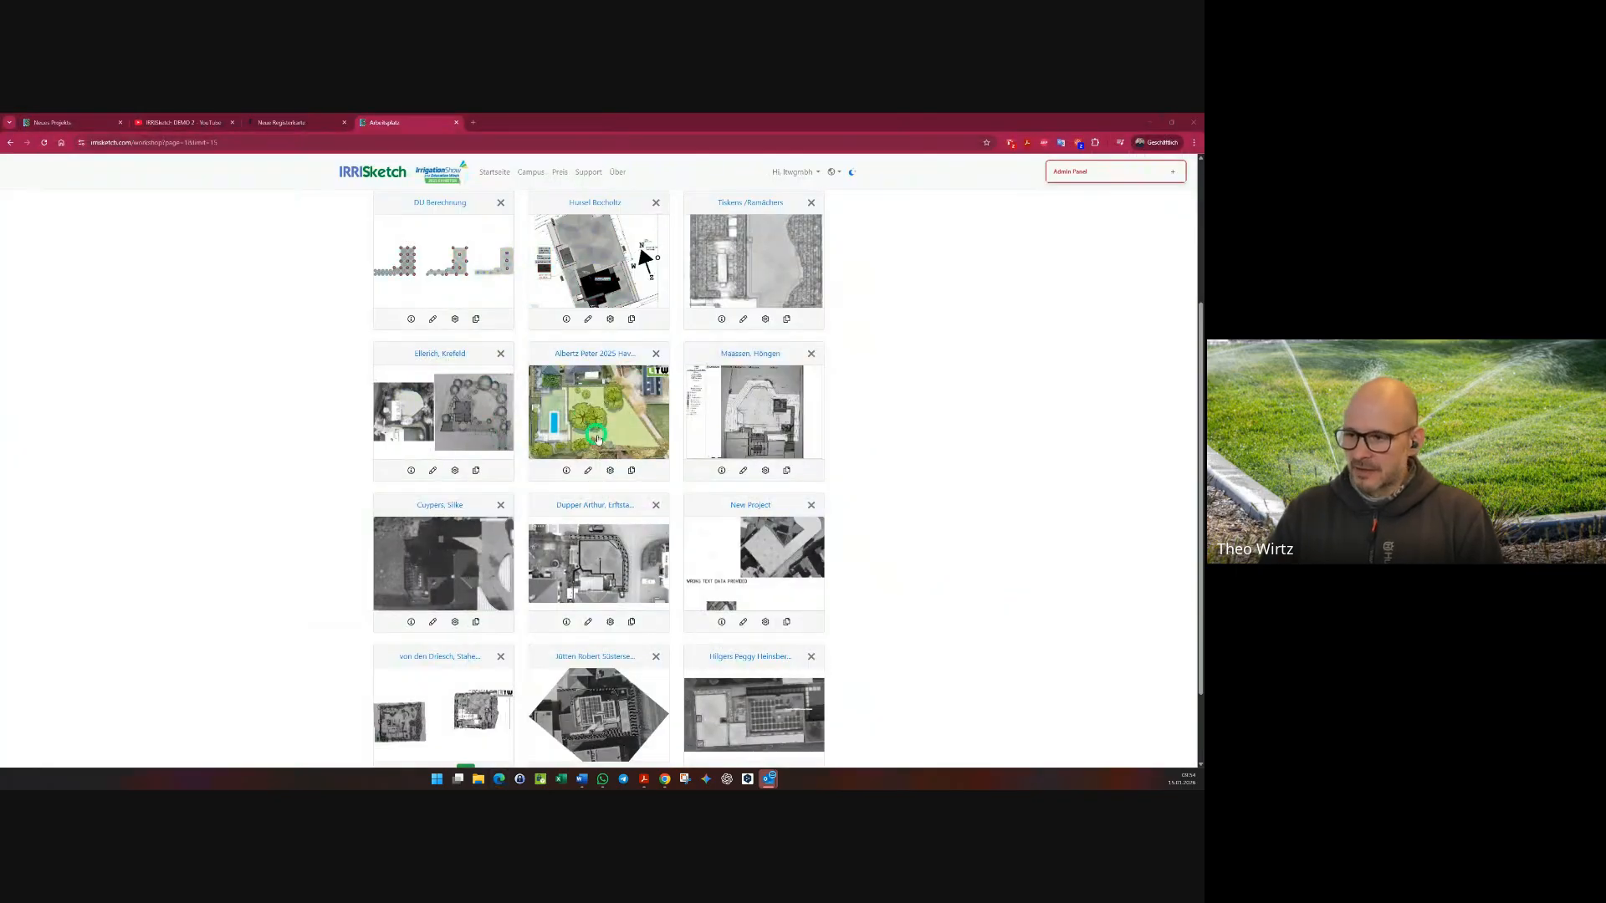
- Turn the view link option back on in the shared project's settings, and delete the Service view link
click(610, 469)
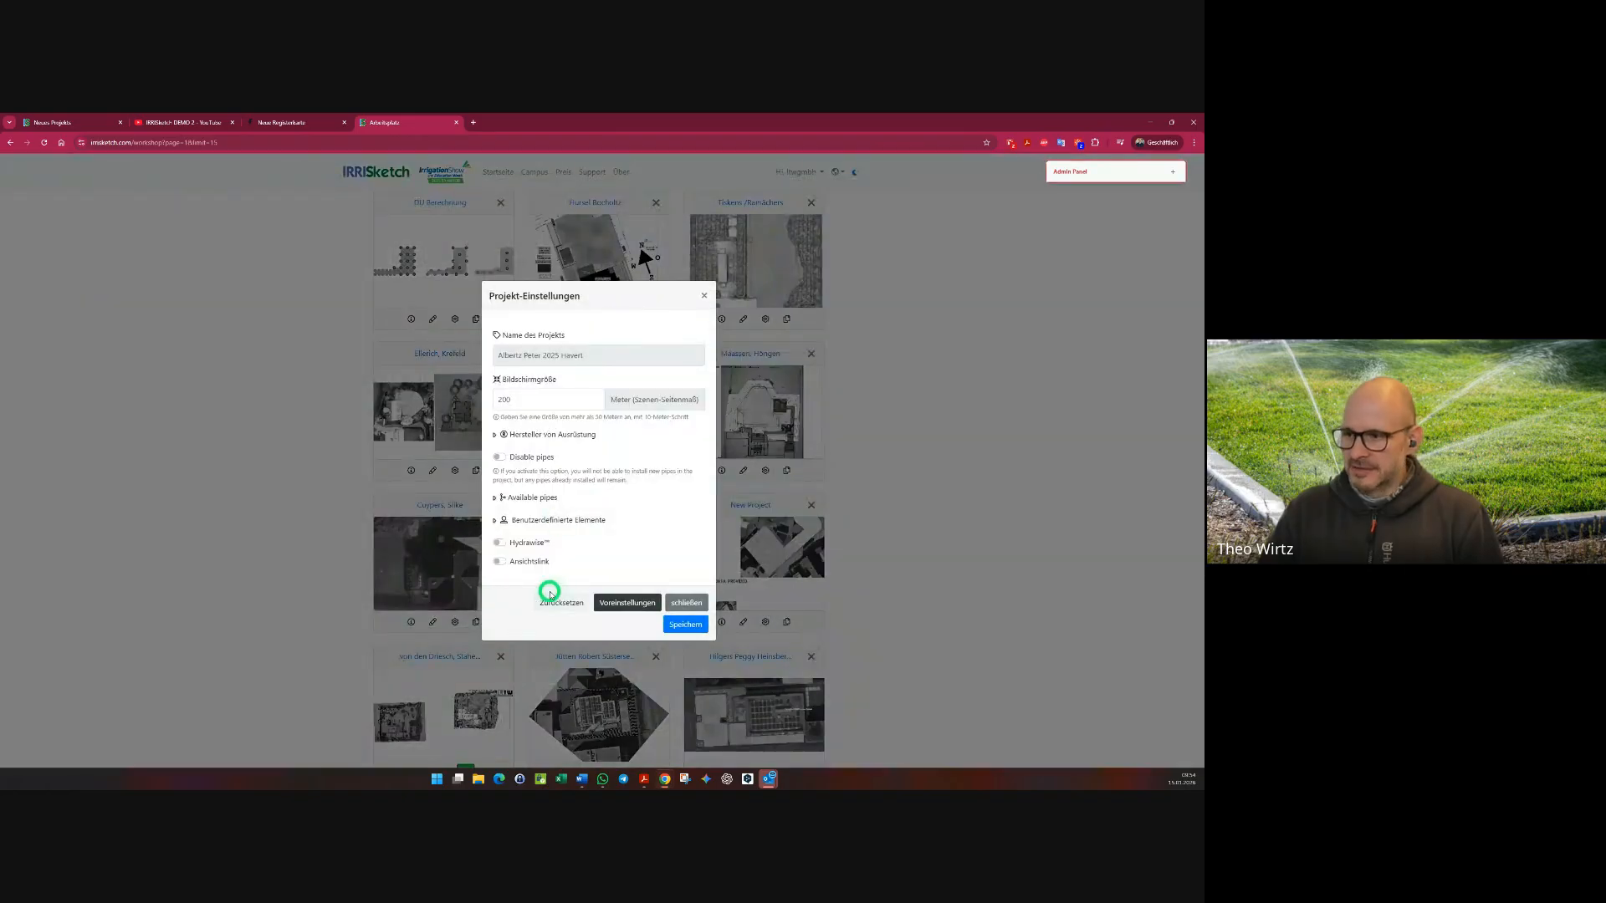
click(529, 560)
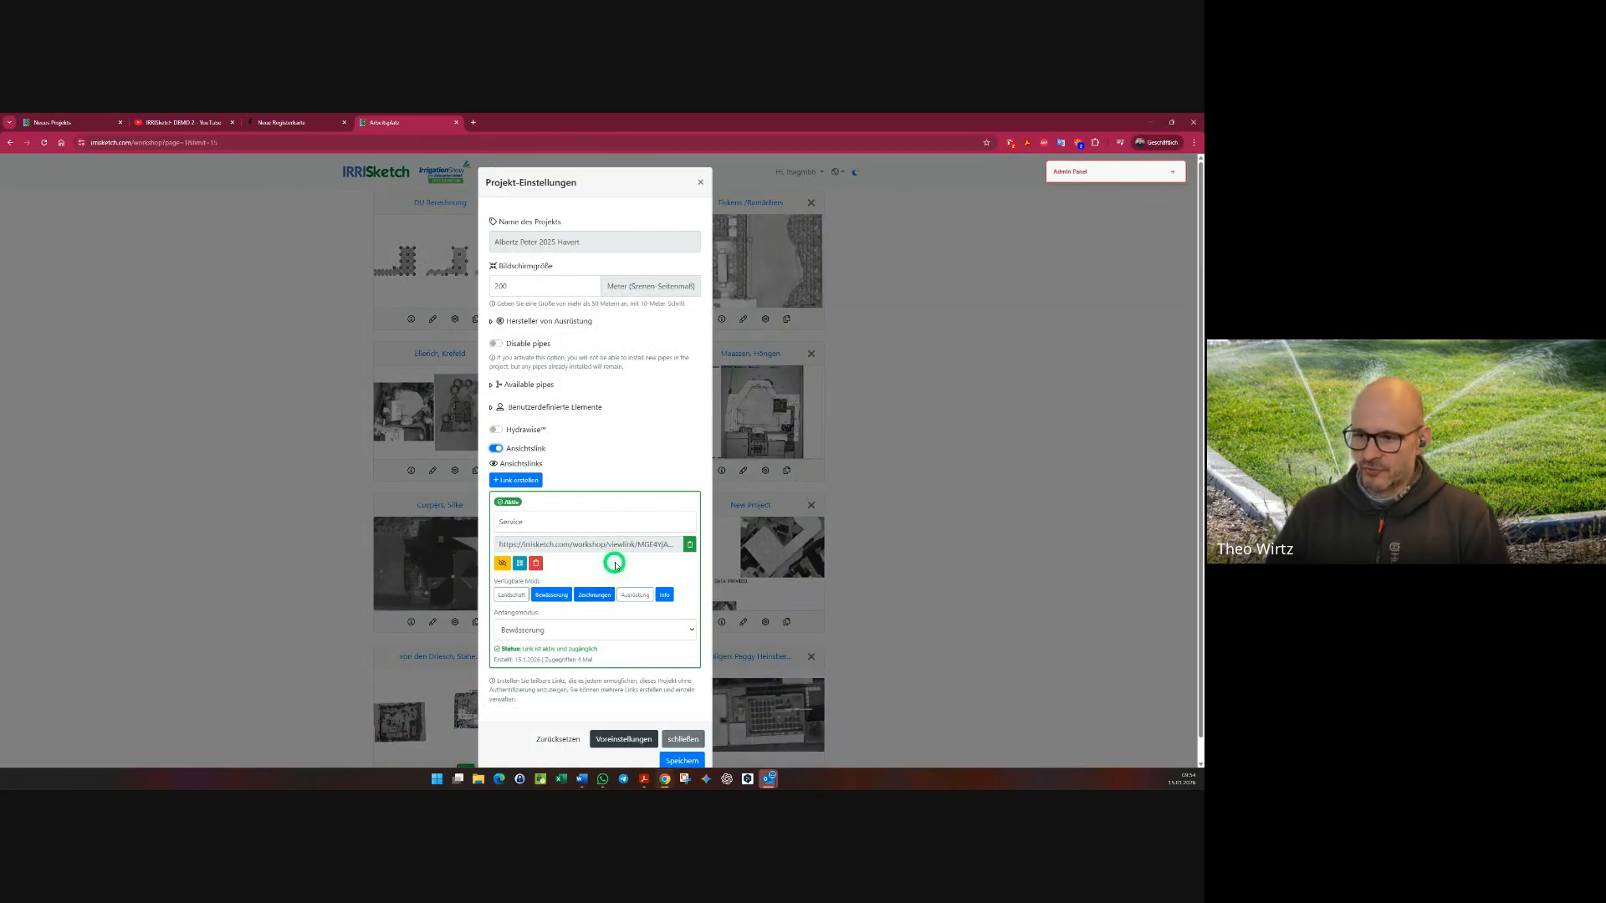
scroll(615, 565, down, 1)
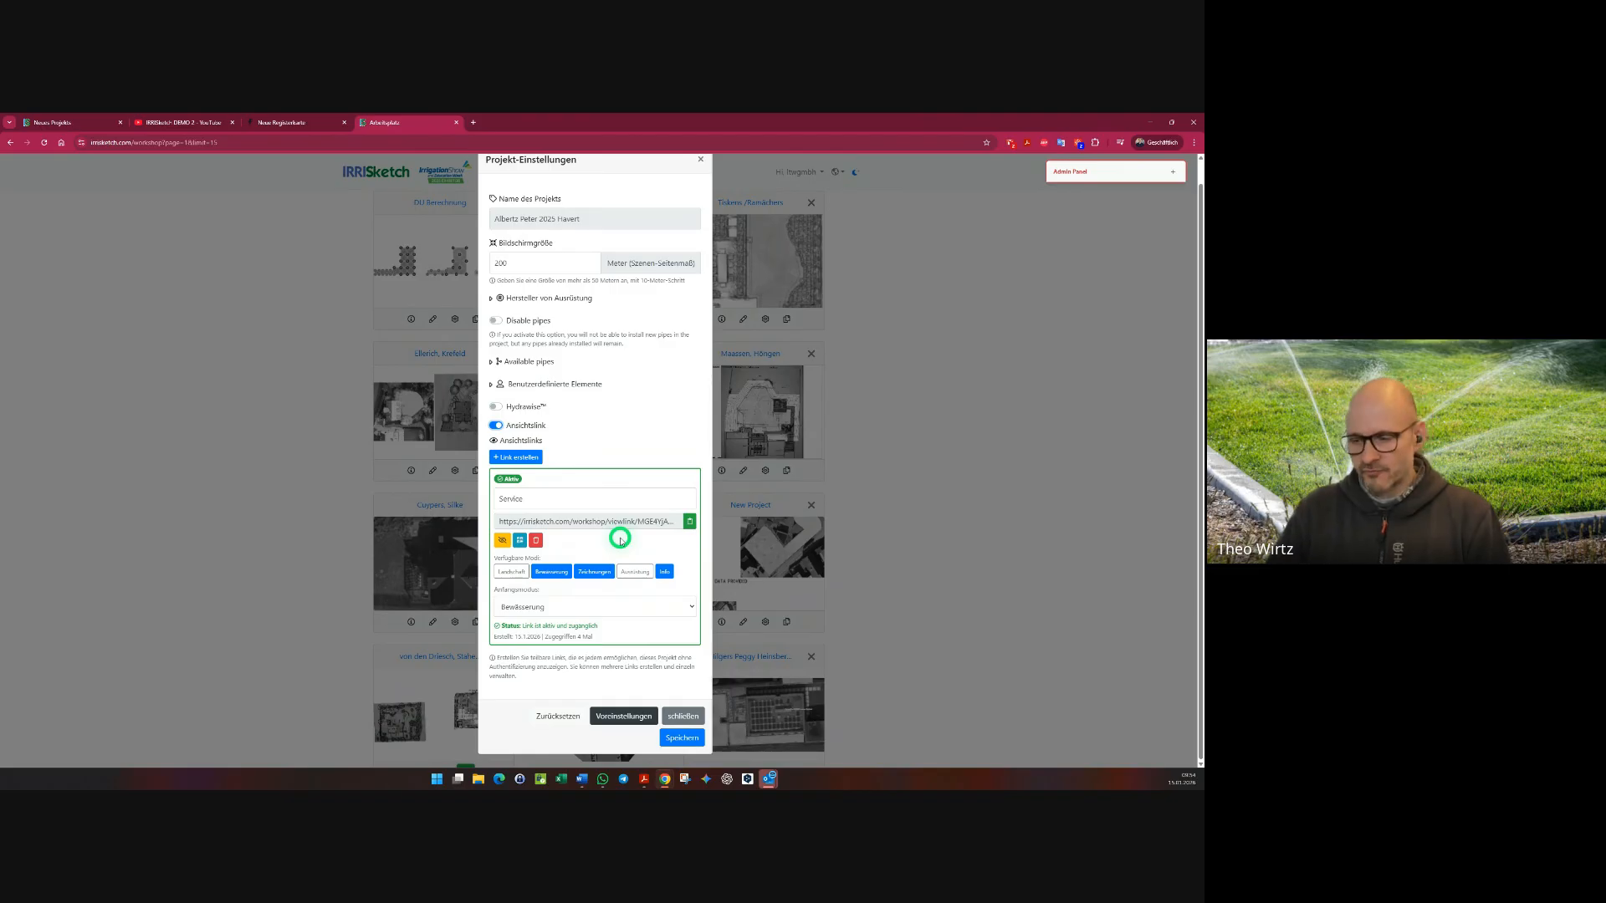
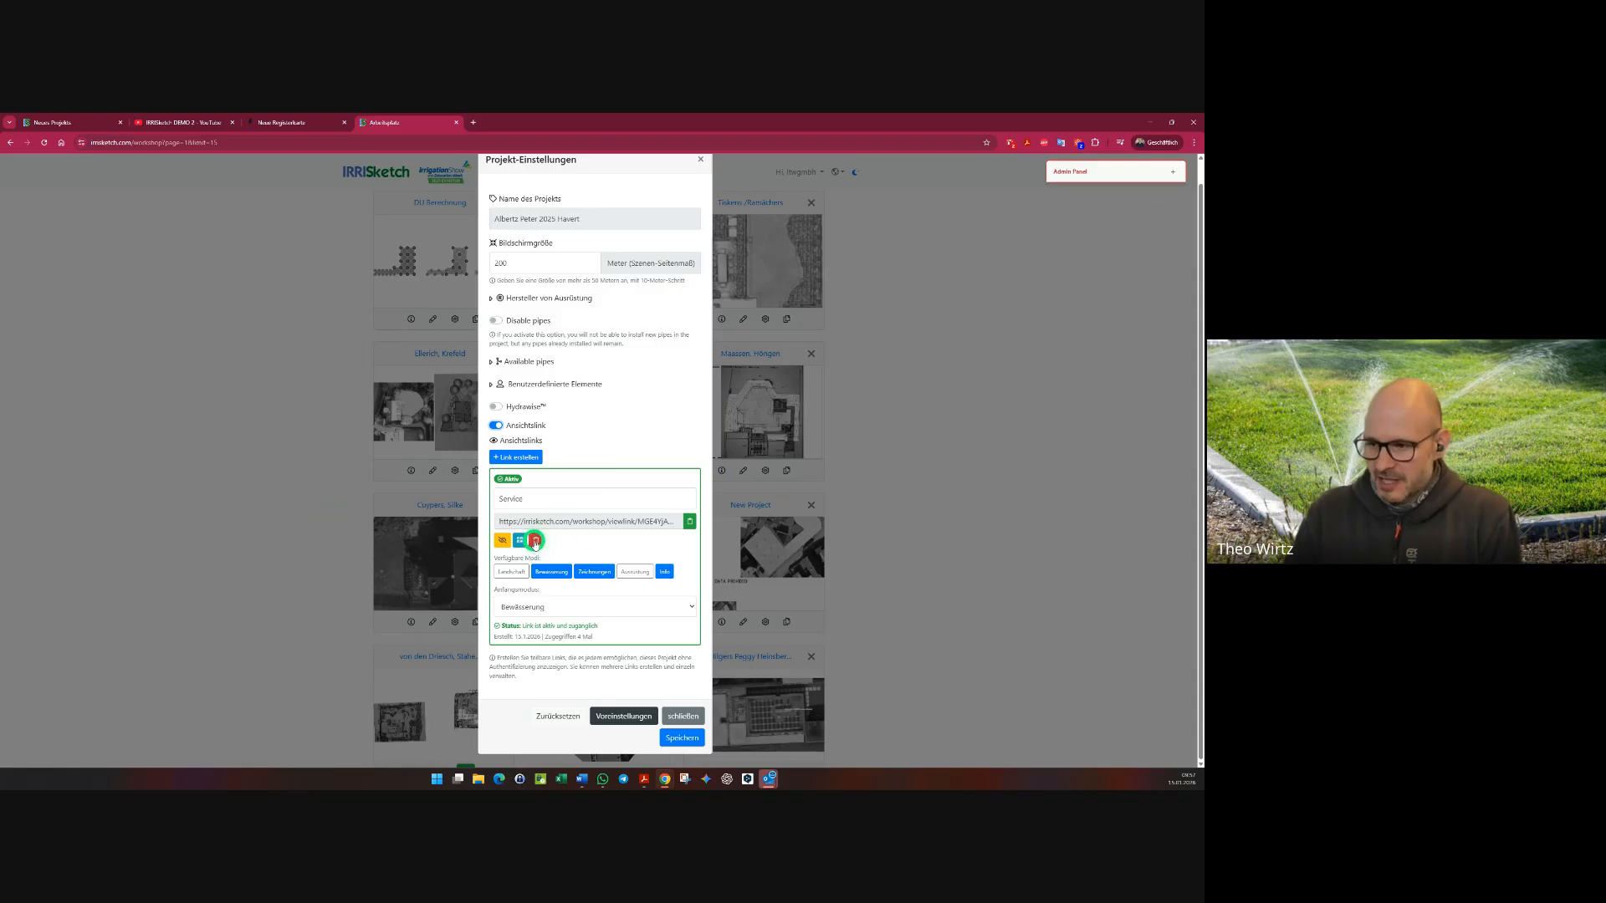
click(535, 543)
click(627, 209)
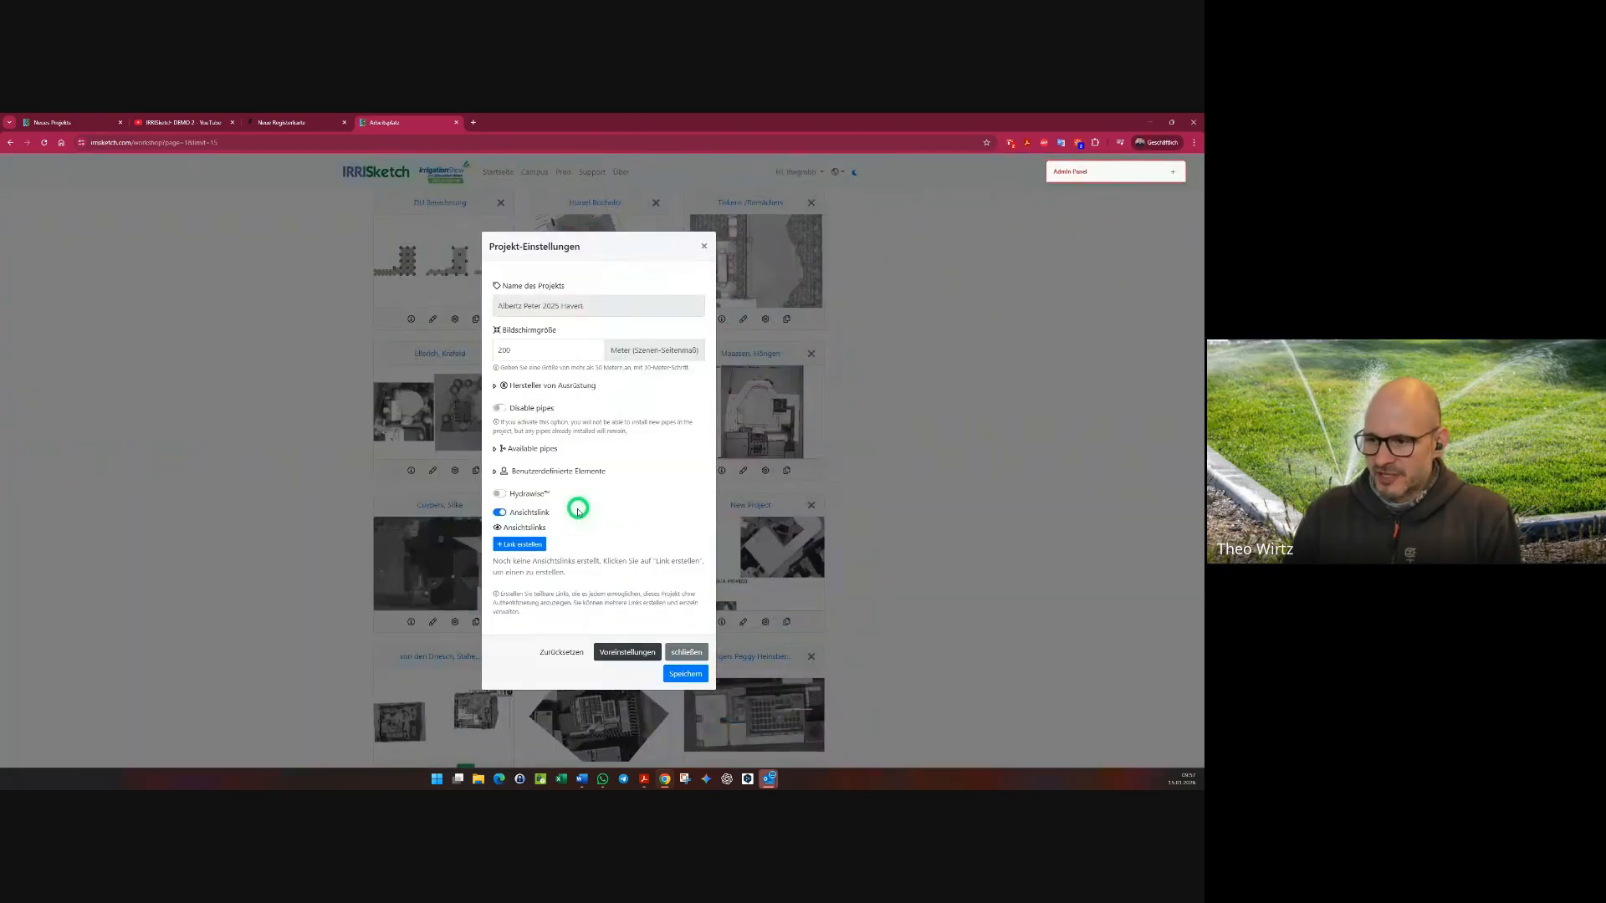
- Create a new view link named service1, and save the project settings
click(519, 544)
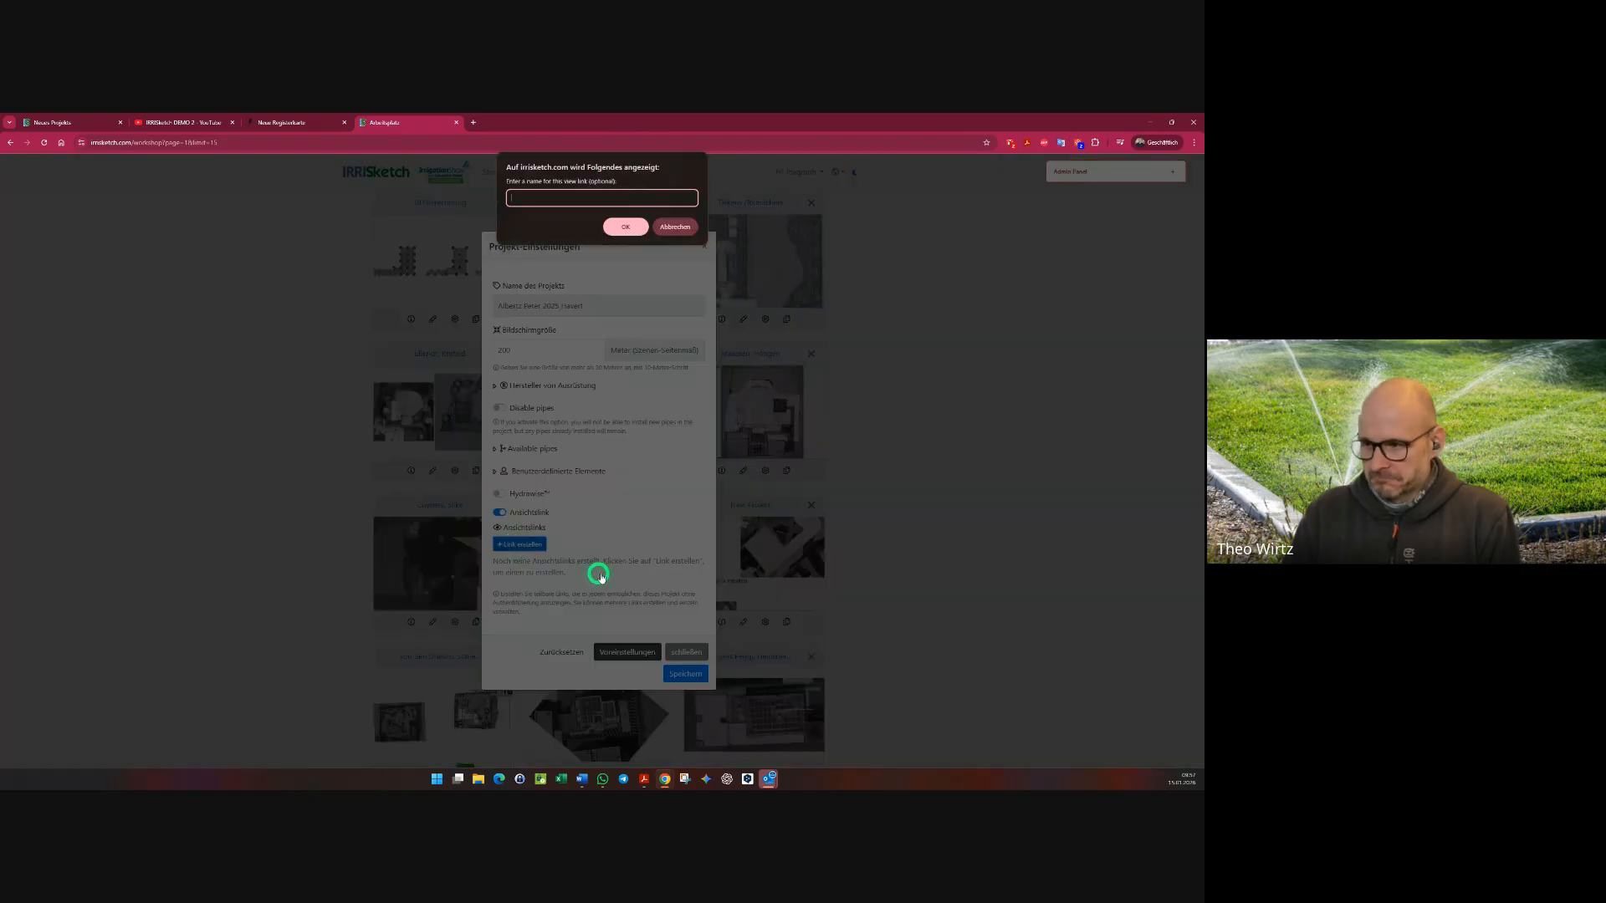
text(service1)
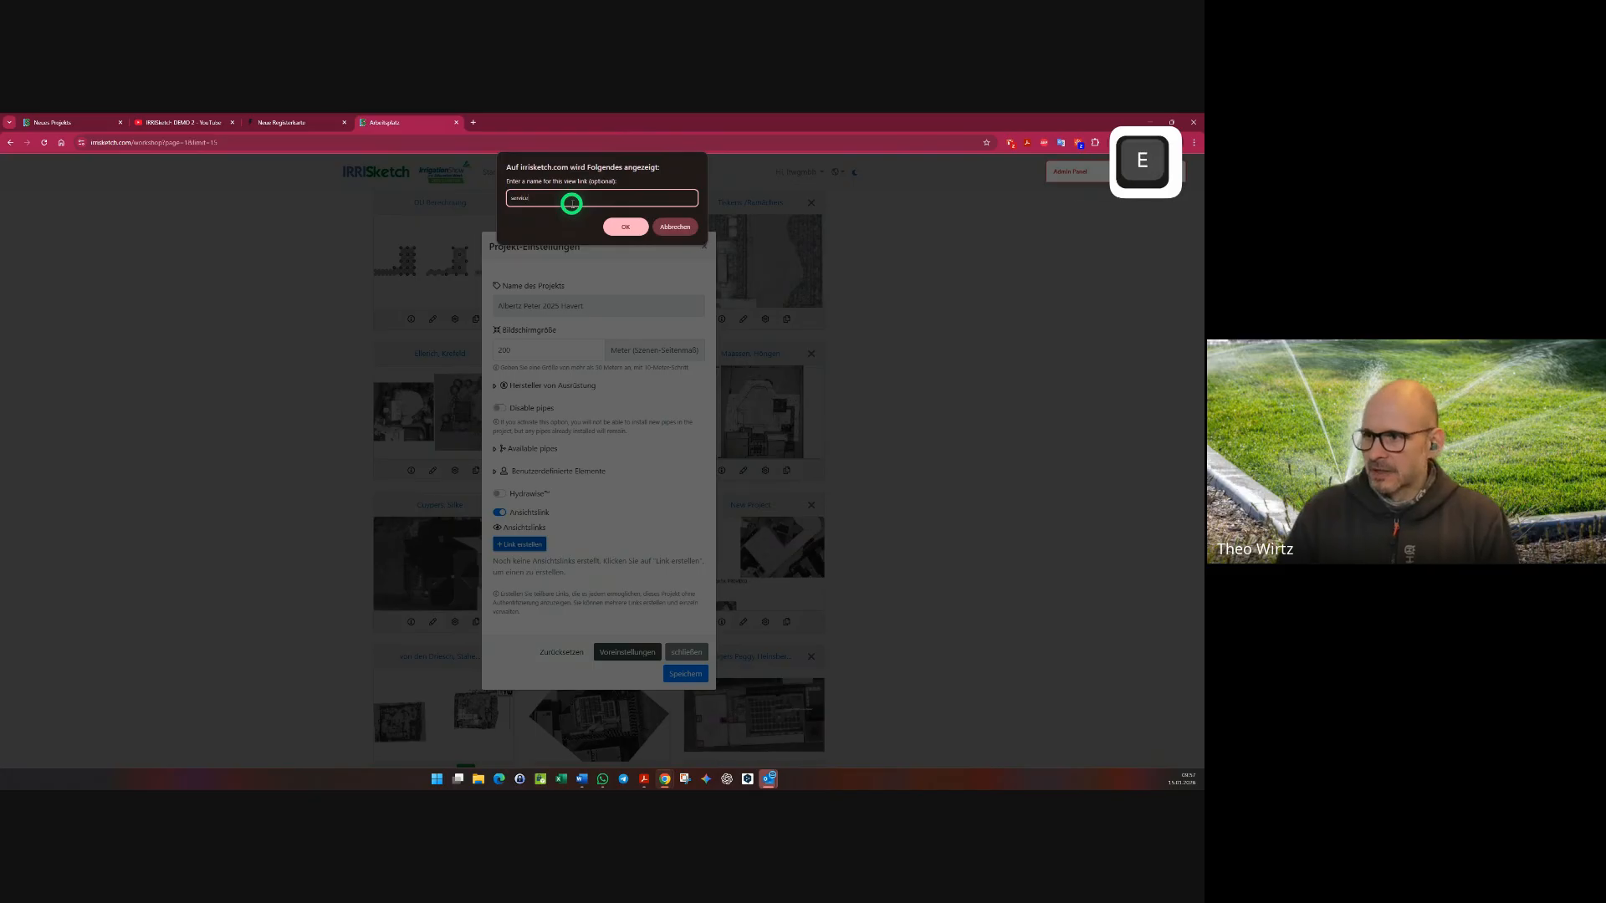
key(Return)
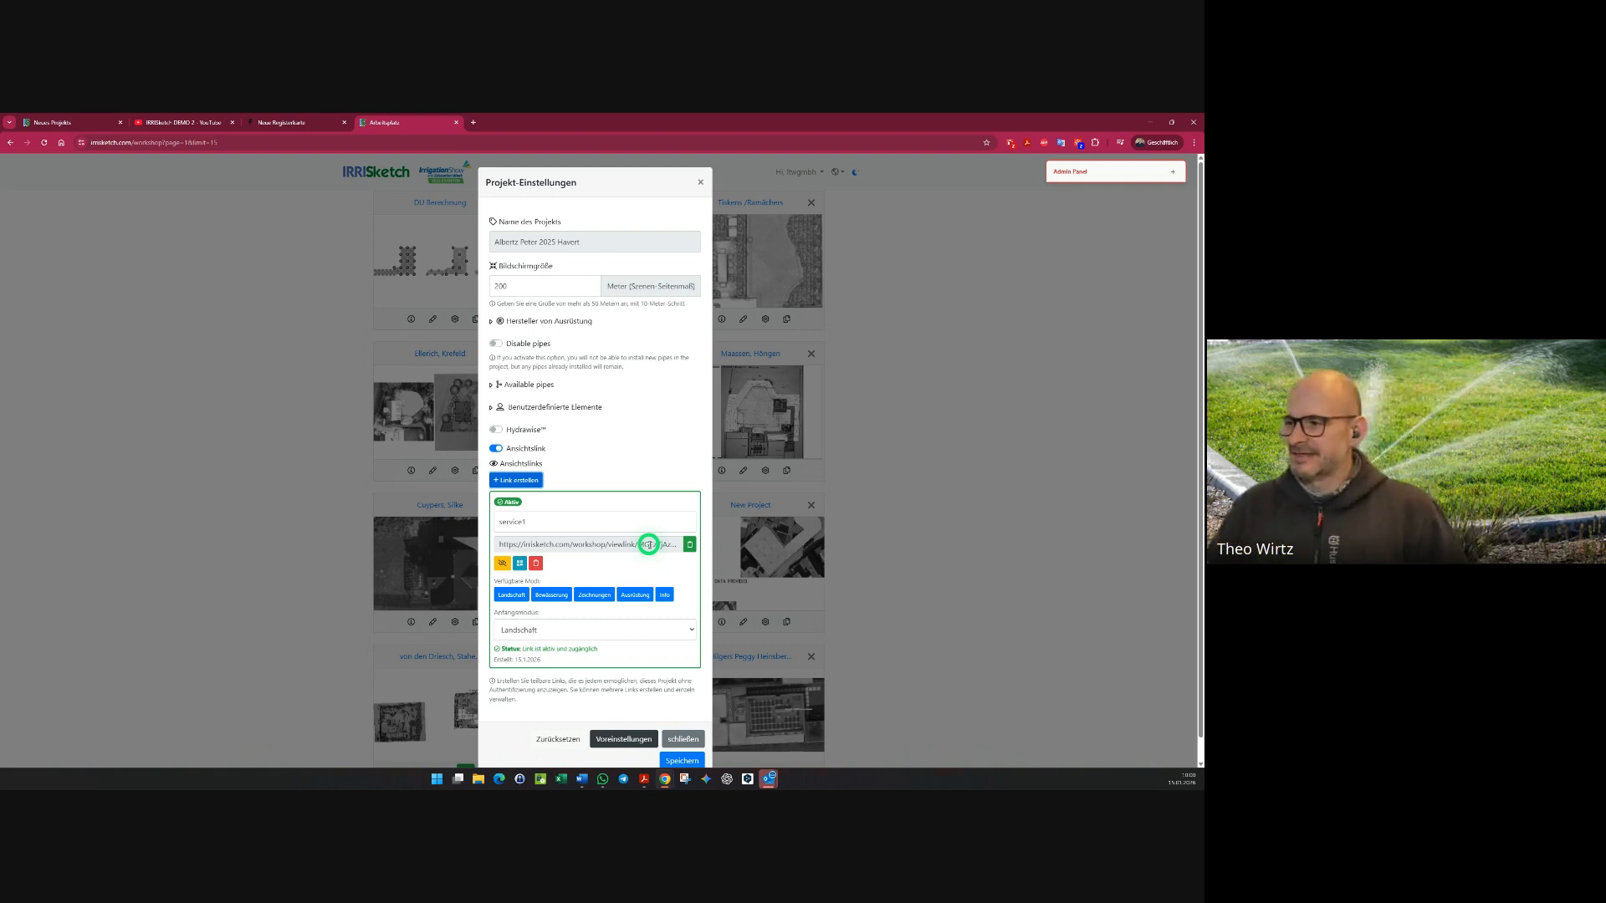
click(682, 761)
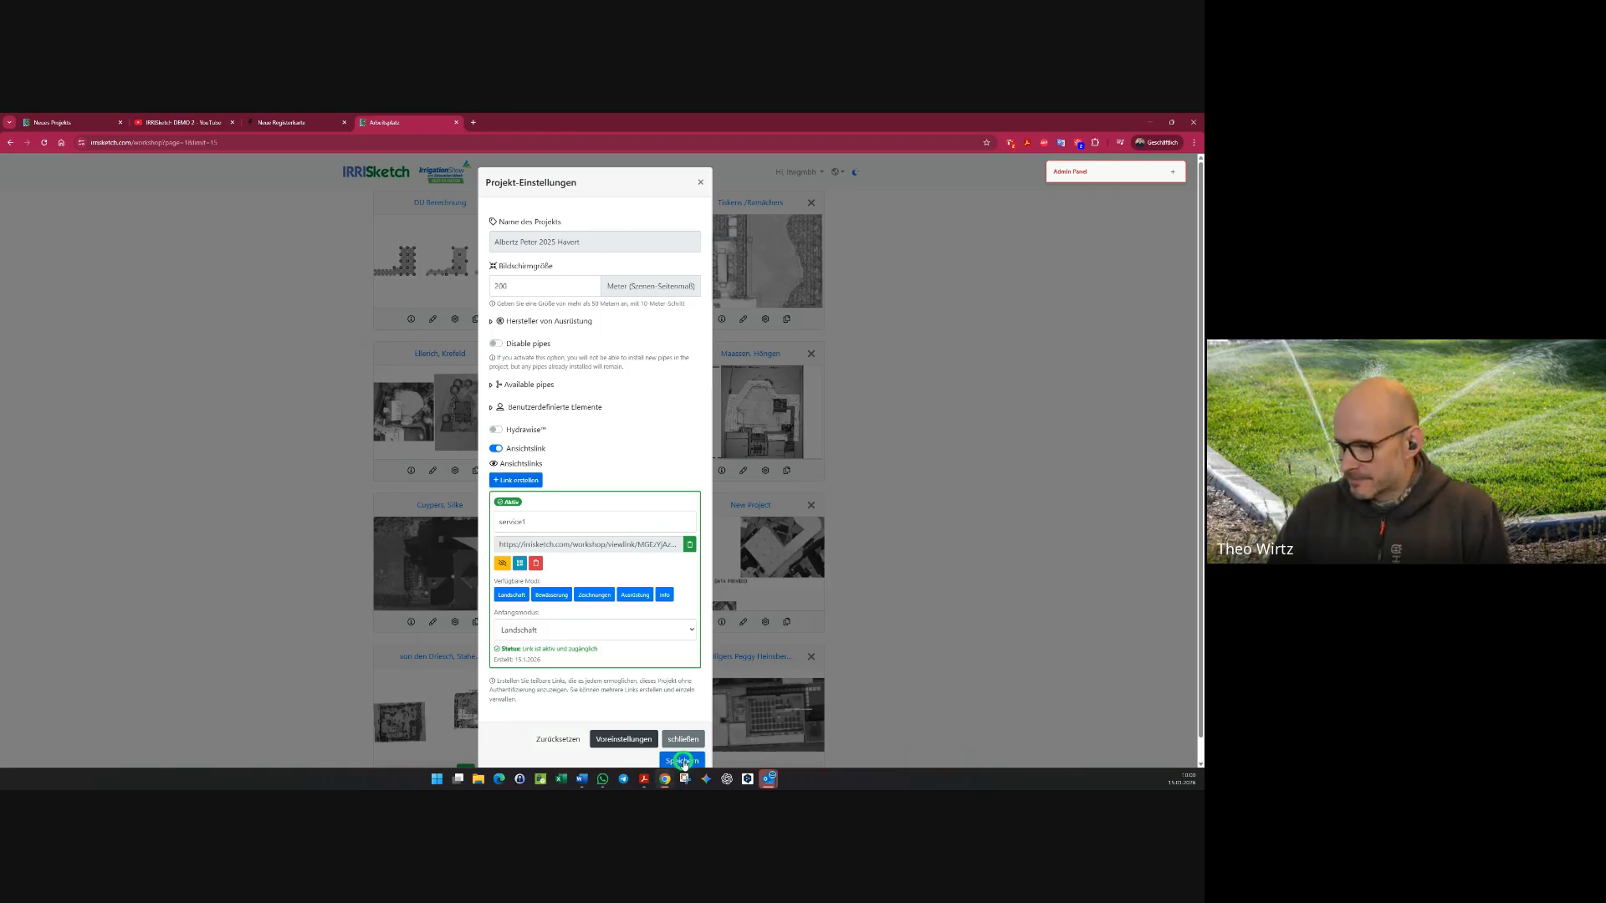
- Open the Neues Projekt with the aerial image, restore its unsaved snapshot, and look at the irrigation and drawing tools
scroll(564, 412, up, 2)
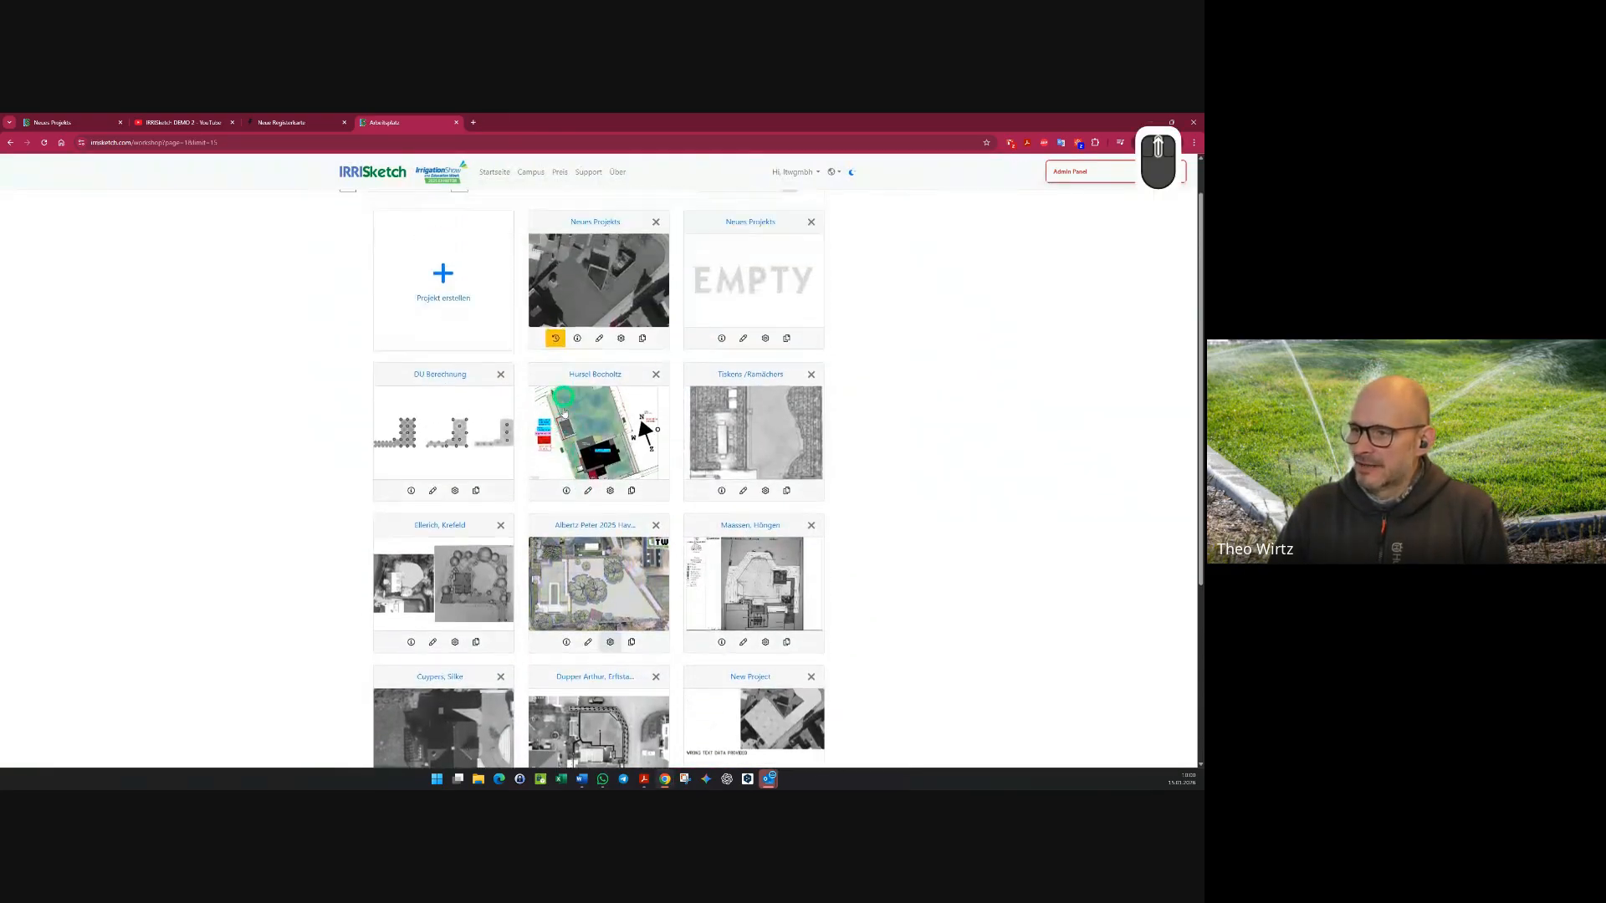
scroll(564, 412, up, 1)
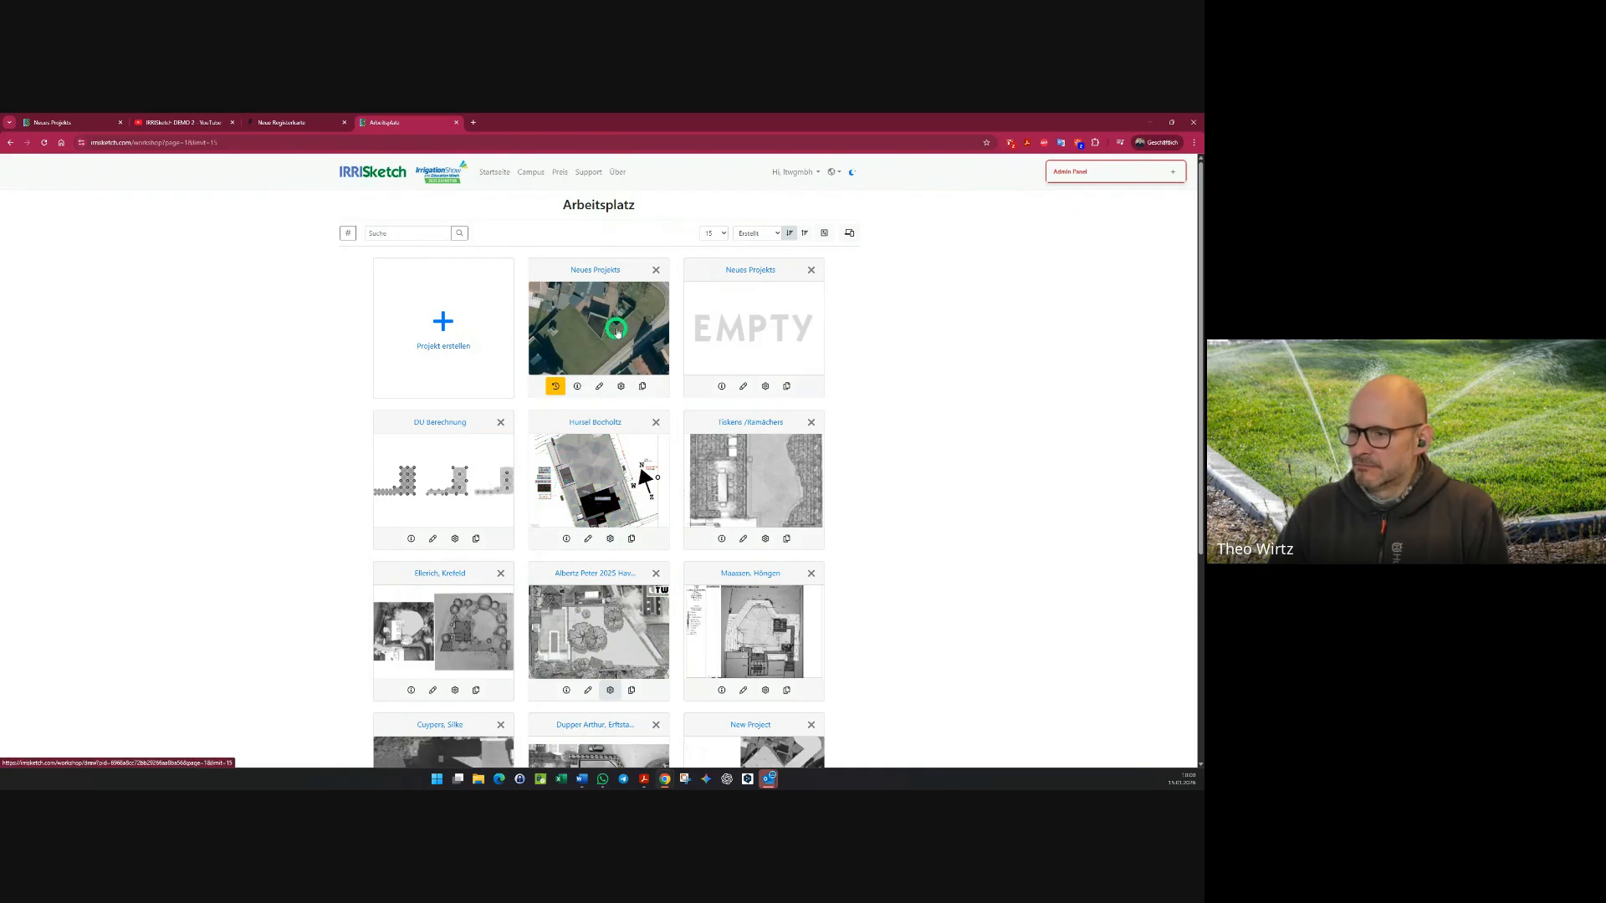
click(617, 330)
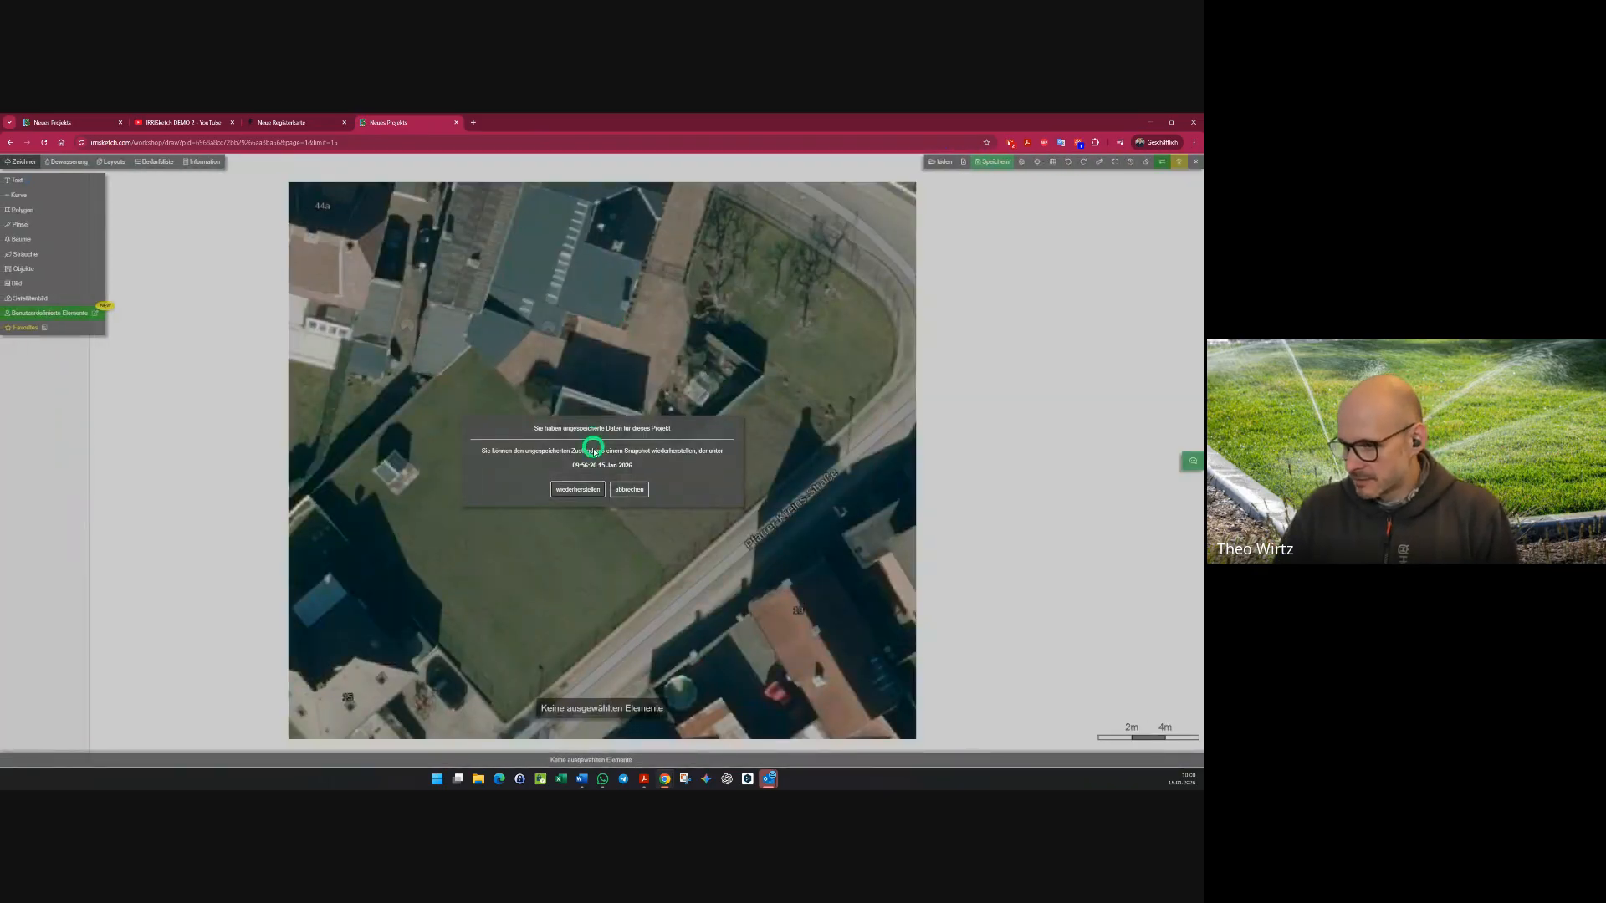
click(591, 488)
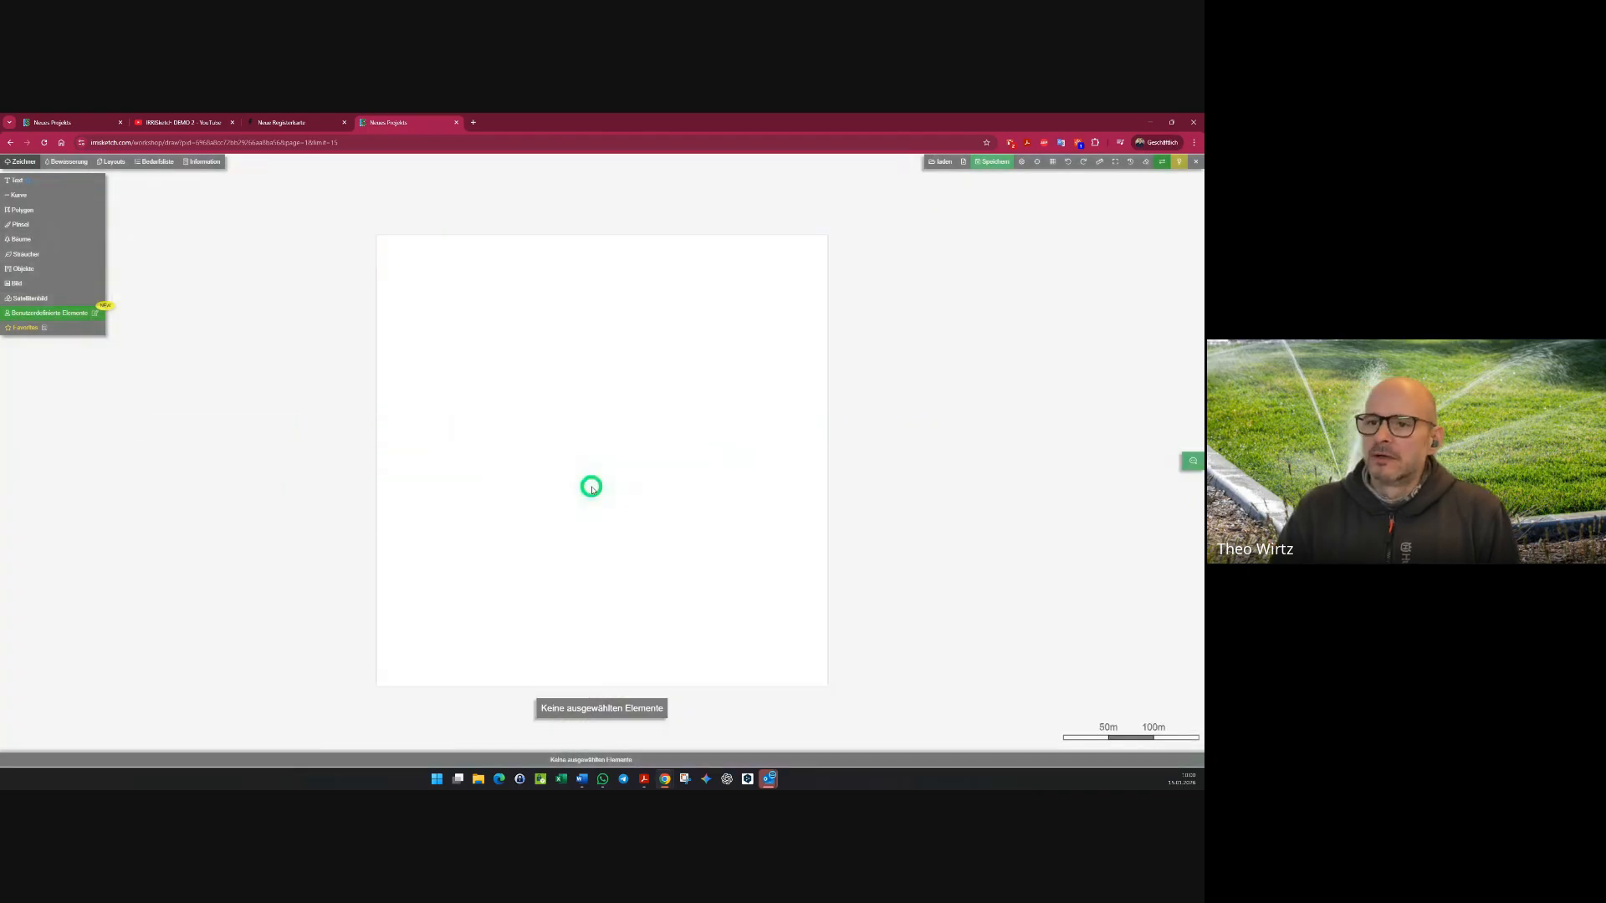
click(72, 163)
click(25, 165)
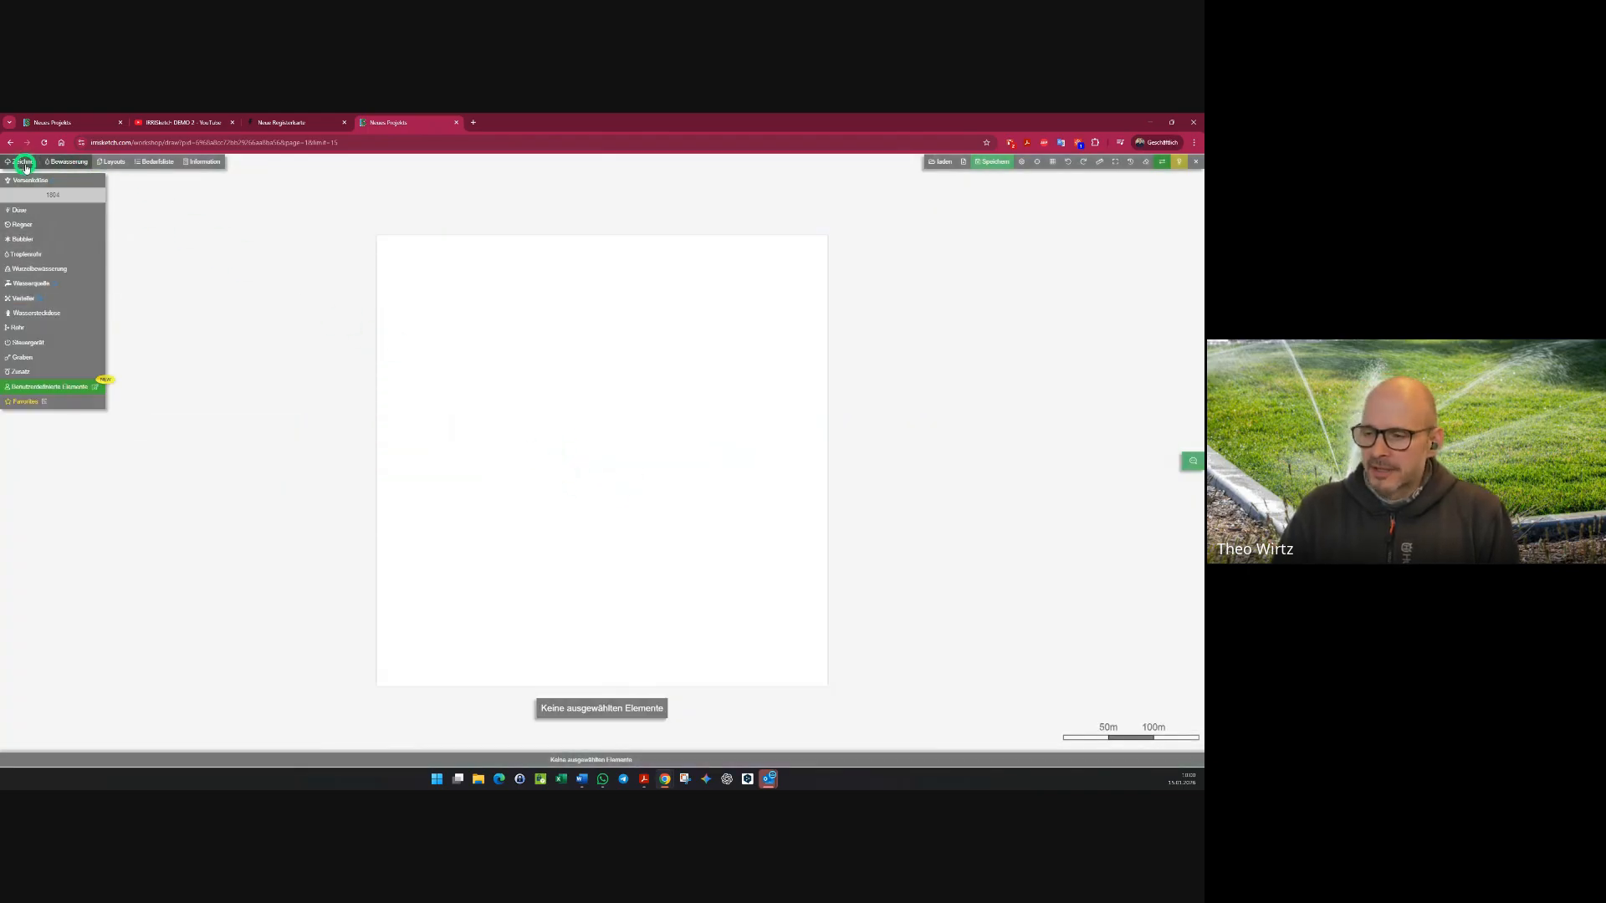
- Show the grid in the empty project, and save and leave the project
click(1053, 162)
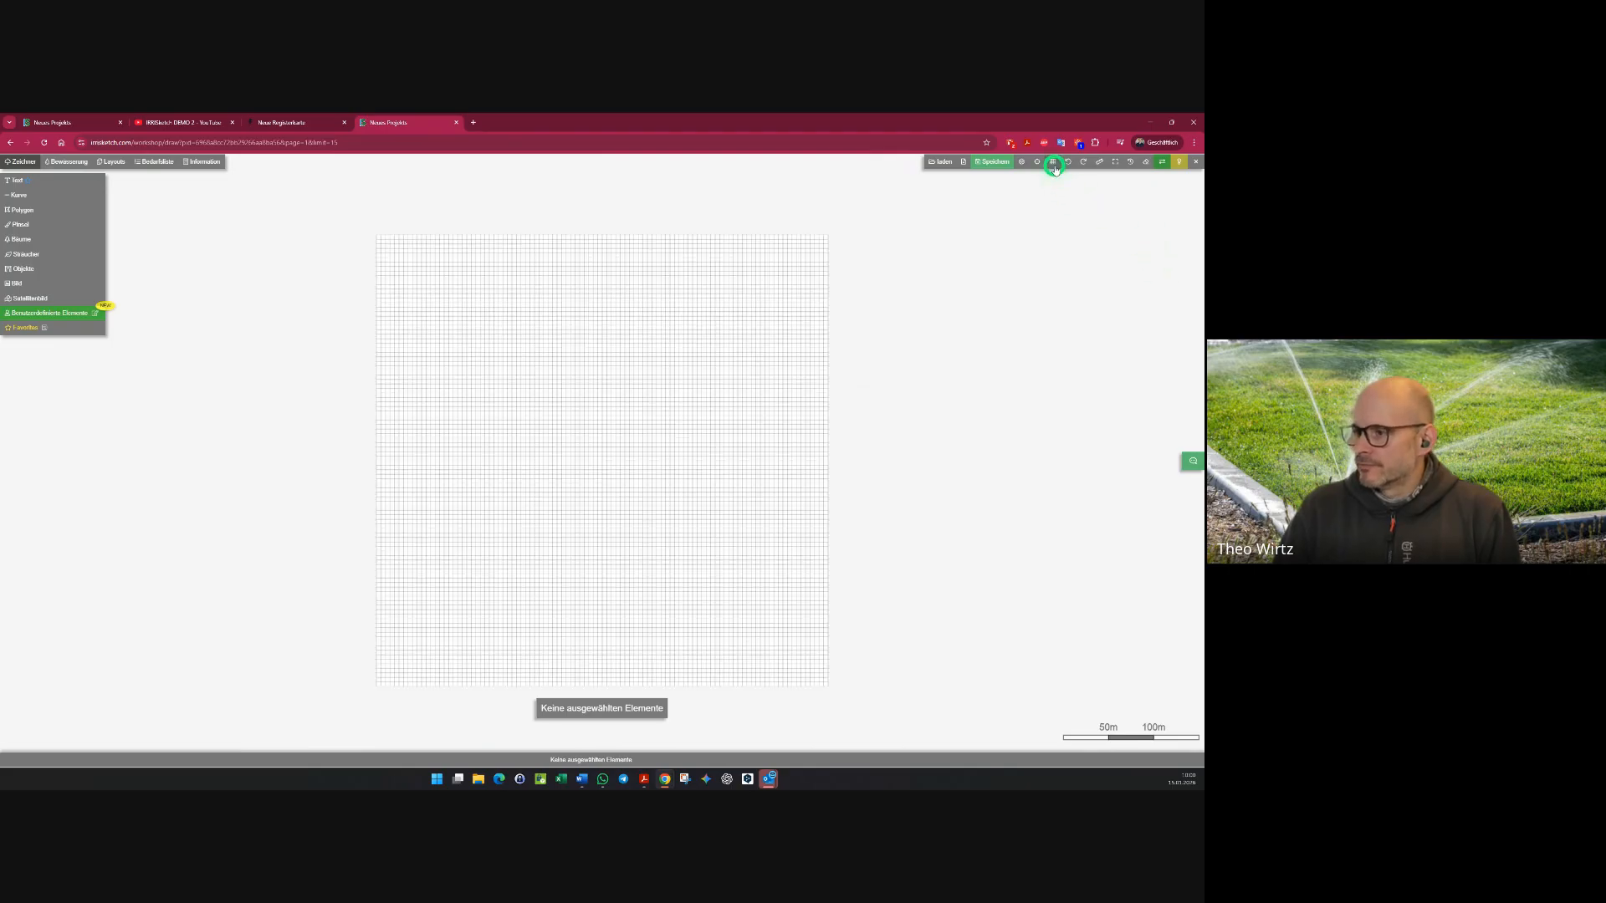
scroll(625, 434, up, 8)
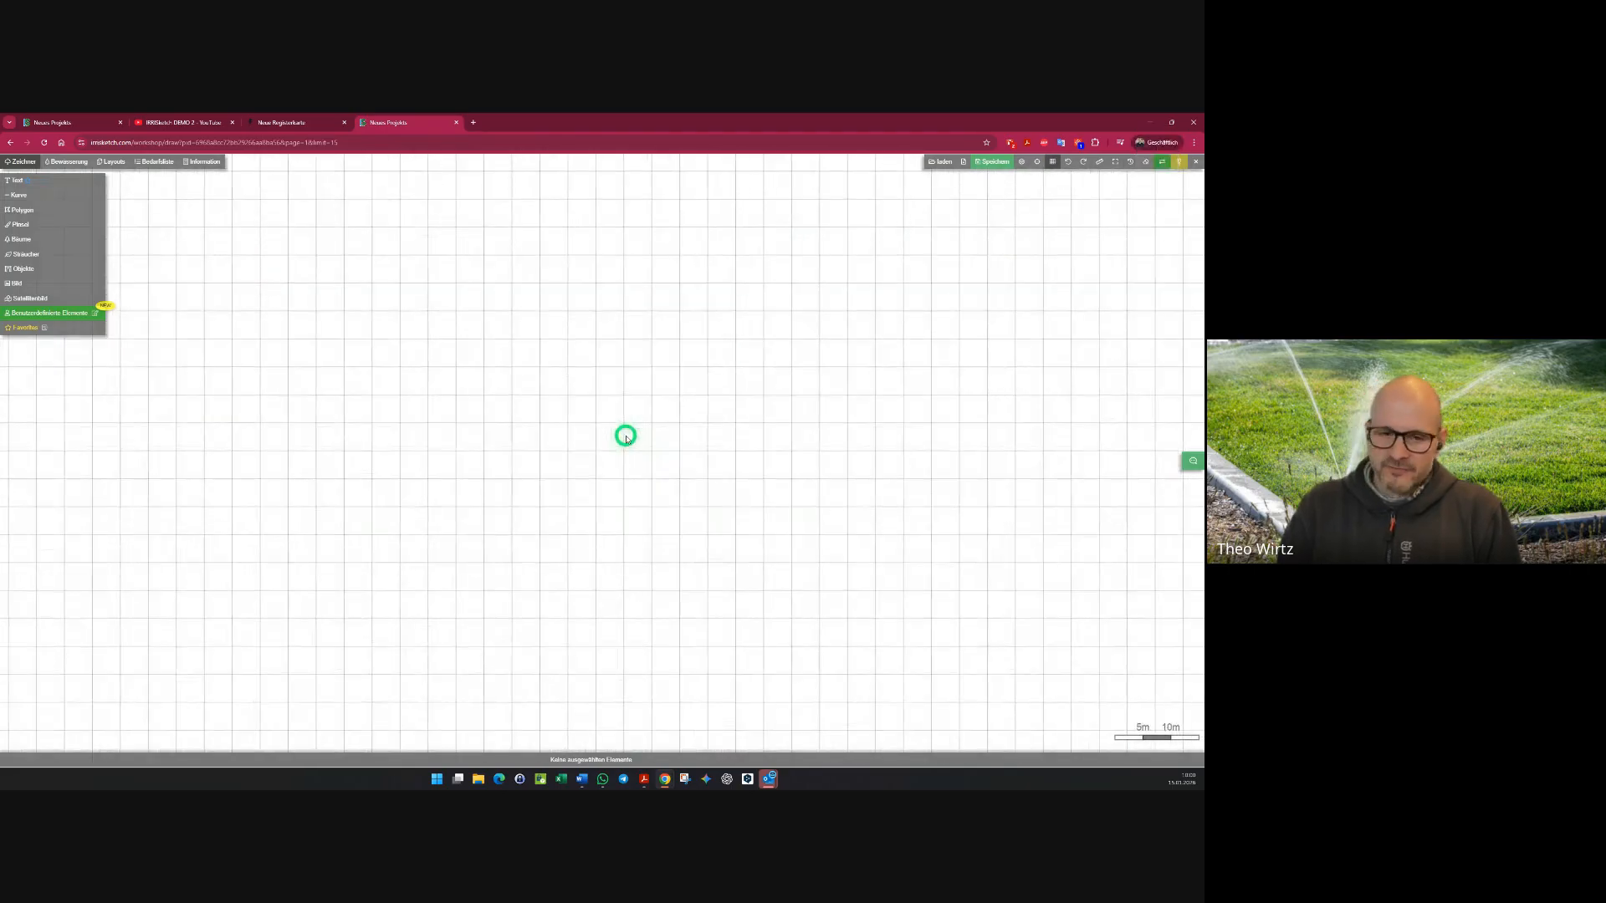
click(1181, 162)
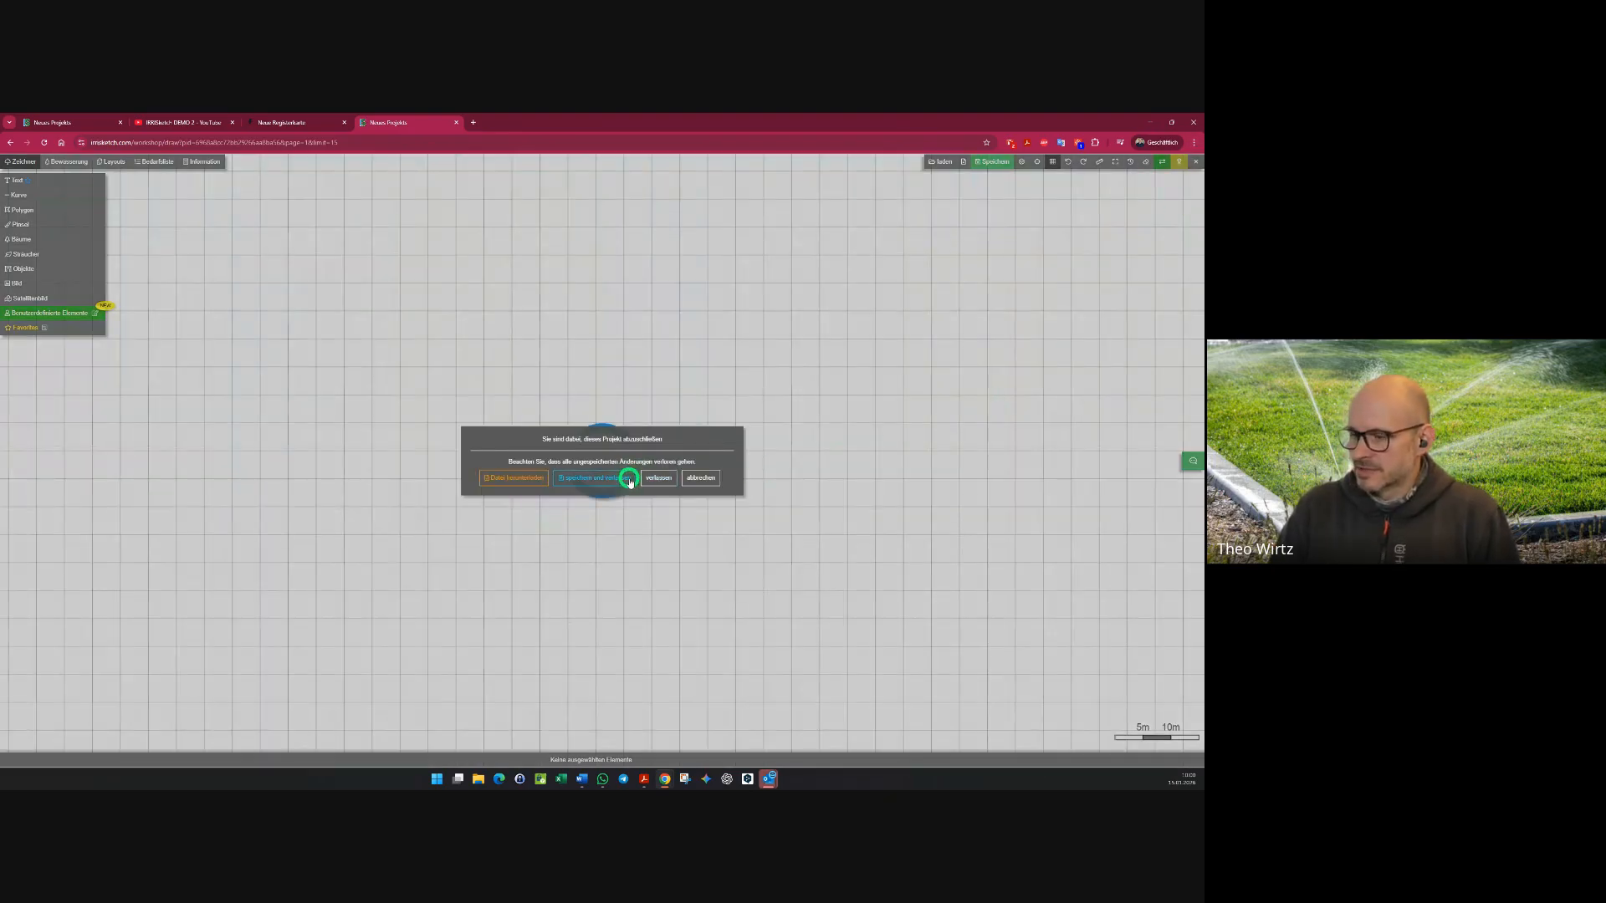
click(629, 480)
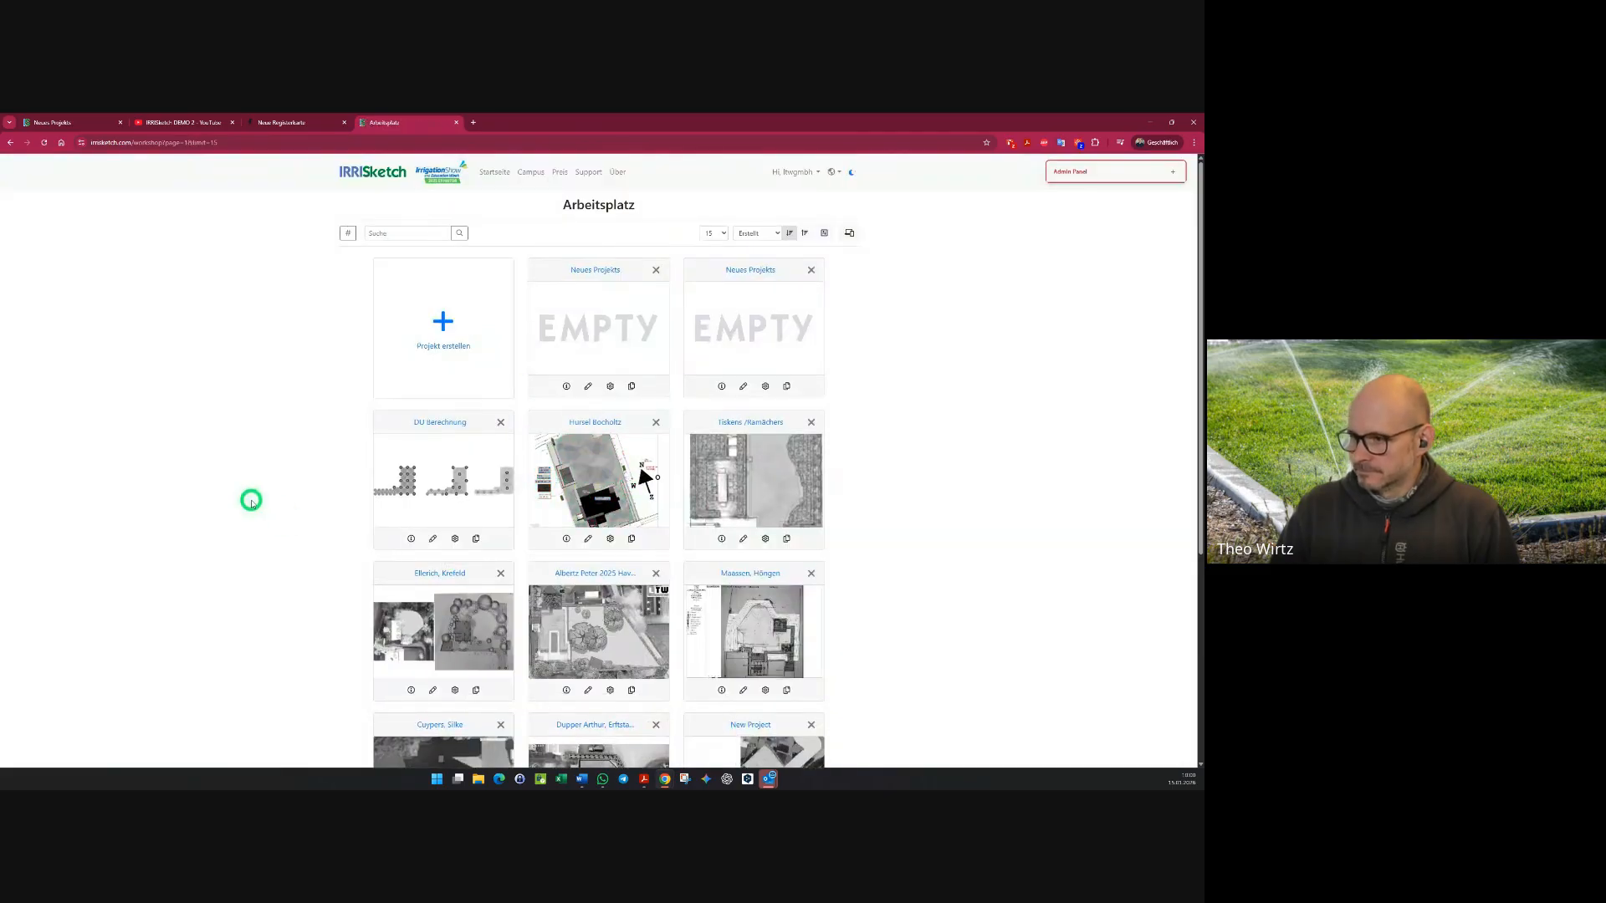
- Open the garden plan project marked A3 Schaal 1:200, switch to its irrigation elements, and save it
click(618, 500)
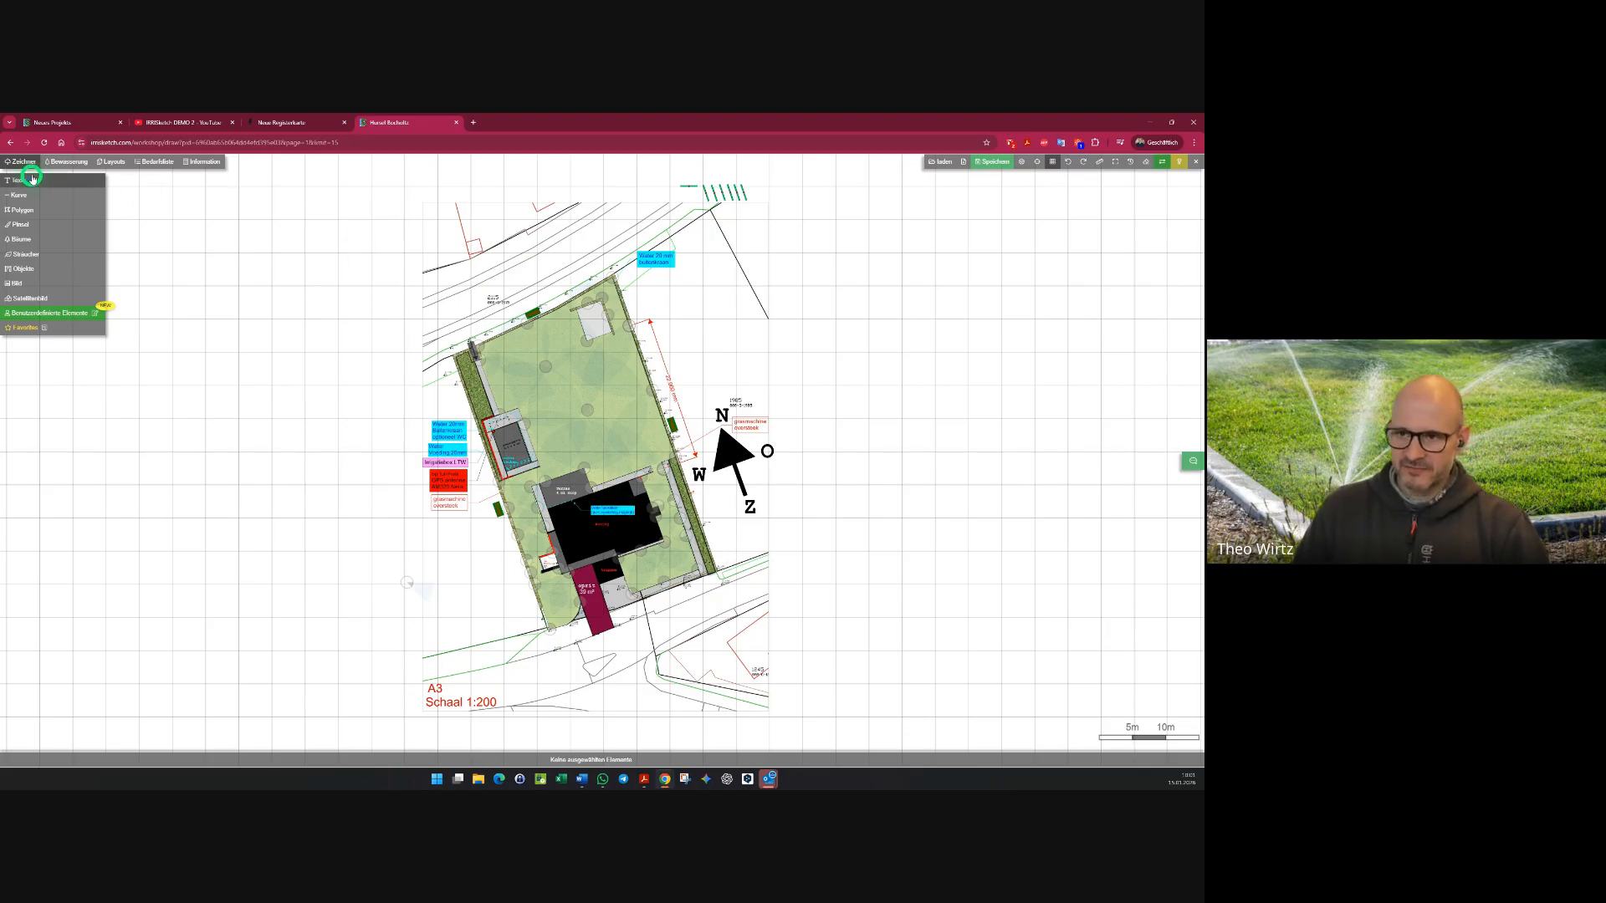
click(67, 162)
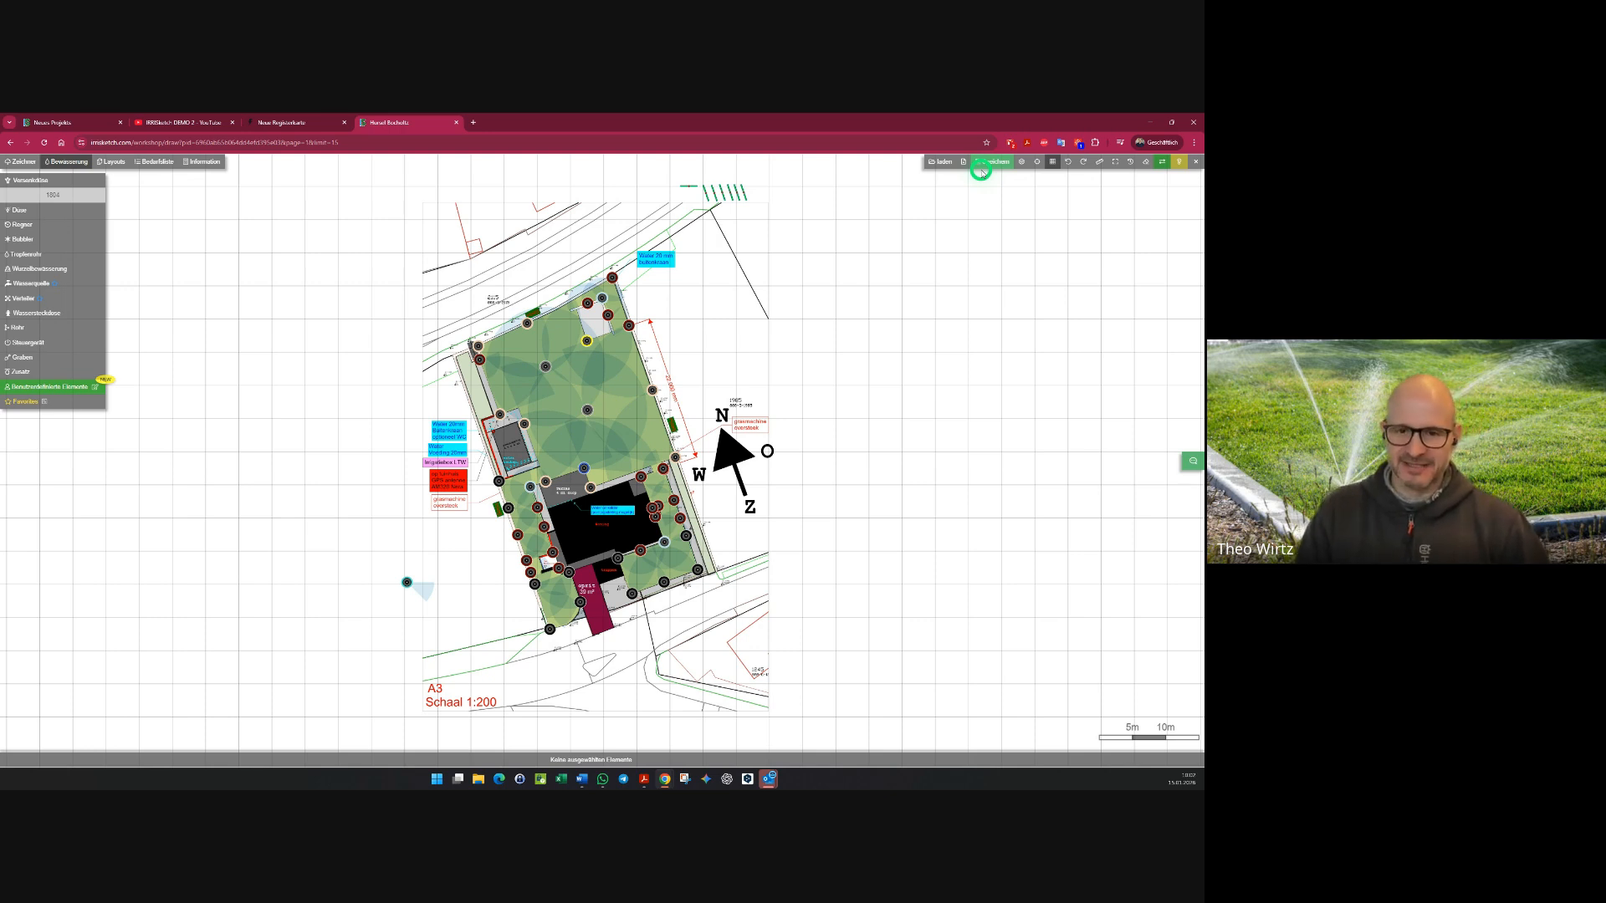
key(ctrl+s)
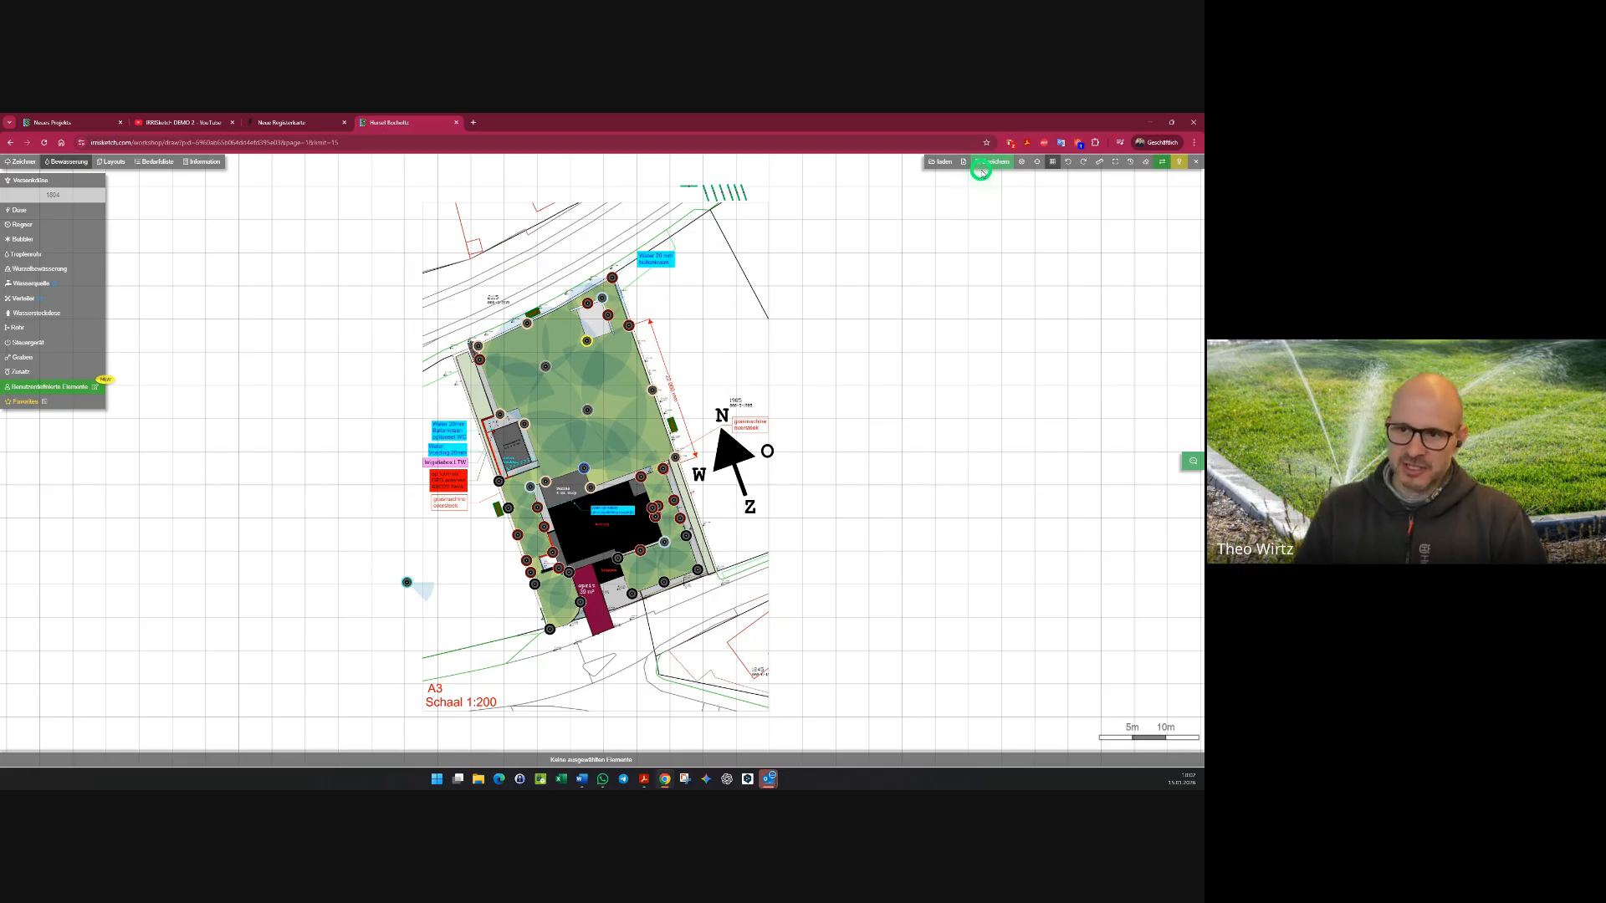
- Place about ten MP Rotator nozzles with varied spray directions in the empty area west of the garden plan
mouse_move(44, 211)
mouse_move(119, 211)
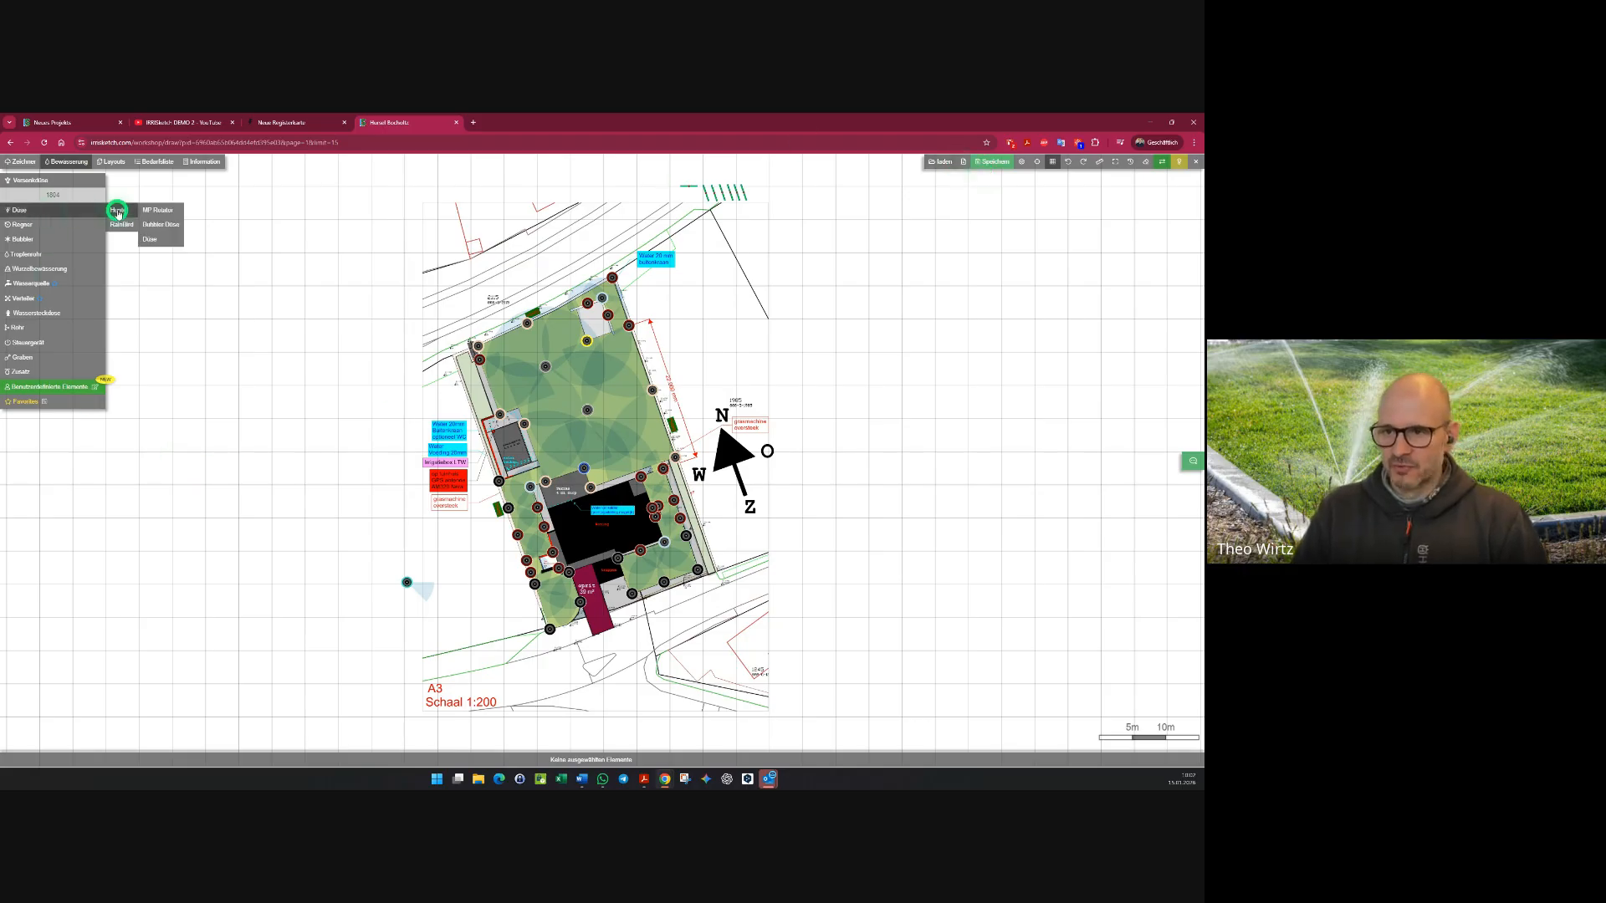
click(220, 209)
click(261, 352)
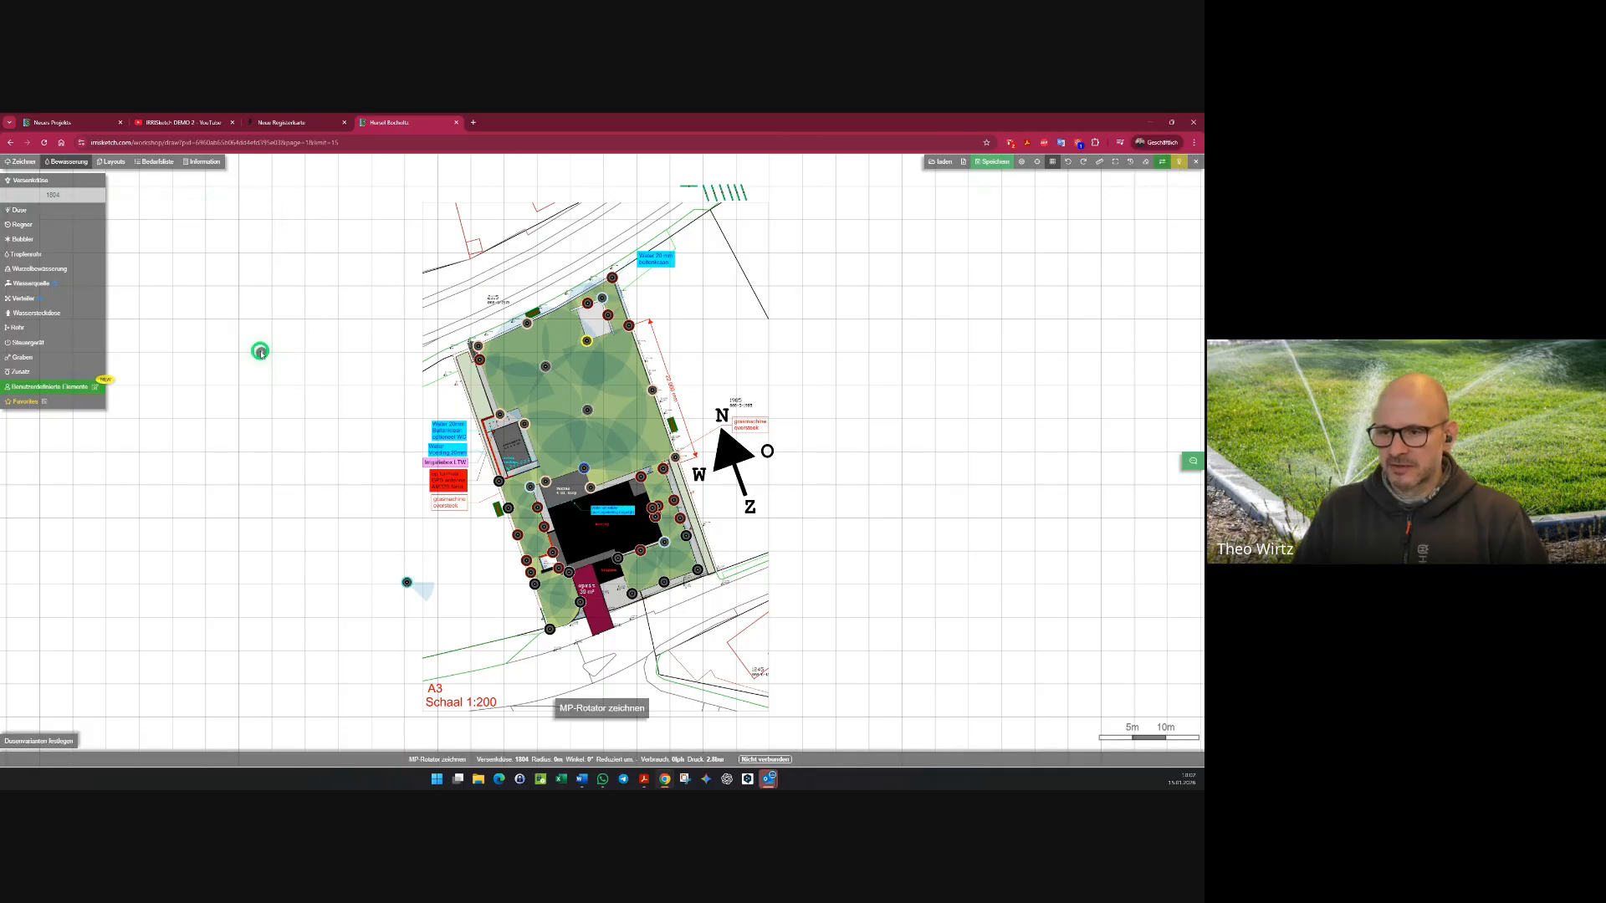
click(184, 577)
click(297, 548)
click(299, 474)
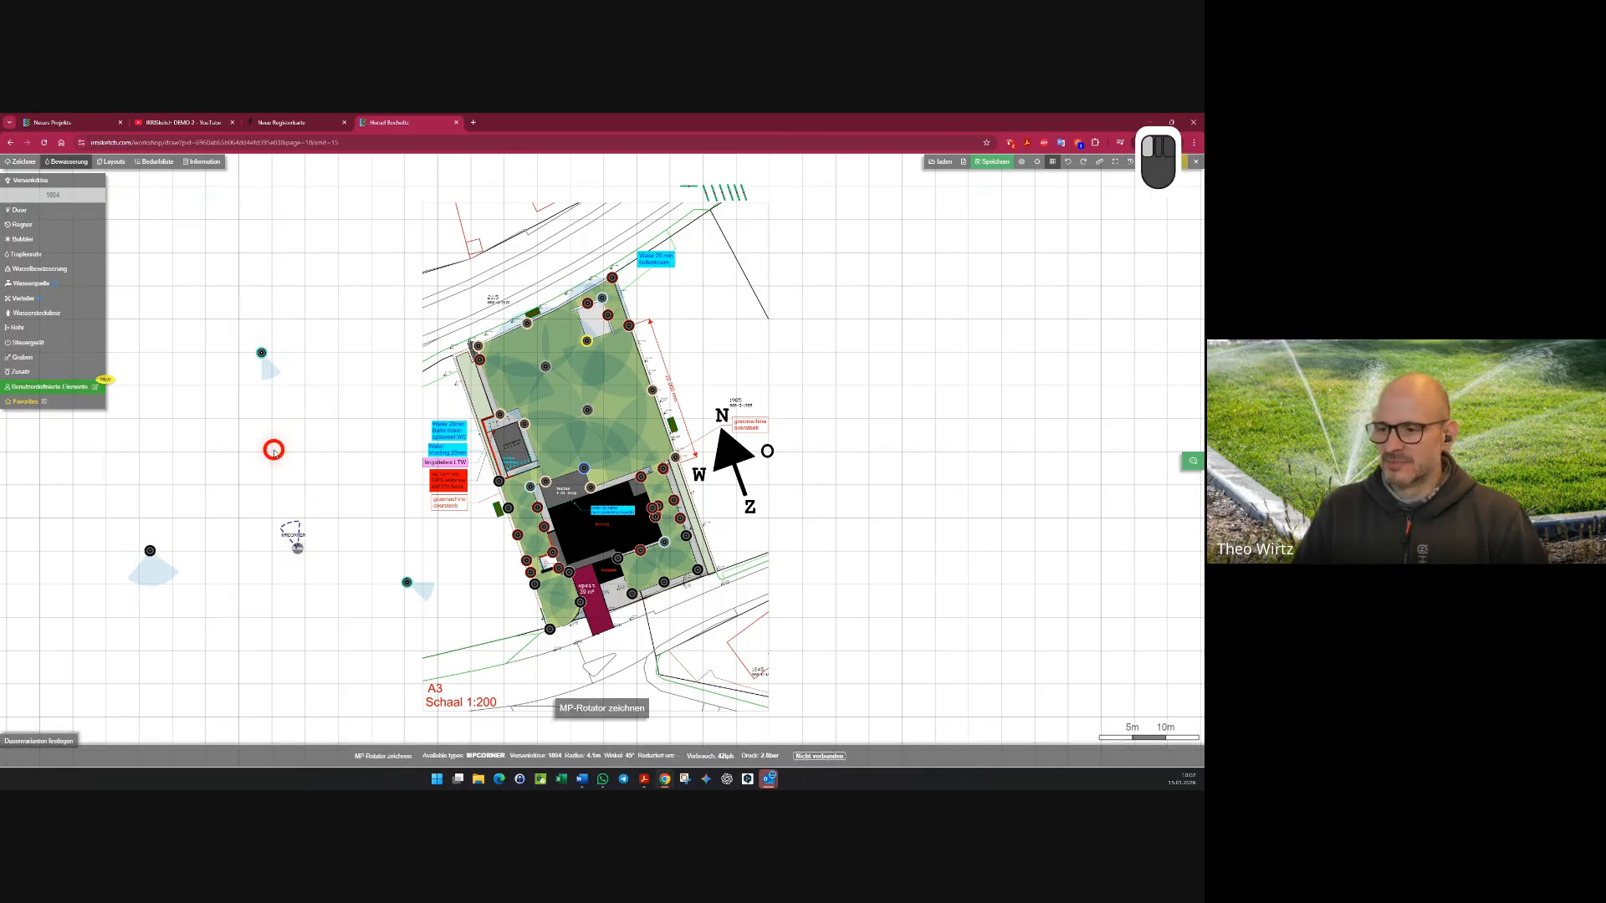
click(224, 451)
click(203, 440)
click(176, 469)
click(201, 494)
click(230, 557)
click(288, 561)
click(321, 470)
click(342, 405)
click(339, 321)
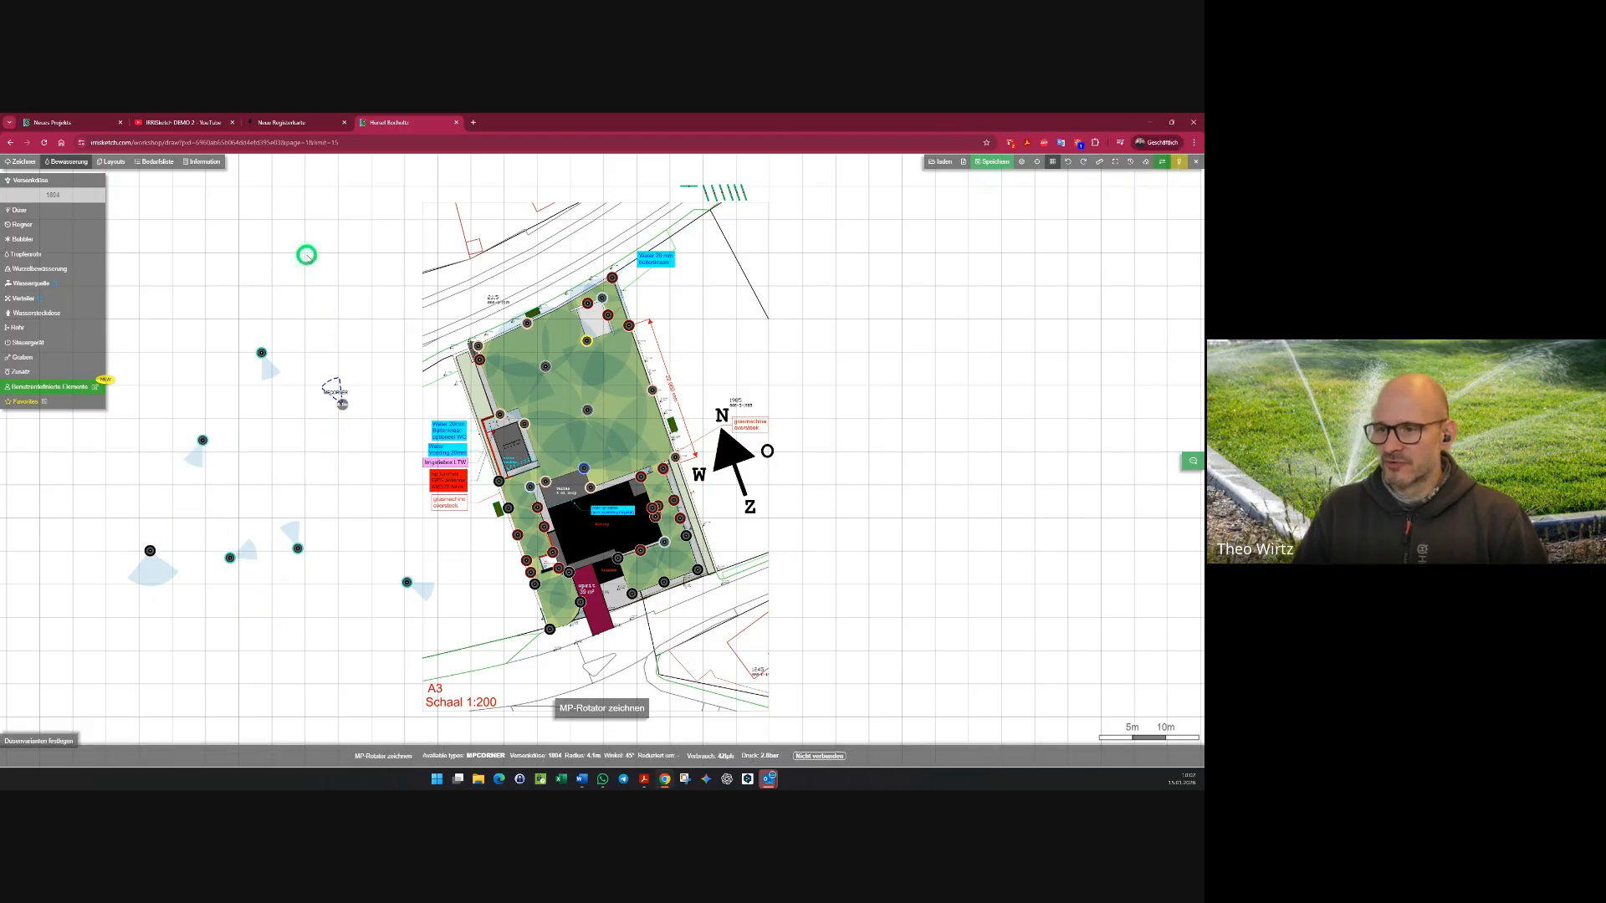
click(255, 272)
click(244, 268)
click(229, 311)
click(265, 329)
click(317, 412)
click(349, 437)
click(324, 462)
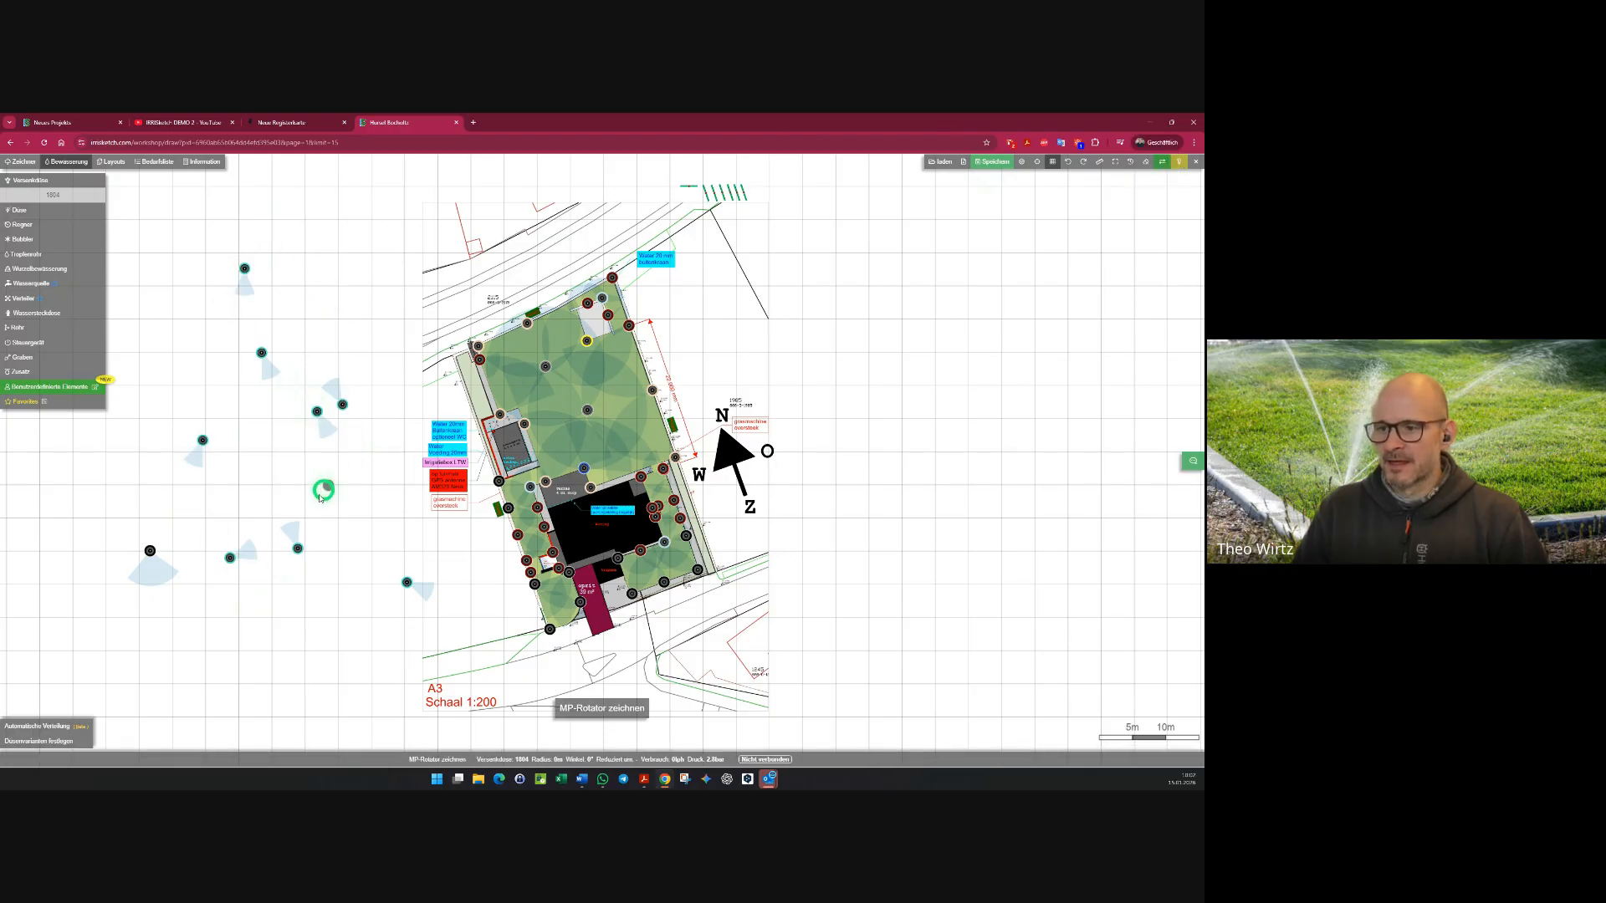
click(312, 497)
click(253, 509)
click(237, 465)
click(244, 430)
click(347, 444)
click(362, 518)
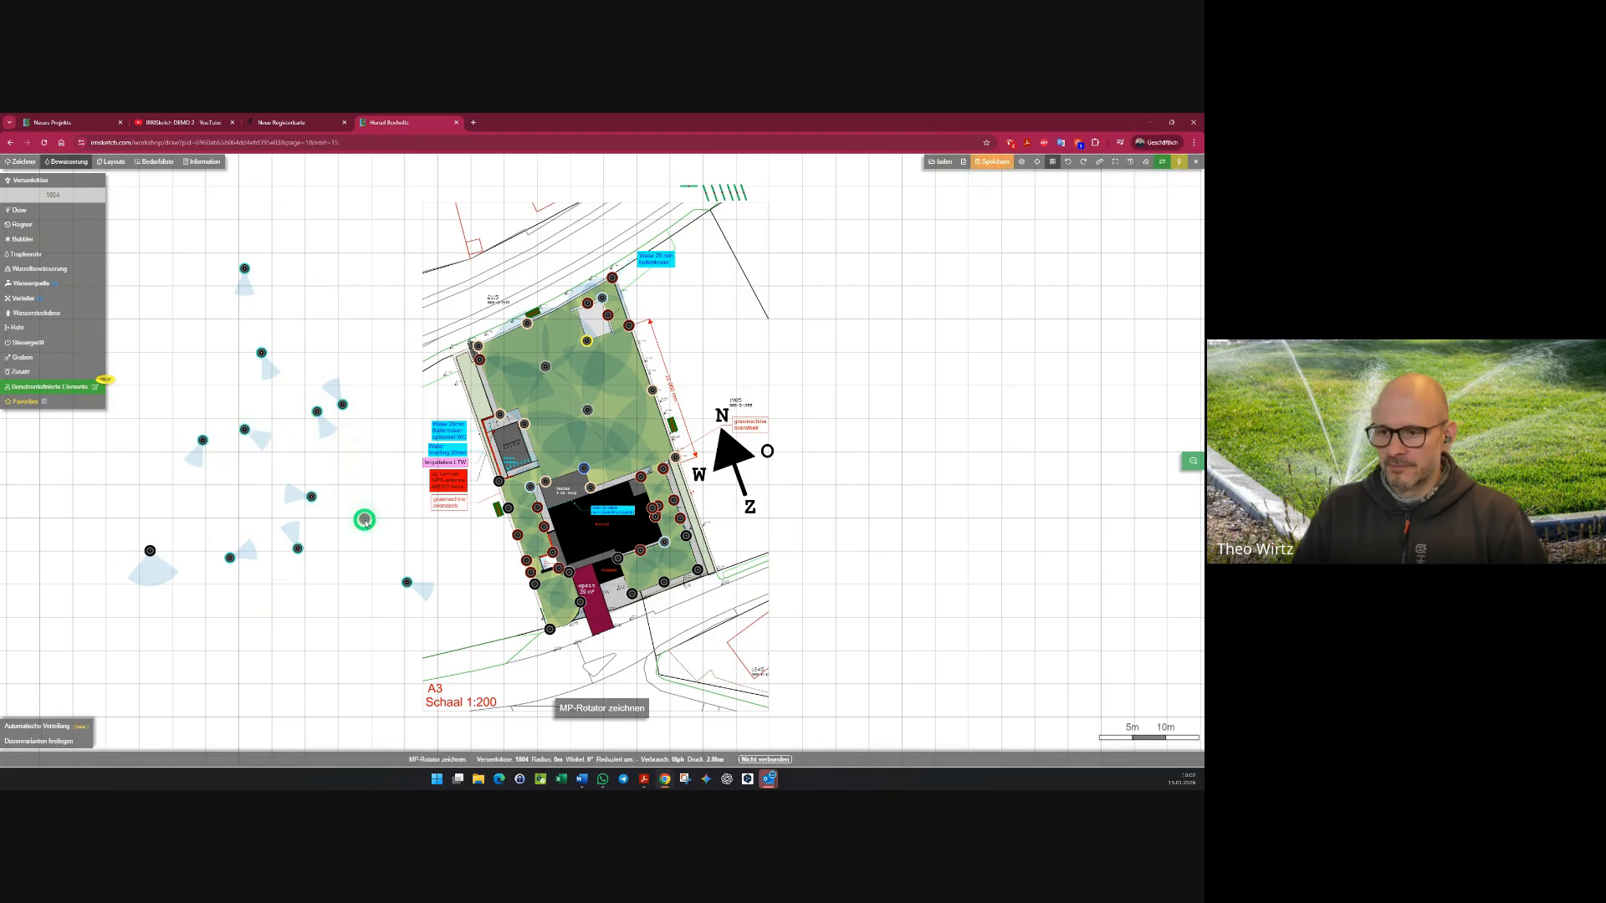
click(365, 525)
click(345, 582)
click(187, 646)
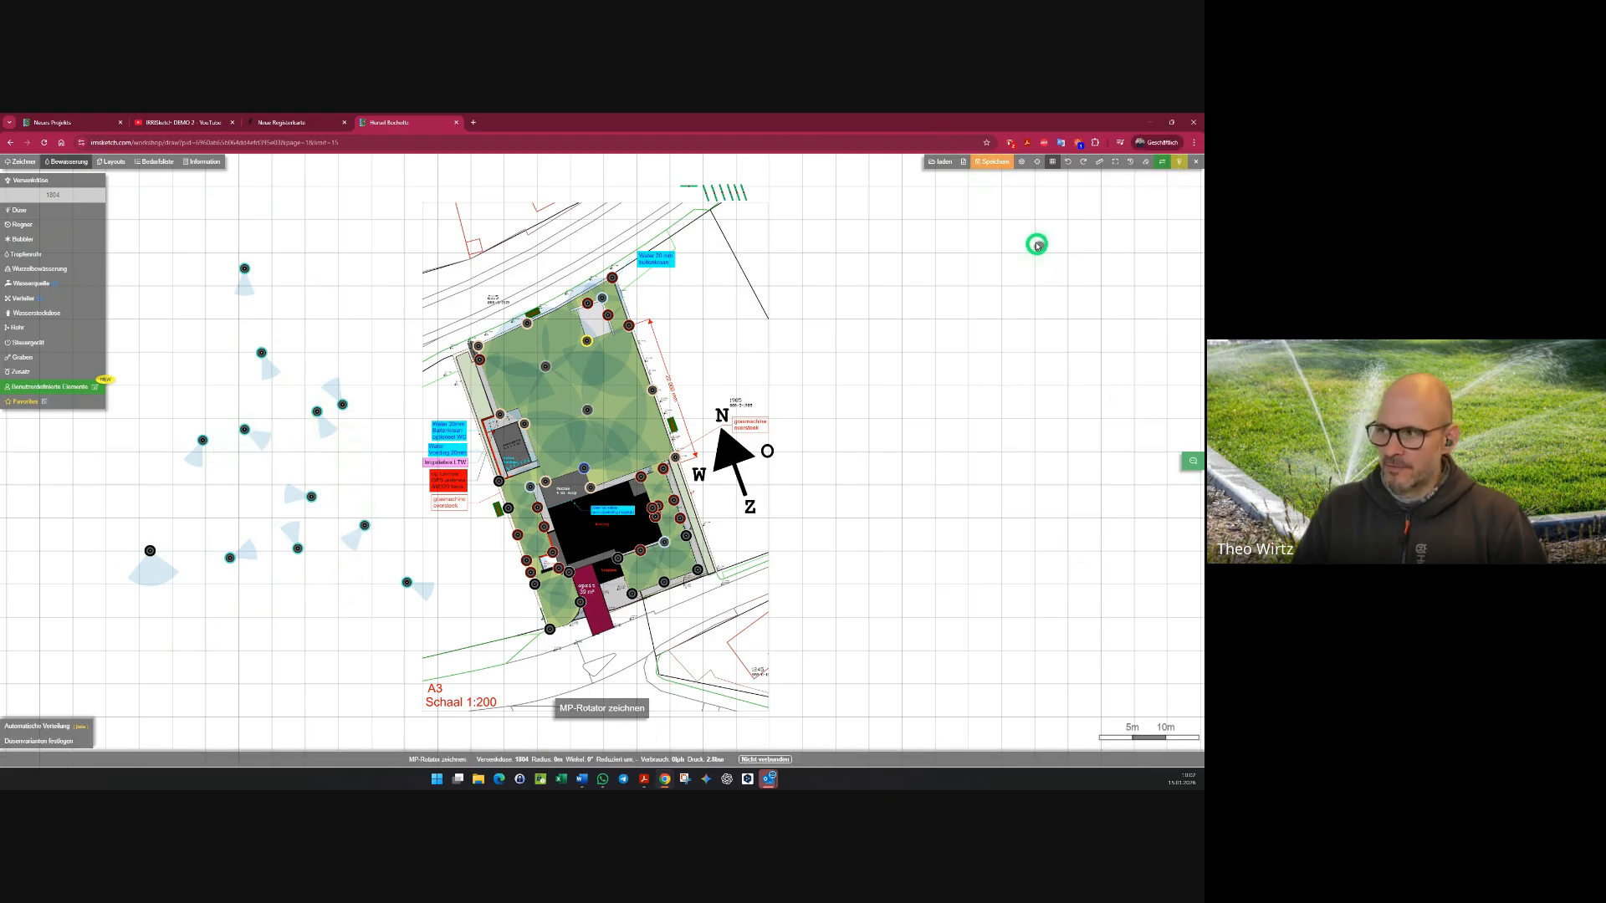
- Place more MP Rotator nozzles in the empty area east of the garden plan, including one full-circle nozzle
click(993, 168)
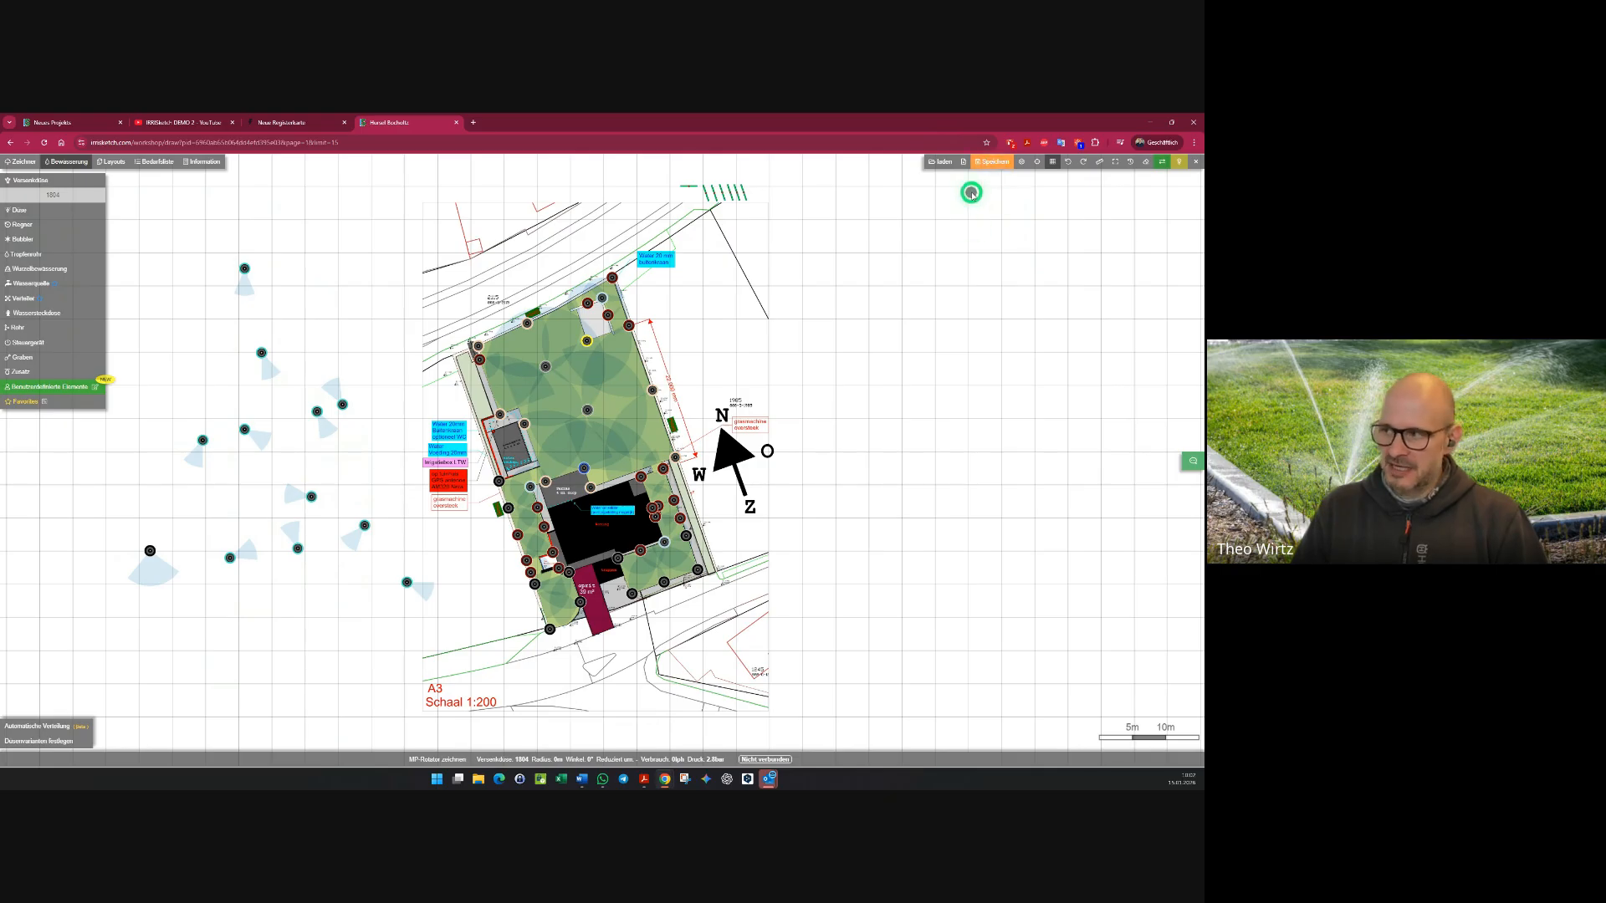
click(872, 253)
click(934, 331)
click(797, 352)
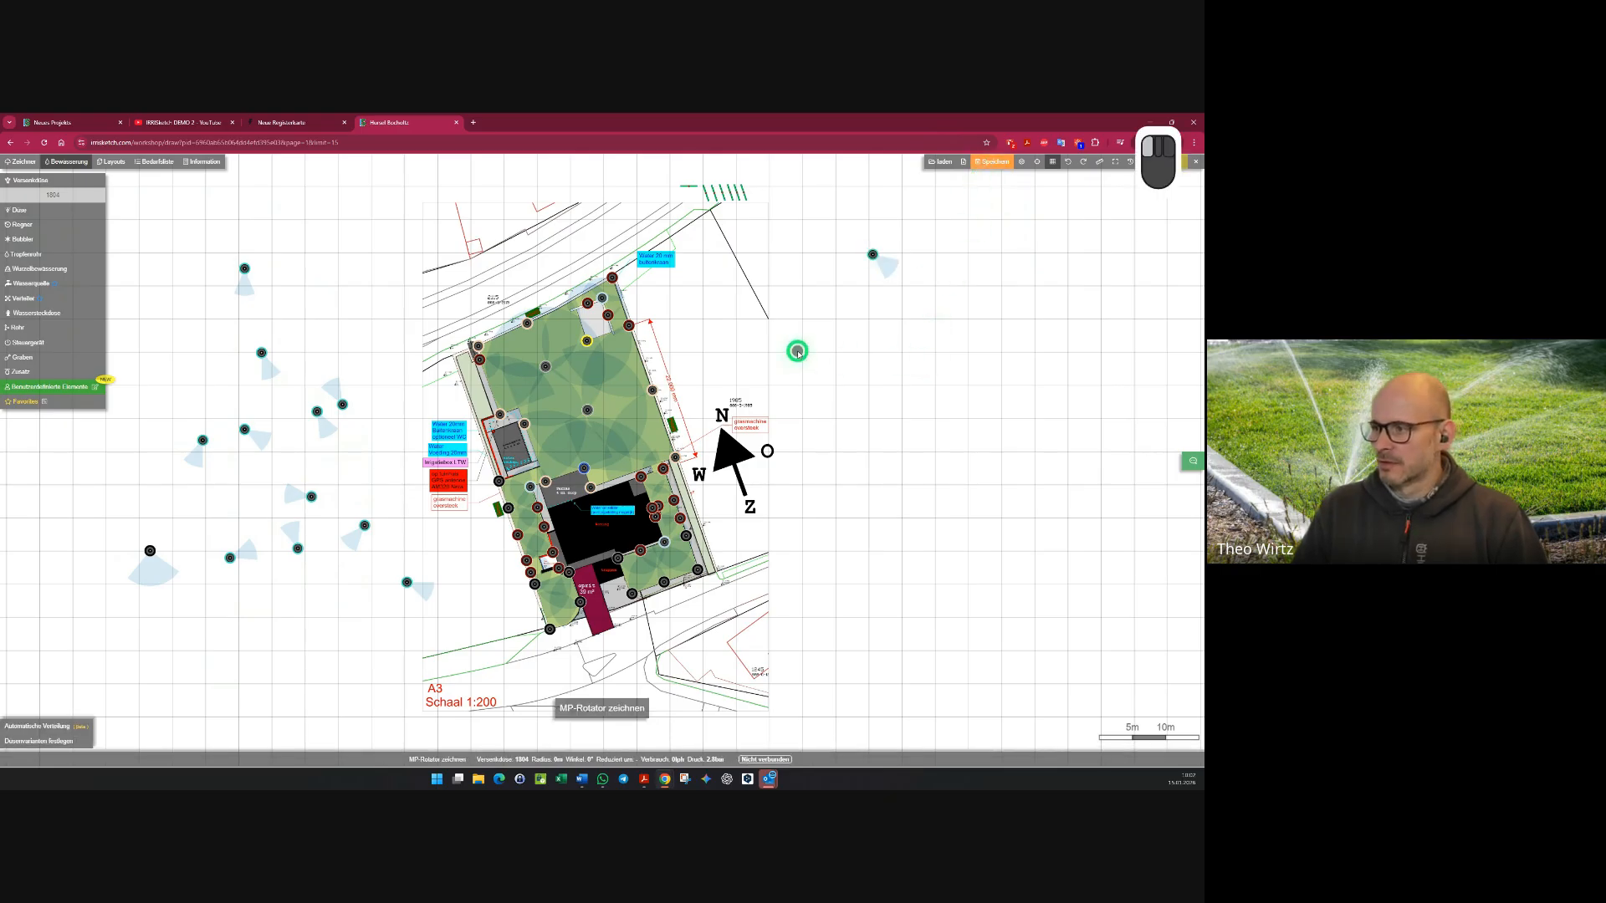
click(921, 450)
click(959, 502)
click(999, 376)
click(968, 319)
click(896, 458)
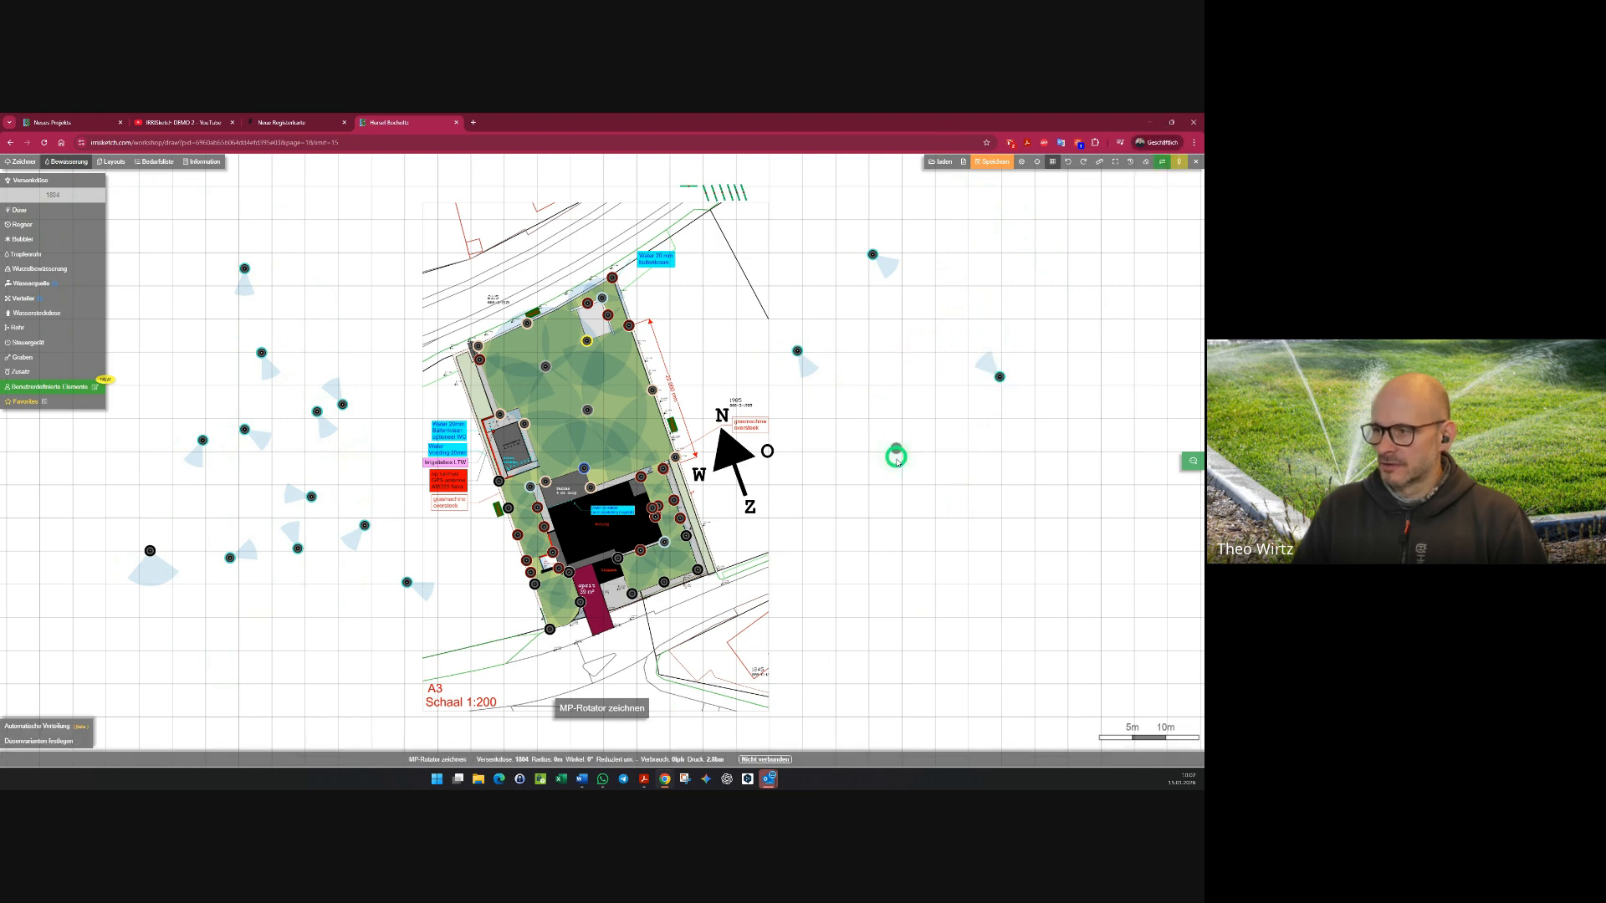
click(953, 530)
click(961, 605)
click(819, 587)
click(815, 503)
click(897, 401)
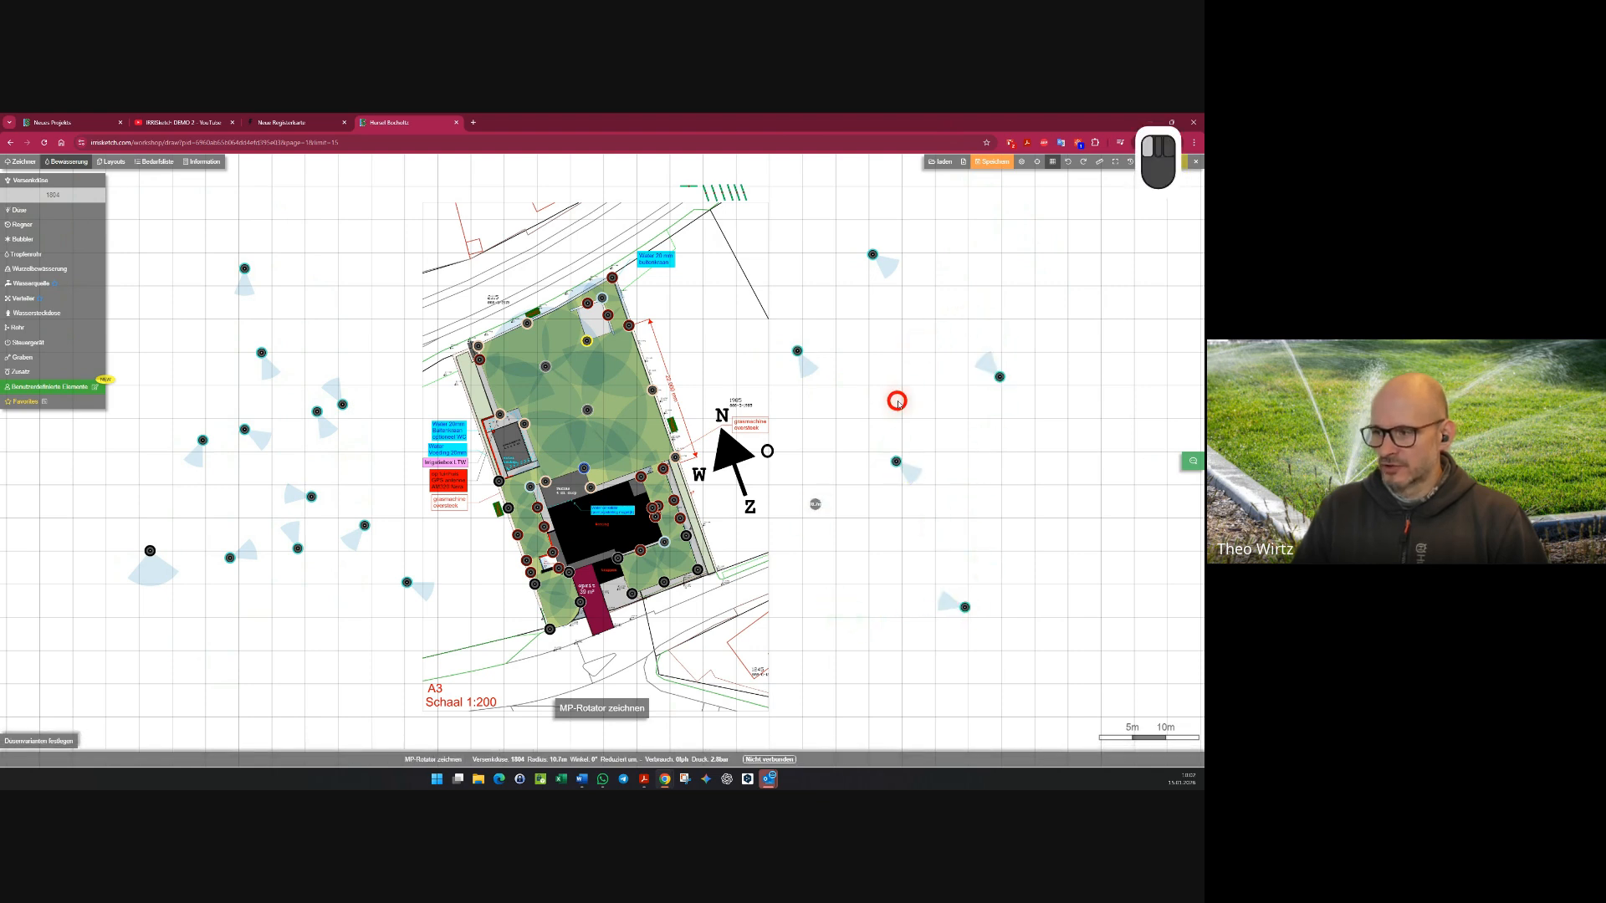
click(1027, 441)
click(986, 577)
click(870, 505)
click(828, 387)
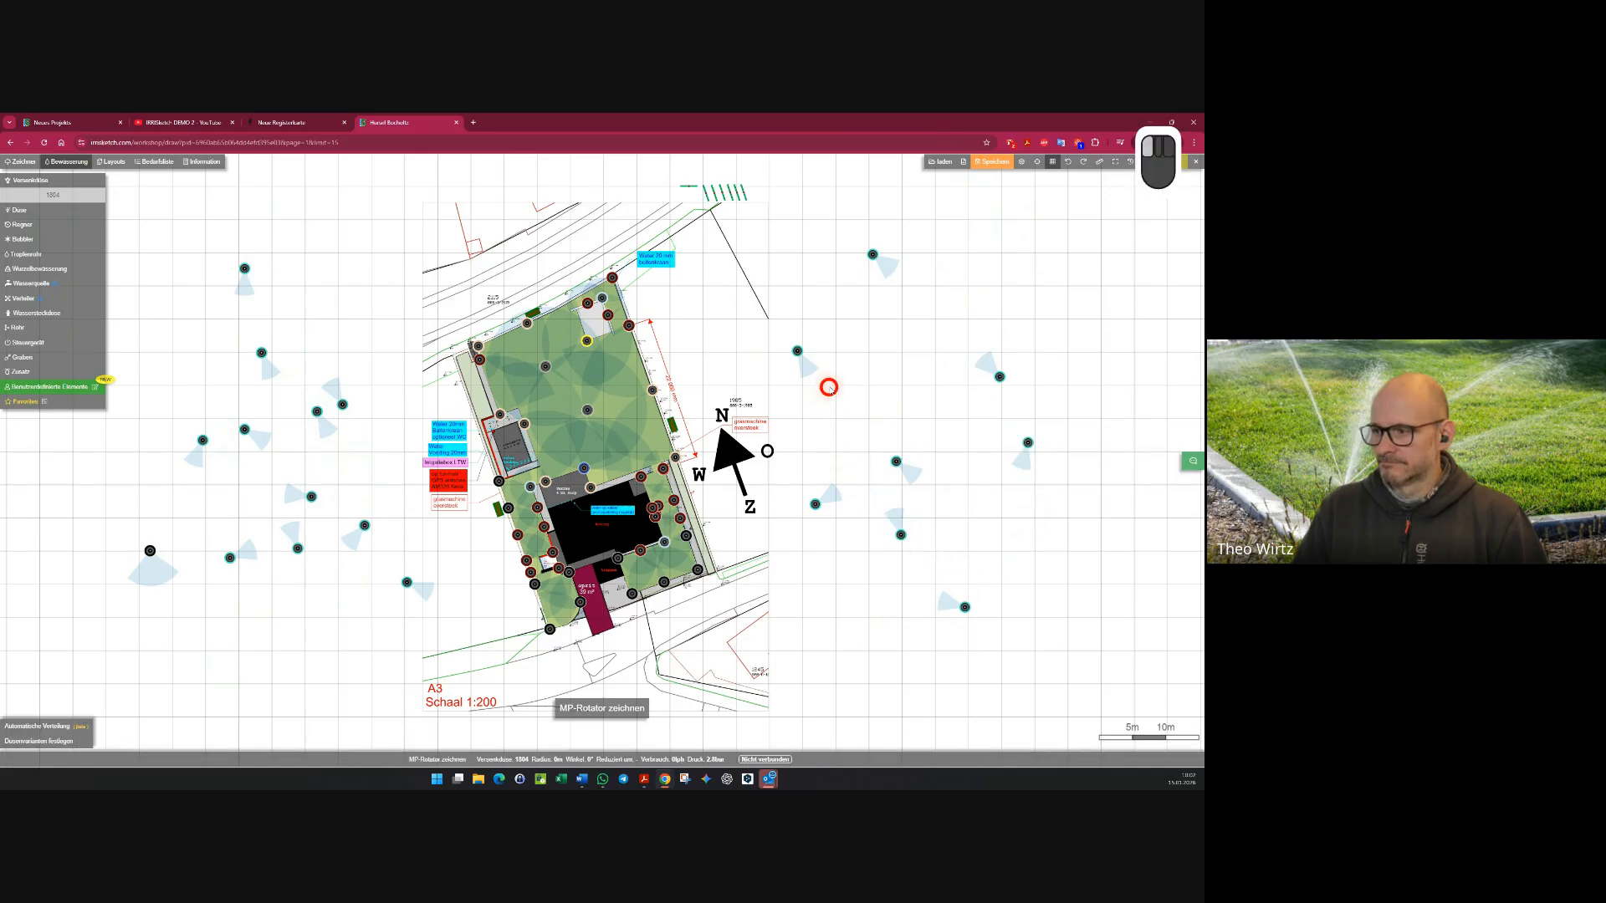
click(981, 354)
click(1106, 399)
click(1097, 465)
click(1060, 508)
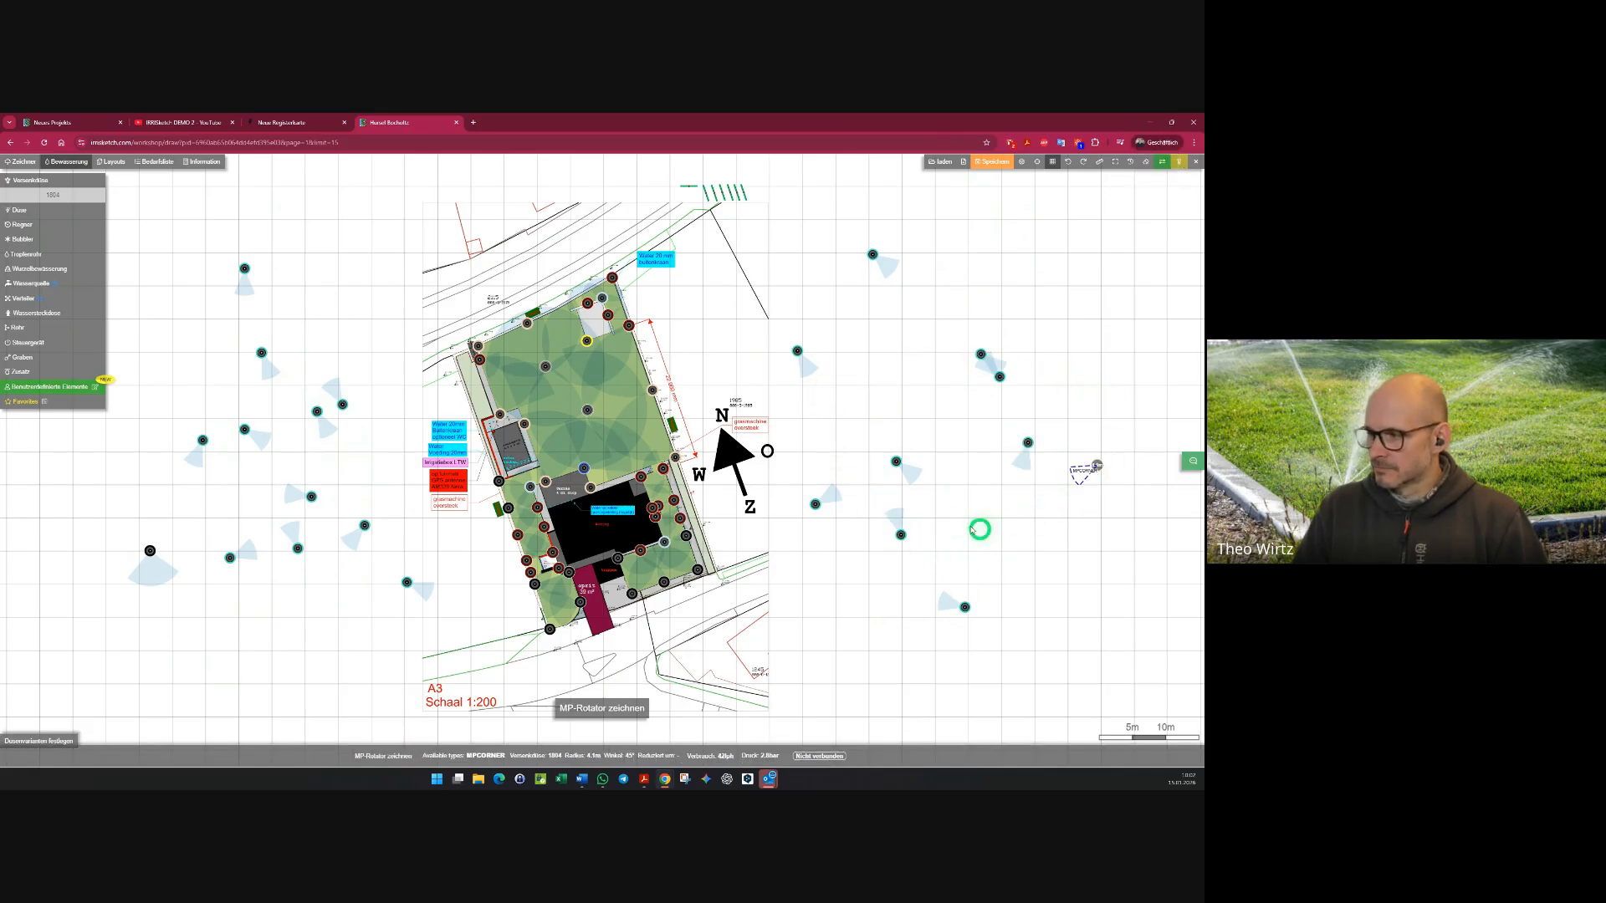
click(934, 518)
click(878, 528)
click(817, 560)
click(751, 578)
click(703, 606)
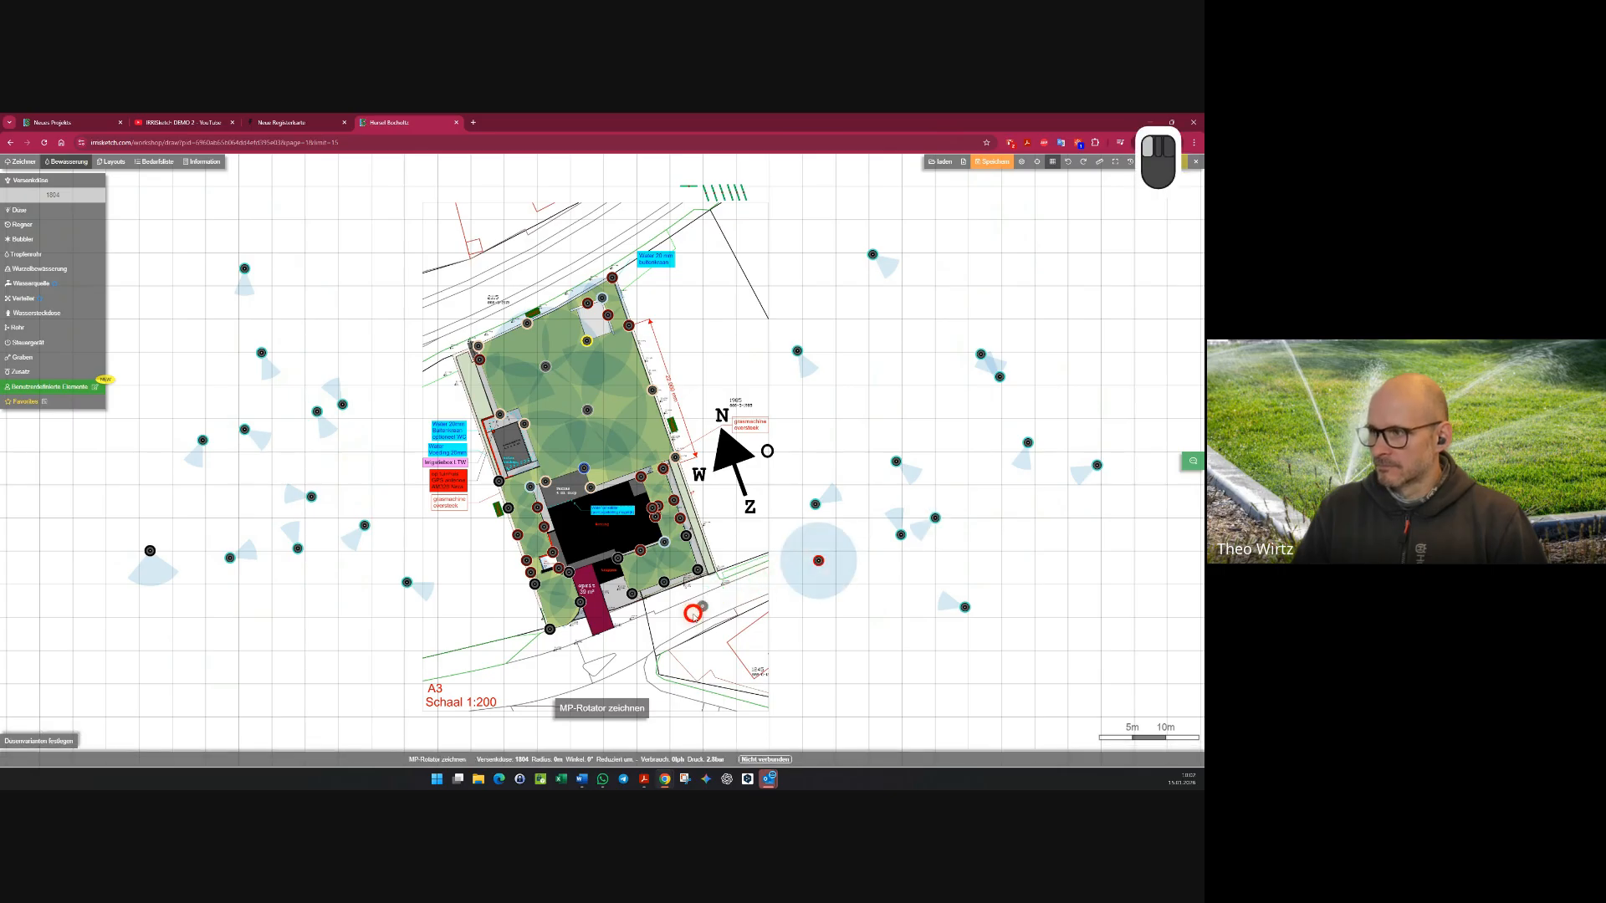
- Place a few more MP Rotator nozzles around the street south of the plan, and save the project
click(642, 642)
click(528, 668)
click(319, 644)
click(304, 645)
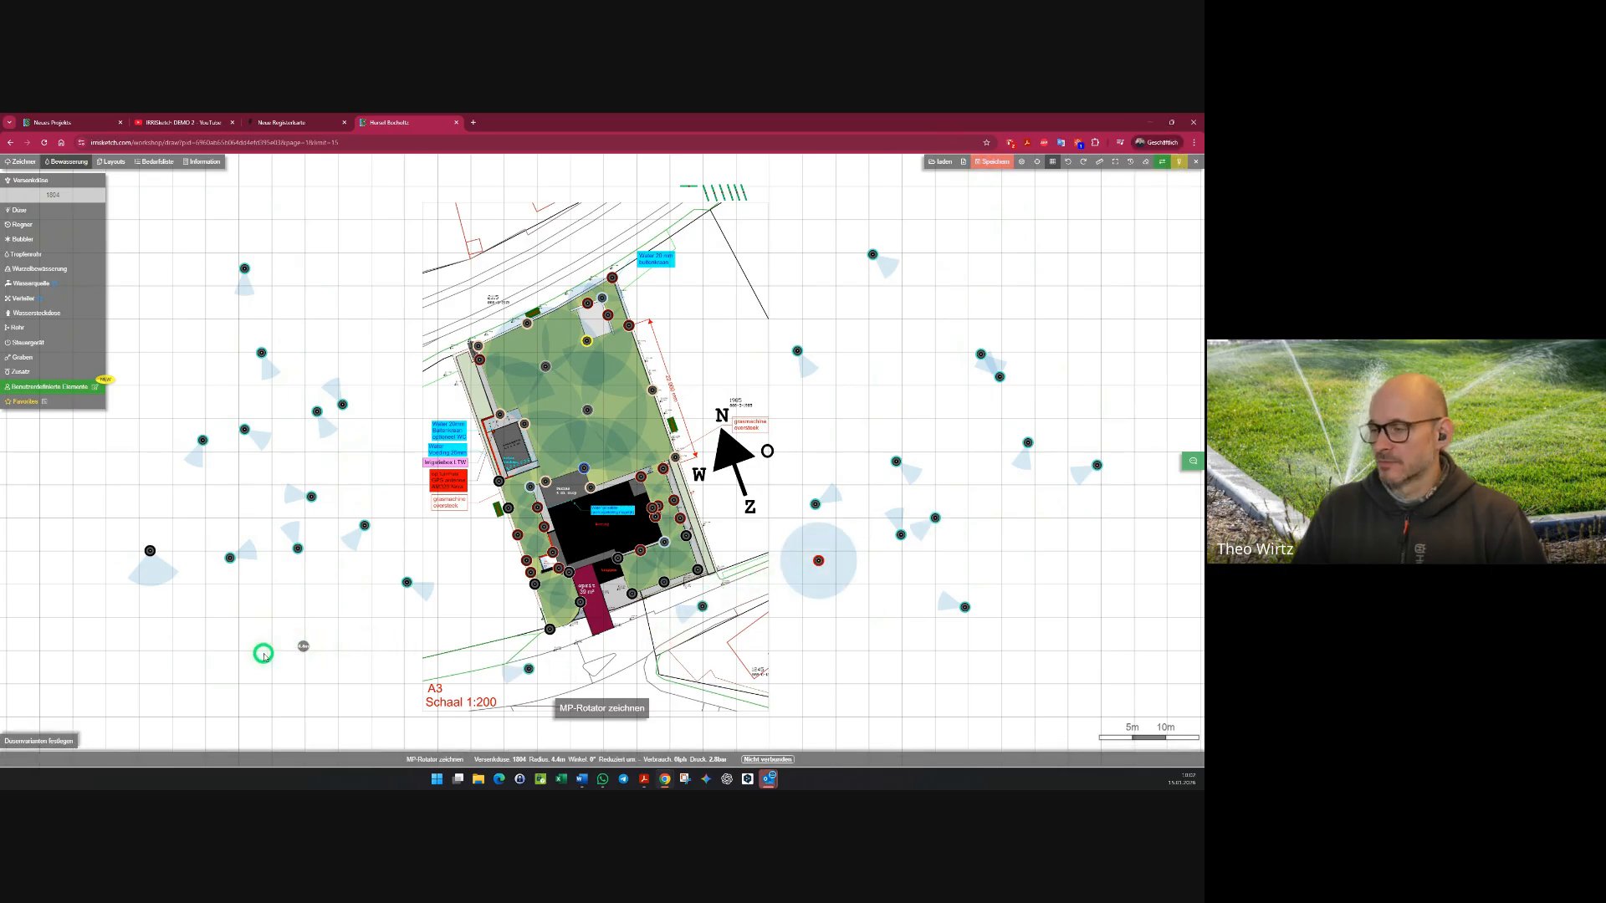
click(250, 653)
click(204, 660)
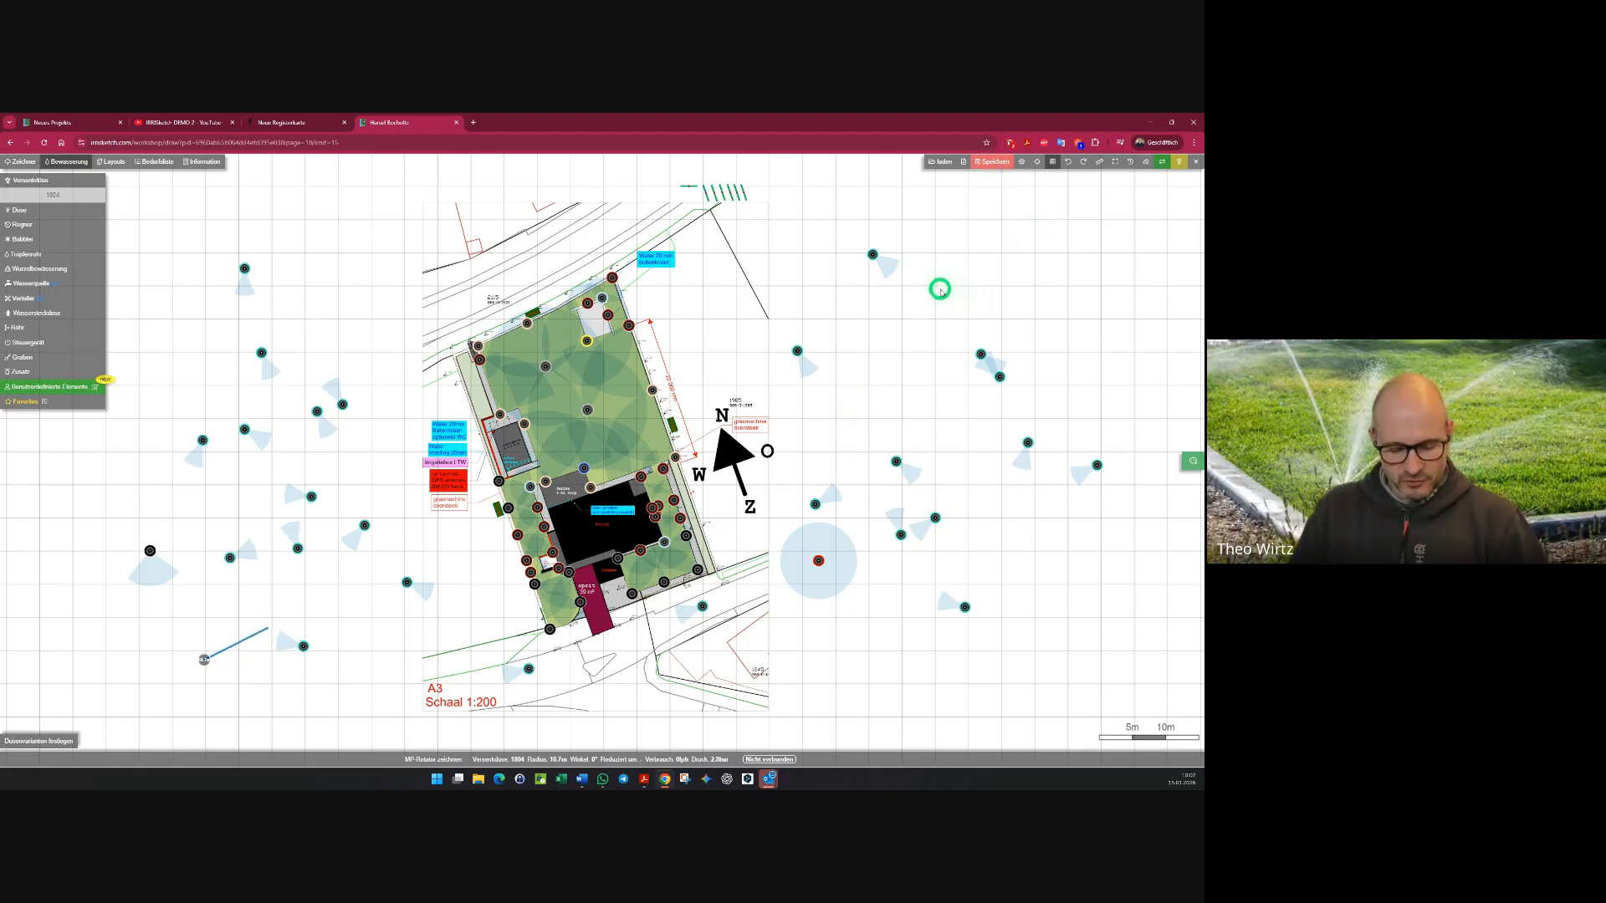
key(ctrl+s)
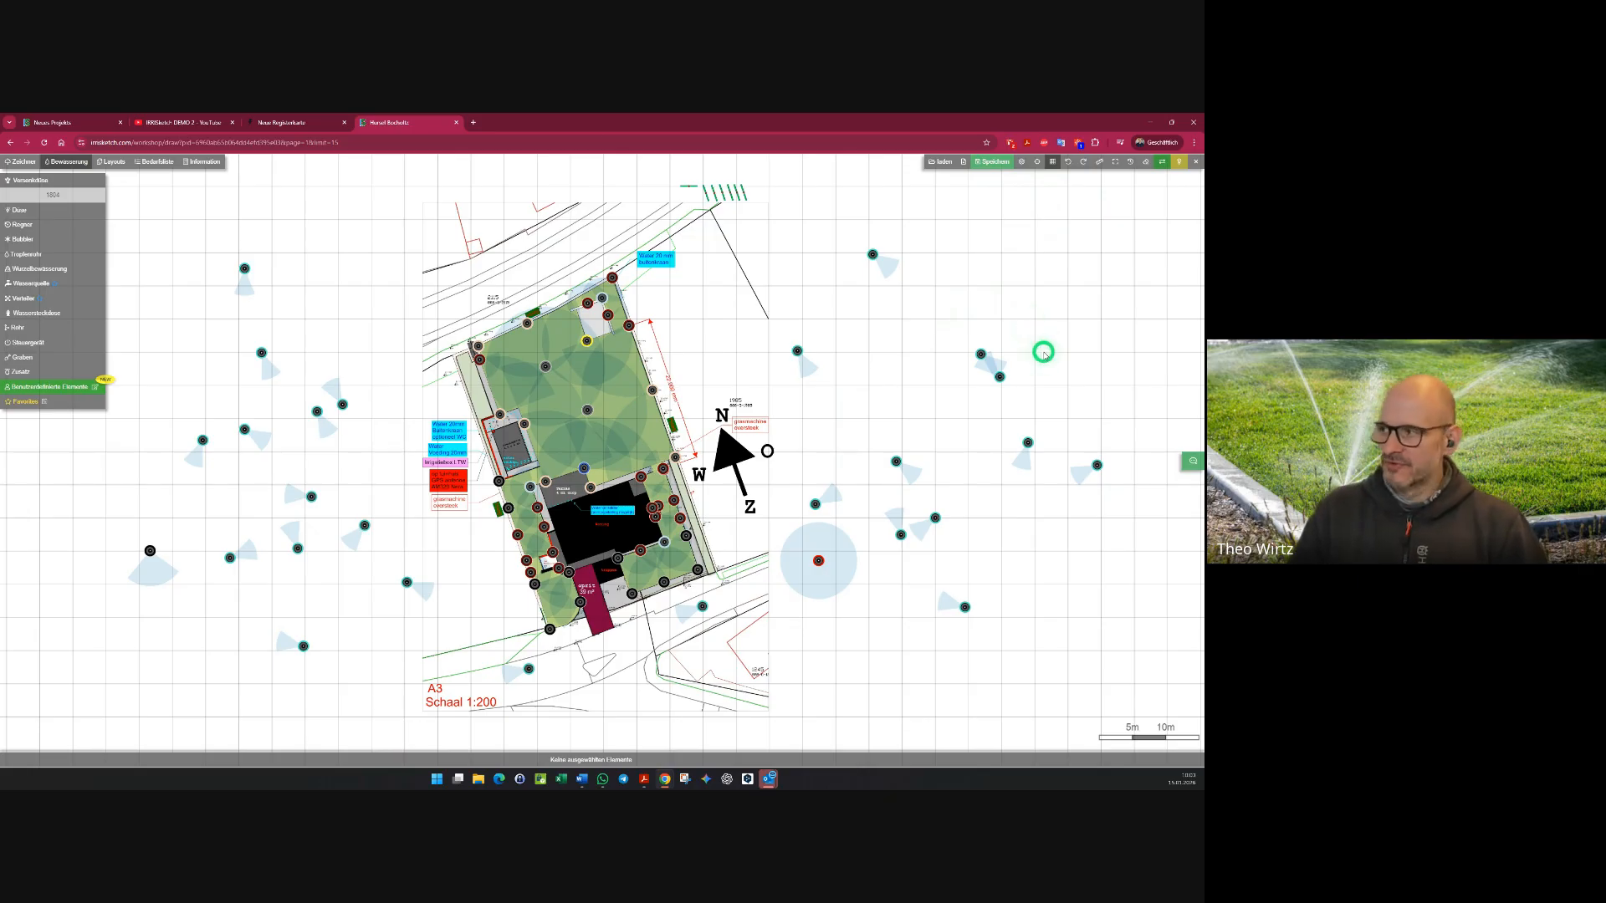
- Download the project as a file from the leave-project prompt, view the file's contents in the text editor, and close it
click(1195, 162)
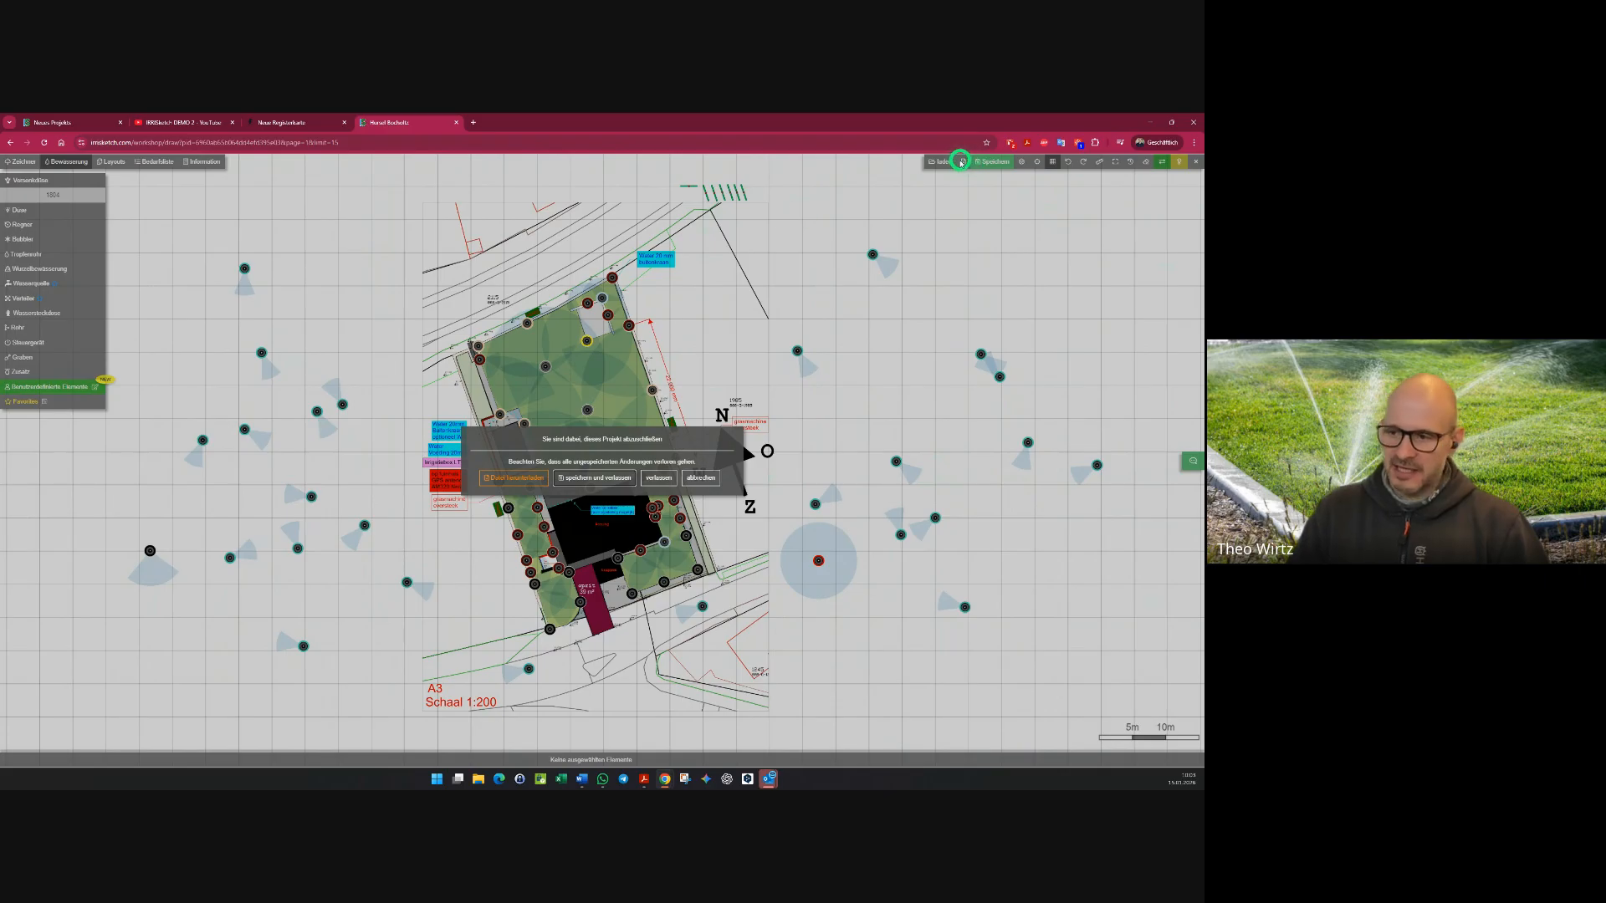
click(503, 479)
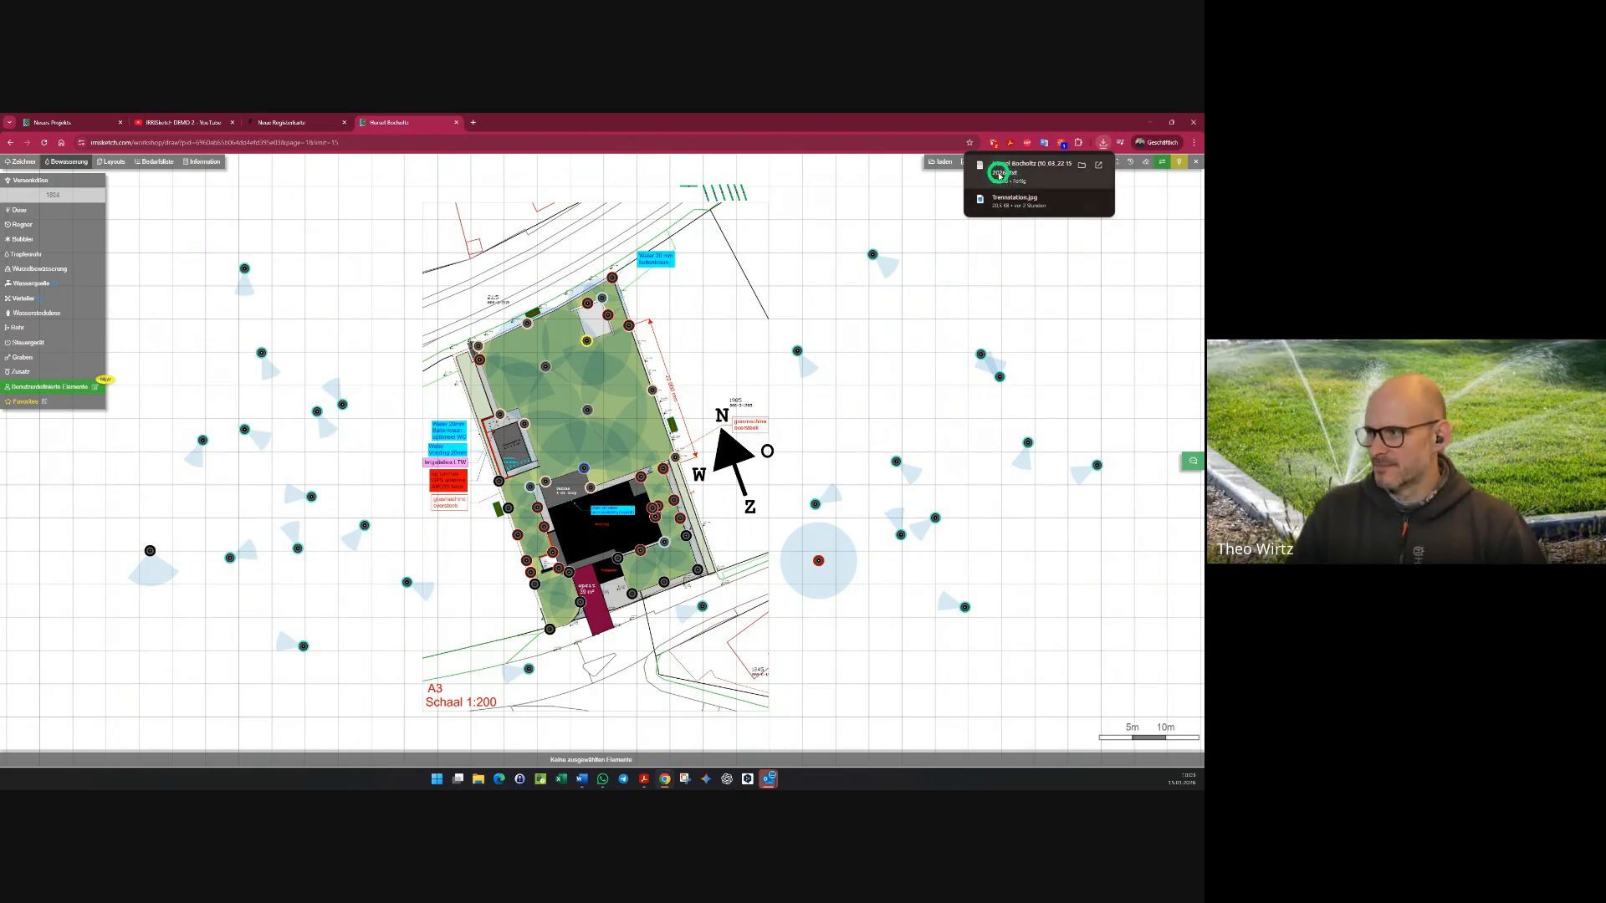
click(999, 173)
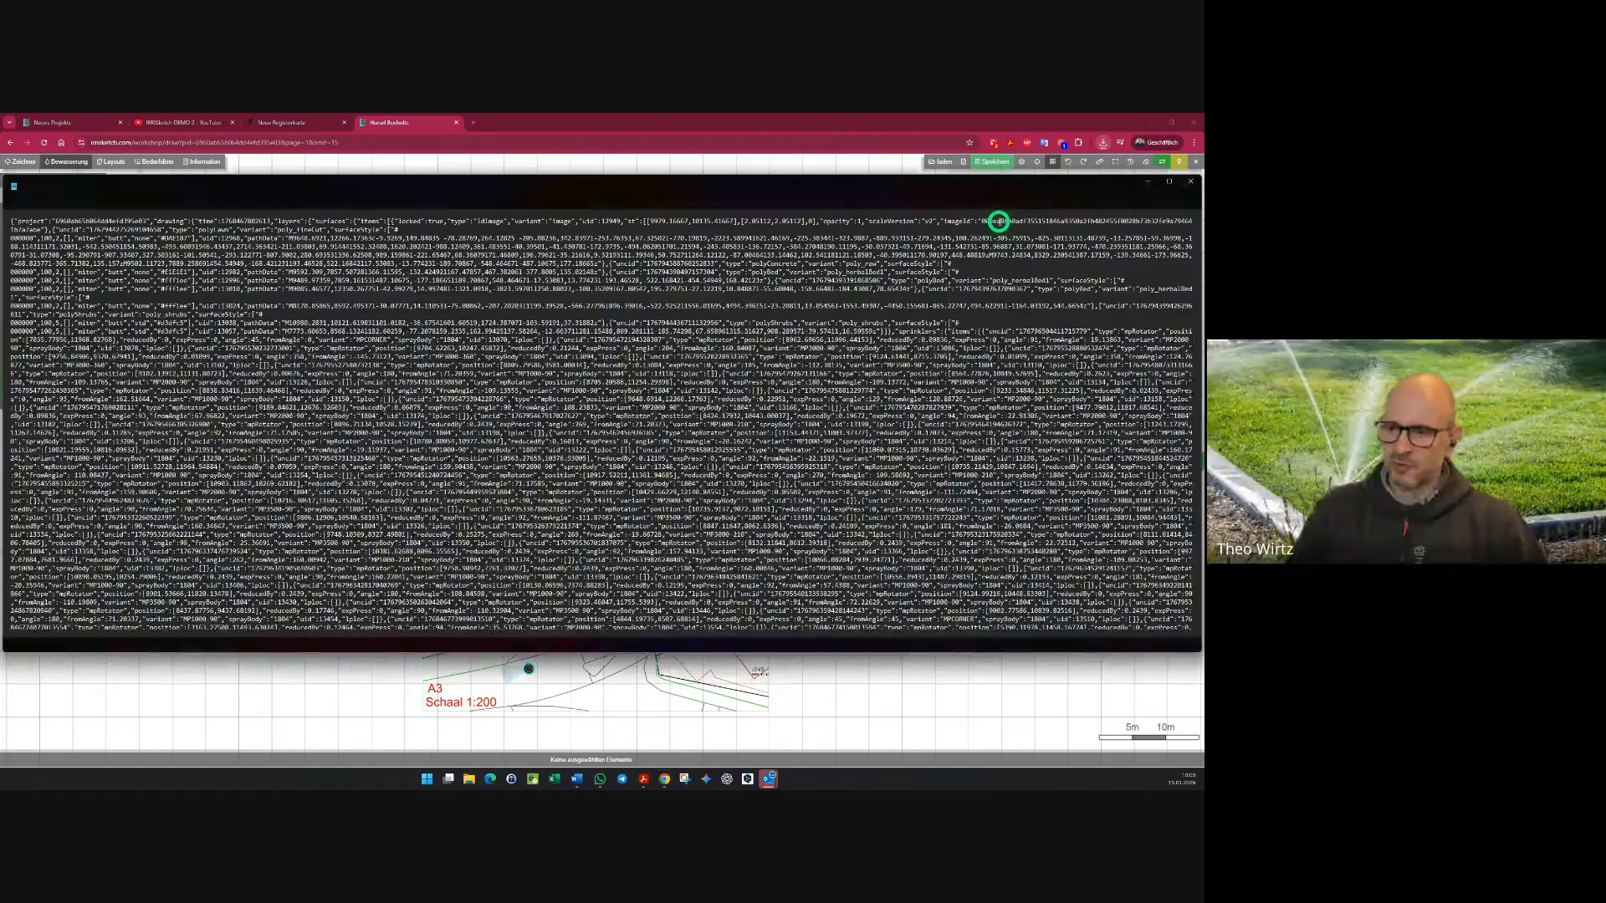
click(1189, 180)
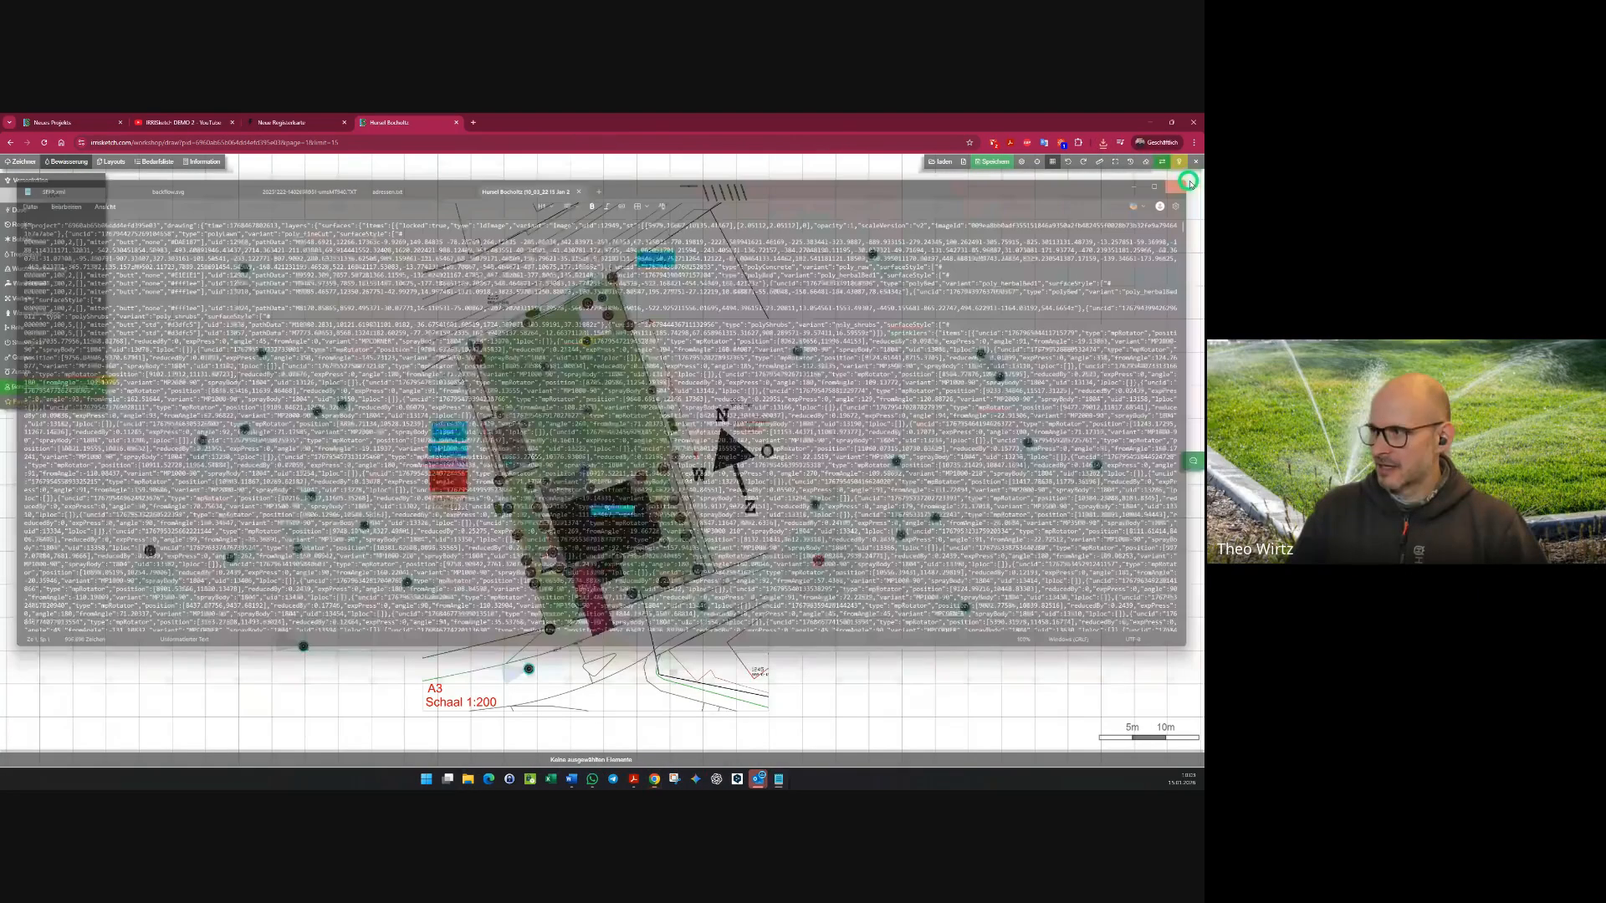
- Save and leave the garden plan project, and create a new empty project from the workspace
click(1196, 162)
click(615, 480)
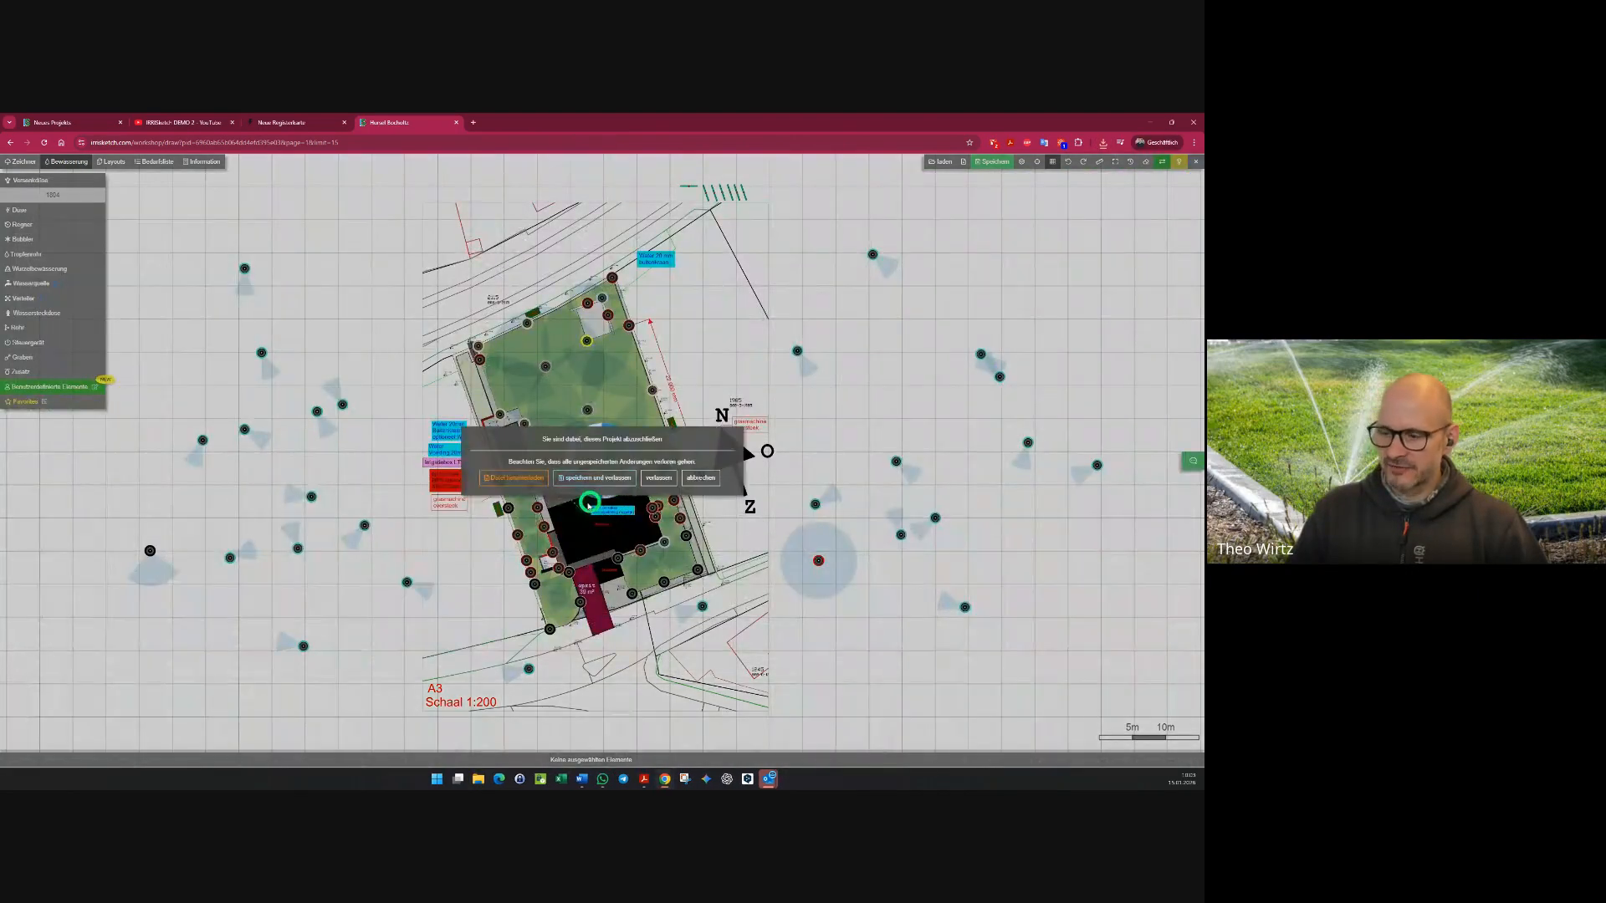
click(434, 322)
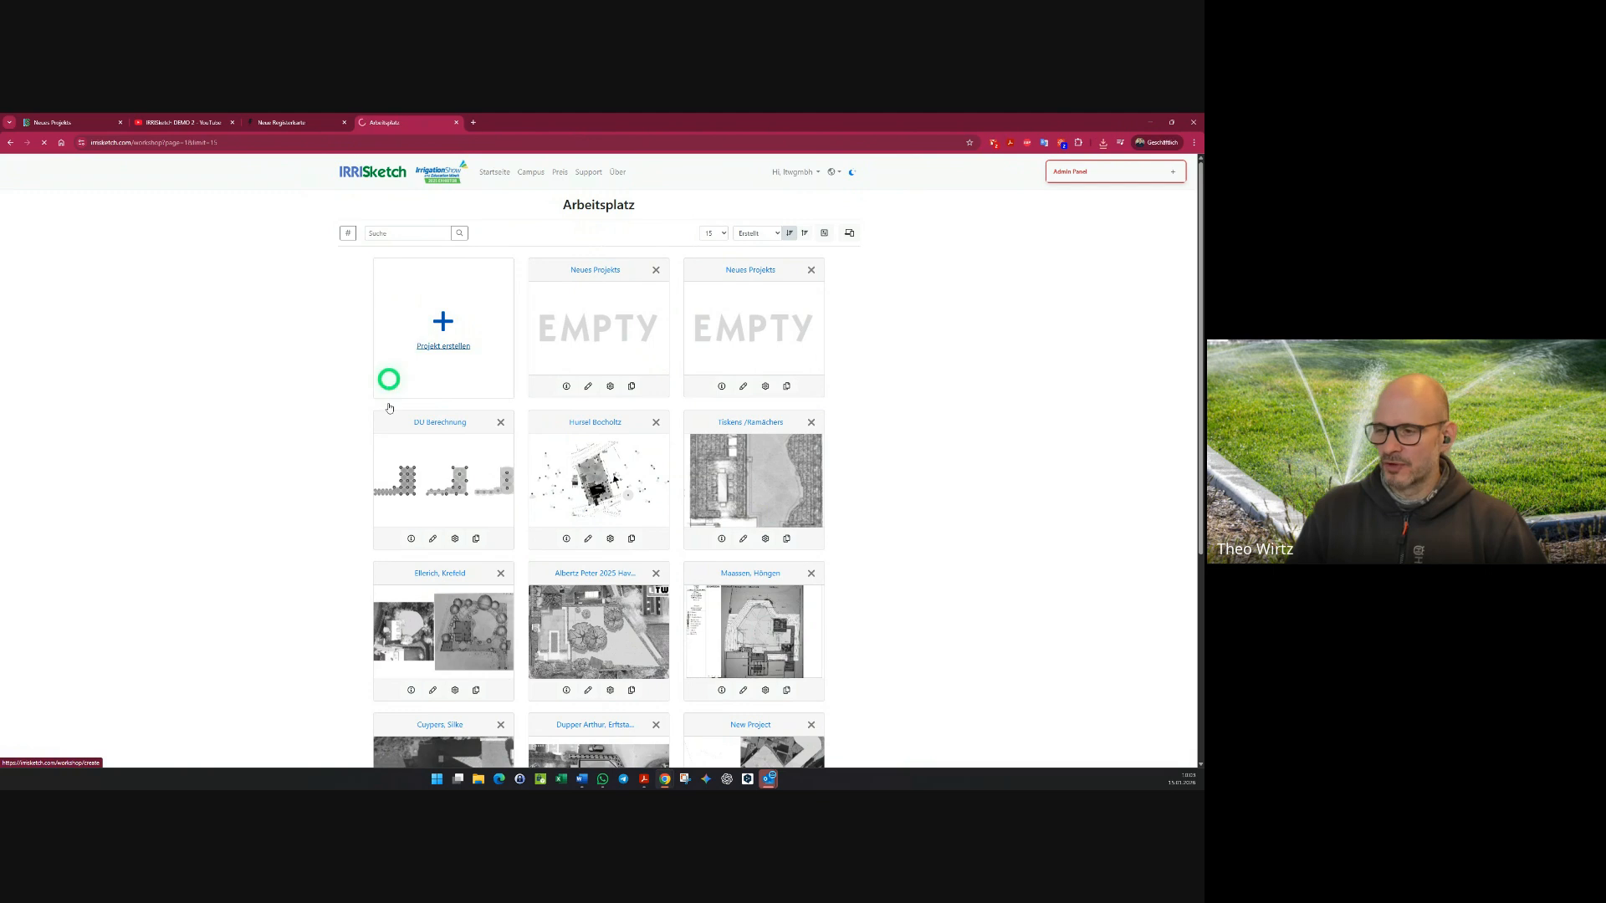
click(562, 342)
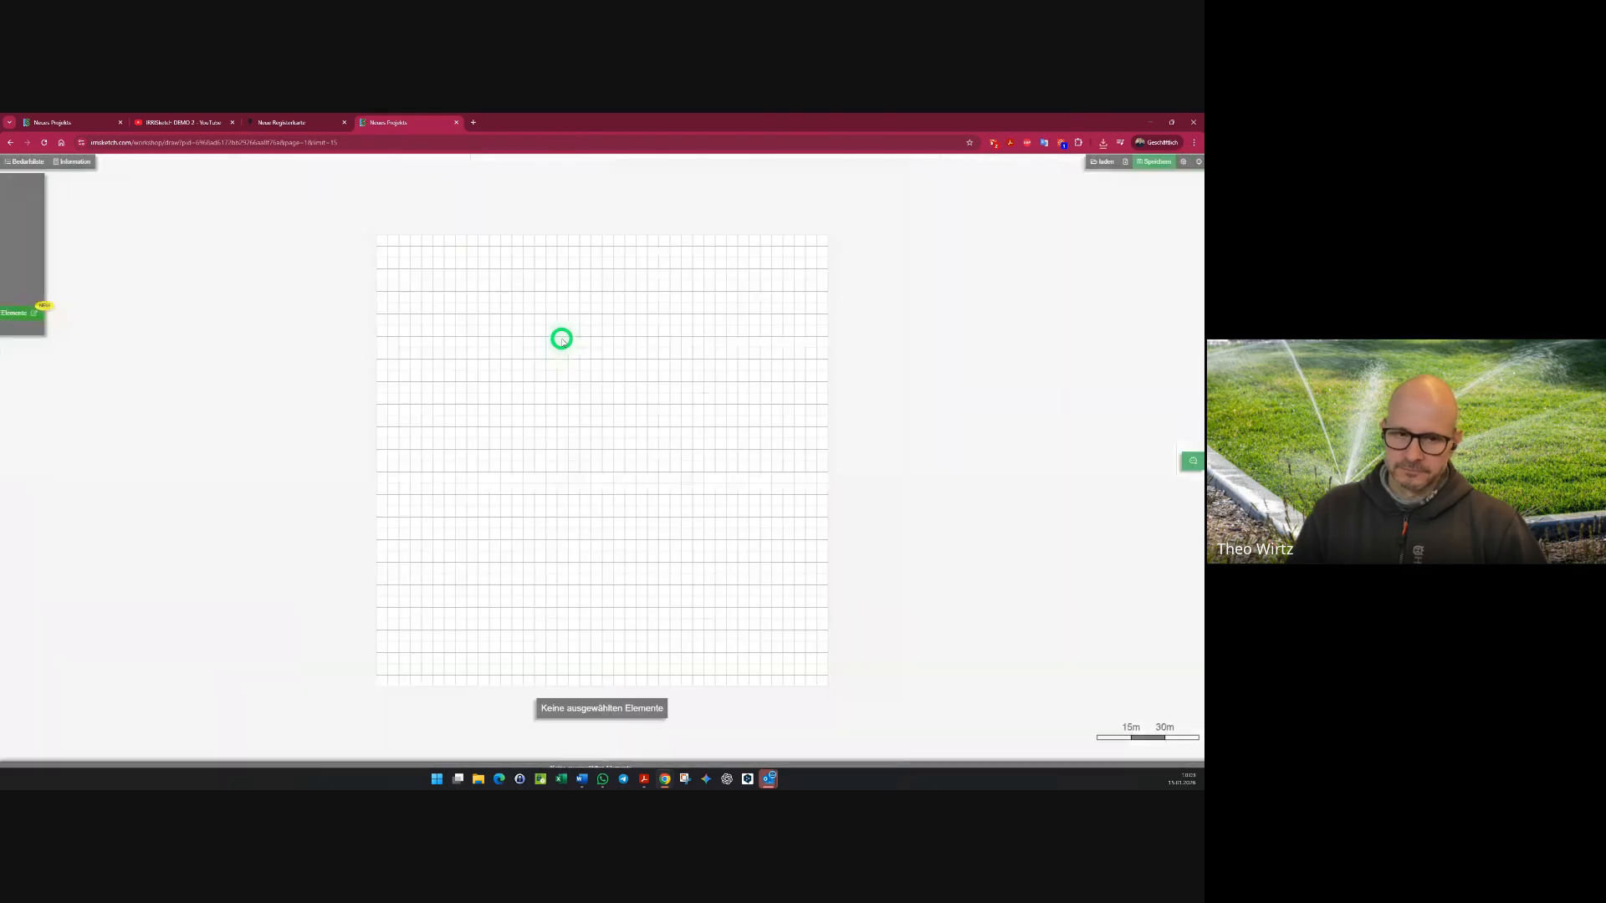
- Load the downloaded project file from the Downloads folder into the new empty project, then save and leave the project
click(945, 162)
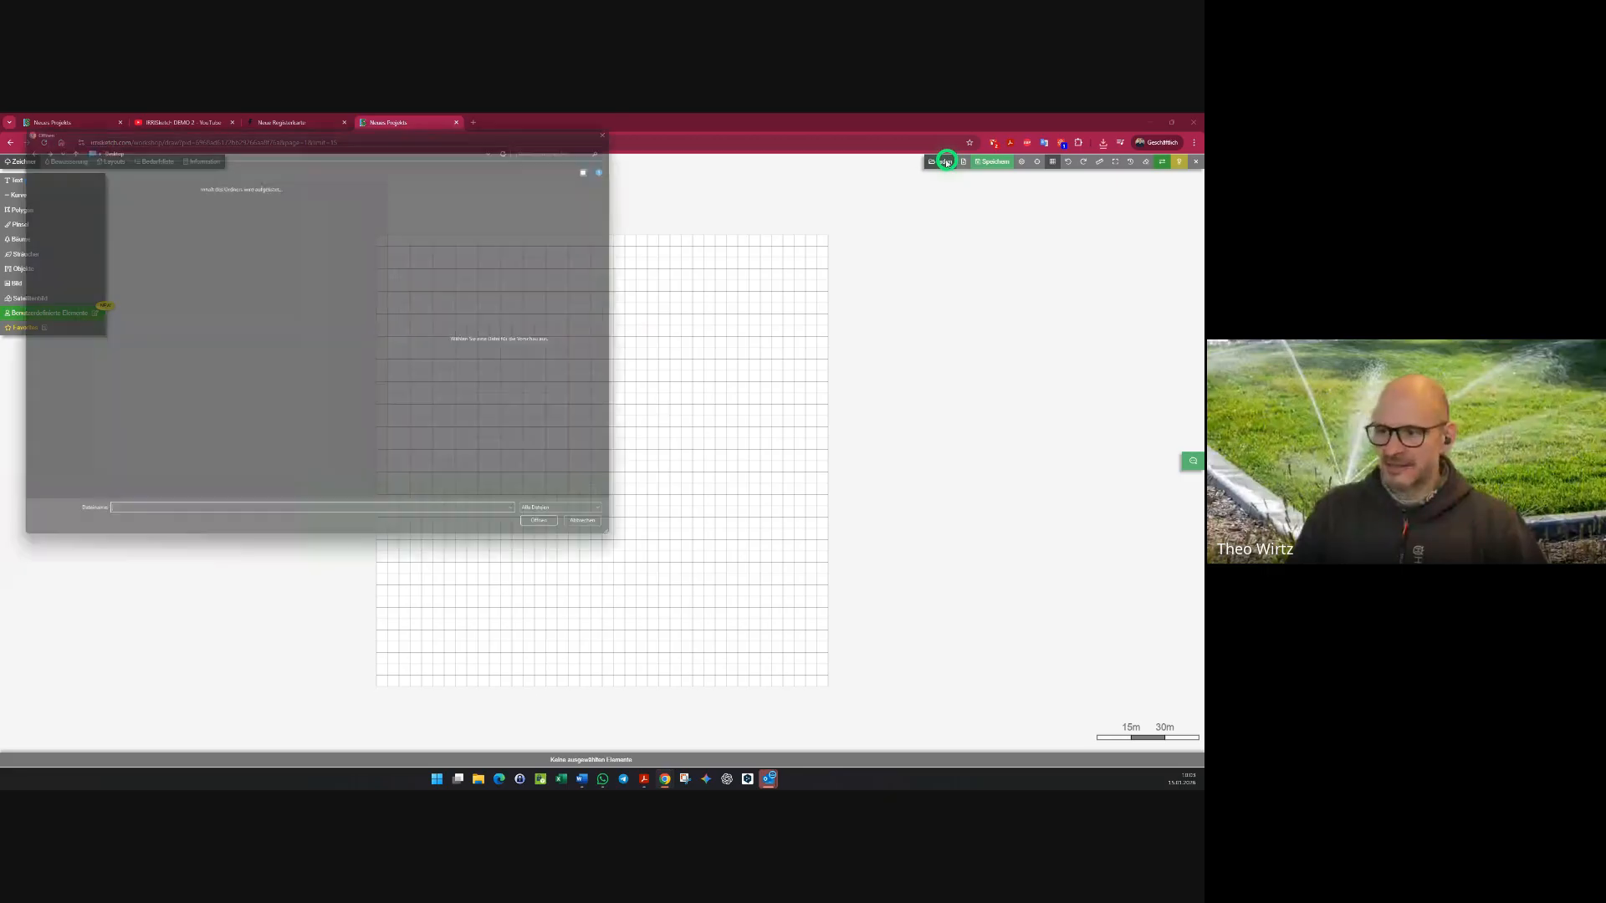
click(52, 253)
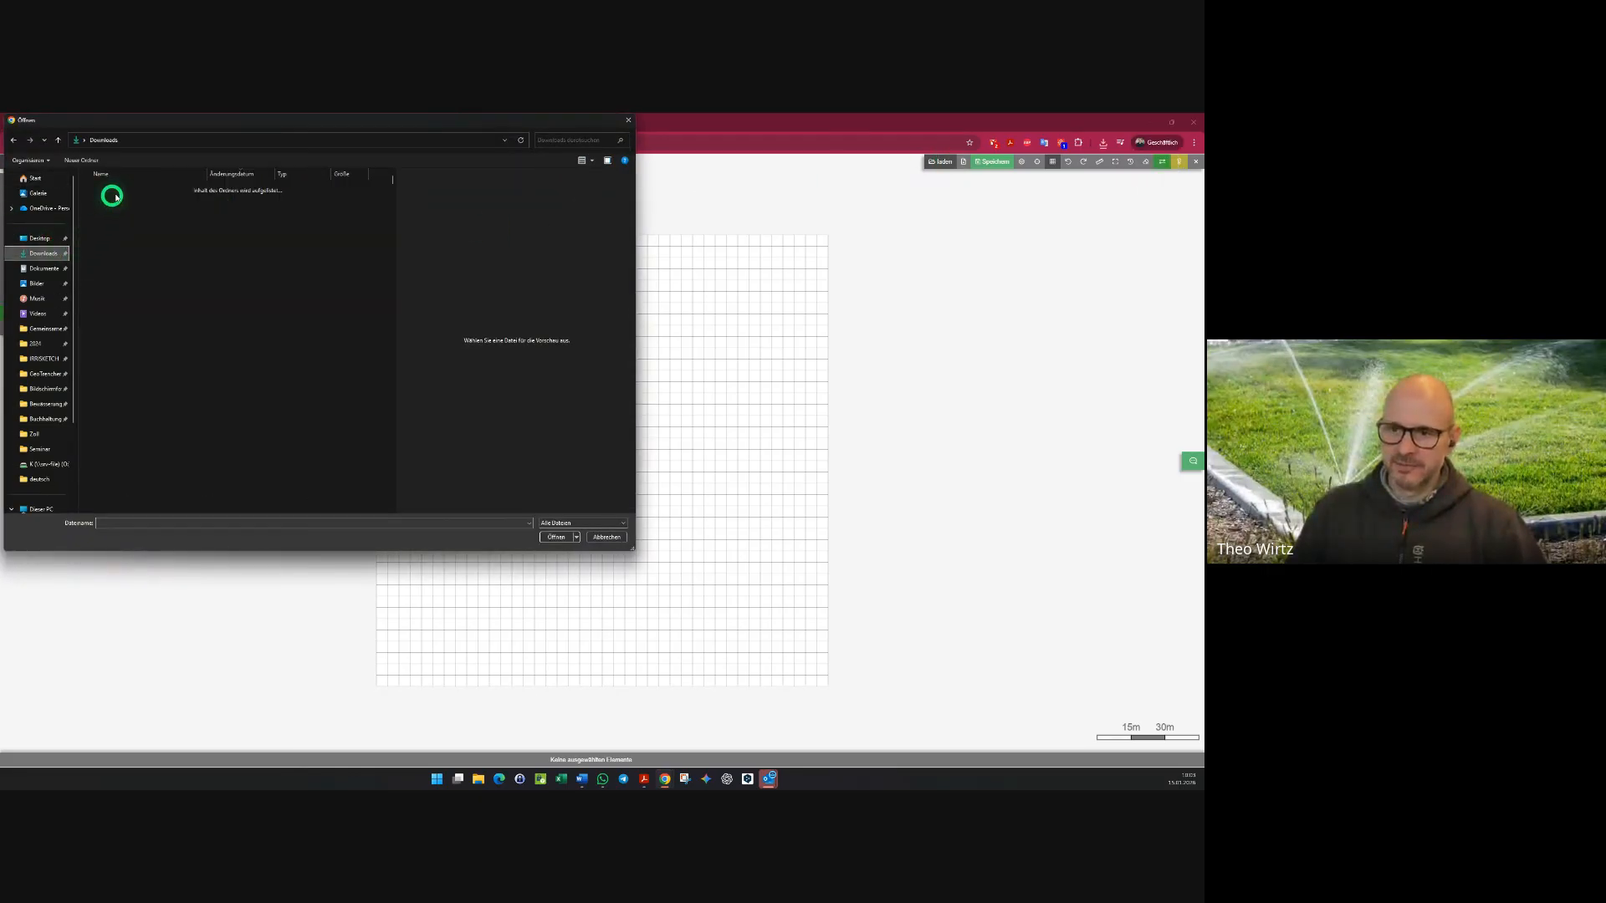
click(125, 202)
click(573, 541)
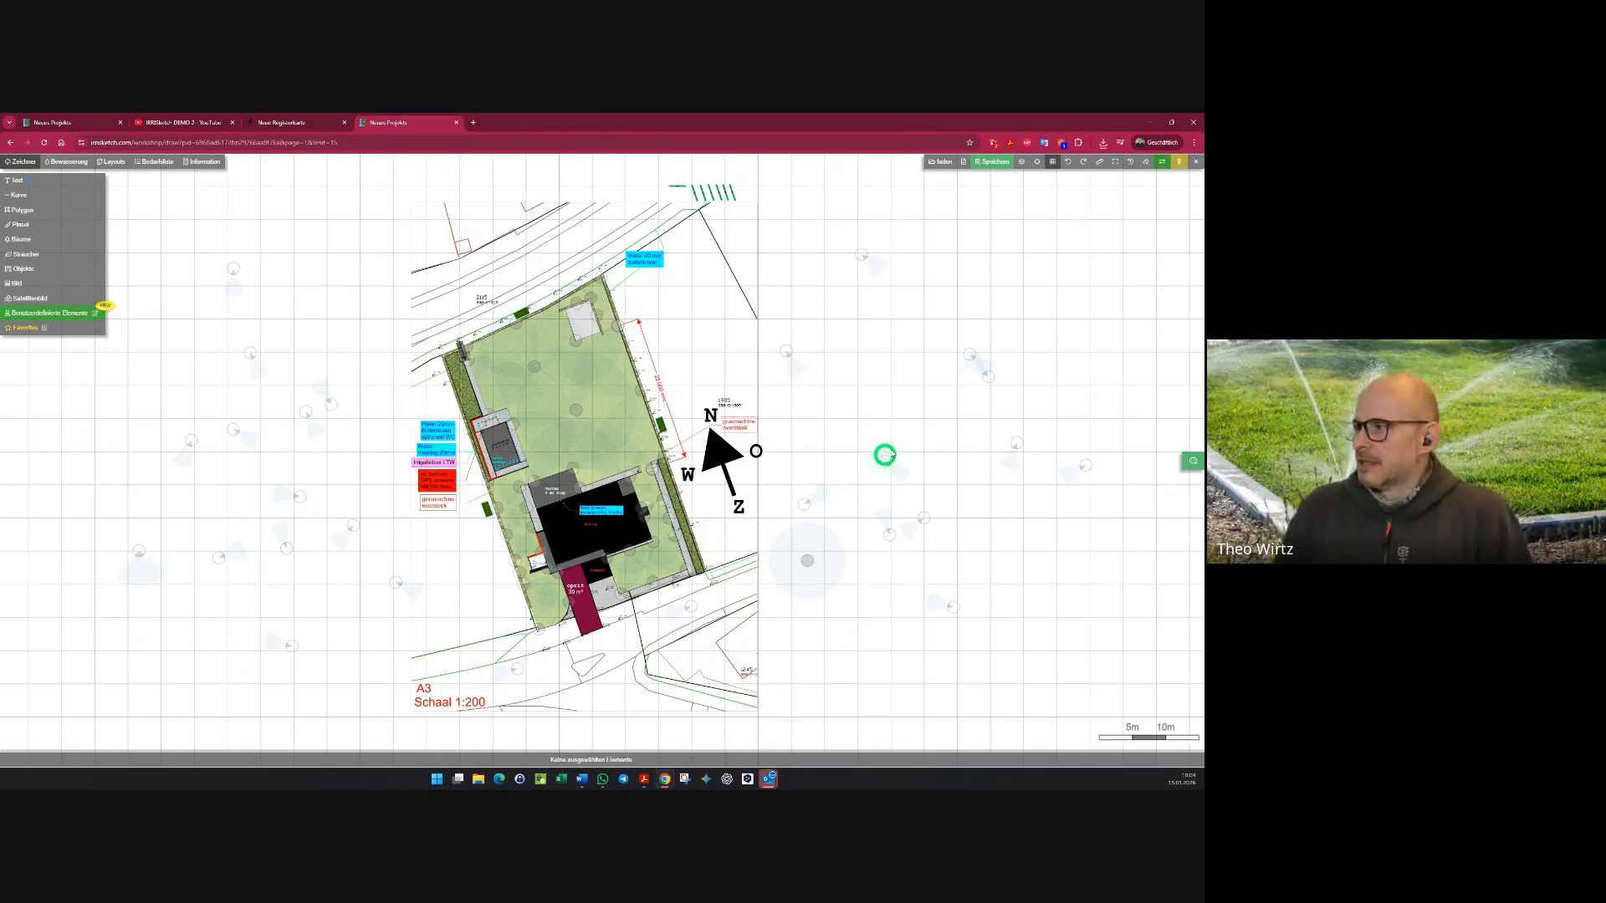
click(1195, 164)
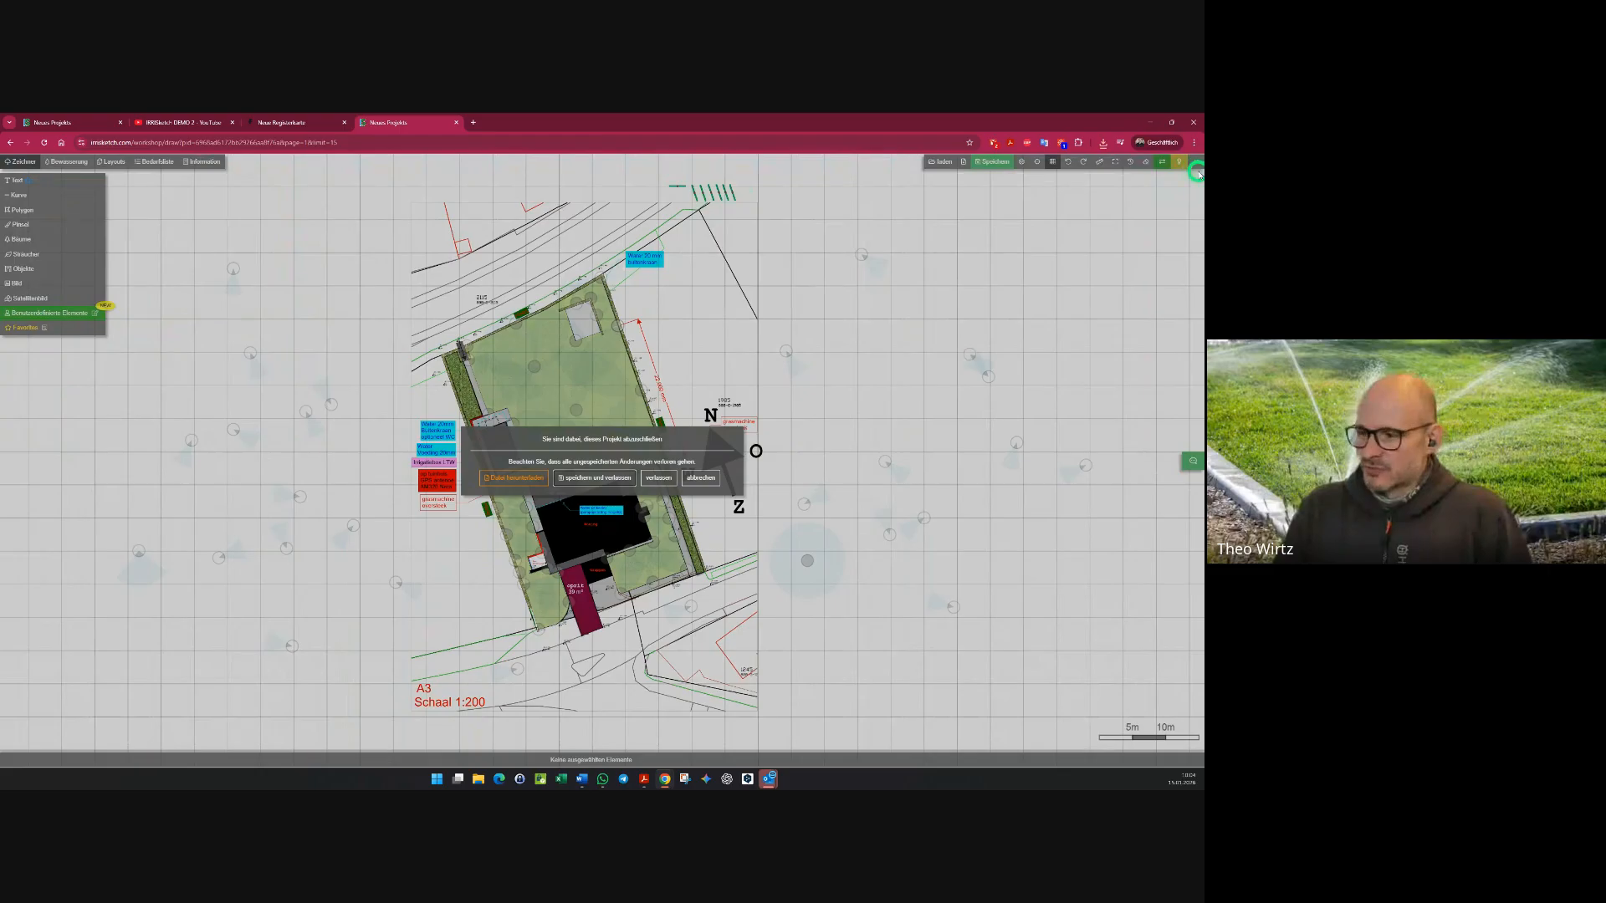
click(595, 478)
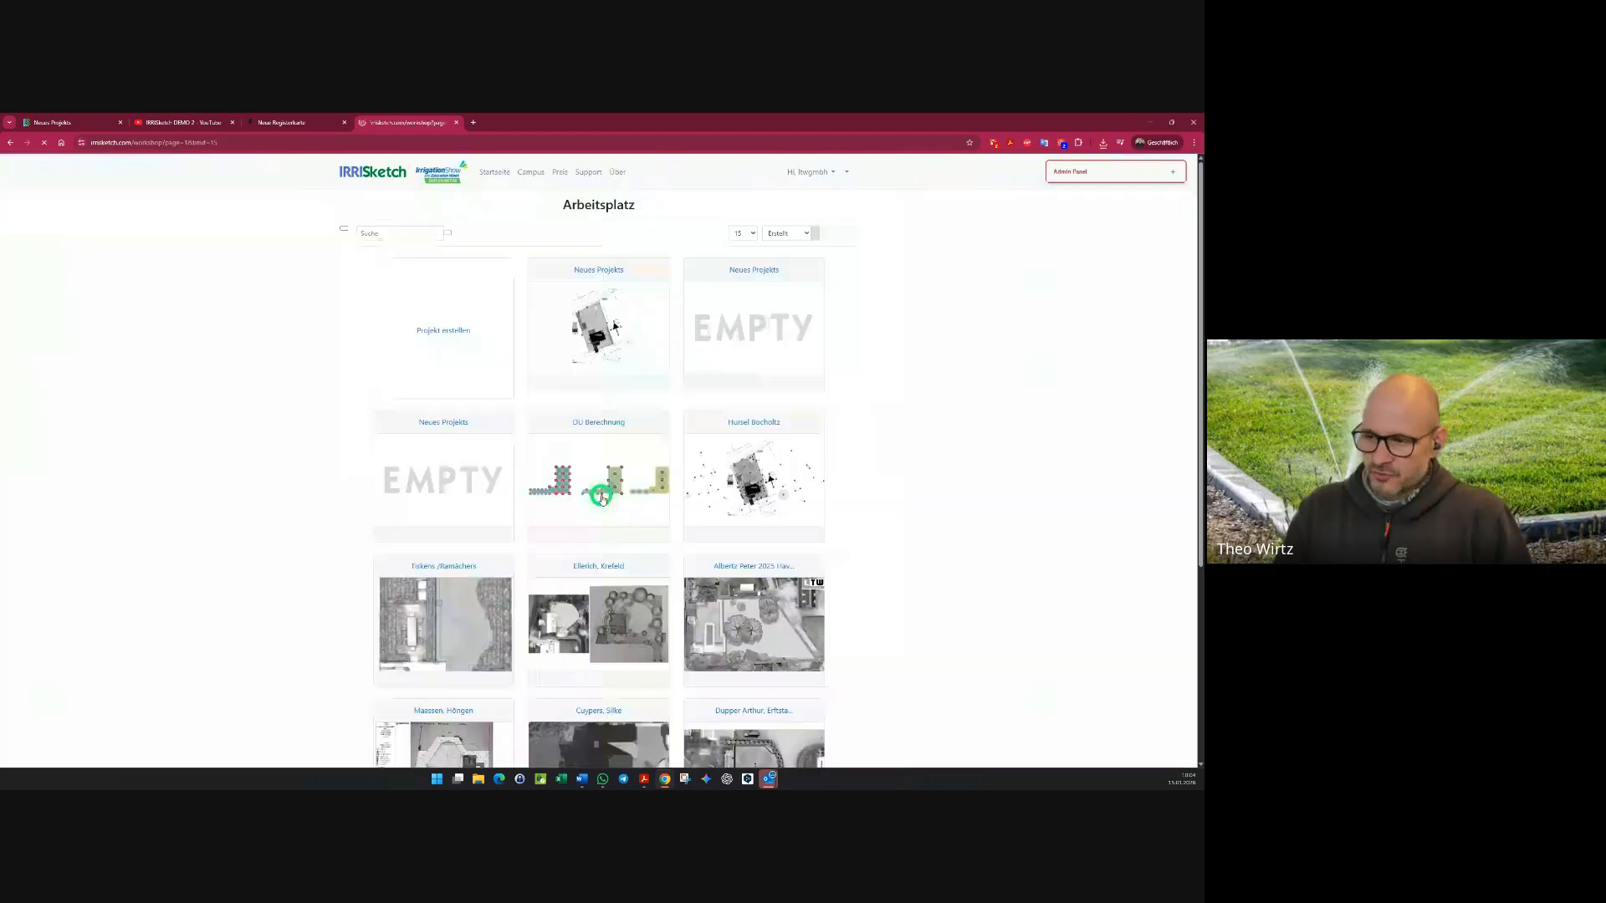
- Open the original garden plan project with the scattered nozzles from the workspace and show its list of snapshots
scroll(519, 492, down, 2)
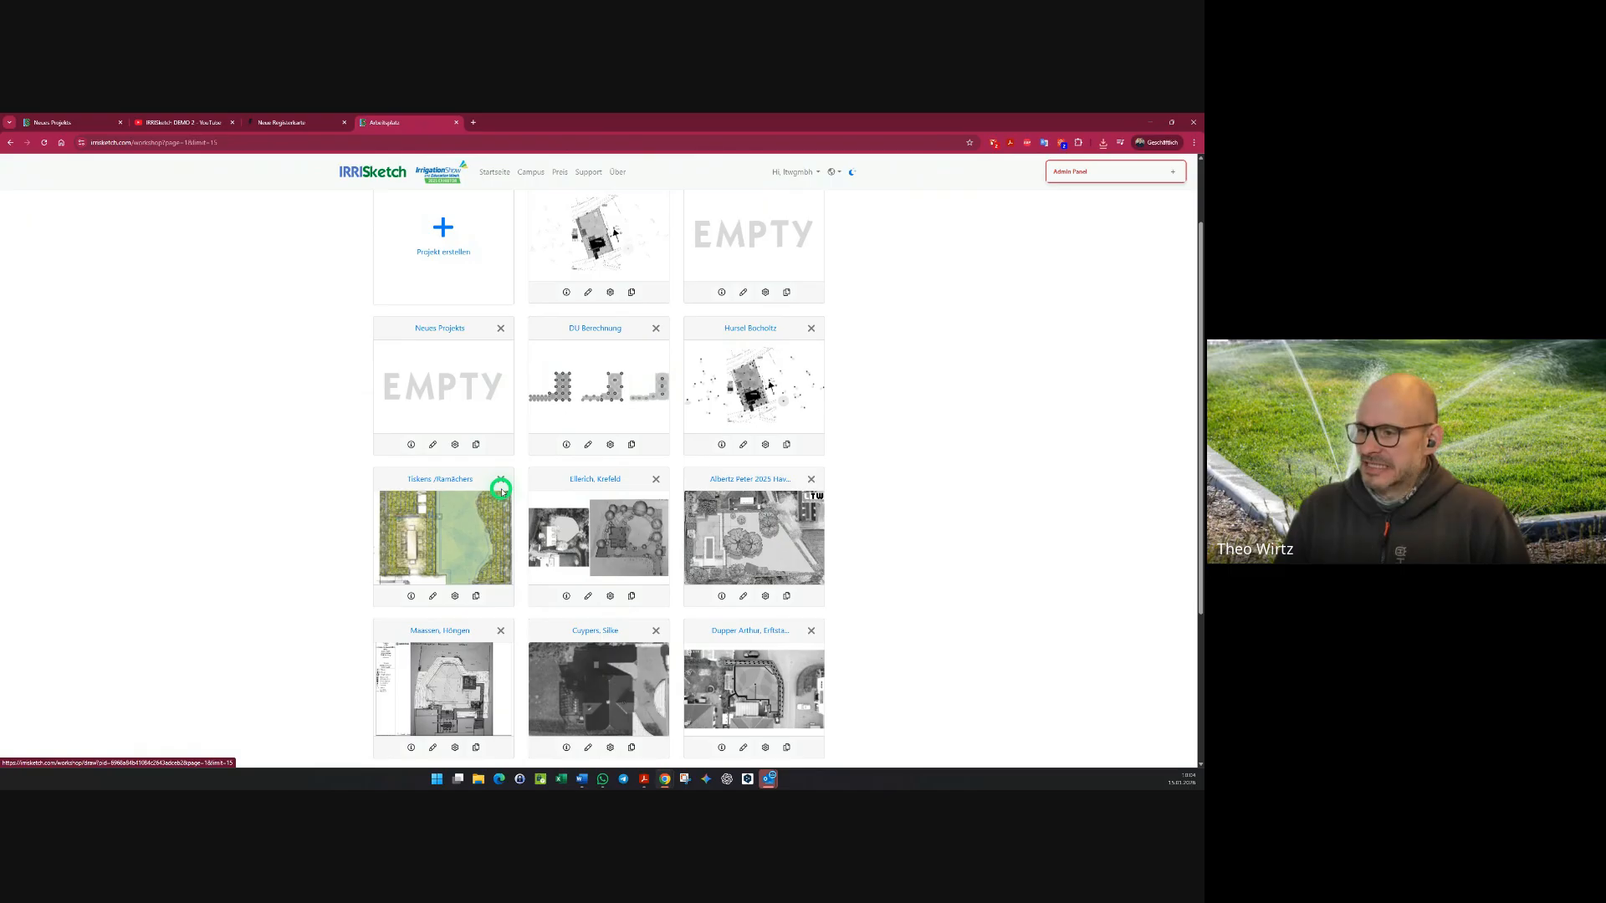
click(716, 399)
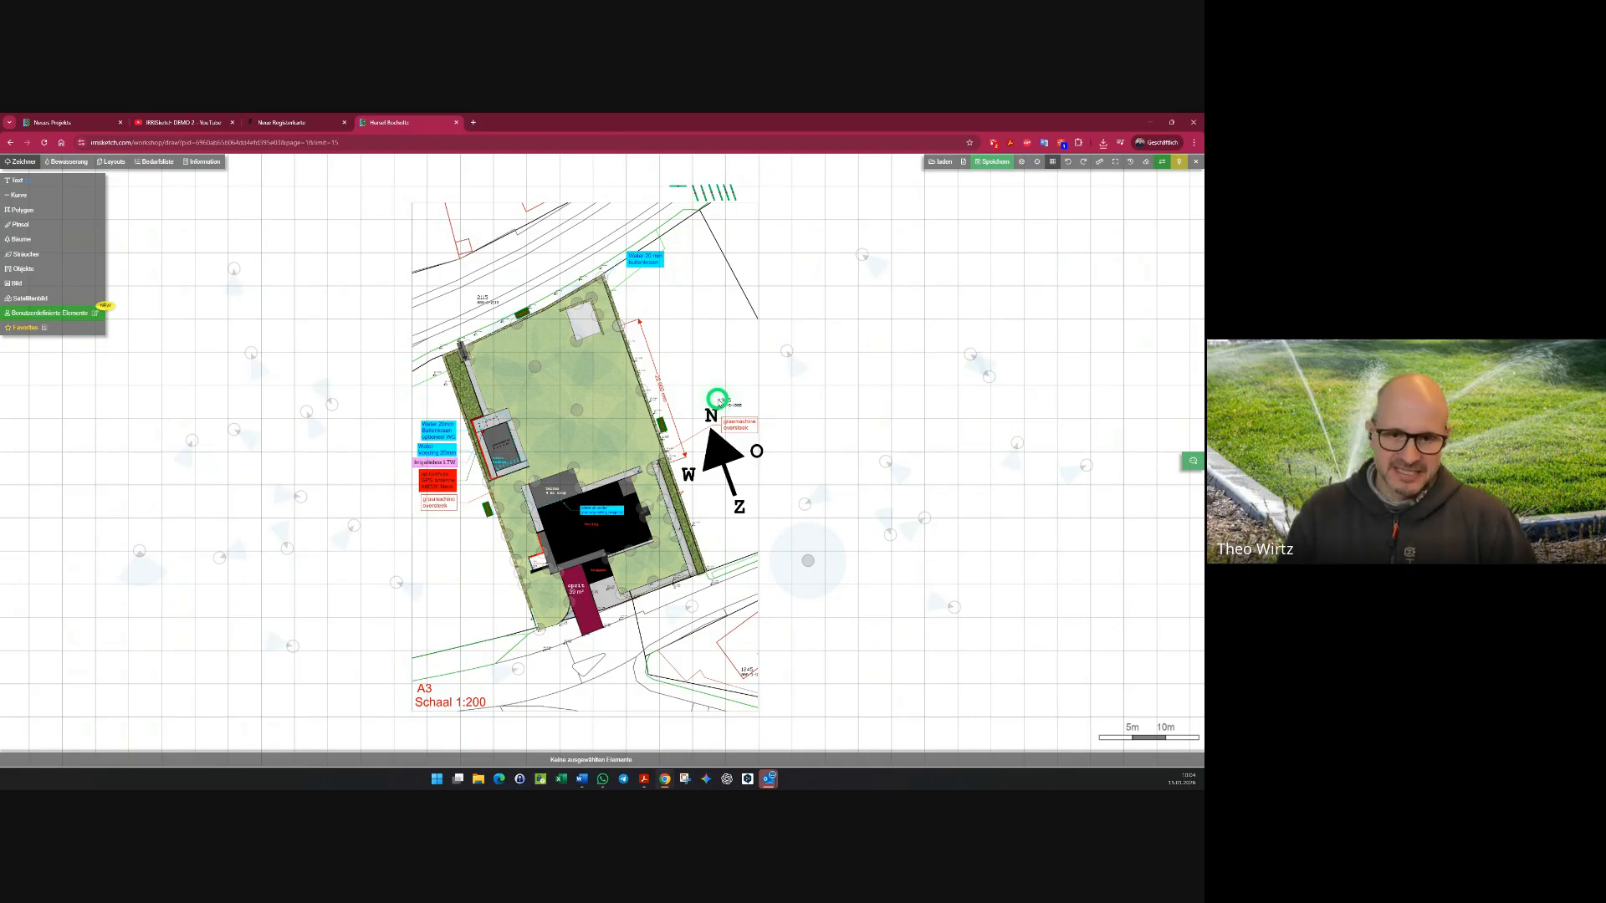
click(732, 332)
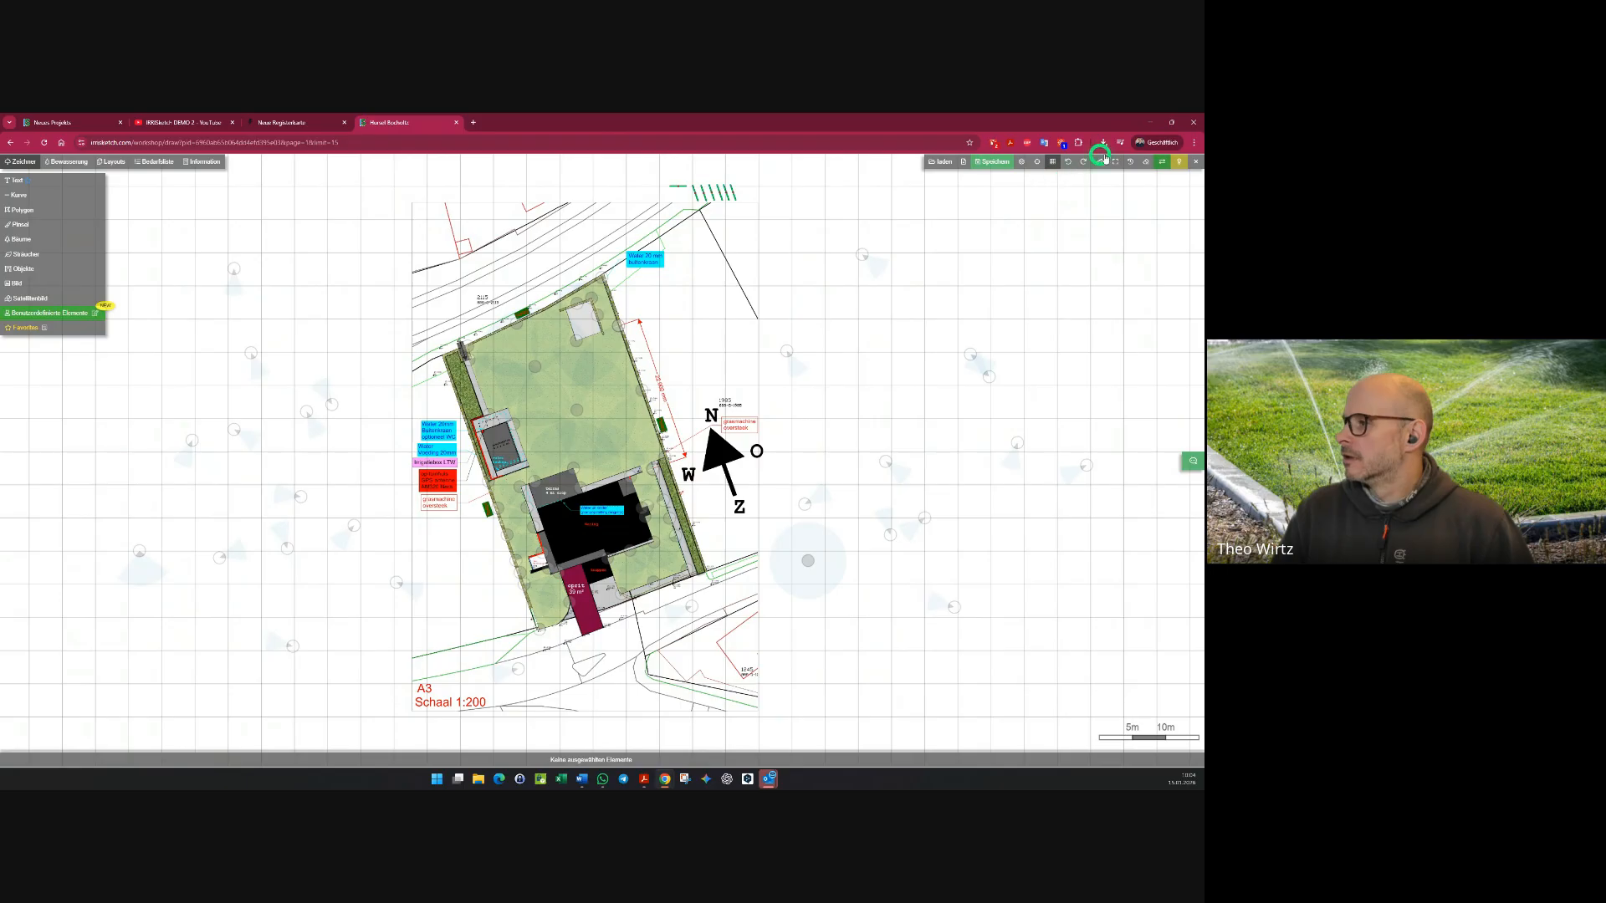
click(1130, 164)
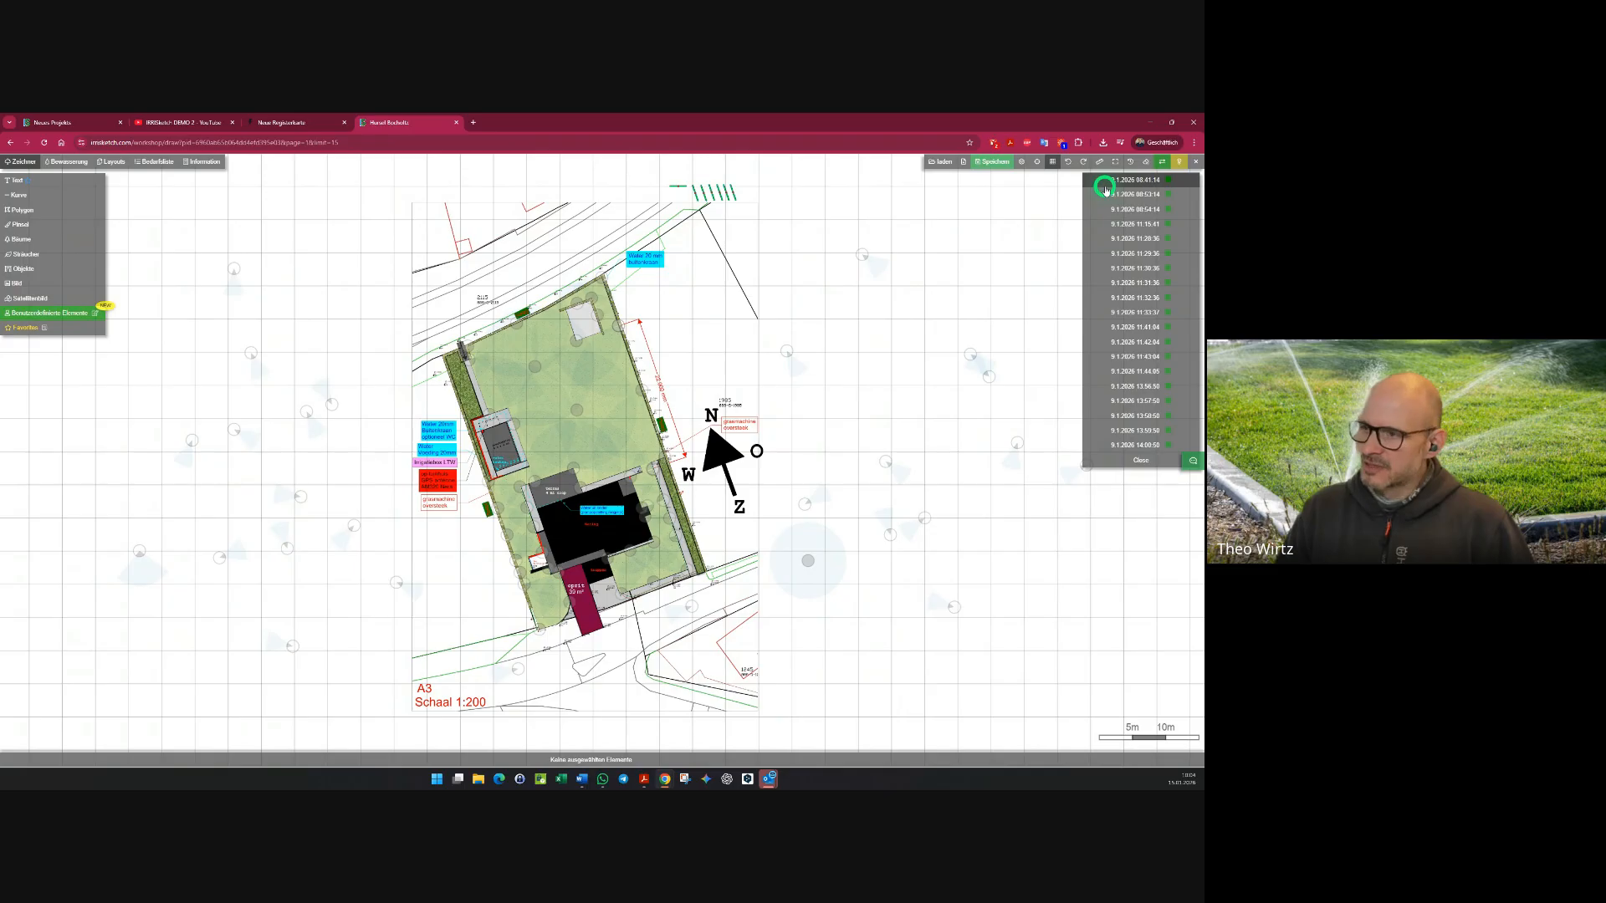
- Select and delete the drawing elements of the garden plan, and delete the irrigation elements inside the garden as well
click(71, 161)
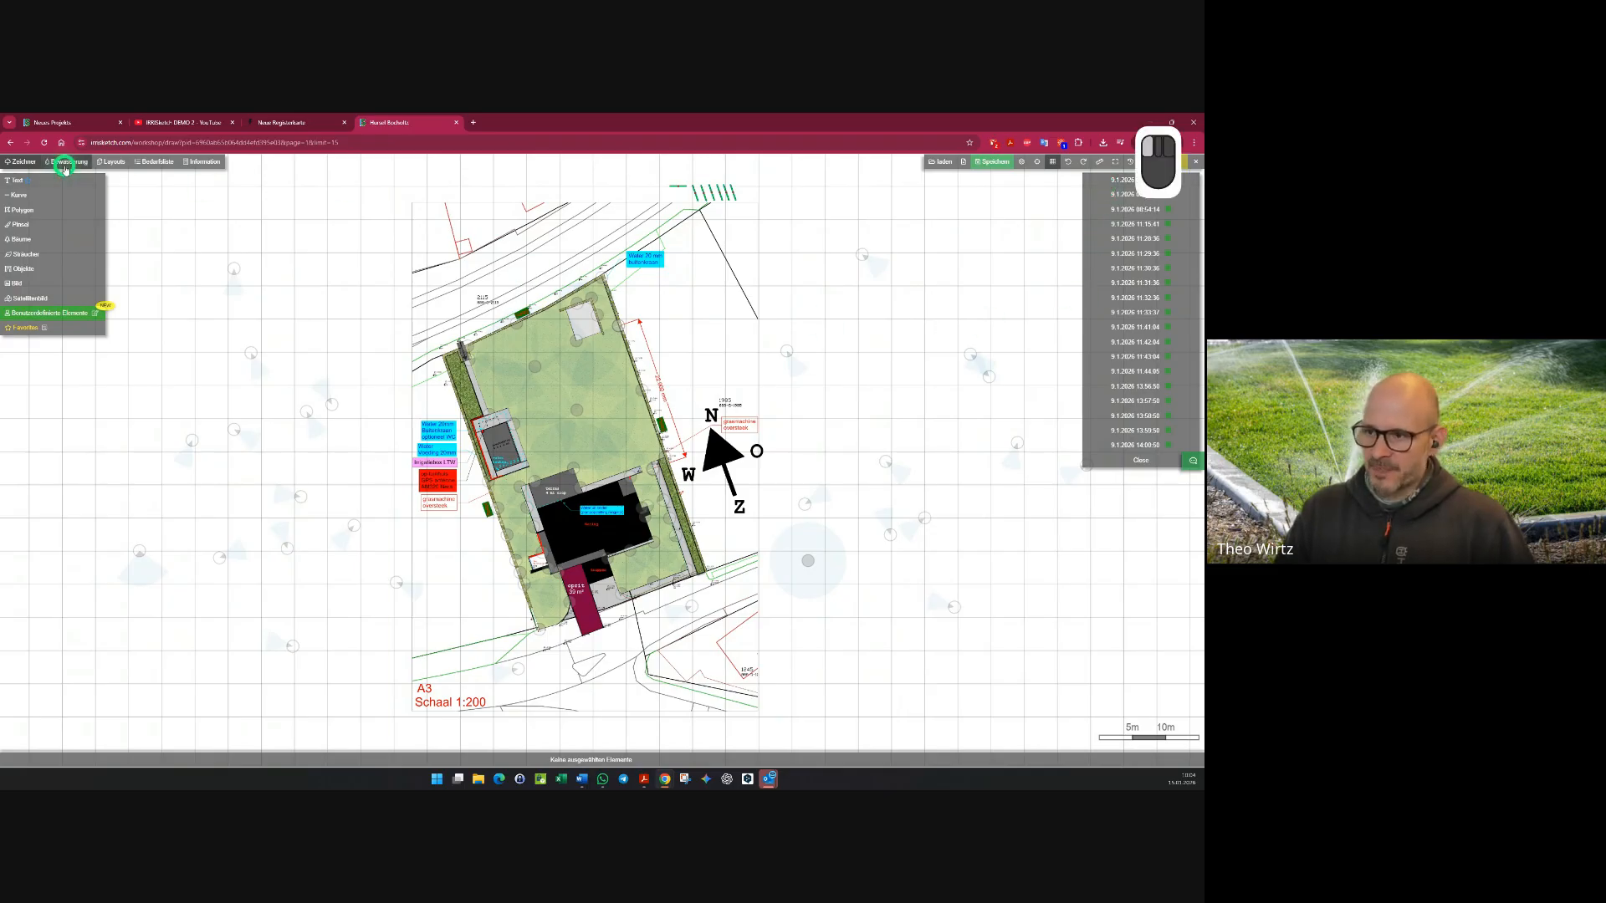
click(23, 163)
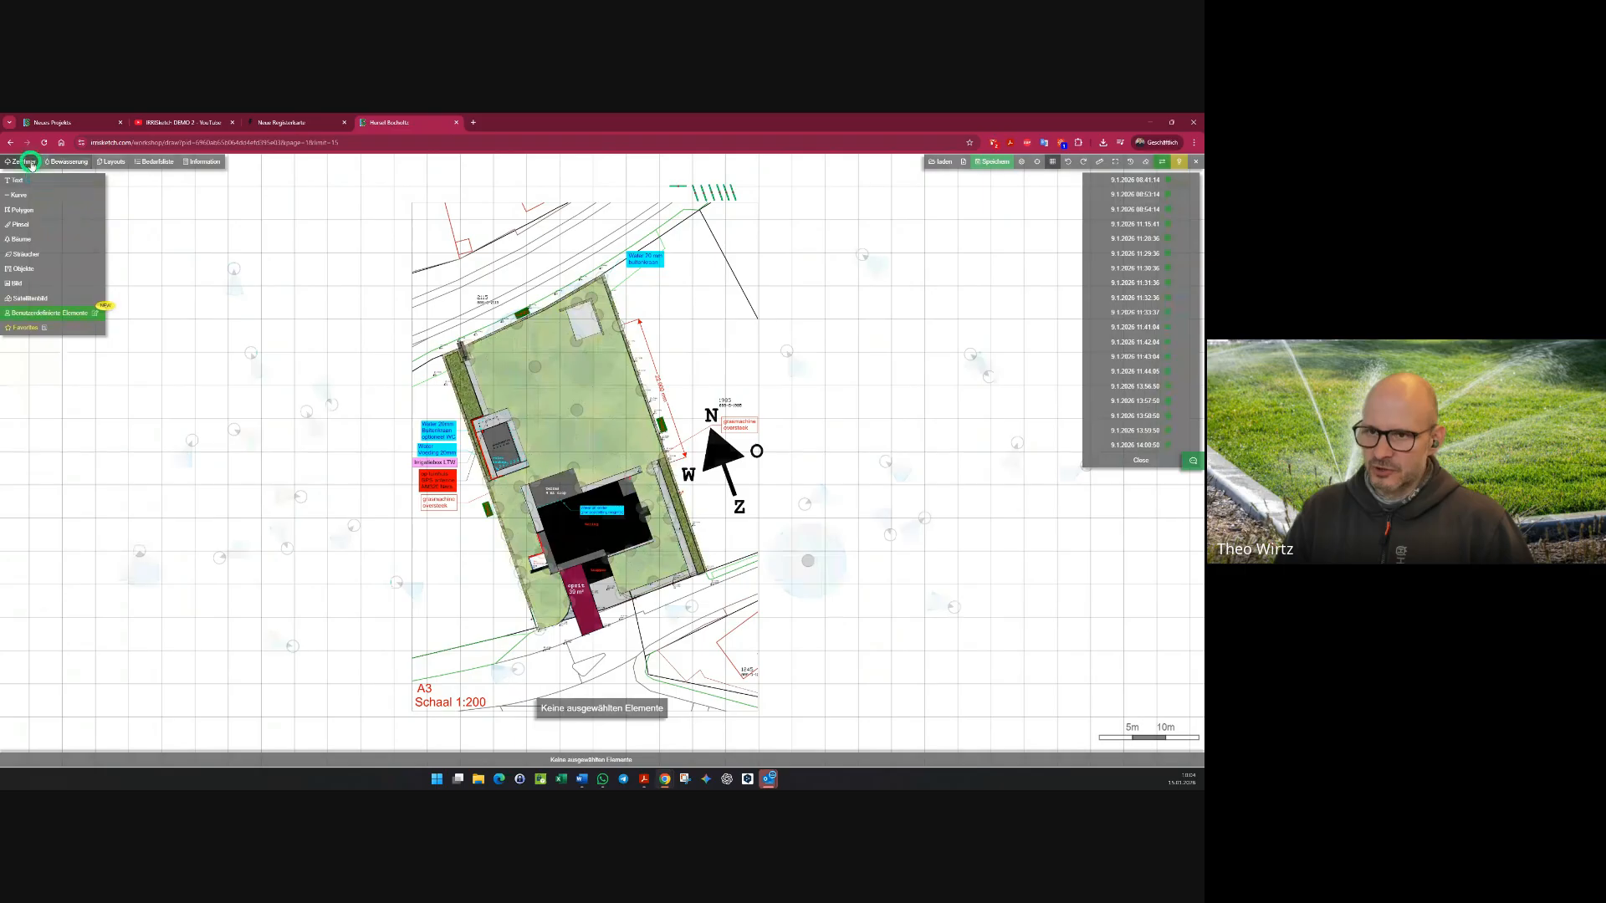
drag(163, 218, 1120, 713)
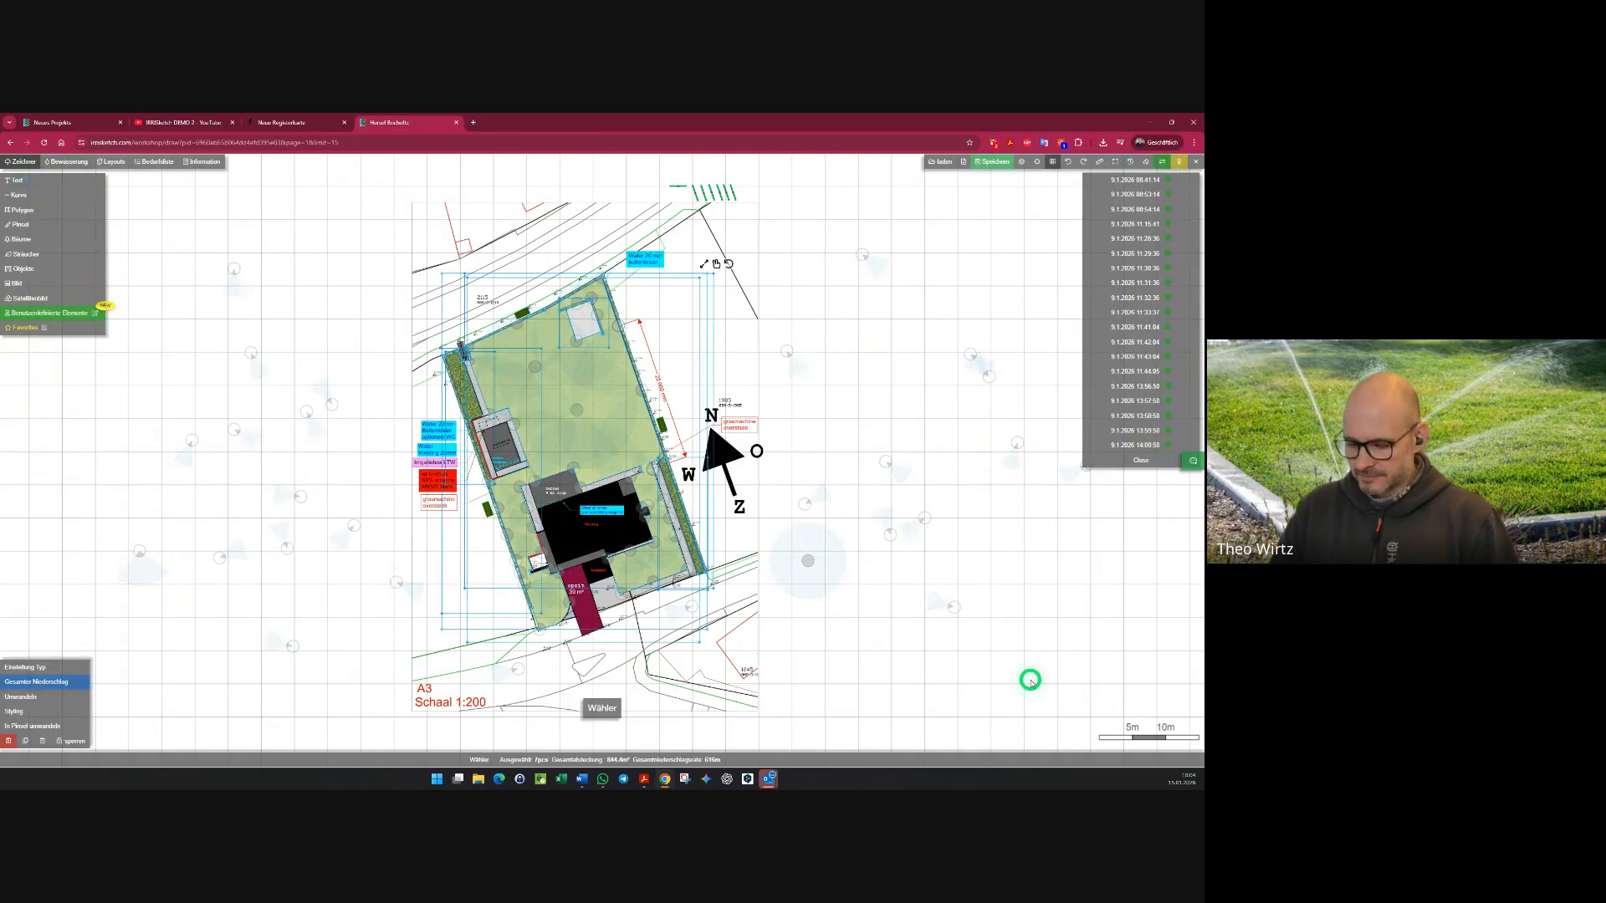
key(Delete)
click(70, 162)
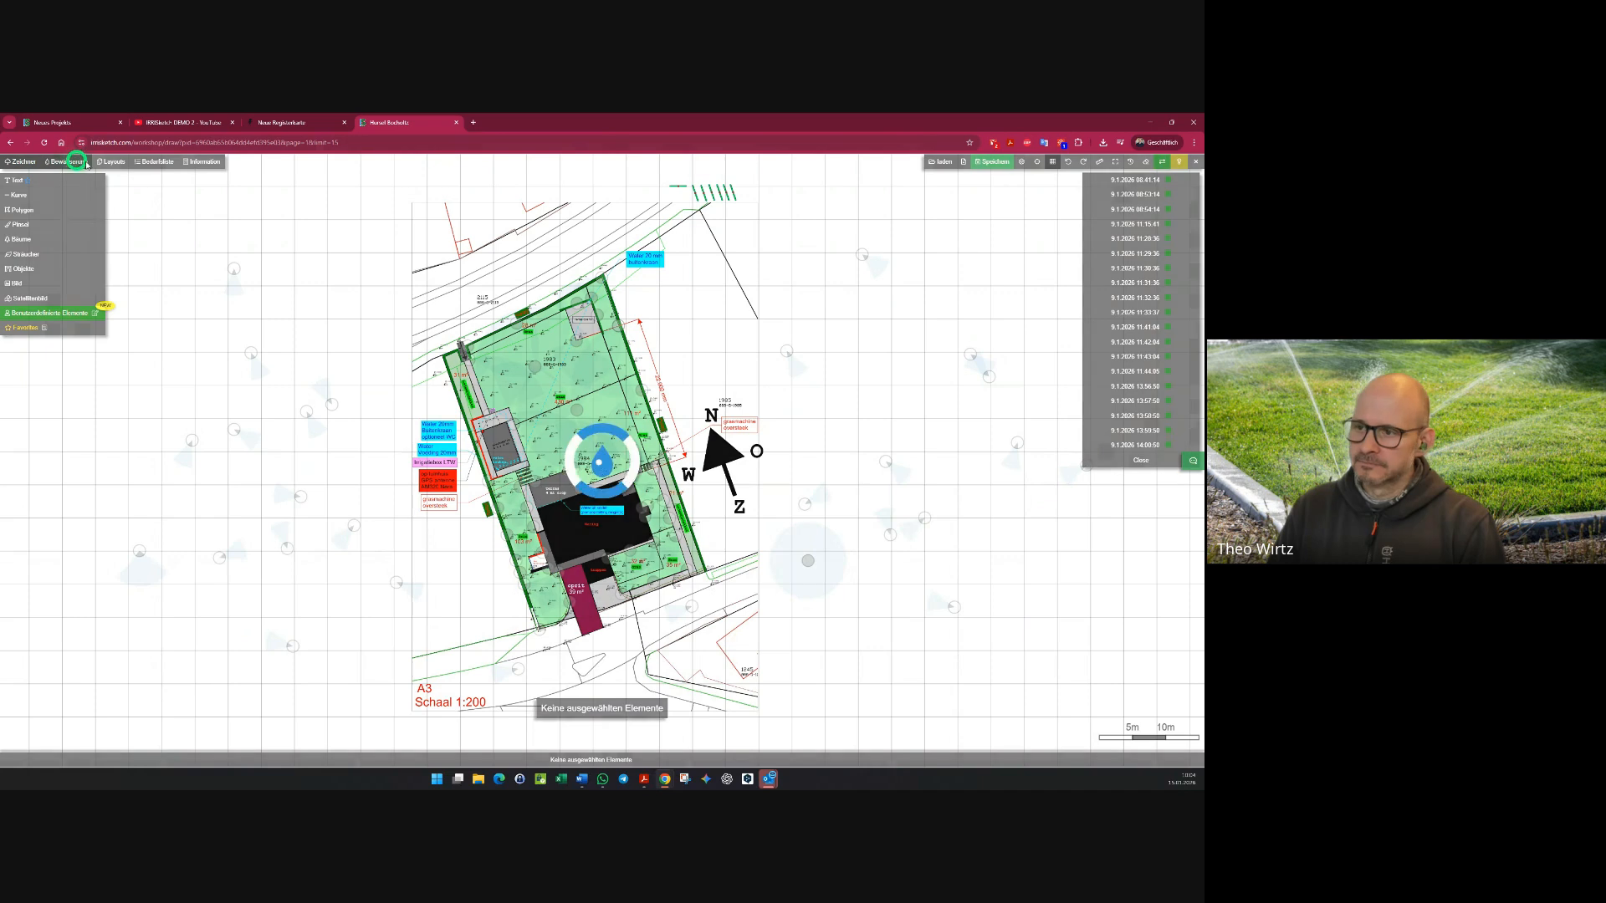
drag(398, 262, 783, 605)
key(Delete)
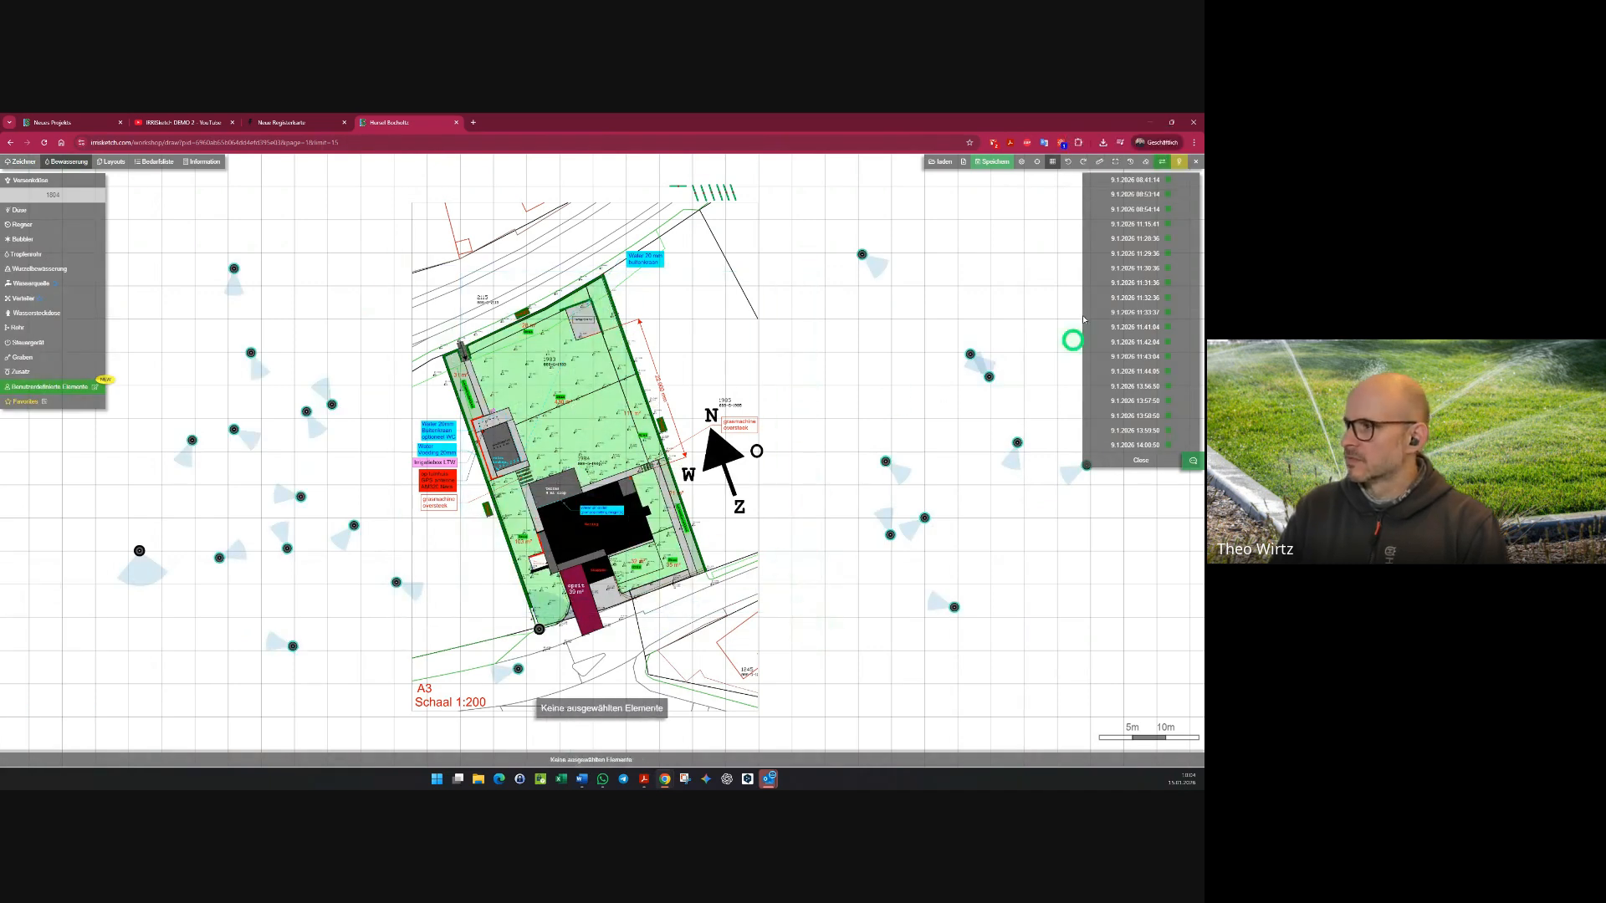
- Restore several earlier snapshots of the garden plan one after another, and leave the project without saving
click(1126, 240)
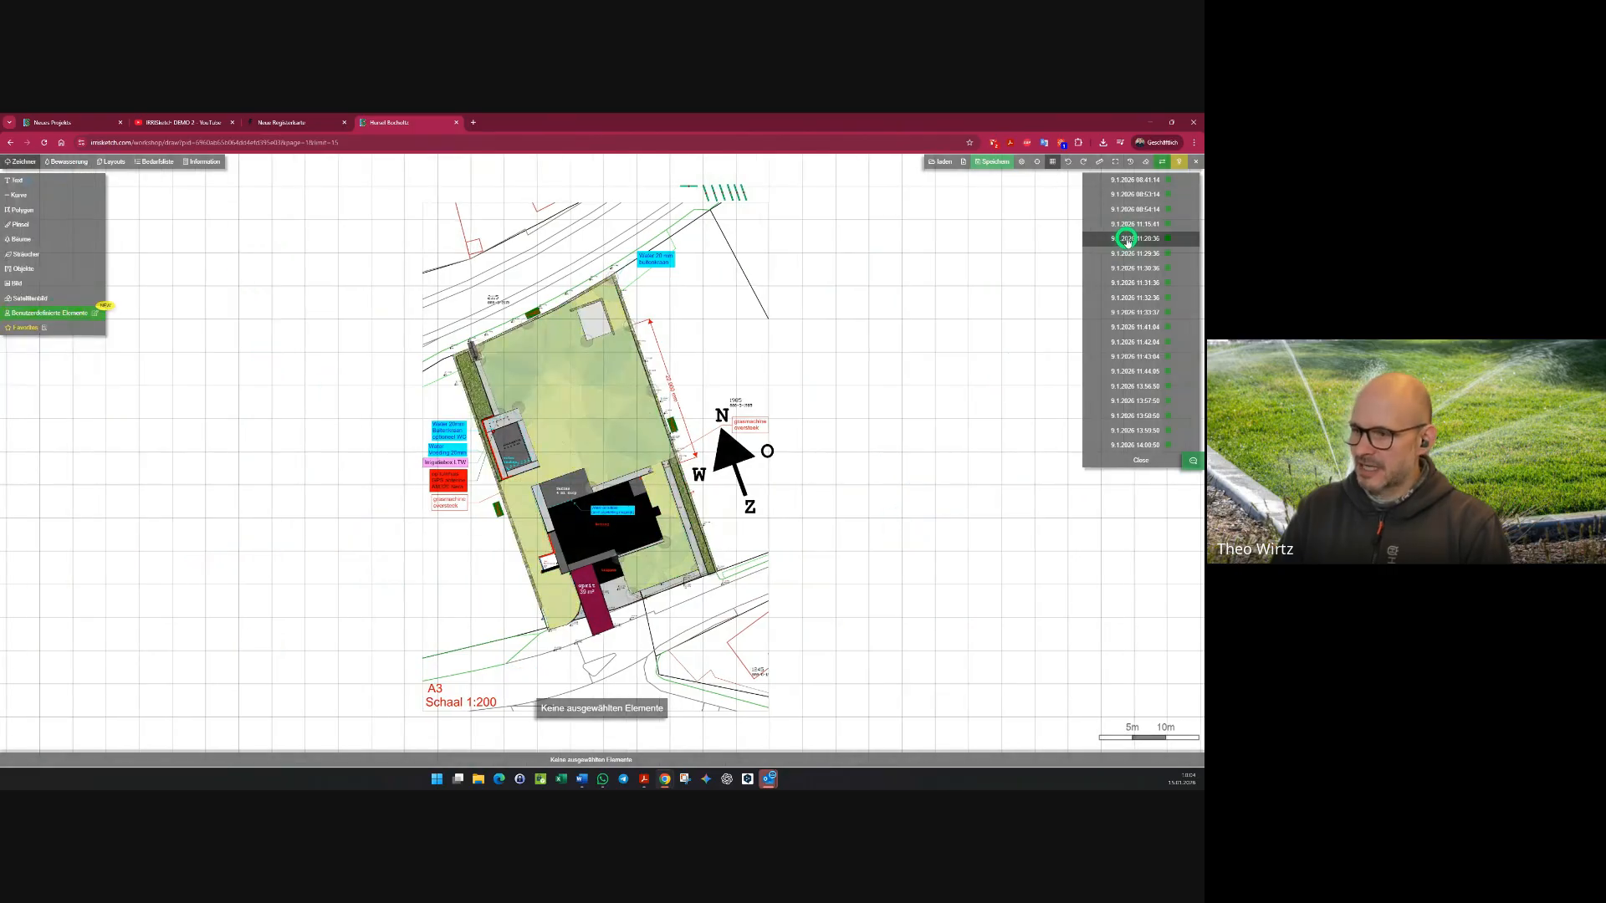
click(1127, 268)
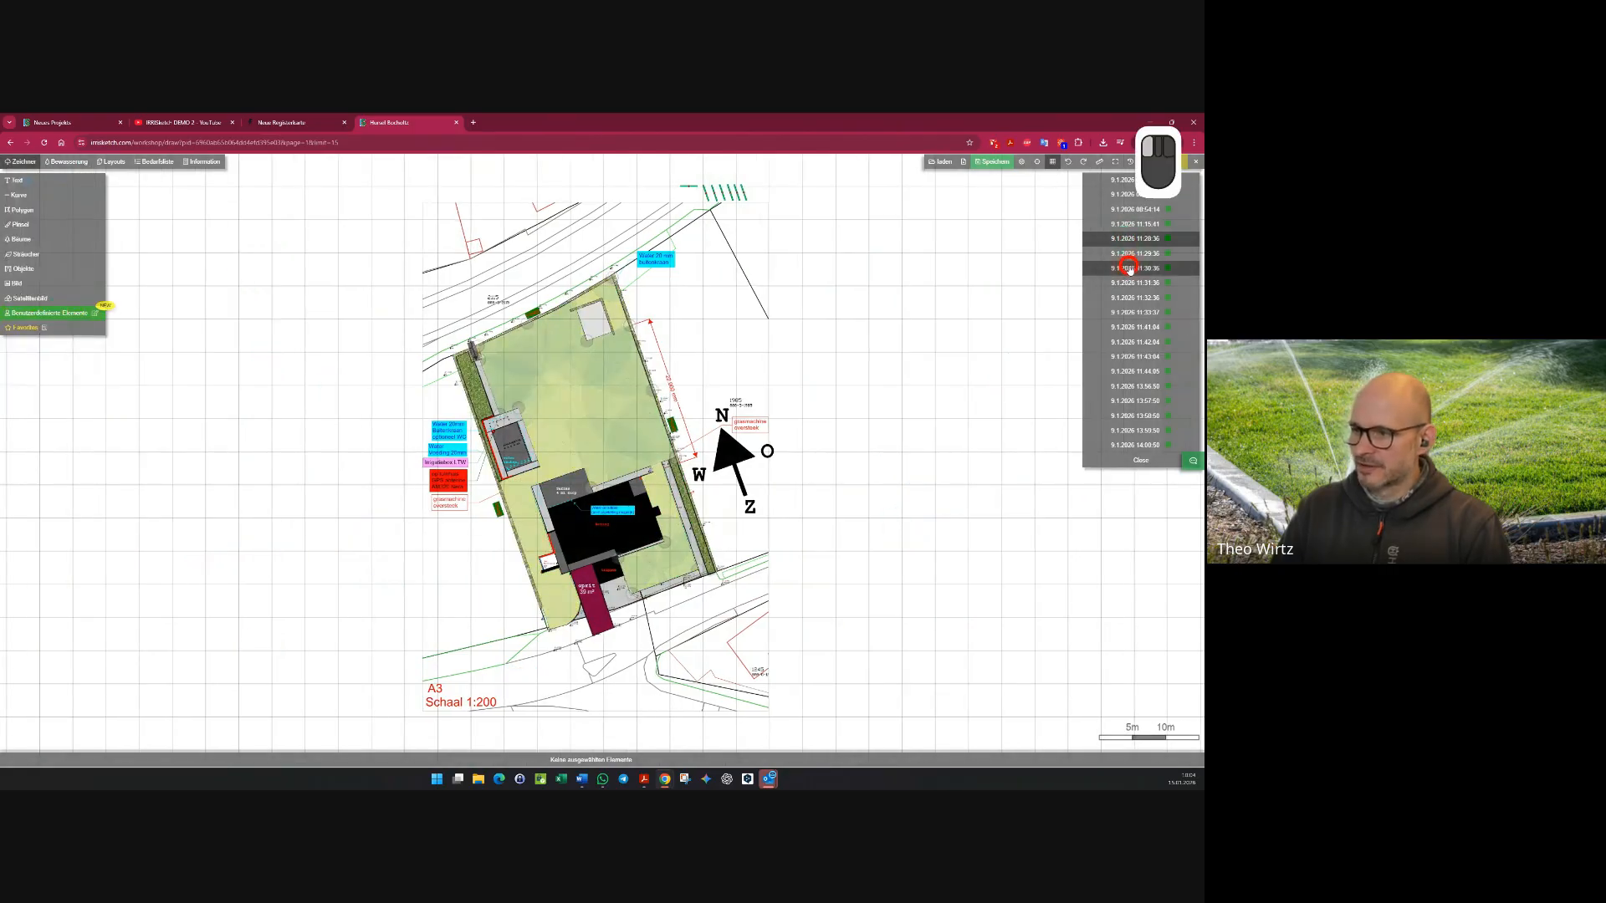
click(1134, 342)
click(1130, 386)
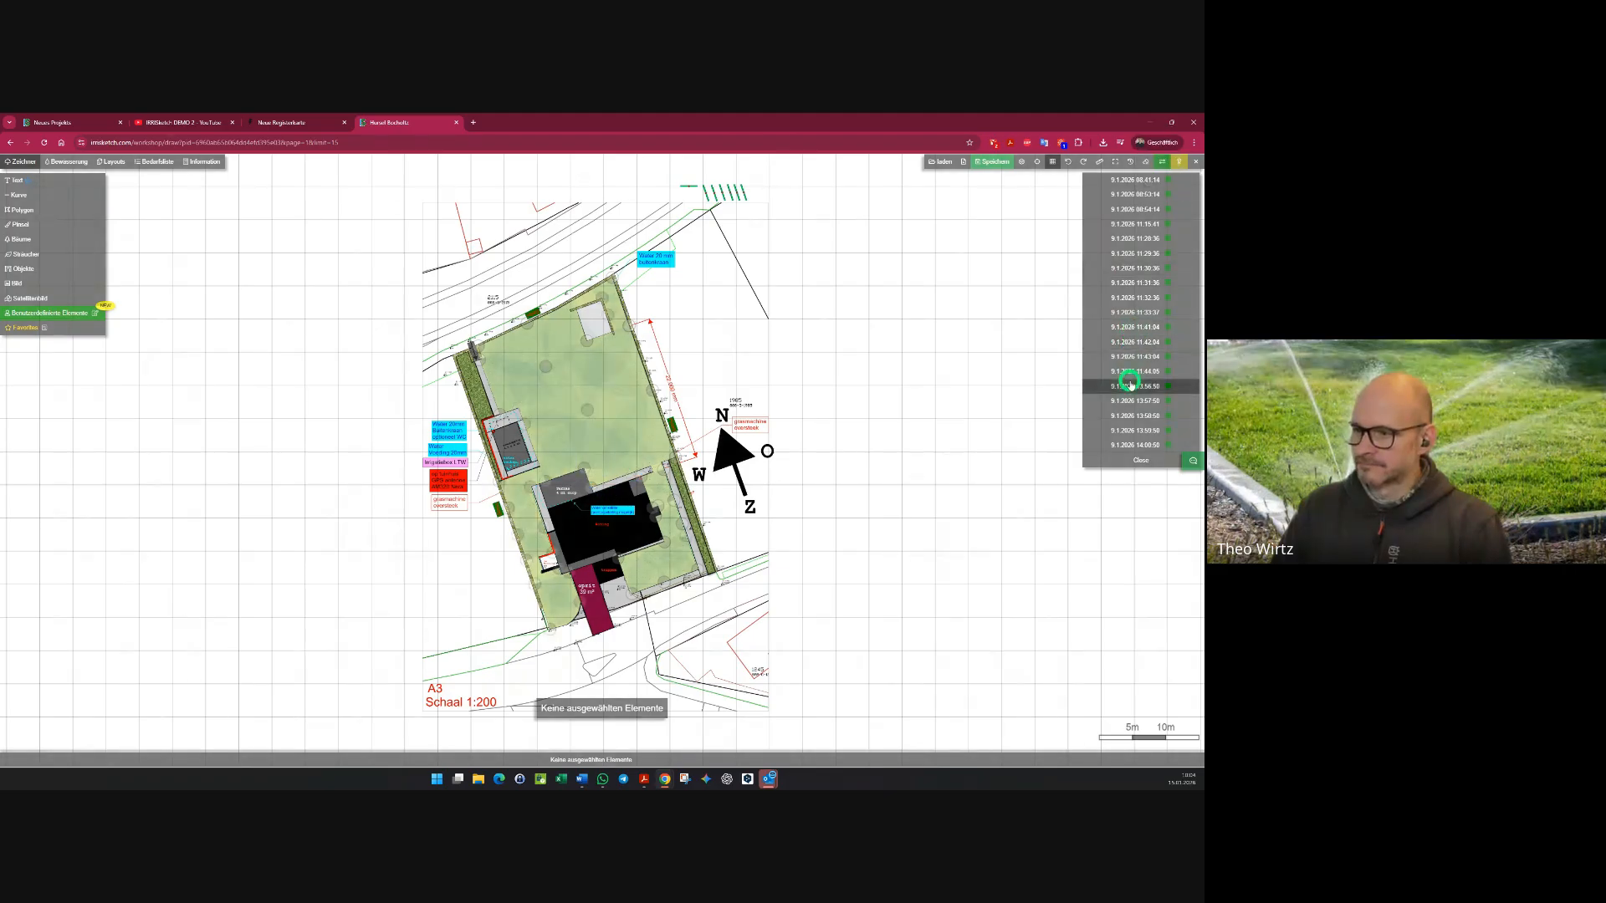
click(1125, 255)
click(1194, 164)
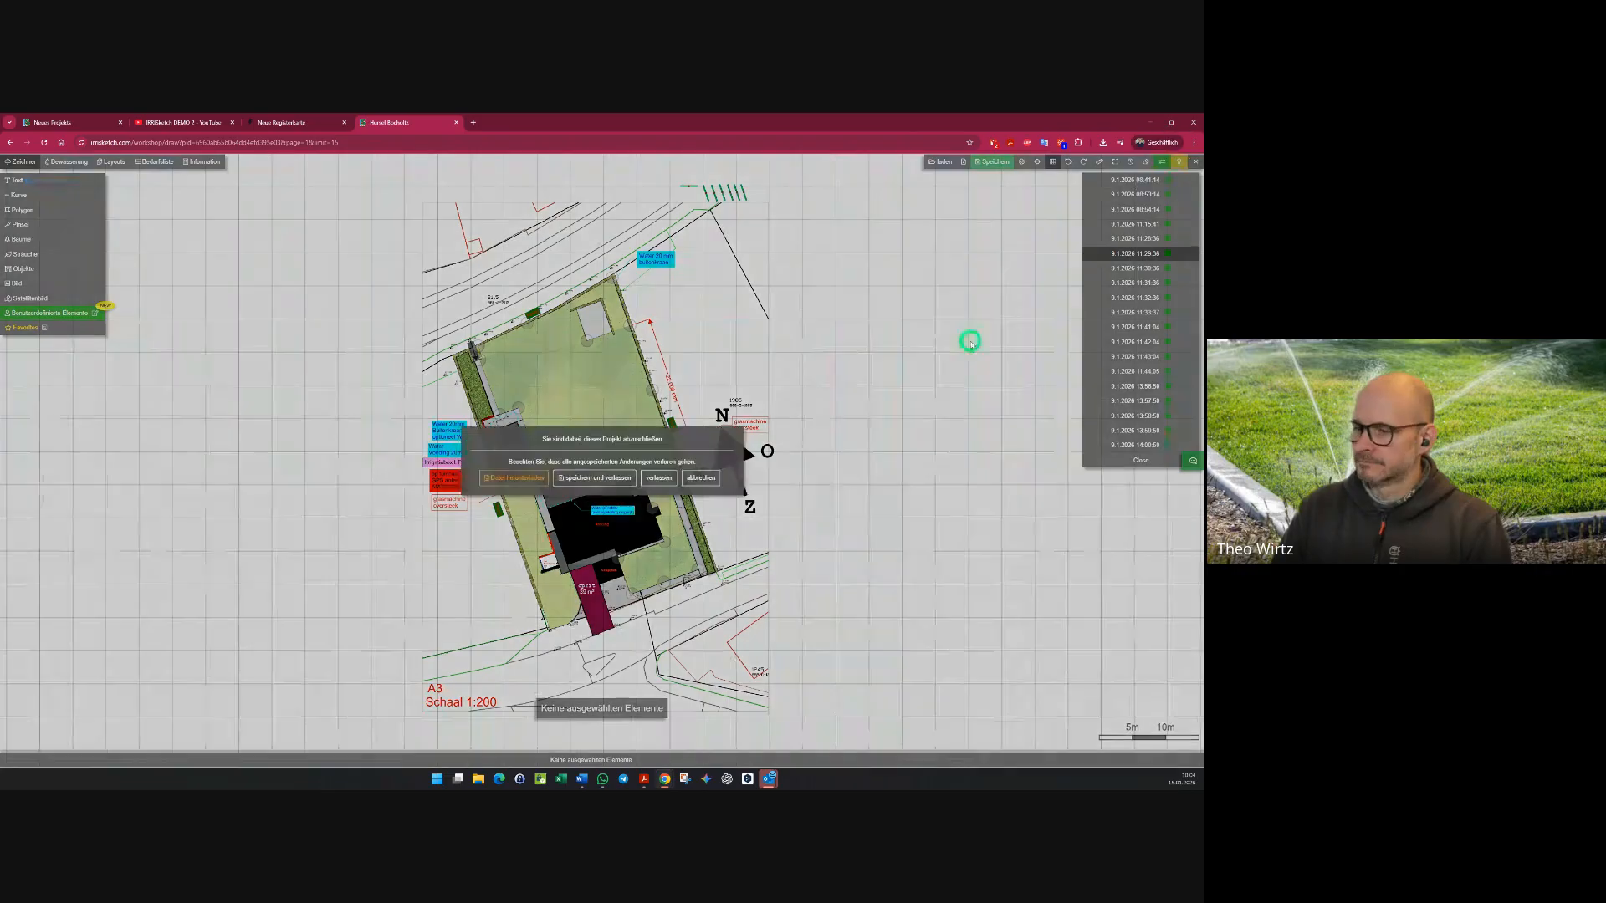
click(660, 480)
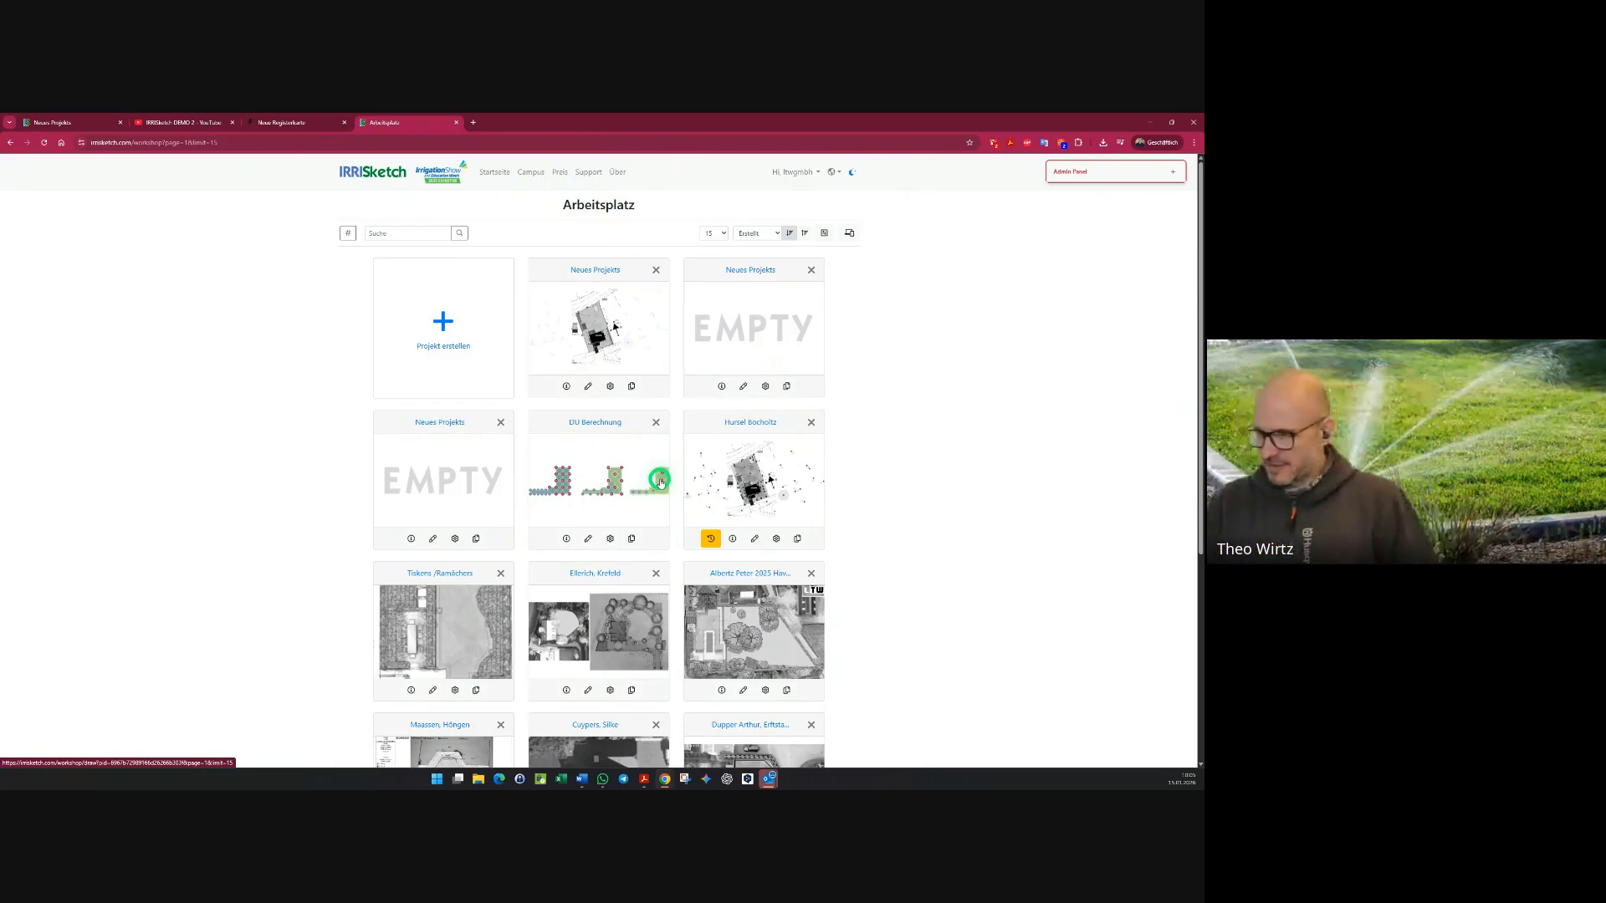
- Open an empty project from the workspace and turn on the drawing grid
click(728, 316)
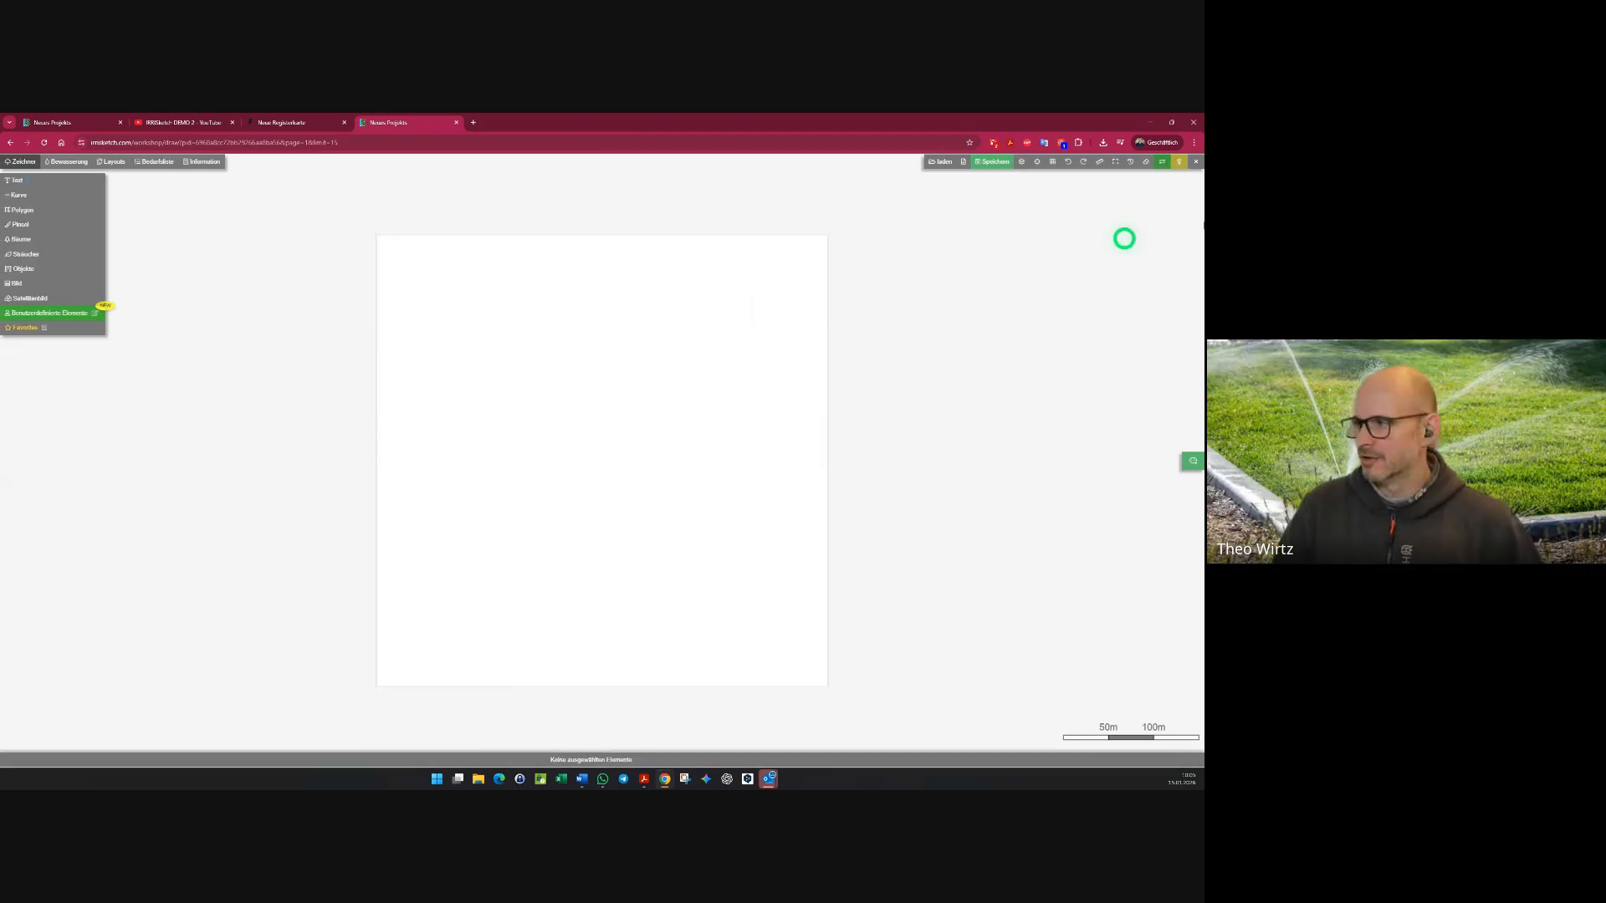
click(1049, 161)
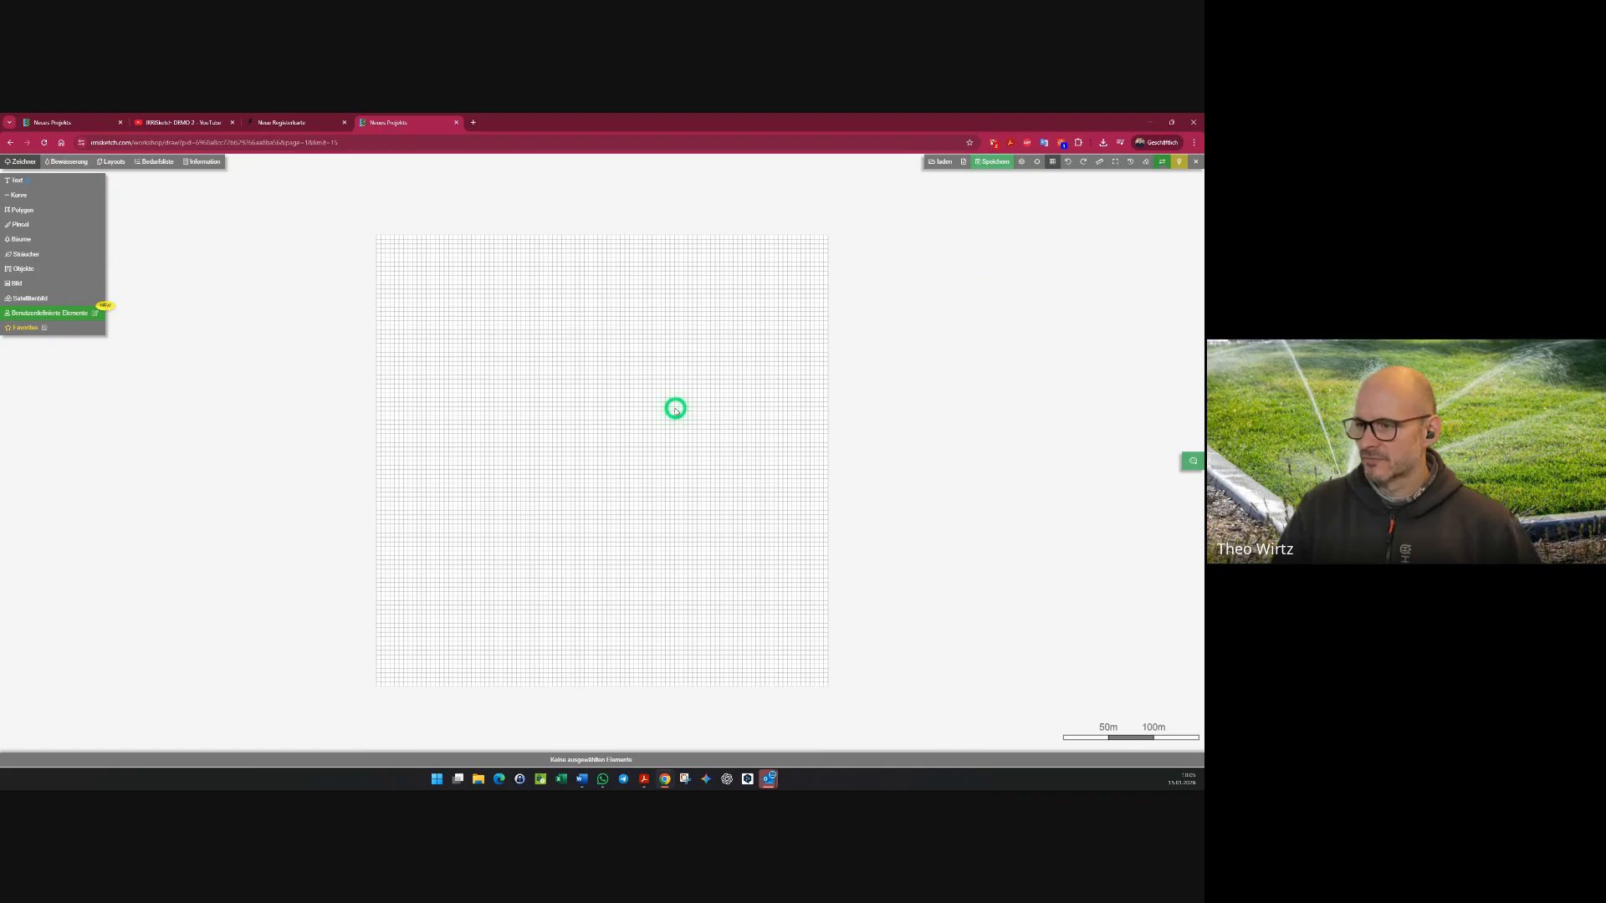
scroll(610, 398, up, 5)
scroll(610, 399, up, 4)
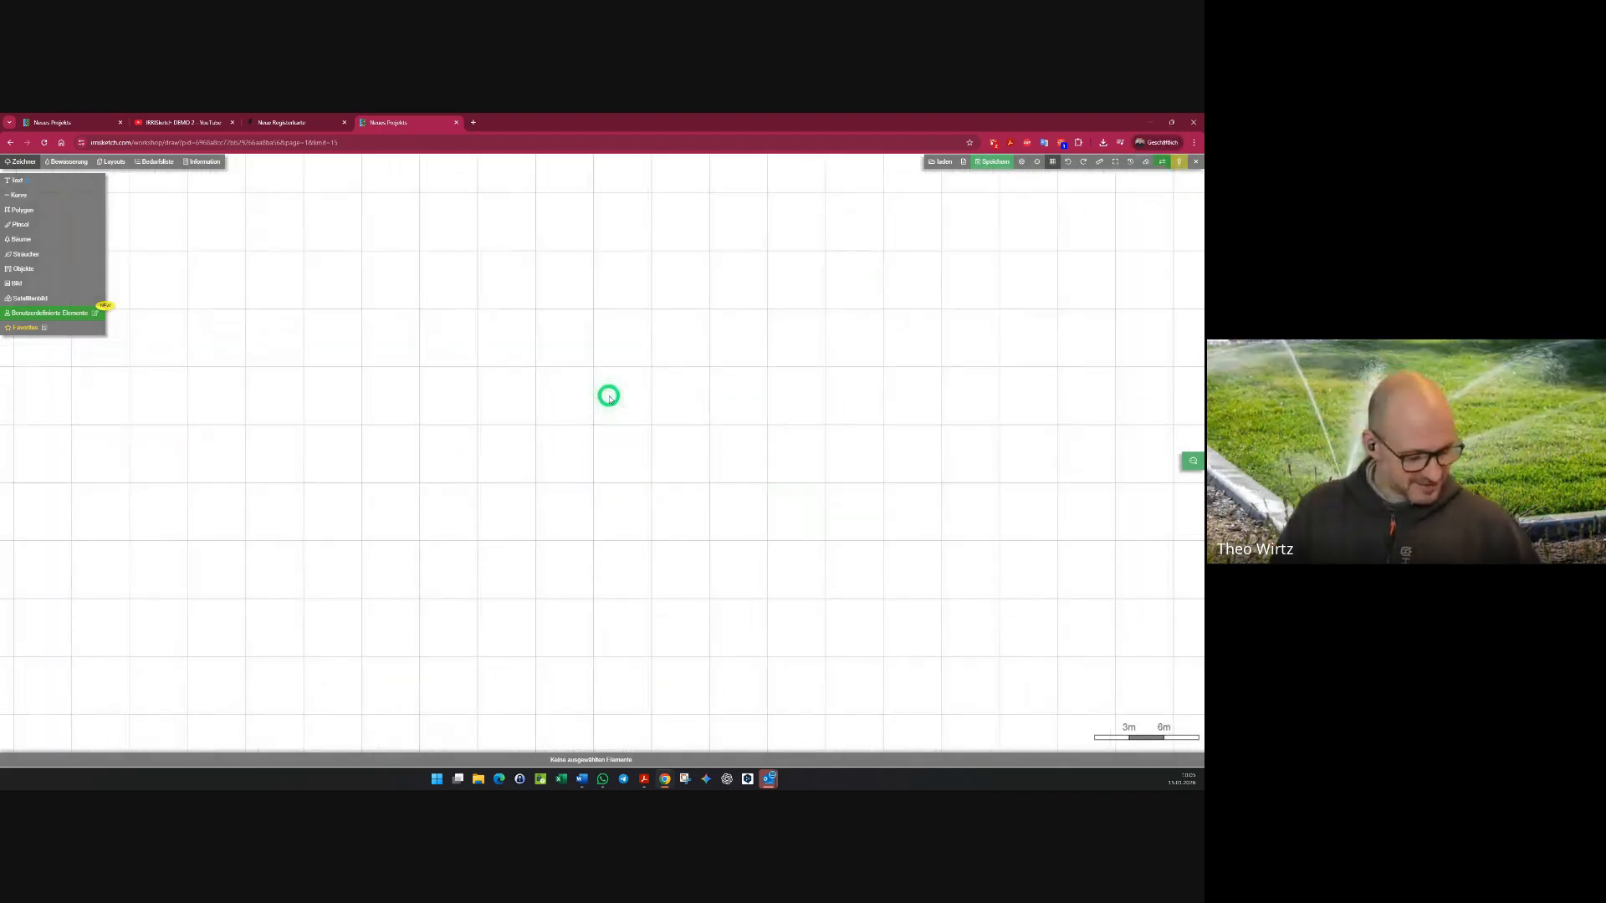
scroll(610, 398, up, 2)
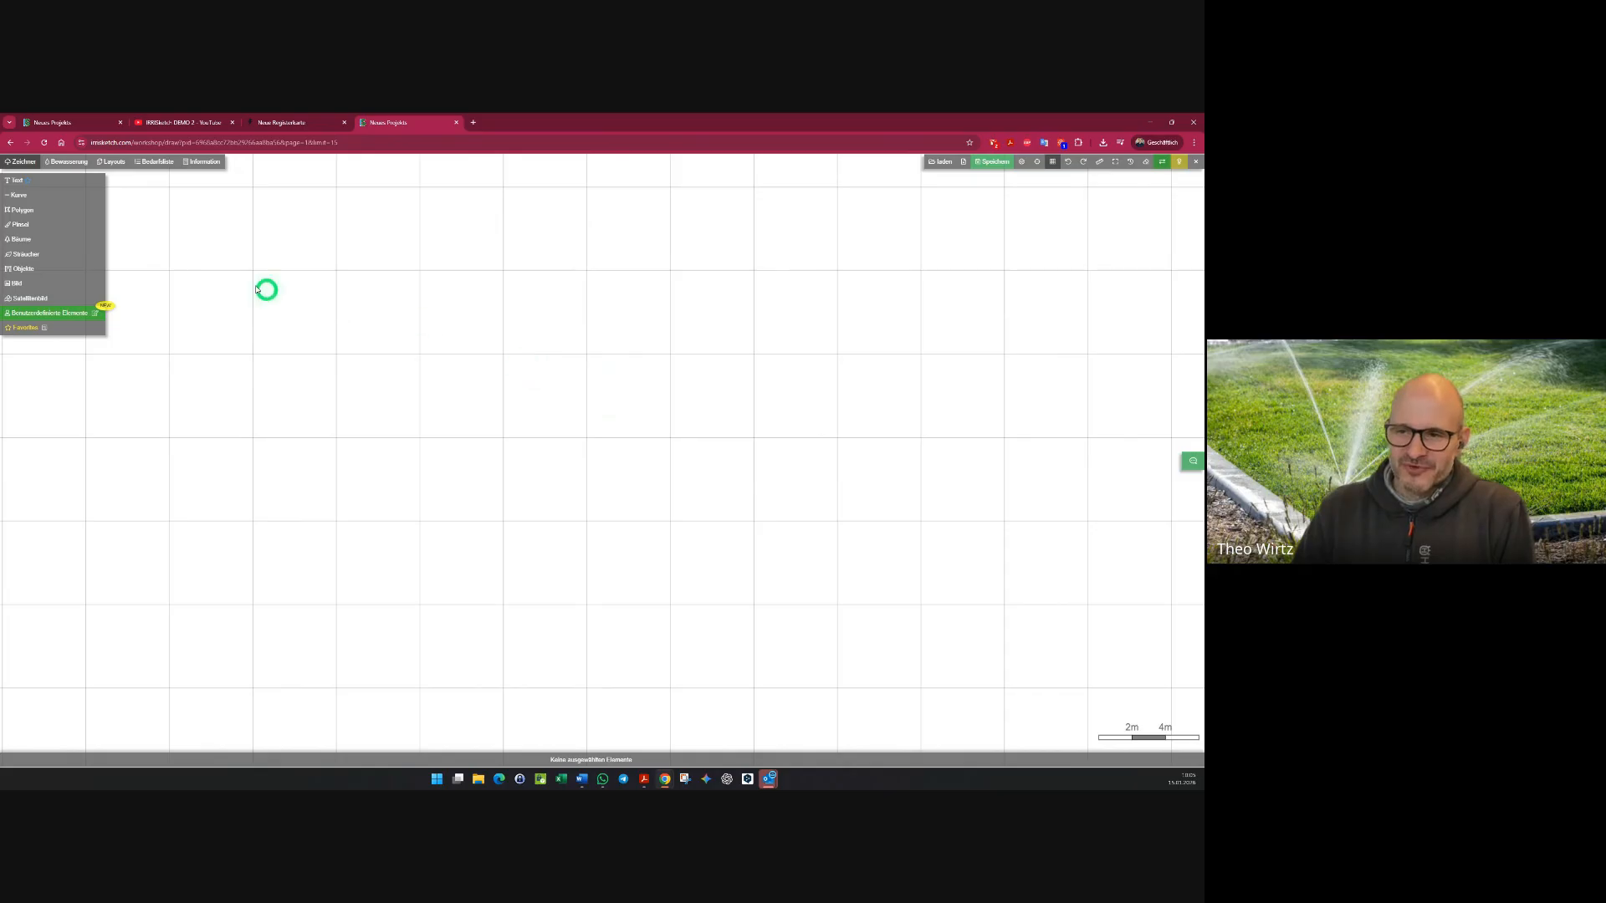
- Draw a rounded lawn polygon of about 65 m² near the middle of the grid, and deselect it
mouse_move(23, 211)
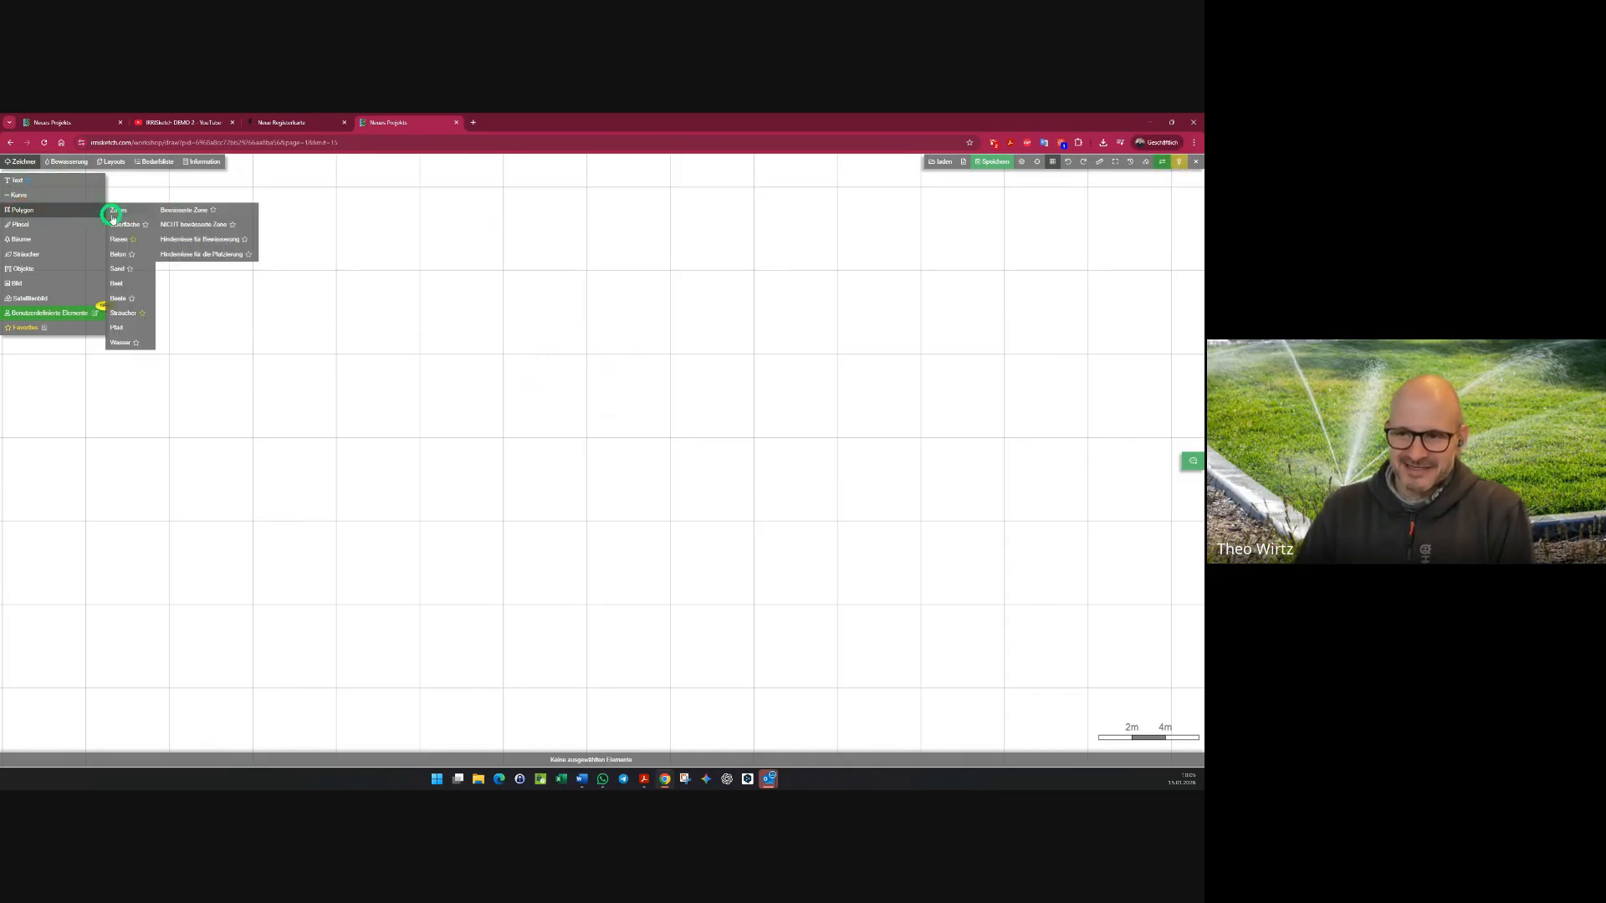
click(118, 239)
click(503, 380)
mouse_move(503, 380)
mouse_down()
mouse_move(550, 362)
mouse_move(613, 426)
mouse_move(574, 502)
mouse_move(523, 507)
mouse_move(463, 459)
mouse_move(459, 394)
mouse_move(478, 383)
mouse_move(455, 448)
mouse_up()
click(500, 401)
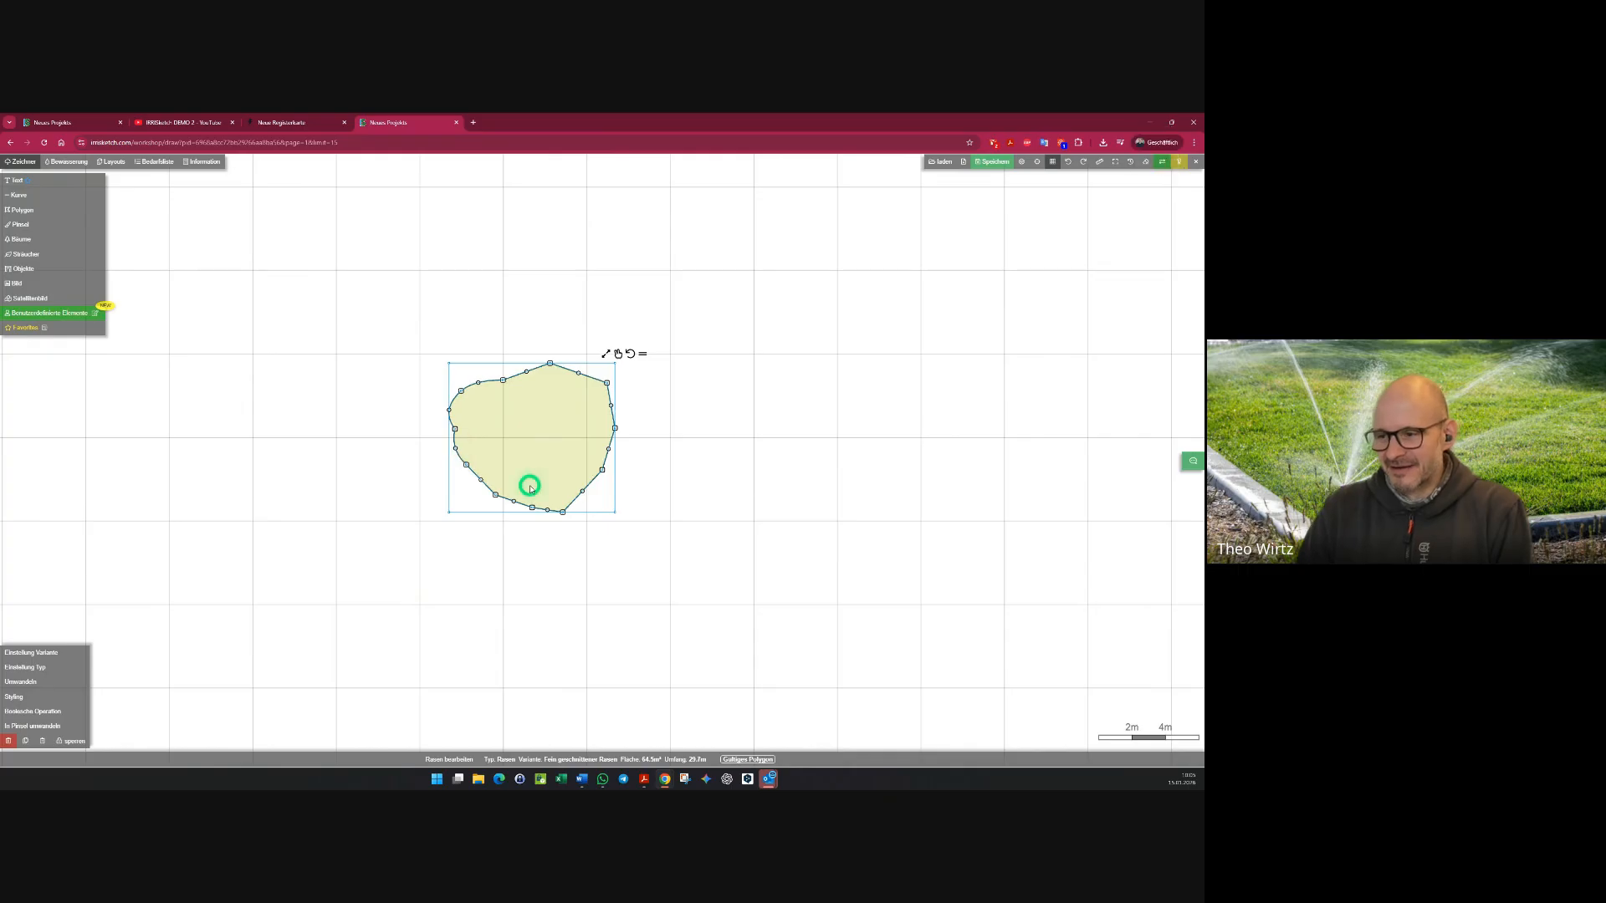
click(833, 469)
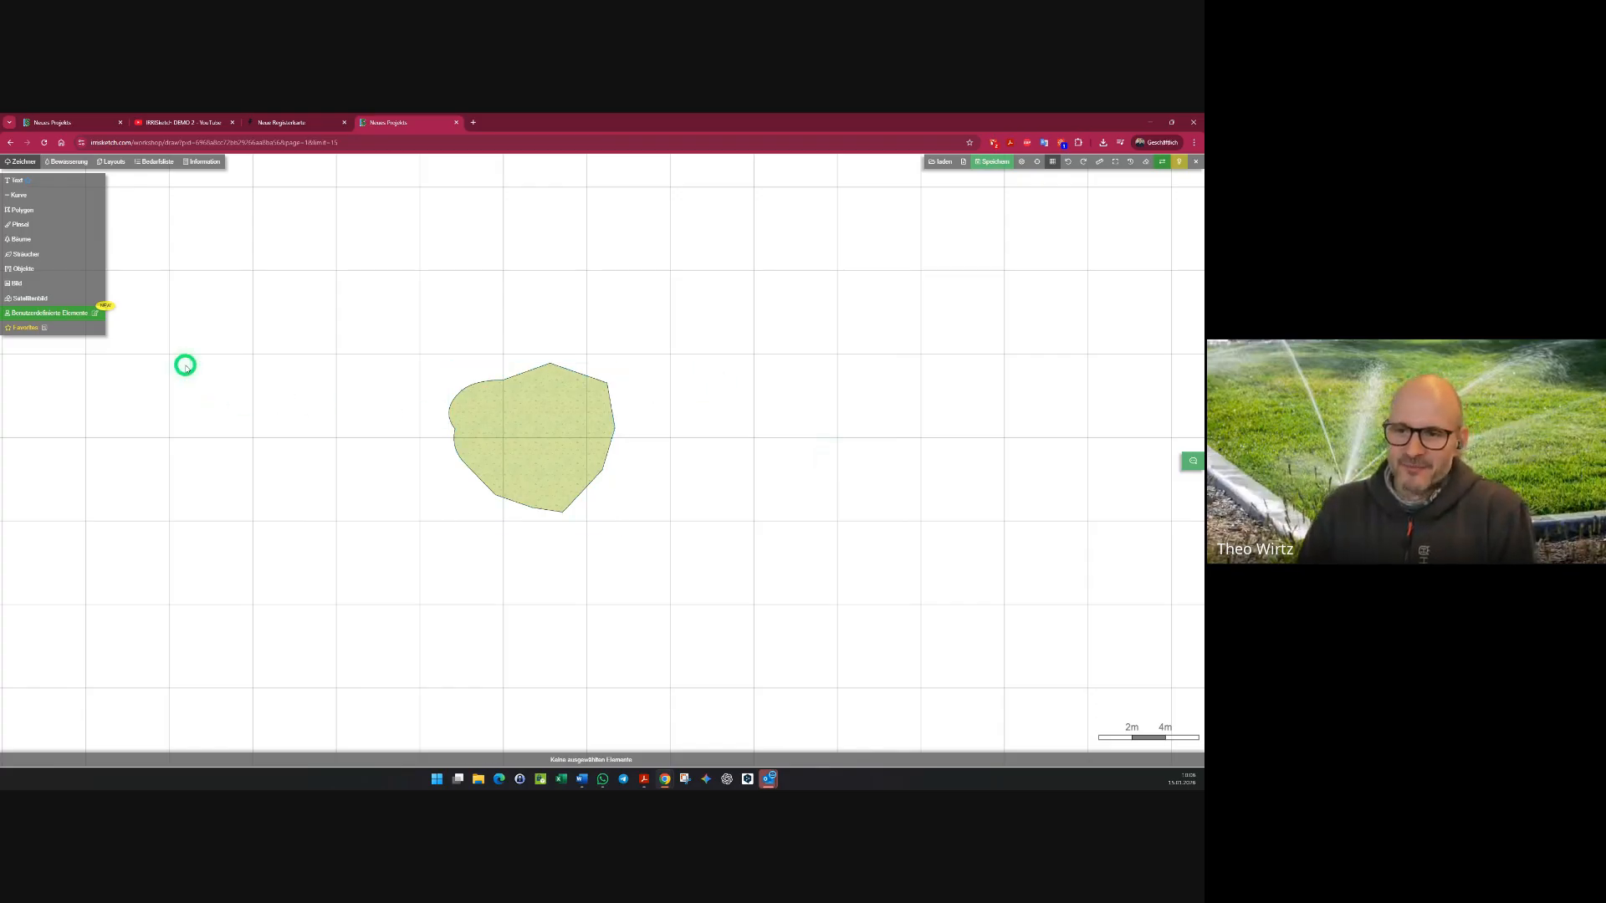
- Paint a long winding lawn strip around the lawn polygon with the brush
click(34, 229)
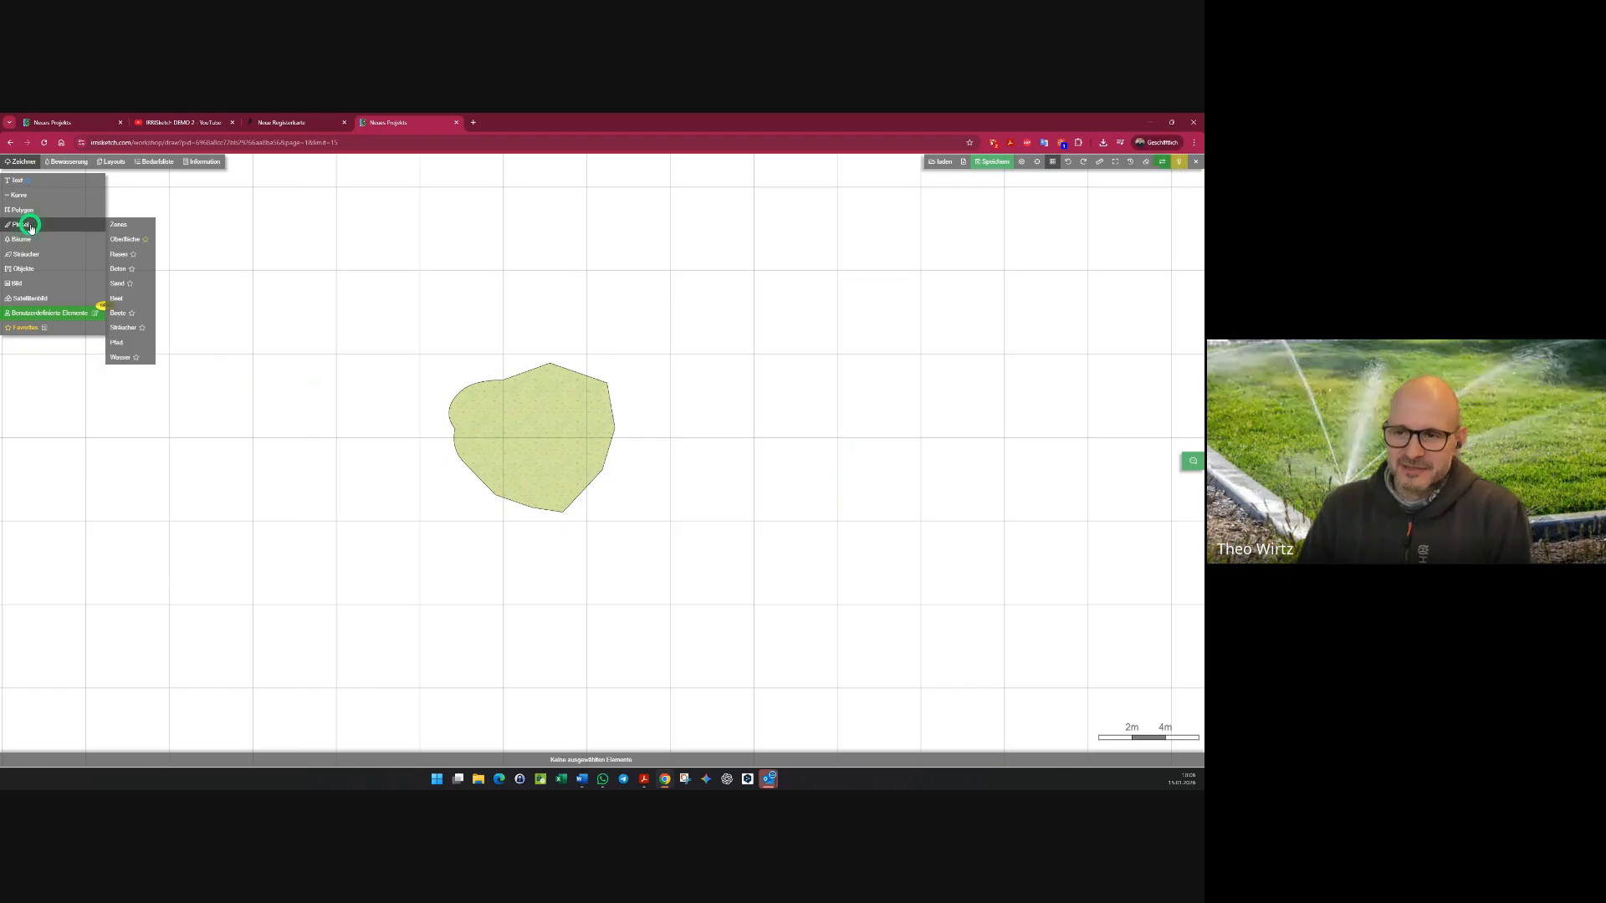
click(118, 254)
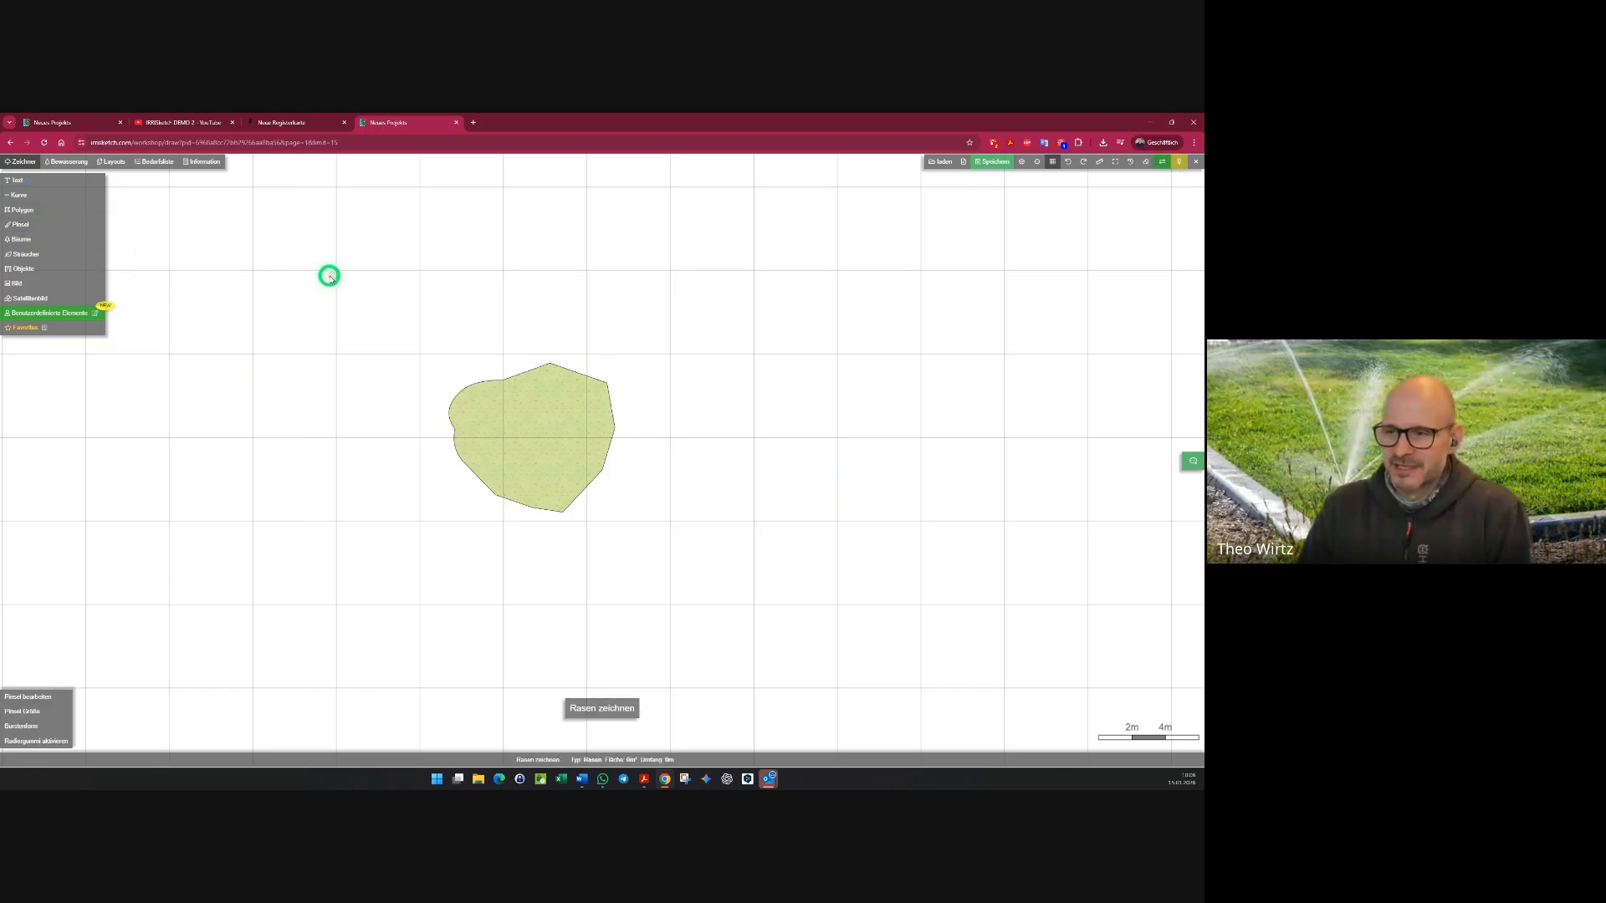
mouse_move(322, 269)
mouse_down()
mouse_move(588, 240)
mouse_move(215, 455)
mouse_move(546, 352)
mouse_move(781, 516)
mouse_move(454, 650)
mouse_up()
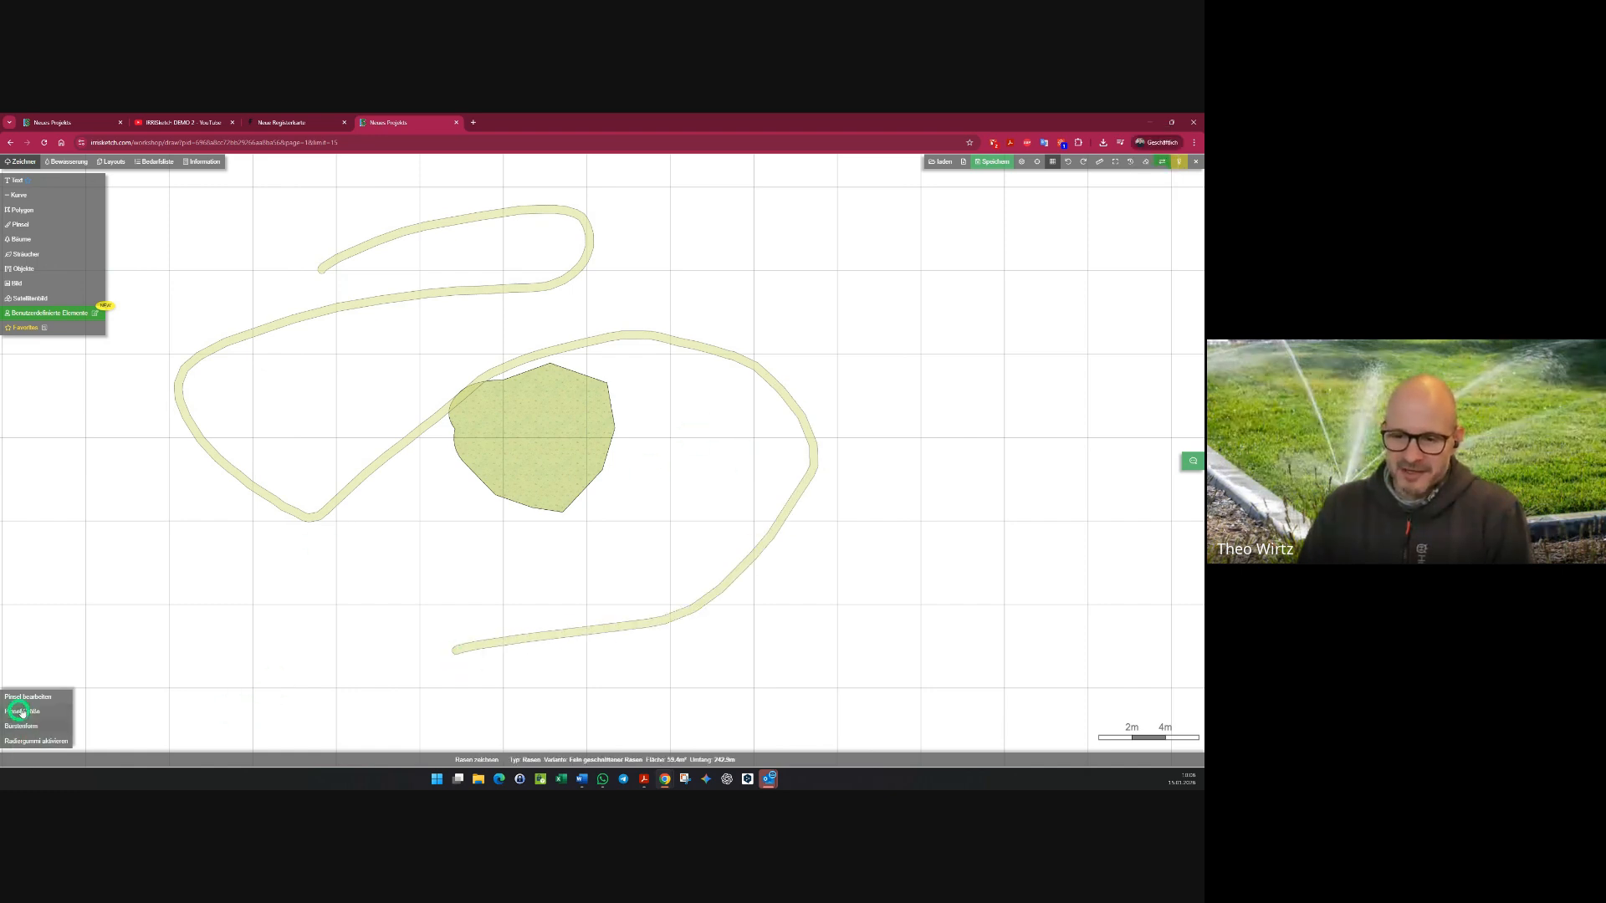
- Enlarge the lawn brush and paint a circular lawn patch about one and a half grid squares wide southwest of the polygon
click(49, 710)
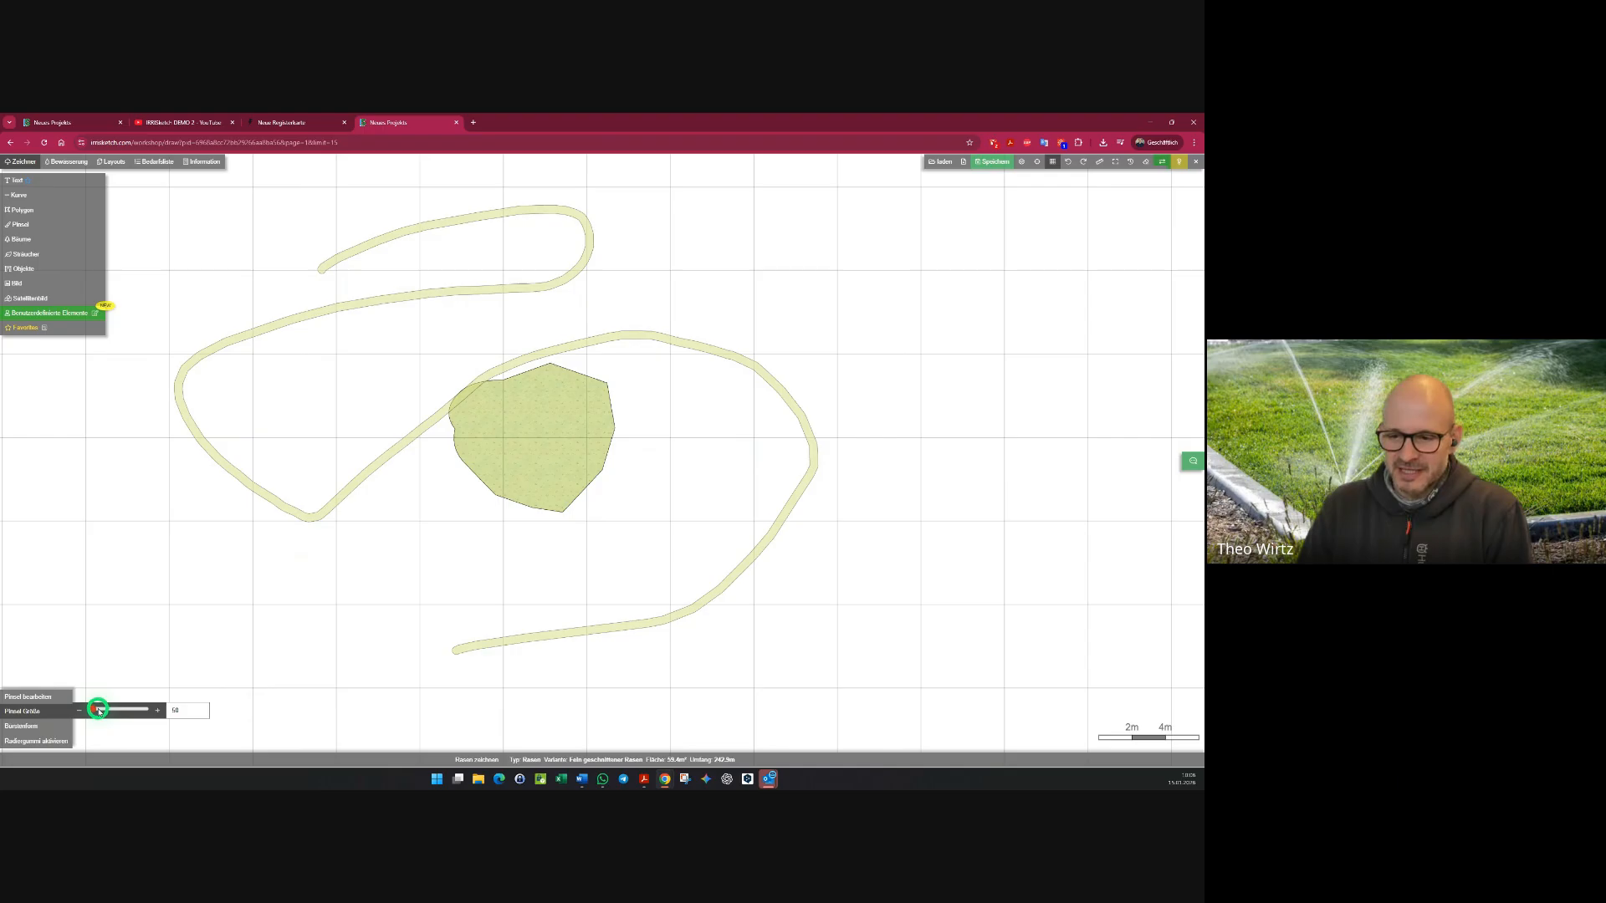
click(99, 710)
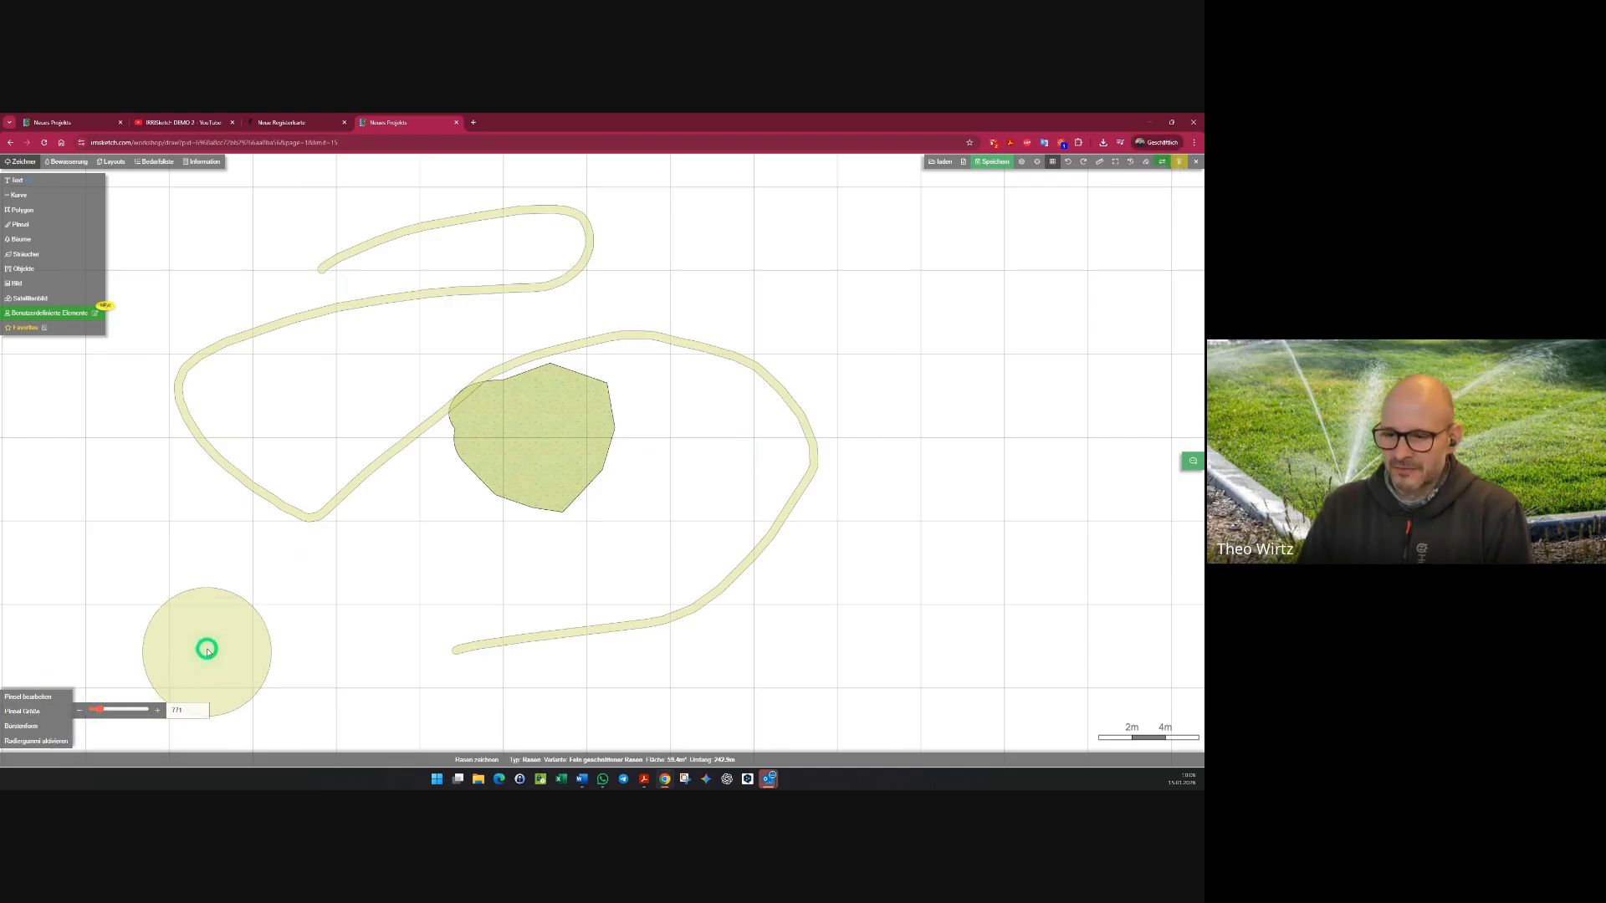
click(204, 615)
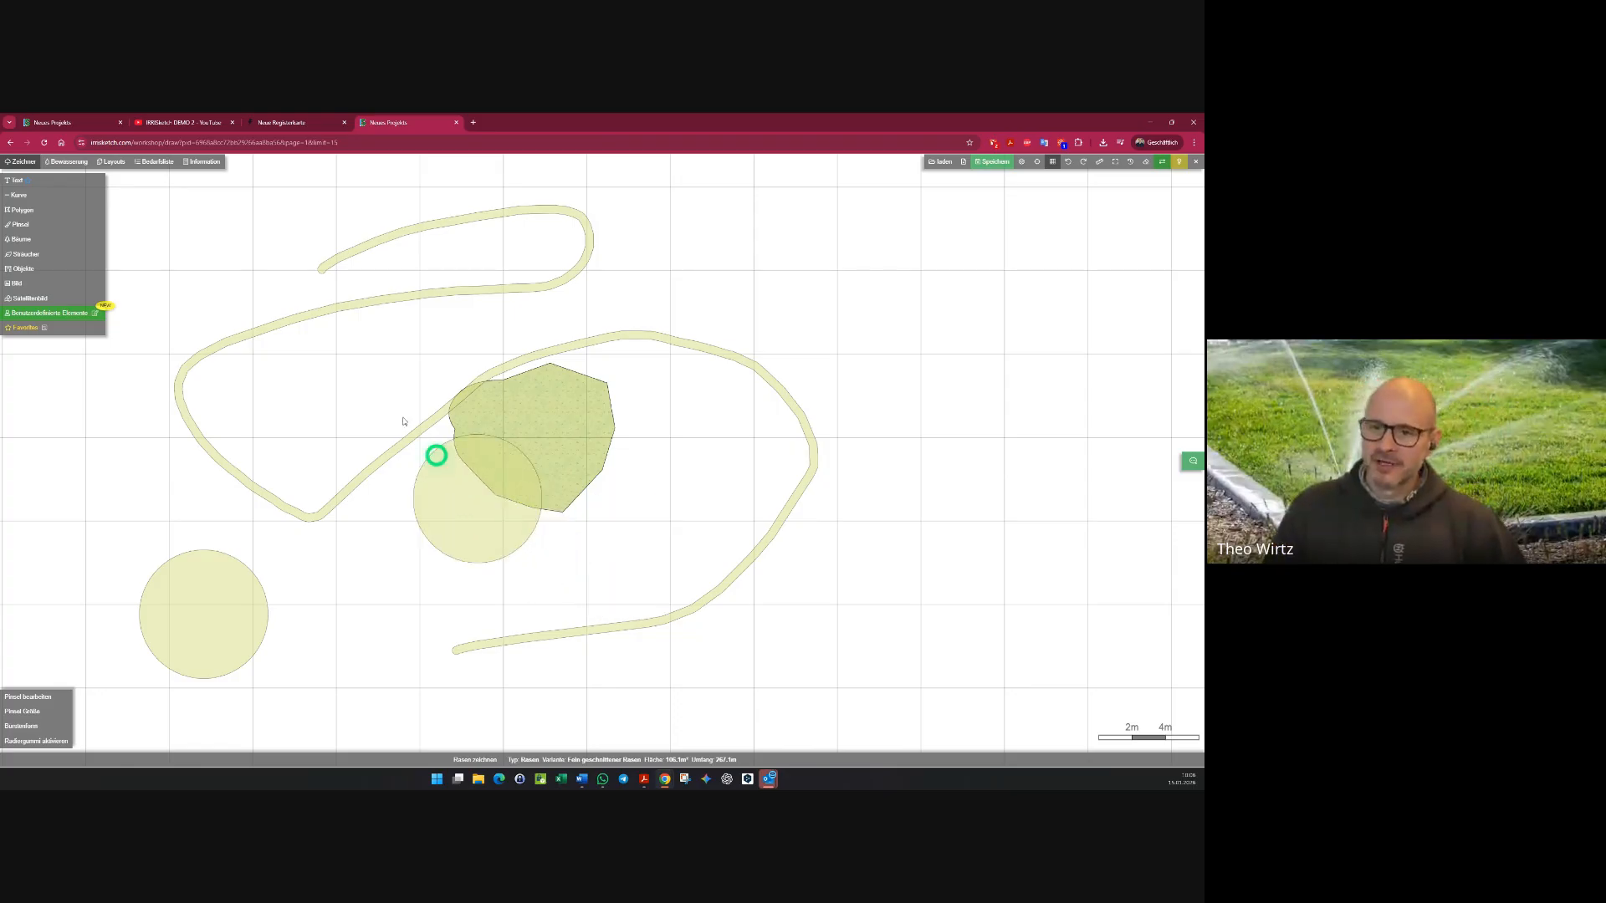
- Enlarge the water brush and paint a circular pool about two grid squares wide on the empty grid northeast of the lawn polygon
mouse_move(18, 226)
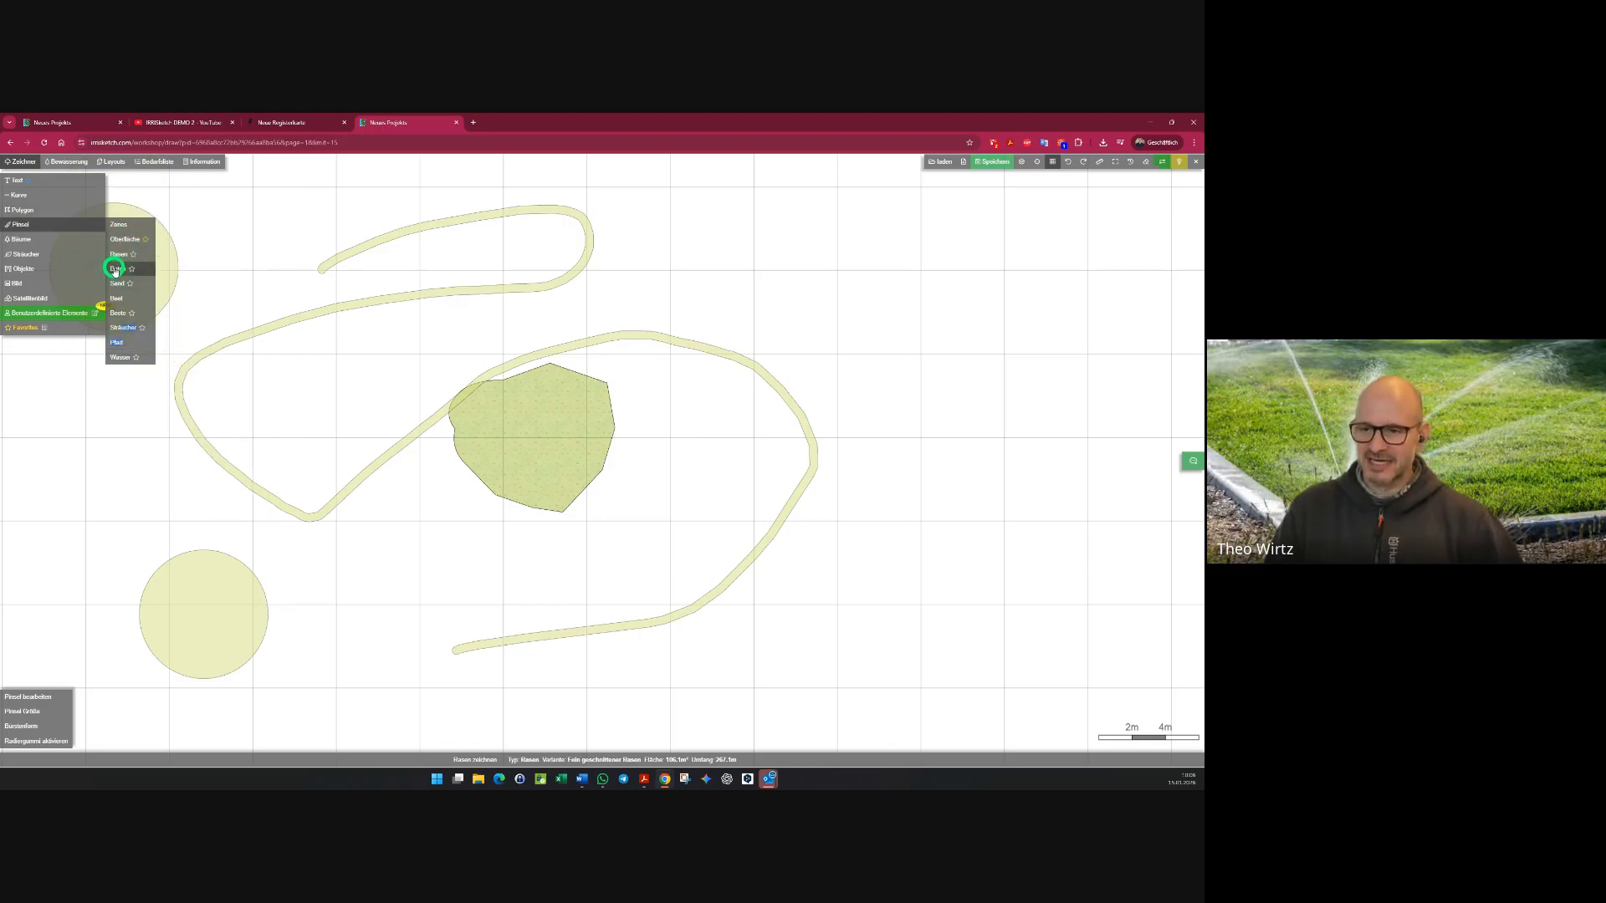
click(121, 357)
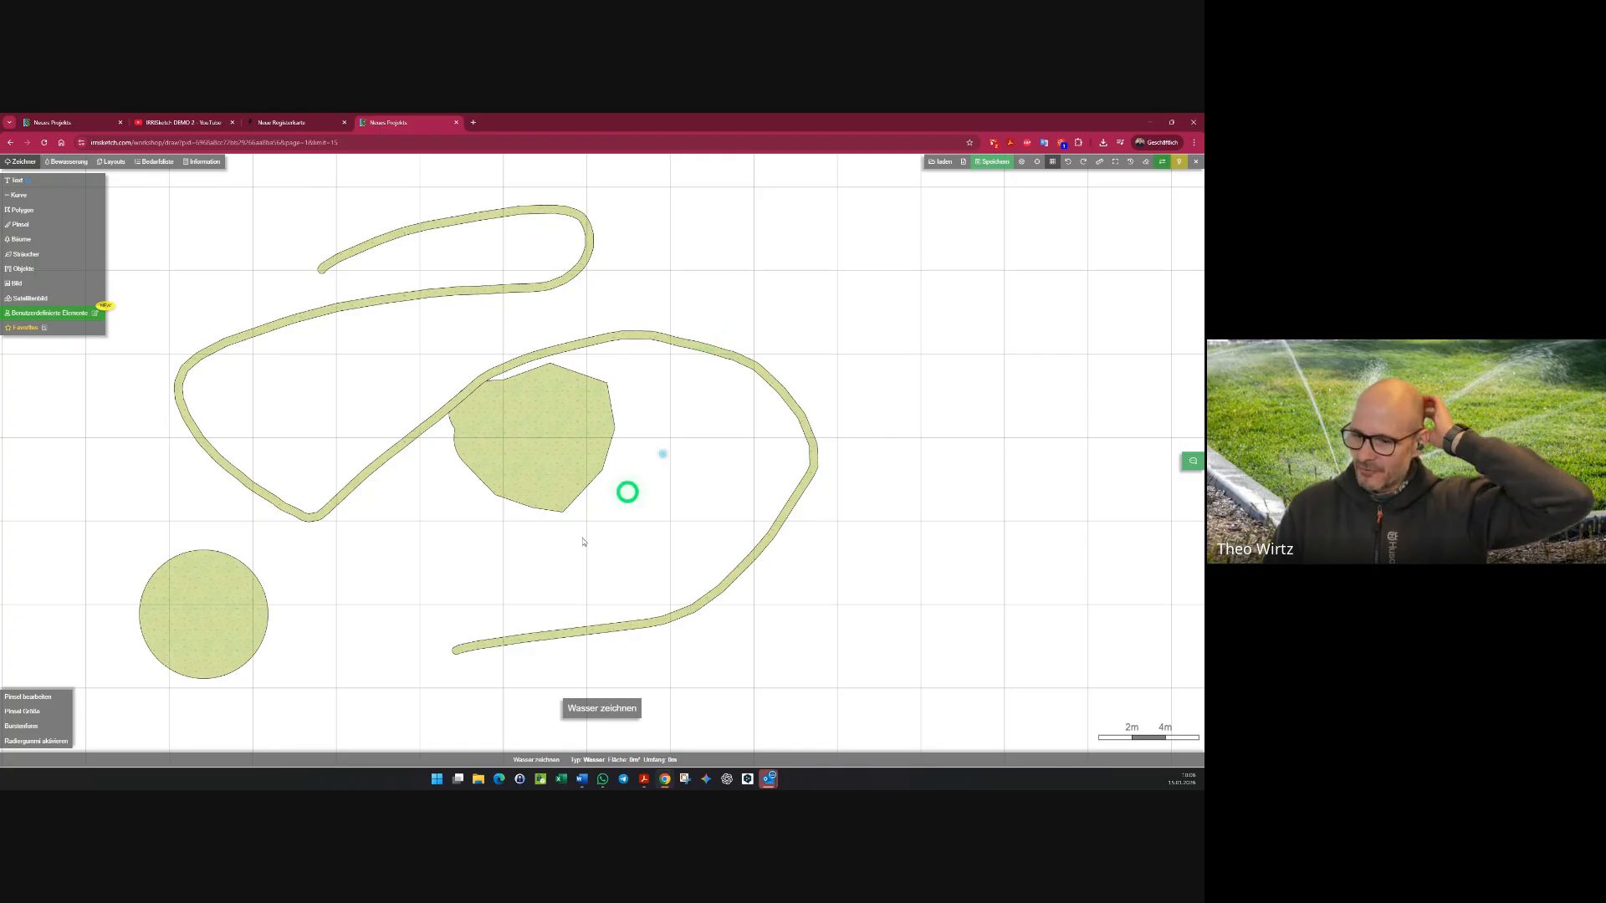
click(58, 712)
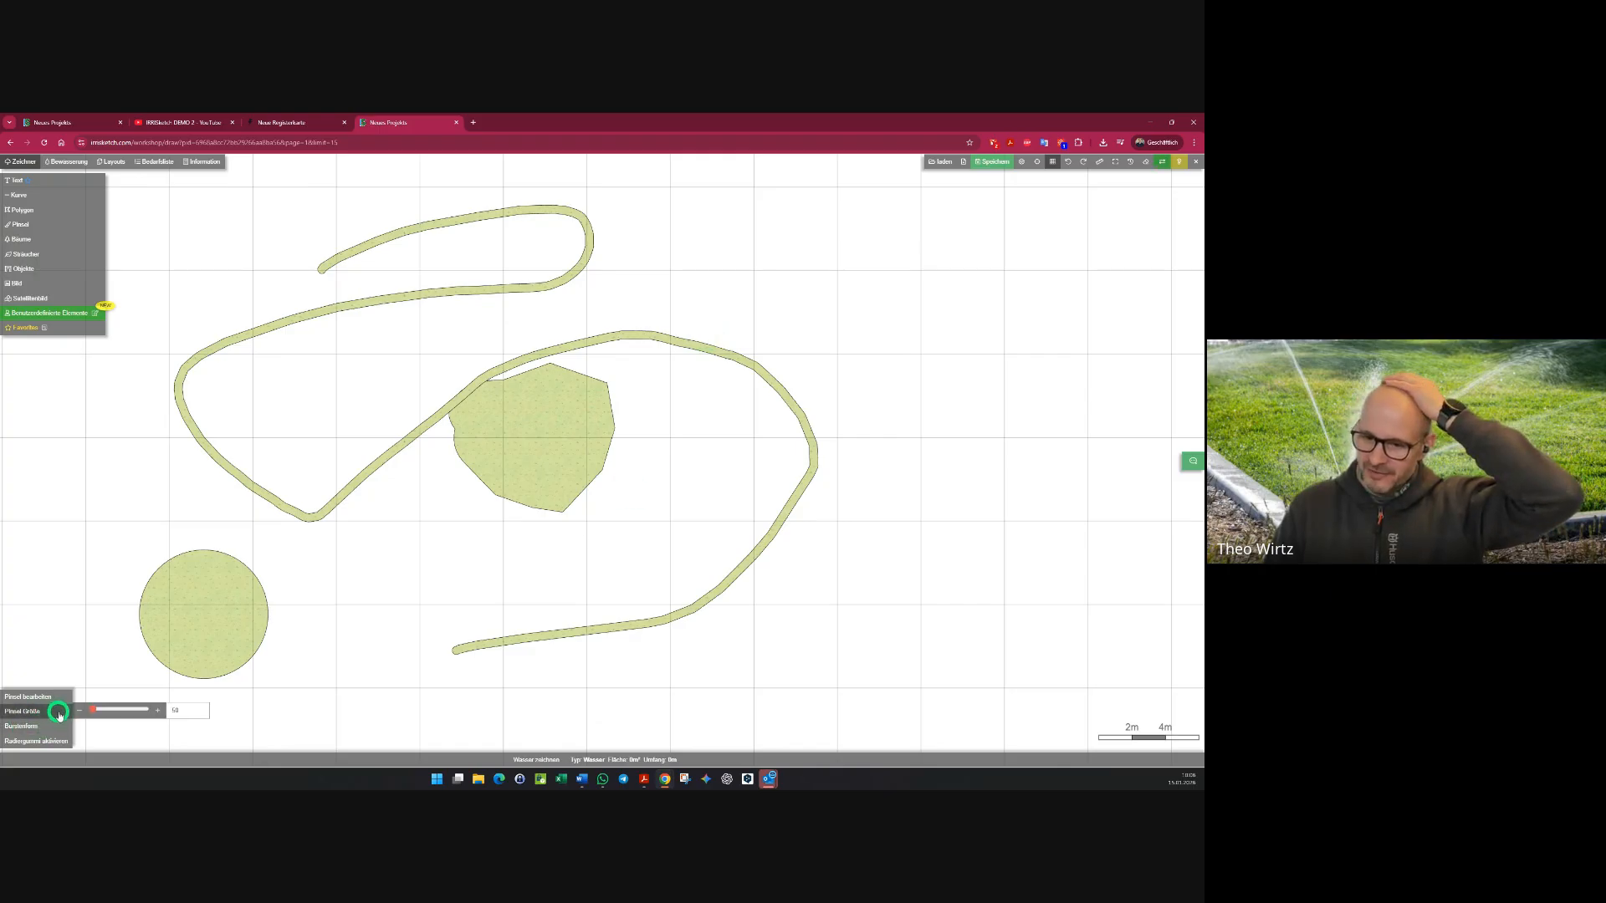
click(104, 709)
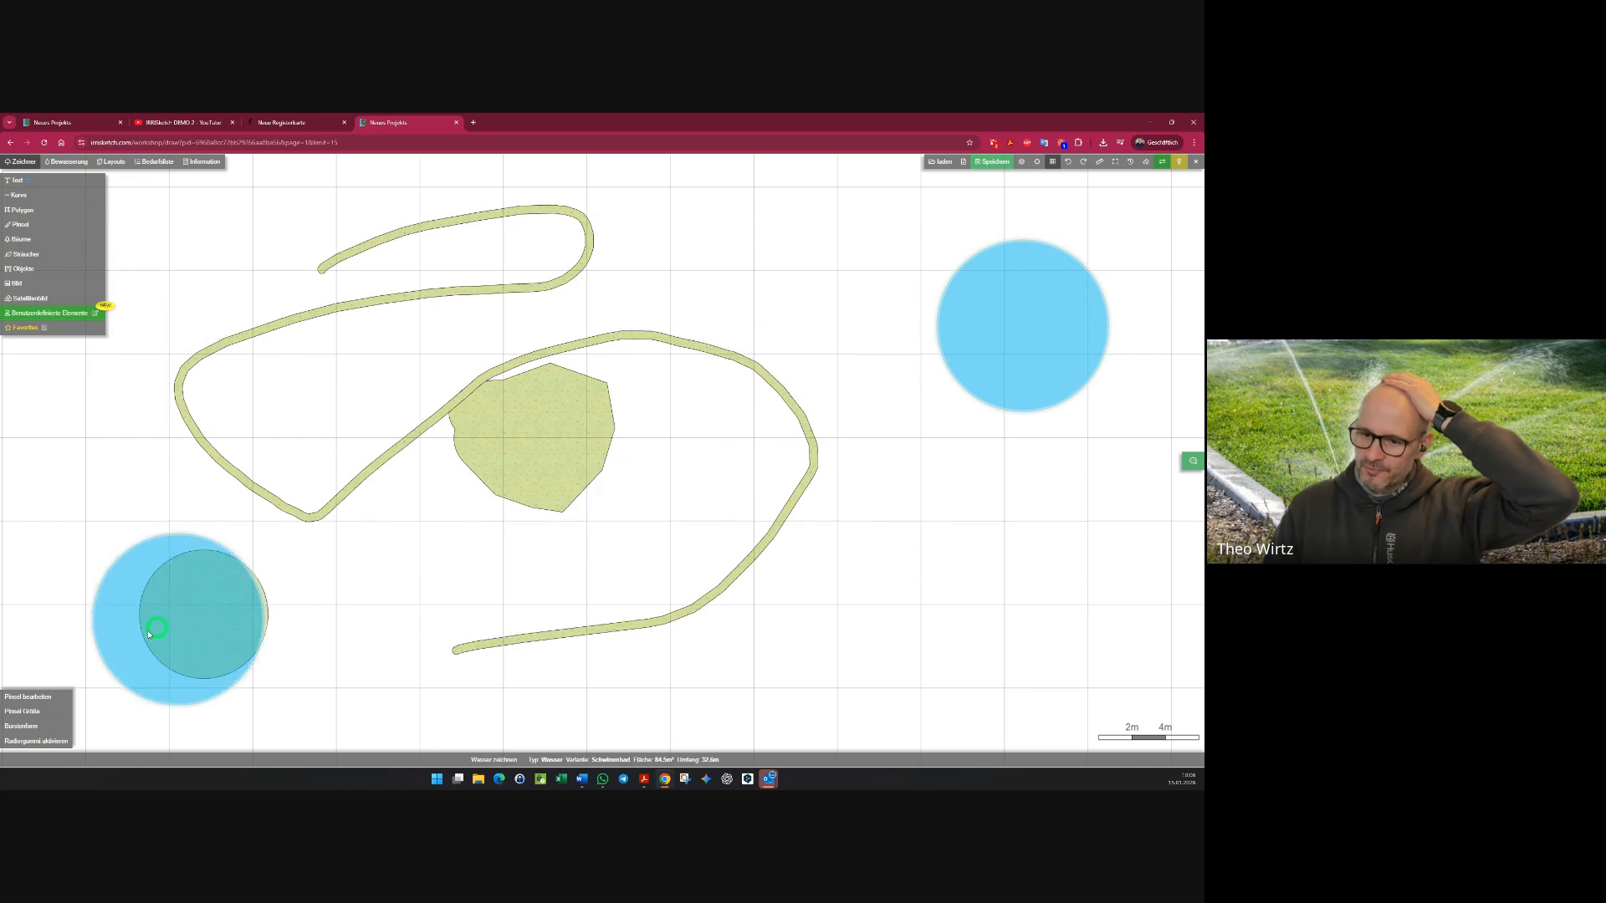
- Switch the water brush to the triangle shape and paint one triangular pool just below the circular pool
click(65, 728)
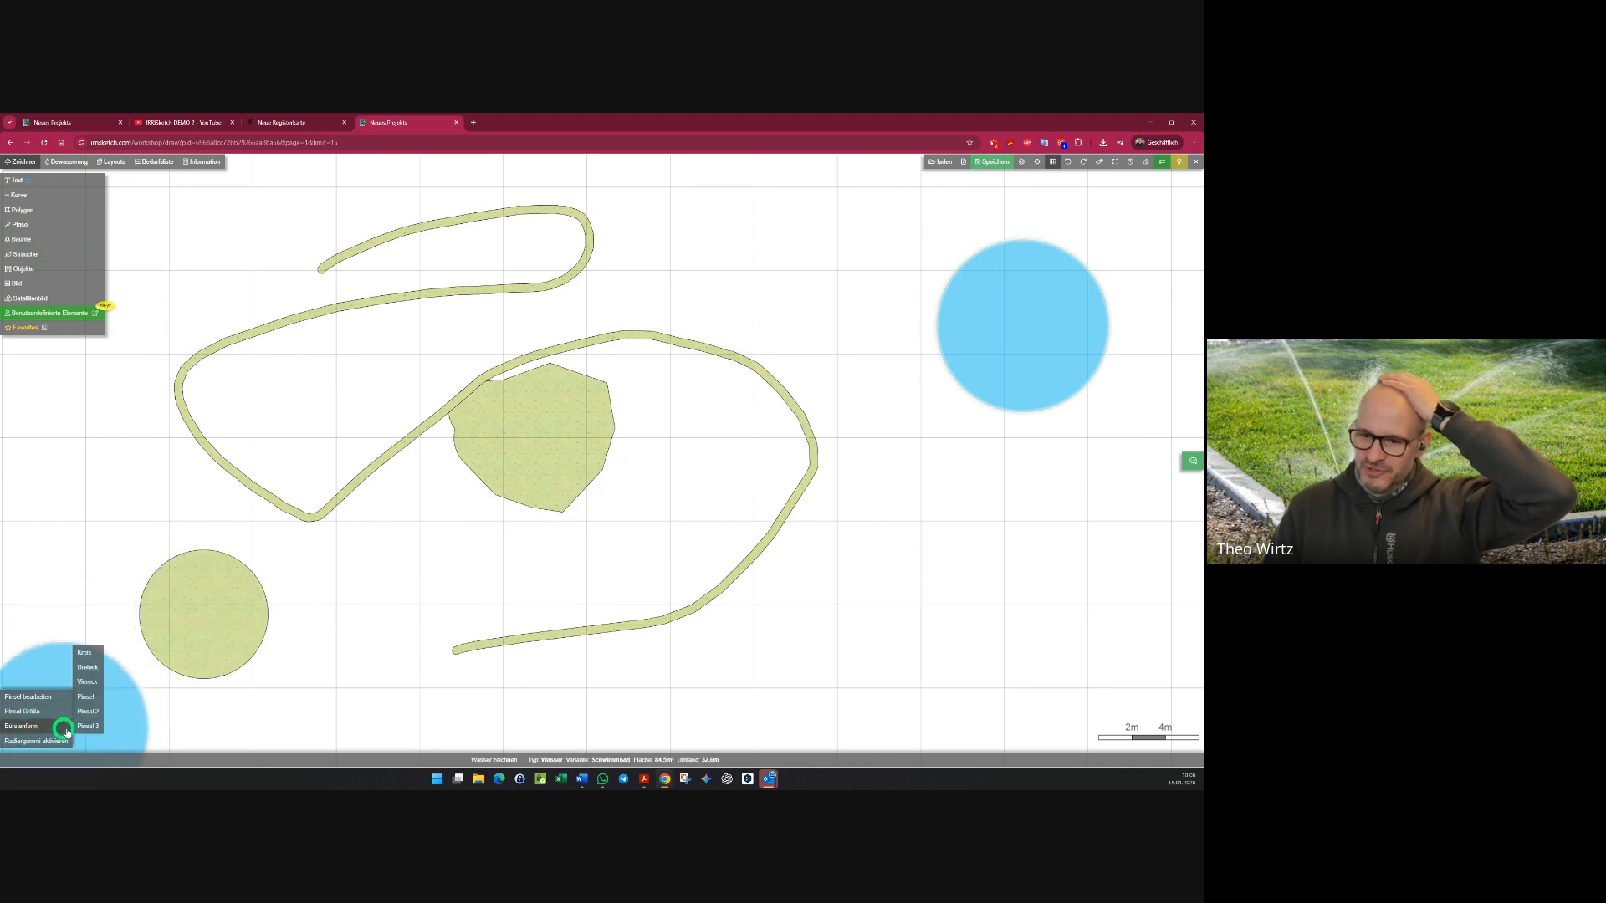
click(88, 668)
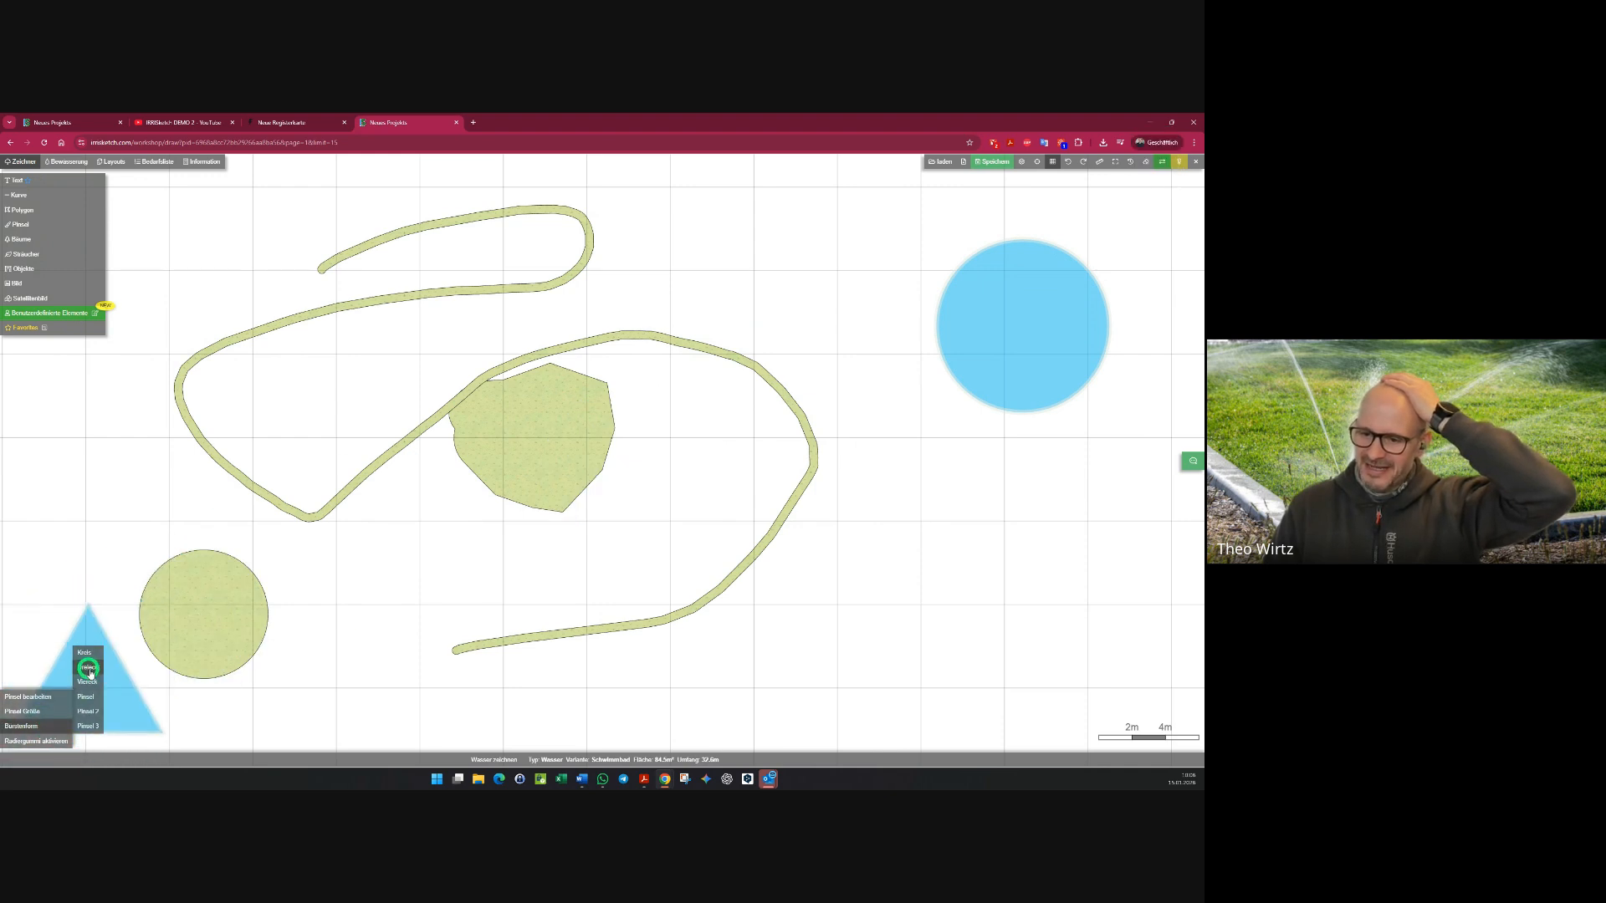
click(974, 516)
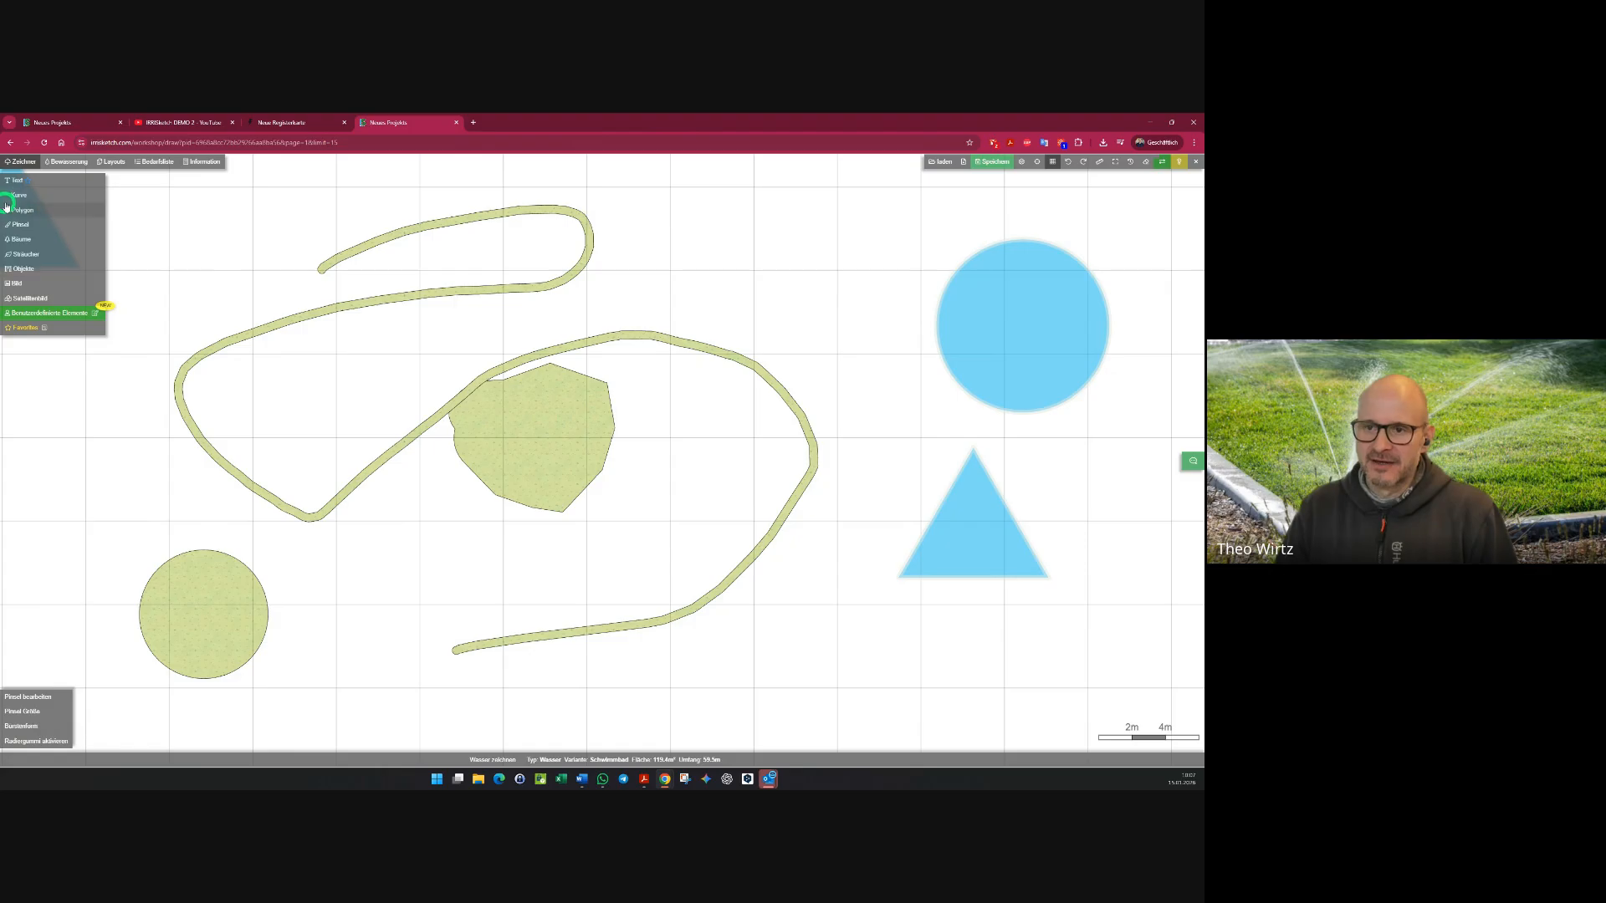
- Draw a large stepped lawn polygon across the existing lawn surfaces with its edges locked to 45-degree and right angles, and discard it
mouse_move(50, 209)
click(119, 240)
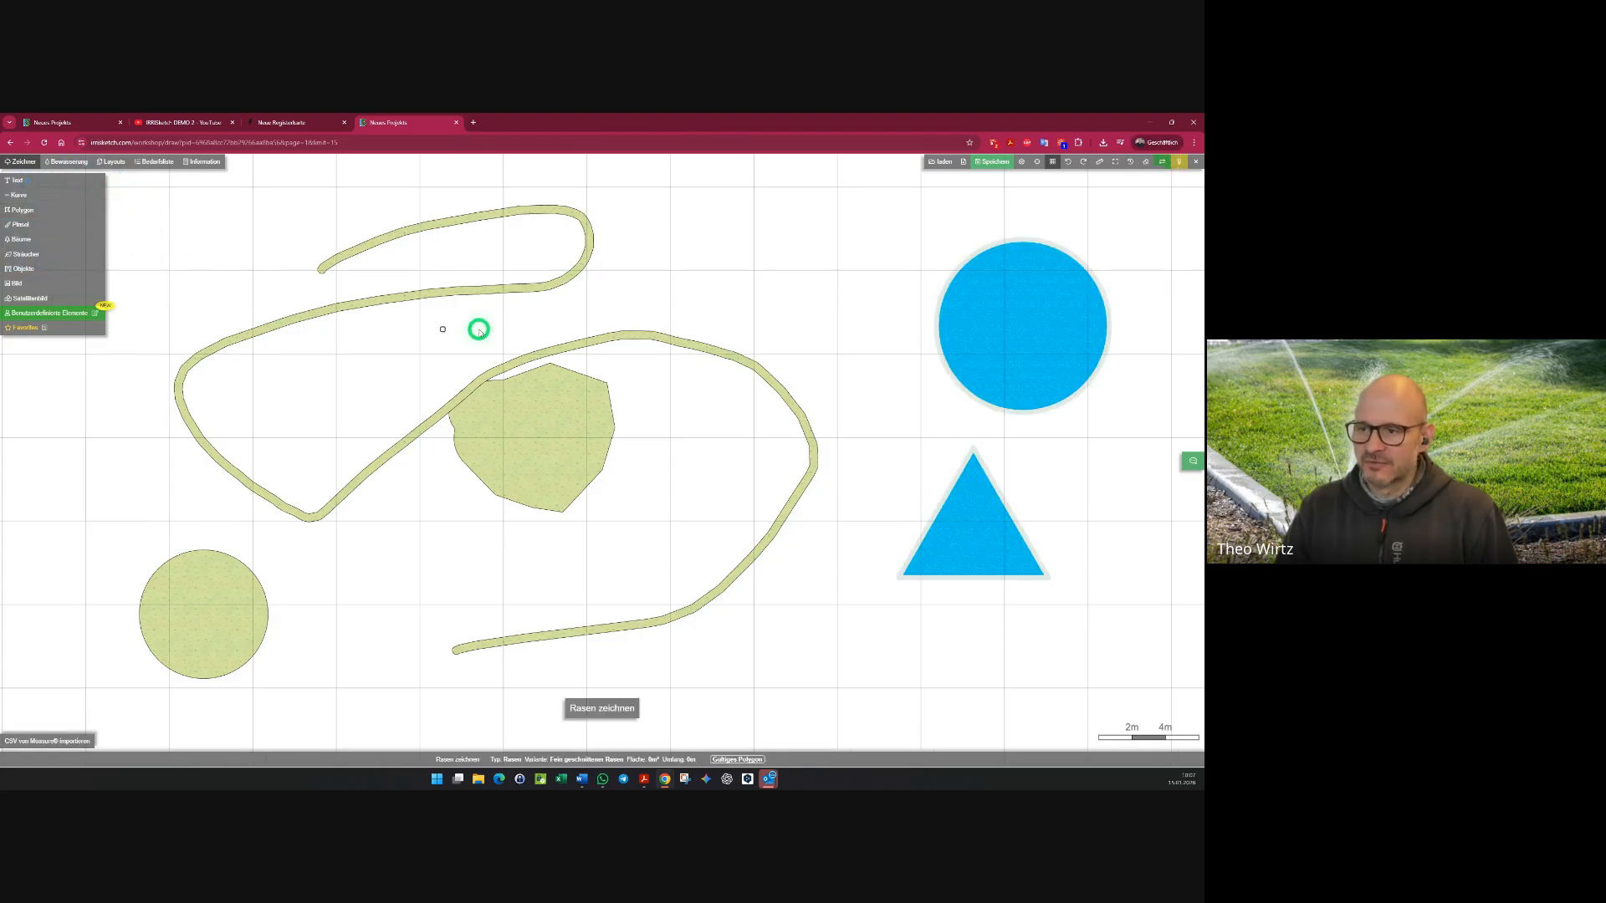
shift+click(583, 282)
shift+click(797, 282)
shift+click(797, 443)
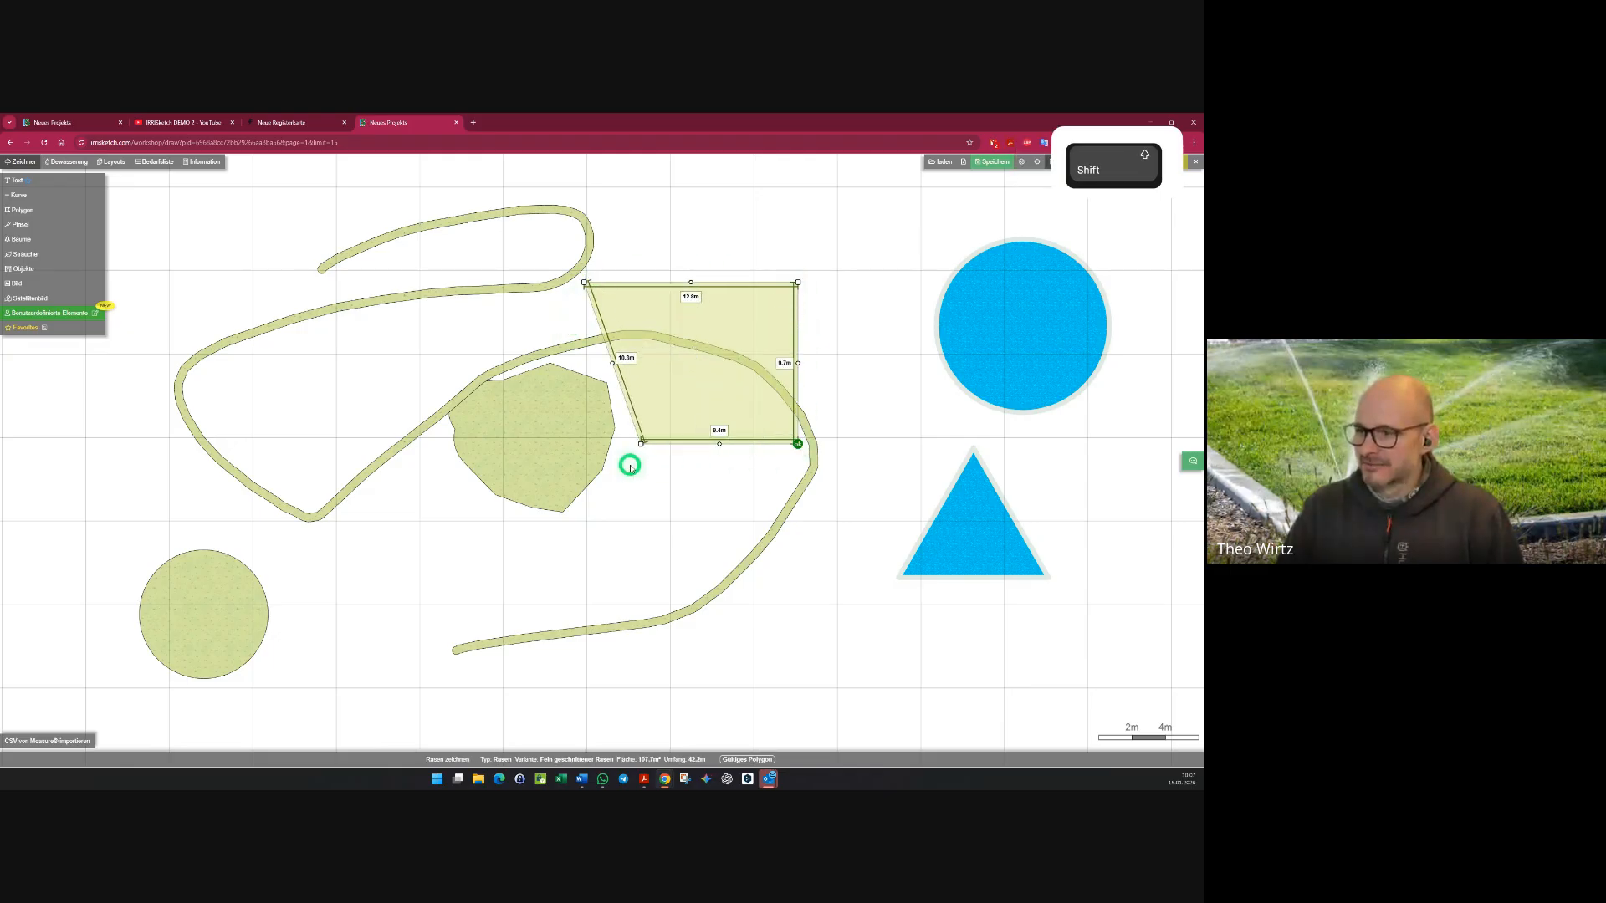
shift+click(618, 443)
shift+click(595, 483)
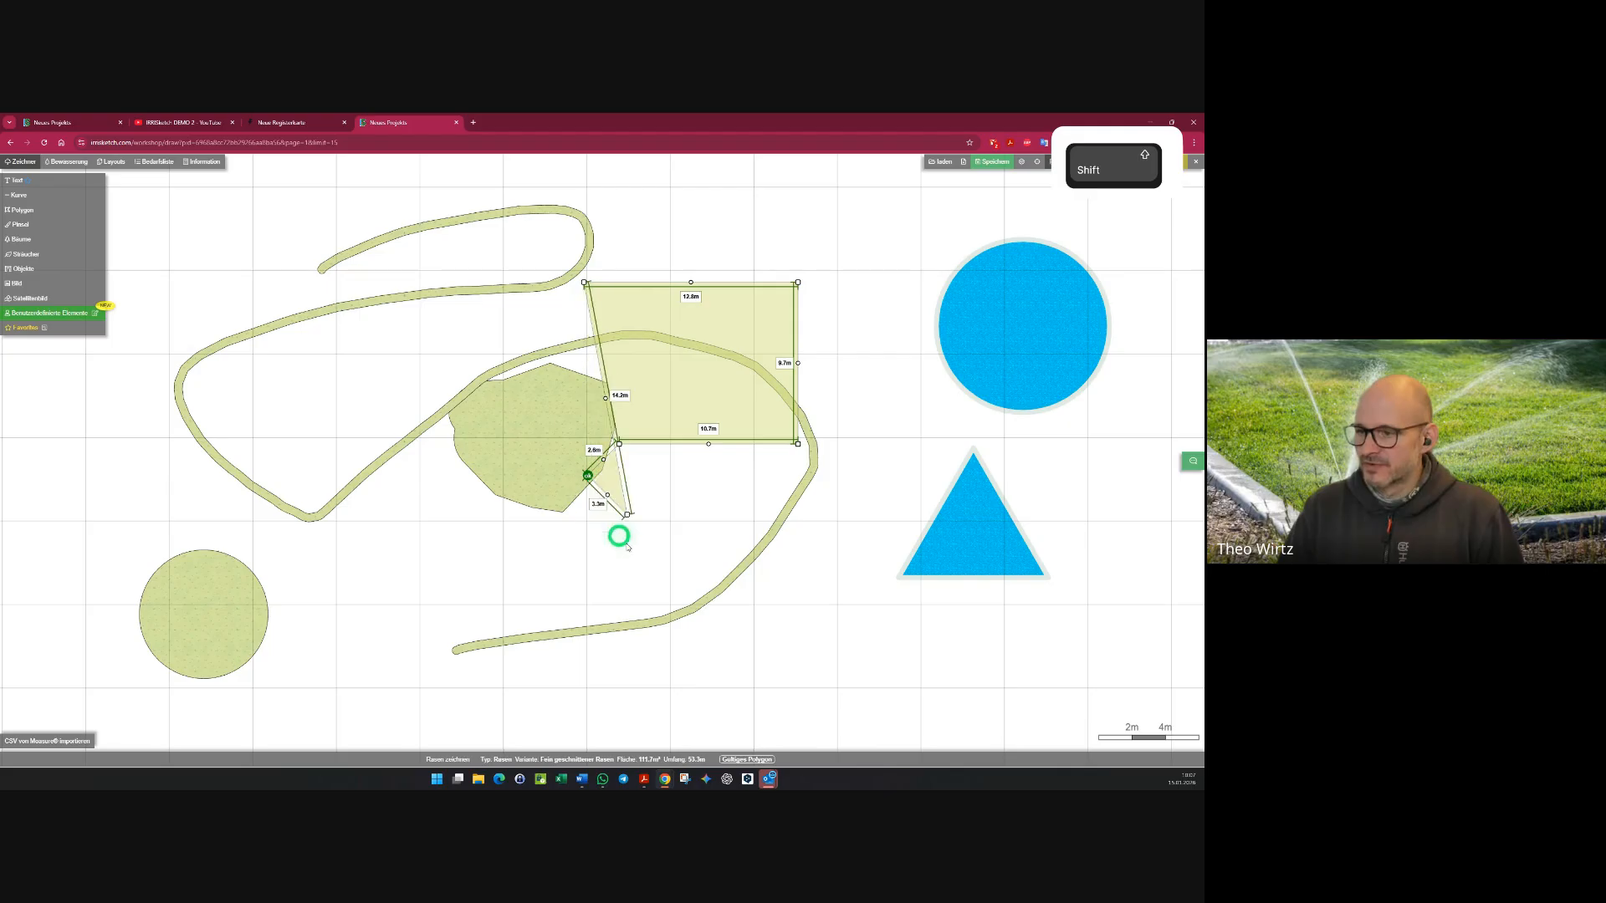
shift+click(651, 571)
shift+click(556, 613)
shift+click(473, 575)
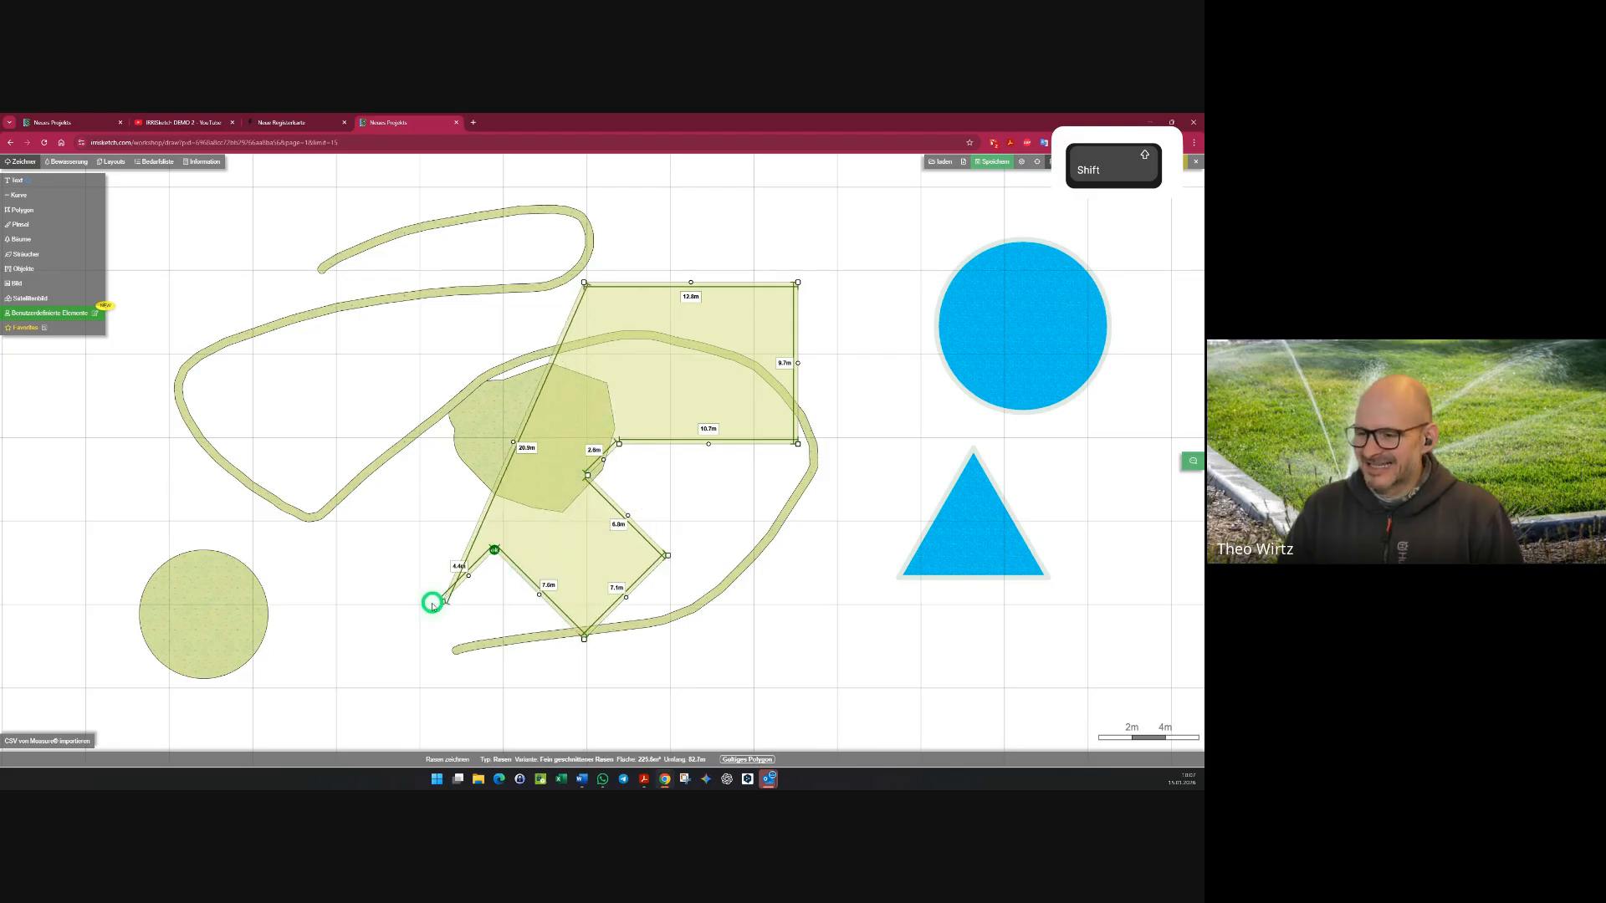
shift+click(433, 601)
shift+click(390, 561)
shift+click(428, 525)
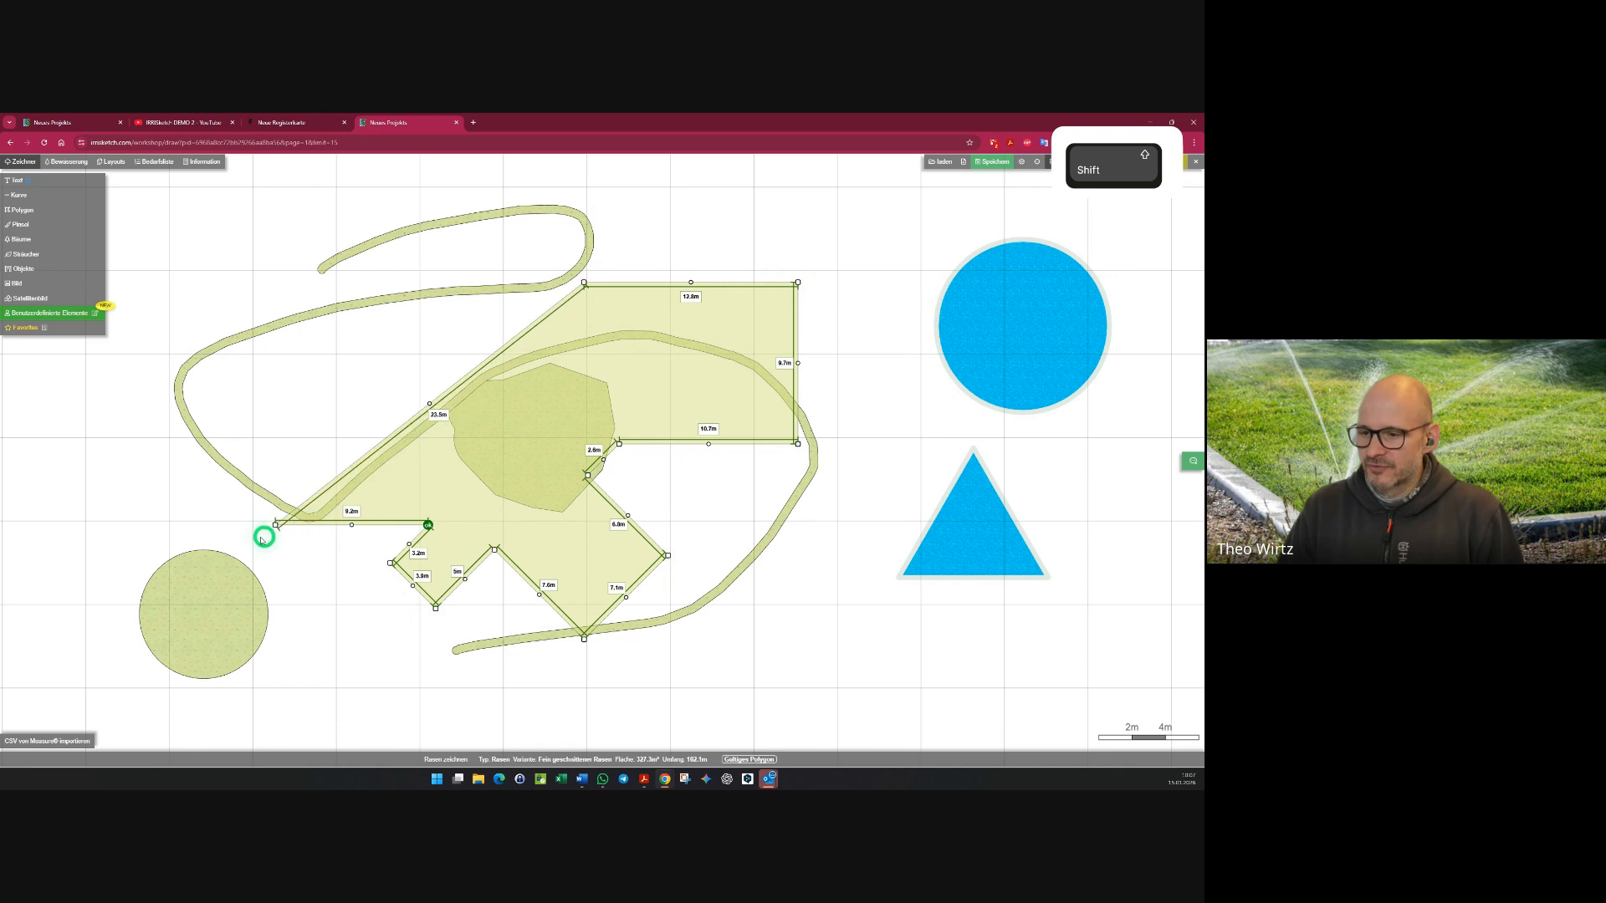
shift+click(227, 524)
shift+click(227, 441)
shift+click(353, 441)
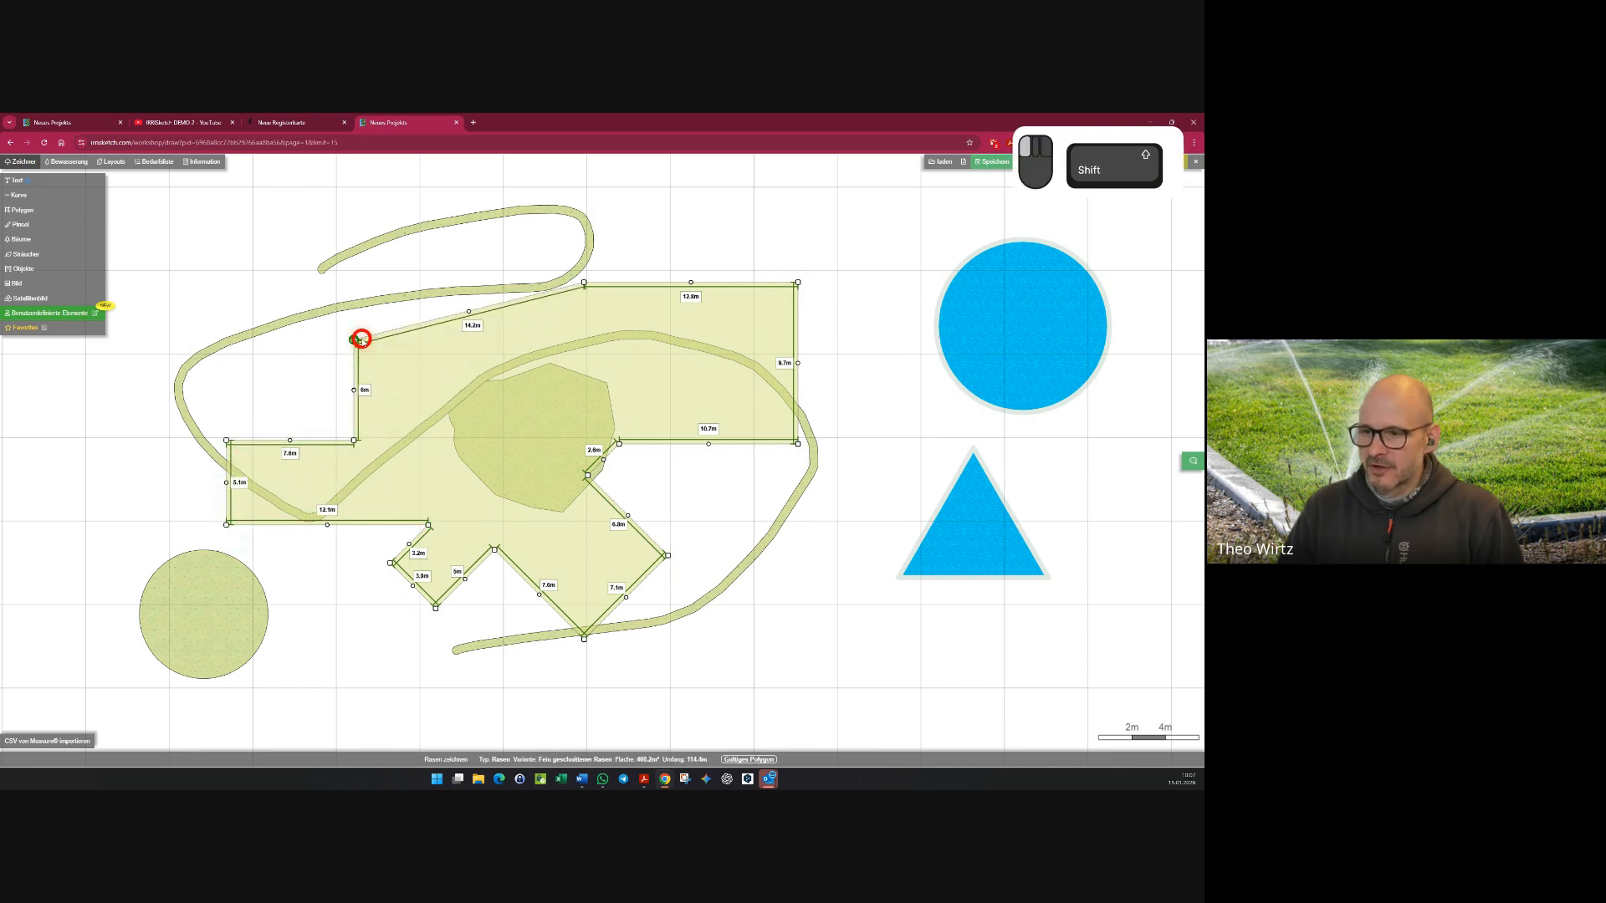
shift+click(358, 338)
shift+click(198, 311)
shift+click(201, 240)
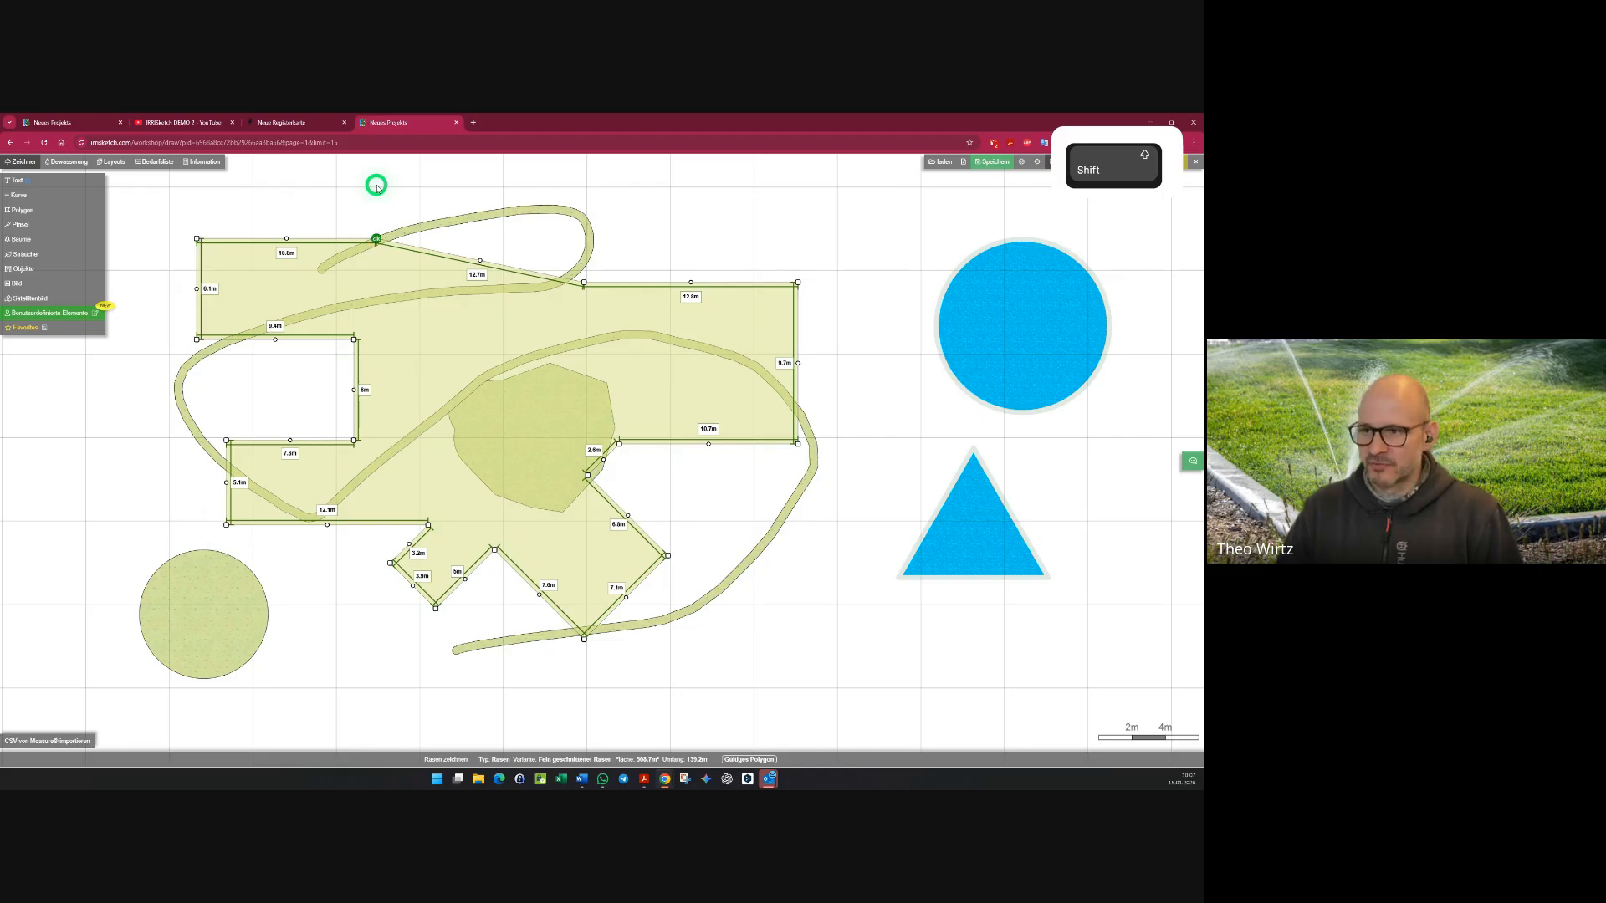
key(Escape)
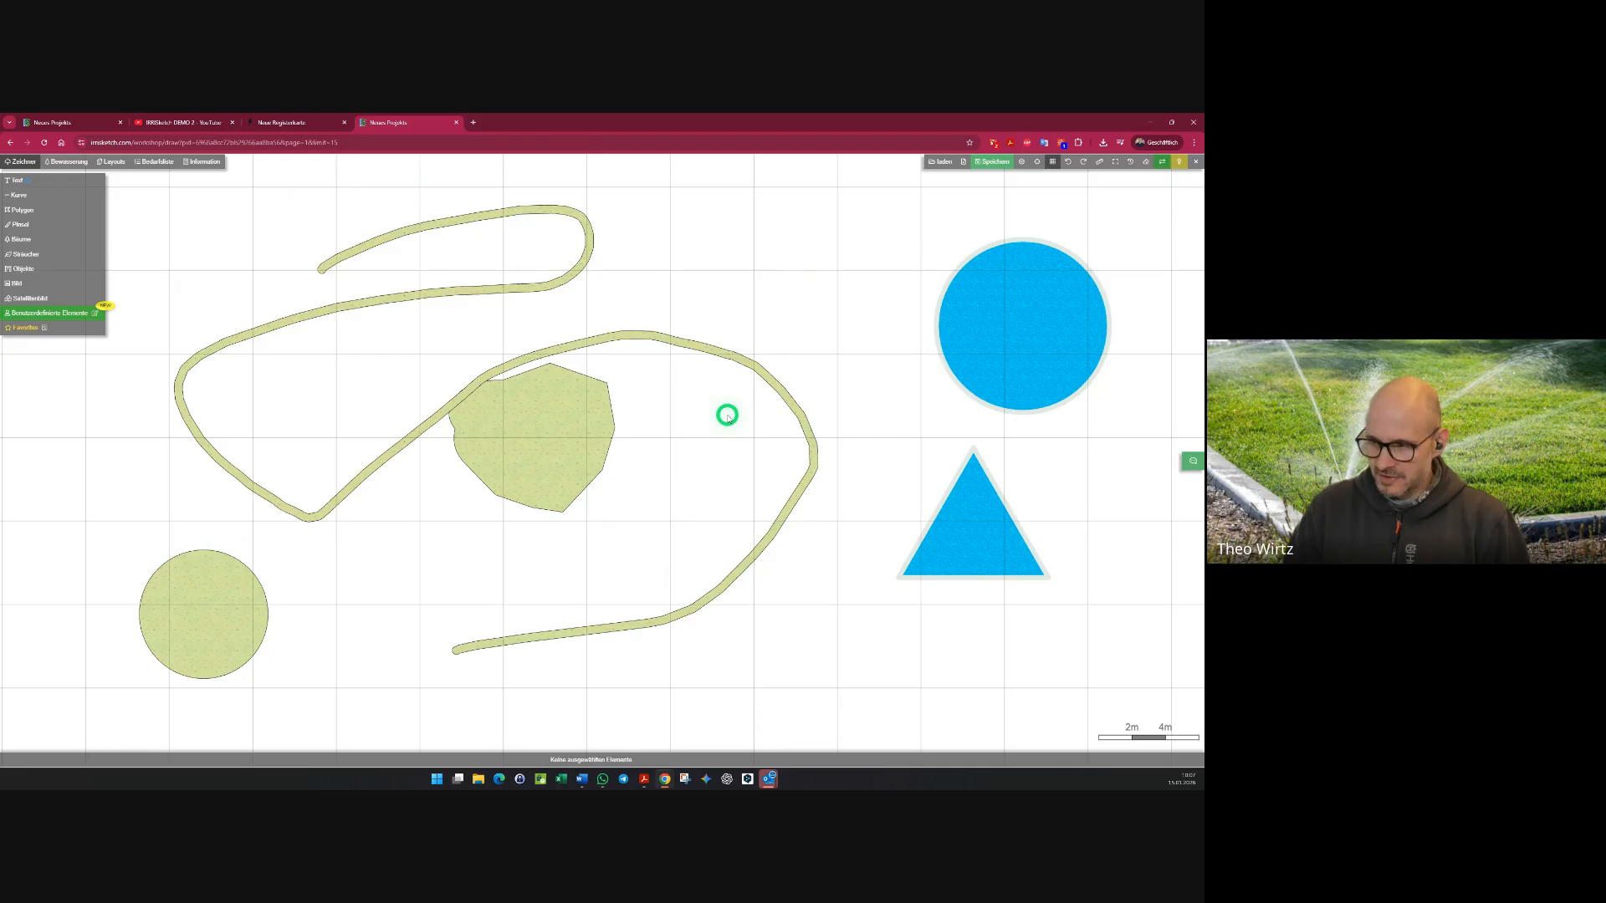
key(Return)
click(694, 459)
click(605, 575)
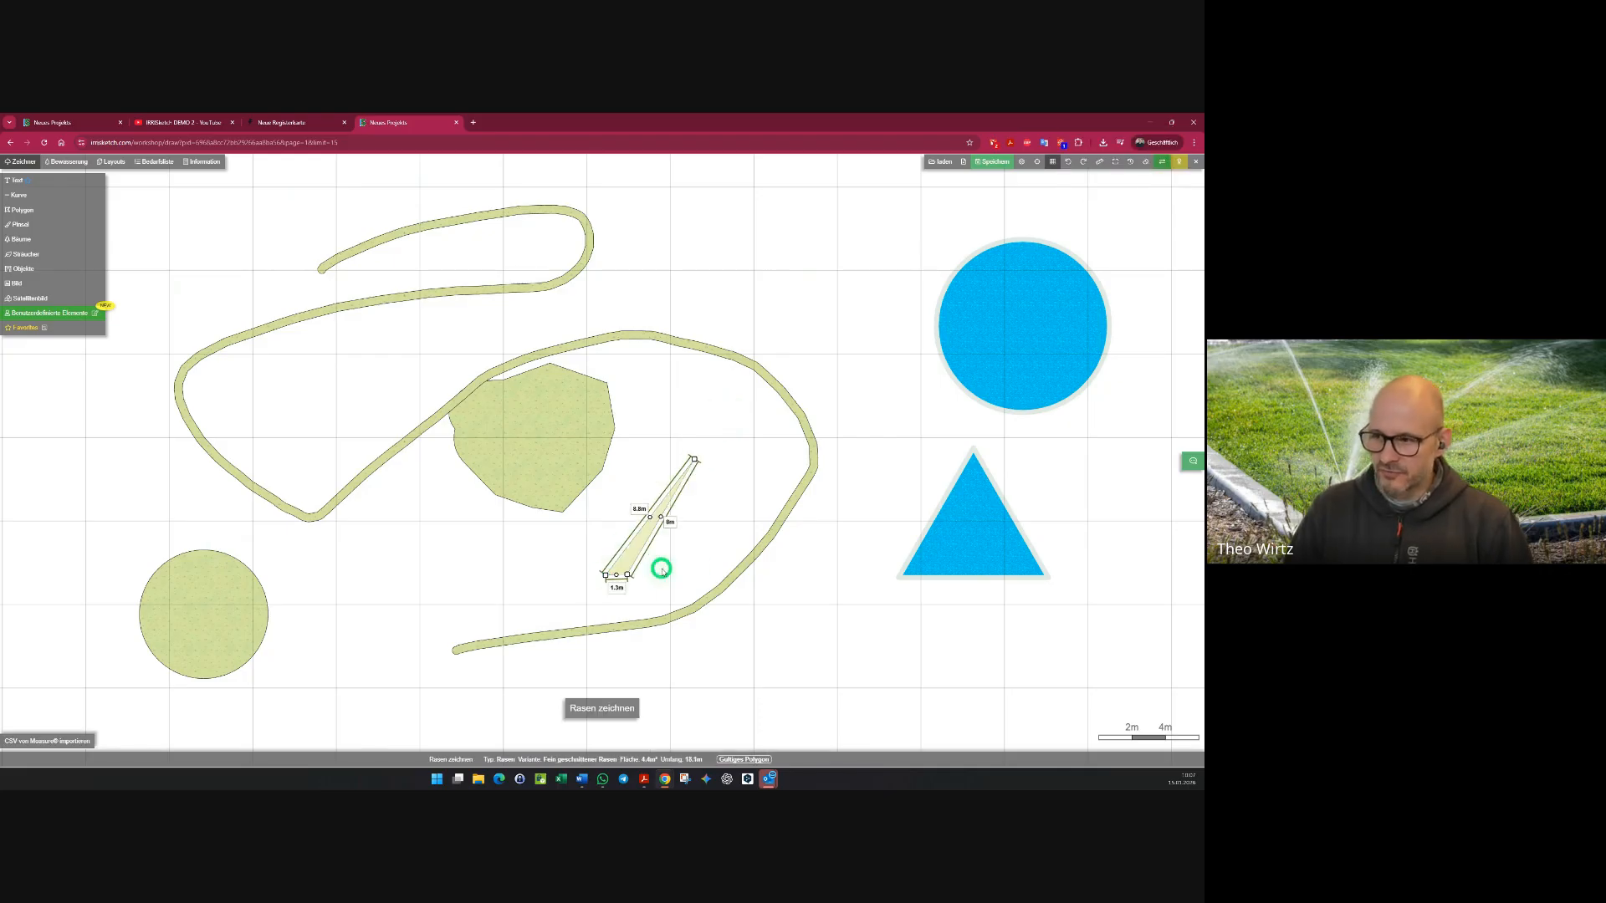
click(738, 477)
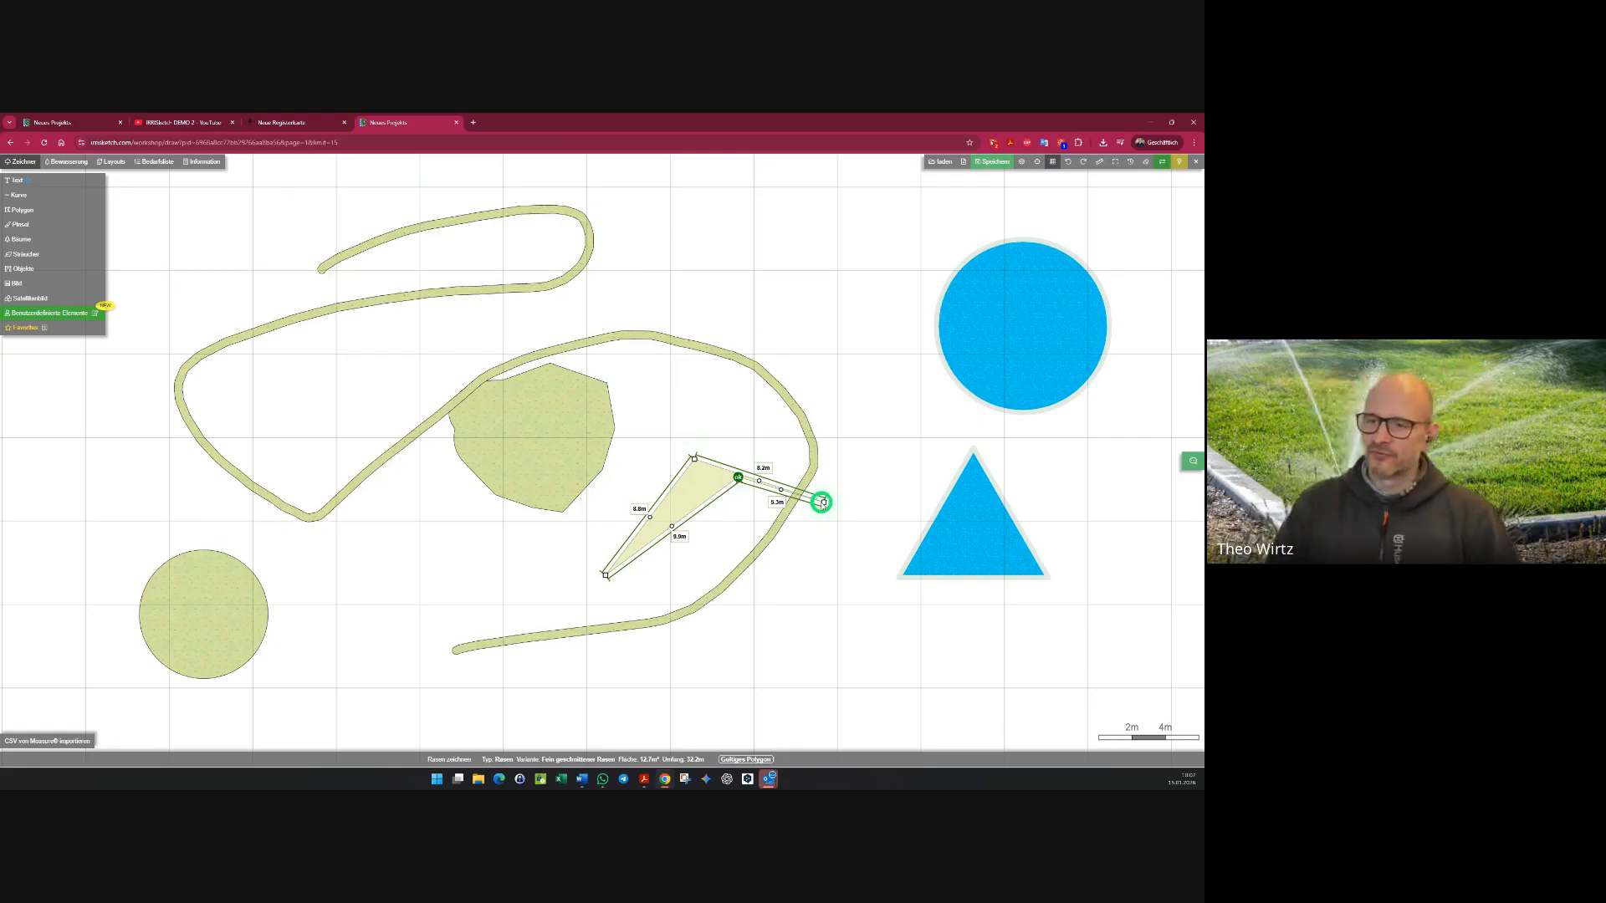
- Draw a zigzag Rain Bird XFD1633 16/13 mm drip line about 73 m long between the winding lawn strip and the circular pool
click(69, 162)
mouse_move(34, 256)
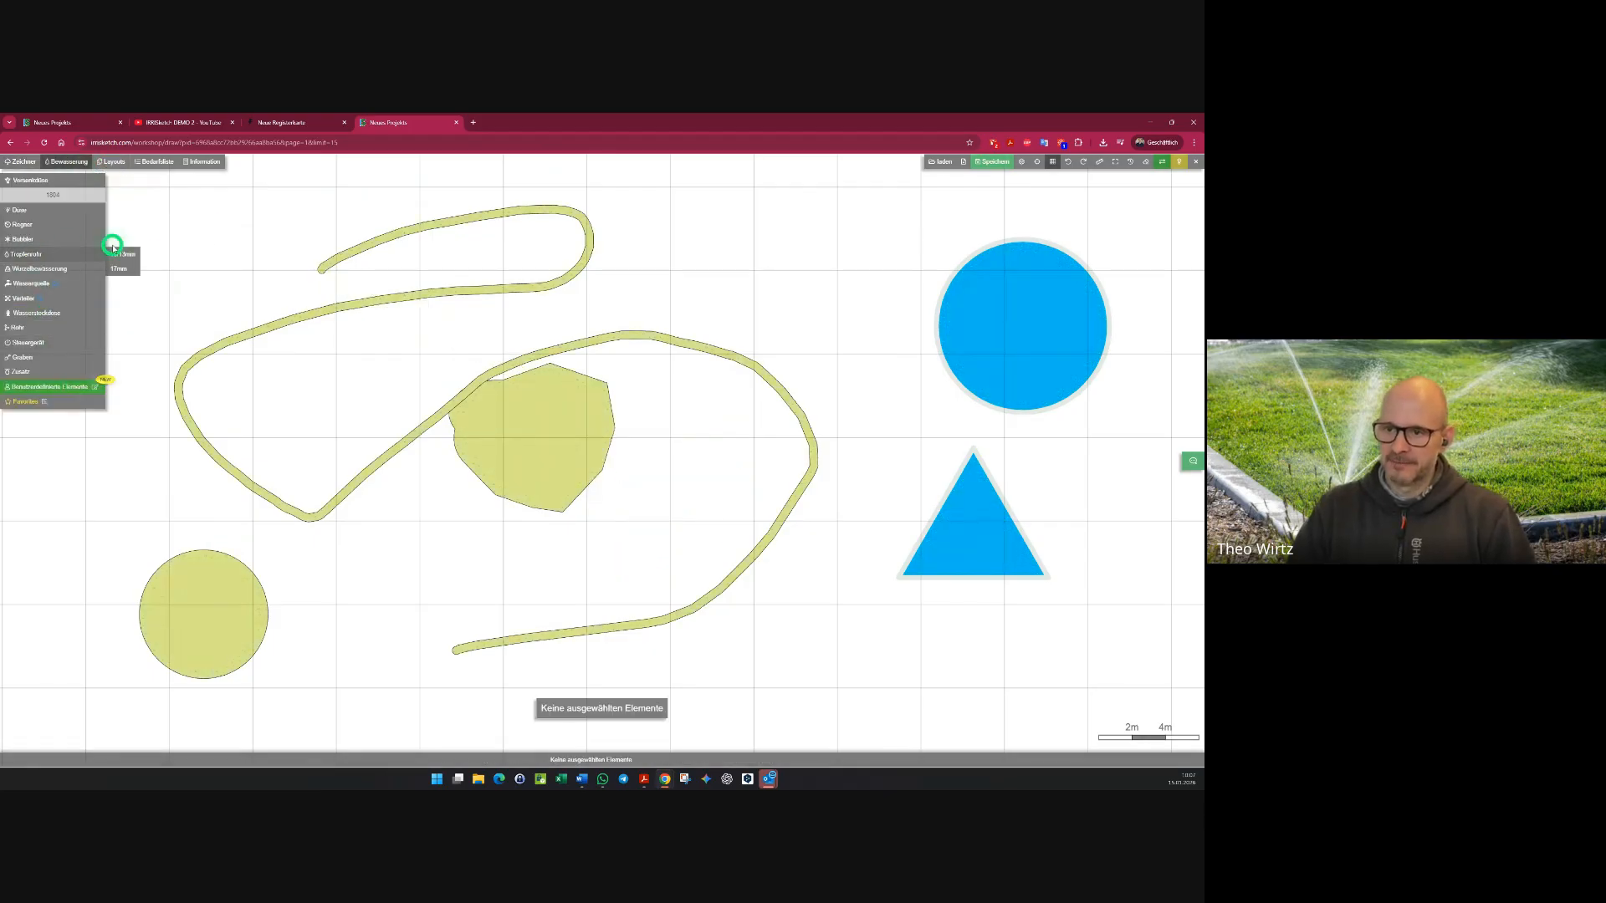
mouse_move(123, 254)
mouse_move(228, 256)
mouse_move(281, 258)
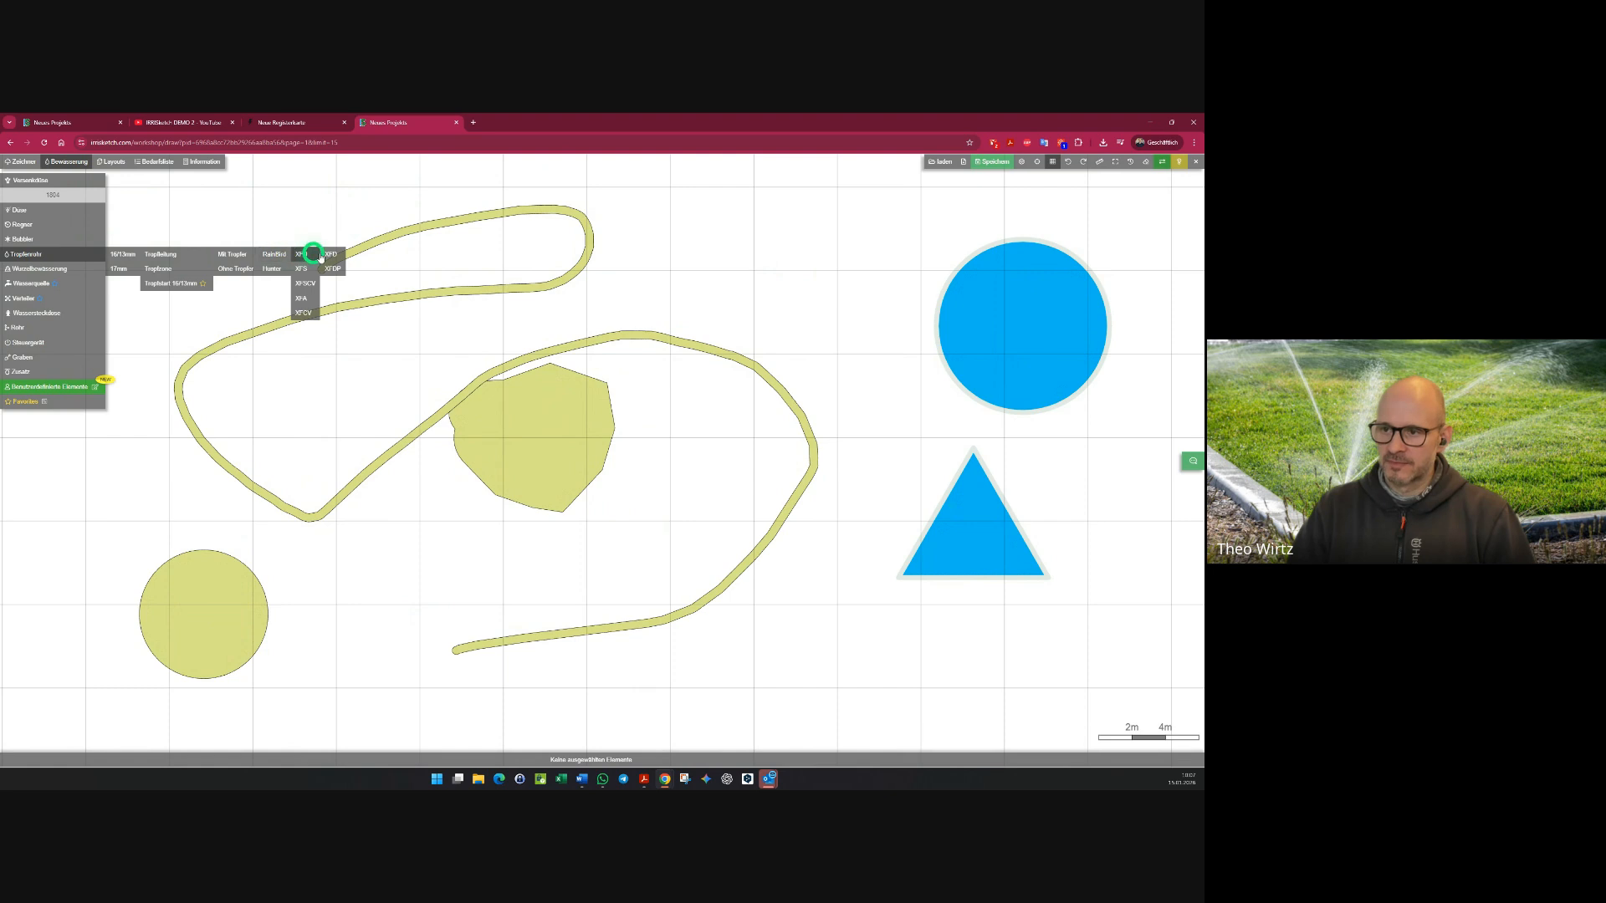
click(405, 253)
click(808, 261)
click(1034, 308)
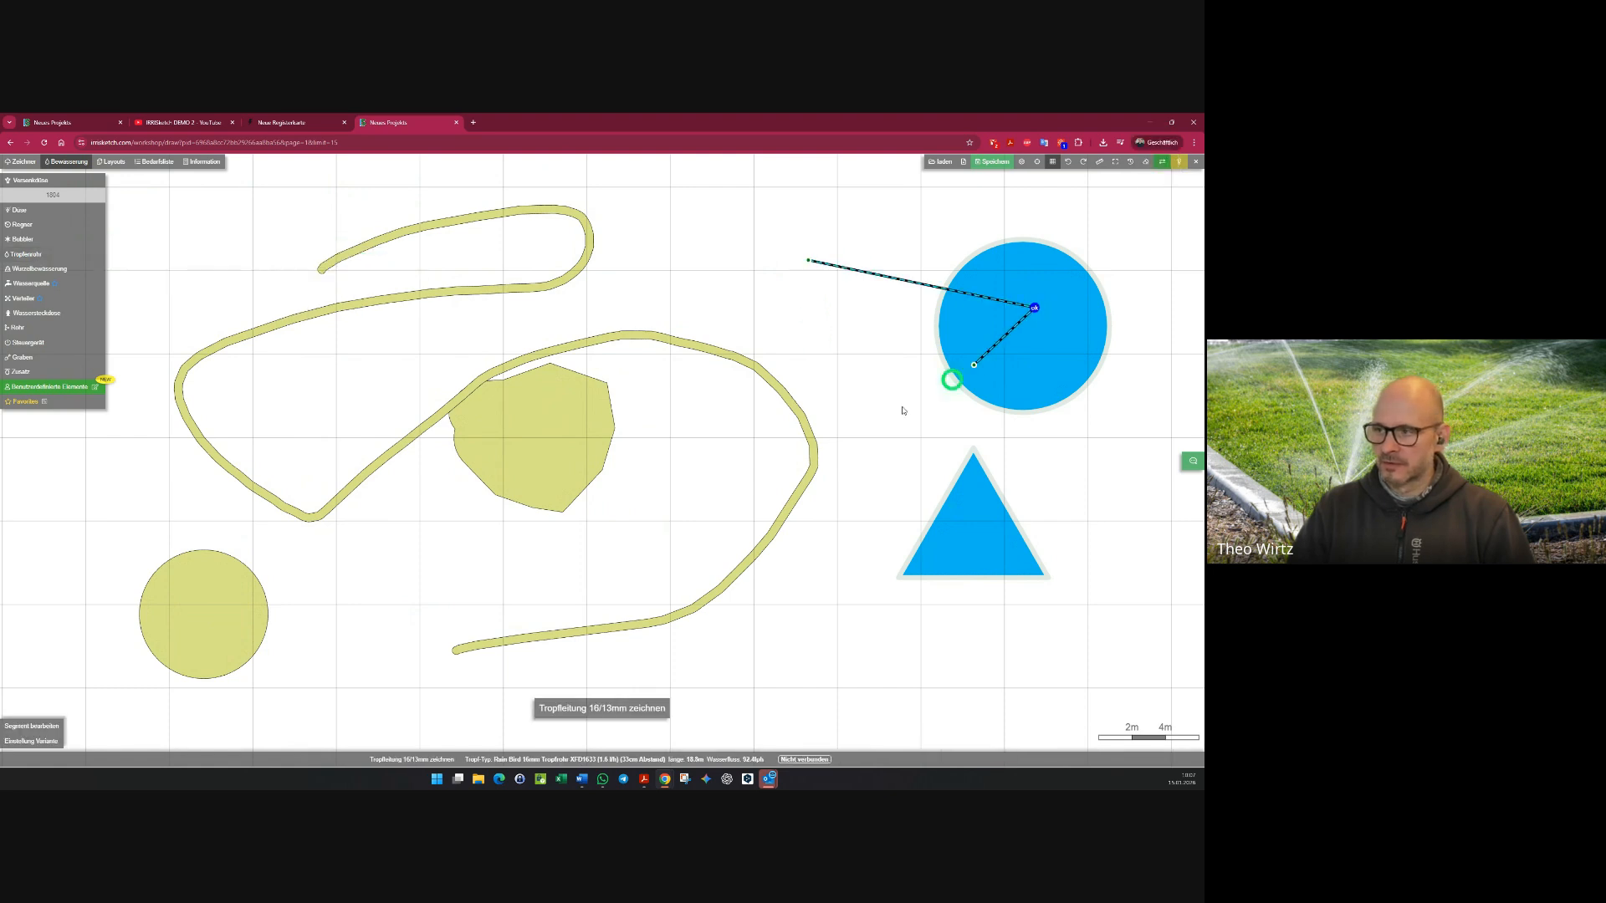
click(818, 437)
click(627, 291)
click(704, 204)
click(821, 167)
click(768, 268)
click(829, 328)
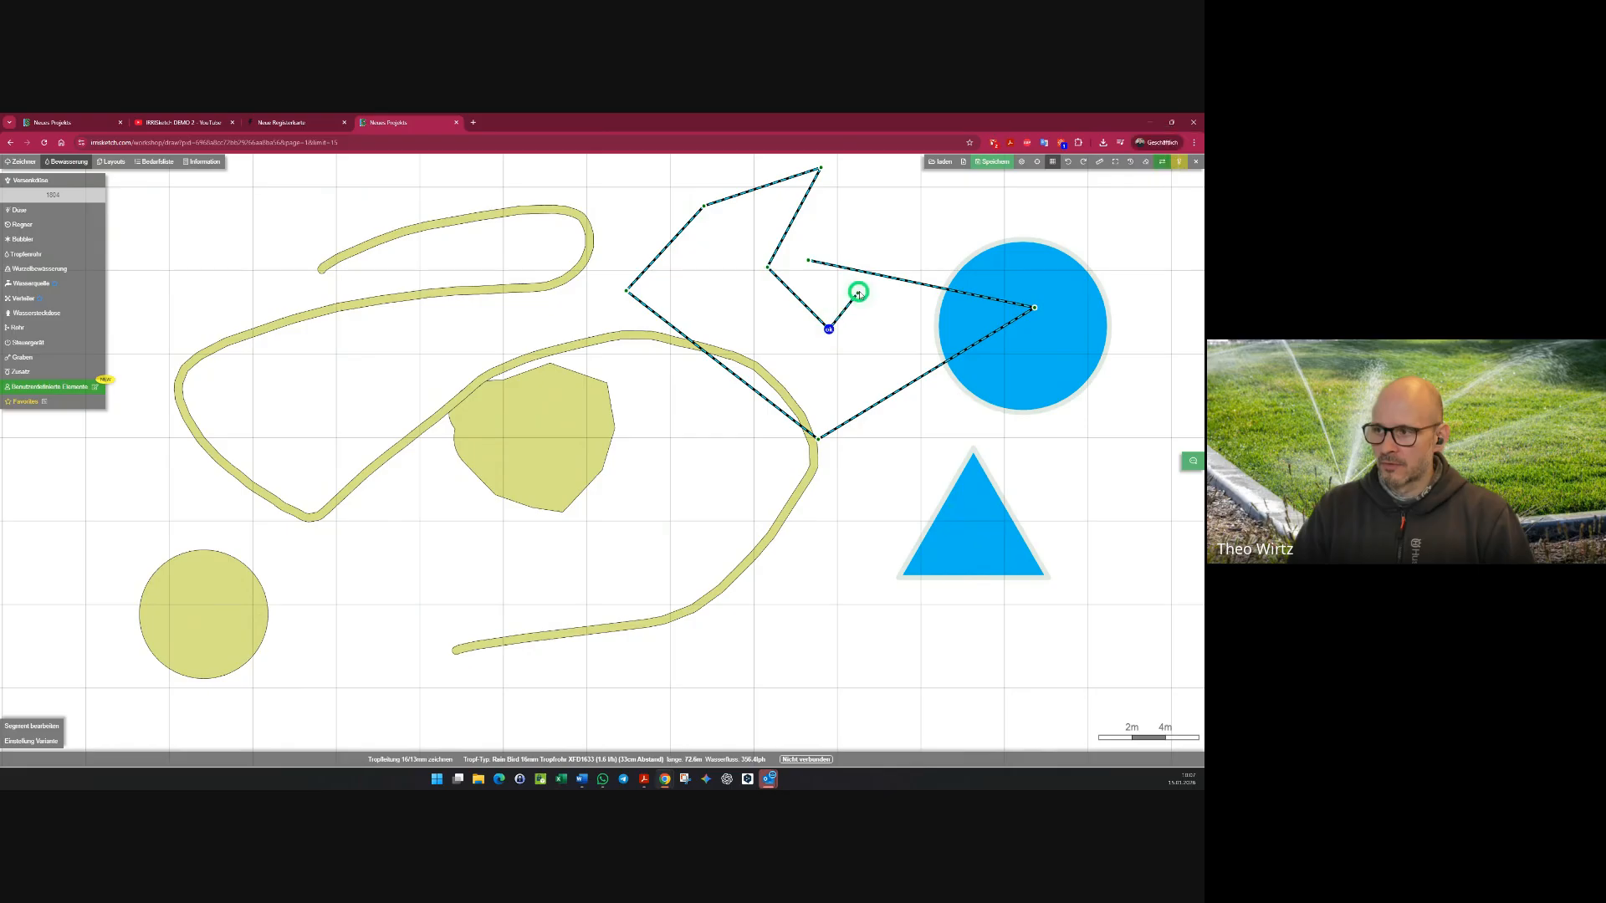
right_click(858, 286)
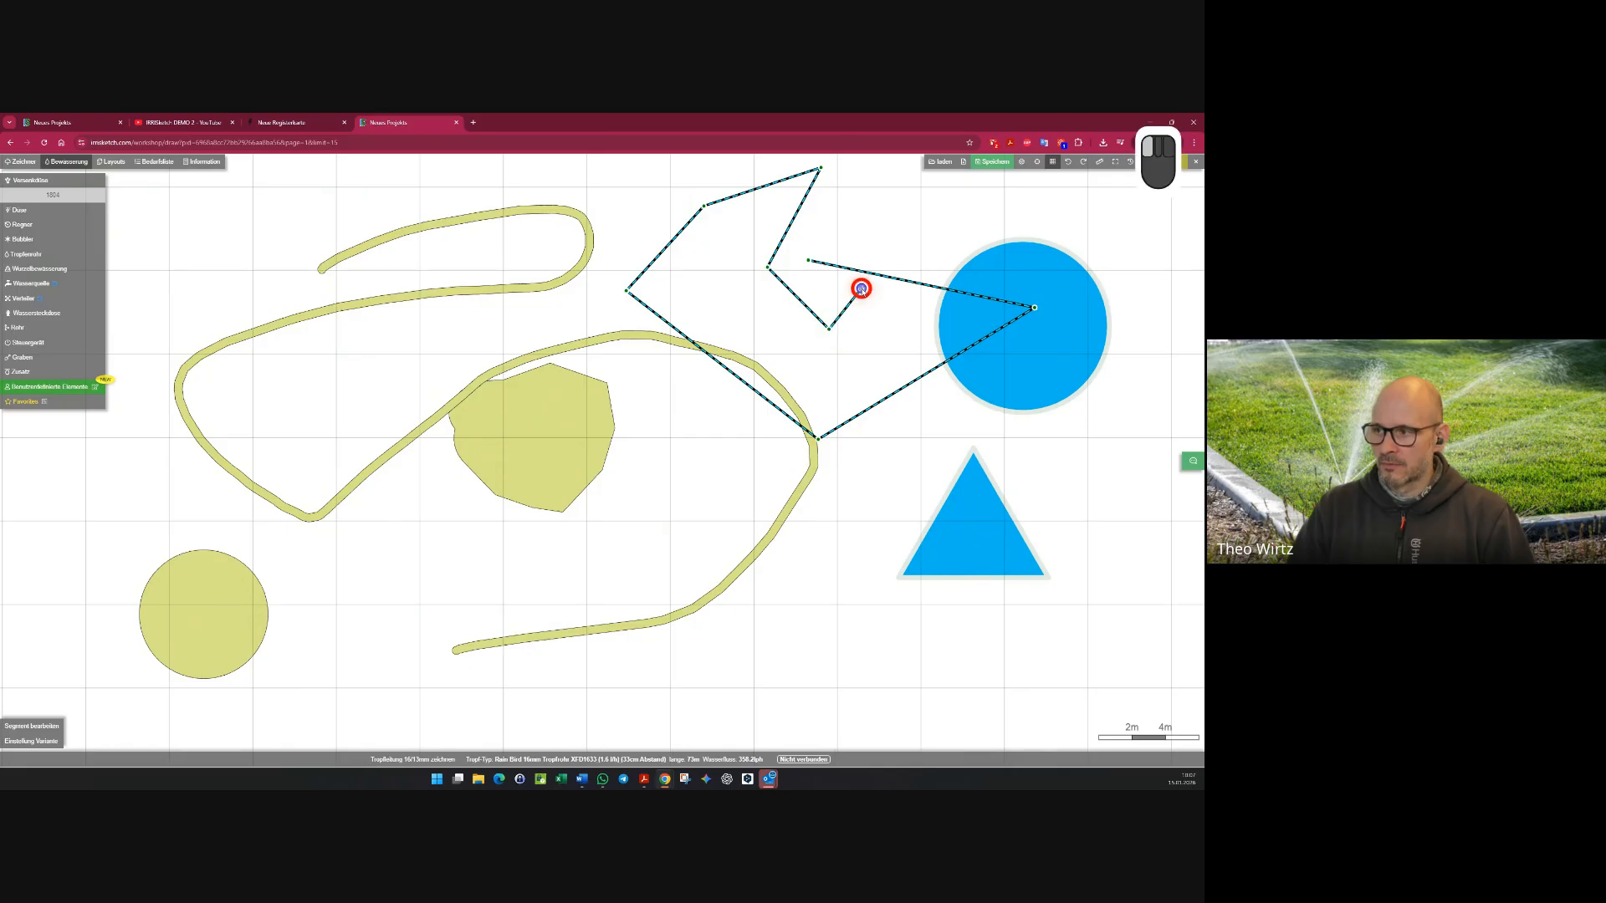
- Branch a three-segment hooked drip line off the middle of the existing drip line's northwest segment
click(663, 242)
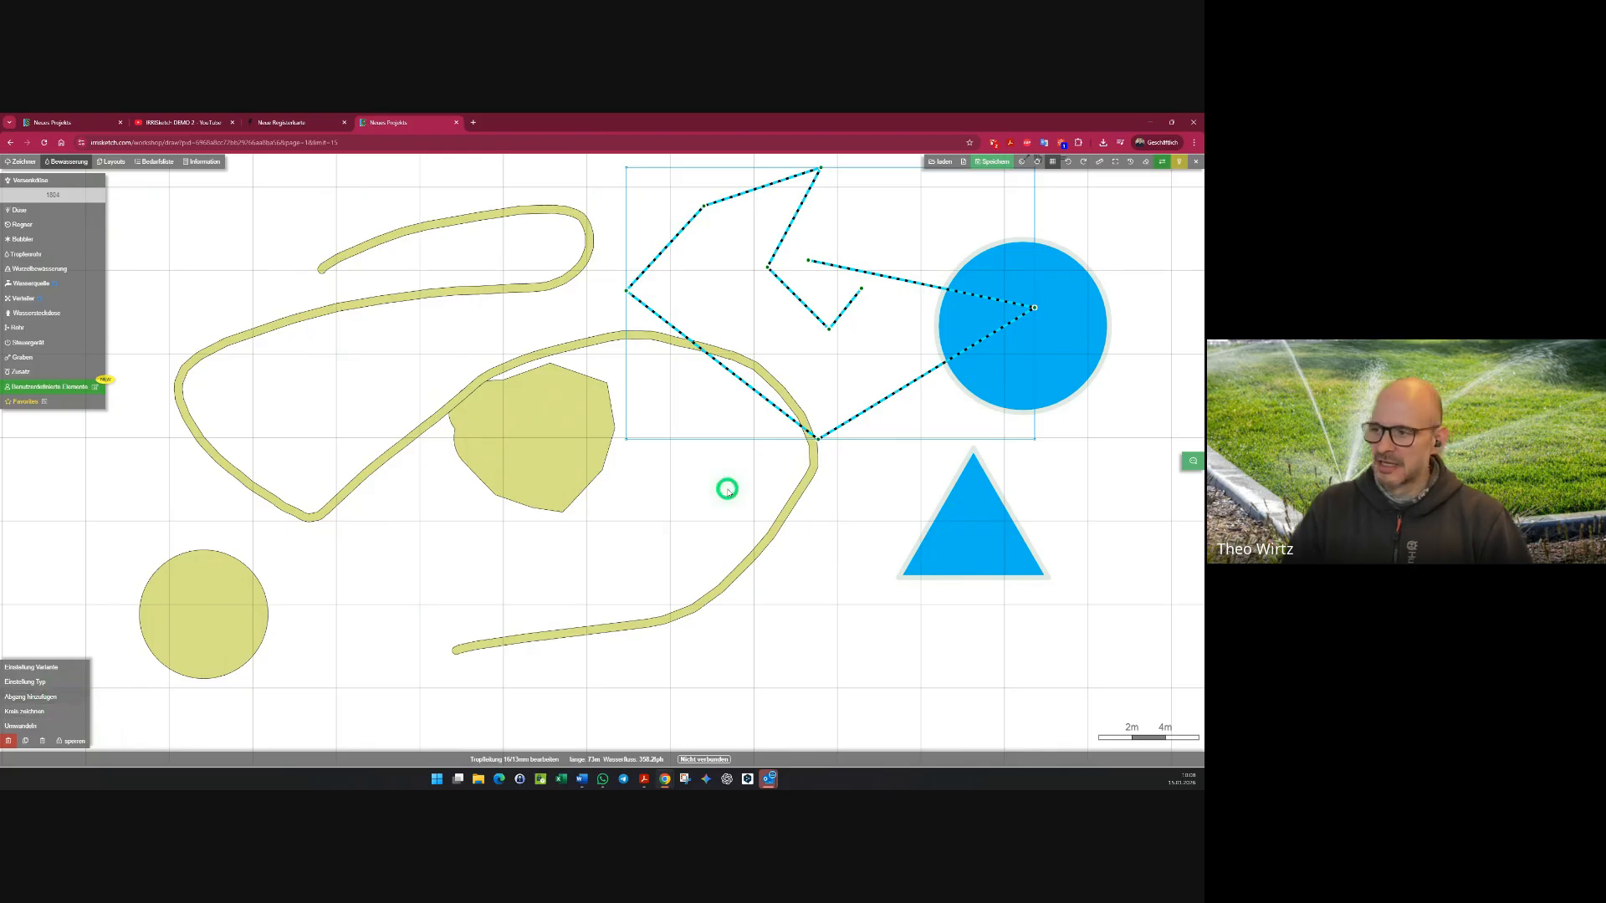
key(Tab)
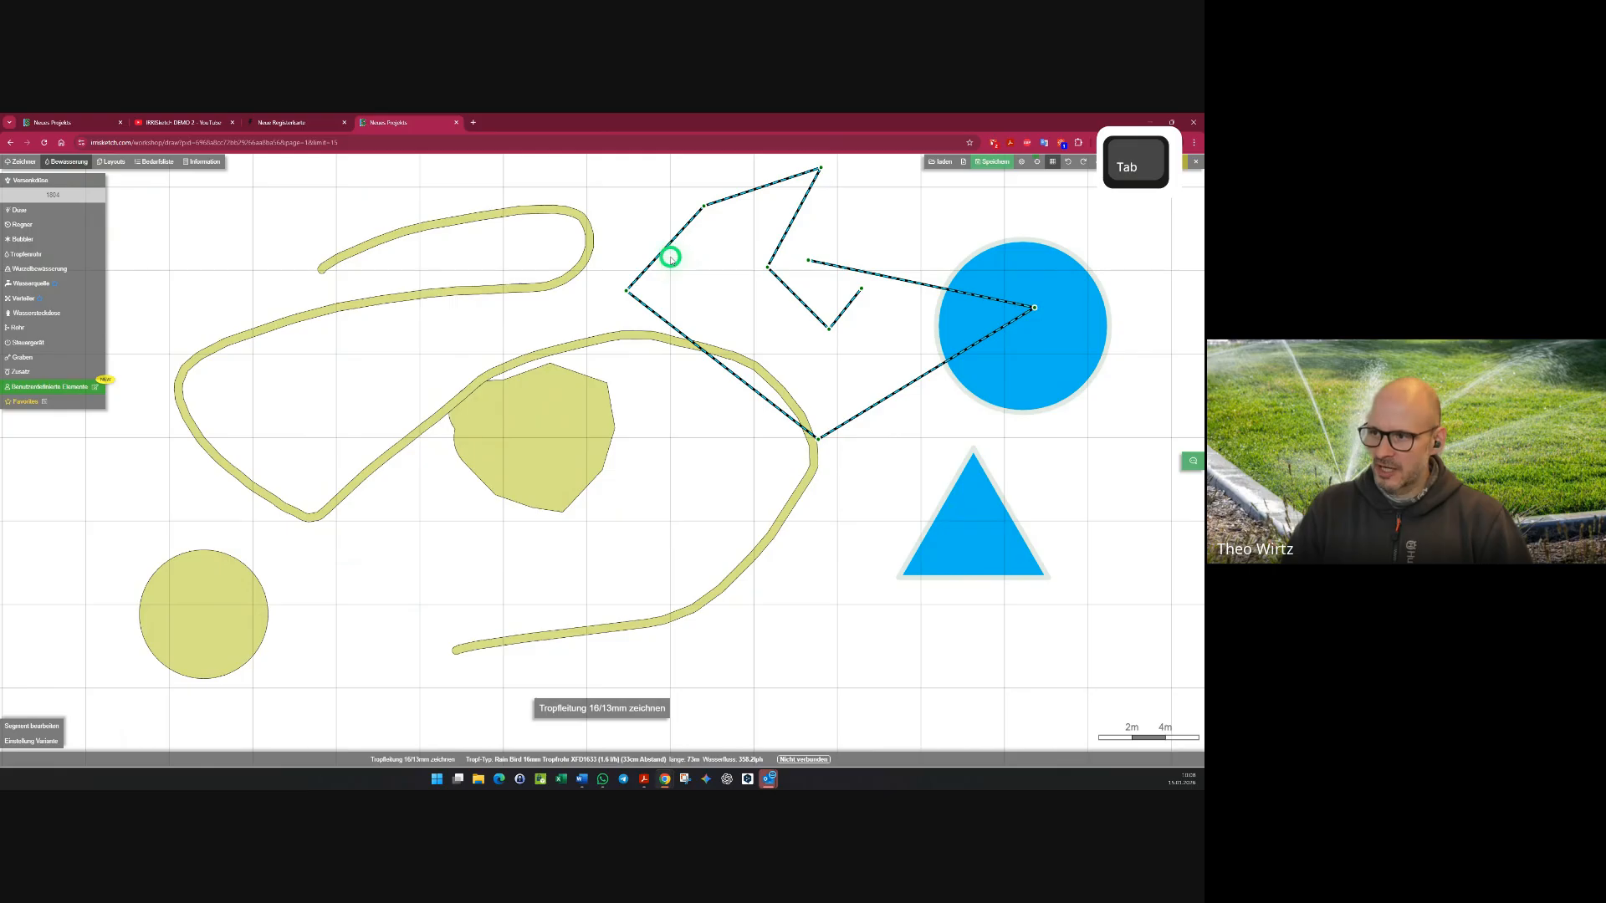
click(667, 250)
click(712, 296)
click(695, 310)
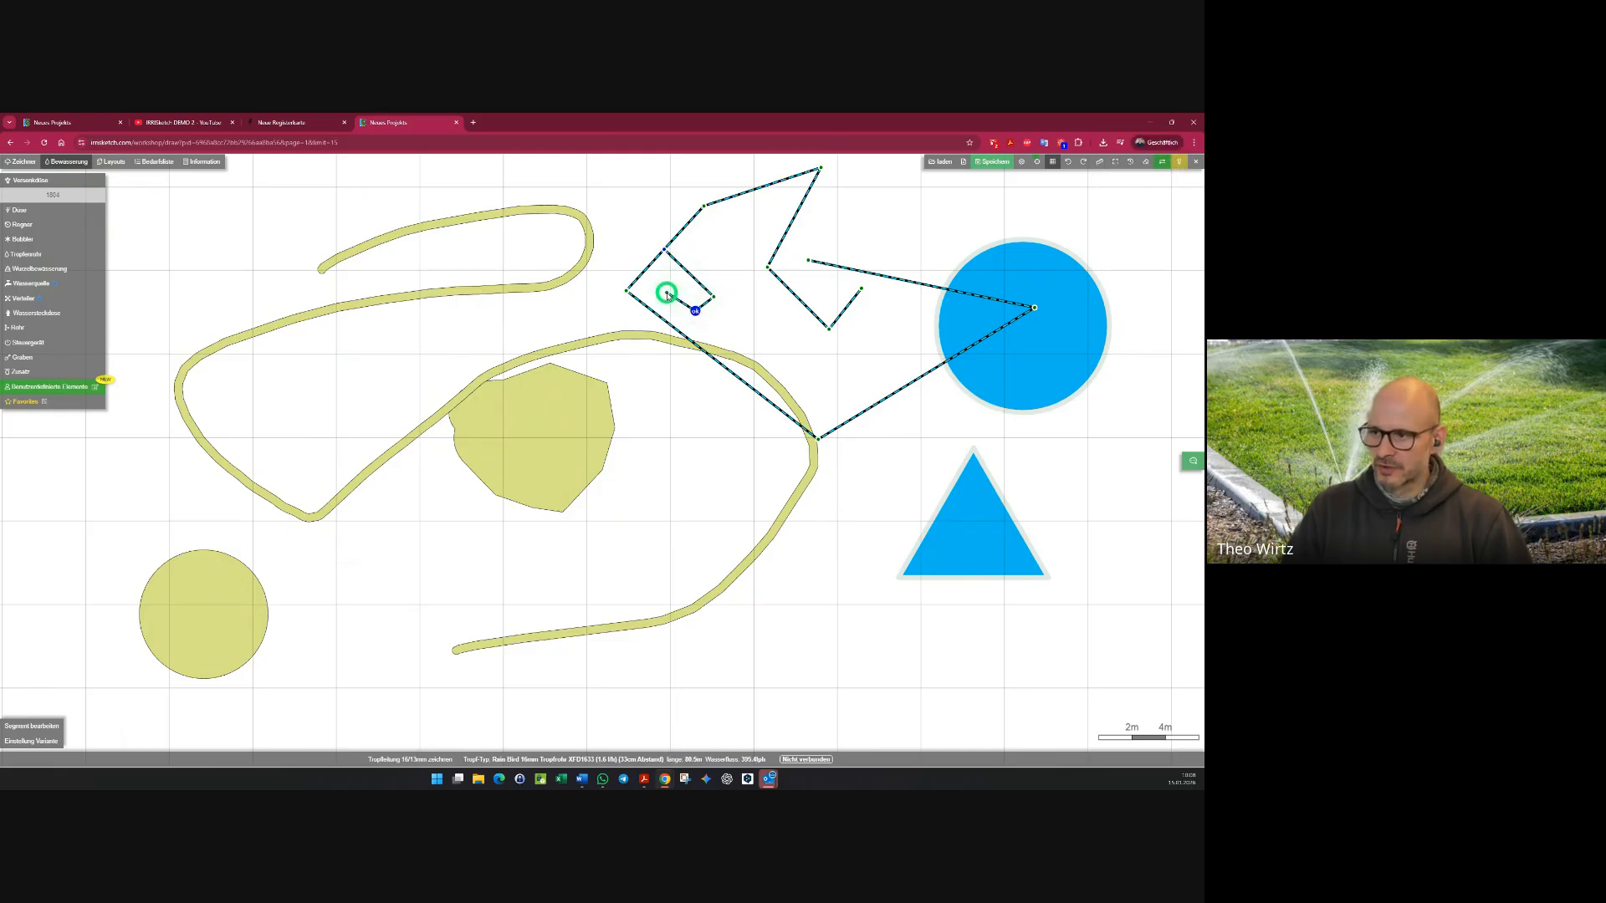
double_click(666, 292)
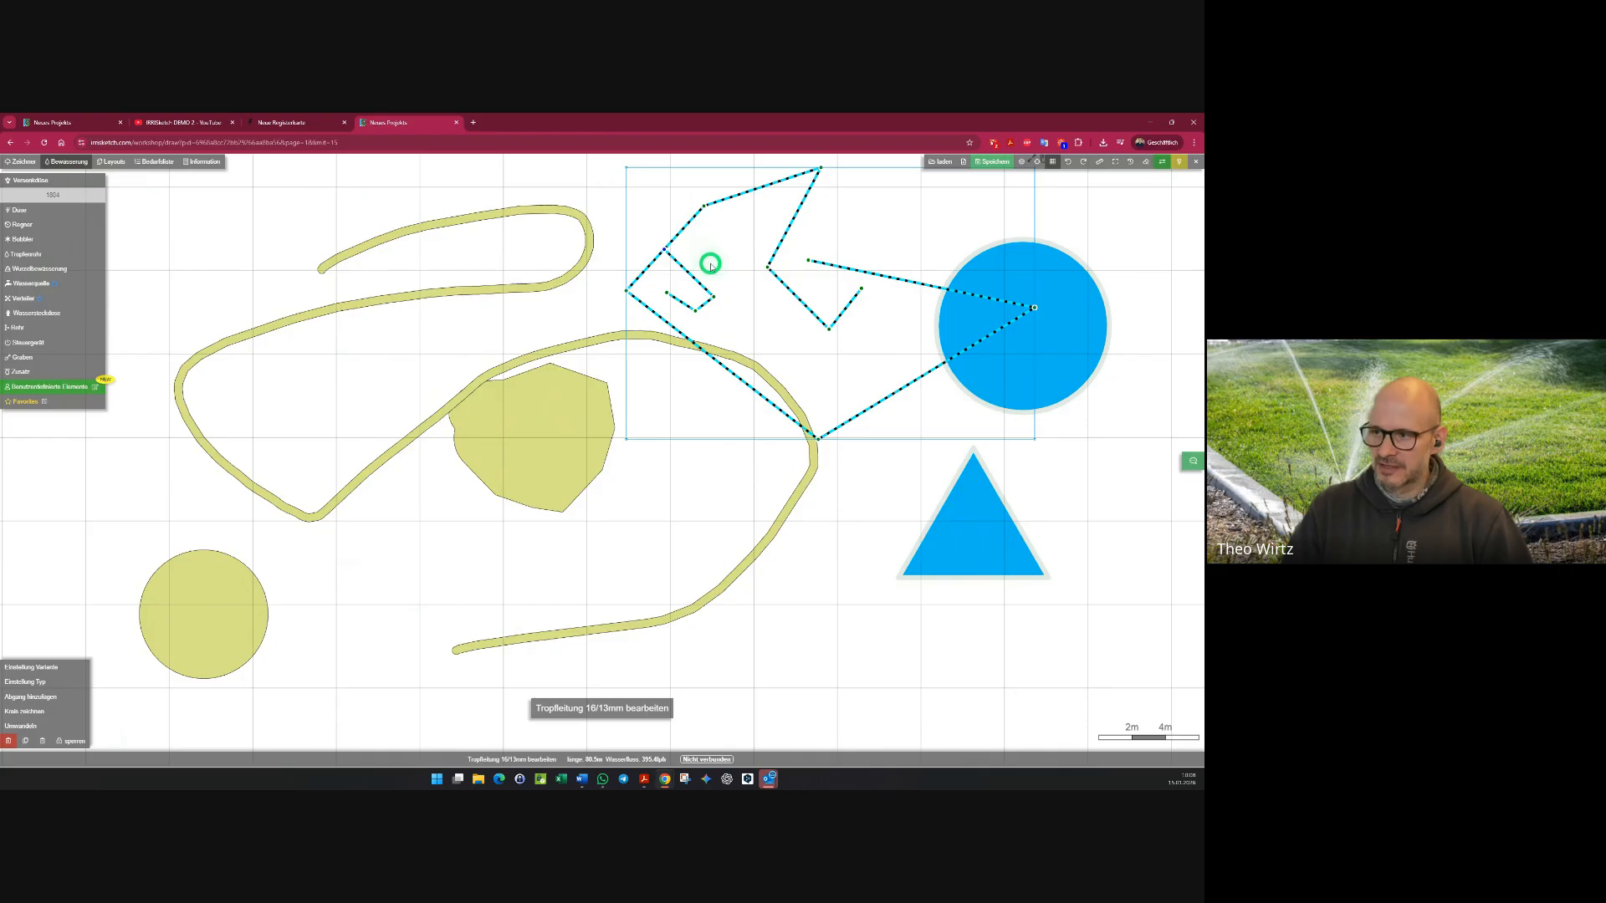
- Branch a second, five-segment drip line off the same northwest segment, northeast of the first branch, and deselect it
key(Tab)
click(687, 223)
click(711, 253)
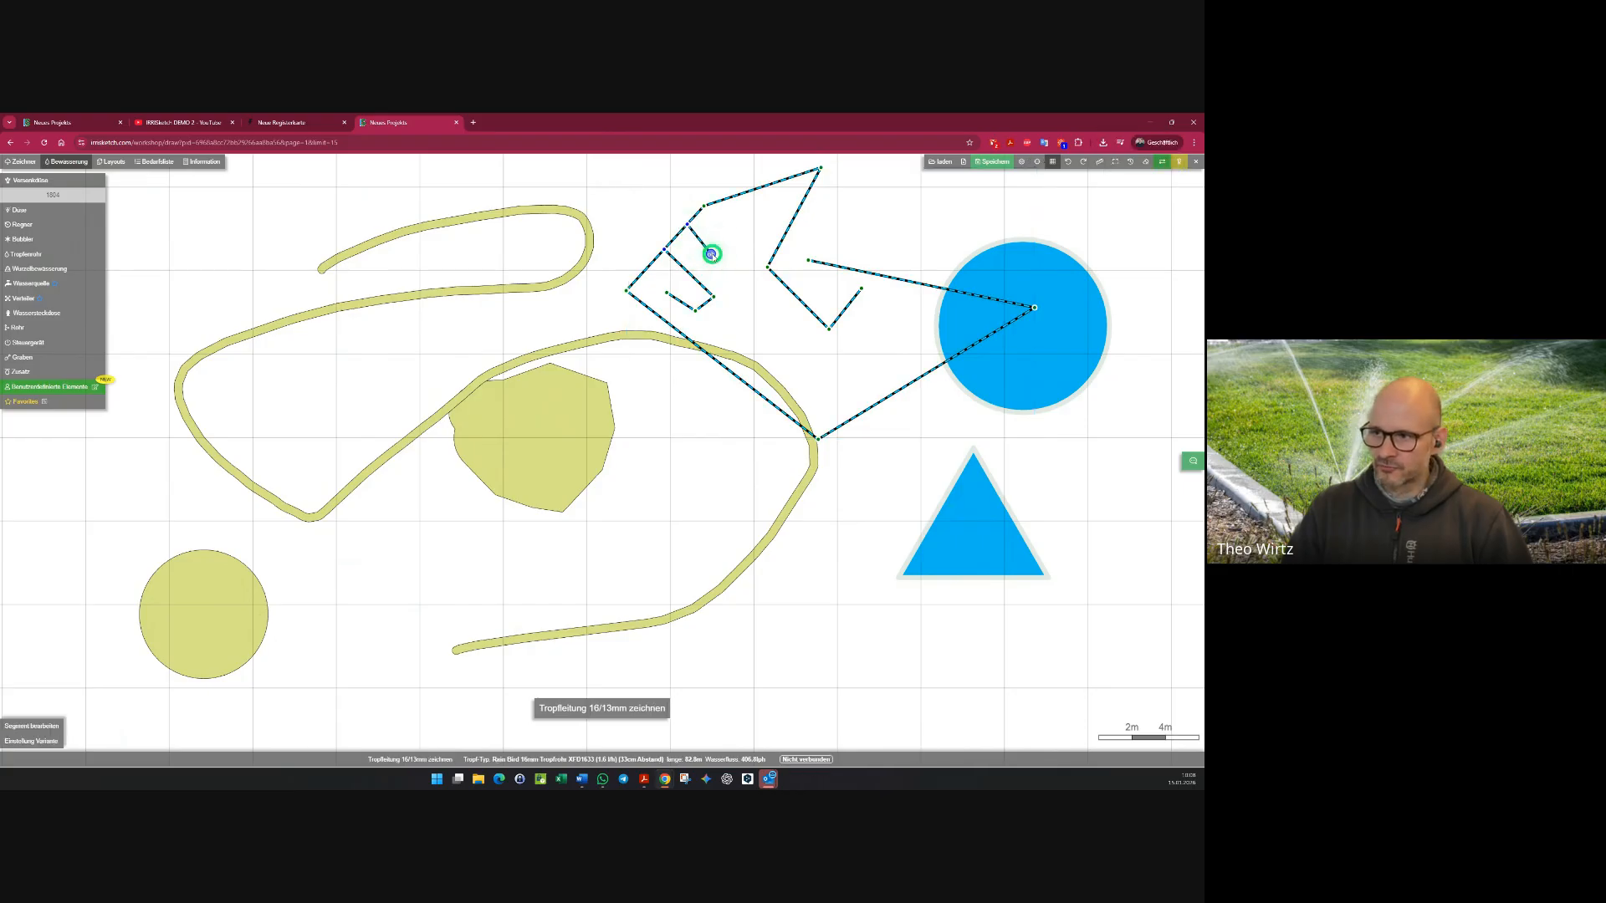
click(740, 215)
click(763, 209)
click(768, 235)
click(755, 293)
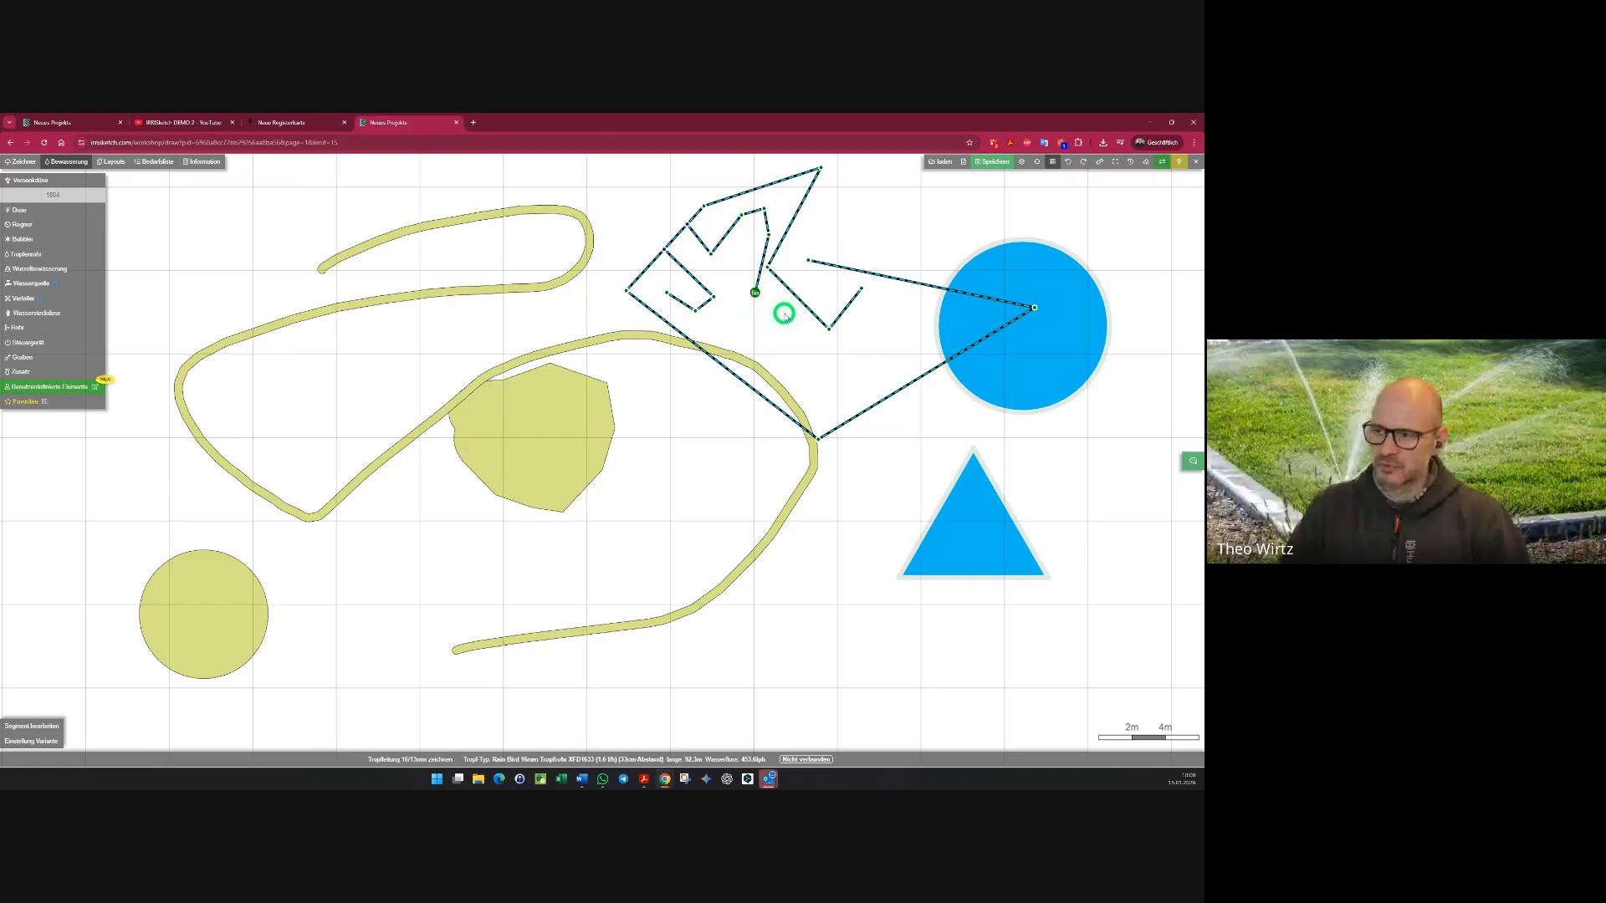
key(Escape)
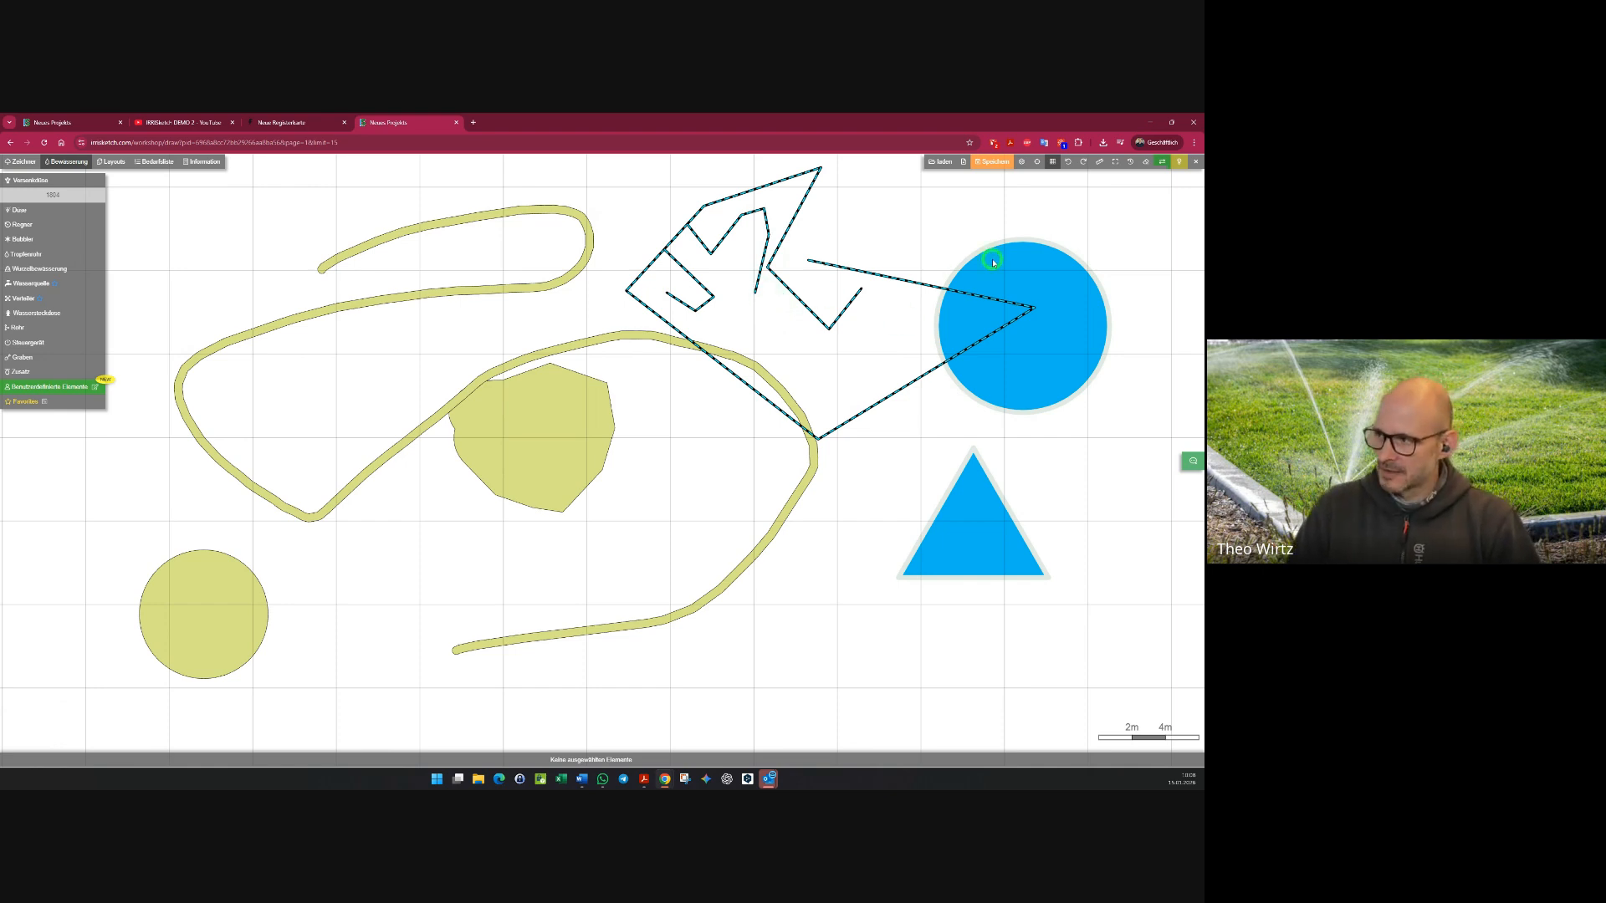
- Turn on snapping to the grid (Raster)
click(1036, 163)
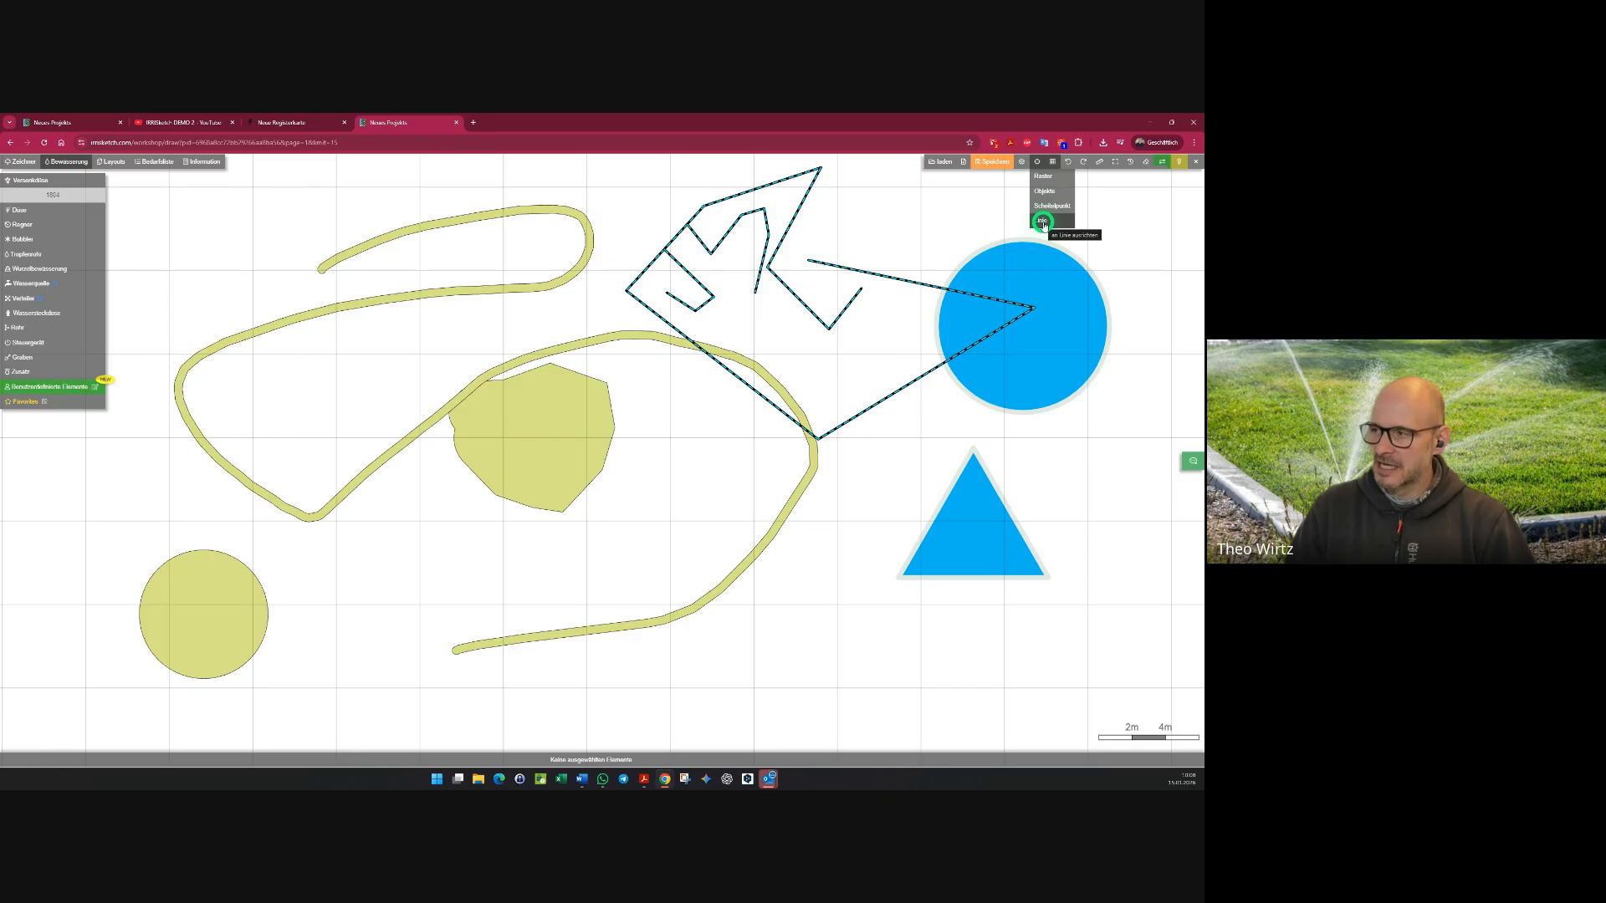
click(1045, 178)
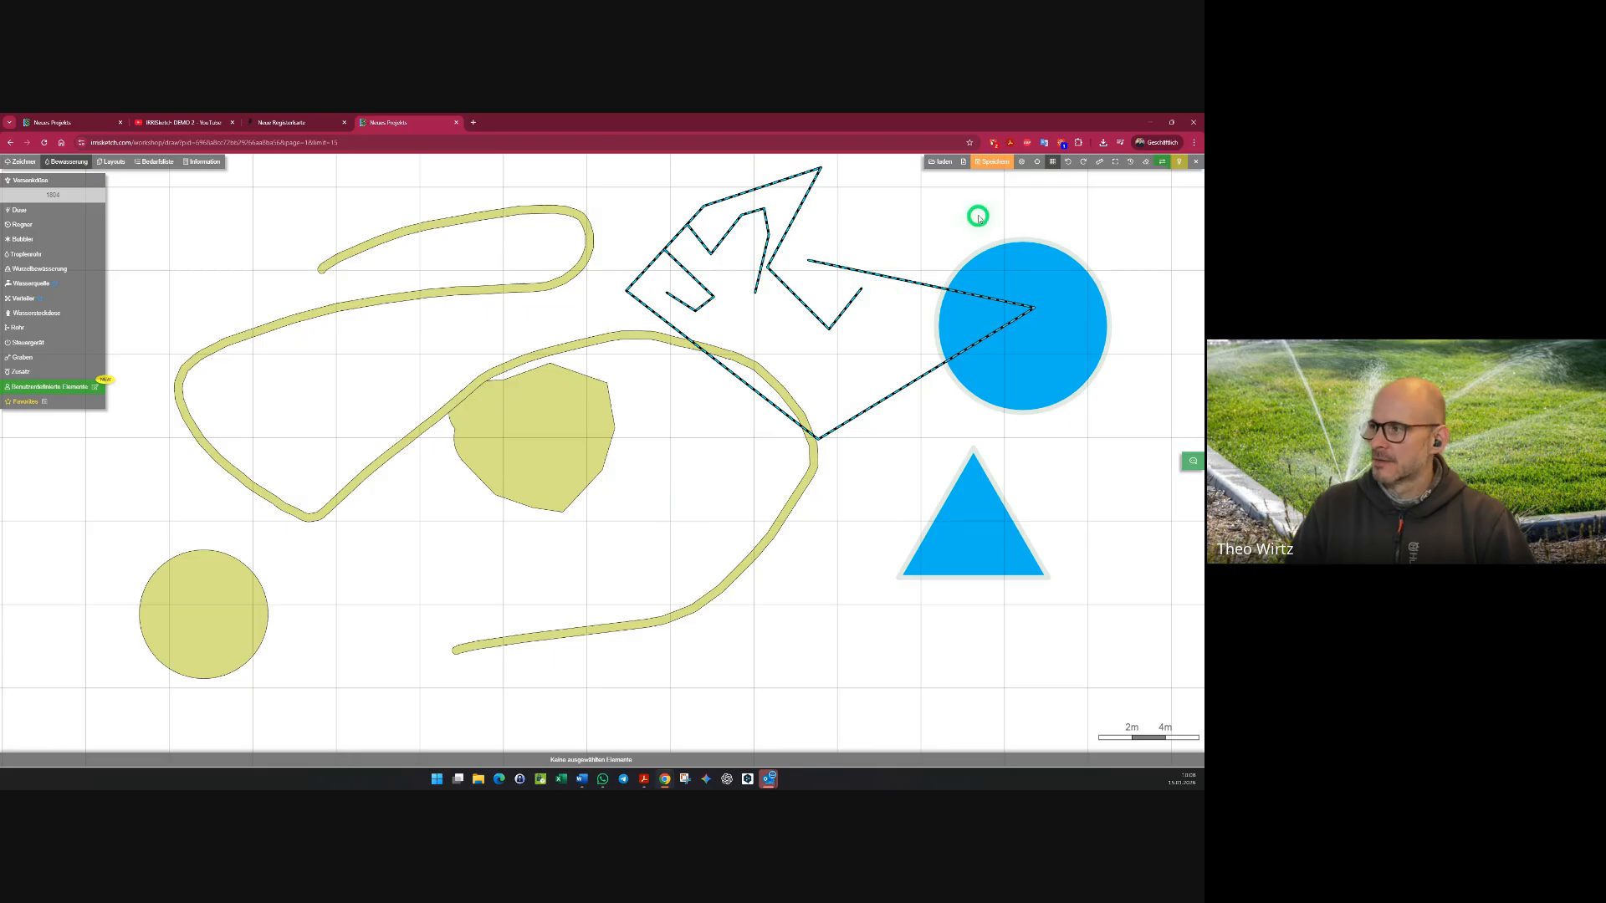
- Draw a staircase-shaped 16/13 mm drip line snapped to the grid intersections west of the lawn polygon, one square per segment, and discard it
click(30, 255)
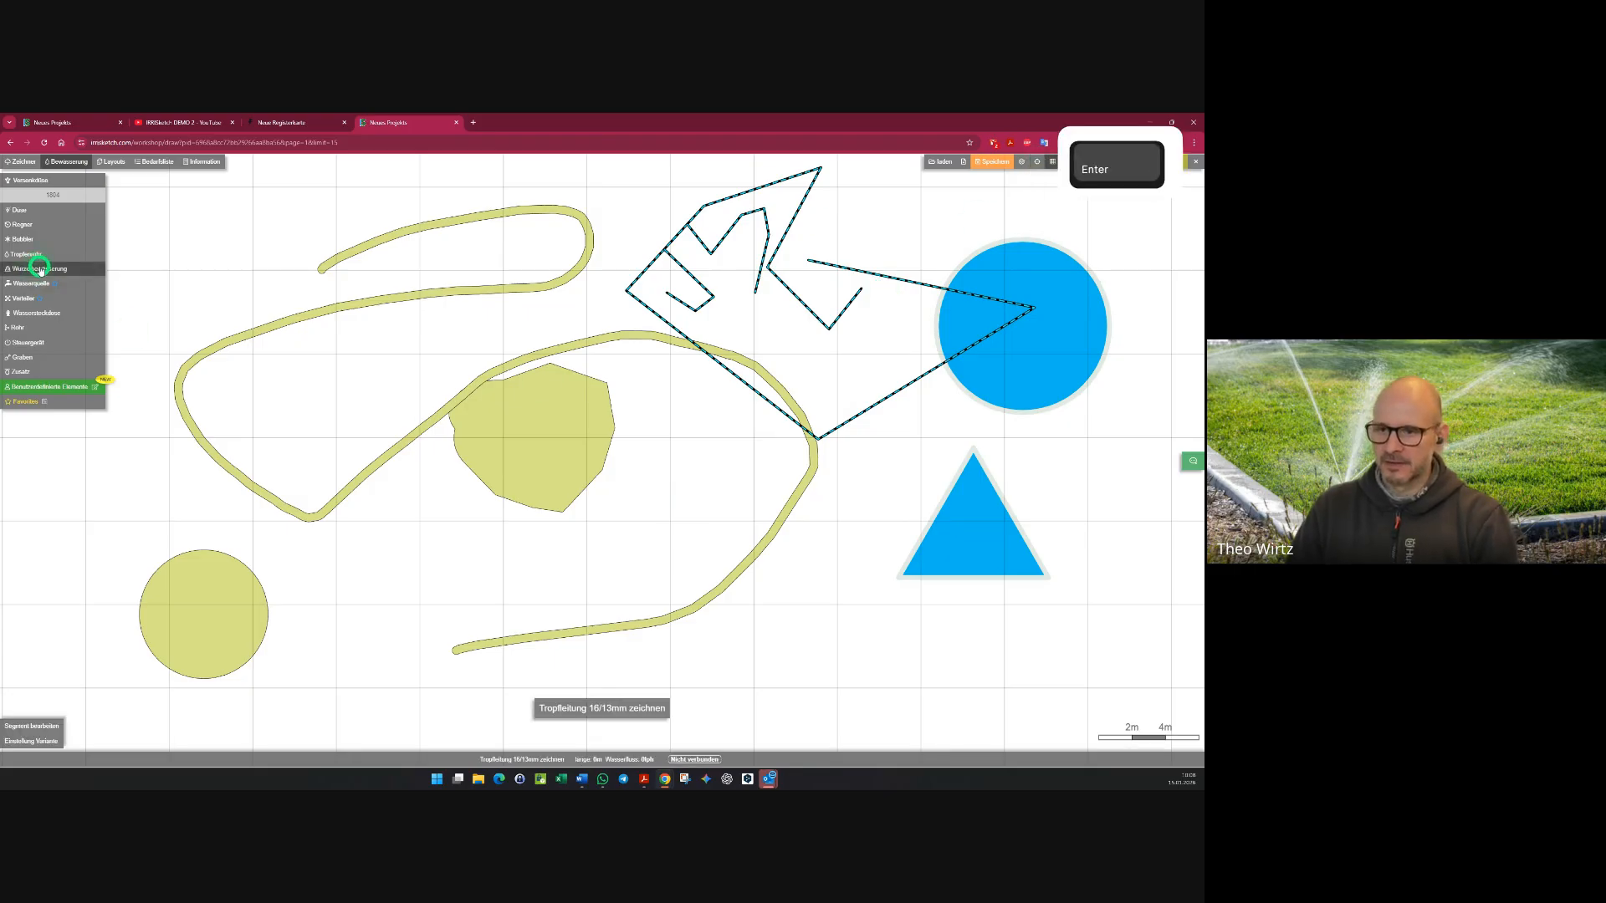
click(253, 355)
click(253, 437)
click(336, 437)
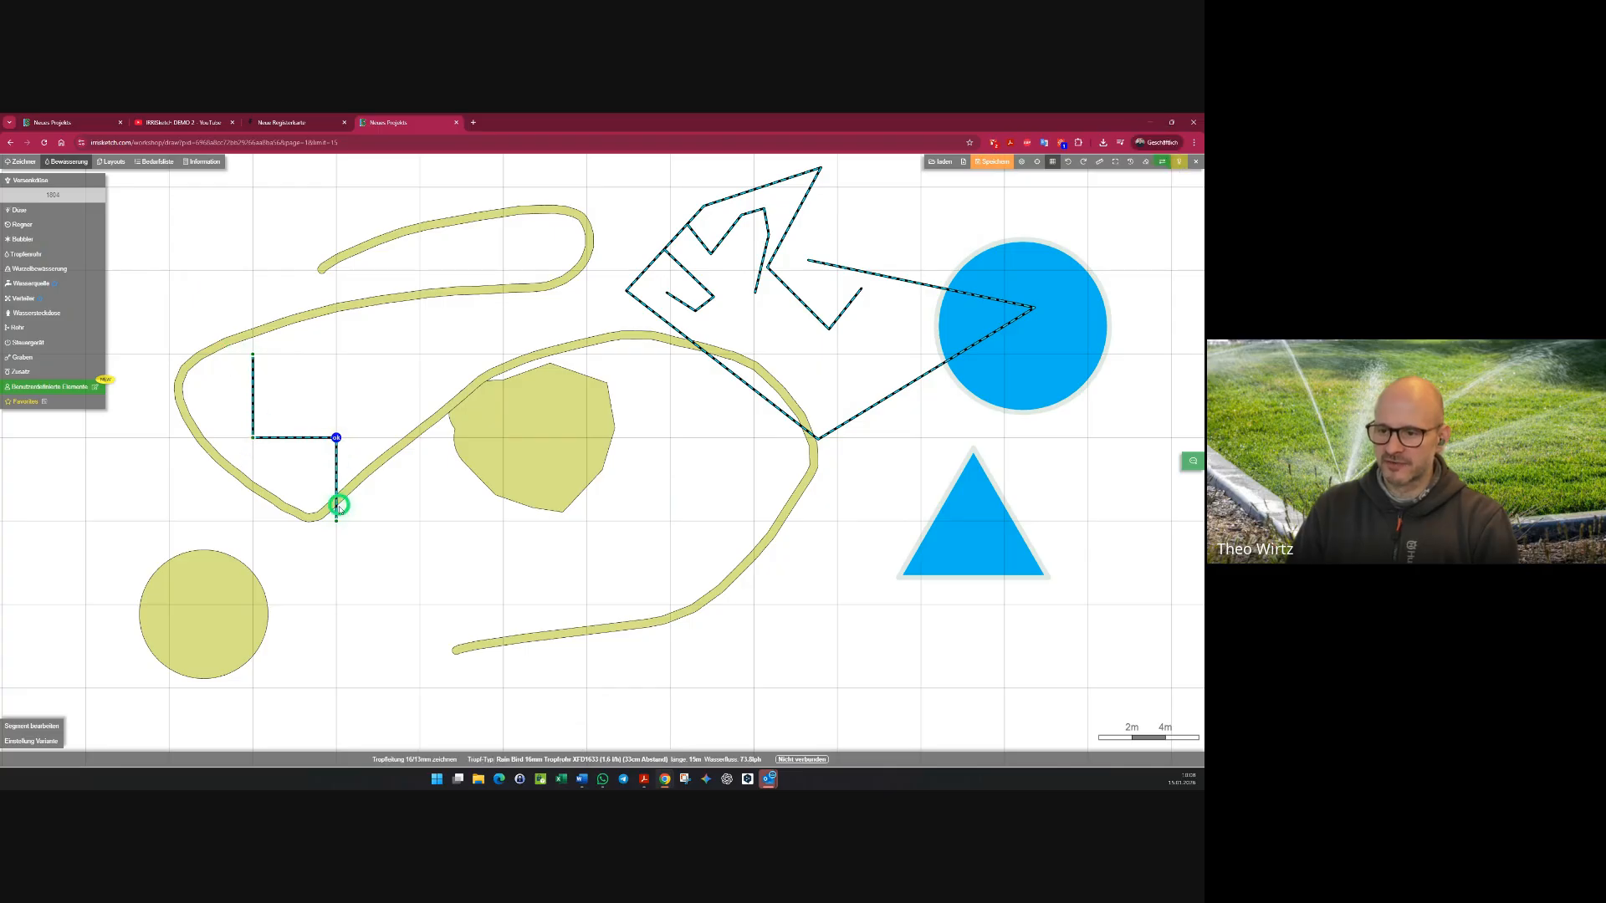
click(336, 521)
click(418, 521)
click(416, 607)
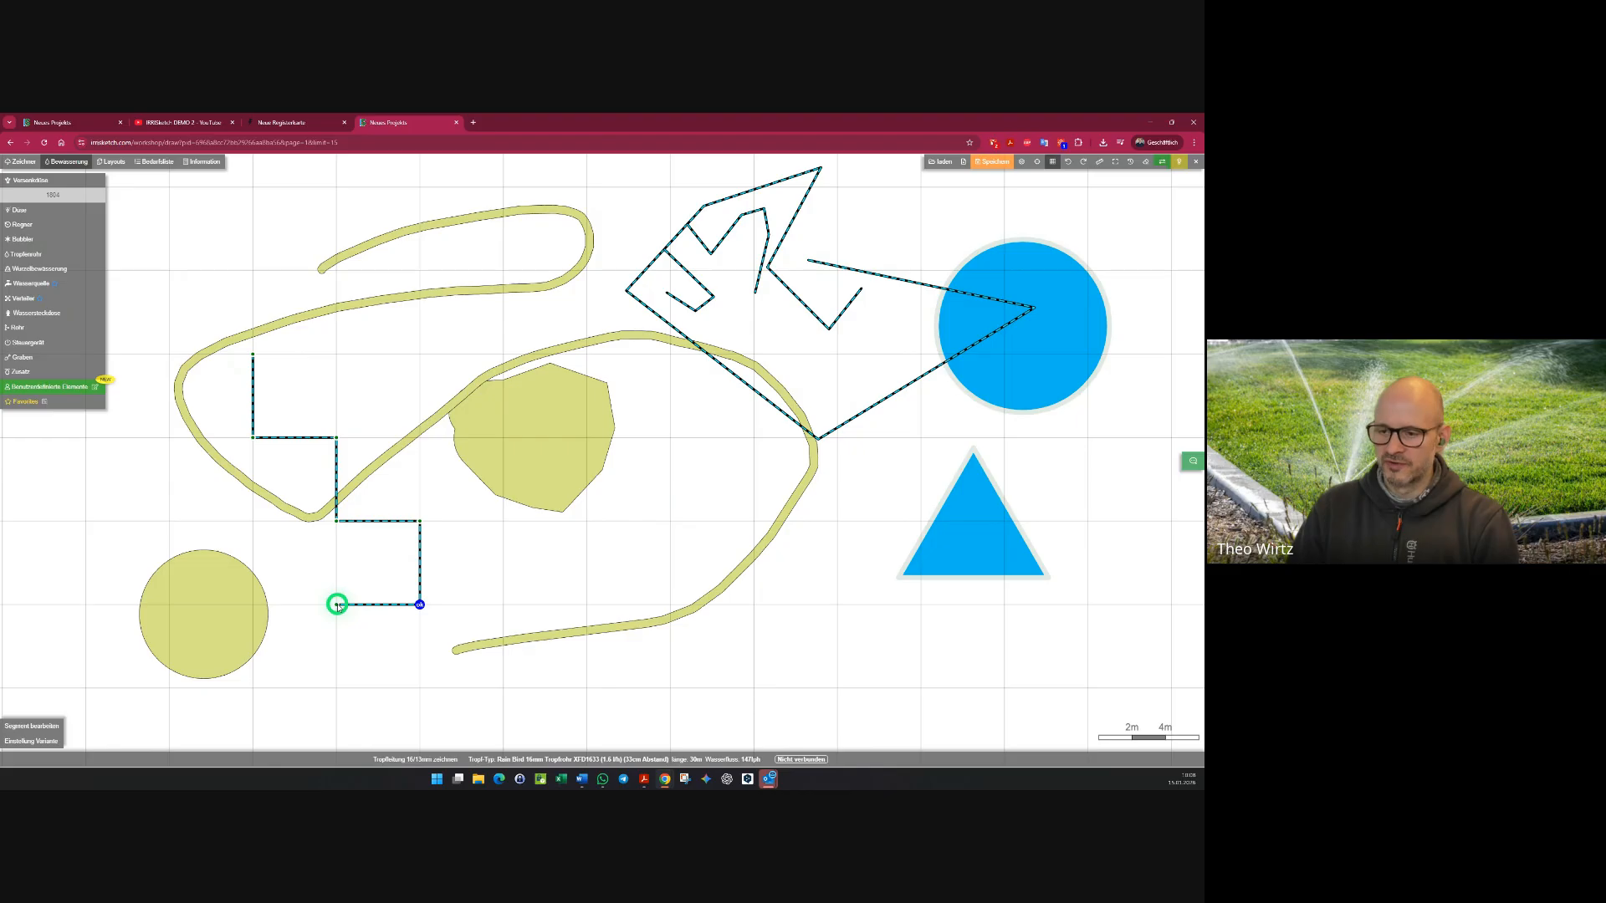
click(337, 605)
key(Escape)
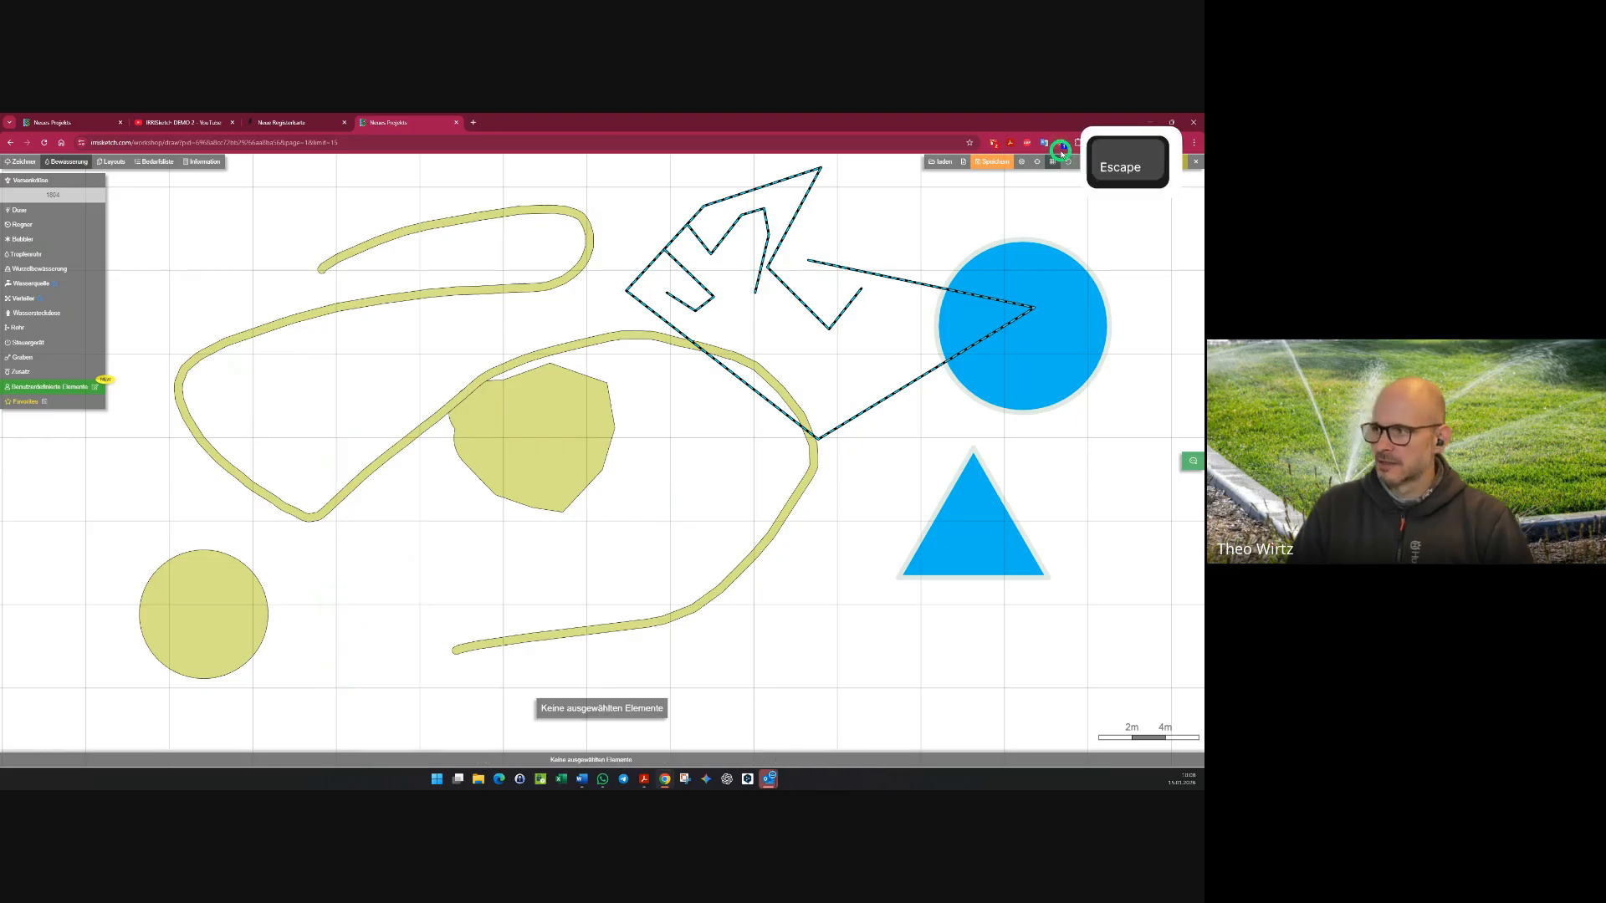
- Switch snapping to objects and place two Anybrand rotors, one west of the curved strip's upper end, one northwest of the lawn polygon
click(1038, 163)
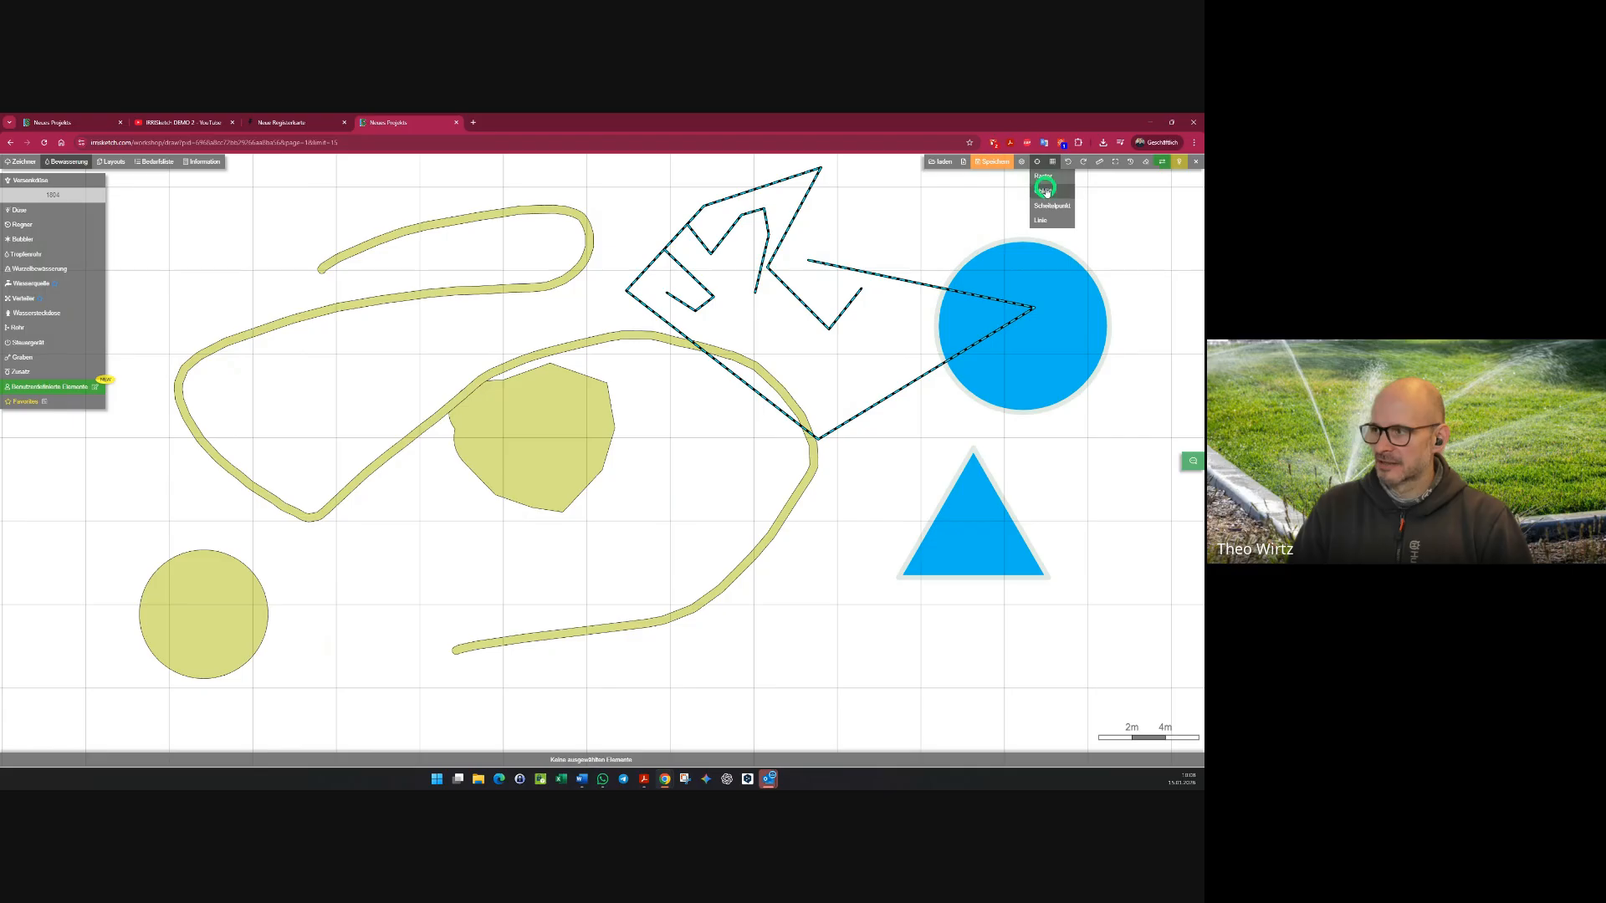
click(1045, 192)
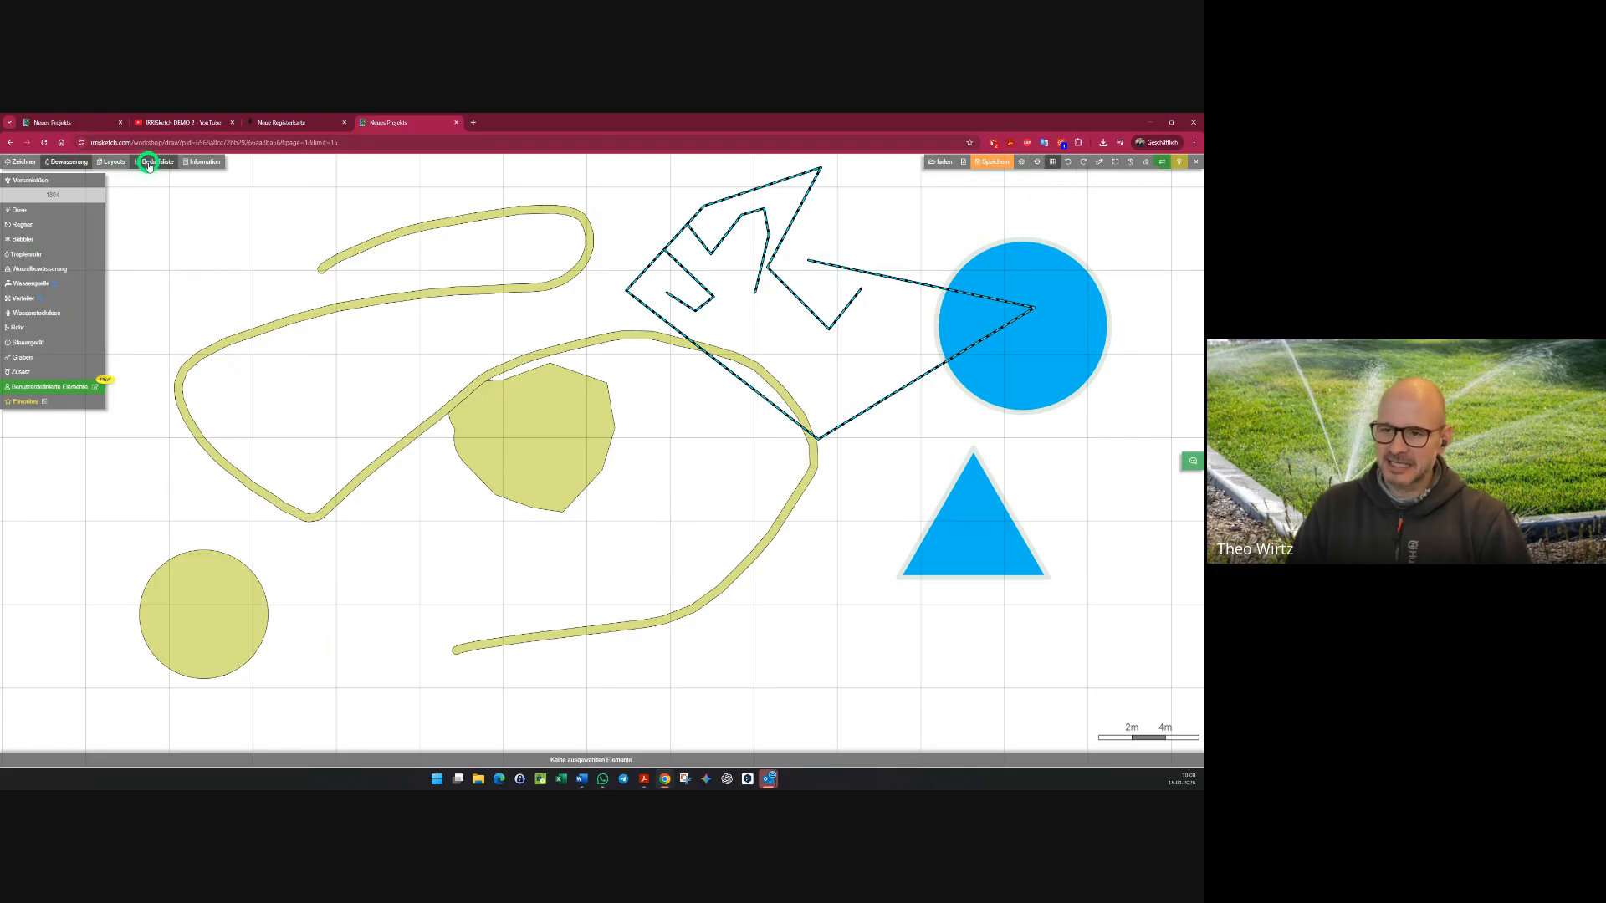
click(33, 224)
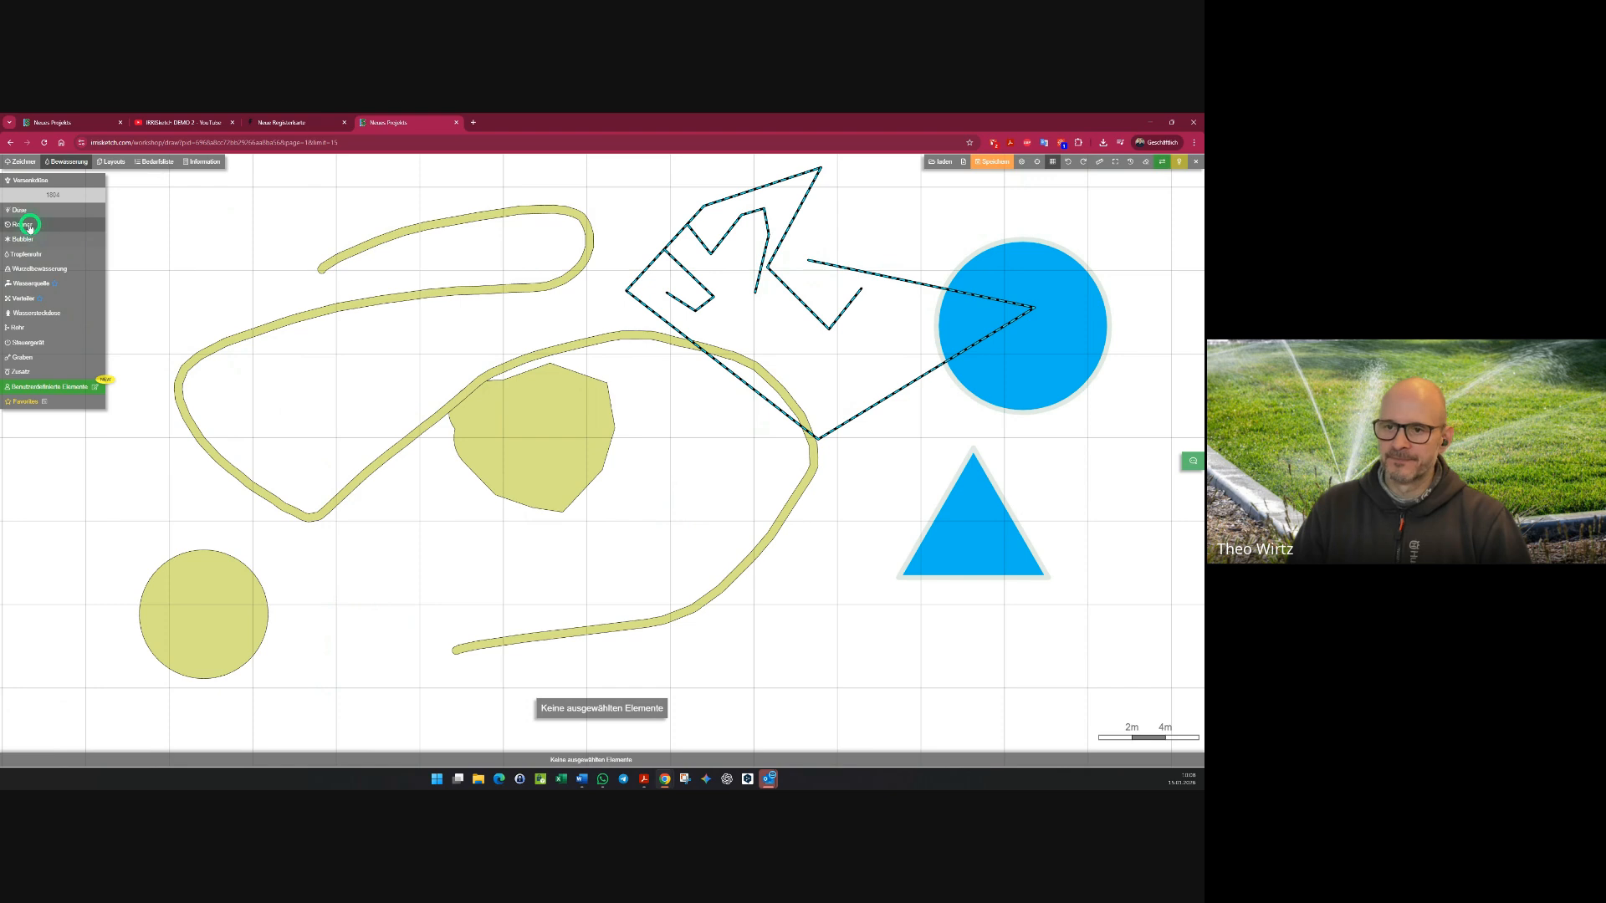
click(17, 225)
click(209, 241)
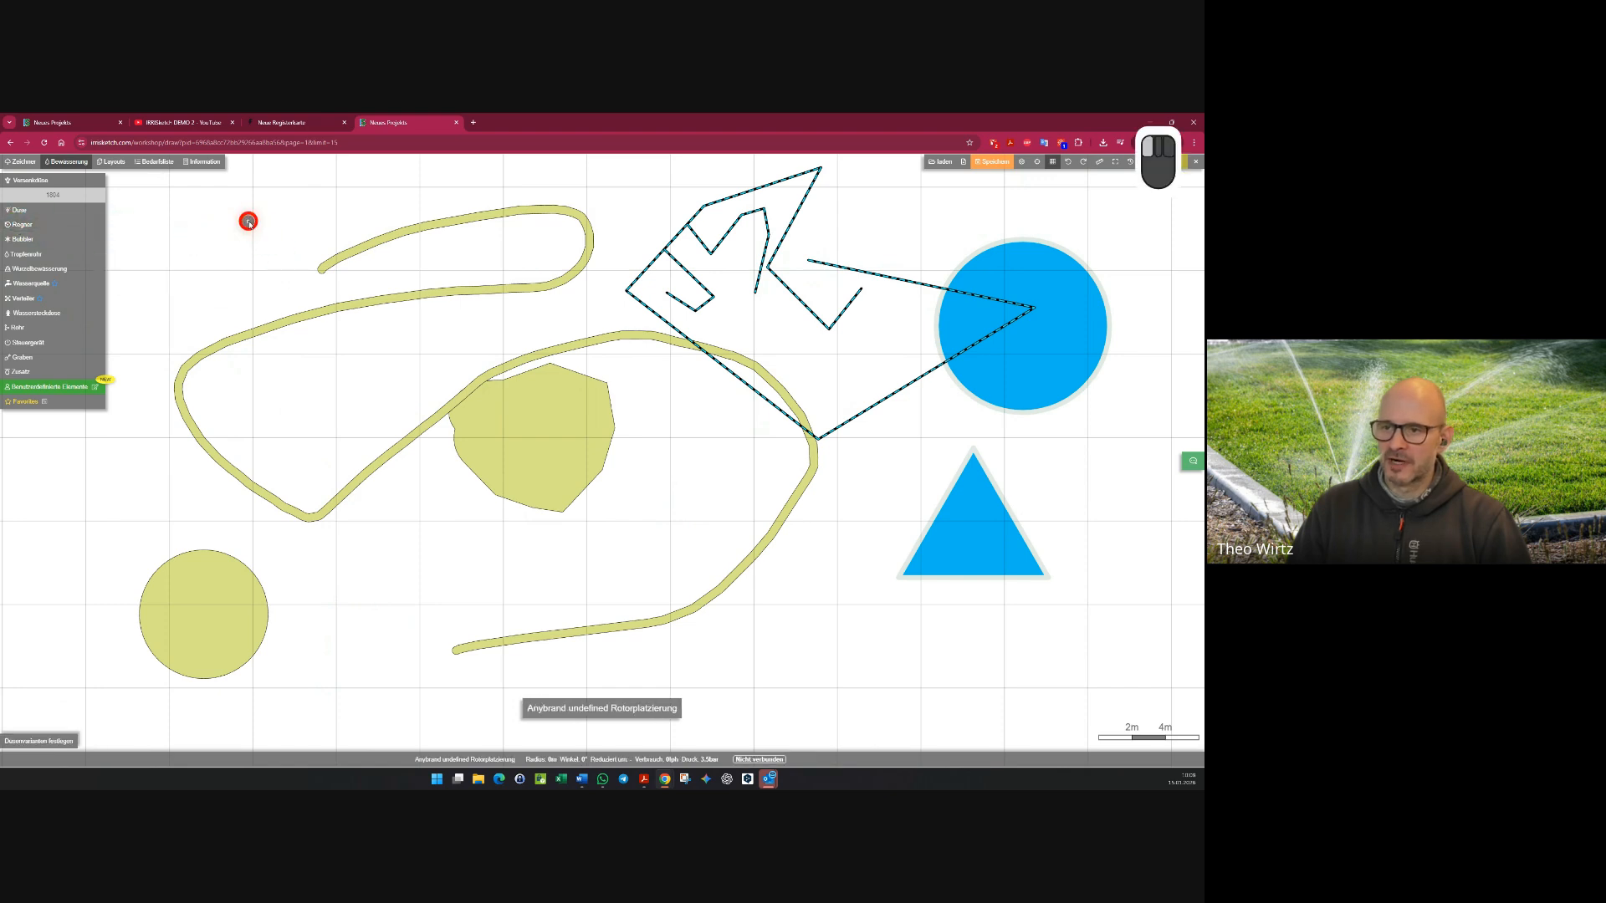
click(545, 294)
click(454, 343)
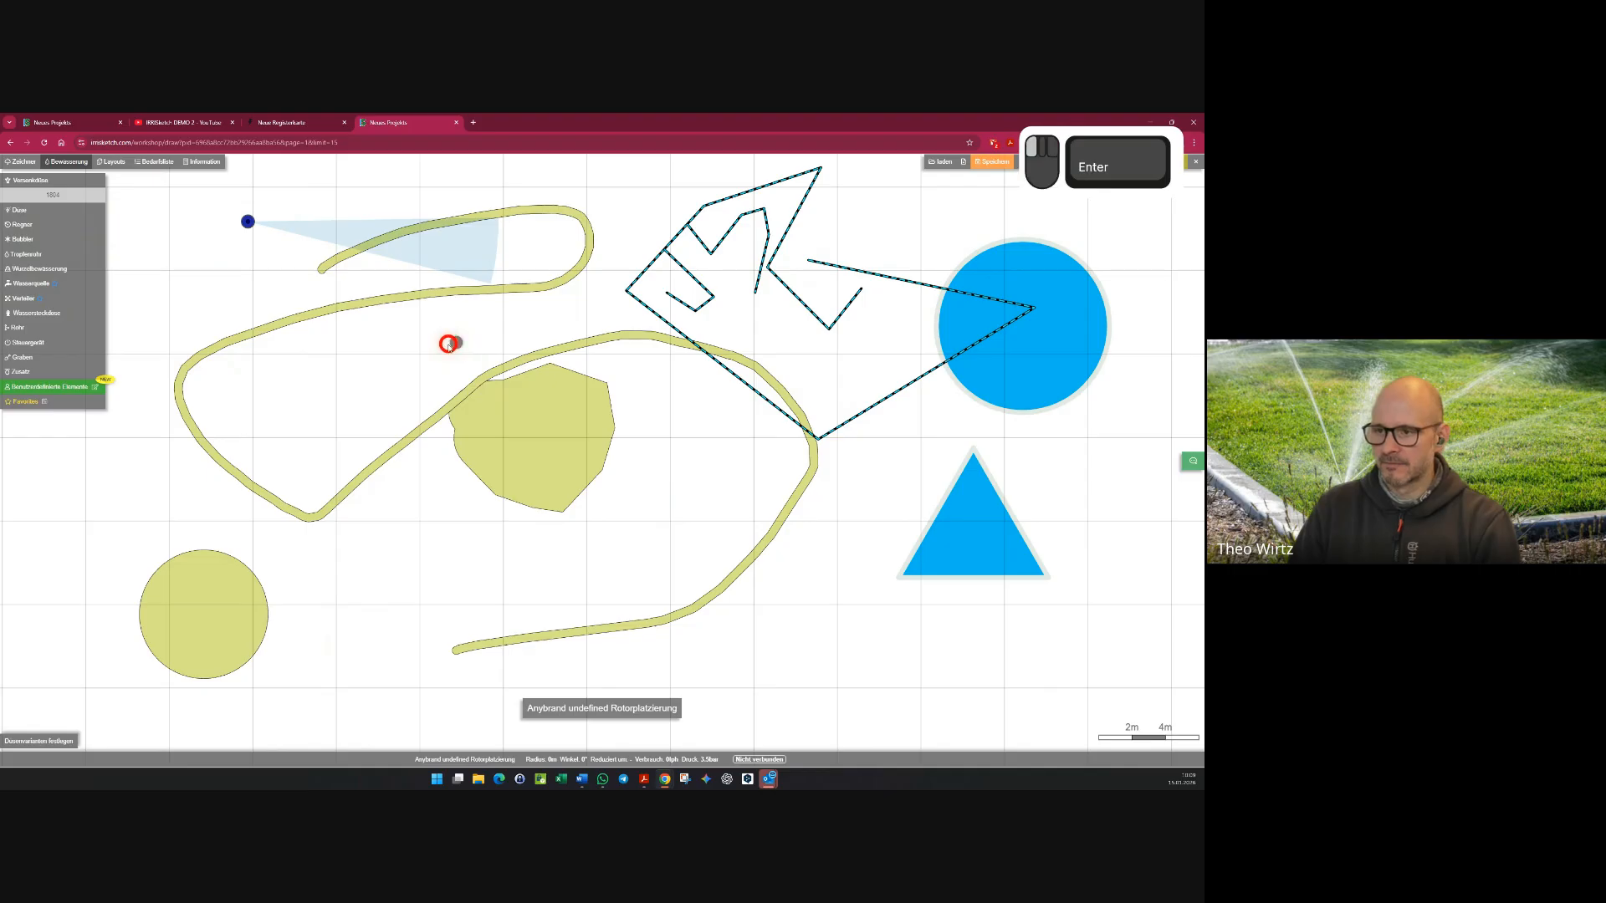
click(489, 616)
key(Escape)
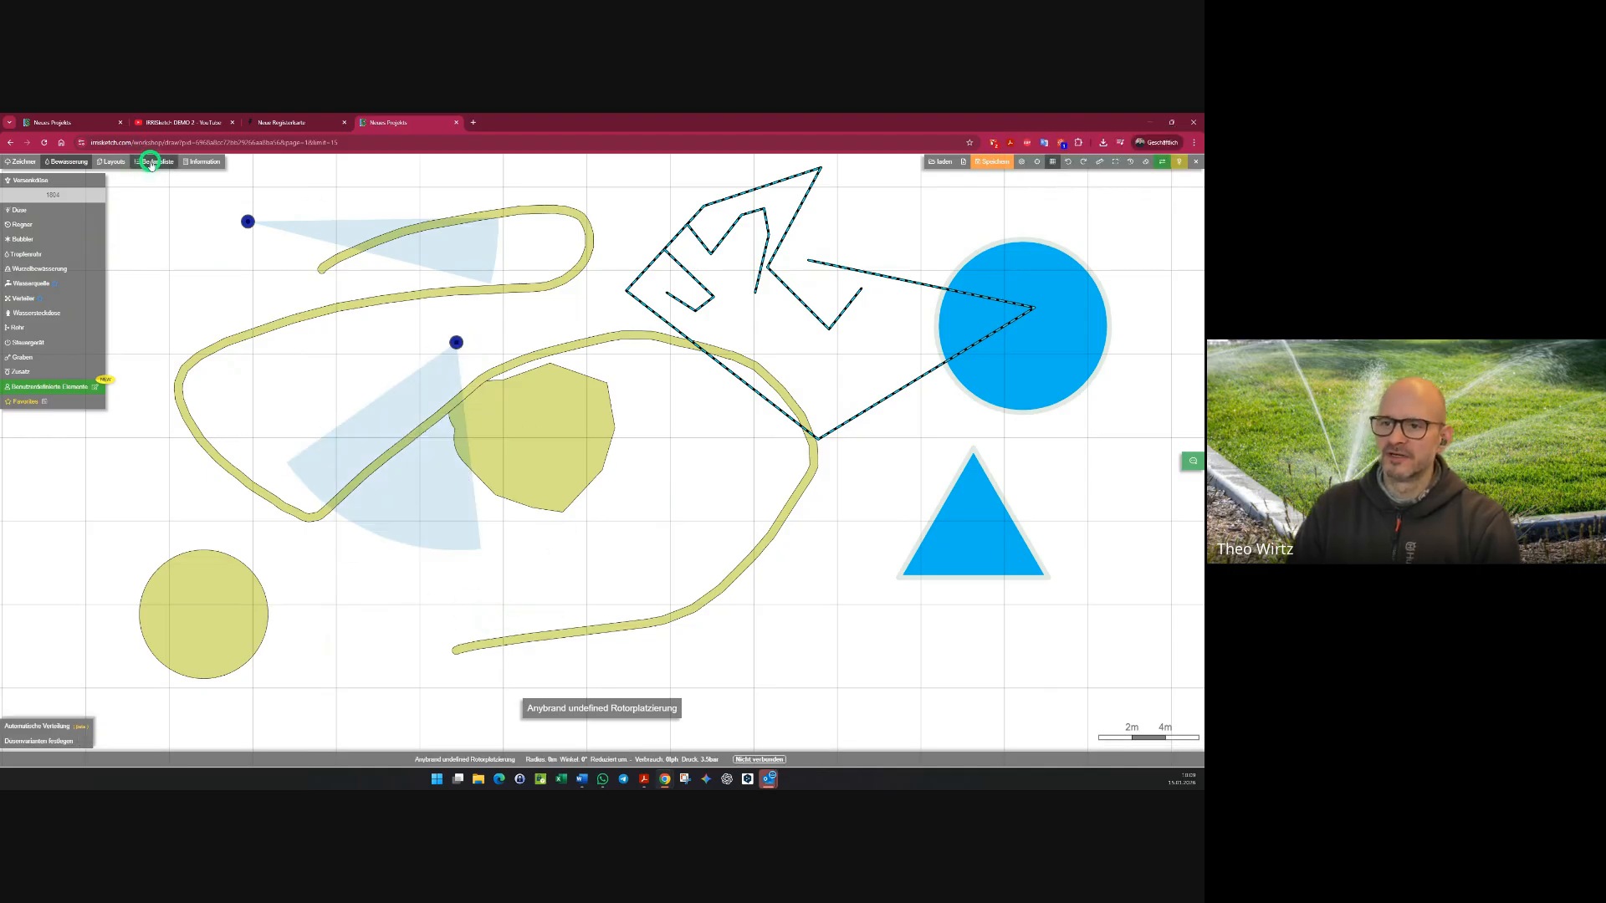
- Switch to the project's layout view, showing the area around the two rotors
click(113, 163)
scroll(398, 340, up, 5)
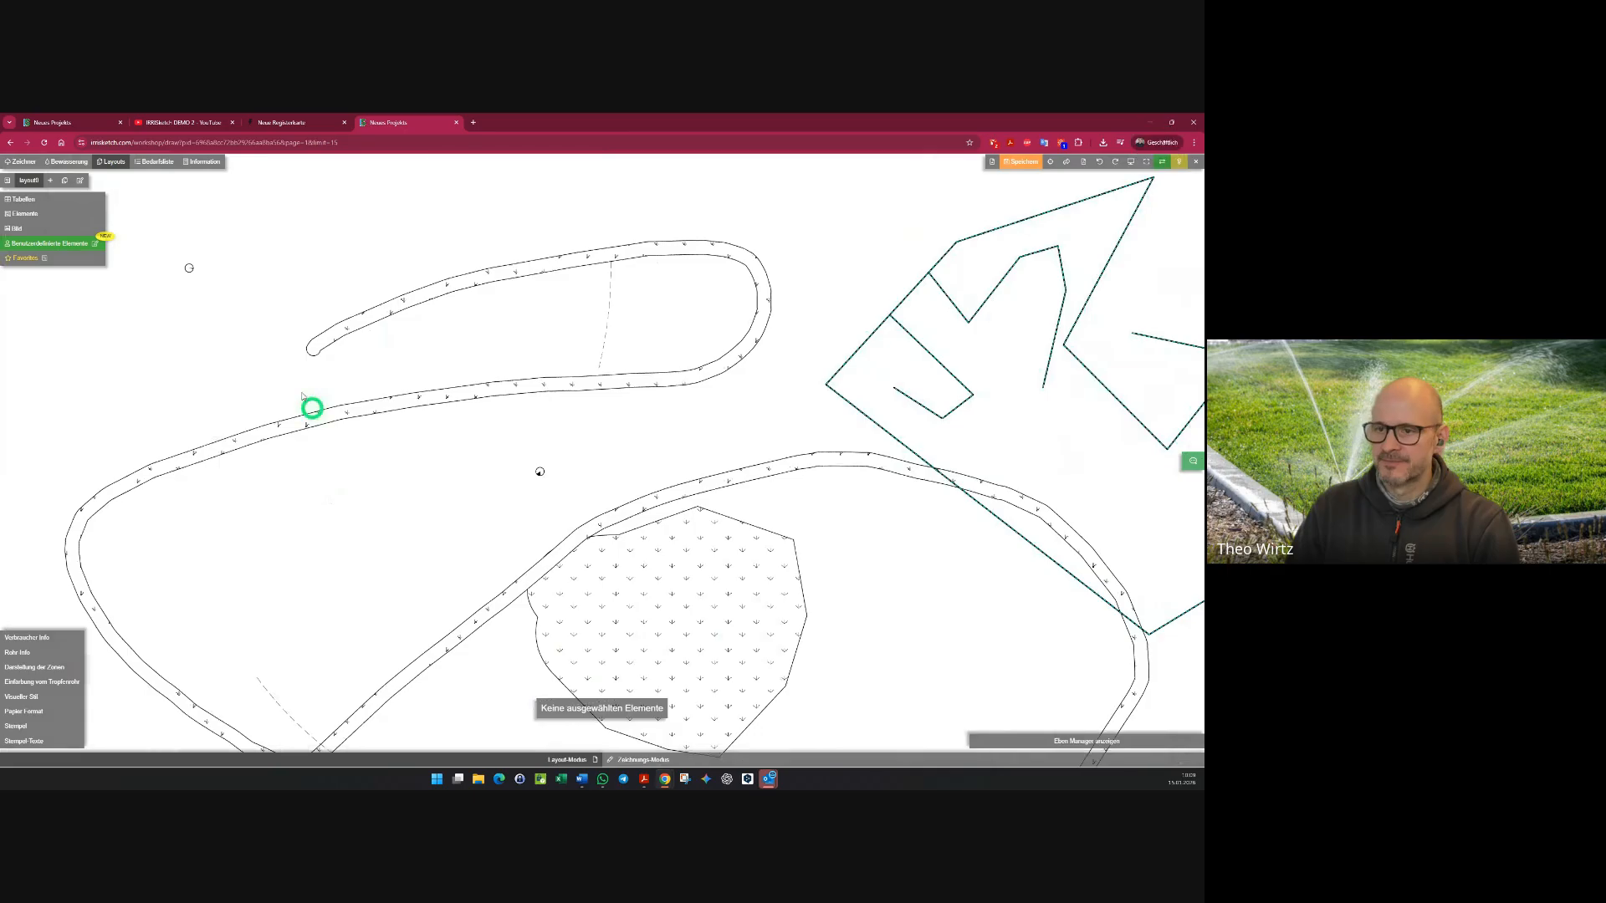
middle_drag(301, 350, 372, 390)
scroll(371, 391, down, 1)
click(21, 228)
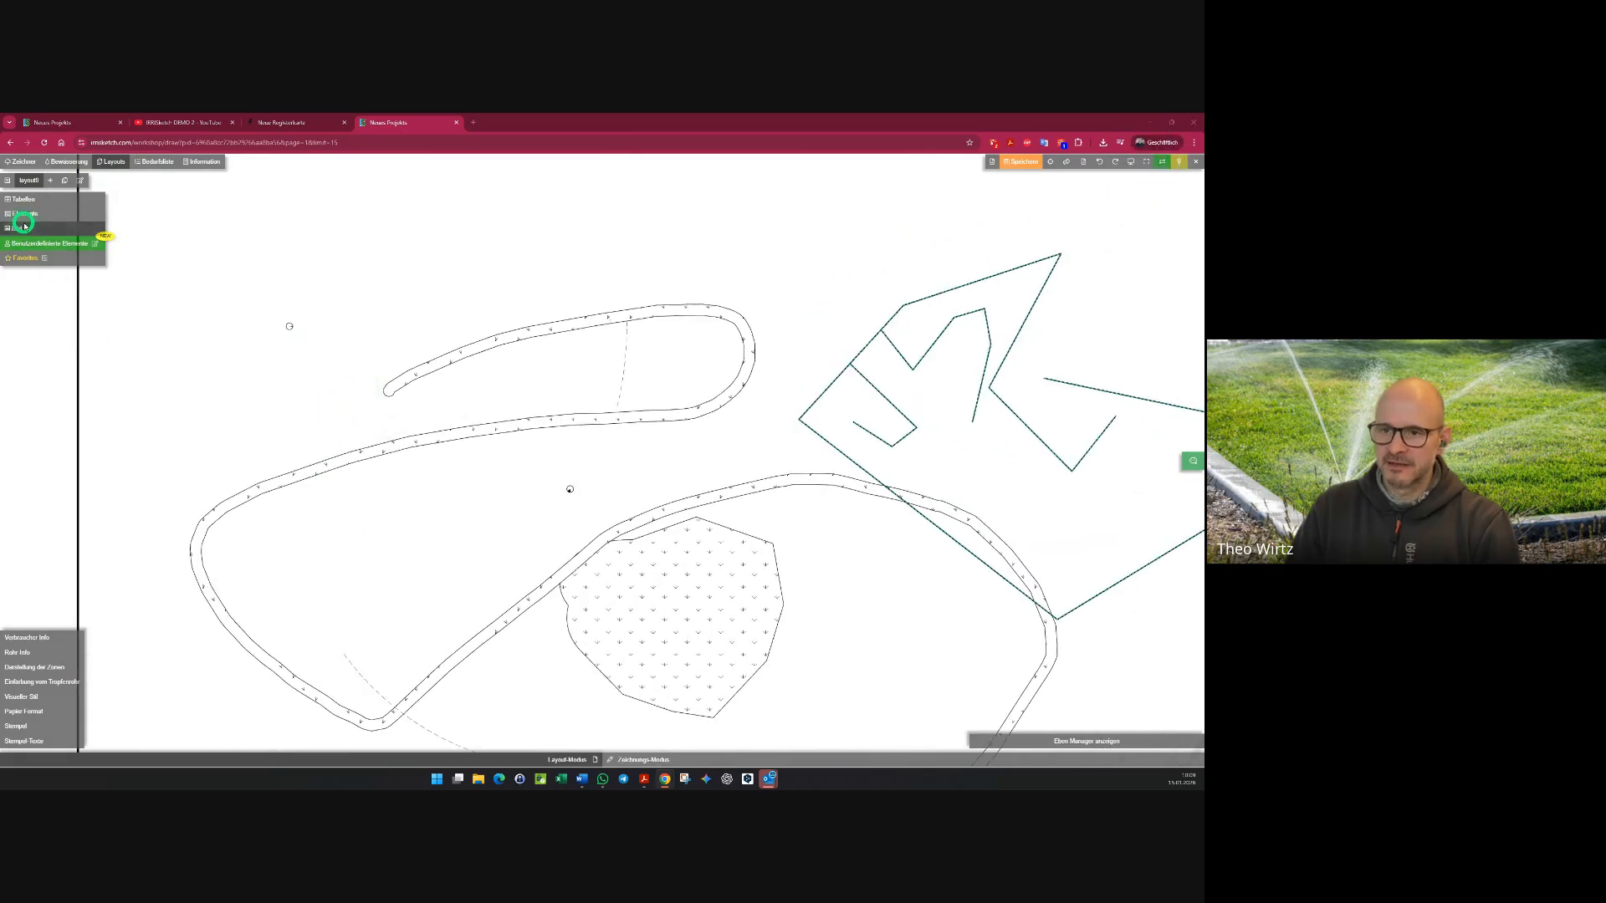
key(Escape)
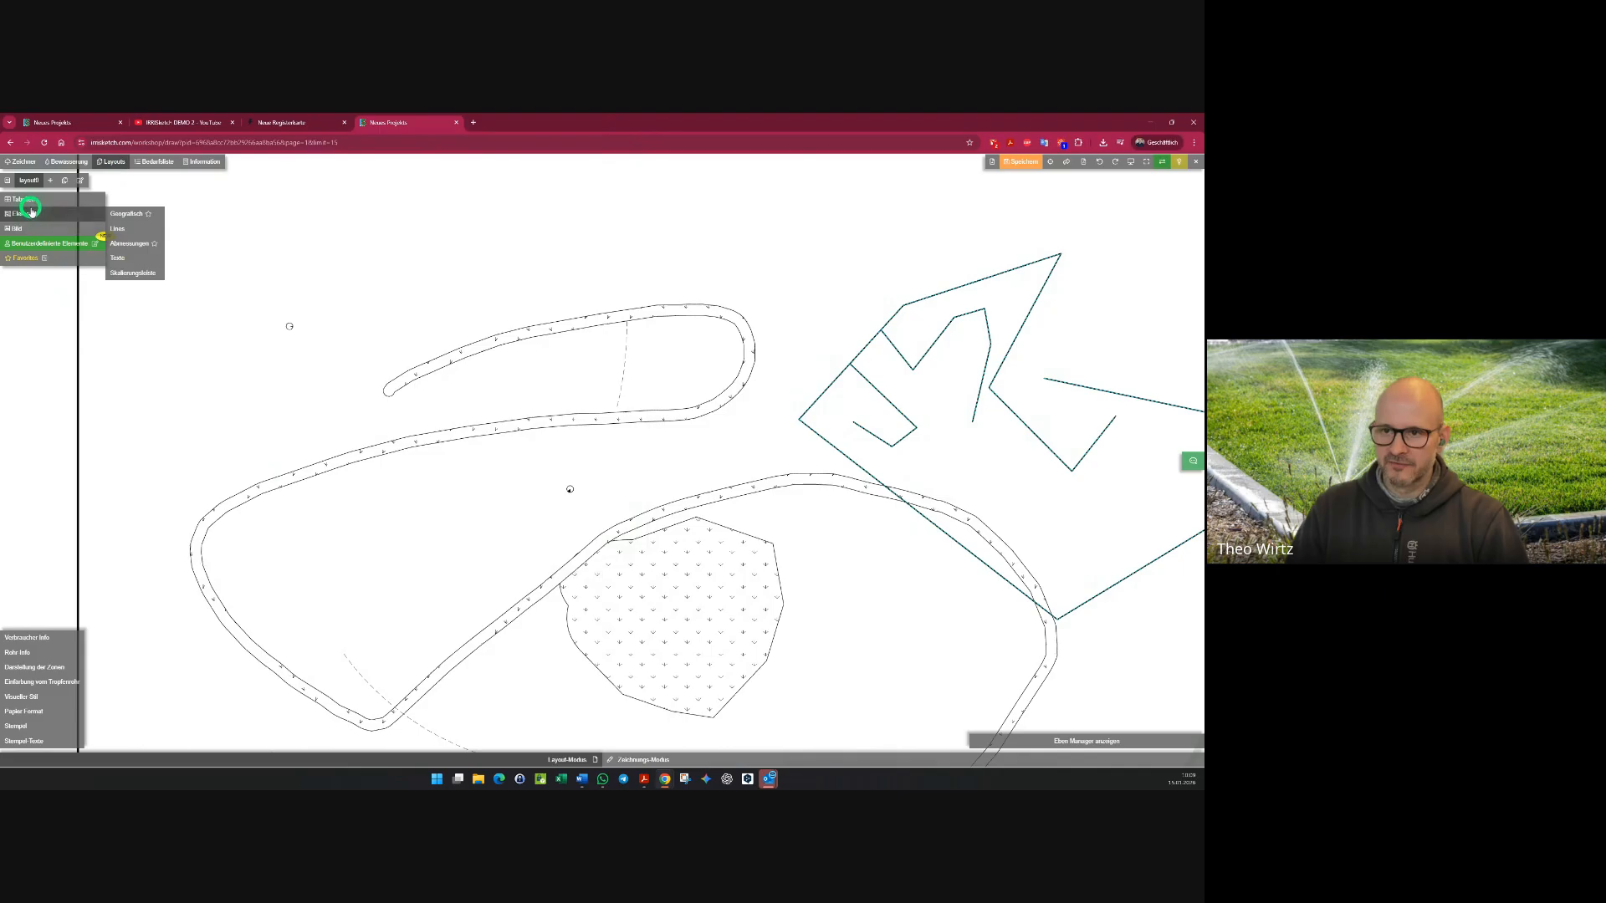
- Draw a dimension between the centres of the two rotors and delete it again
click(125, 216)
scroll(285, 334, up, 5)
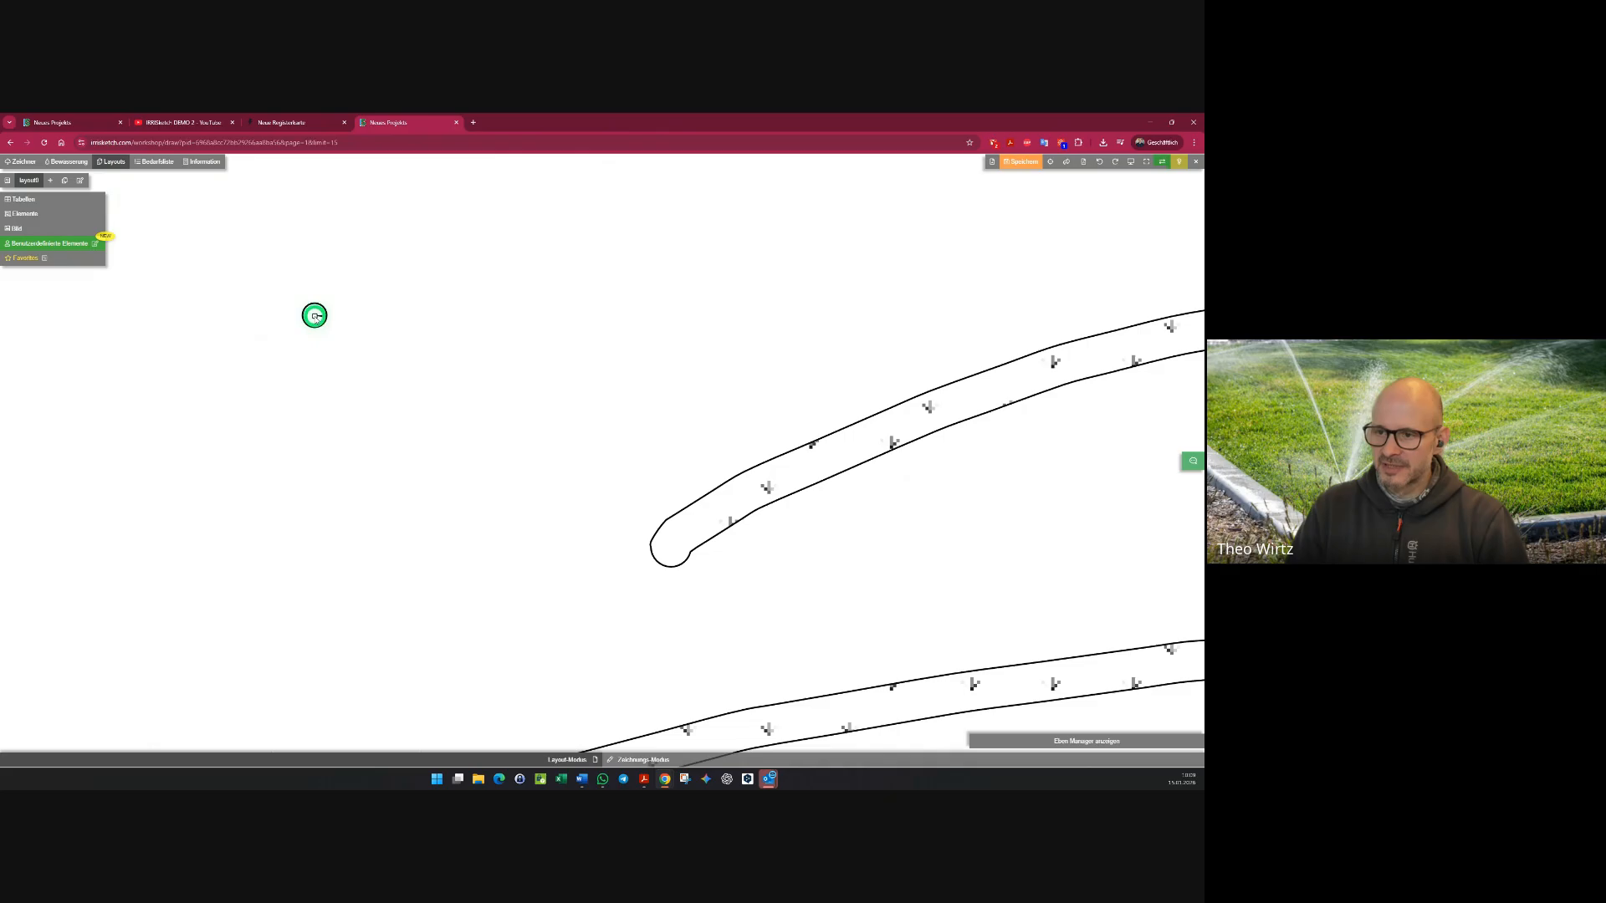
click(315, 315)
middle_drag(459, 430, 320, 318)
scroll(637, 549, down, 5)
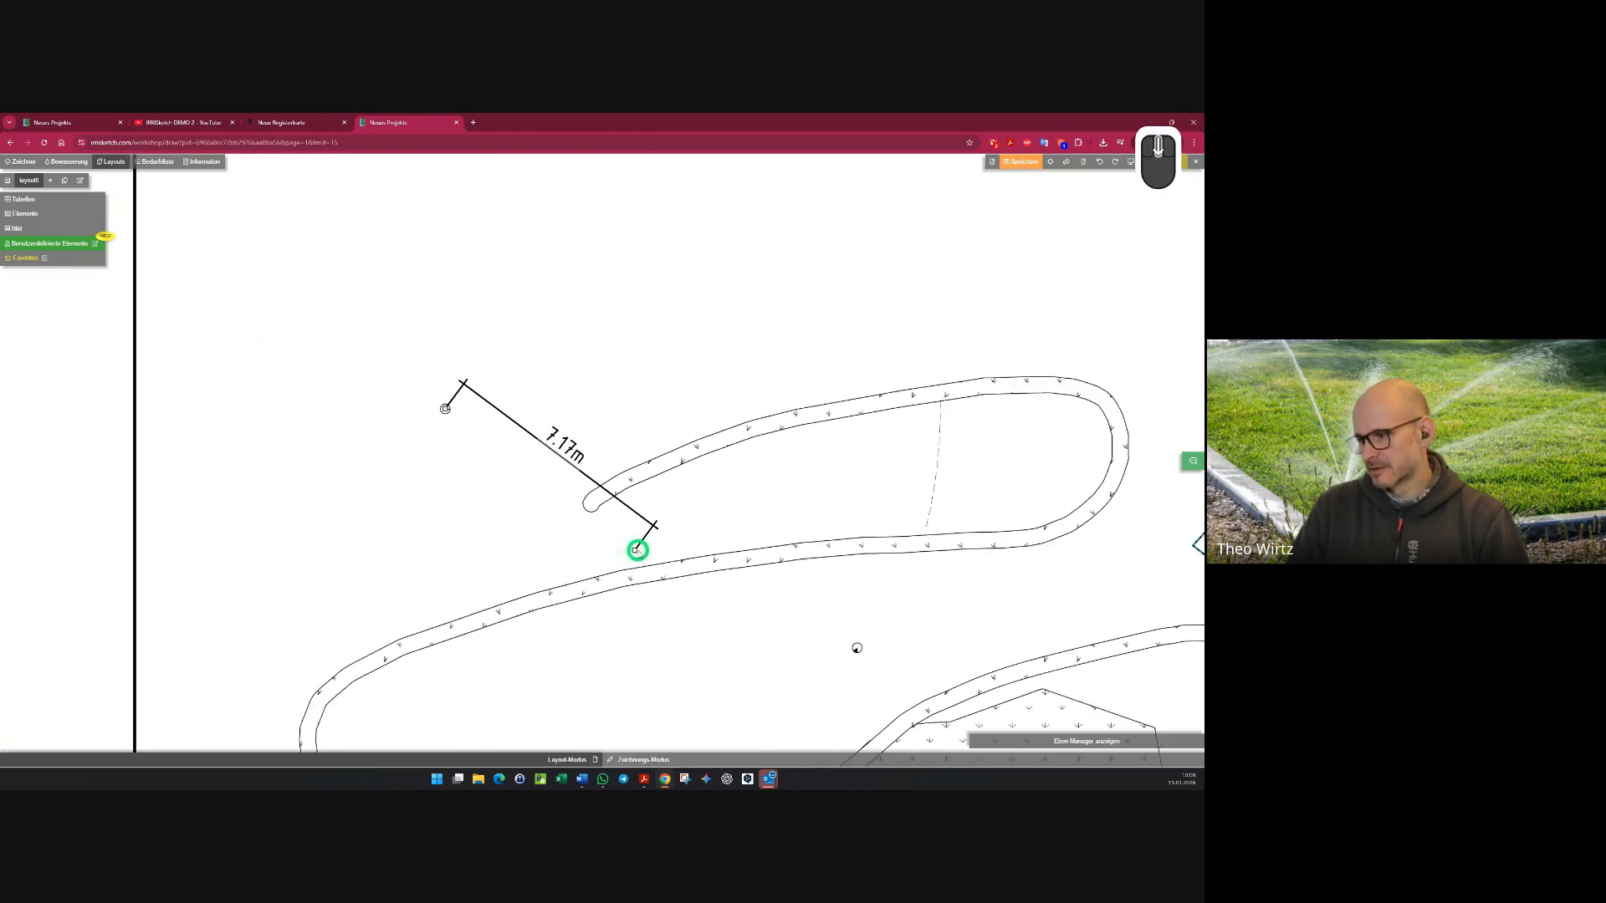
click(812, 628)
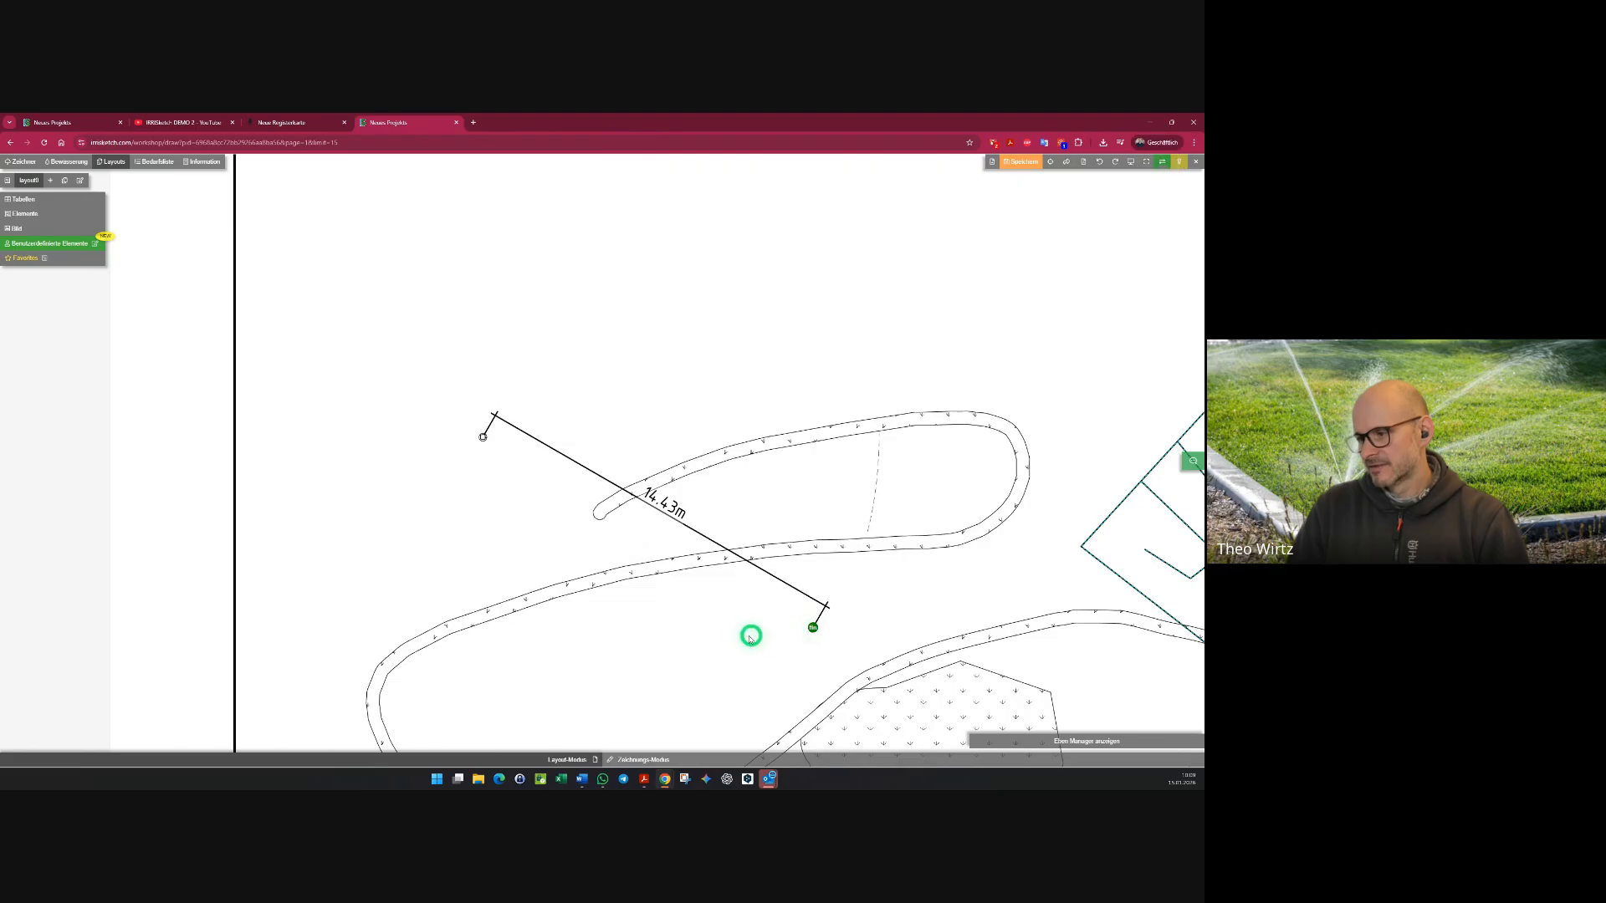
key(Escape)
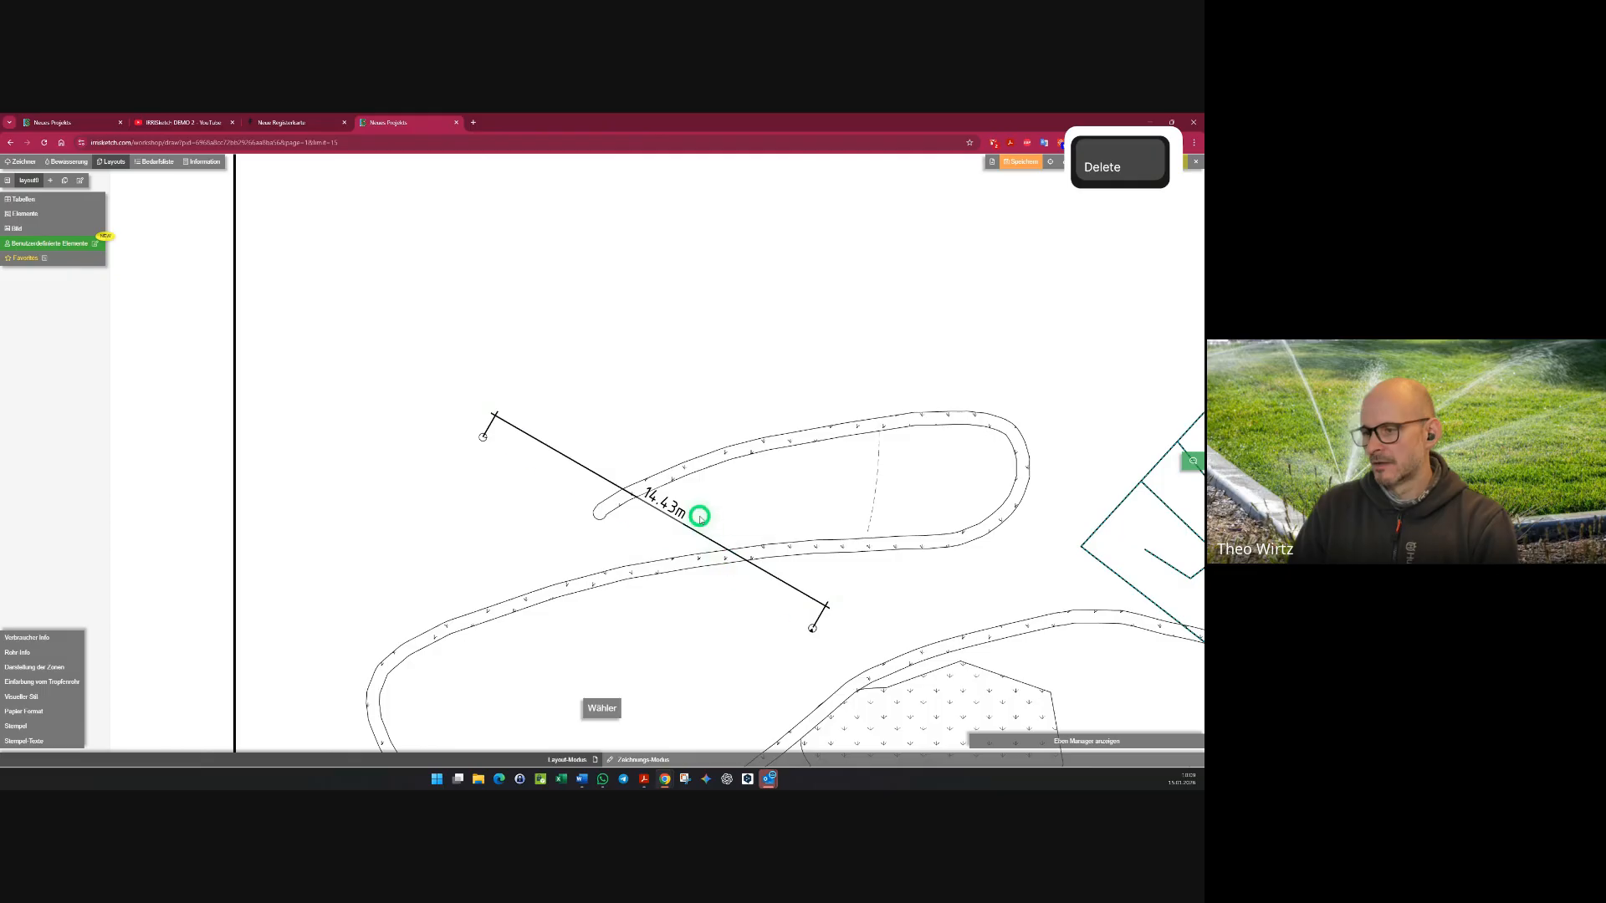
click(666, 505)
key(Delete)
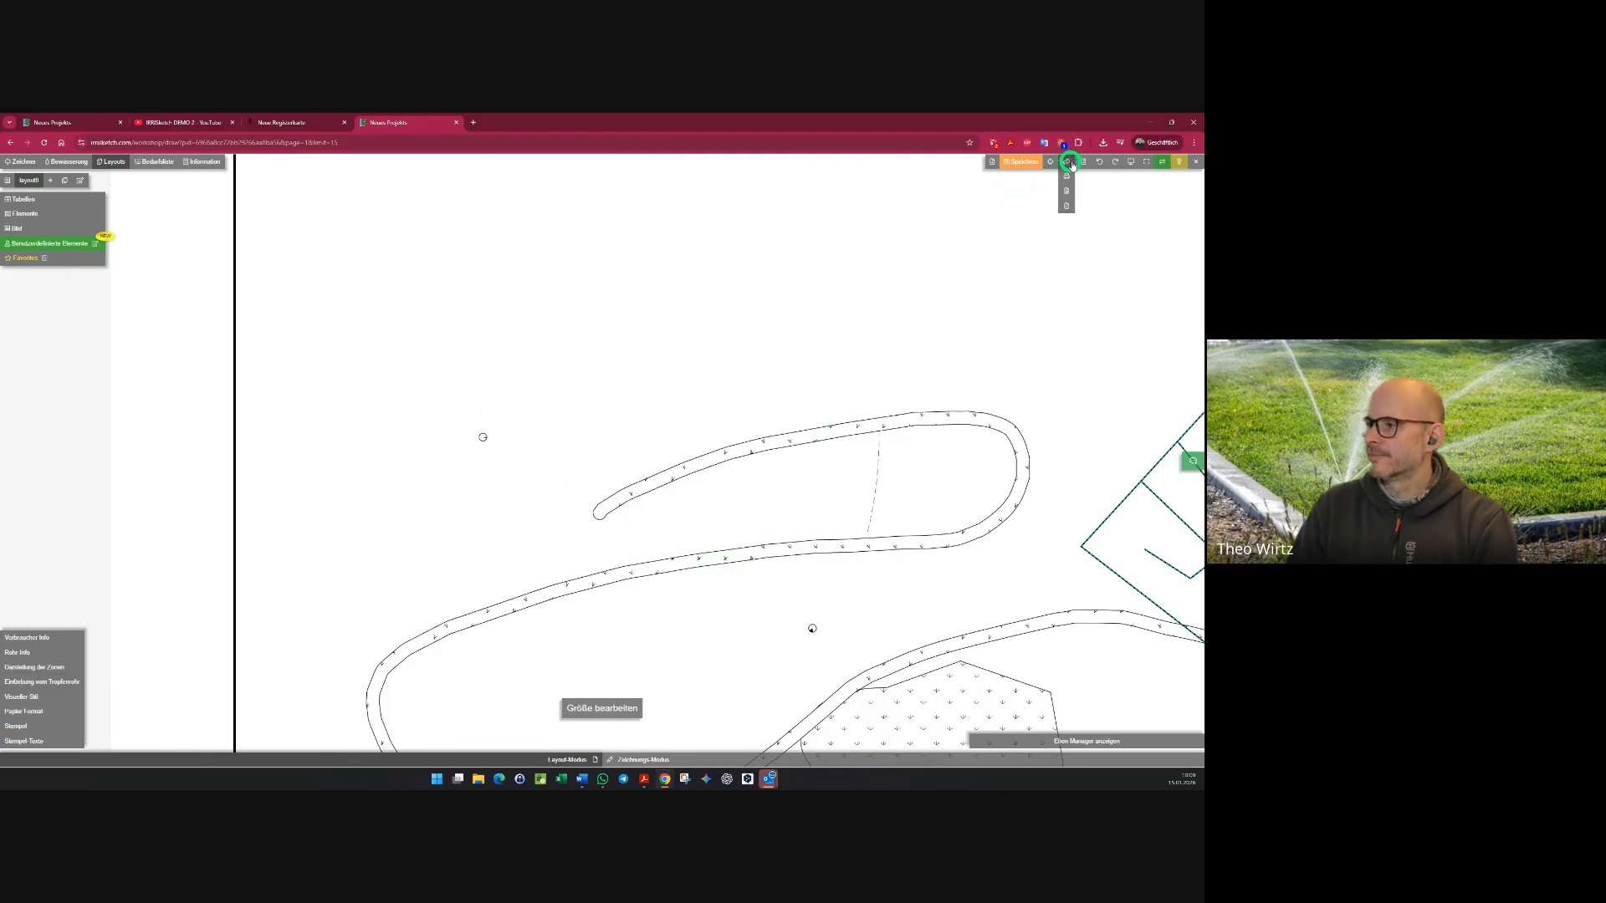
- Set the layout's snapping to objects and dimension the distance between the two rotors
click(1051, 163)
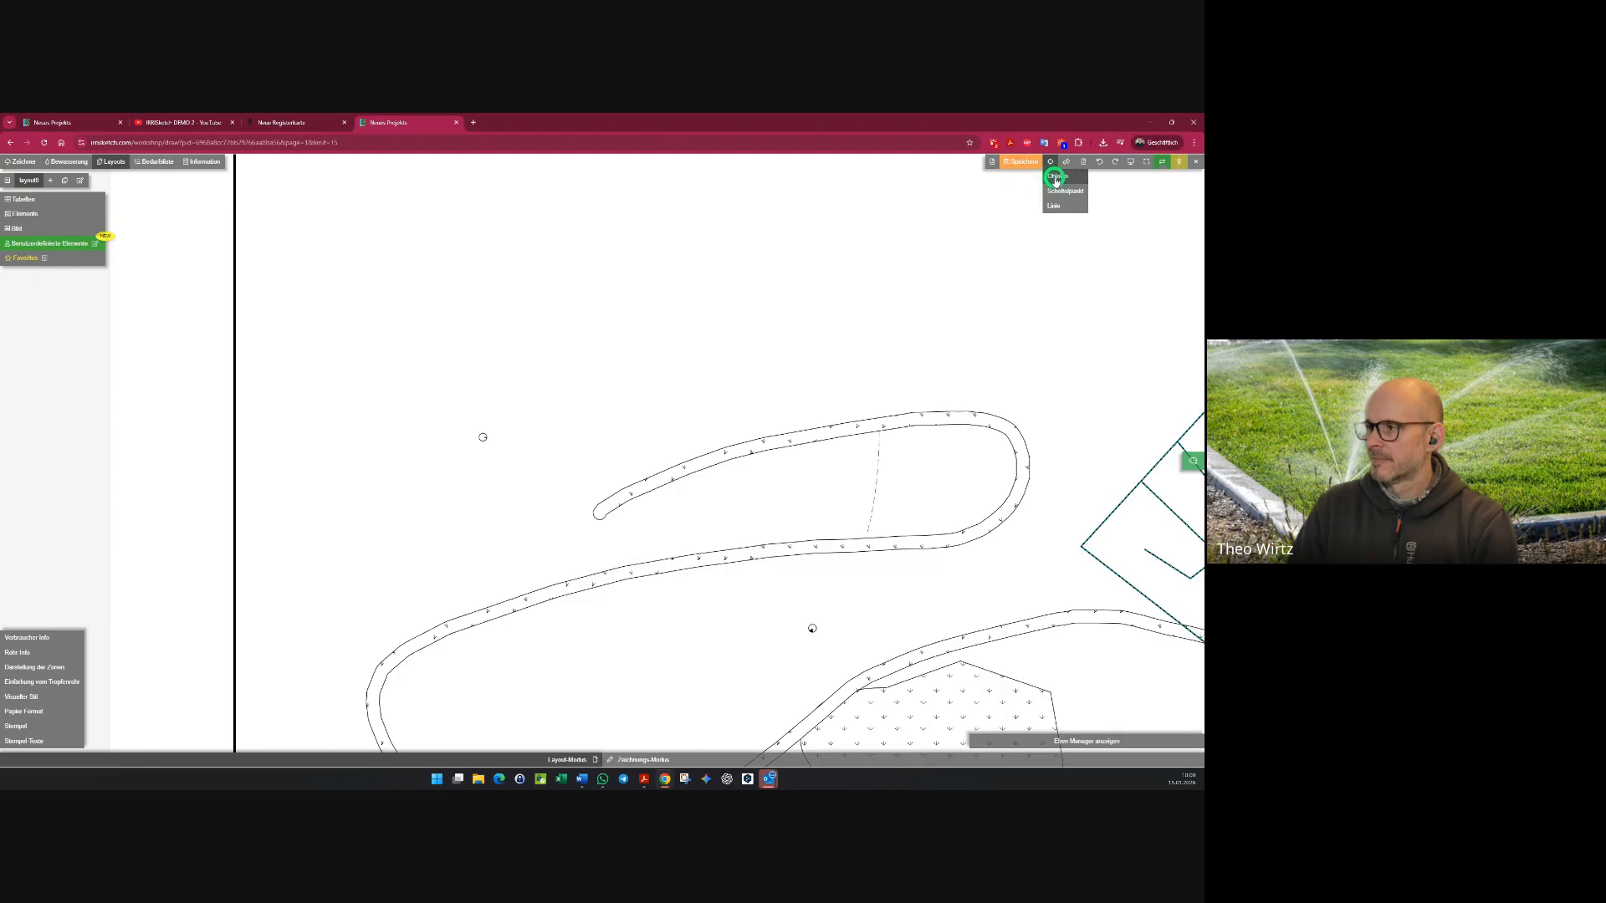
click(1055, 177)
scroll(498, 451, up, 3)
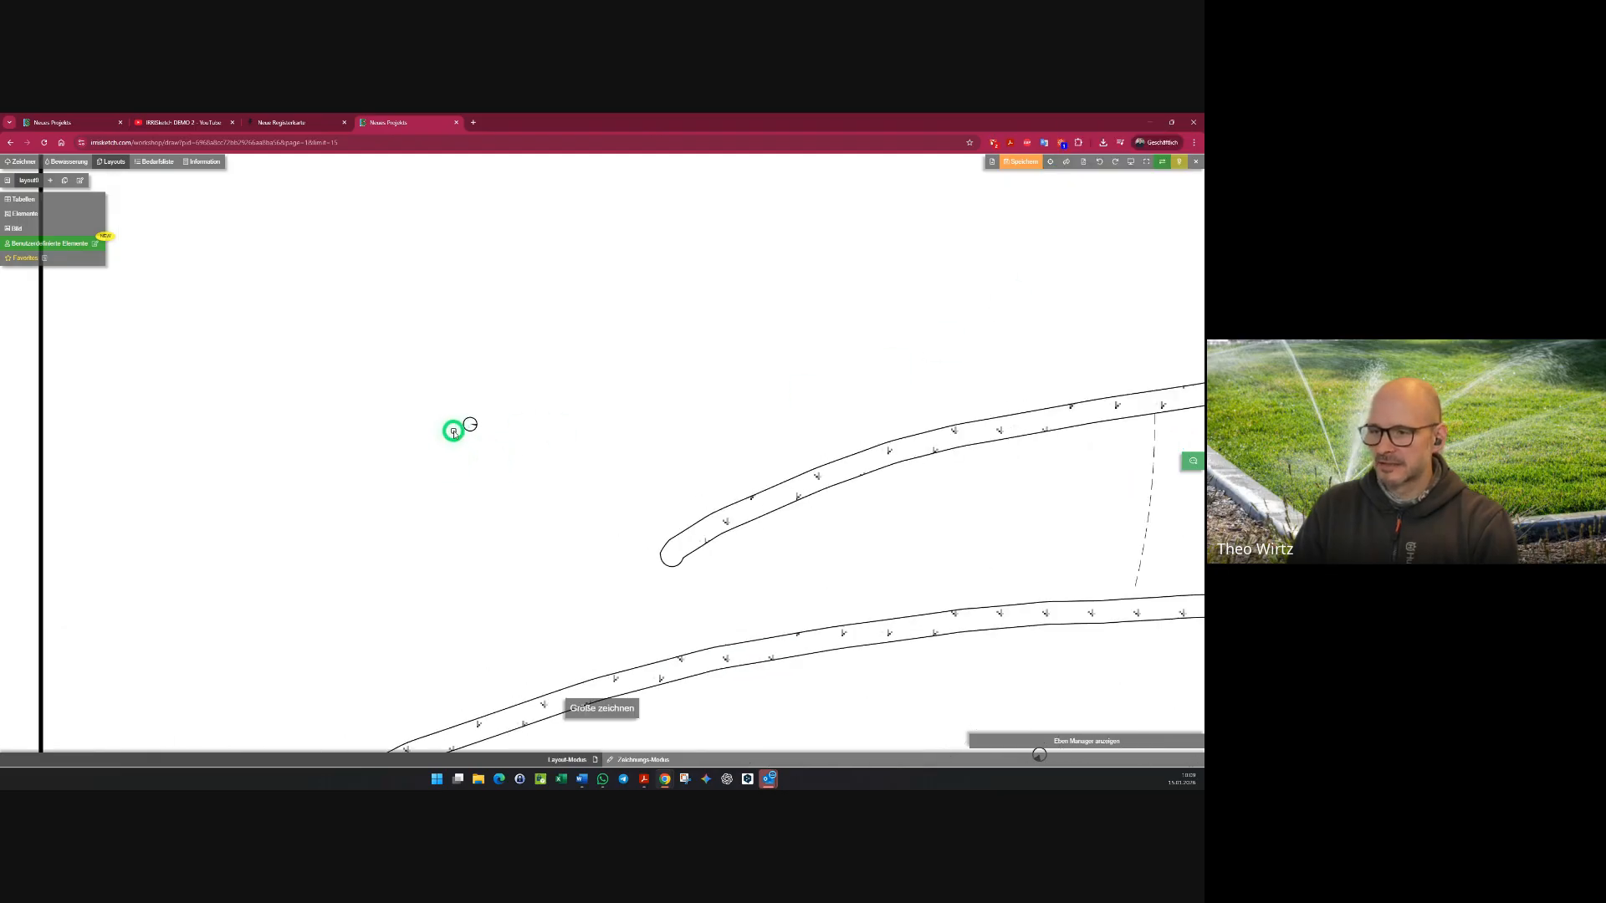
click(469, 426)
middle_drag(656, 568, 472, 433)
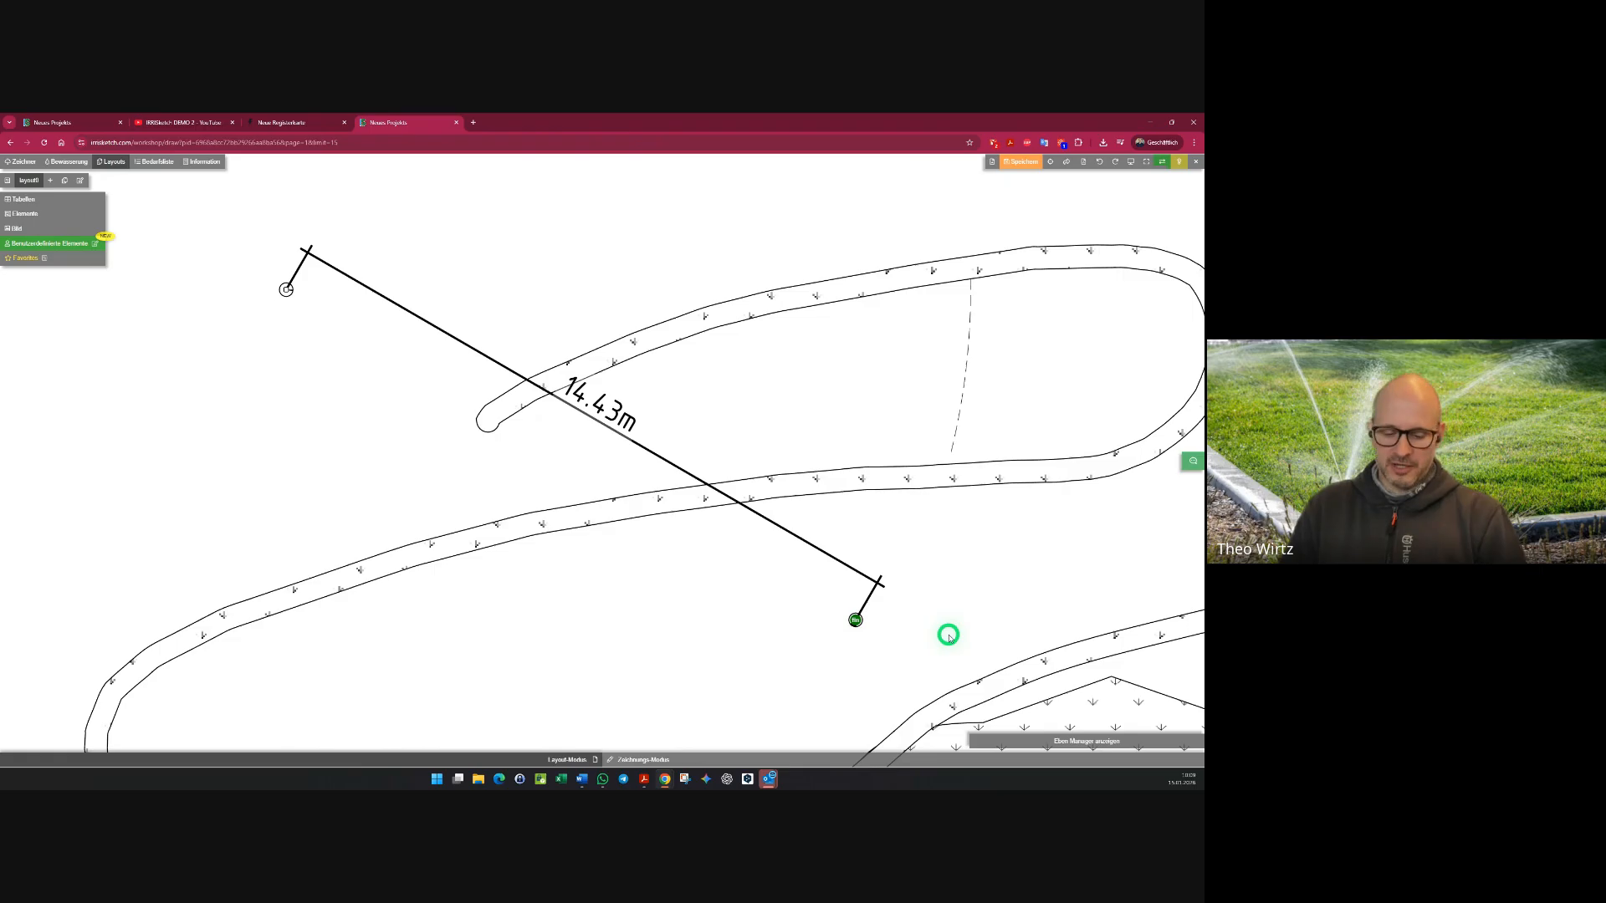
key(Escape)
- Return to the irrigation plan and set snapping to vertices (Scheitelpunkt)
click(69, 162)
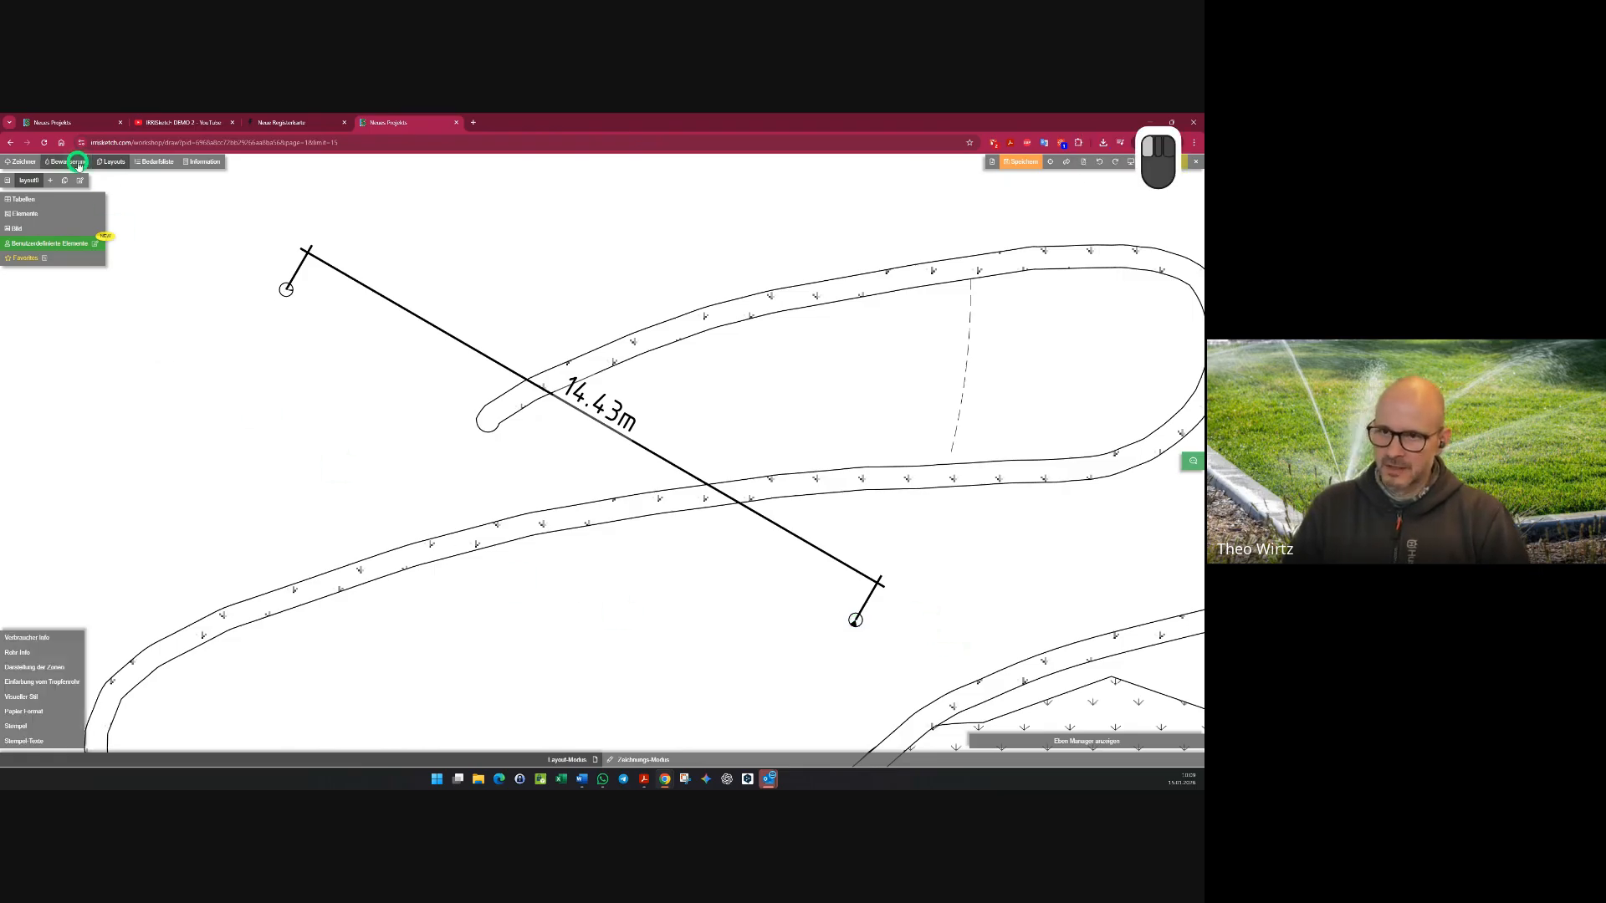
click(1022, 163)
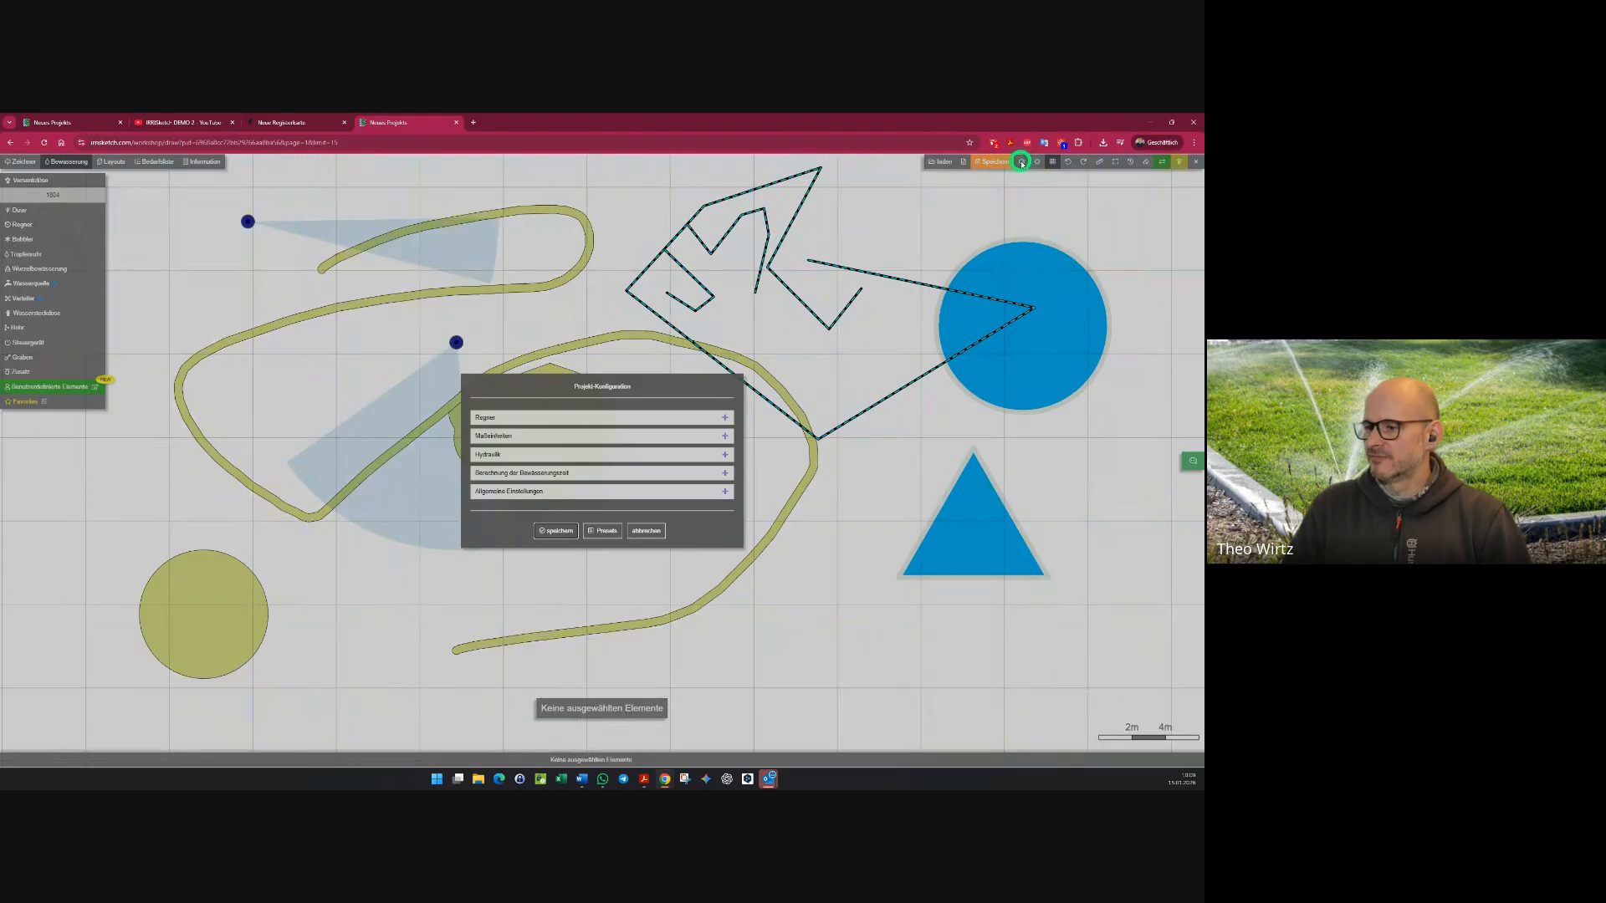
key(Escape)
mouse_move(1043, 167)
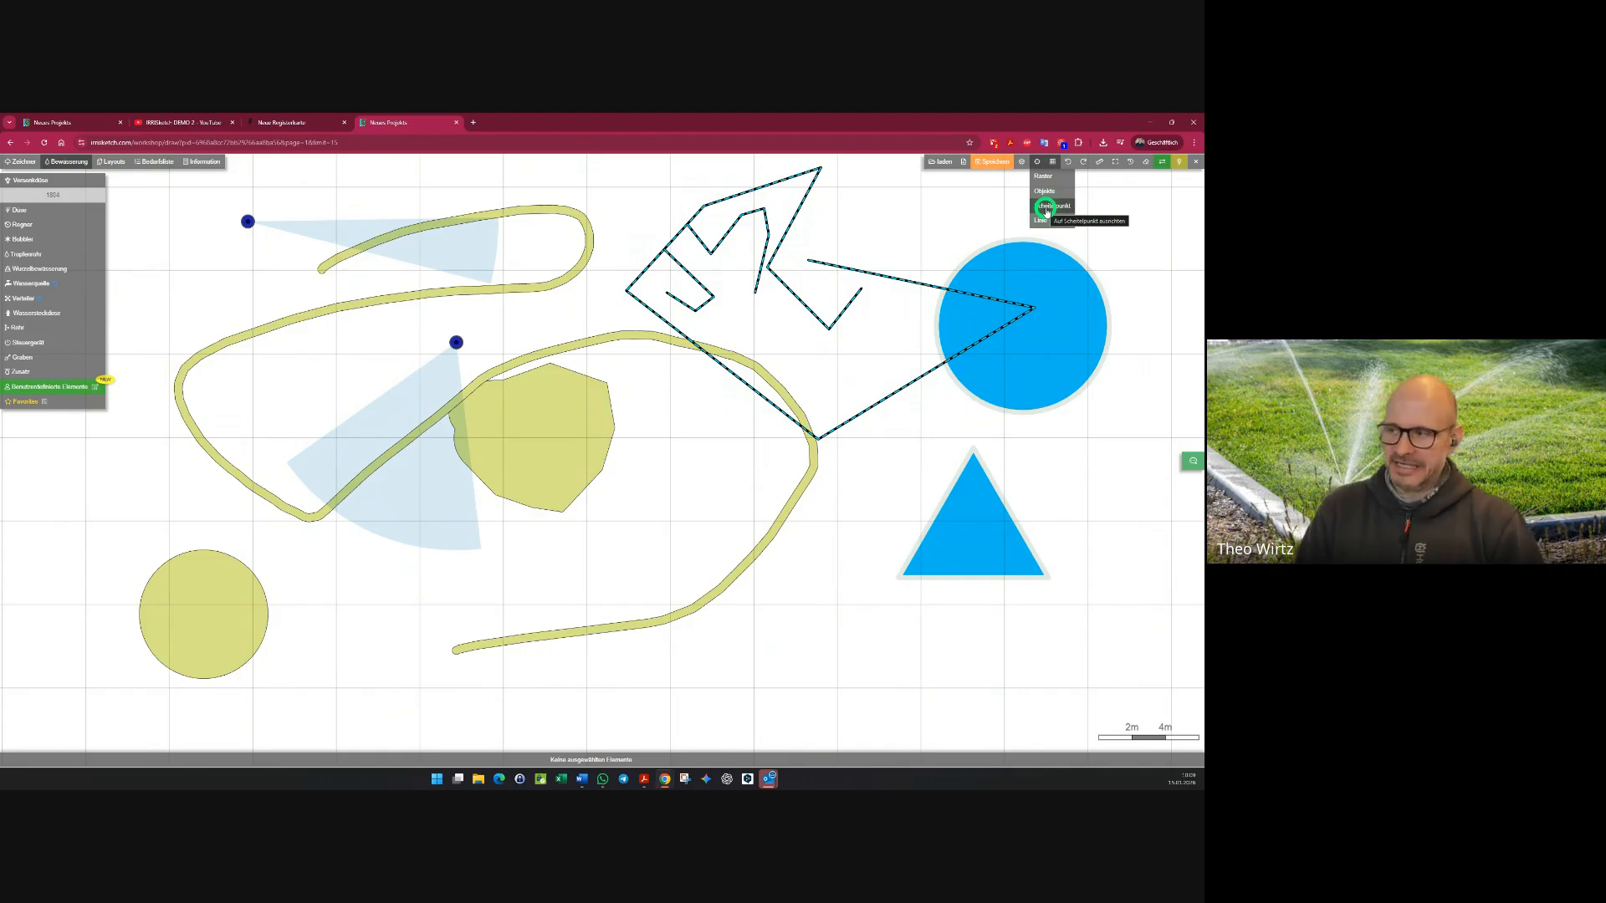
click(1046, 207)
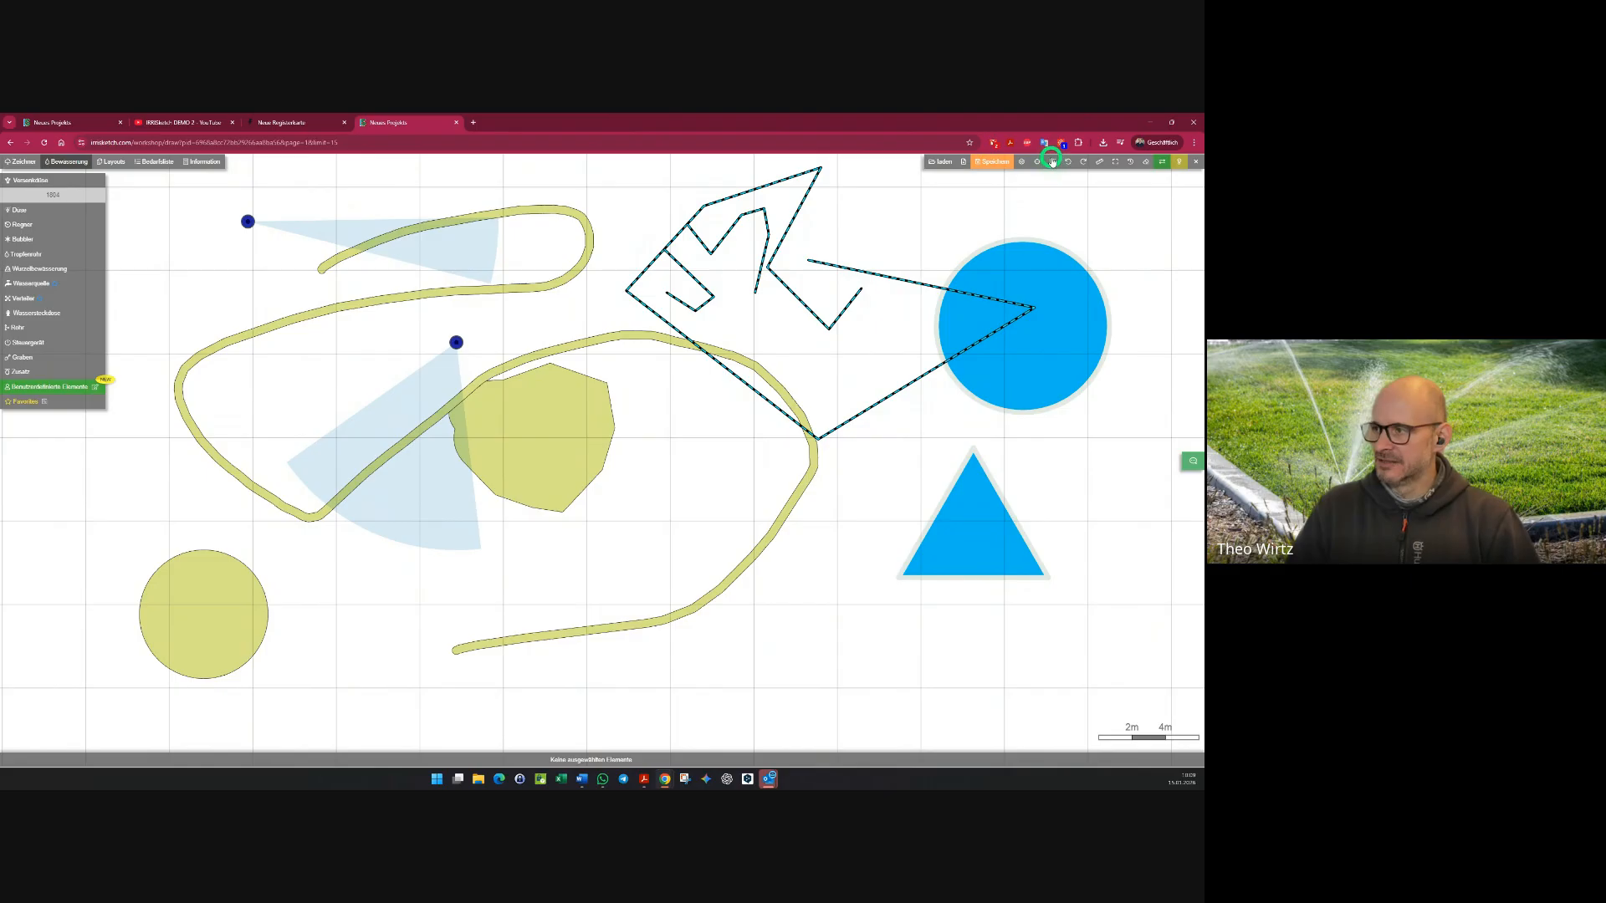
- Draw an eight-corner lawn polygon (Rasen) with a perimeter of about 177 m south of the existing surfaces, notched on its south side
click(20, 161)
click(26, 211)
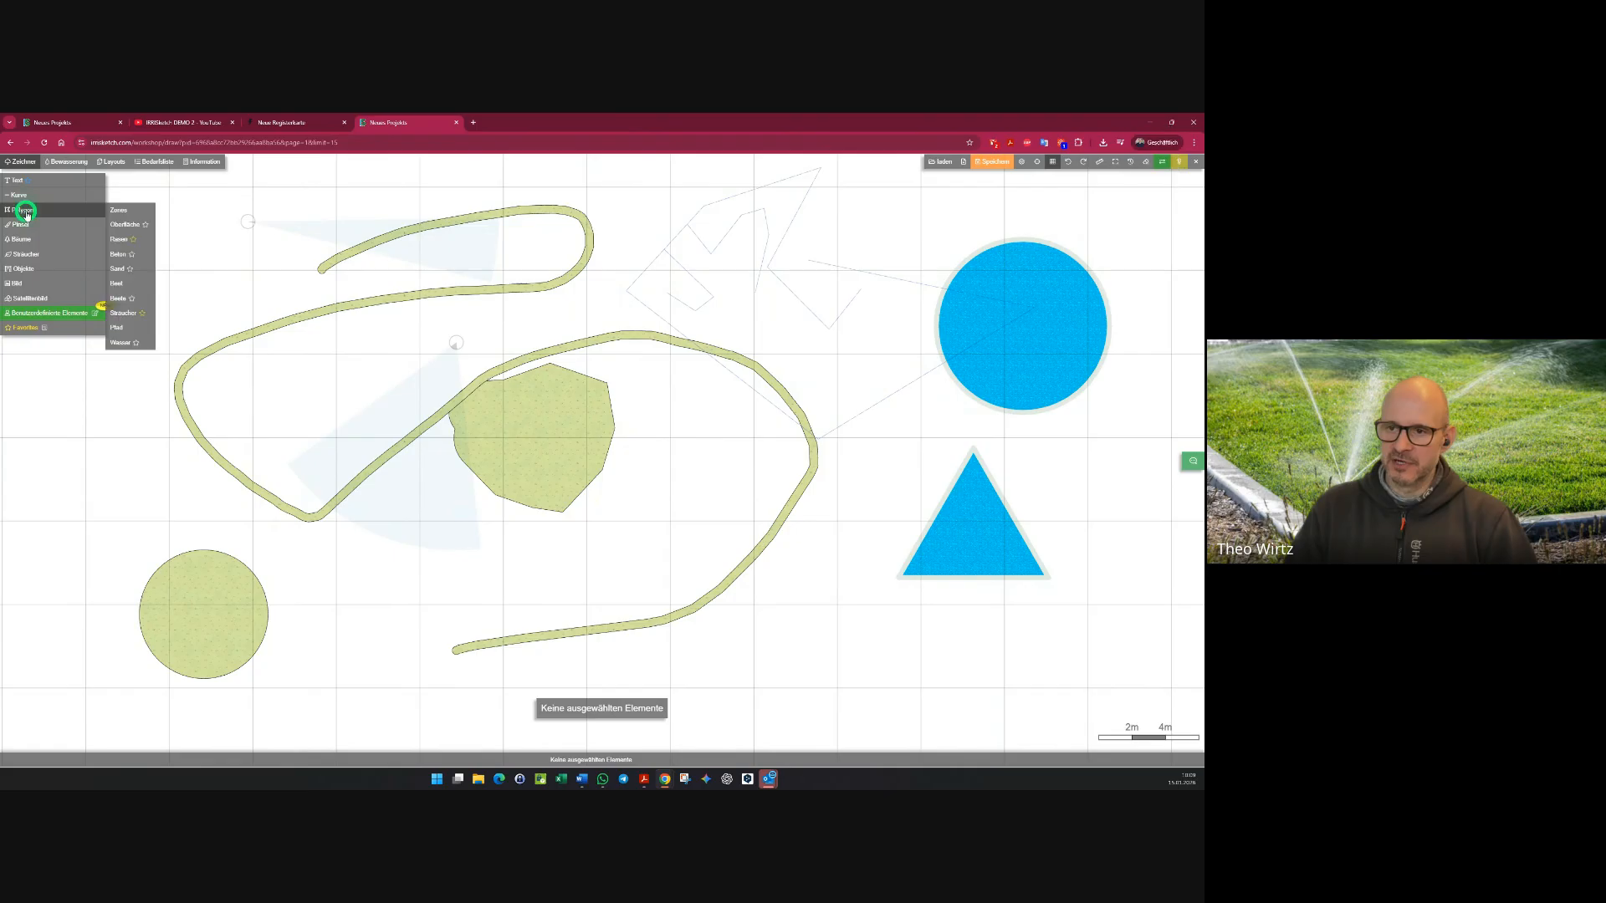
click(125, 241)
click(649, 346)
scroll(394, 398, down, 3)
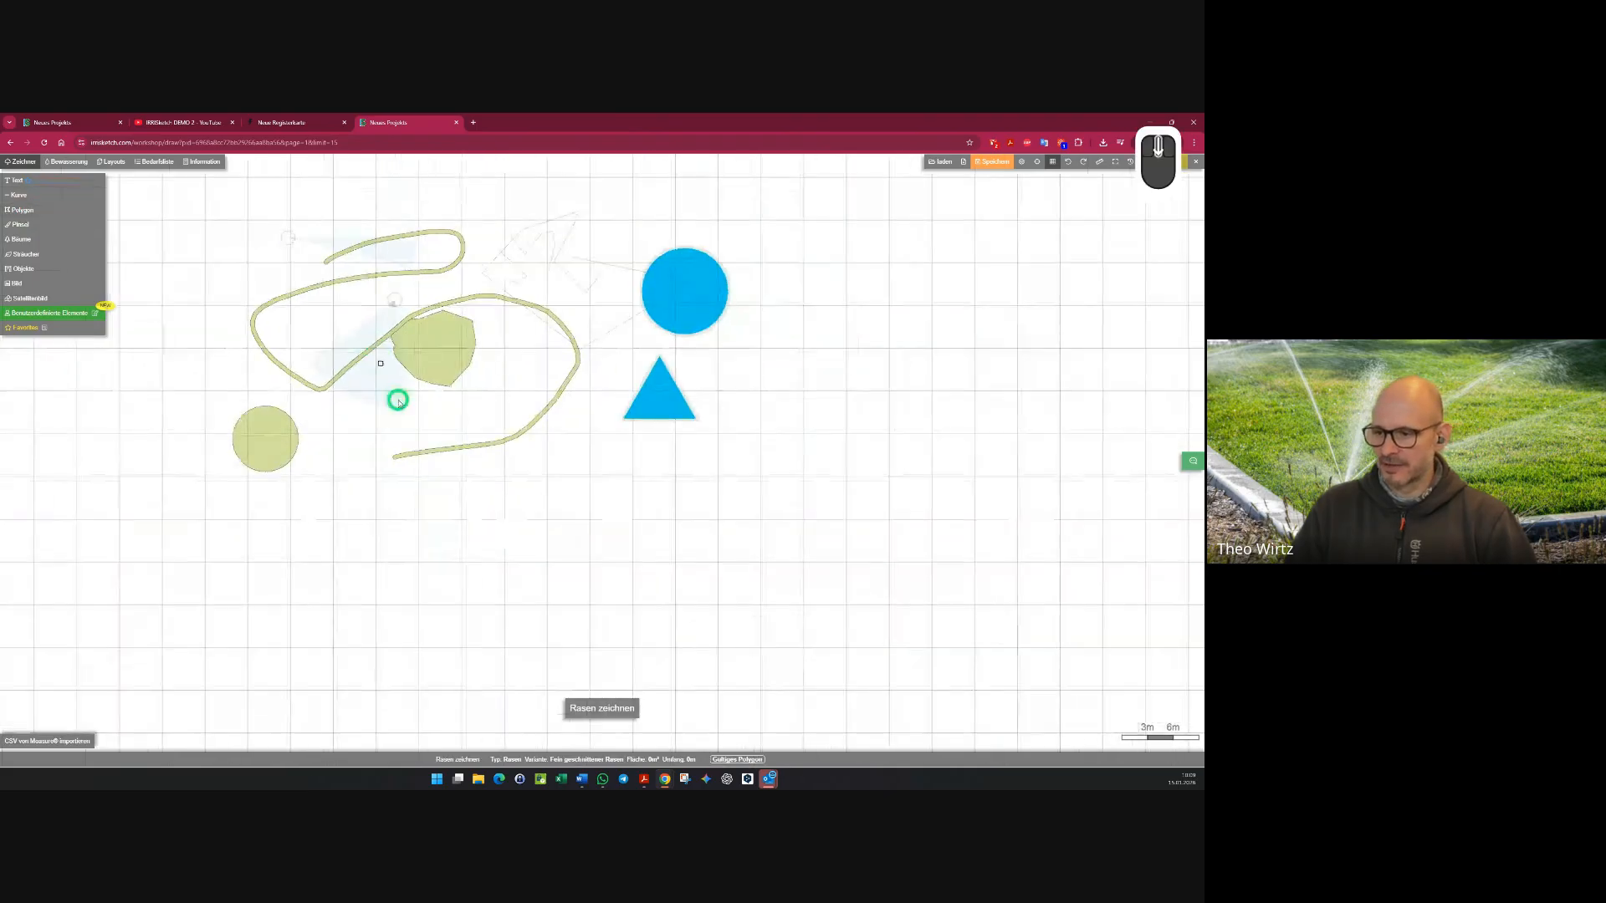
click(416, 520)
click(856, 464)
click(853, 559)
click(579, 672)
click(474, 616)
click(348, 651)
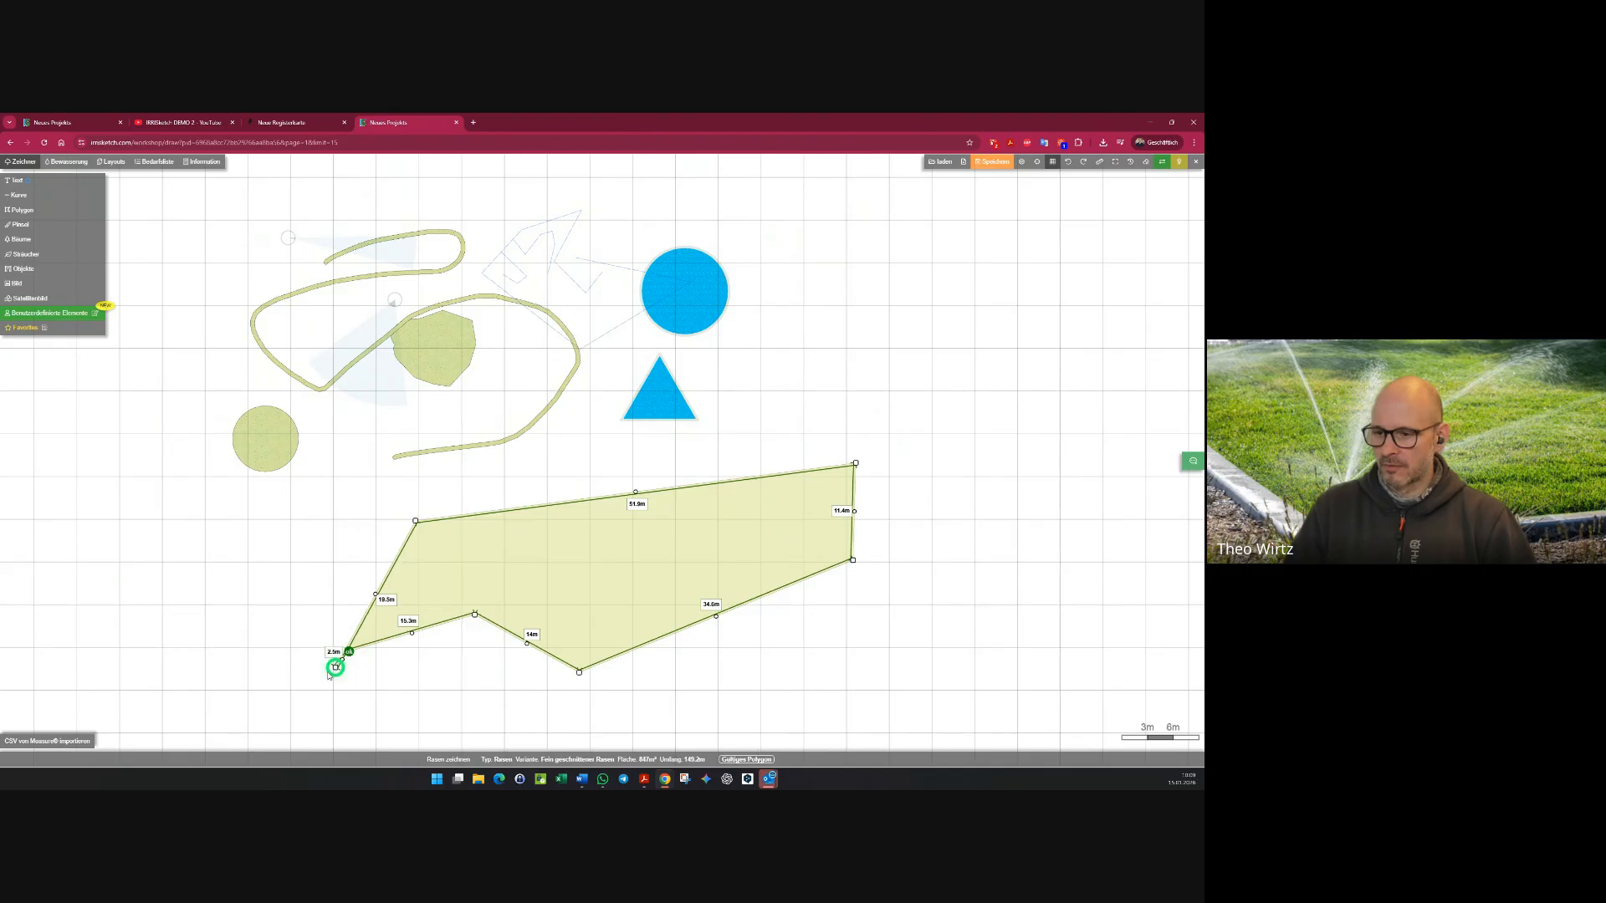
click(224, 608)
double_click(208, 521)
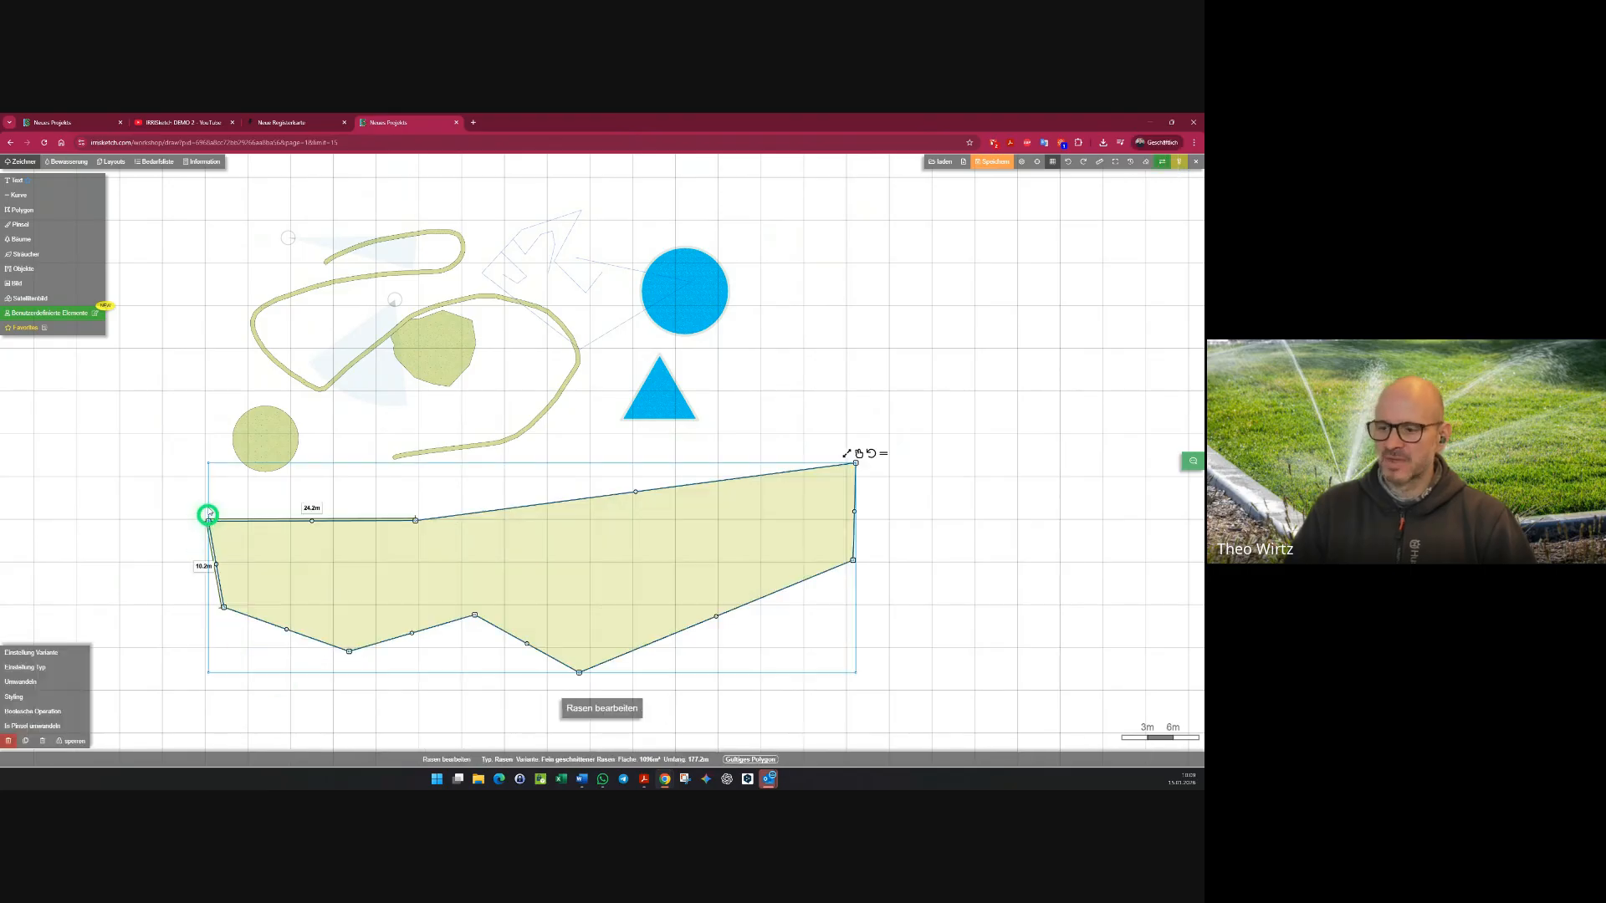
- Place a favourite Hunter MP Rotator 800 automatic nozzle on the middle vertex of the new lawn's north edge, its sector following both adjoining edges
click(66, 162)
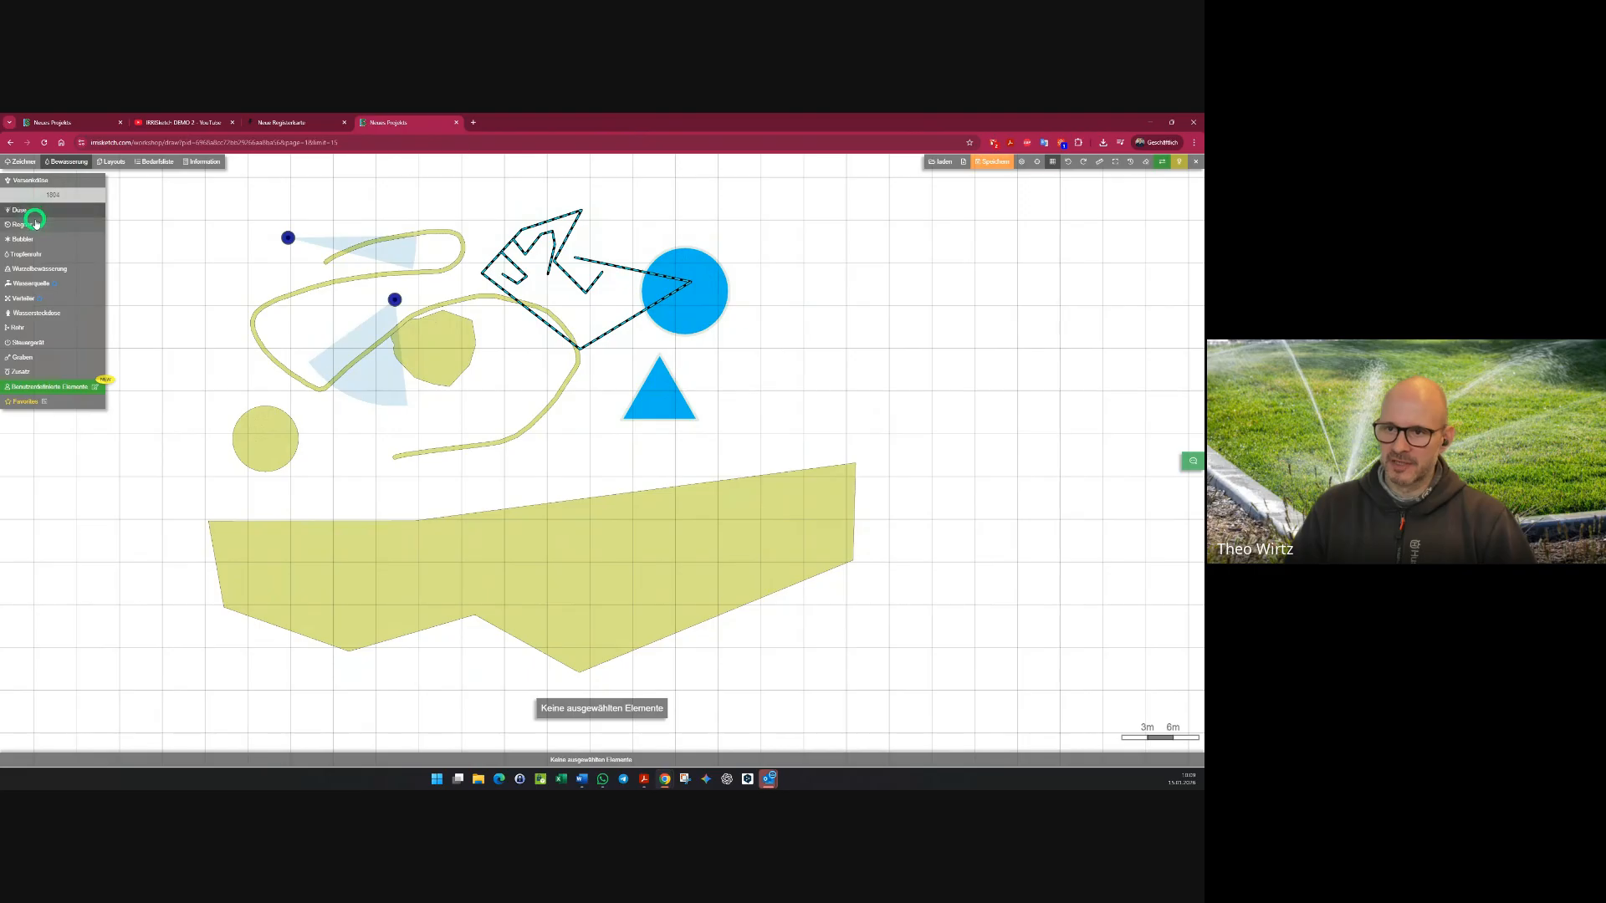
click(27, 402)
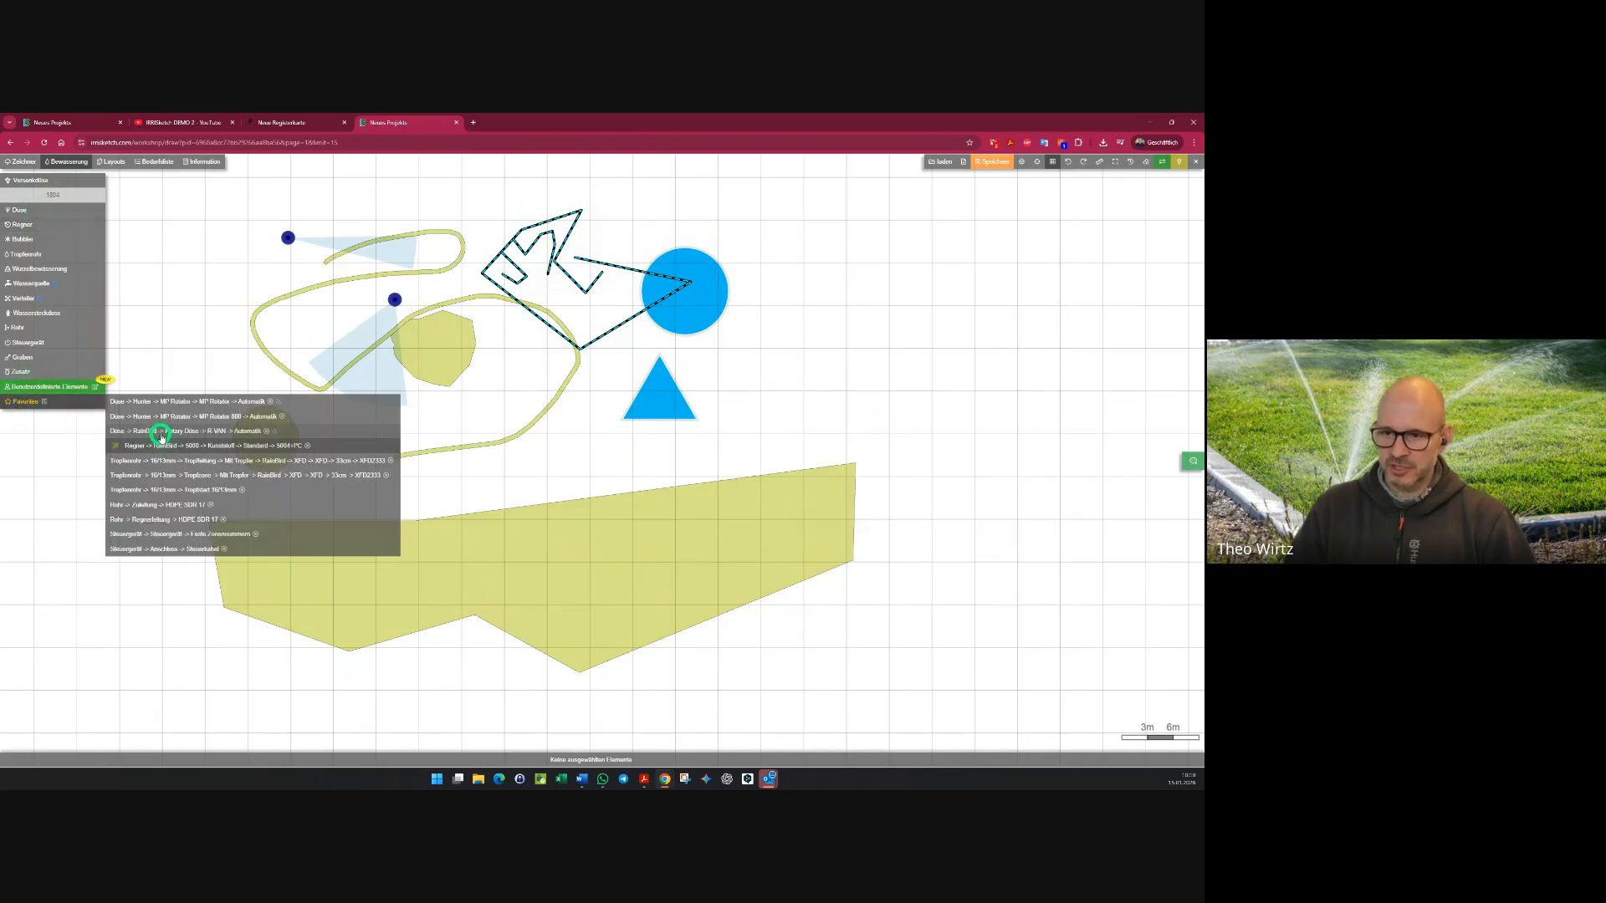
click(188, 415)
scroll(441, 595, up, 3)
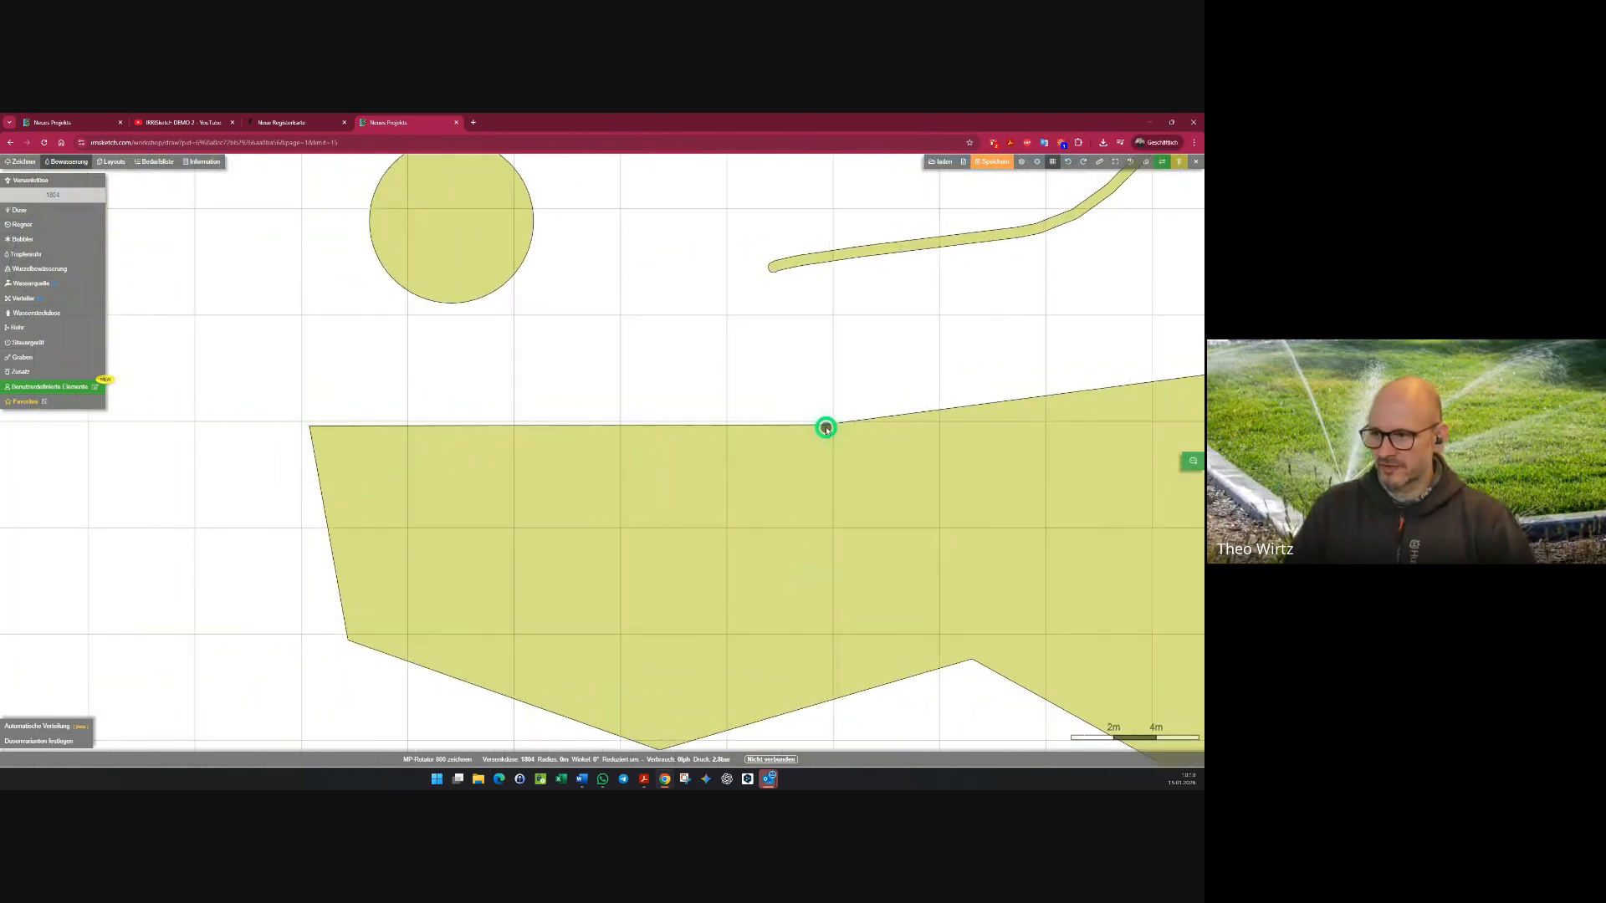
click(825, 427)
click(475, 426)
click(1047, 398)
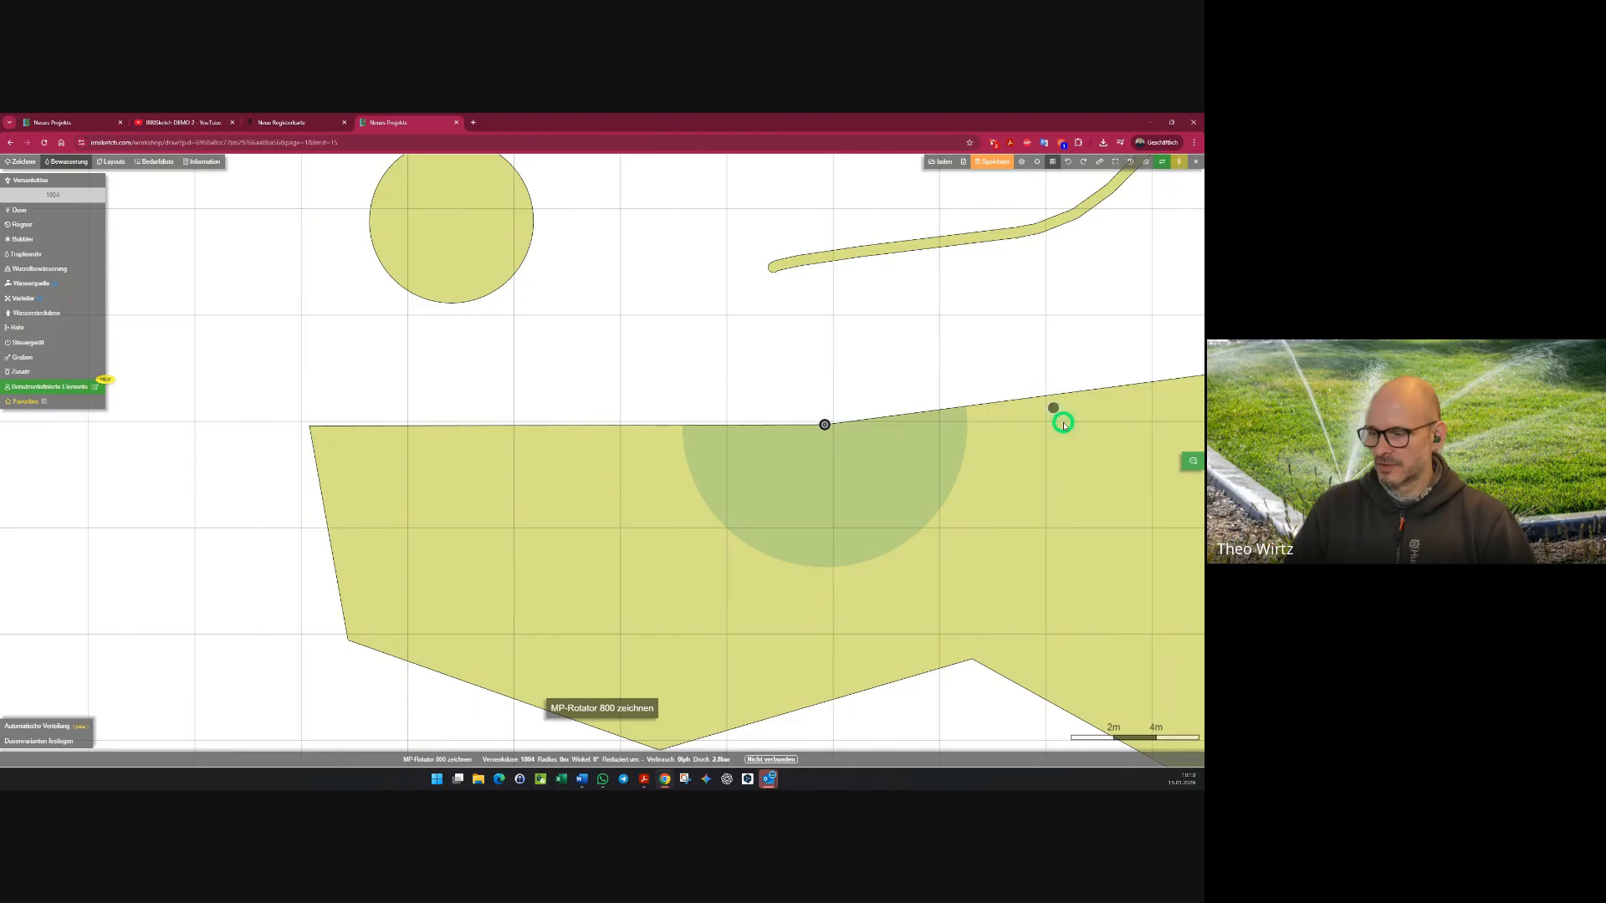
key(Escape)
- Examine closely how the placed MP Rotator nozzle sits on the lawn's vertex
scroll(1003, 472, up, 3)
scroll(728, 418, up, 3)
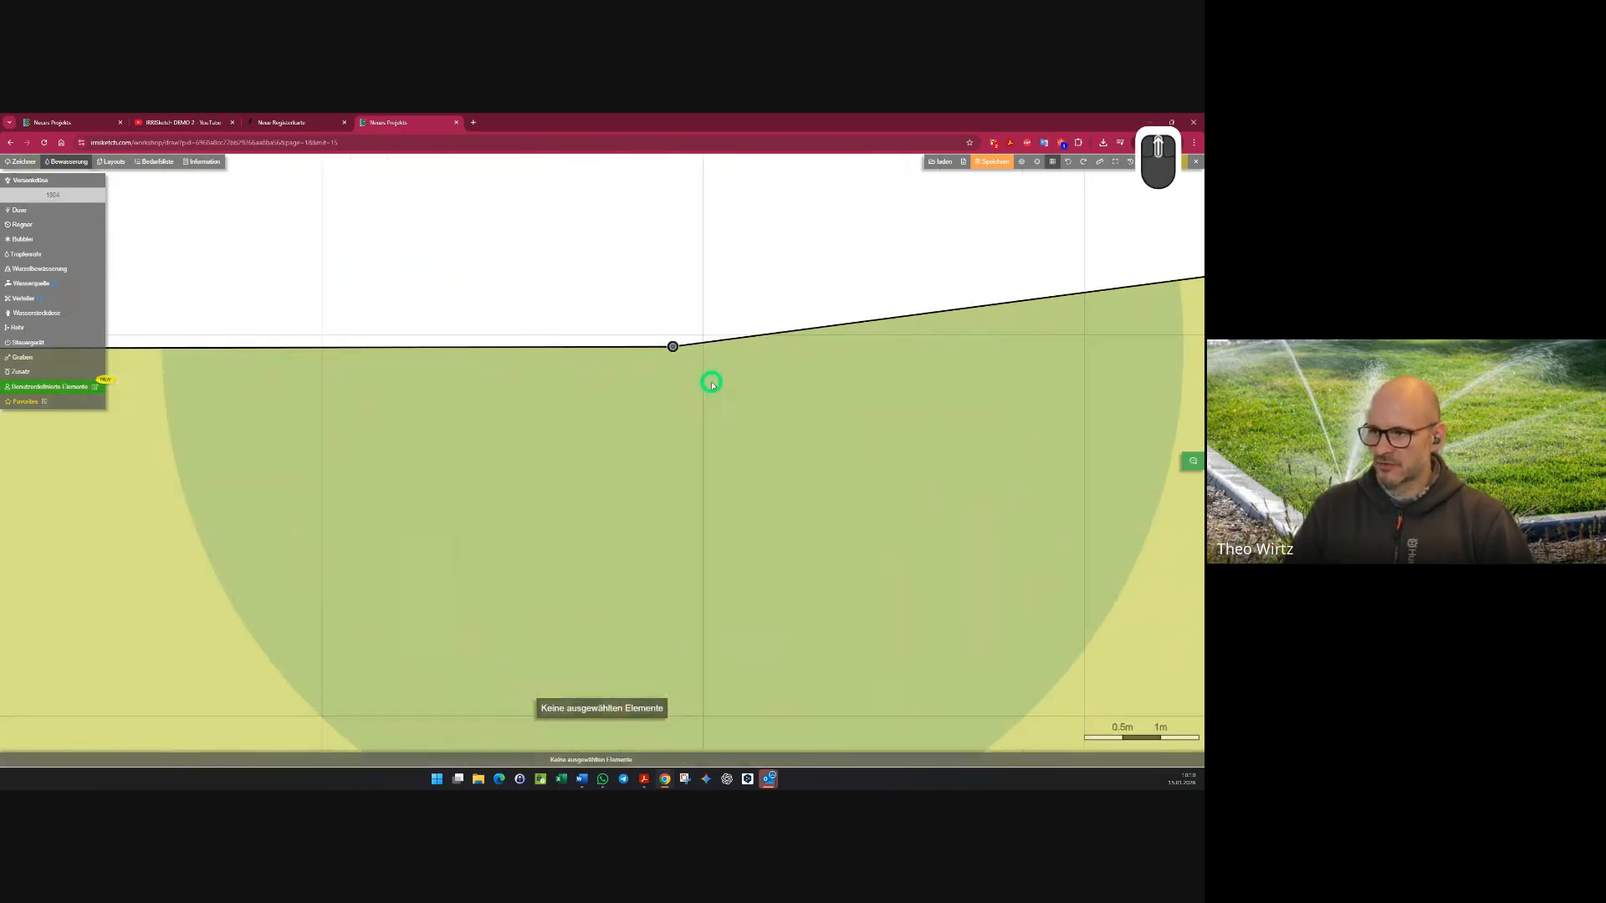
scroll(711, 384, up, 1)
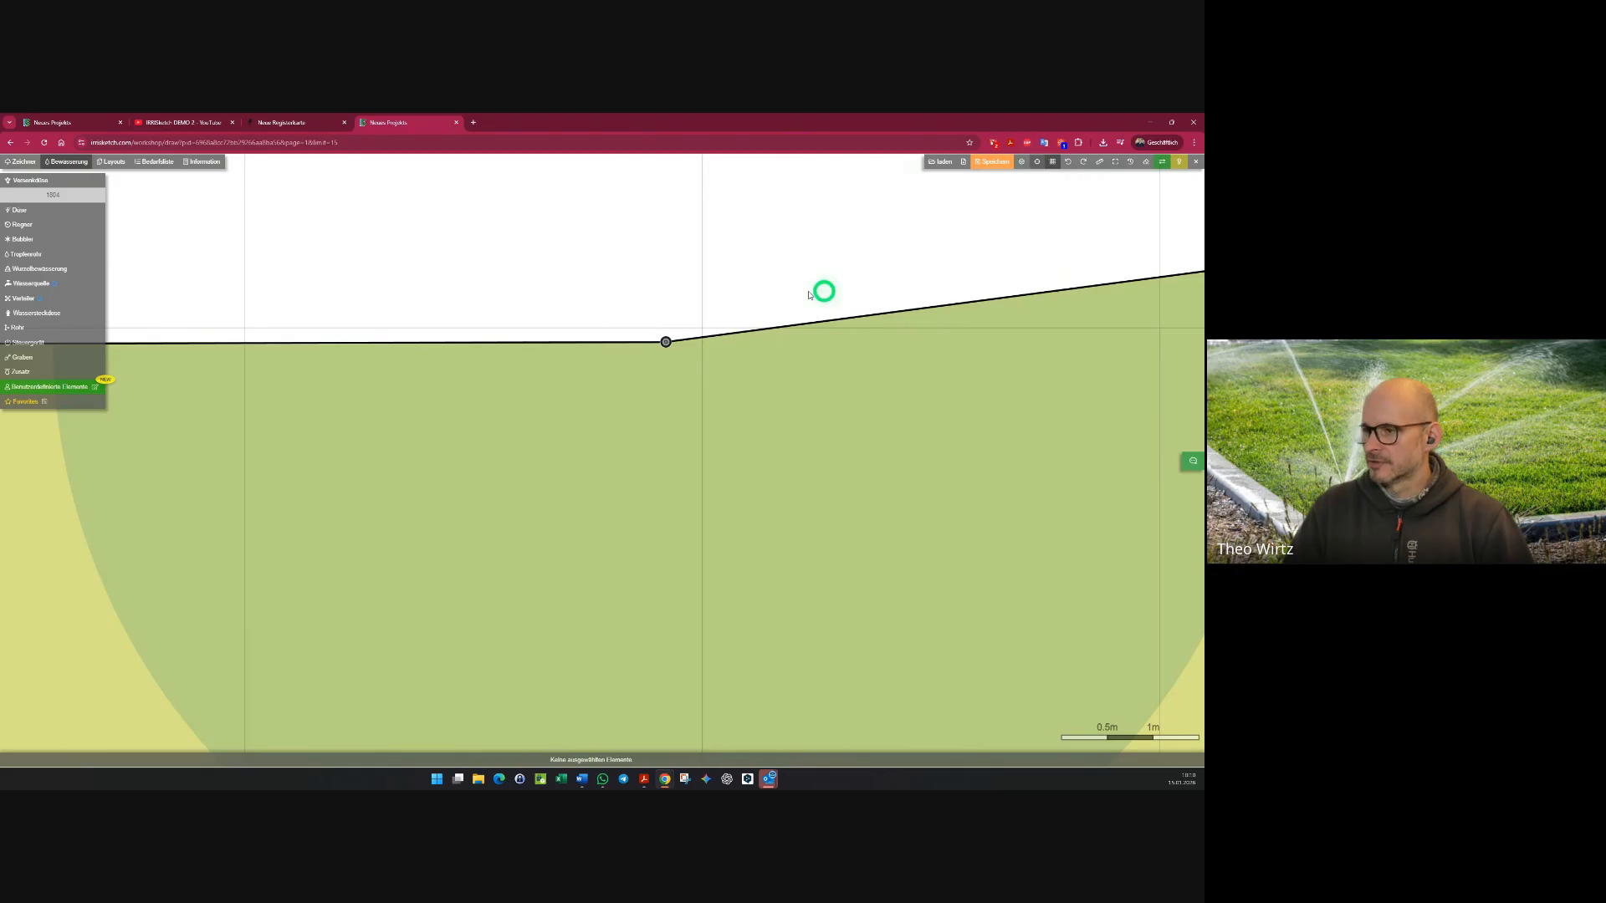
scroll(634, 334, up, 5)
scroll(610, 366, up, 1)
- Start placing another MP Rotator 800 nozzle near the notch in the lawn's south edge
middle_drag(588, 434, 298, 138)
scroll(730, 456, down, 2)
scroll(729, 456, down, 5)
scroll(374, 296, down, 2)
key(space)
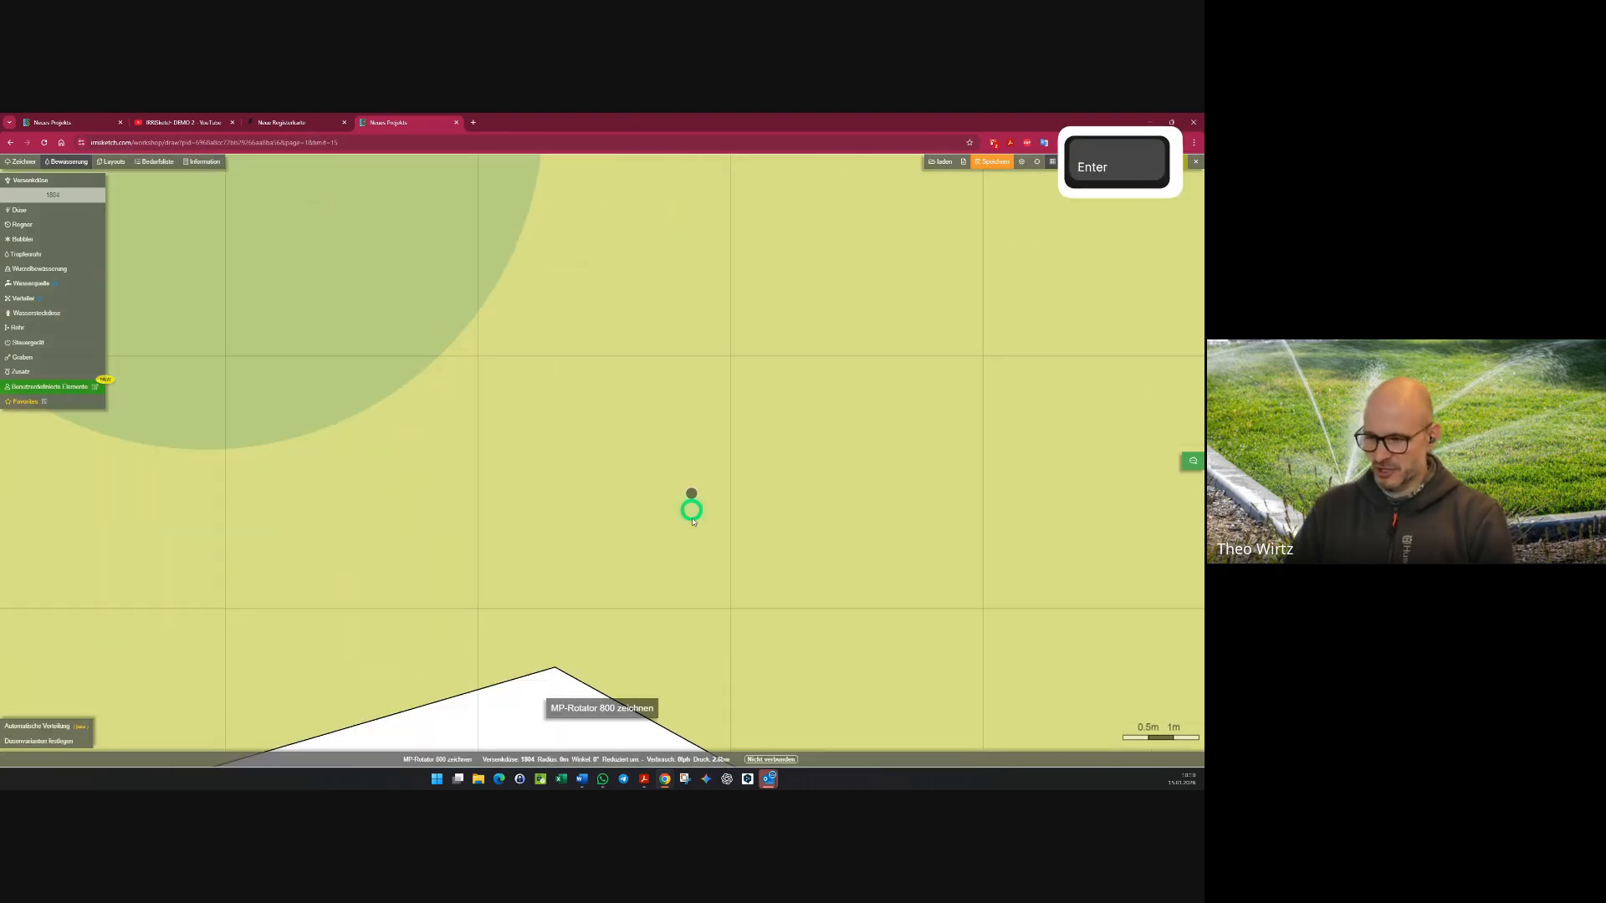
- Try to place an MP-Rotator 800 at the lawn's inward corner with its arc following both adjoining edges, and check its alignment
click(554, 667)
click(440, 702)
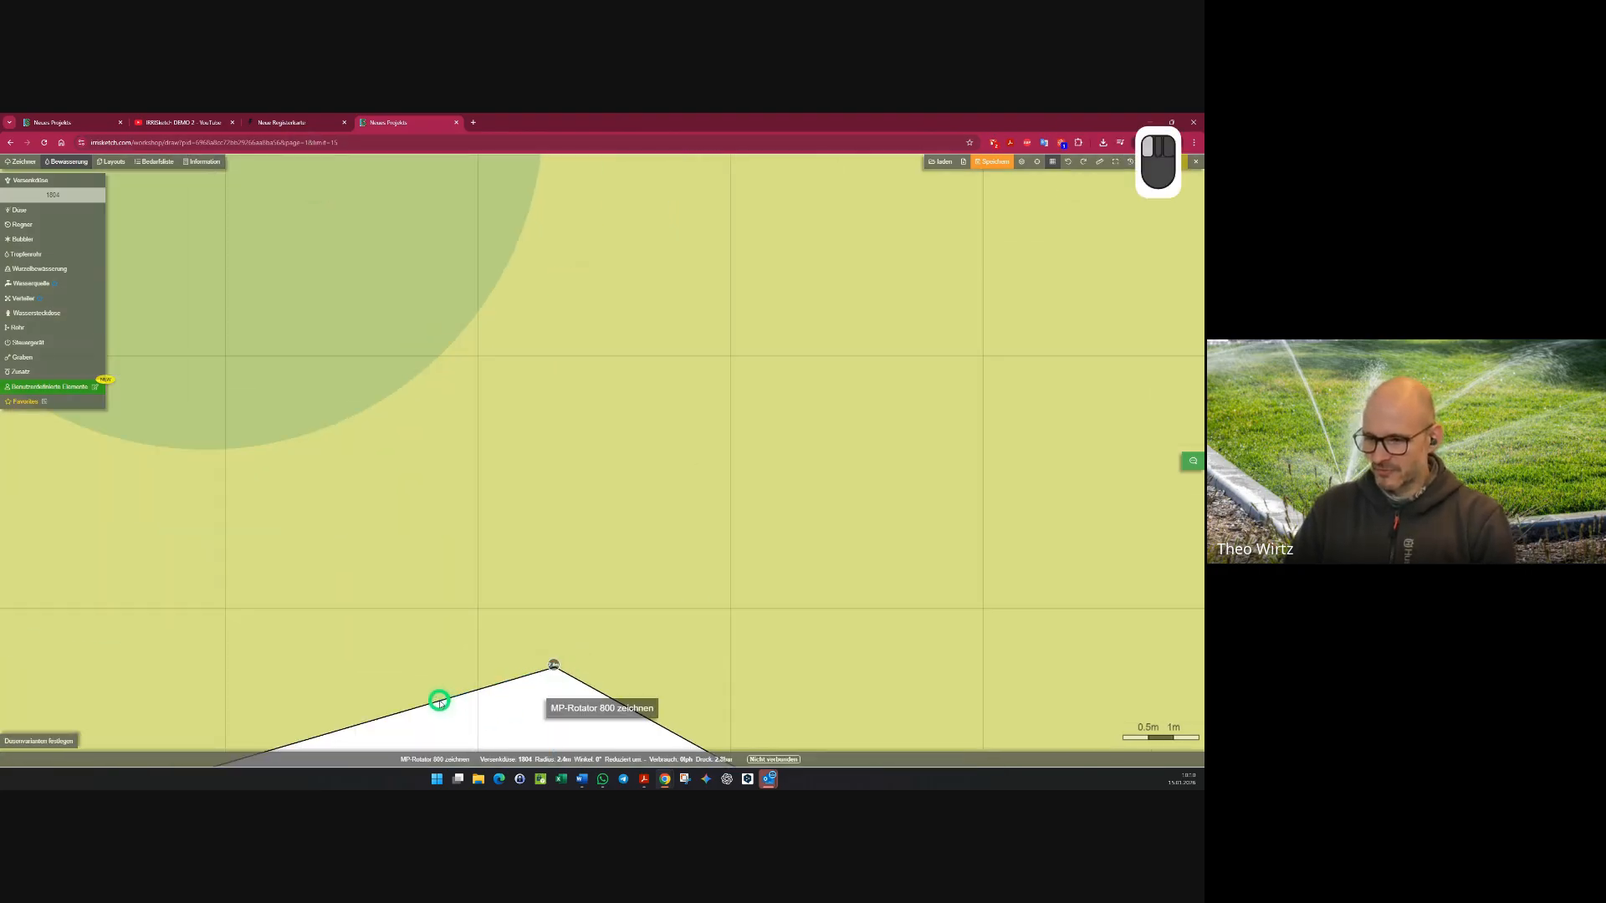
click(691, 717)
scroll(919, 611, down, 2)
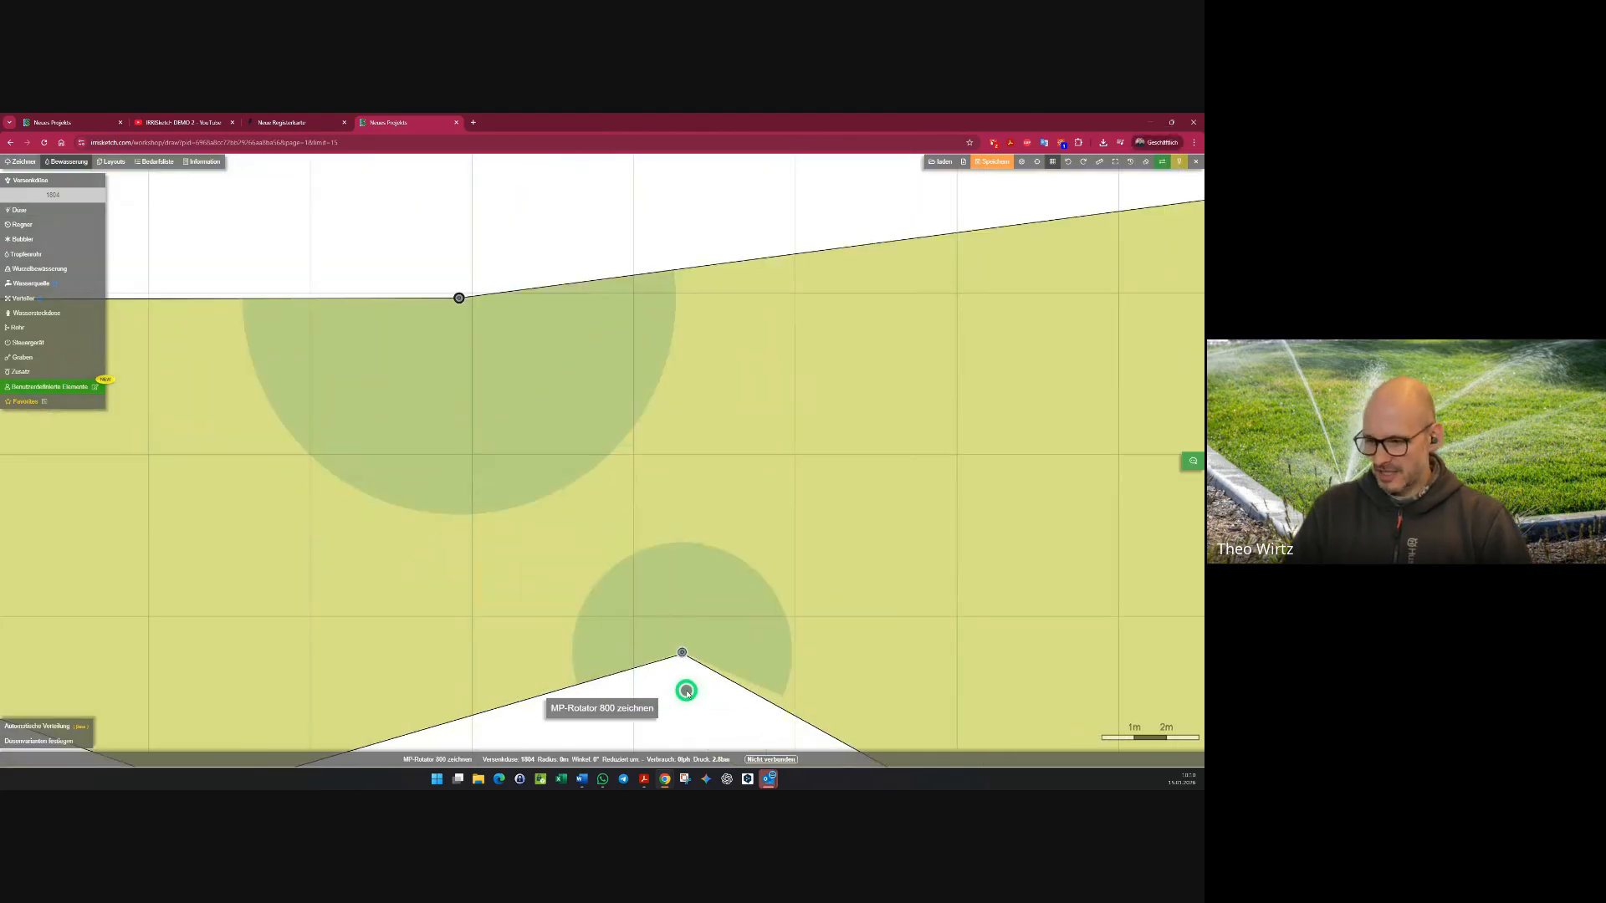
scroll(685, 691, up, 1)
scroll(686, 691, up, 5)
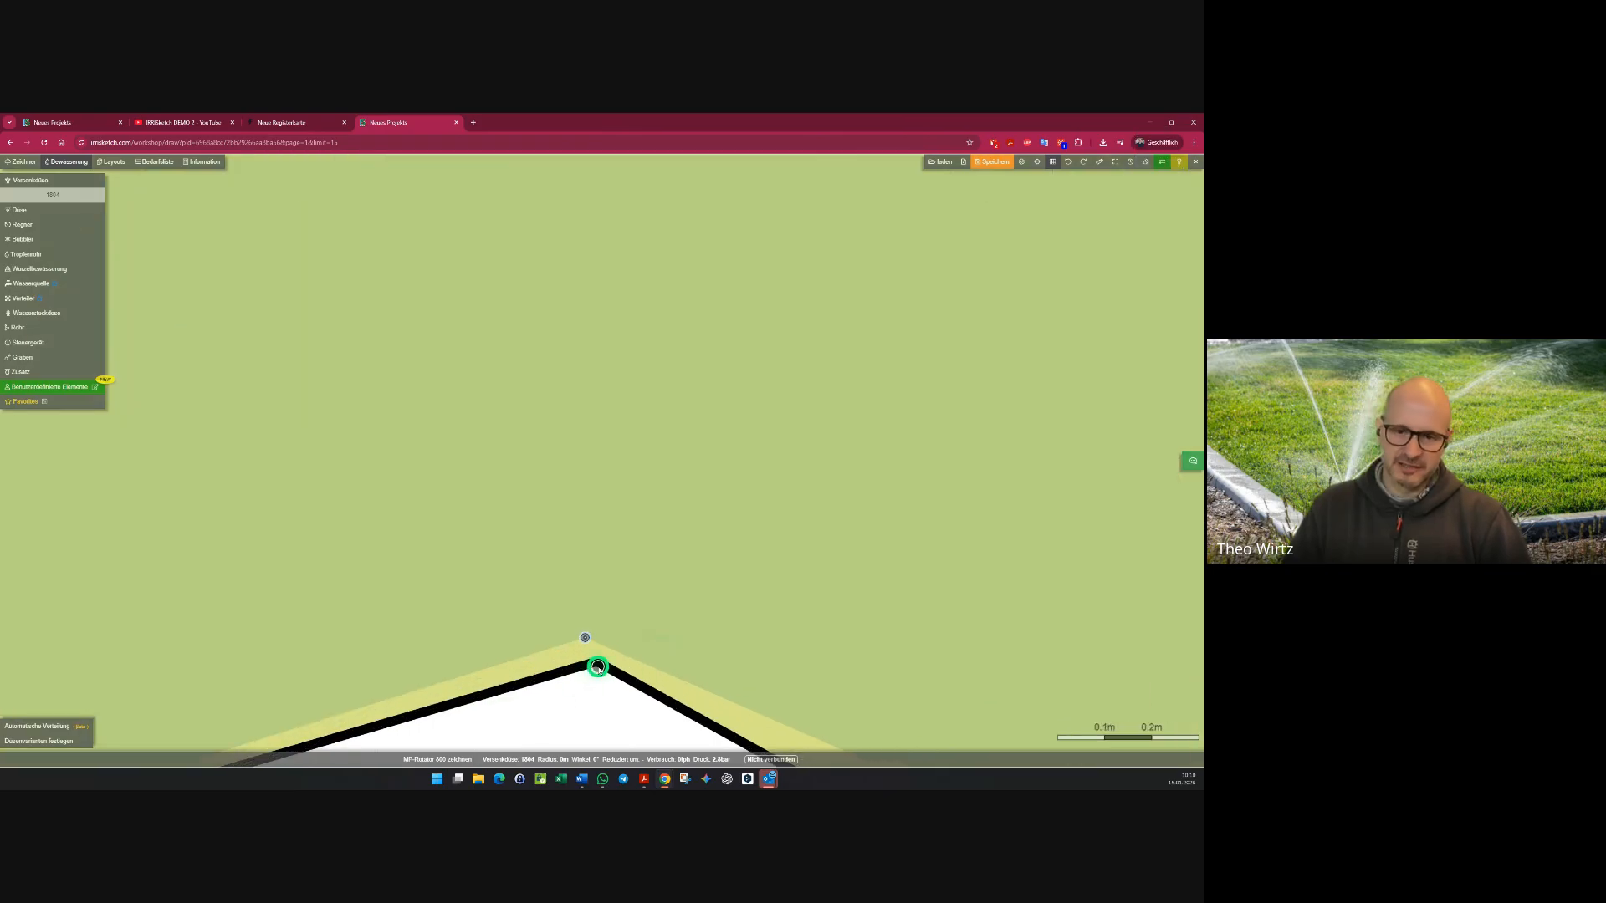
scroll(598, 668, down, 2)
middle_drag(599, 673, 619, 352)
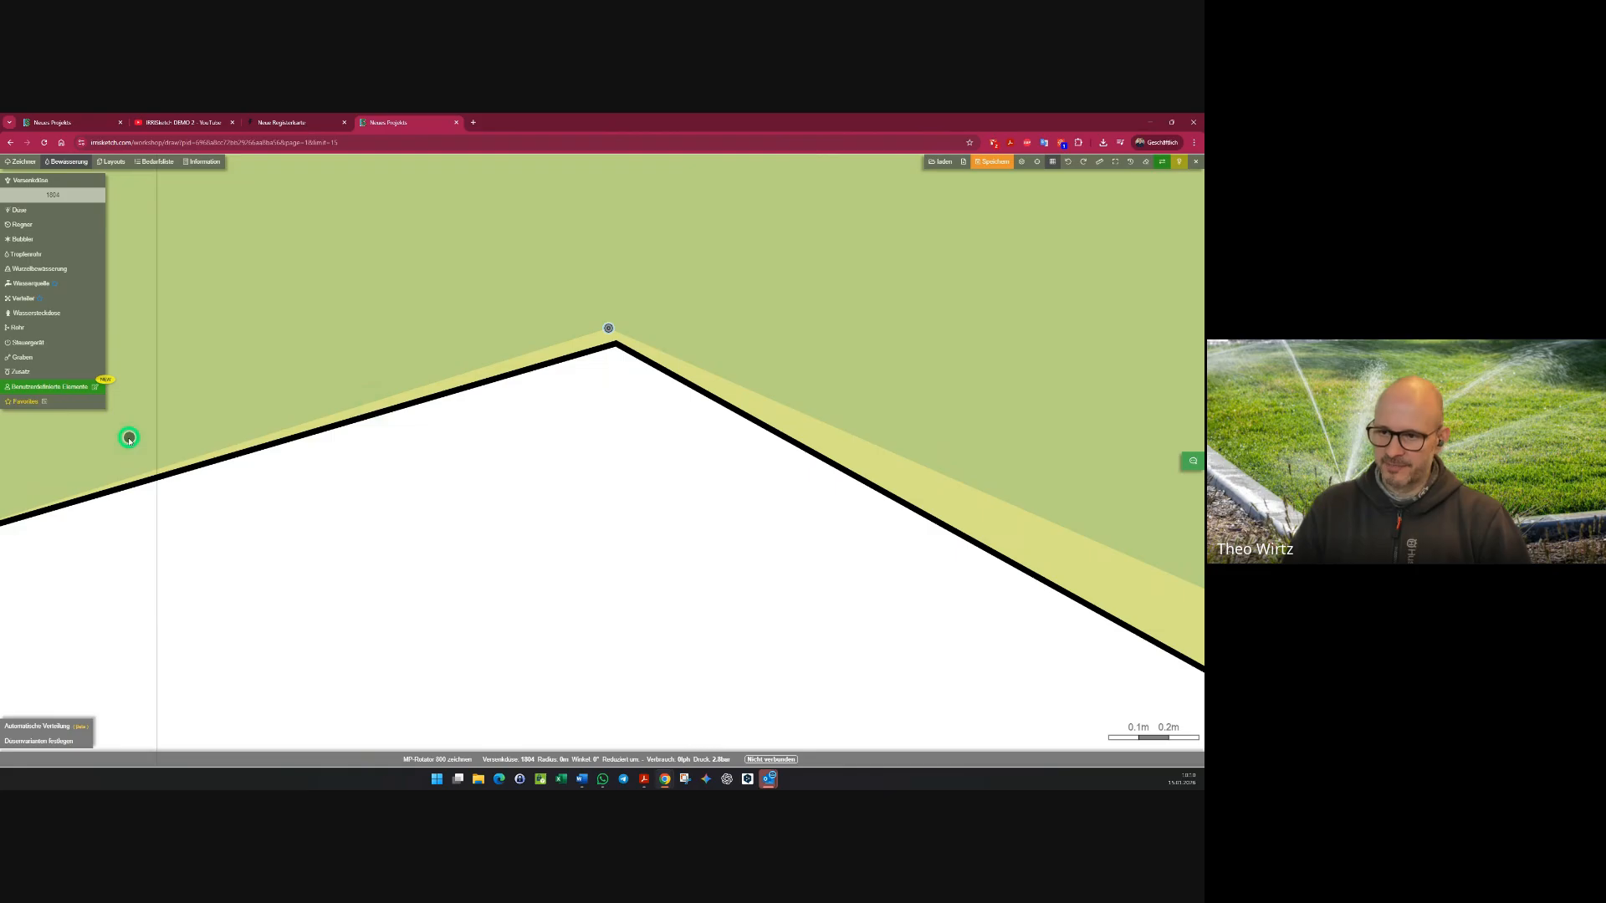
scroll(554, 371, down, 3)
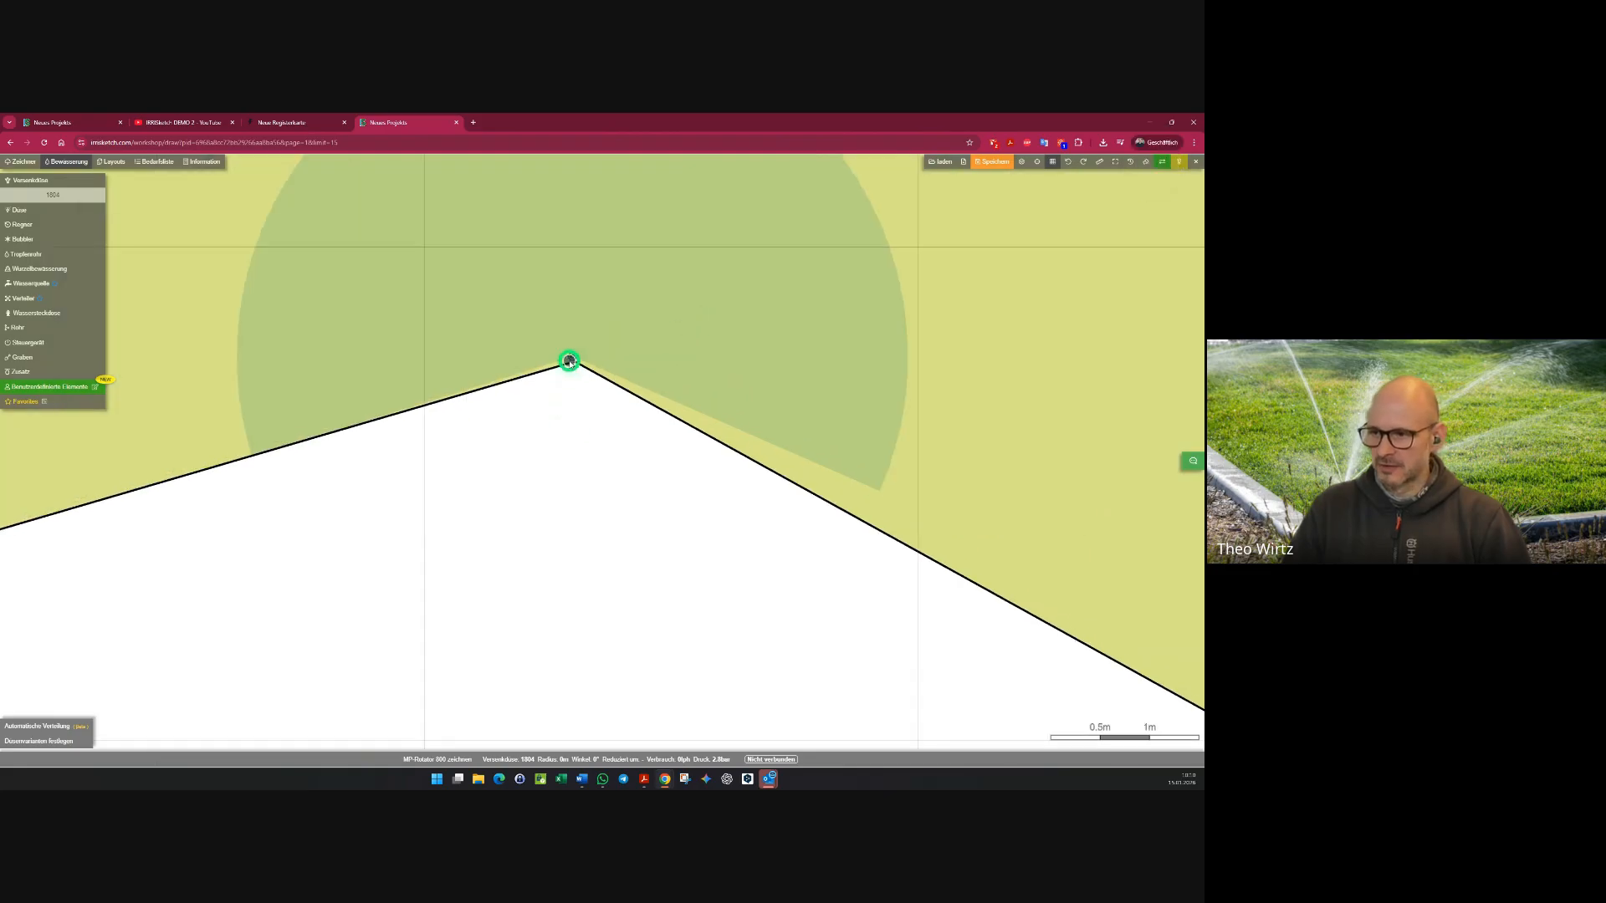
- Leave the drawing command and delete the MP-Rotator 800 placed at the lawn's inward corner
click(569, 358)
key(Escape)
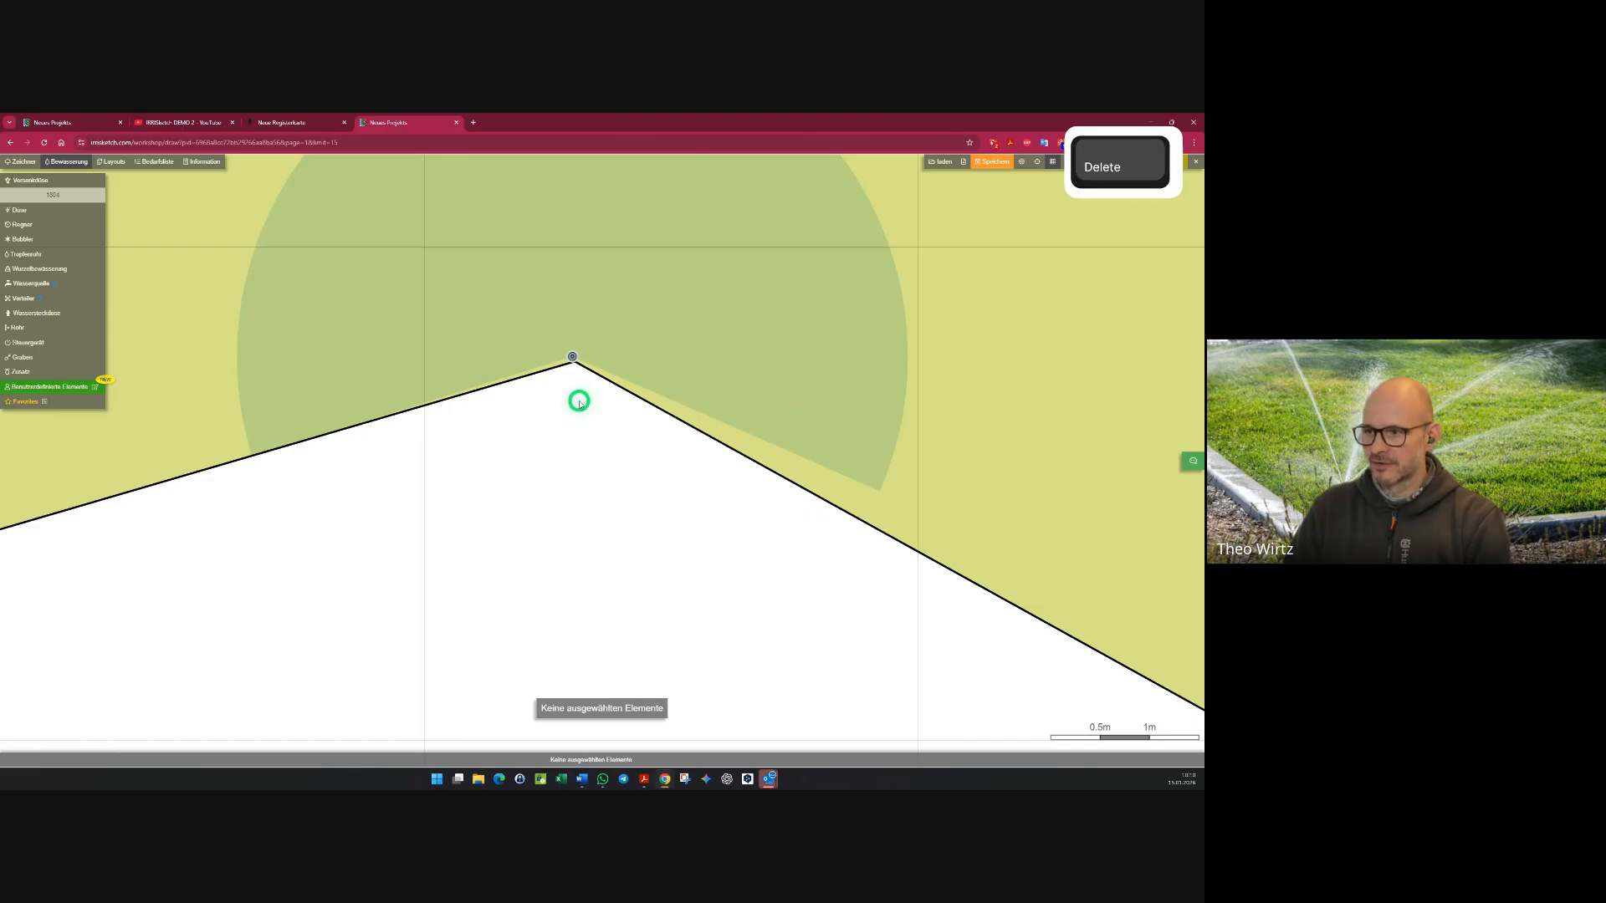
click(571, 357)
key(Delete)
- Enable snapping to vertices (Scheitelpunkt) and to lines (Linie)
click(1018, 164)
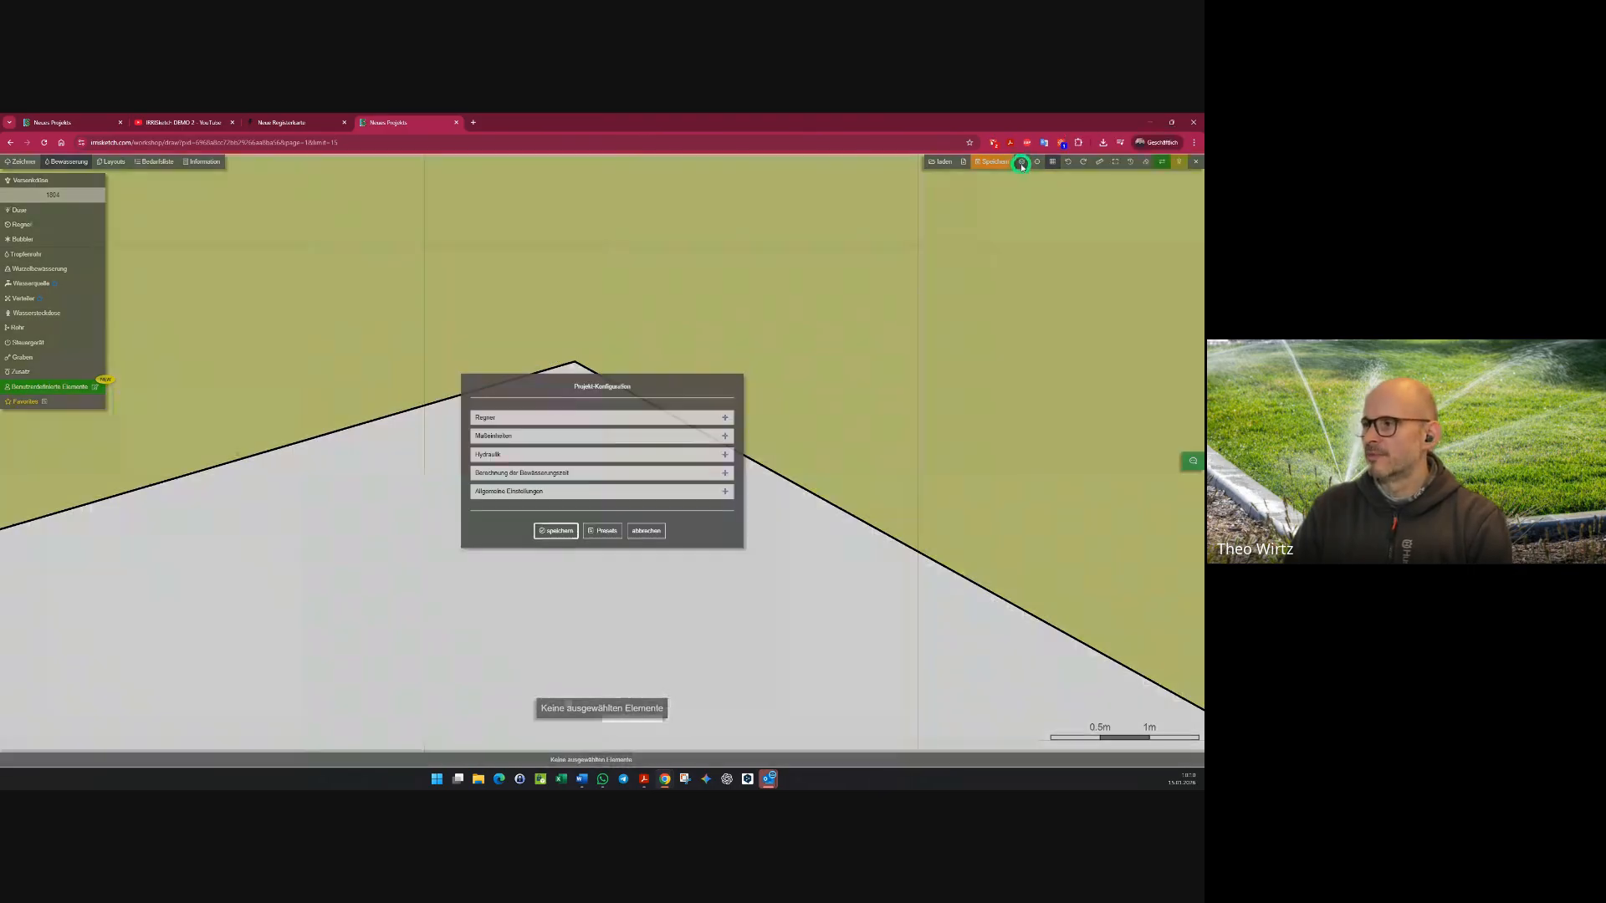
key(Escape)
mouse_move(1038, 165)
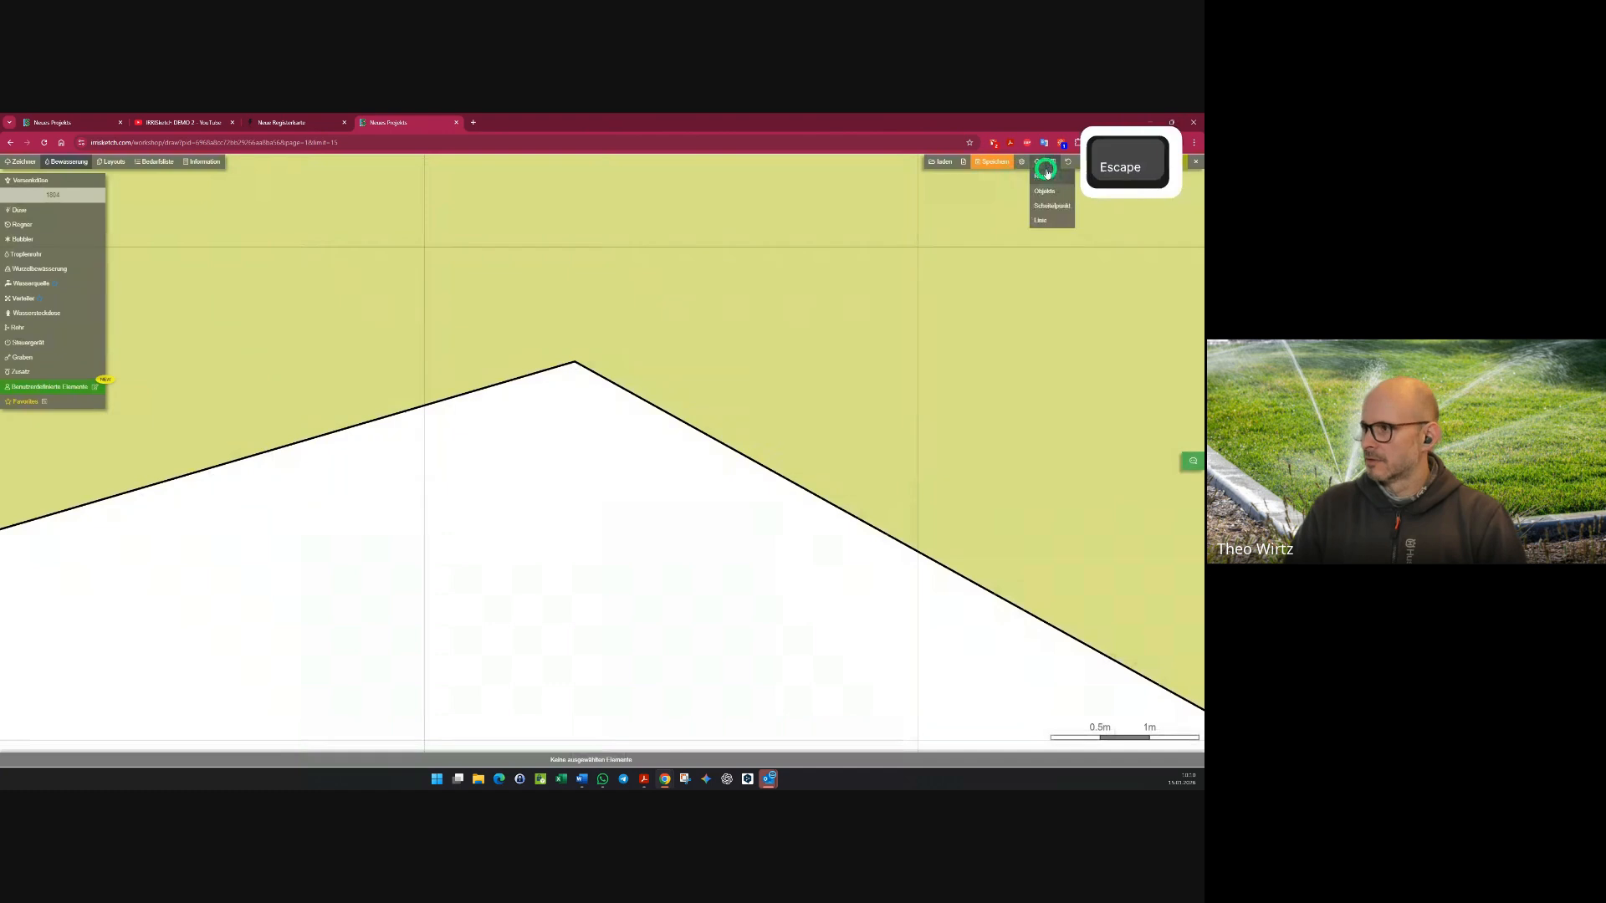
click(1045, 208)
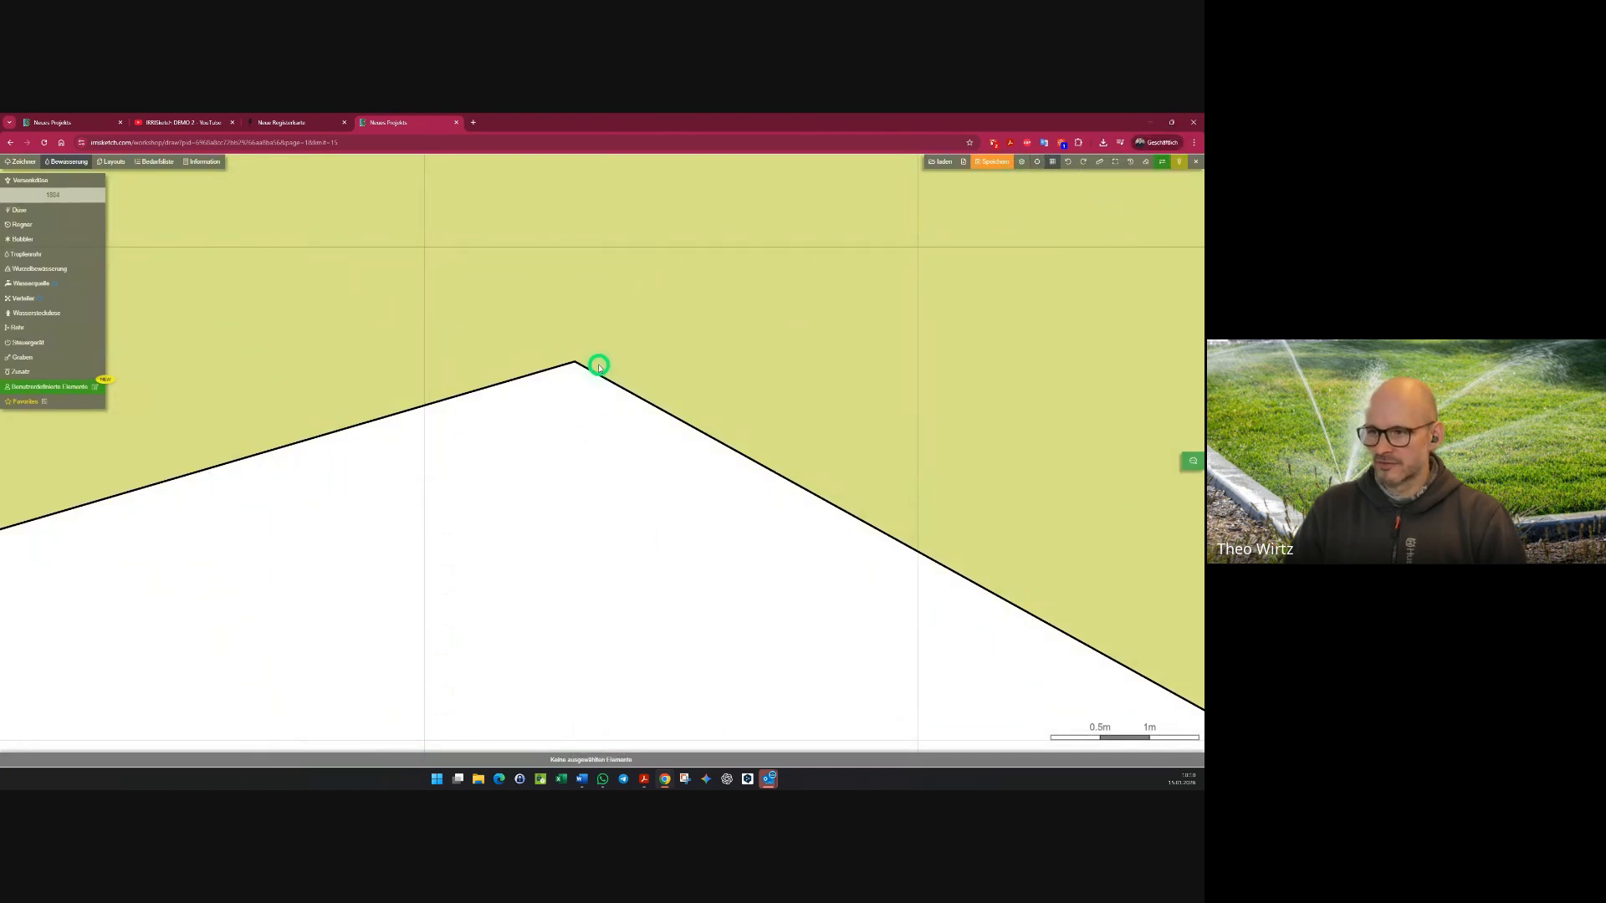
mouse_move(1034, 165)
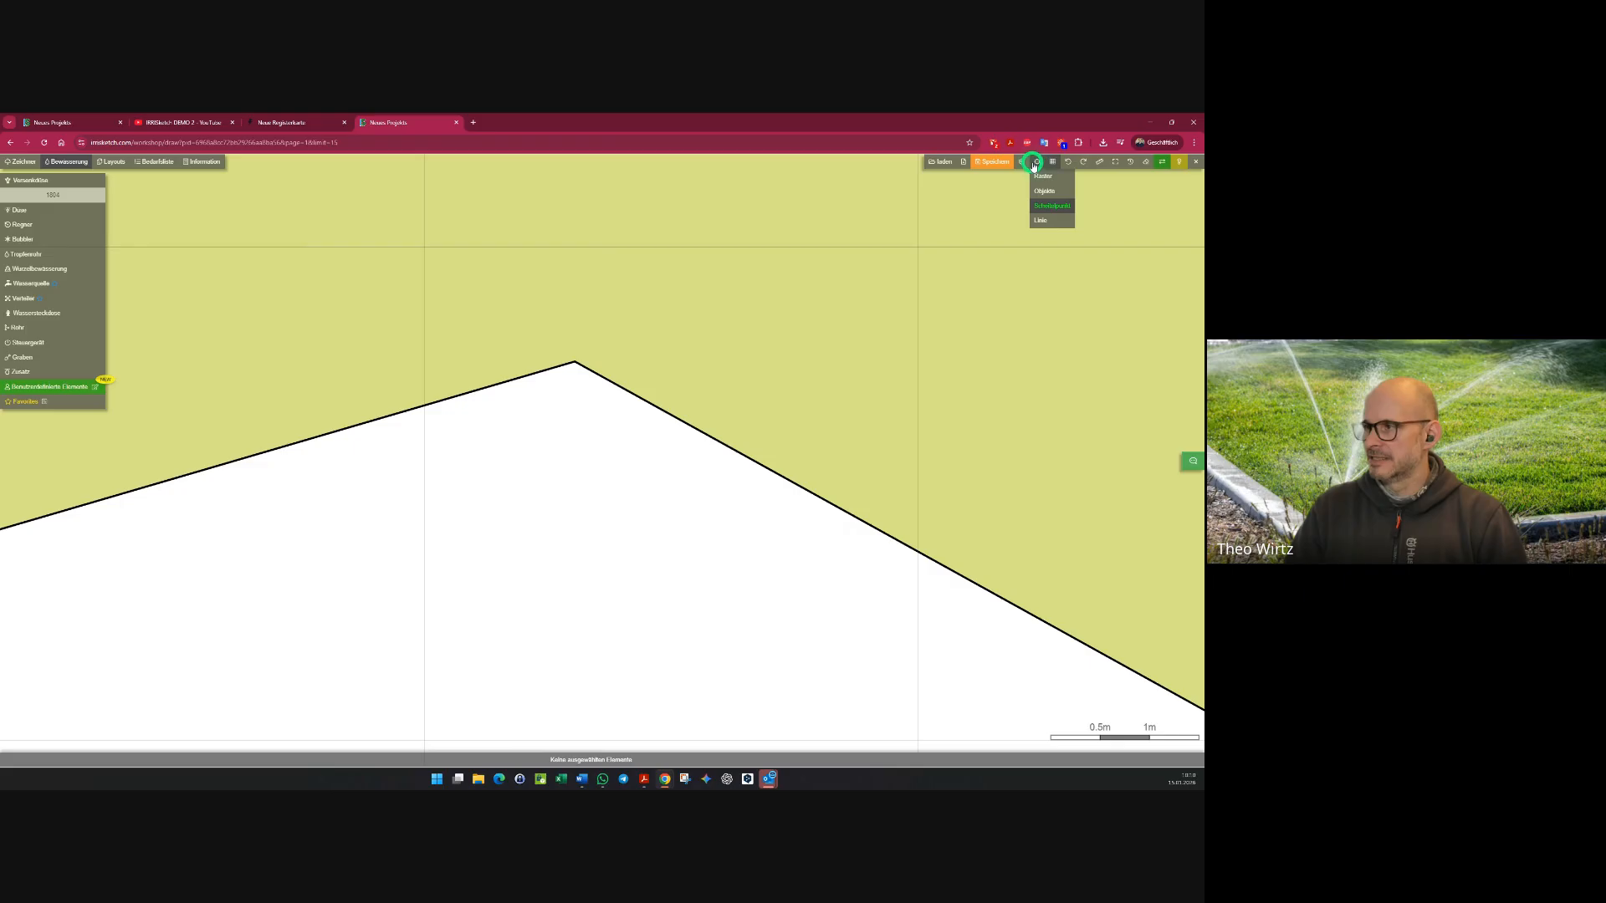
click(1042, 220)
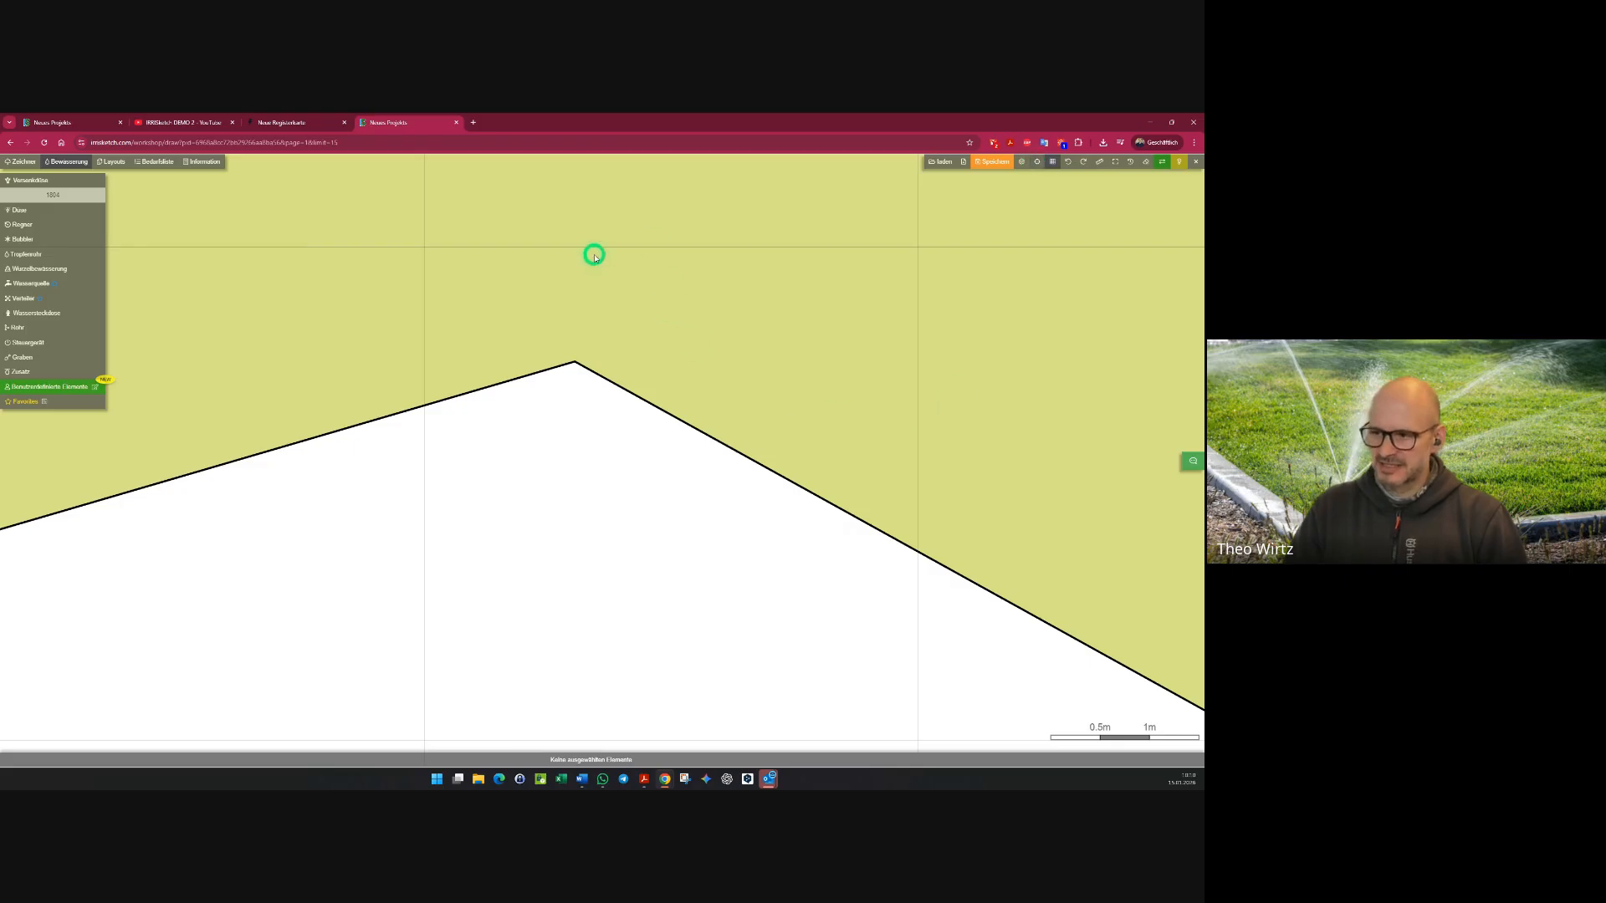
- Place an MP-Rotator 800 with a radius of about 3.4 m on the lawn's inward corner, its arc spanning the two adjoining edges
key(Return)
scroll(587, 409, up, 2)
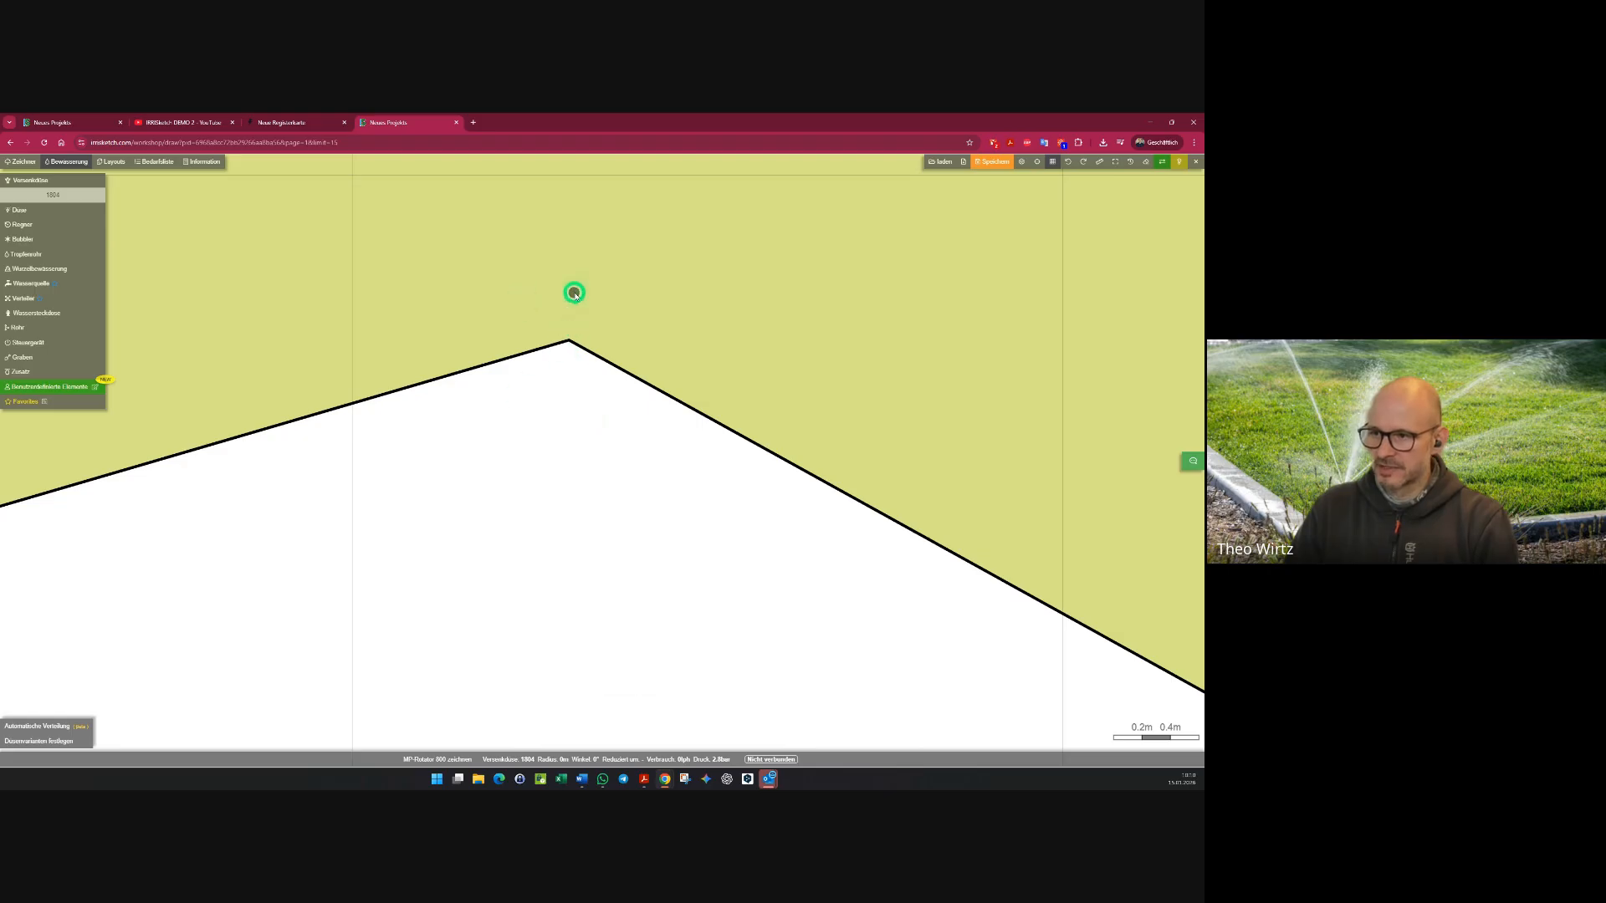
click(569, 342)
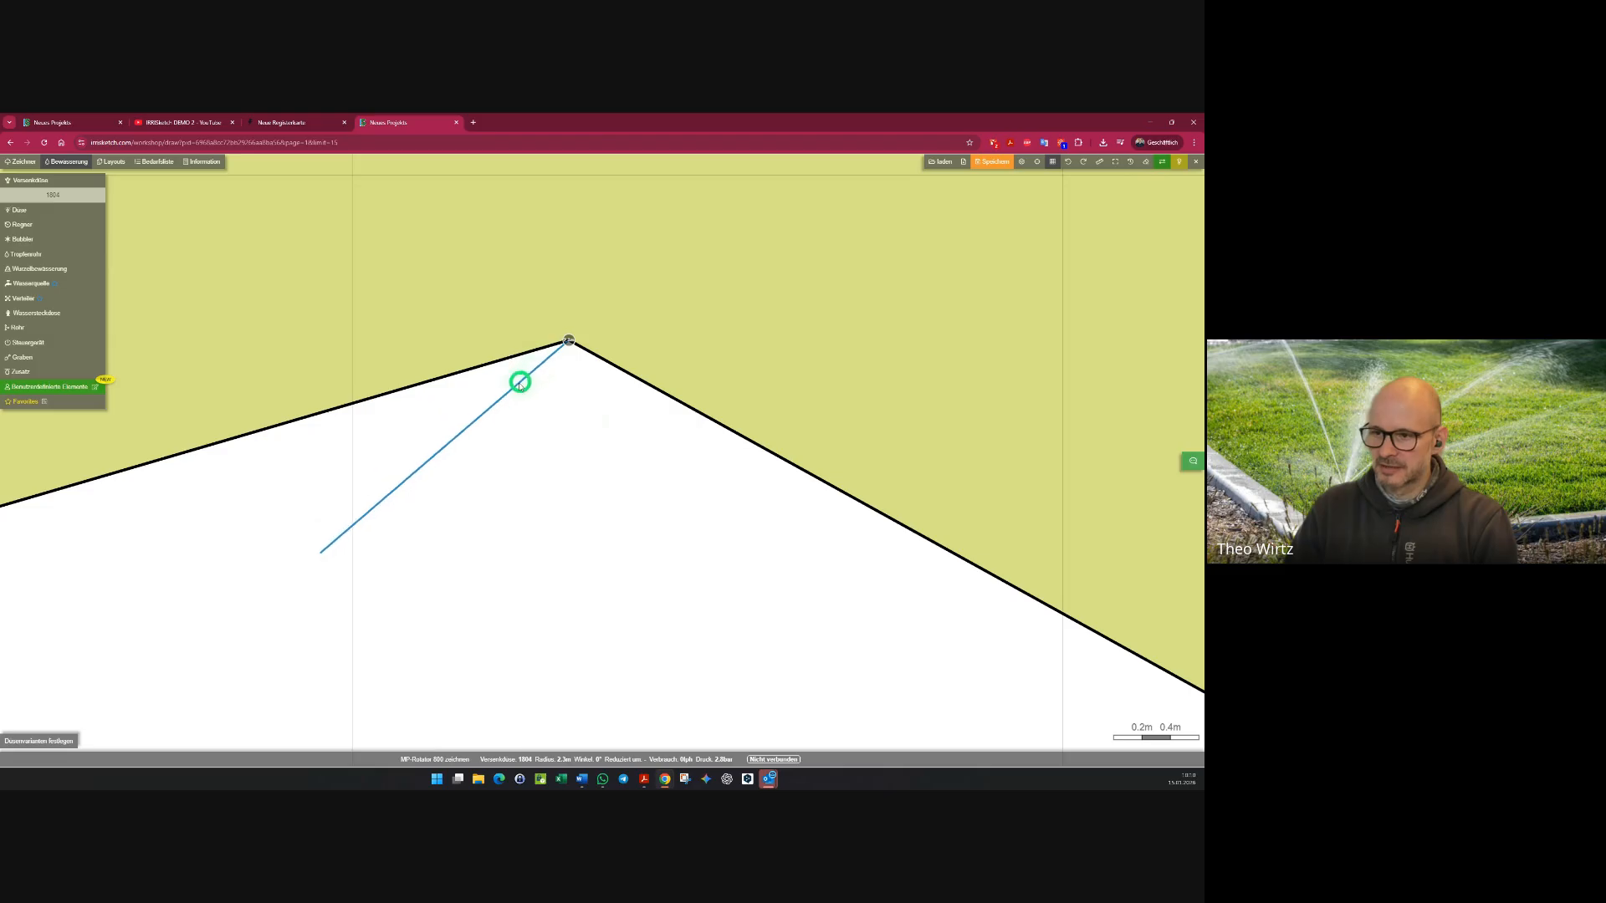
click(282, 422)
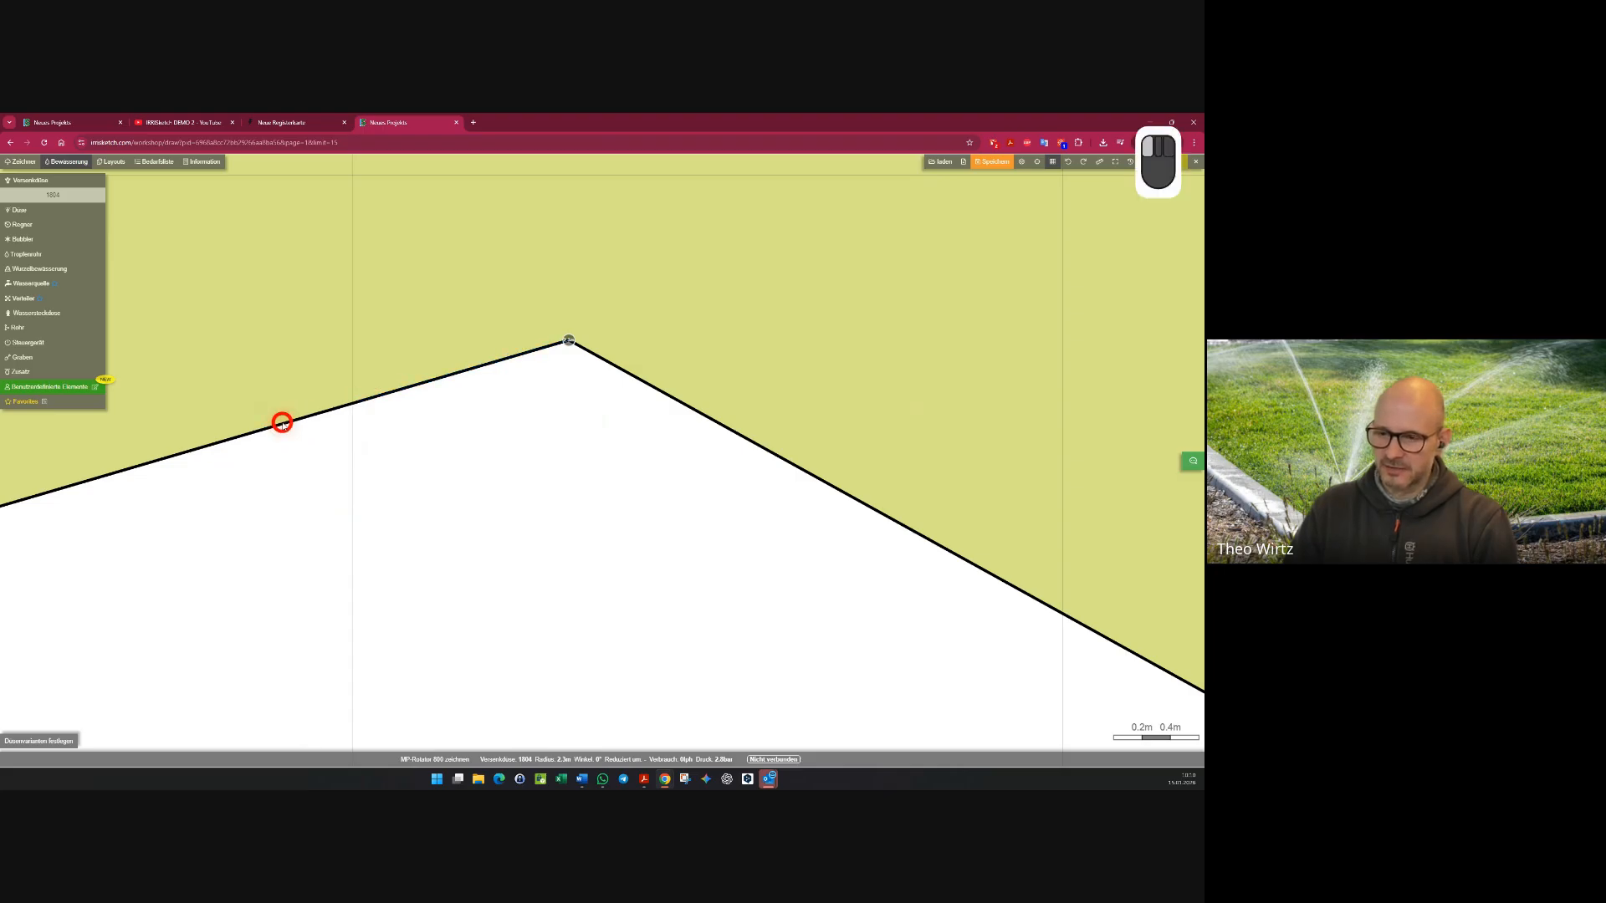
click(659, 378)
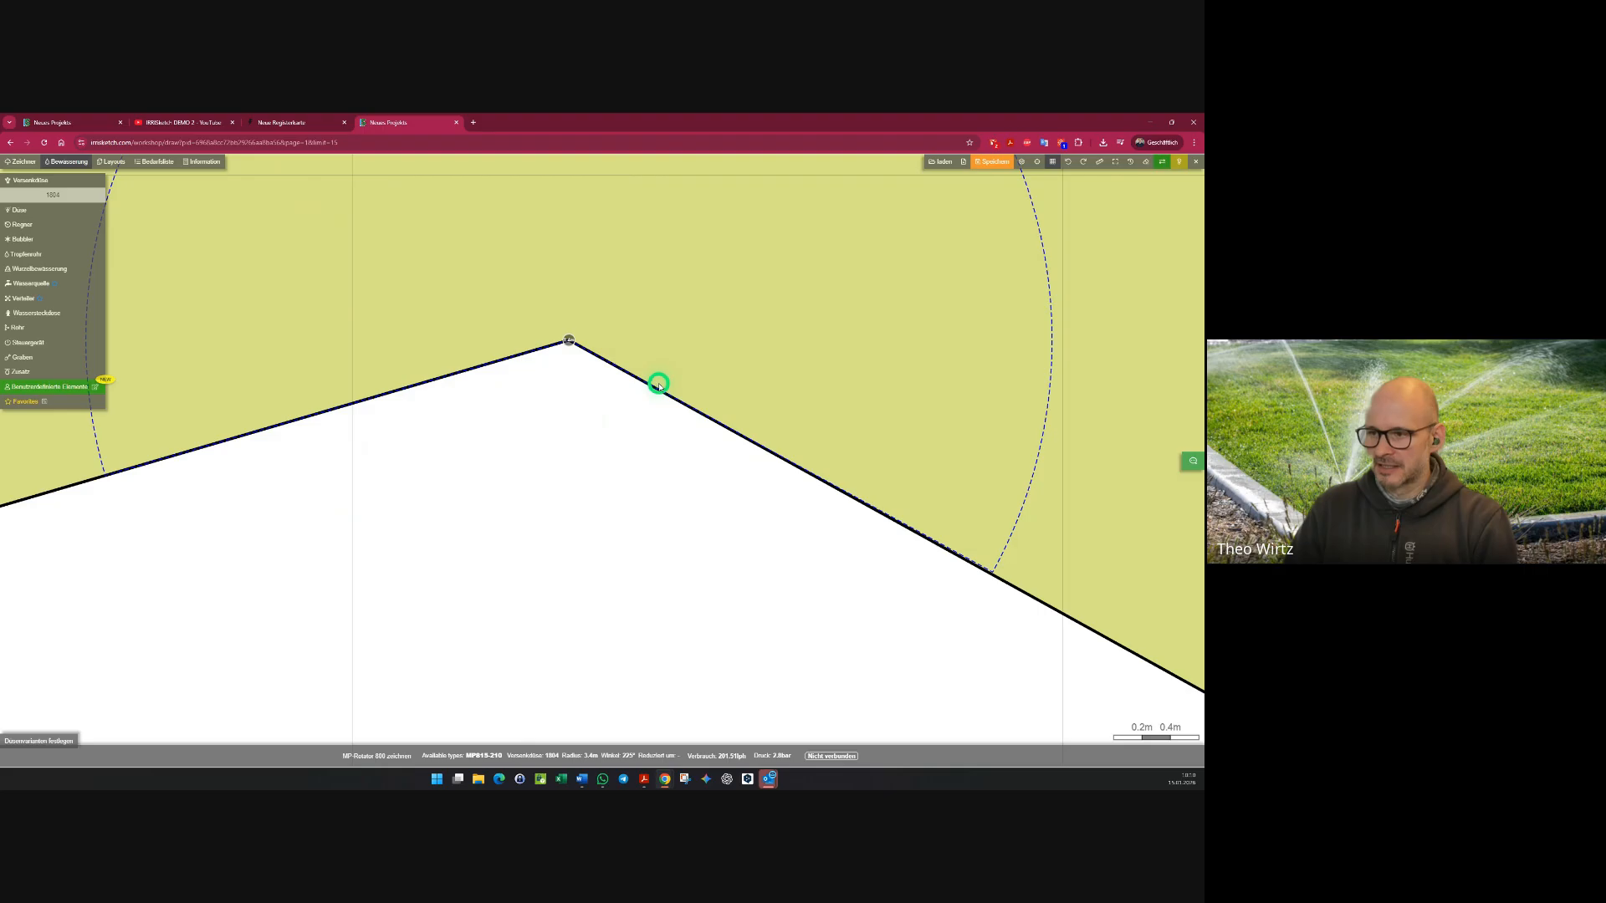
scroll(673, 435, up, 2)
scroll(547, 358, up, 4)
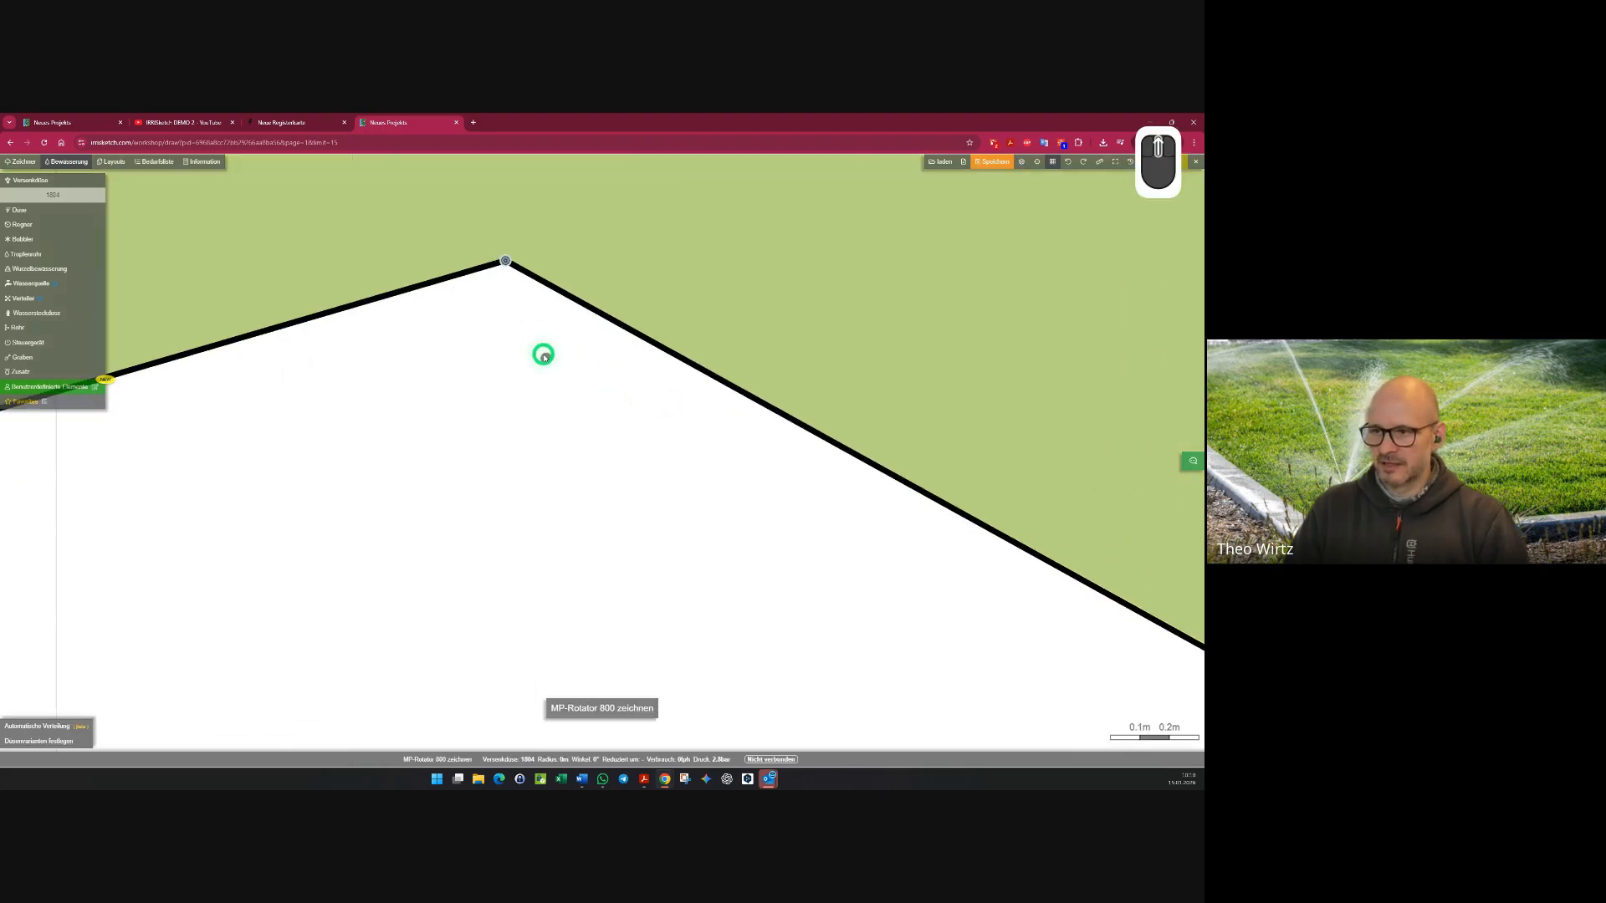
scroll(496, 262, down, 5)
drag(930, 522, 619, 433)
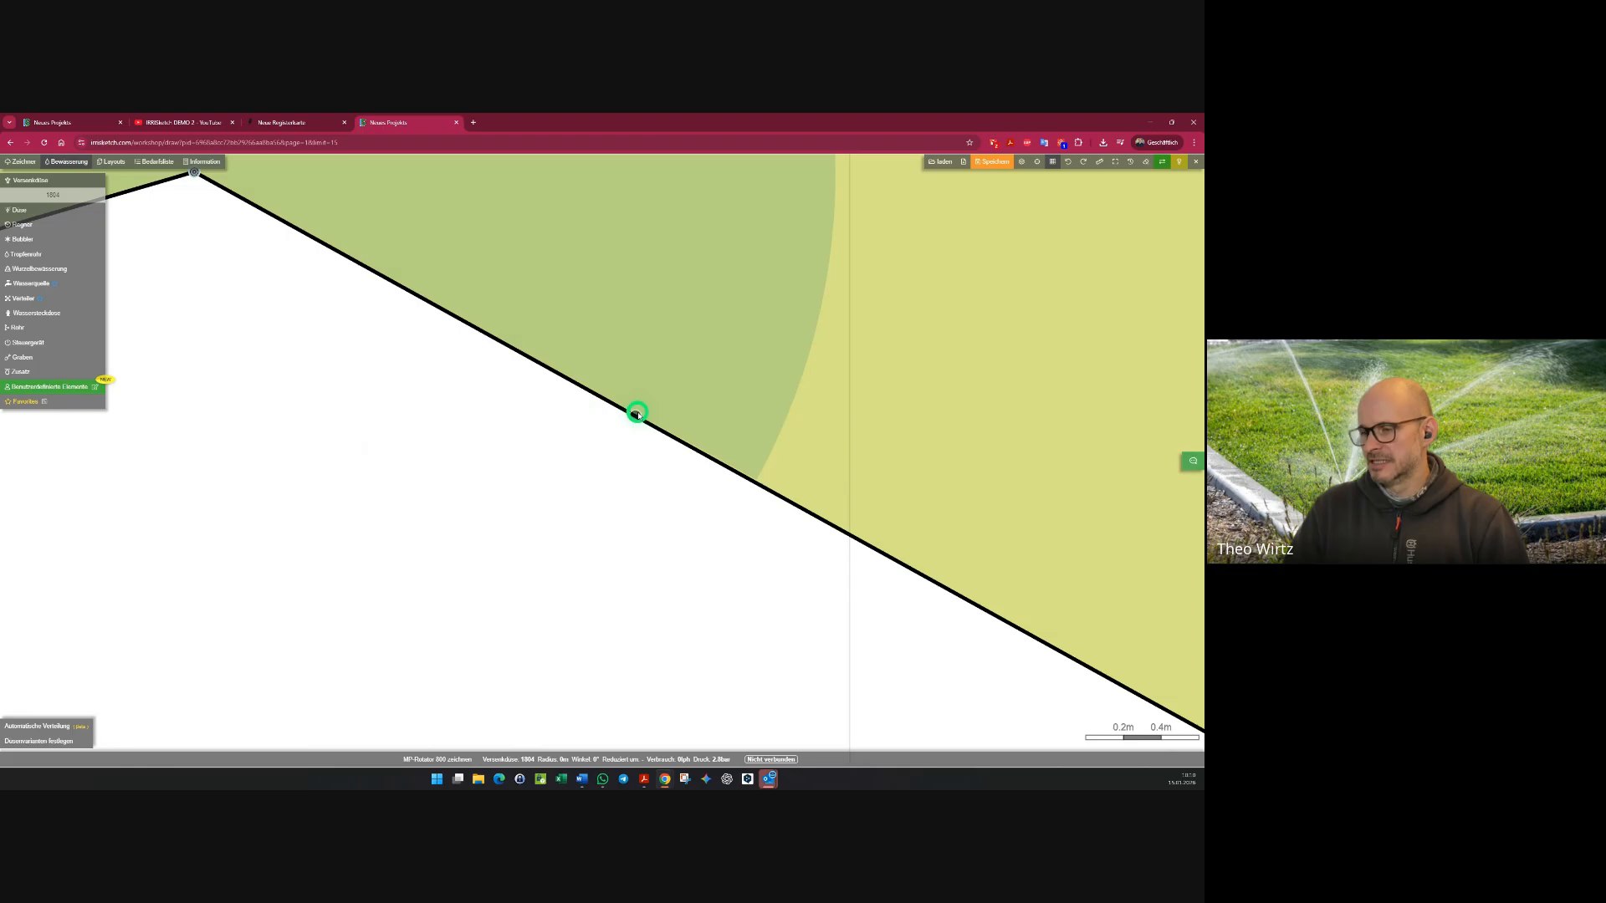
scroll(637, 414, down, 5)
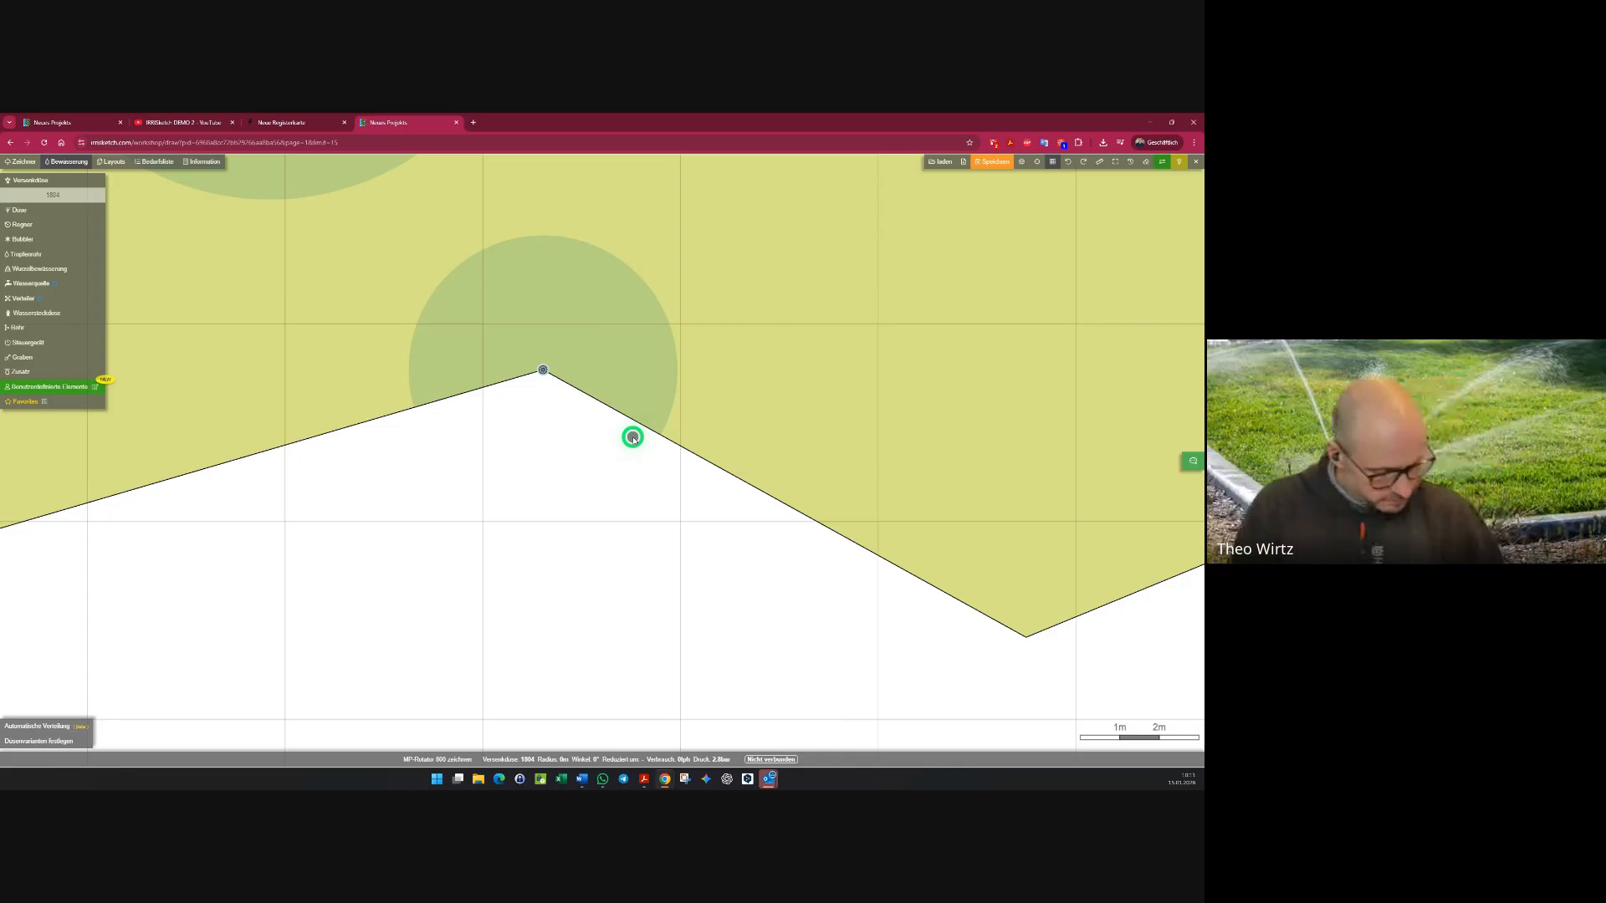
- Place an MP-Rotator 800 on the lawn's lowest corner, spraying inward from the long slanted edge toward the shorter edge
scroll(711, 507, down, 2)
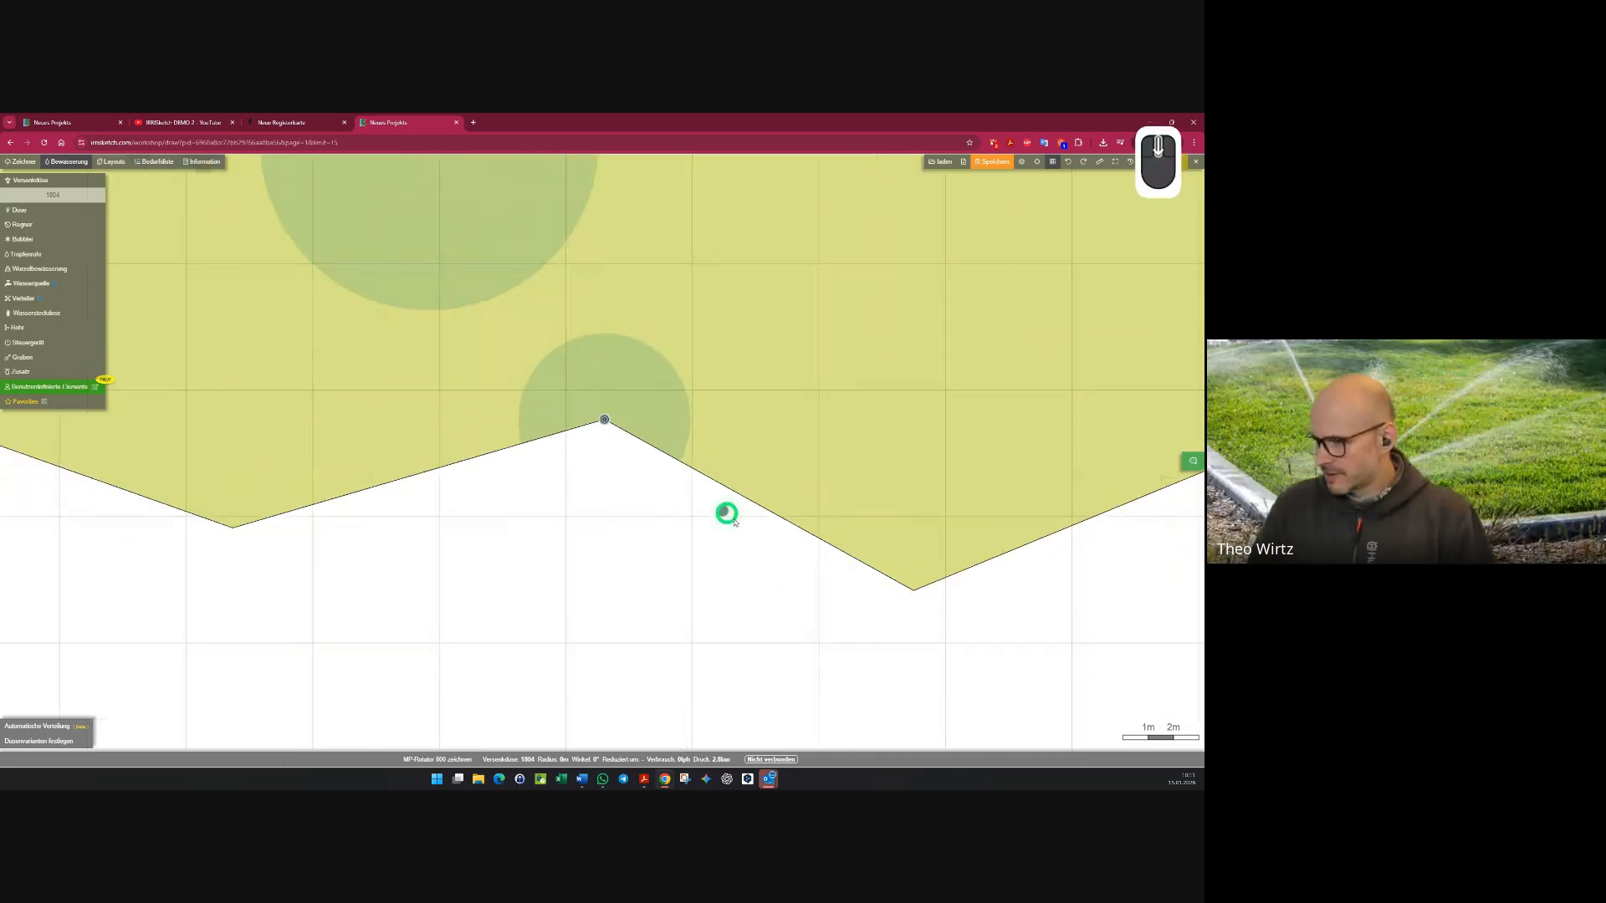
middle_drag(756, 574, 30, 504)
scroll(297, 507, down, 2)
middle_drag(476, 515, 574, 694)
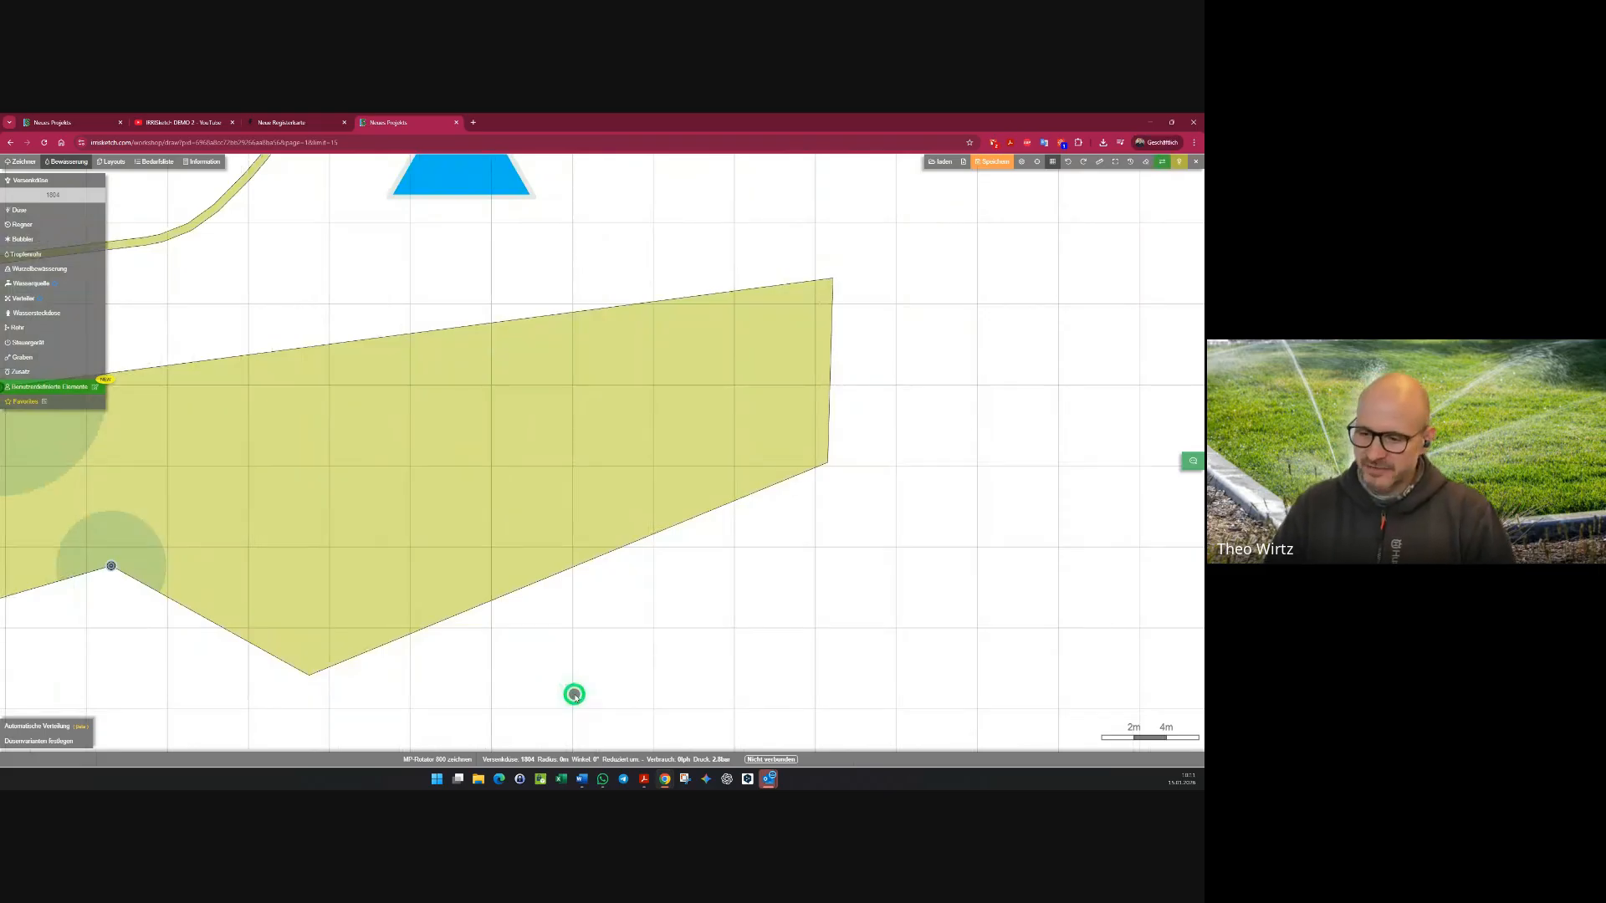
click(306, 677)
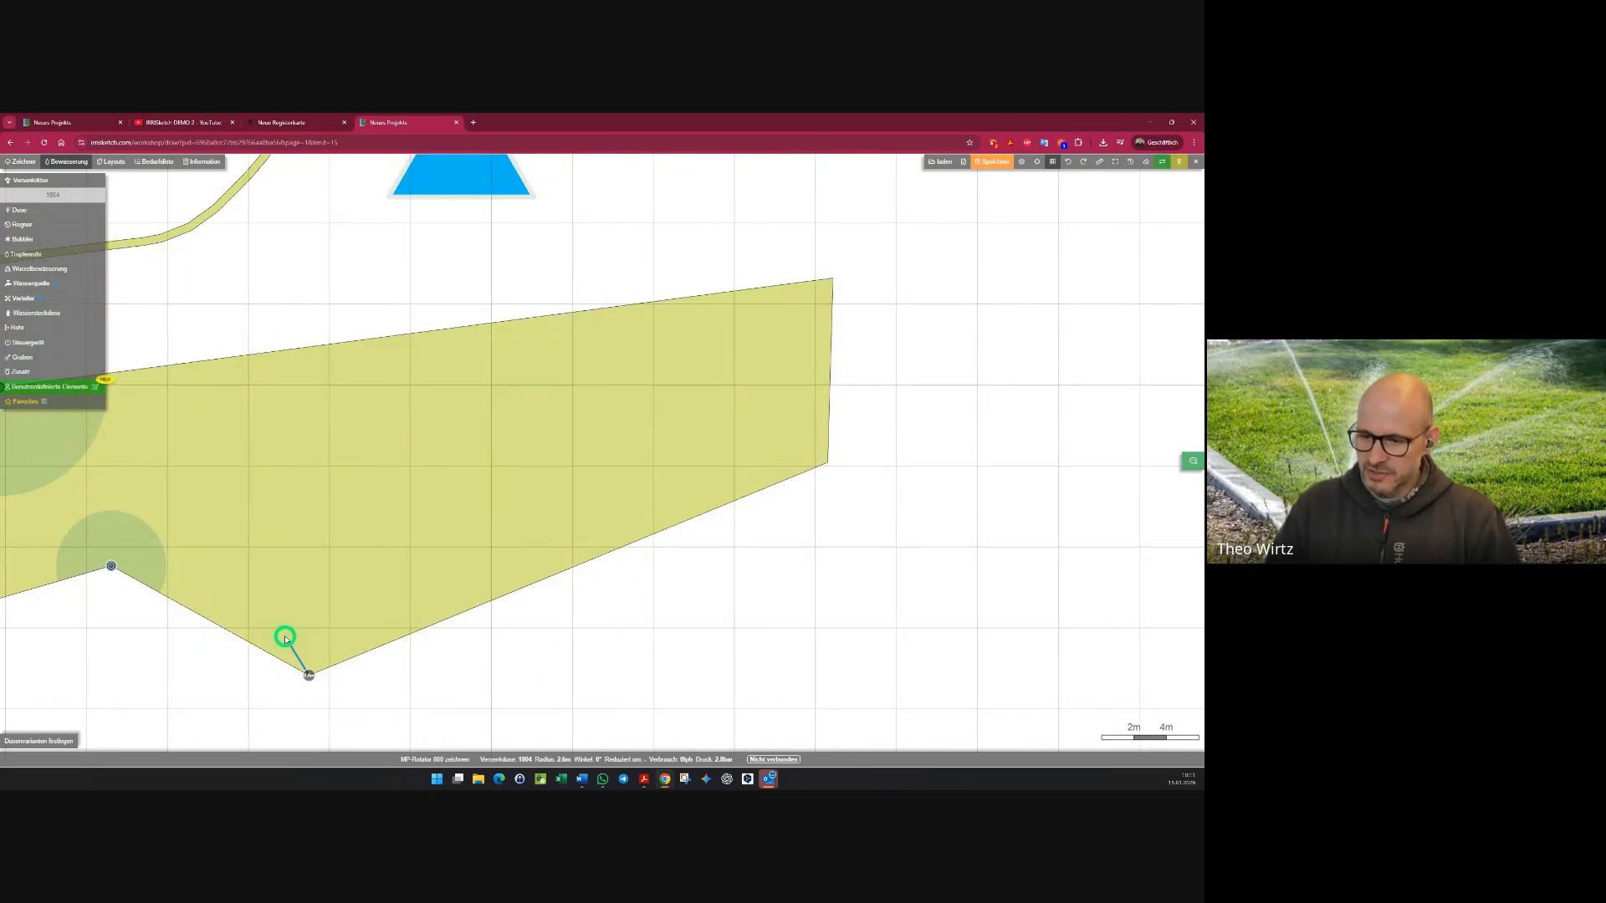
click(357, 651)
click(225, 652)
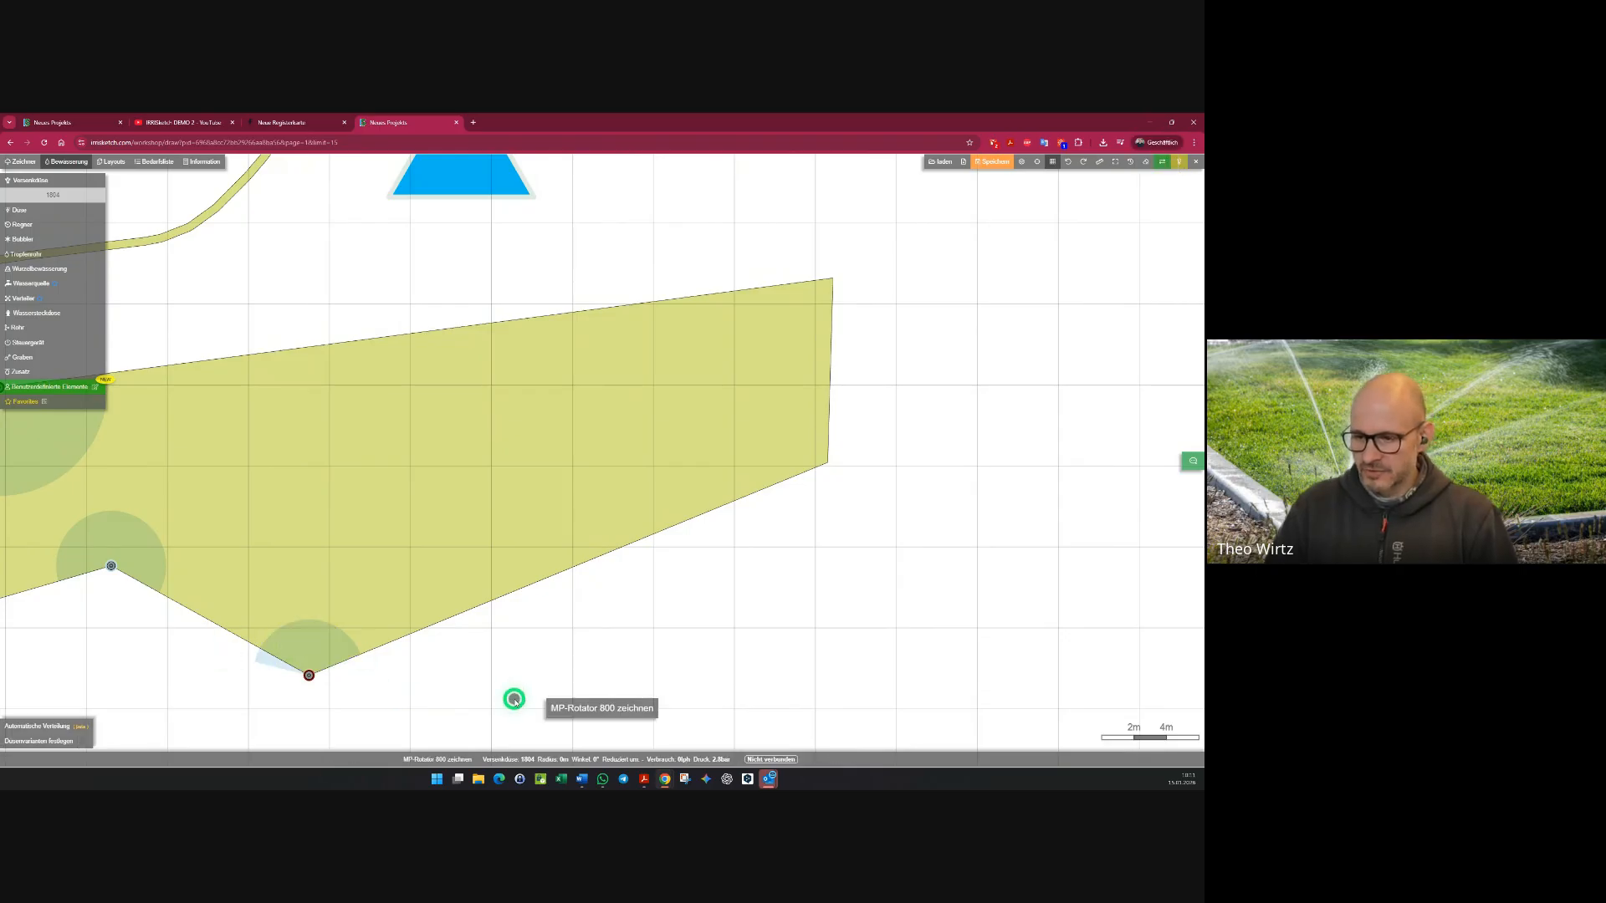
- Place an MP800SR-90 rotator with 3 m radius and 180° arc on the long slanted edge, just beside the lowest corner
click(356, 654)
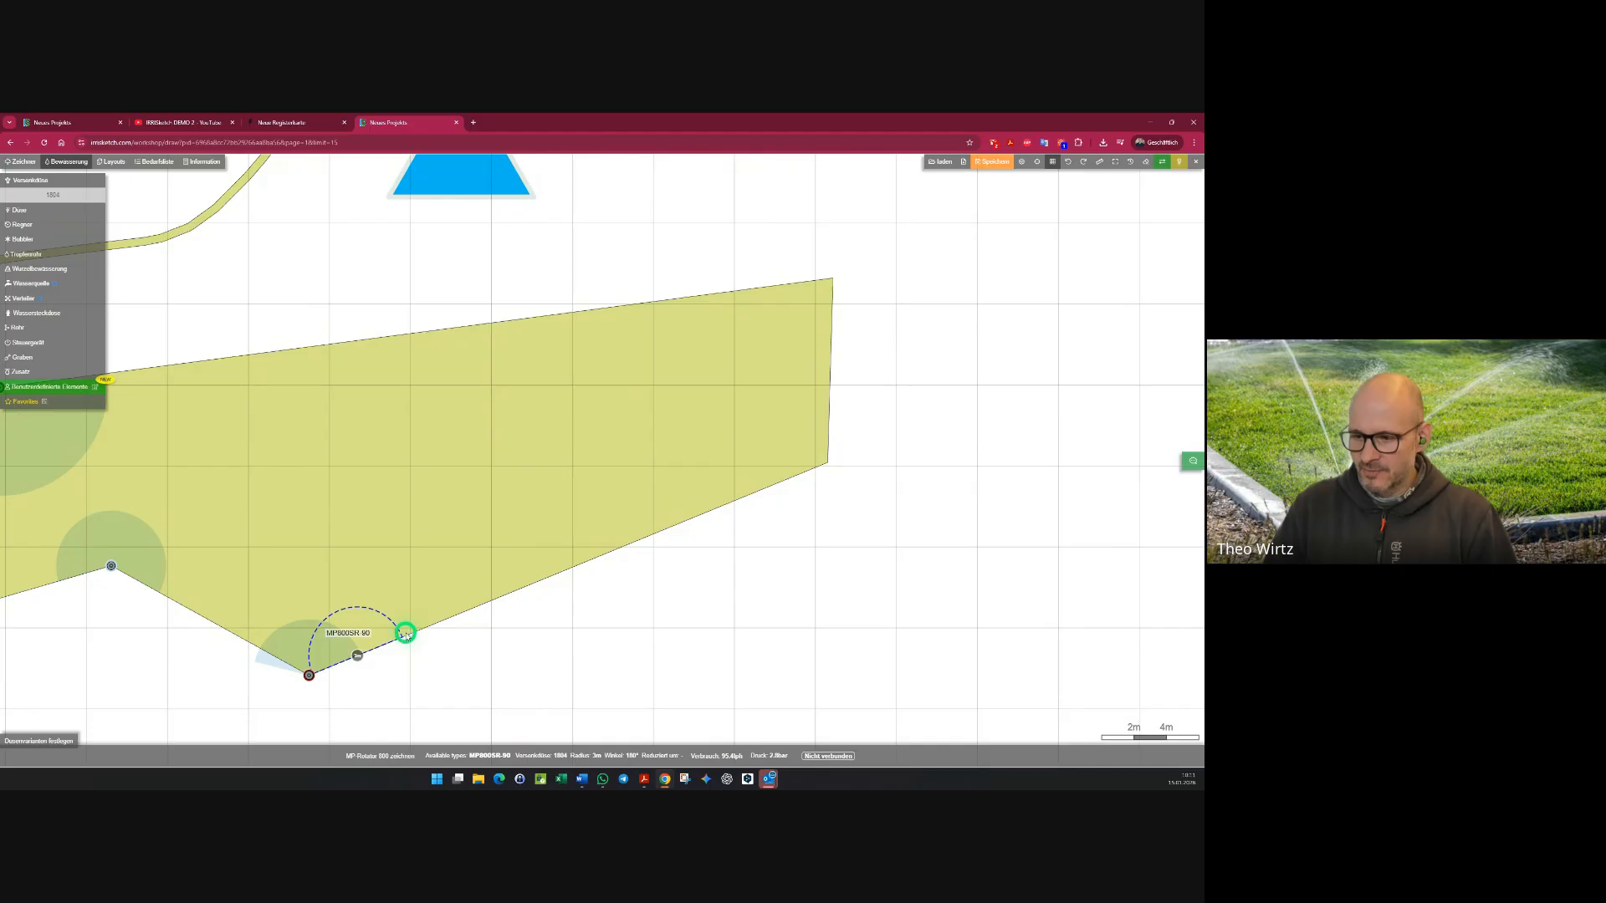
click(406, 631)
key(Escape)
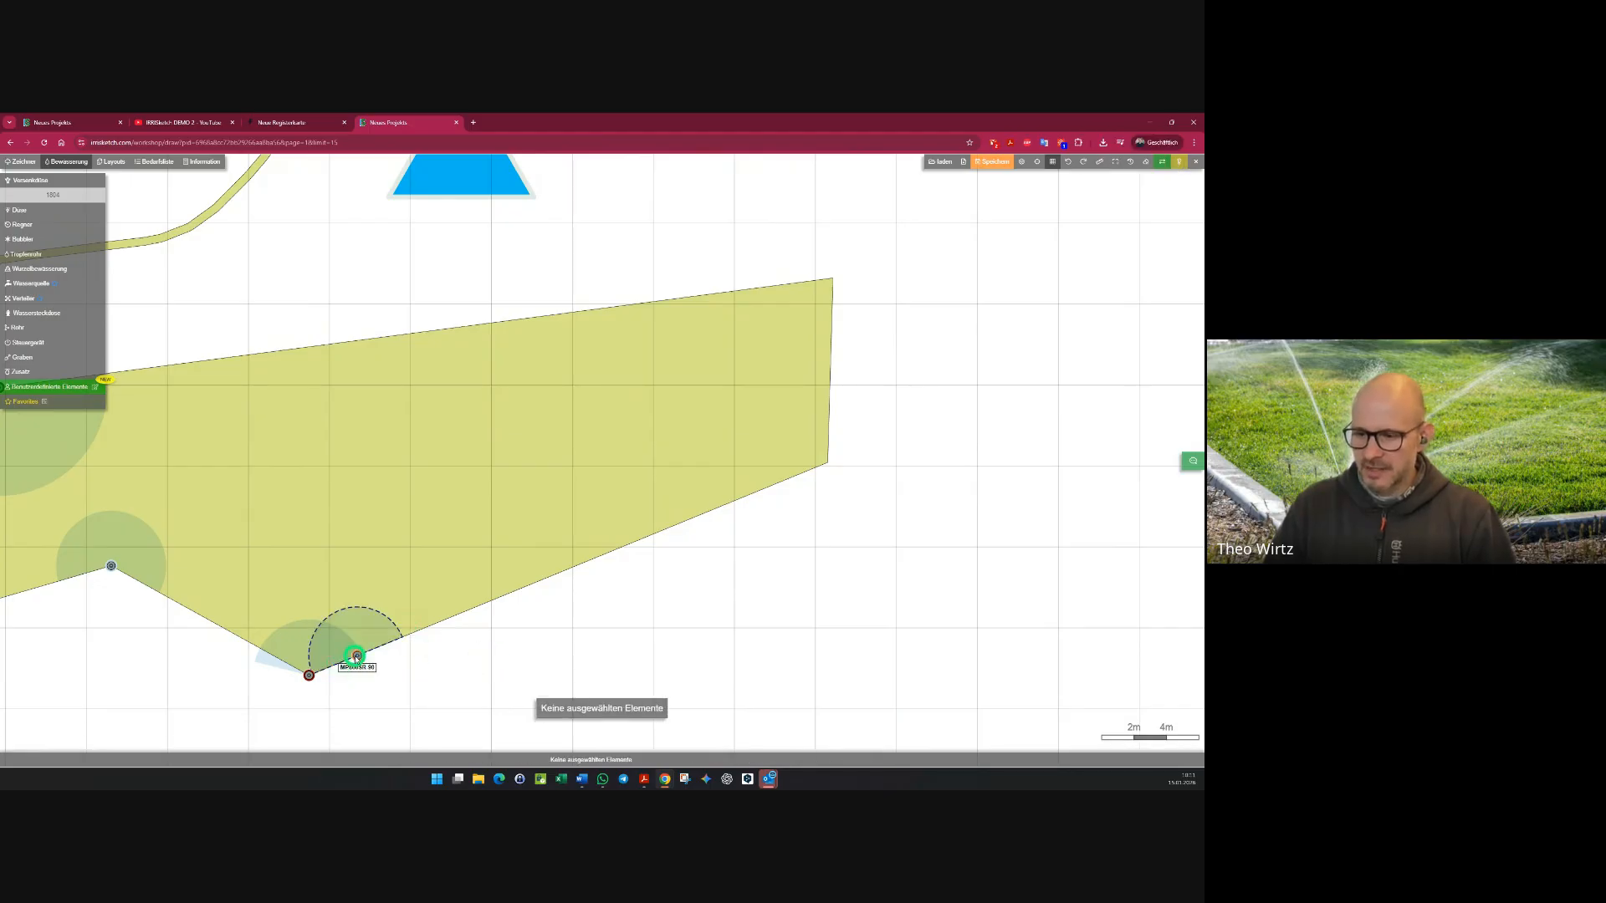
- Copy the 180° rotator repeatedly along the long slanted edge, and delete the copies lying beyond the lawn's end corner
click(357, 656)
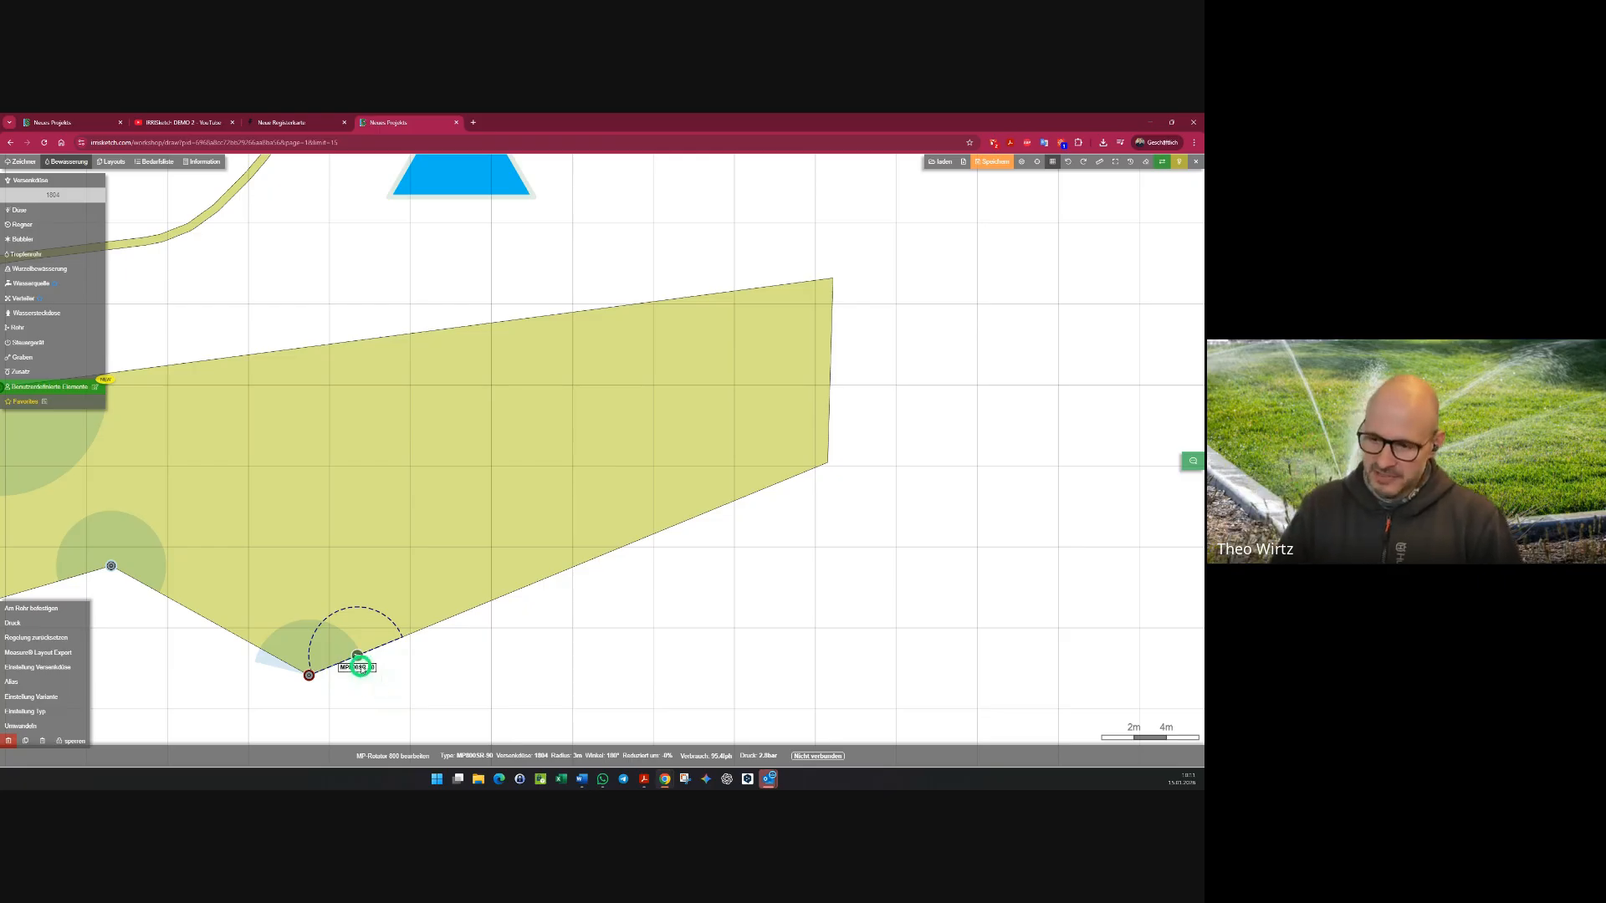
click(357, 657)
mouse_move(366, 654)
mouse_down()
mouse_move(1102, 340)
mouse_move(1040, 370)
mouse_up()
key(space)
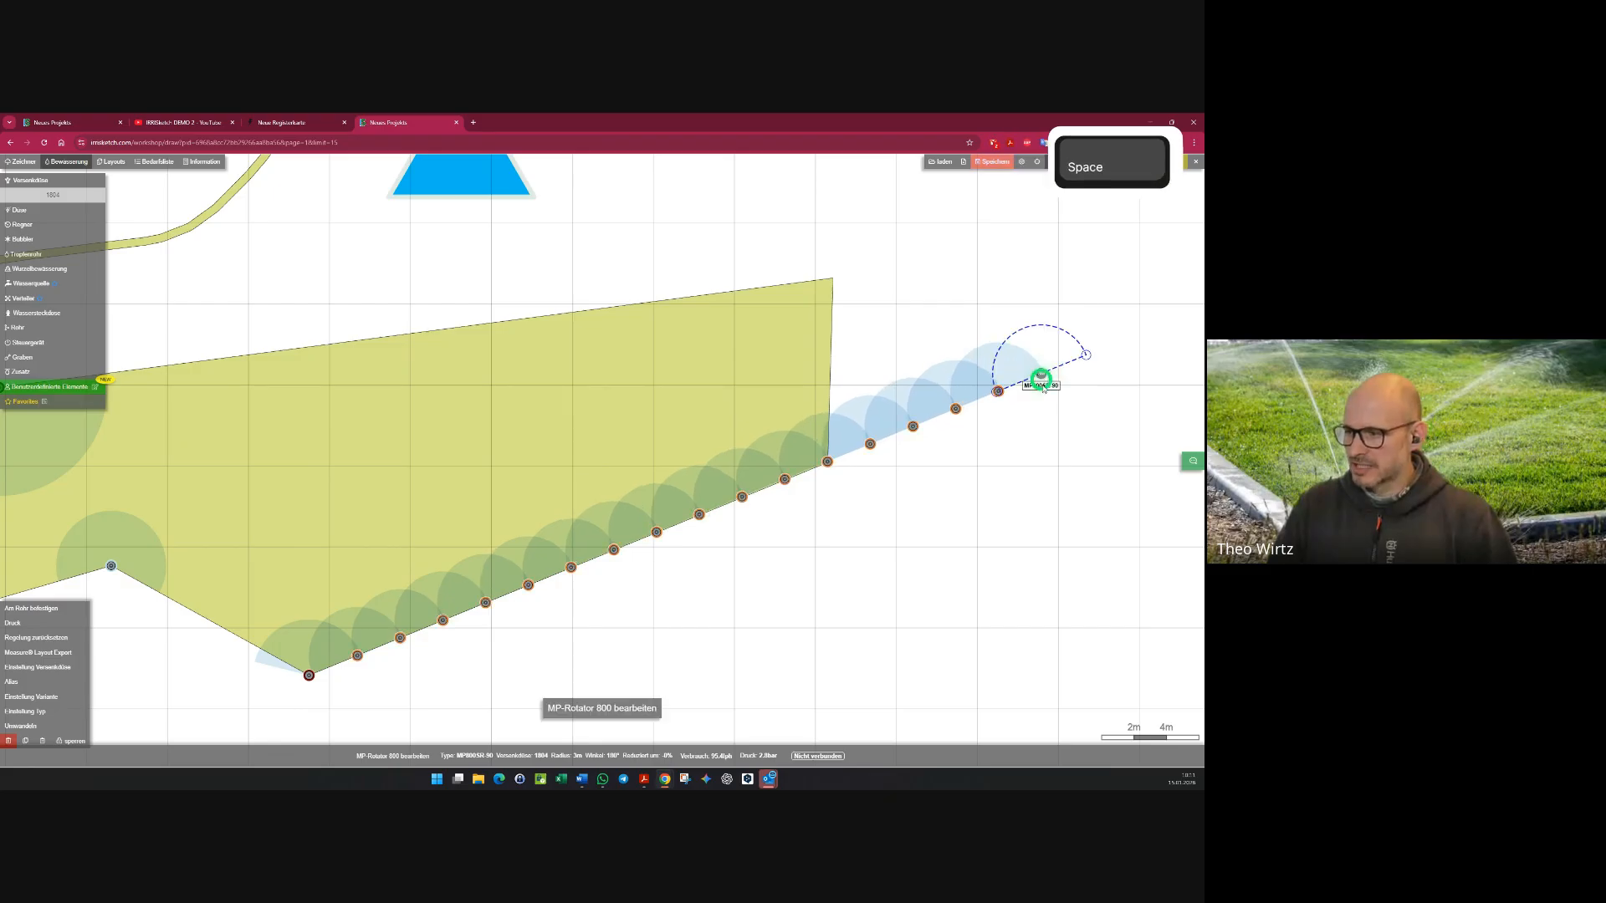
drag(846, 268, 1138, 489)
key(Delete)
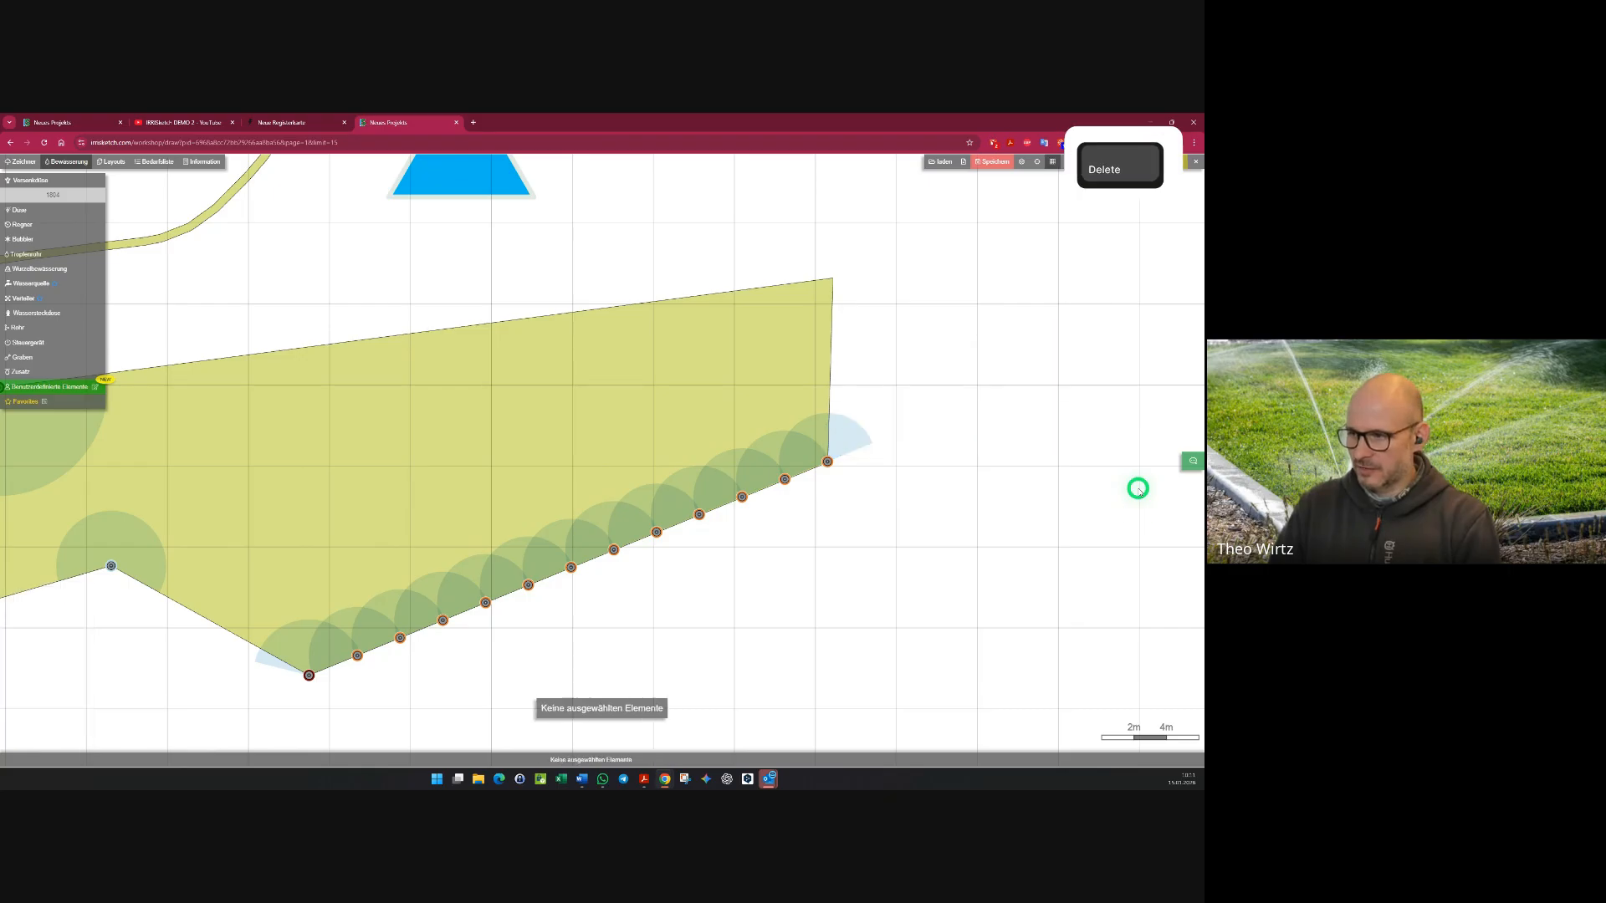
- Narrow the spray arc of the rotator at the slanted edge's end corner to the lawn's vertical edge, and save the project
click(828, 462)
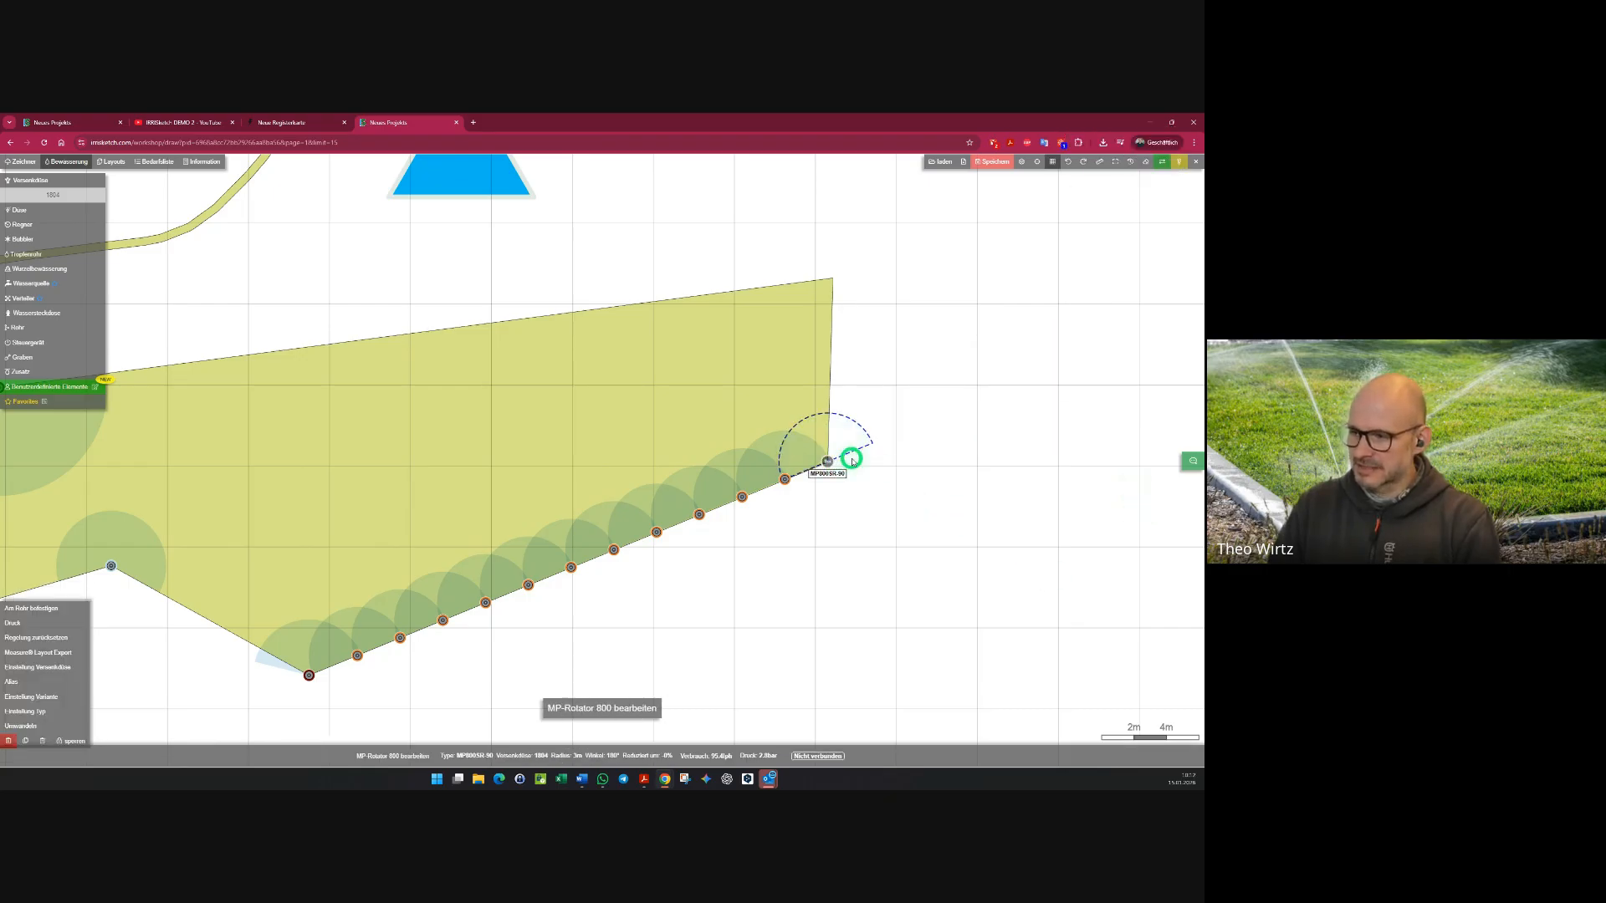
click(849, 457)
click(829, 463)
drag(833, 449, 826, 449)
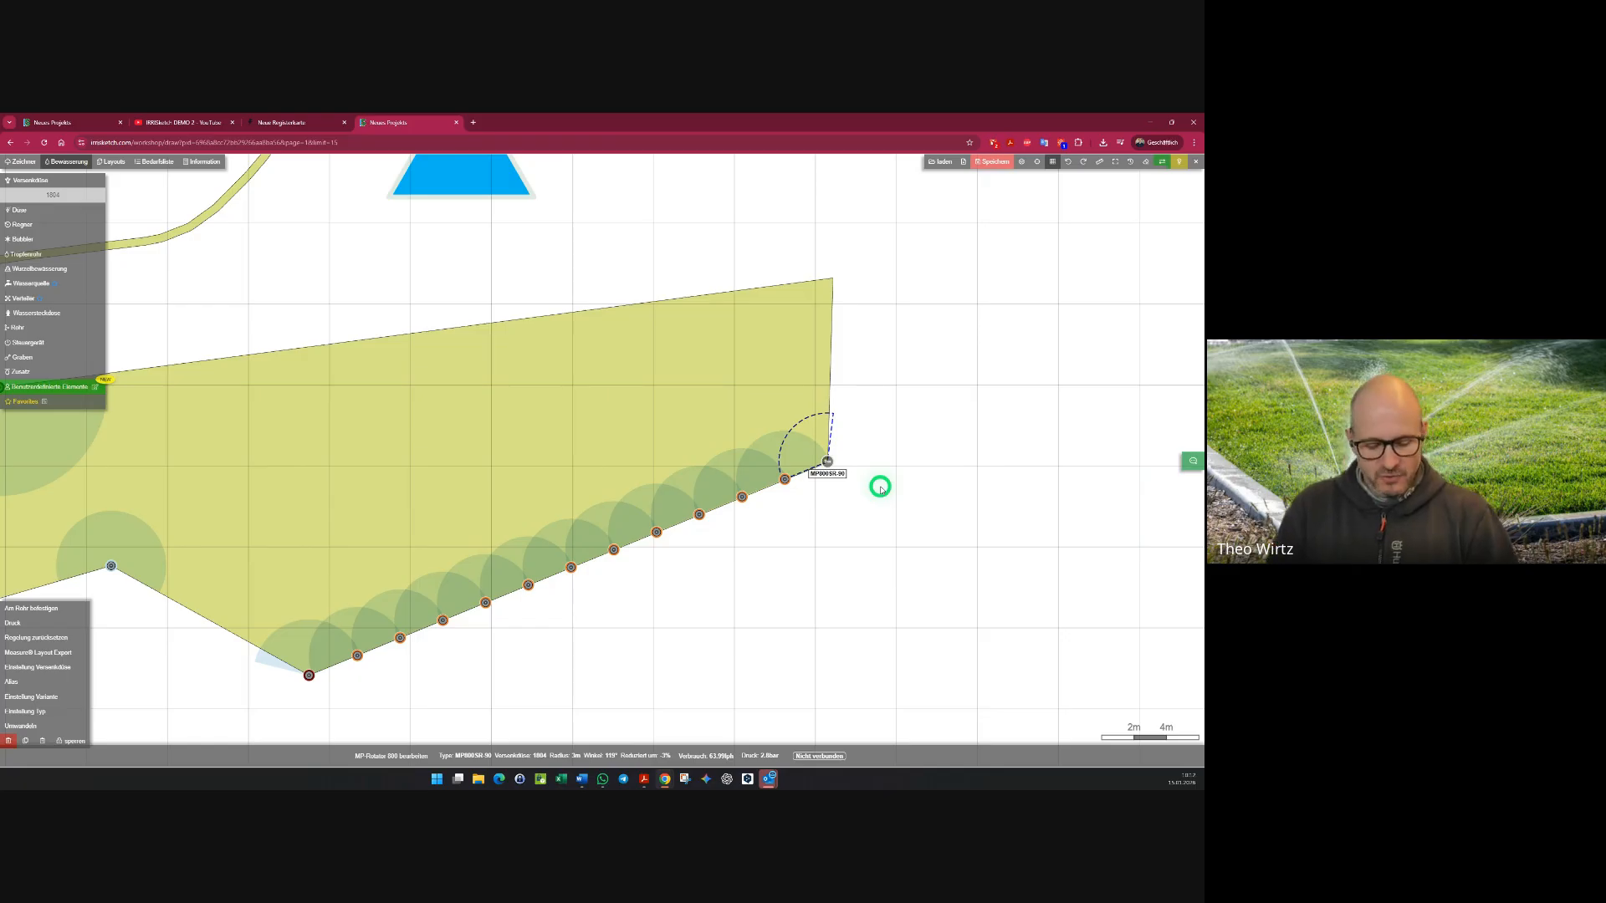
key(ctrl+s)
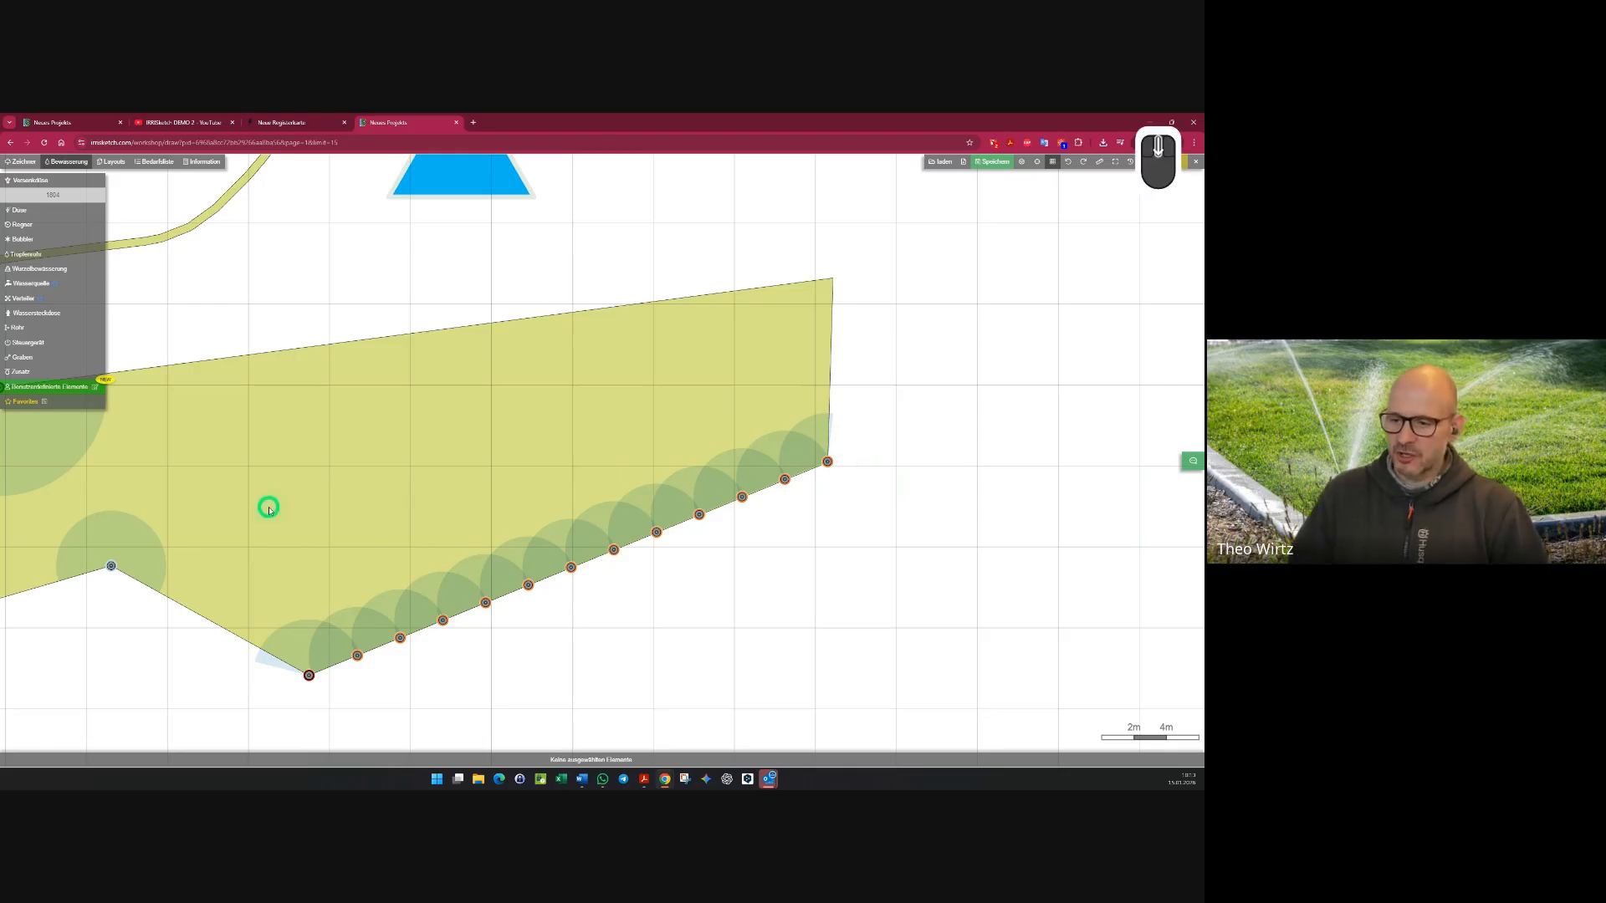
- Switch to the other open project, dismiss its project configuration, and save and leave it to return to the workspace
scroll(240, 513, down, 3)
middle_drag(458, 545, 527, 562)
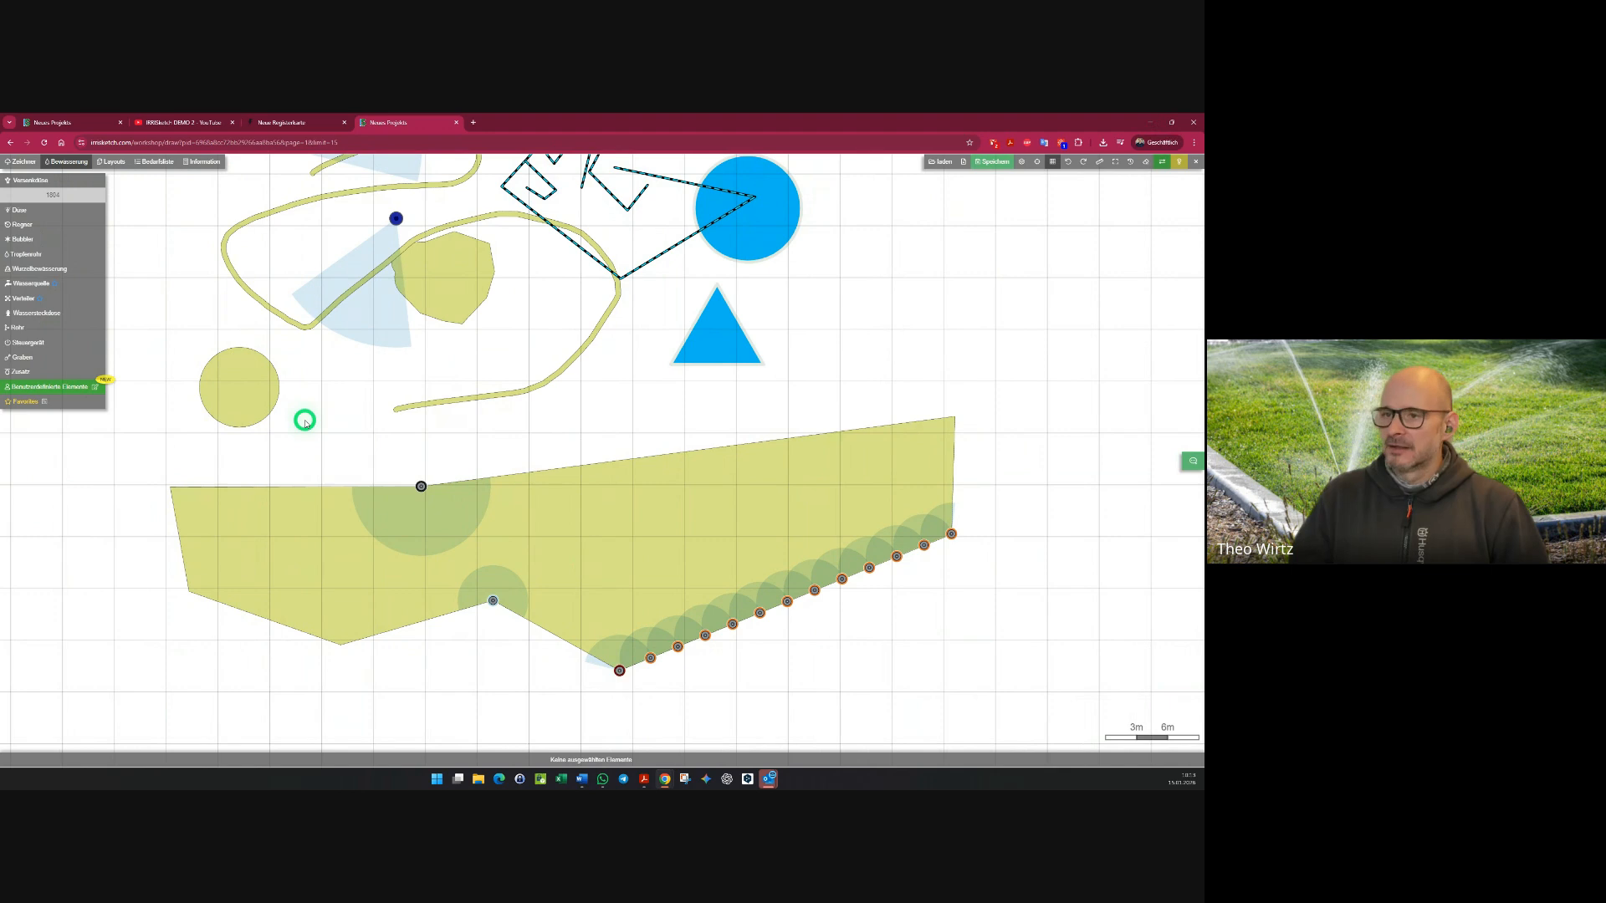
click(90, 128)
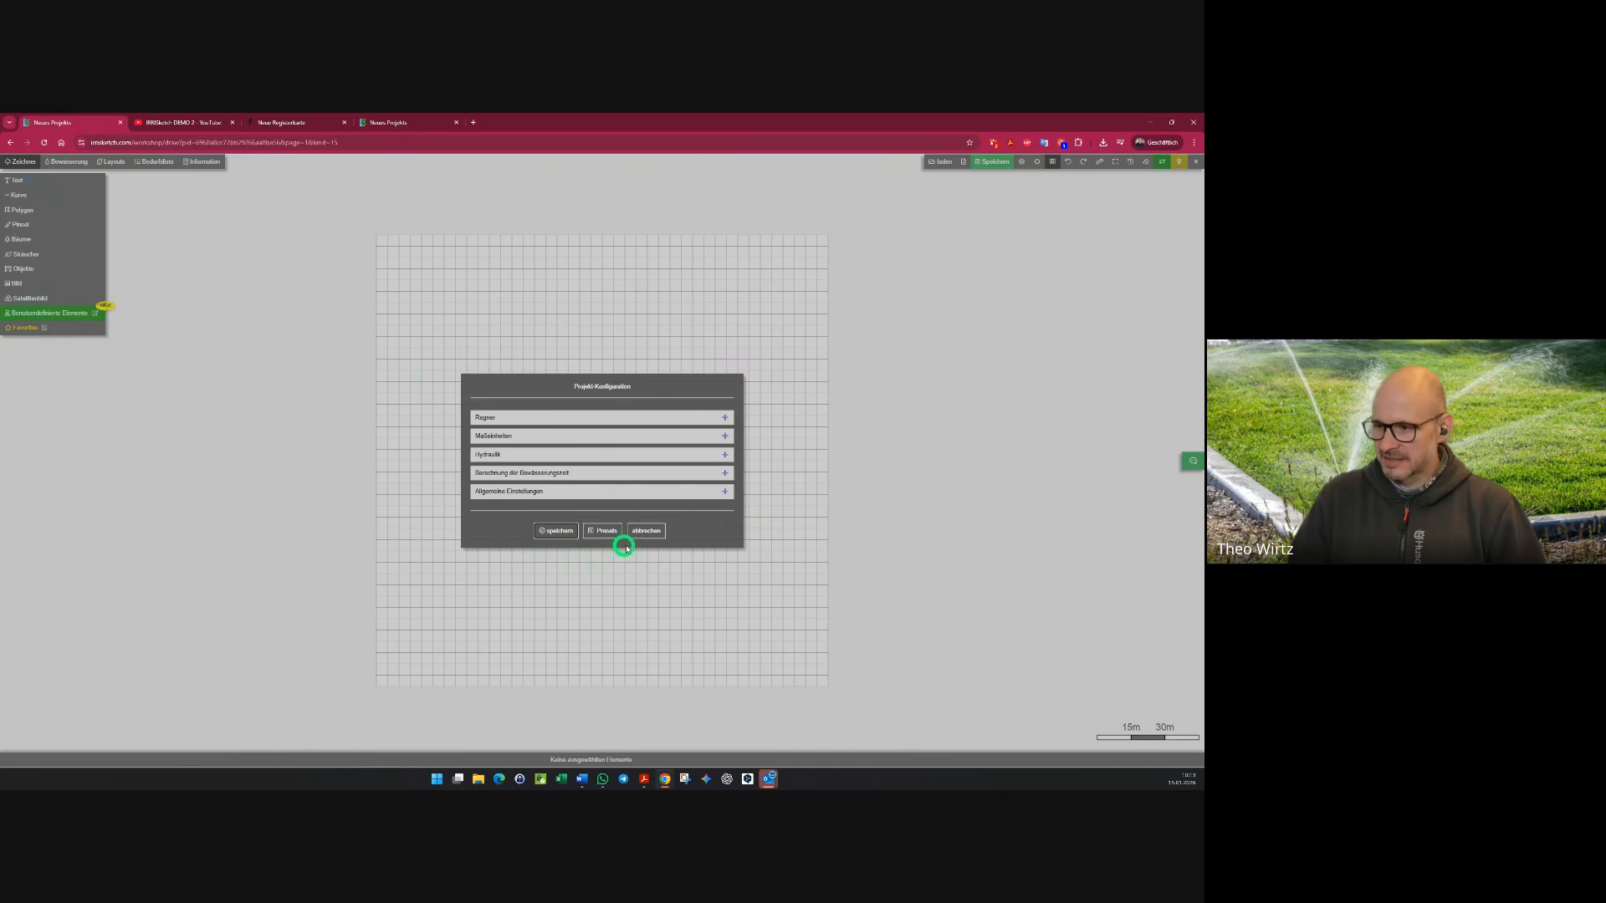
click(652, 536)
click(1194, 162)
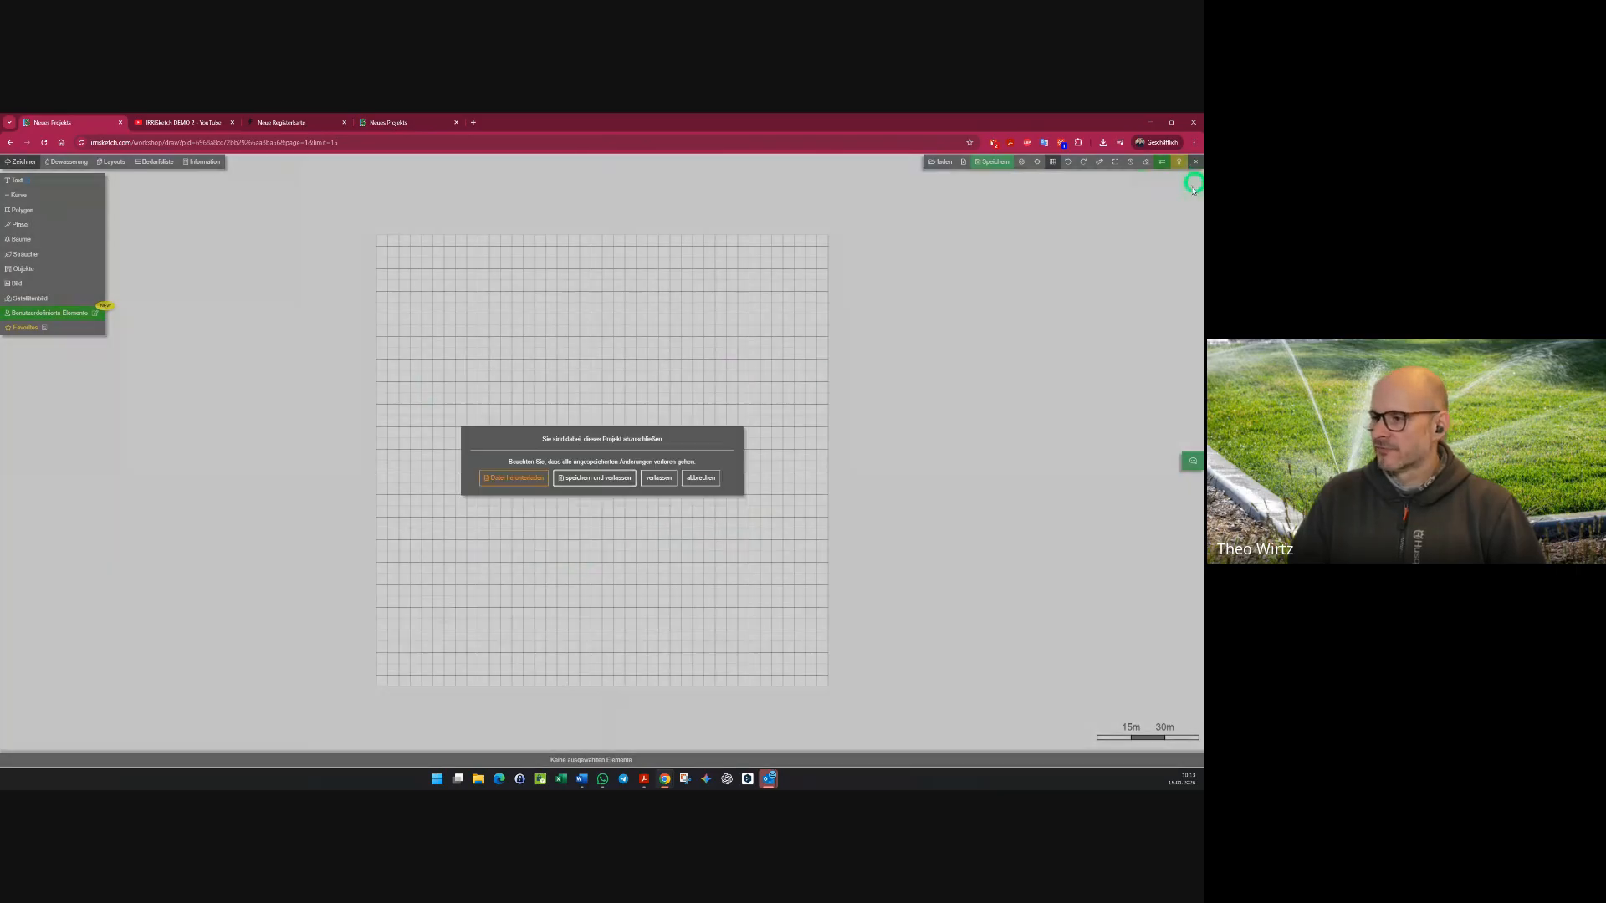
click(614, 480)
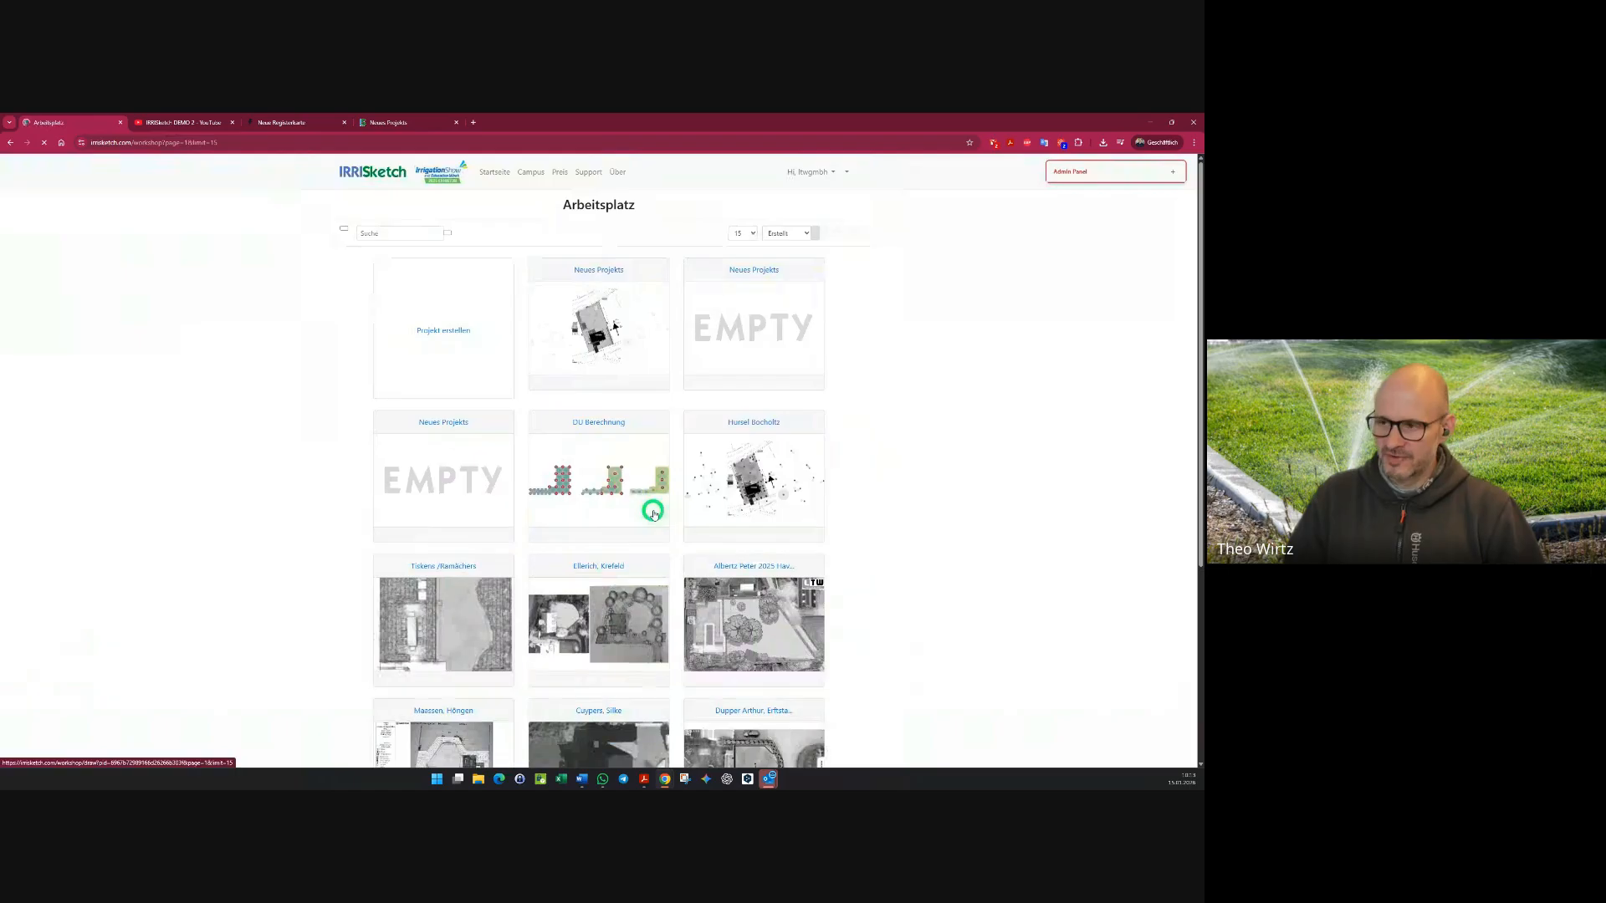
- Go to the account's custom elements page, and close the YouTube video and the "Neue Regionskarte" page
click(794, 171)
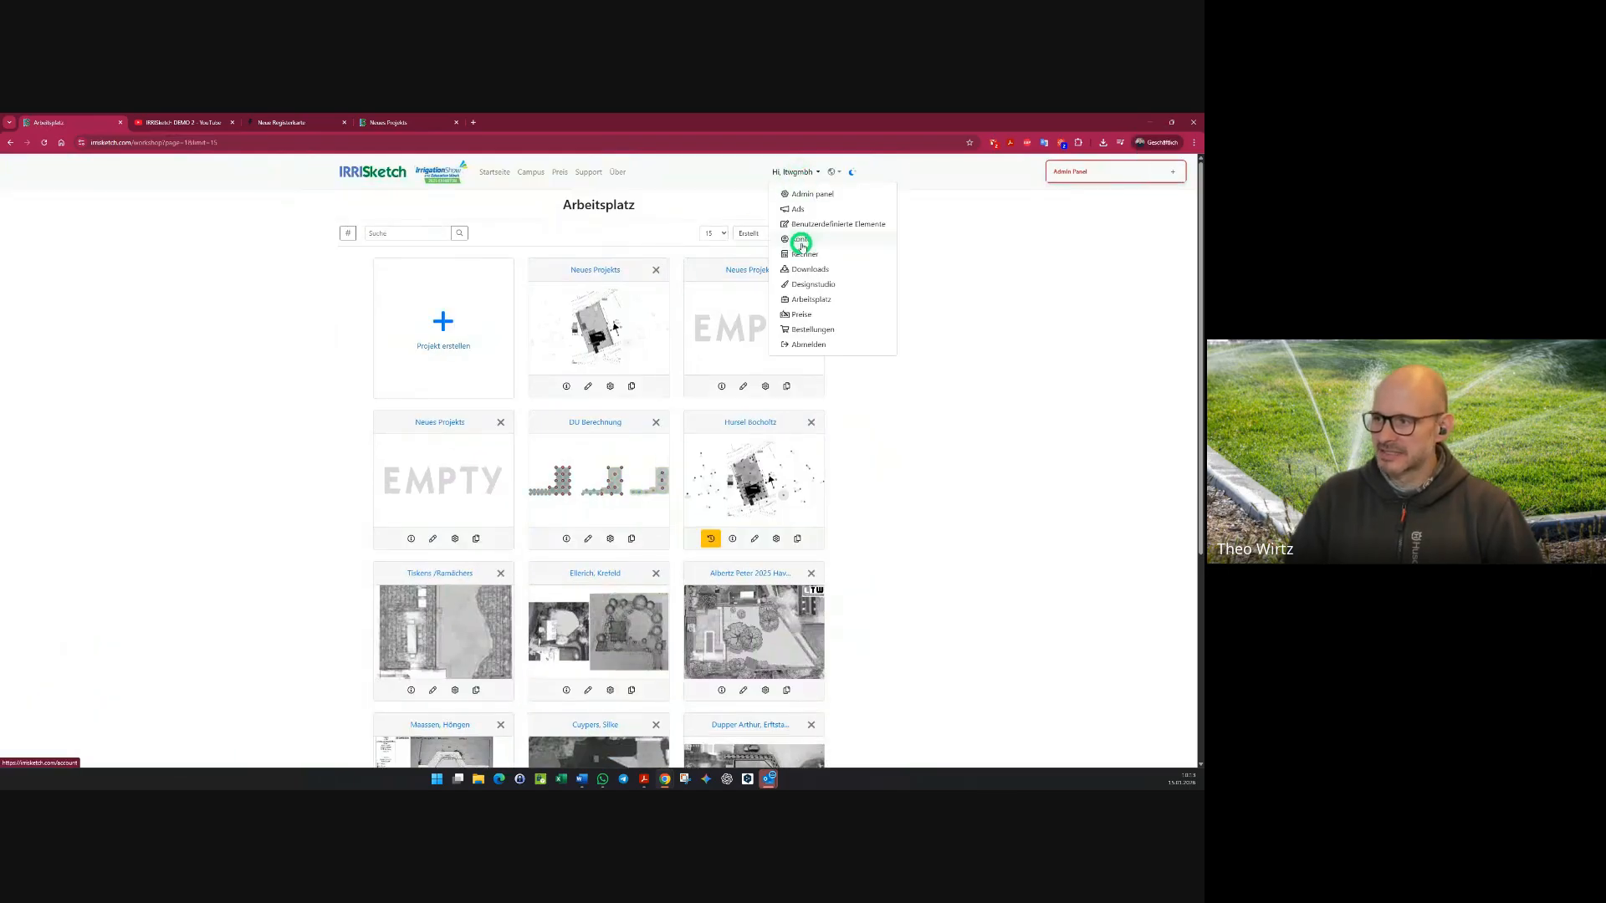
click(809, 228)
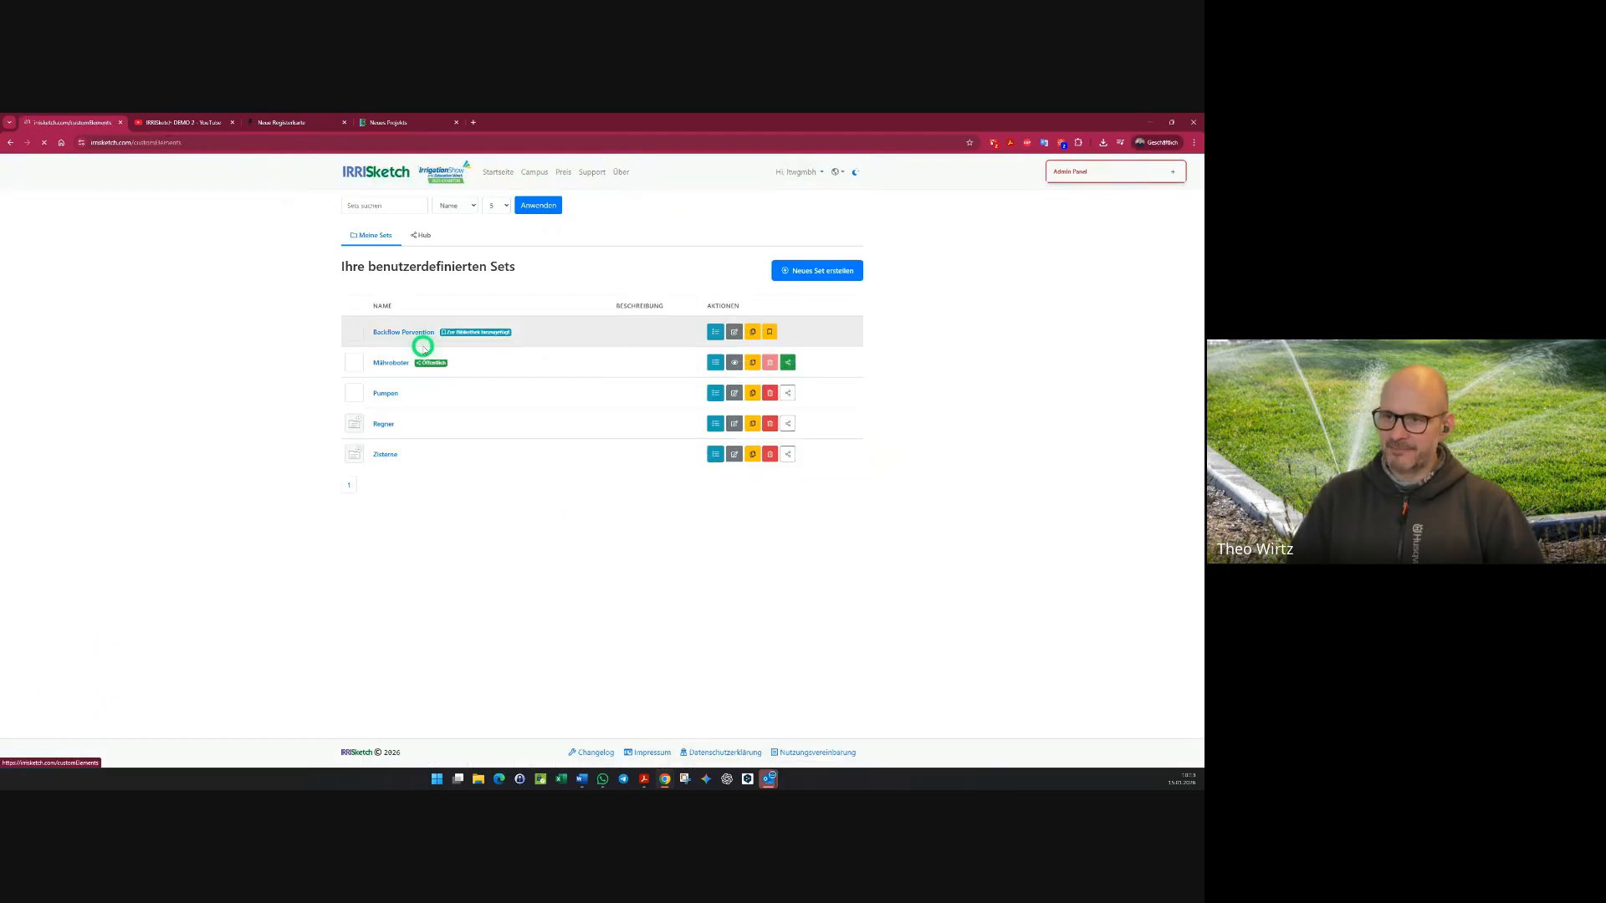
click(234, 124)
click(233, 123)
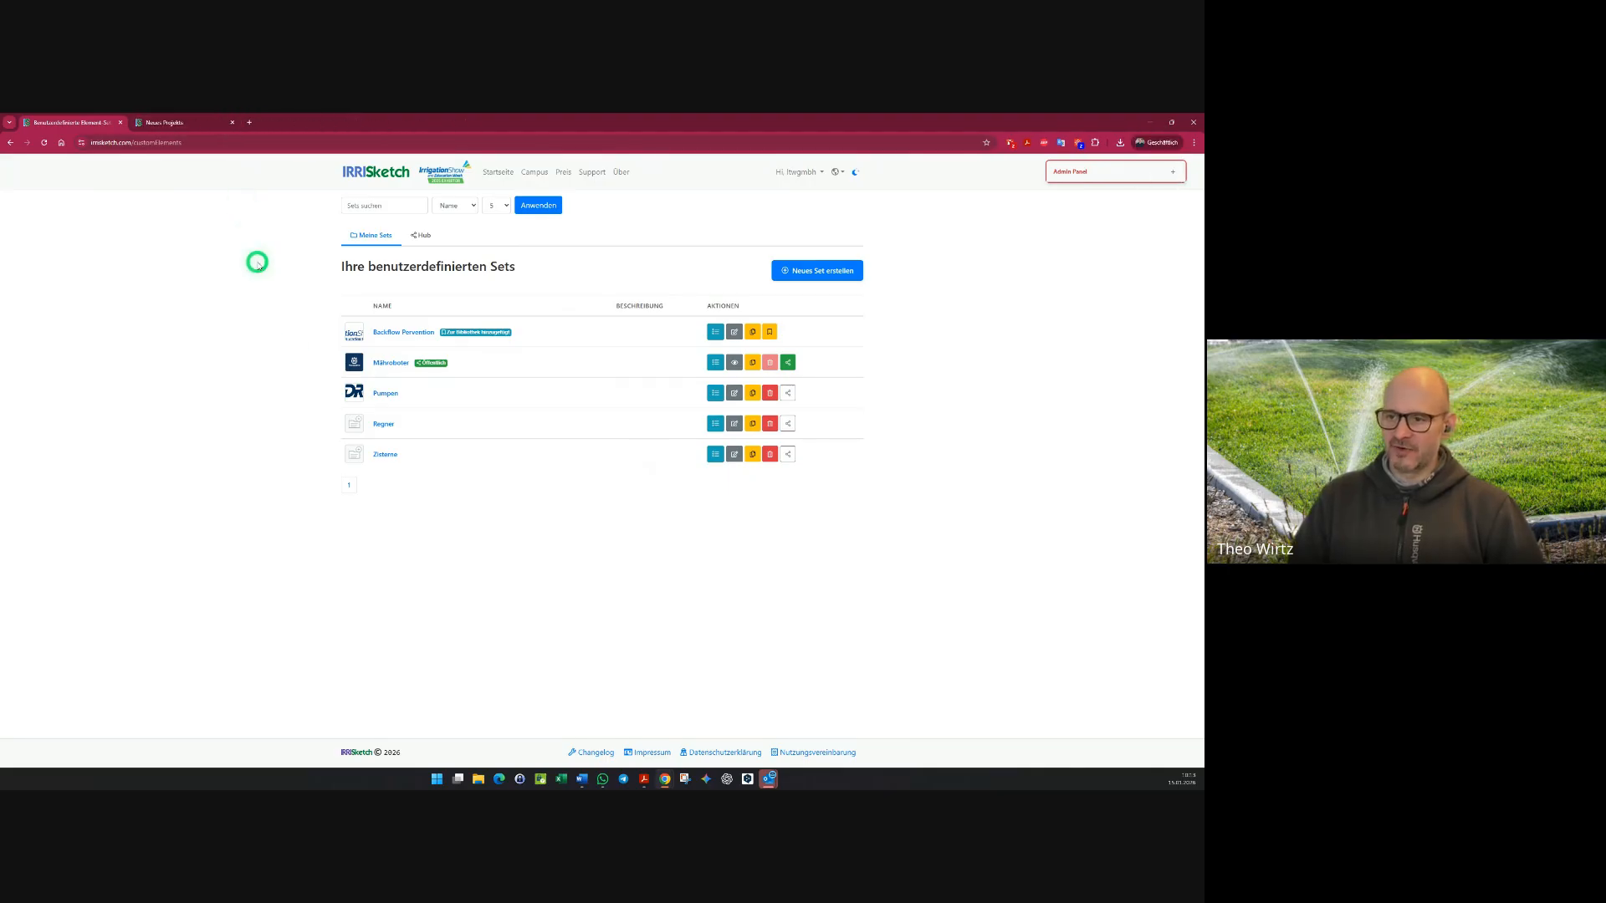
- Examine the two ways to reach the custom elements sets, from the project's irrigation tools and from the account, and return to the sets overview
click(191, 123)
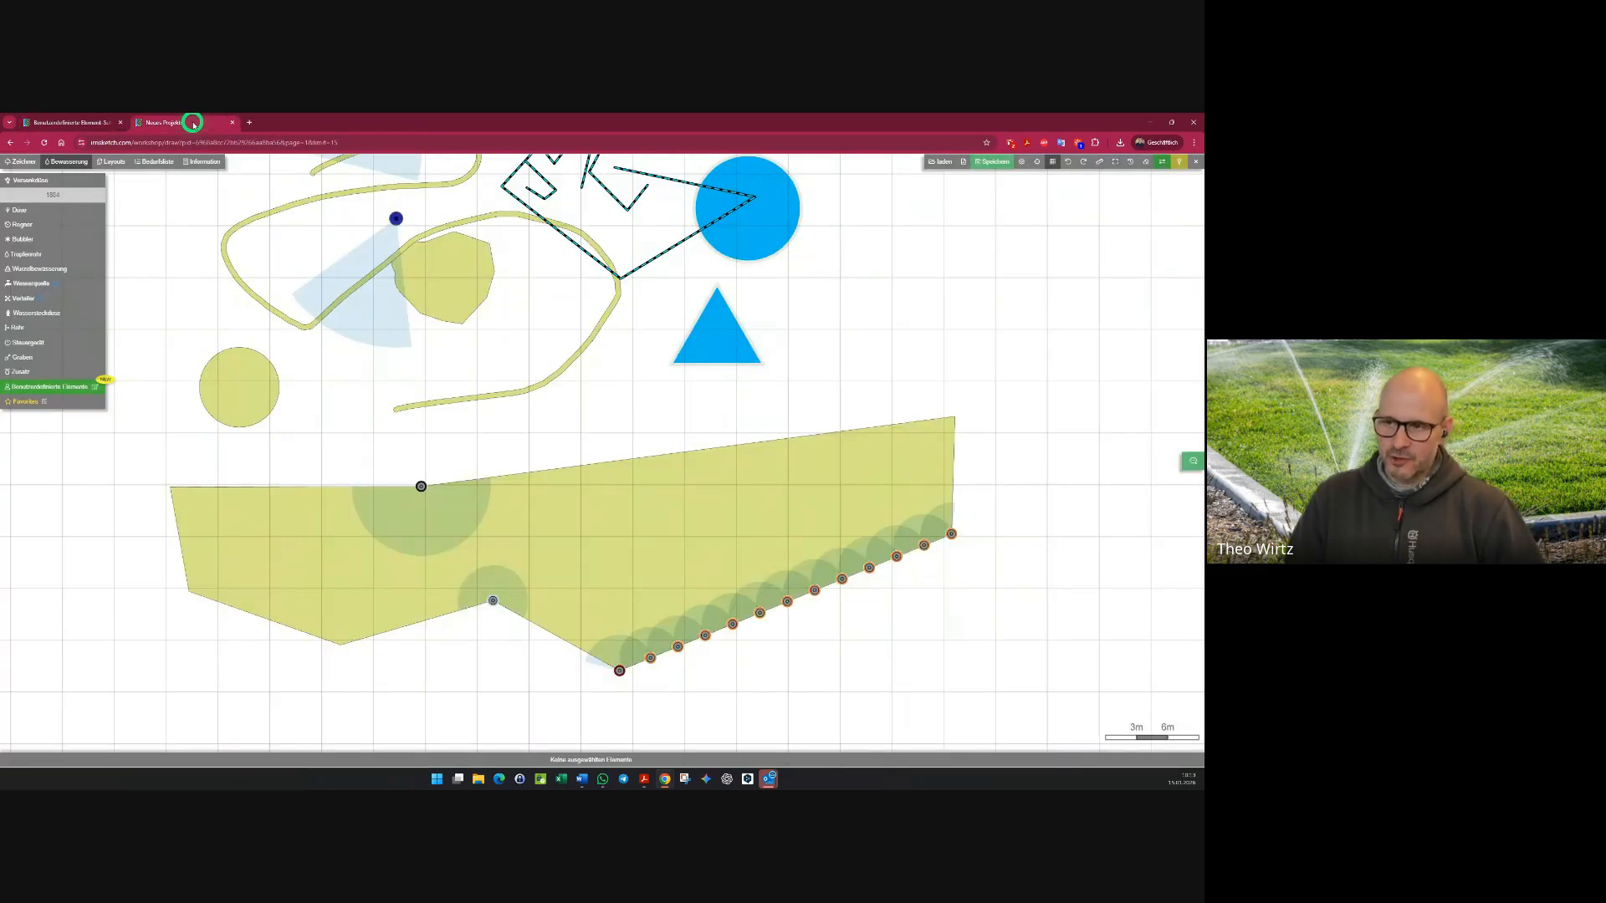
click(110, 121)
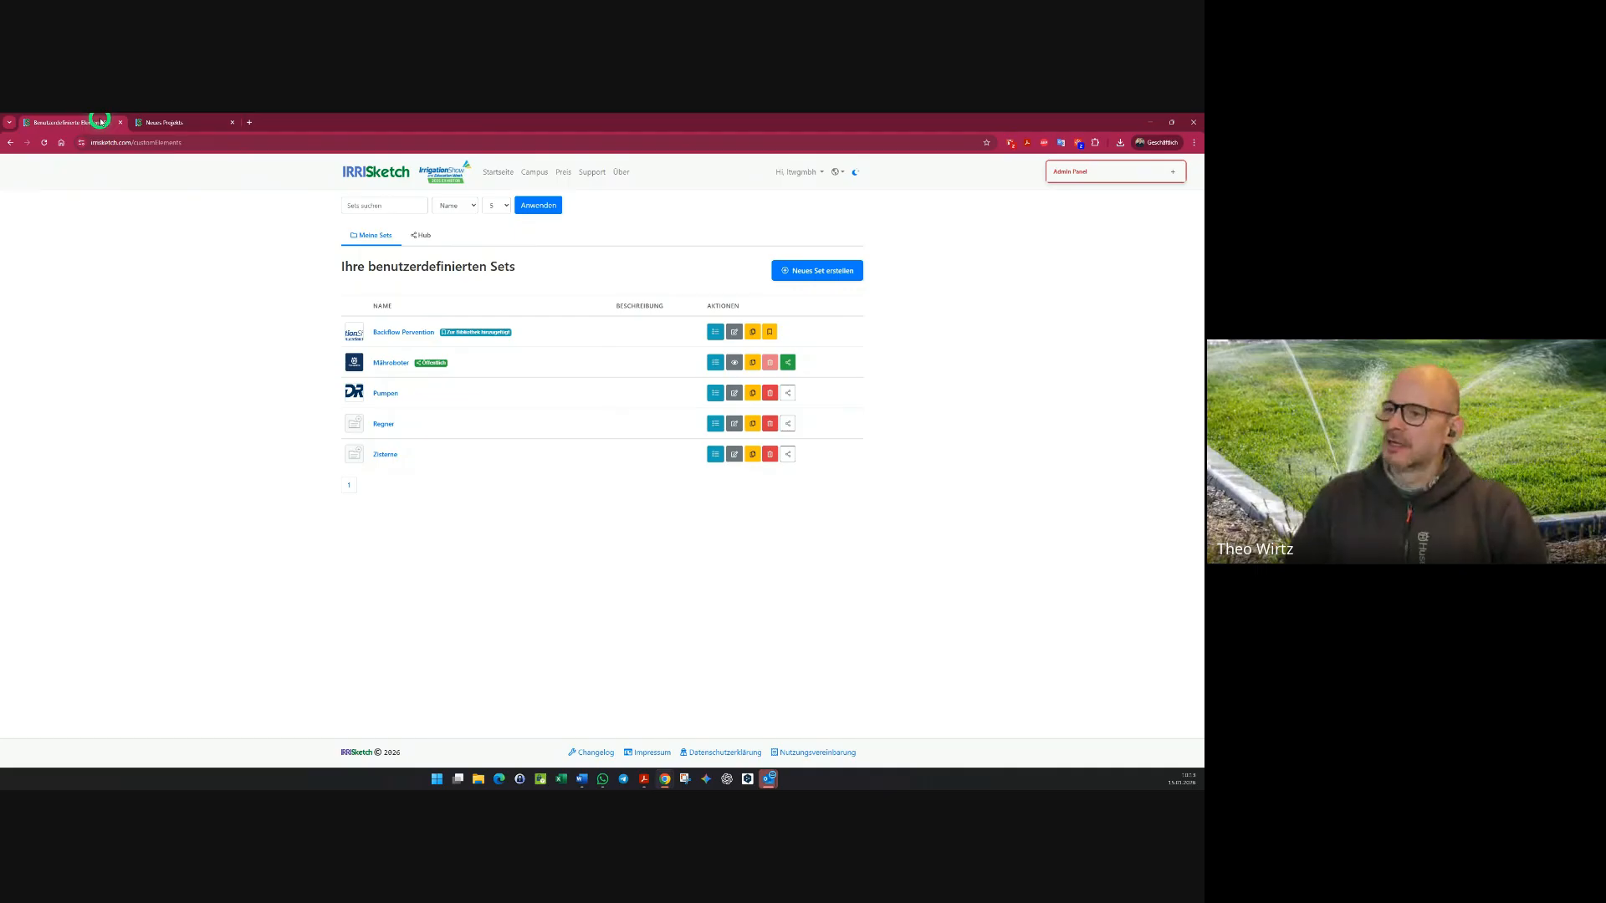
click(800, 170)
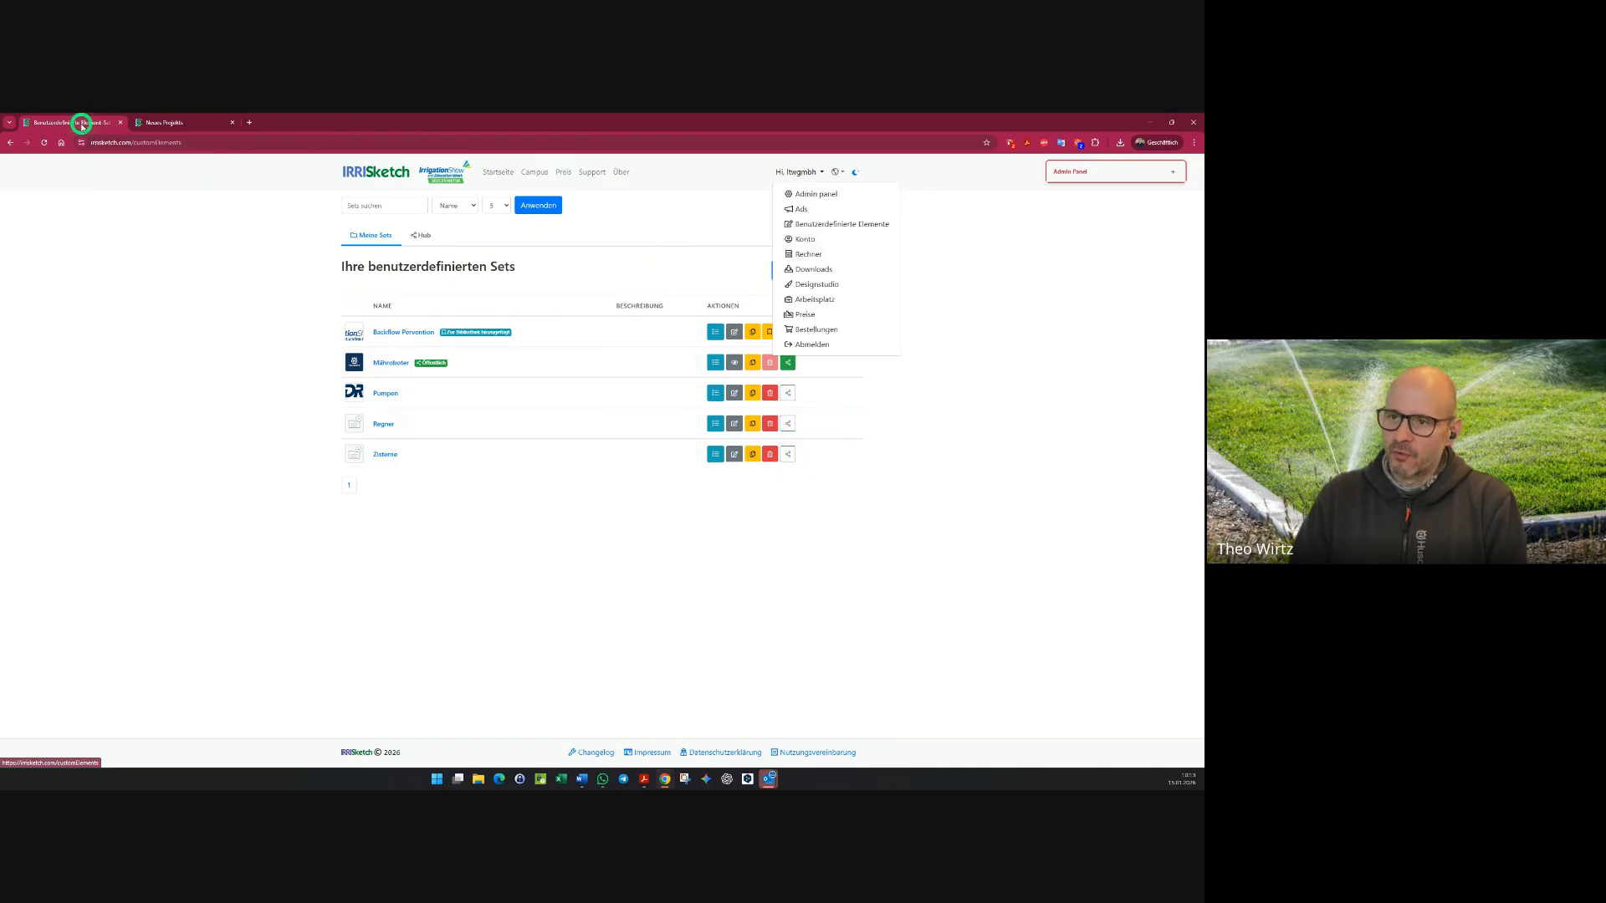
click(148, 123)
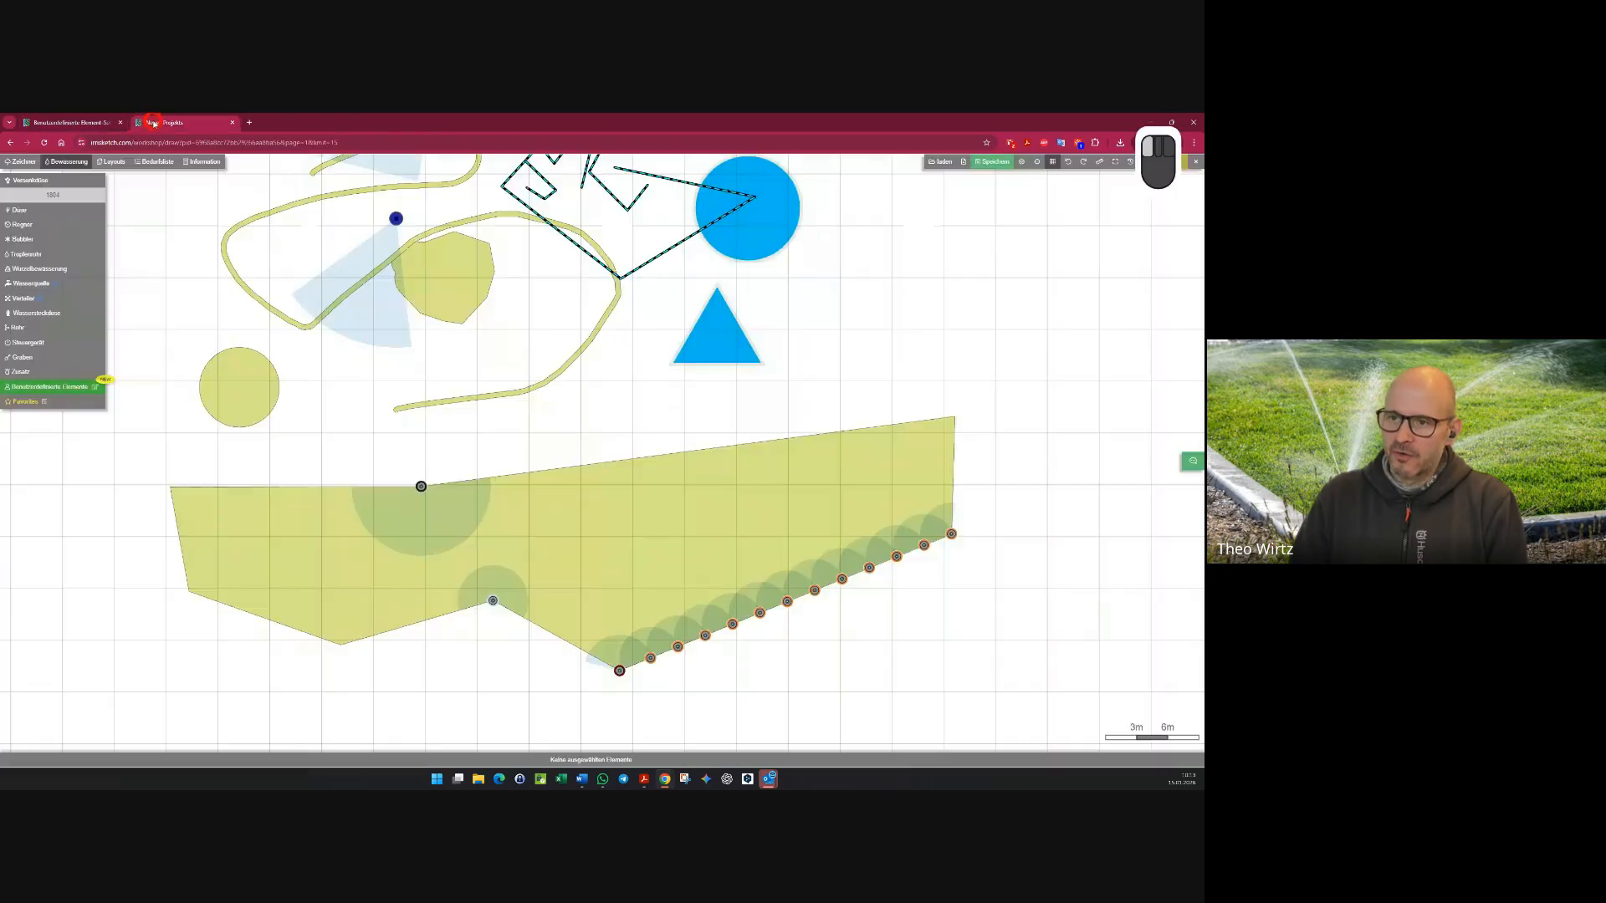
click(97, 391)
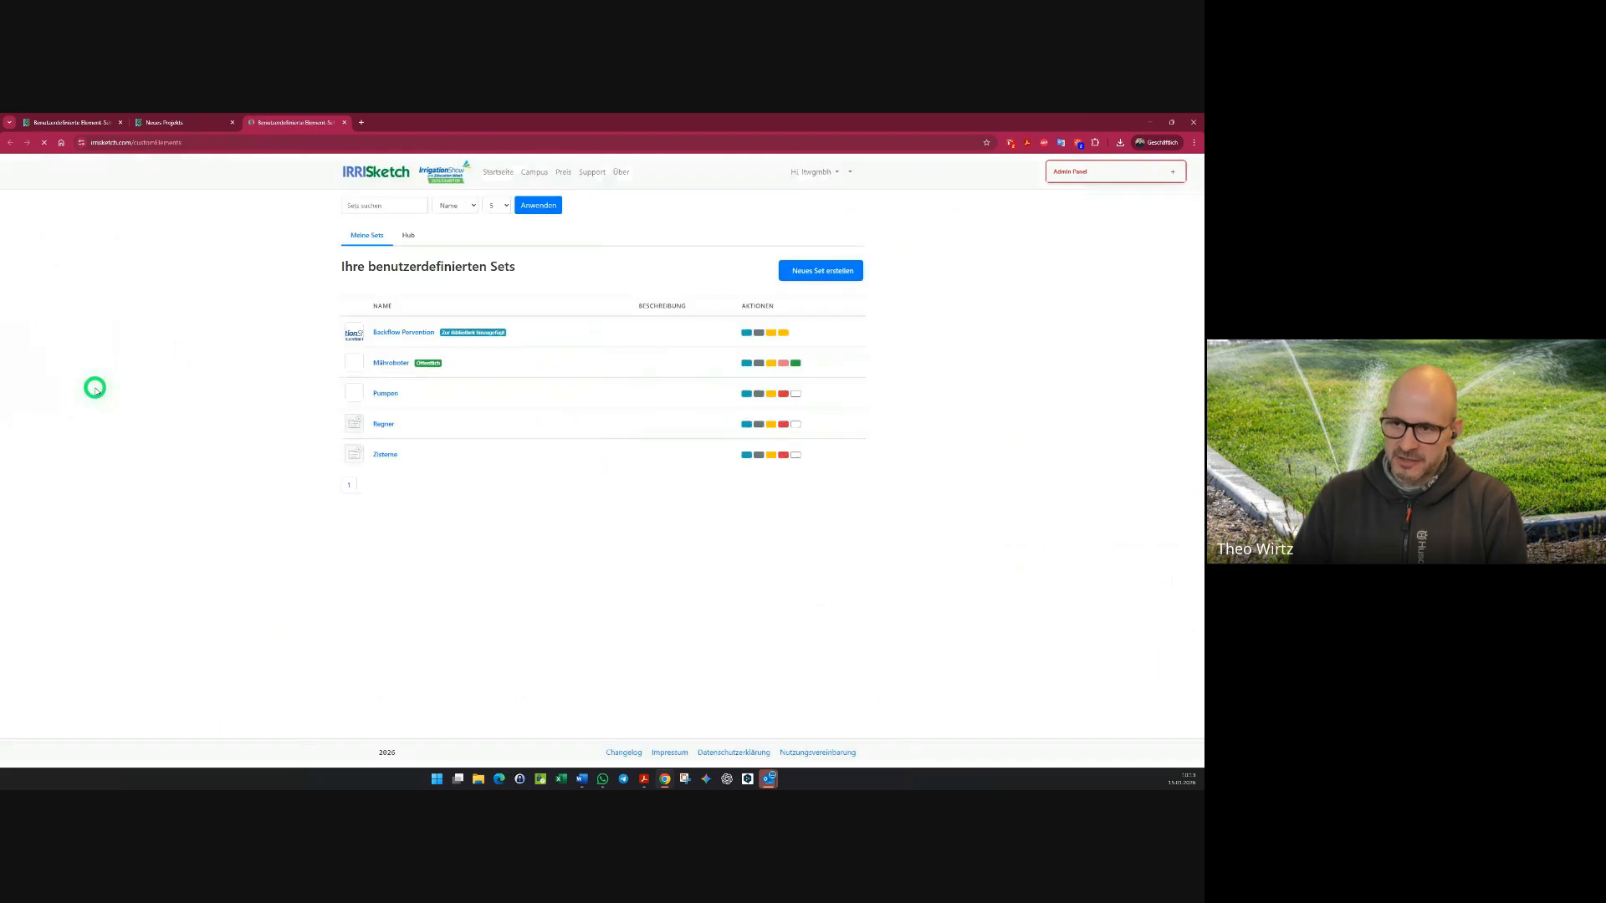
click(344, 123)
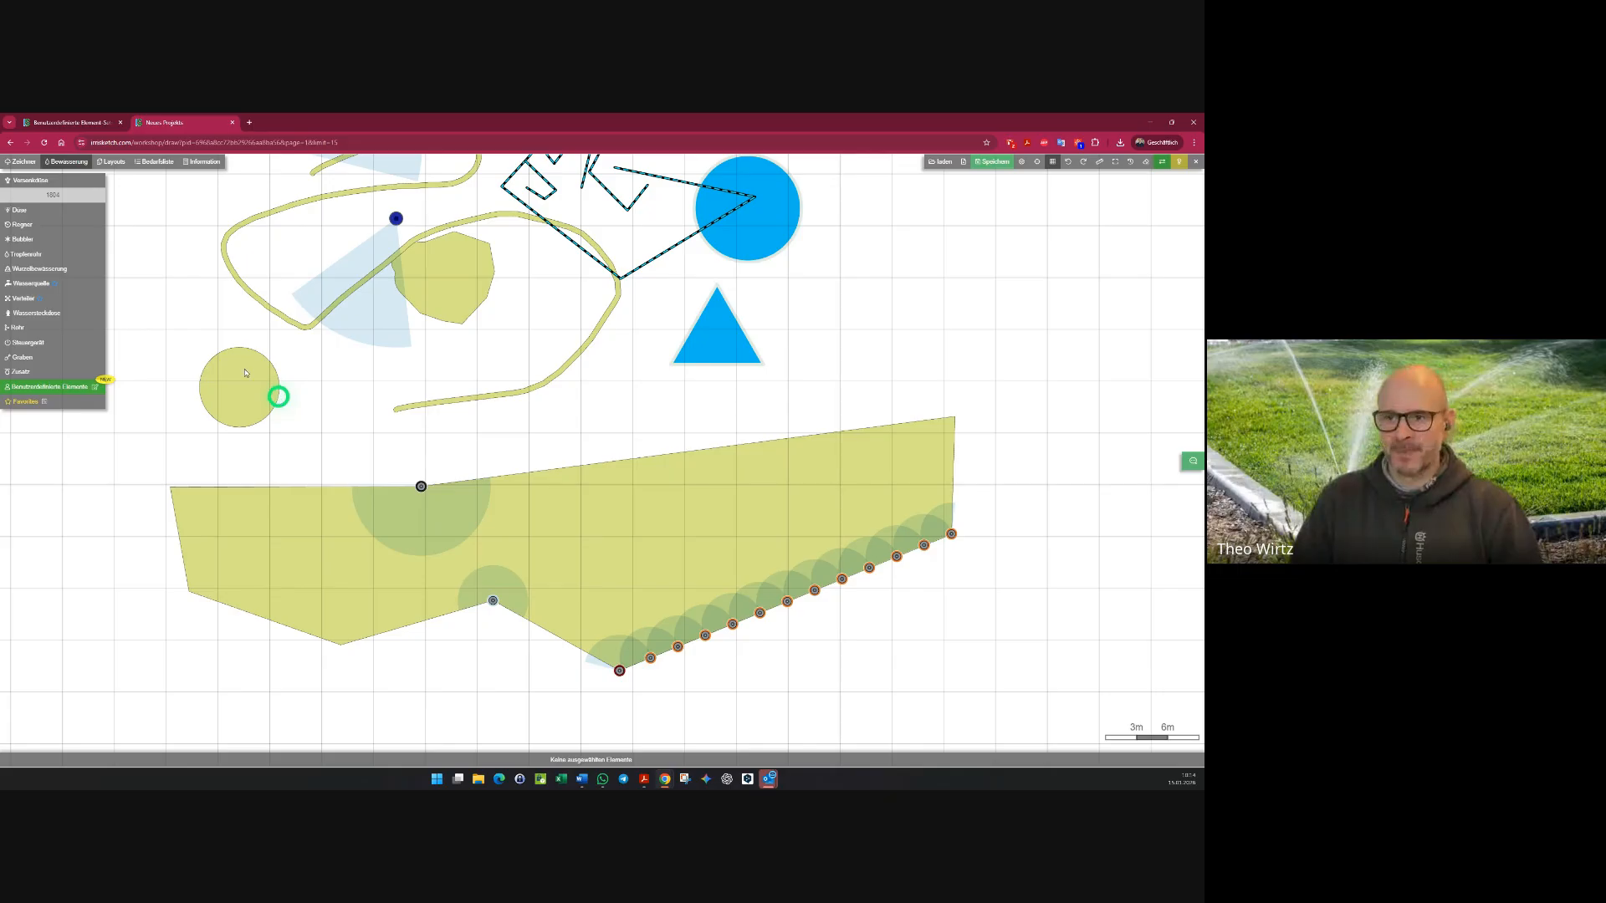
click(68, 123)
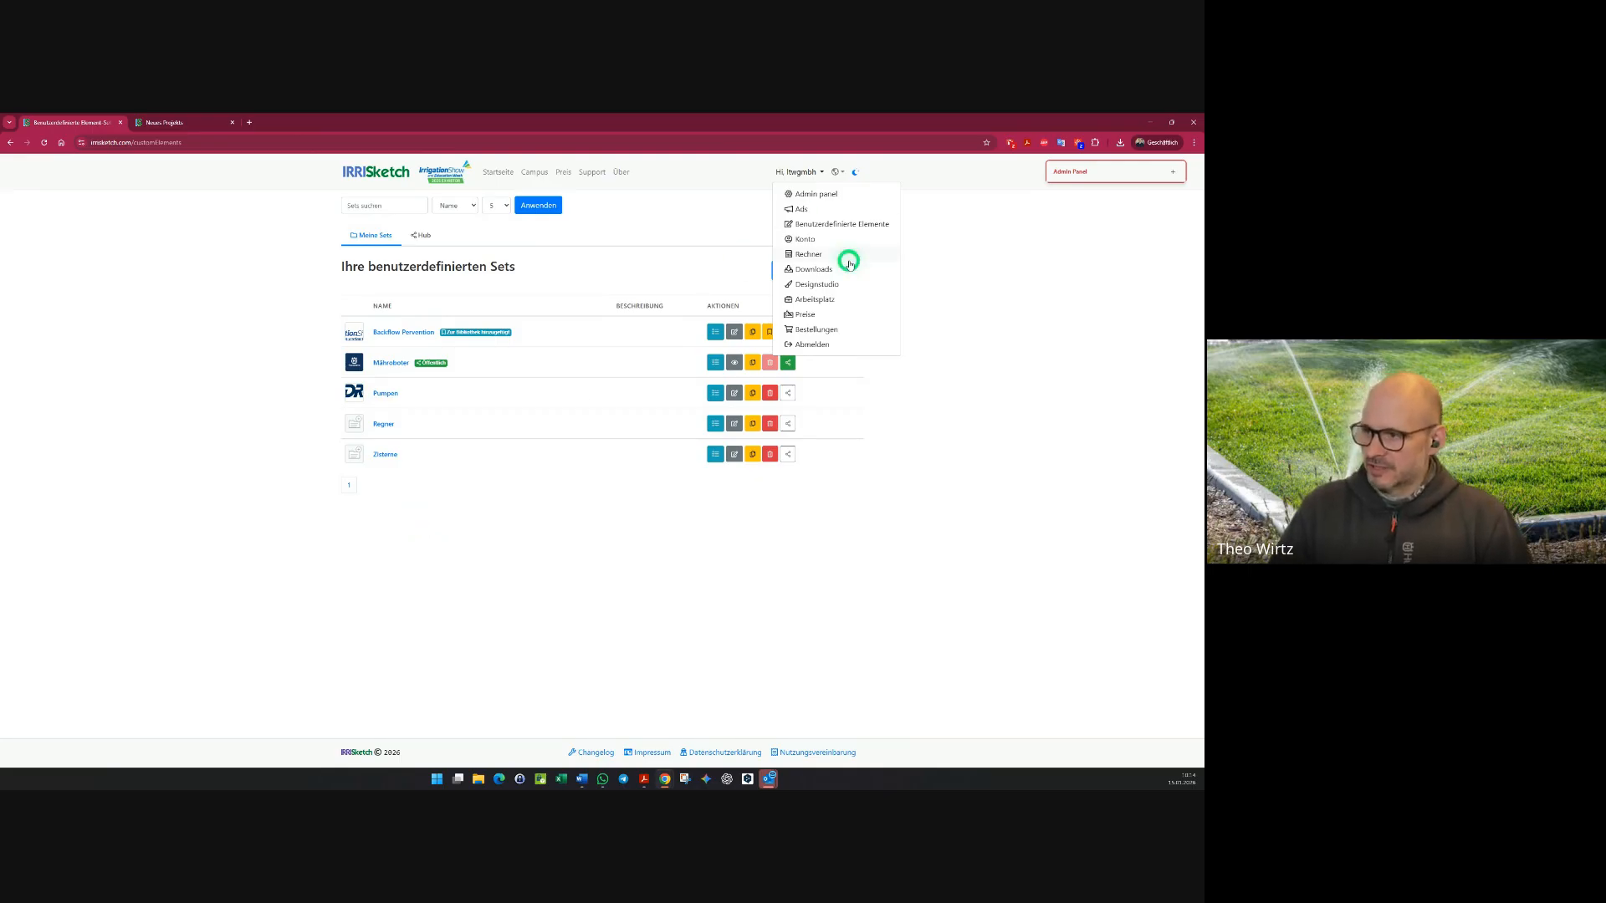
- Start a new custom element set and name it "Zeichner Set"
click(889, 524)
click(805, 268)
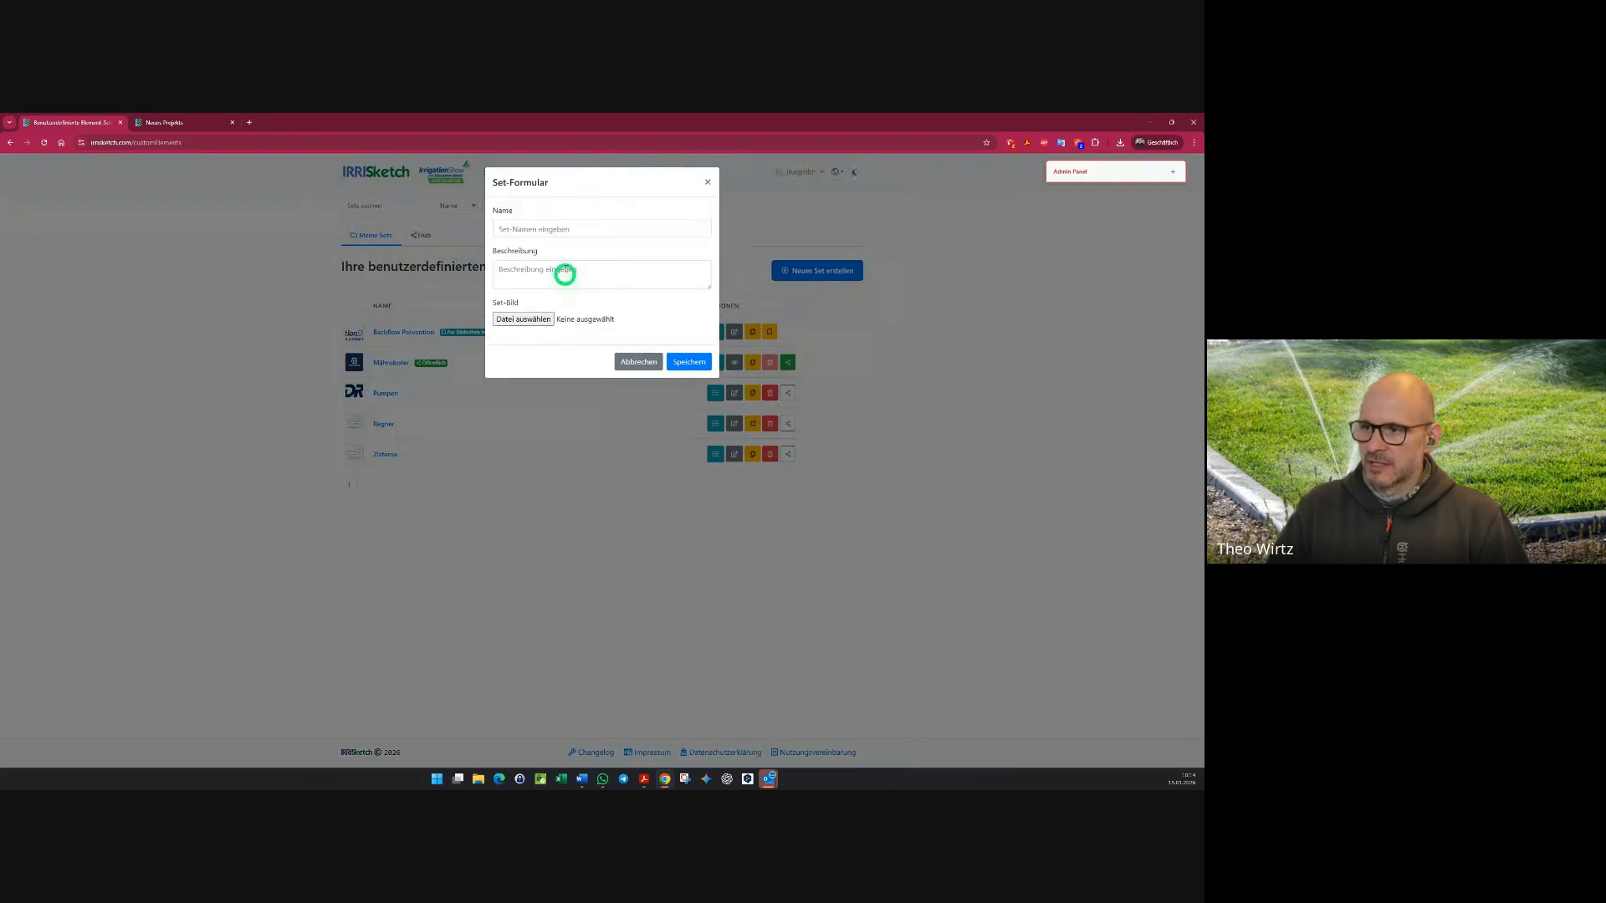
click(555, 229)
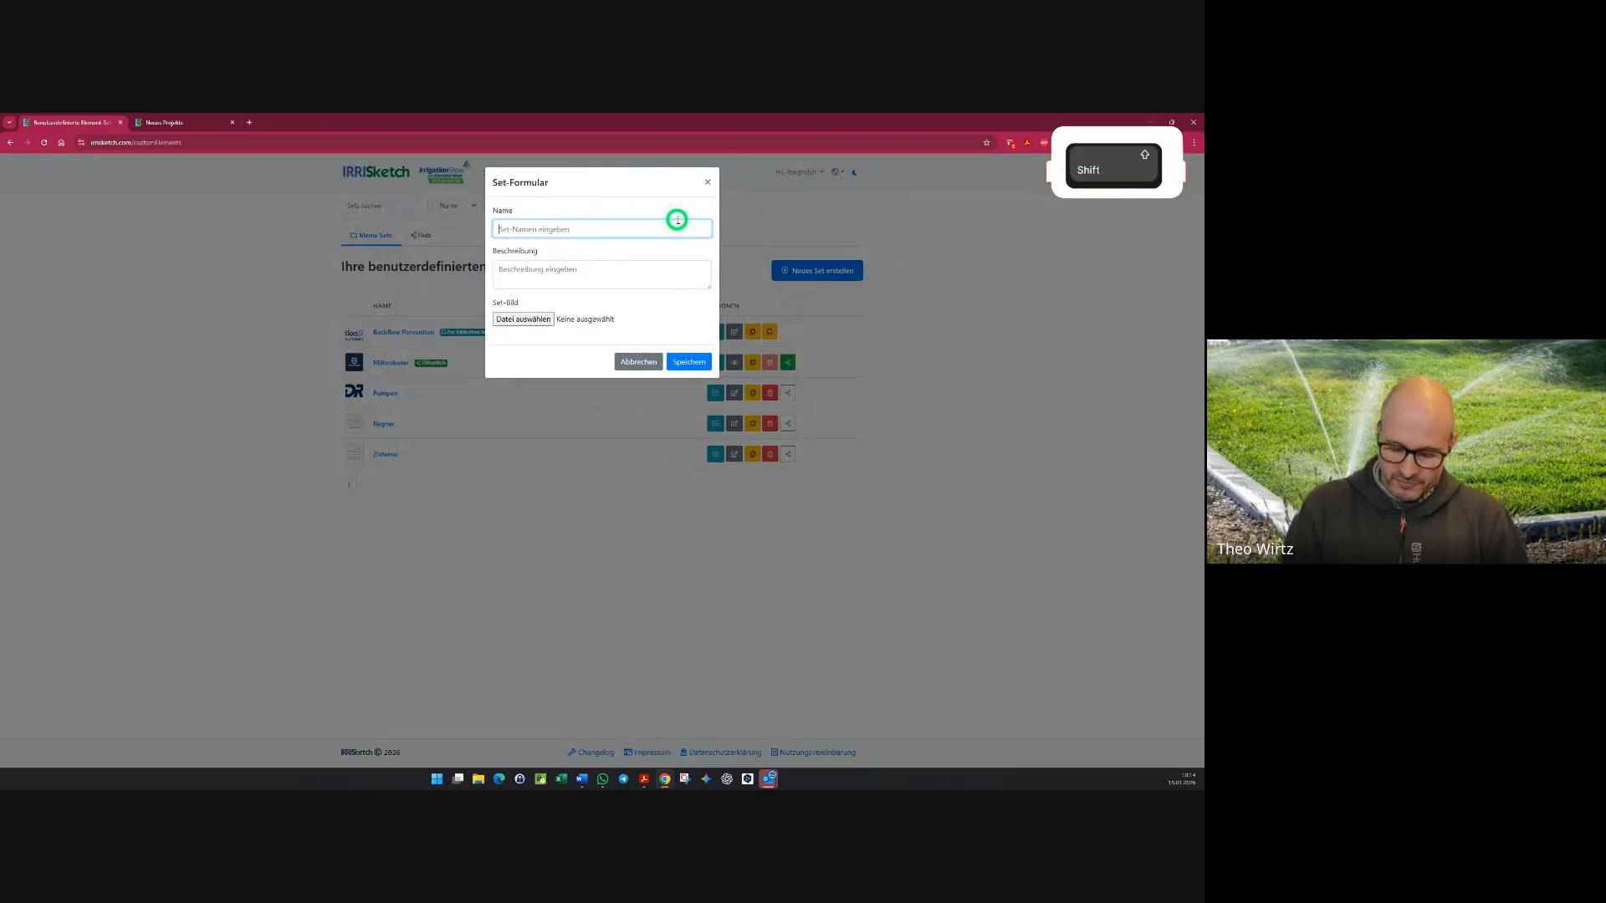
text(Zeic)
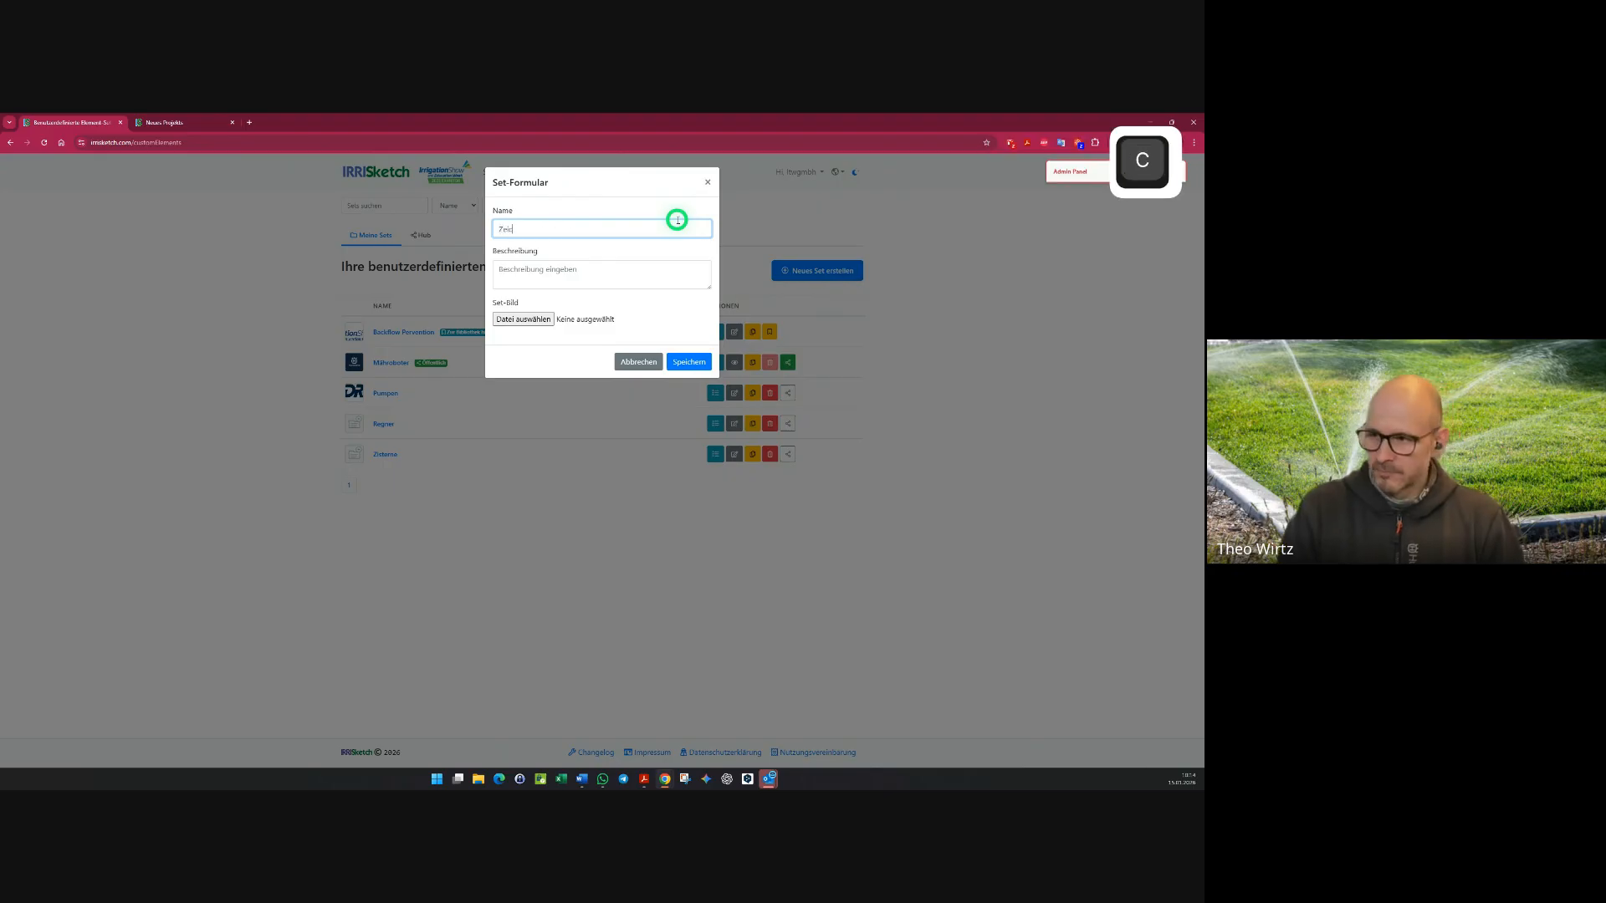
key(BackSpace)
text(chner Set)
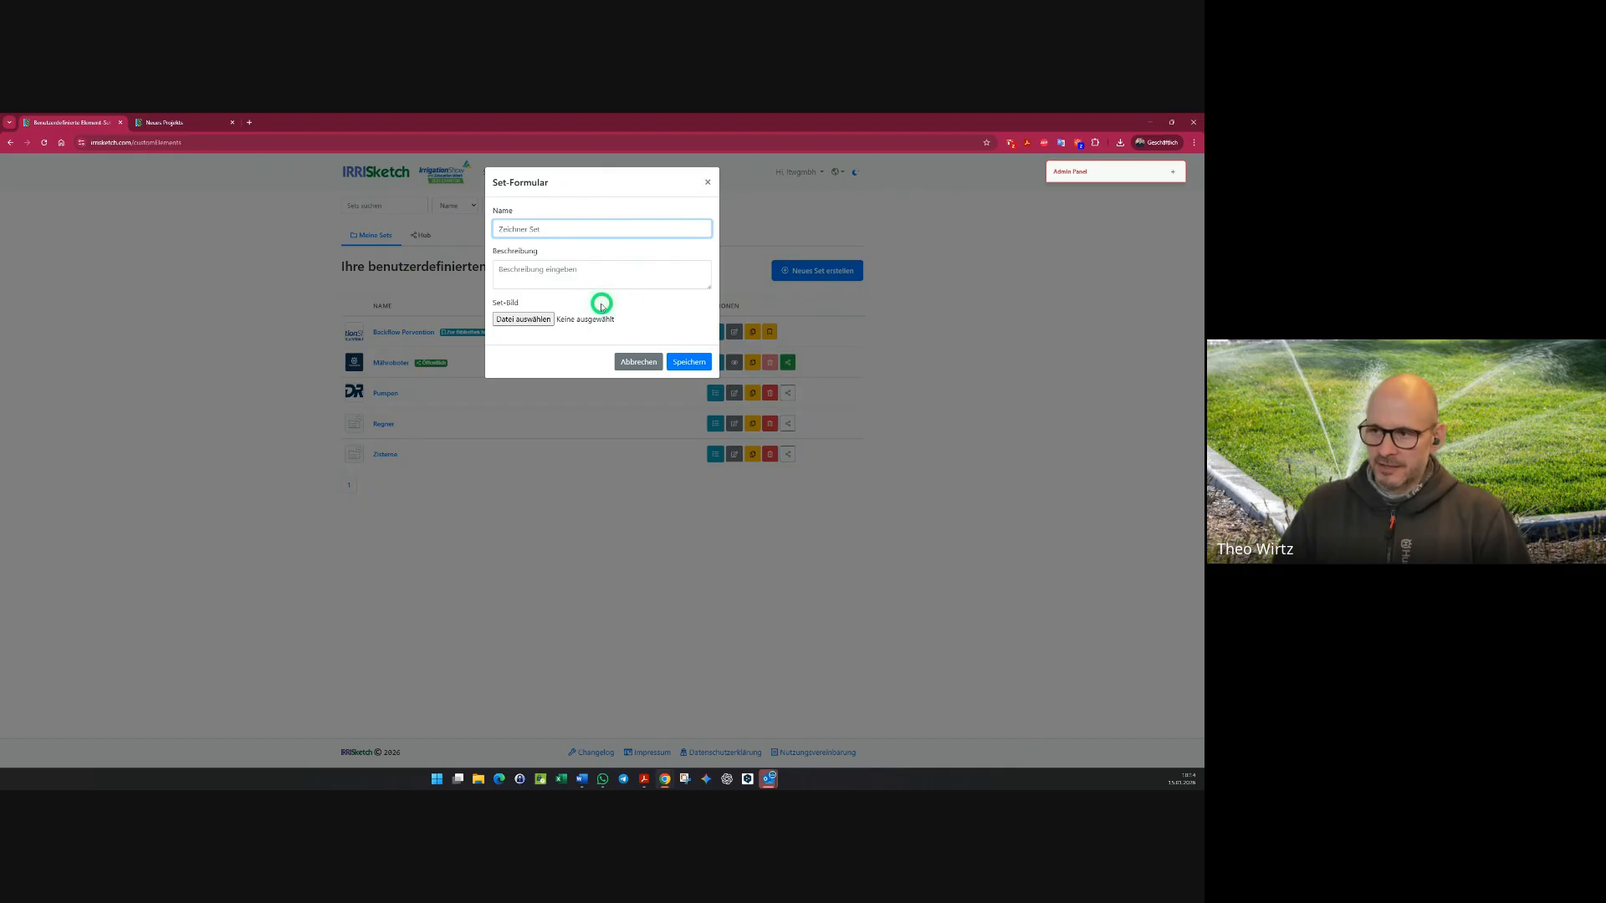
click(579, 278)
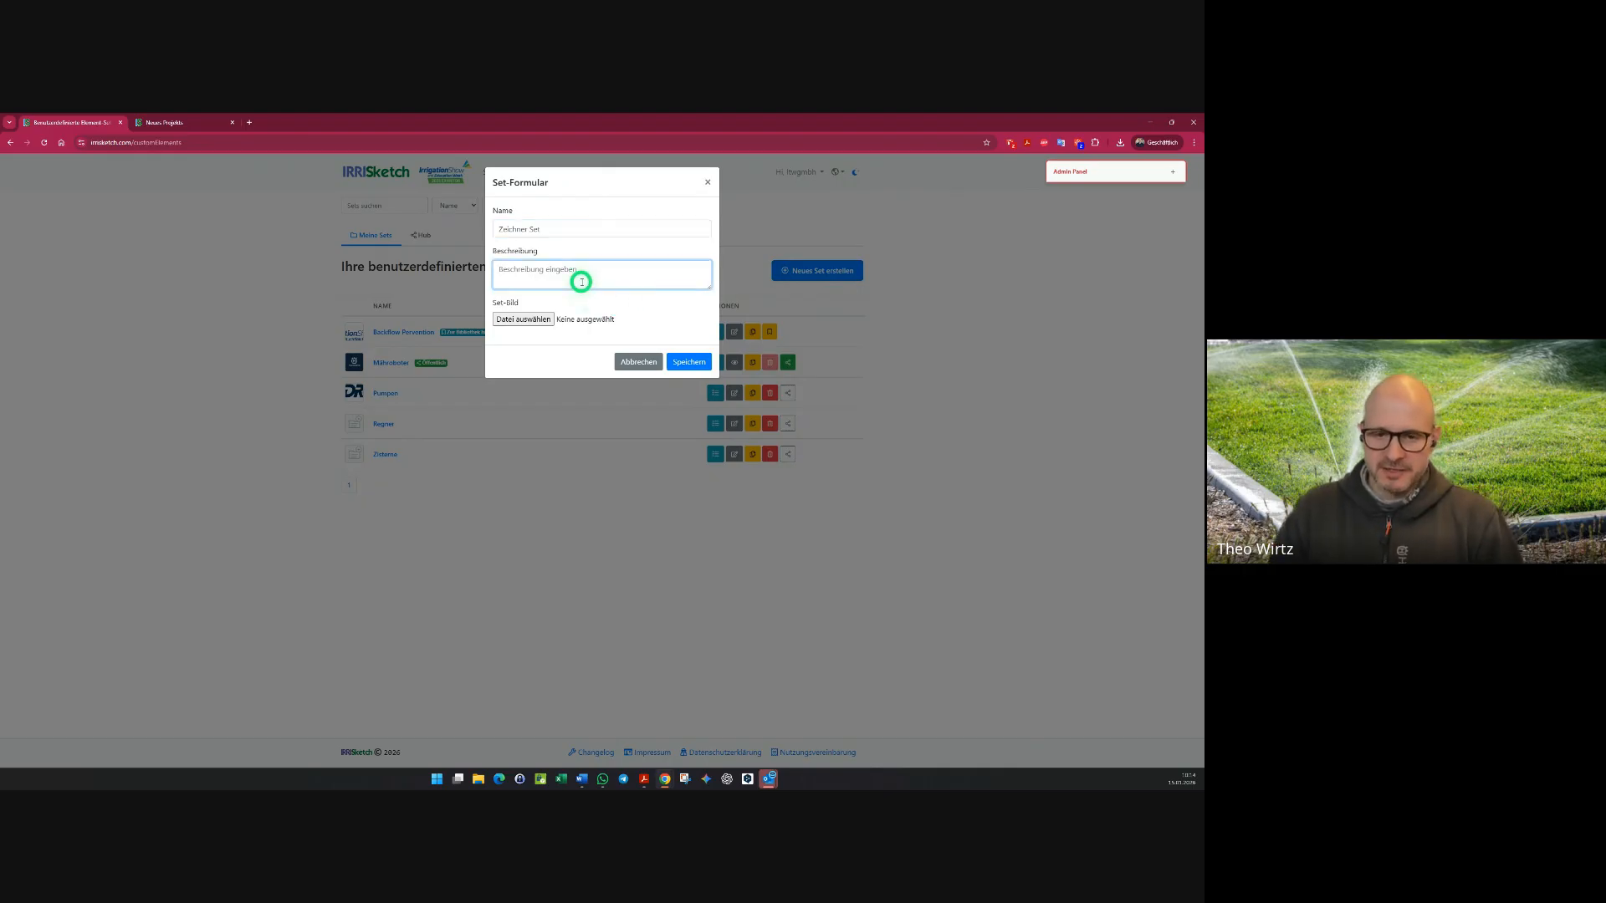
- Upload the WhatsApp QR code picture from the desktop as the set's image, accepting the suggested crop, and save the set
click(532, 320)
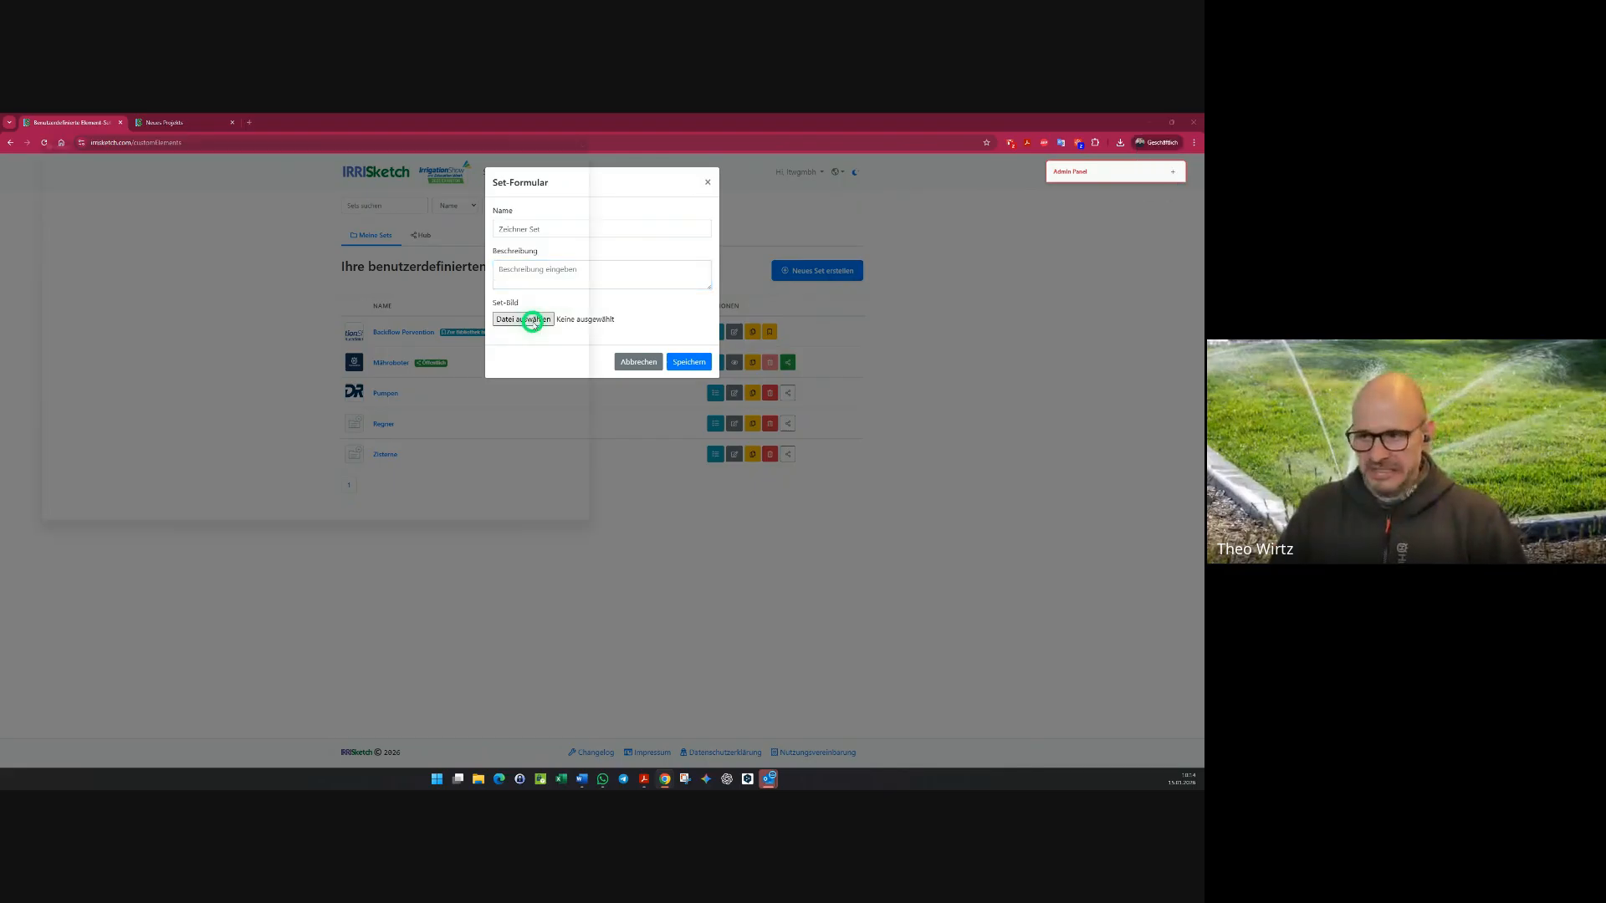
click(39, 239)
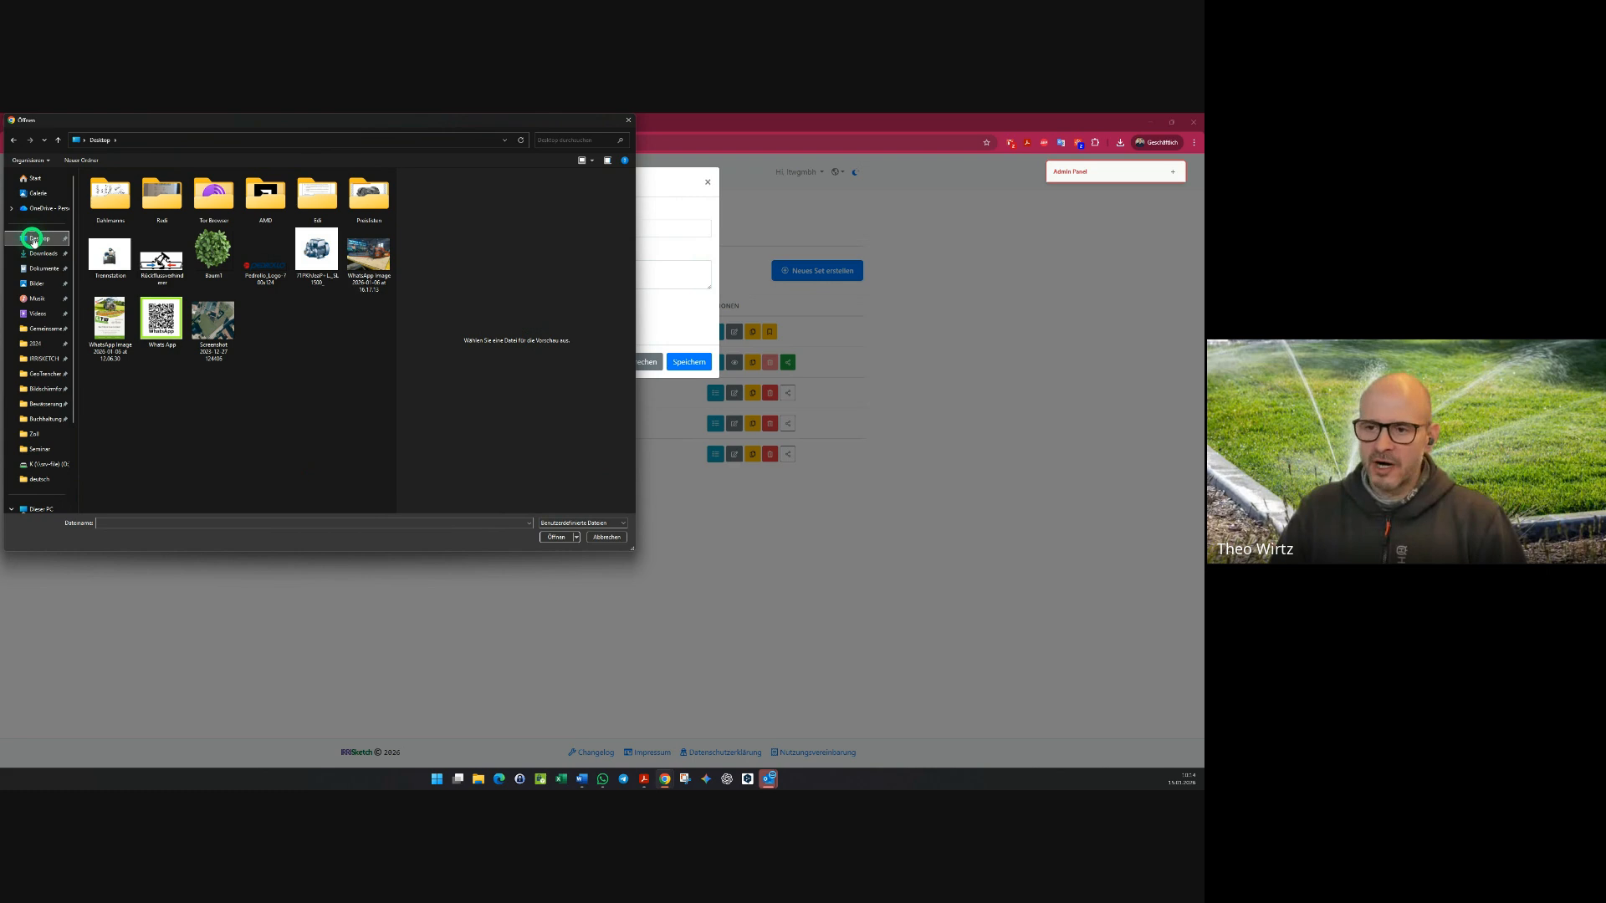
click(161, 318)
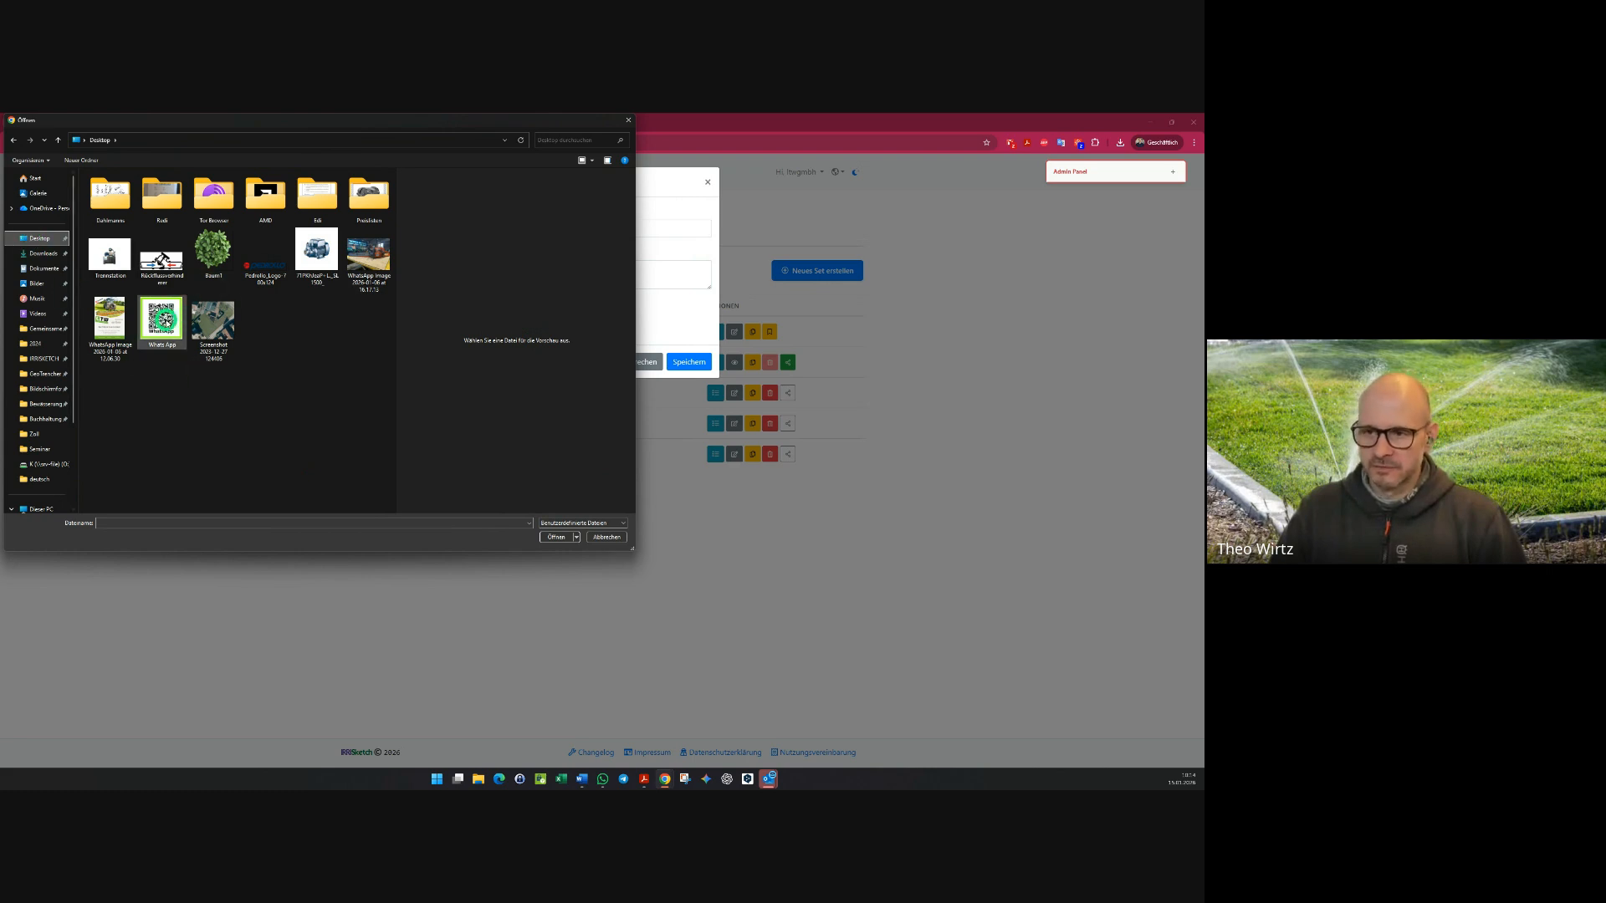
click(555, 537)
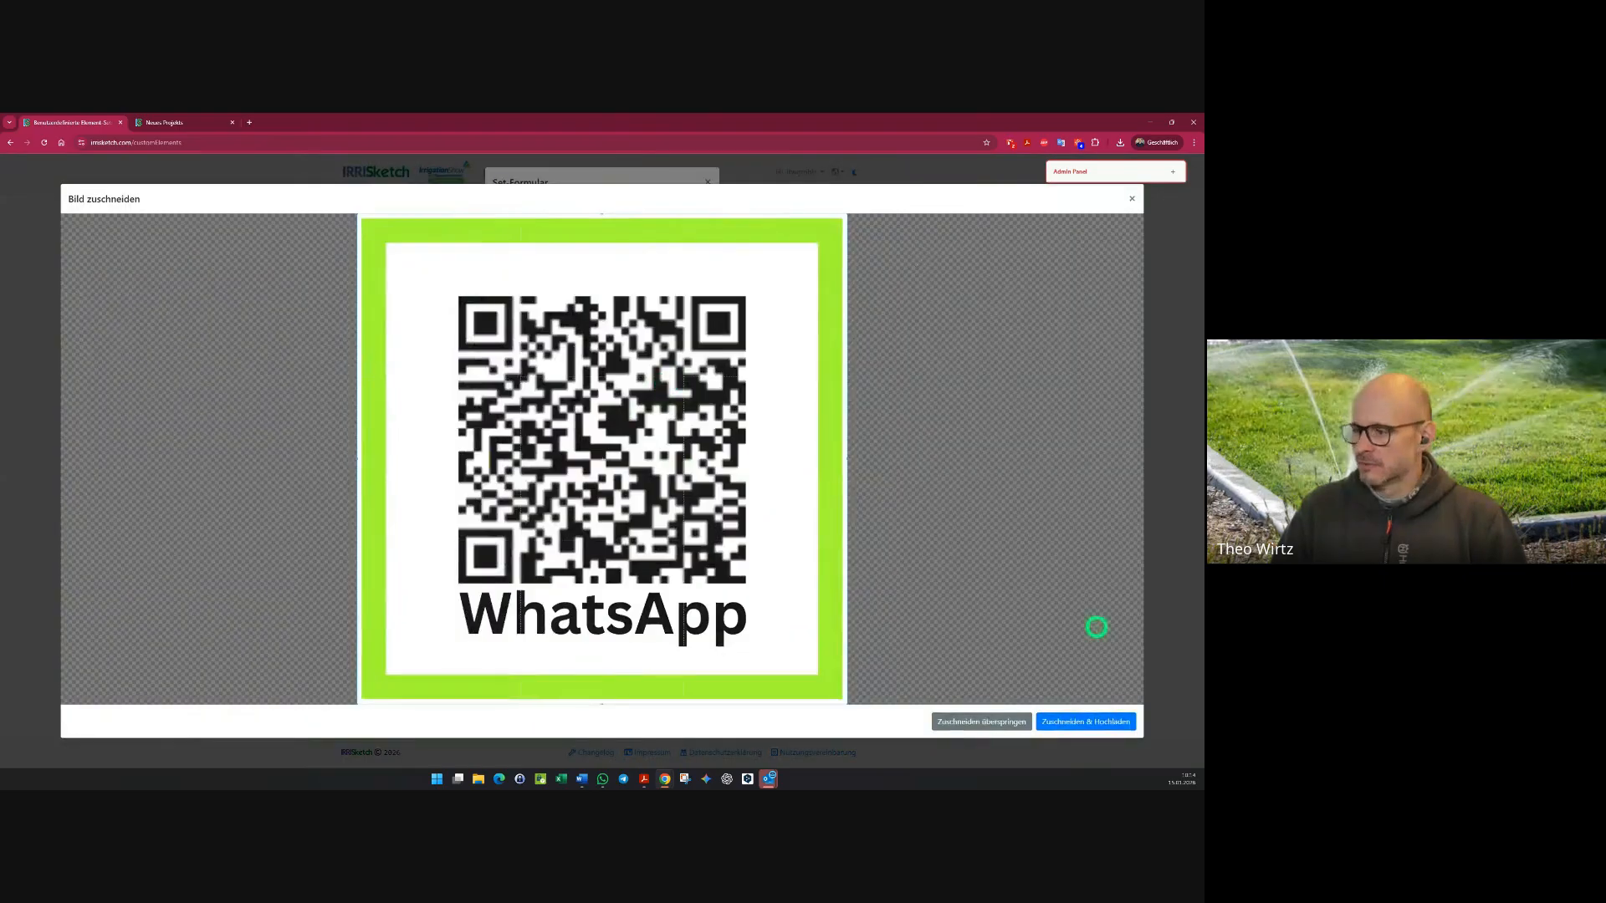
click(1086, 719)
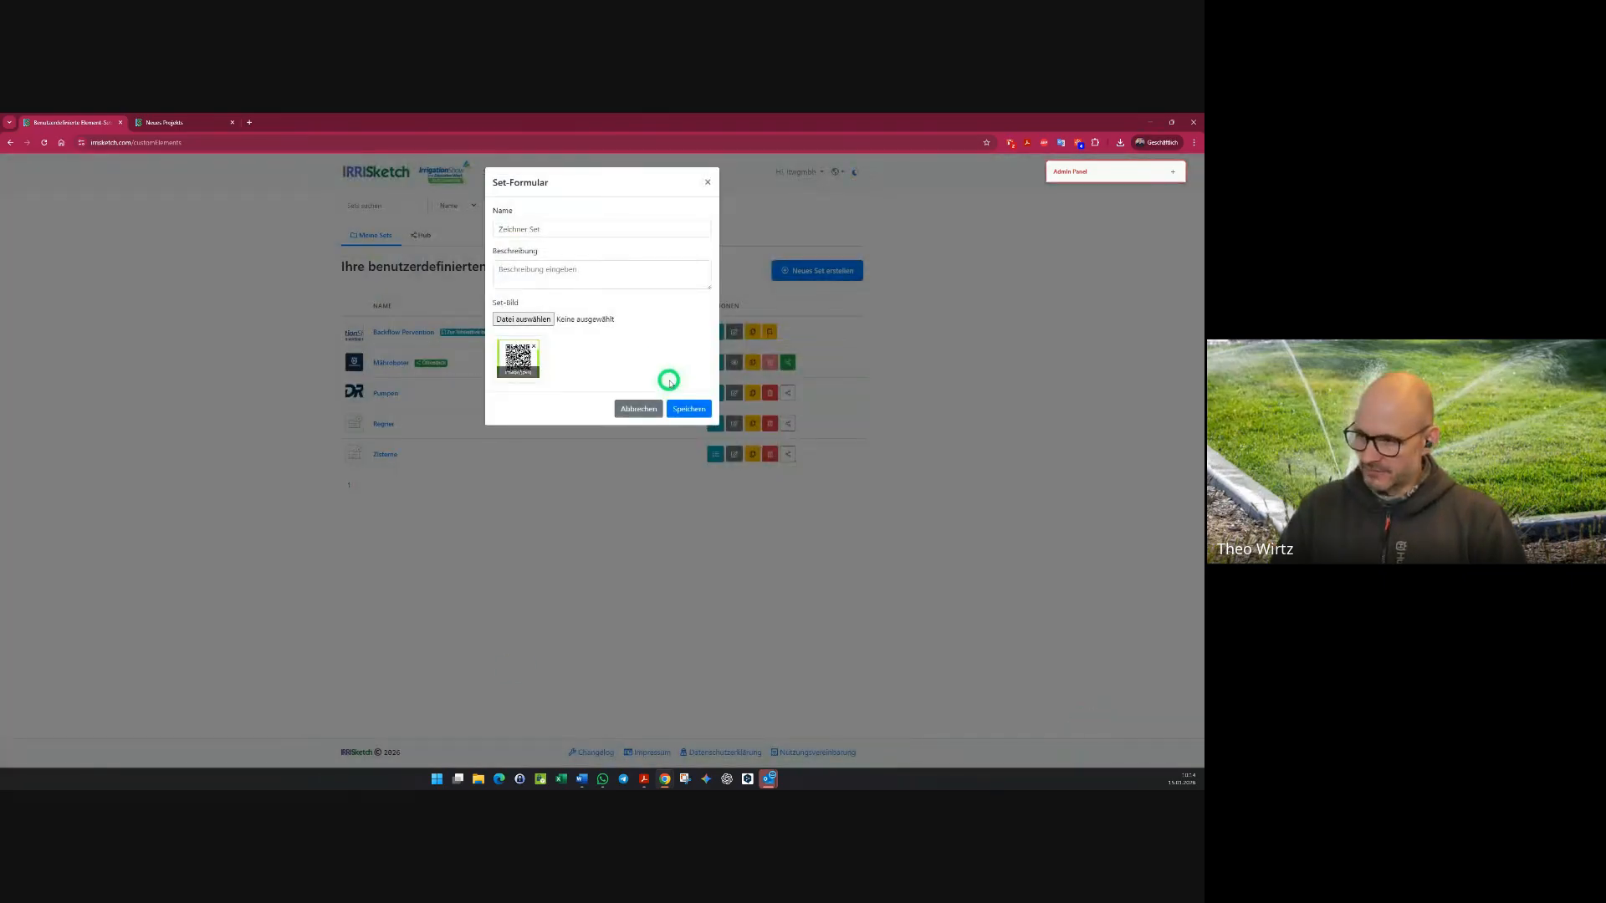
click(688, 408)
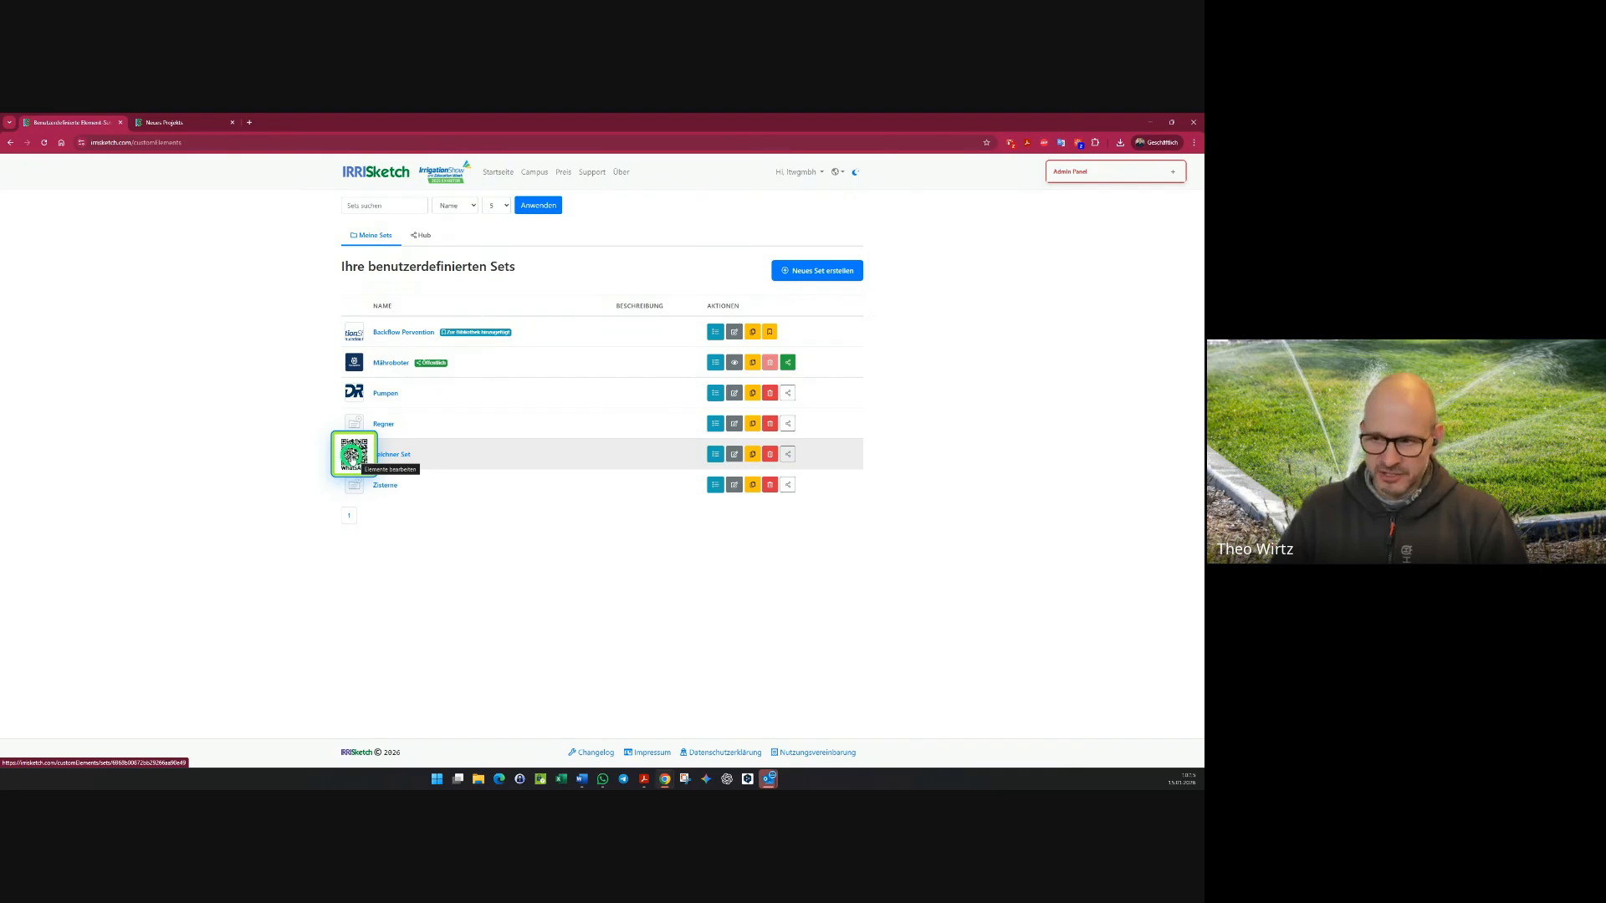
- Open the Zeichner Set and start a new element in it
click(397, 456)
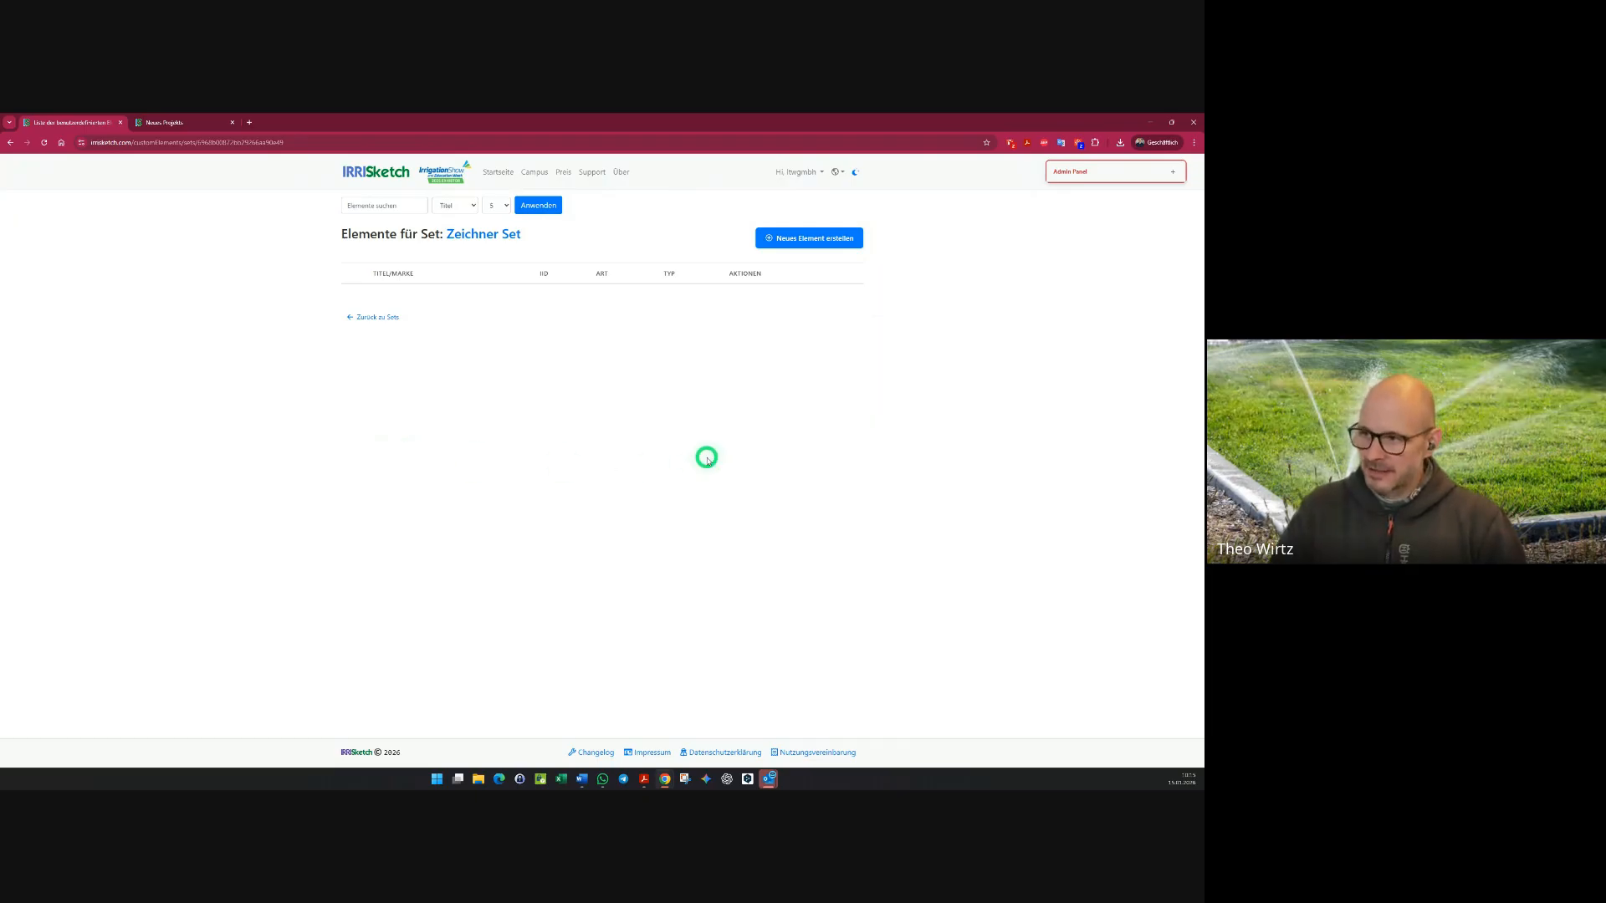
click(814, 242)
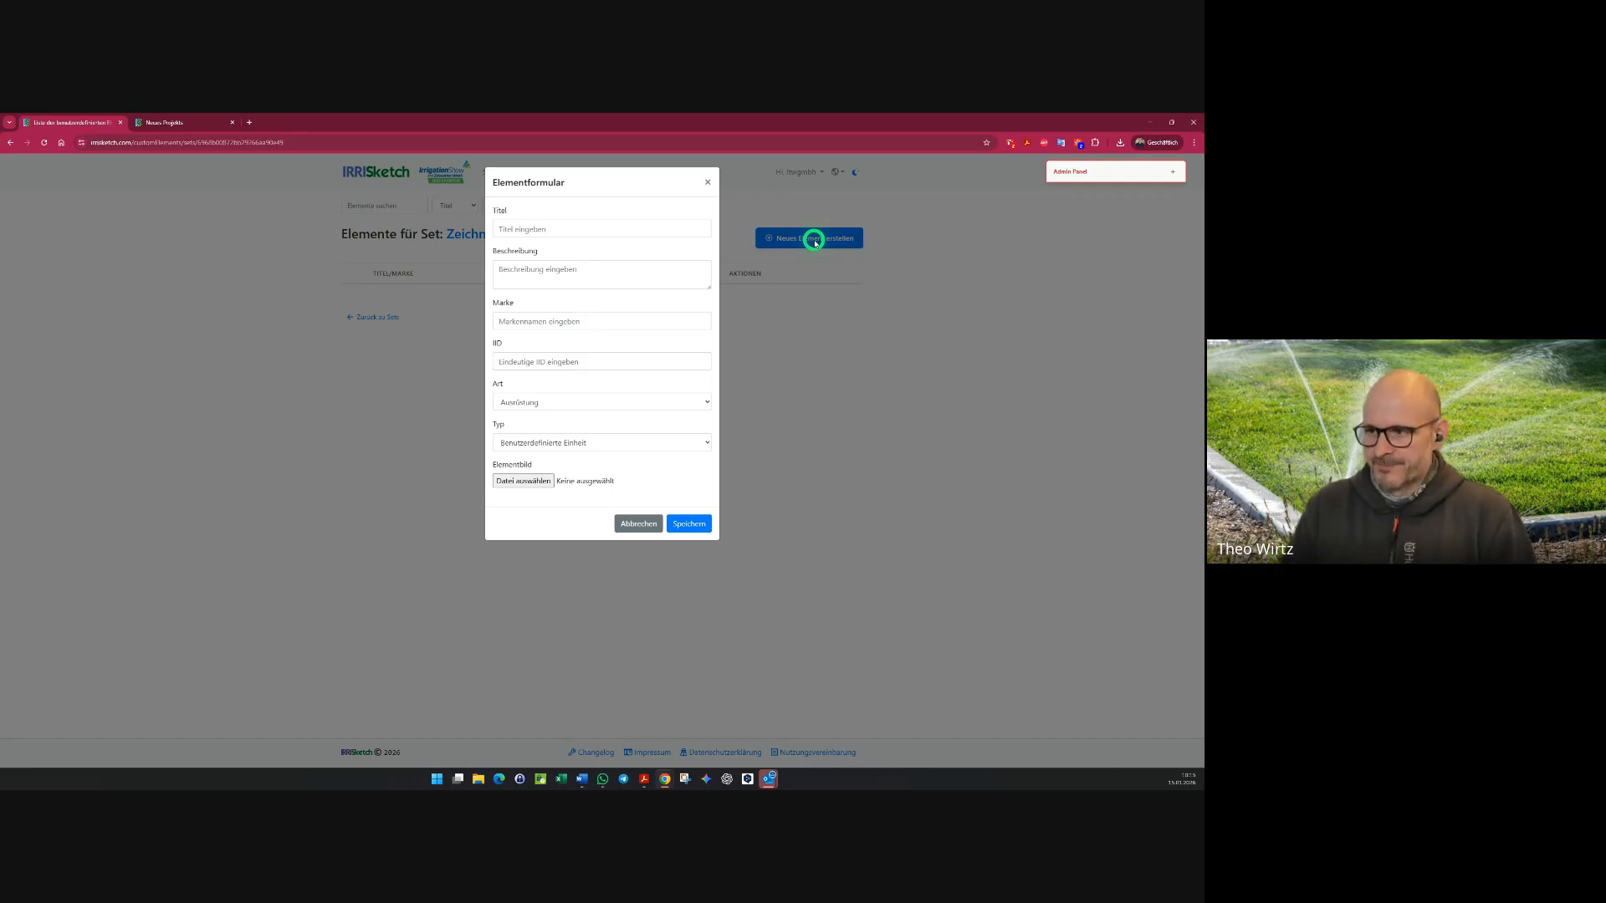
click(629, 227)
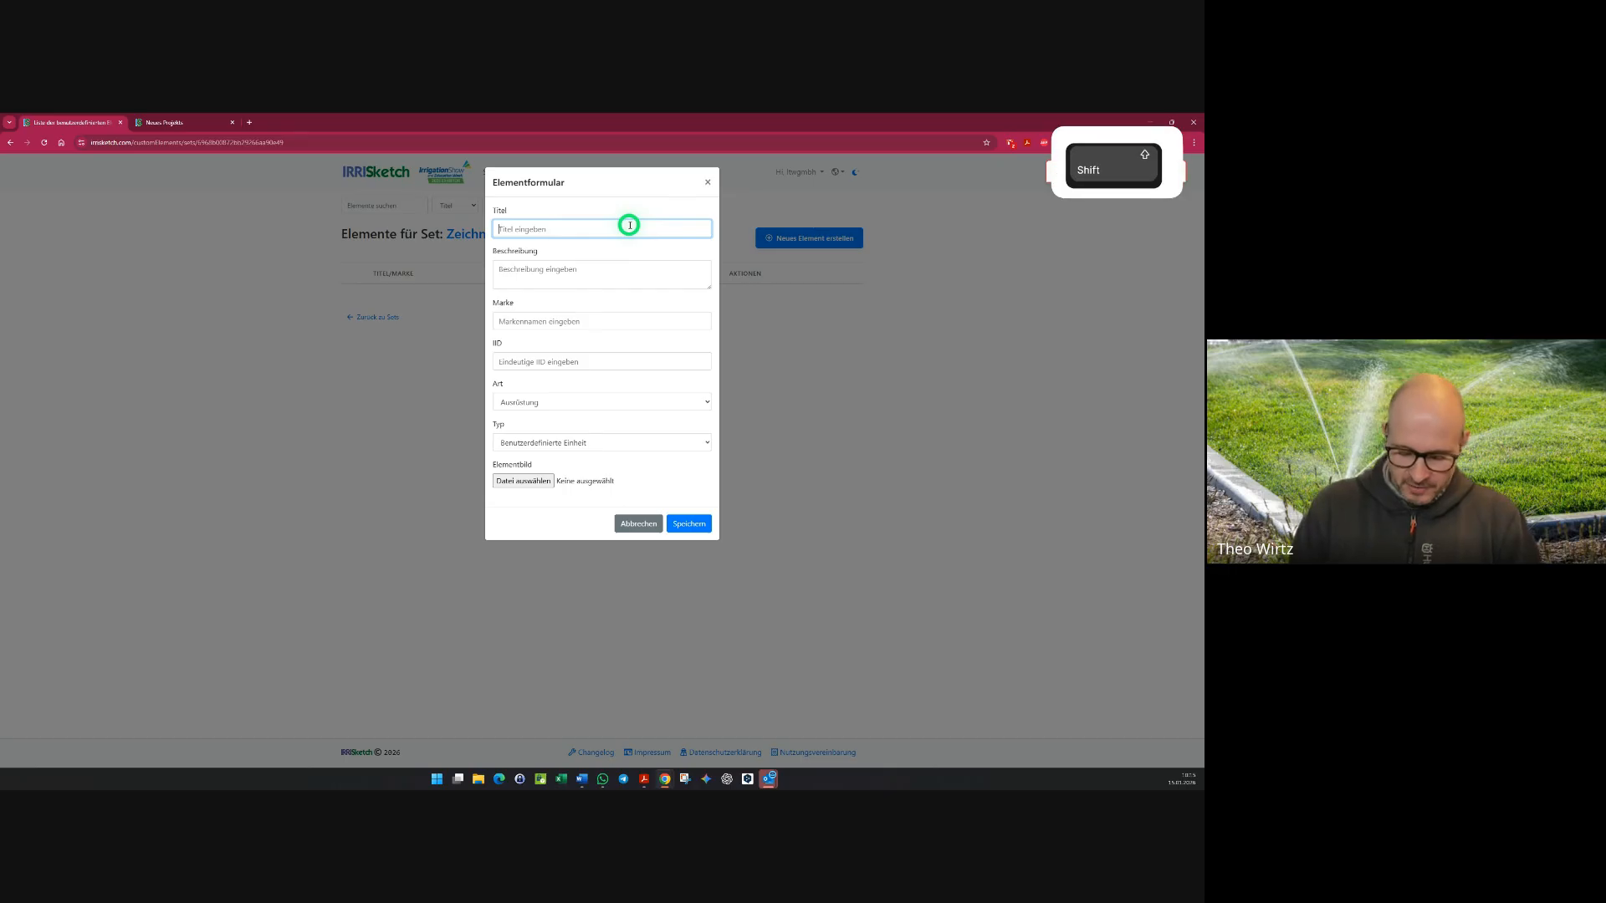
text(Mein)
key(BackSpace)
key(BackSpace)
key(BackSpace)
key(BackSpace)
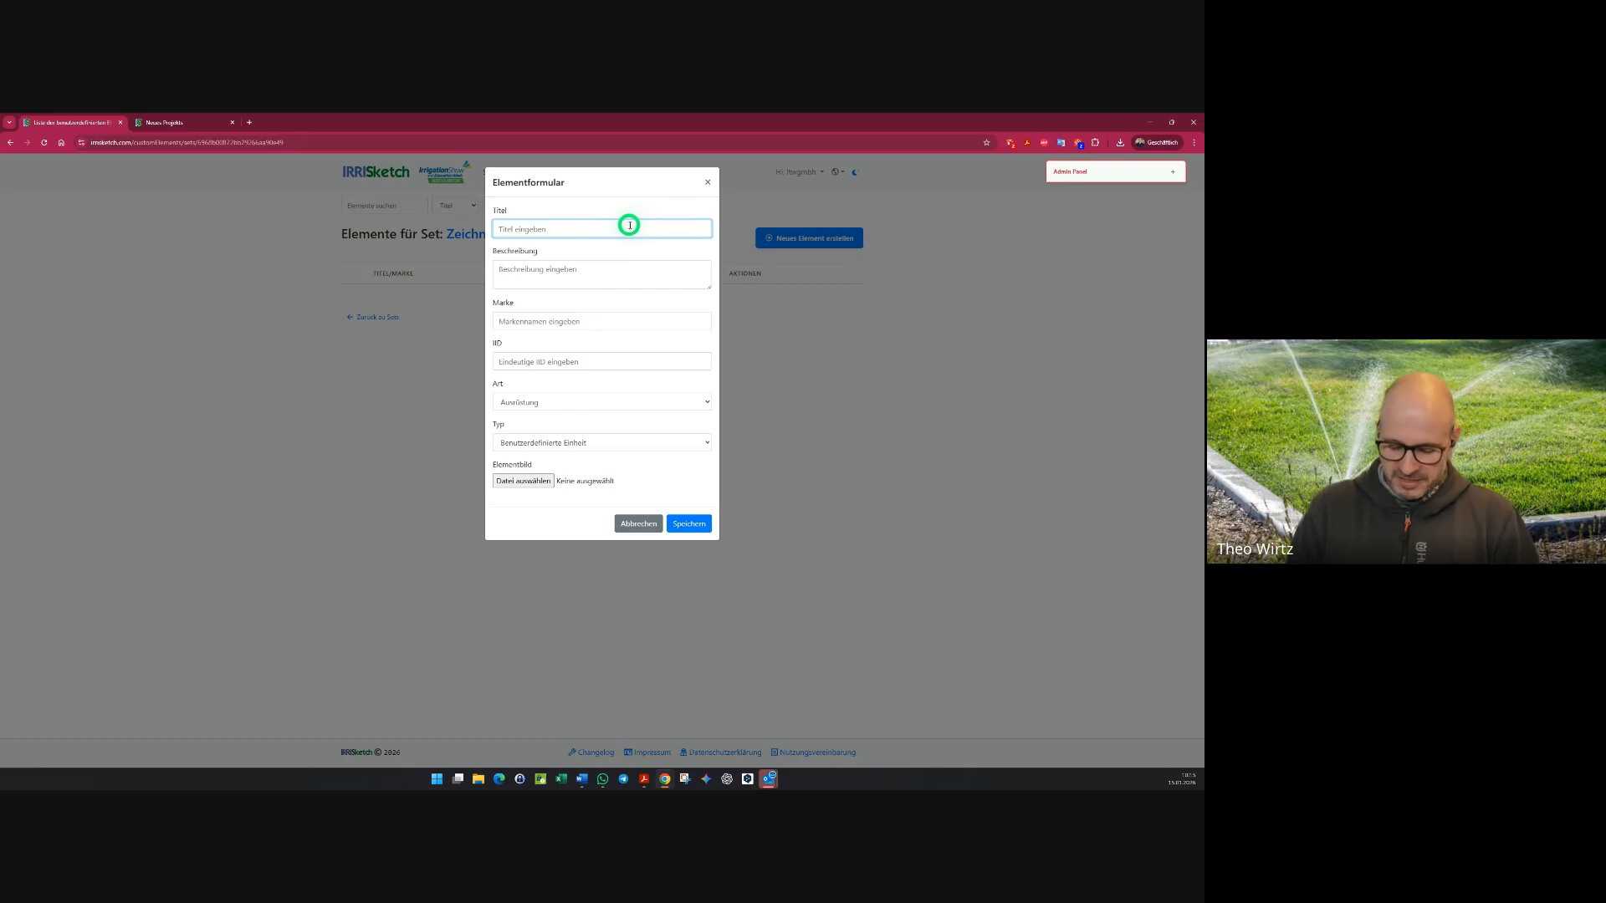
- Title the new element "Kiefer klein", and leave its description empty
text(Liefer)
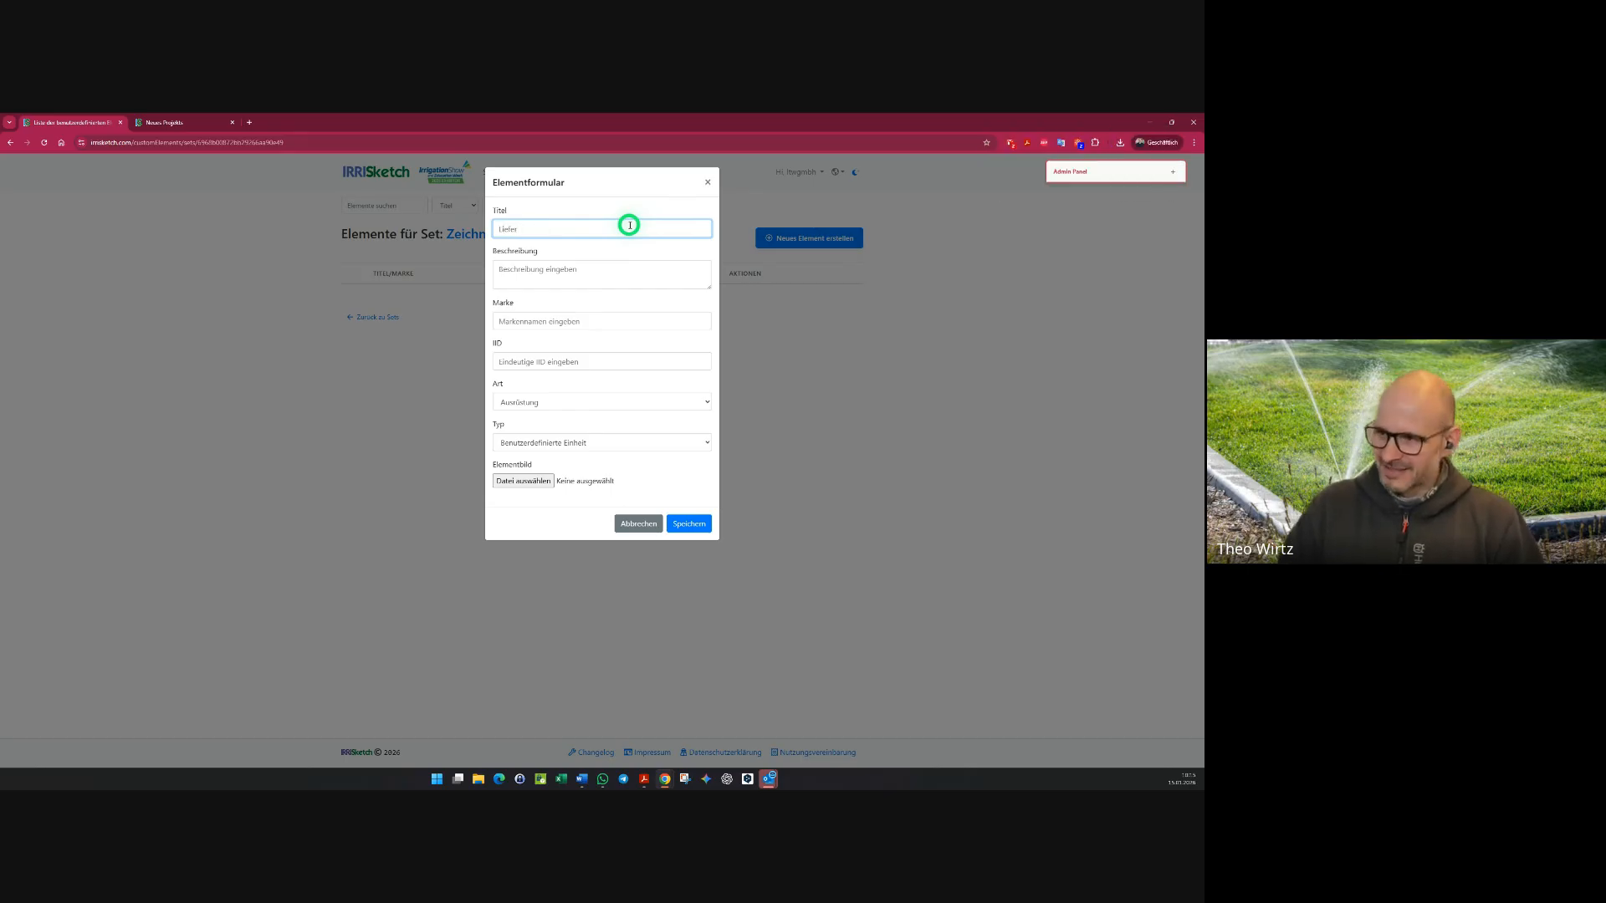
key(Home)
key(Delete)
text(K)
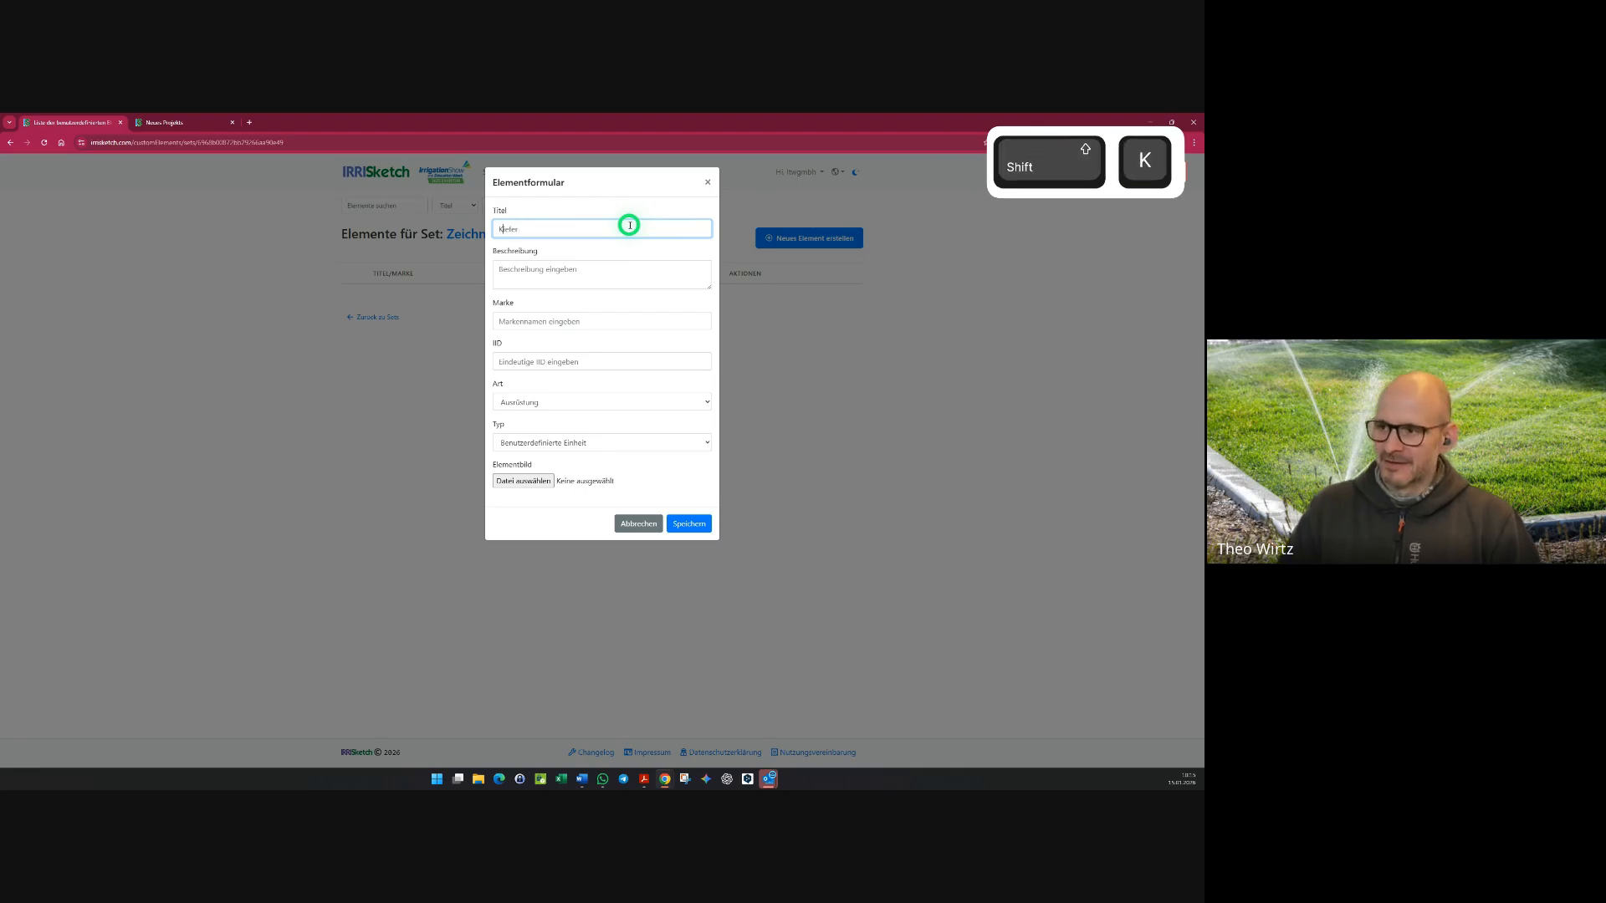
key(End)
text(kle)
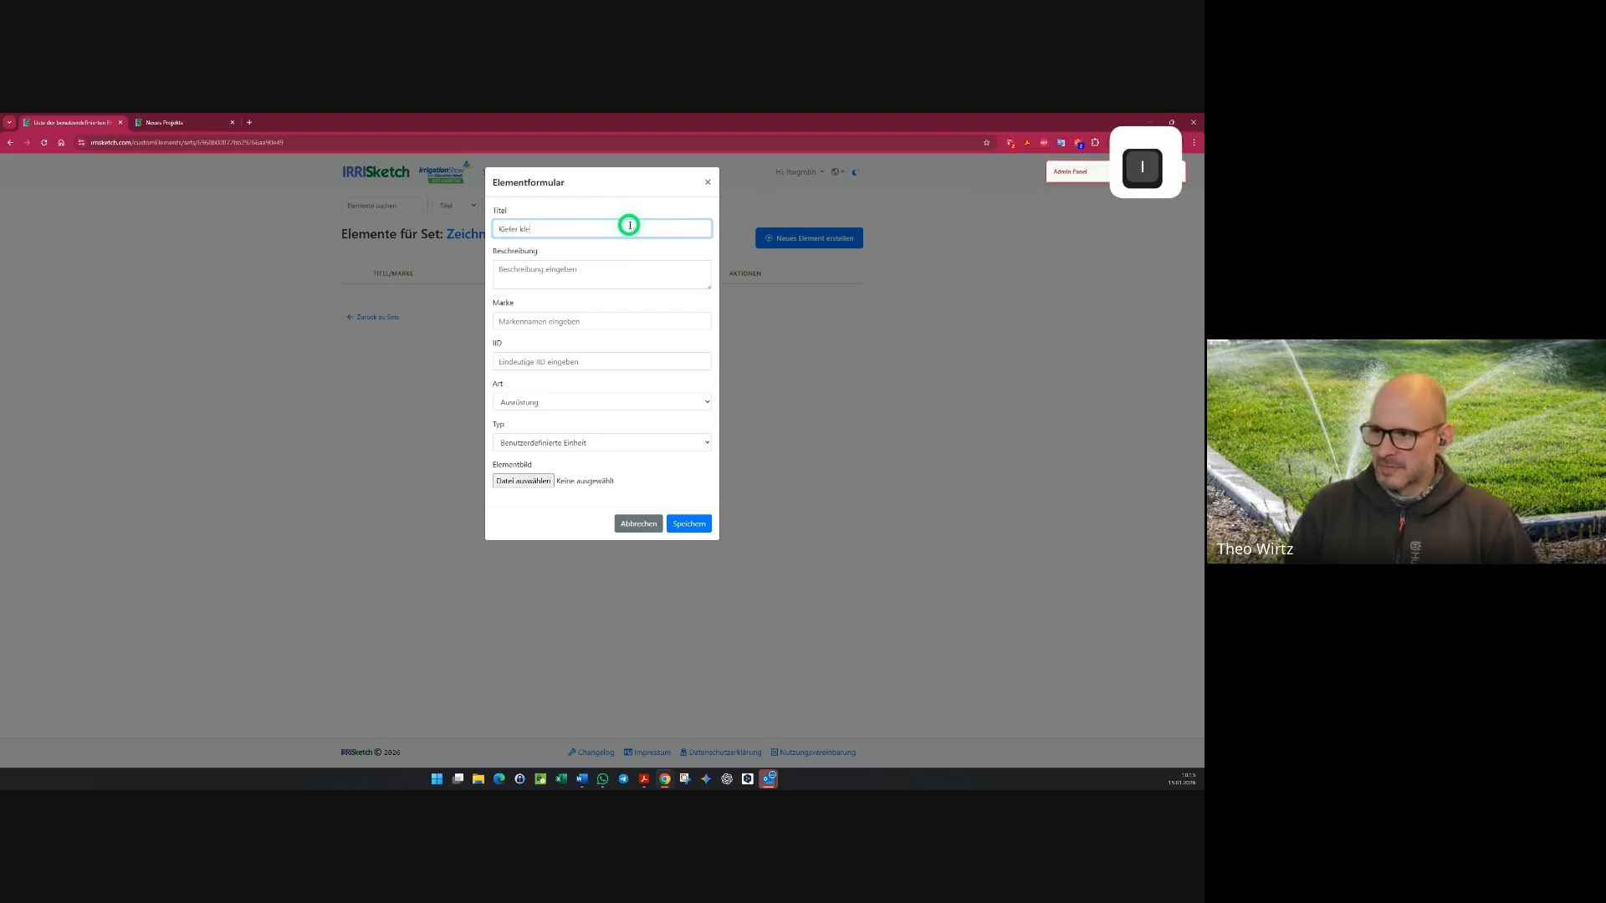
text(in)
click(589, 281)
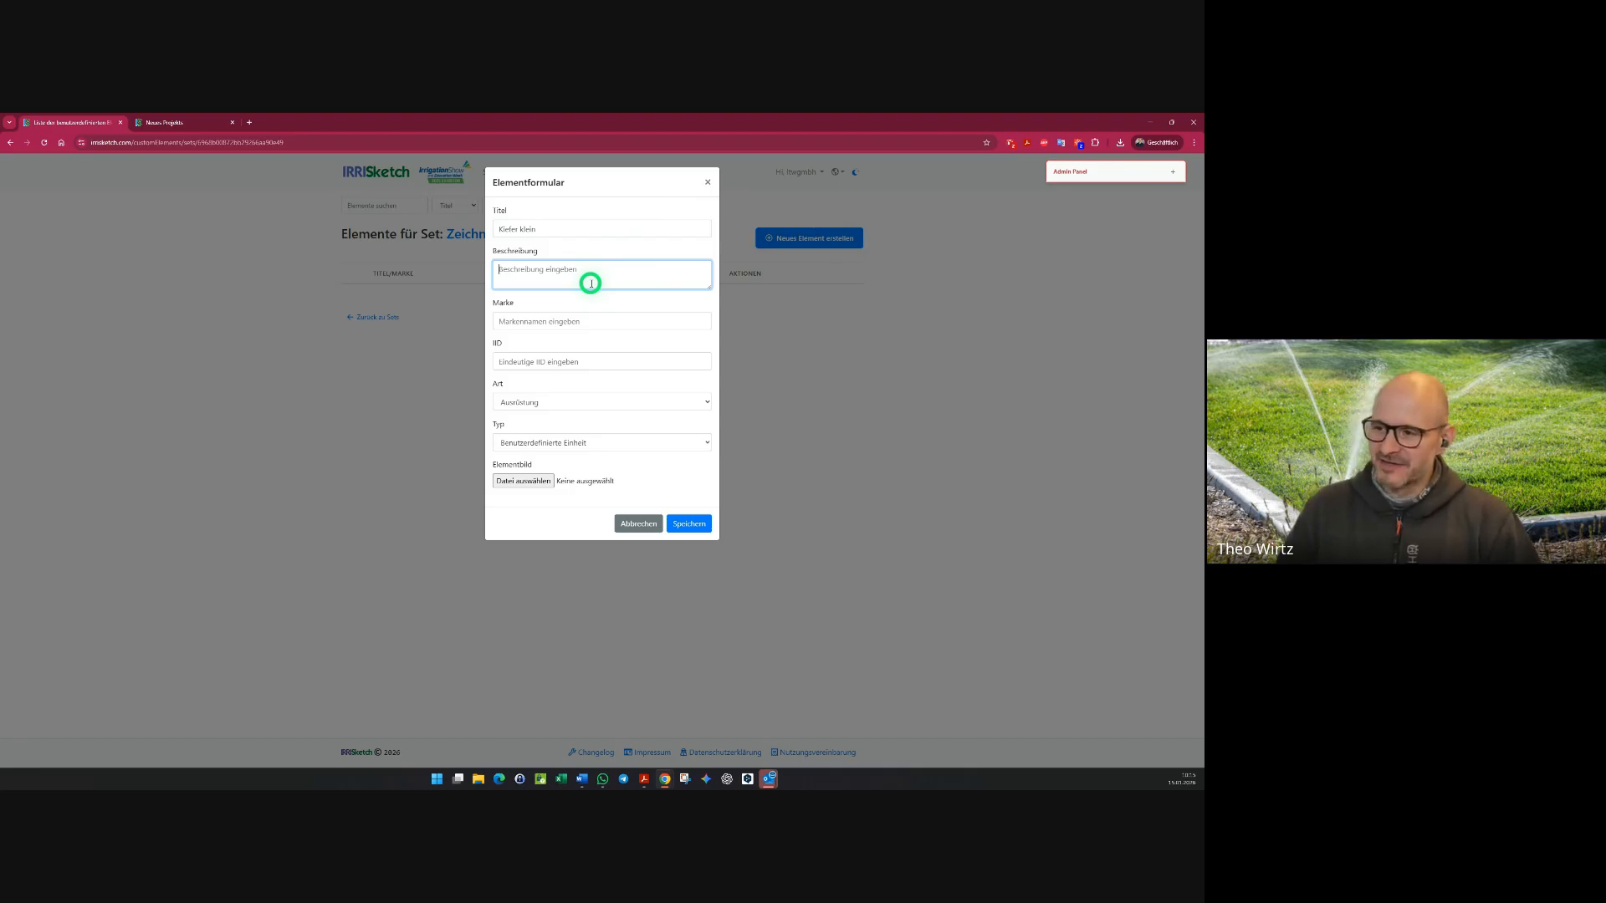
- Enter "Gaertner Schmitz" as the brand of the new element, spelled without an umlaut
click(587, 321)
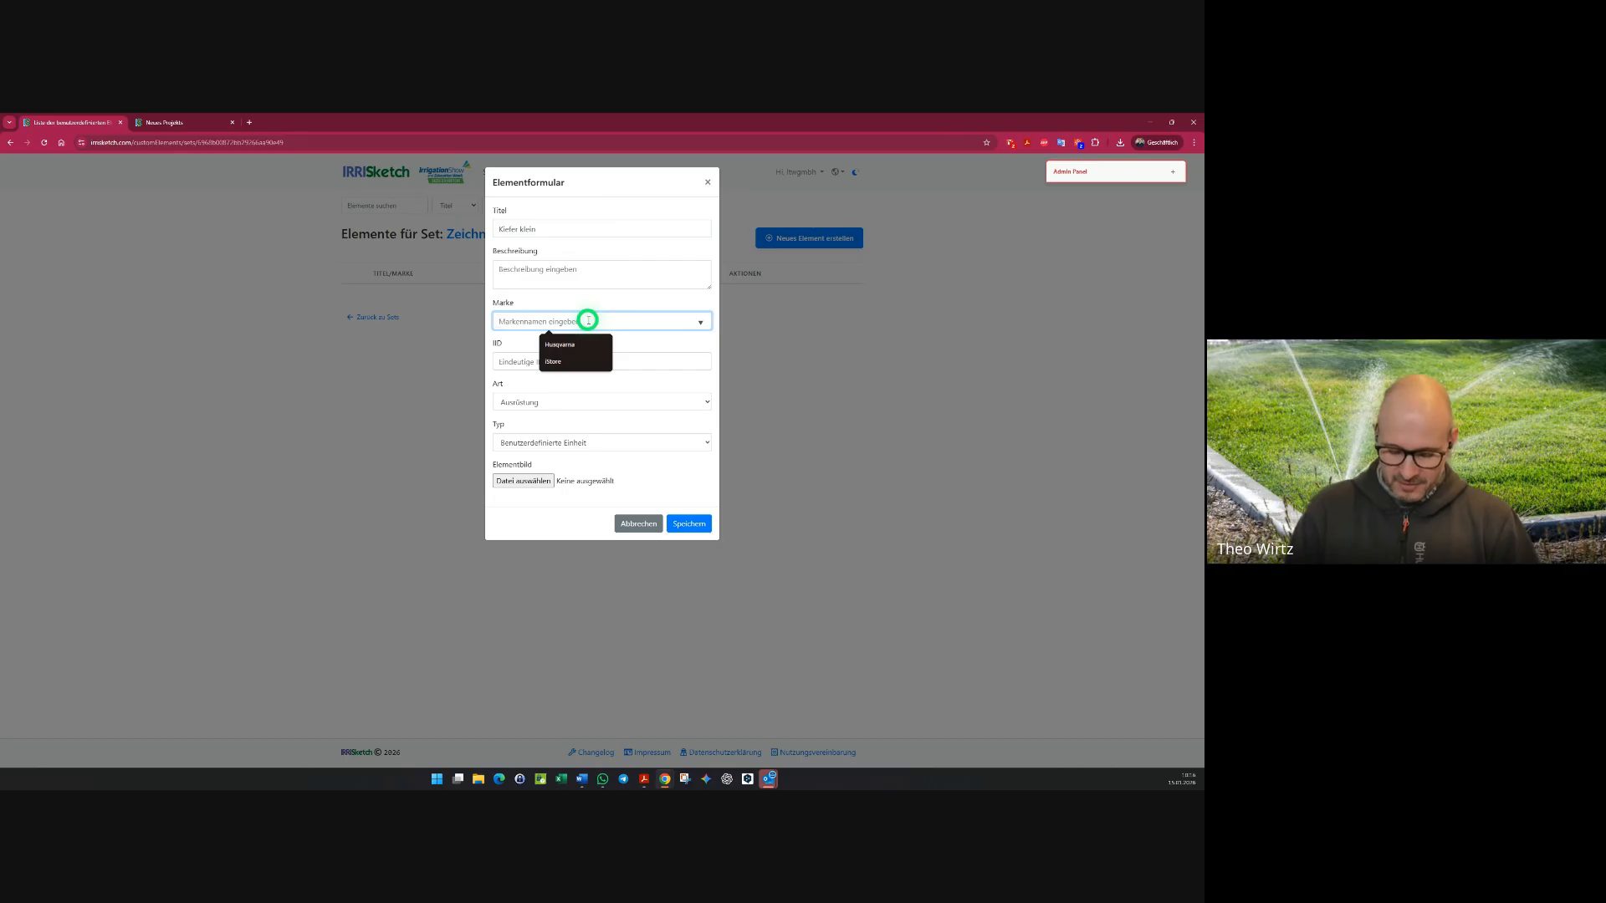
text(Gärtner)
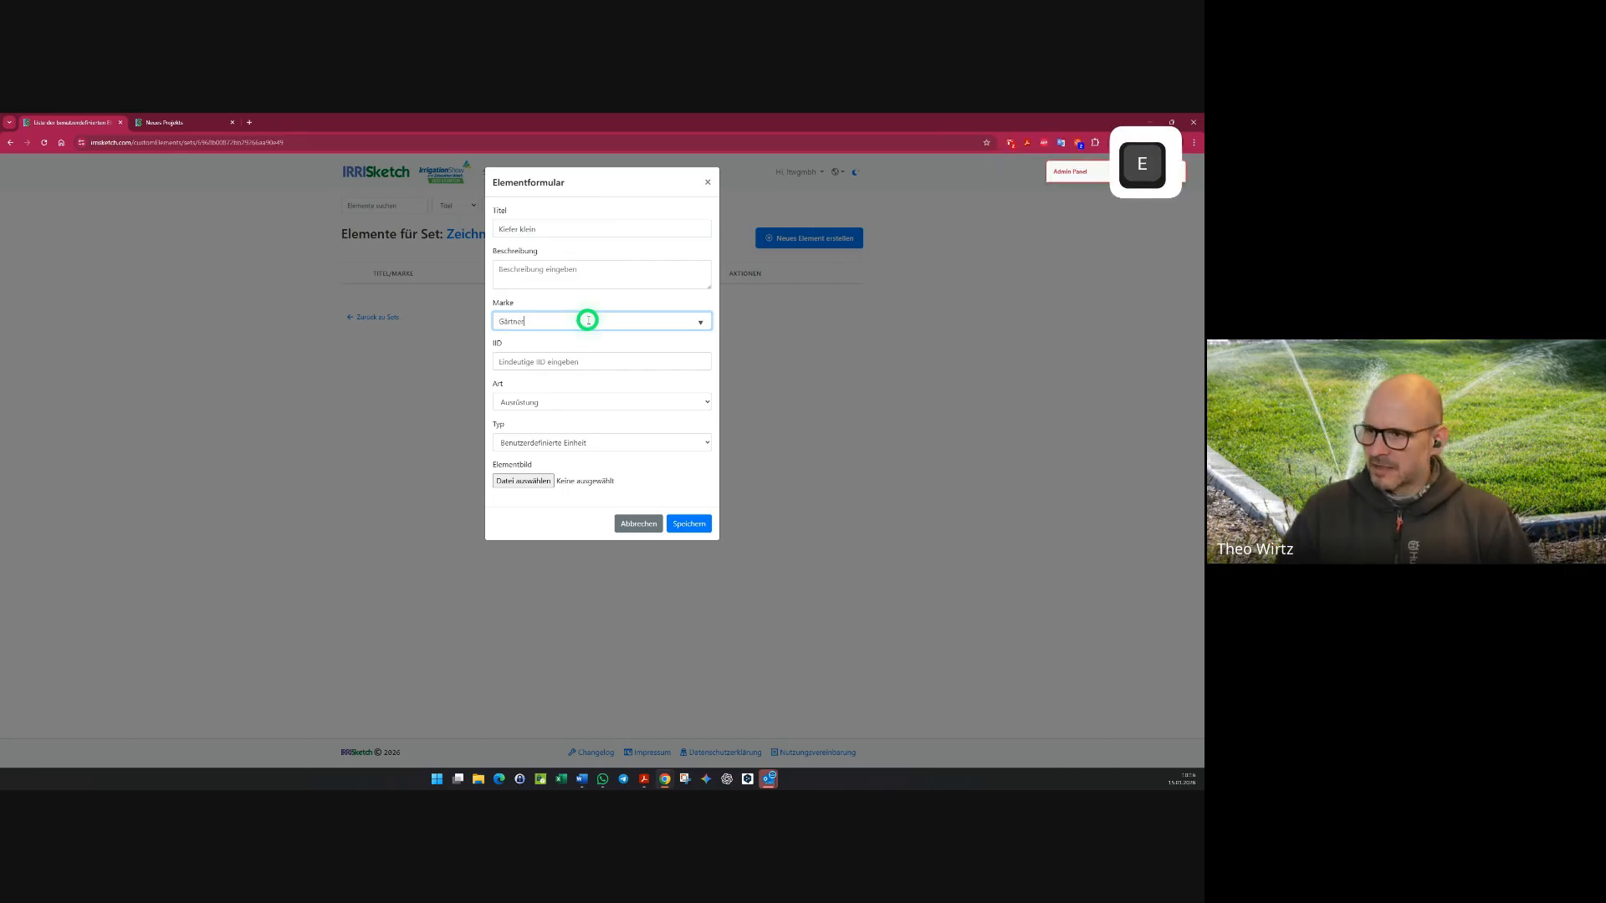
key(Left)
key(Left)
key(Left)
key(Left)
key(Left)
key(Left)
key(Delete)
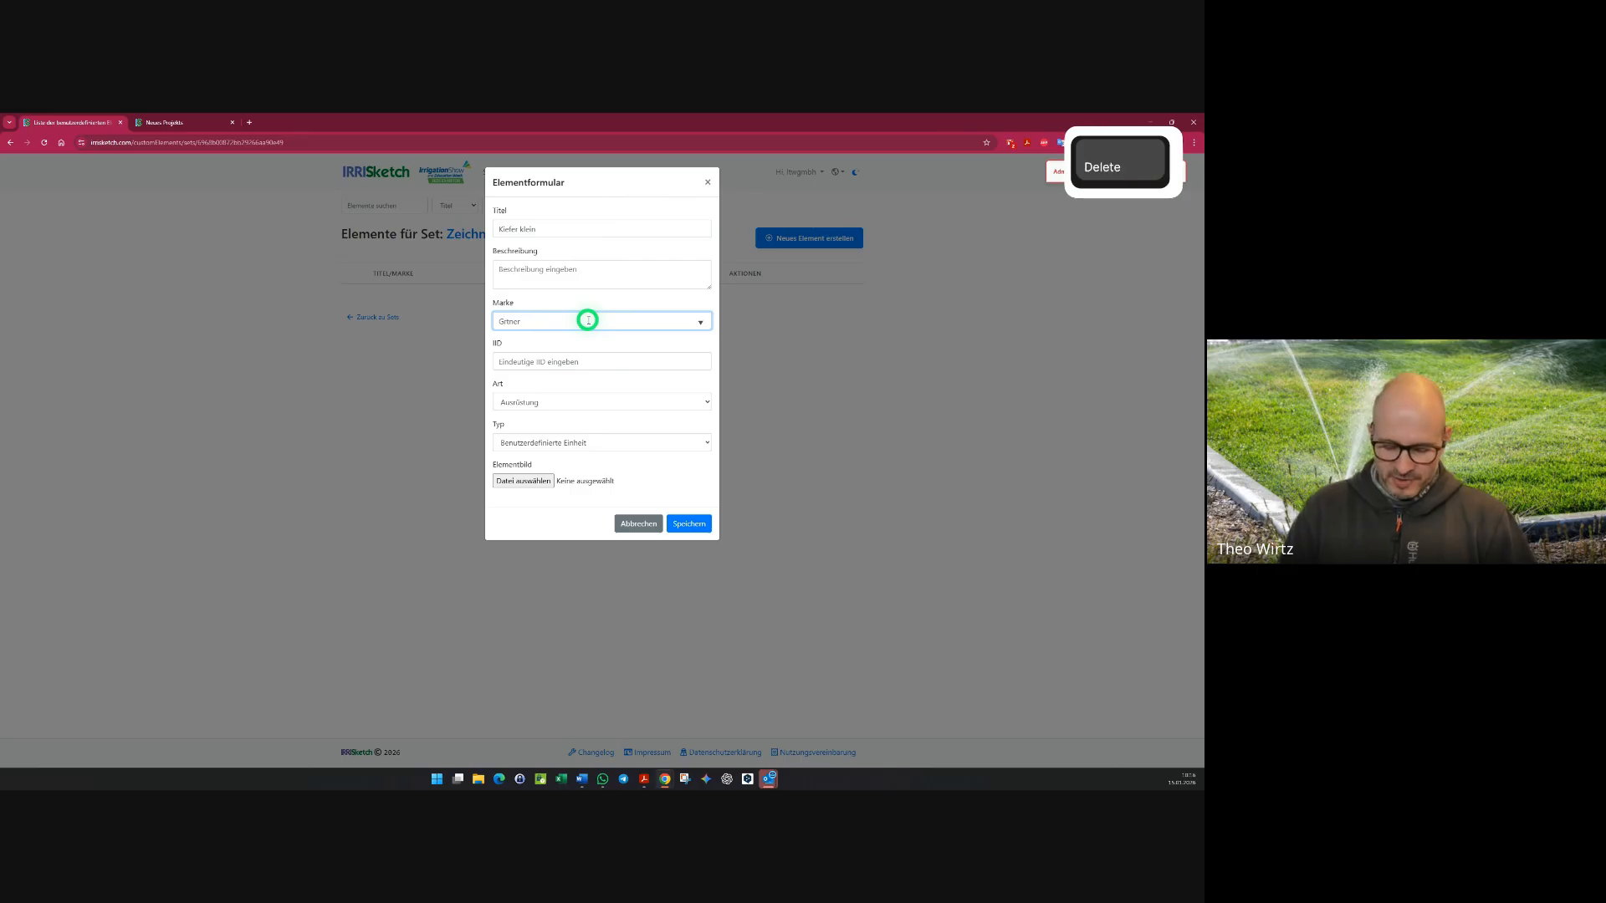
text(aertner)
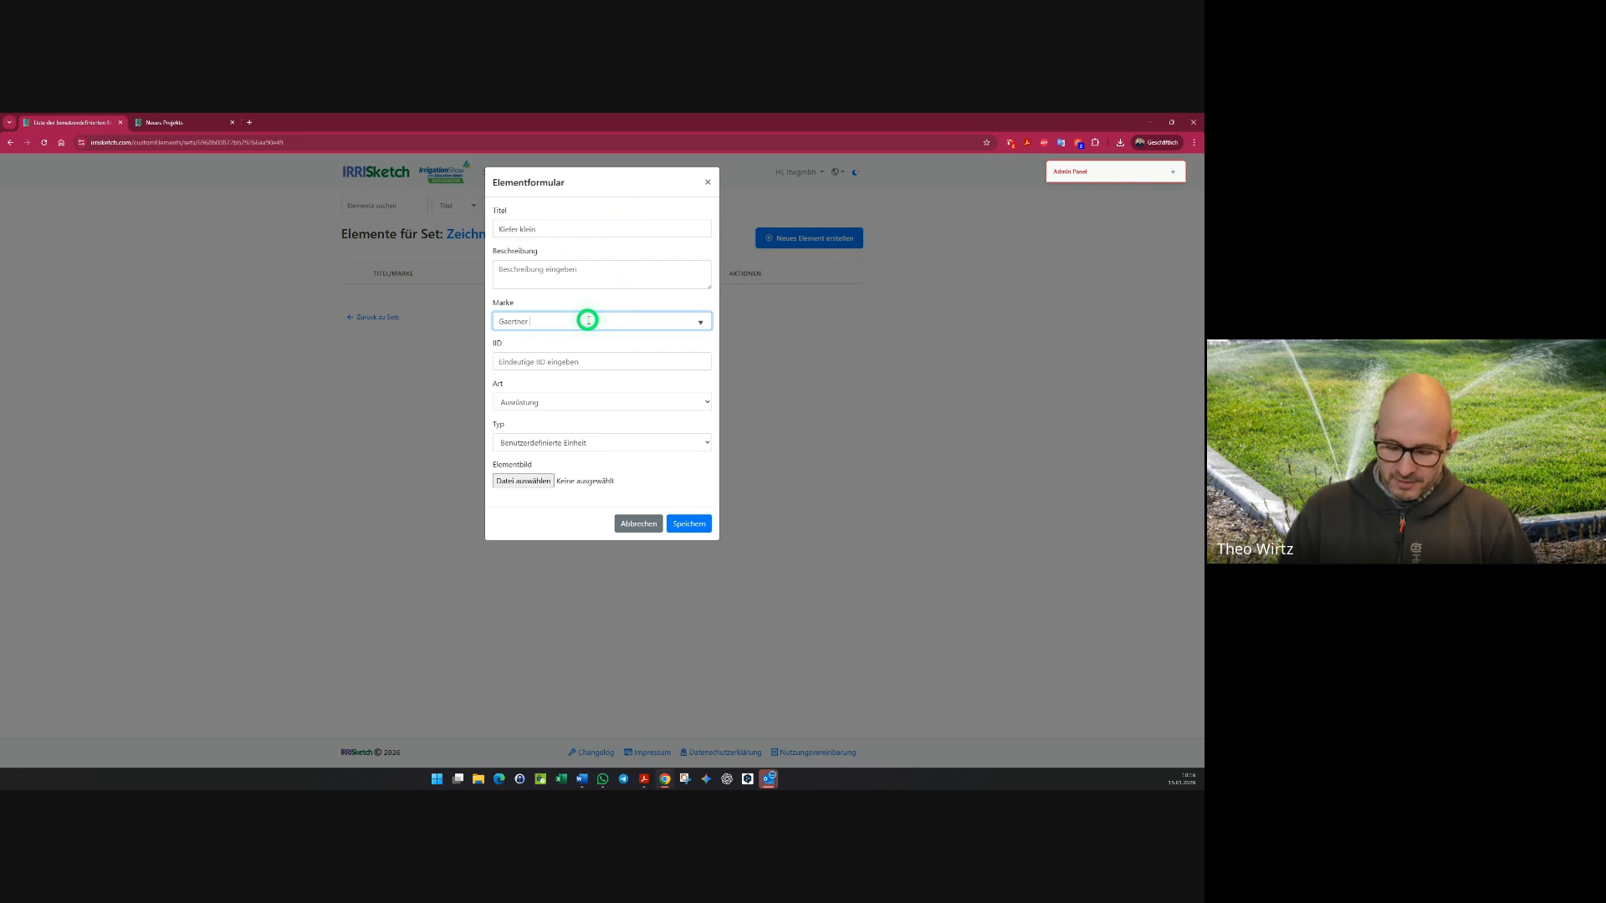
text( Schmitz)
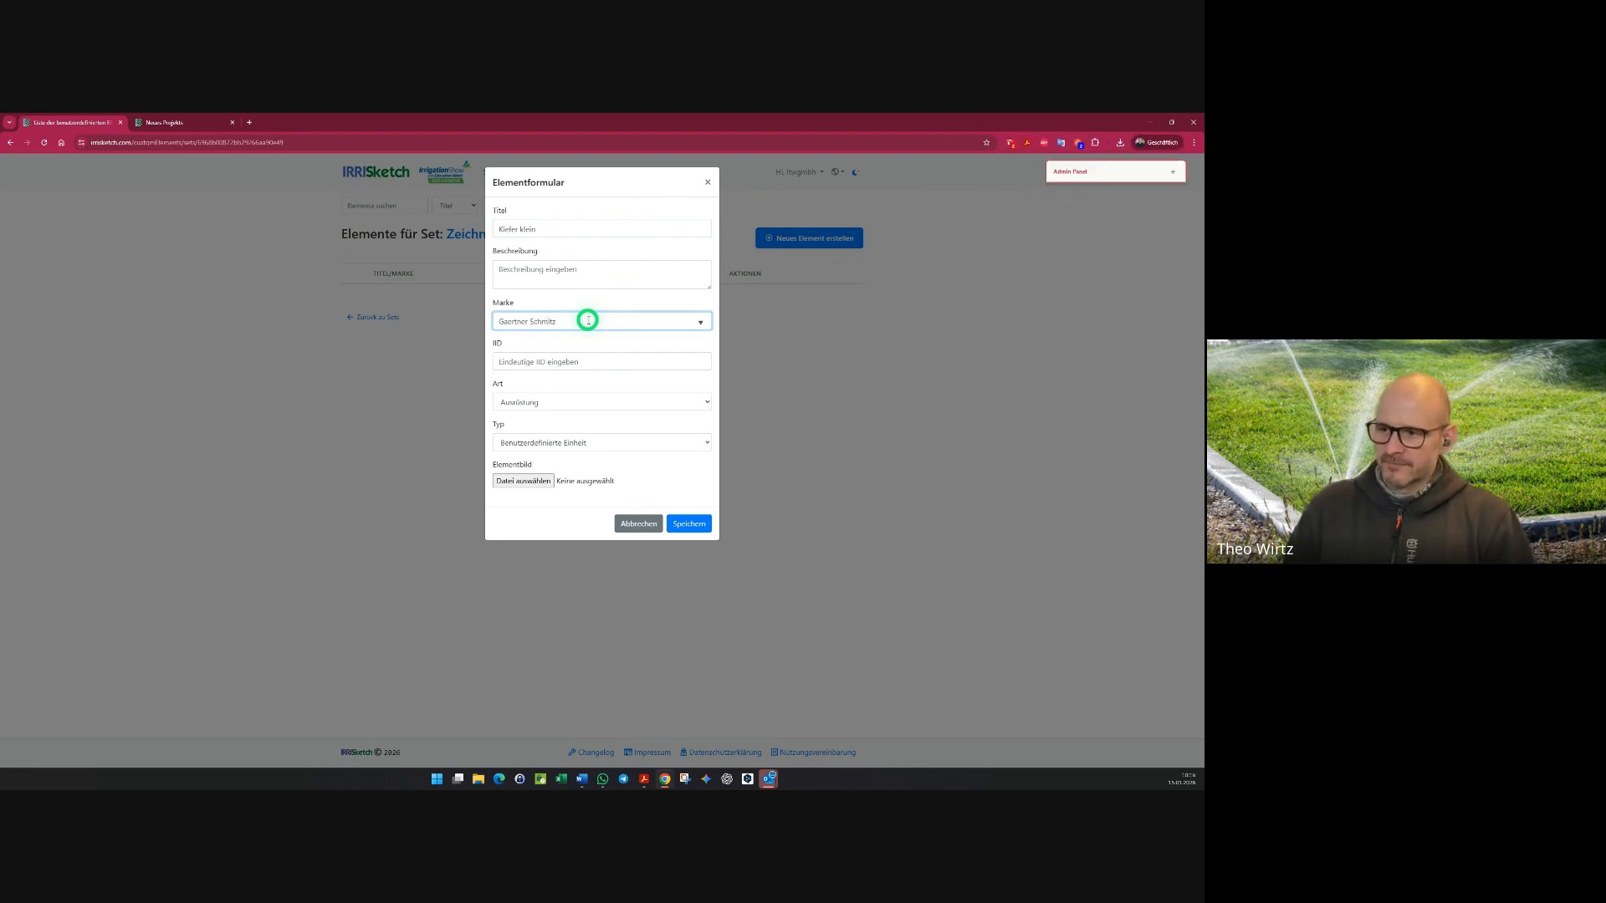
- Try to save the element with the ID "MP1000-90" and dismiss the resulting alert
click(549, 360)
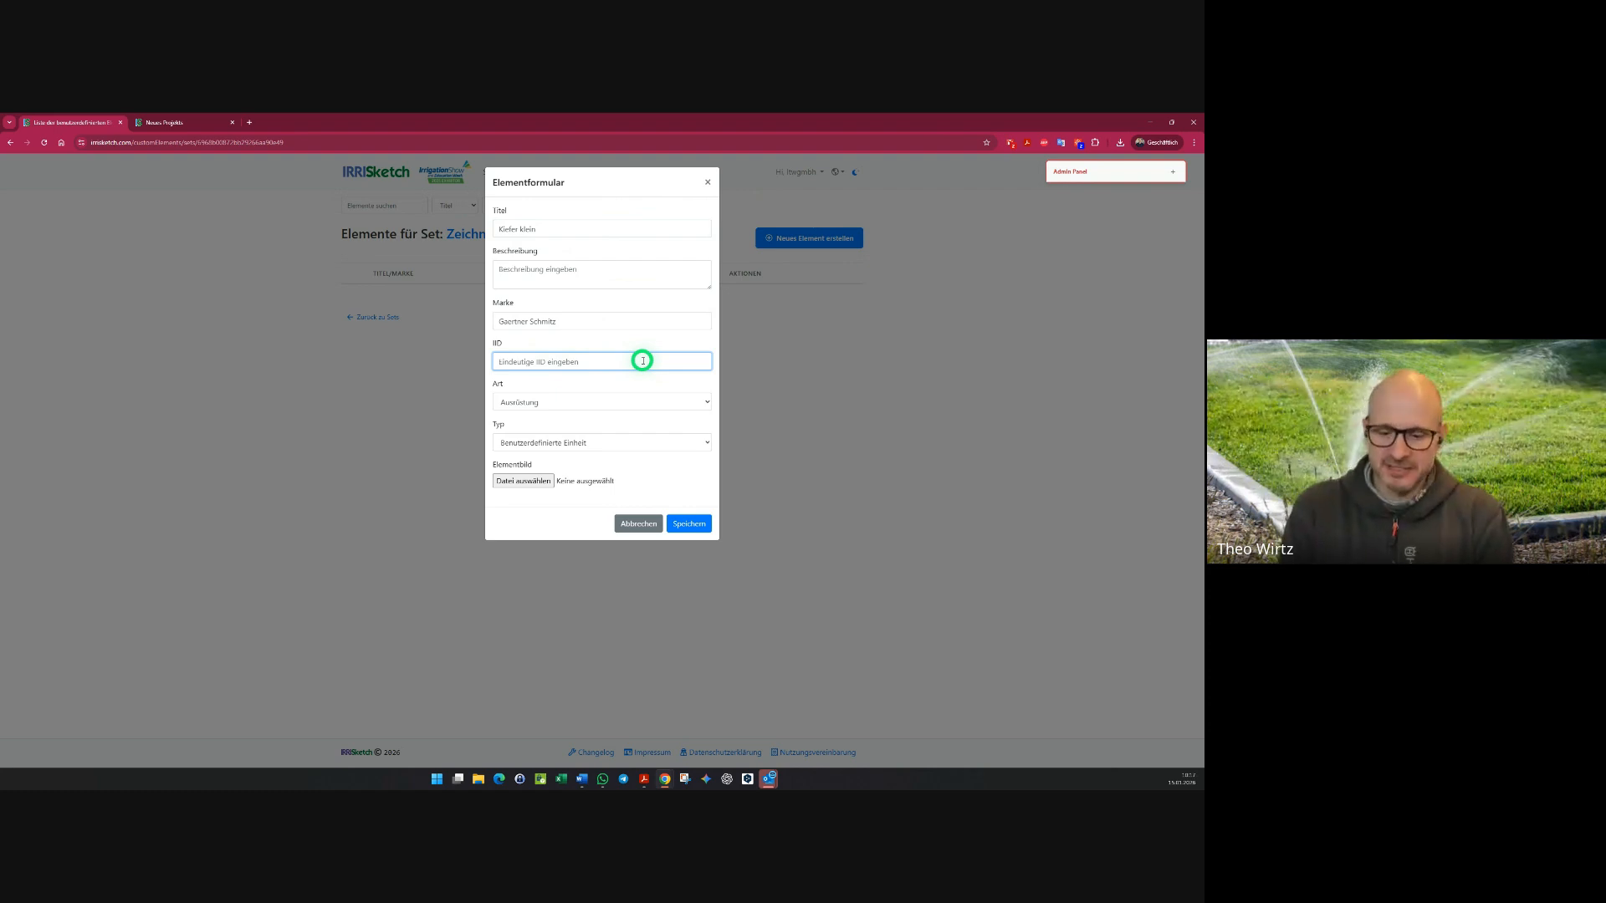
text(MP)
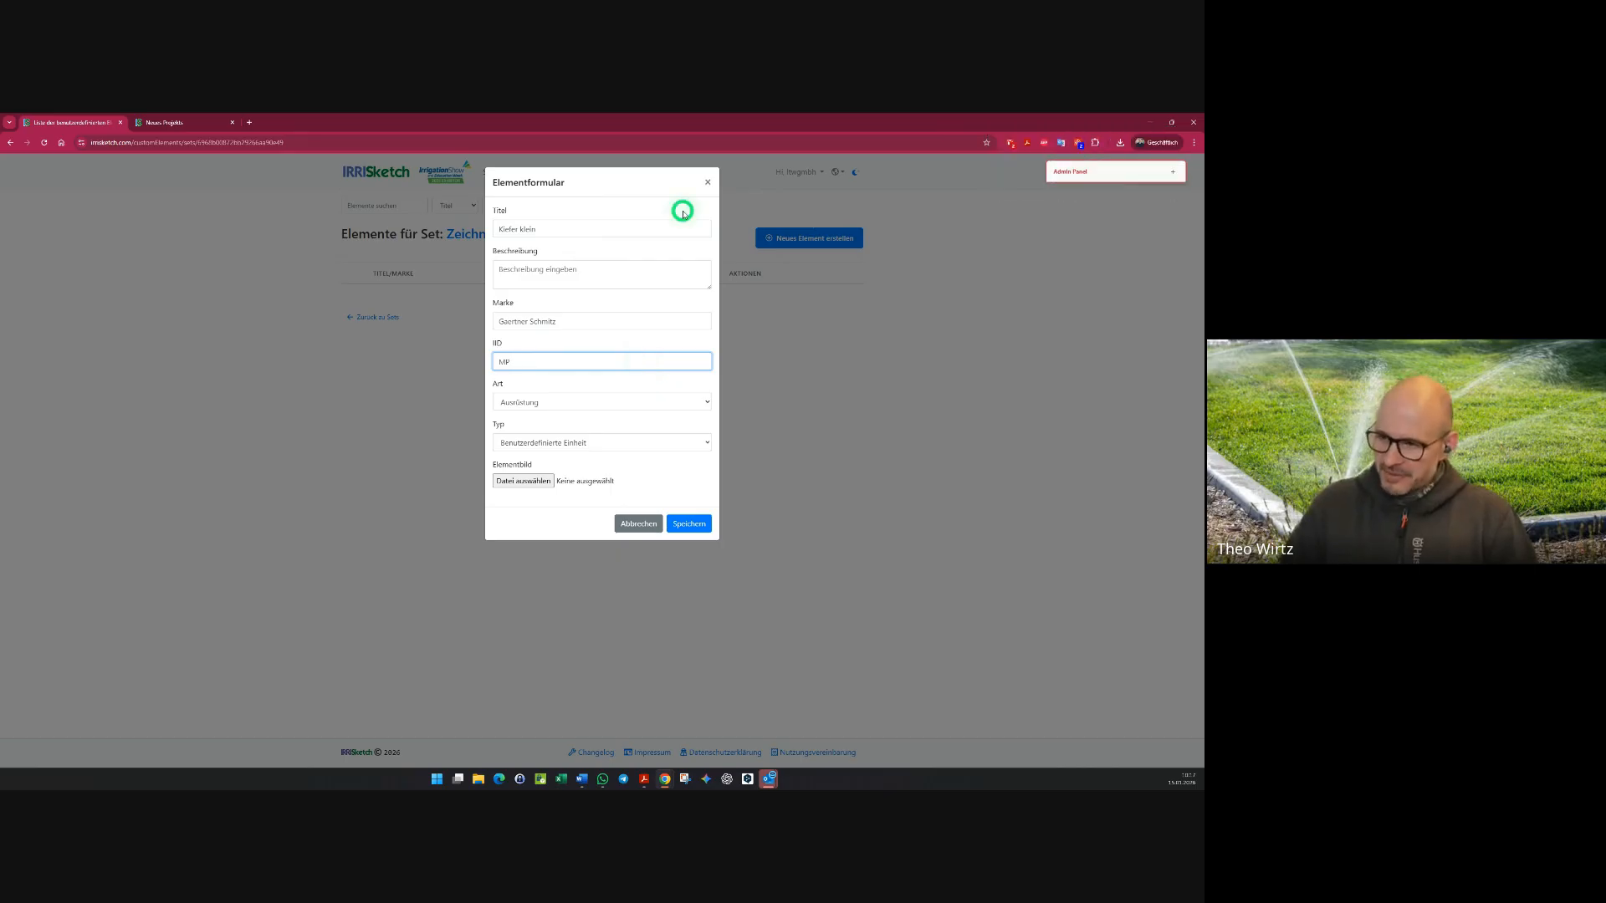
text(1000-90)
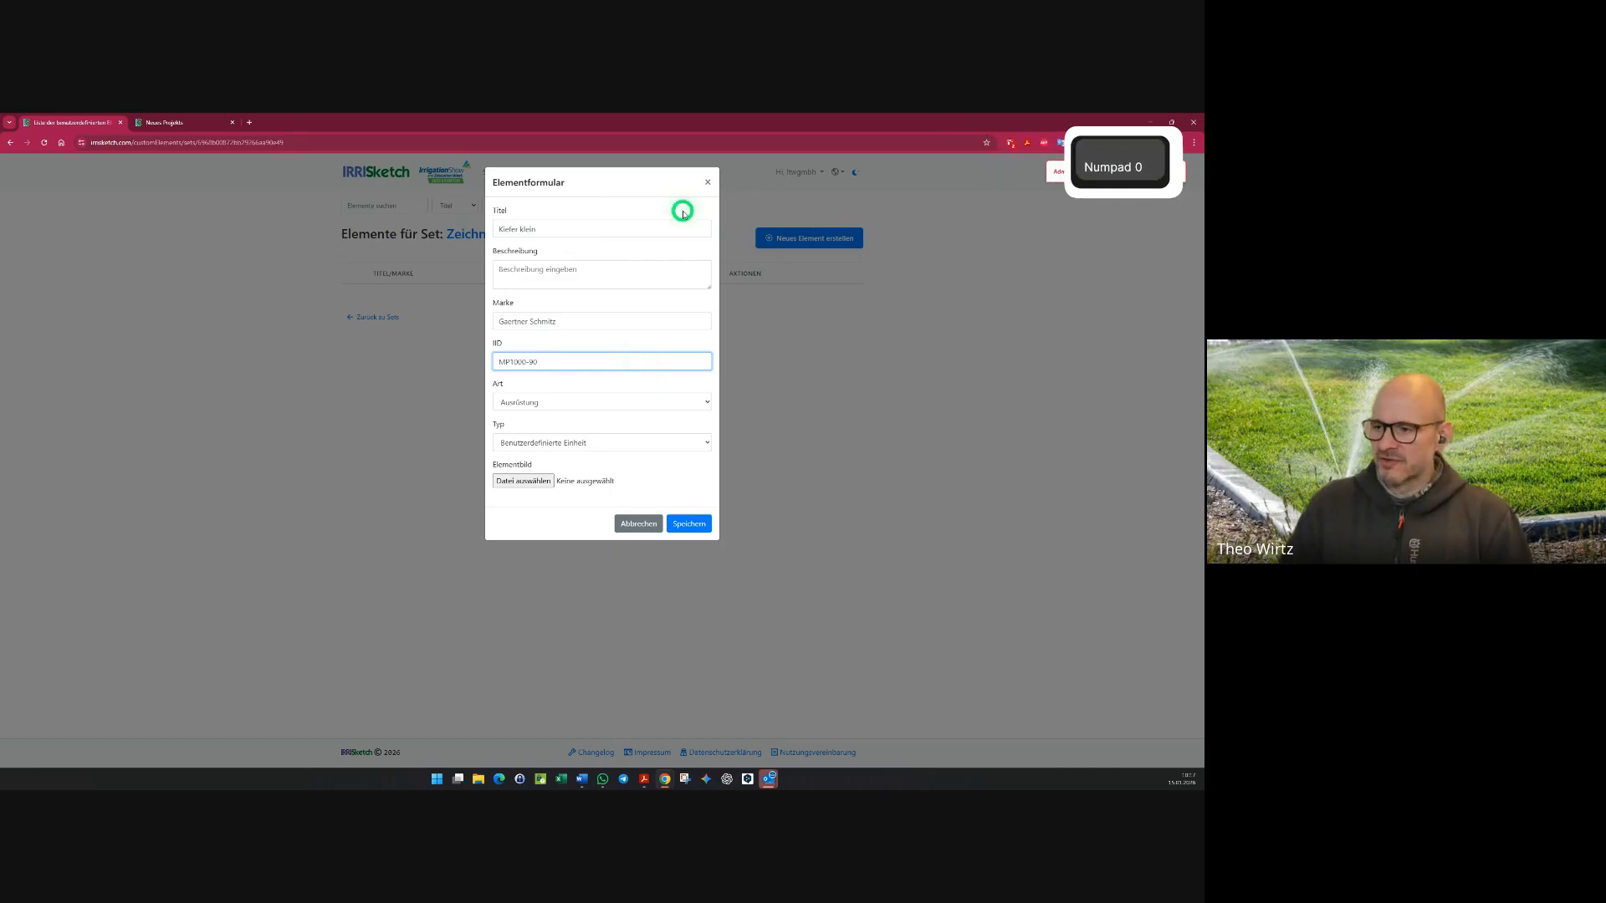
key(Return)
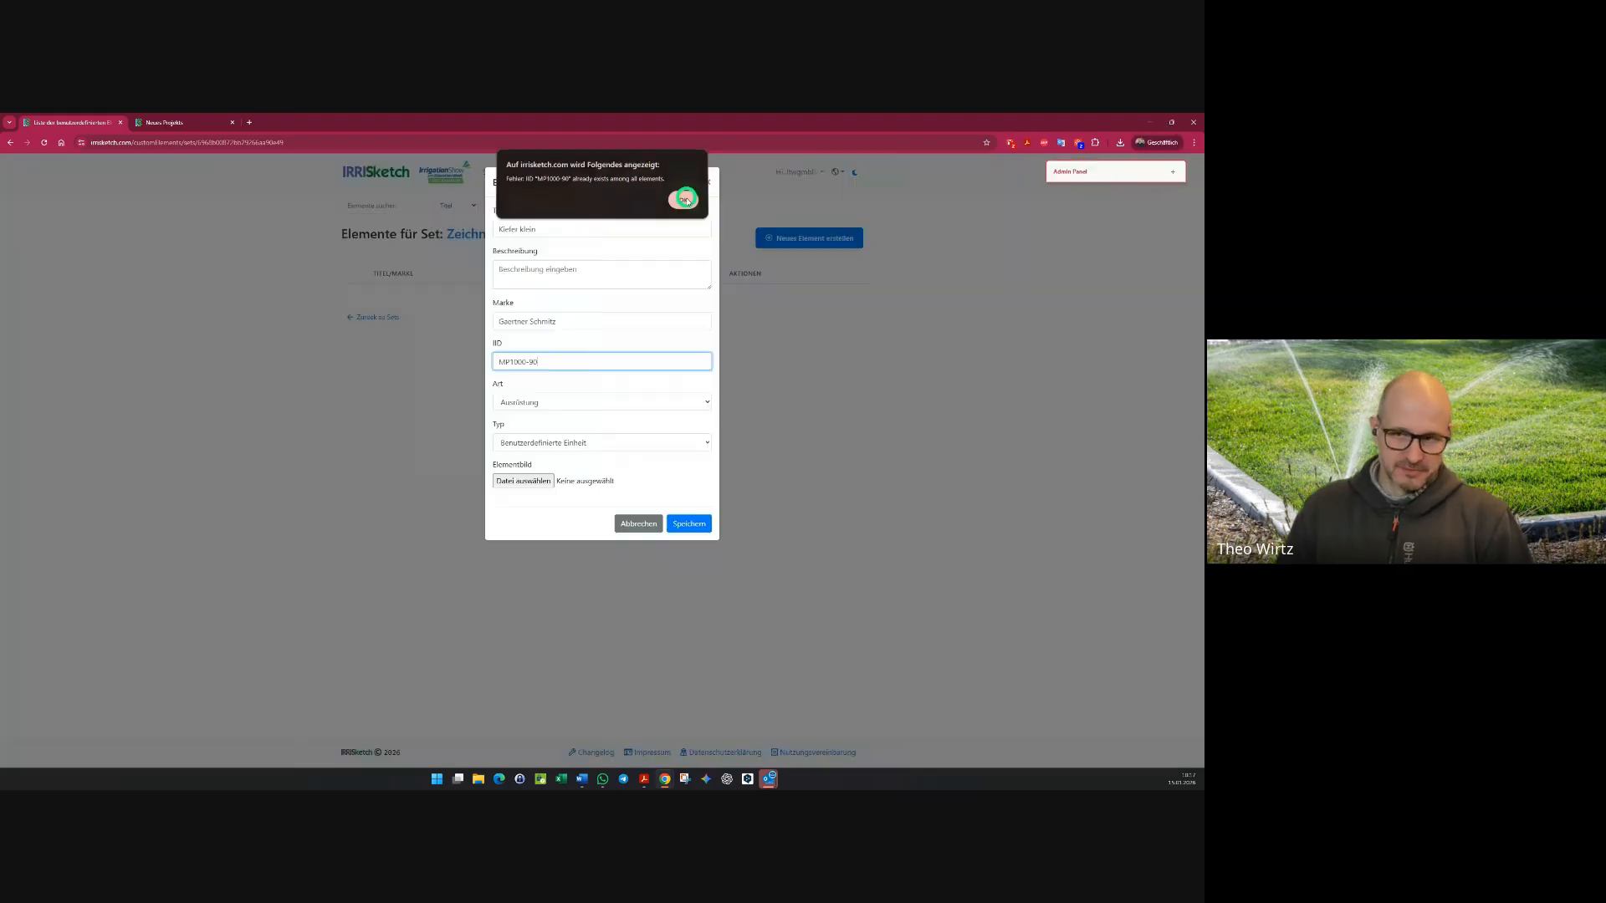
click(685, 199)
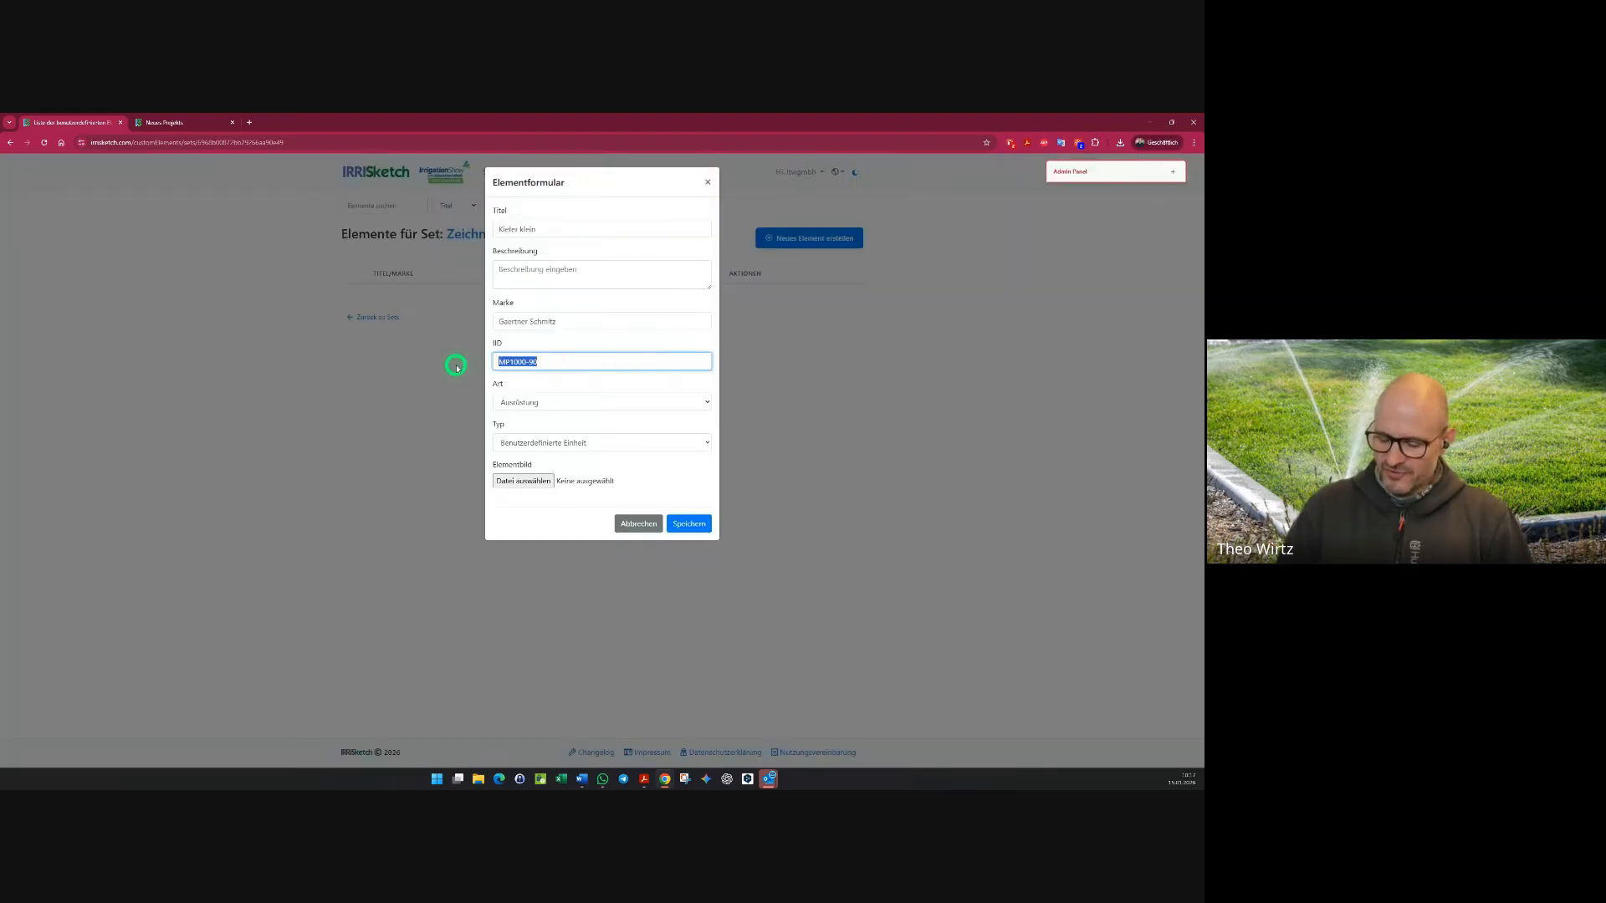
- Replace the element's ID with "Baum365", written without a space
key(BackSpace)
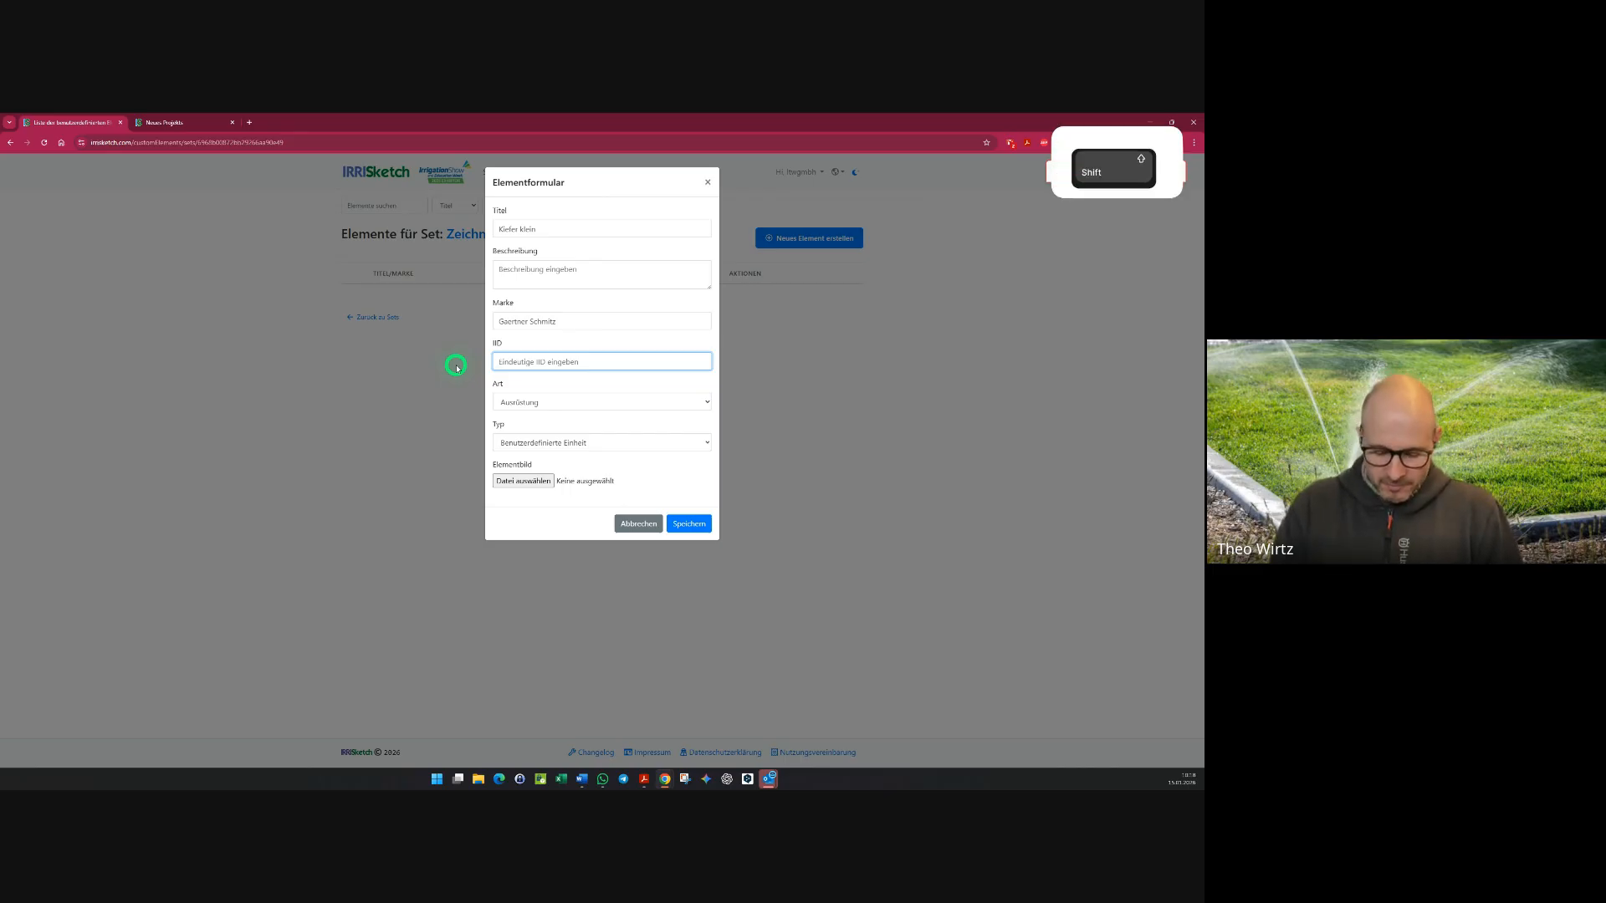
text(Baum 365)
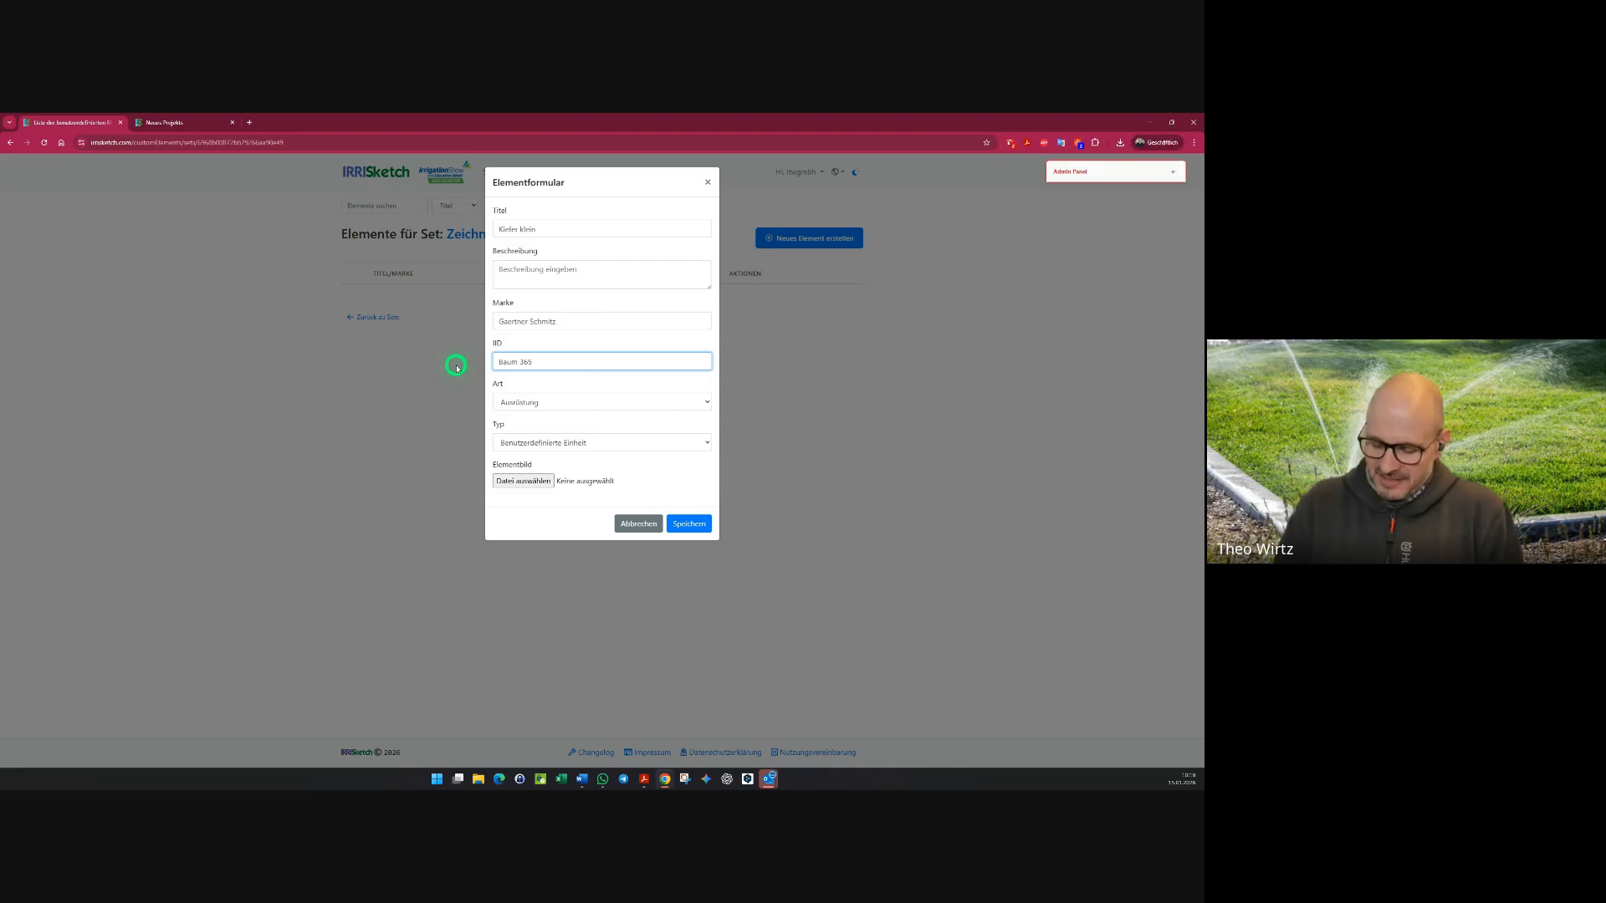
key(Left)
key(Left)
key(Left)
key(Left)
key(Delete)
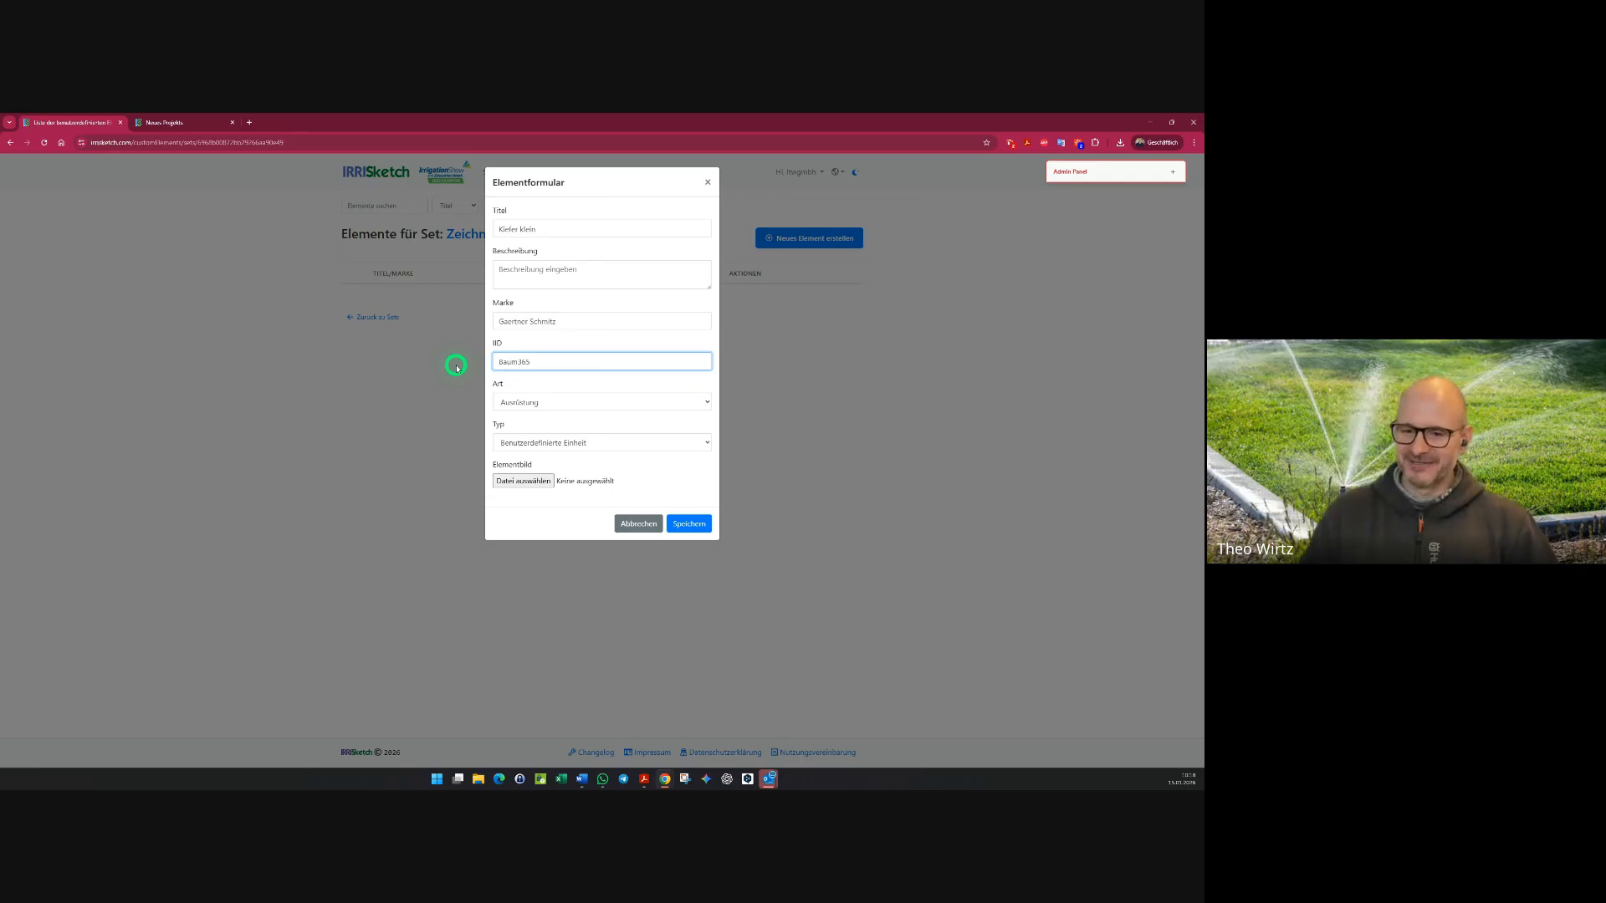
- Keep the element's kind as Ausrüstung and its type as Benutzerdefinierte Einheit
click(552, 403)
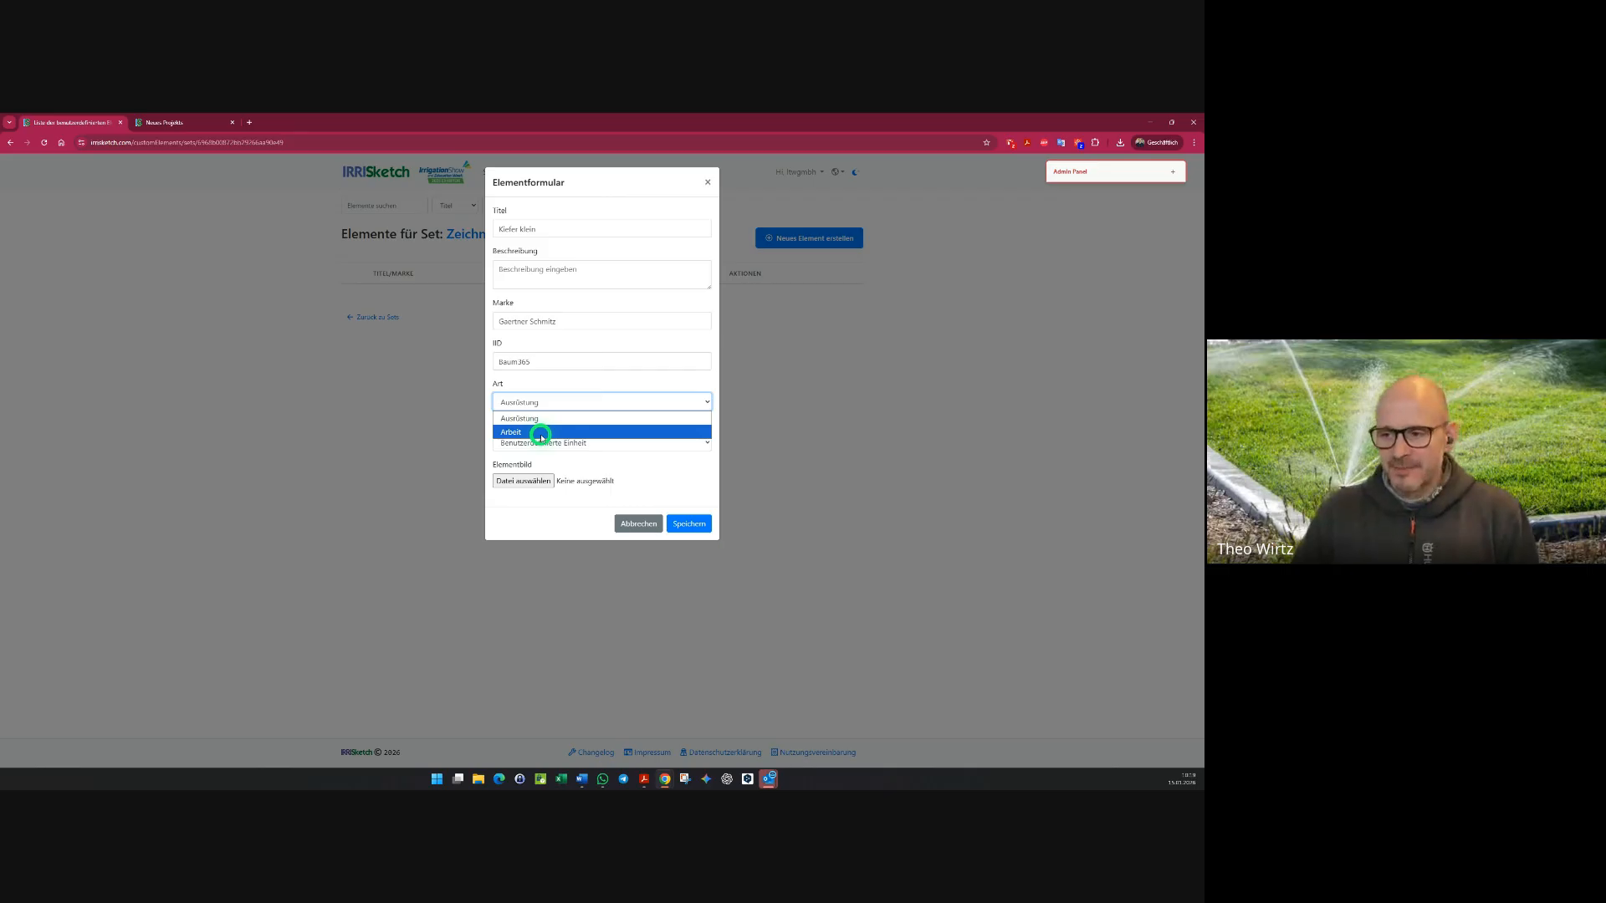
click(541, 419)
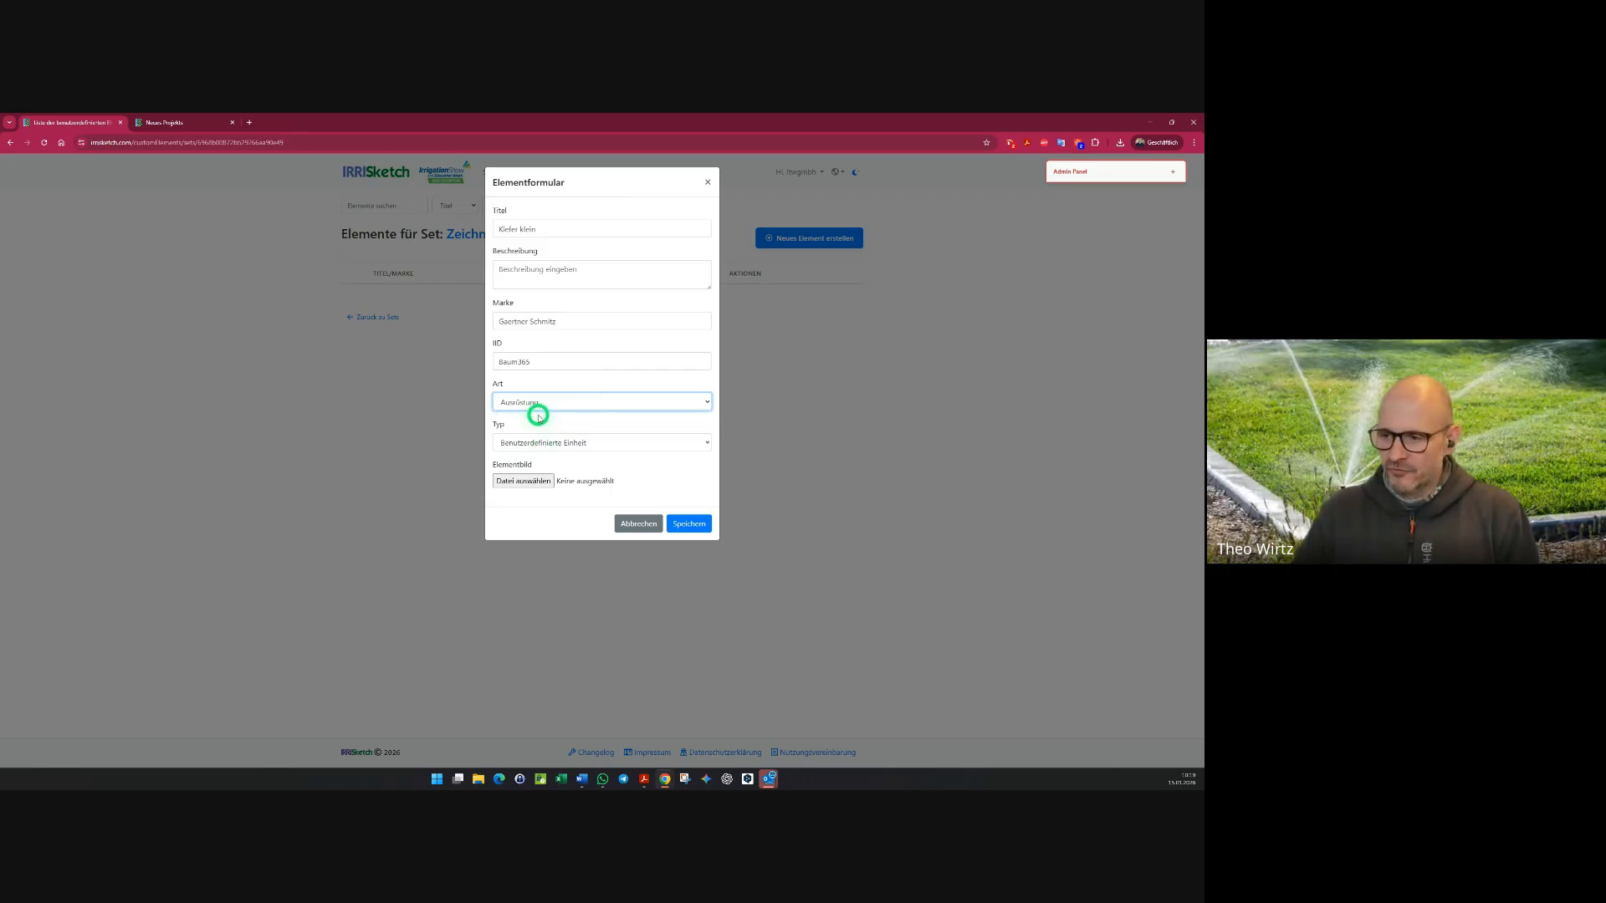
click(603, 444)
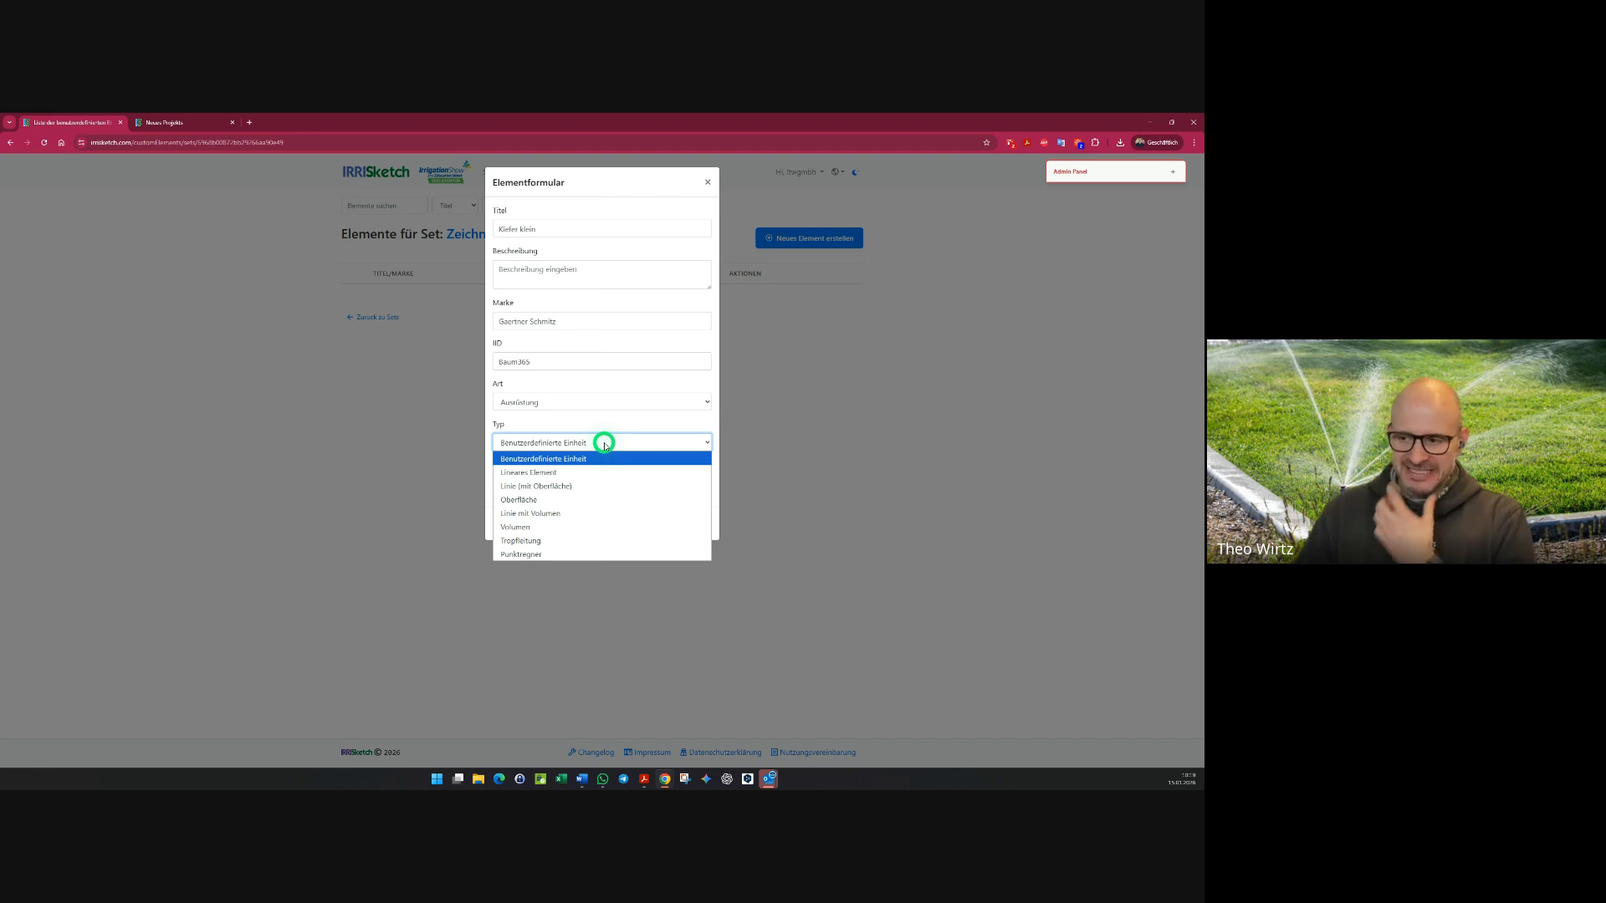
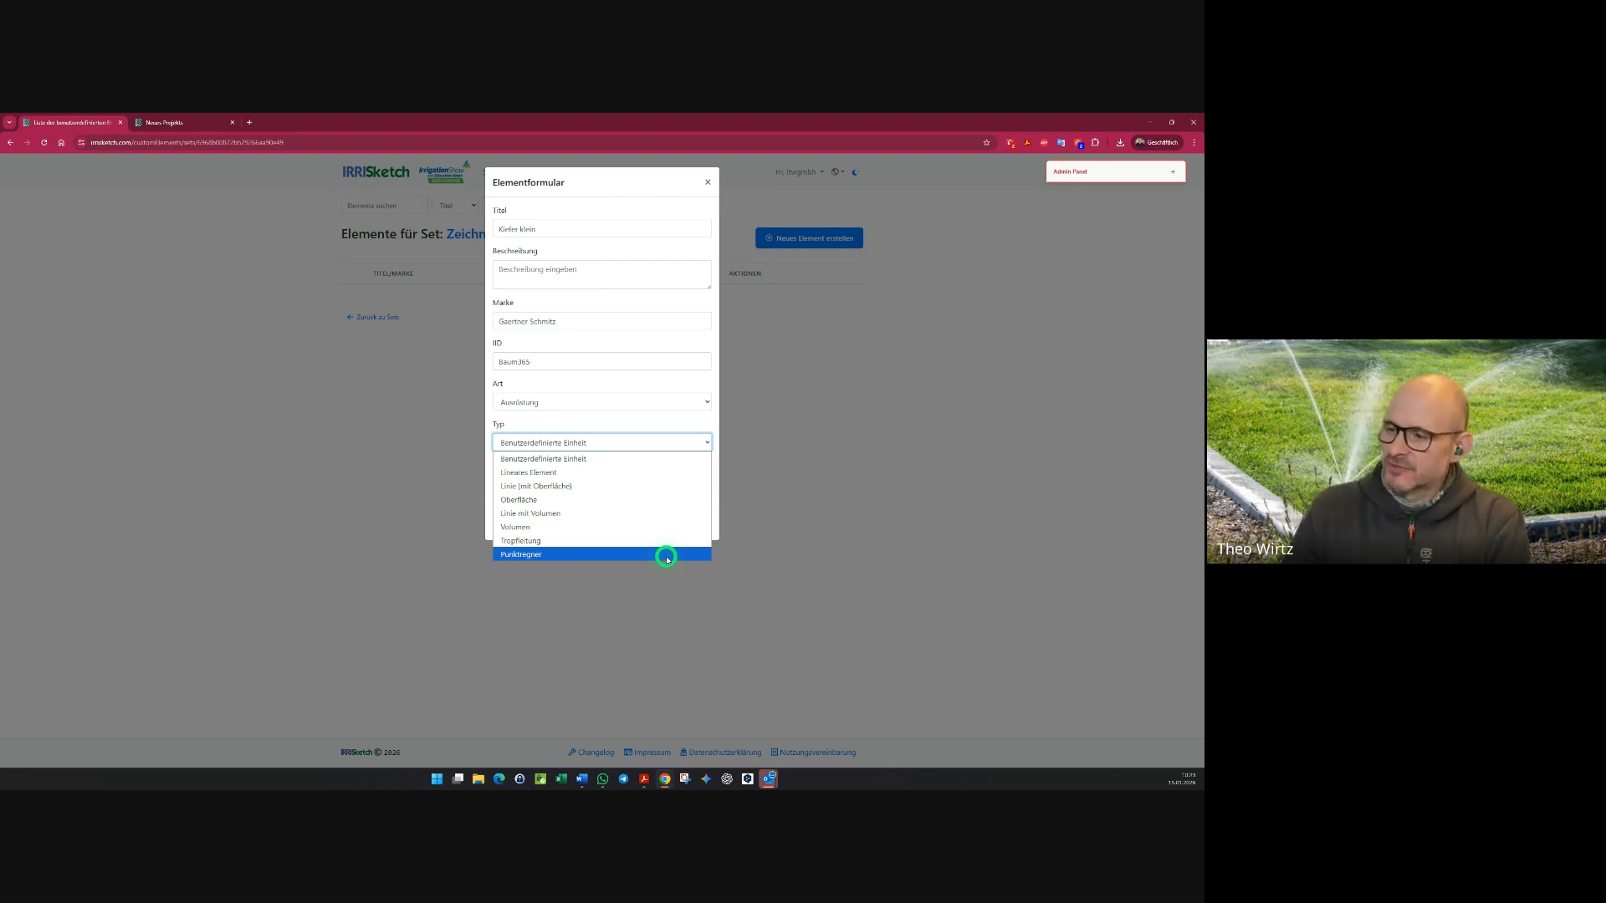
click(538, 458)
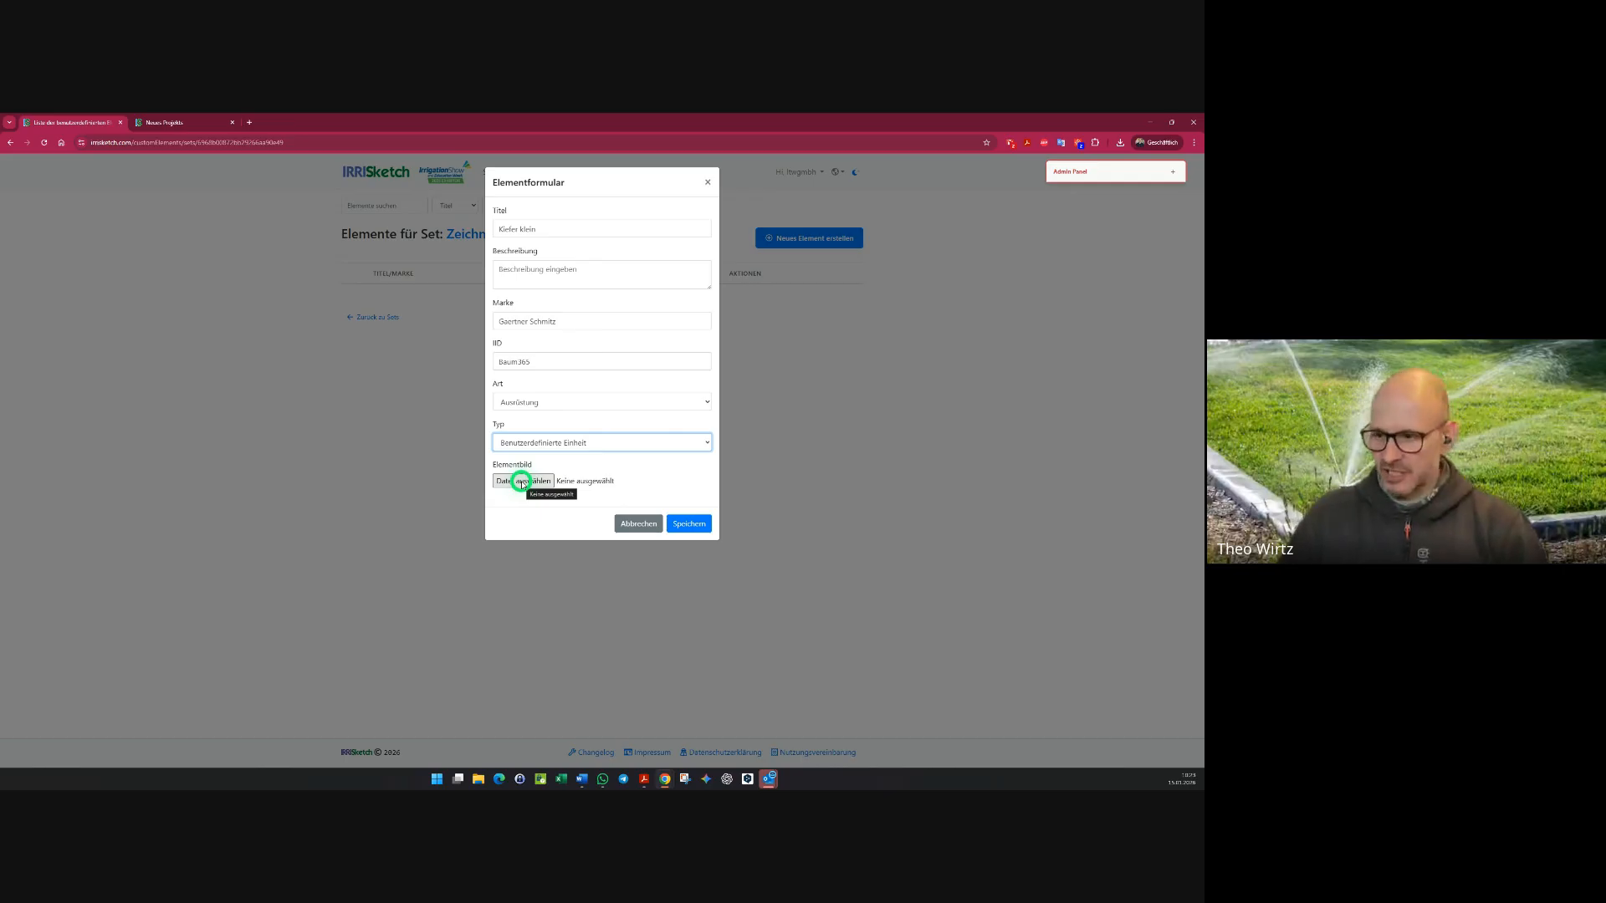
- Try to upload the Baum1 picture from the desktop as the element image with the suggested crop, and close the cropping dialog
click(521, 483)
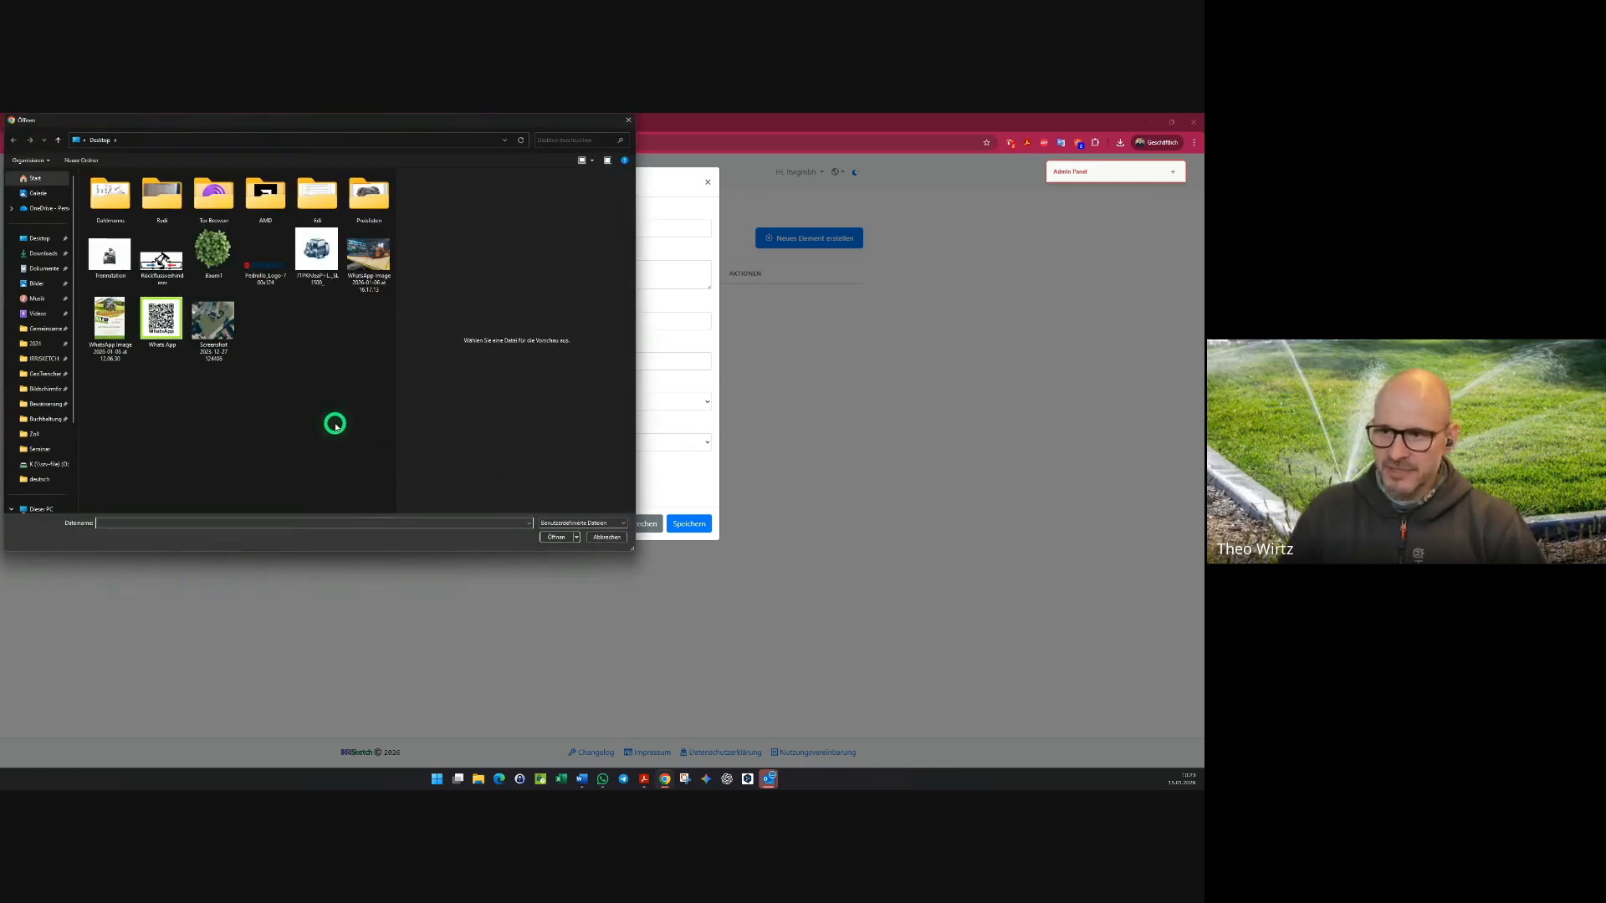
click(213, 257)
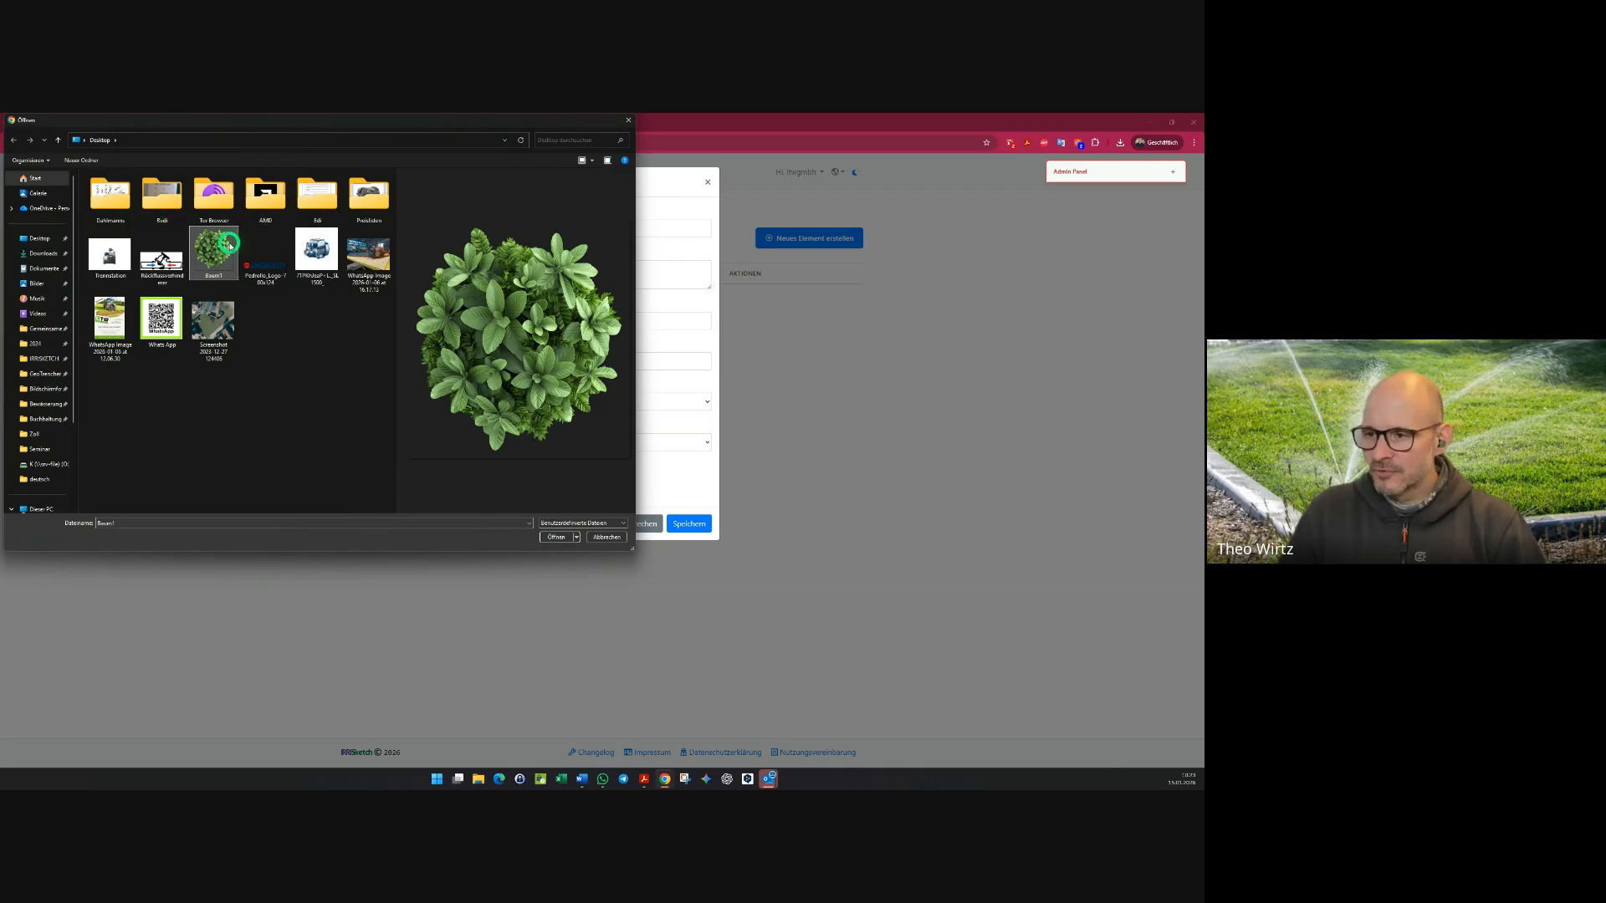
click(556, 537)
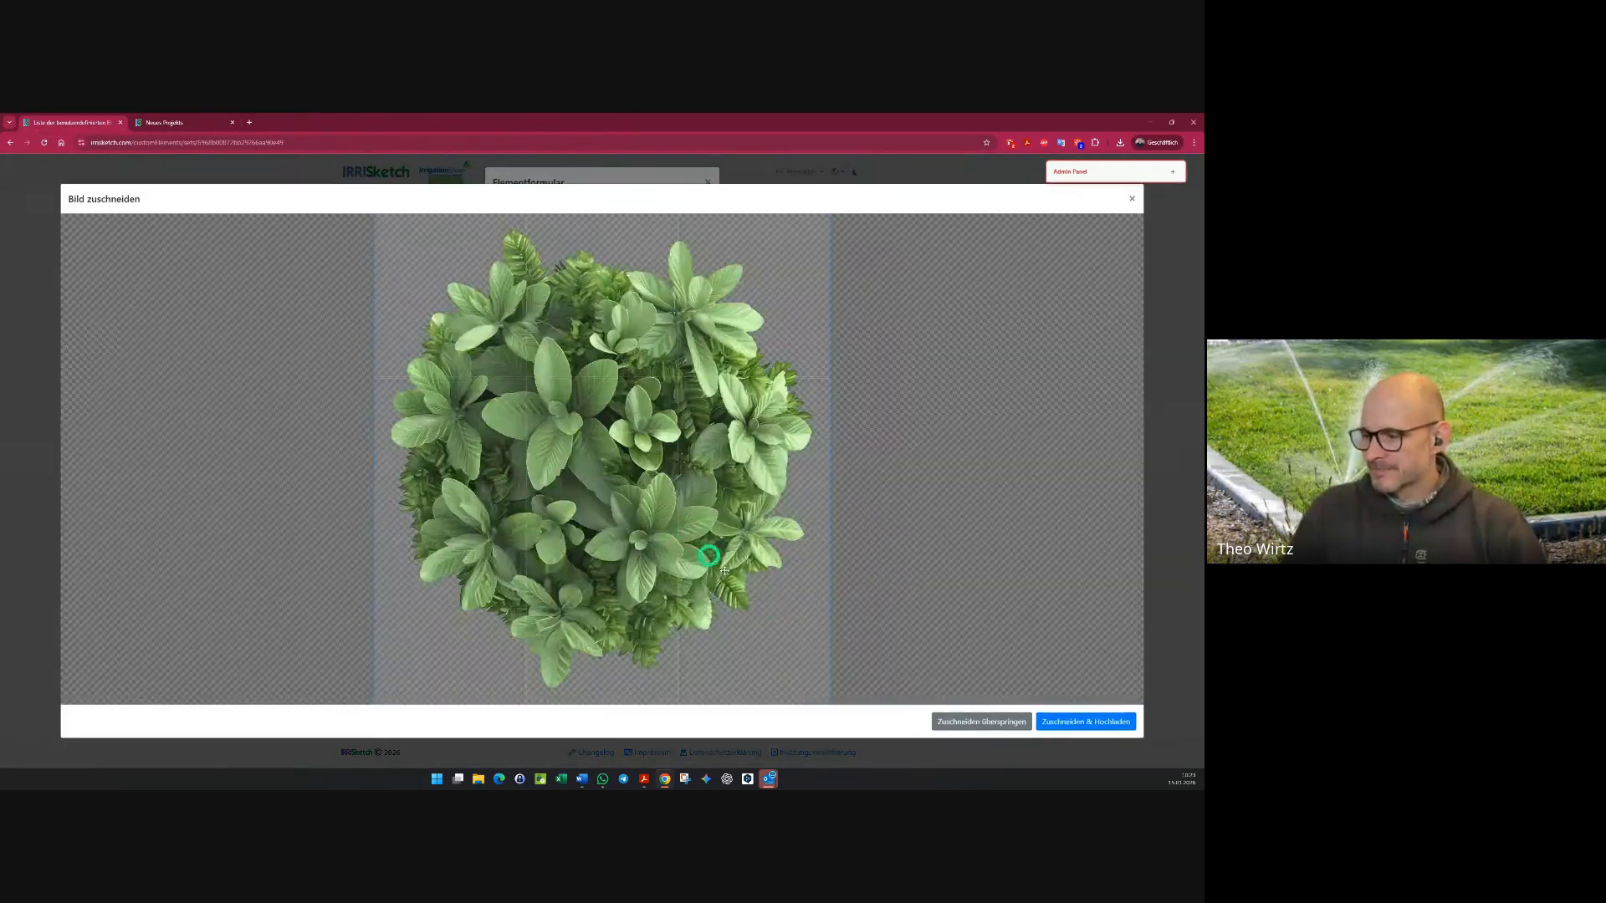
click(1084, 723)
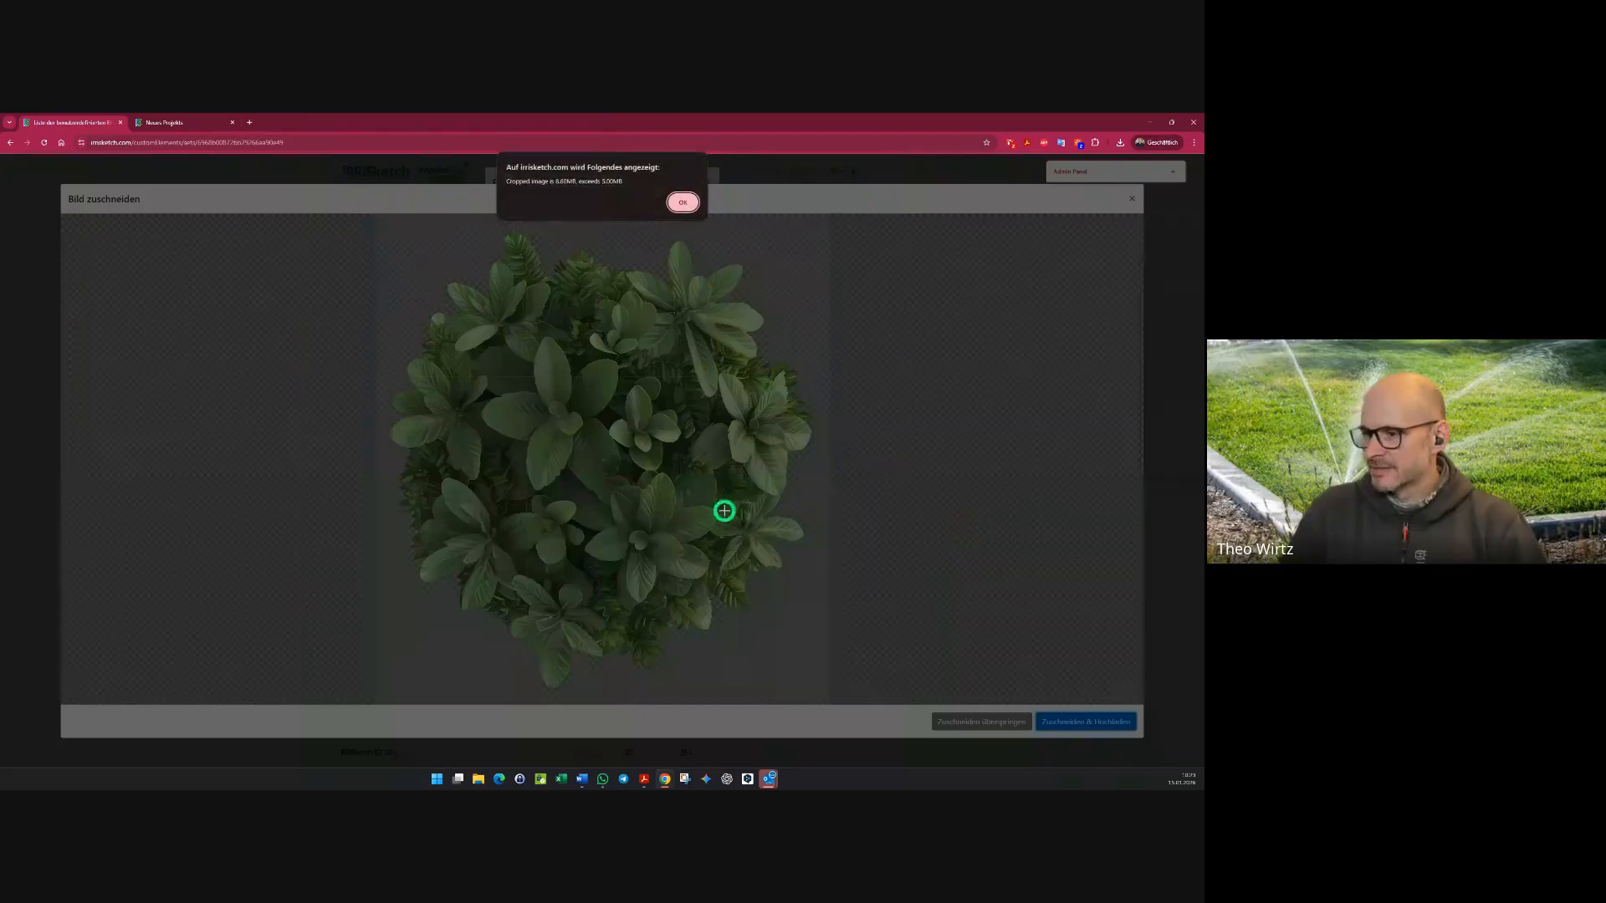
click(682, 203)
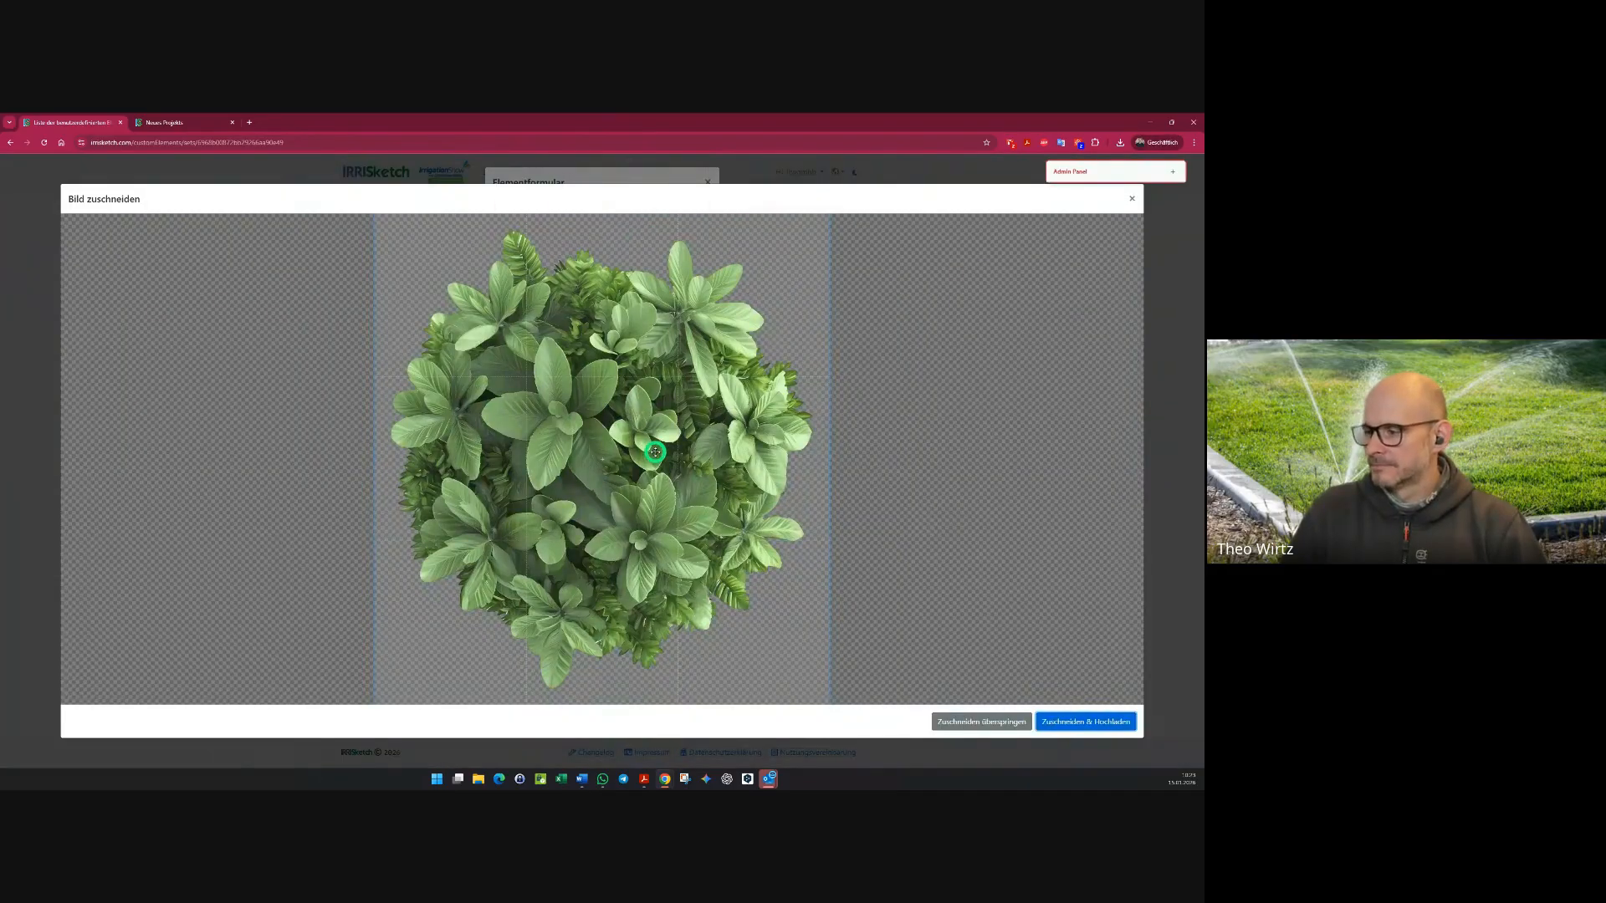
click(1073, 721)
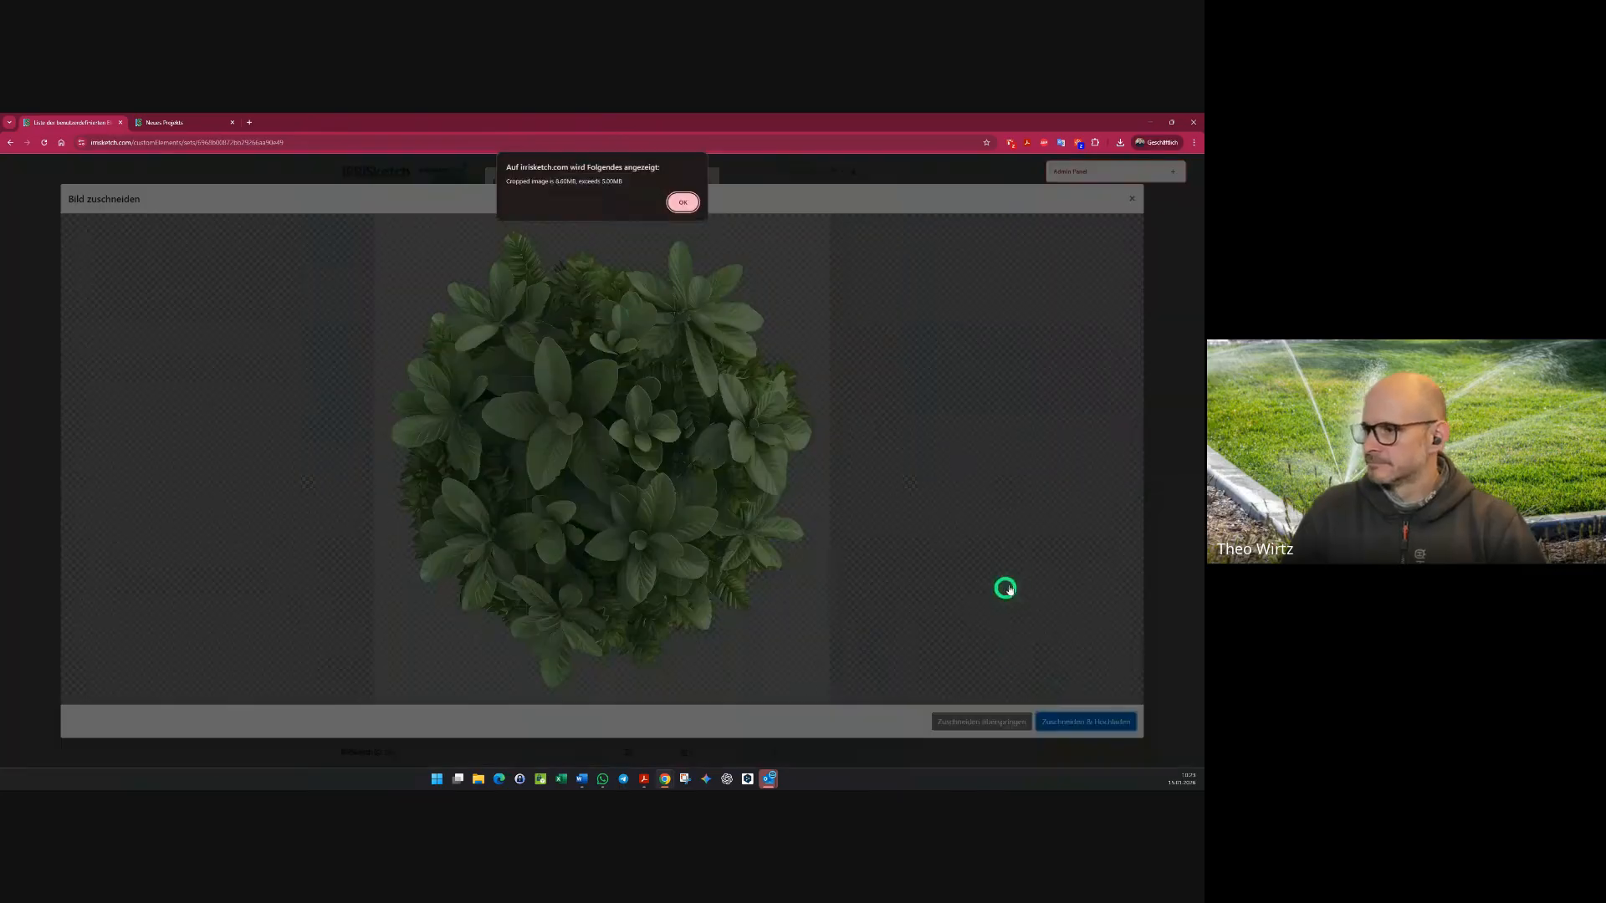
click(685, 203)
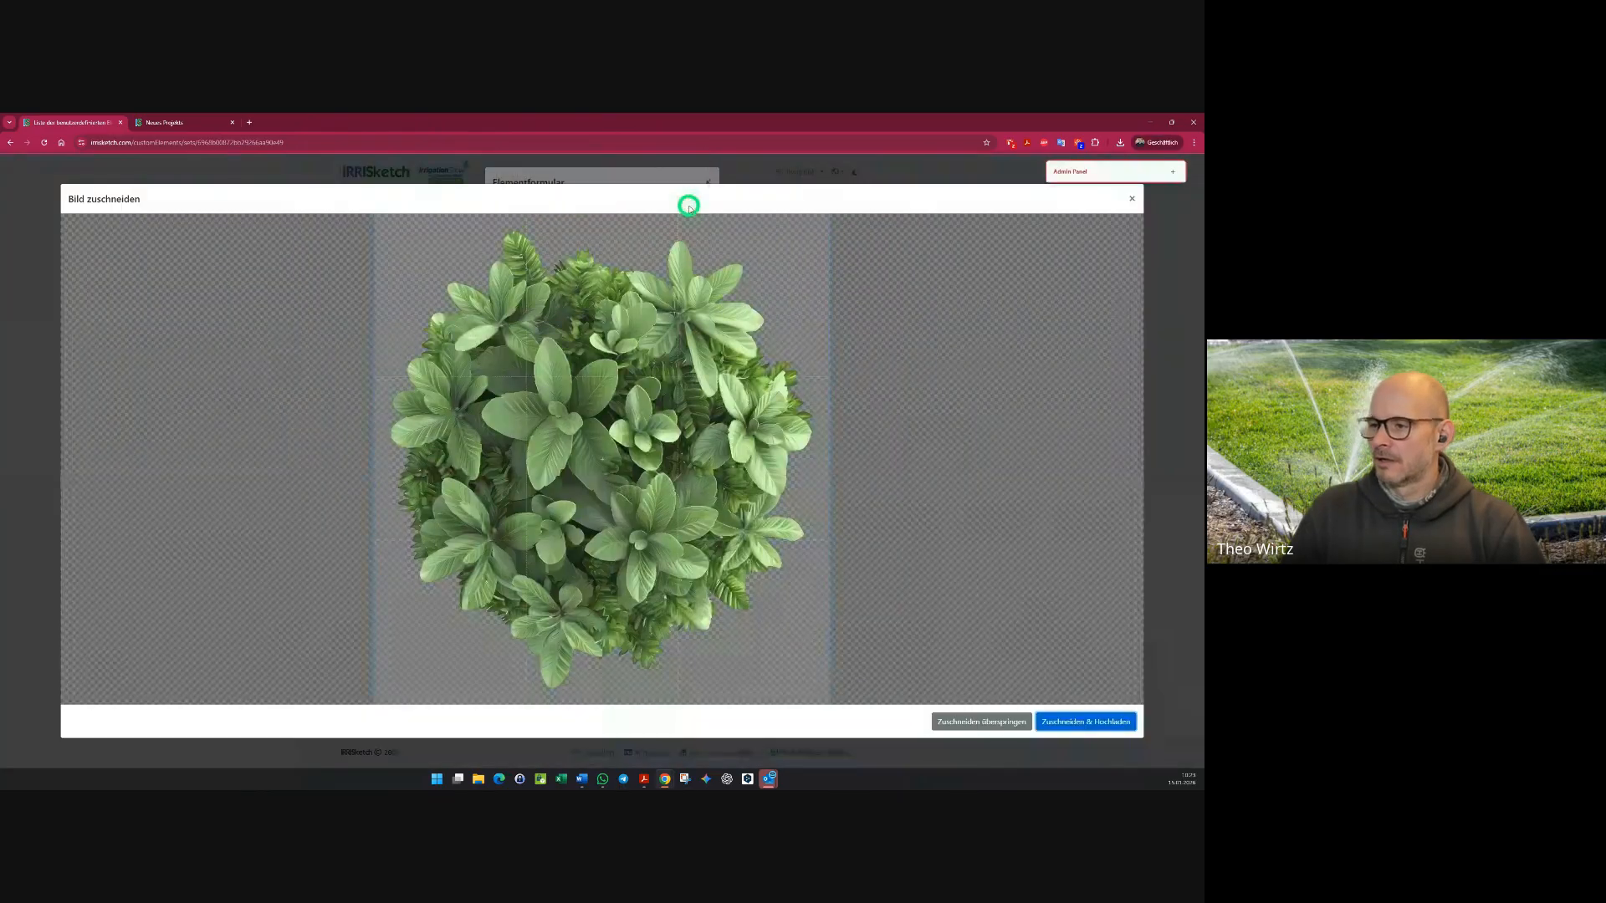
click(1136, 196)
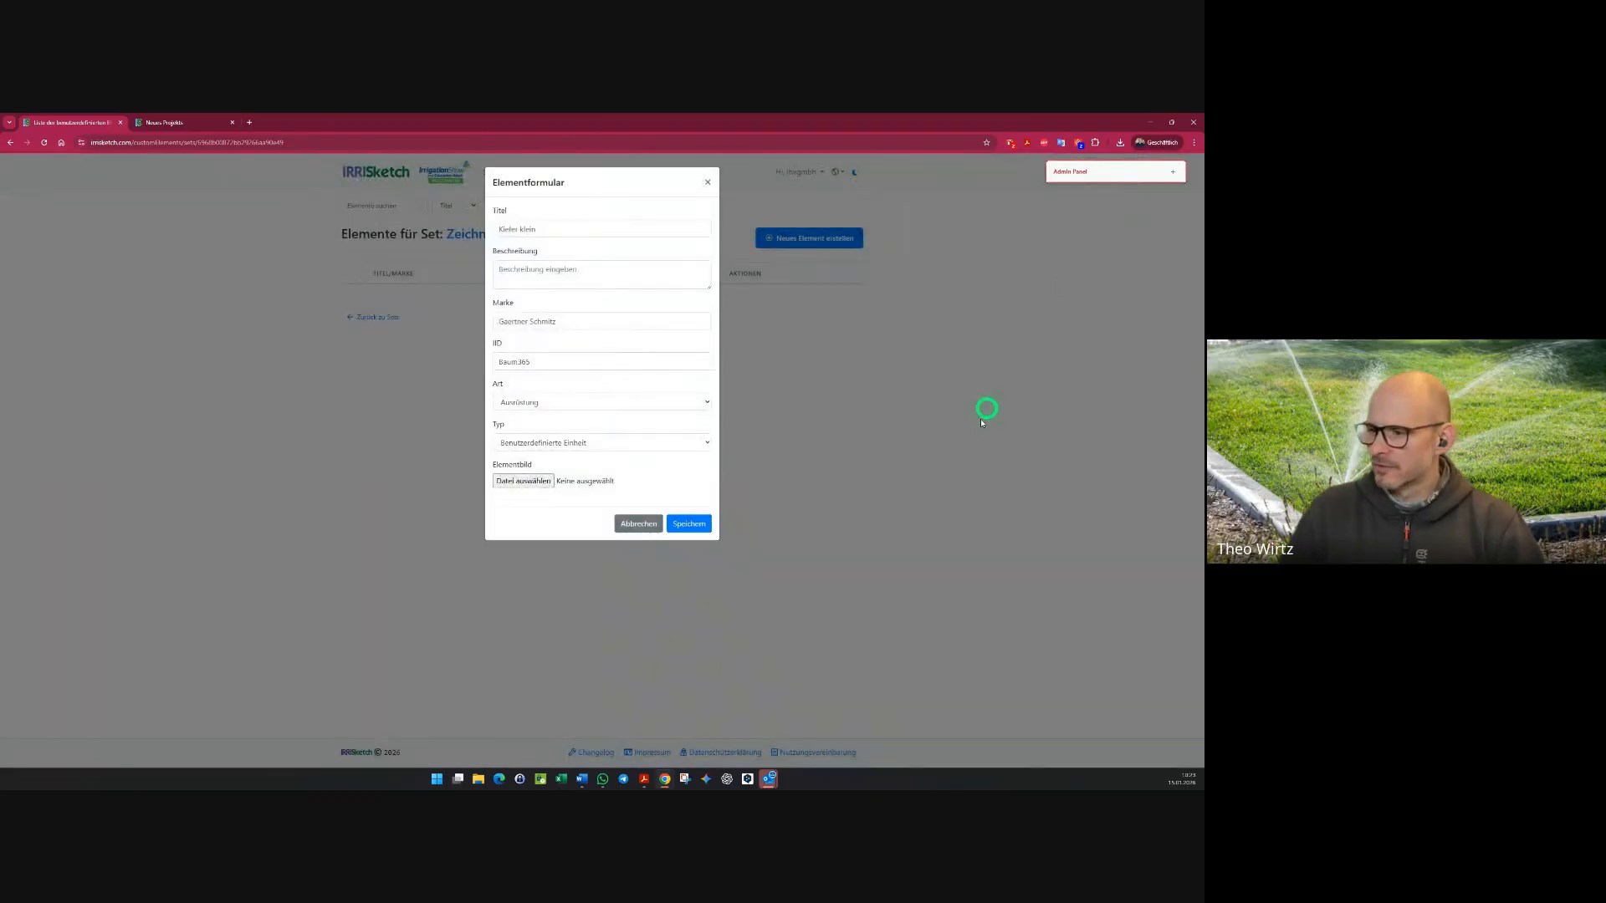
- Retry uploading the Baum1 picture as the cropped element image, and leave the cropping dialog again
click(534, 482)
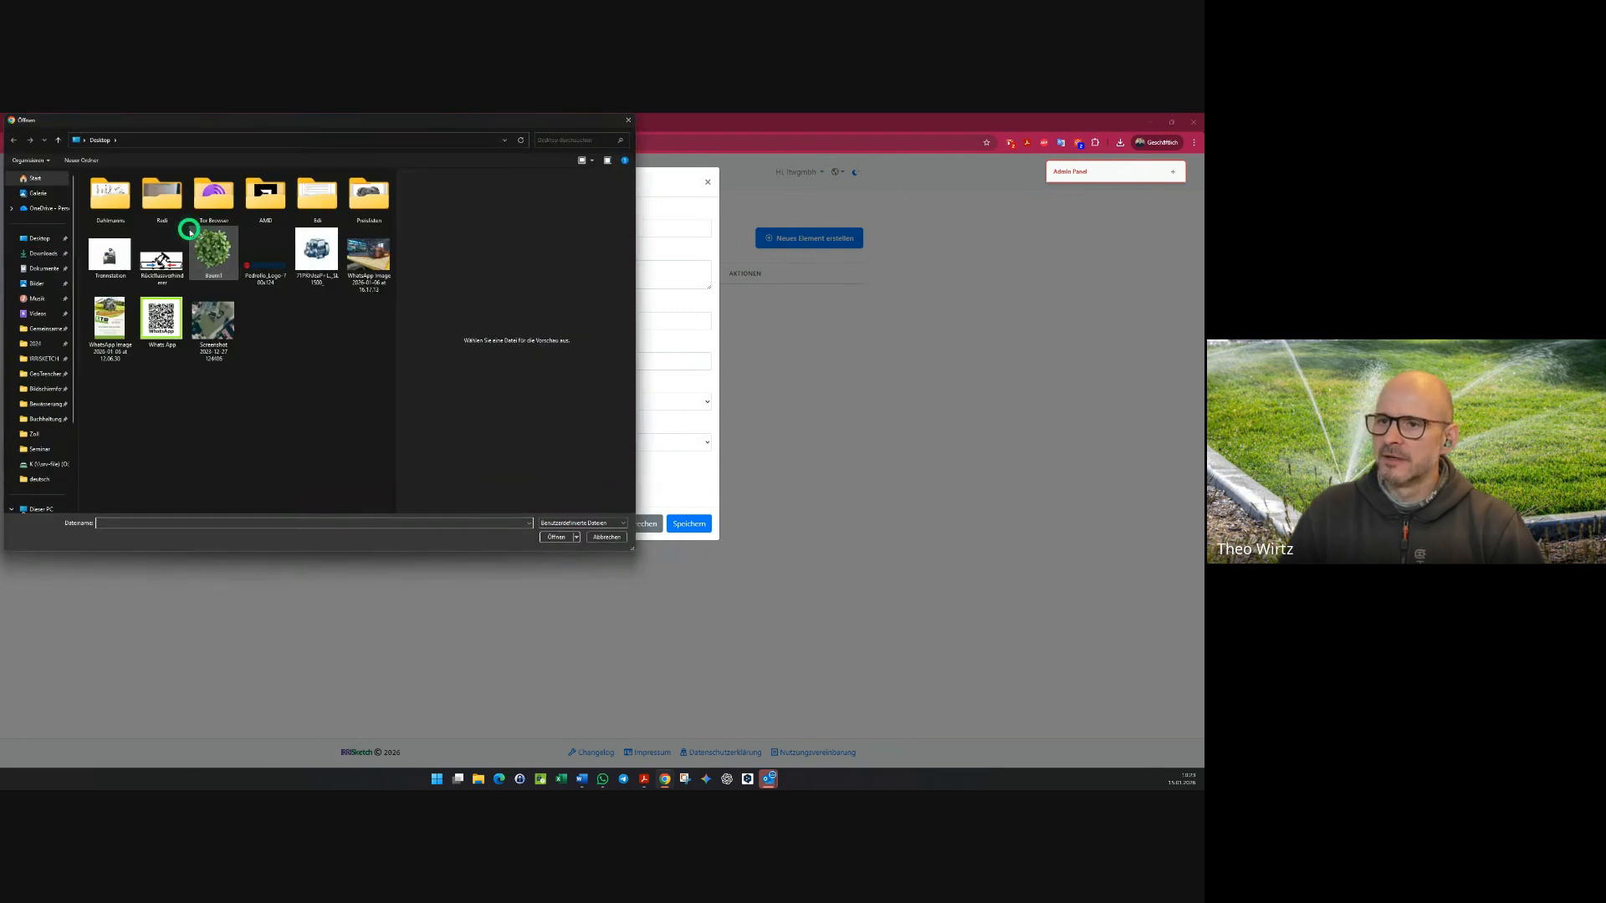
click(214, 251)
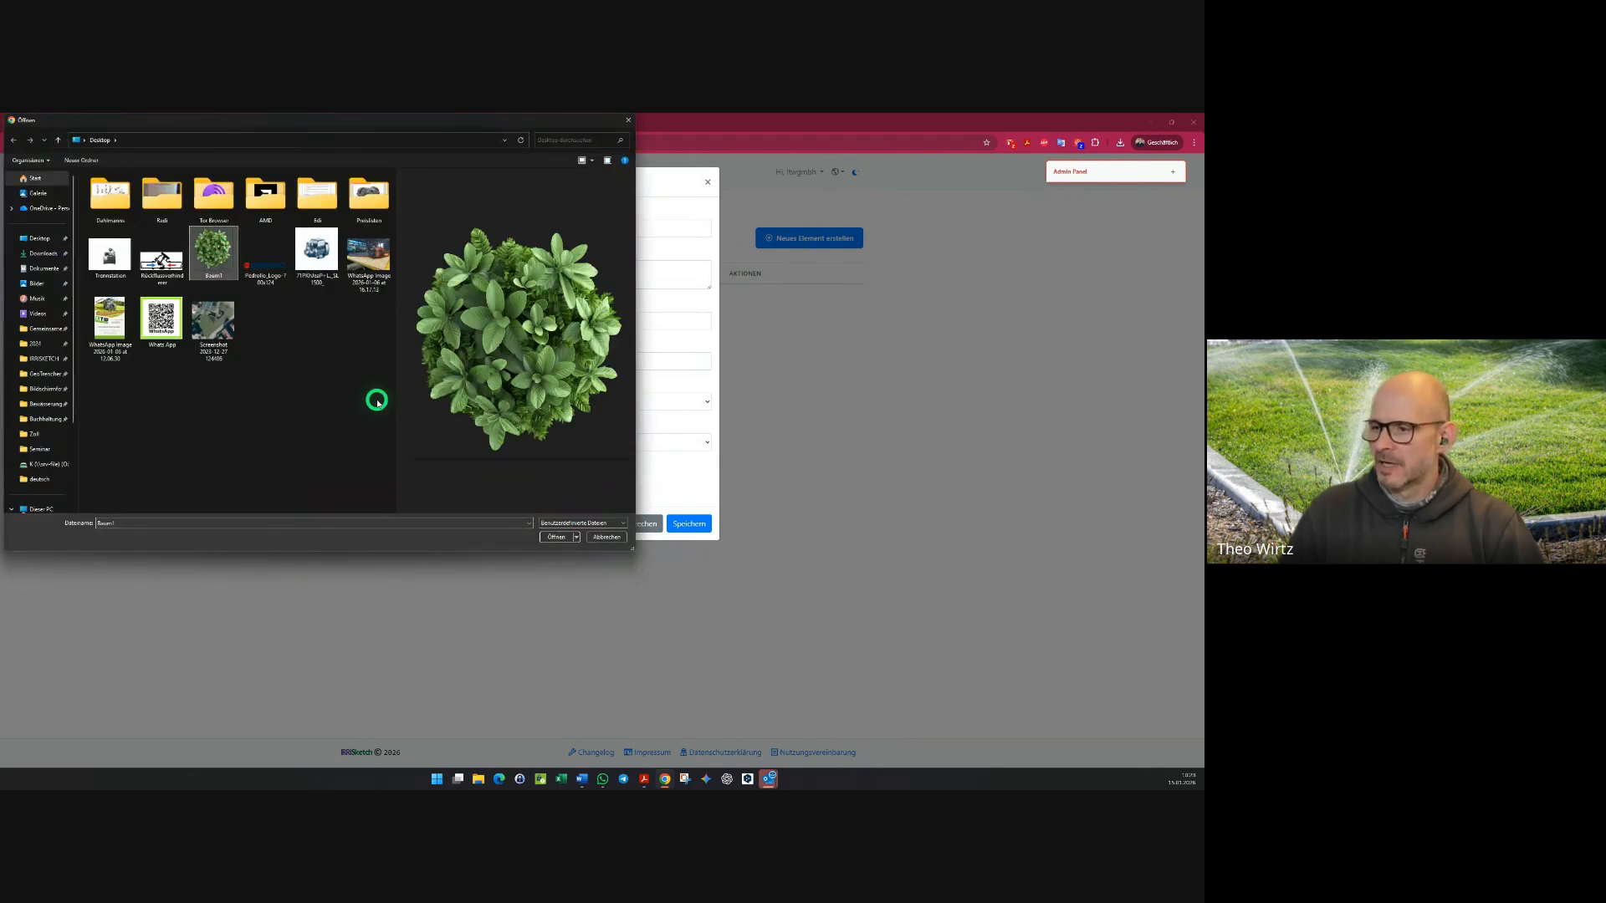
click(556, 537)
click(1098, 724)
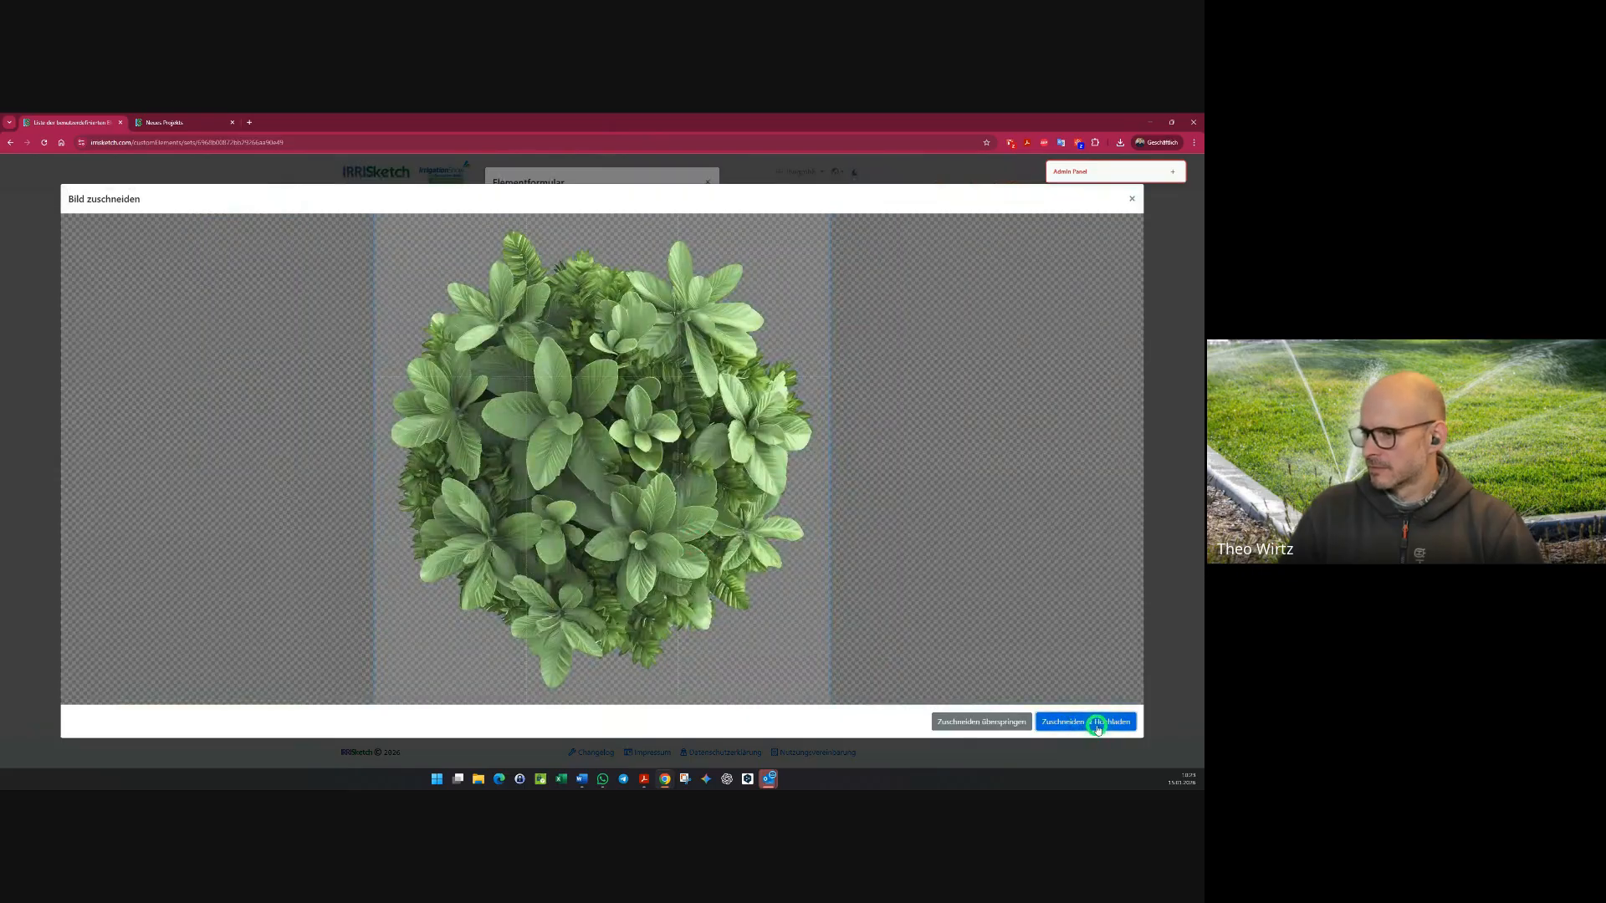
click(699, 202)
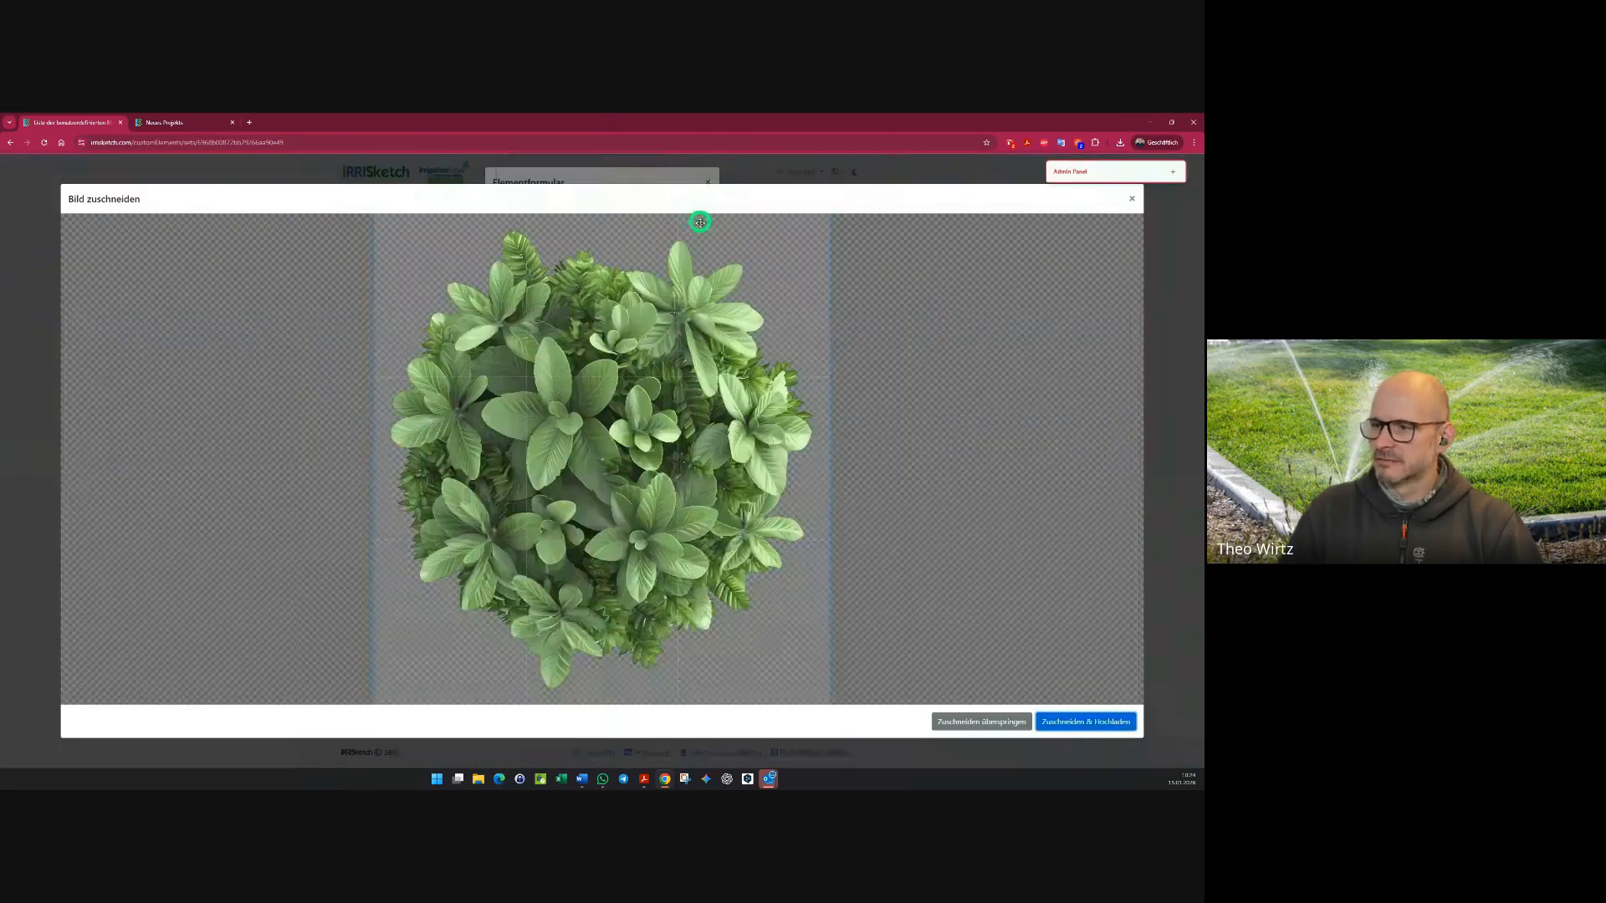
click(1137, 196)
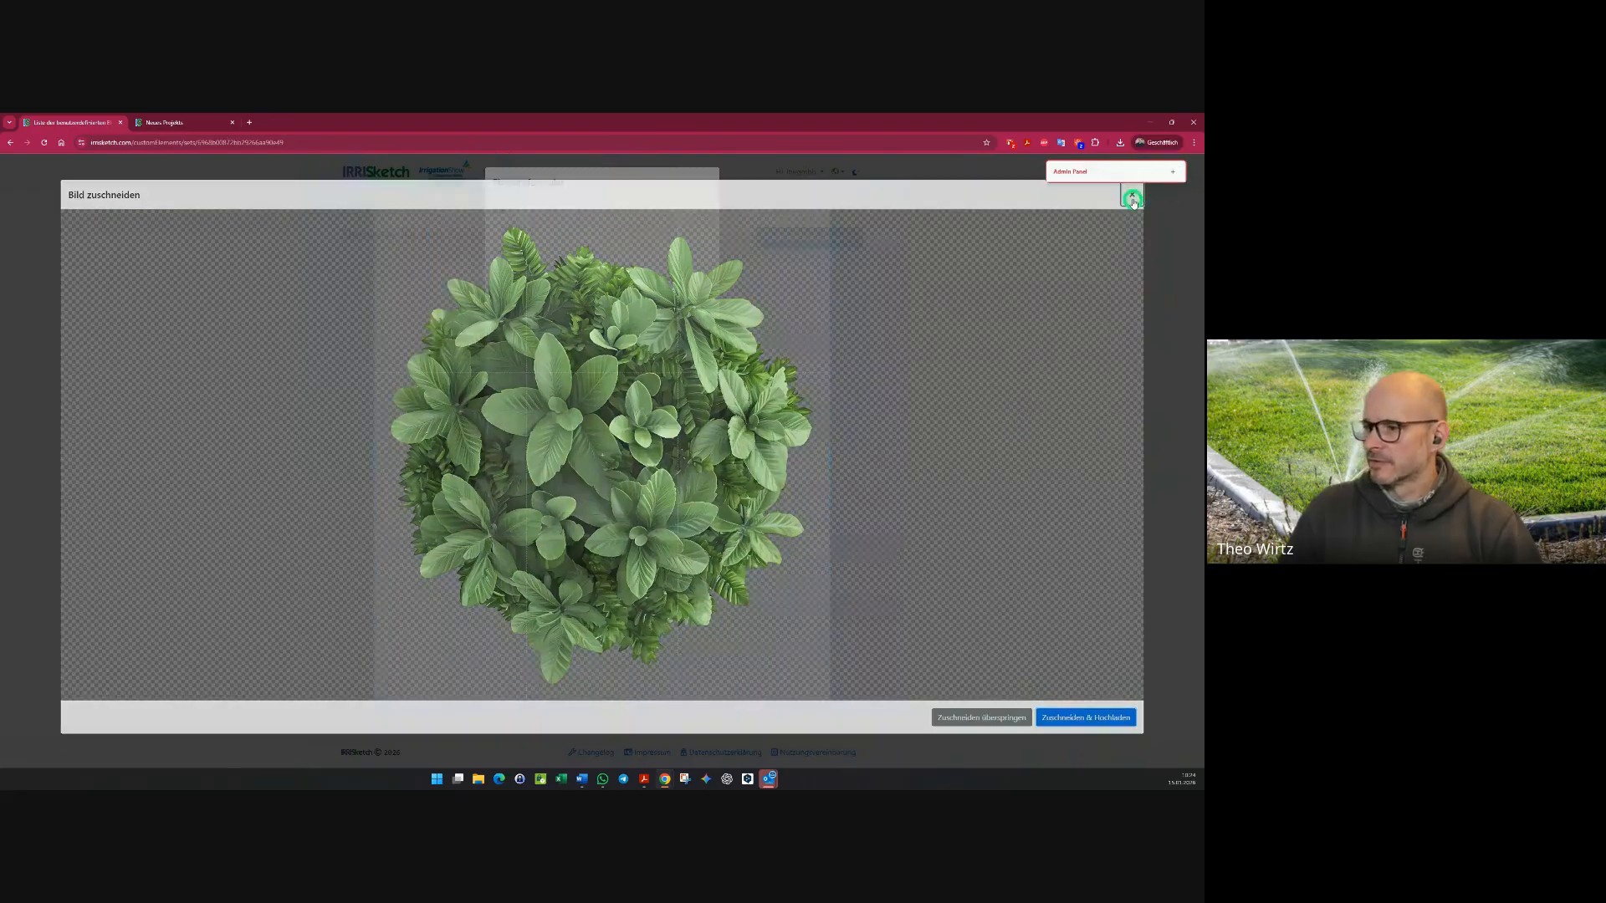
- Upload the aerial-view screenshot from the desktop as the element image with the suggested crop, and save the element
click(533, 484)
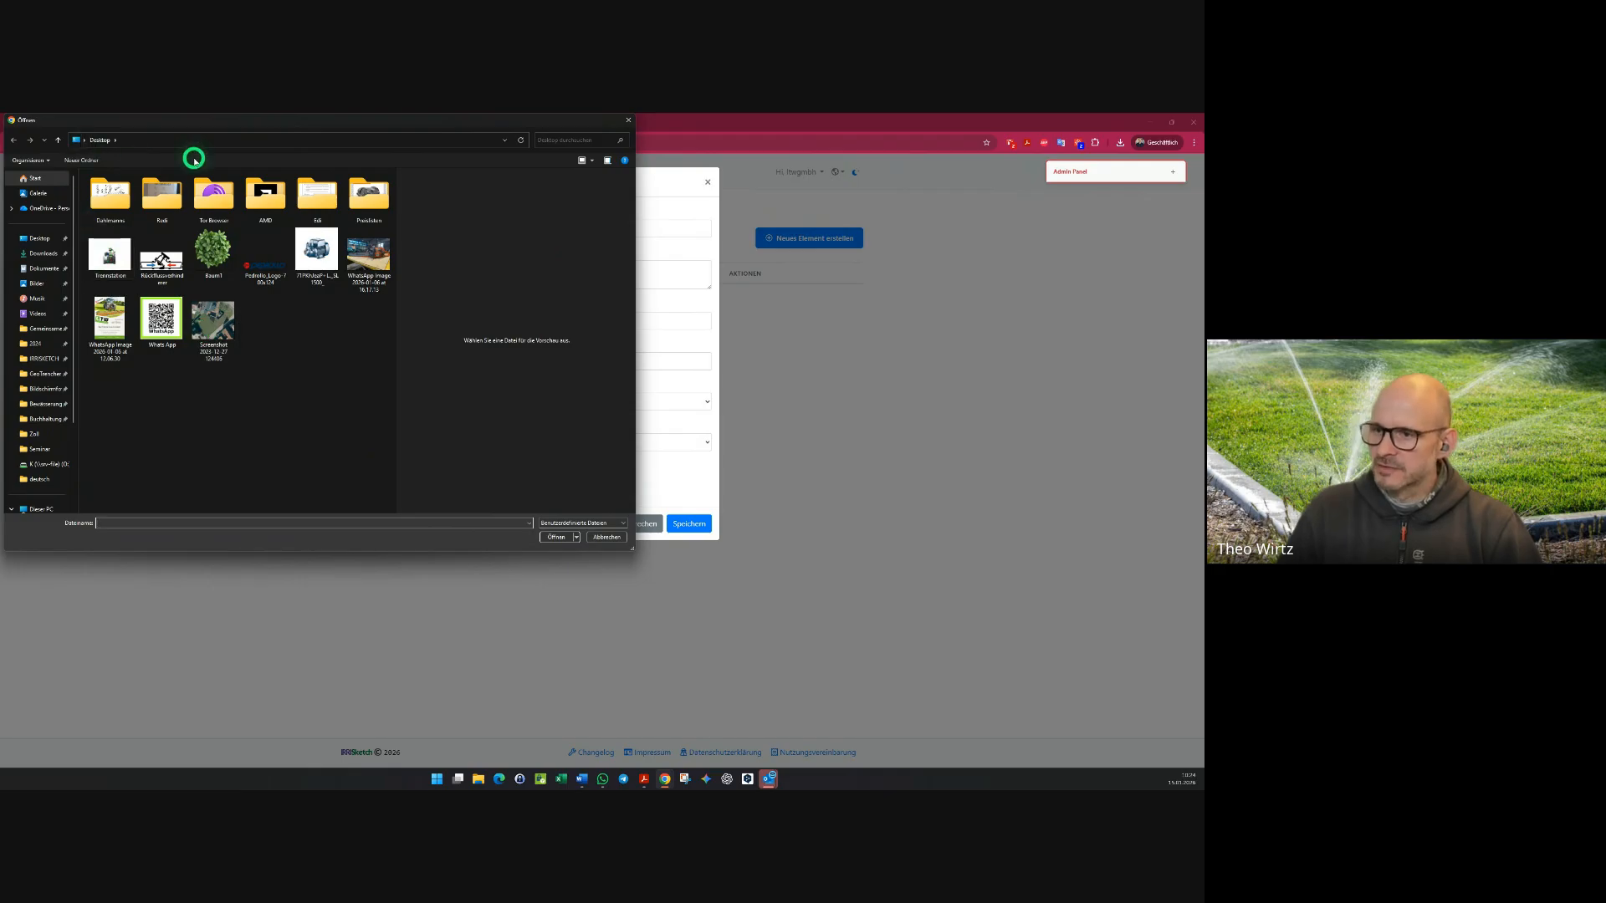
click(214, 322)
click(556, 536)
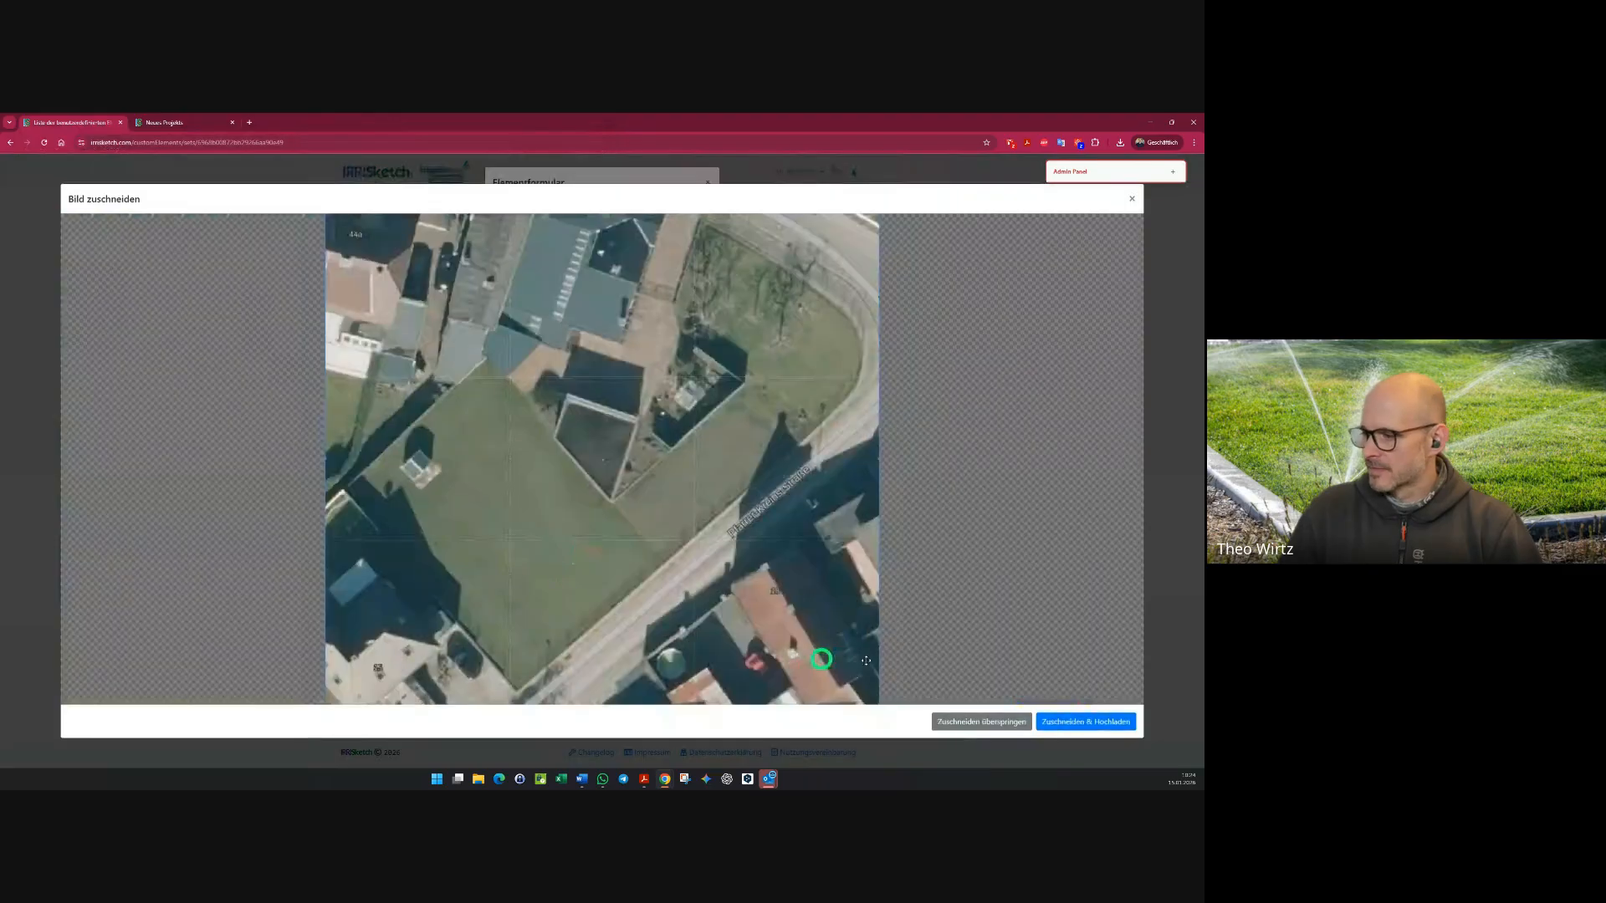
click(1112, 721)
click(689, 571)
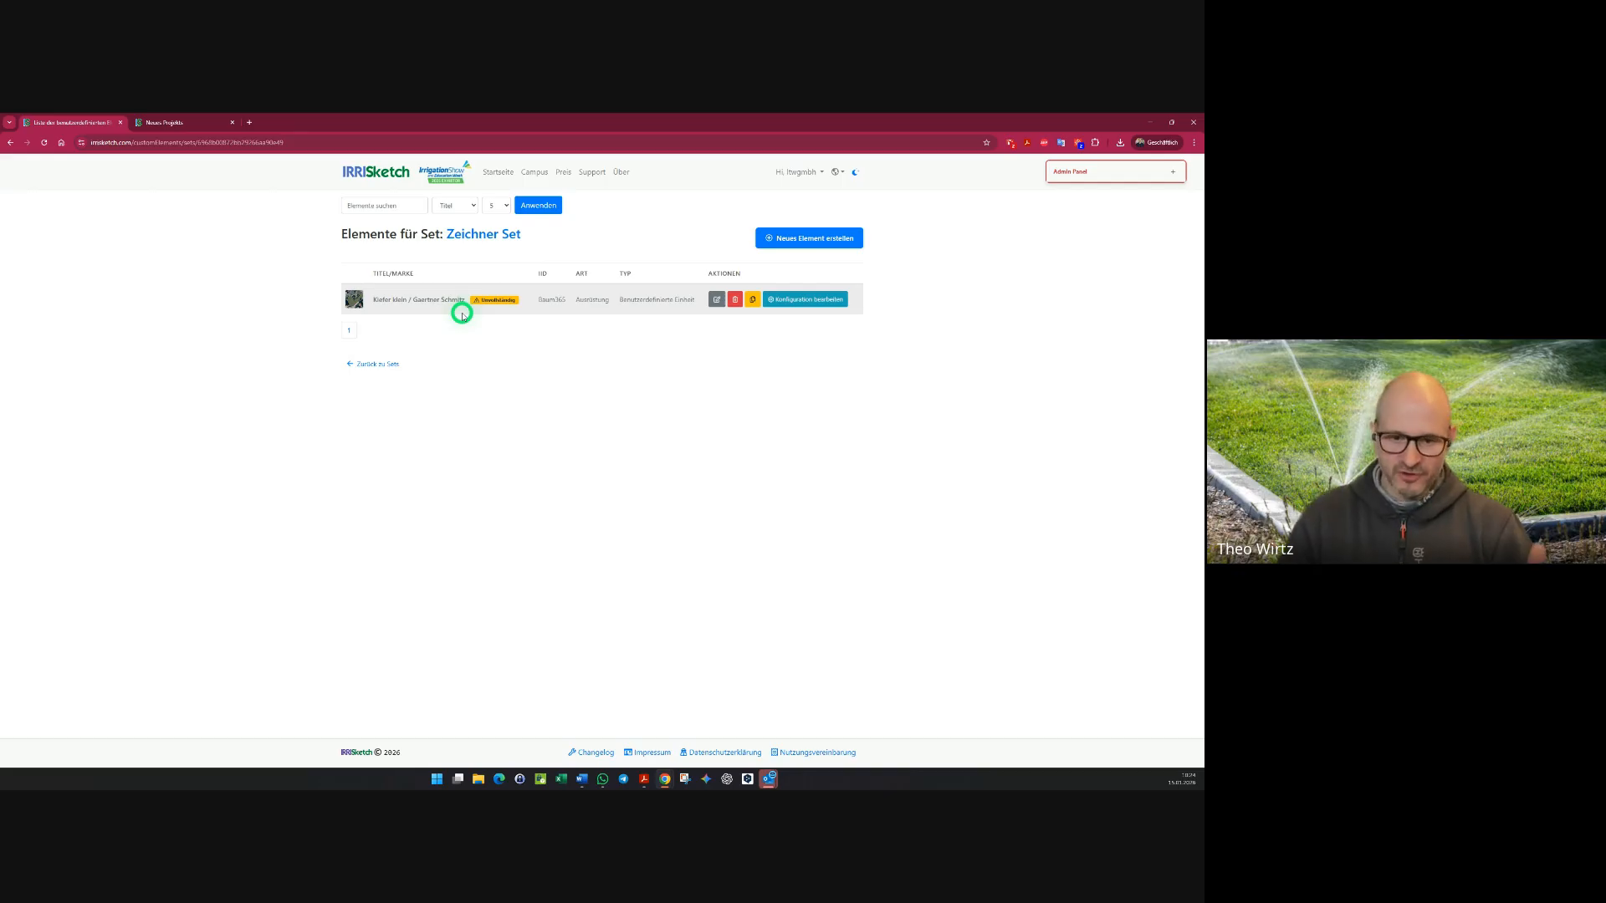
- Open the configuration of the Kiefer klein element and set its mode to Landschaft and its format to IMG
click(786, 303)
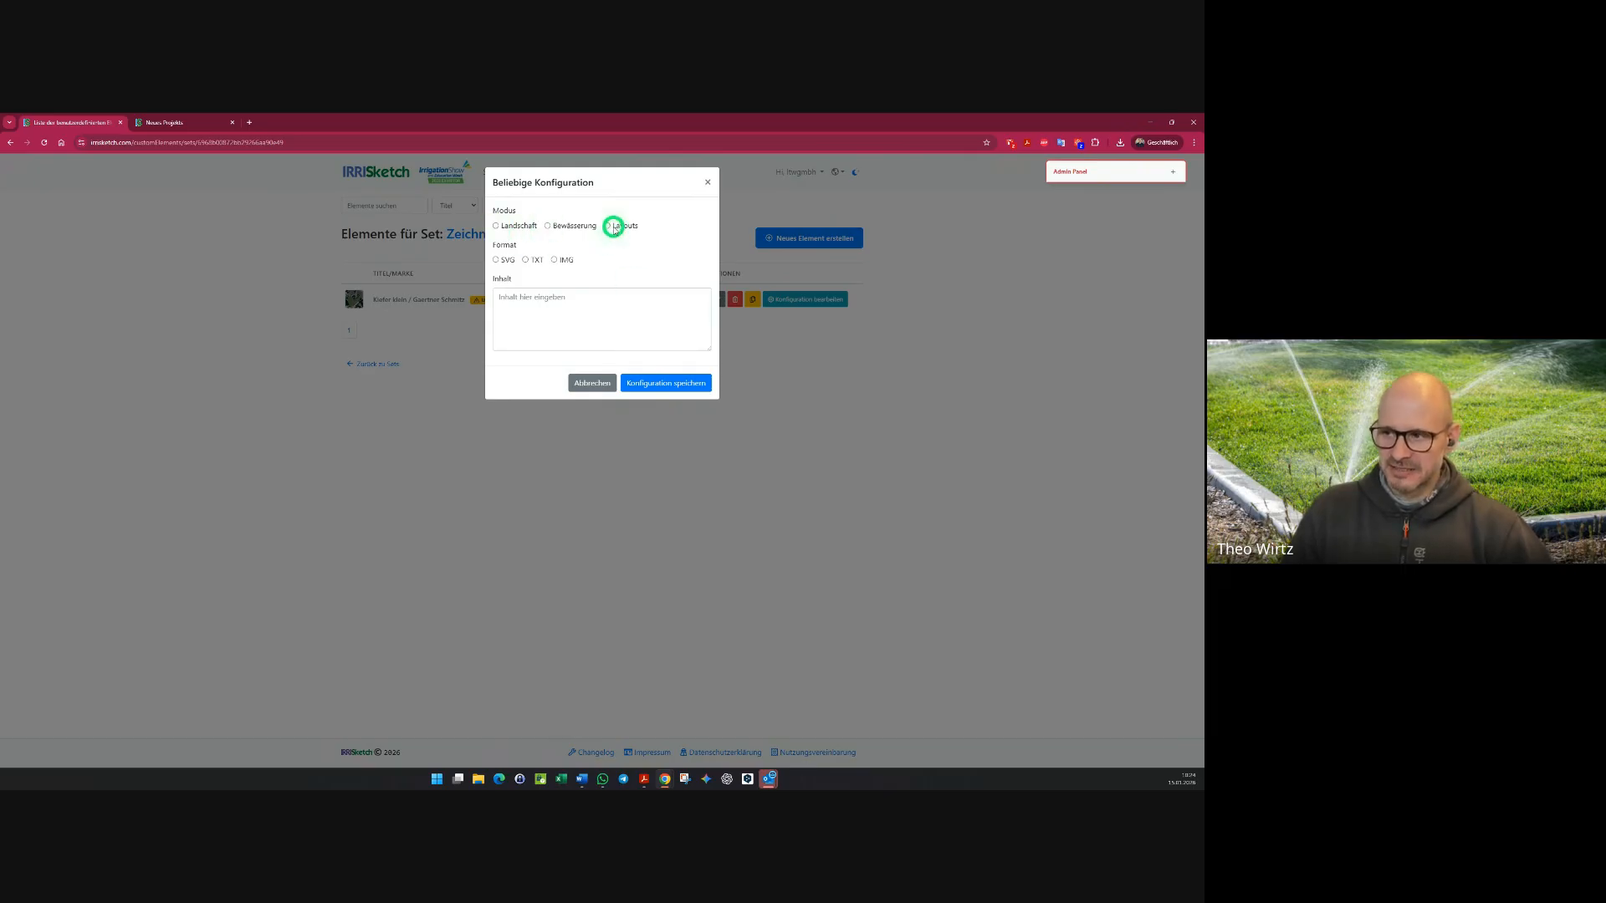
click(495, 225)
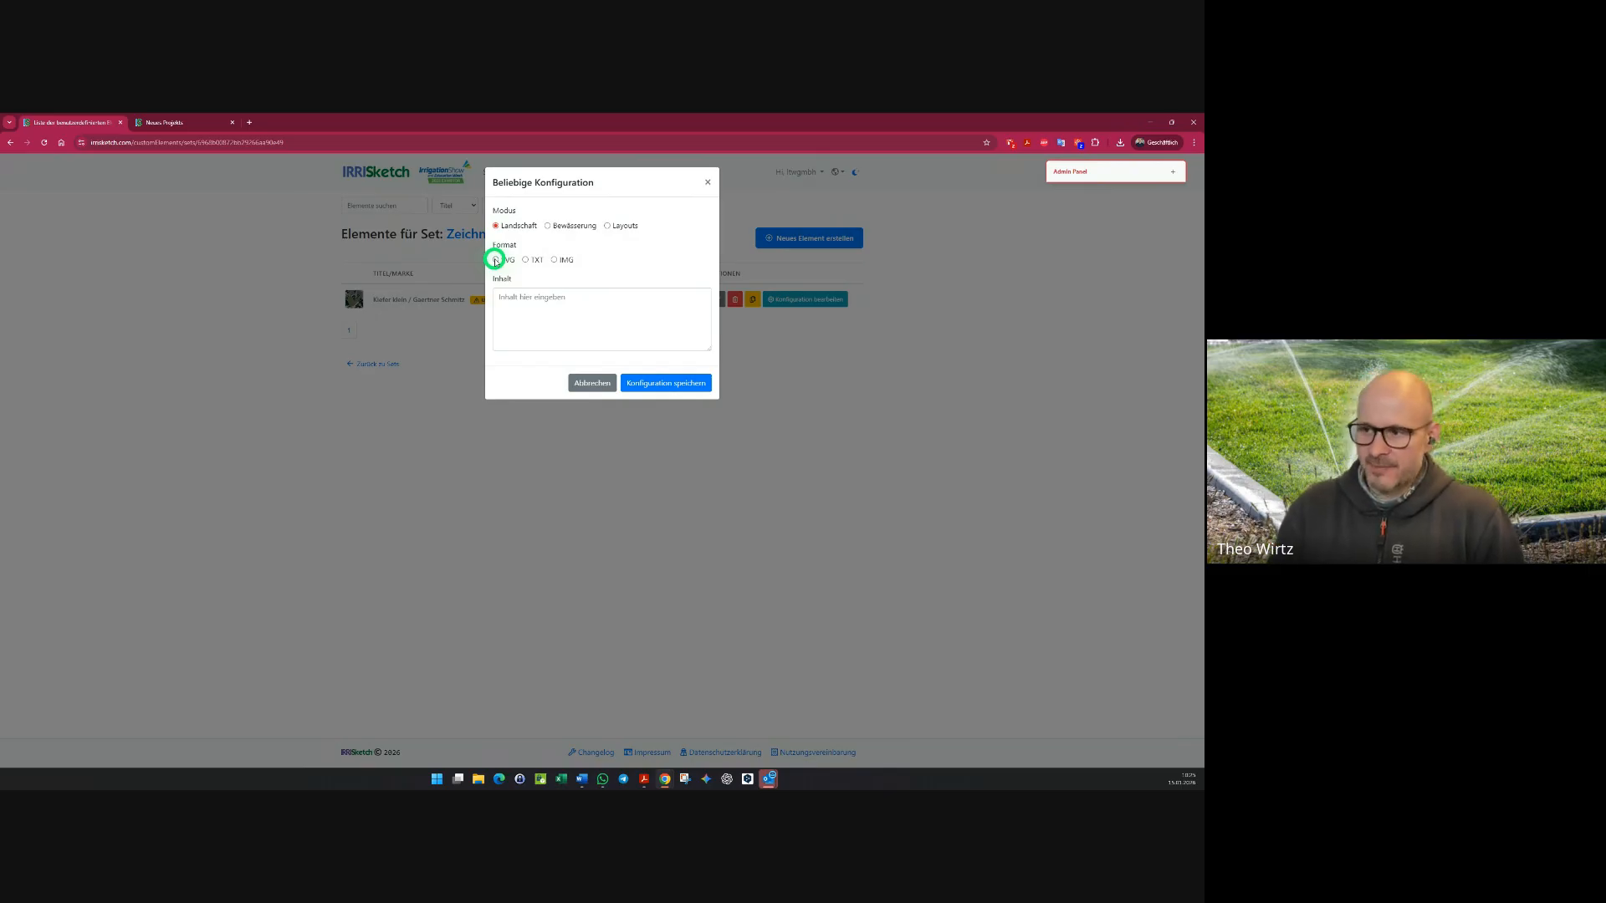
click(554, 259)
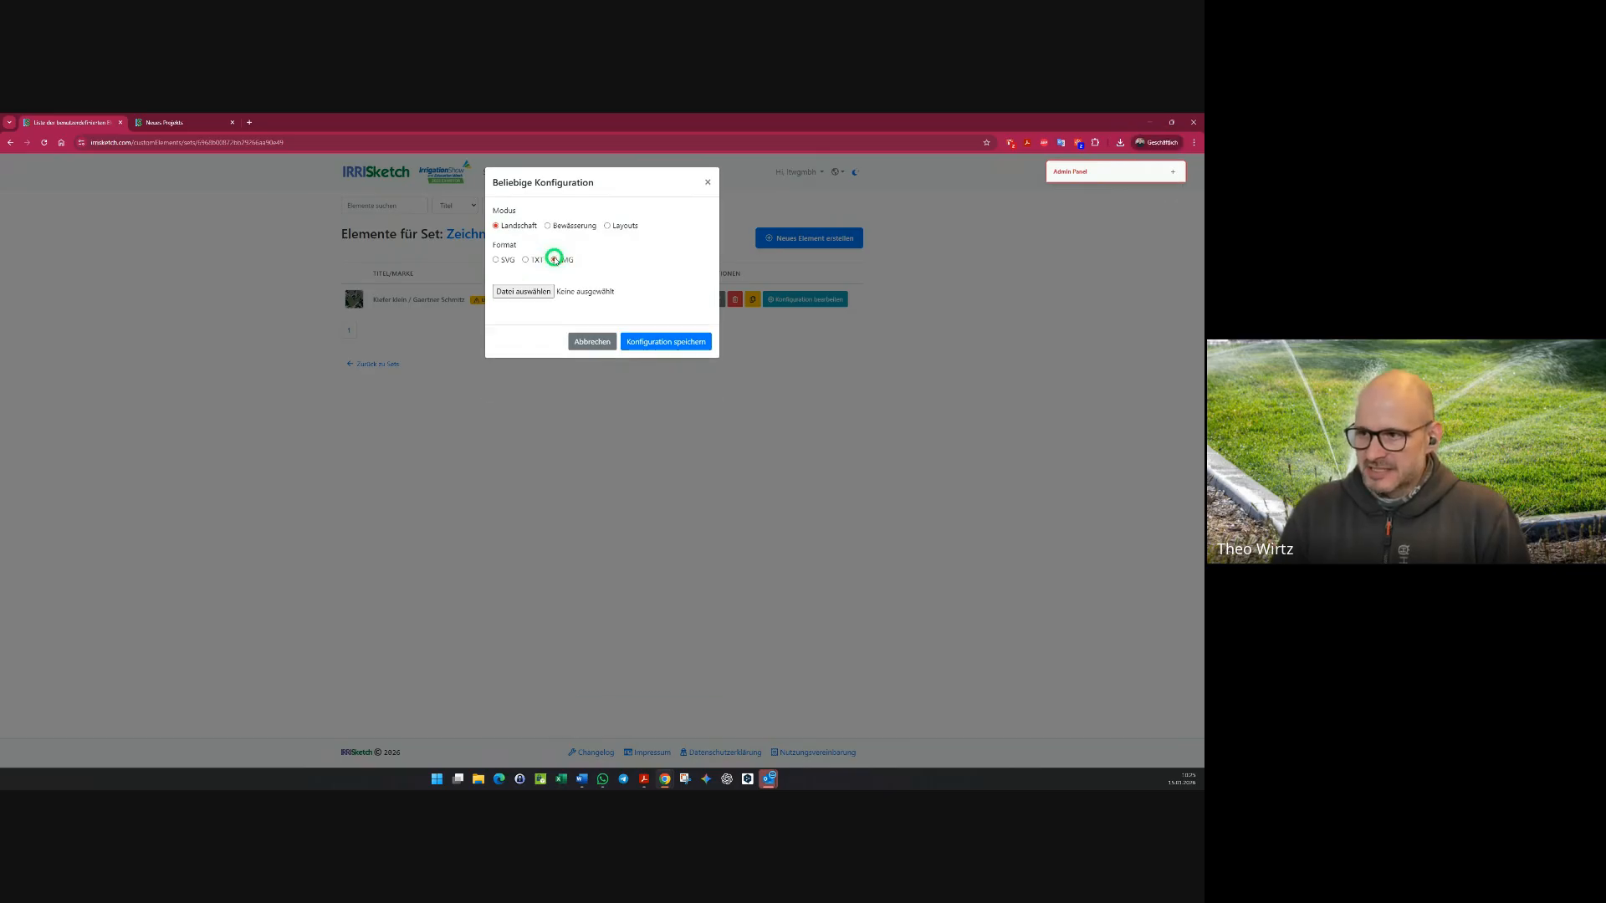
- Upload the green plant picture from the desktop with the suggested crop as the landscape image, and save the configuration
click(520, 291)
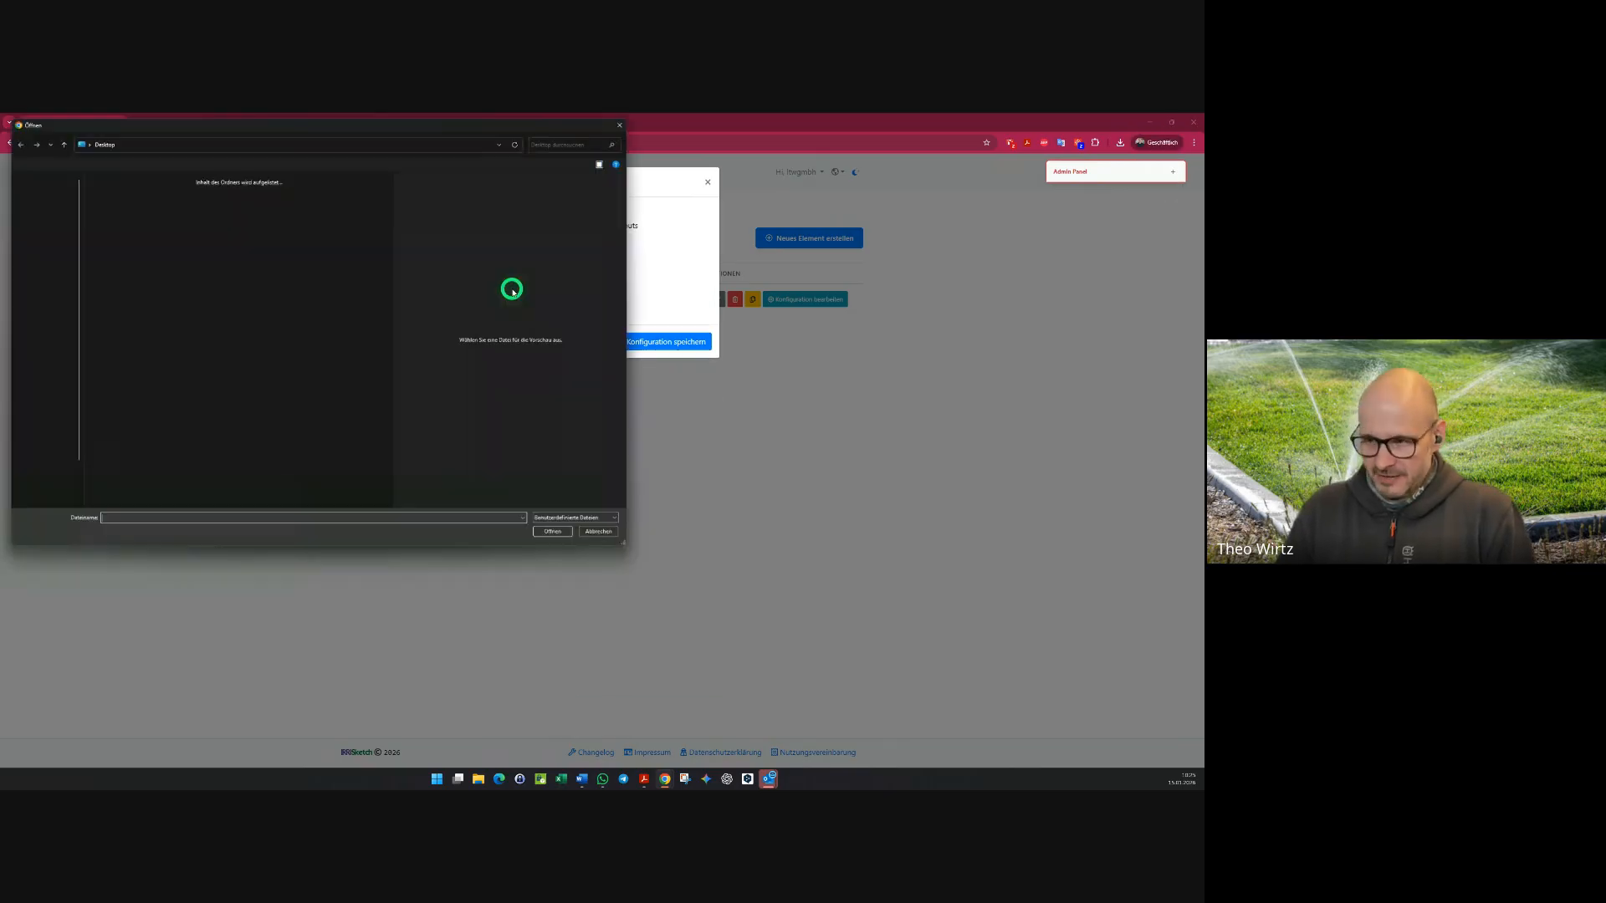
click(213, 248)
click(557, 537)
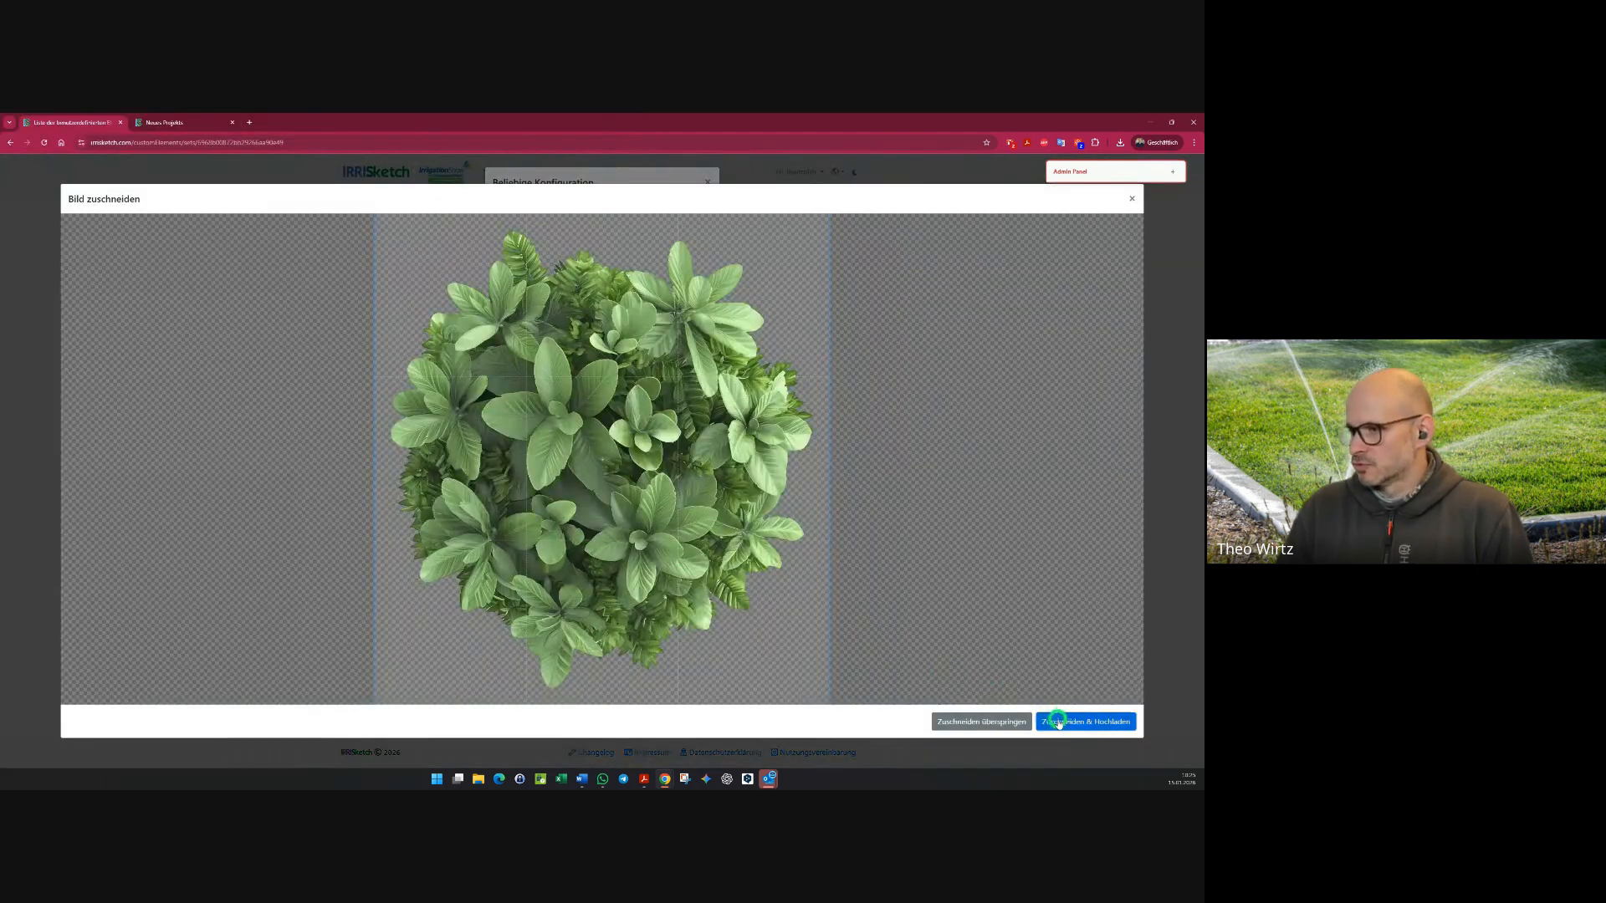
click(1061, 723)
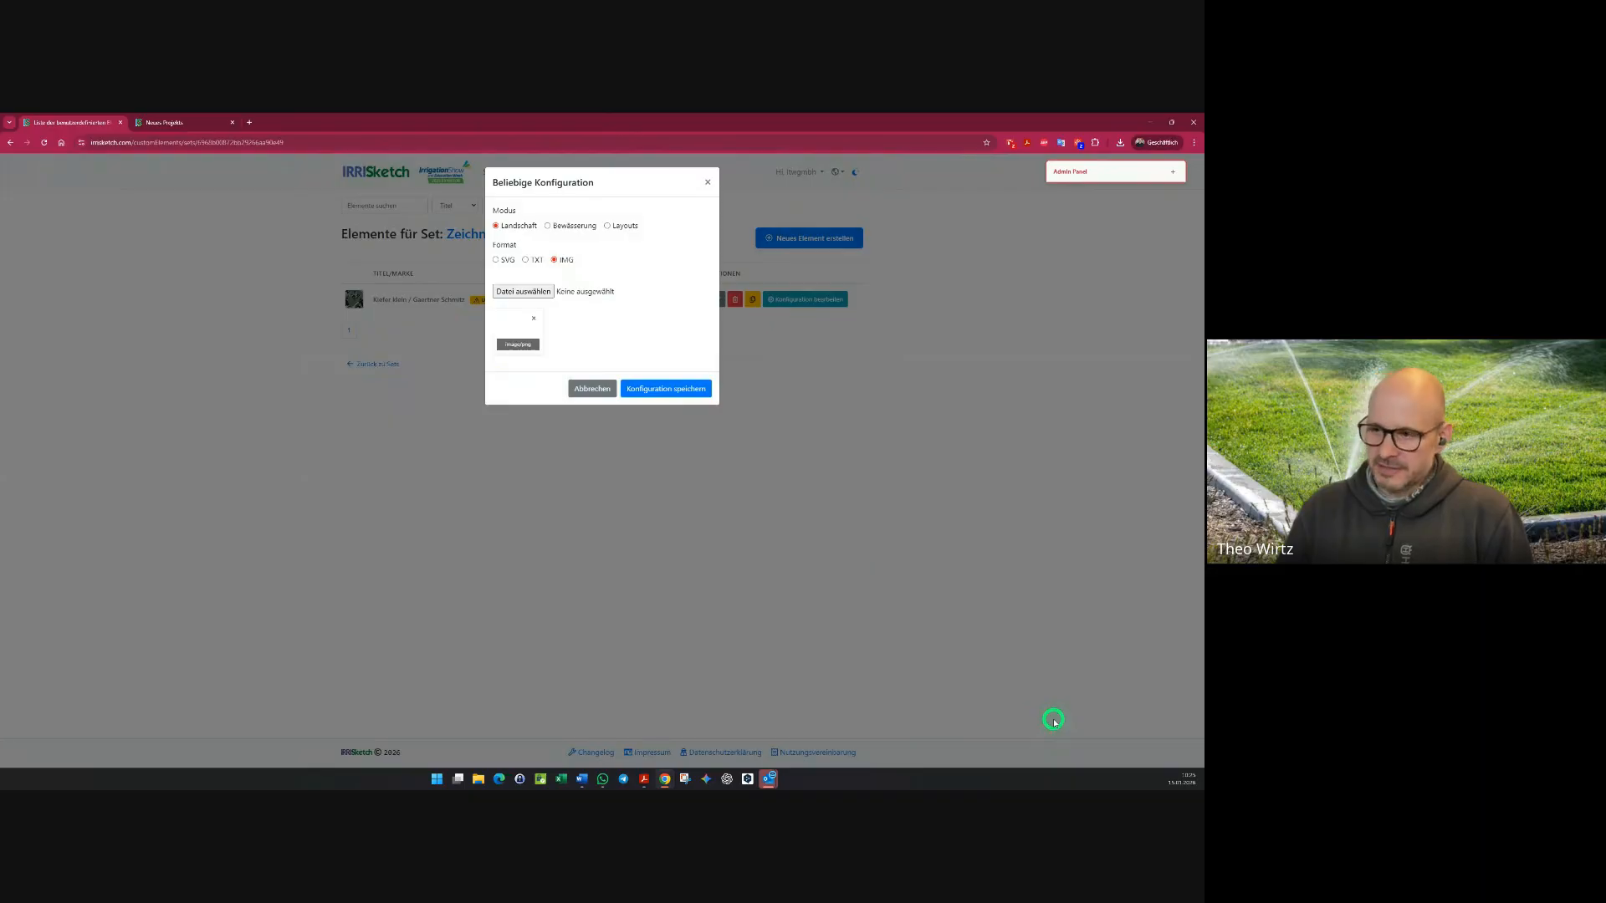
click(675, 398)
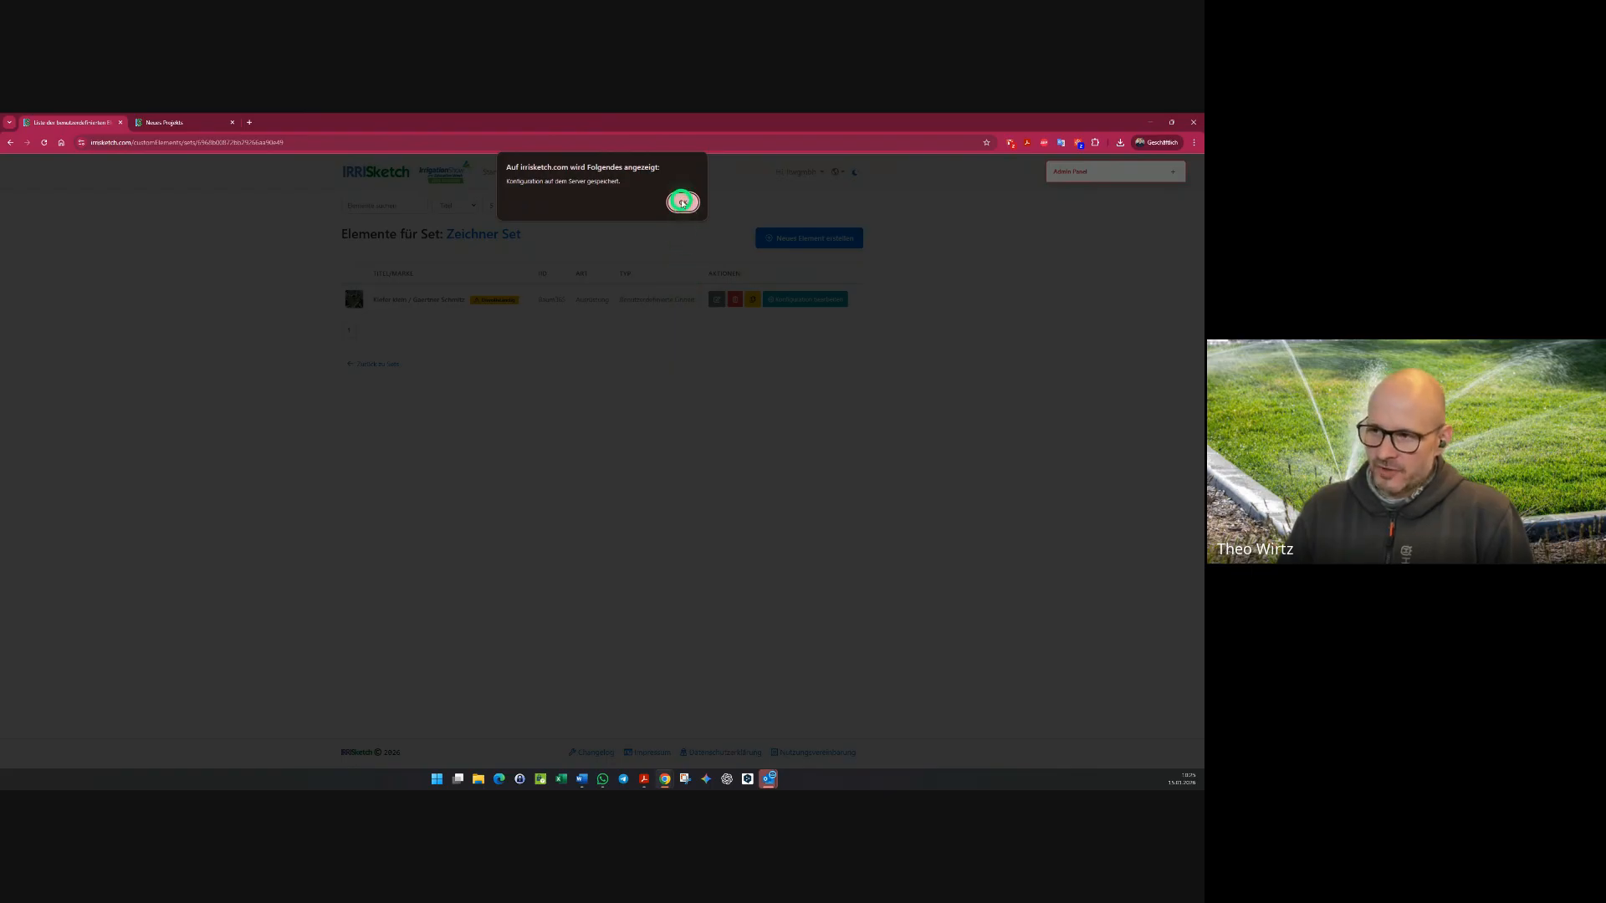
click(682, 201)
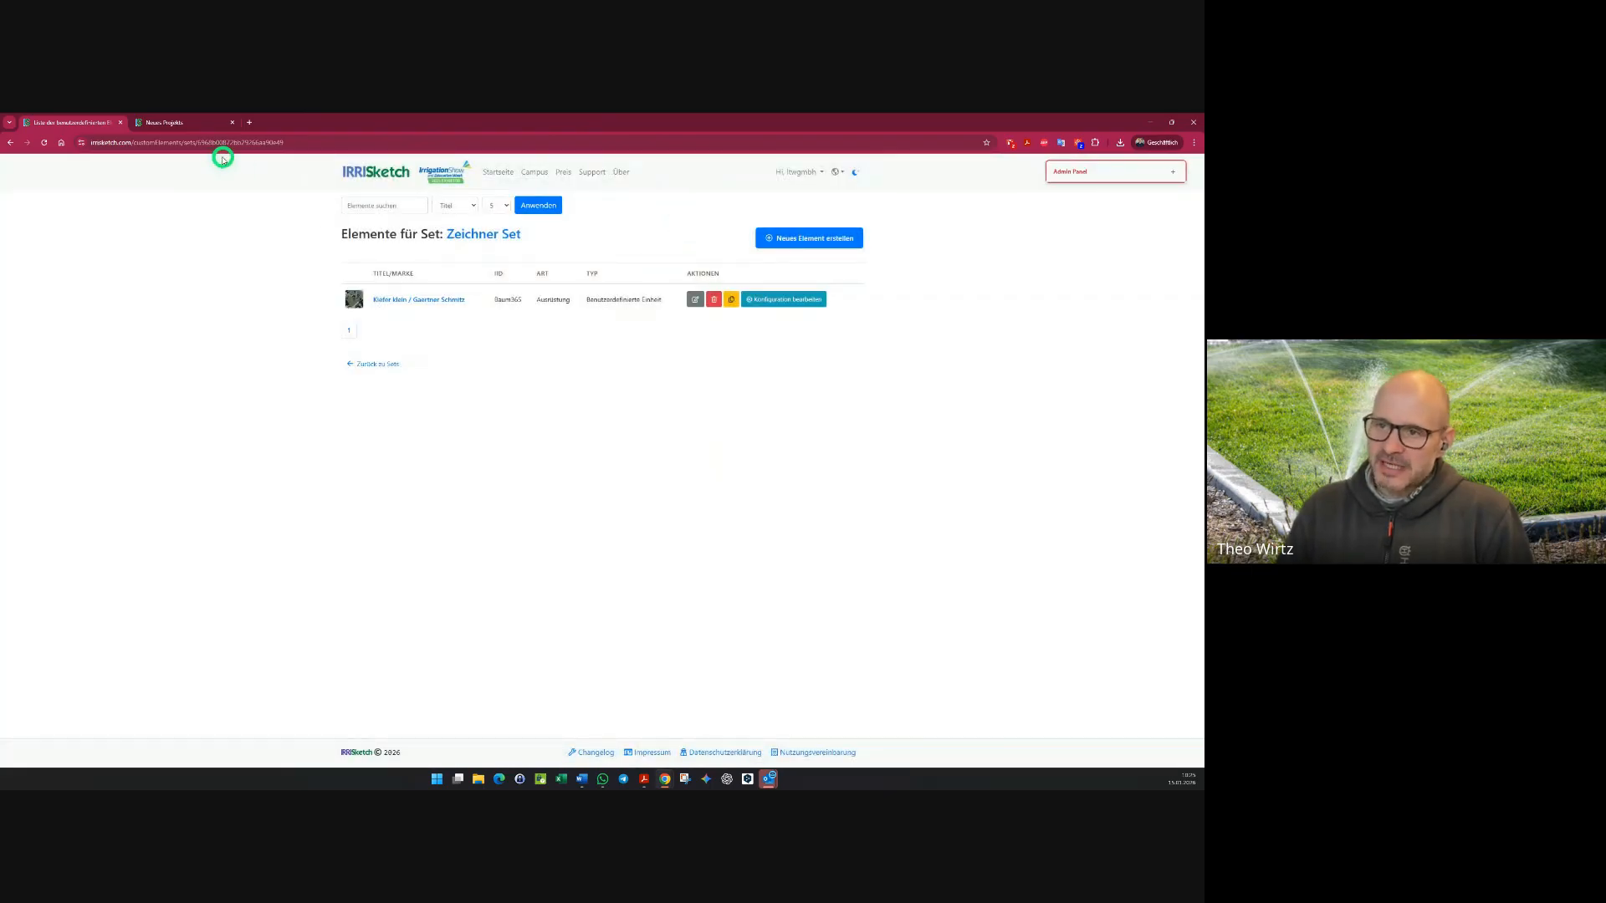
- Switch to the Neues Projekt drawing and look for the new set among the landscape drawing mode's custom elements
click(192, 125)
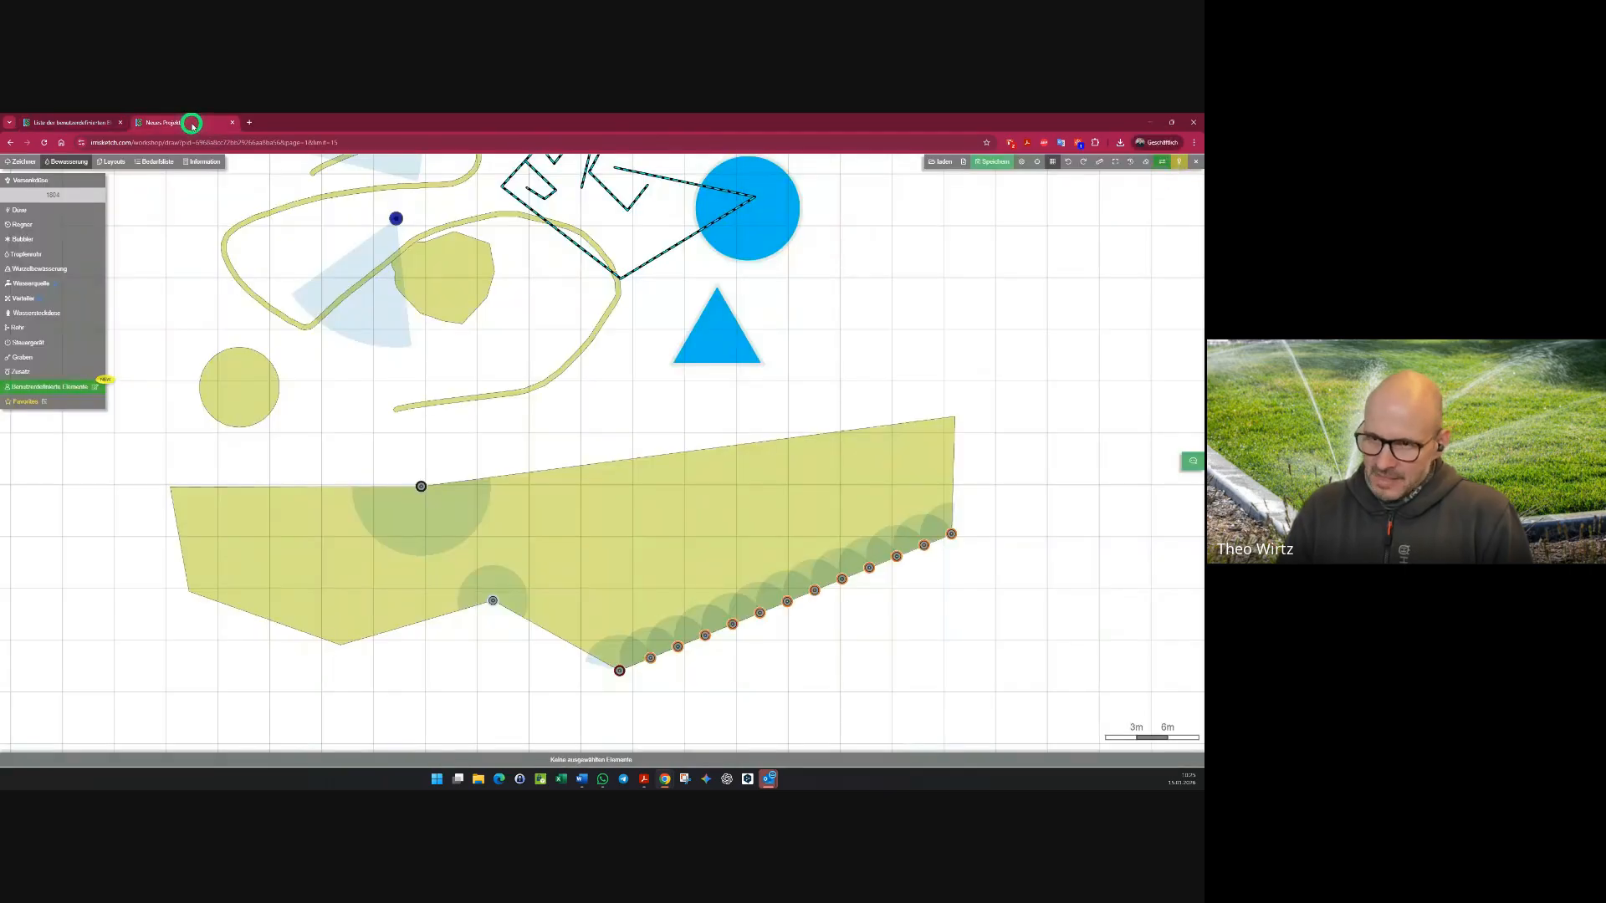
click(20, 161)
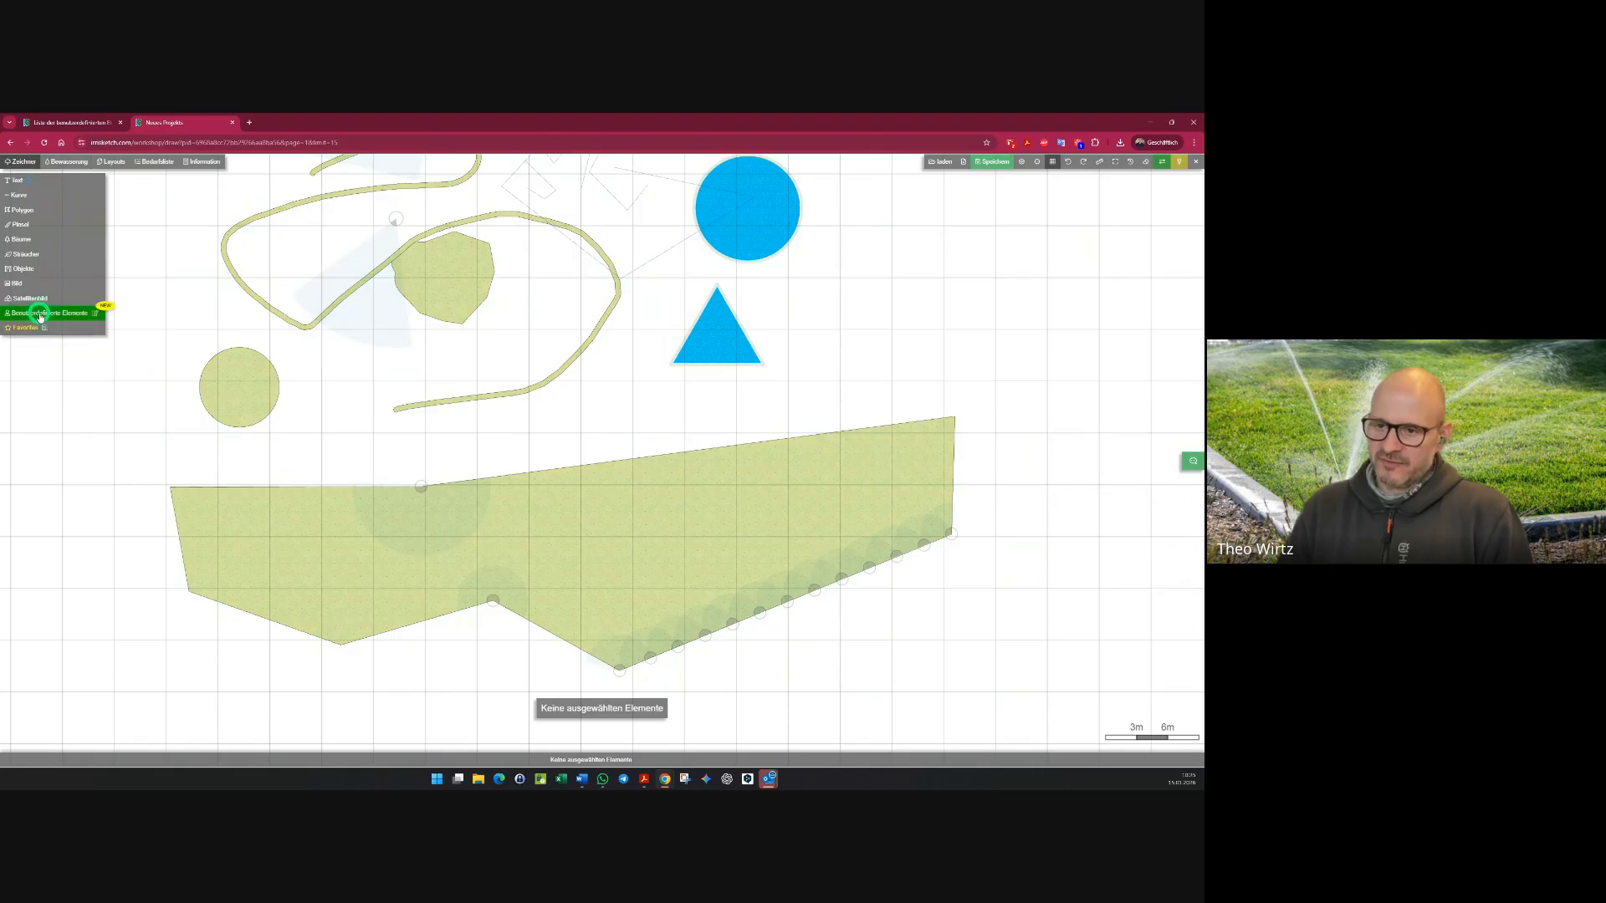
mouse_move(39, 317)
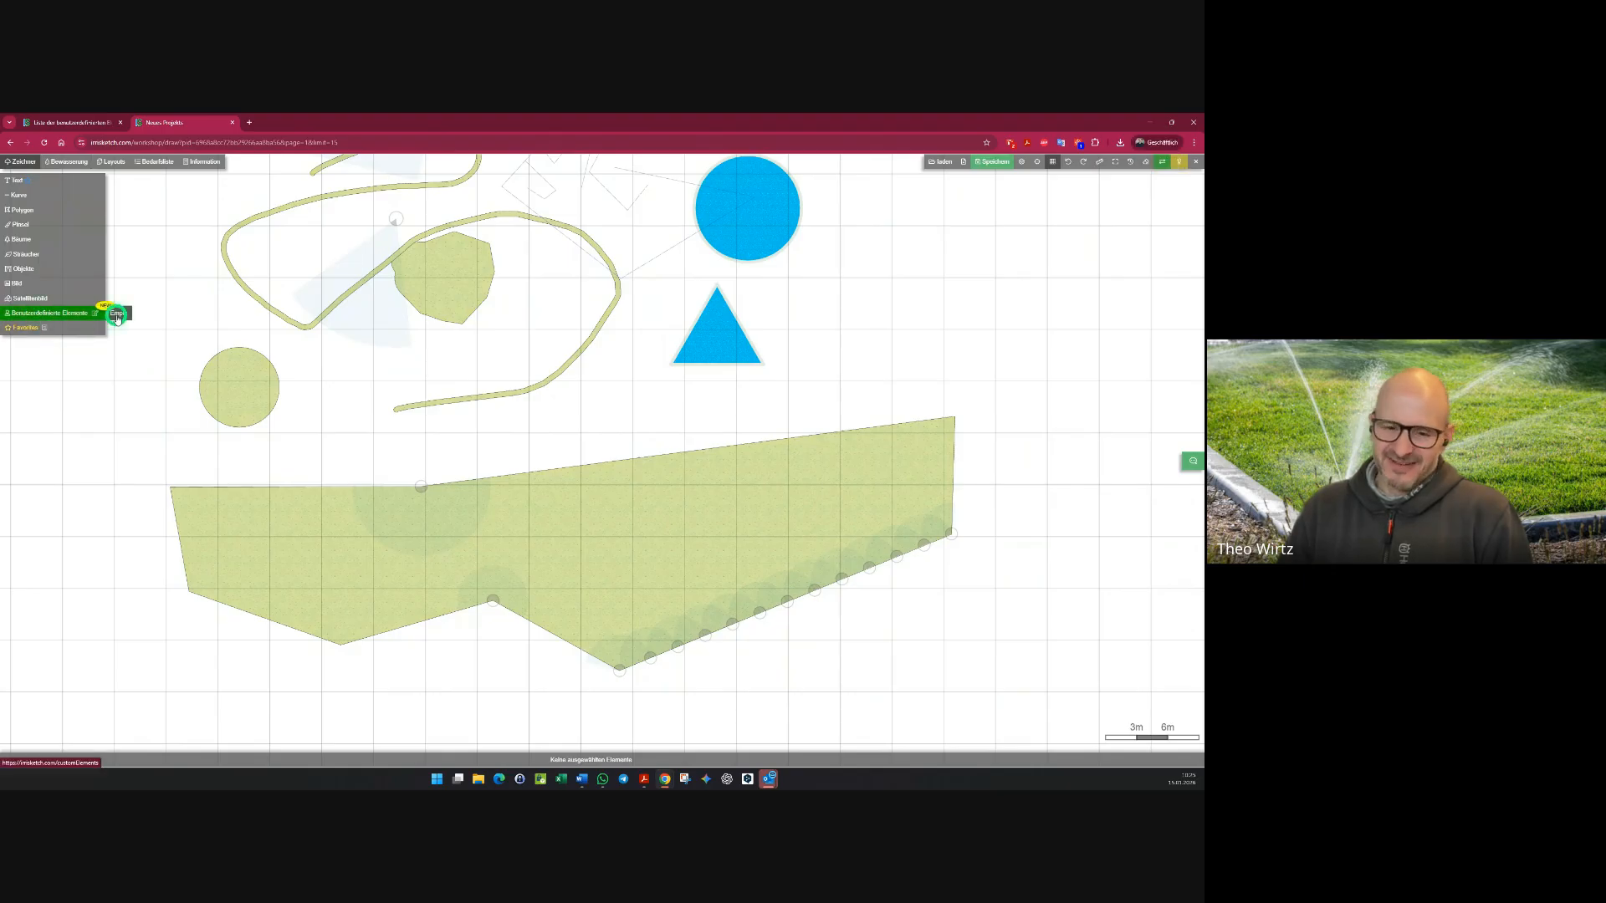
click(118, 352)
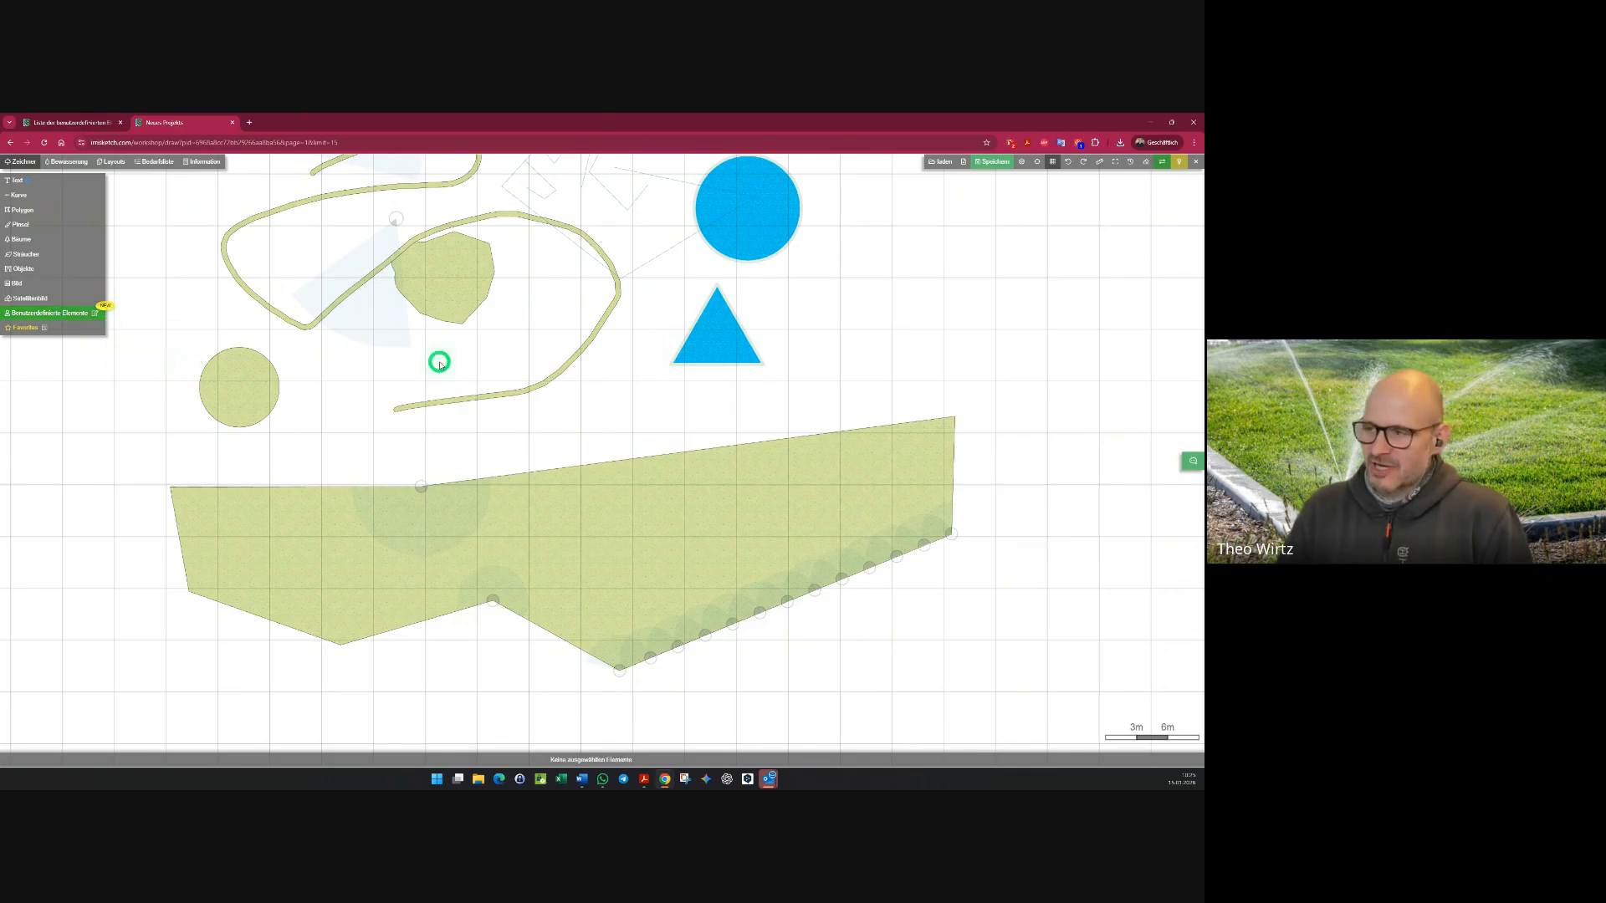
- Save the project and reload the page, accepting the reload confirmation
click(994, 164)
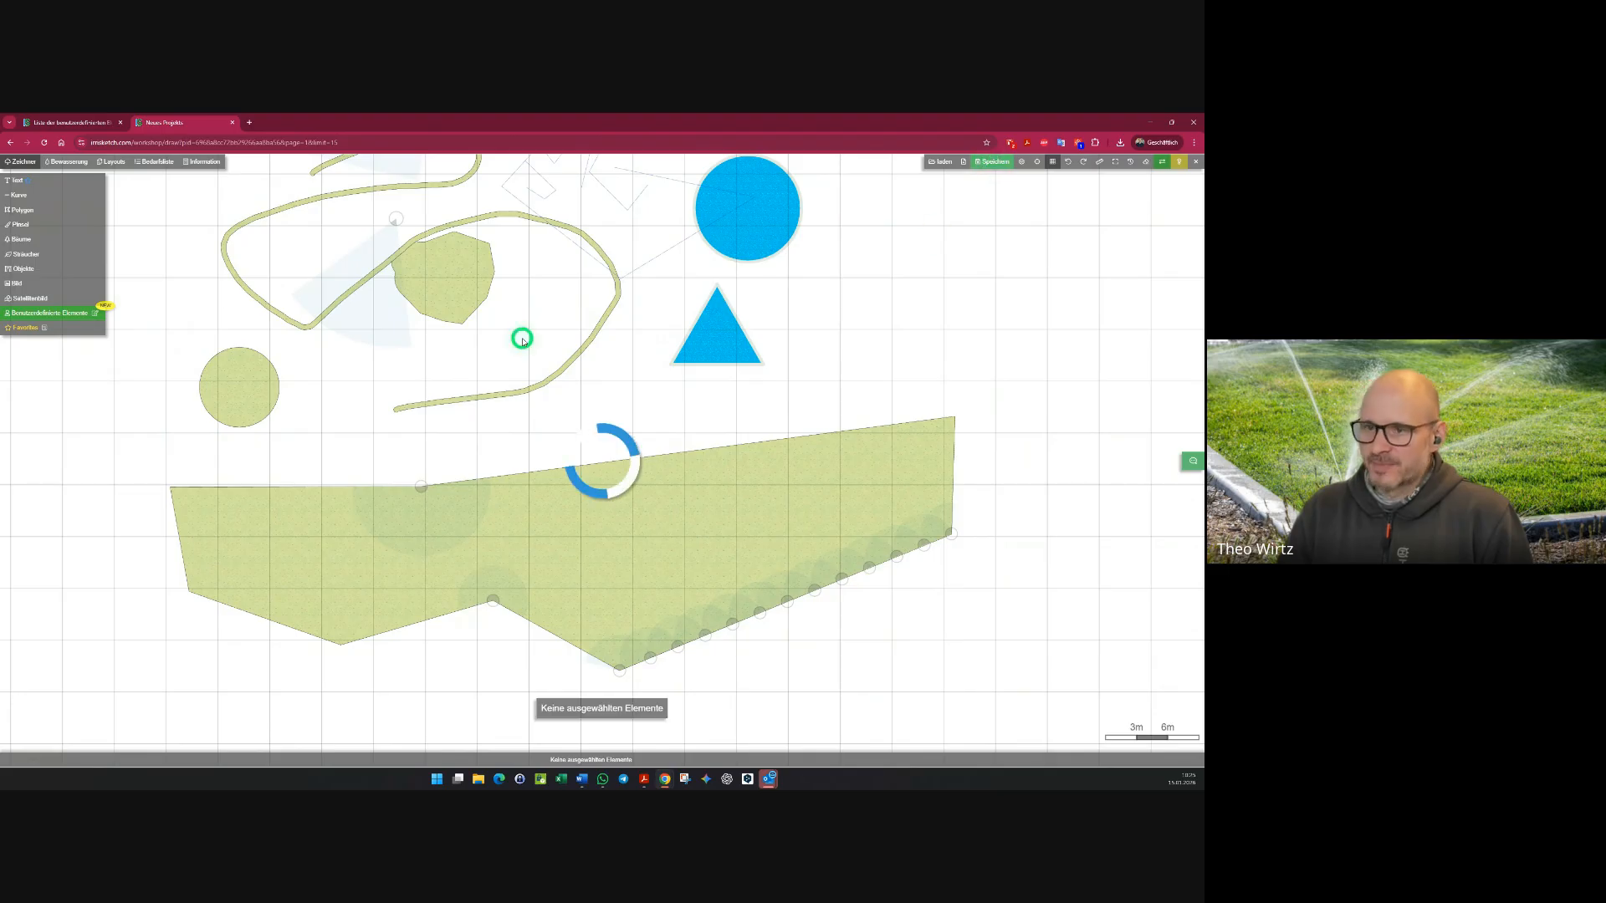
click(44, 143)
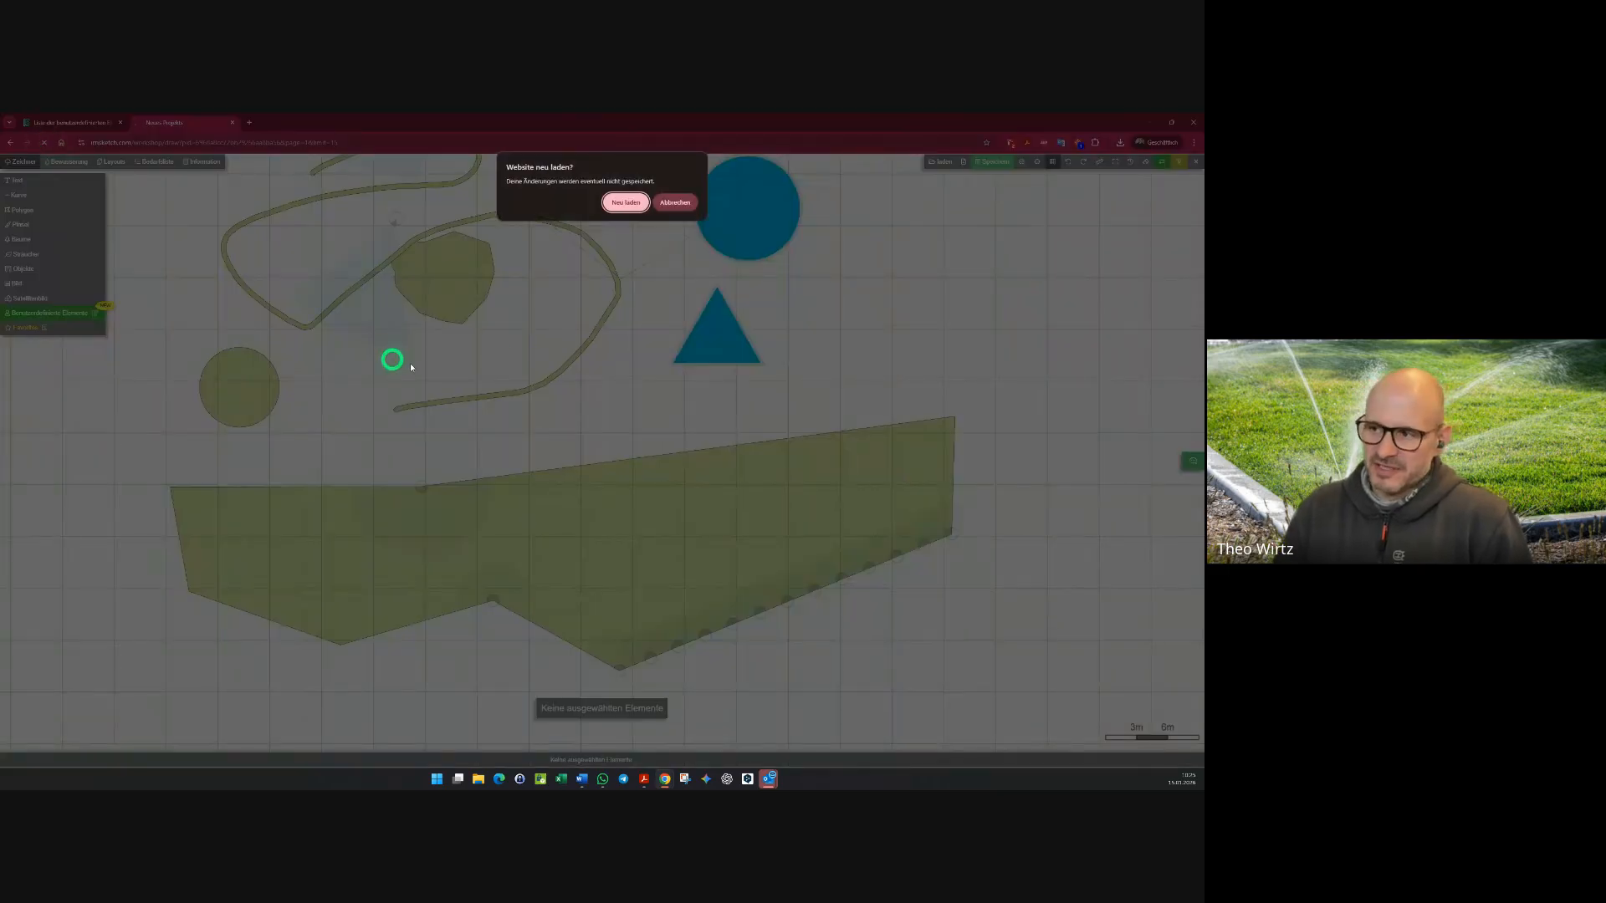
click(637, 204)
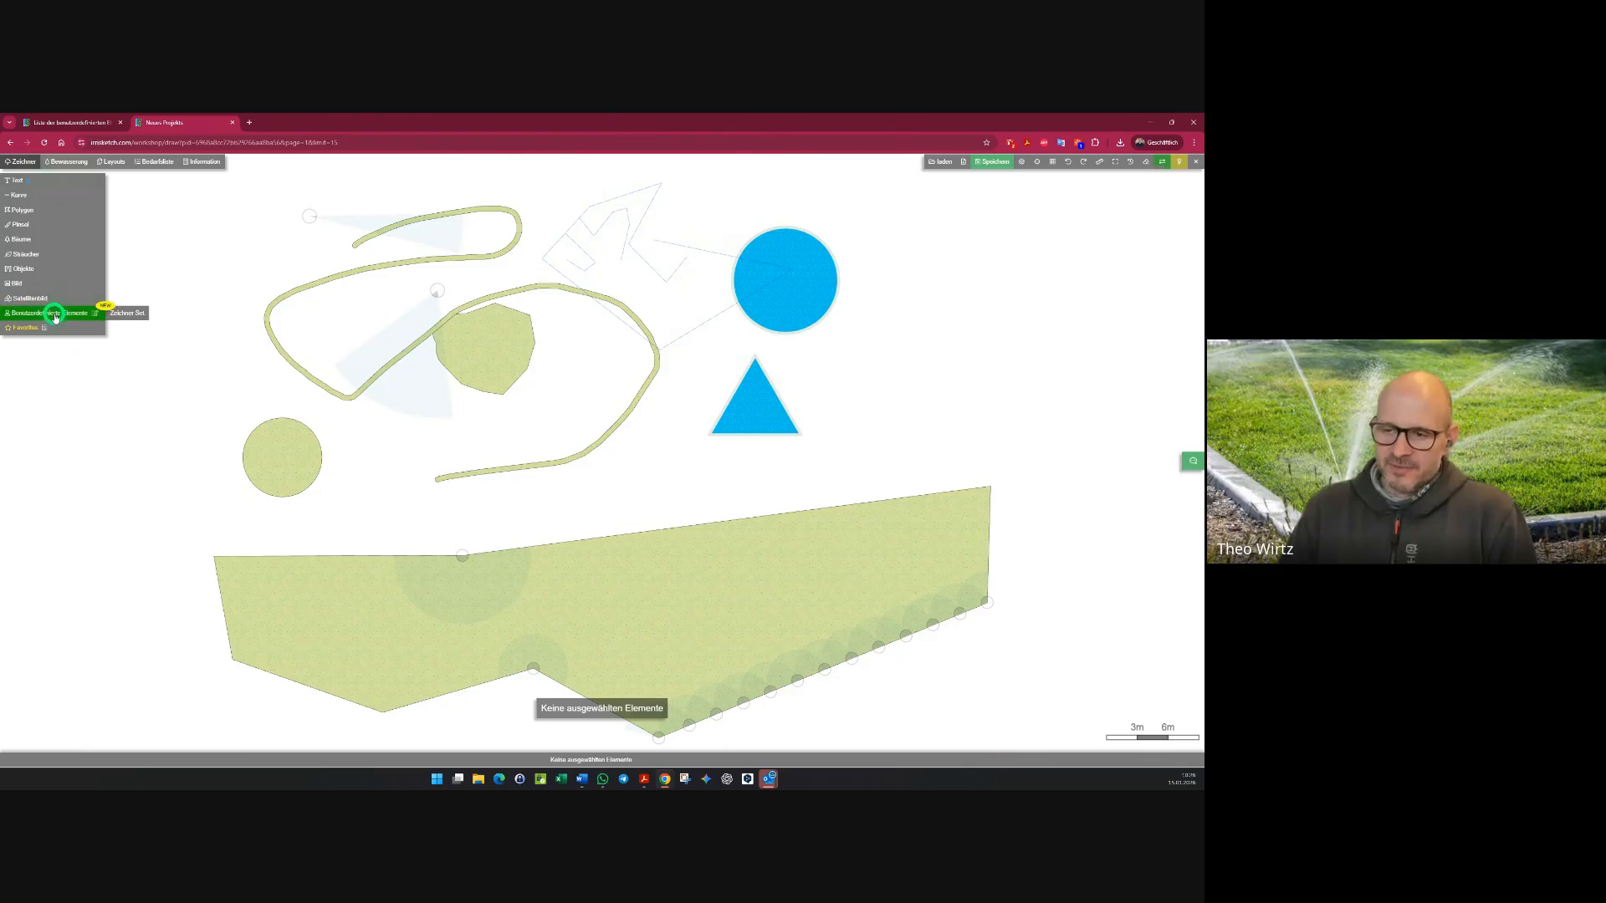
- Place the Zeichner Set's custom tree element in the empty area beside the blue circle and triangle
mouse_move(125, 314)
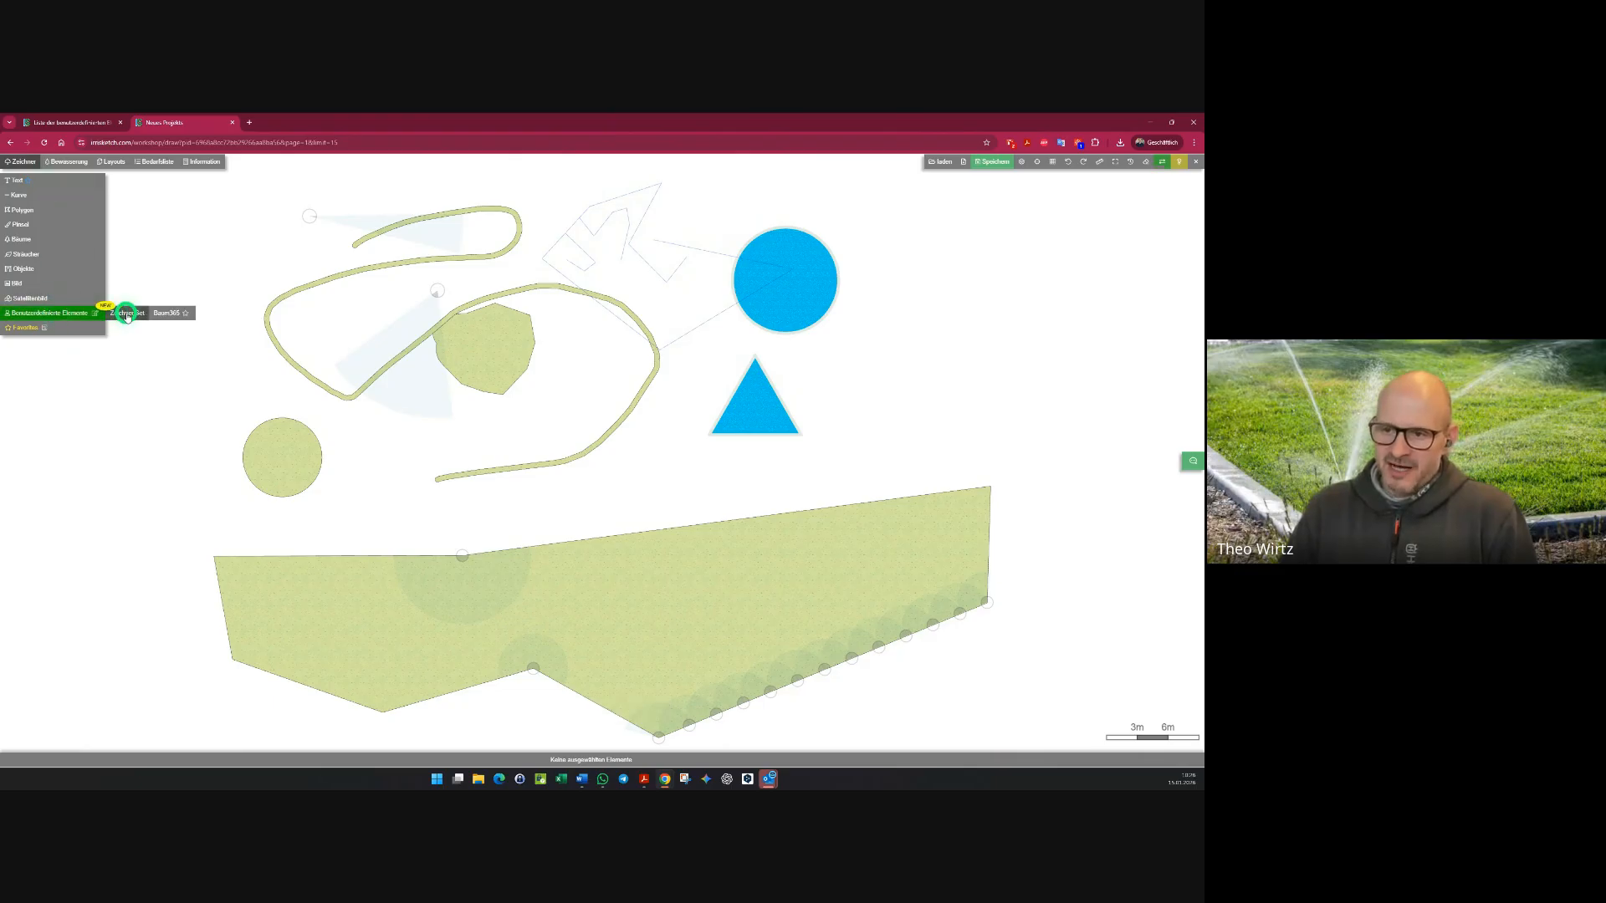
click(168, 315)
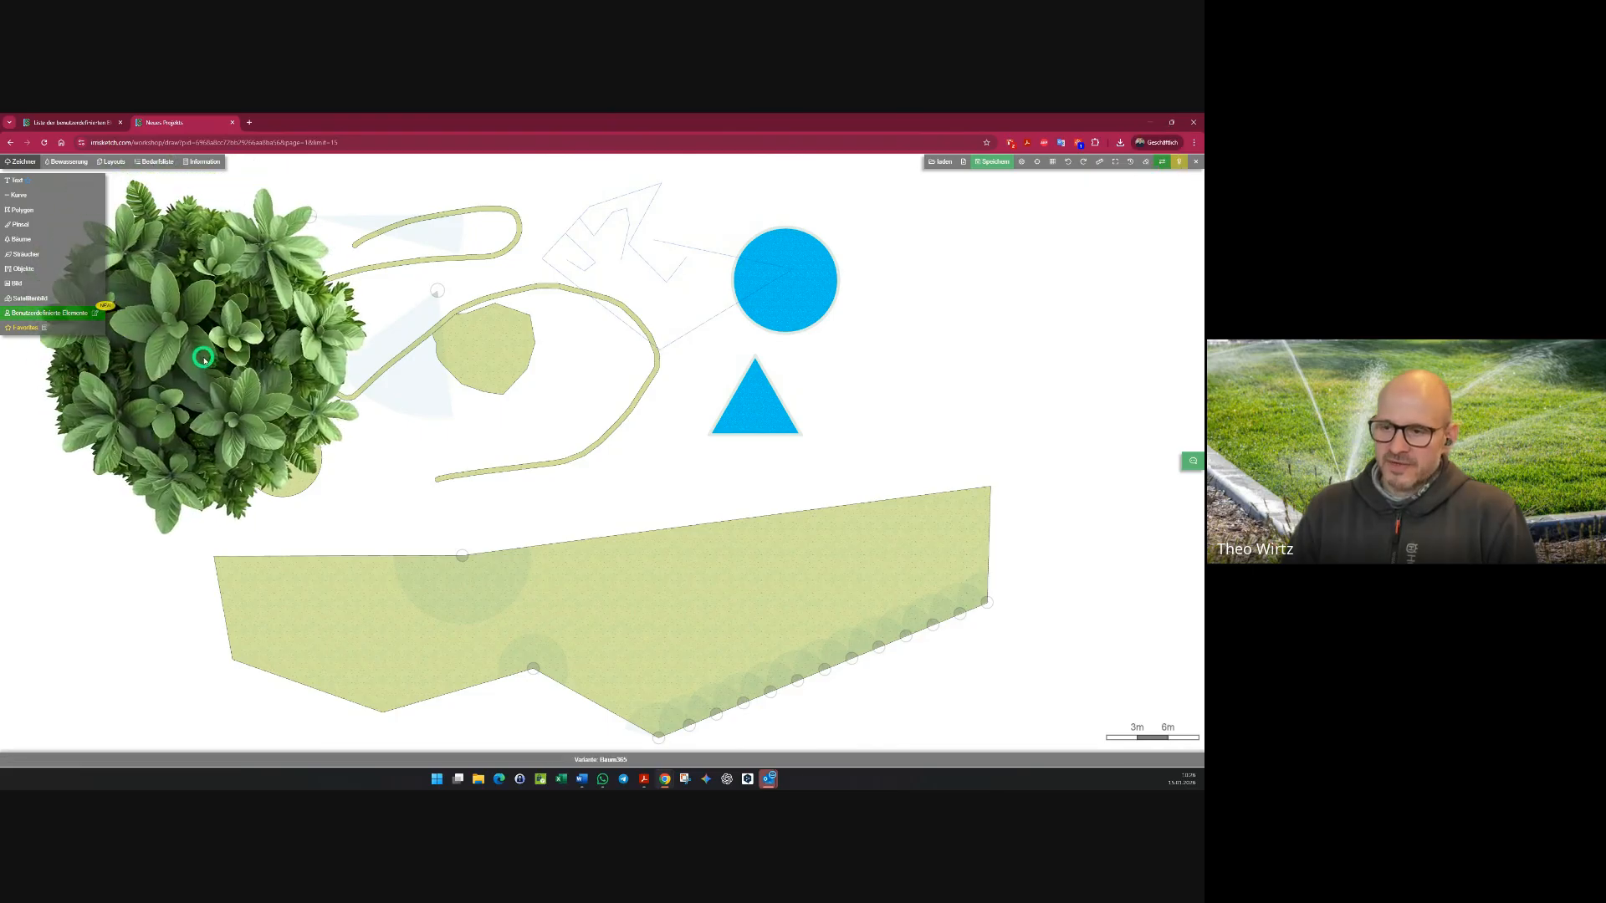
scroll(475, 427, down, 3)
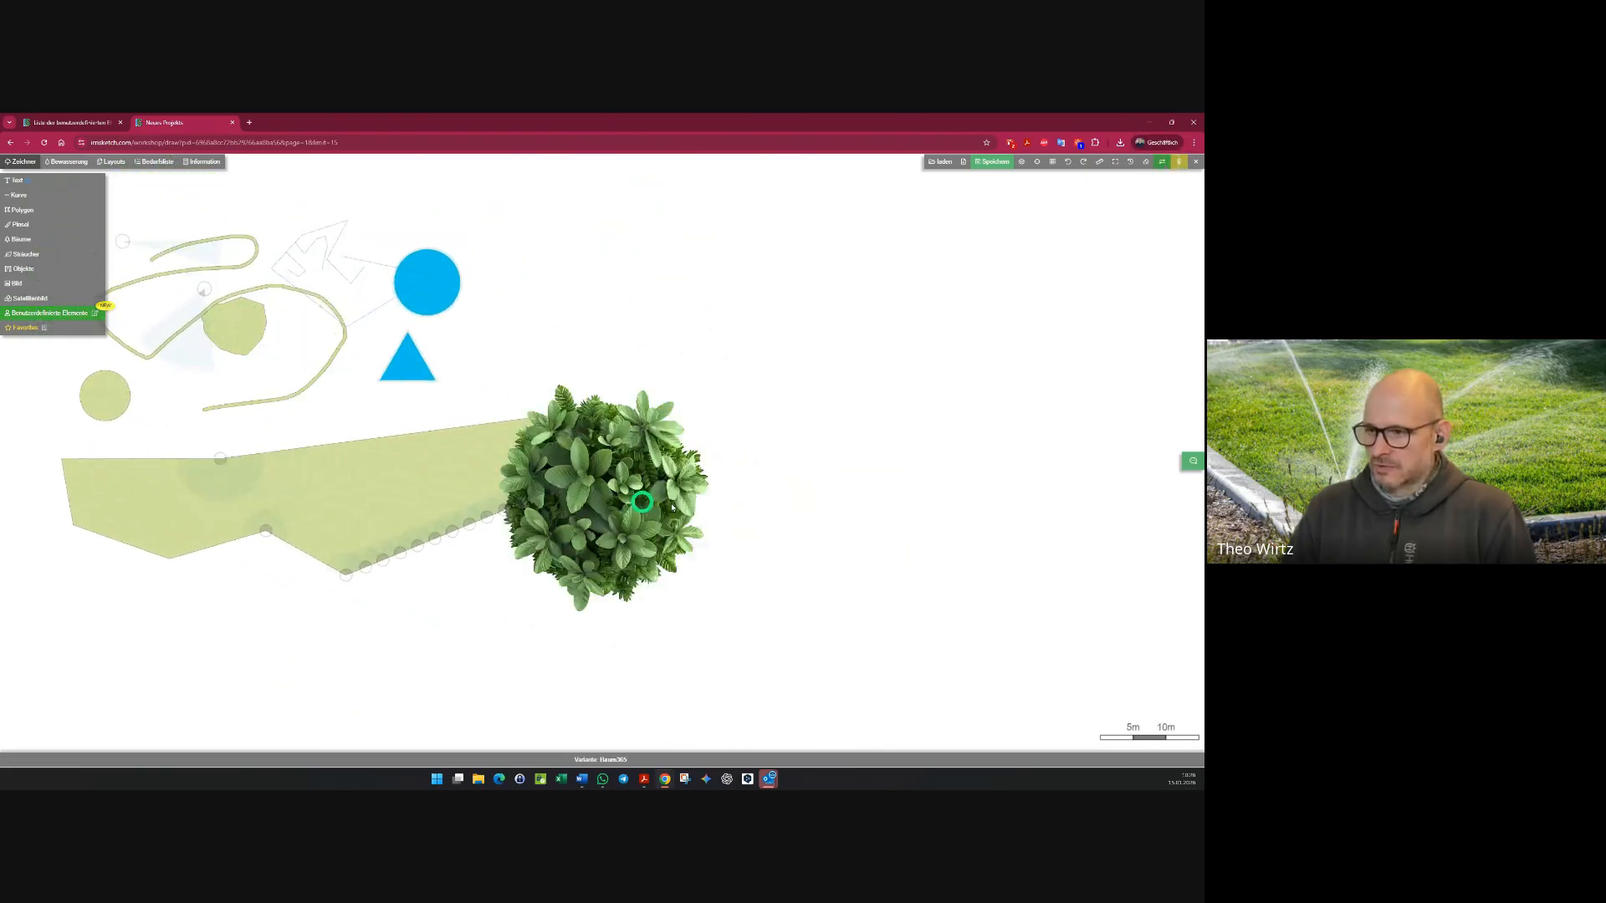
click(740, 345)
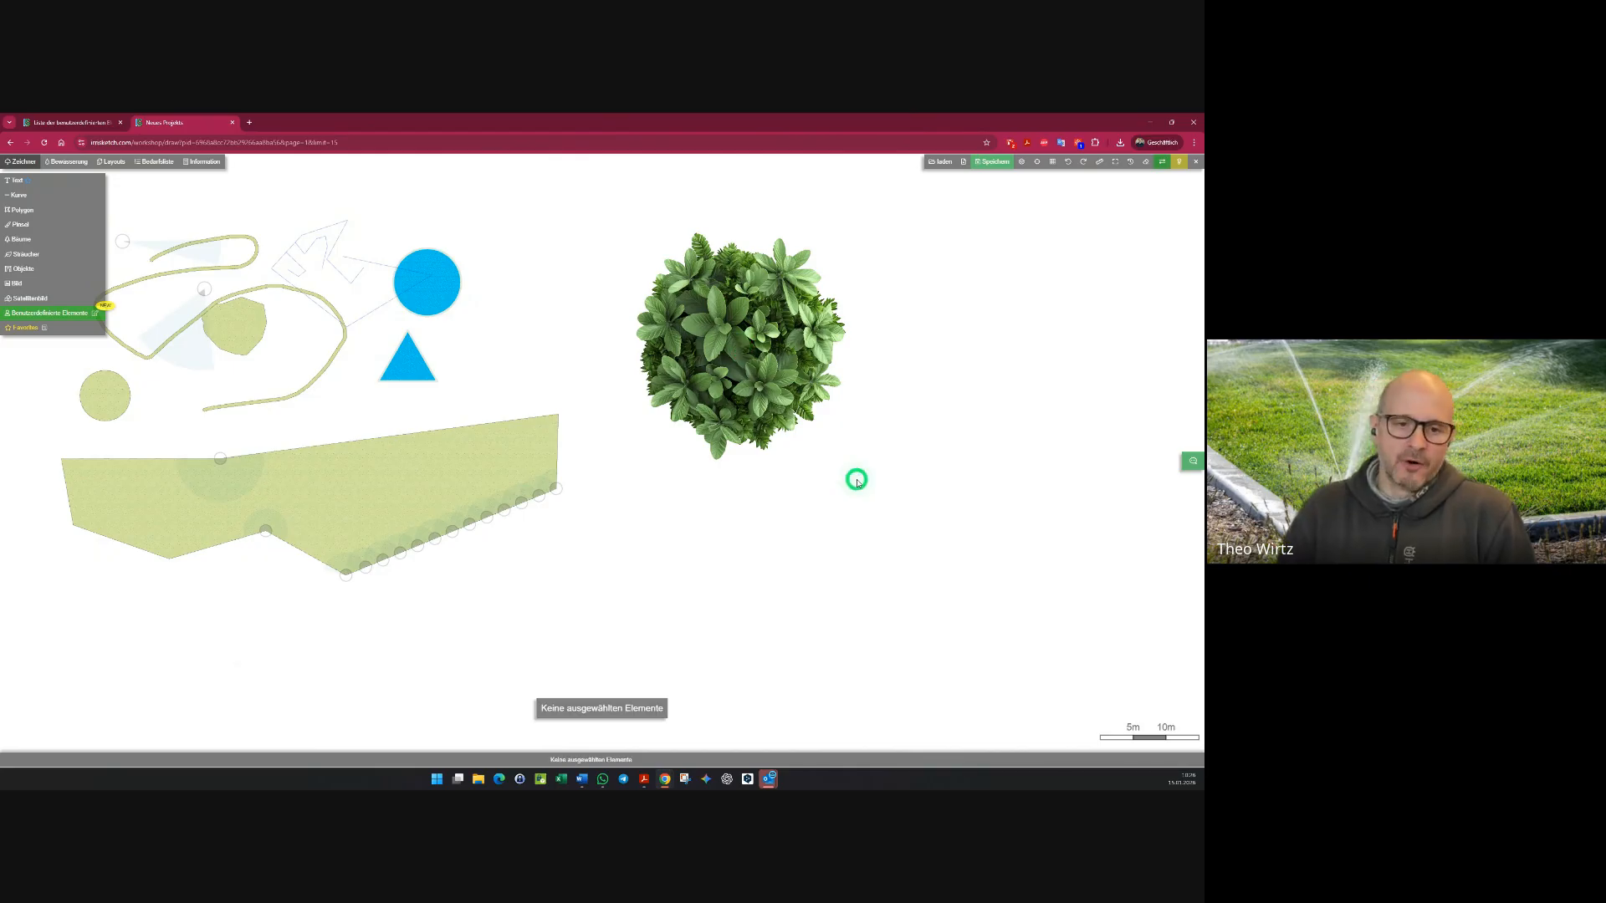
- Draw a standard Baum about 11 m in diameter on the upper edge of the large green polygon, and select it
click(777, 405)
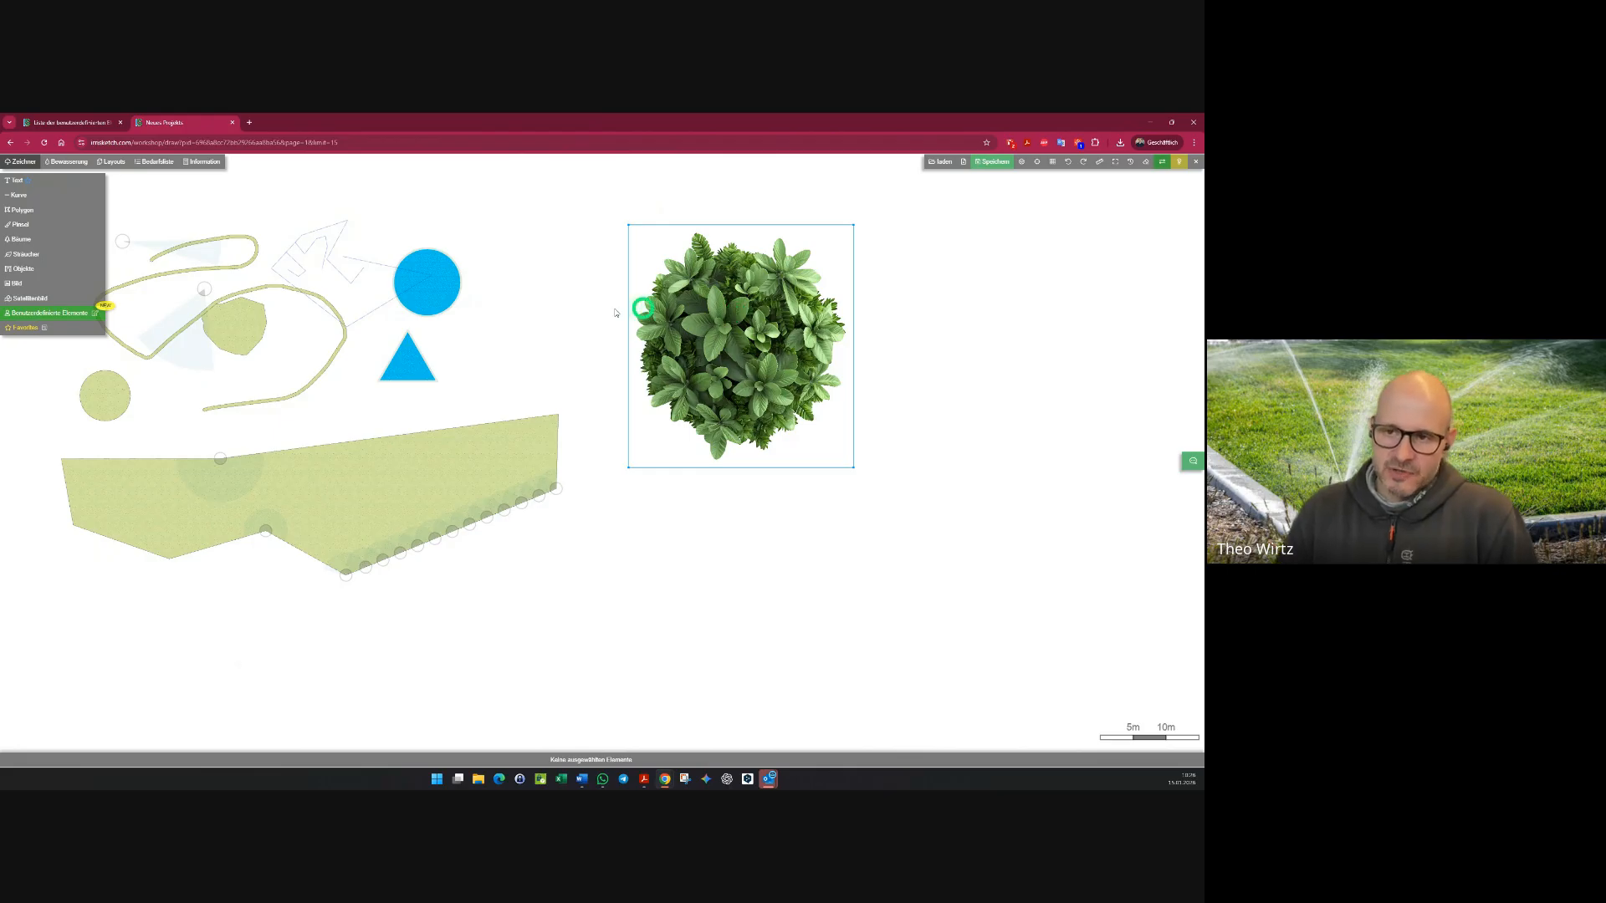
click(15, 241)
click(159, 245)
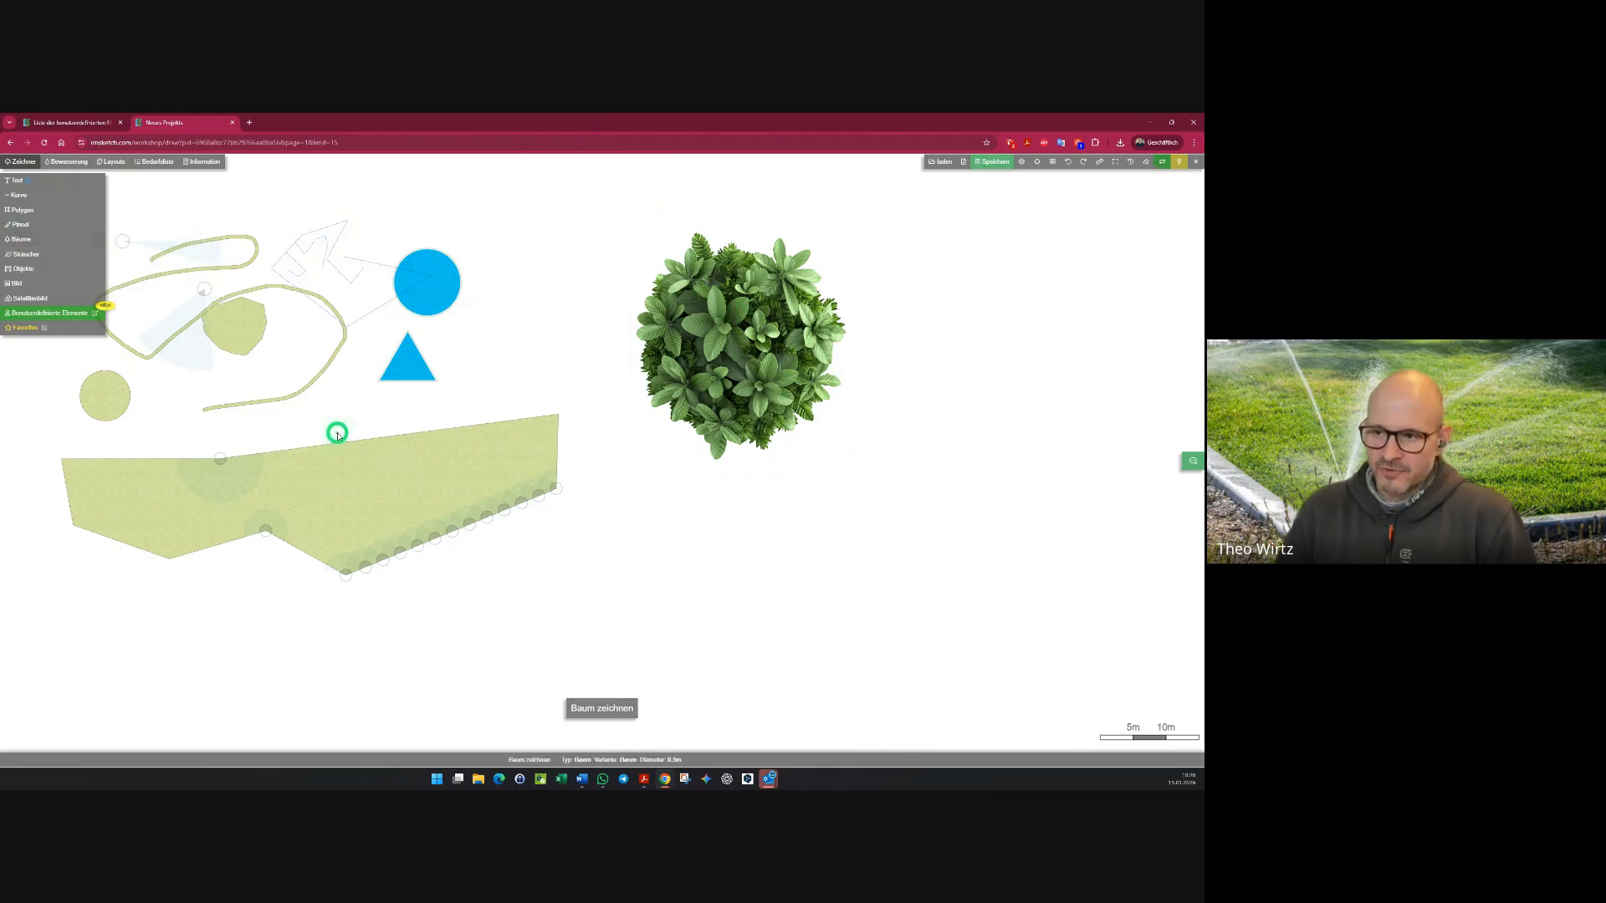
click(340, 419)
scroll(376, 428, up, 2)
click(376, 428)
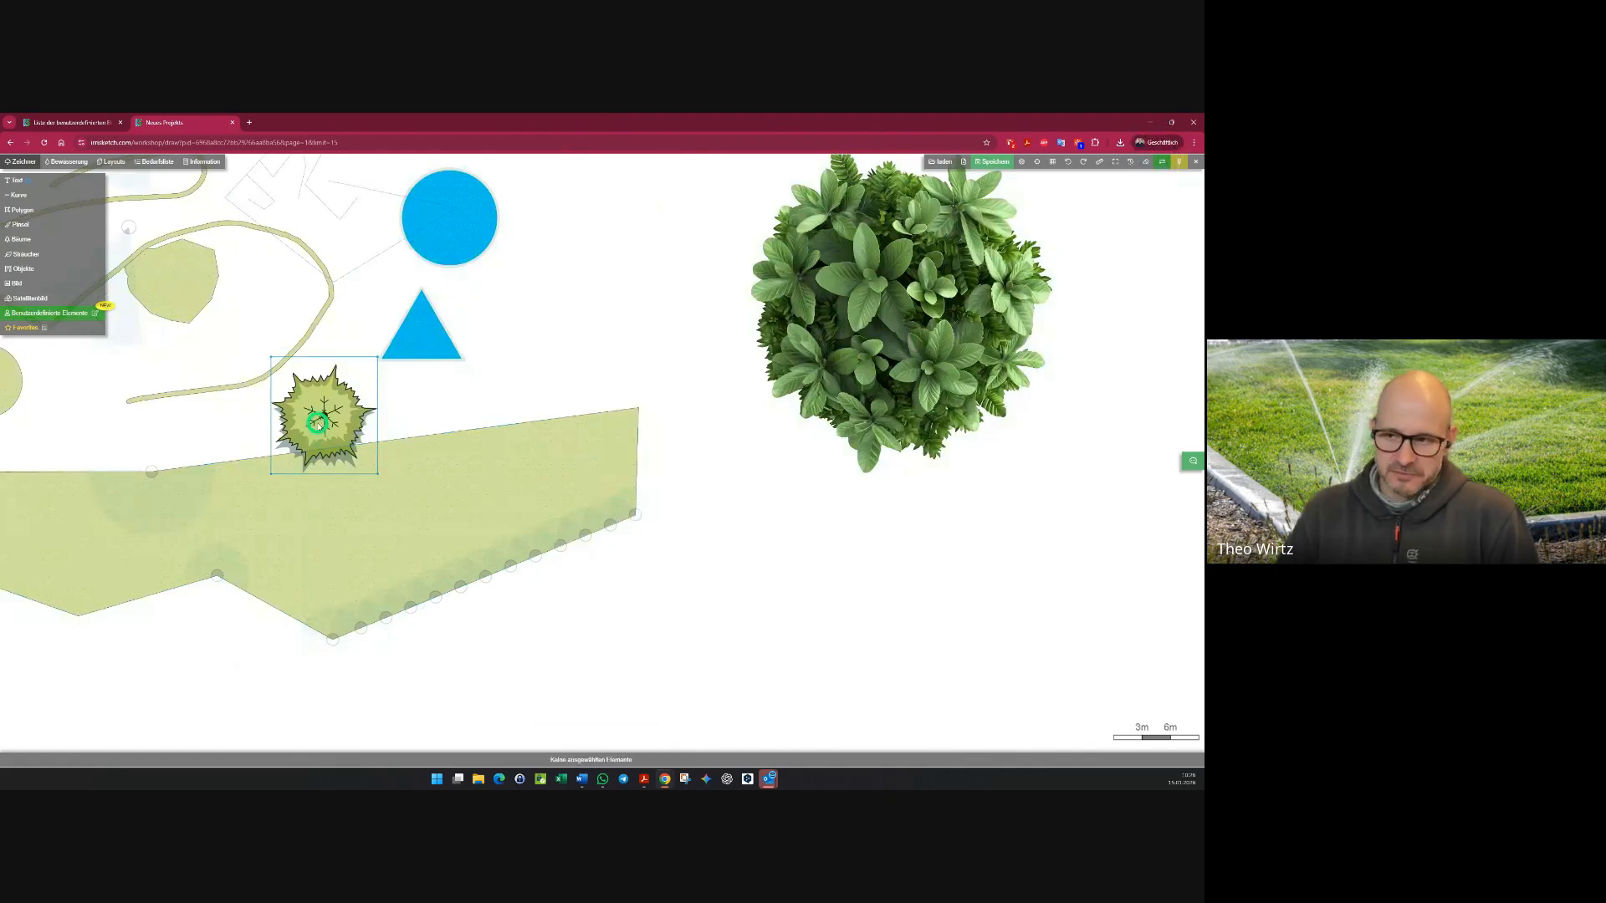
click(317, 422)
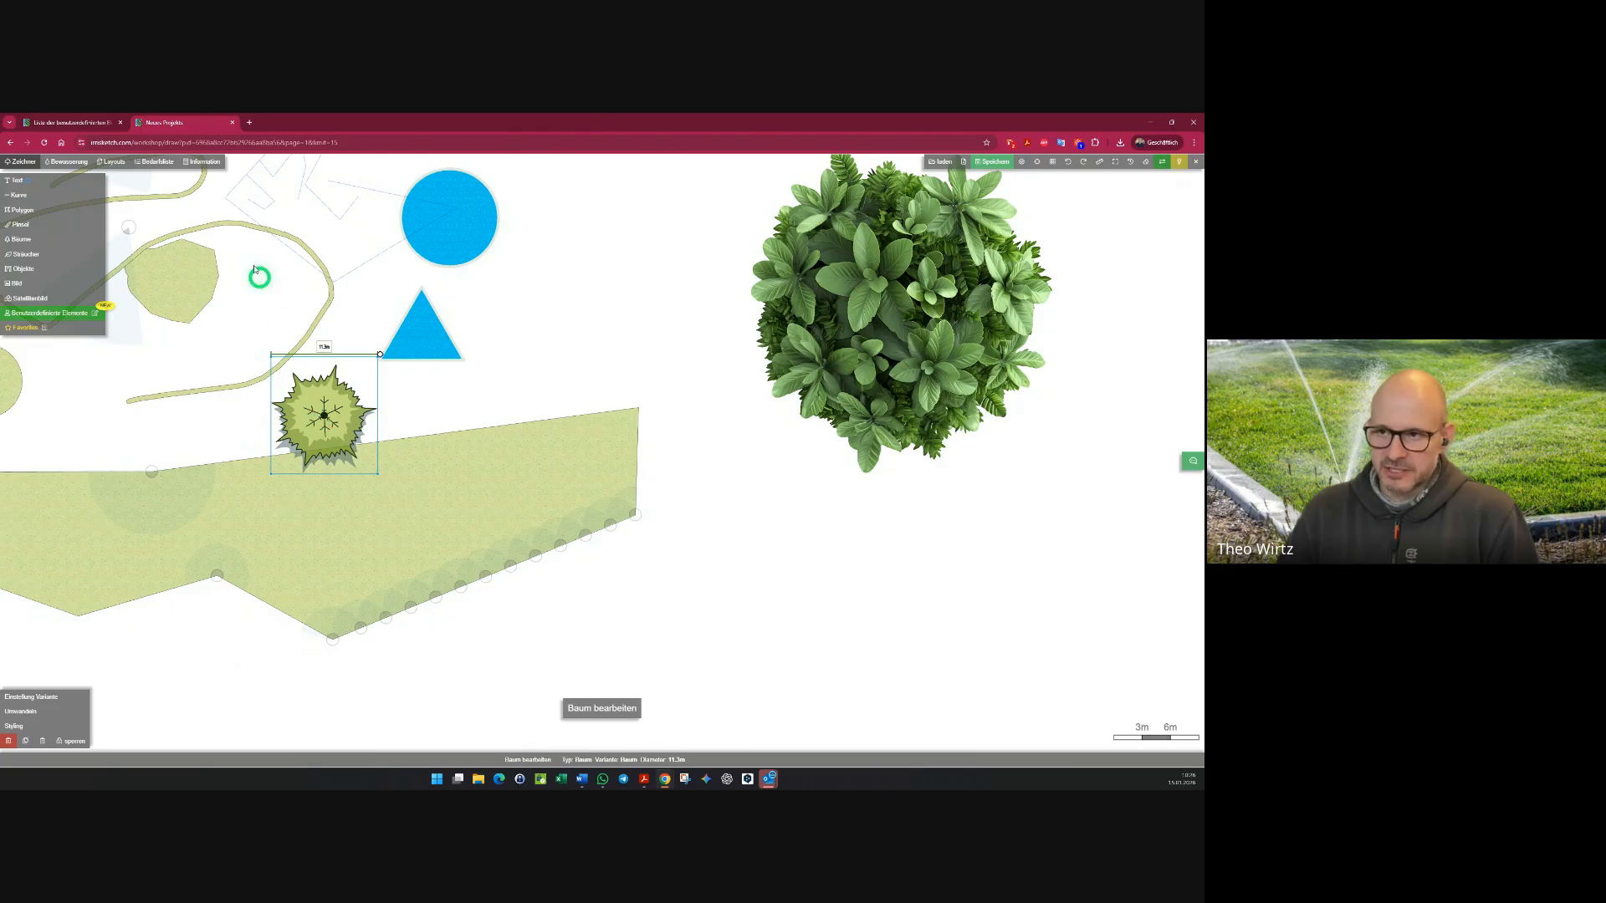
- Select the custom plant element, check its entry in the Bedarfsliste, and return to the landscape drawing
click(853, 292)
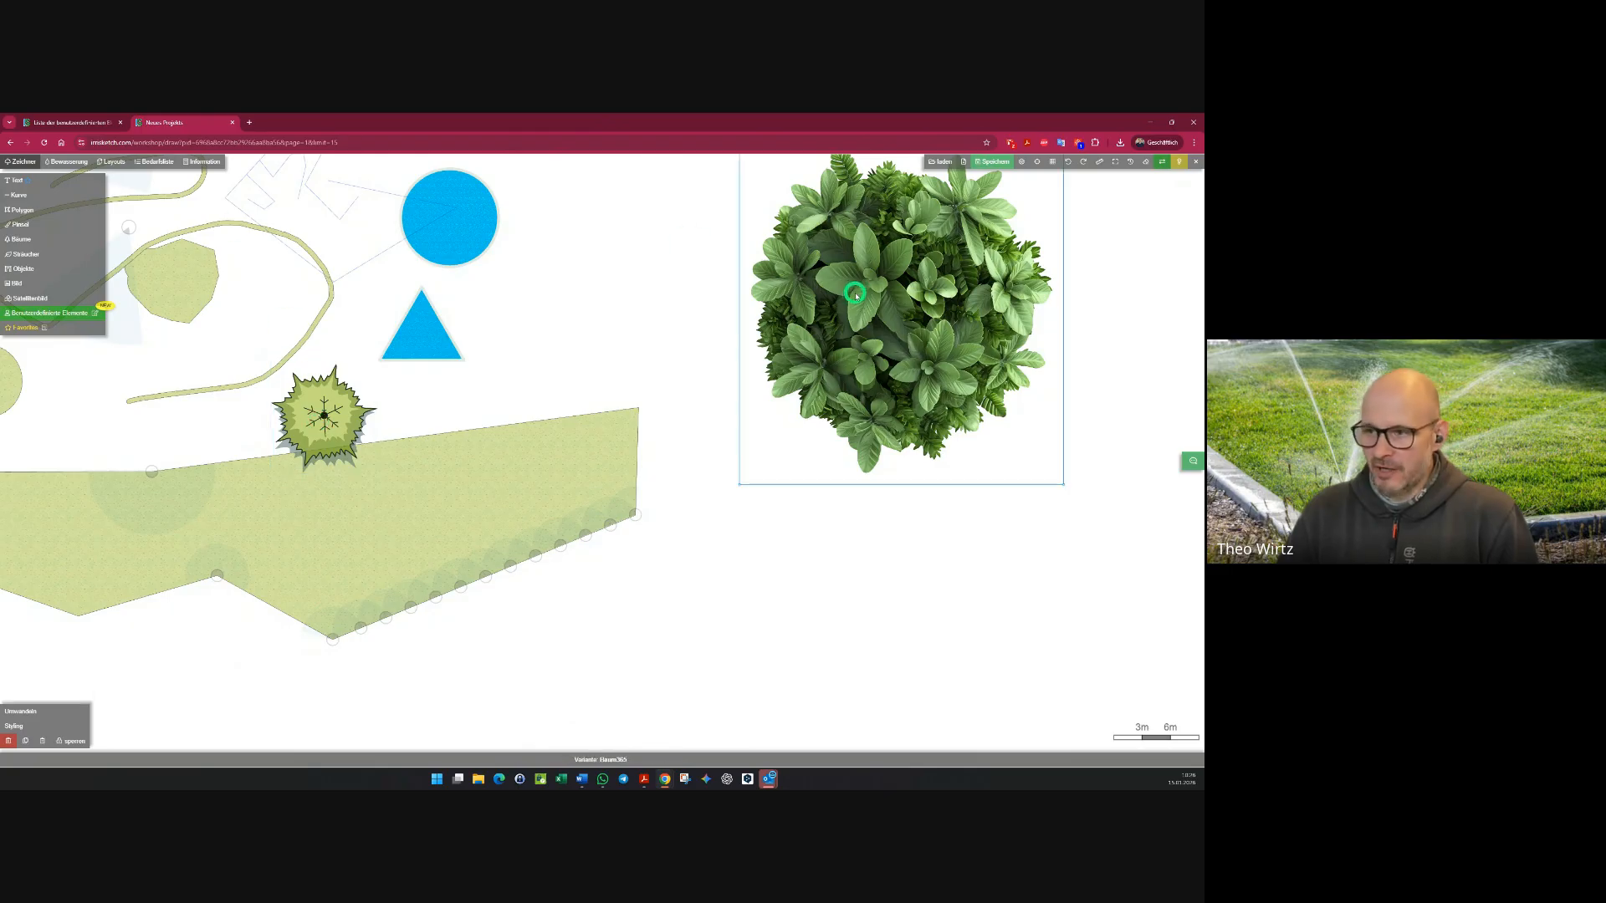
click(154, 162)
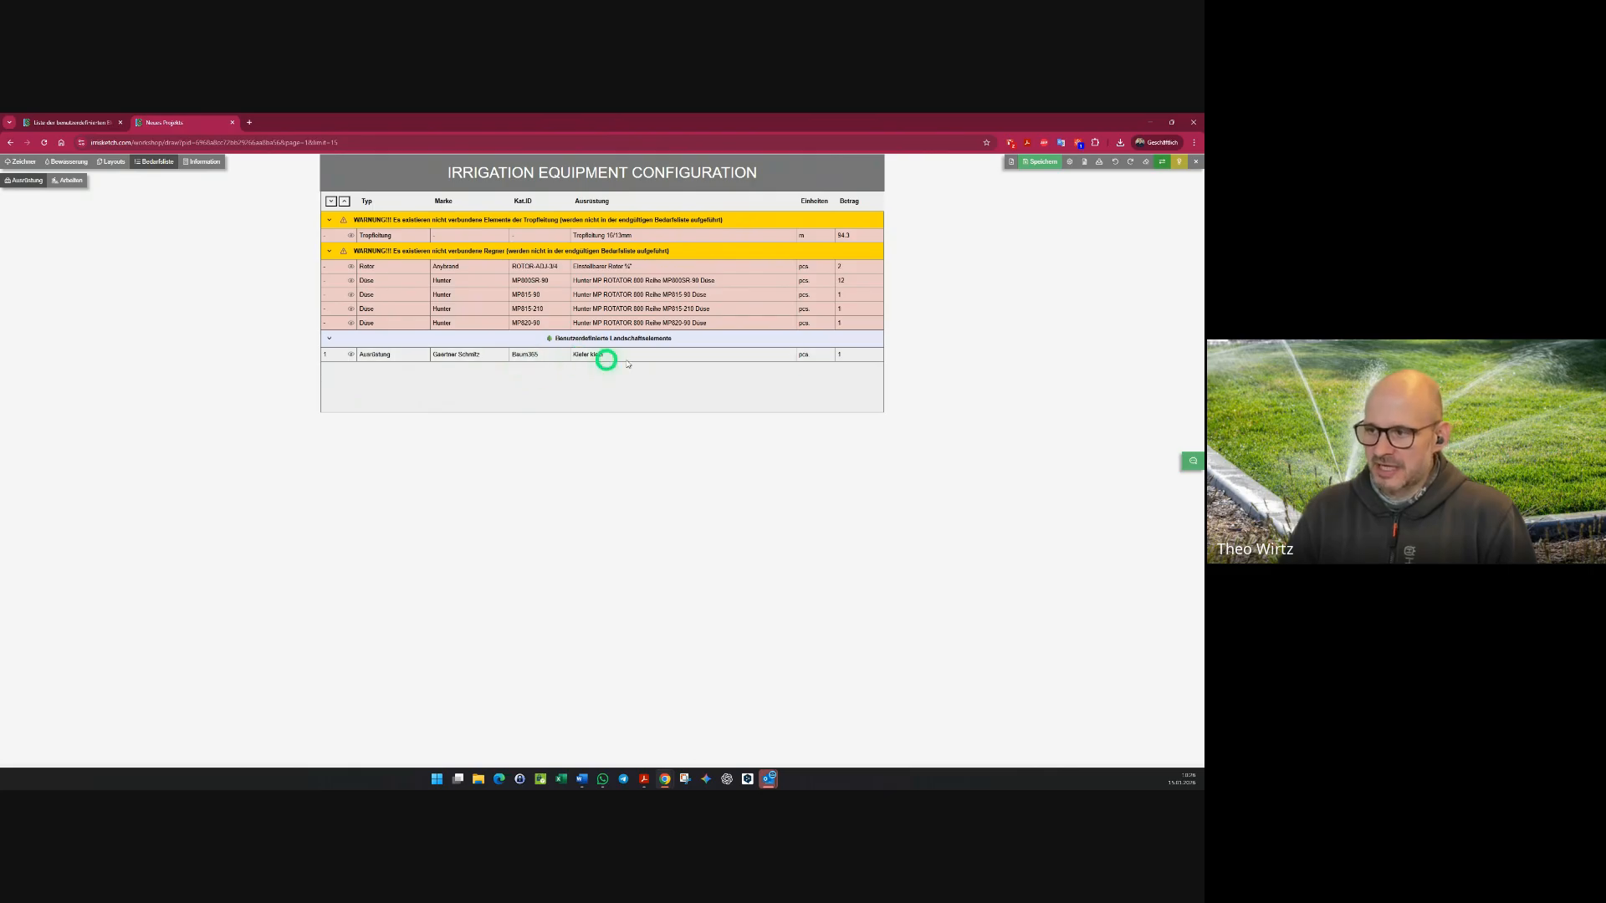
click(21, 161)
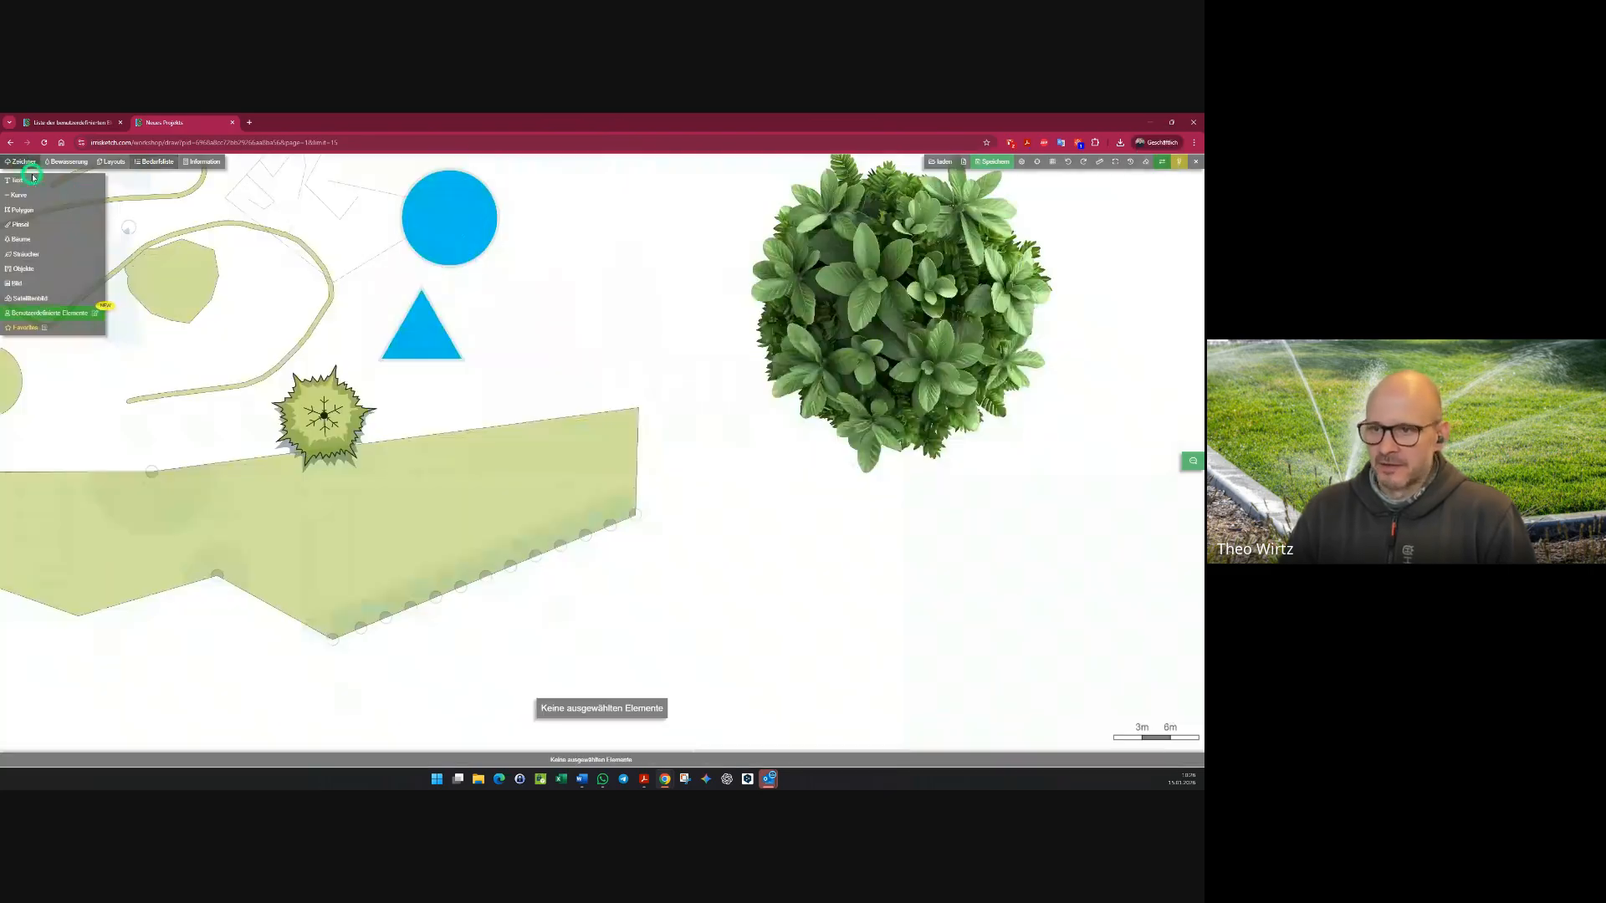
- Duplicate the custom plant element four times across the plan, and check its quantity in the Bedarfsliste
click(807, 330)
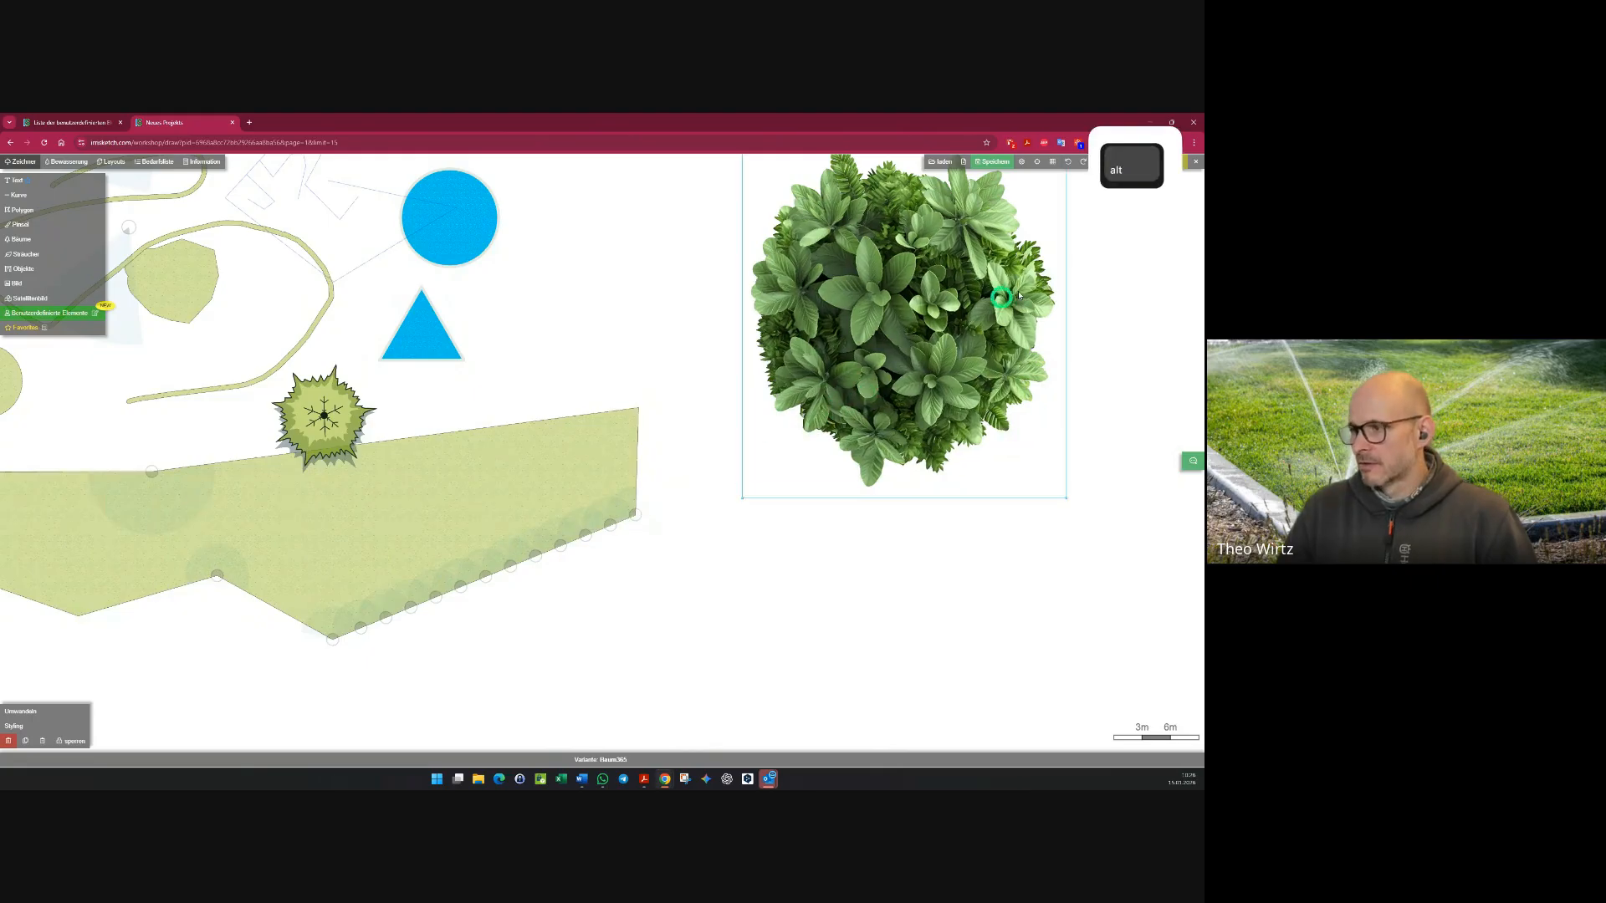
alt+drag(995, 296, 279, 511)
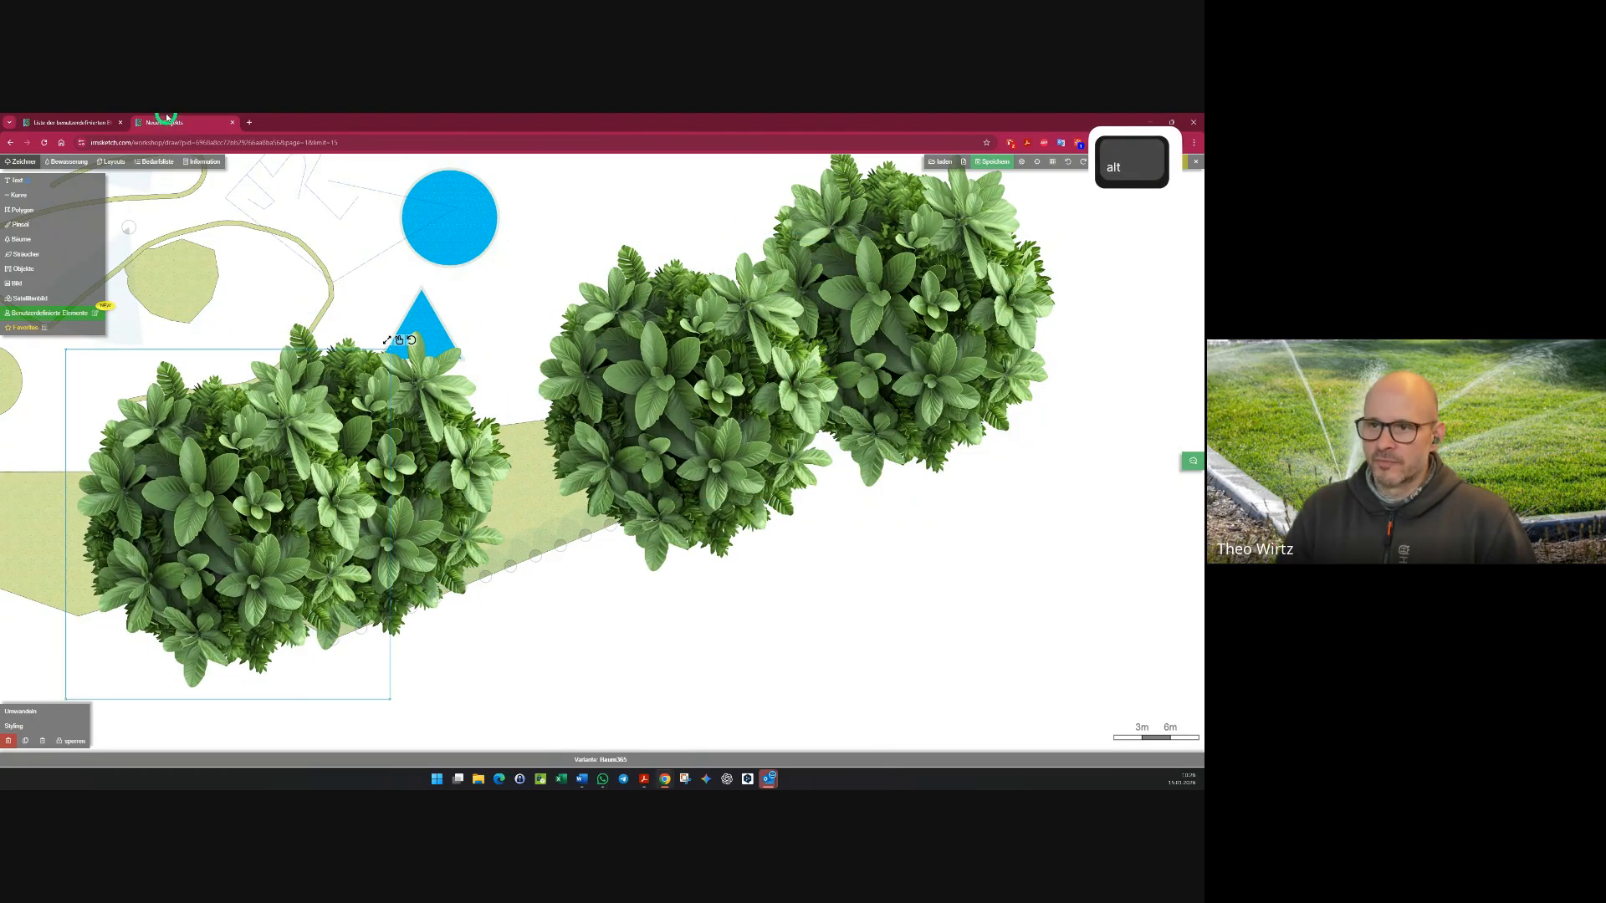
click(155, 161)
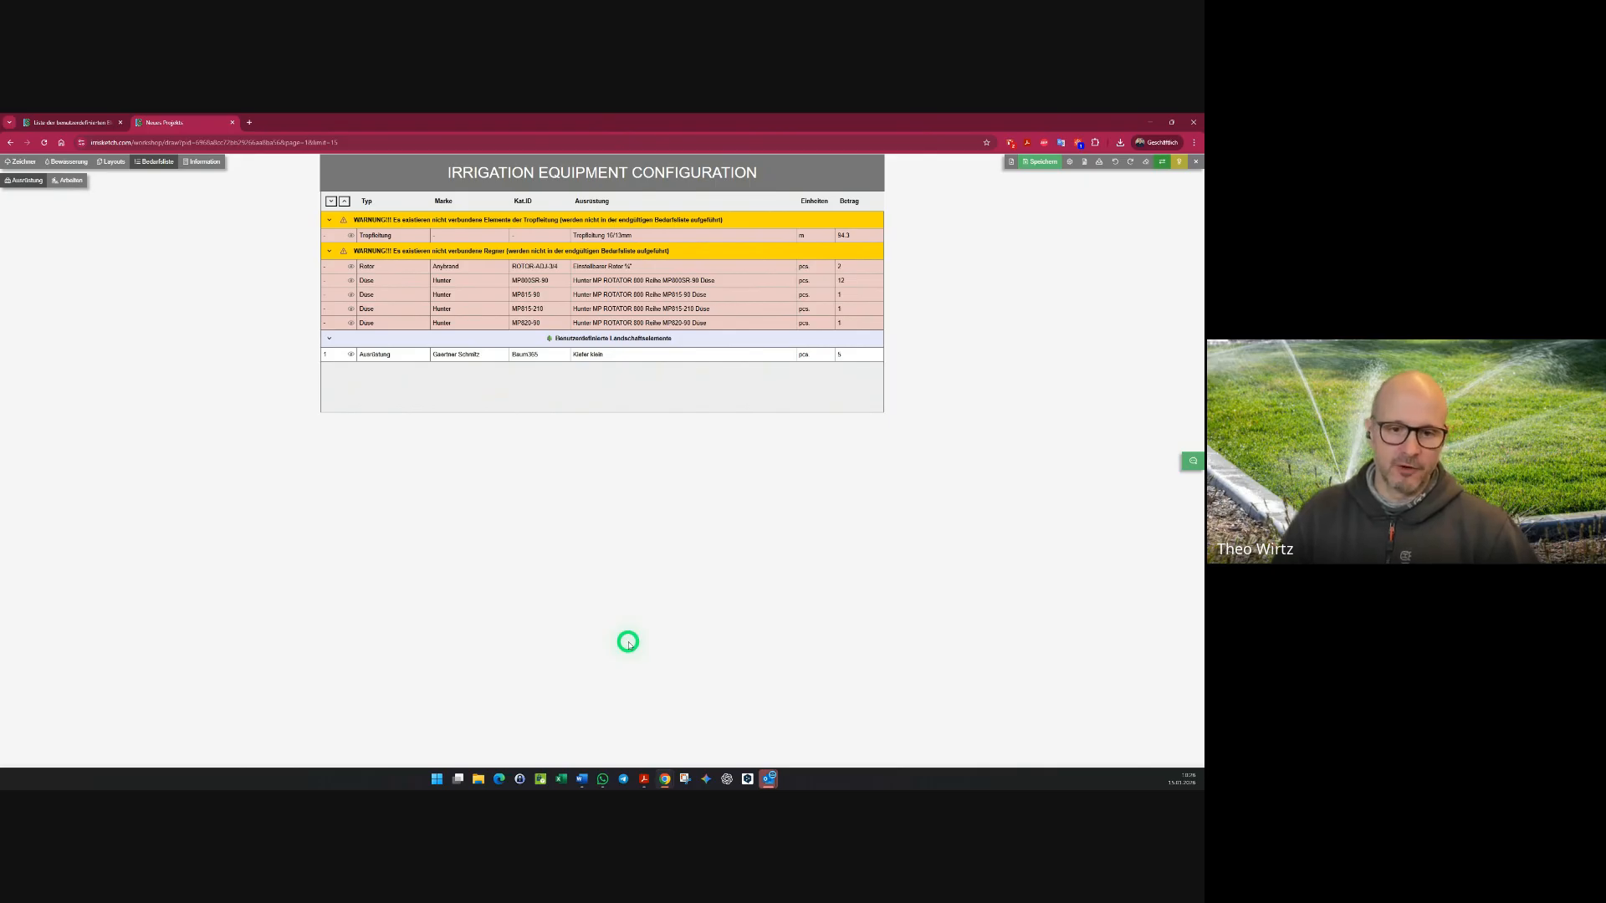
click(23, 161)
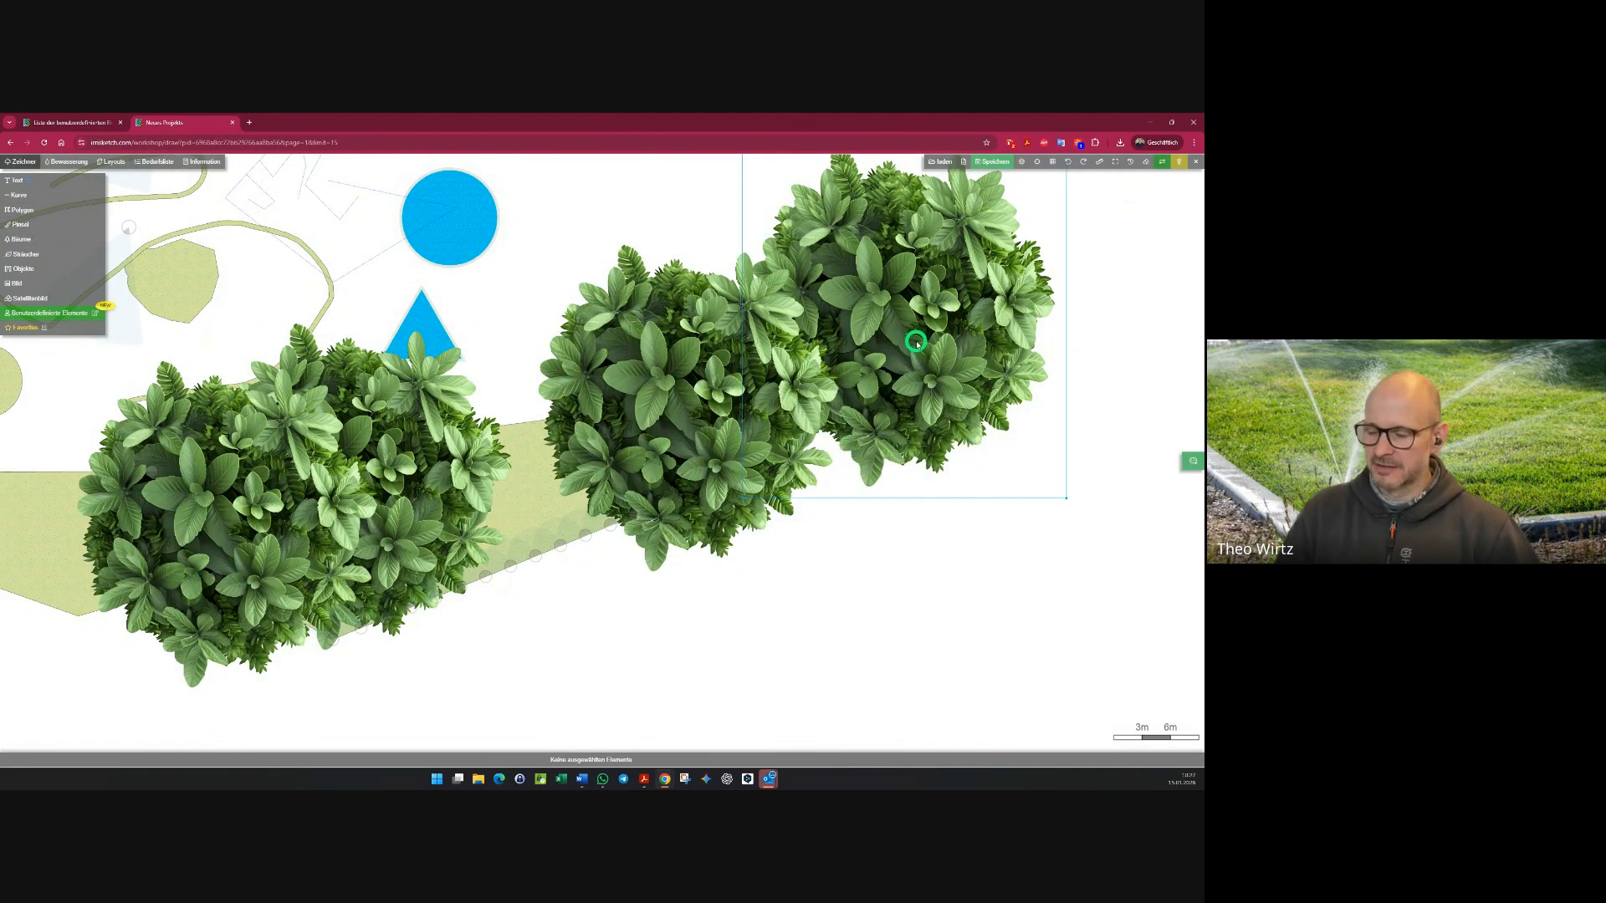
- Show the drawing grid and move the outermost plant element away from the others into the empty area
scroll(915, 343, down, 2)
scroll(915, 343, down, 3)
scroll(921, 341, up, 2)
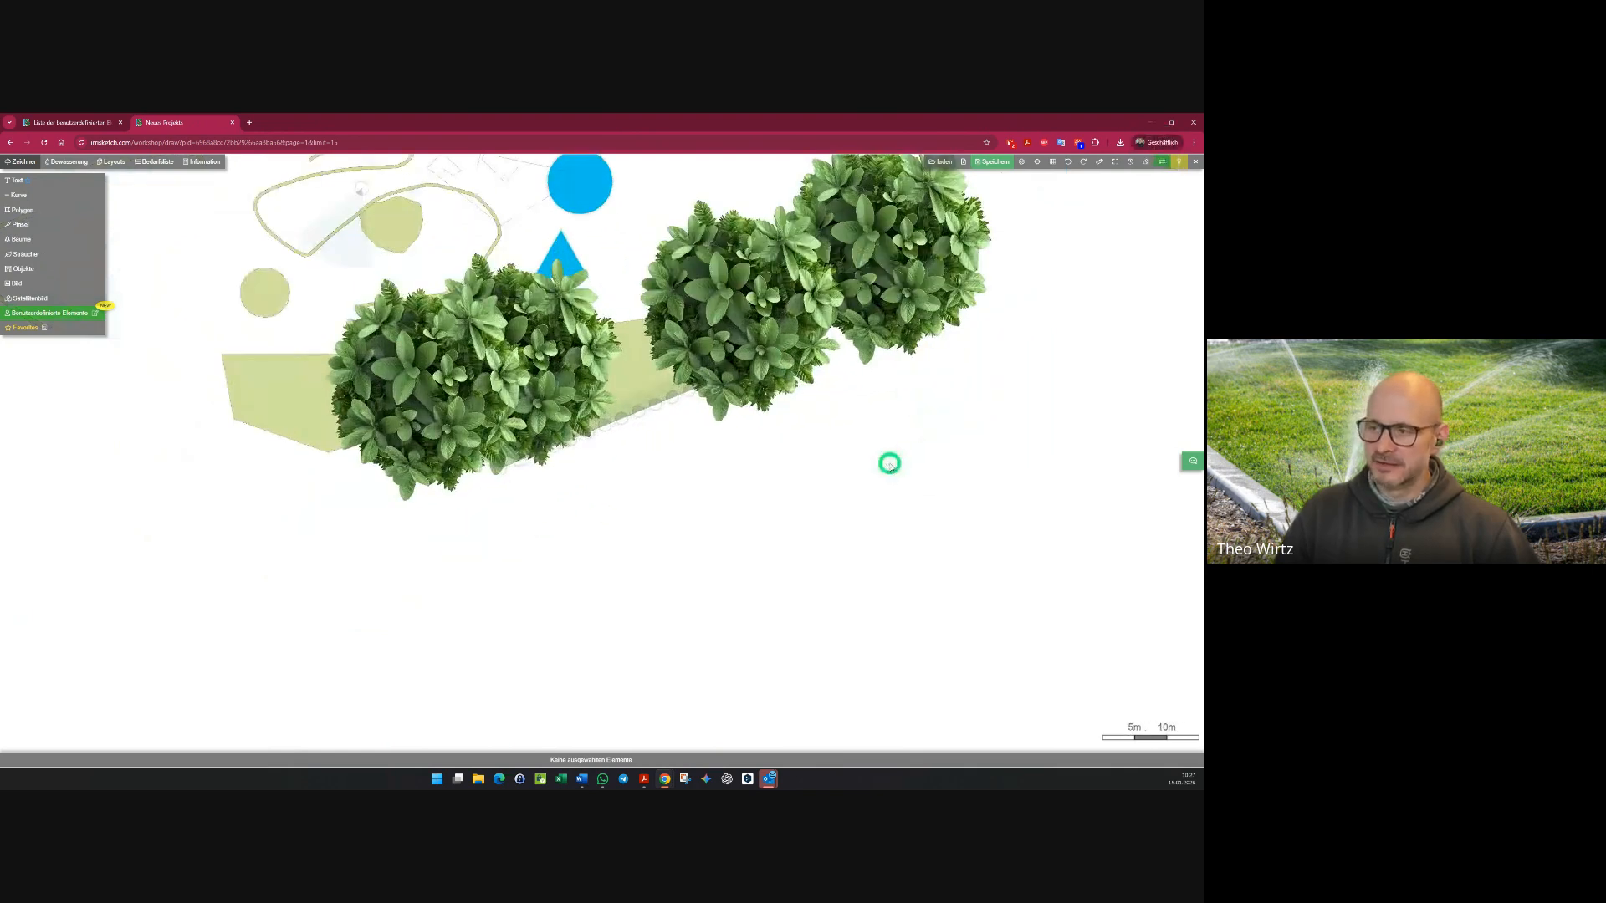
click(1052, 161)
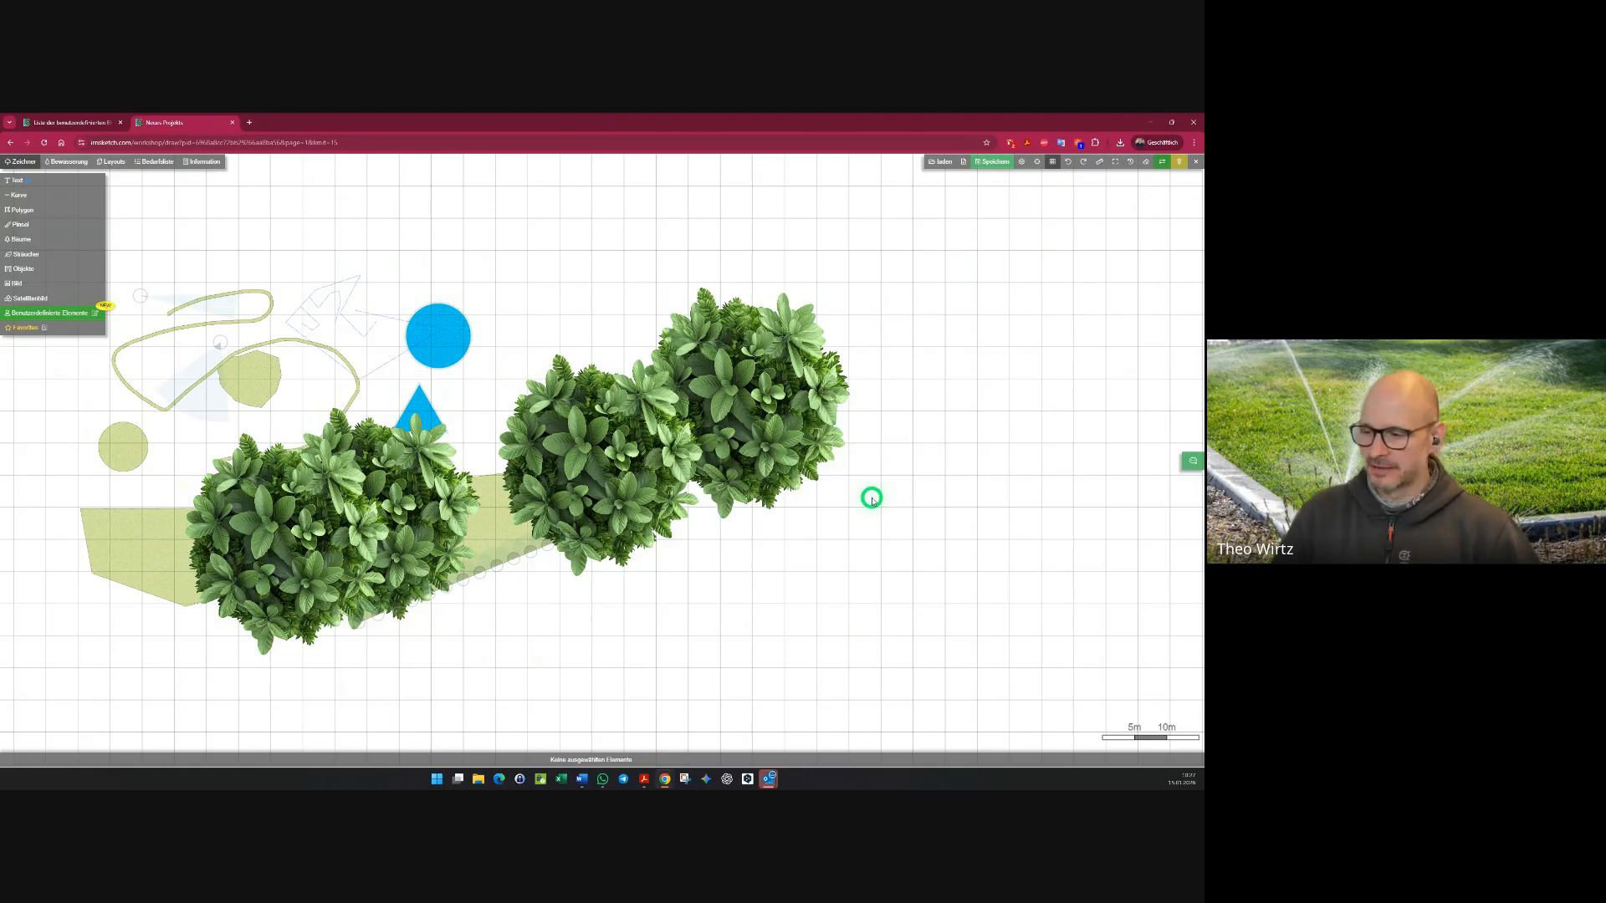
click(763, 427)
drag(762, 426, 970, 407)
- Measure the width of the separated plant element with the Lineal along its upper edge
click(1098, 161)
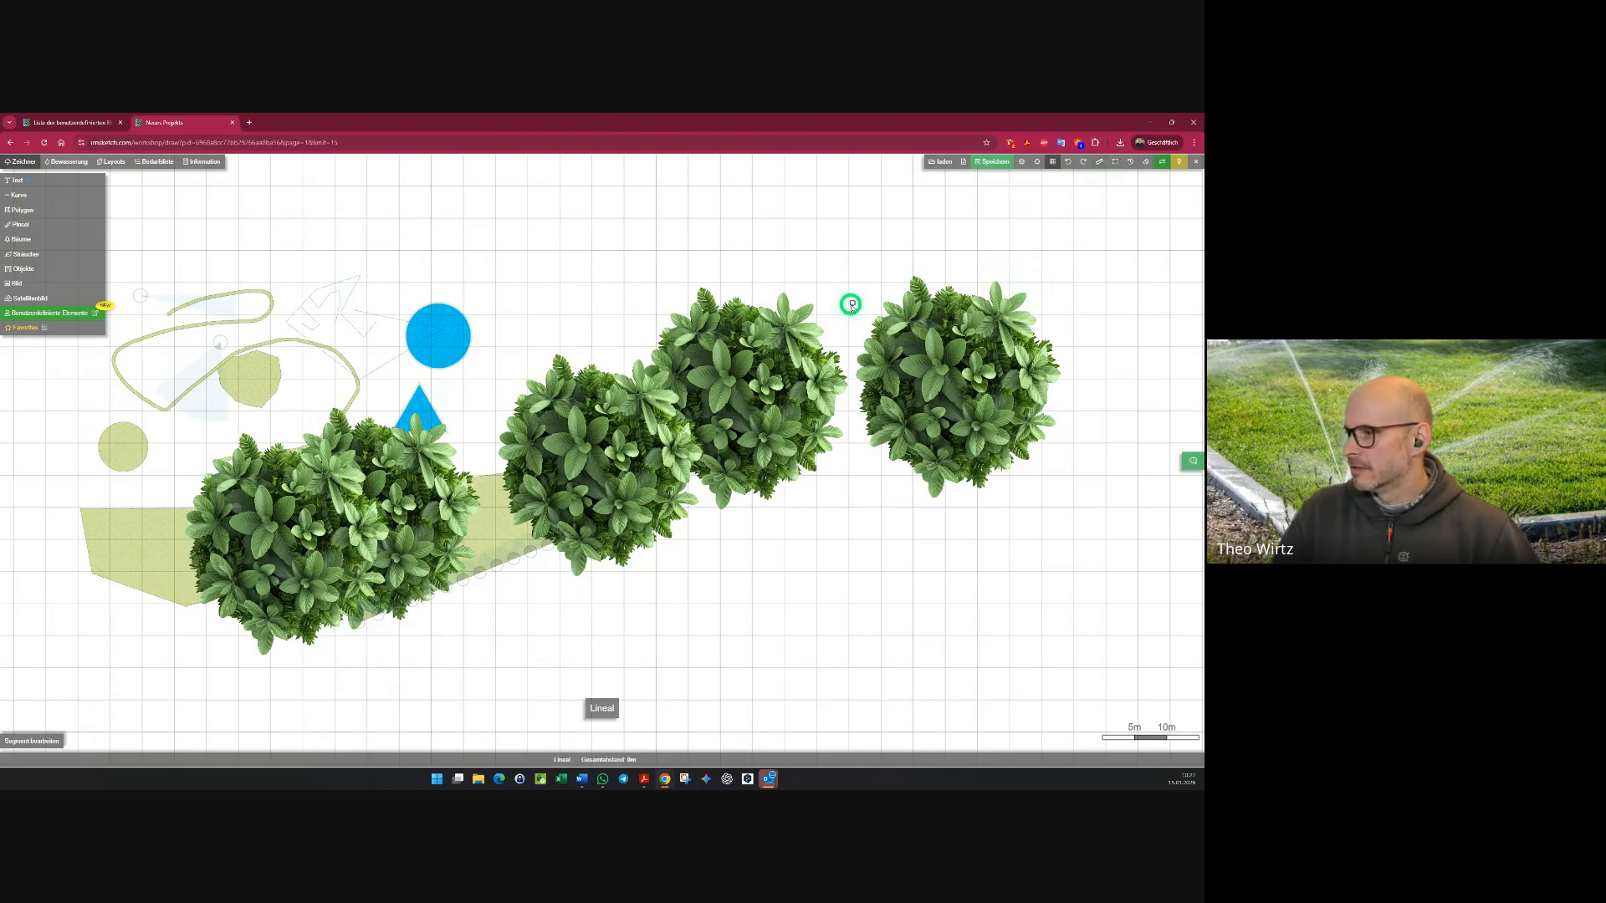
click(863, 275)
click(1050, 278)
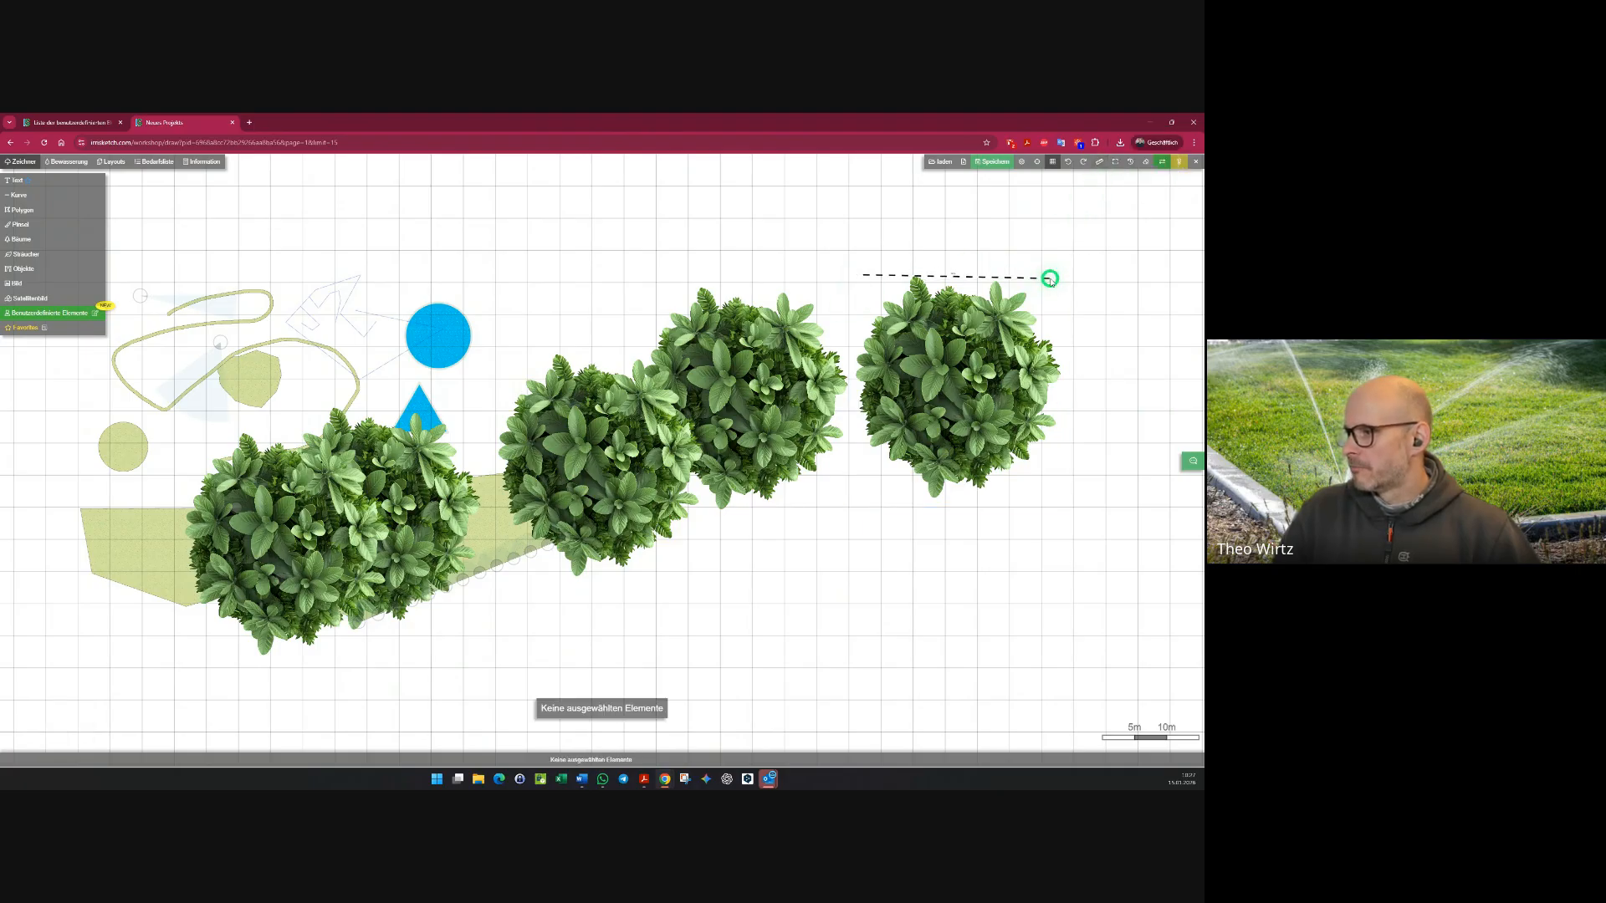
scroll(962, 278, up, 10)
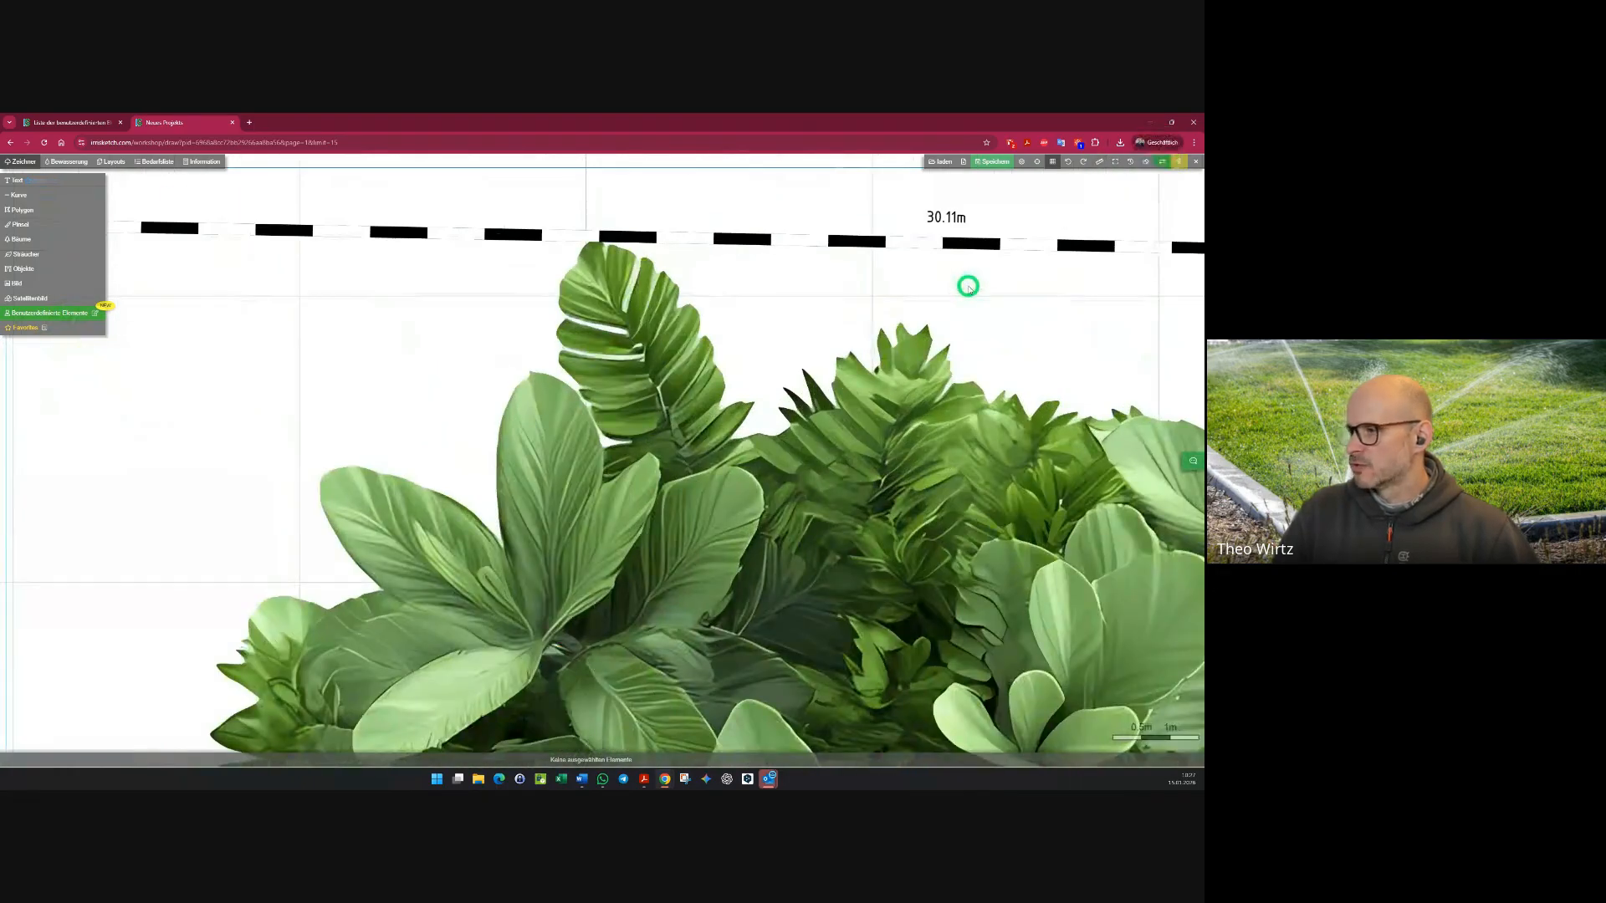
scroll(966, 286, down, 8)
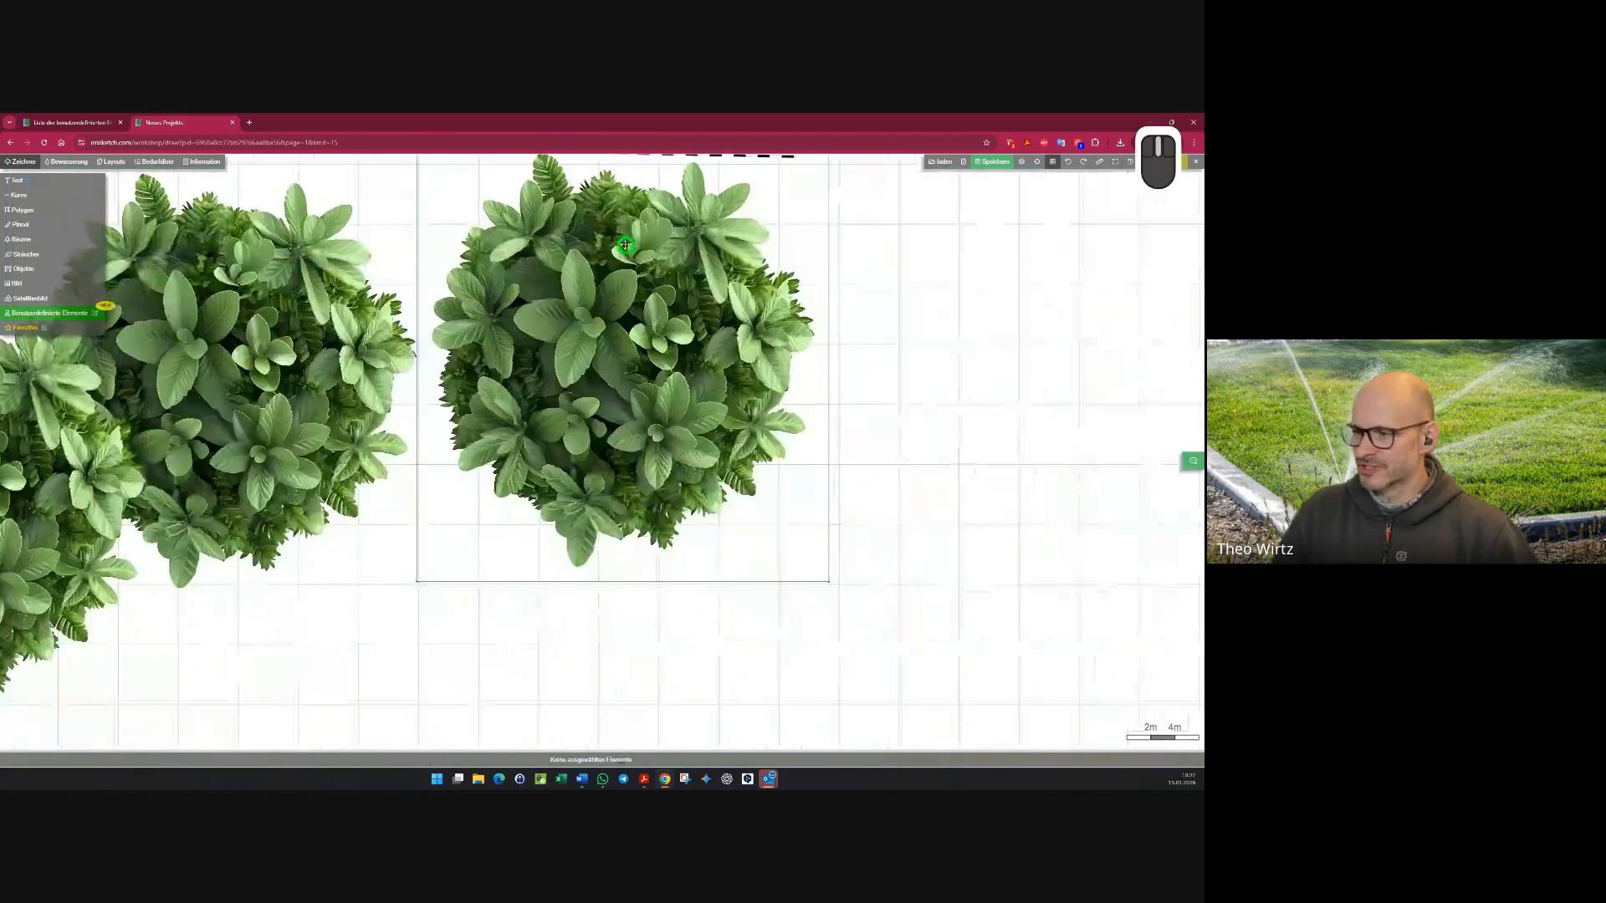
drag(1074, 332, 1057, 424)
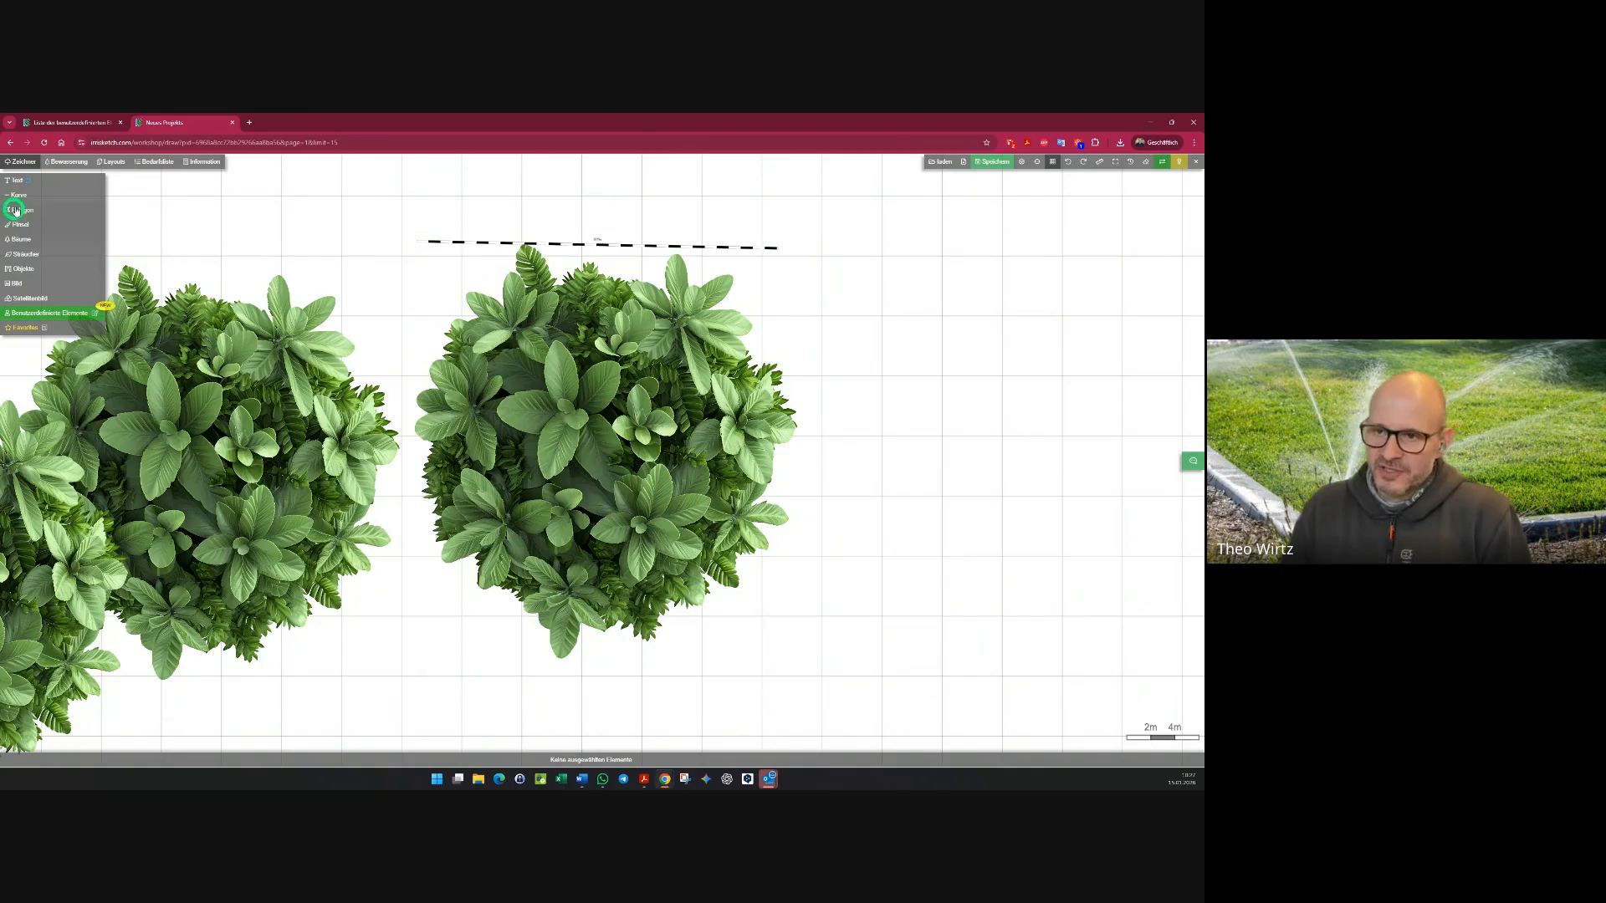
click(88, 161)
scroll(660, 385, down, 5)
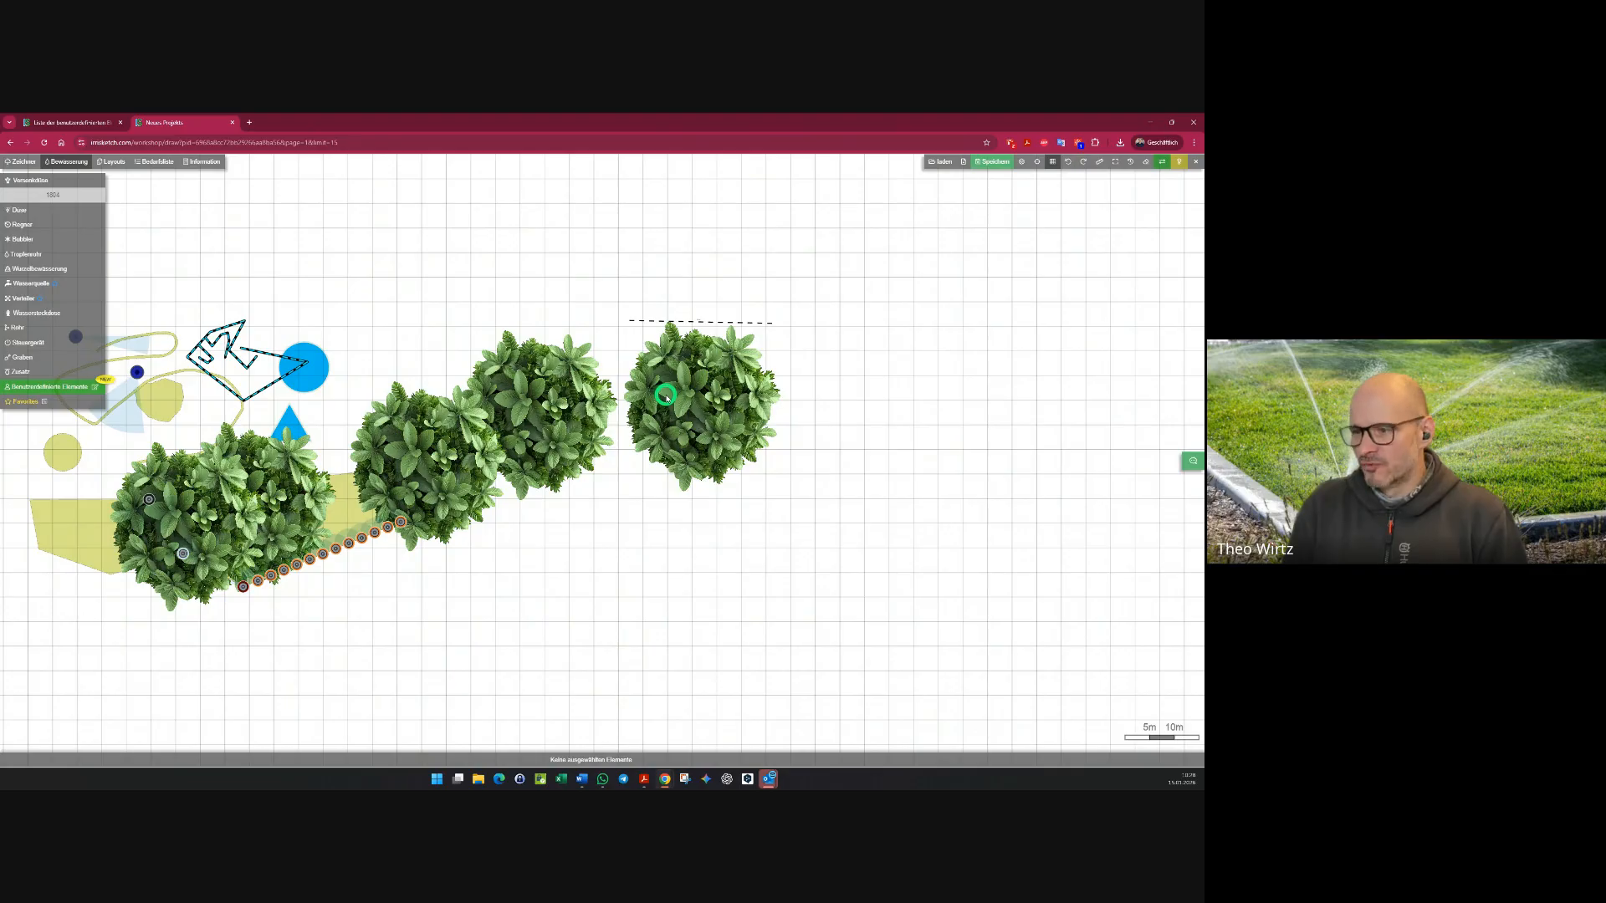
scroll(666, 397, up, 2)
scroll(683, 376, down, 4)
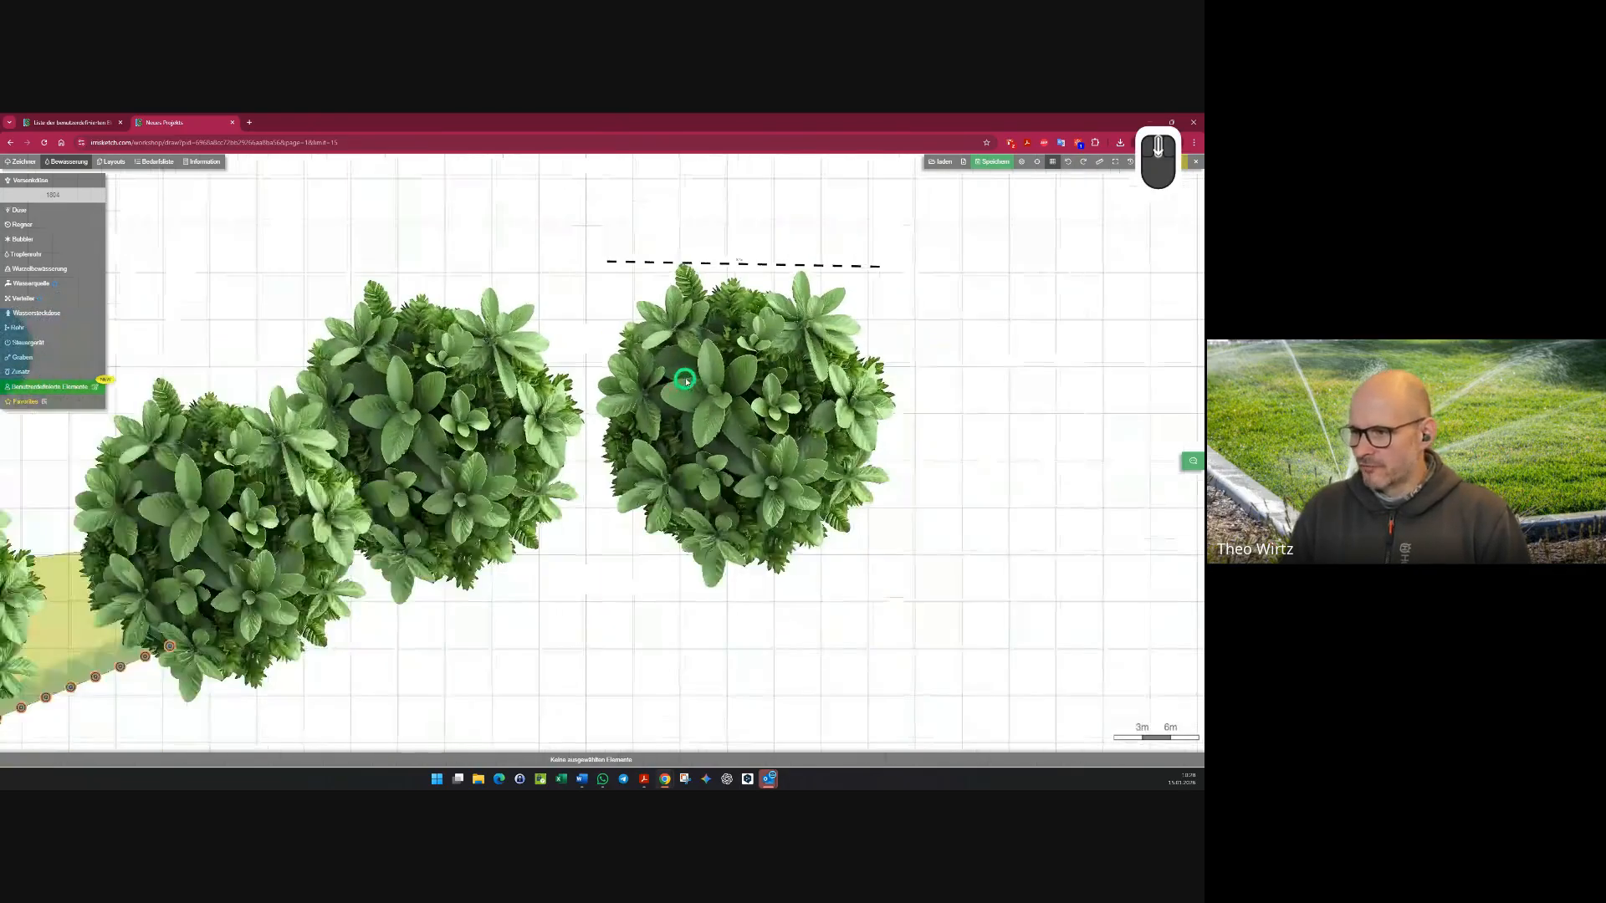
scroll(686, 372, up, 2)
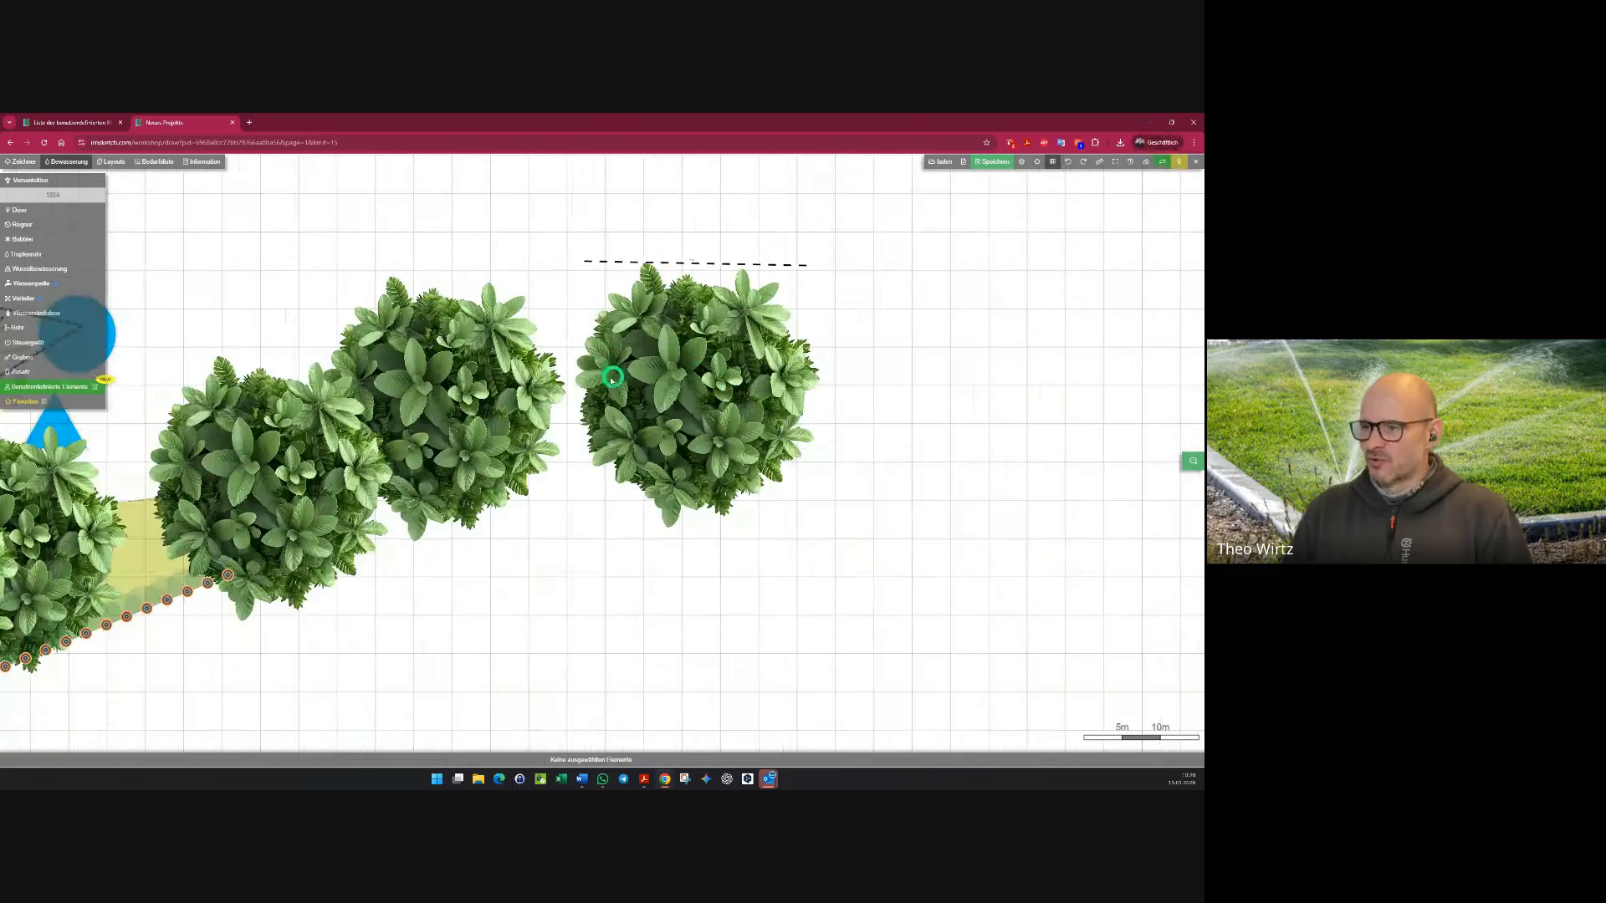
right_click(709, 391)
click(750, 322)
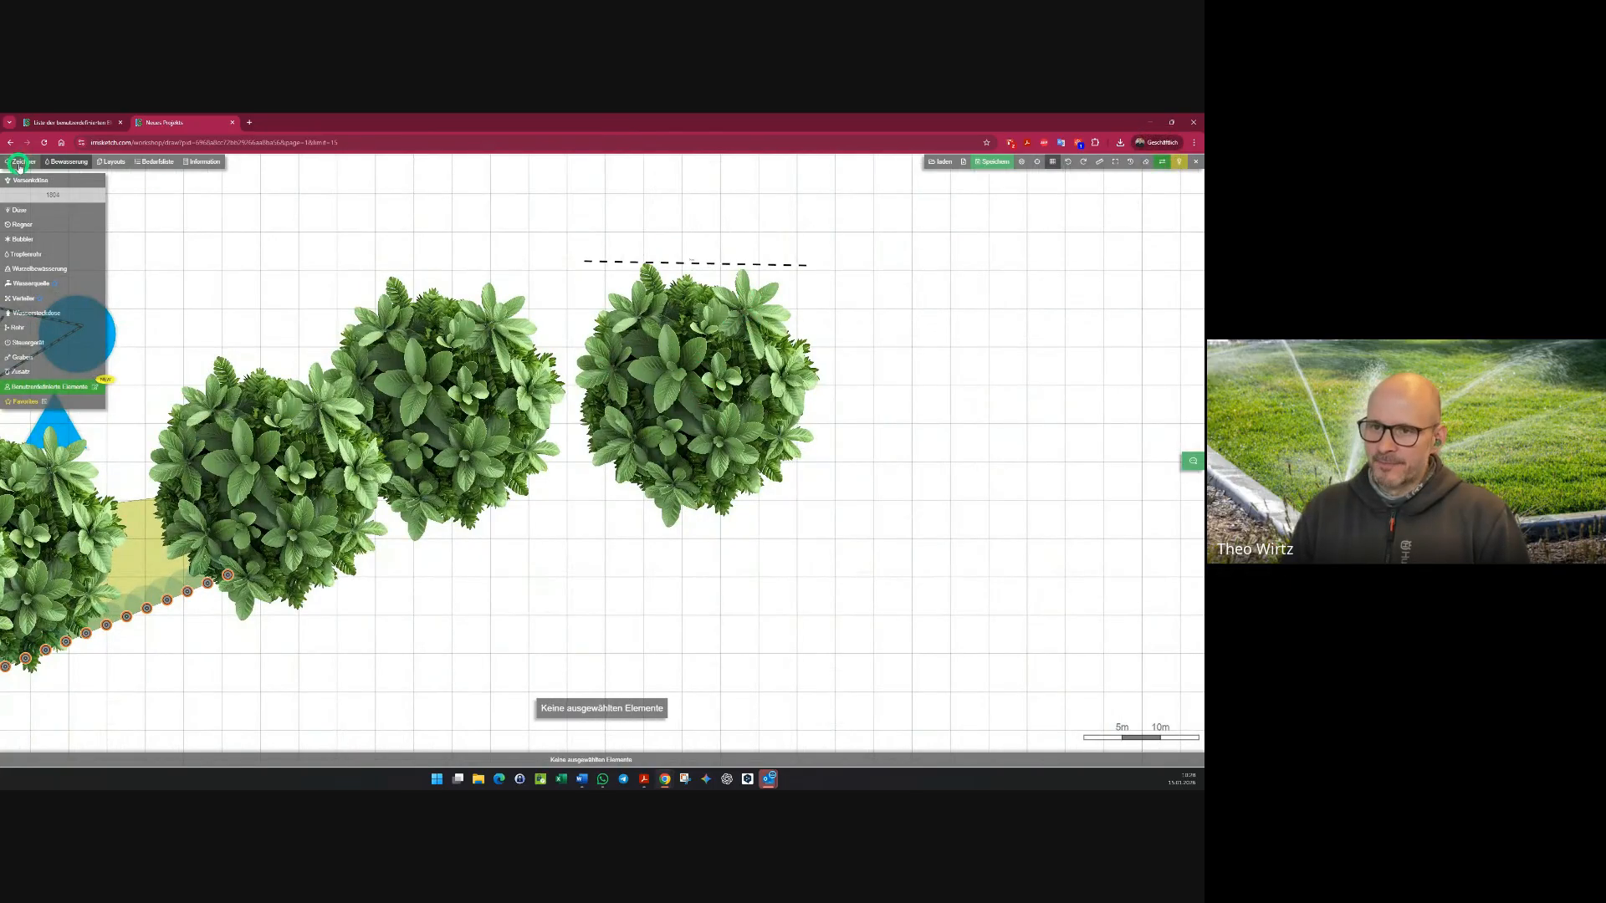
- Switch back to drawing mode and scale the separated plant element down to about a quarter of its size
click(20, 161)
click(776, 290)
drag(824, 243, 734, 325)
drag(708, 379, 653, 299)
scroll(651, 298, up, 5)
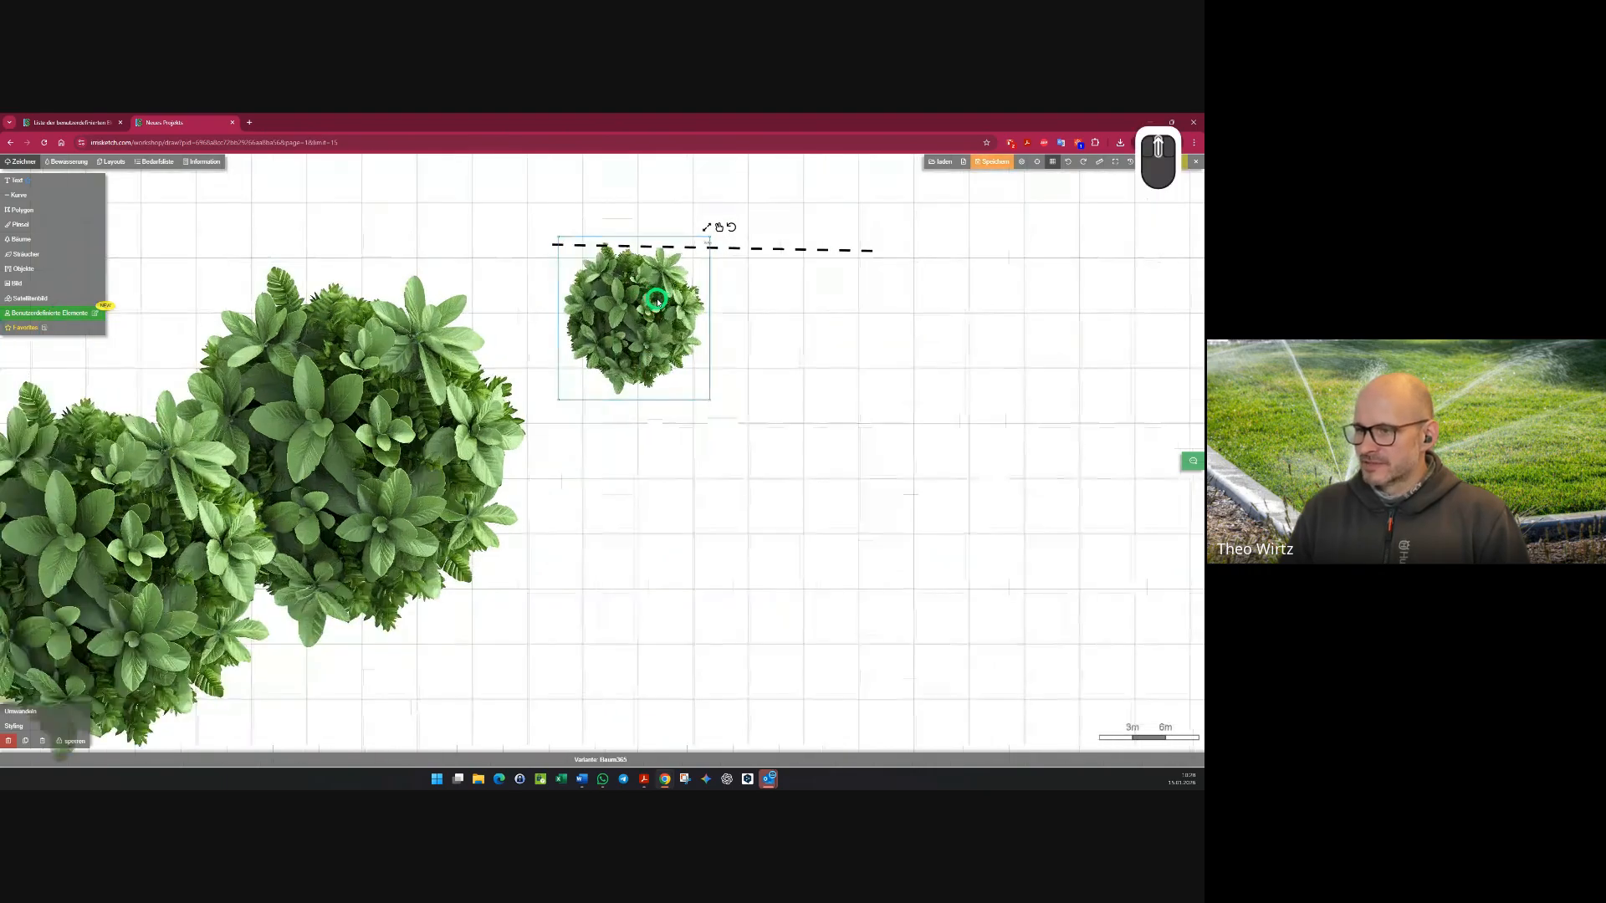
click(702, 240)
drag(703, 240, 654, 234)
click(788, 367)
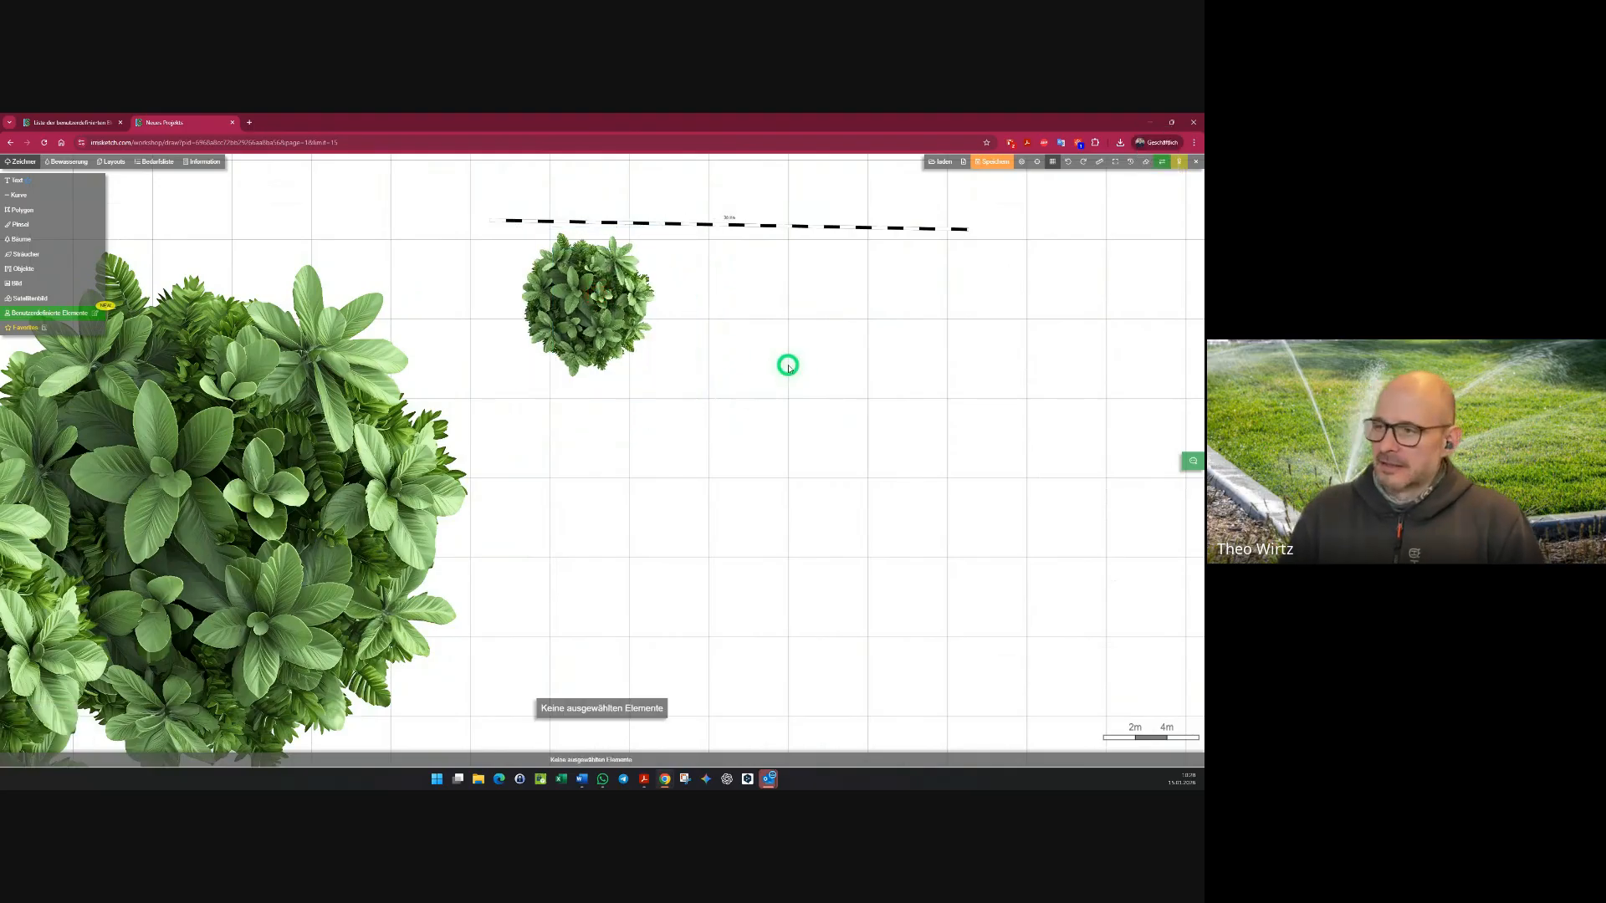
- Delete the dashed measurement line above the scaled-down plant element
click(726, 223)
key(Delete)
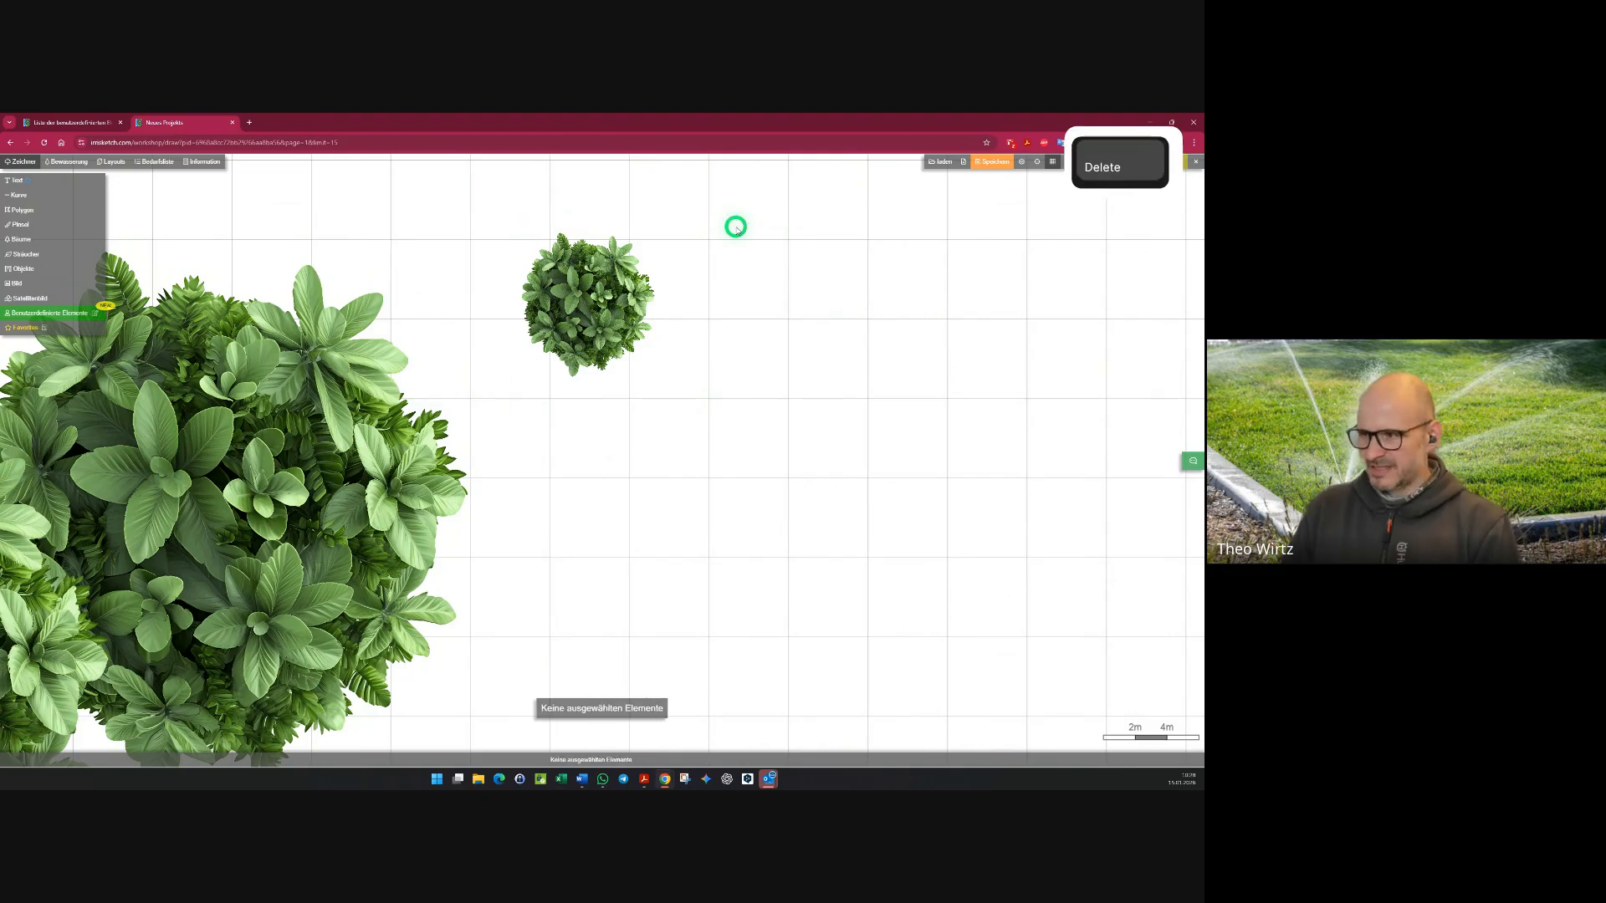
click(627, 303)
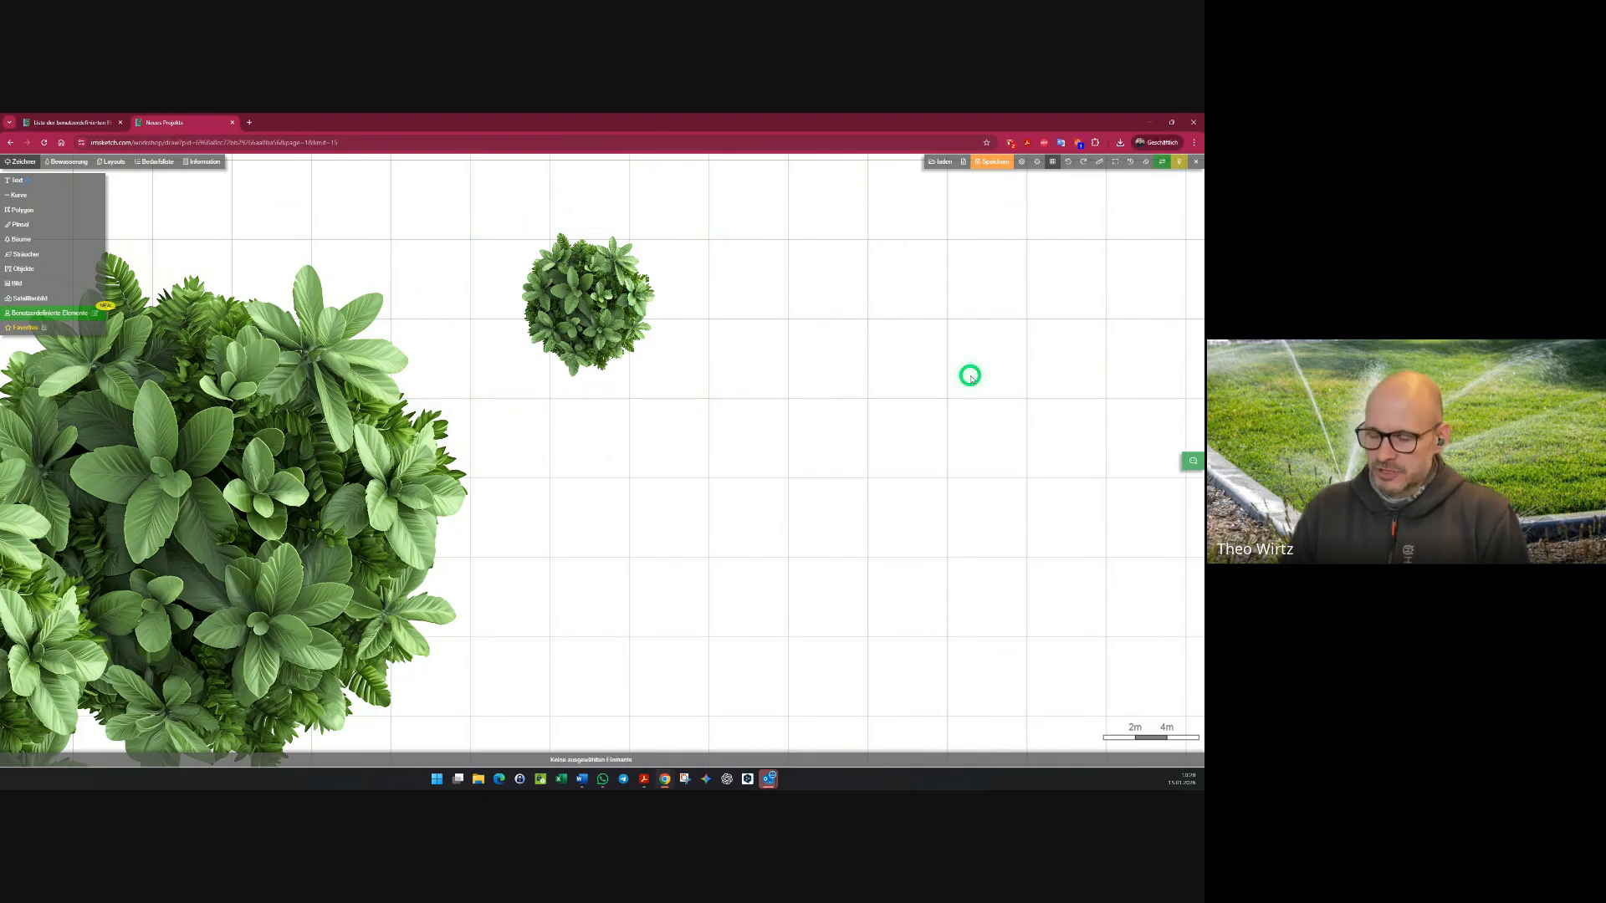
- Delete the four oversized plant elements from the plan, keeping only the scaled-down one
scroll(764, 535, down, 5)
click(533, 475)
click(437, 448)
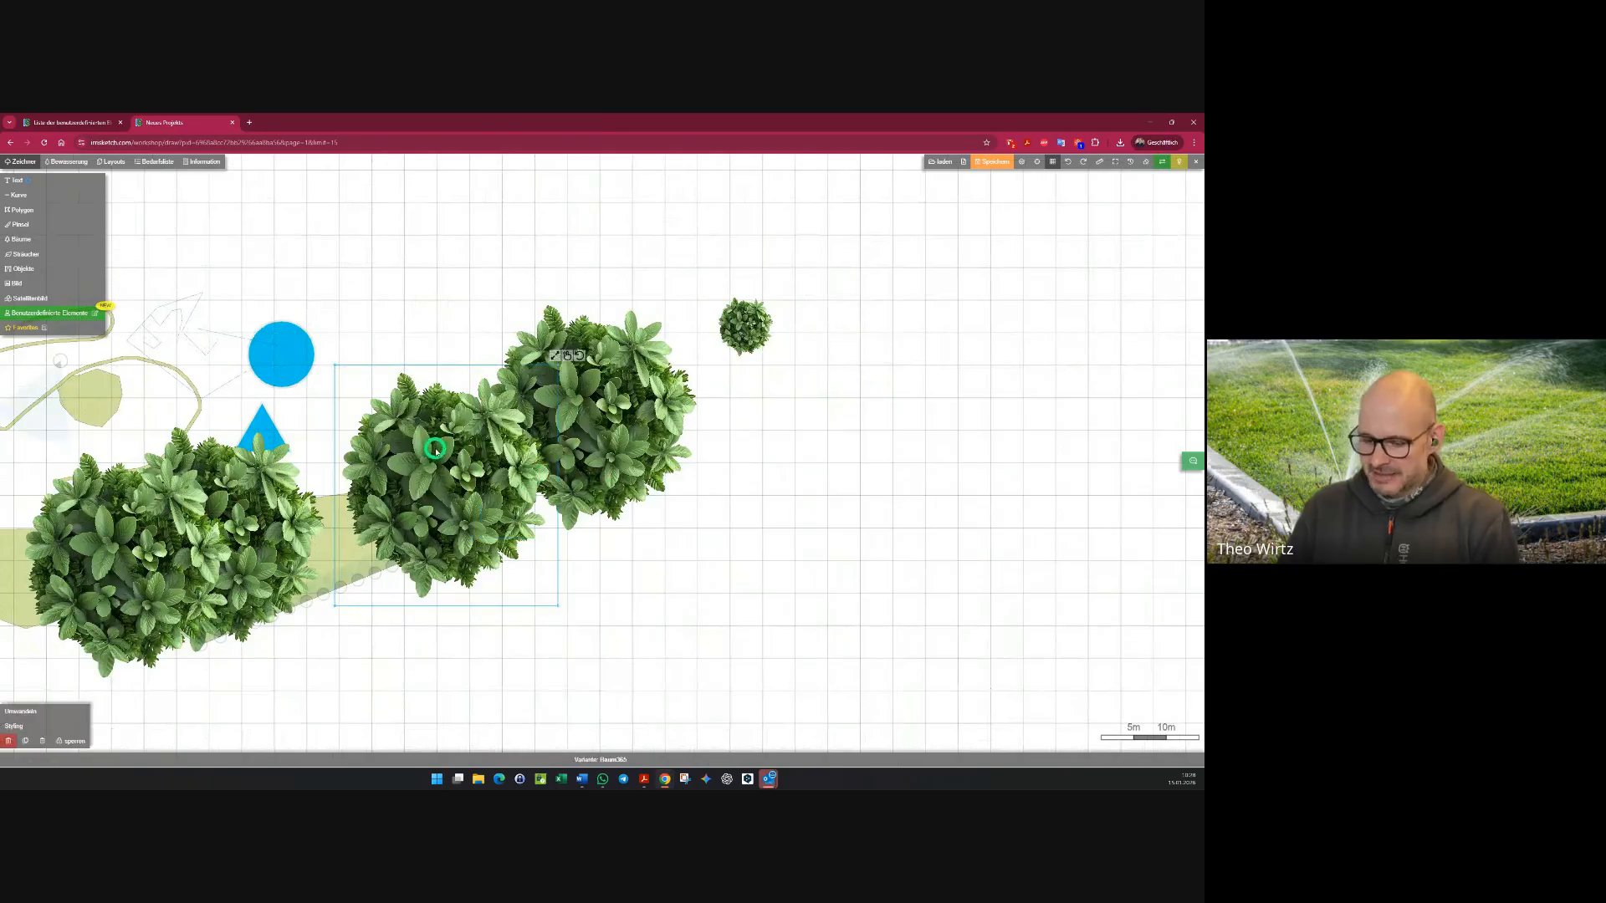
key(Delete)
click(552, 450)
key(Delete)
click(215, 541)
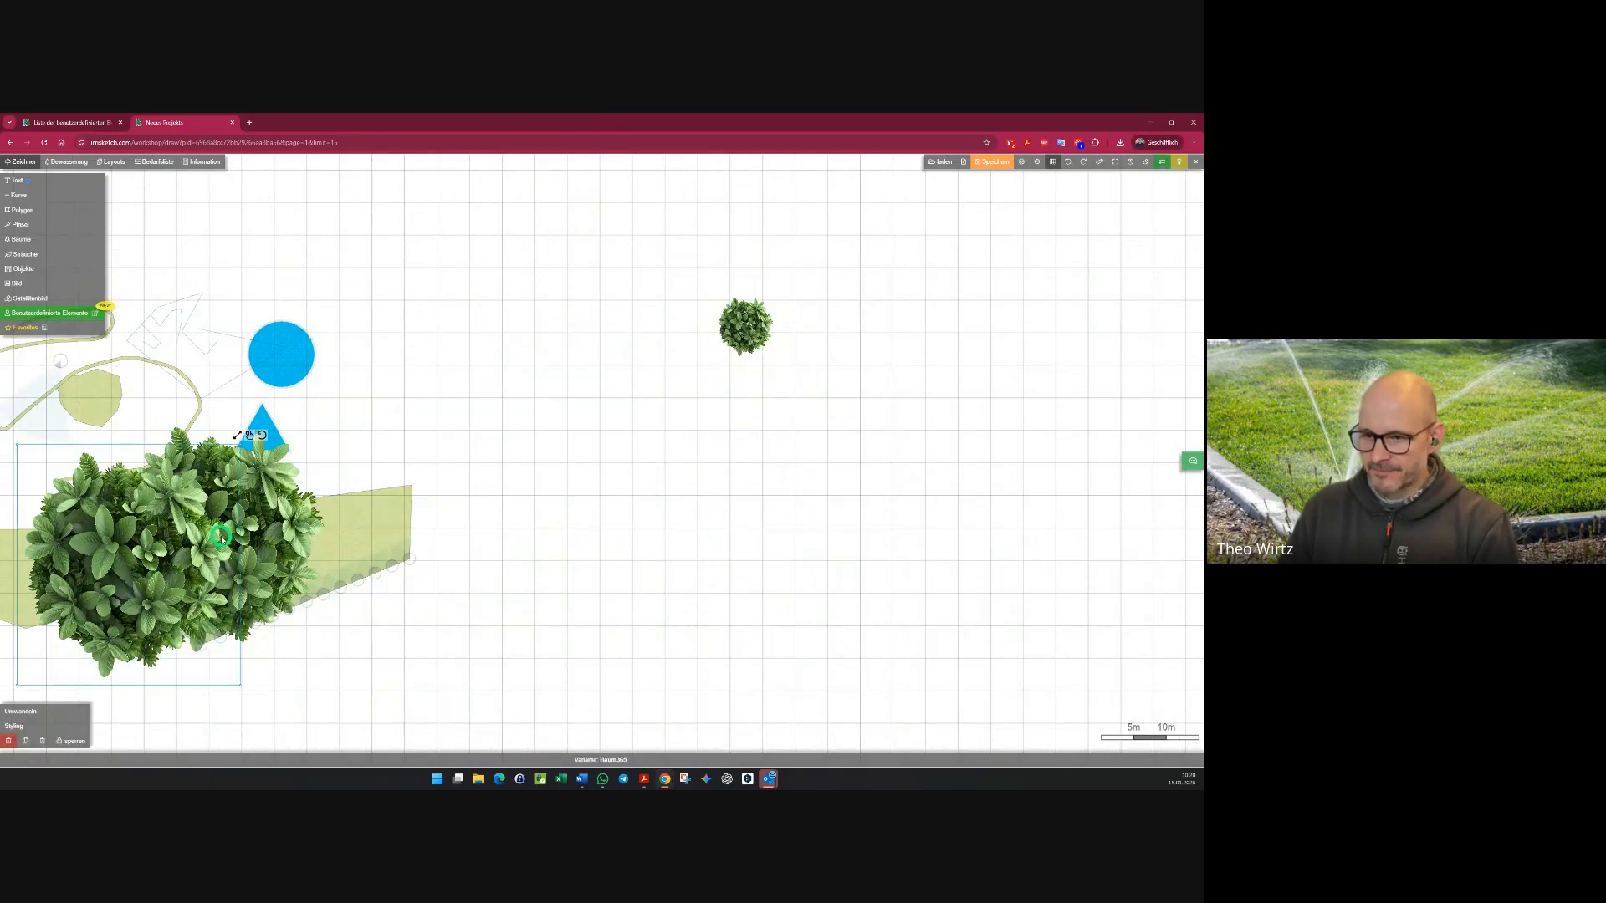
key(Delete)
scroll(426, 448, down, 2)
click(282, 494)
drag(403, 357, 284, 388)
click(19, 164)
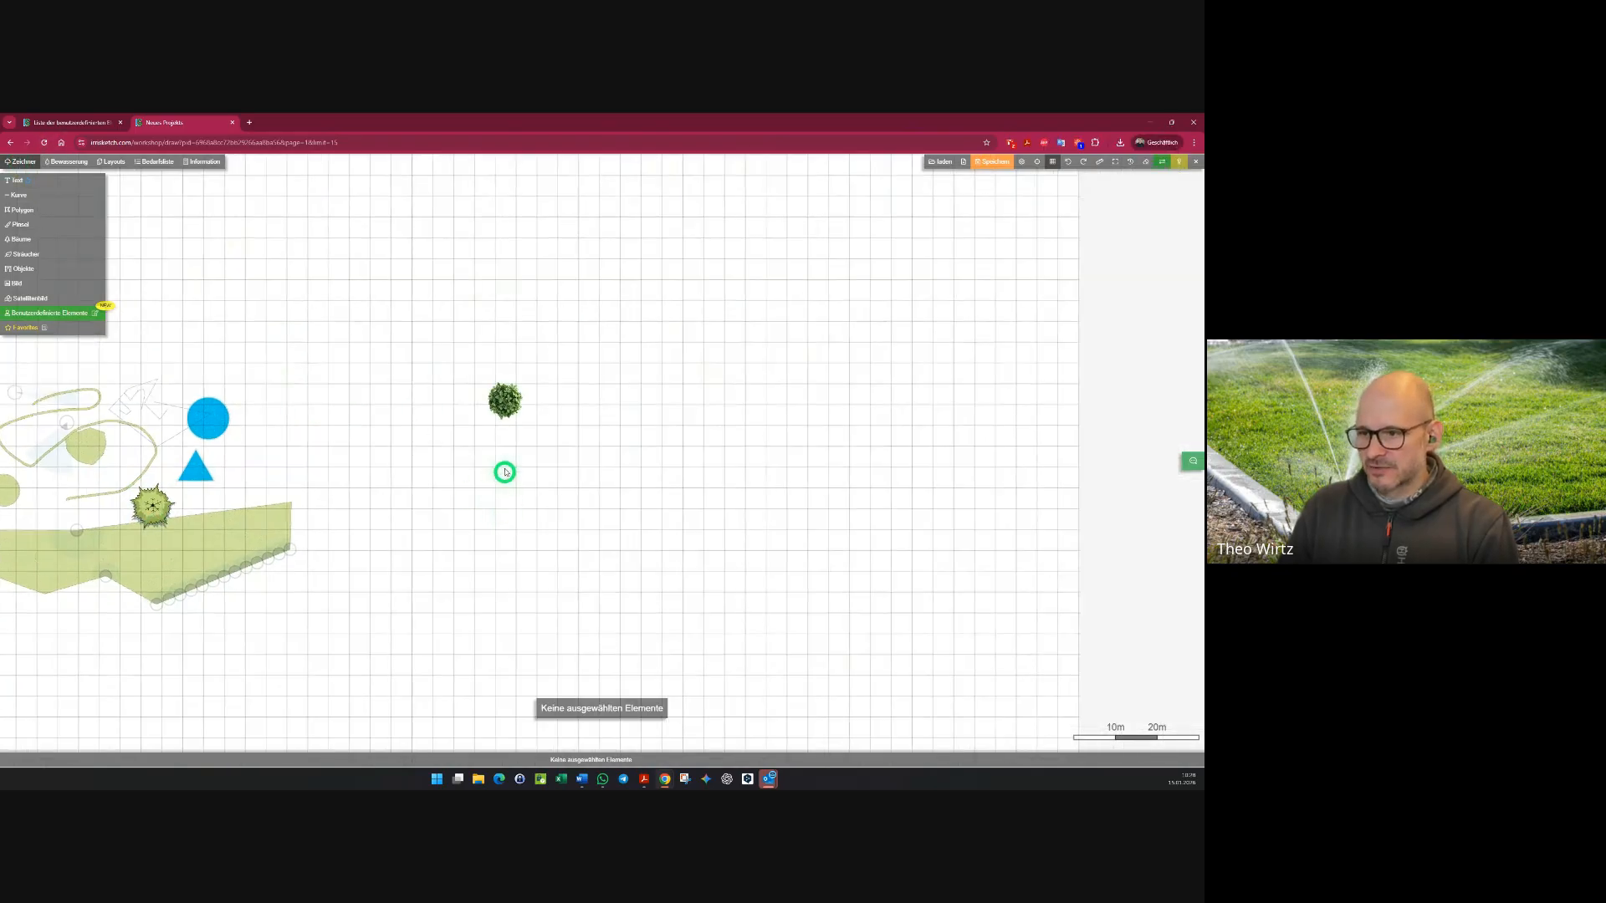
- Select the scaled-down plant element and copy its configuration to the clipboard
click(503, 399)
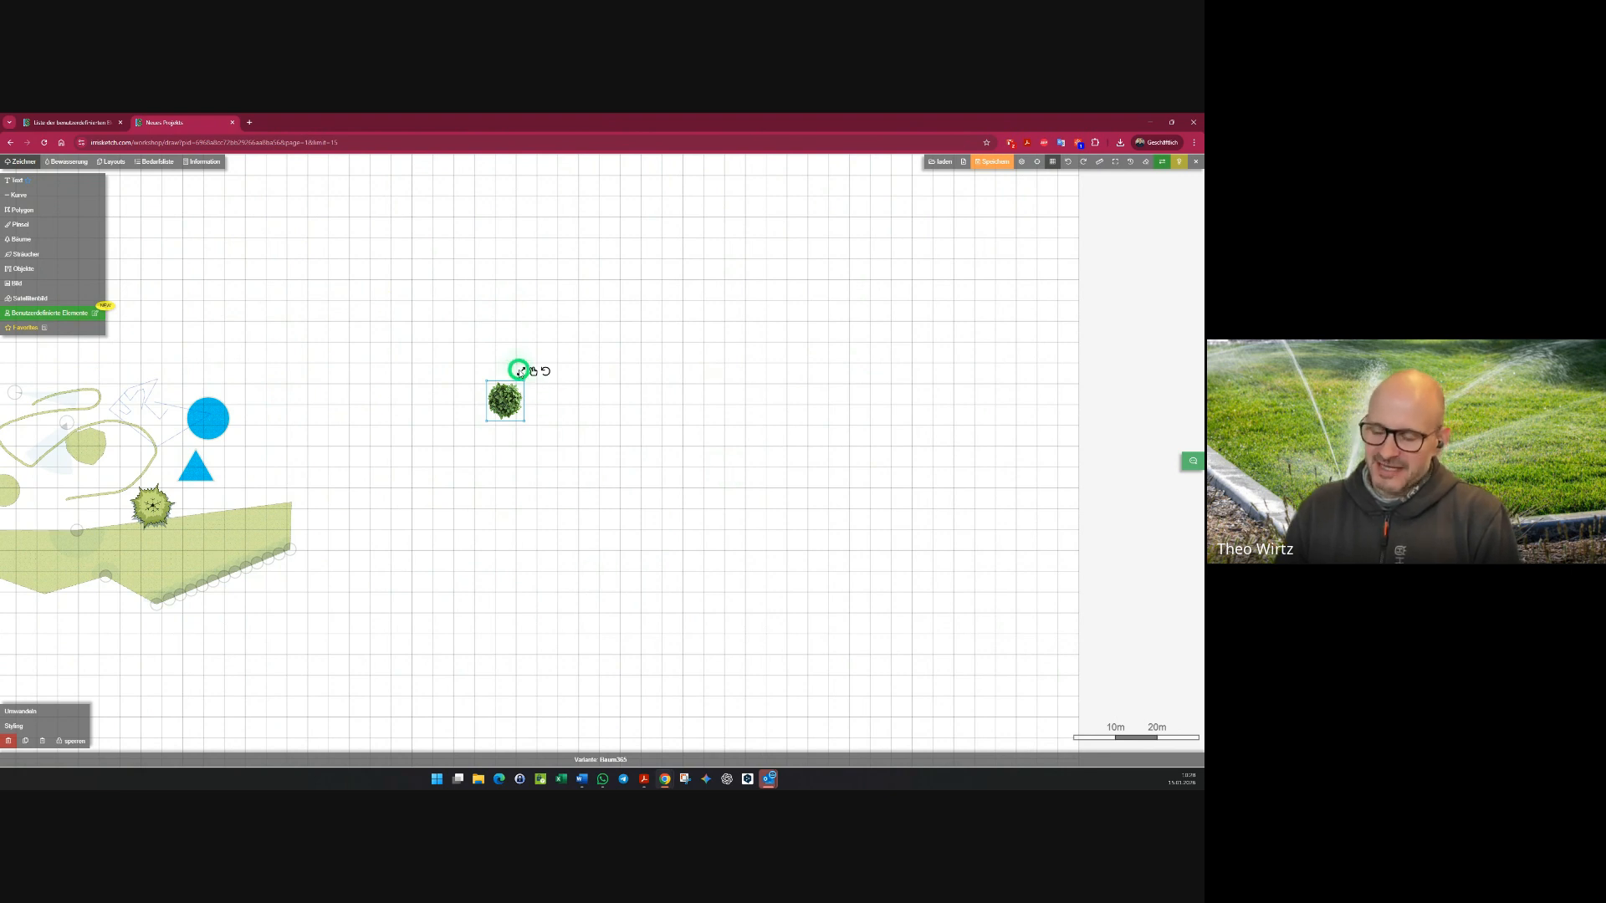
drag(434, 552, 530, 419)
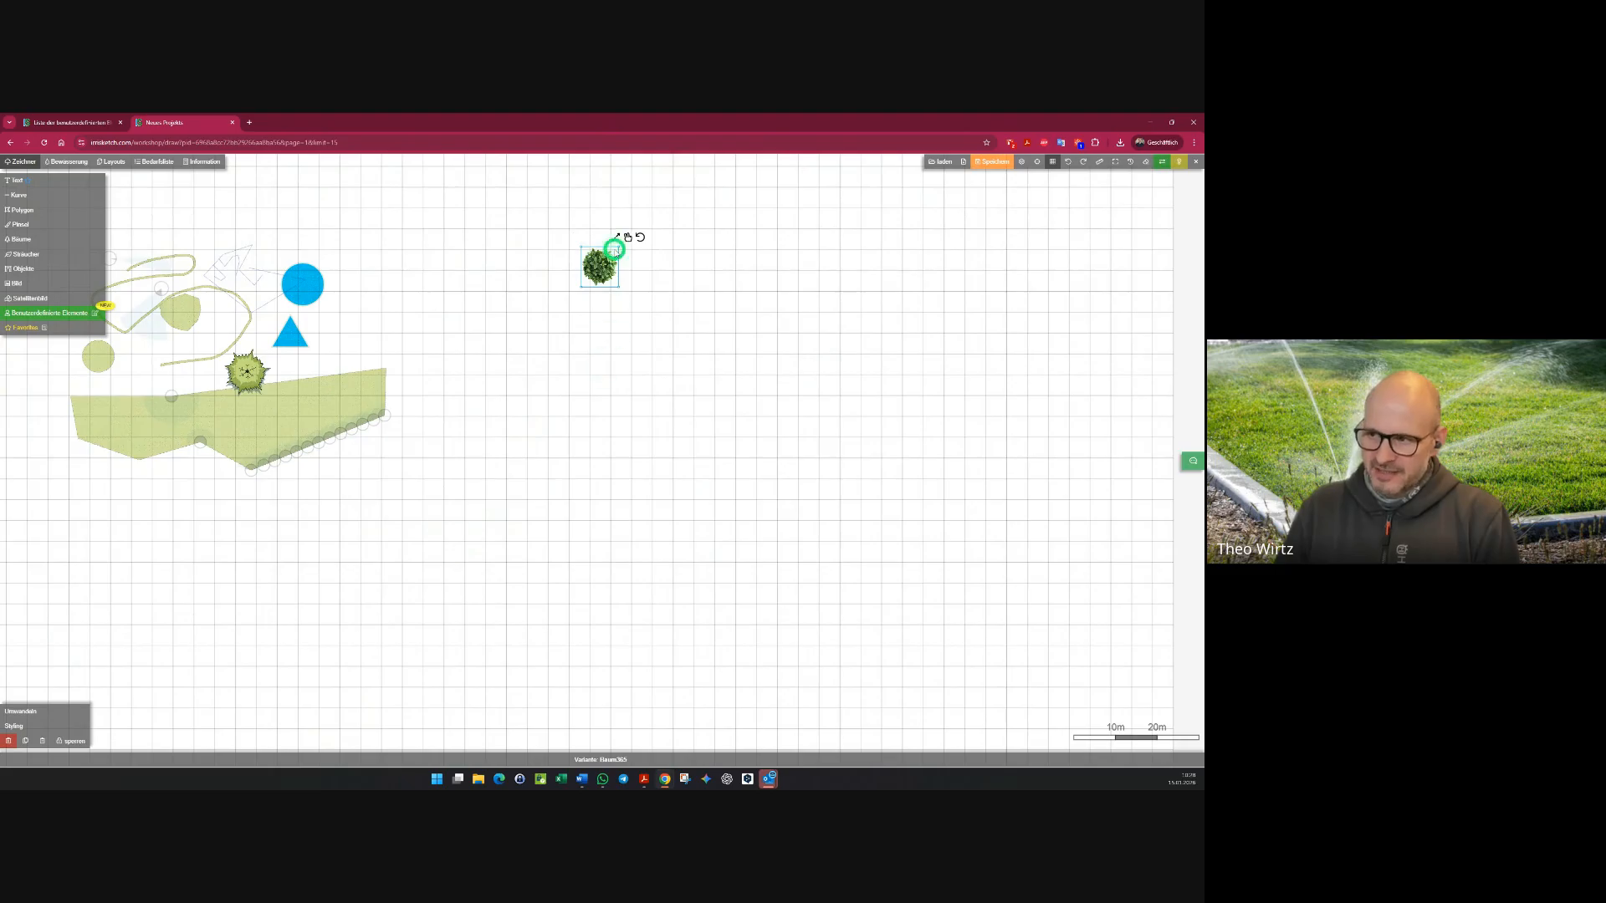
click(43, 741)
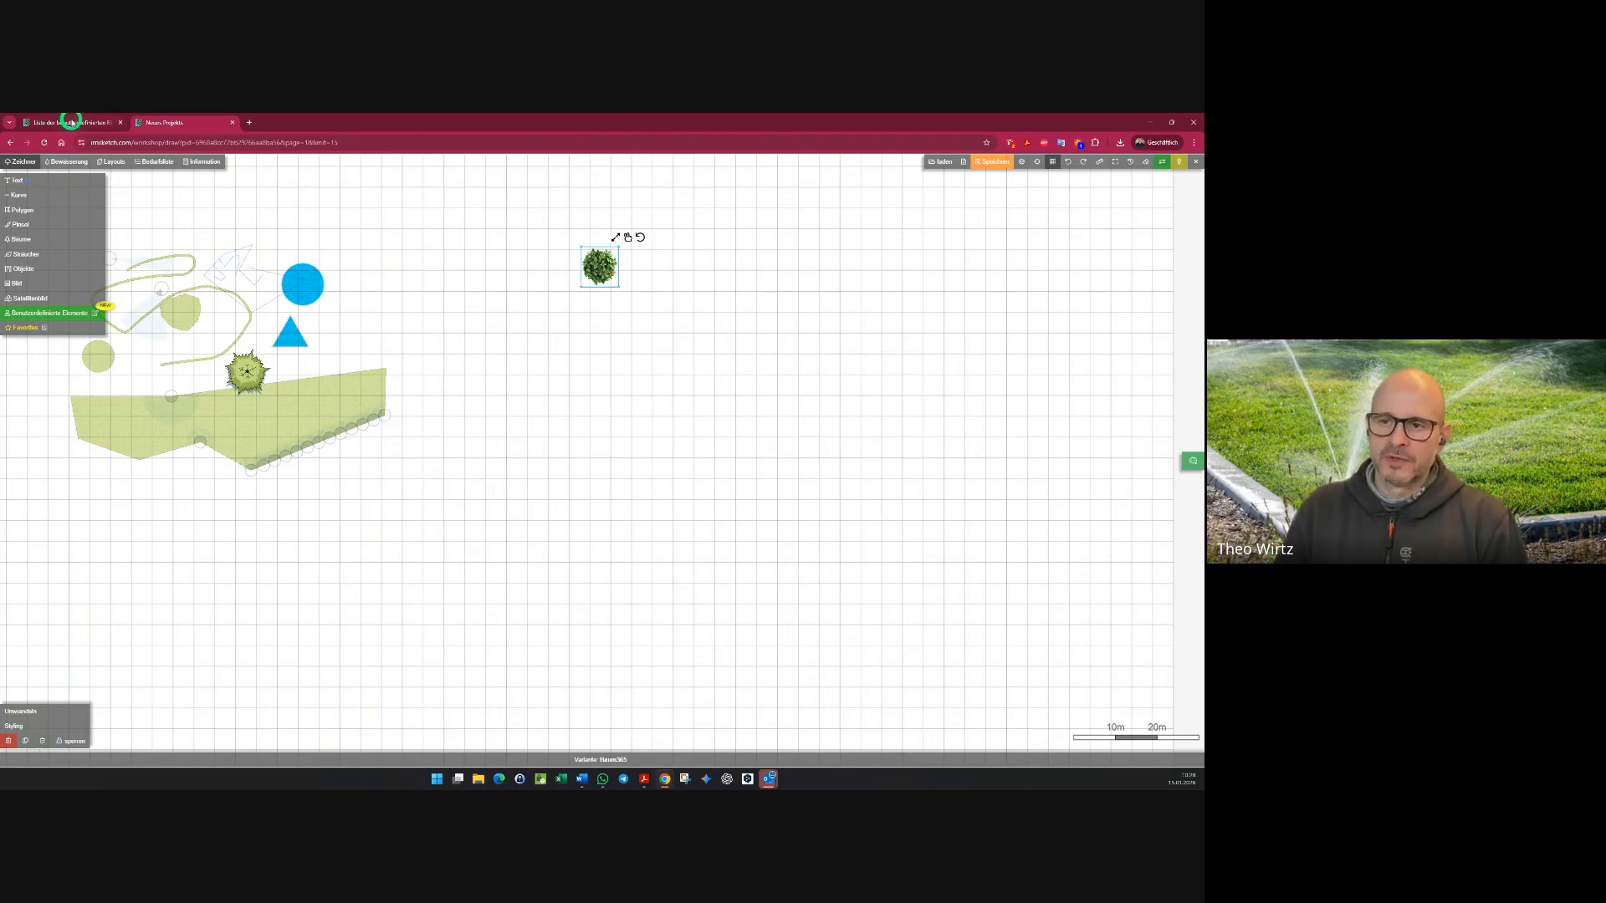
- Start a new custom element in the Zeichner Set and title it "Kiefer 2 Version"
click(72, 122)
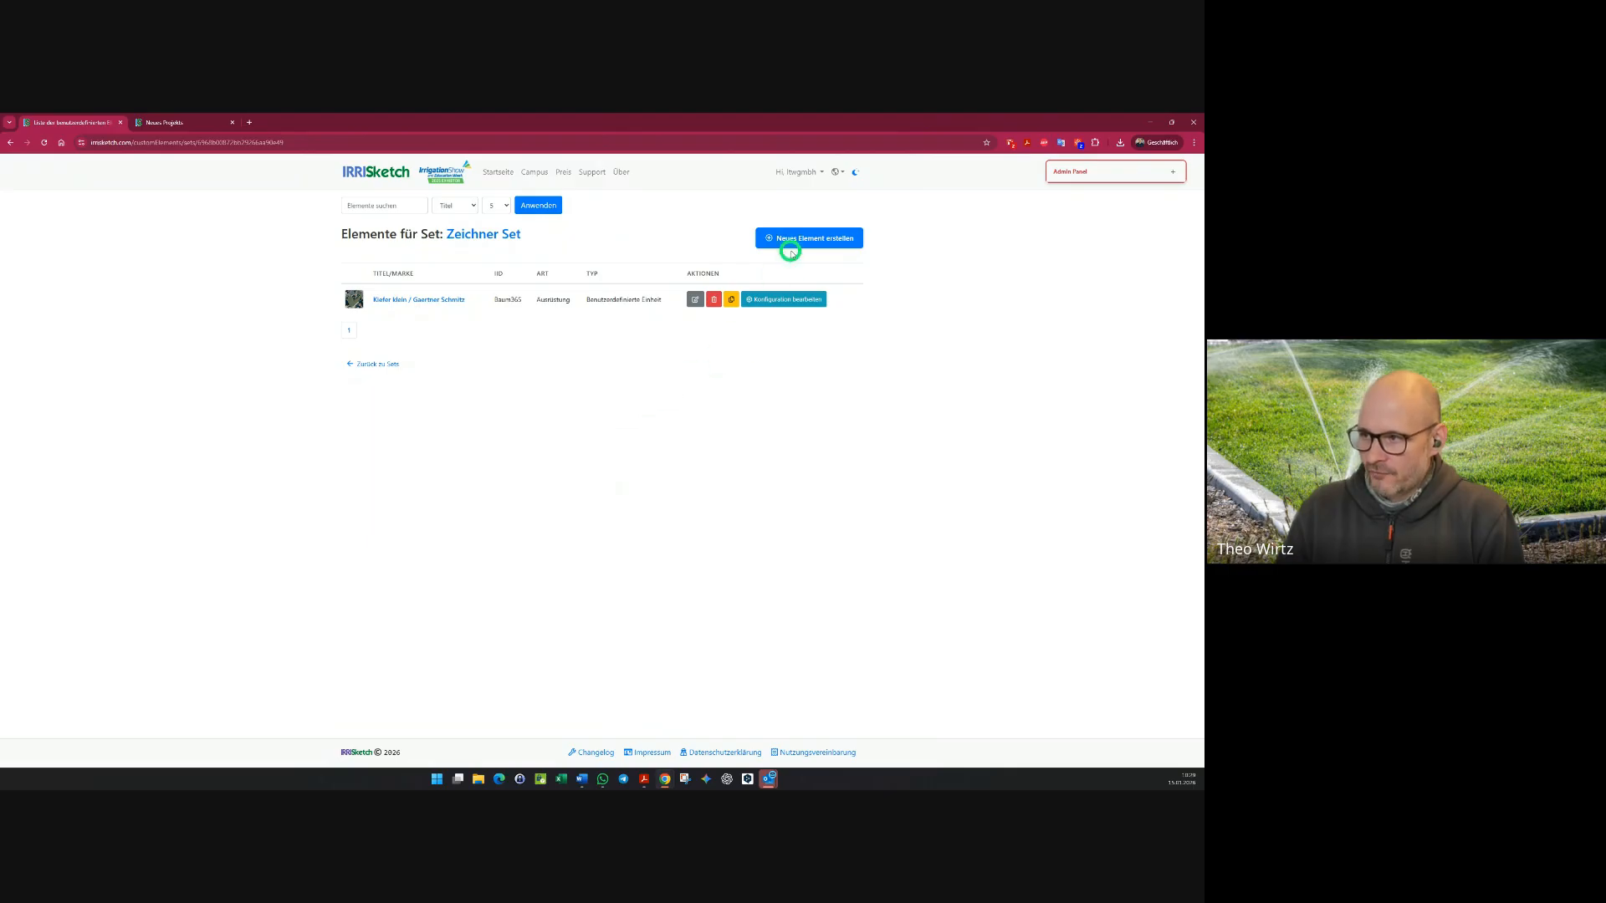
click(790, 241)
click(557, 229)
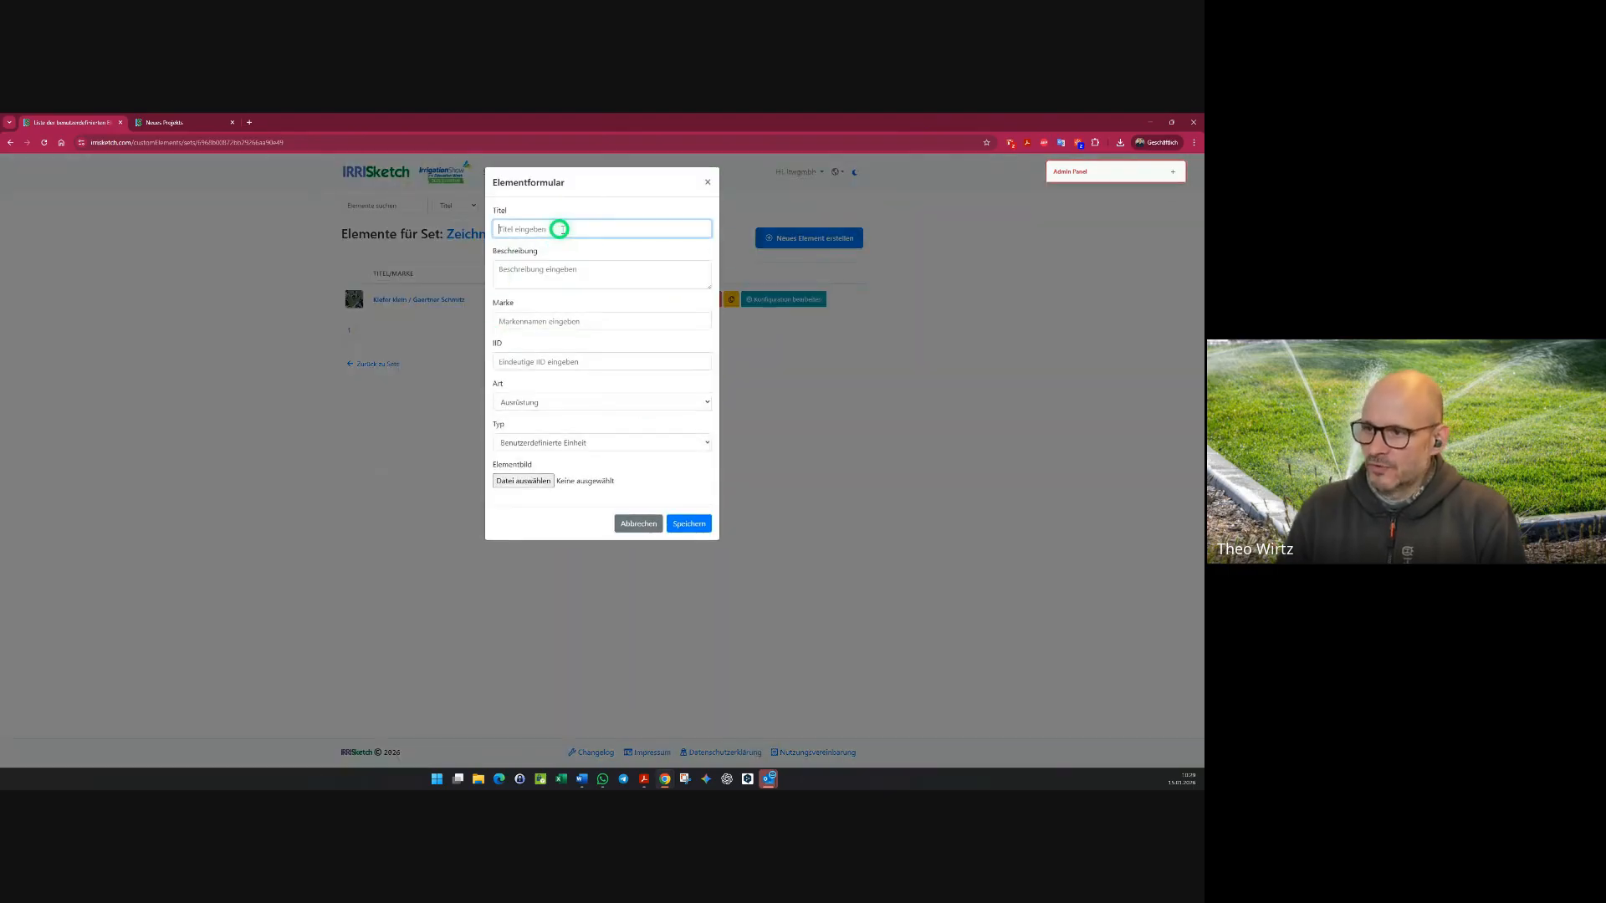
text(Kiefer kl)
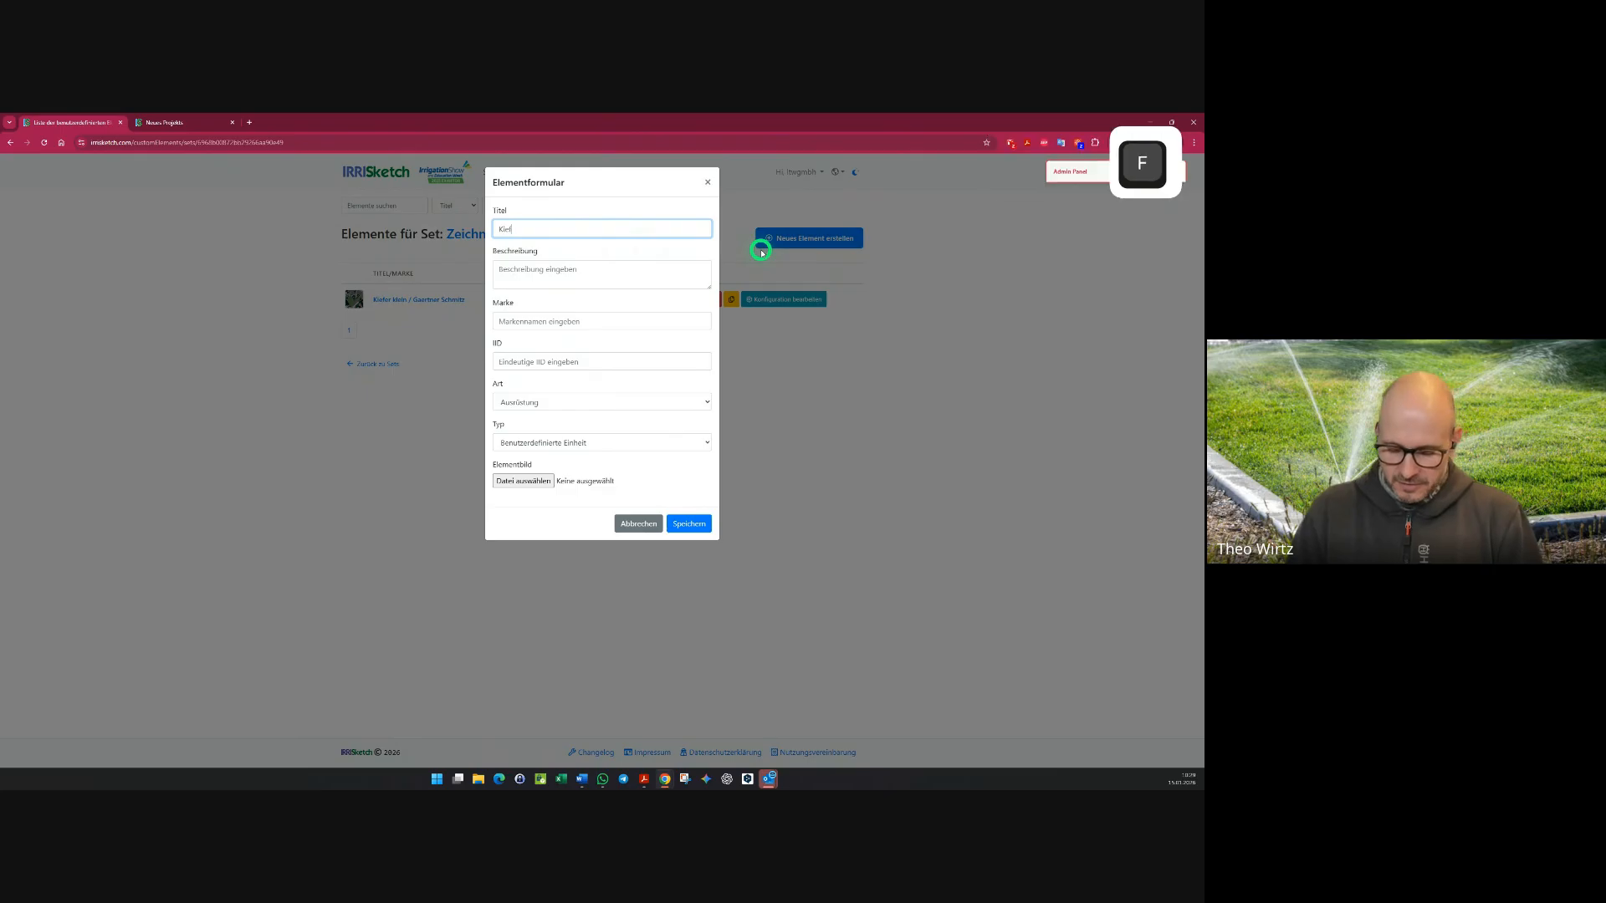
key(BackSpace)
key(BackSpace)
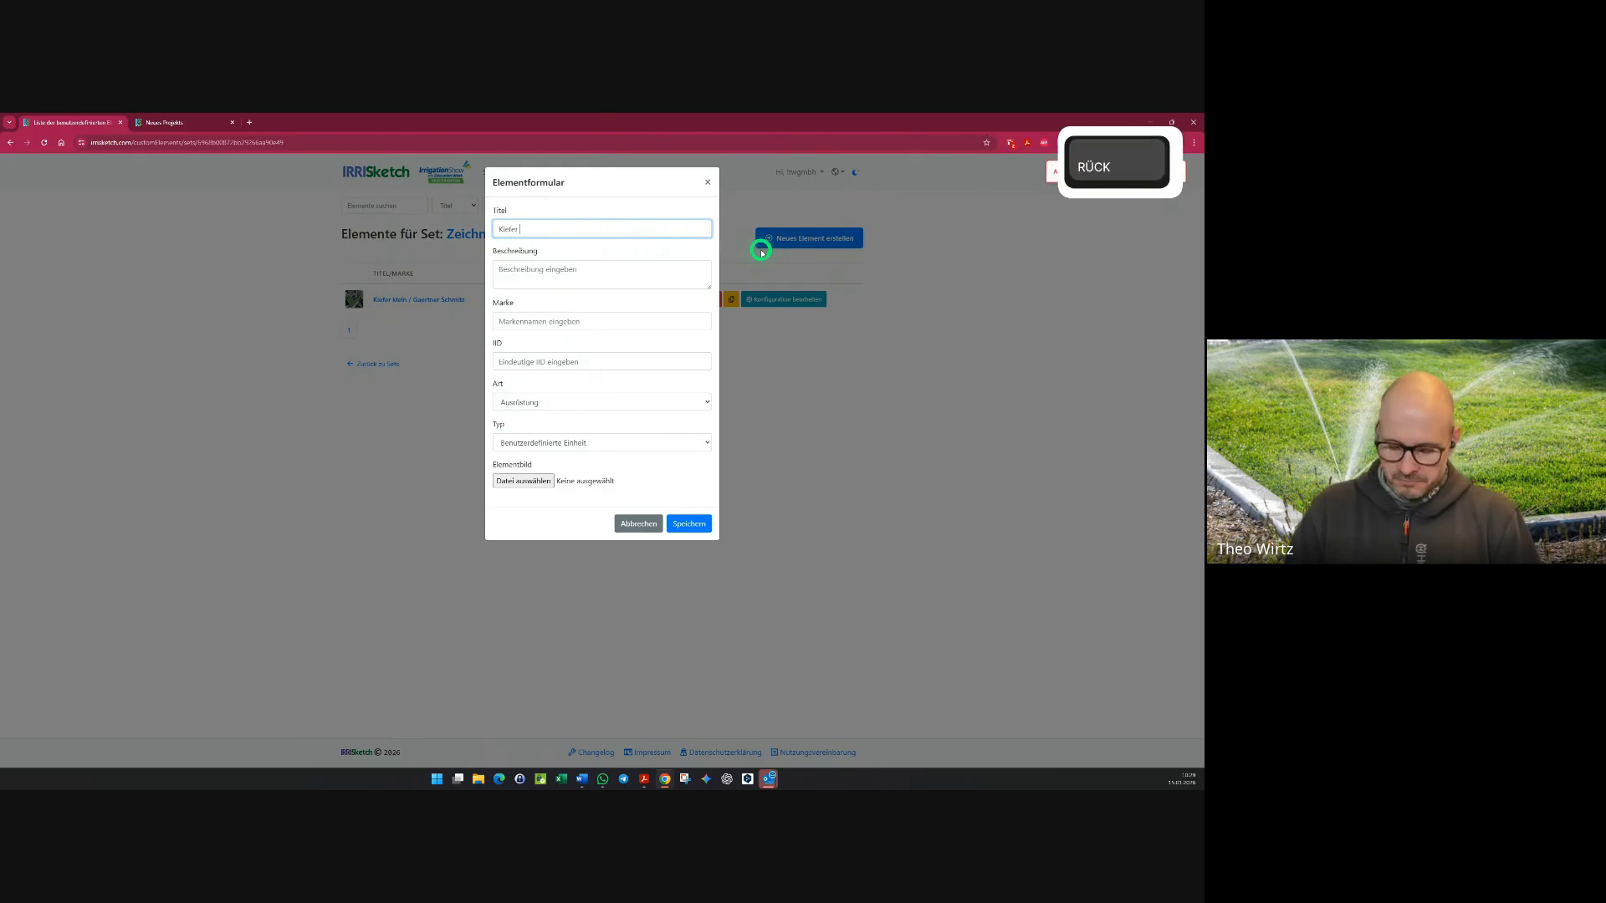
text(2 Version)
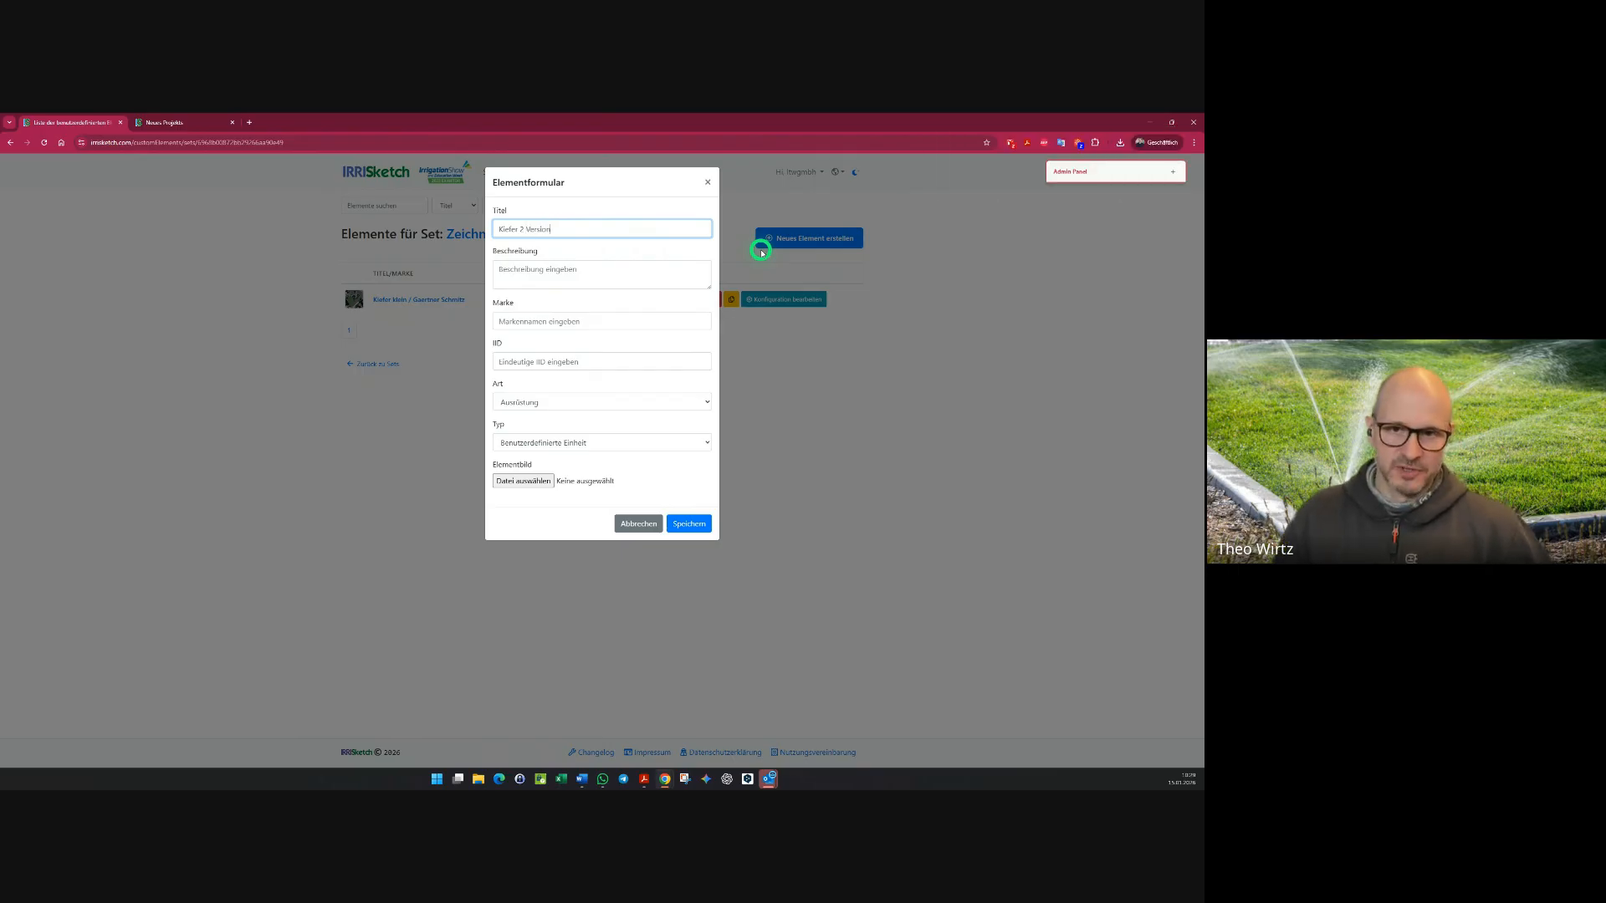
- Set the new element's Marke to iStore and its ID to "kiefer 125", and try to save it
click(607, 284)
click(580, 321)
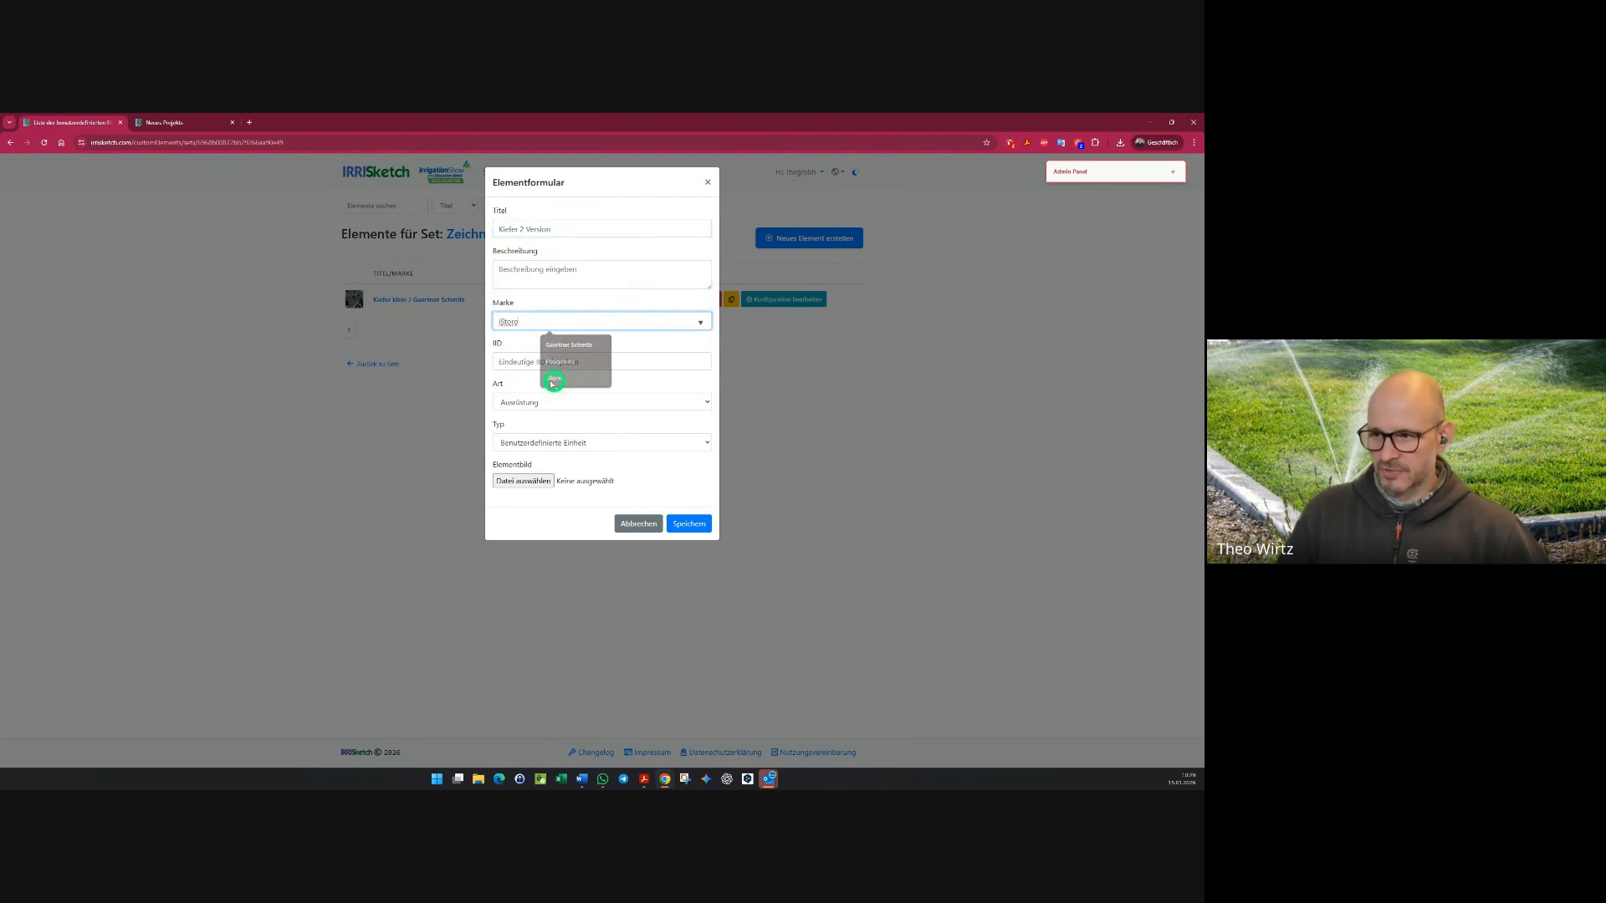
click(548, 348)
click(538, 359)
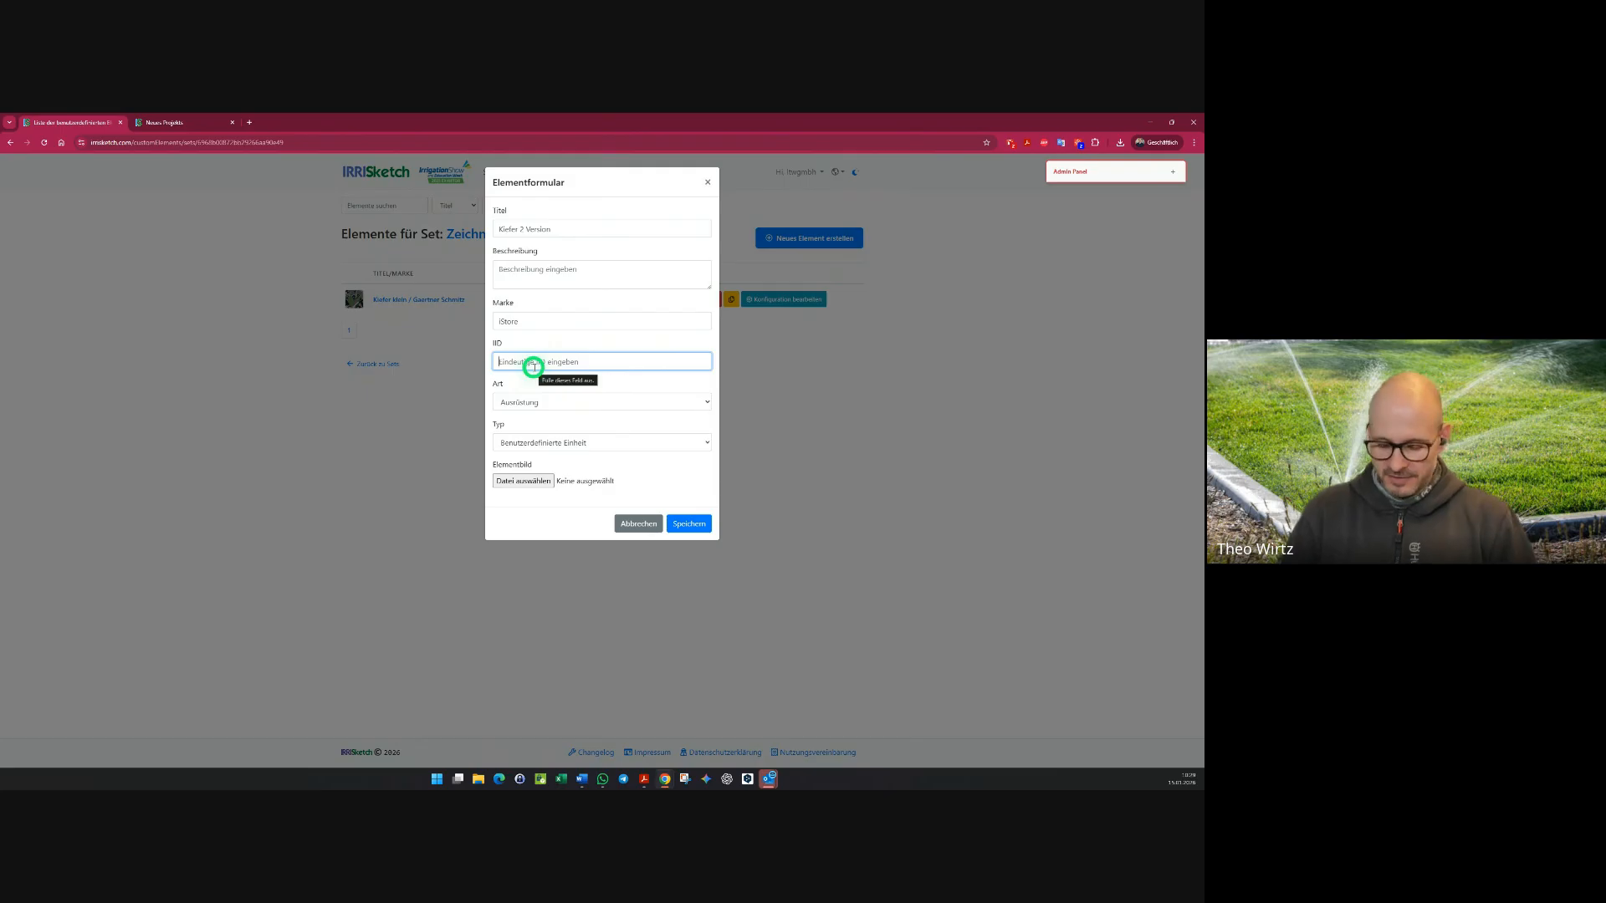
text(kiefer 1 5)
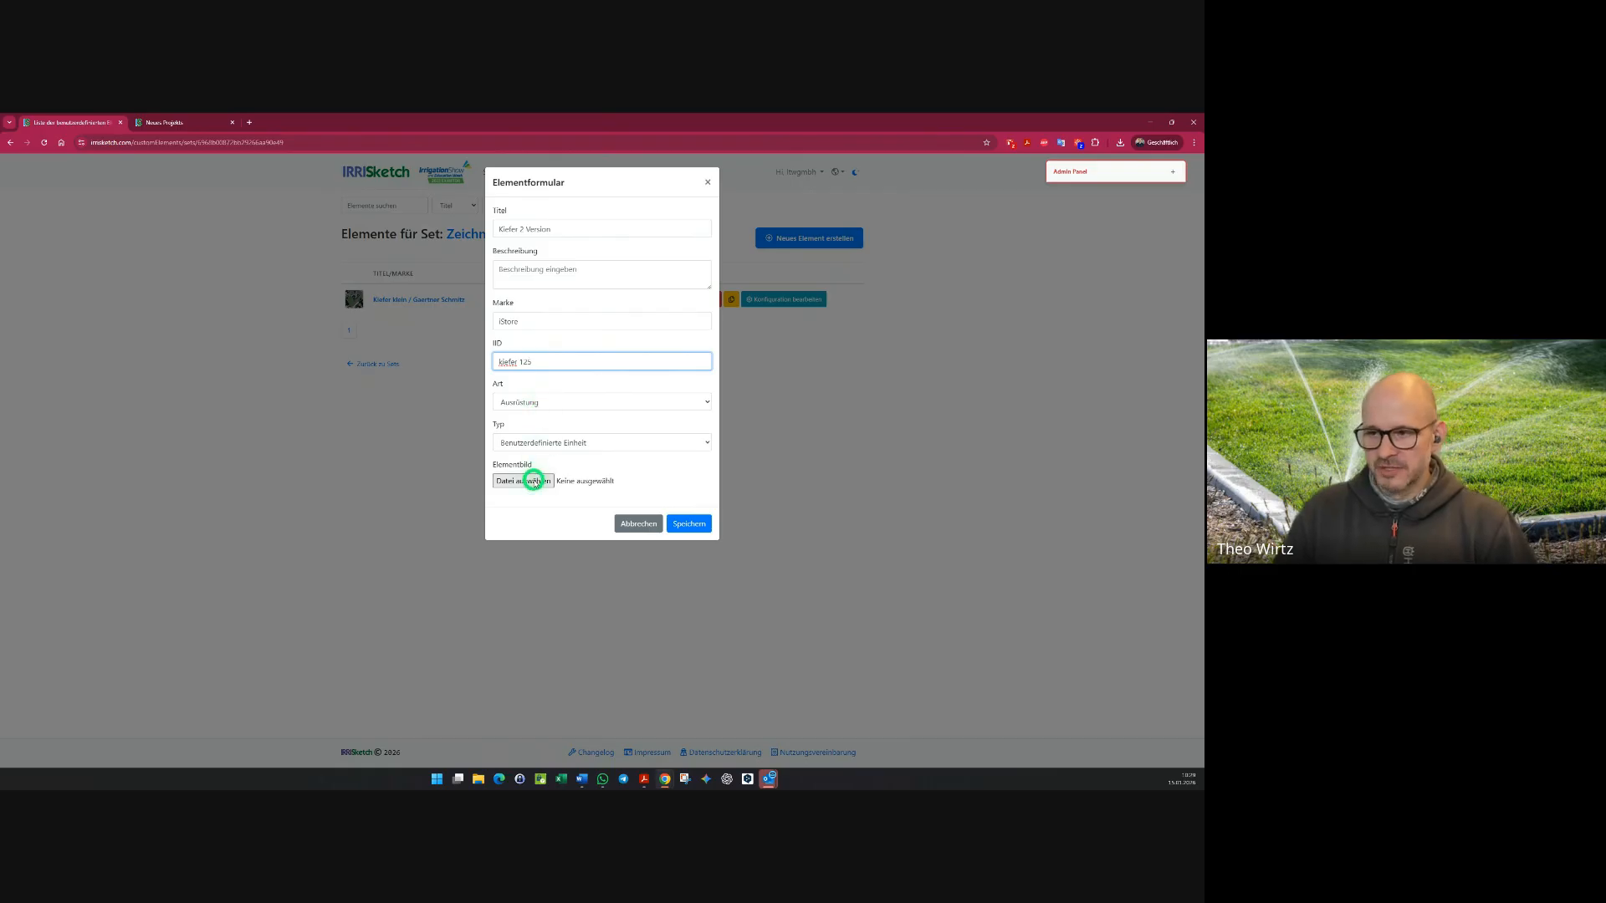
click(675, 525)
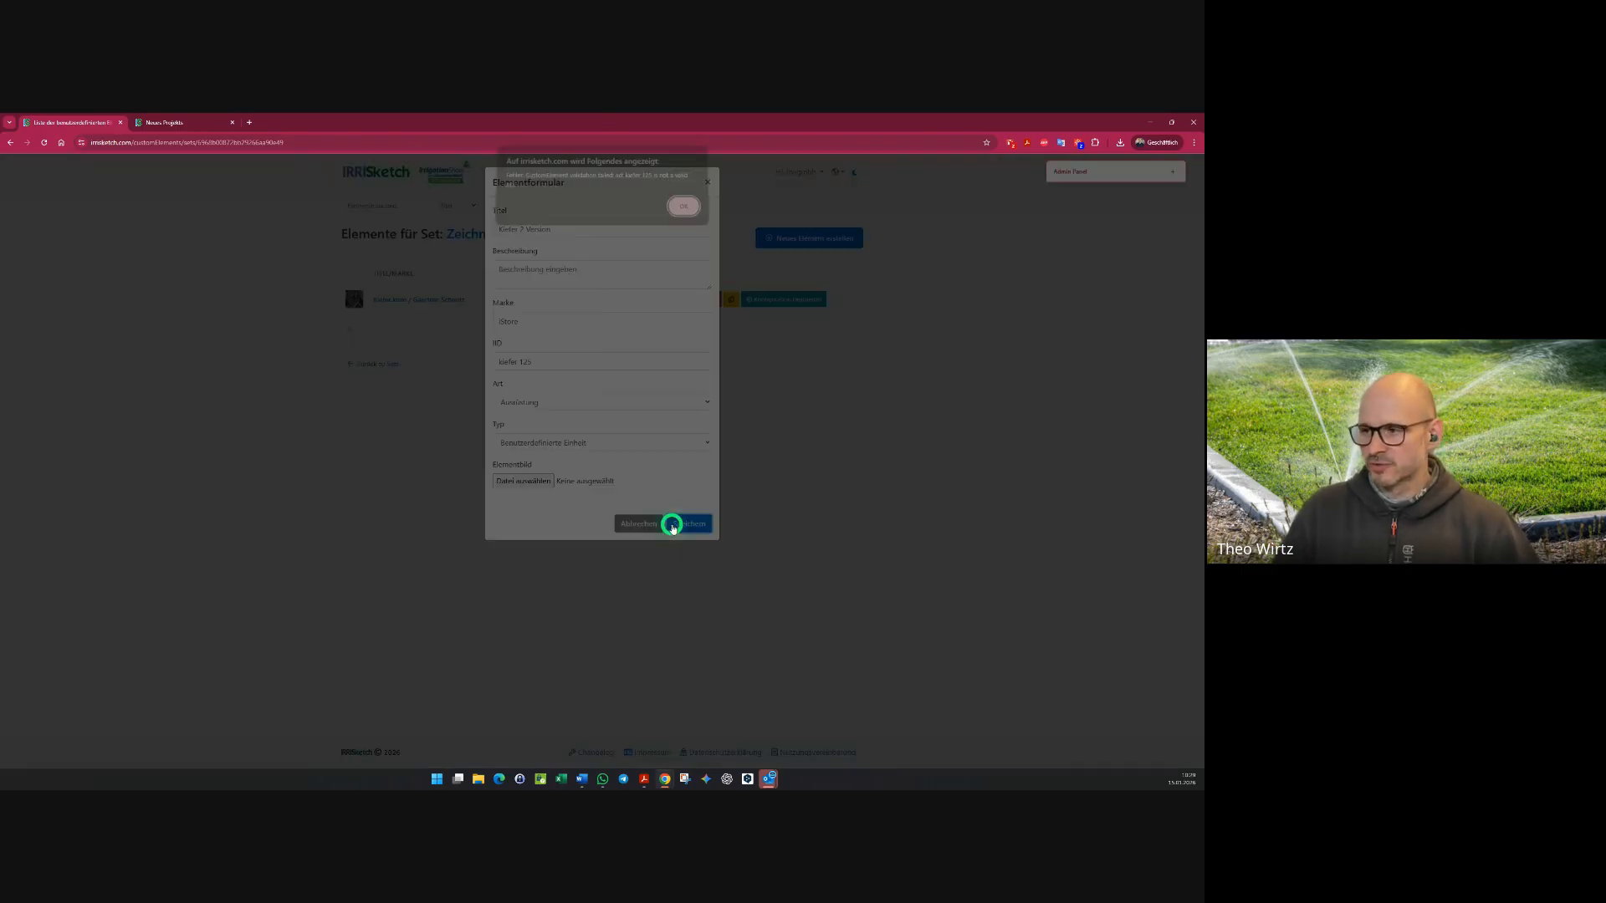
click(684, 214)
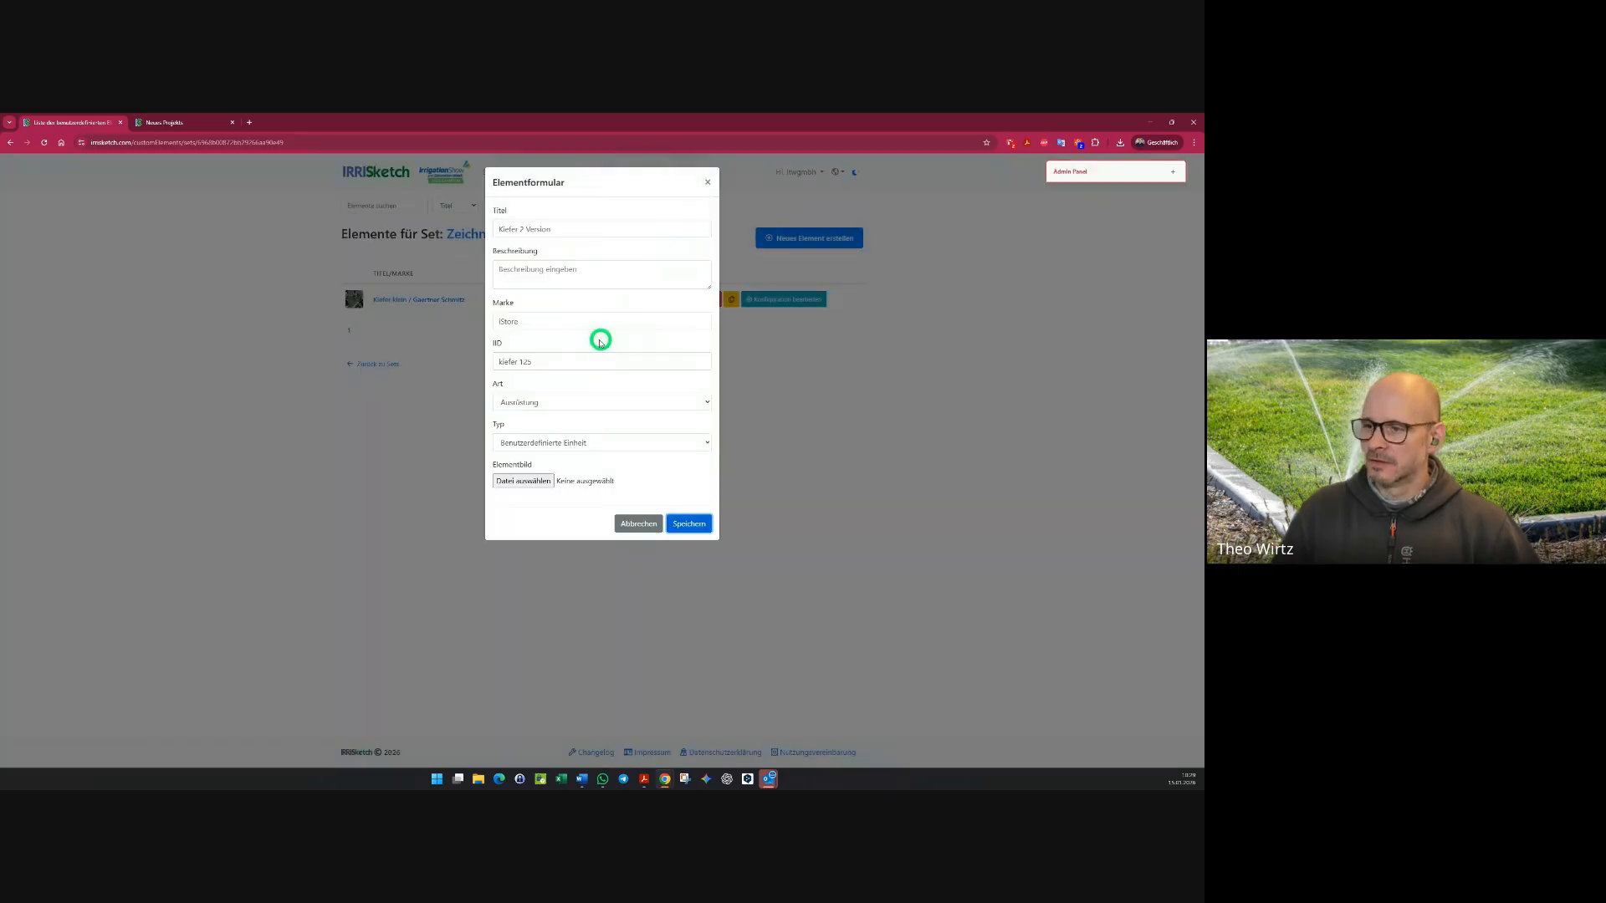
- Remove the space from the ID so it reads "kiefer125", and save the new element
click(520, 361)
key(Delete)
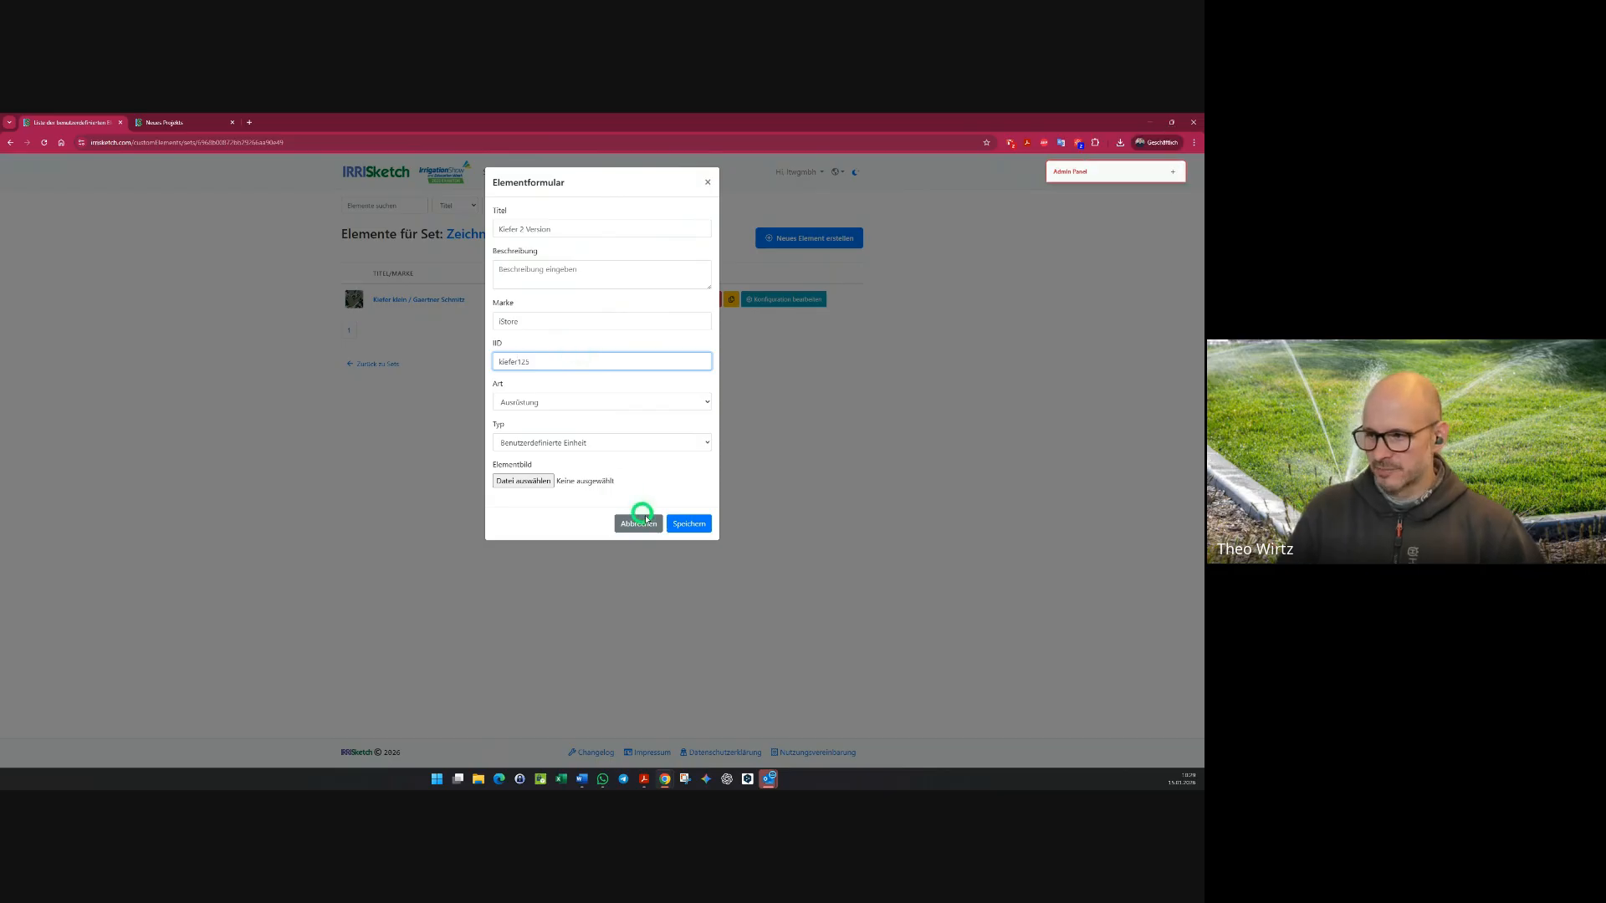
click(681, 523)
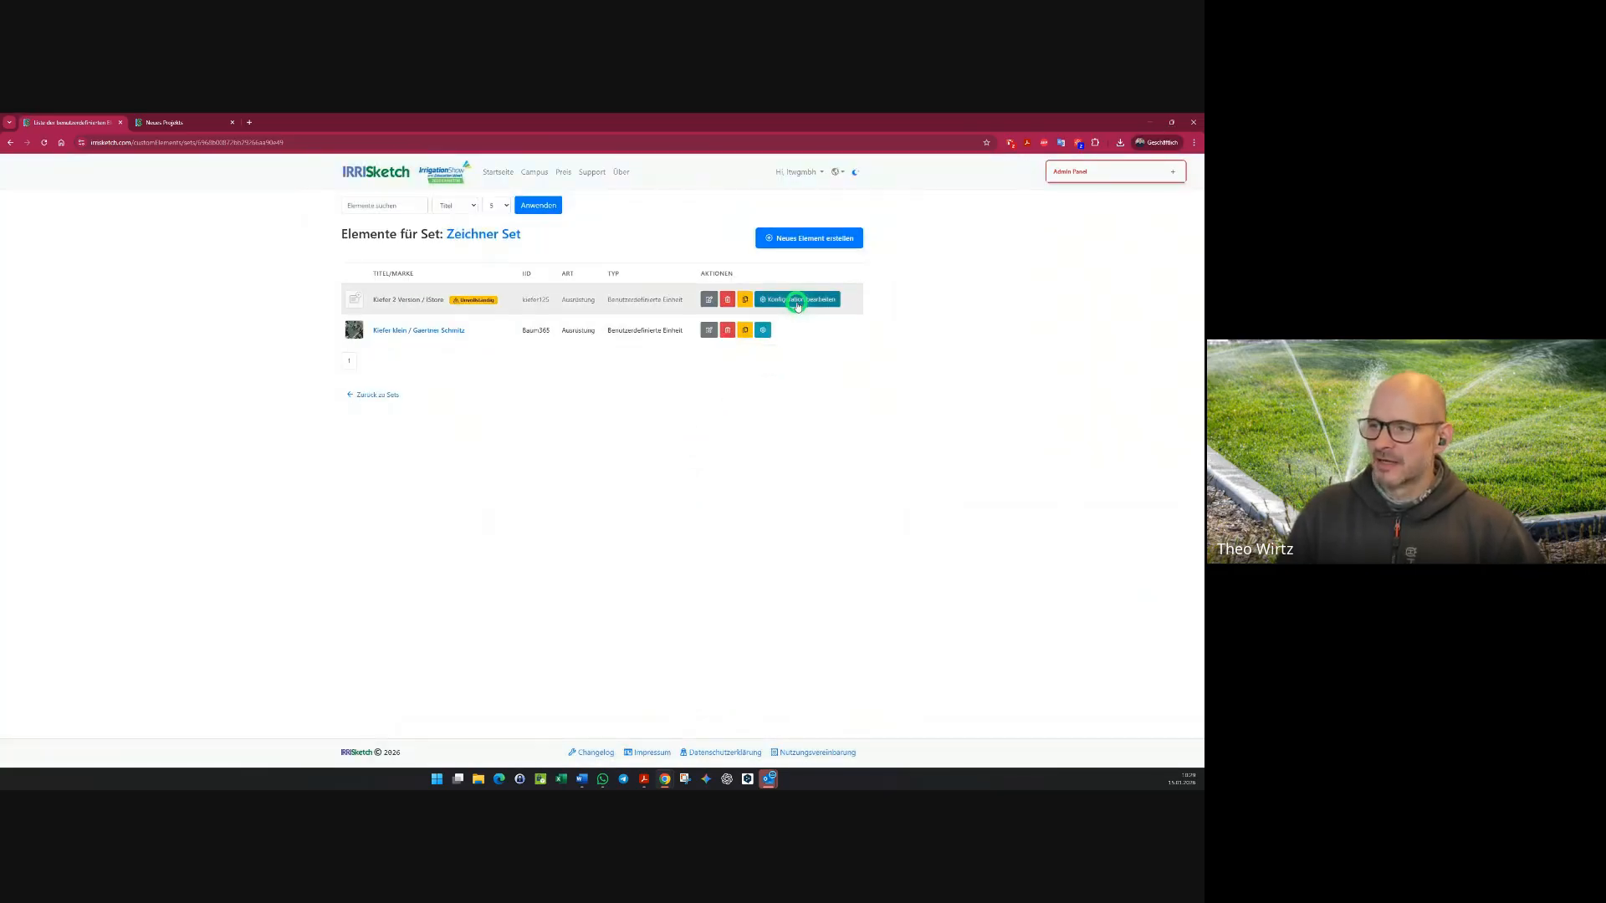
- Configure "Kiefer 2 Version" with Modus Landschaft and Format TXT, paste the copied plant configuration as its Inhalt, and save the configuration
click(795, 303)
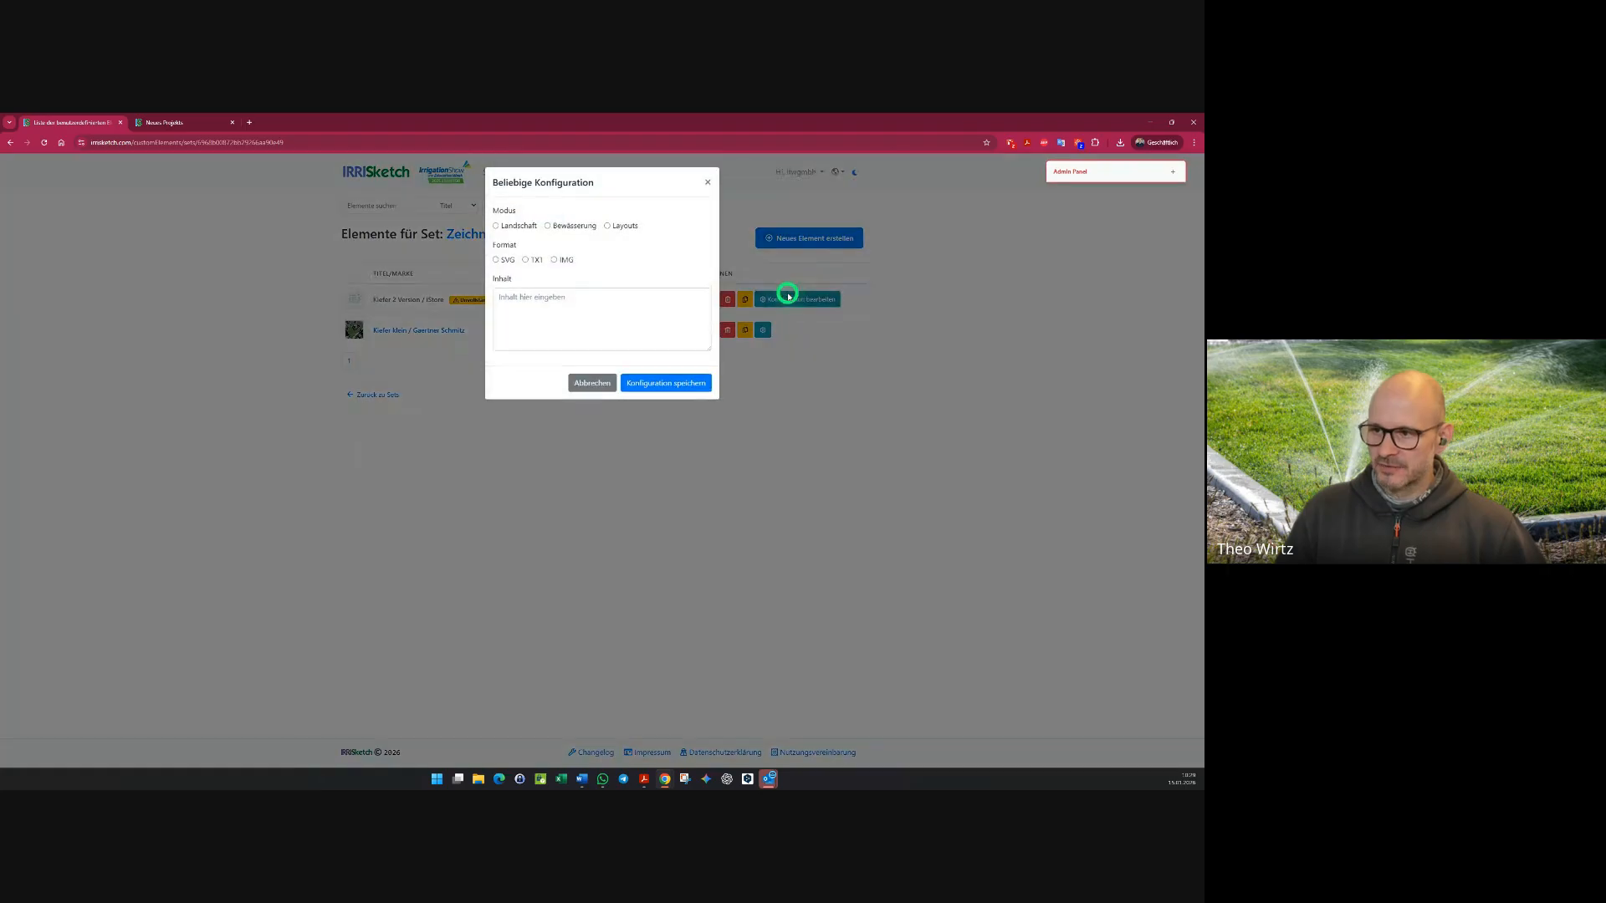
click(495, 226)
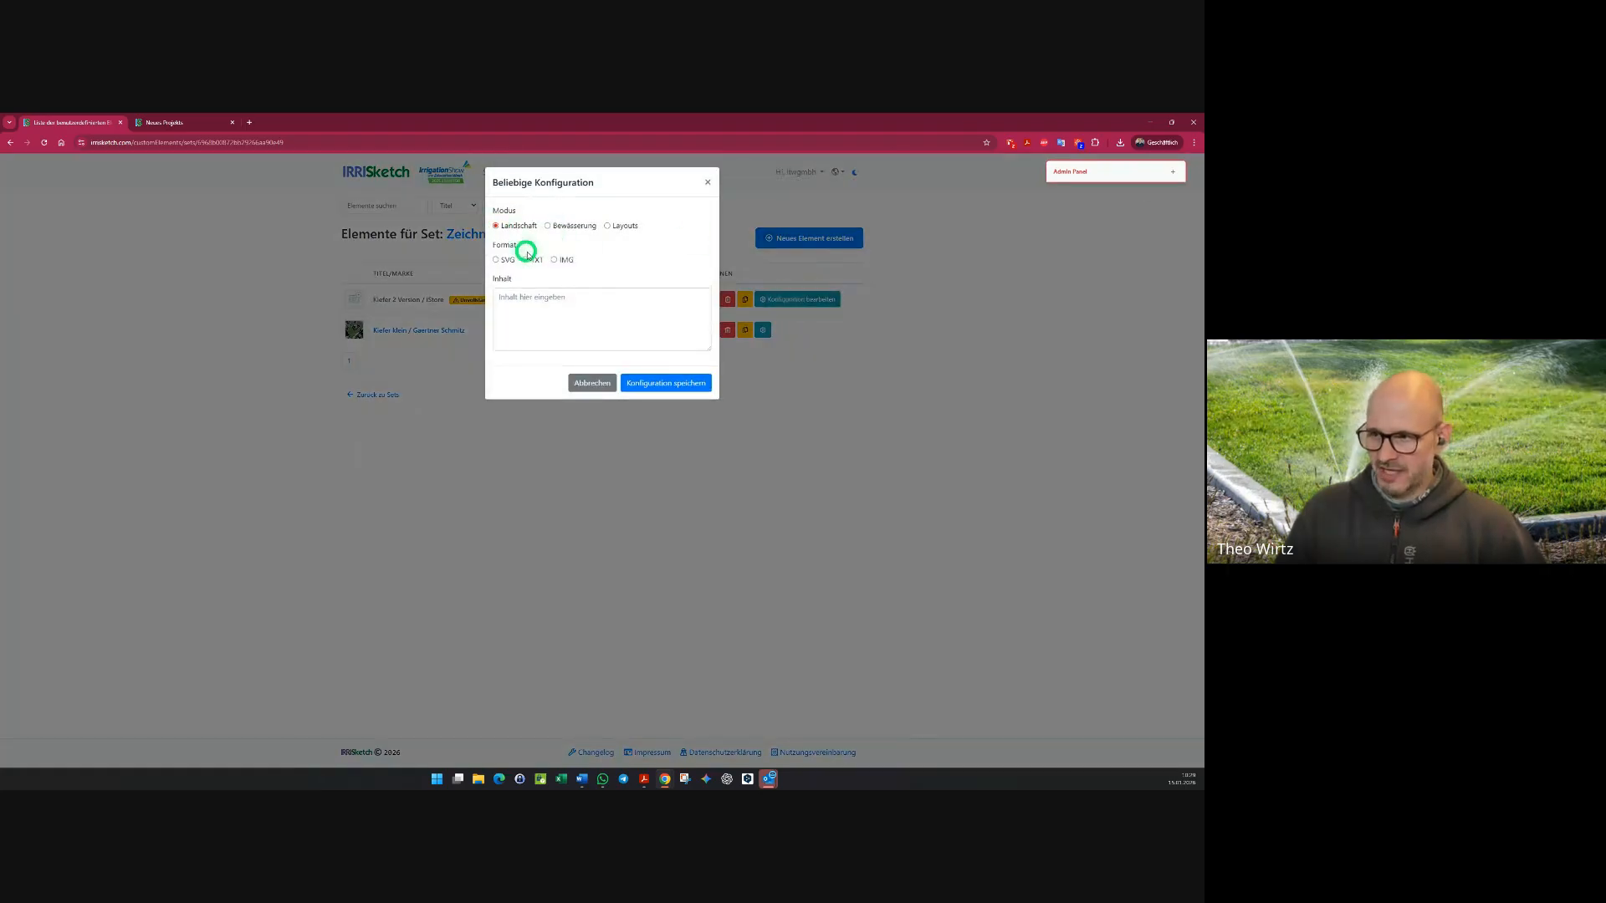
click(527, 260)
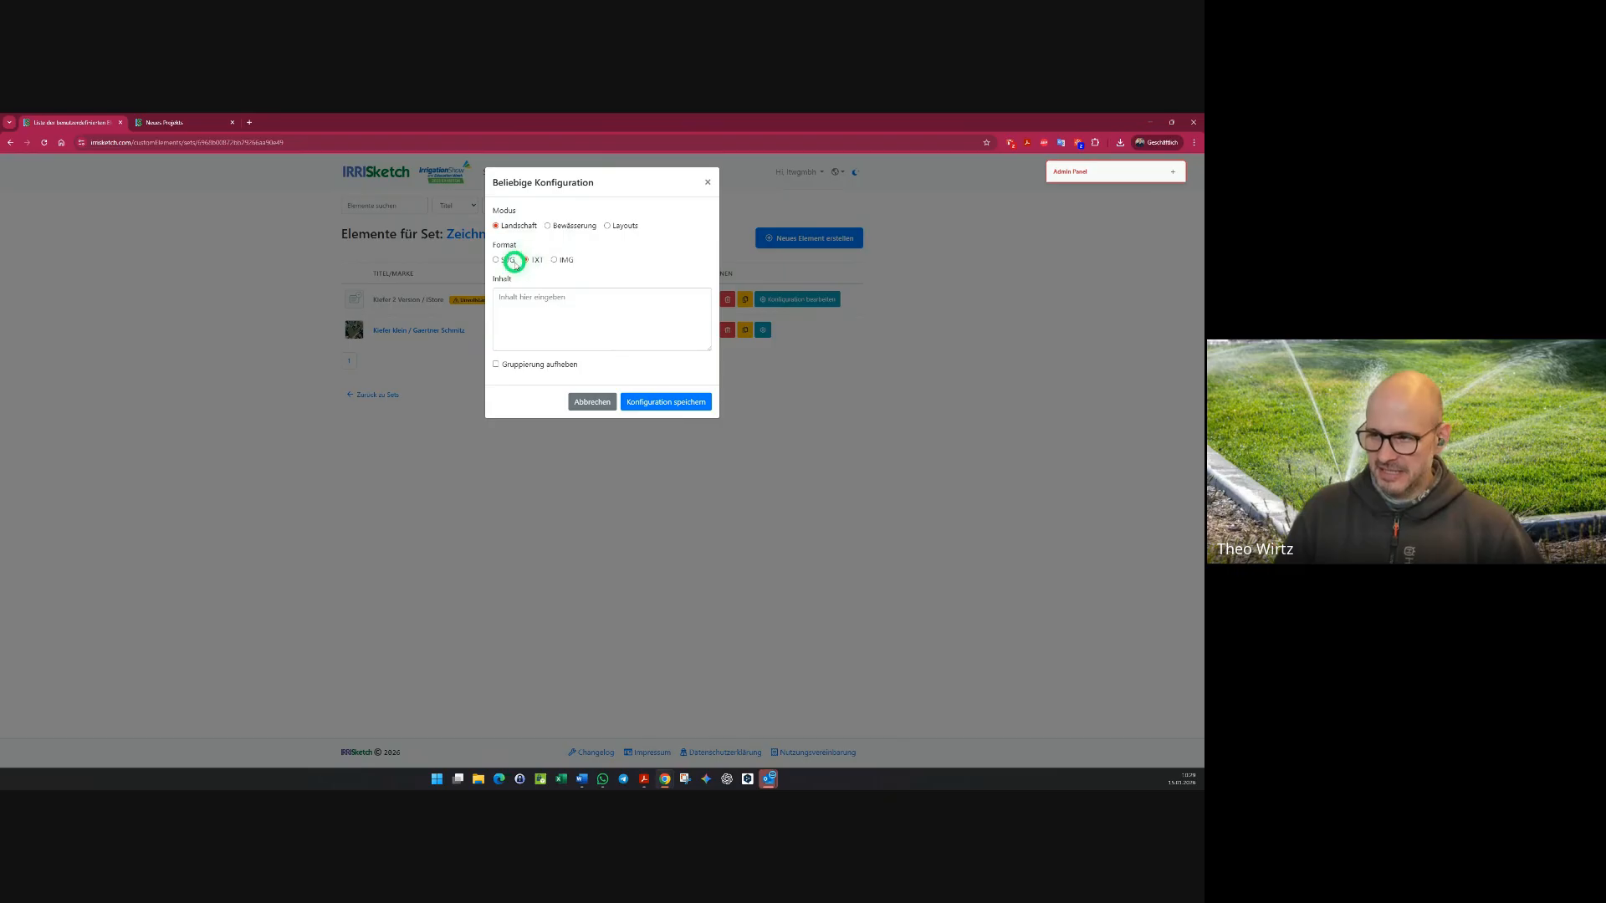
click(518, 311)
text([{"type":"ldArbitrary","variant":"Baum365","uid":14715,"st":[[36239.9812,17409.67573],[0.26203,0.26203],0],"opacity":1,"snapshot_style":"ld"}])
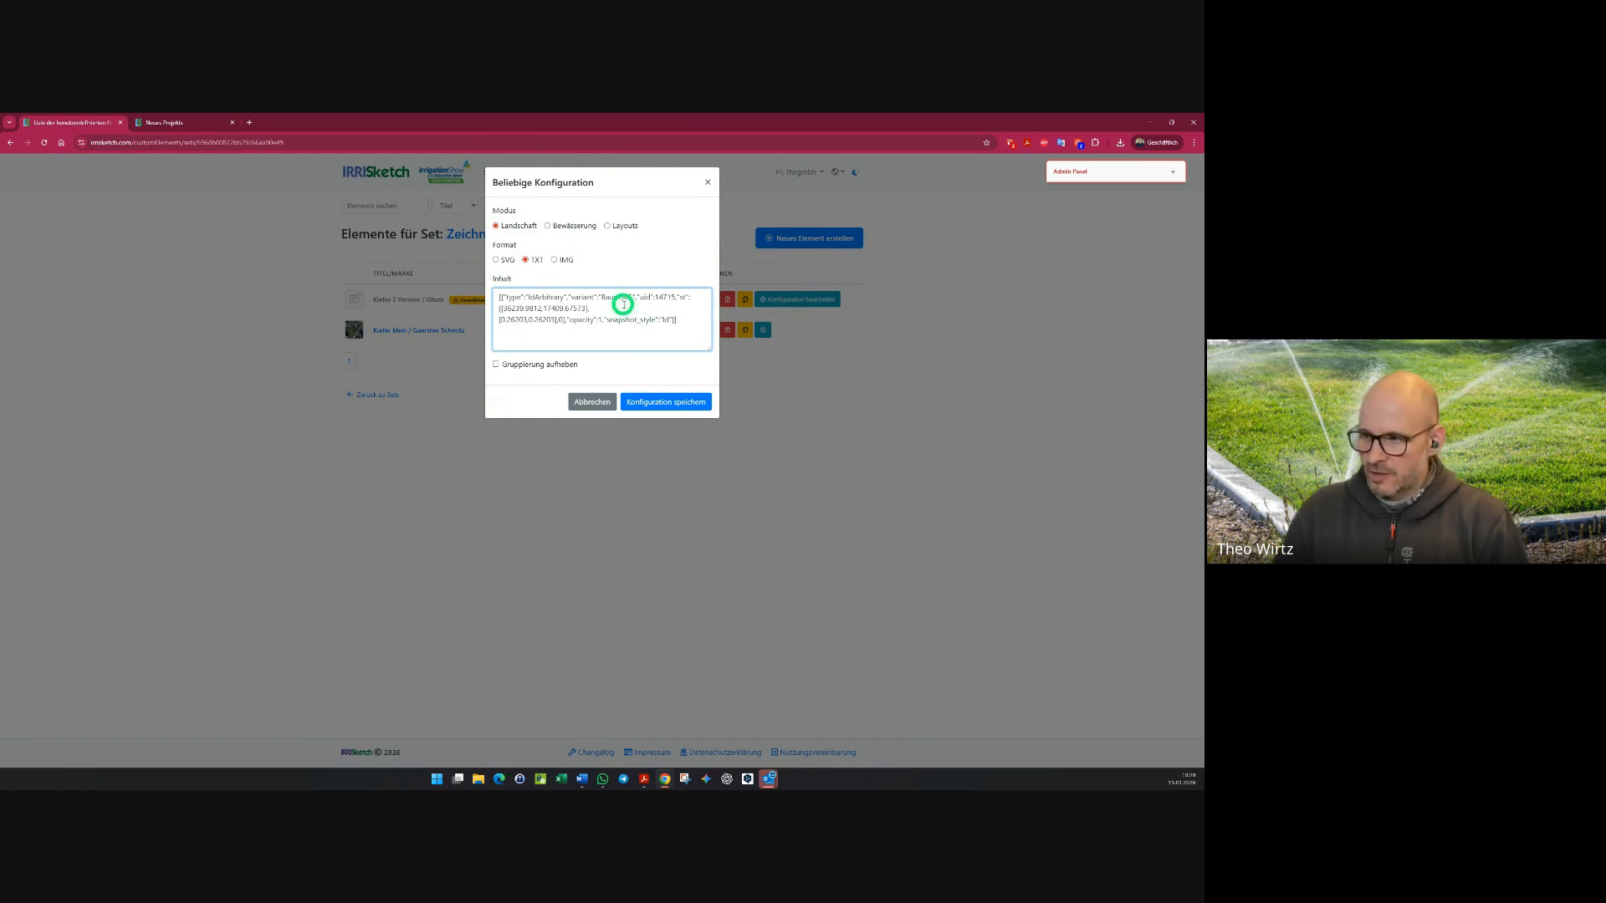
click(639, 400)
click(680, 202)
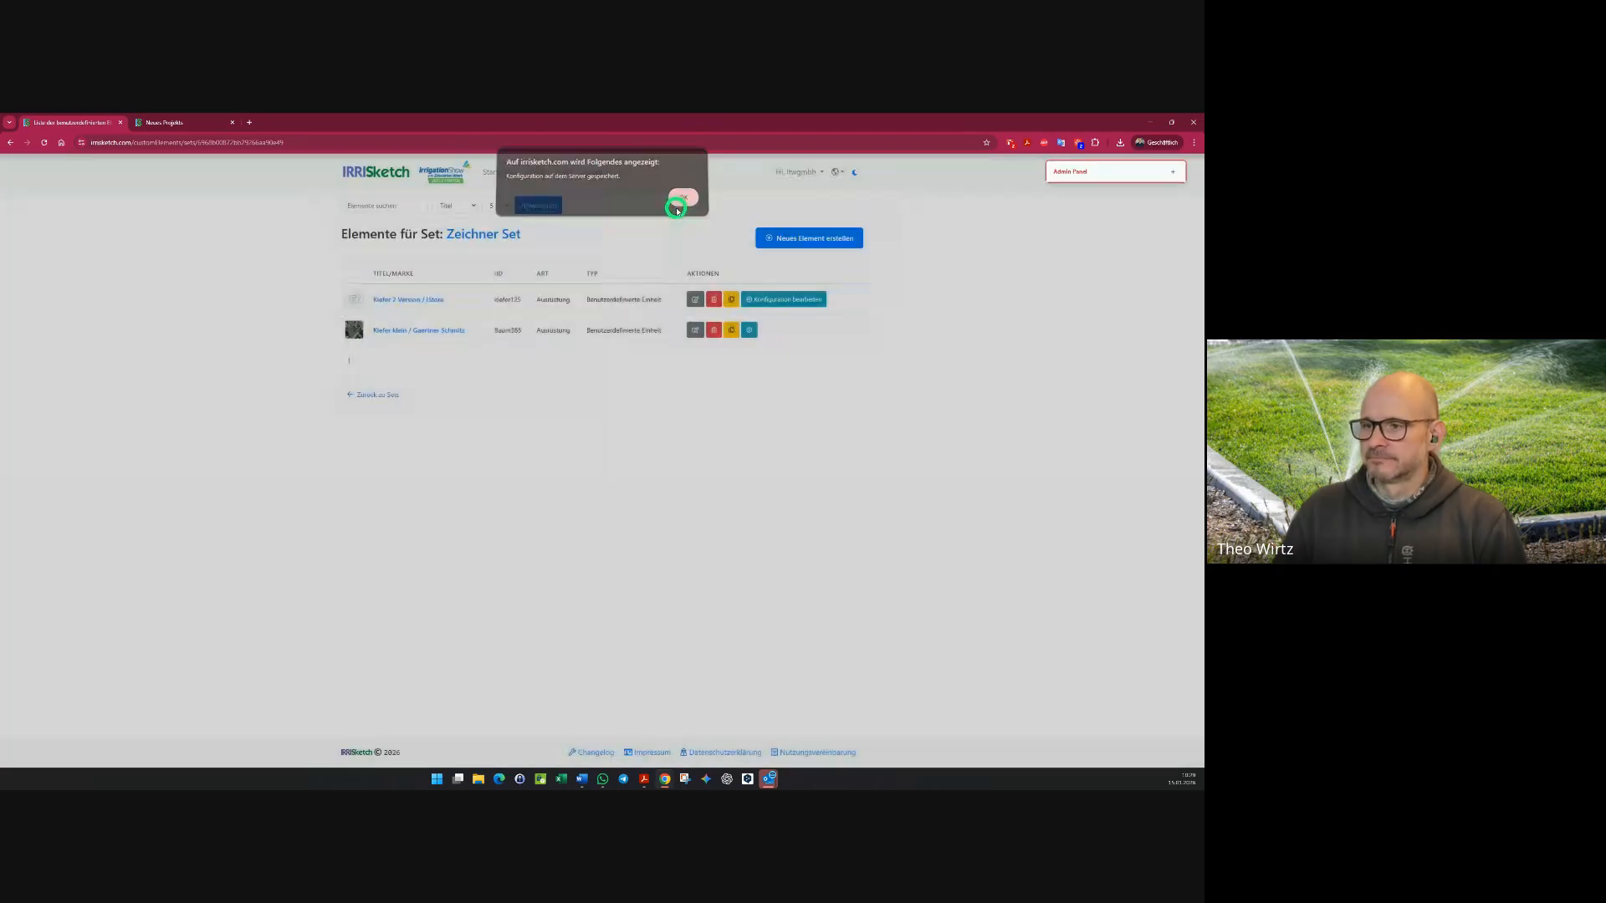
- Return to the project drawing and save the project
click(192, 126)
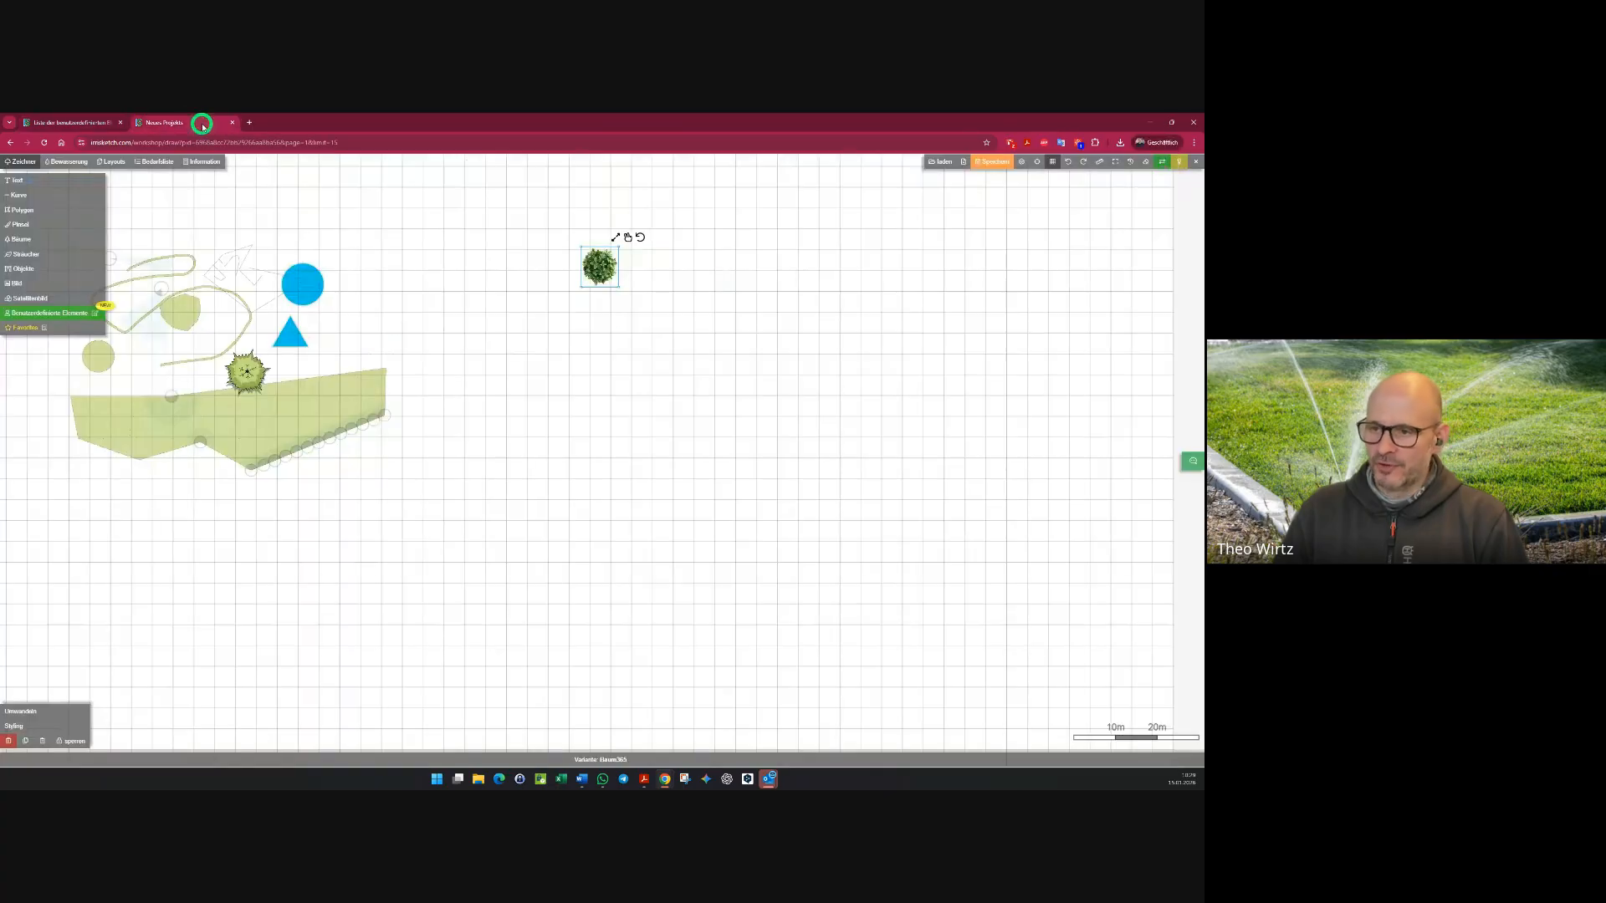
click(995, 161)
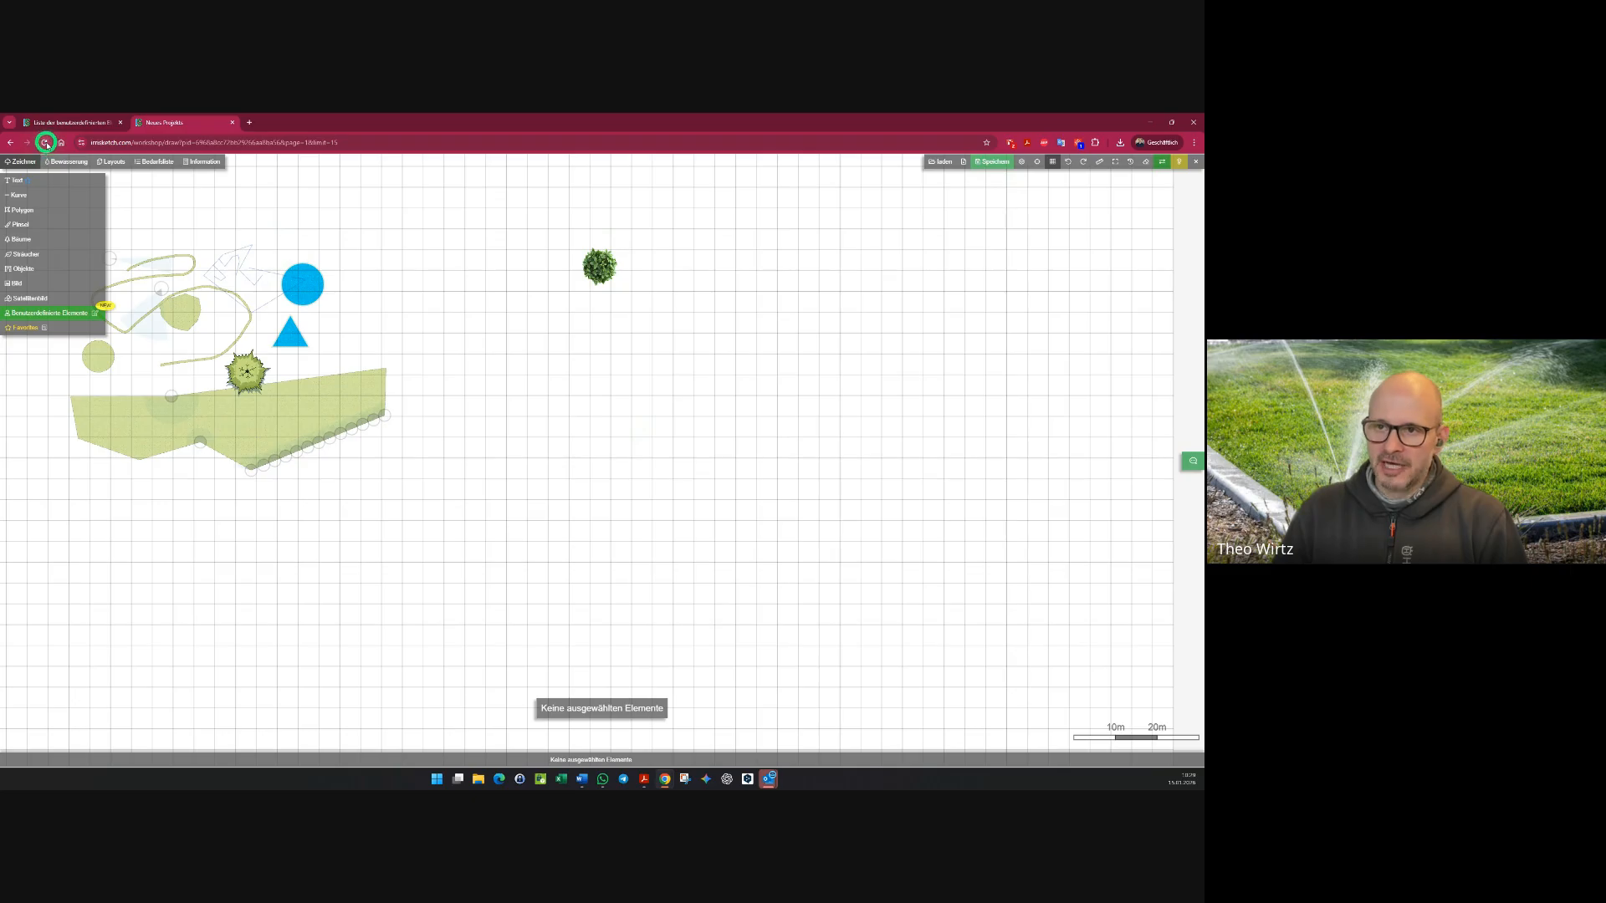
- Reload the project drawing and place the custom element kiefer125 from the Zeichner Set in the free area beside the blue shapes
click(45, 143)
click(626, 219)
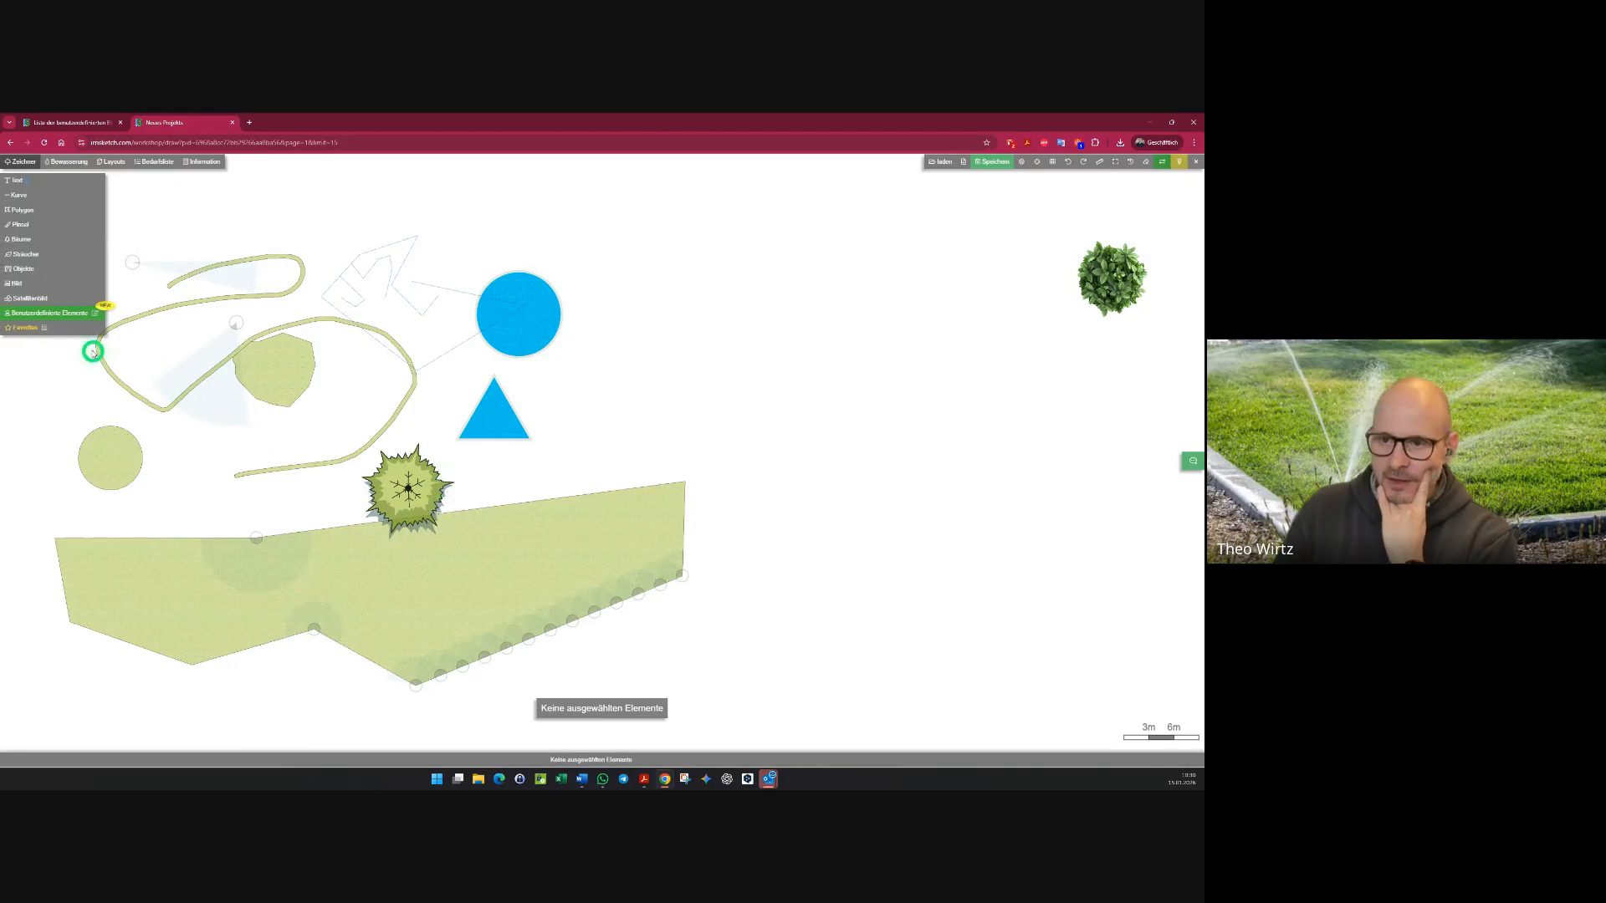
mouse_move(125, 313)
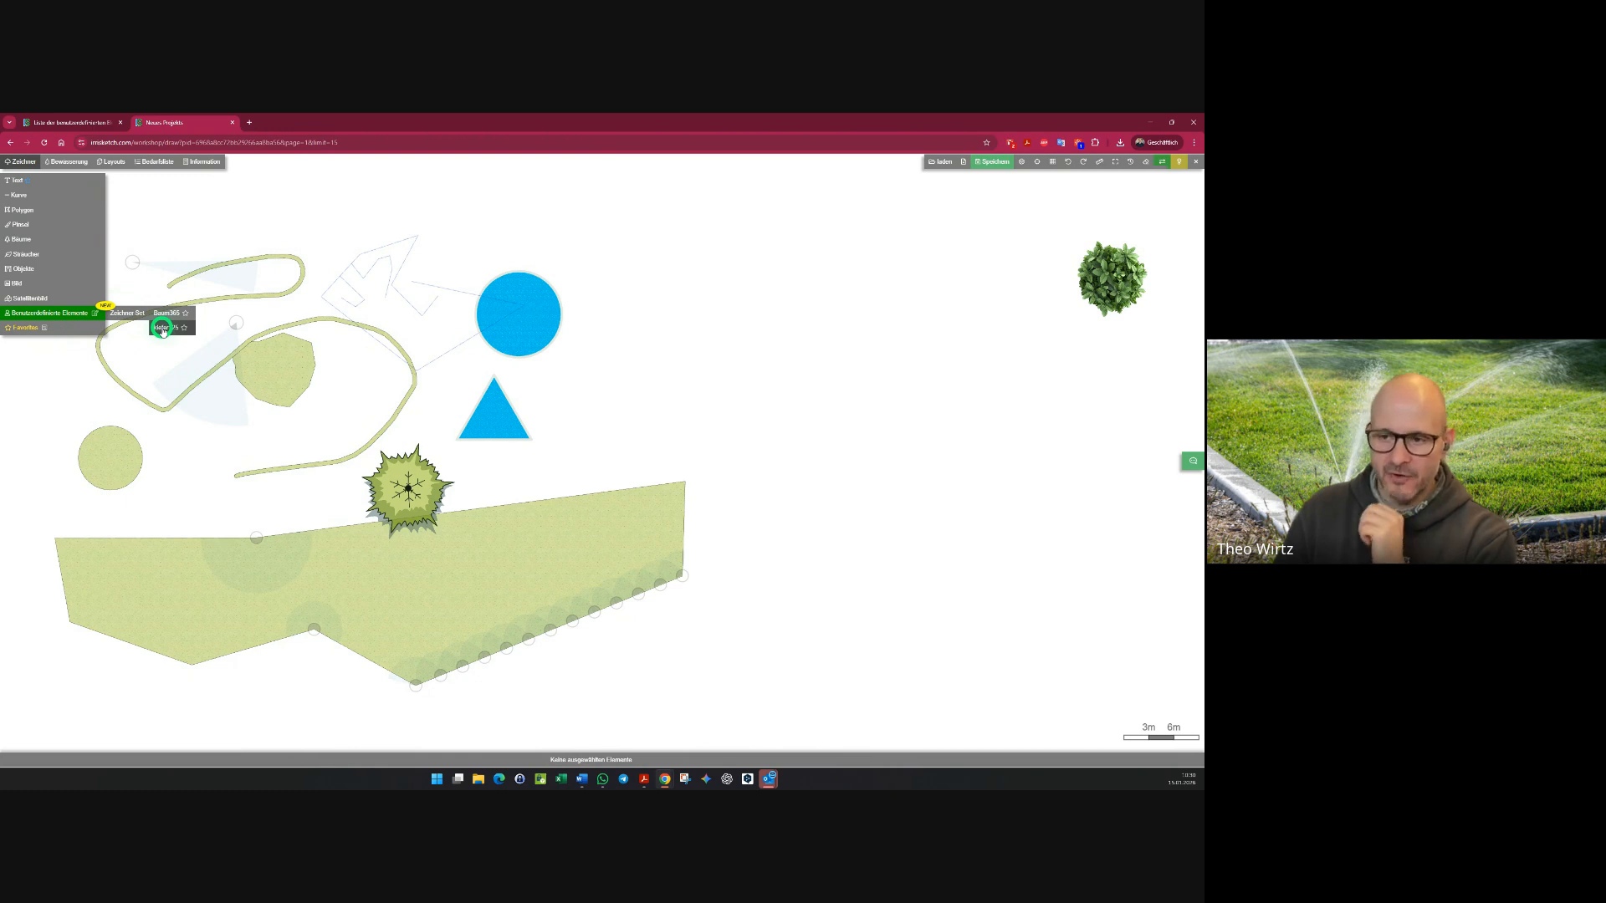
click(163, 329)
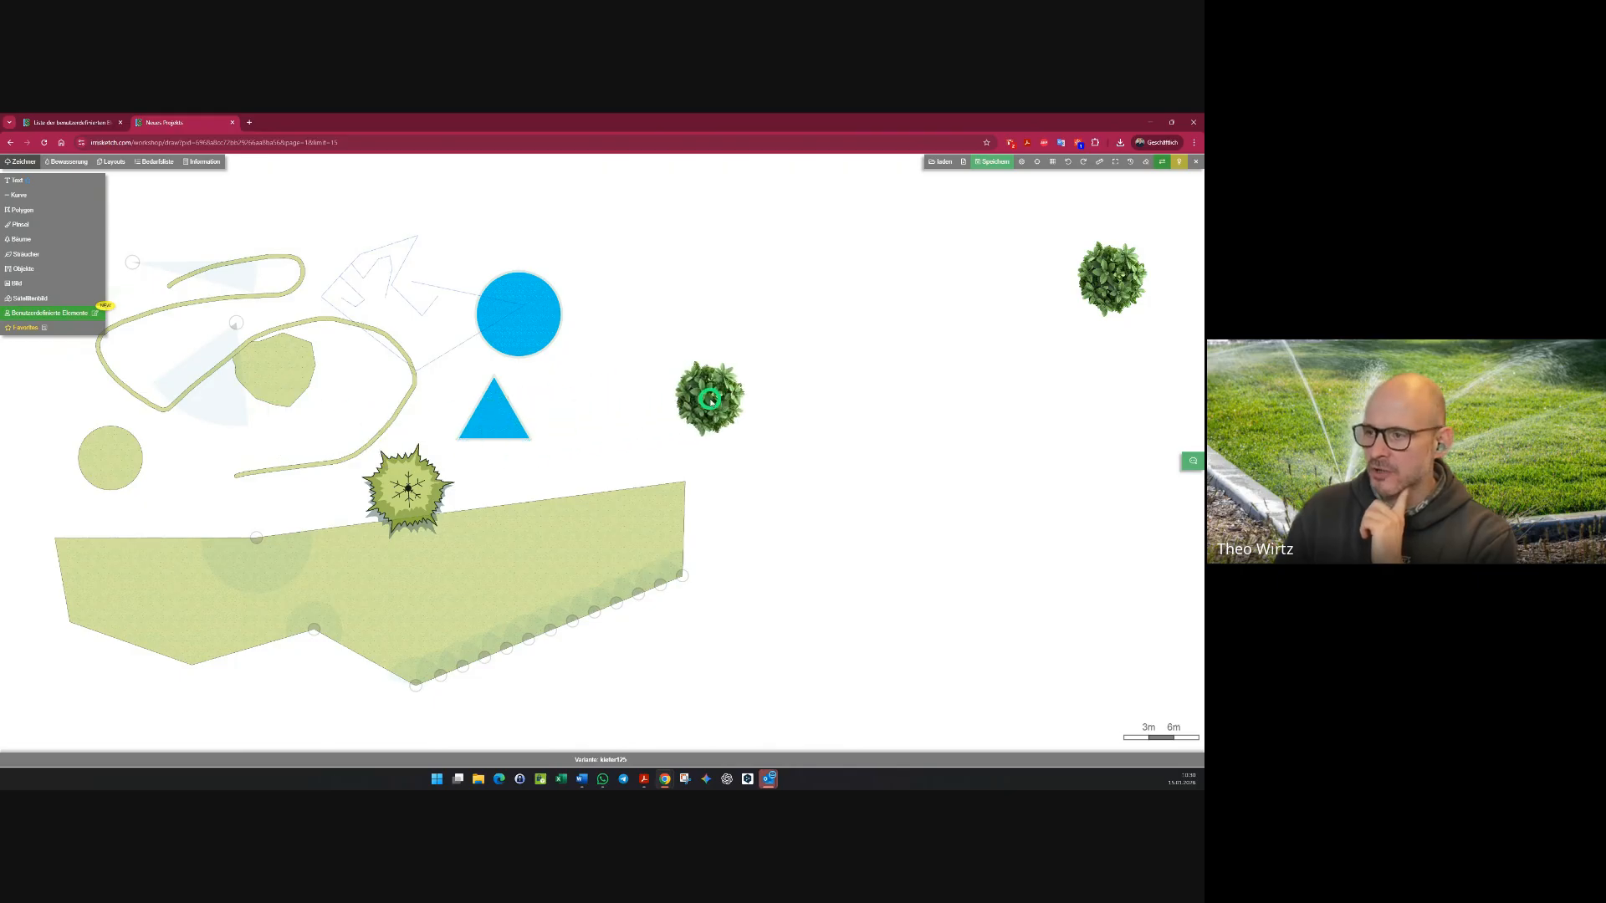
scroll(675, 387, up, 2)
click(676, 387)
click(679, 404)
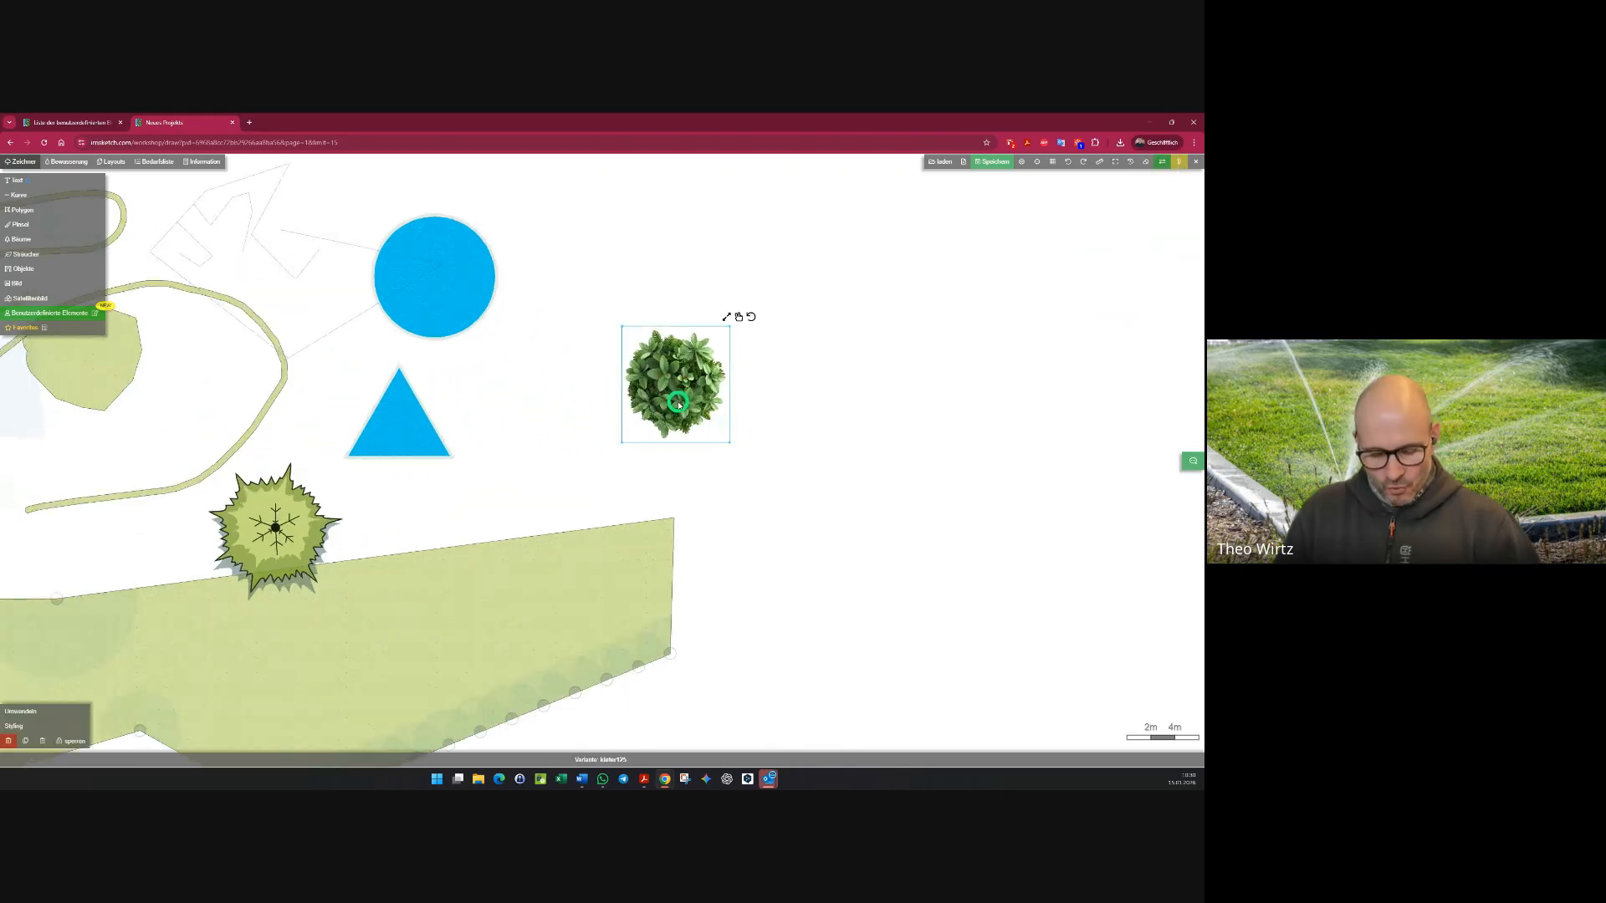
- Duplicate the placed plant seven times around the original, and slightly enlarge the copy at the green area's upper edge
alt+drag(682, 406, 542, 296)
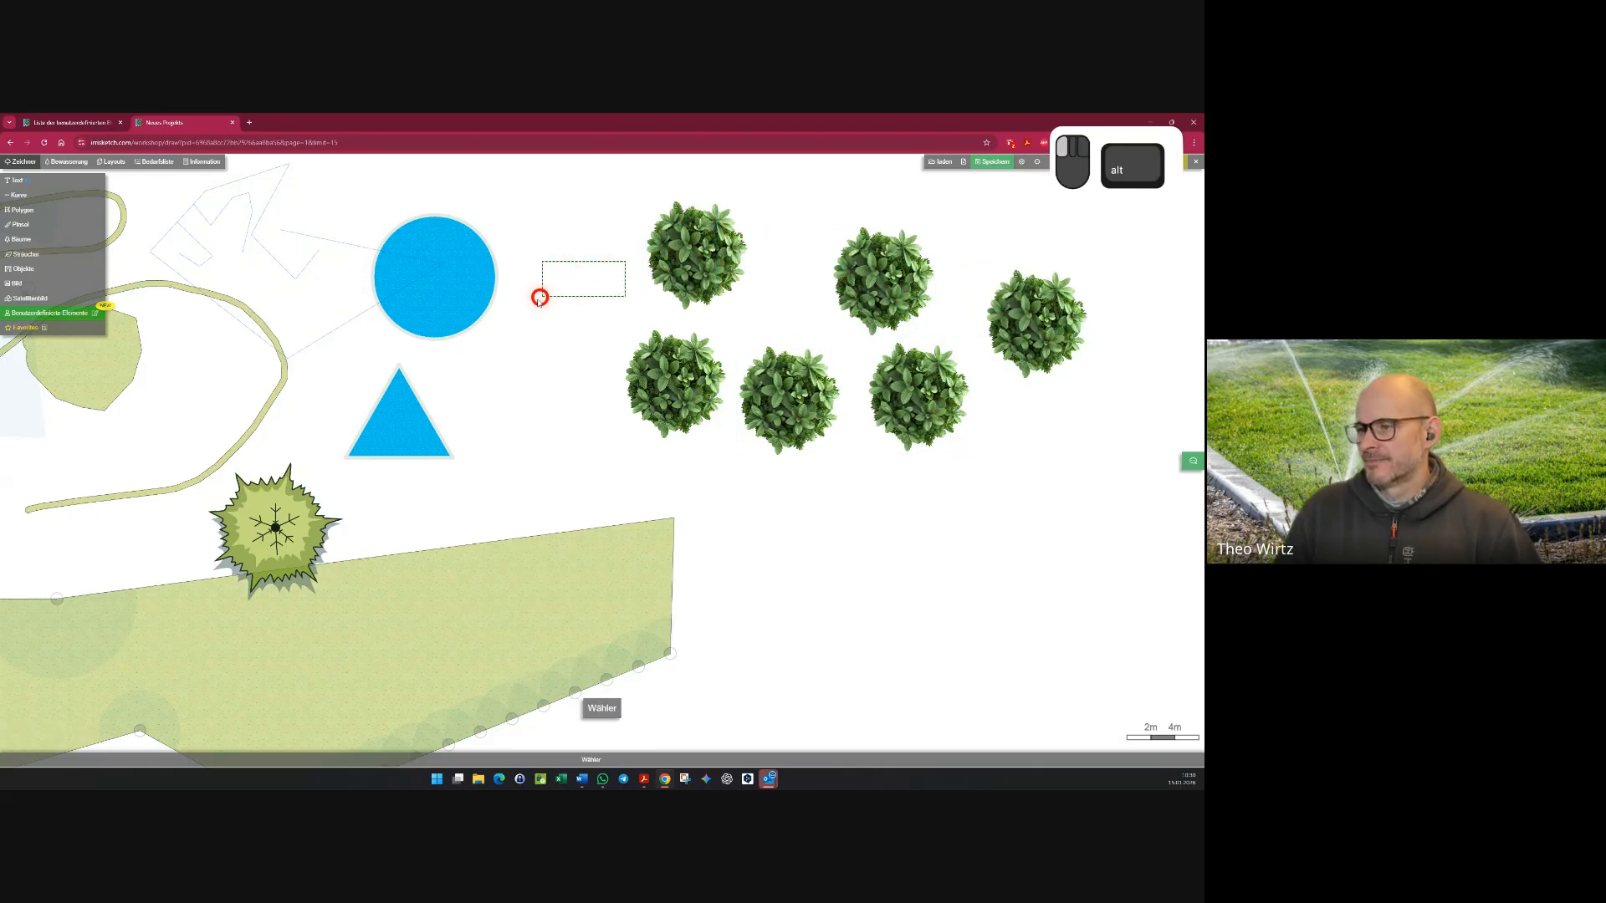
alt+drag(704, 250, 584, 469)
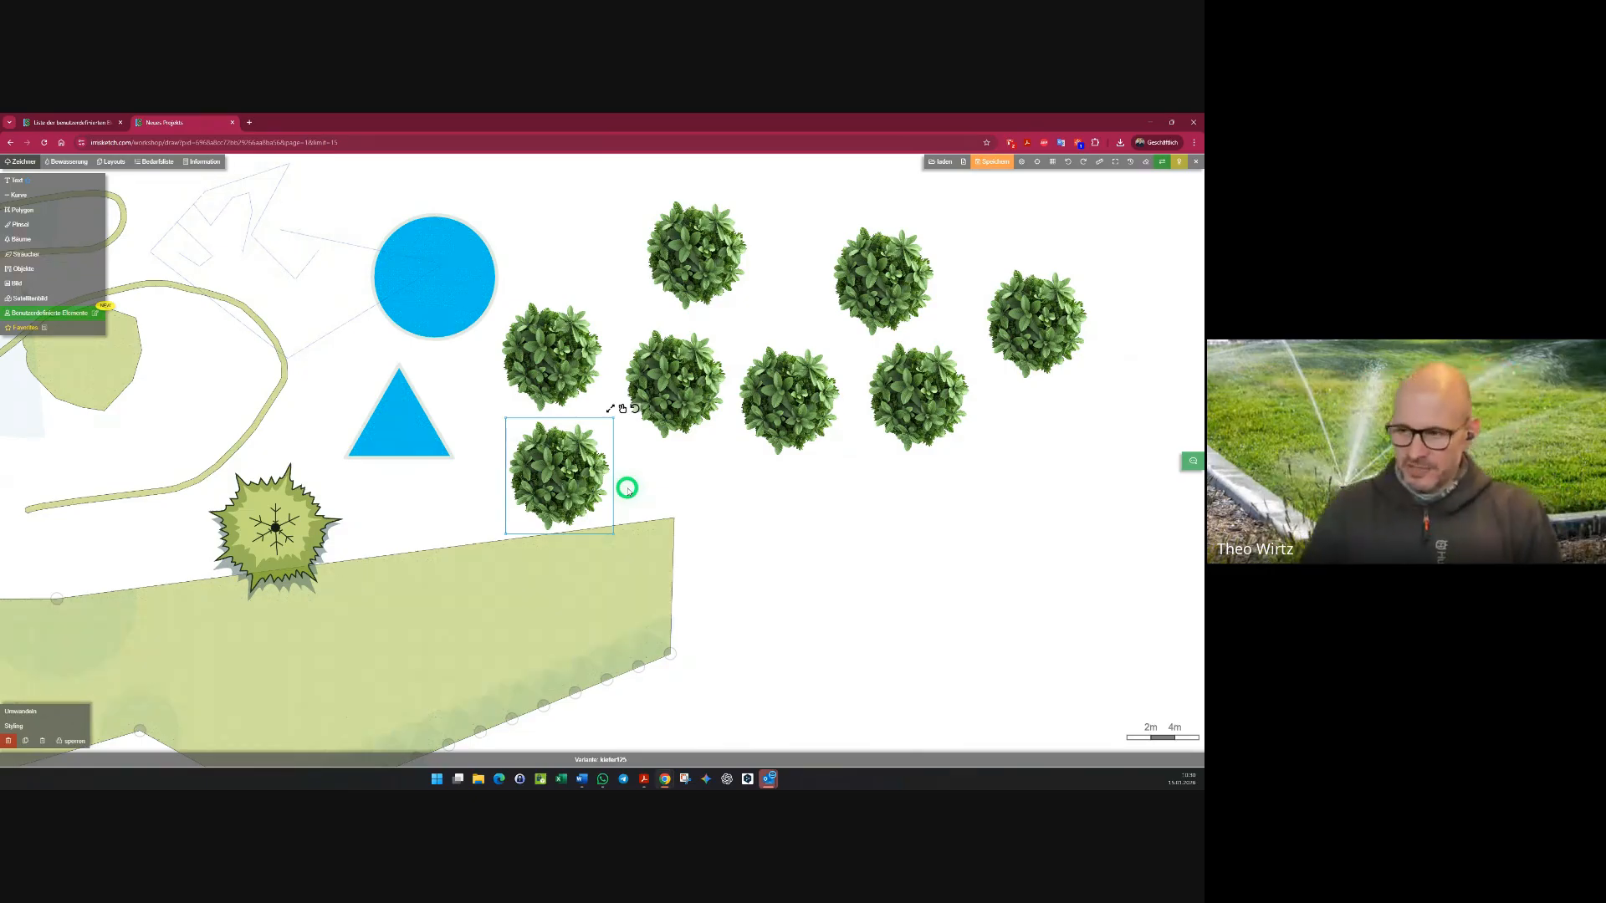
scroll(623, 485, up, 5)
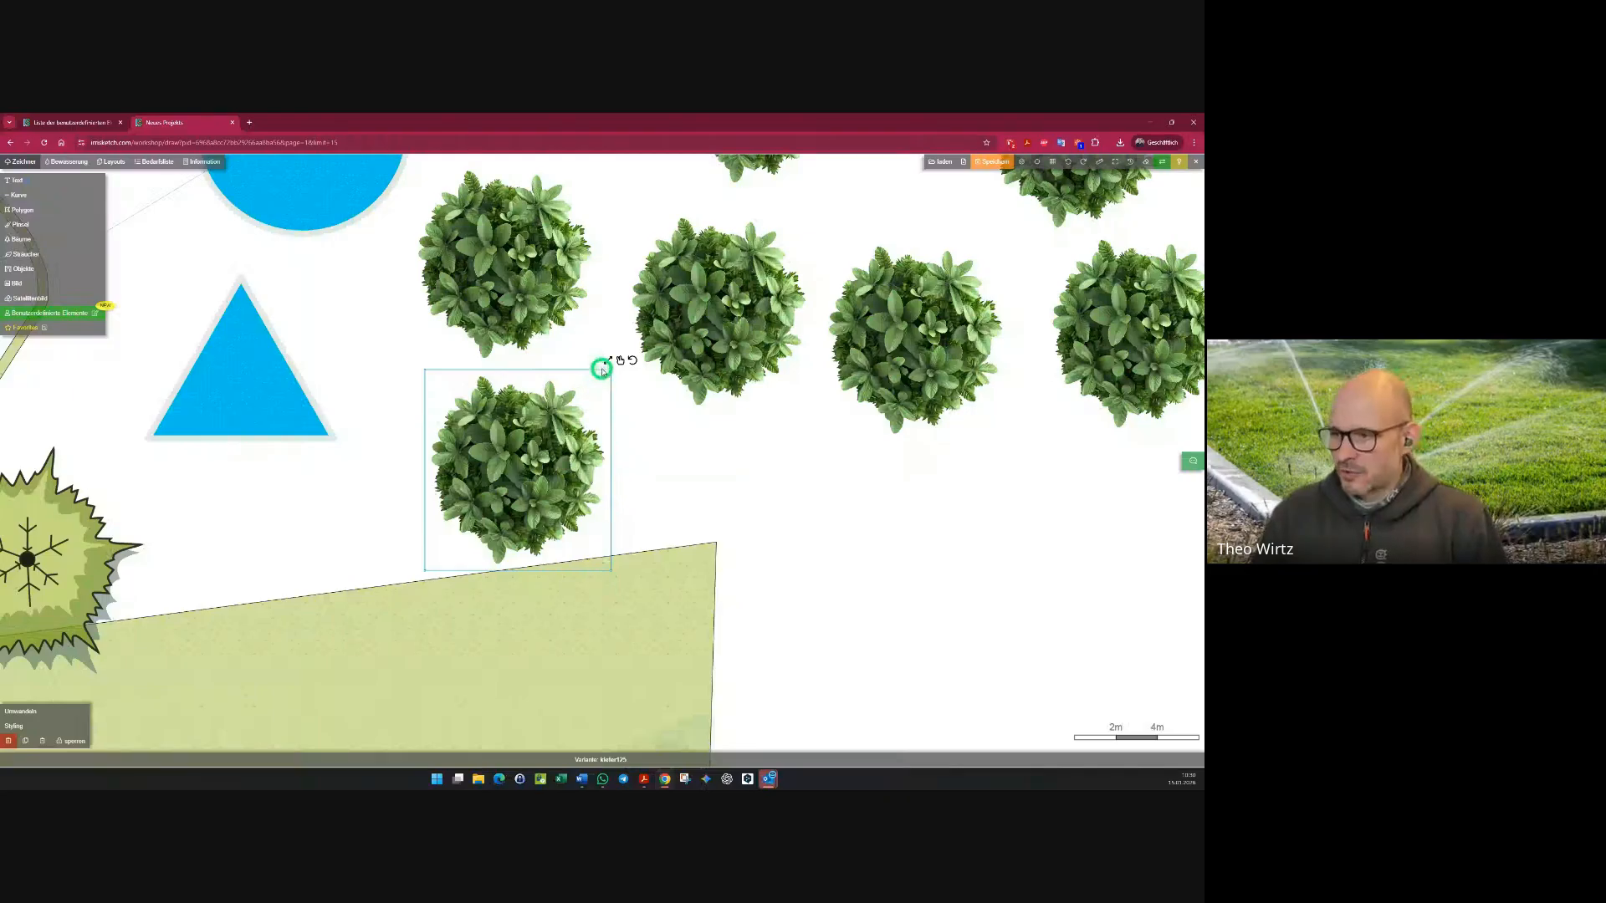
drag(604, 362, 648, 351)
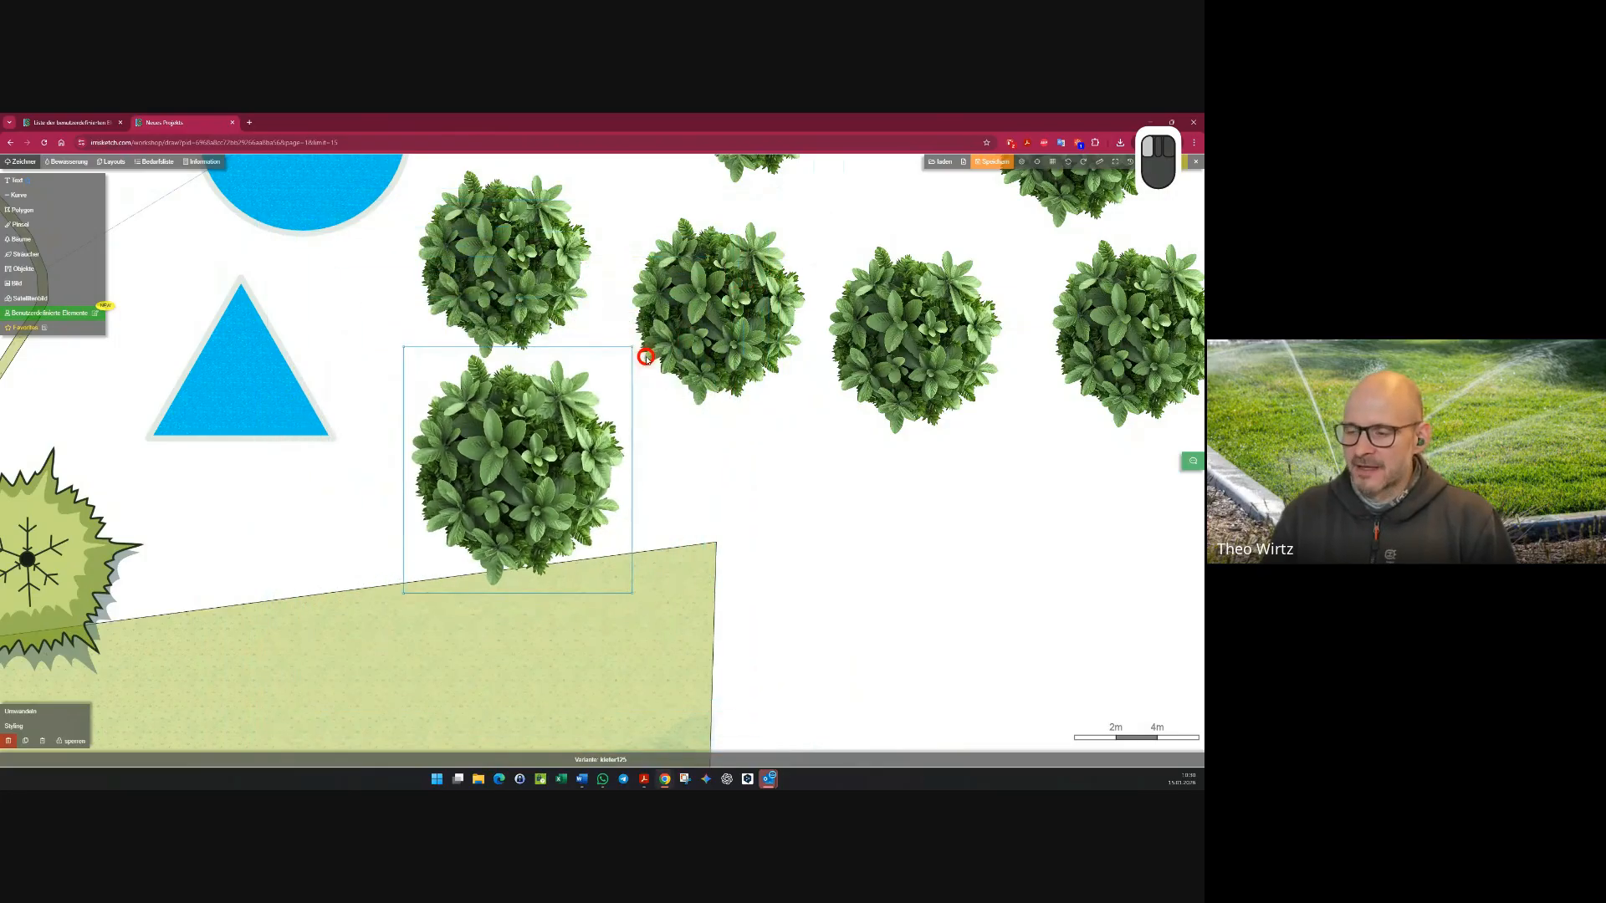
click(763, 459)
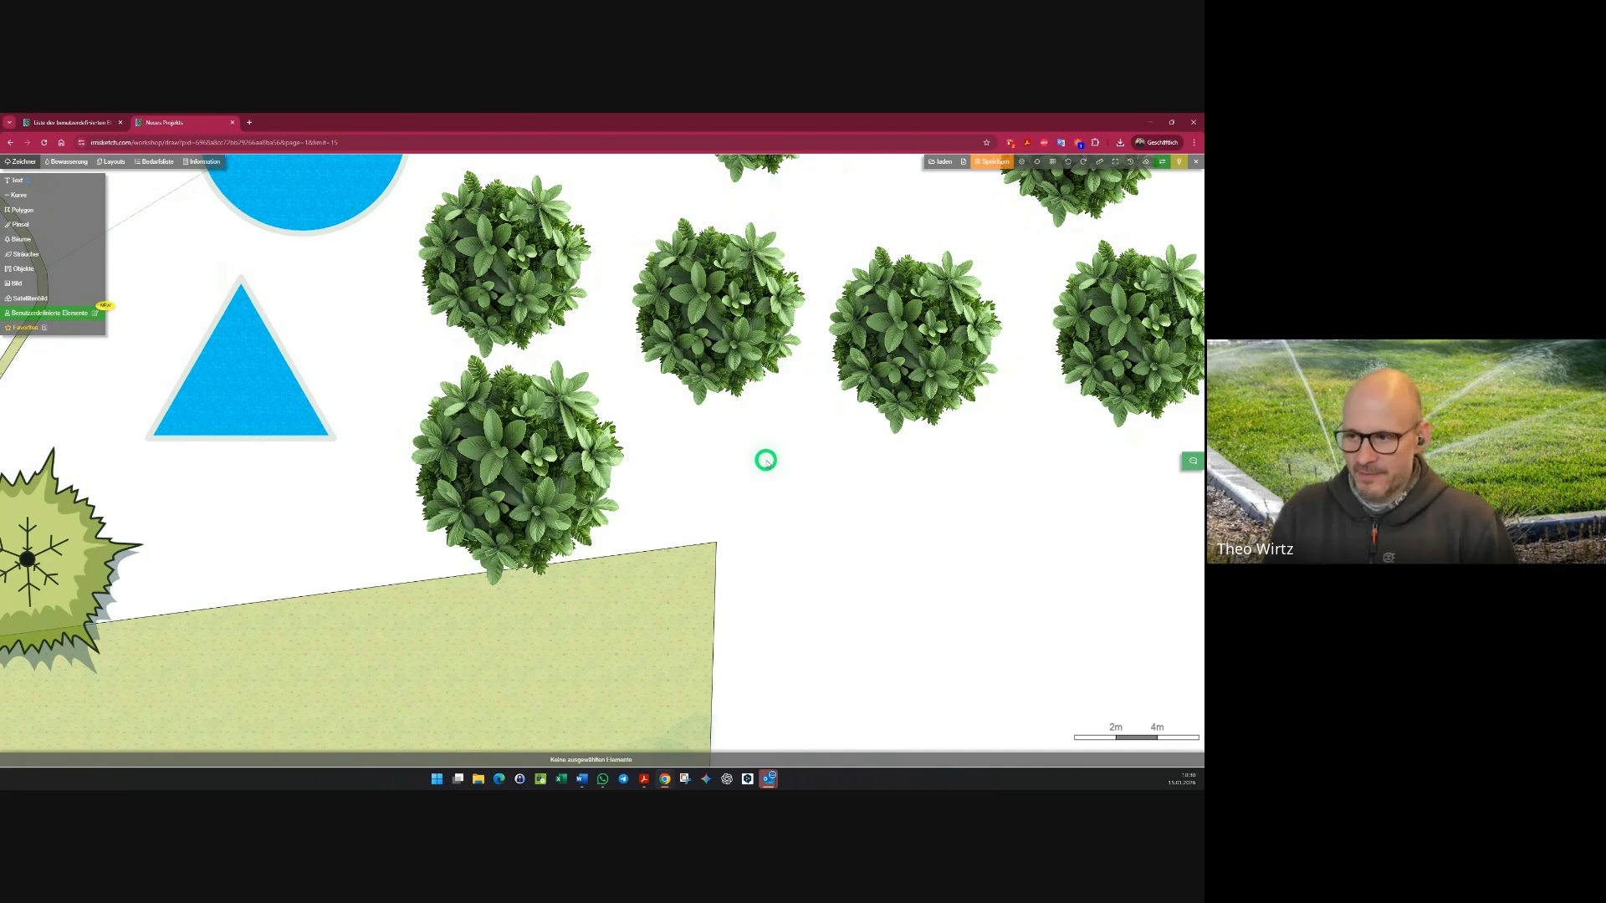
- Go back to the custom element sets, open Zeichner Set, and start a new element with the Titel "IRRISKETSCH Super DRIP"
click(72, 122)
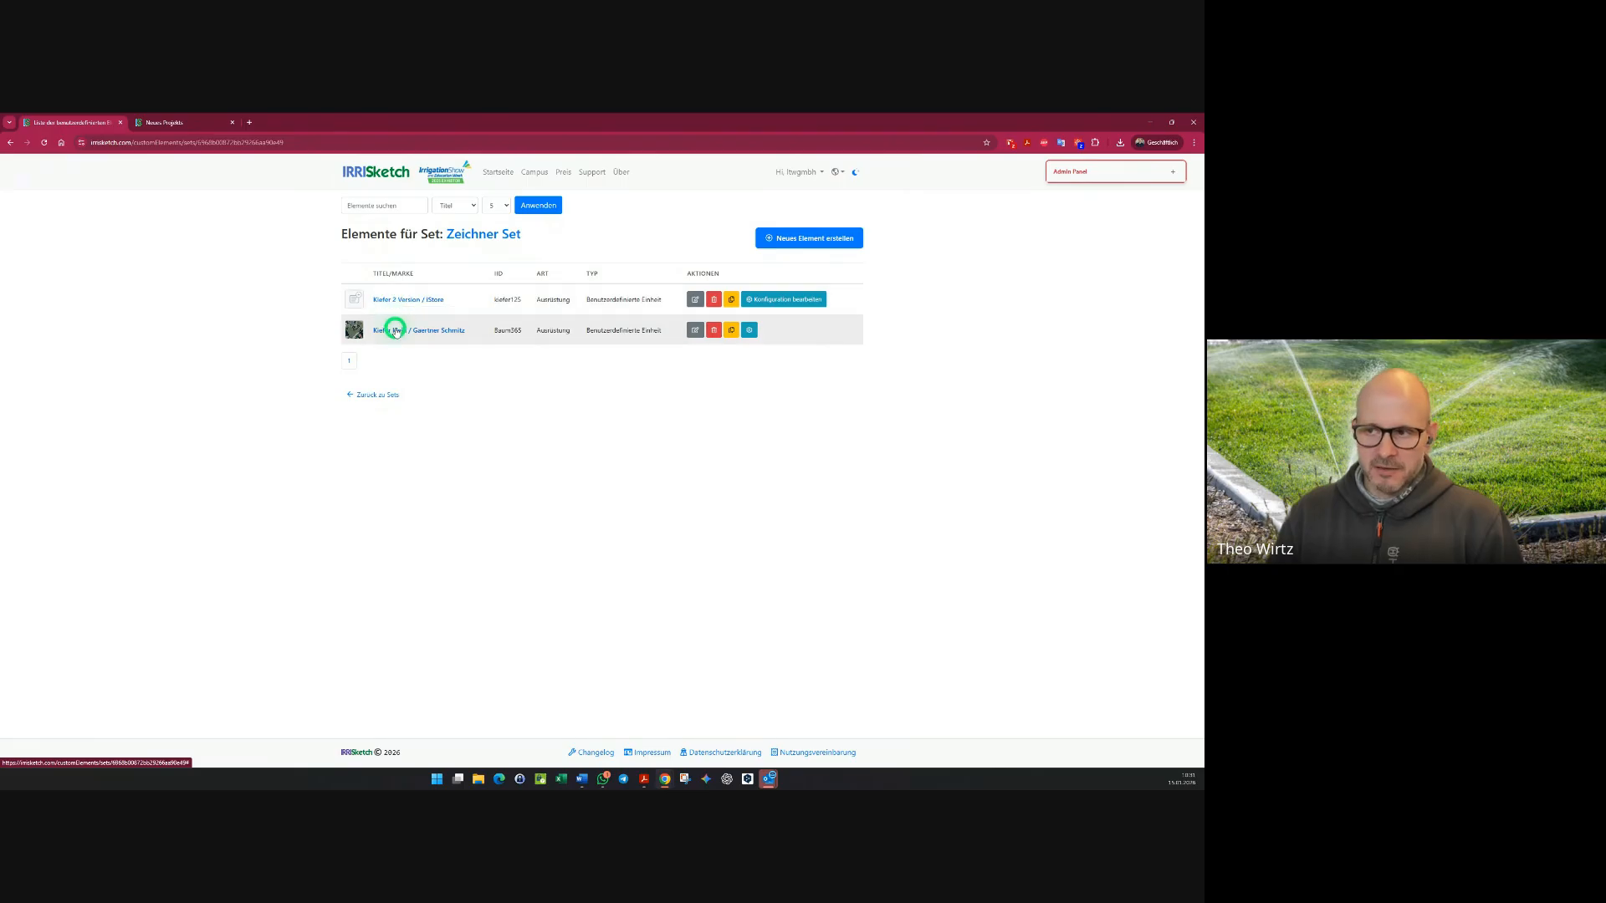
click(373, 390)
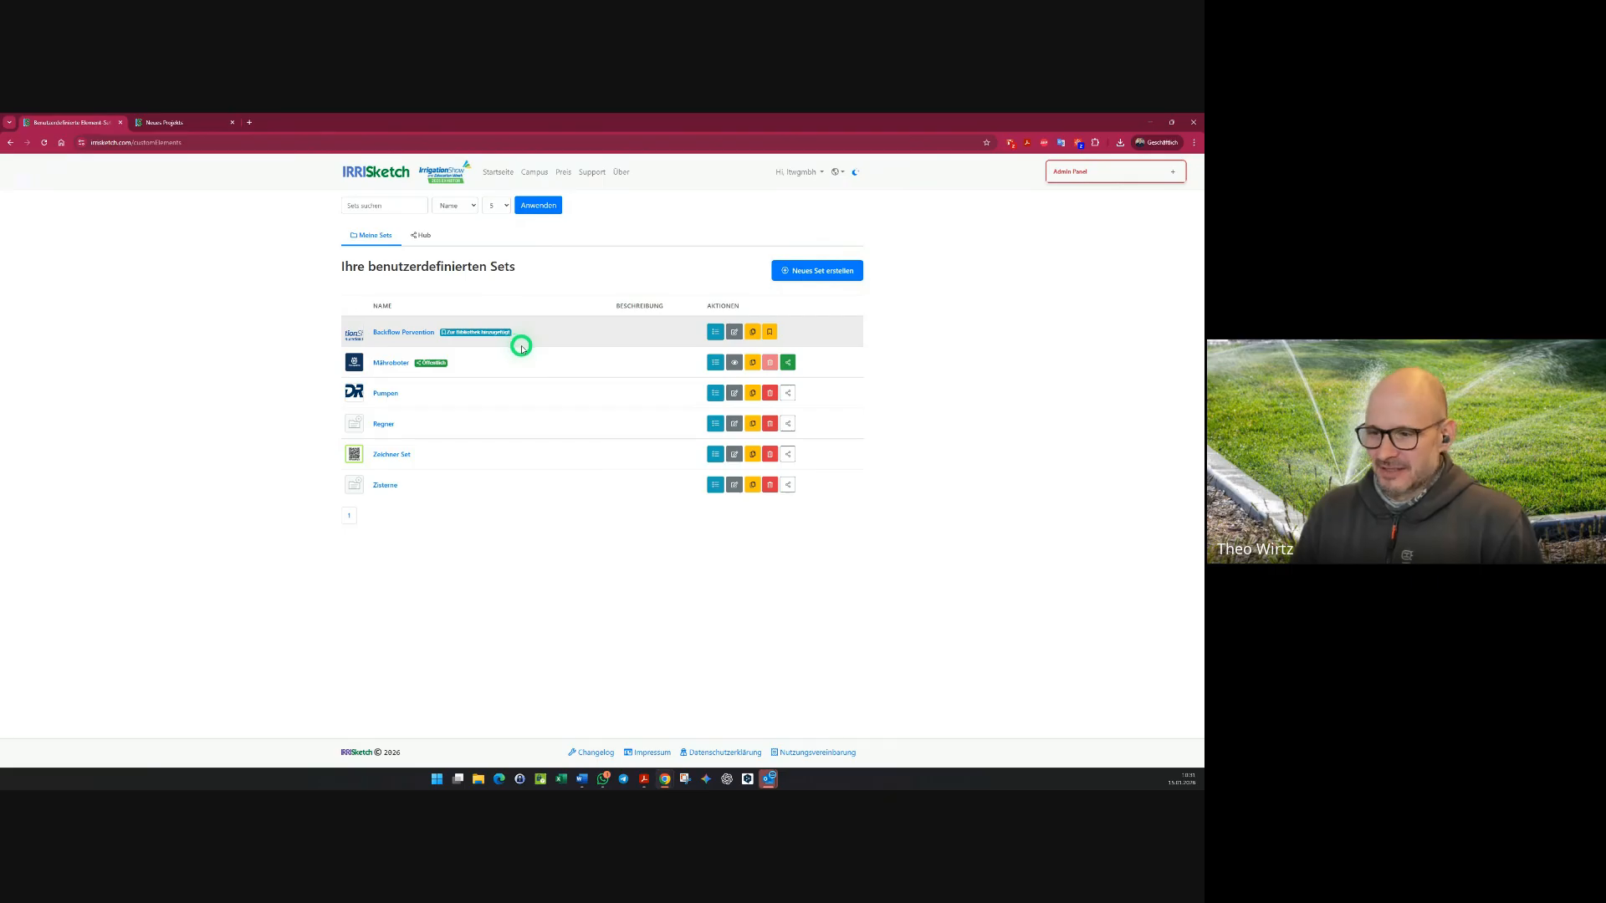
click(388, 457)
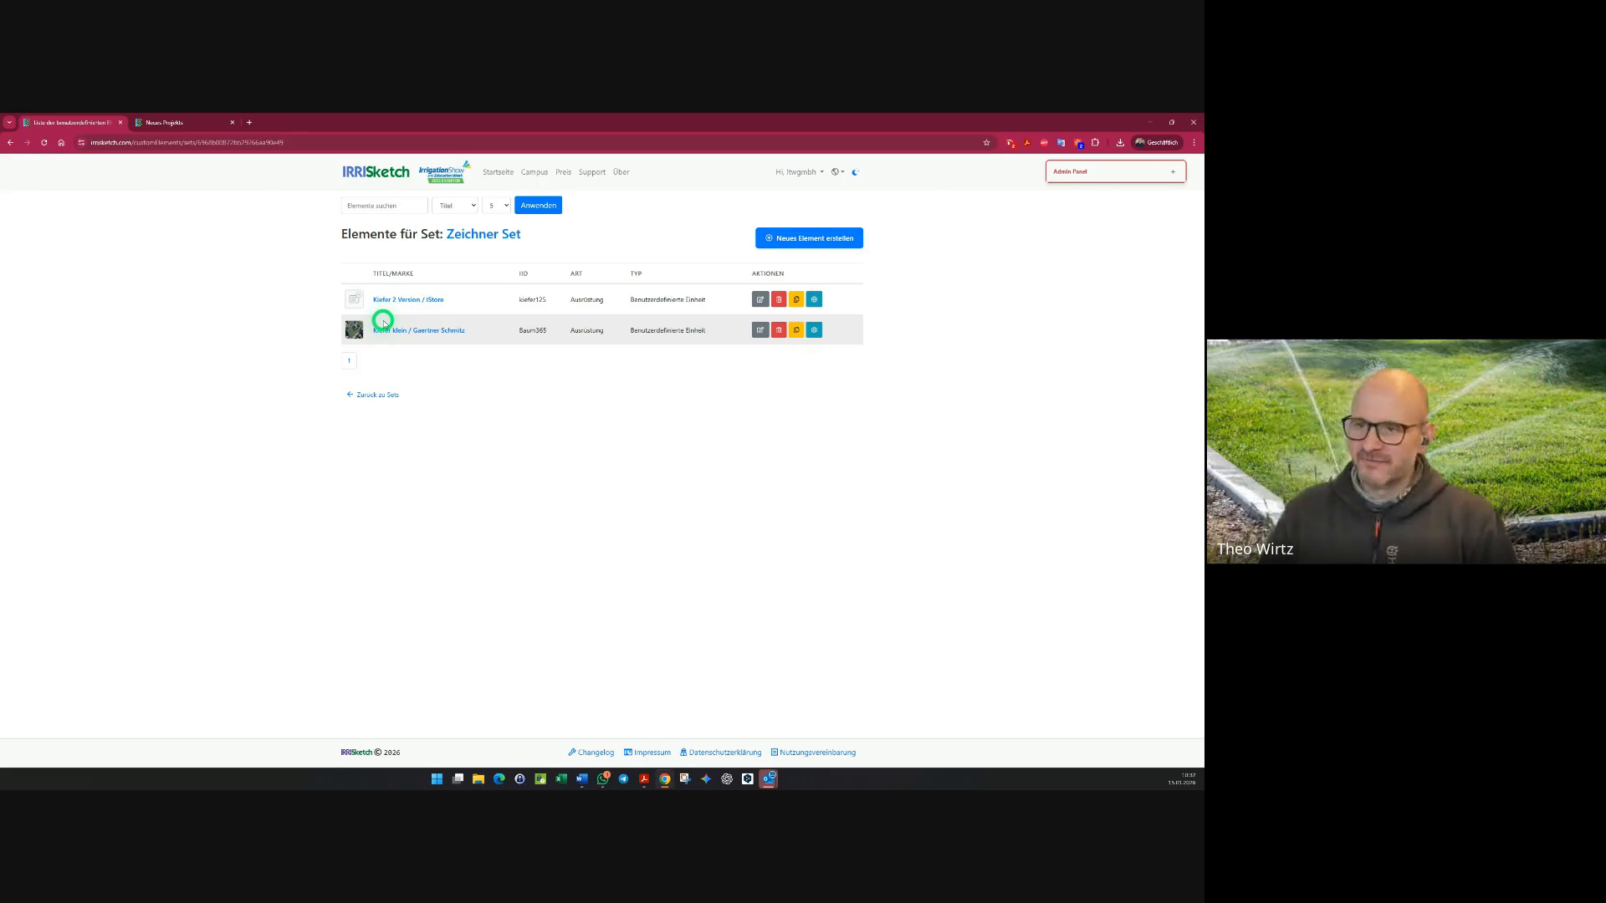
click(811, 238)
click(602, 234)
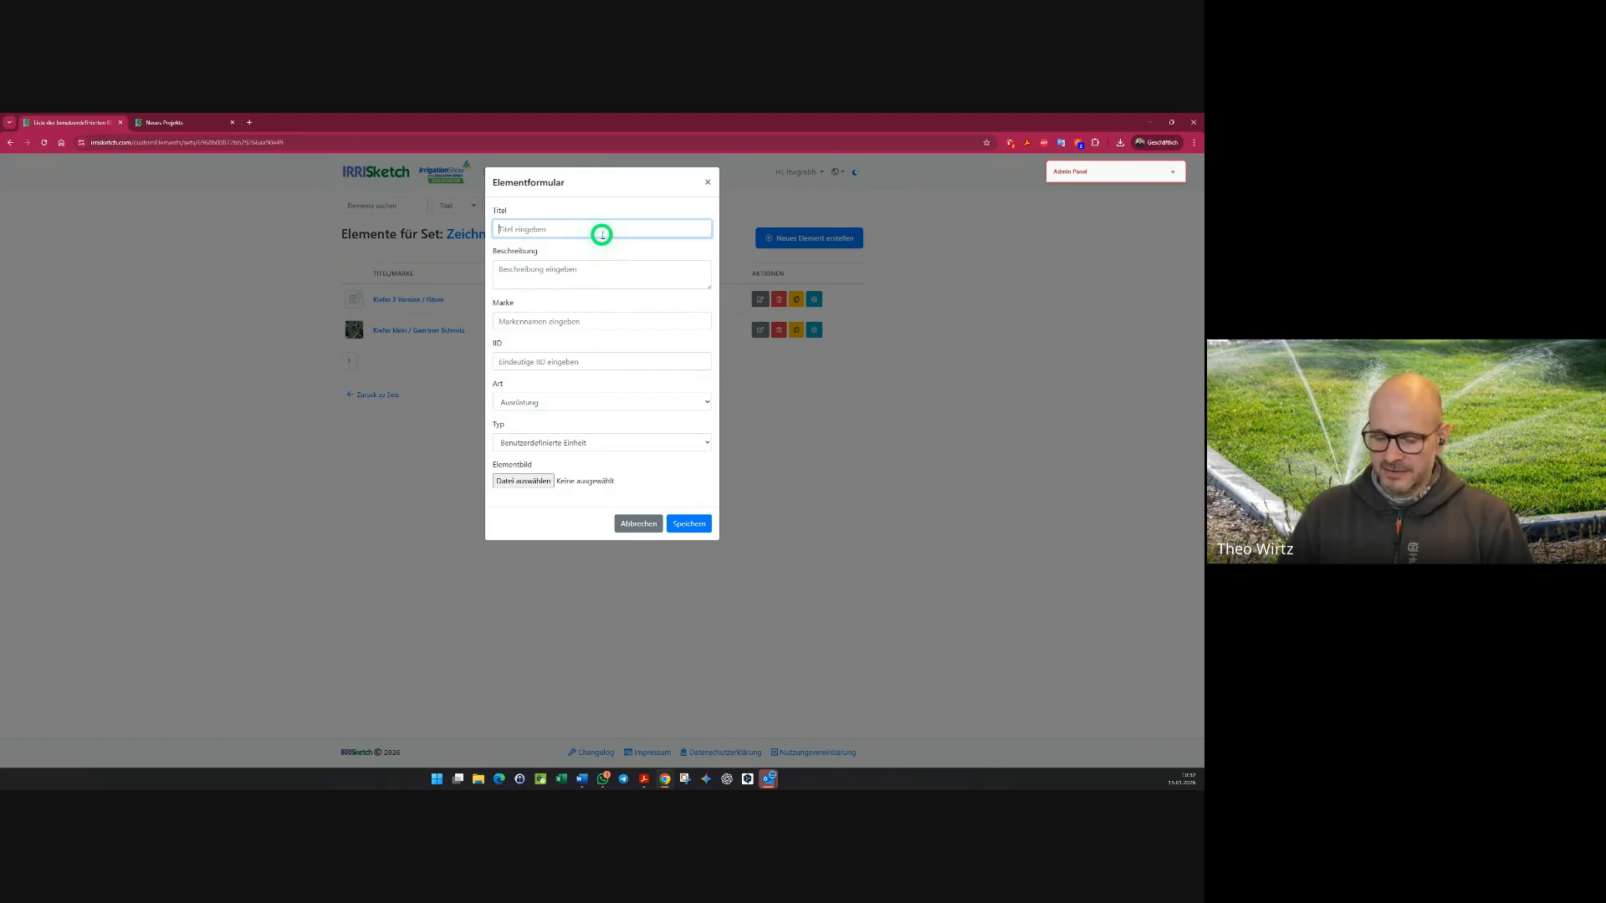
key(shift)
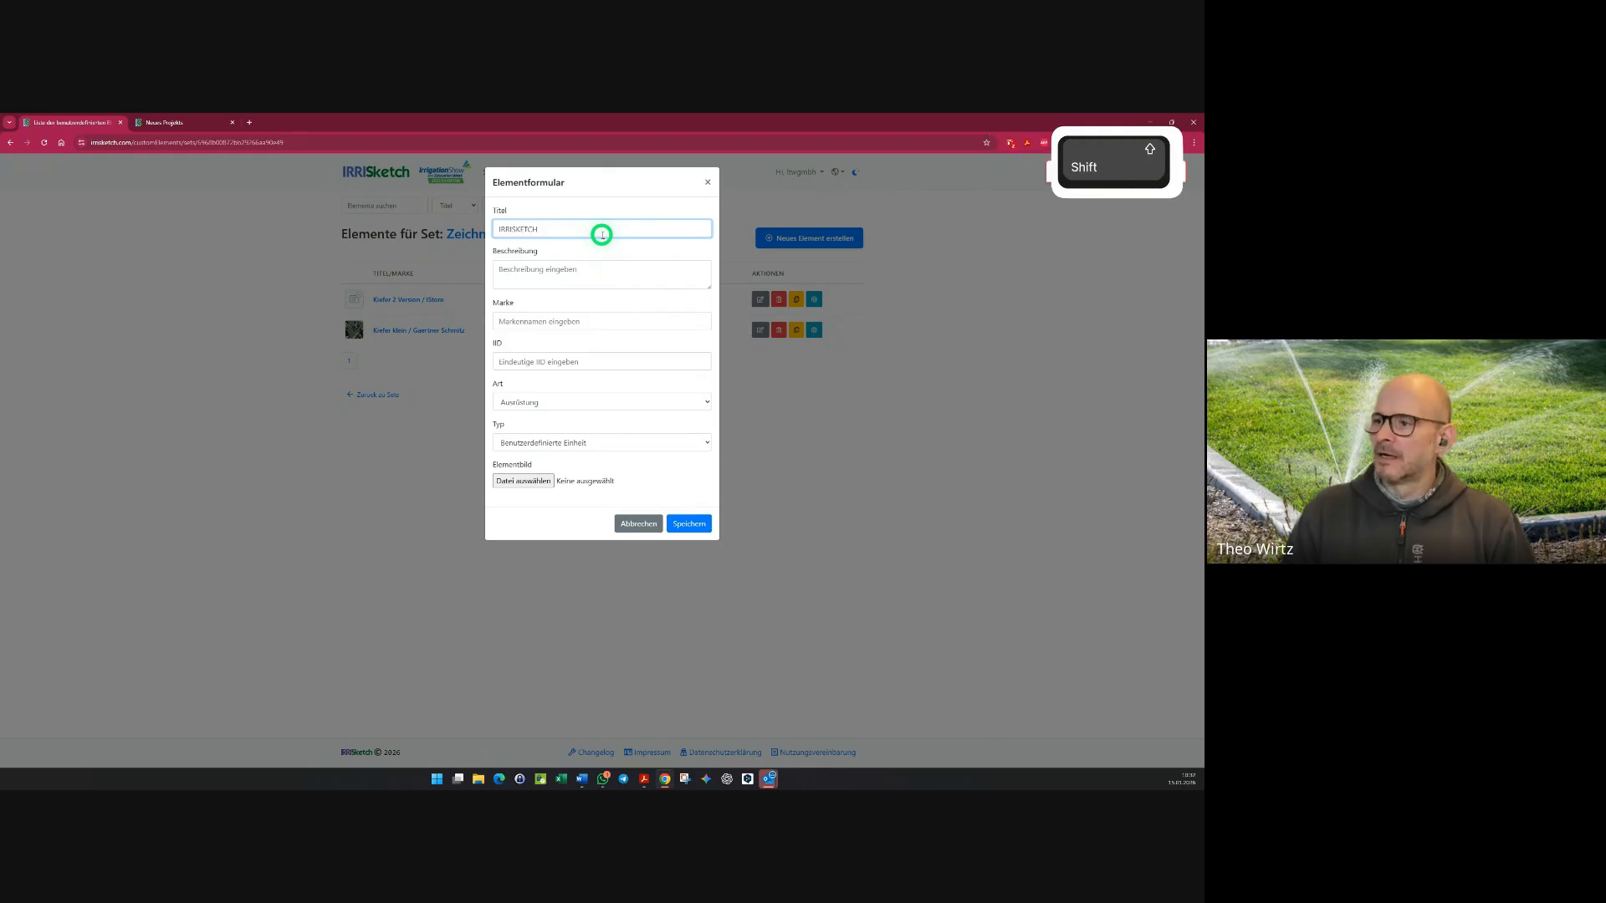
text(SCH SU)
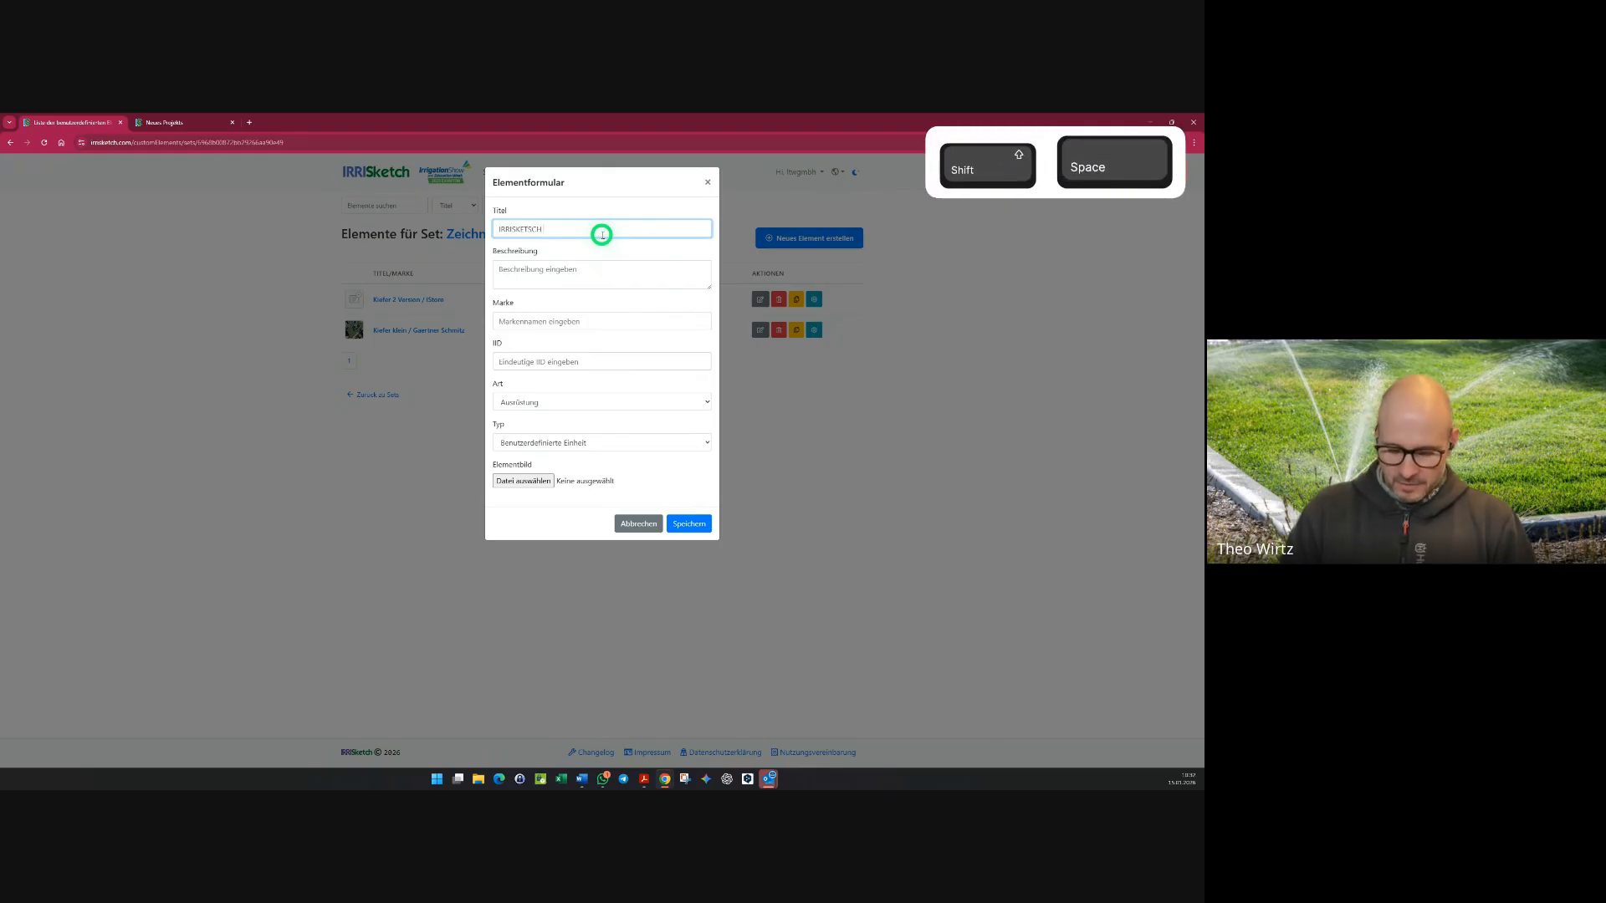
text(pe)
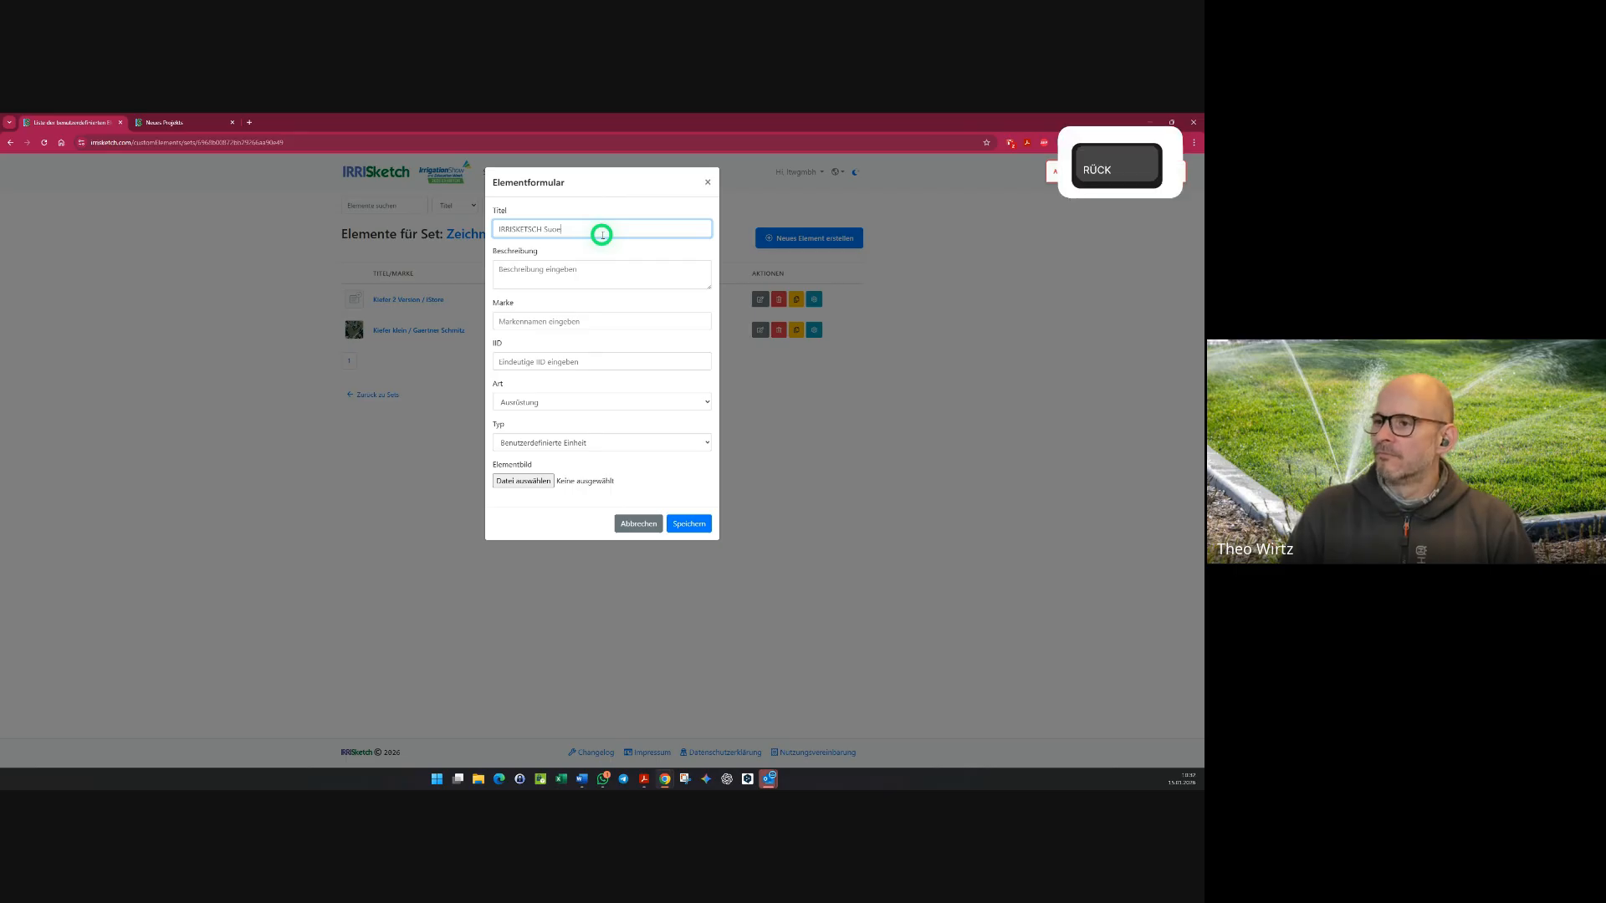
text(r DR)
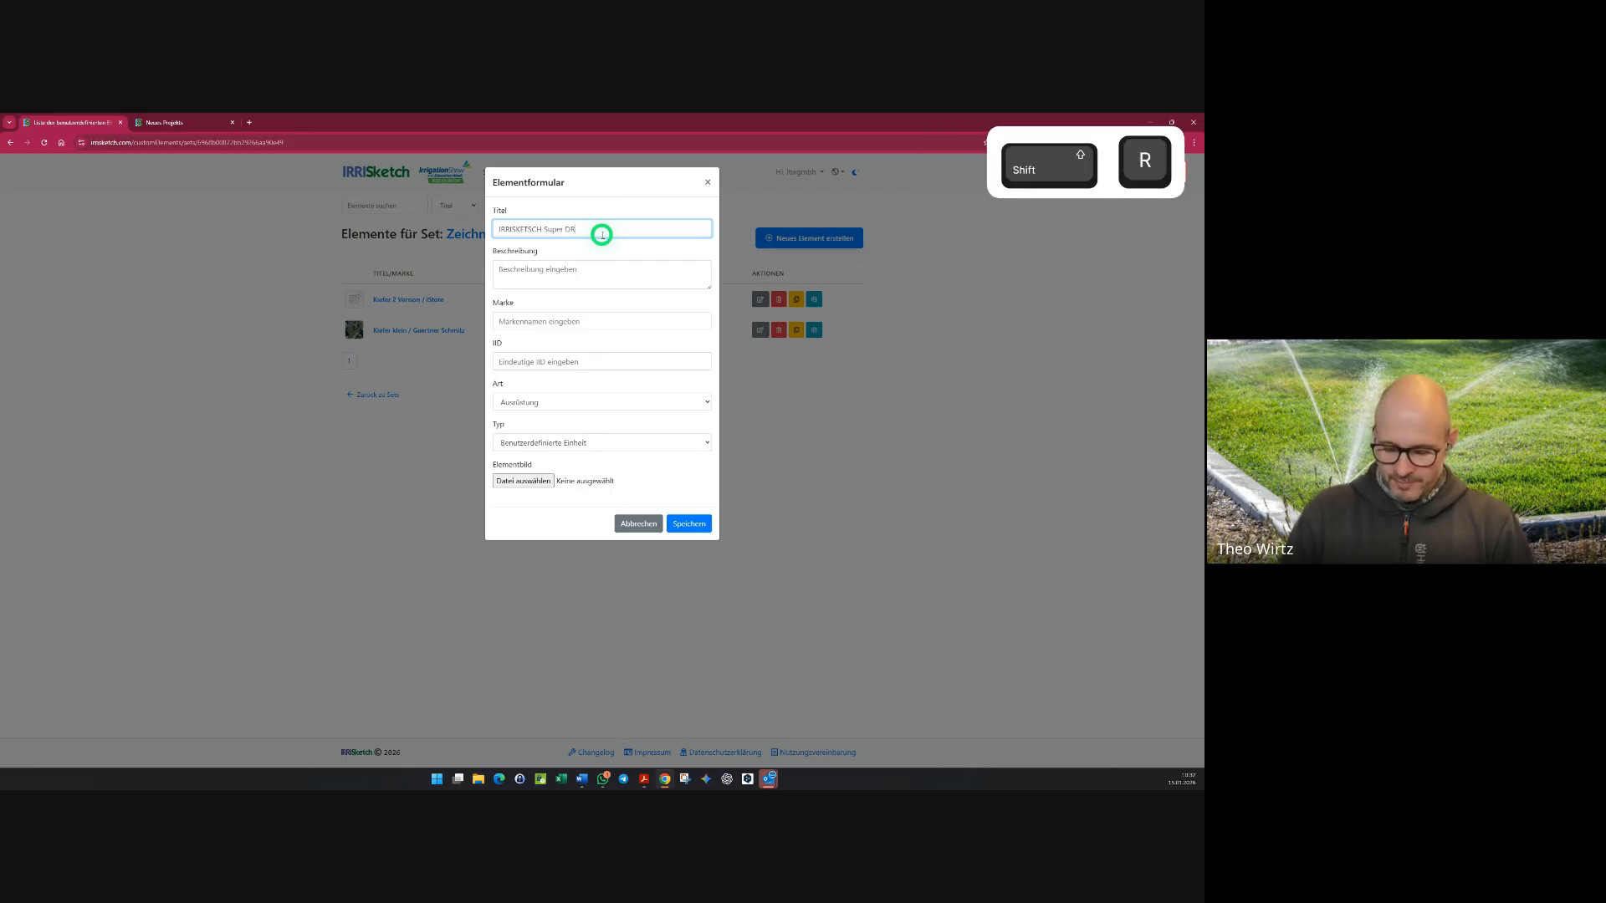
text(IP)
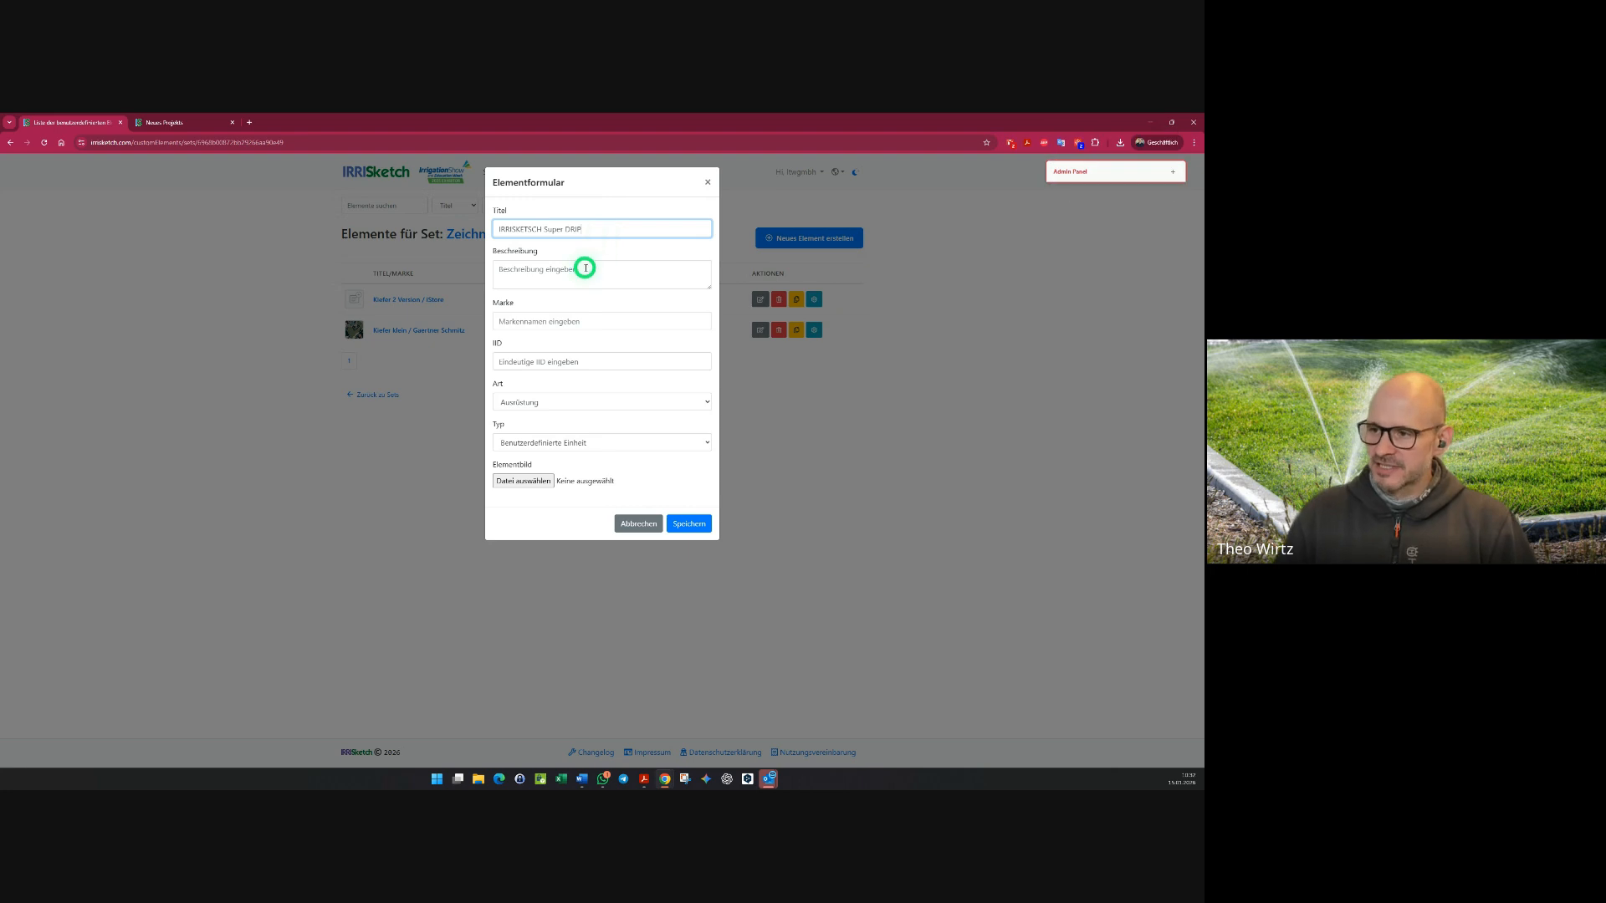
- Set the new element's Marke to IS, its ID to ISSD and its Typ to Tropfleitung, and save the element
click(597, 275)
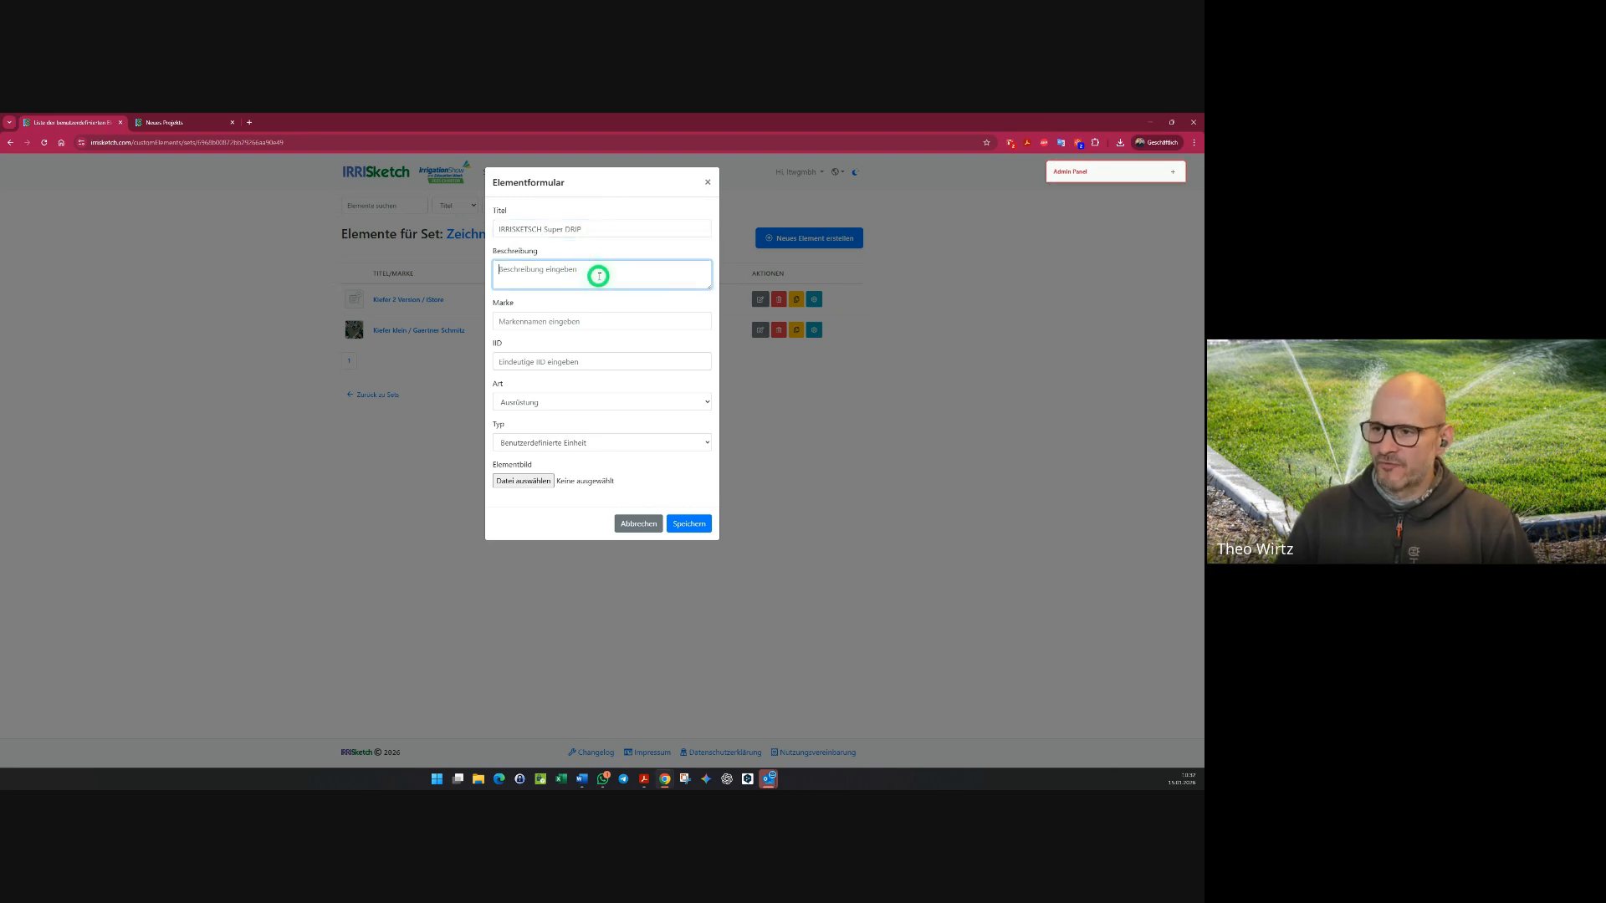
click(577, 322)
text(IS)
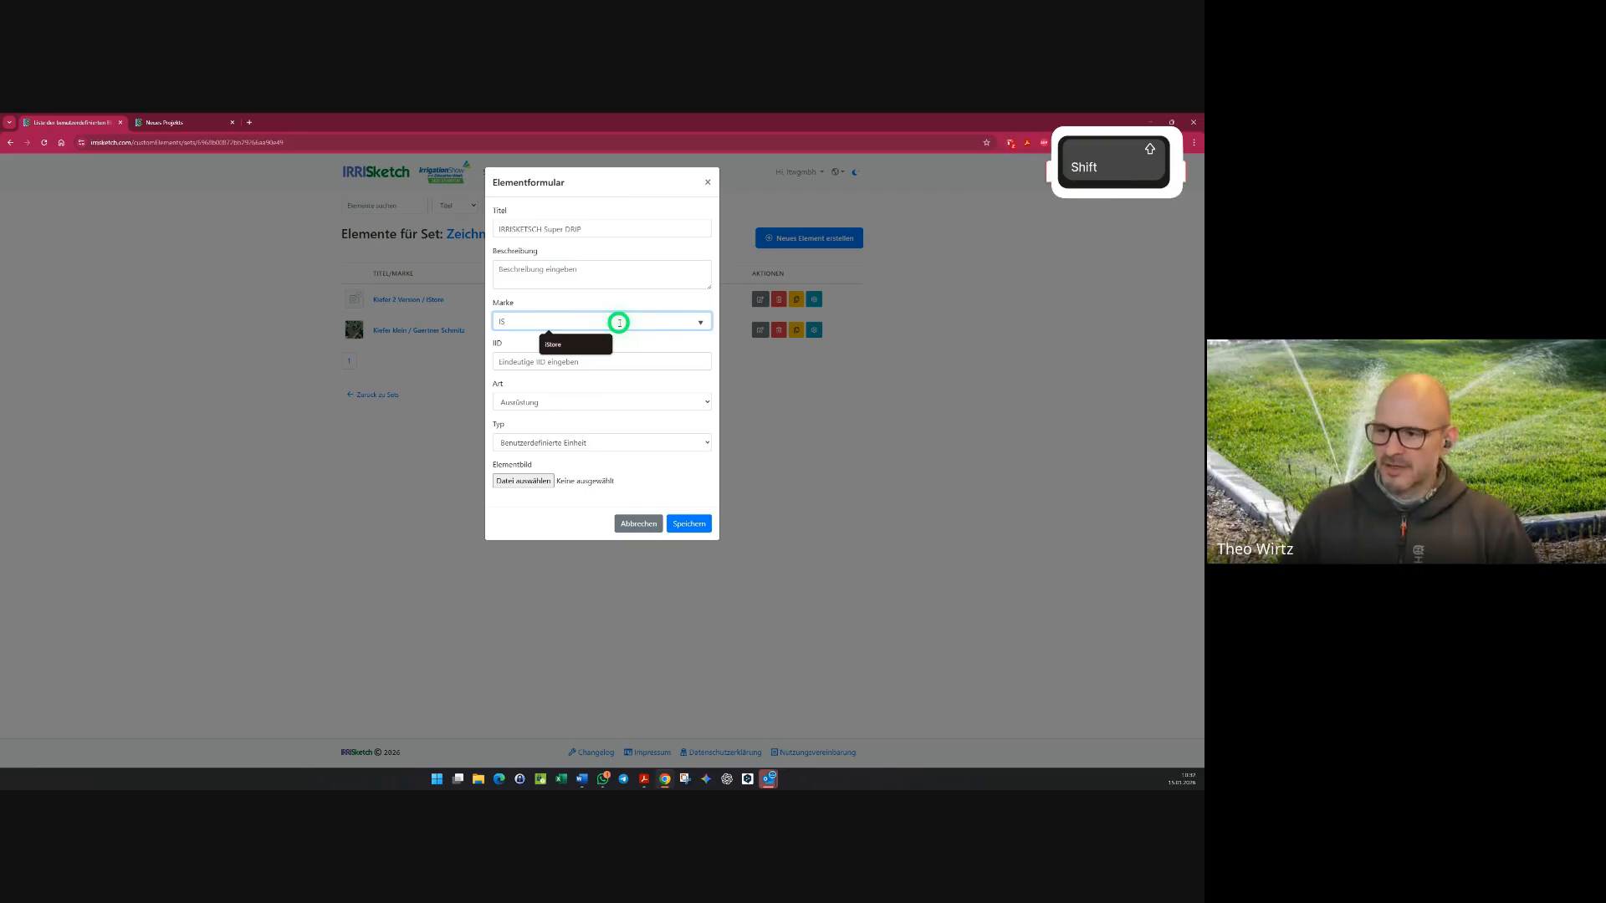
click(602, 362)
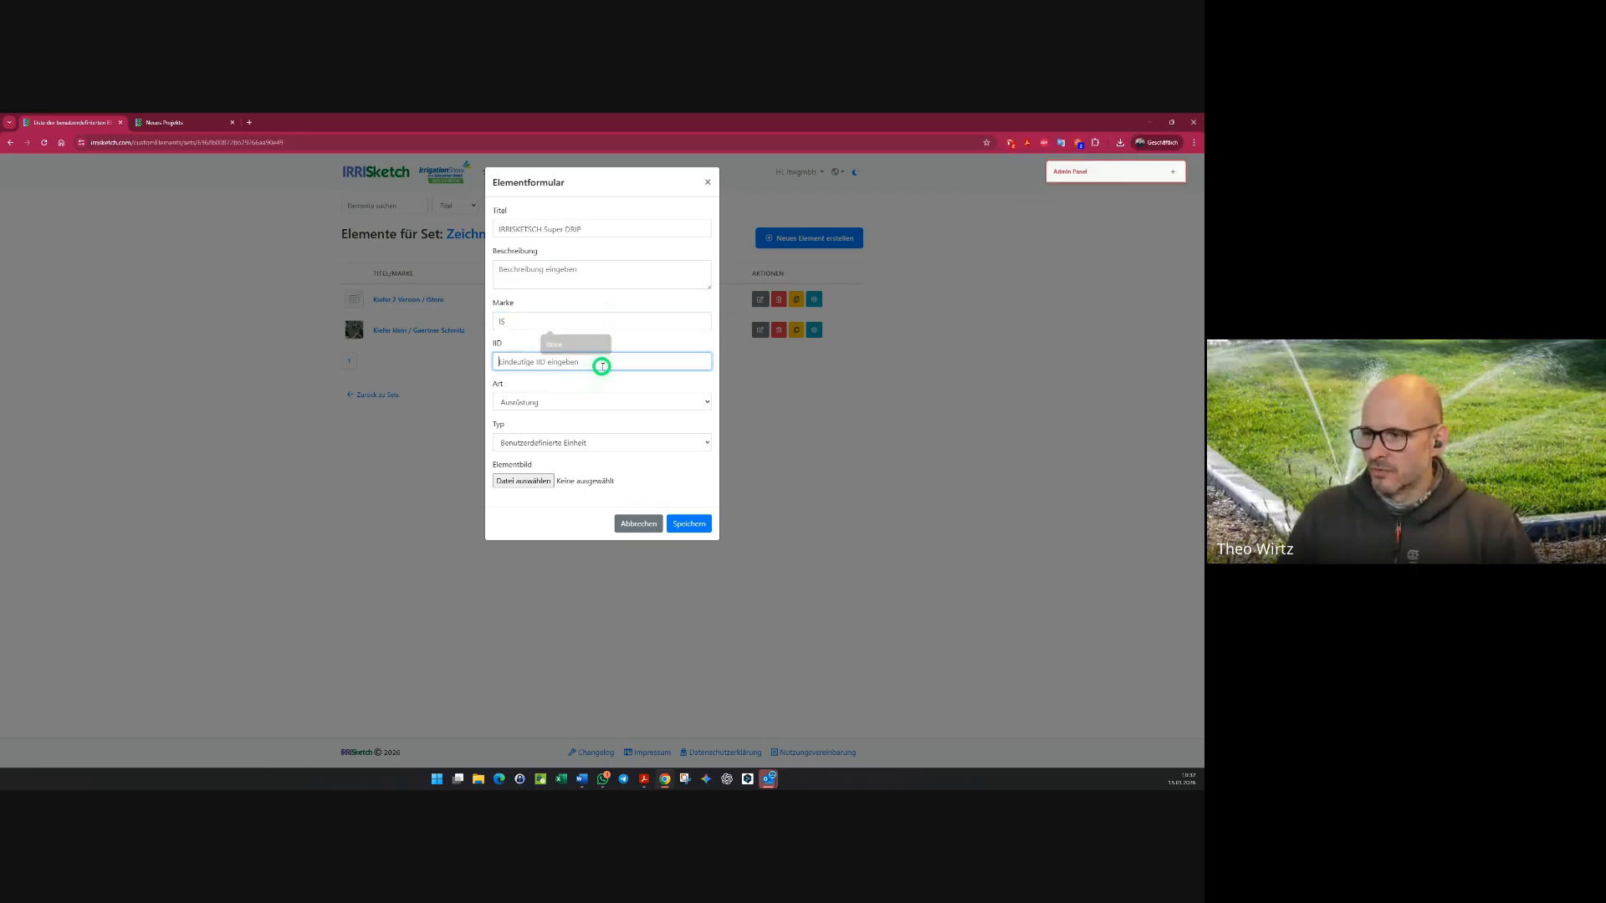
text(ISSD)
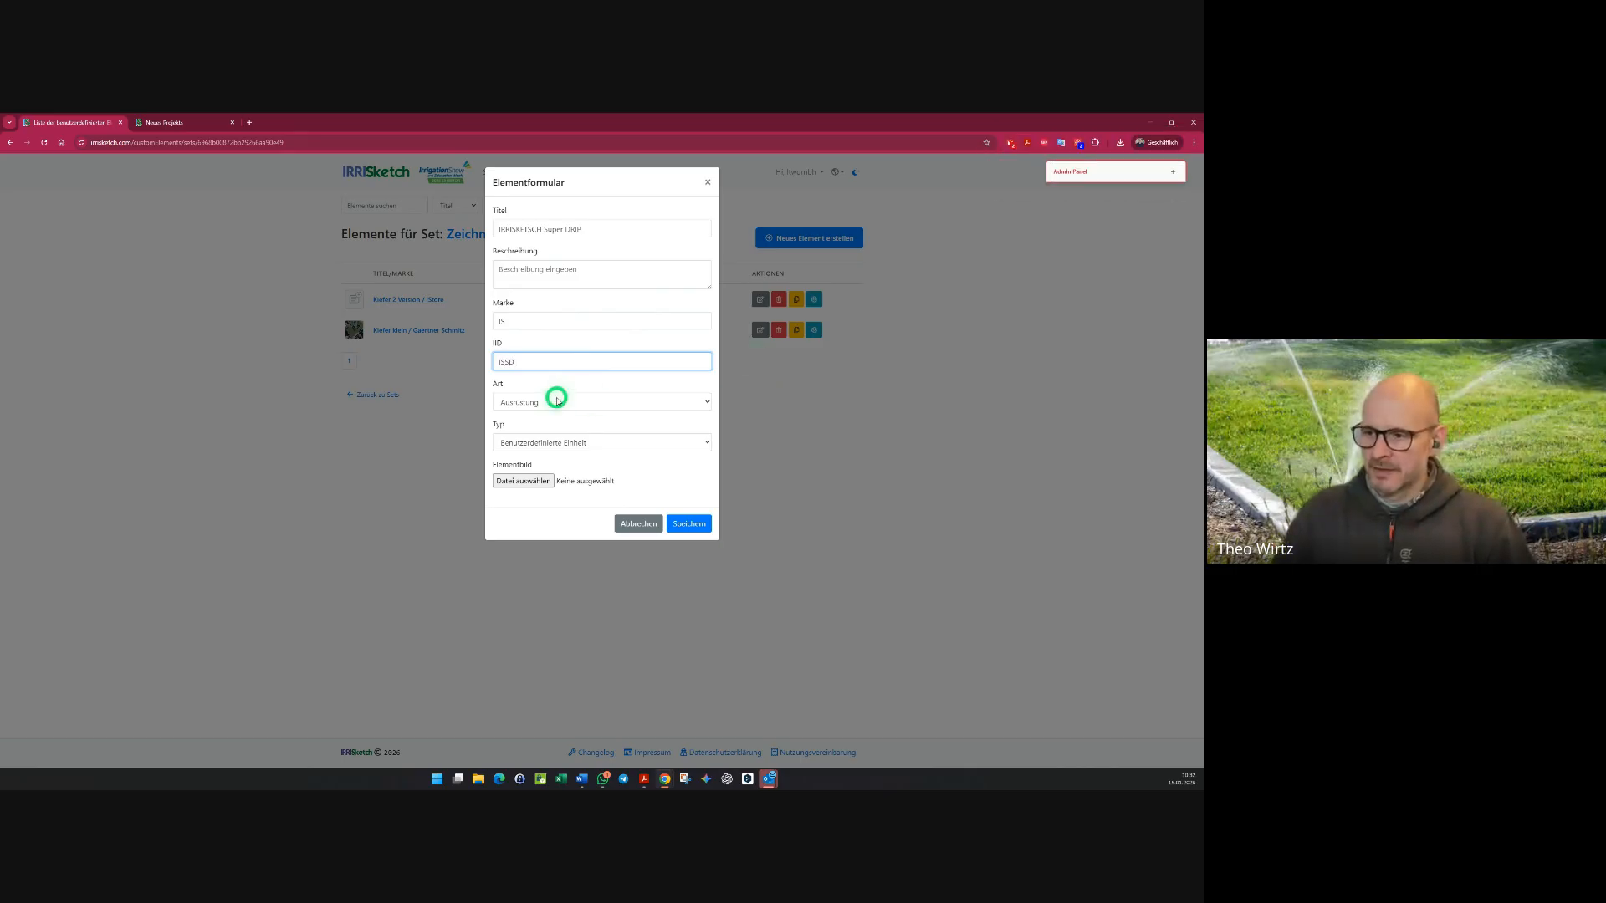
click(549, 443)
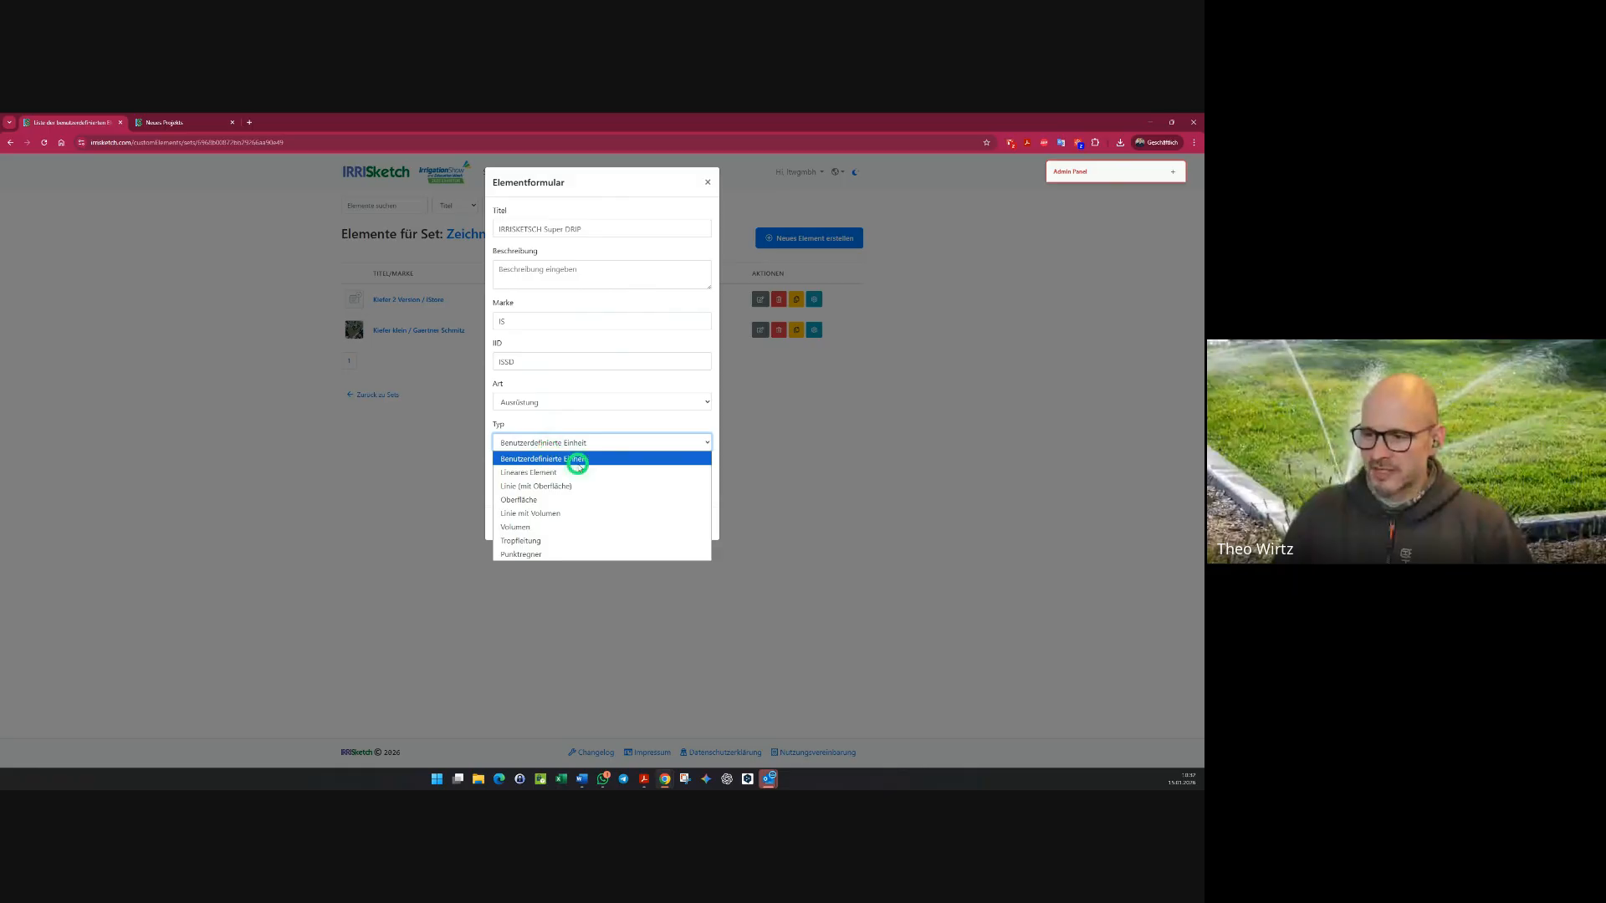
click(562, 539)
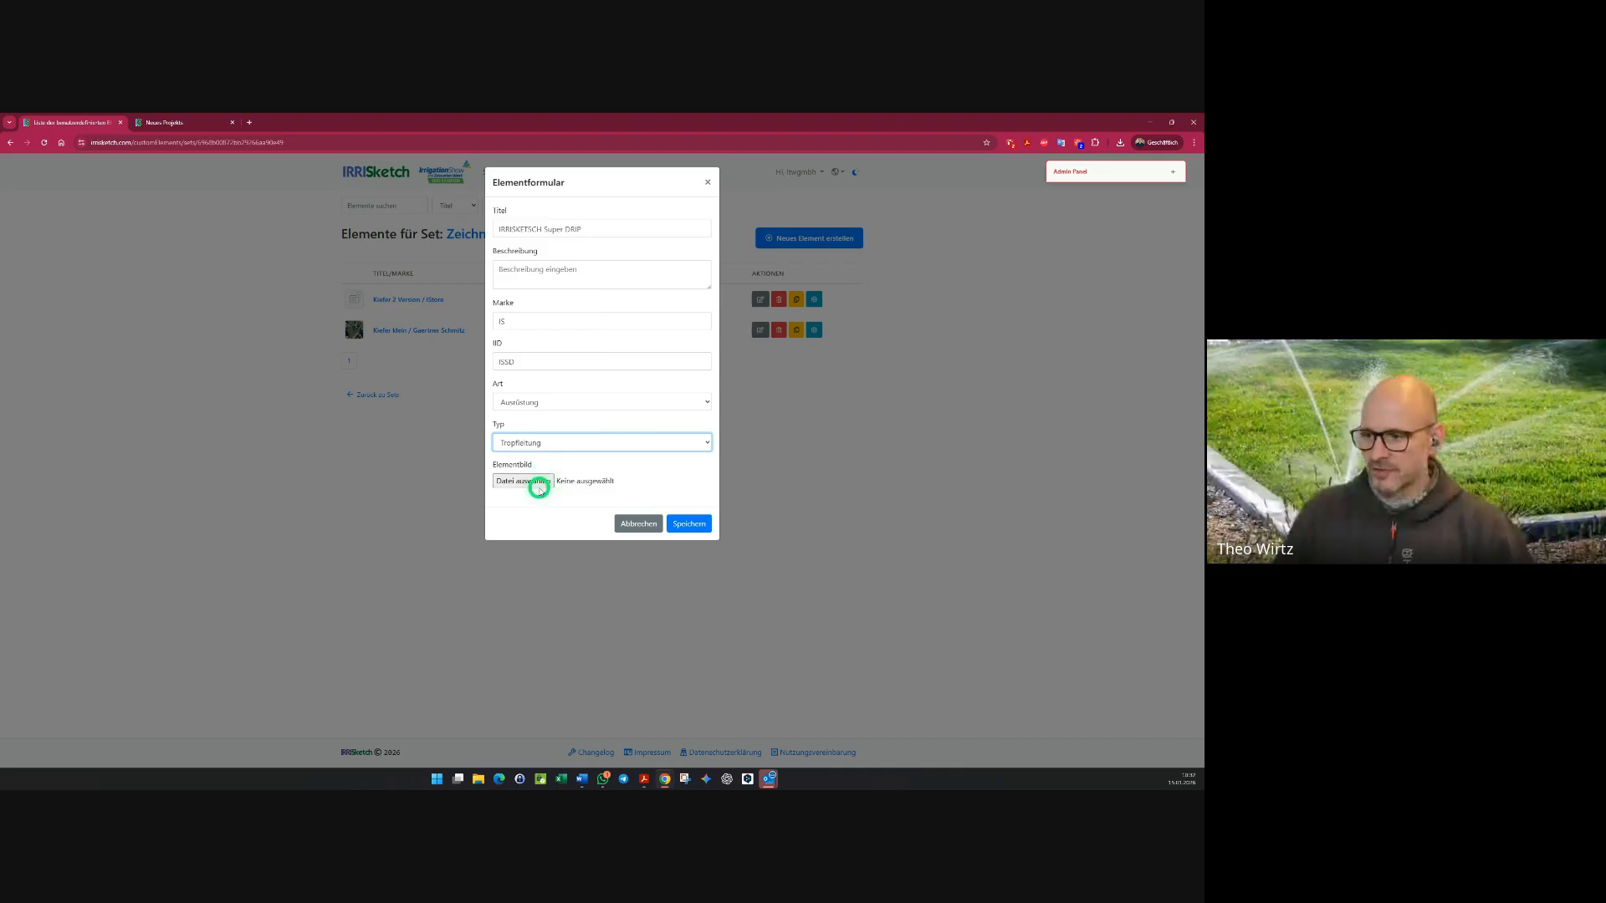
click(687, 525)
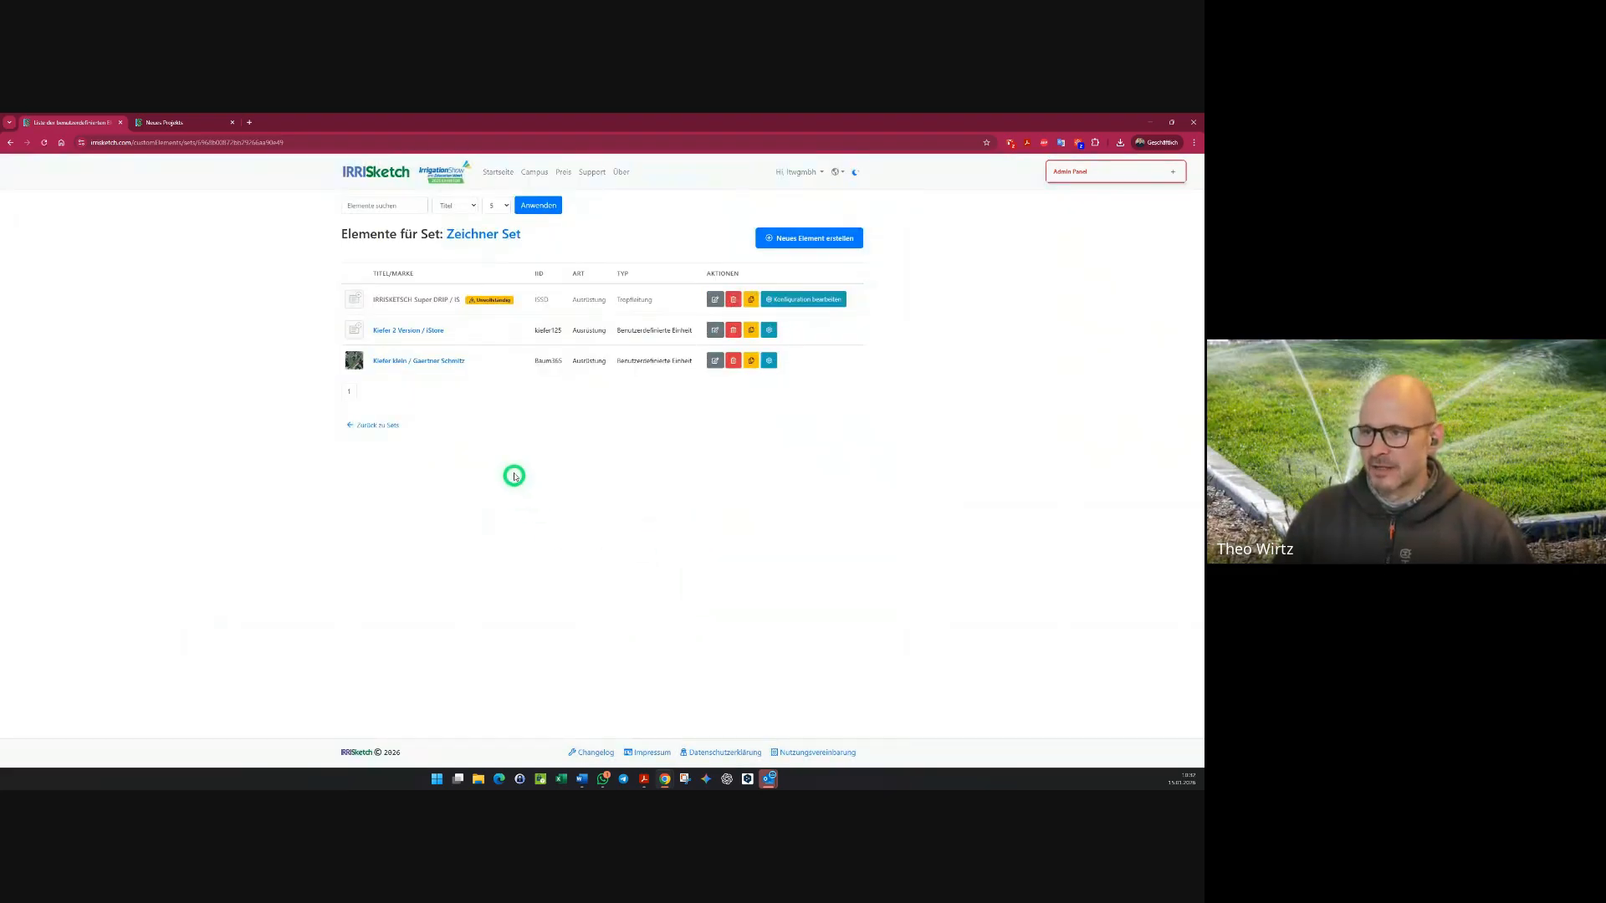
- Configure the drip line with an Emitterabstand of 75 cm and an Emitterdurchfluss of 5 lph, save it, and recheck the stored configuration
click(813, 300)
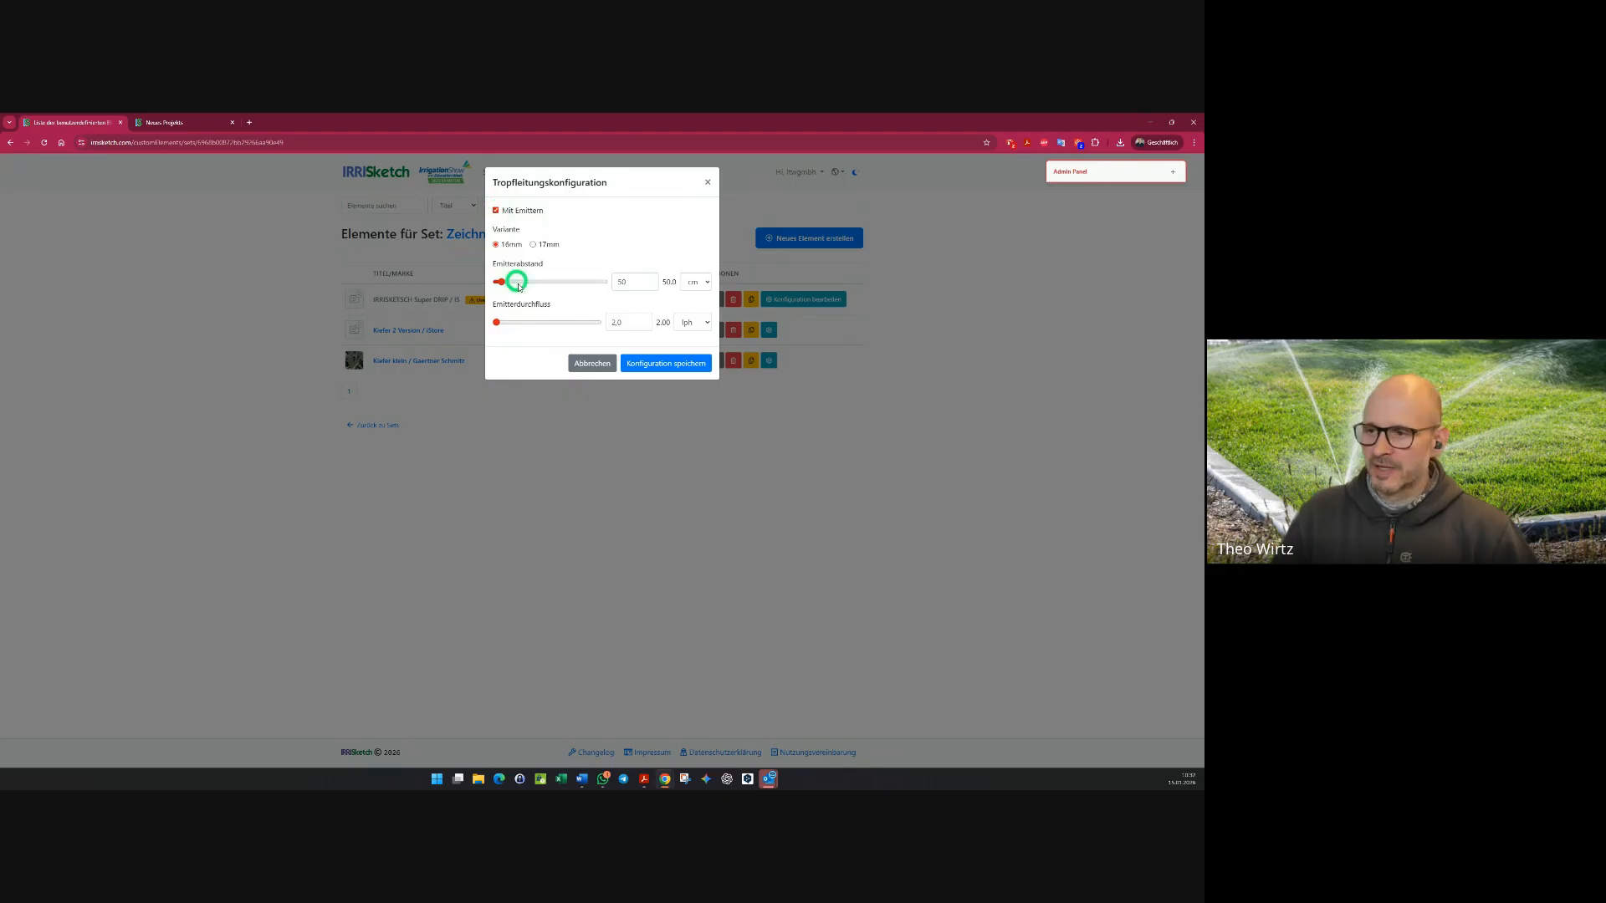
double_click(631, 282)
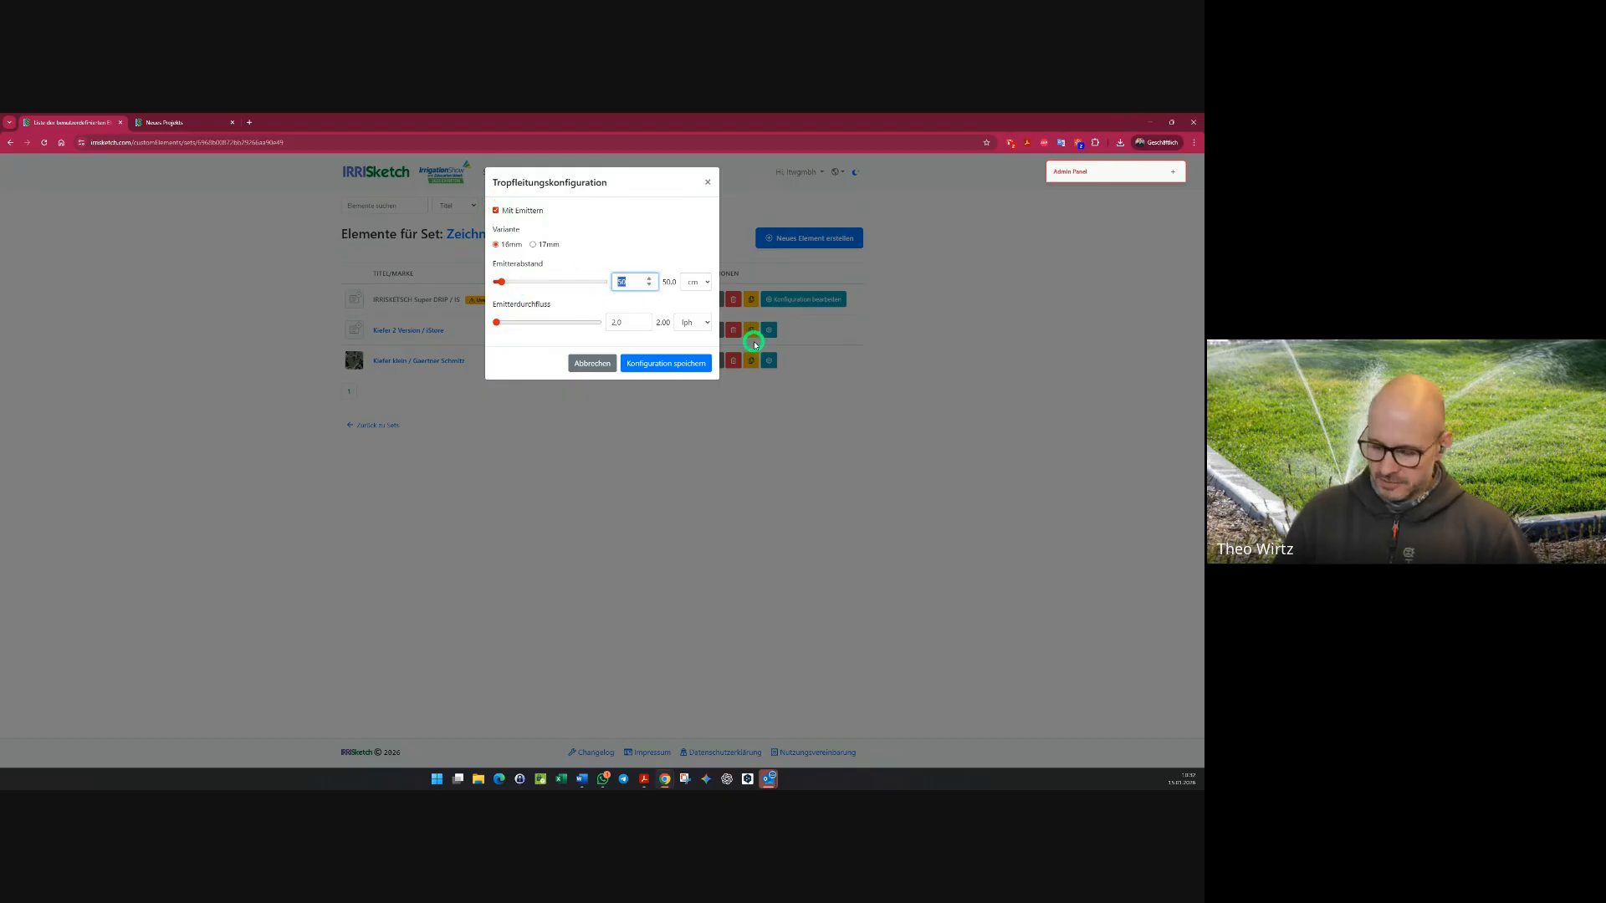
text(75)
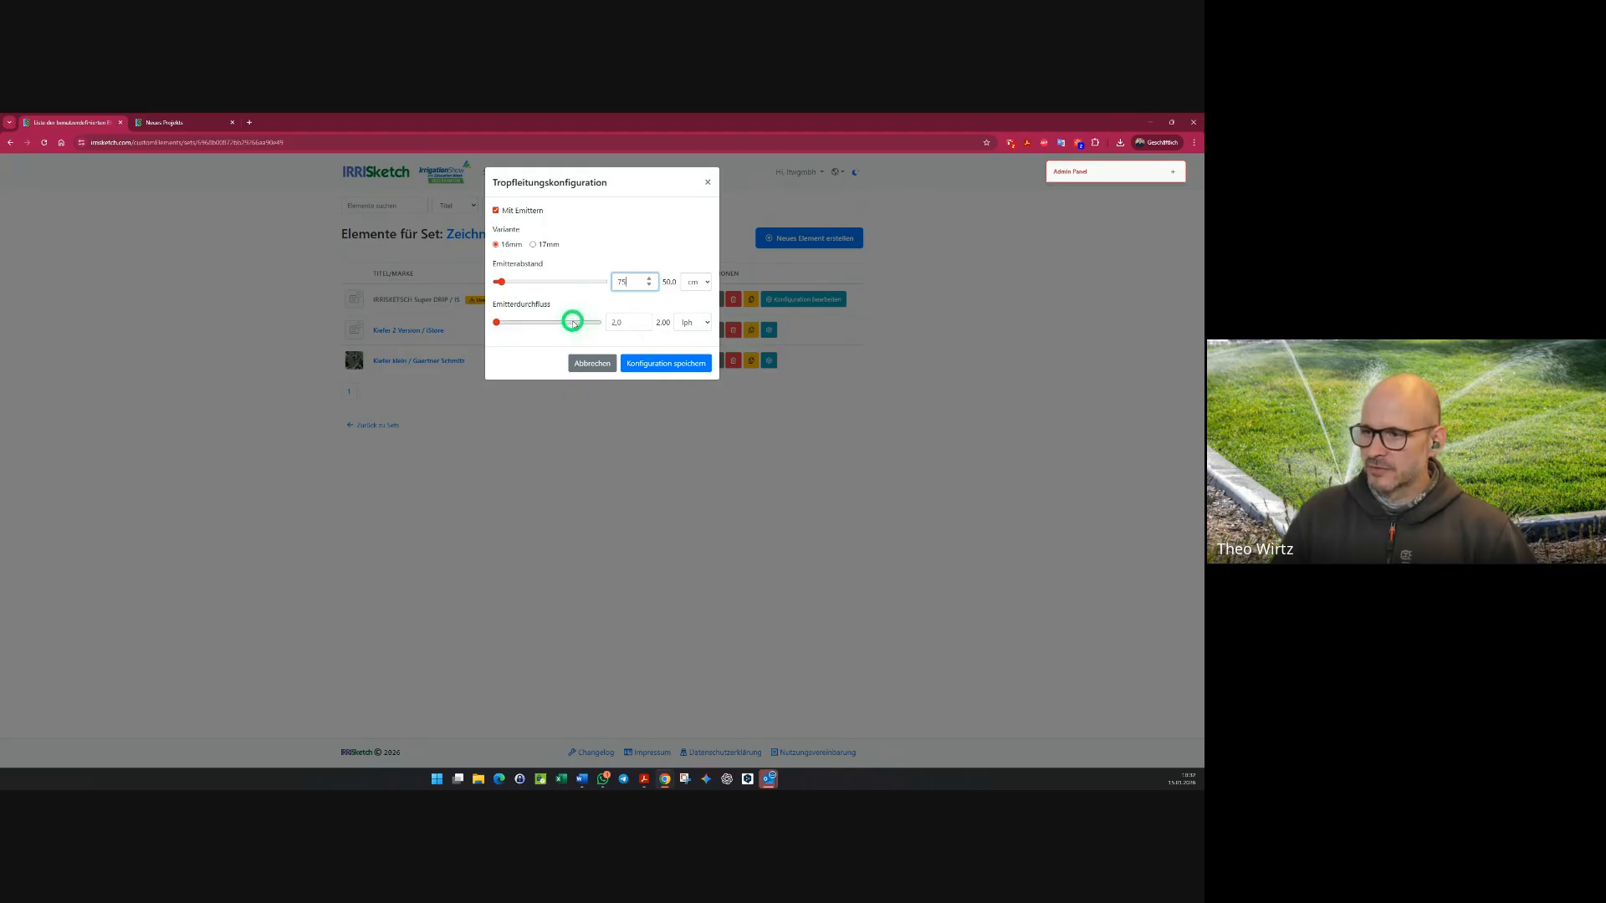
double_click(619, 322)
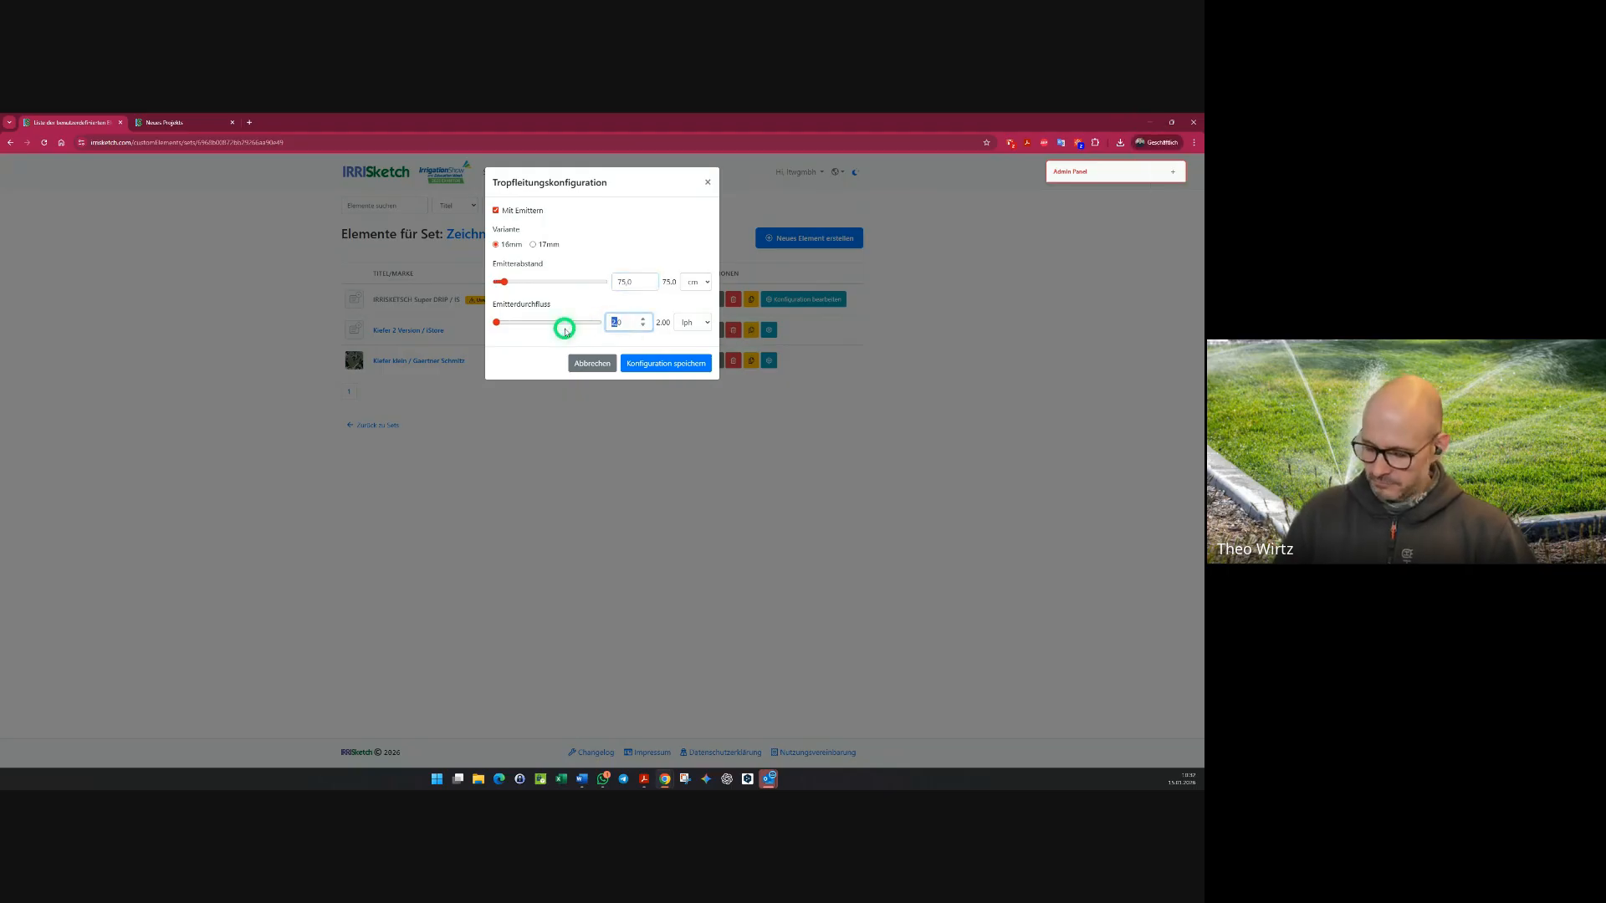
text(5,)
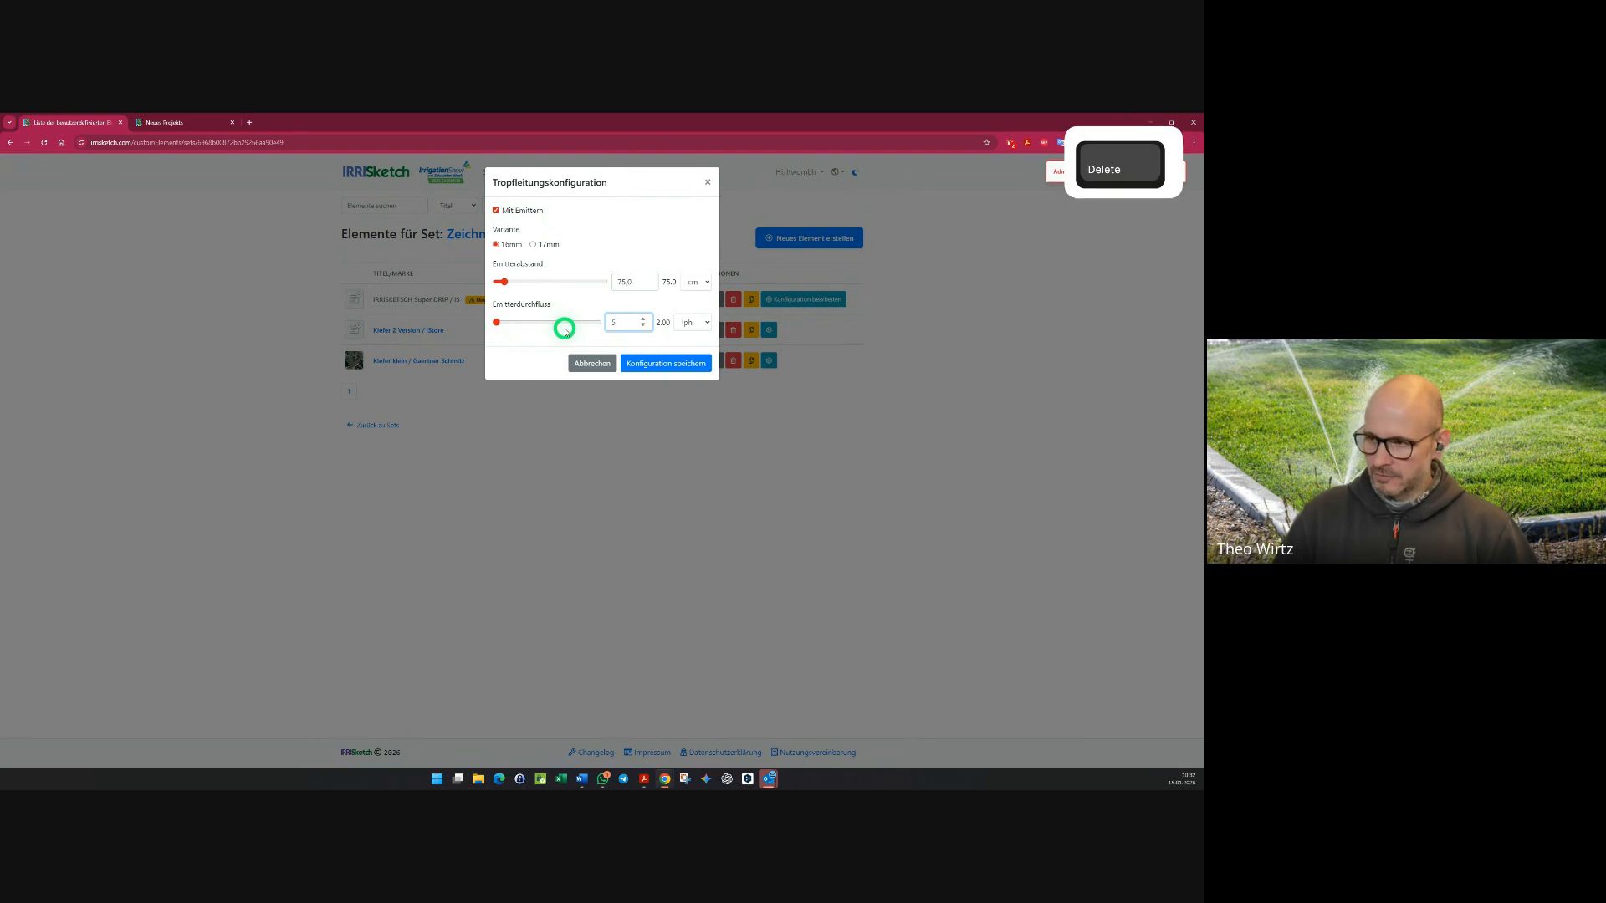
text(0)
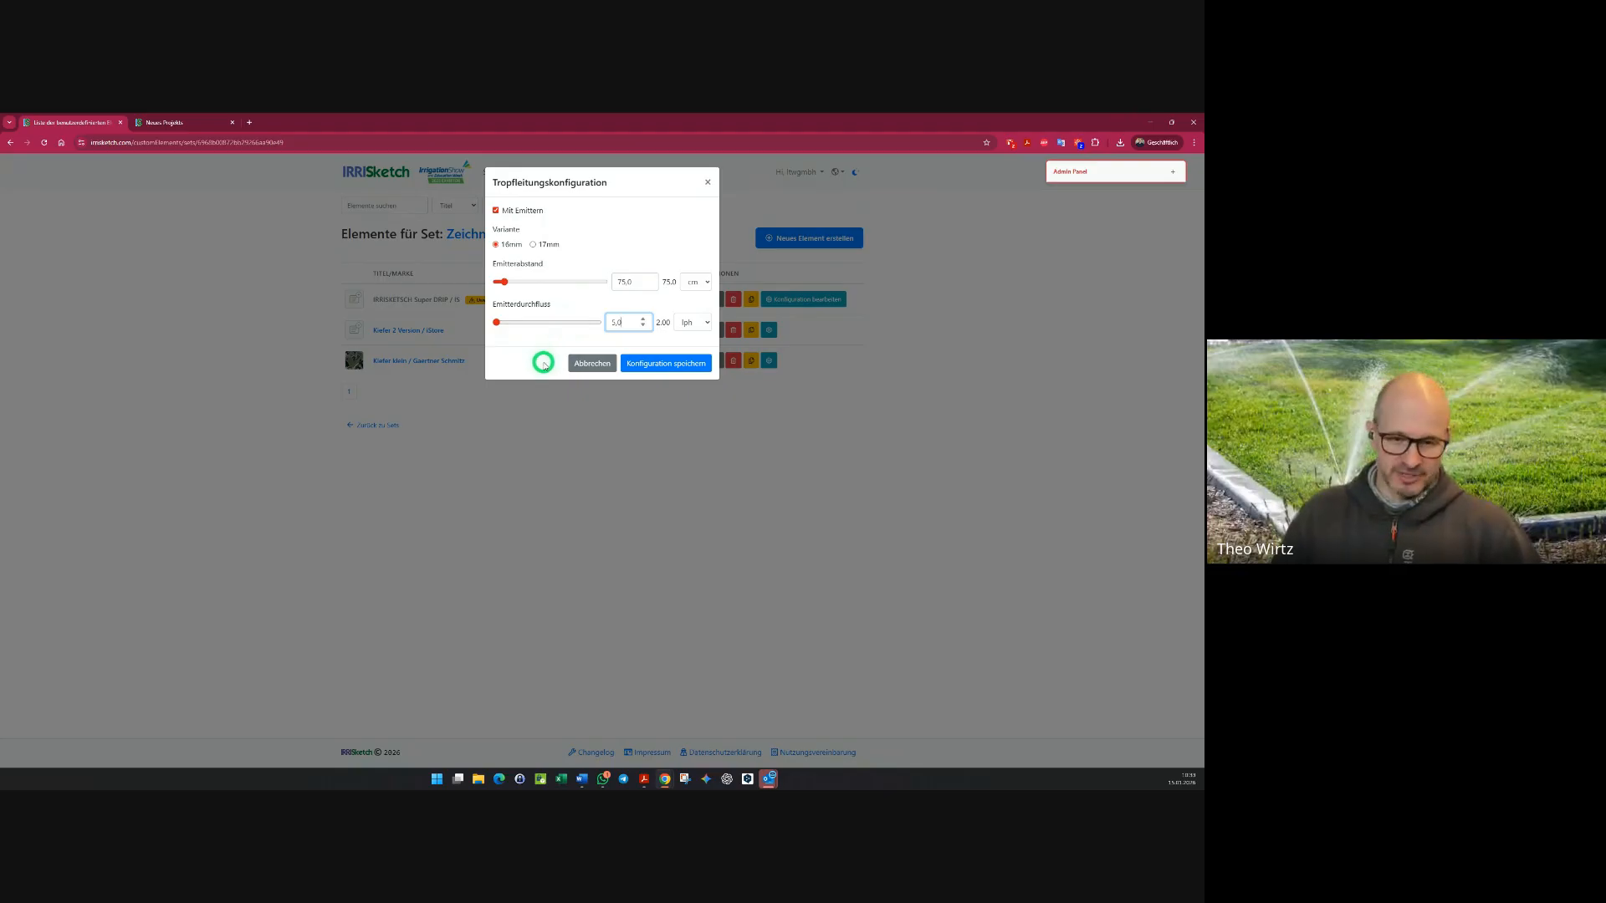
click(678, 368)
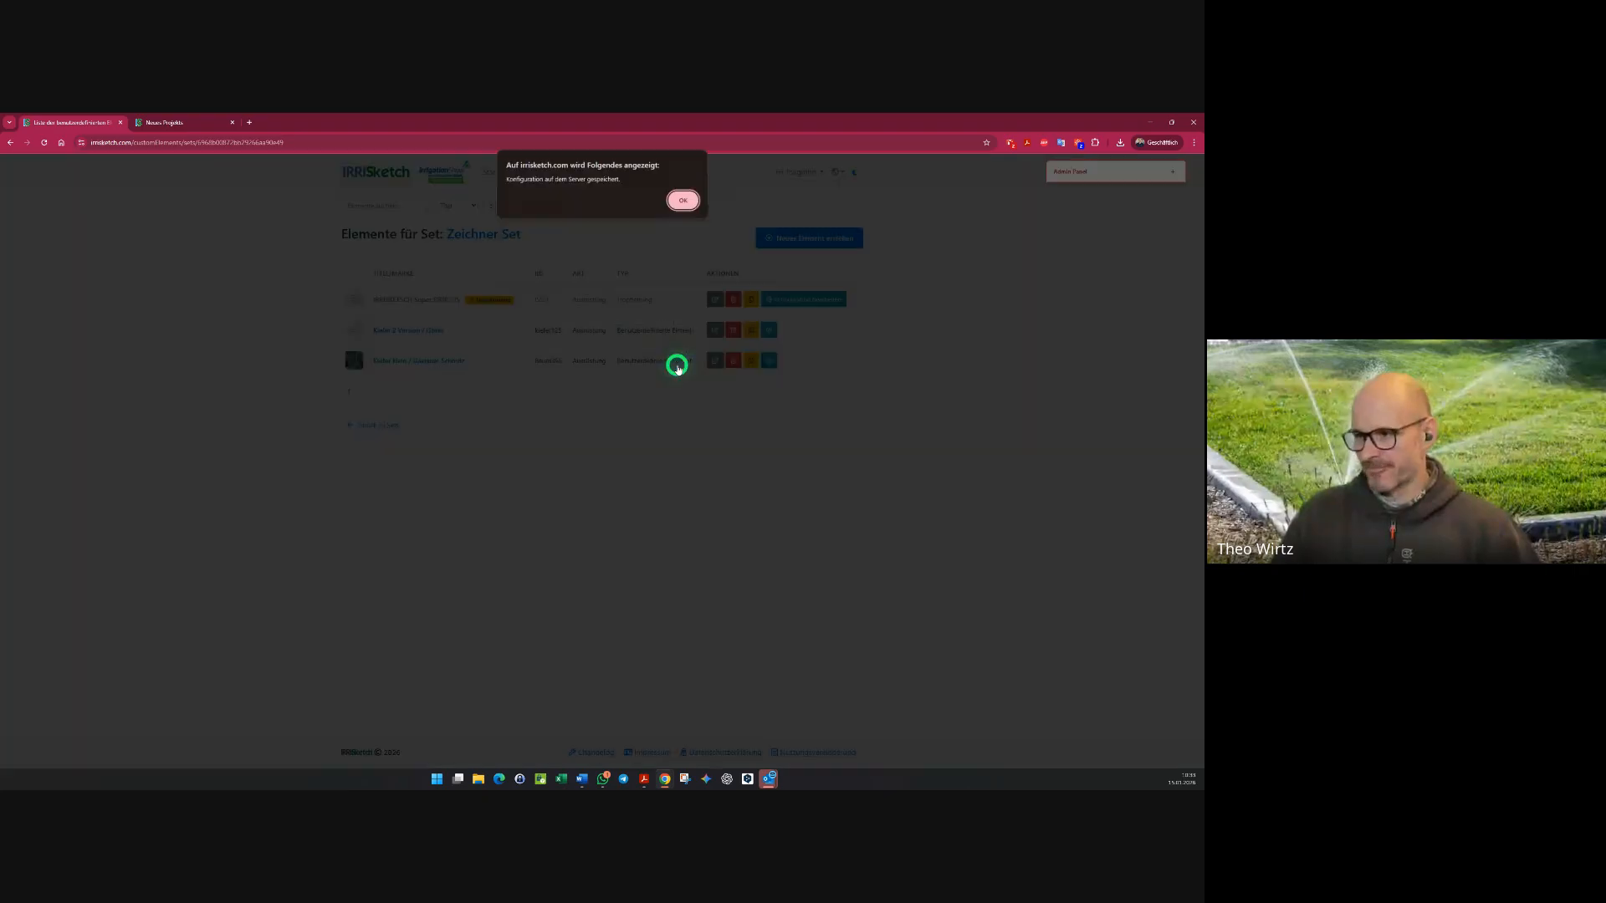
click(681, 201)
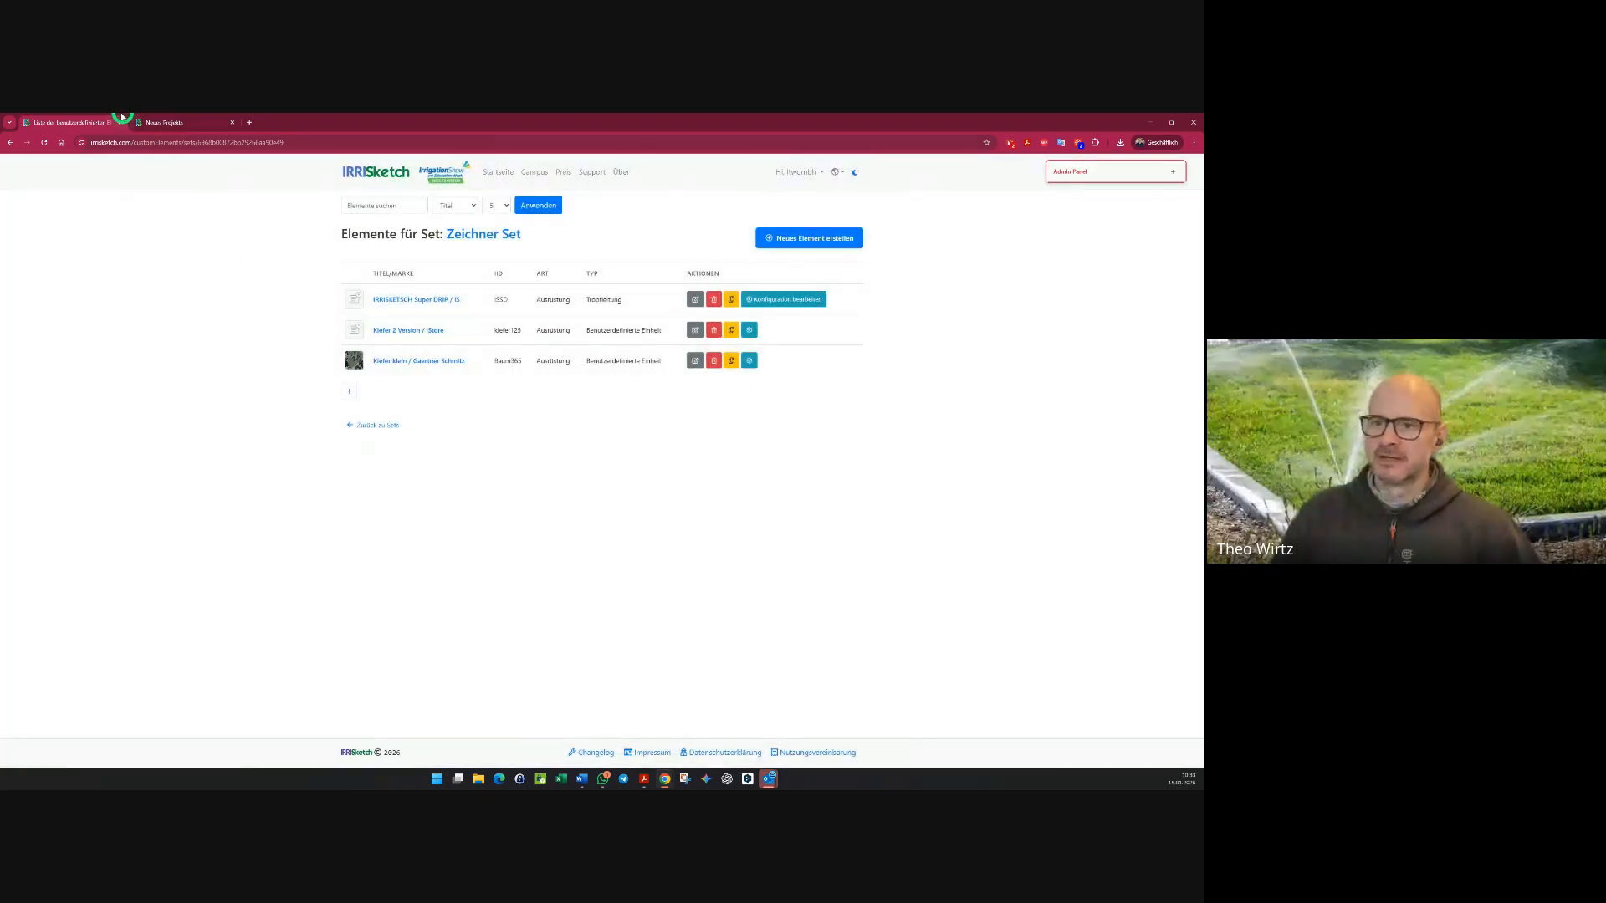
click(796, 301)
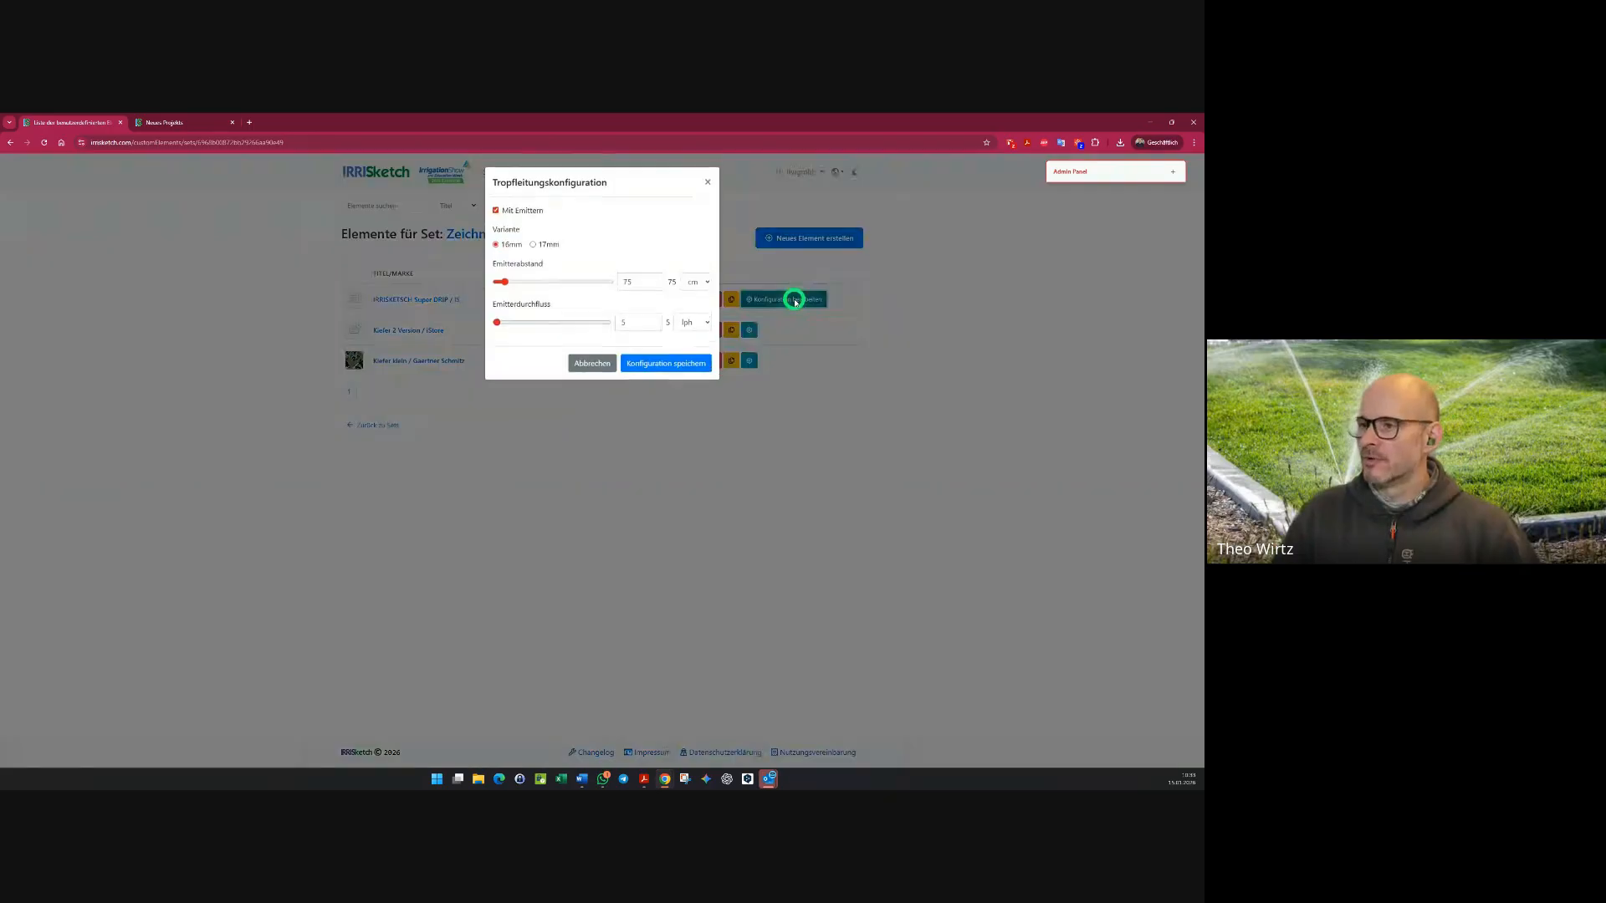
click(710, 183)
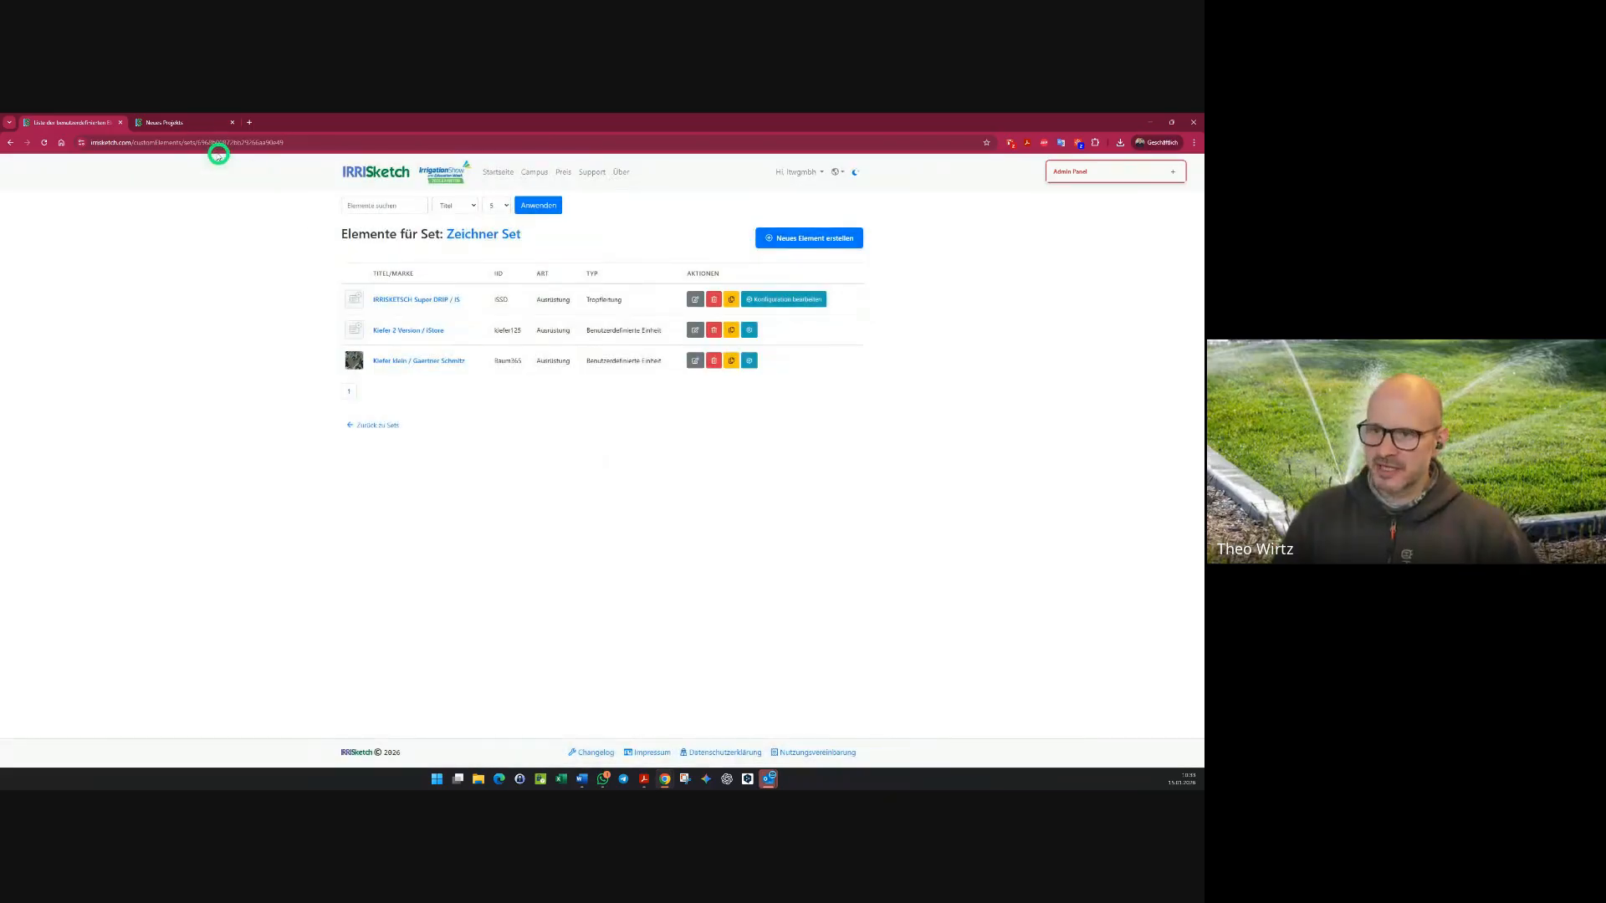
- Switch to the Neues Projekt drawing, save it, and reload the page so the new custom element is available
click(189, 123)
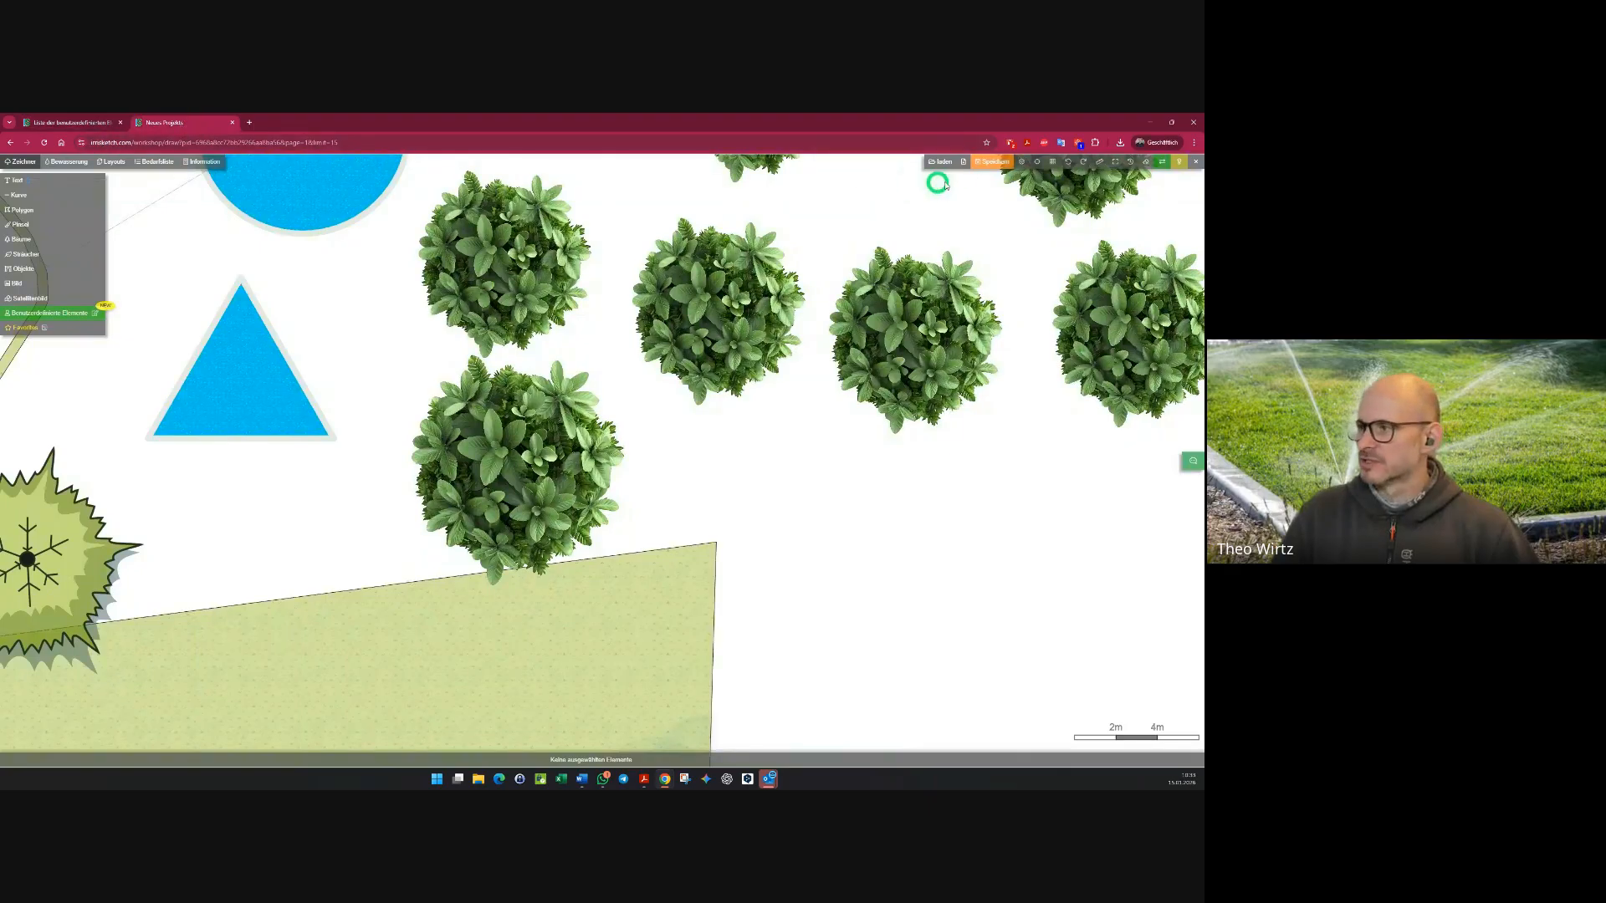
click(987, 160)
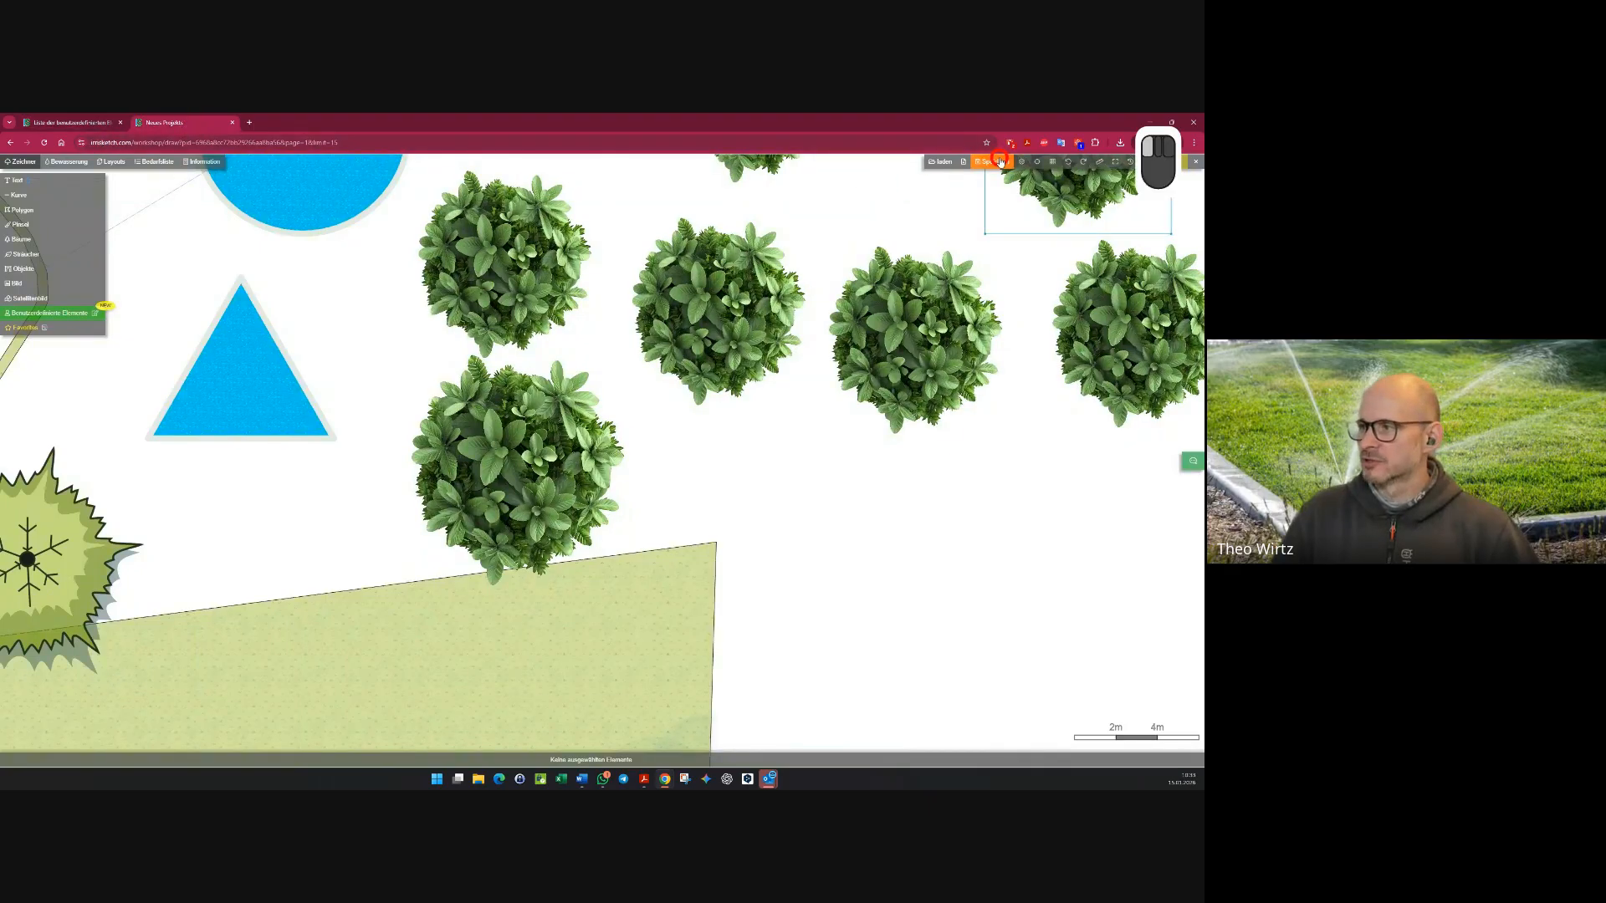
click(45, 142)
click(621, 220)
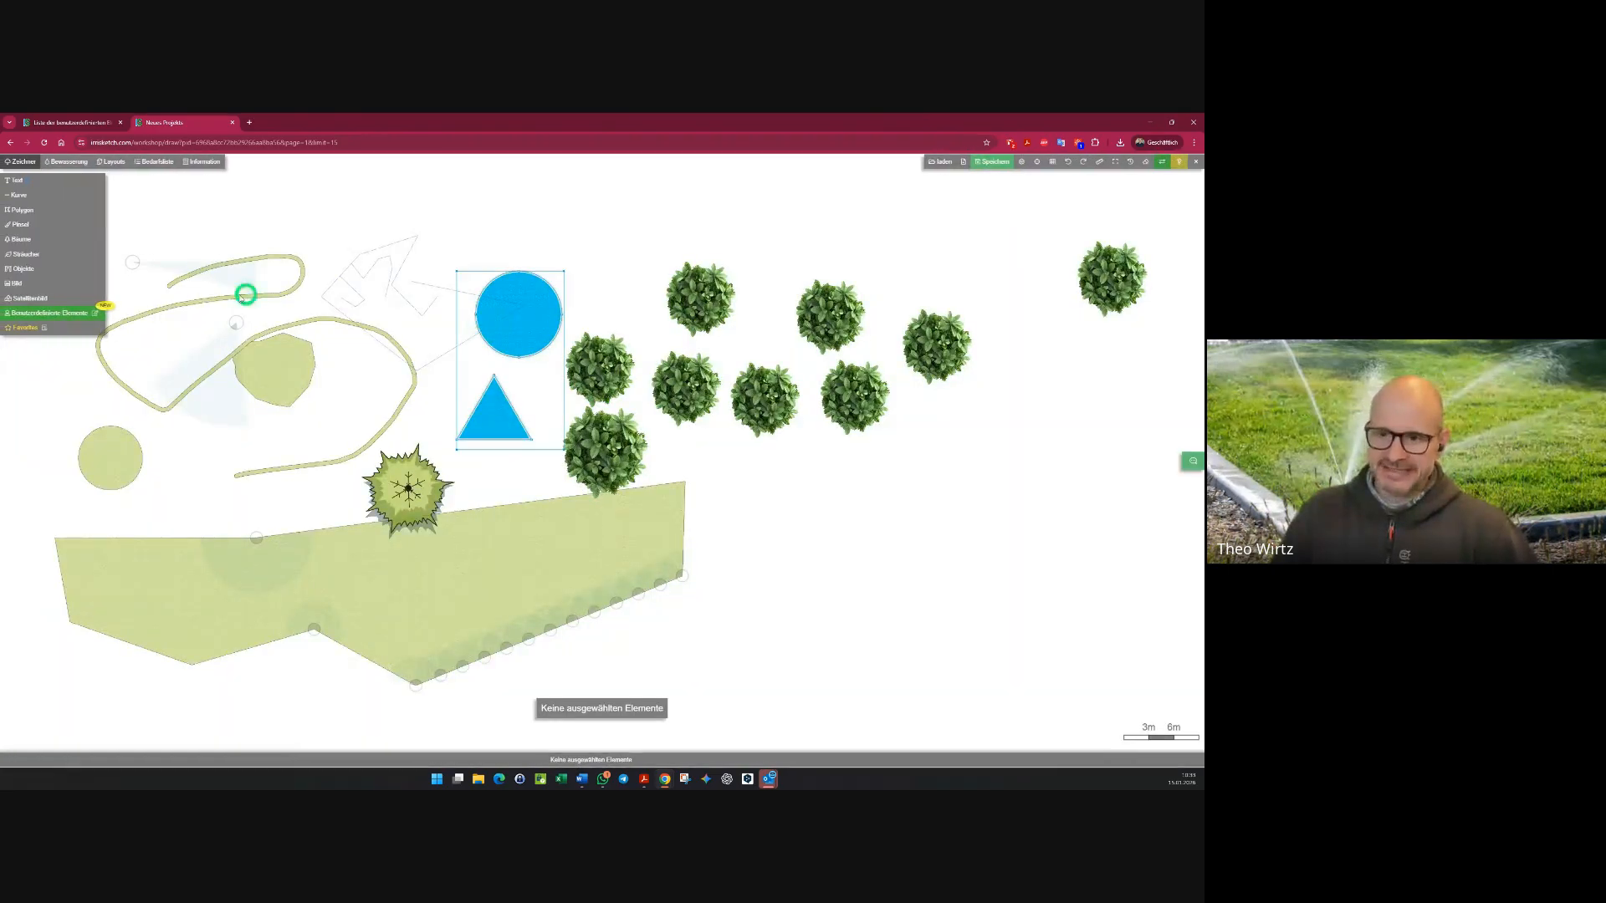
- Draw an open five-point IRRISKETSCH Super DRIP 16/13mm line with Tropfer, about 120 m long, in the empty space beside the large green area
click(67, 162)
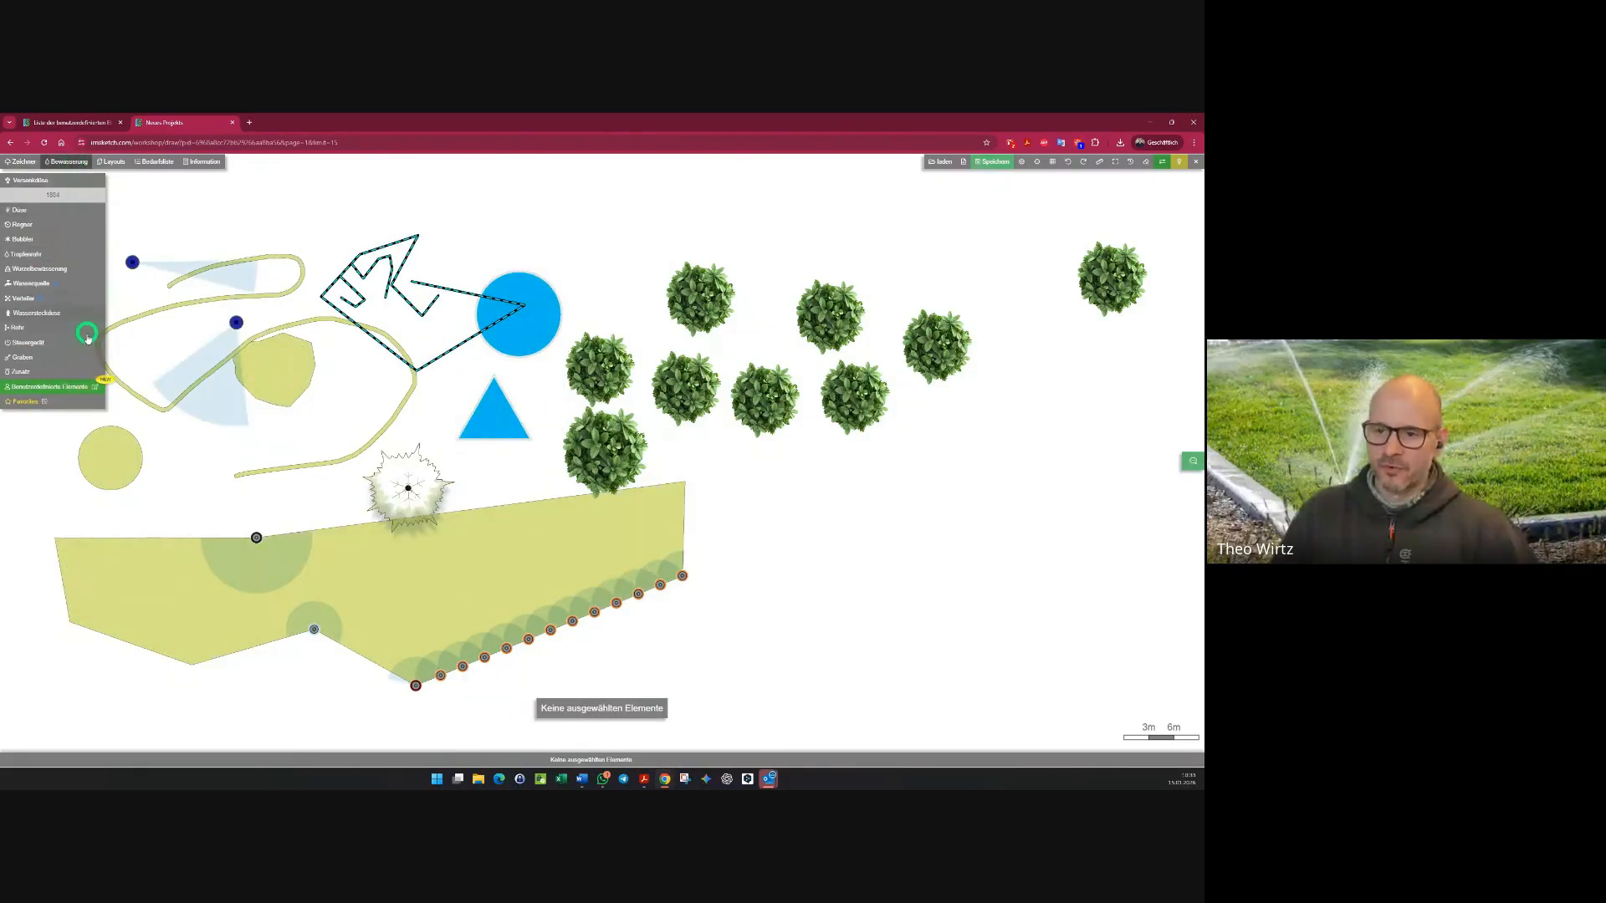
mouse_move(75, 387)
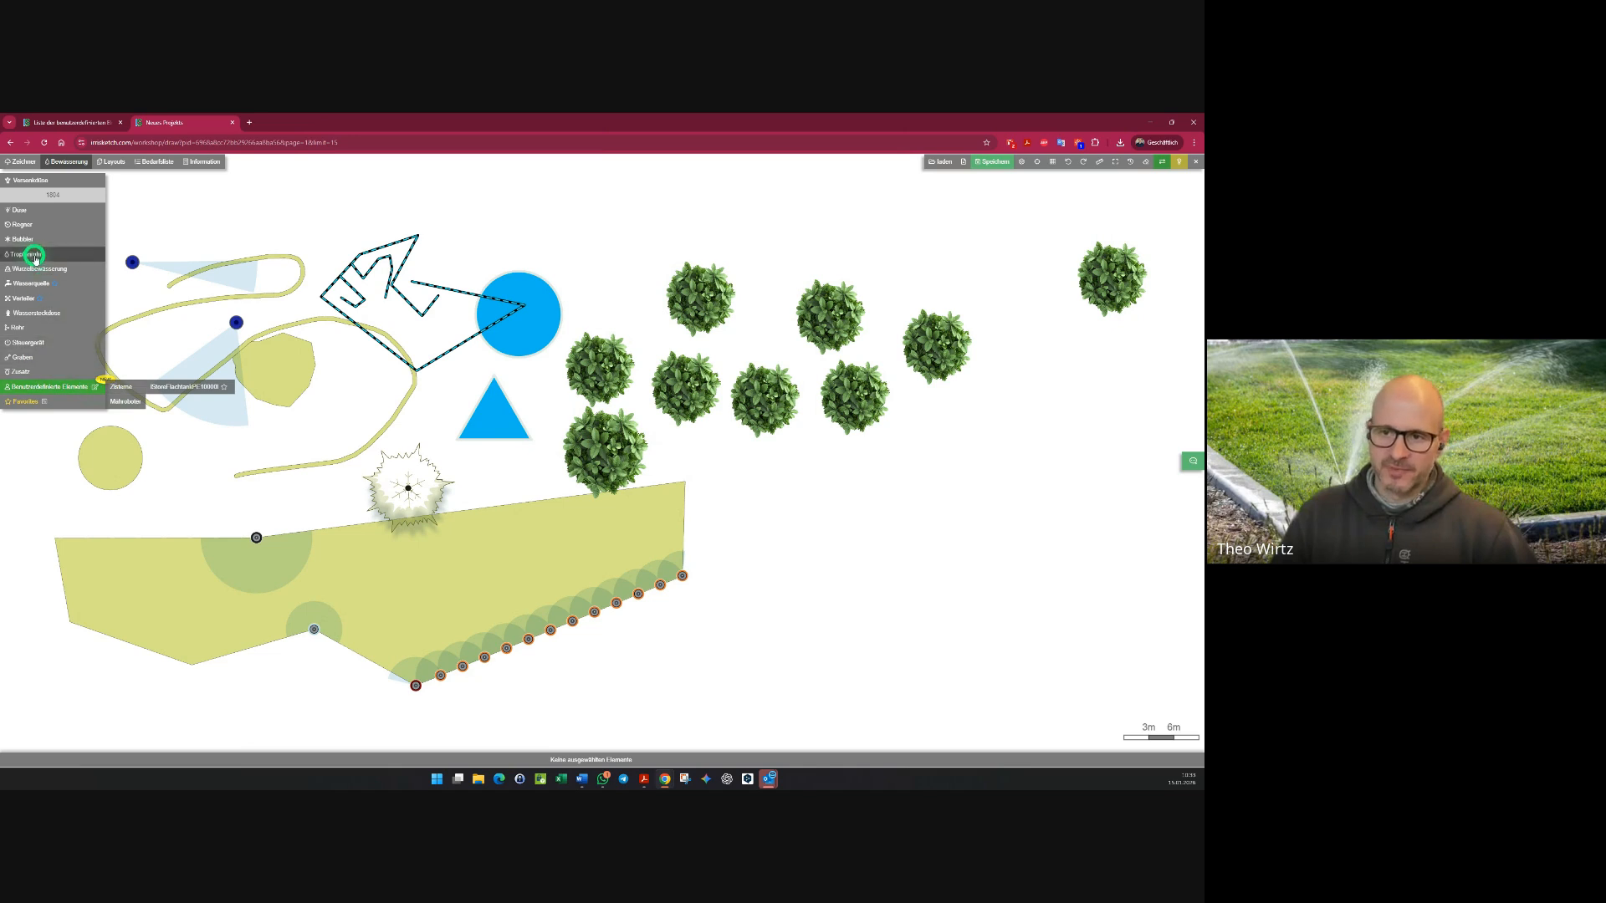
mouse_move(35, 259)
mouse_move(122, 254)
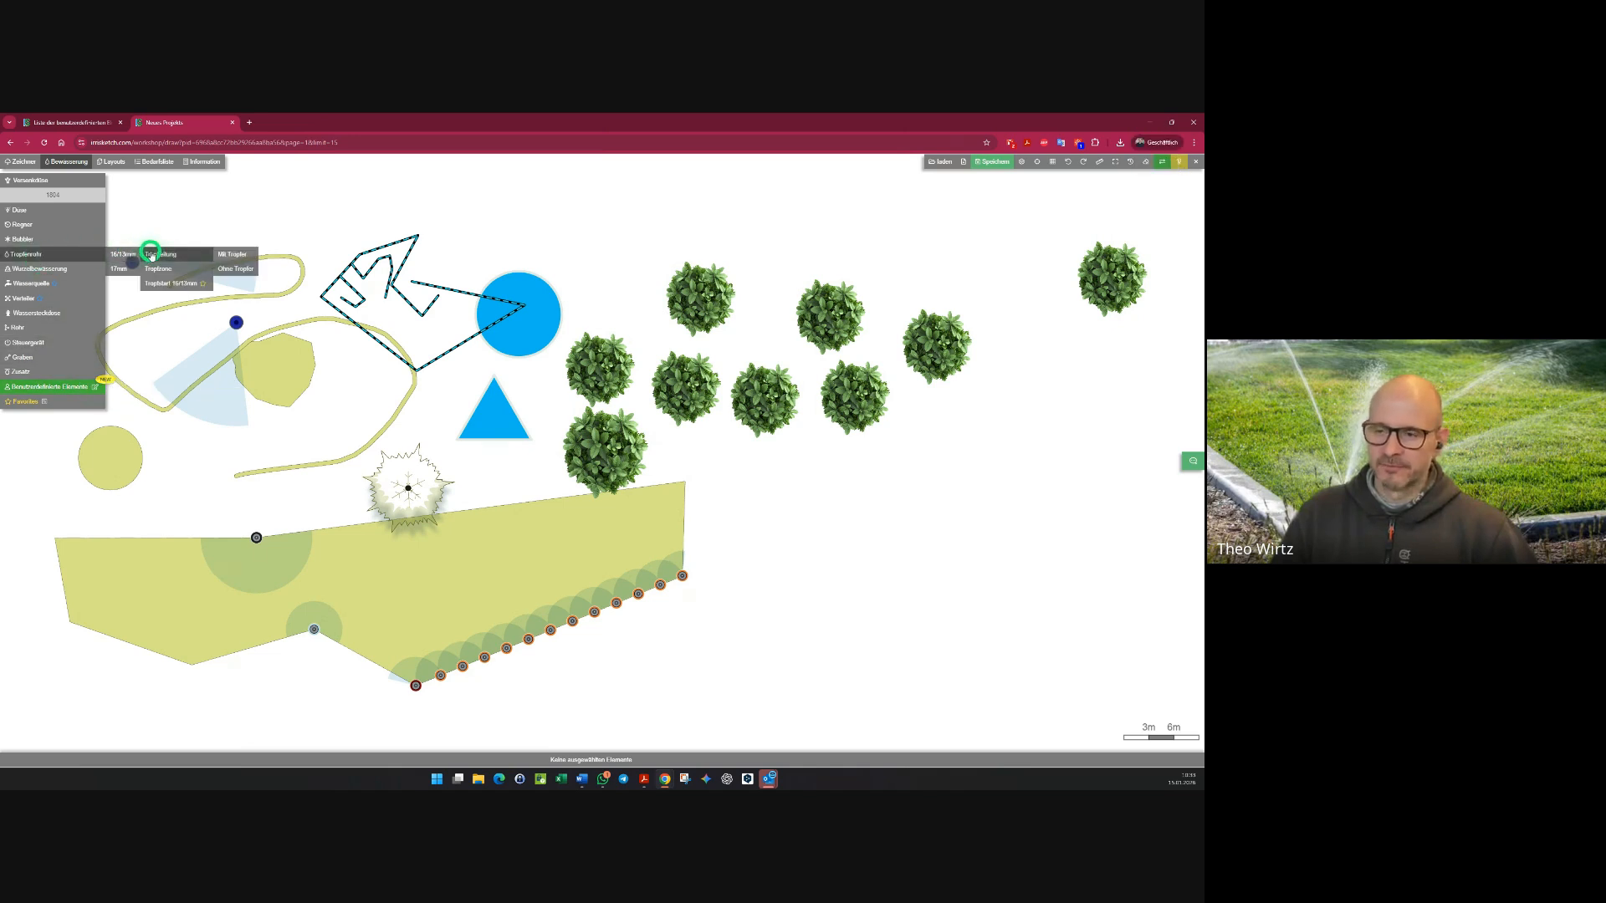
mouse_move(236, 254)
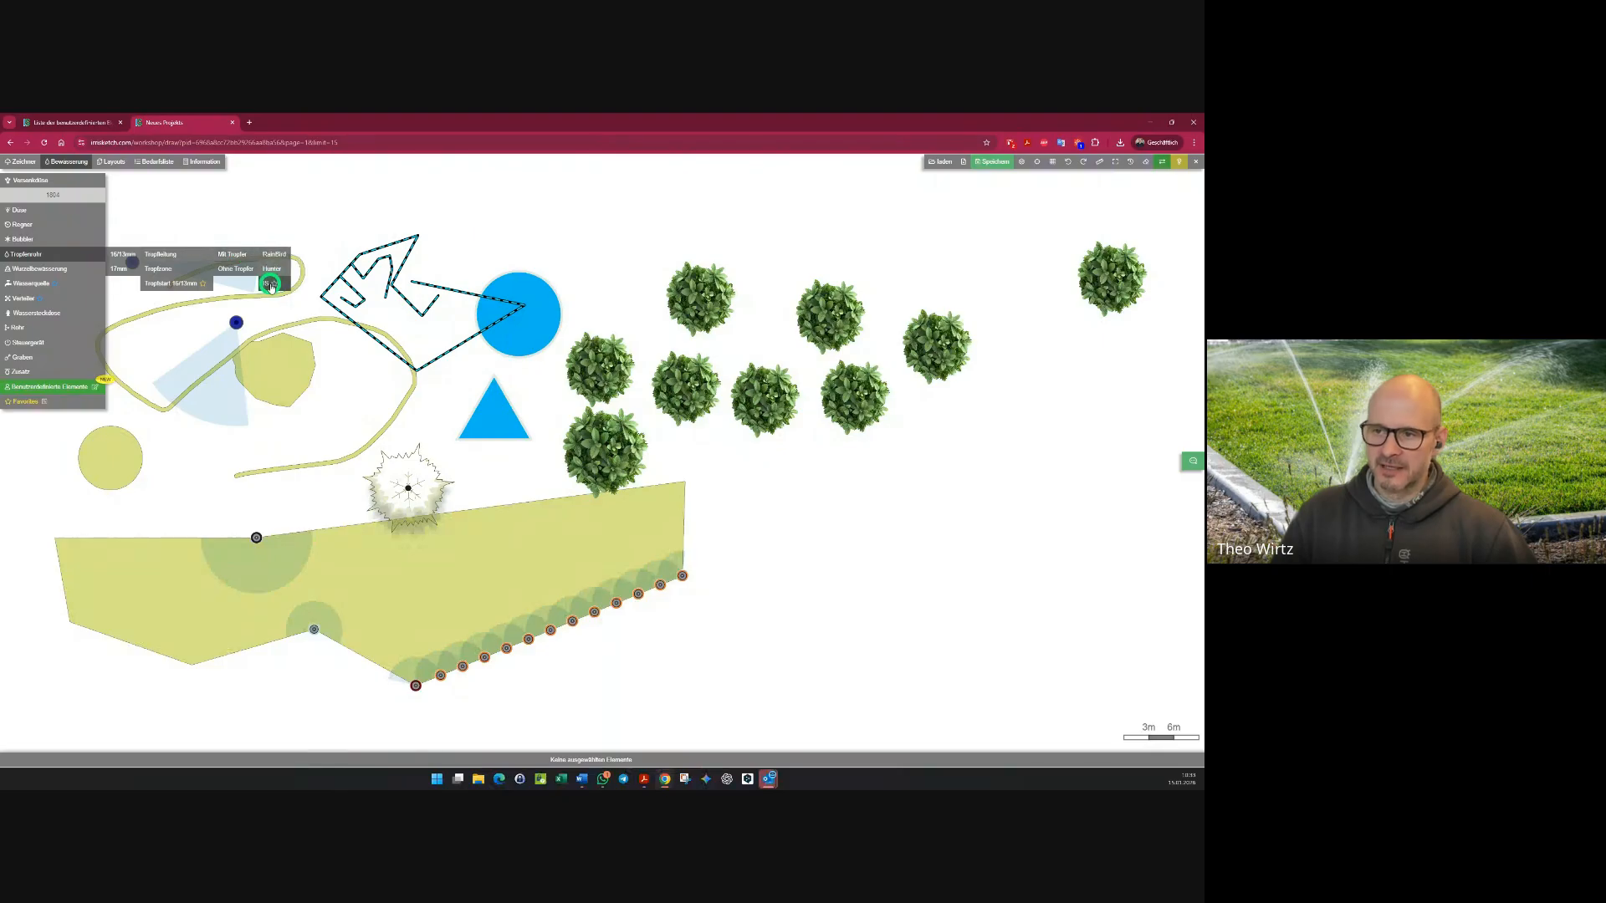
click(266, 286)
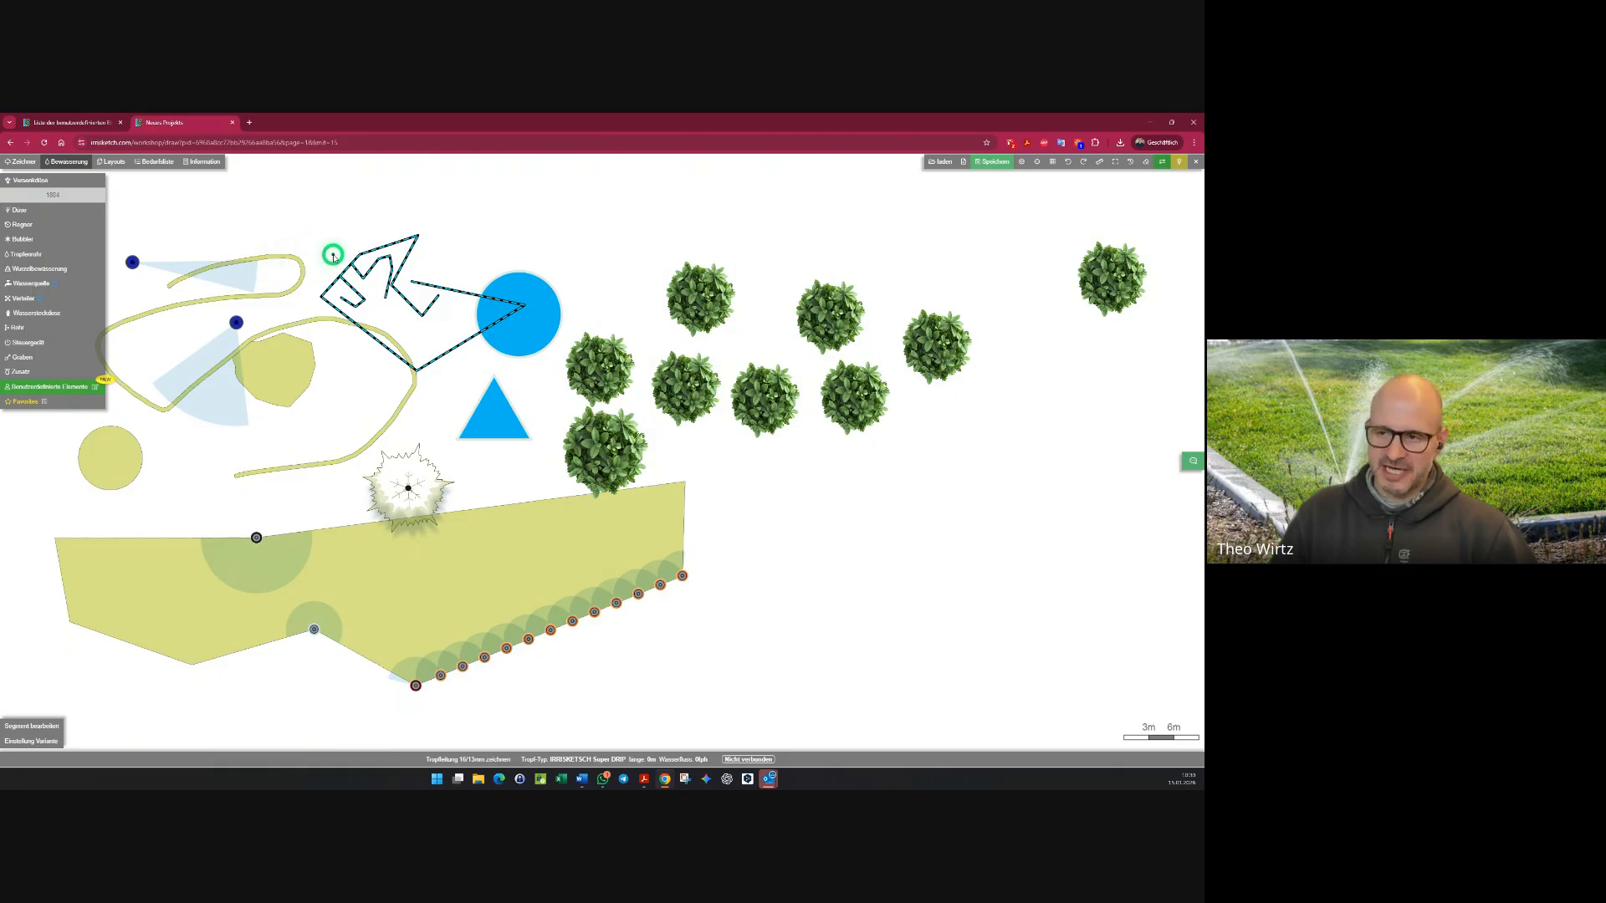
middle_drag(804, 548, 347, 409)
click(496, 444)
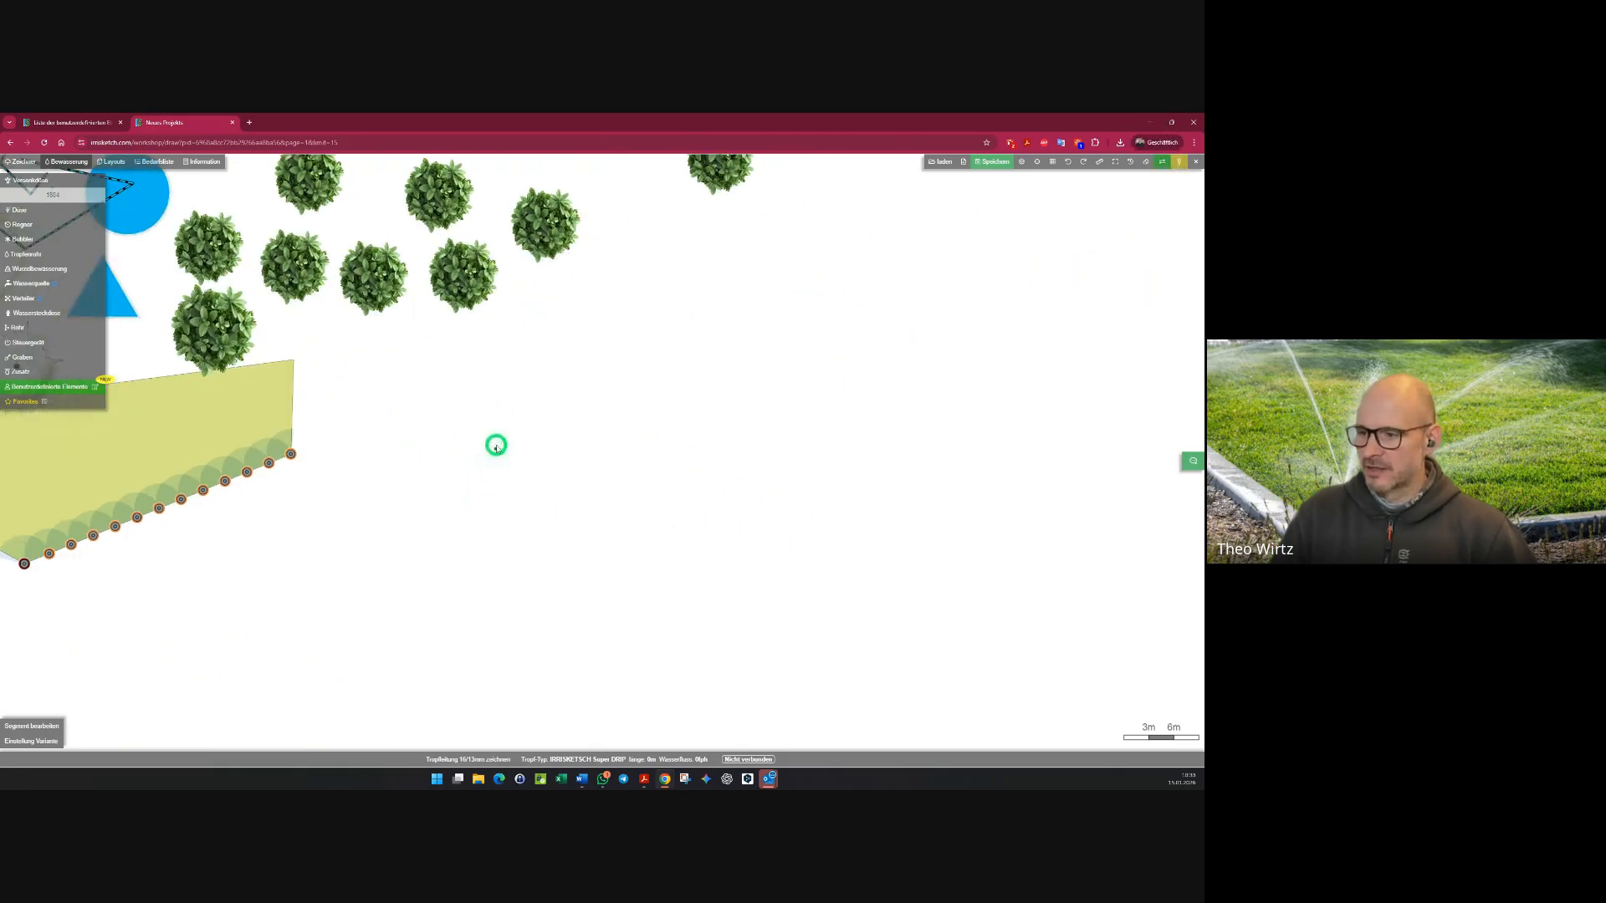
click(900, 327)
click(900, 475)
click(586, 588)
click(545, 506)
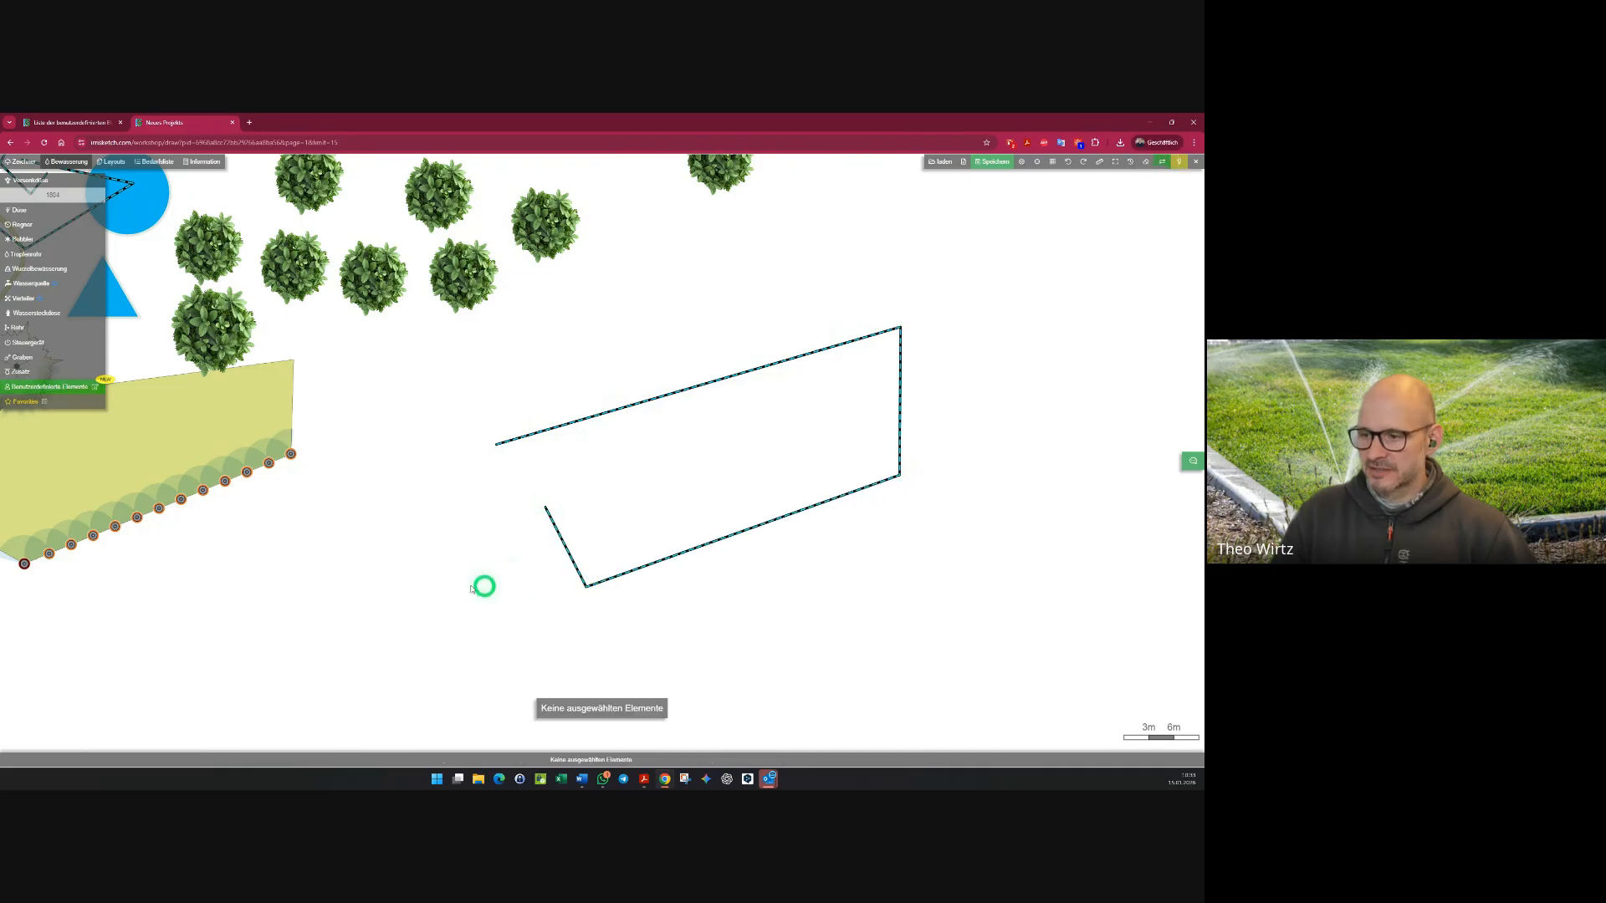
- Check the new drip line's data and the Bedarfsliste, locating each of the two unconnected Tropfleitung entries in the drawing
click(580, 417)
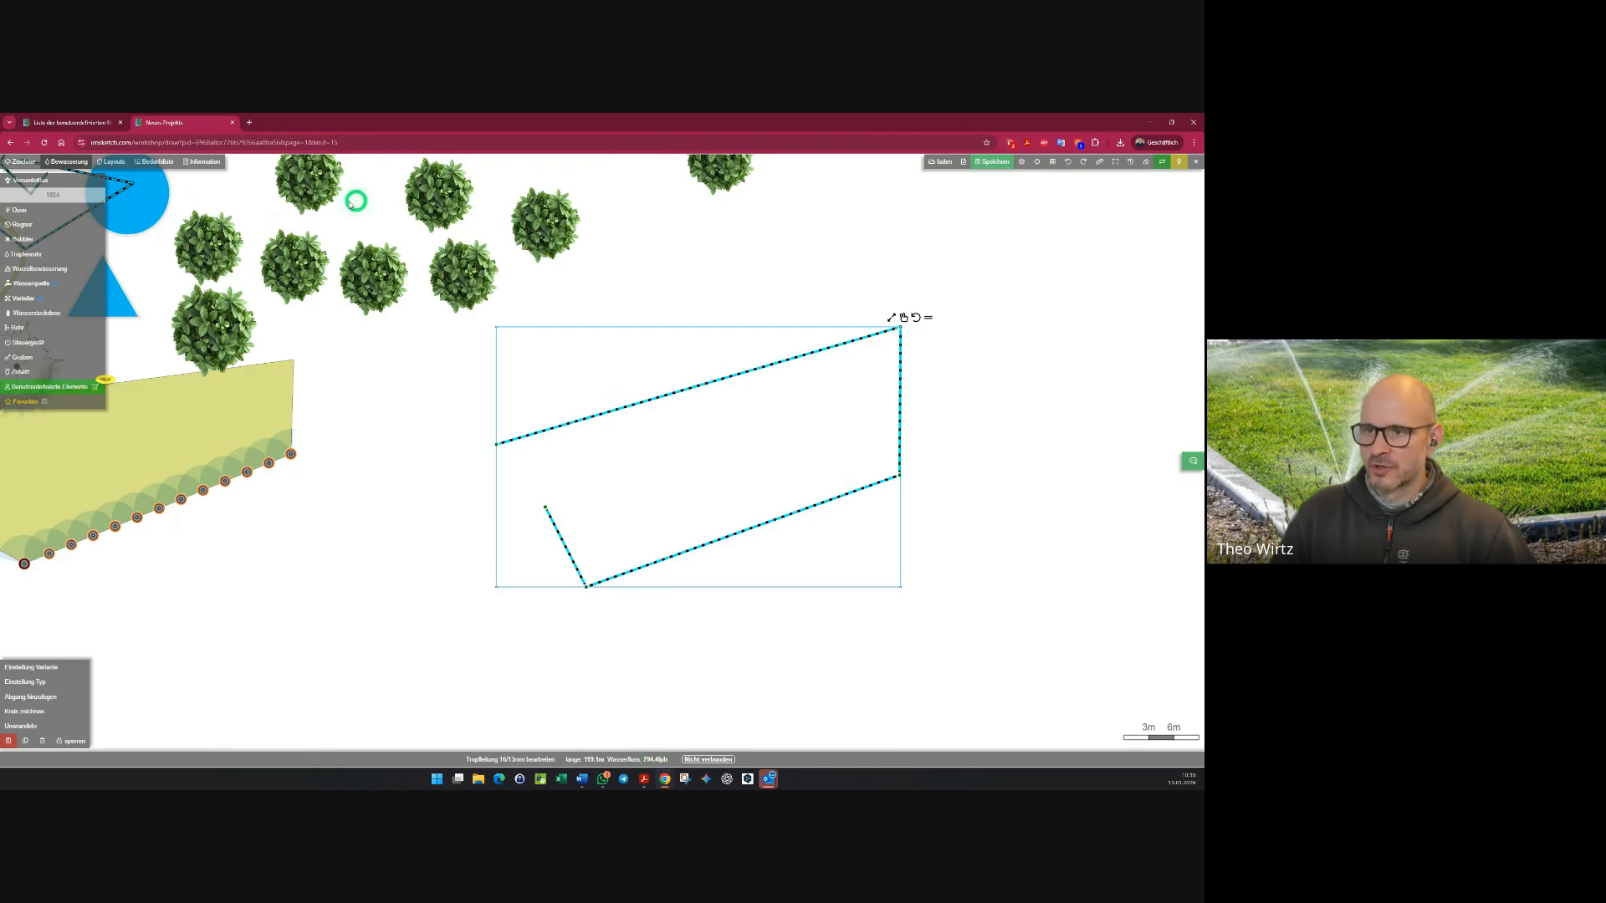
click(155, 161)
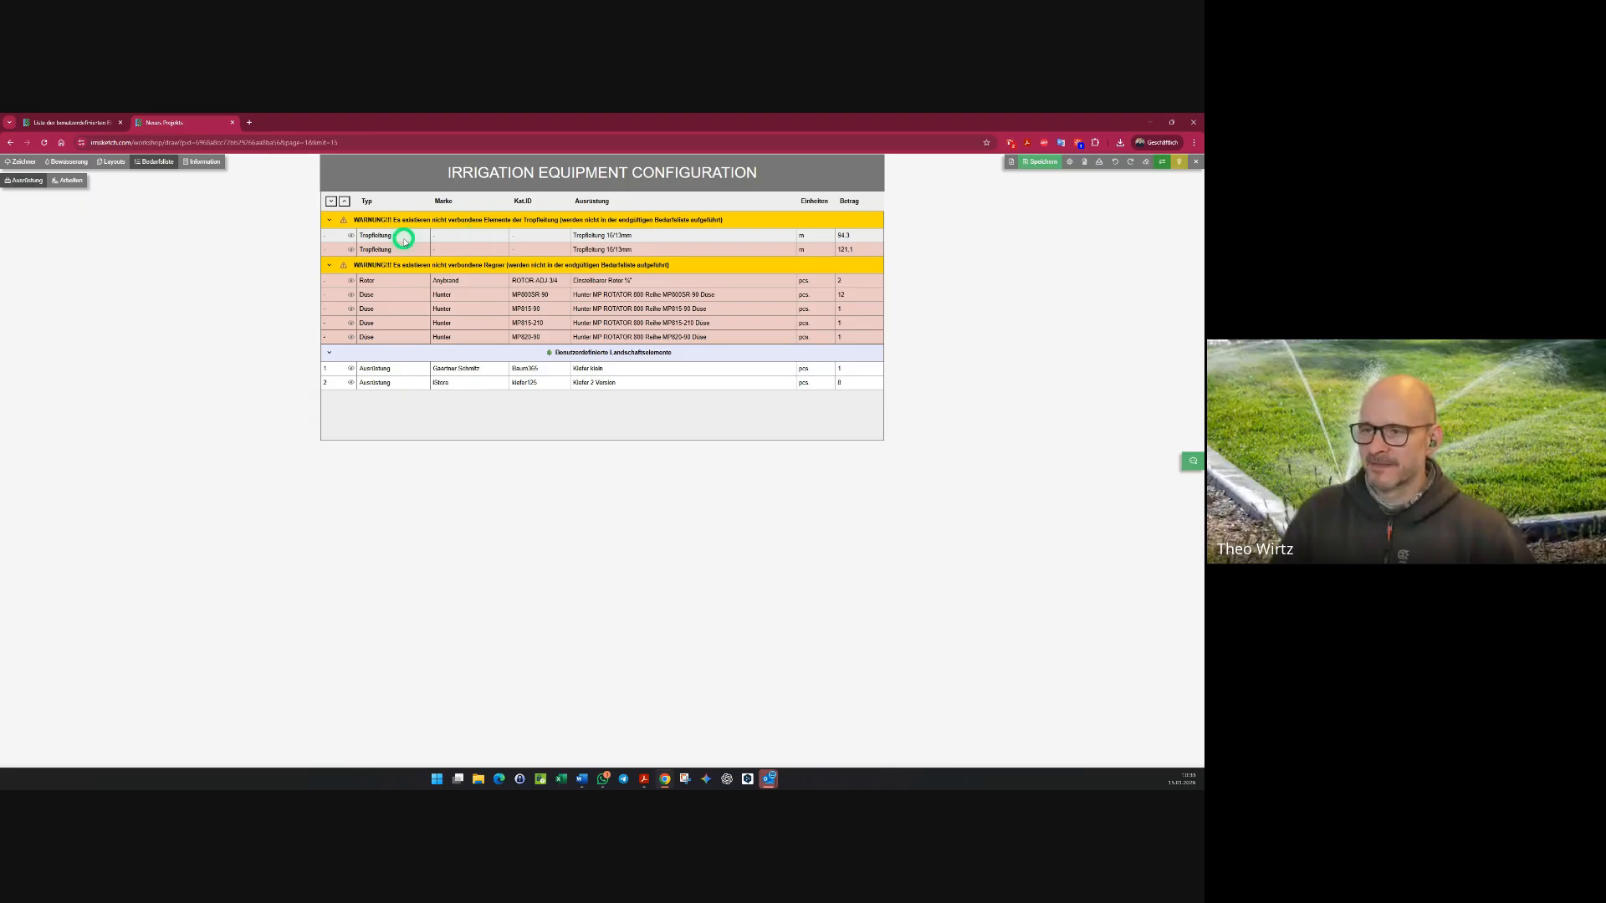
click(351, 236)
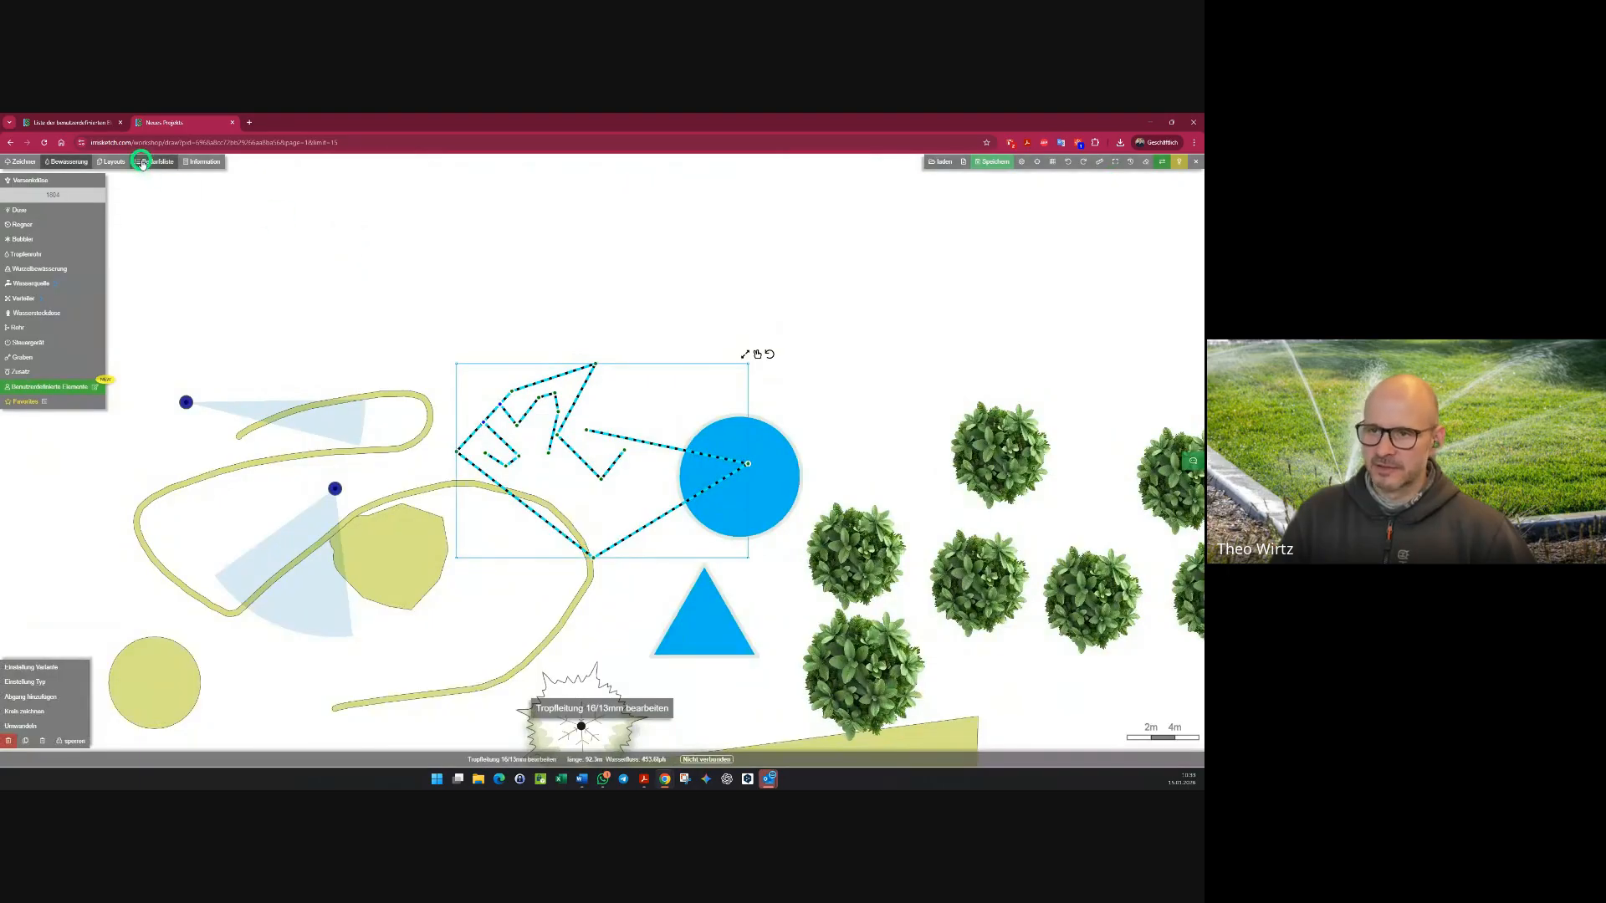
click(143, 161)
click(349, 251)
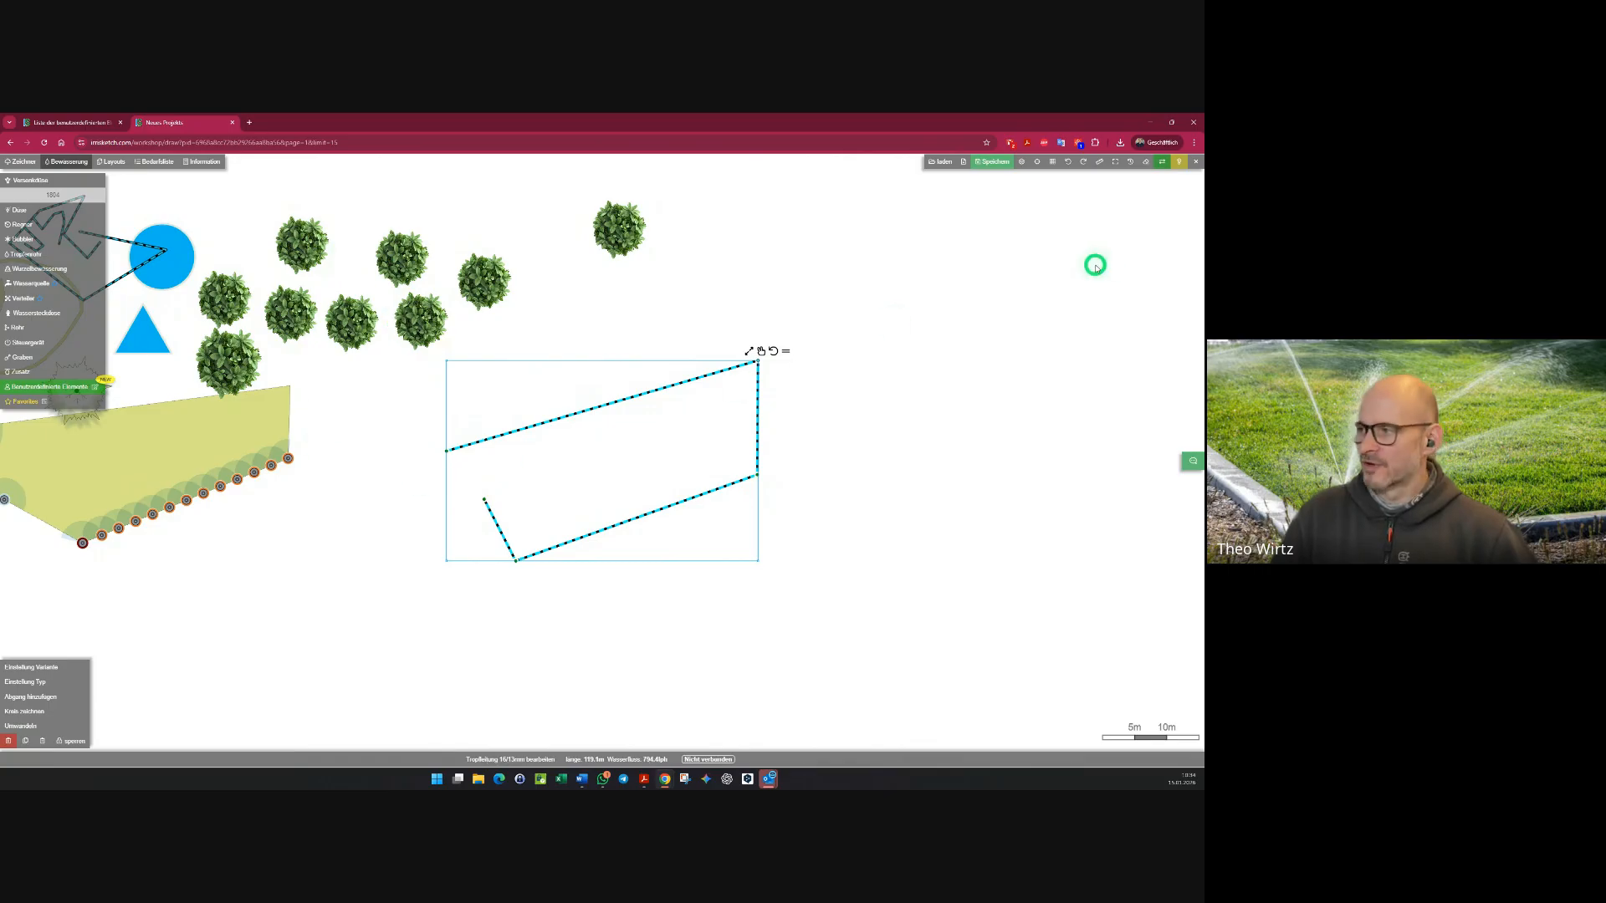
- Return to the Zeichner Set element list and start a new element with the Titel "Tropfmatte"
click(67, 122)
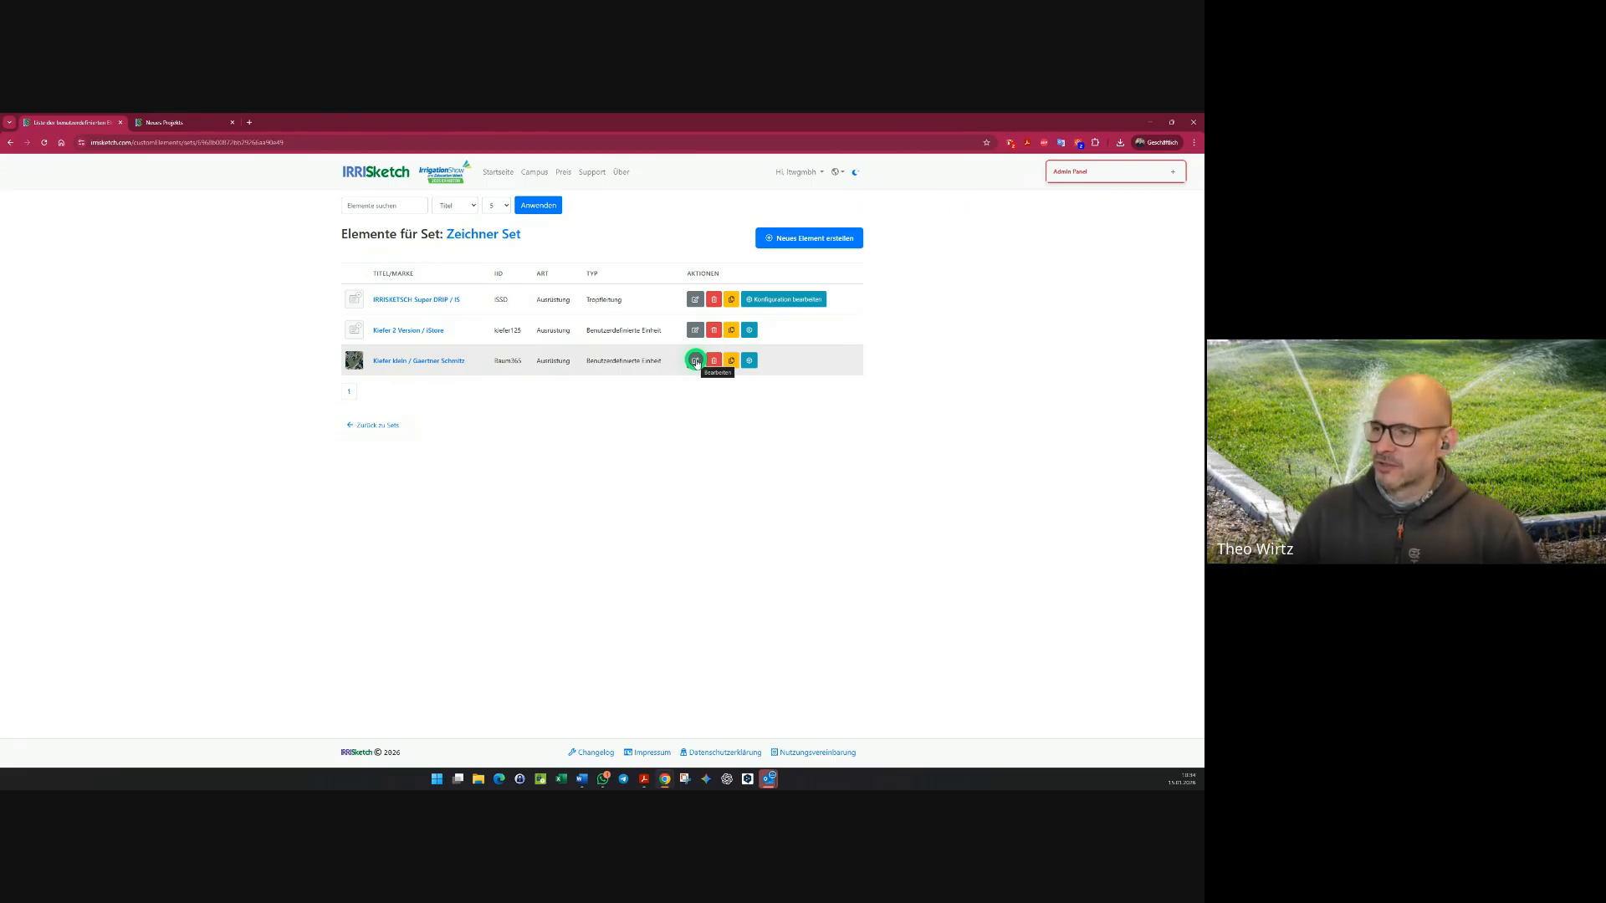
click(778, 240)
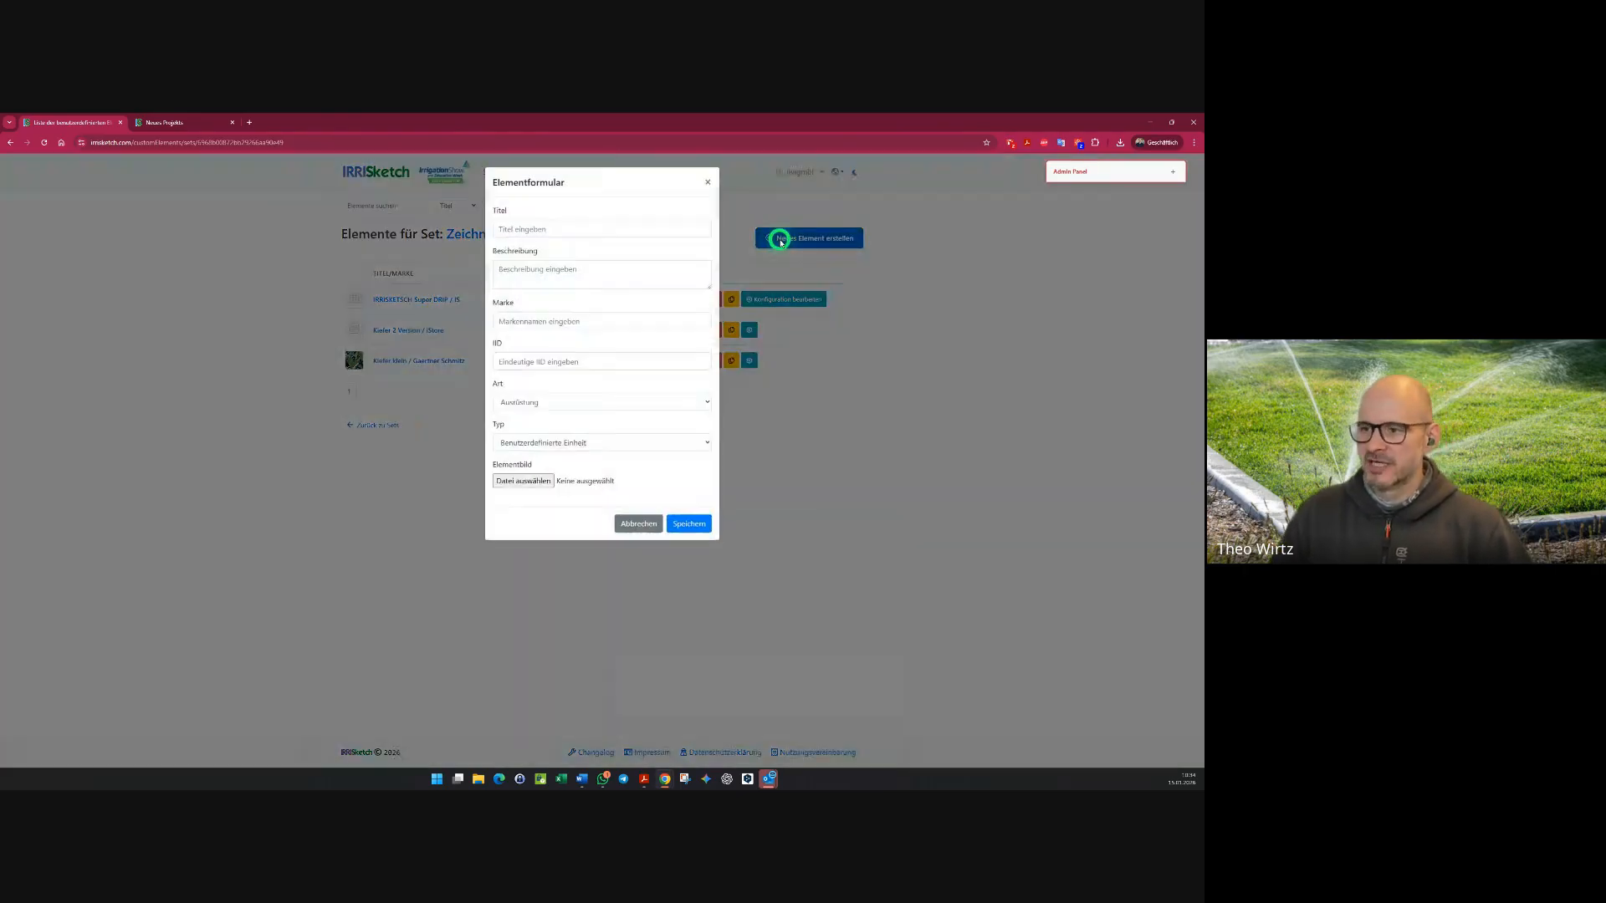
click(579, 228)
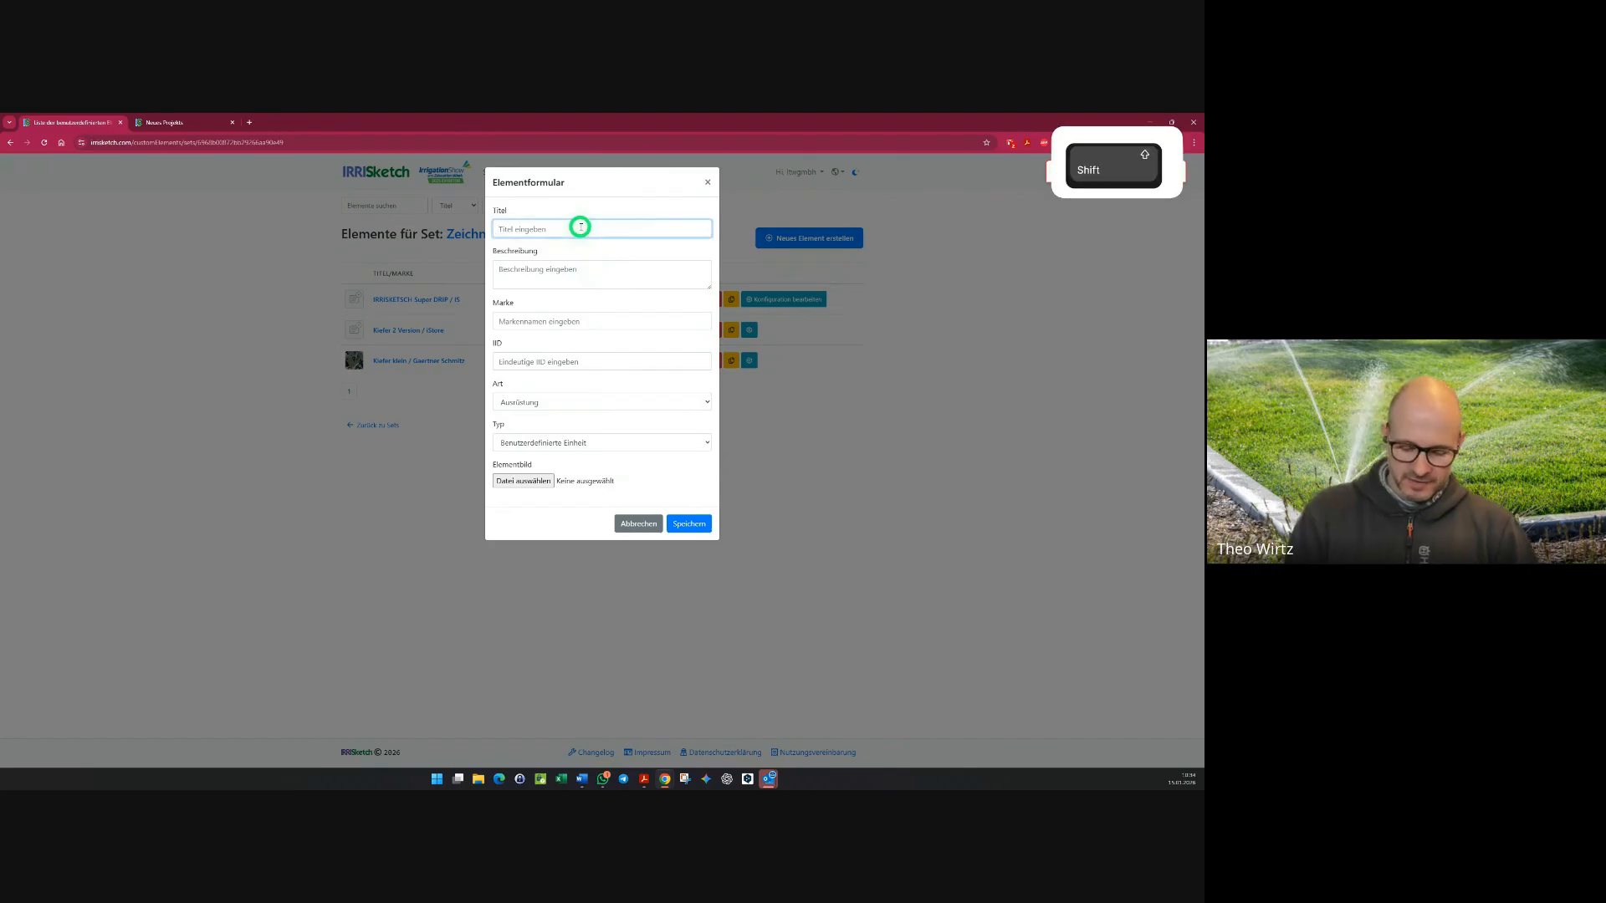
text(Tr)
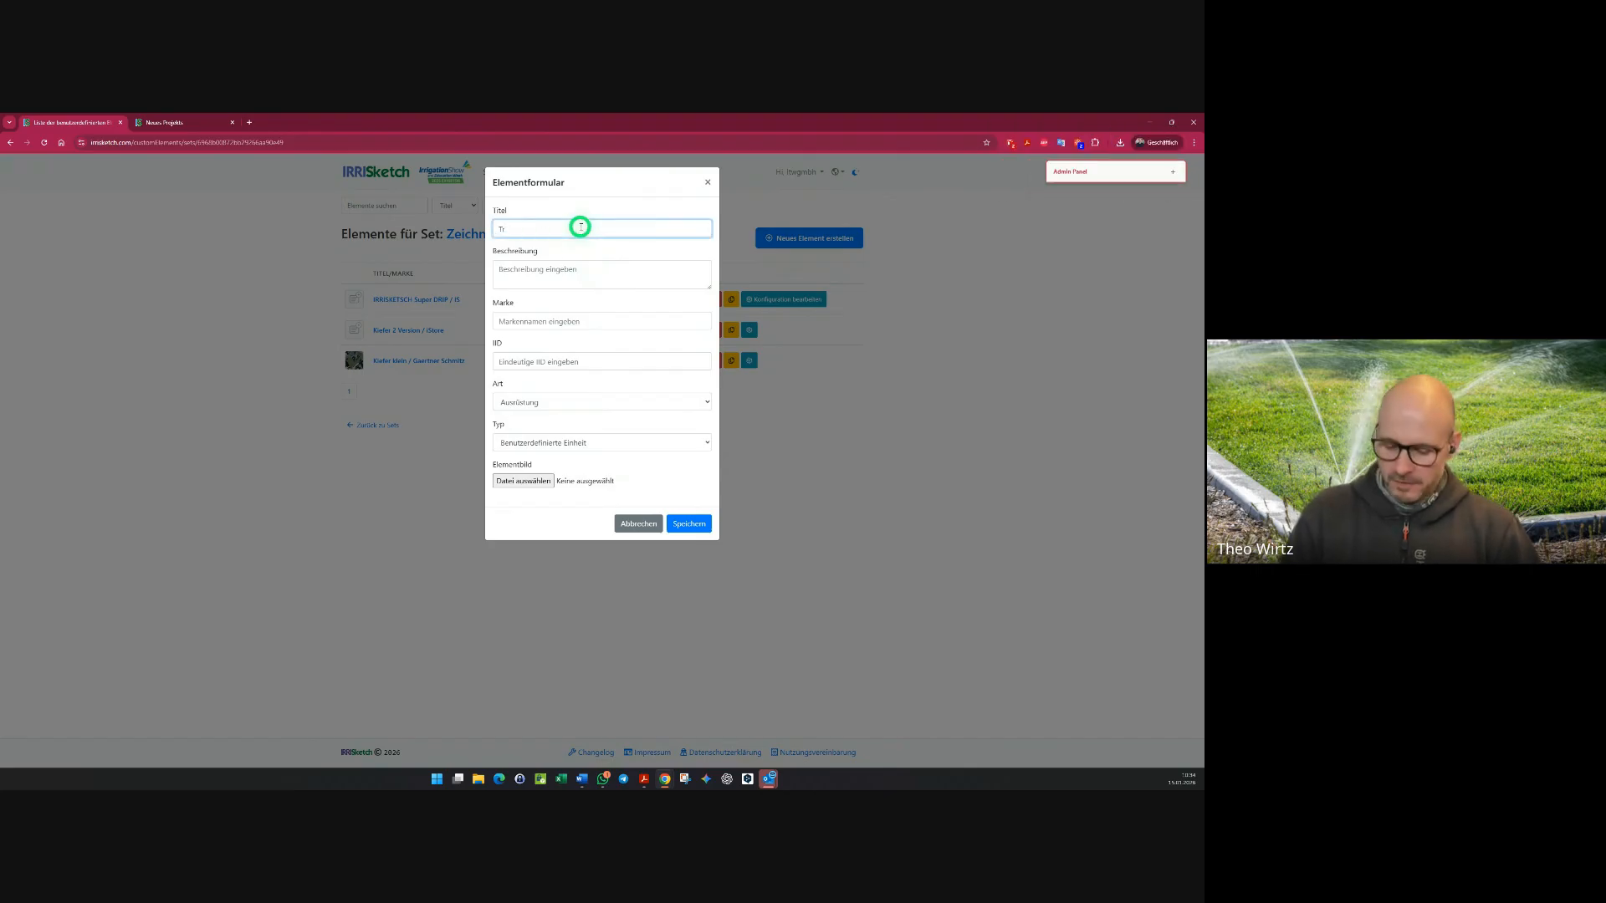
text(opfmatte)
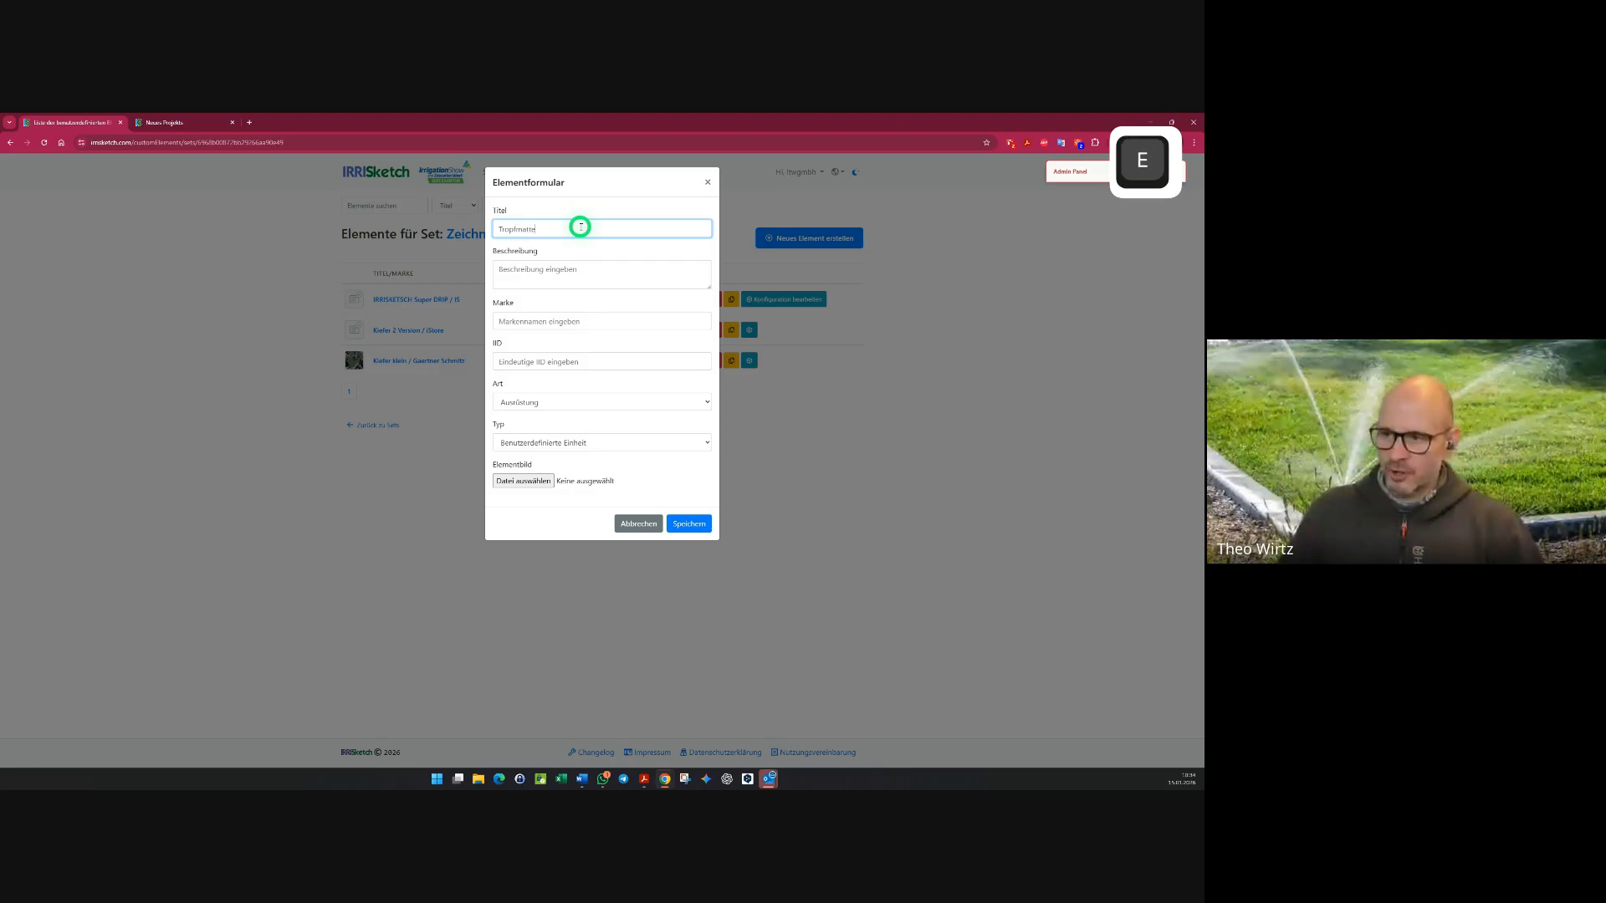
- Set the Tropfmatte element's Marke to IS, its ID to ISTR and its Typ to Linie (mit Oberfläche), and save it
click(527, 322)
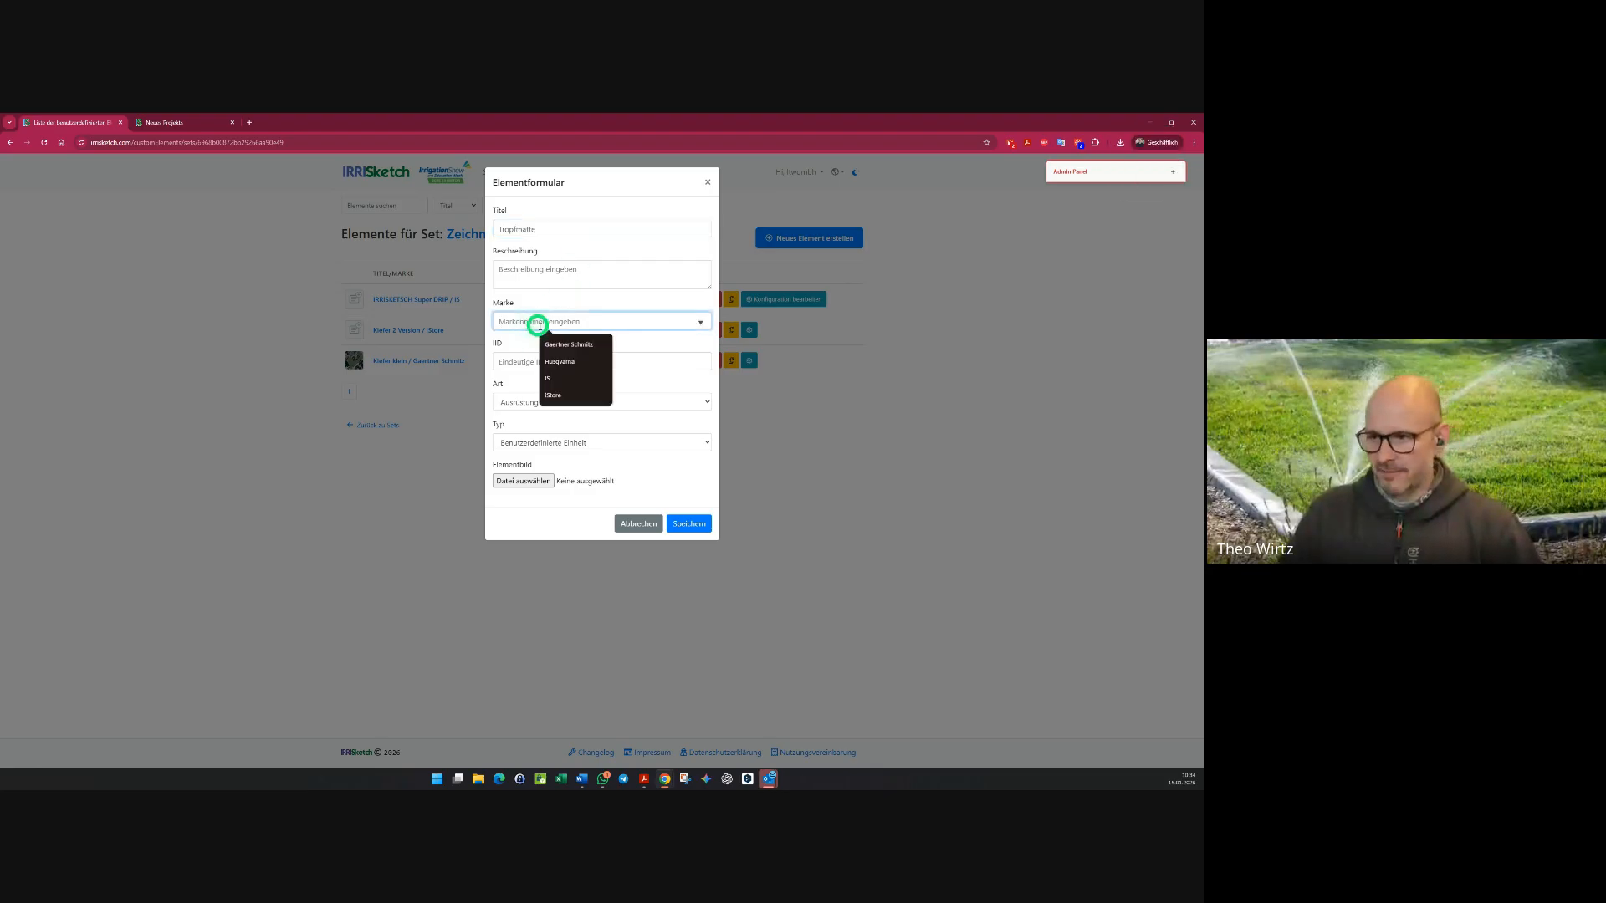
click(554, 377)
click(503, 365)
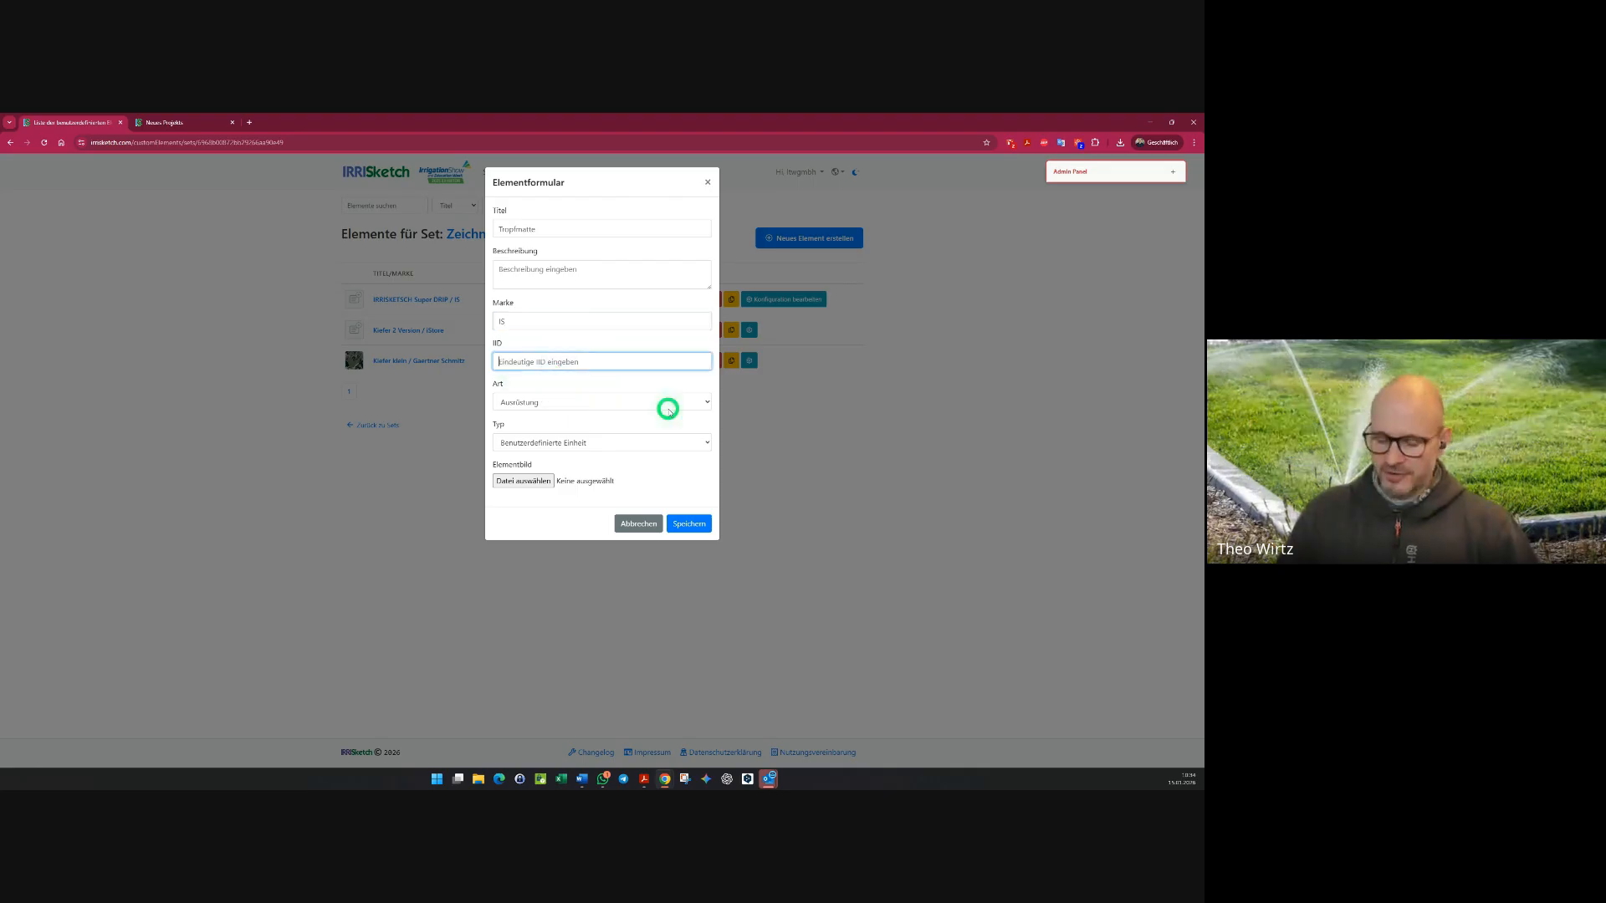
key(shift)
text(ISTR)
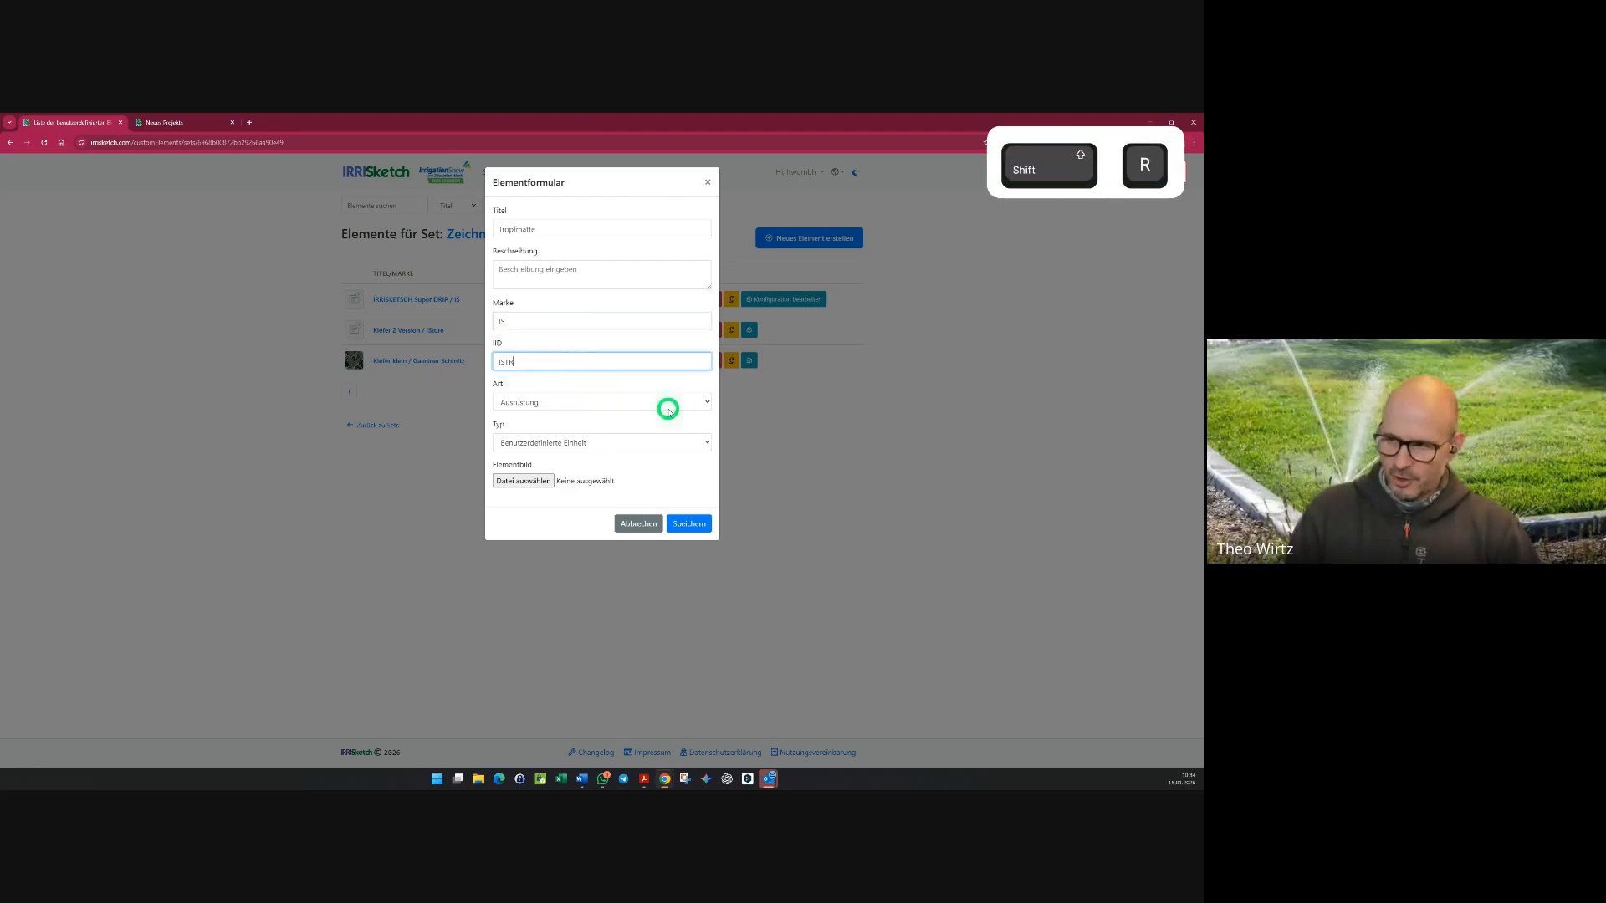
click(535, 403)
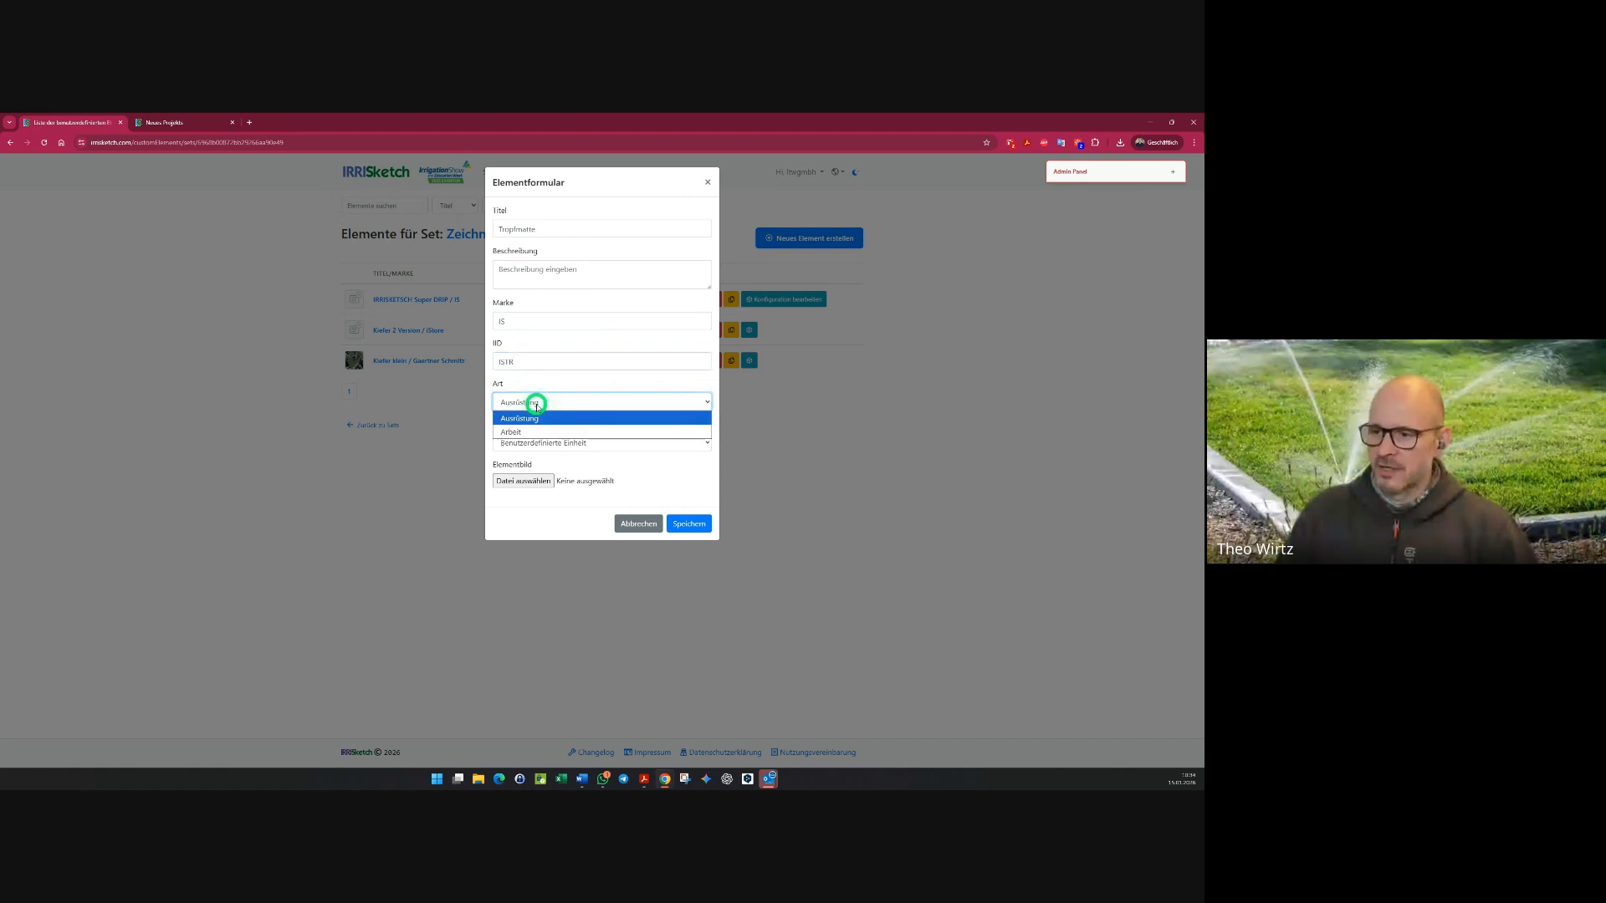
click(535, 404)
click(542, 443)
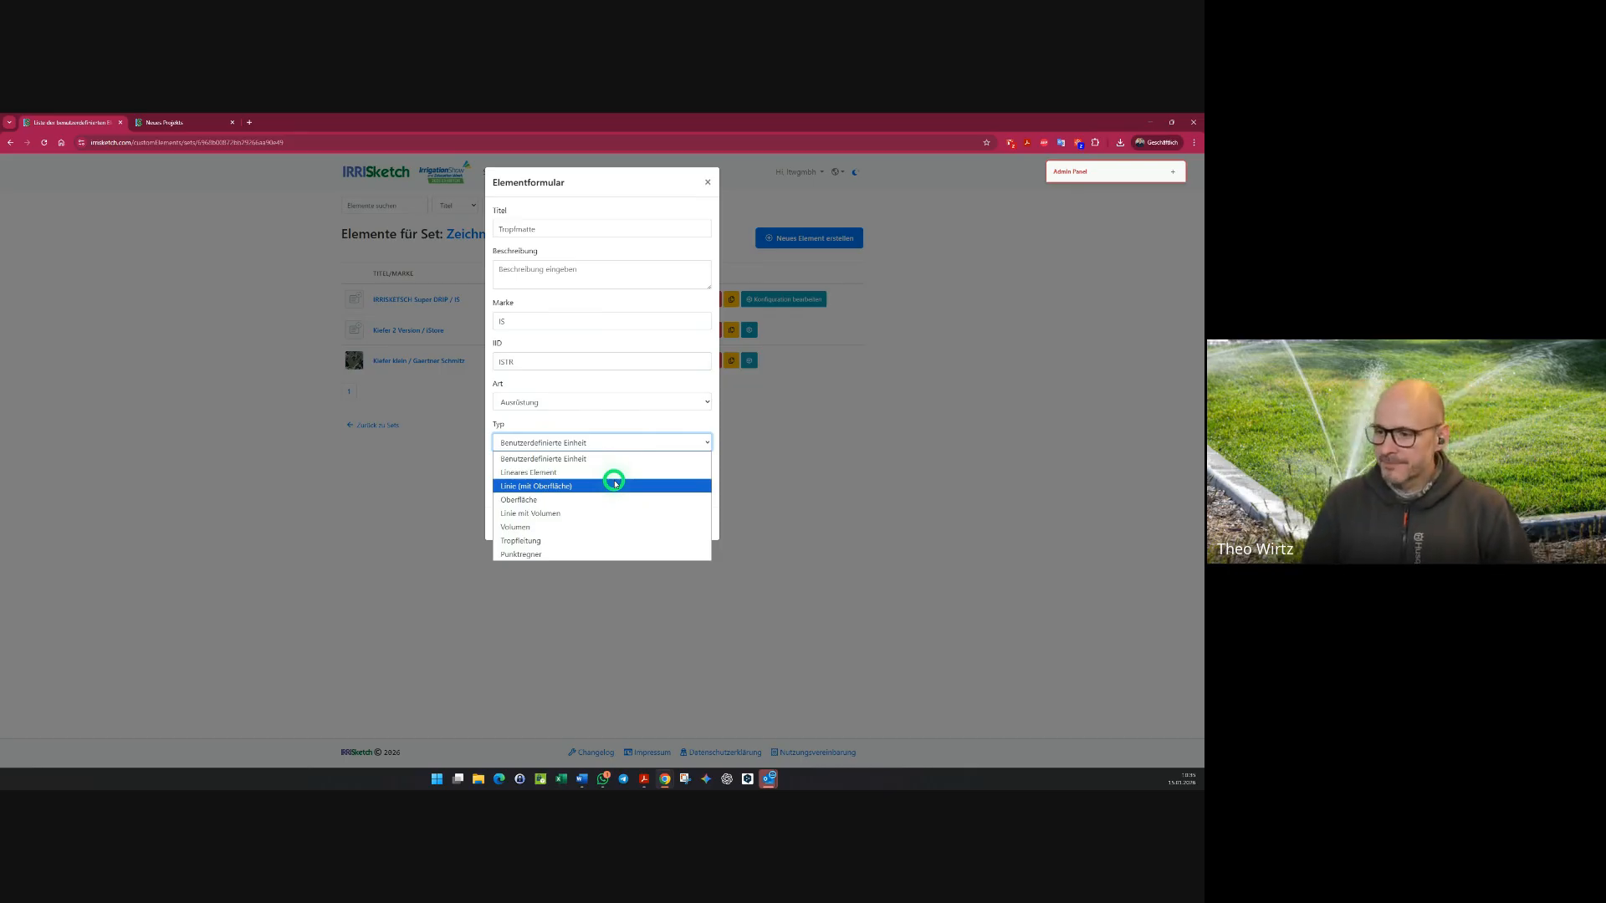
click(565, 486)
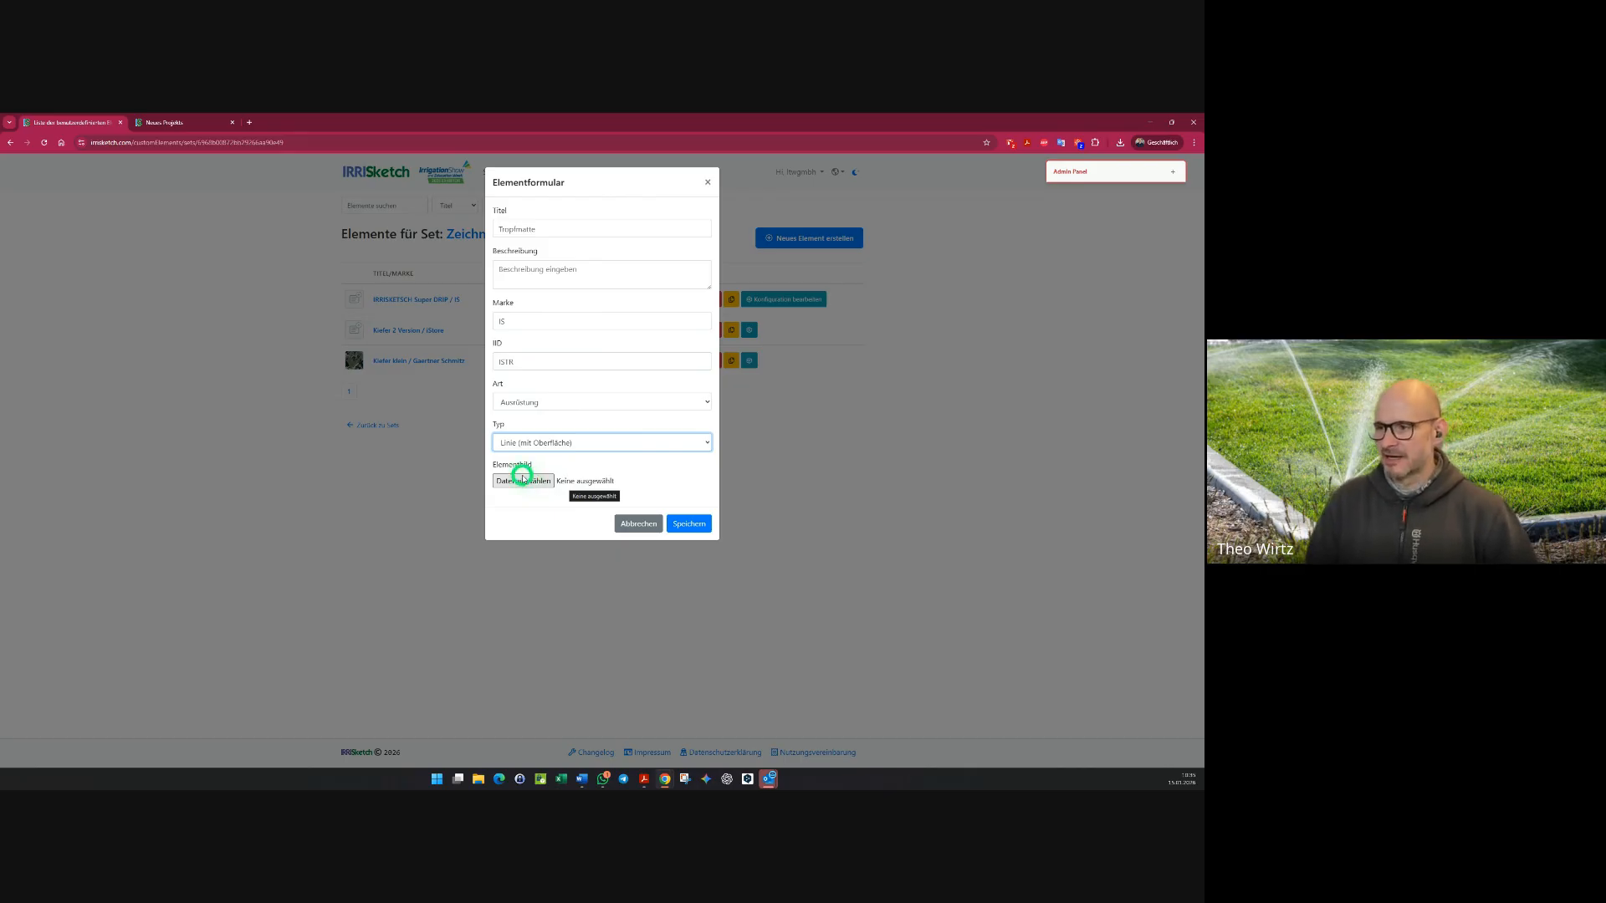
click(689, 523)
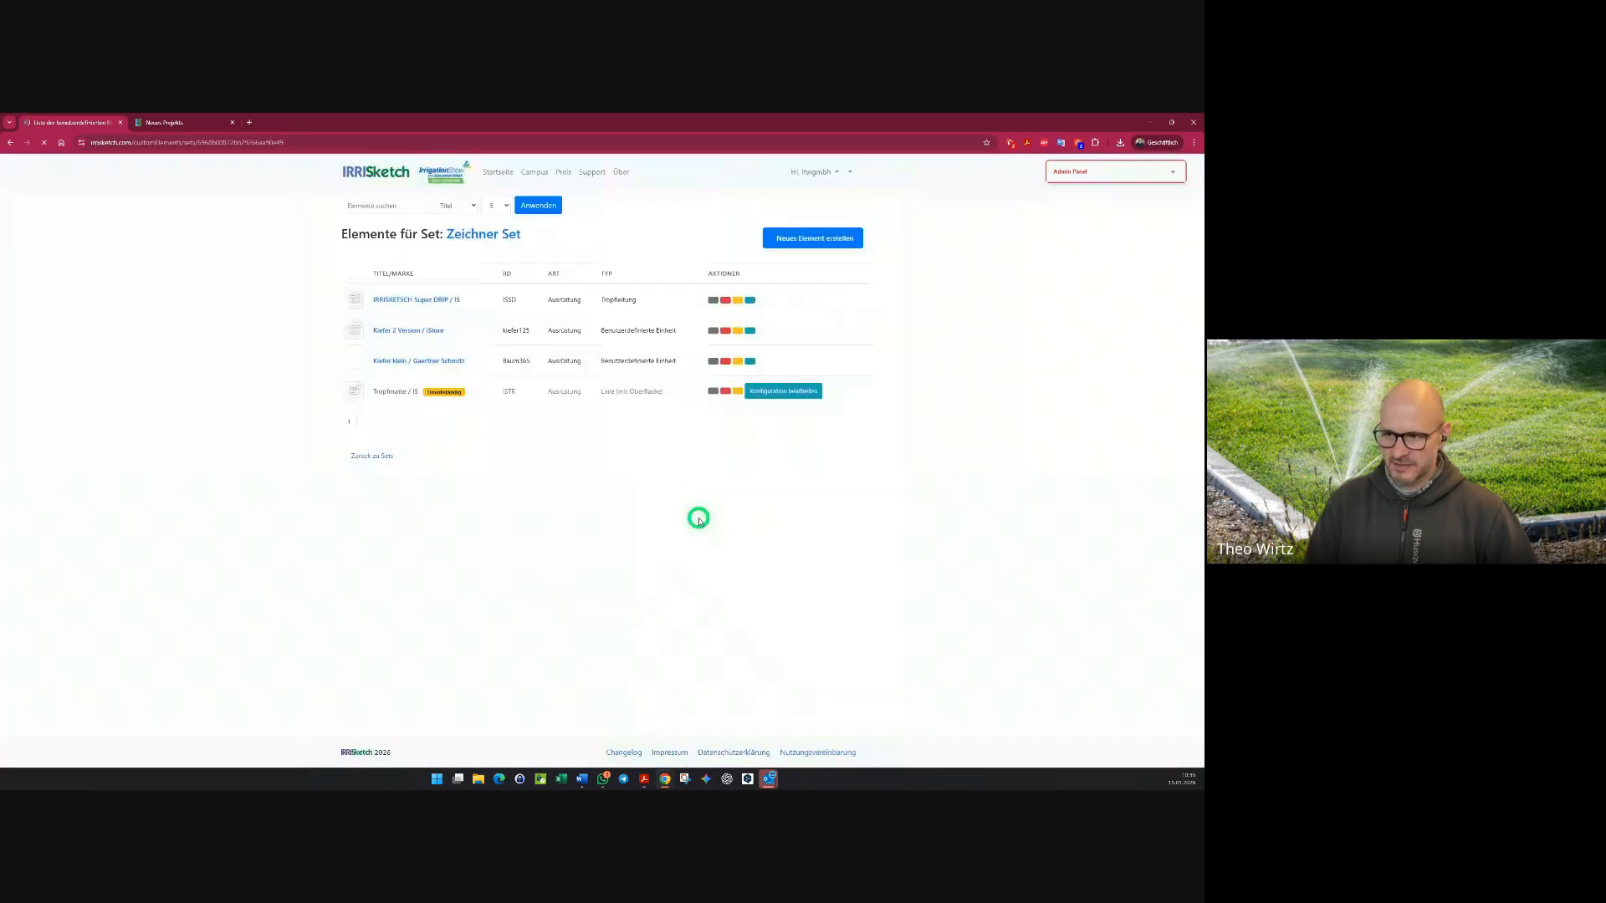
- Open the Tropfmatte configuration and set its Modus to Bewässerung and its Breite to 100 cm
click(793, 392)
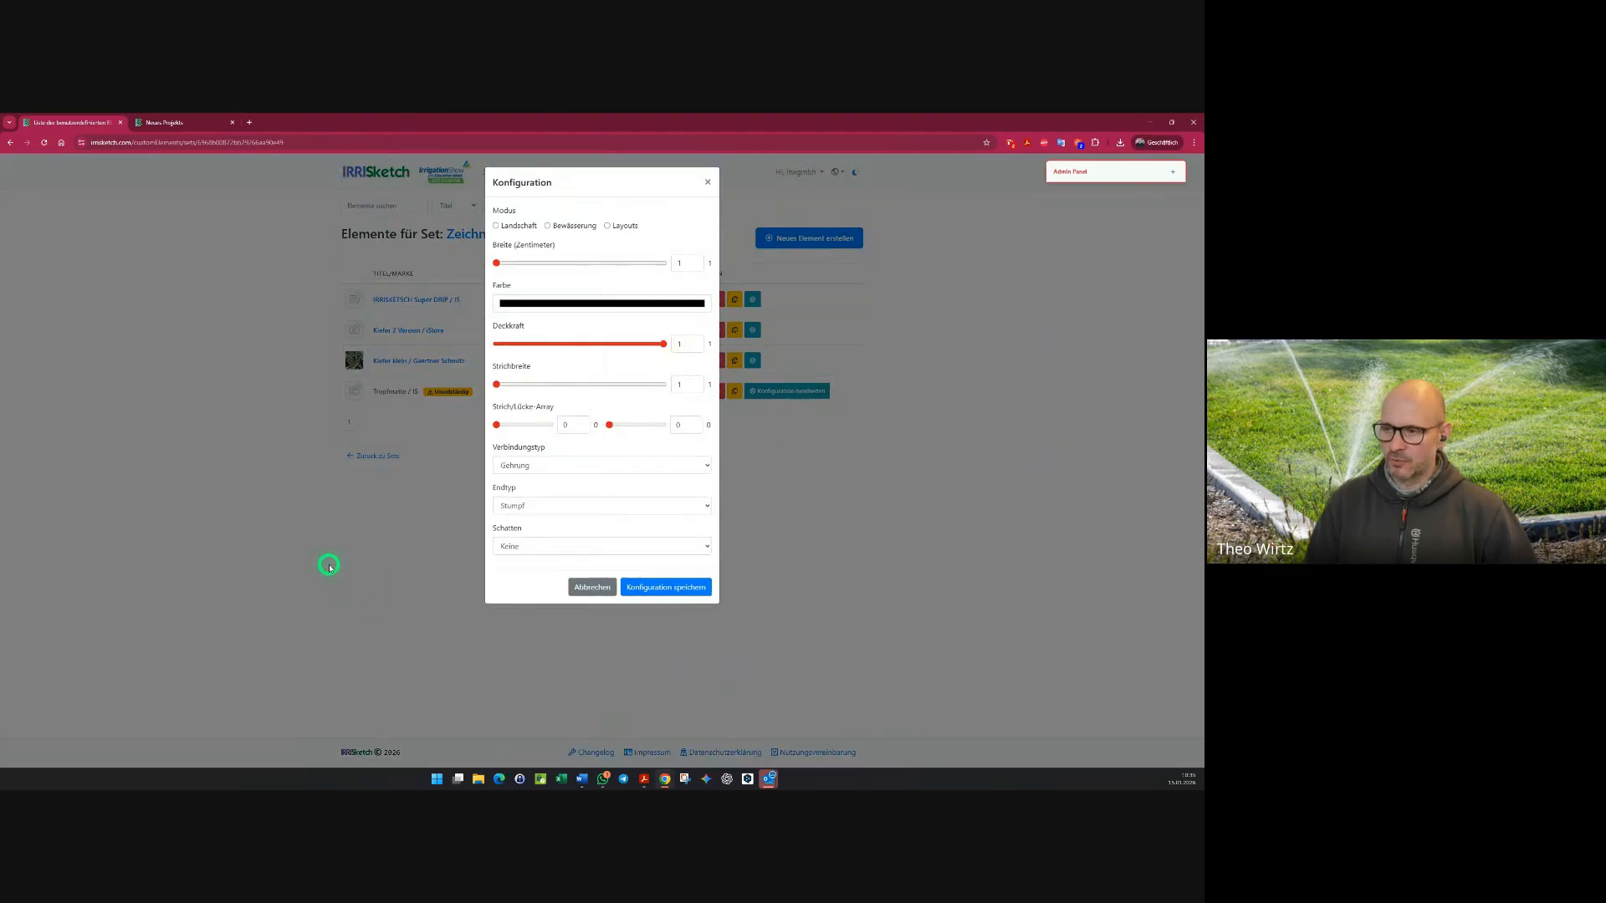
click(547, 225)
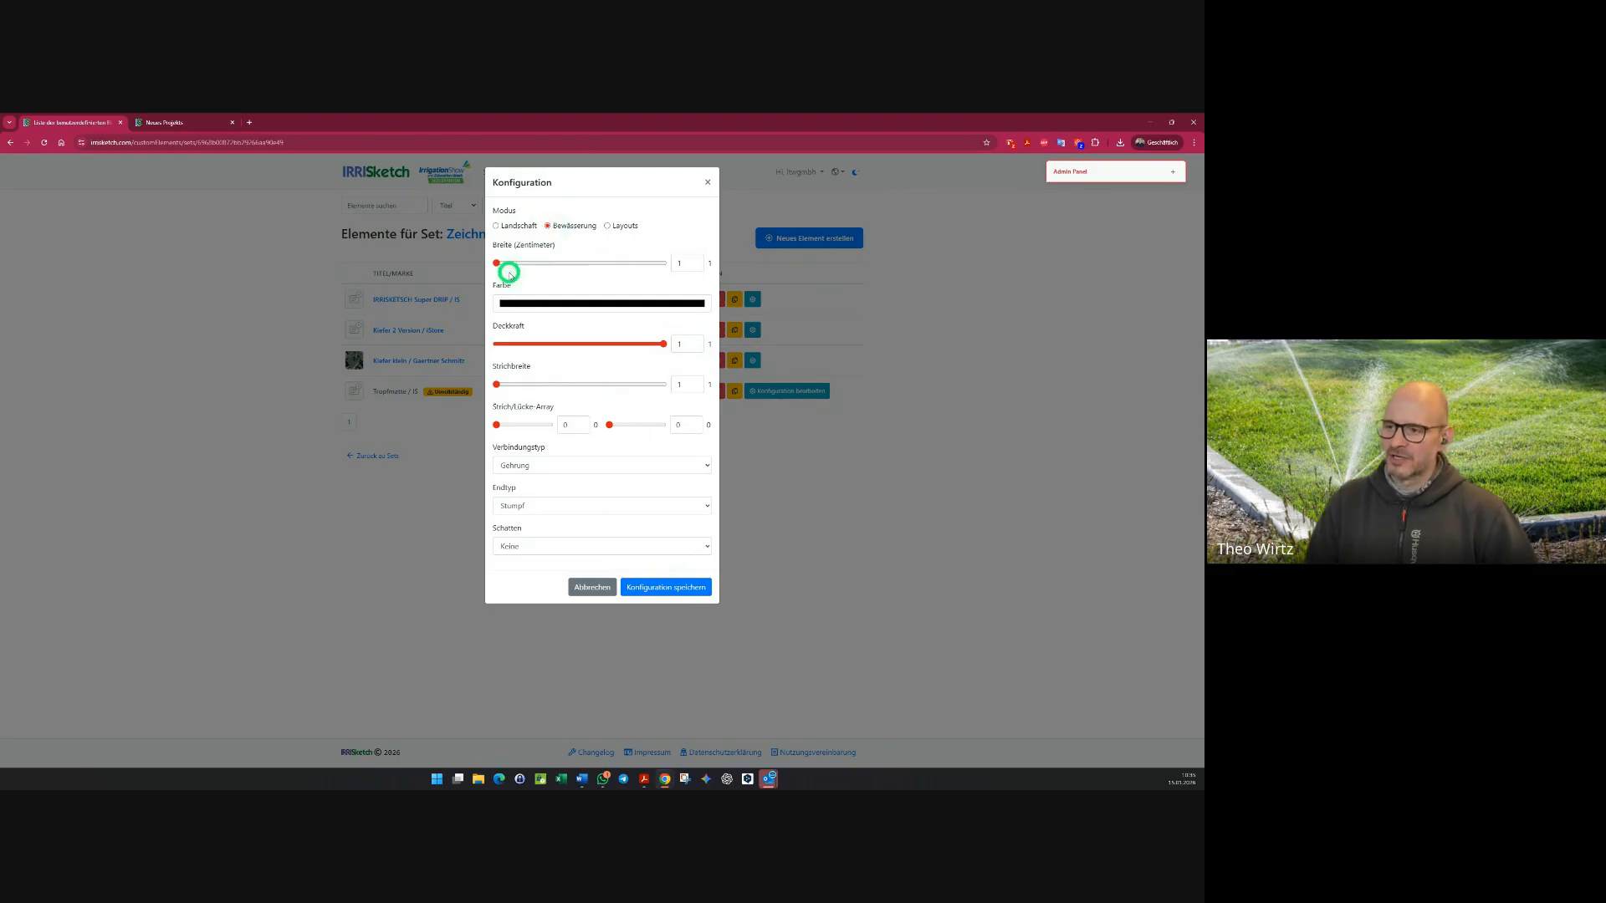
click(680, 261)
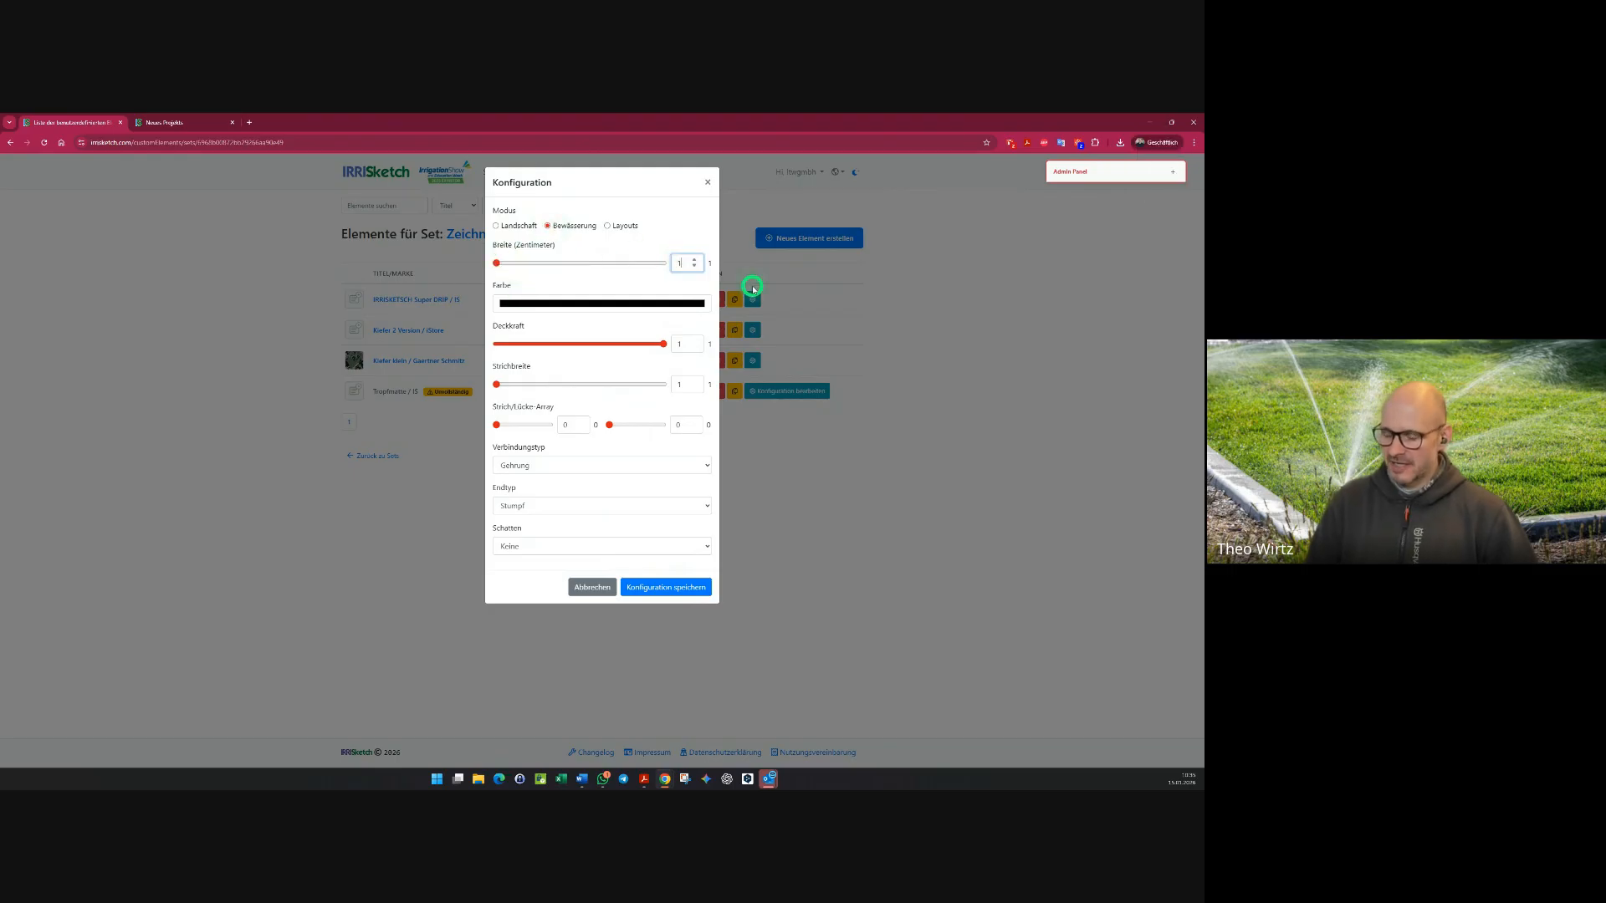
text(00)
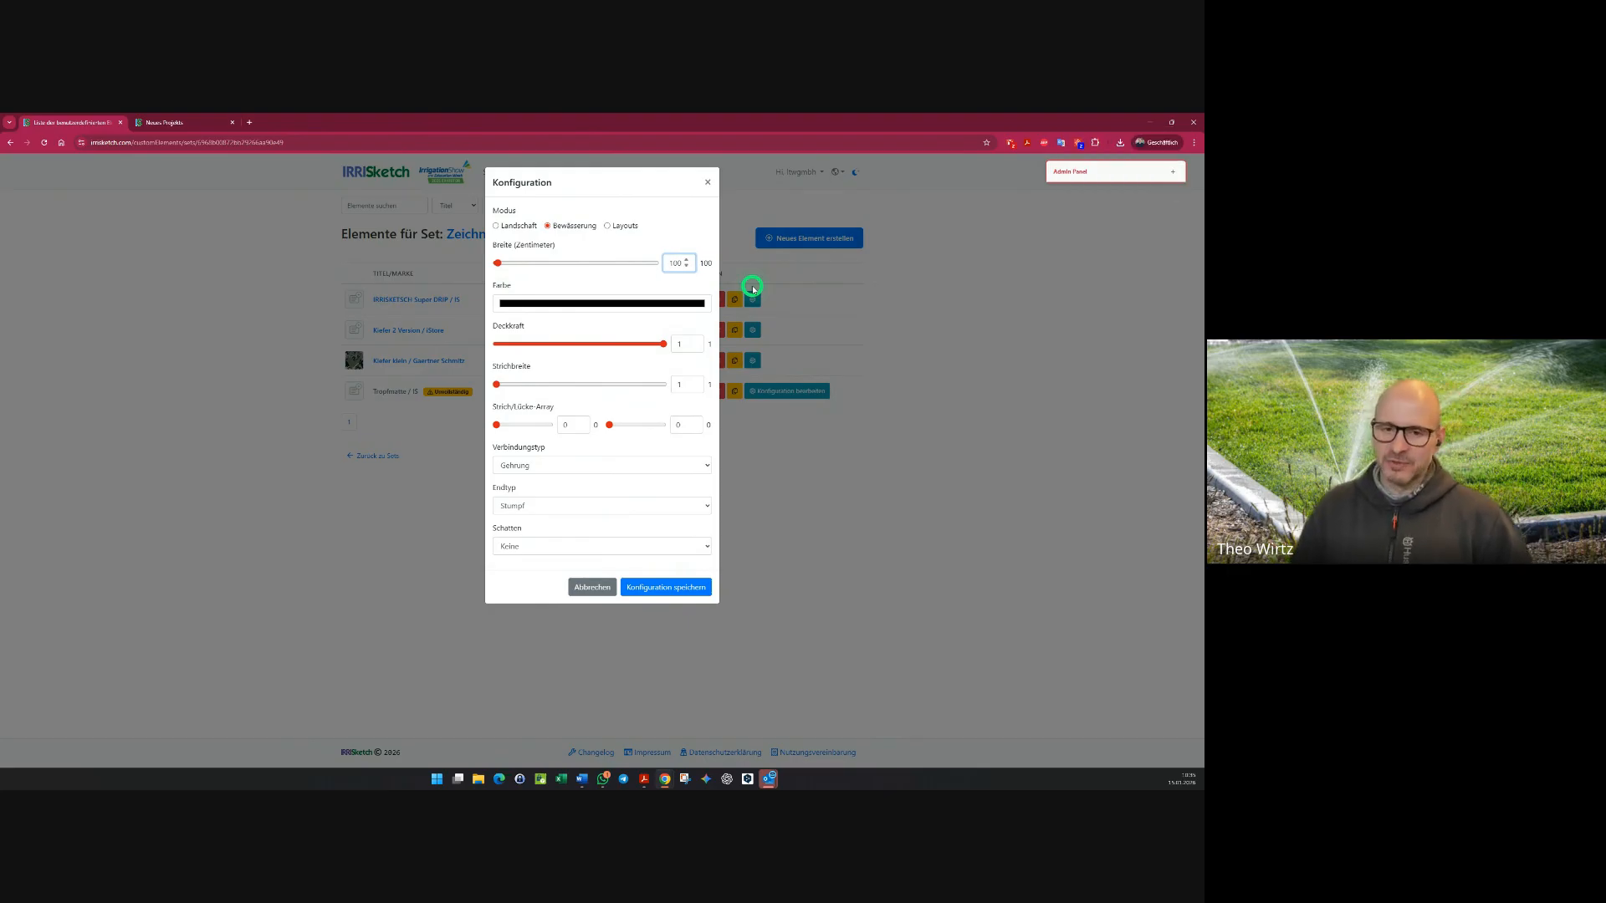
- Give the Tropfmatte line a blue Farbe, a Deckkraft of 0.85 and a Strichbreite of 100
click(573, 303)
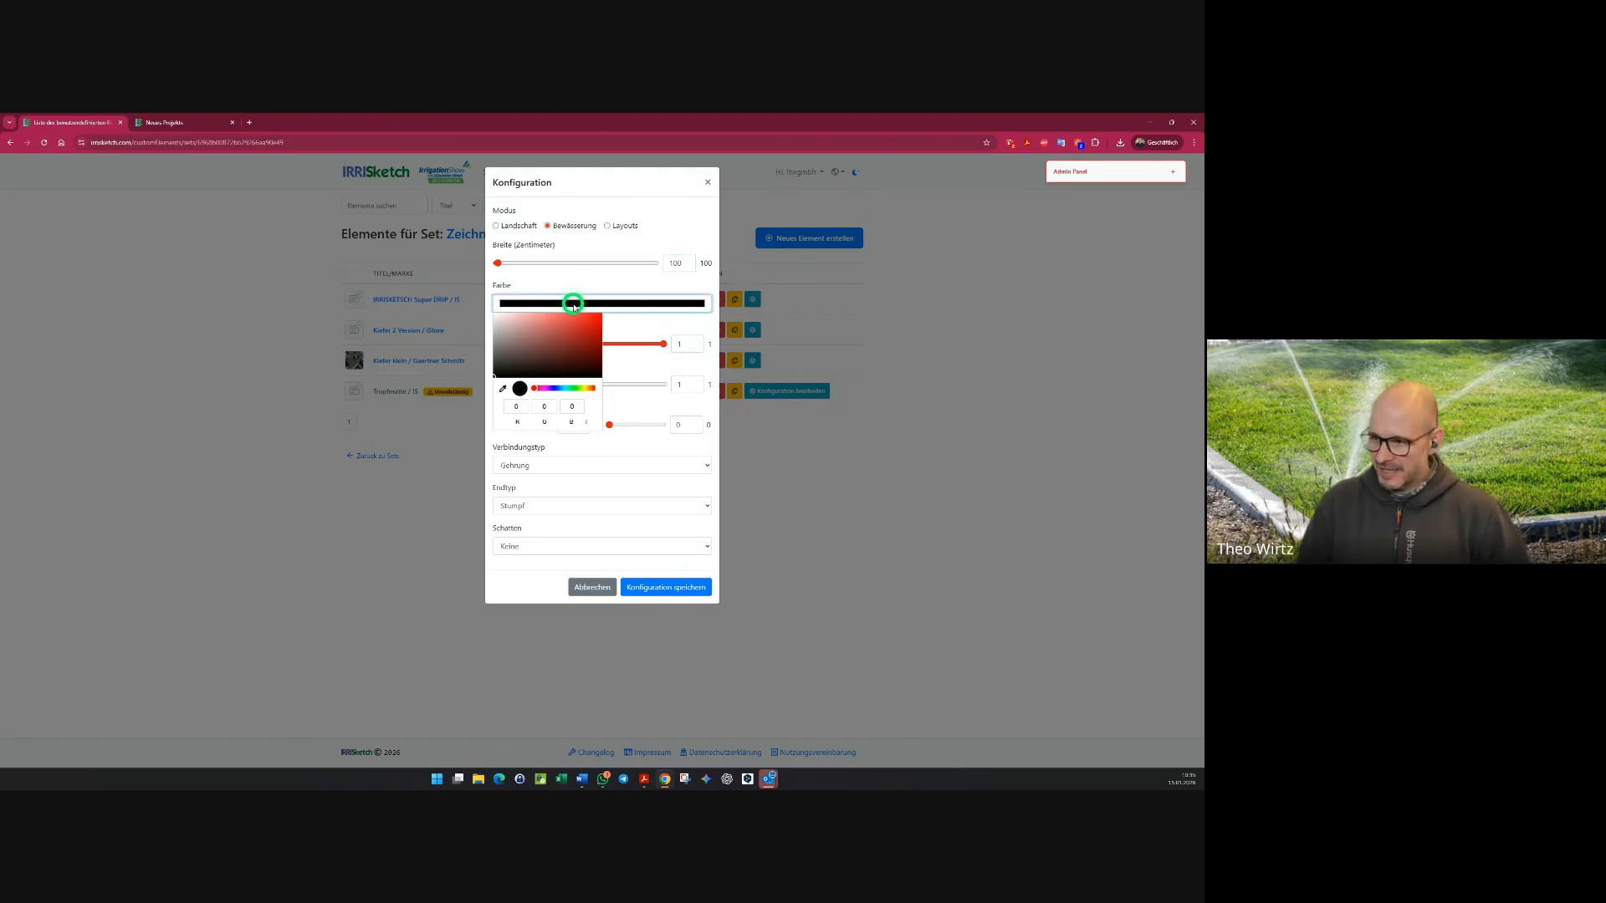
click(556, 388)
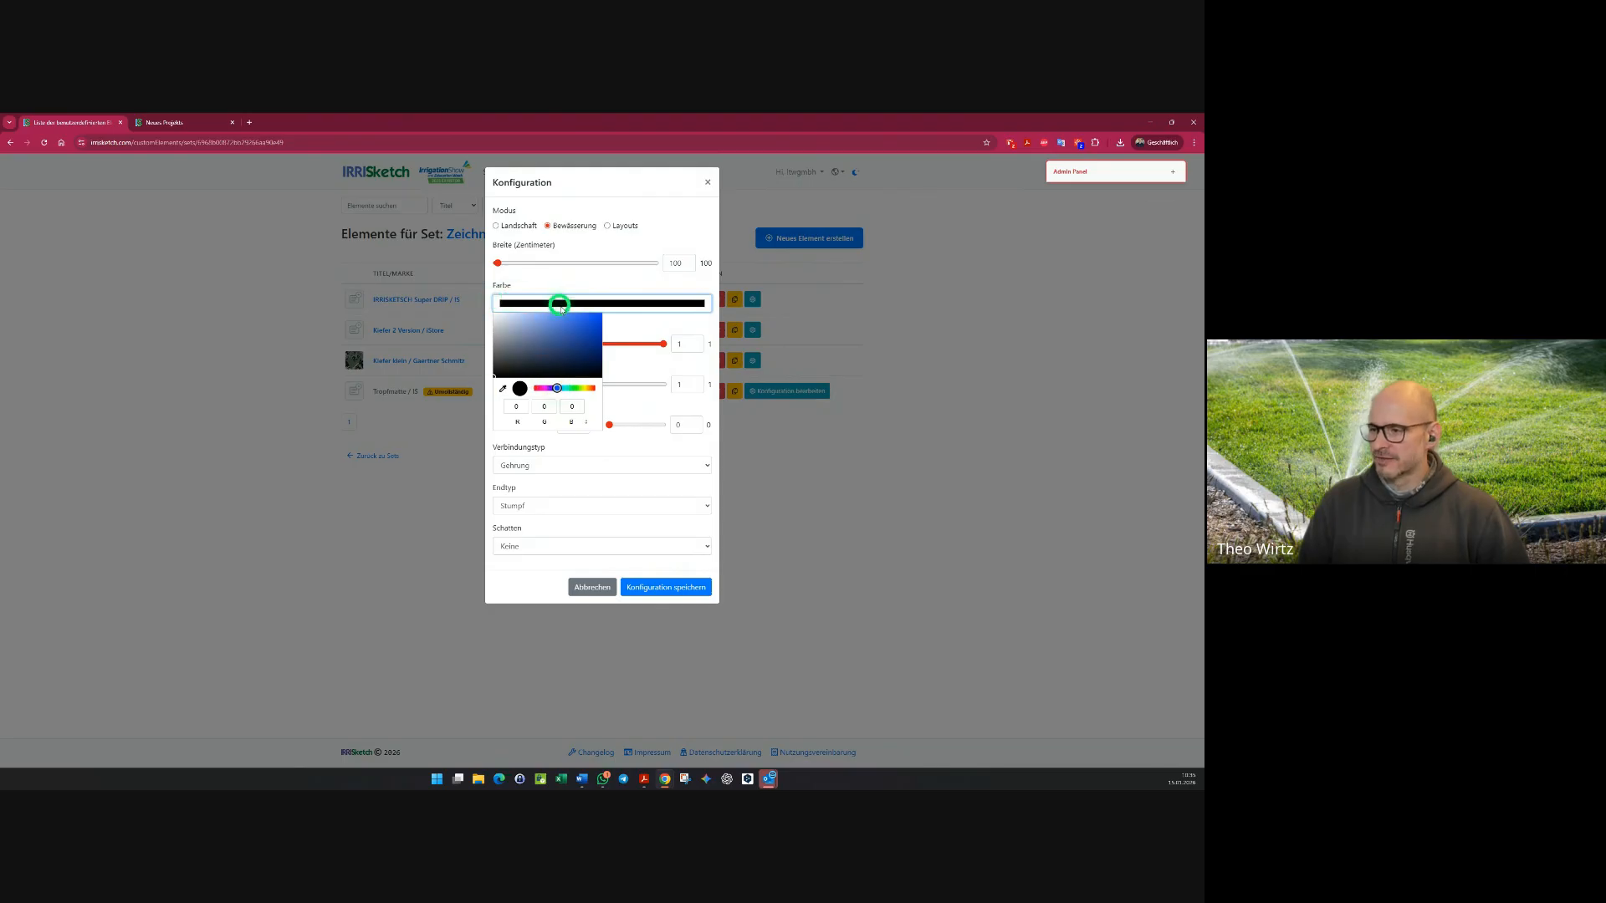
click(581, 328)
click(619, 330)
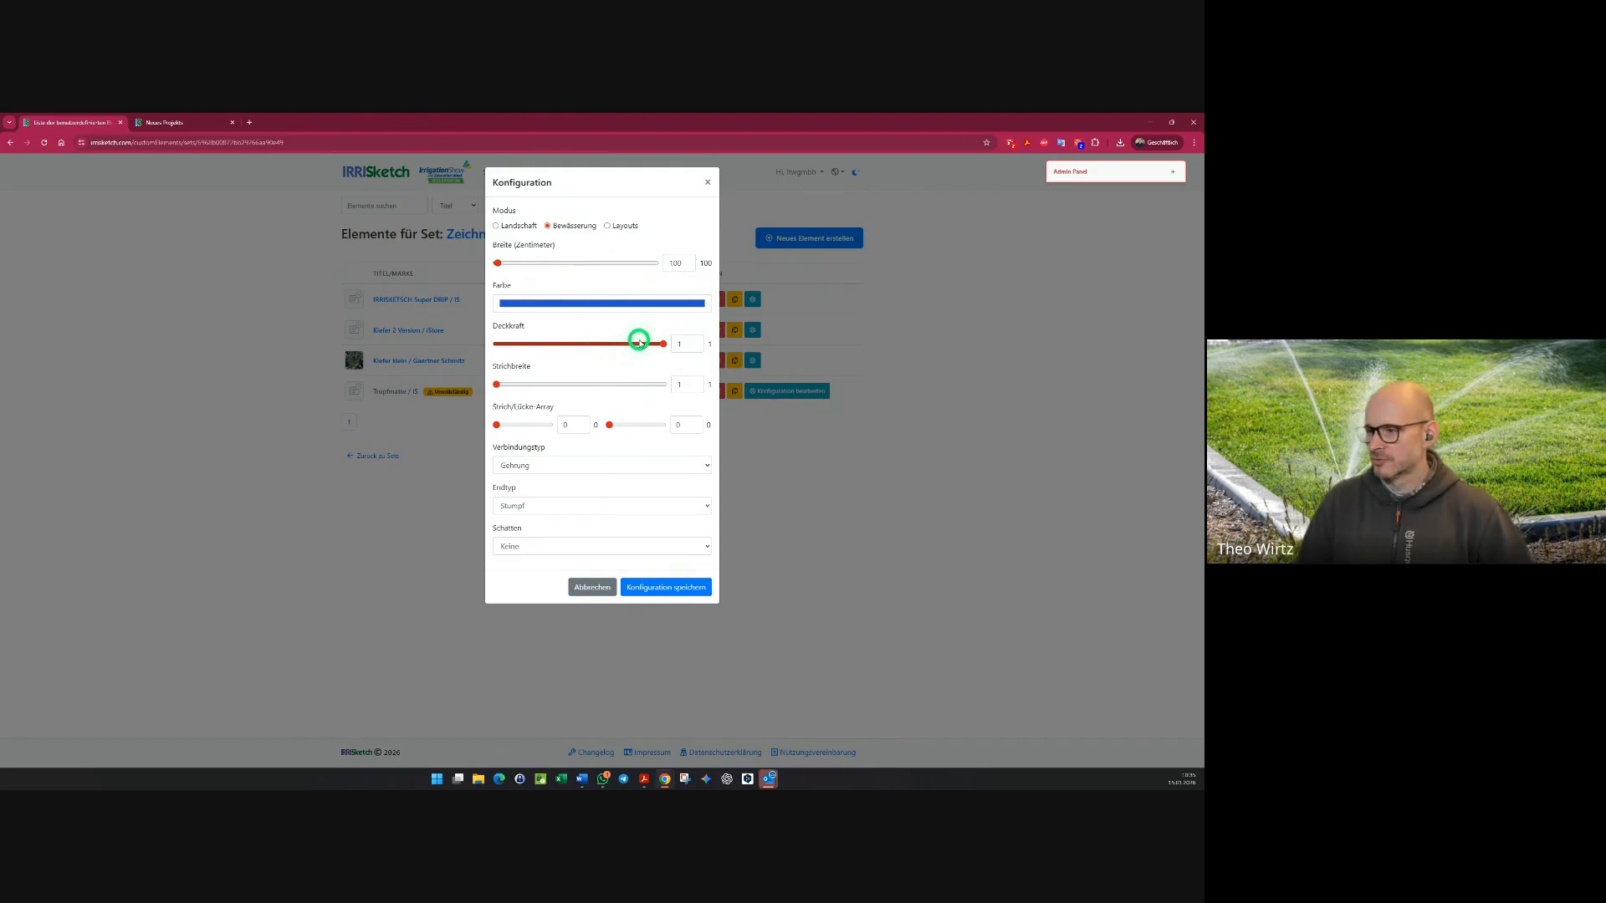
click(638, 344)
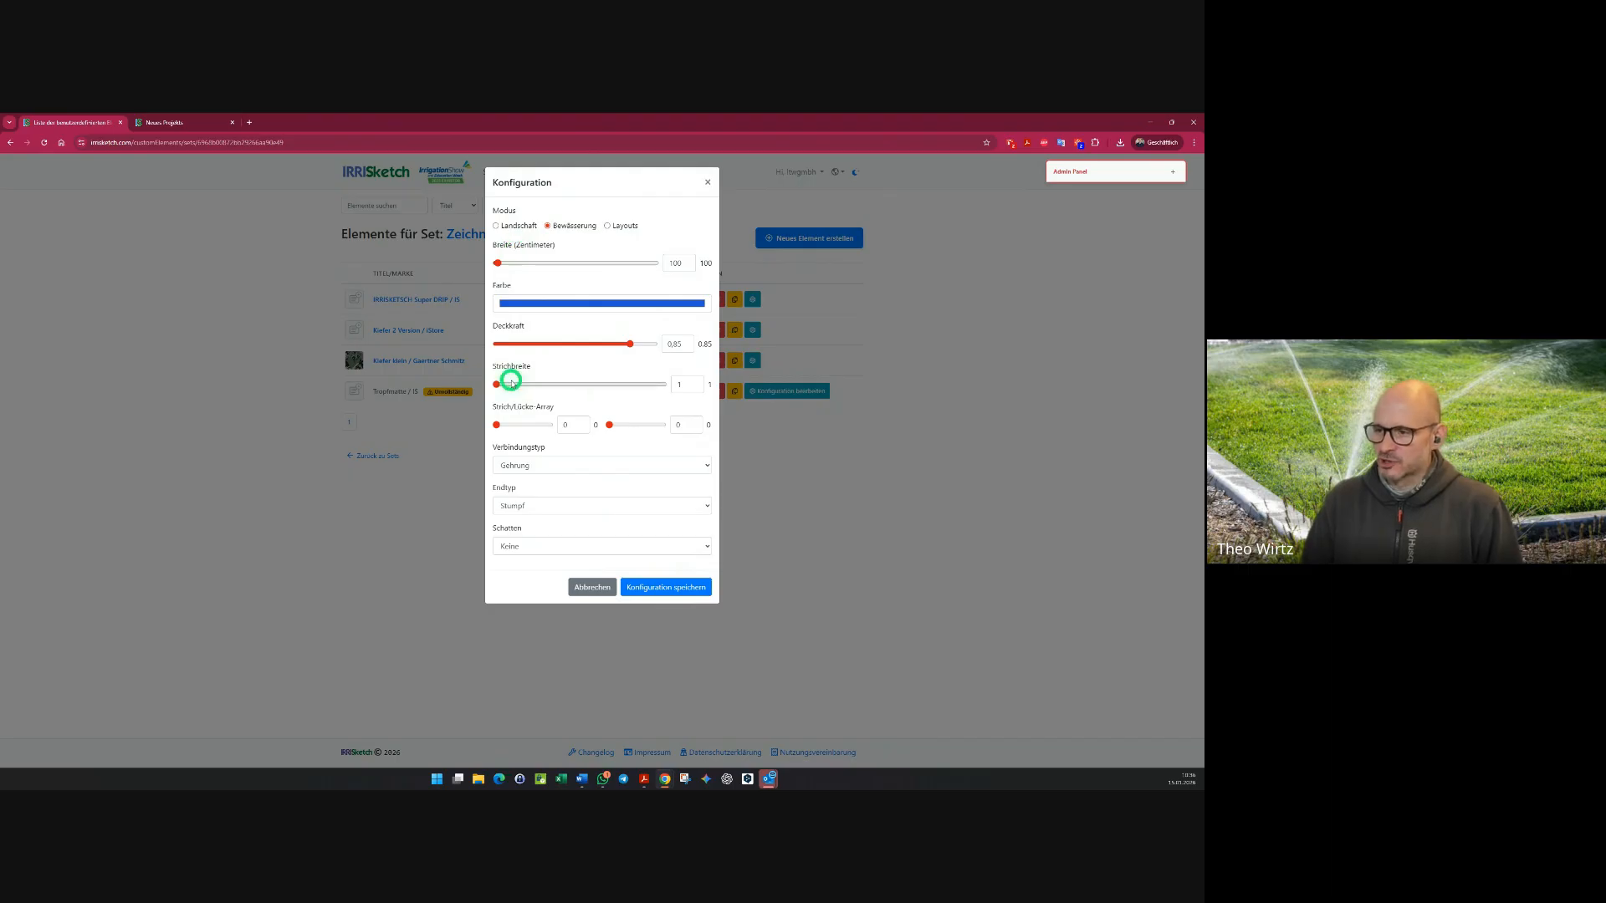
click(686, 384)
text(00)
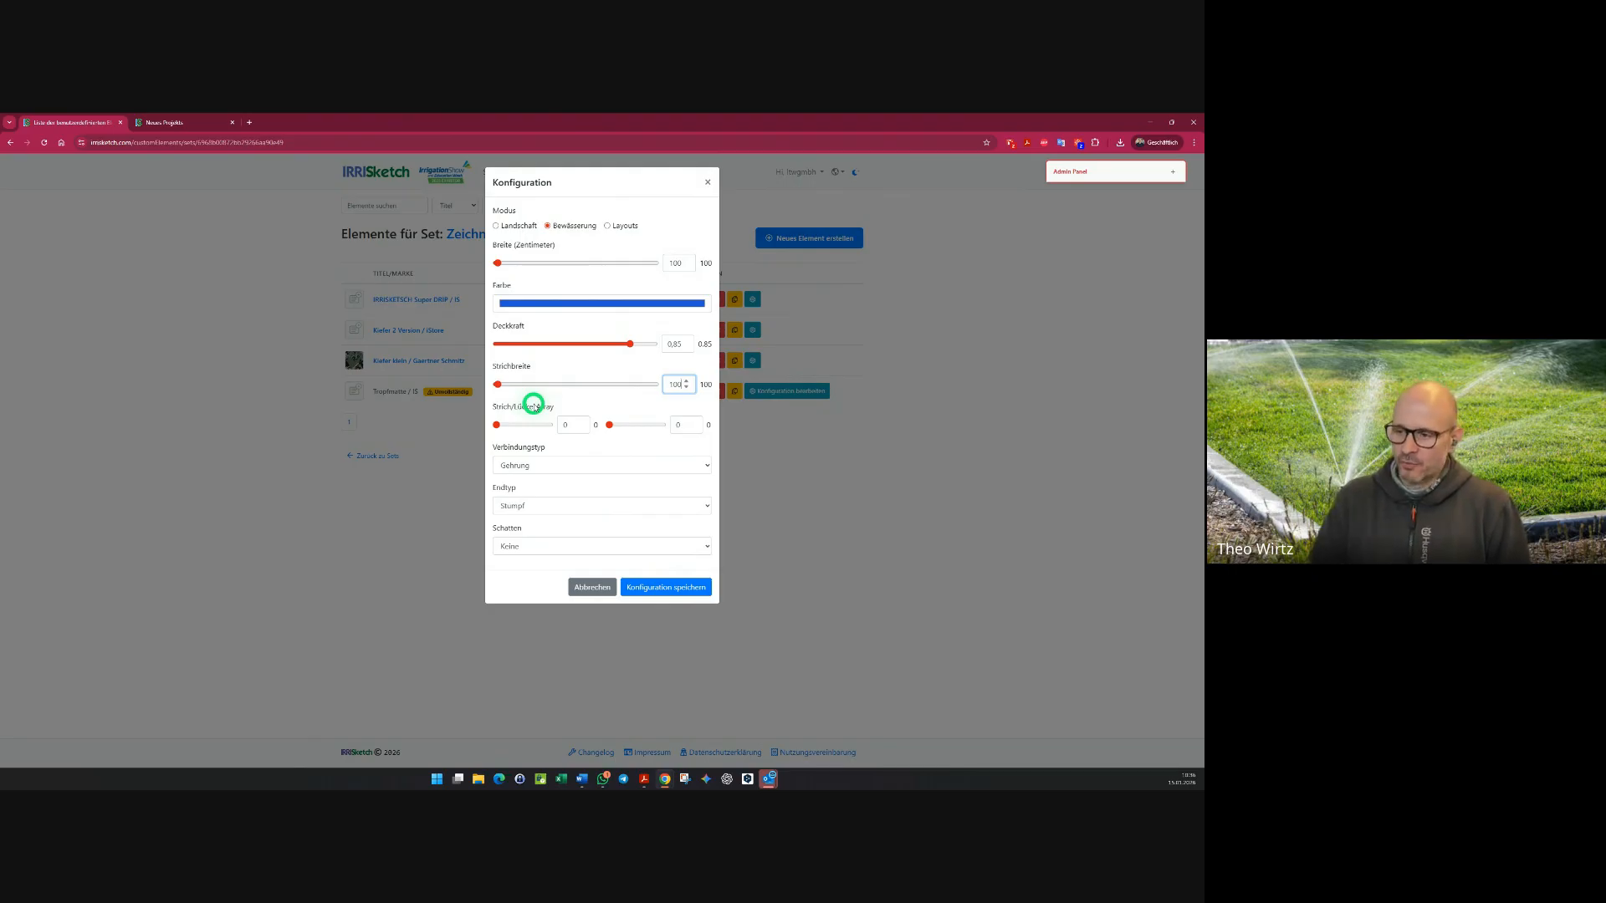
- Set the Tropfmatte line's Strich/Lücke-Array to 20 and 40
click(577, 424)
key(BackSpace)
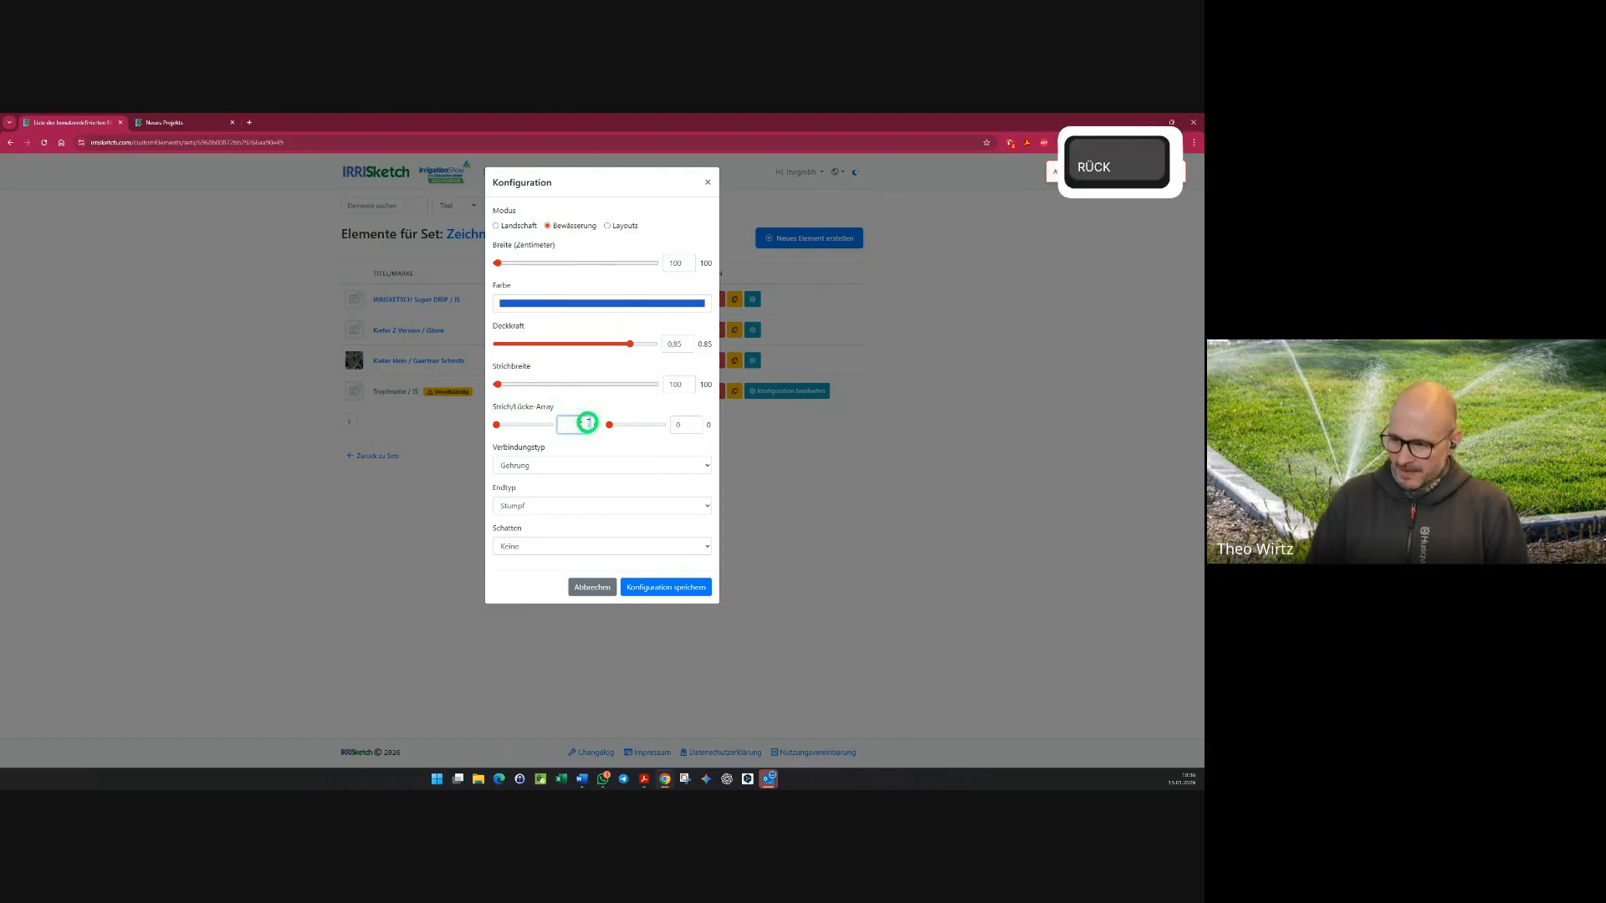
text(20)
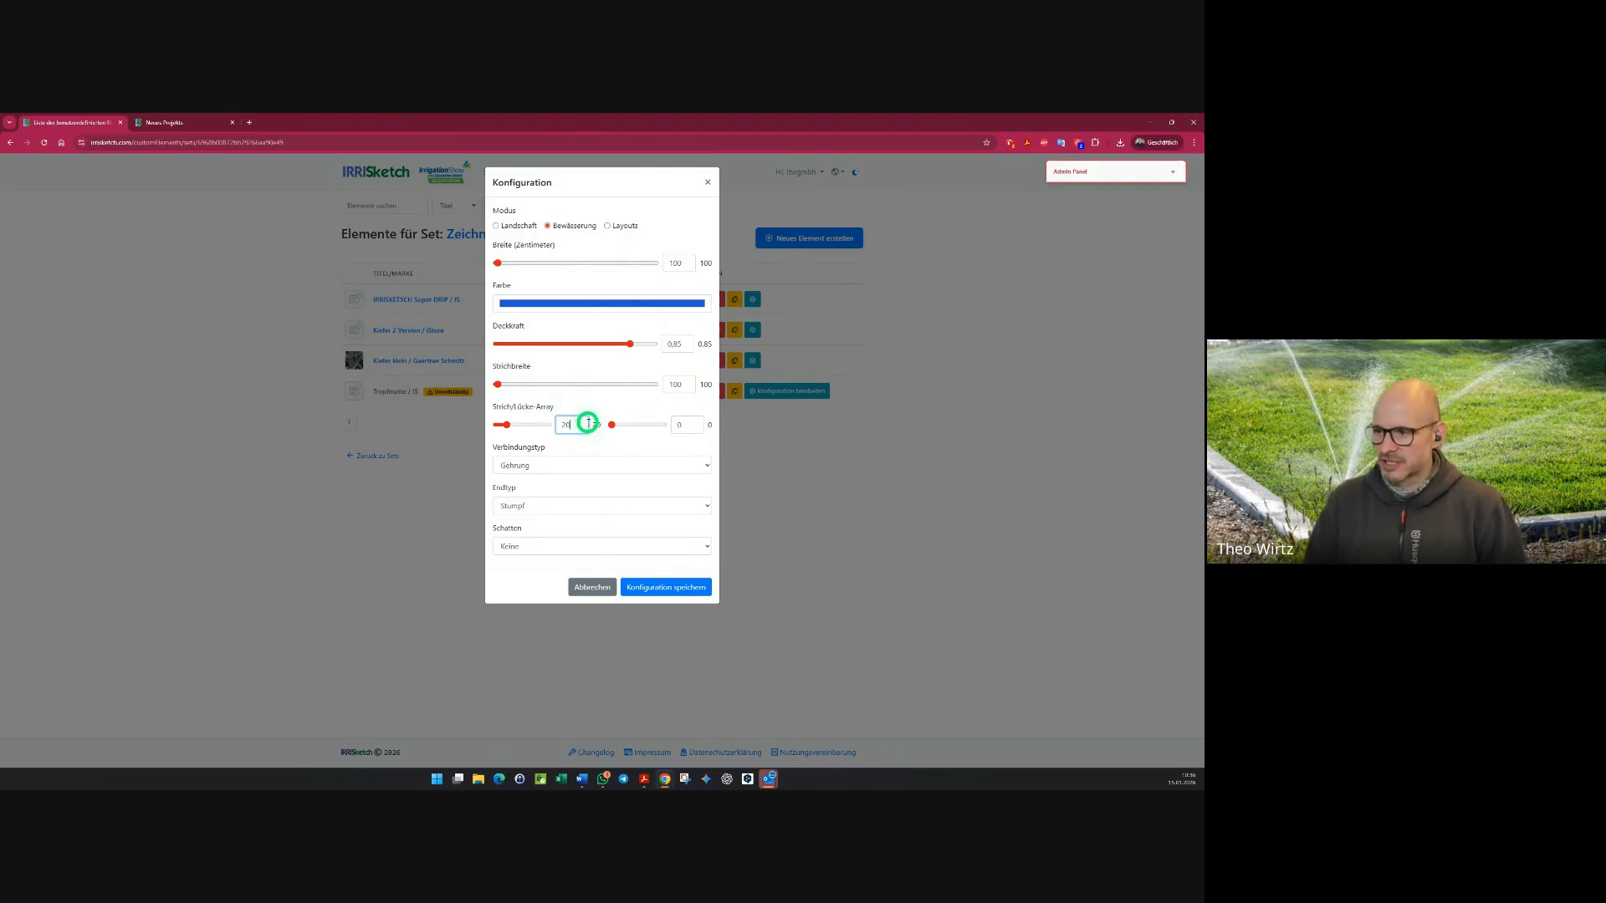
click(679, 424)
key(BackSpace)
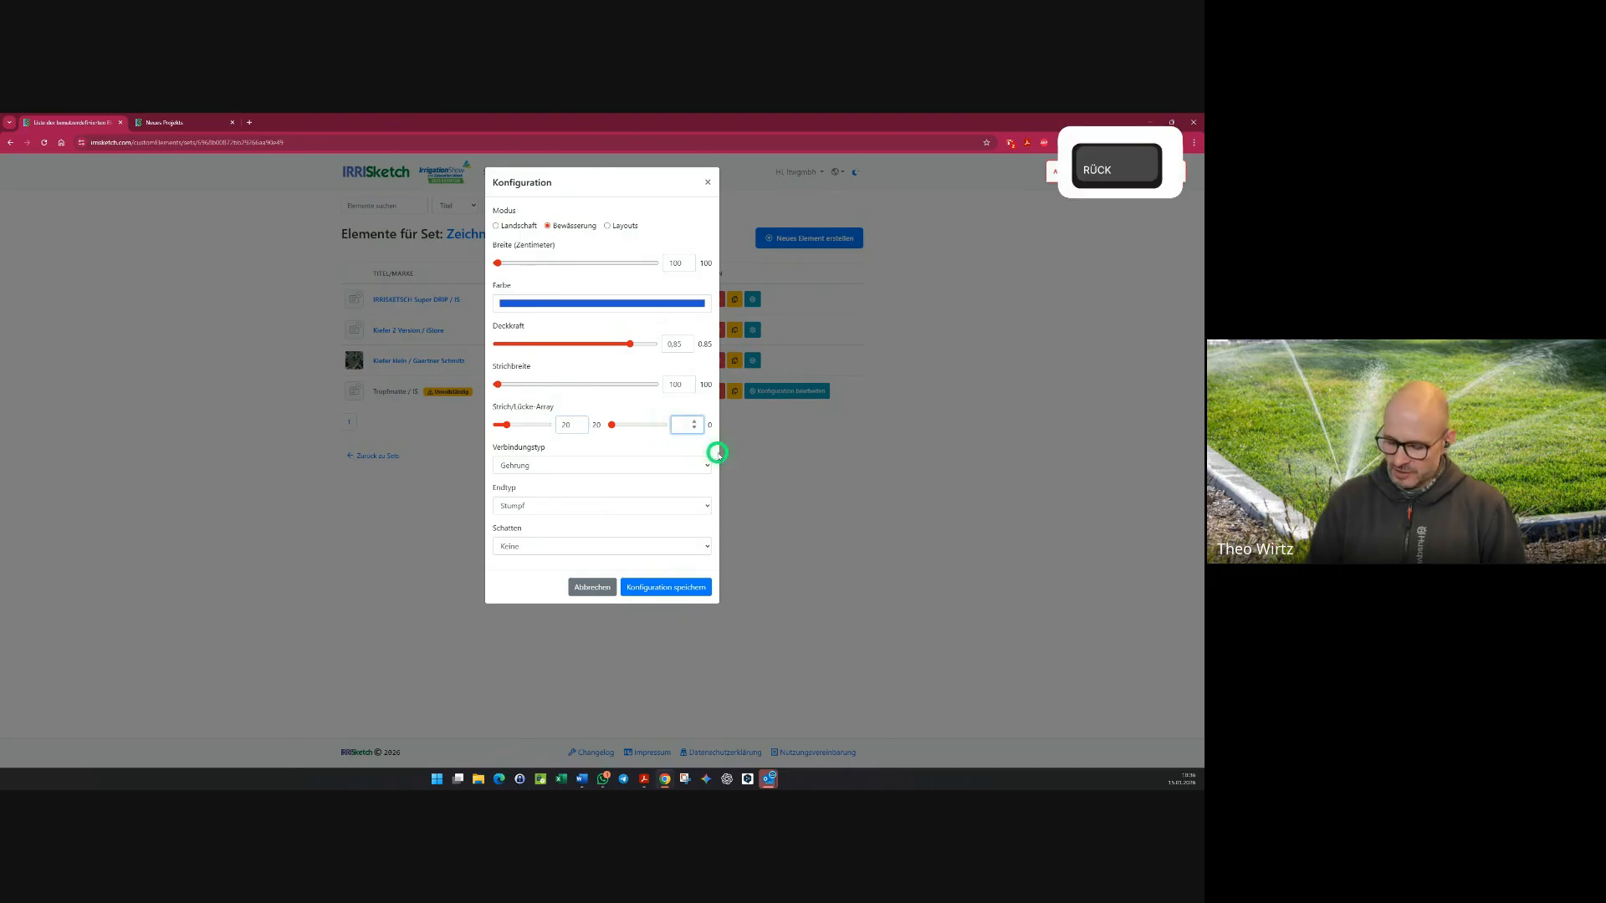
text(40)
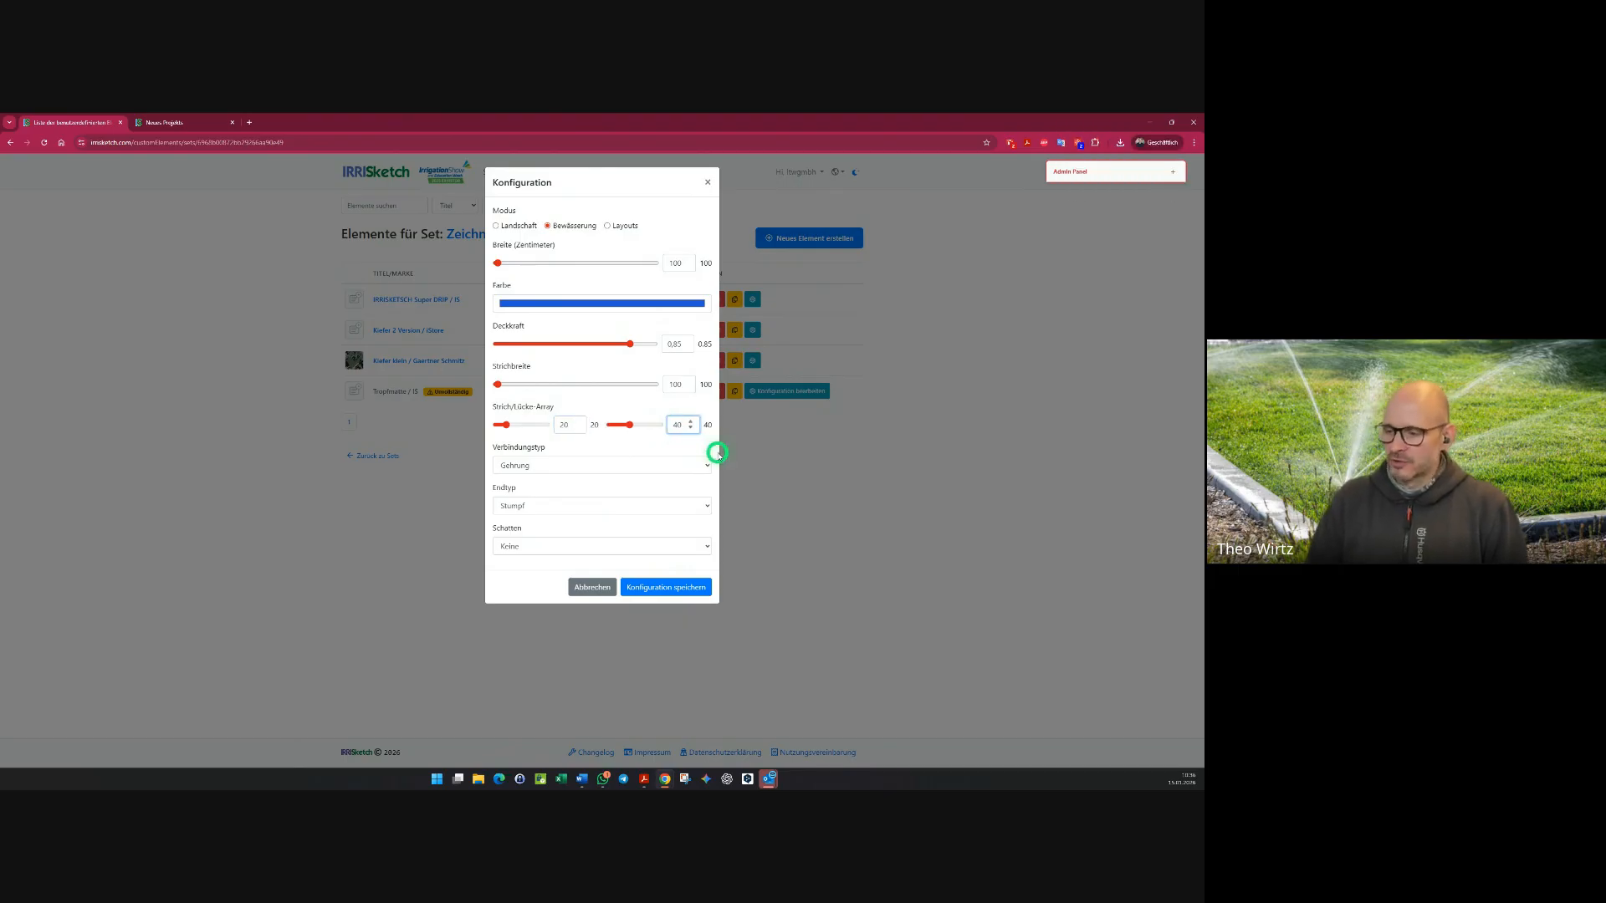
- Choose Gehrung as the Tropfmatte's Verbindungstyp and Stumpf as its Endtyp, and save the configuration
click(575, 466)
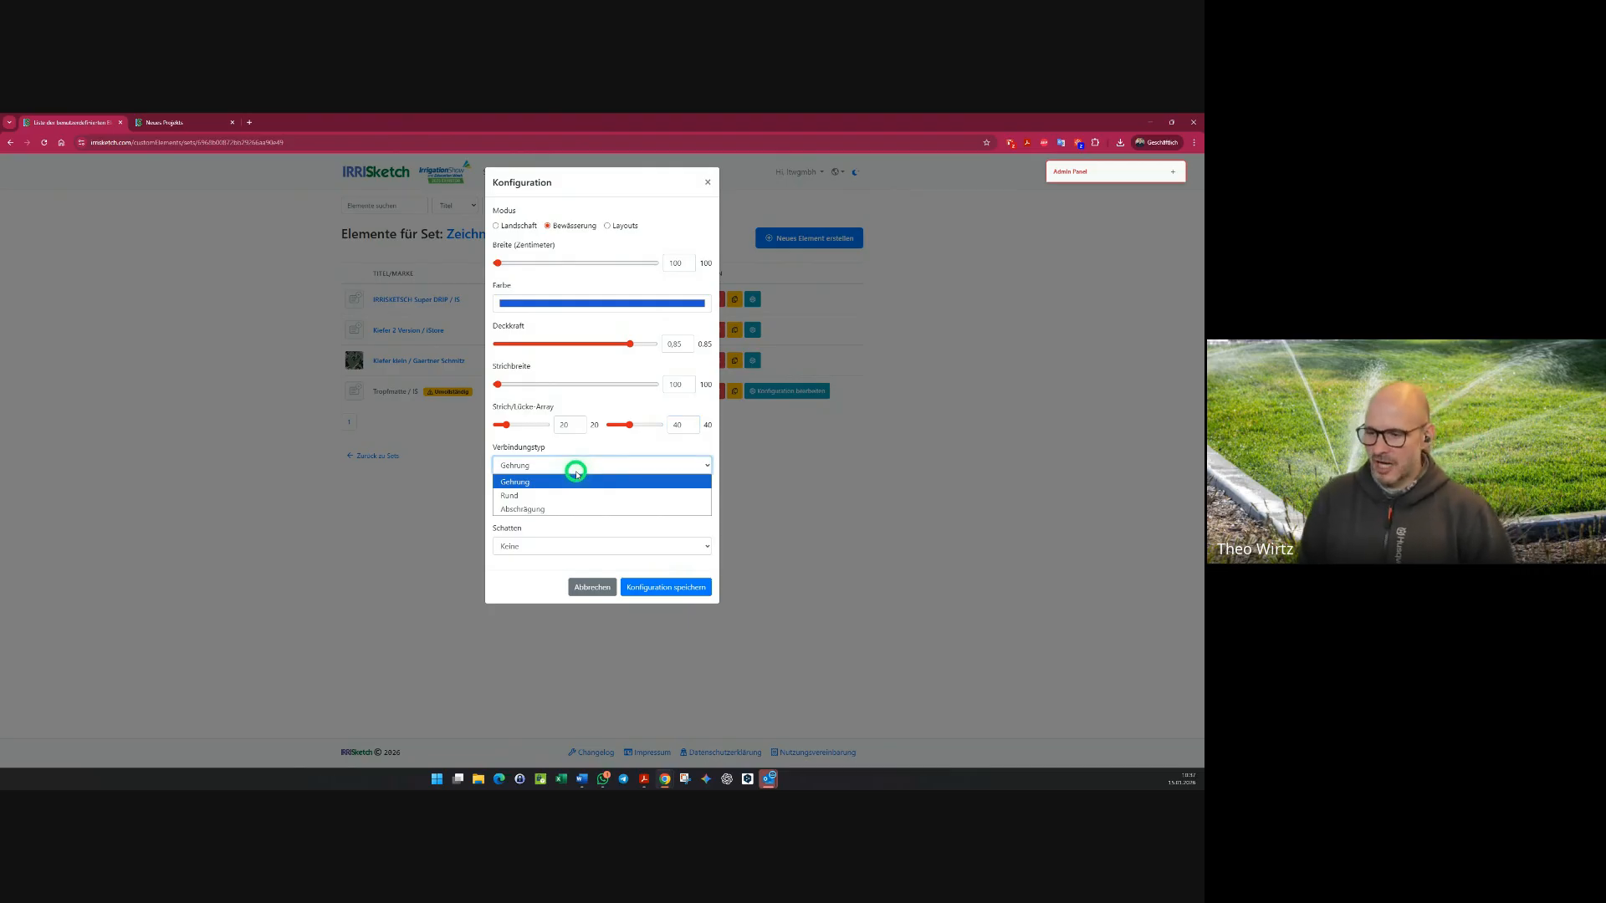
click(591, 483)
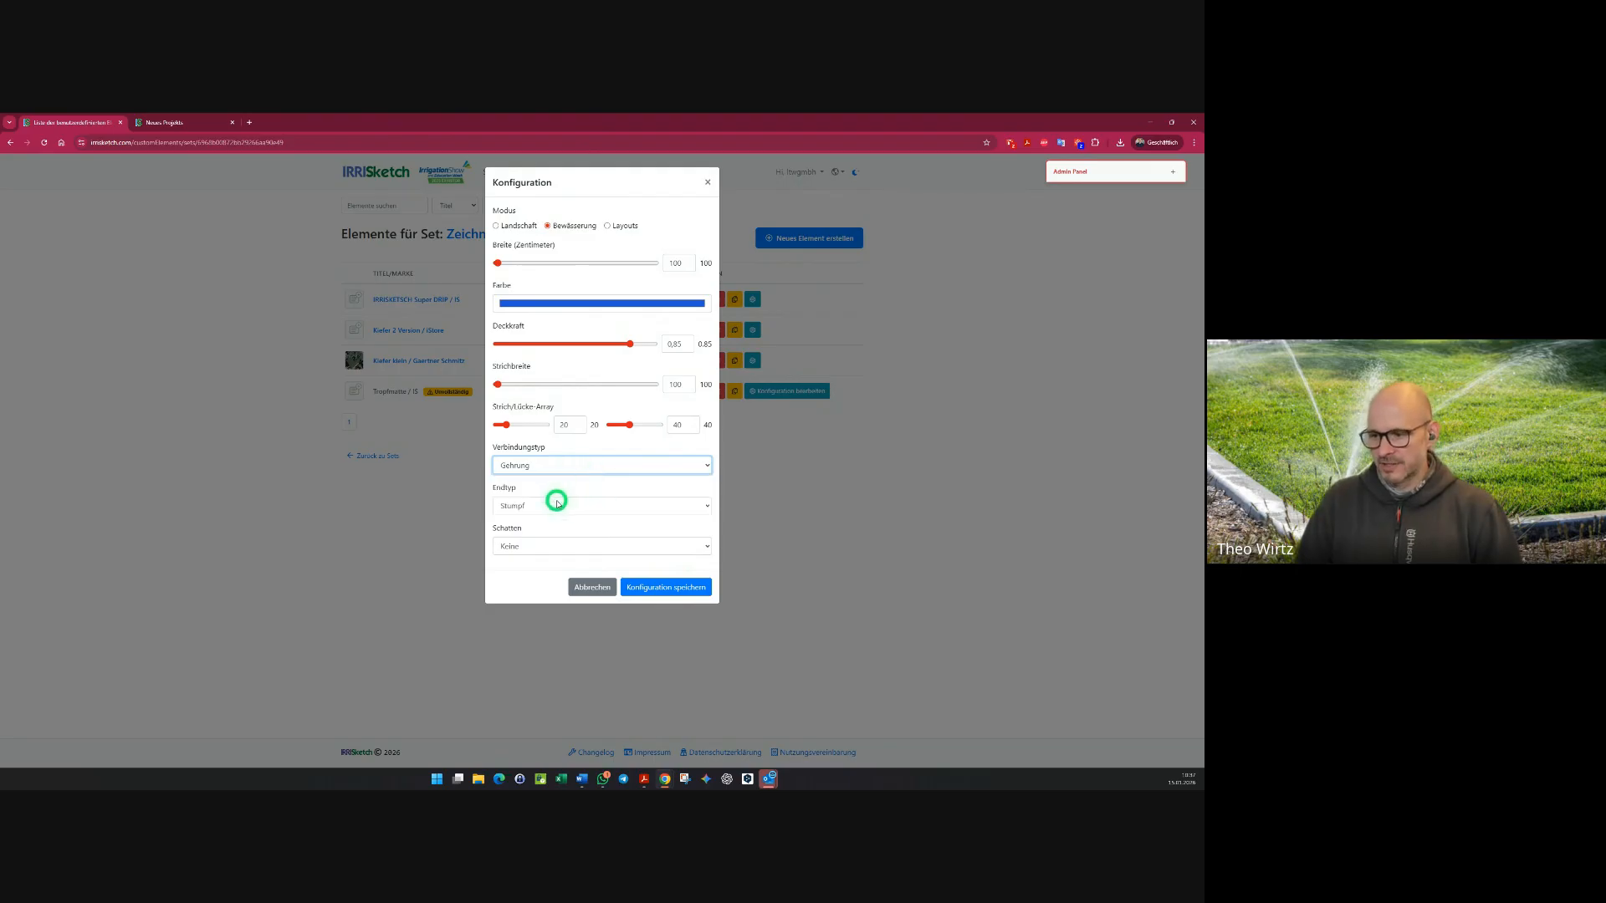
click(556, 504)
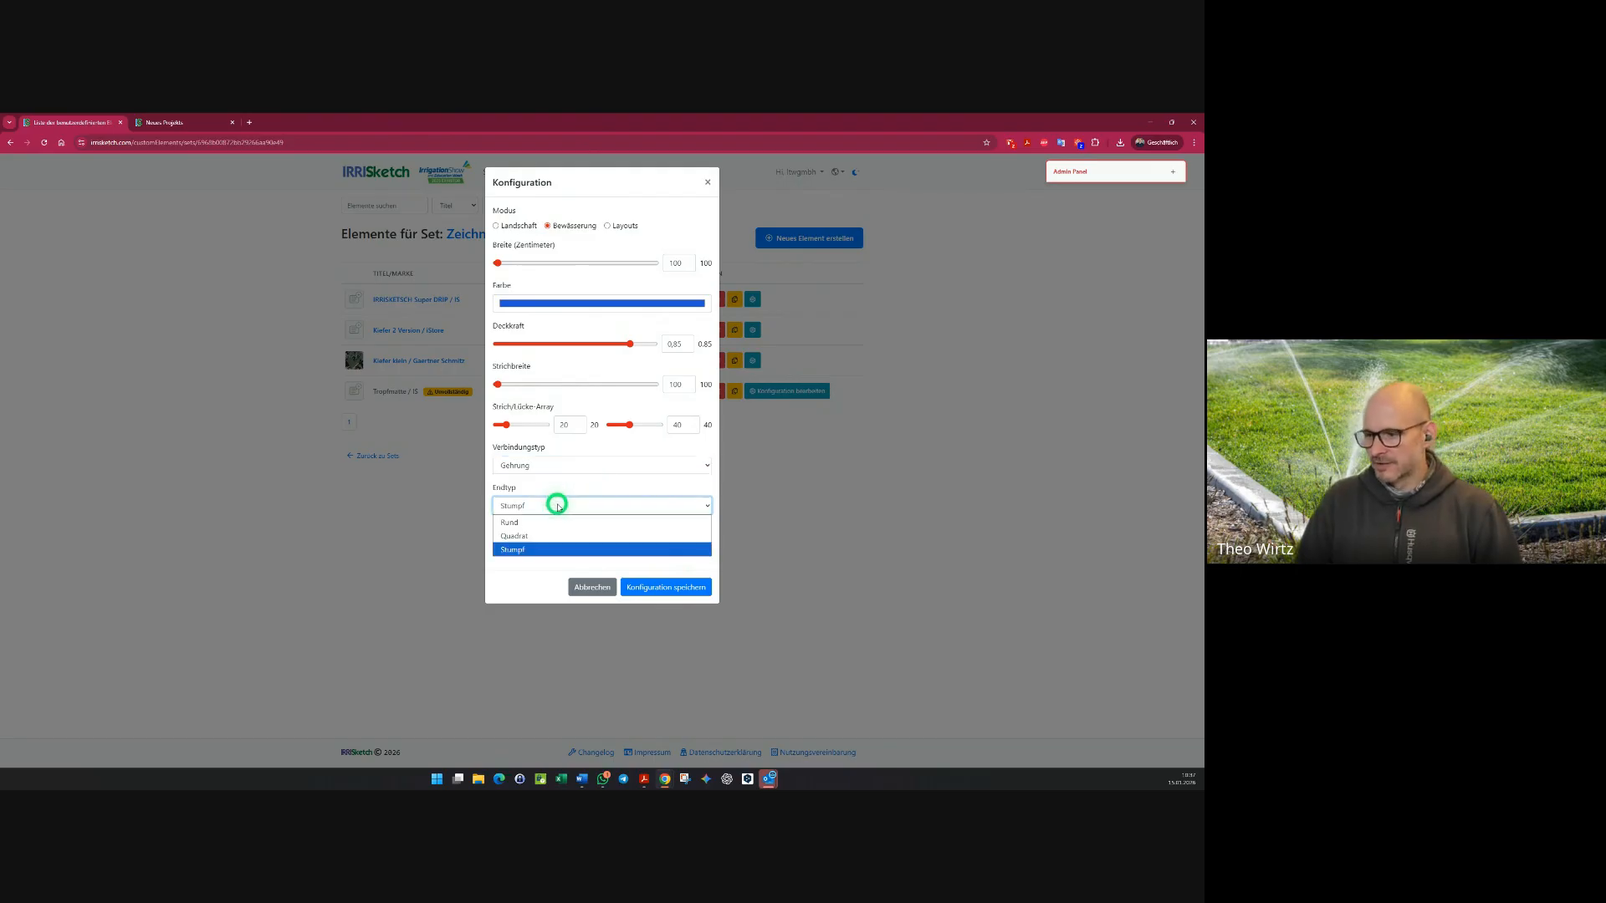
click(538, 548)
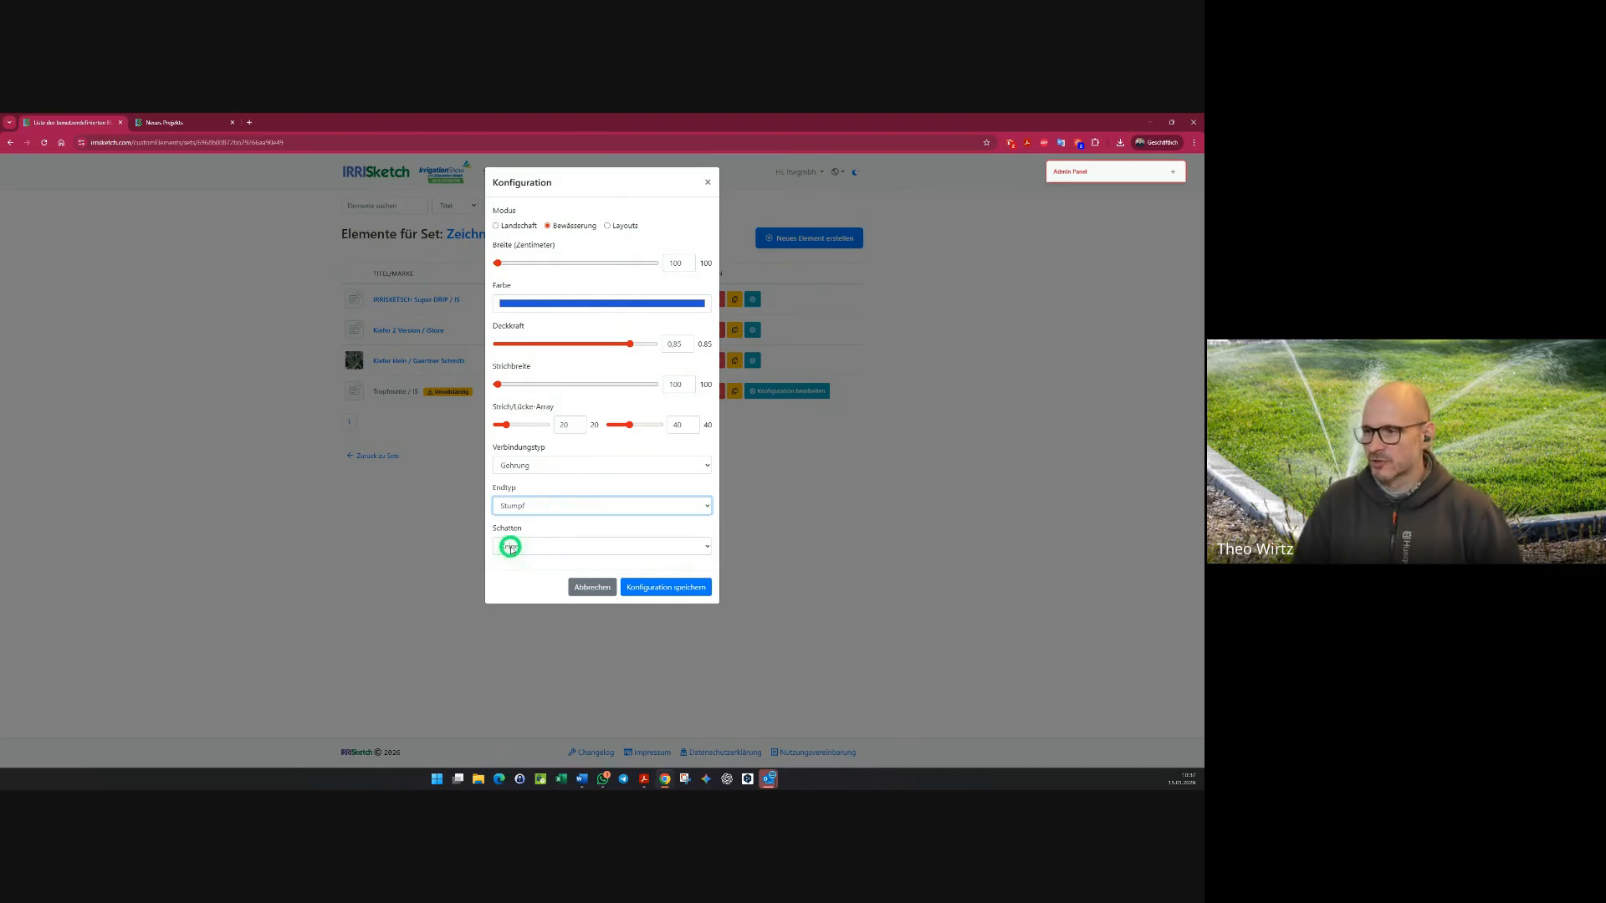
click(682, 589)
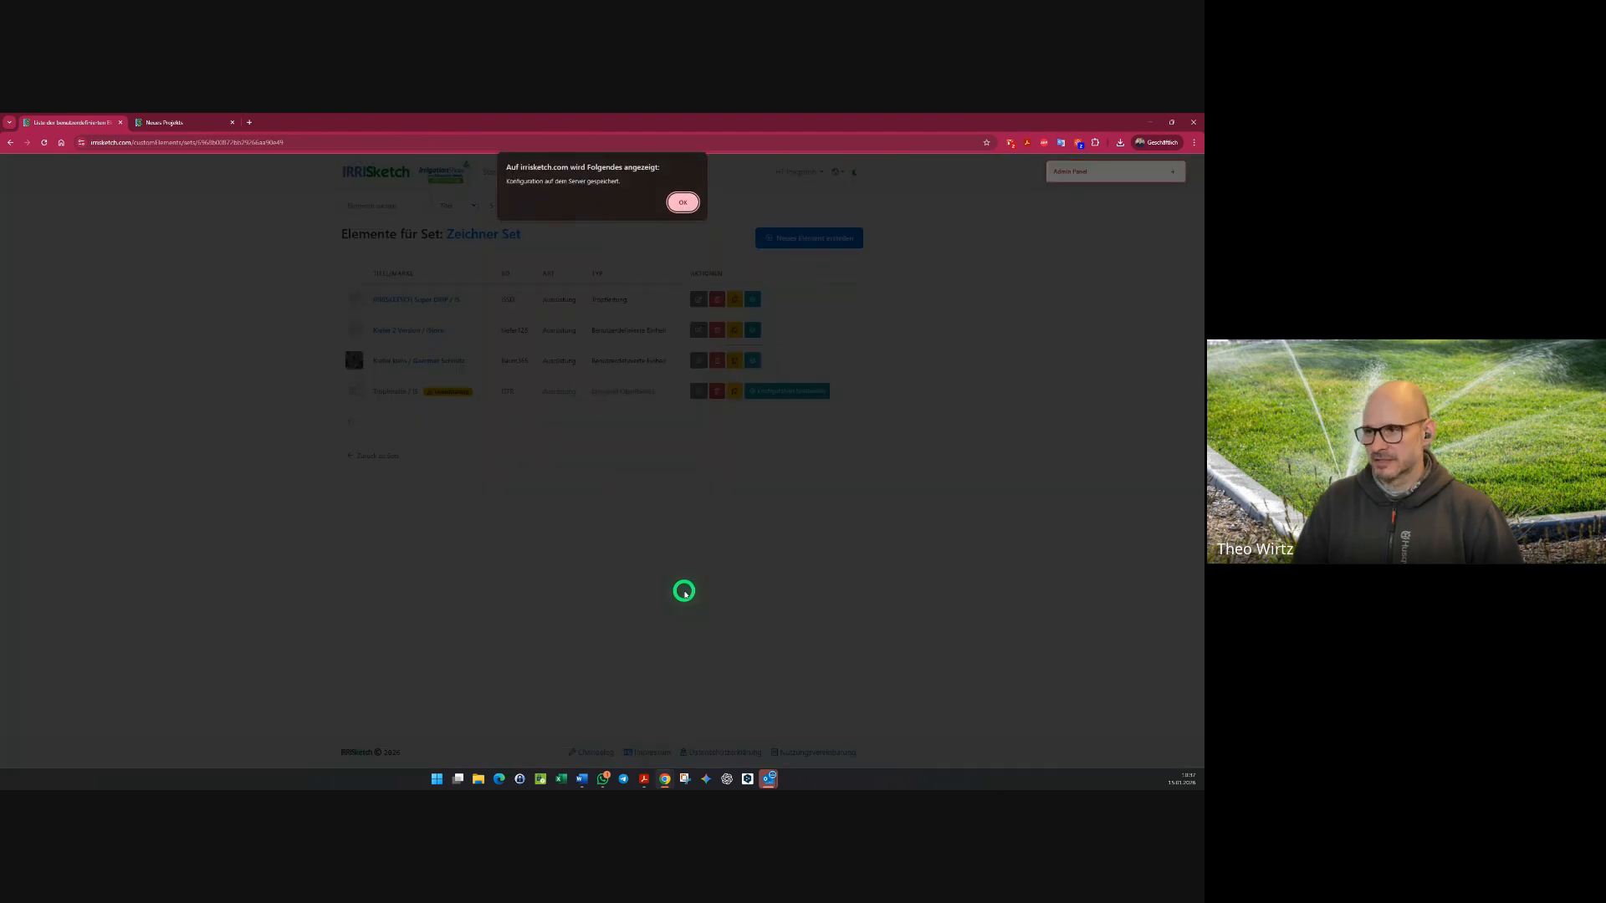
click(684, 202)
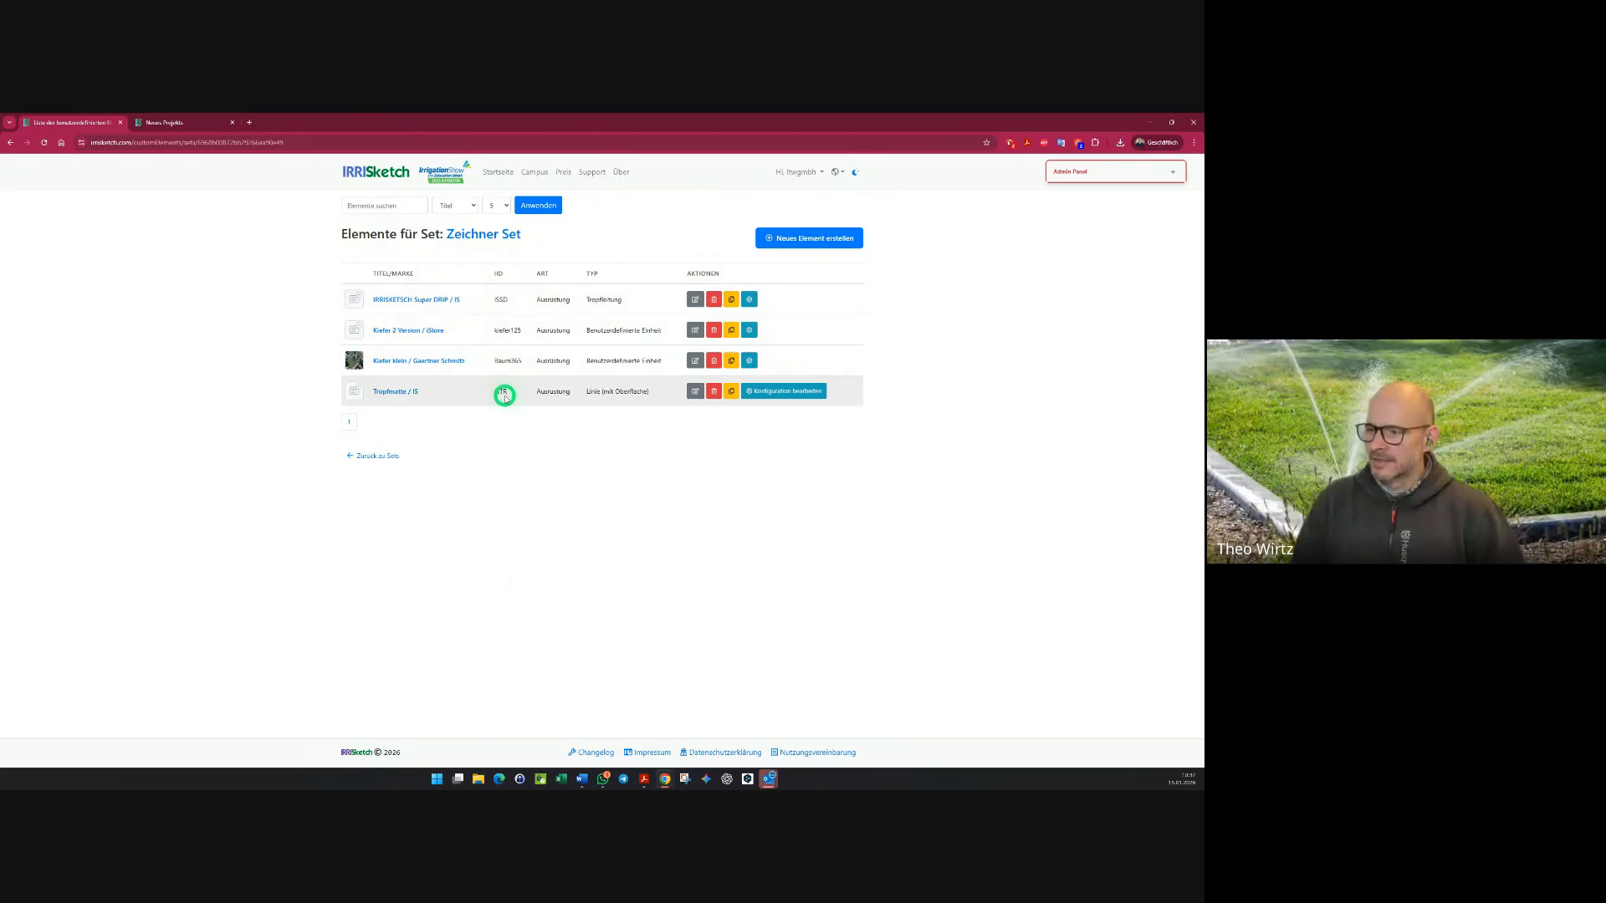
- Return to the project drawing, save it and reload the page to load the new custom element
click(196, 128)
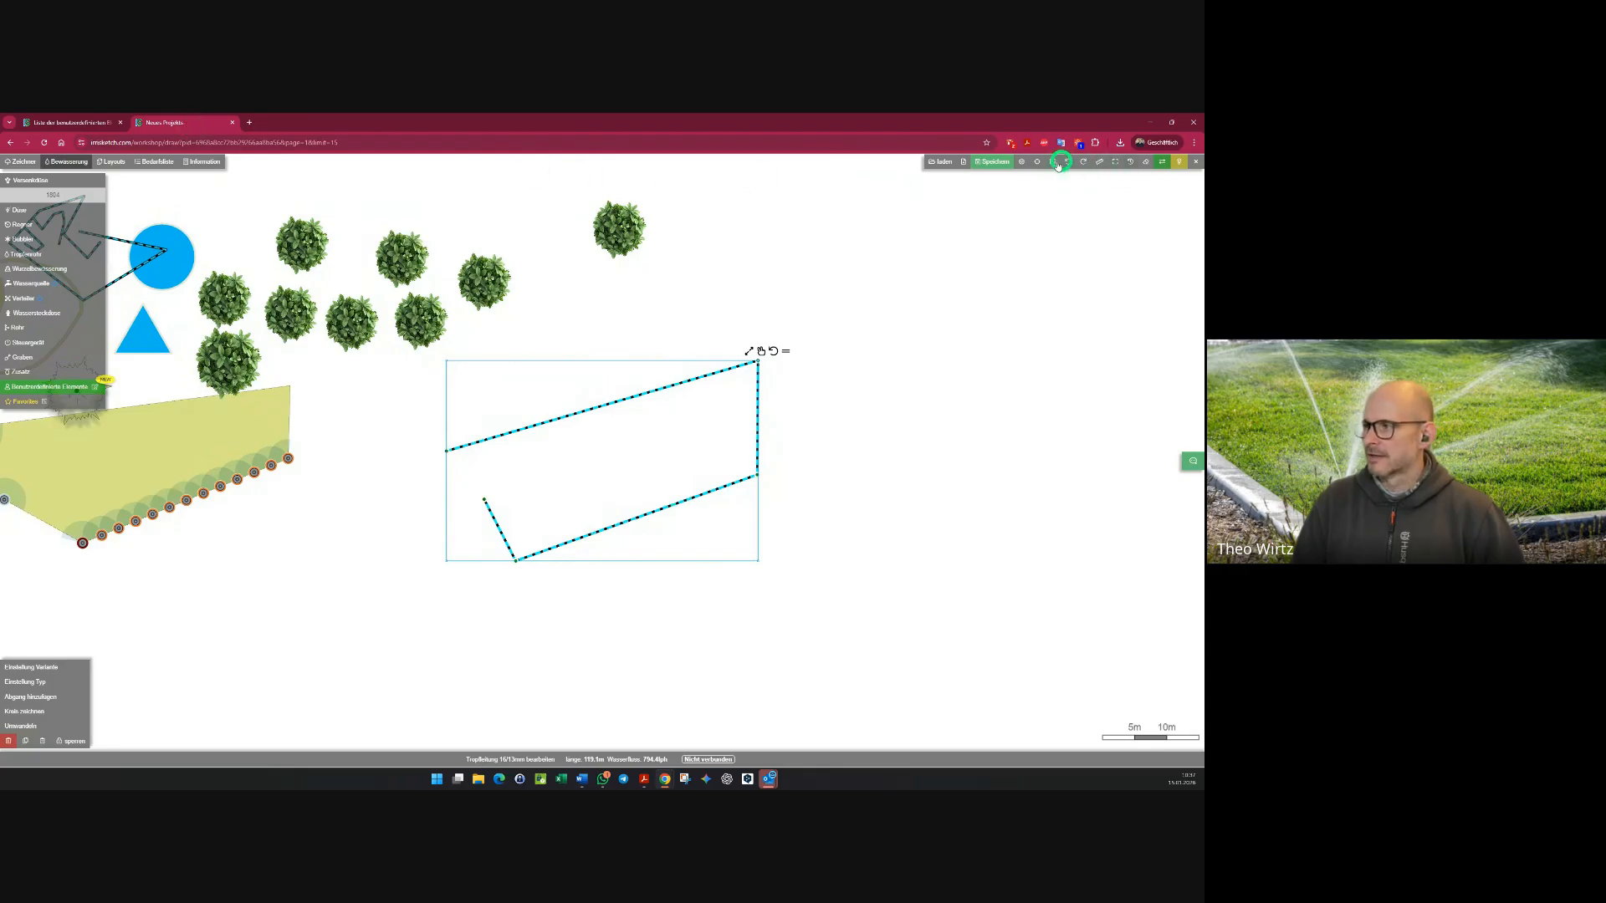
click(1006, 163)
click(44, 142)
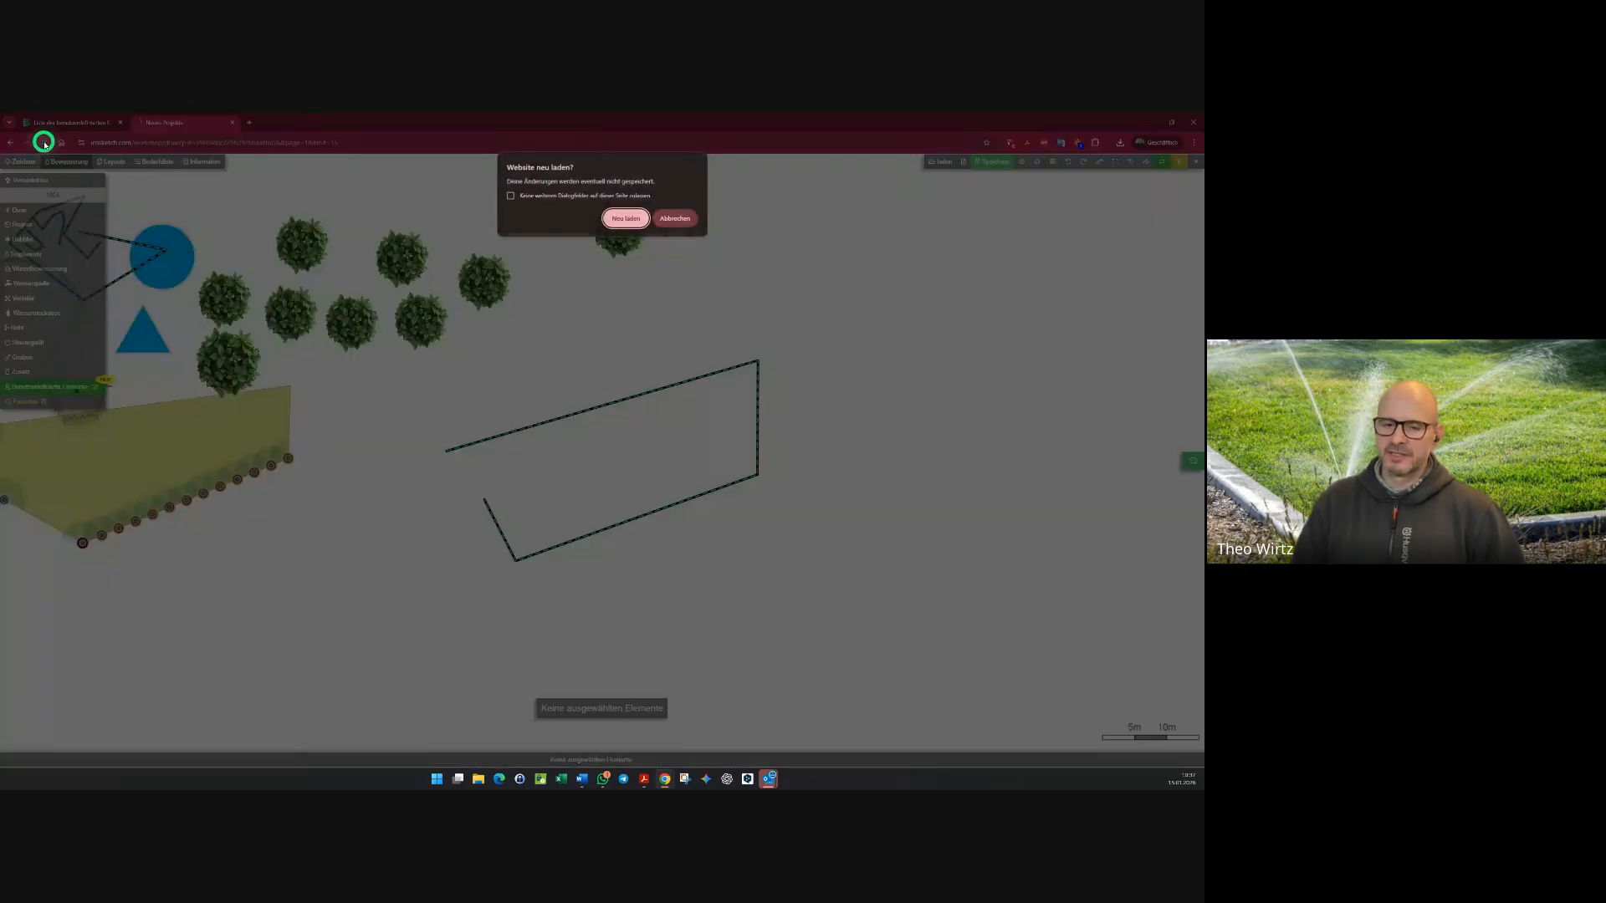
click(626, 218)
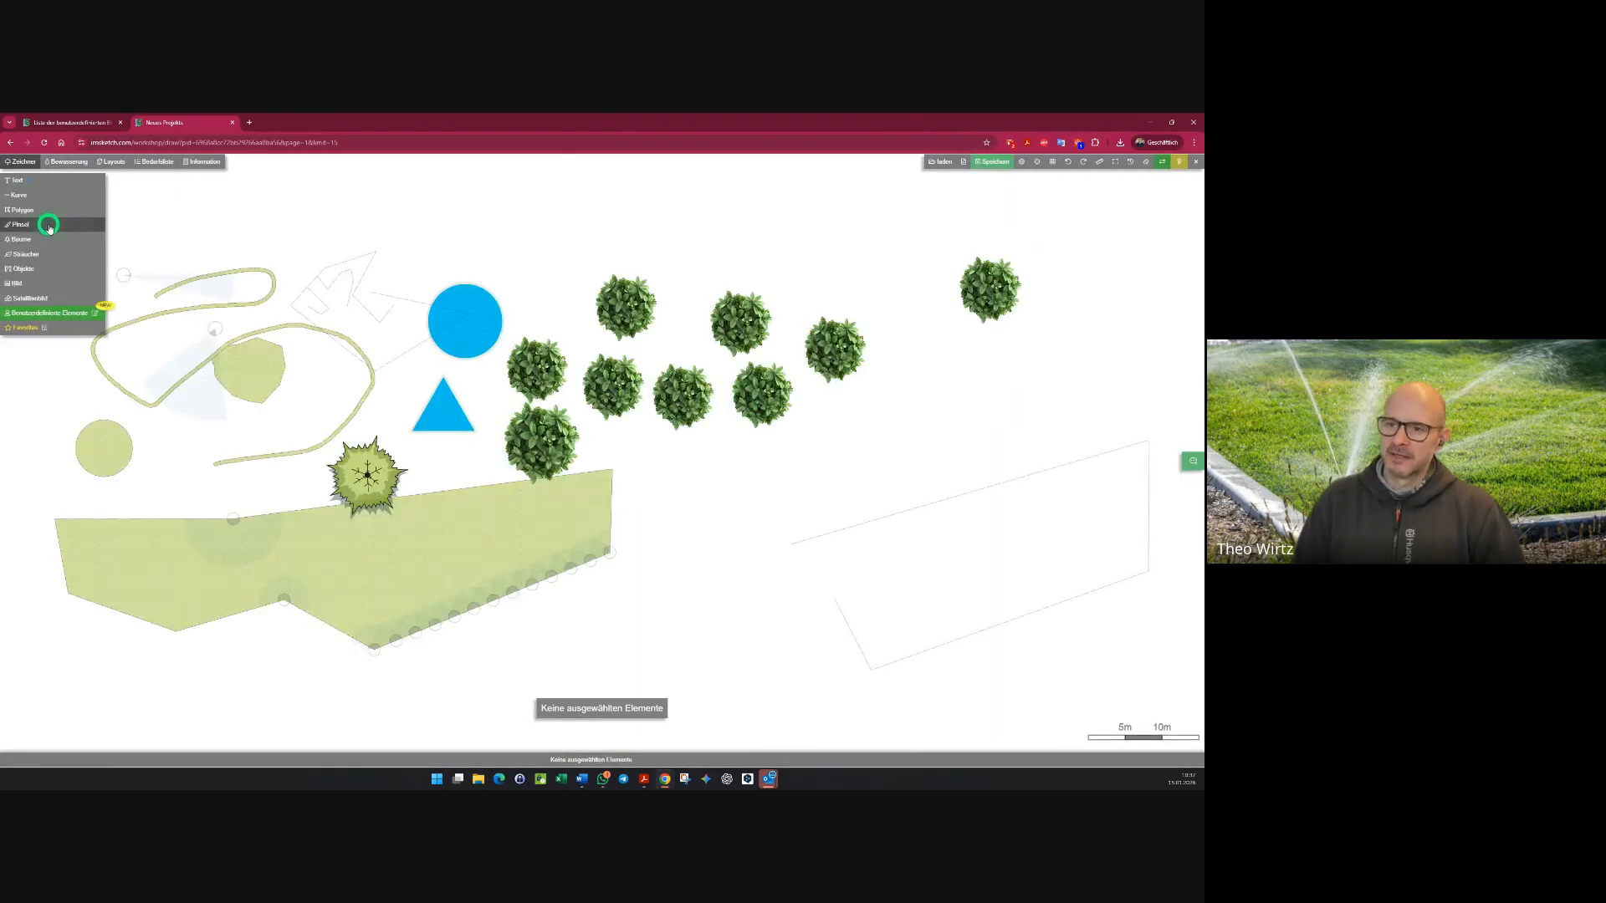
- Start a Tropfmatte line from the irrigation custom elements of the Zeichner Set and draw a first straight run about 8 m long
click(61, 161)
click(65, 387)
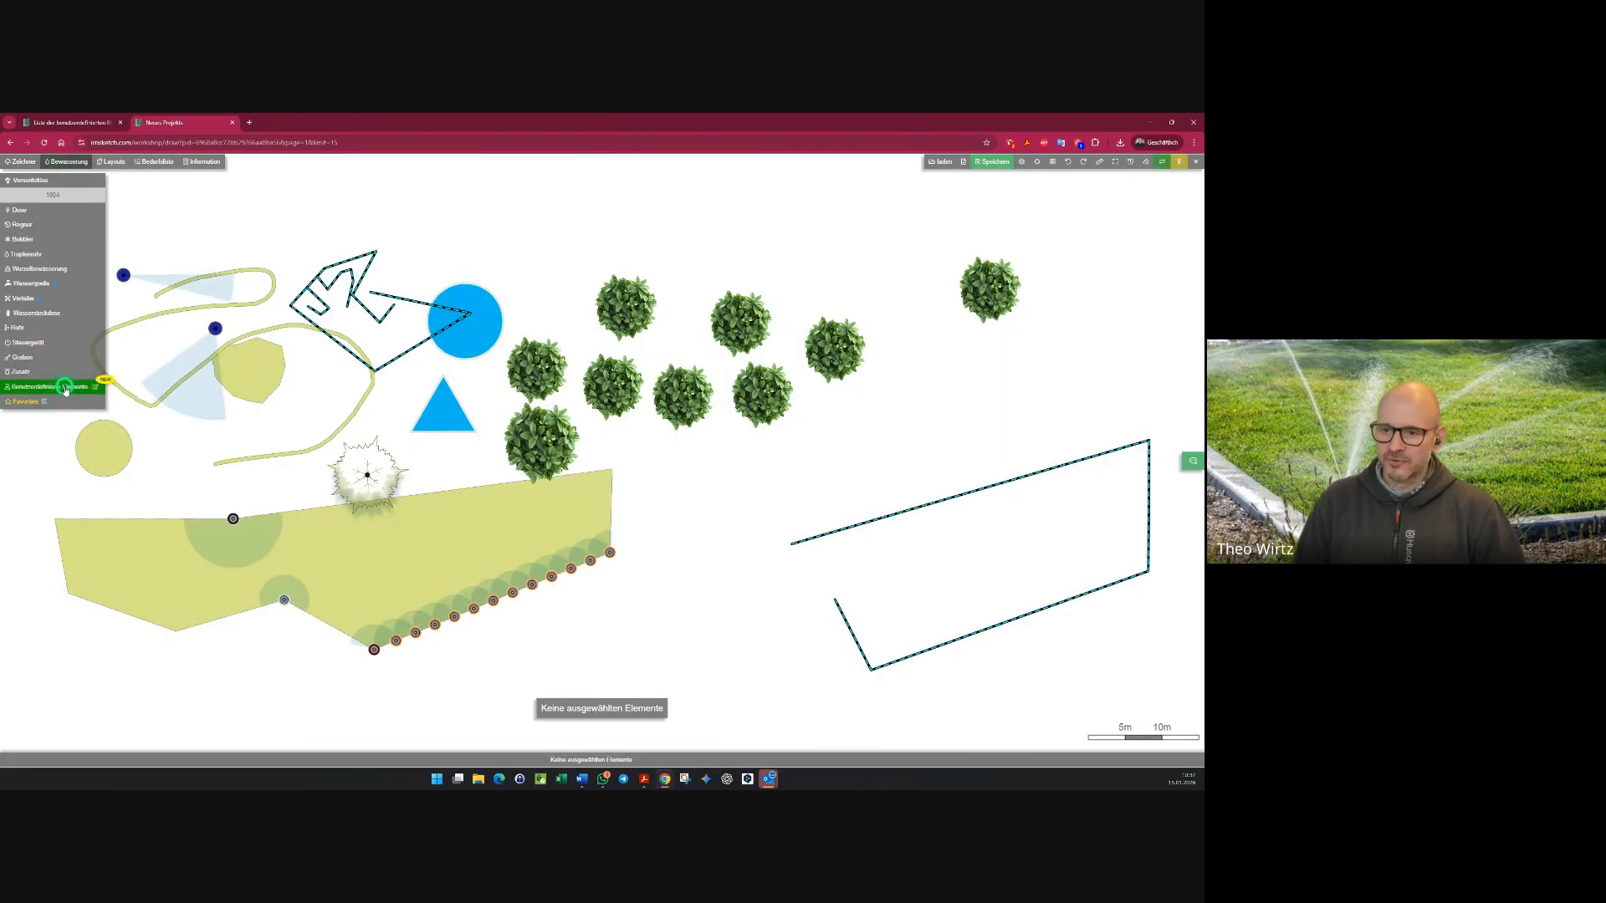
click(138, 389)
mouse_move(132, 416)
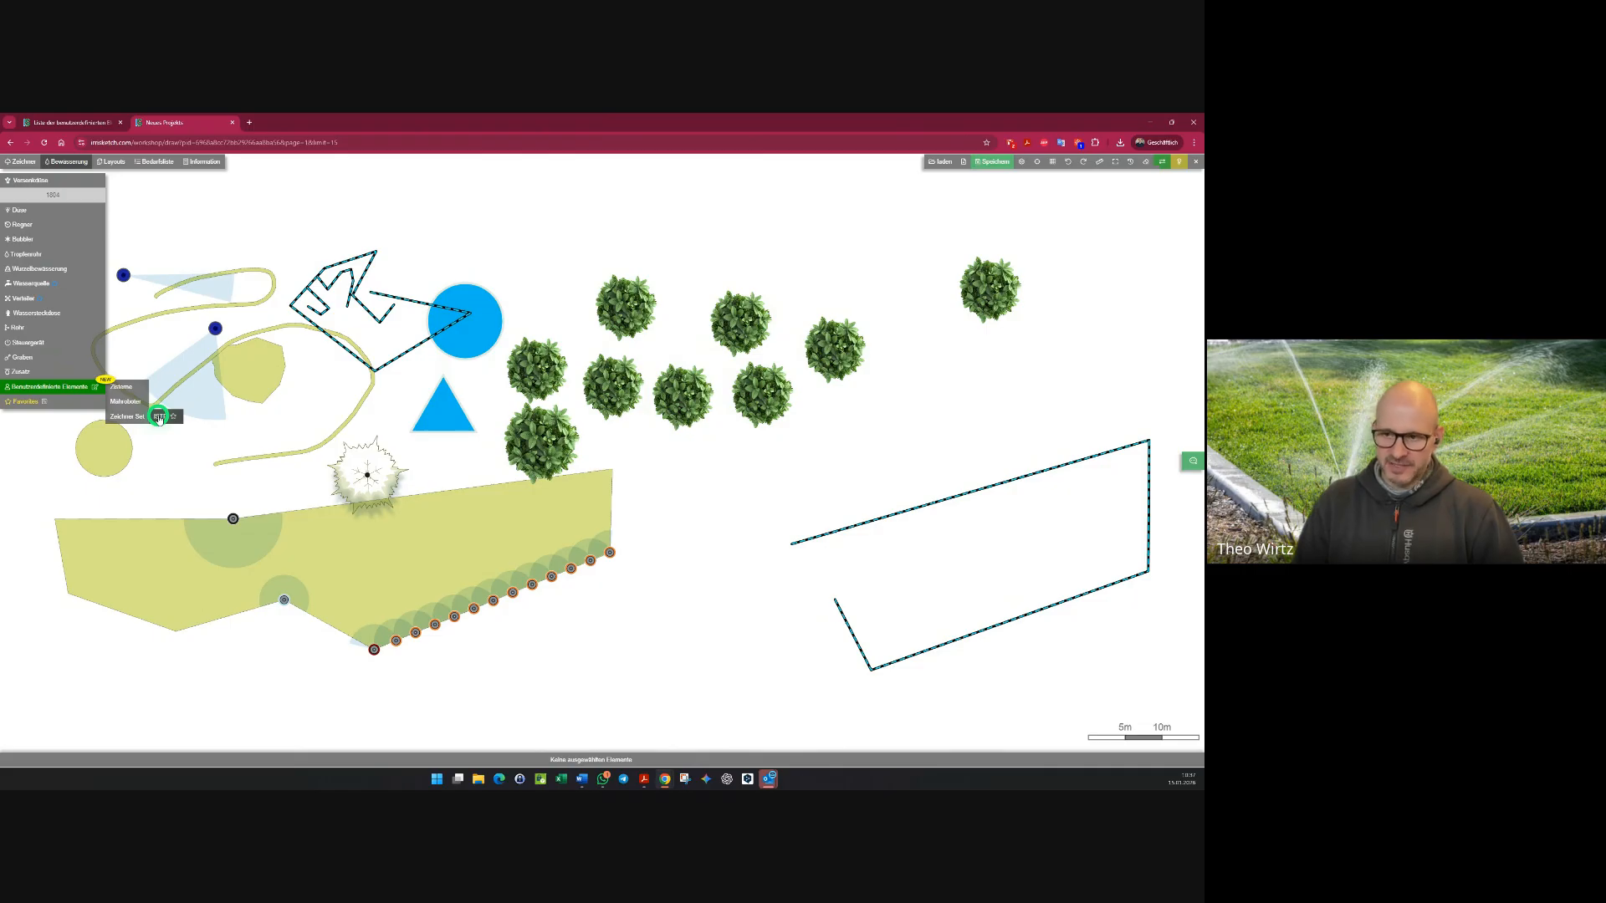
click(159, 417)
scroll(715, 535, up, 5)
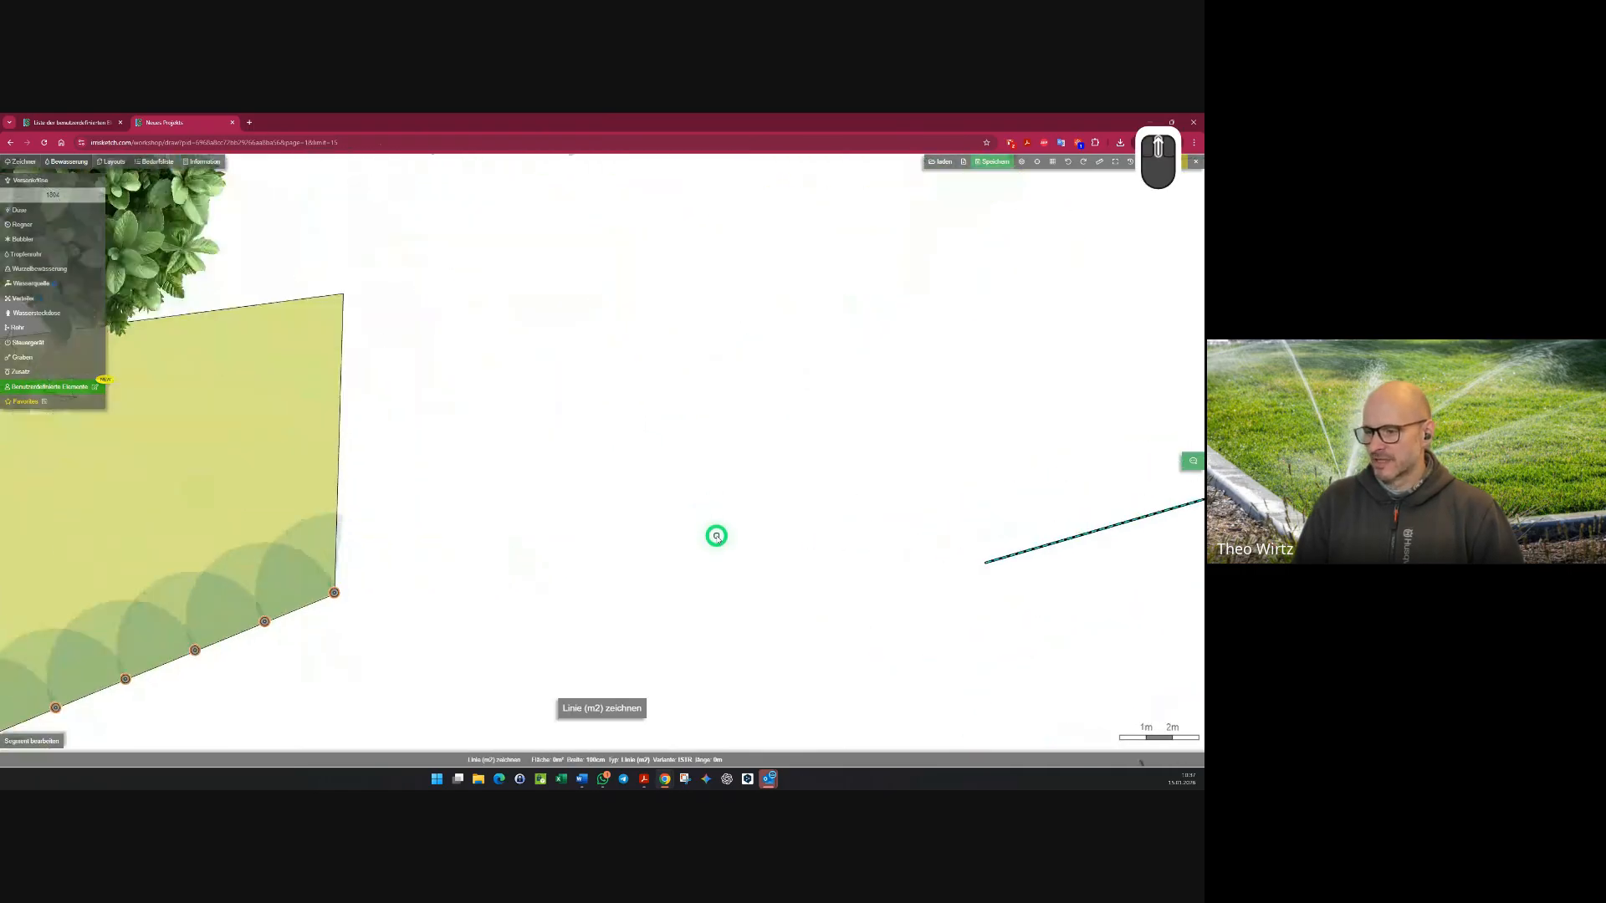
scroll(716, 536, up, 2)
click(328, 299)
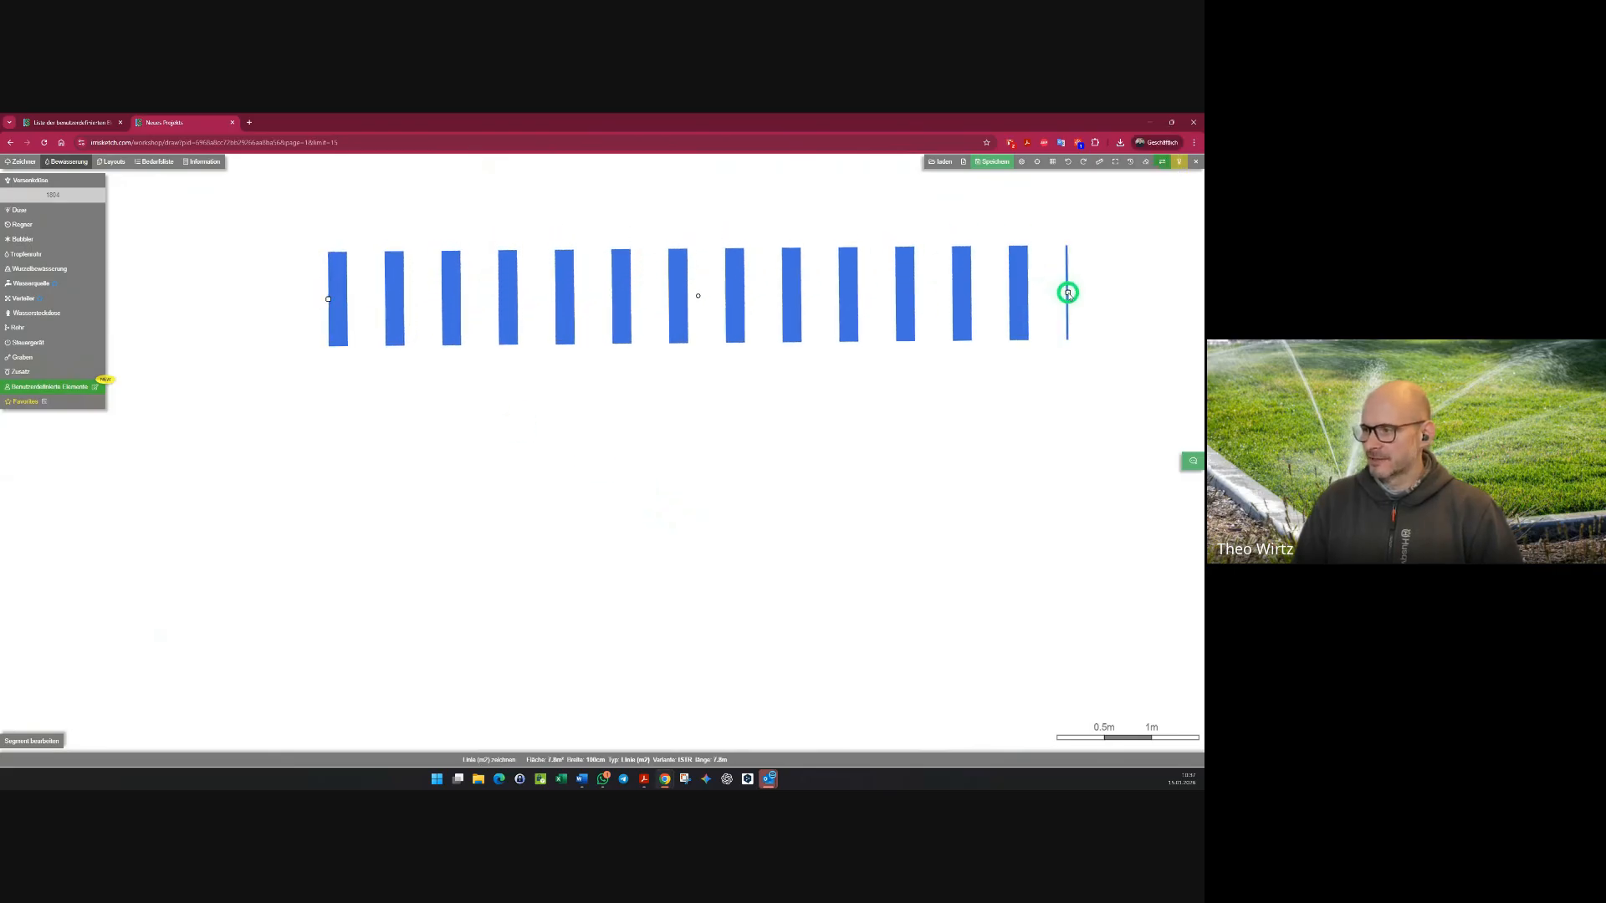
click(1085, 291)
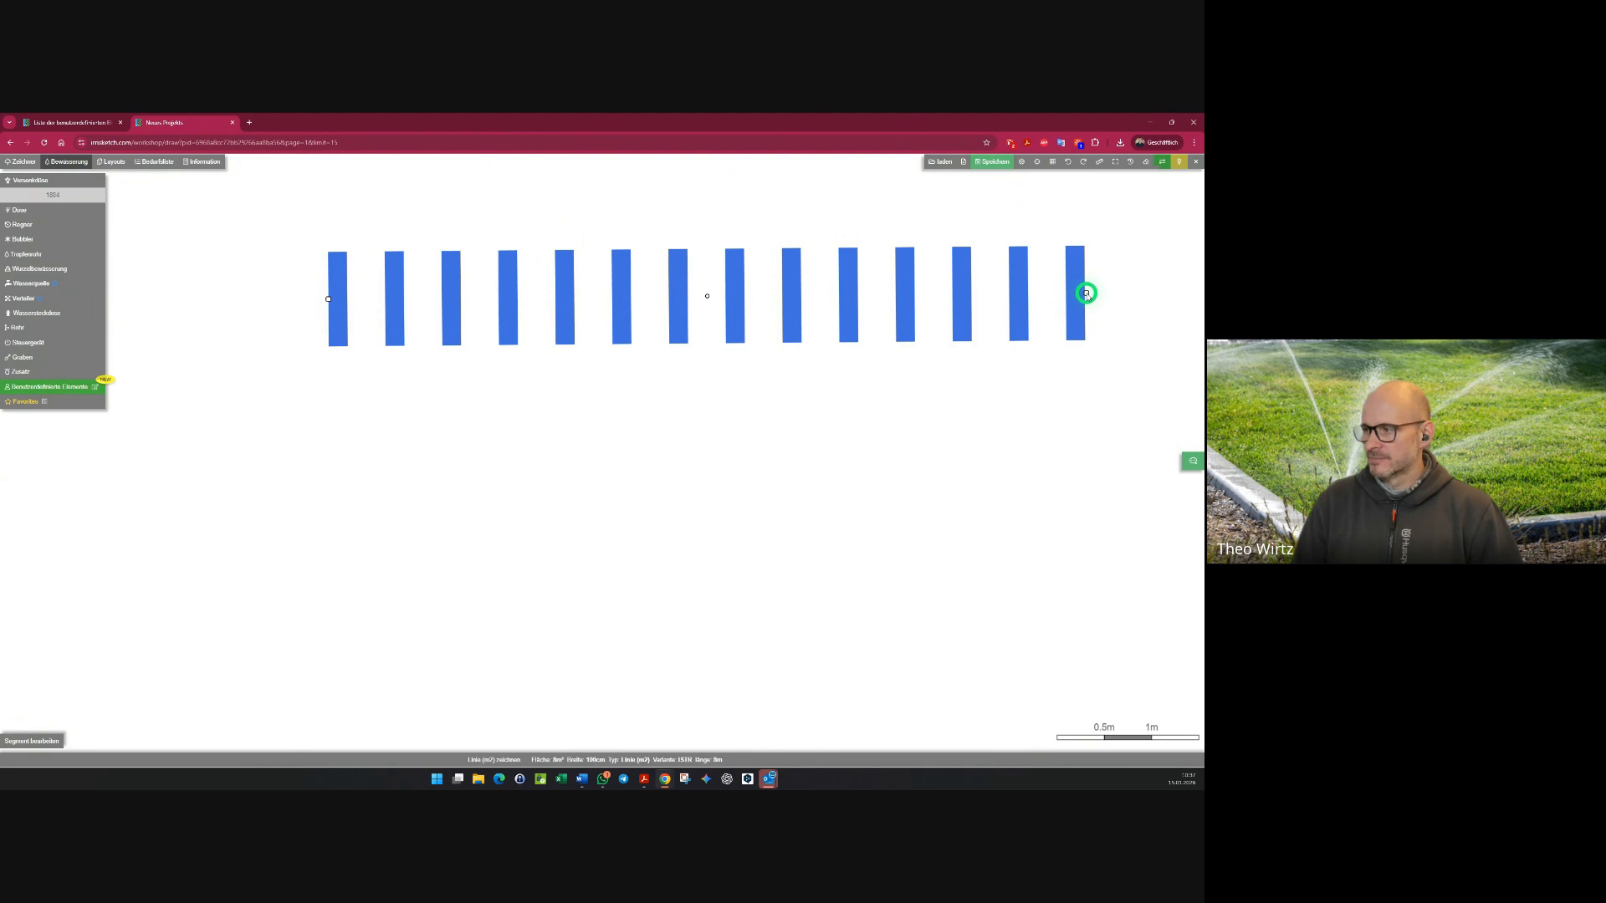
- Extend the Tropfmatte with three more parallel serpentine runs to about 34.7 m total length, finish the line and select it
click(1086, 375)
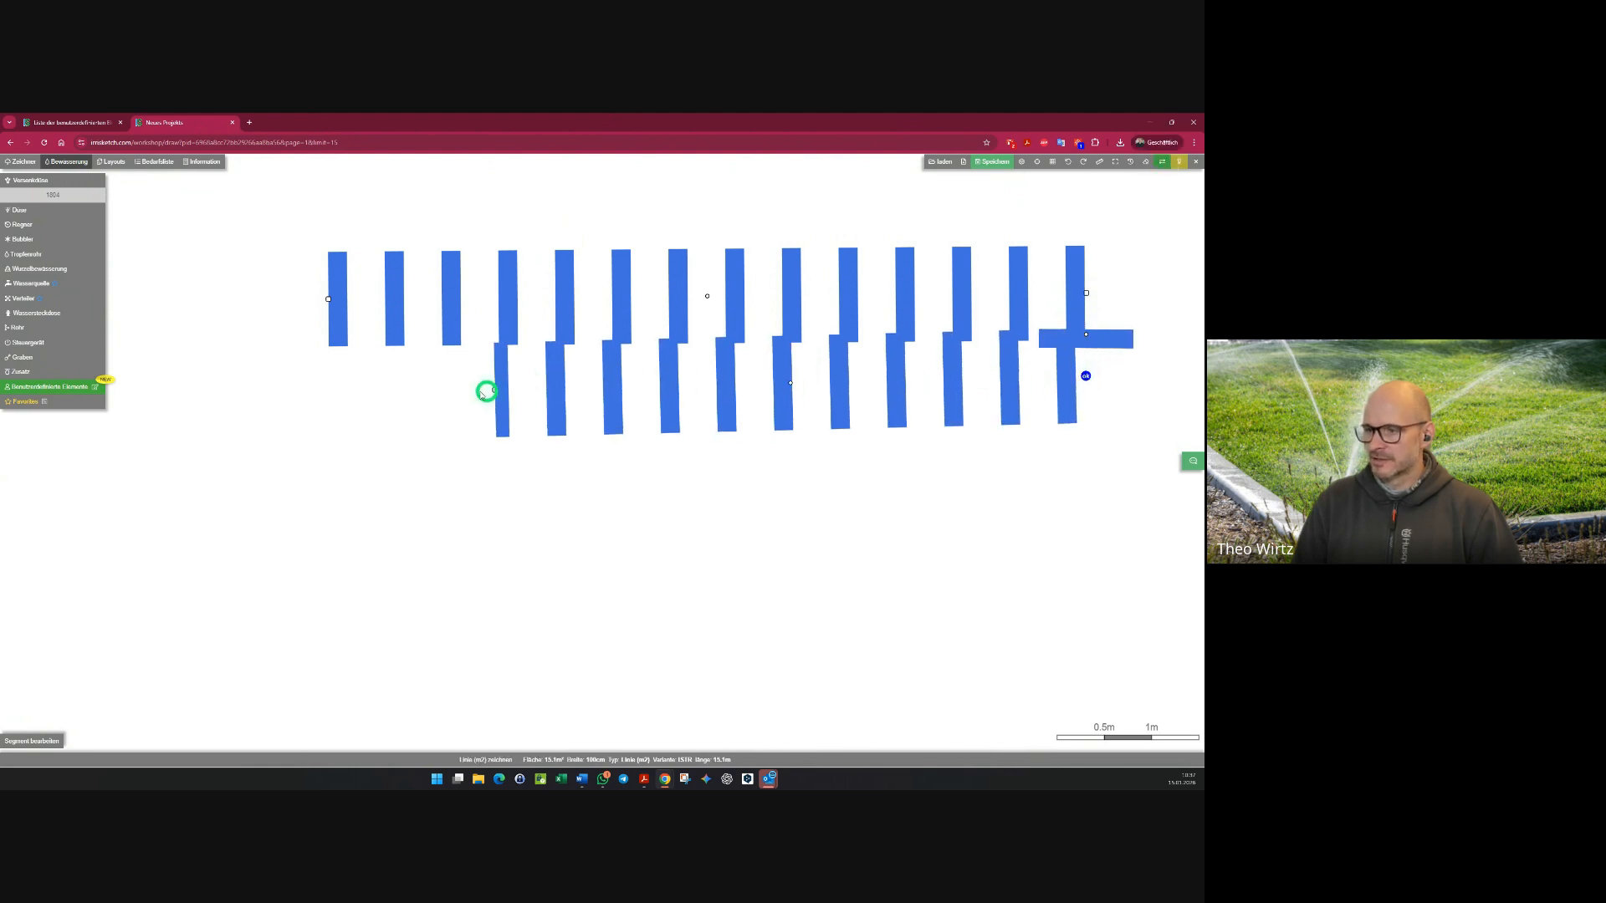
click(334, 379)
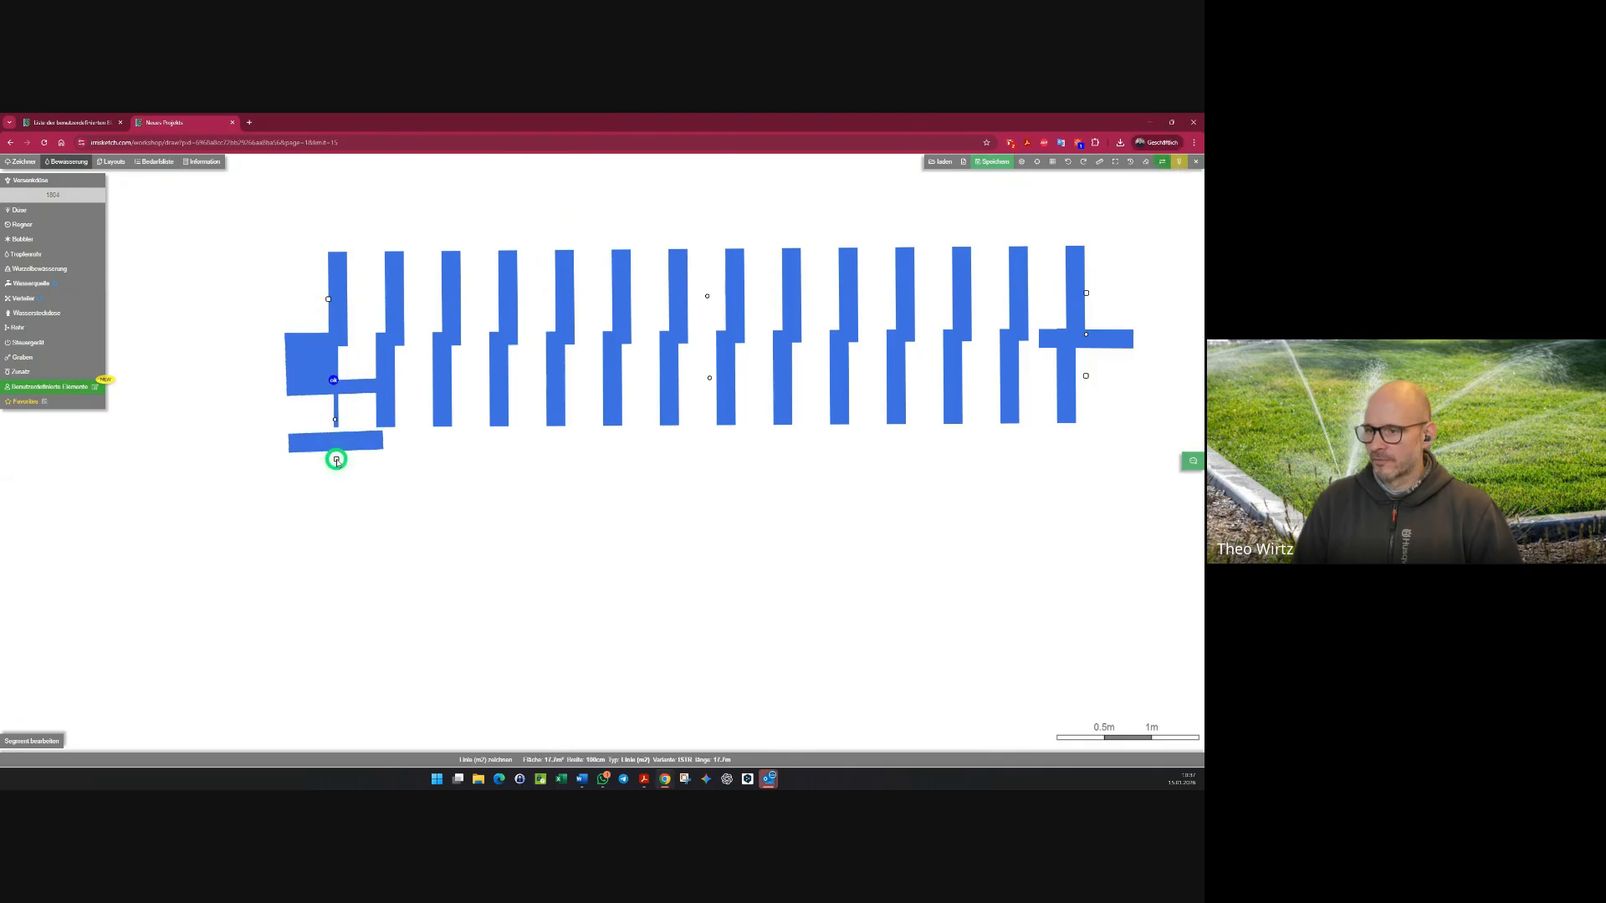
click(336, 459)
click(1089, 449)
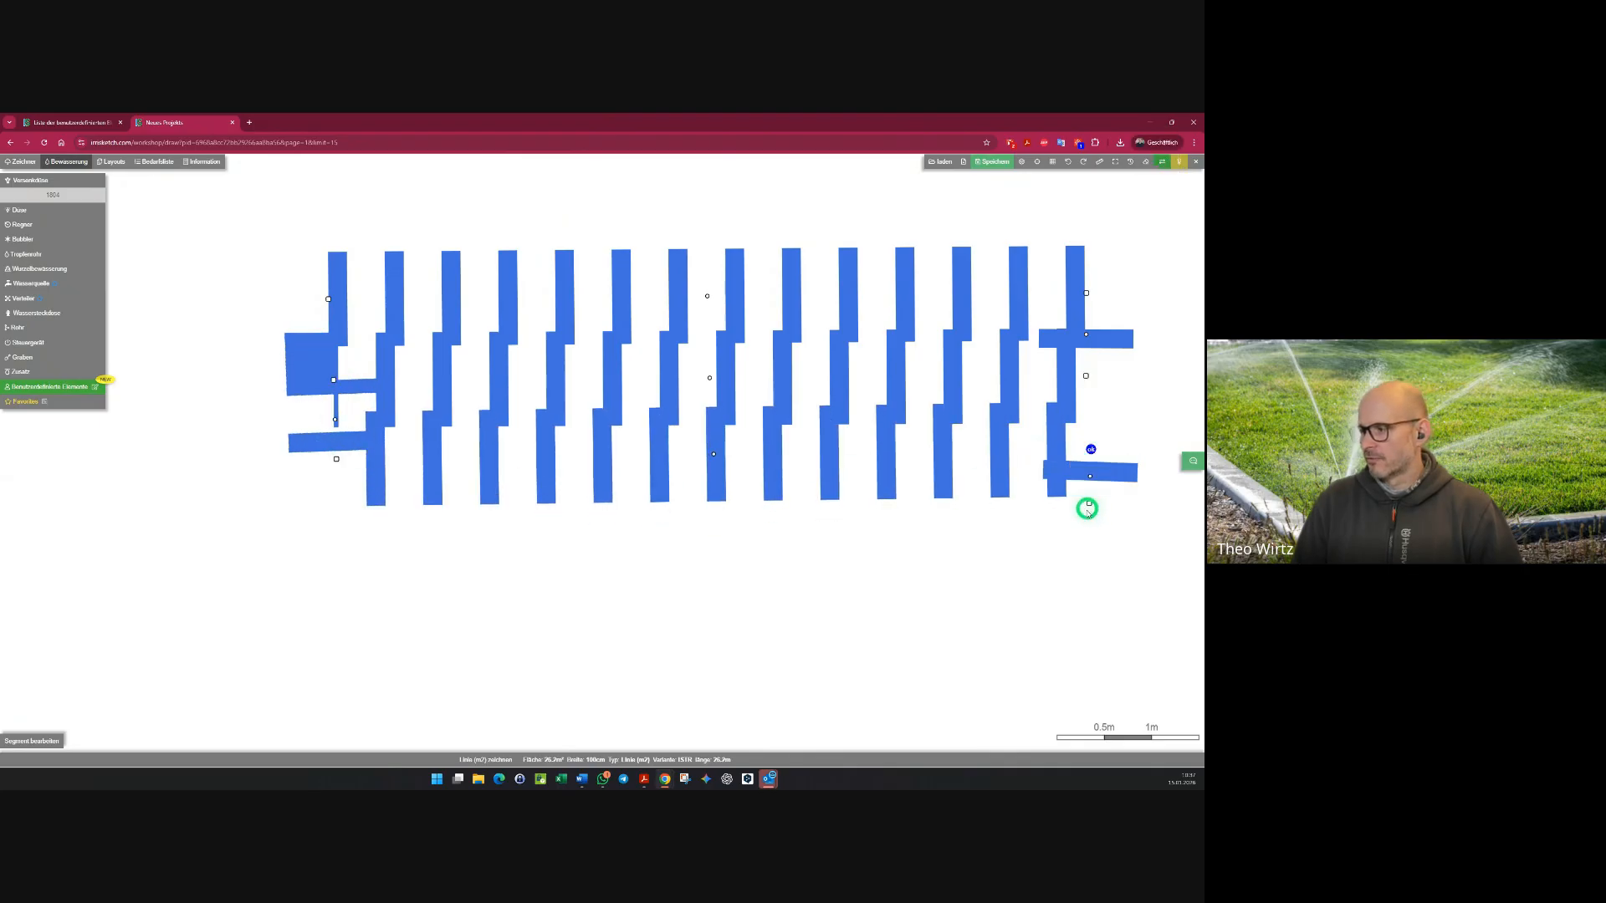
click(1090, 528)
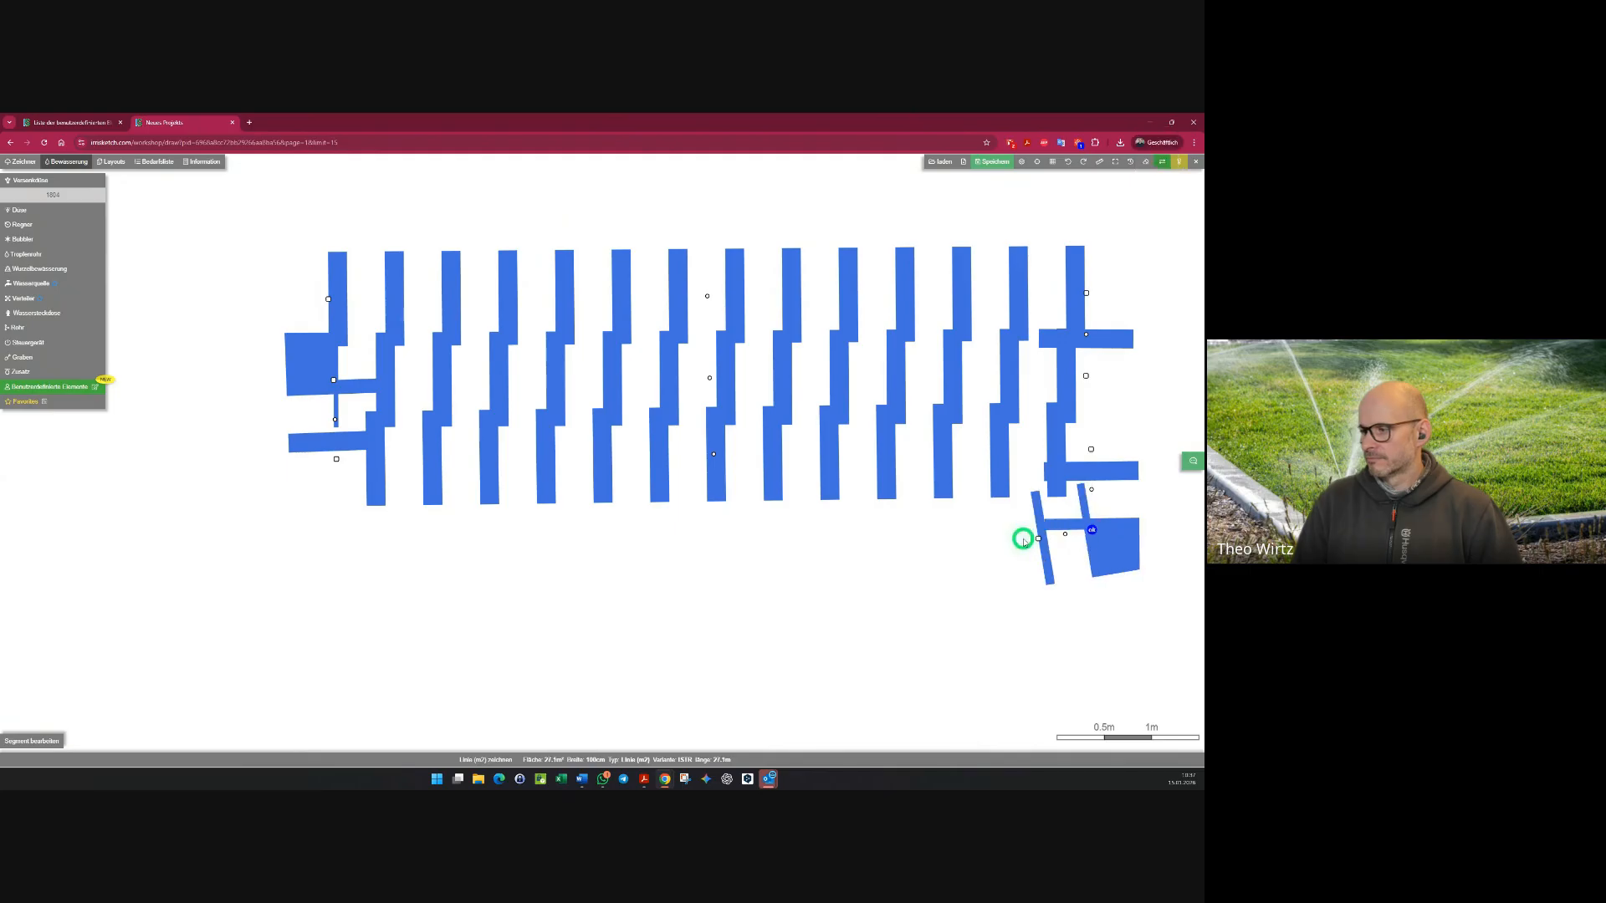
click(319, 539)
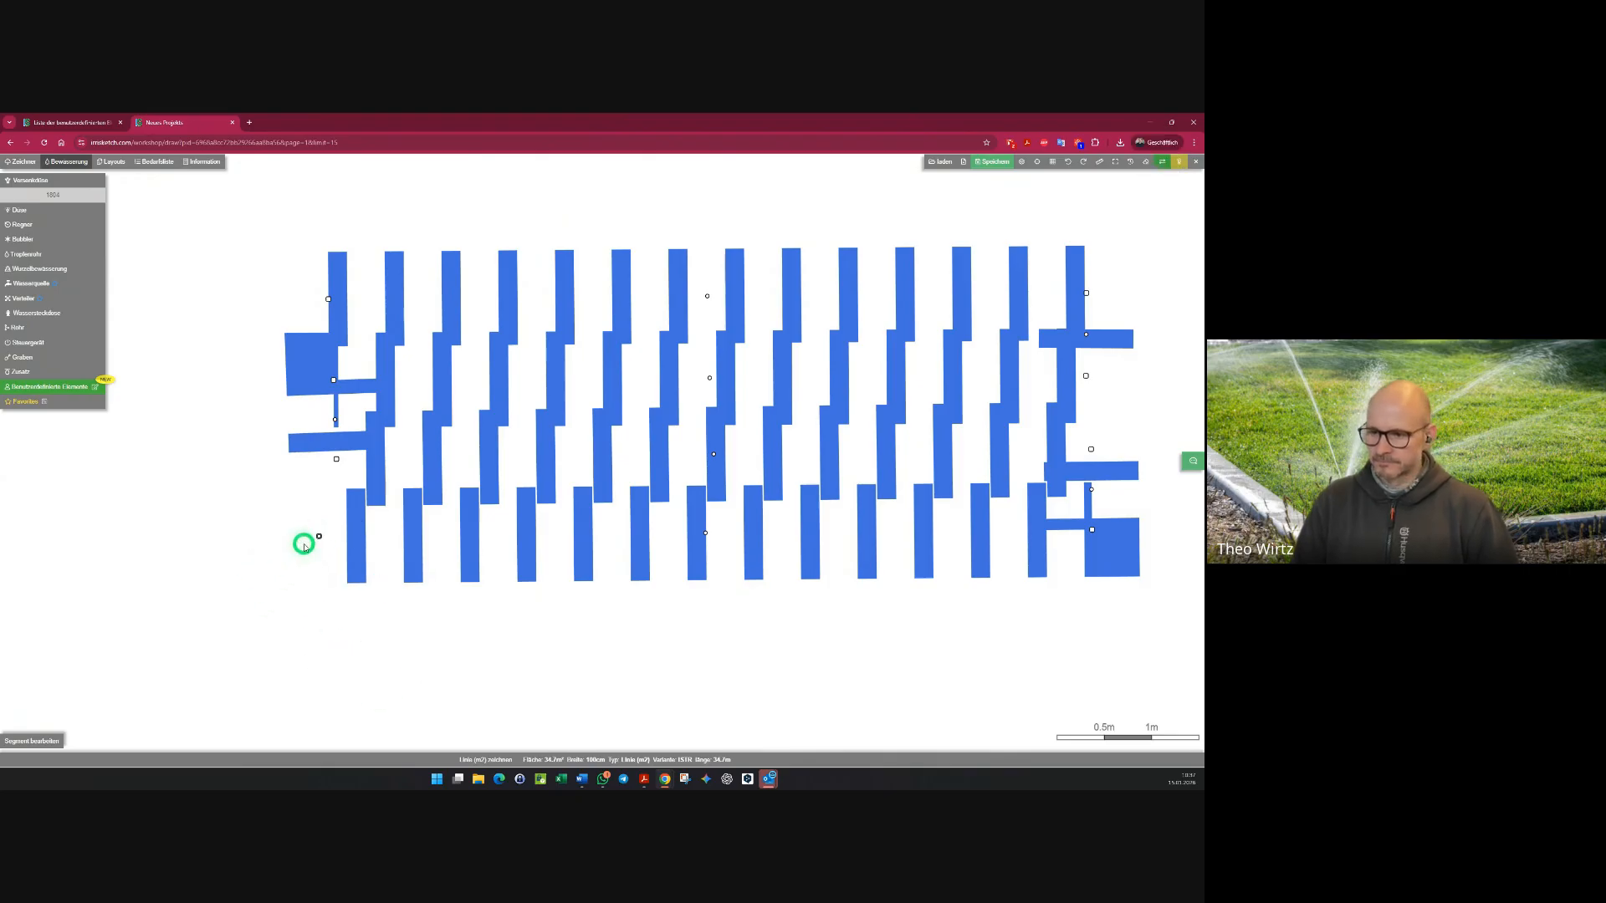
key(Escape)
click(356, 548)
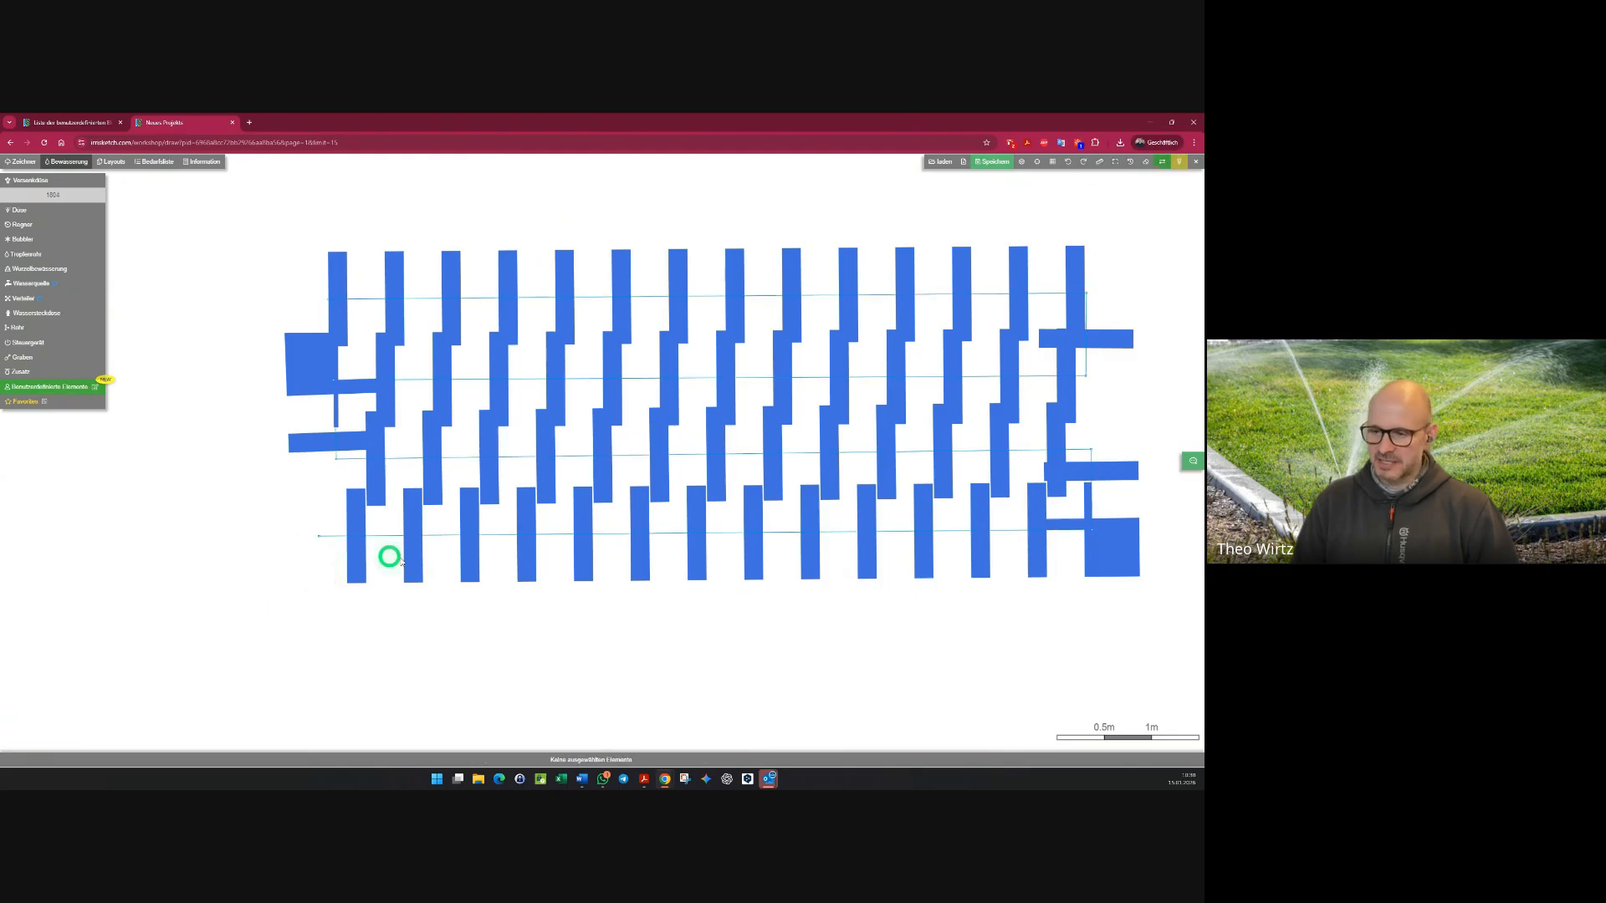
click(606, 336)
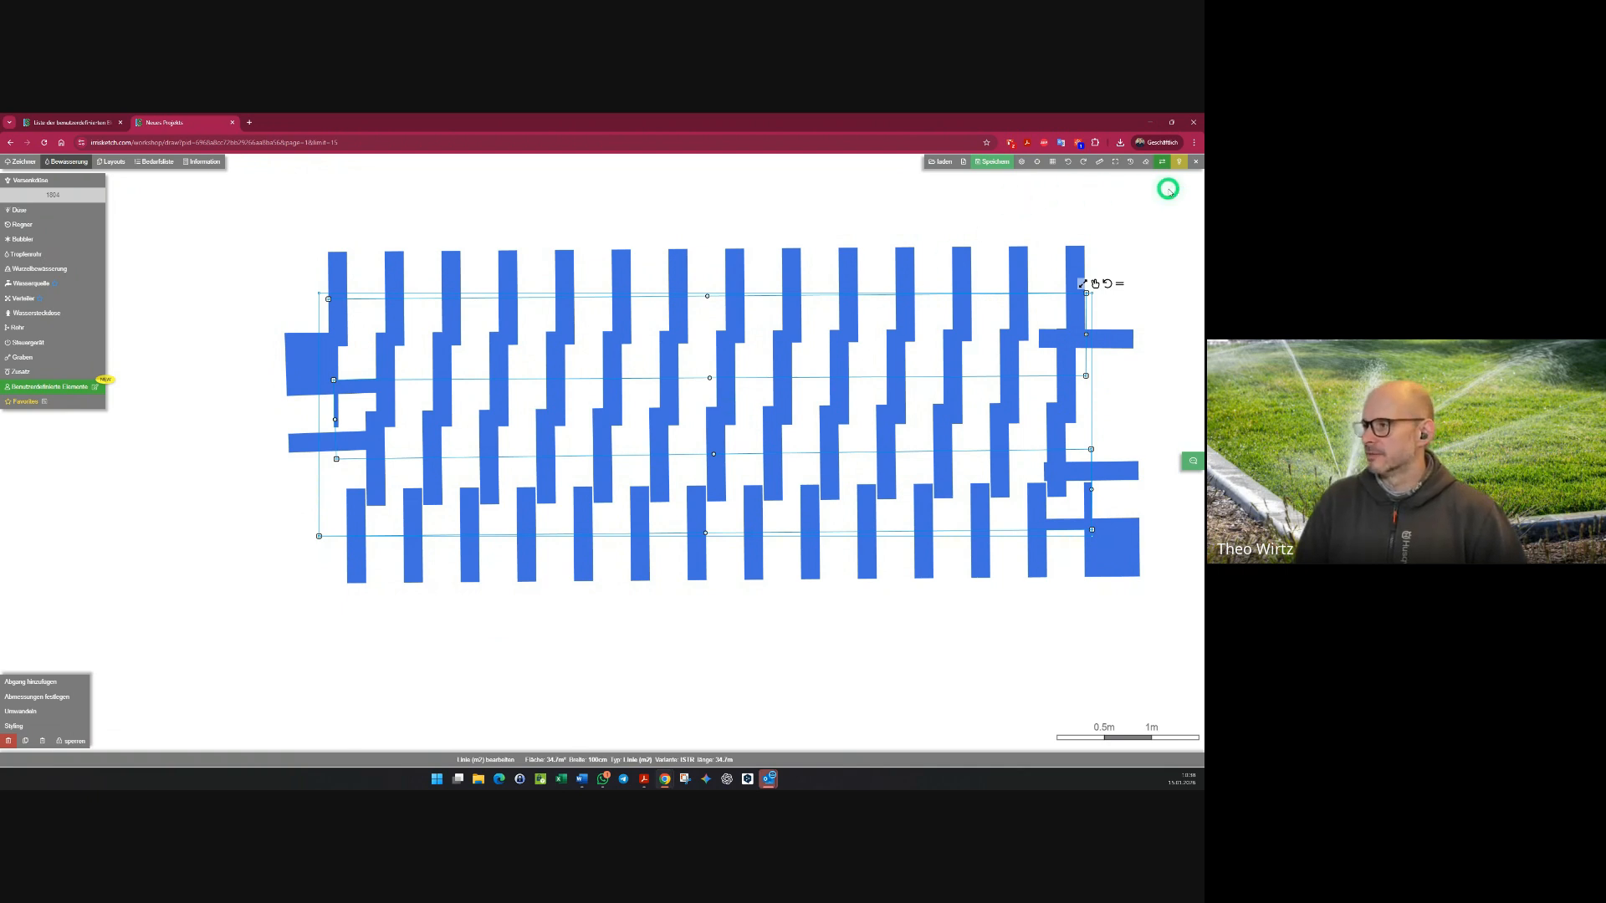
- Return to the Zeichner Set element list and start a new element with the Titel "EasyJet1845"
click(67, 122)
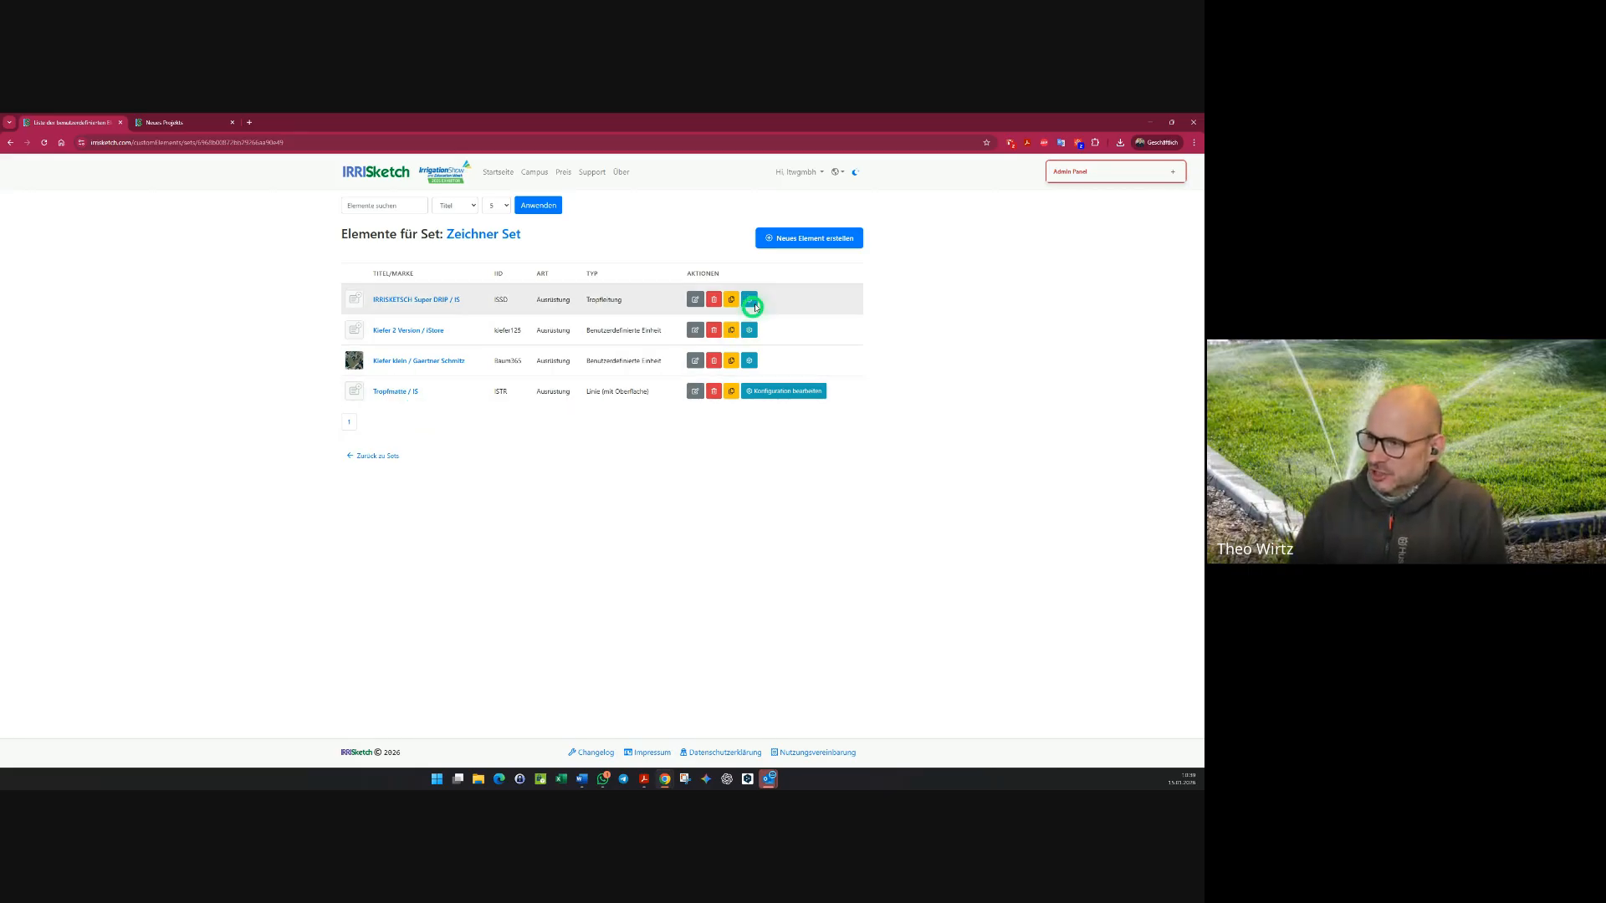
click(796, 239)
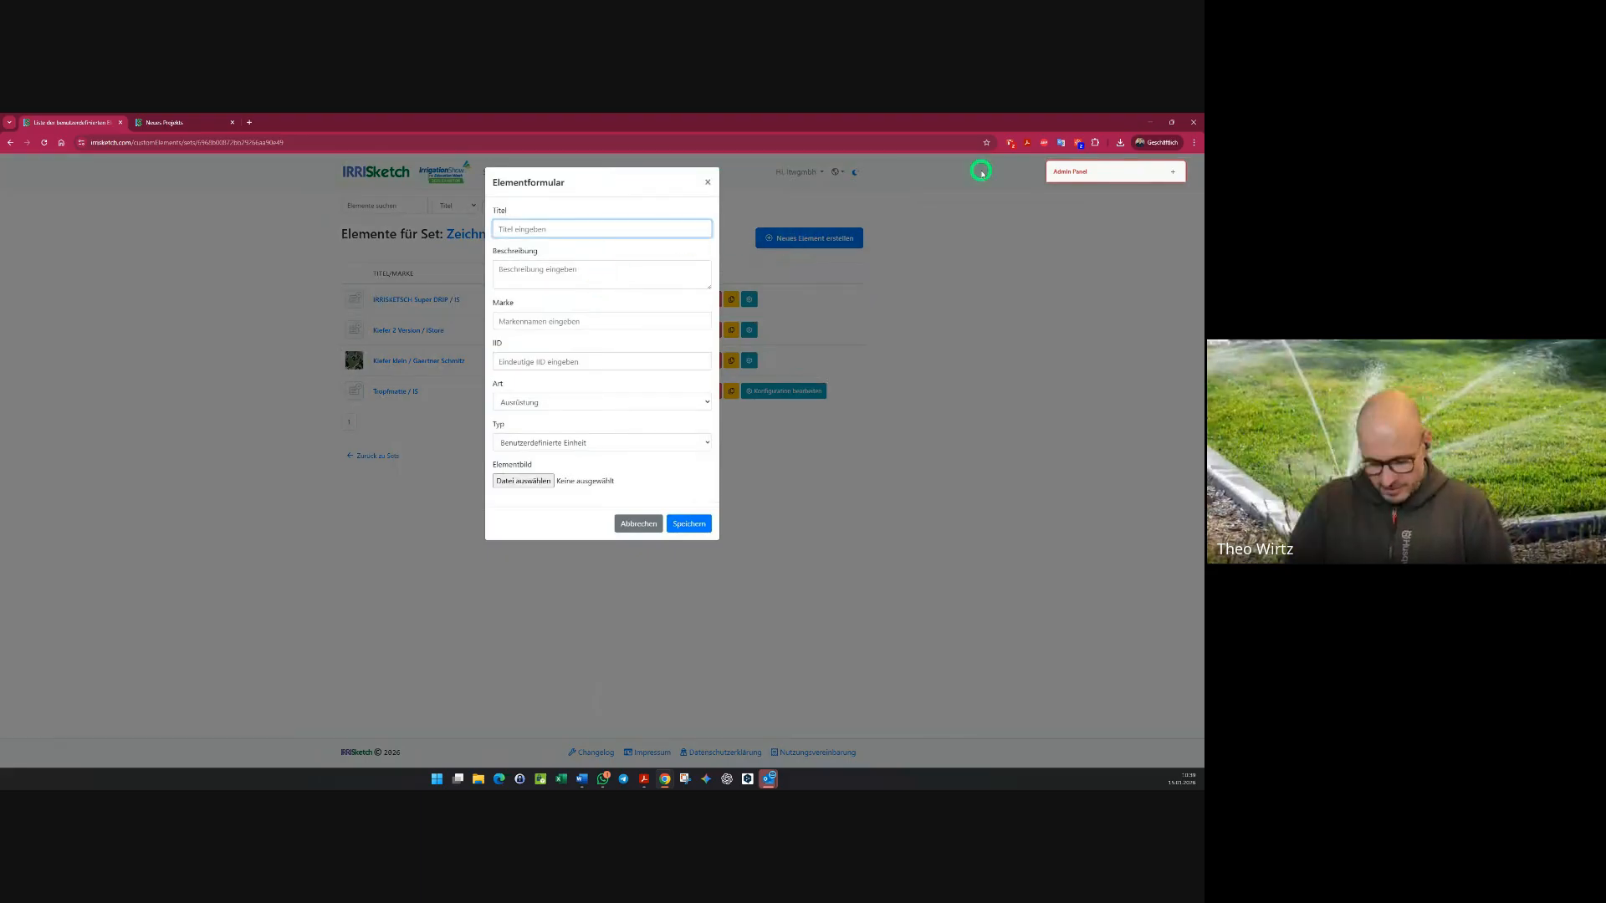
text(Easy)
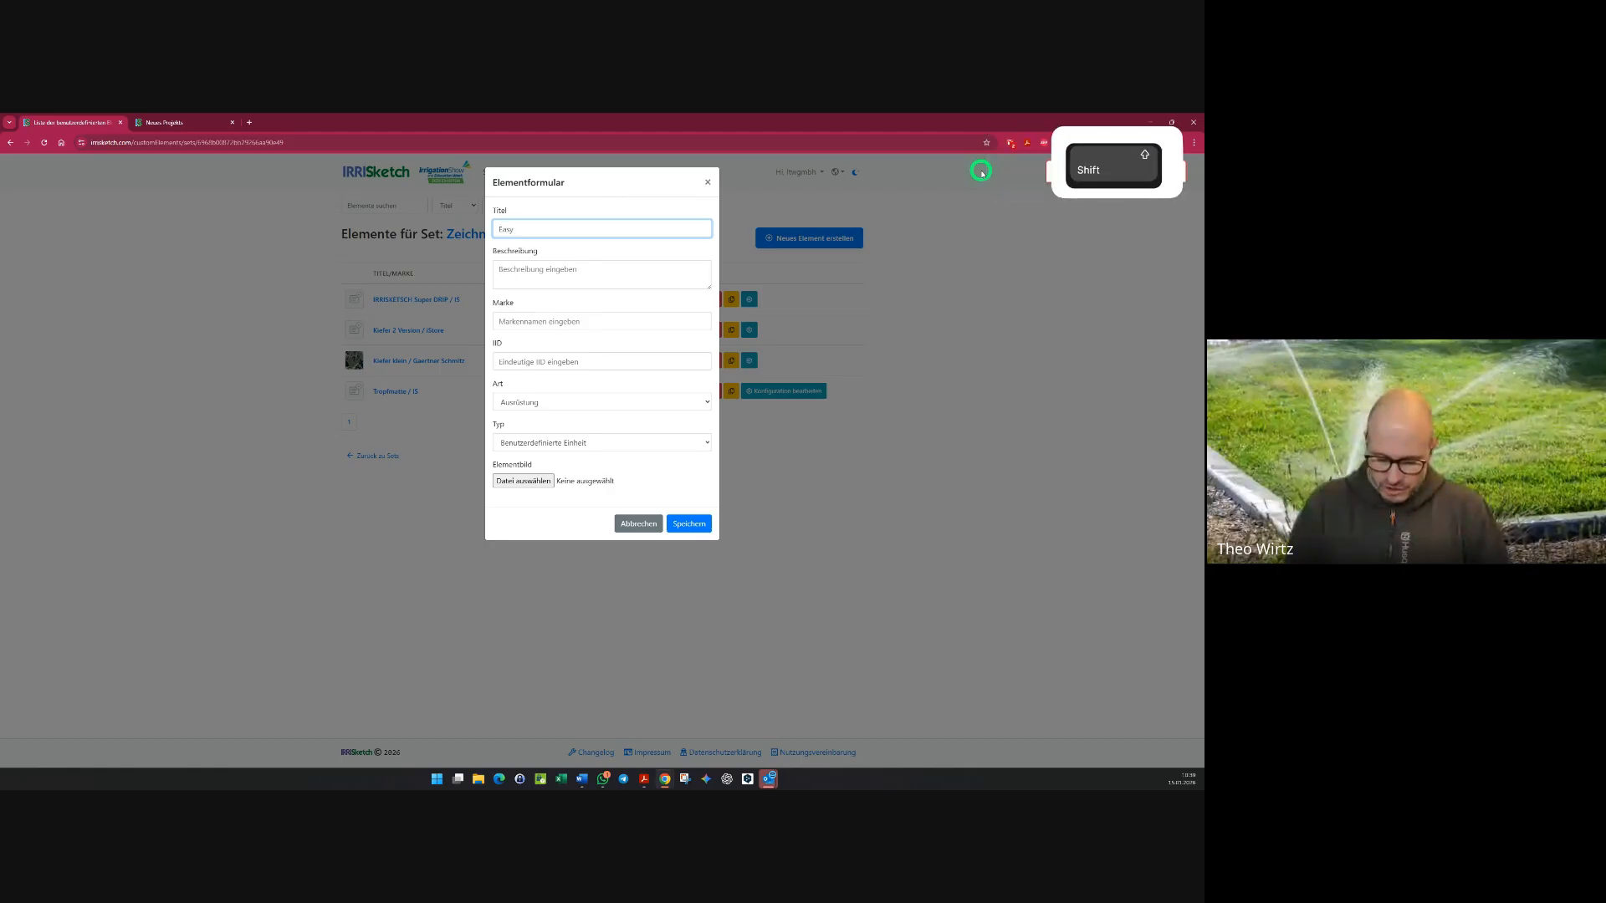
text(Jet184)
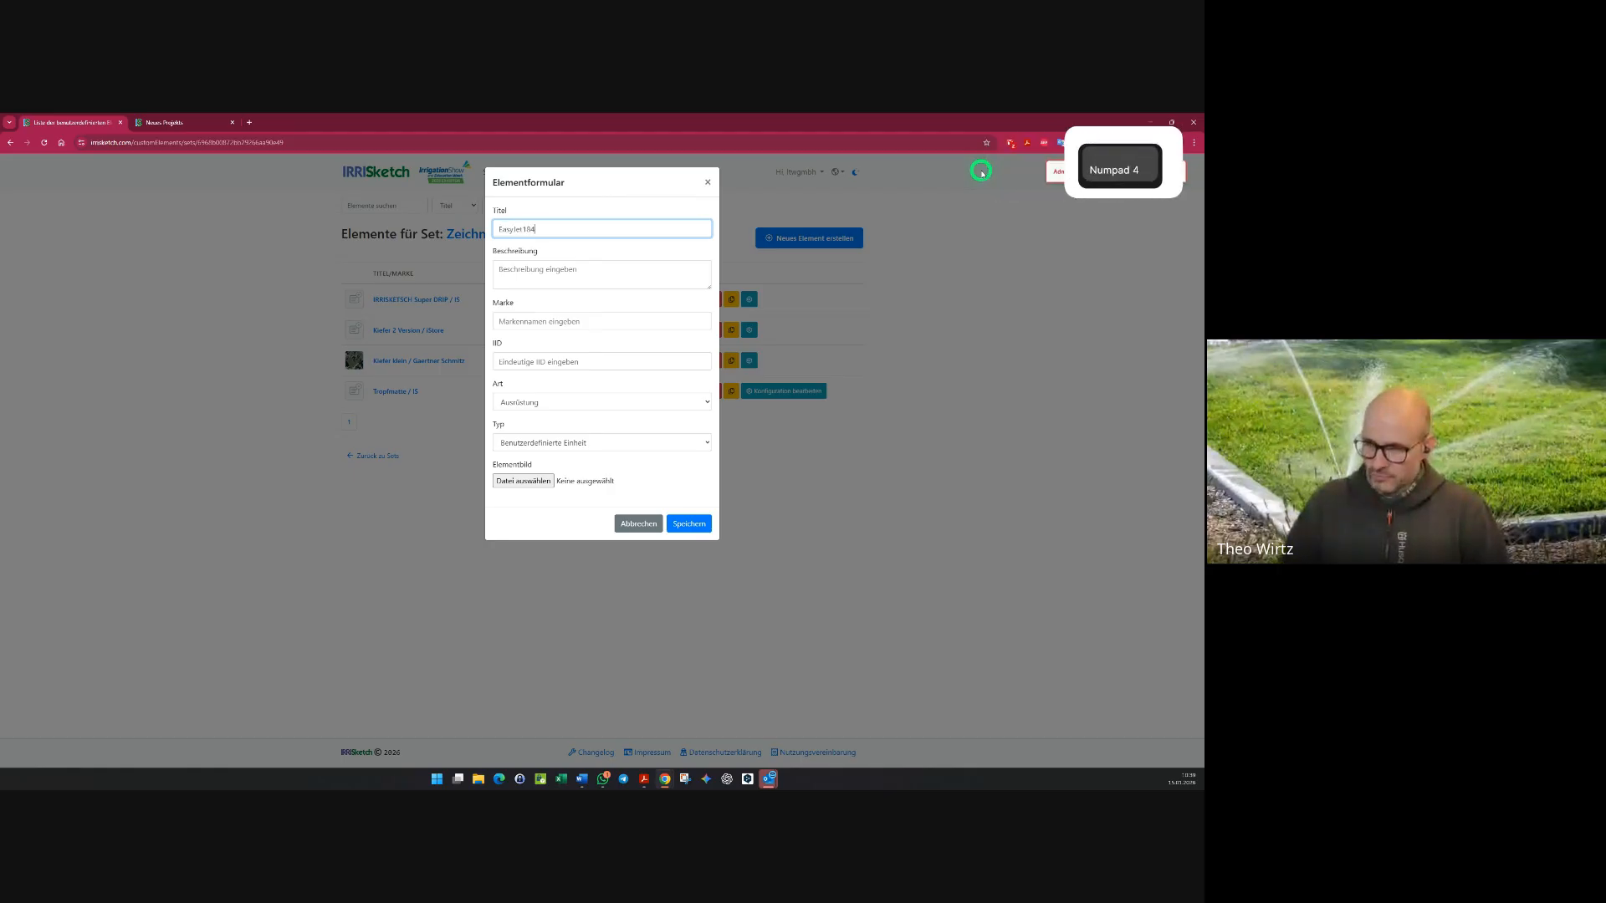
text(5)
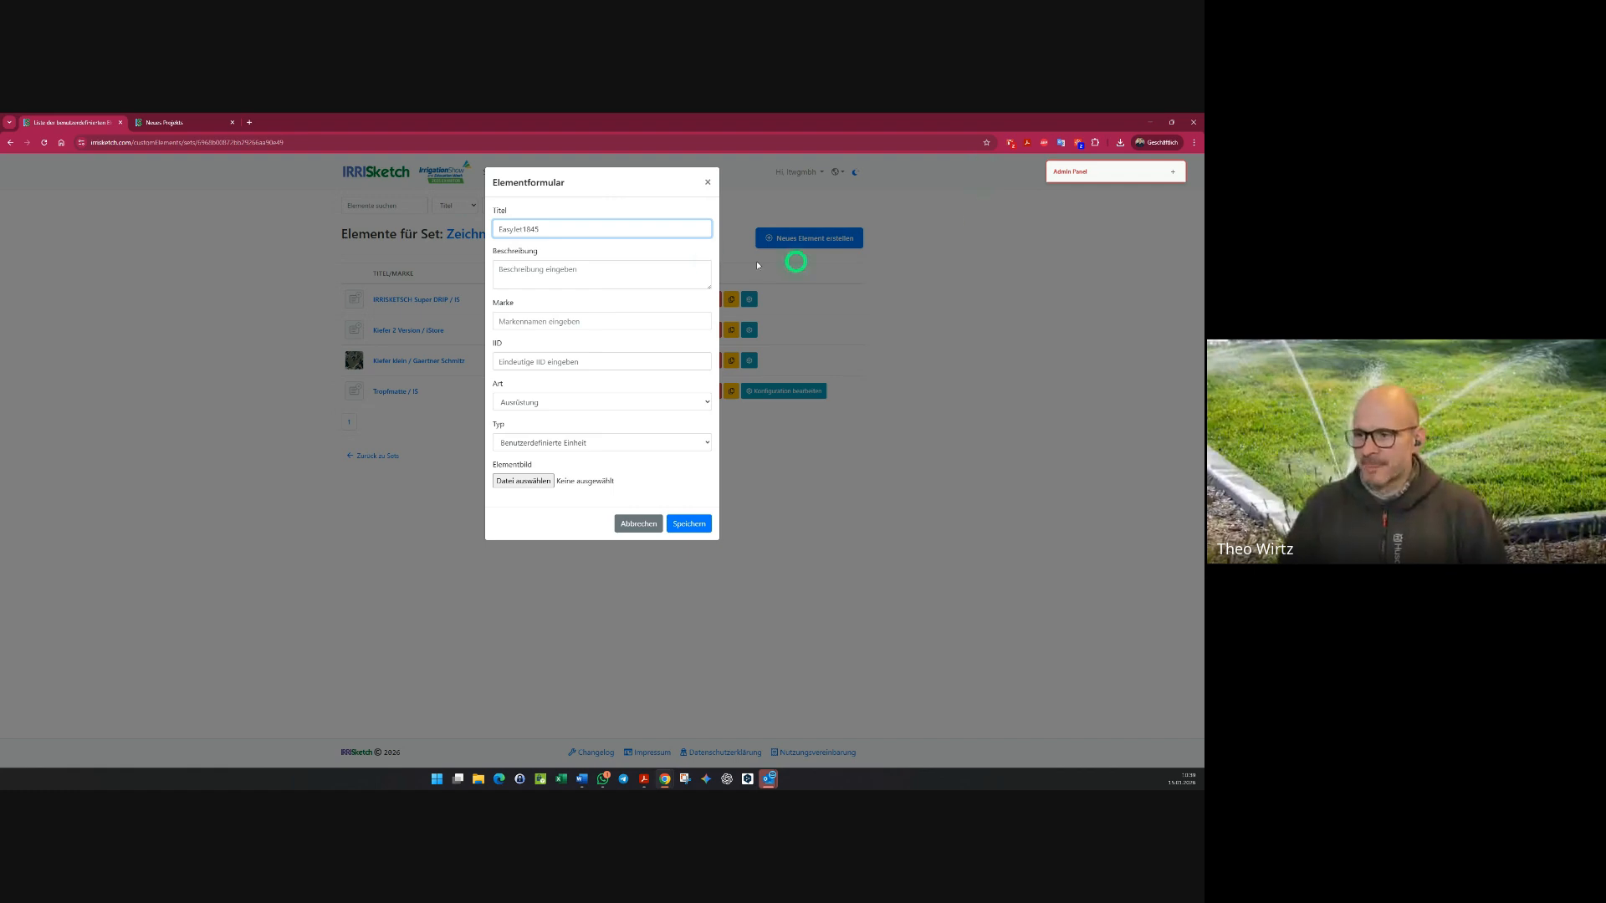
- Set the new element's Marke to the existing entry "IS" and enter "PumpE" as its ID
click(570, 275)
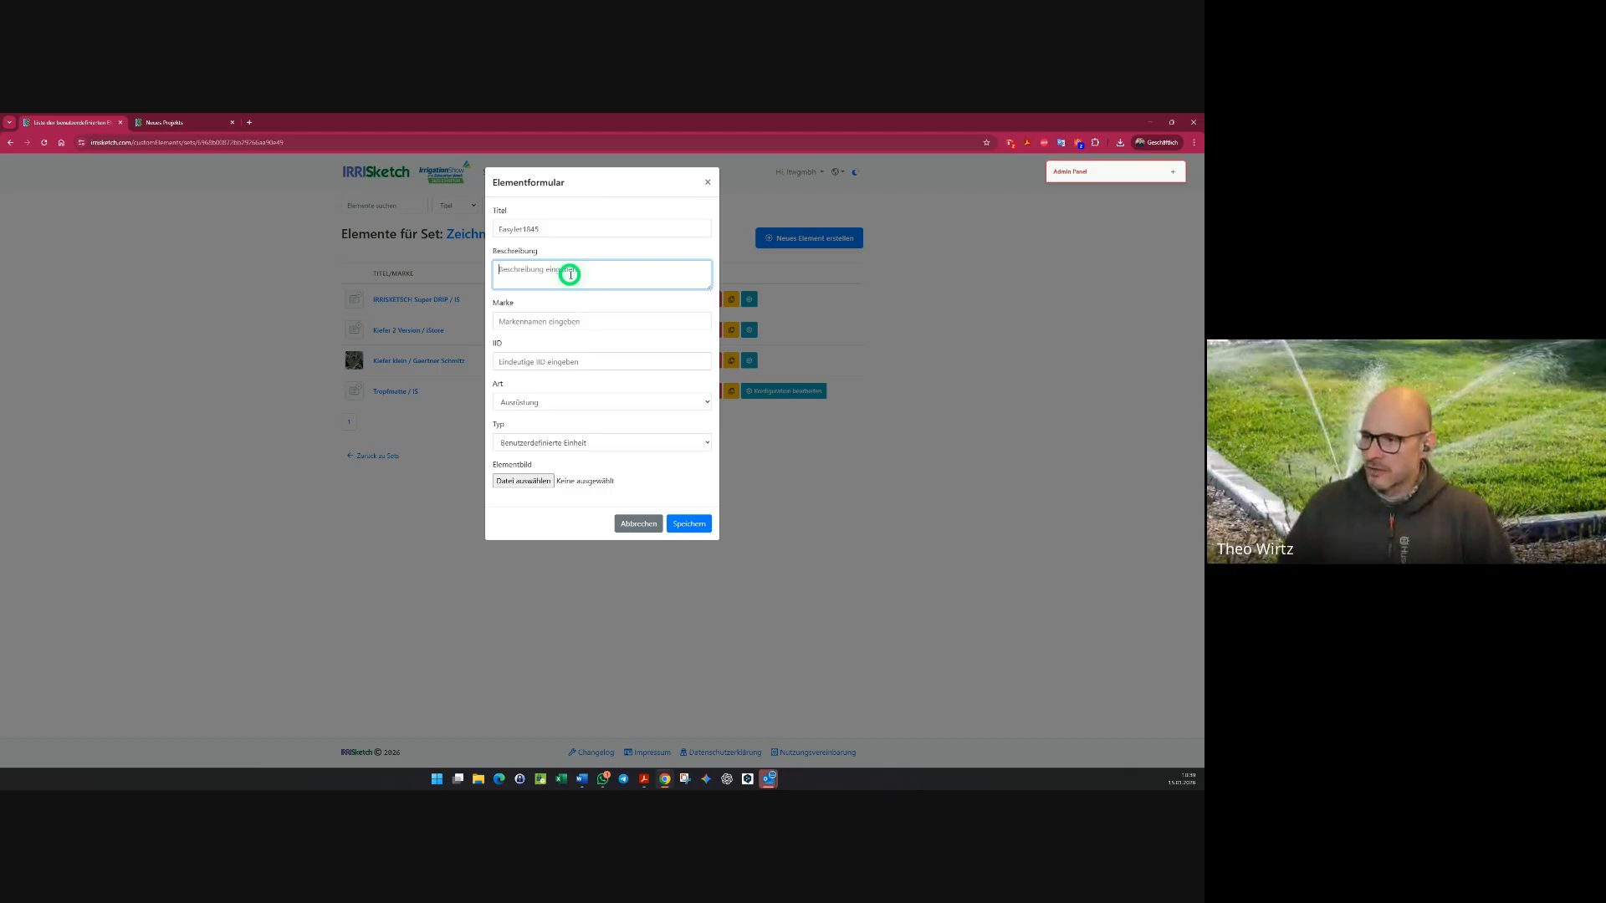
click(581, 318)
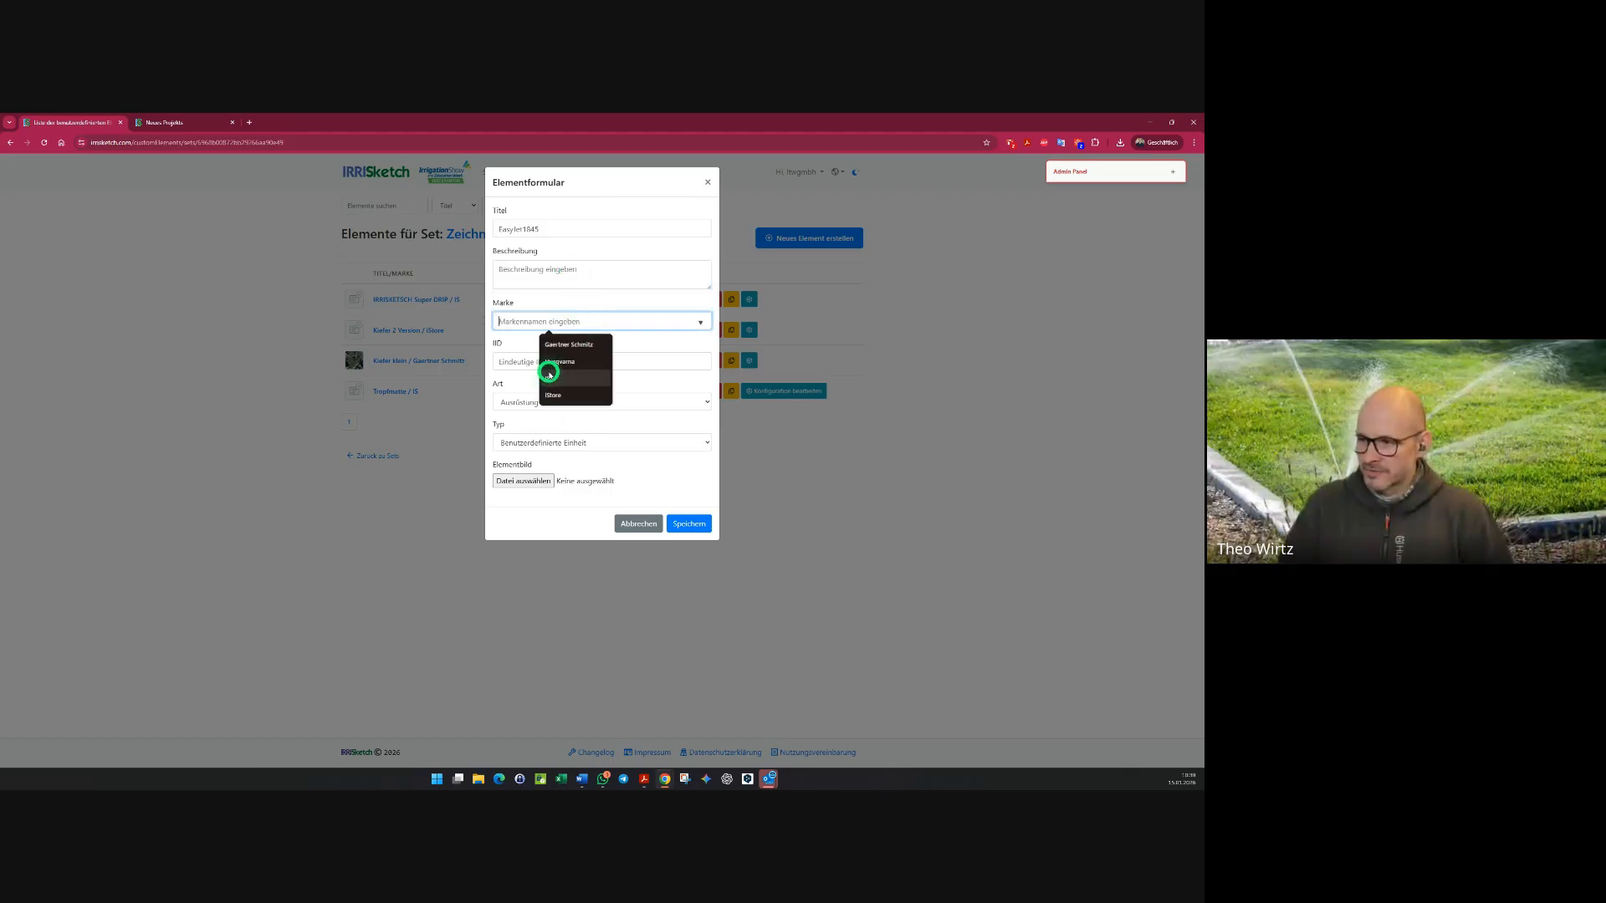
click(549, 377)
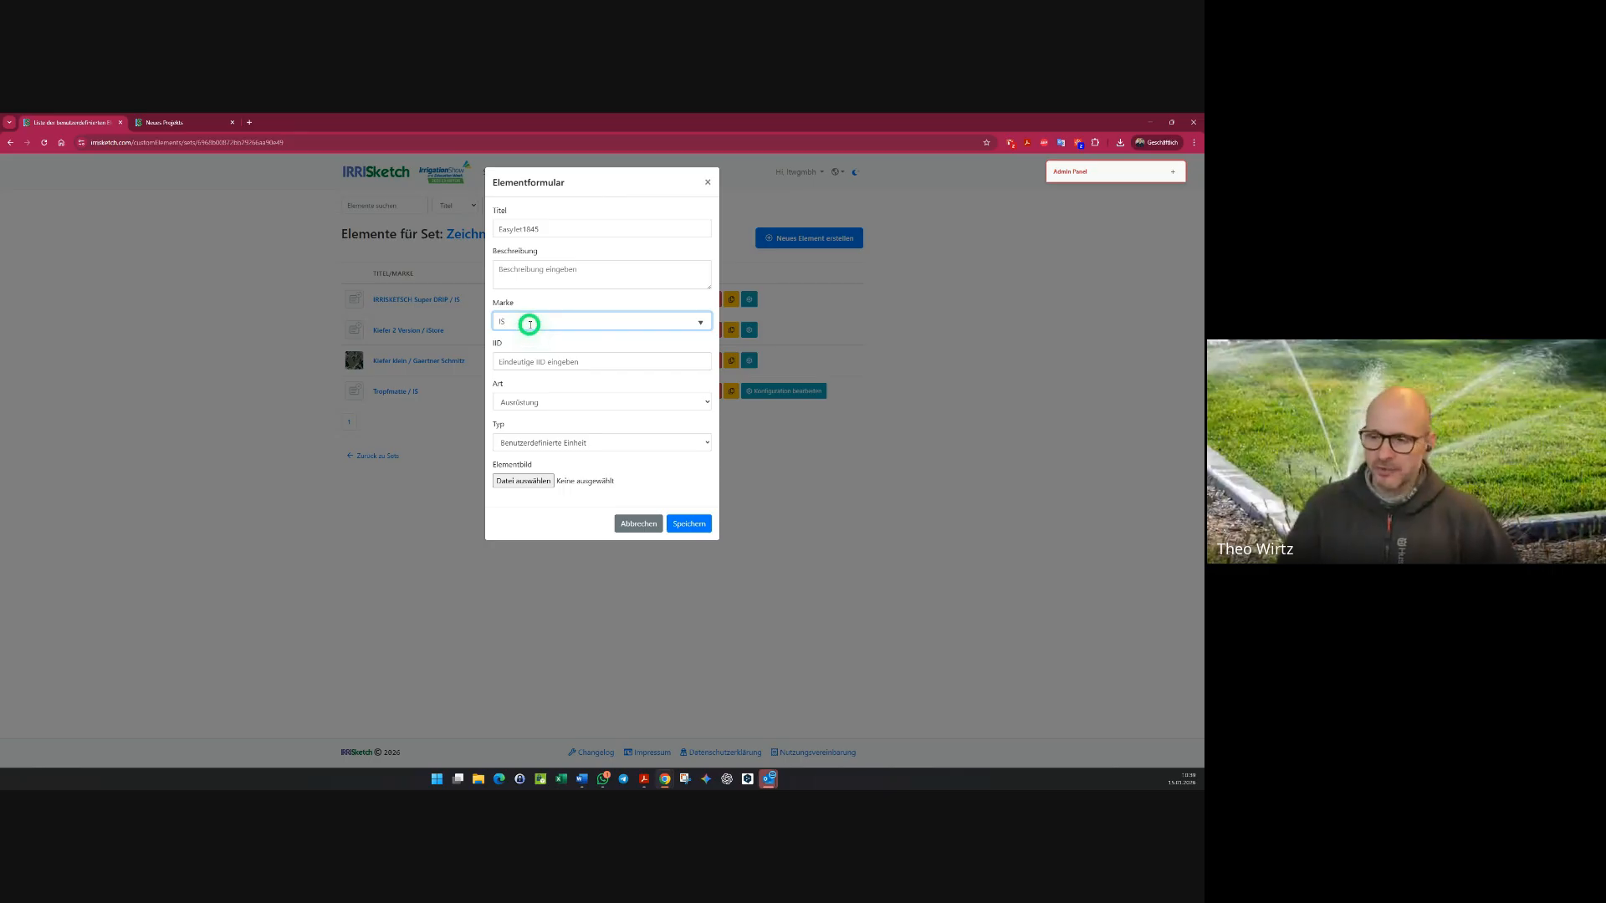
click(568, 360)
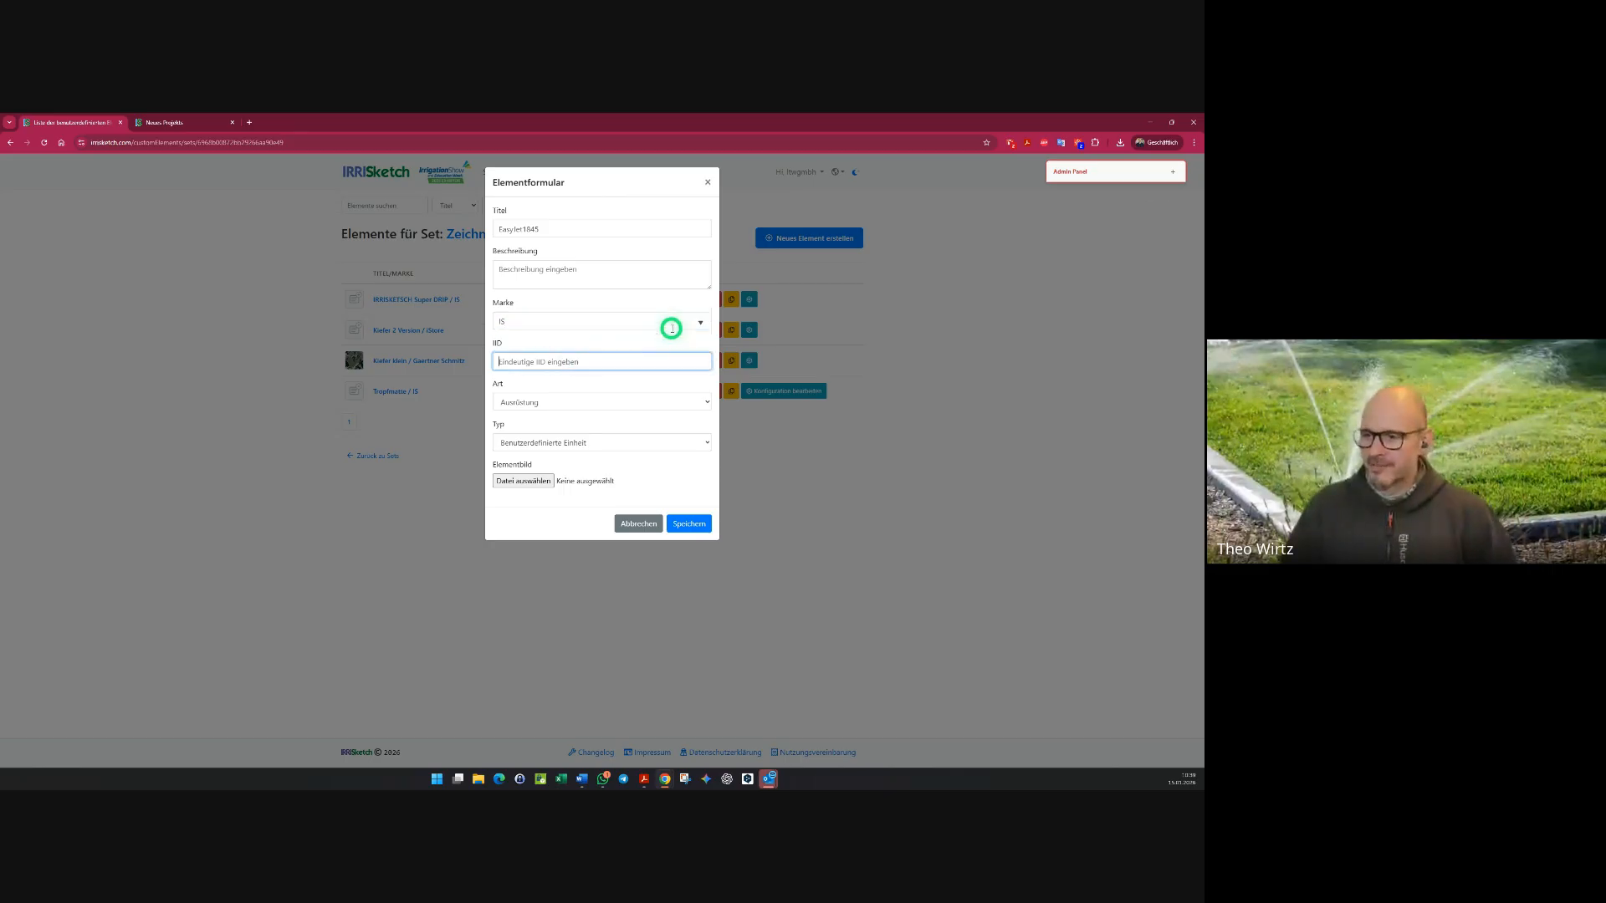
key(shift)
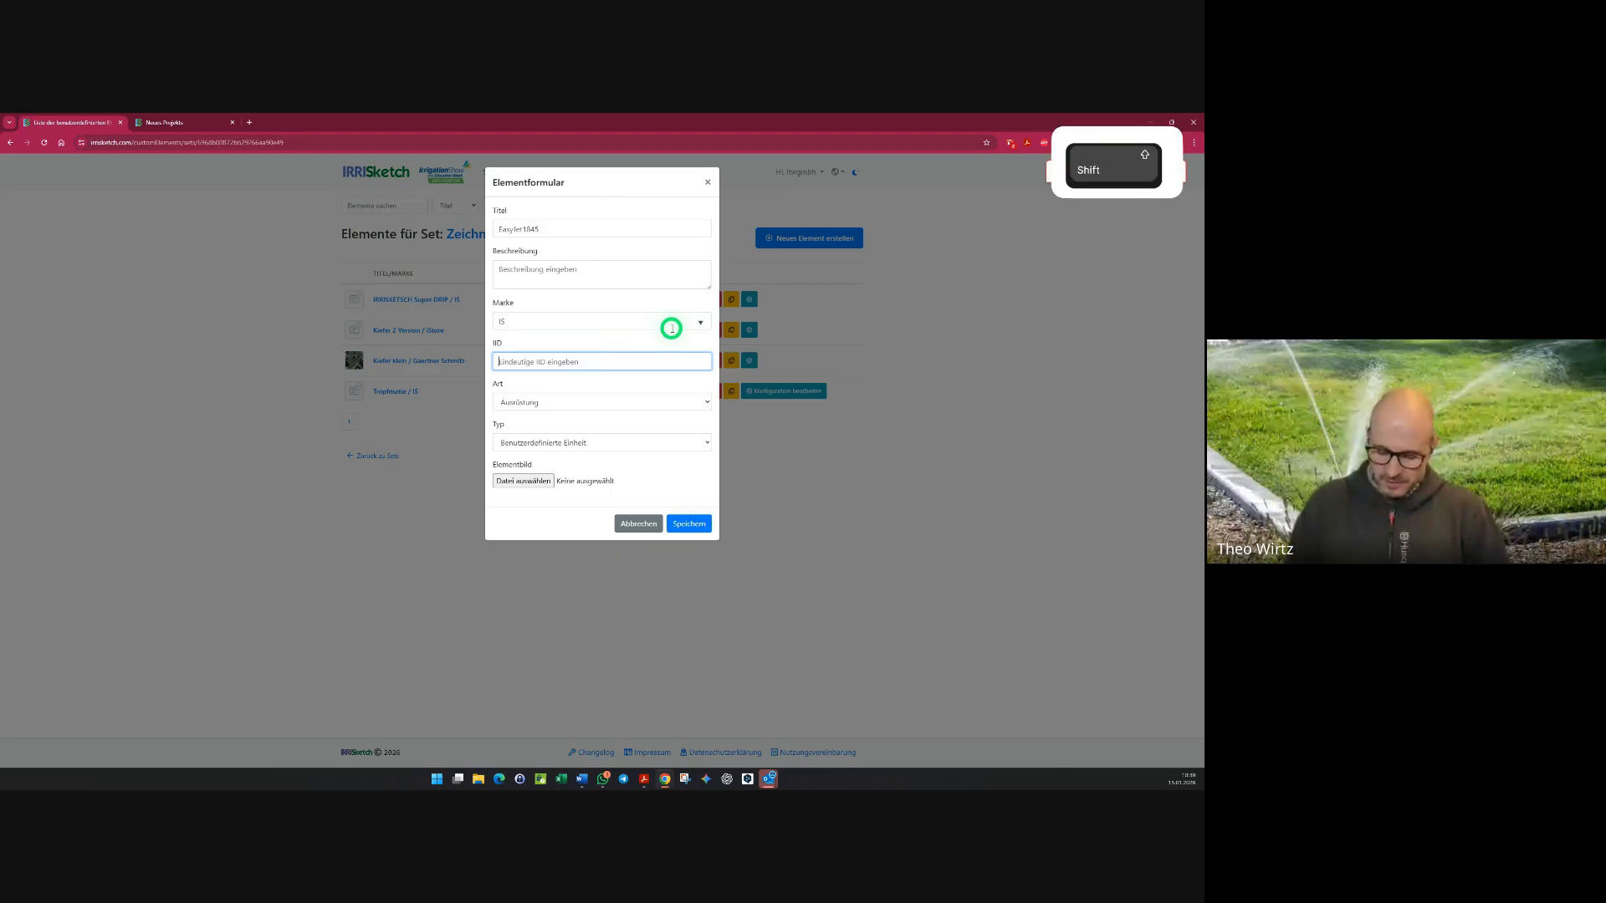
text(Pu)
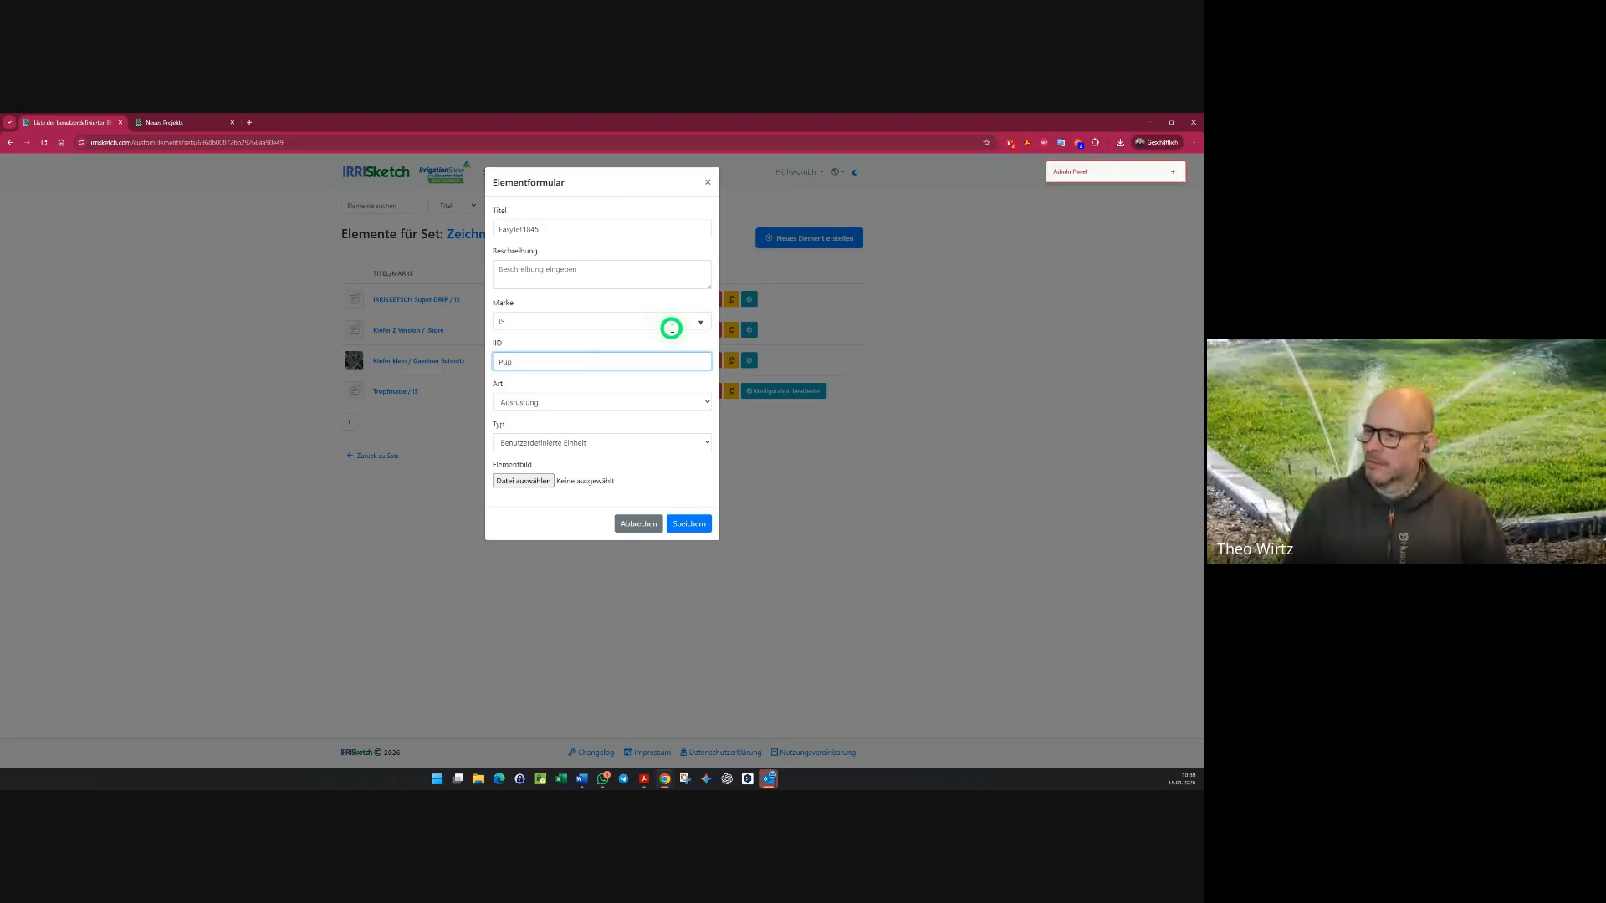
text(mp)
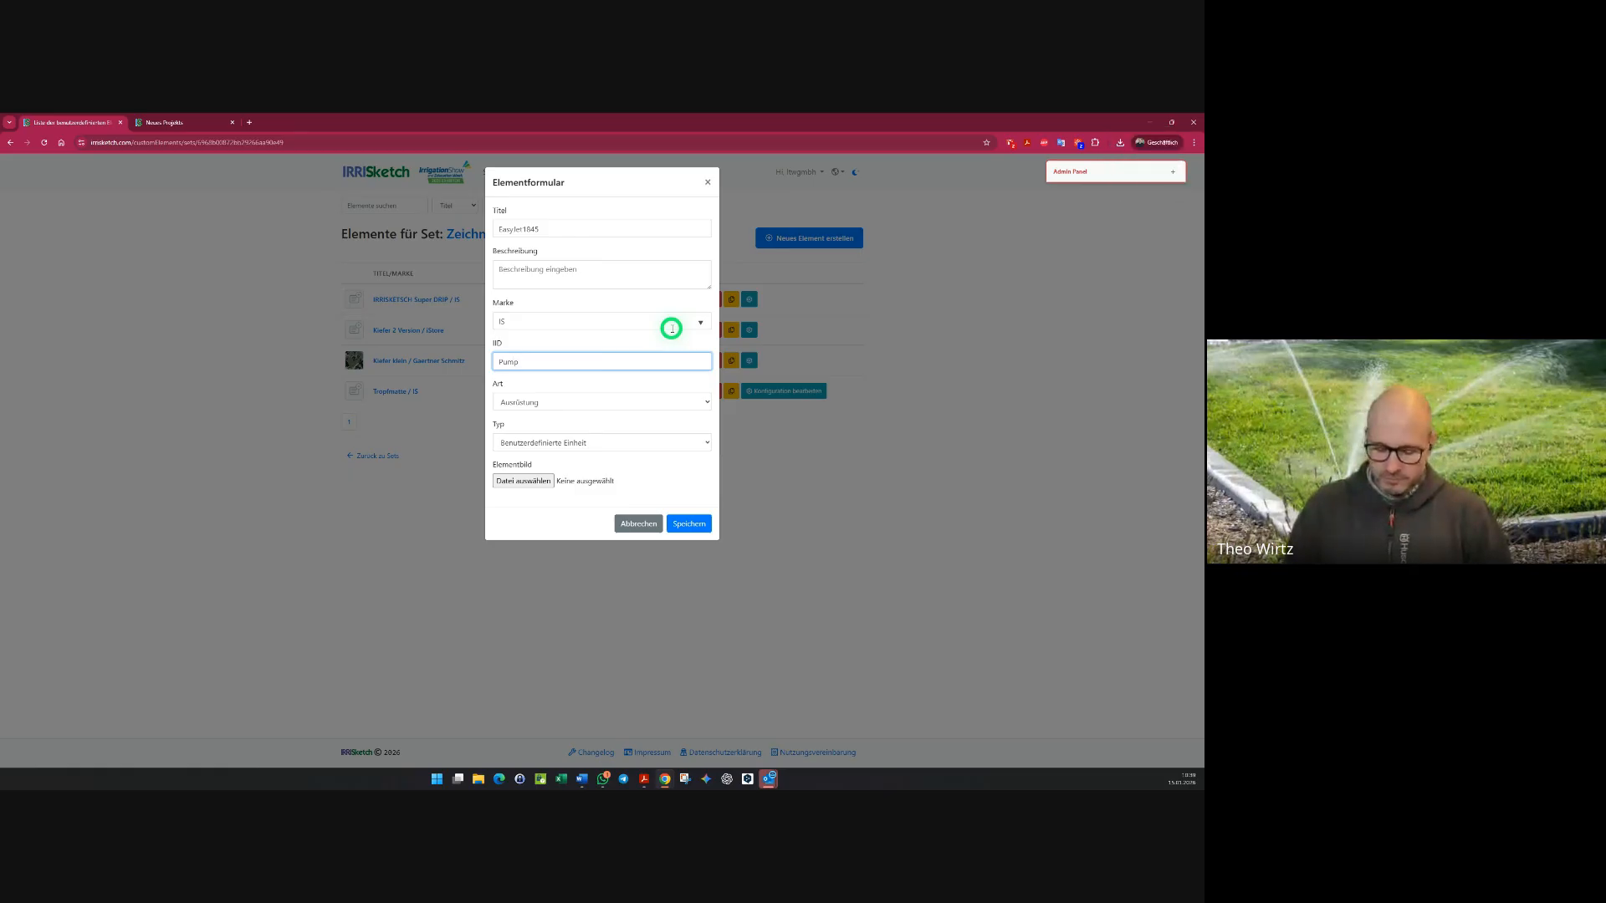
text( 1)
key(BackSpace)
key(BackSpace)
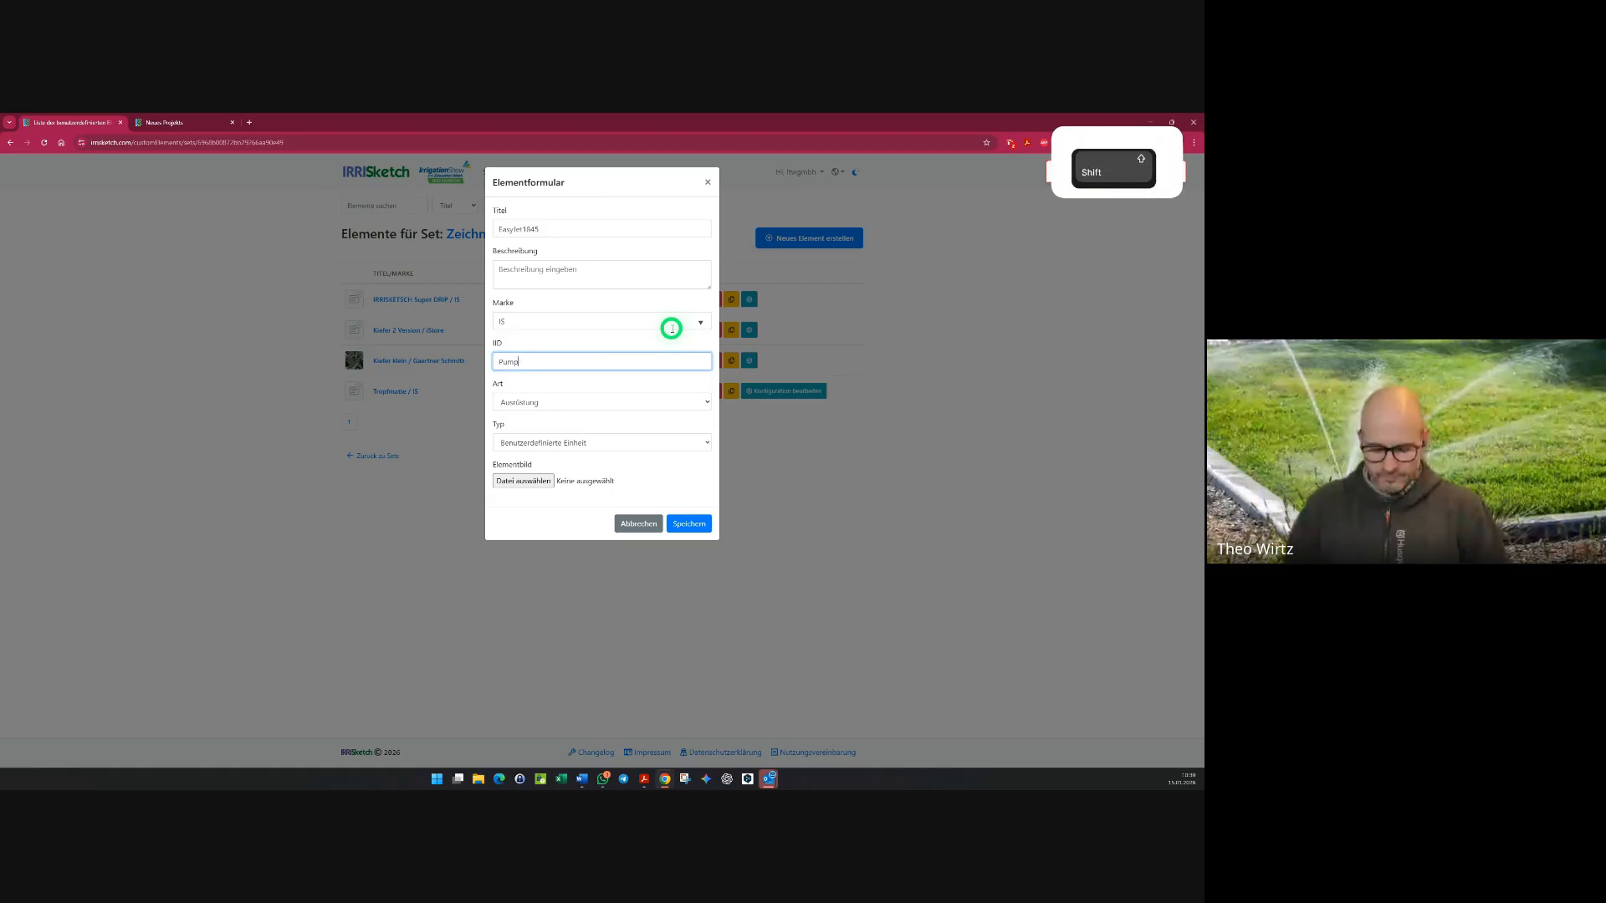
text(E)
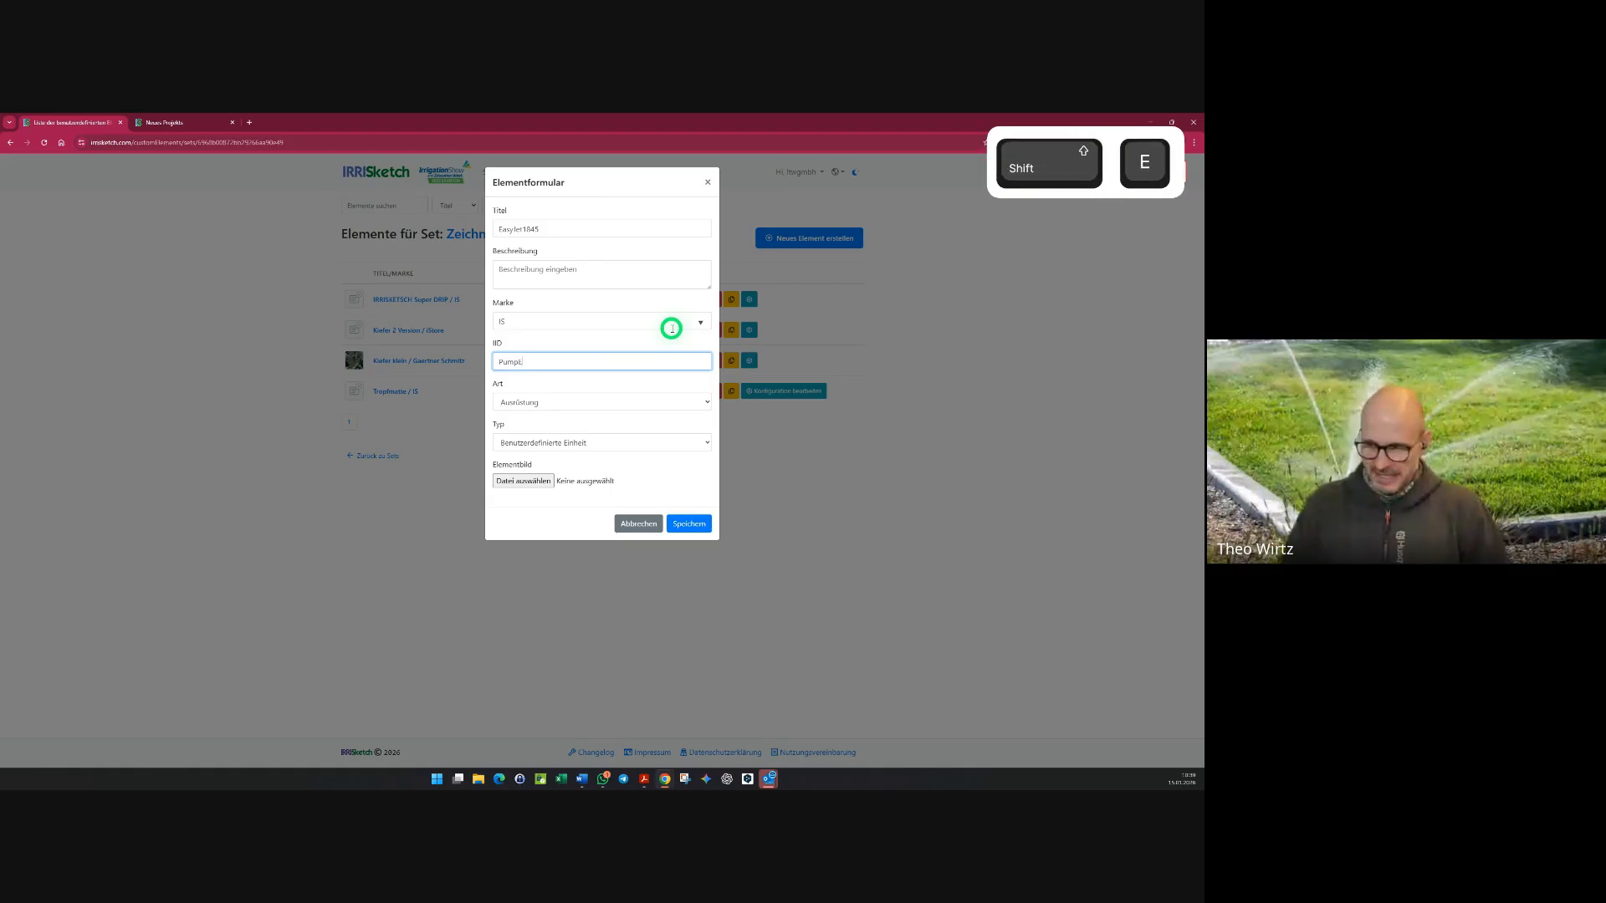
- Extend the element's Titel to "EasyJet1845 vorlage" and change its ID to "Pumpvorl"
click(544, 229)
text(v)
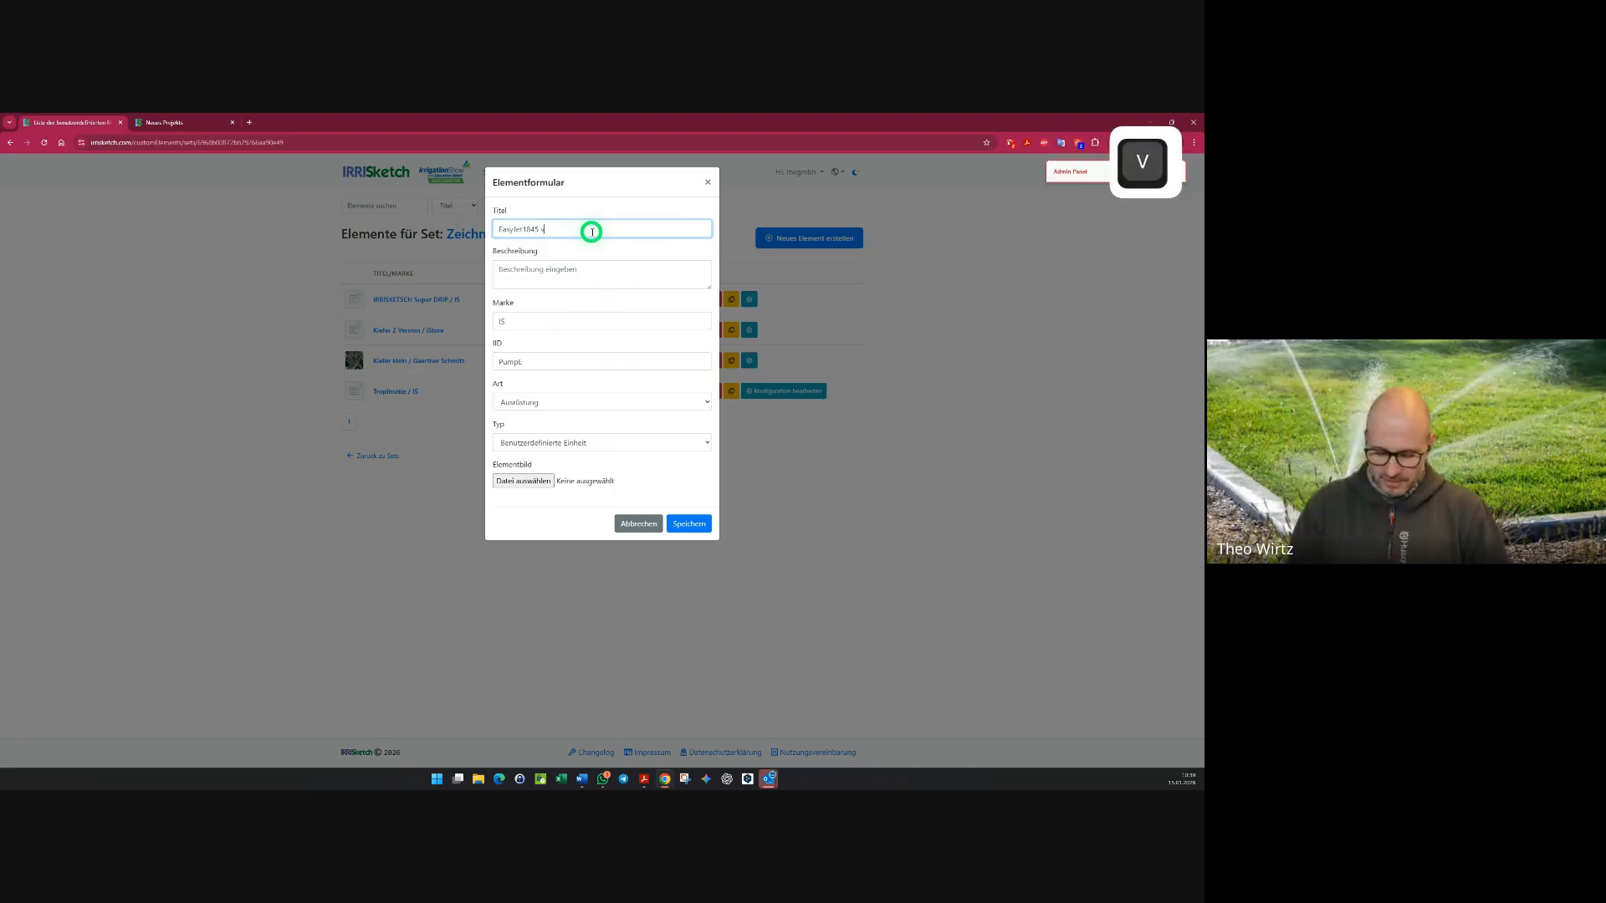
text(orlage)
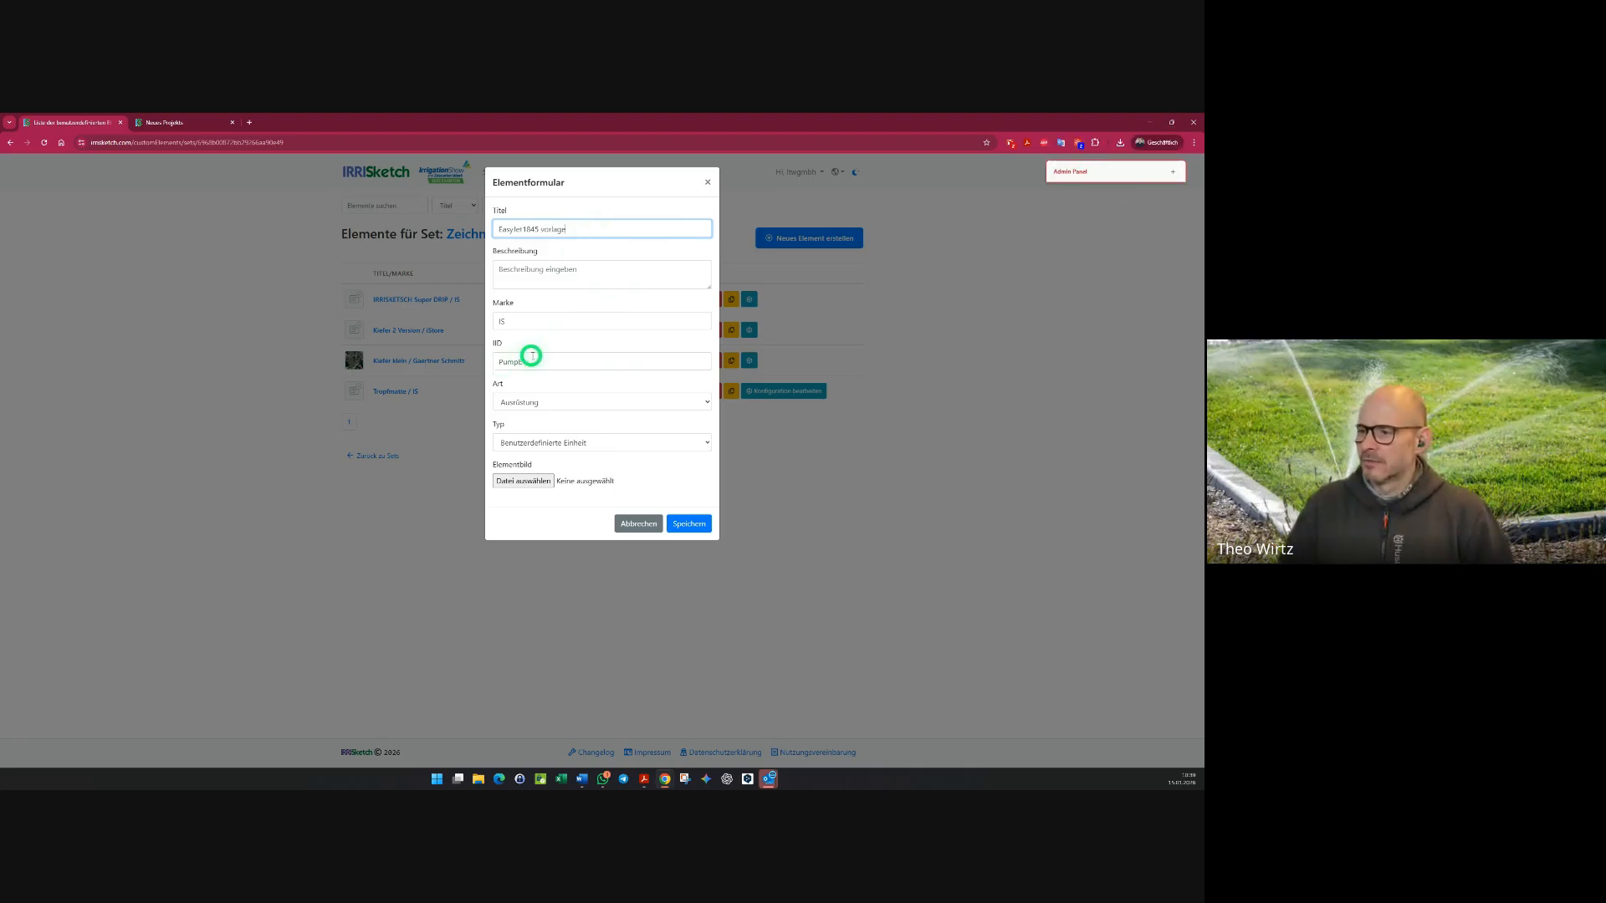
click(539, 359)
text(orl)
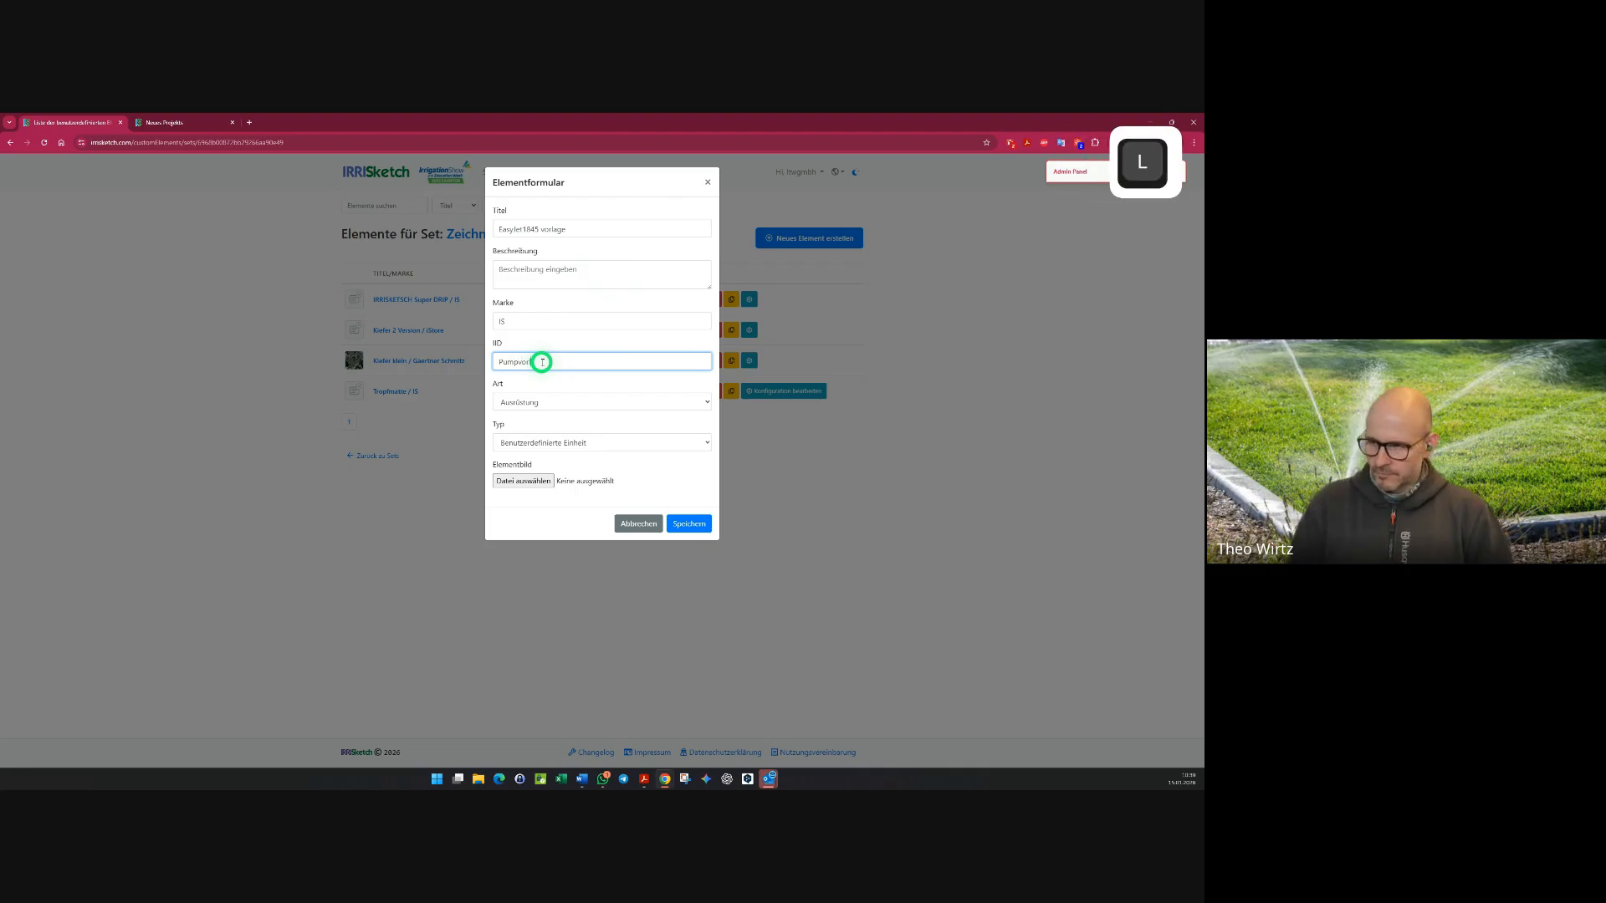
text(.)
key(BackSpace)
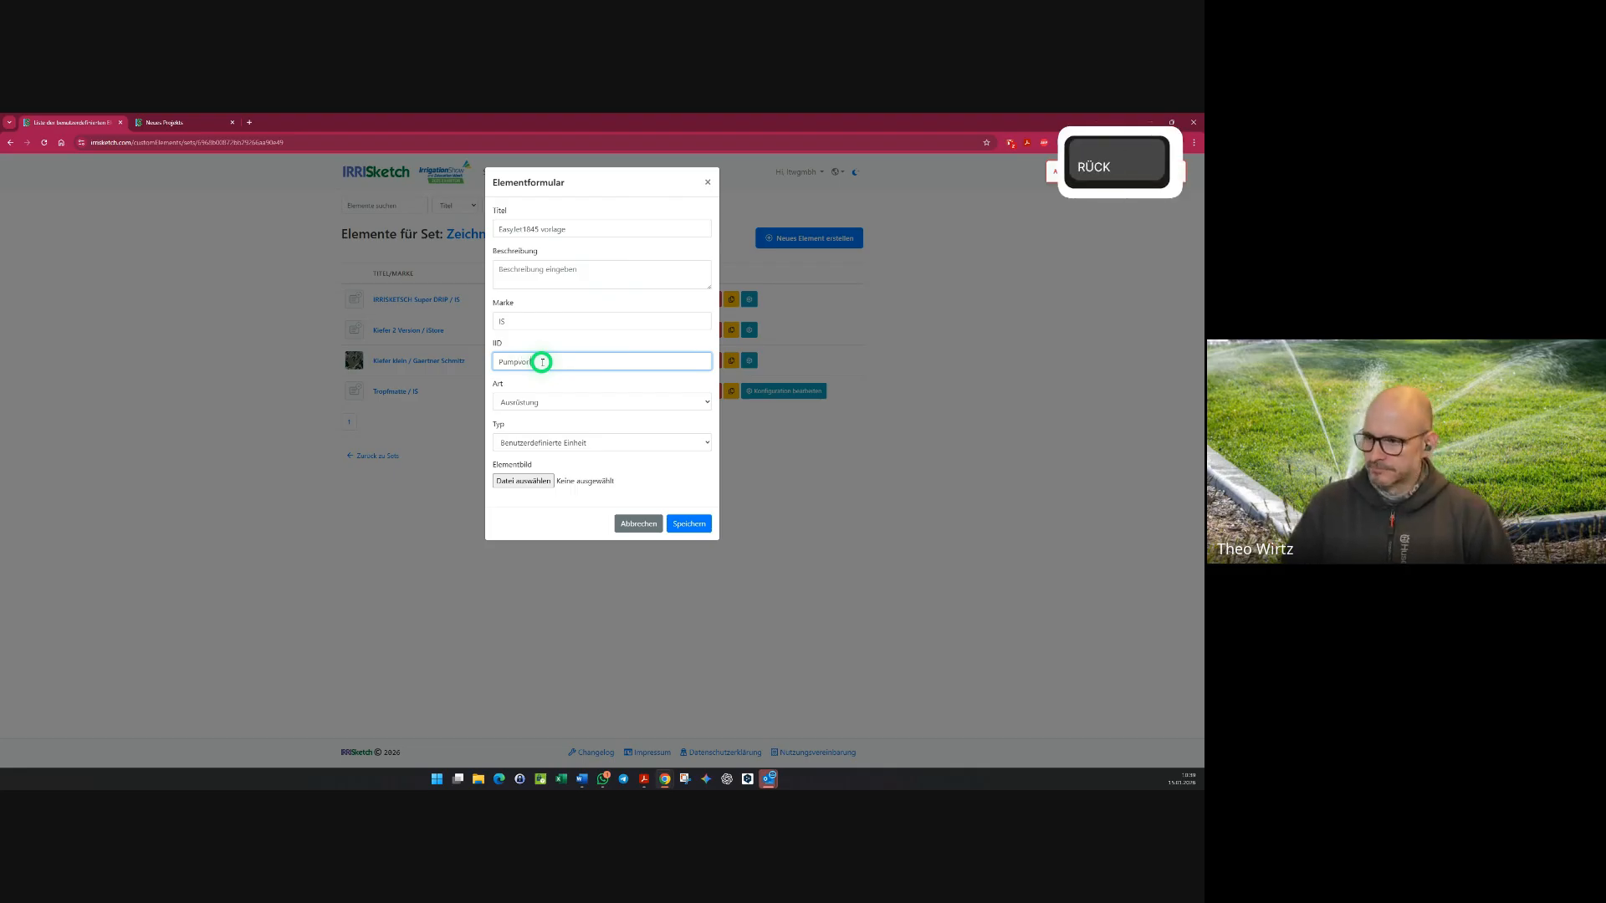
- Choose "Ausrüstung" as the element's Art and "Benutzerdefinierte Einheit" as its Typ
click(541, 401)
click(547, 418)
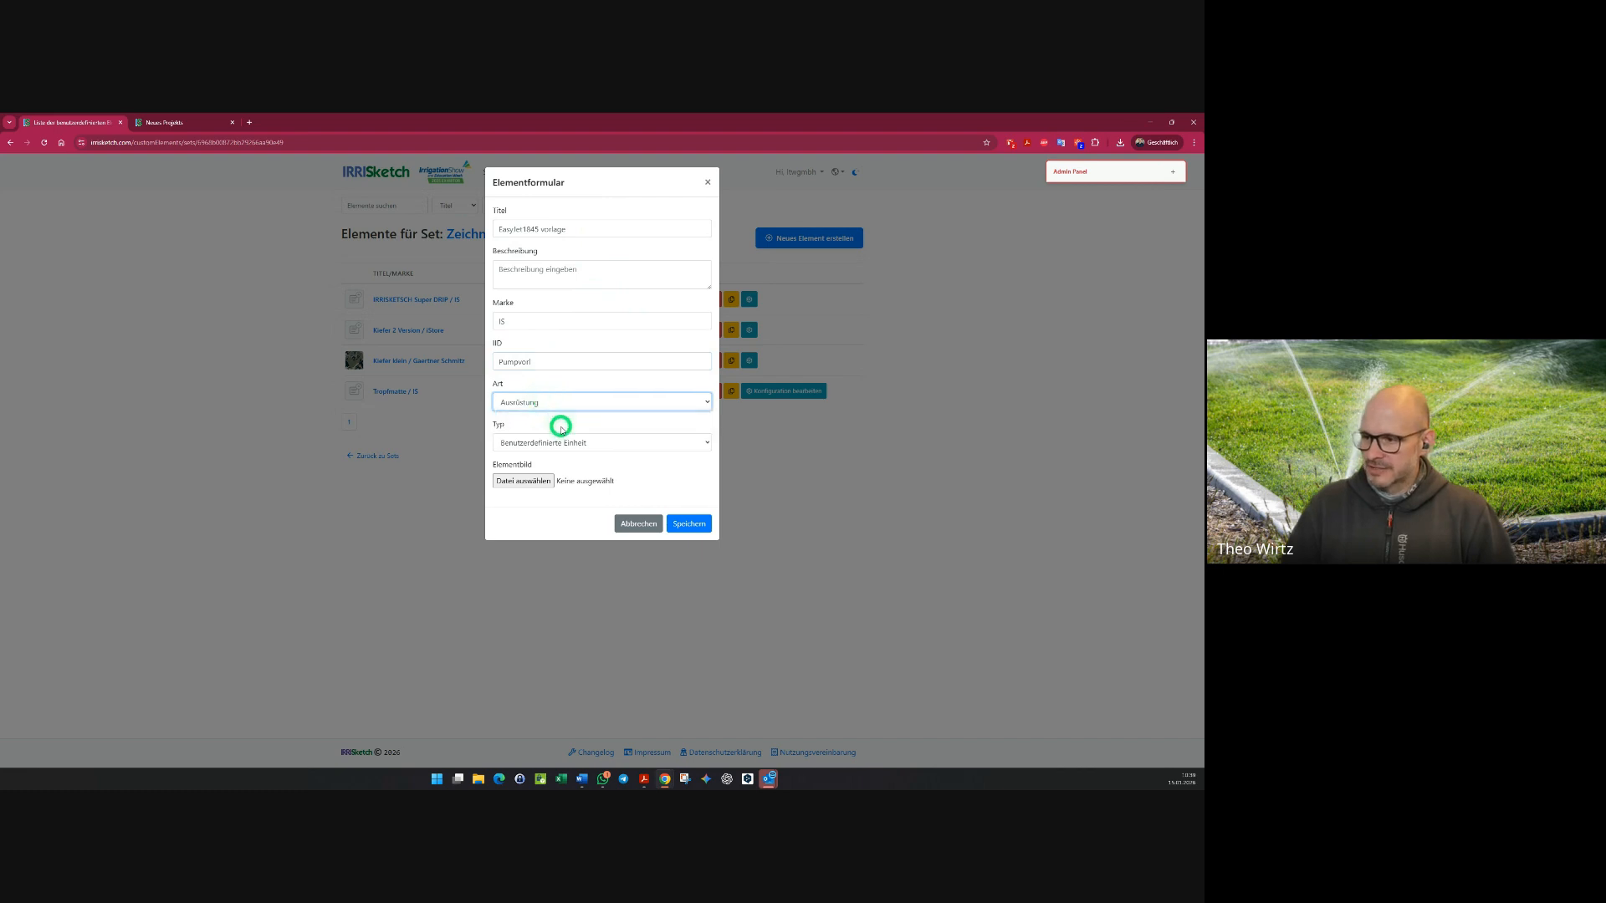
click(559, 442)
click(559, 457)
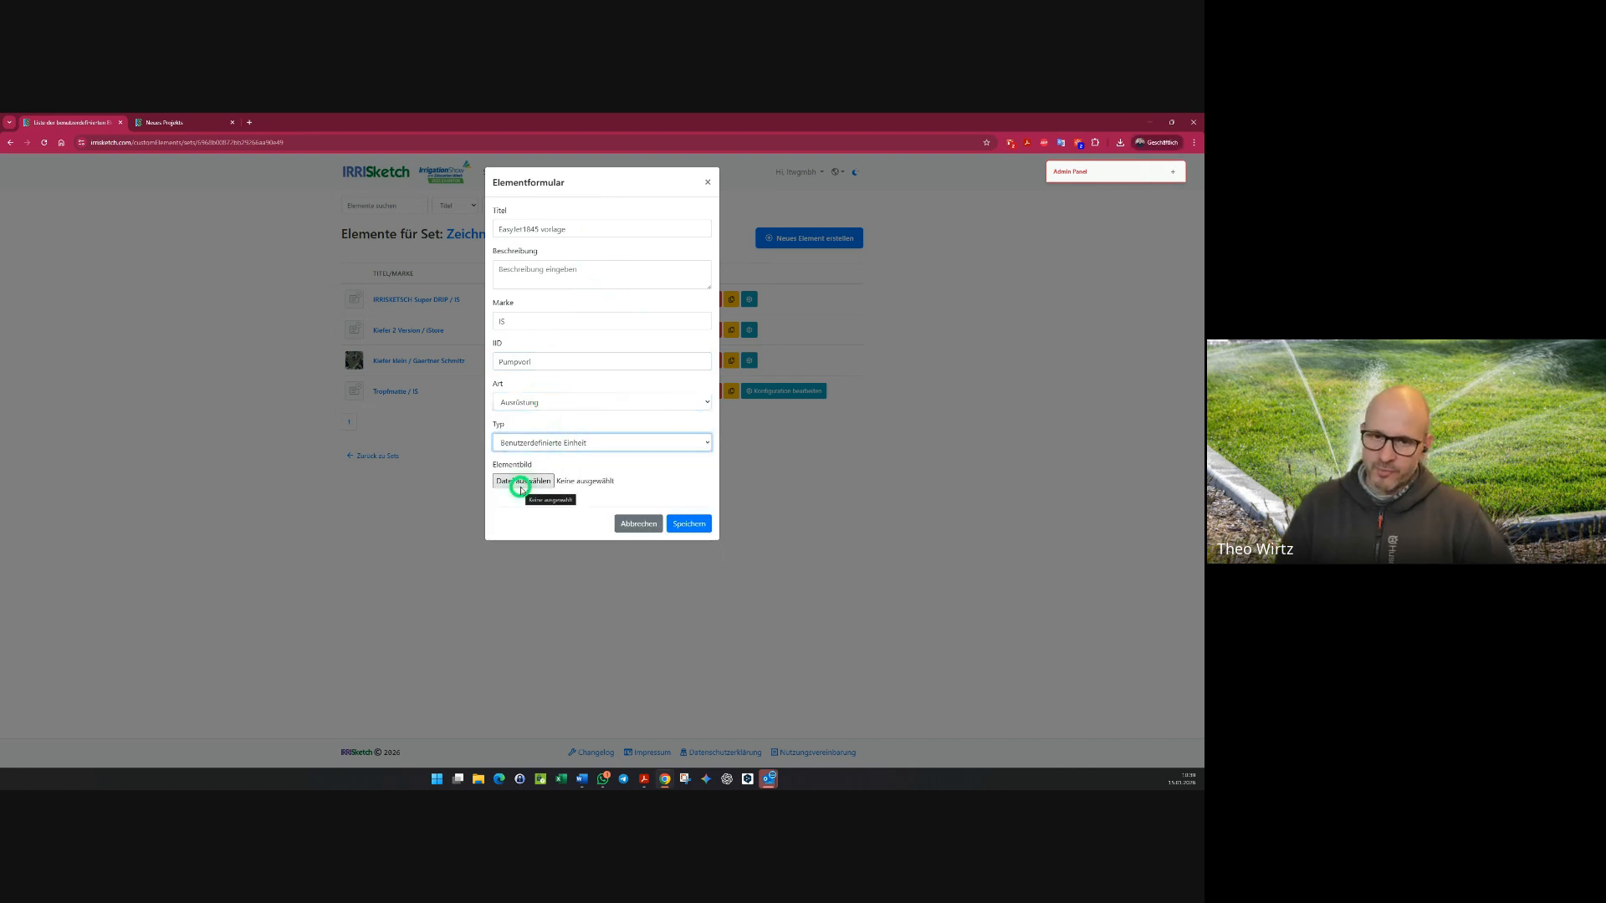
- Upload the desktop's pump picture as the Elementbild, cropped closely around the pump, and save the element
click(520, 485)
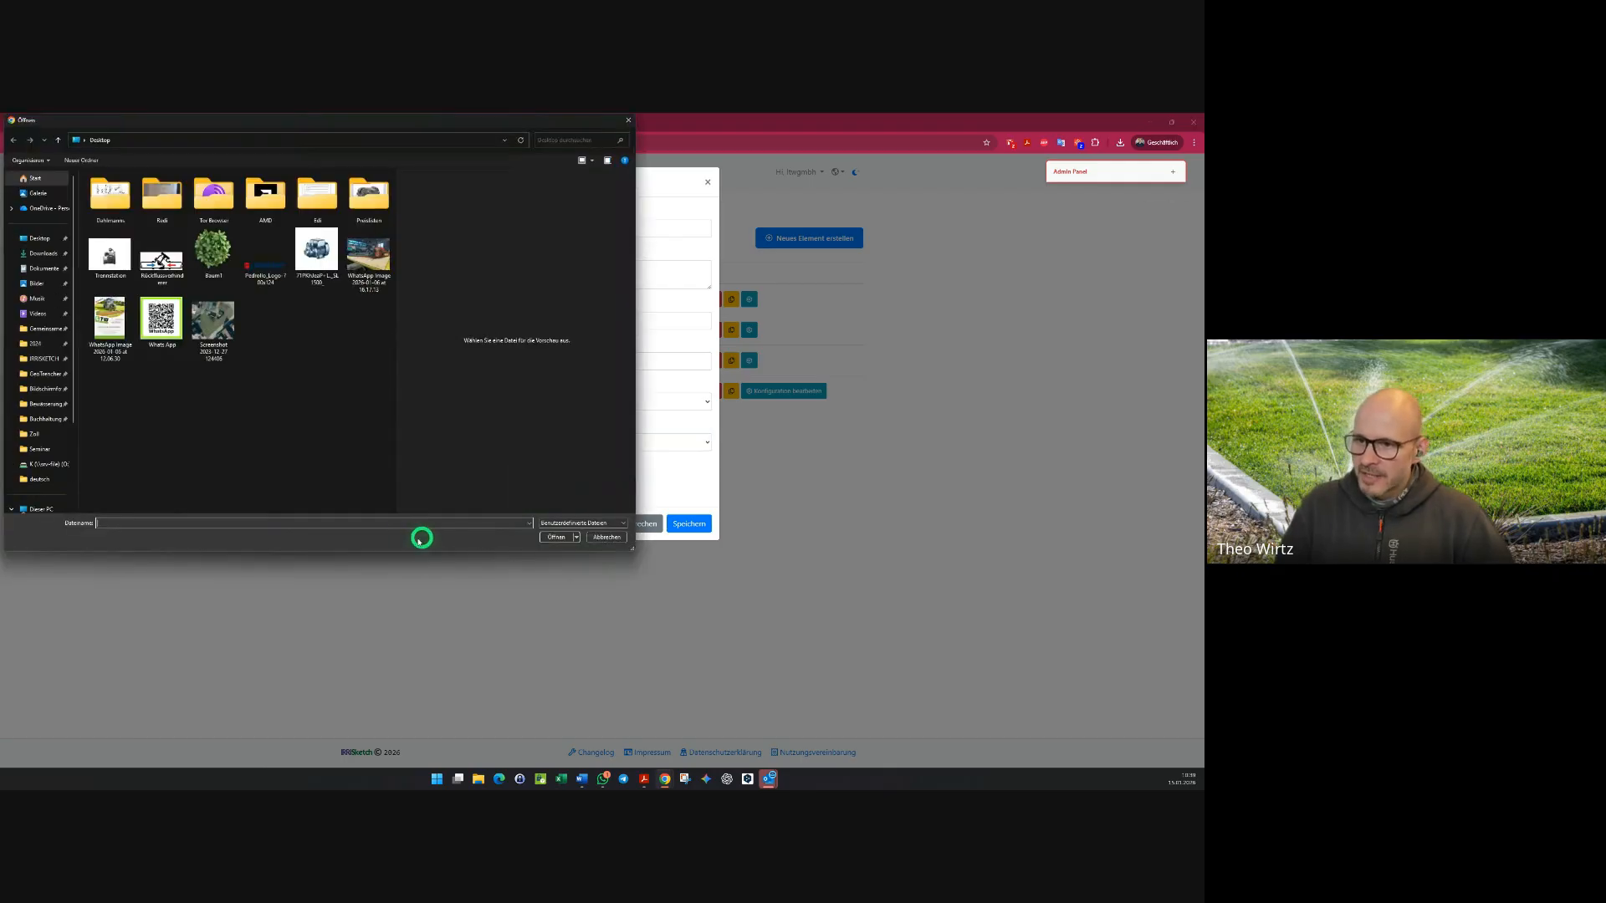
click(317, 252)
click(556, 537)
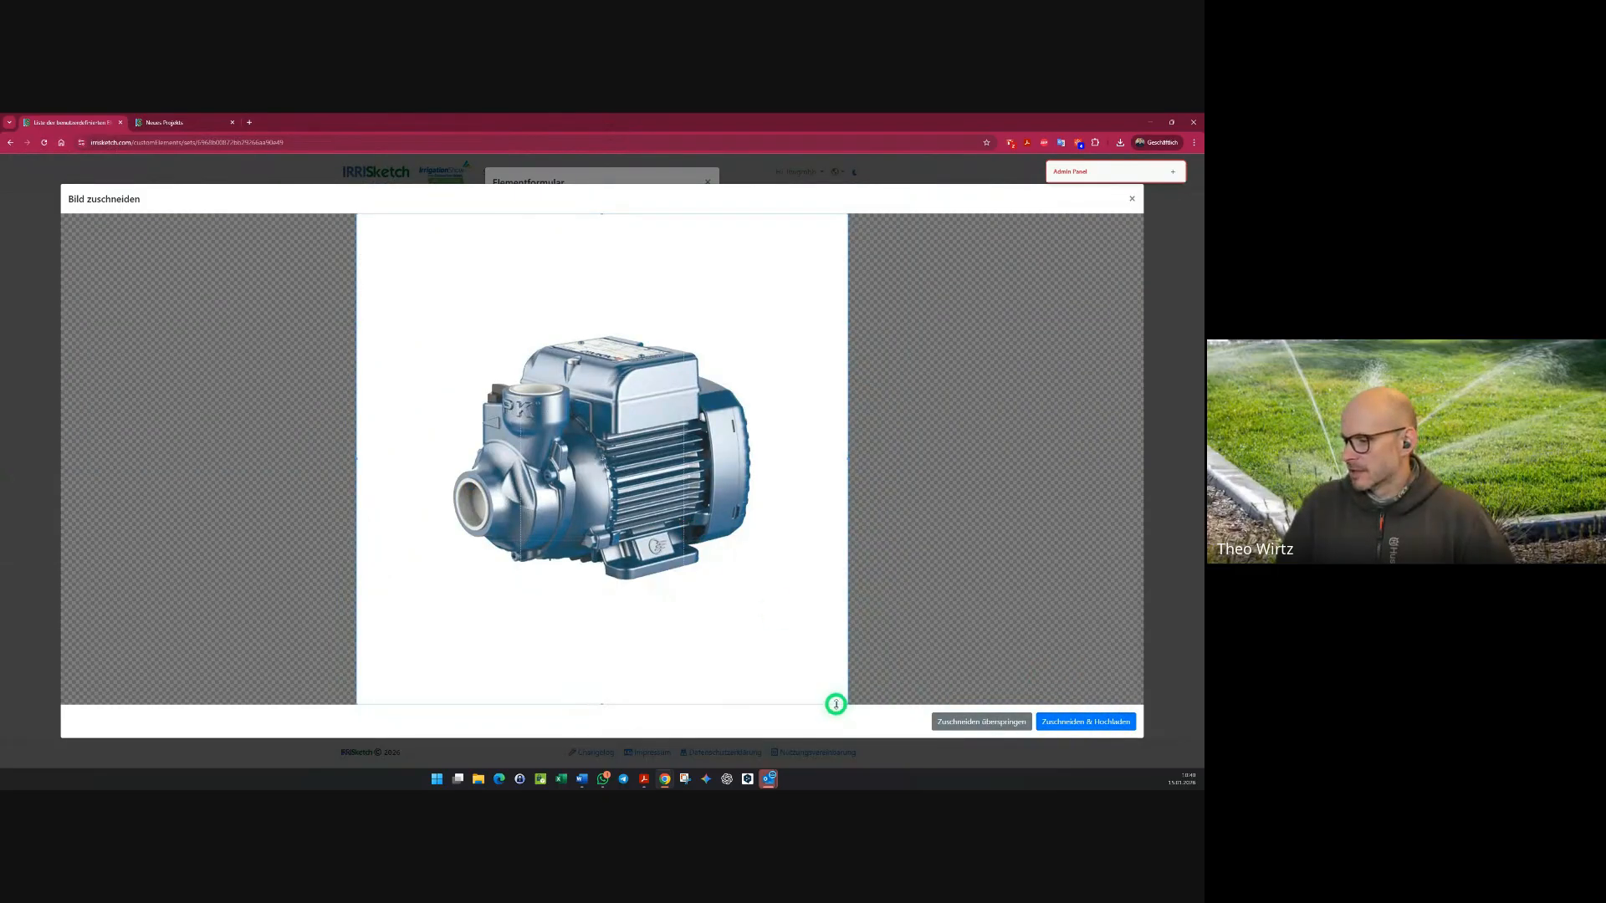
drag(847, 704, 755, 582)
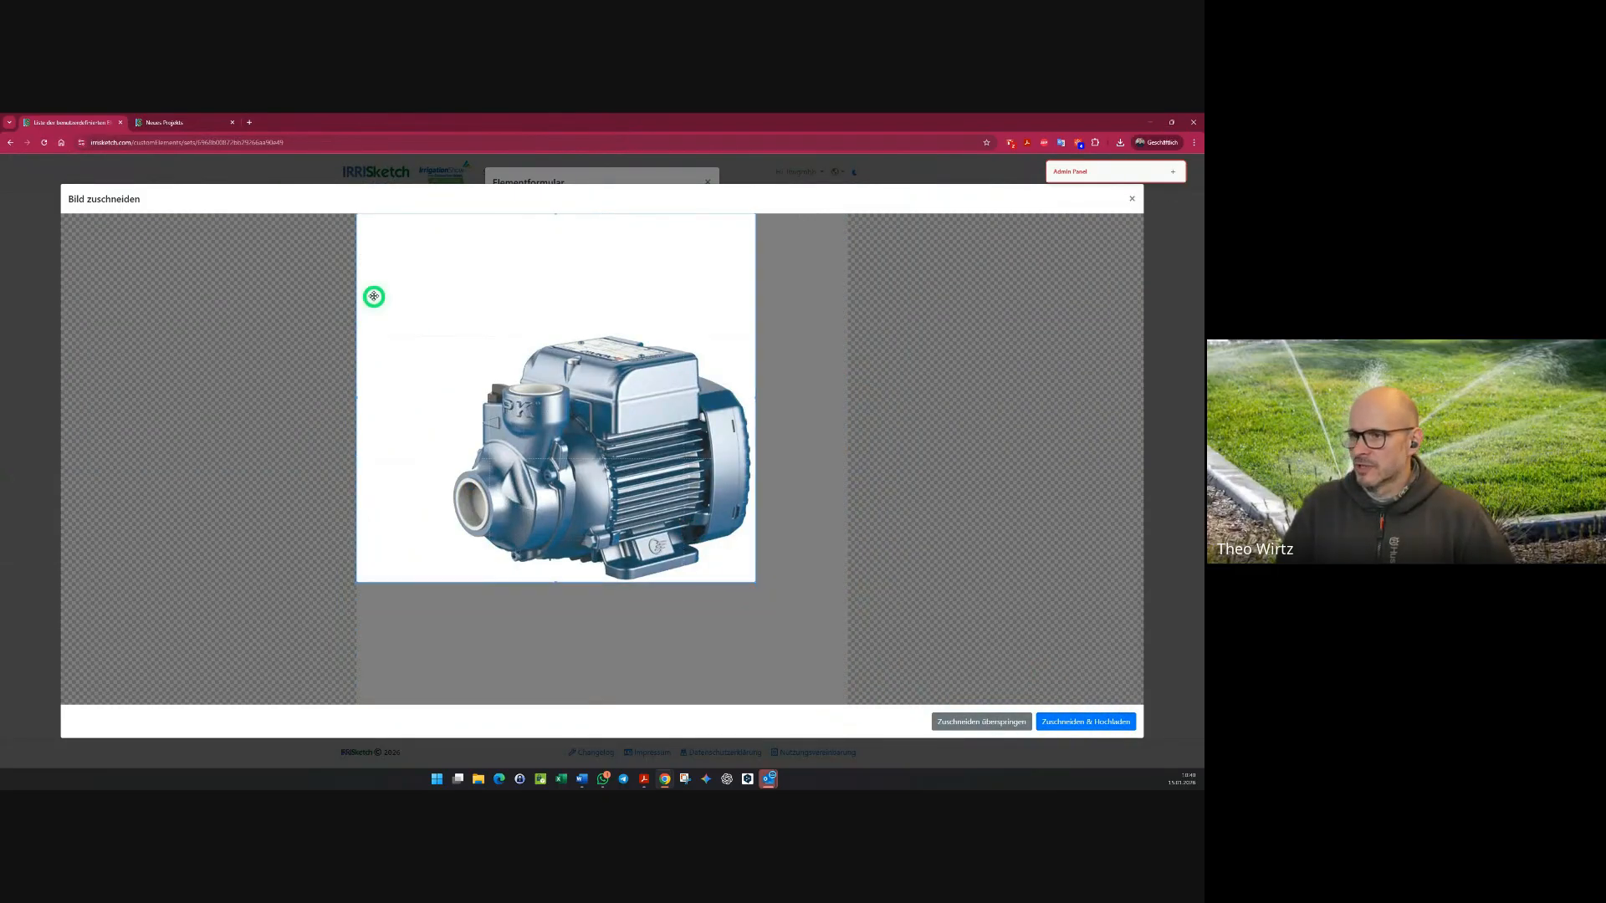
drag(357, 214, 458, 305)
click(1078, 722)
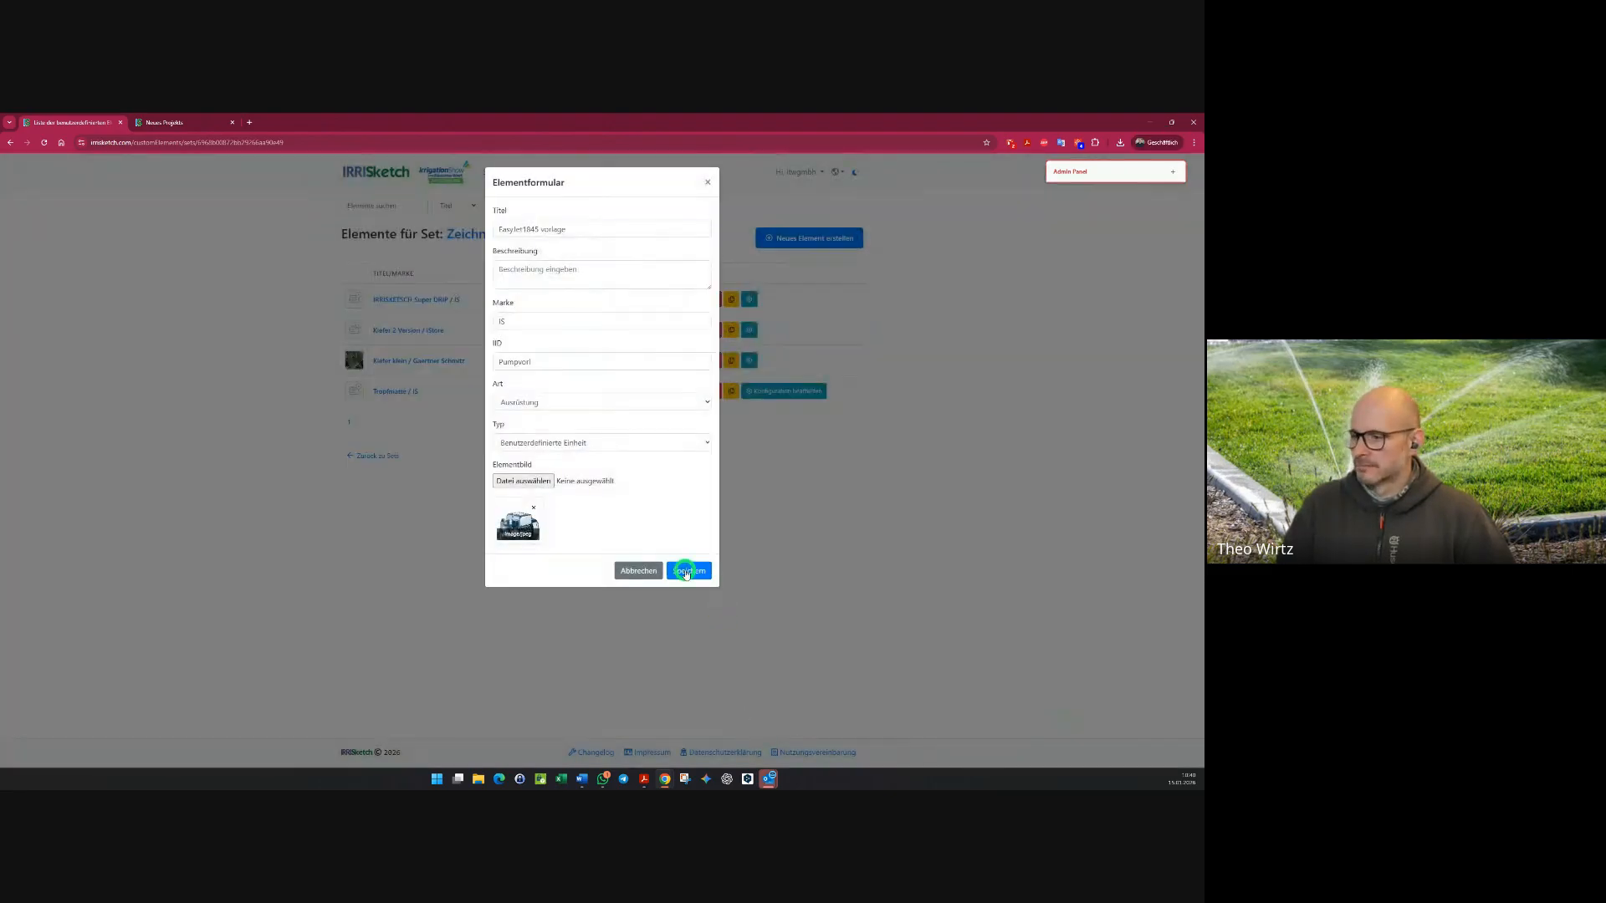
click(684, 571)
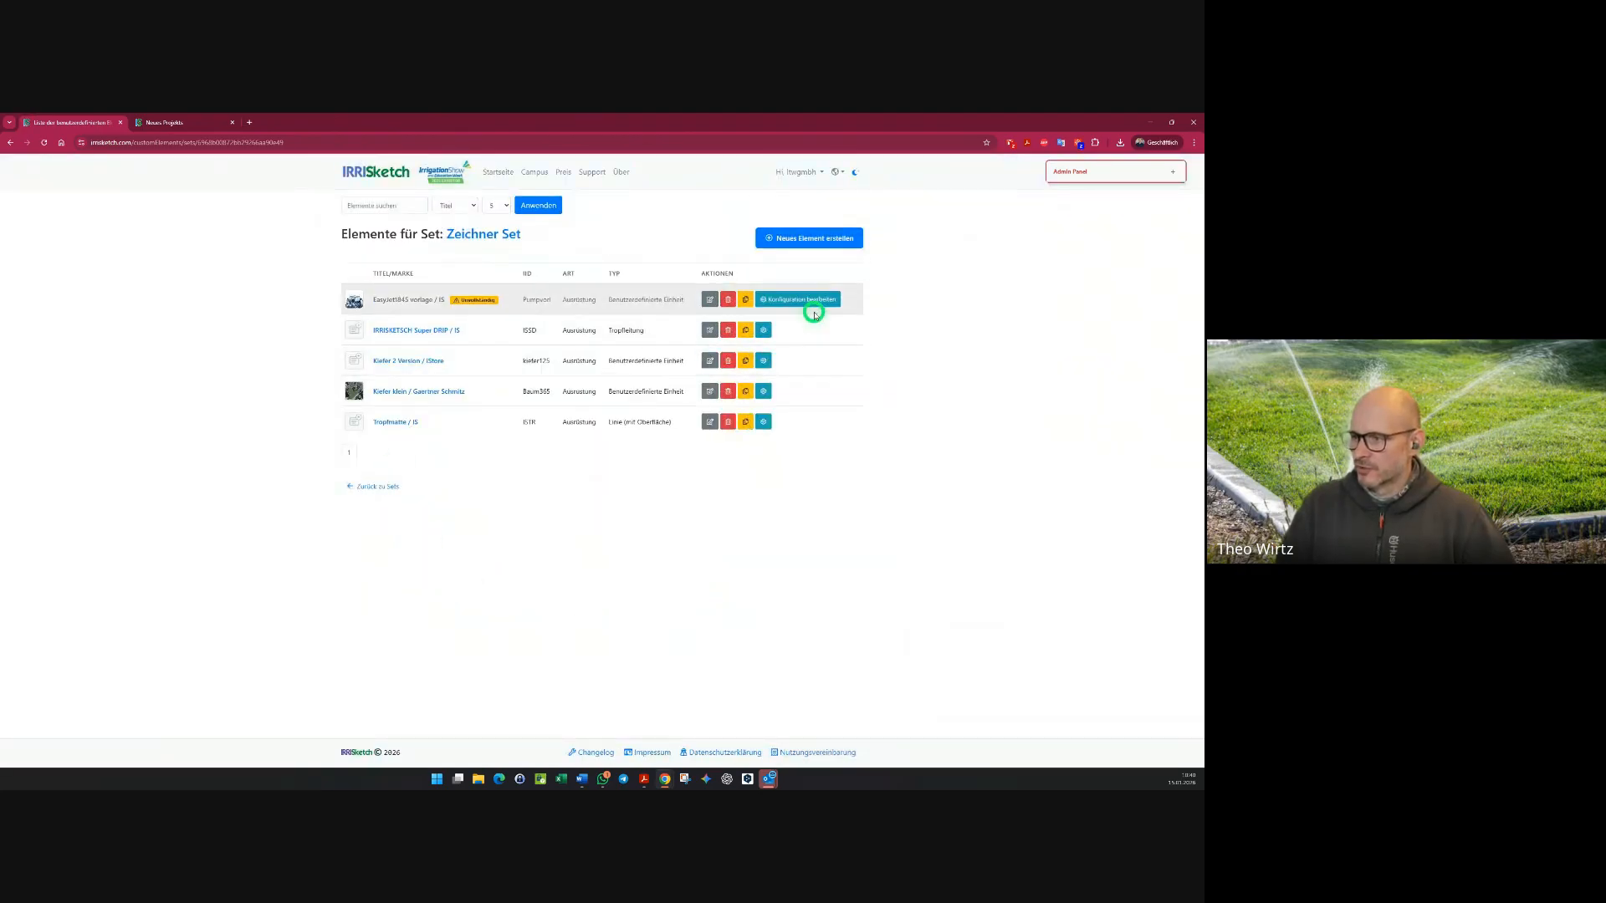
- Configure the new pump element with Modus Bewässerung, Format IMG and the desktop's pump picture, and save the configuration
click(816, 301)
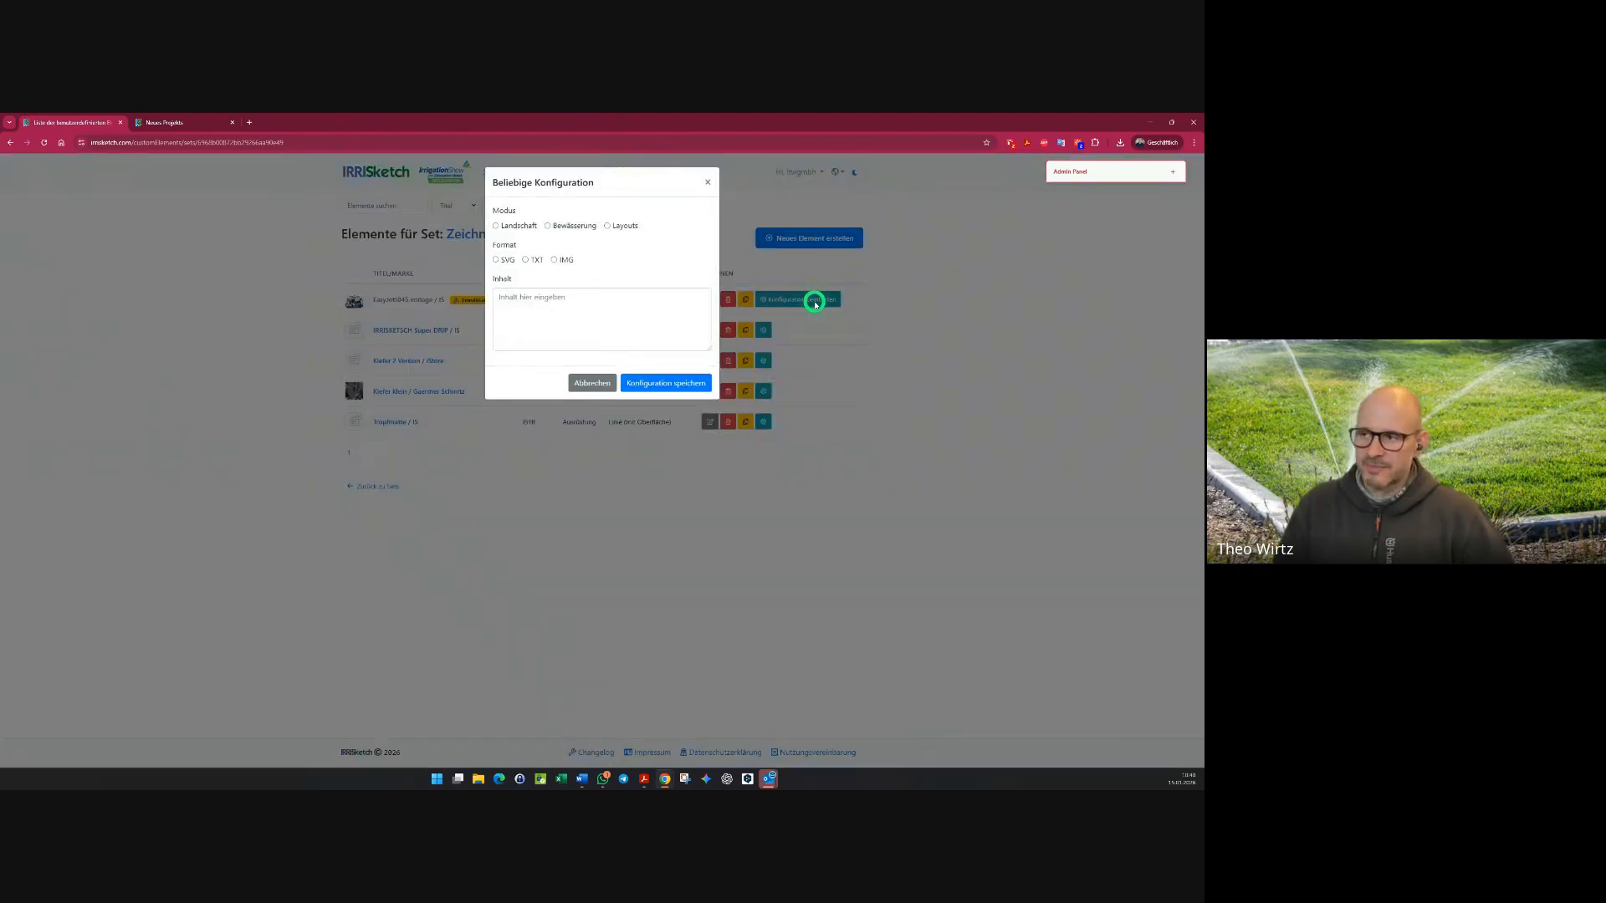
click(553, 260)
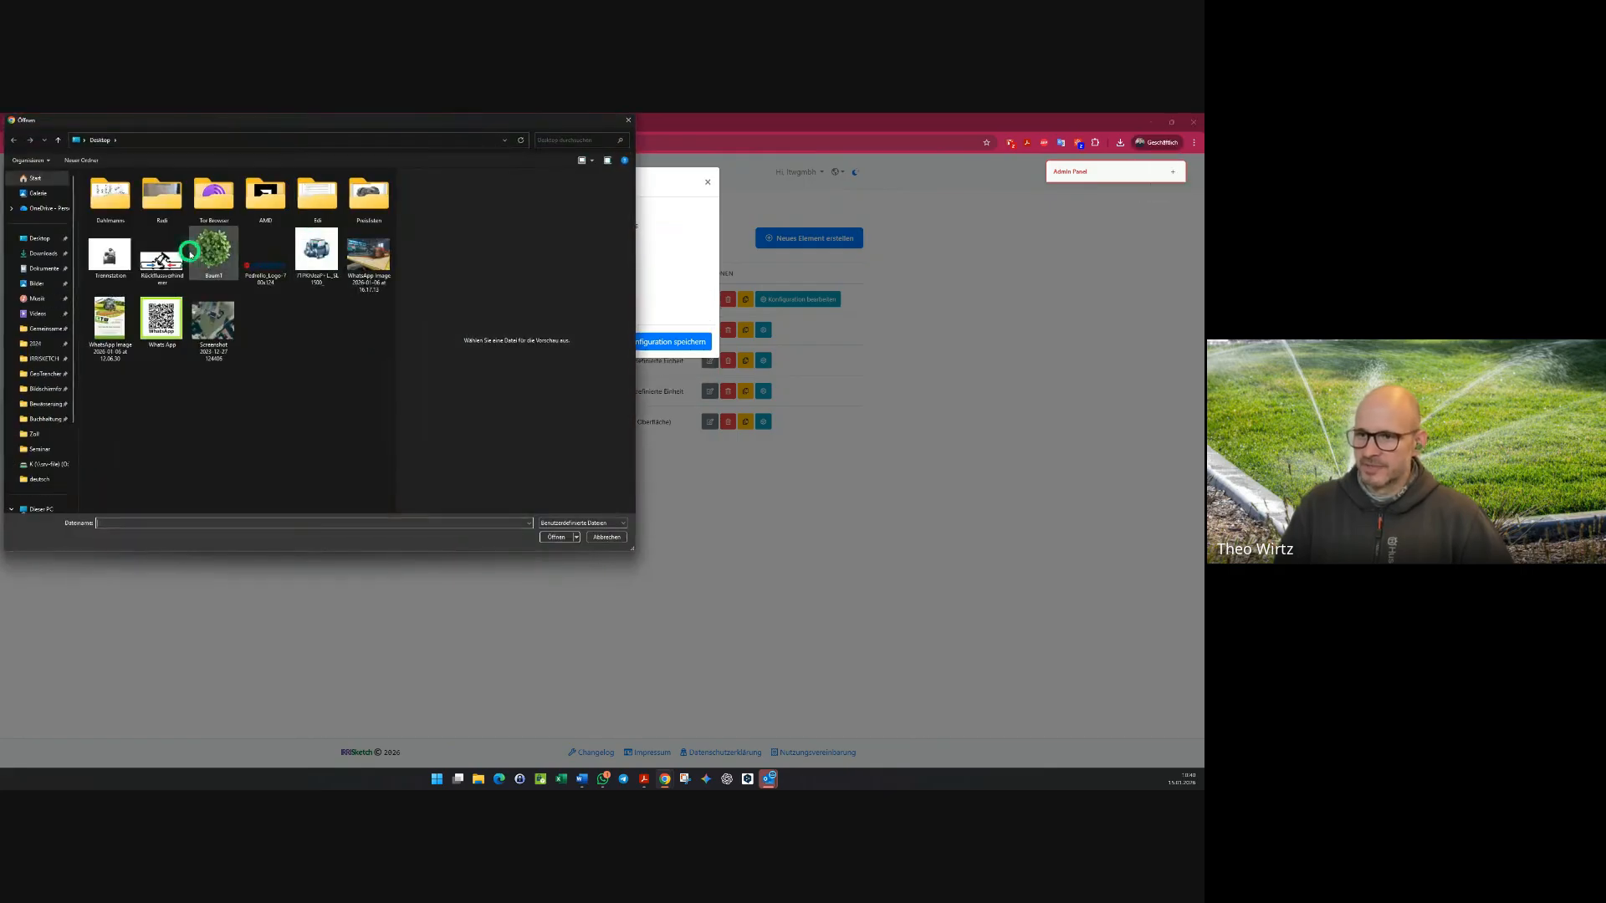
click(559, 538)
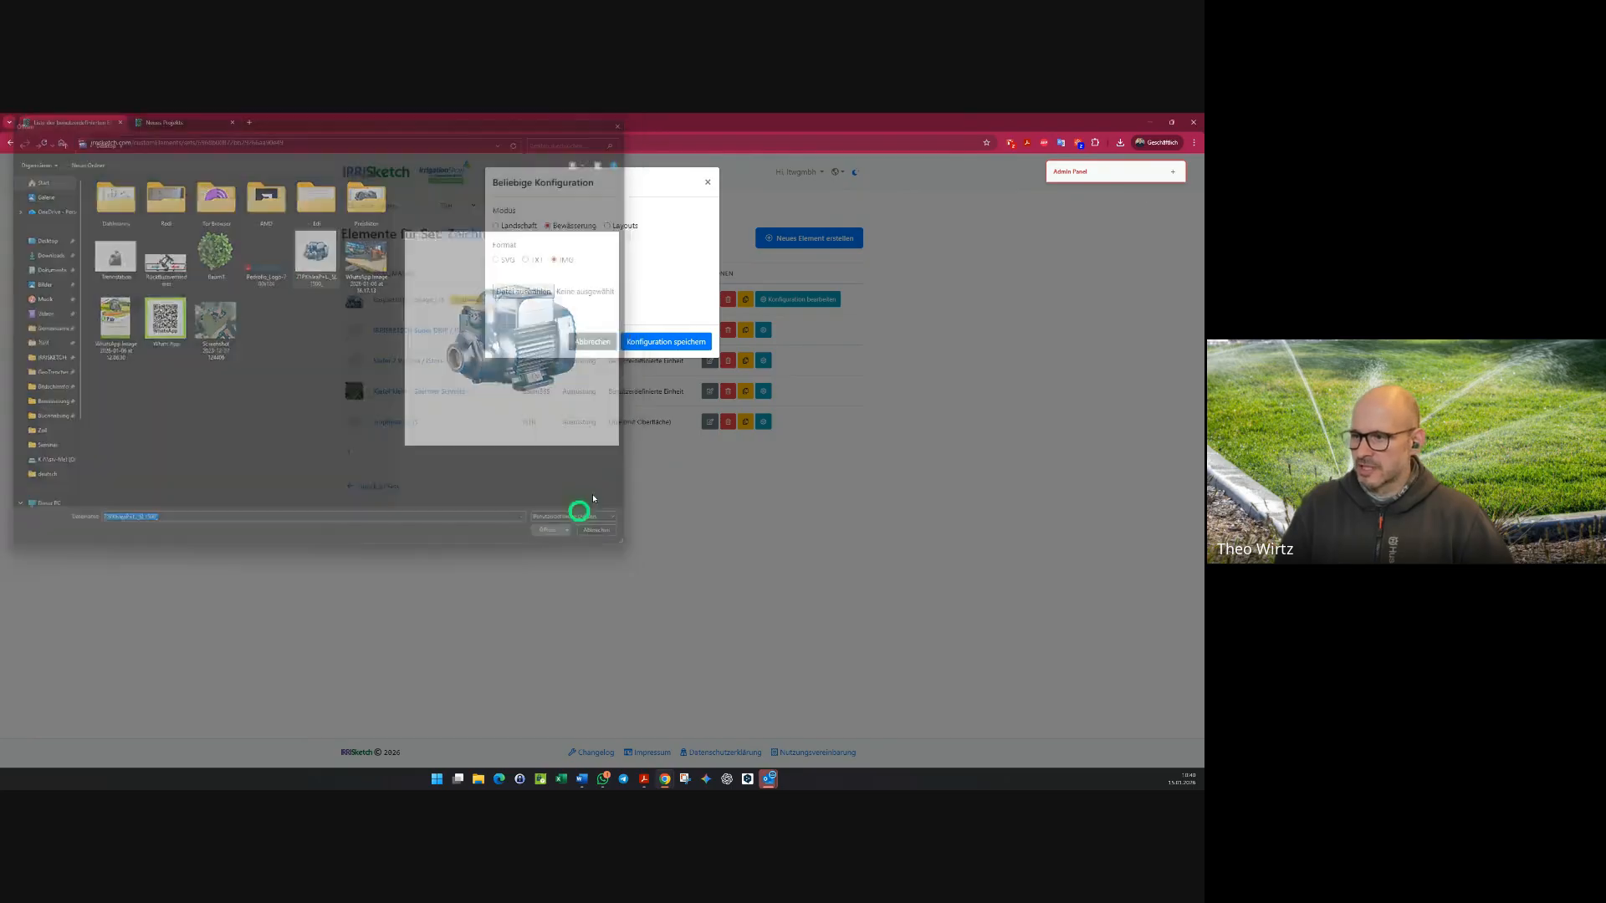
click(1100, 719)
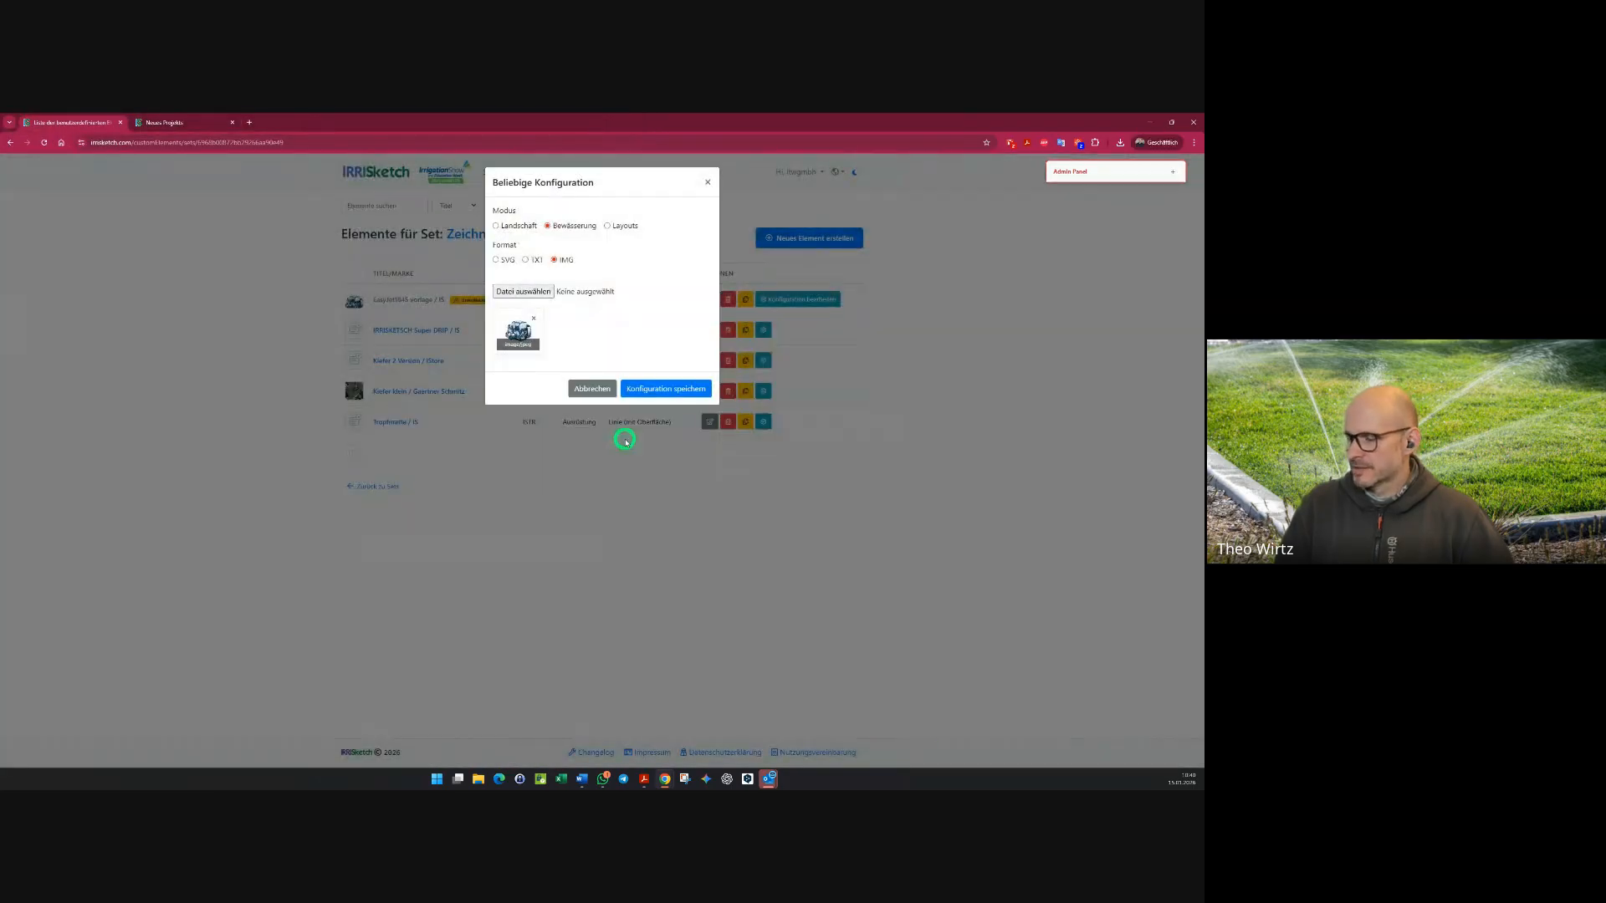
click(659, 389)
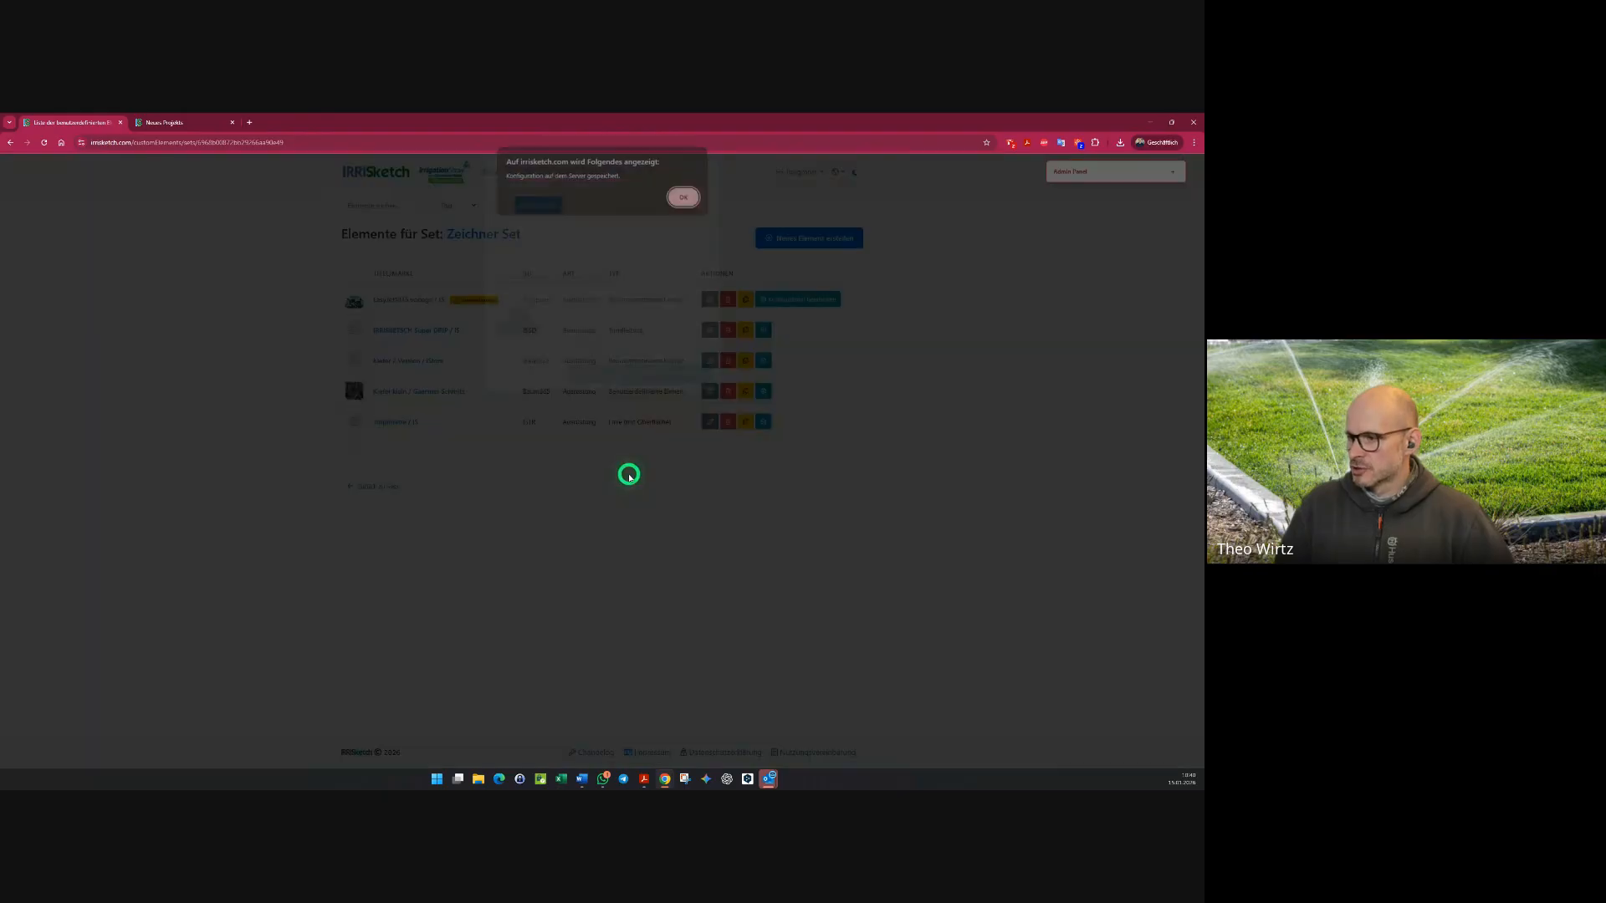
click(681, 197)
- Switch back to the project drawing, save it and reload the page to load the pump element
click(202, 123)
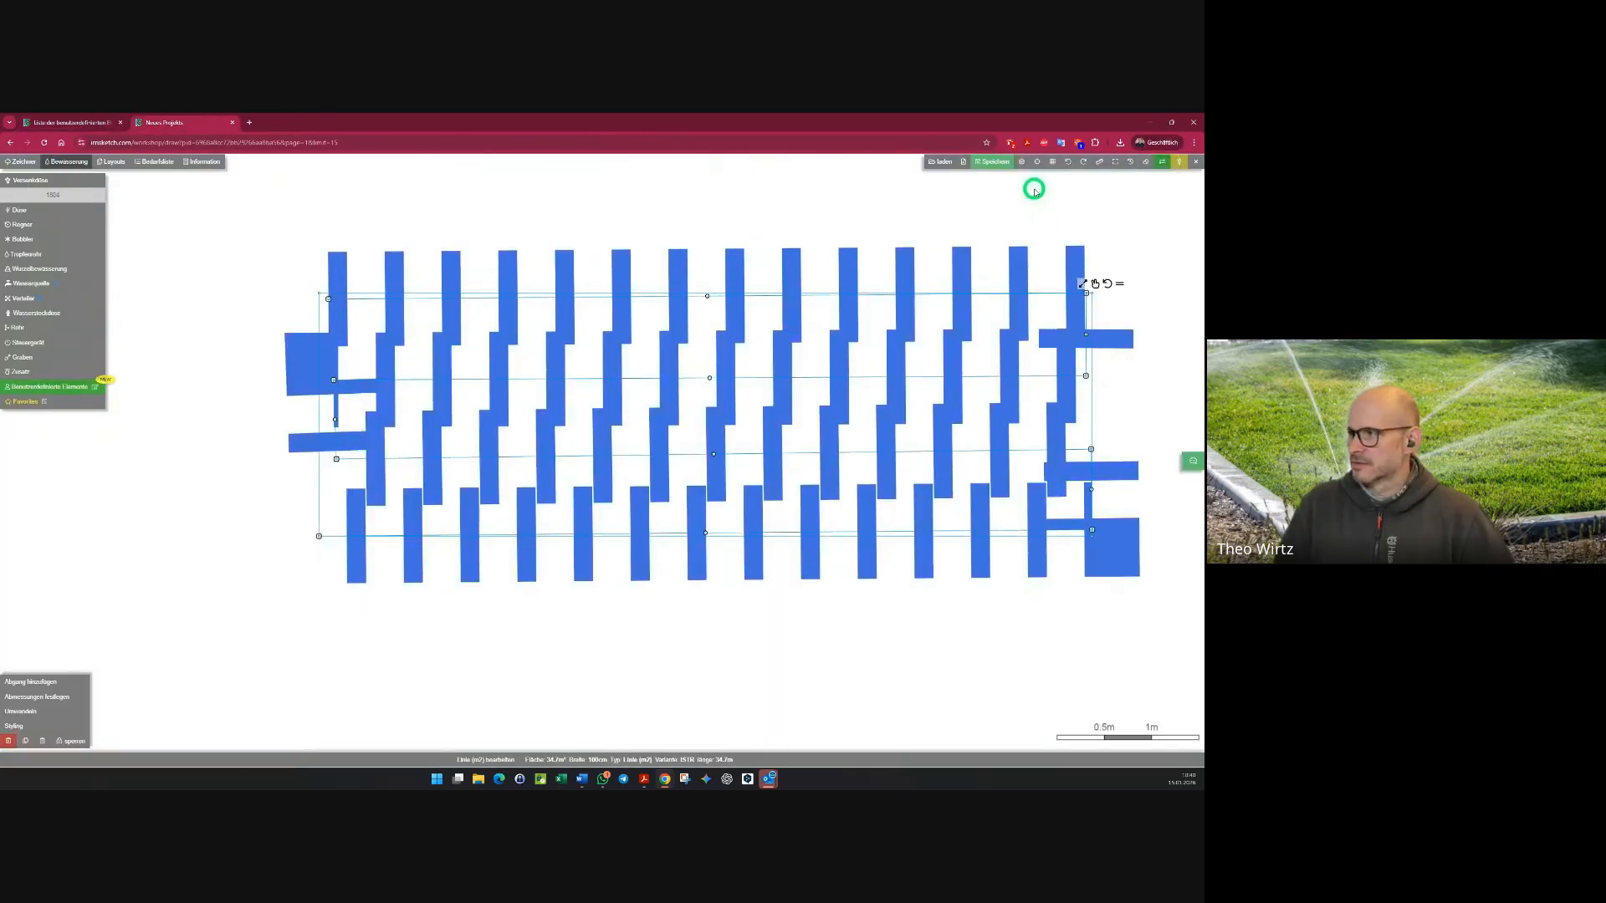
click(990, 162)
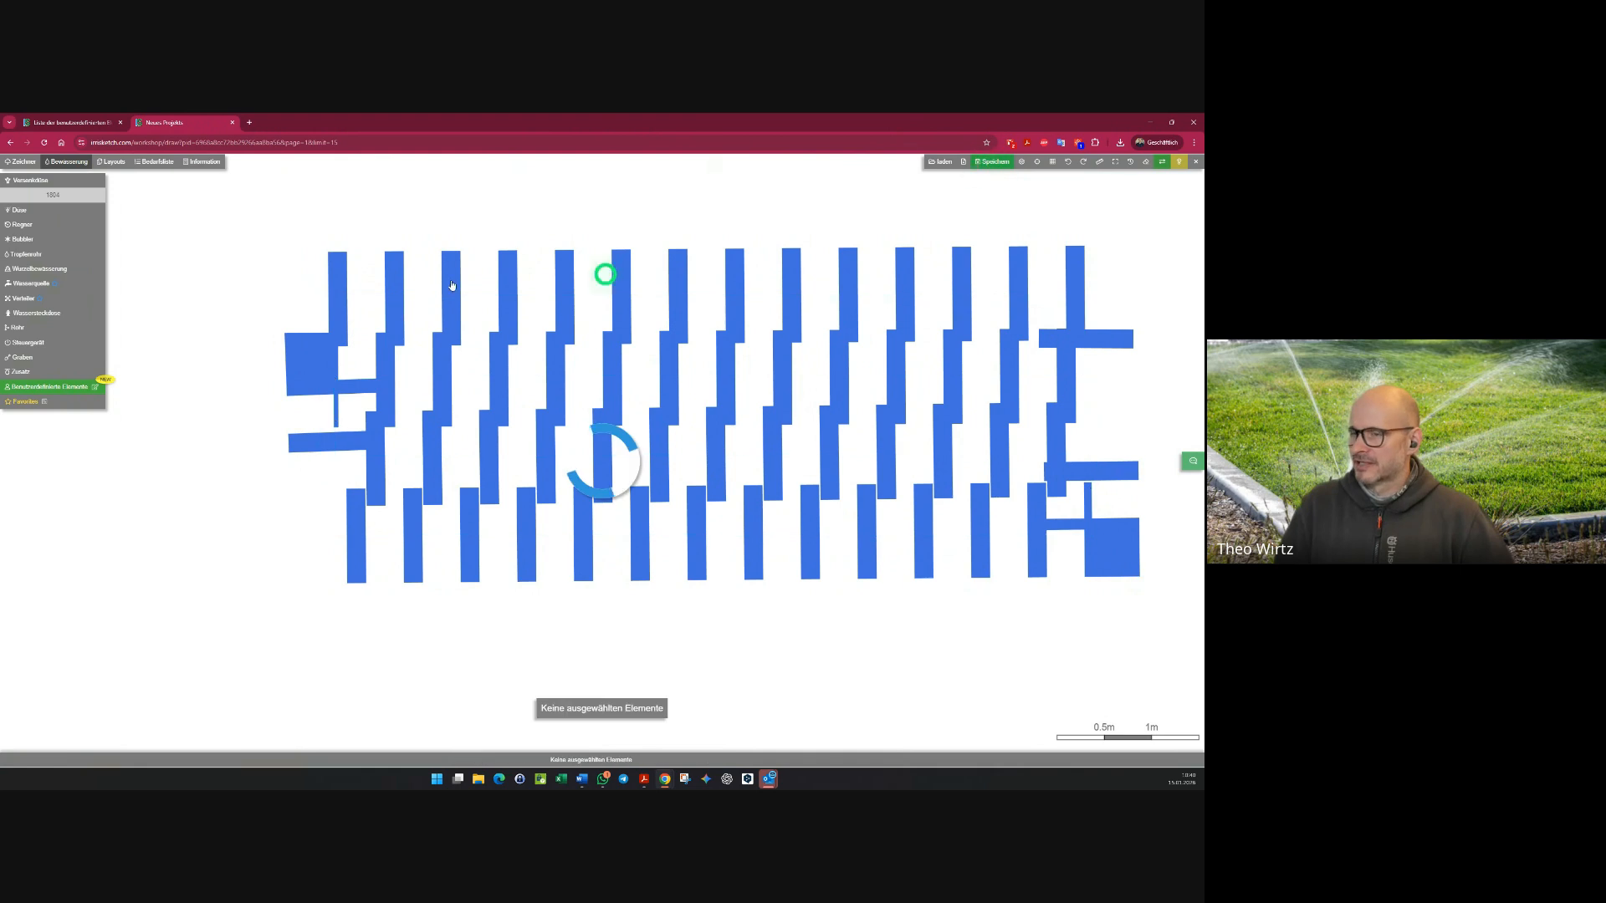
click(45, 142)
click(622, 220)
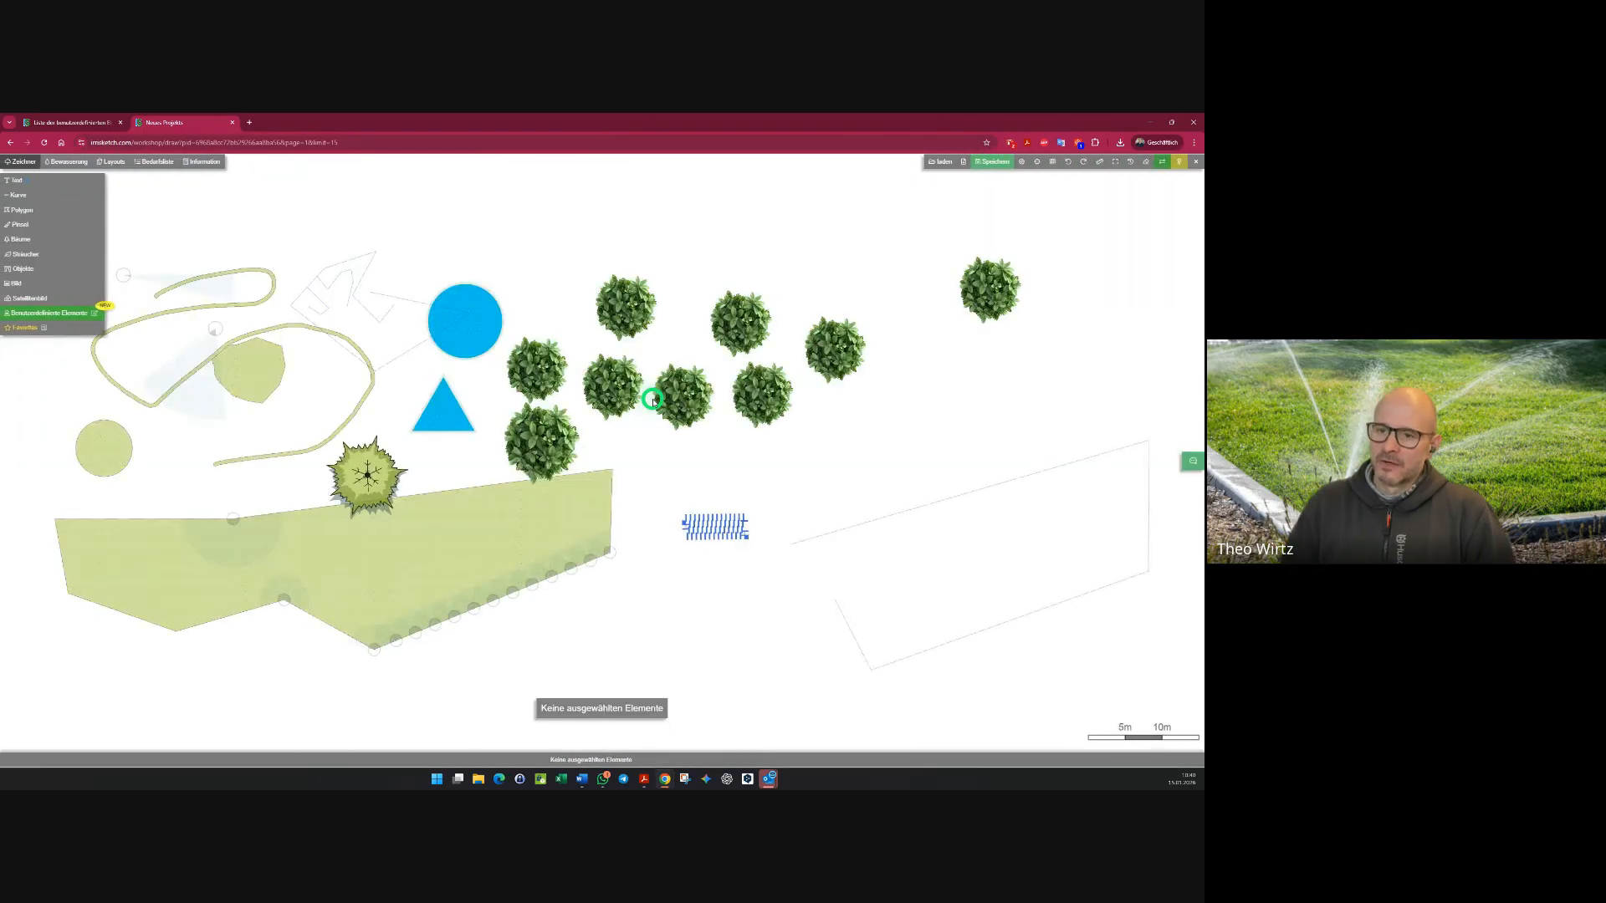
- Place one "Pumpvorl" custom irrigation element from the Zeichner Set on the empty area below the drip lines and finish placing
click(52, 163)
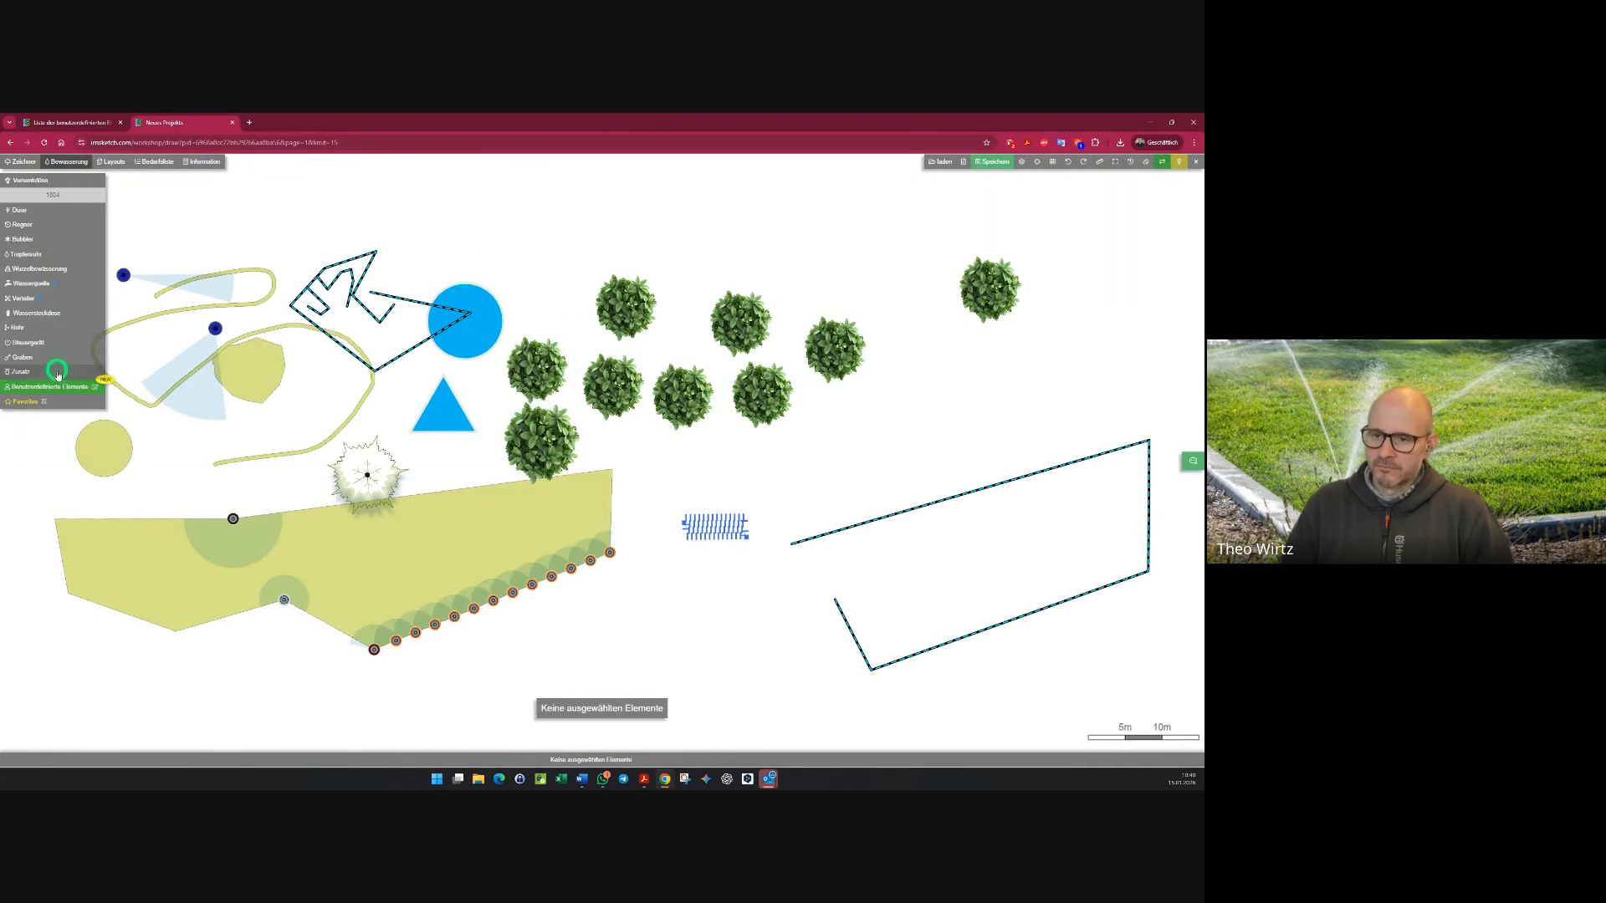
click(50, 386)
click(121, 415)
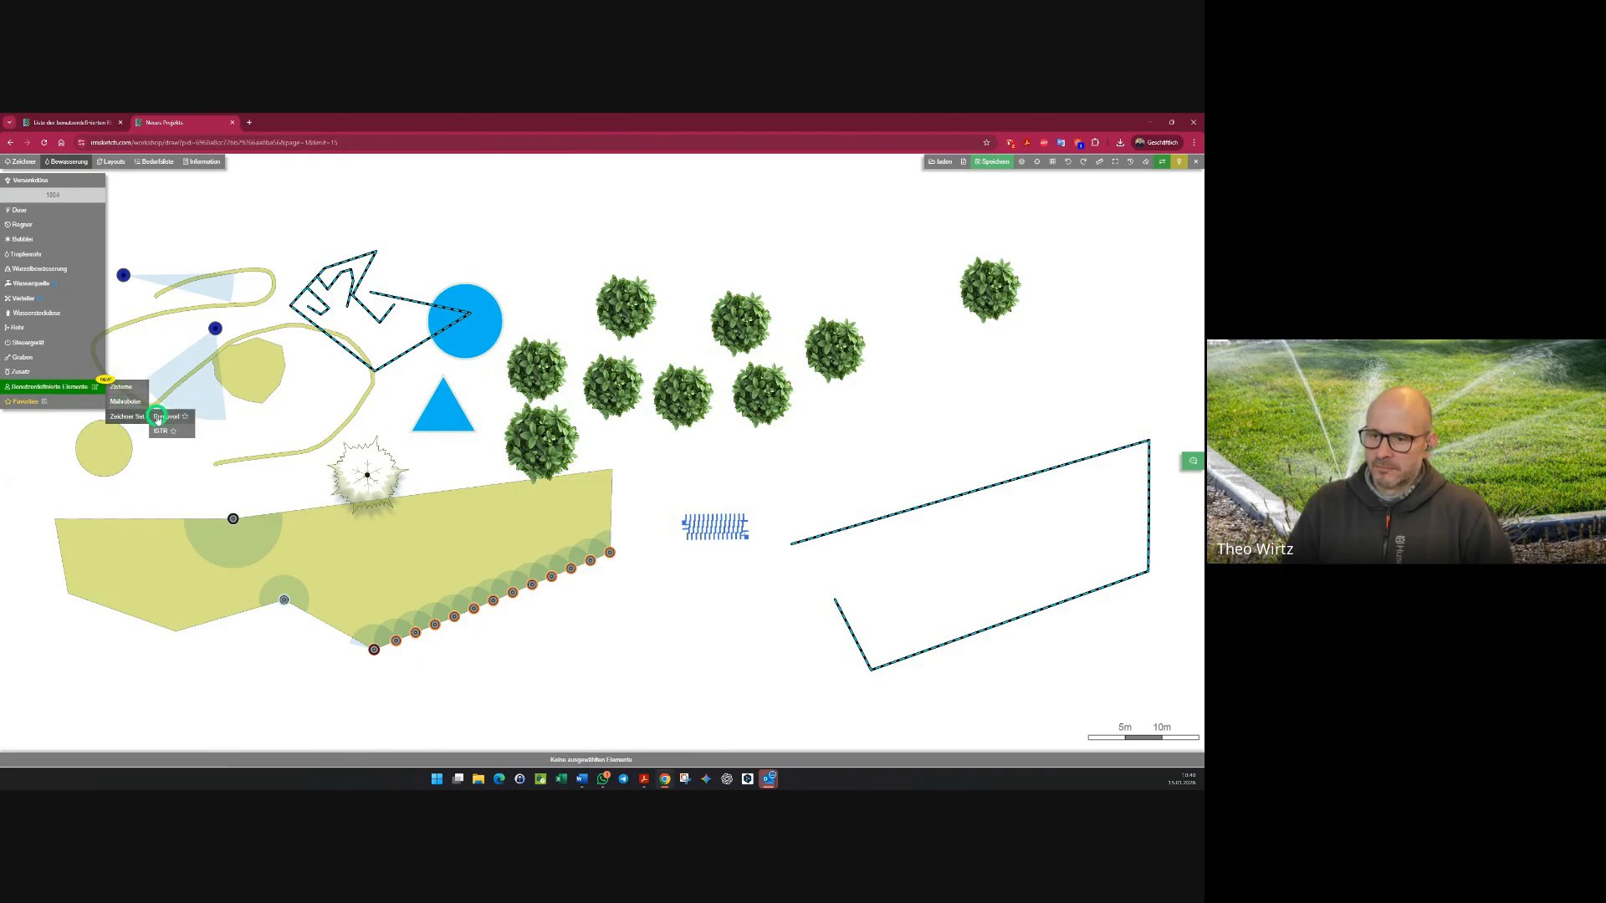
click(167, 416)
middle_drag(620, 617, 364, 261)
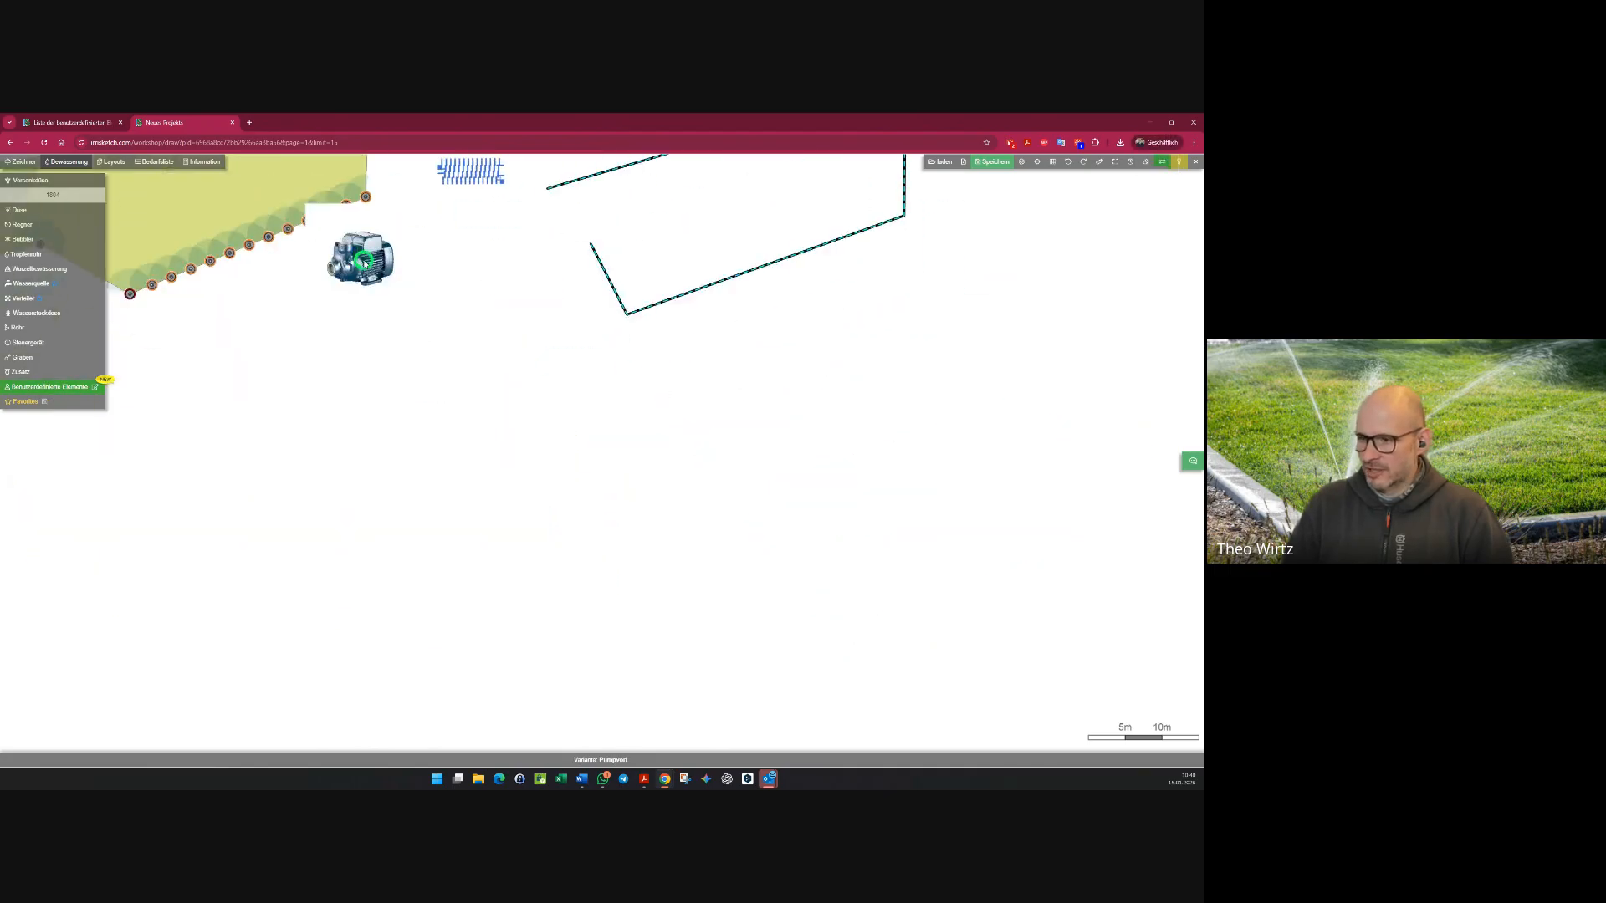
scroll(393, 456, up, 2)
click(436, 391)
right_click(436, 391)
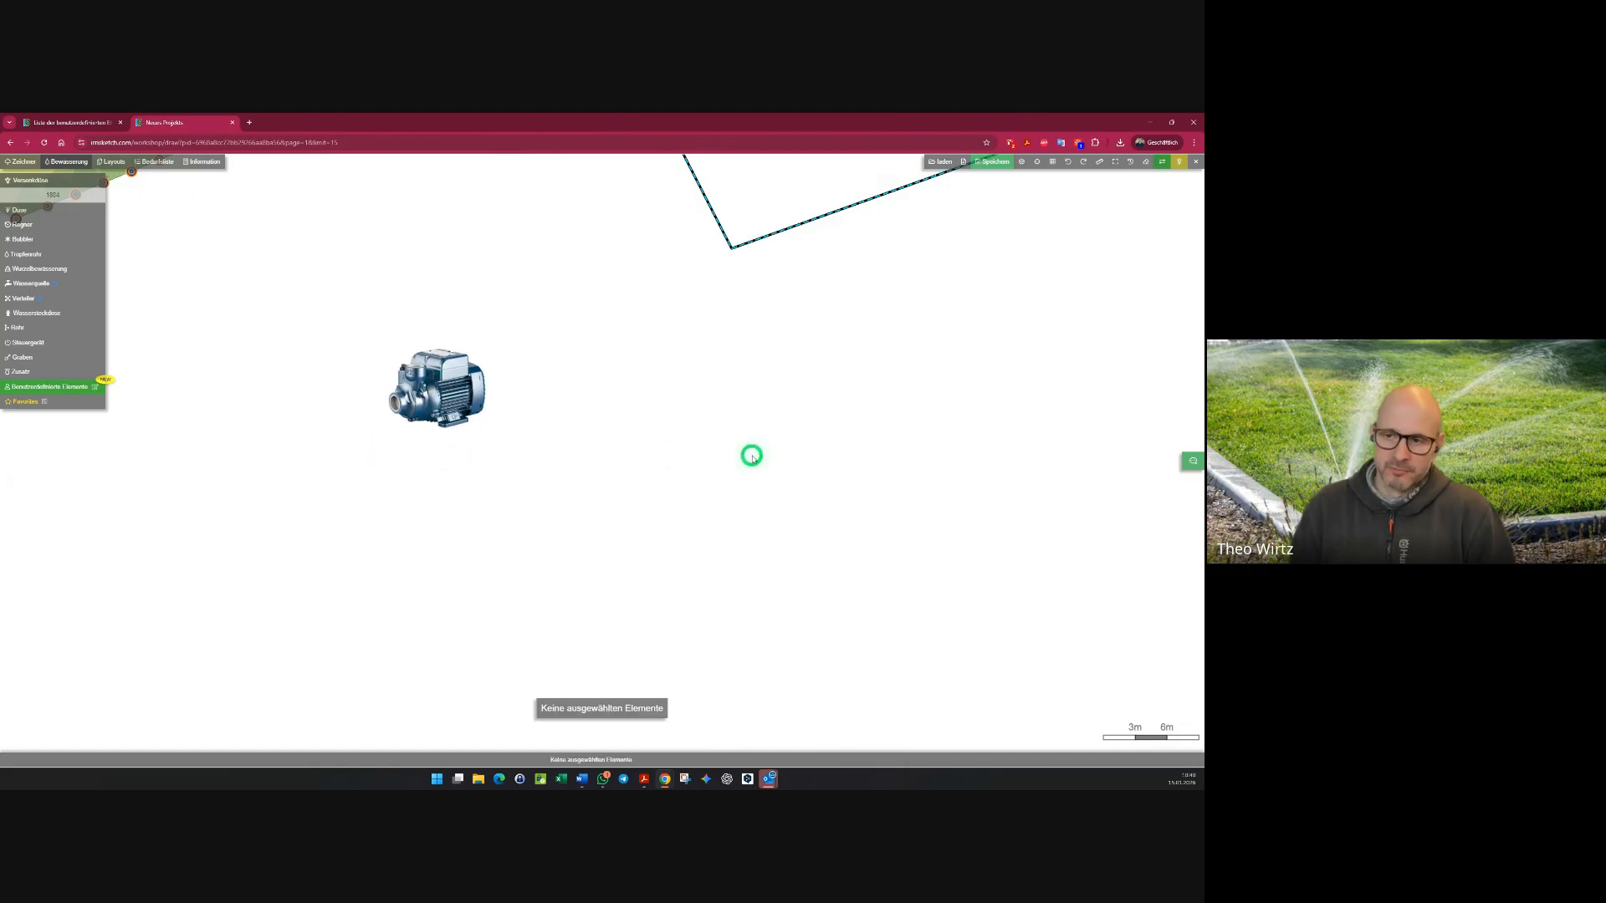
- Check the custom irrigation elements in the Bedarfsliste, return to the irrigation drawing and select the placed pump
click(156, 161)
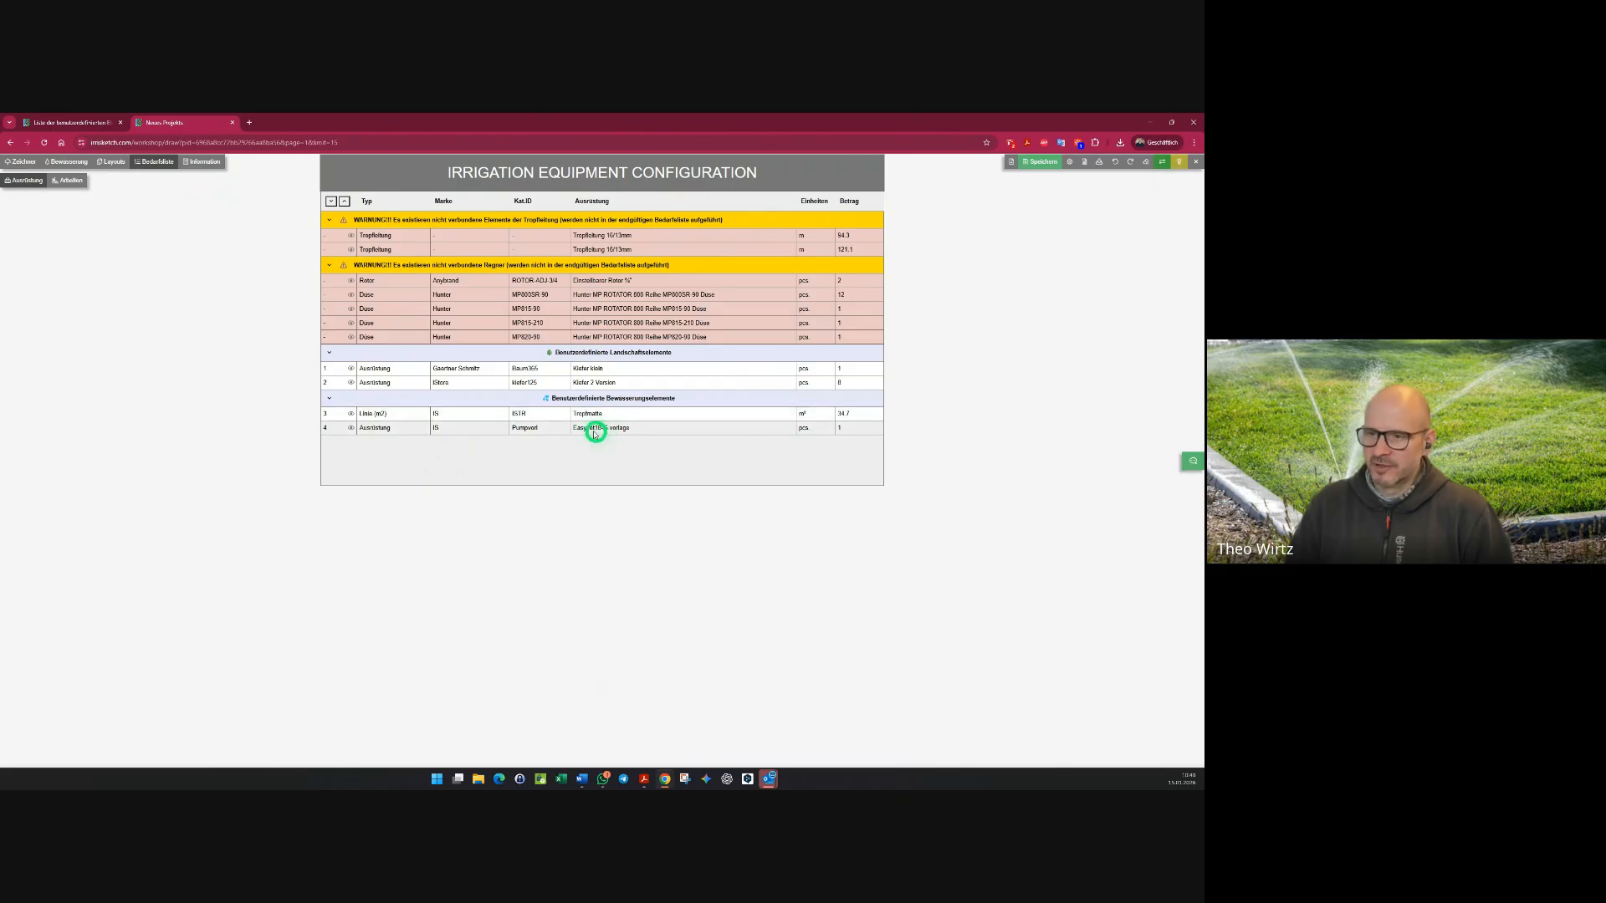
click(67, 161)
click(483, 412)
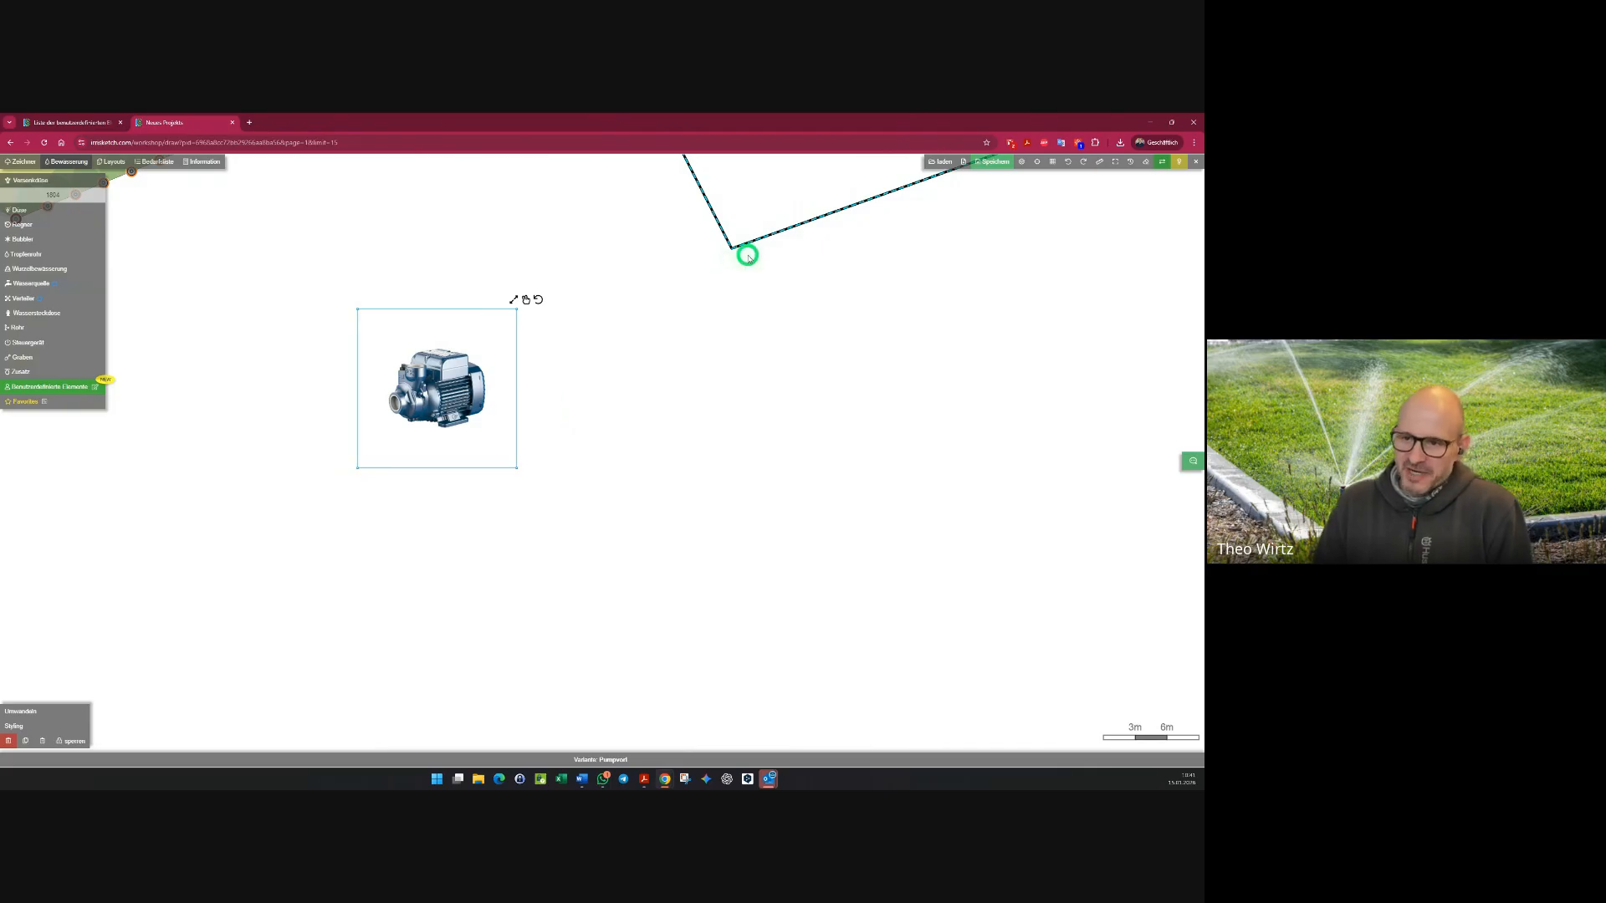
- Place a Wasserquelle below the pump picture and limit its Flussgrenze to a maximum of 2400 lph
click(32, 284)
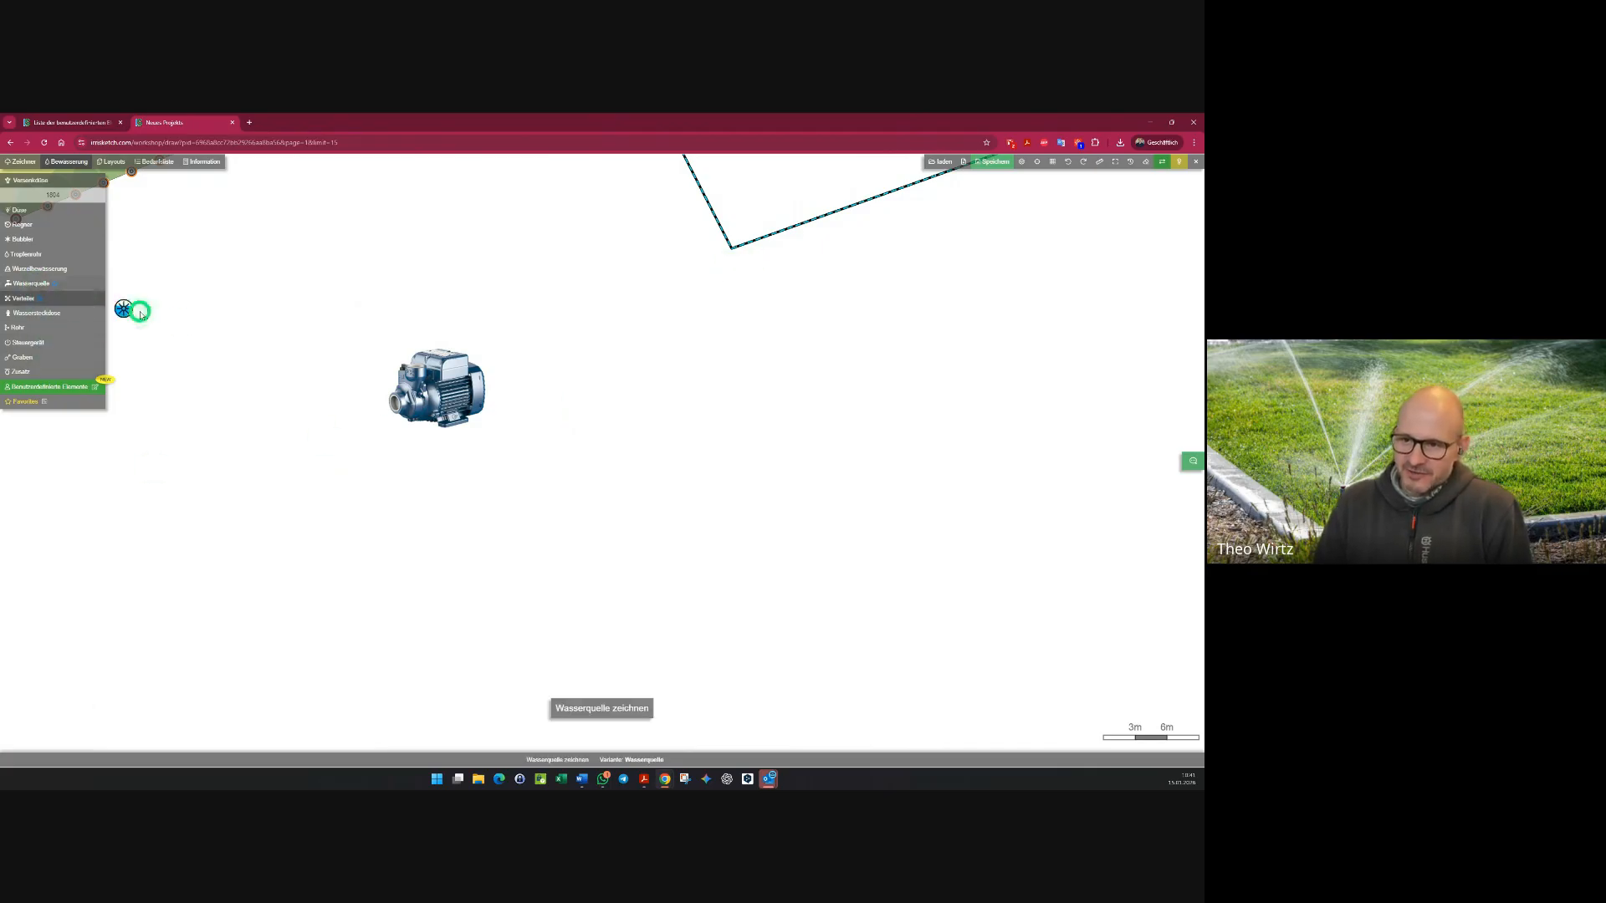
click(457, 537)
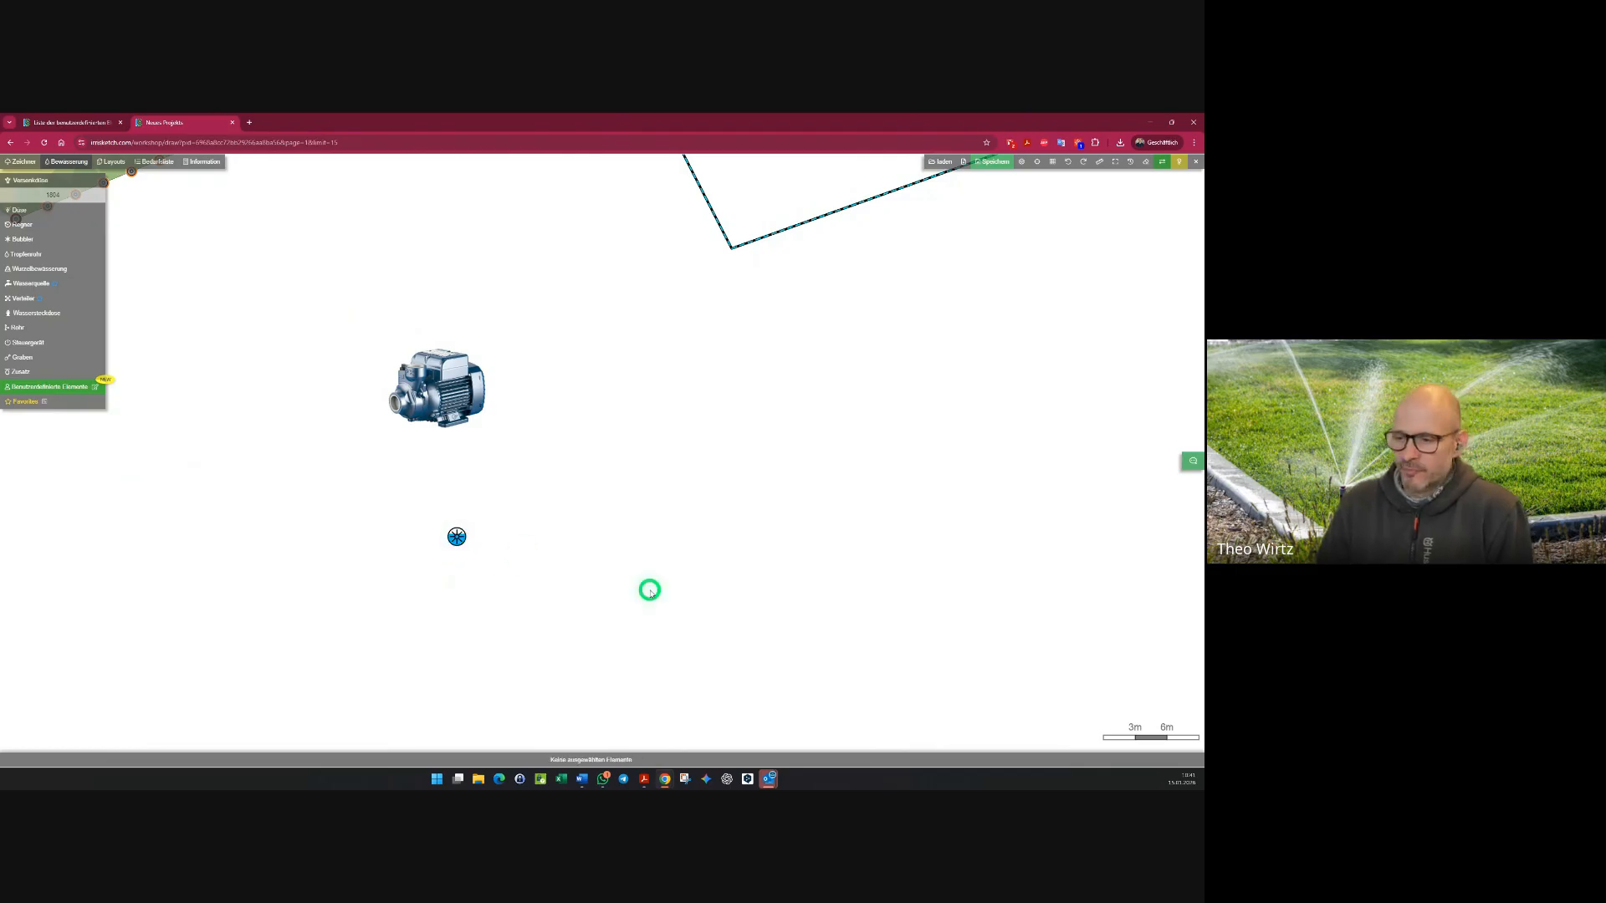
click(457, 537)
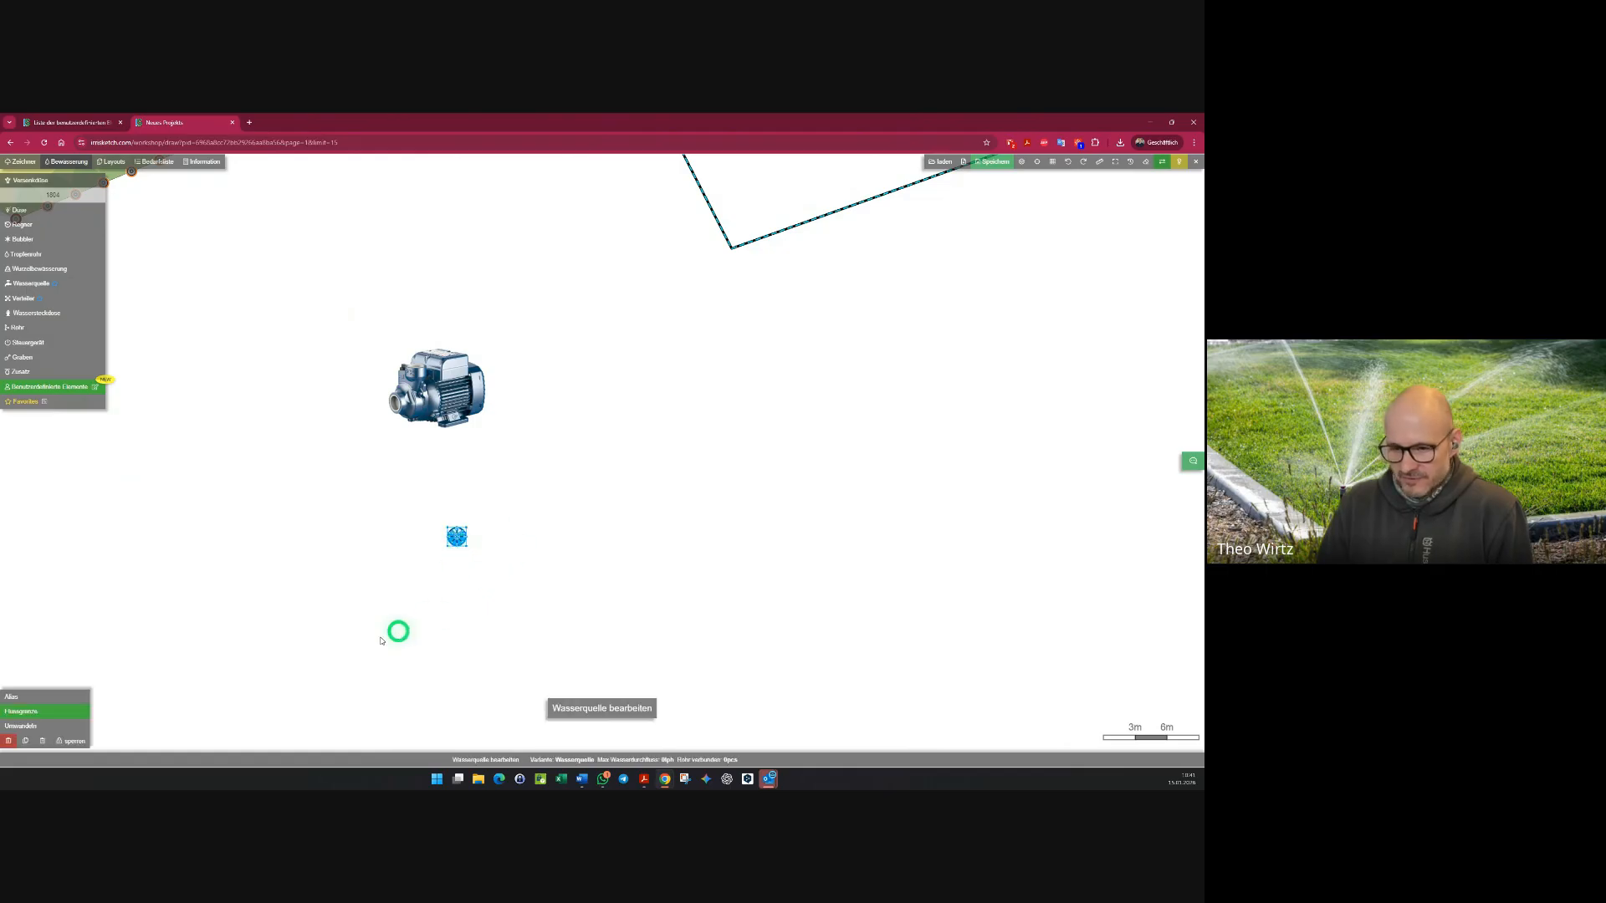
click(34, 707)
click(96, 679)
click(140, 699)
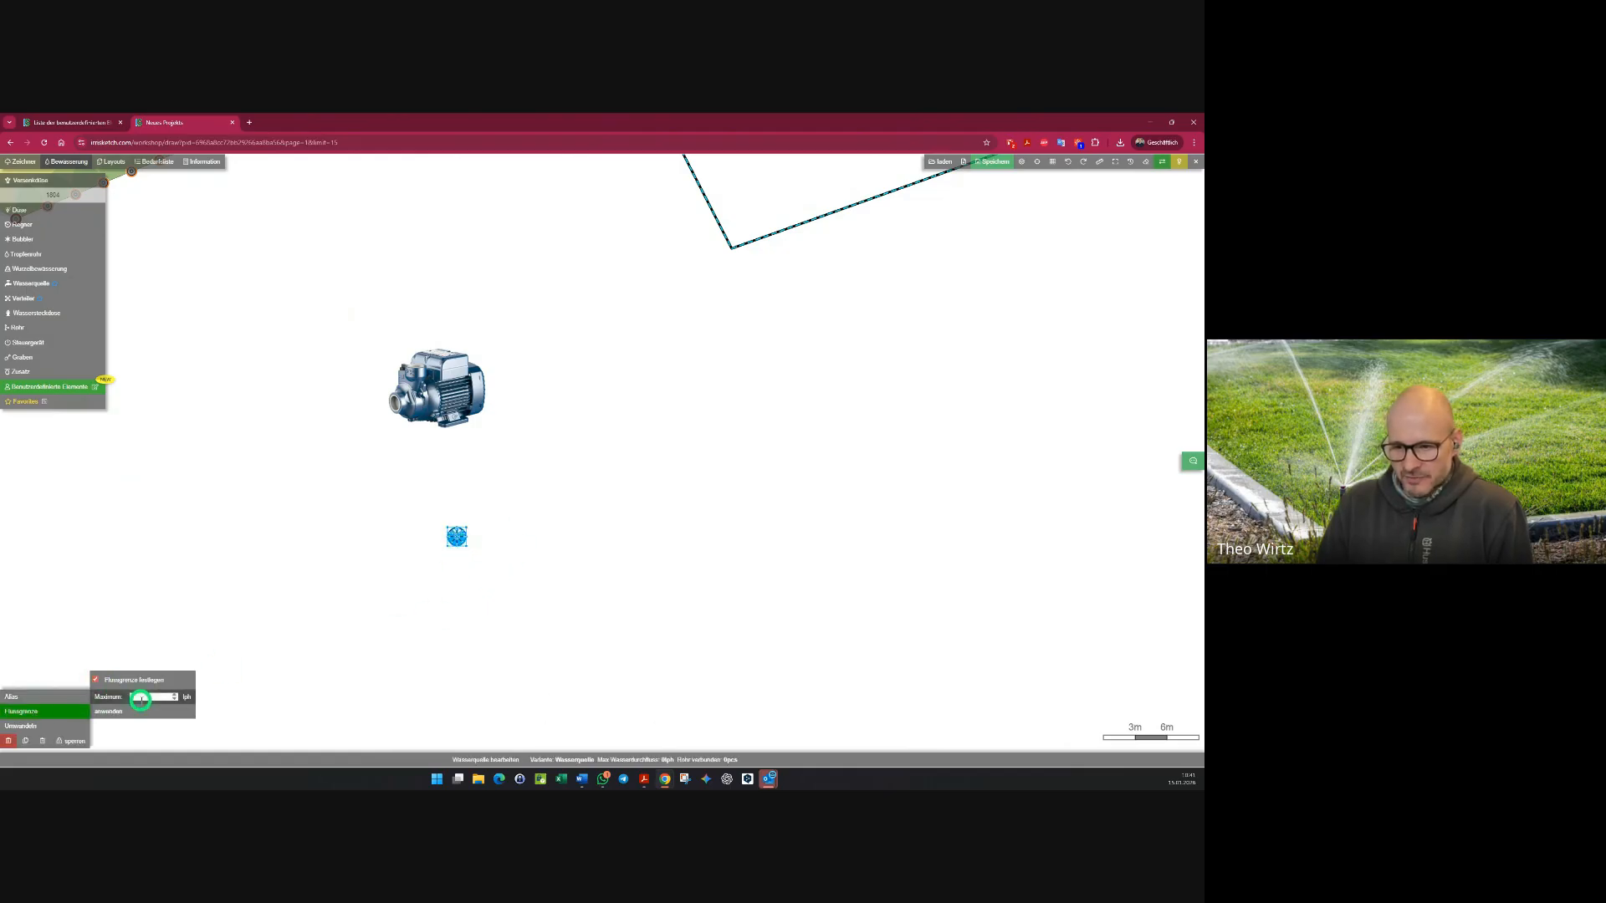
text(2400)
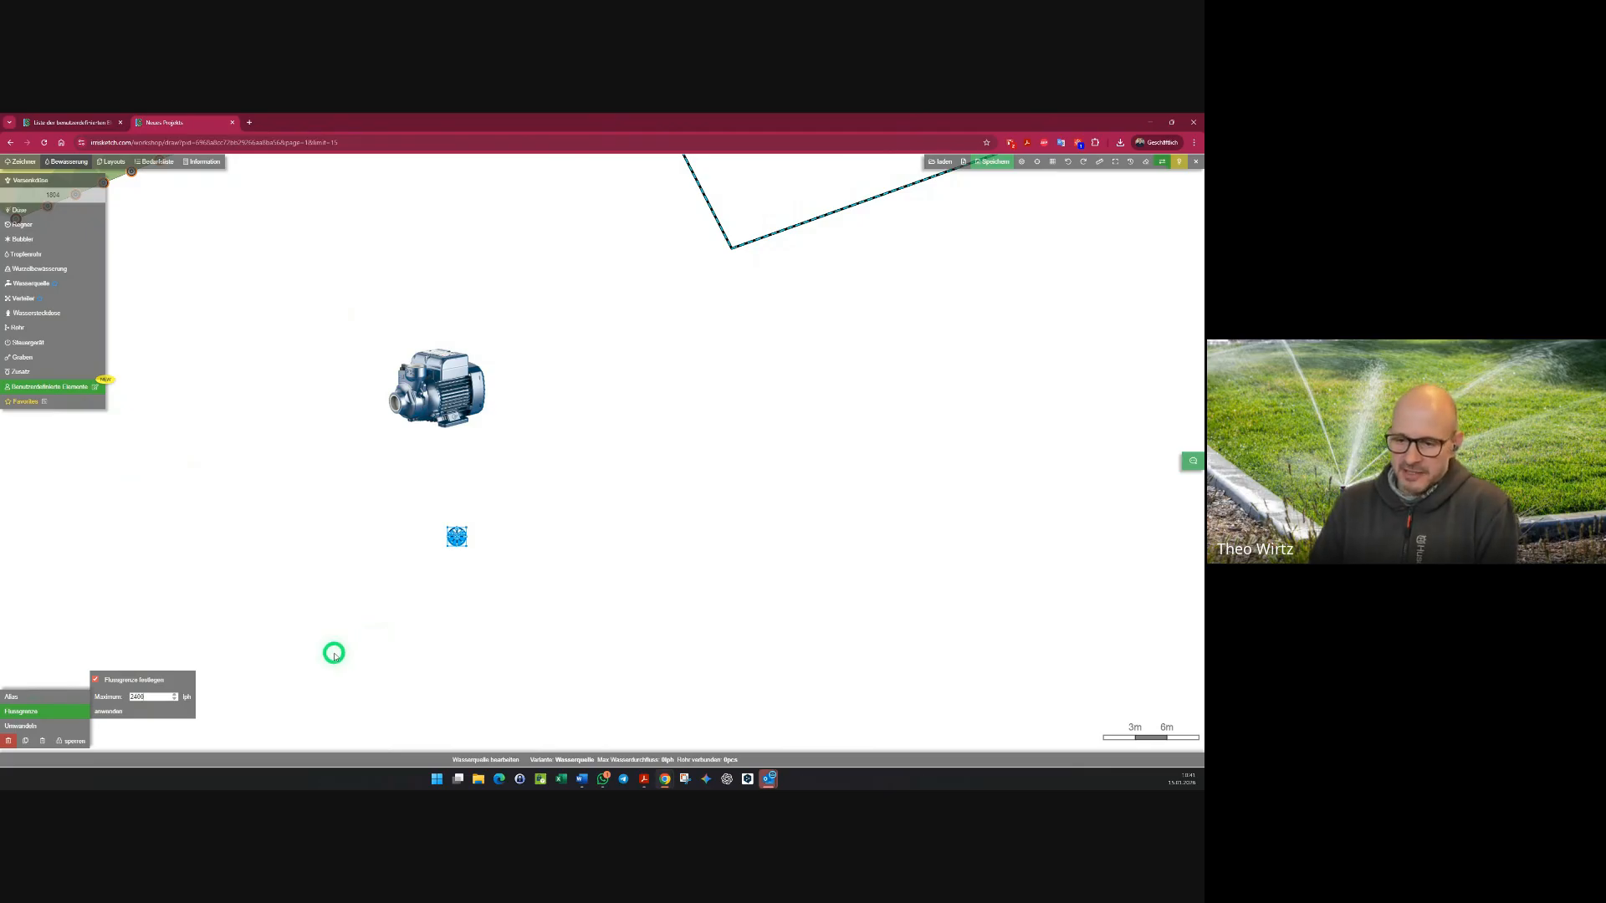
click(108, 711)
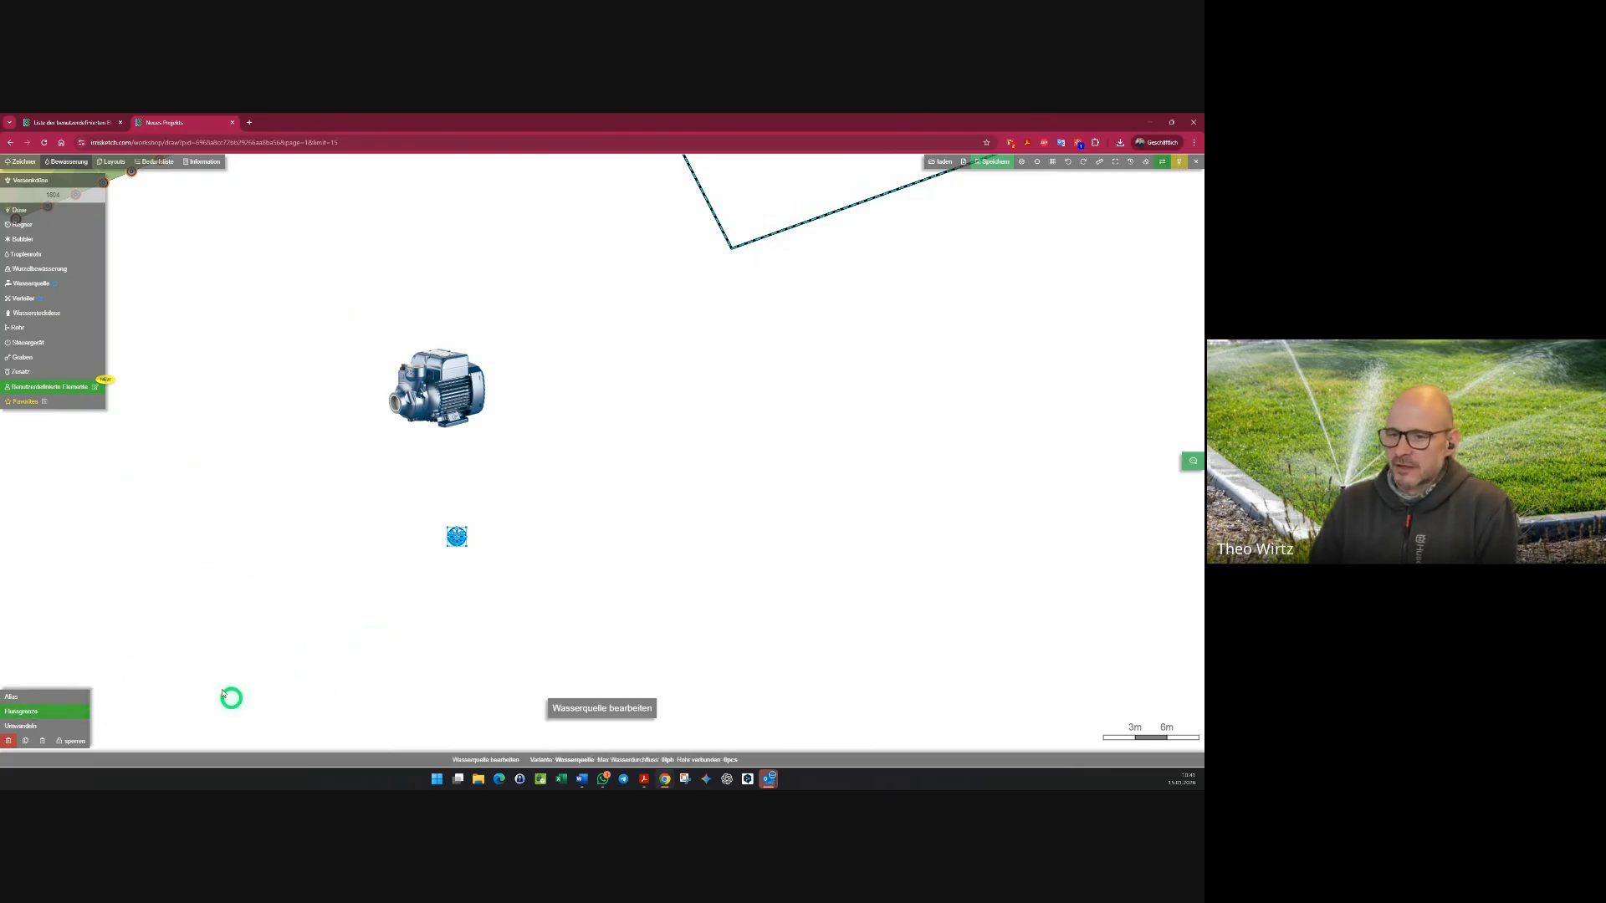
- Draw a pipe about 8.7 m long from the water source straight up to the pump picture and finish drawing
mouse_move(24, 330)
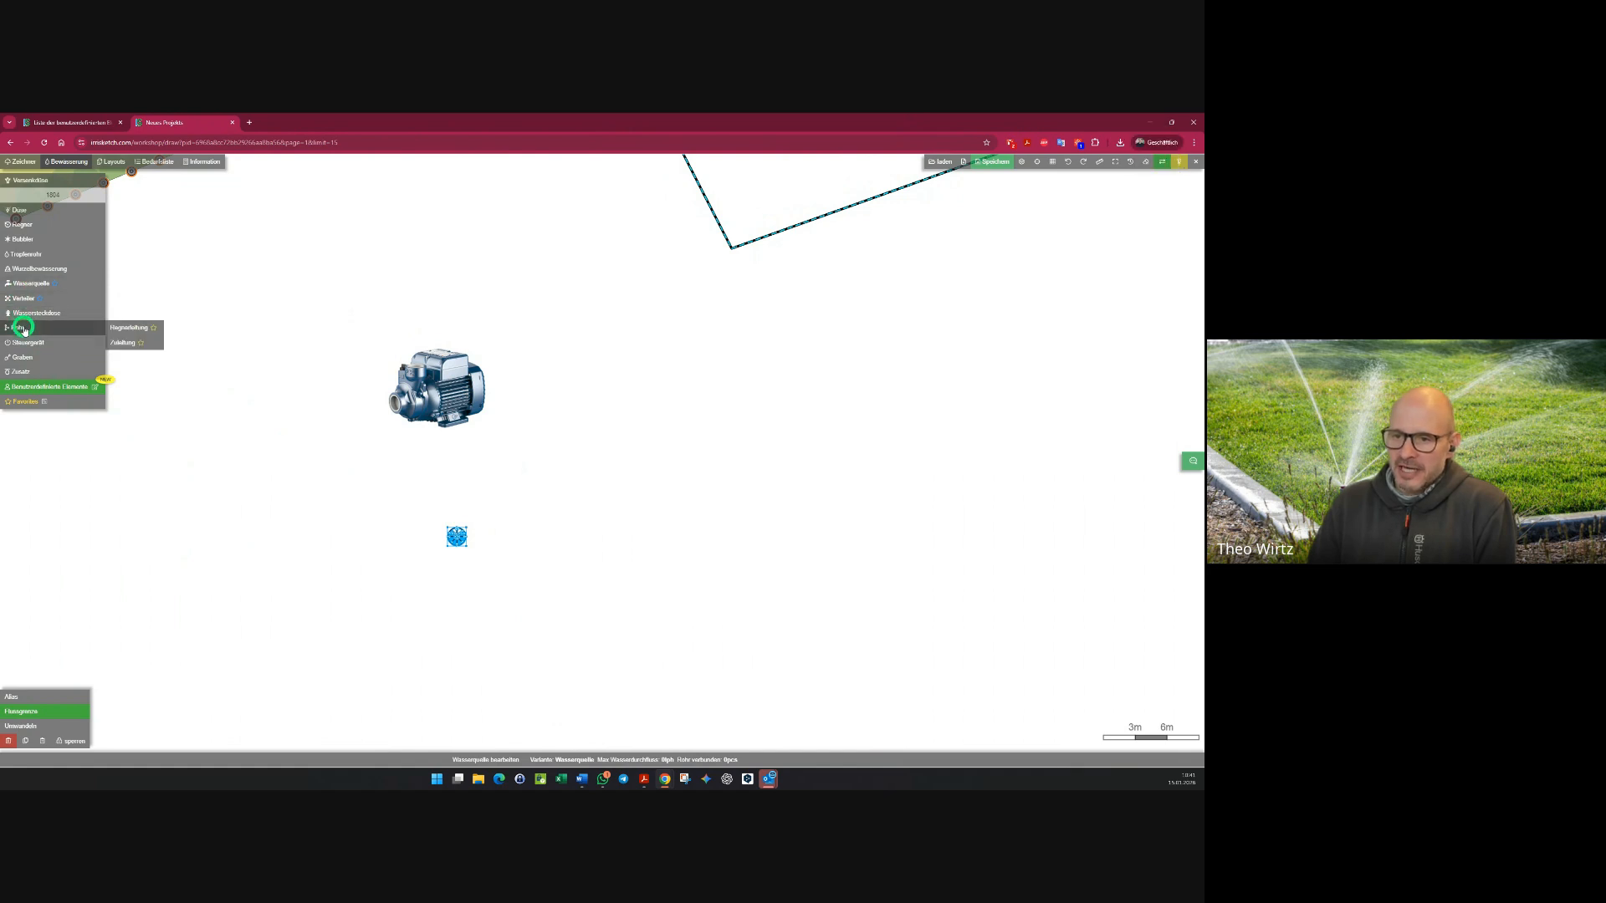
click(121, 339)
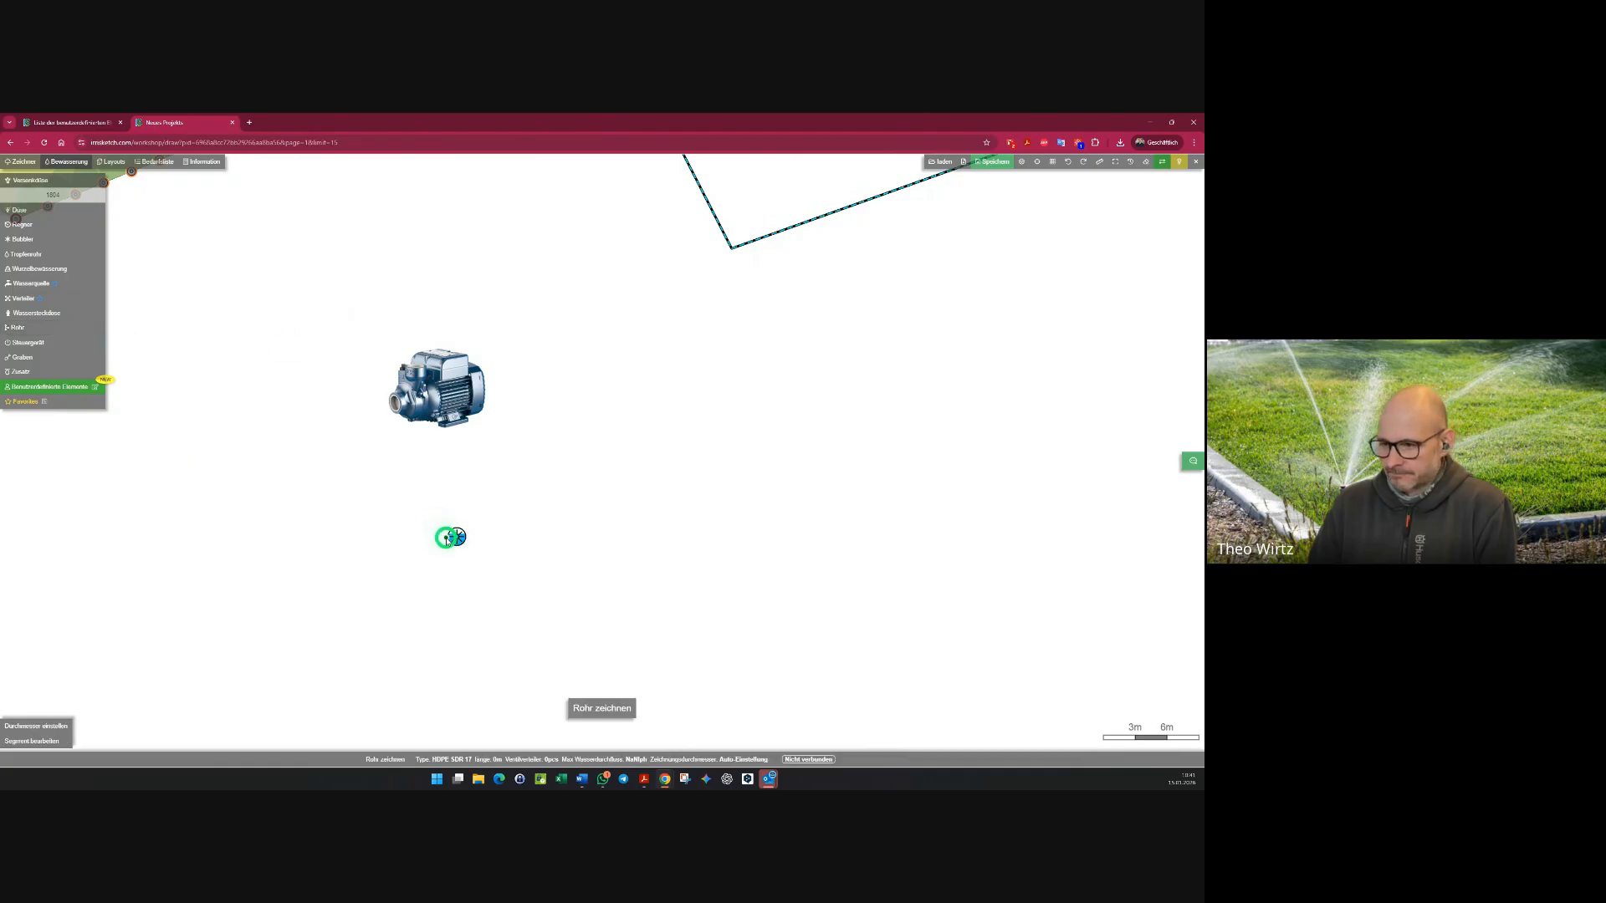
click(457, 538)
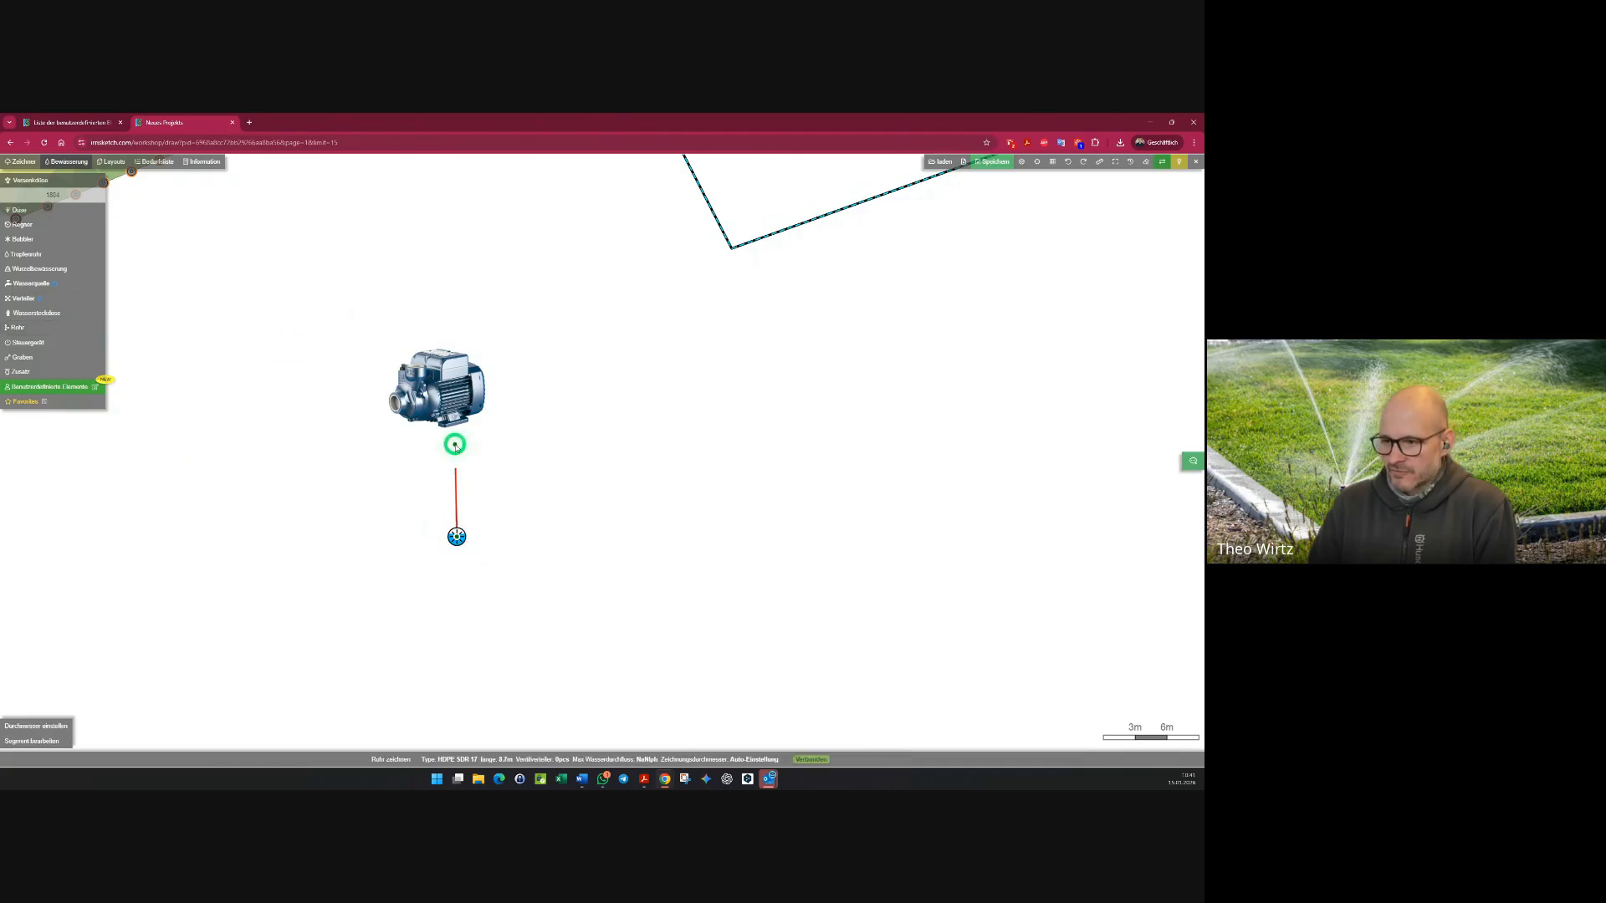
click(457, 446)
key(Escape)
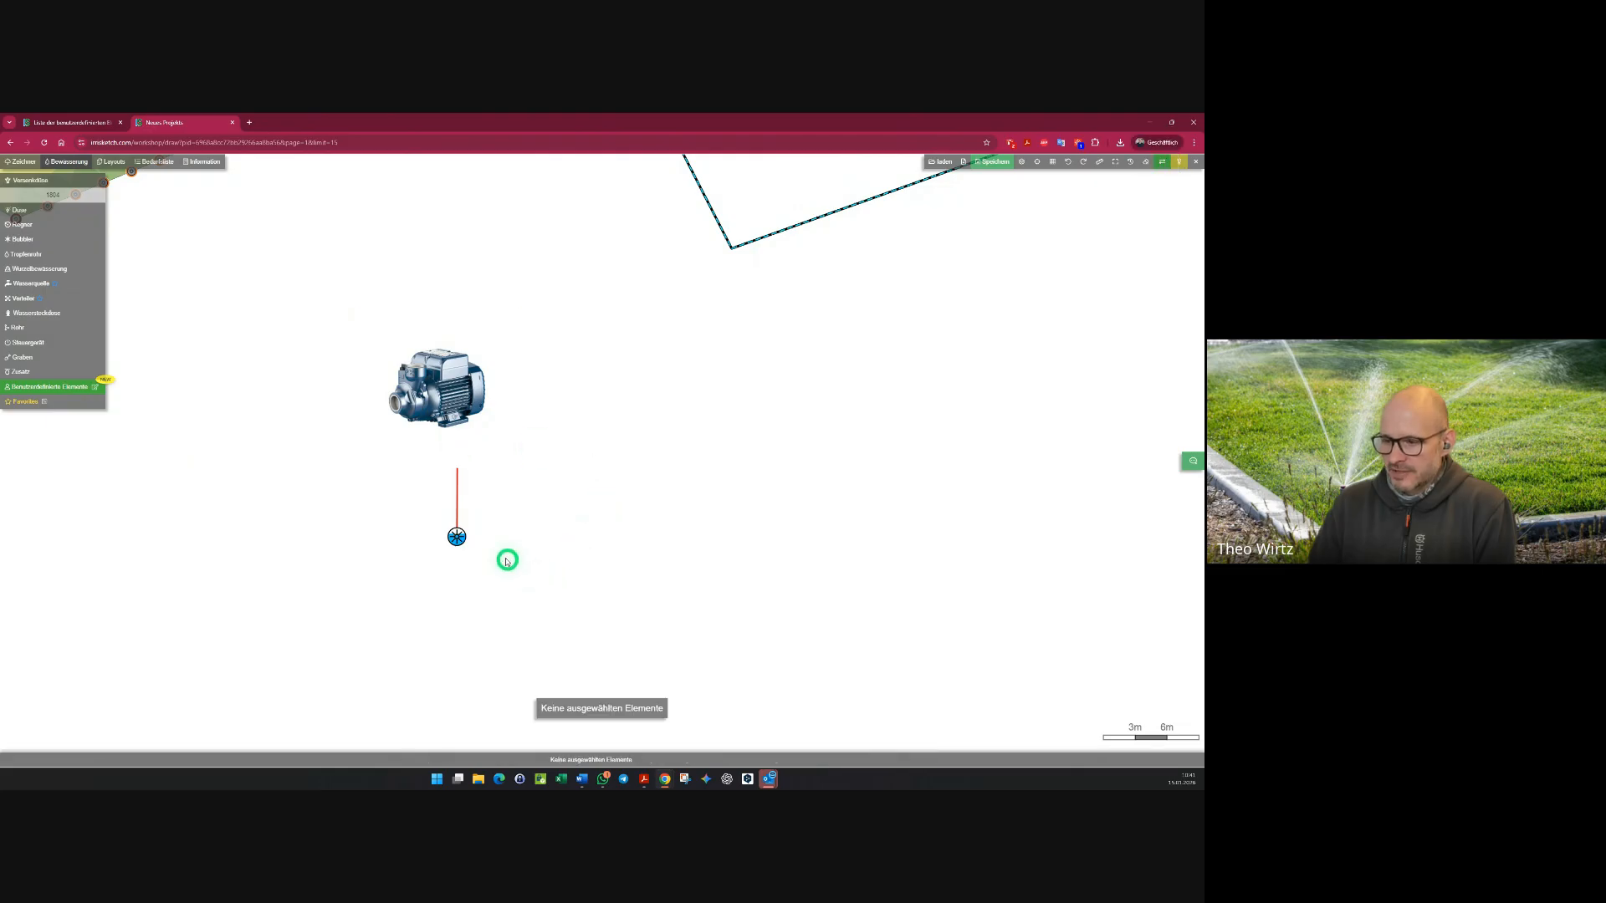
- Nudge the water source slightly down and delete the pipe between it and the pump picture
key(Escape)
click(451, 538)
mouse_move(461, 542)
mouse_down()
mouse_move(445, 445)
mouse_move(463, 547)
mouse_up()
click(578, 543)
click(457, 490)
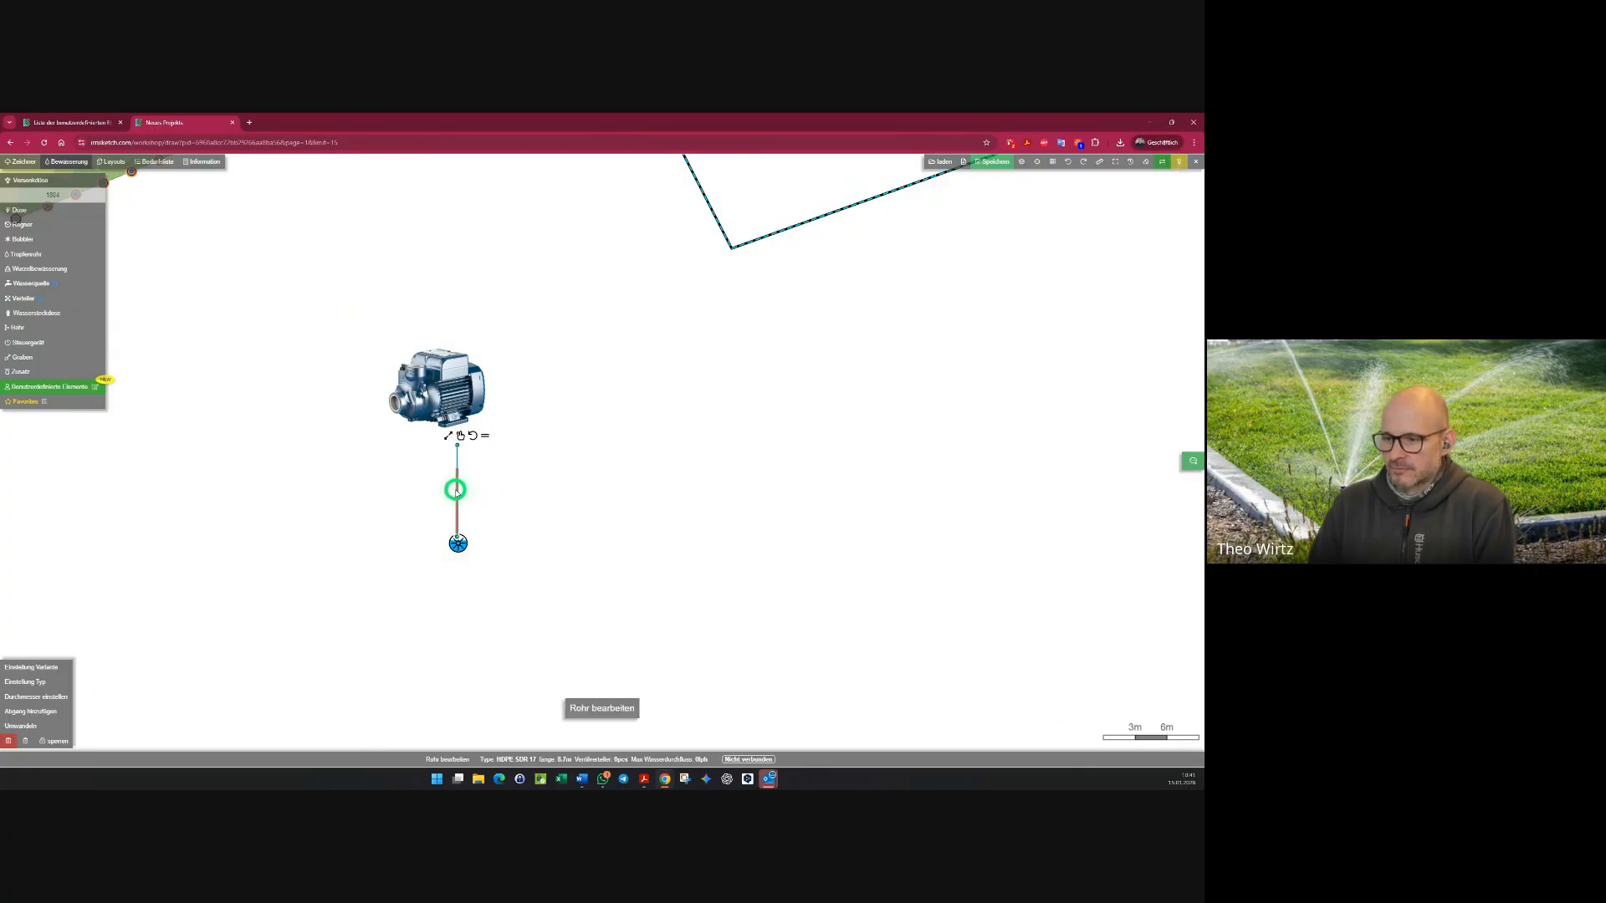
drag(456, 490, 460, 501)
key(Escape)
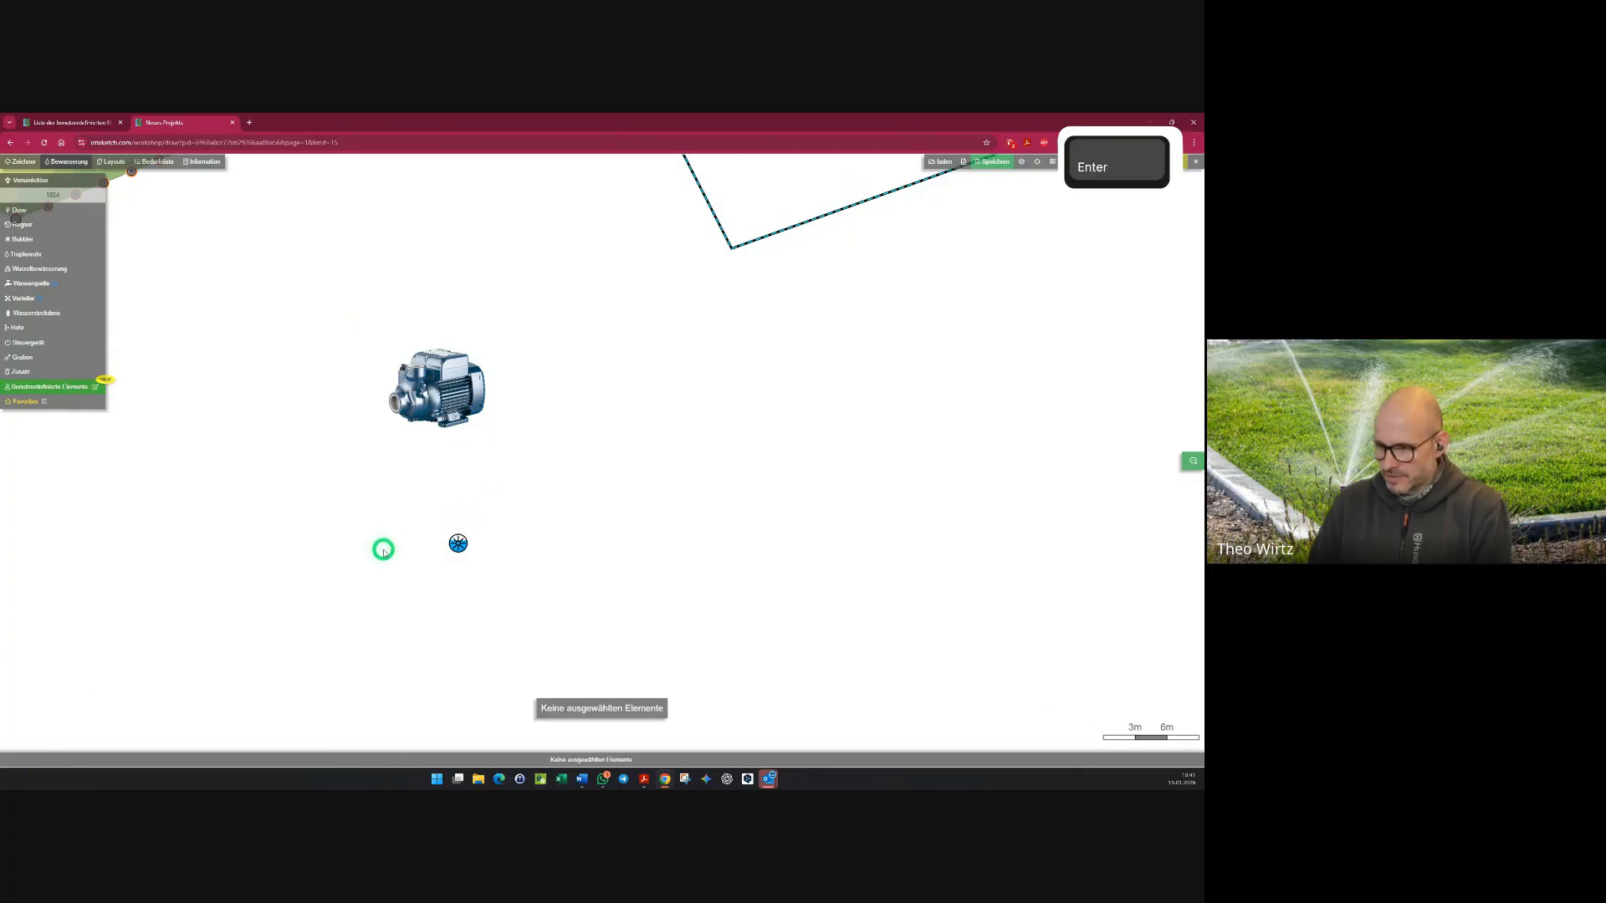
- Draw a shorter vertical pipe, about 6 m long, from the water source towards the pump picture and finish drawing
click(457, 545)
key(Return)
key(Return)
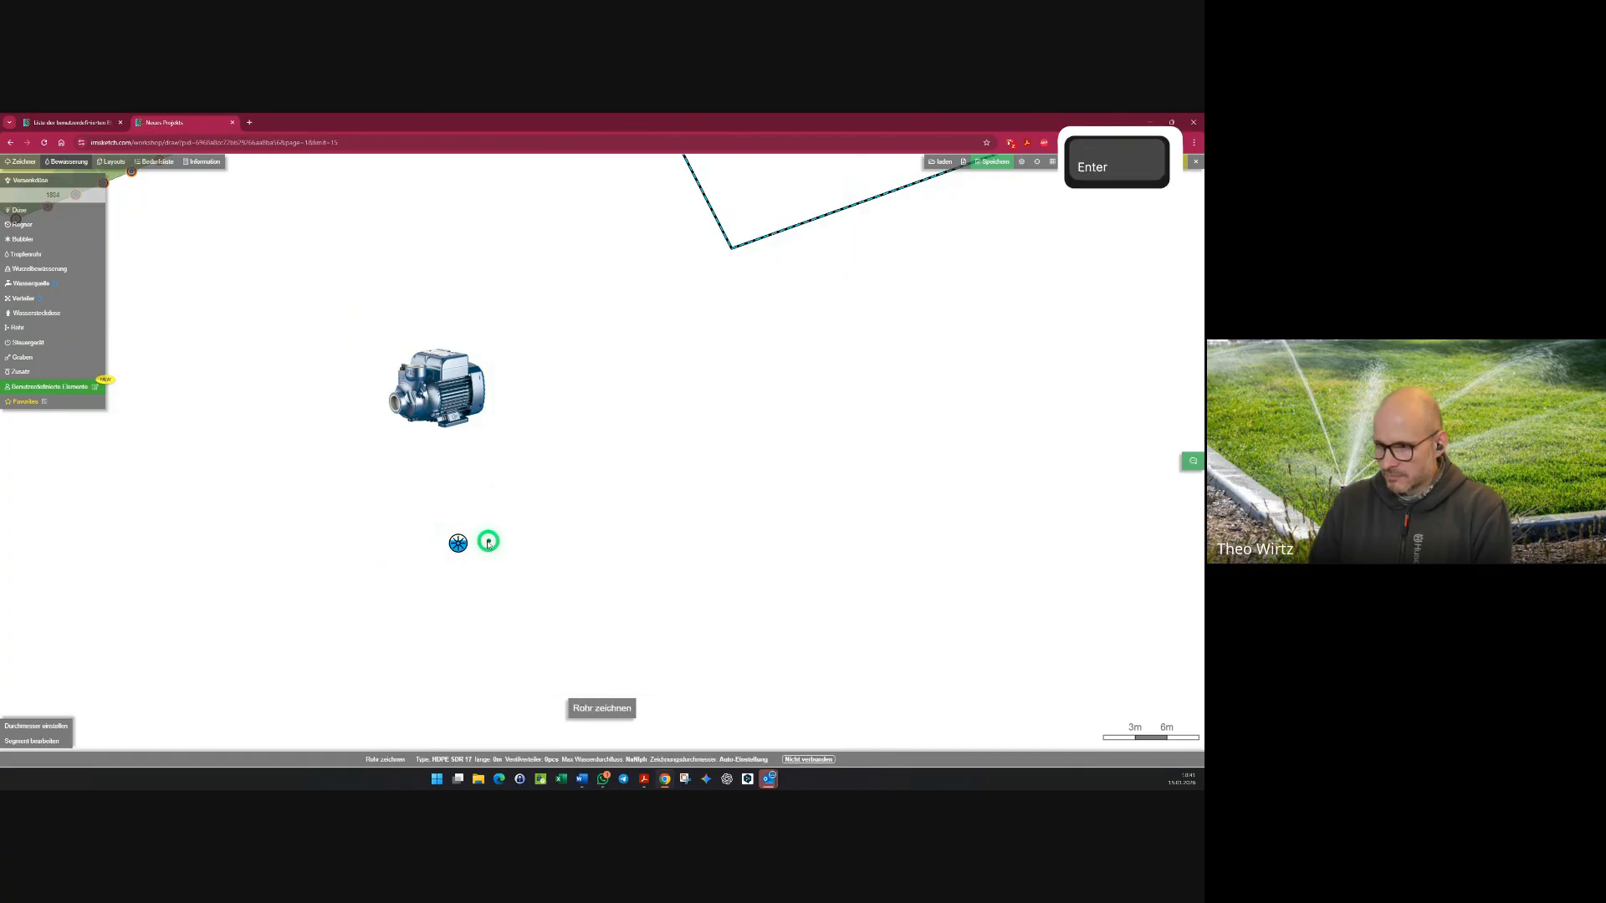
click(459, 545)
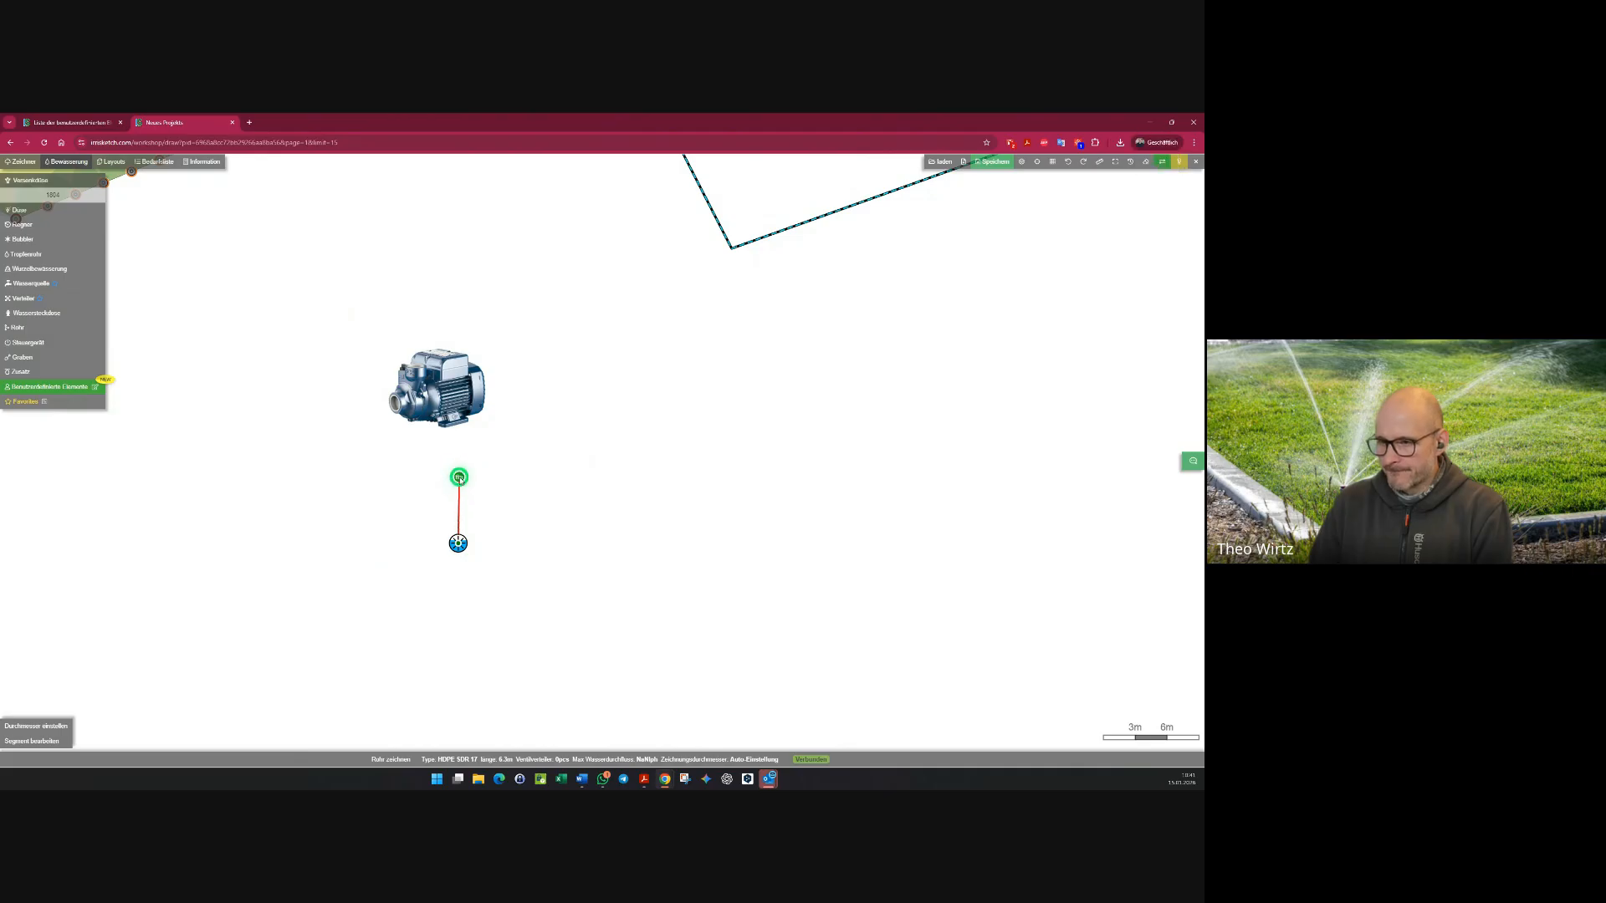
click(459, 478)
key(Escape)
key(Escape)
- Move the water source together with its pipe onto the pump picture and deselect them
drag(565, 484, 366, 618)
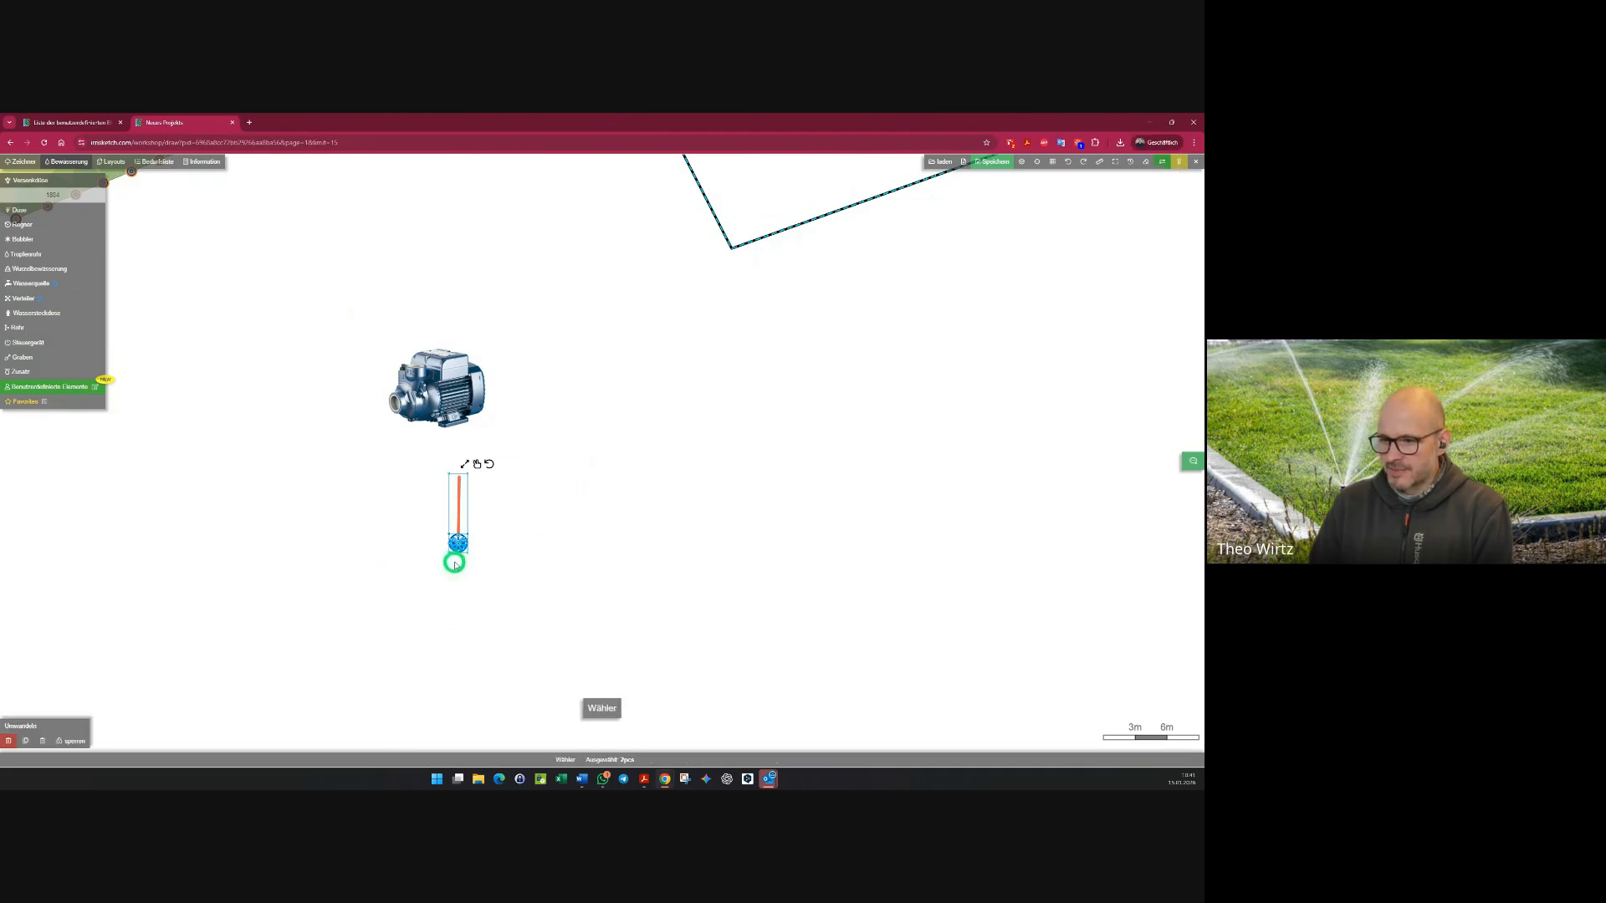
drag(459, 549, 439, 360)
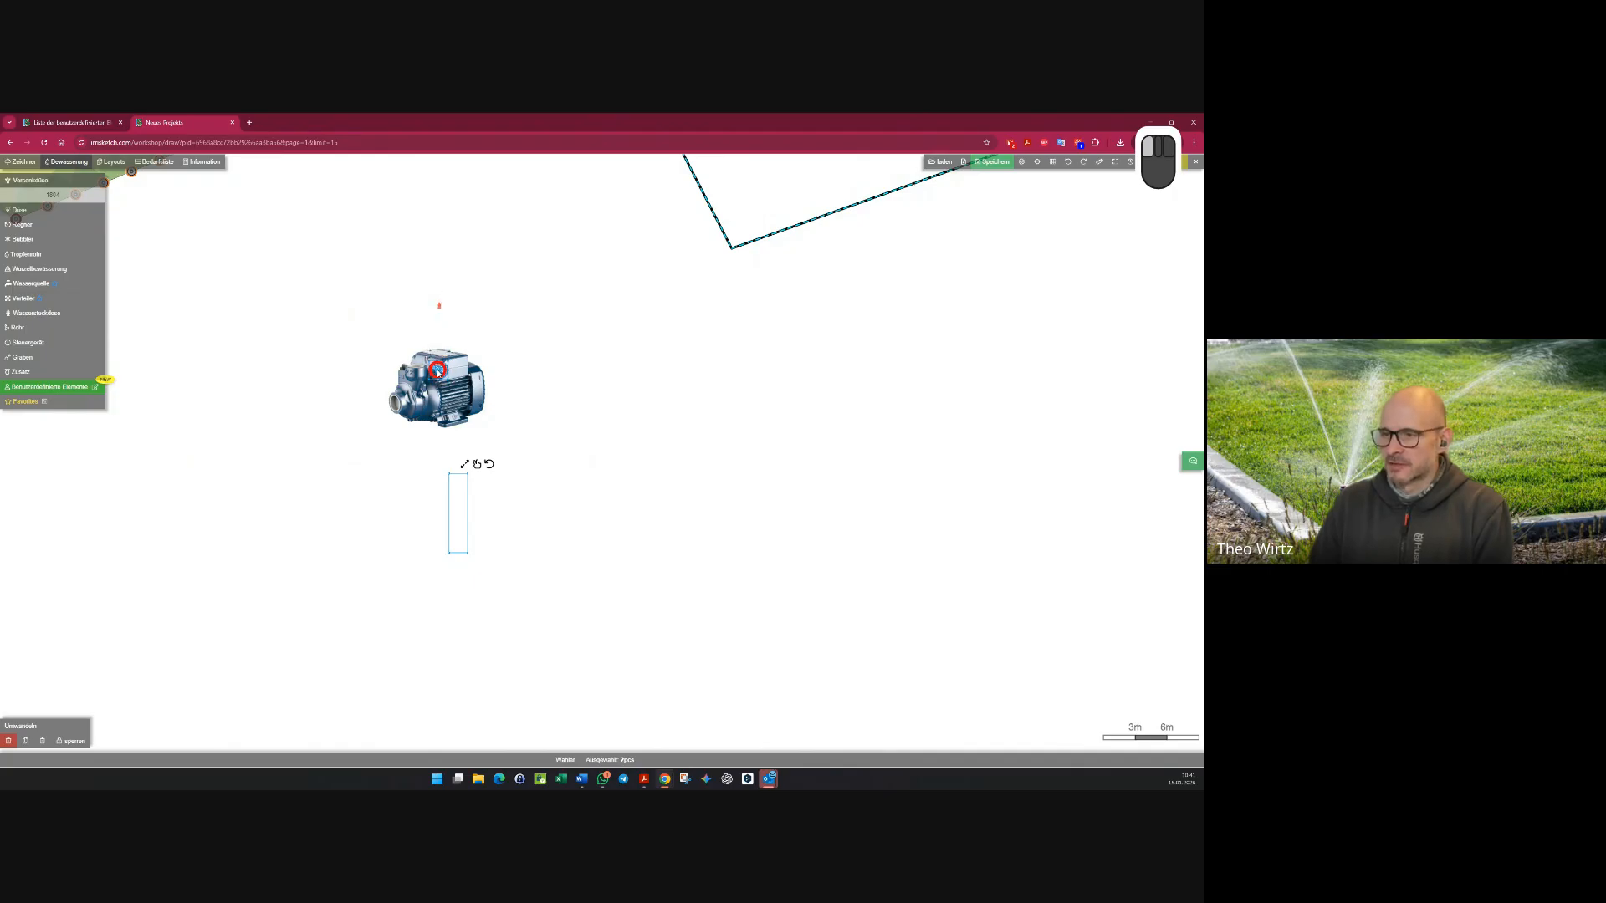
drag(437, 373, 434, 312)
click(513, 285)
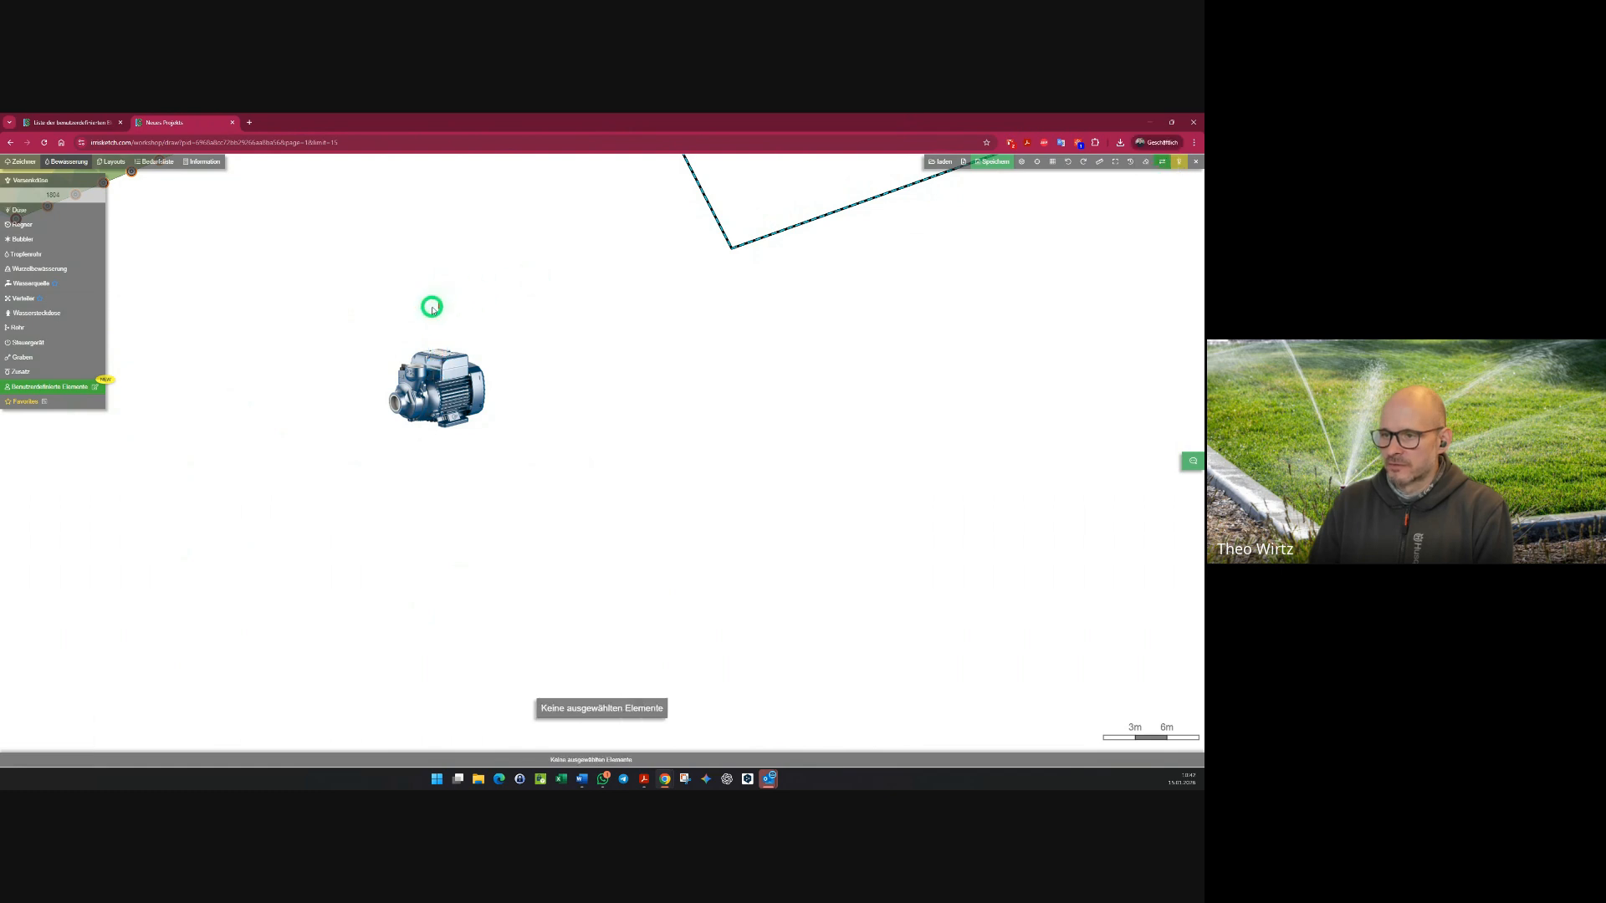
- Delete the pipe that sticks out above the pump picture
click(438, 304)
right_click(438, 303)
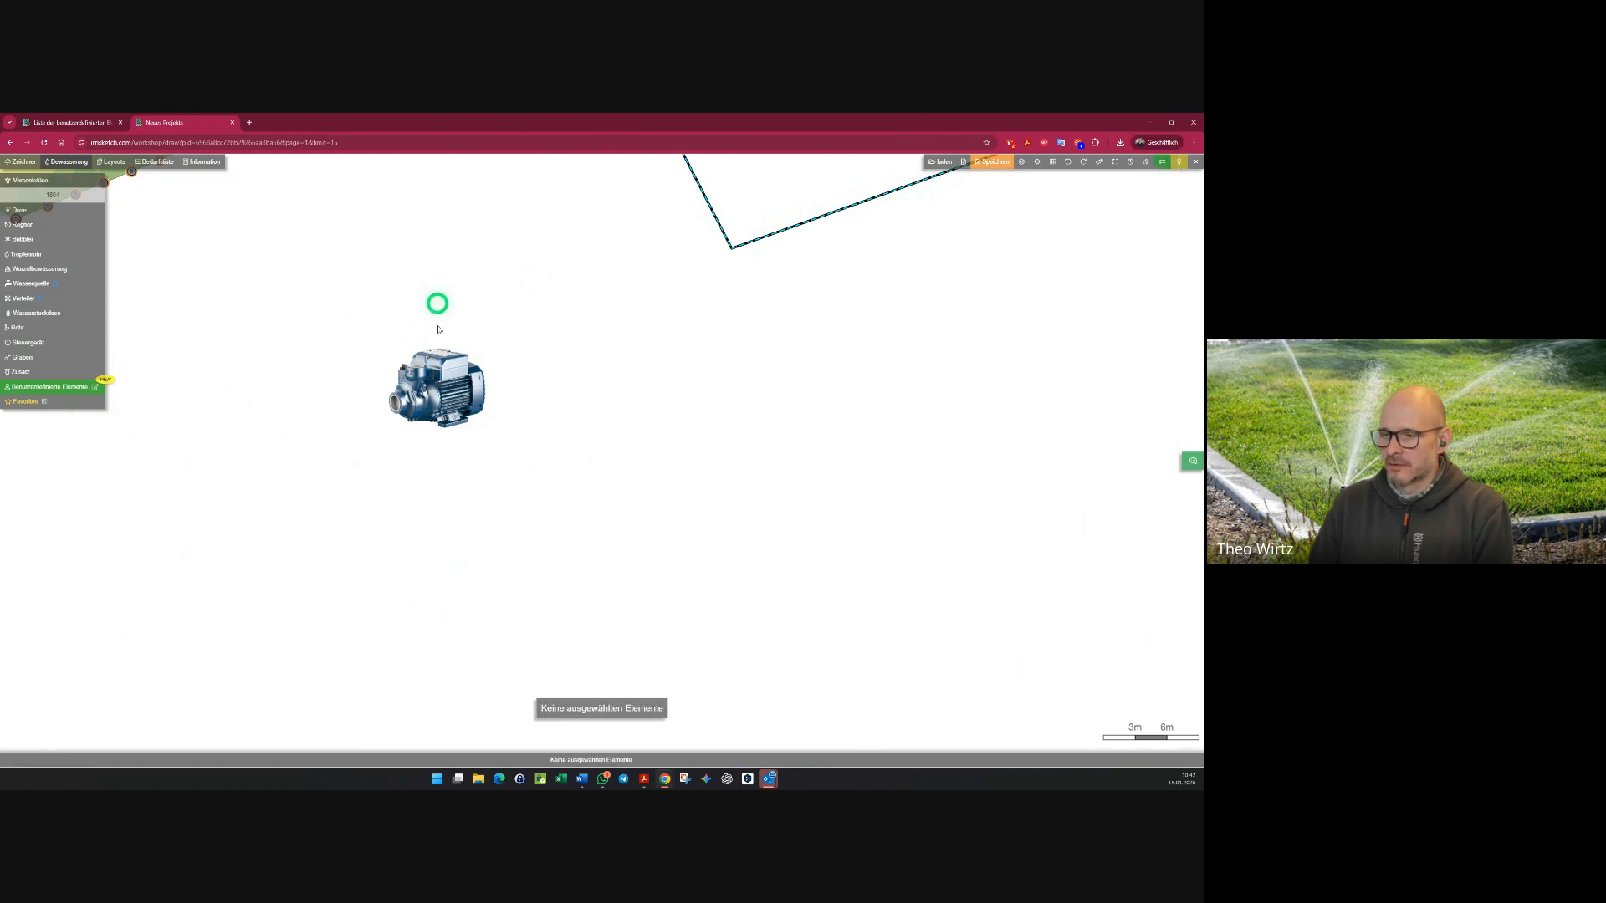
click(538, 323)
- Try to draw a pipe diagonally from outside the pump picture onto it, and delete that pipe
key(space)
click(347, 315)
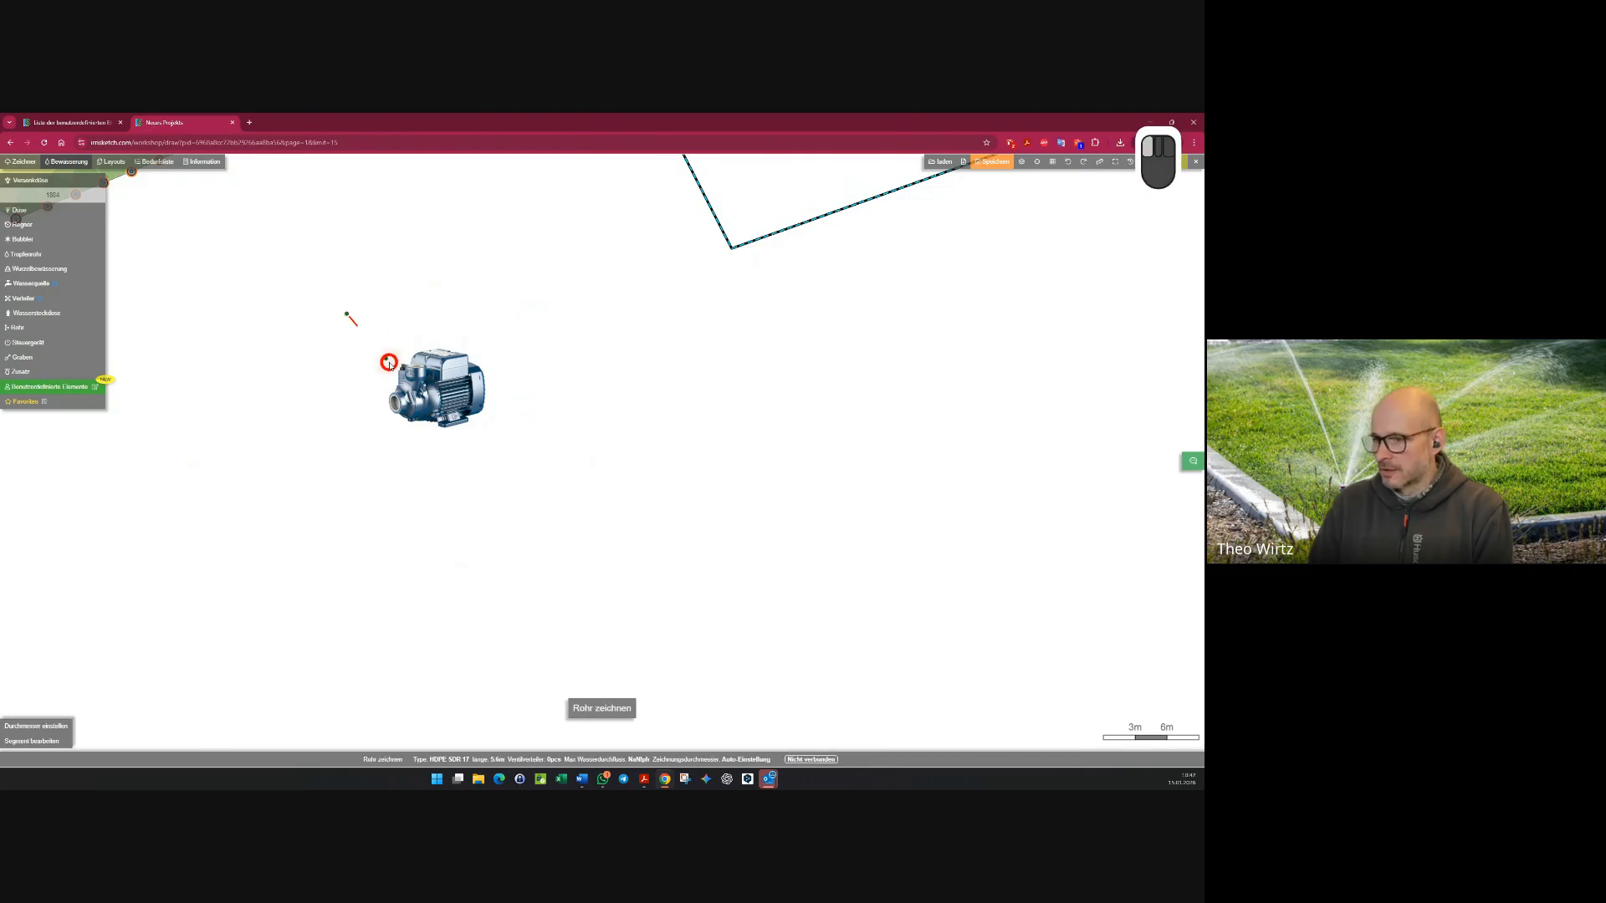
right_click(452, 404)
click(453, 404)
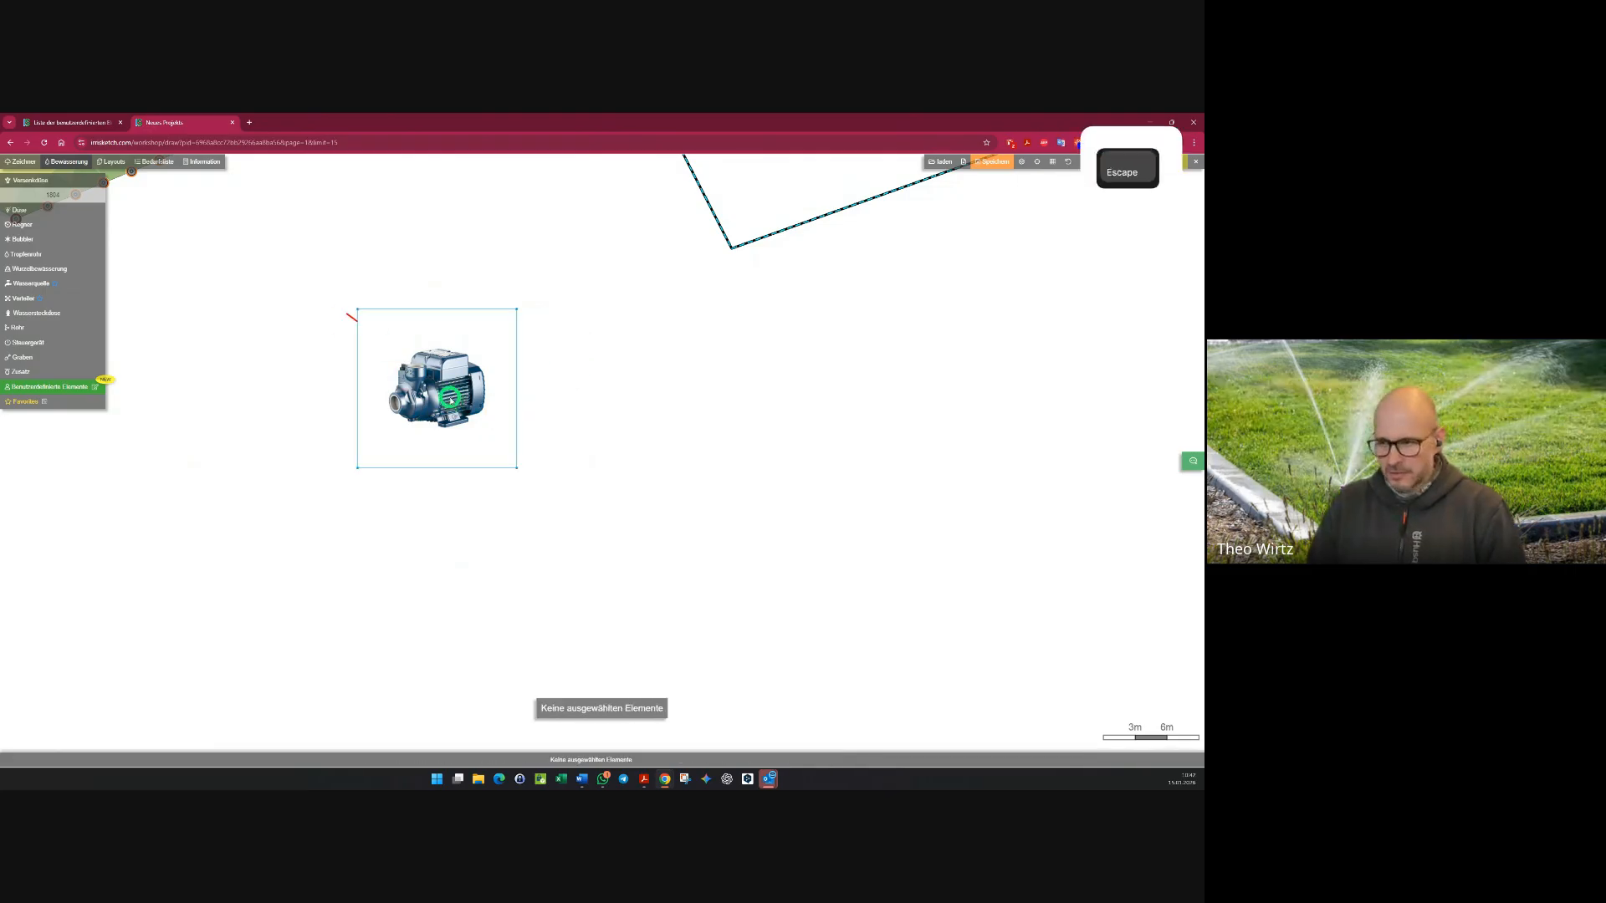
click(678, 319)
click(380, 327)
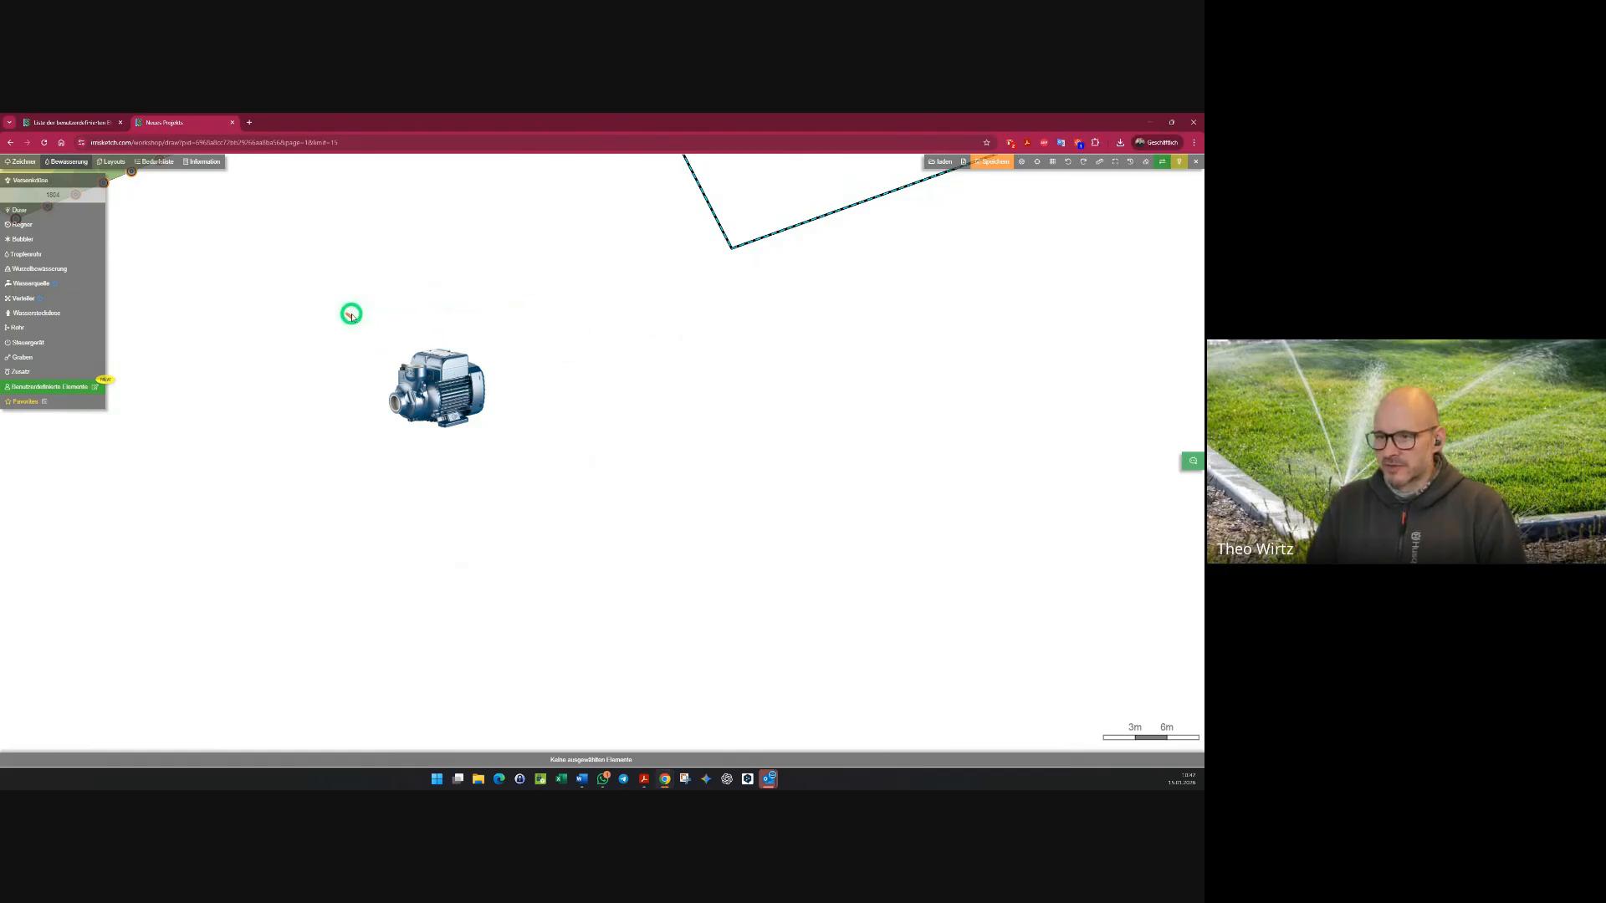
click(350, 315)
key(Delete)
- Move the pump picture aside and draw a vertical pipe upwards from the uncovered water source
click(445, 360)
drag(446, 361, 816, 278)
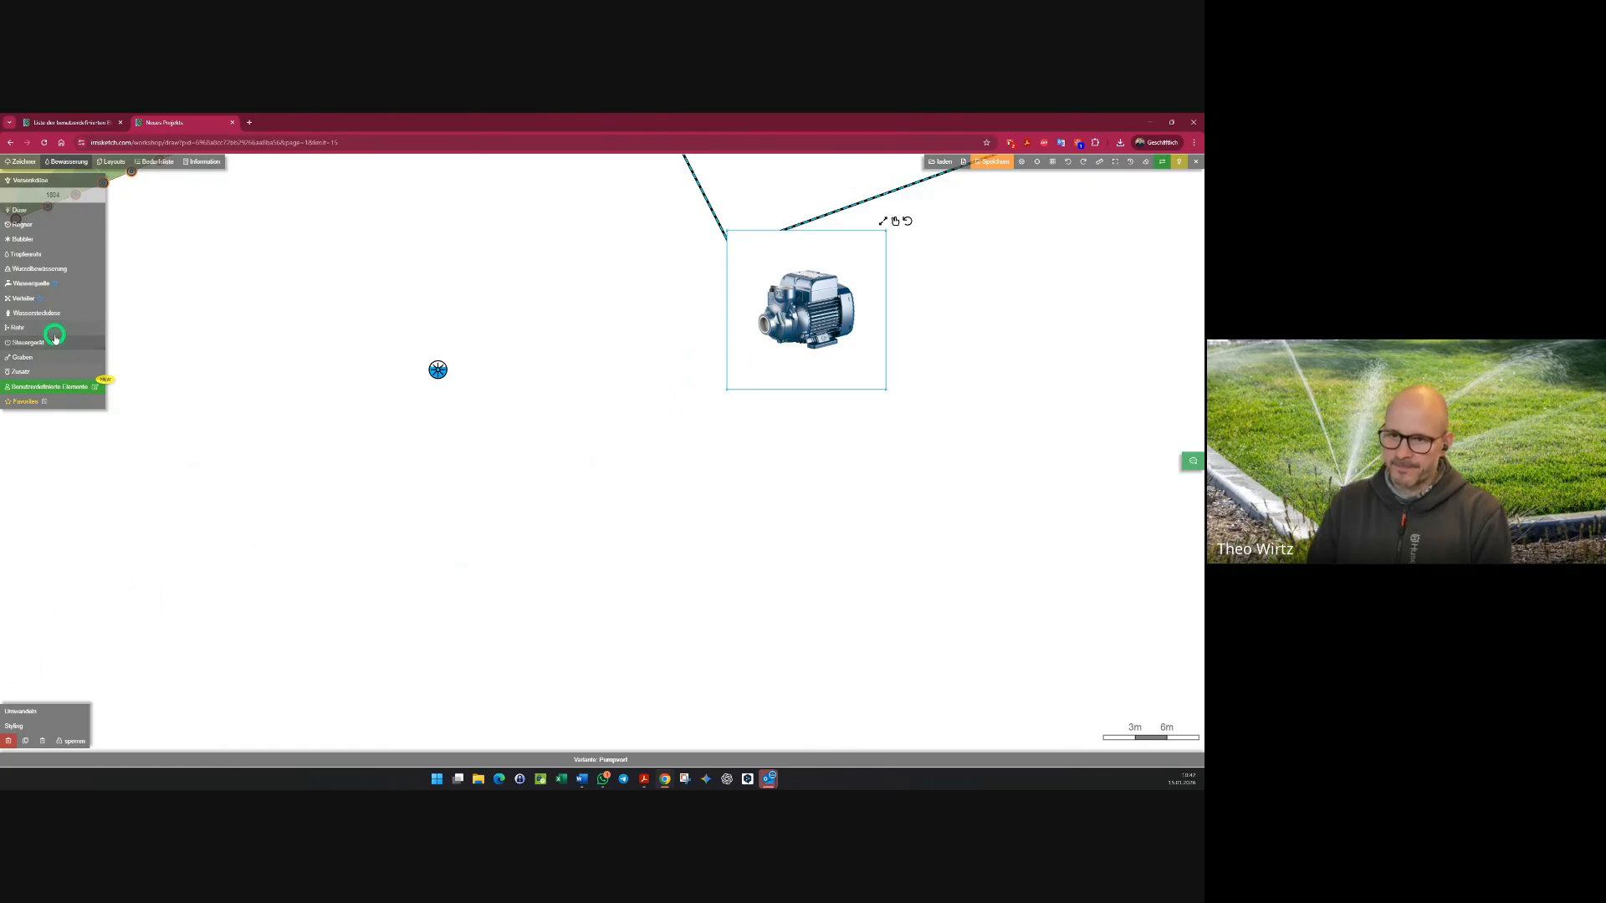
mouse_move(79, 327)
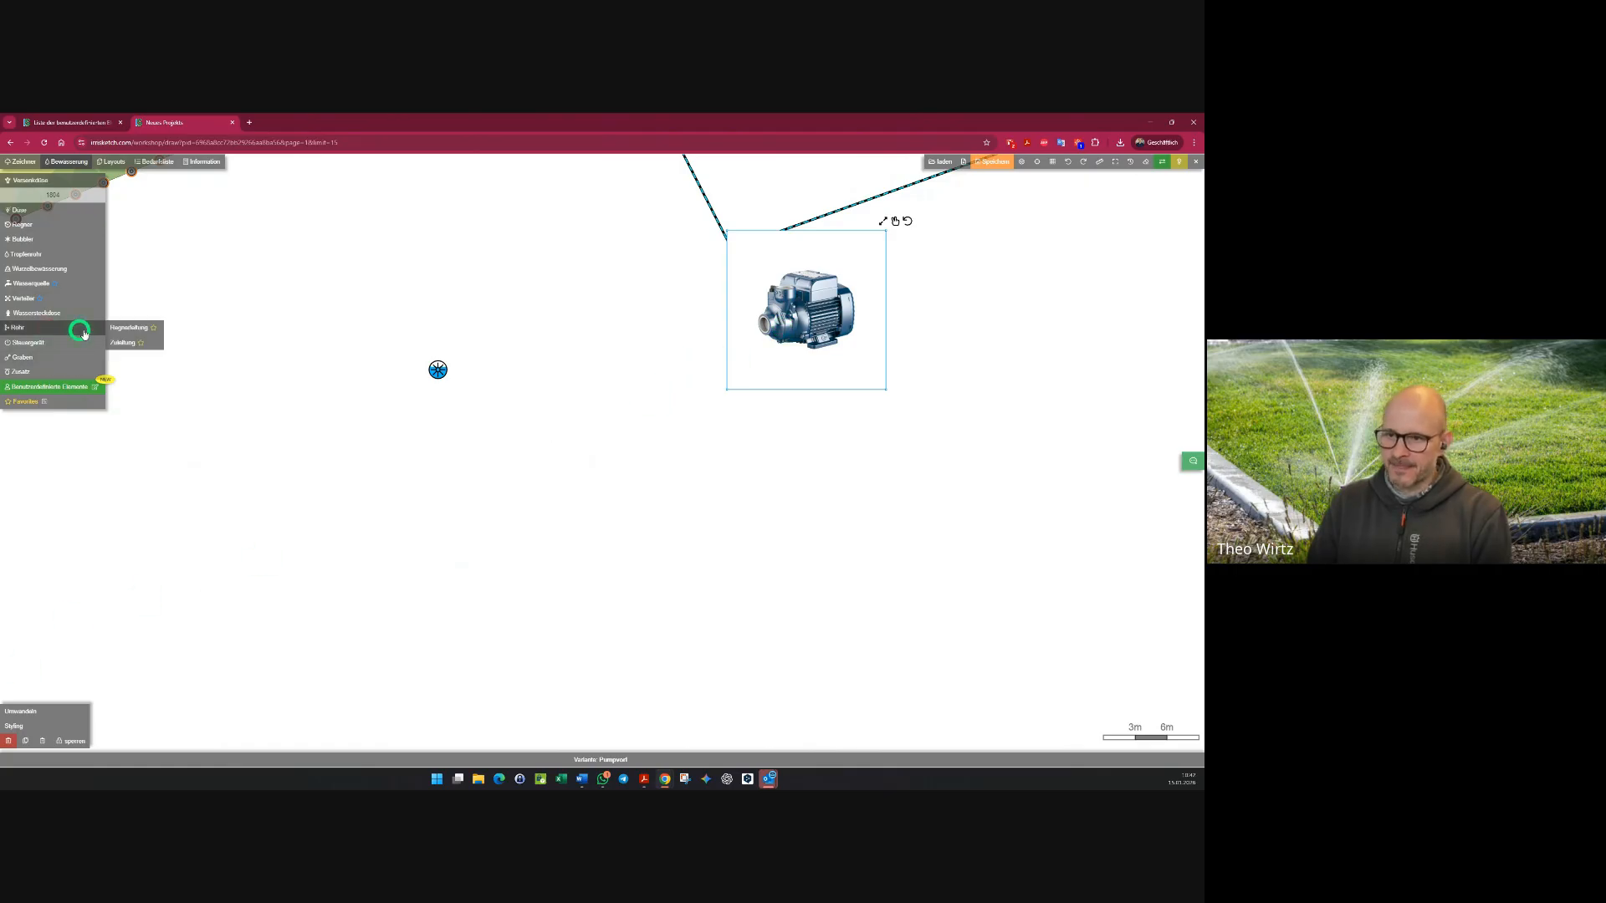
click(435, 367)
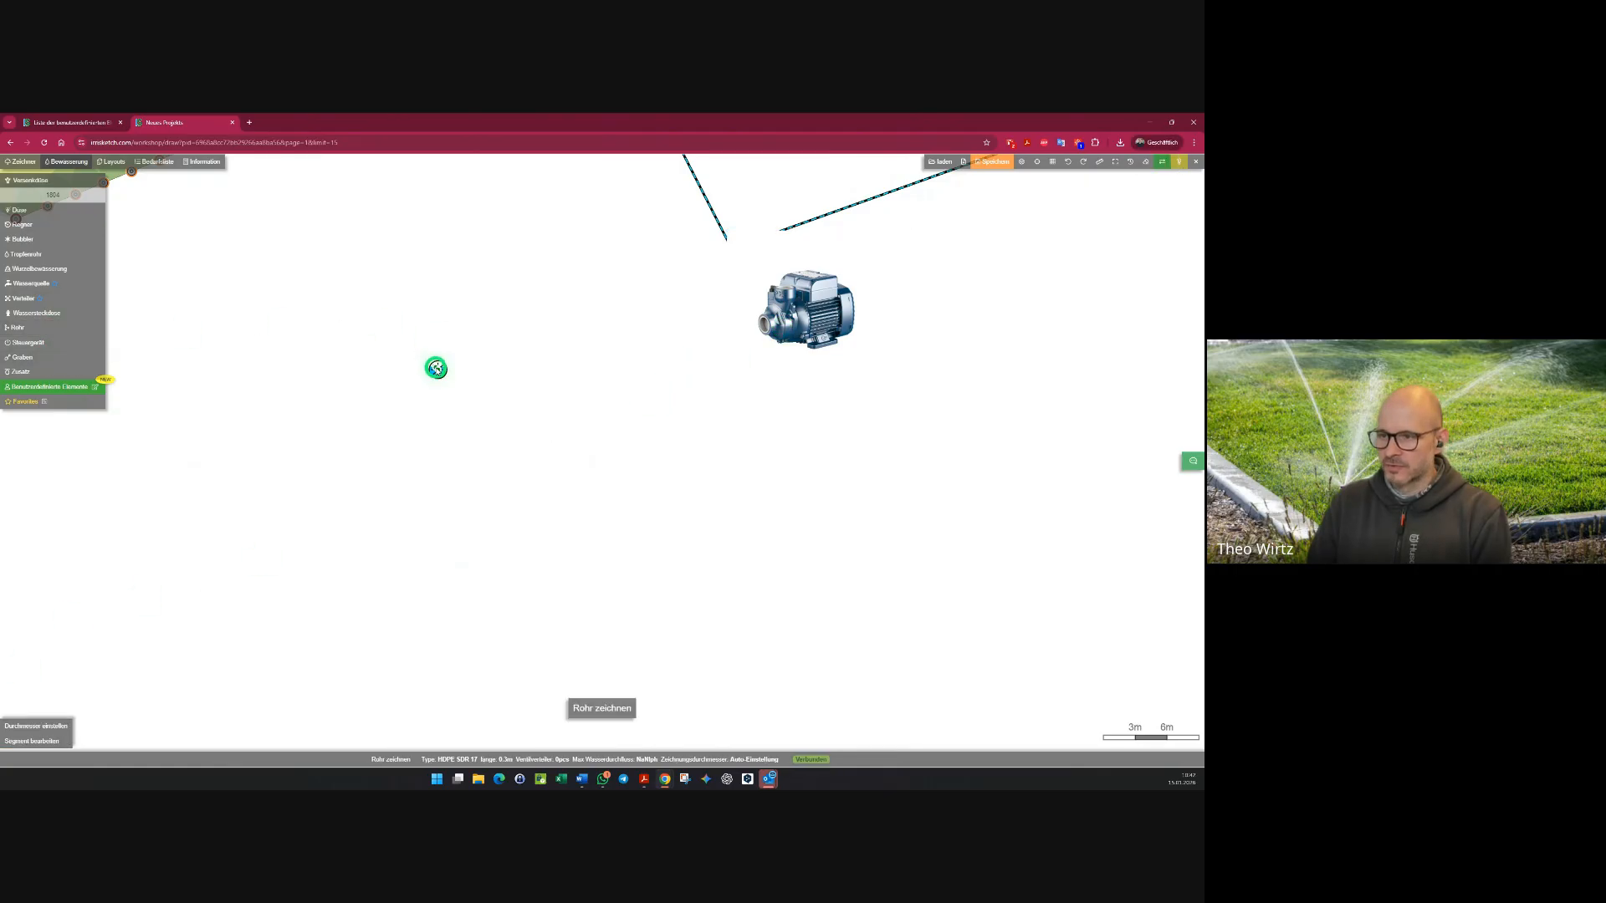
double_click(438, 203)
- Move the pump picture back over the water source and select the pump, water source and pipe together
click(857, 306)
drag(844, 310, 475, 370)
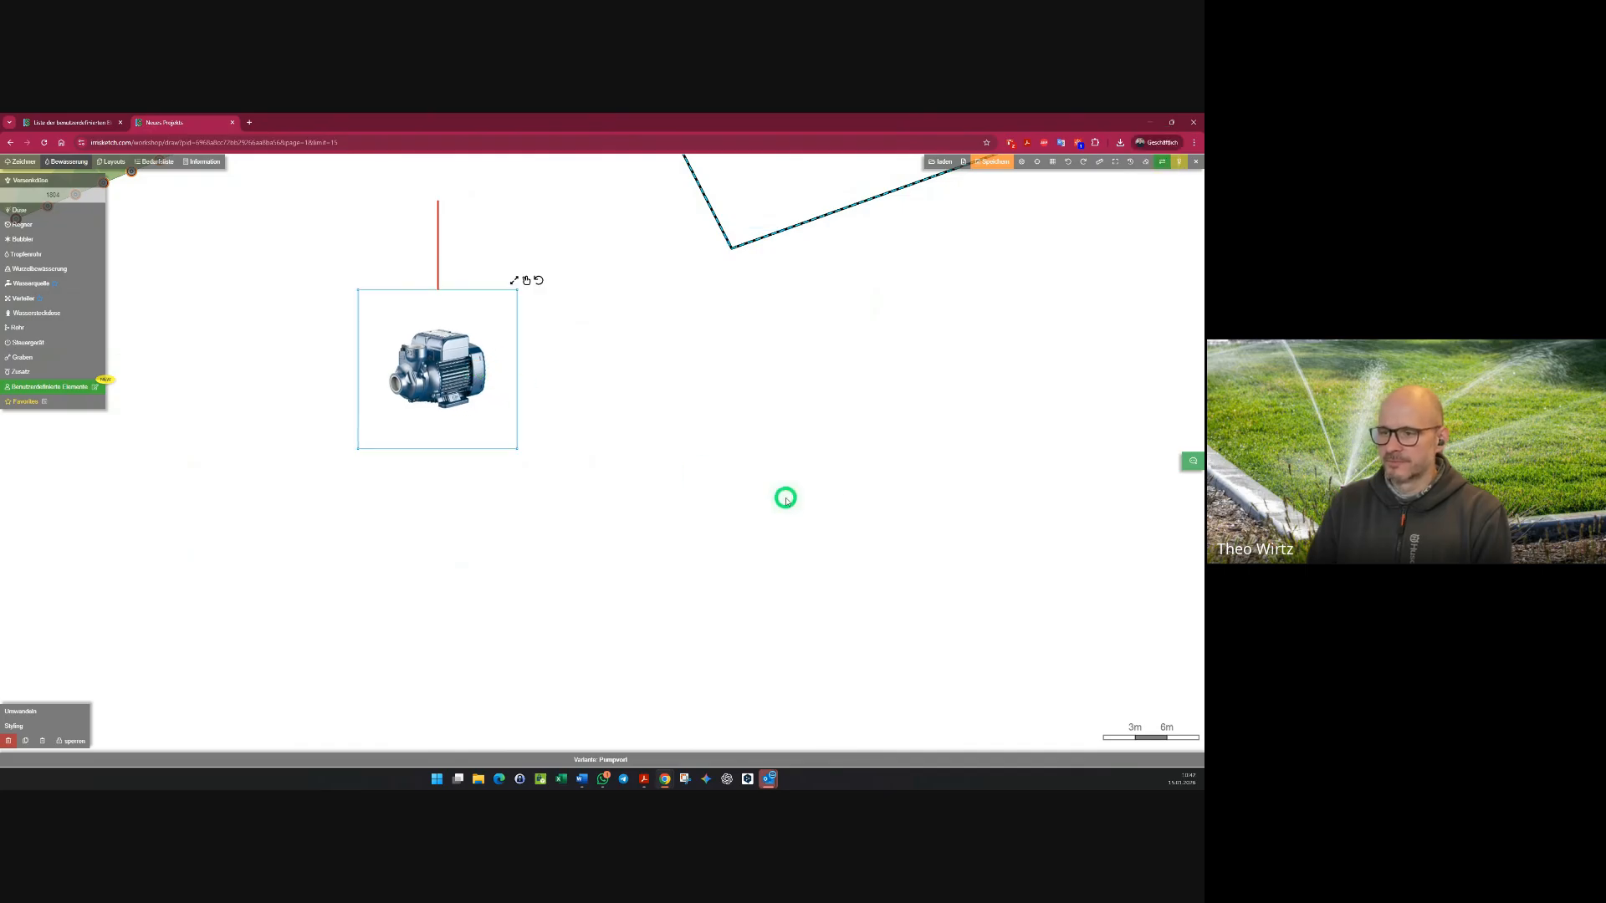
click(848, 507)
middle_drag(850, 545, 860, 623)
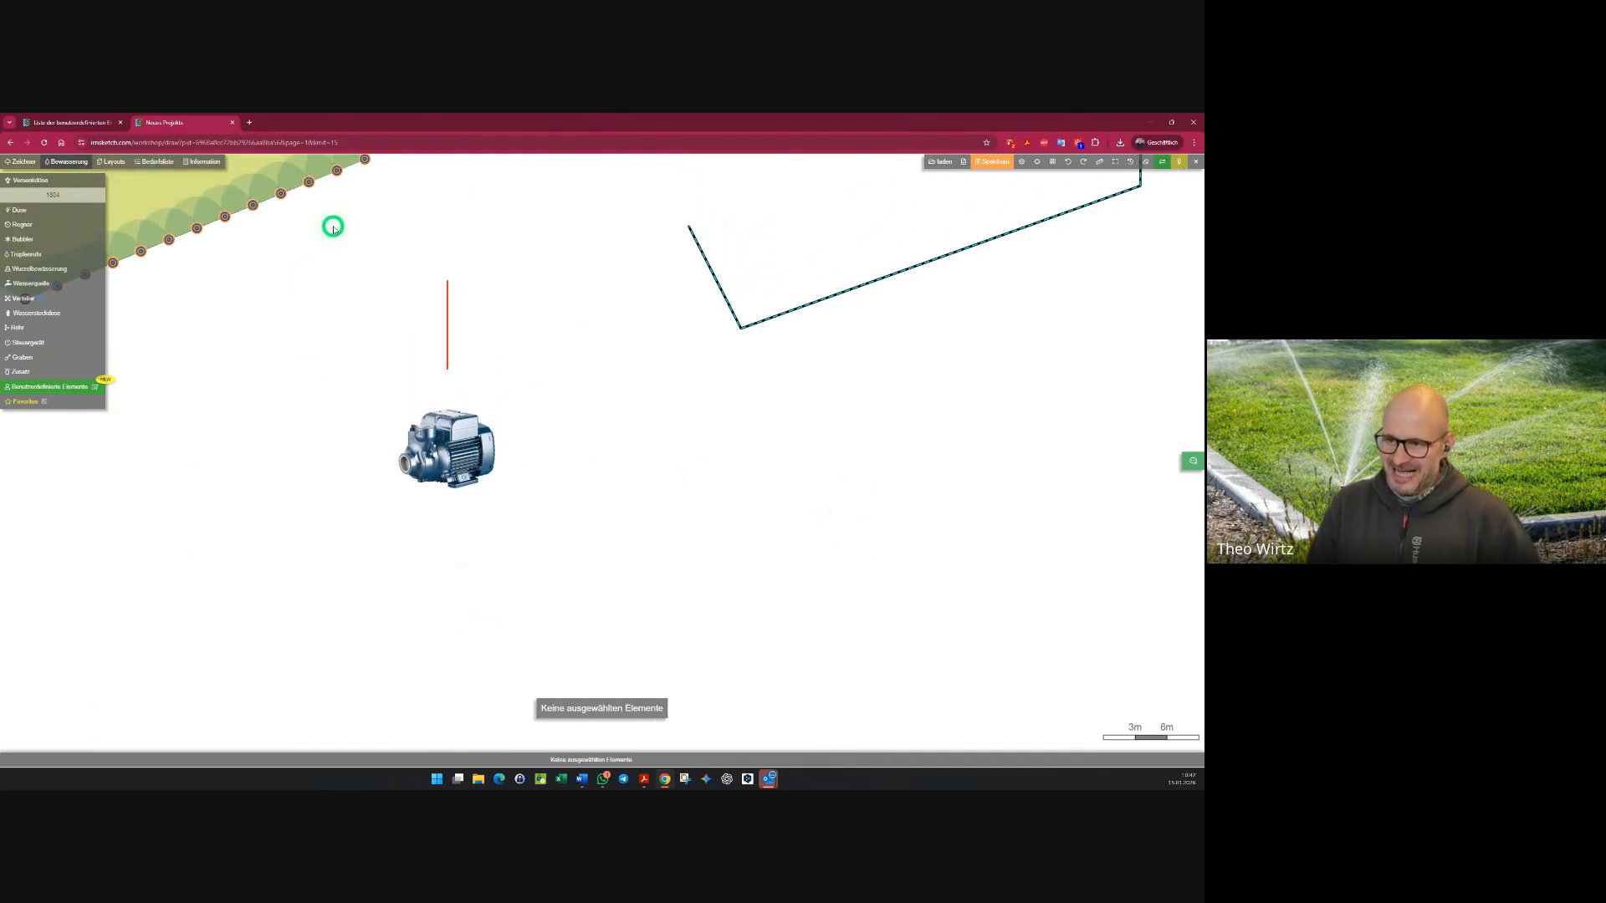
ctrl+shift+drag(334, 229, 591, 577)
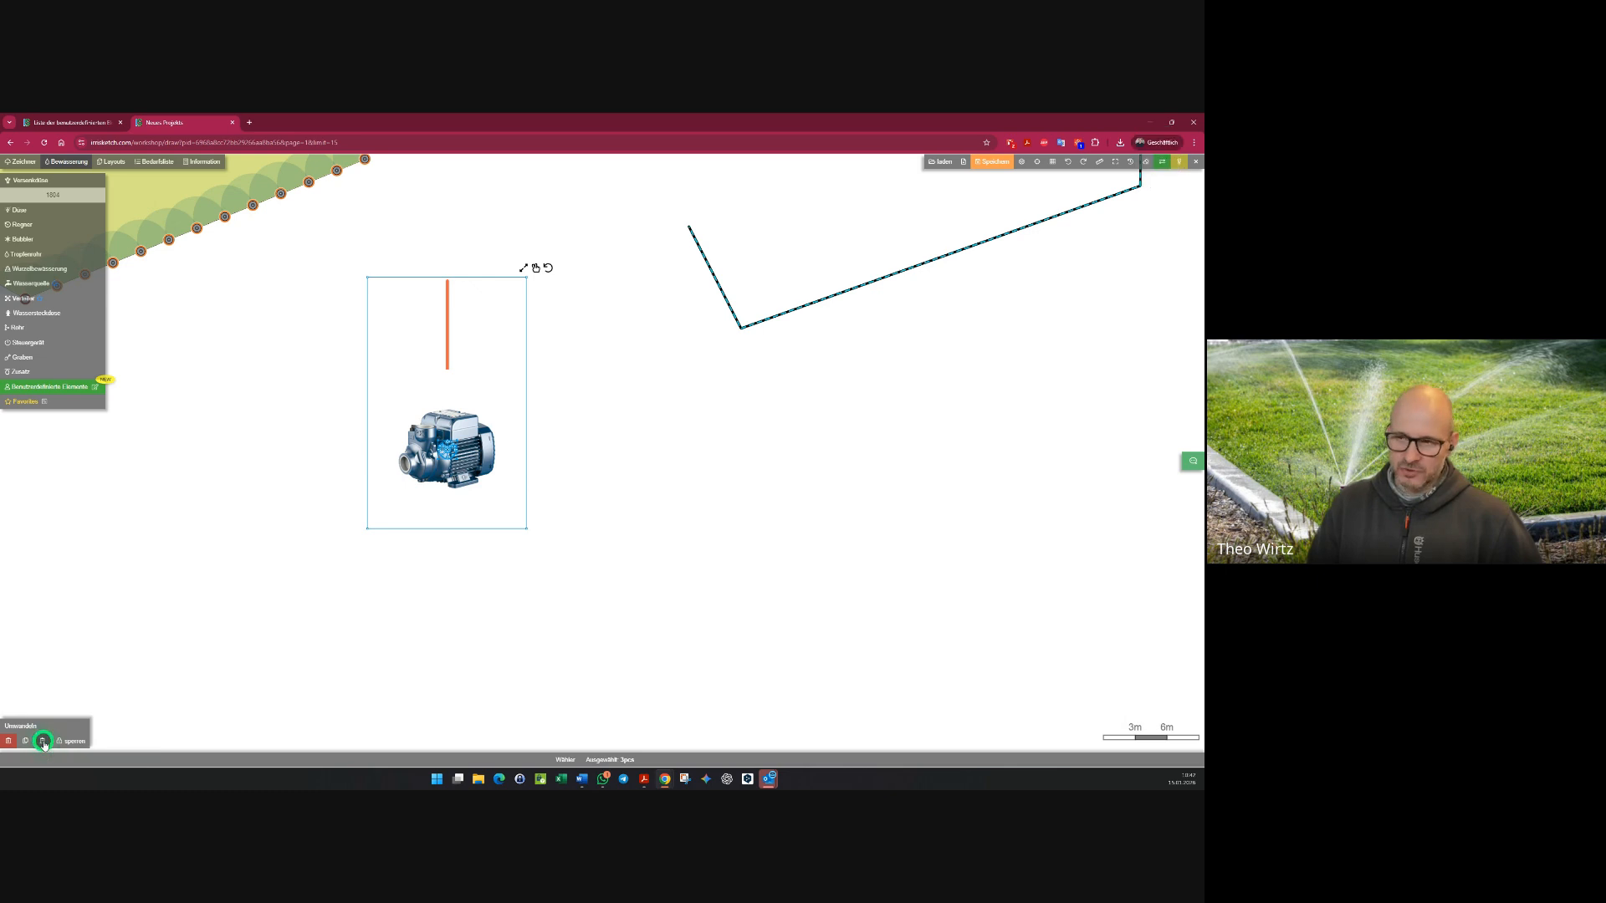
- Switch to the Zeichner Set element list and start a new element with the Titel "EasyJet1845 mit Anschluss"
click(94, 122)
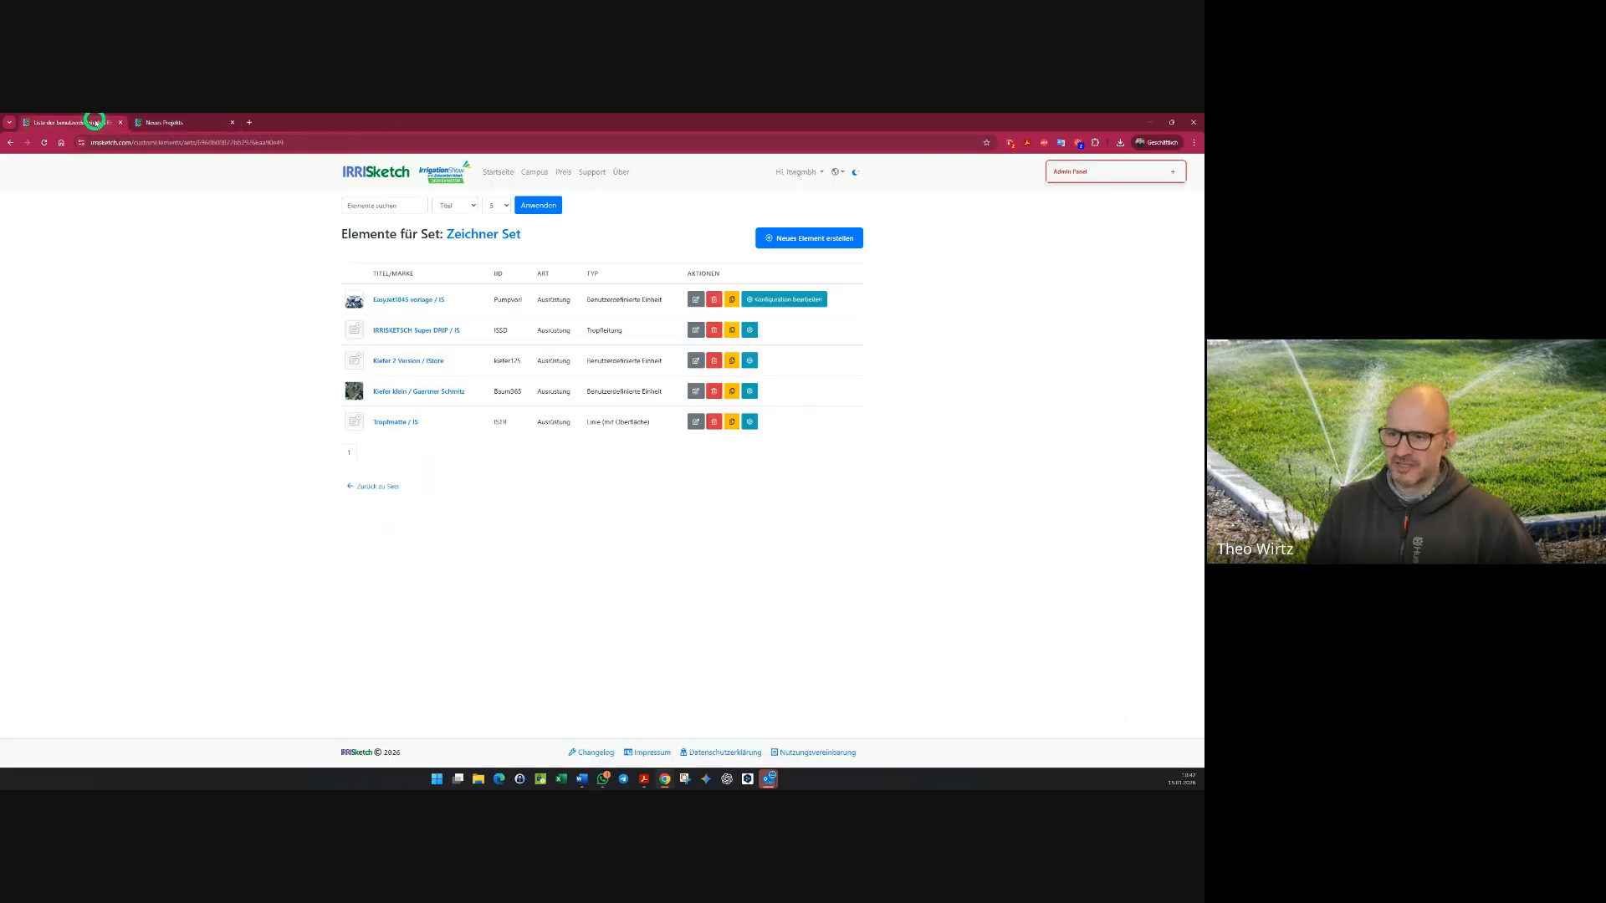
click(810, 238)
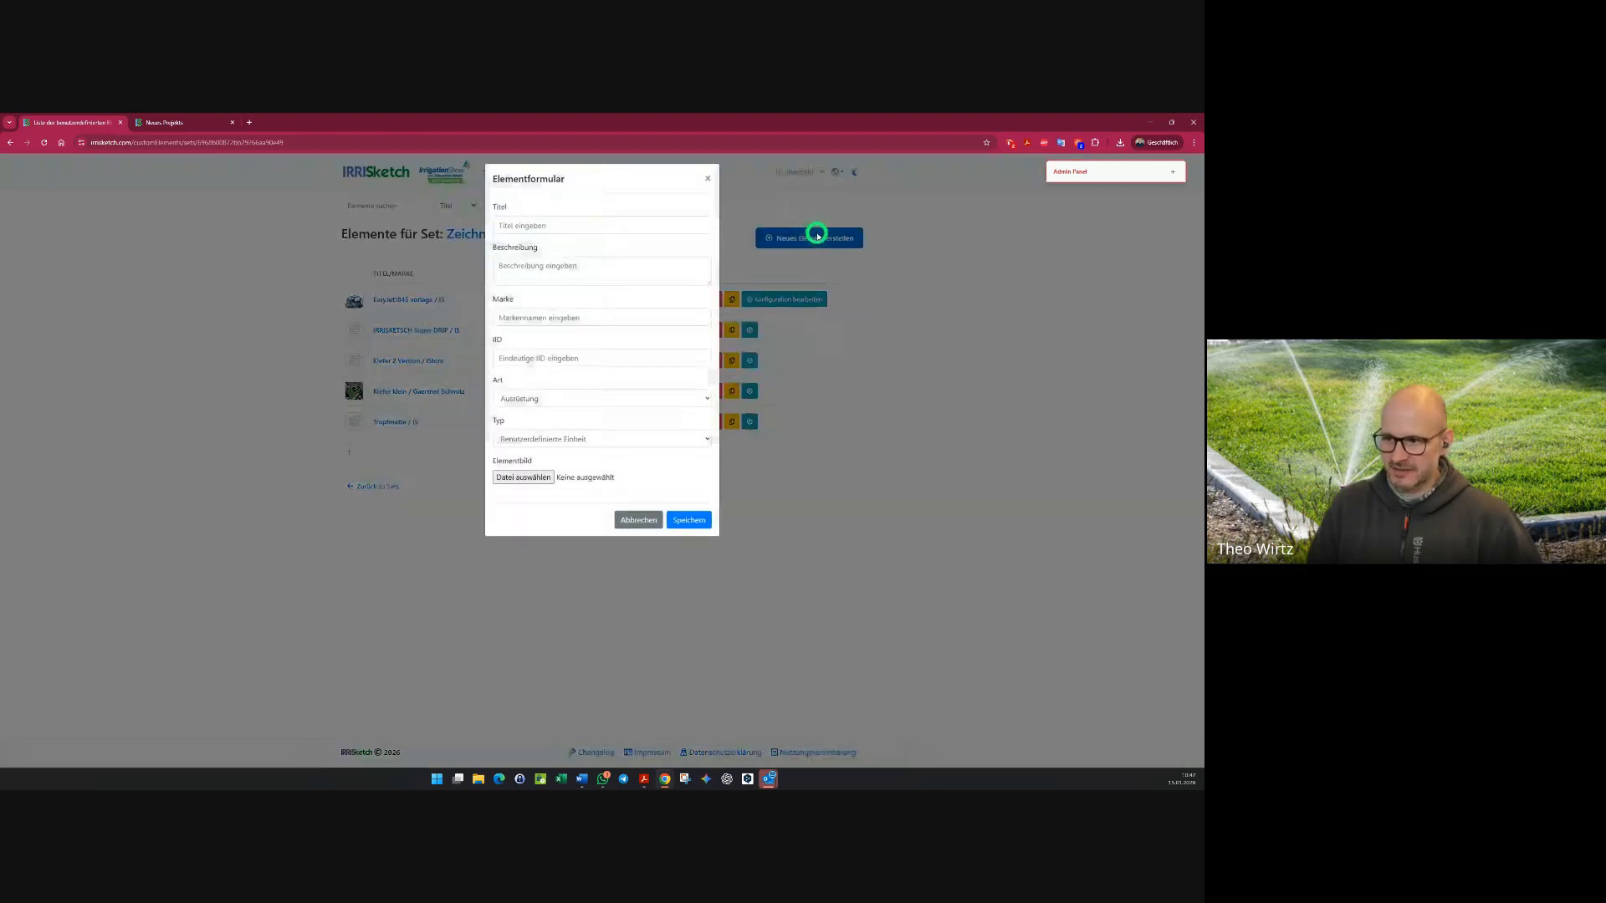
click(569, 231)
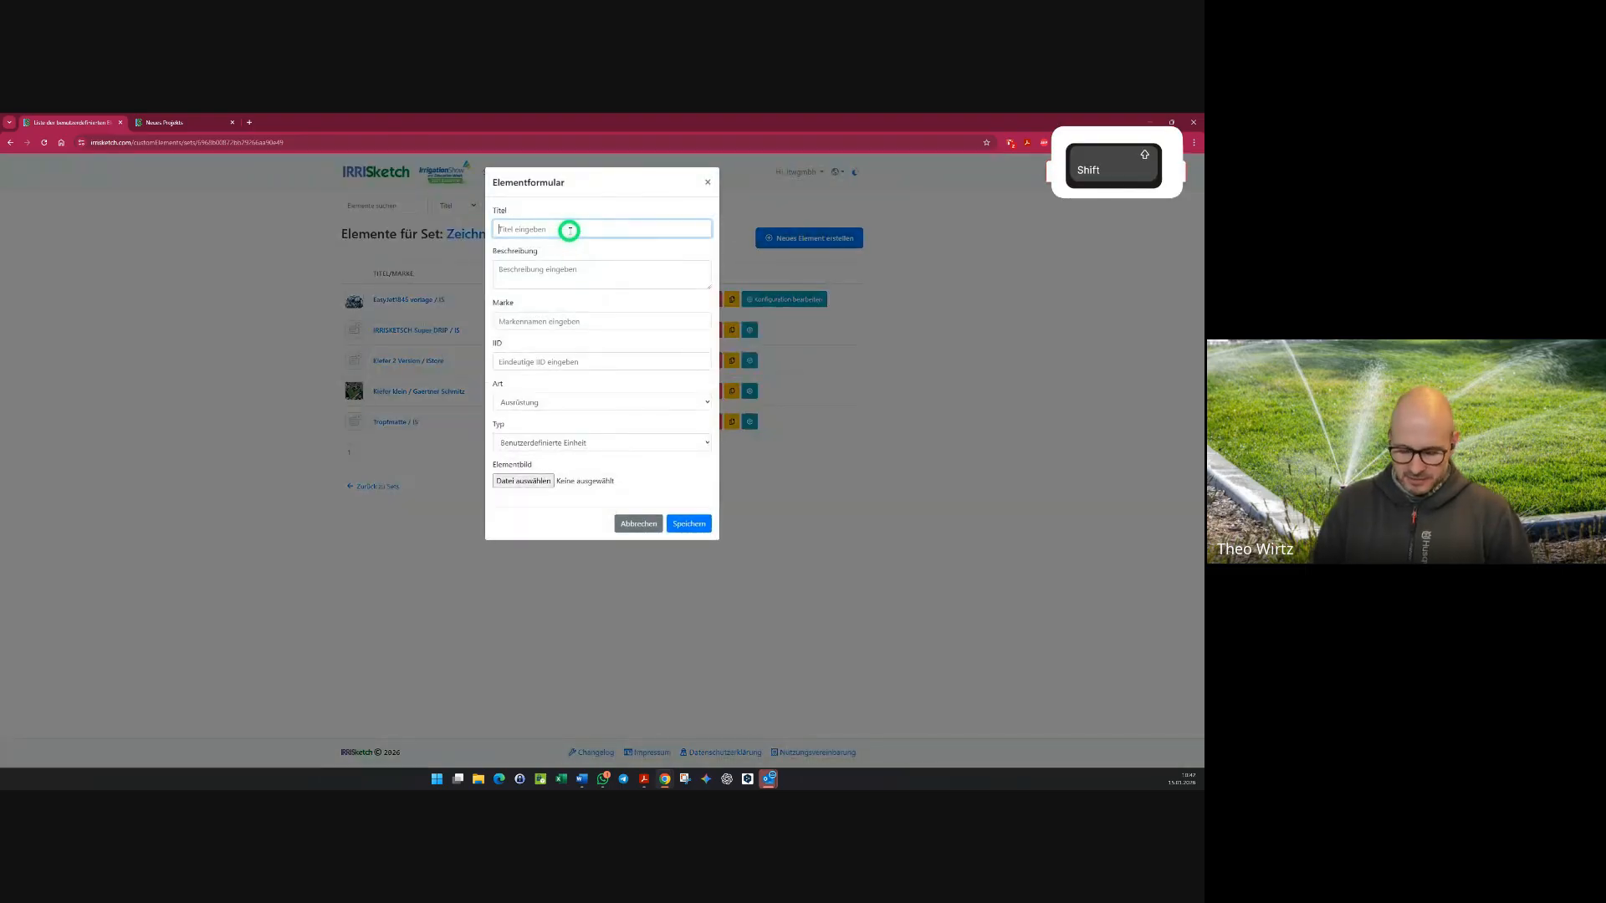
text(FS)
key(BackSpace)
key(BackSpace)
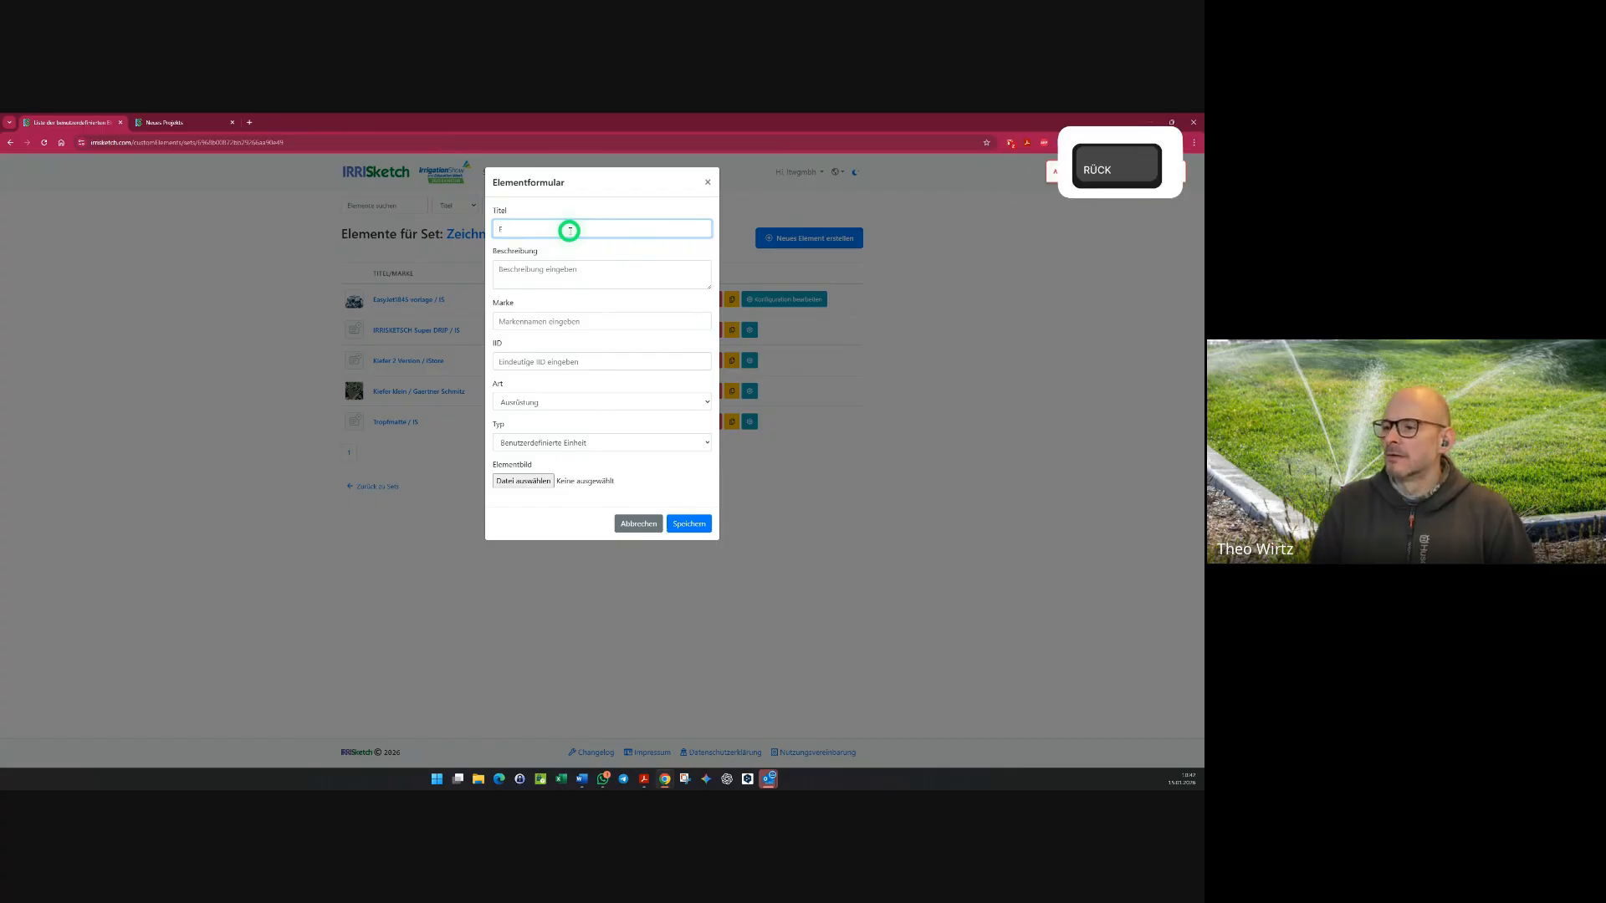
text(EasyJet1845 mit a)
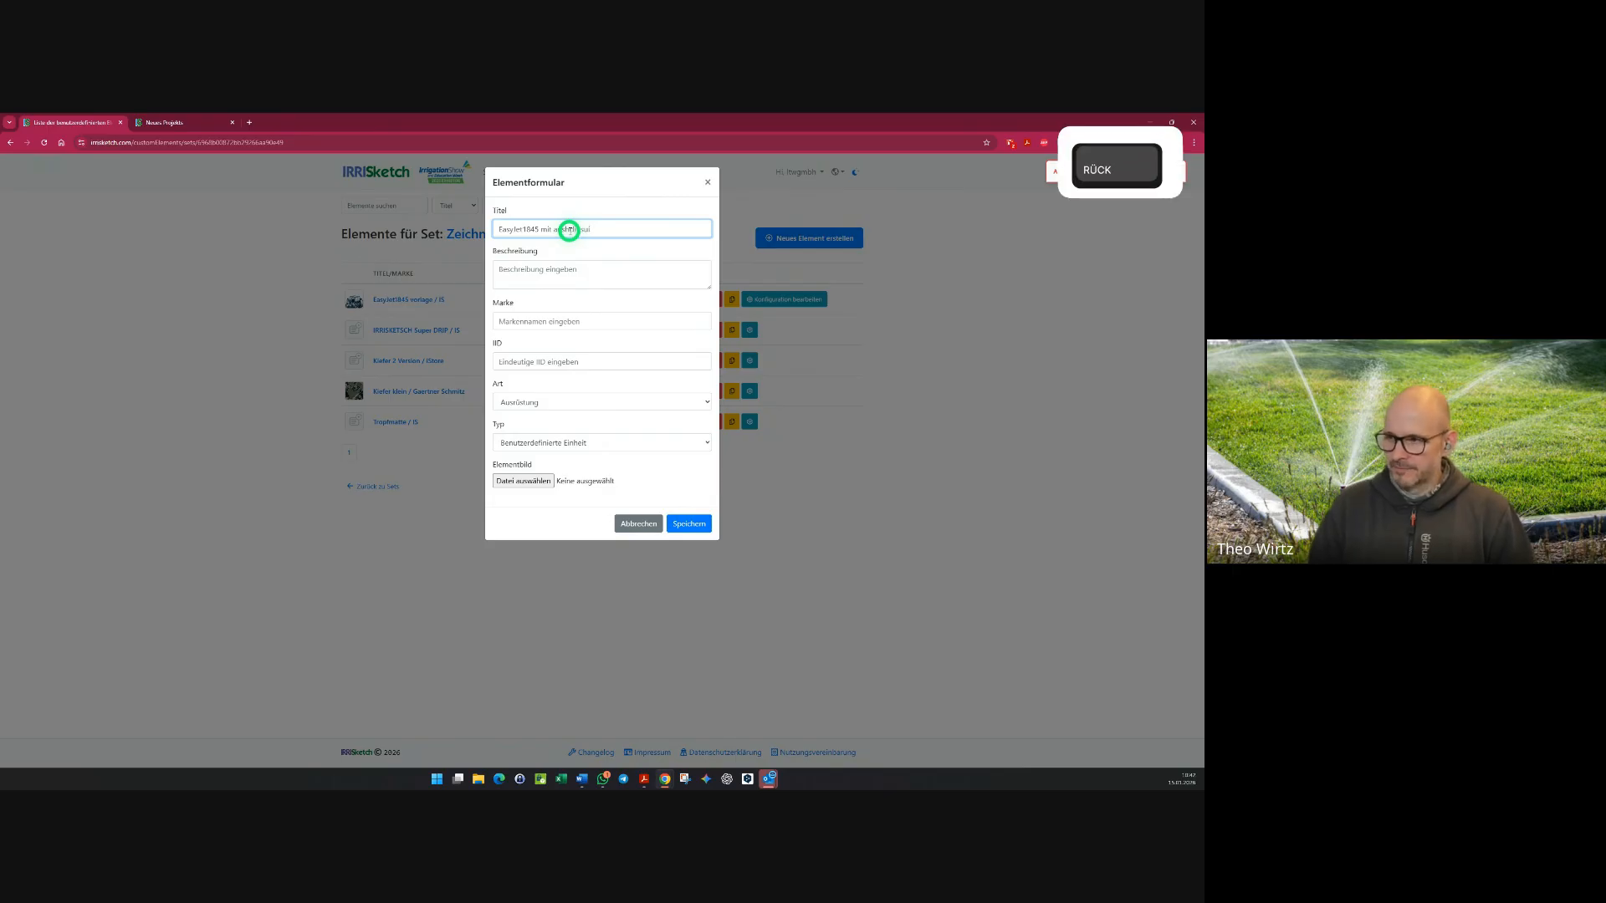
key(BackSpace)
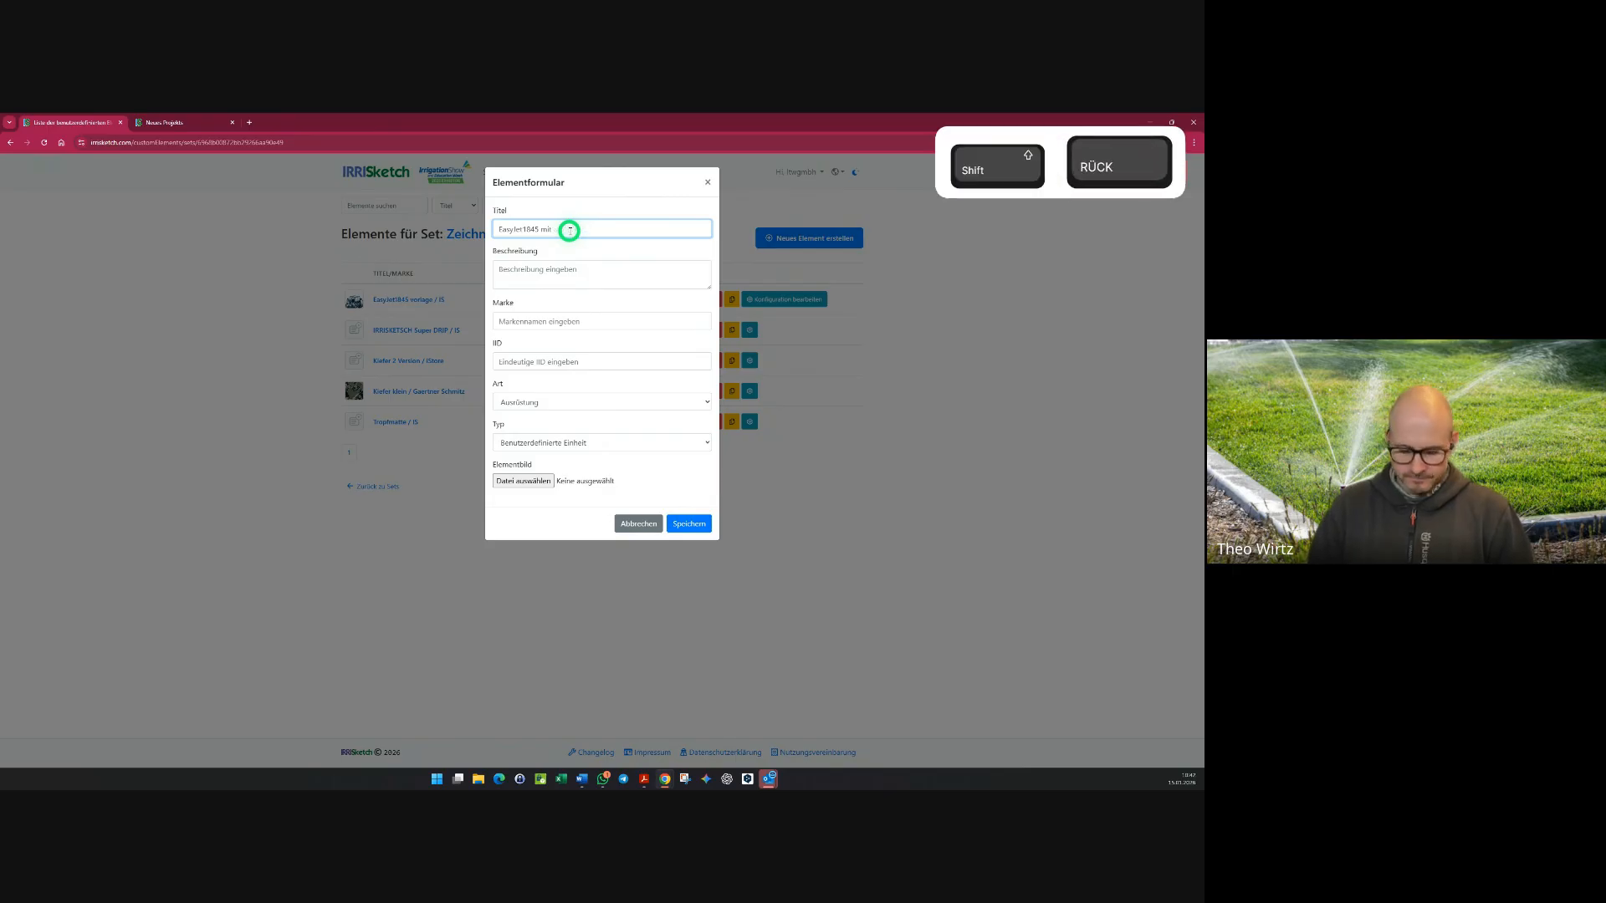
text(Ansc)
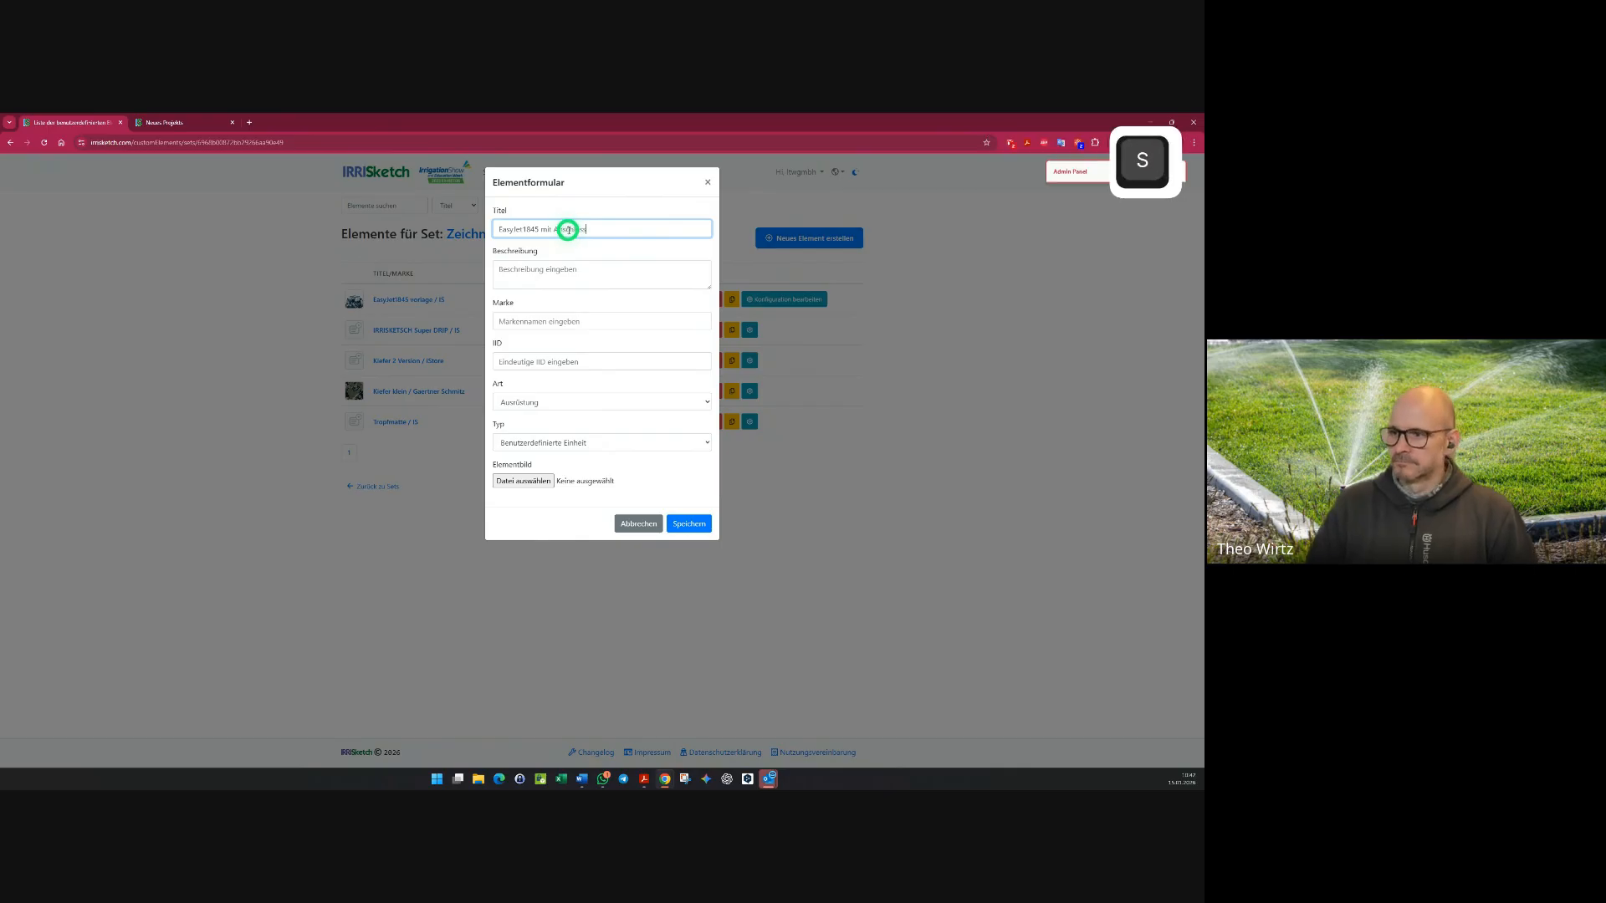
text(hluss)
- Set the new element's Marke to IS and its IID to ES1845kplt
click(544, 276)
click(535, 321)
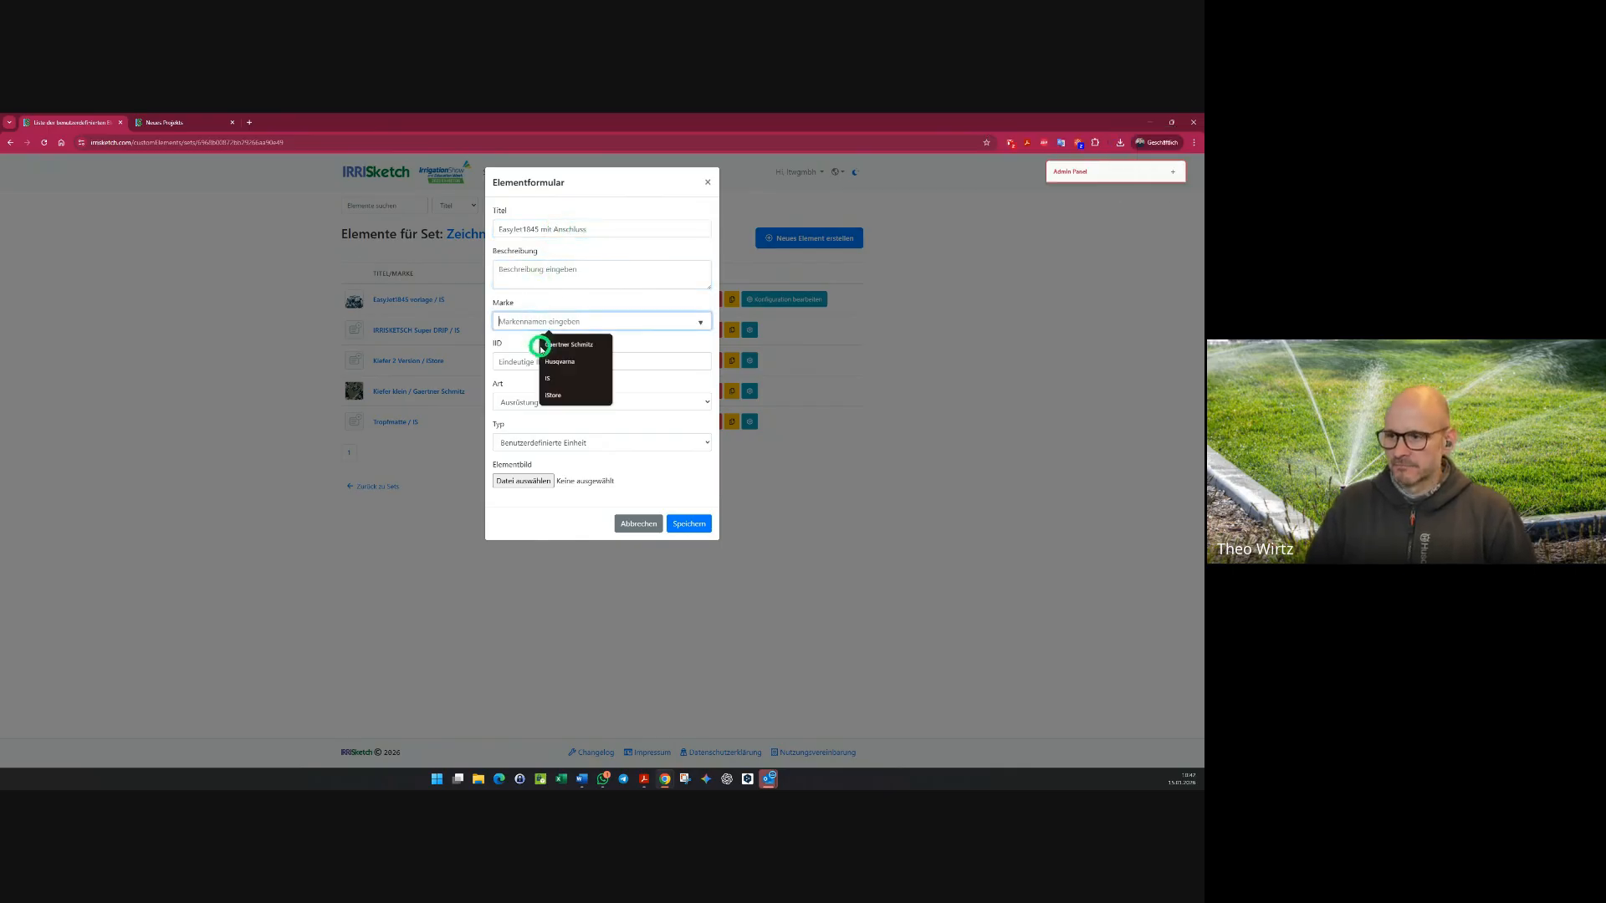
click(549, 378)
click(530, 362)
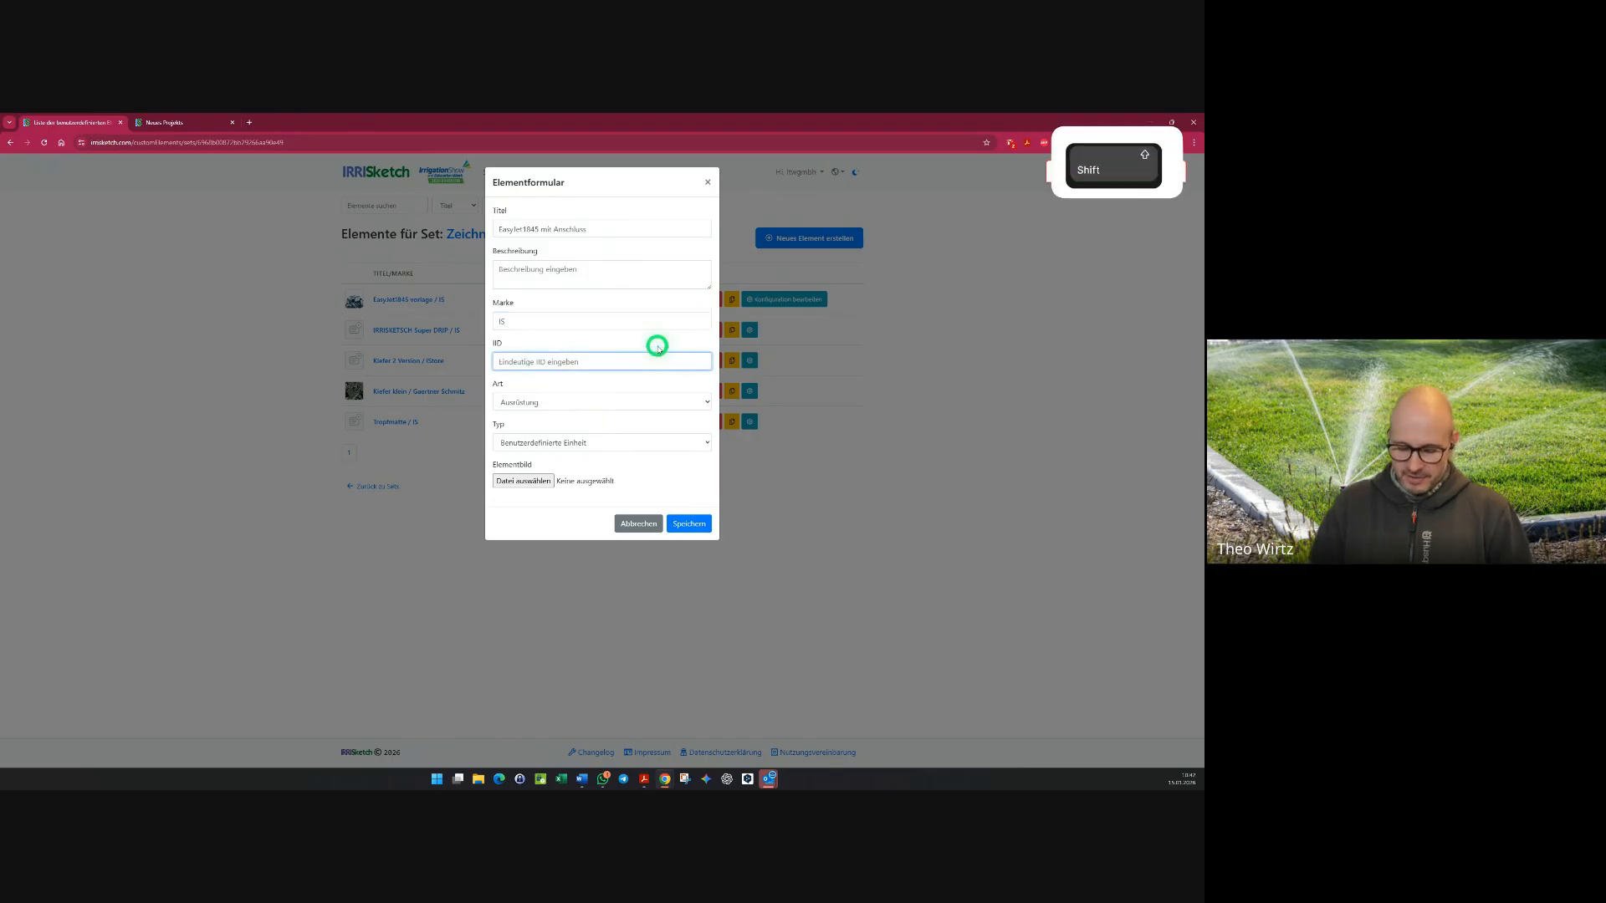
text(ES18)
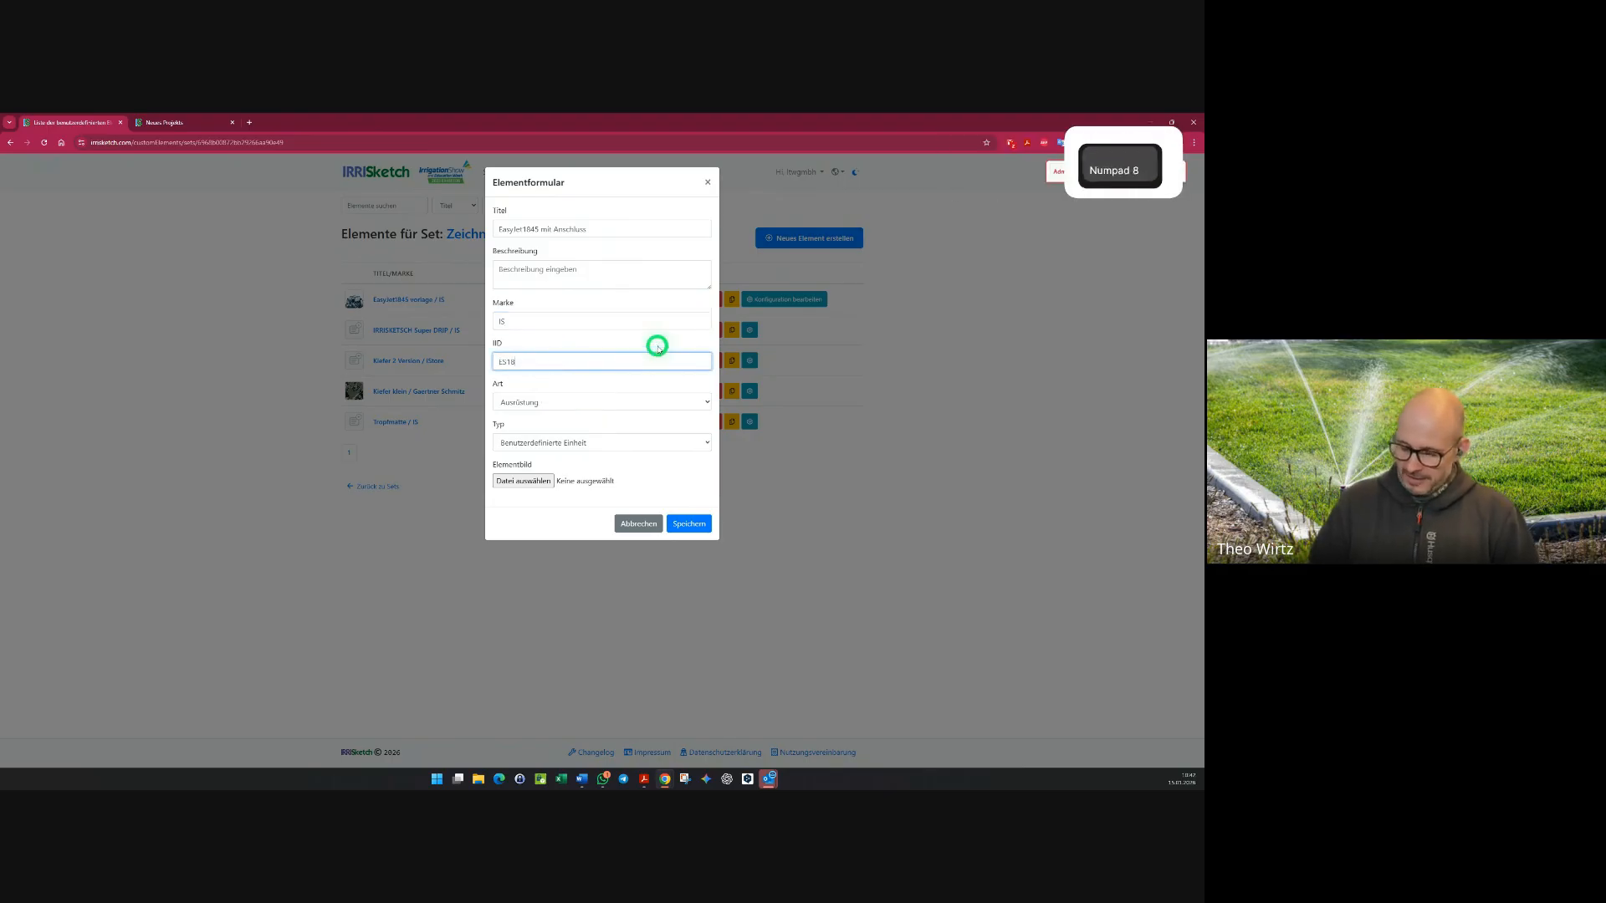
text(45kplt)
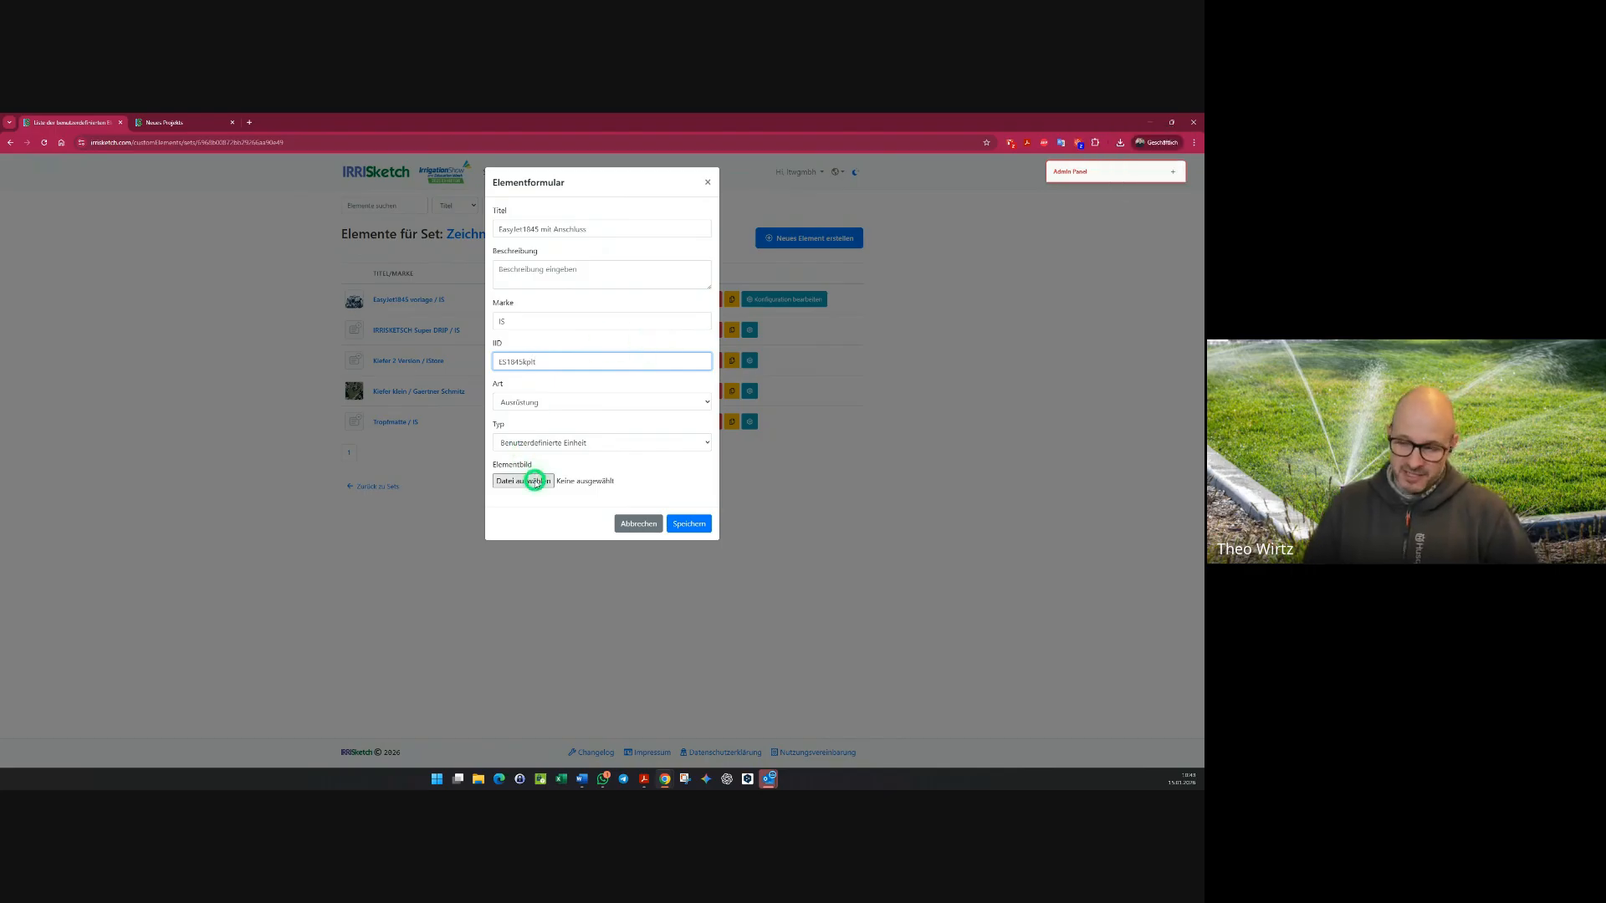
- Save the EasyJet1845 mit Anschluss element, then configure it with mode Bewässerung, format TXT, the copied content and Gruppierung aufheben enabled
click(701, 525)
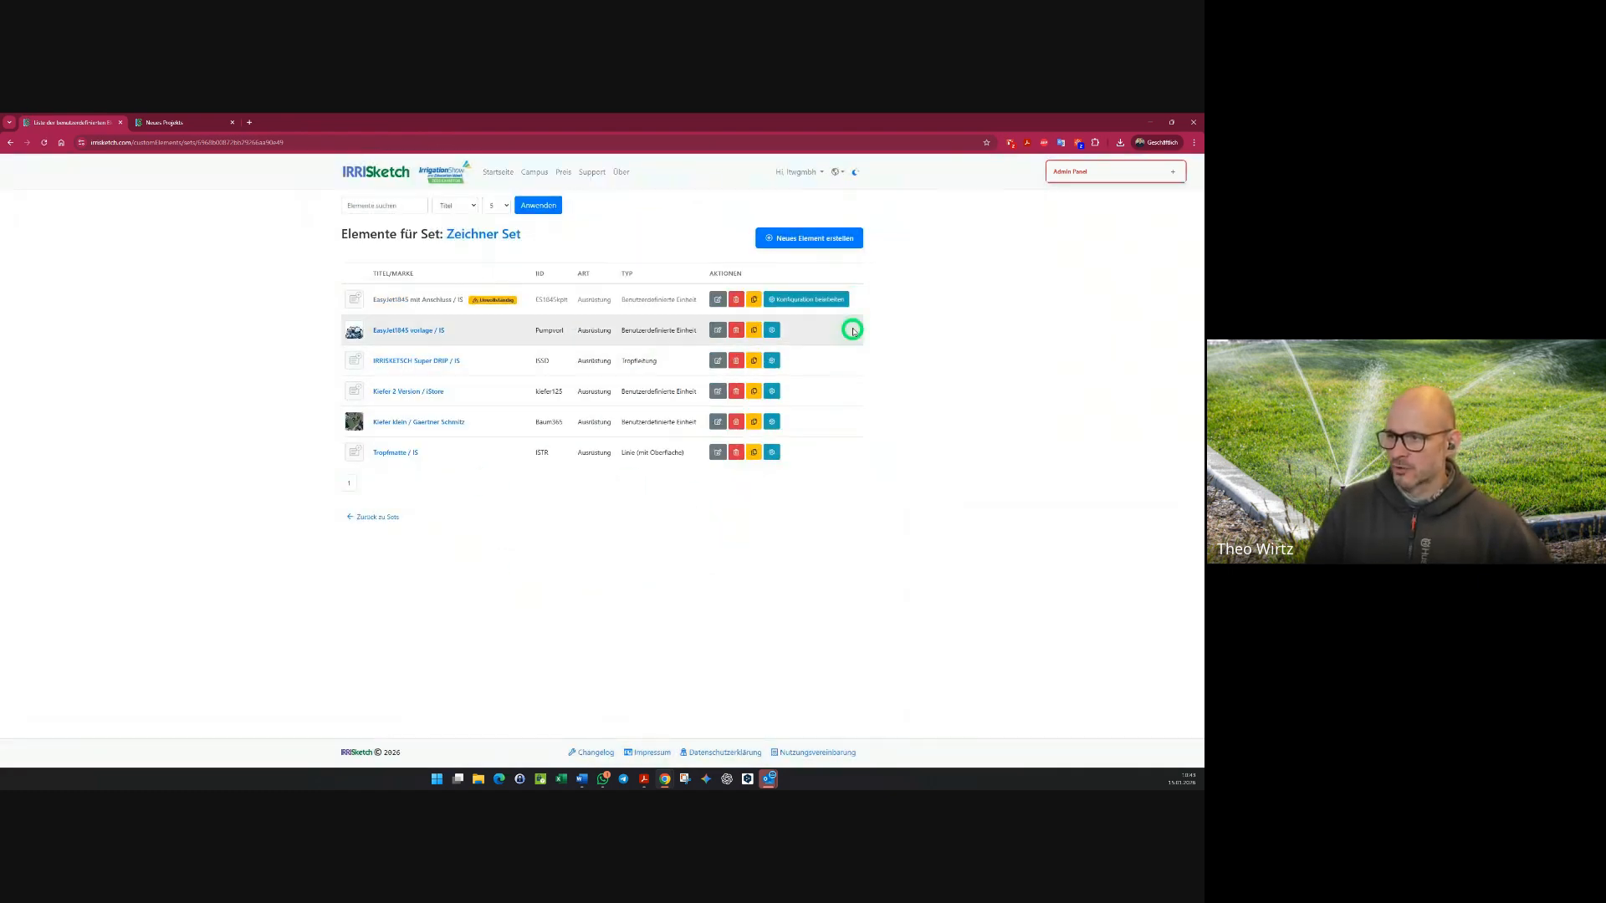
click(832, 299)
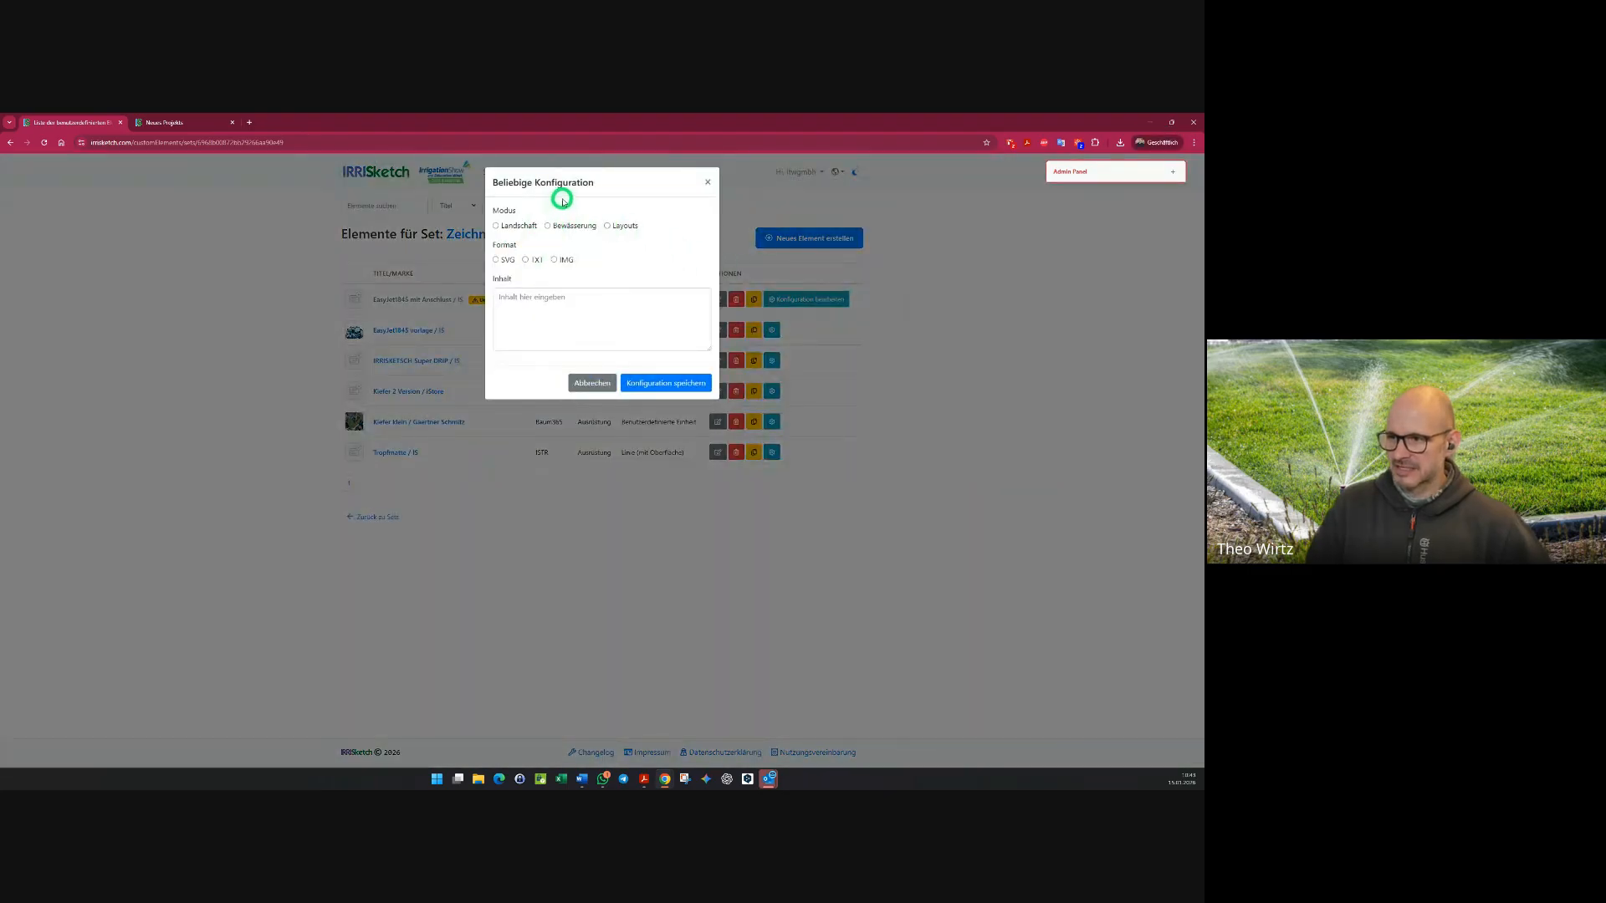
click(547, 226)
click(525, 259)
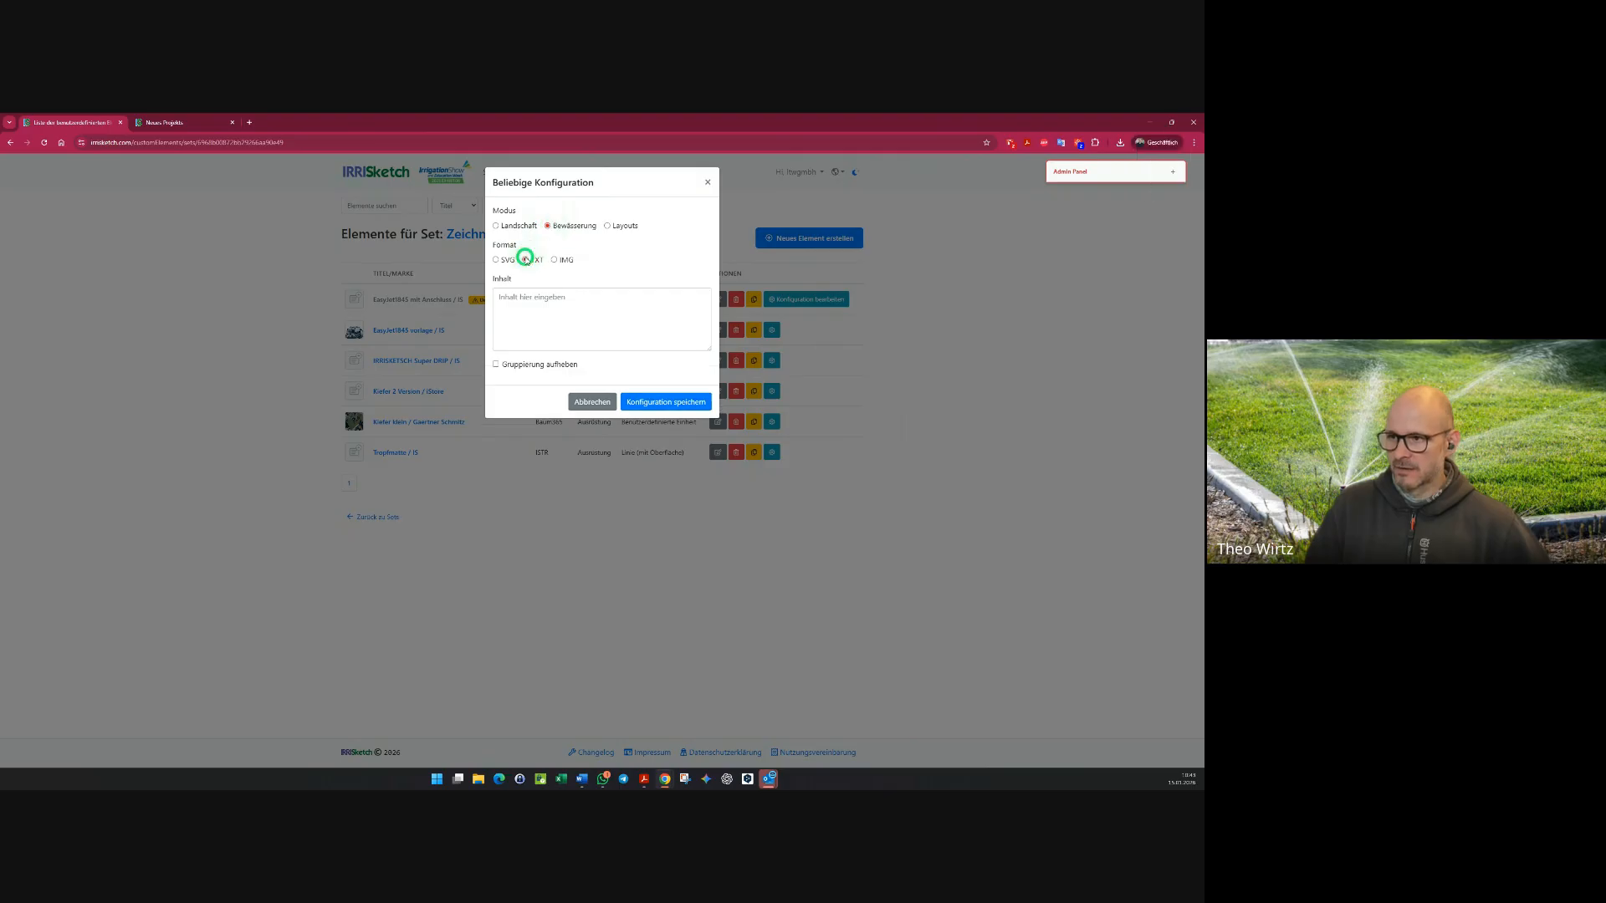
click(526, 303)
key(ctrl+v)
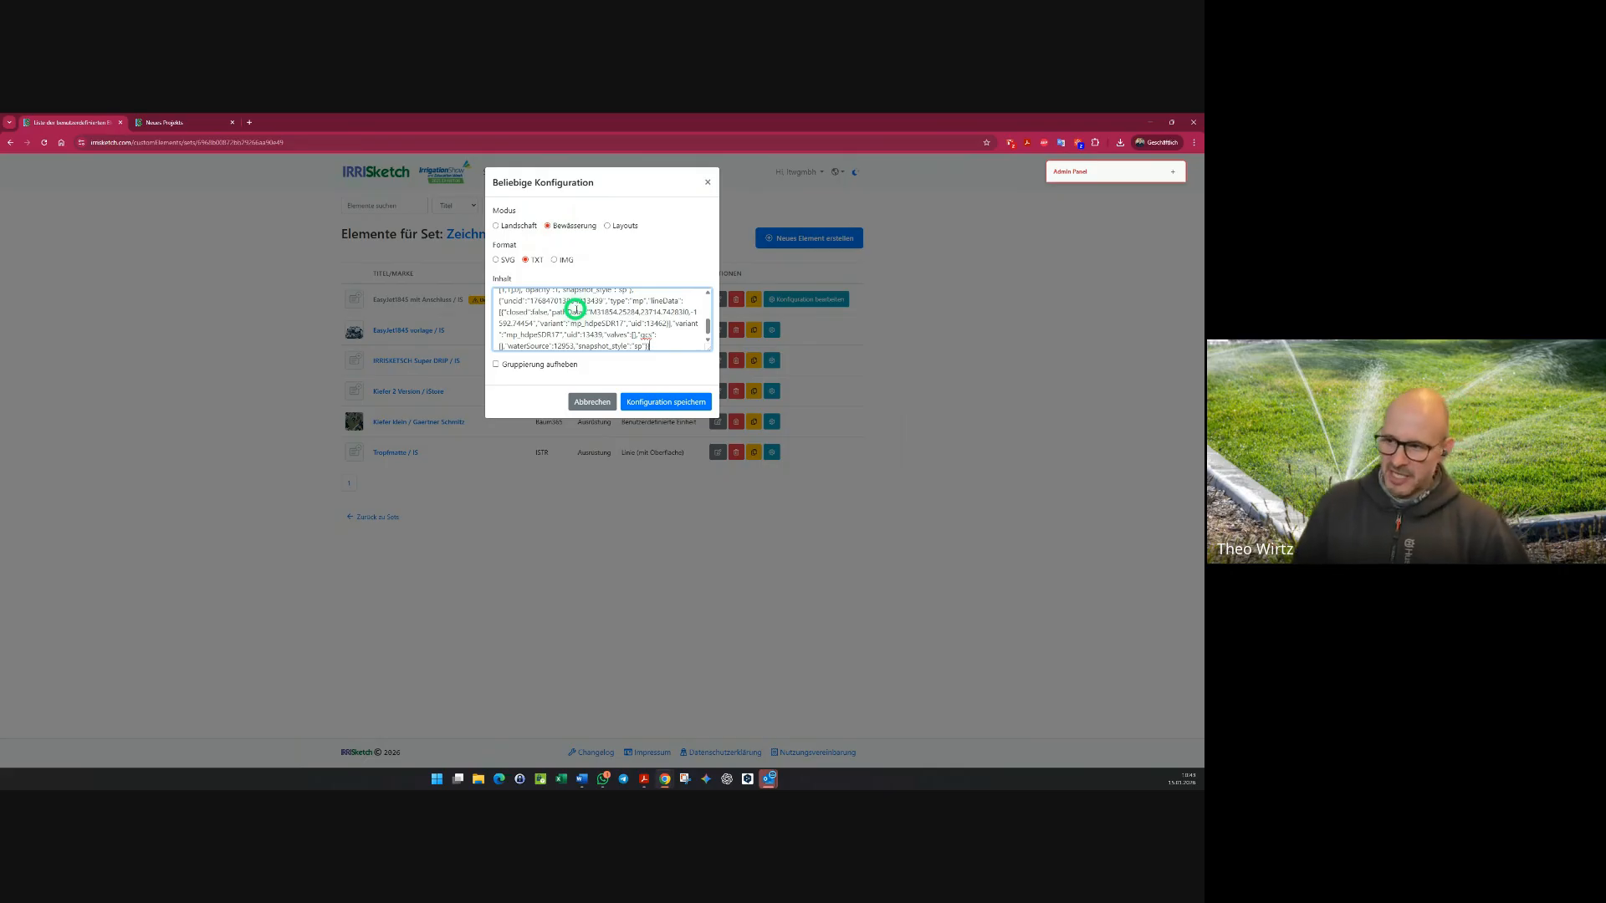
click(505, 366)
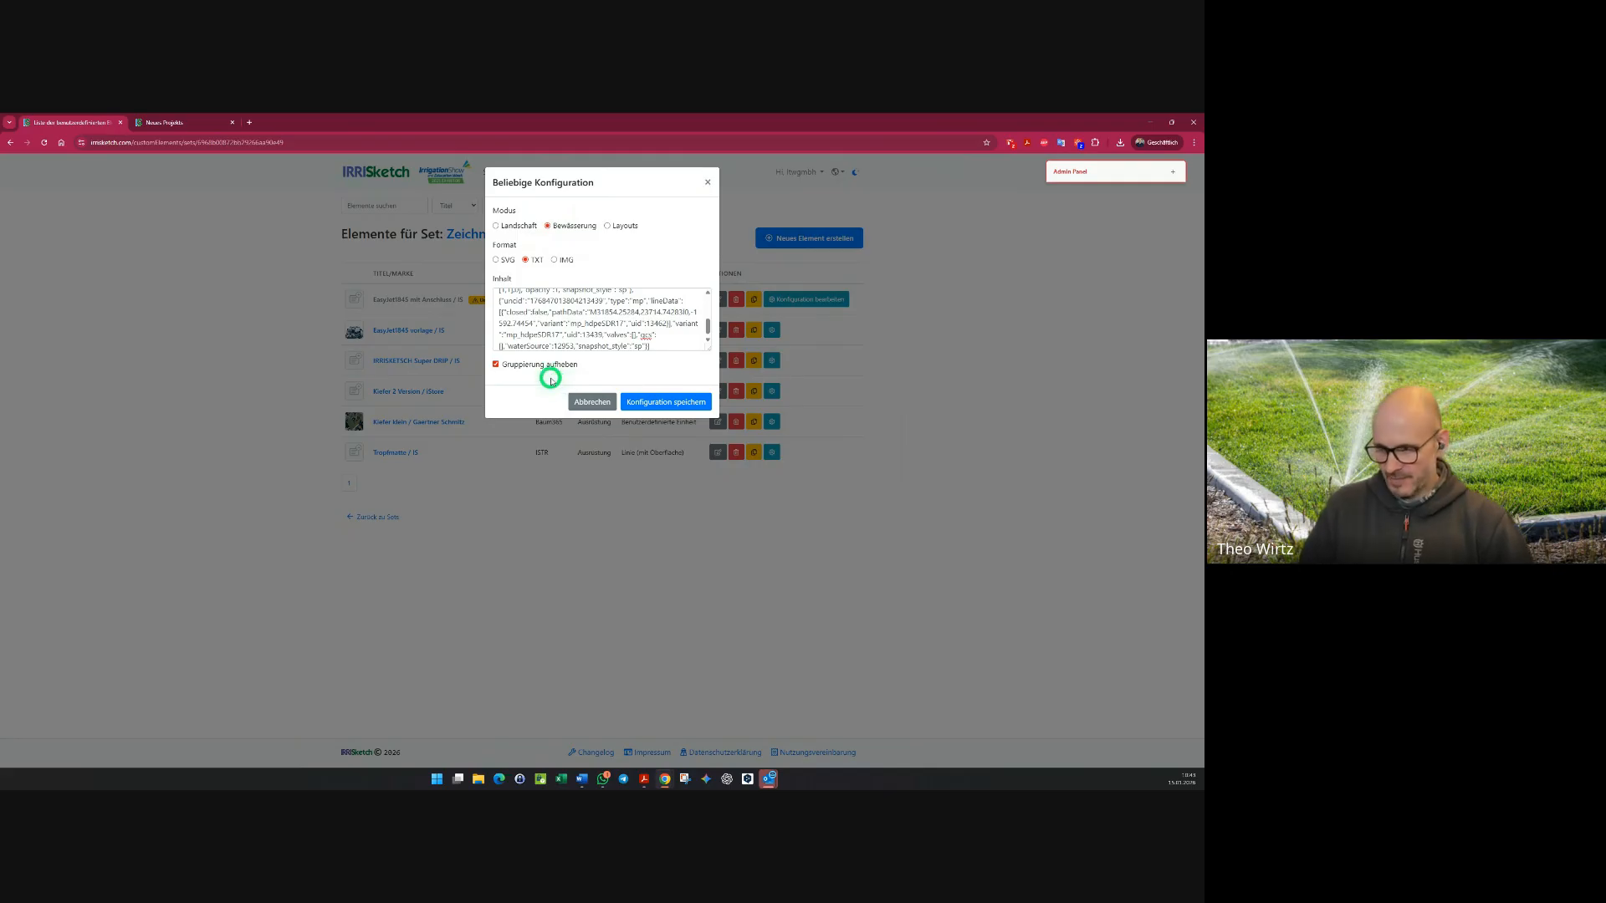
click(663, 402)
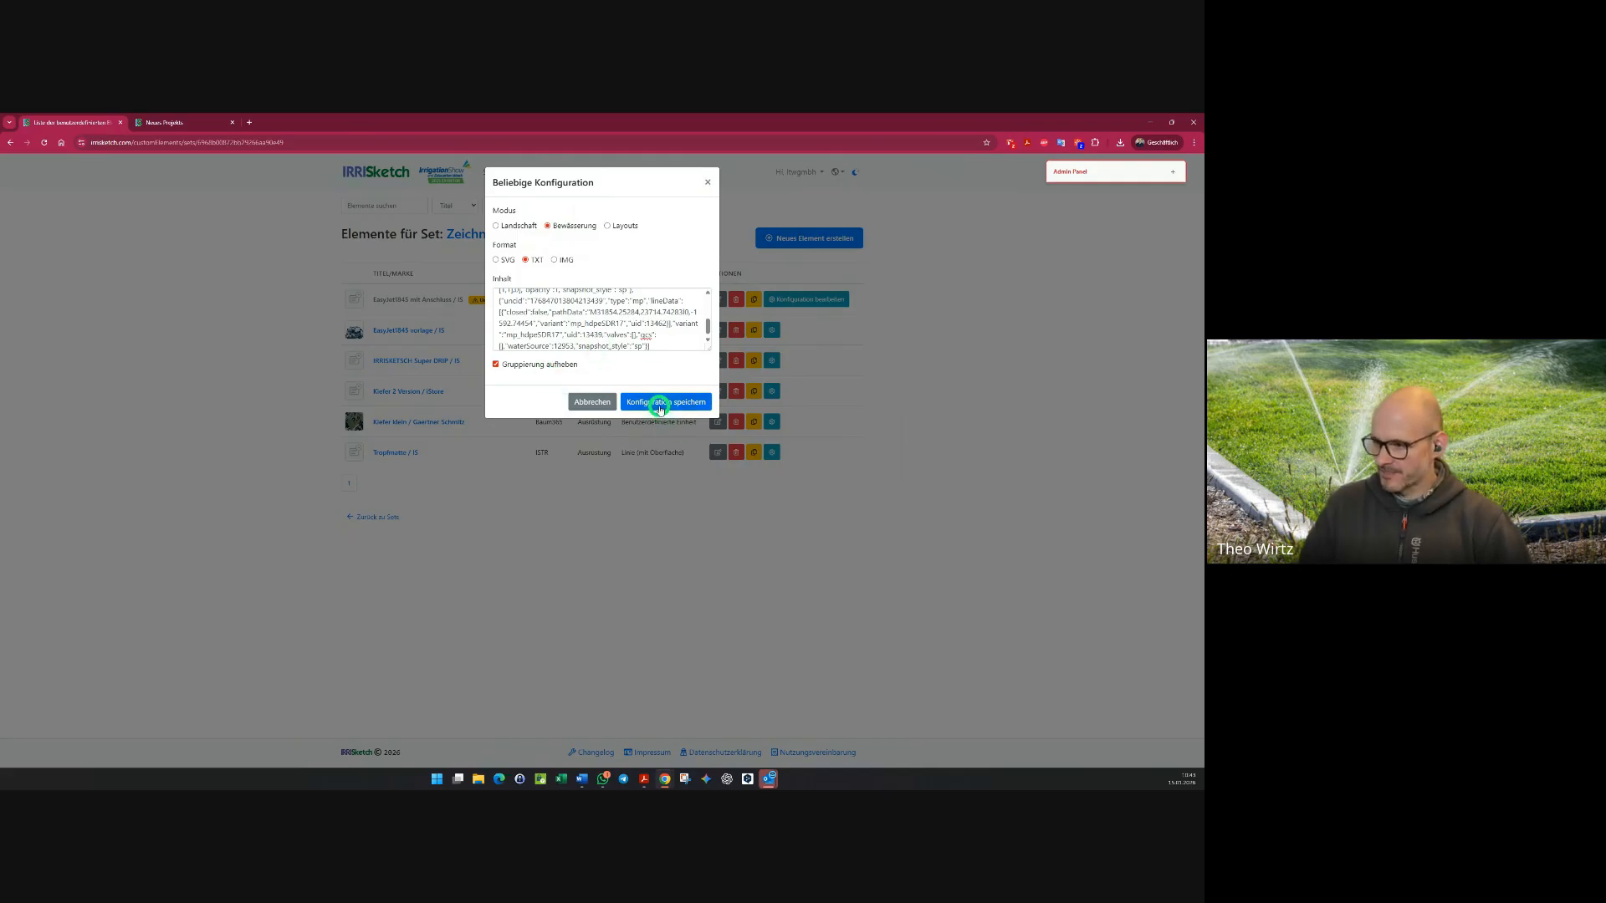
click(682, 202)
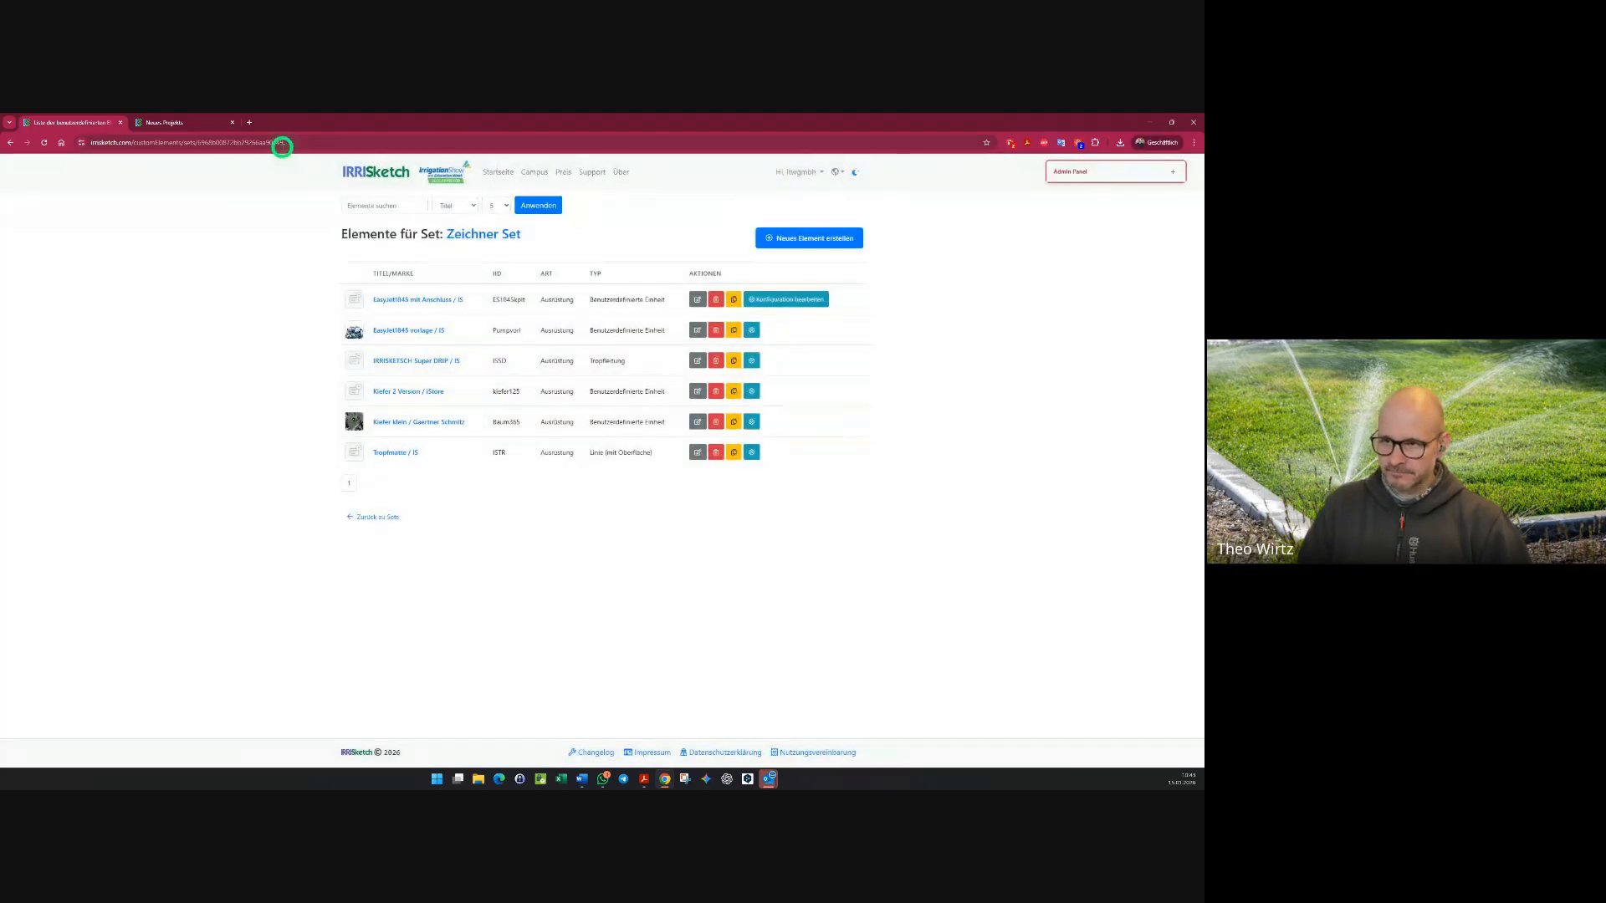
- Switch to the project drawing and delete the pump together with its connecting pipe
click(215, 124)
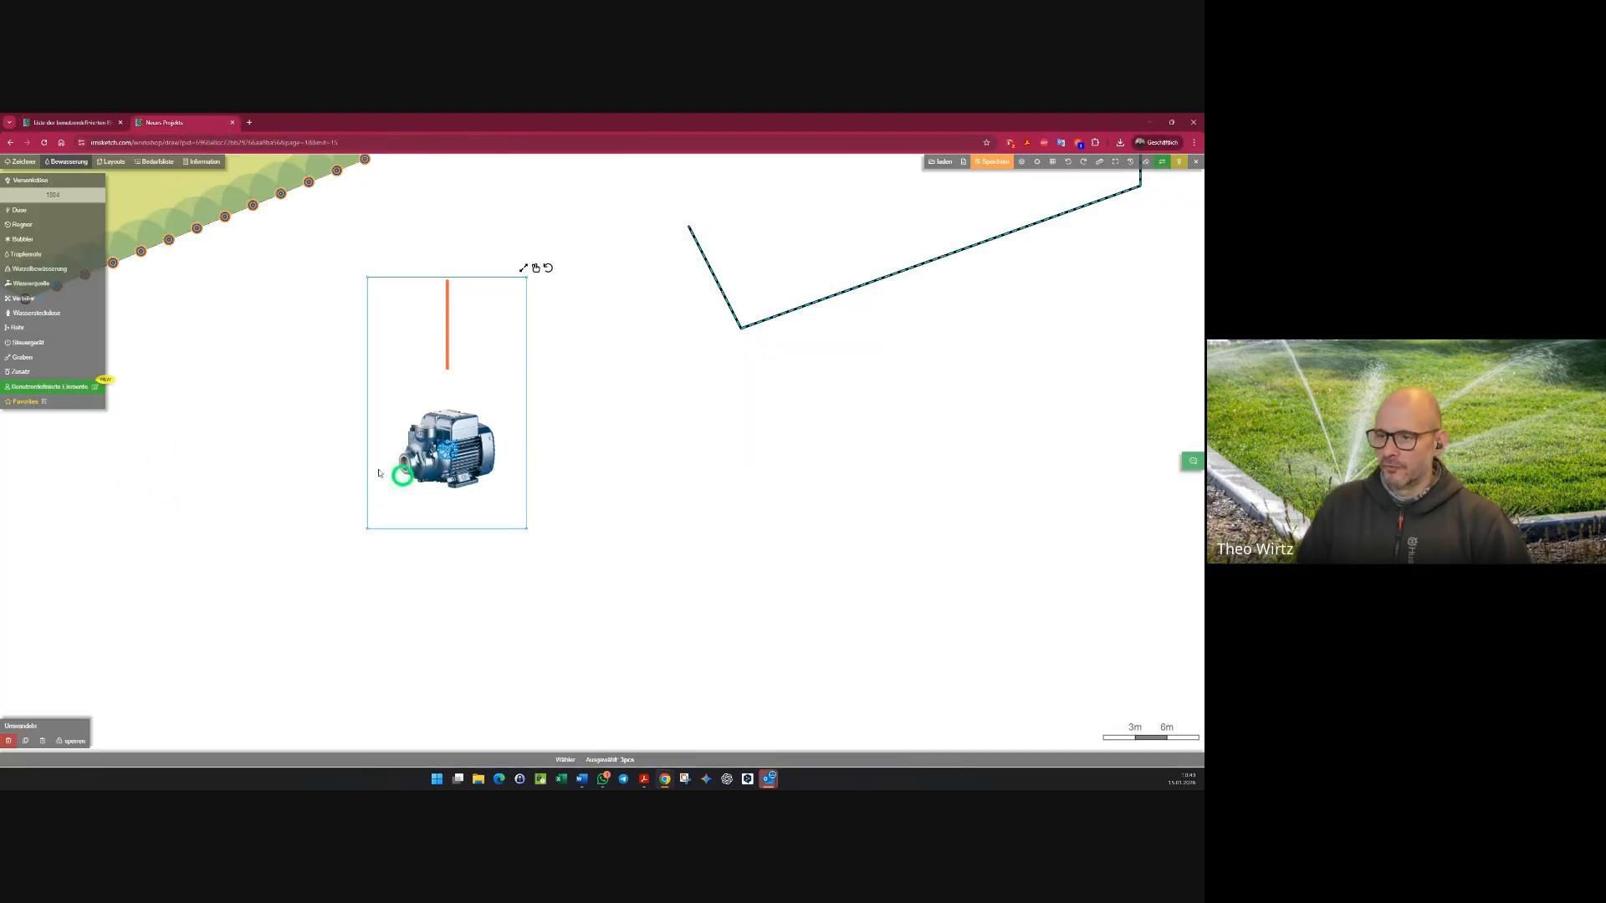
drag(247, 287, 615, 541)
key(Delete)
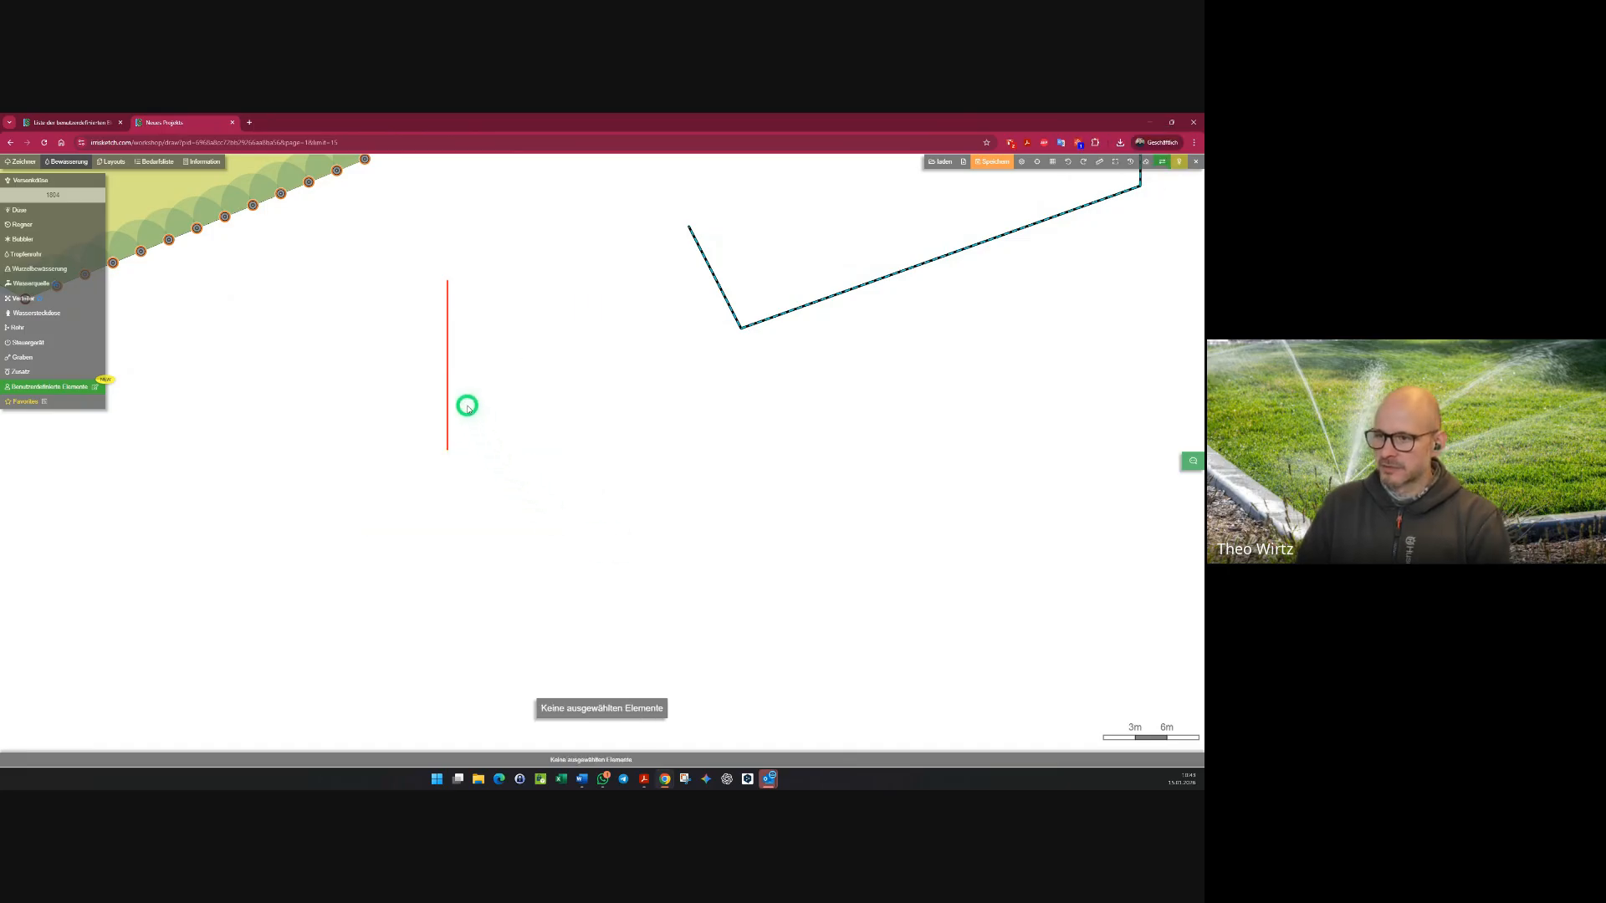
click(447, 369)
key(Delete)
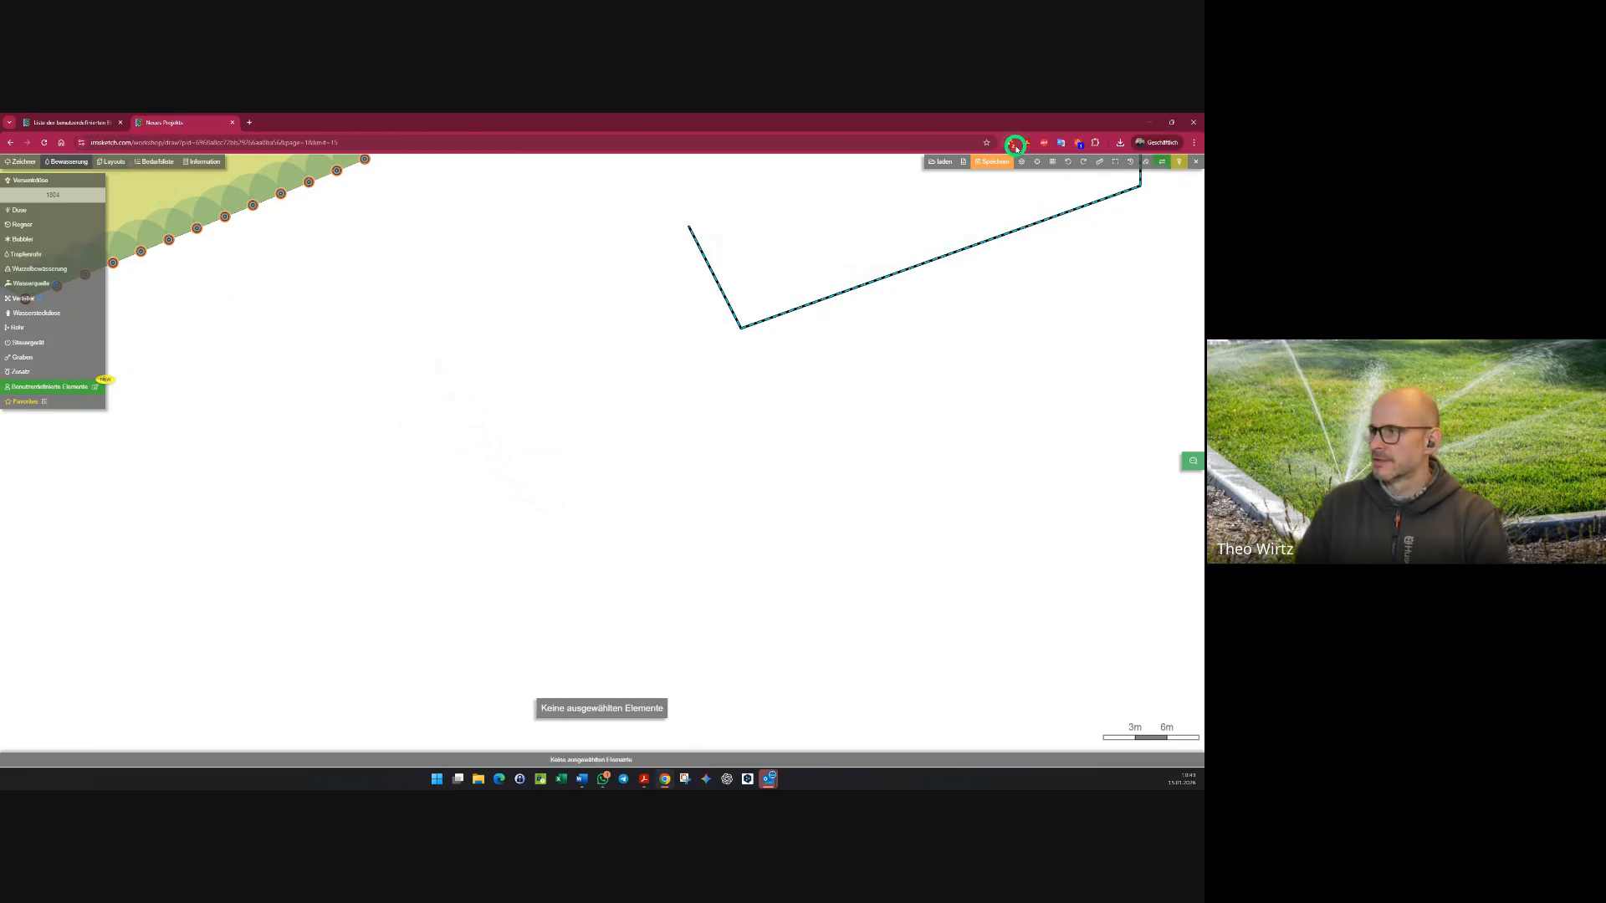
- Save the project and reload its page to refresh the custom elements
click(993, 161)
click(44, 142)
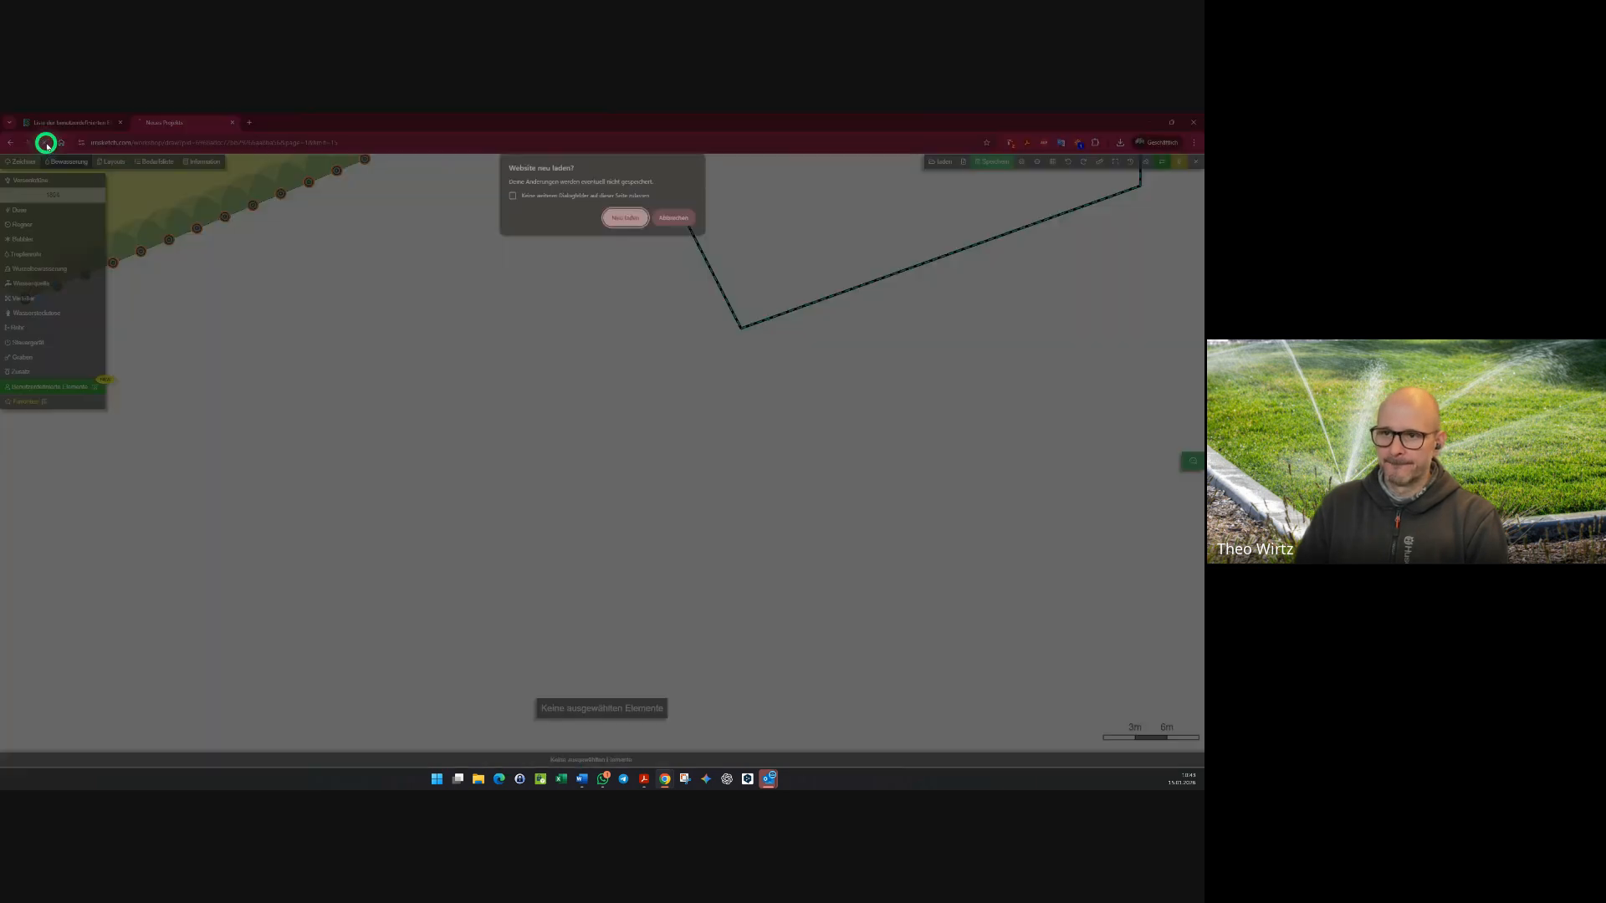
click(623, 219)
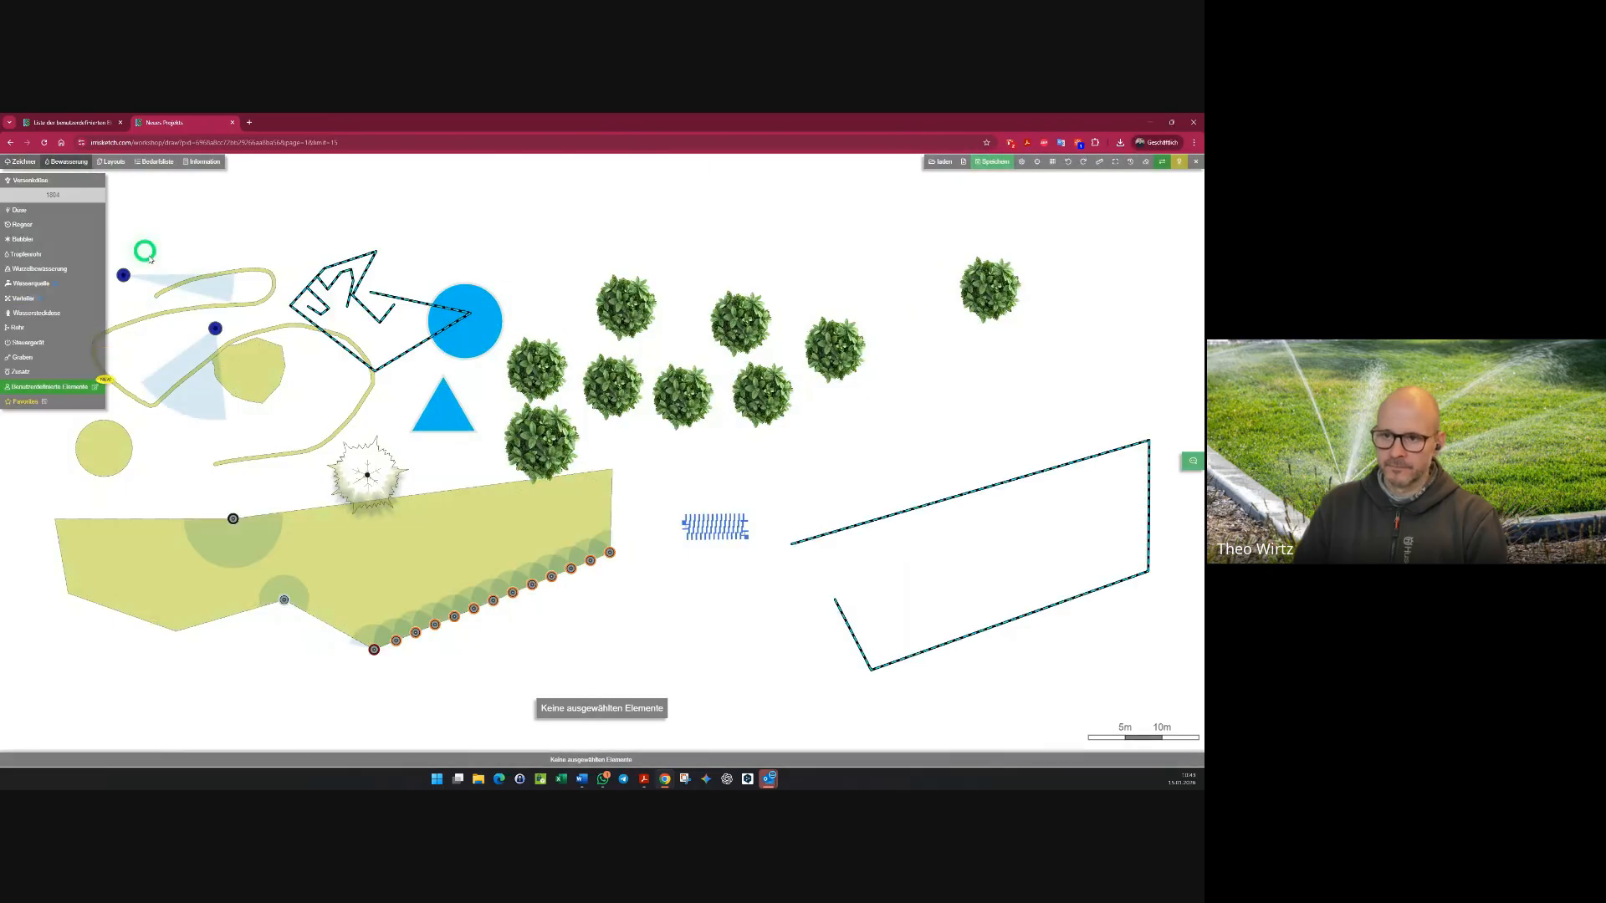
- Insert the custom EasyJet1845 mit Anschluss element from the Zeichner Set in the empty area below the drip line and deselect it
mouse_move(62, 393)
mouse_move(127, 416)
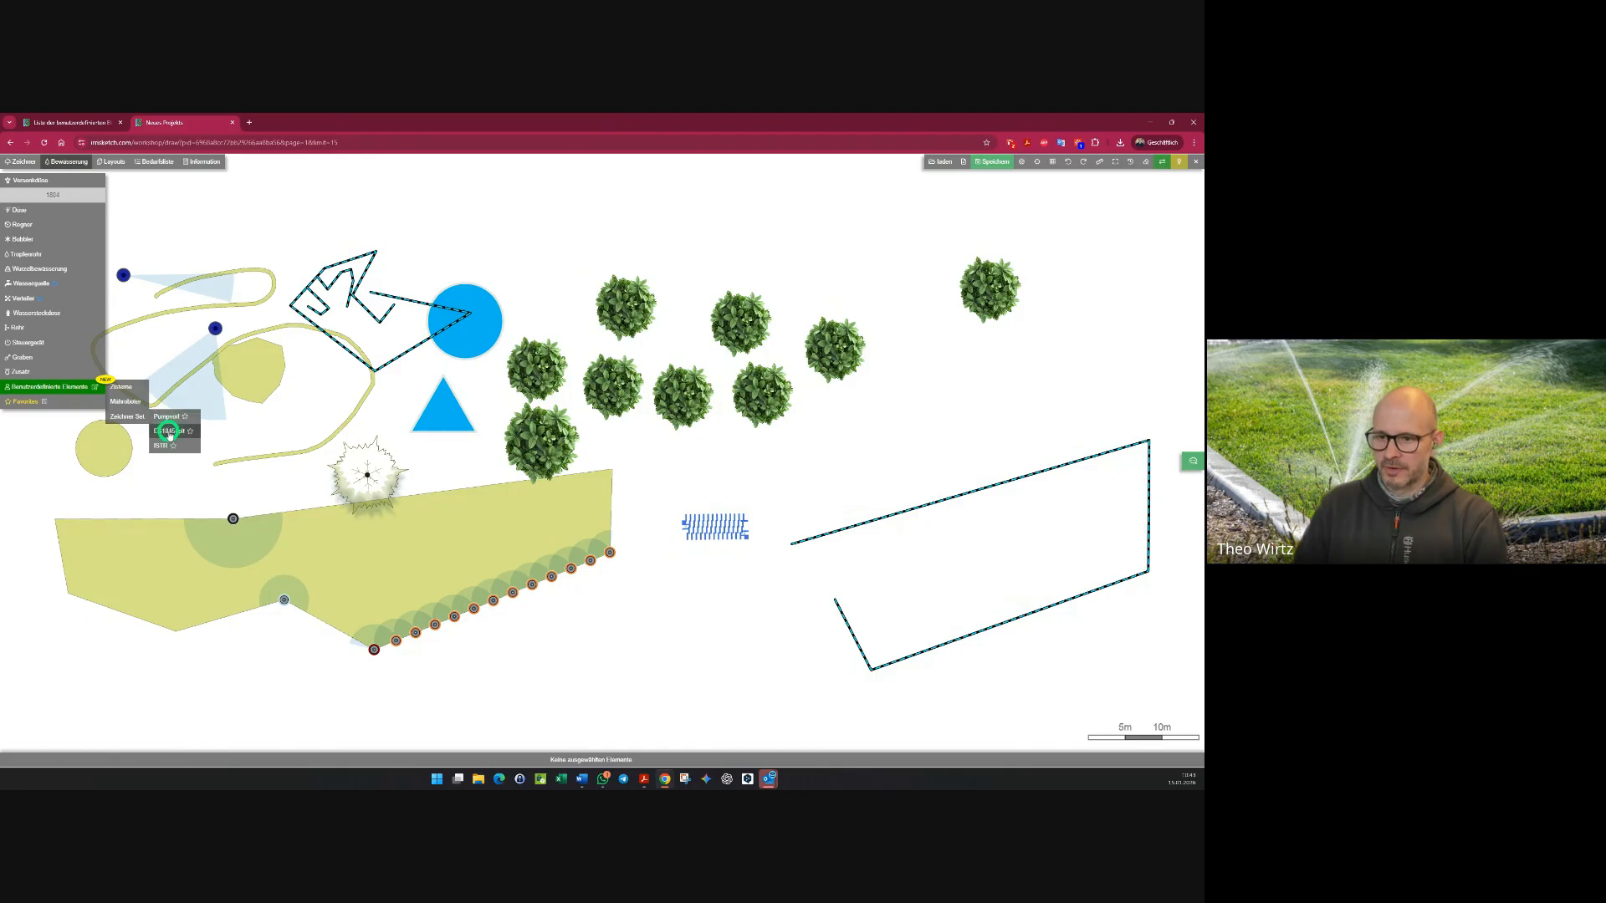
click(168, 433)
middle_drag(639, 654, 419, 245)
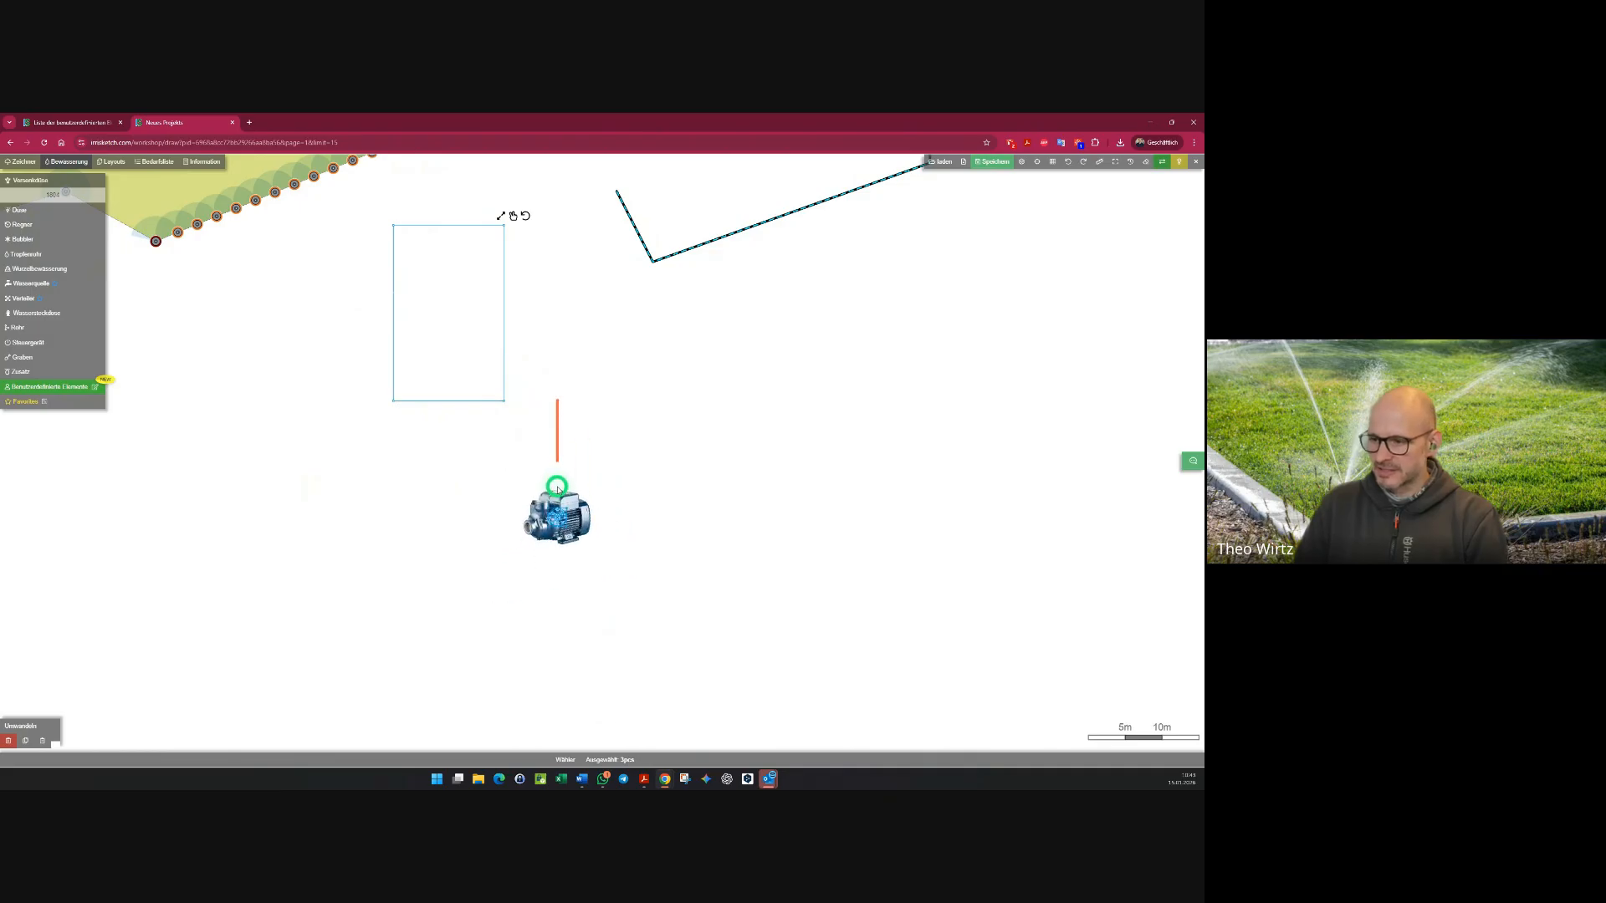
click(559, 492)
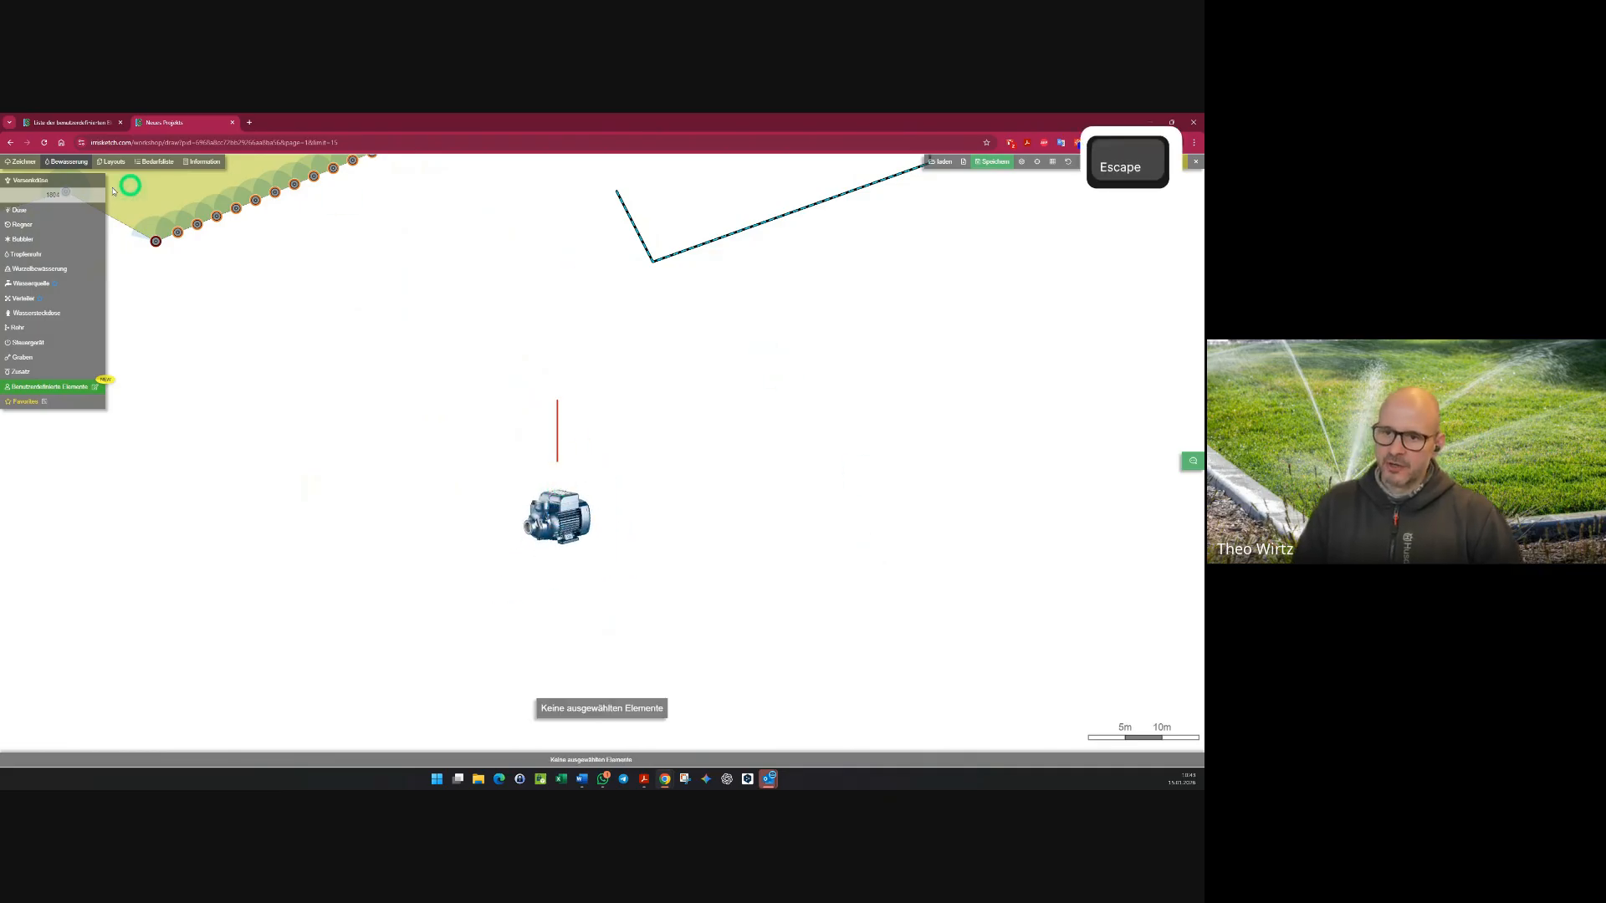
- Place a valve manifold at the upper end of the pump's pipe and move it up beside the pump
click(24, 297)
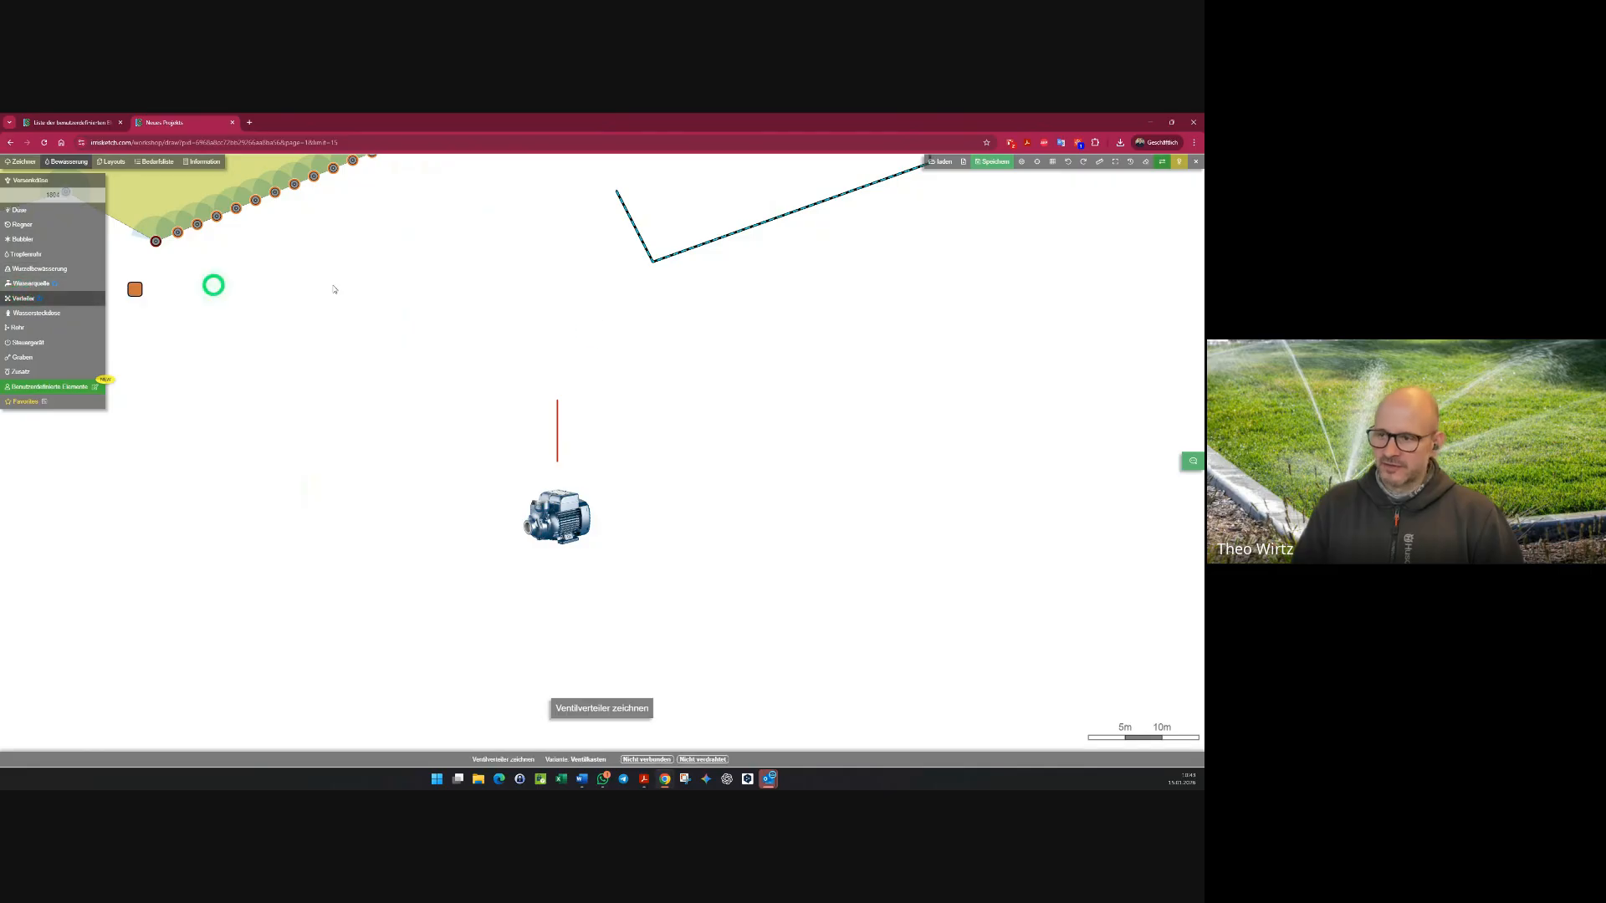
click(557, 400)
drag(557, 401, 618, 373)
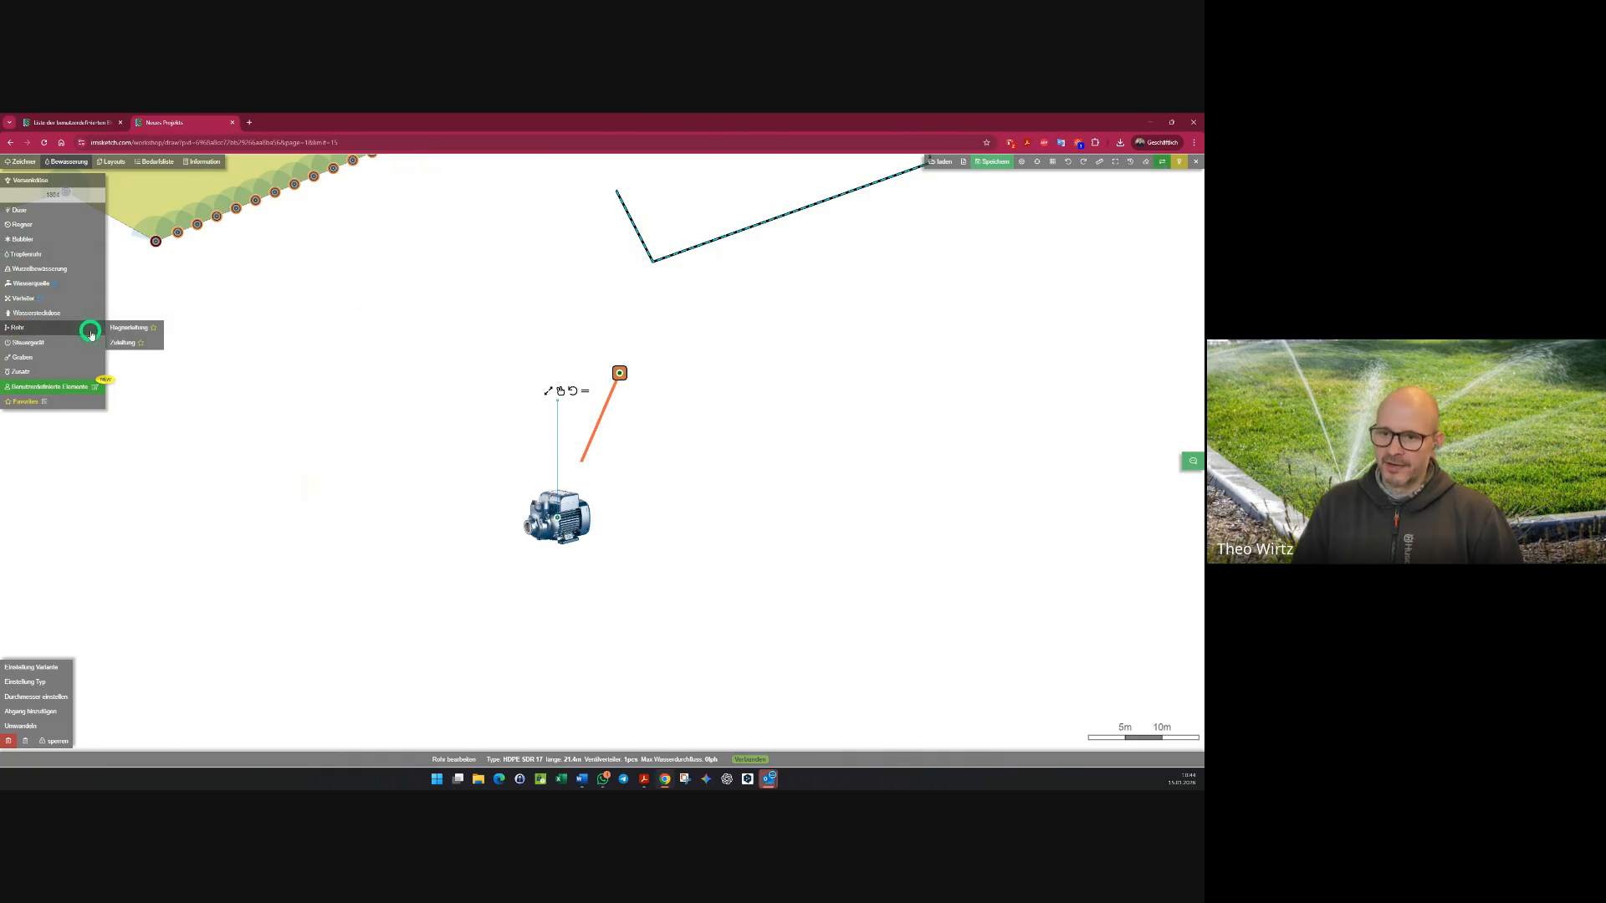
- Draw a Zuleitung pipe about 23.1 m long from the valve manifold into the empty area opposite
click(122, 329)
click(620, 373)
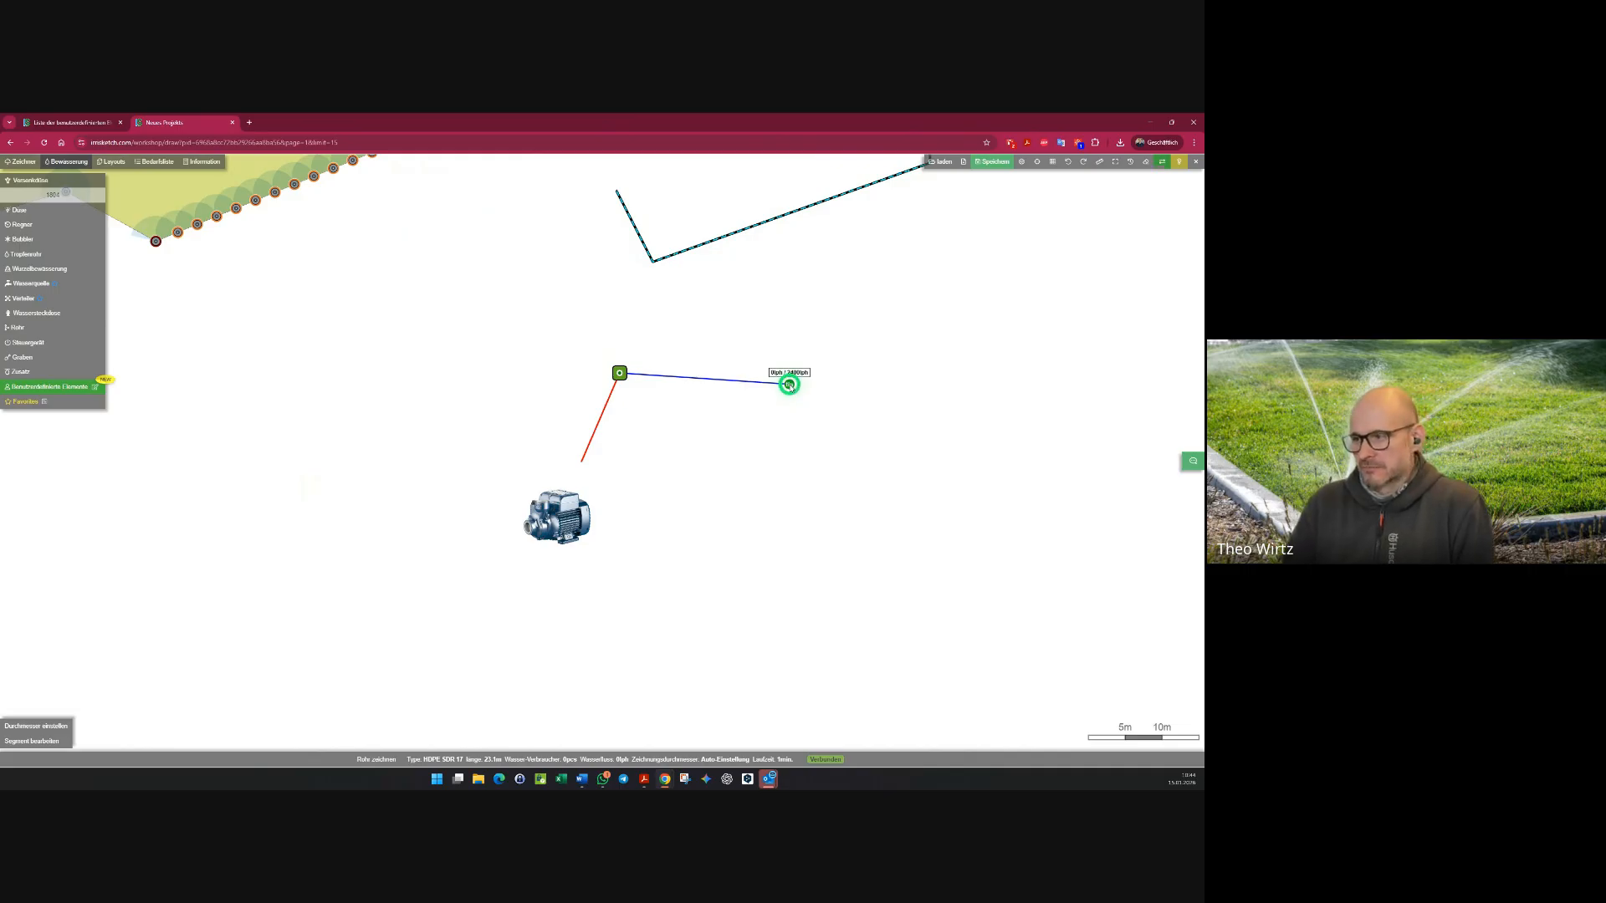
double_click(790, 385)
- Examine the irrigation equipment list for the pump and pipe entries, then return to the irrigation drawing
click(148, 164)
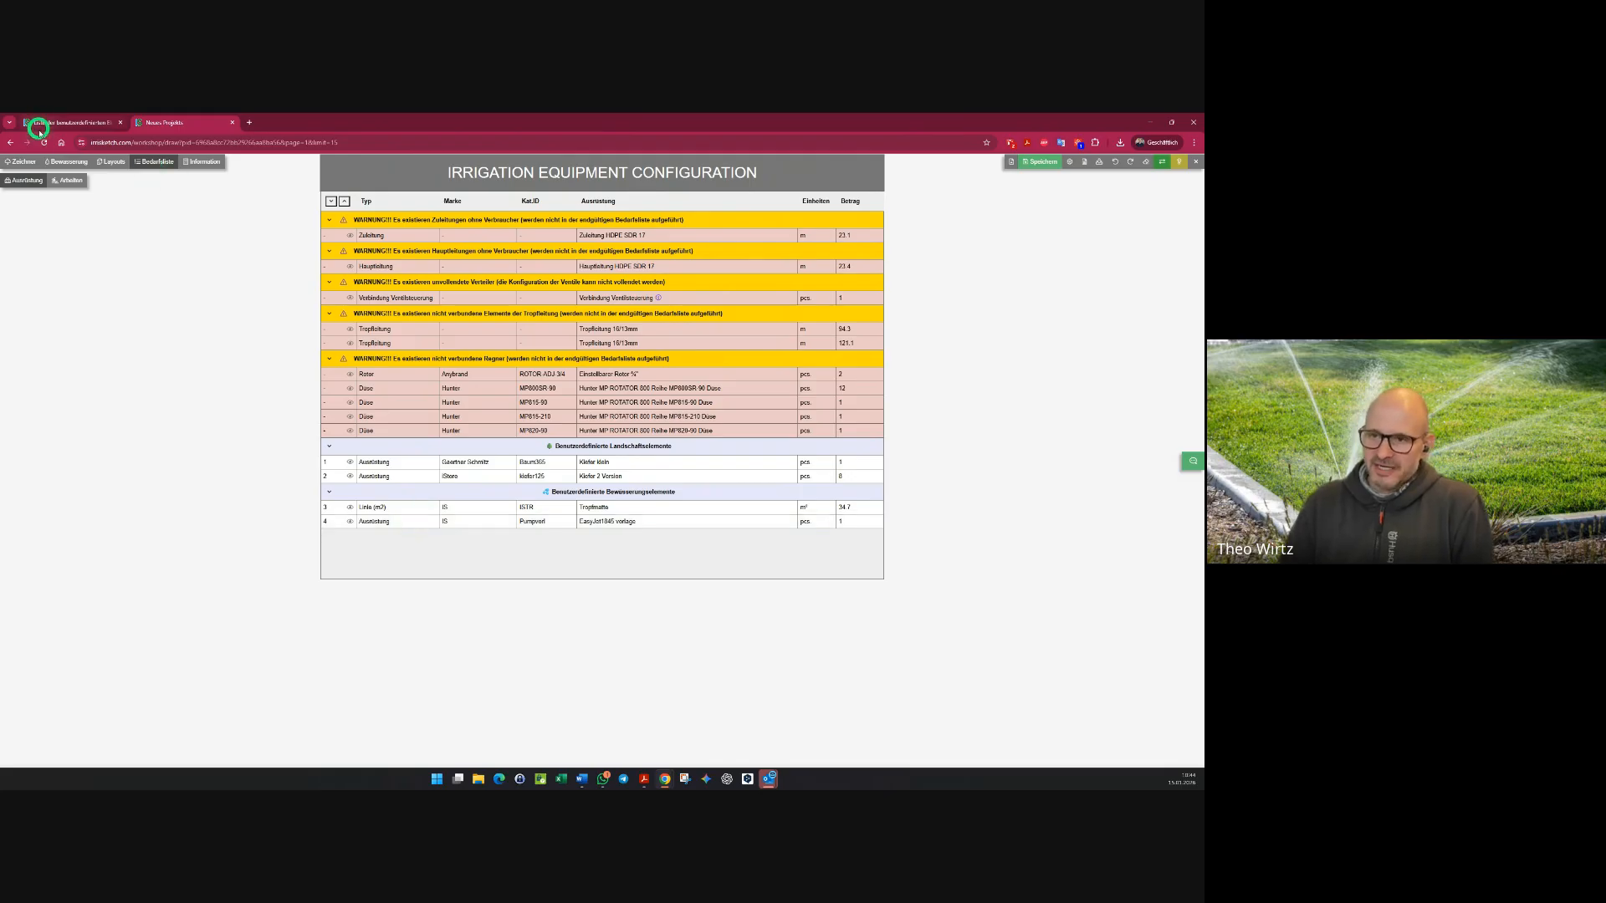
click(1162, 161)
click(552, 525)
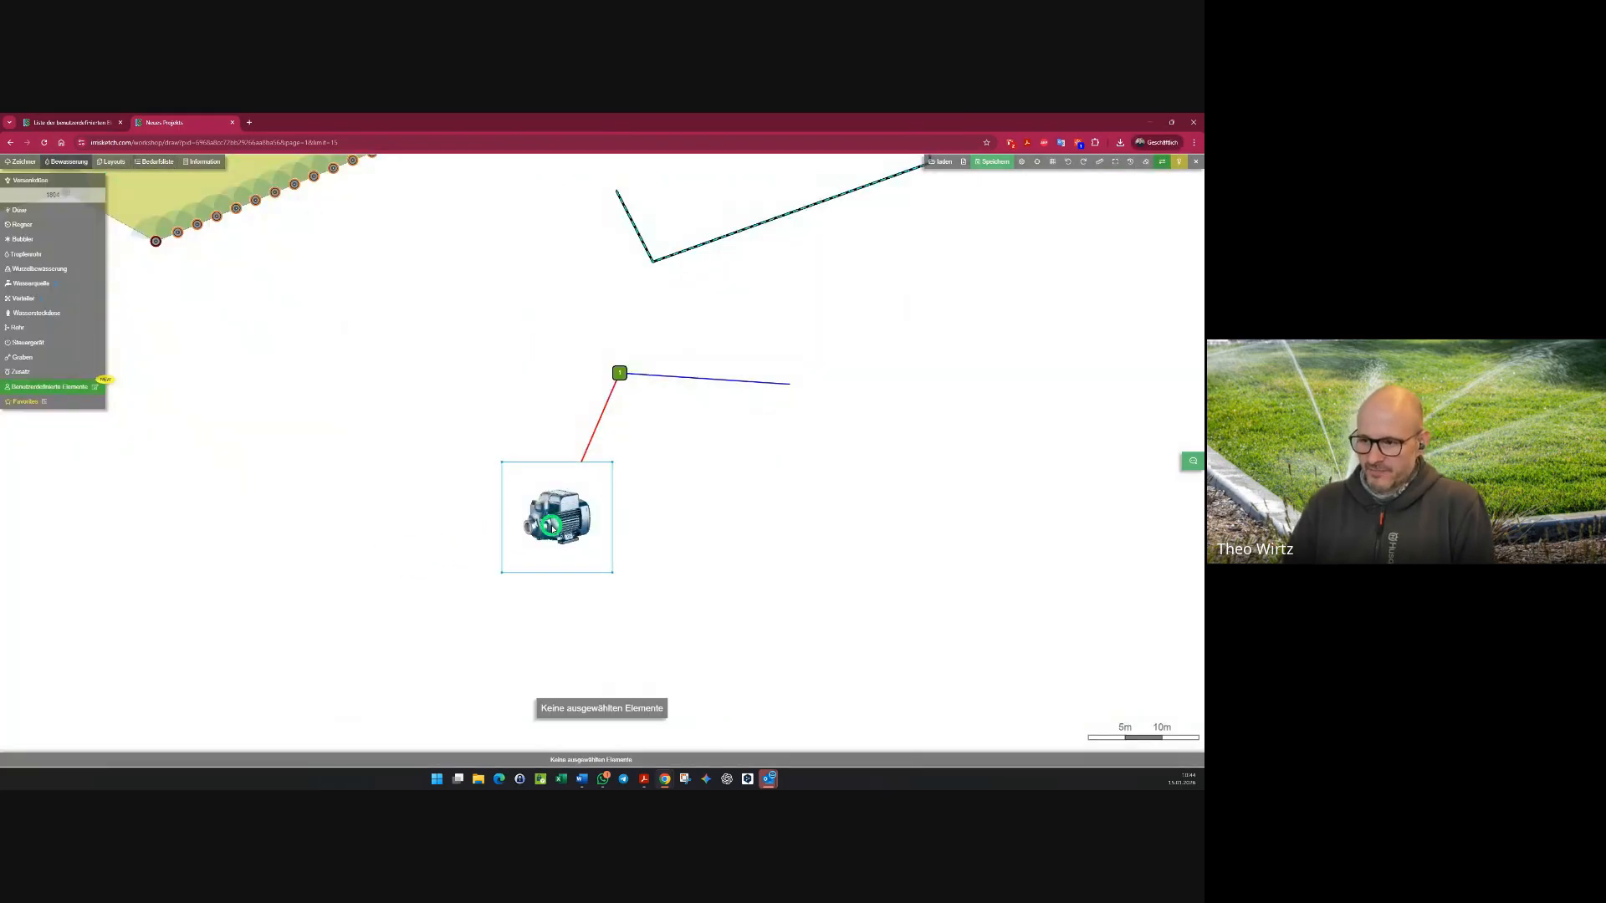
click(32, 253)
click(32, 225)
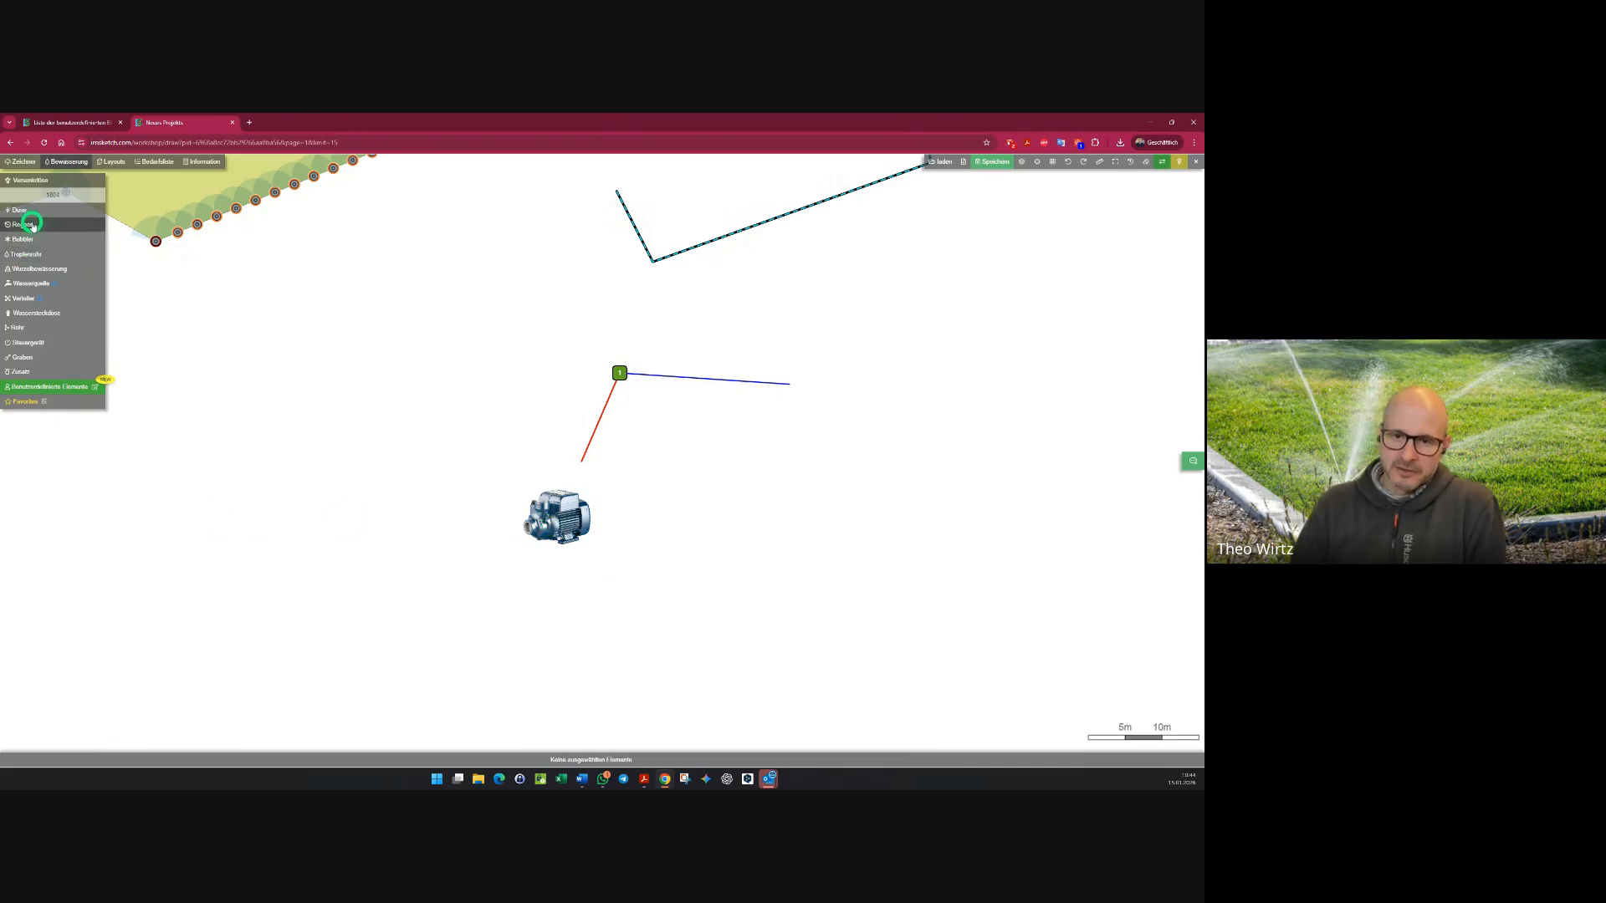
- Area-select the nozzles and drip pipes in the plan above the pump and copy the selection to the clipboard as text
scroll(393, 268, down, 5)
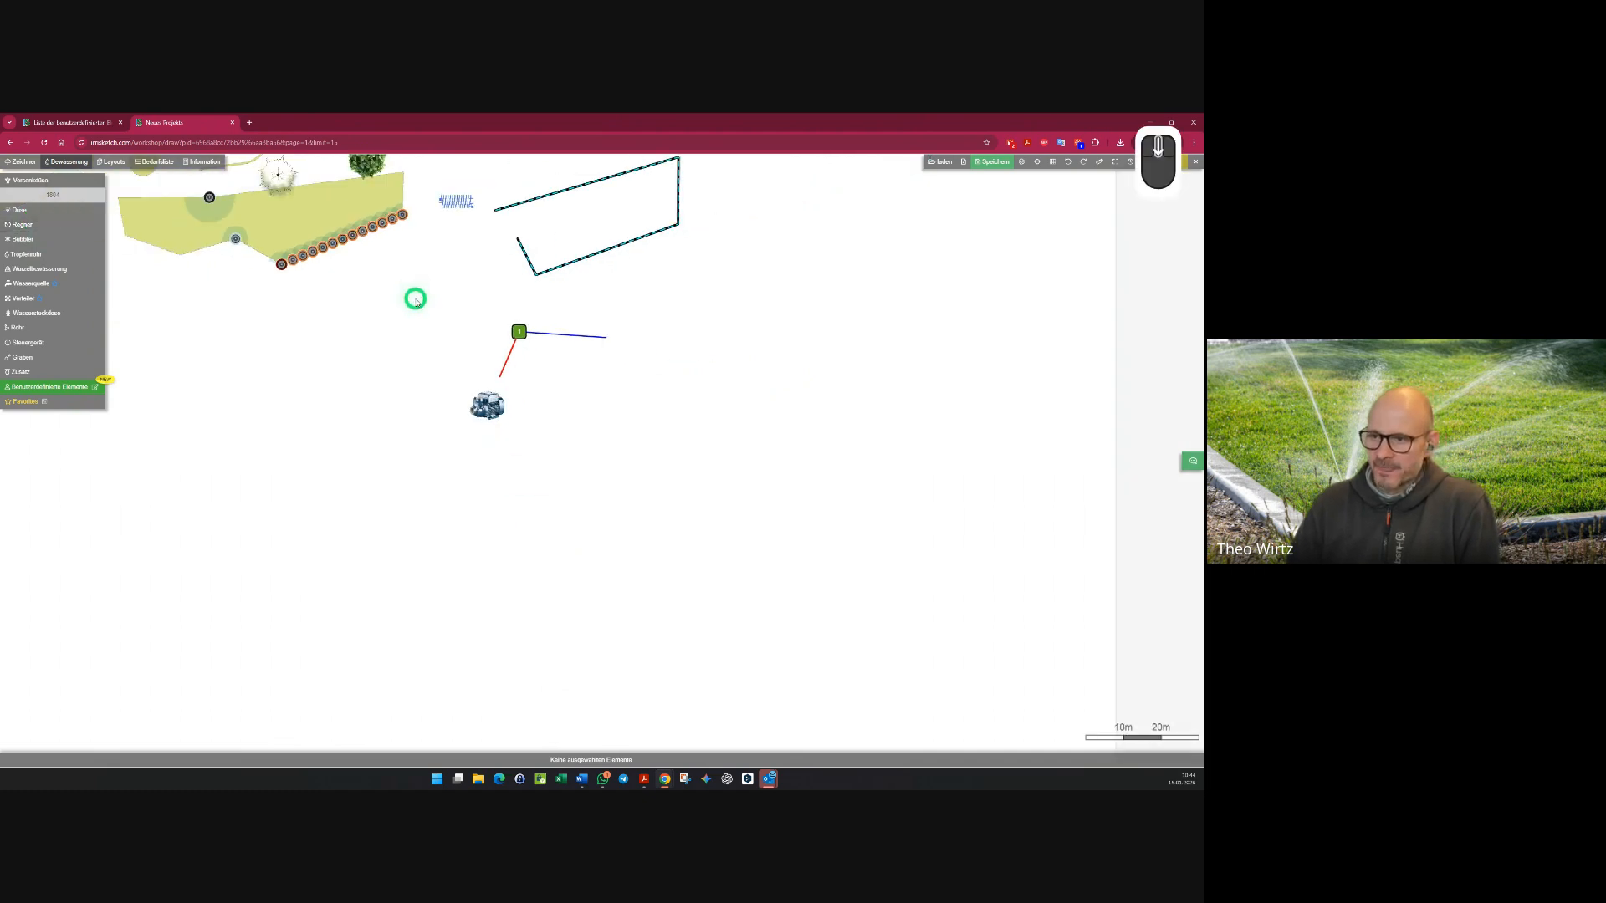
ctrl+drag(238, 182, 731, 450)
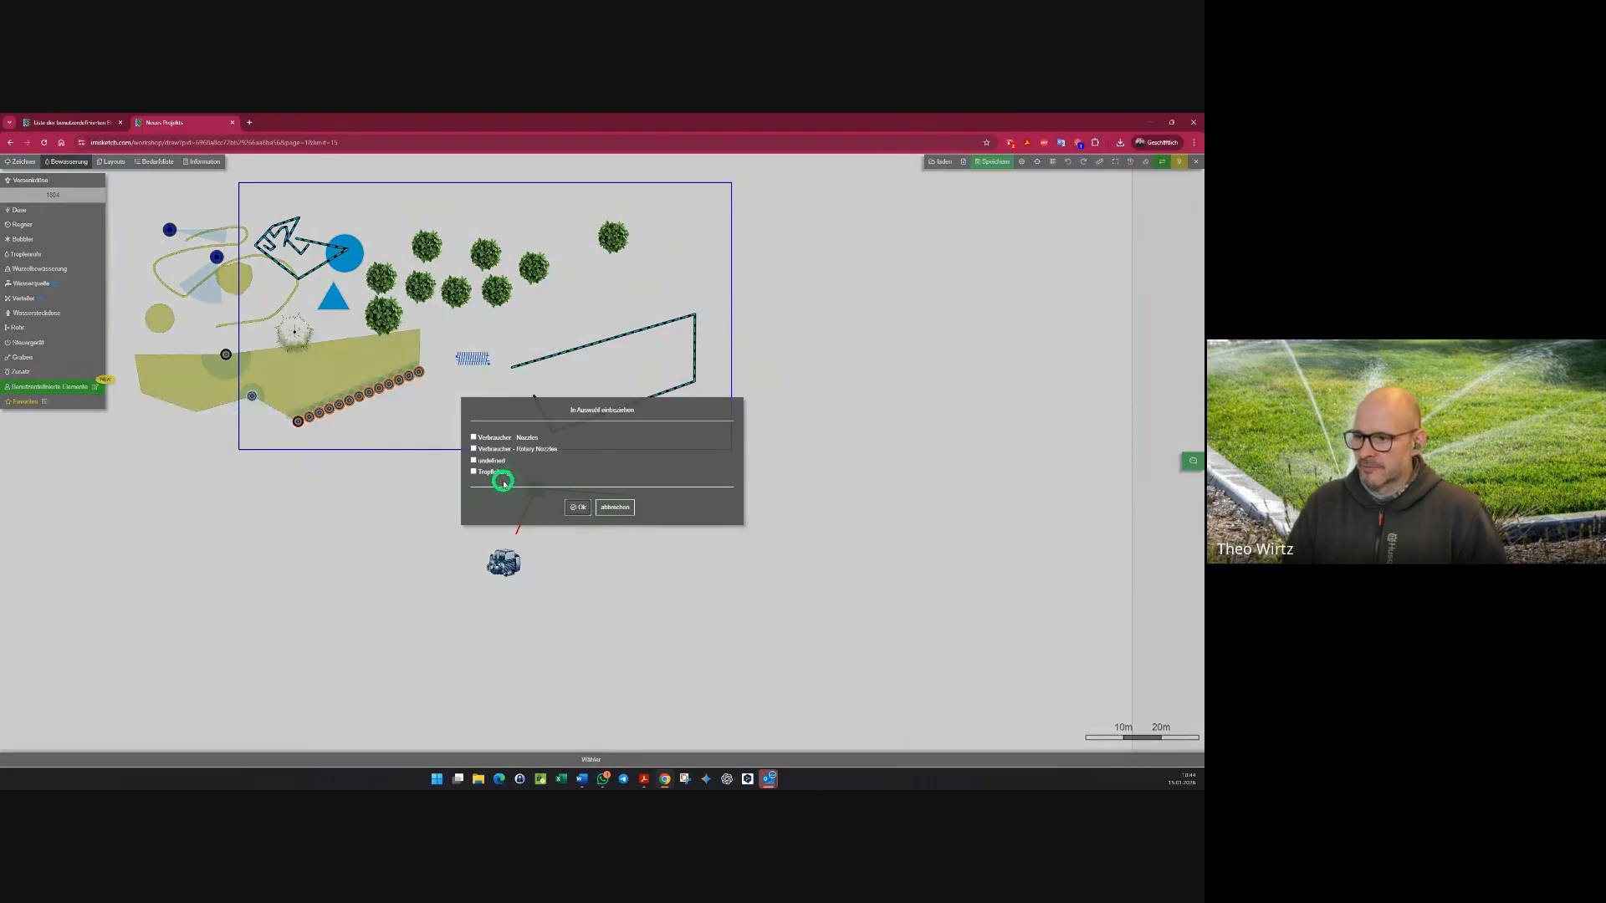
click(577, 507)
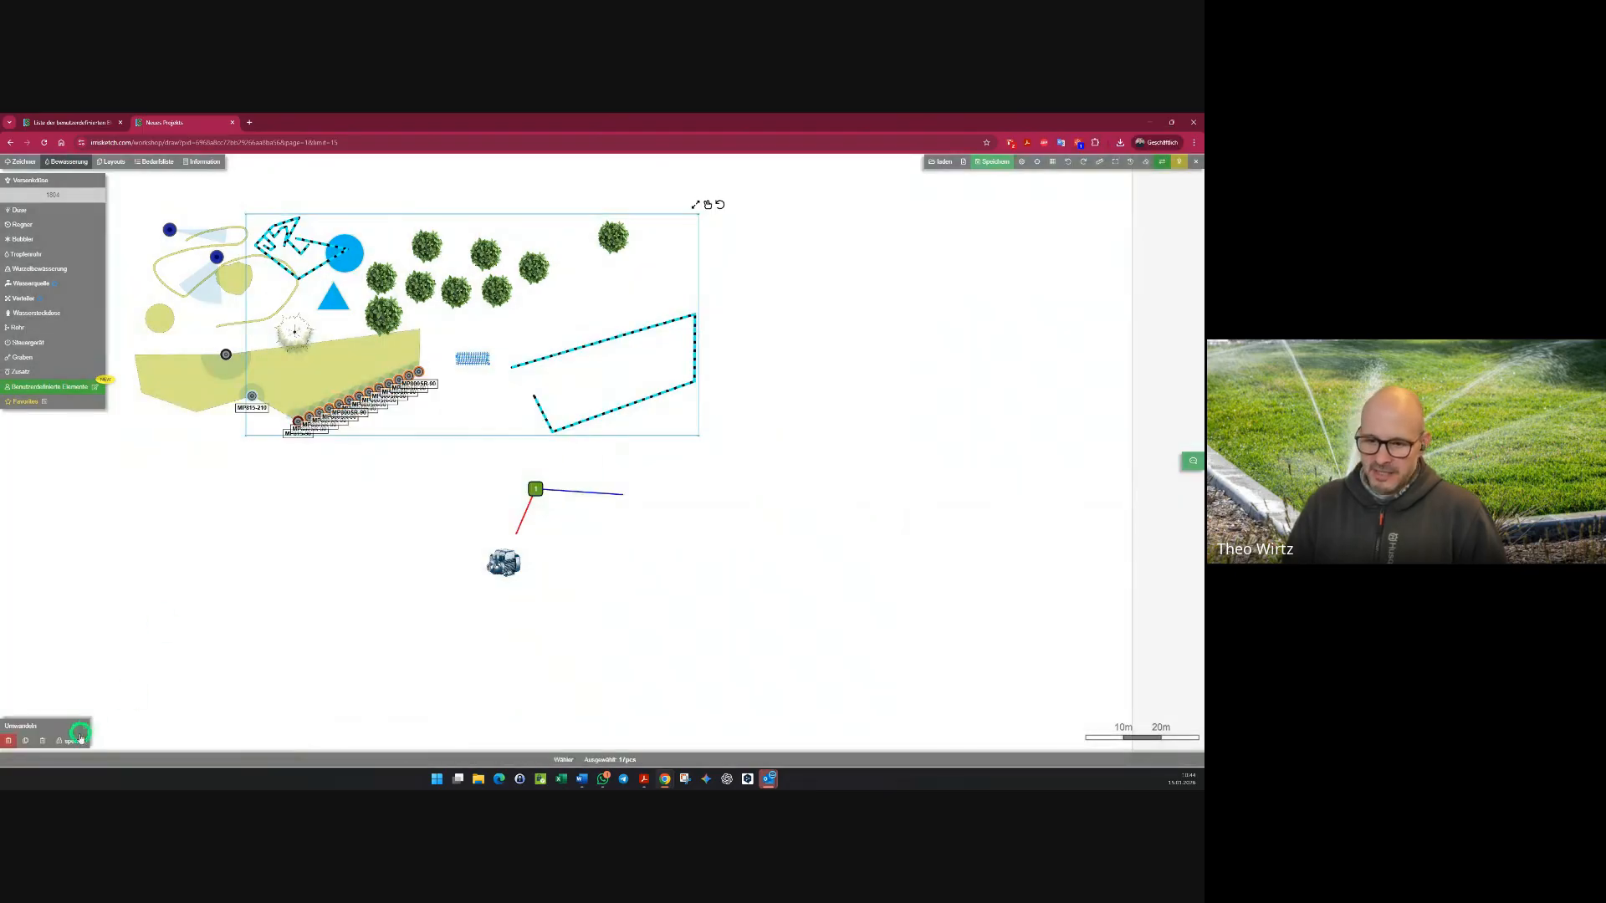
click(44, 741)
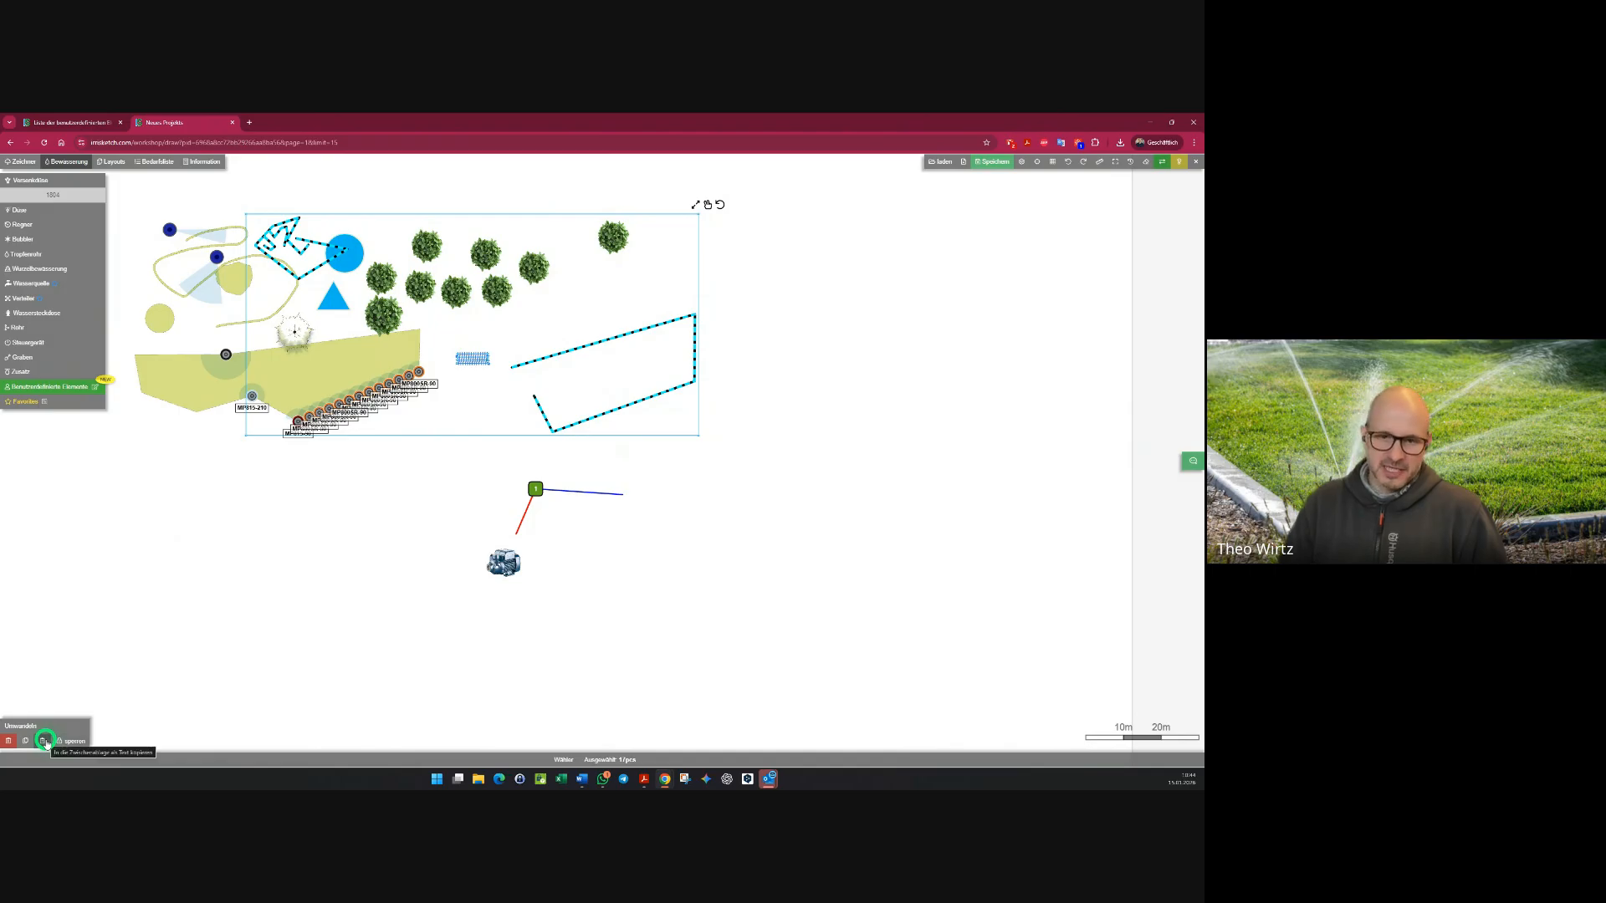
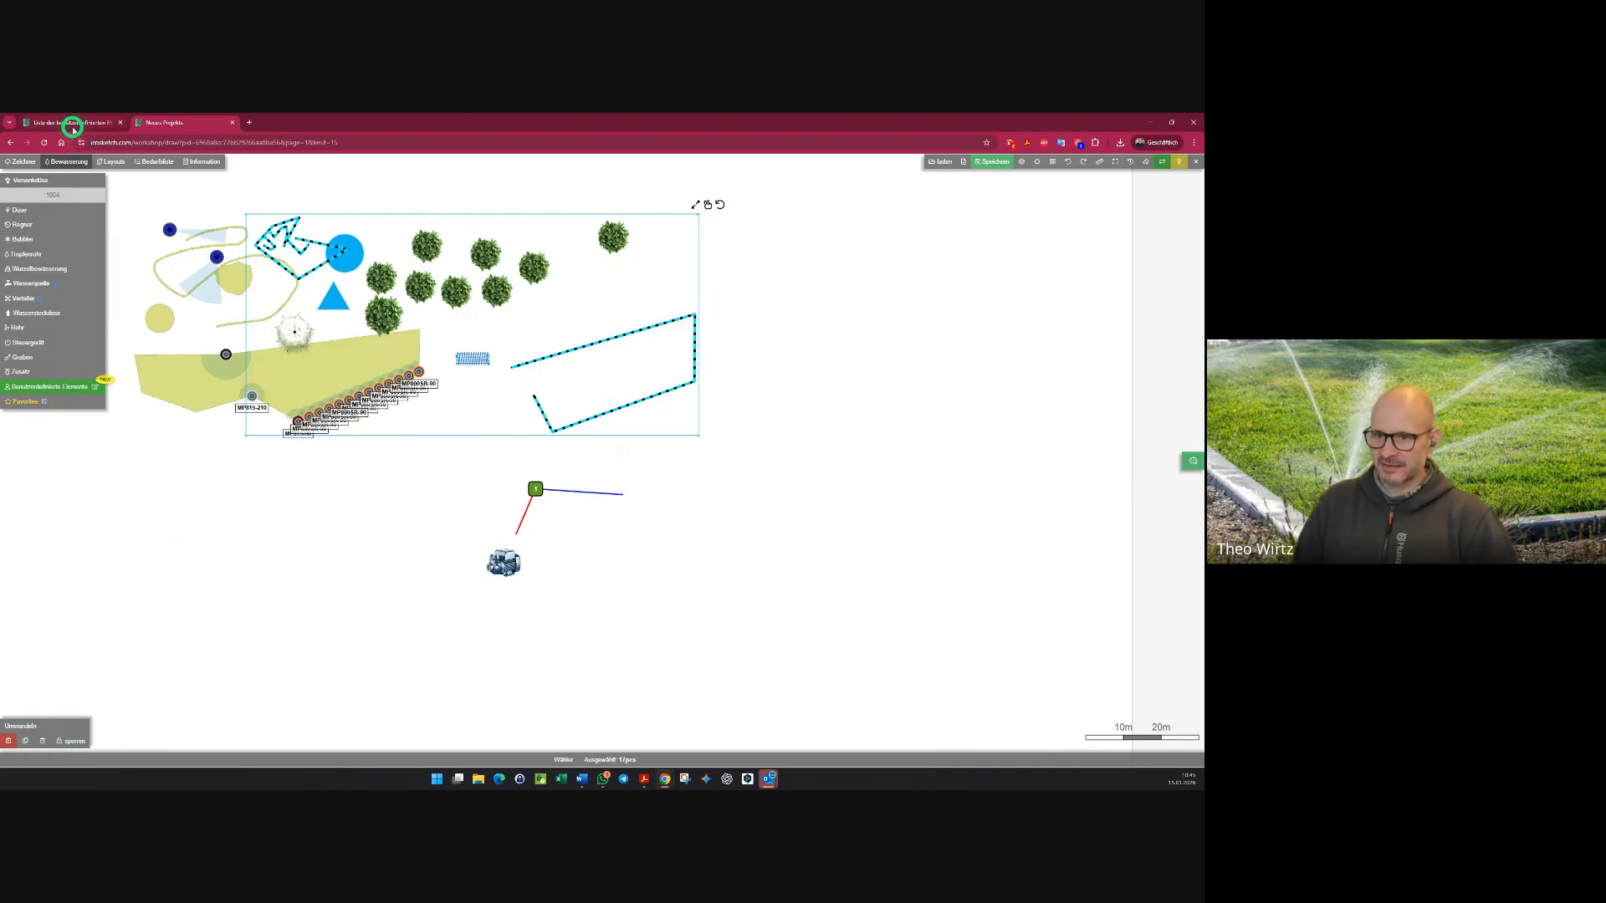
- Return to the custom sets overview and share the Zeichner Set publicly without a password
click(72, 126)
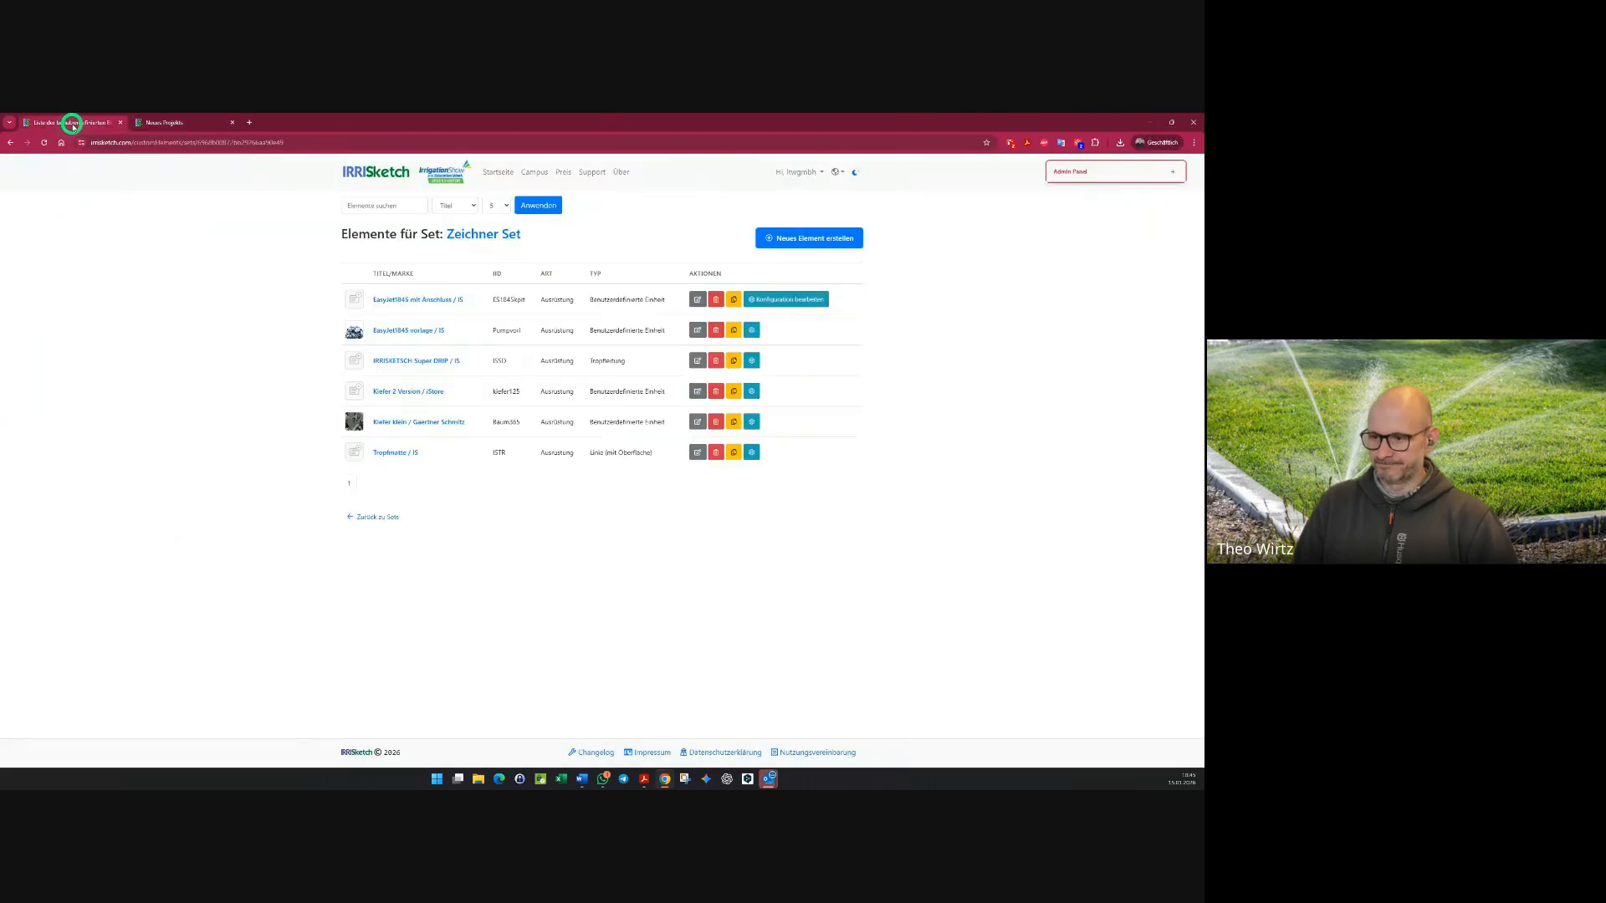
click(382, 517)
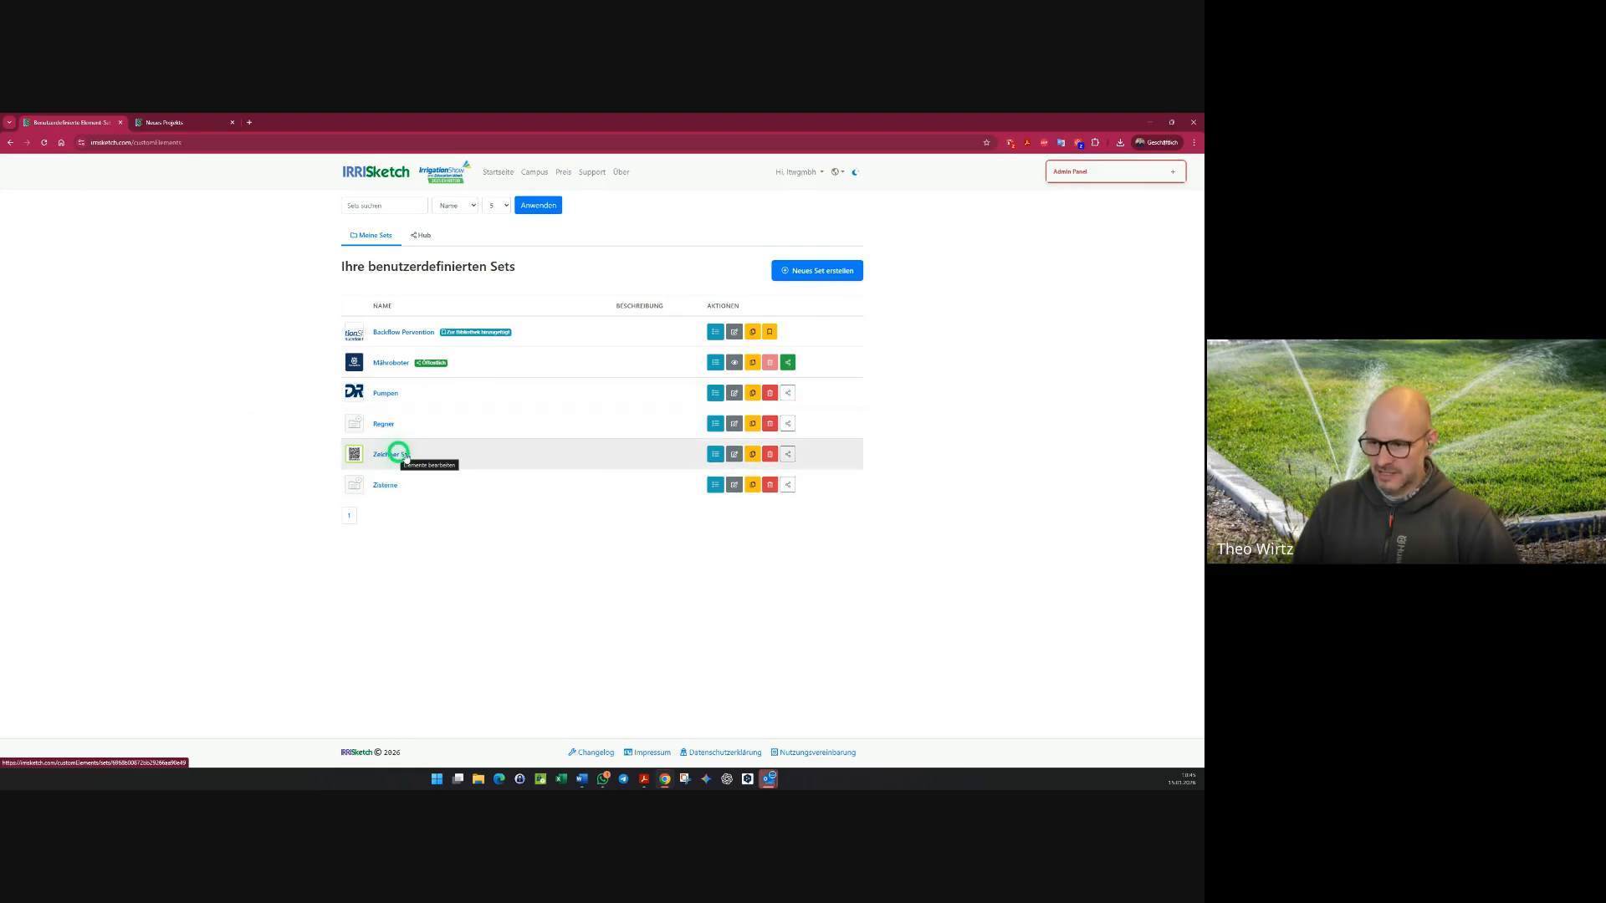
click(789, 457)
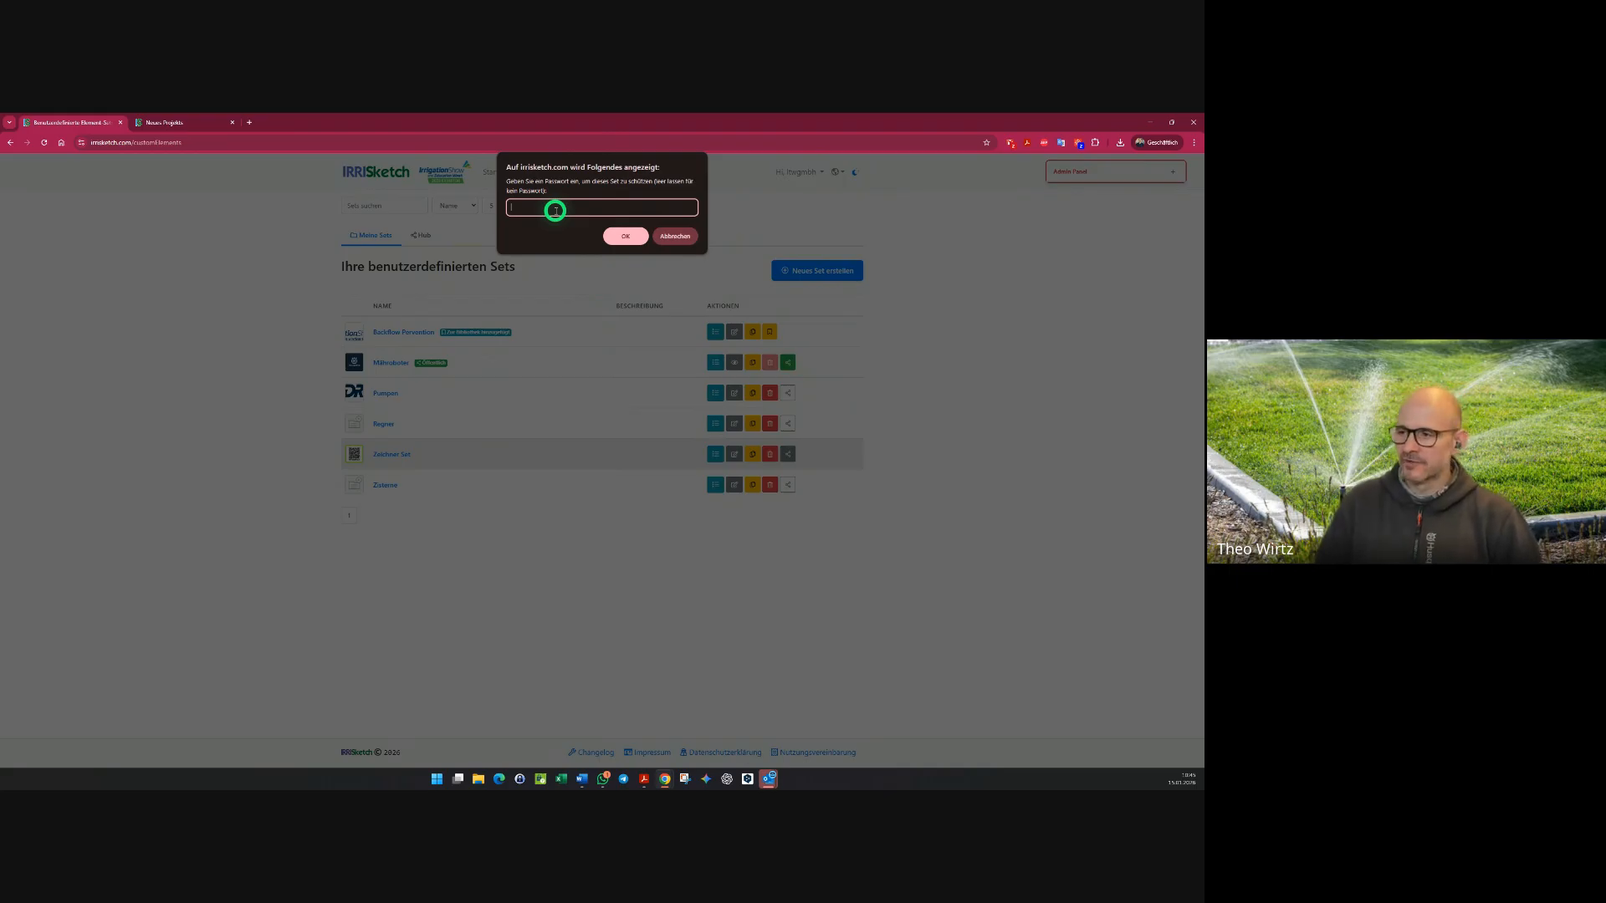
click(626, 236)
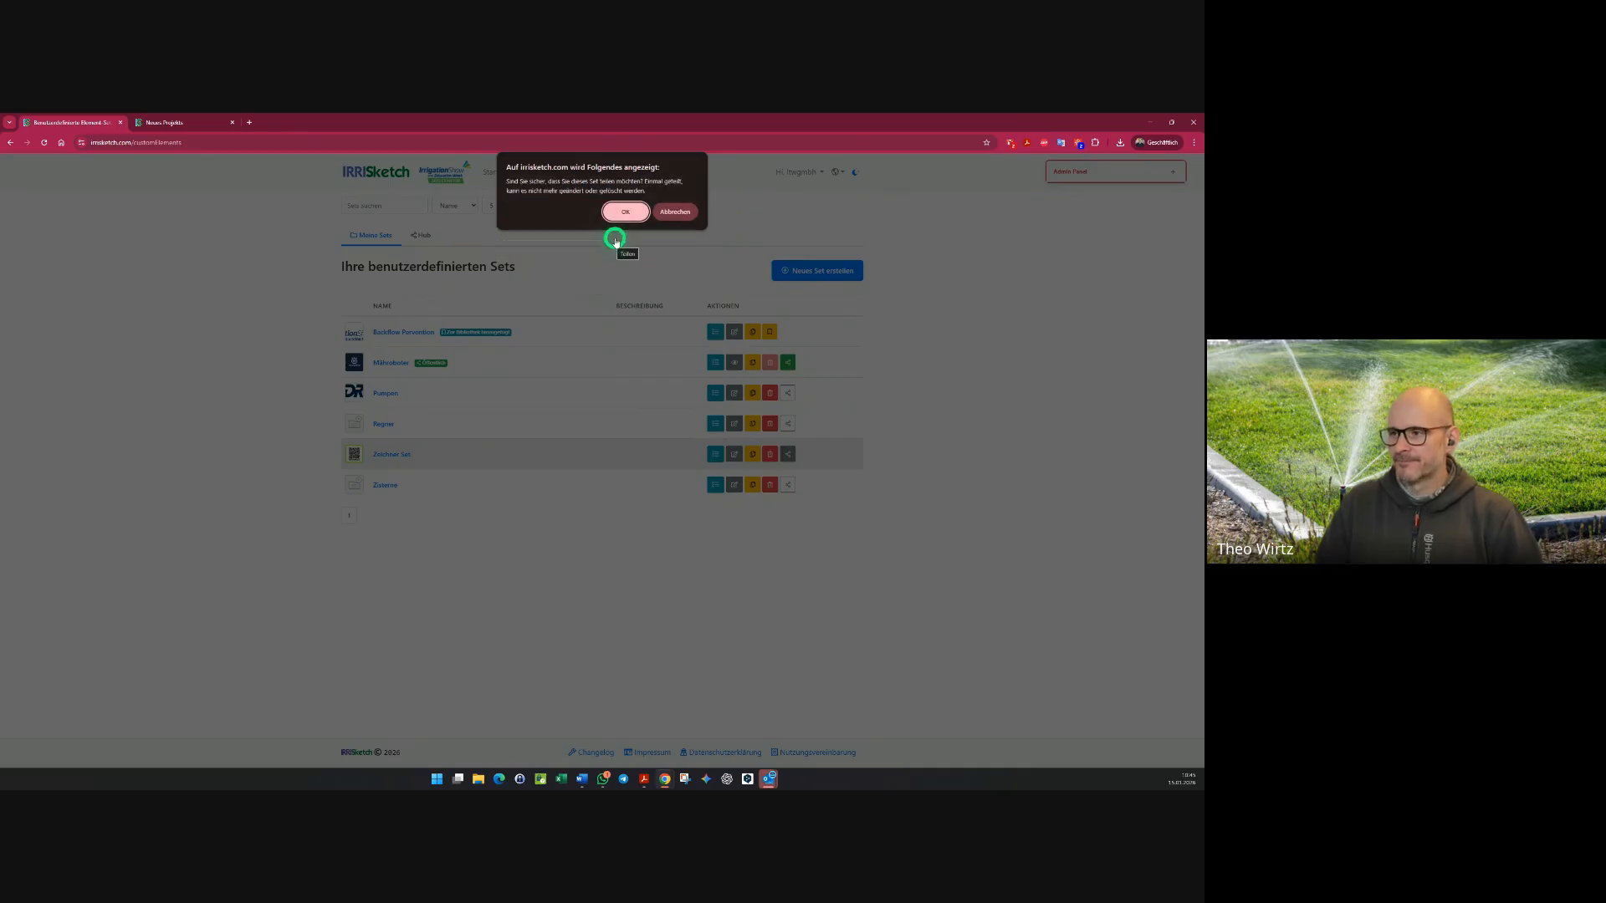
click(626, 211)
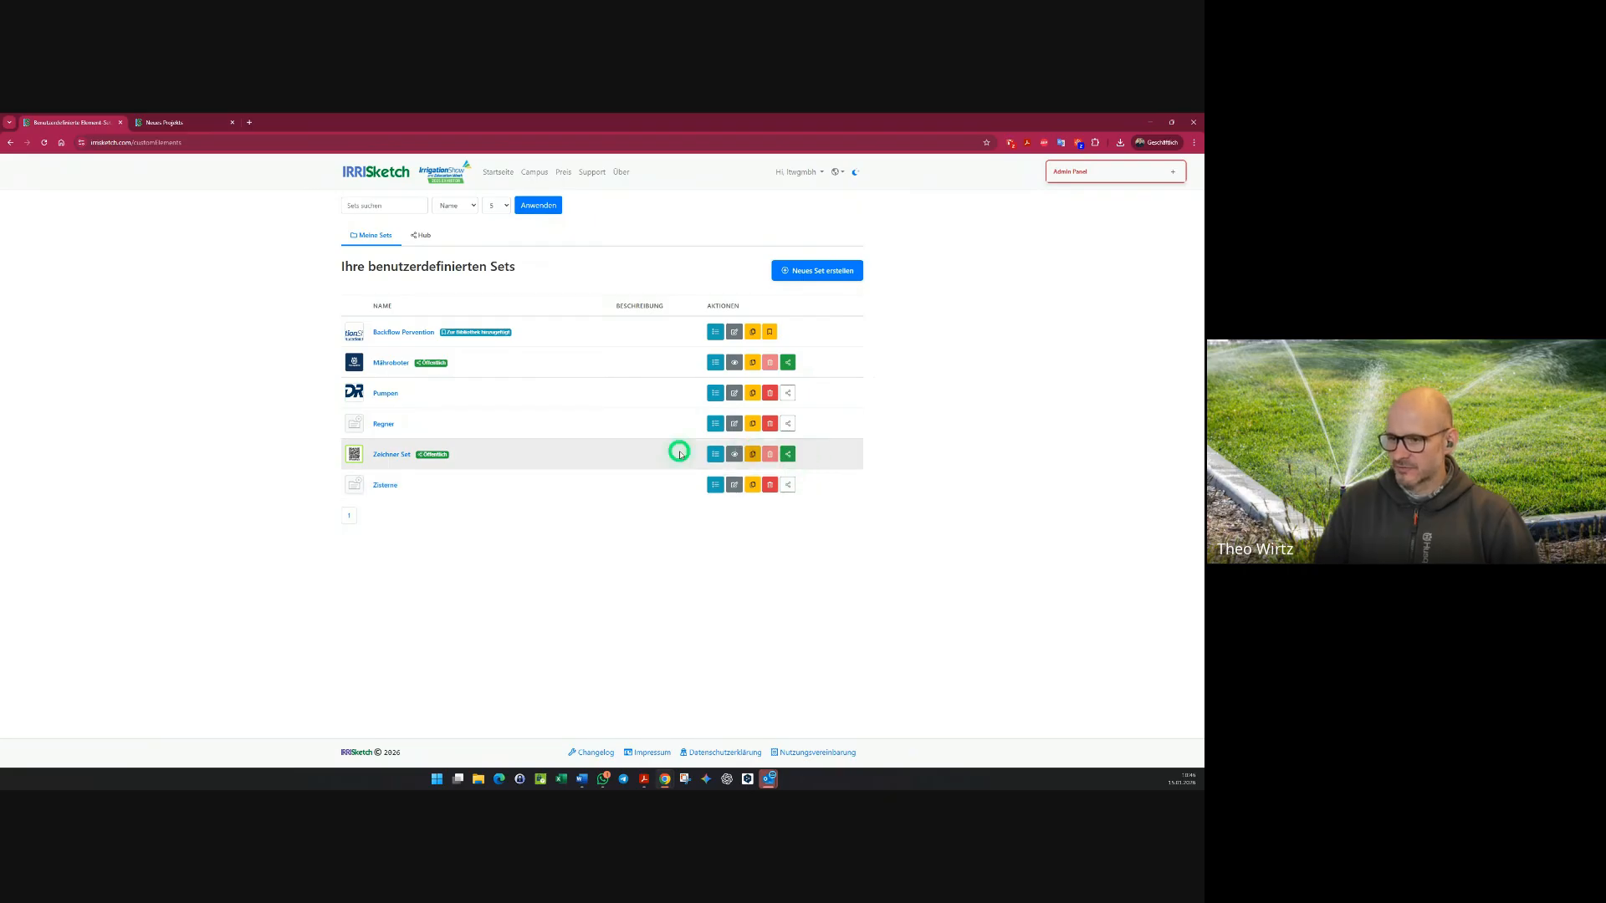
- Examine the shared Zeichner Set's element list and its entry in the Hub, then return to the sets overview
click(392, 454)
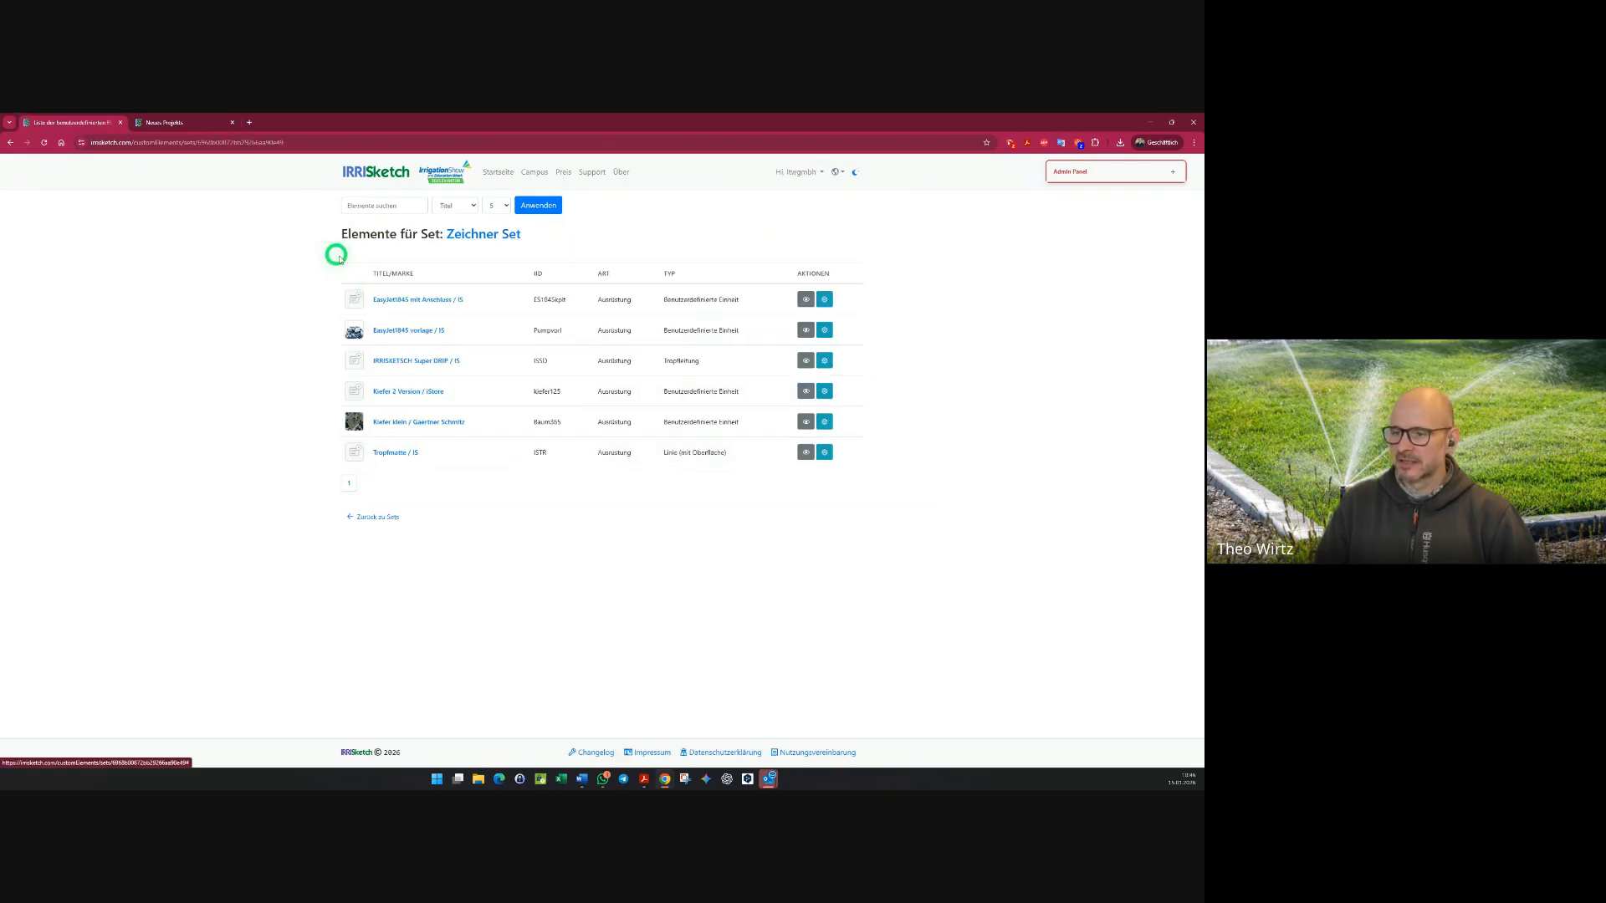
click(377, 516)
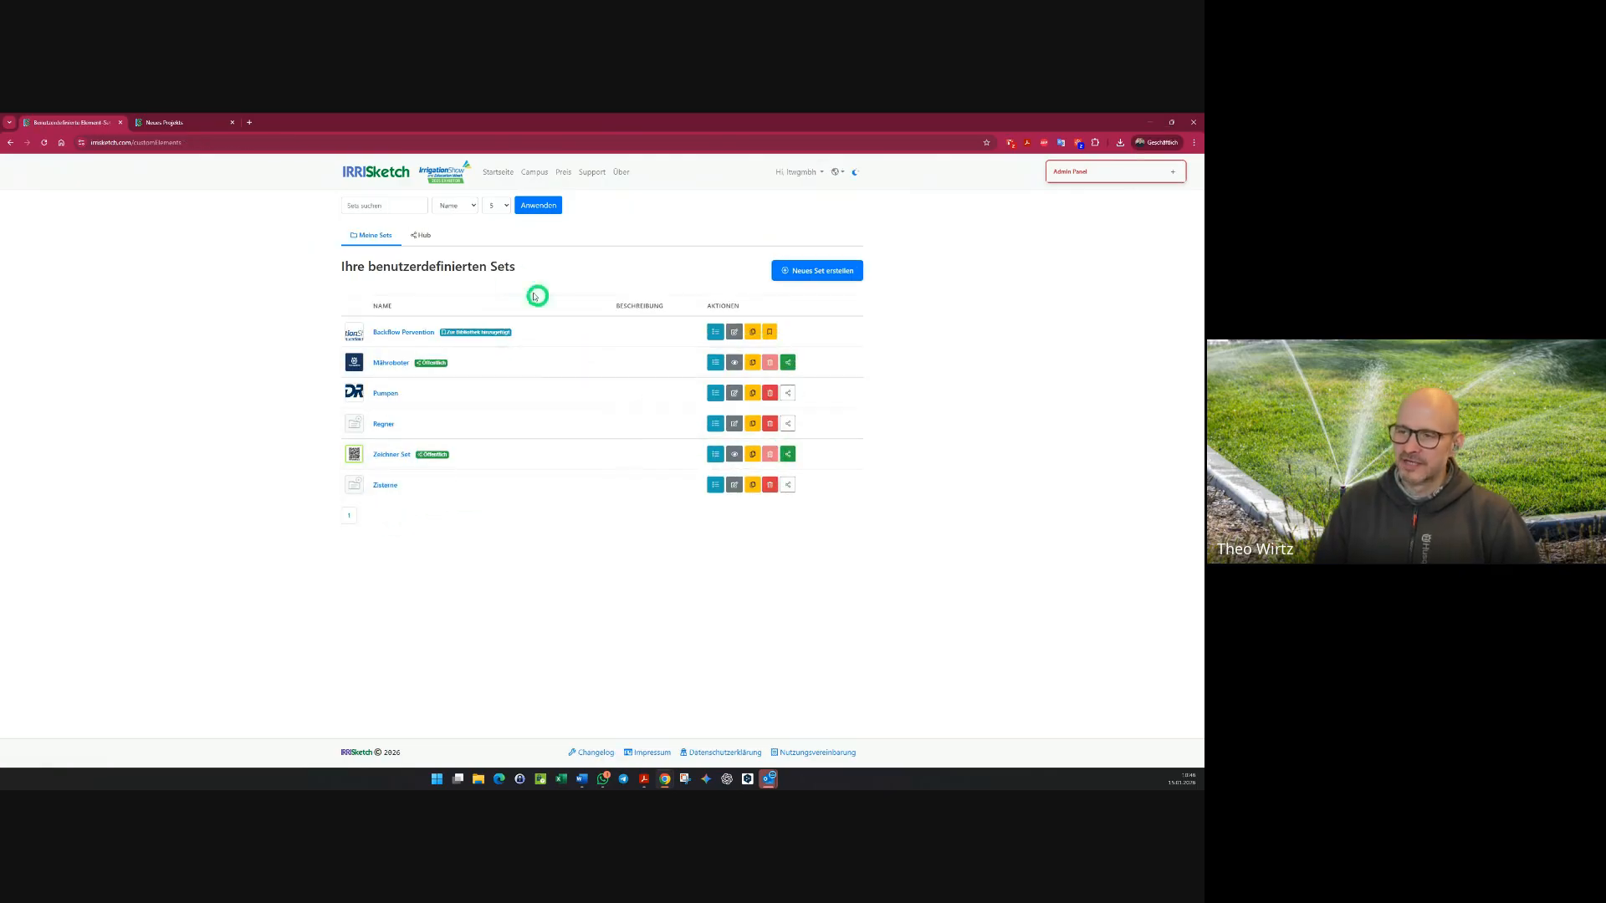
click(423, 237)
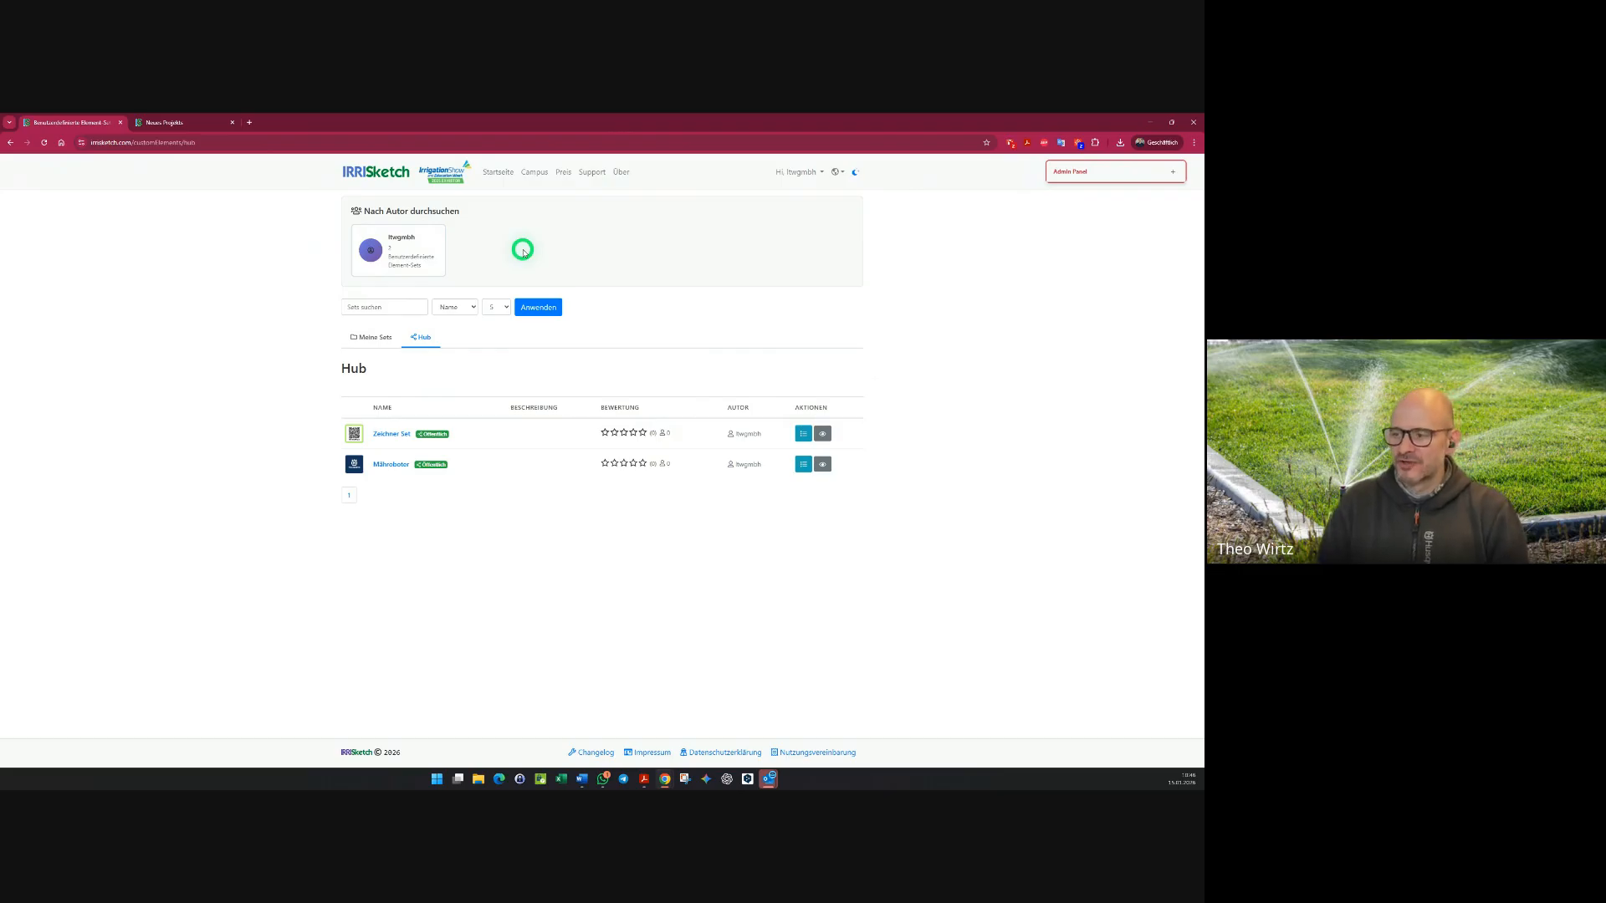
click(400, 432)
click(375, 519)
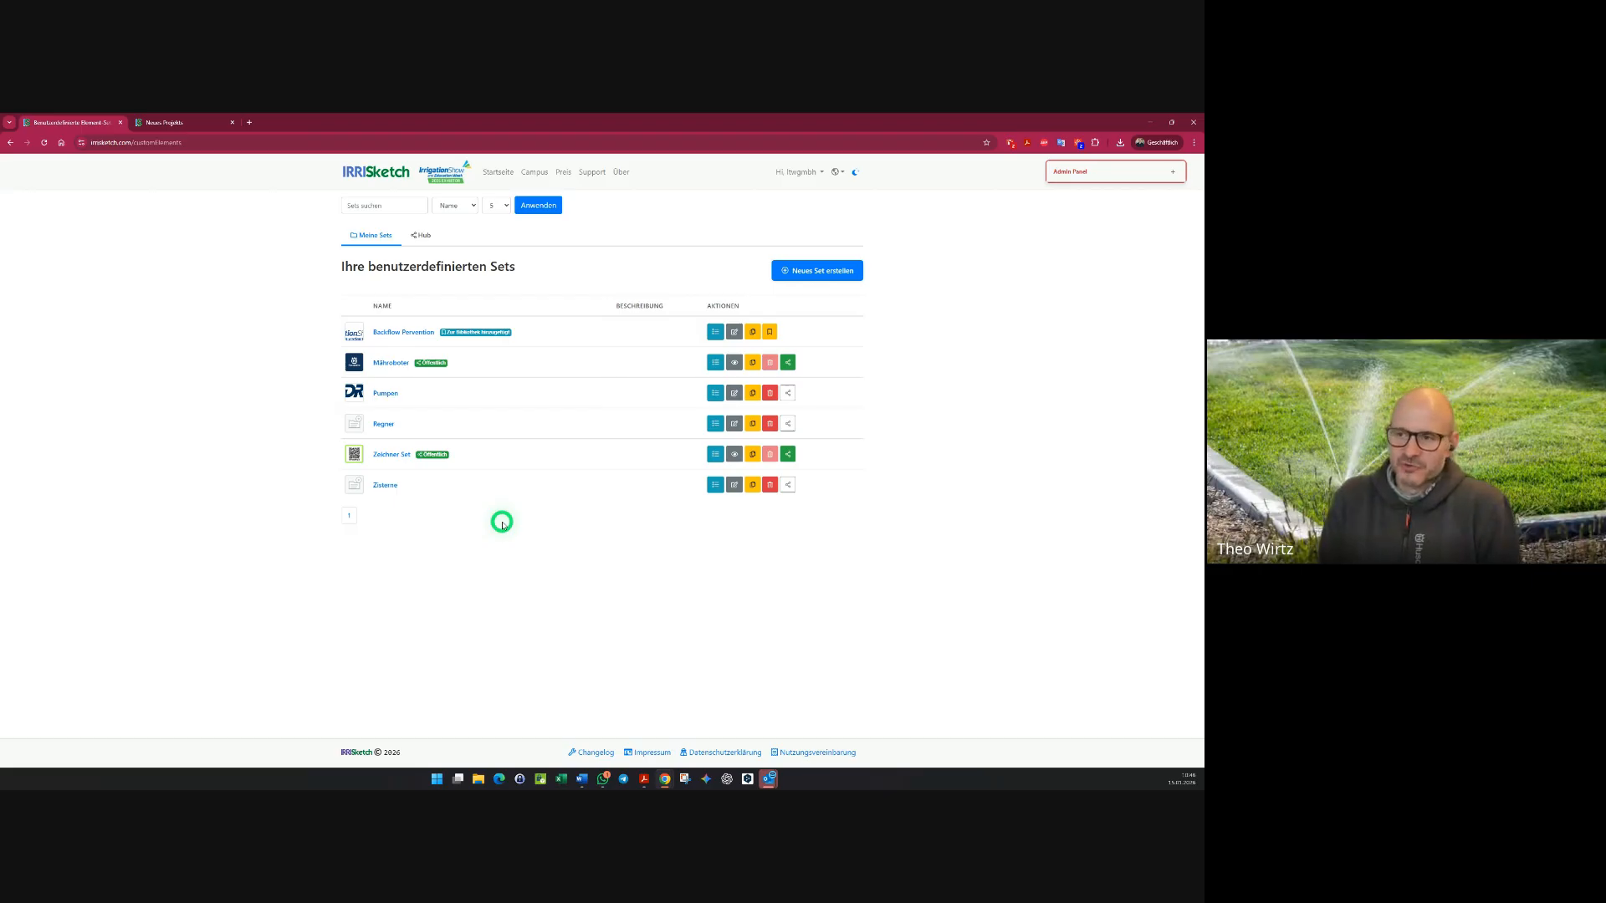
- Go to the workspace and open the first project's settings with its custom elements section expanded
click(376, 171)
click(390, 306)
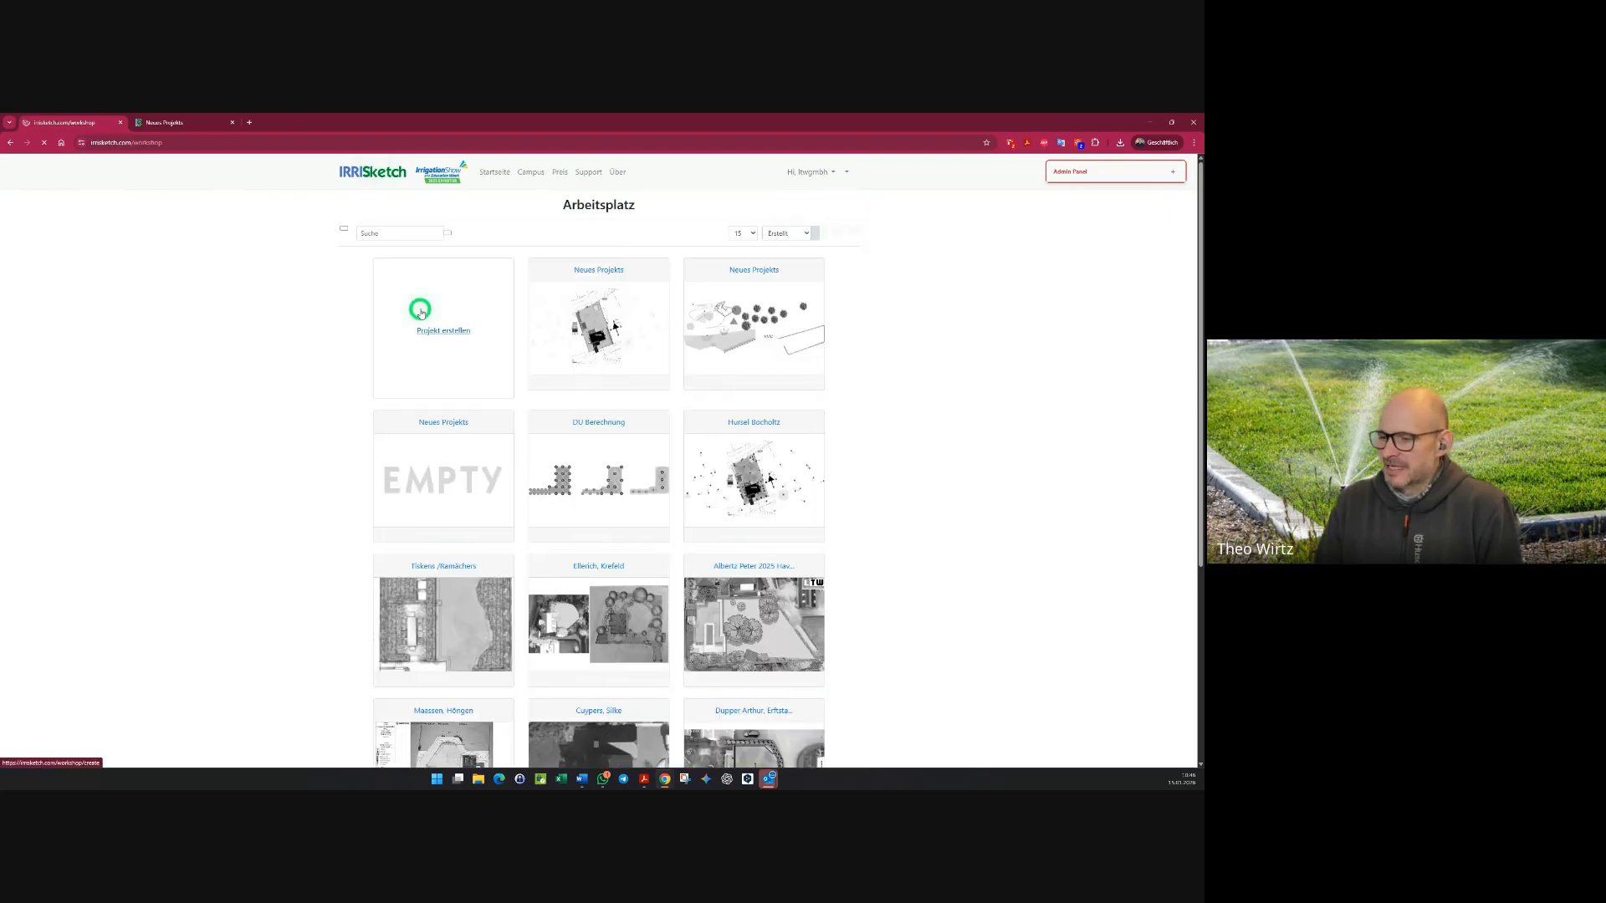
click(610, 386)
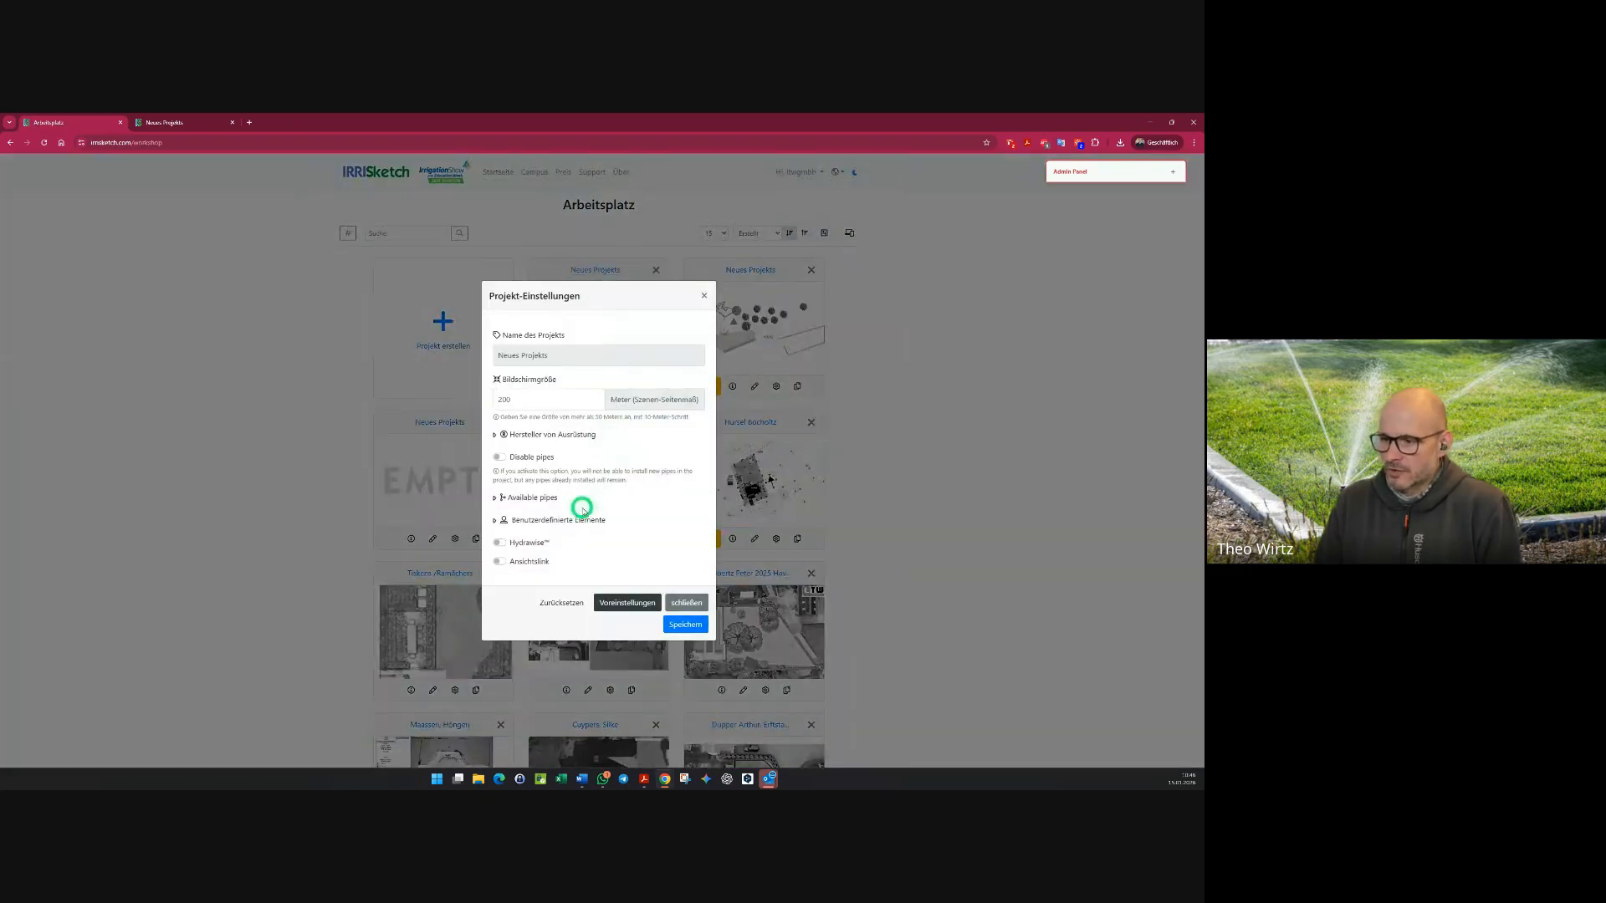
click(503, 520)
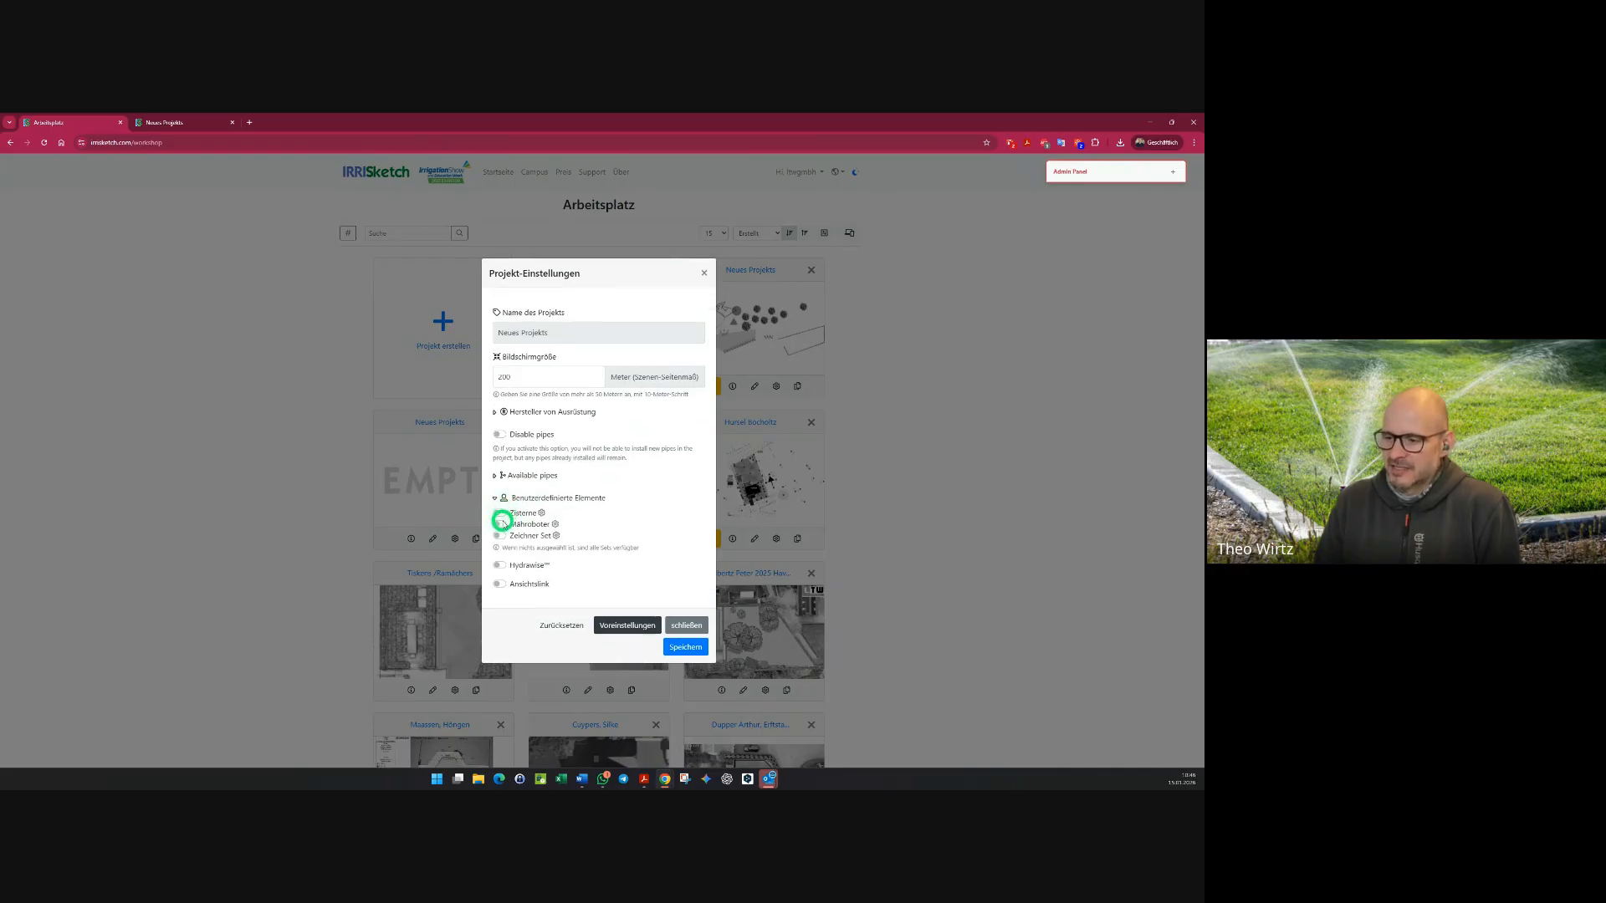
- Try the availability switch of the Zeichner Set, view the Zisterne set's elements, and save the project settings
click(503, 535)
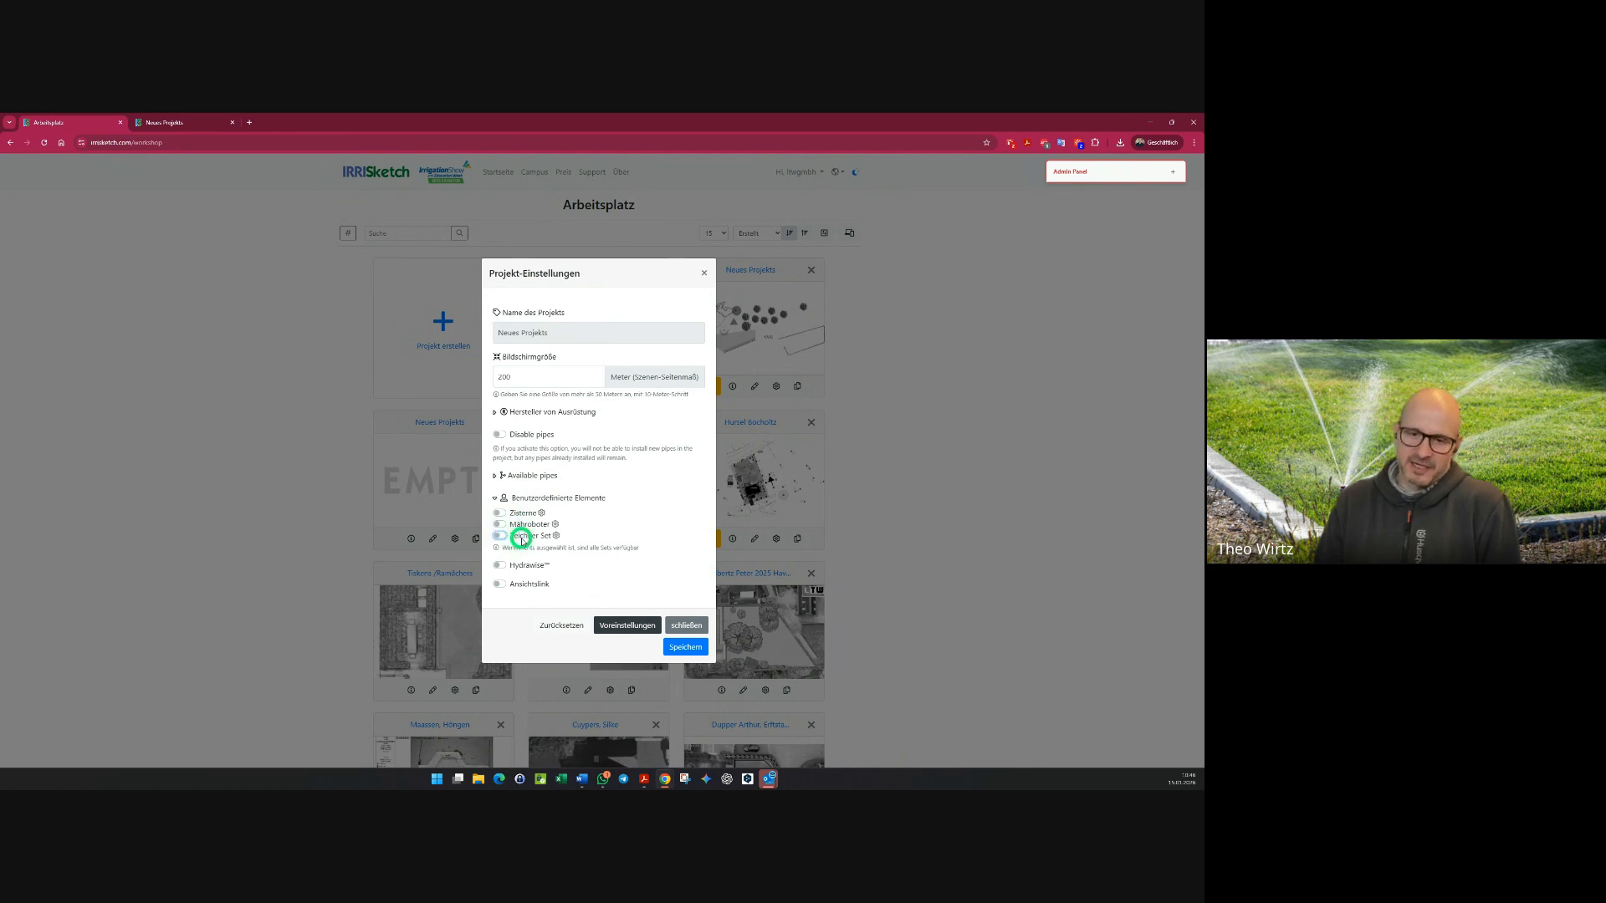
click(501, 536)
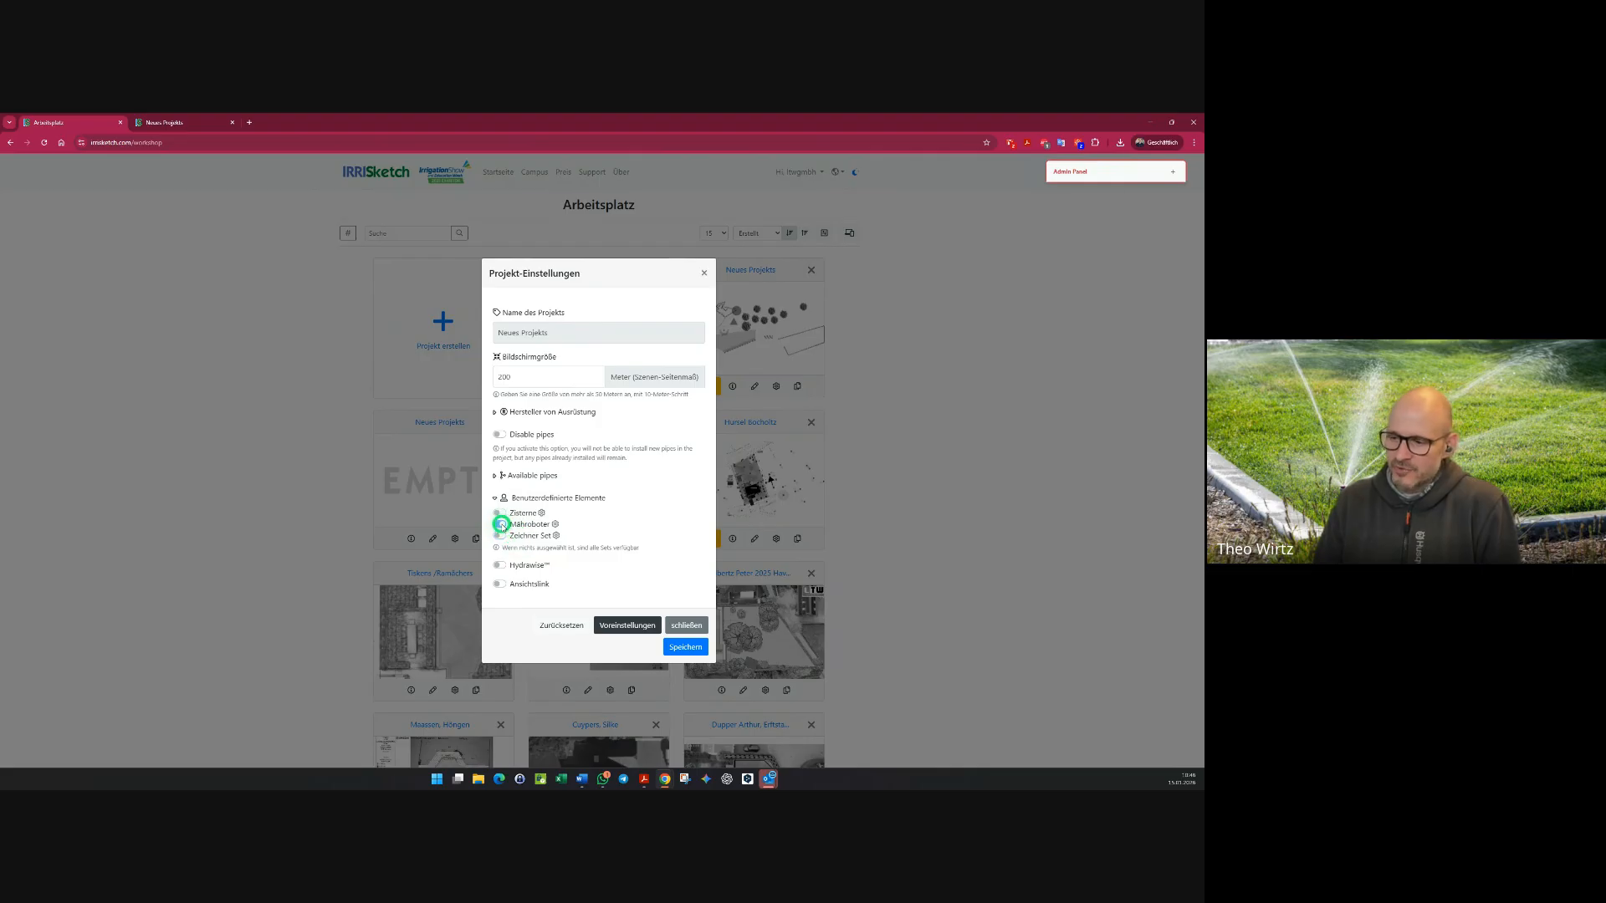
click(502, 537)
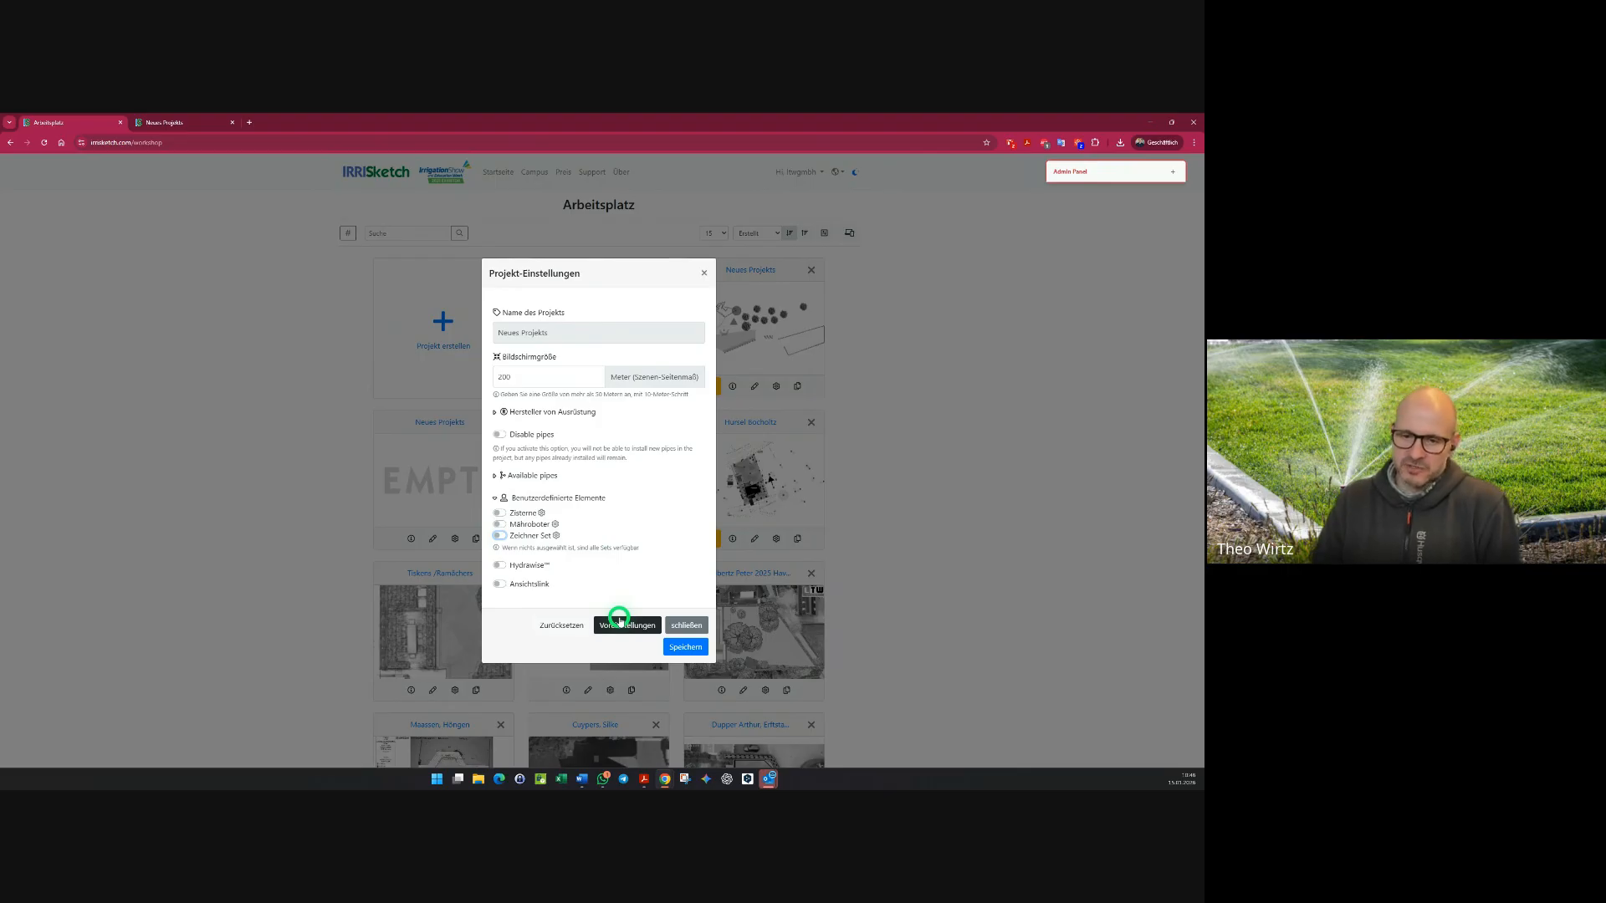
click(541, 513)
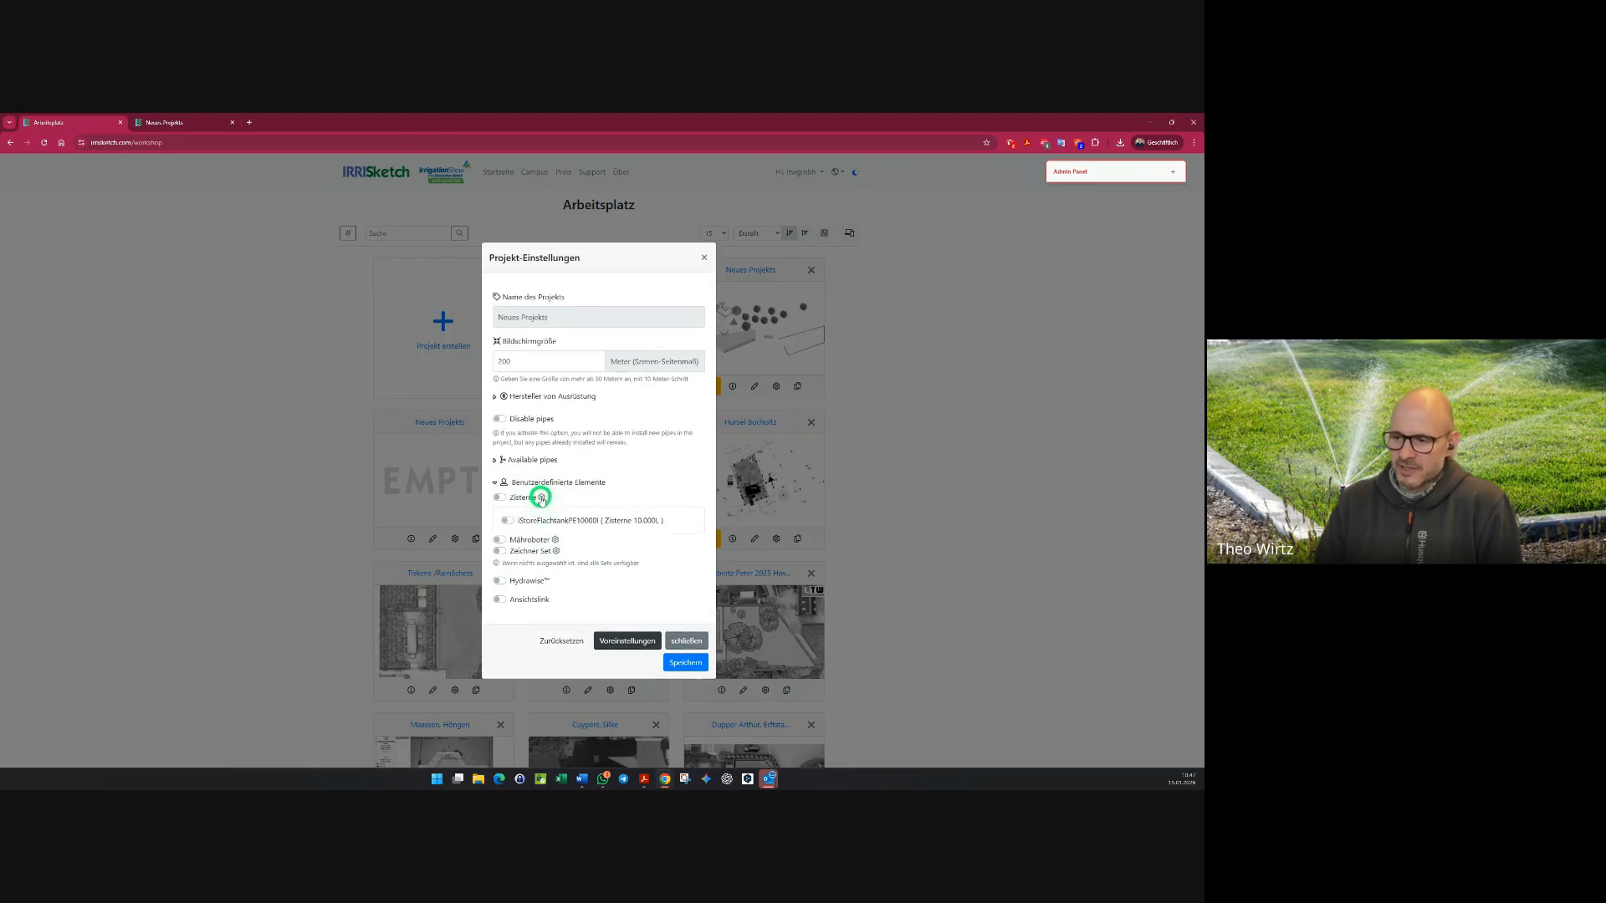
click(541, 500)
click(679, 649)
click(251, 293)
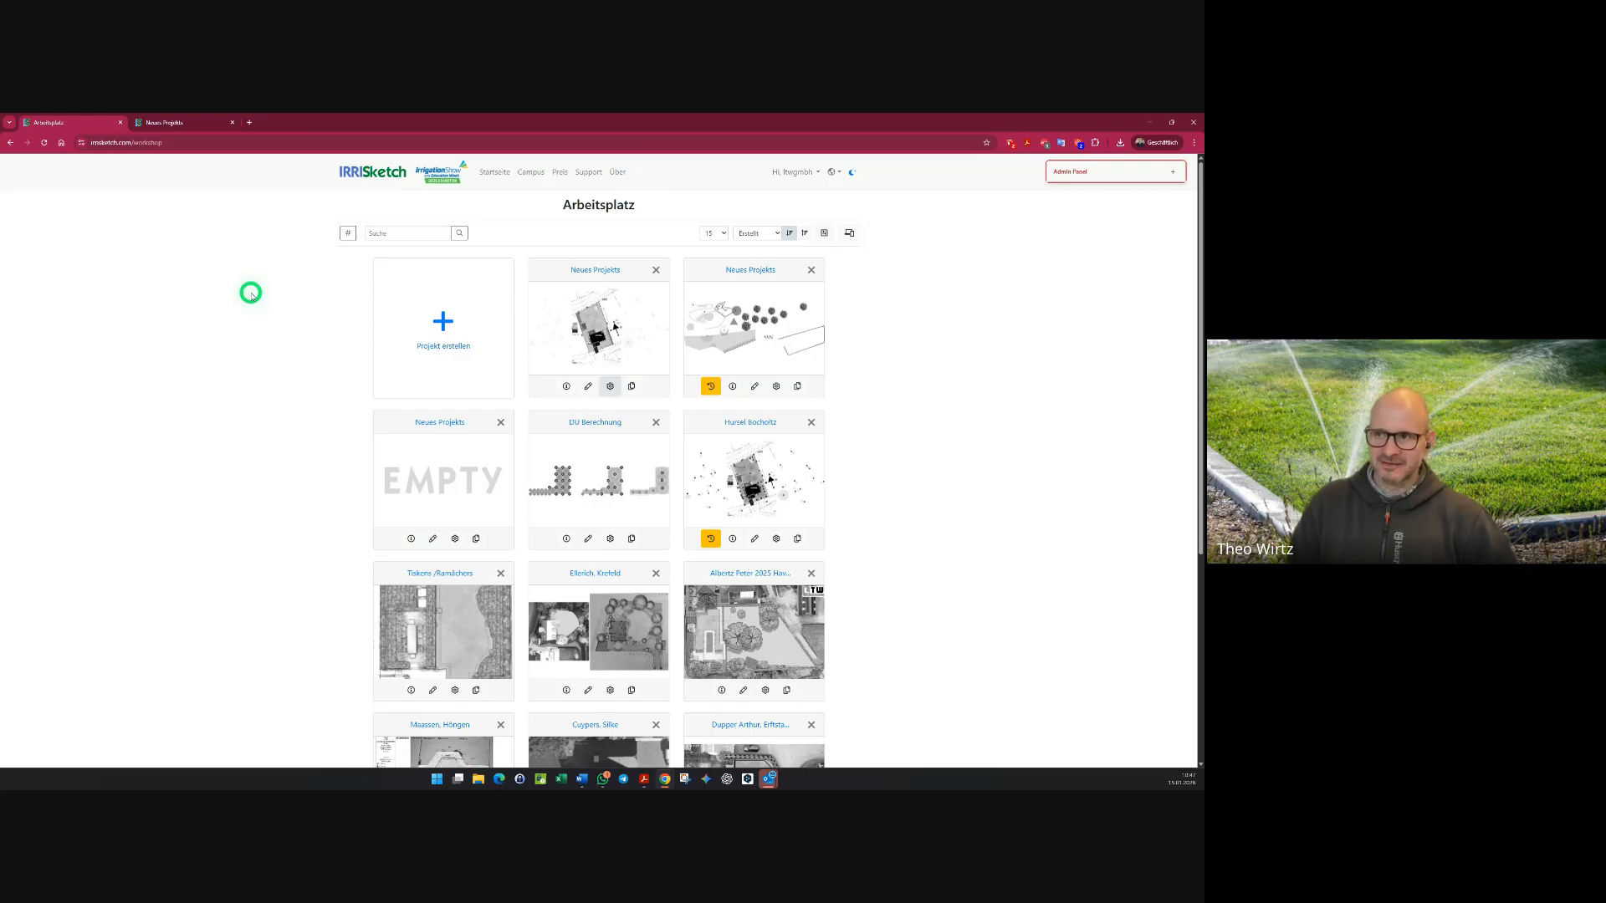
- Open the first project's drawing and place an Anybrand custom rotor in the empty area below the site plan
click(574, 338)
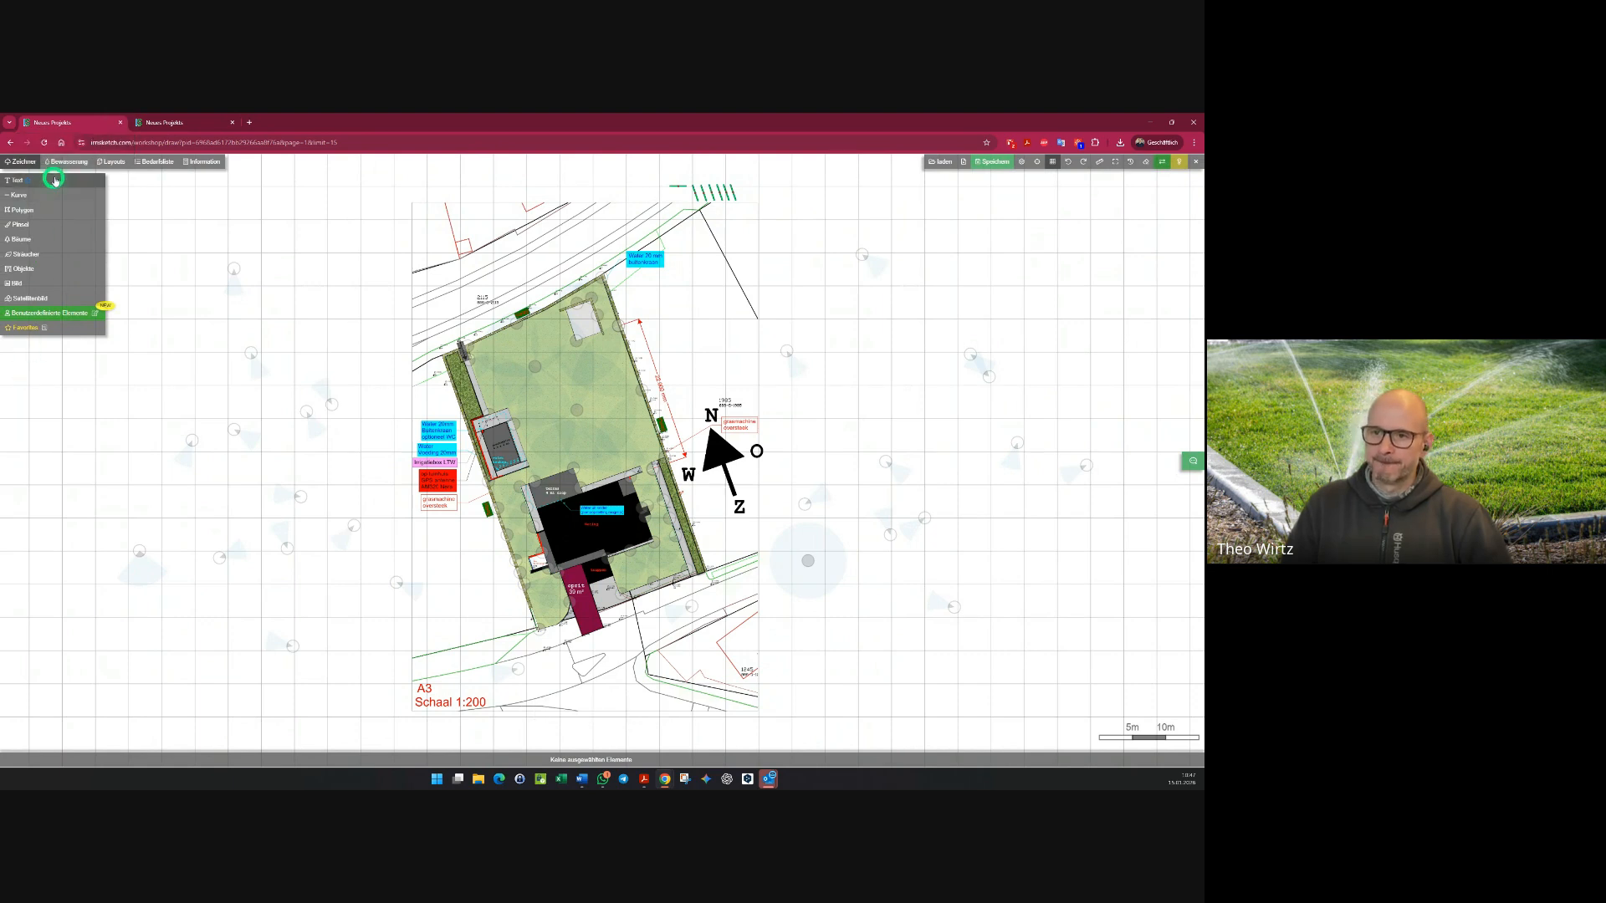
click(55, 163)
click(37, 225)
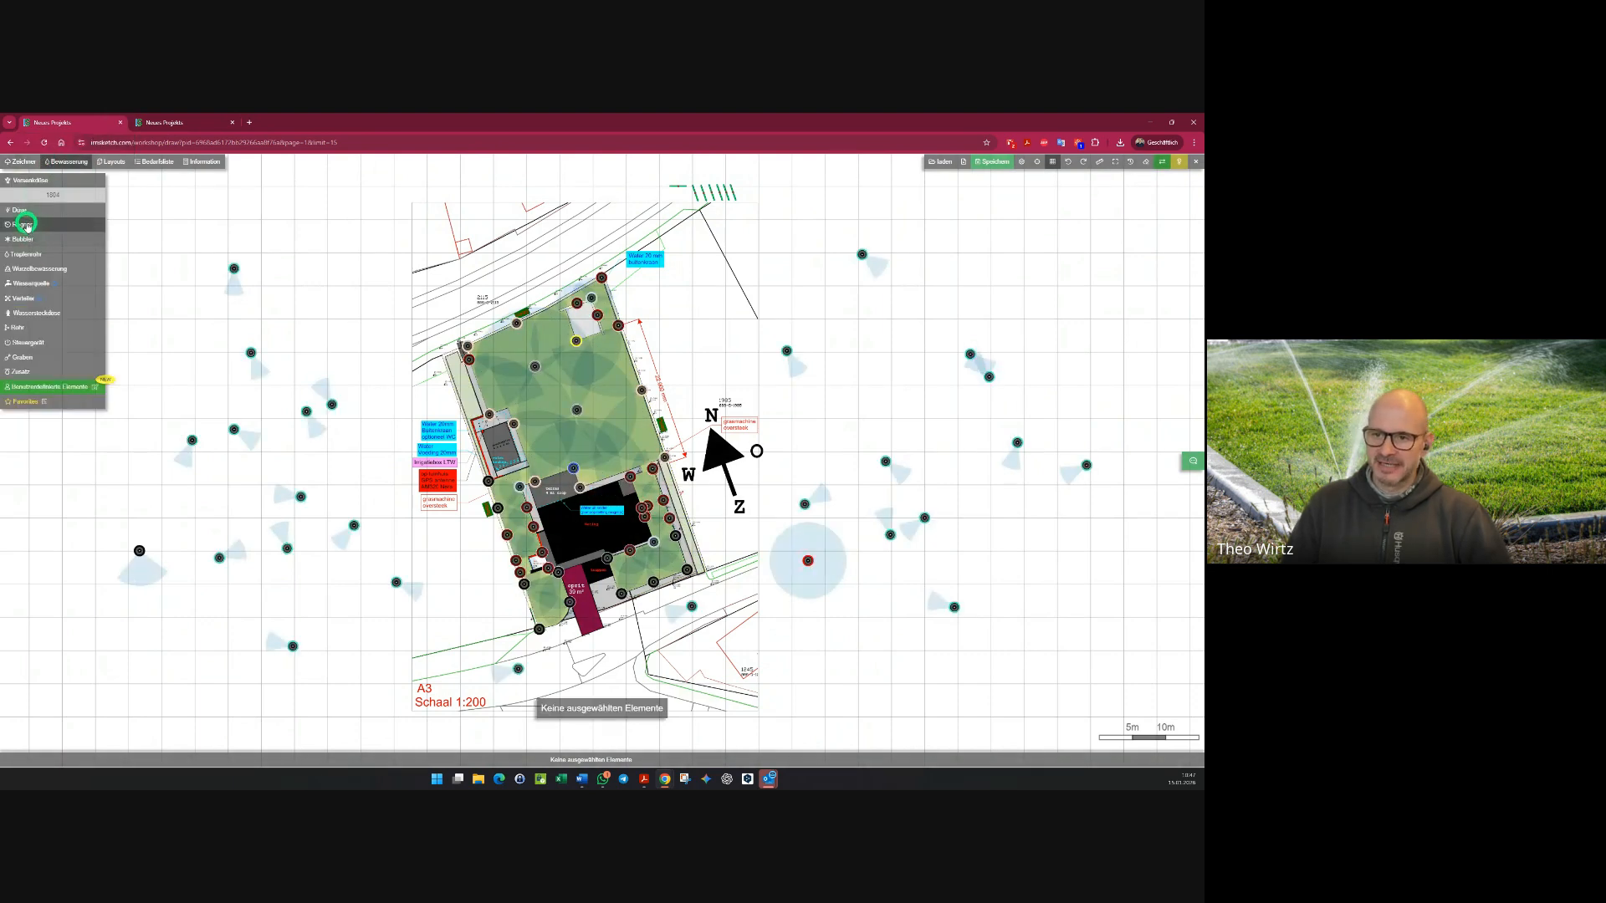
click(120, 225)
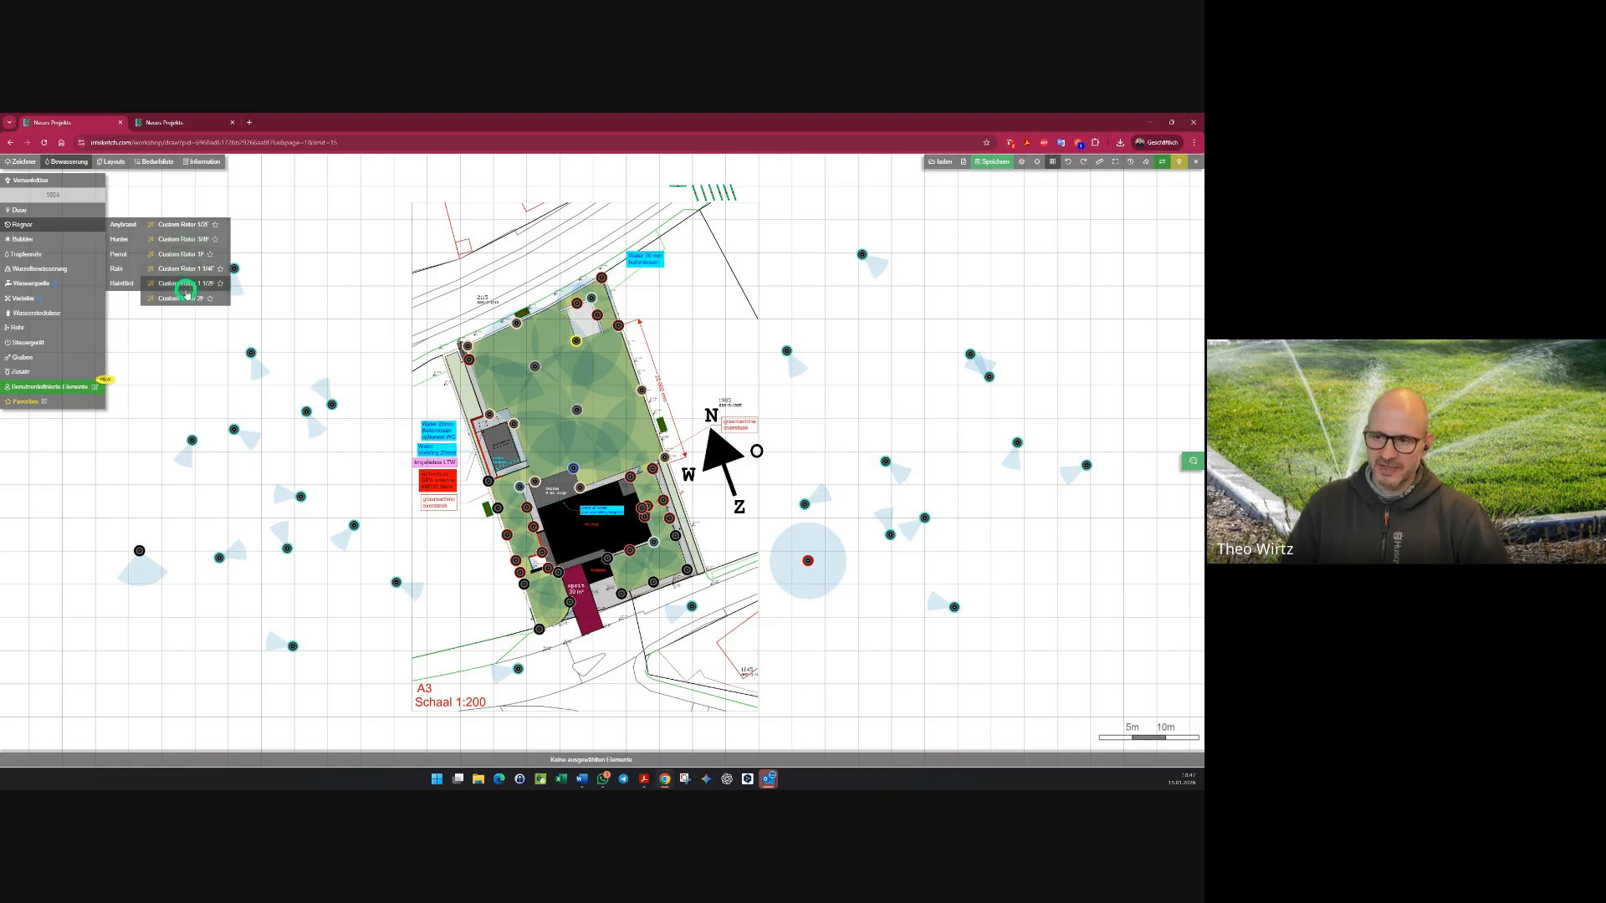
click(179, 224)
middle_drag(298, 560, 481, 348)
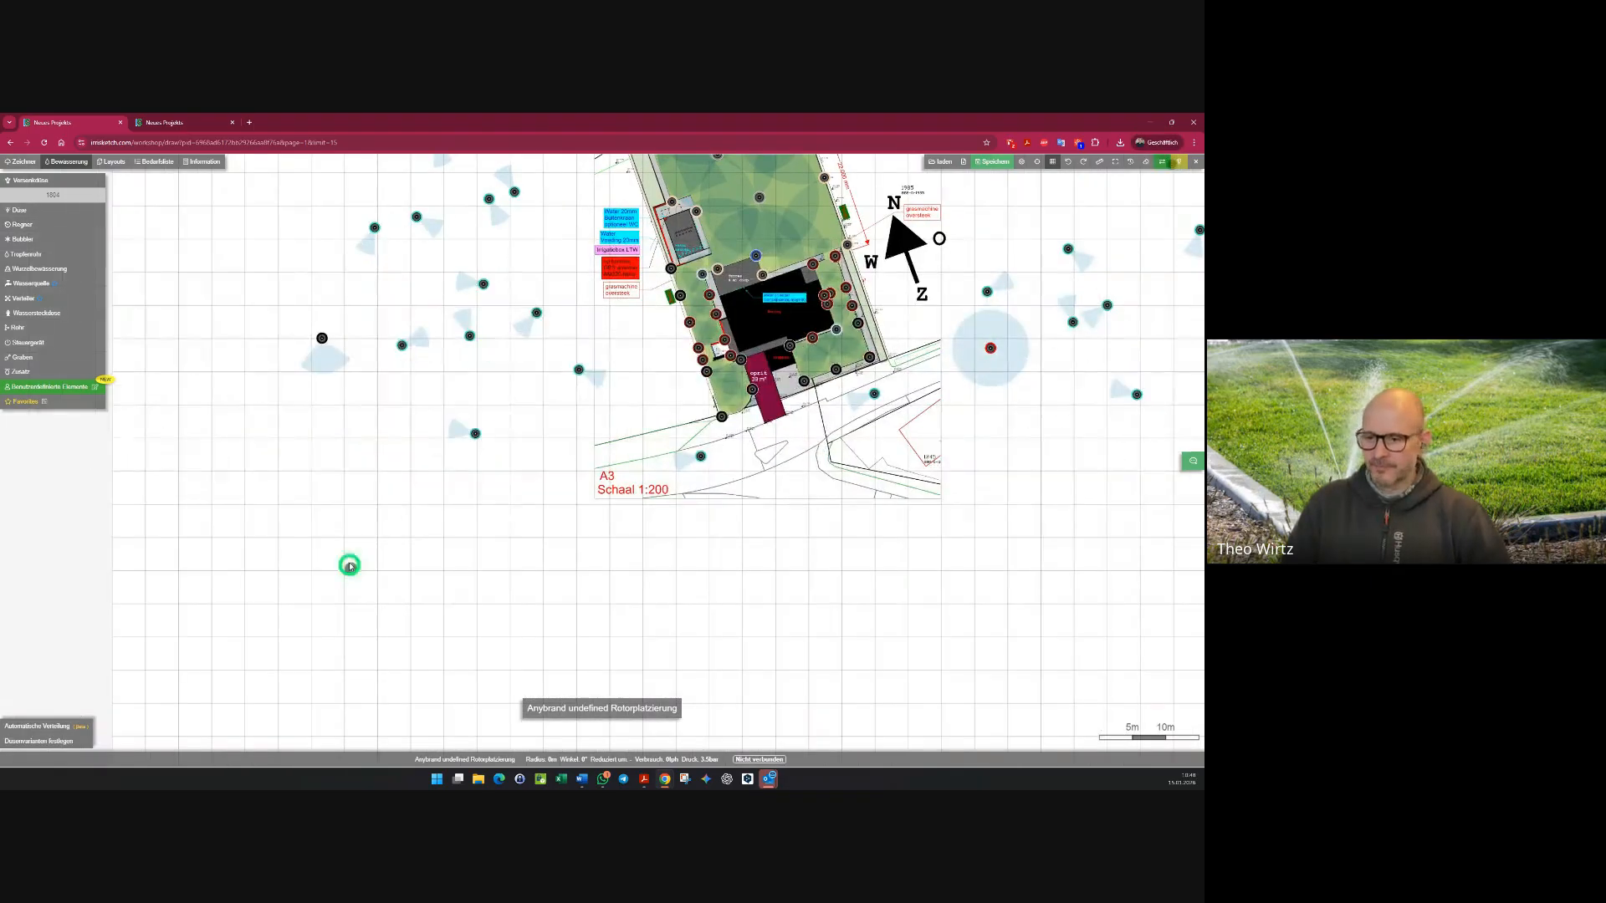
click(348, 551)
click(460, 546)
key(Escape)
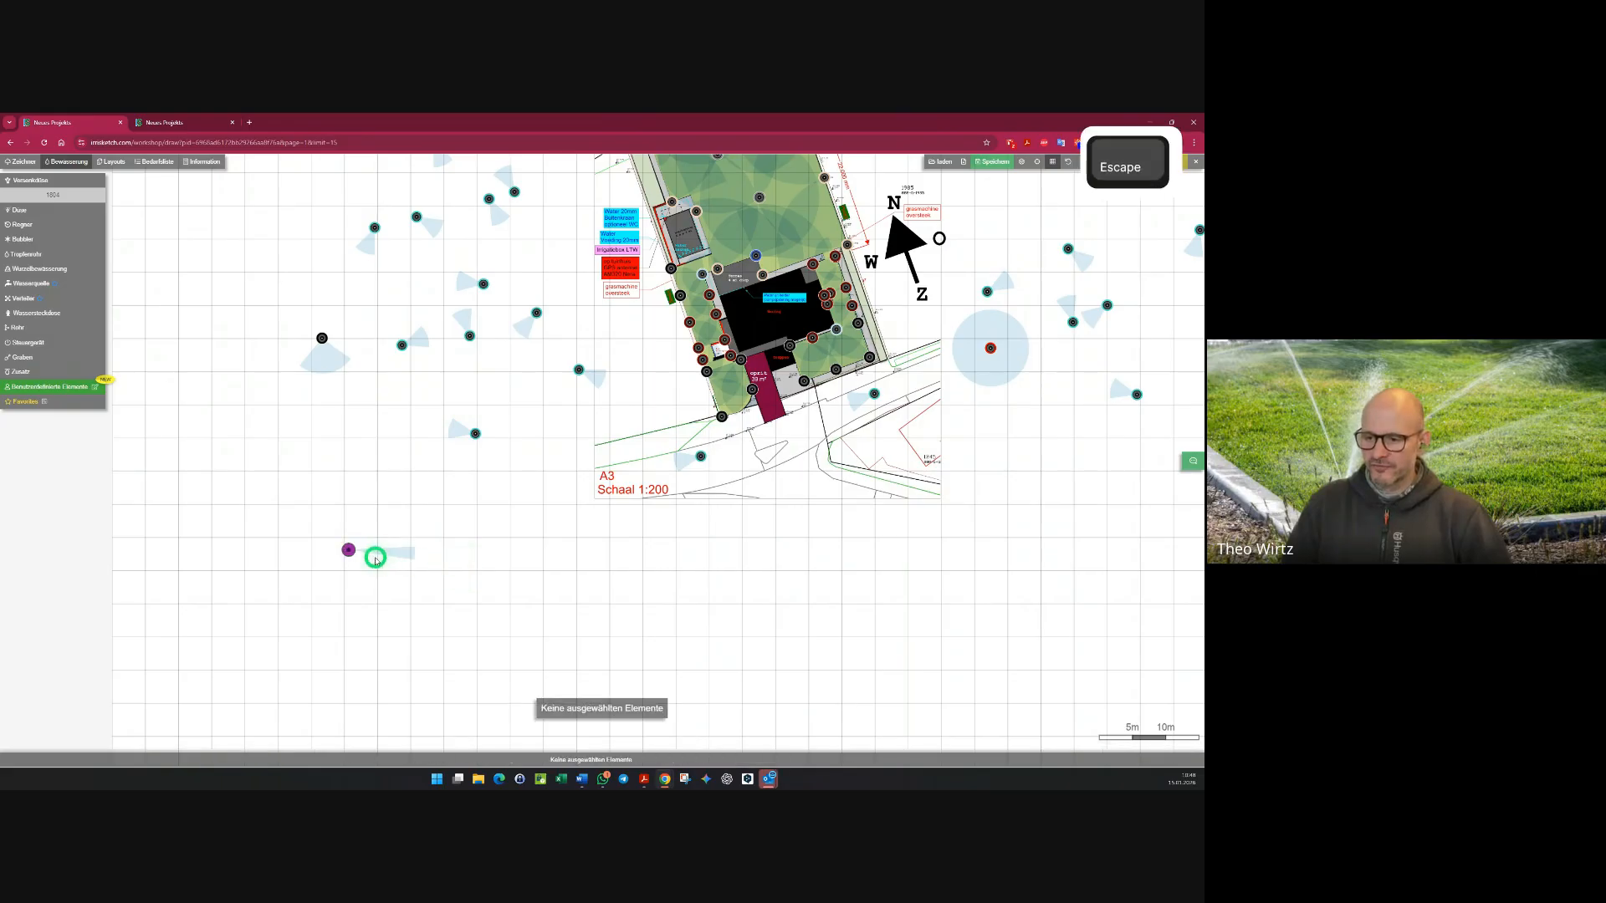
- Select the placed rotor and examine its fixed-consumption and alias settings
click(352, 549)
click(23, 623)
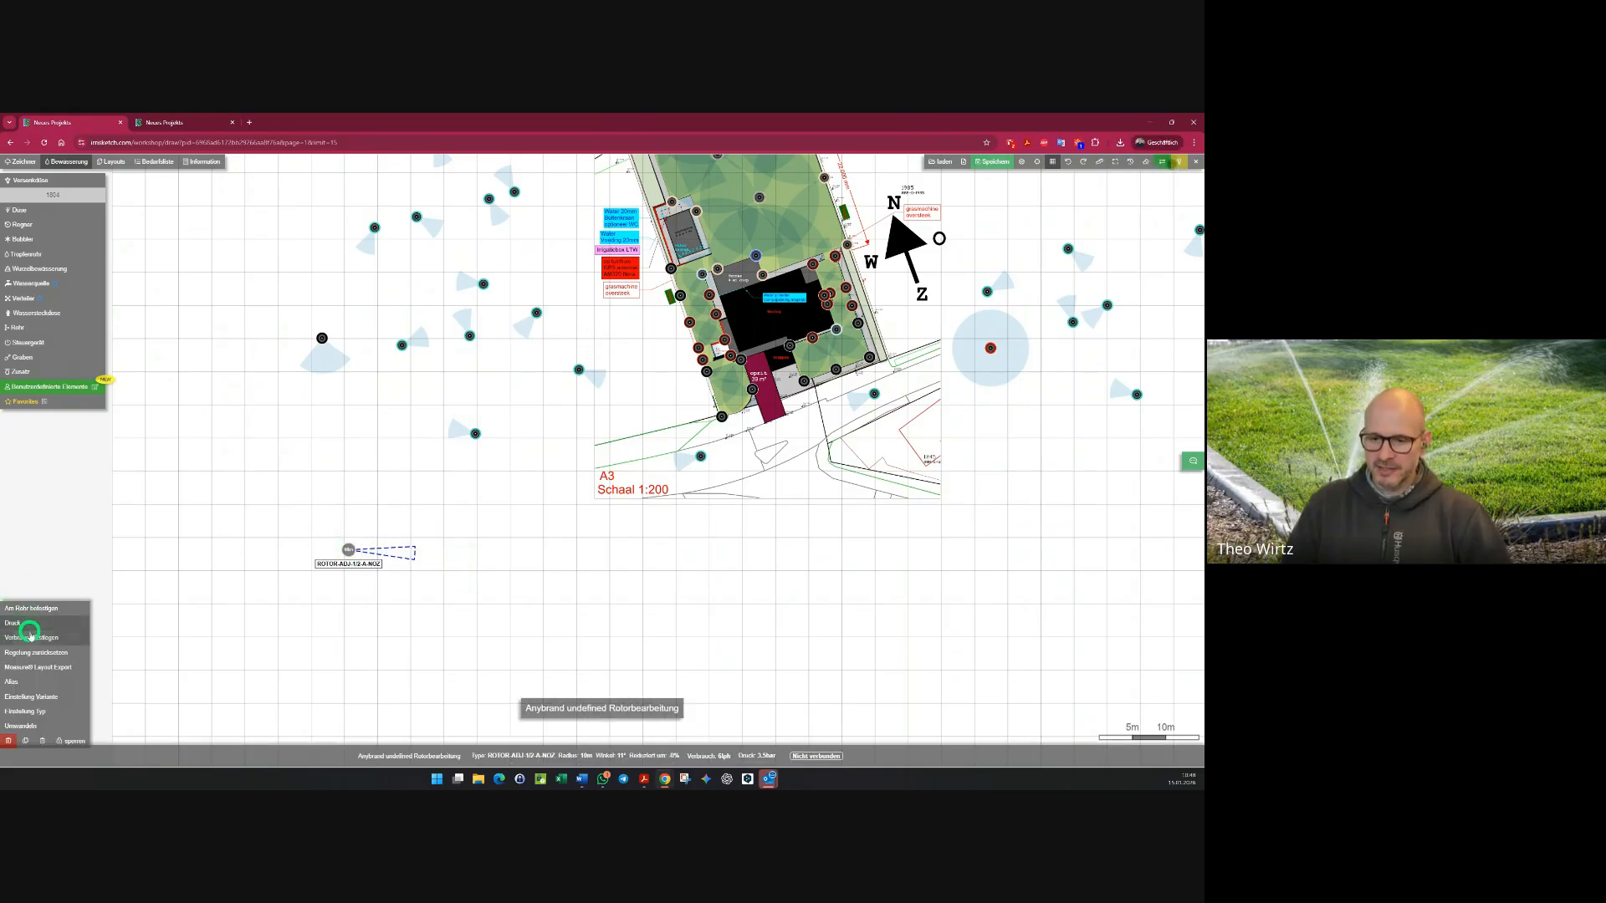
click(27, 638)
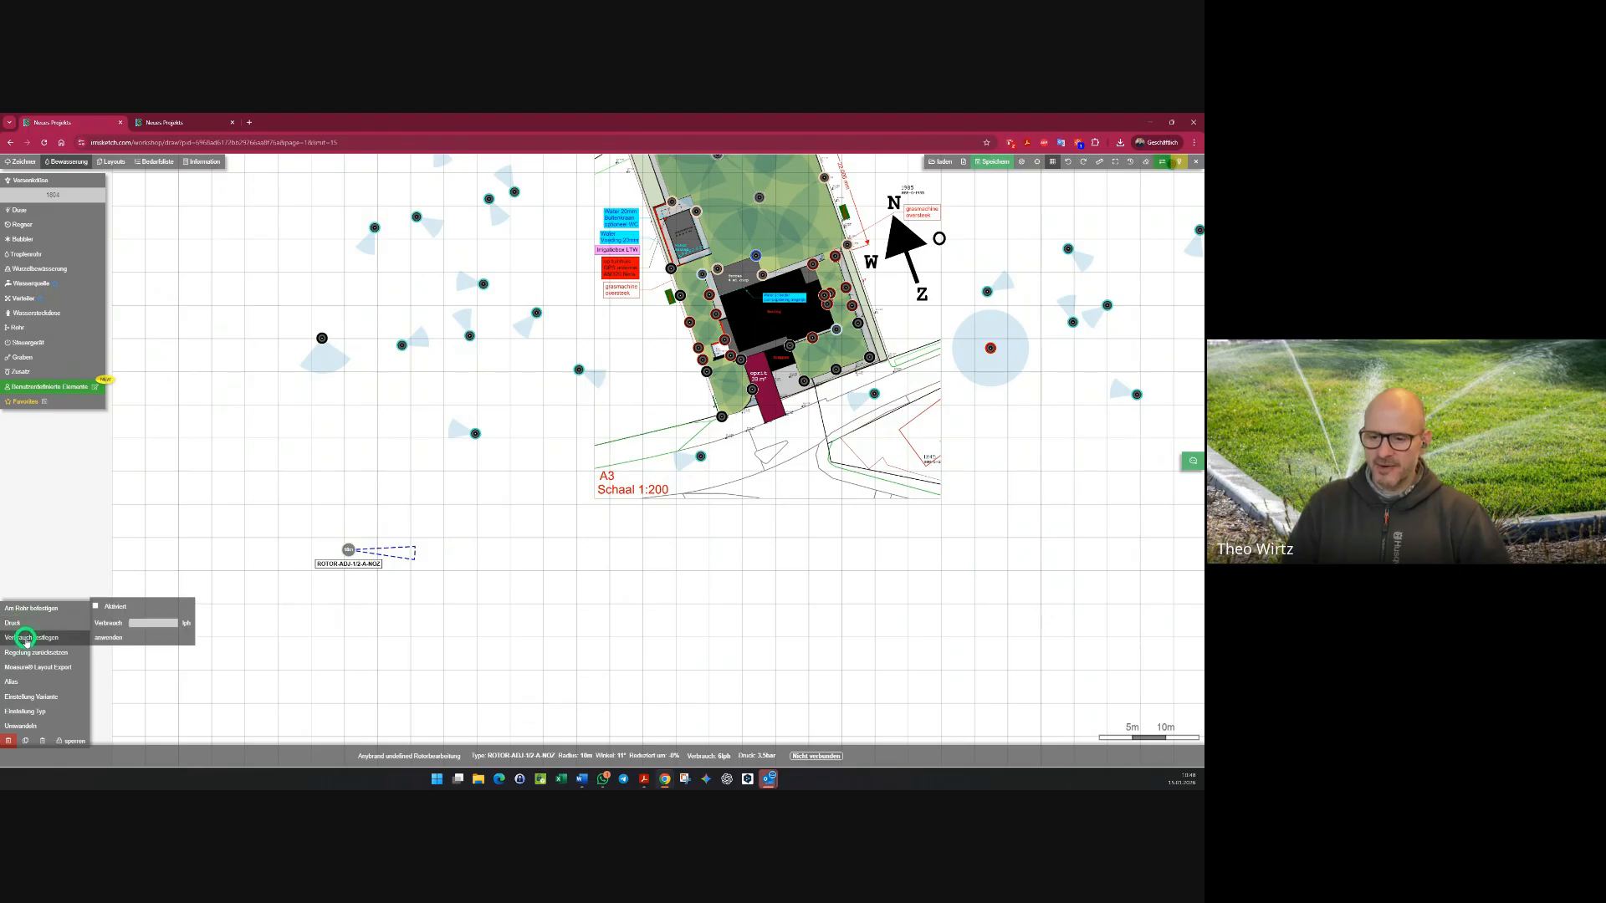
click(96, 604)
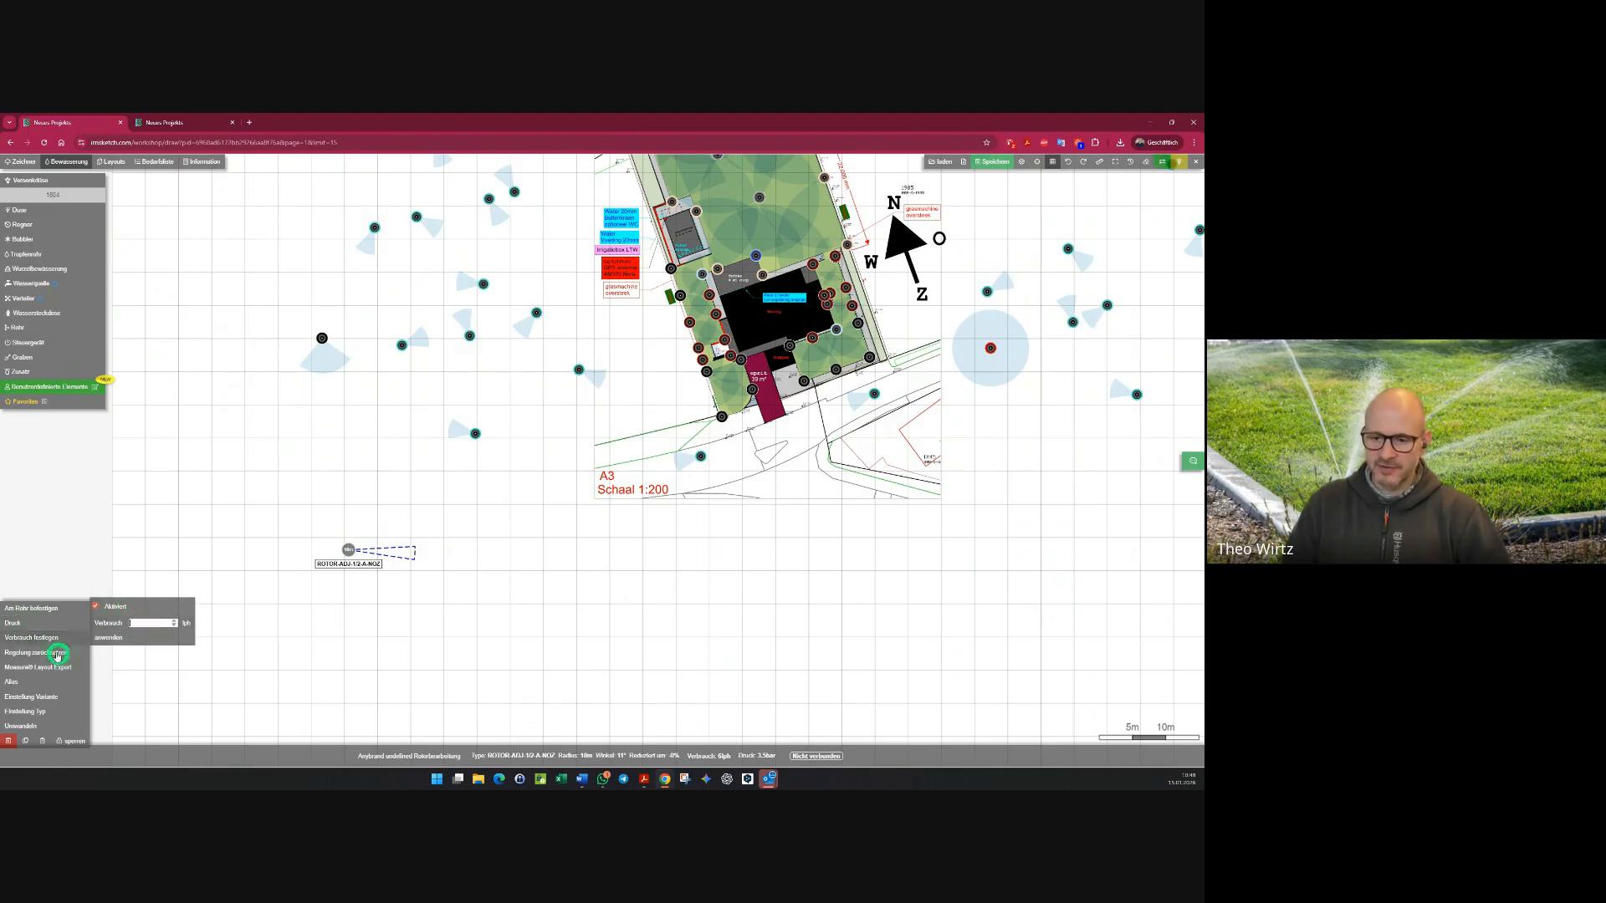
click(22, 681)
click(123, 679)
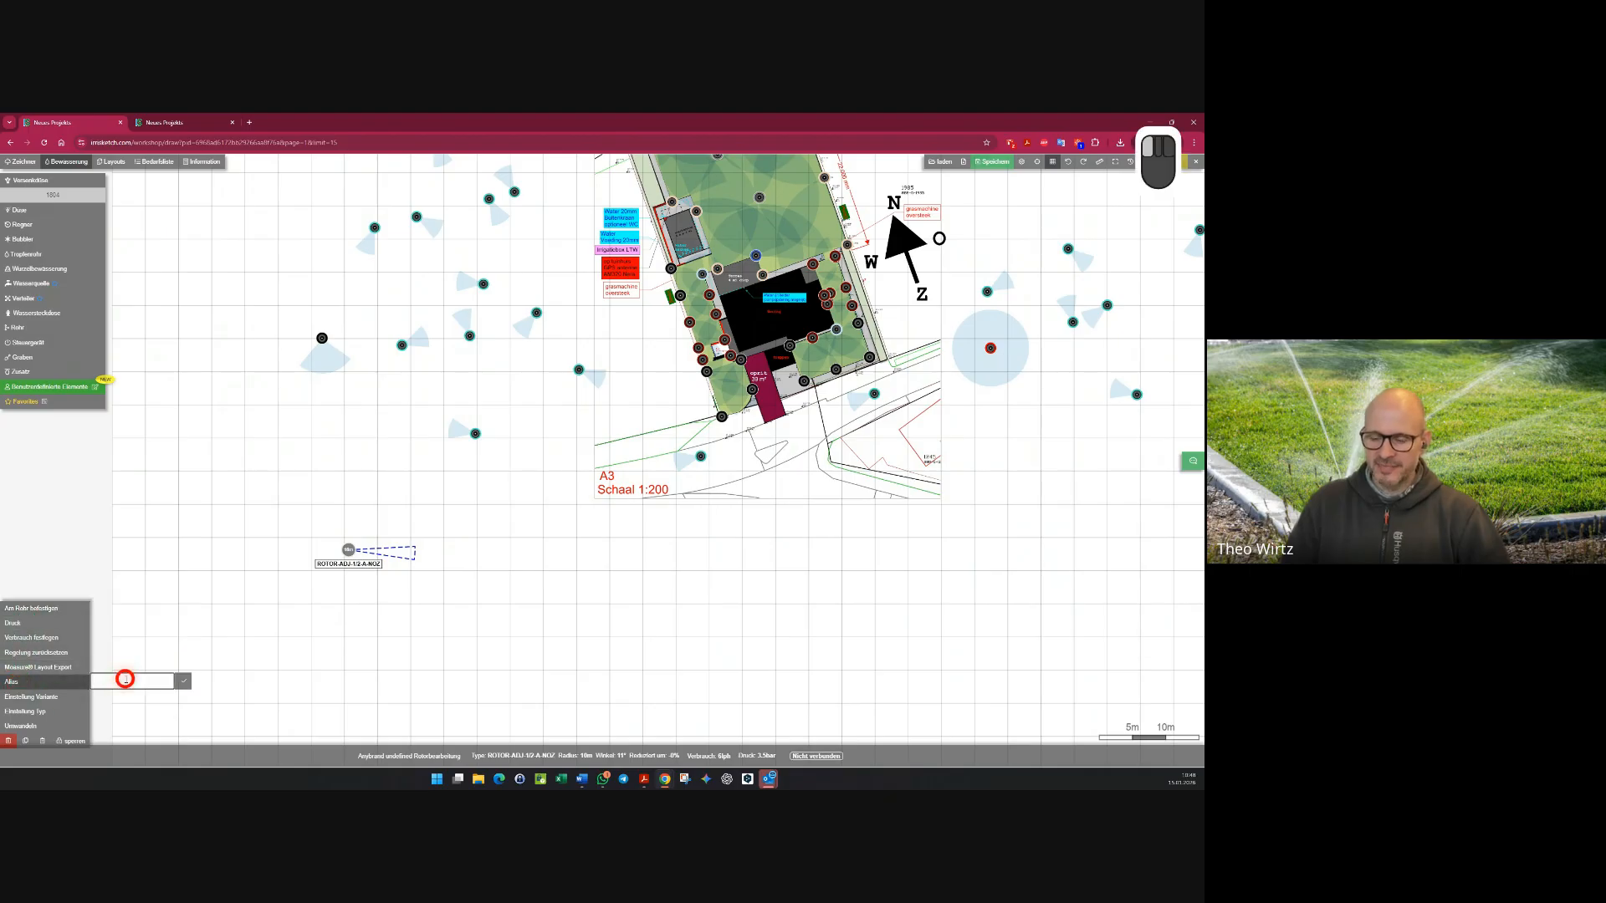
- Move the rotor up and to the left and reshape its spray sector to about 90° with a 5.4 m radius
click(350, 571)
click(346, 551)
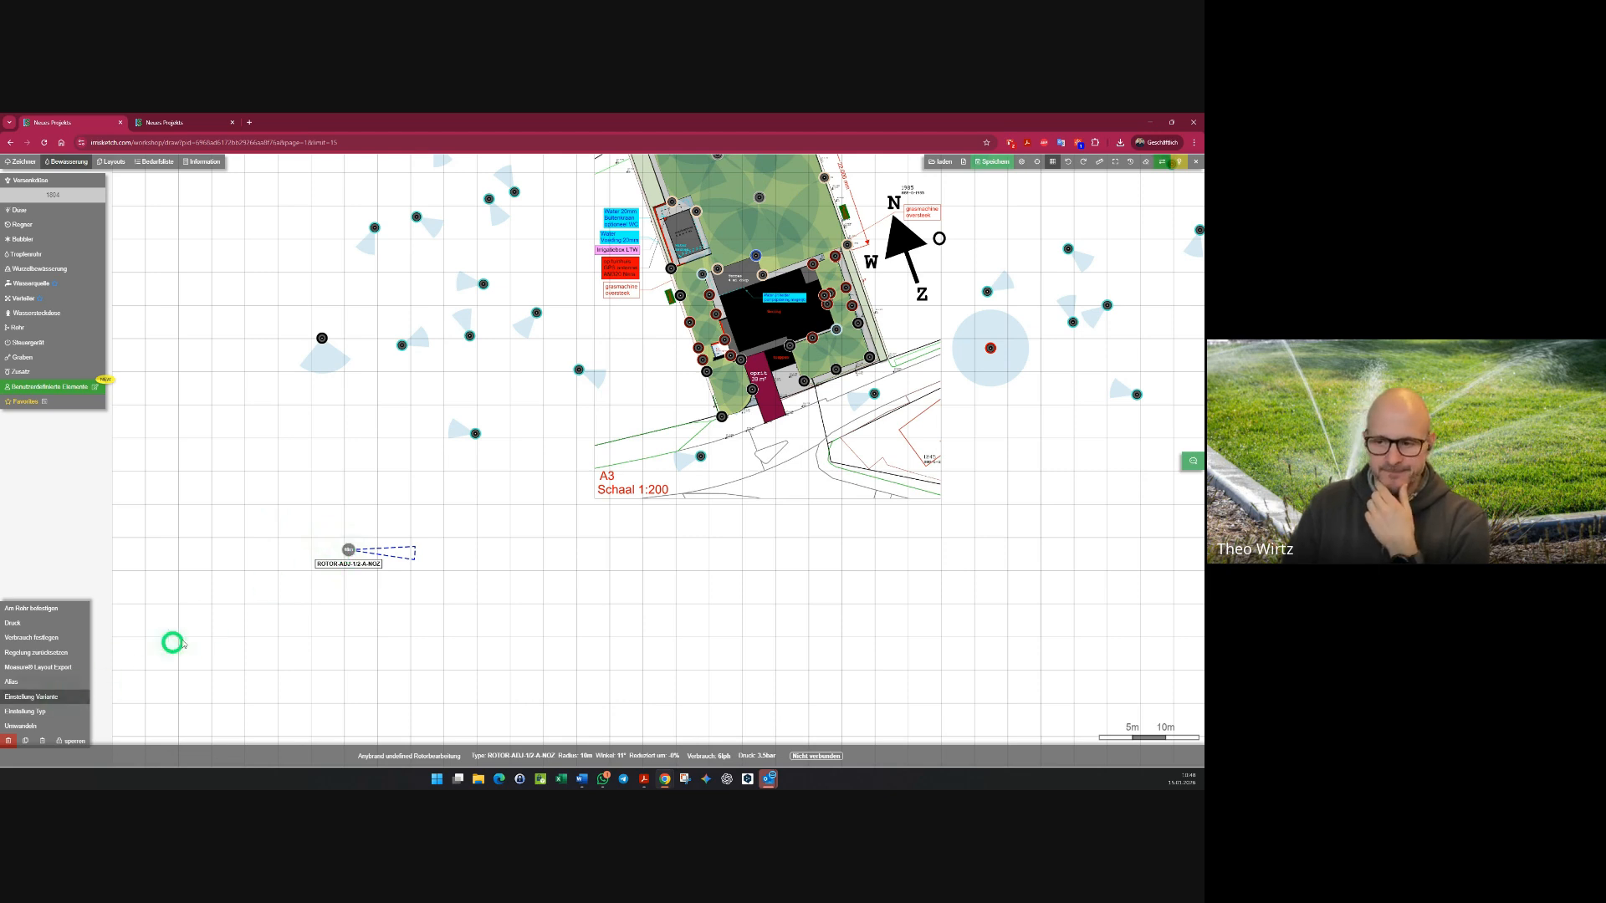
drag(351, 551, 263, 494)
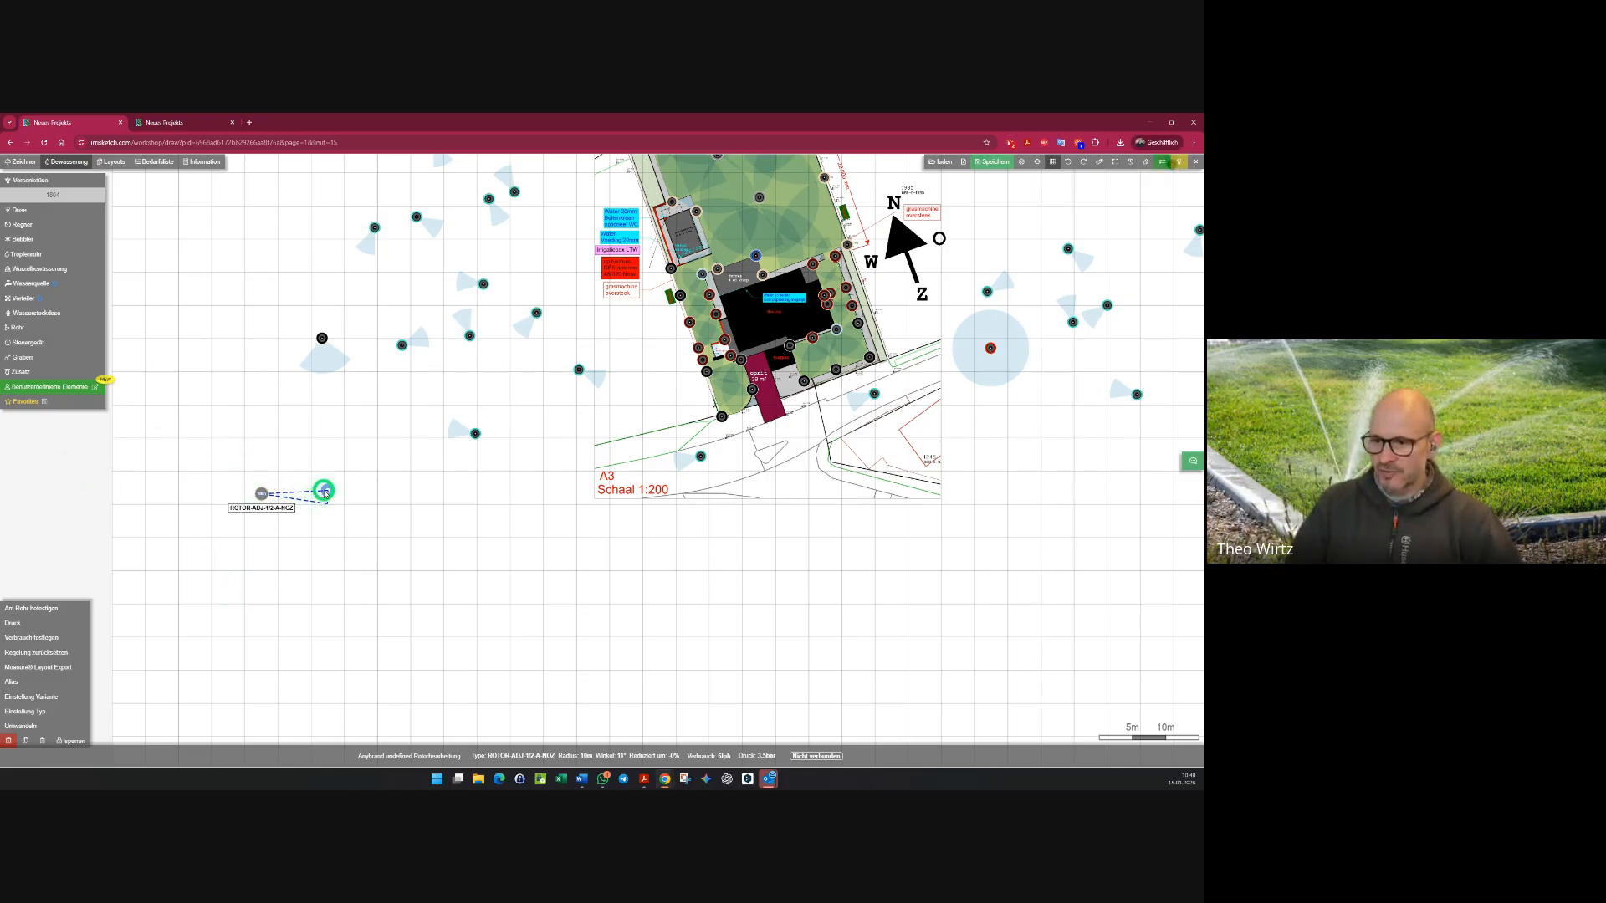
mouse_move(326, 488)
mouse_down()
mouse_move(249, 485)
mouse_move(380, 475)
mouse_move(259, 456)
mouse_up()
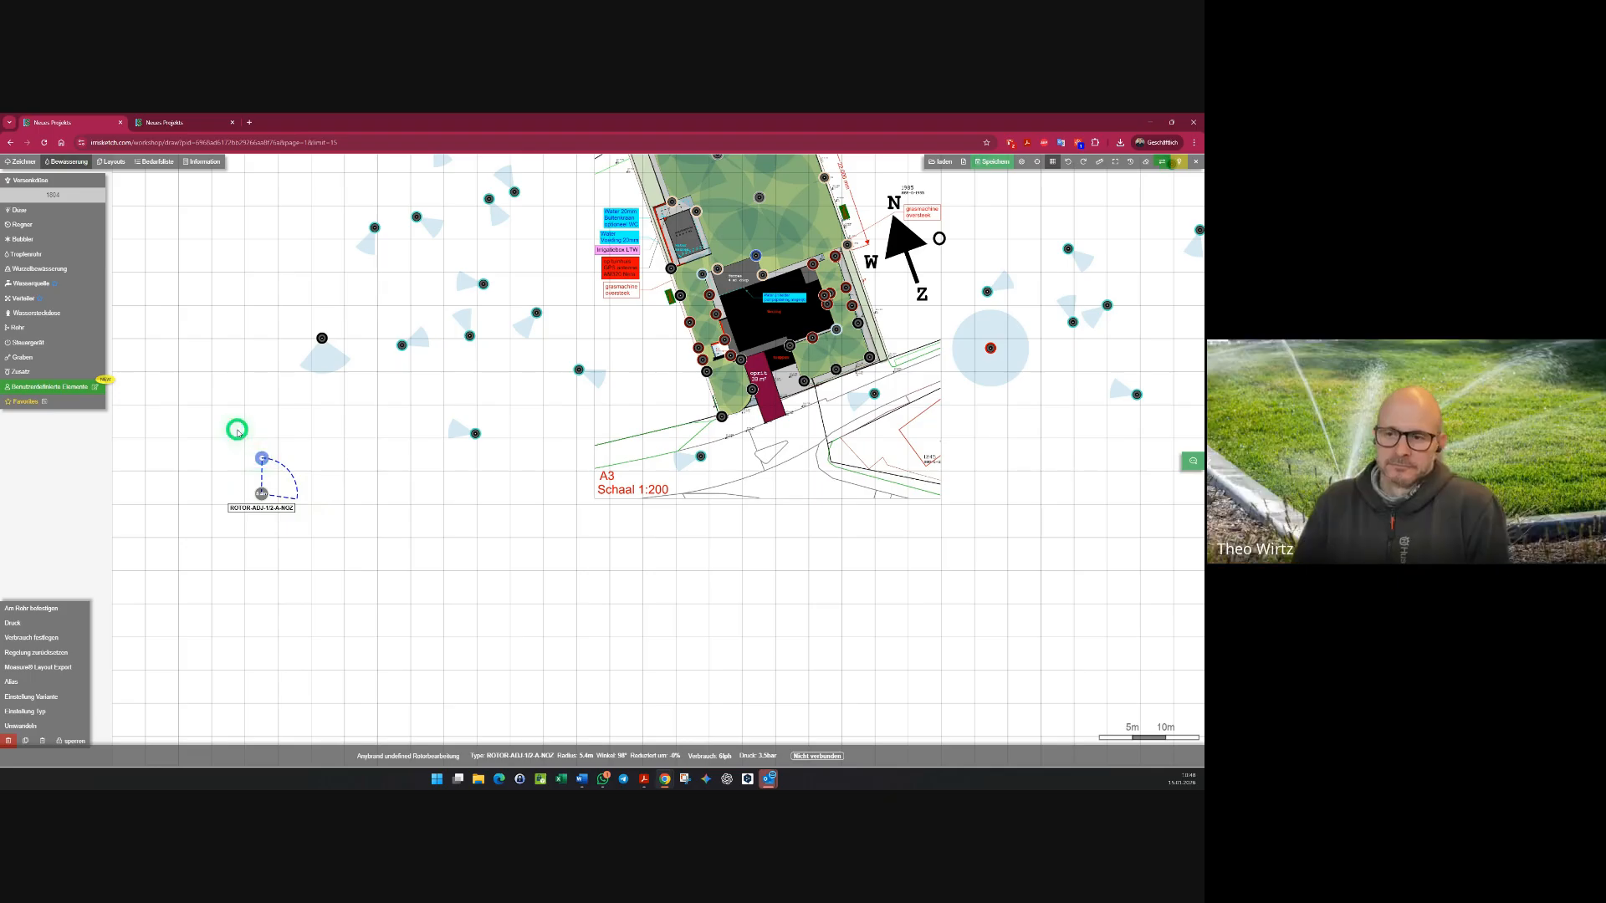
- Look through the available custom rotors, then area-select the test rotor and delete it from the drawing
click(23, 224)
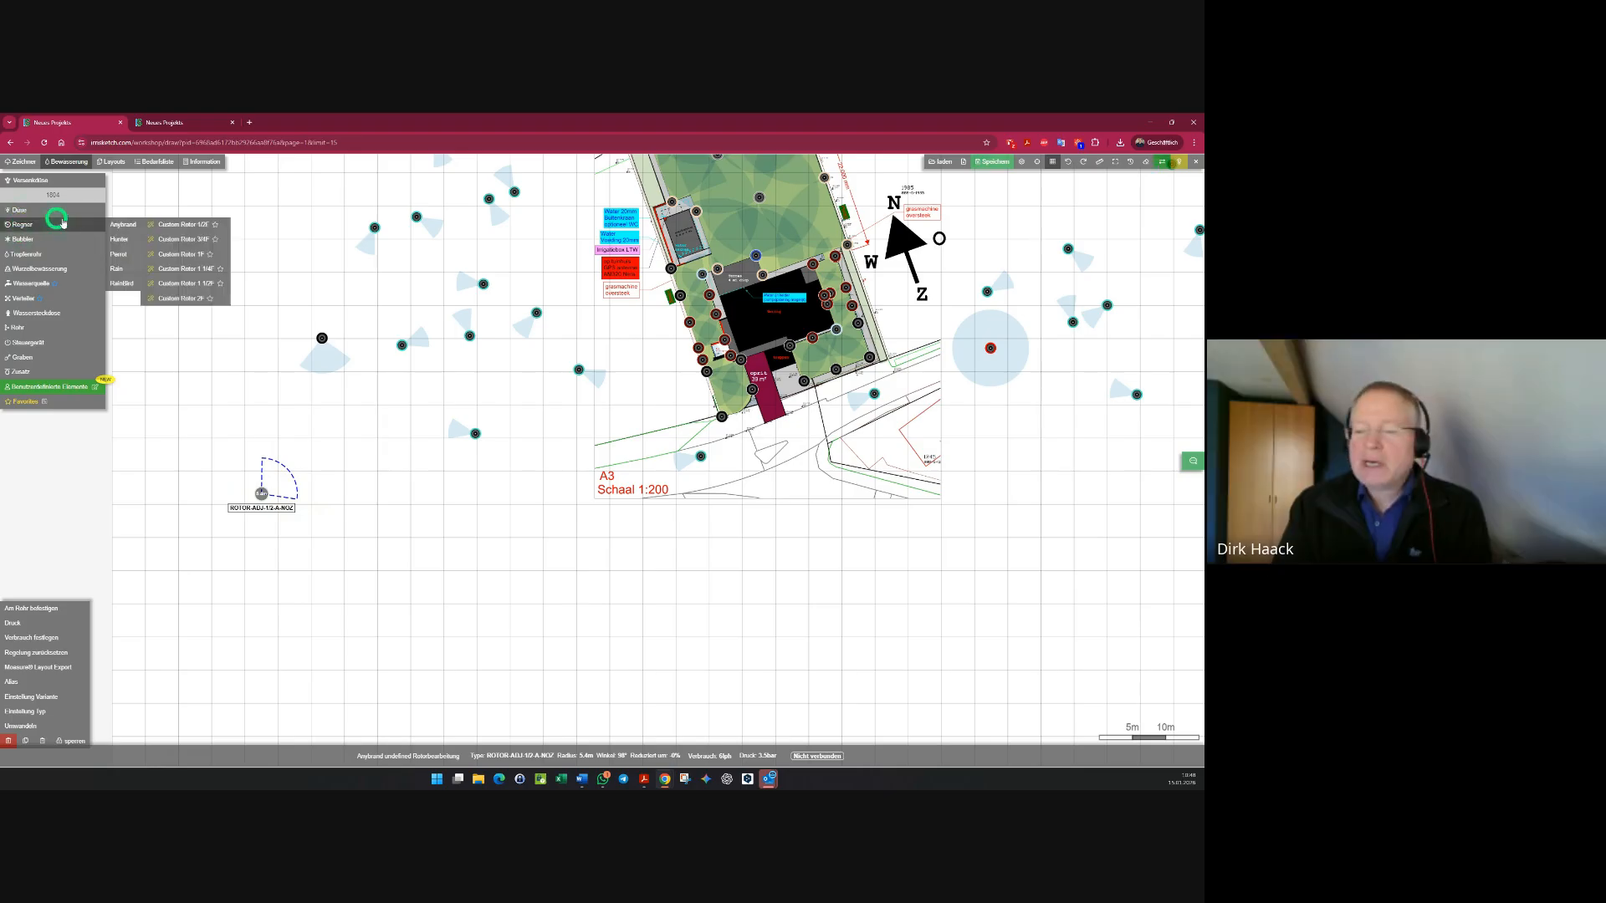
mouse_move(119, 240)
mouse_move(167, 284)
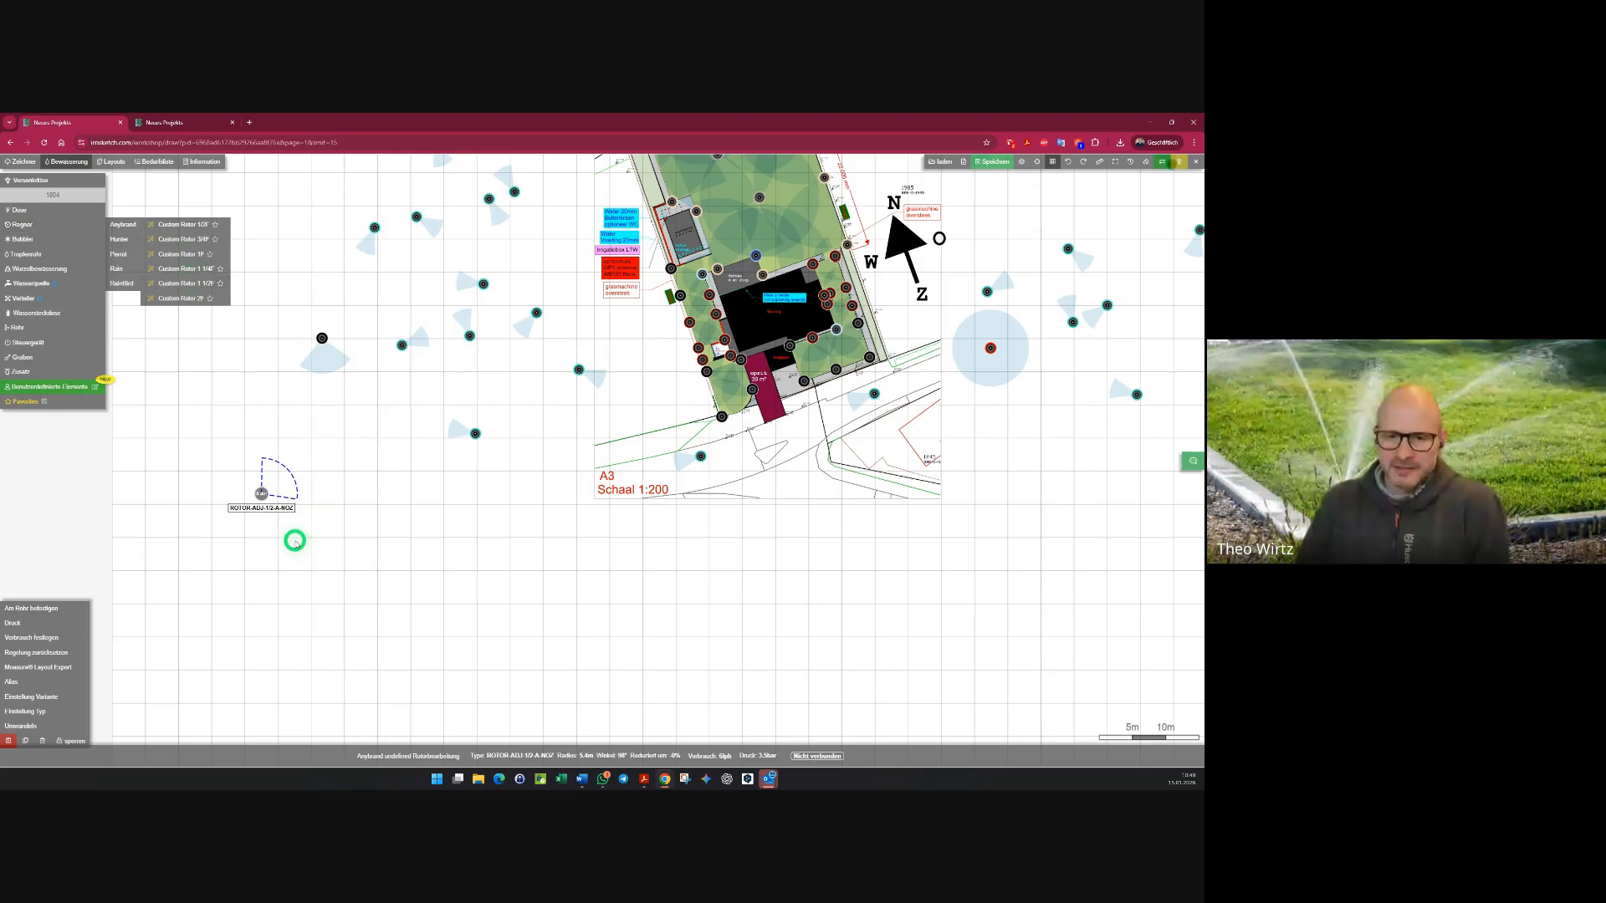
drag(225, 448, 301, 517)
key(Delete)
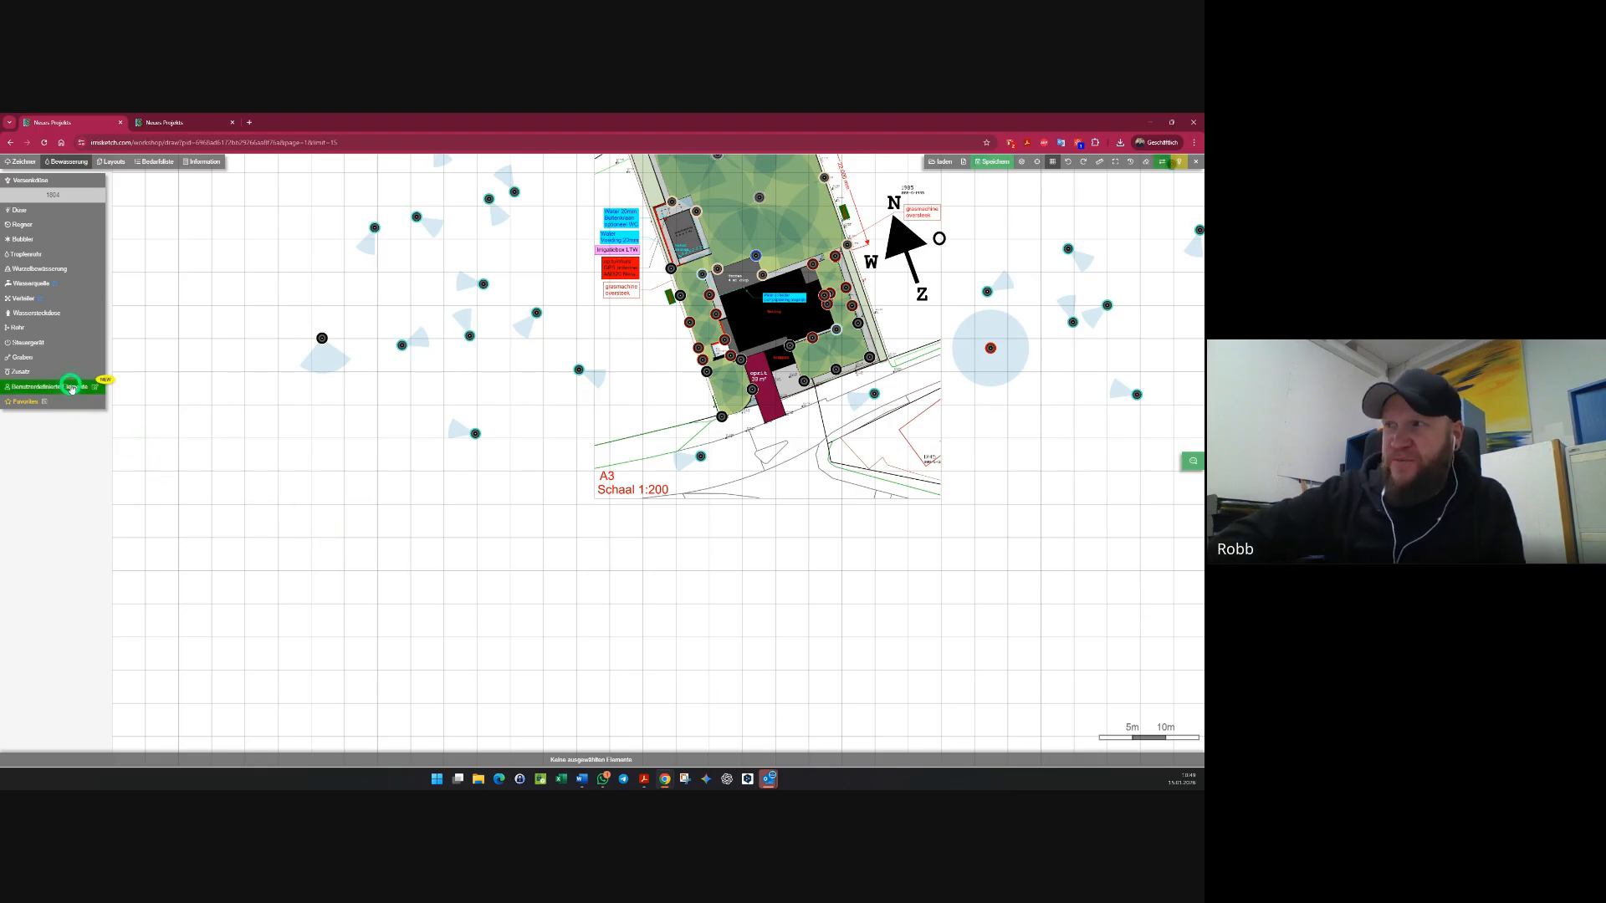
- Close the browser tab holding the other project with the pump drawing
click(168, 122)
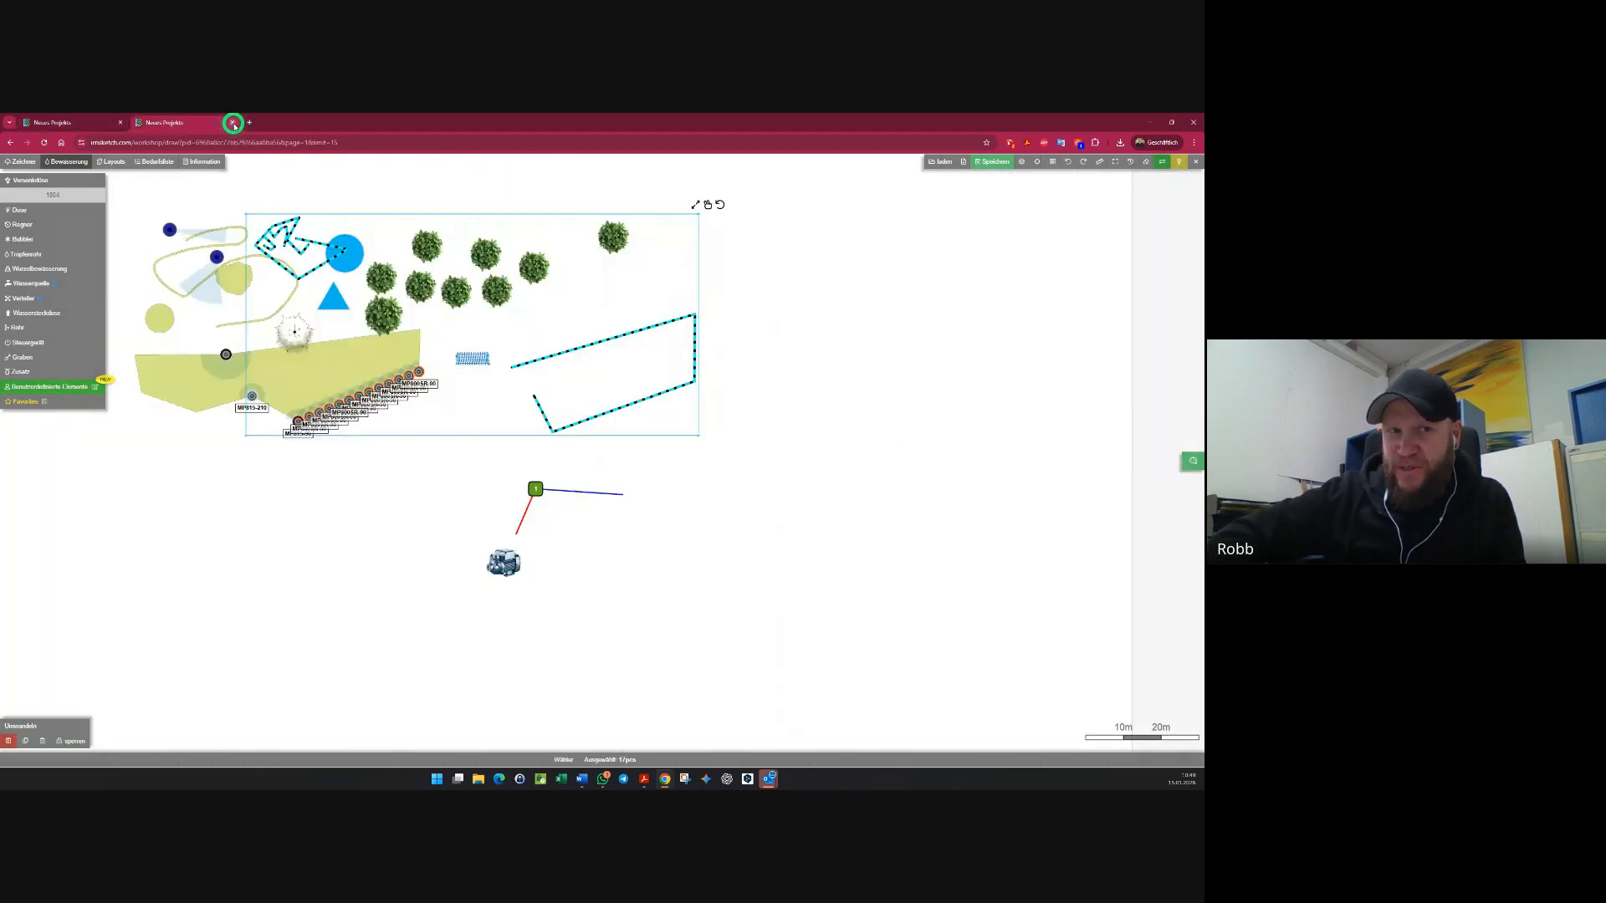
click(233, 123)
click(629, 221)
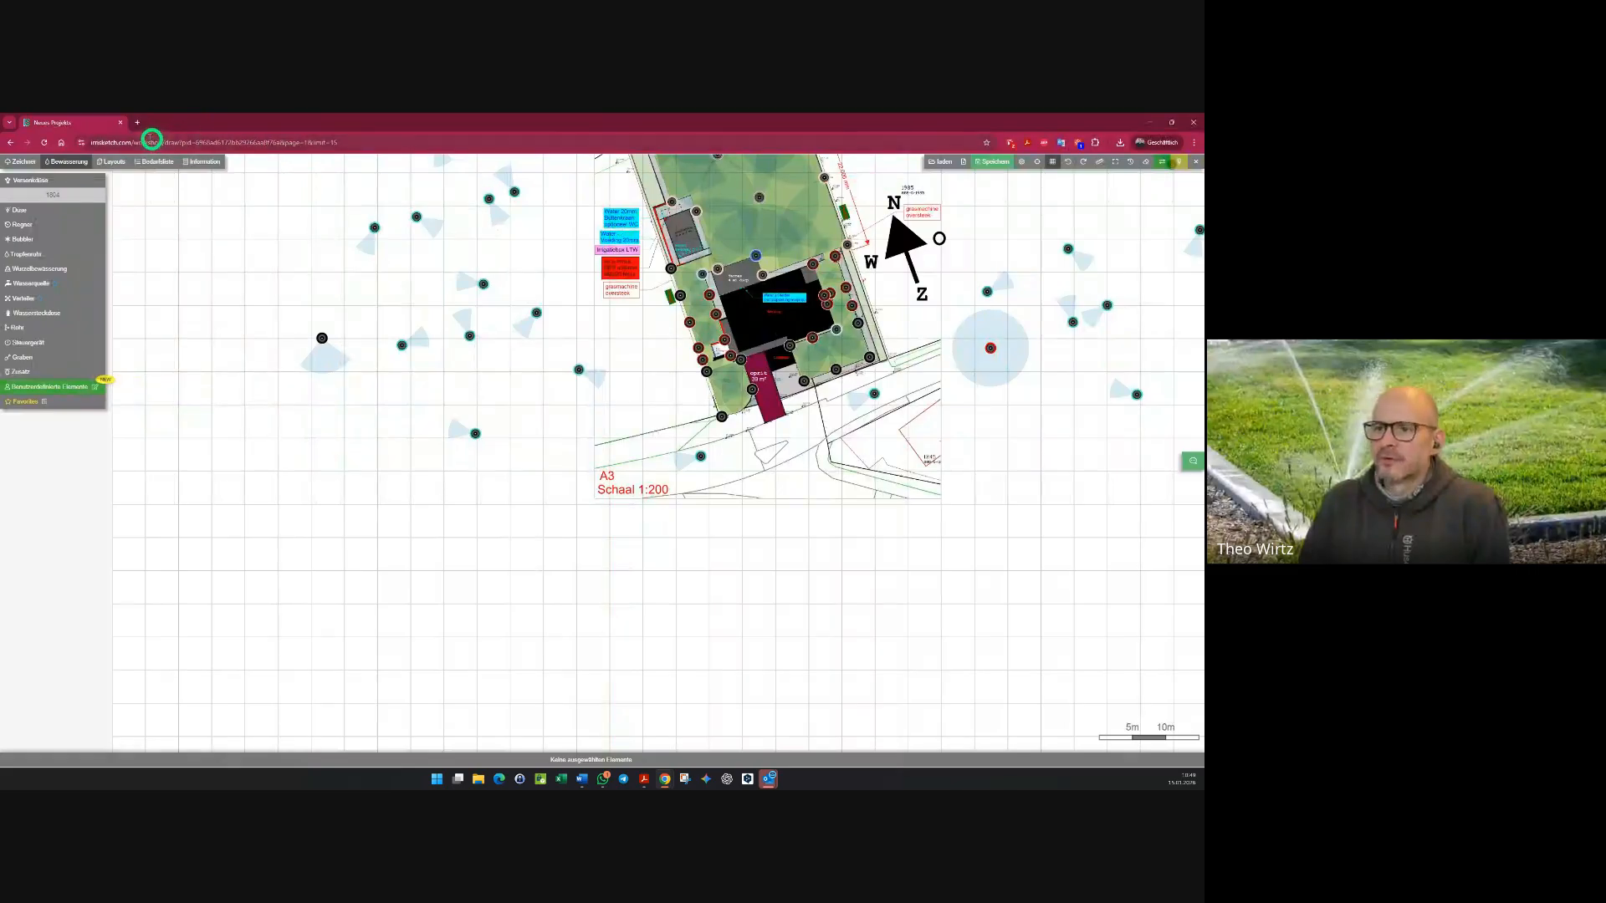
- Open IRRISketch in a new browser tab, view the Zeichner Set's elements, and return to the custom sets overview
click(137, 123)
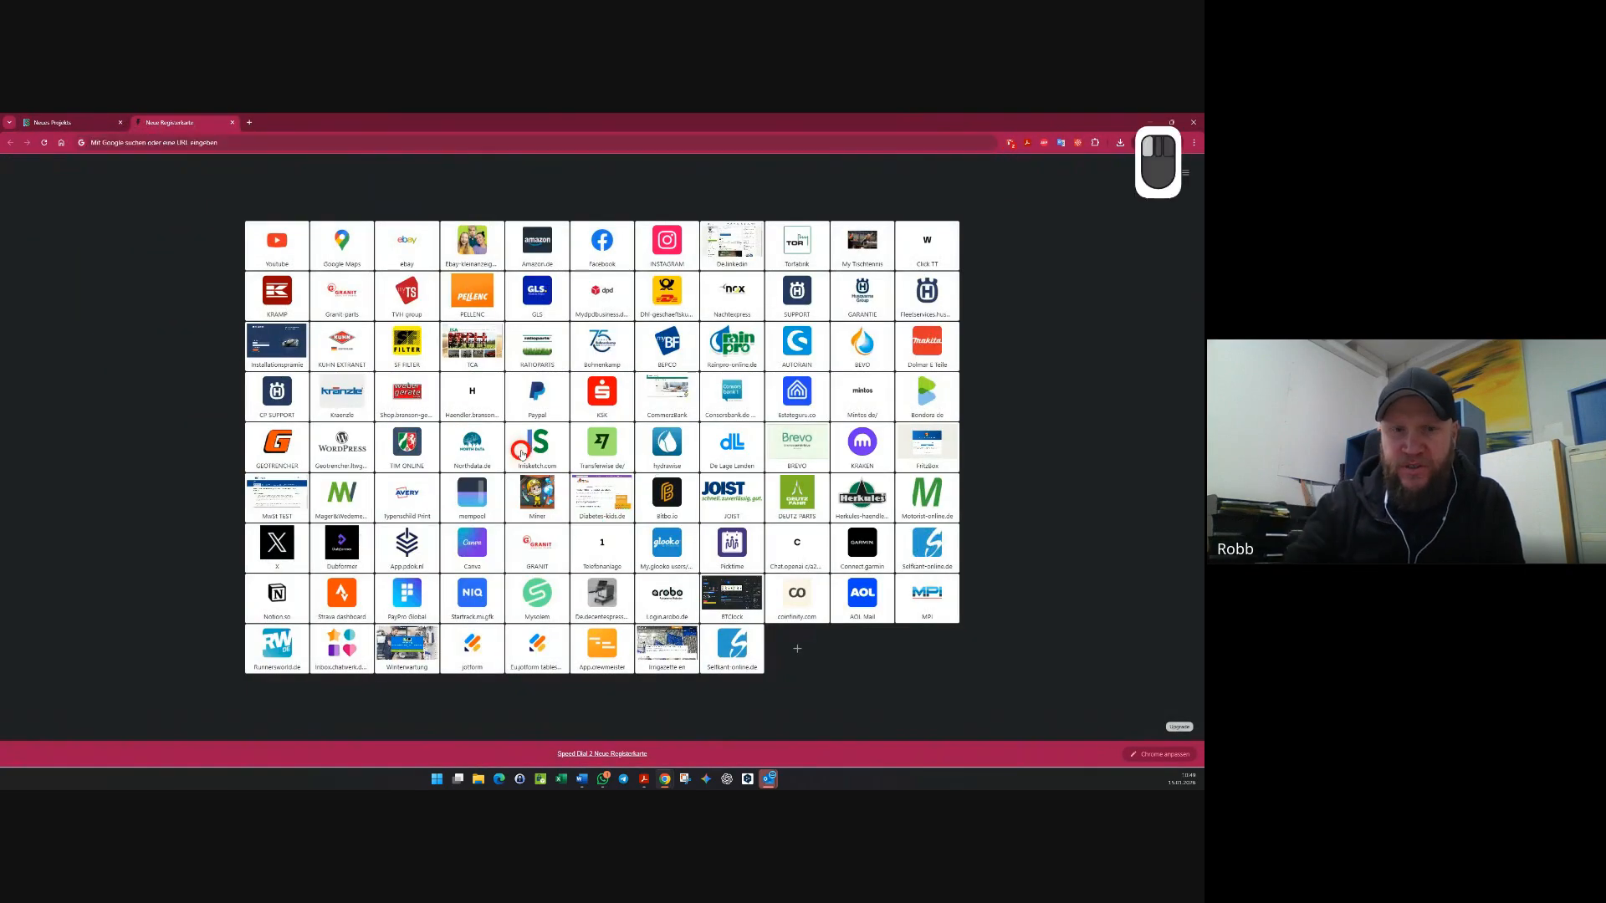
click(521, 453)
click(786, 171)
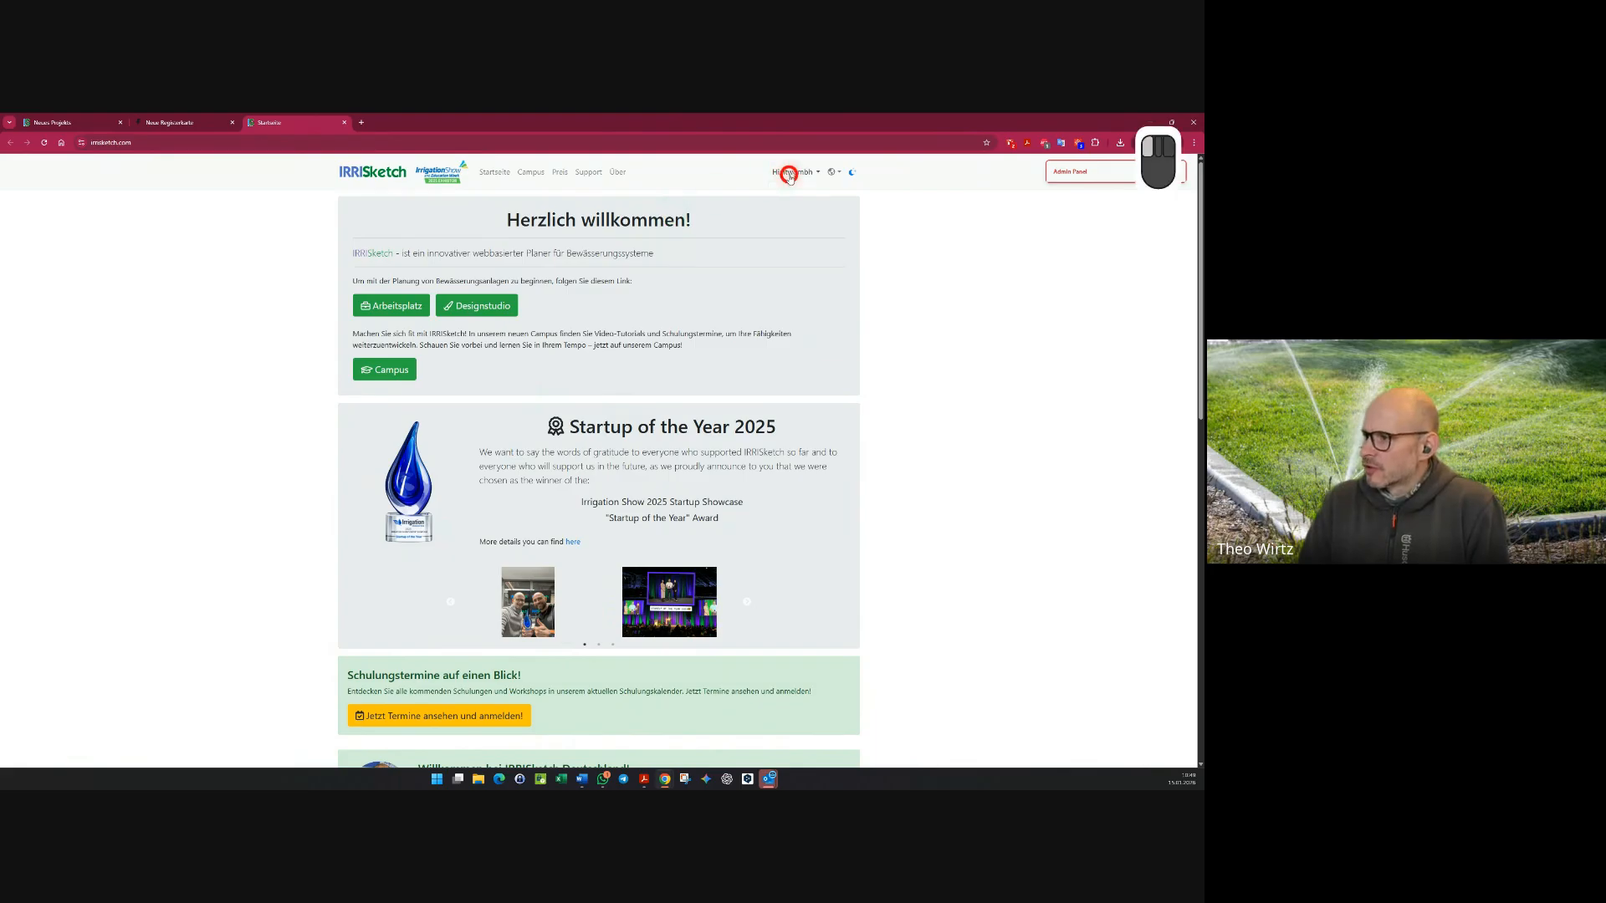
click(804, 219)
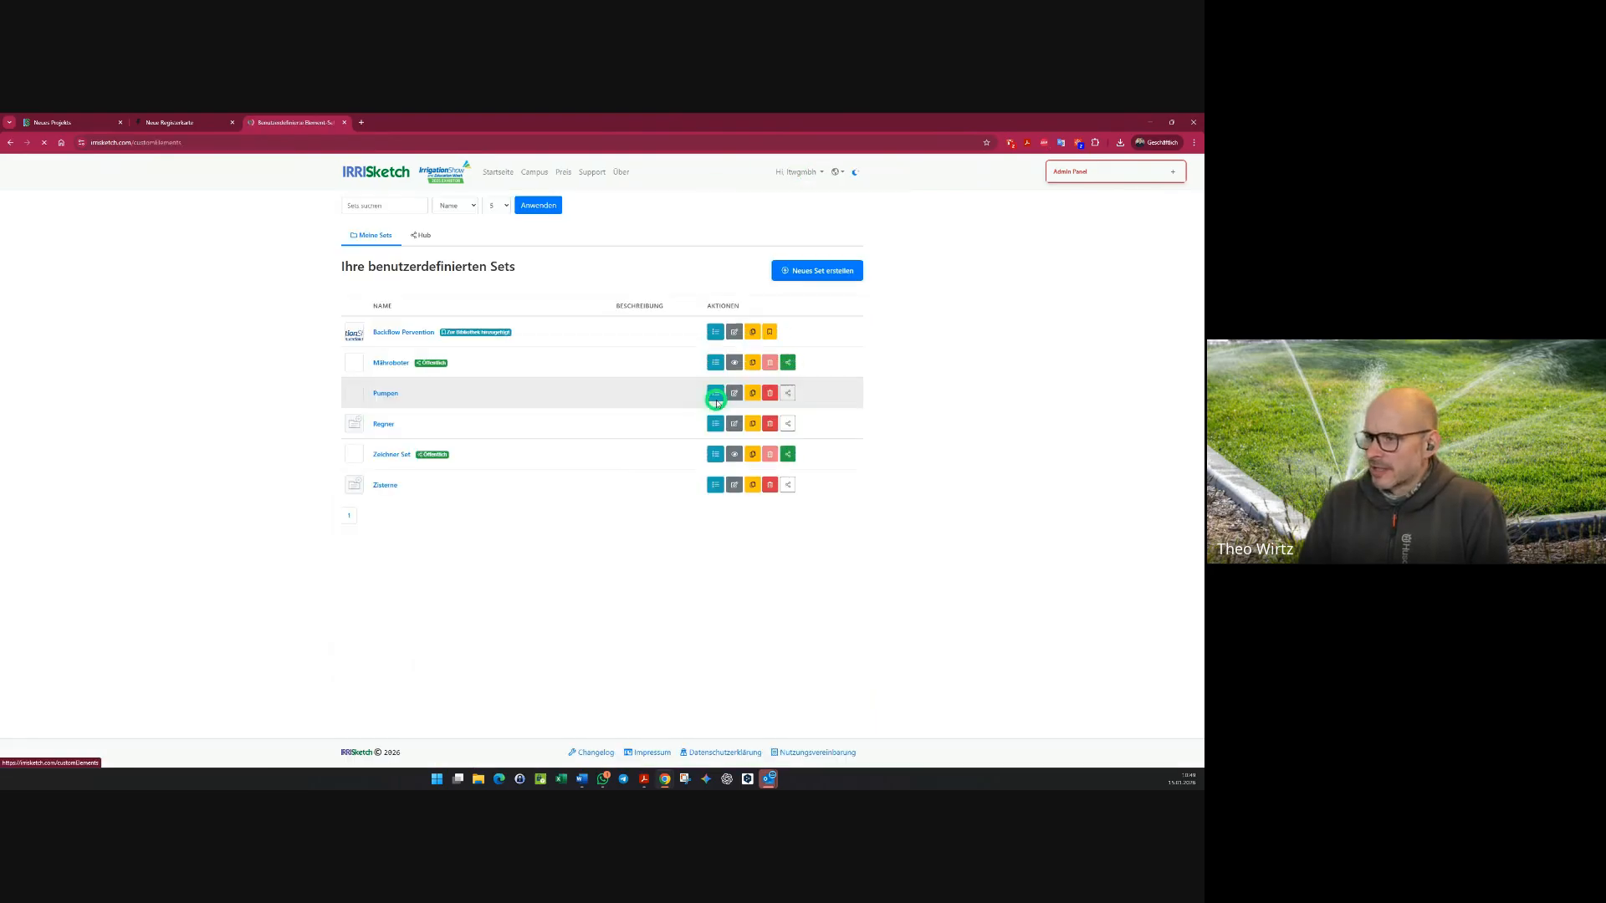
click(378, 456)
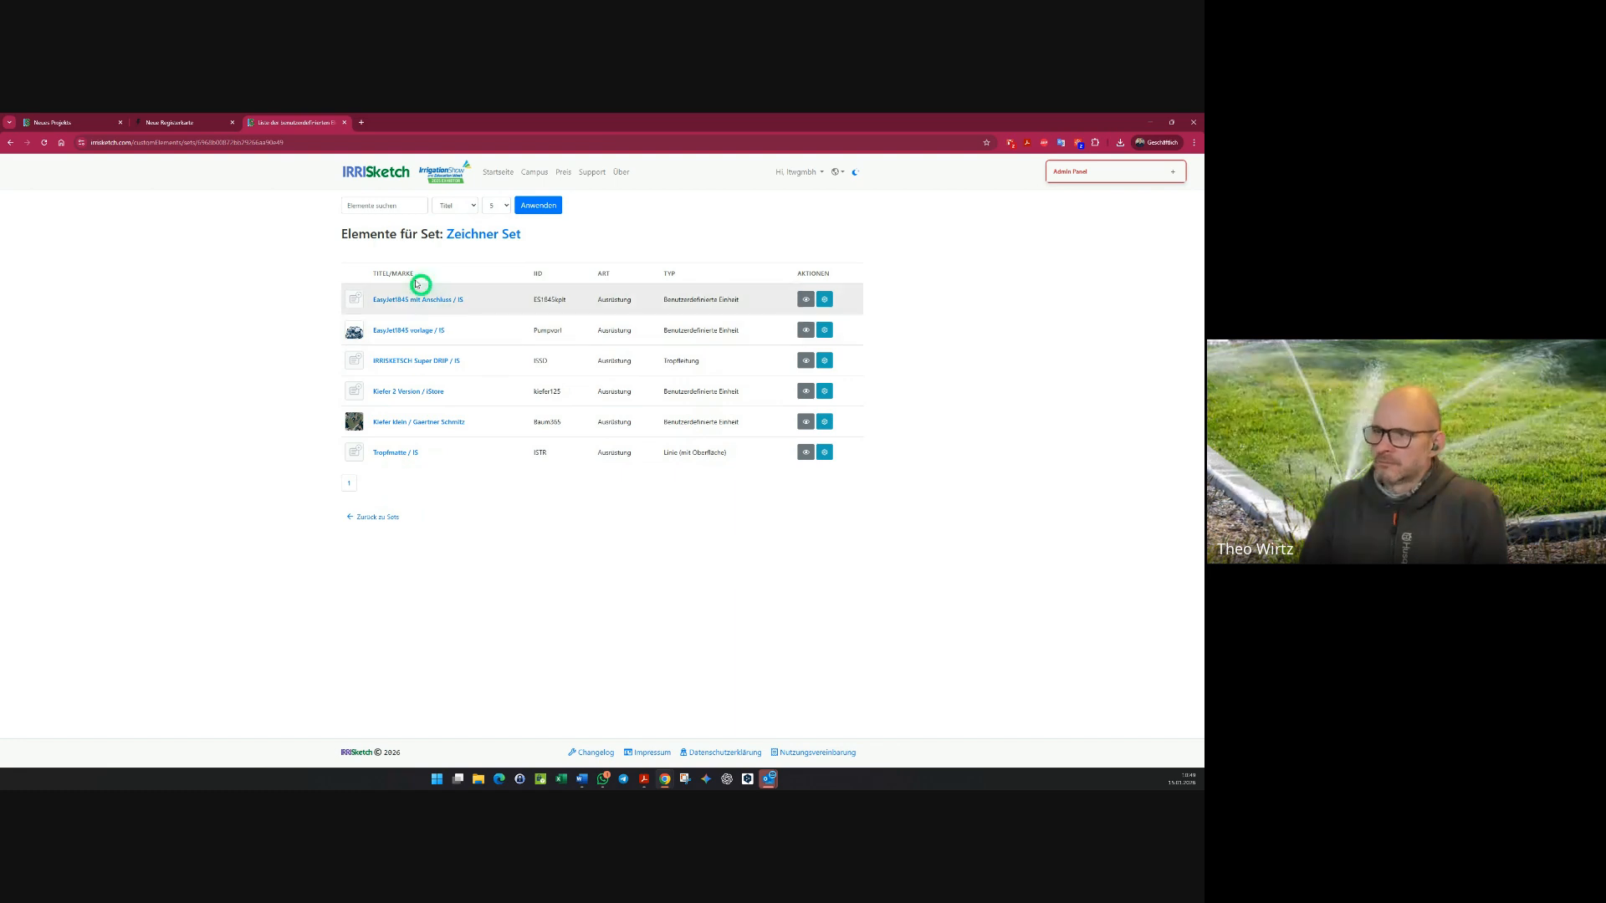
click(10, 142)
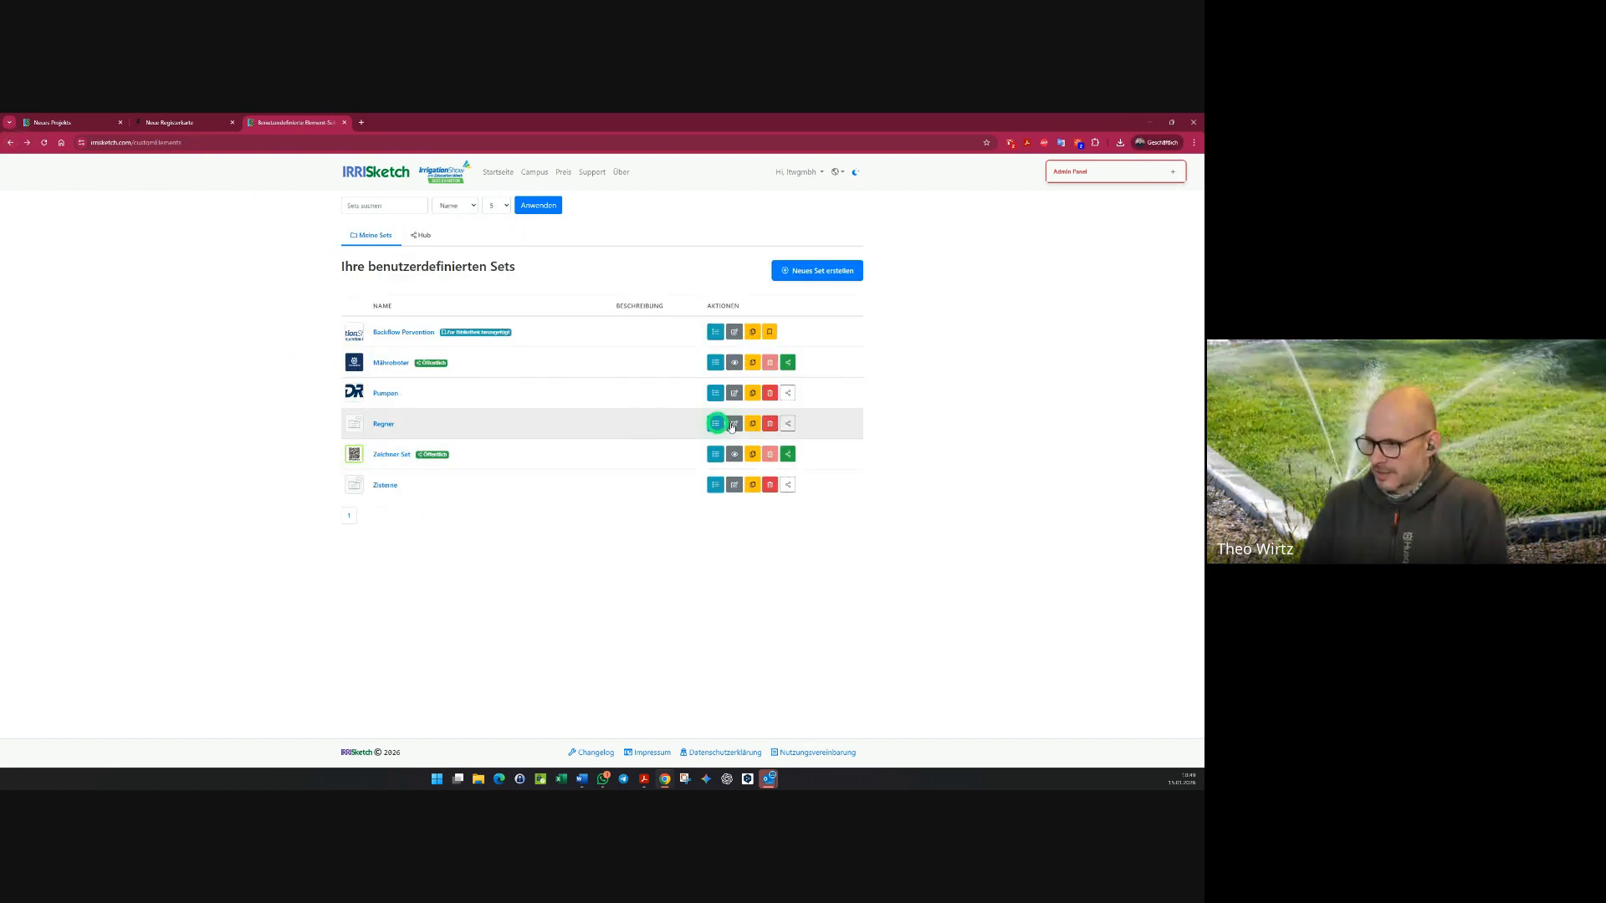
- Withdraw the Zeichner Set's public sharing and share the set publicly again
click(788, 454)
click(624, 202)
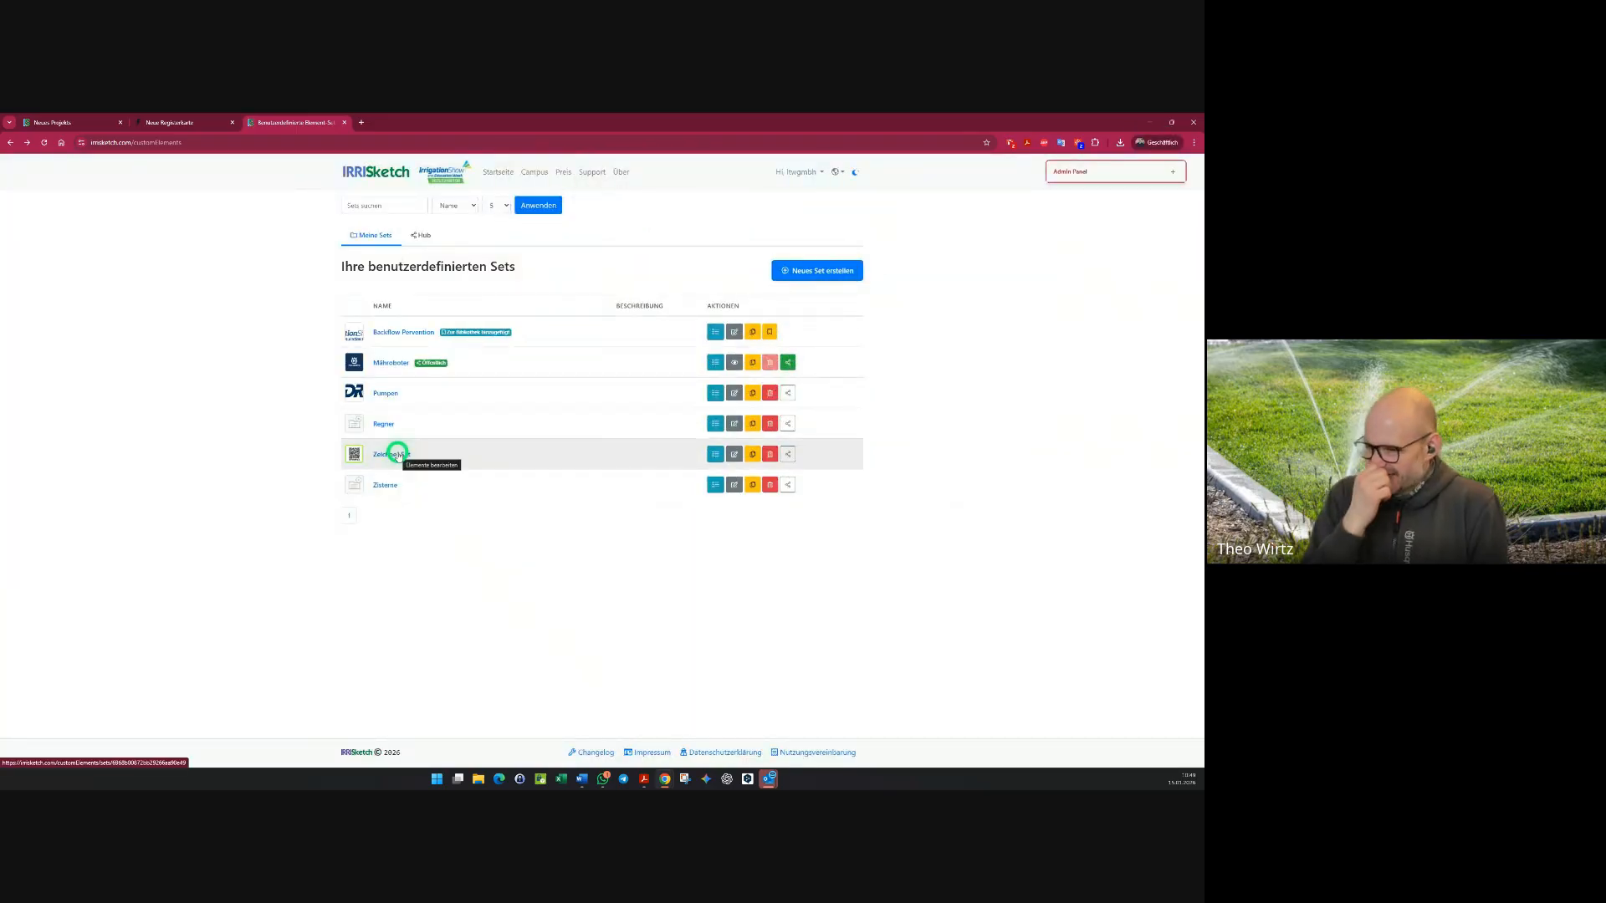
click(786, 454)
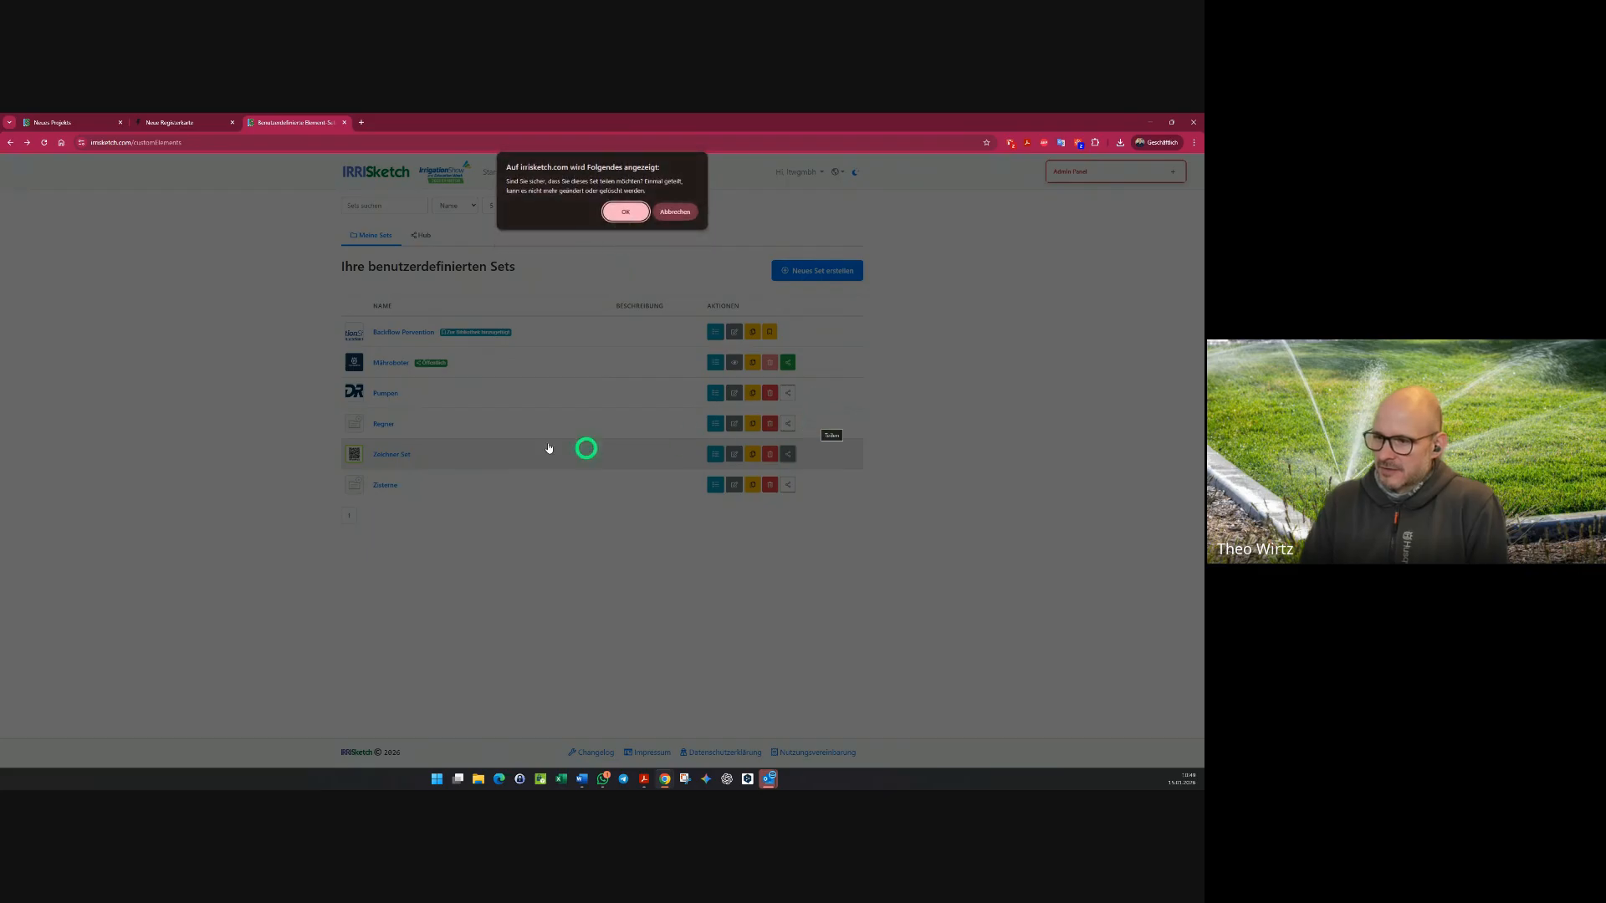
click(625, 211)
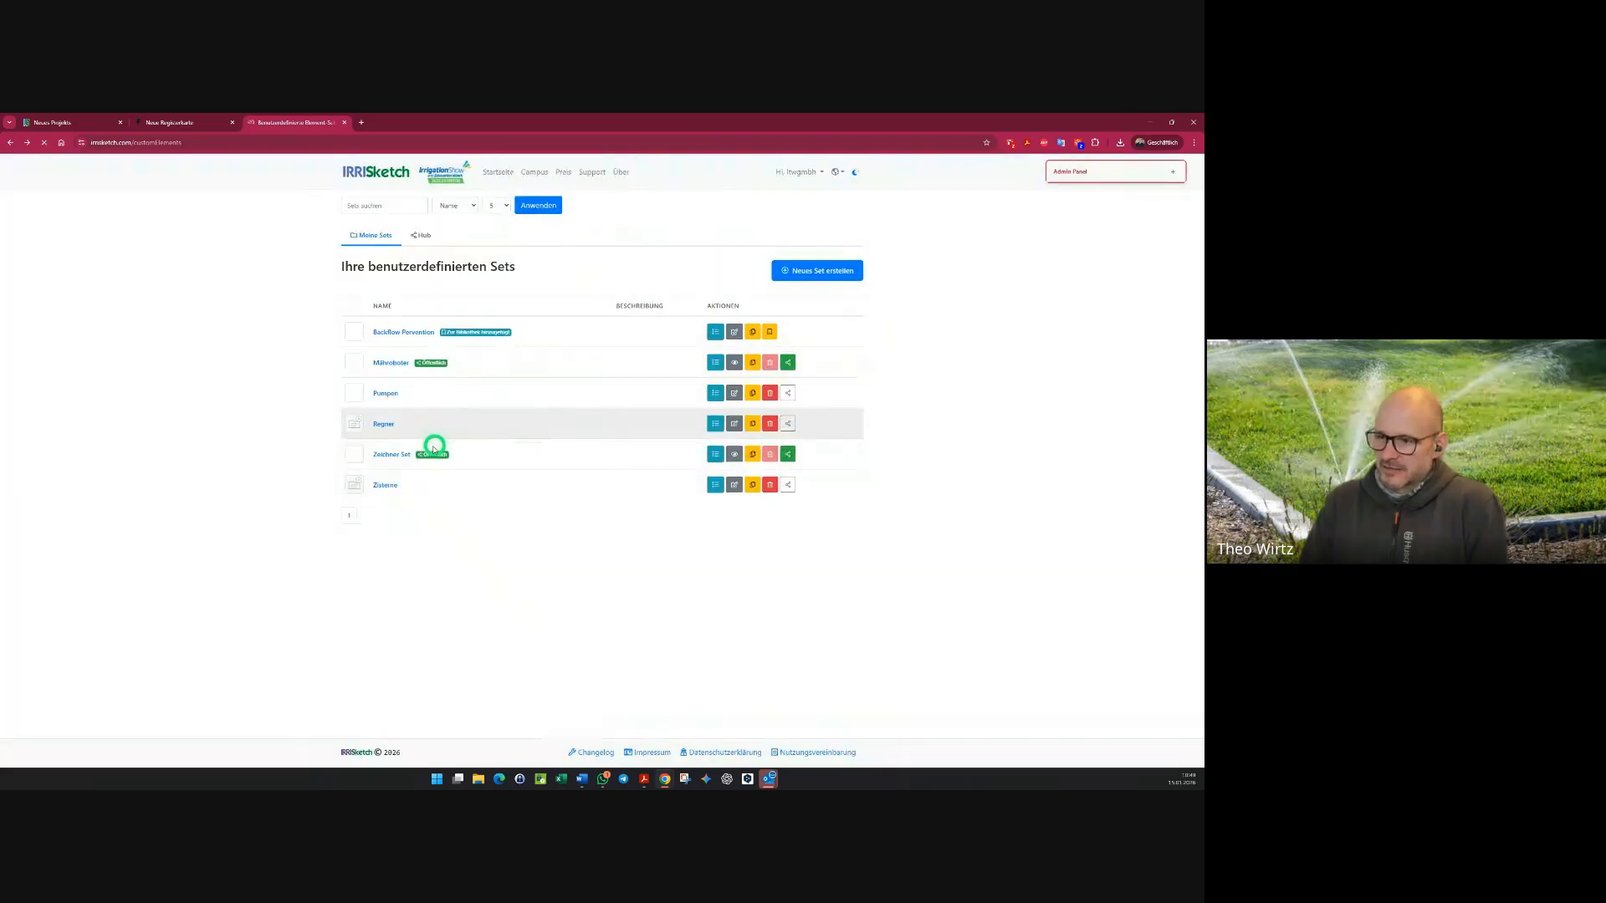
- Open the shared Zeichner Set's elements and view the configuration of the Easyjet vorlage pump element
click(386, 456)
click(409, 329)
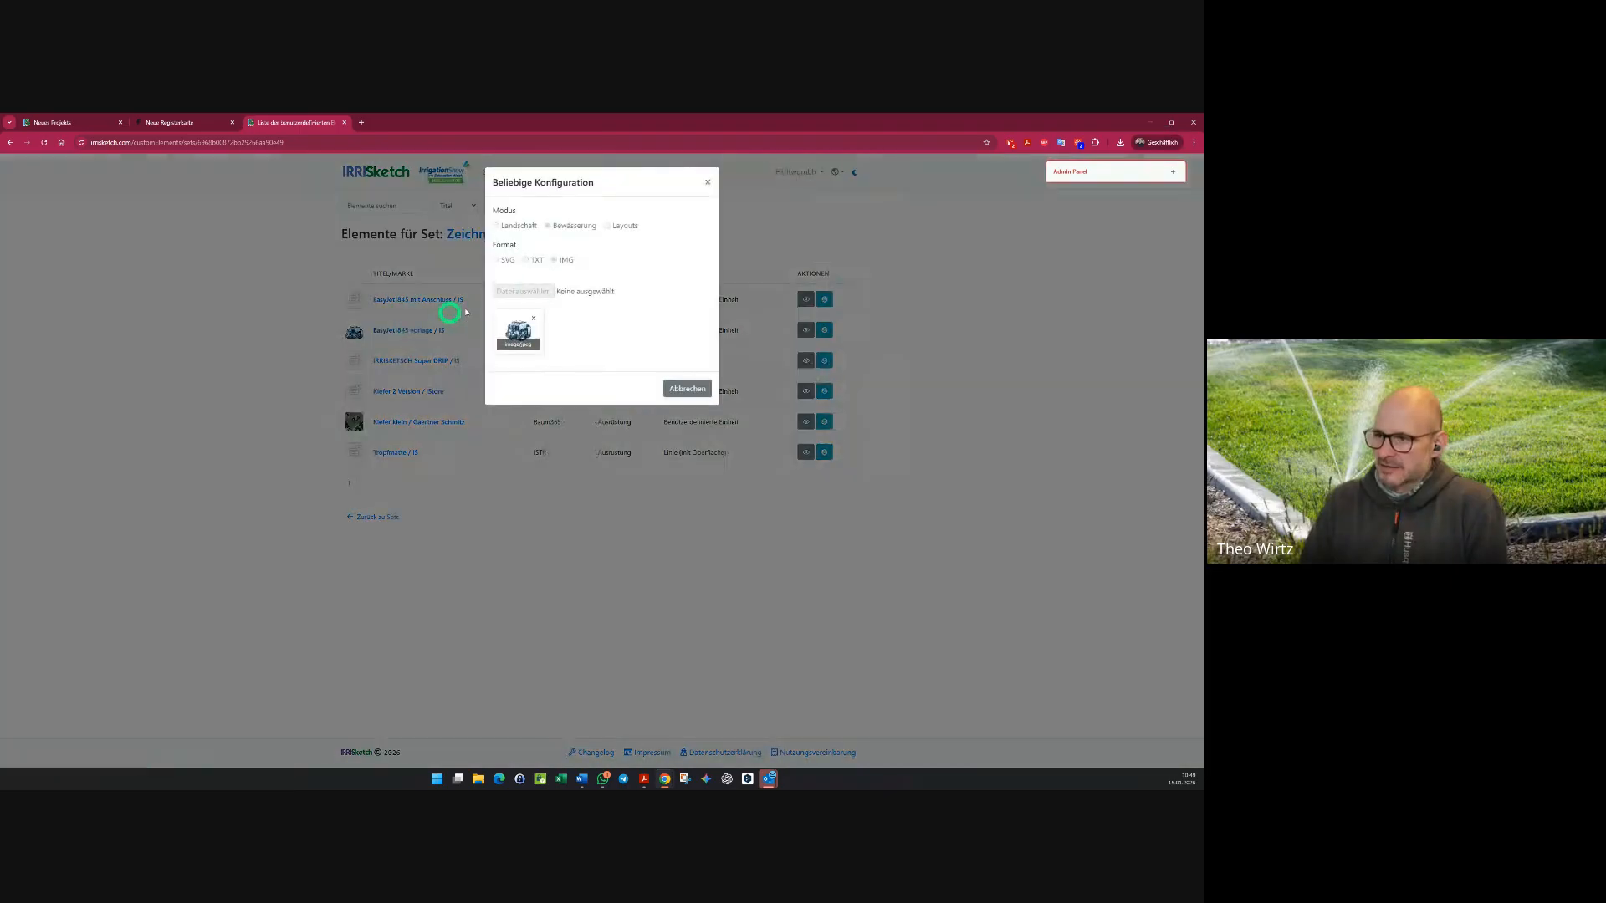
click(707, 182)
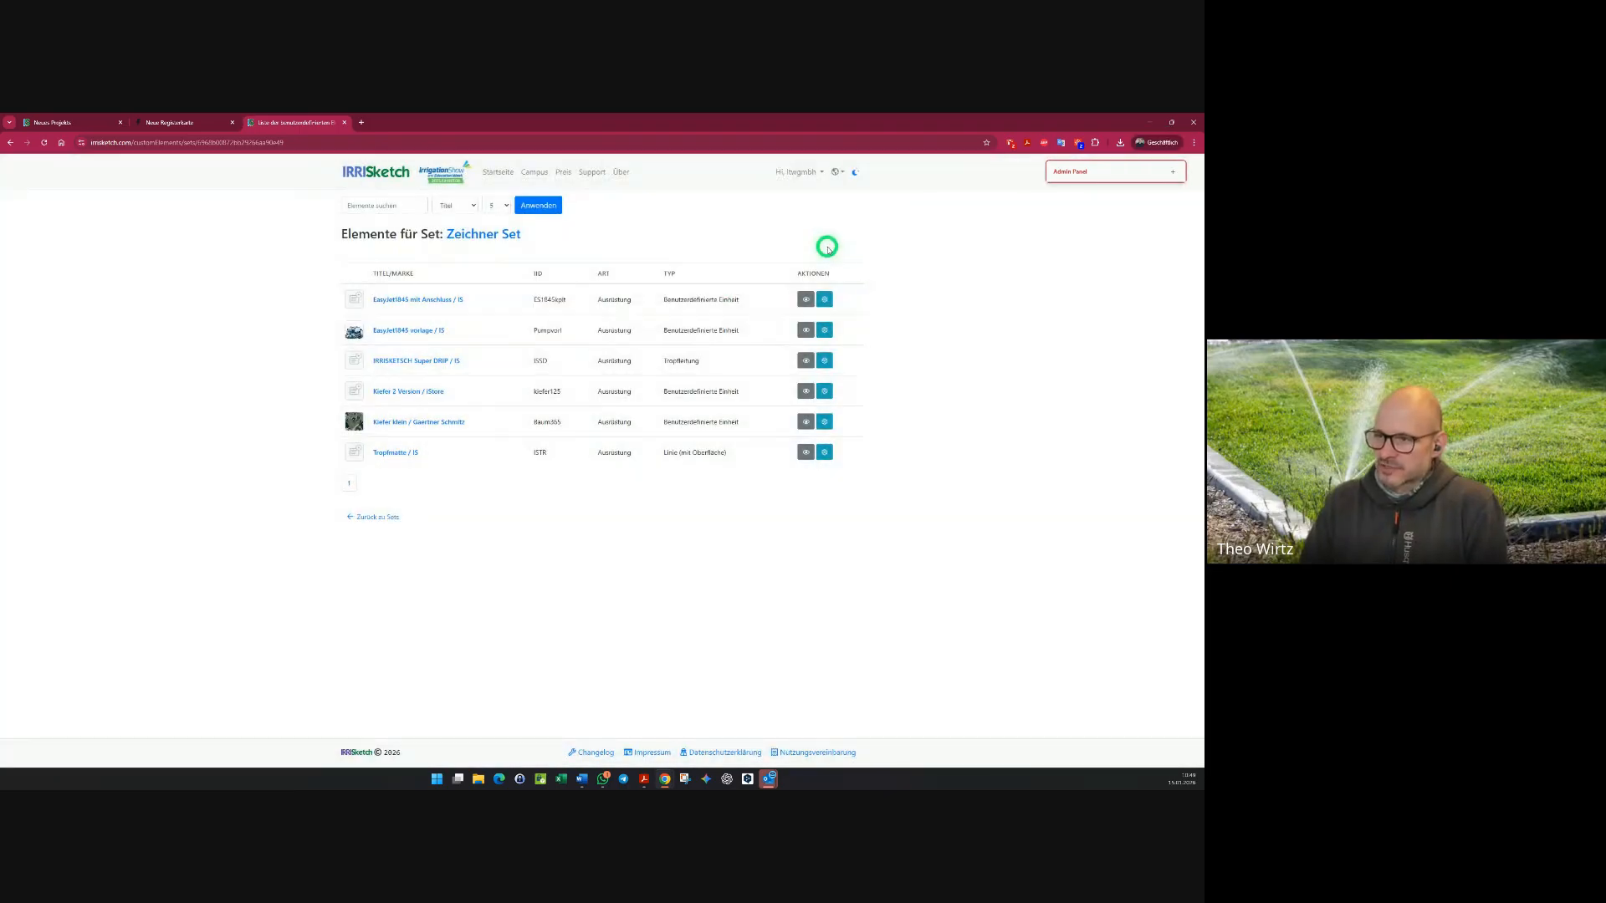
- Withdraw the Zeichner Set's public sharing in the custom sets overview and open the set's elements for editing
click(375, 516)
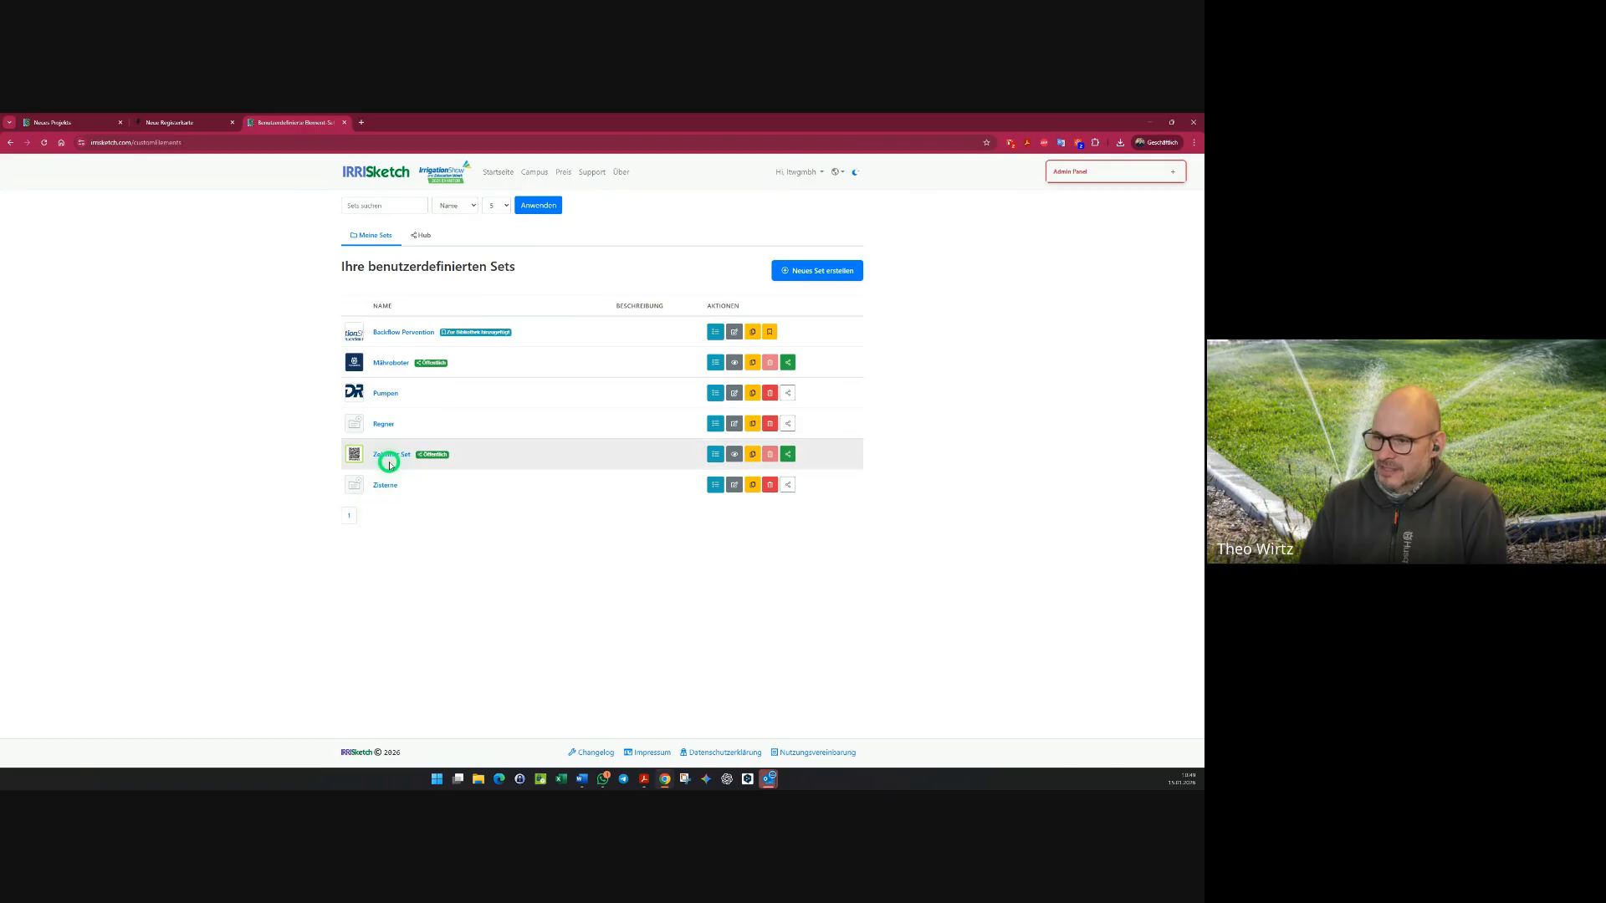
click(784, 456)
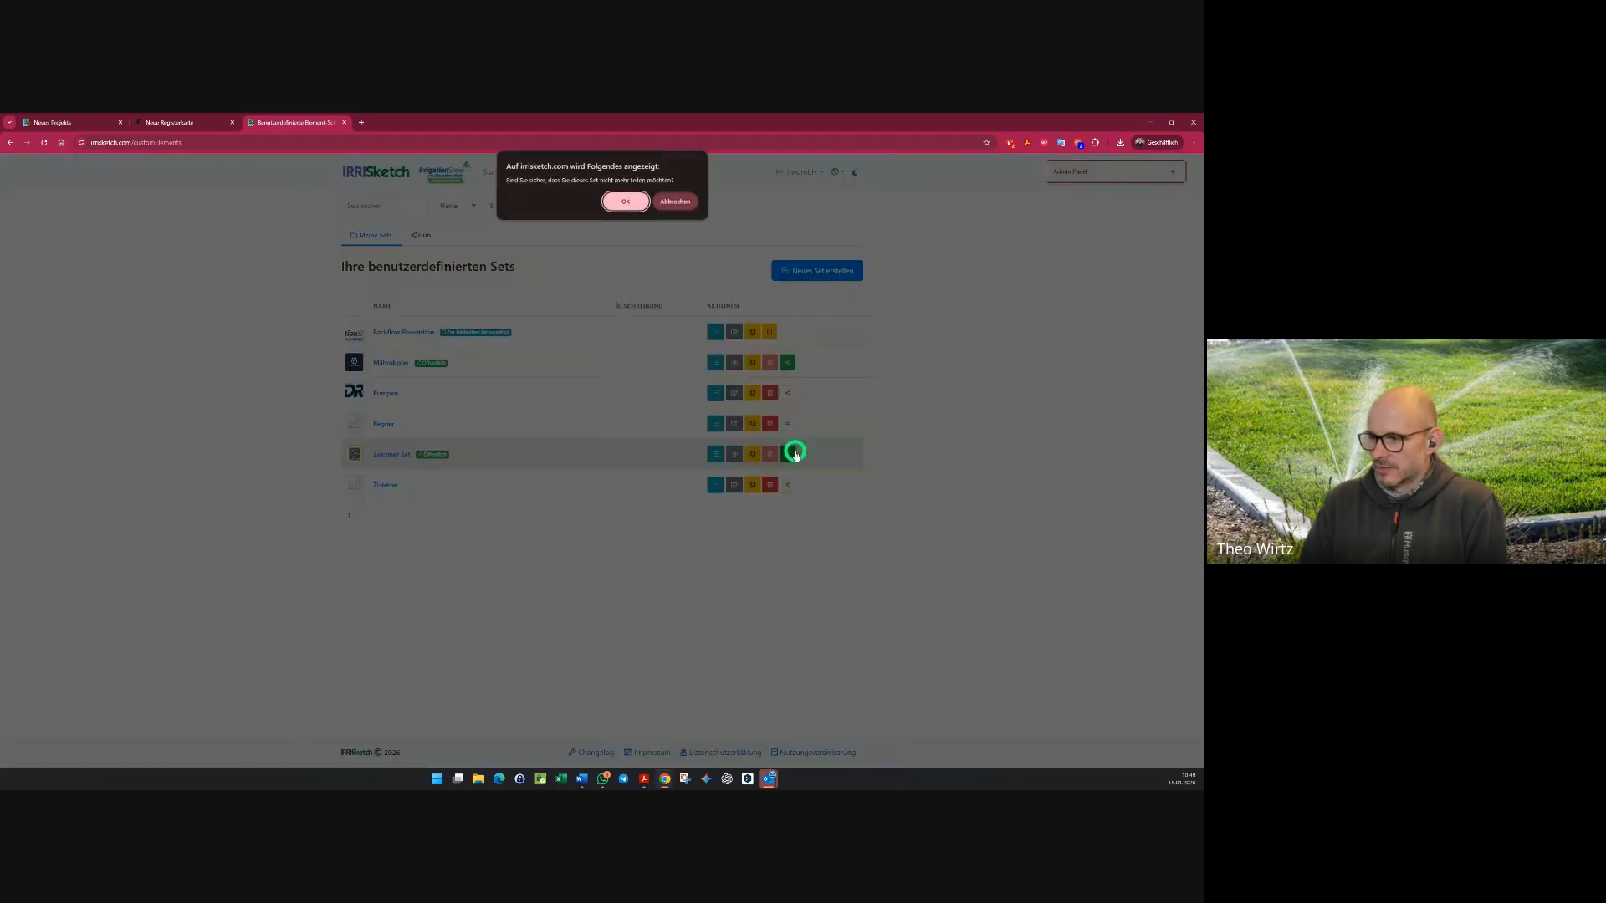
click(631, 201)
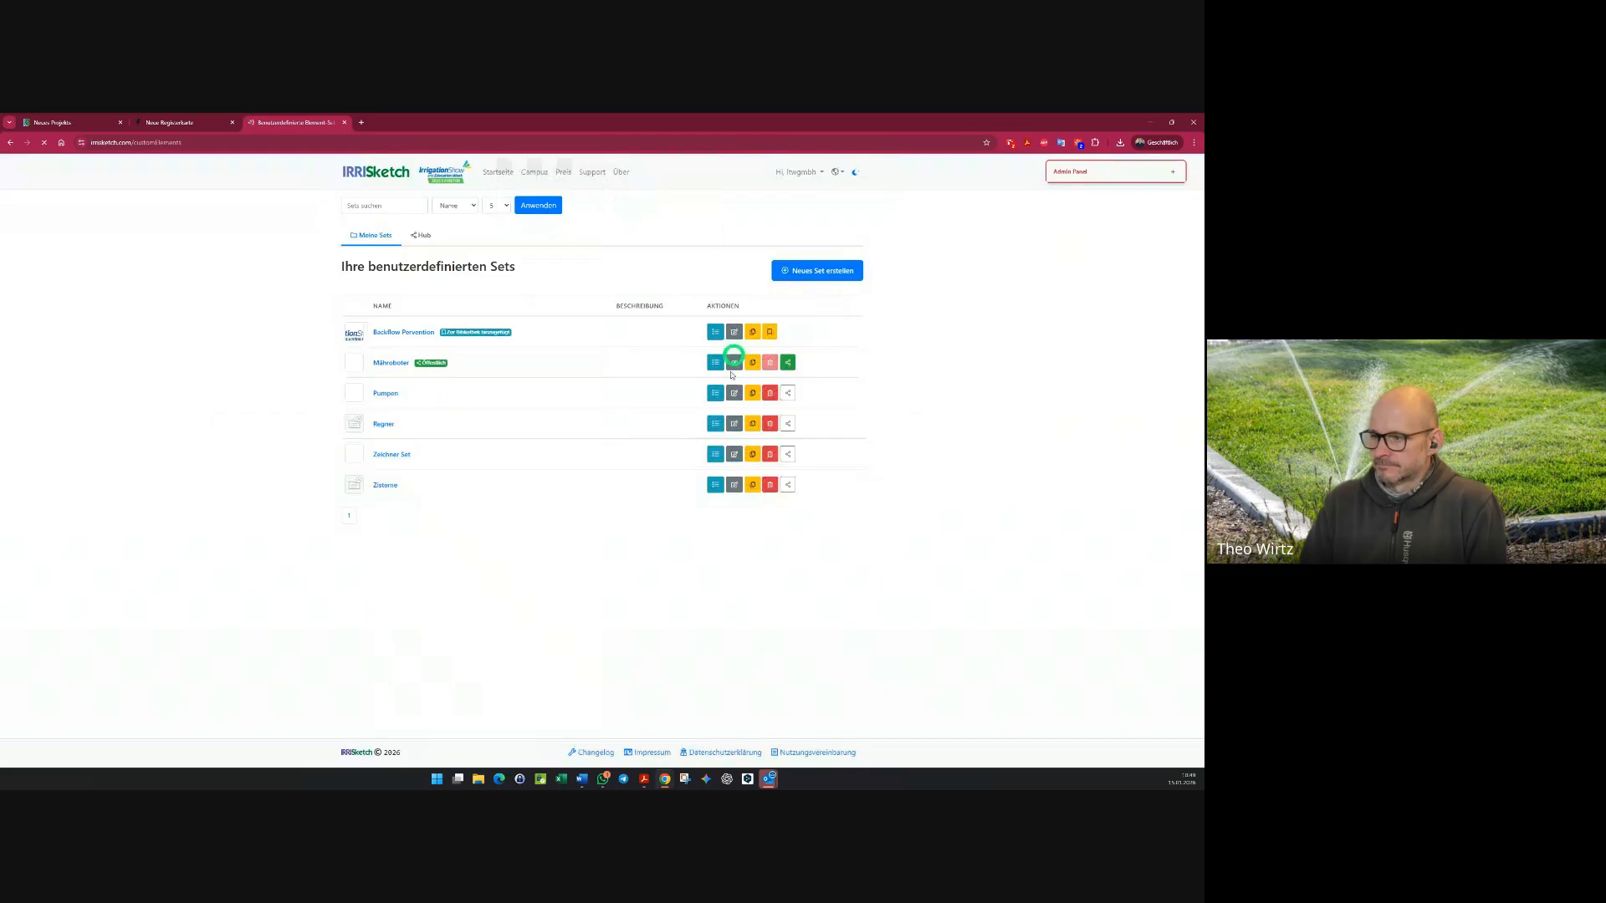
click(393, 454)
click(824, 238)
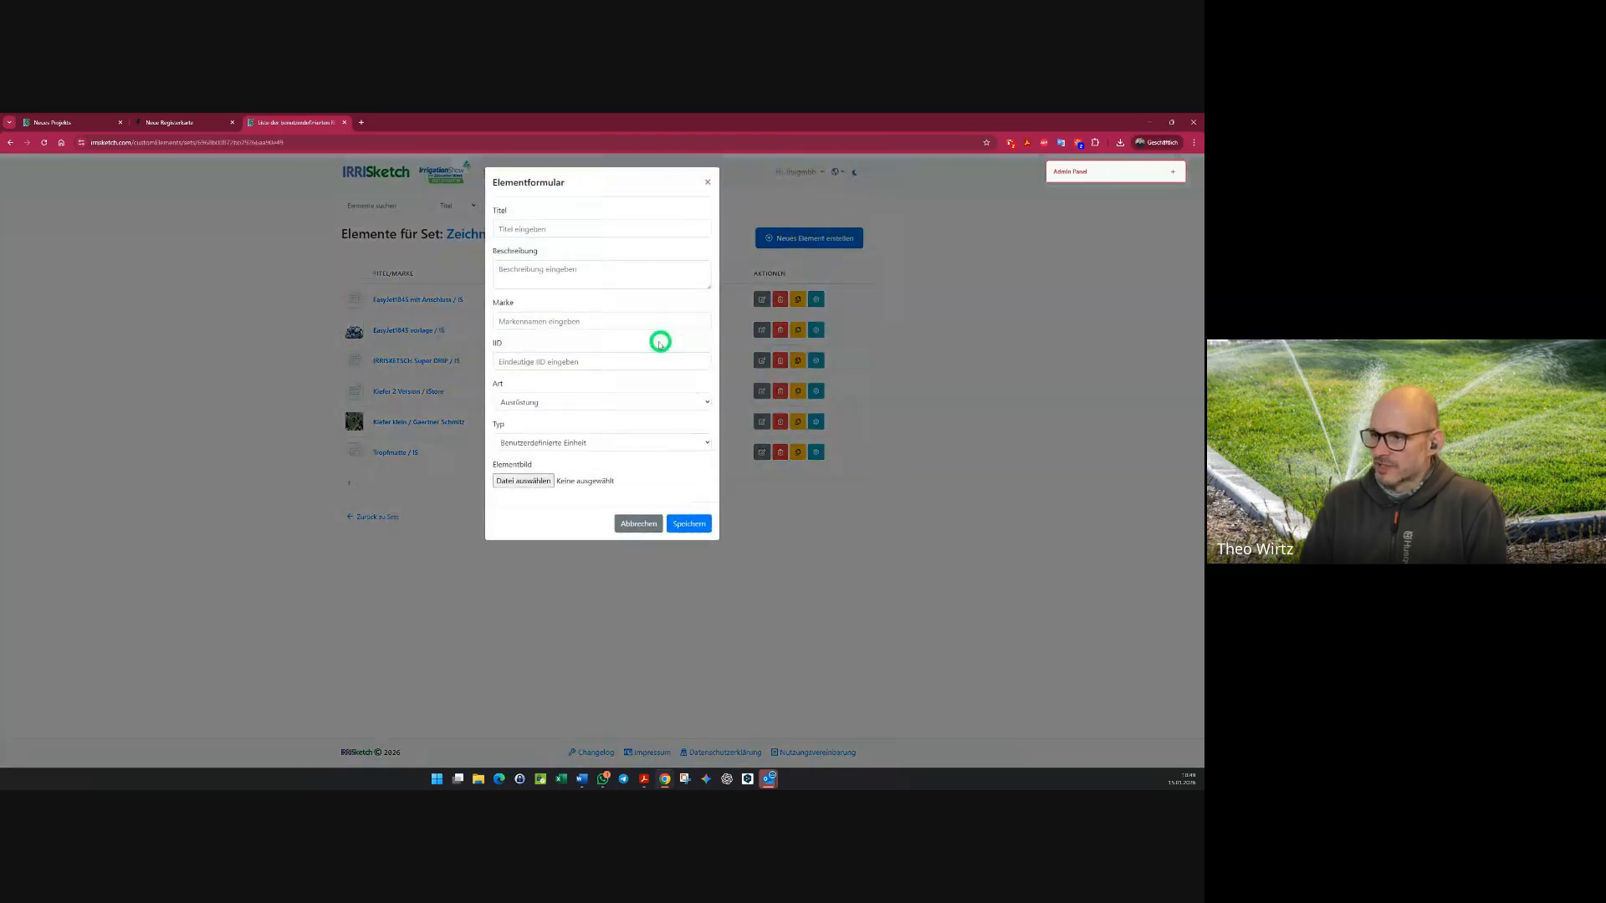
click(538, 443)
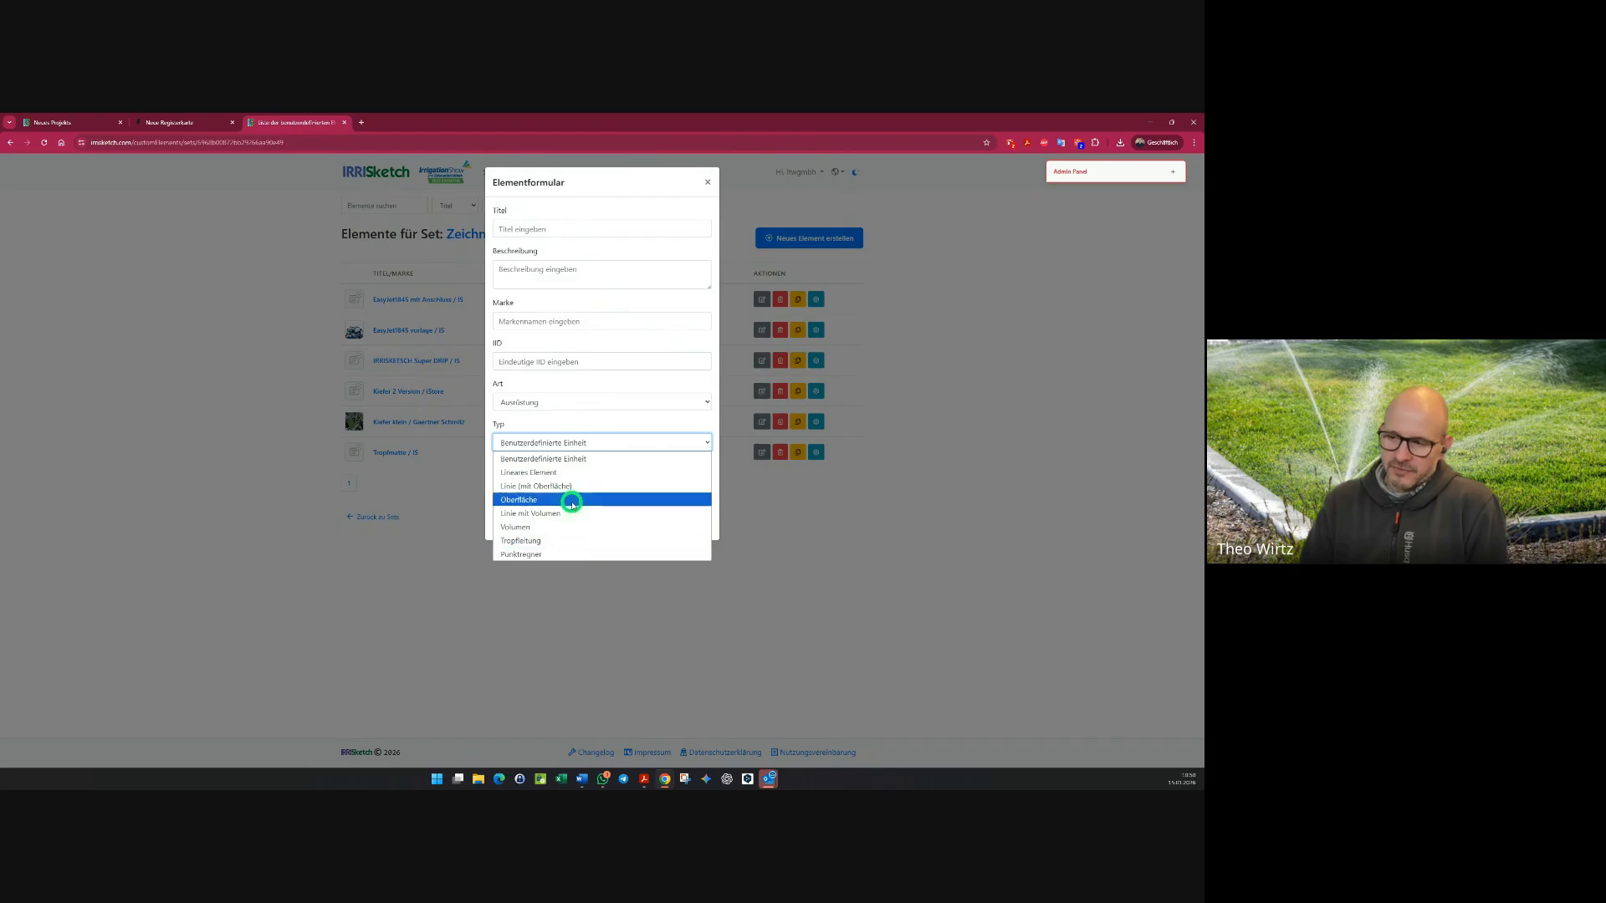
click(573, 556)
click(735, 598)
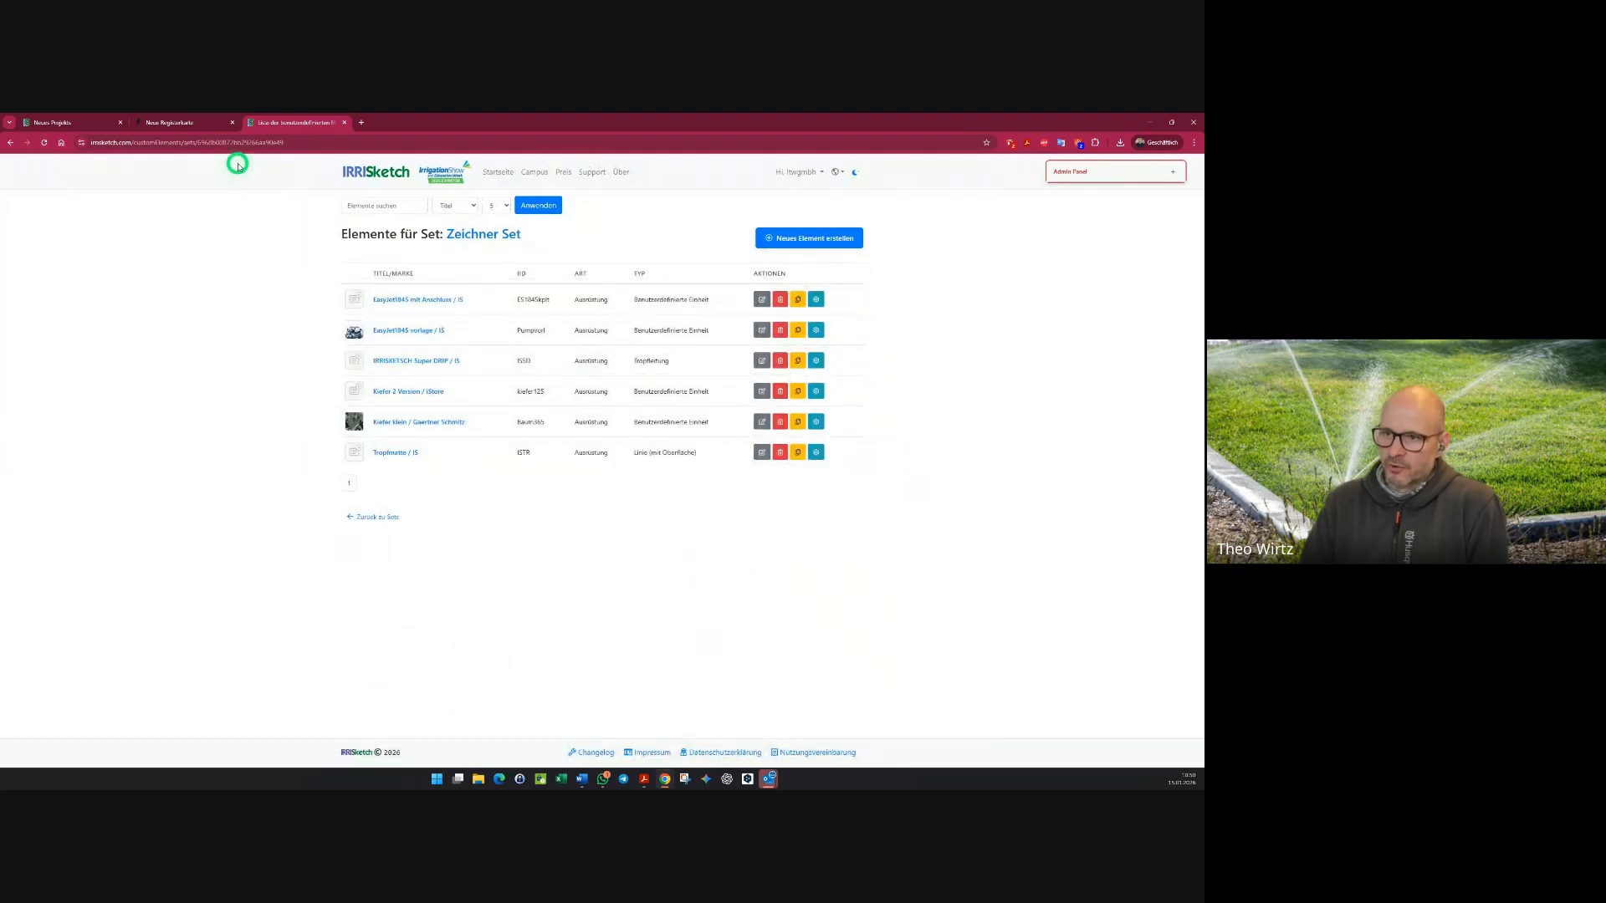
- Switch to the Neues Projekt drawing and look through the Düse and Regner manufacturer lists for irrigation
click(82, 122)
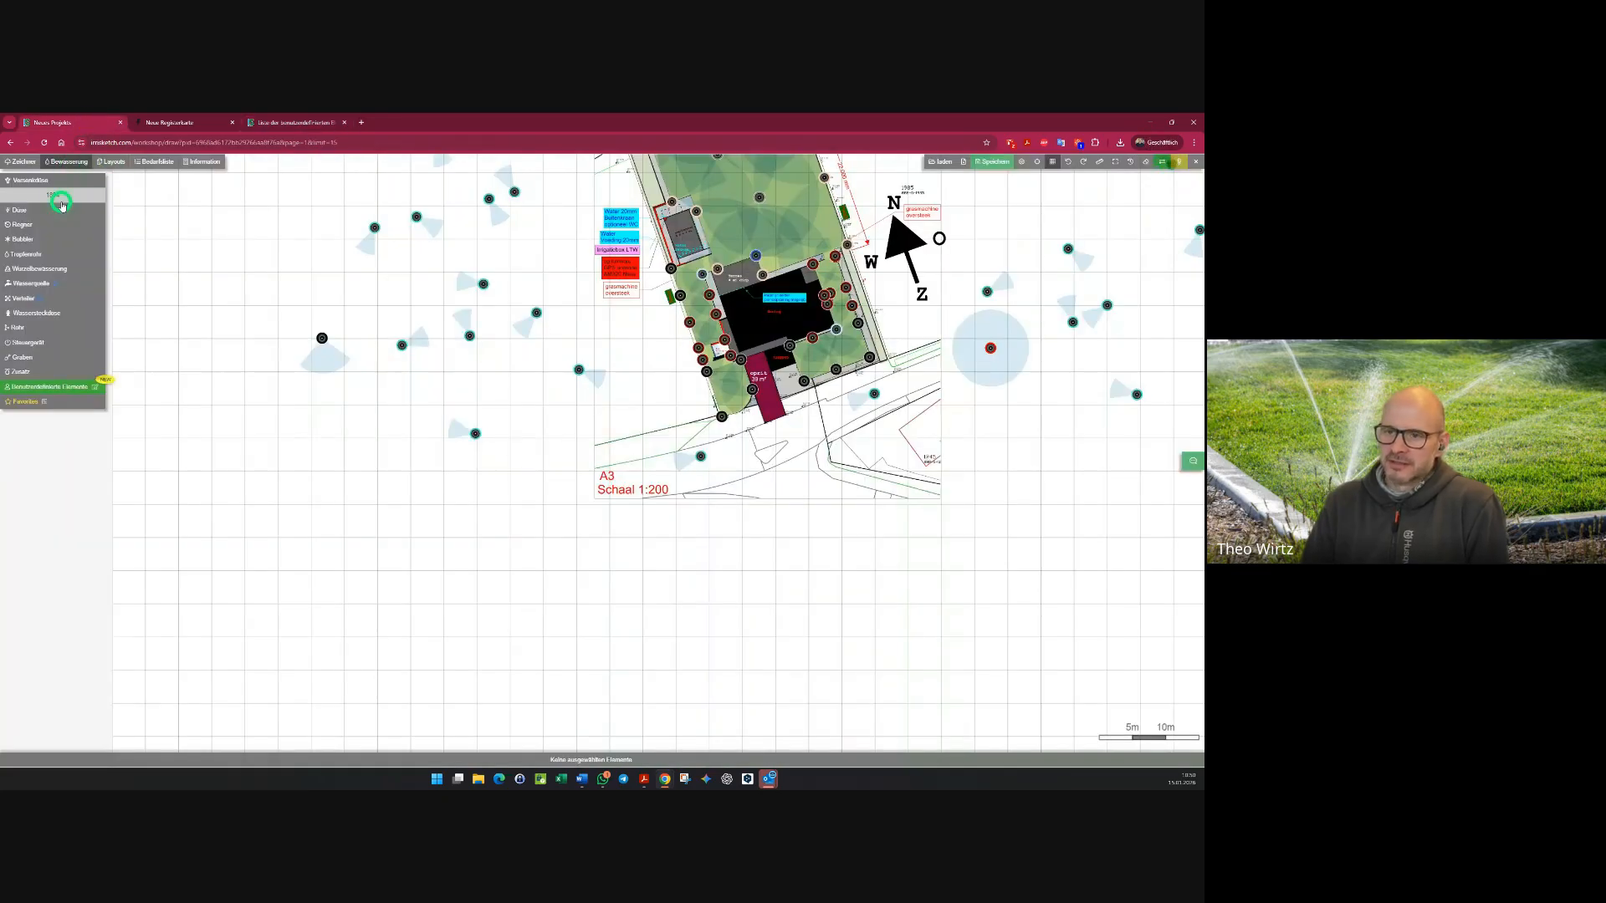
mouse_move(46, 225)
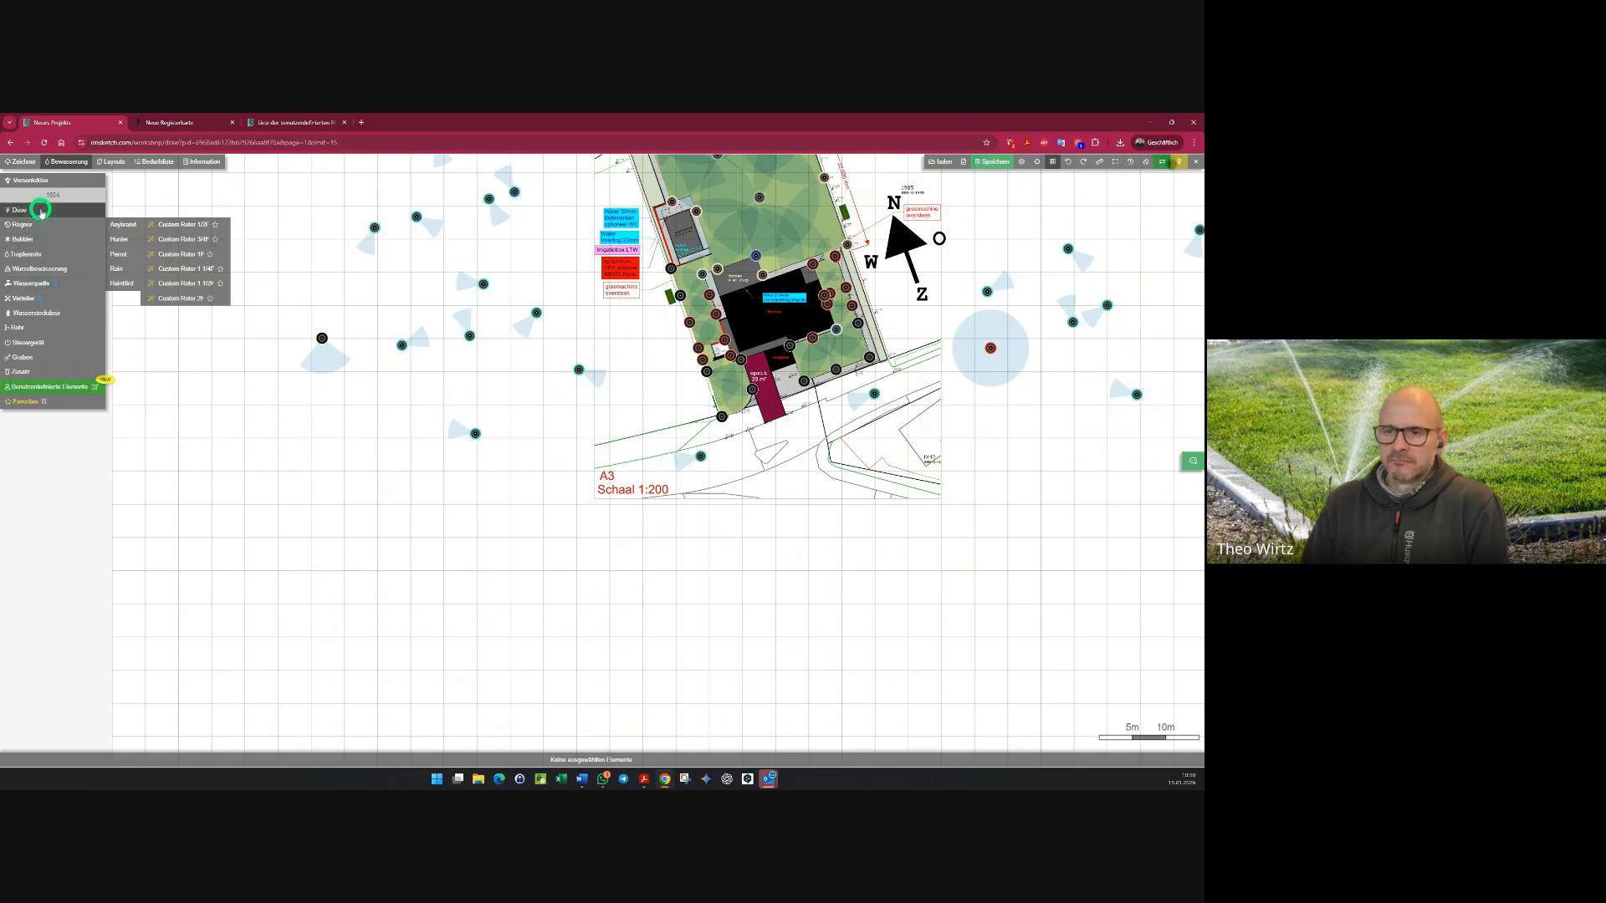
click(40, 211)
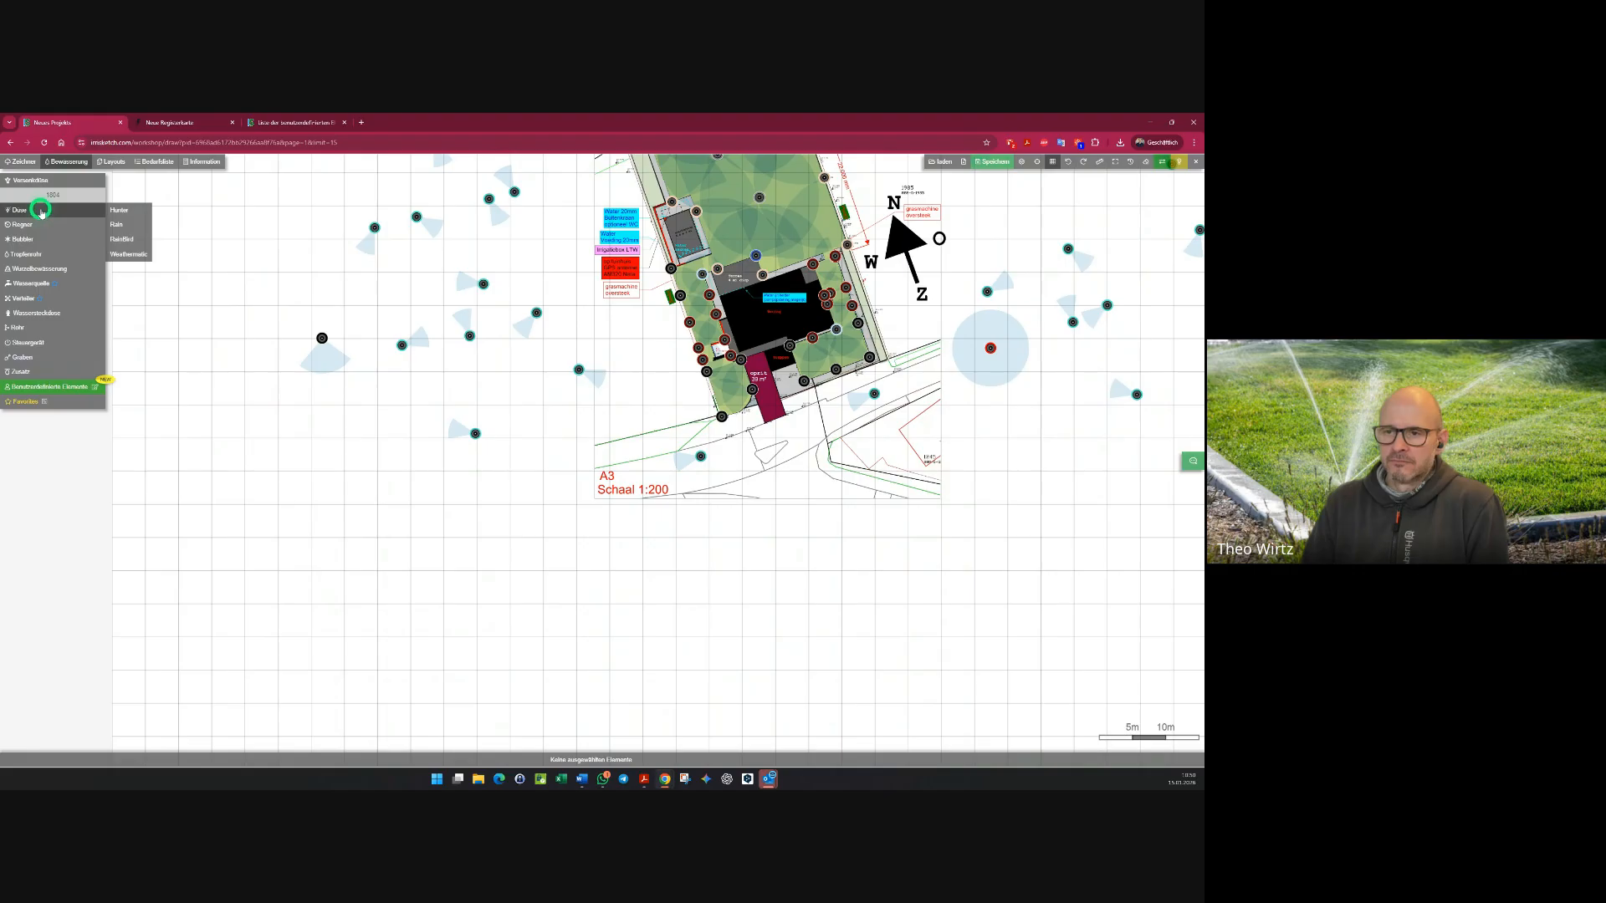
click(34, 224)
click(117, 269)
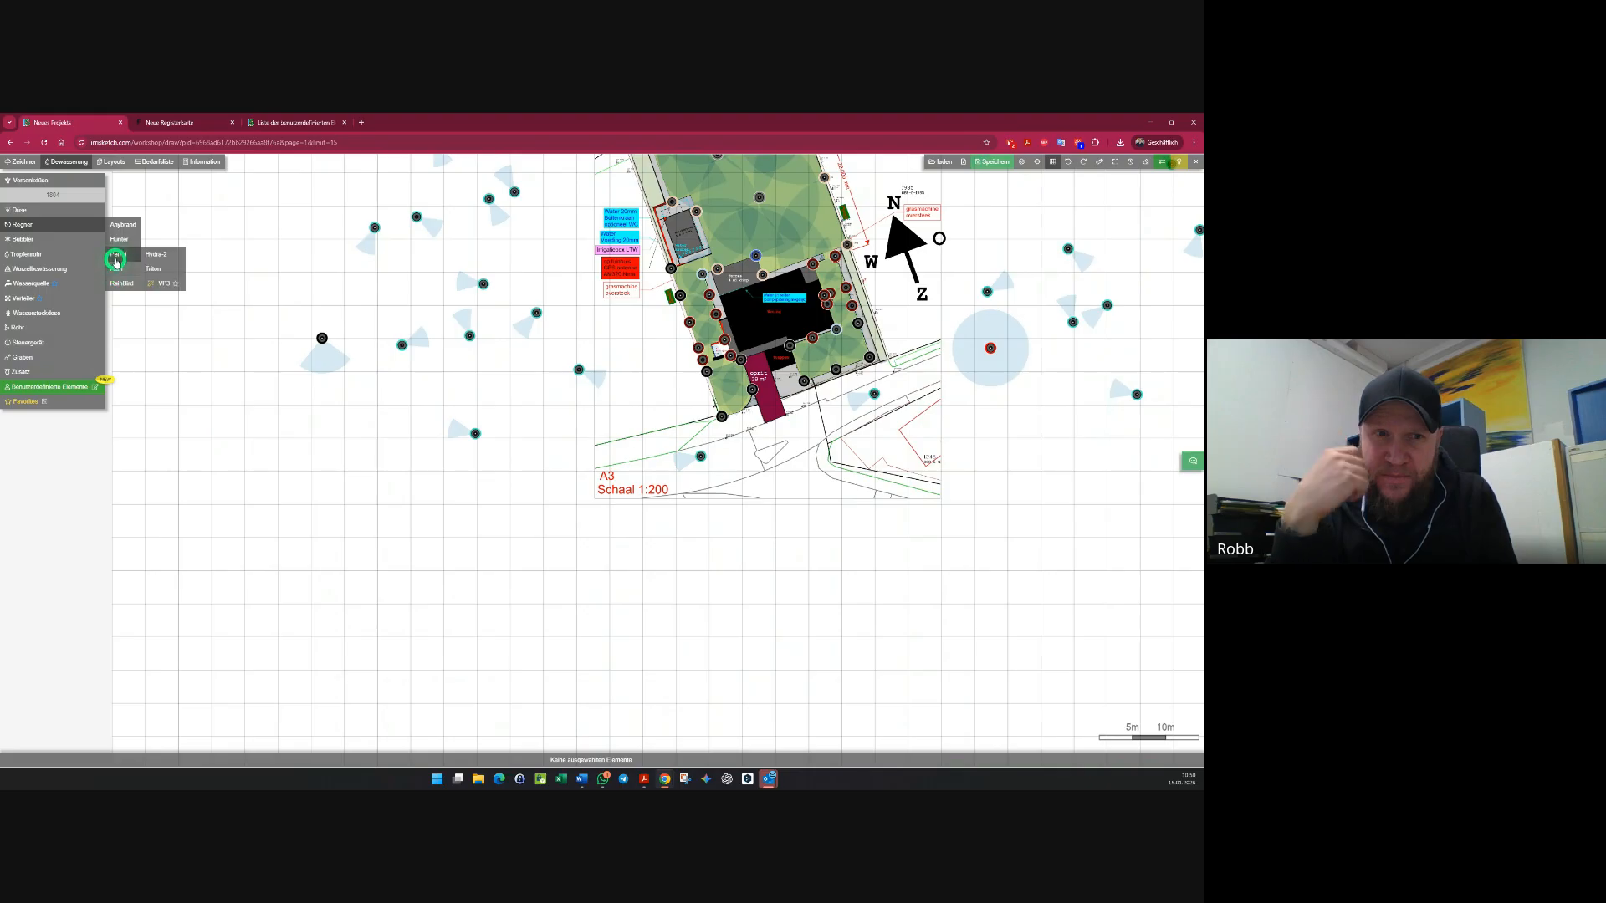
click(119, 240)
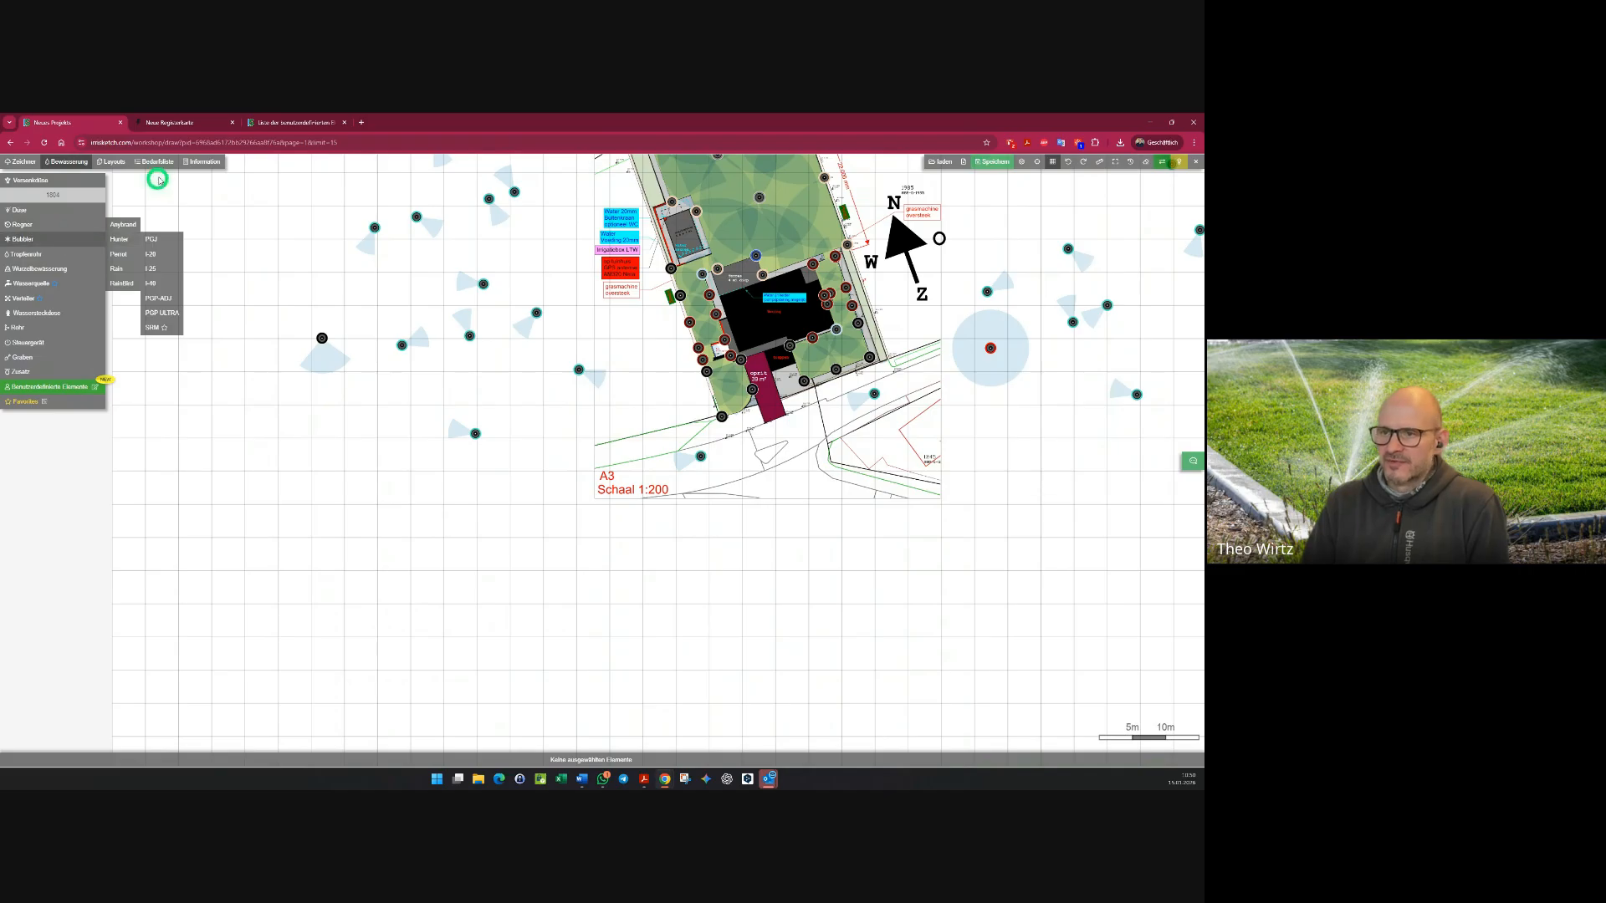
- Return to the Zeichner Set's elements and start a new element with title "ghjj", brand "IS" and ID "hhhhh"
click(202, 122)
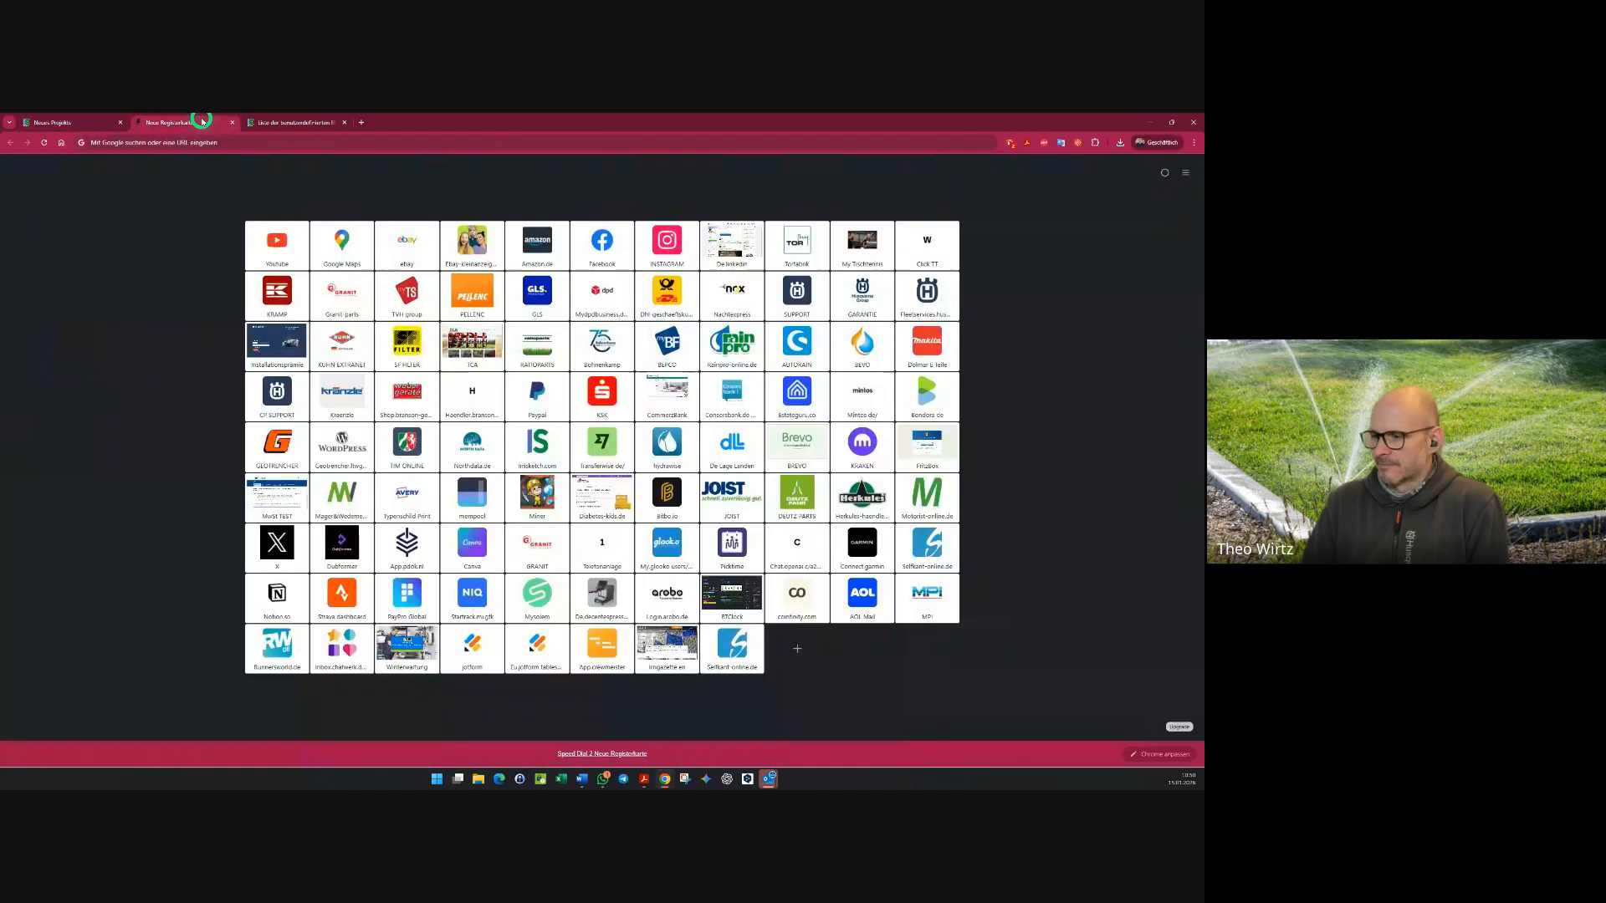
click(293, 122)
click(843, 240)
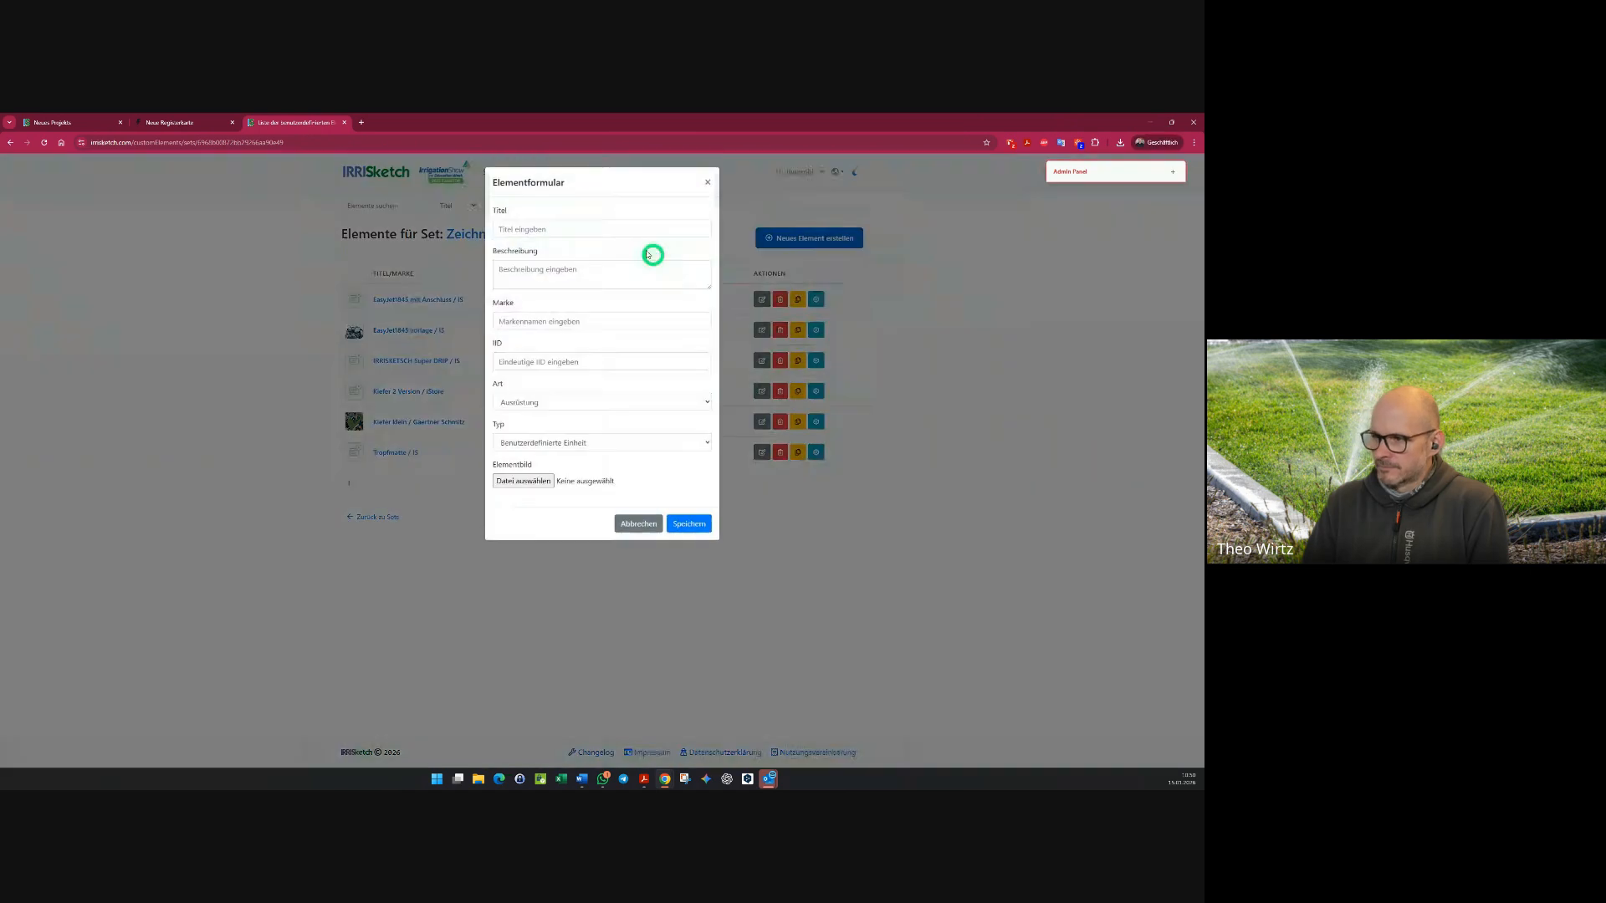
click(616, 228)
text(ghij)
key(Tab)
click(578, 316)
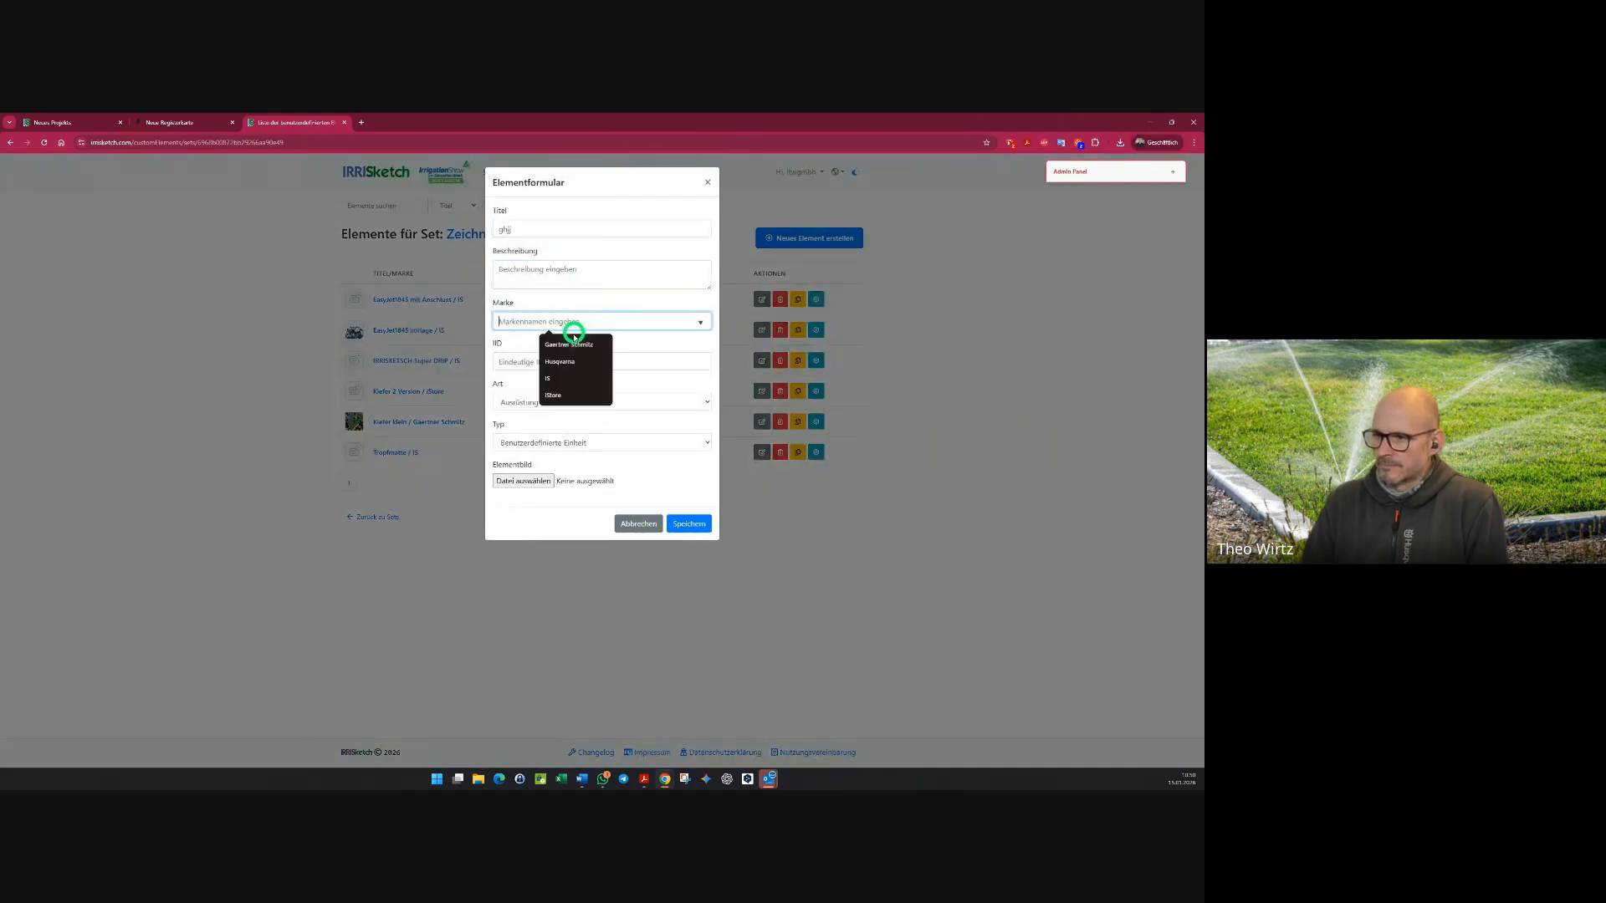
click(563, 376)
click(562, 362)
text(hhhhh)
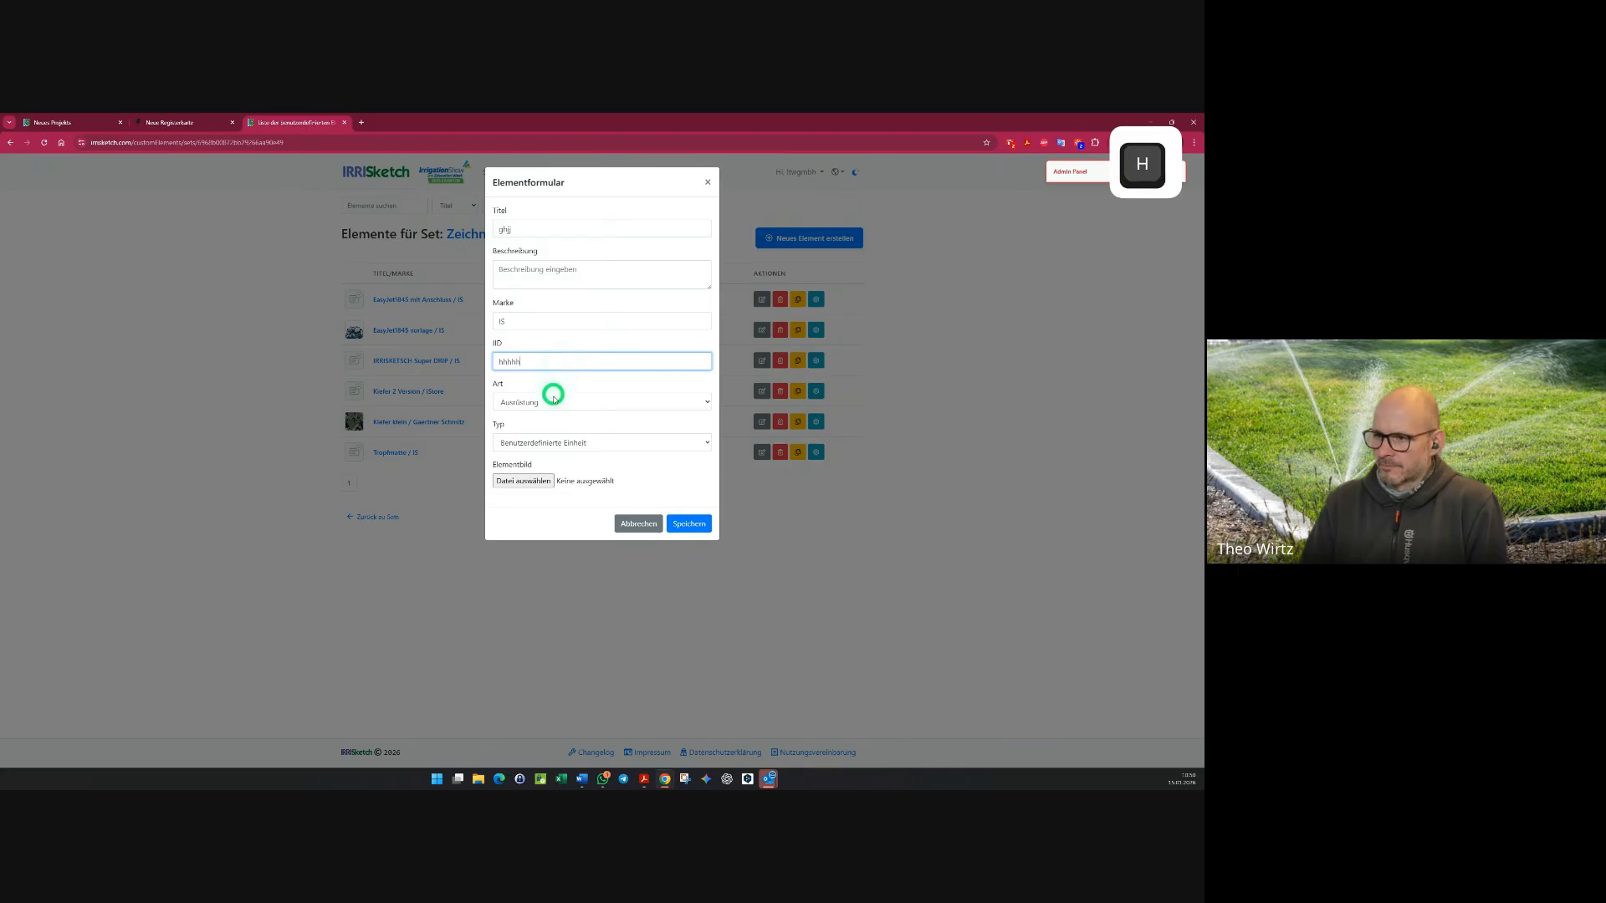
- Set the new element's type to Punktregner and save the element
click(548, 442)
click(522, 562)
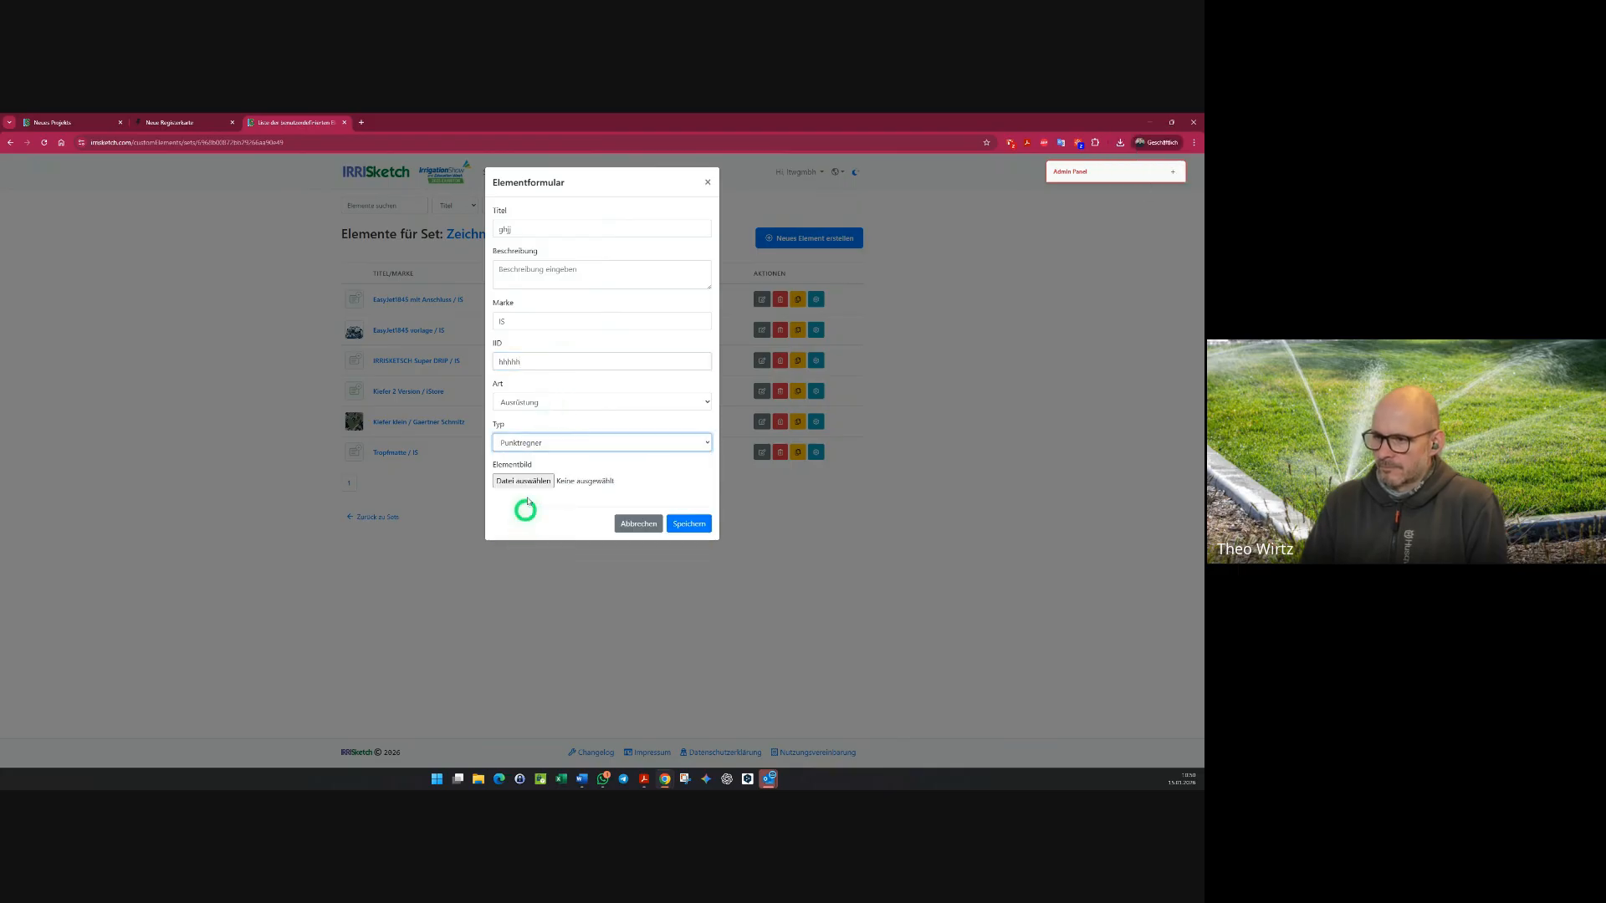
click(687, 525)
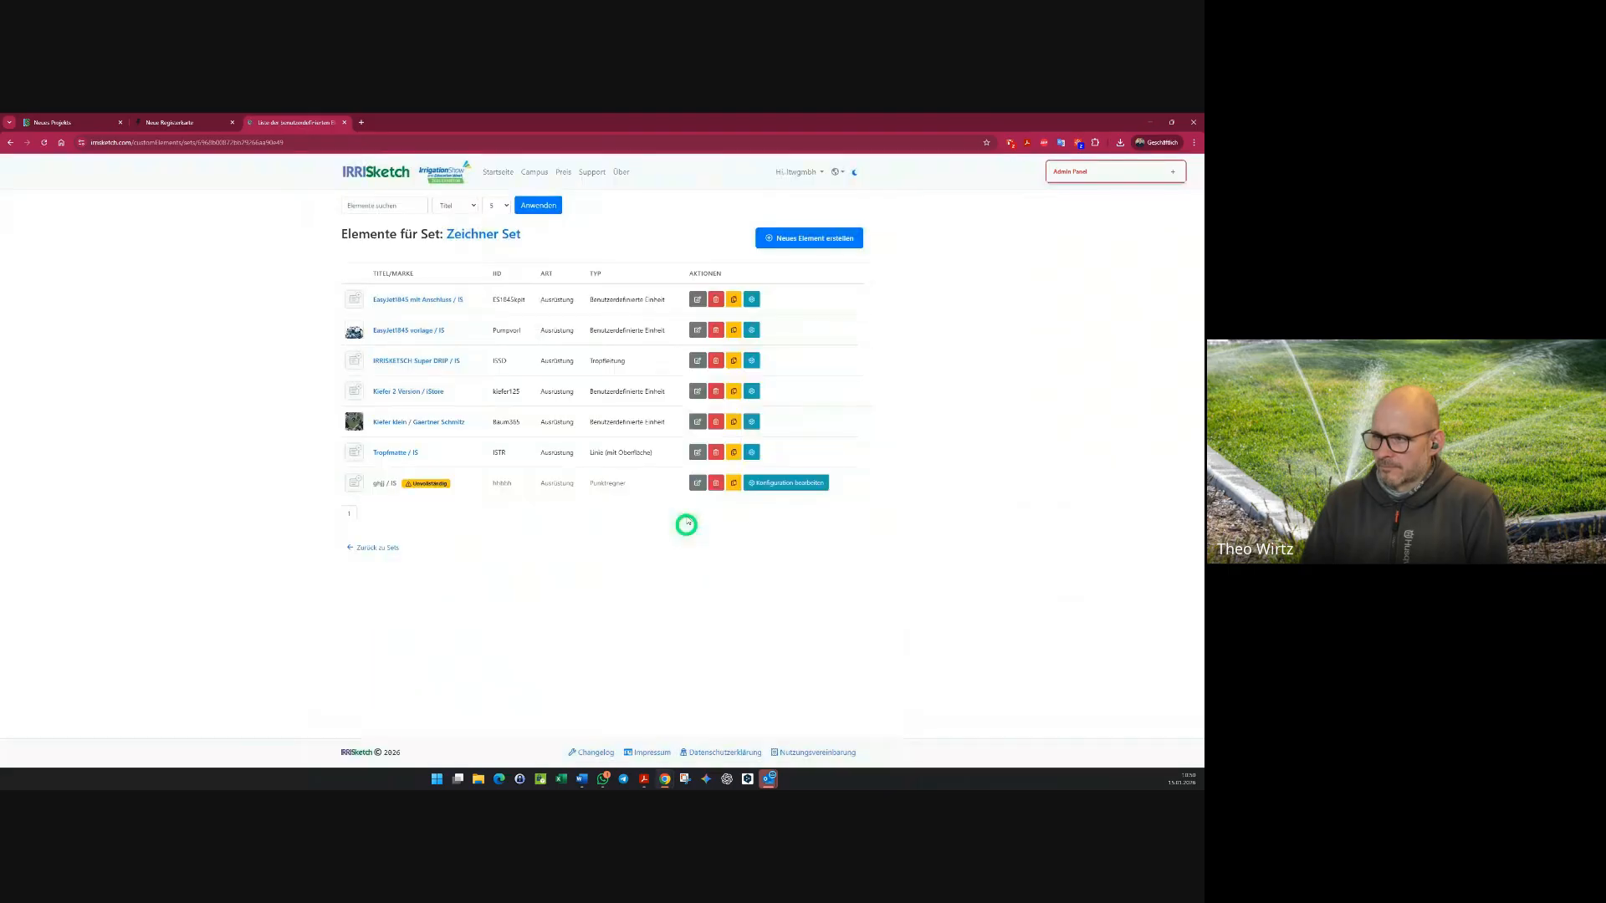
- Reload the Neues Projekt drawing in its browser tab and confirm leaving the page
click(84, 123)
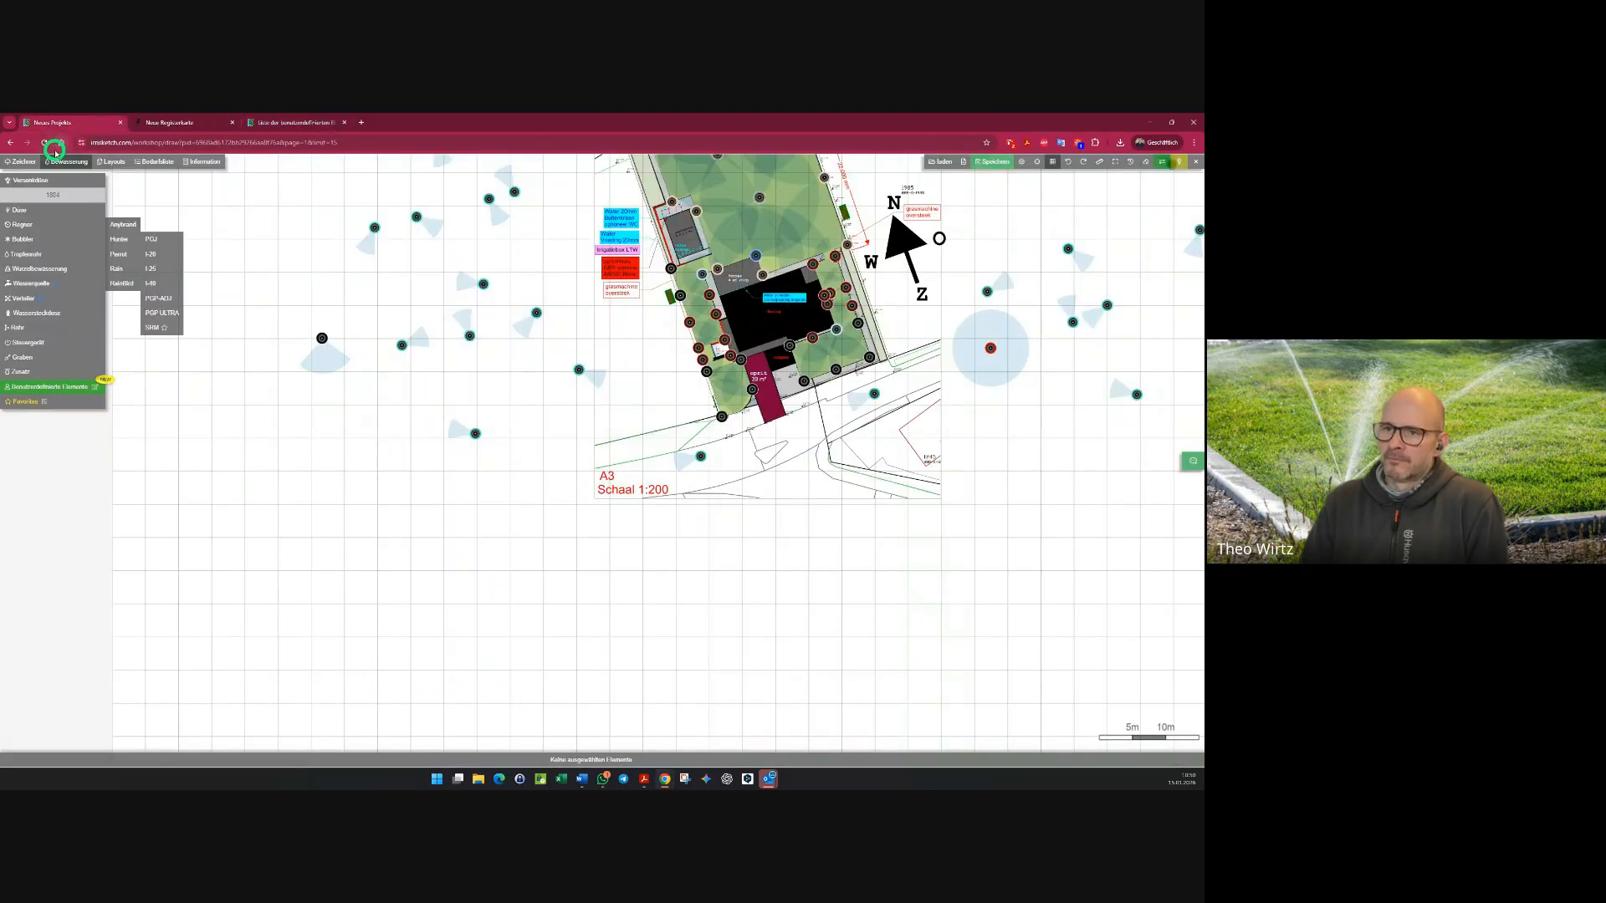
click(52, 149)
click(629, 197)
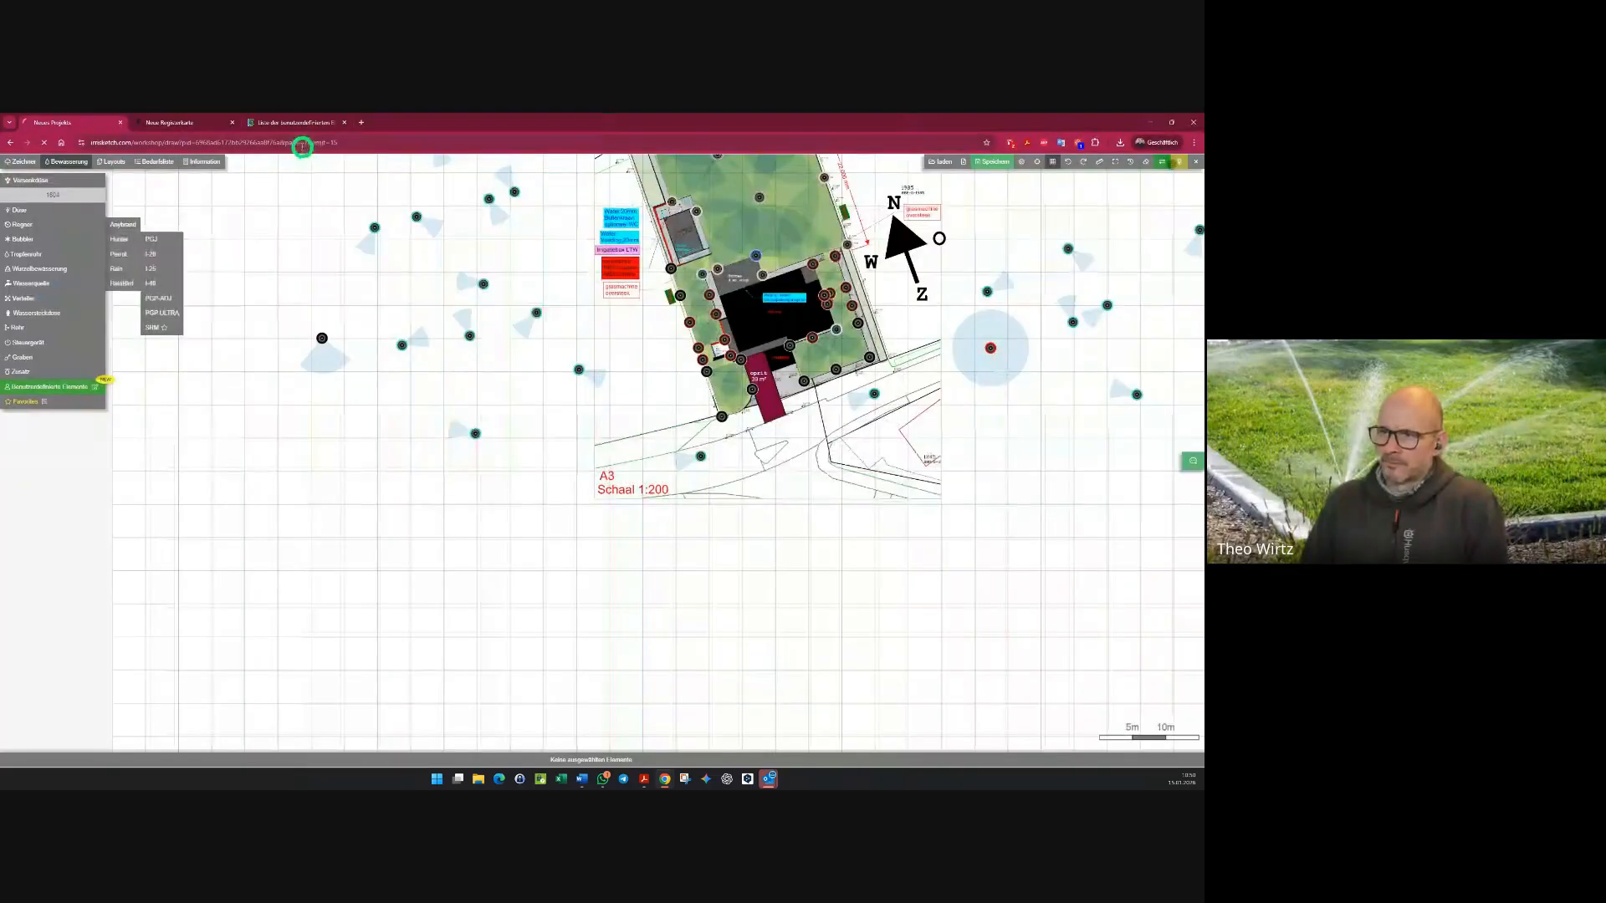
- View the configuration editor of the ghjj element in the Zeichner Set and close it
click(271, 123)
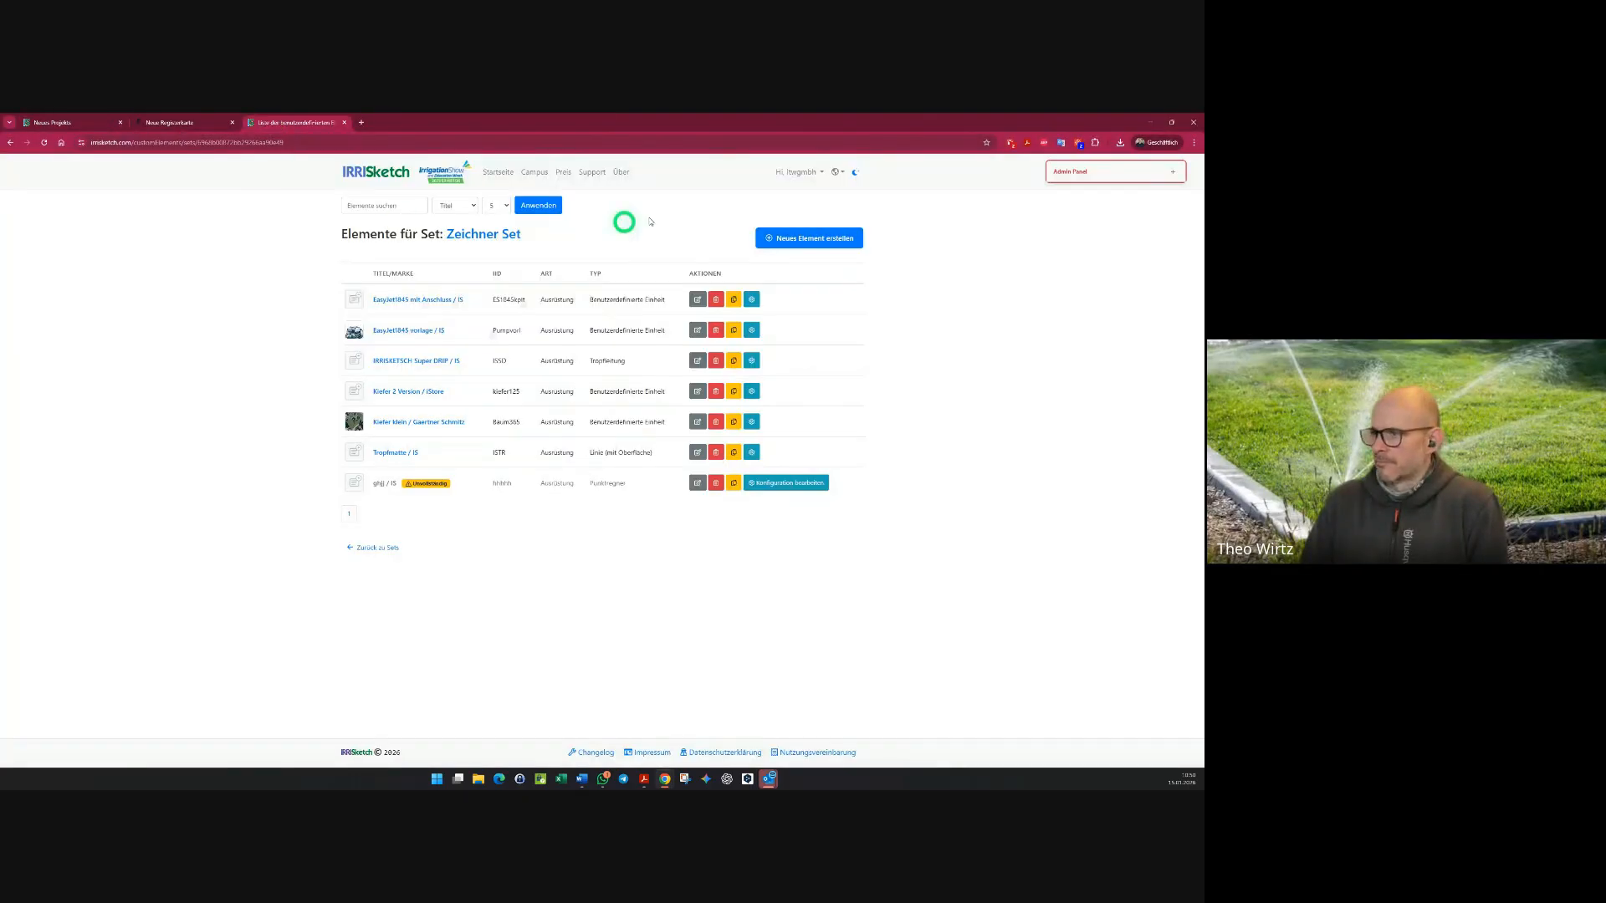
click(773, 476)
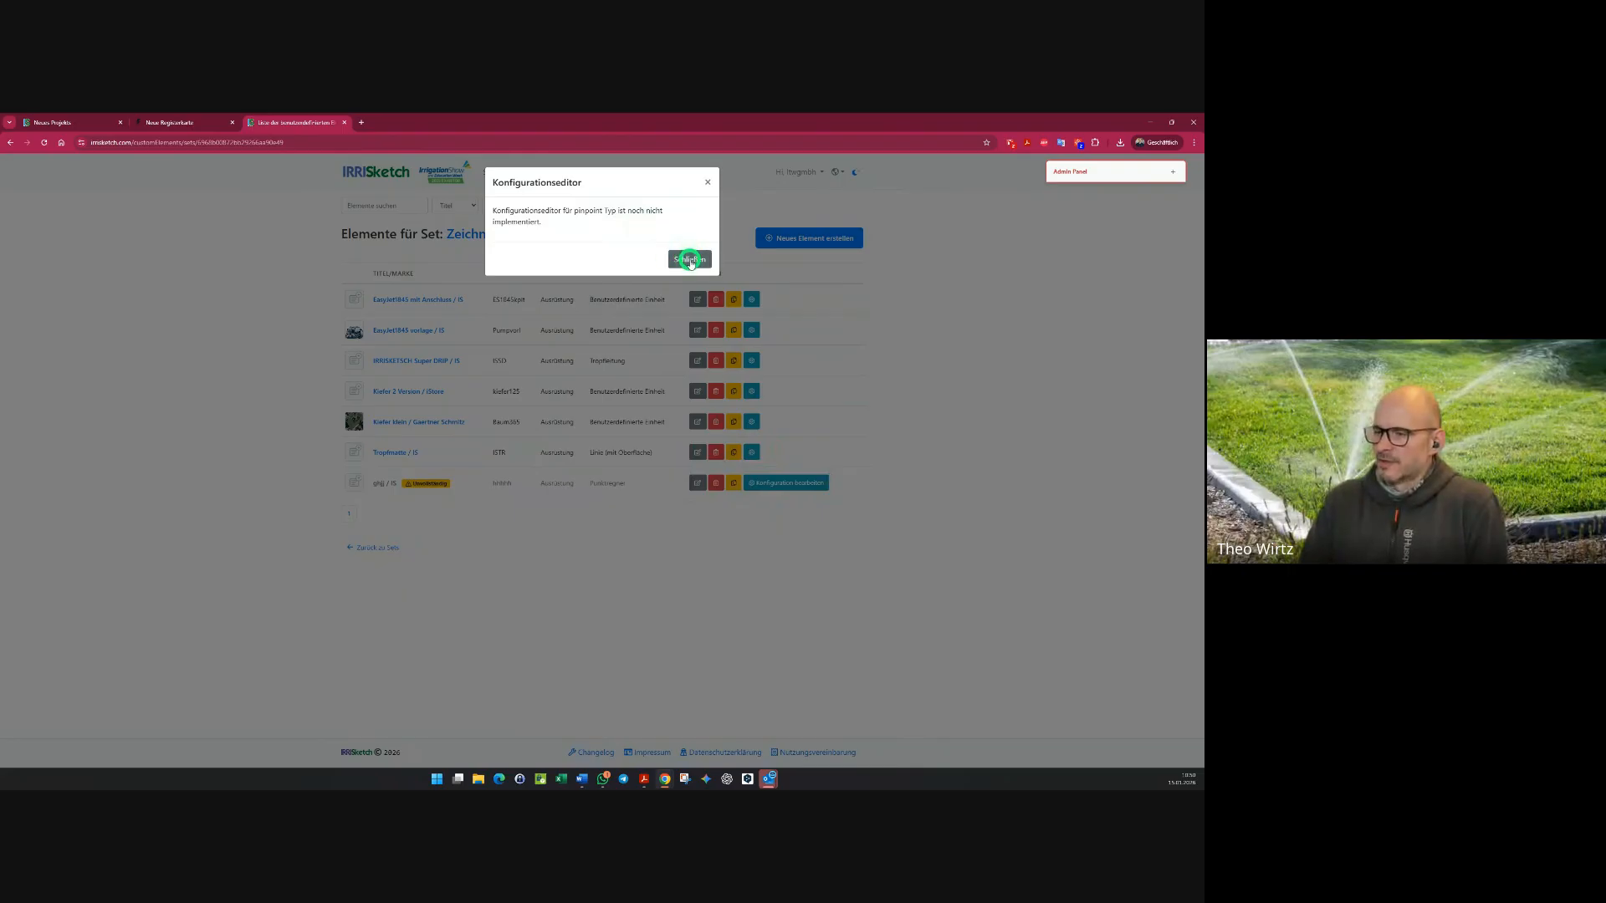
click(690, 260)
- Close the browser tabs of the Zeichner Set's elements and the Neues Projekt drawing
click(72, 120)
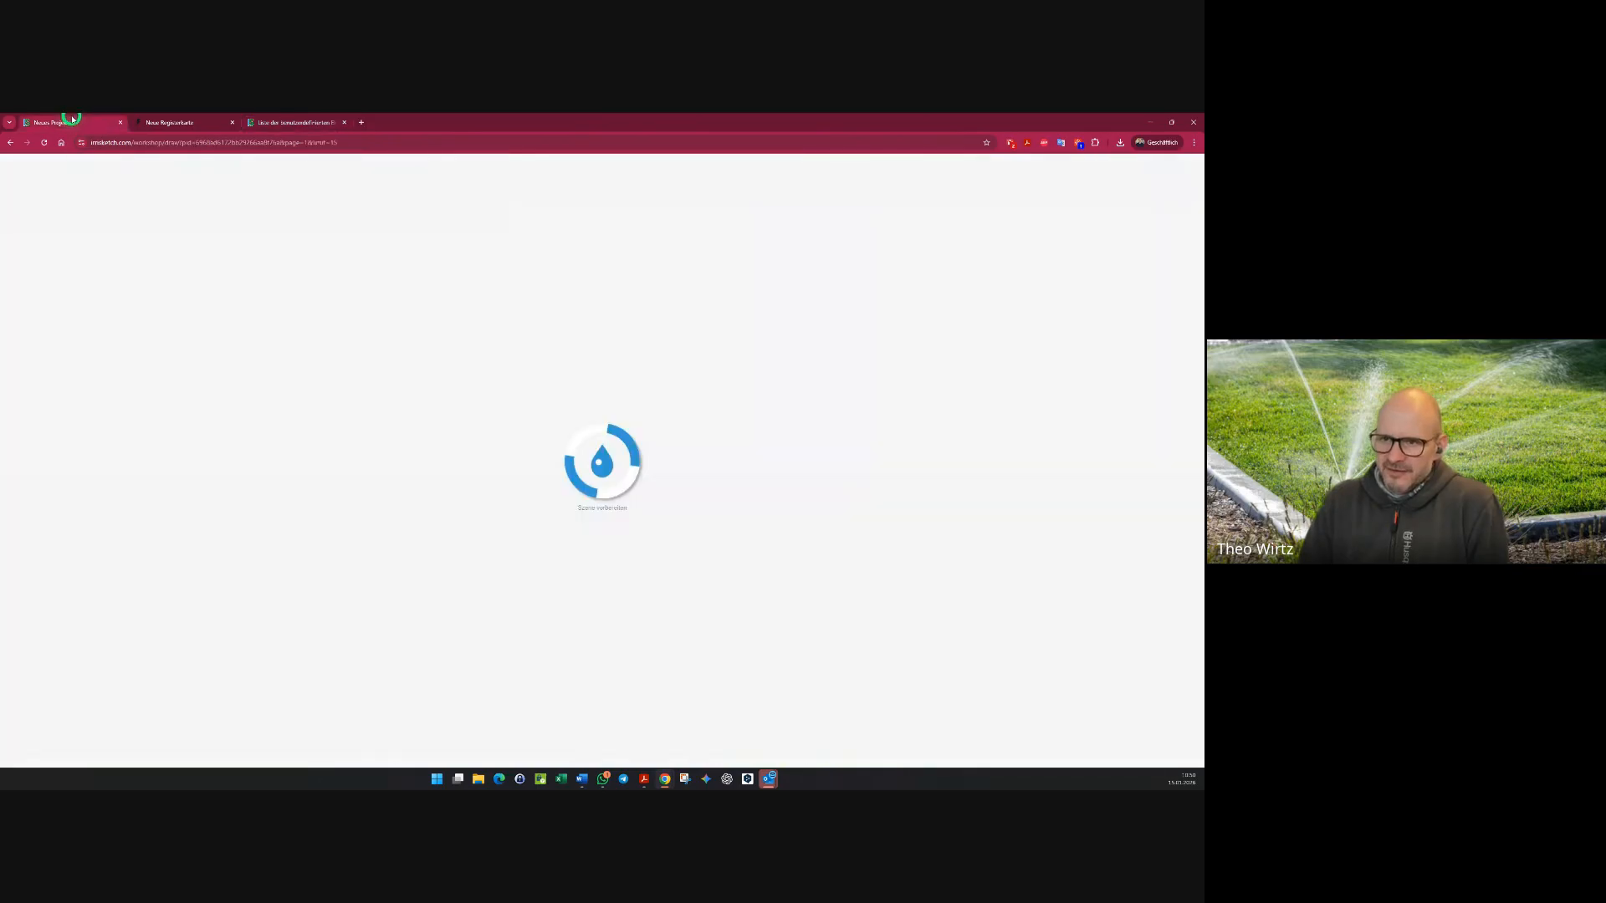
click(347, 122)
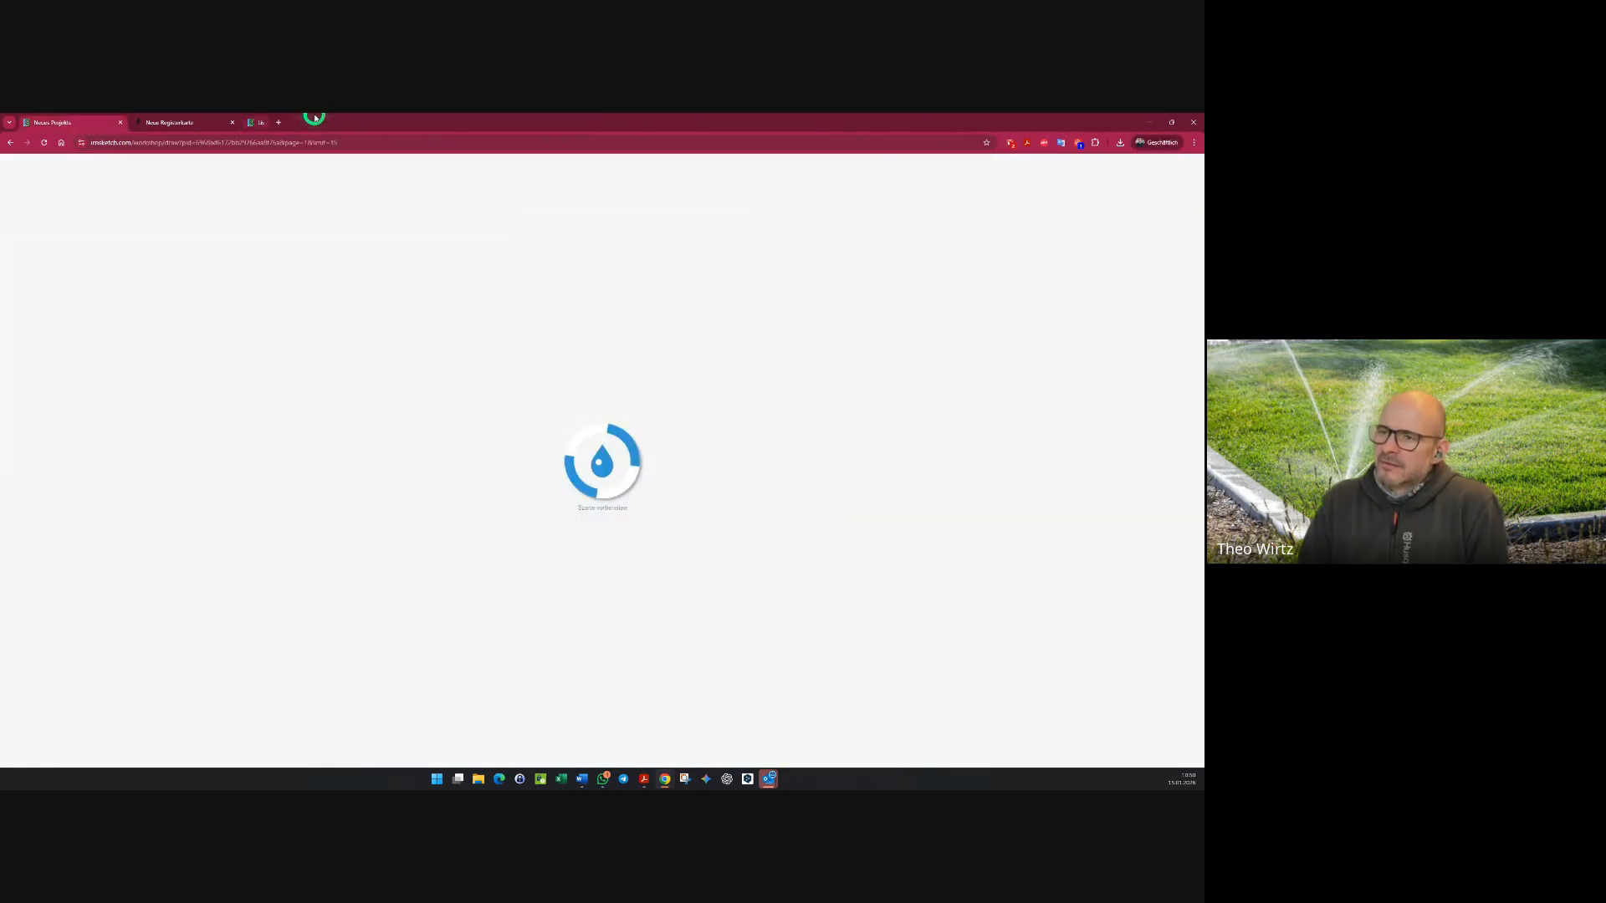
click(120, 122)
- Reopen IRRISketch, go to the workspace and open the Neues Projekt drawing without restoring the unsaved snapshot
click(771, 425)
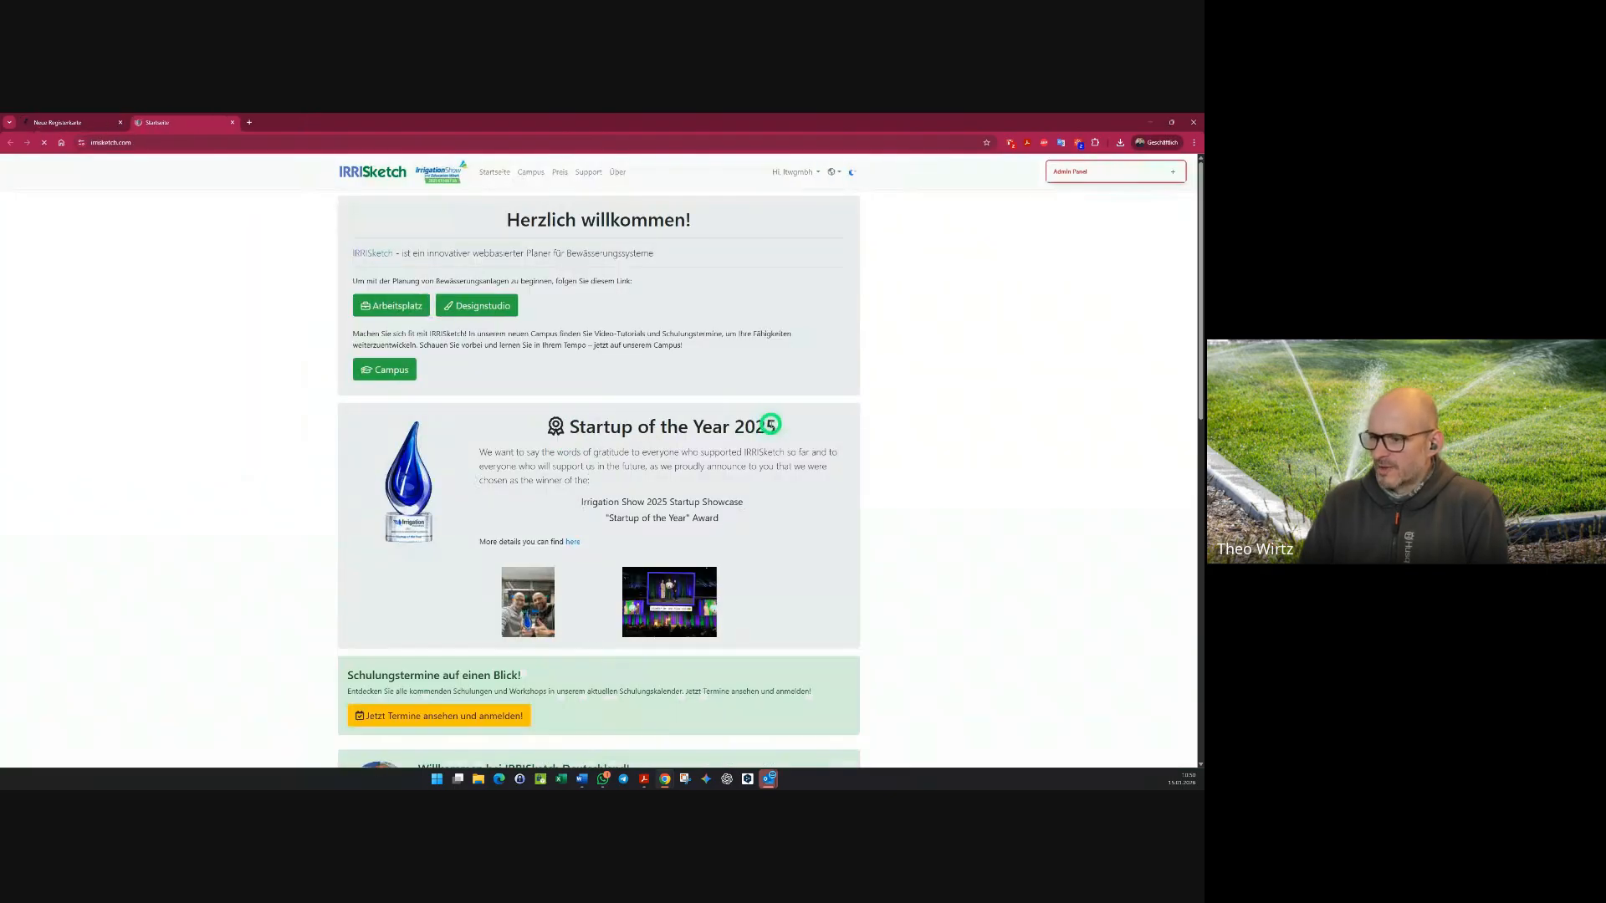
click(389, 306)
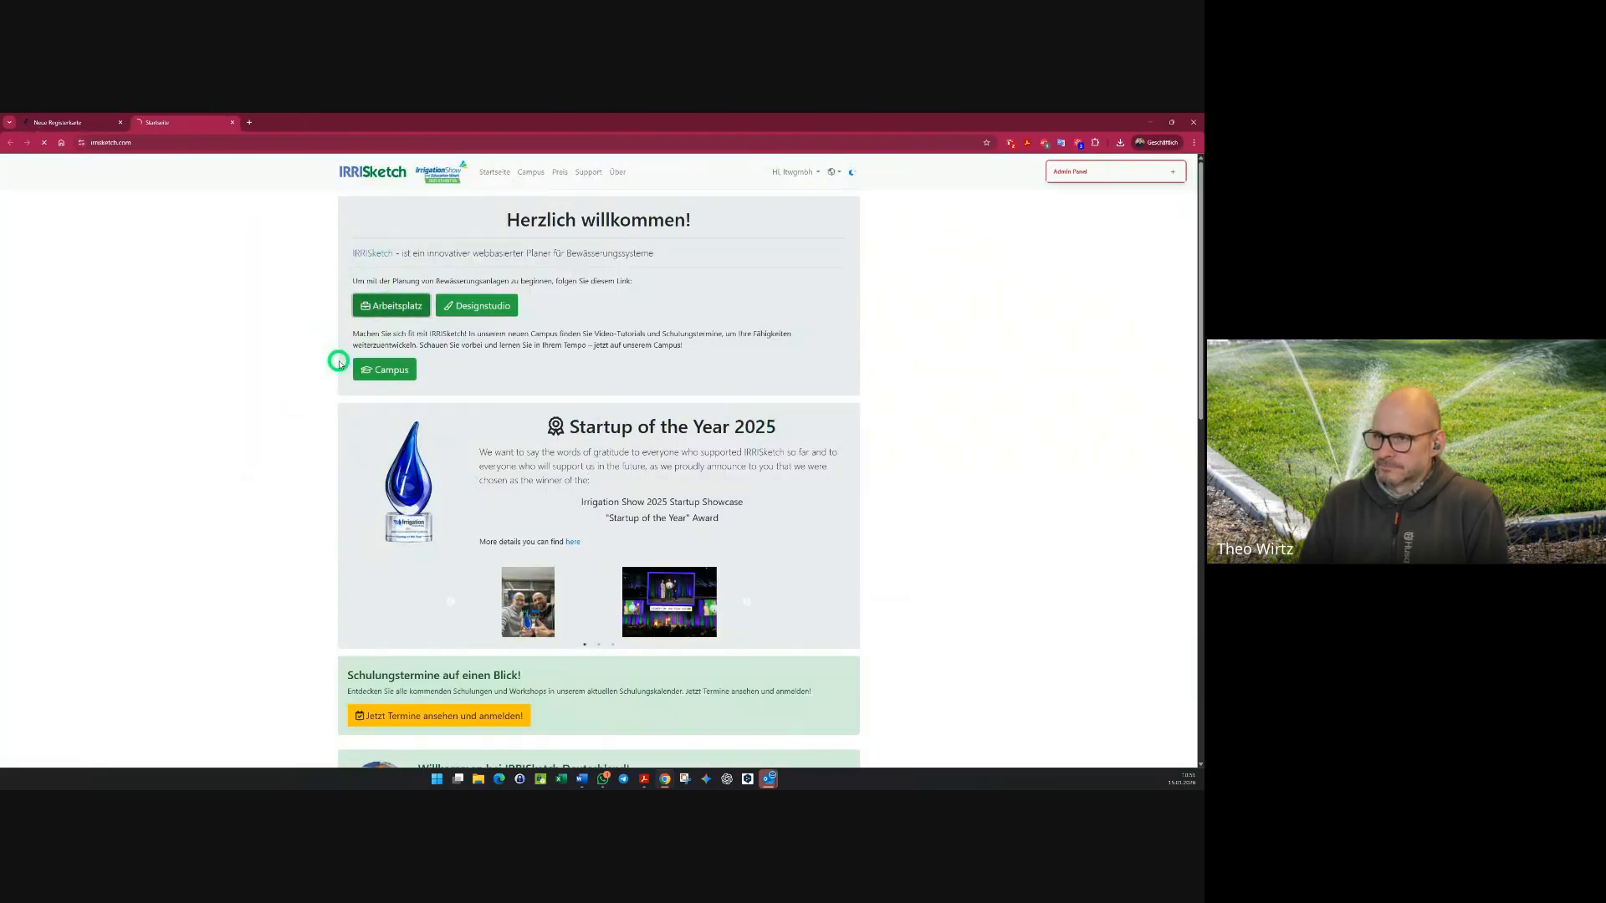
click(589, 322)
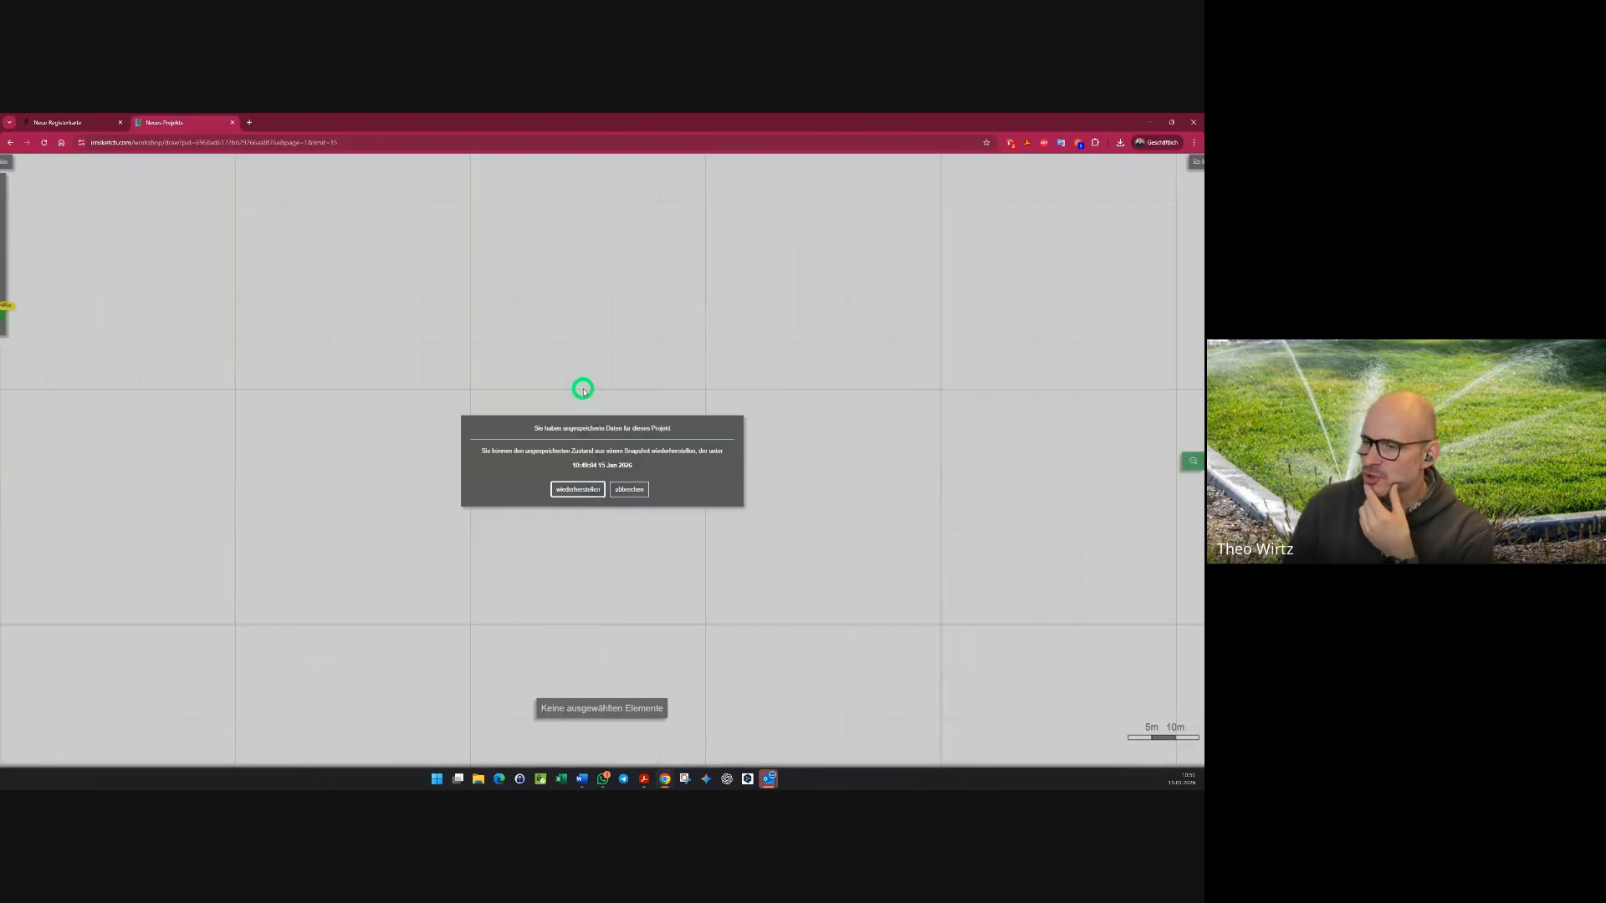
click(629, 490)
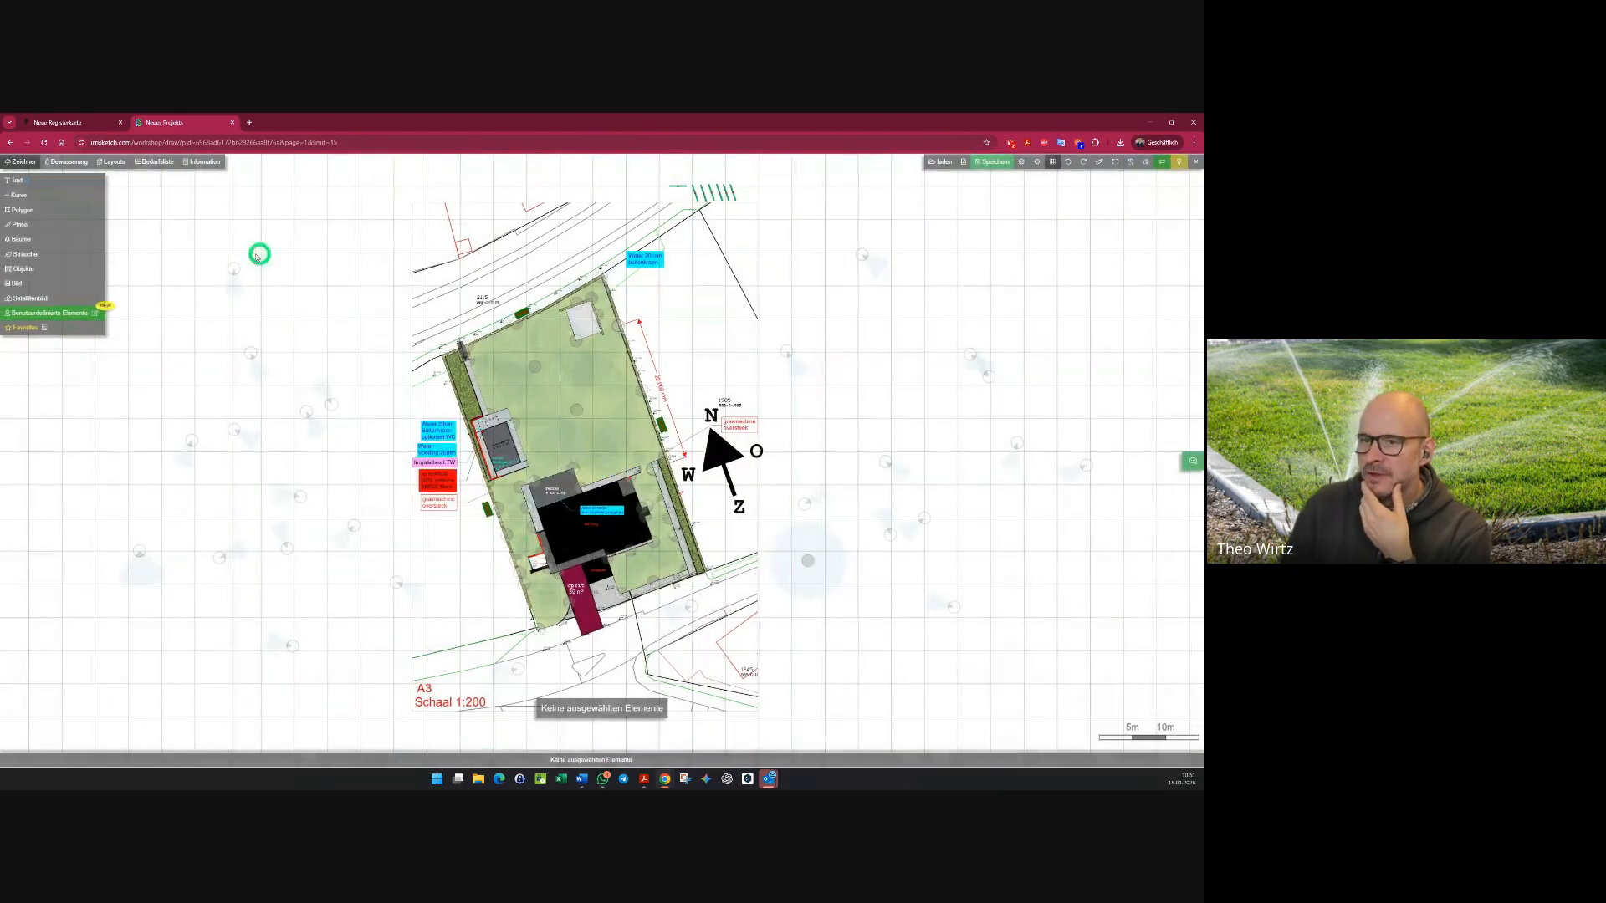
click(69, 161)
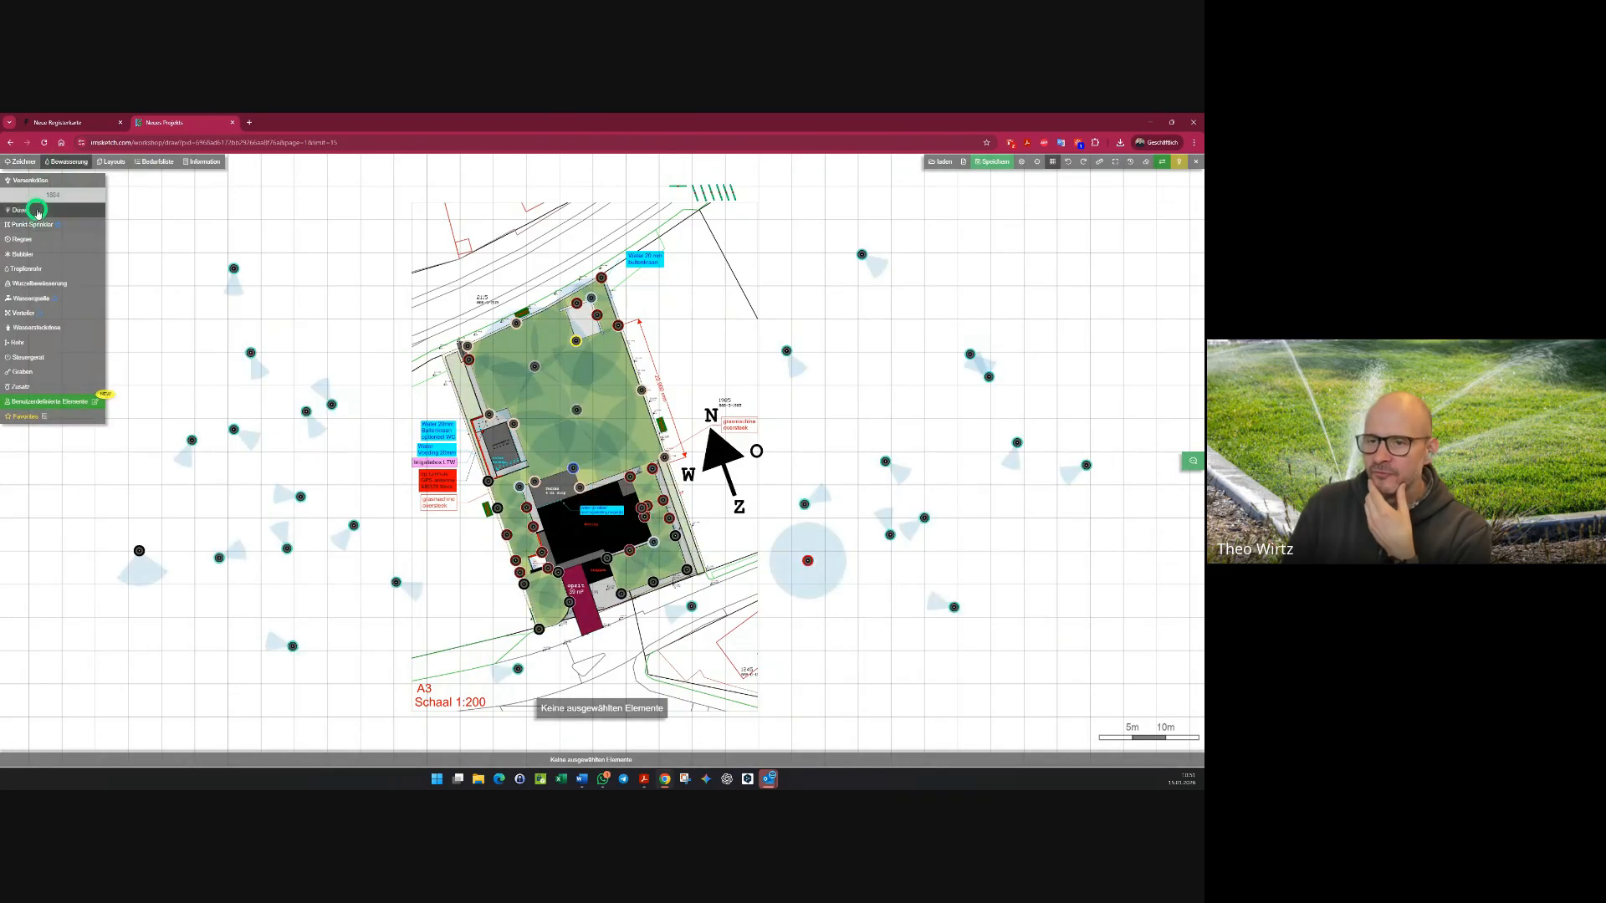
mouse_move(83, 211)
click(134, 214)
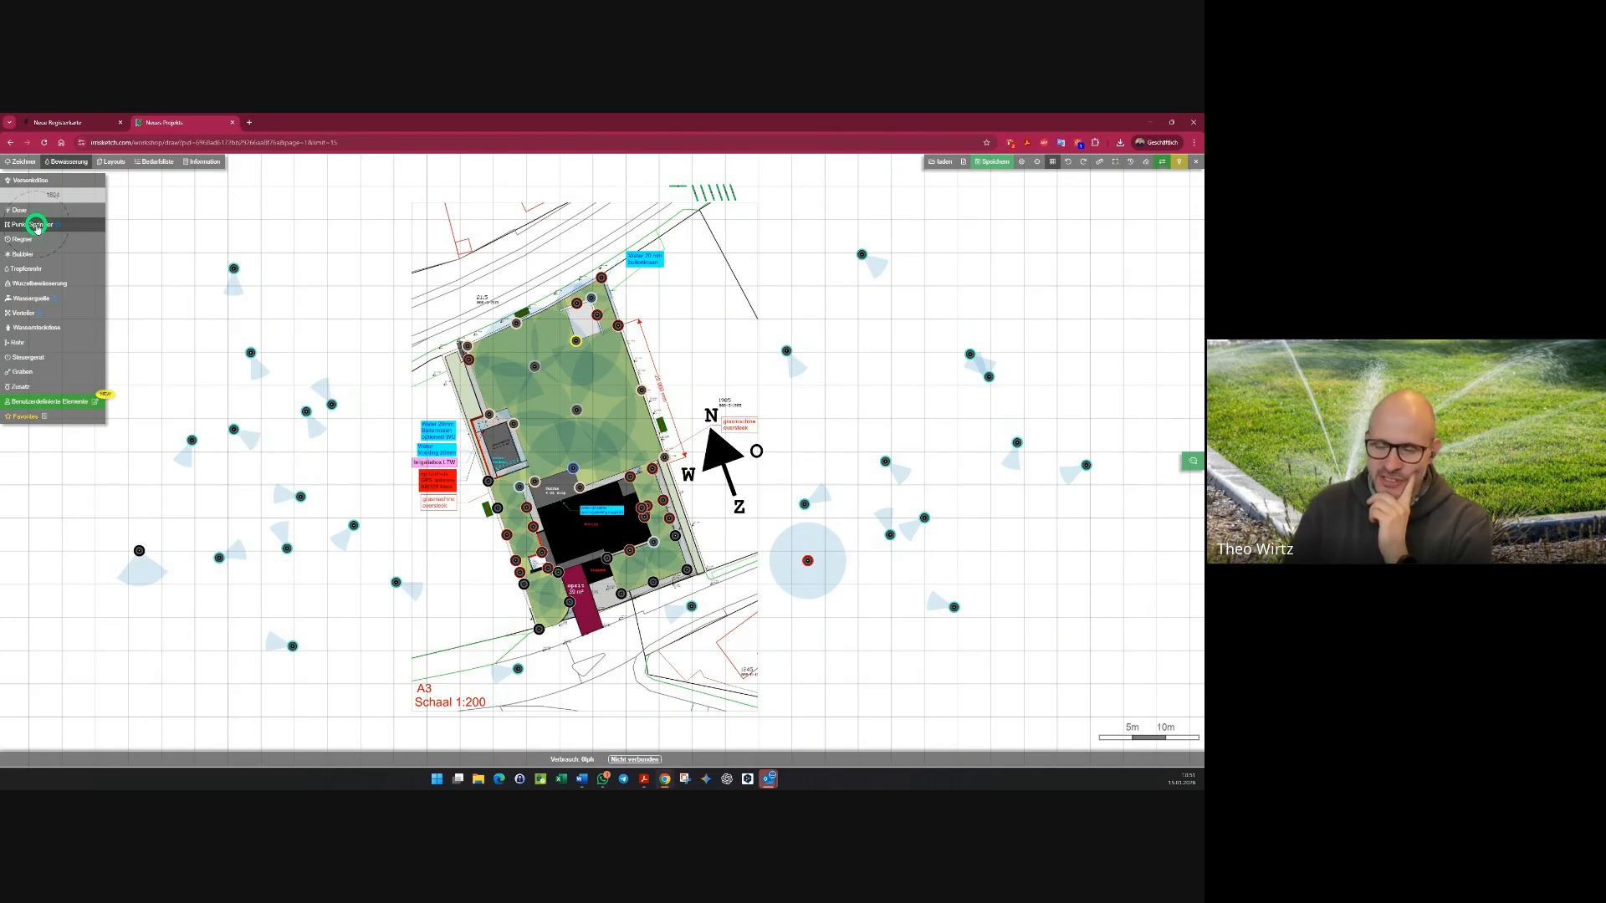
- Draw a five-cornered Rasen polygon on the empty grid area east of the site plan
click(20, 161)
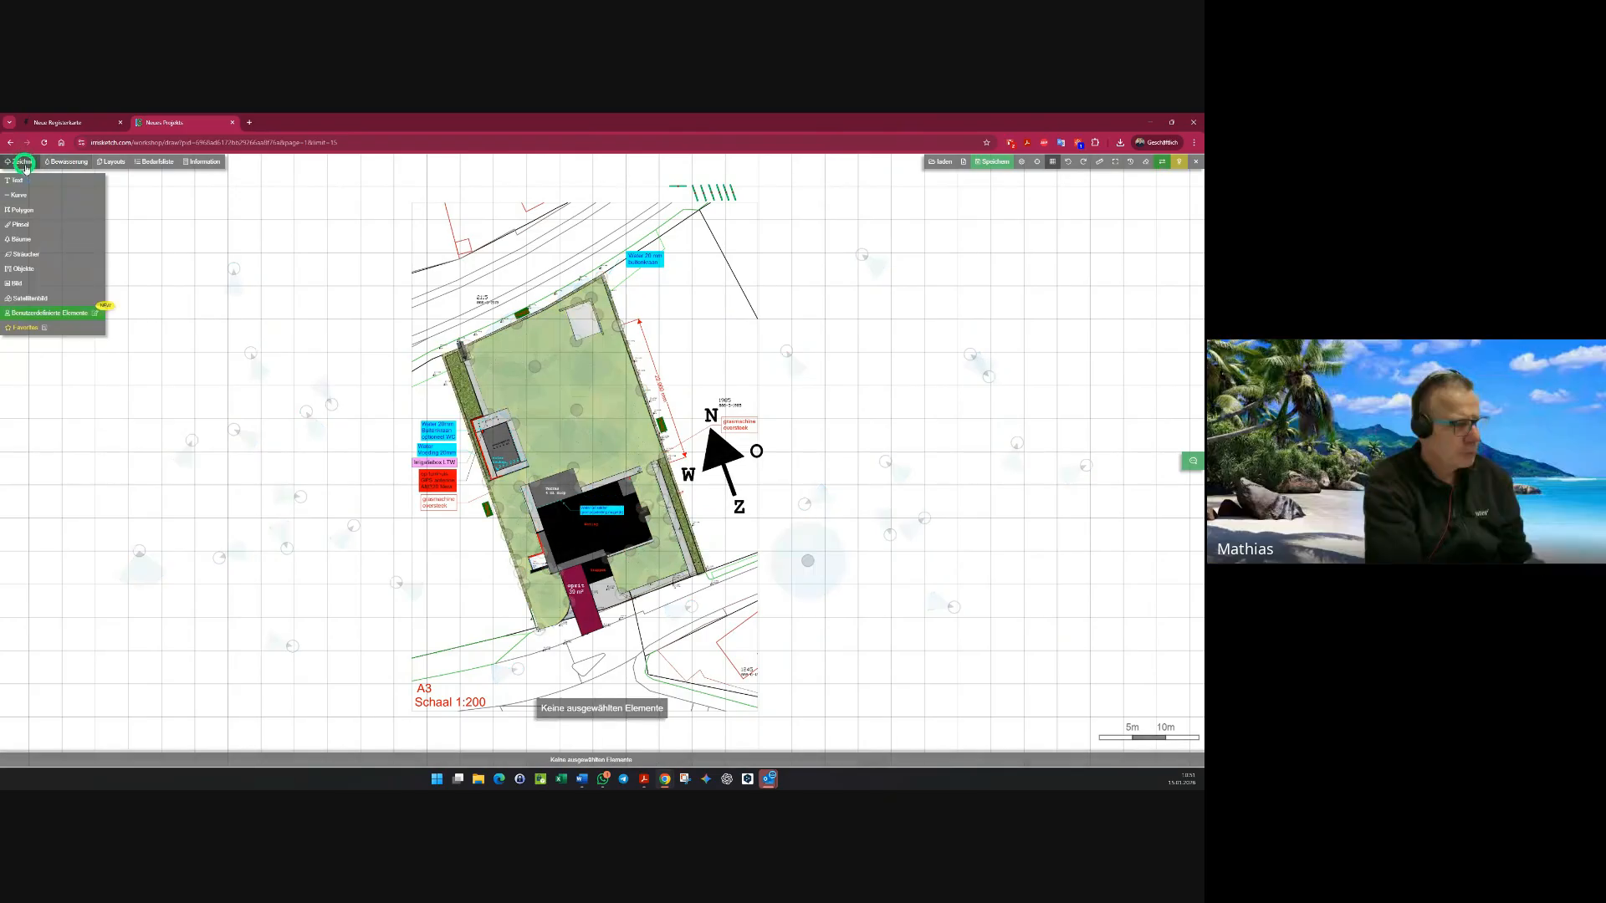
mouse_move(51, 210)
mouse_move(150, 329)
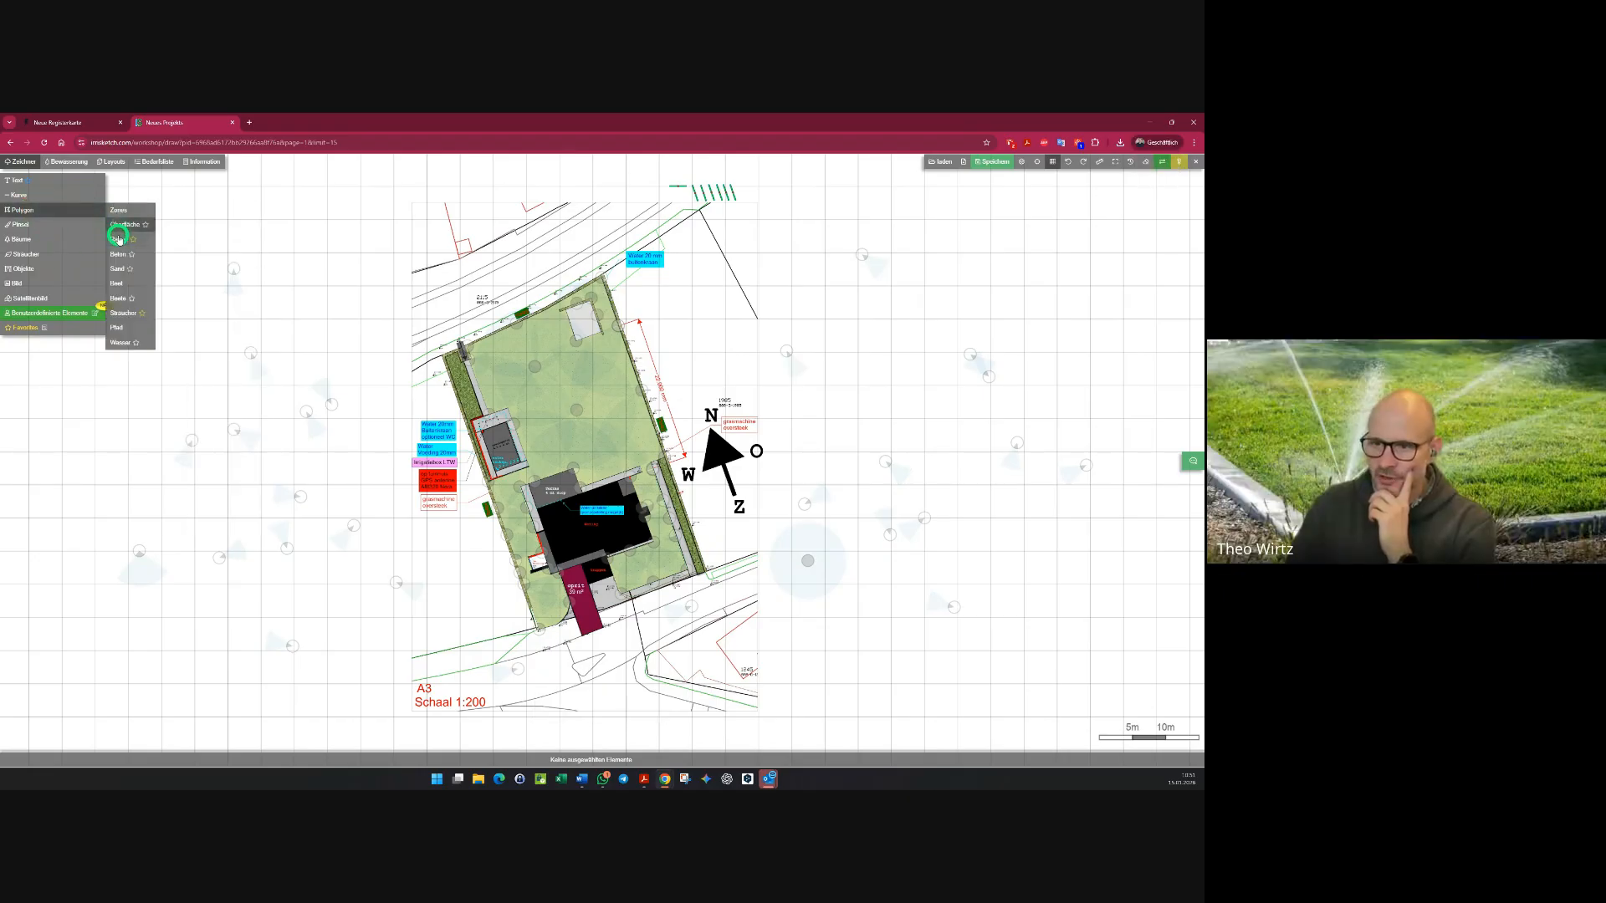
click(119, 240)
scroll(711, 388, up, 1)
middle_drag(711, 388, 247, 403)
click(430, 364)
click(554, 355)
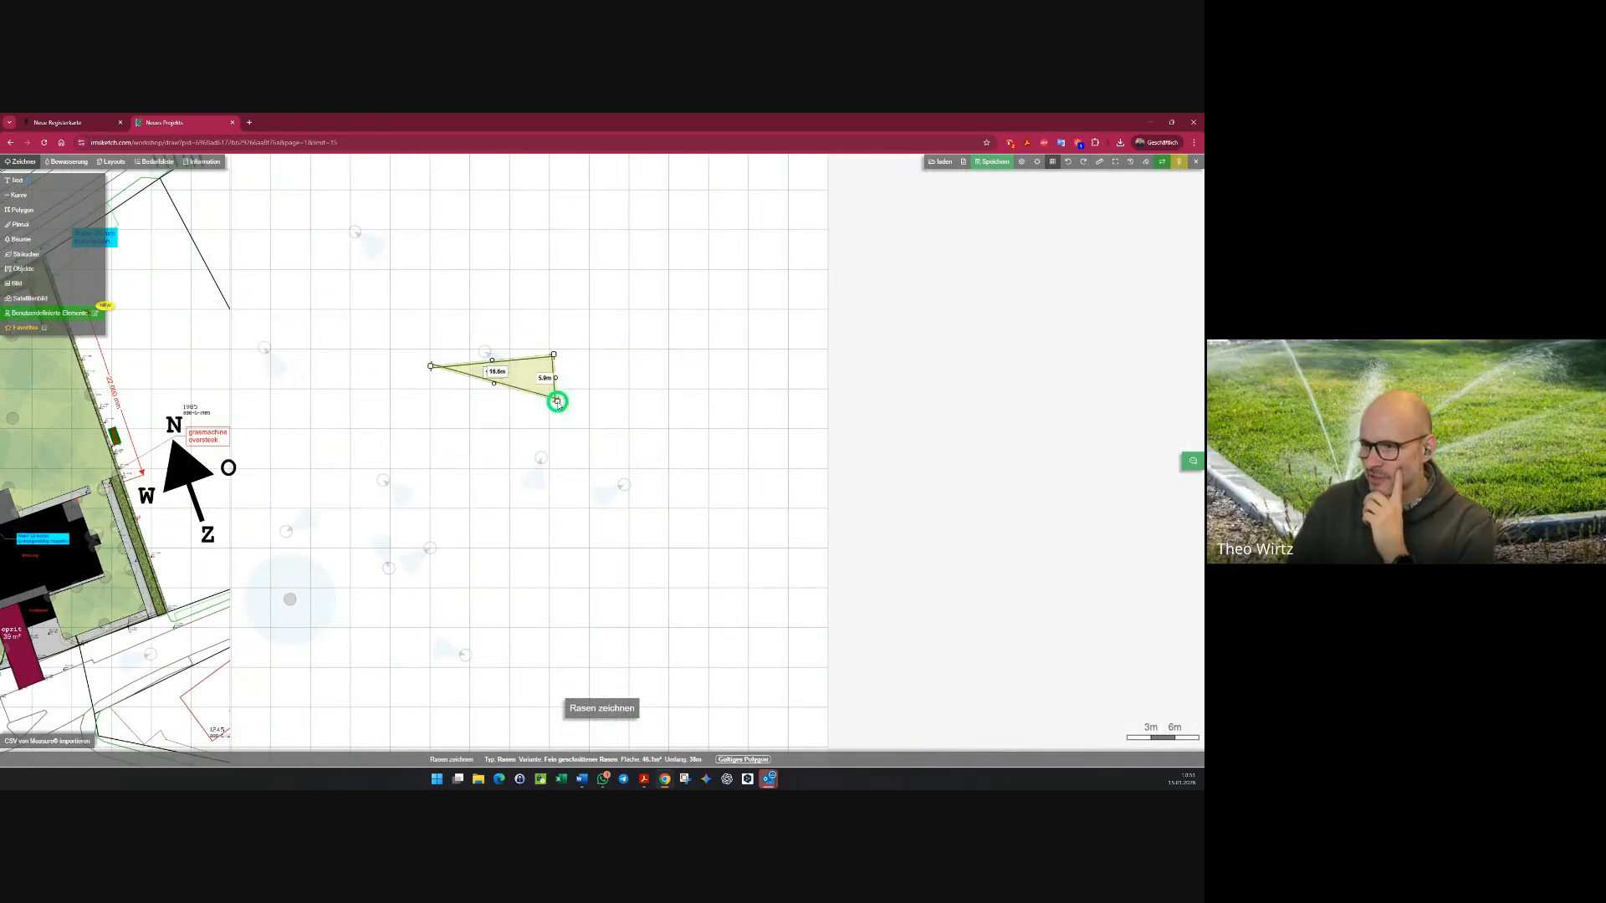
click(556, 400)
click(435, 424)
double_click(409, 394)
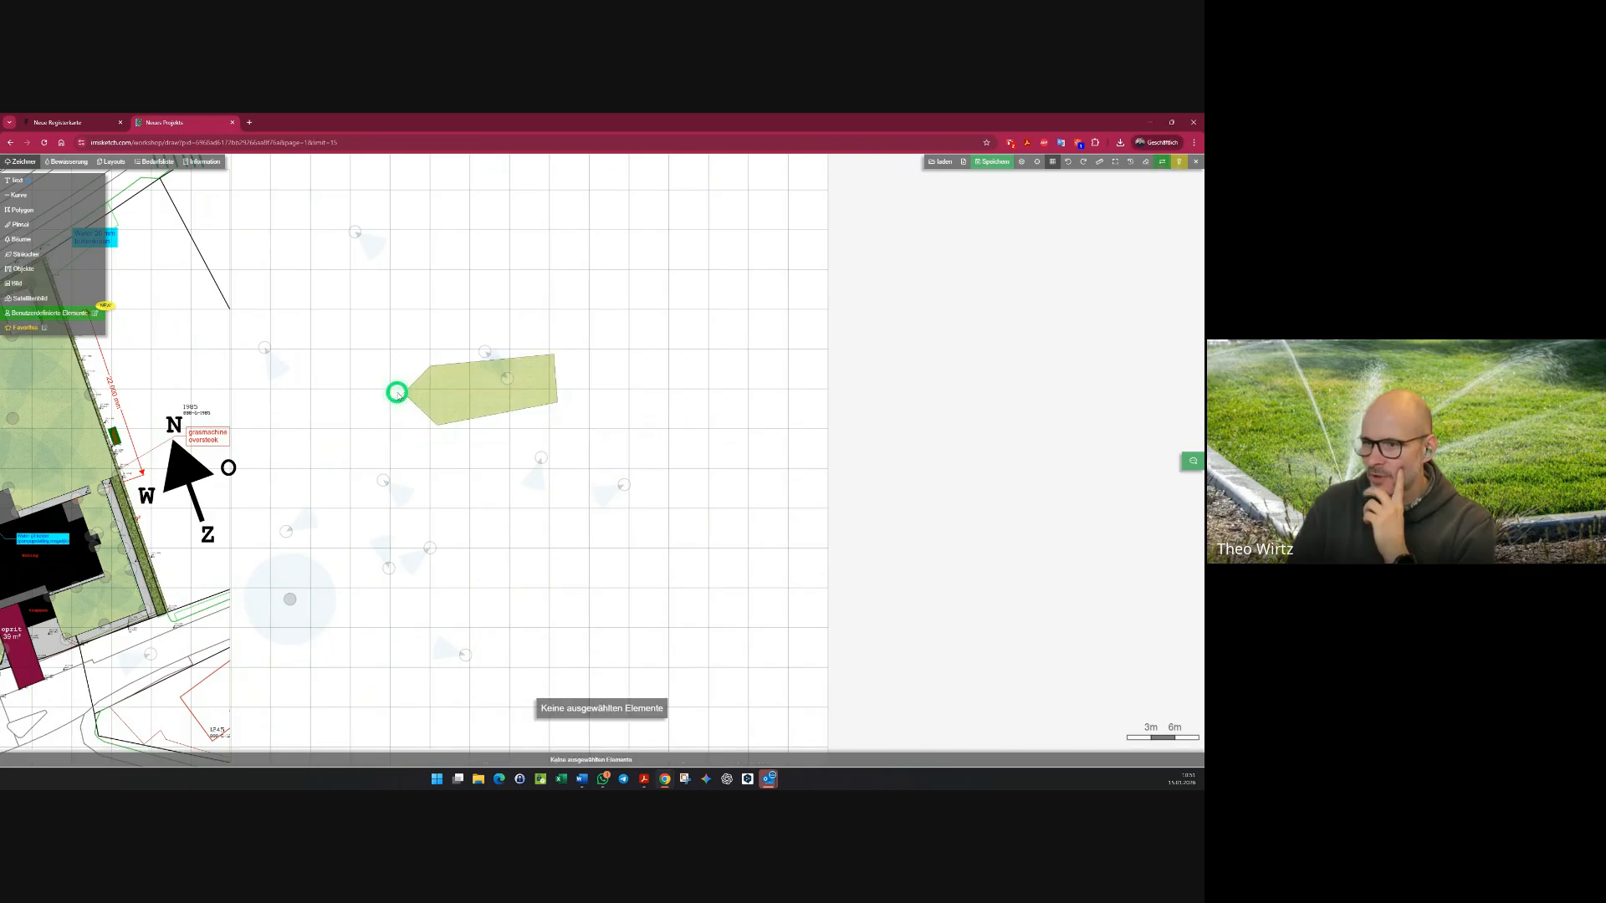
- Place three Punkt Sprinkler inside the Rasen polygon: one near its pointed end, one in the middle and one near its straight end
click(56, 163)
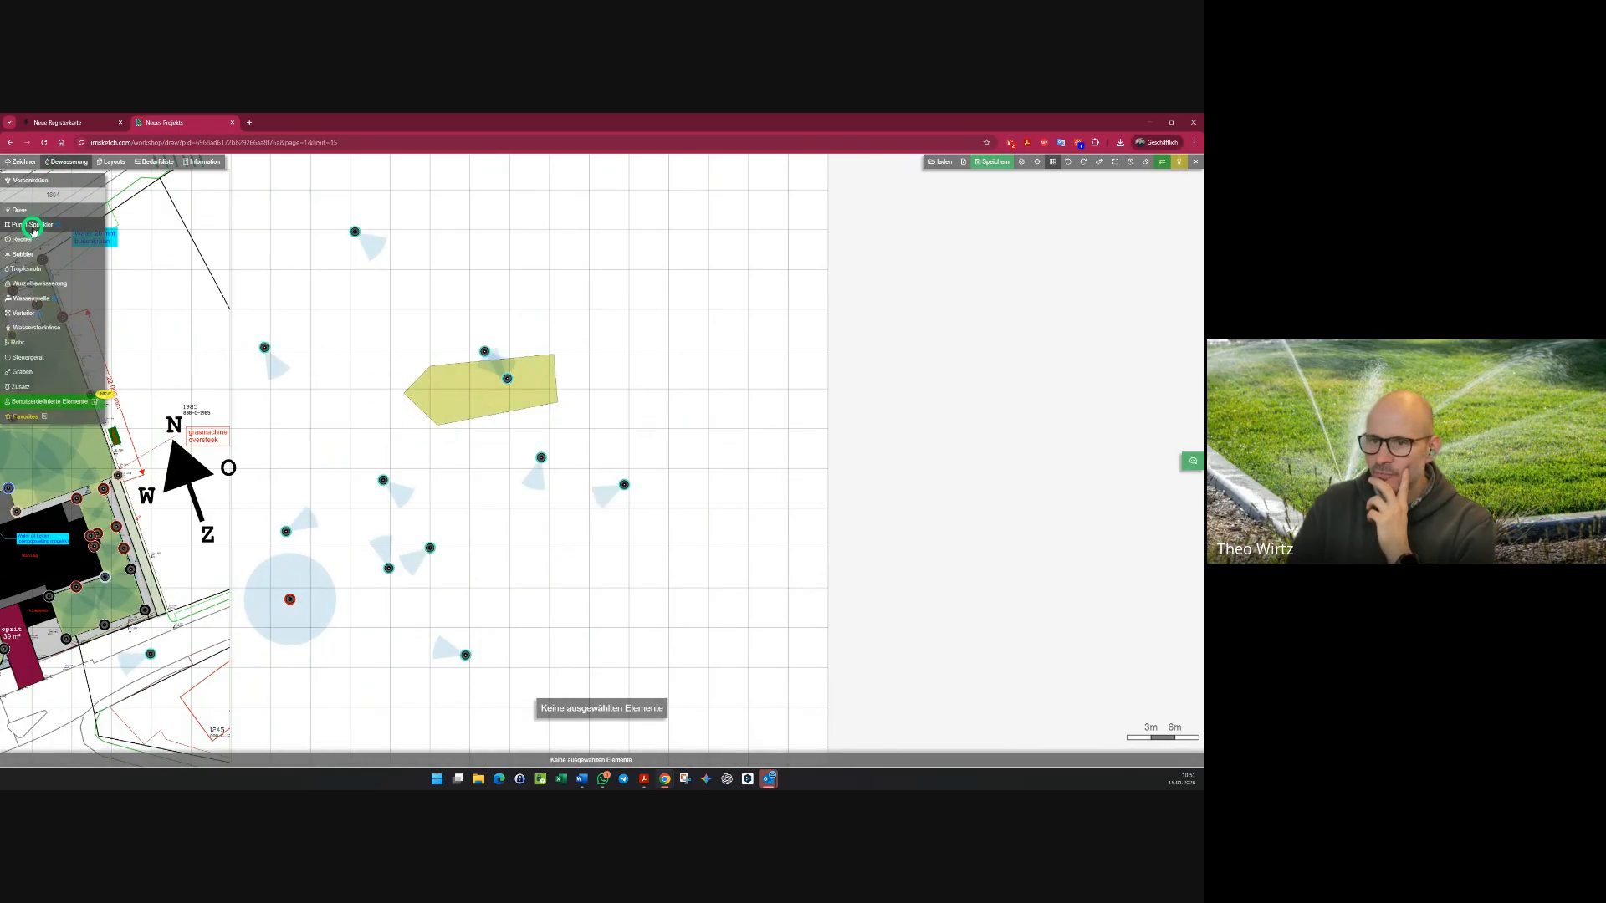
click(32, 226)
scroll(123, 256, up, 3)
scroll(260, 361, up, 1)
middle_drag(539, 515, 4, 257)
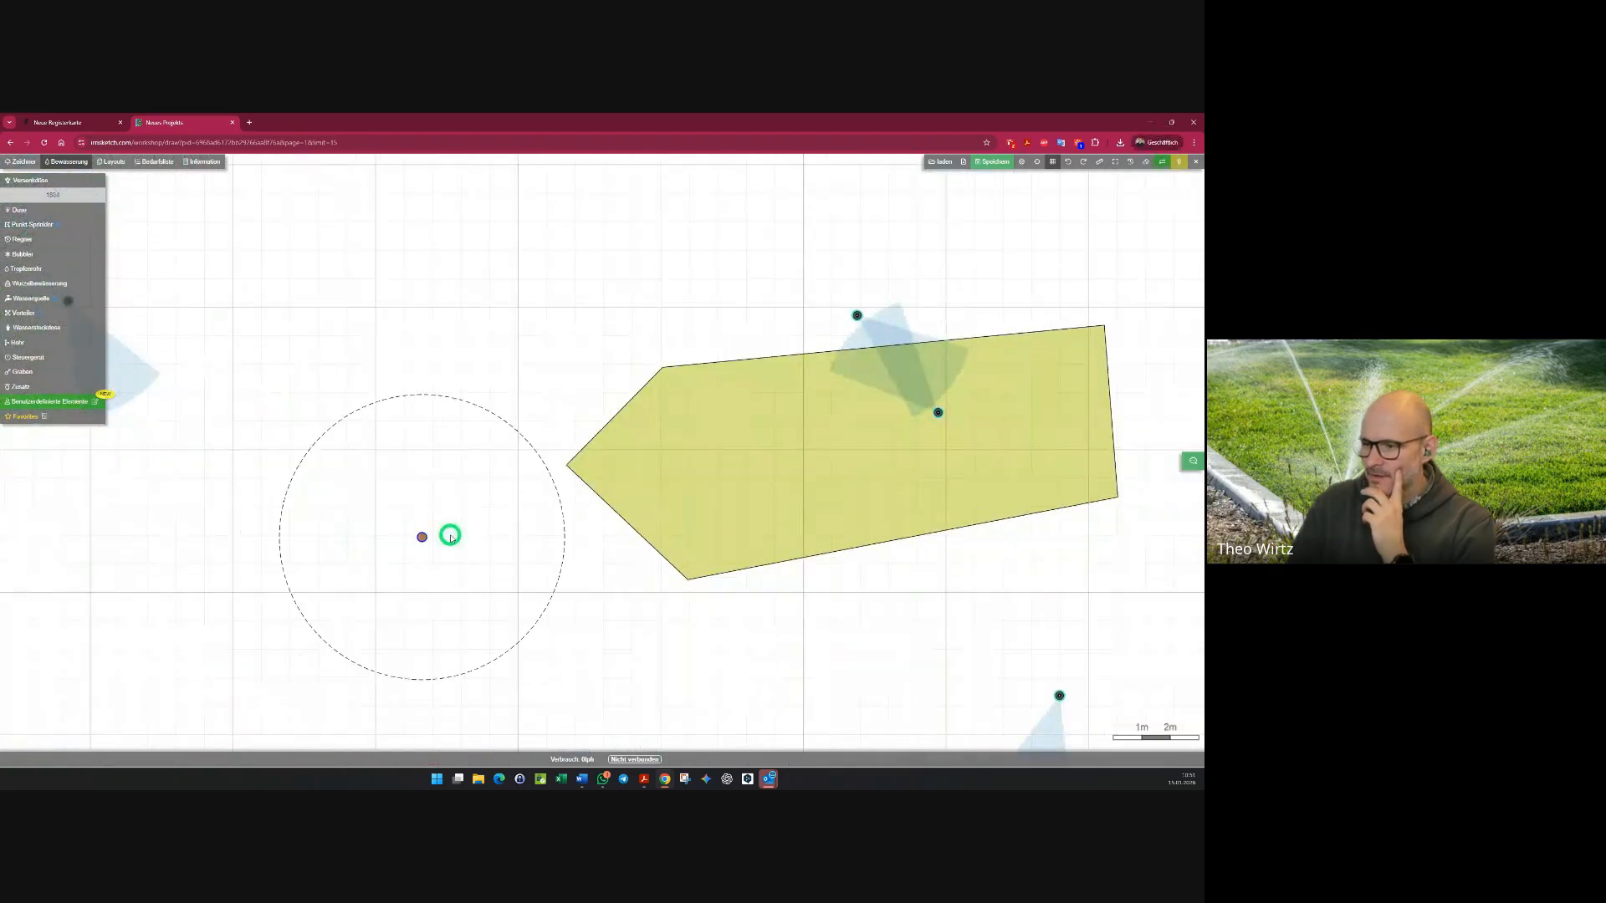
click(669, 466)
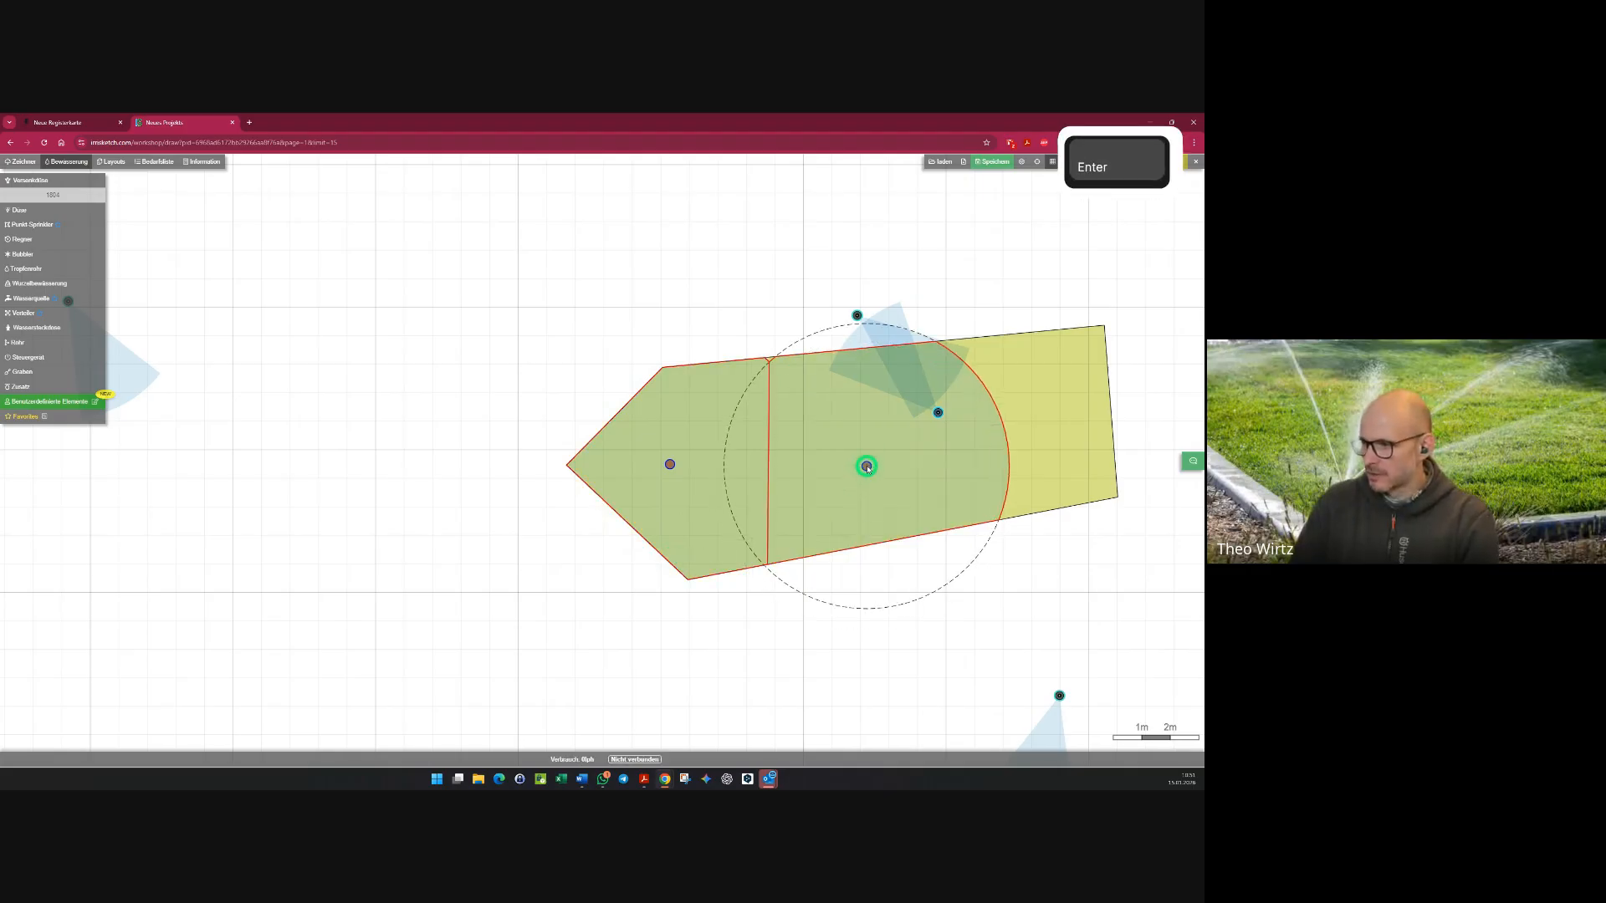
click(840, 447)
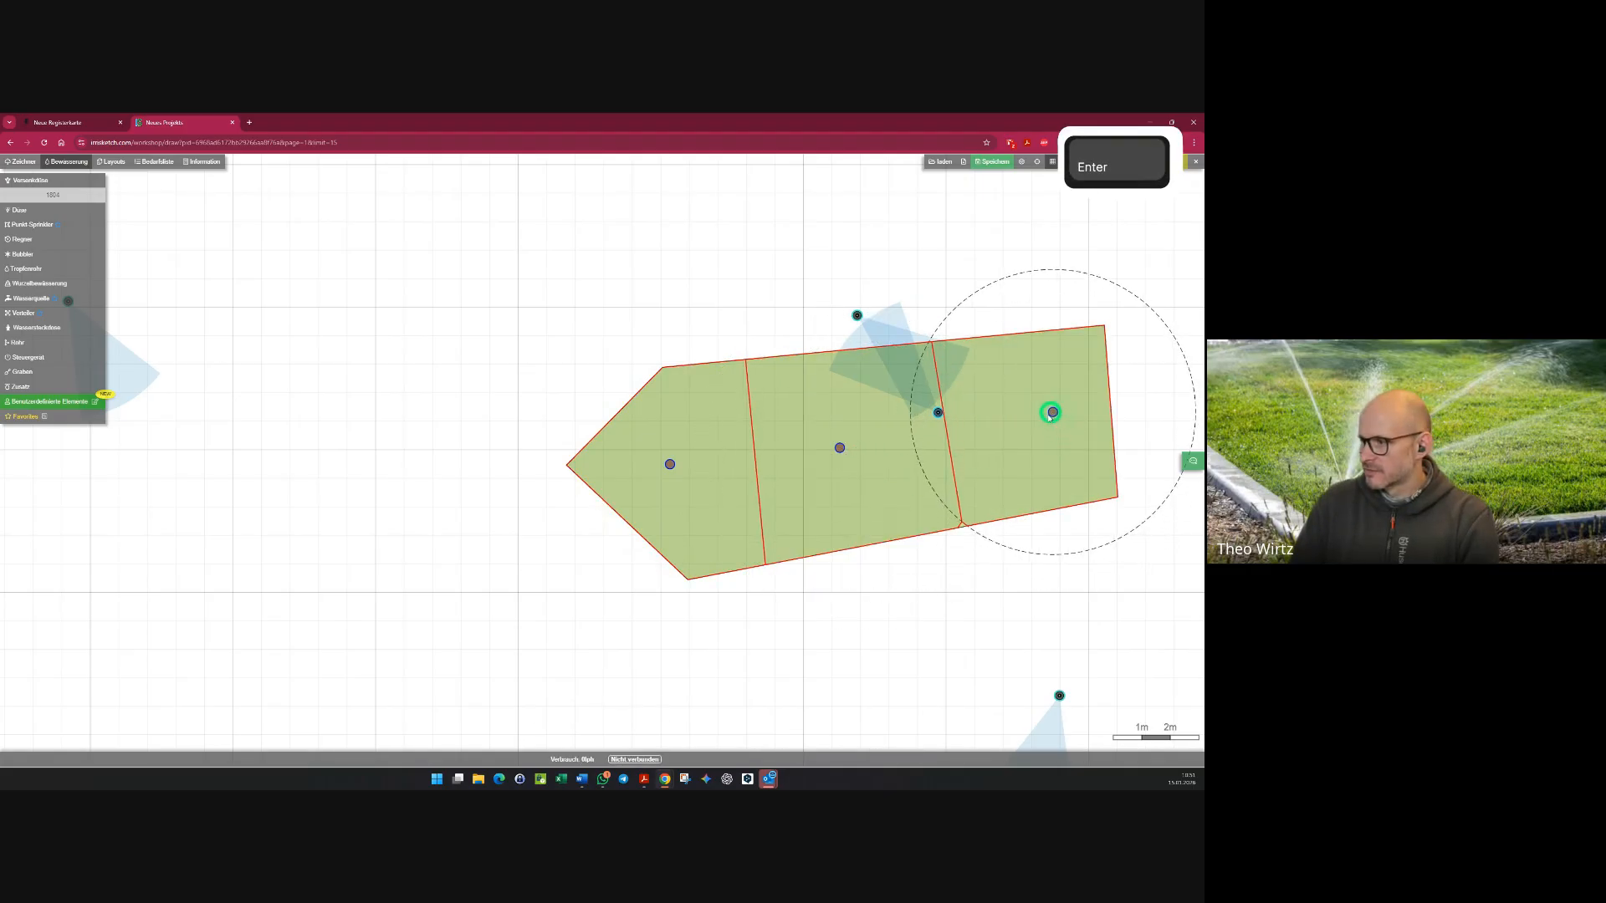
click(1037, 419)
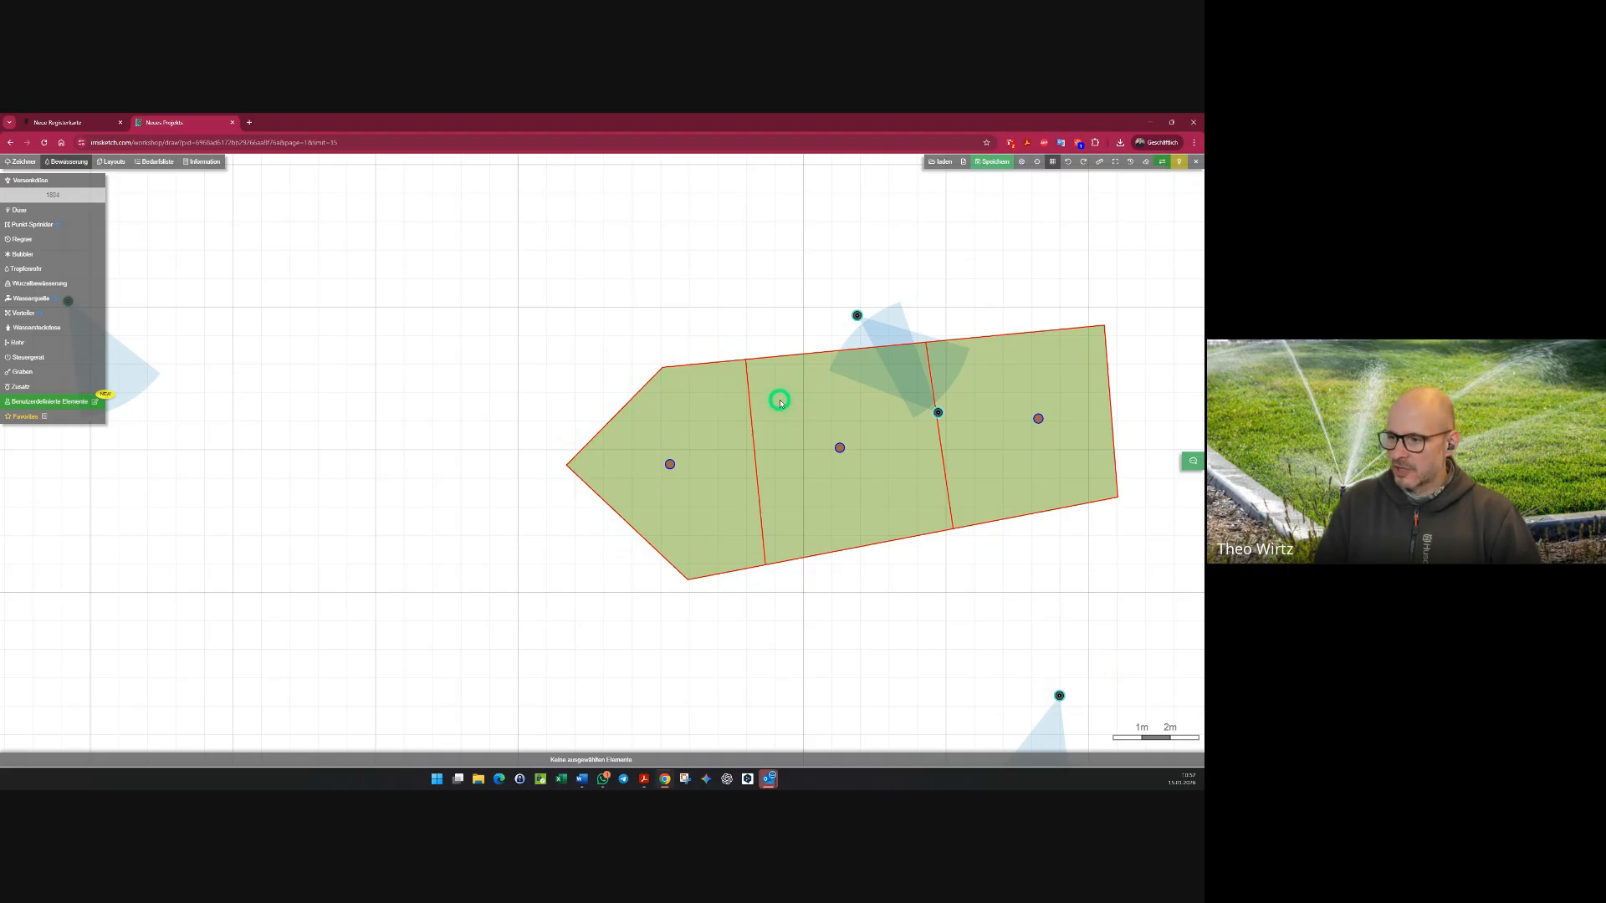
key(Escape)
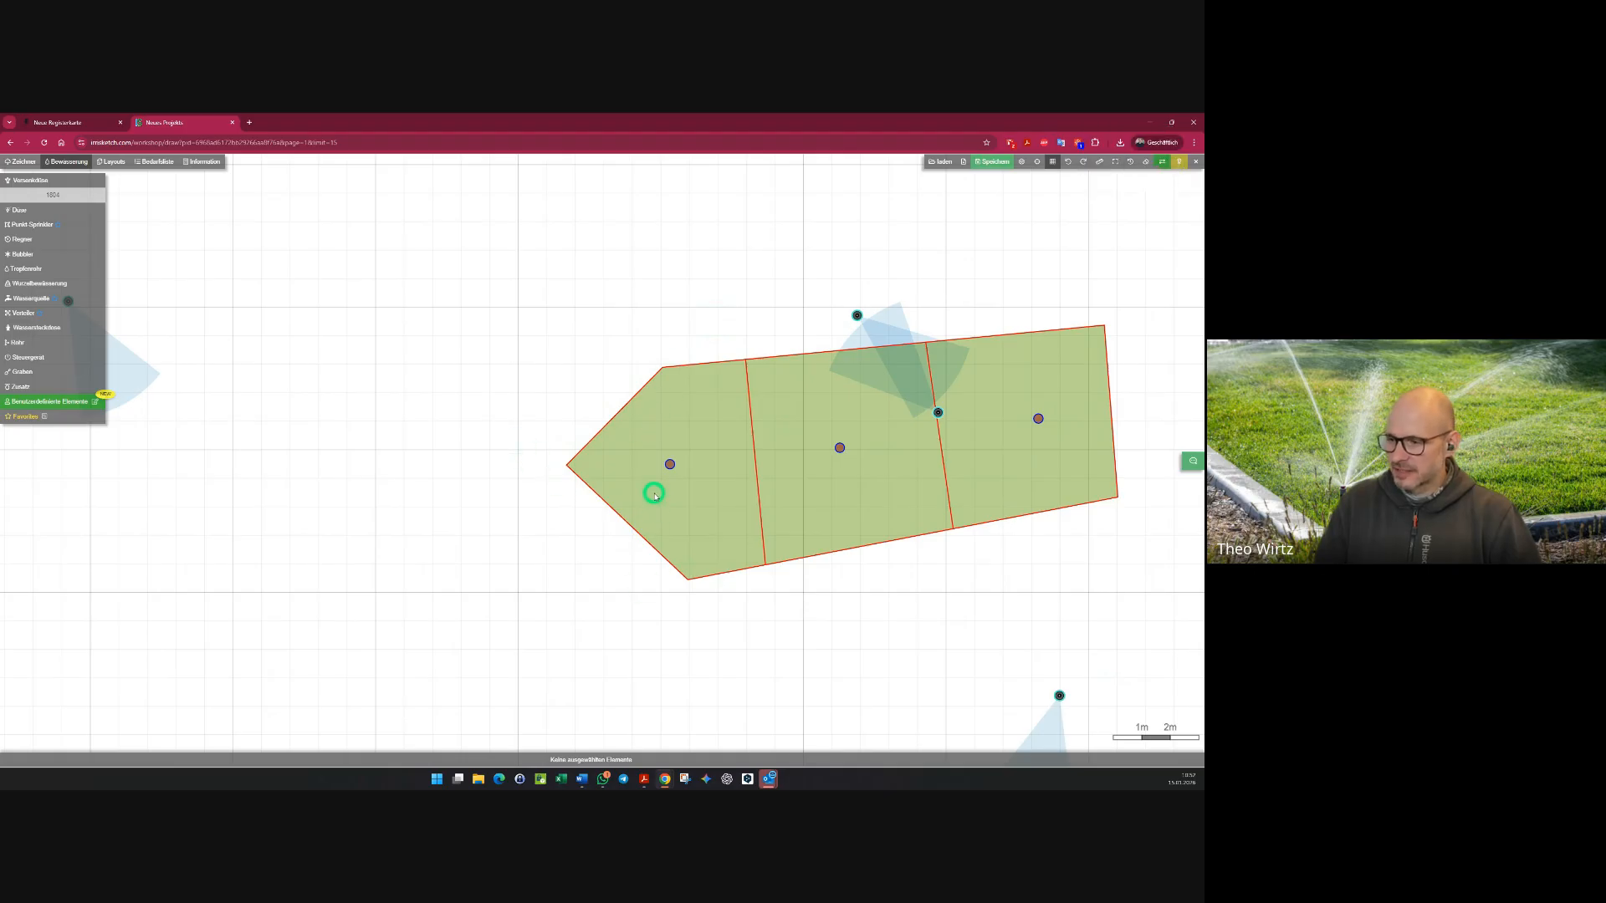
- Shift the point sprinkler at the pointed end slightly inward and try moving the middle one
click(668, 465)
mouse_move(668, 465)
mouse_down()
mouse_move(581, 512)
mouse_move(661, 520)
mouse_move(609, 480)
mouse_move(623, 462)
mouse_move(859, 441)
mouse_move(533, 483)
mouse_move(617, 465)
mouse_move(702, 482)
mouse_move(678, 466)
mouse_up()
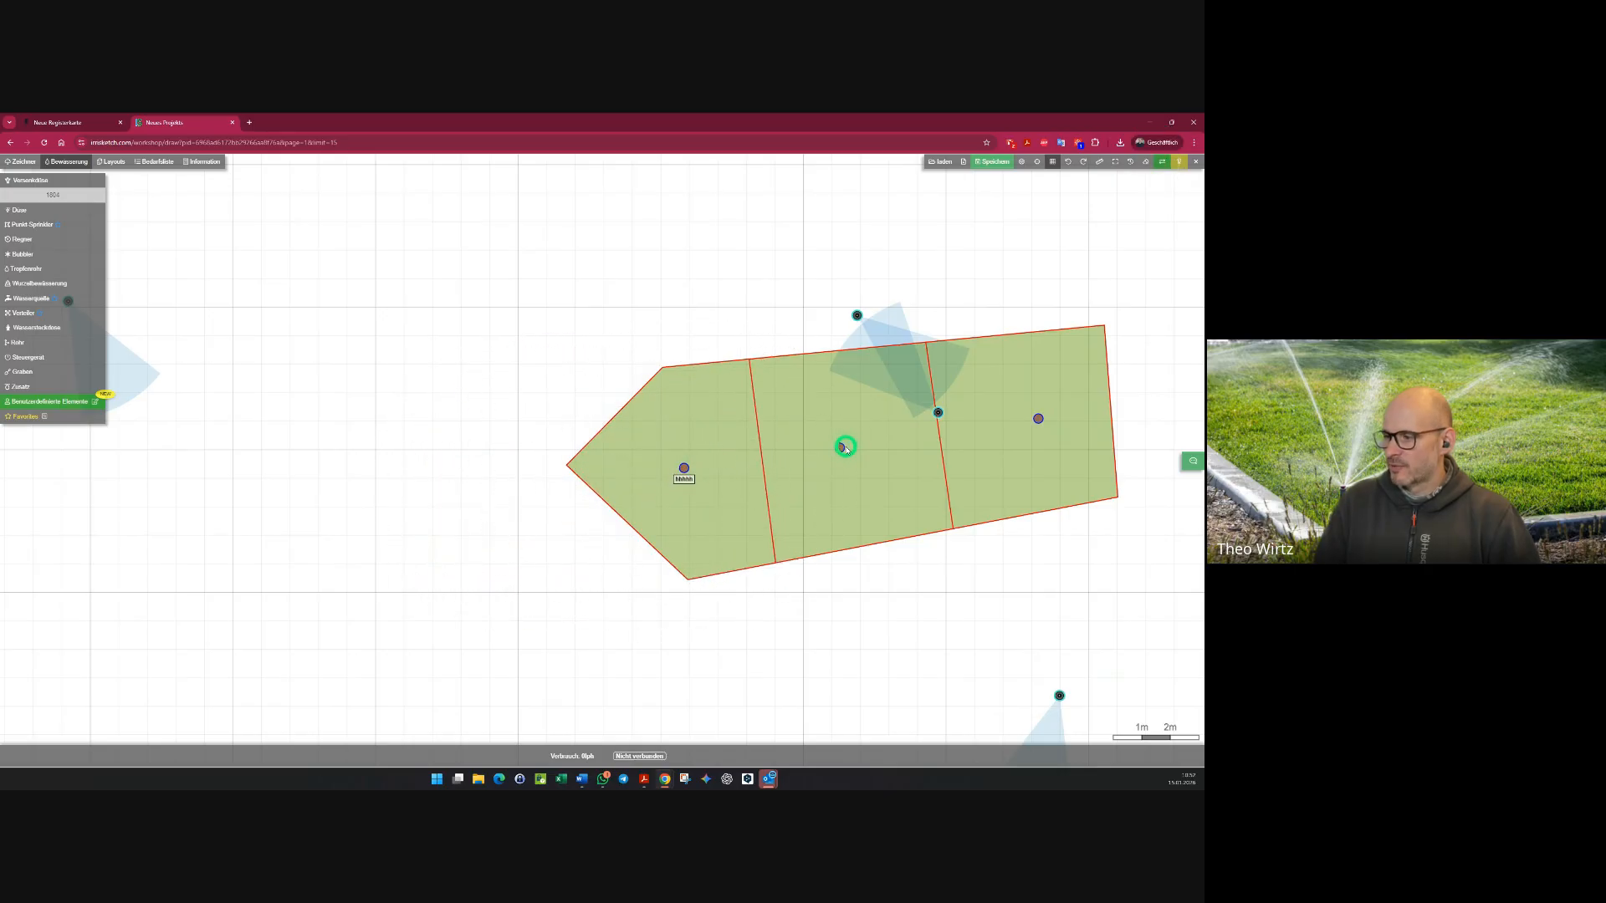
drag(840, 446, 744, 432)
click(822, 454)
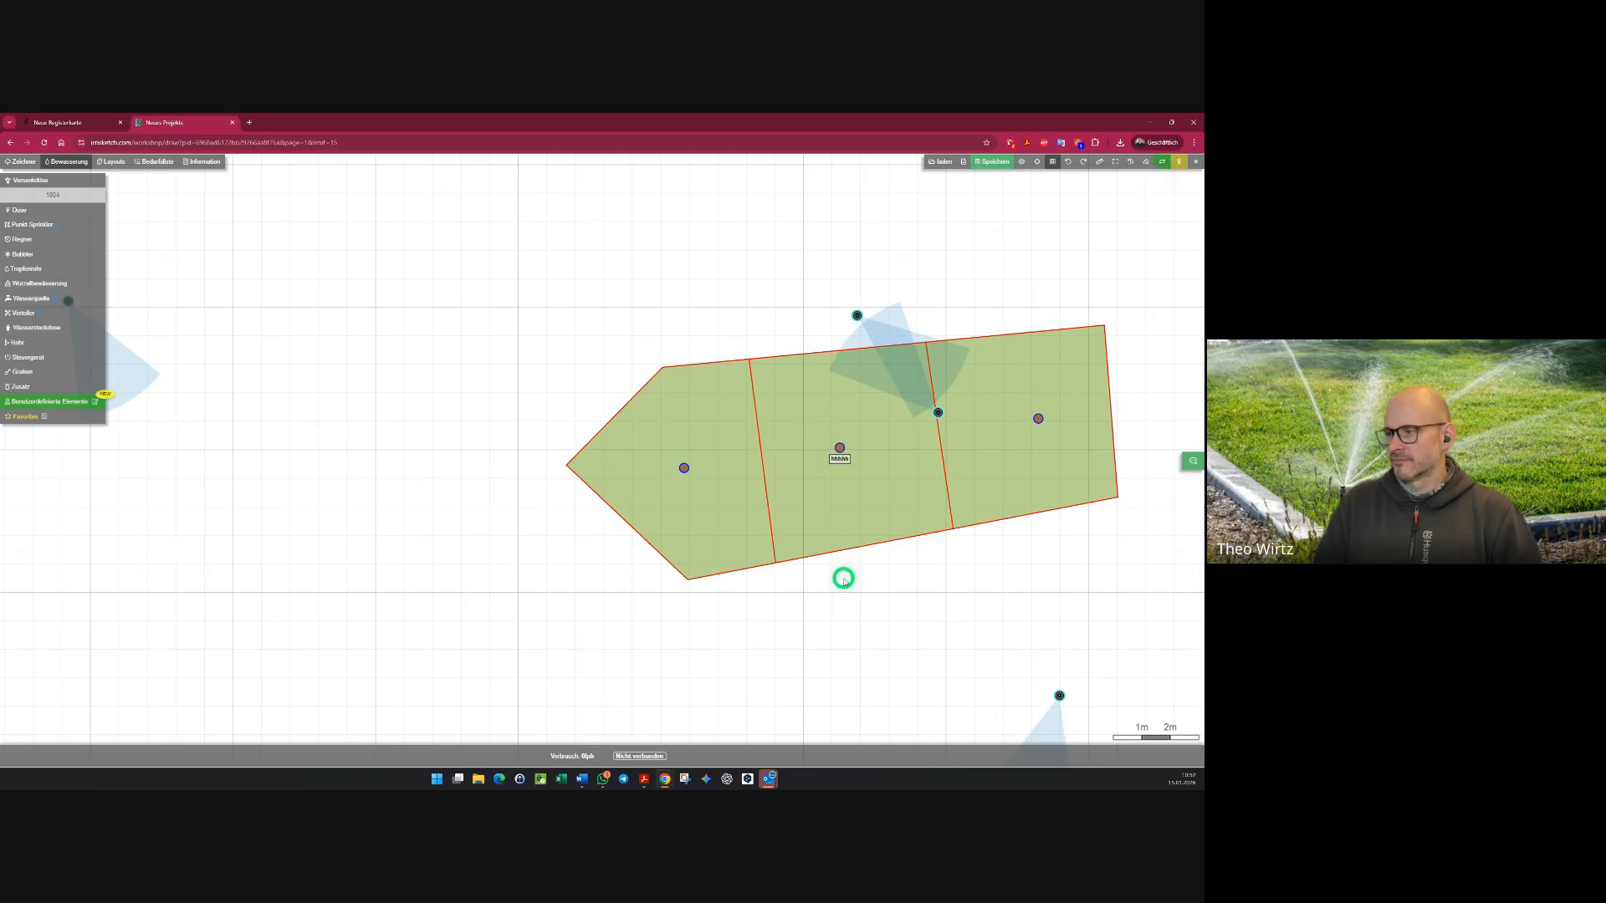
- Delete the two older sprinklers whose spray sectors overlap the upper part of the Rasen polygon
click(856, 317)
key(Delete)
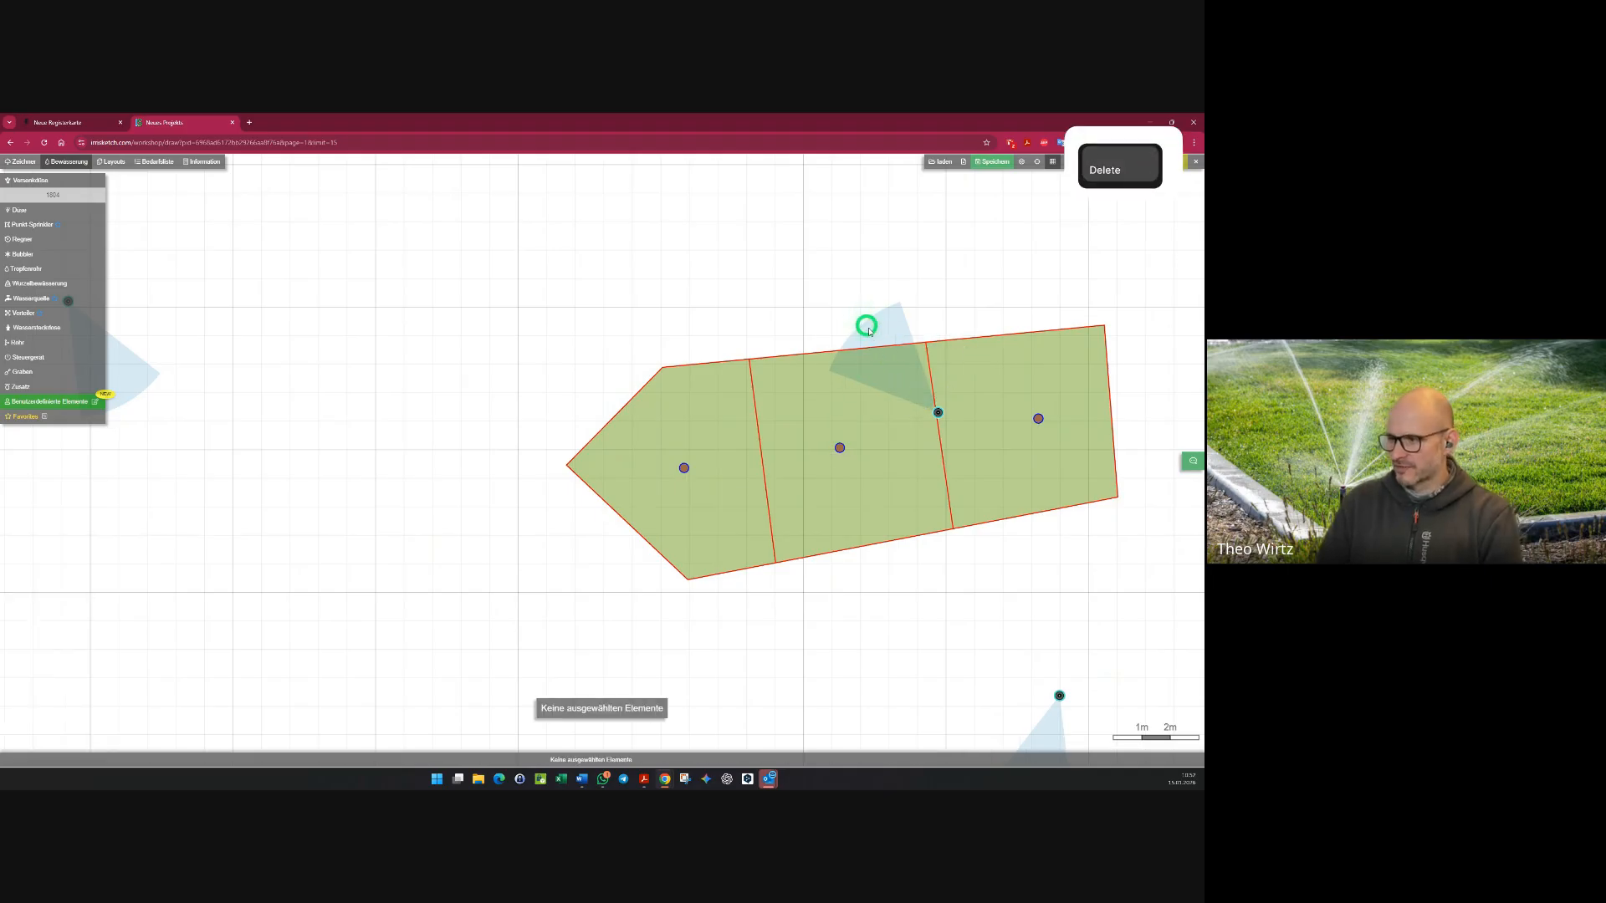
click(937, 413)
key(Delete)
click(840, 444)
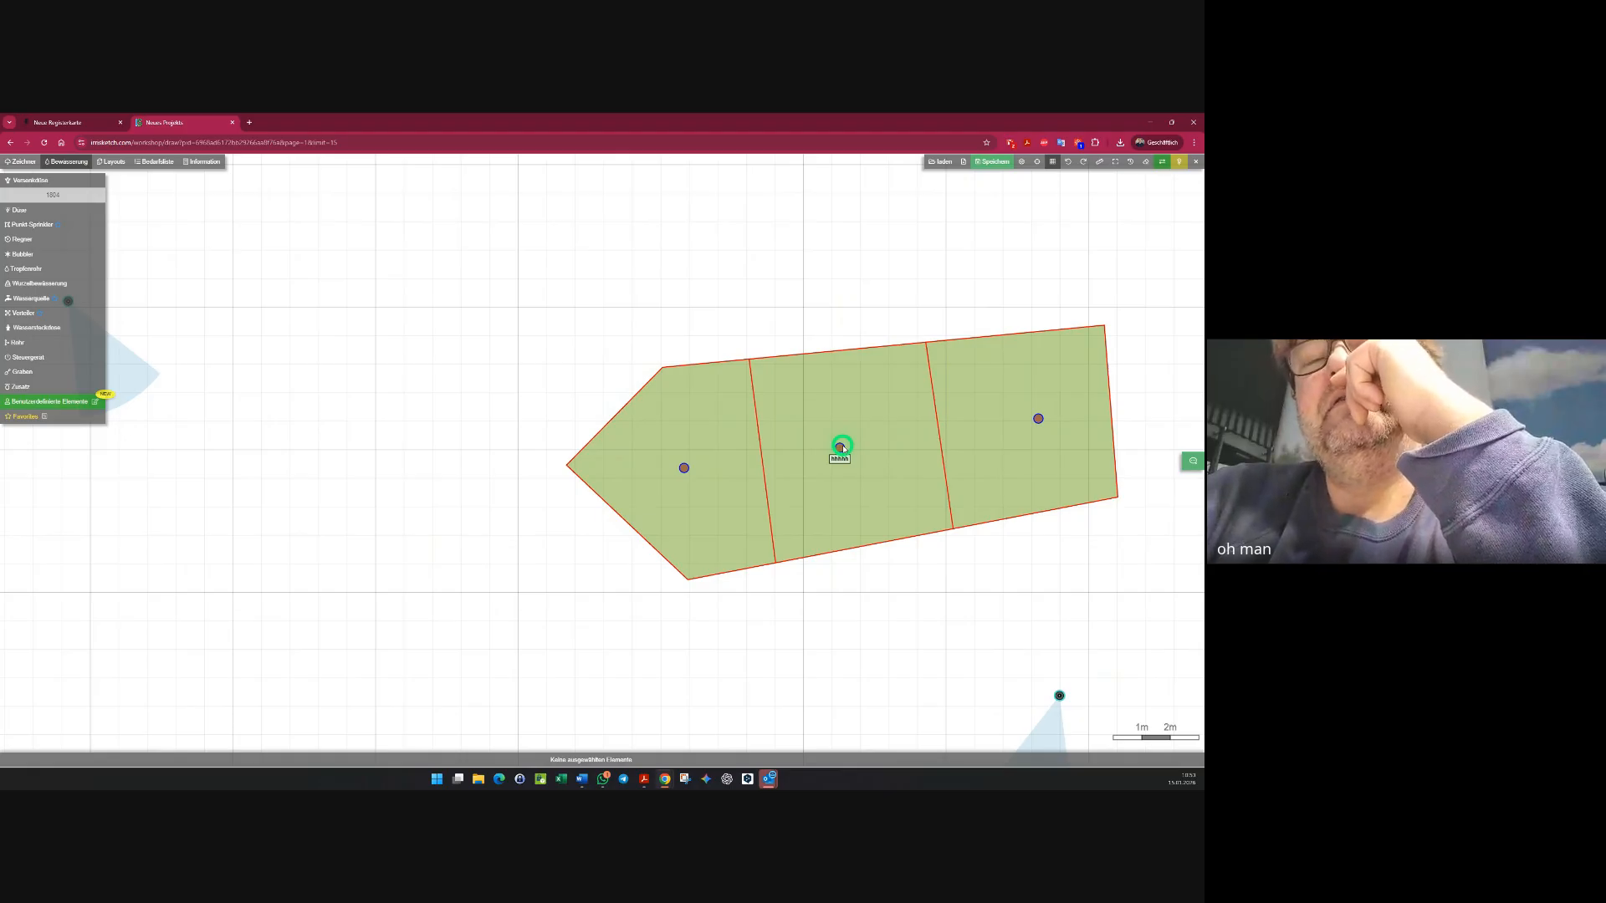
- Search the web for irrigreen in a new browser tab, accept the site's cookies, view its home page and close the tab
click(254, 120)
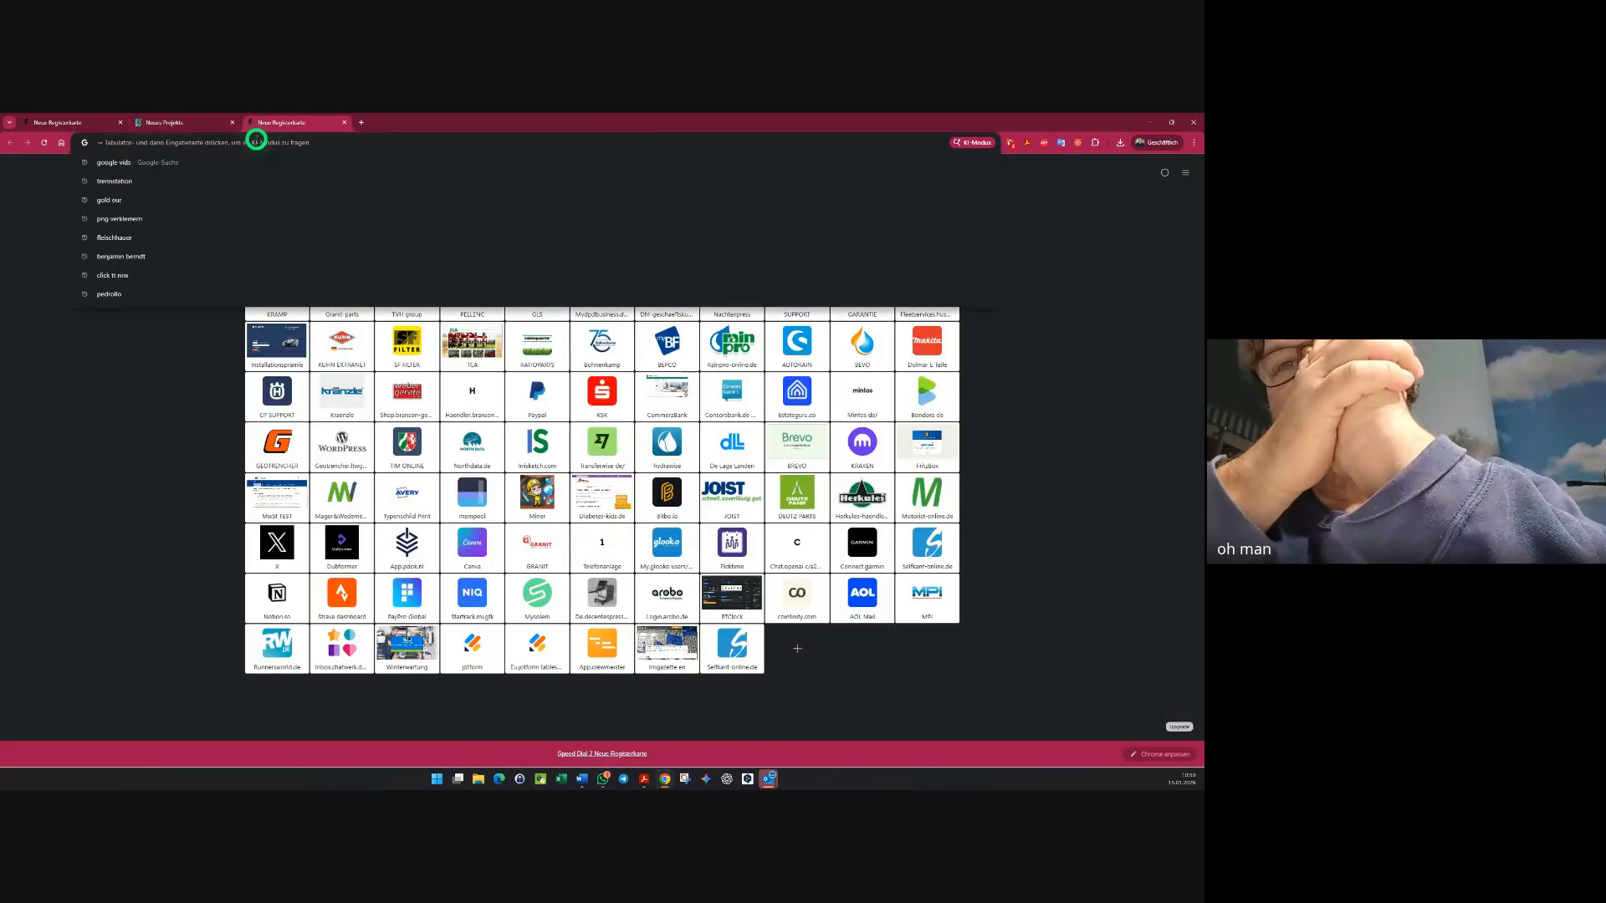
text(irrigreen)
key(Return)
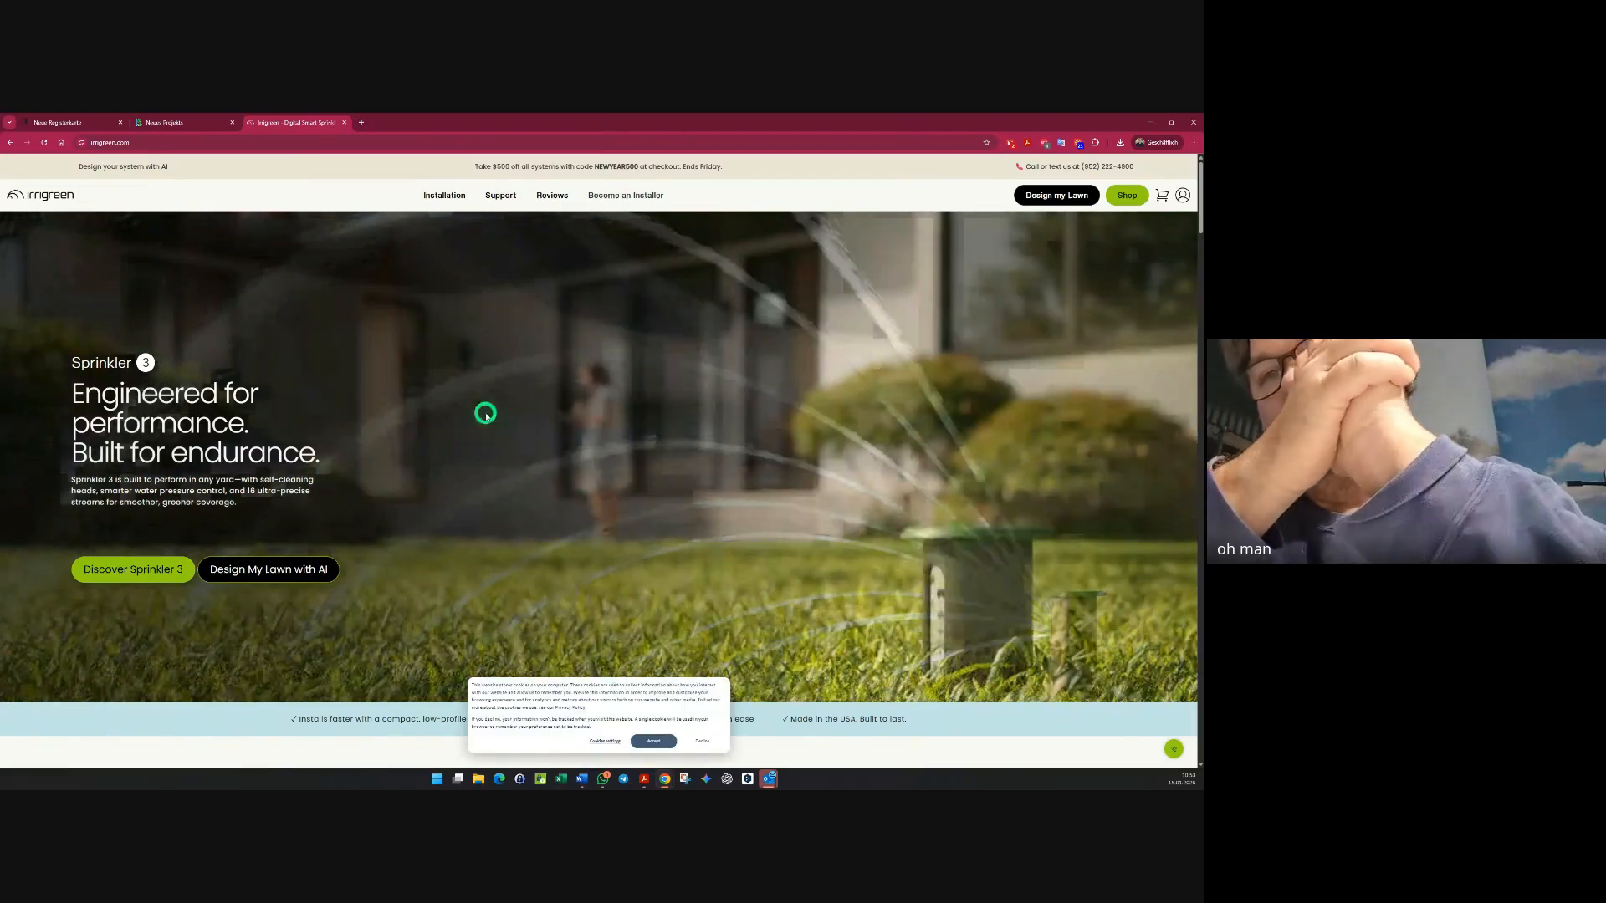
click(655, 737)
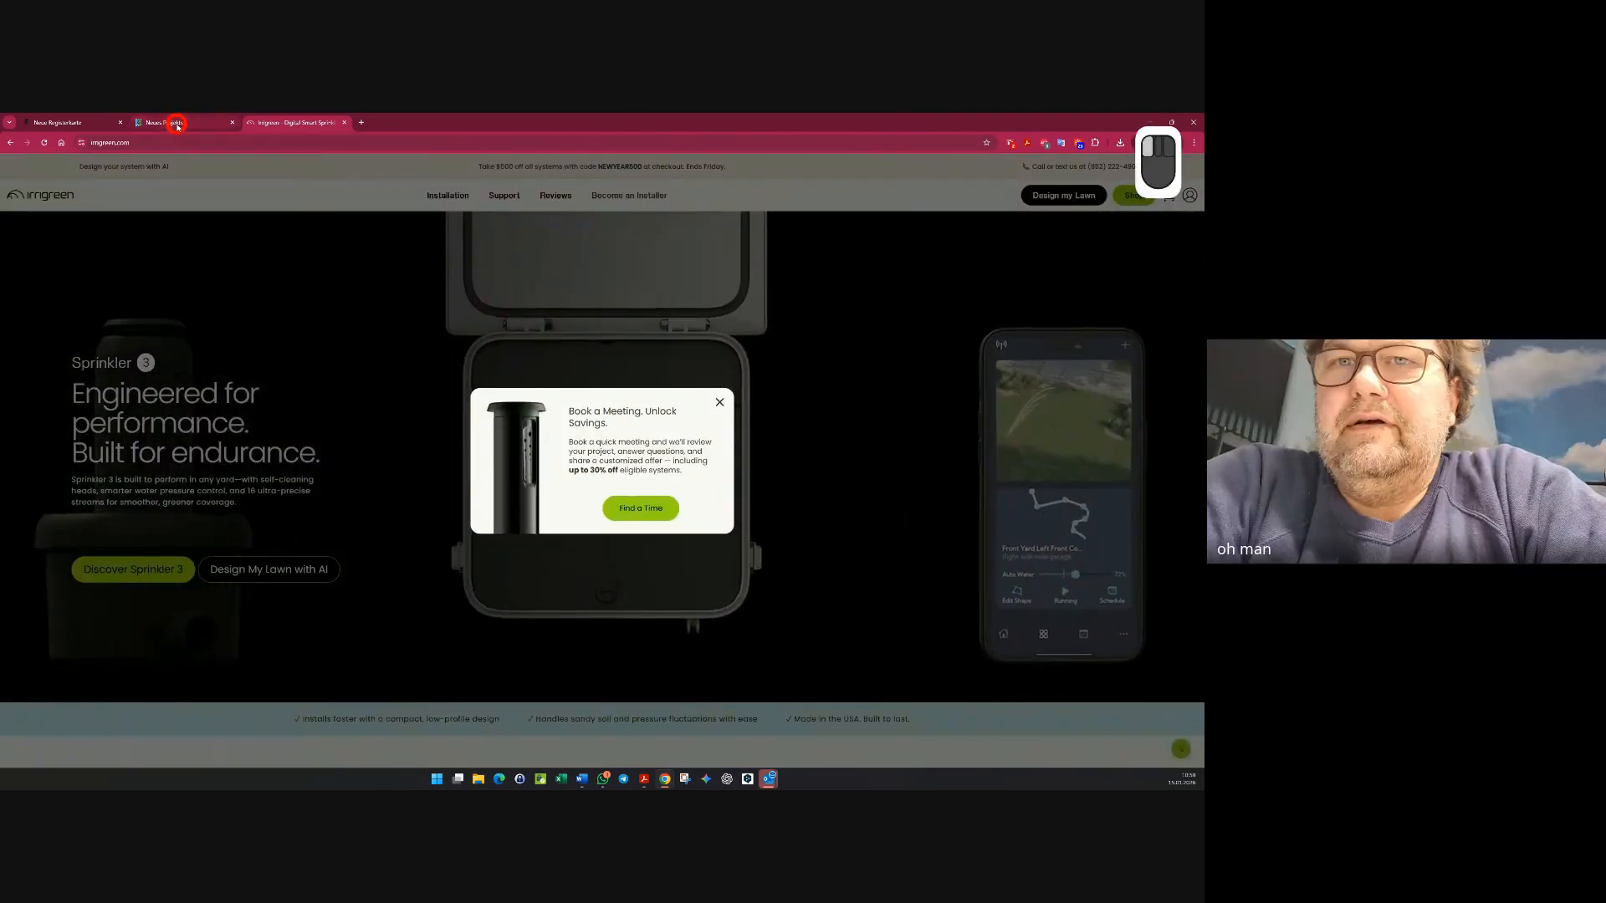
click(180, 126)
click(344, 123)
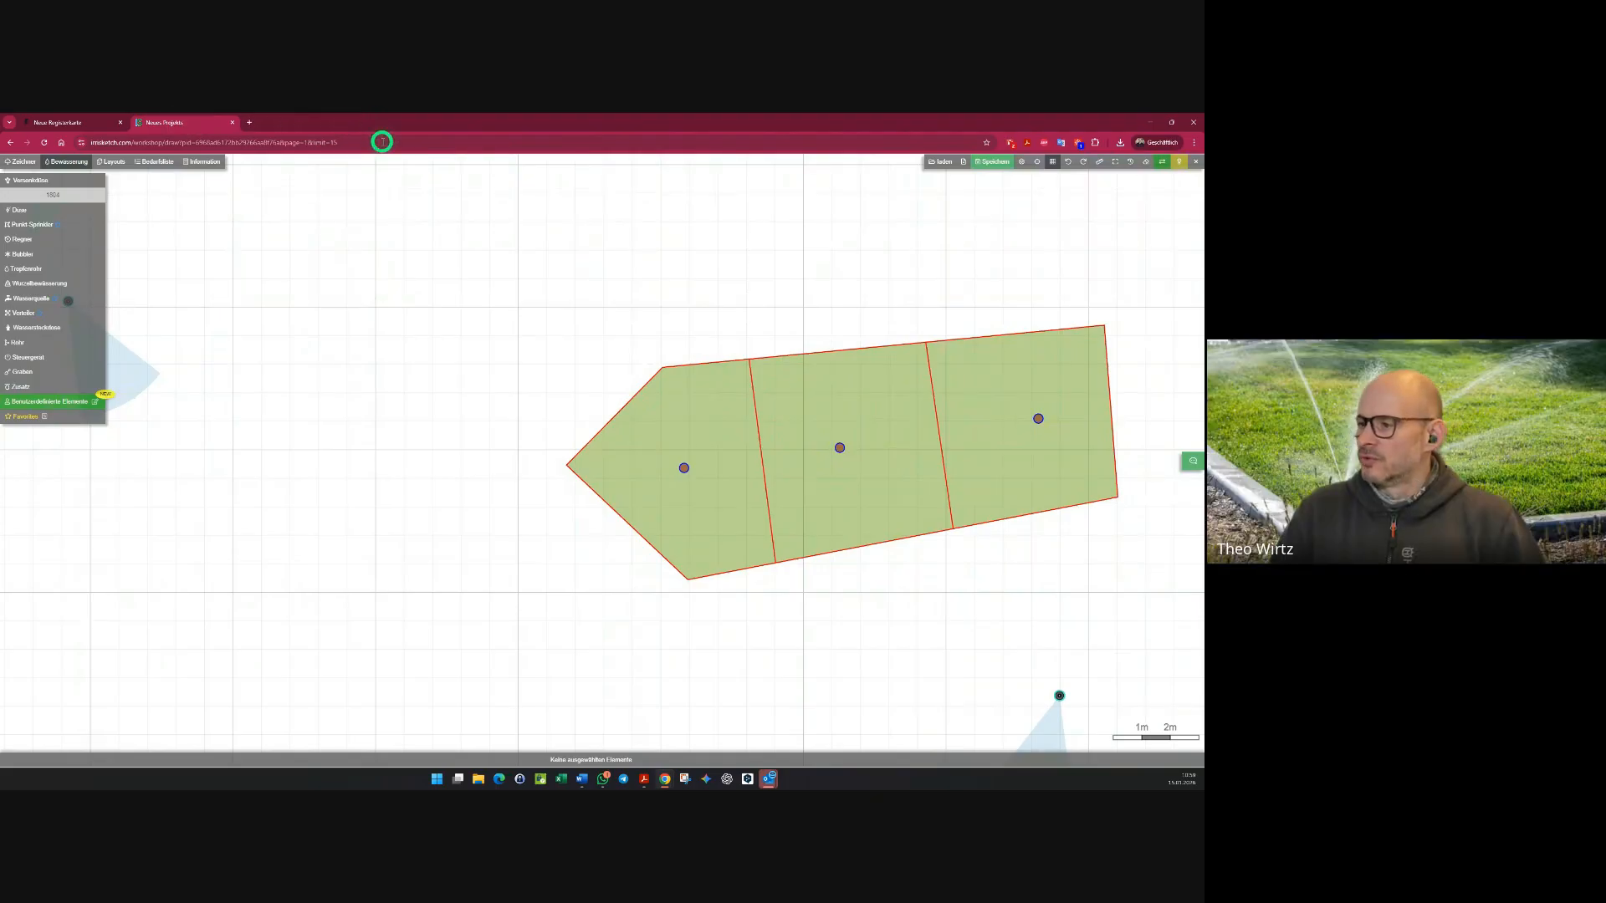
- Leave the Neues Projekt drawing without saving, reopen IRRISketch and open the DU Berechnung project from the workspace
scroll(592, 284, down, 3)
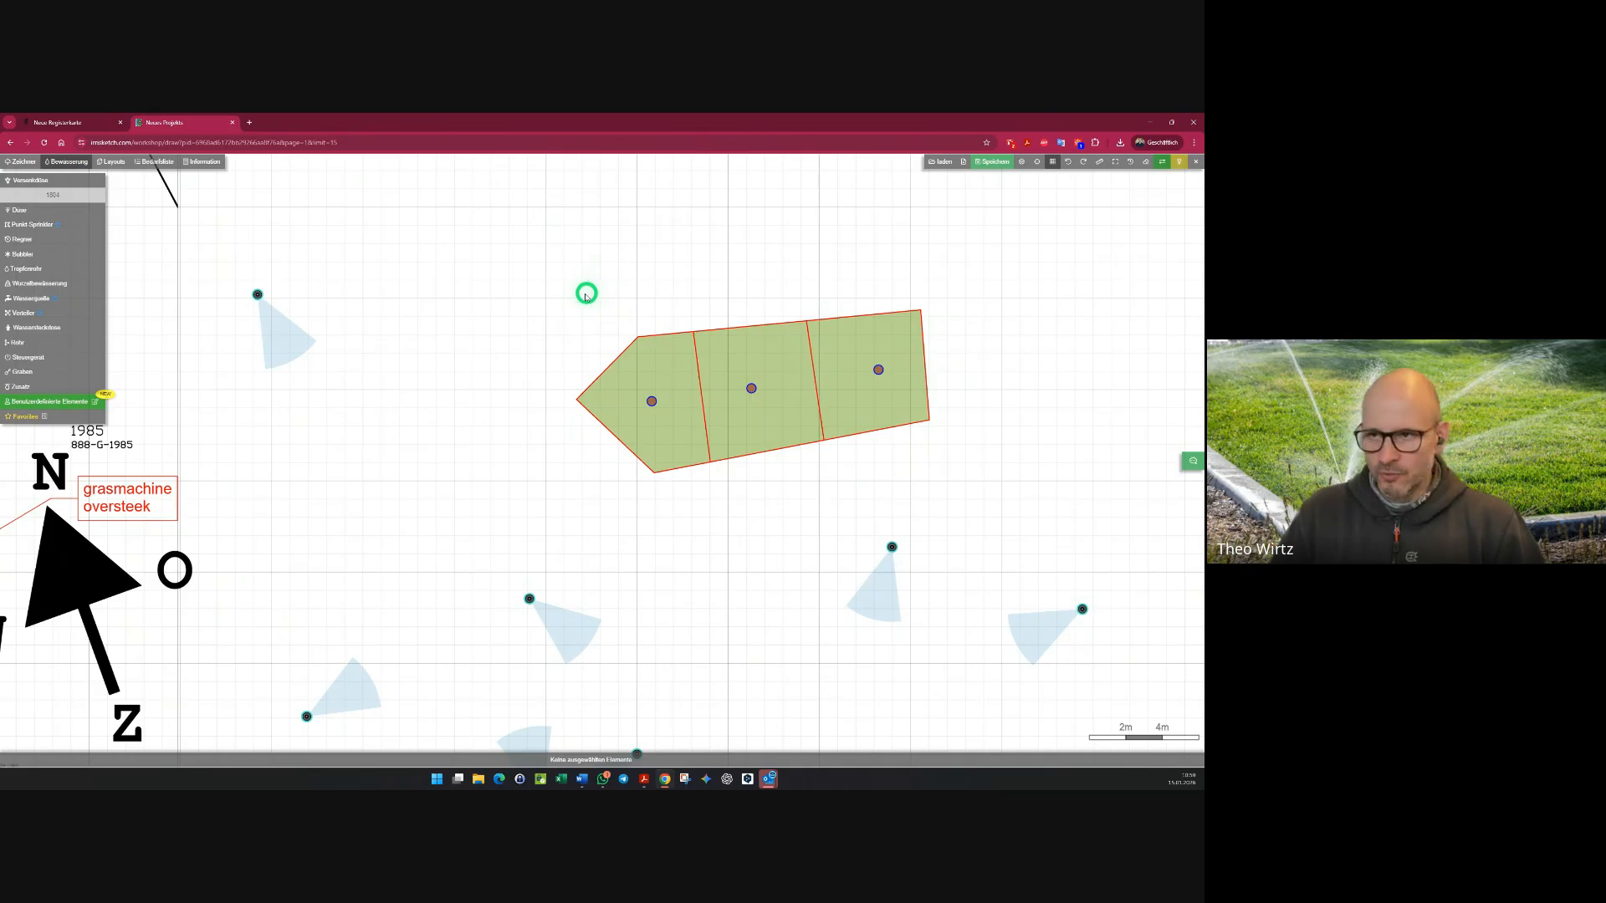
click(251, 125)
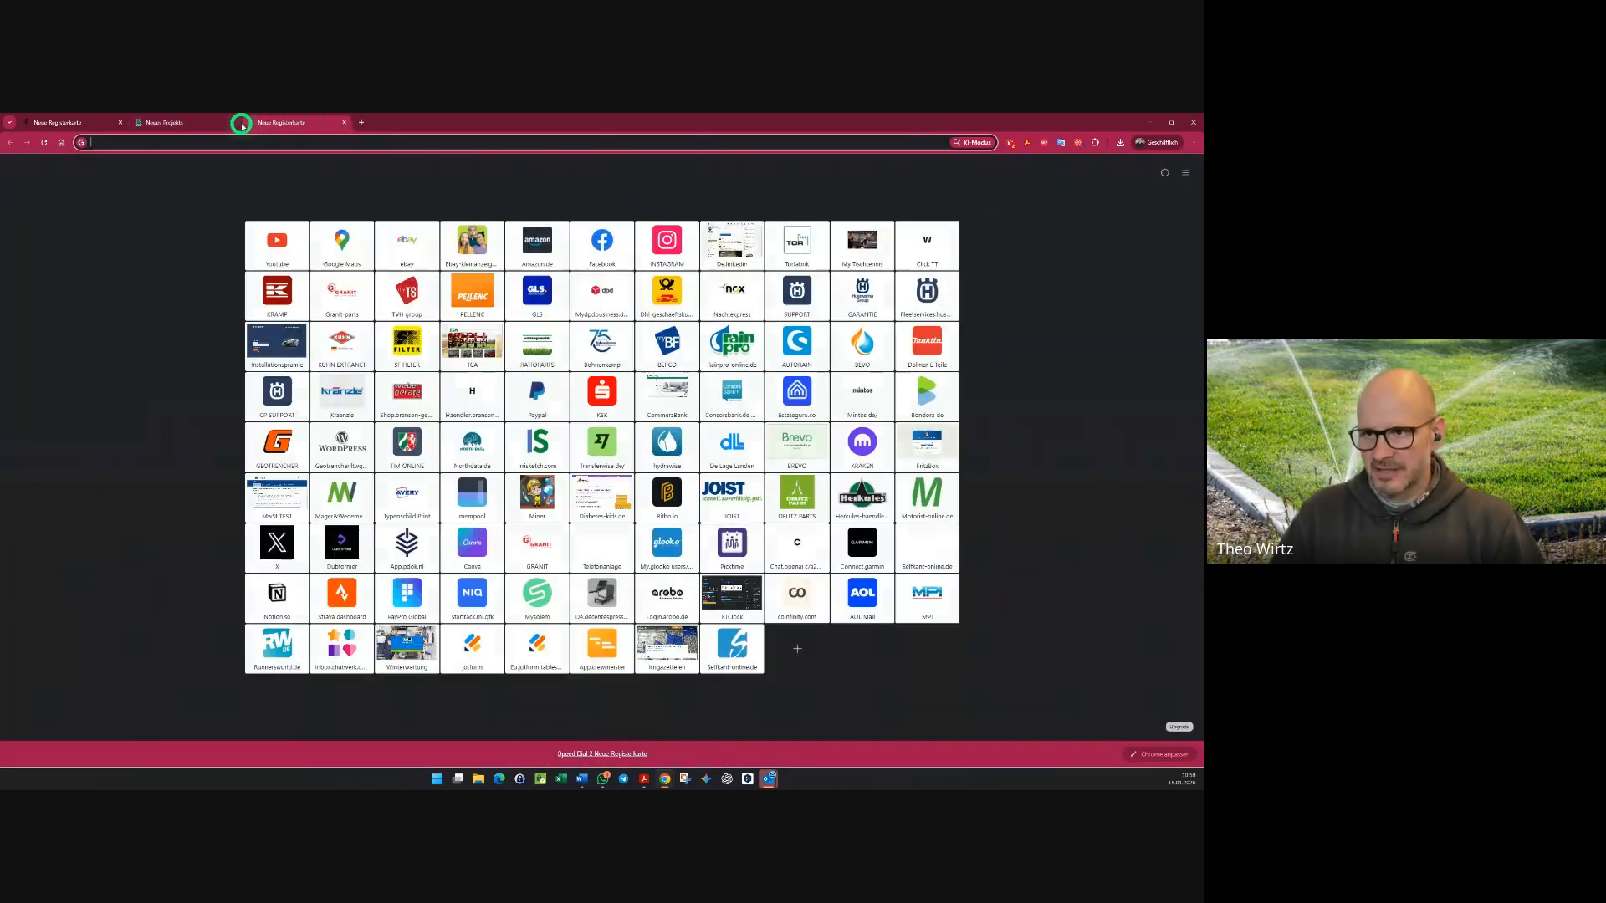
click(233, 122)
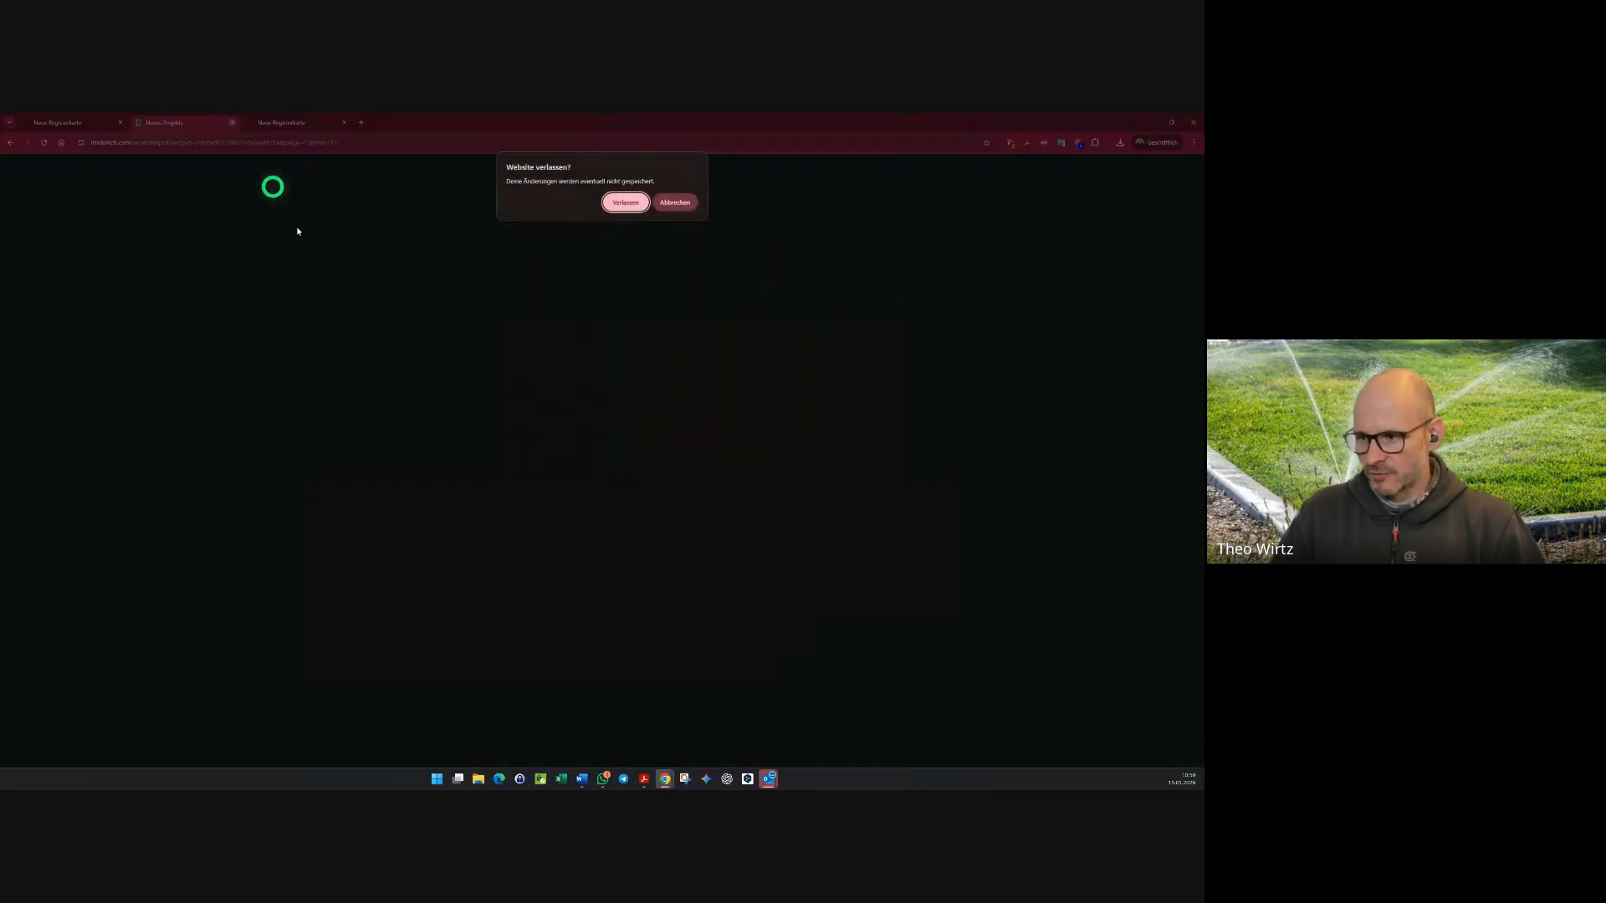
click(623, 202)
click(526, 449)
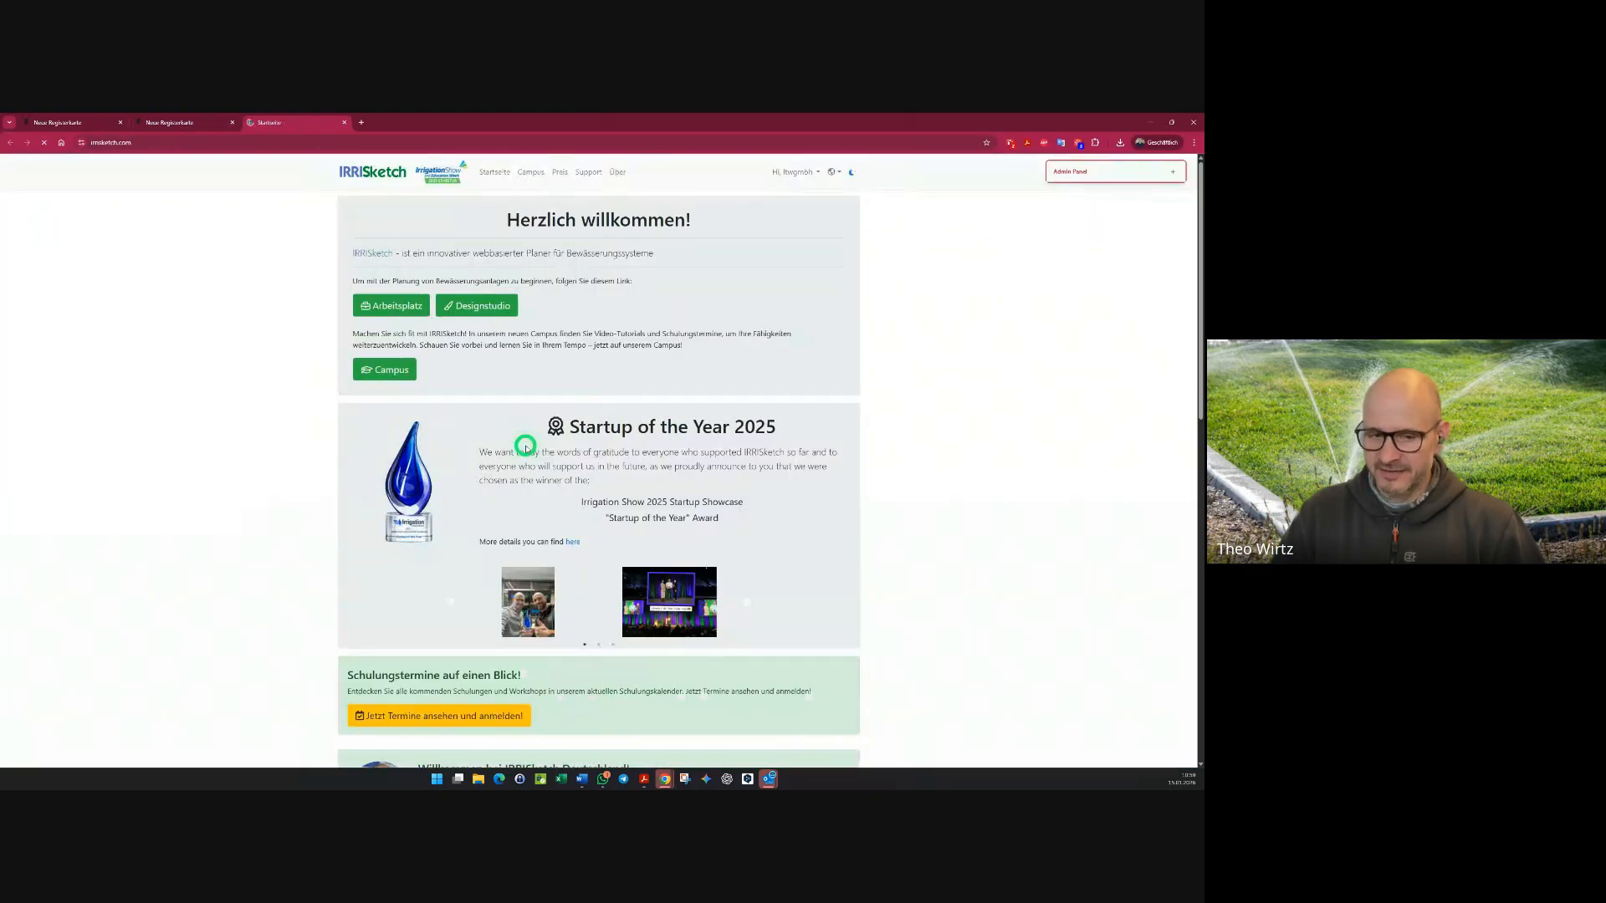
click(415, 309)
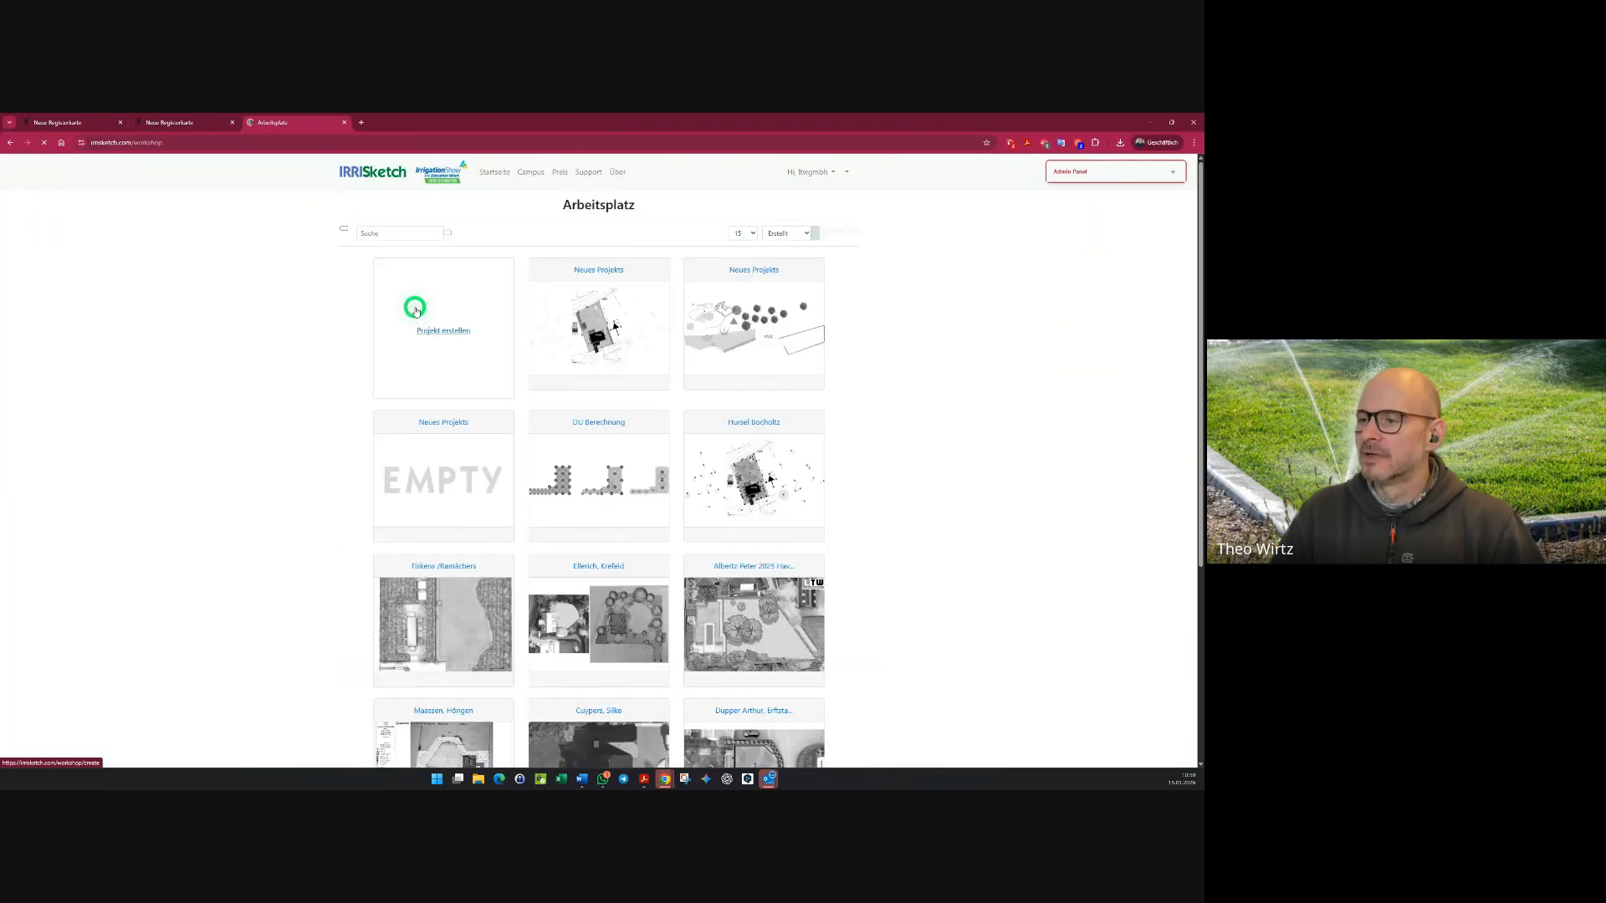
click(623, 512)
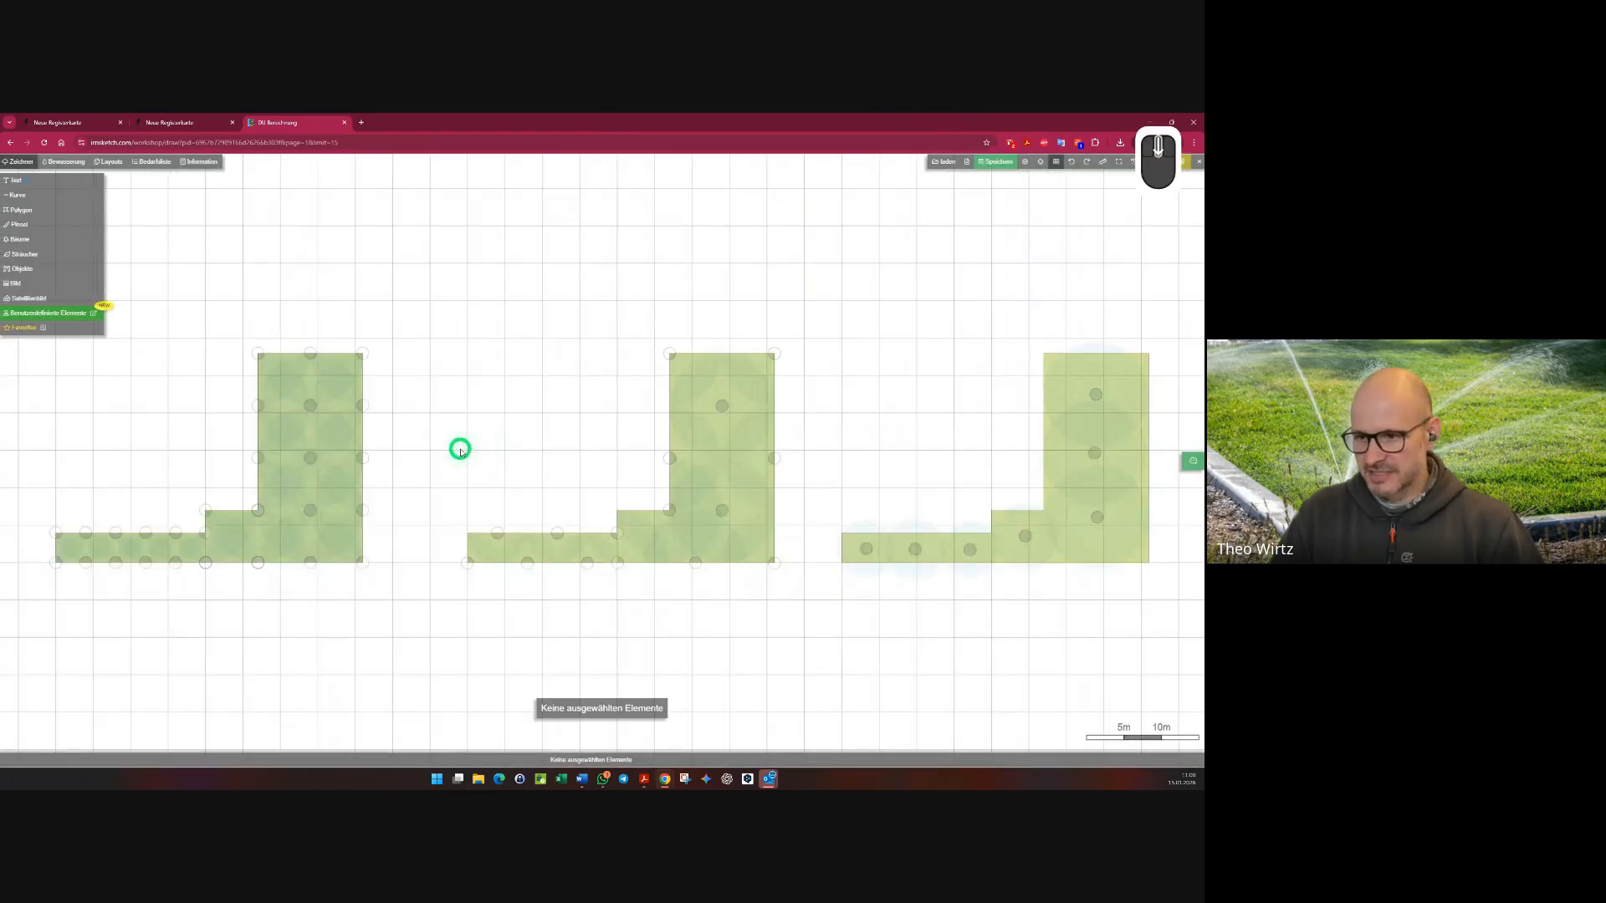
- Show the drawing's irrigation elements and examine the RainBird R-VAN rotary nozzle models
click(80, 162)
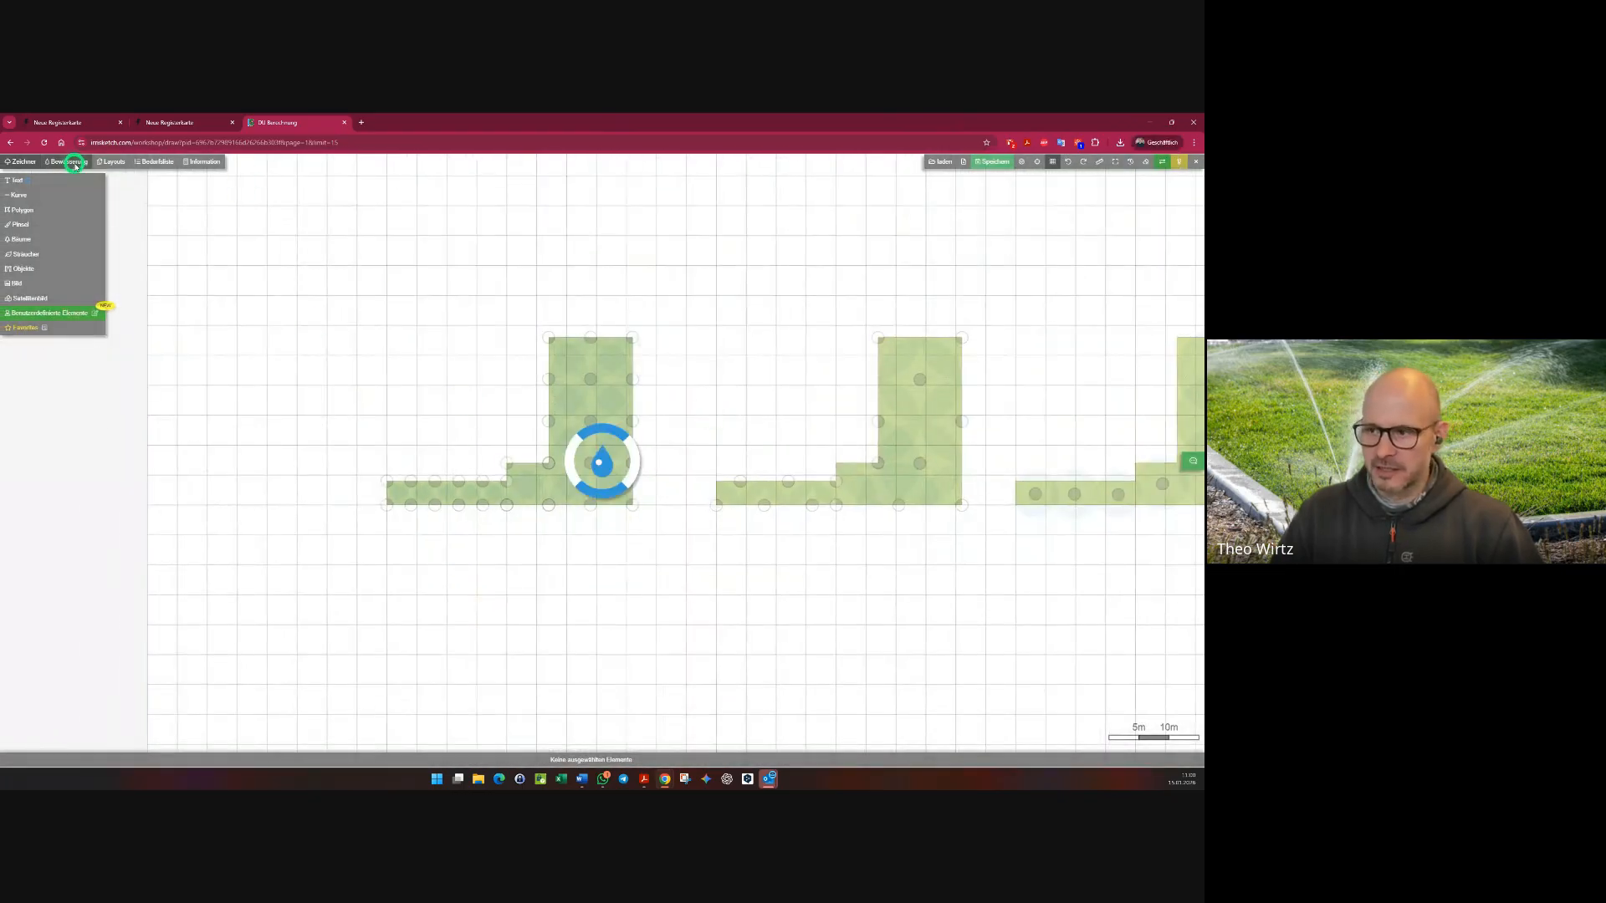
scroll(560, 385, up, 4)
middle_drag(784, 392, 847, 334)
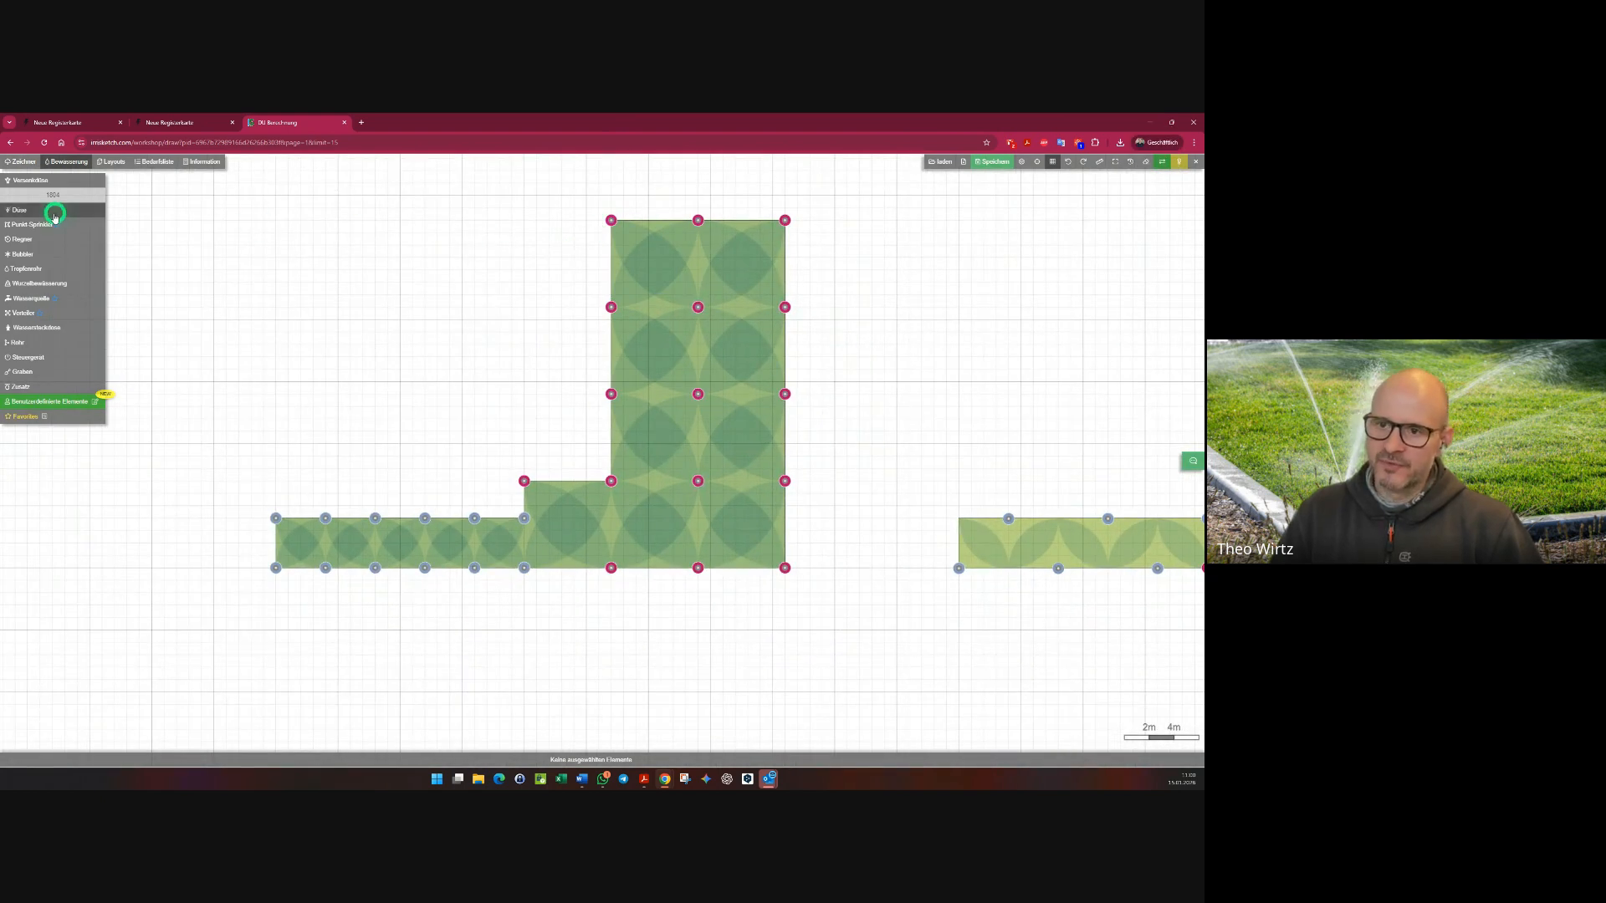
mouse_move(25, 210)
mouse_move(125, 217)
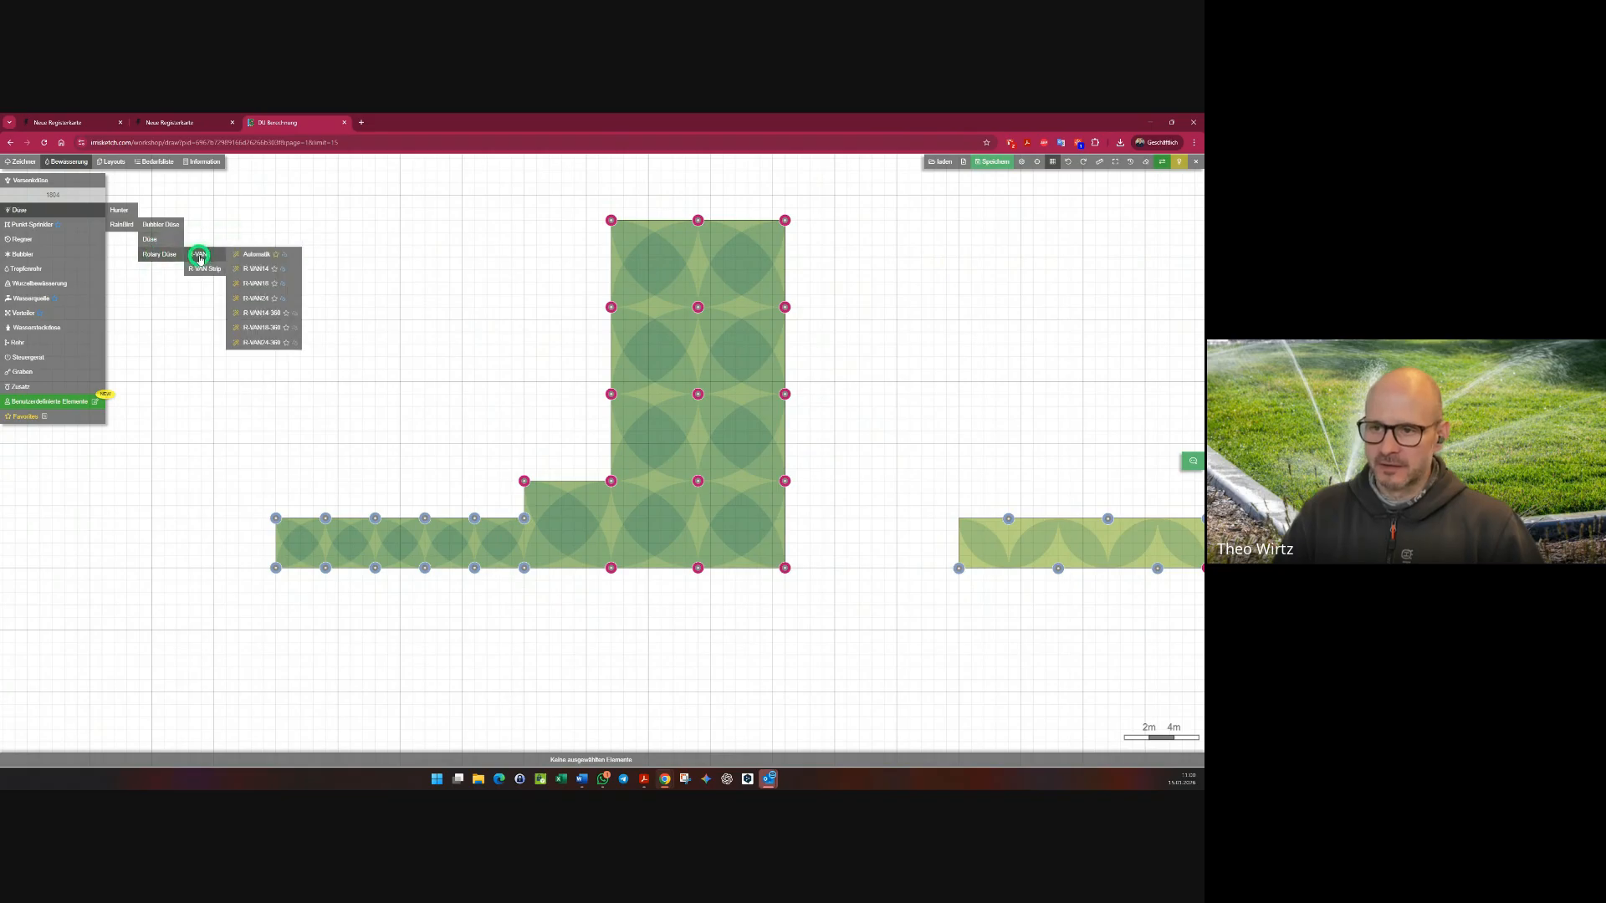
click(260, 284)
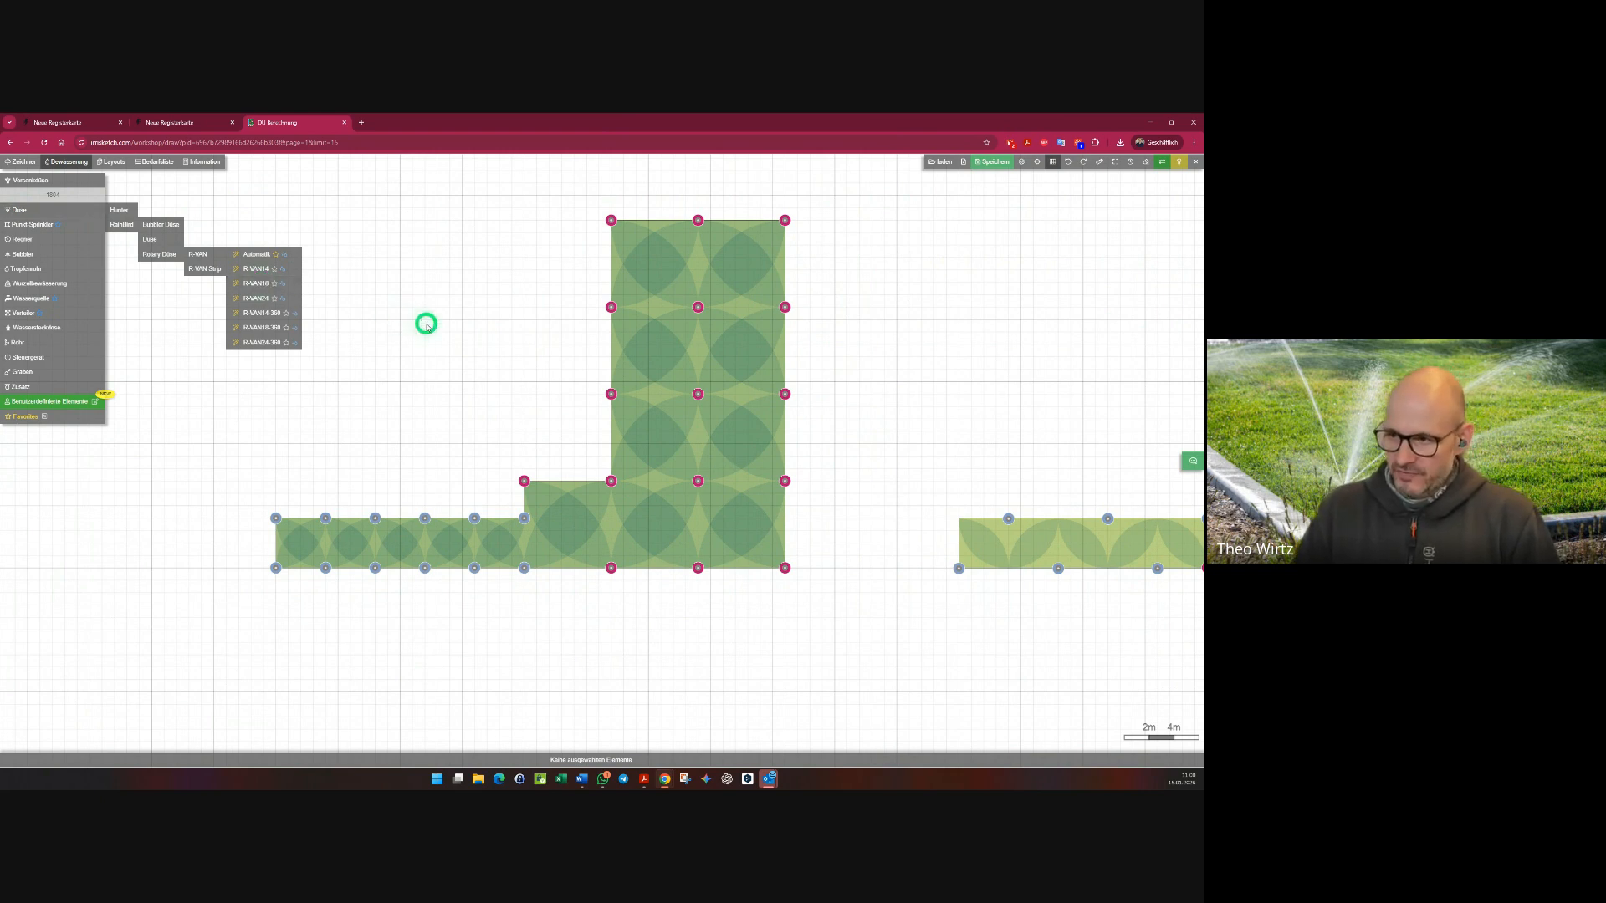
- Select all R-VAN nozzles of the first L-shaped lawn and display their Gesamter Niederschlag
middle_drag(815, 329, 930, 348)
ctrl+drag(292, 203, 986, 631)
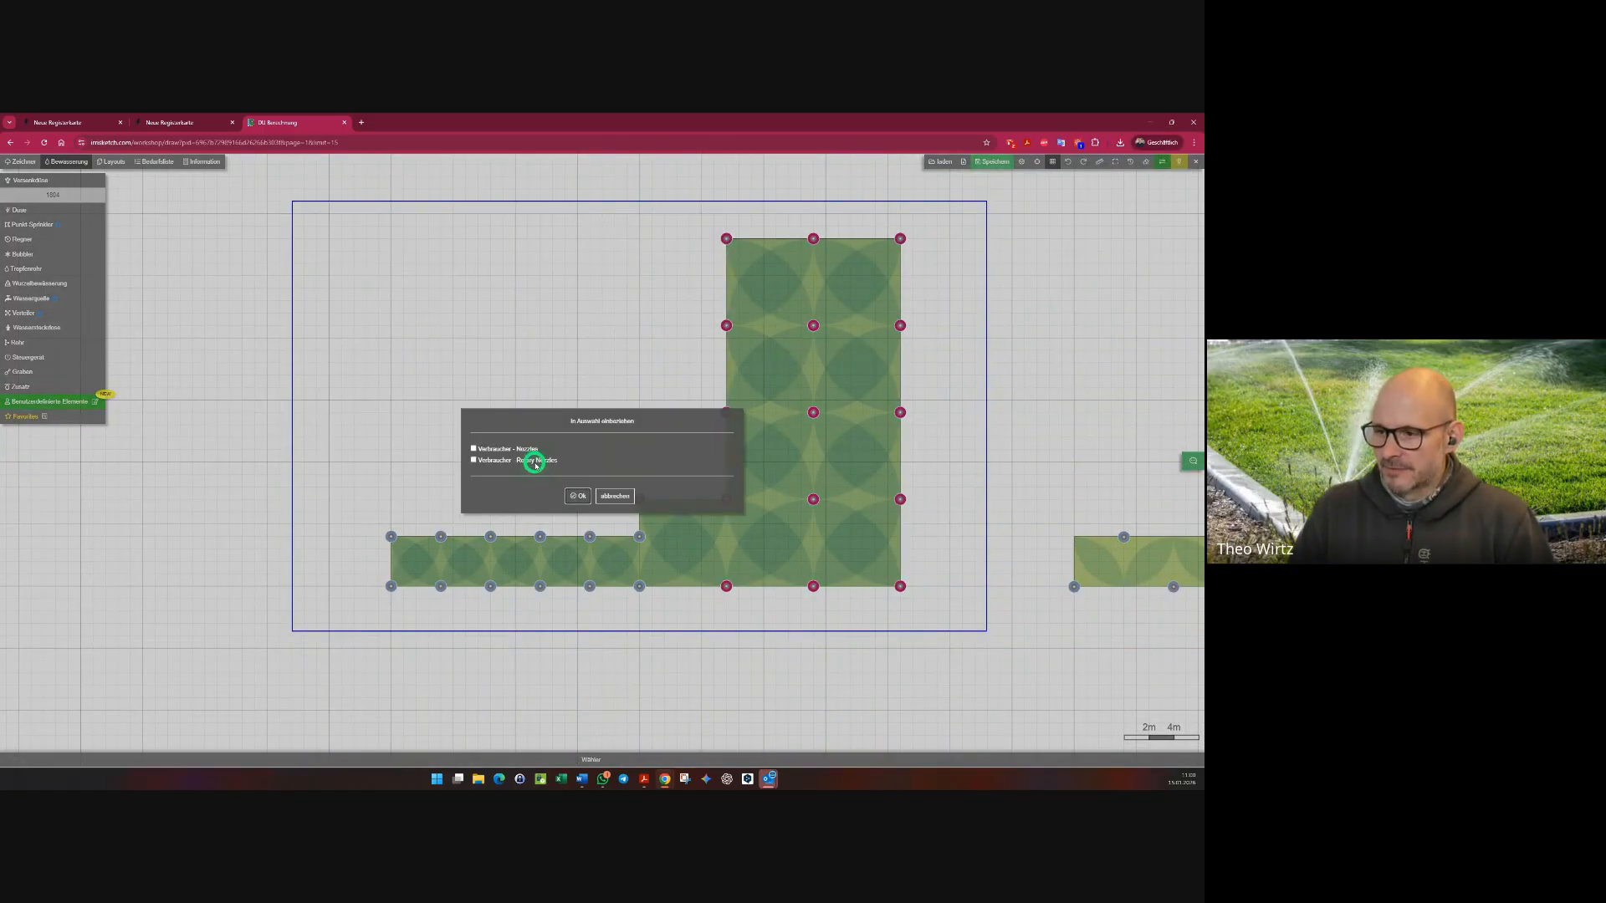
click(578, 495)
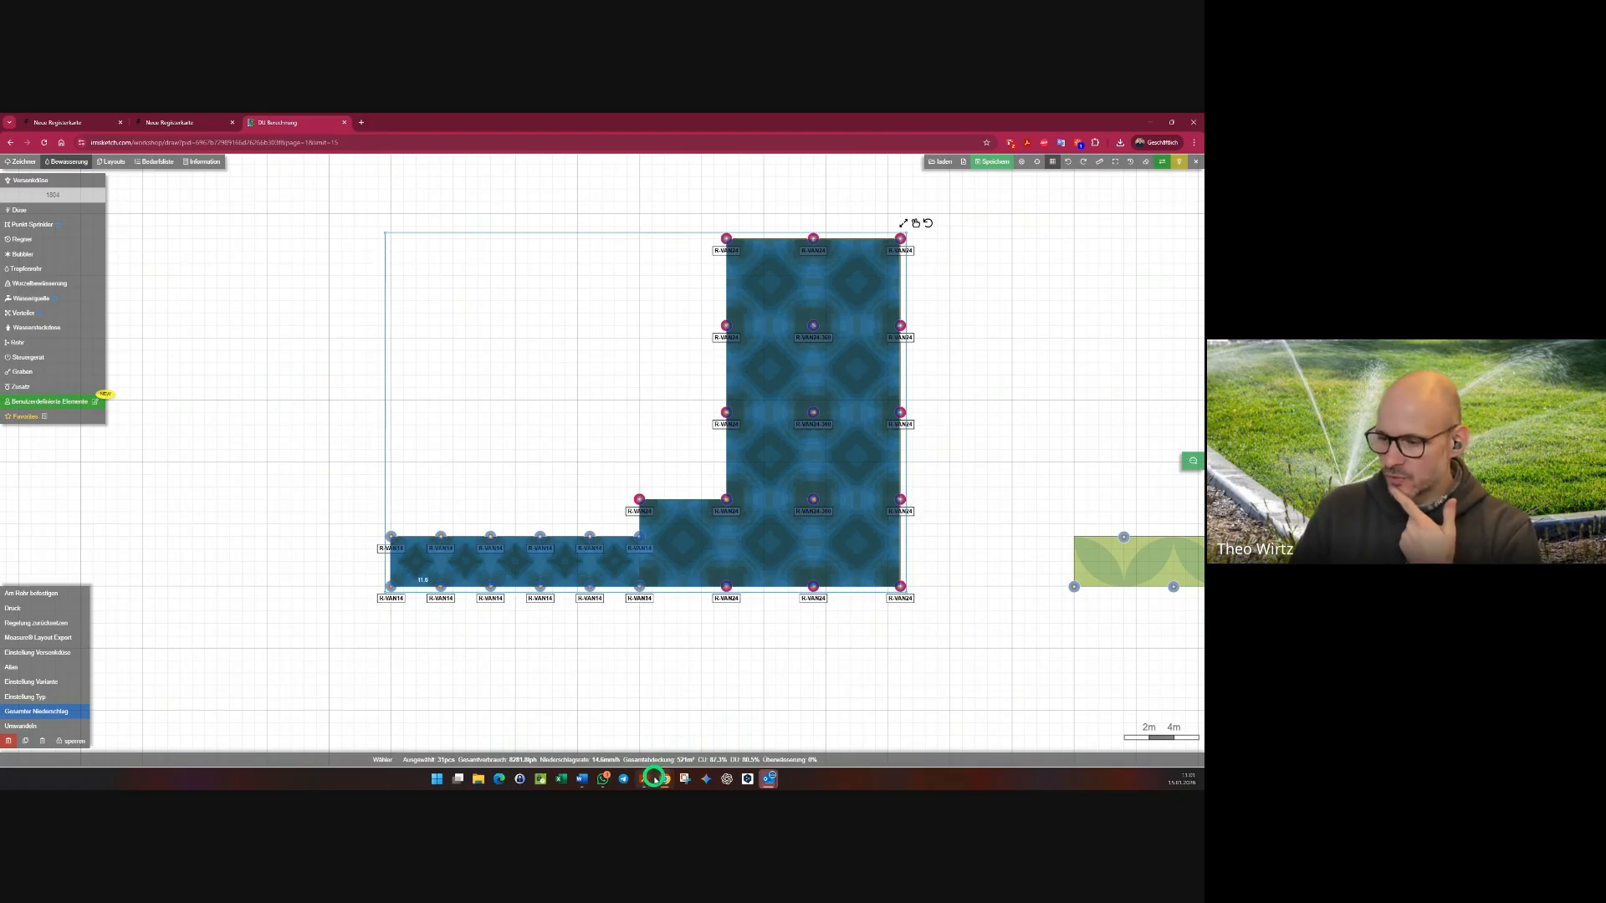
- Read the "CIT* getestet" PDF explaining the CU and DU uniformity values and return to the DU Berechnung drawing
mouse_move(664, 779)
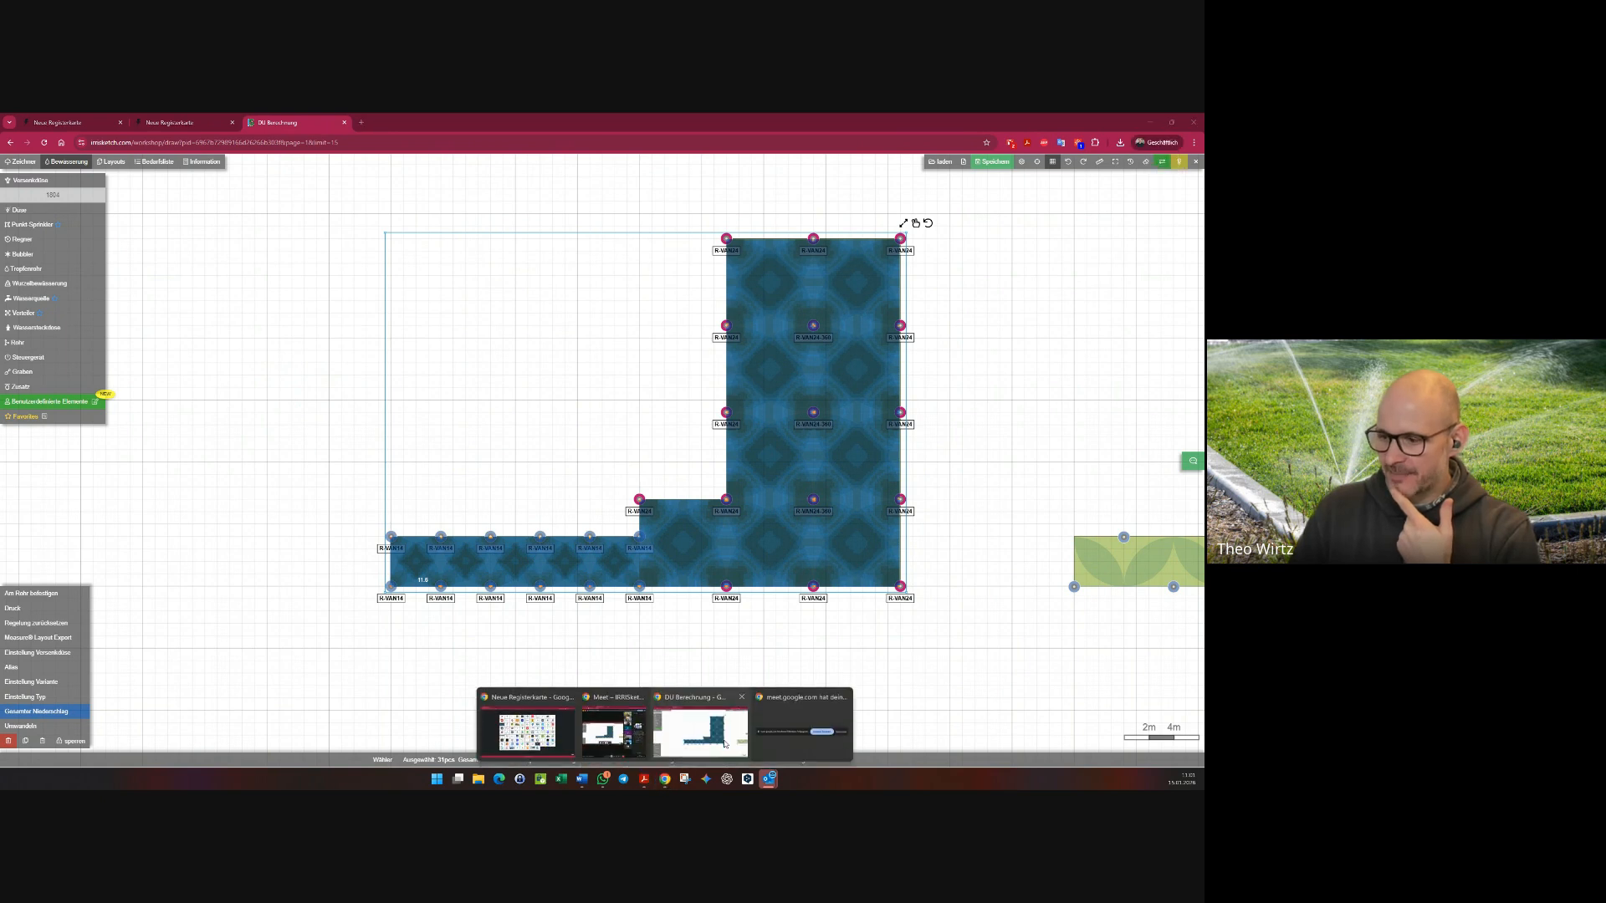
click(645, 778)
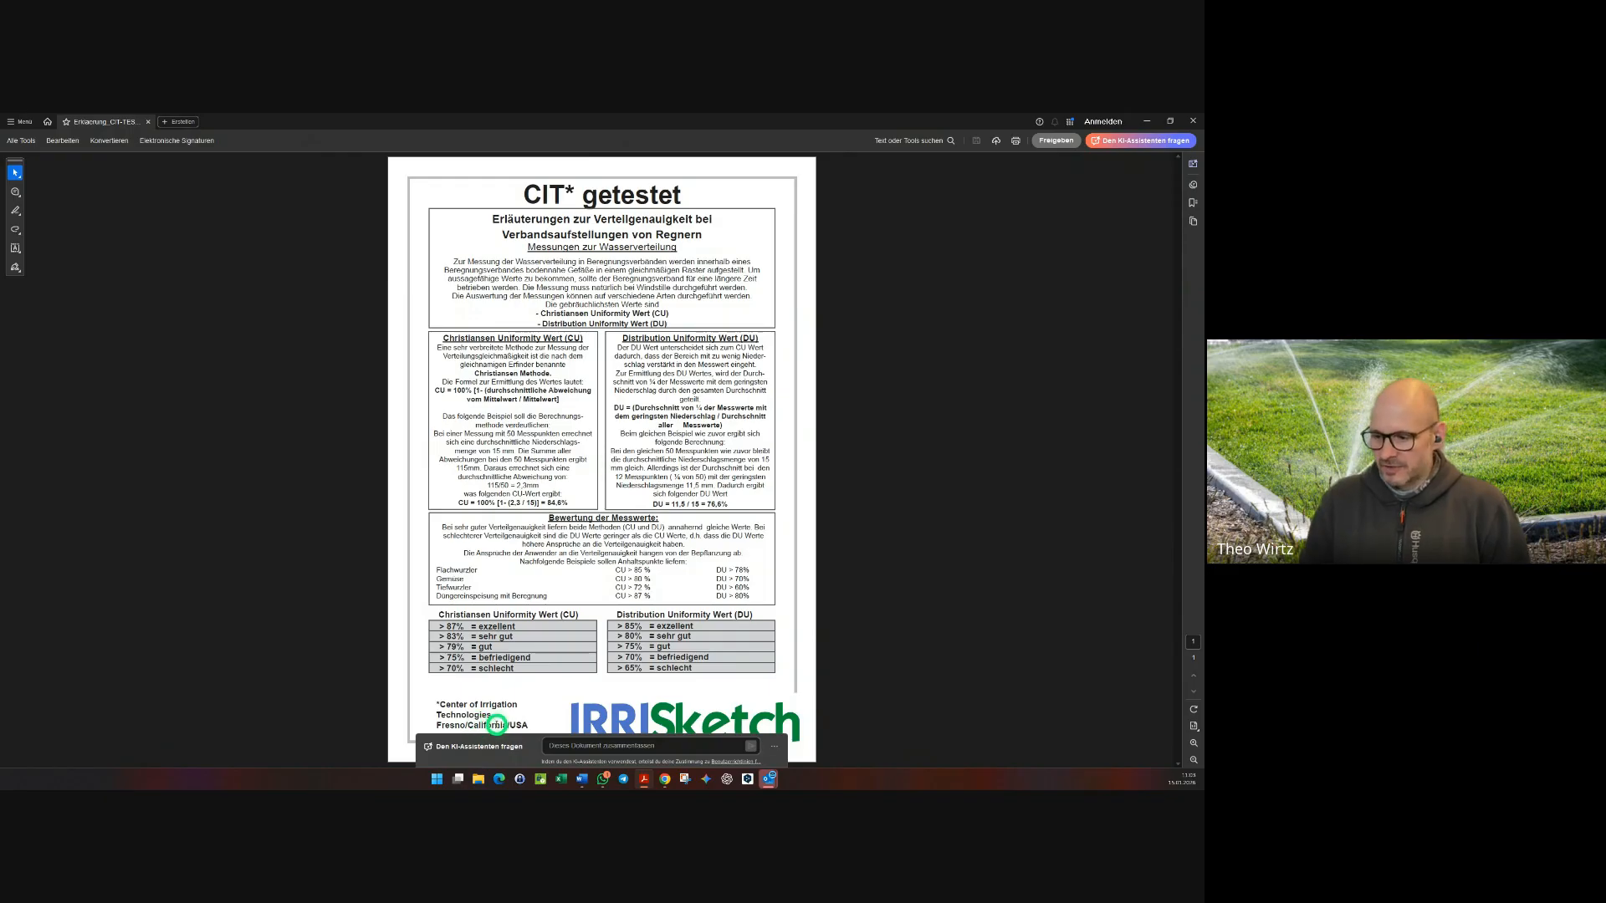
click(665, 780)
click(688, 750)
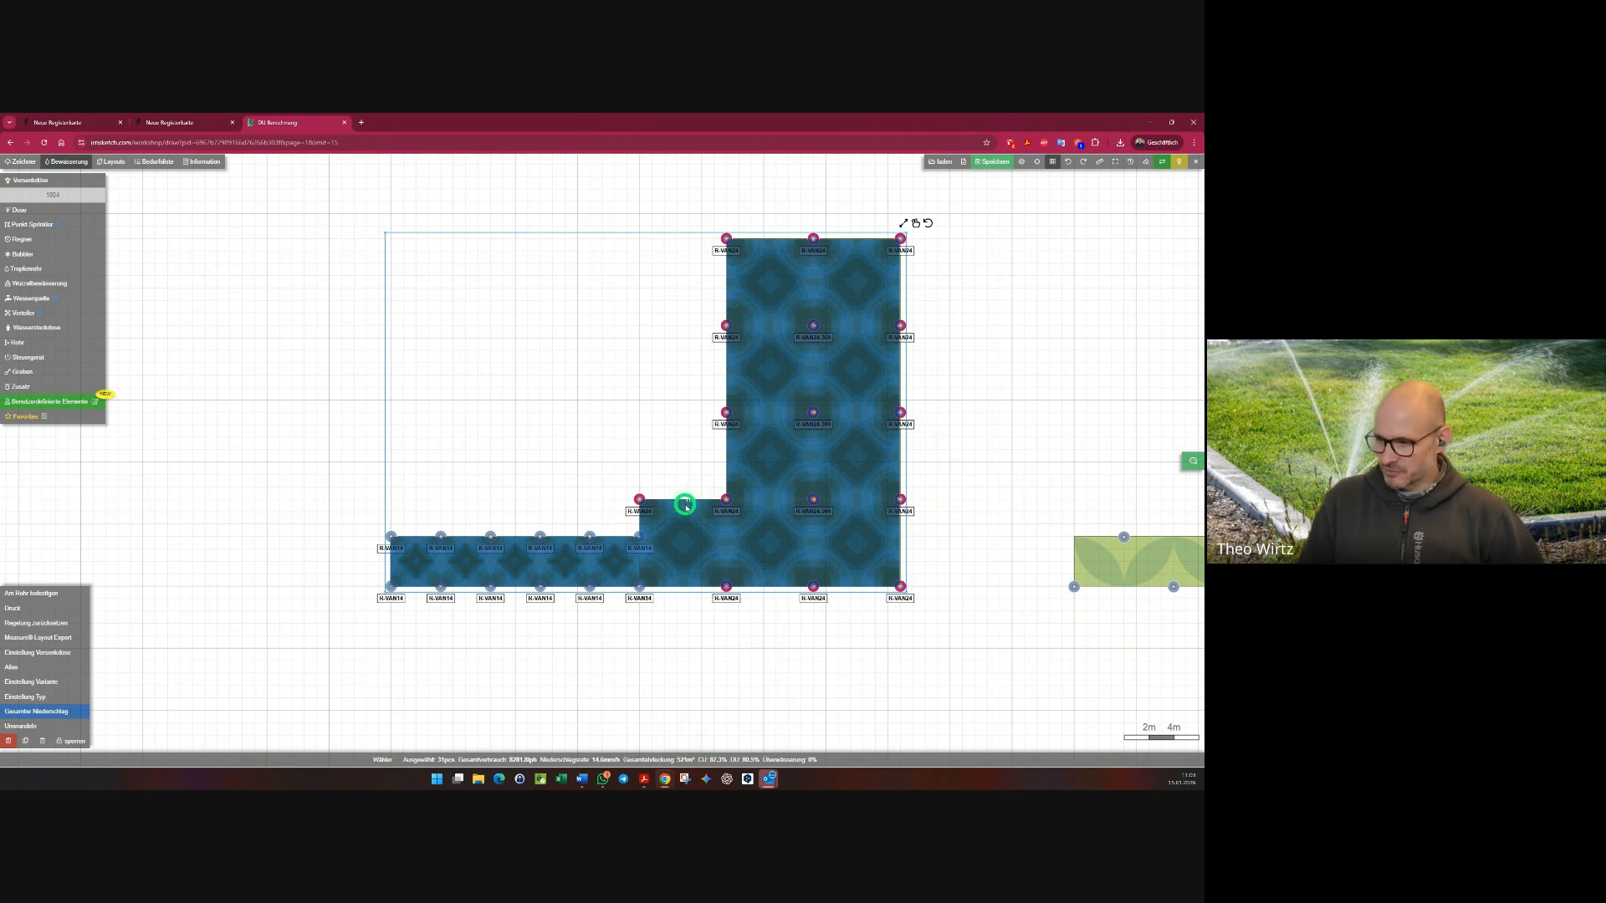
- Clear the selection, reselect all nozzles of the first L-shaped lawn and calculate Gesamter Niederschlag again
click(620, 480)
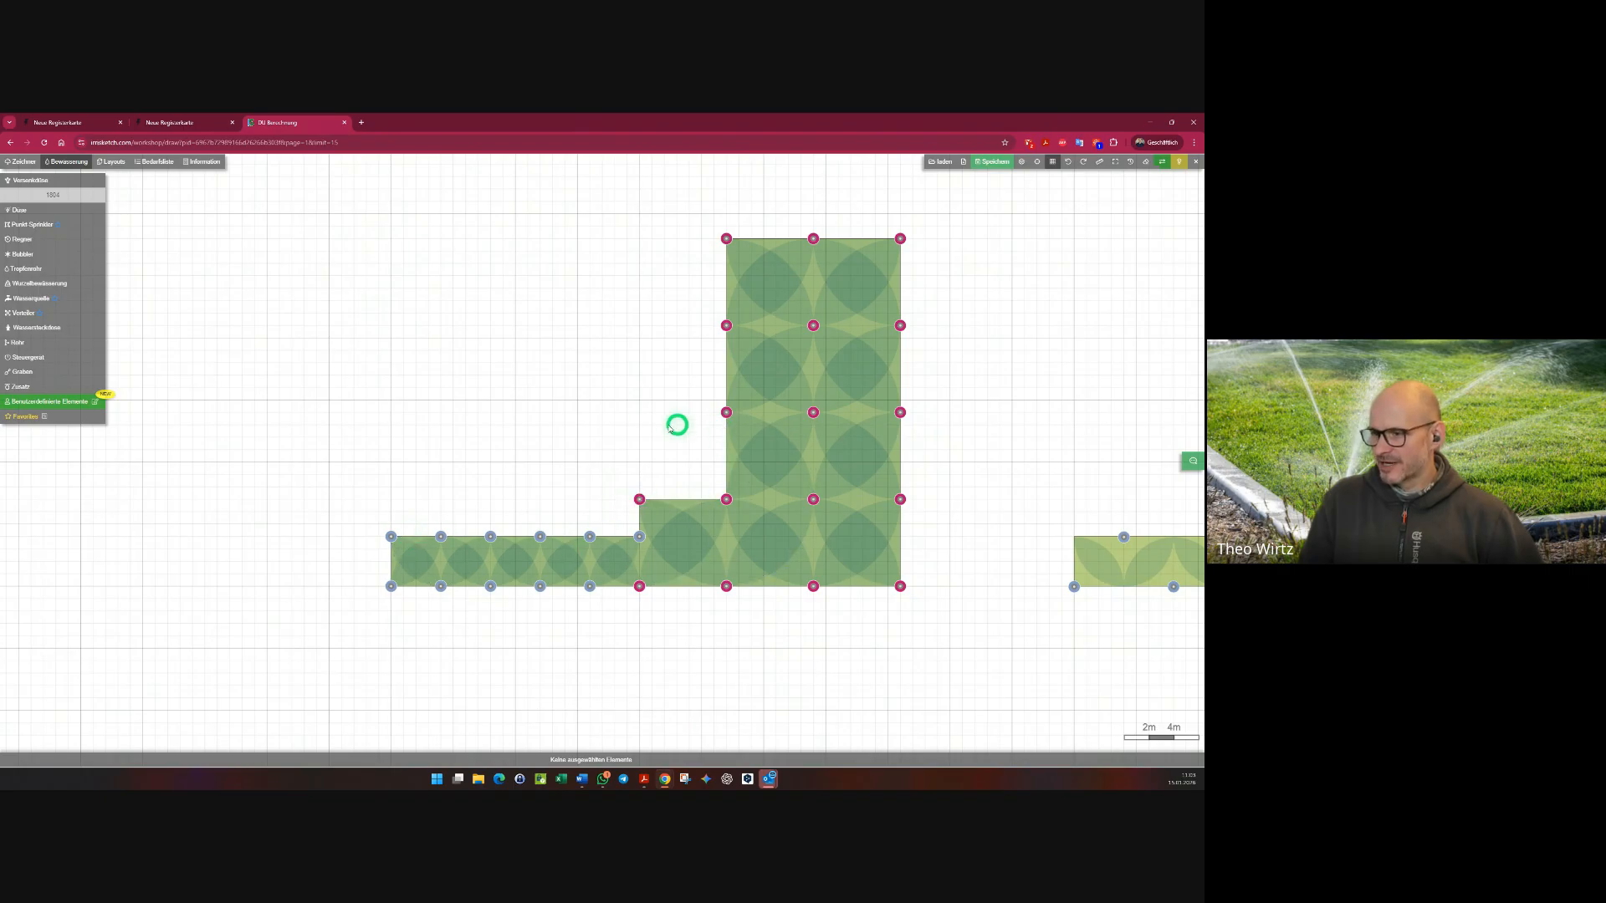
drag(266, 175, 940, 654)
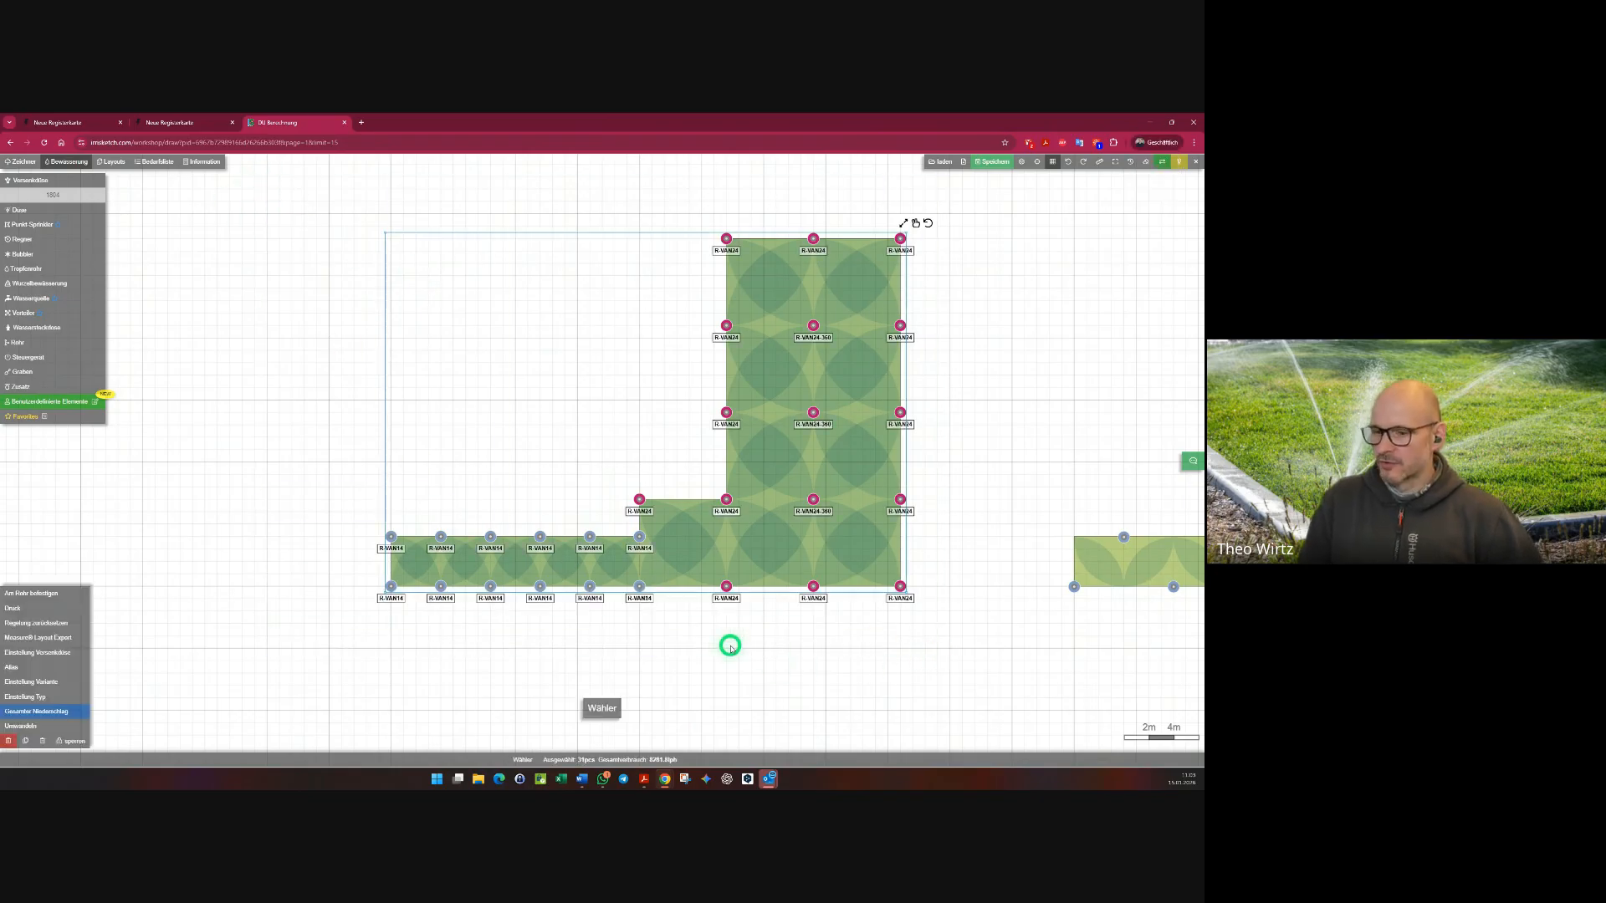
click(65, 717)
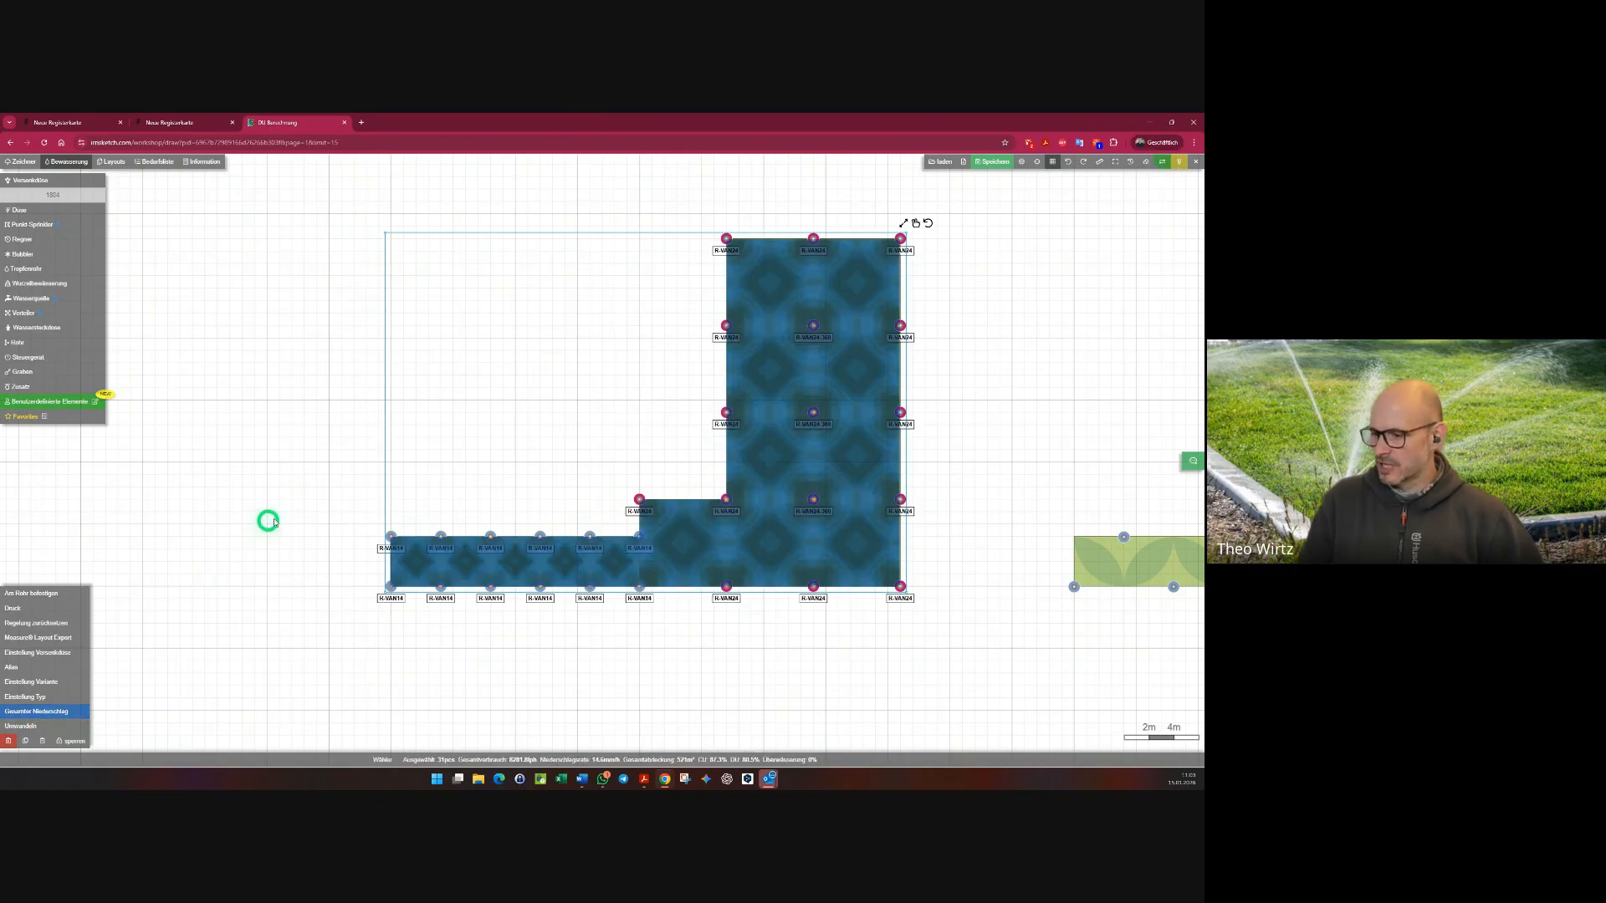
- Check the CU and DU rating tables in the CIT PDF, return to the drawing and deselect the nozzles
click(644, 778)
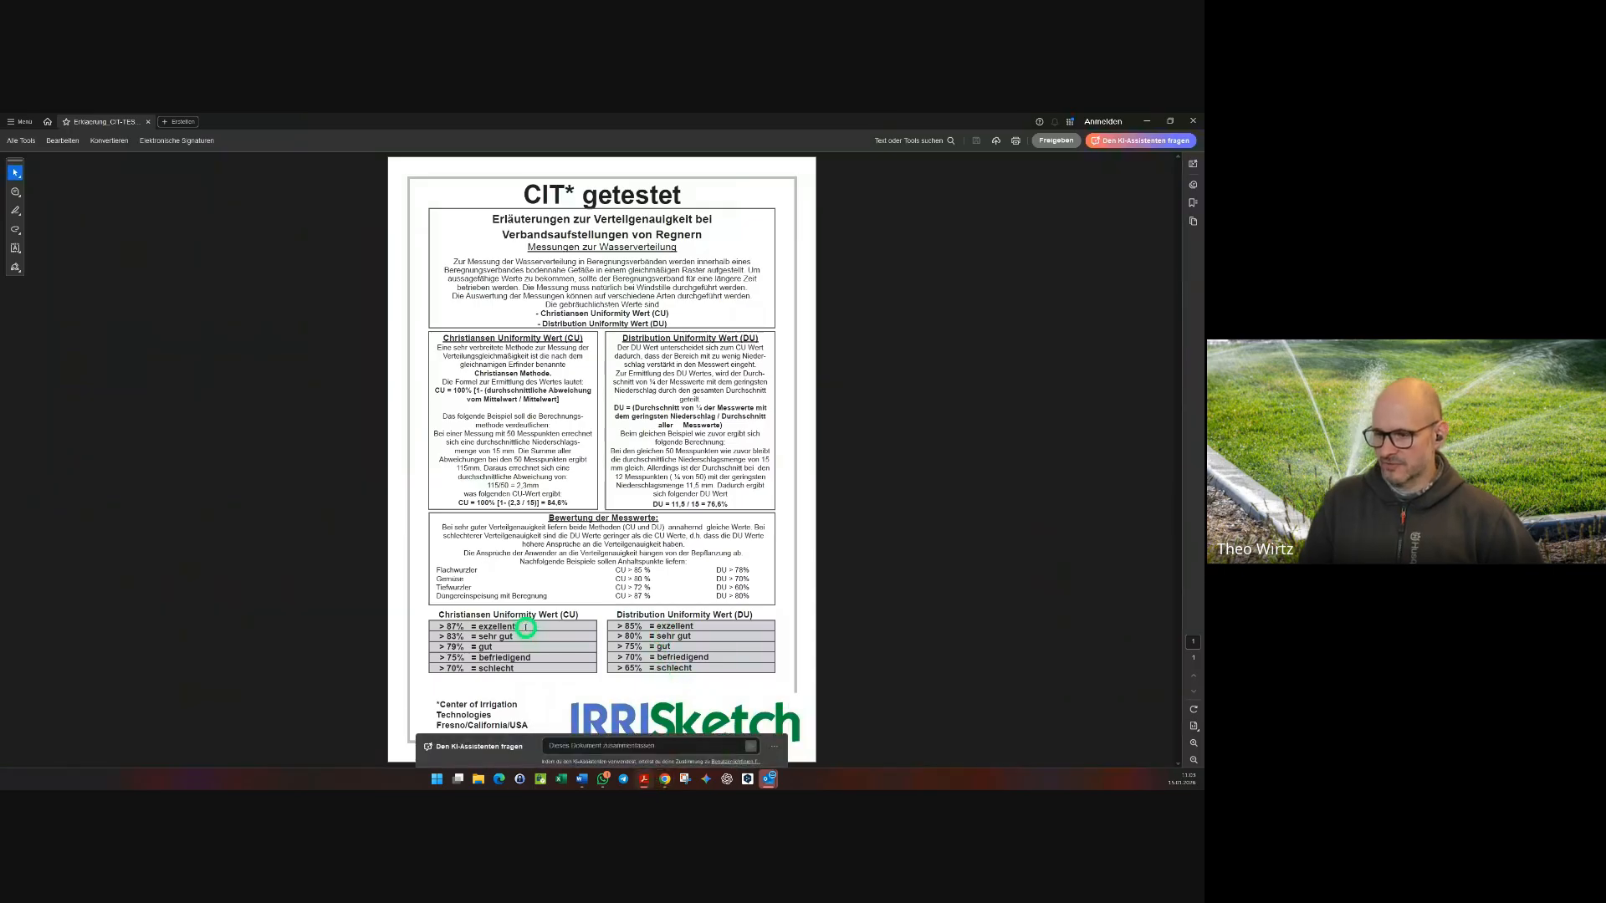
click(667, 778)
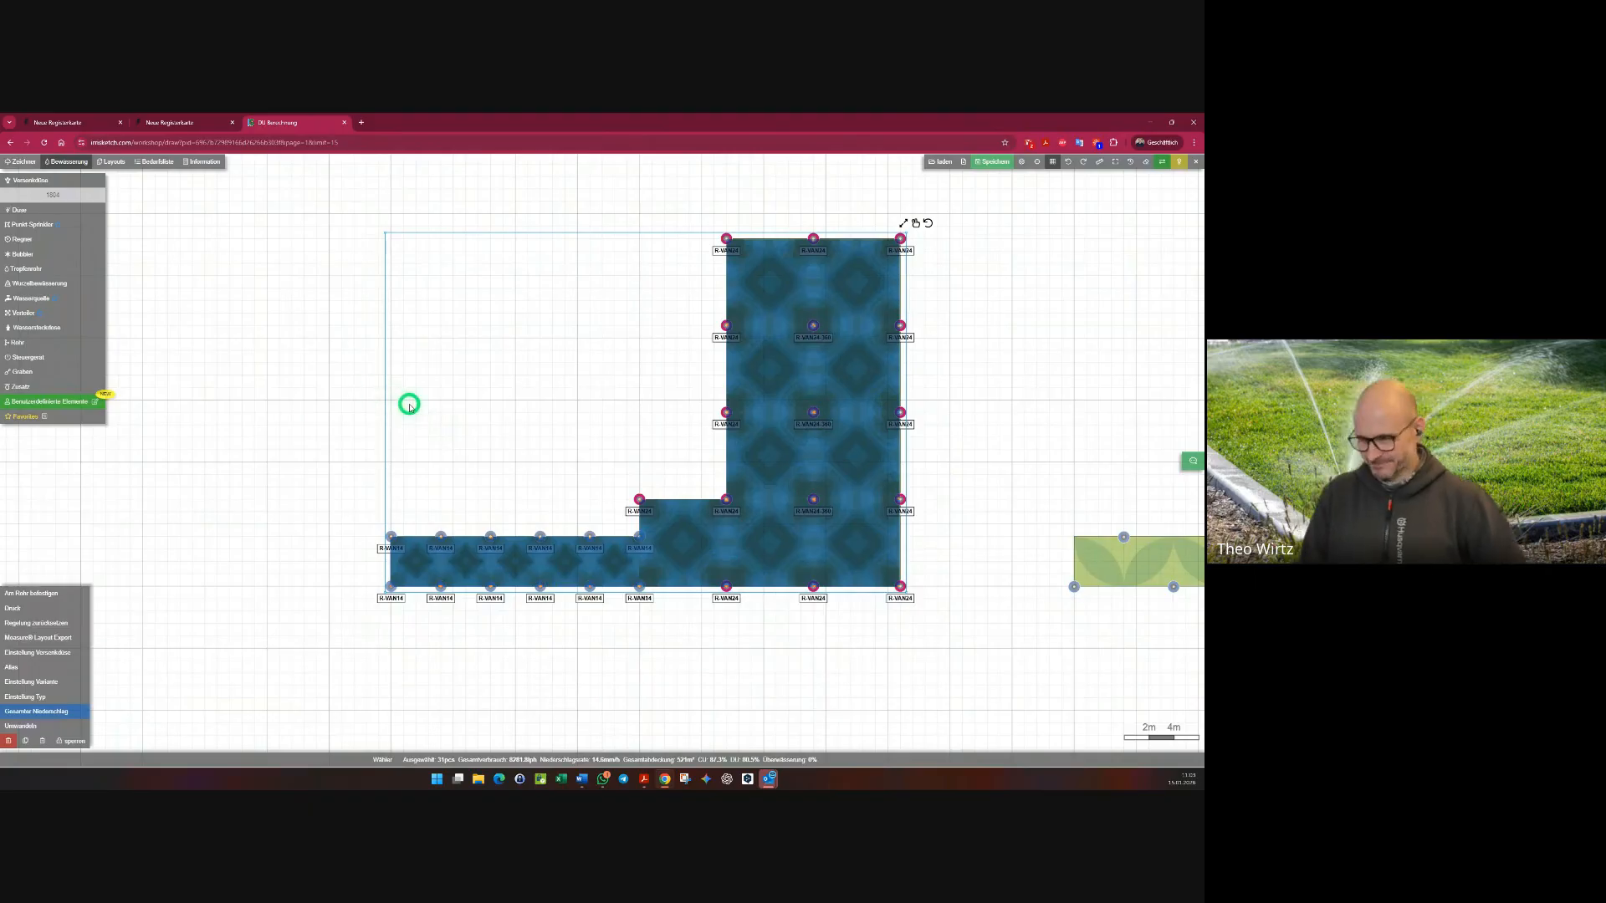
click(688, 657)
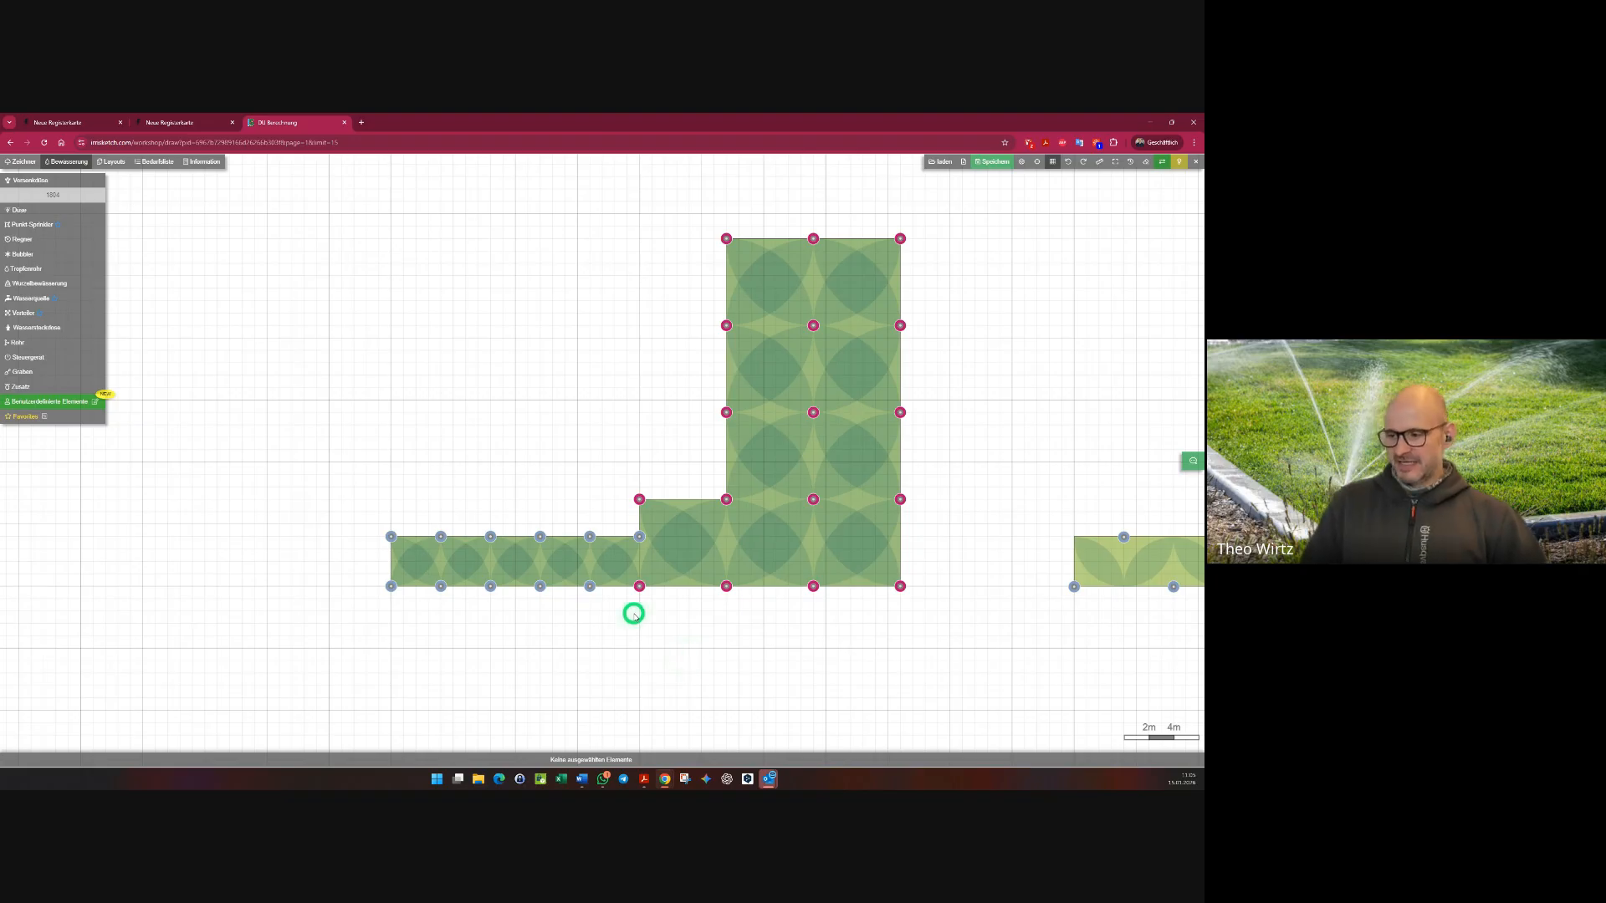
middle_drag(756, 609, 75, 613)
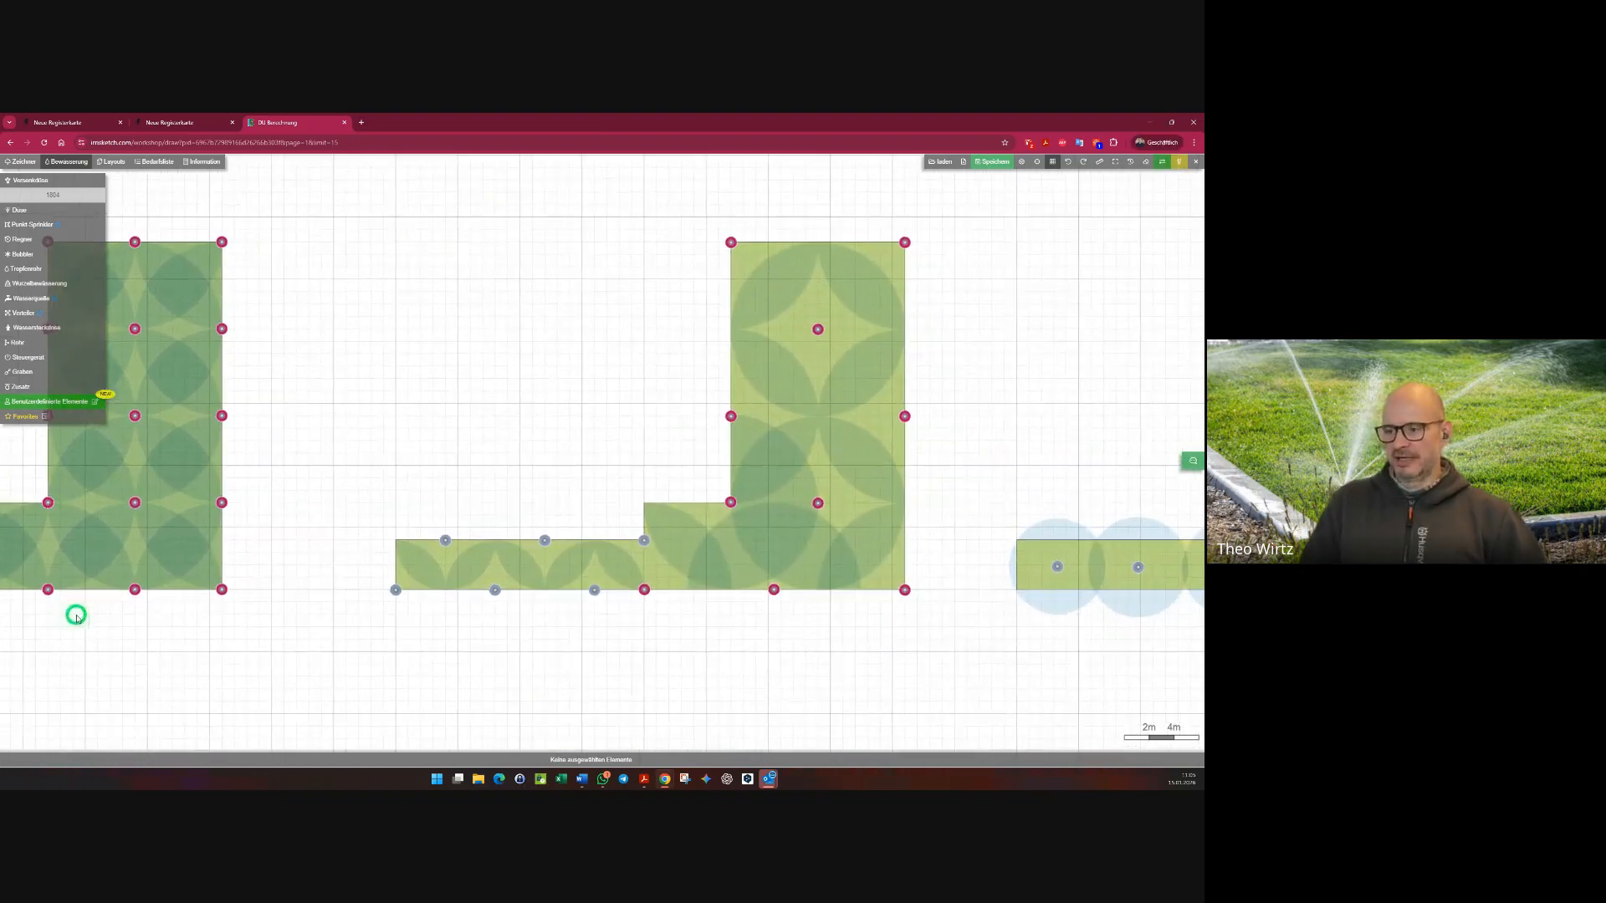
middle_drag(623, 685, 567, 685)
click(569, 382)
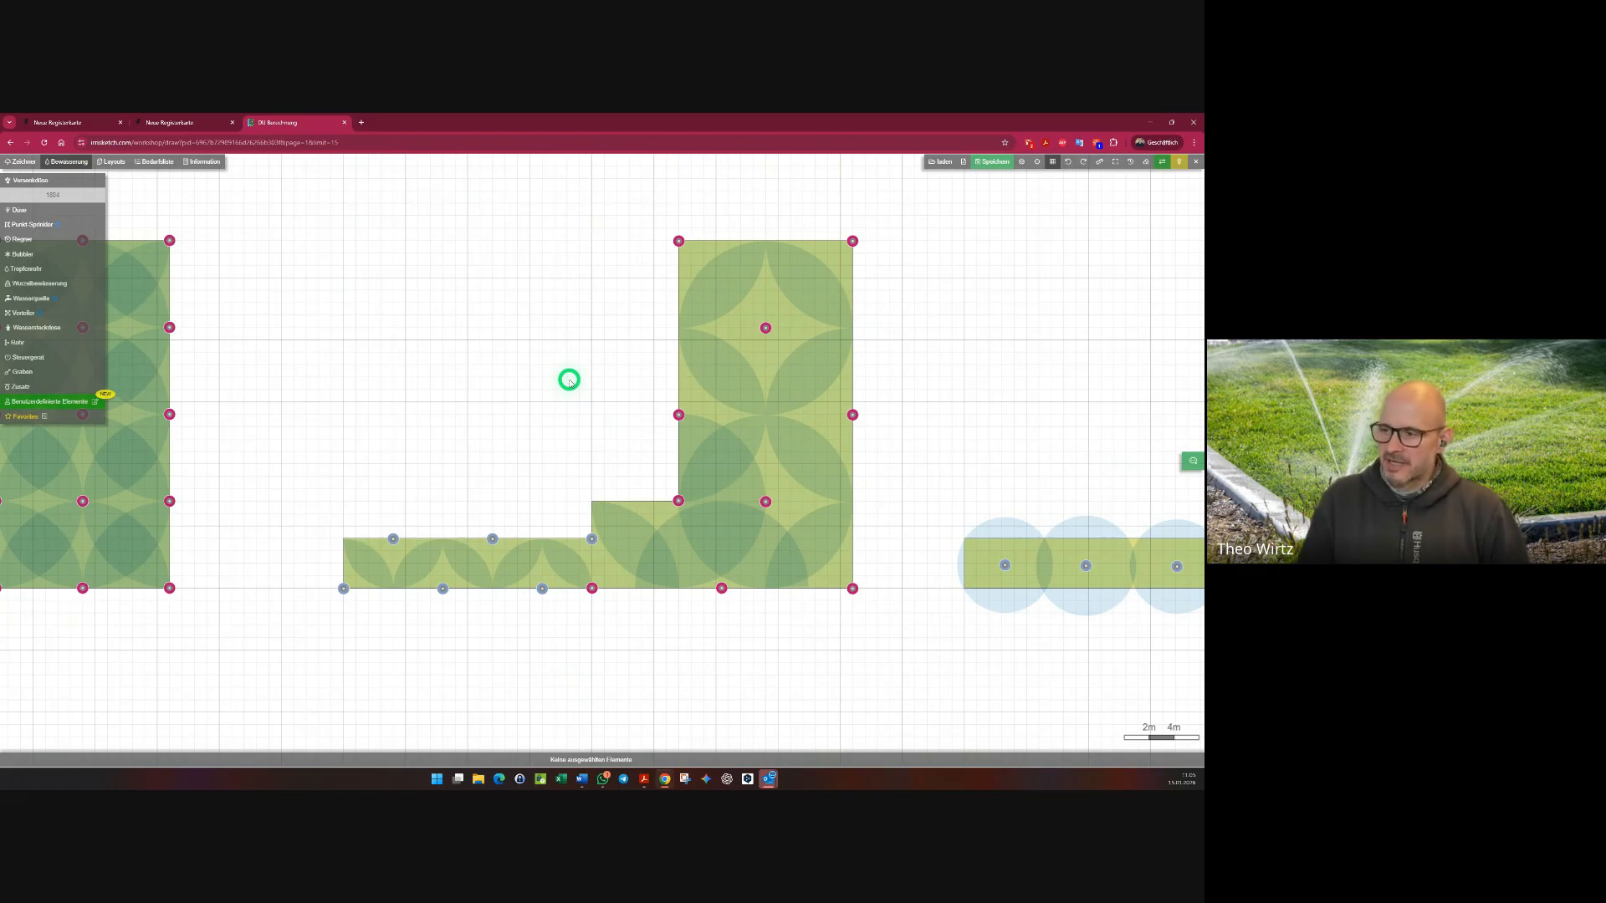
click(676, 240)
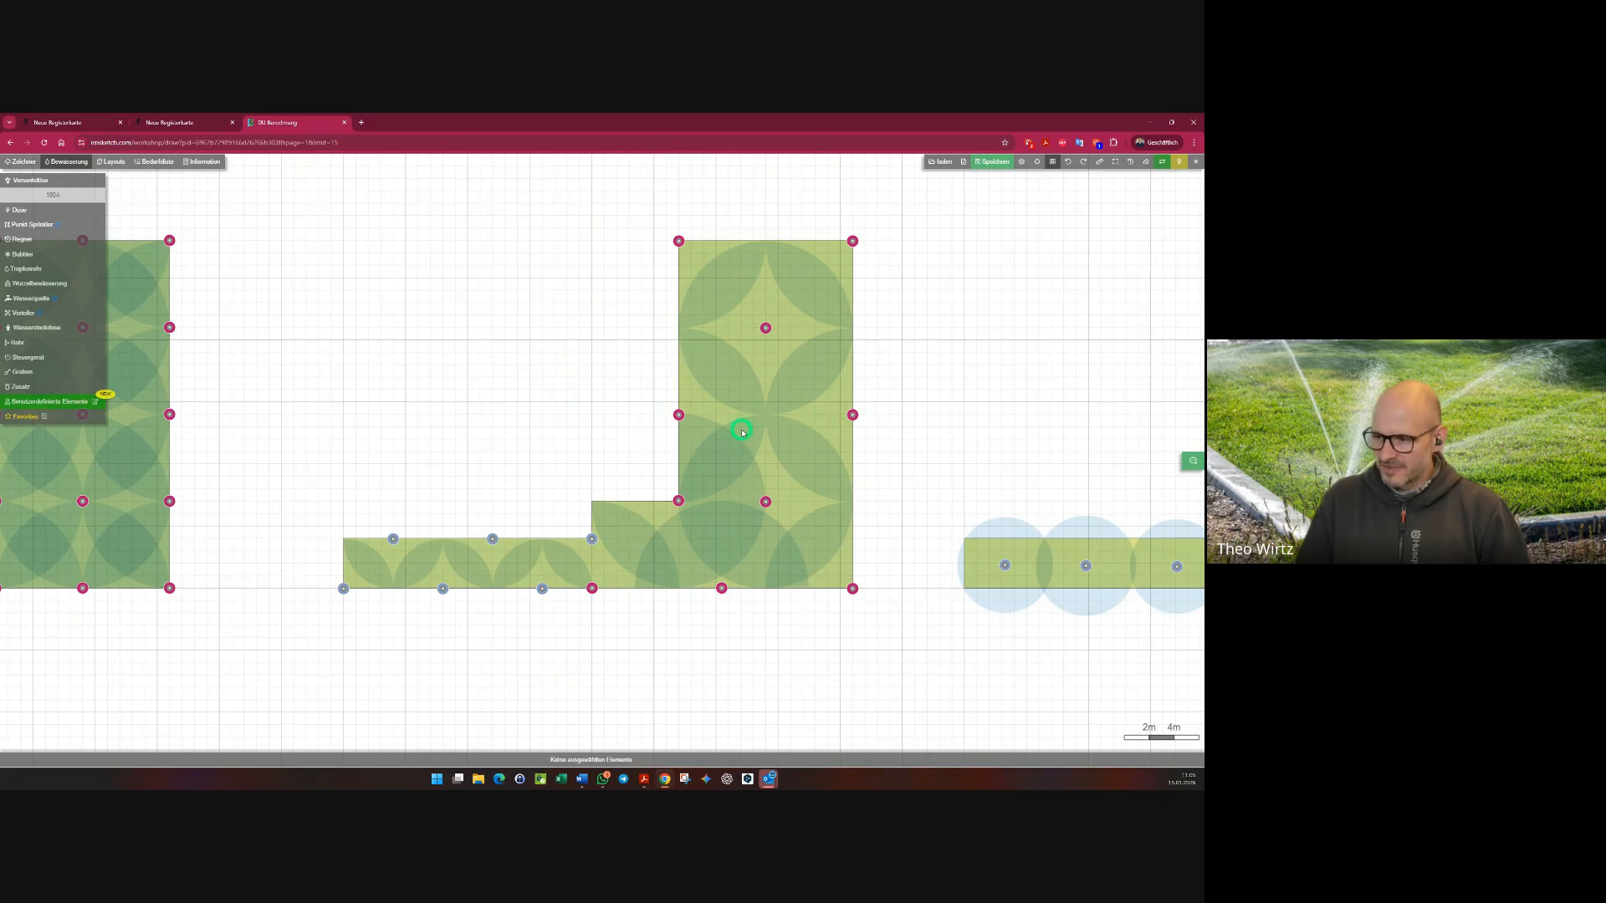
mouse_move(263, 207)
mouse_down()
mouse_move(344, 304)
mouse_move(895, 638)
mouse_up()
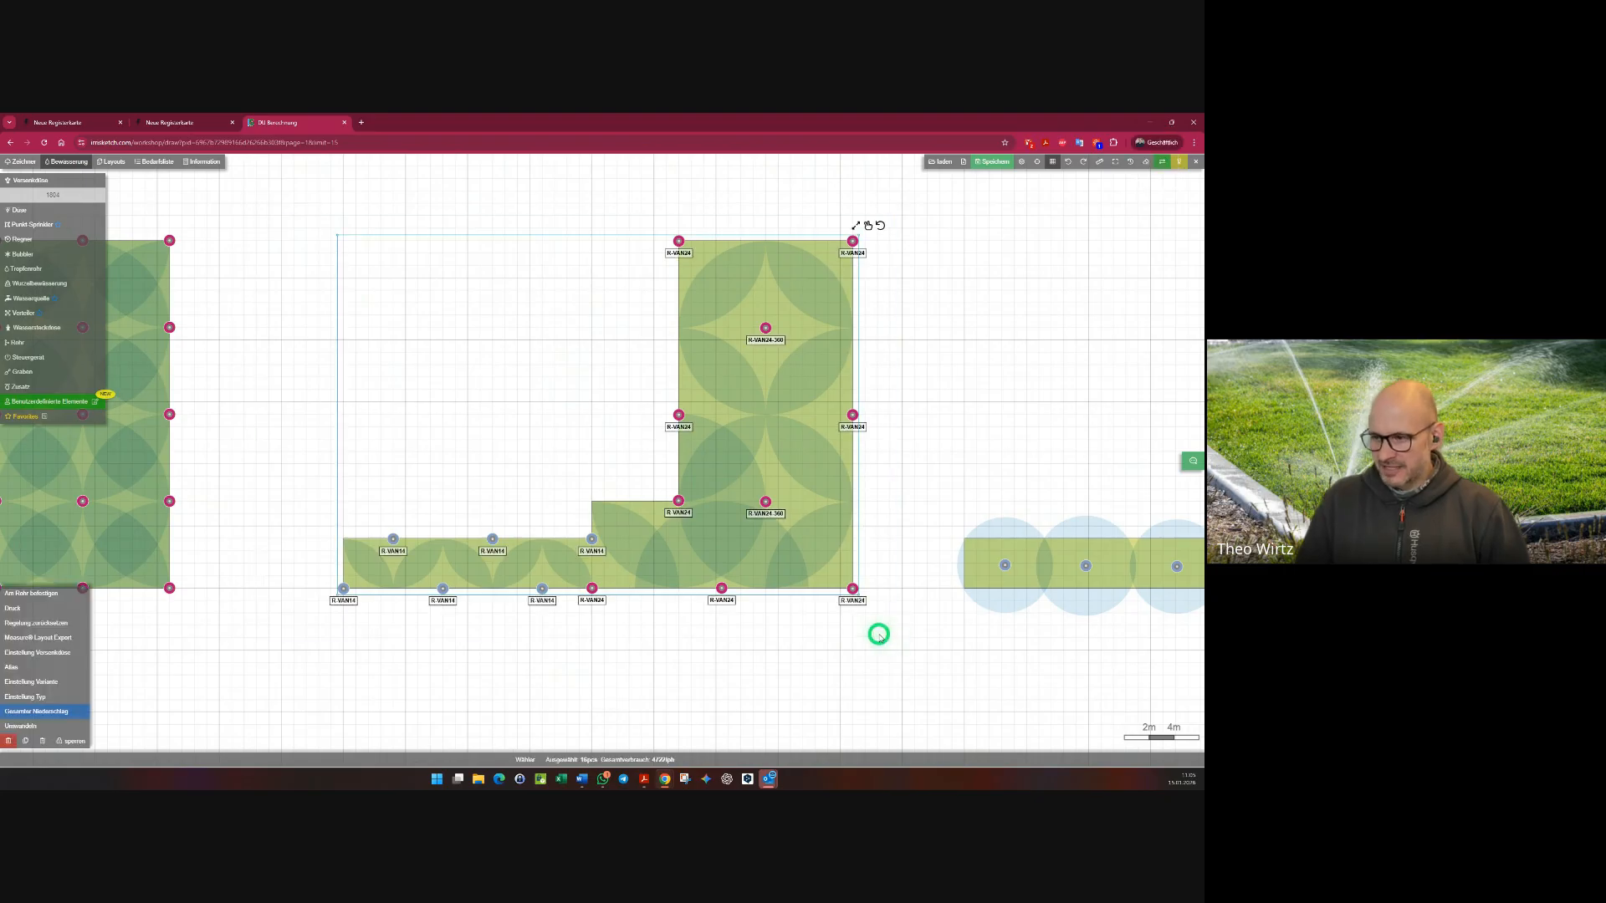
click(599, 666)
middle_drag(596, 663, 983, 647)
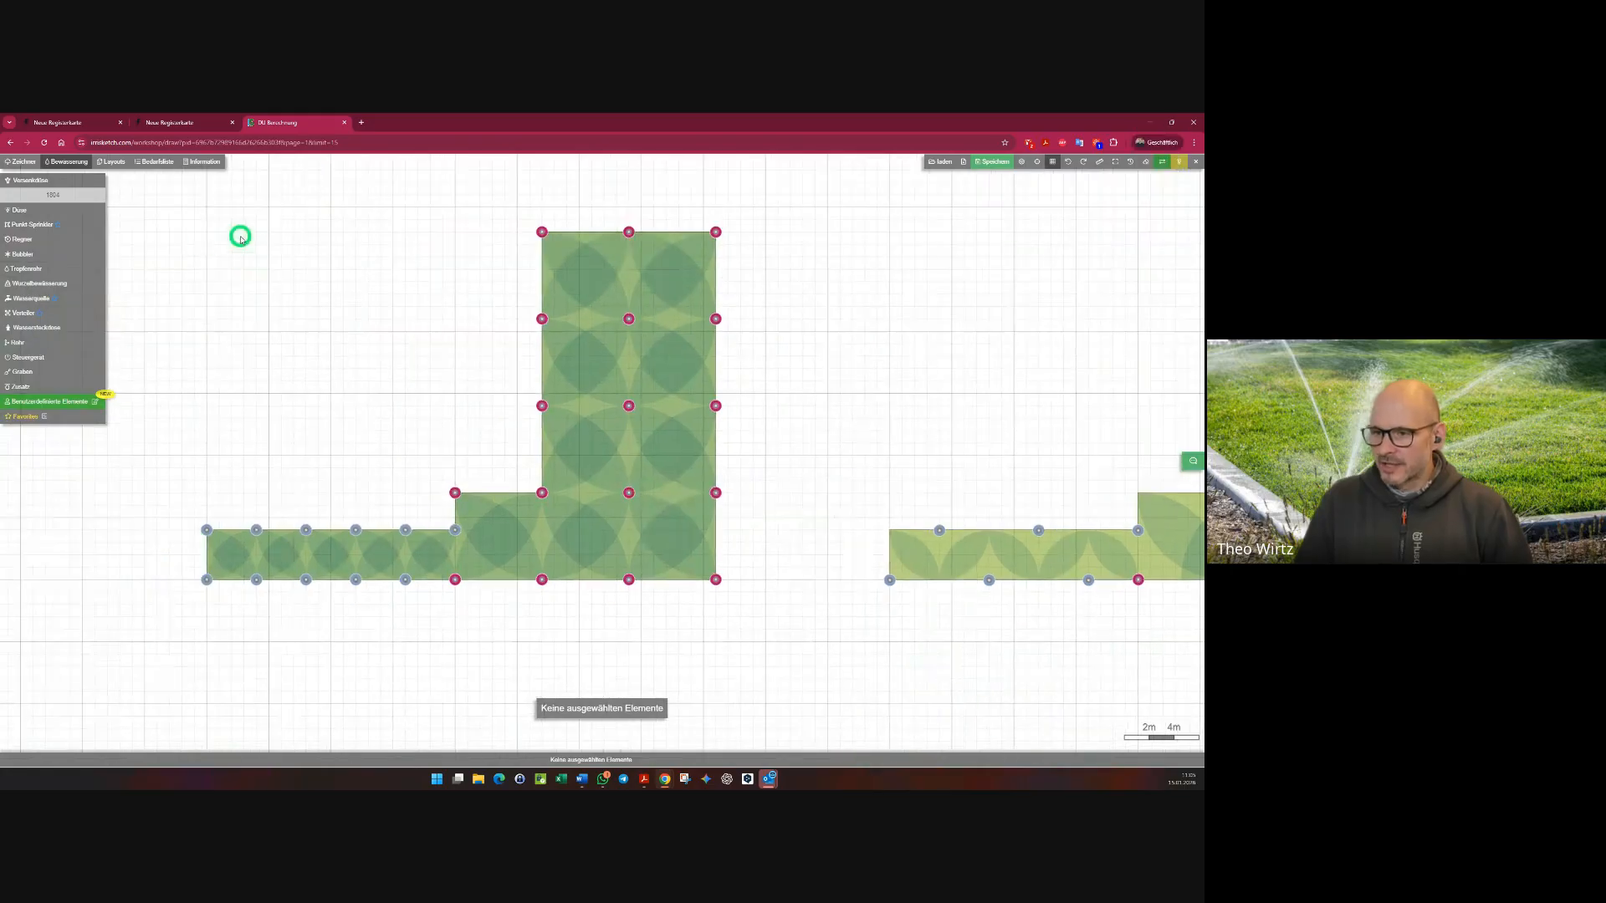
- Select all nozzles of the first L-shaped lawn, calculate their Gesamter Niederschlag and clear the selection
mouse_move(148, 196)
mouse_down()
mouse_move(624, 471)
mouse_move(783, 621)
mouse_up()
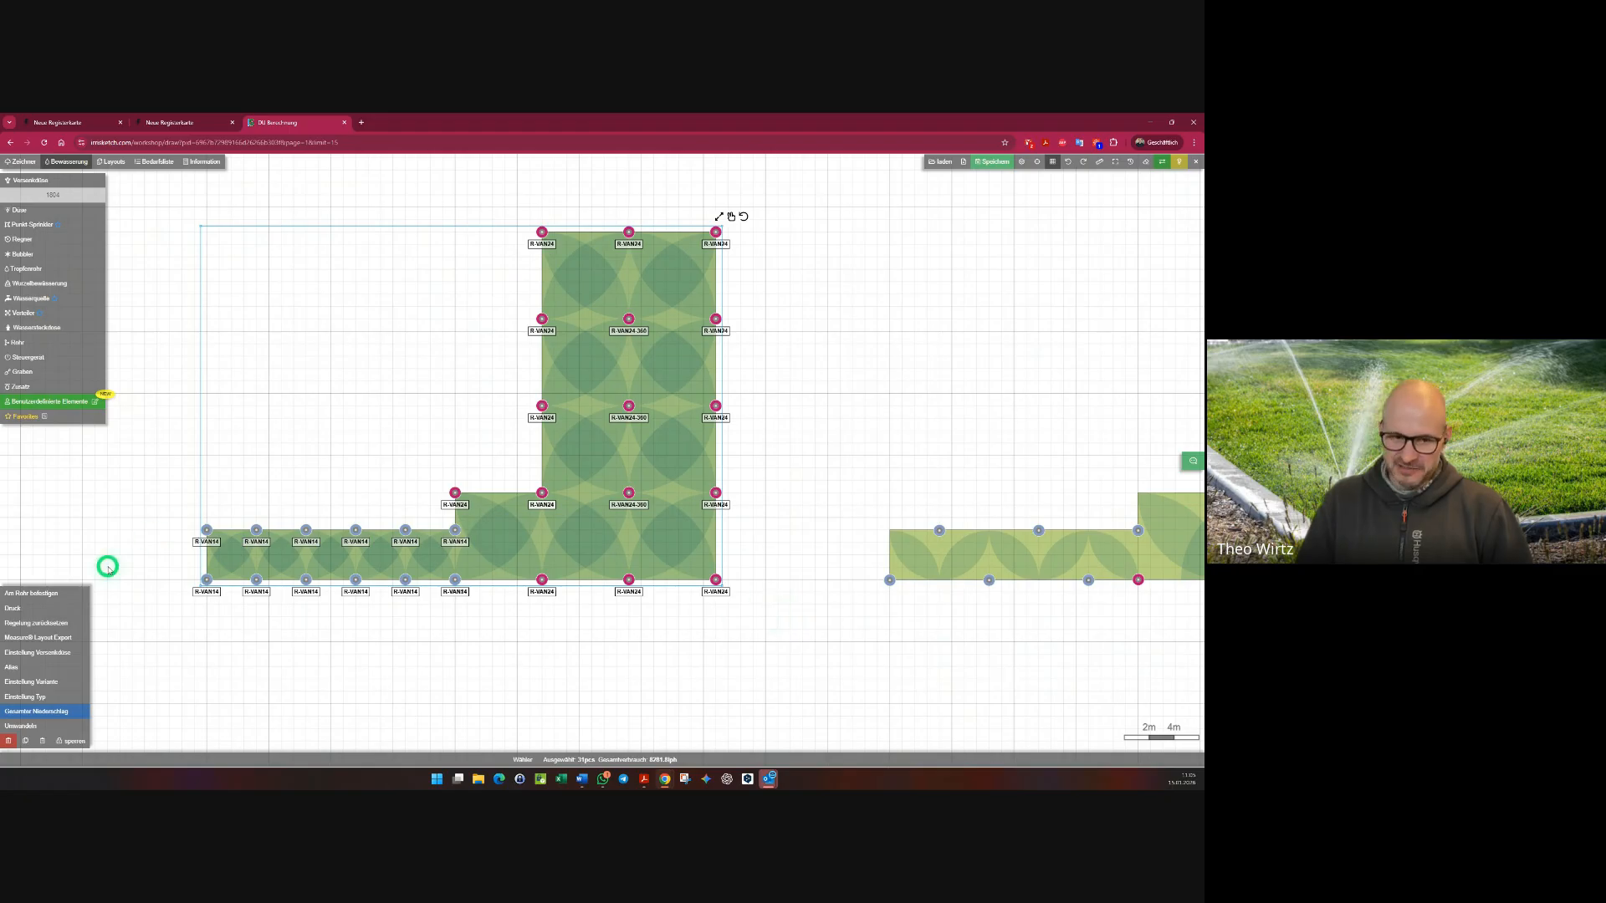
click(60, 712)
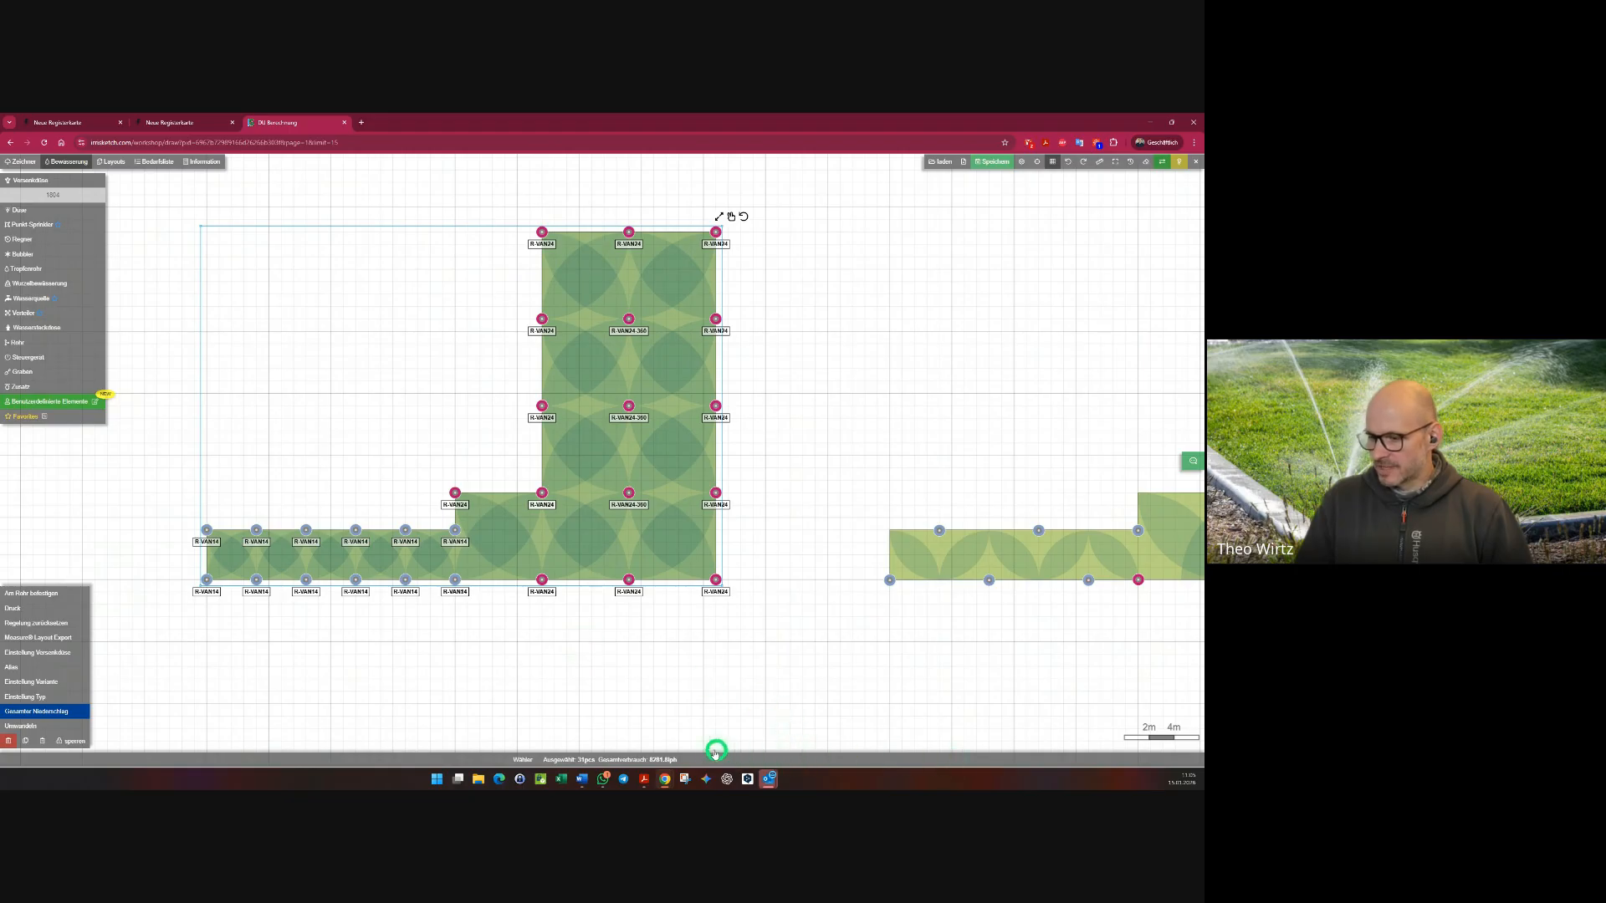
click(803, 730)
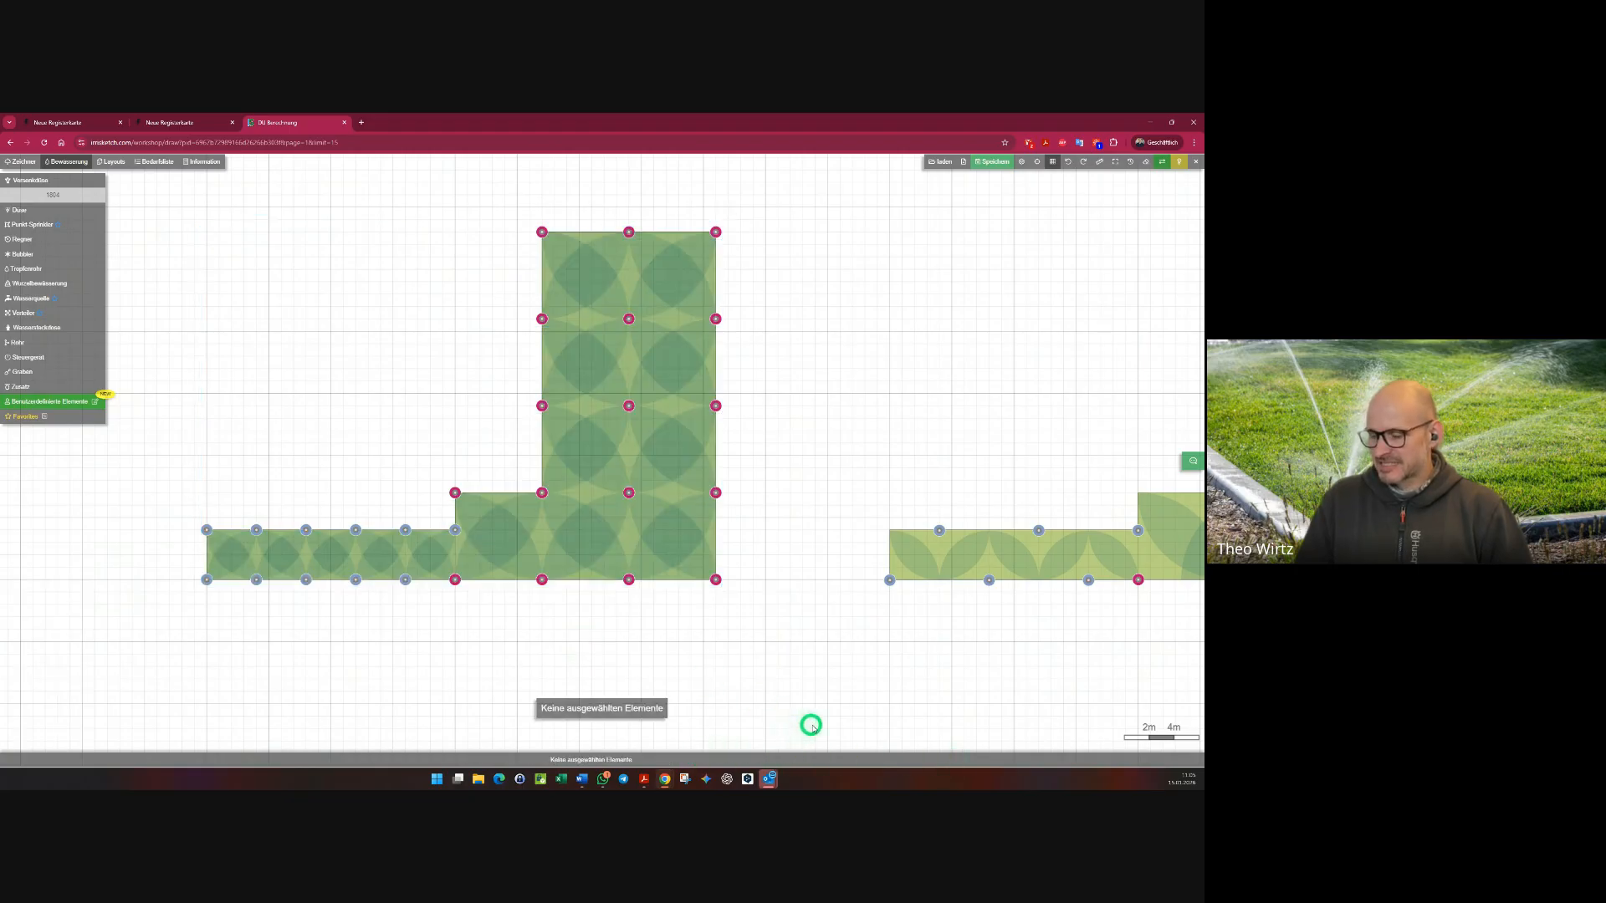
- Select all R-VAN nozzles of the second L-shaped lawn and calculate their Gesamter Niederschlag
drag(938, 702, 334, 670)
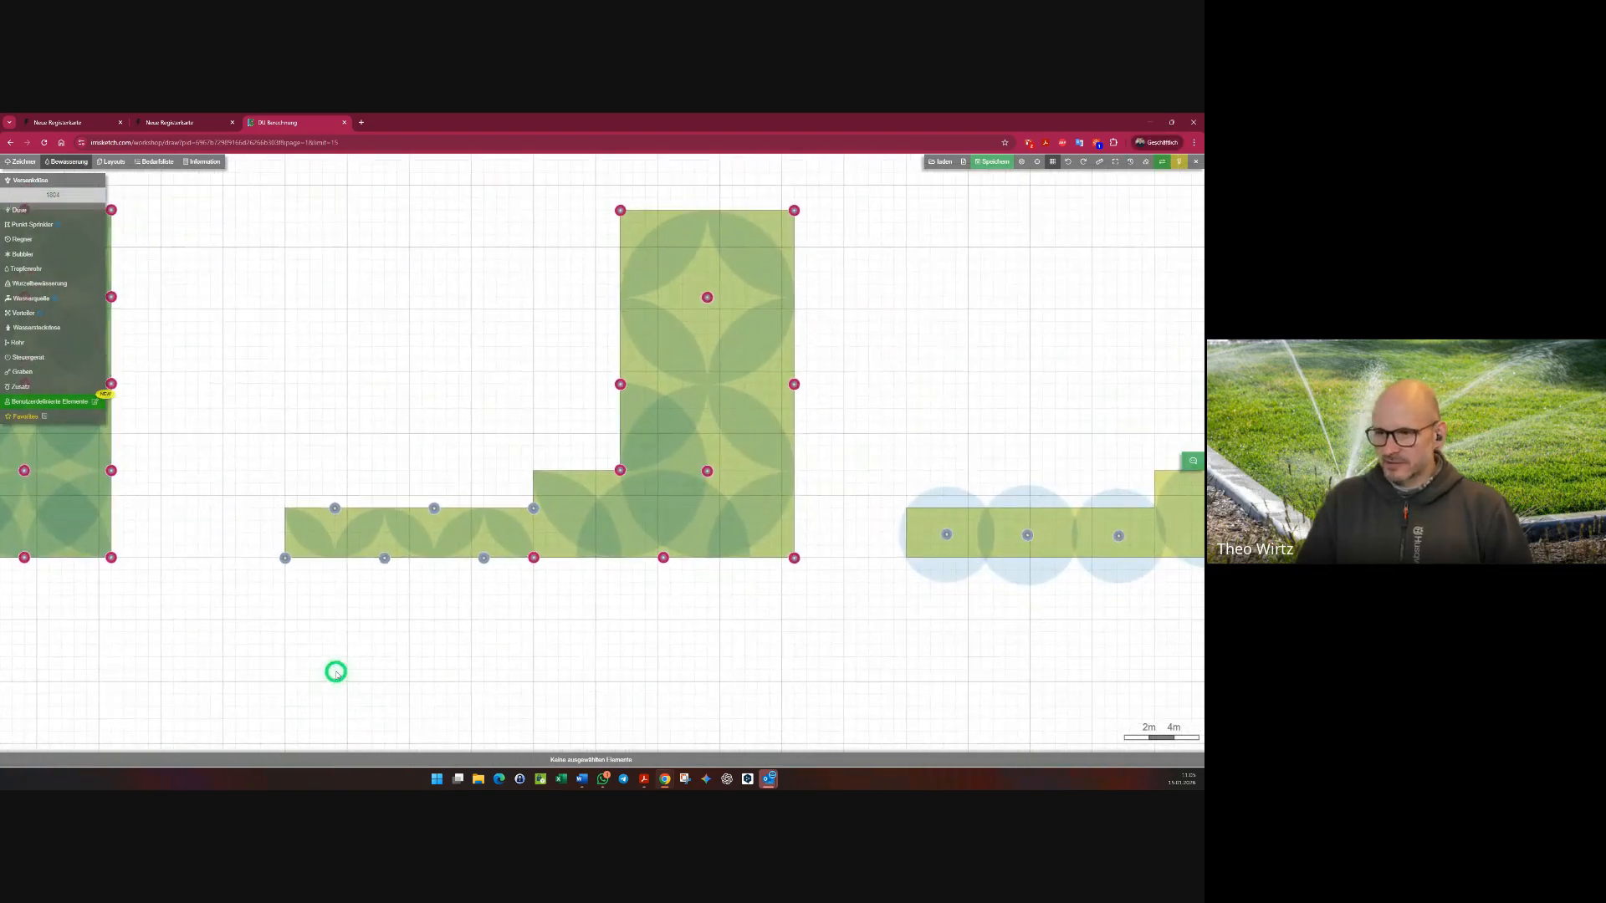
drag(223, 198, 856, 624)
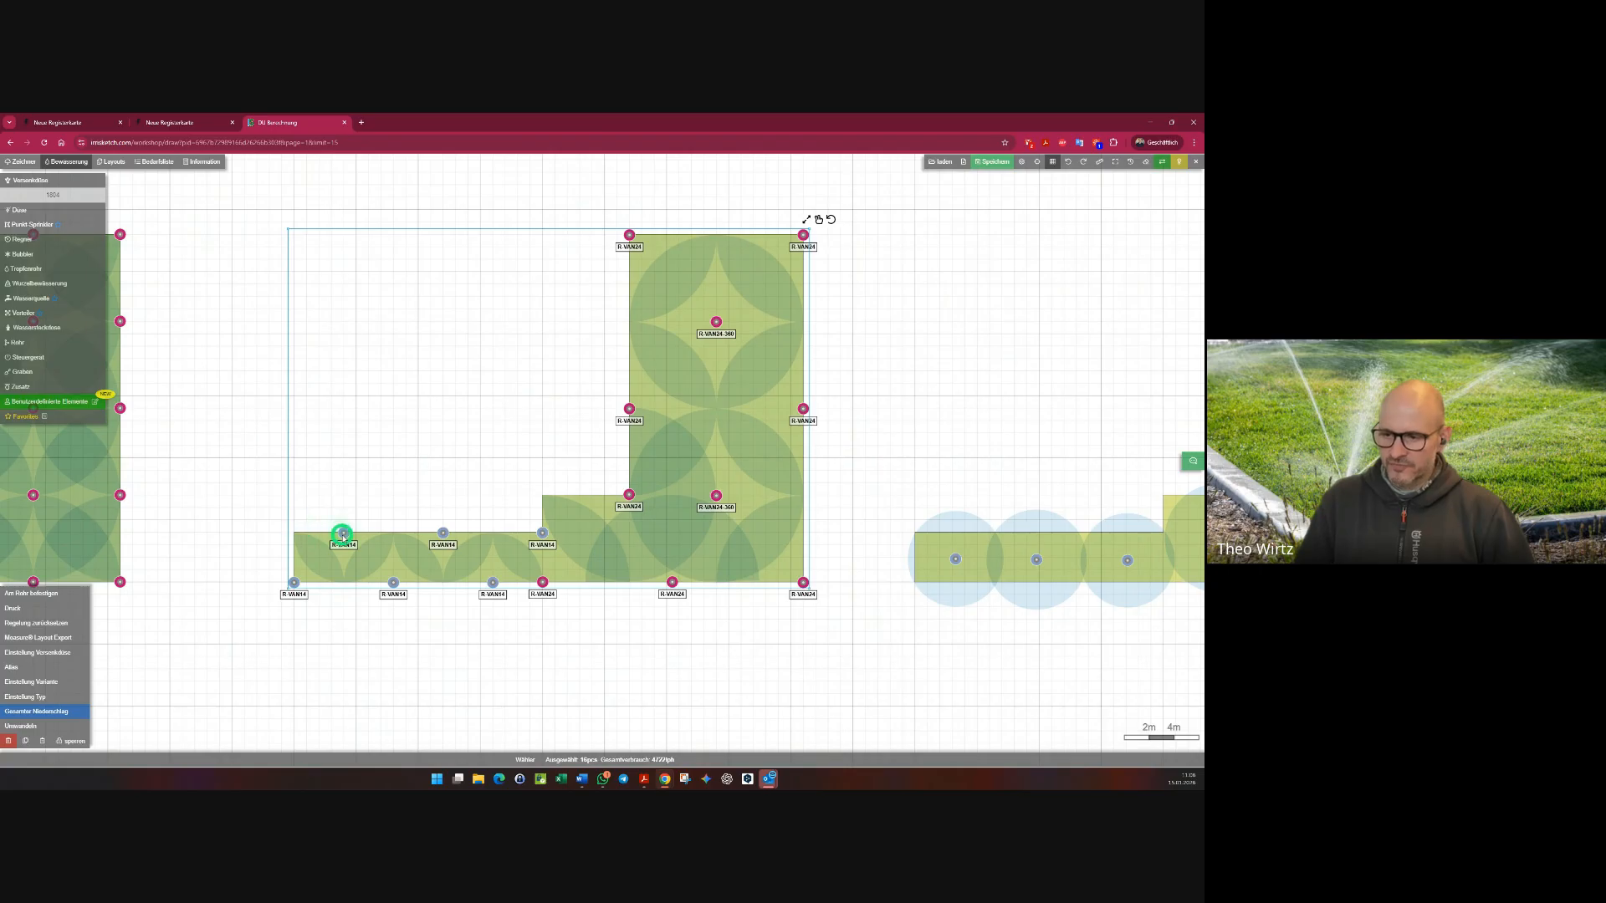
click(45, 712)
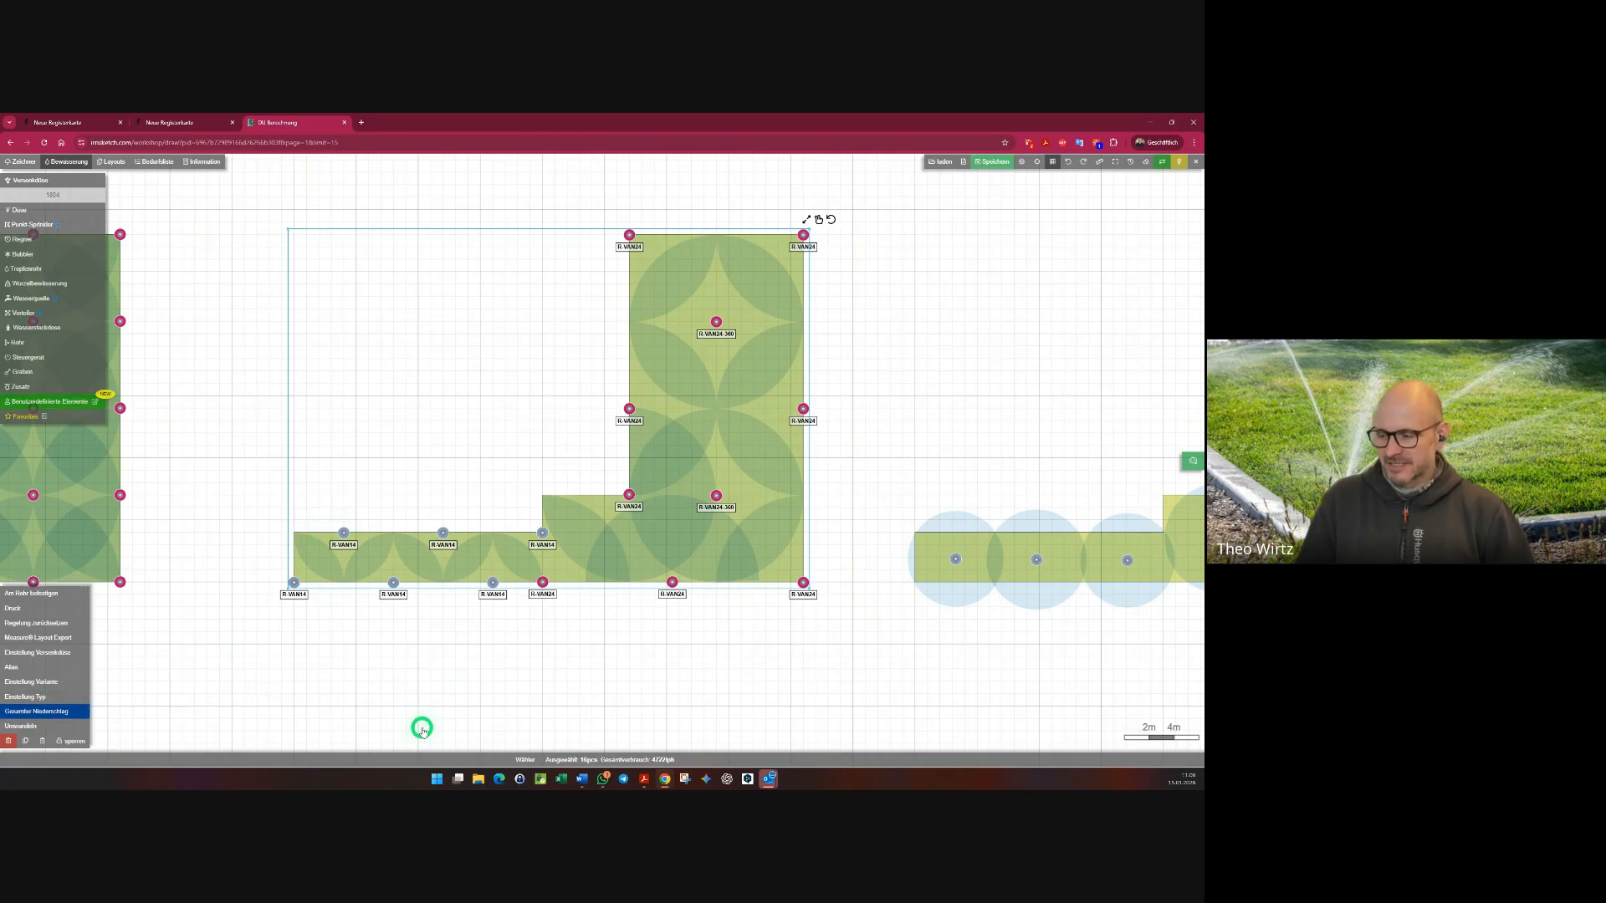
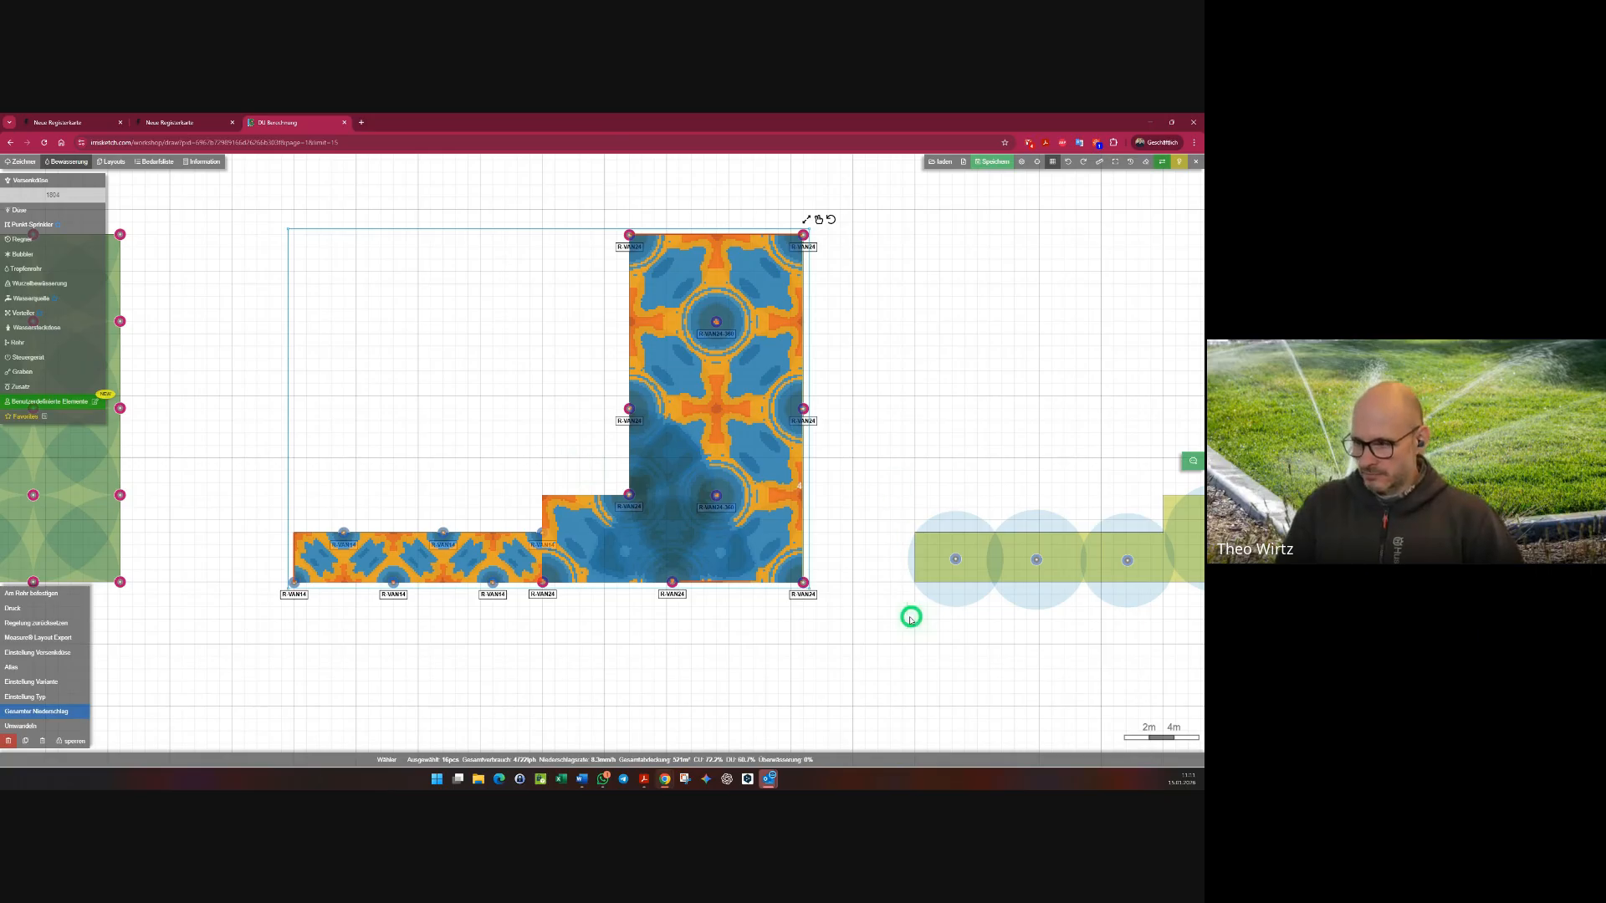
- Calculate Gesamter Niederschlag for all full-circle nozzles of the third L-shaped lawn and clear the selection
middle_drag(911, 616, 329, 645)
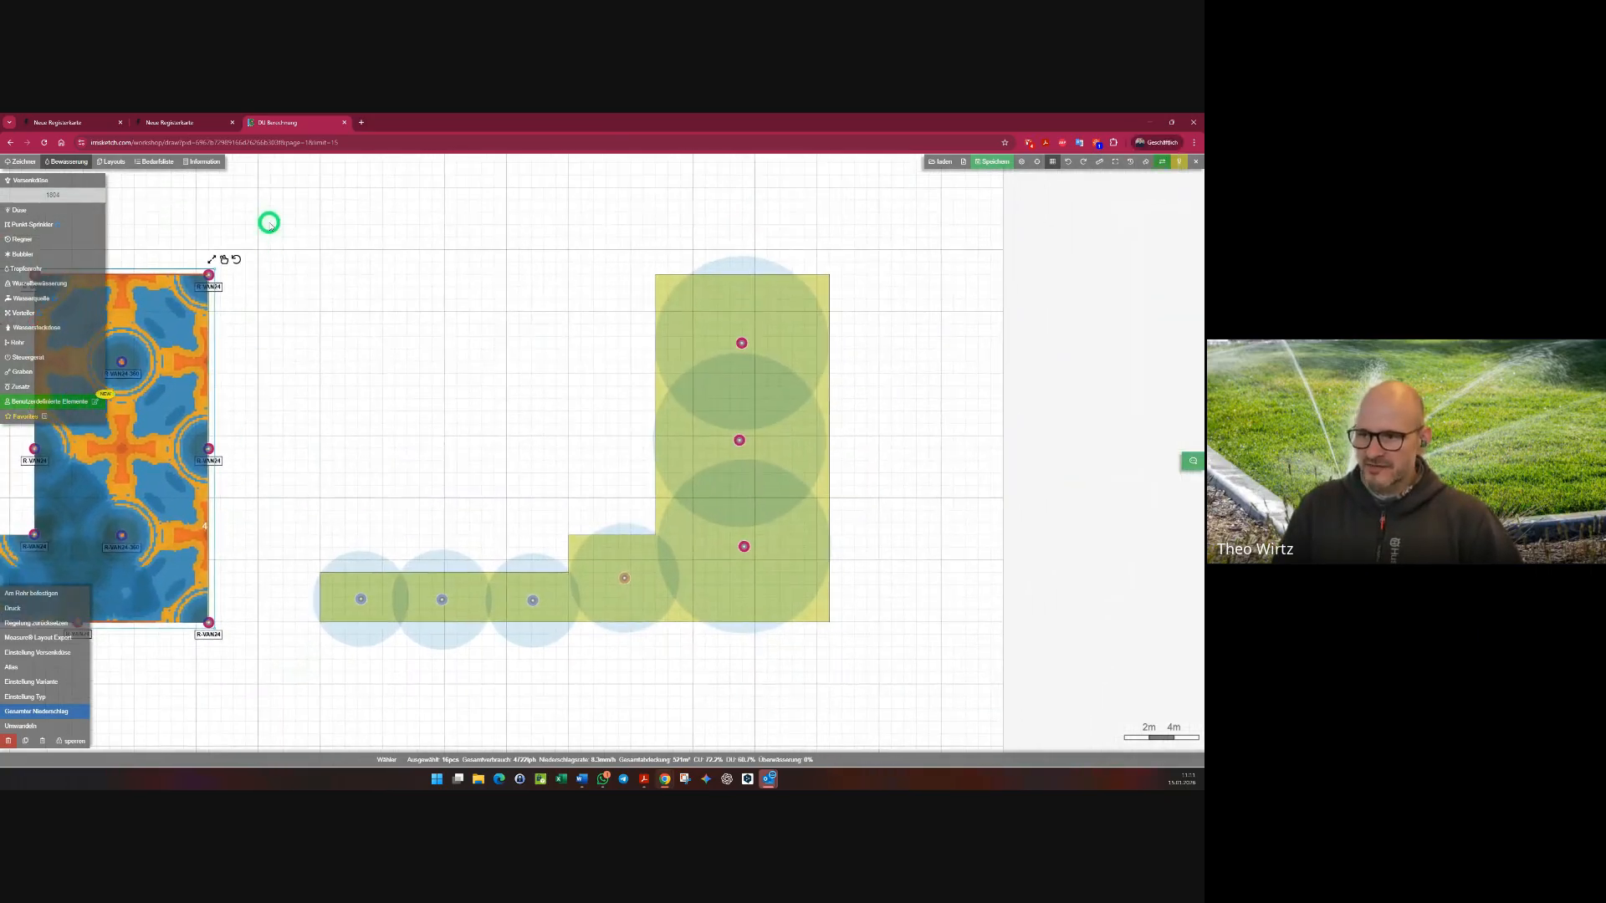
drag(267, 226, 908, 676)
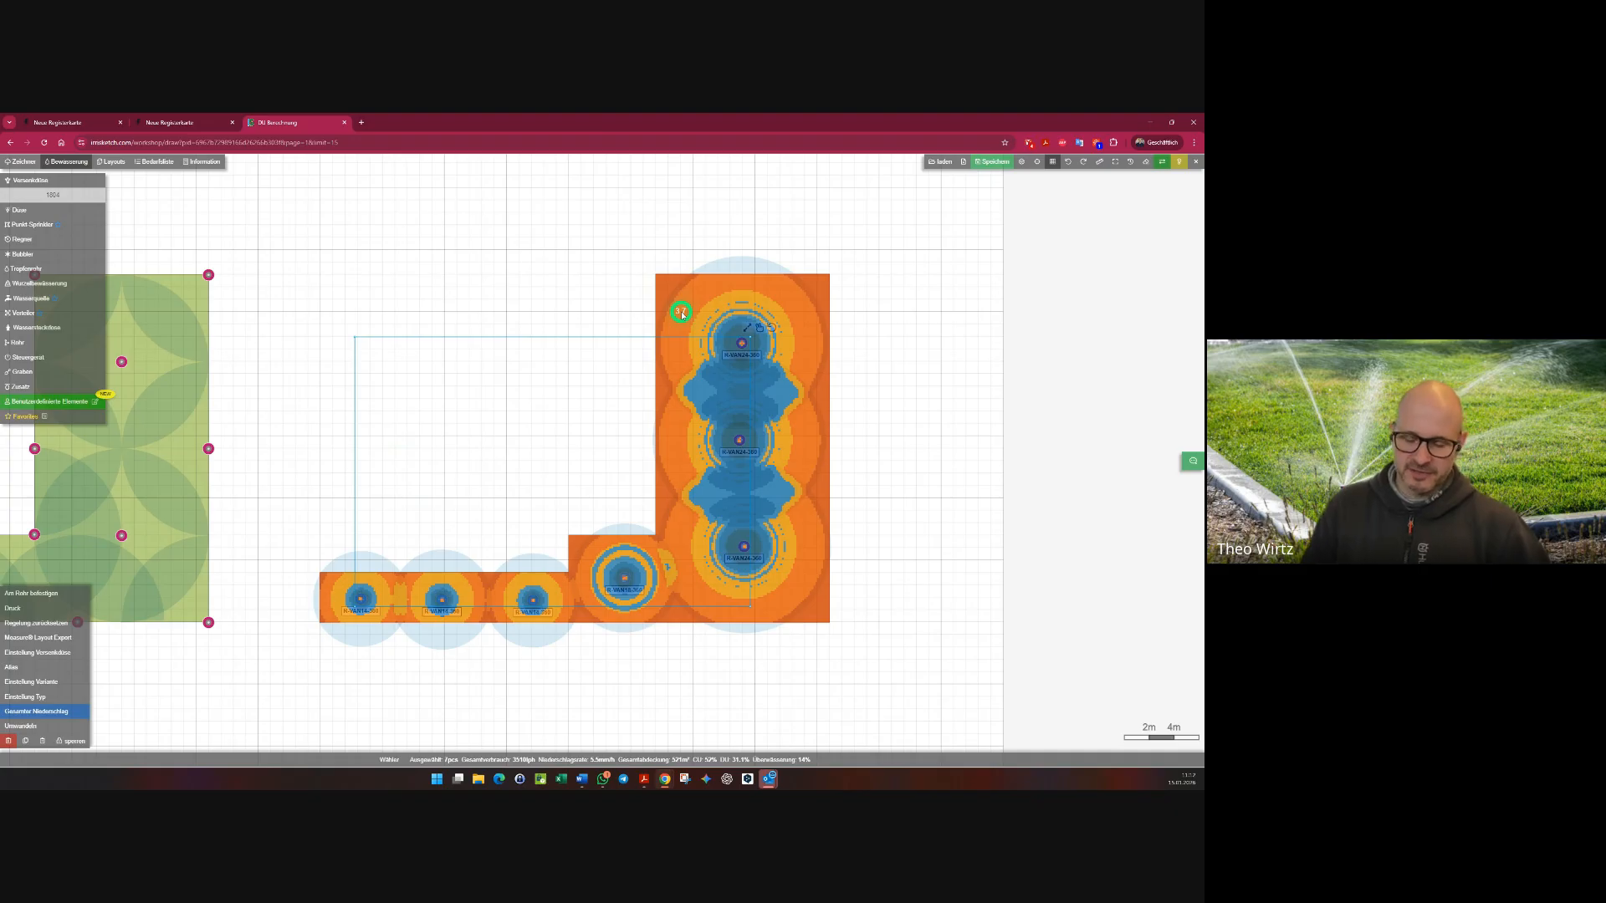
middle_drag(448, 376, 521, 373)
scroll(586, 389, down, 5)
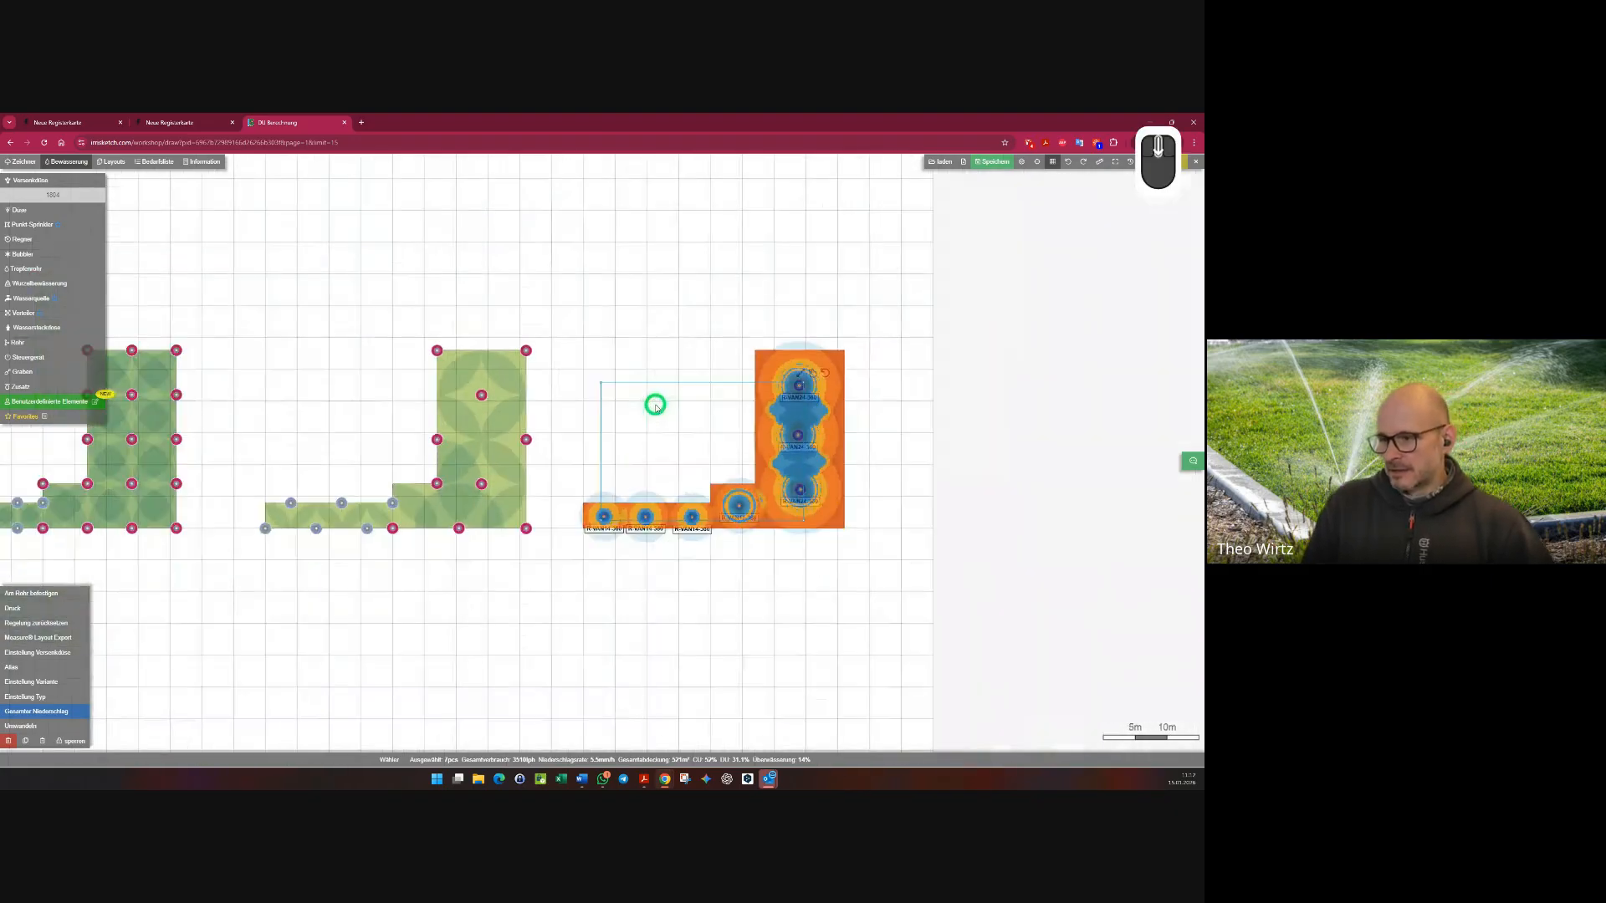
click(591, 322)
middle_drag(591, 322, 833, 360)
scroll(714, 324, down, 1)
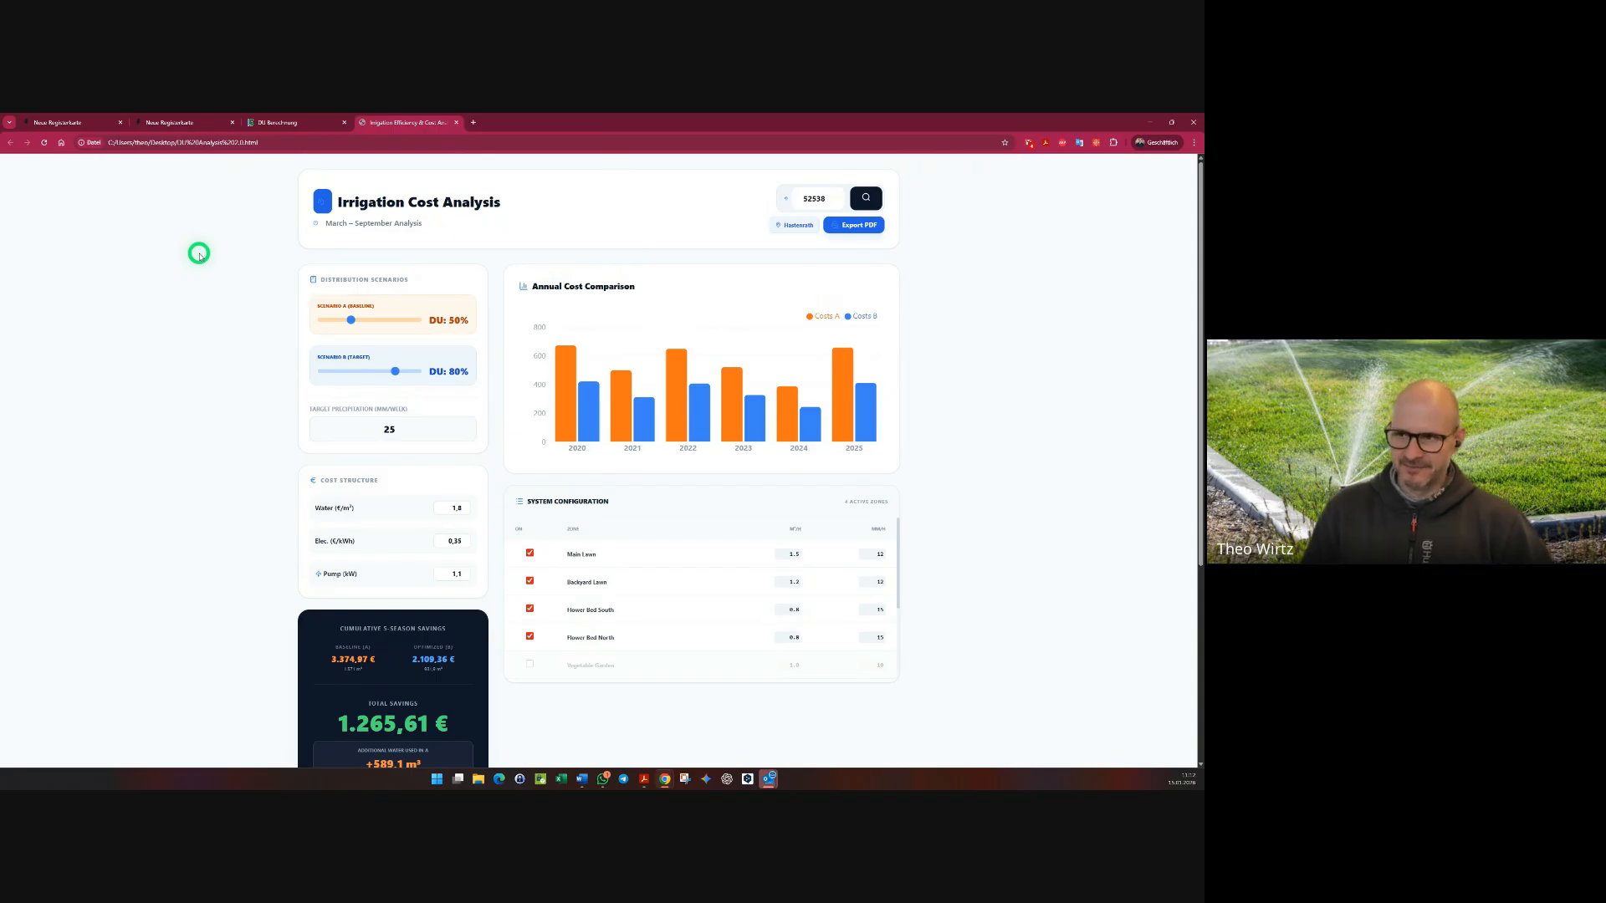
- Recalculate the second lawn's Gesamter Niederschlag in the DU Berechnung drawing and return to the Irrigation Cost Analysis page
click(266, 122)
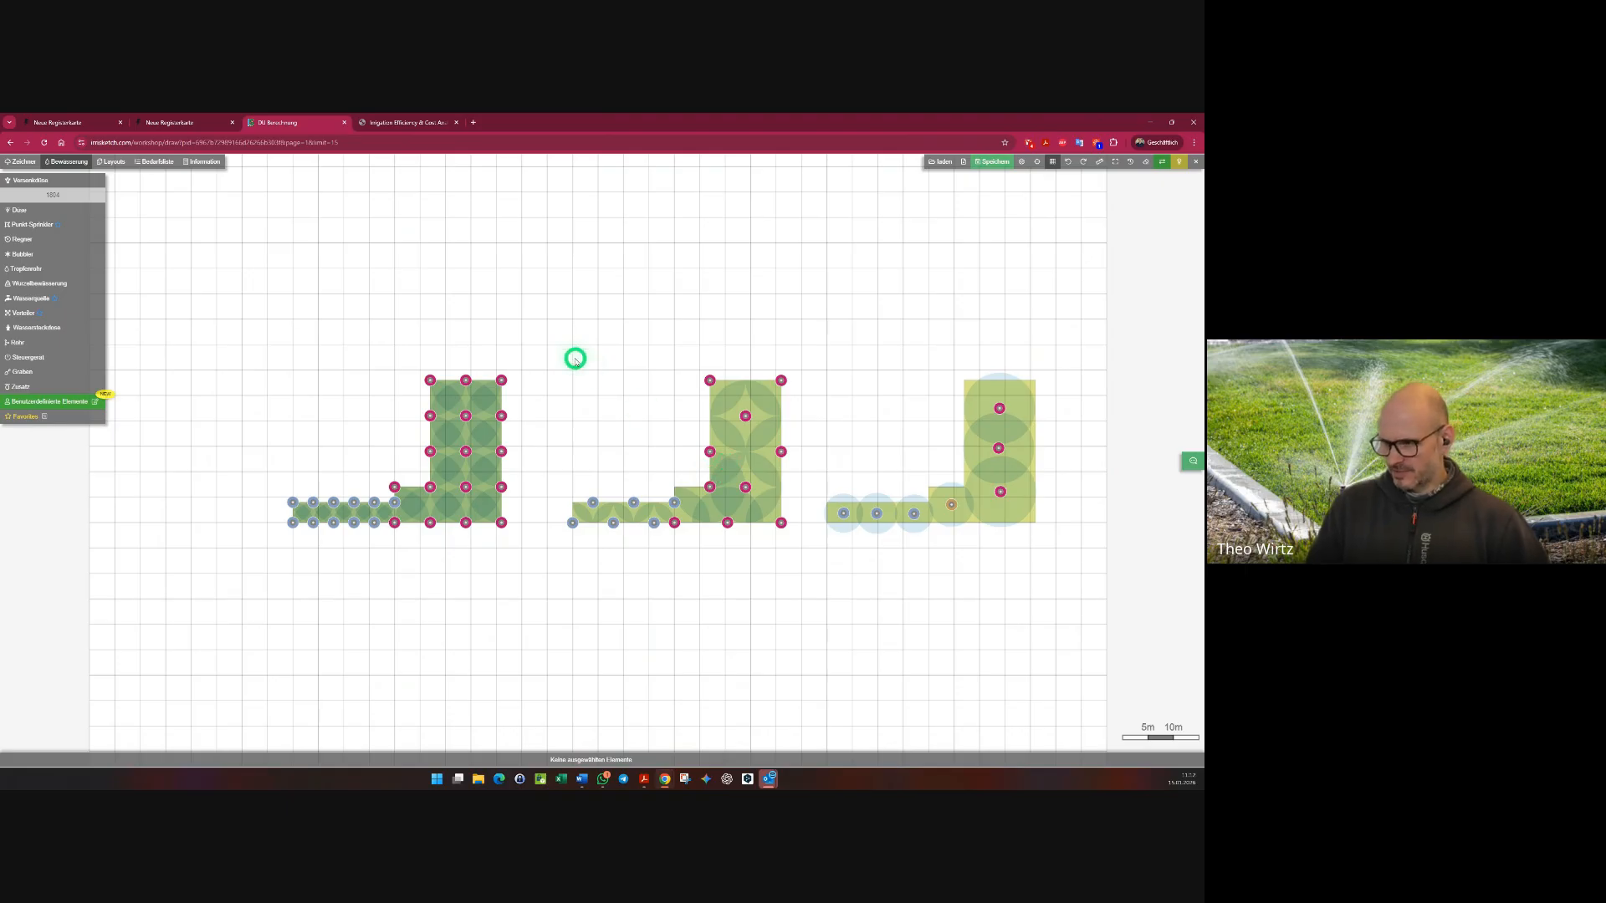
drag(559, 351, 806, 556)
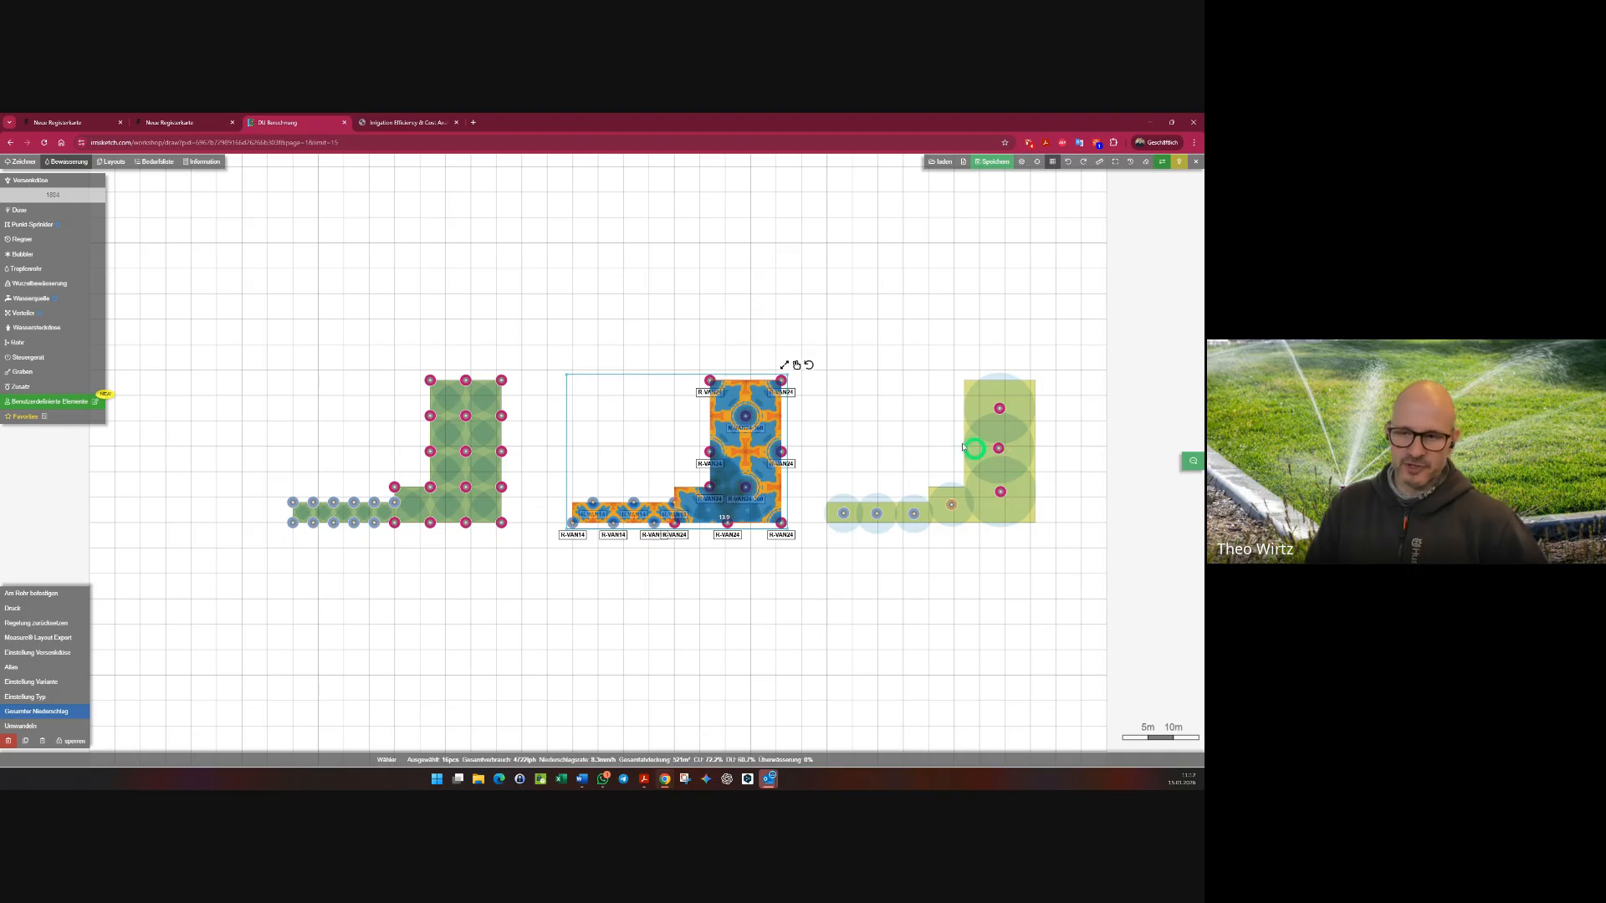
click(395, 120)
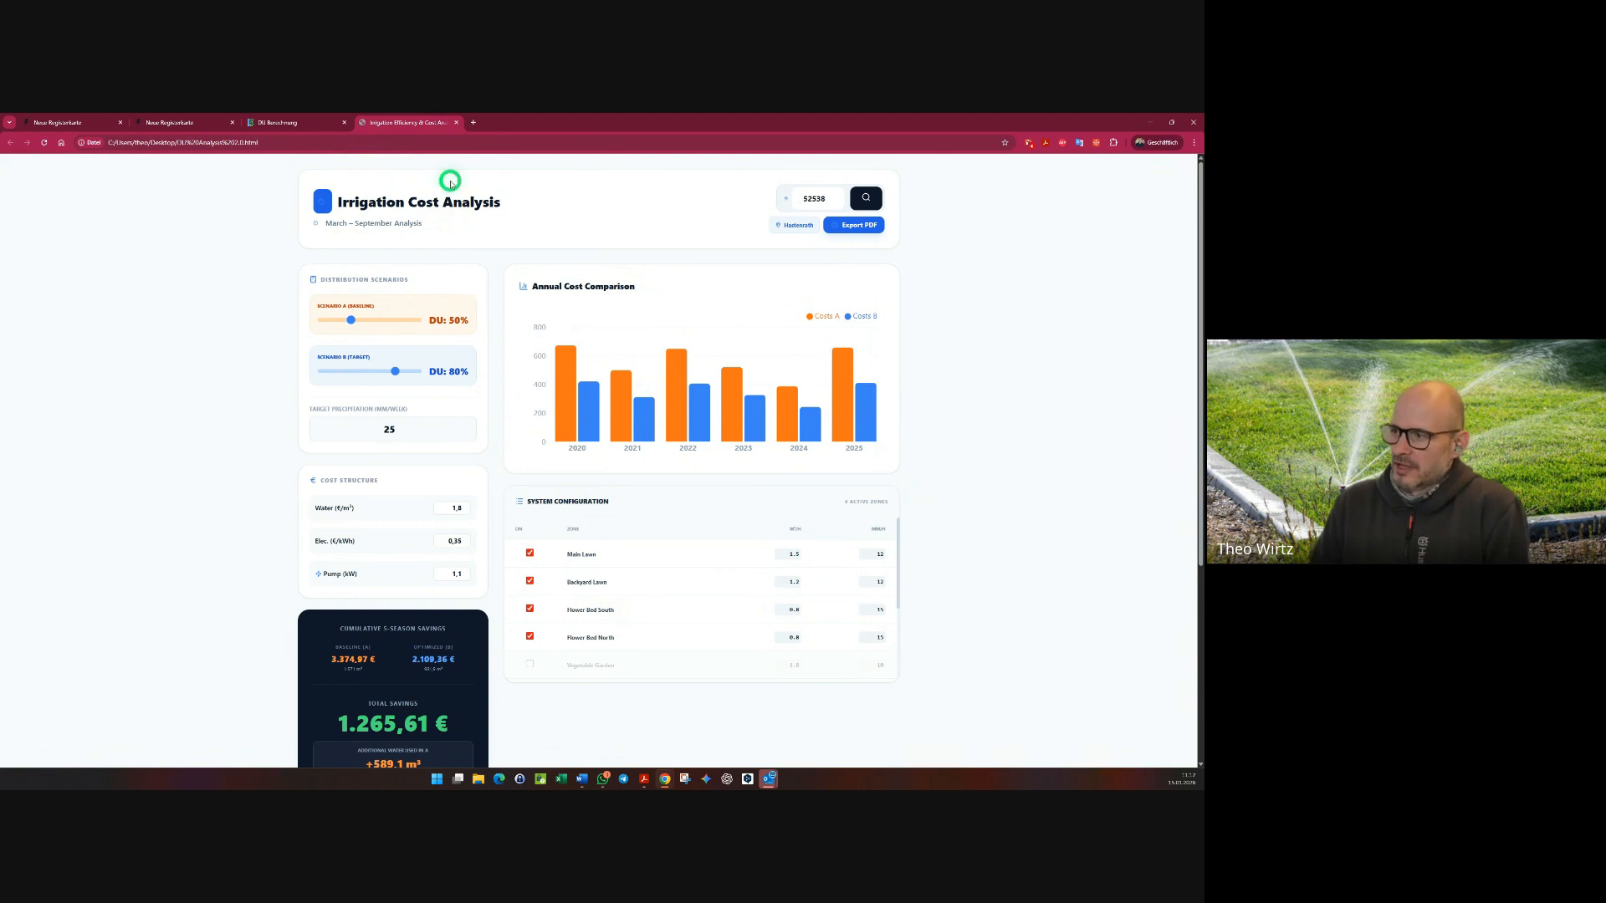
- Set the analysis location to postal code 52072 and run the lookup
double_click(815, 198)
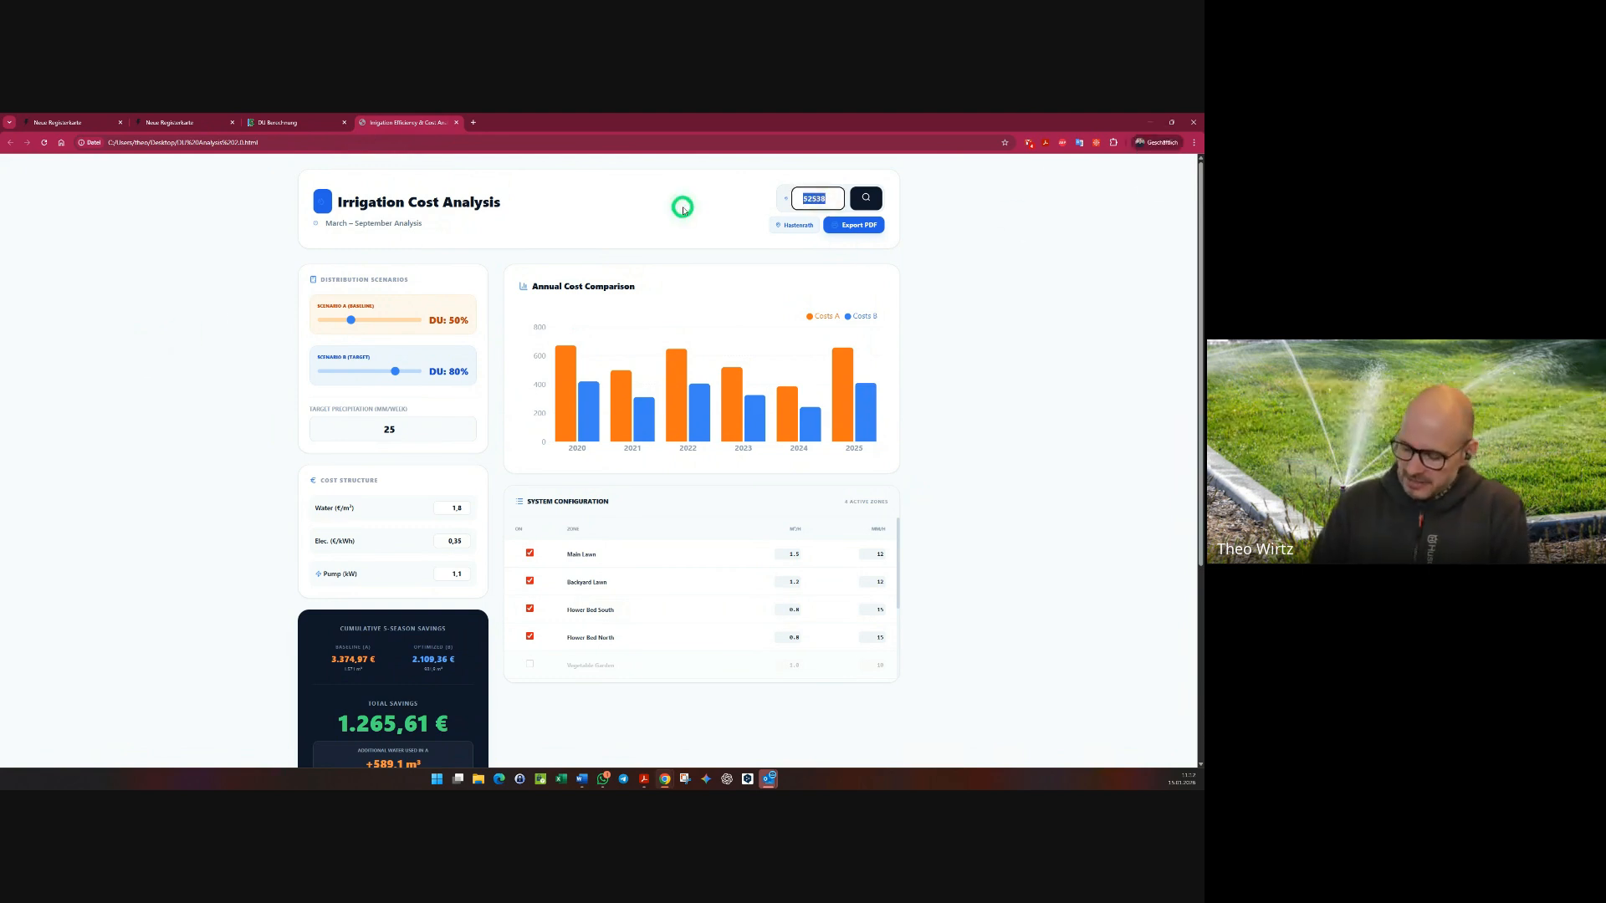
text(52072)
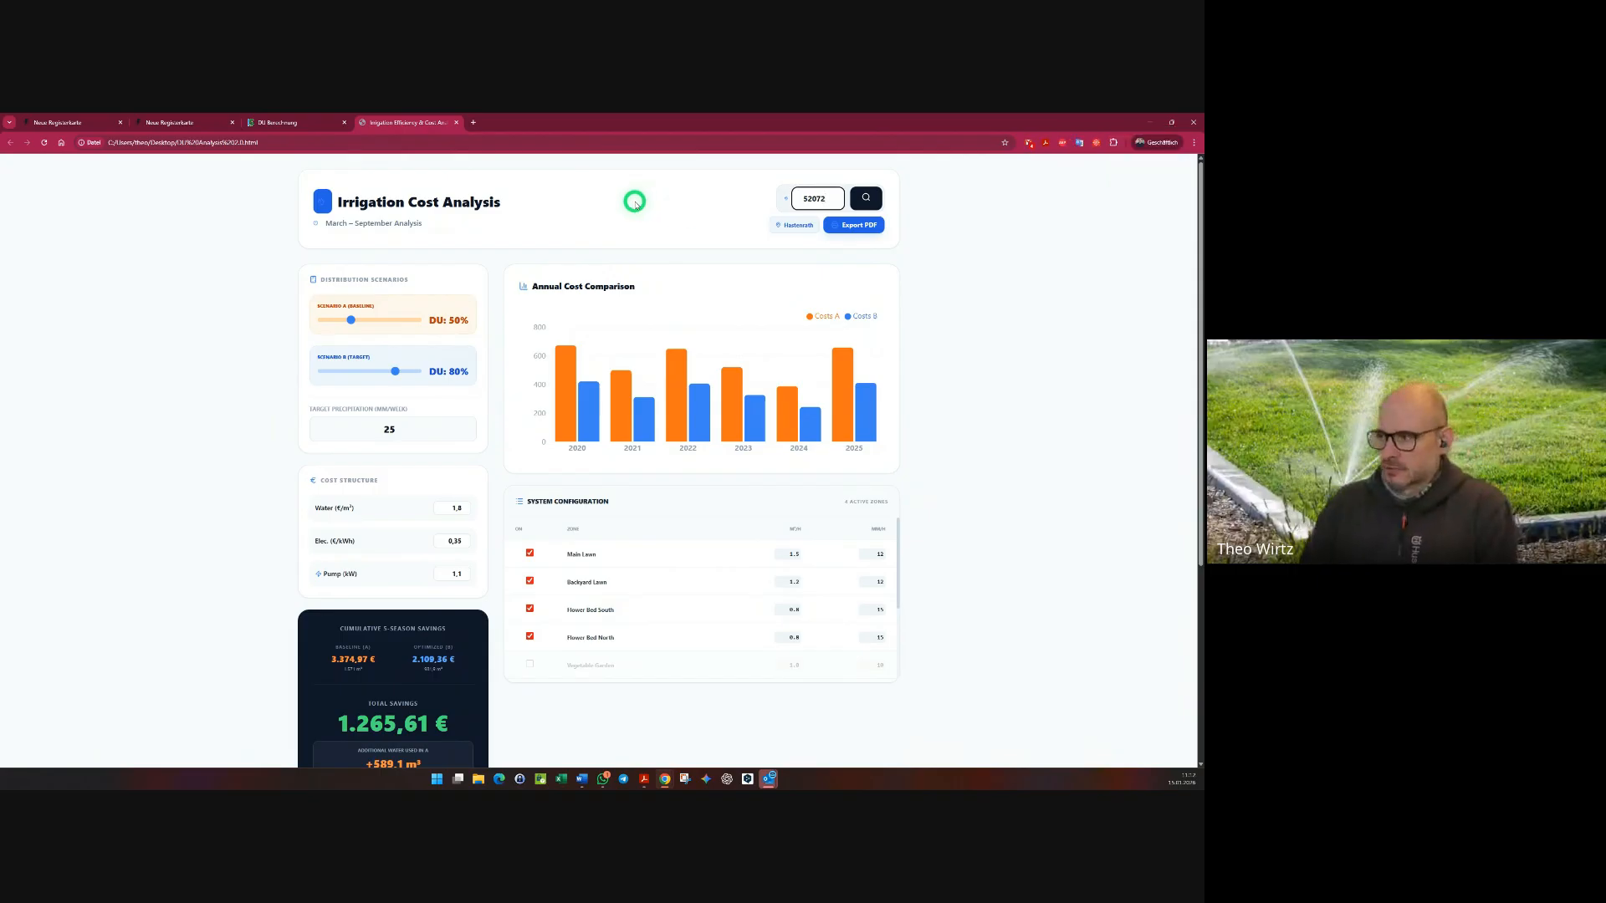
click(866, 198)
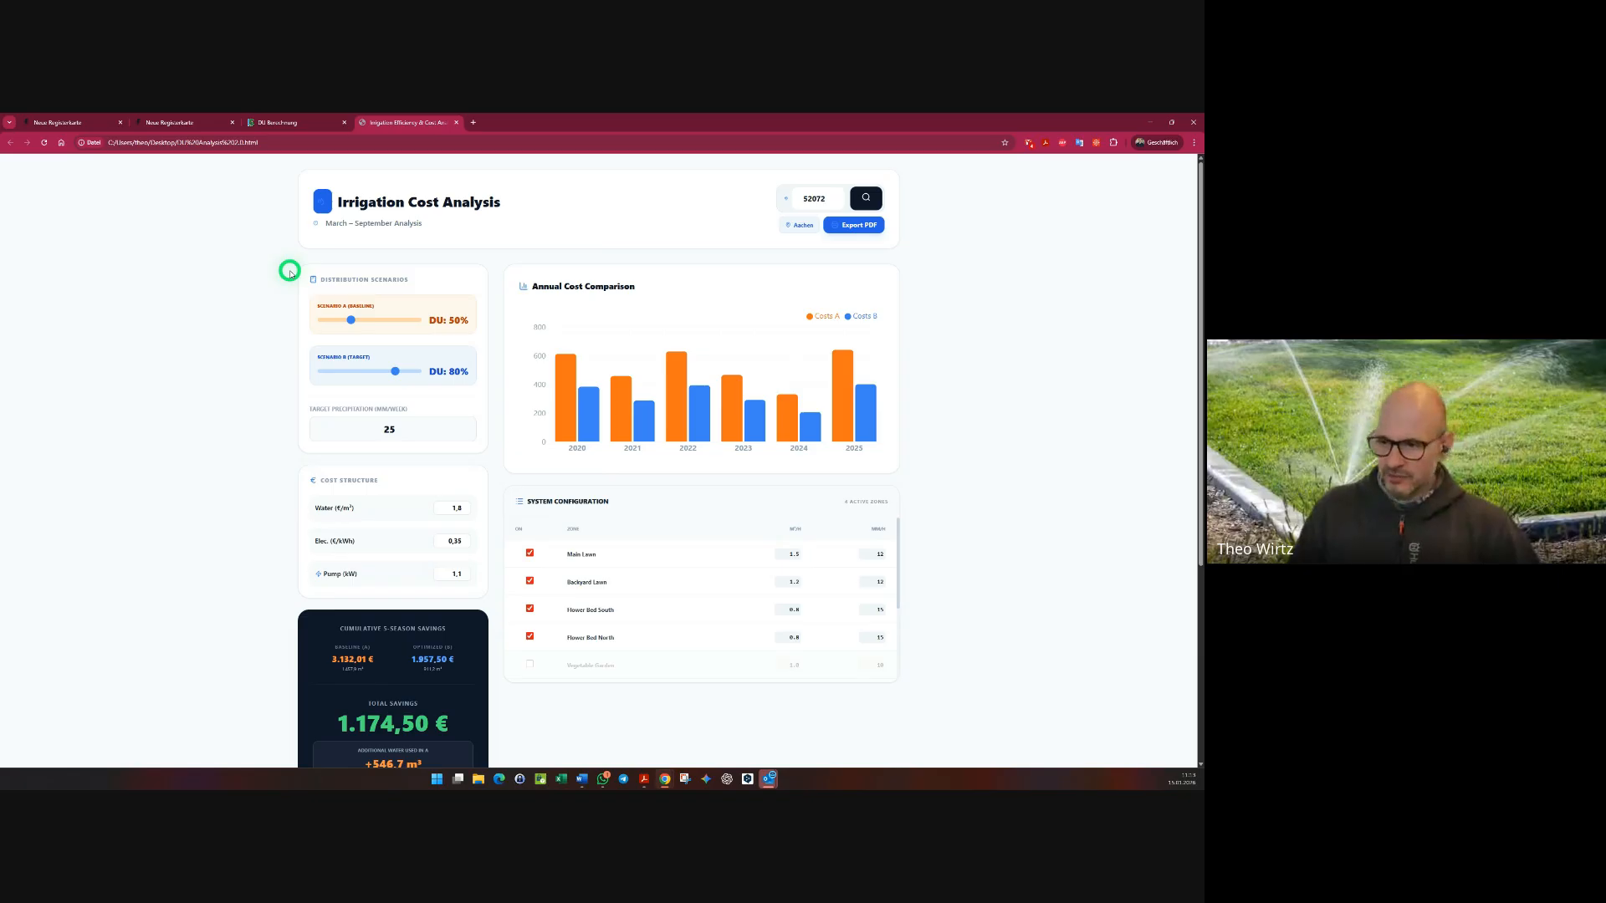
- Set the target precipitation to 21 mm per week and the Scenario A baseline DU to 60%
click(390, 427)
key(BackSpace)
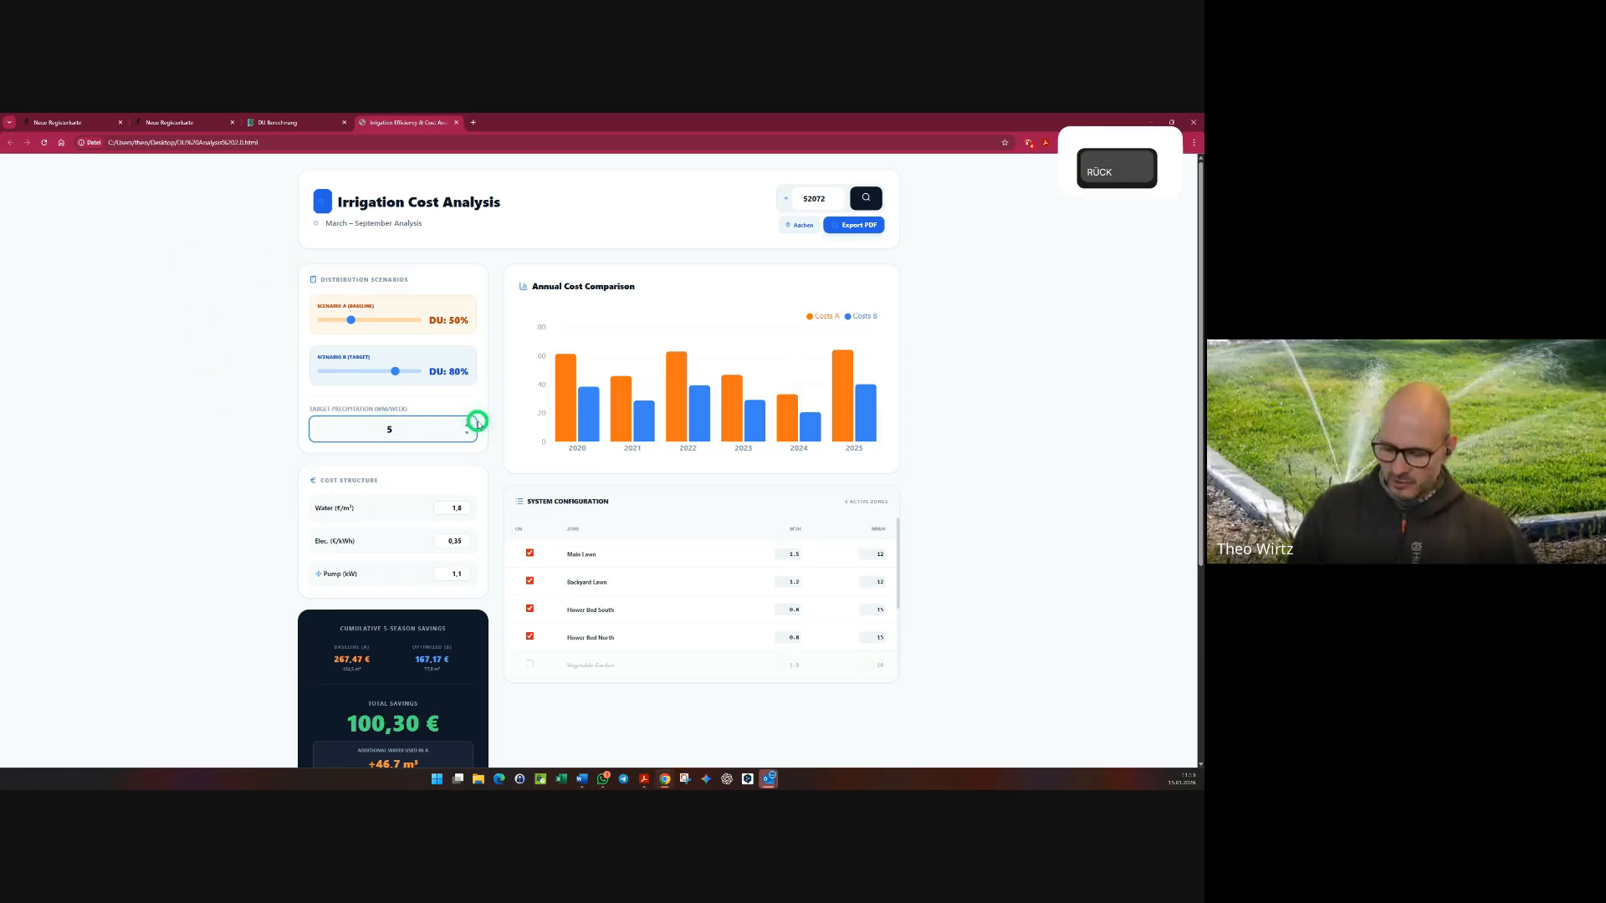
text(1)
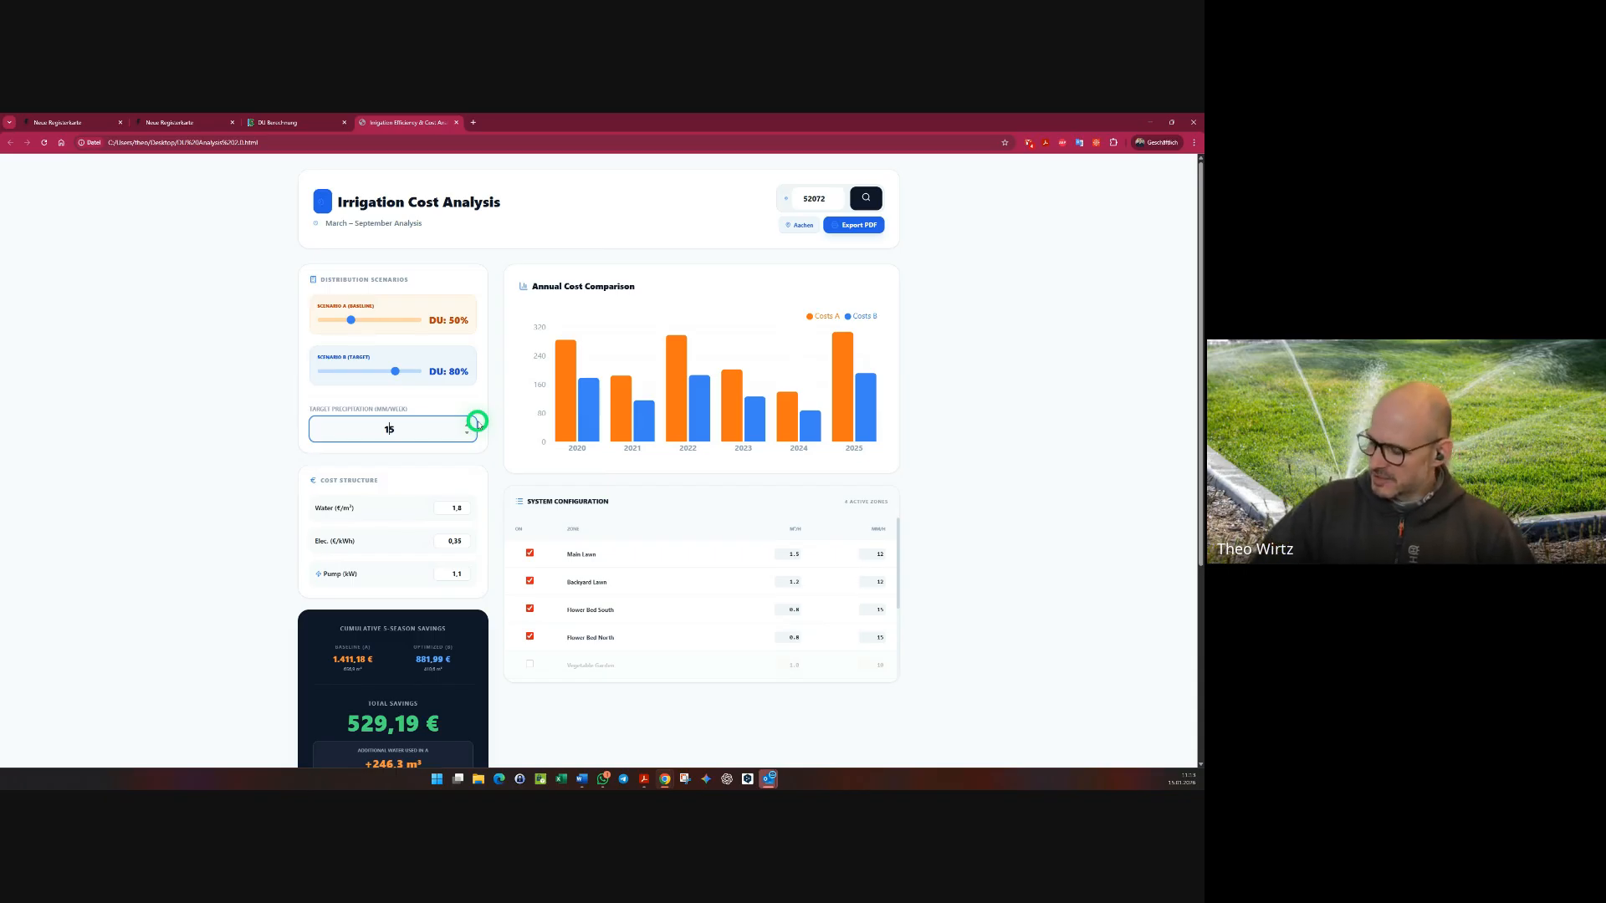
key(BackSpace)
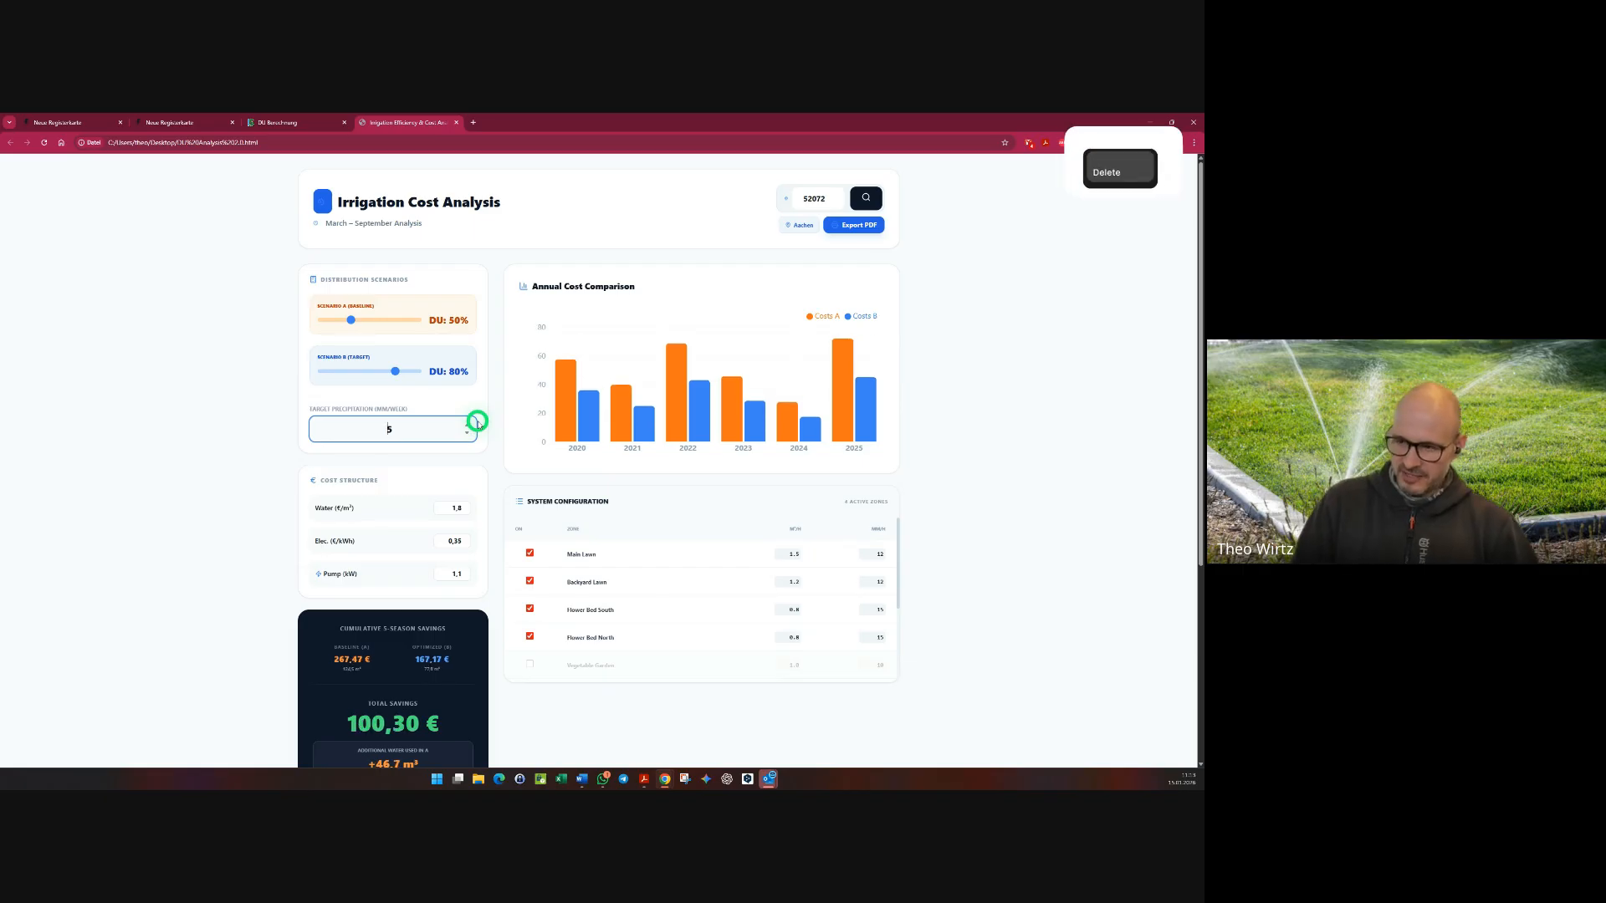
key(Delete)
text(021)
key(Home)
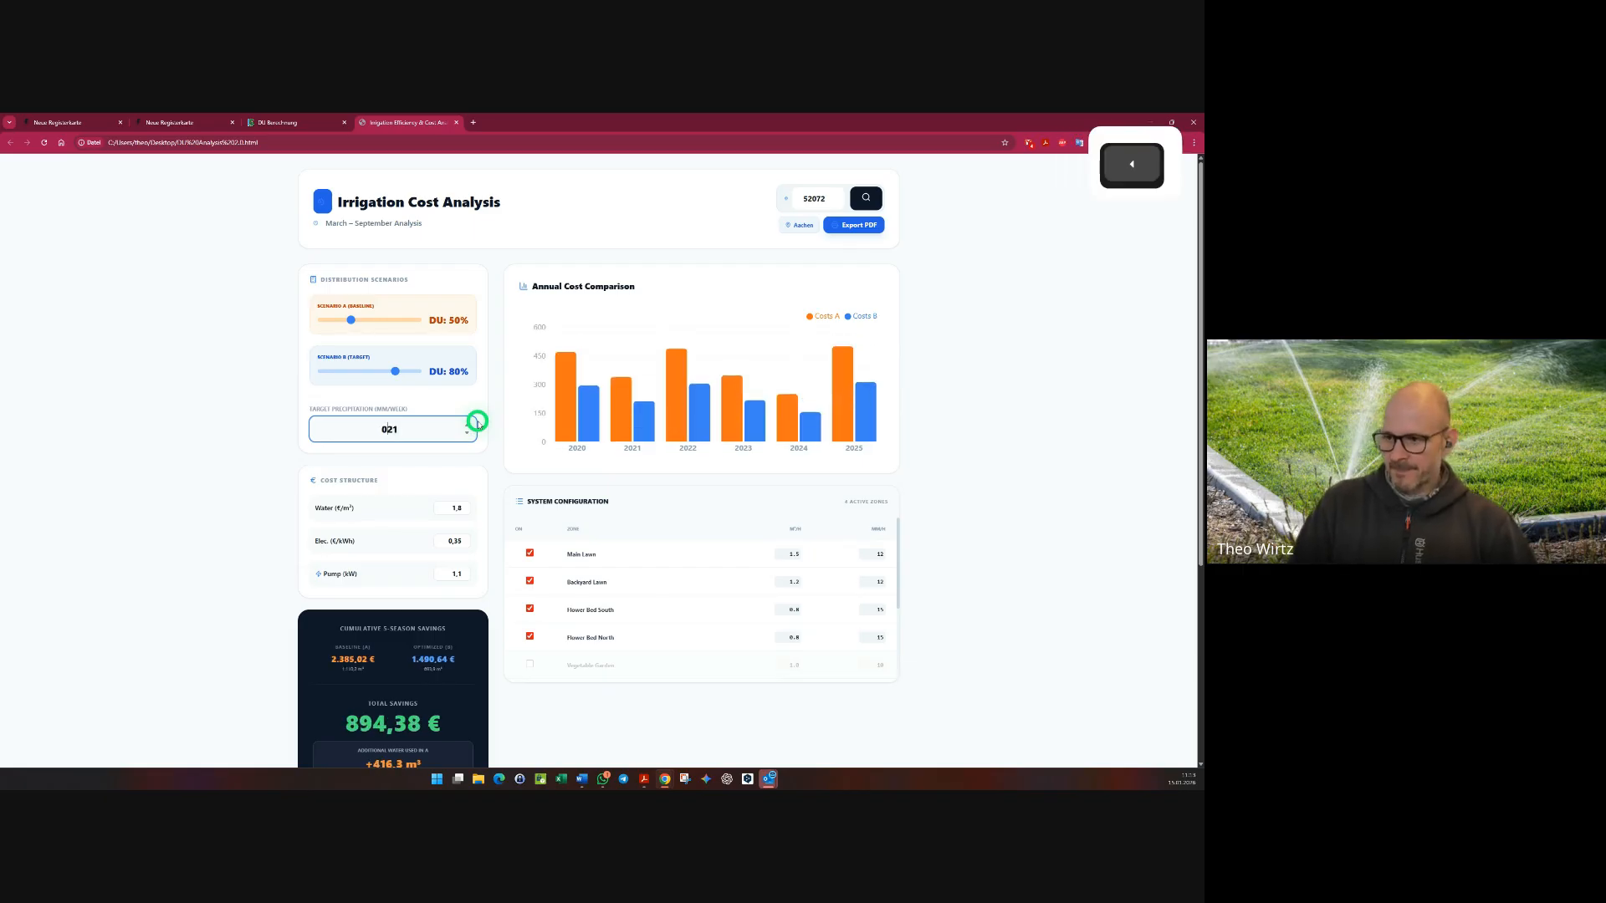
key(Delete)
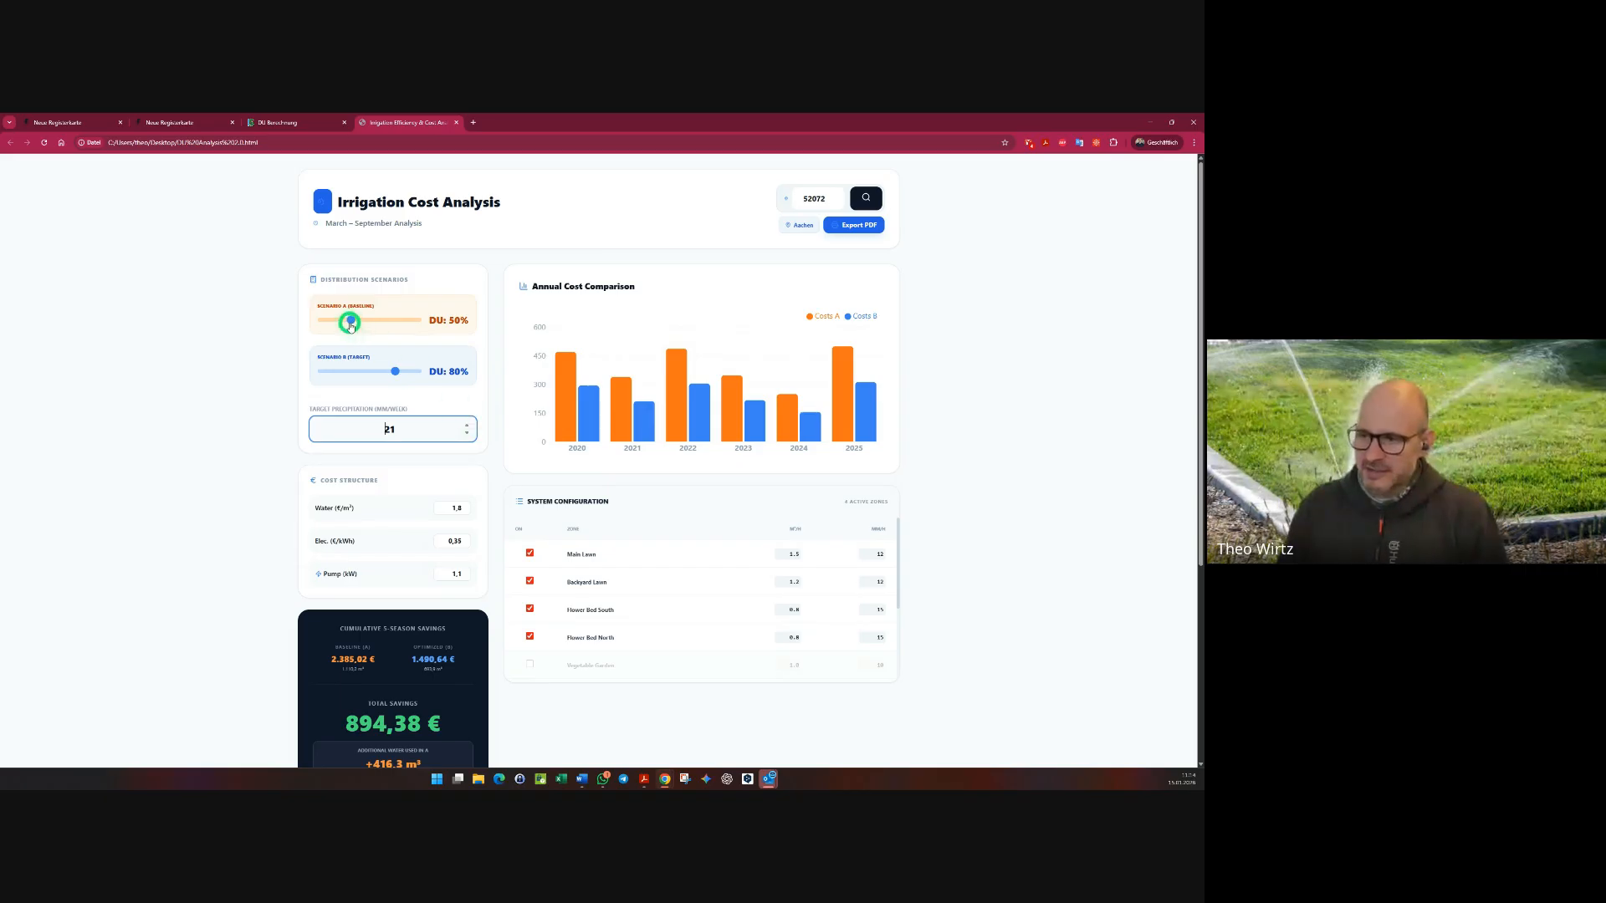
mouse_move(350, 326)
mouse_down()
mouse_move(329, 324)
mouse_move(366, 327)
mouse_up()
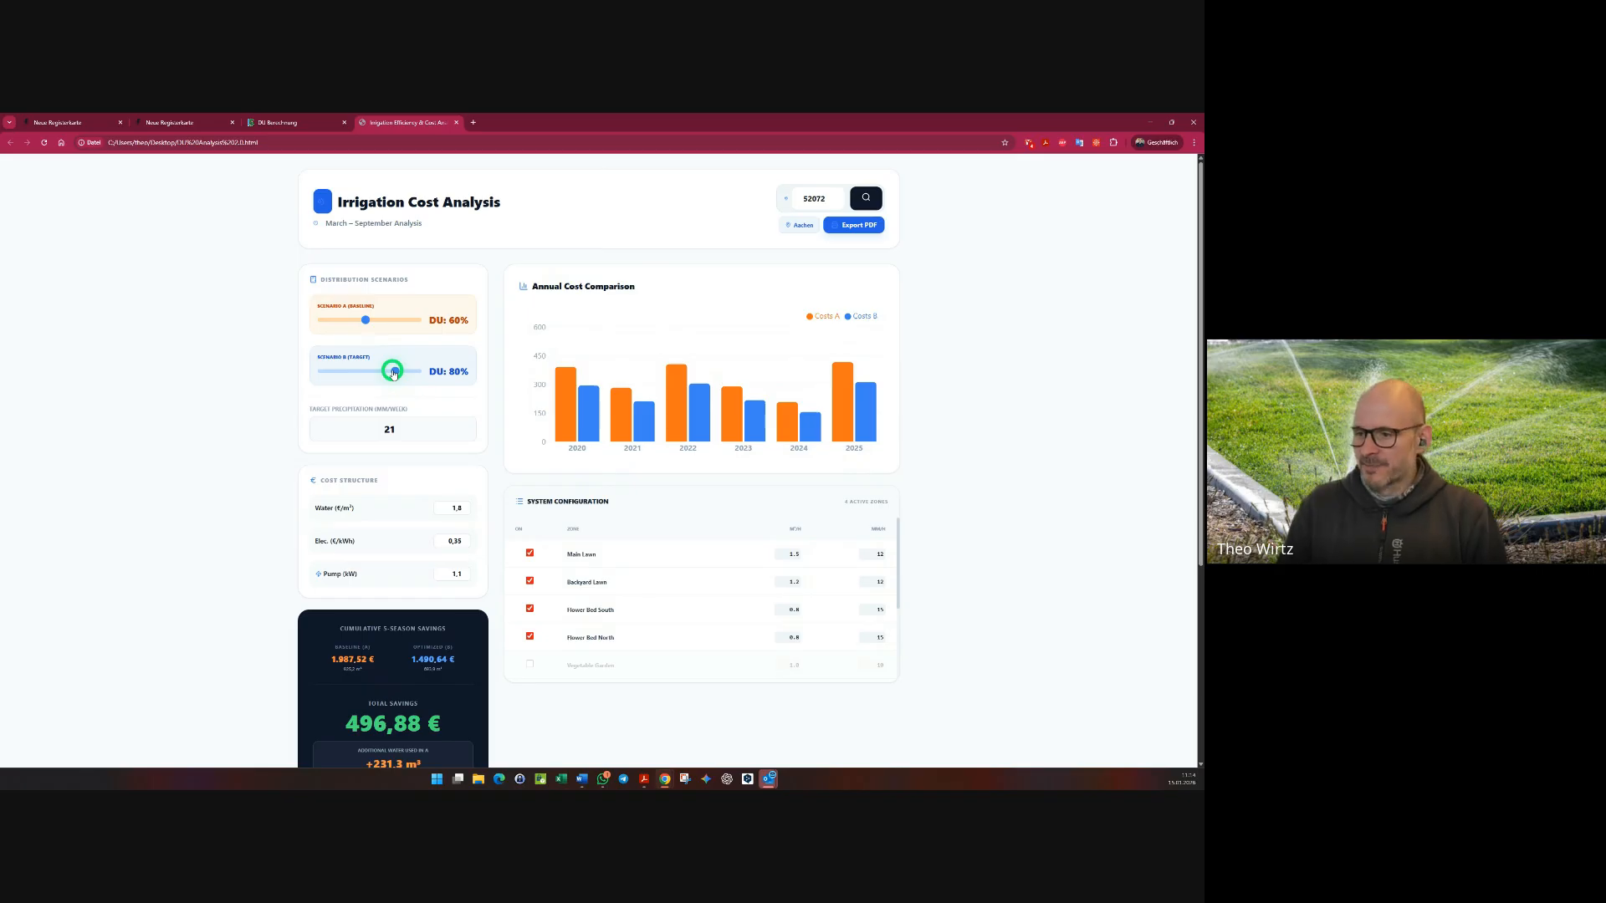
- Set the water price to 1.3 €/m³ and clear the electricity price and pump power values in the cost structure
scroll(393, 371, down, 2)
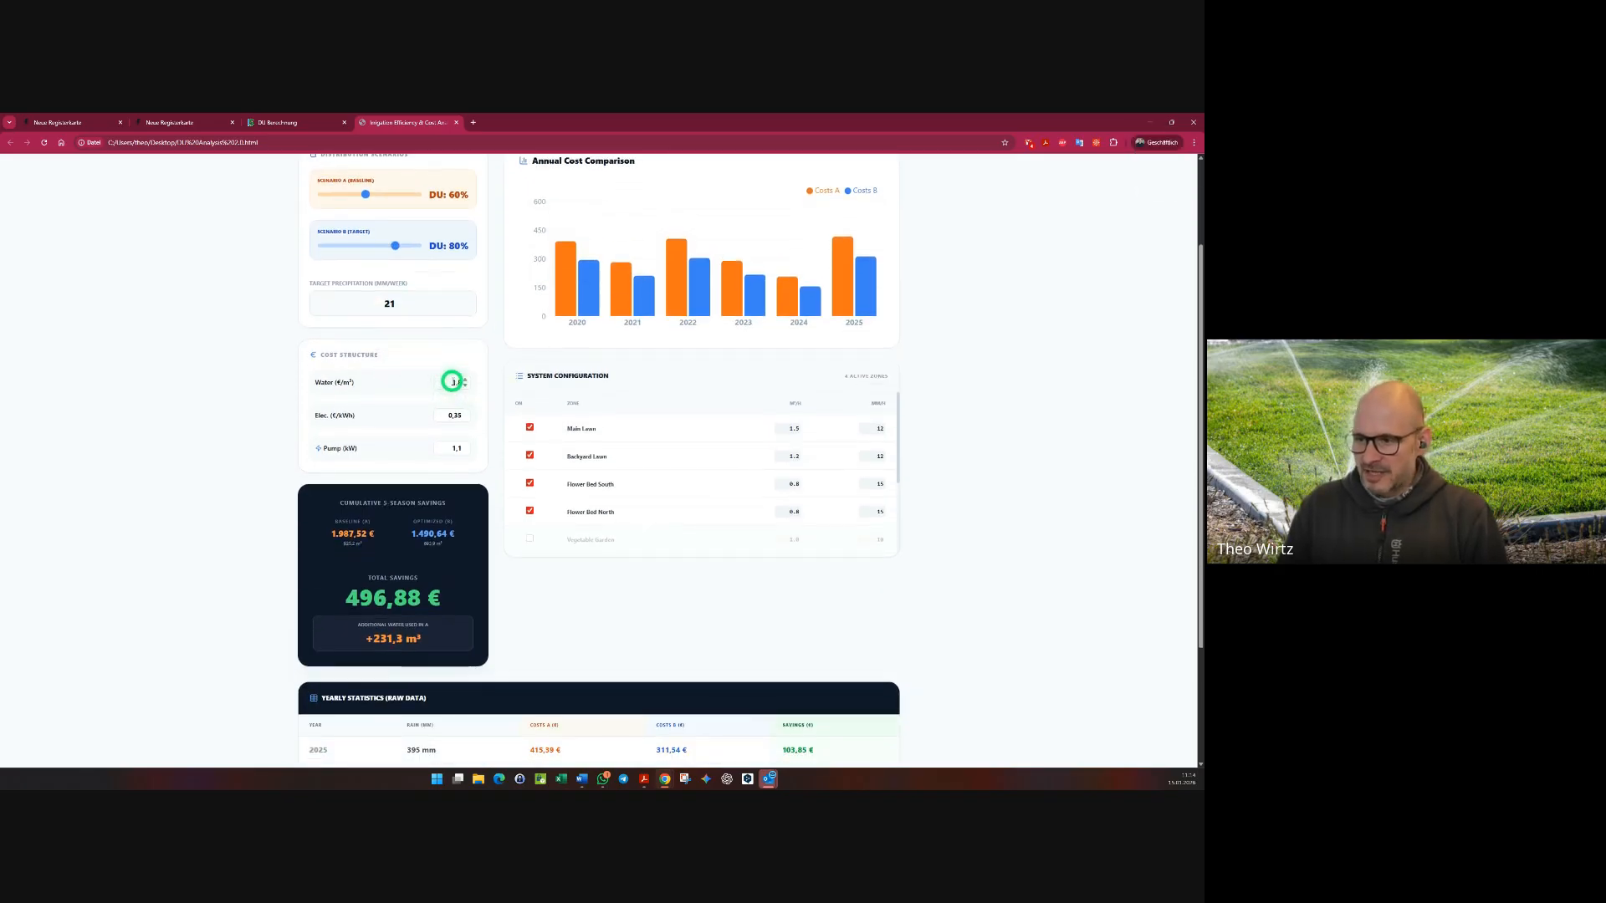
drag(449, 381, 480, 377)
text(1,)
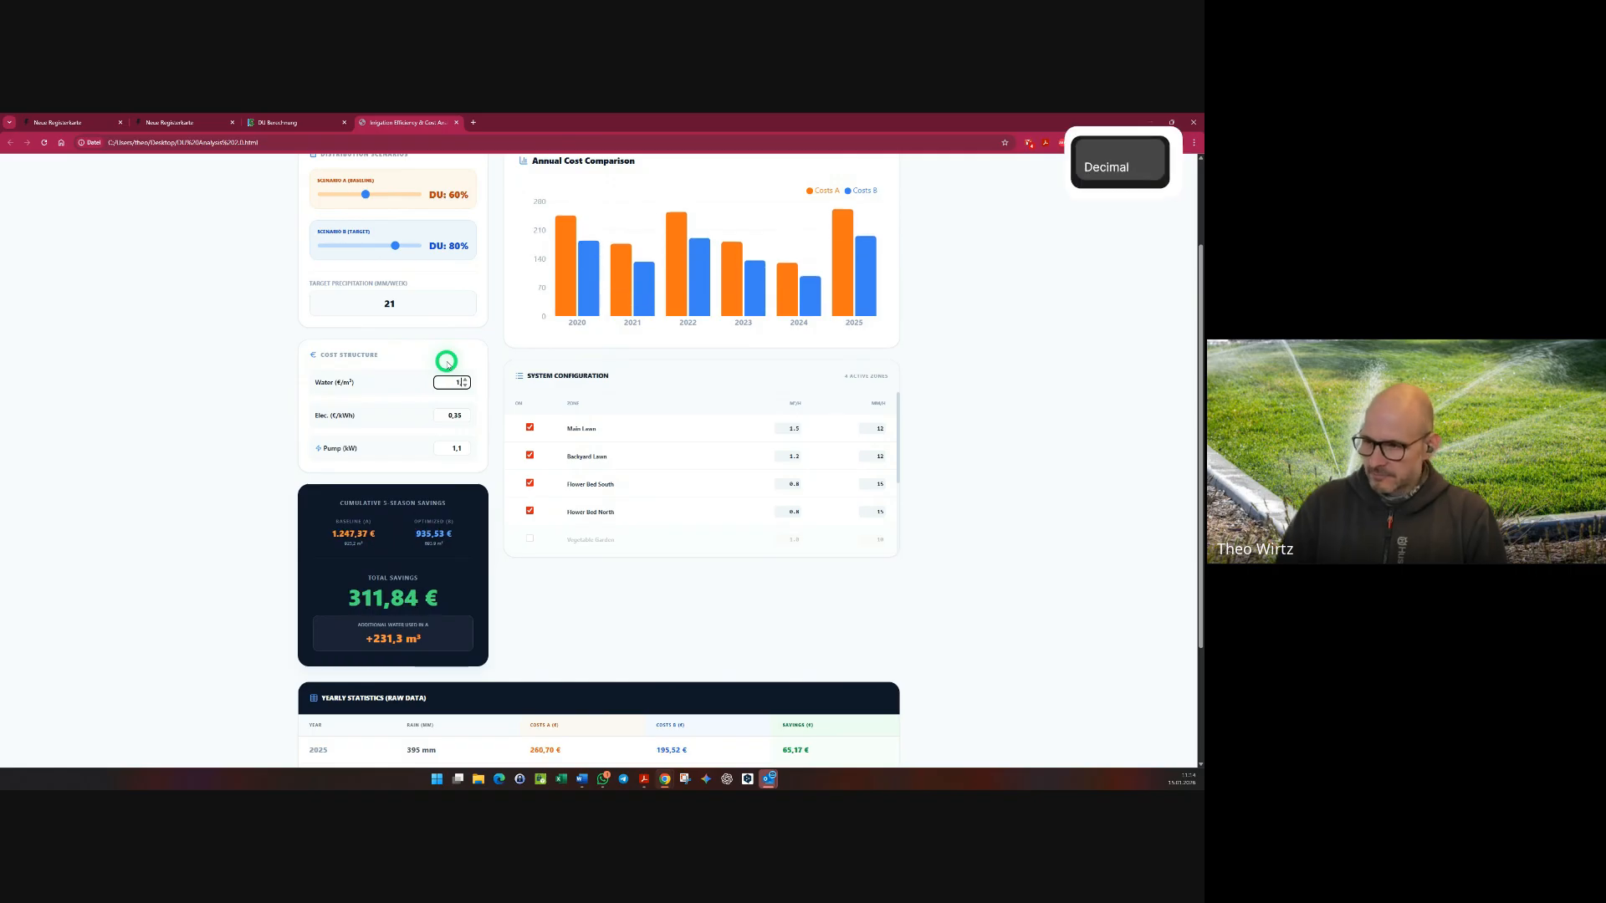
text(3)
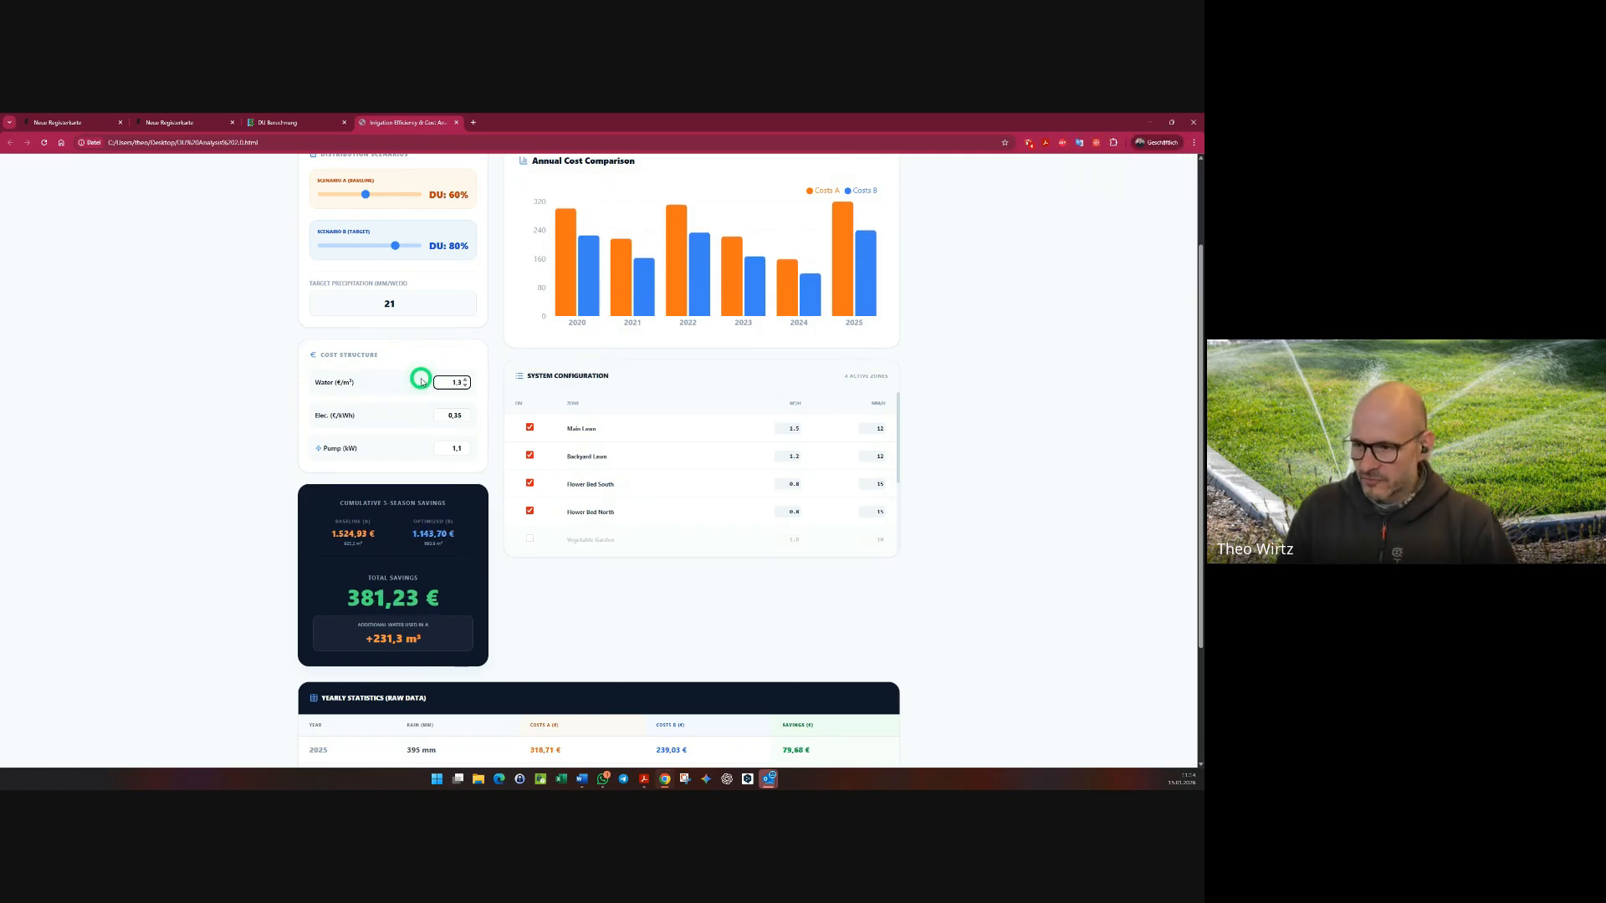
drag(443, 414, 506, 458)
key(Delete)
key(Delete)
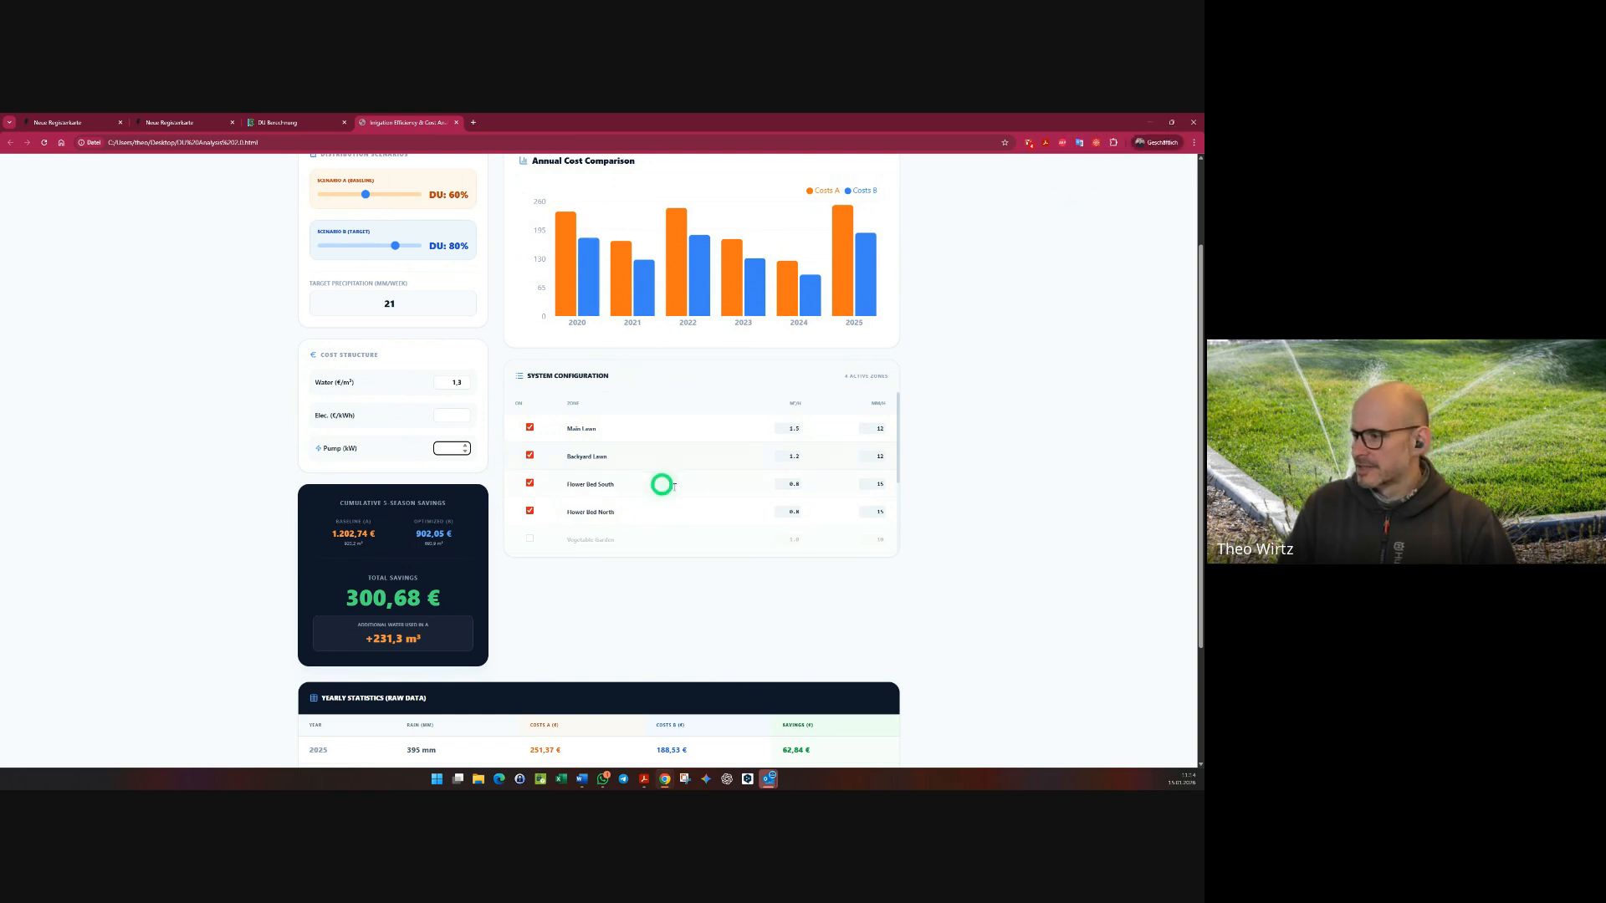
- Activate the Vegetable Garden, Hedge East and Hedge West zones in the system configuration
click(953, 388)
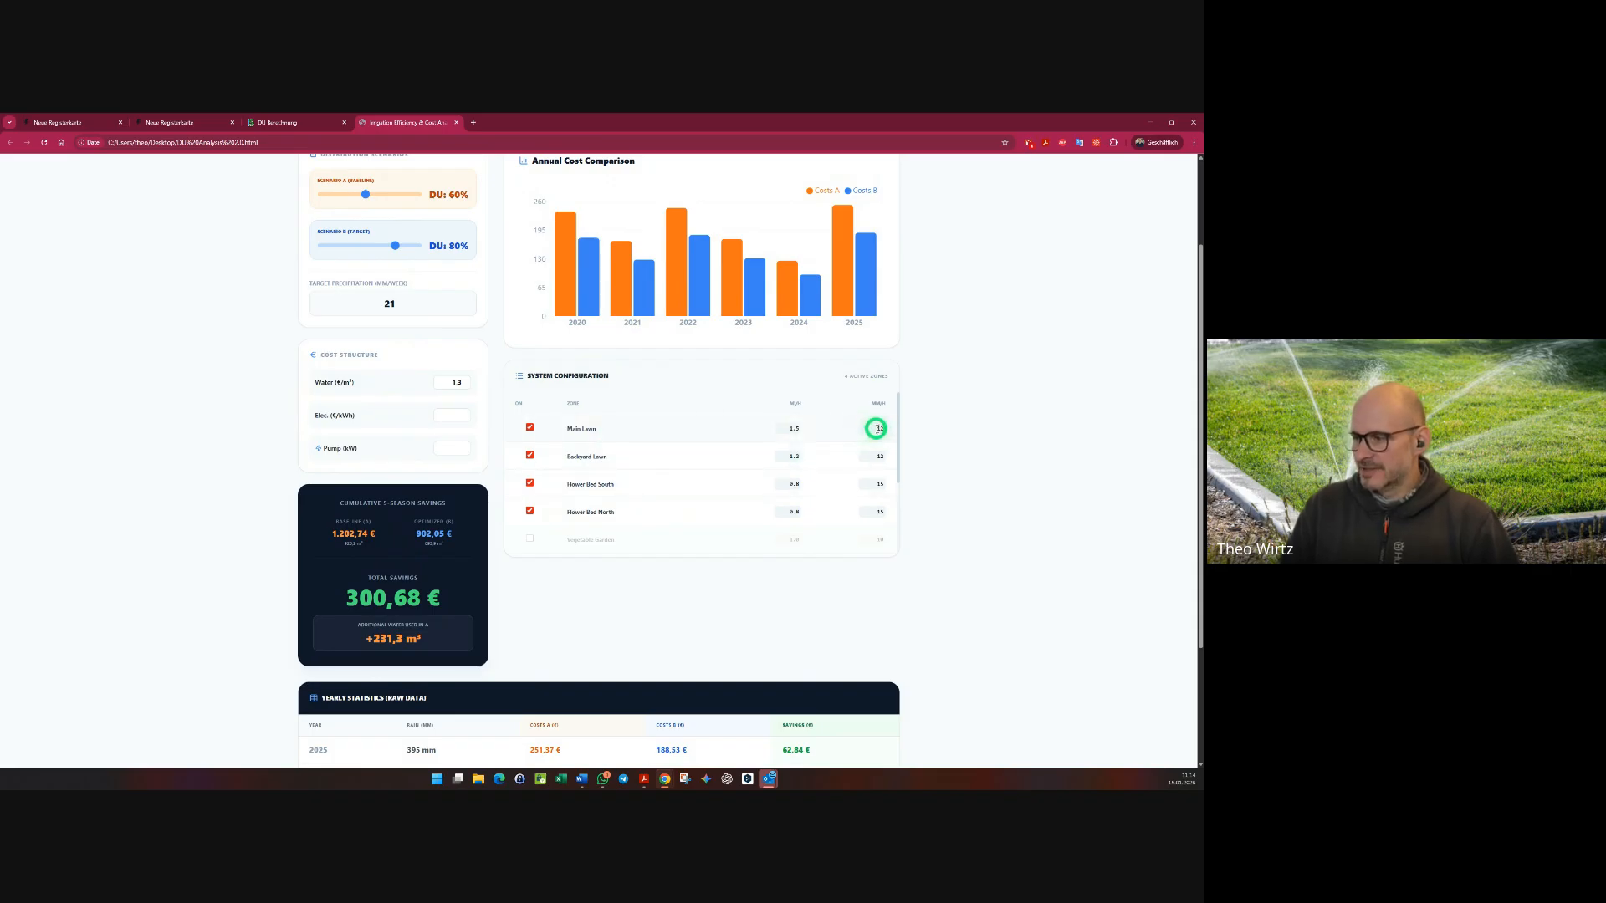
scroll(881, 428, down, 1)
scroll(880, 428, down, 2)
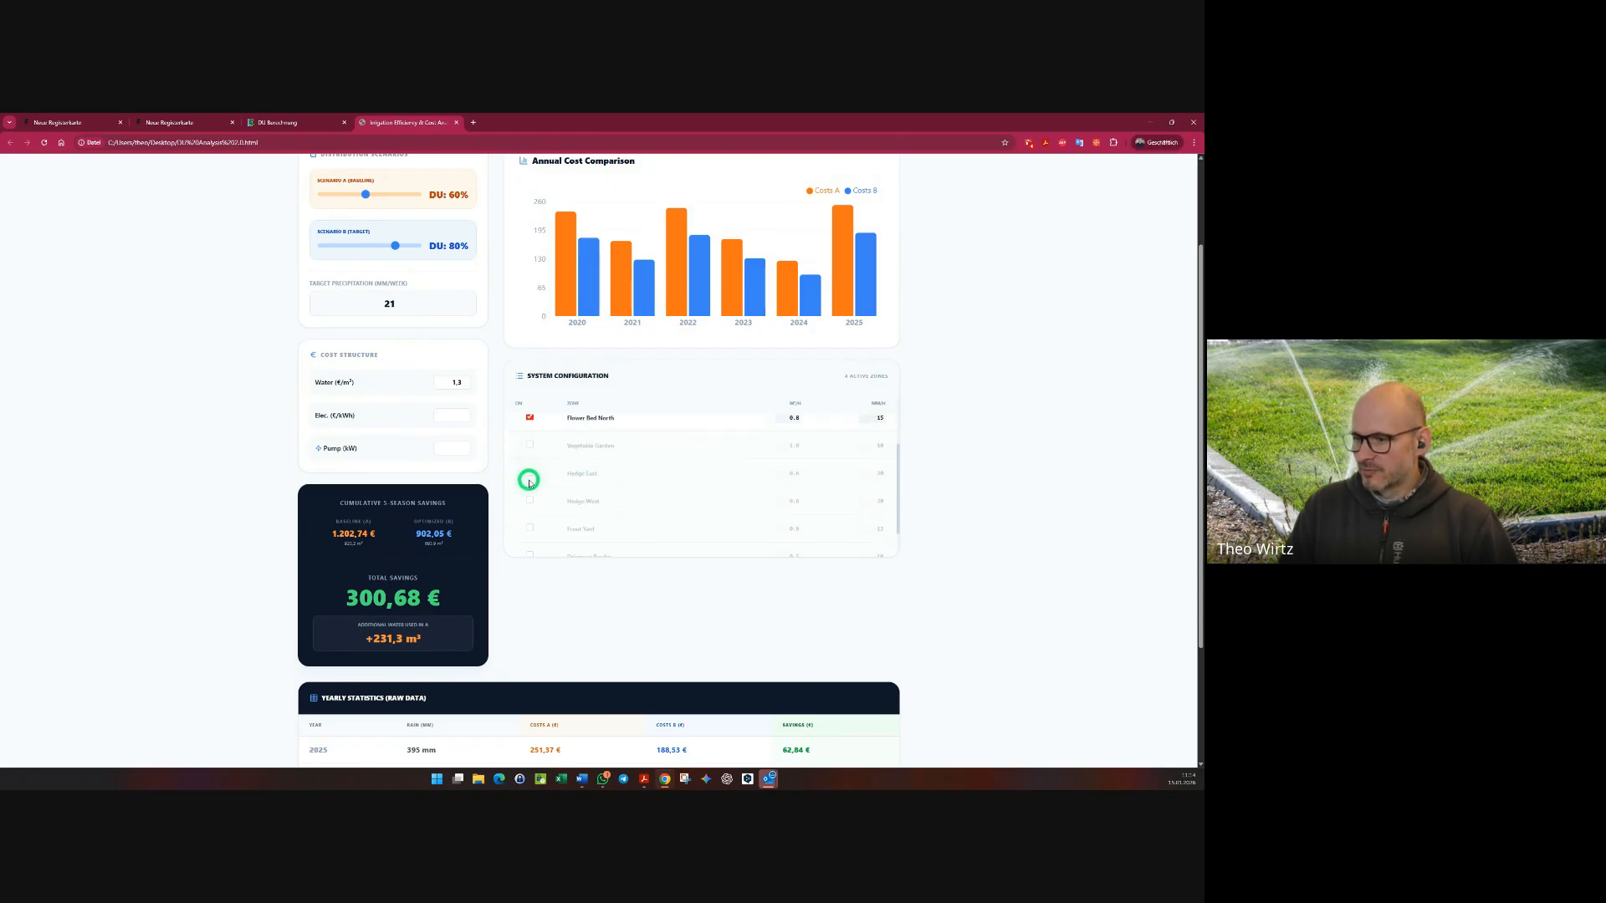
click(530, 444)
click(533, 474)
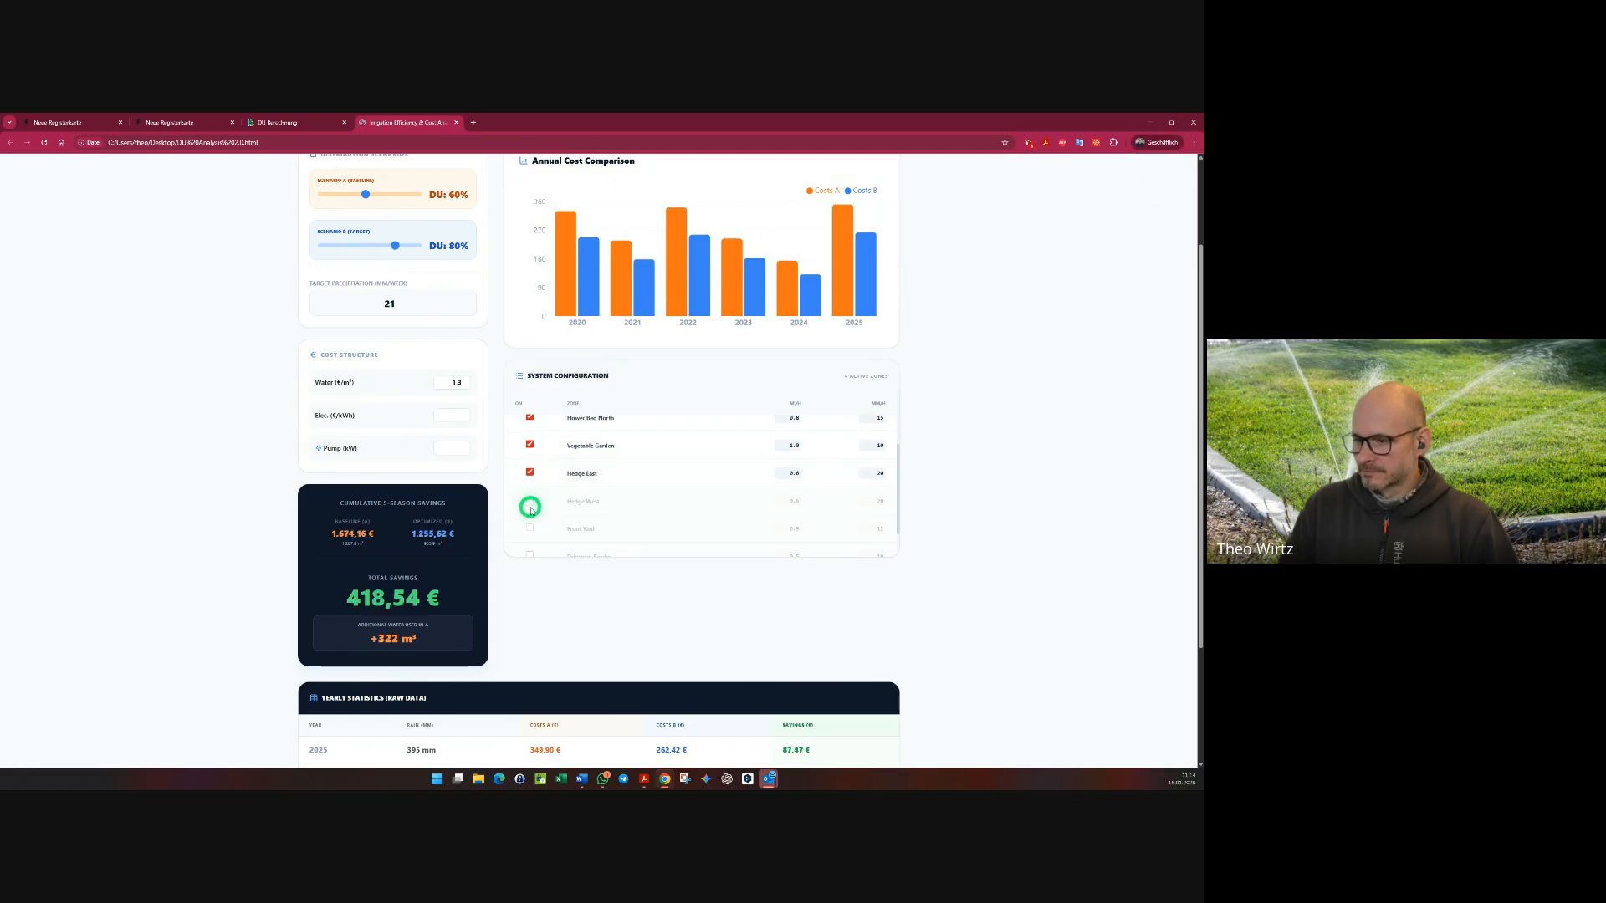
scroll(533, 496, down, 2)
click(530, 459)
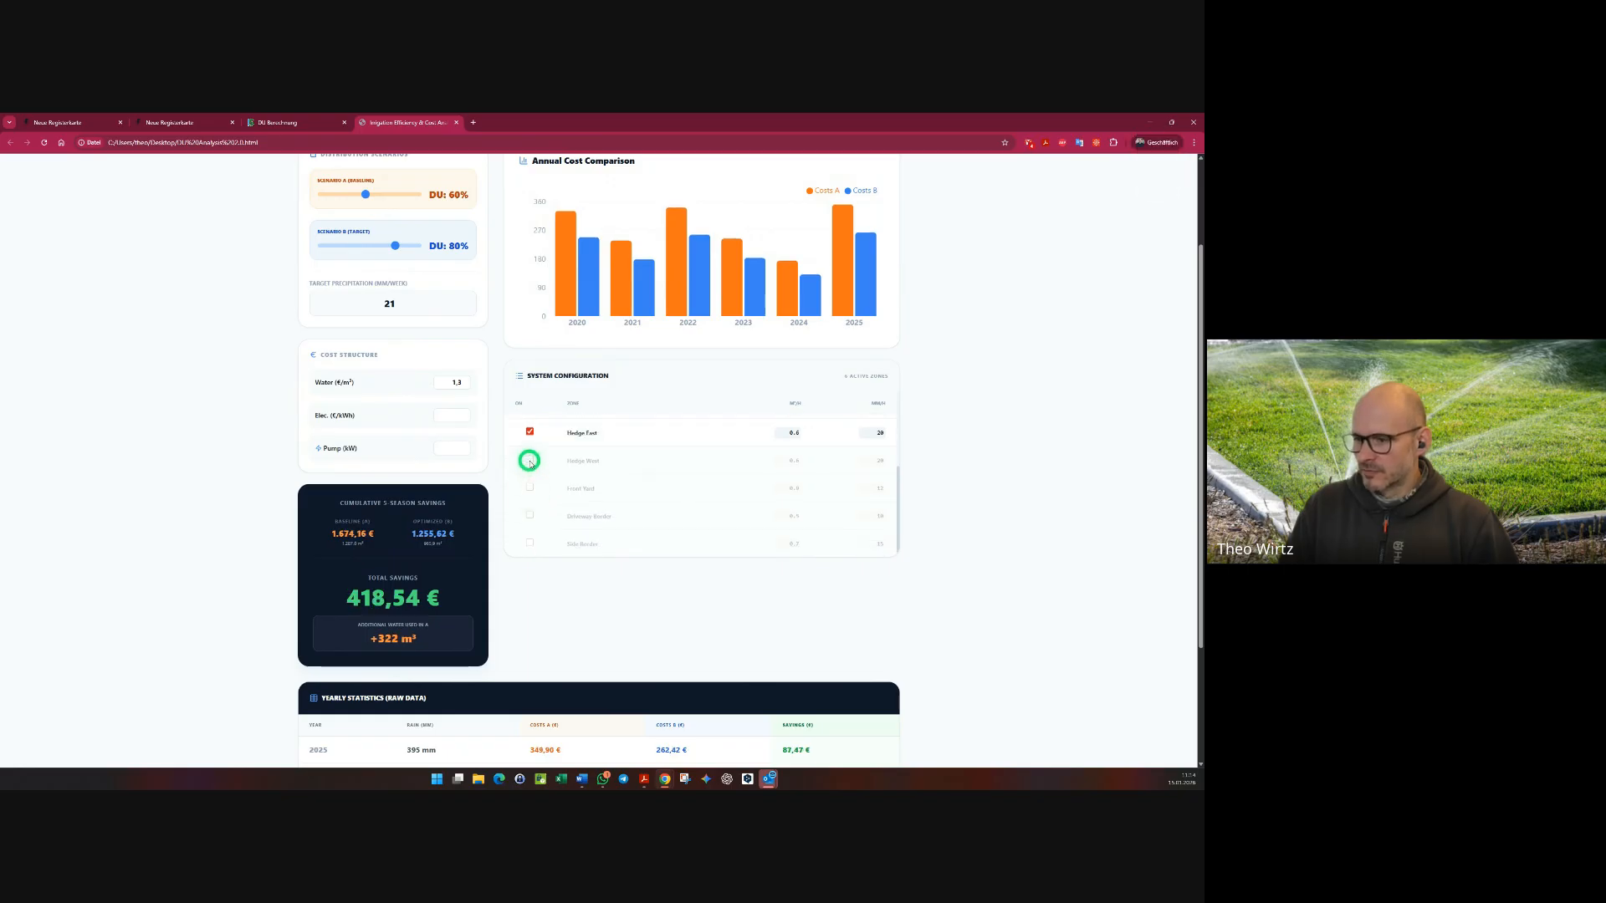
scroll(630, 523, down, 1)
scroll(630, 524, up, 3)
mouse_move(593, 393)
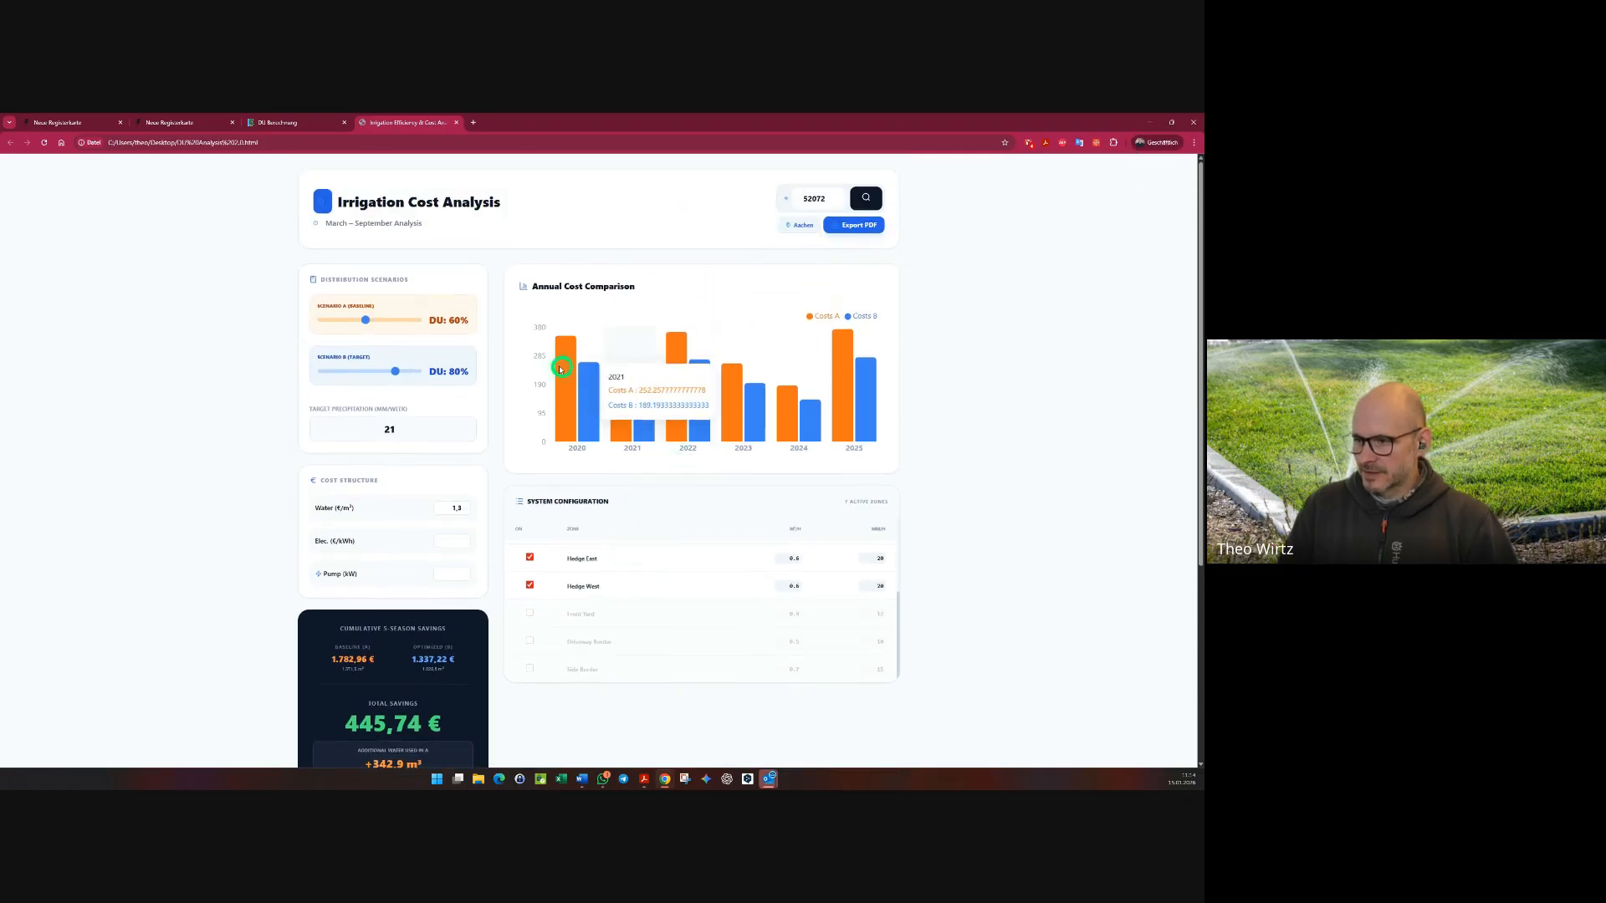
scroll(593, 393, down, 2)
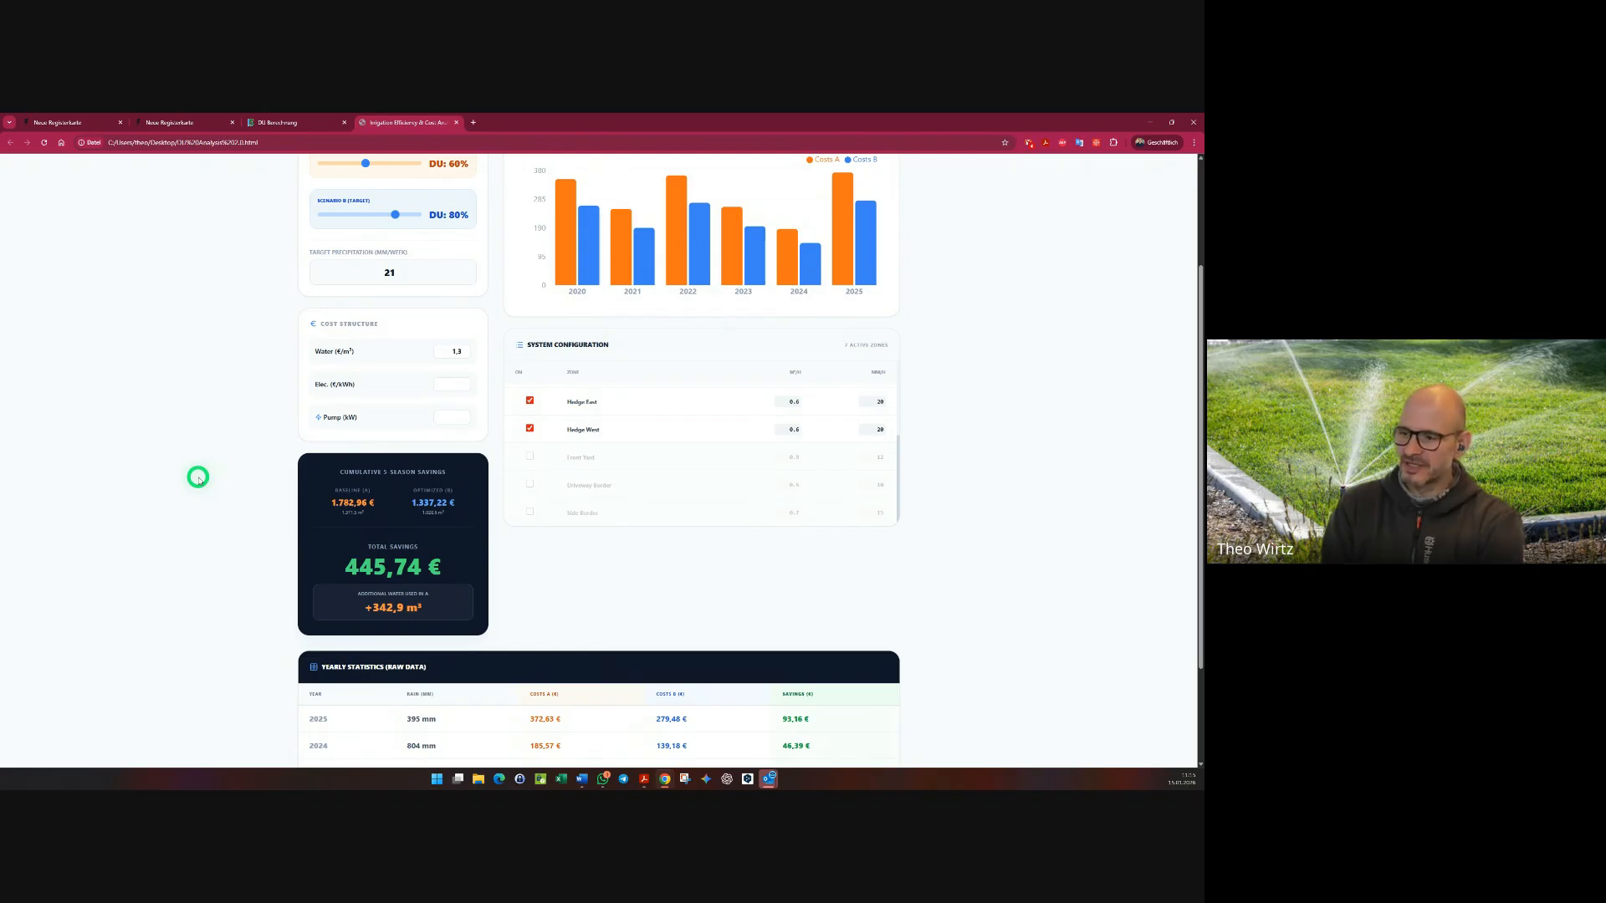
- Compare the second lawn's DU value in the DU Berechnung drawing with the scenarios on the Irrigation Cost Analysis page
click(272, 124)
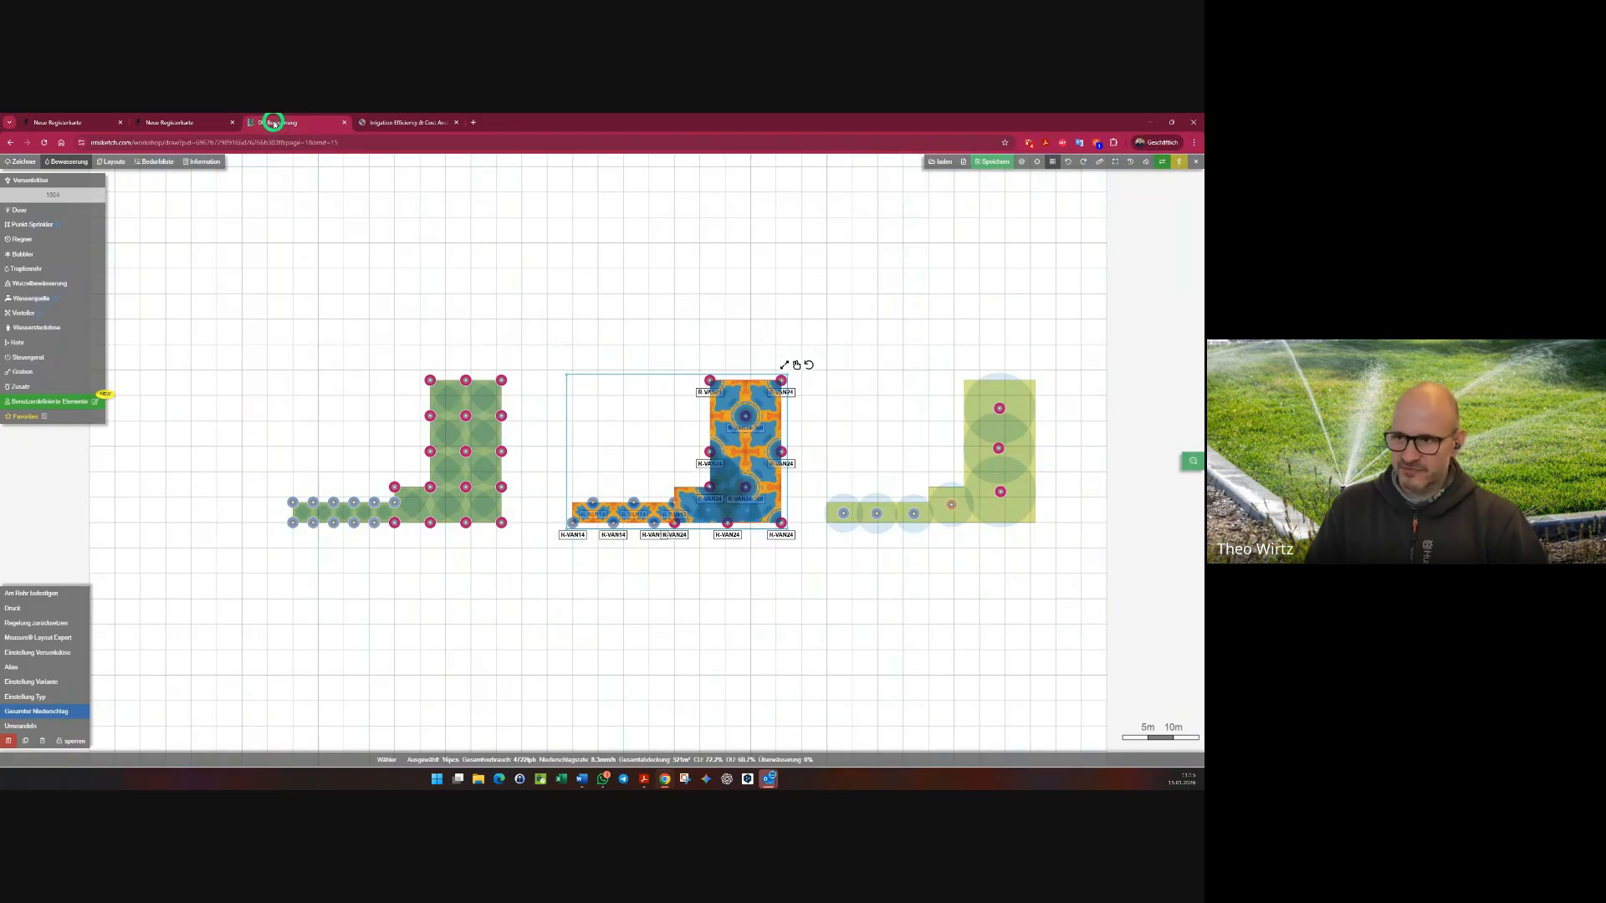
click(410, 123)
scroll(294, 301, up, 1)
scroll(276, 310, up, 1)
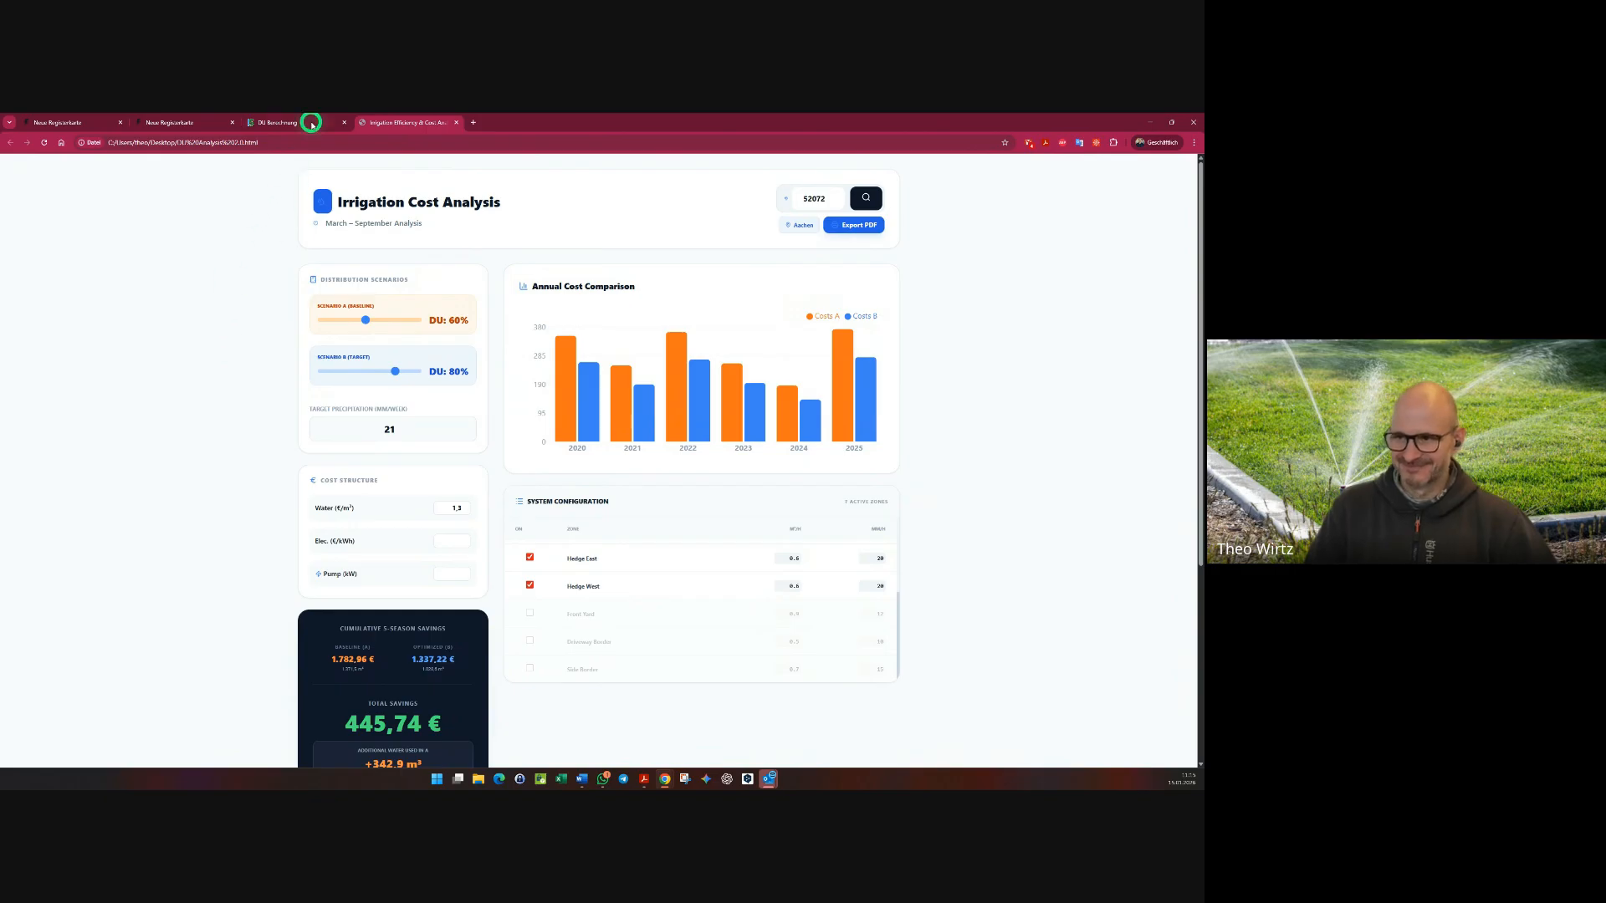
click(311, 123)
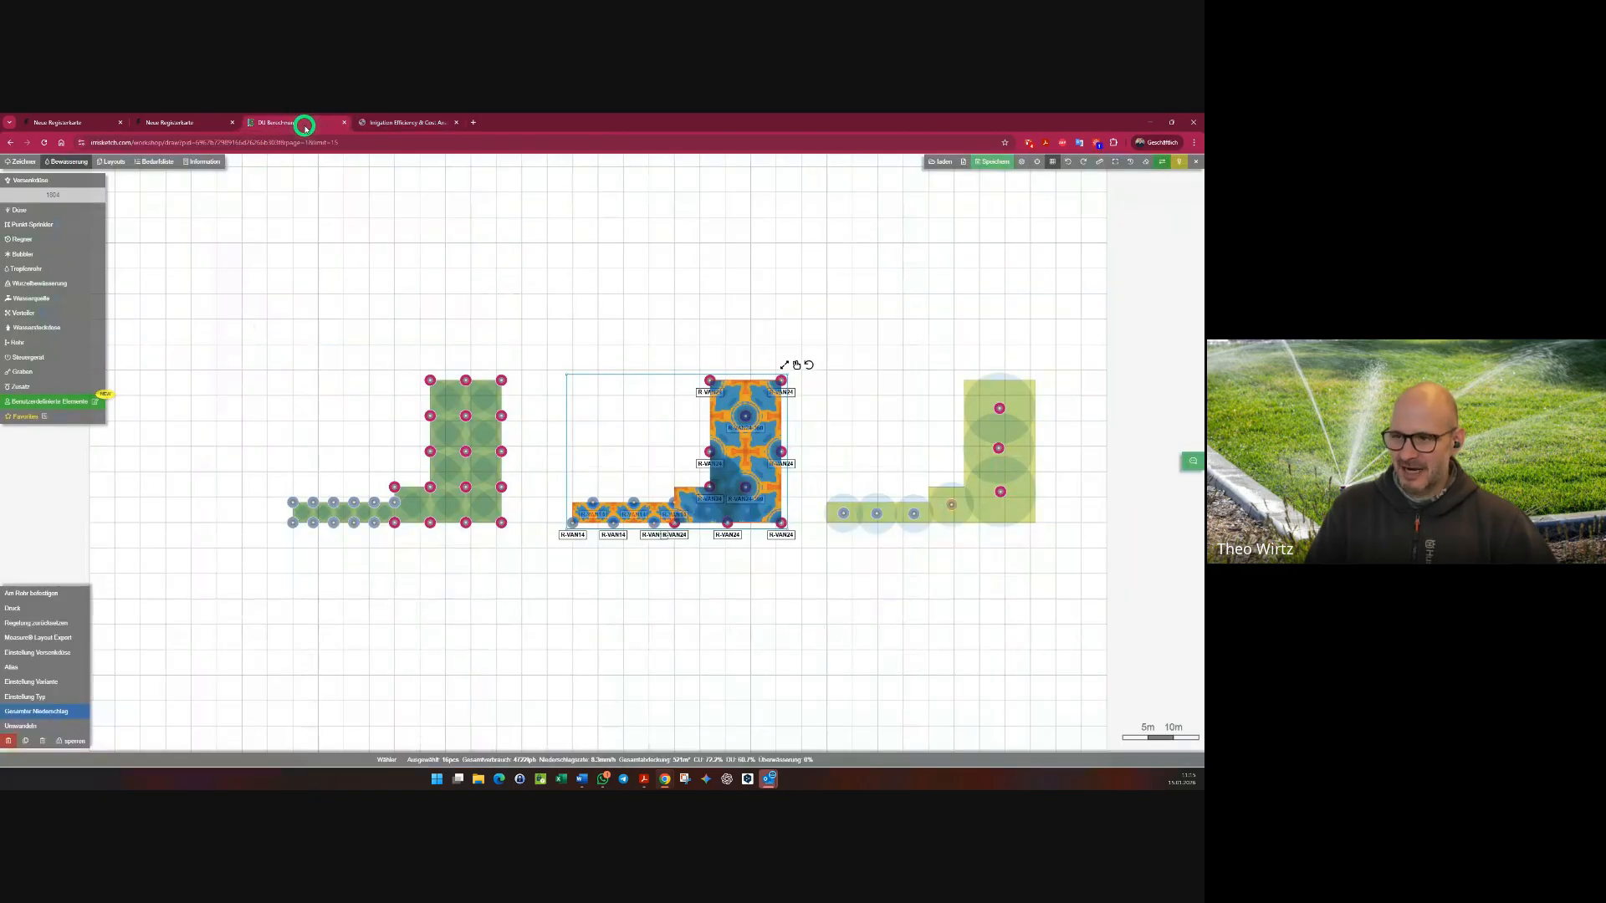
click(376, 122)
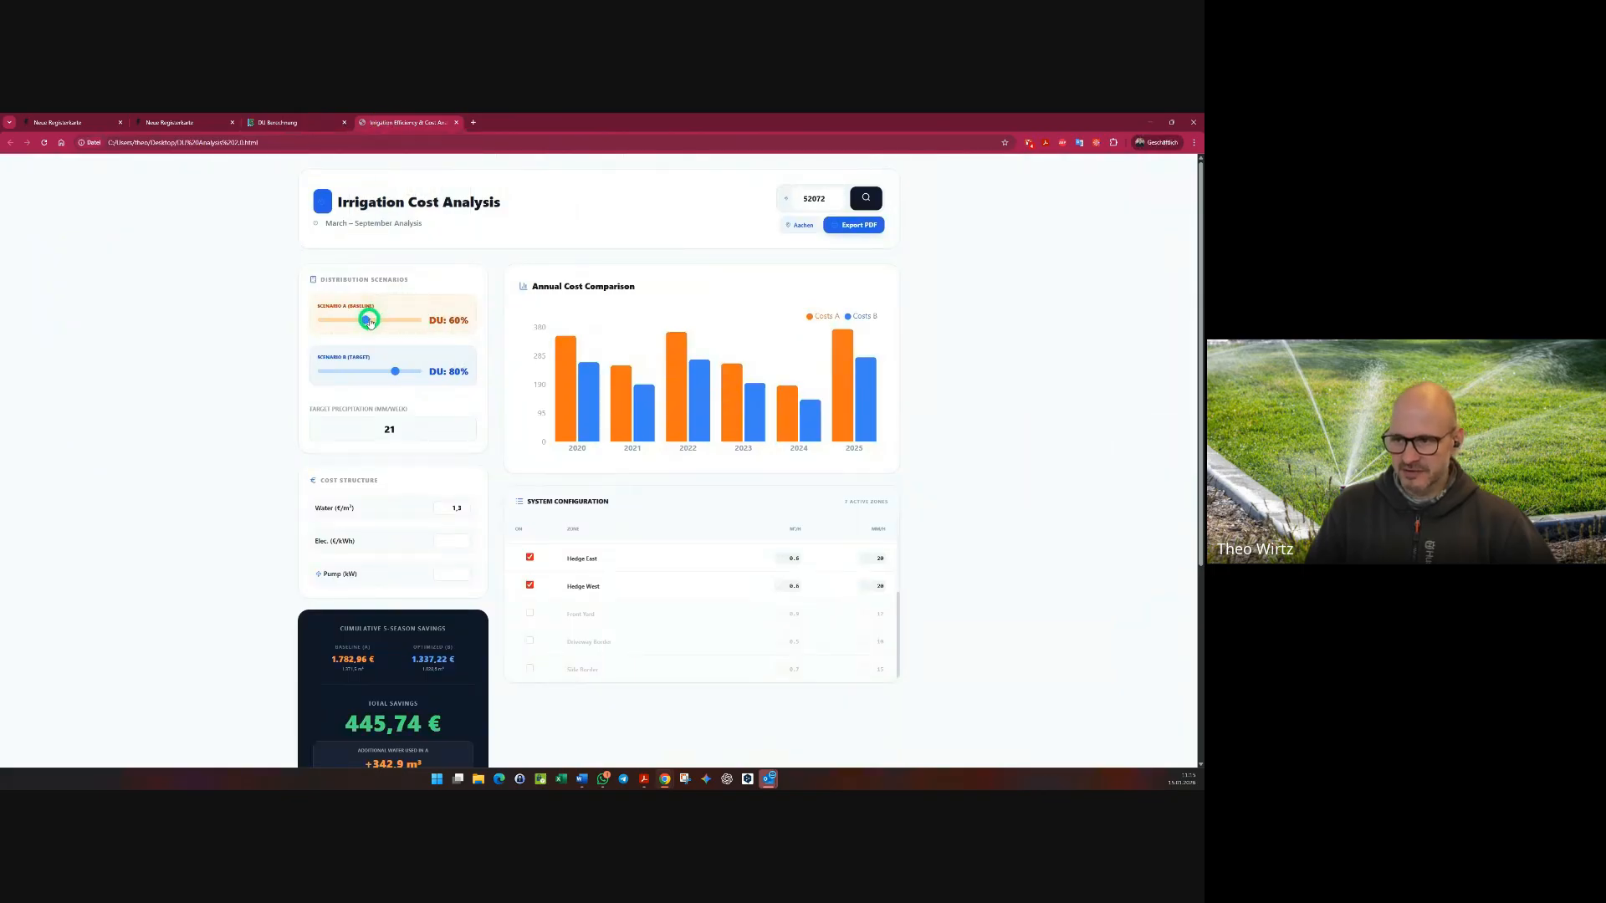
- Set the Scenario A baseline DU to 30% and review the total savings, cost chart and yearly statistics
drag(366, 322, 316, 318)
scroll(201, 405, down, 2)
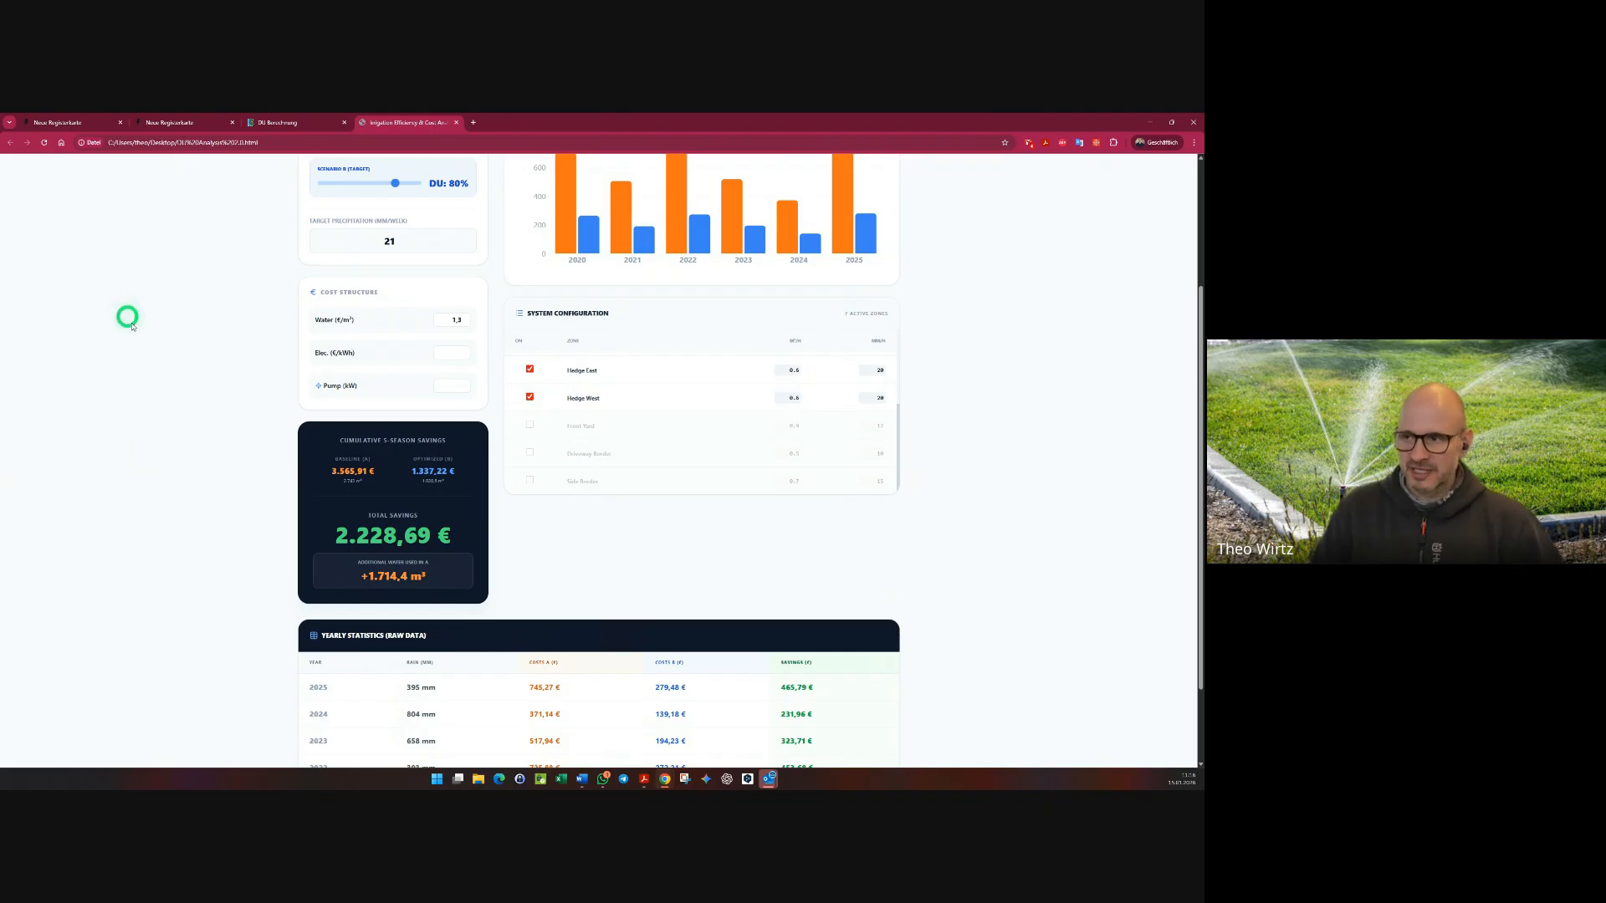
scroll(125, 317, up, 3)
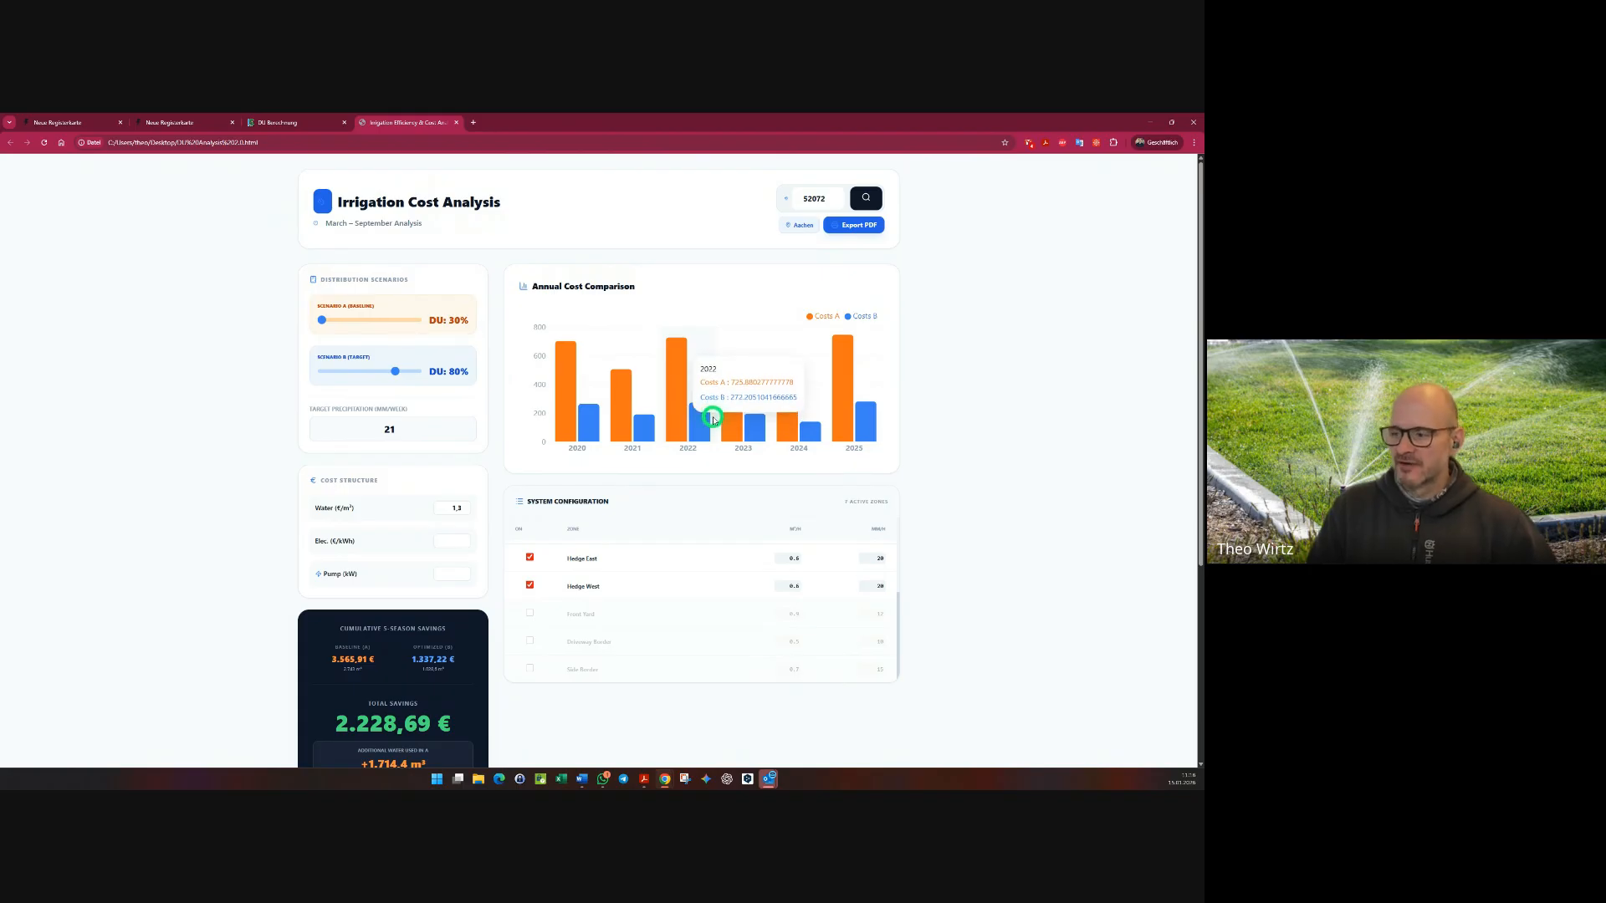
scroll(706, 420, down, 1)
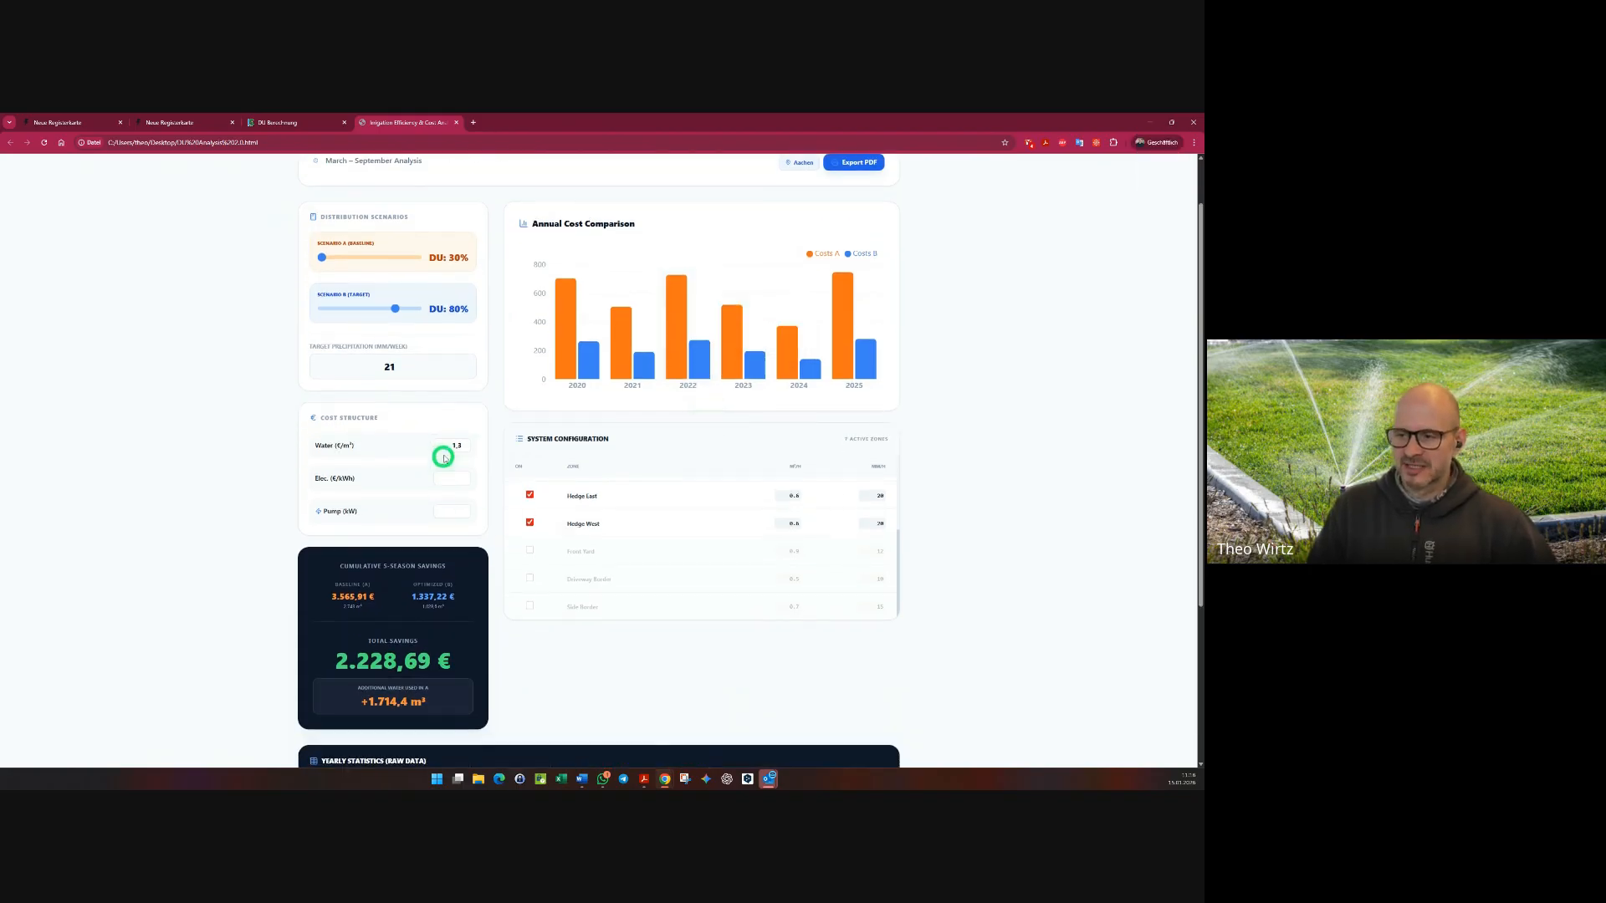
scroll(220, 452, down, 2)
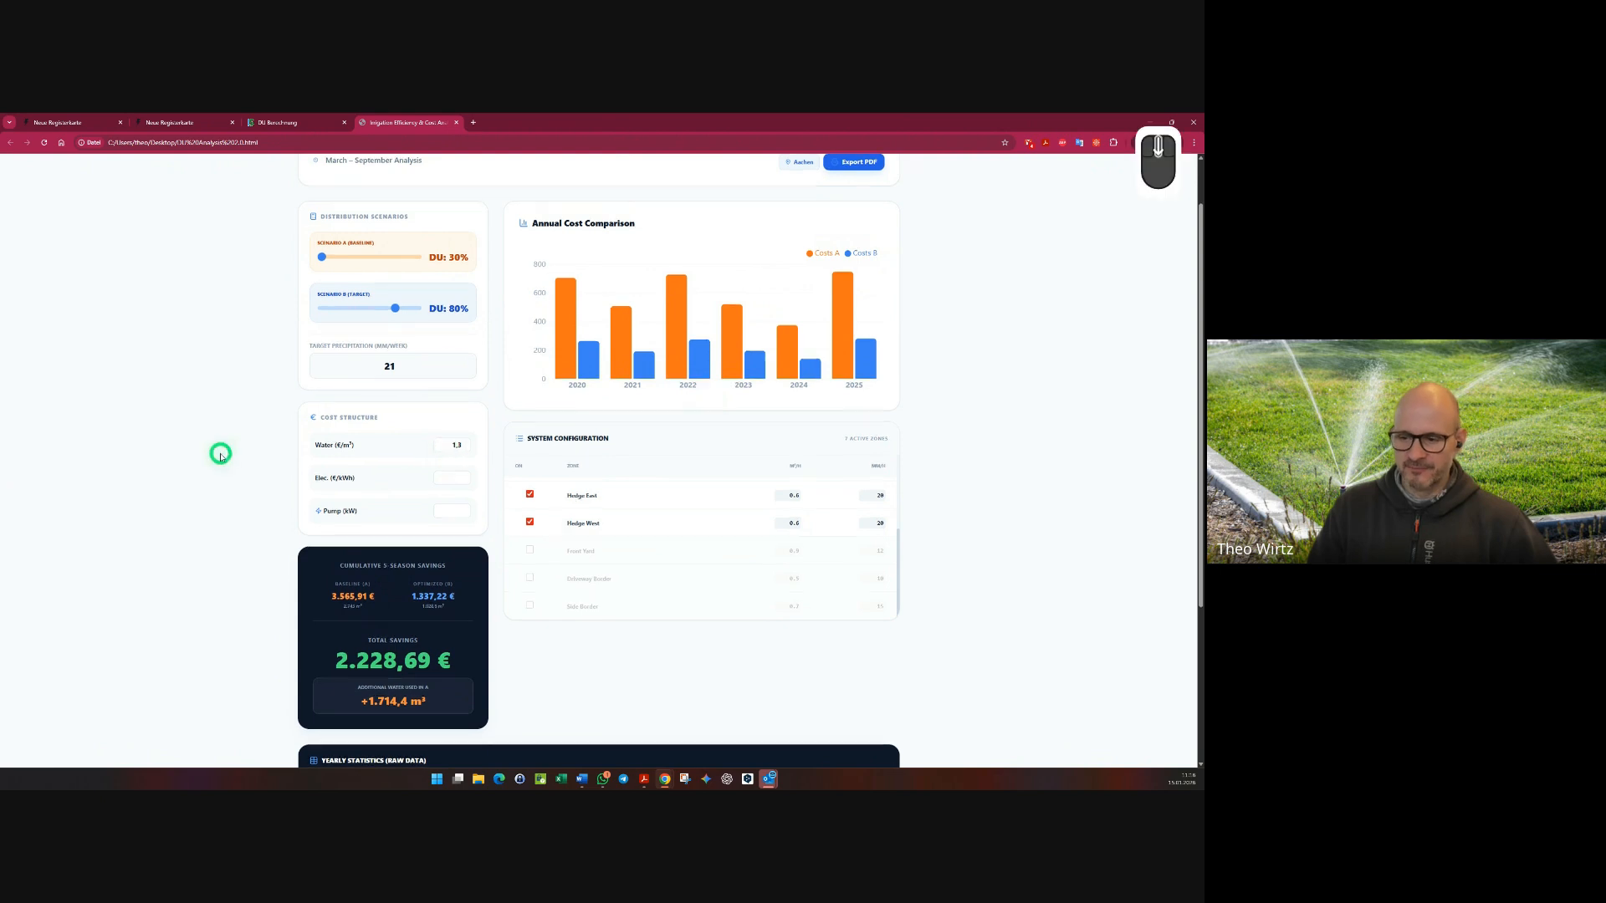
scroll(176, 531, down, 1)
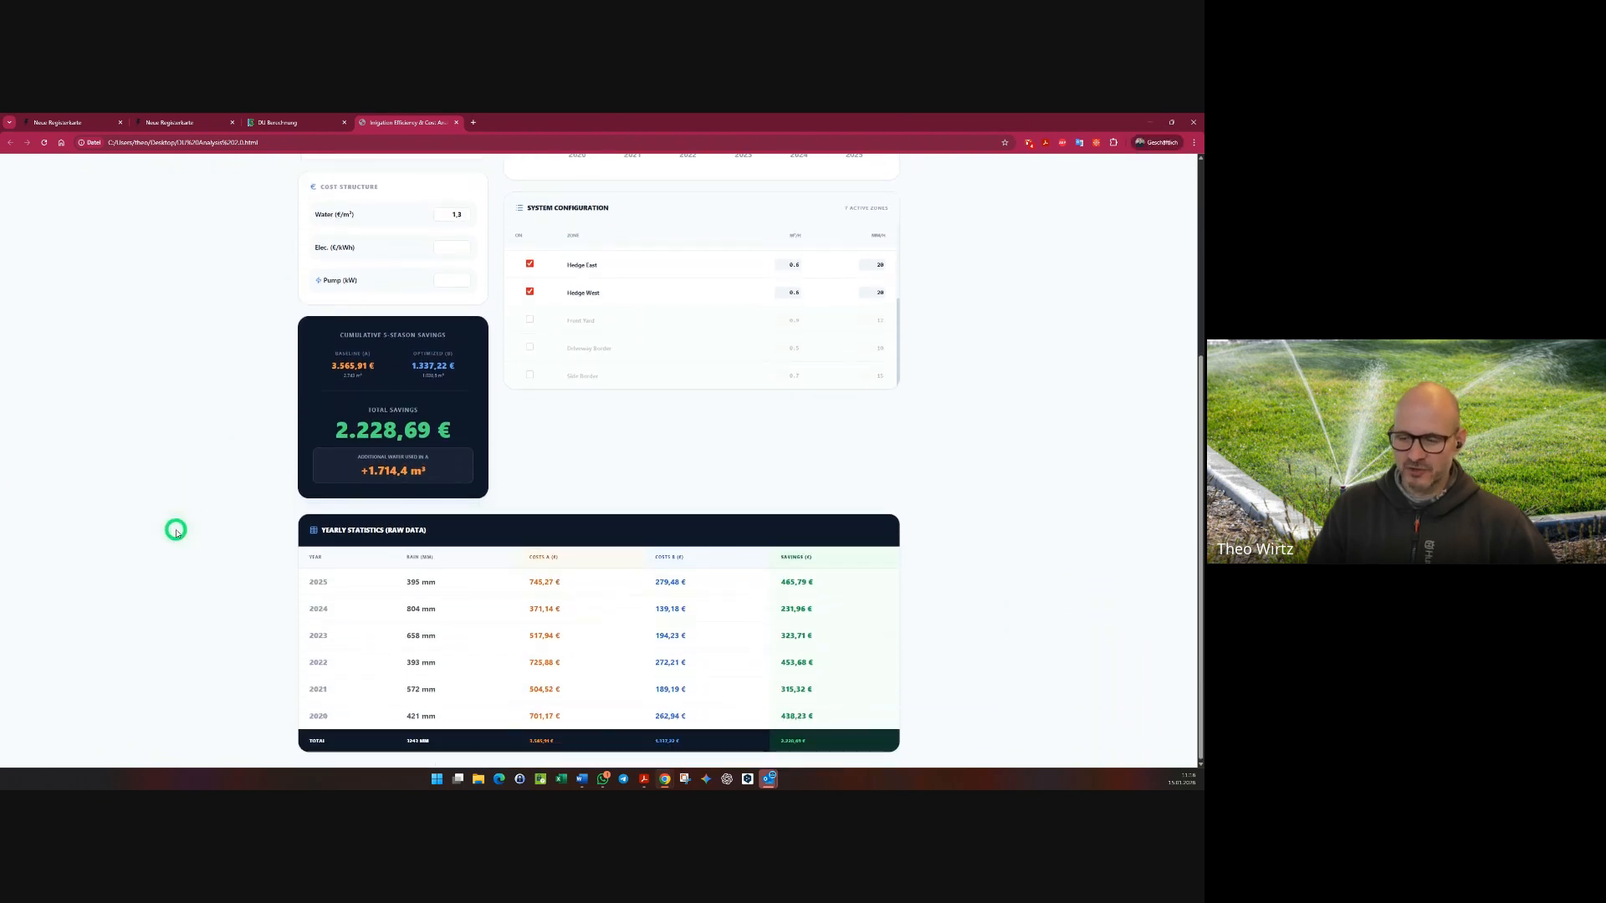
scroll(176, 532, up, 3)
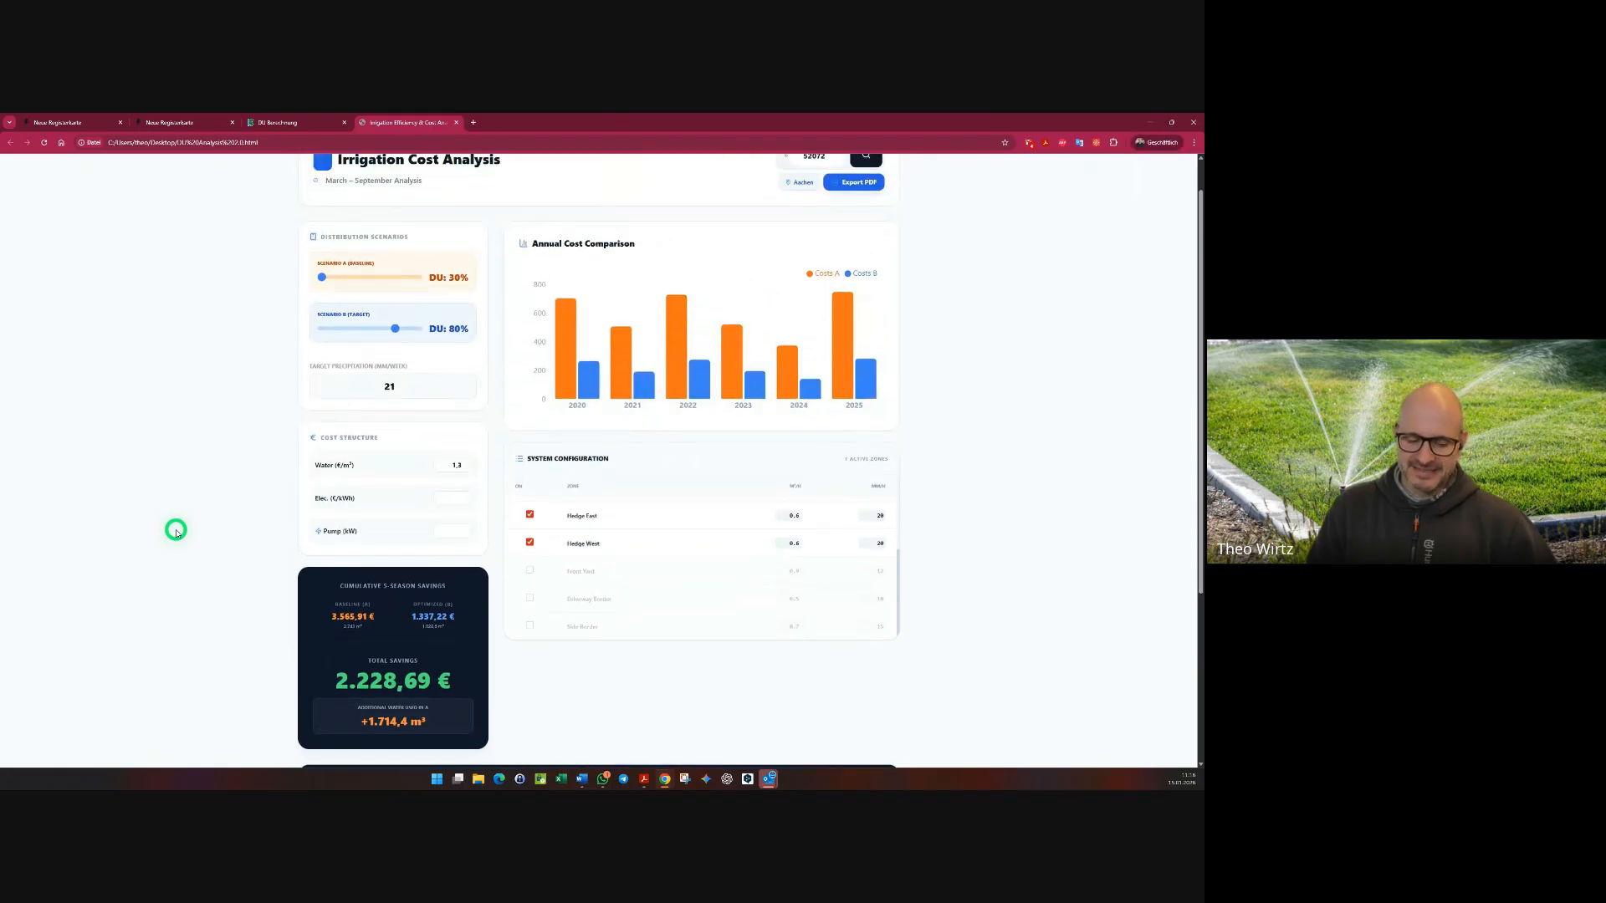
- Close the Irrigation Cost Analysis page, view the CIT test explanation PDF and return to the DU Berechnung drawing
click(458, 123)
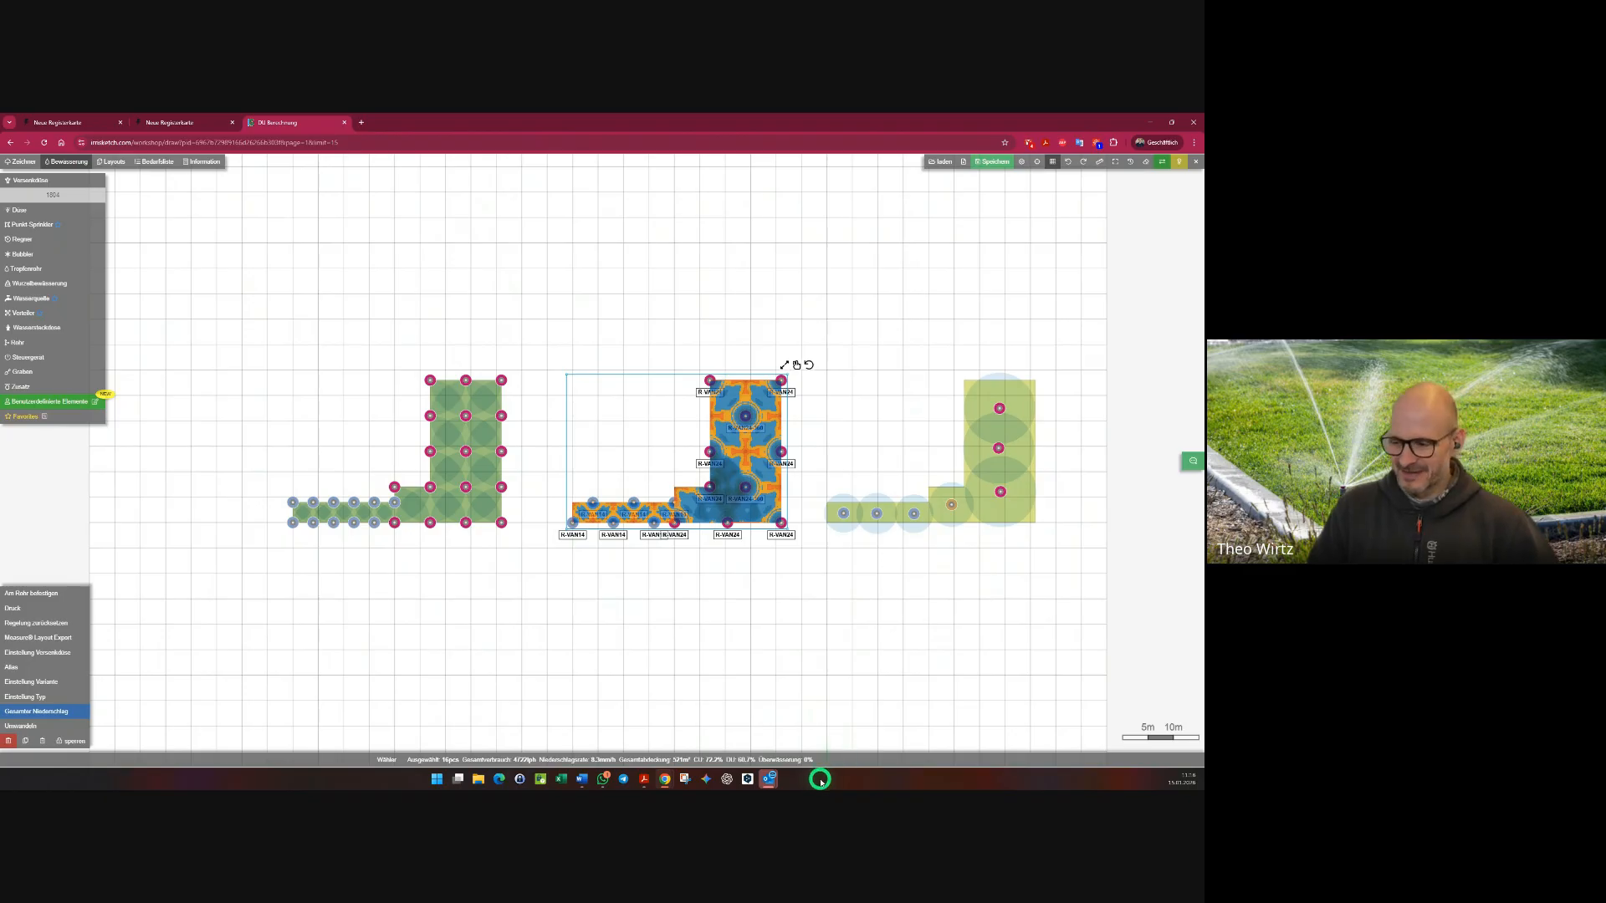
click(644, 779)
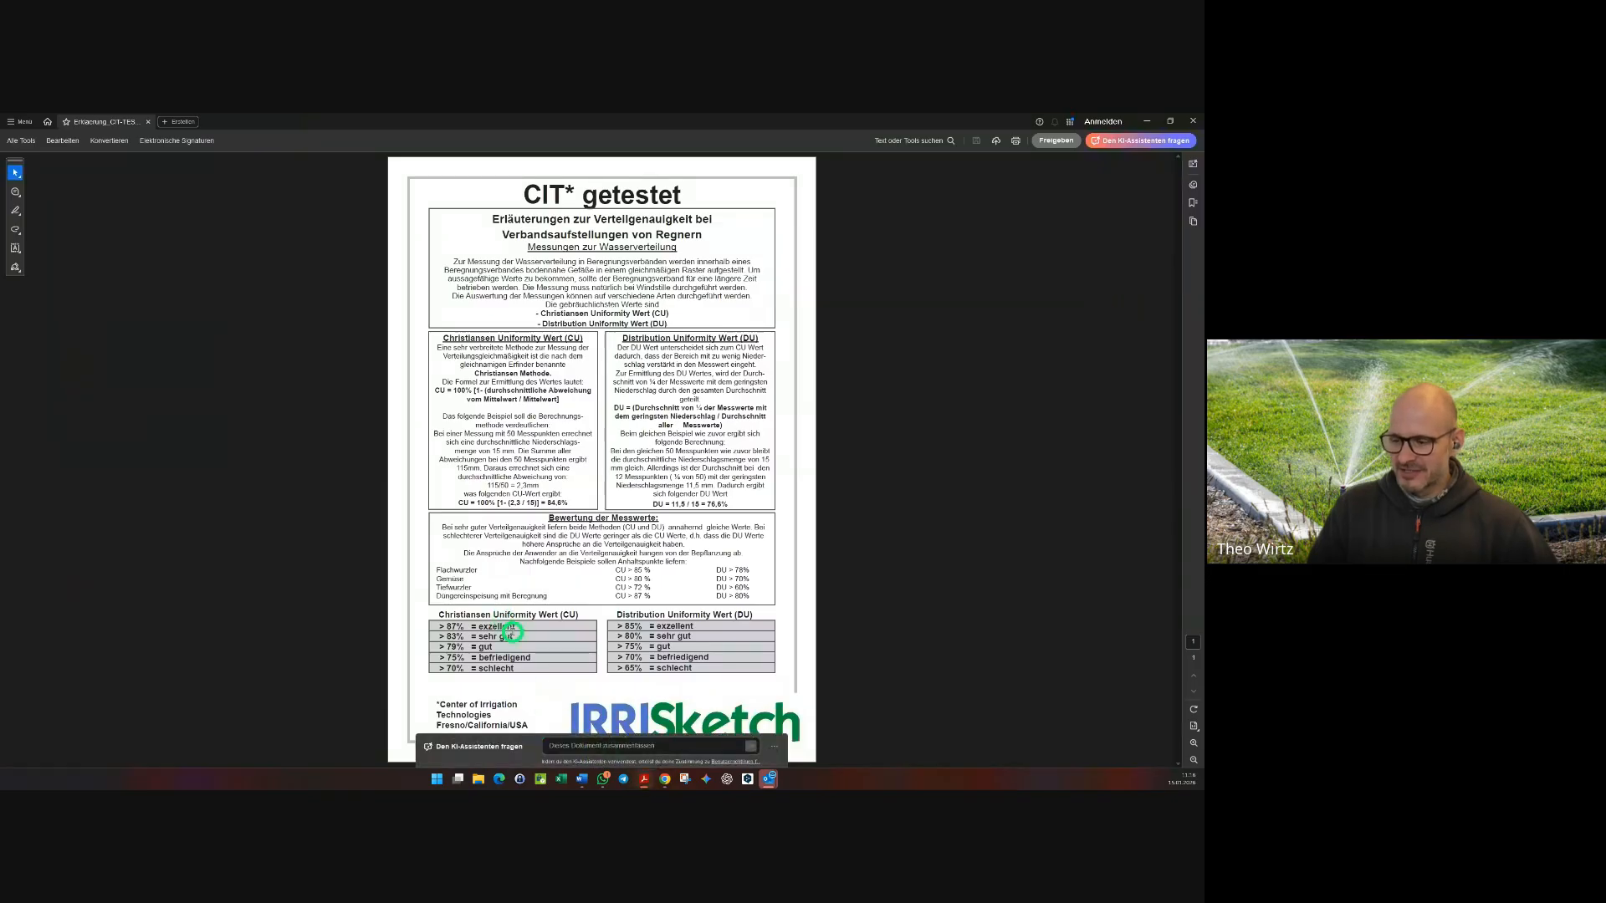
mouse_move(602, 779)
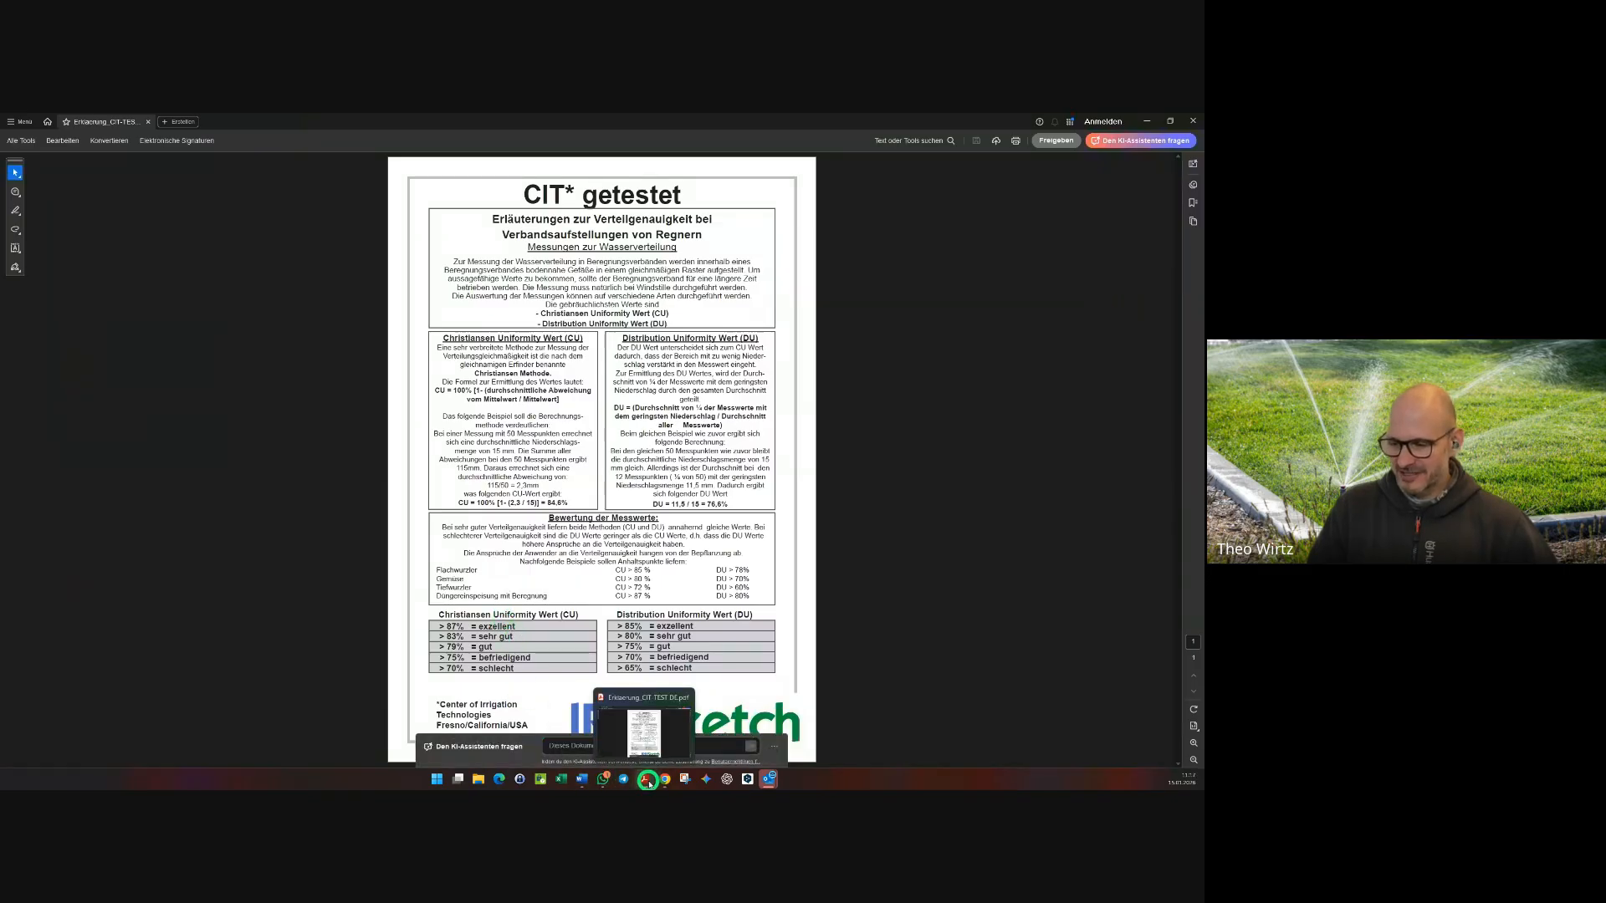
mouse_move(665, 779)
click(701, 731)
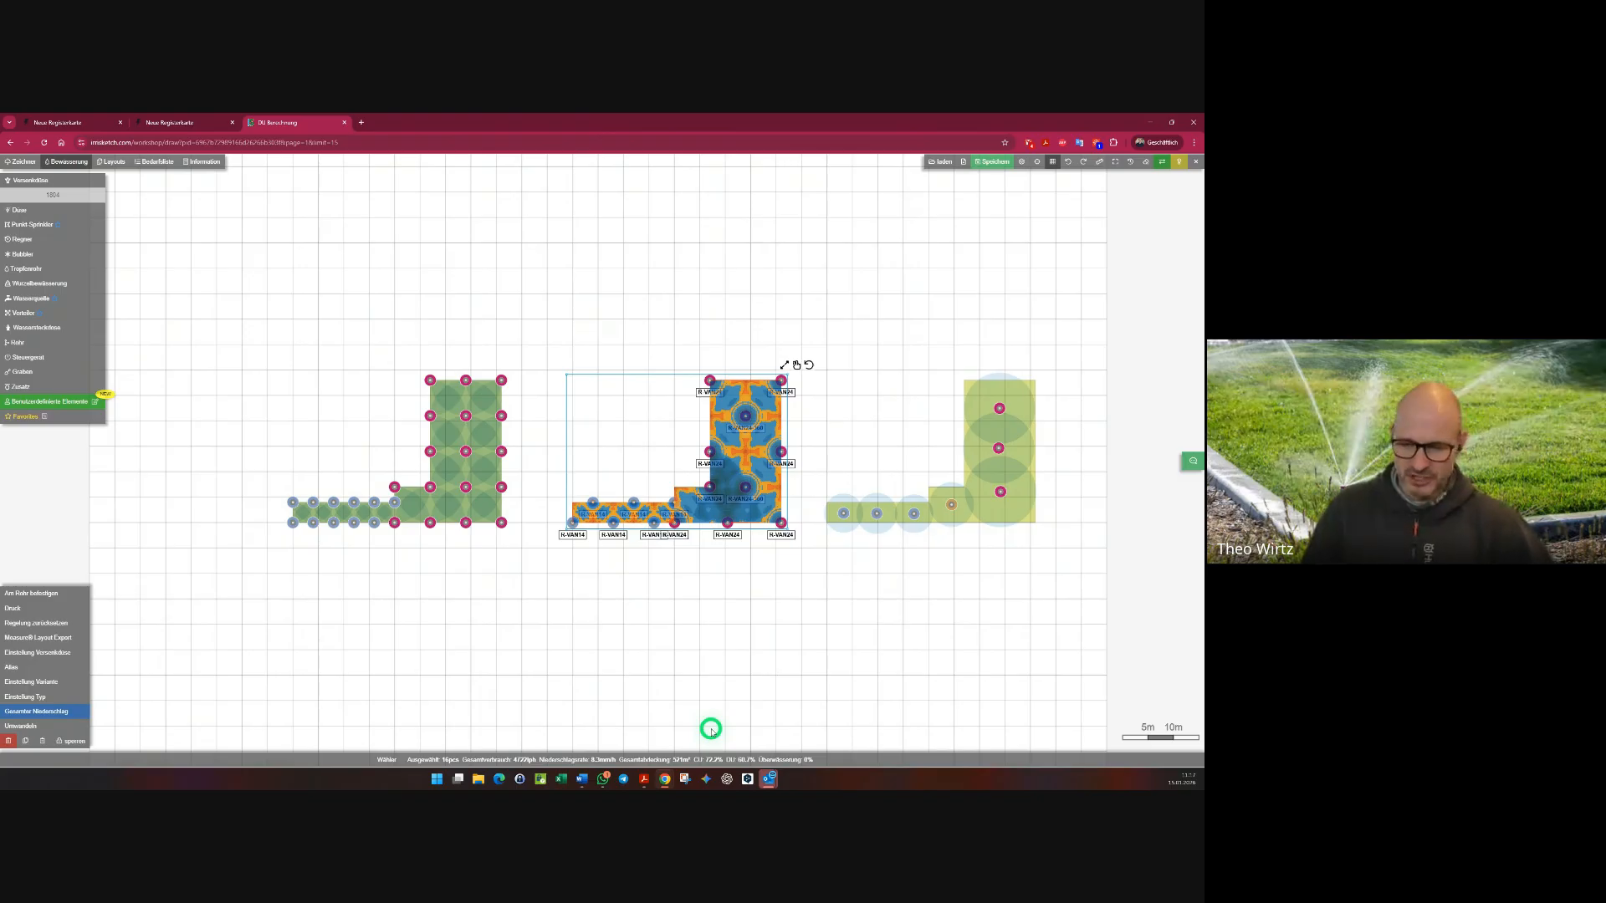
- Select the first lawn's nozzles and consult the CU and DU rating tables in the CIT test explanation PDF
click(711, 730)
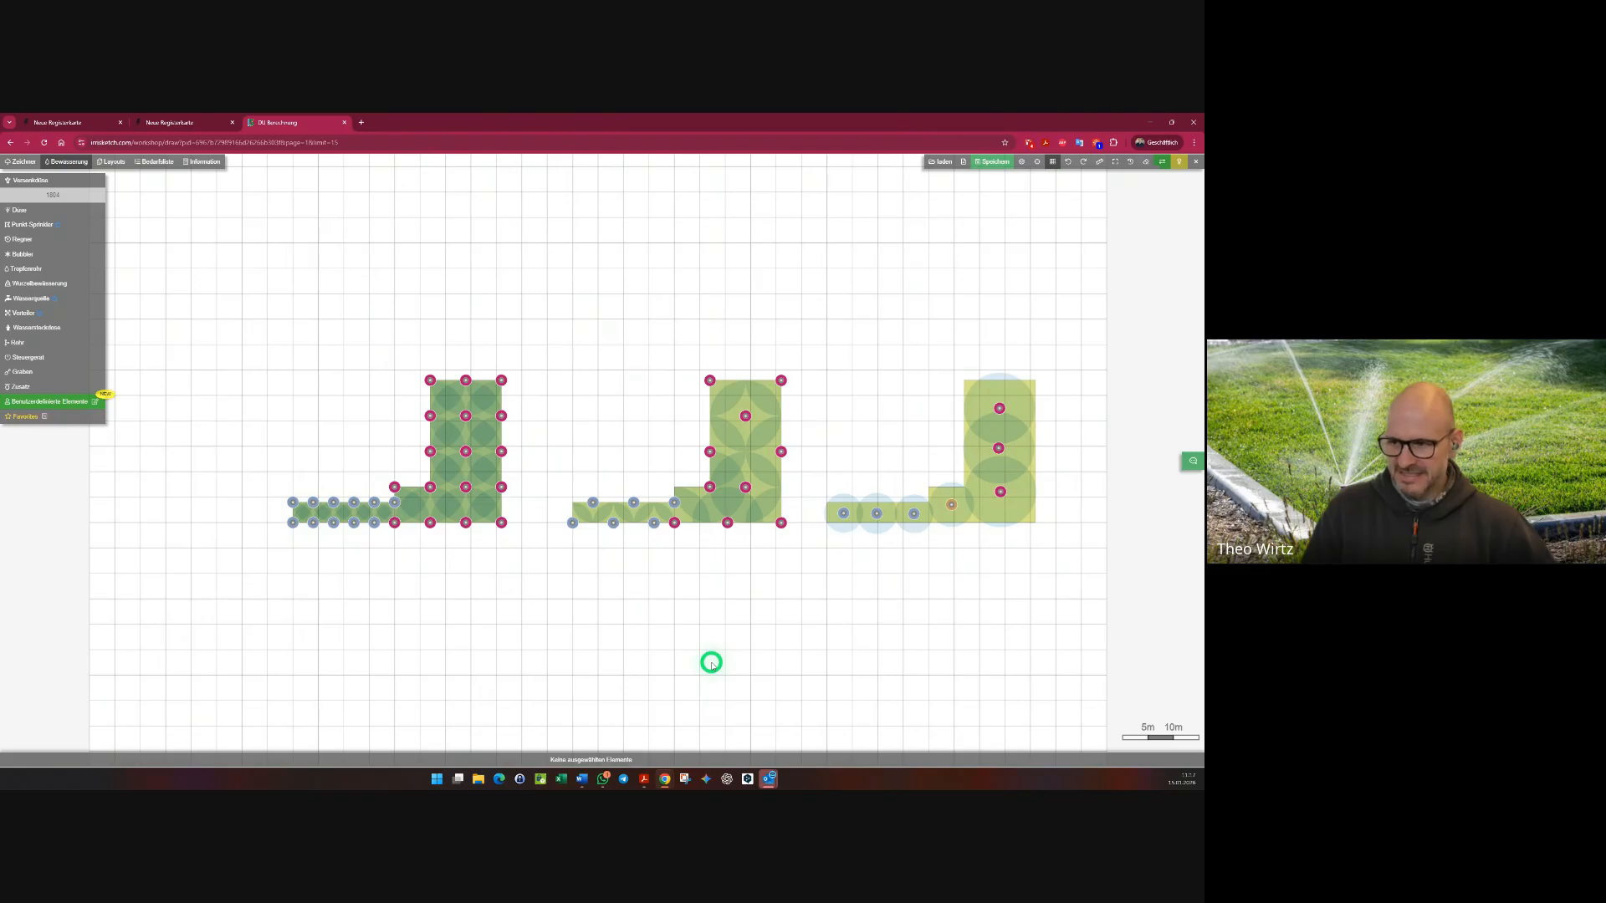
drag(250, 323, 549, 600)
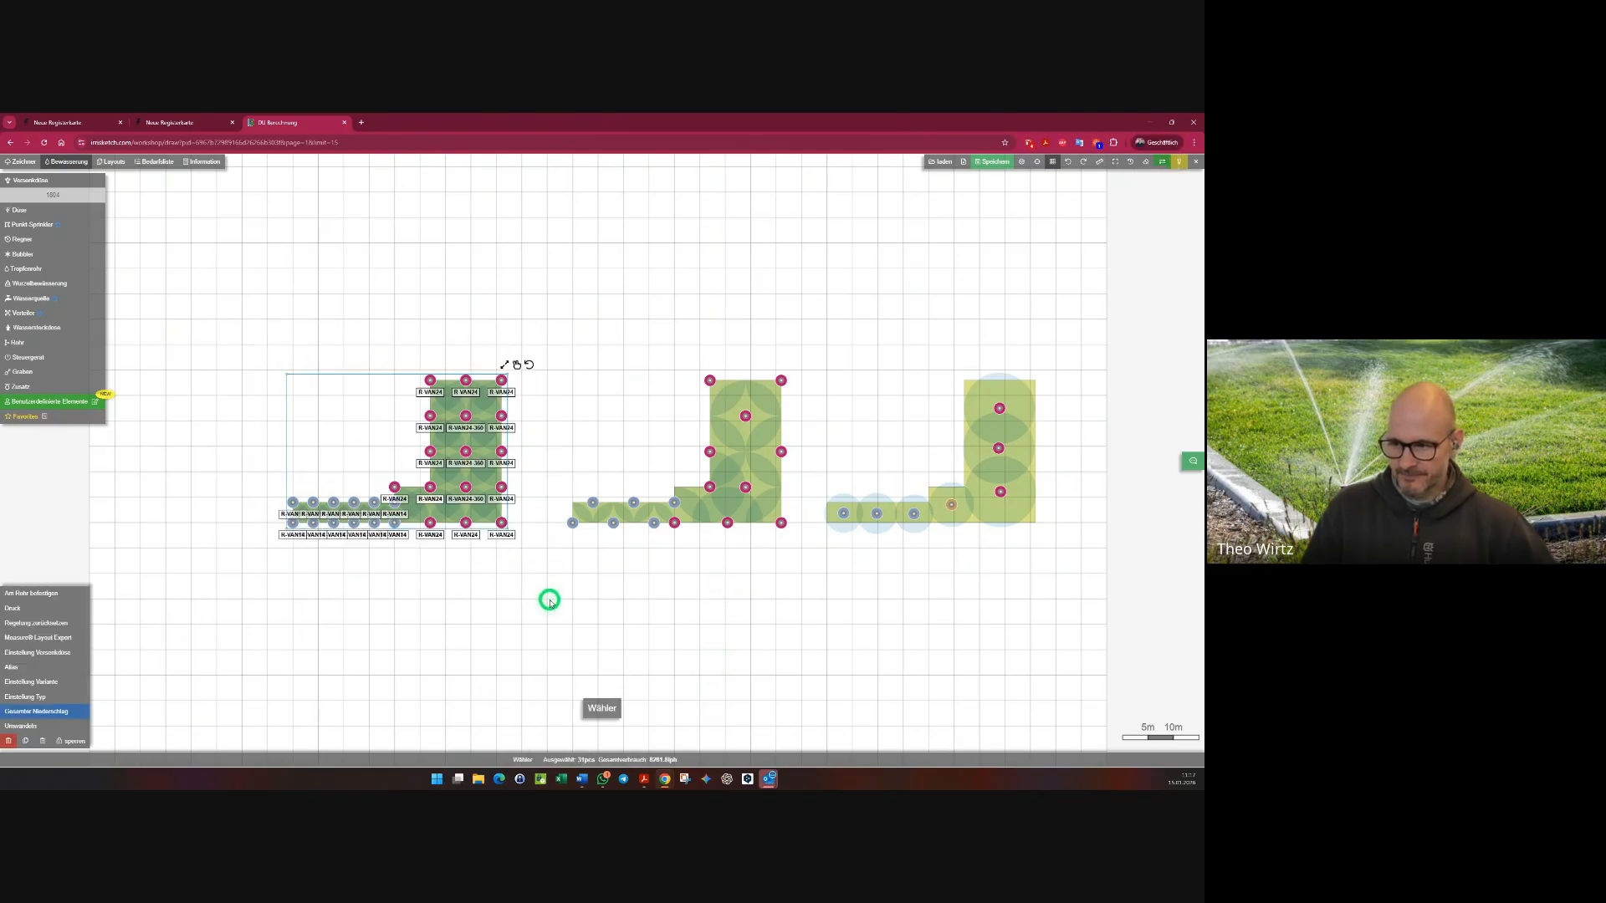
mouse_move(644, 779)
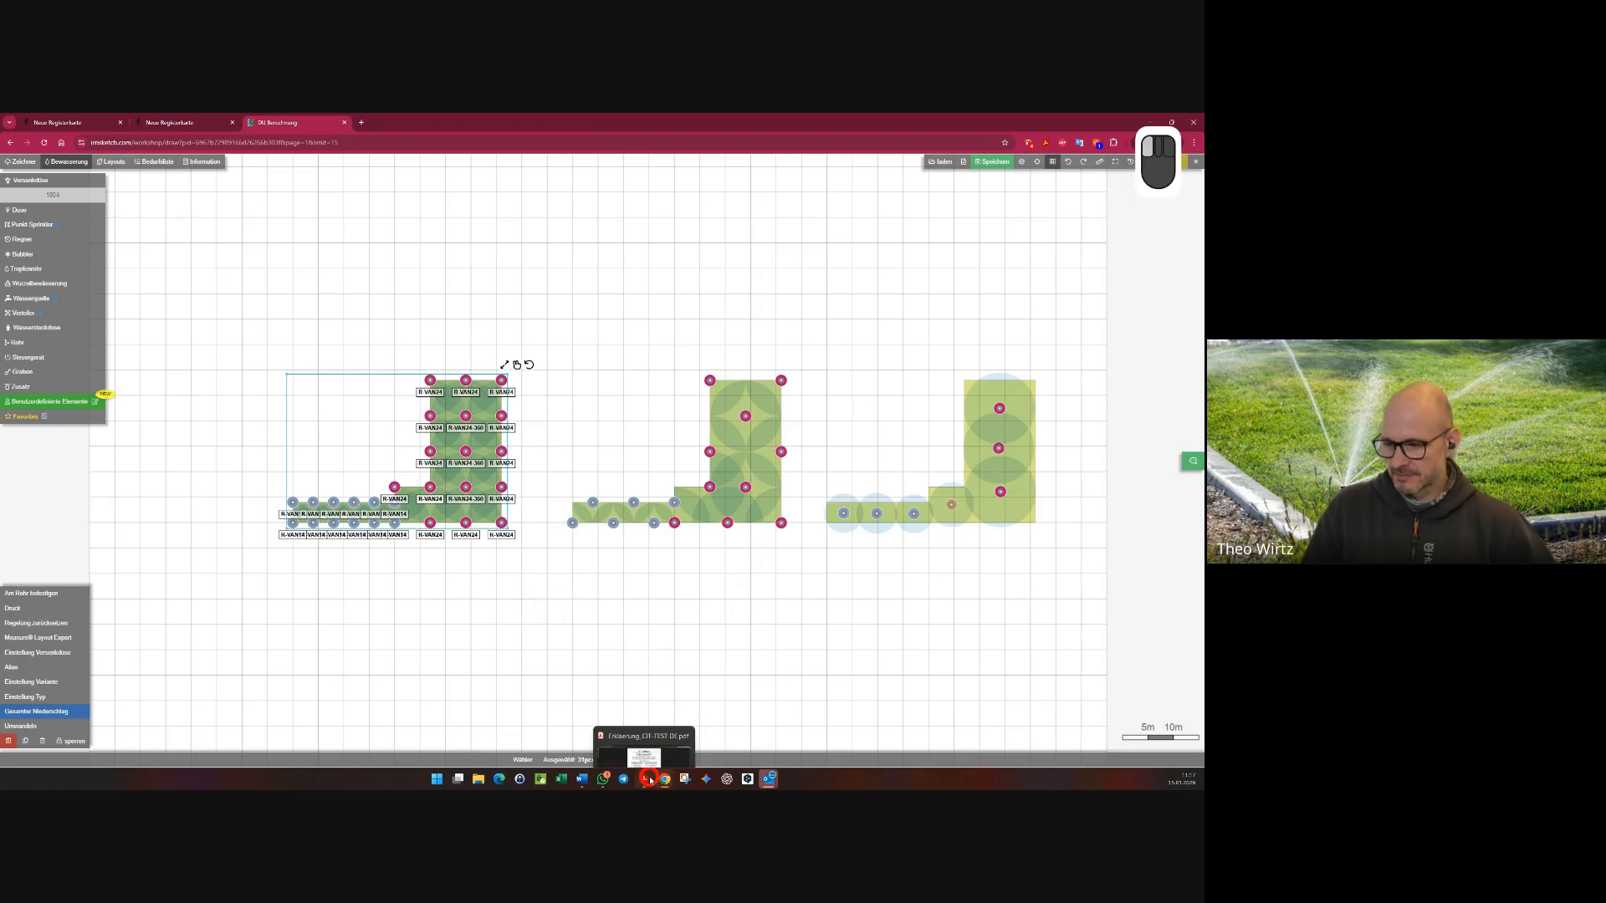
click(645, 717)
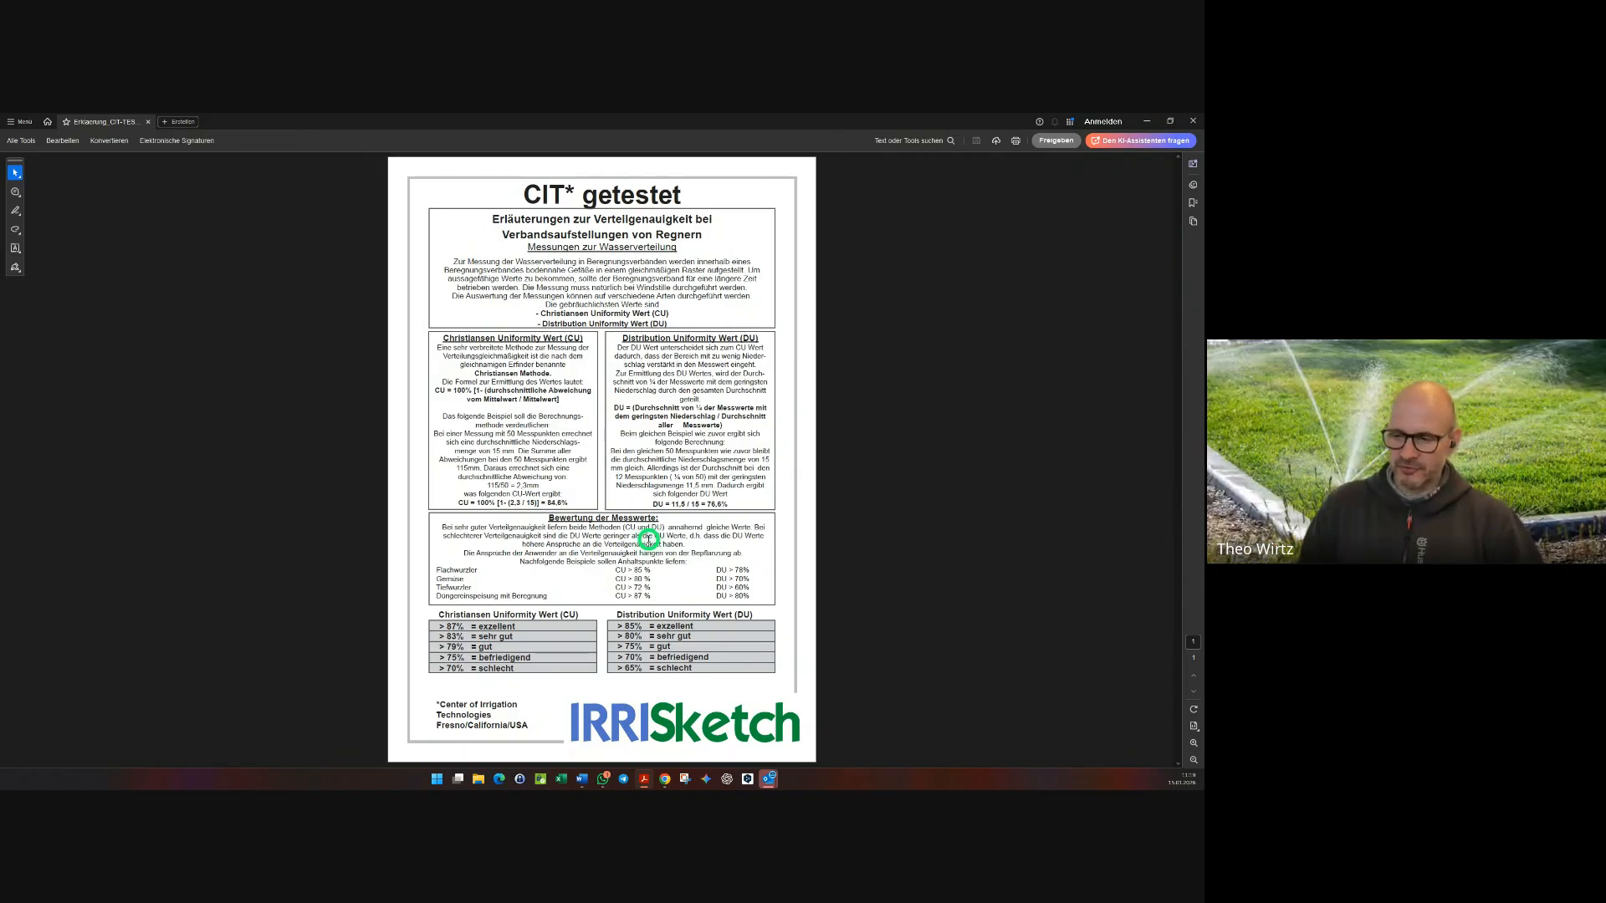
click(1146, 123)
- Reselect all nozzles of the first lawn, calculate their Gesamter Niederschlag and inspect the distribution at the upper right corner
click(377, 402)
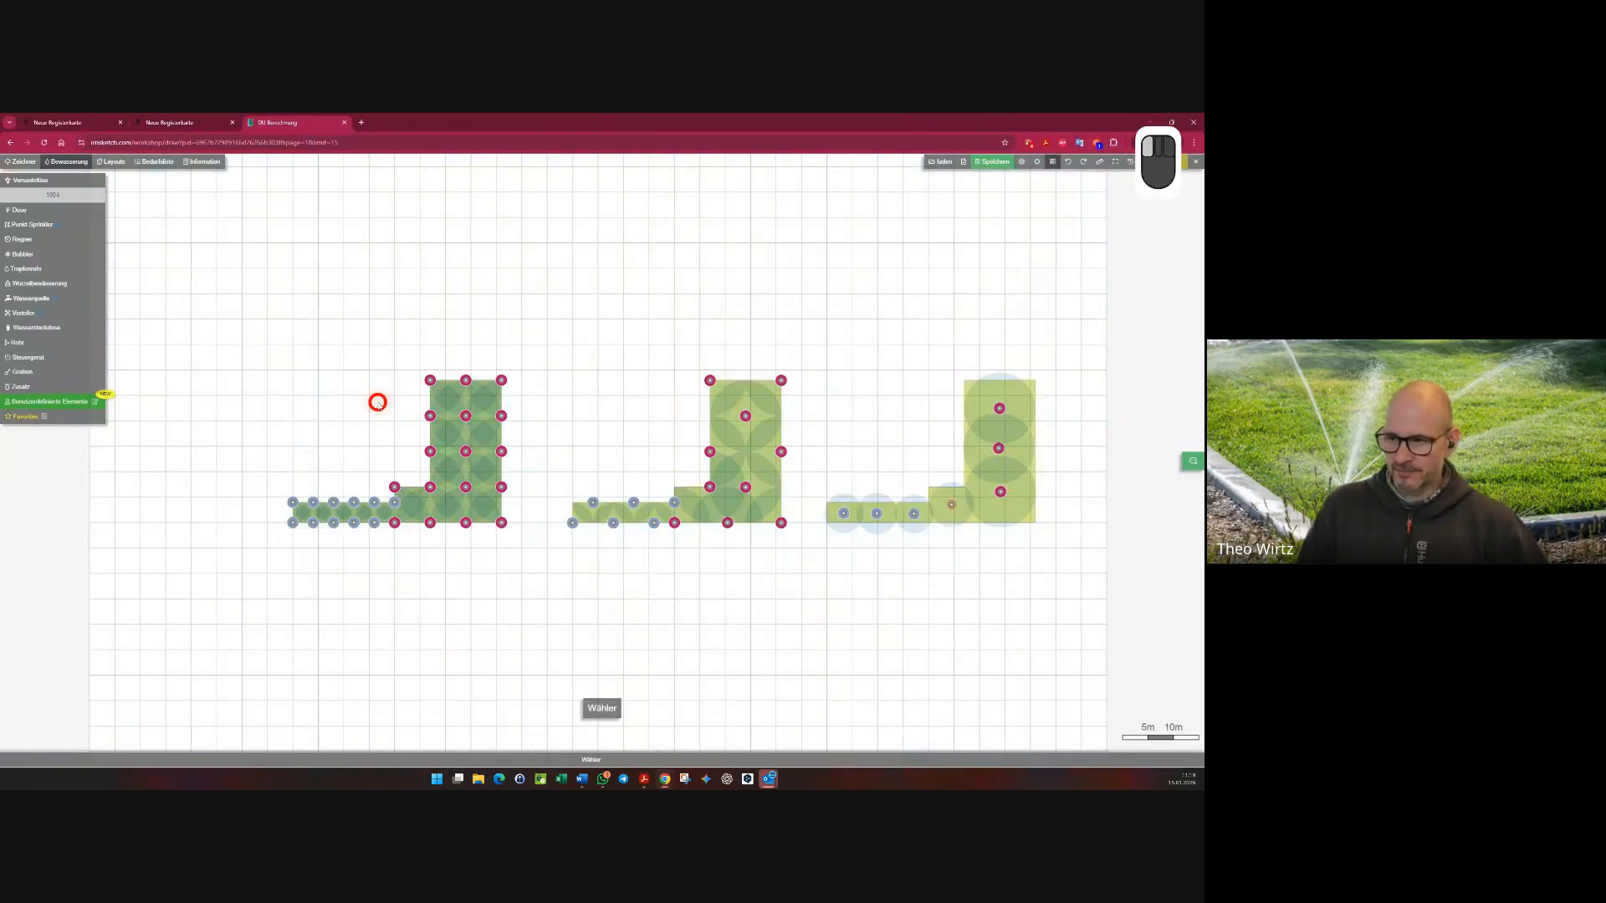
drag(248, 370, 543, 584)
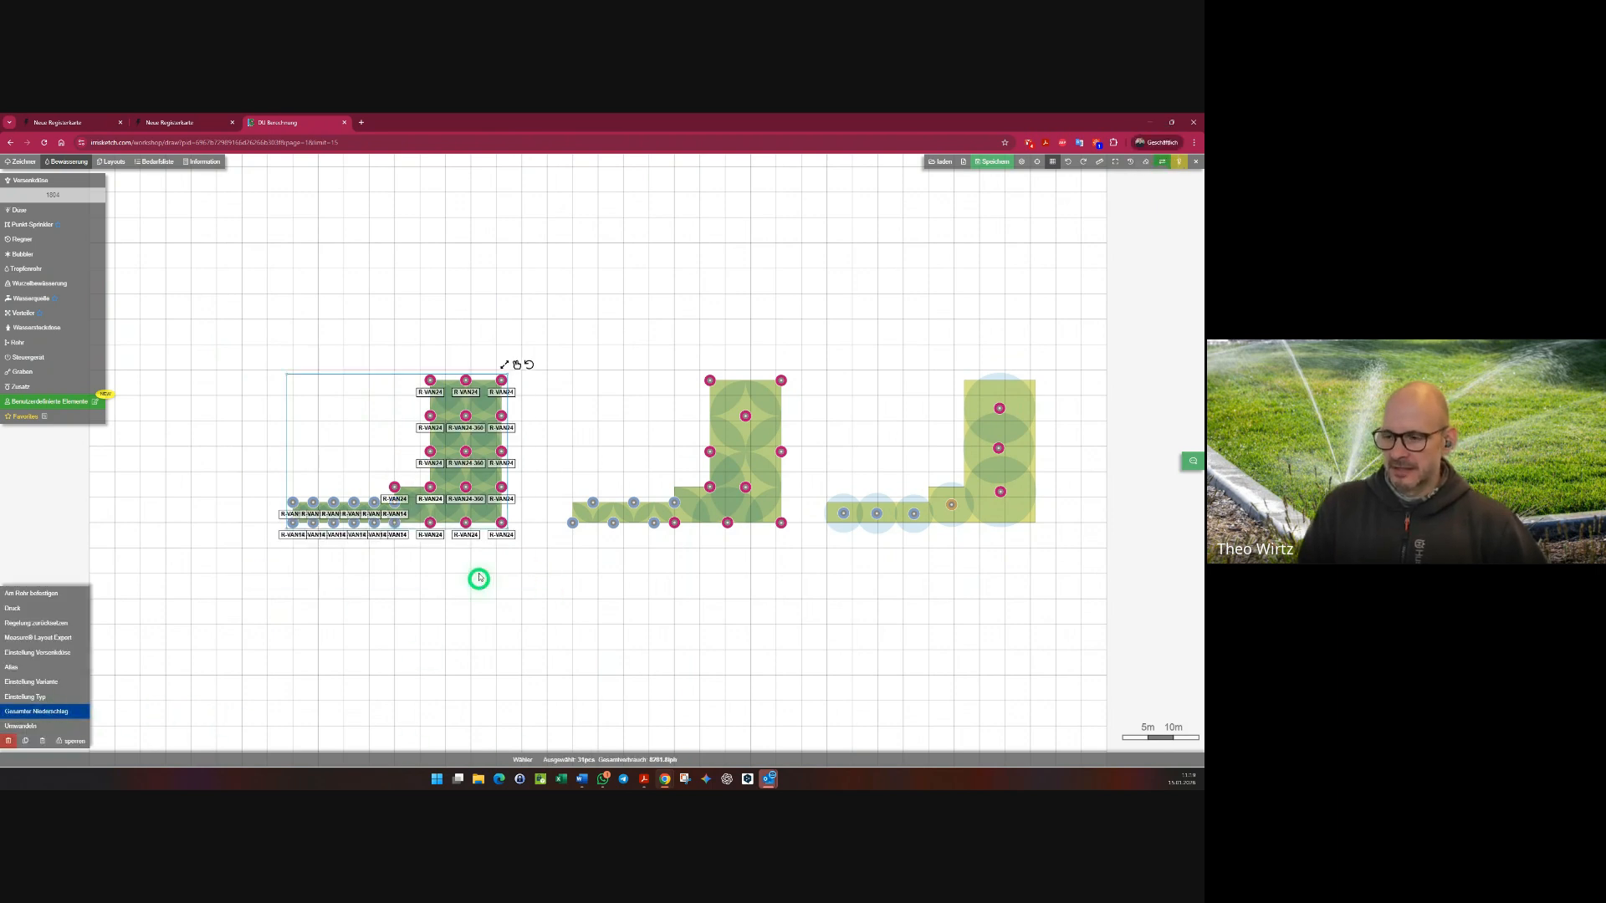
scroll(462, 428, up, 5)
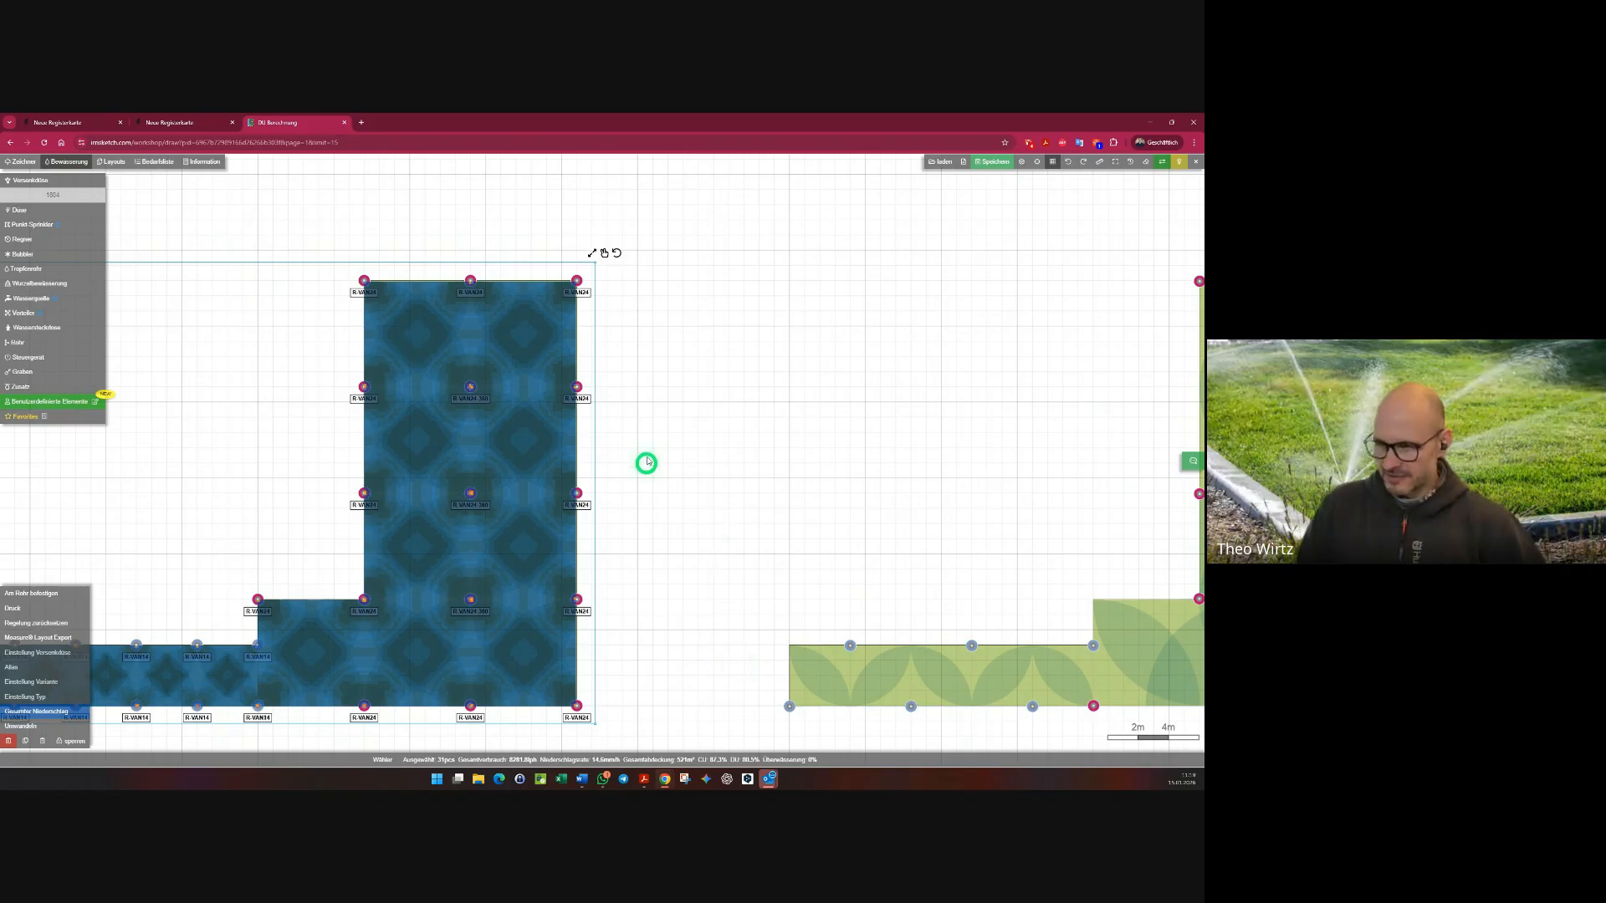
scroll(585, 321, up, 3)
scroll(586, 321, up, 1)
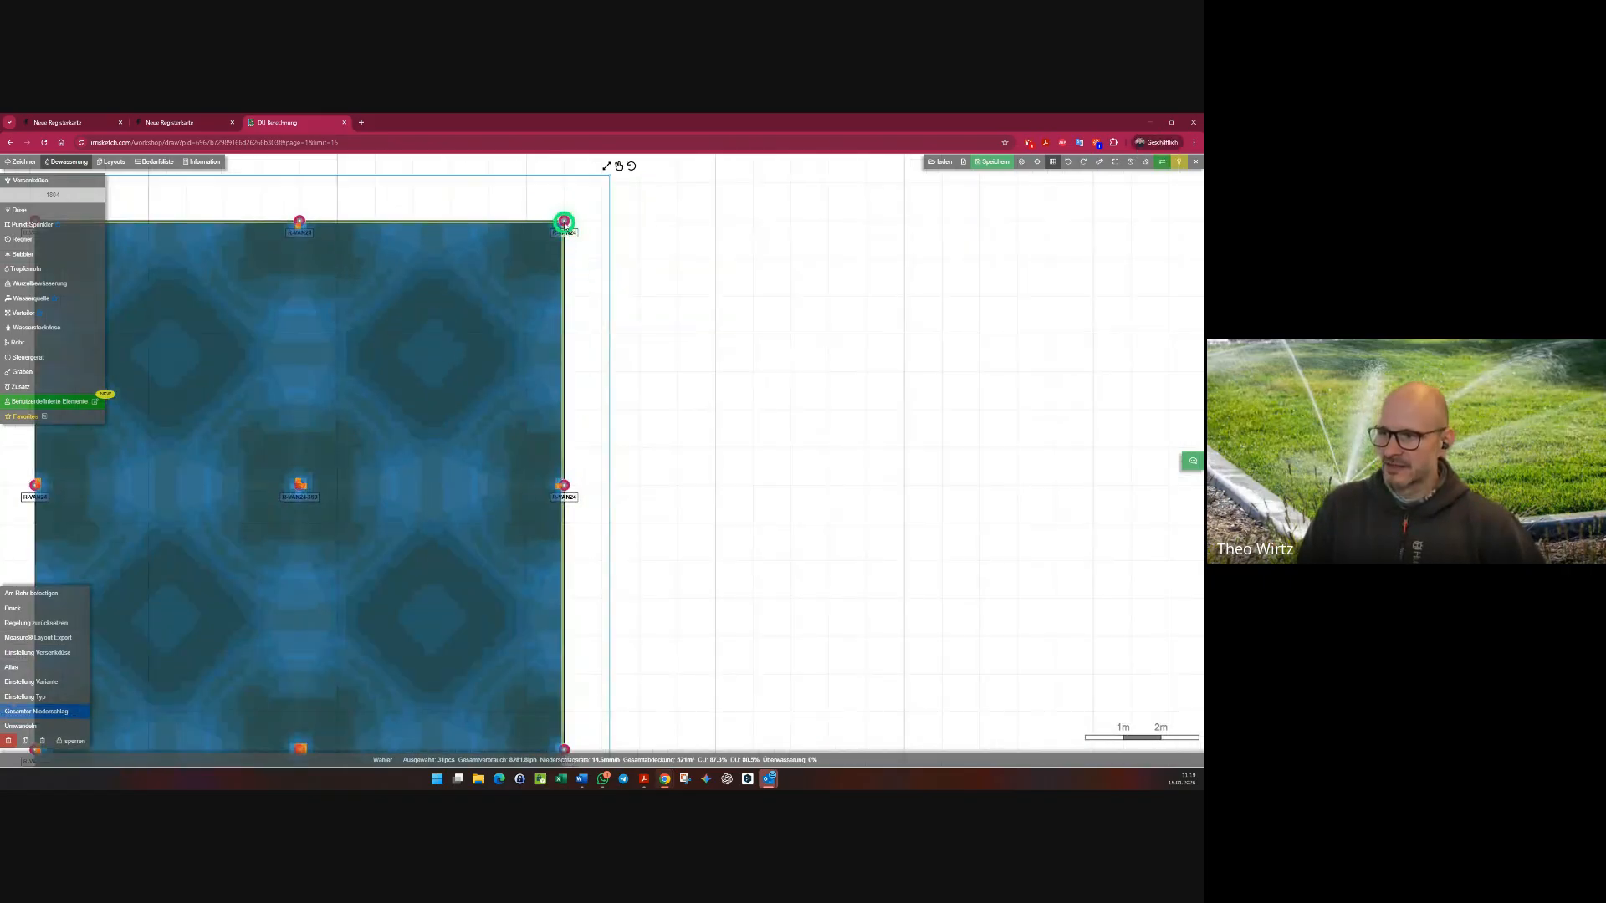
- Change the spray arc of the R-VAN24 at the first lawn's upper right corner so it sprays outside the lawn
click(710, 261)
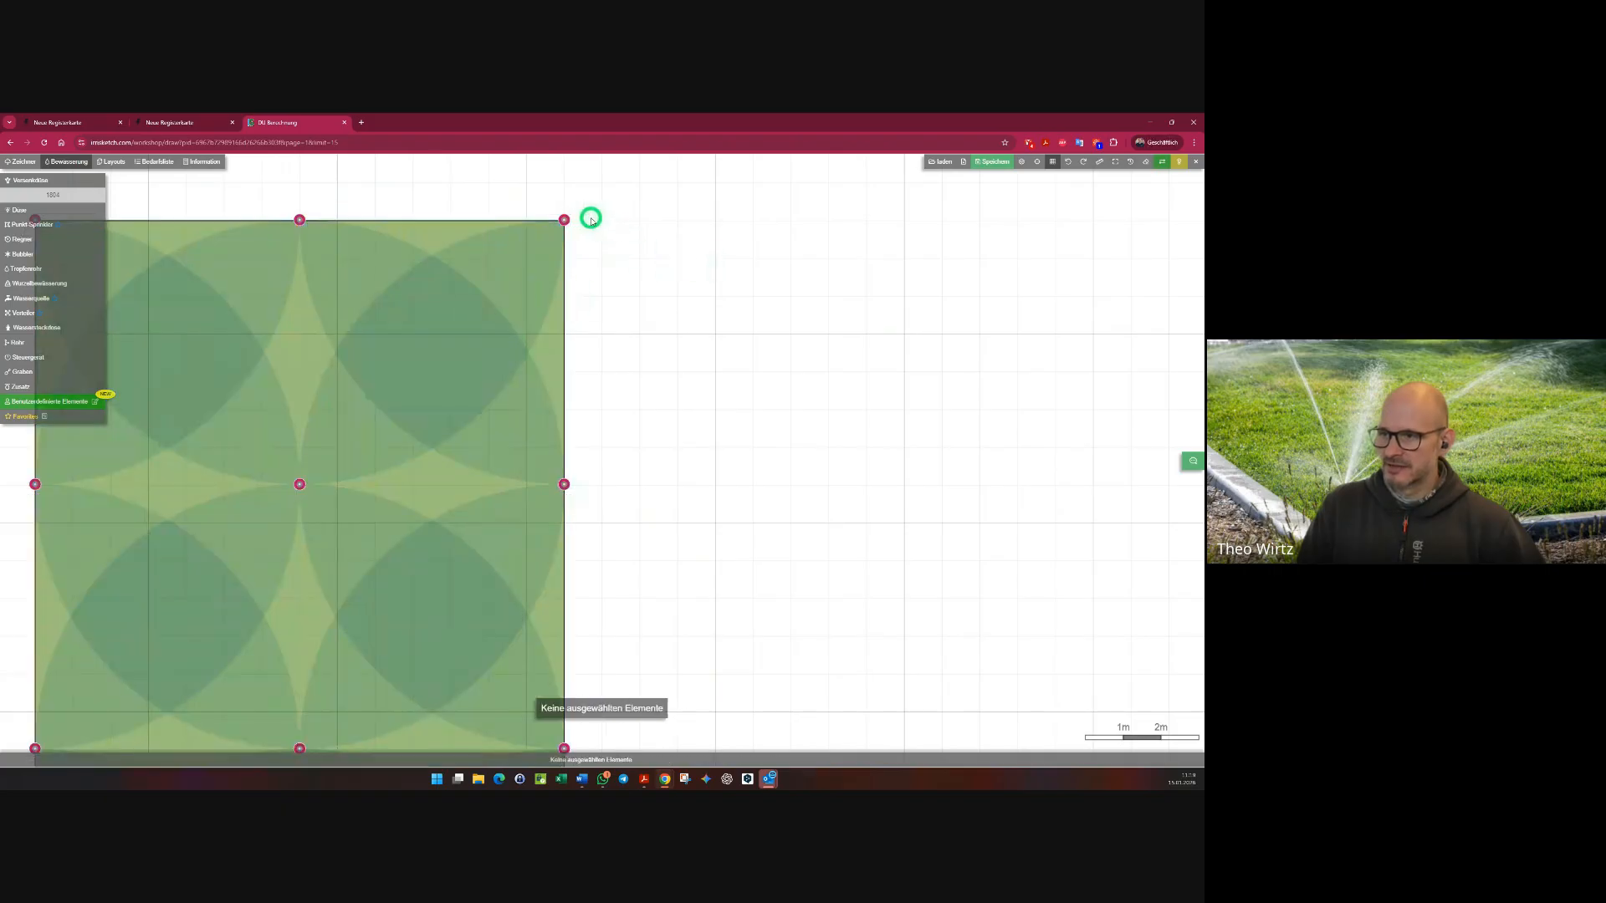
click(565, 219)
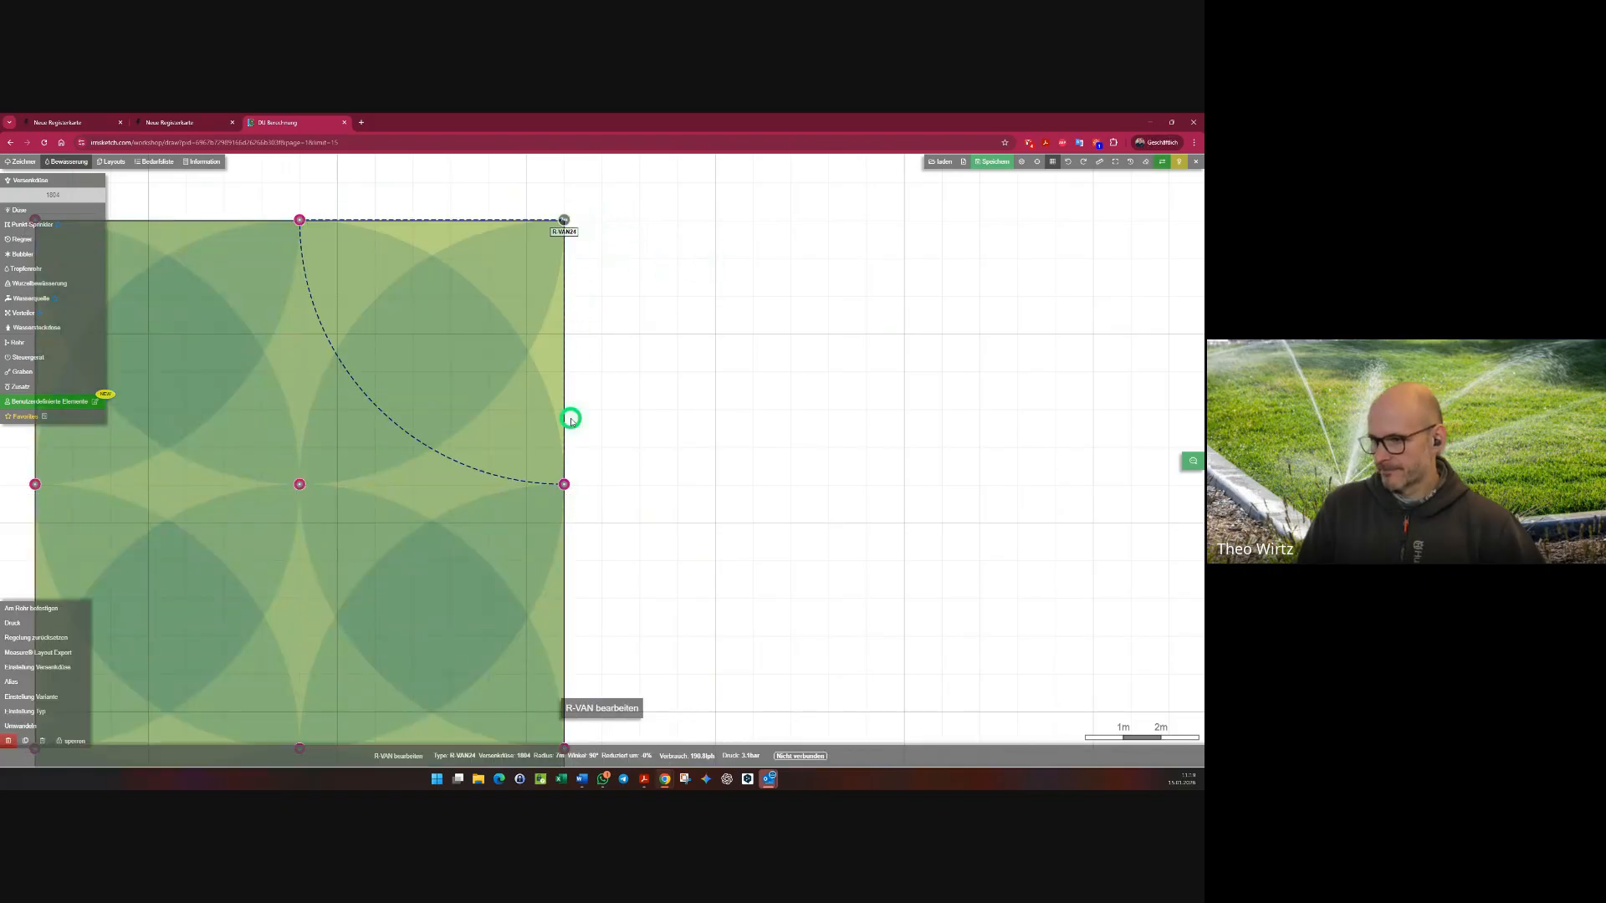
drag(563, 409, 670, 355)
click(799, 448)
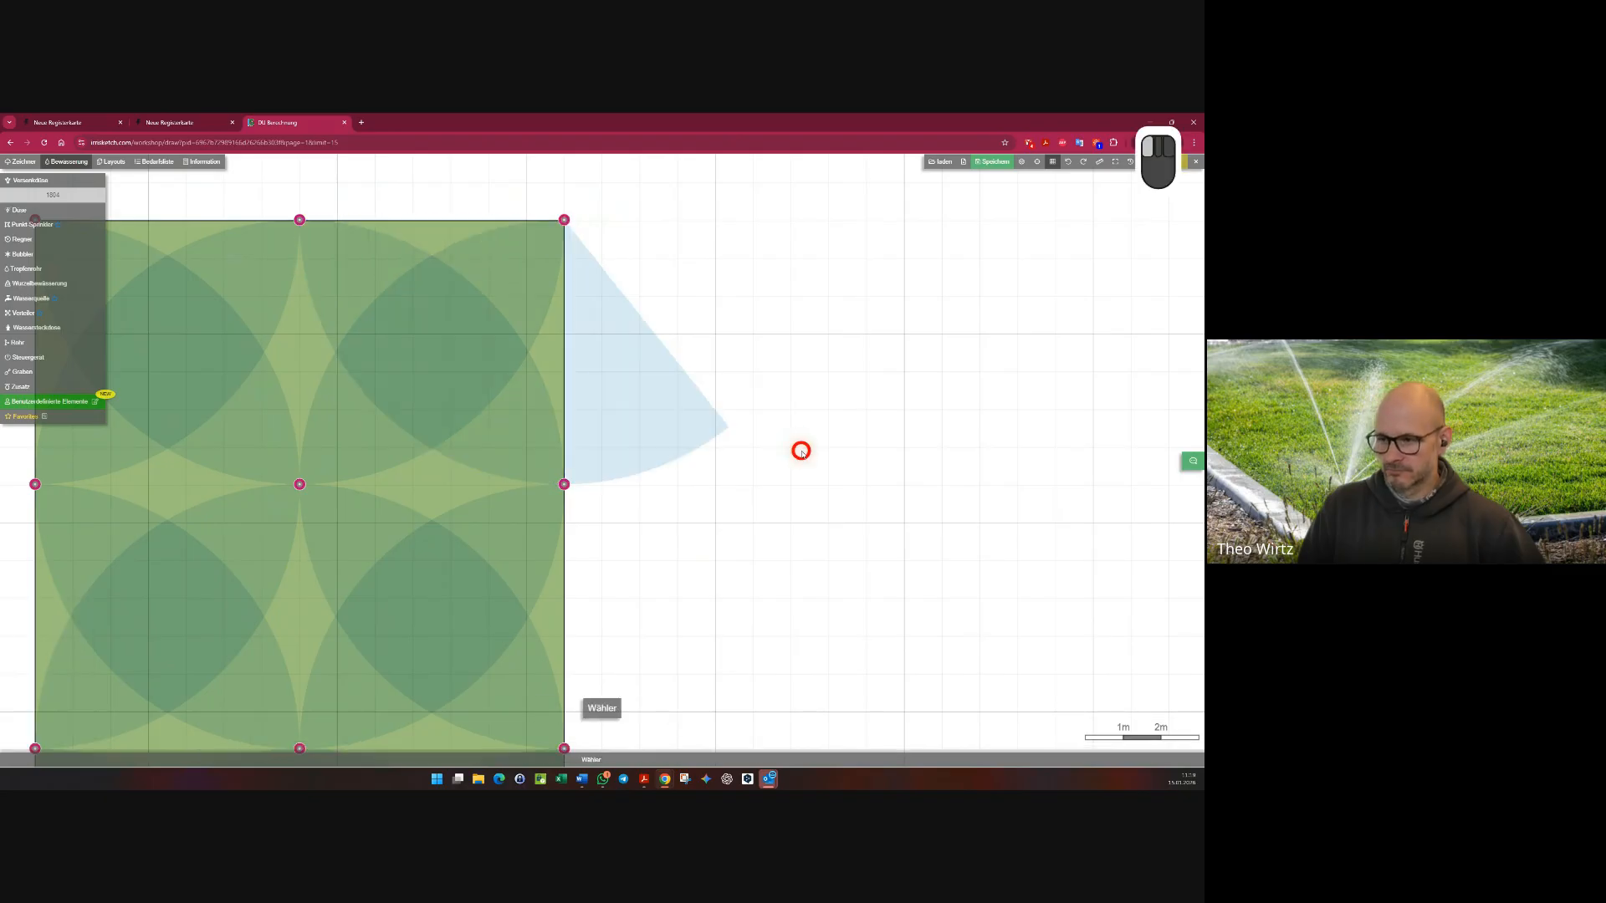
- Select only the Rotary Nozzles of the first lawn and recalculate their Gesamter Niederschlag
scroll(803, 455, down, 3)
scroll(823, 454, down, 5)
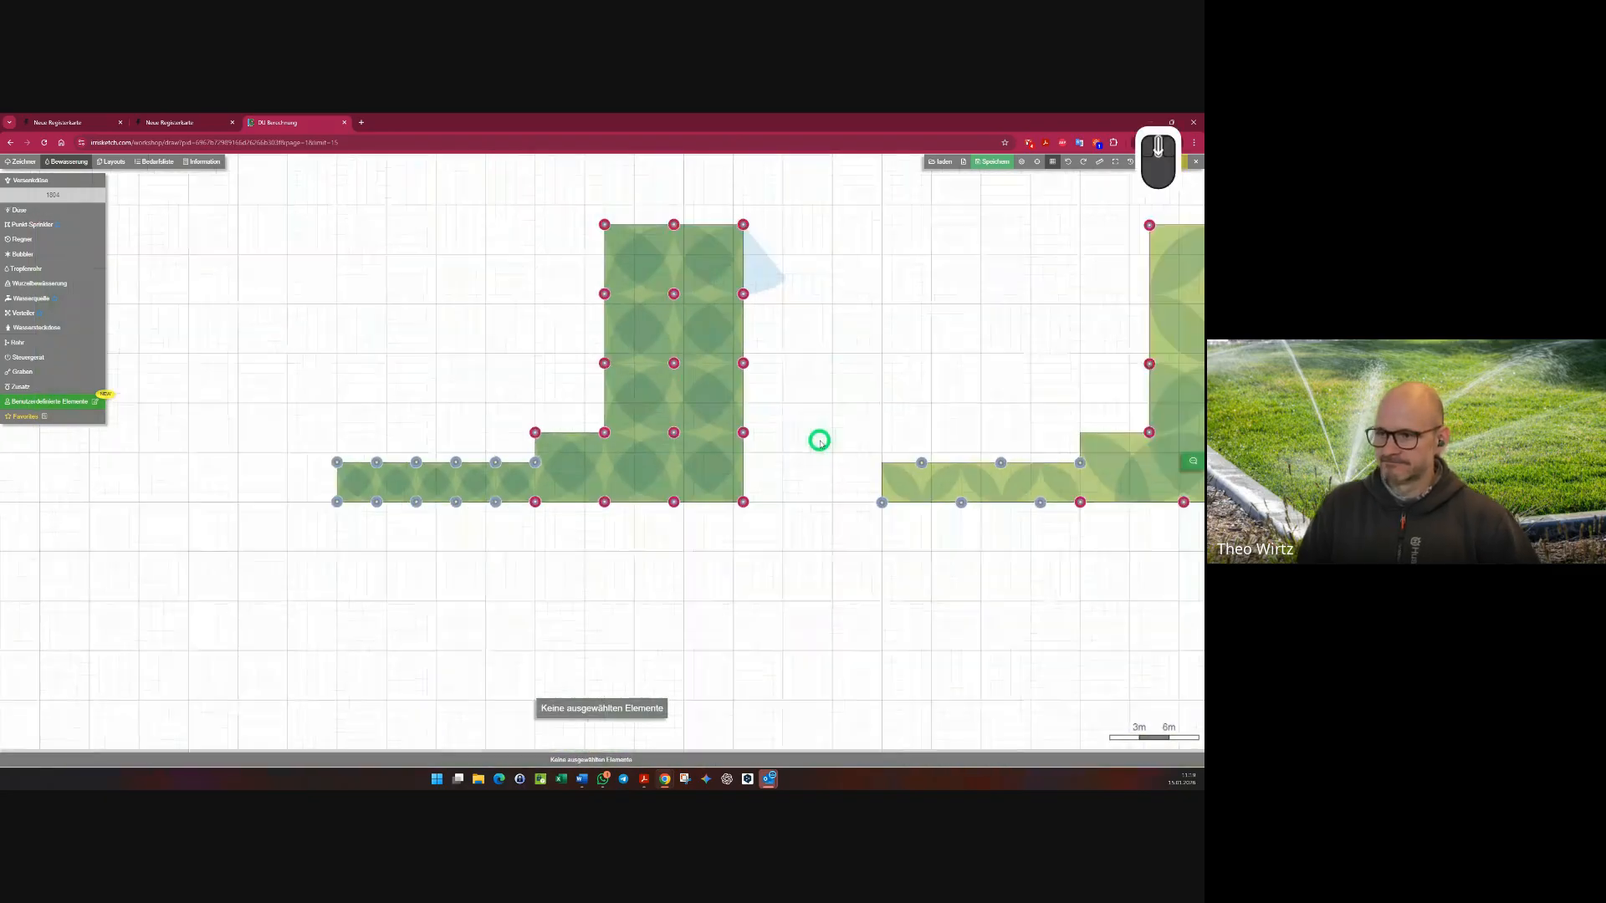
ctrl+drag(330, 236, 818, 534)
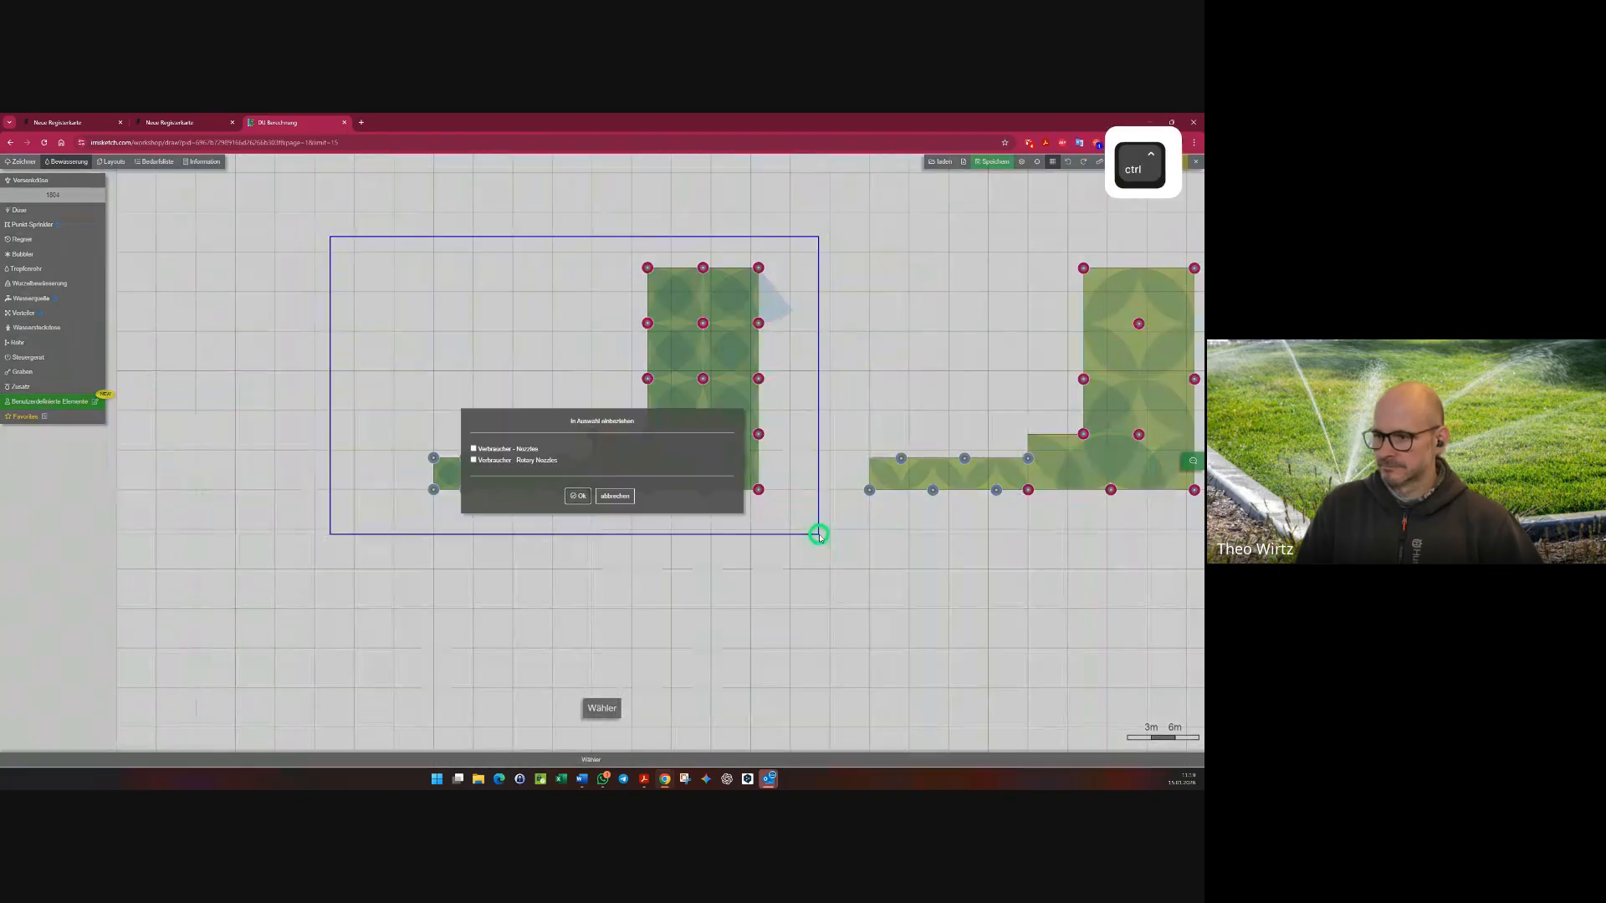
click(538, 461)
click(576, 497)
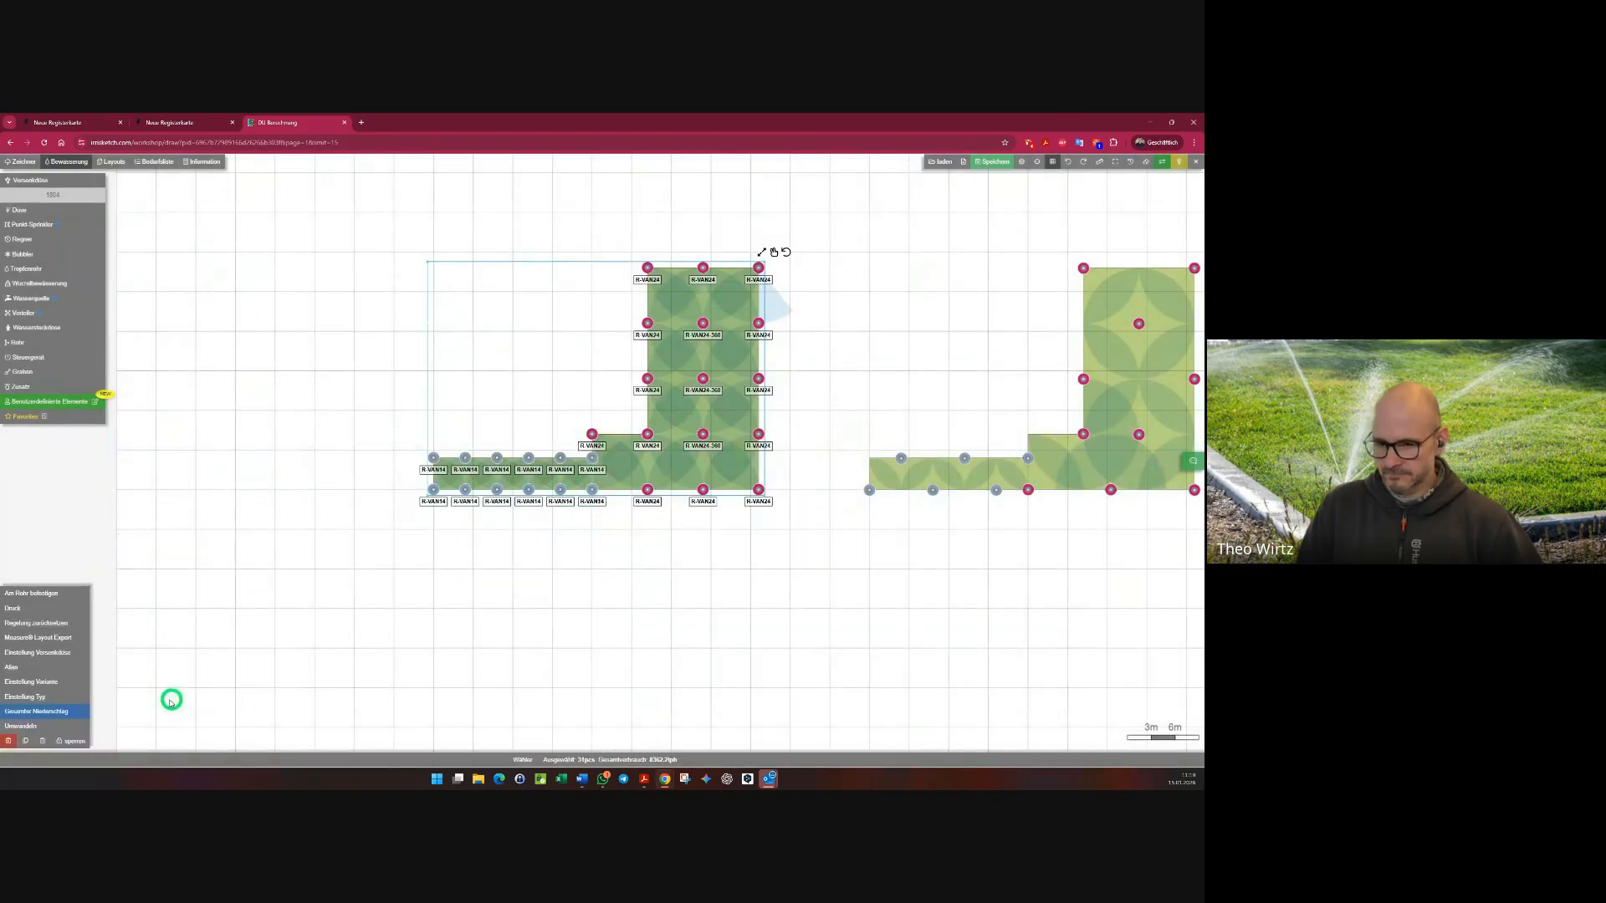
click(40, 710)
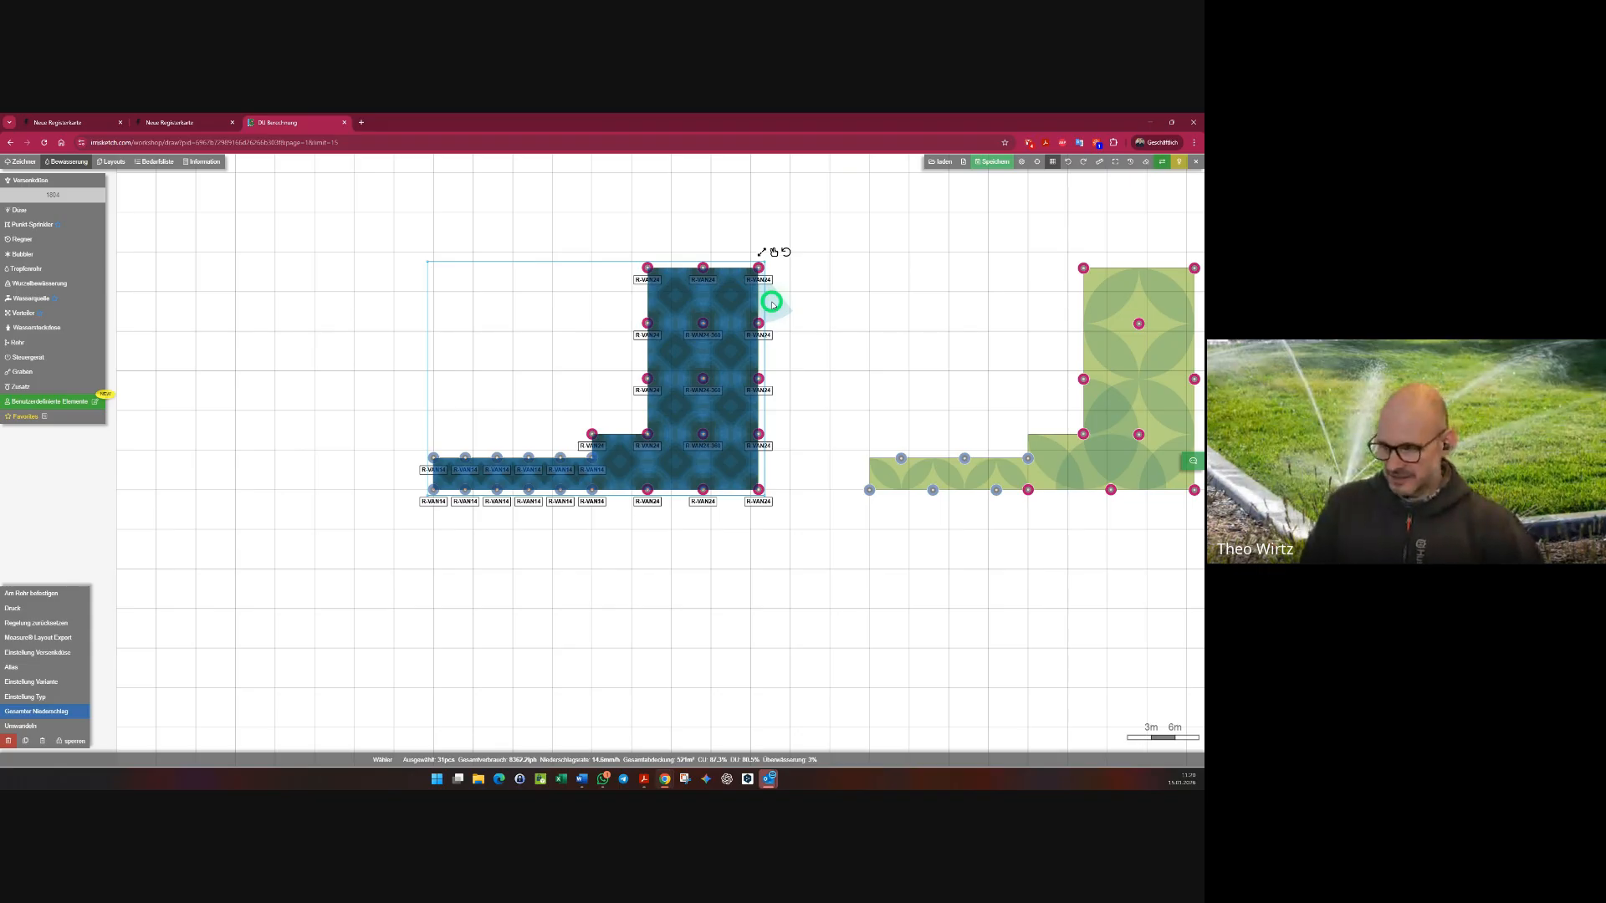
- Reduce the spray arc of the R-VAN24 at the first lawn's upper right corner so it no longer sprays outside the lawn
scroll(778, 297, up, 3)
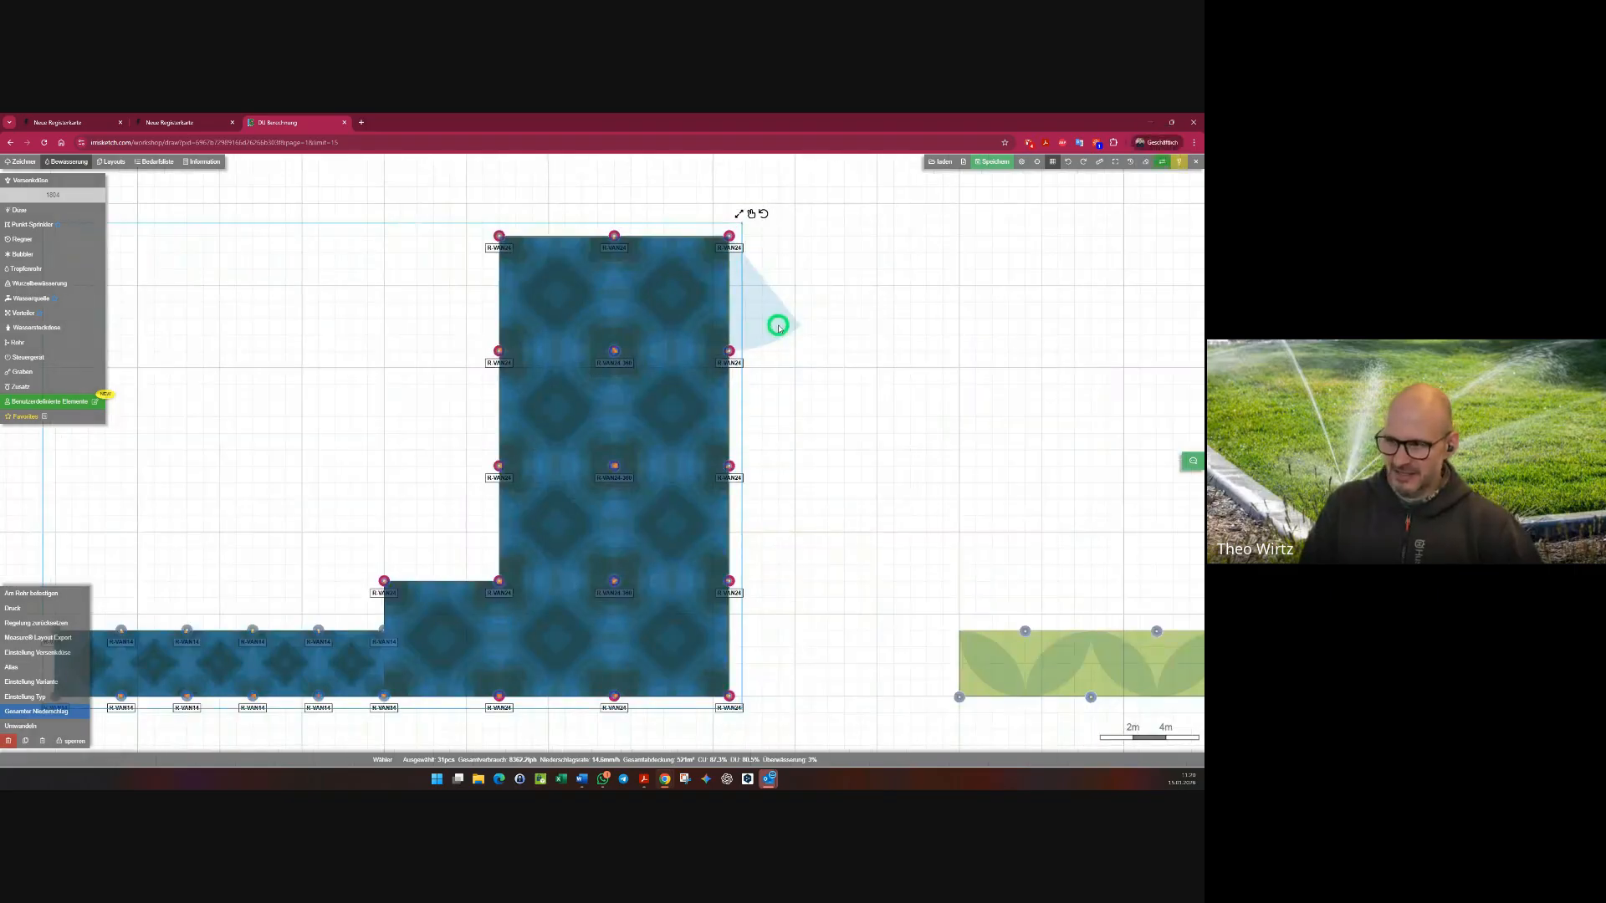
scroll(774, 325, down, 3)
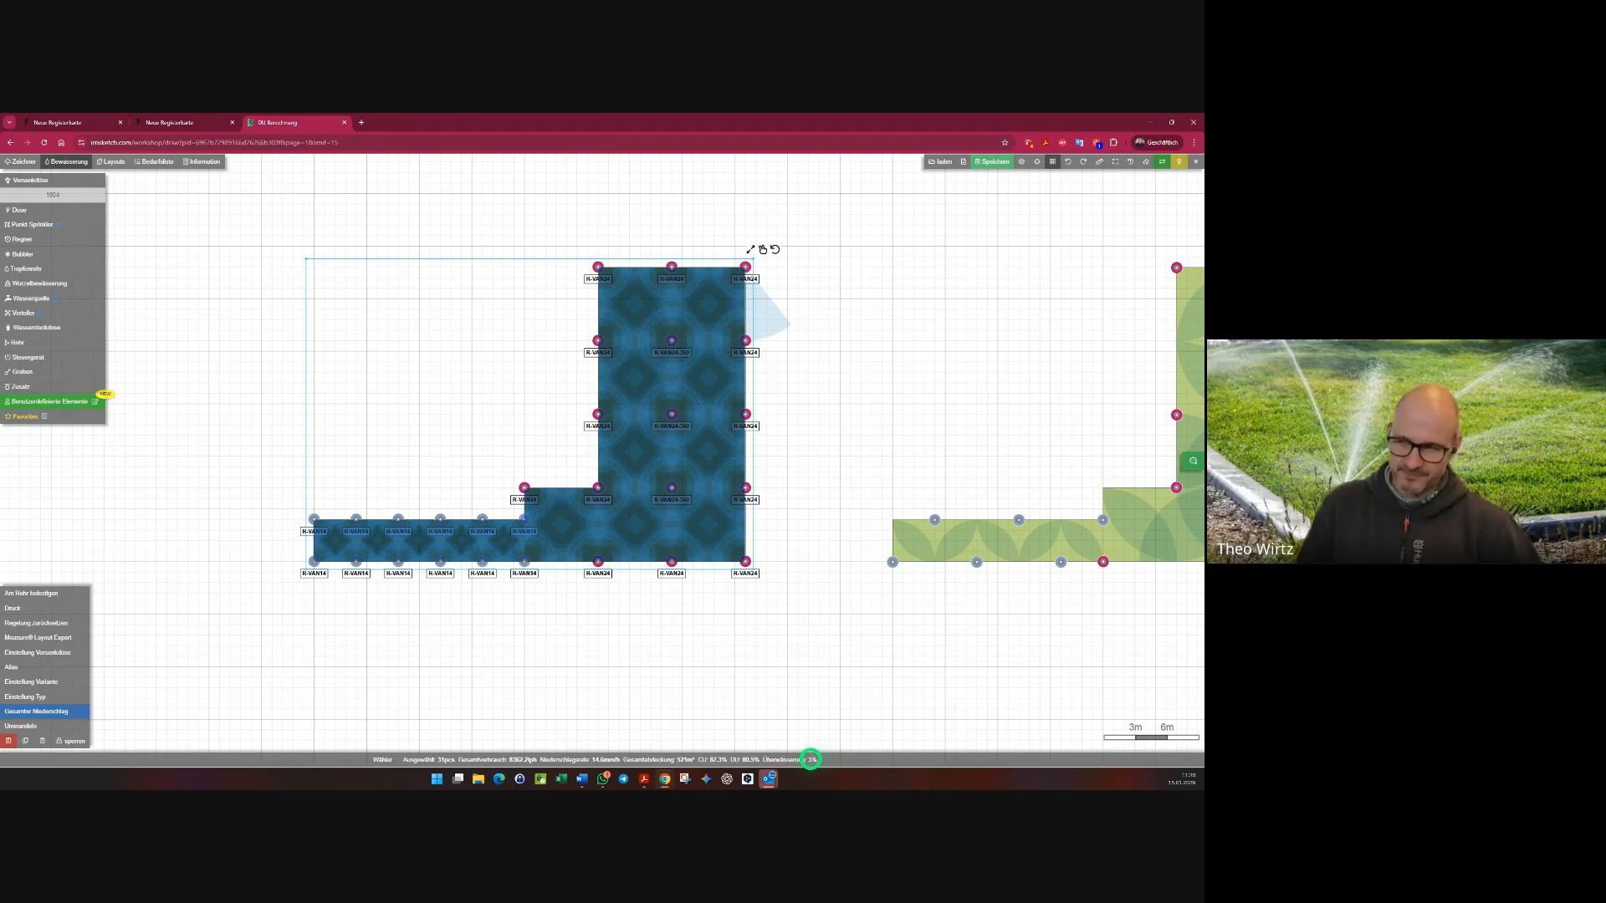
click(766, 316)
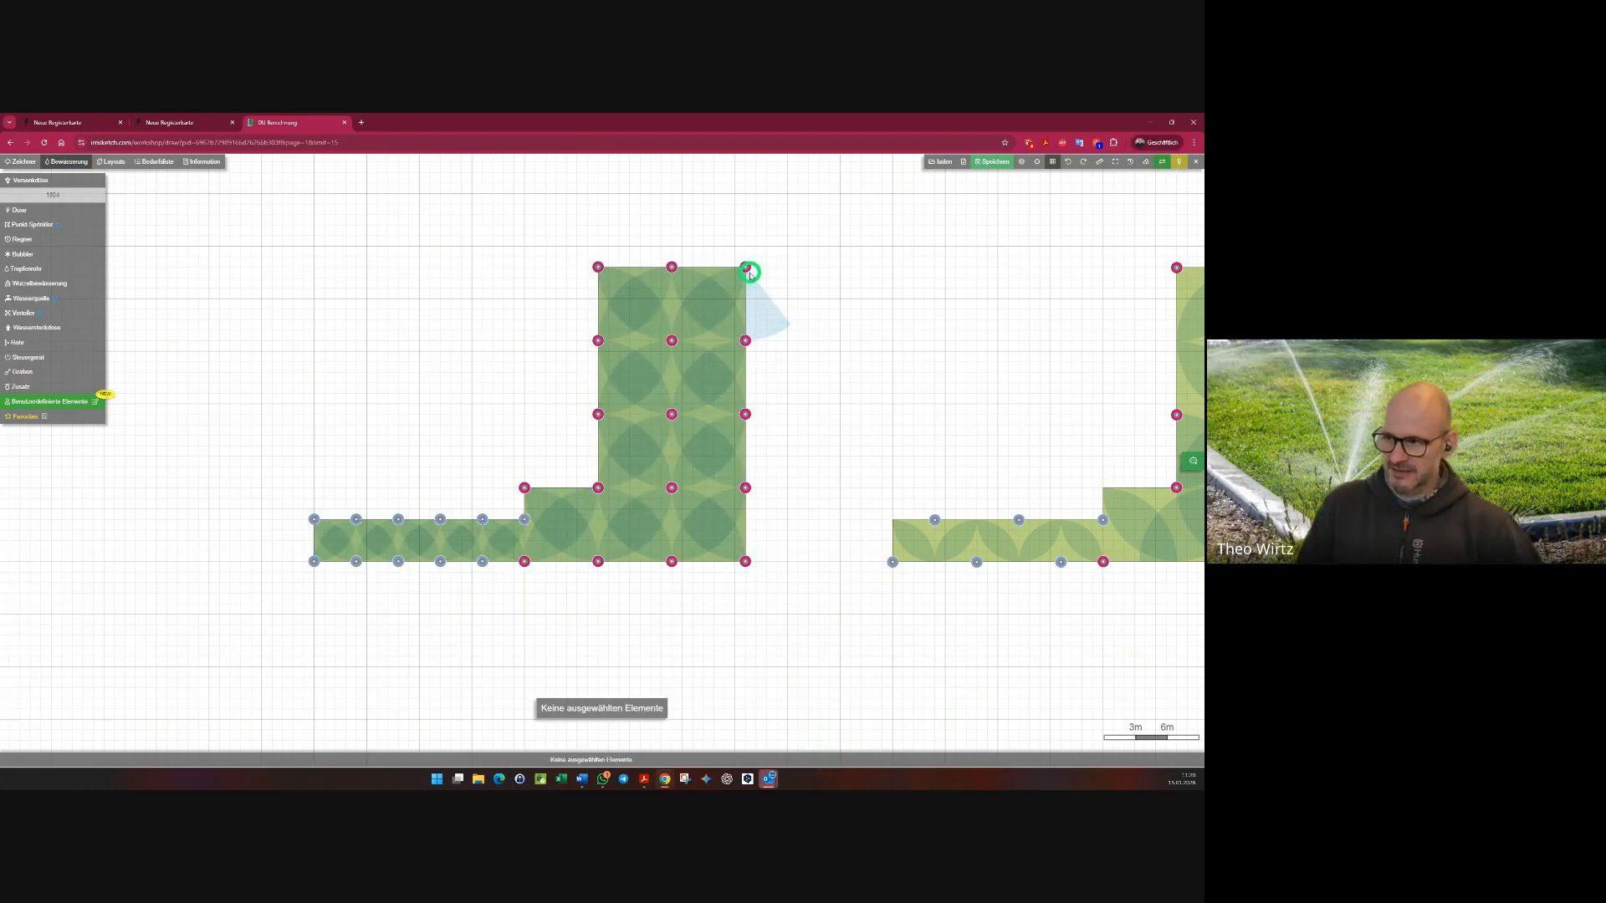
click(747, 270)
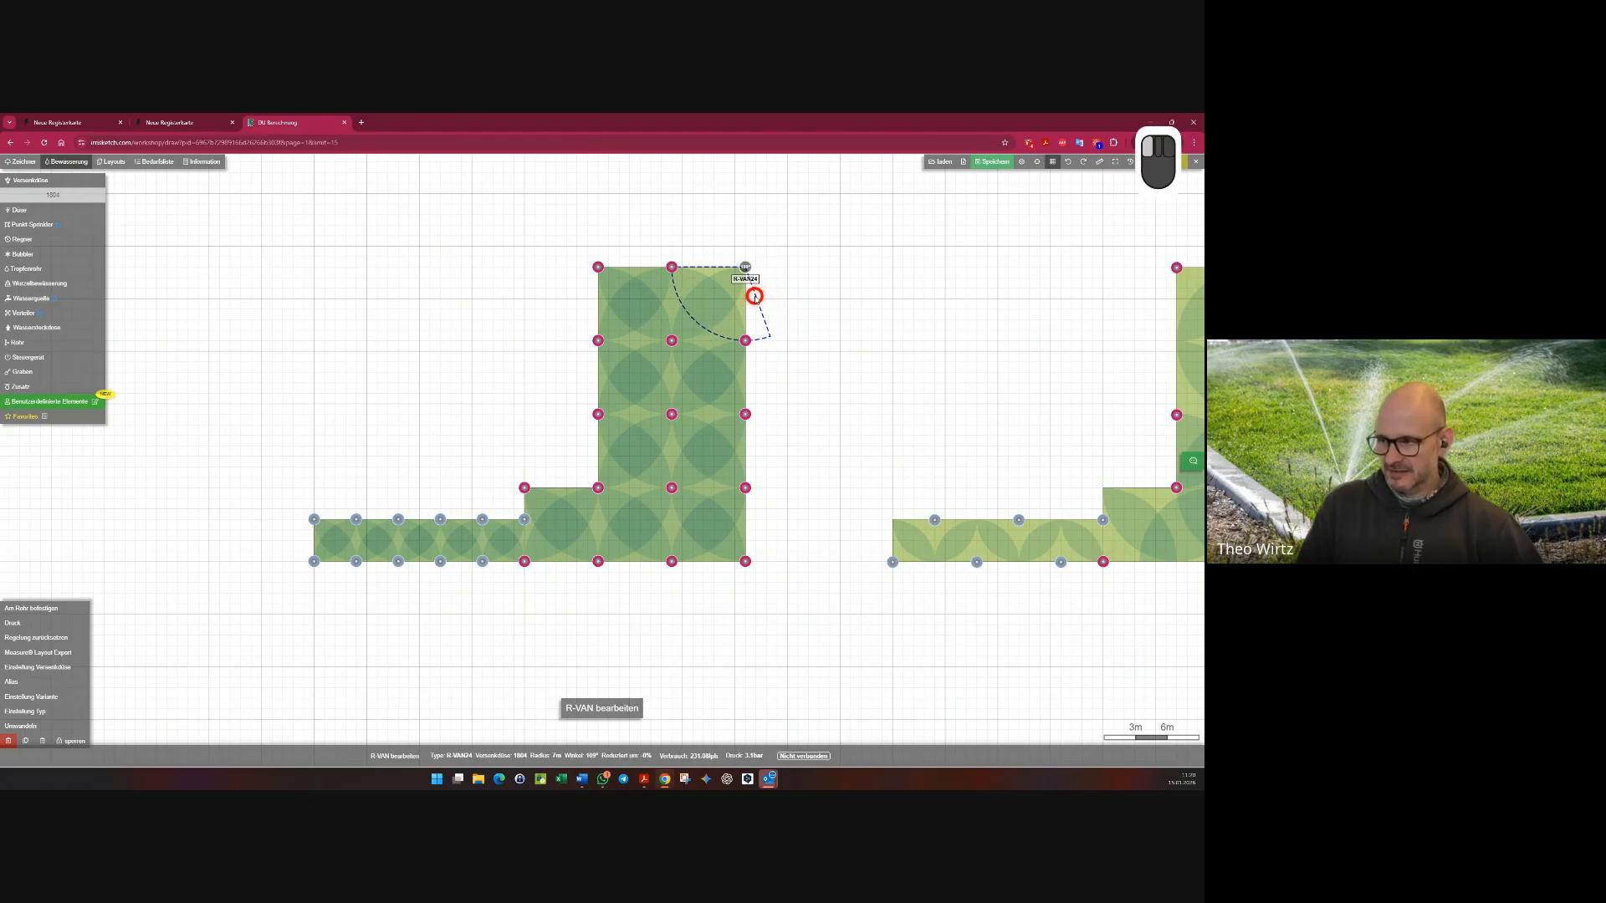
click(808, 326)
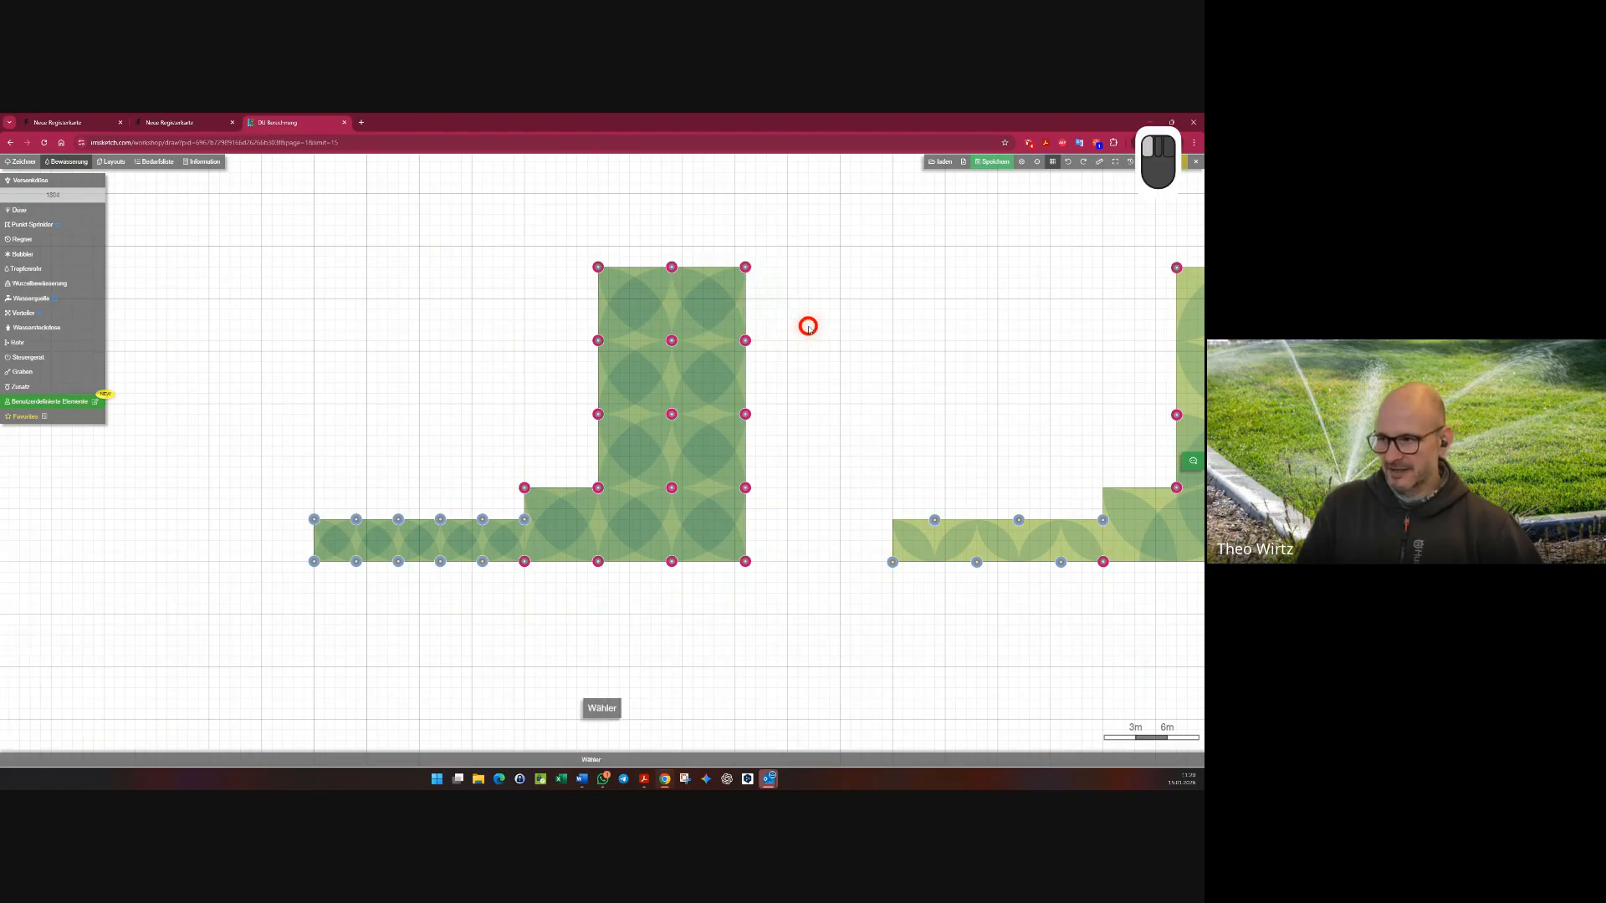
- Calculate the Gesamter Niederschlag for all nozzles of the first lawn and look up the zone types available for polygons
drag(259, 245, 781, 613)
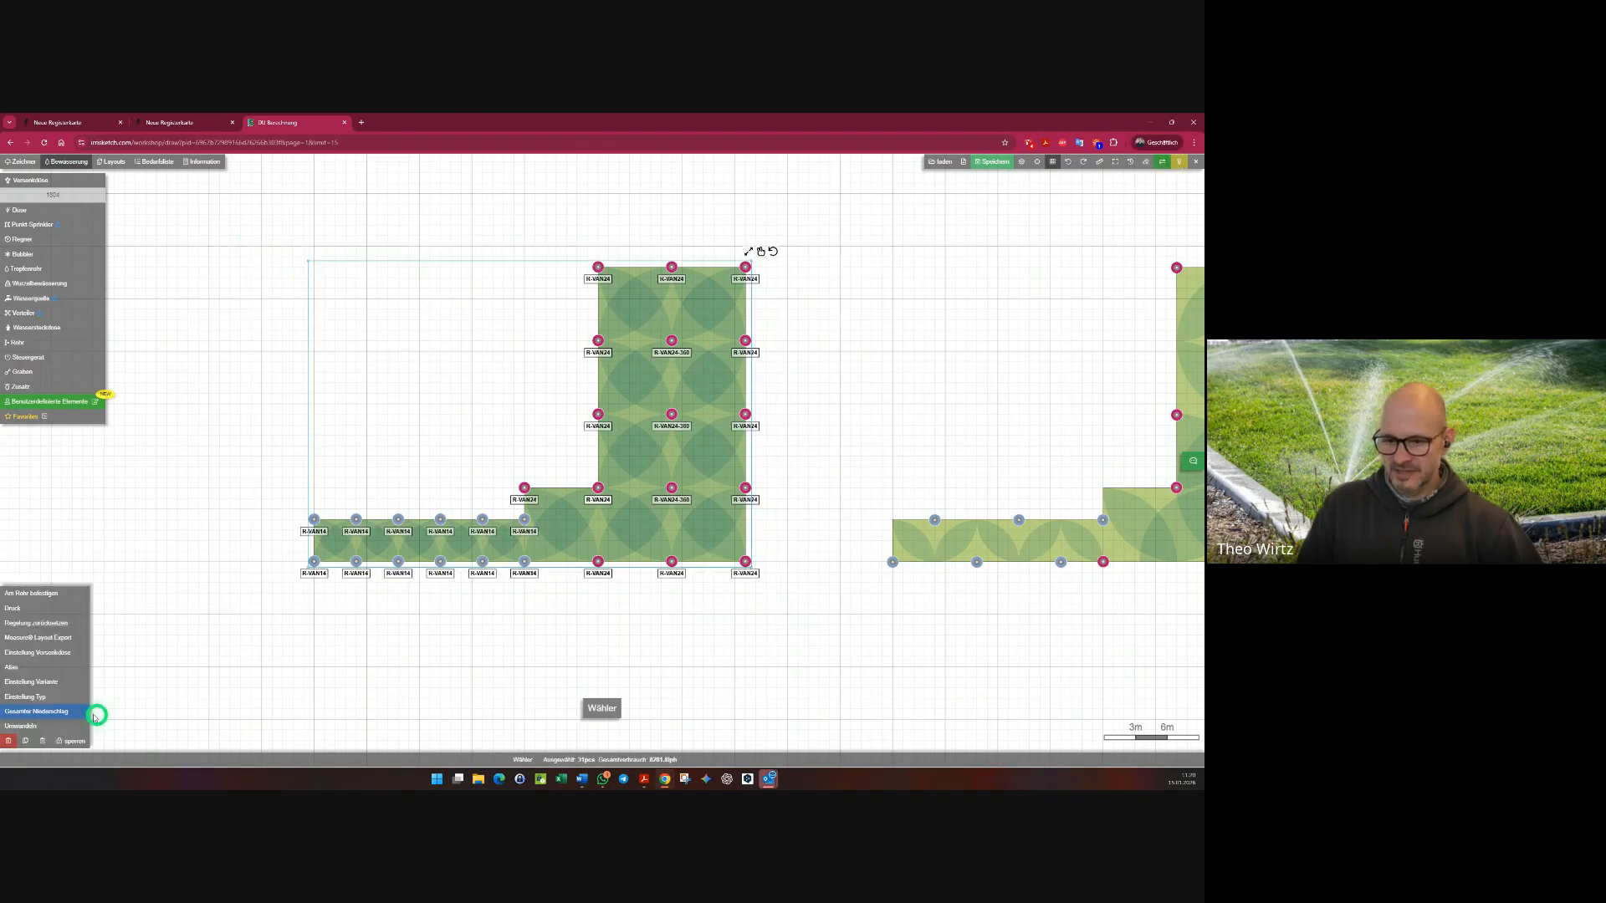
click(94, 715)
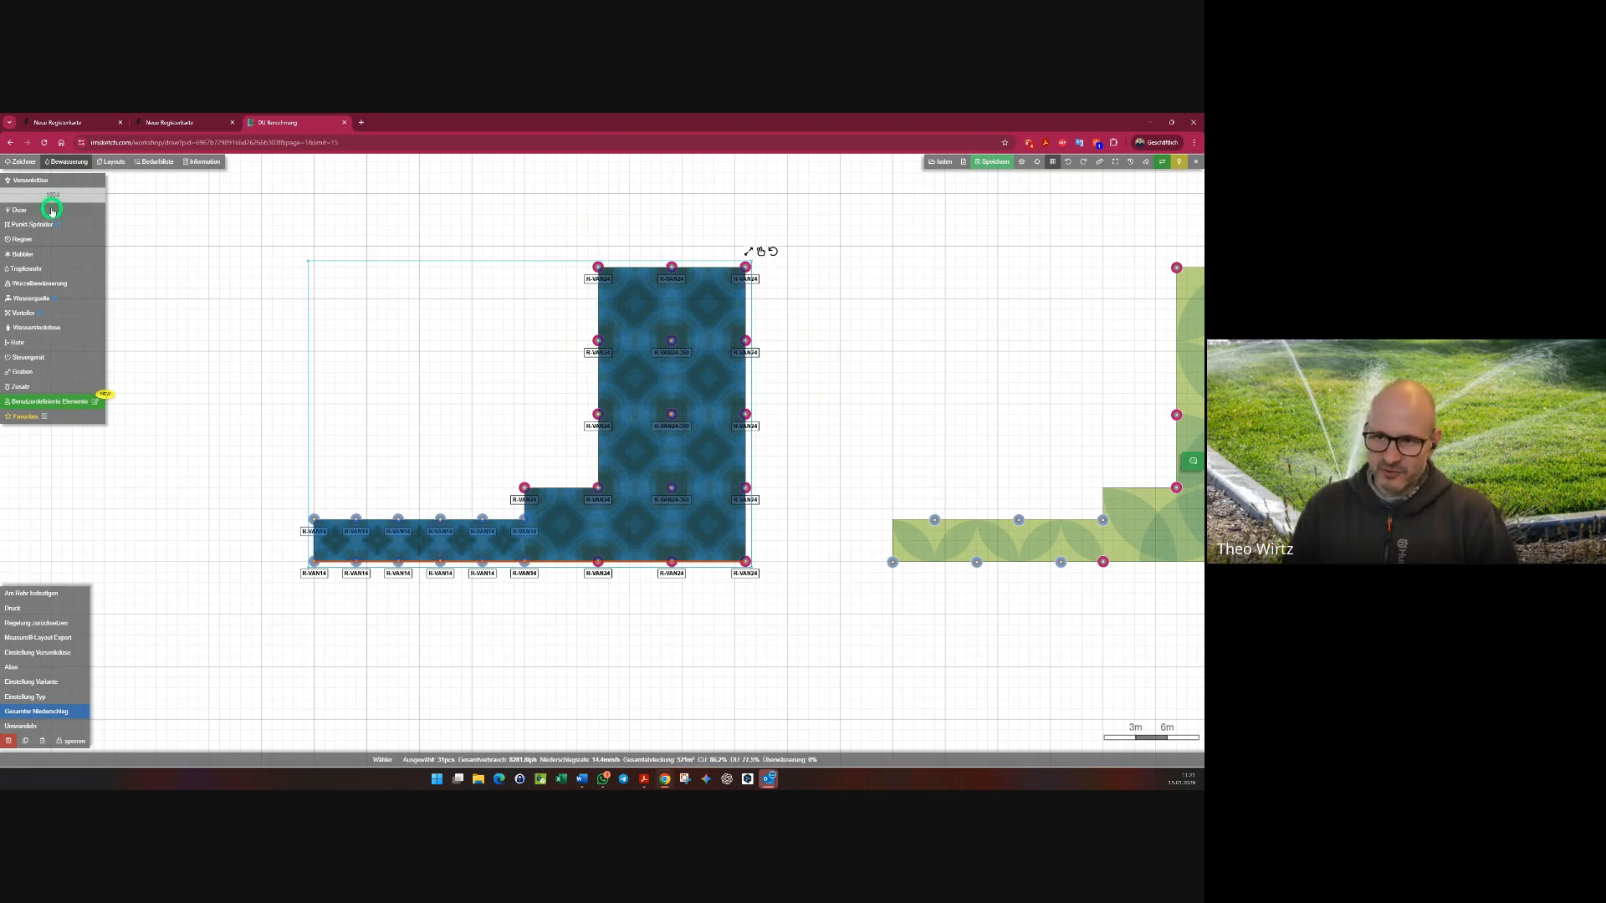
click(21, 162)
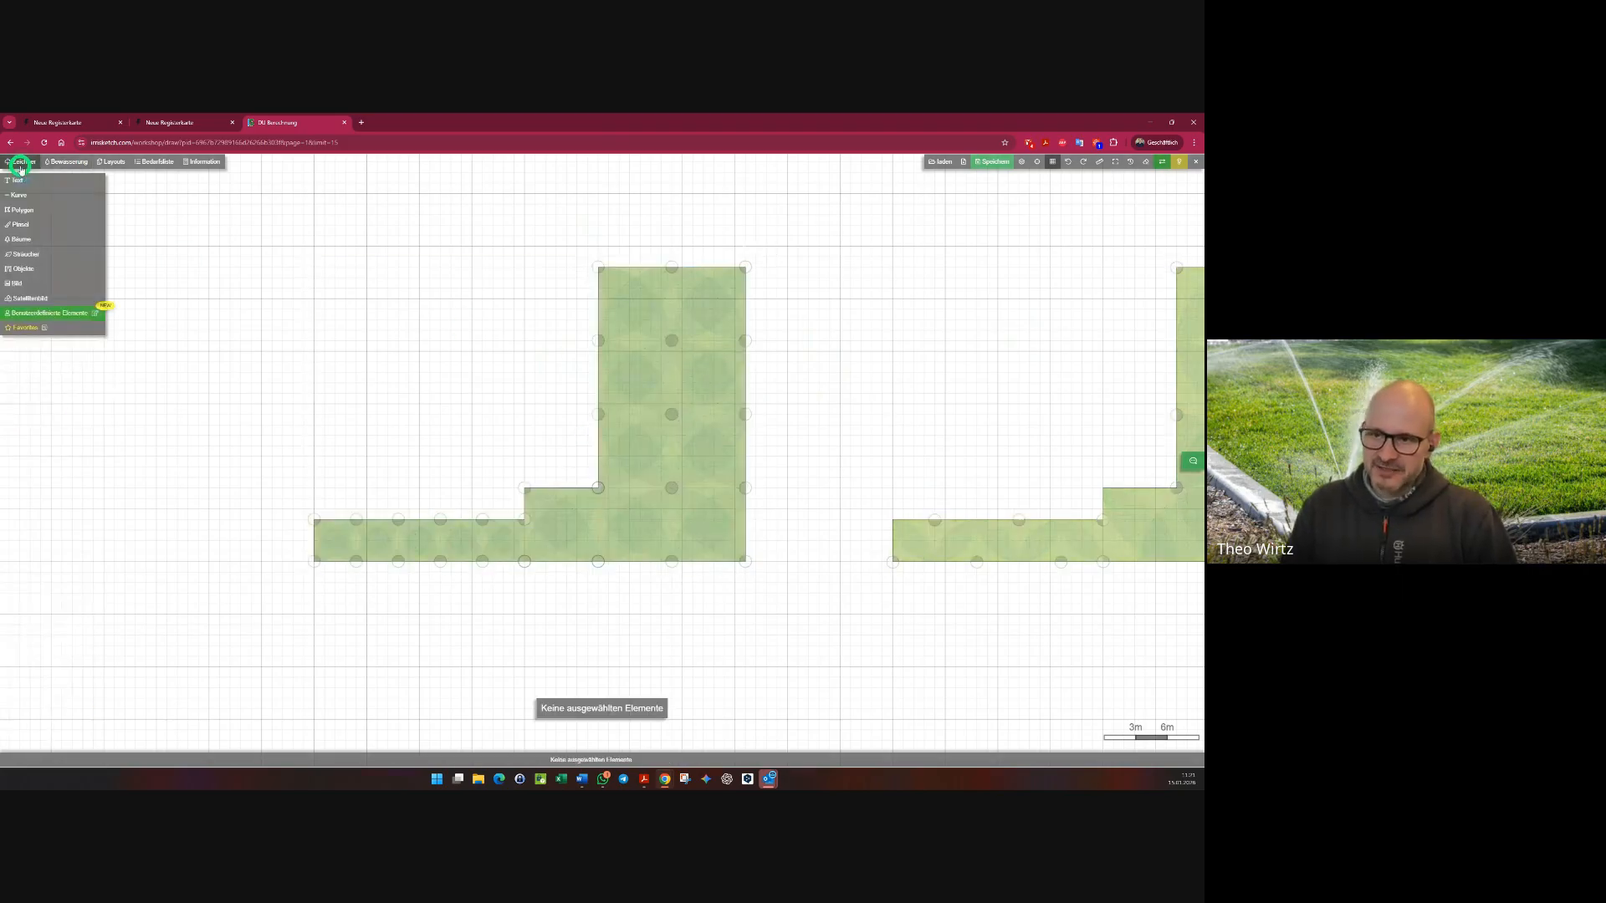
click(18, 210)
click(128, 212)
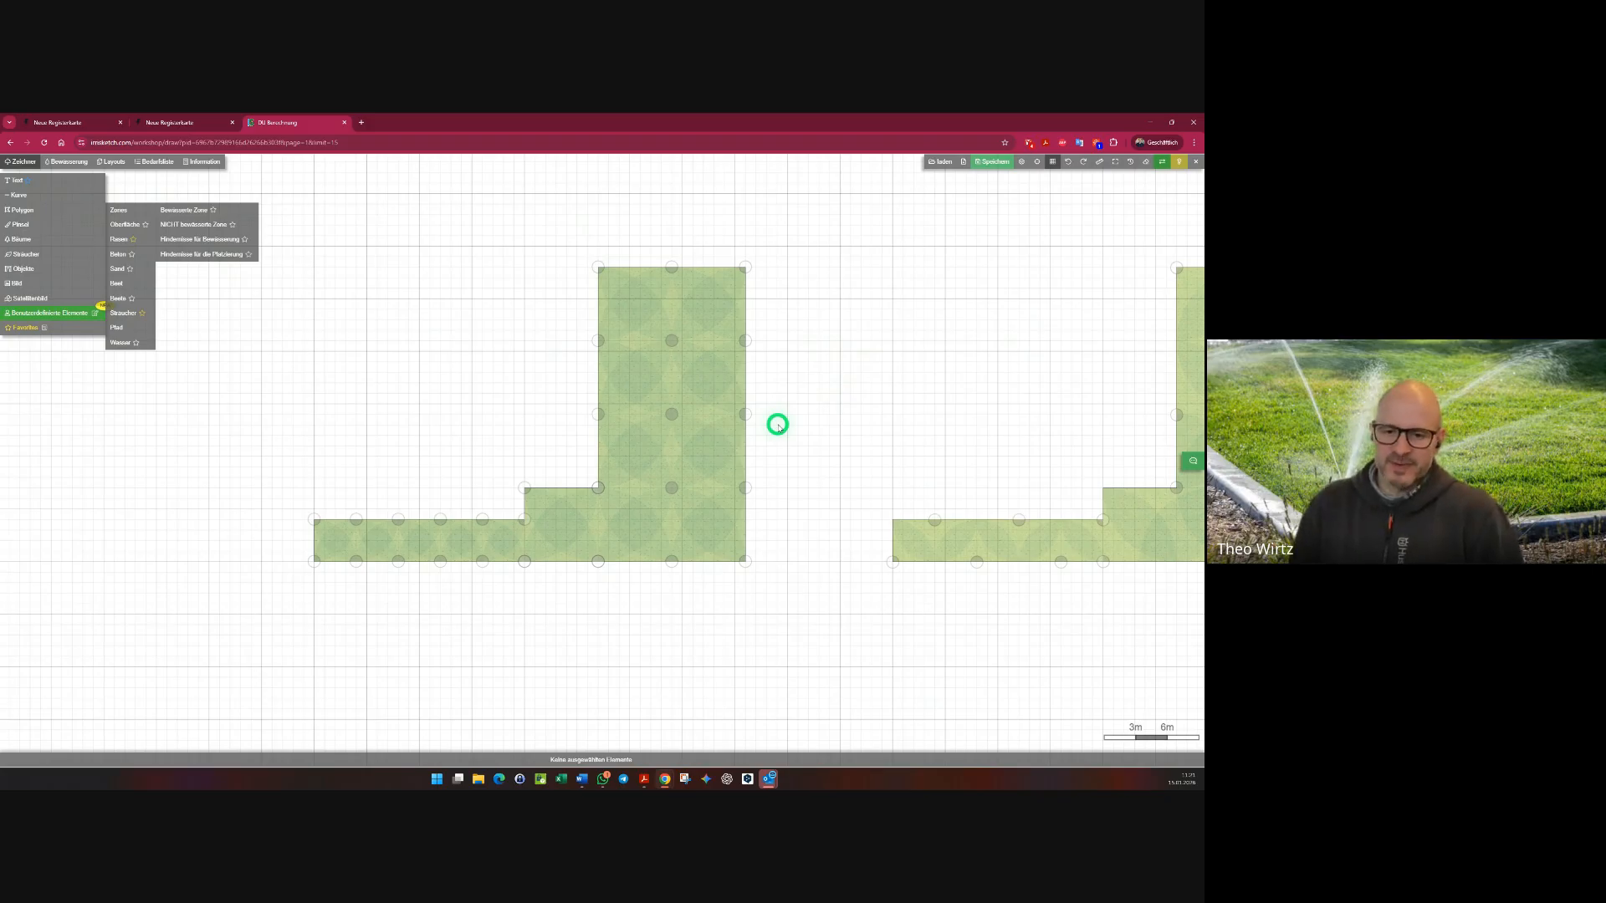
- Reselect all irrigation nozzles of the first lawn, recalculate their Gesamter Niederschlag and check the Übersprühung value
click(69, 162)
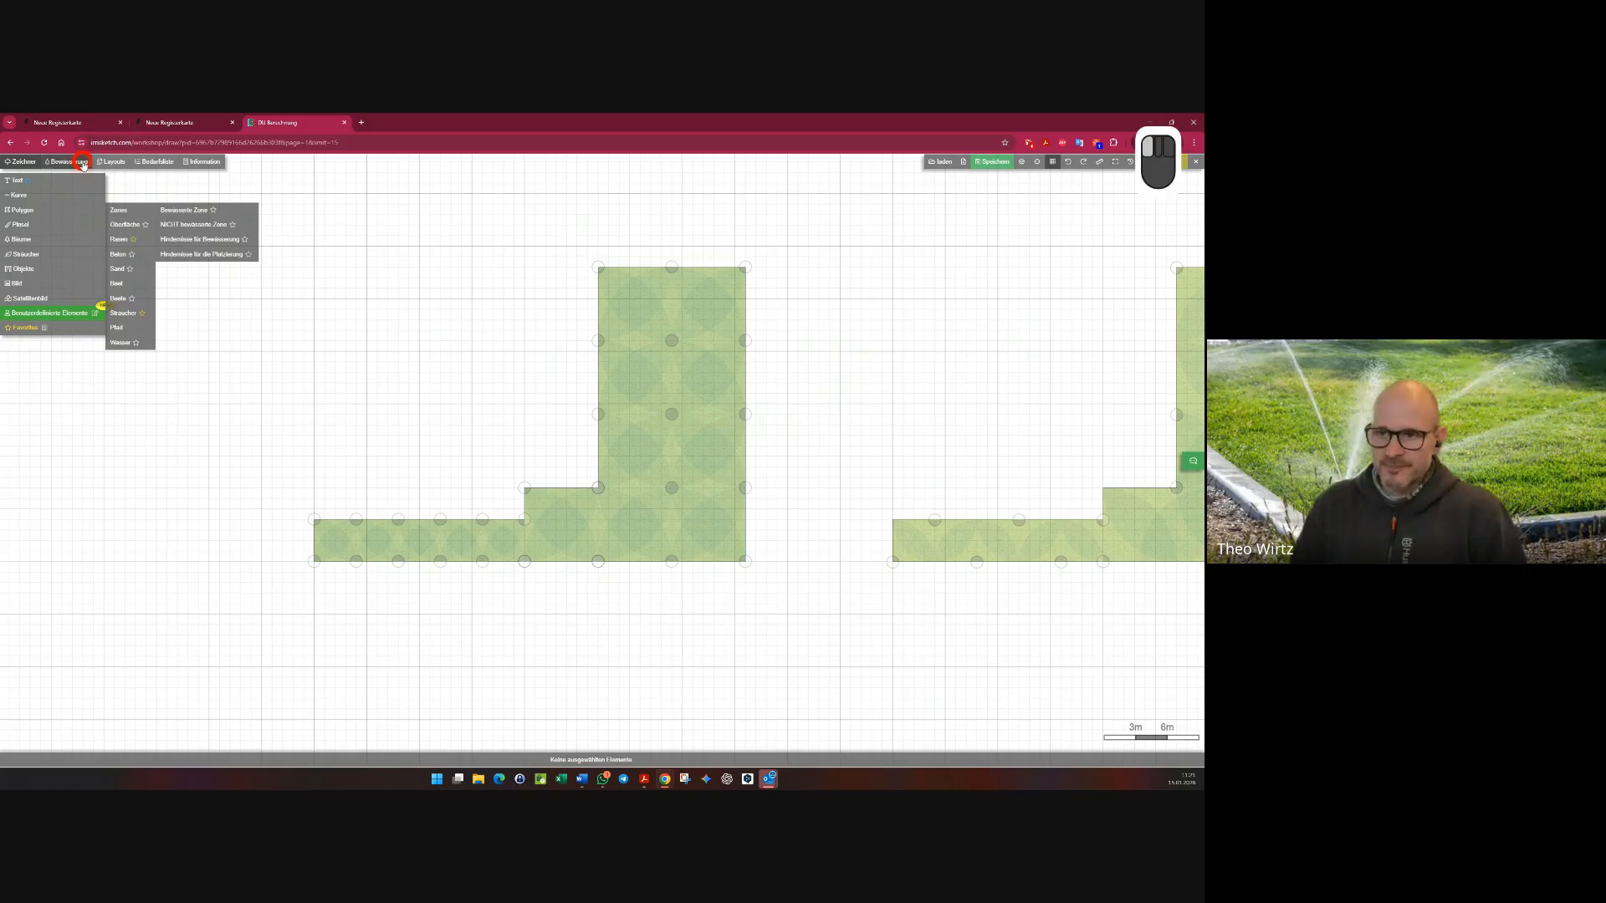
drag(279, 231, 774, 591)
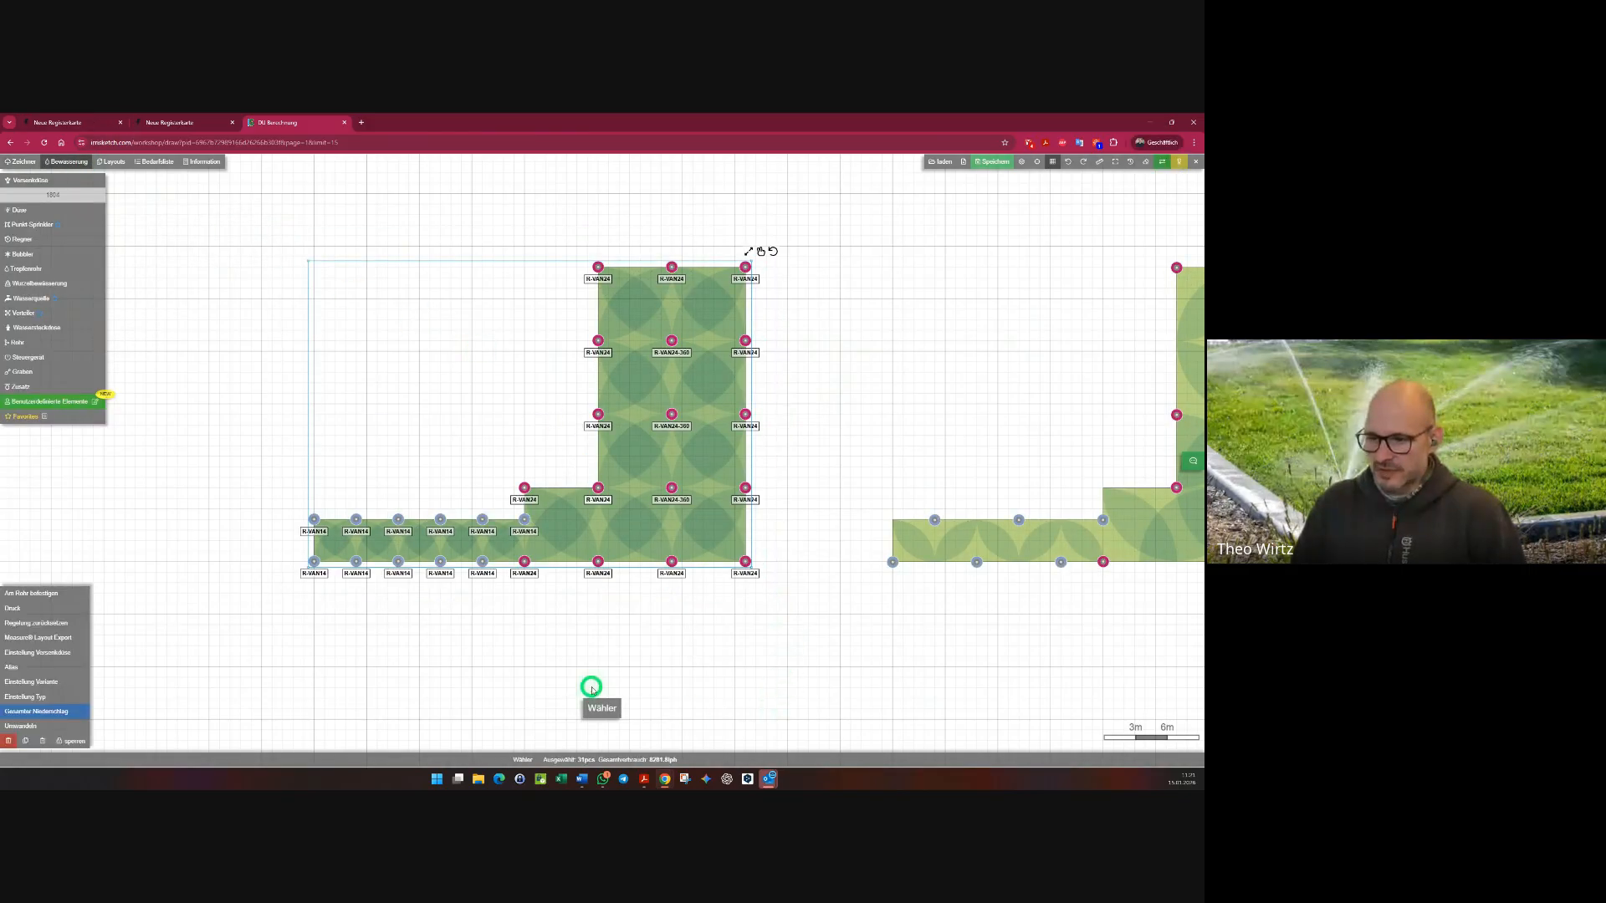
click(34, 711)
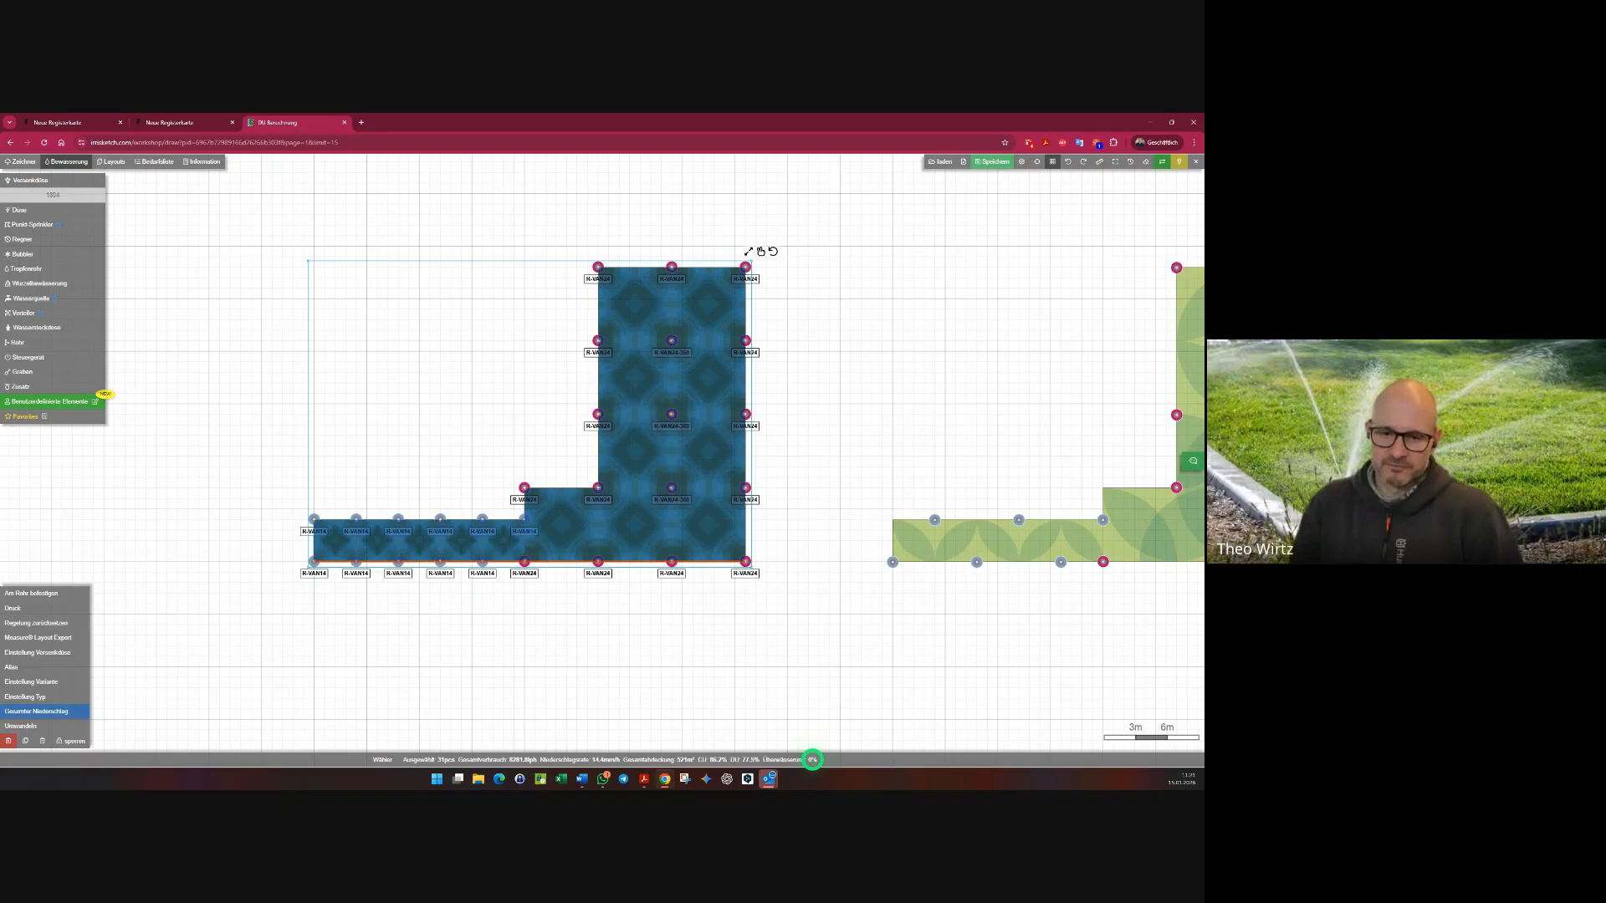
click(491, 319)
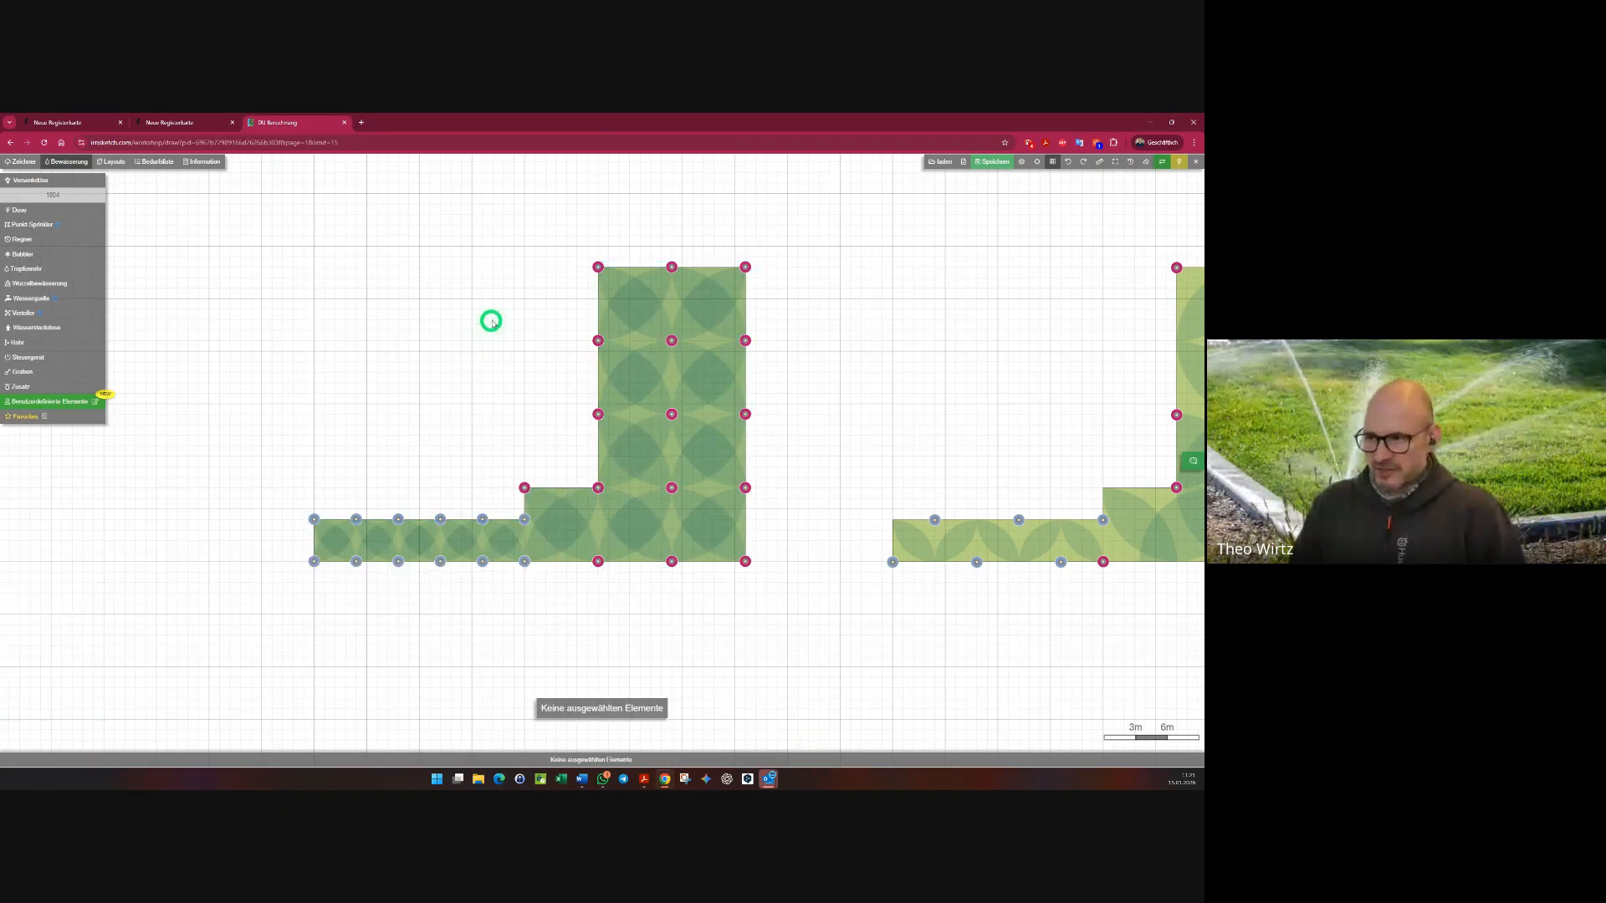
- Enlarge the radius of the R-VAN14 at the narrow strip's upper left corner to about 4.3 m
scroll(491, 319, up, 2)
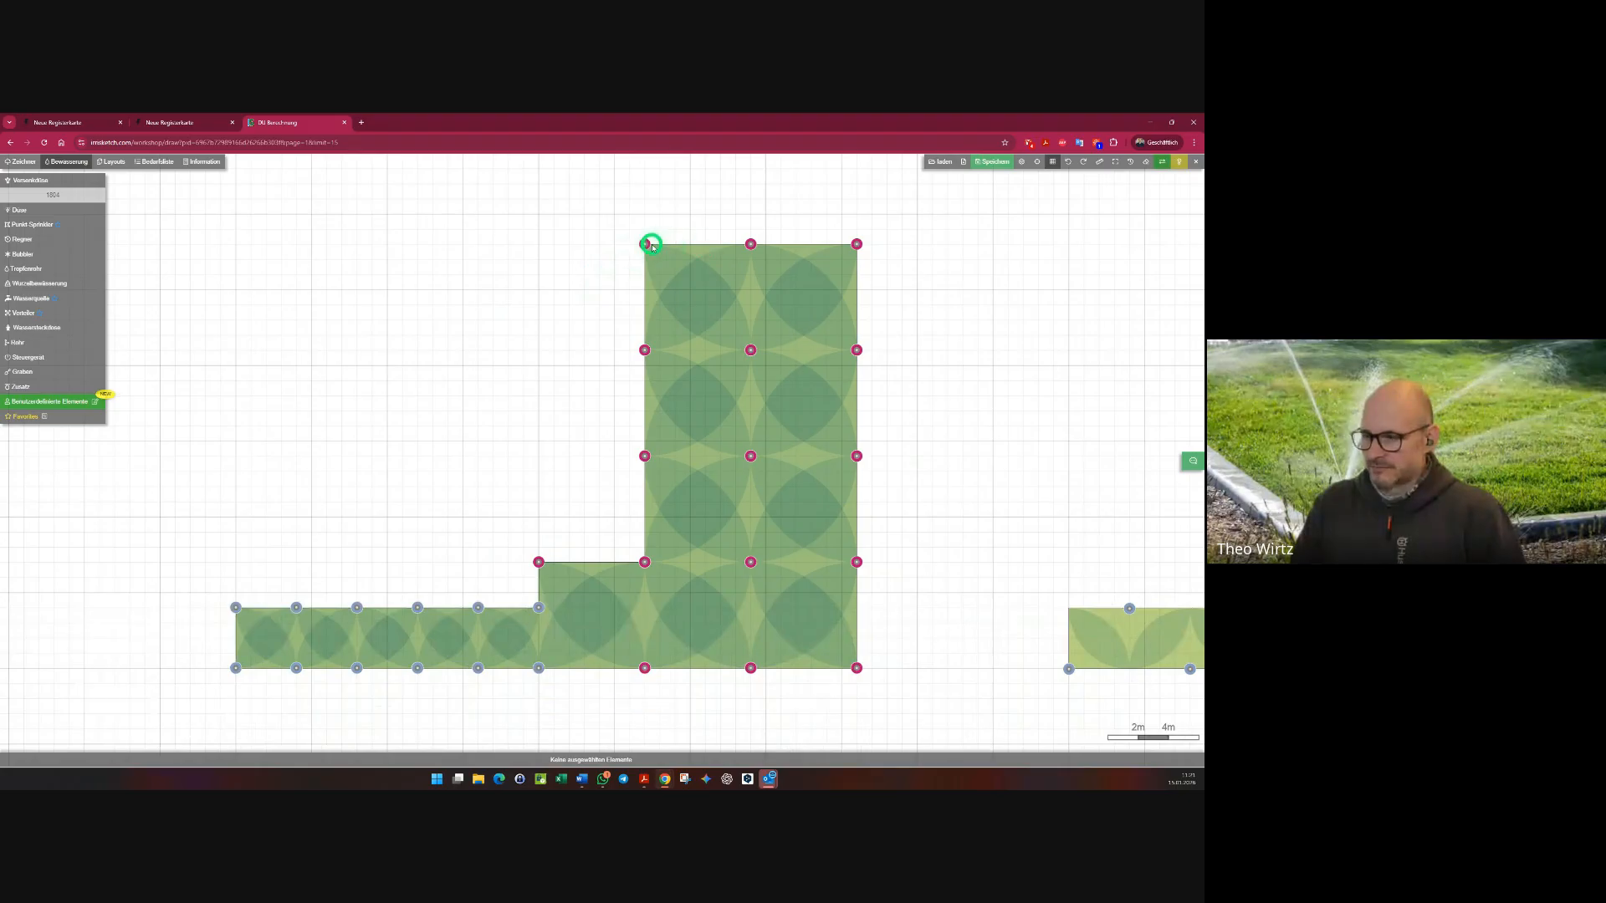
click(235, 607)
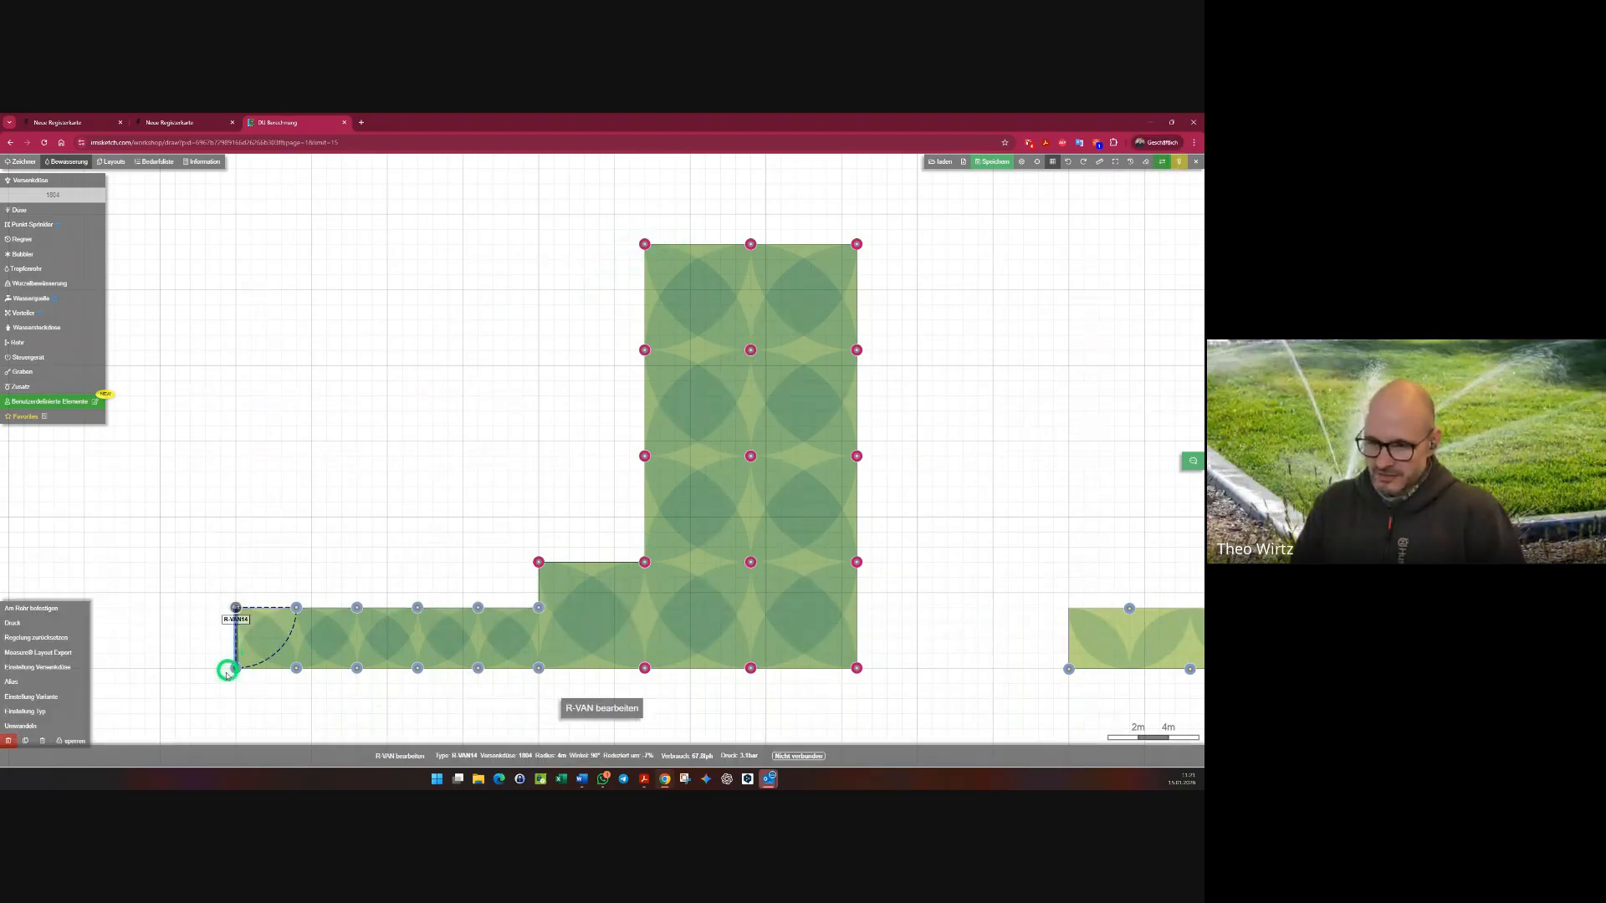
scroll(222, 676, up, 3)
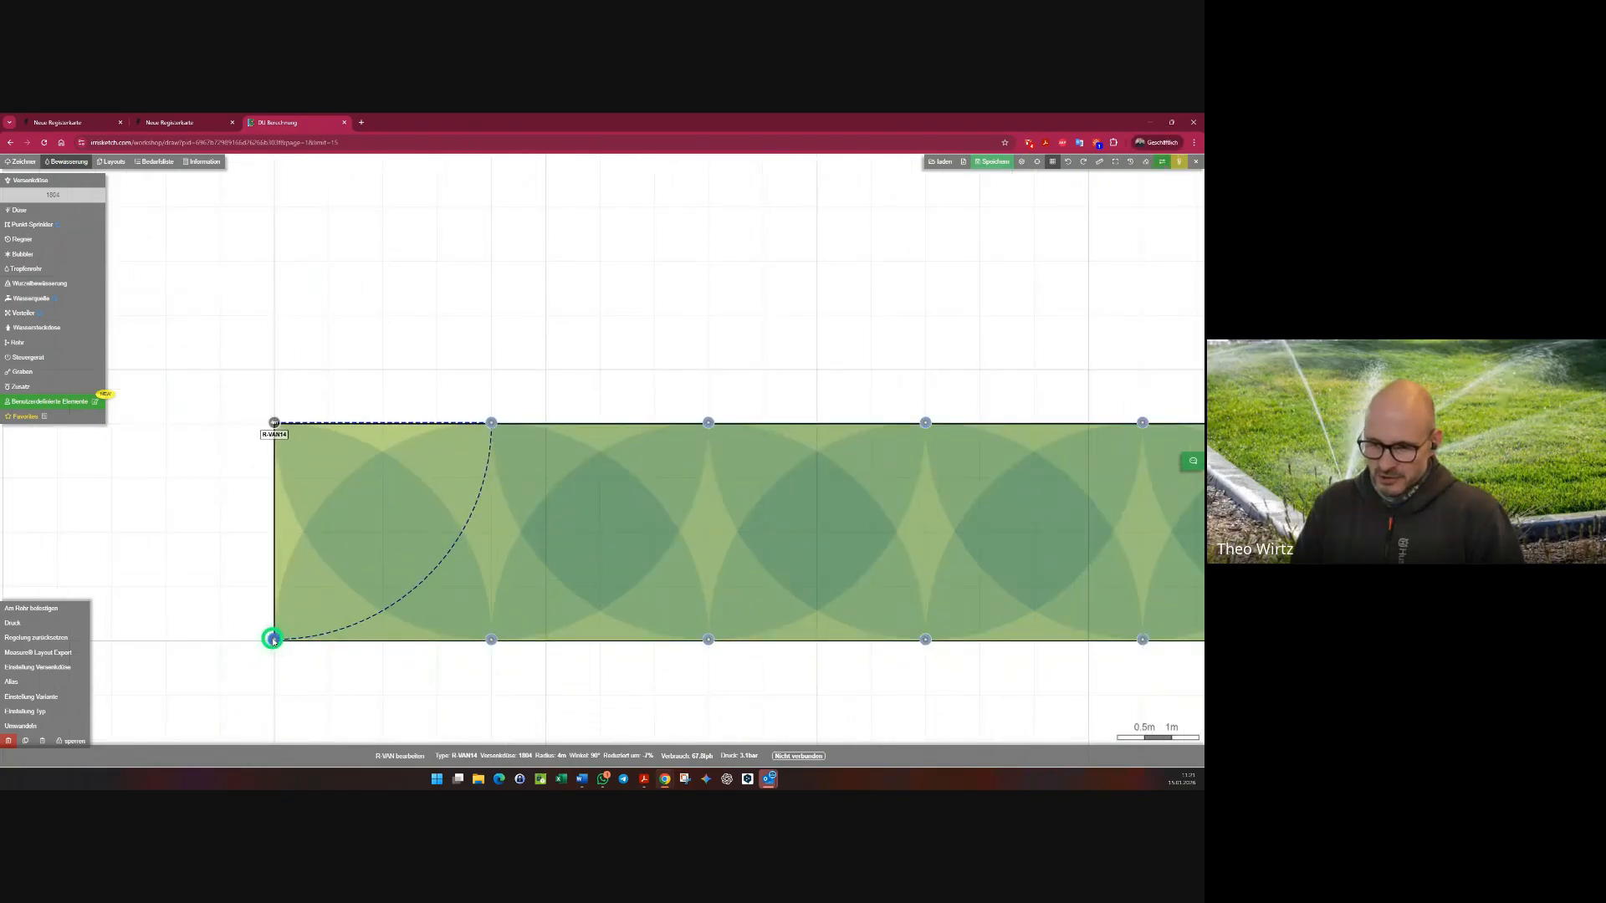
drag(274, 640, 269, 653)
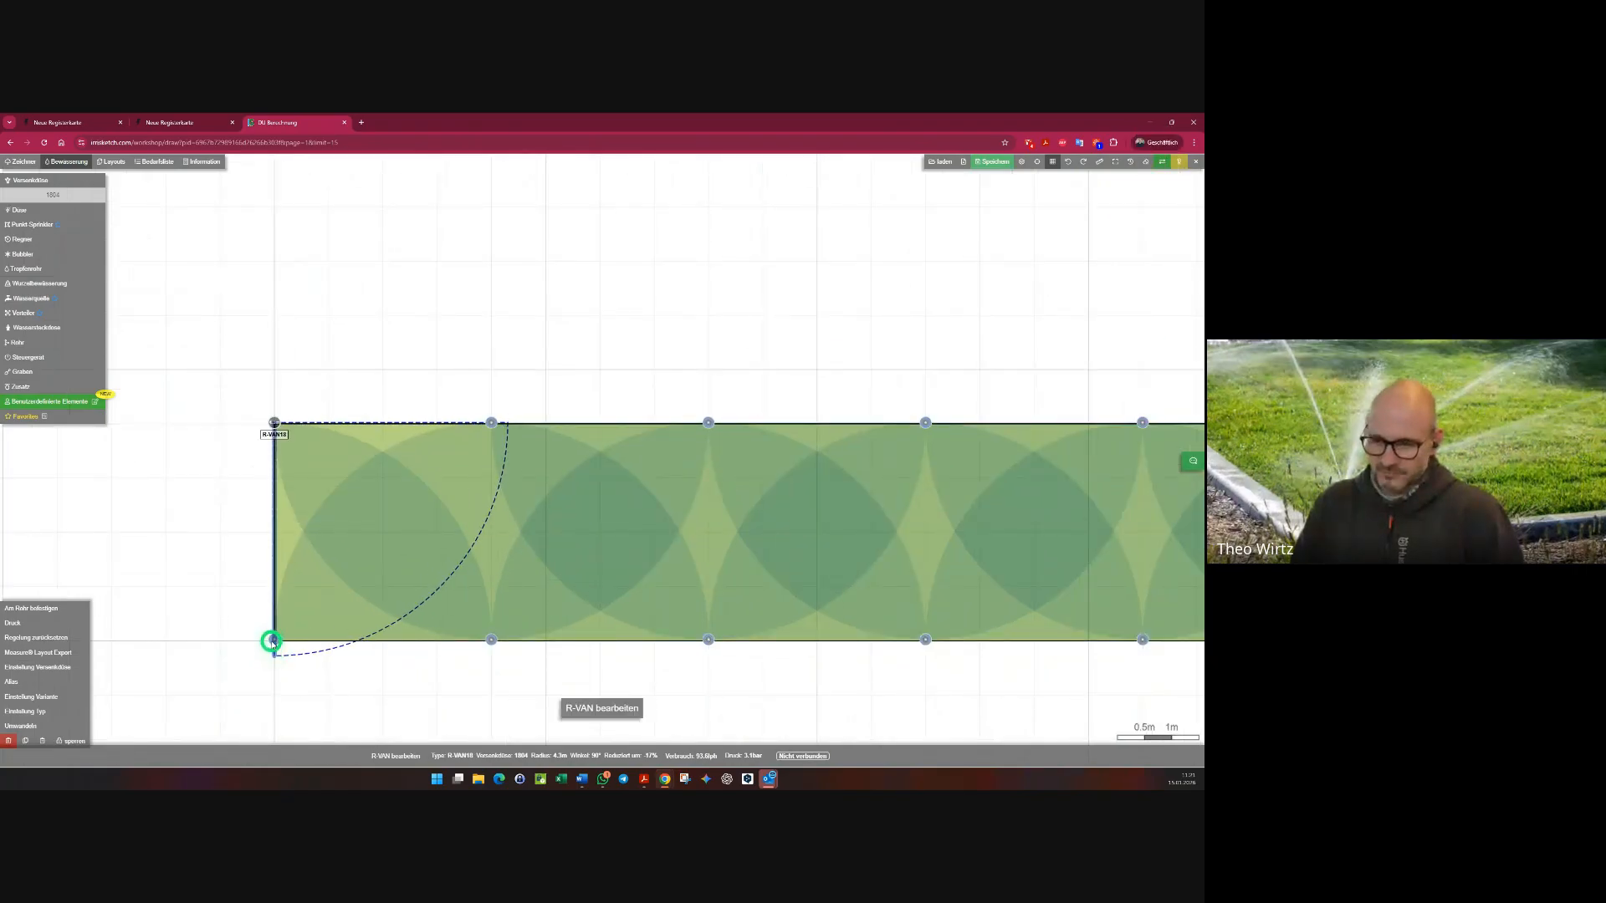
click(201, 541)
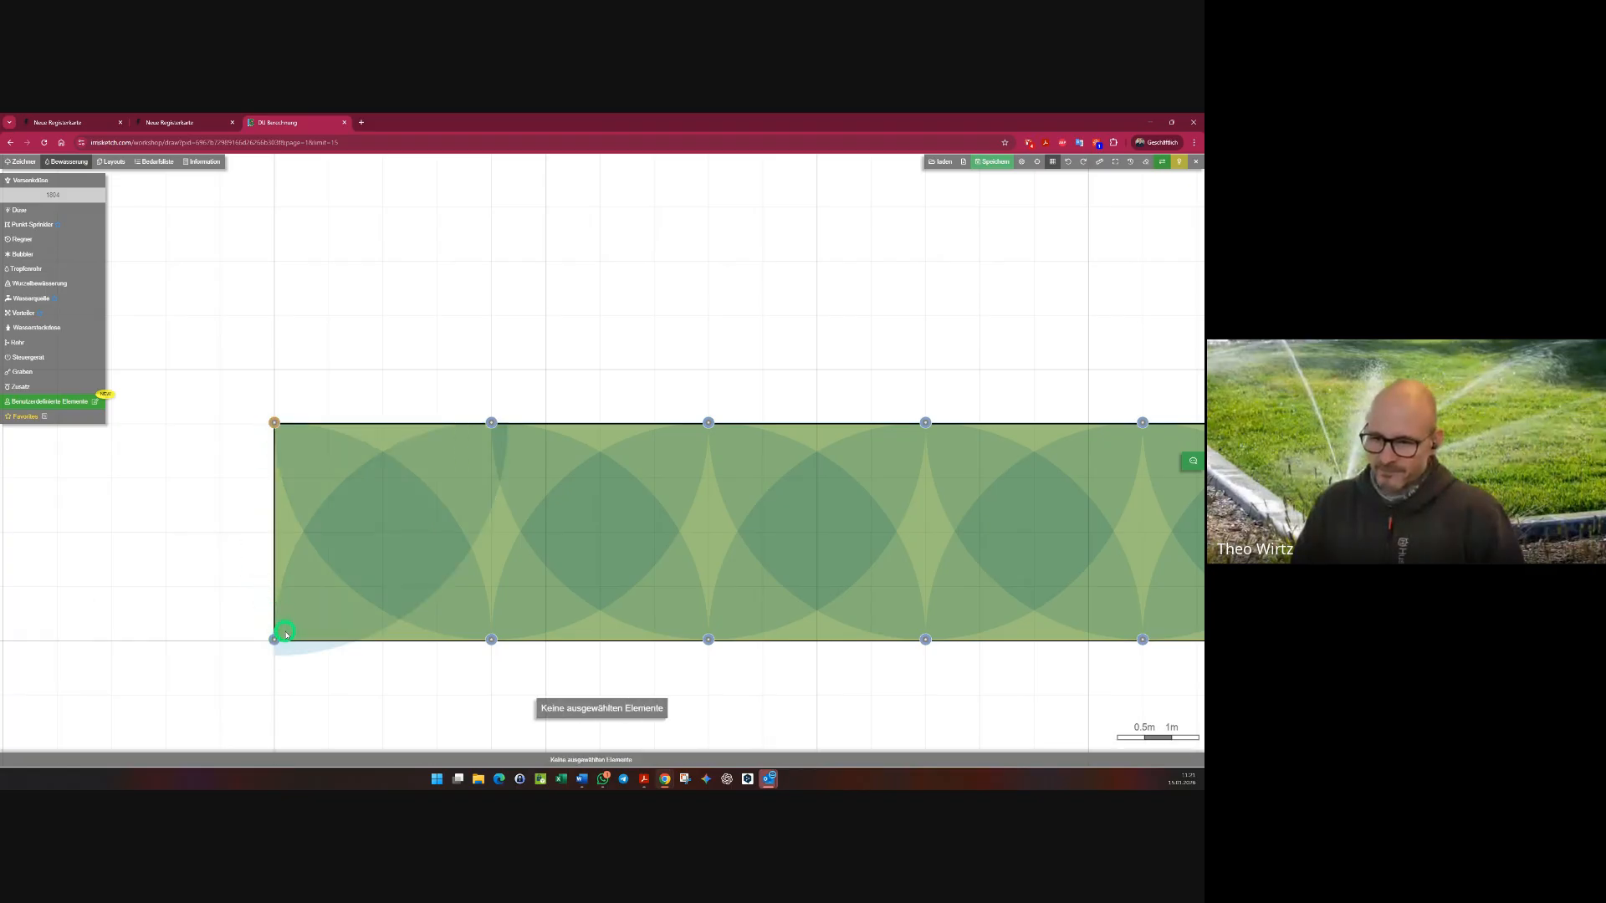
- Enlarge the radius of the nozzle at the narrow strip's lower left corner to about 4.4 m
click(273, 640)
drag(277, 425, 276, 406)
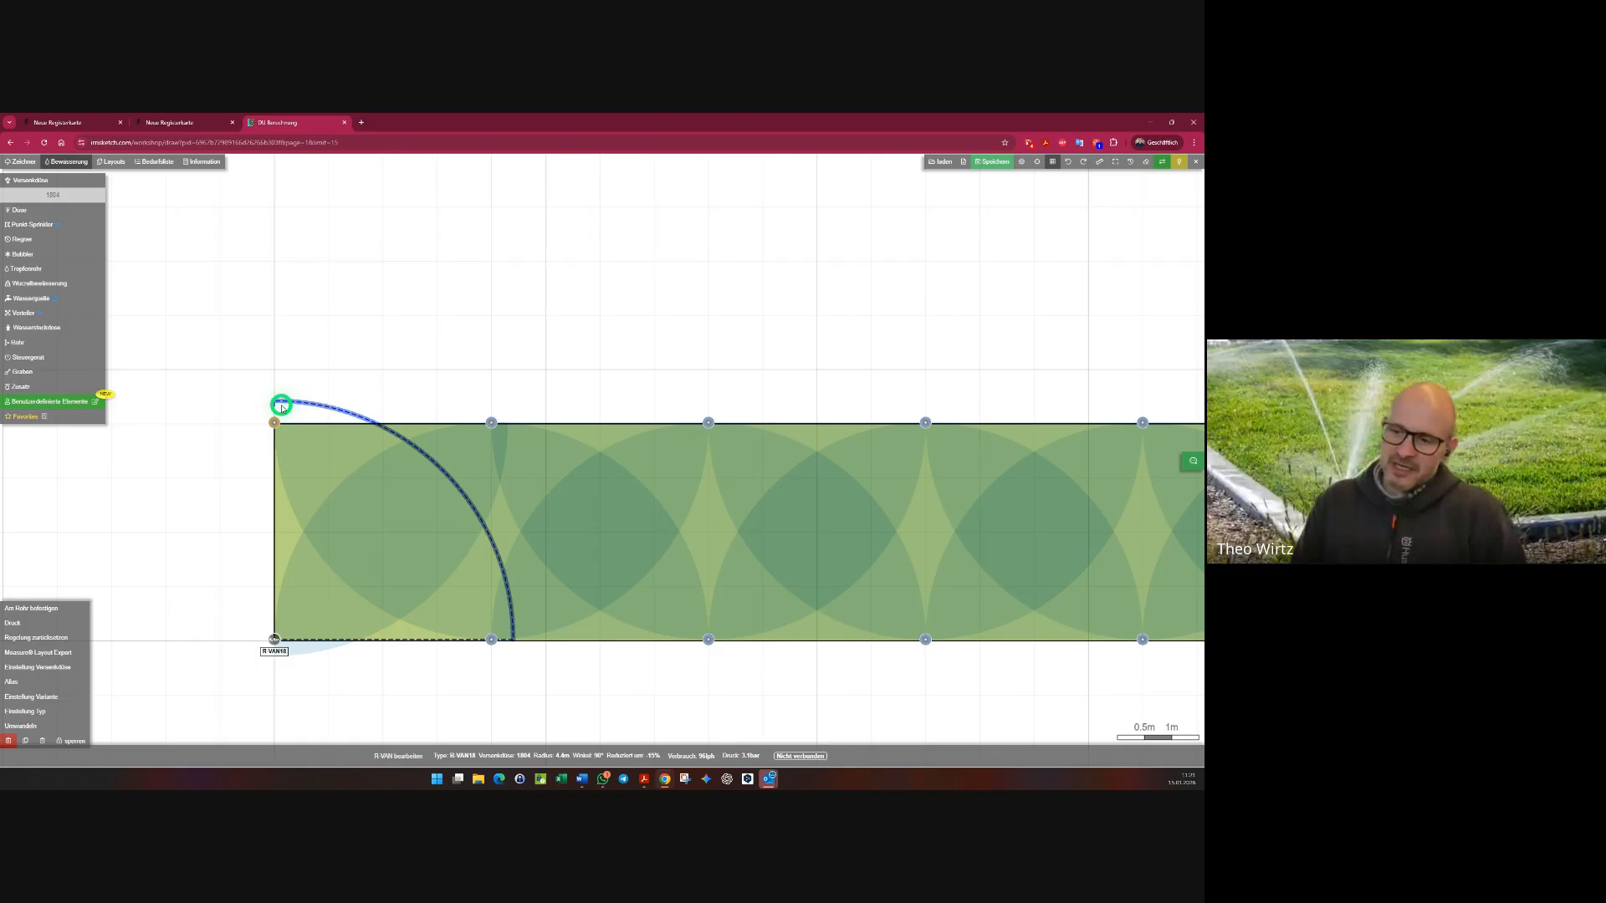
click(229, 365)
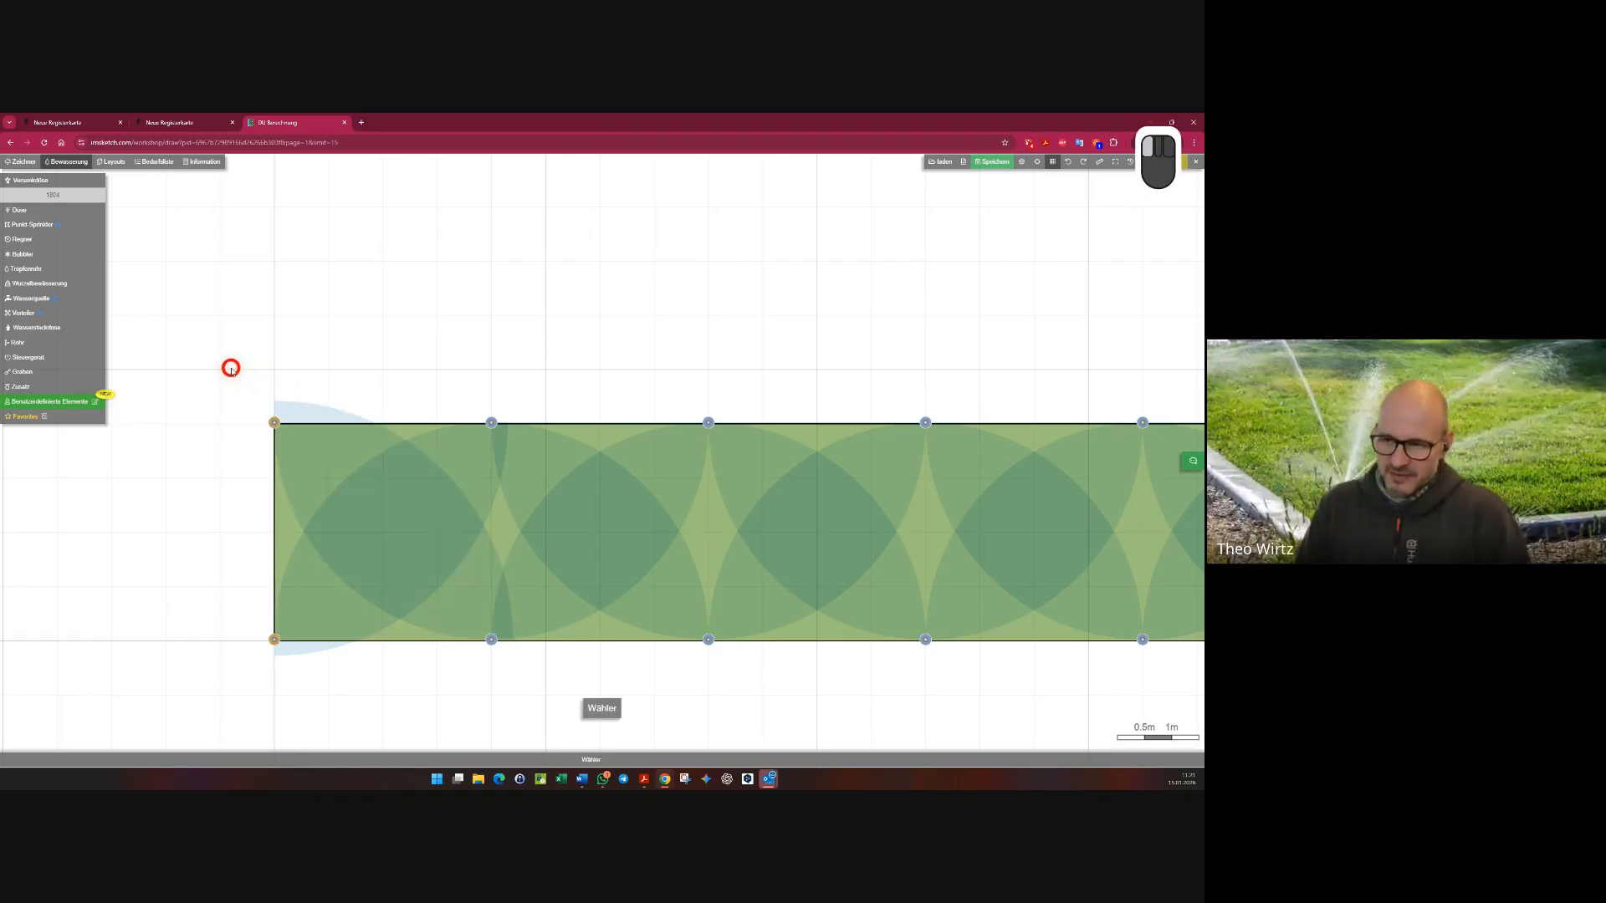
scroll(243, 373, down, 3)
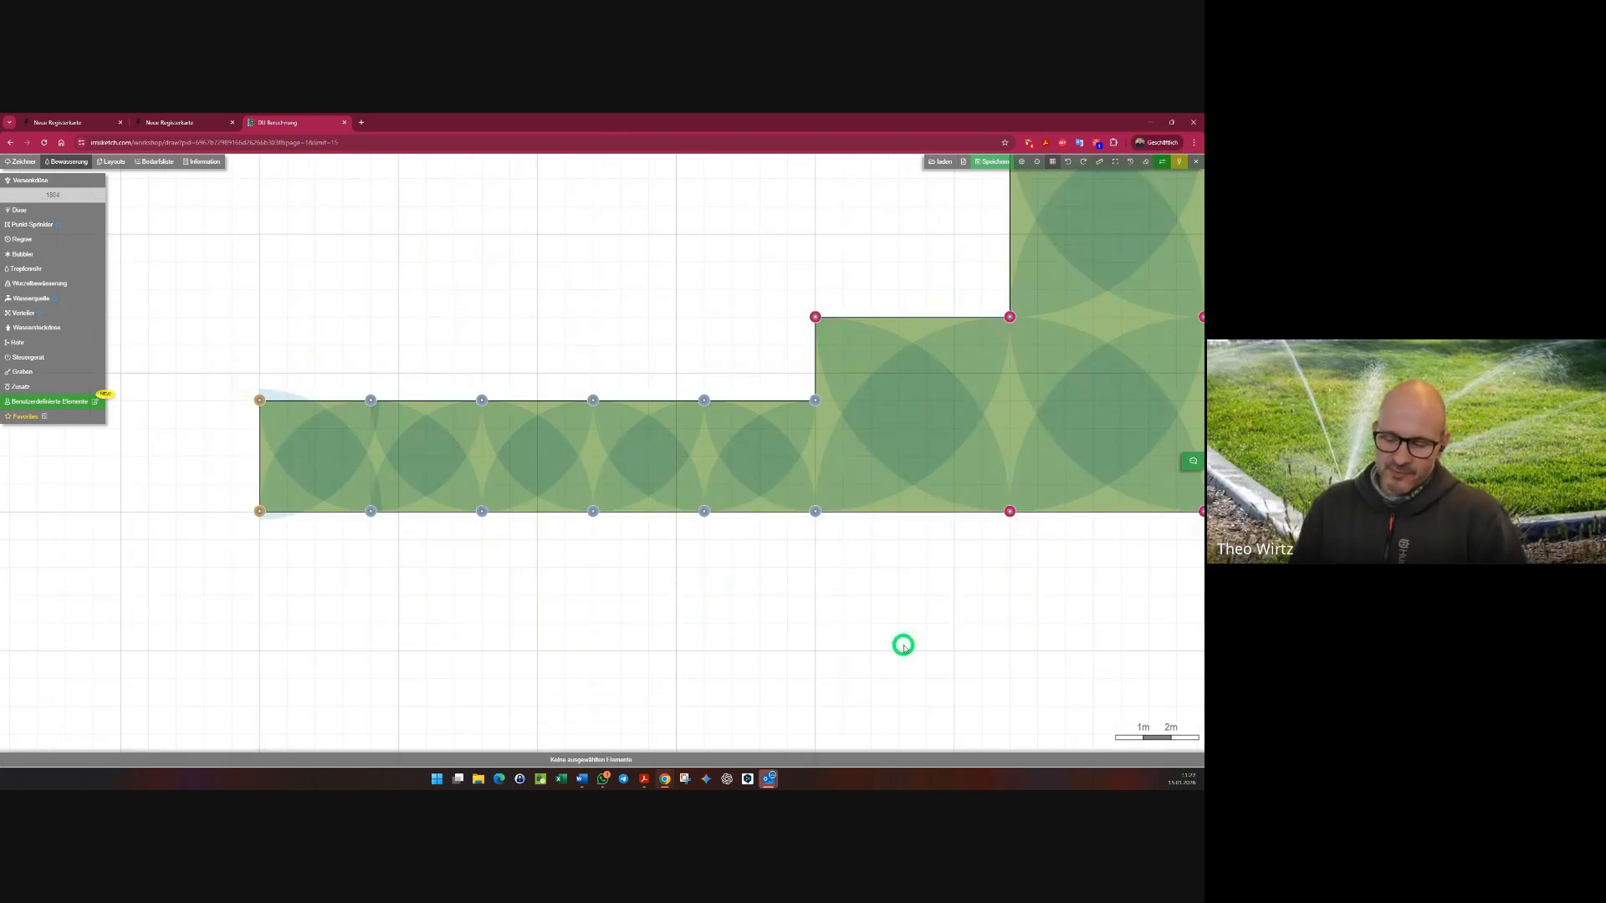
scroll(904, 646, down, 5)
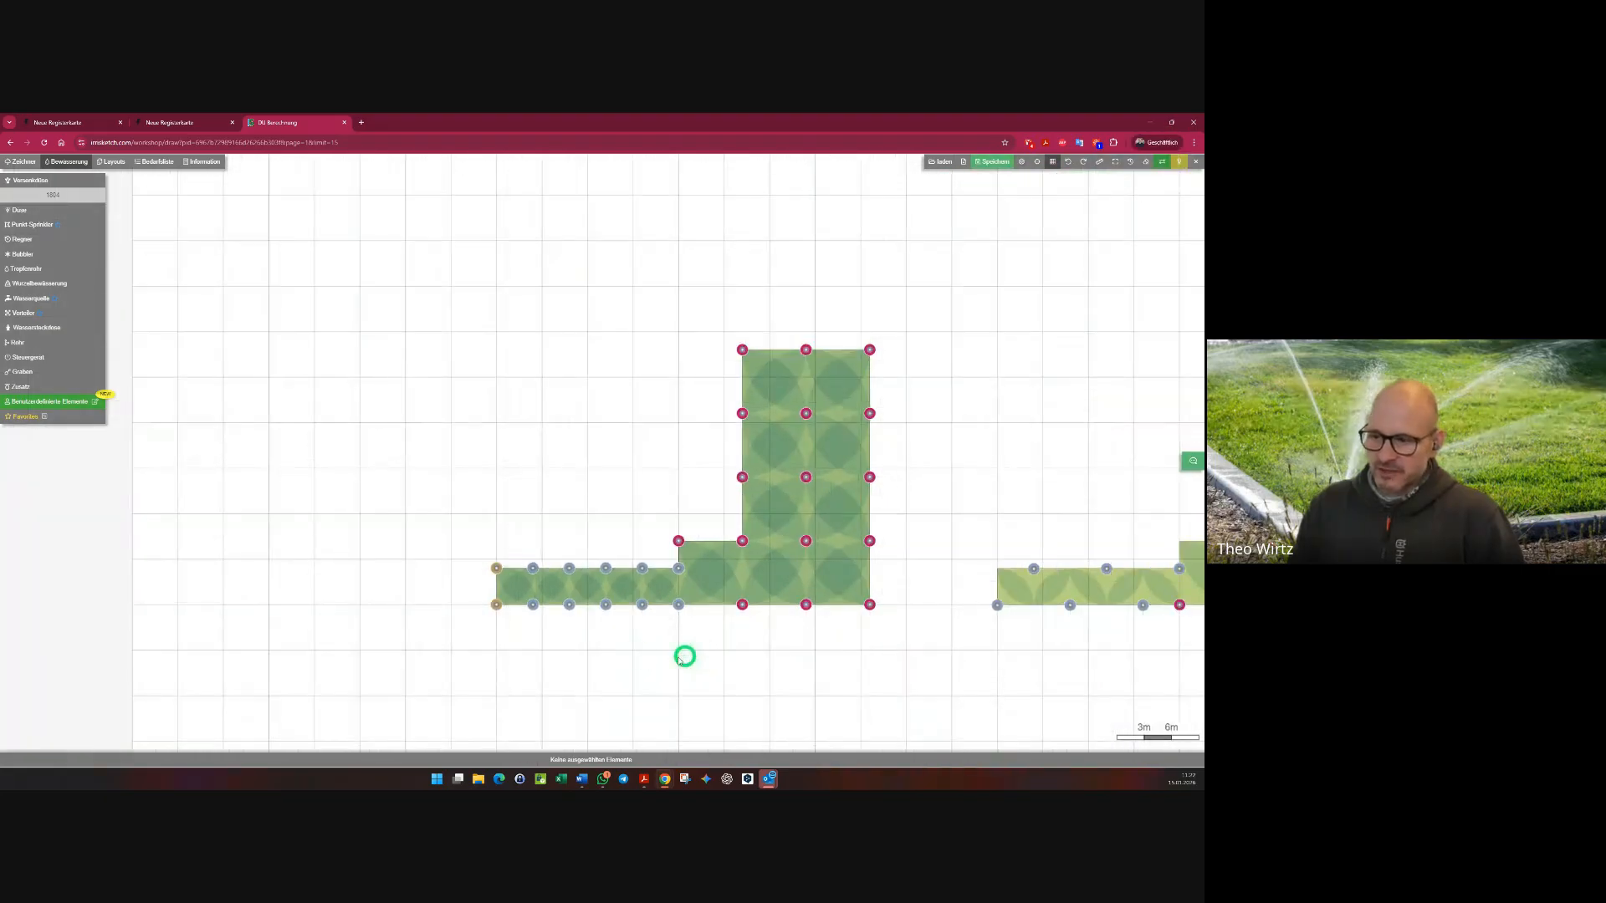
- Switch to the layout and place the Sprinklertisch table near the upper left of the sheet
scroll(581, 631, up, 2)
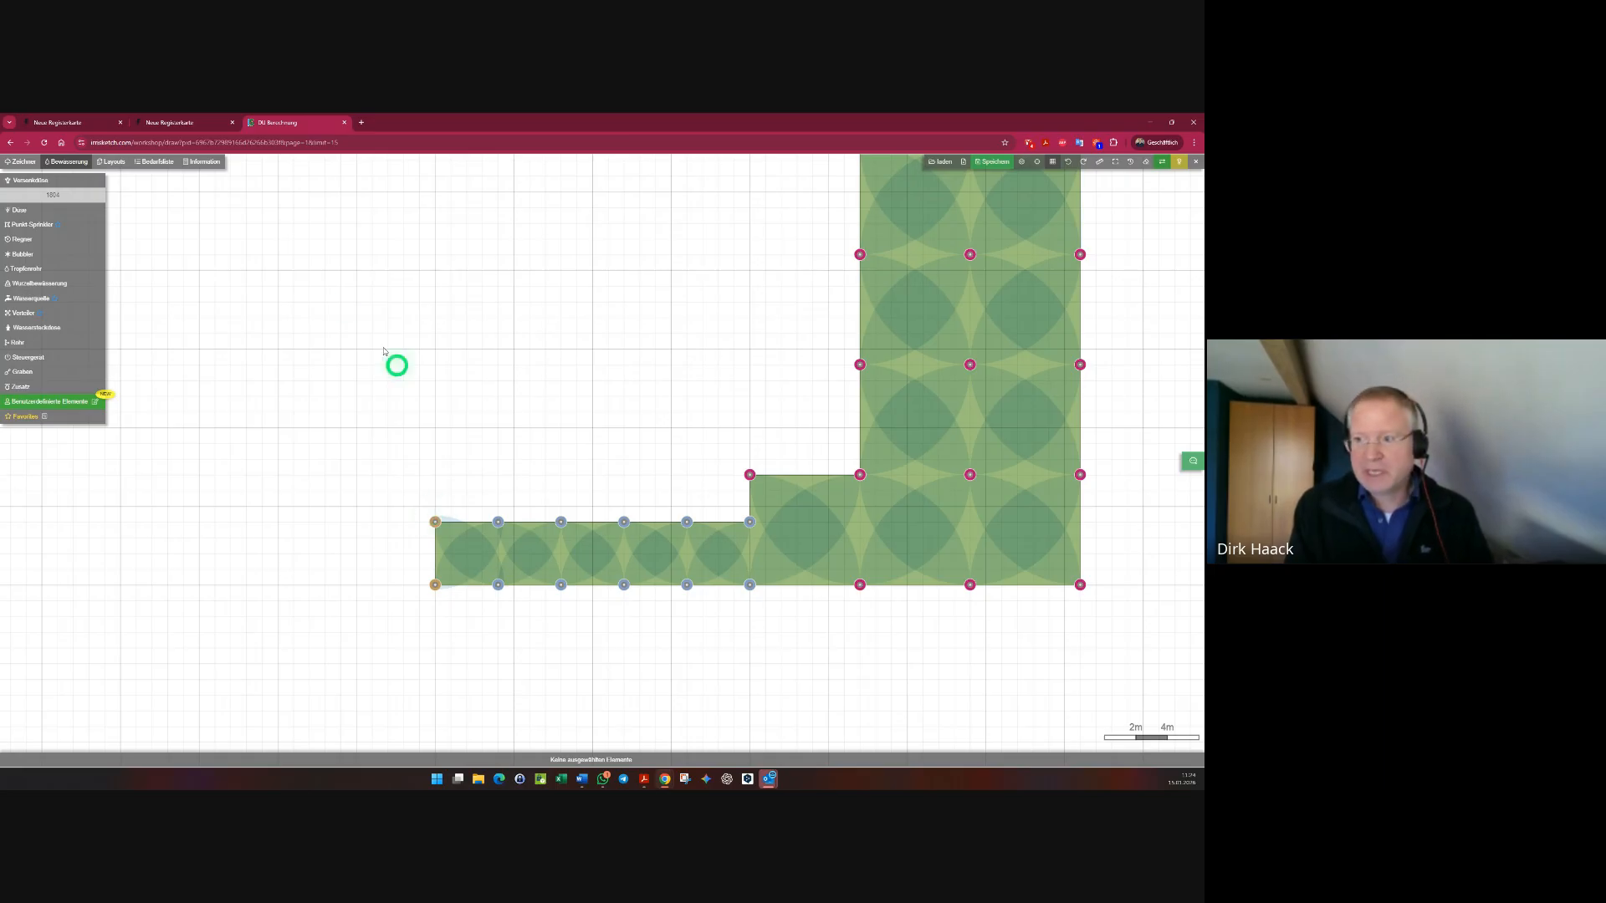
mouse_move(54, 239)
mouse_move(115, 239)
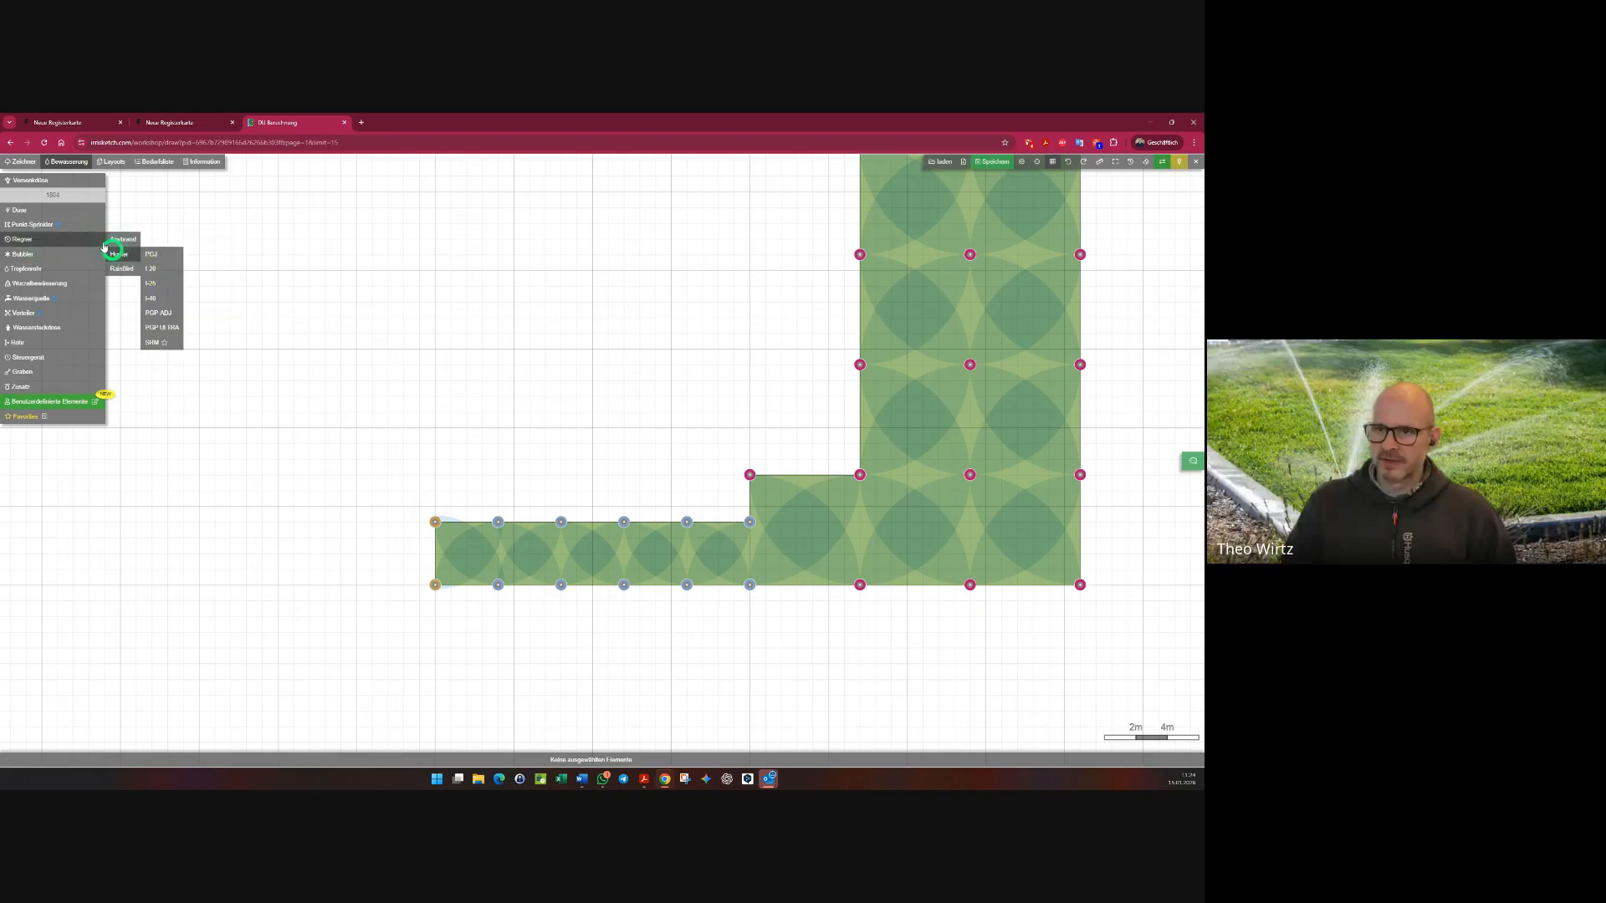
click(114, 162)
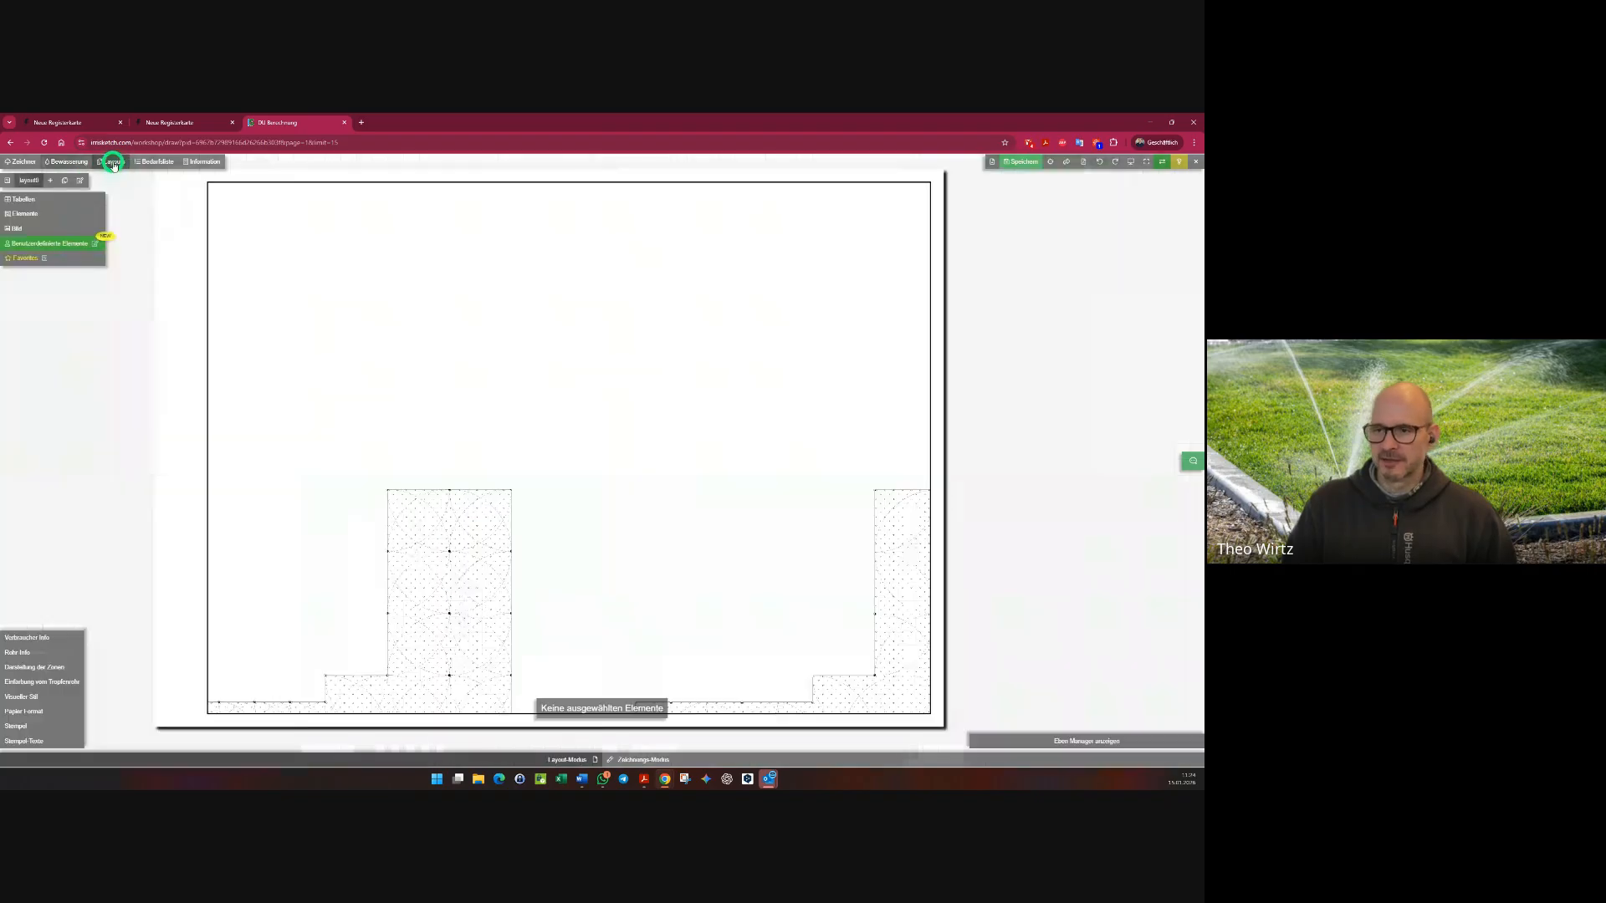
mouse_move(48, 199)
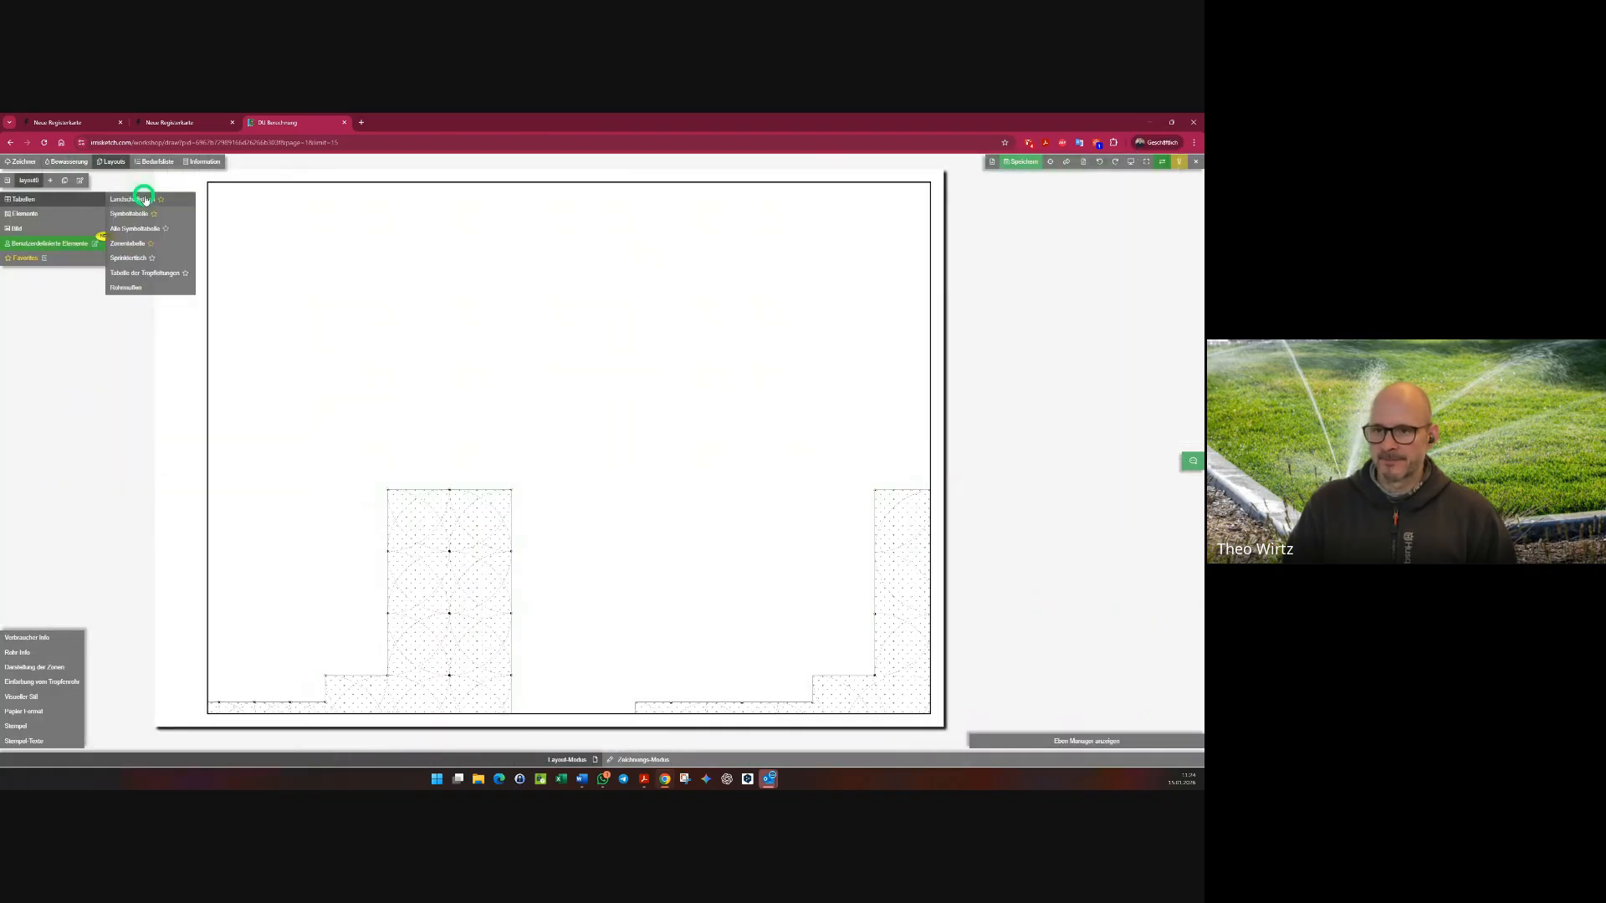
click(130, 258)
scroll(372, 232, down, 3)
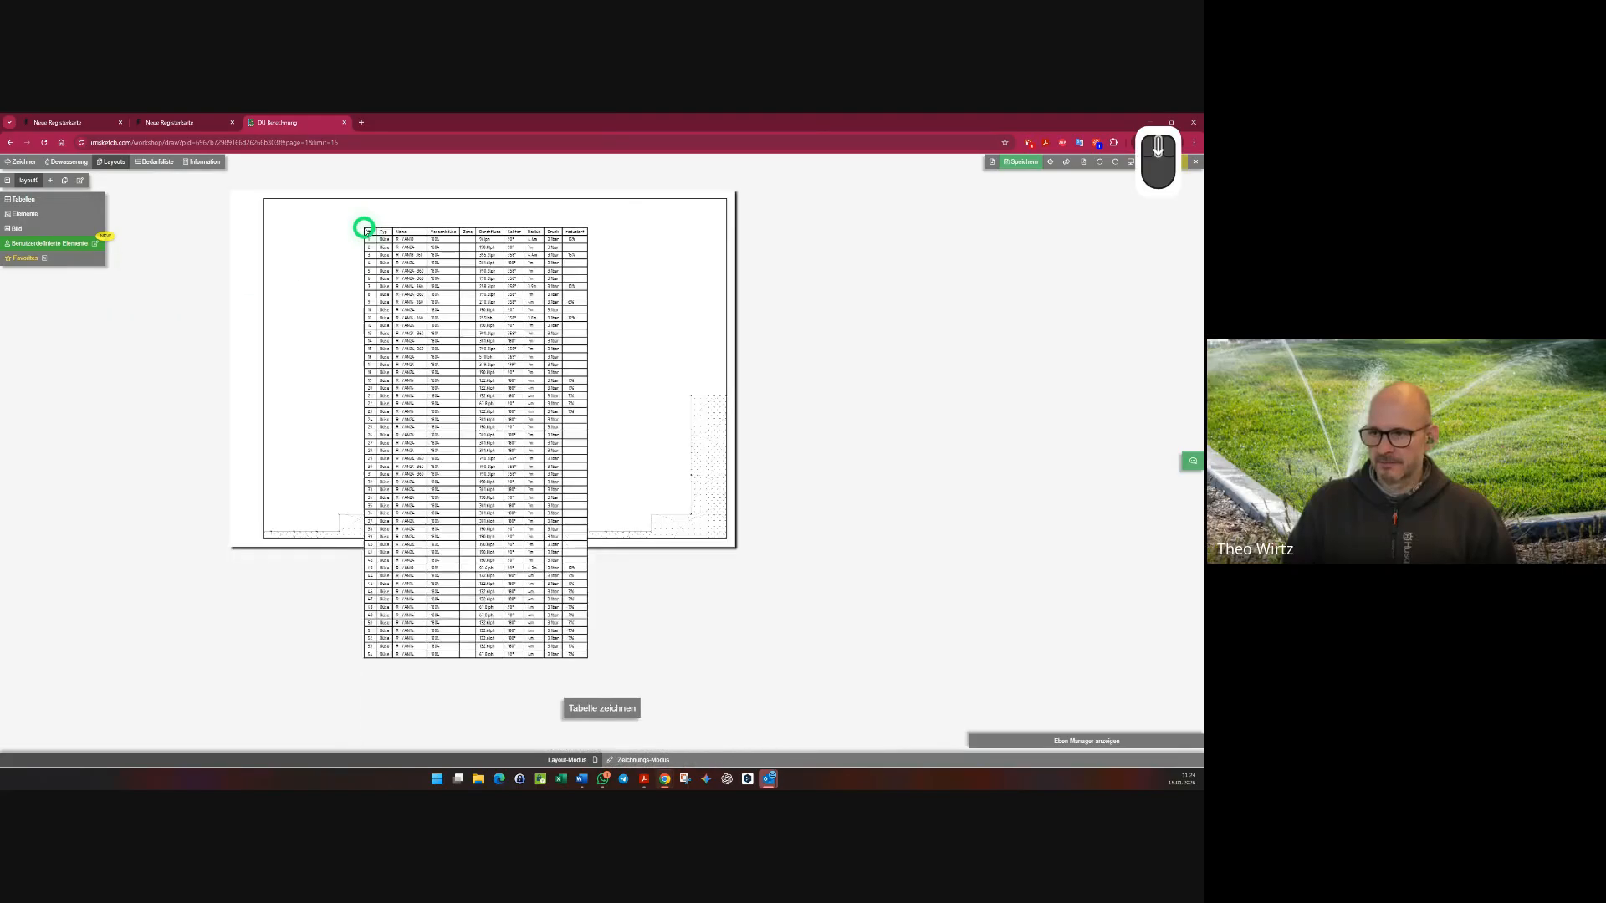
click(311, 231)
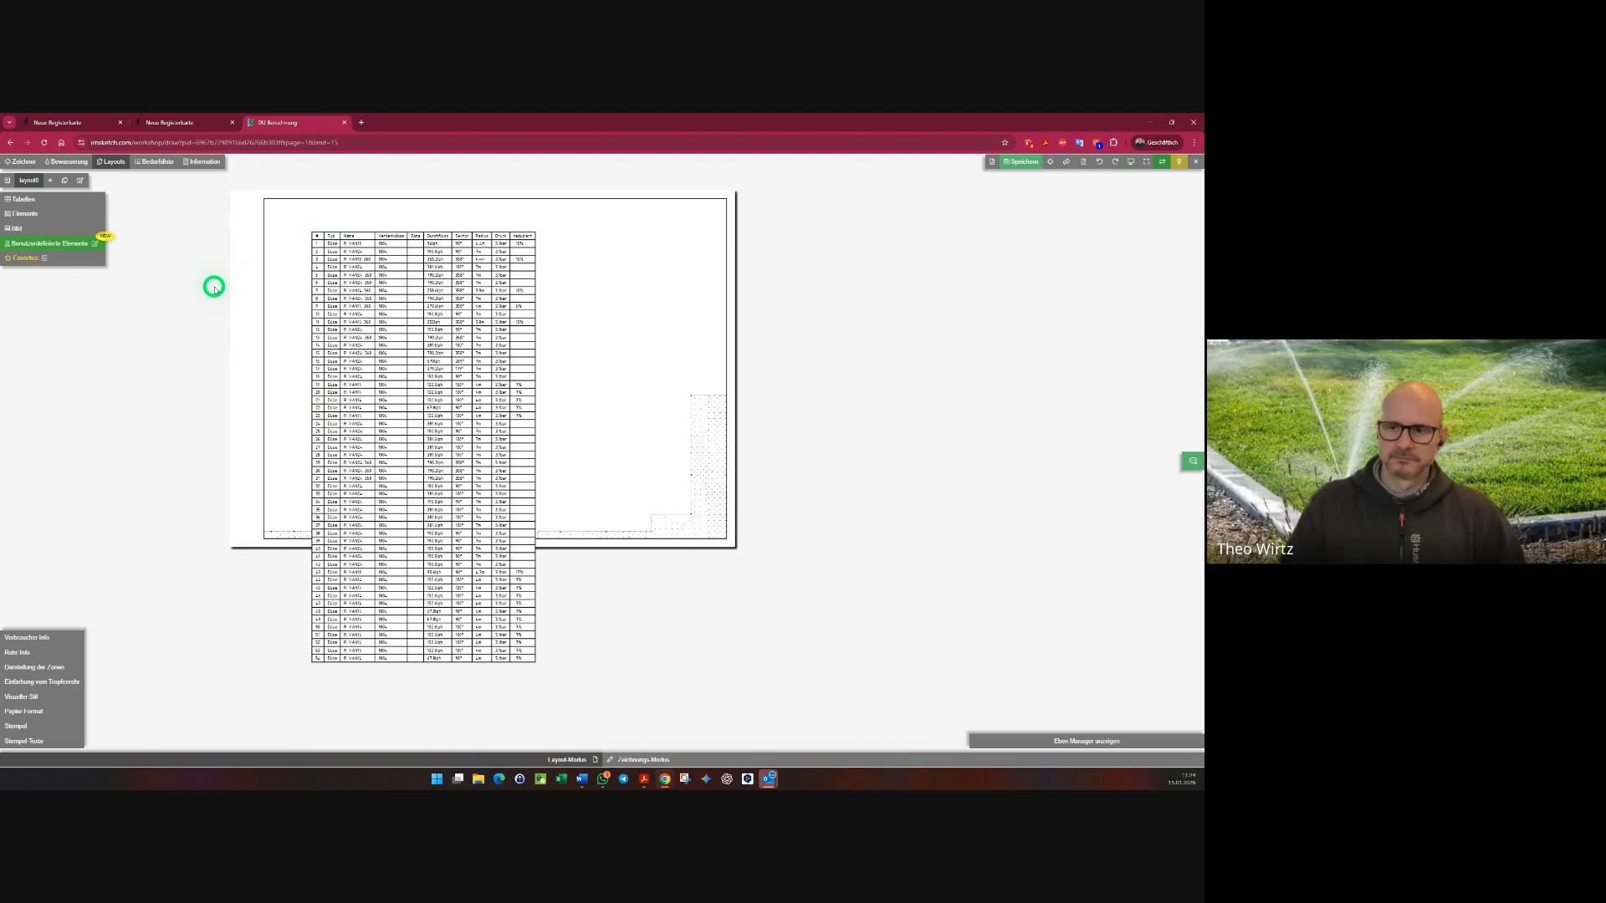
- Place the Tabelle der Tropfleitungen on the layout beside the sprinkler table
click(18, 202)
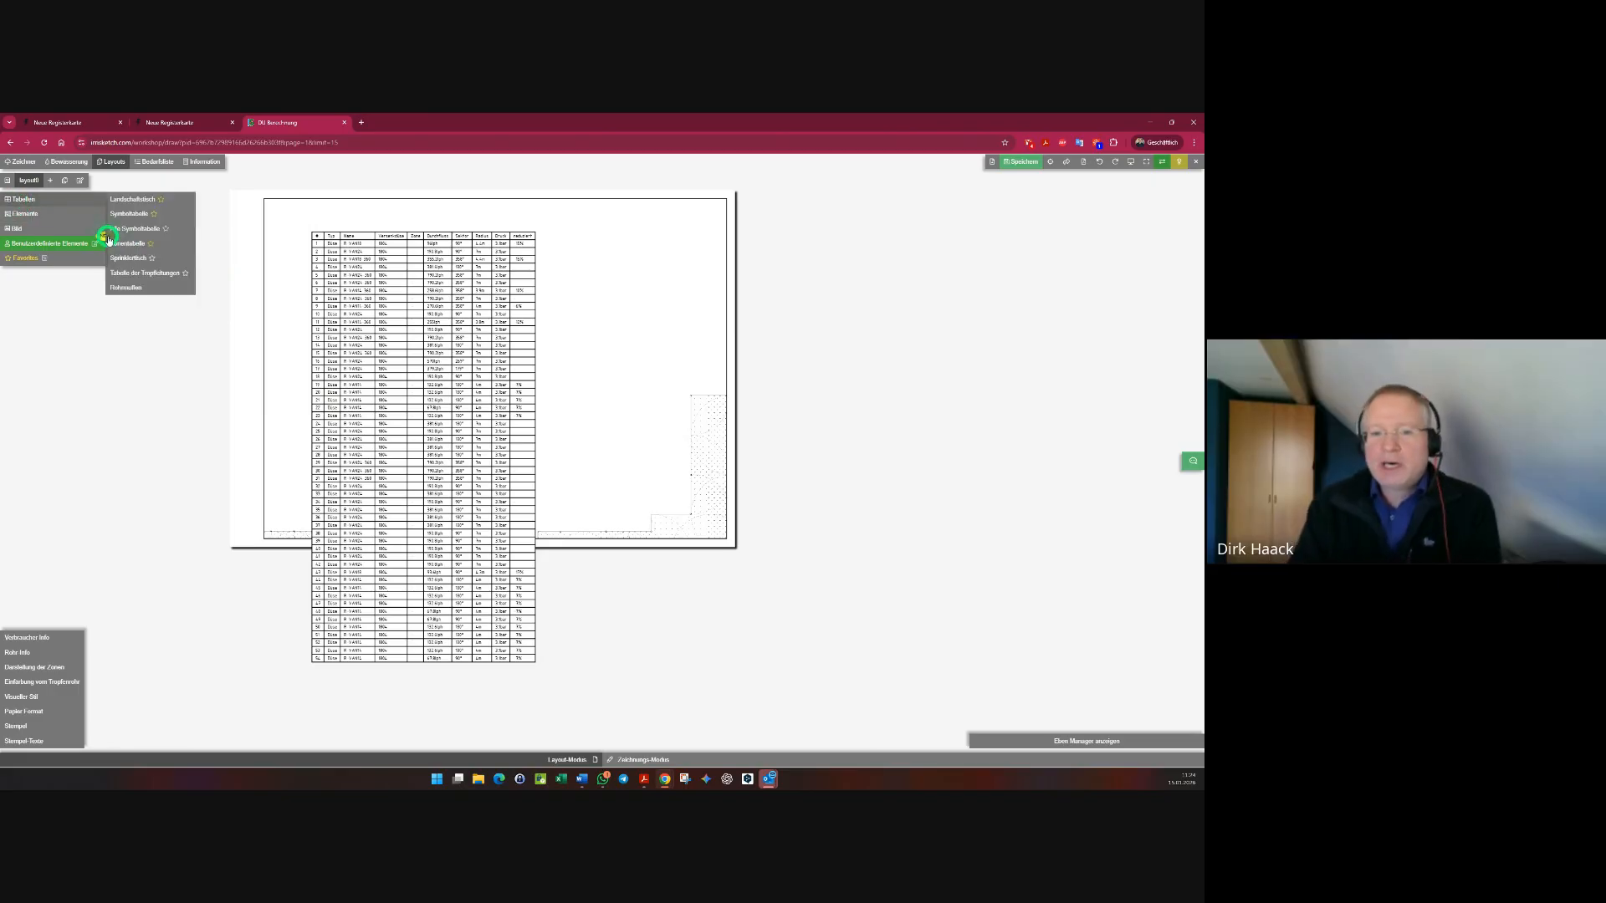
click(132, 272)
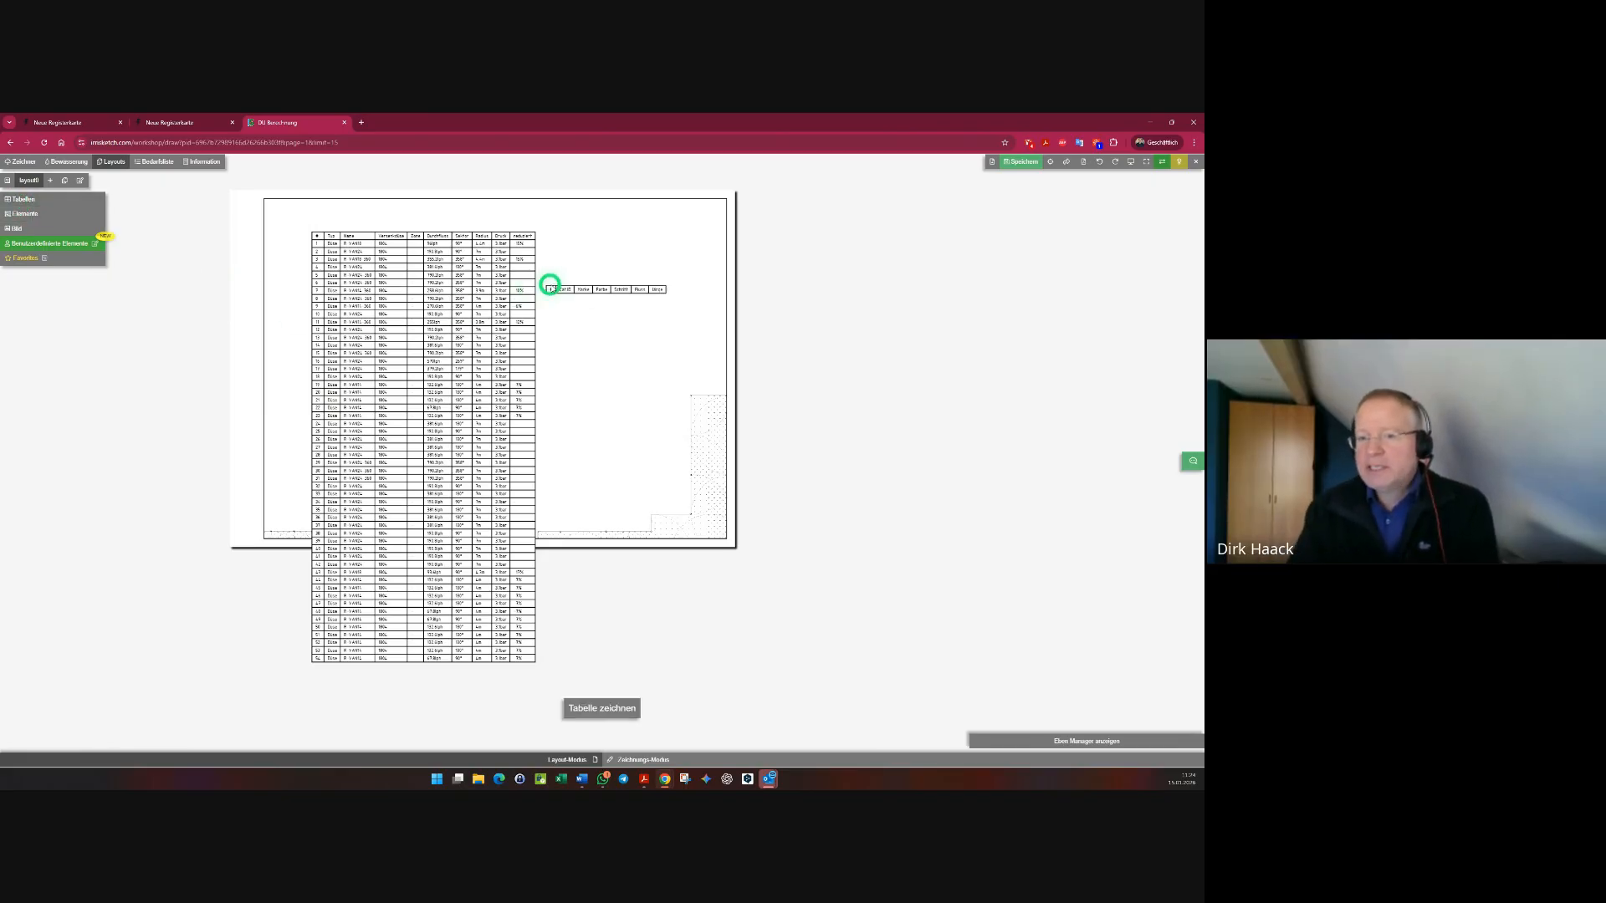
scroll(570, 279, up, 5)
click(570, 281)
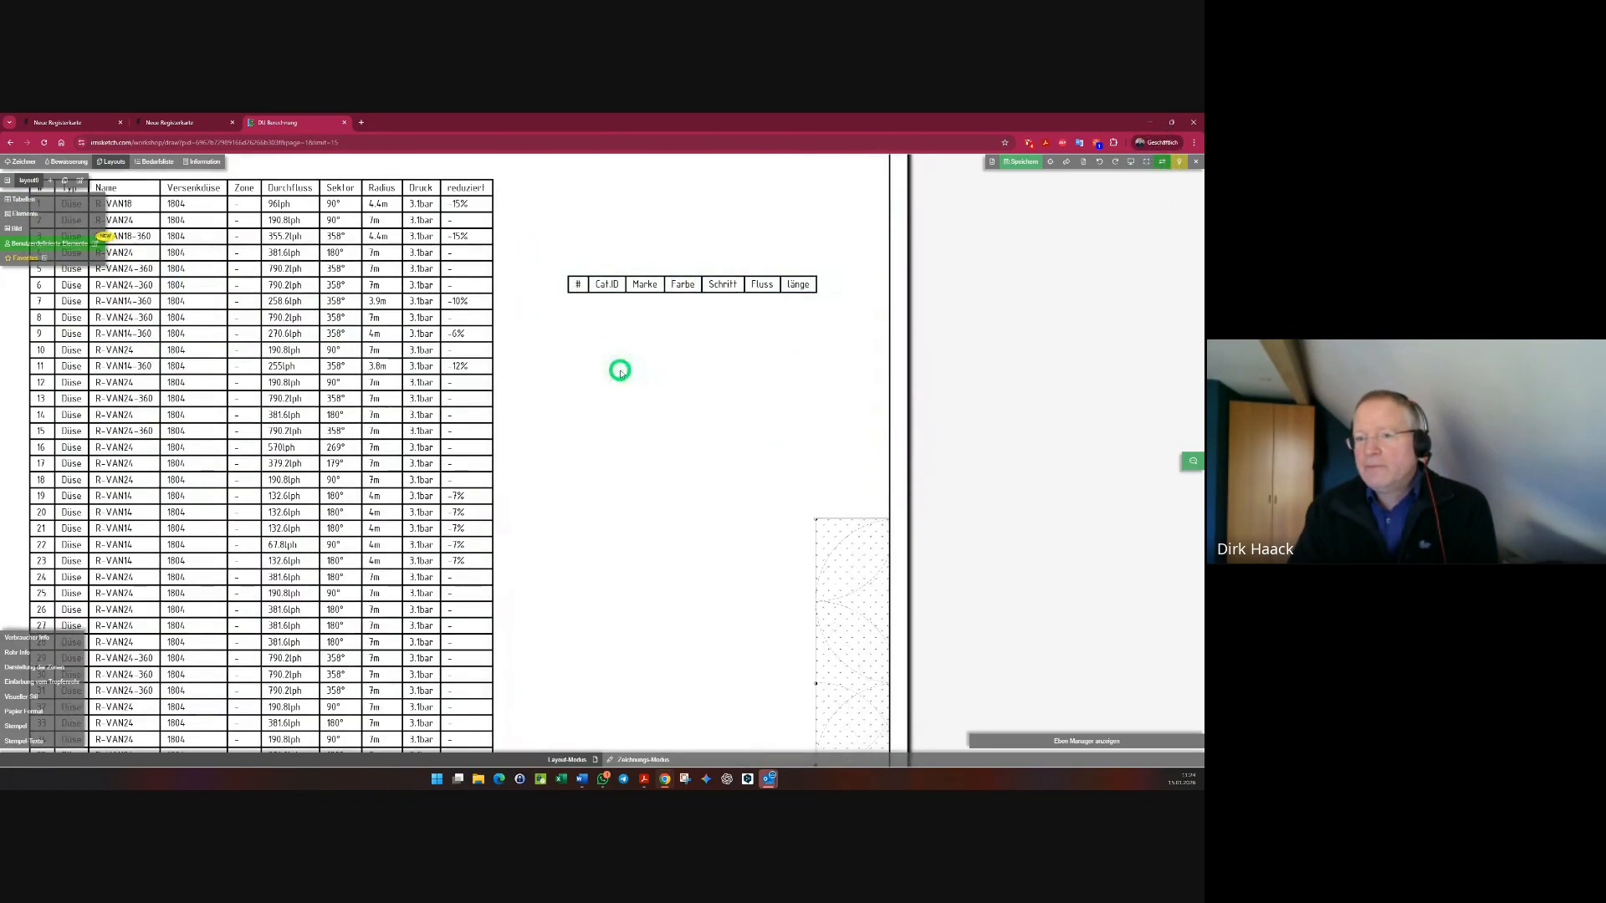
scroll(606, 298, down, 5)
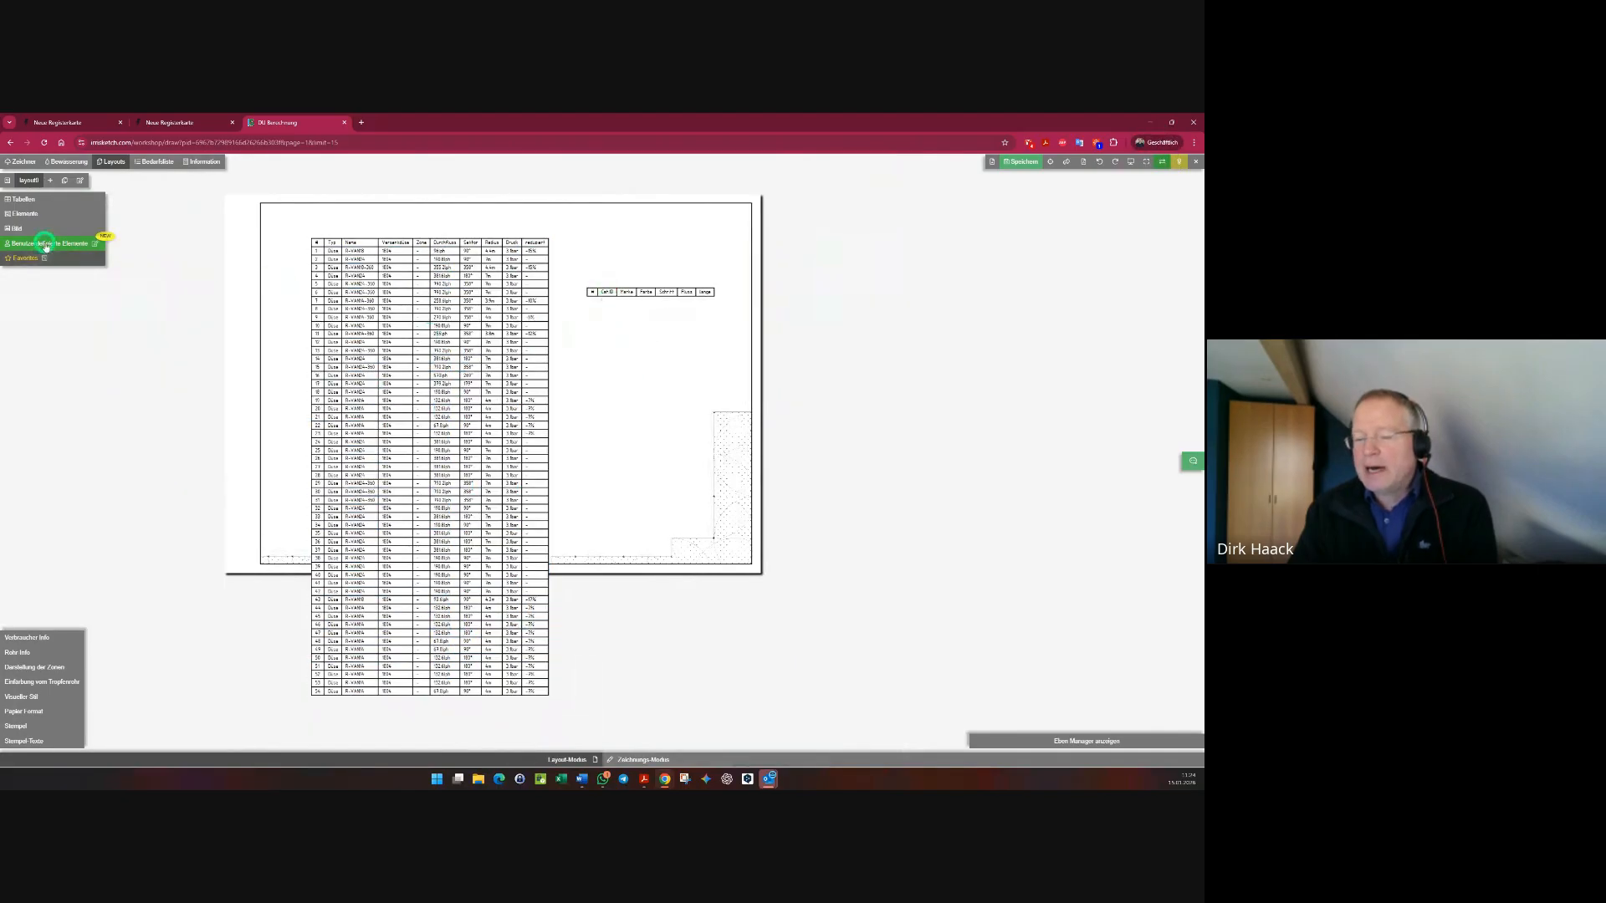
- Examine which Einsätze tables, sorted by element, material or diameter, are available for the layout
click(24, 200)
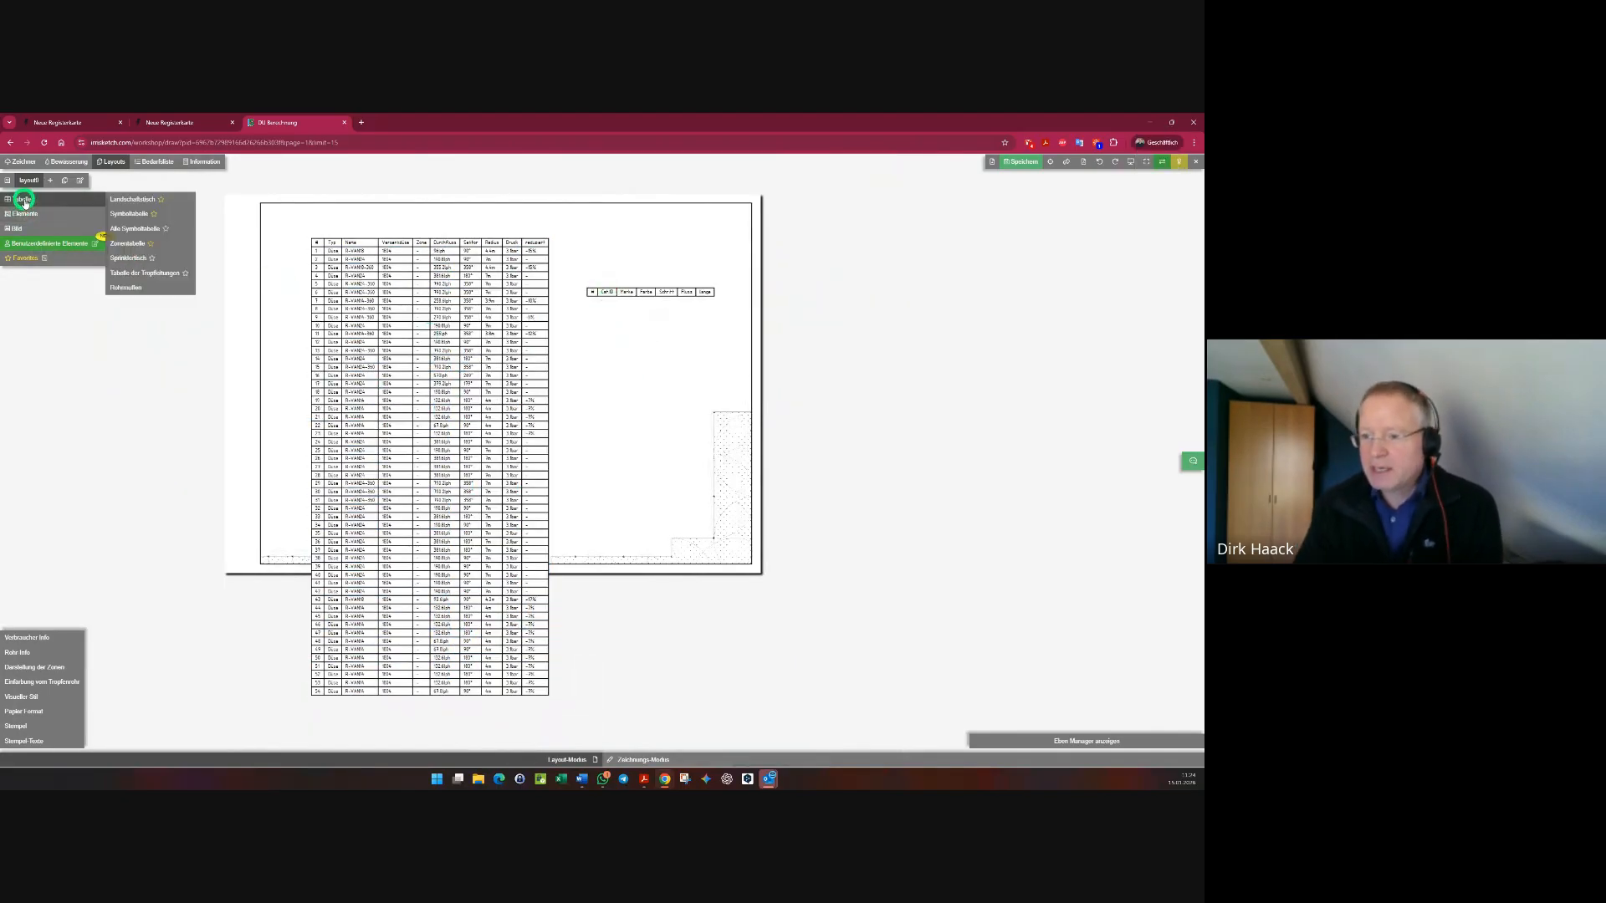
click(138, 288)
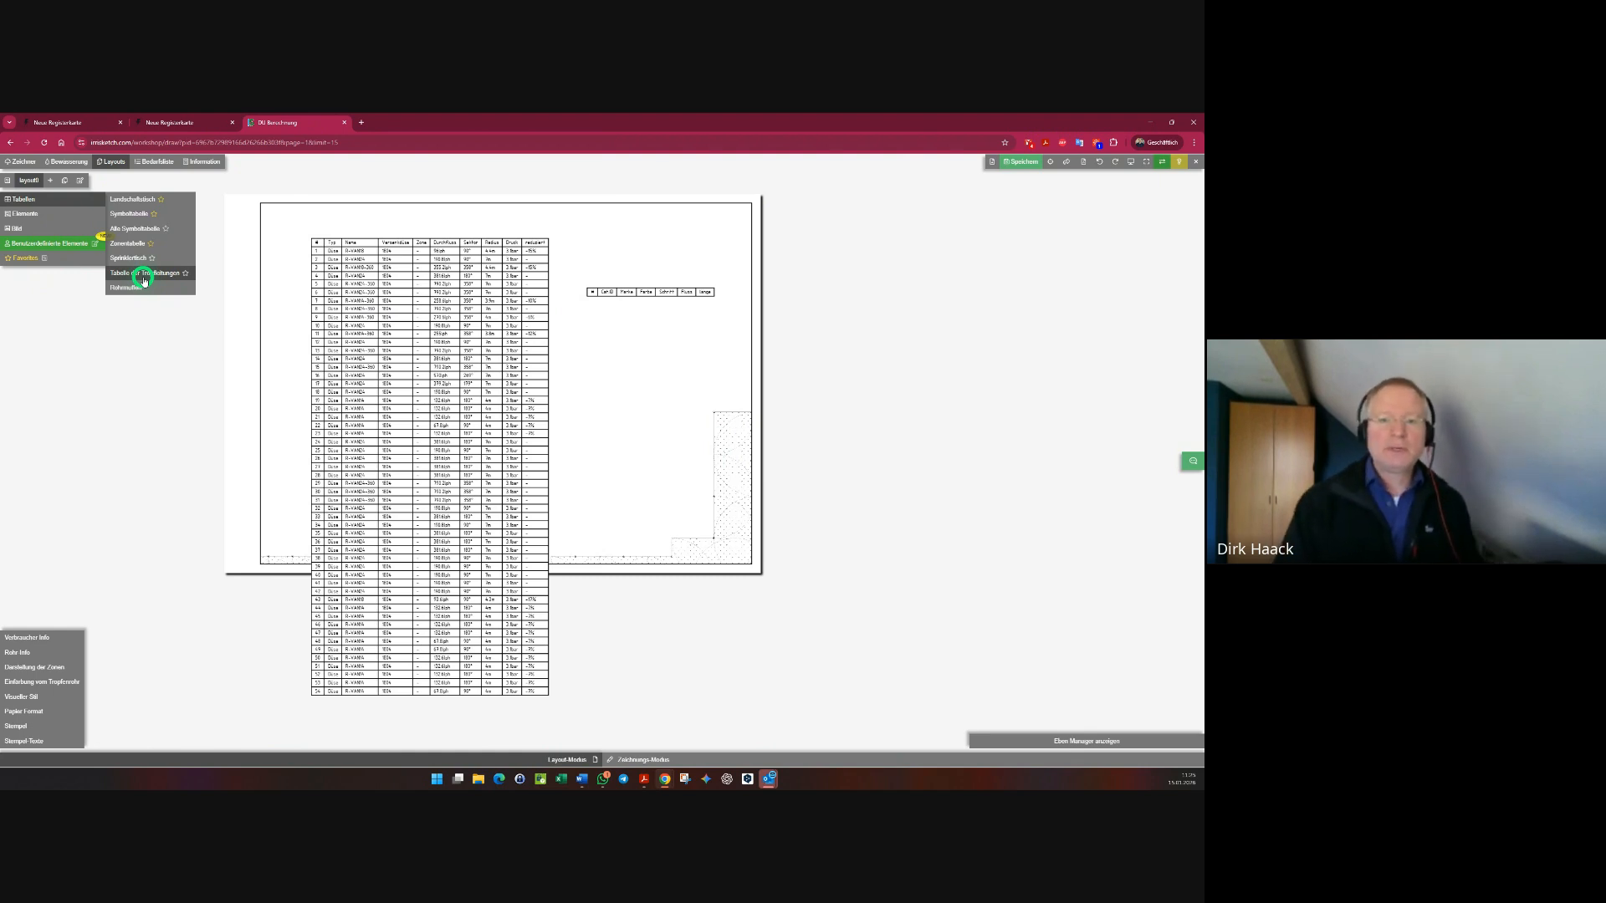
click(144, 281)
click(209, 300)
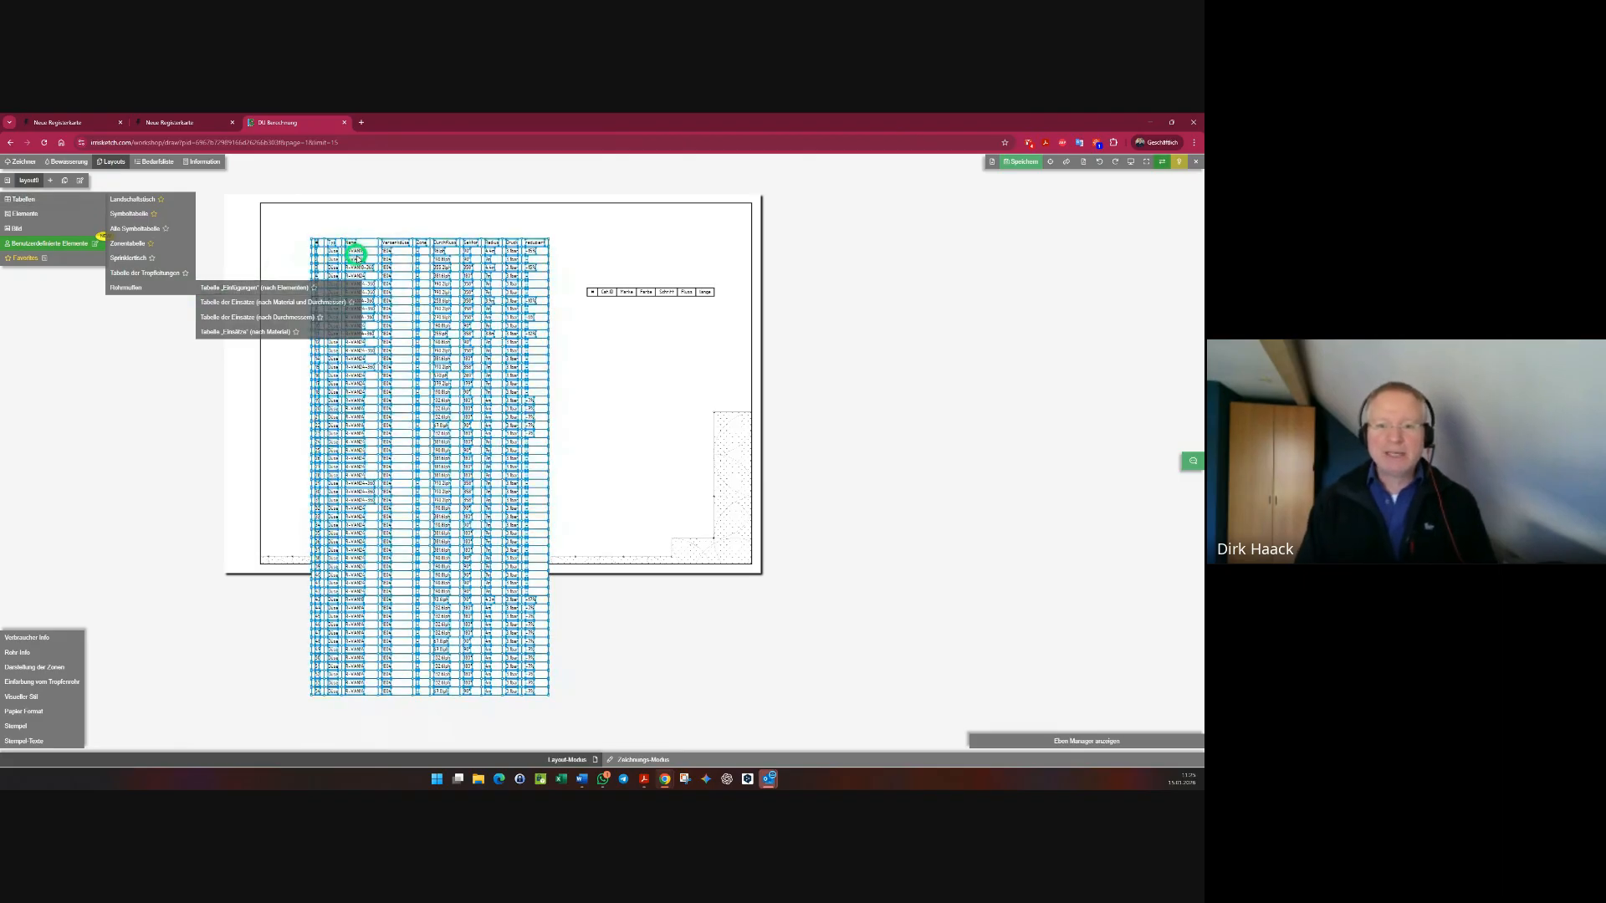
- Place the nozzle table on the sheet, sort it by Name in ascending order, and try swapping its # and Typ columns
click(356, 255)
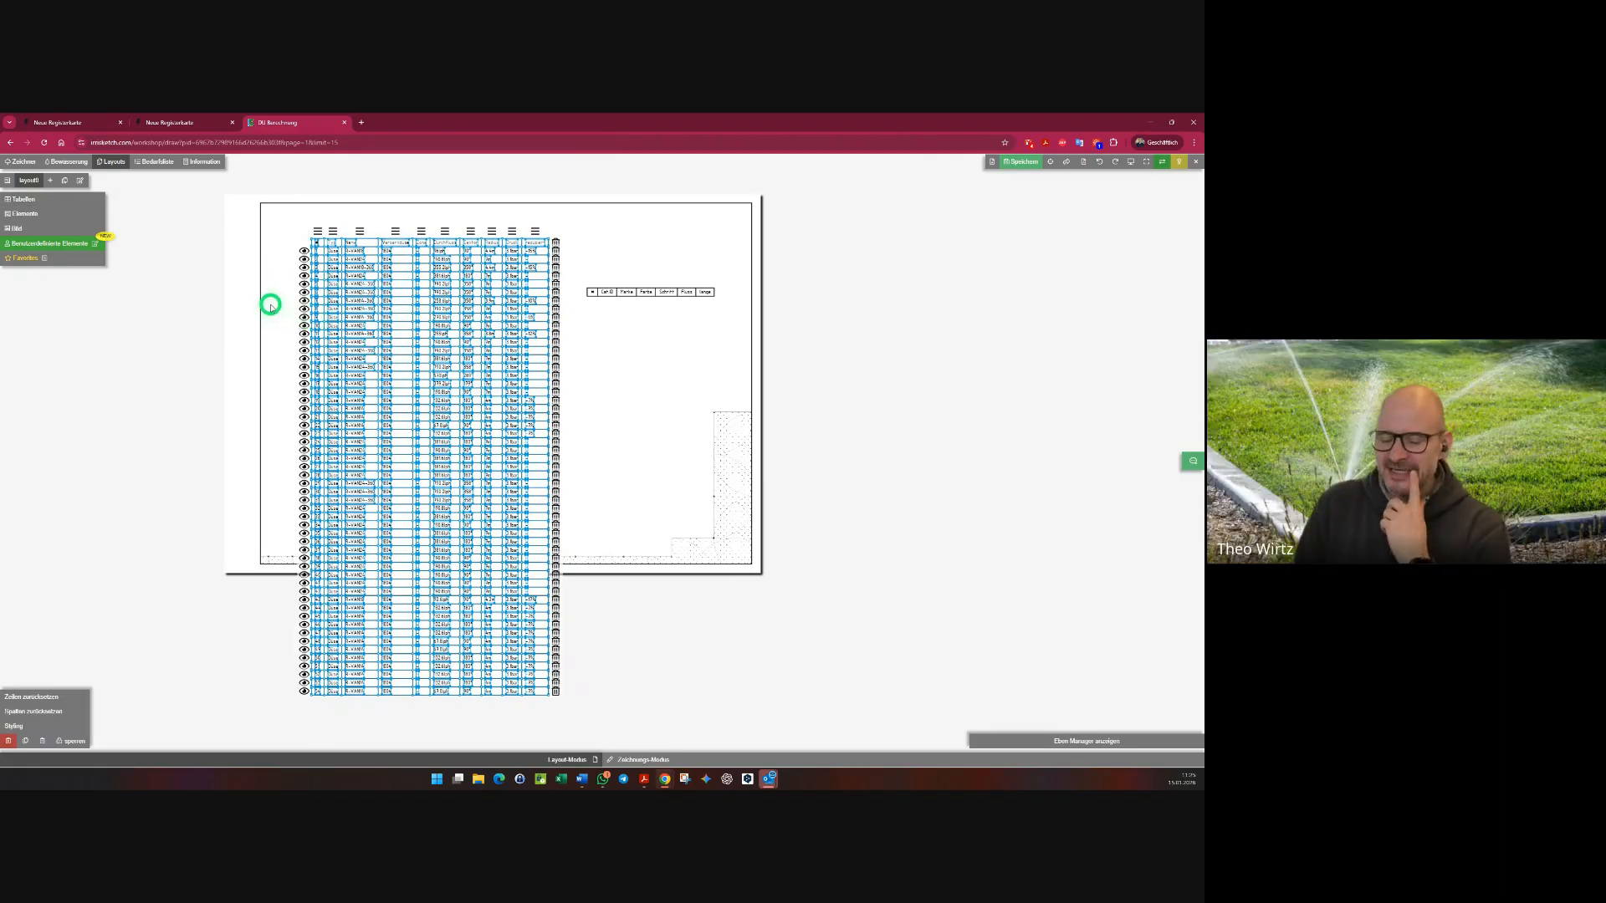
scroll(364, 227, up, 5)
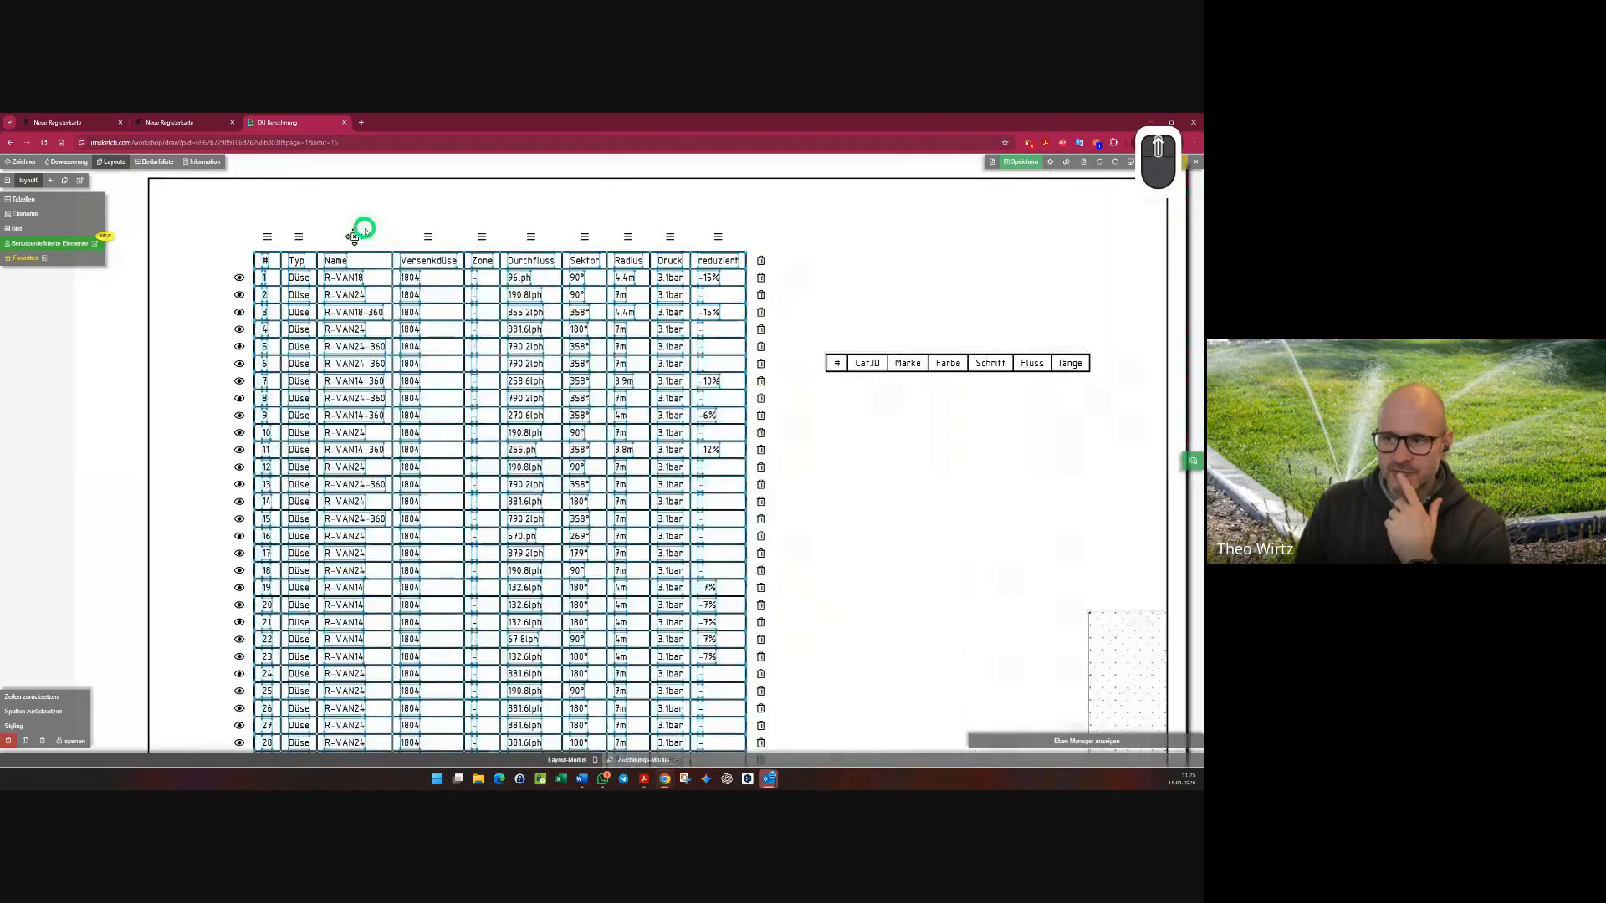
click(349, 247)
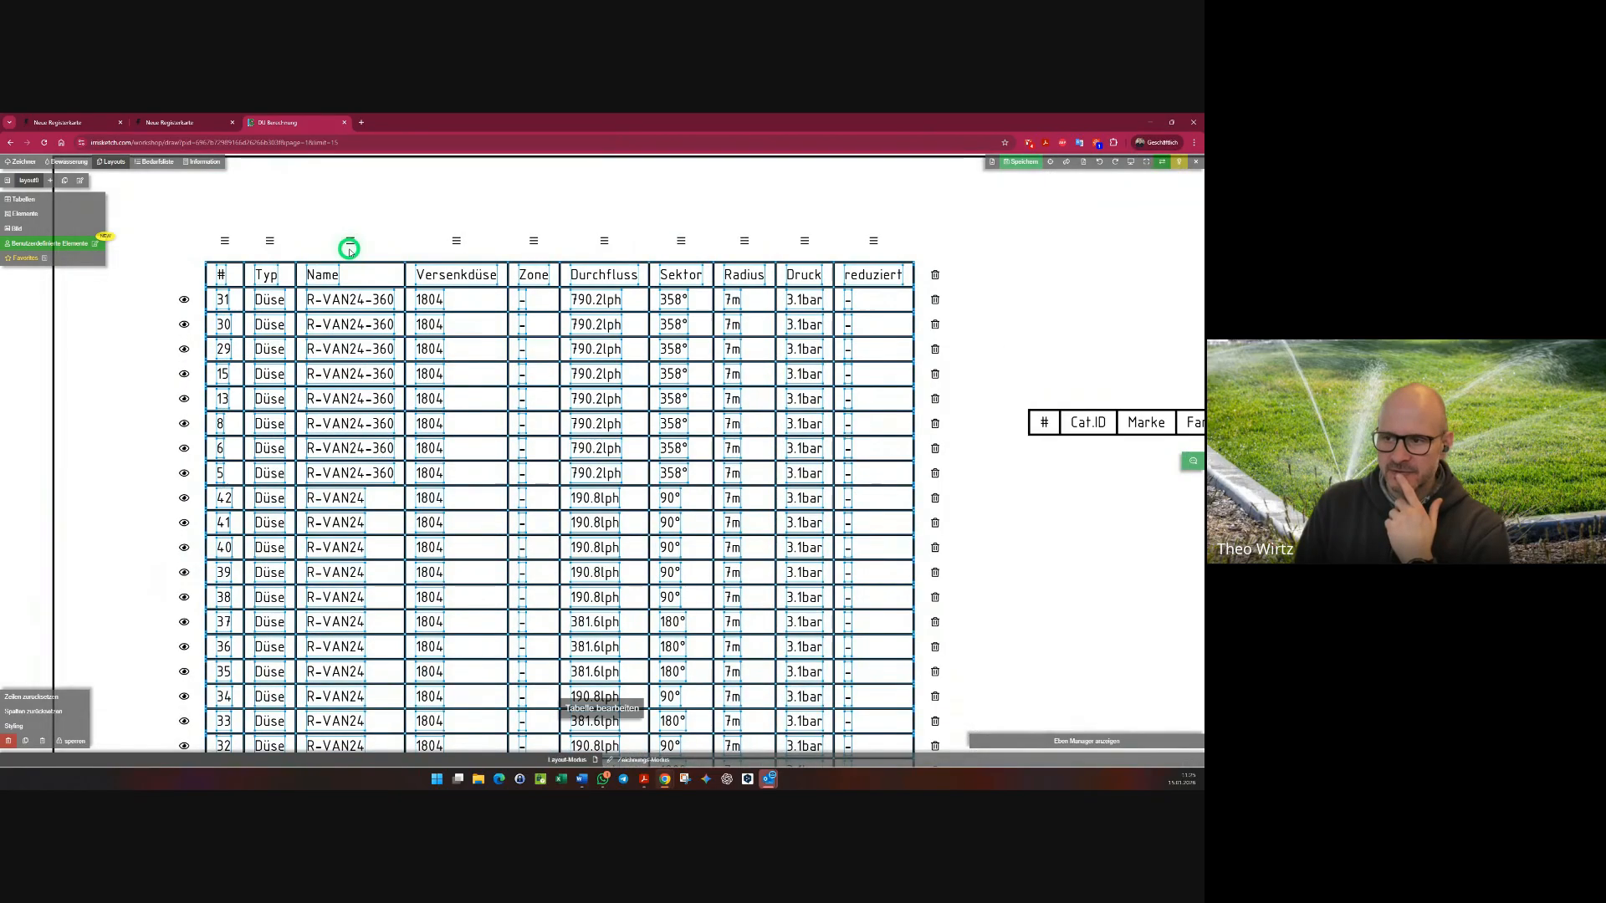
click(349, 236)
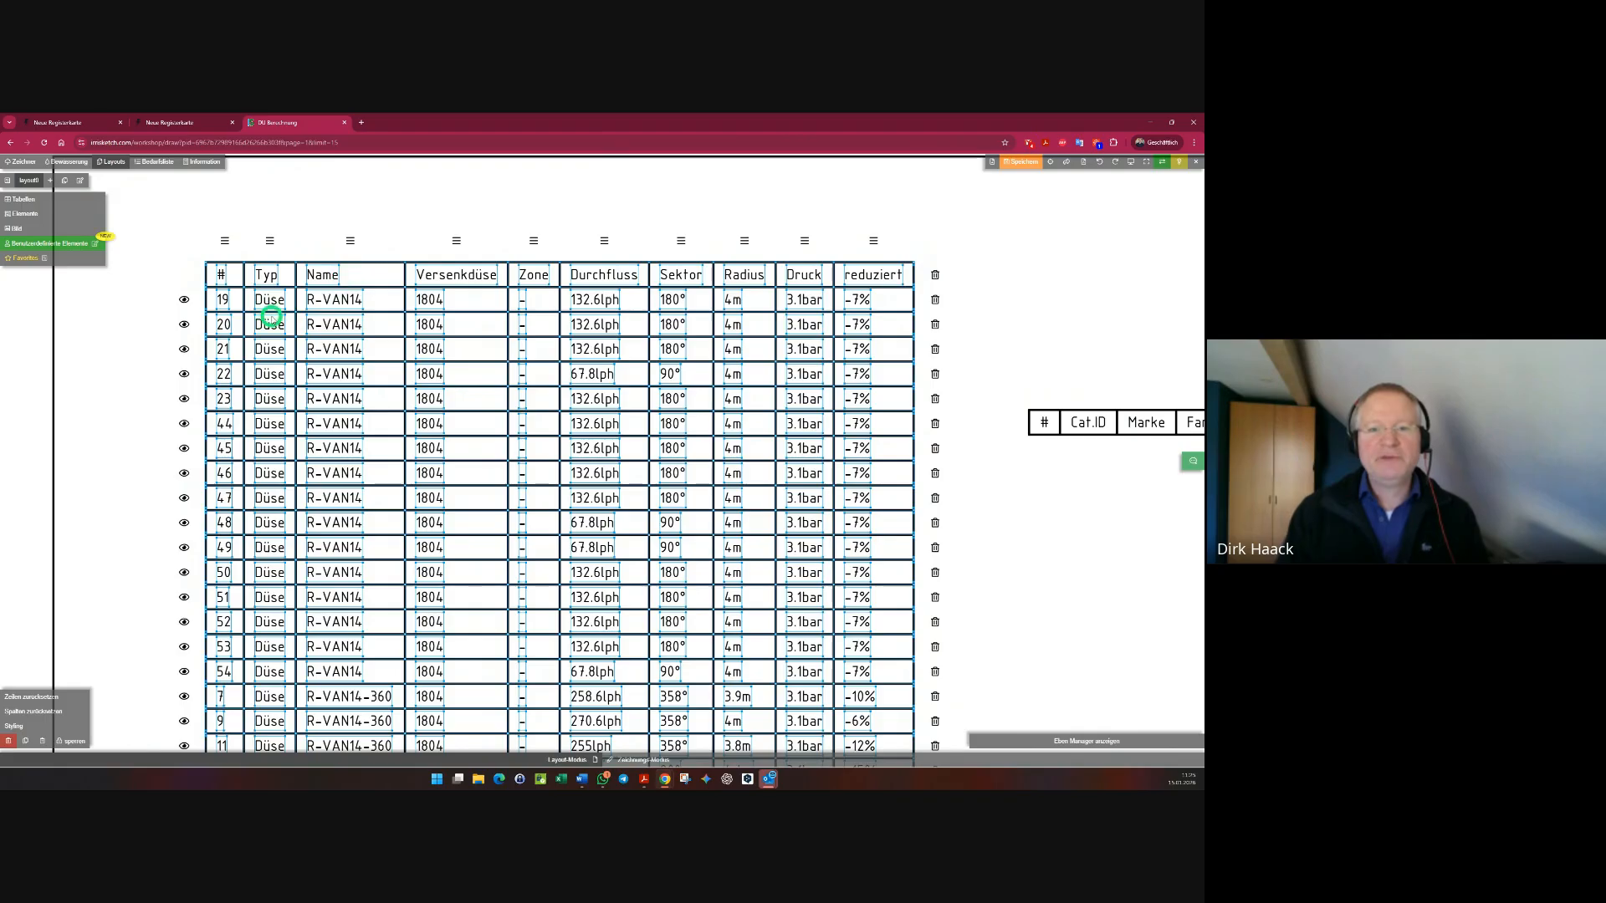
click(232, 242)
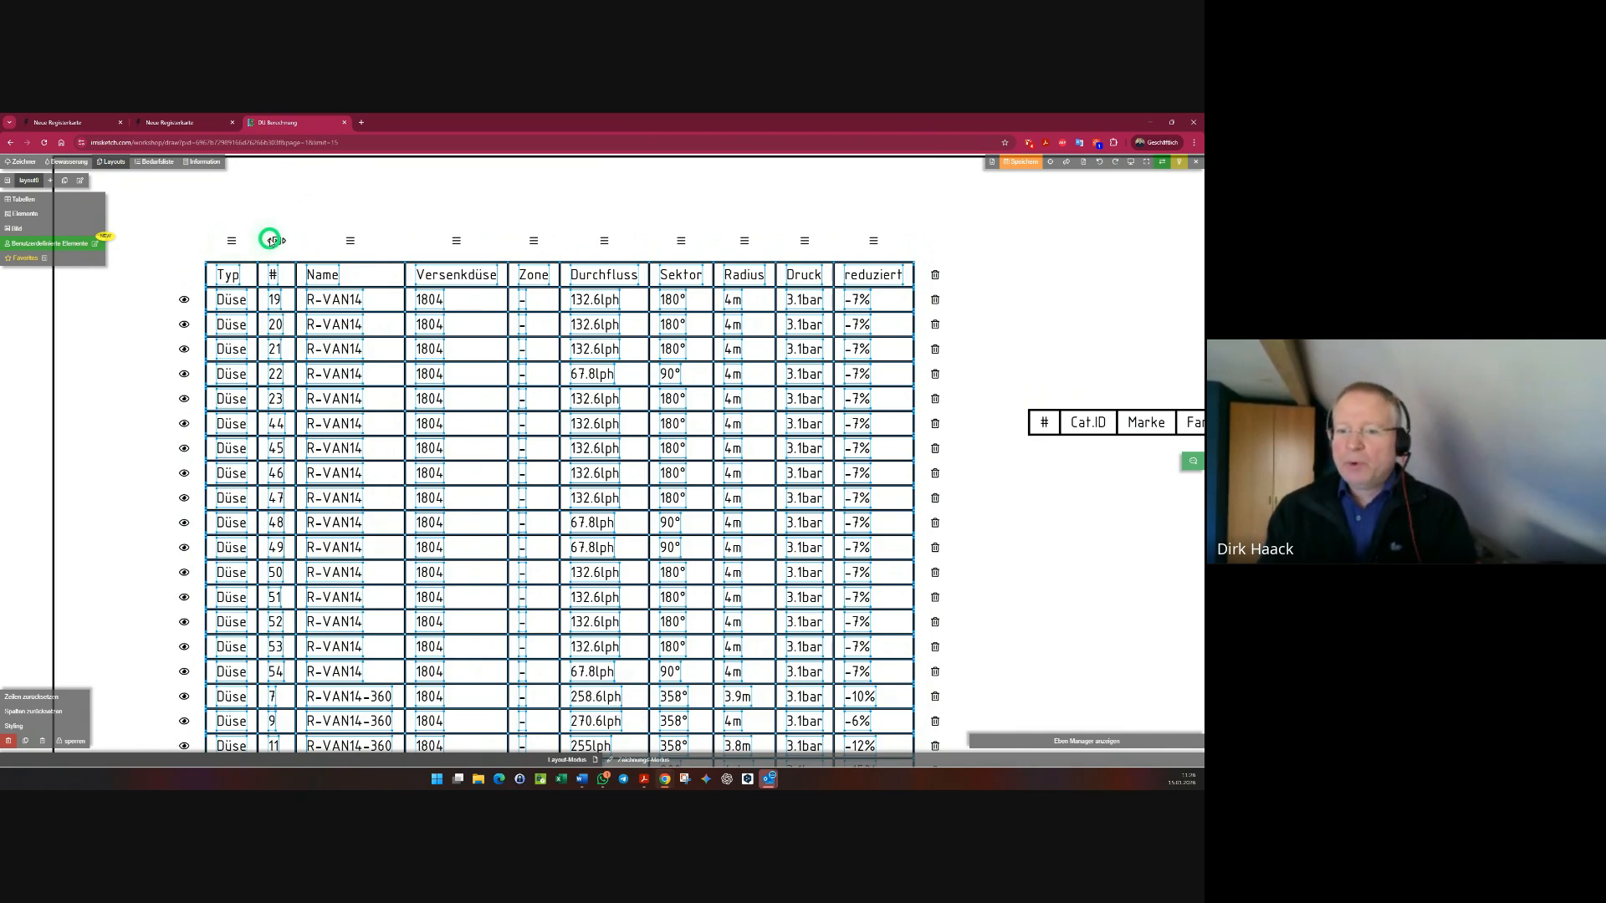
click(271, 242)
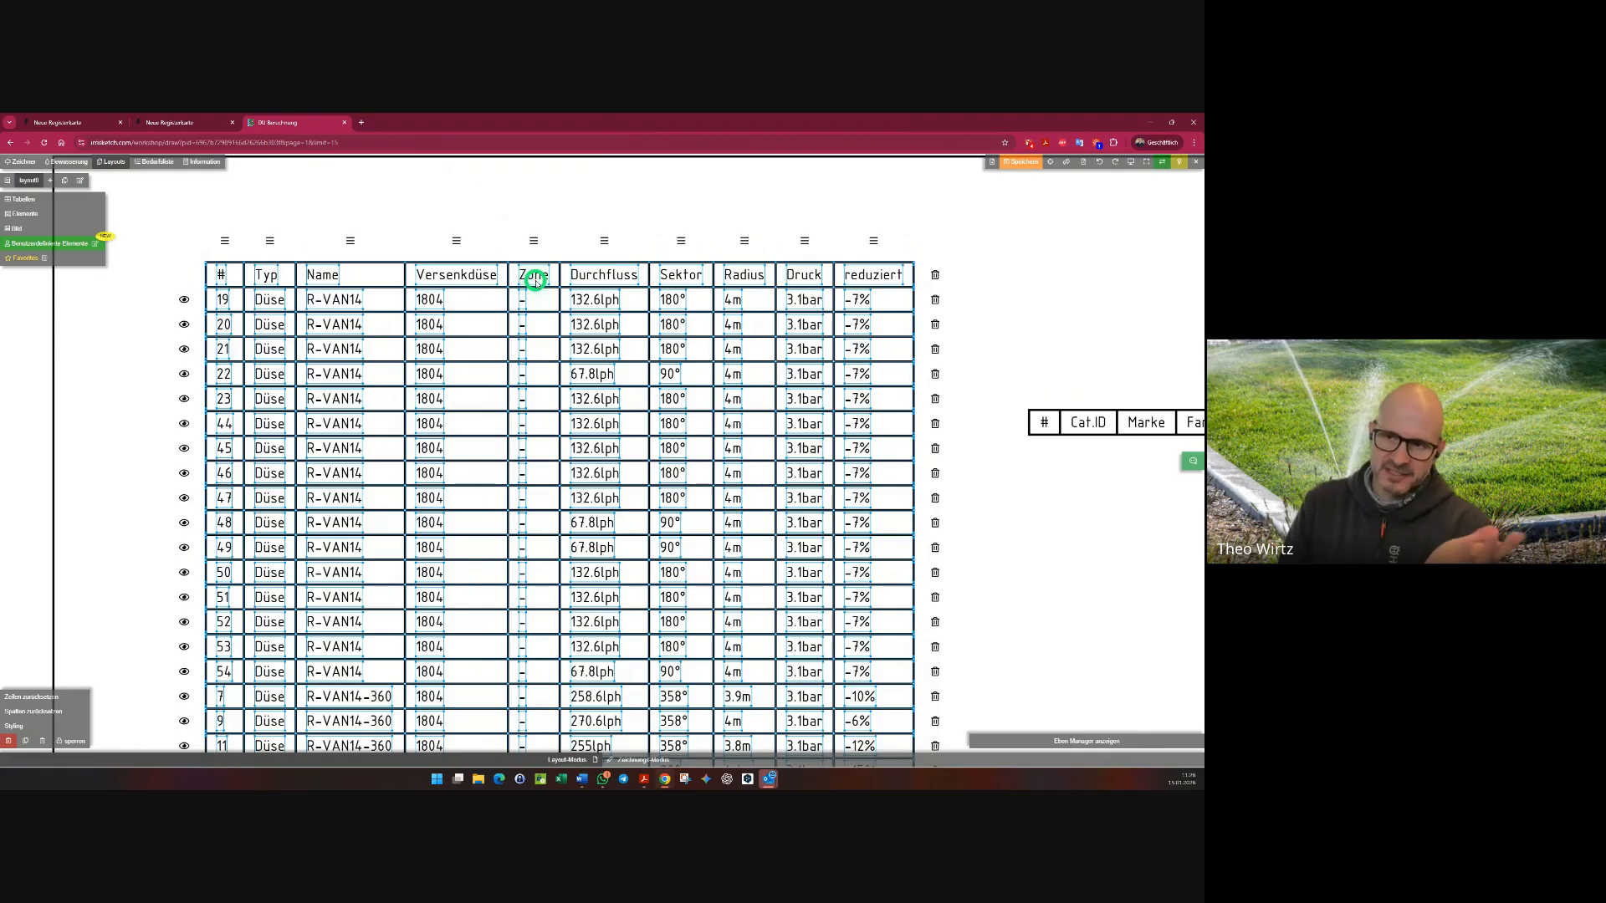
- Leave the DU Berechnung project, open the project with the GARDENA plan, and check its Bedarfsliste
click(72, 164)
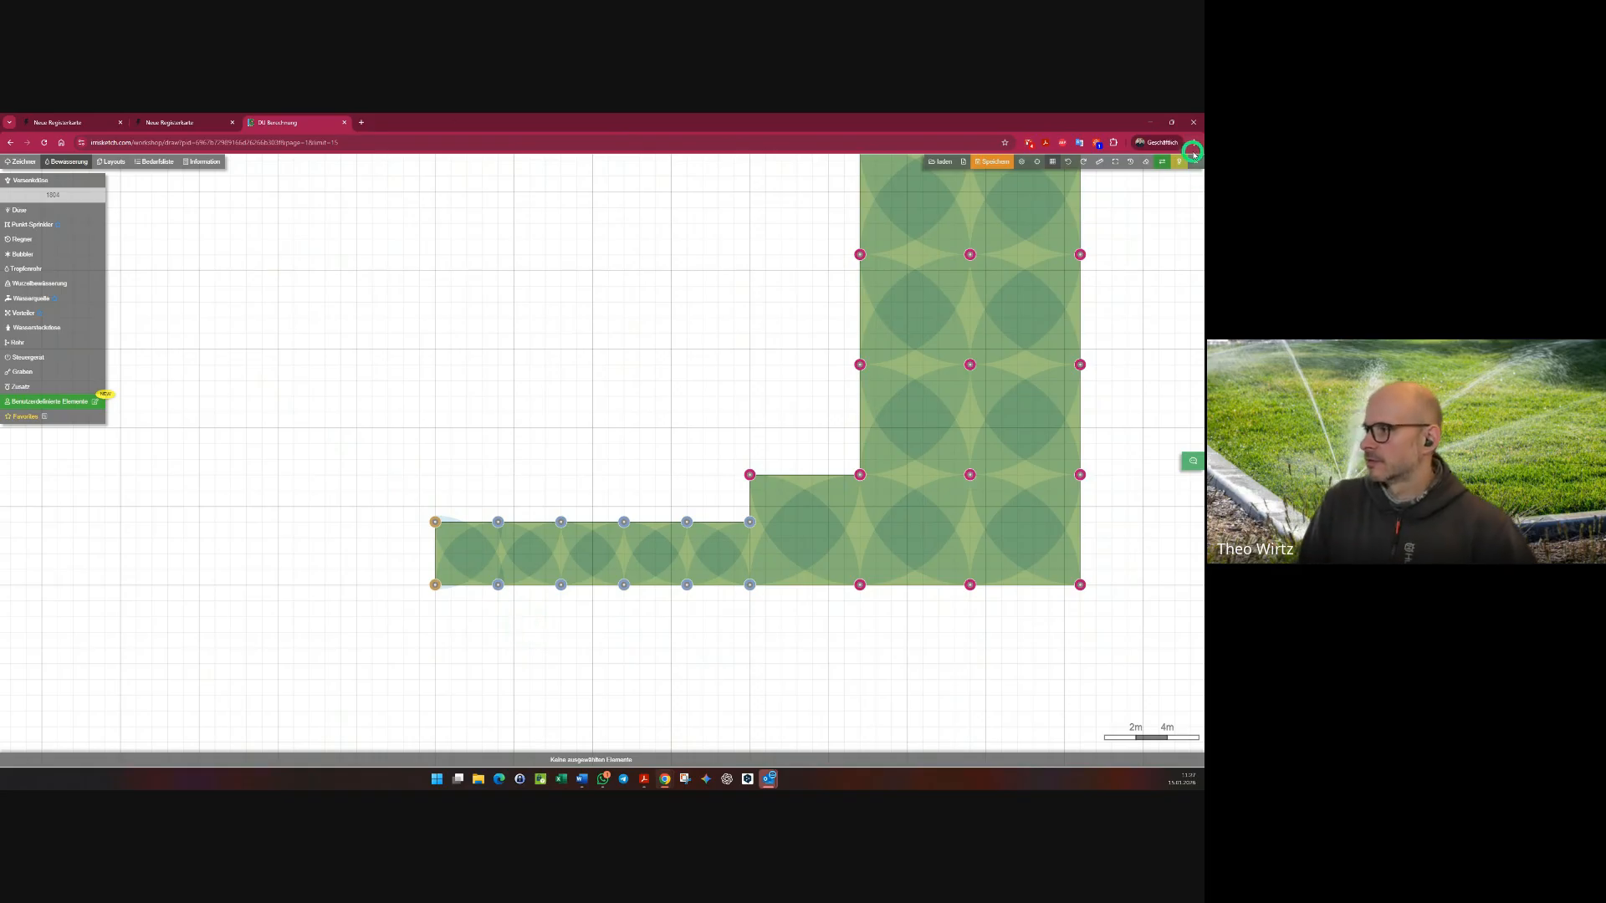
click(1195, 162)
click(600, 479)
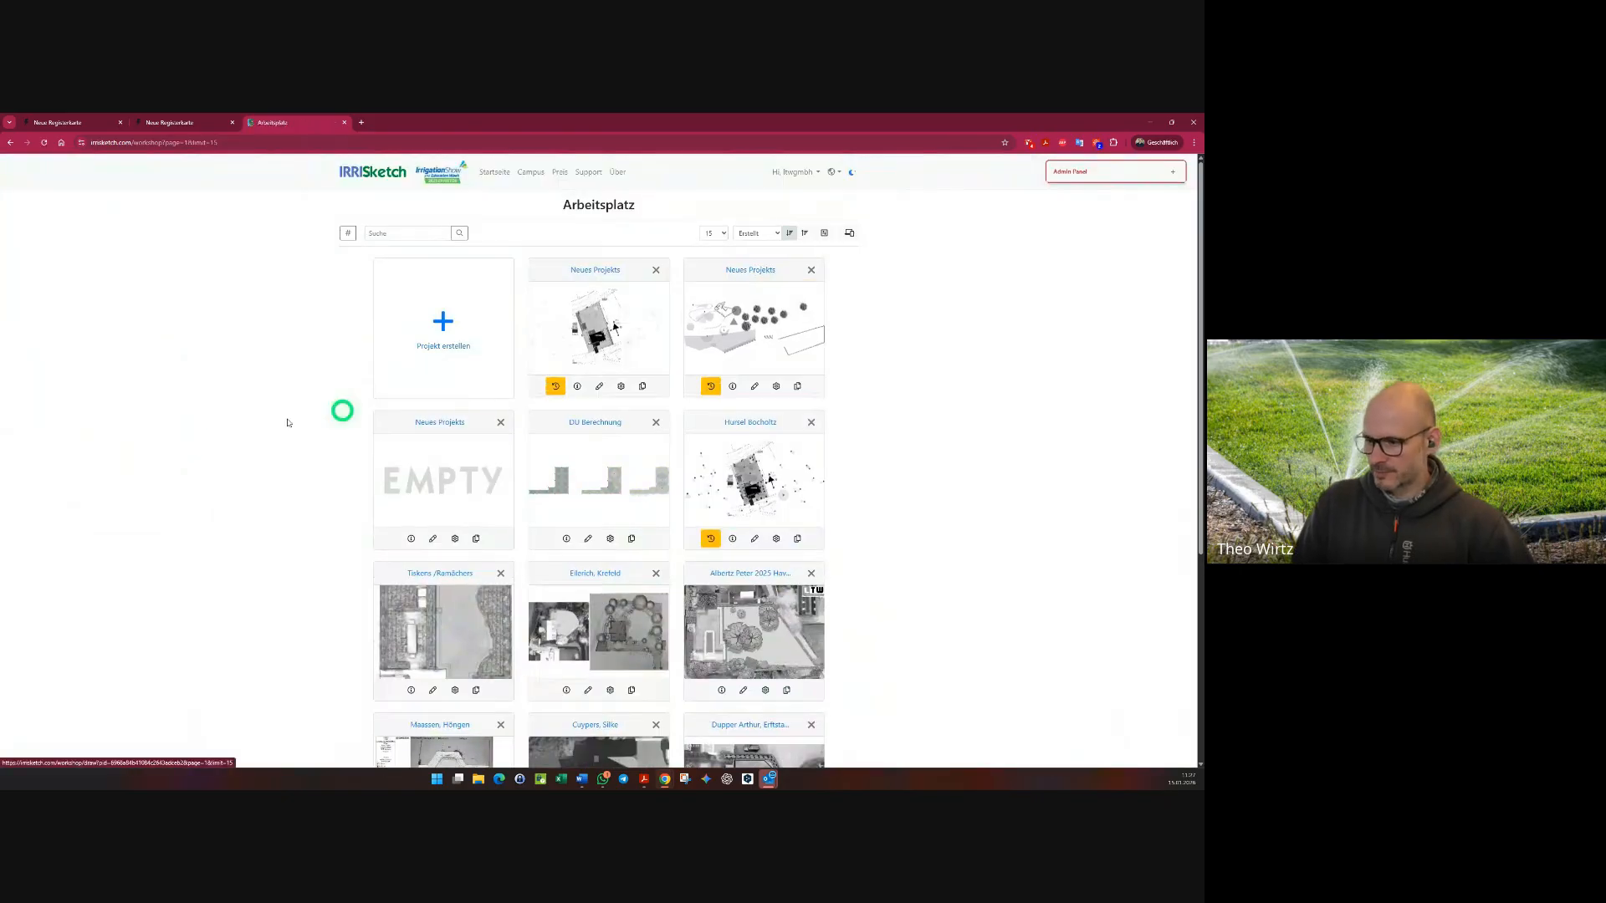
scroll(158, 524, down, 3)
scroll(285, 518, down, 1)
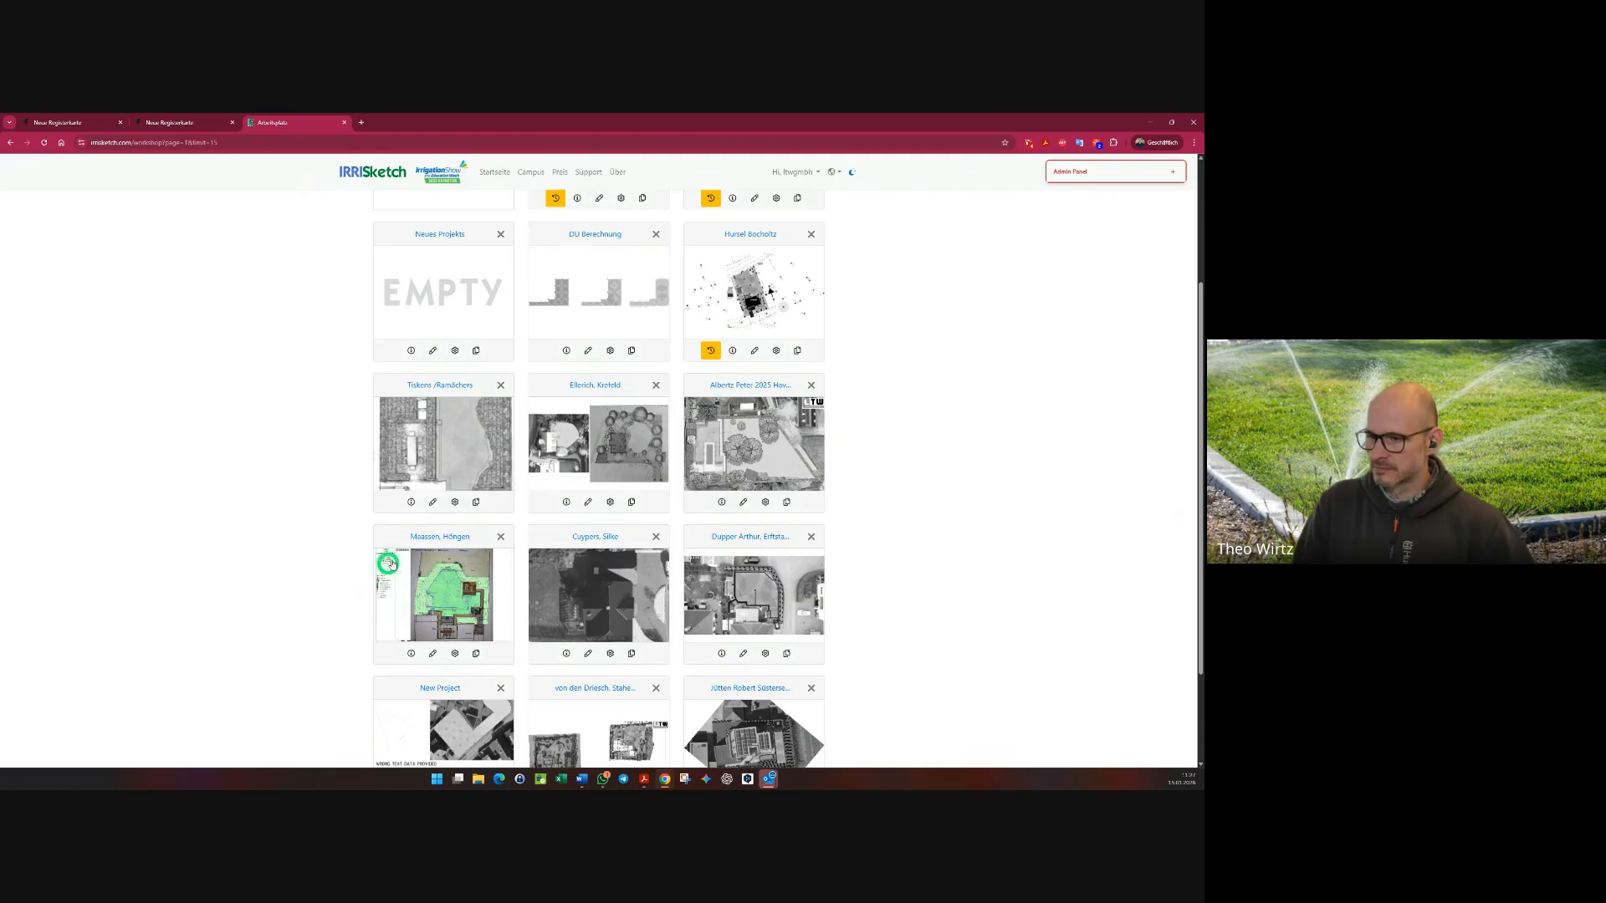
click(469, 586)
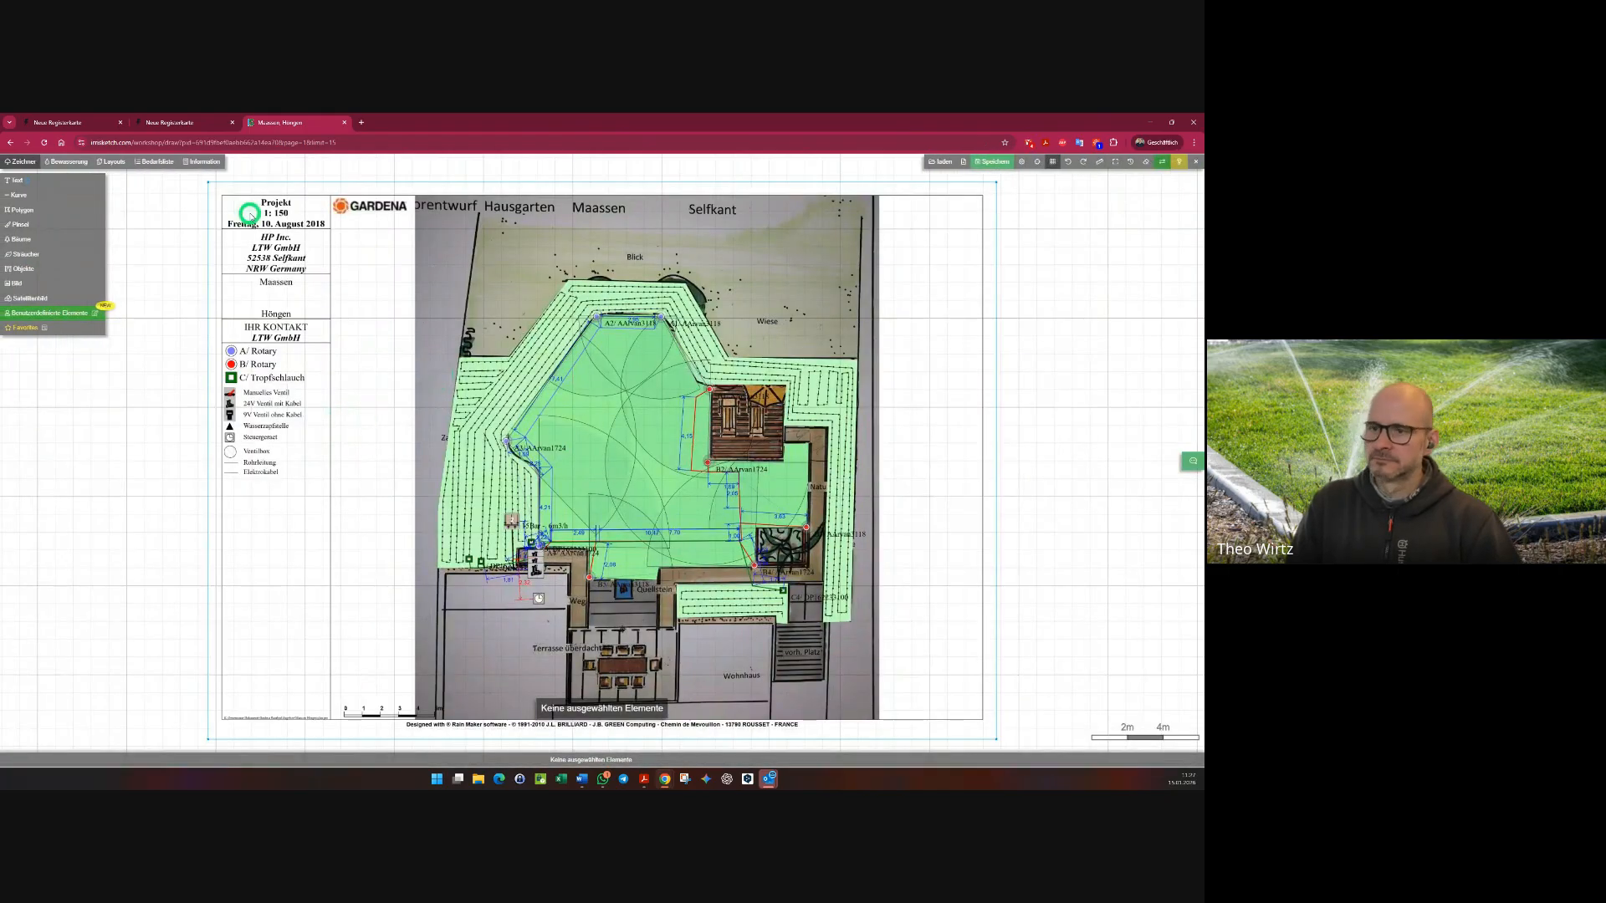
click(156, 163)
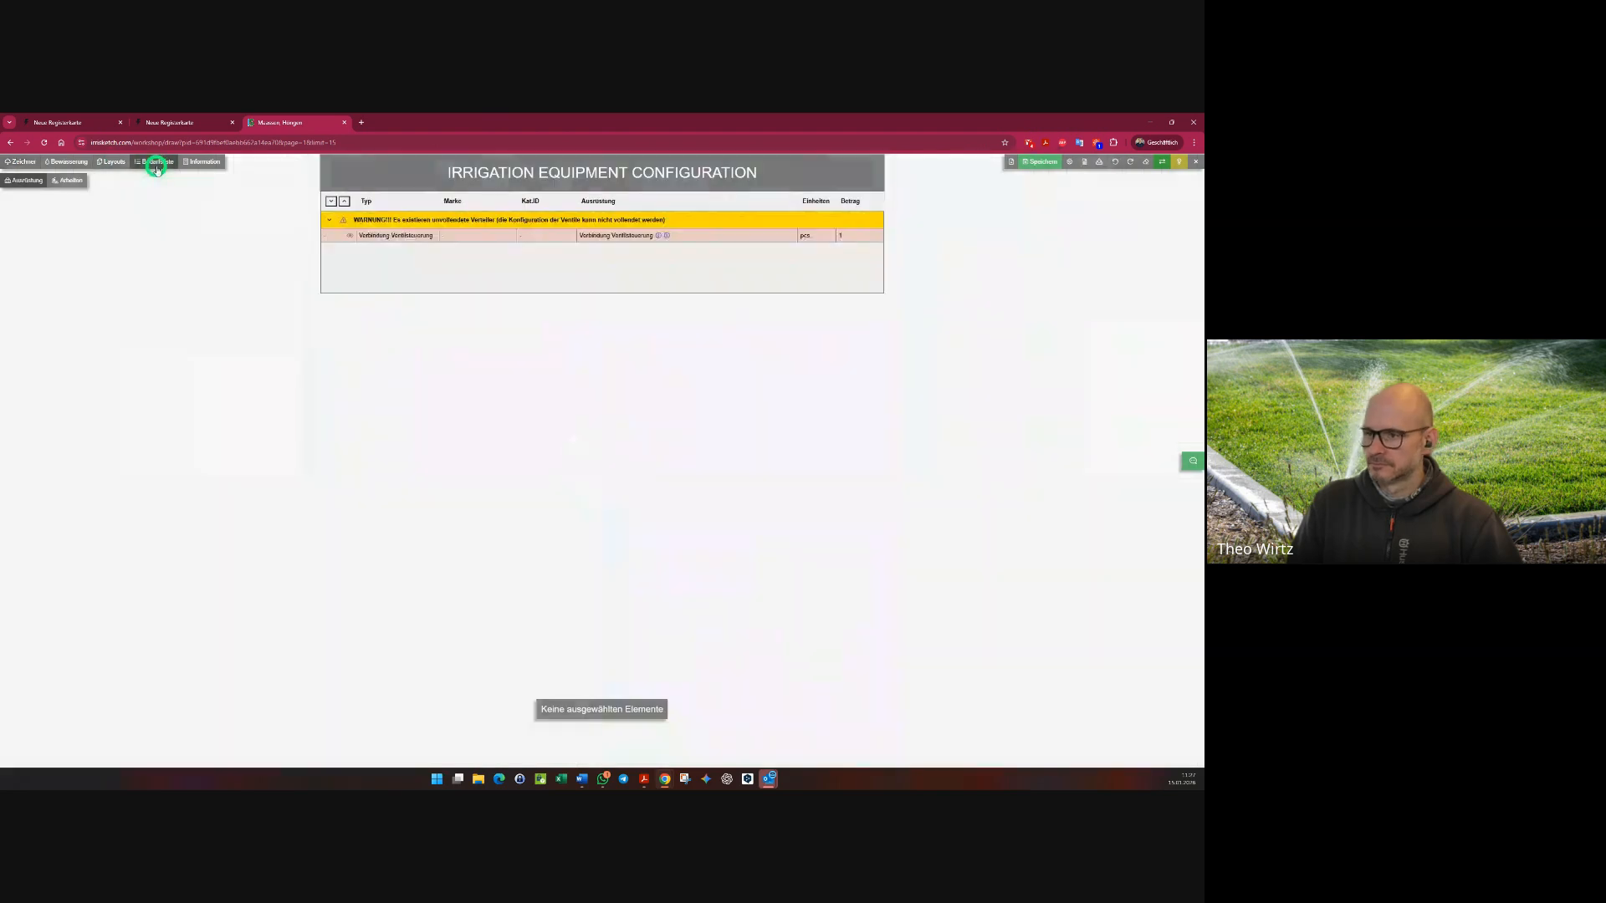
click(1195, 162)
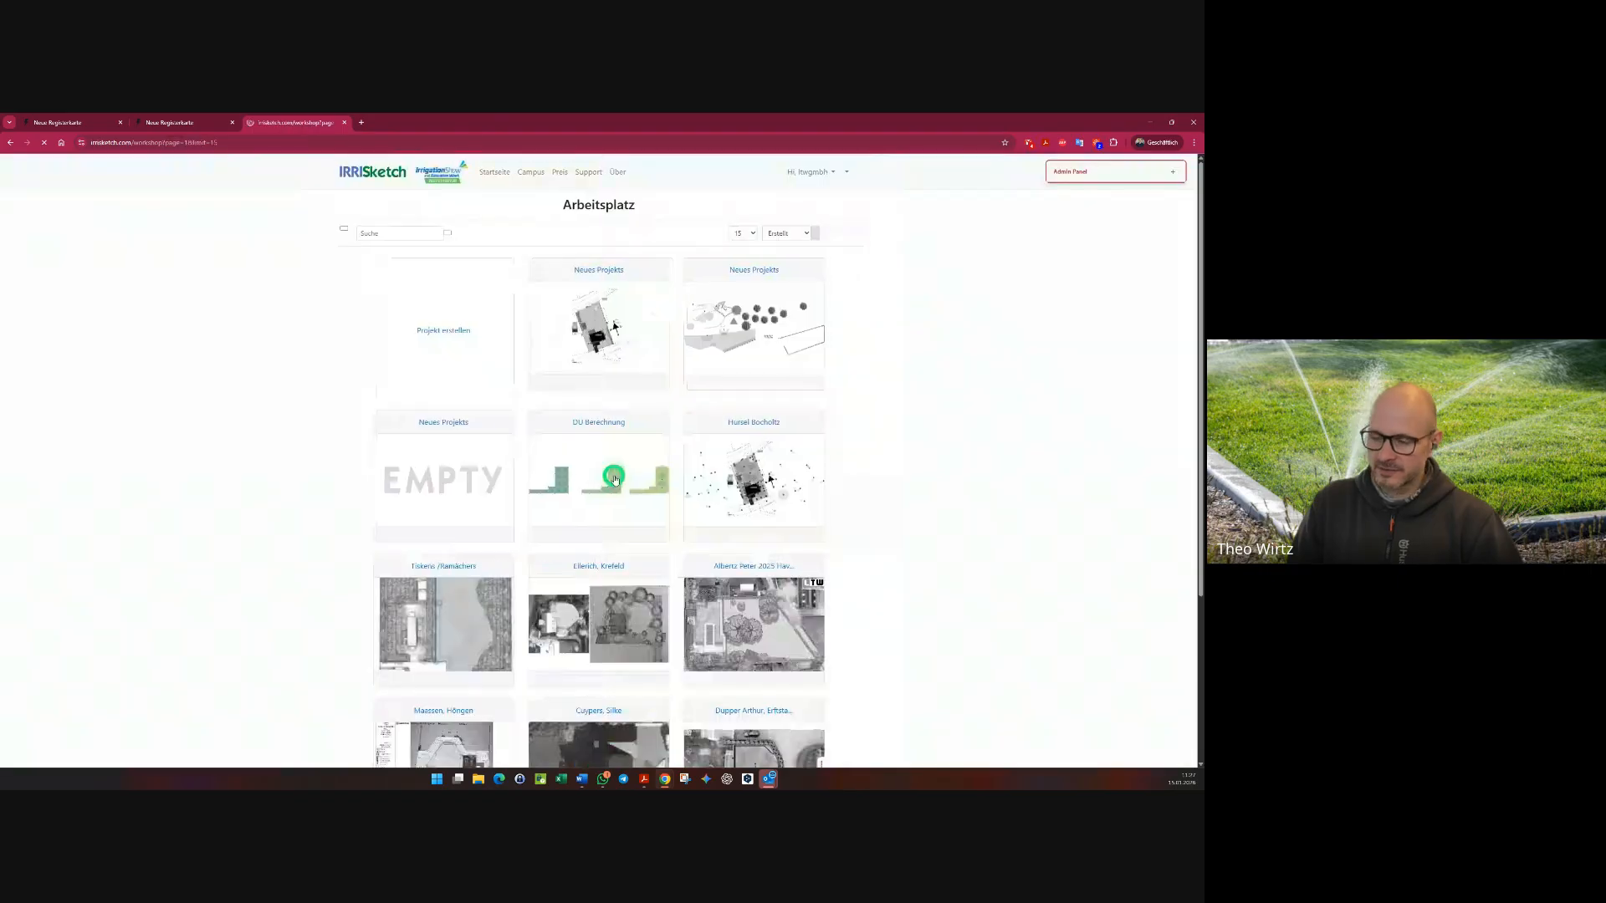
- Open the garden project with the pool and trees, check its Bedarfsliste, and go to its customer layout
scroll(611, 473, down, 2)
scroll(466, 539, down, 2)
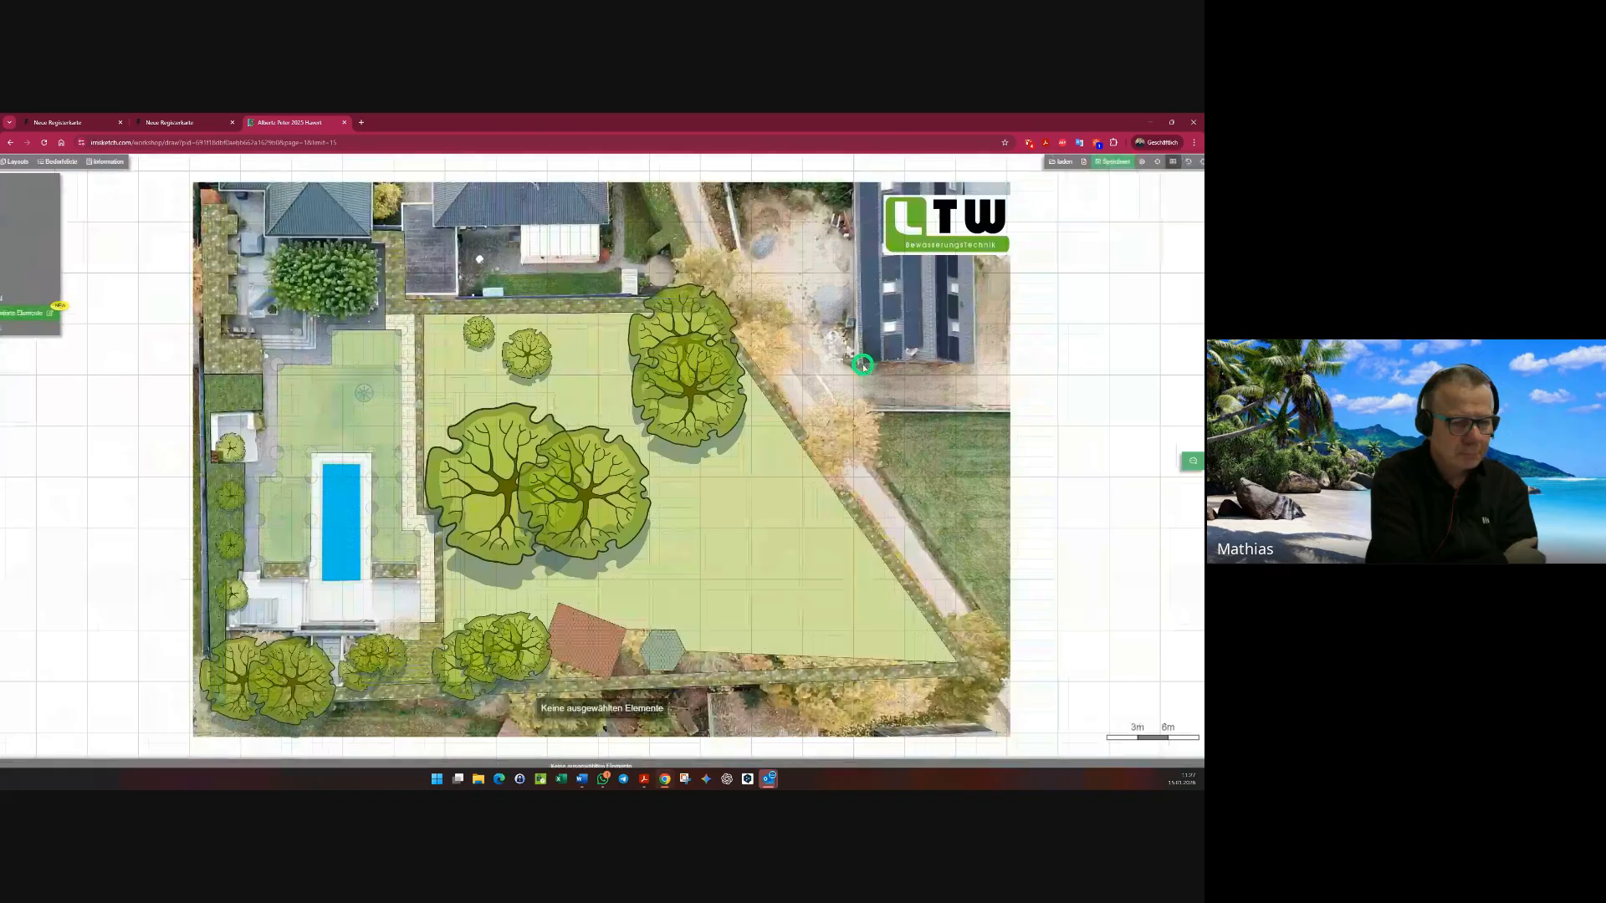
click(146, 162)
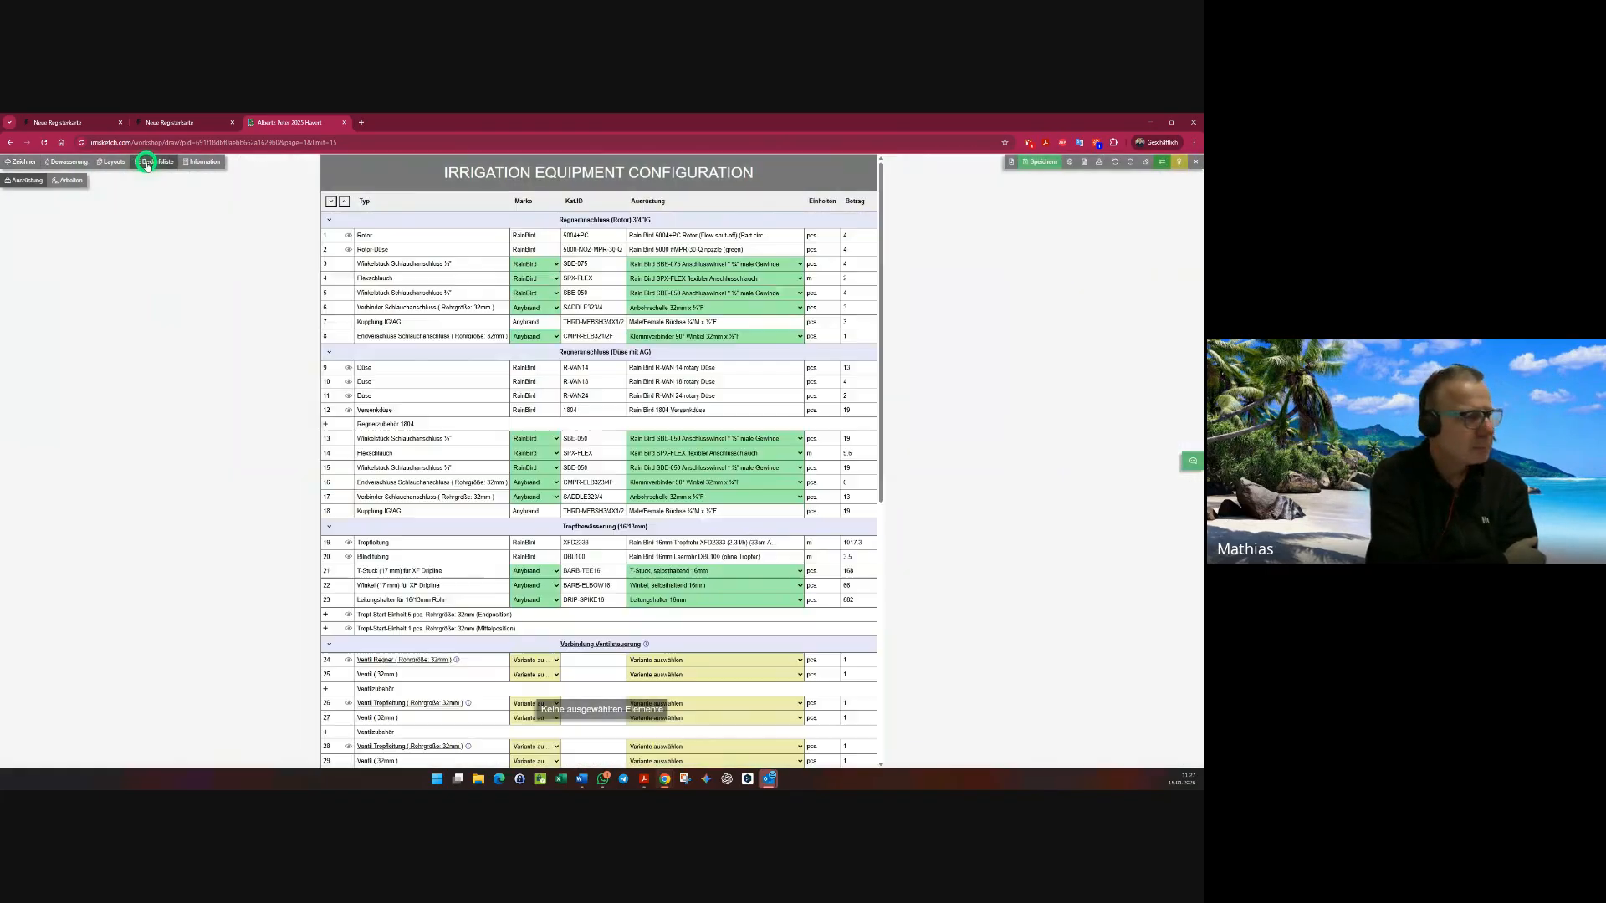
click(114, 161)
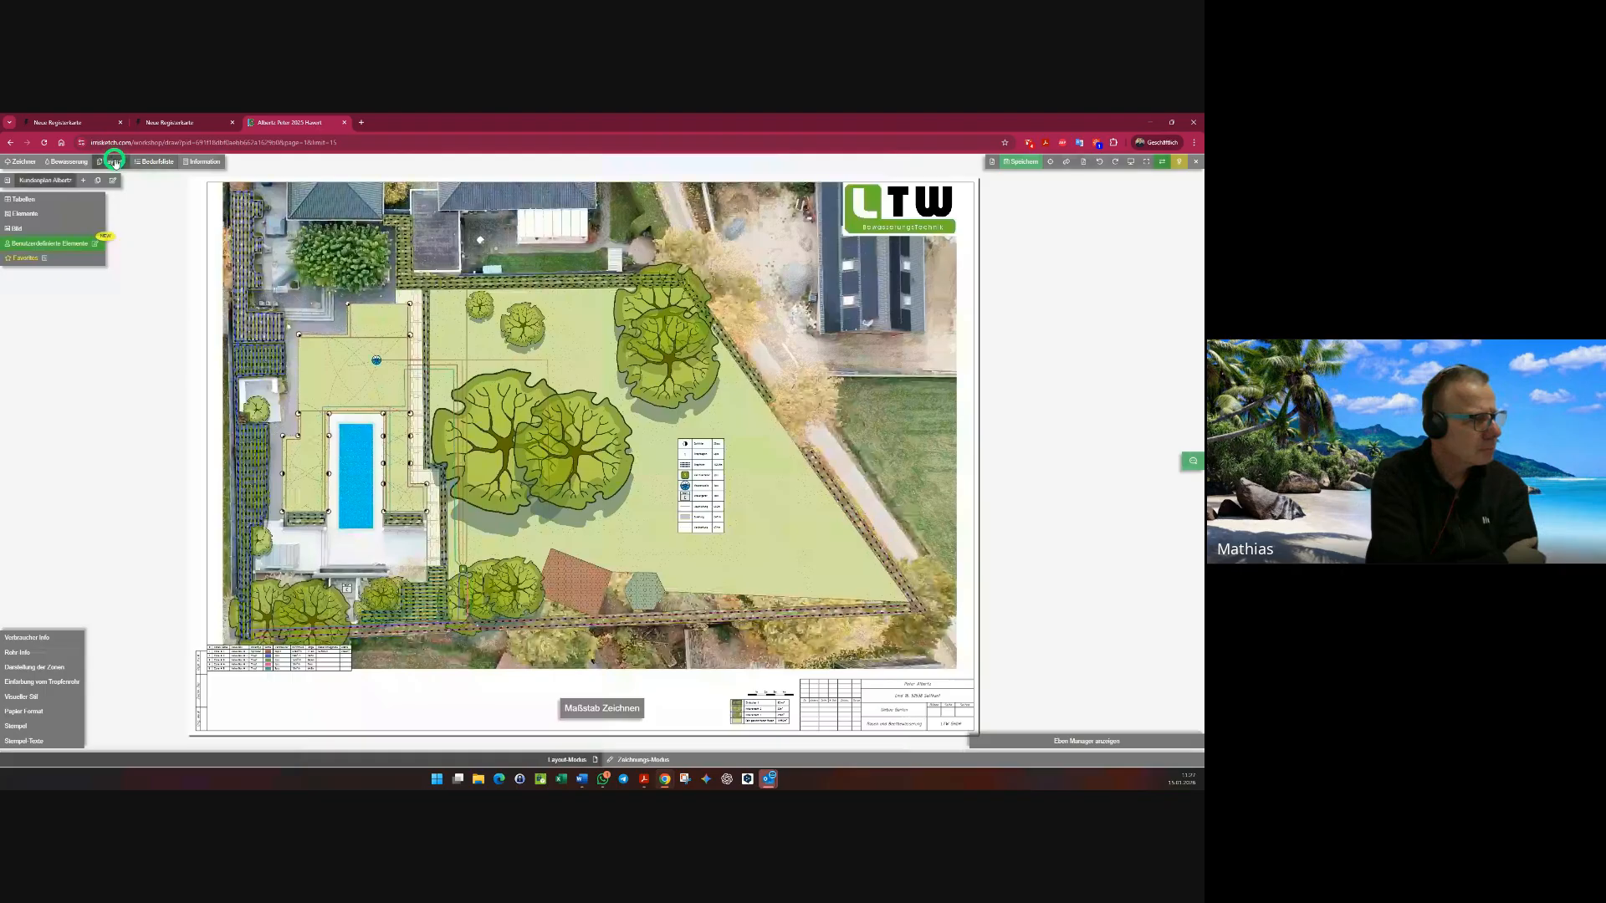
- Place the Zonentabelle on the layout over the aerial image beside the large lawn
click(33, 199)
click(118, 258)
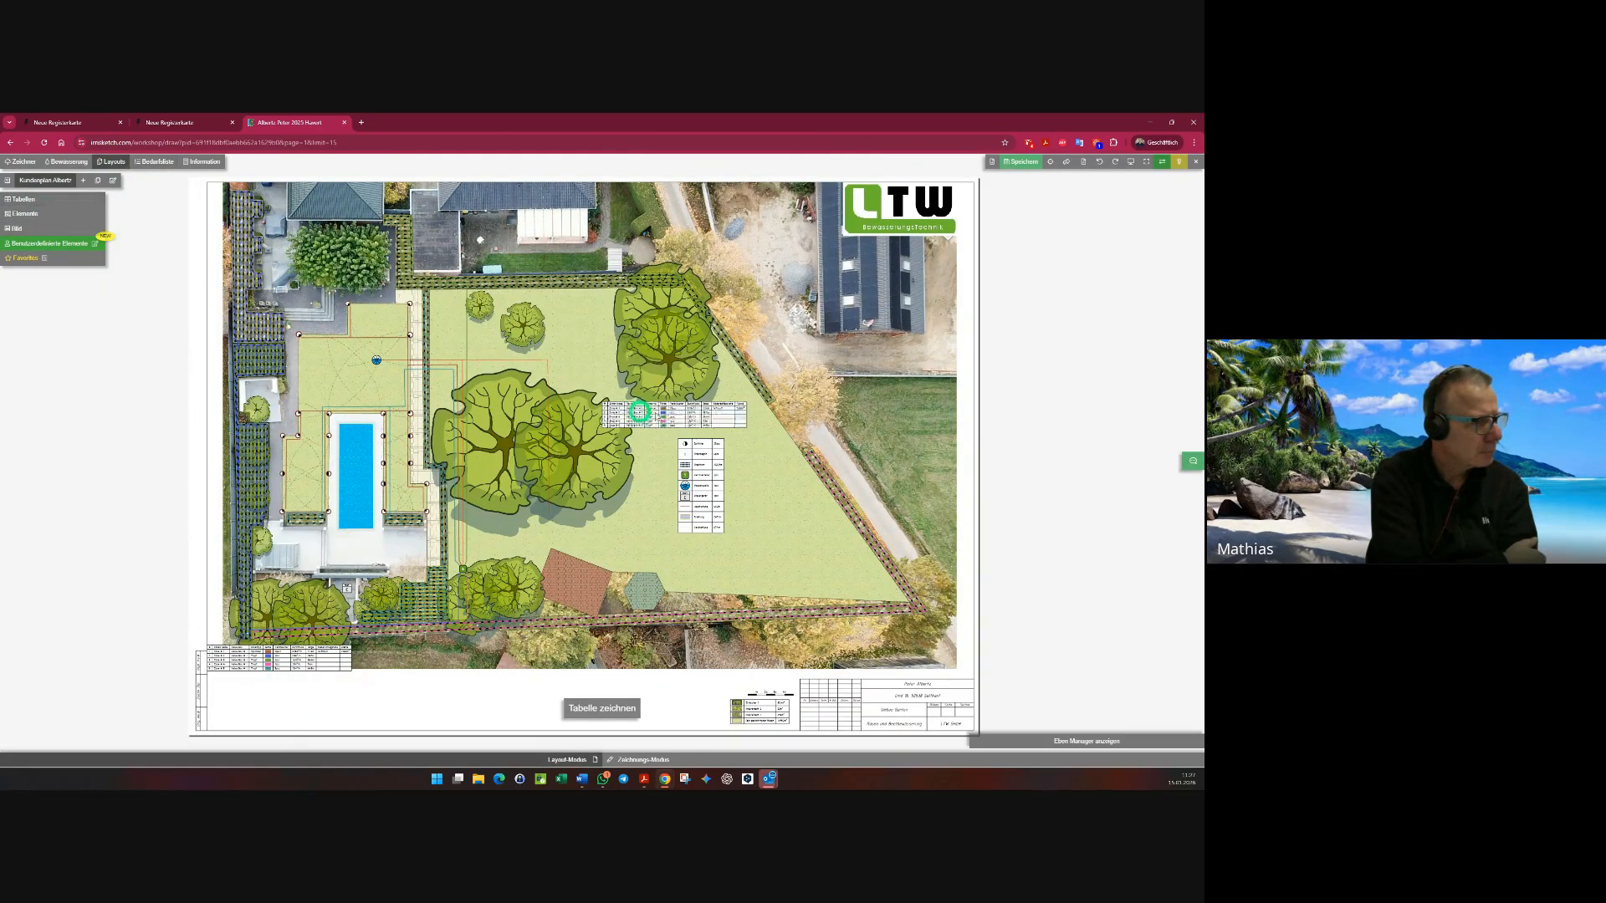
scroll(834, 408, up, 3)
scroll(833, 407, up, 5)
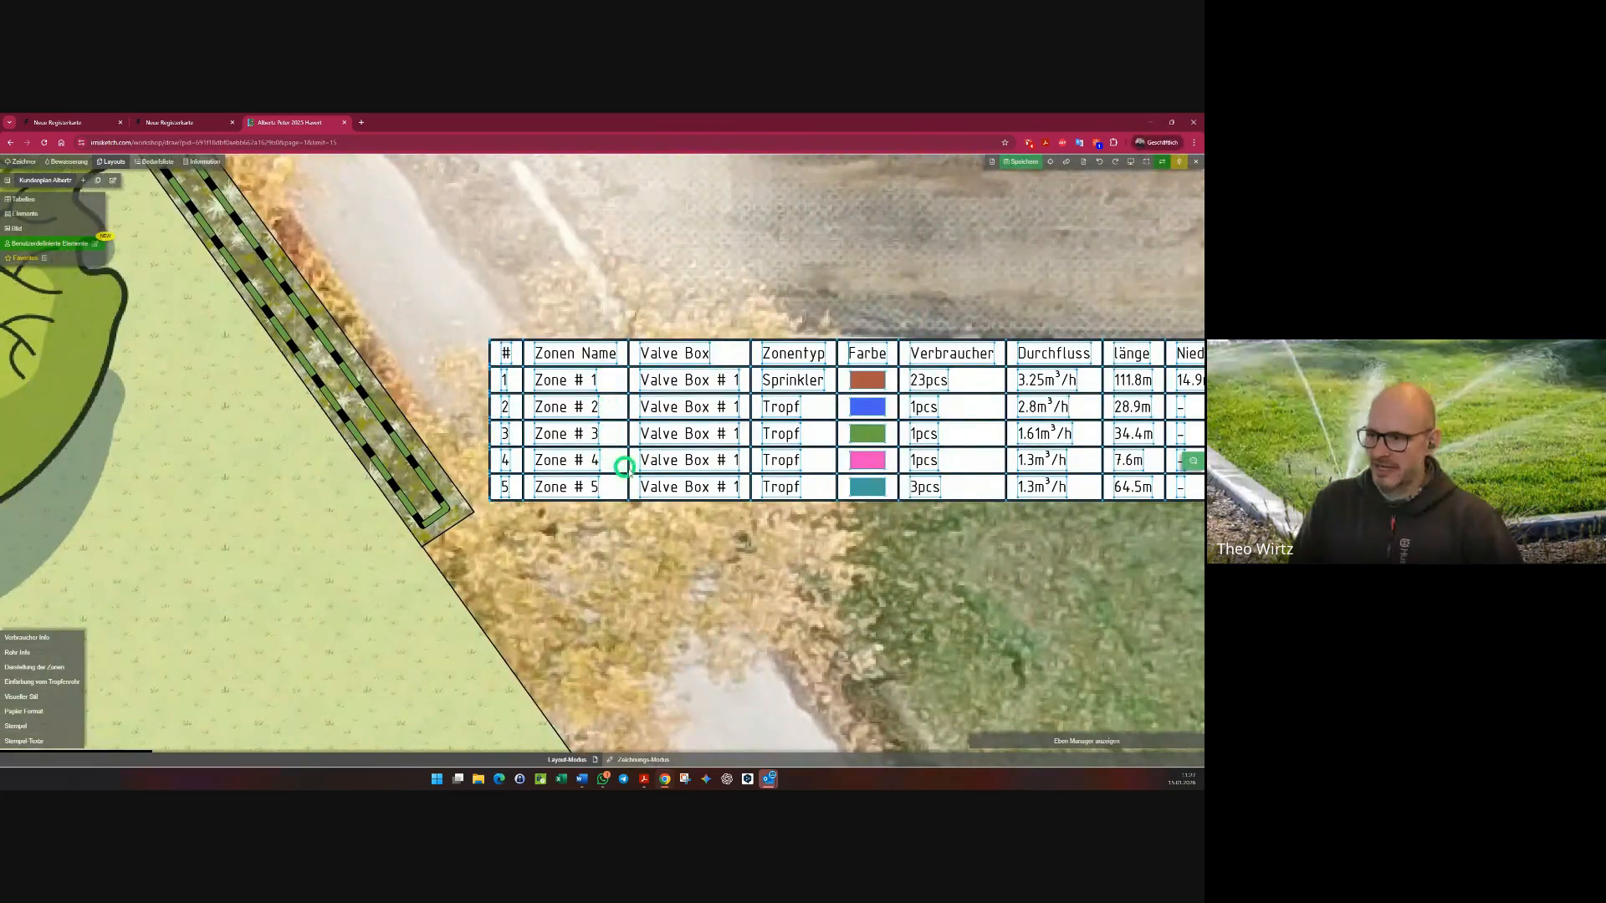
click(153, 343)
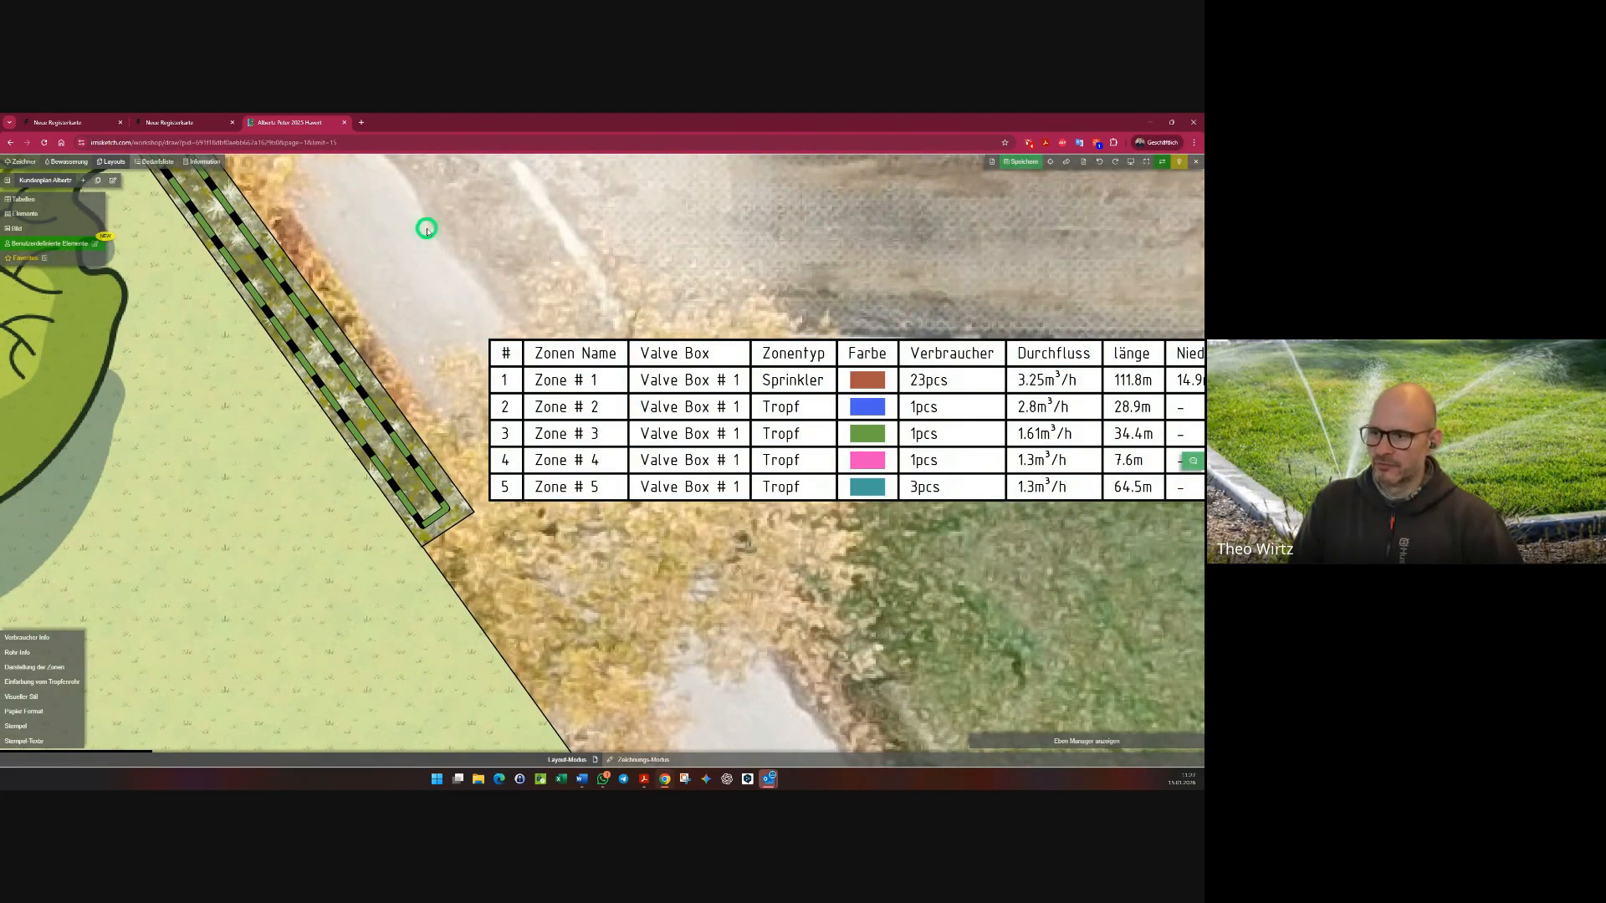
- Jump from the zone table's first row to its pipe in the drawing and rename the zone Zone # 9
click(562, 371)
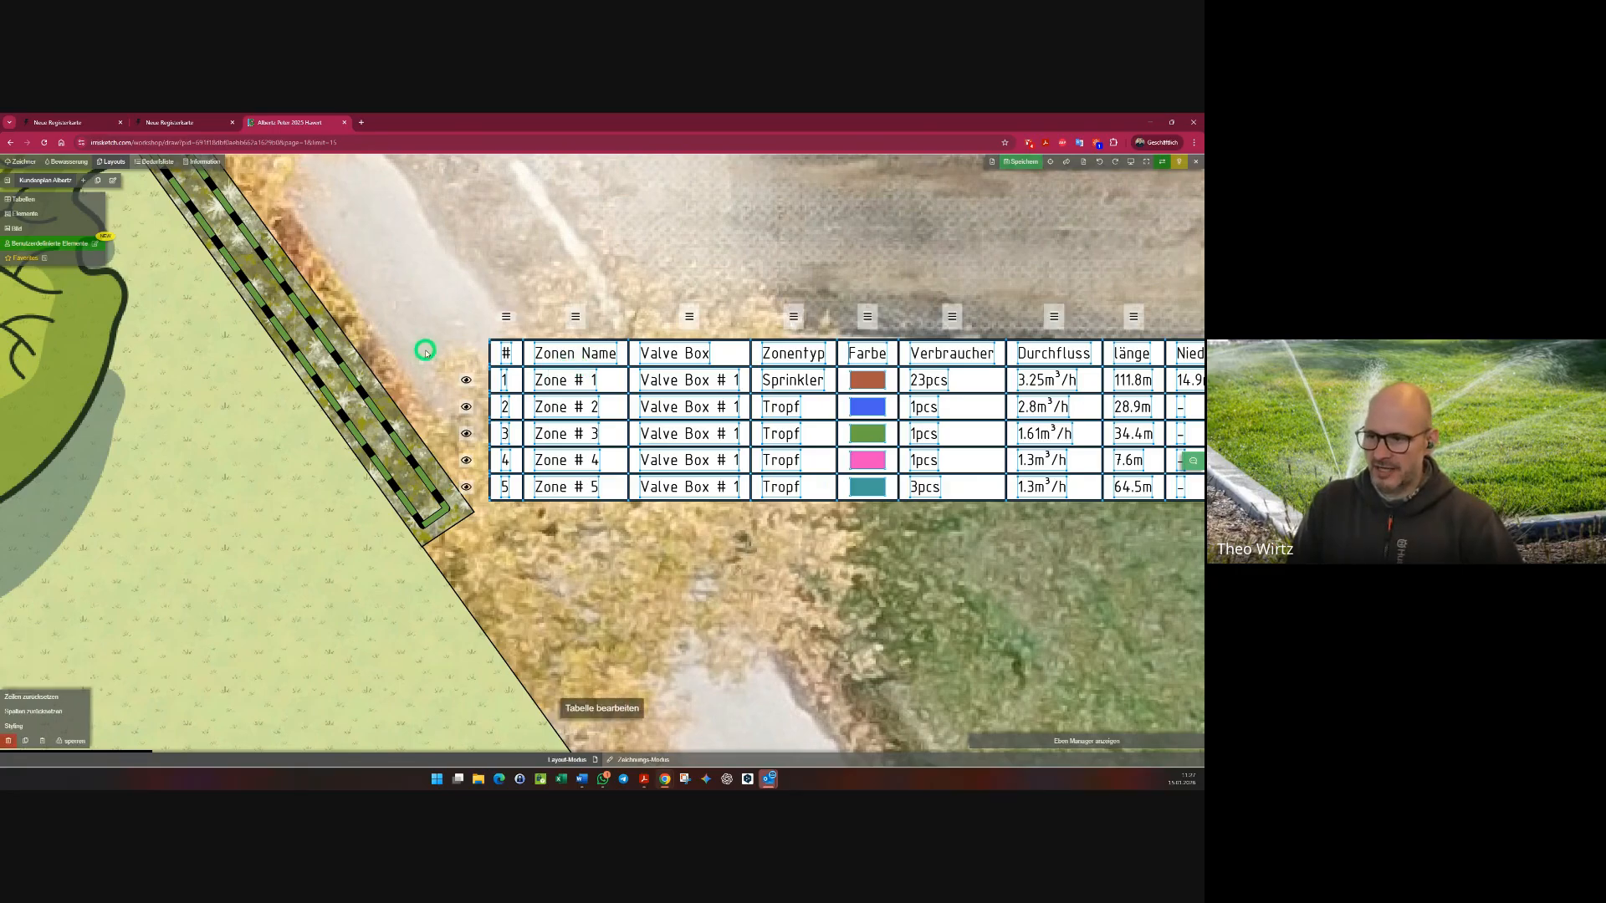
click(465, 382)
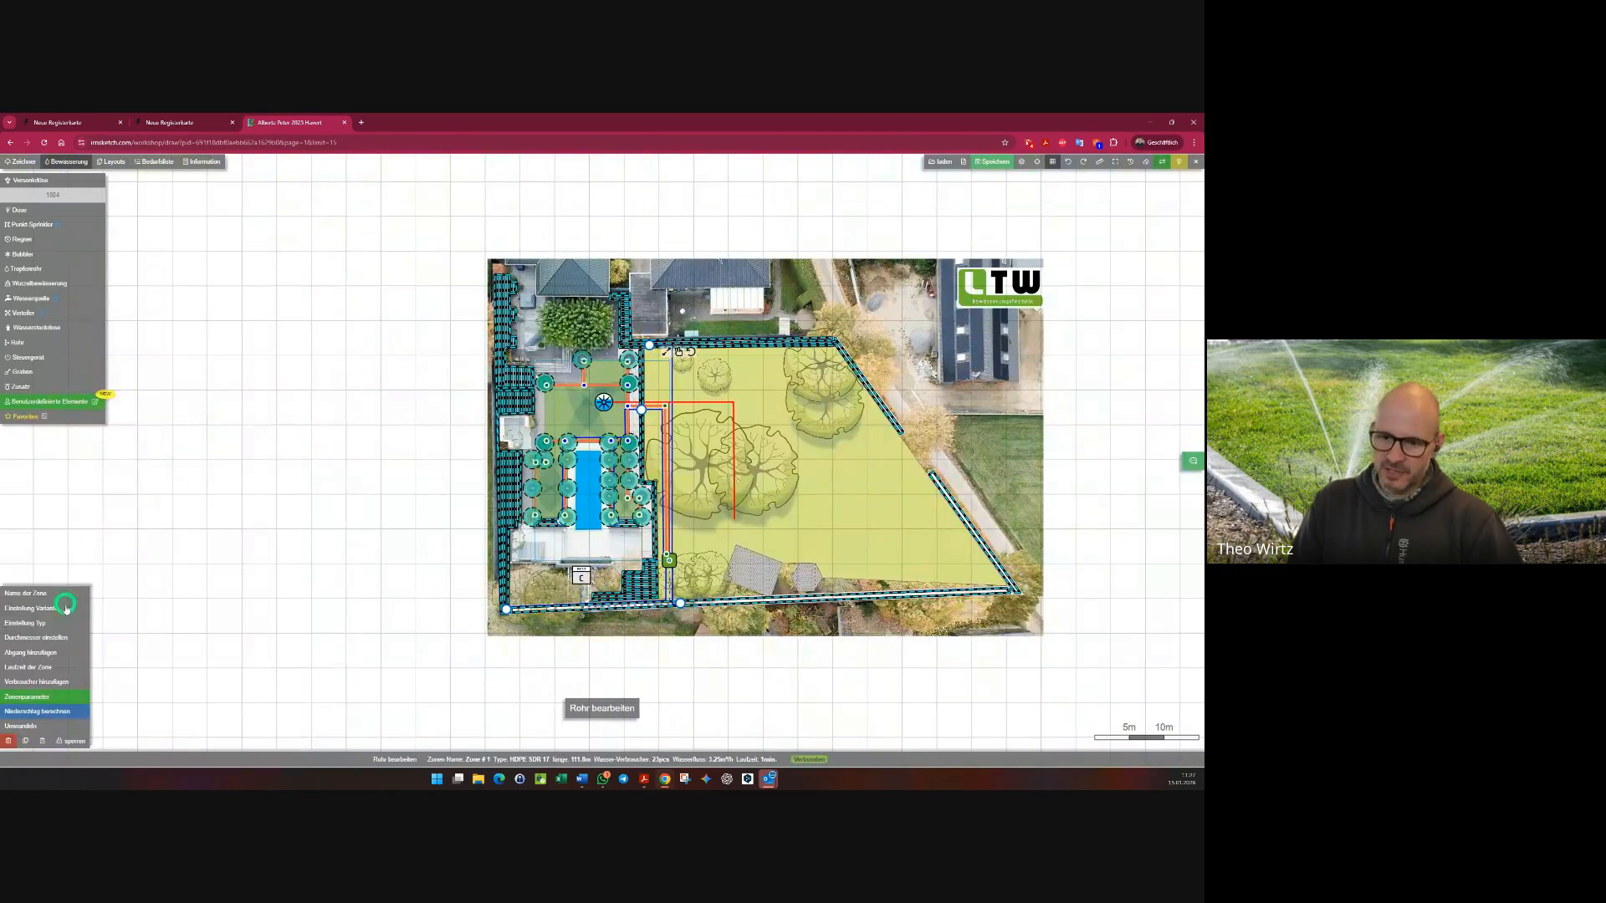
click(37, 594)
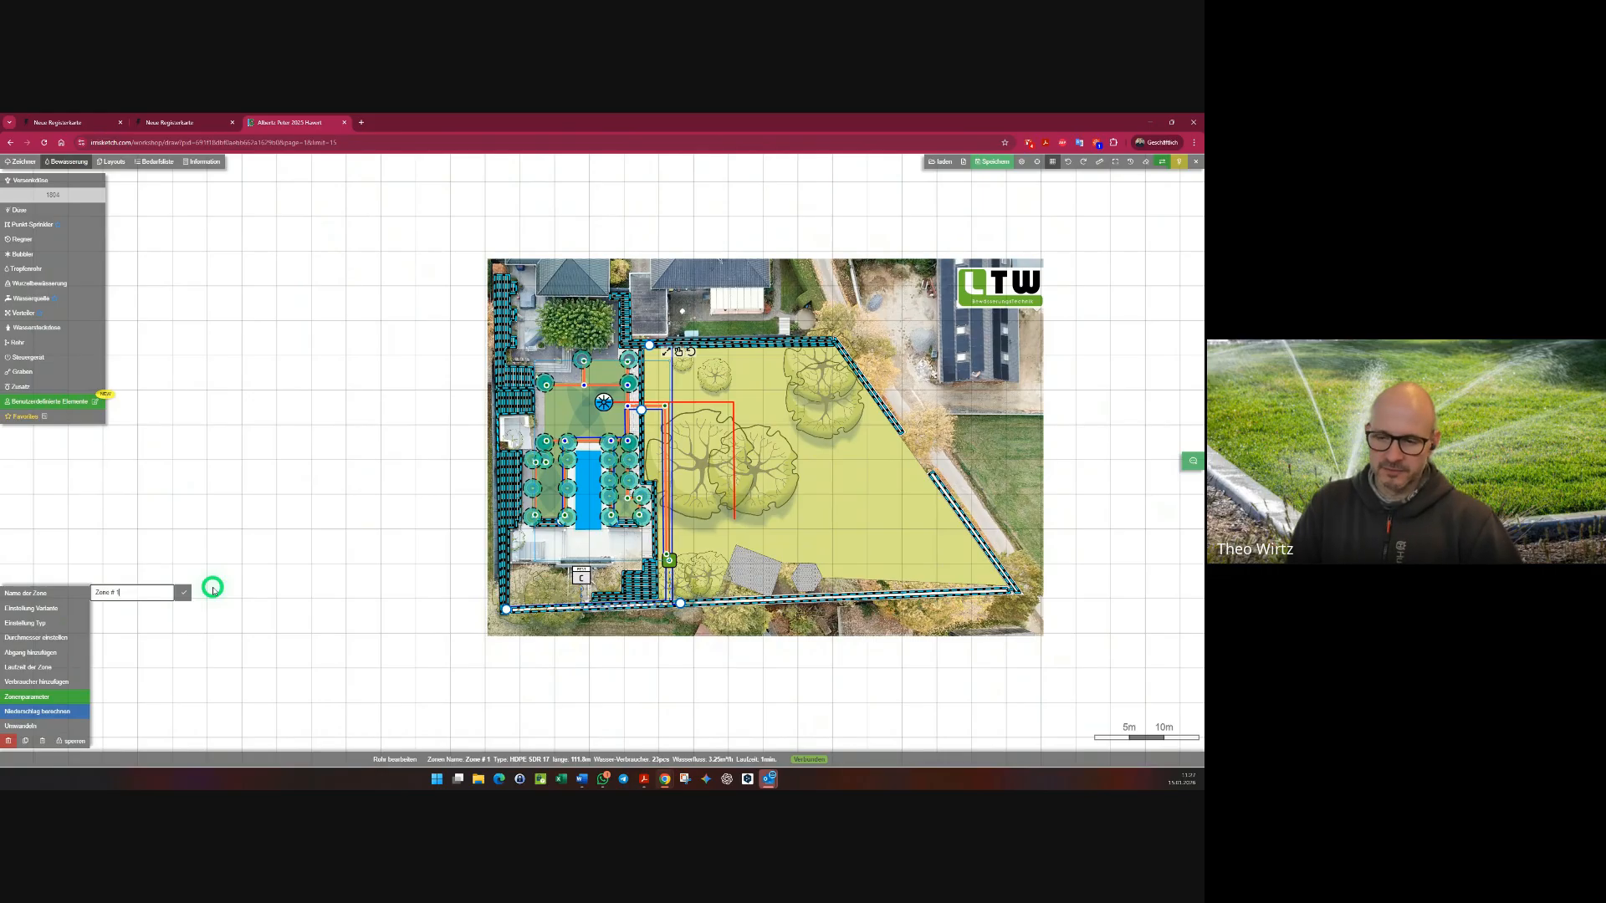
key(BackSpace)
text(9)
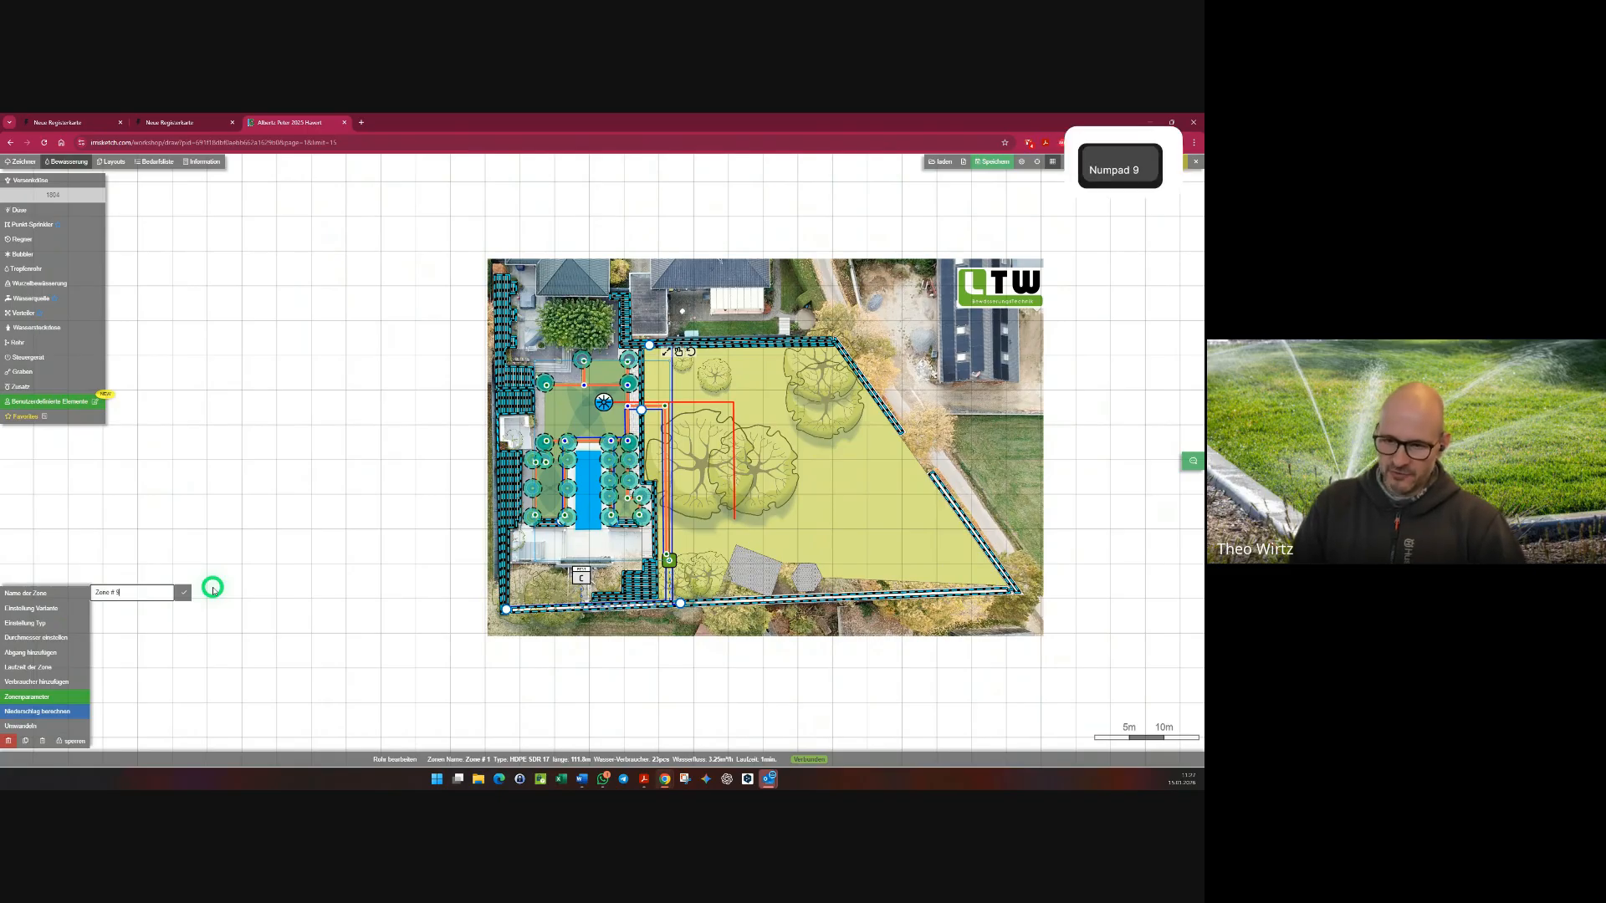
click(186, 592)
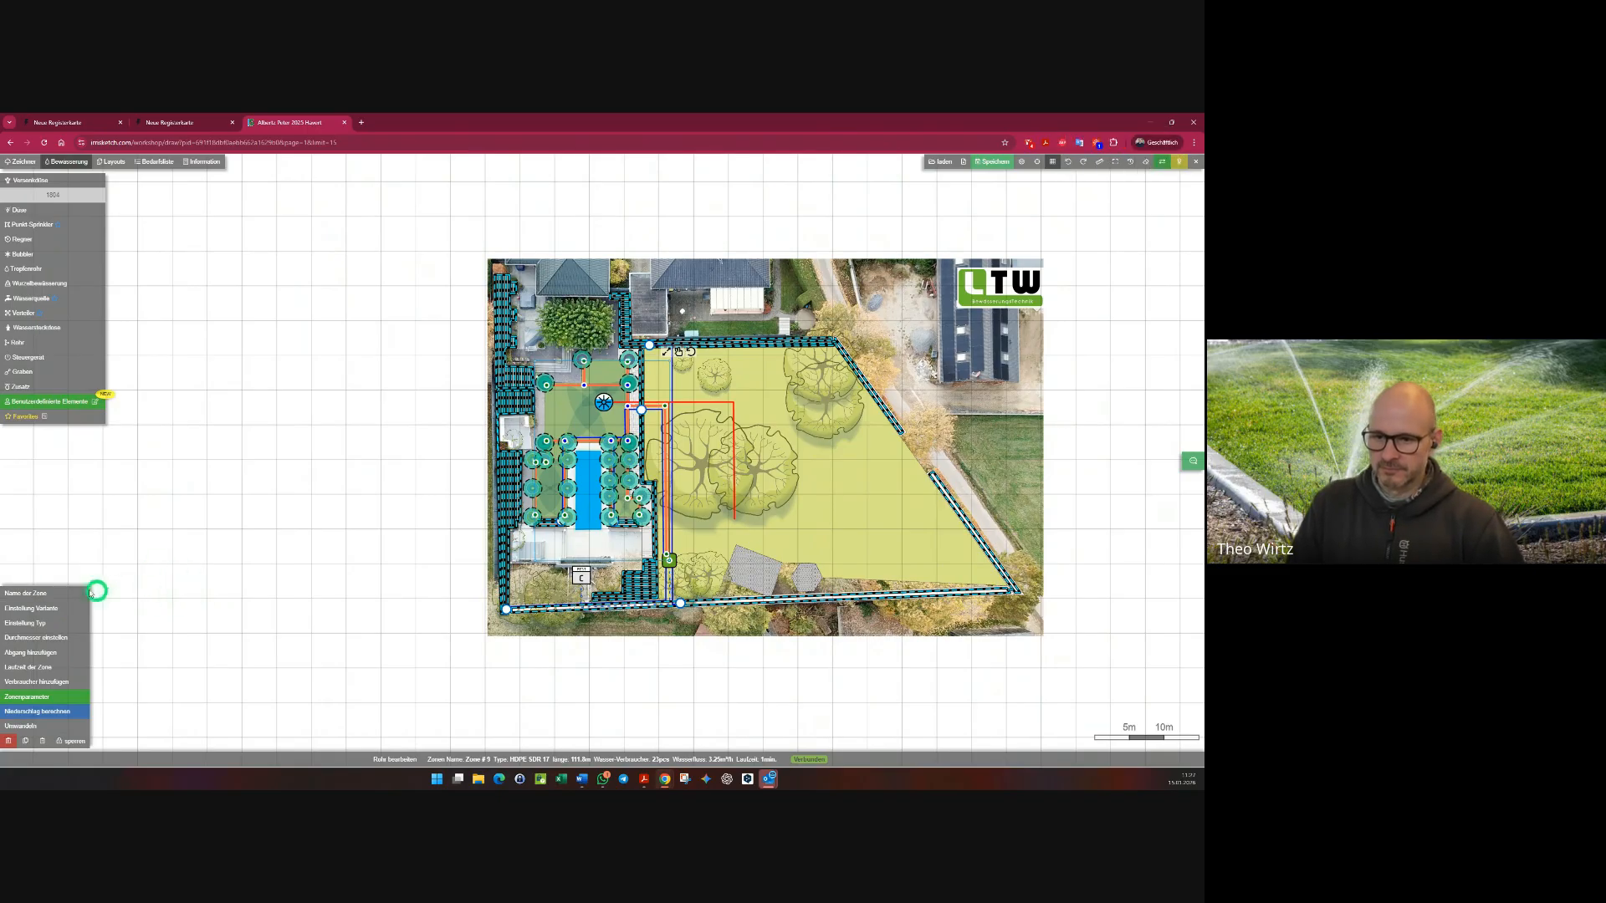
- Change the zone's name back to Zone # 1
click(39, 593)
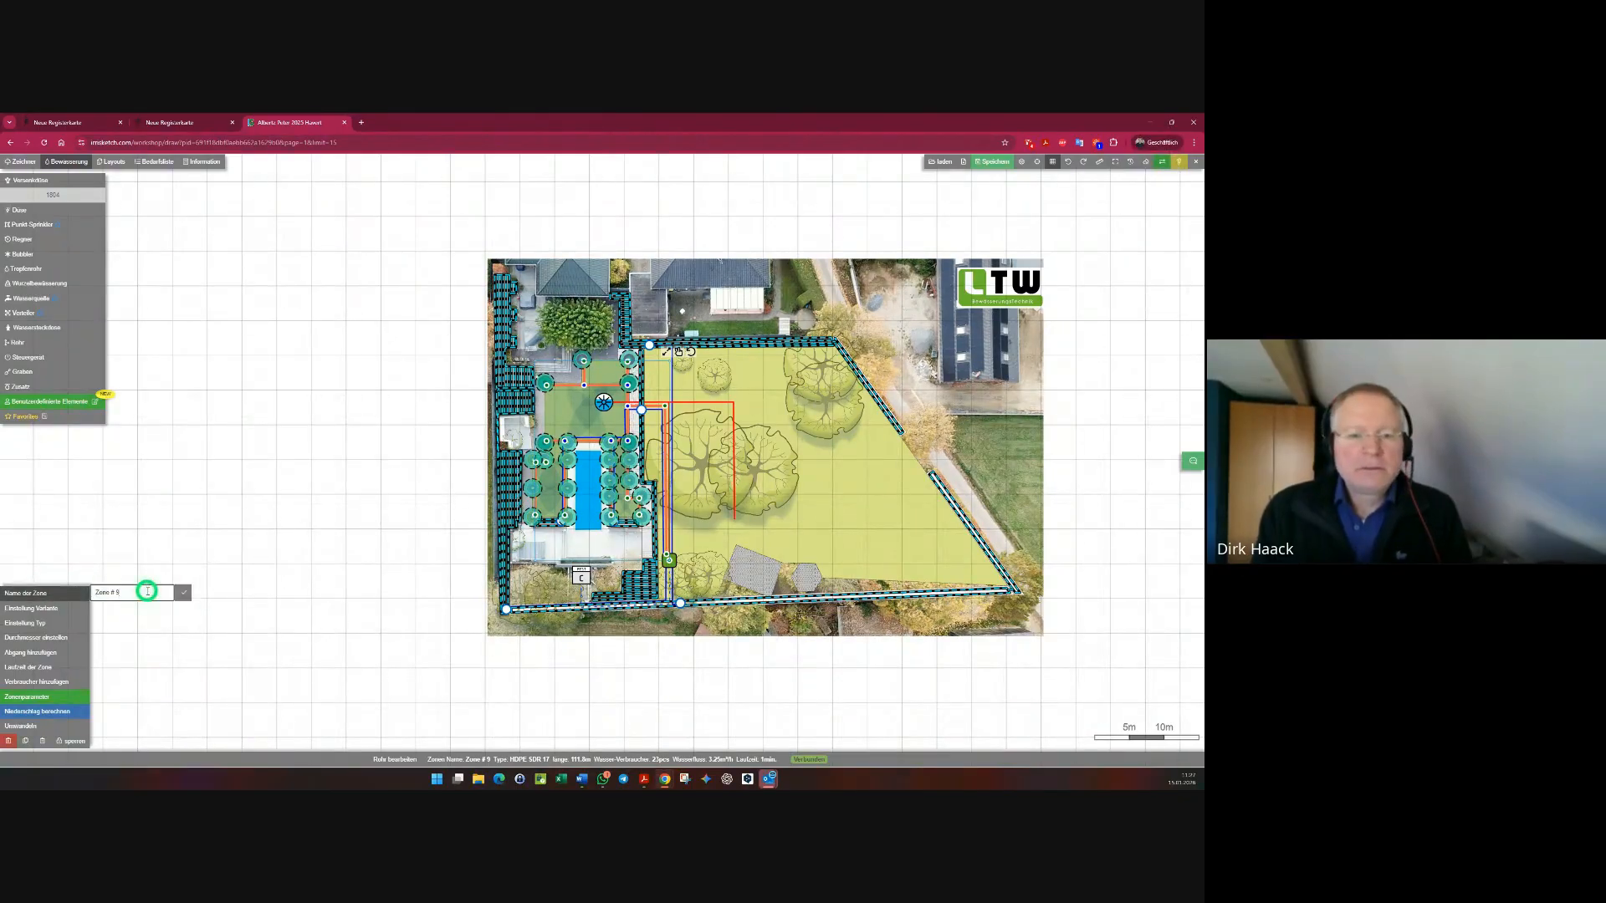
key(BackSpace)
text(1)
key(Return)
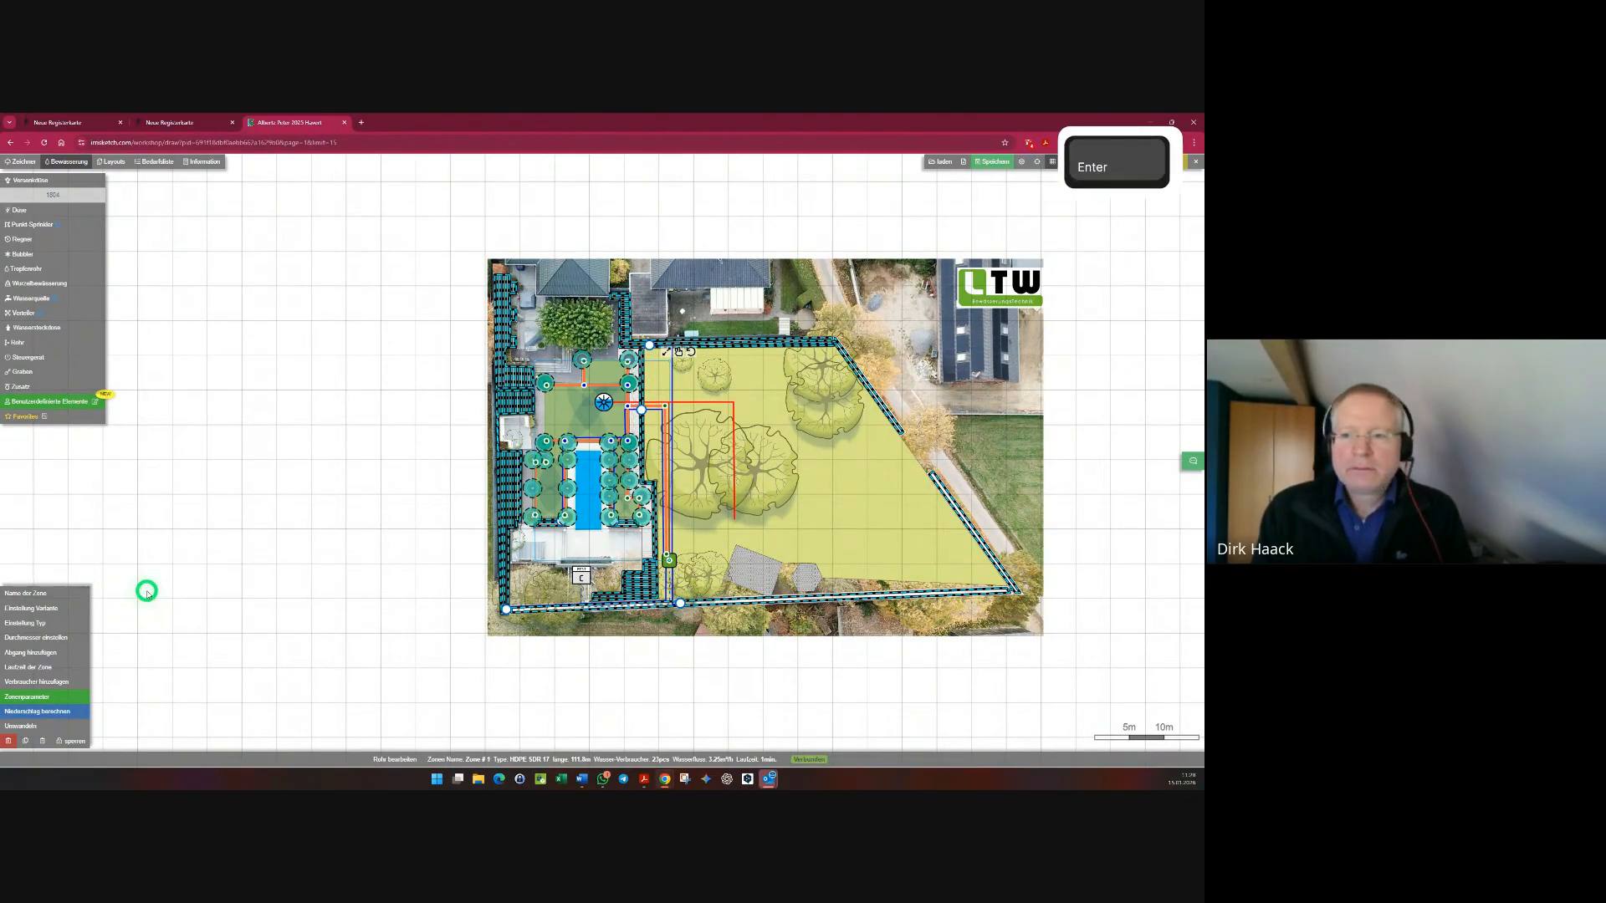
- Return to the layout and place the Sprinklertisch below the zone table
click(116, 166)
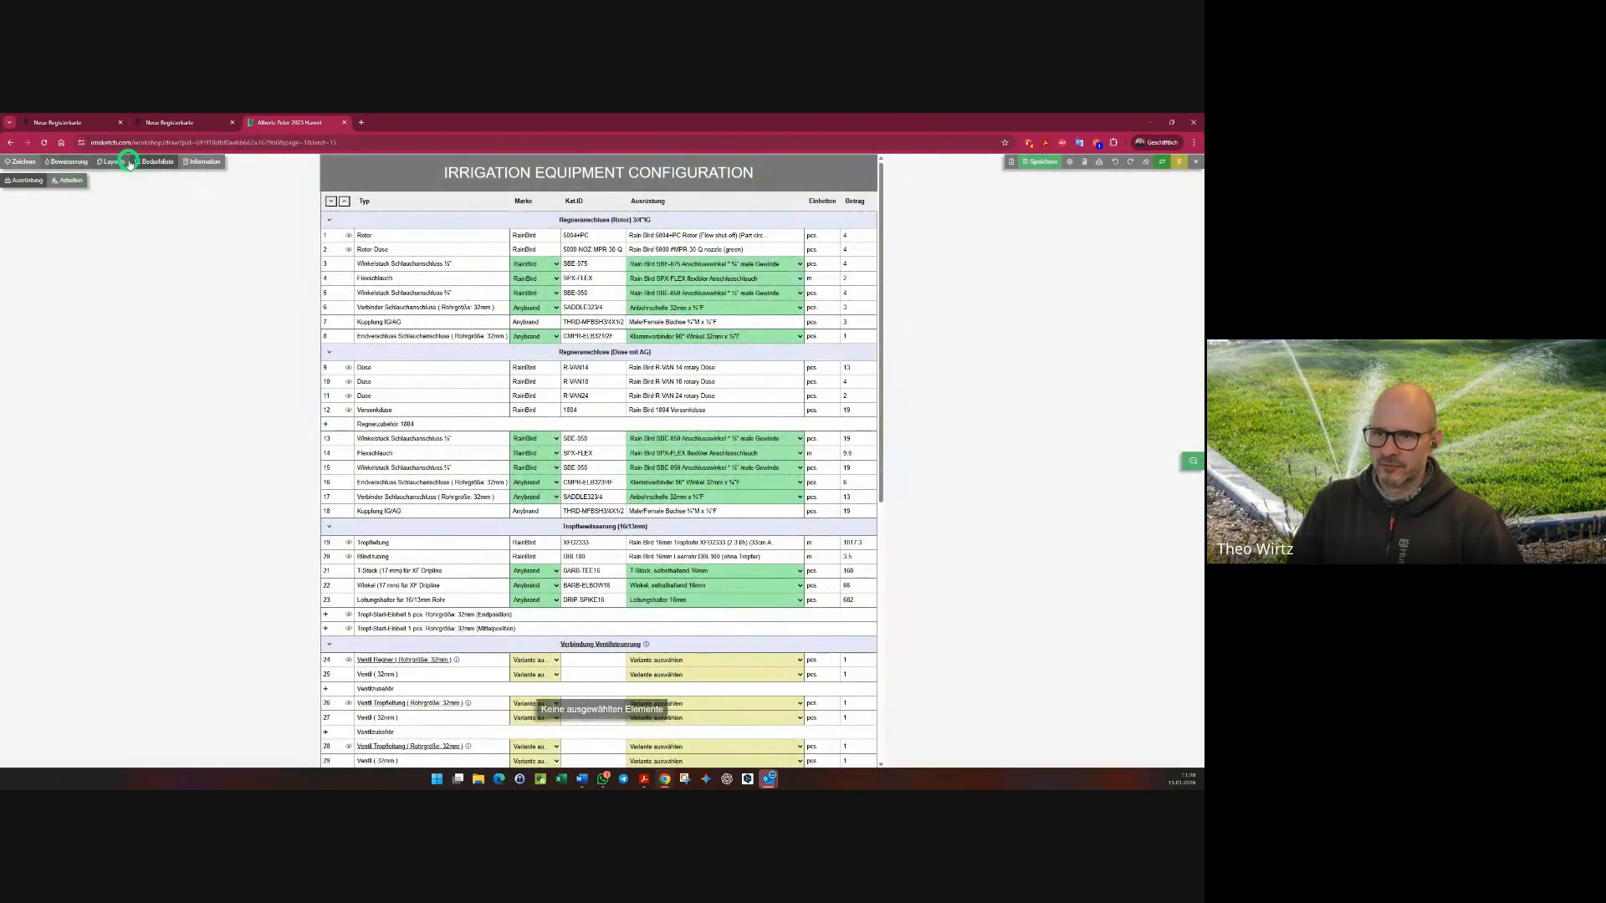
click(125, 162)
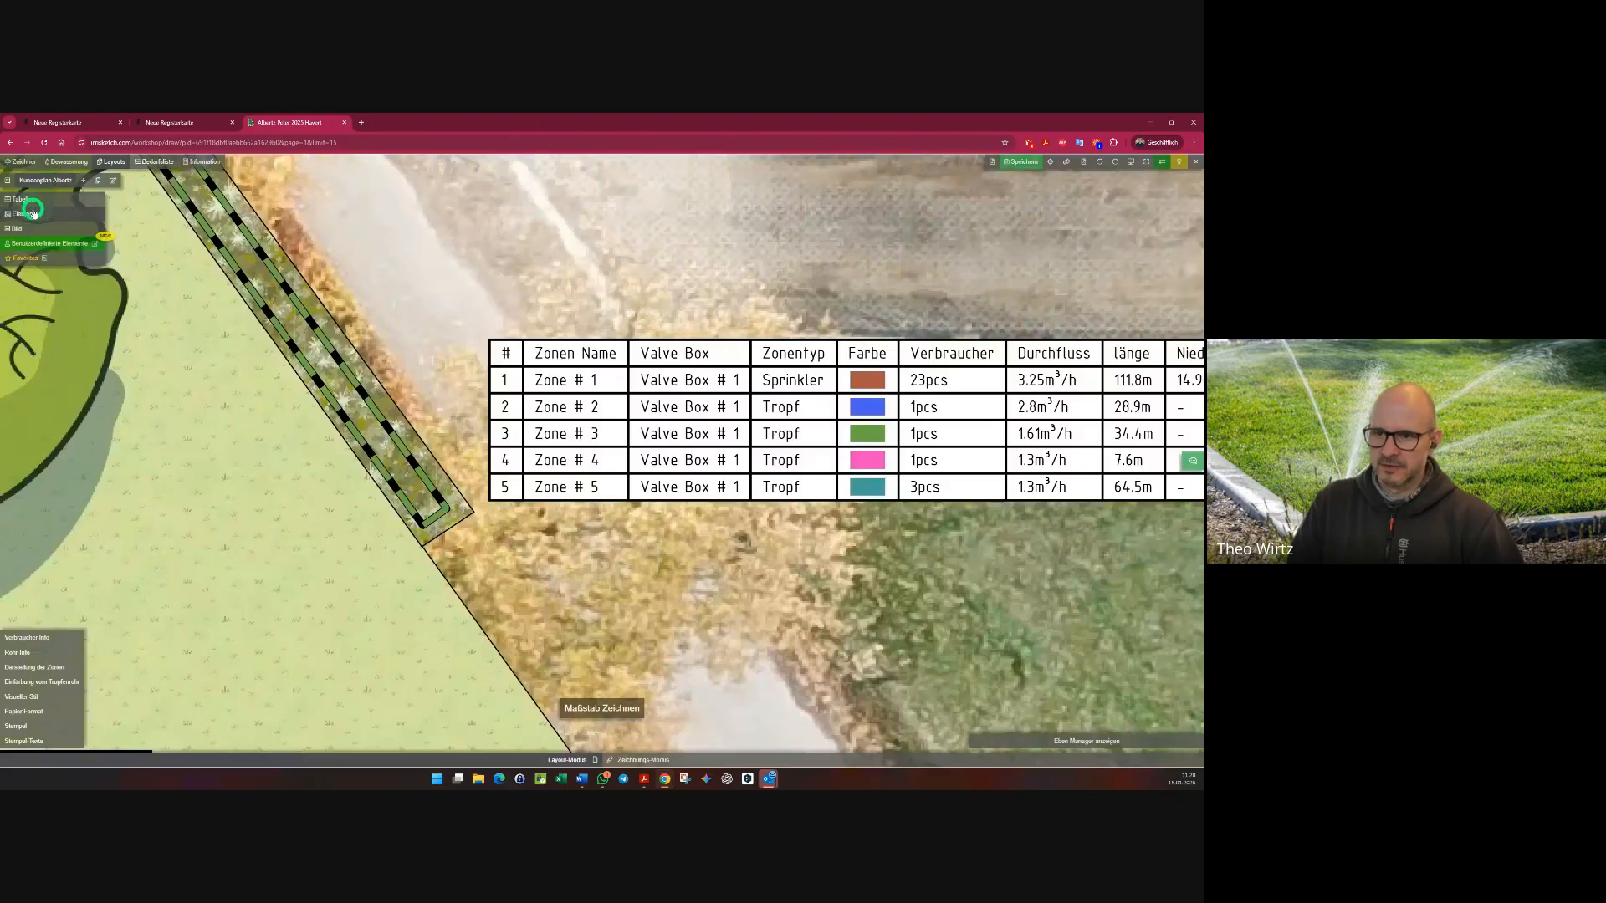
click(30, 199)
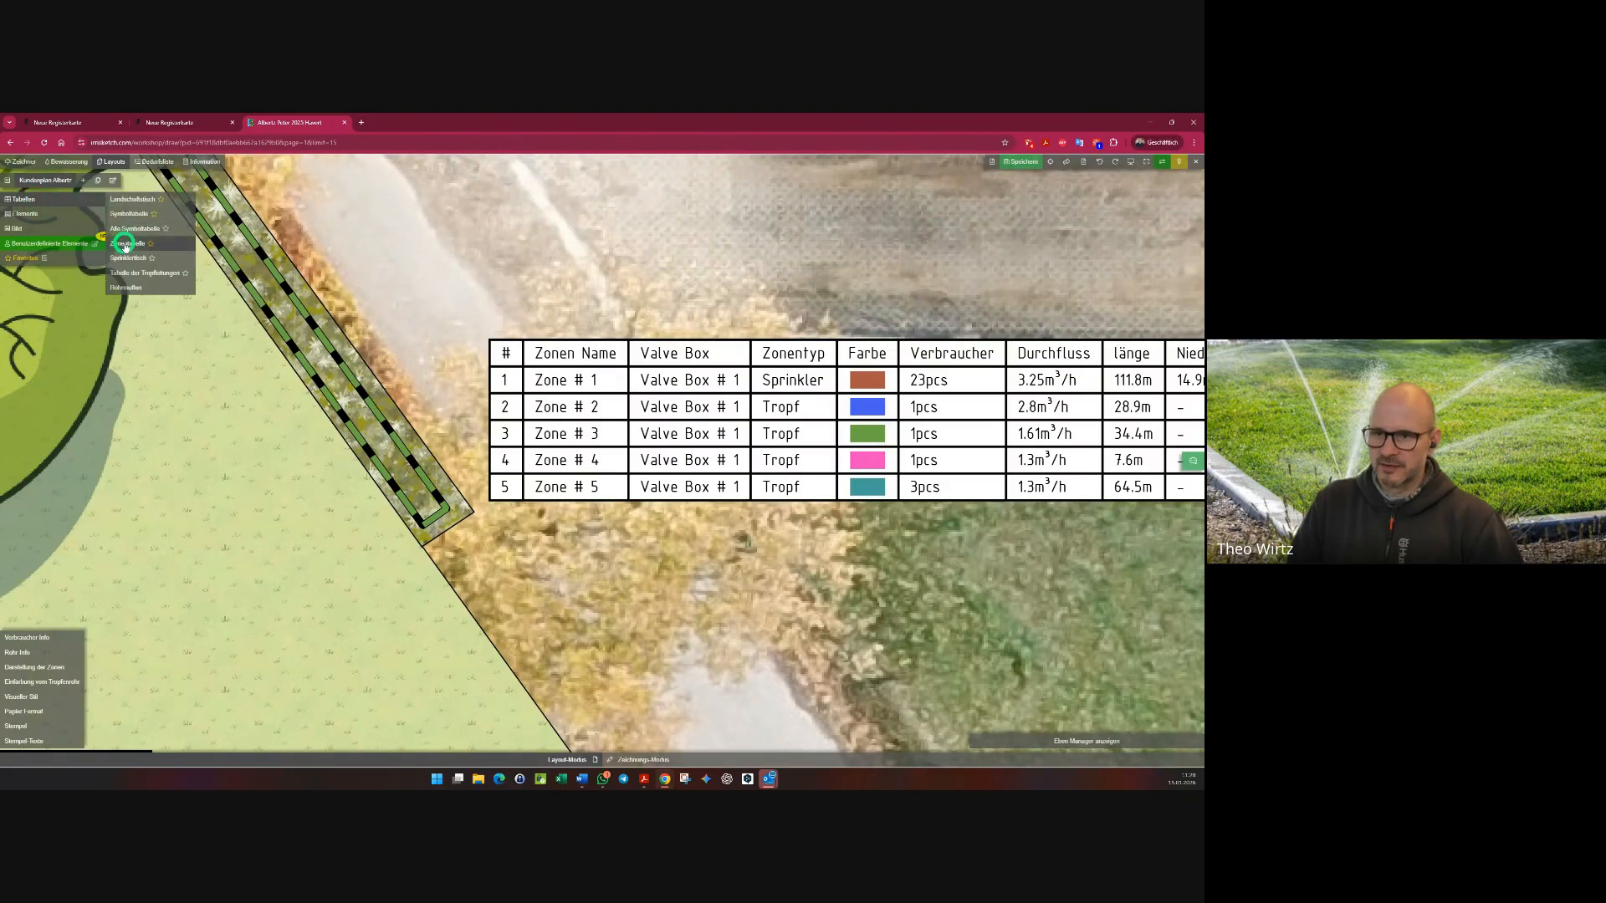
click(125, 245)
scroll(240, 324, down, 3)
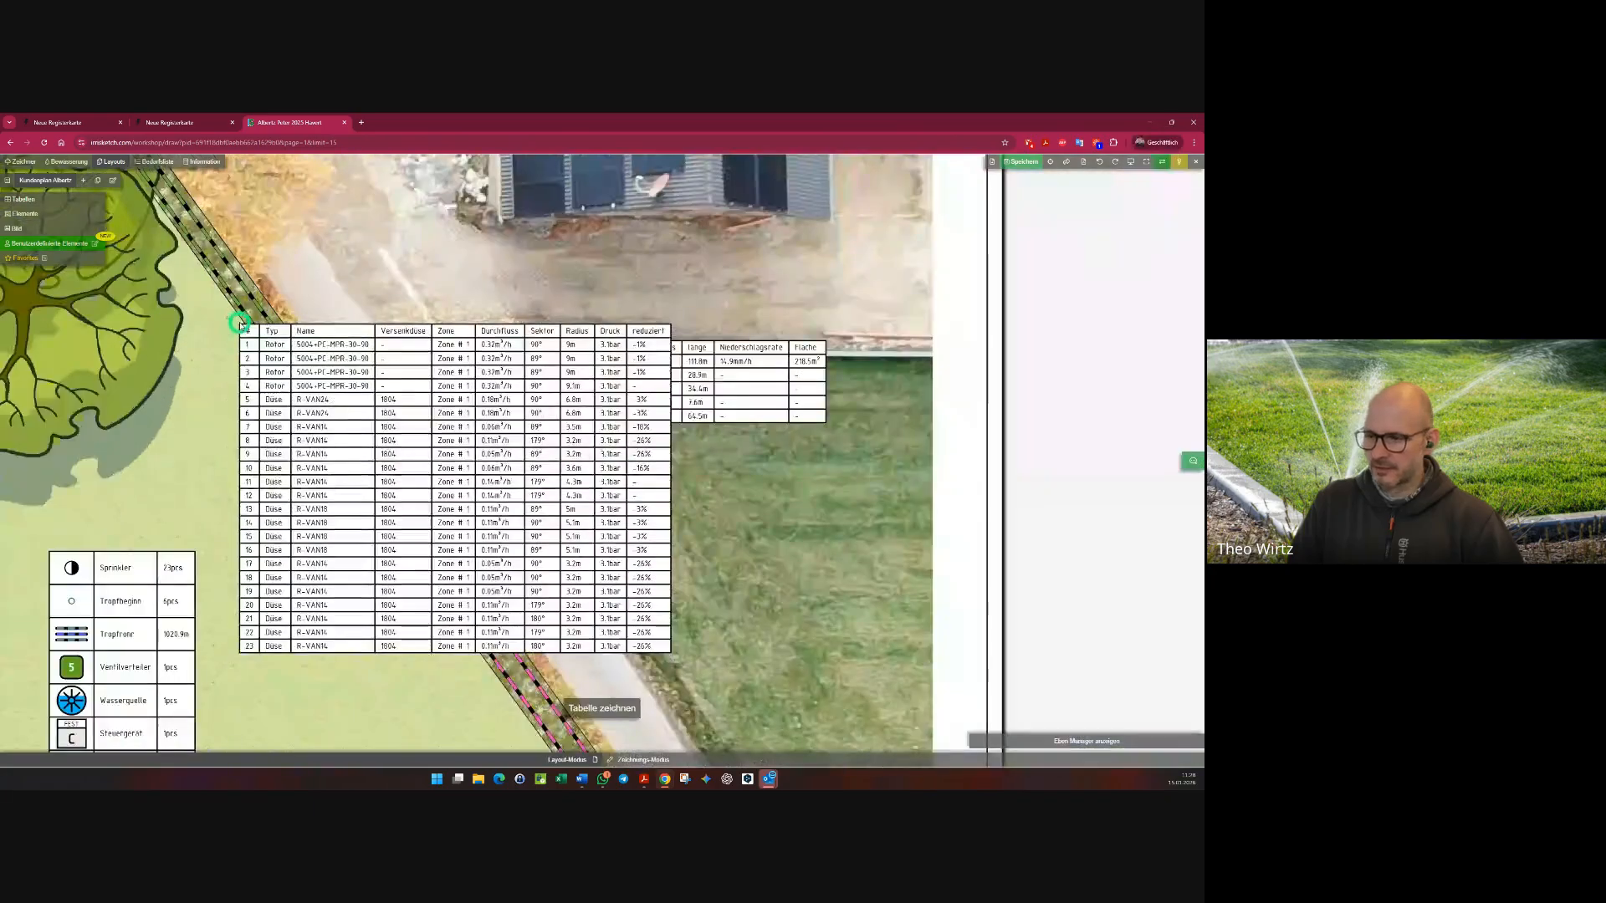
middle_drag(324, 348, 288, 185)
click(275, 347)
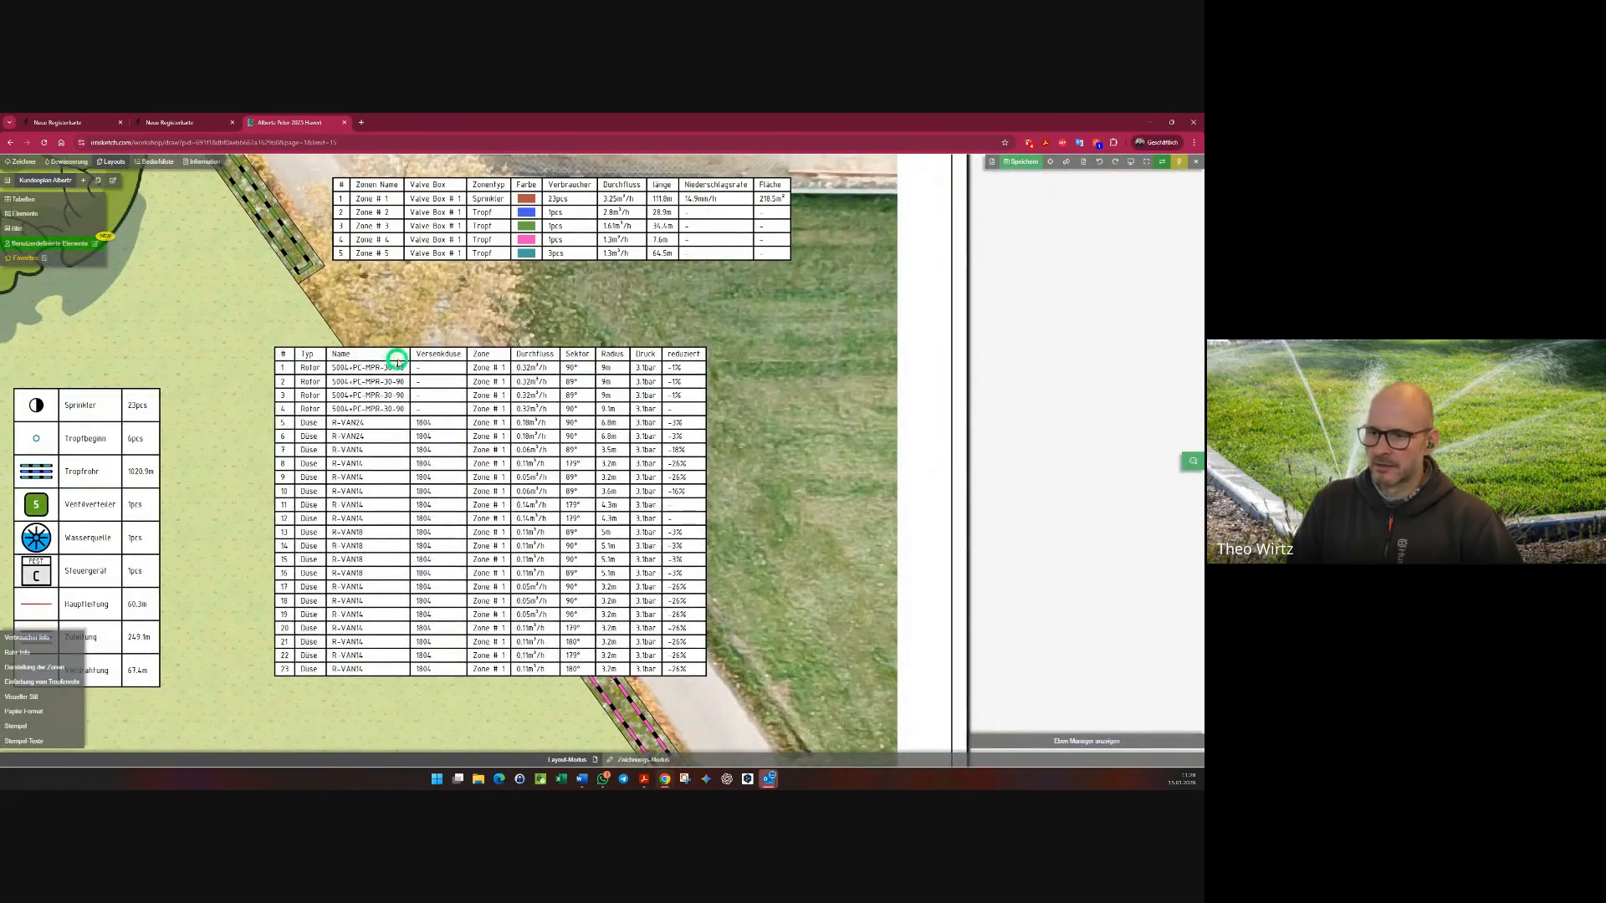
- Examine the zone assignments in the placed Sprinklertisch and open the table for editing
click(397, 359)
click(229, 353)
click(284, 362)
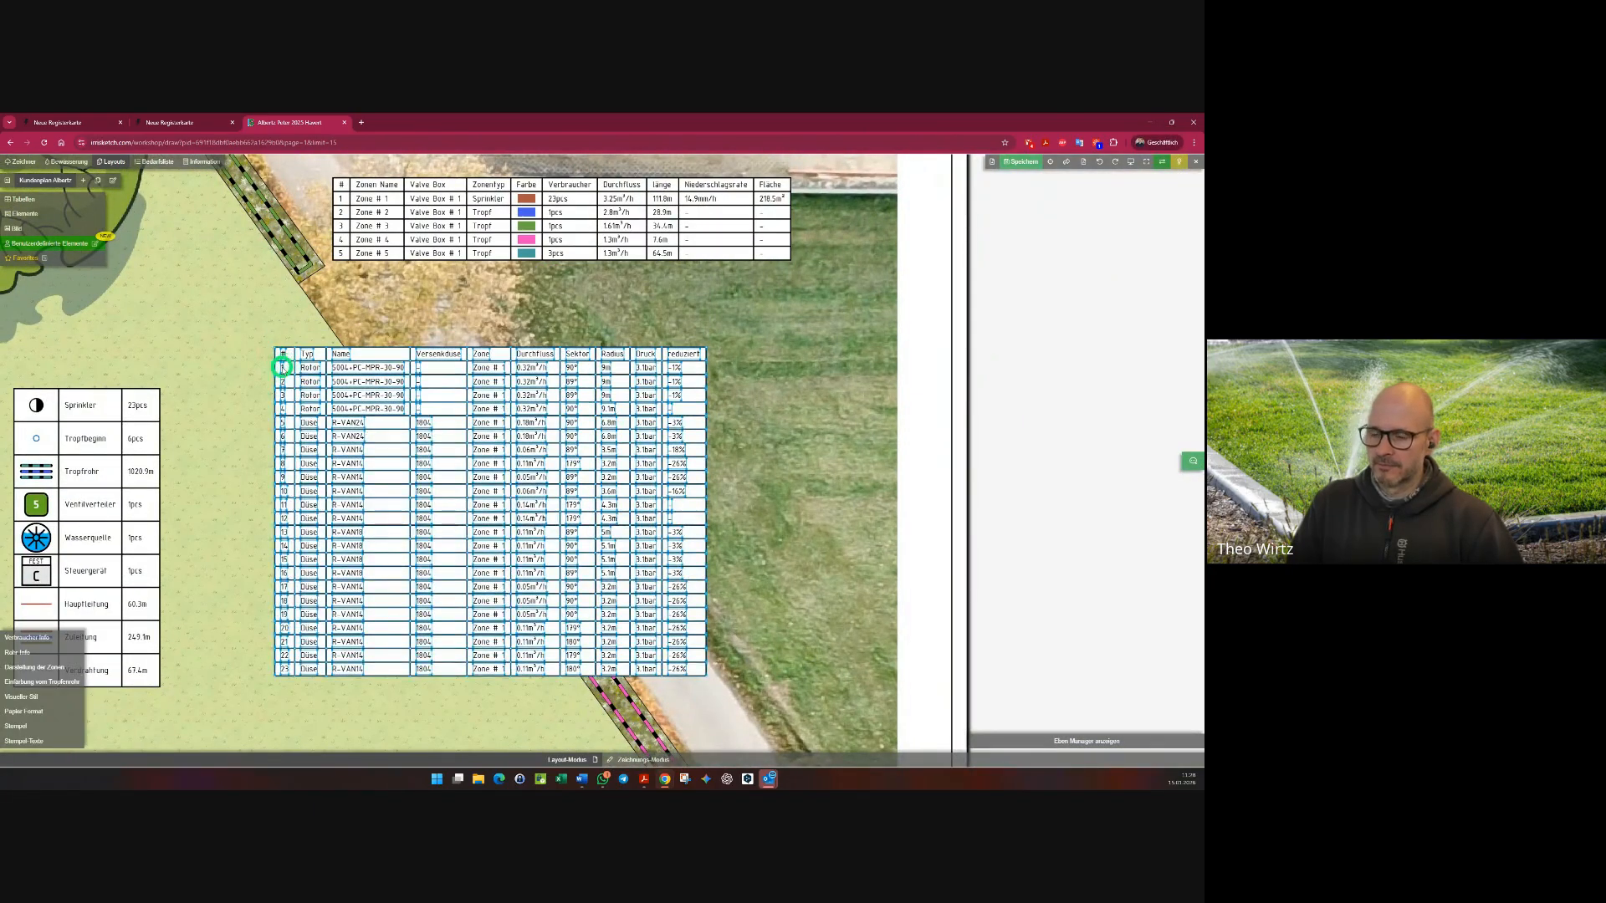
scroll(282, 367, up, 4)
scroll(285, 368, down, 1)
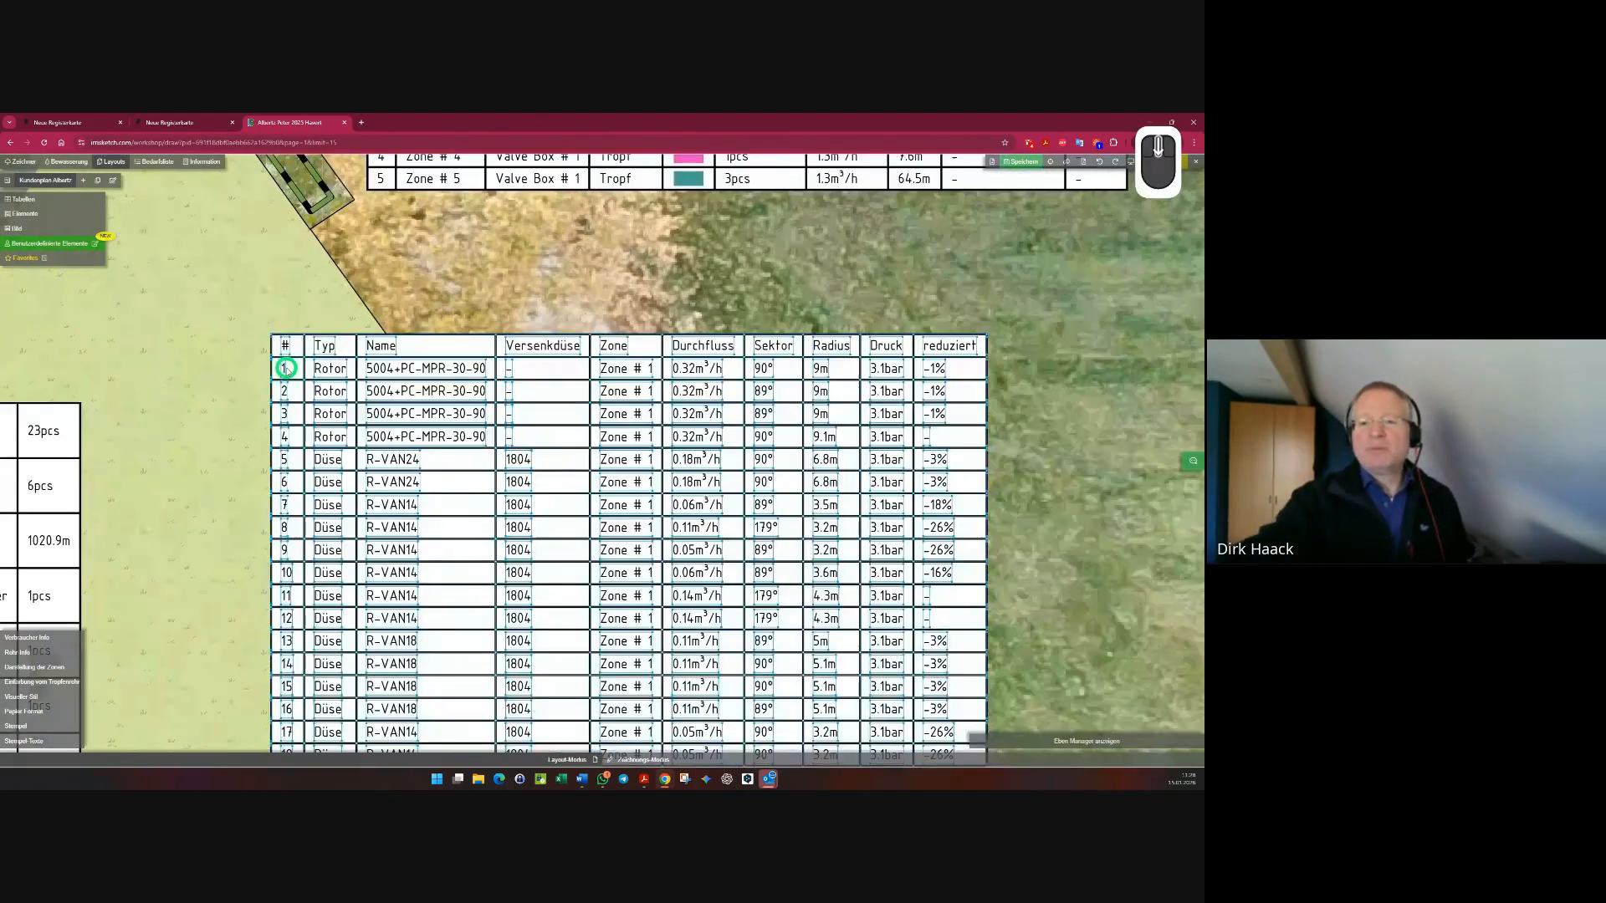
scroll(285, 368, down, 2)
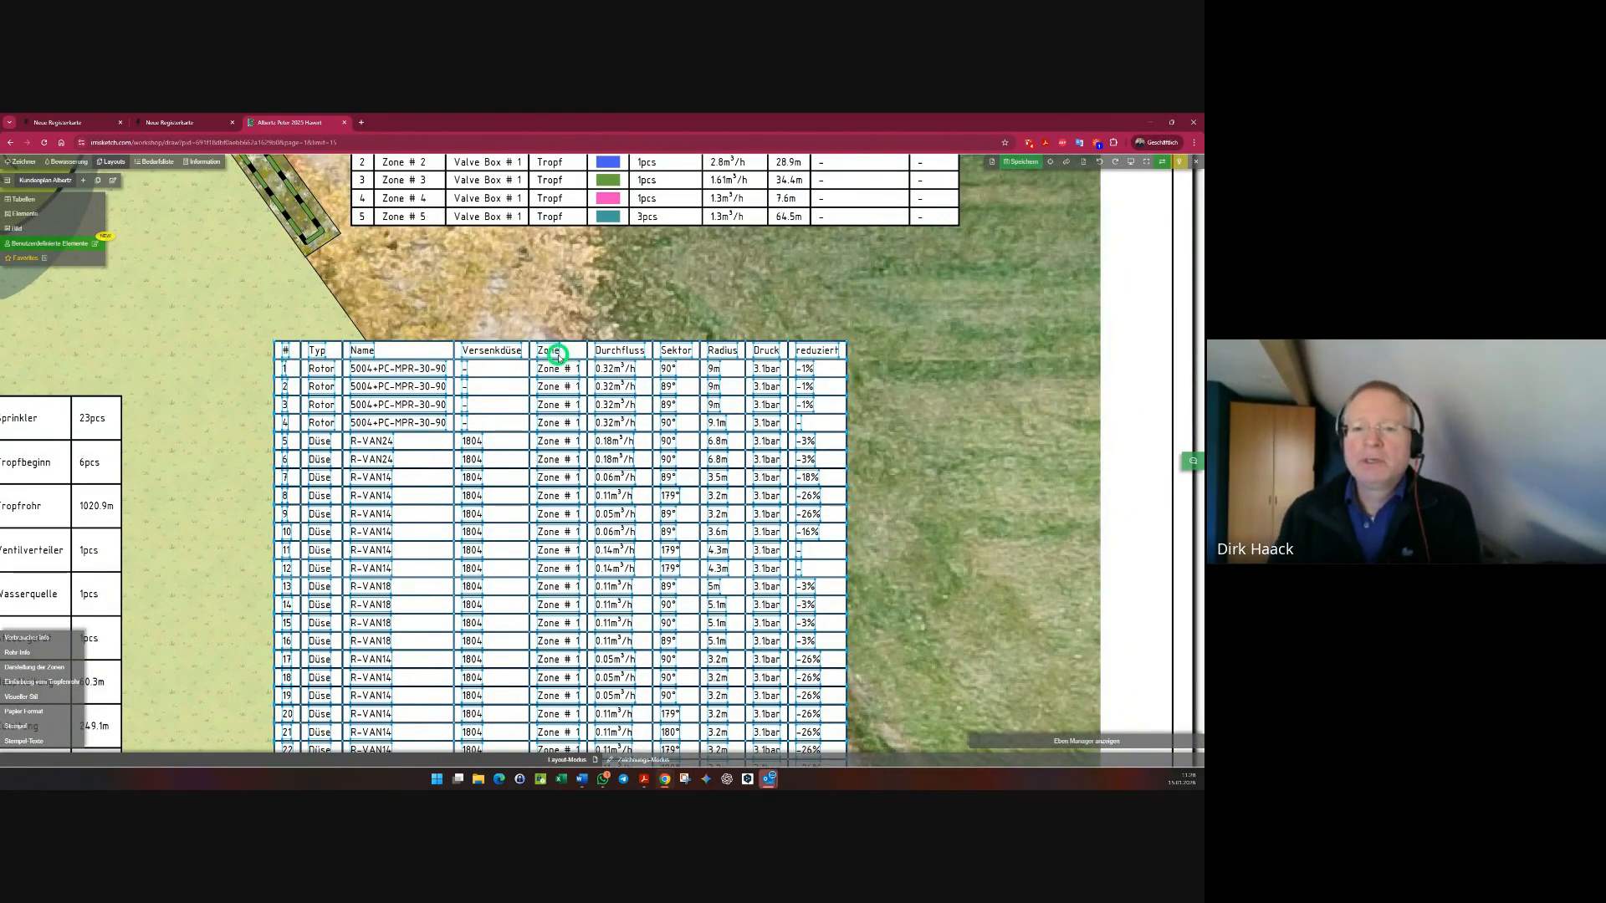
scroll(551, 351, down, 4)
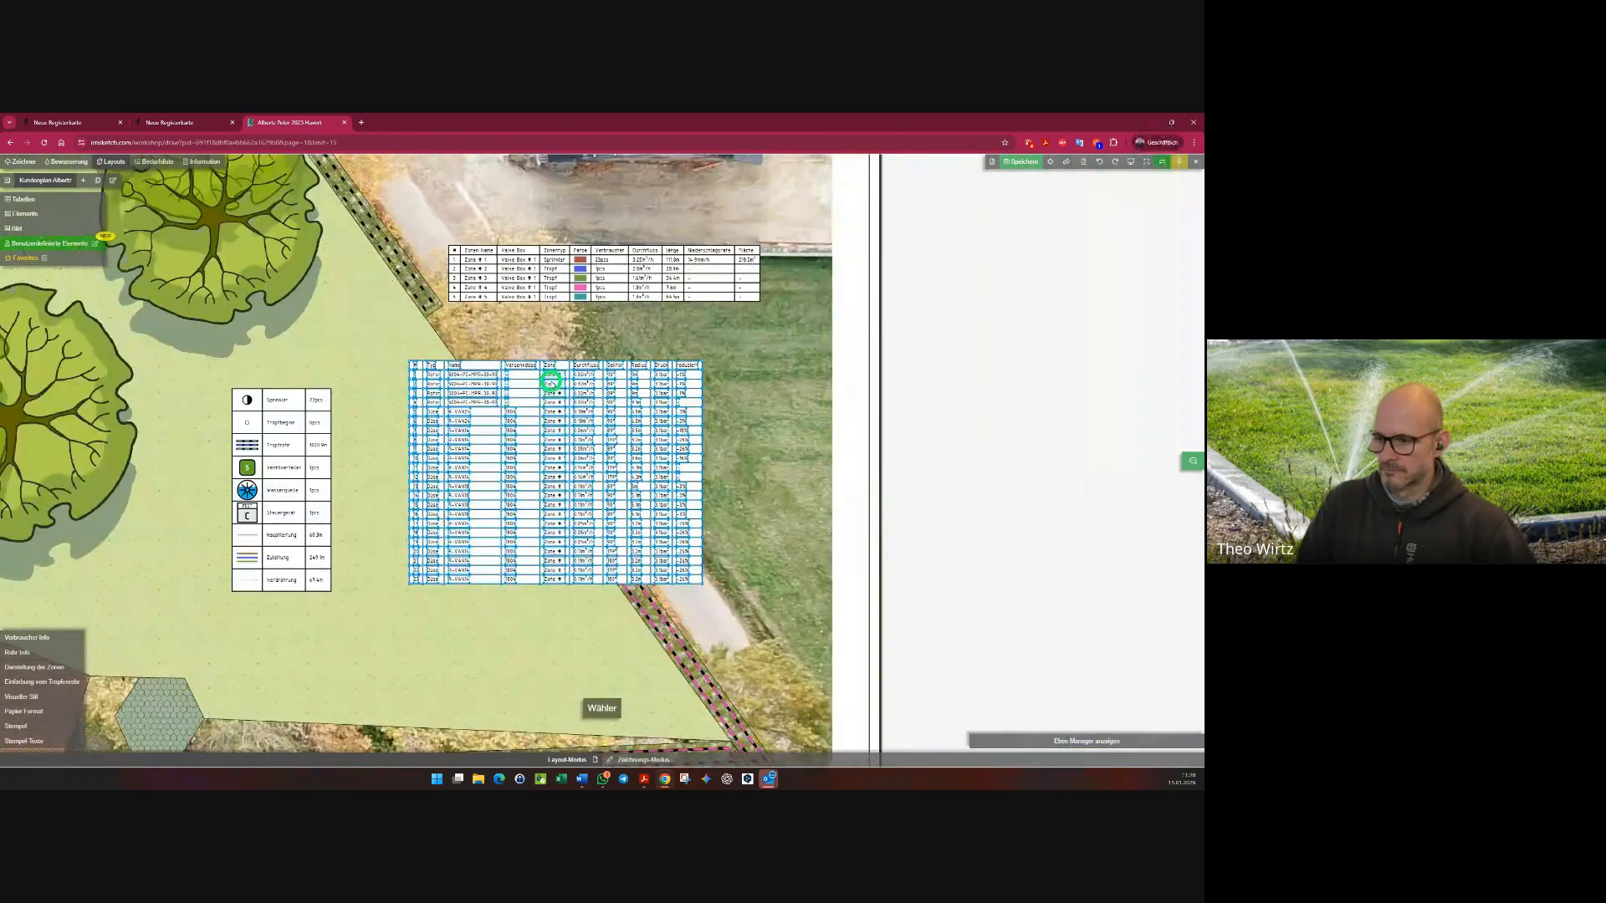
scroll(551, 355, up, 3)
click(556, 356)
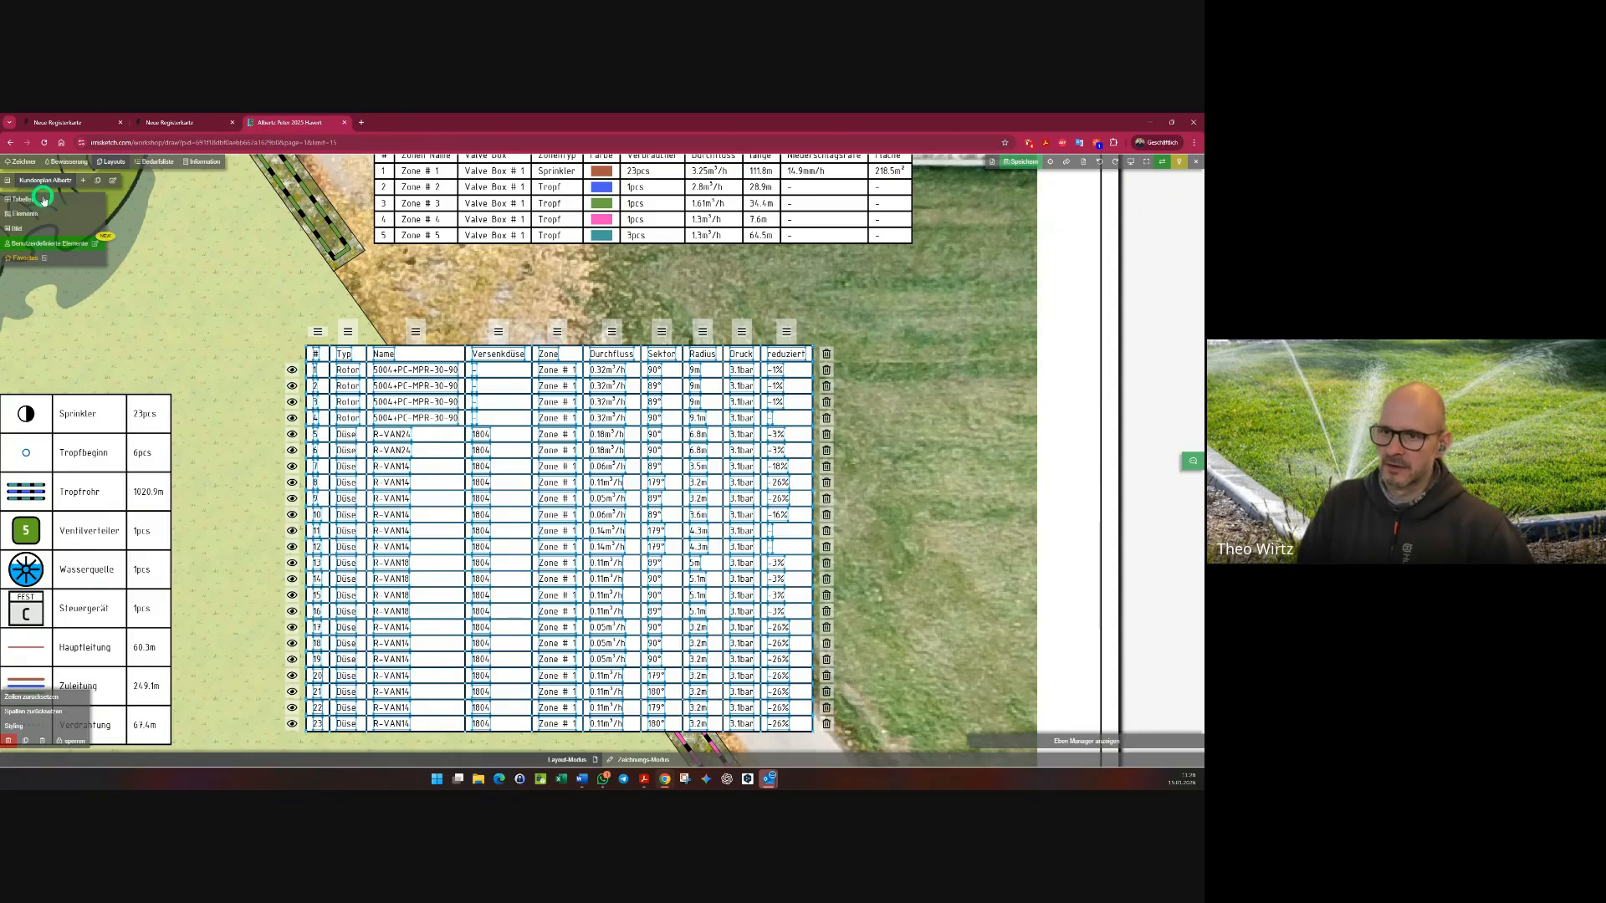
- Give the Rain Bird 5000 rotor at the upper-left corner of the lawn above the pool the alias "obne"
click(57, 165)
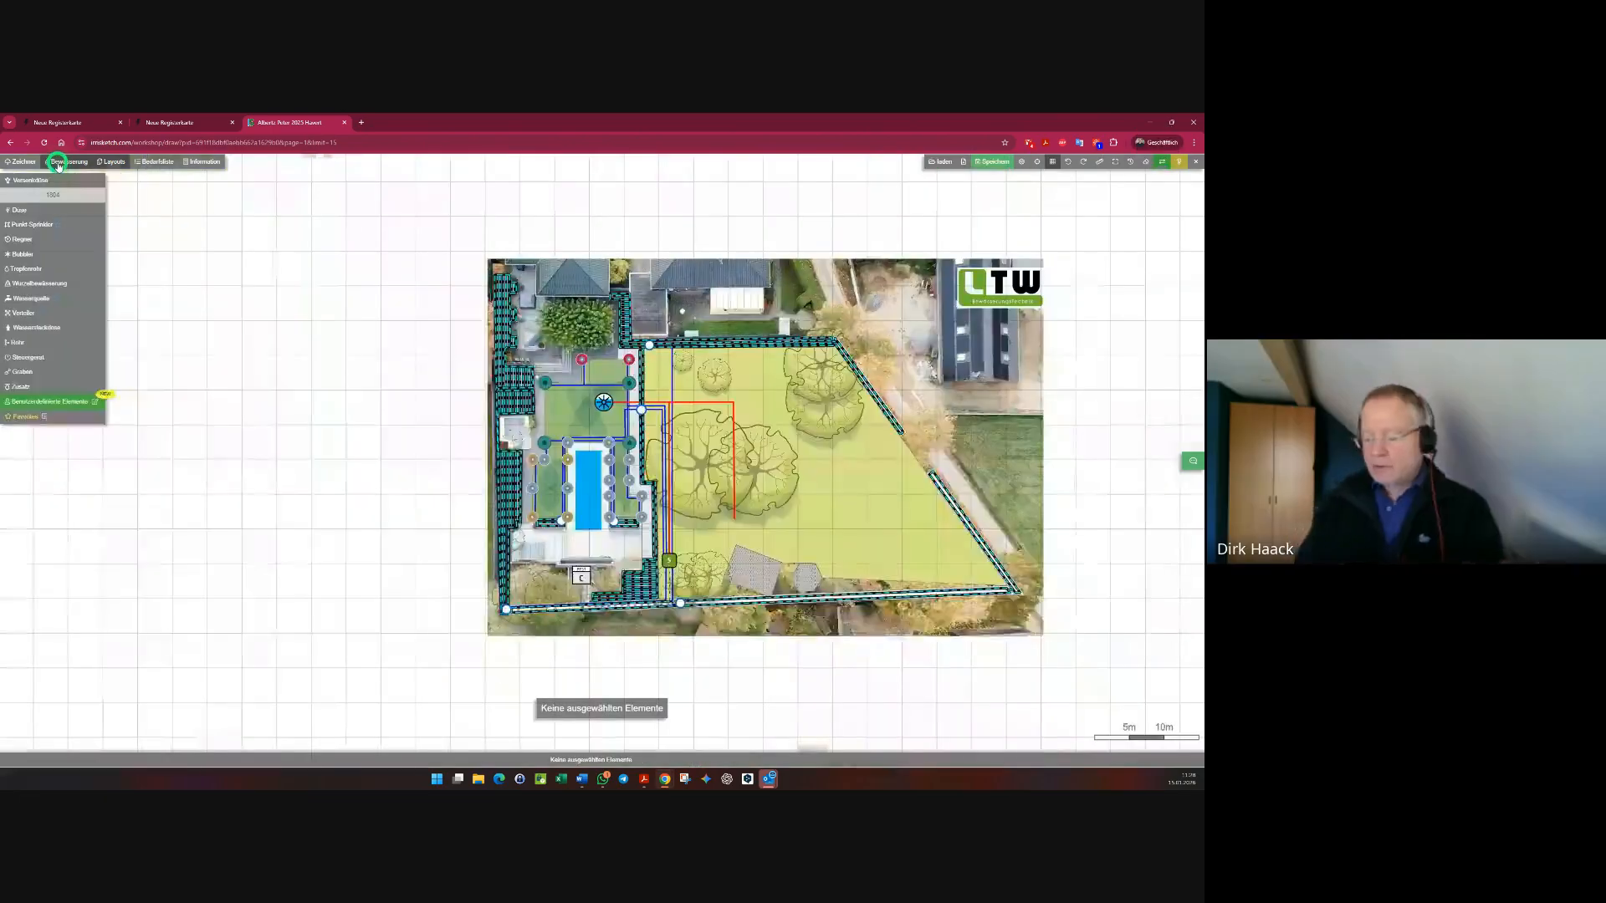
click(544, 382)
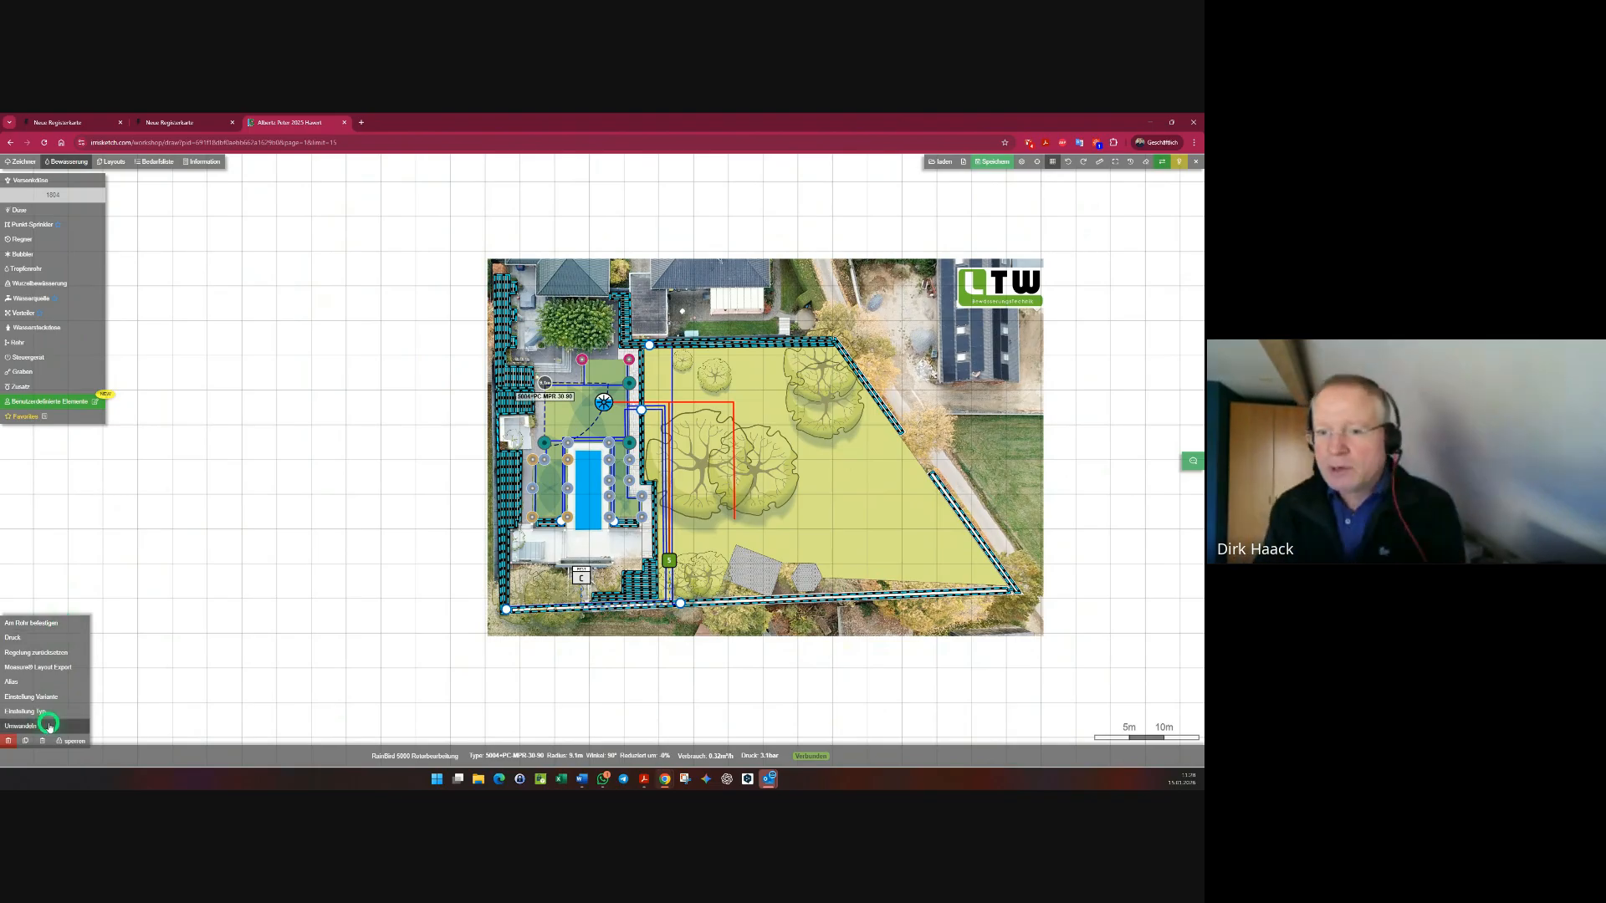
click(25, 684)
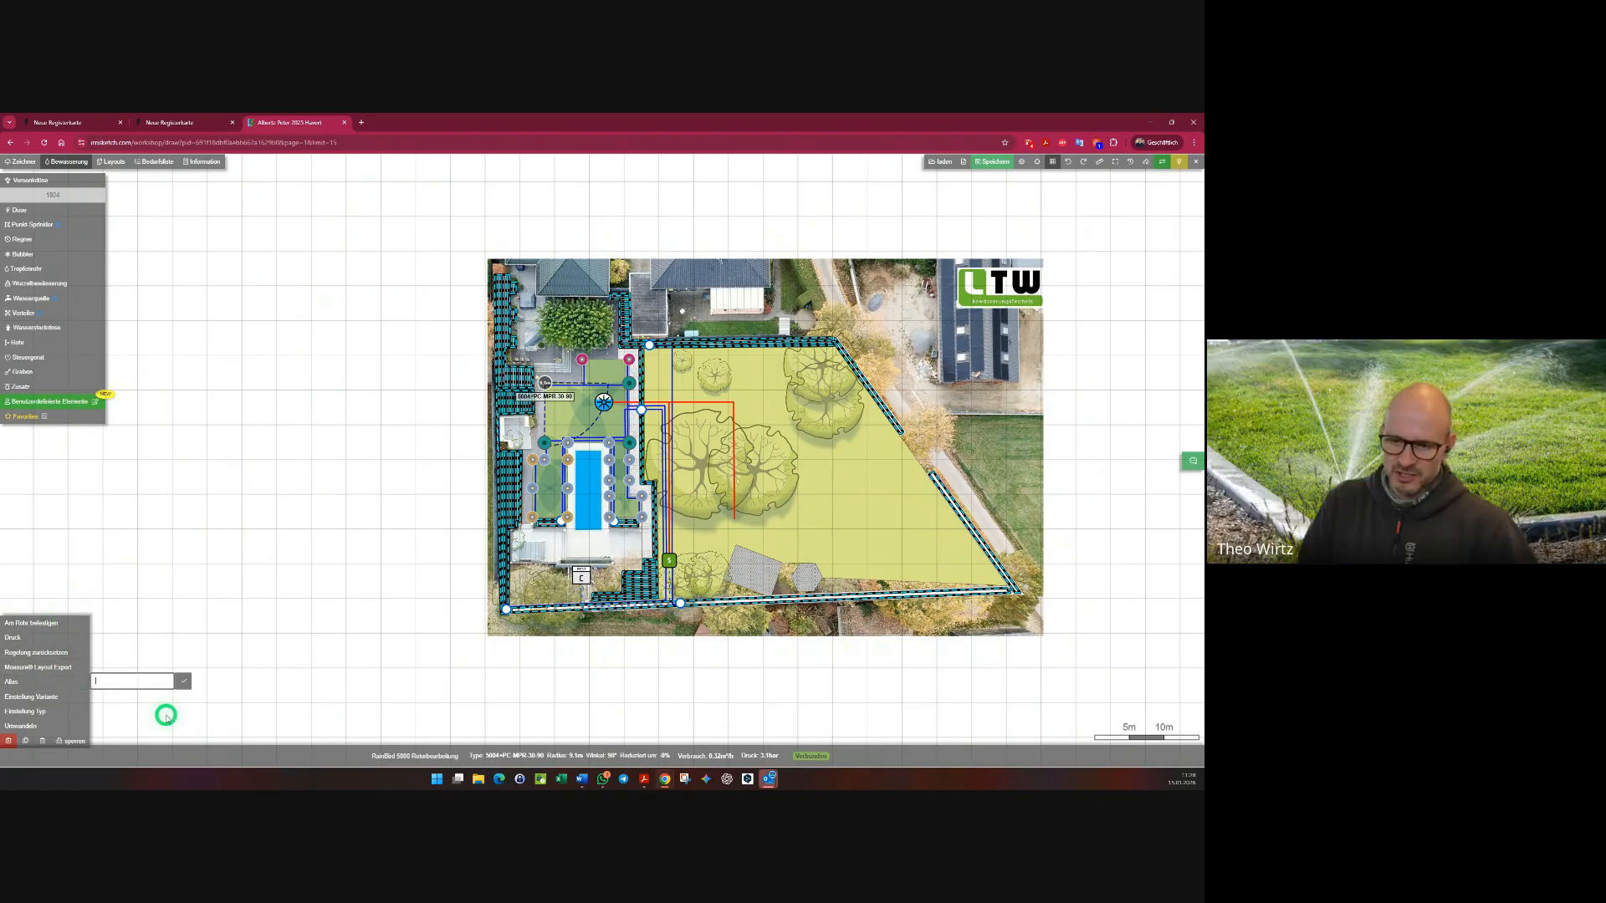
click(25, 684)
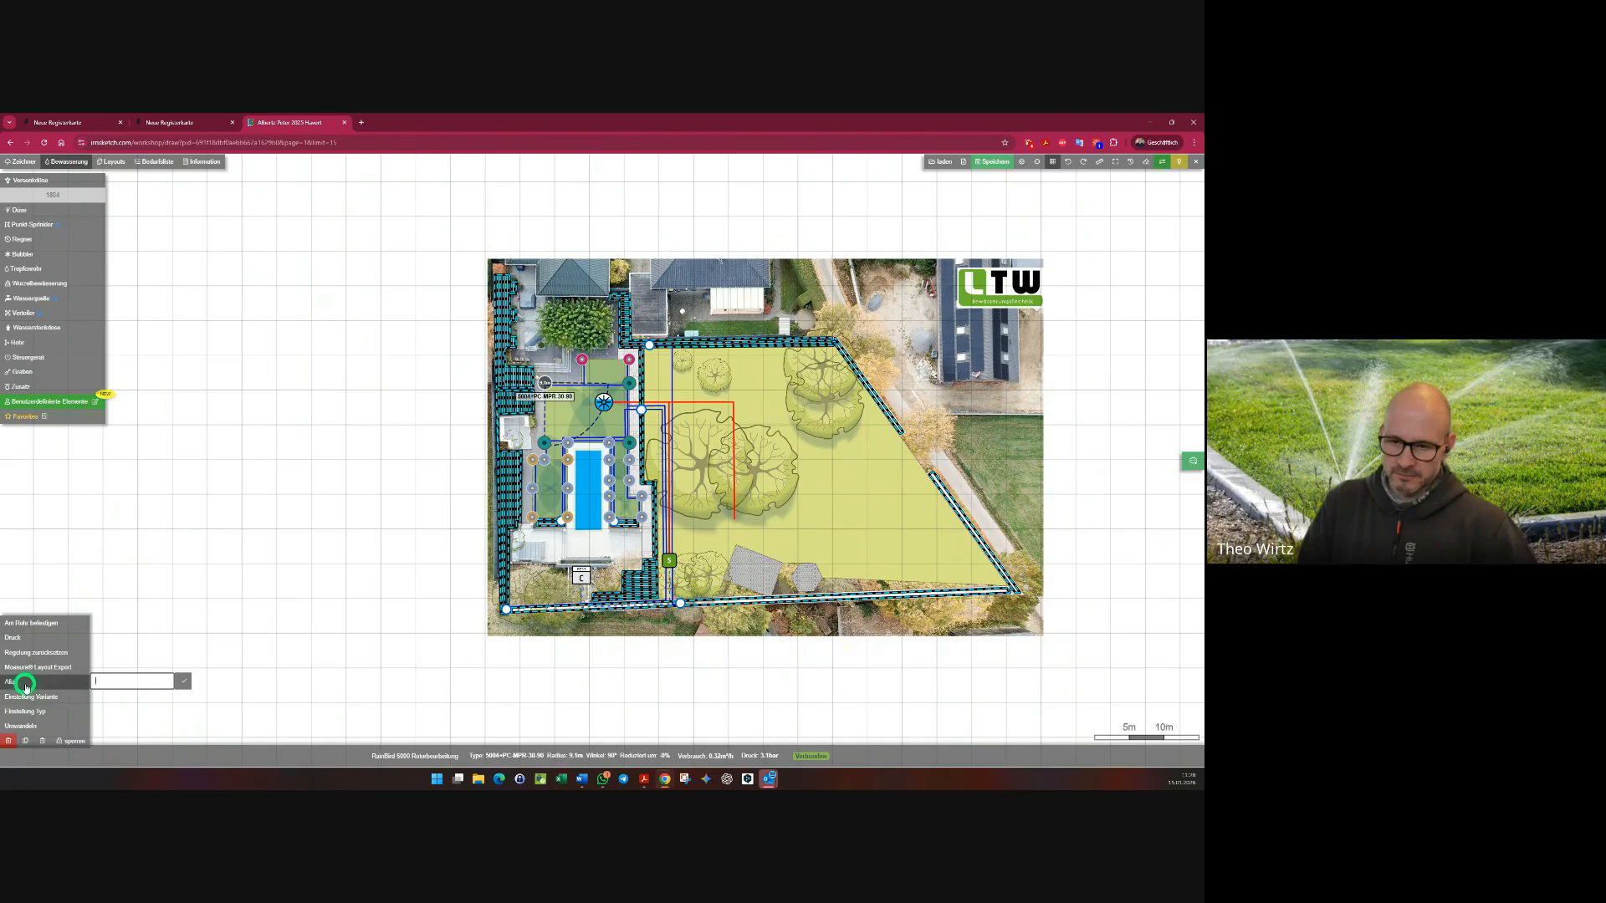
click(459, 469)
click(544, 386)
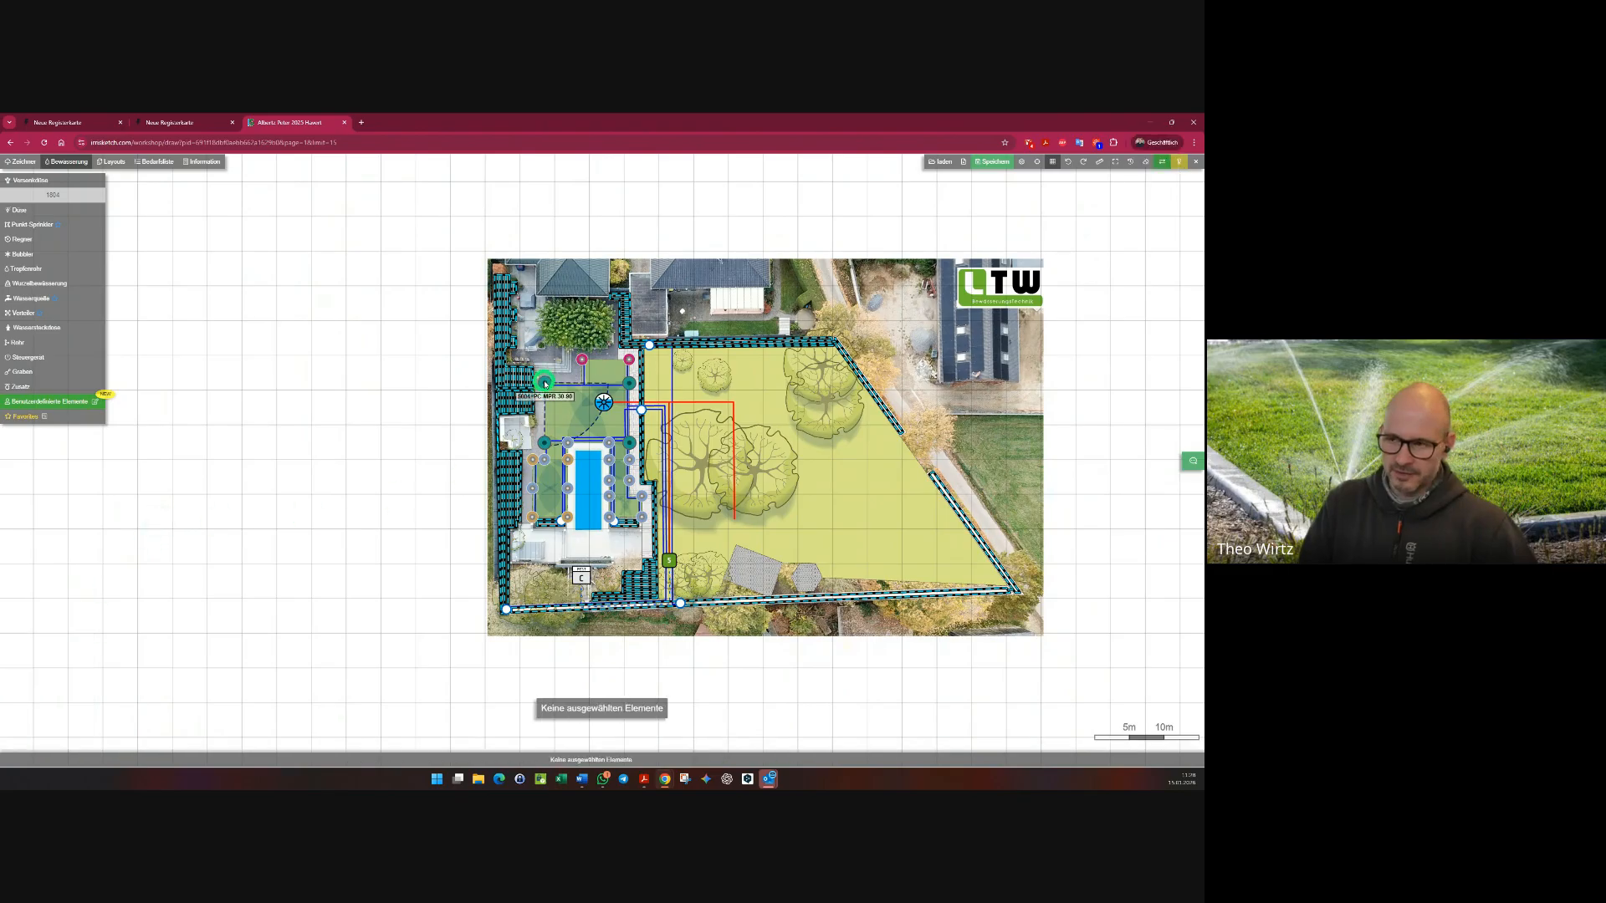
click(31, 684)
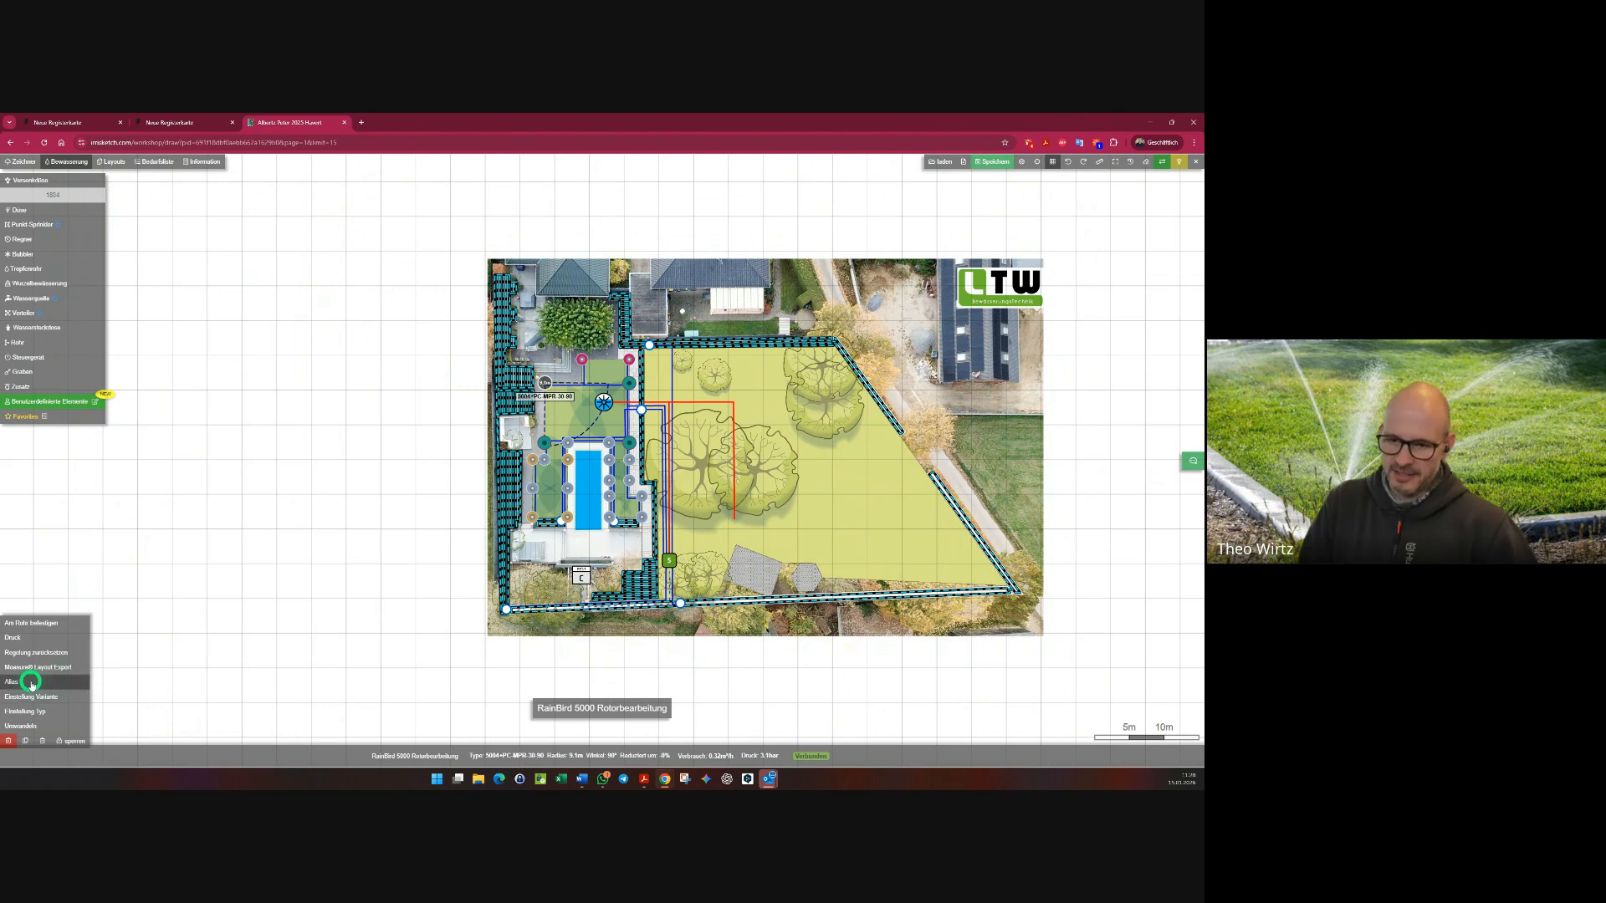
click(32, 685)
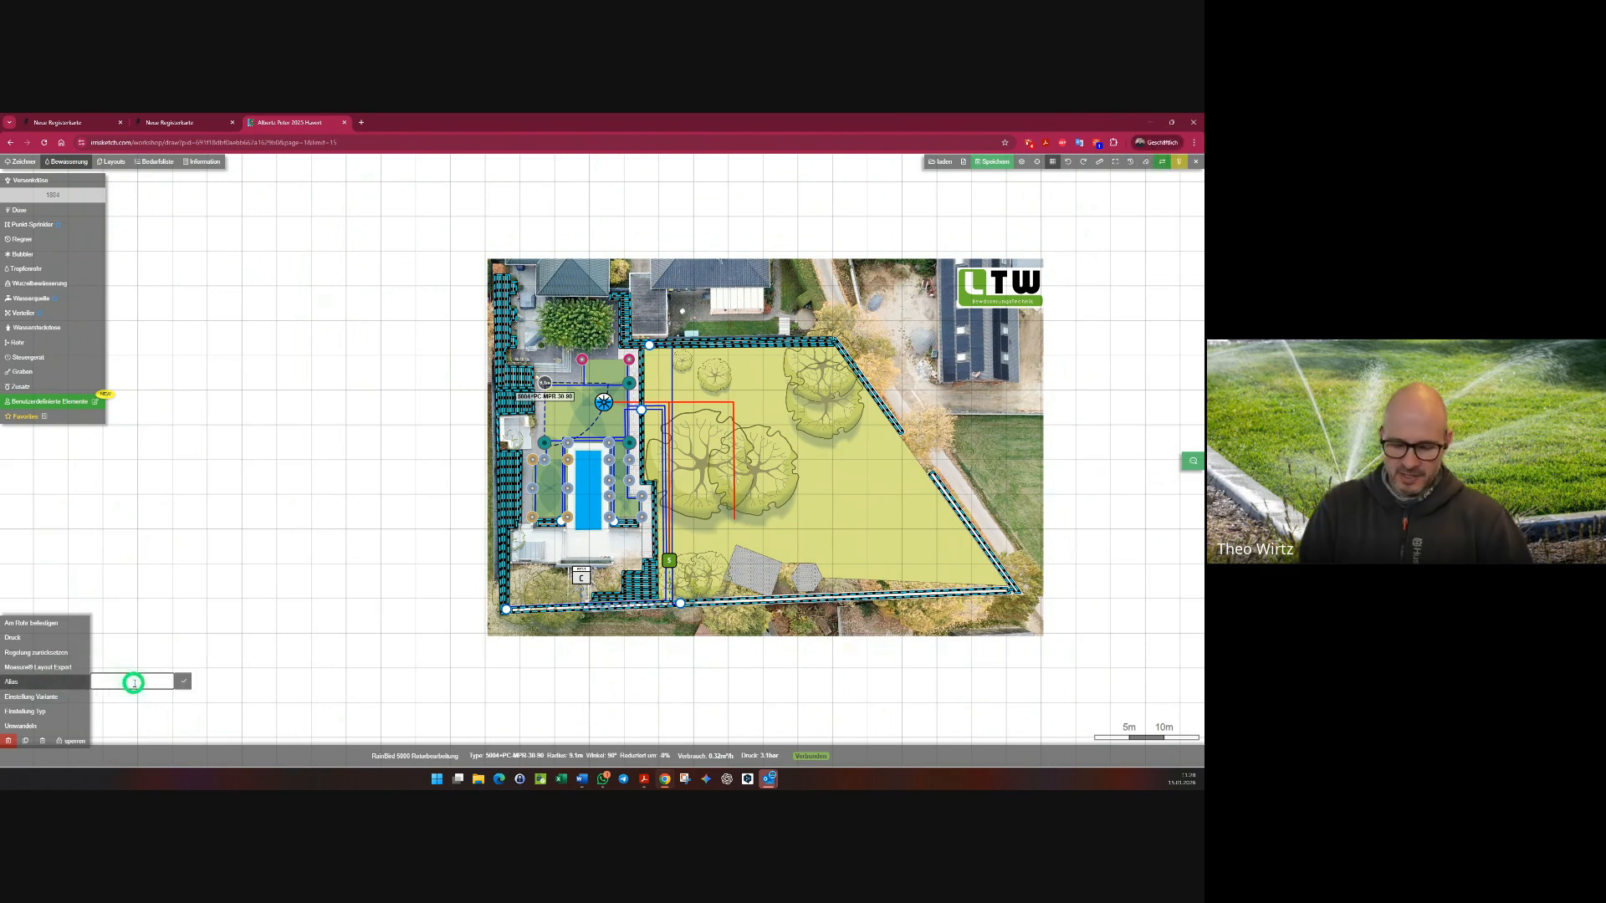
text(obre)
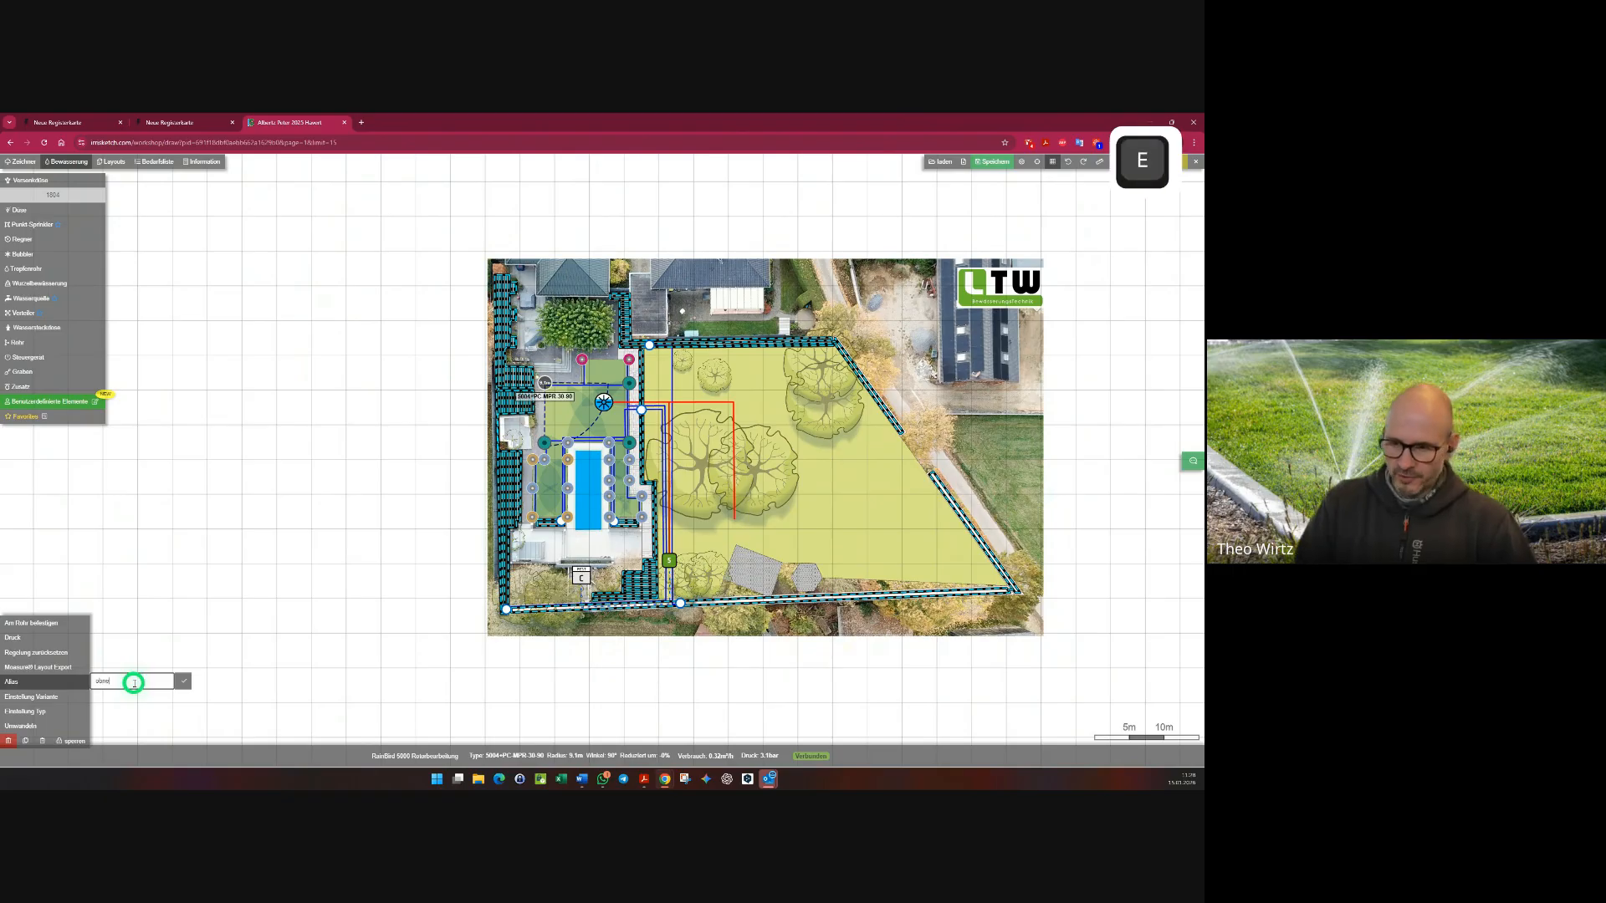
click(184, 680)
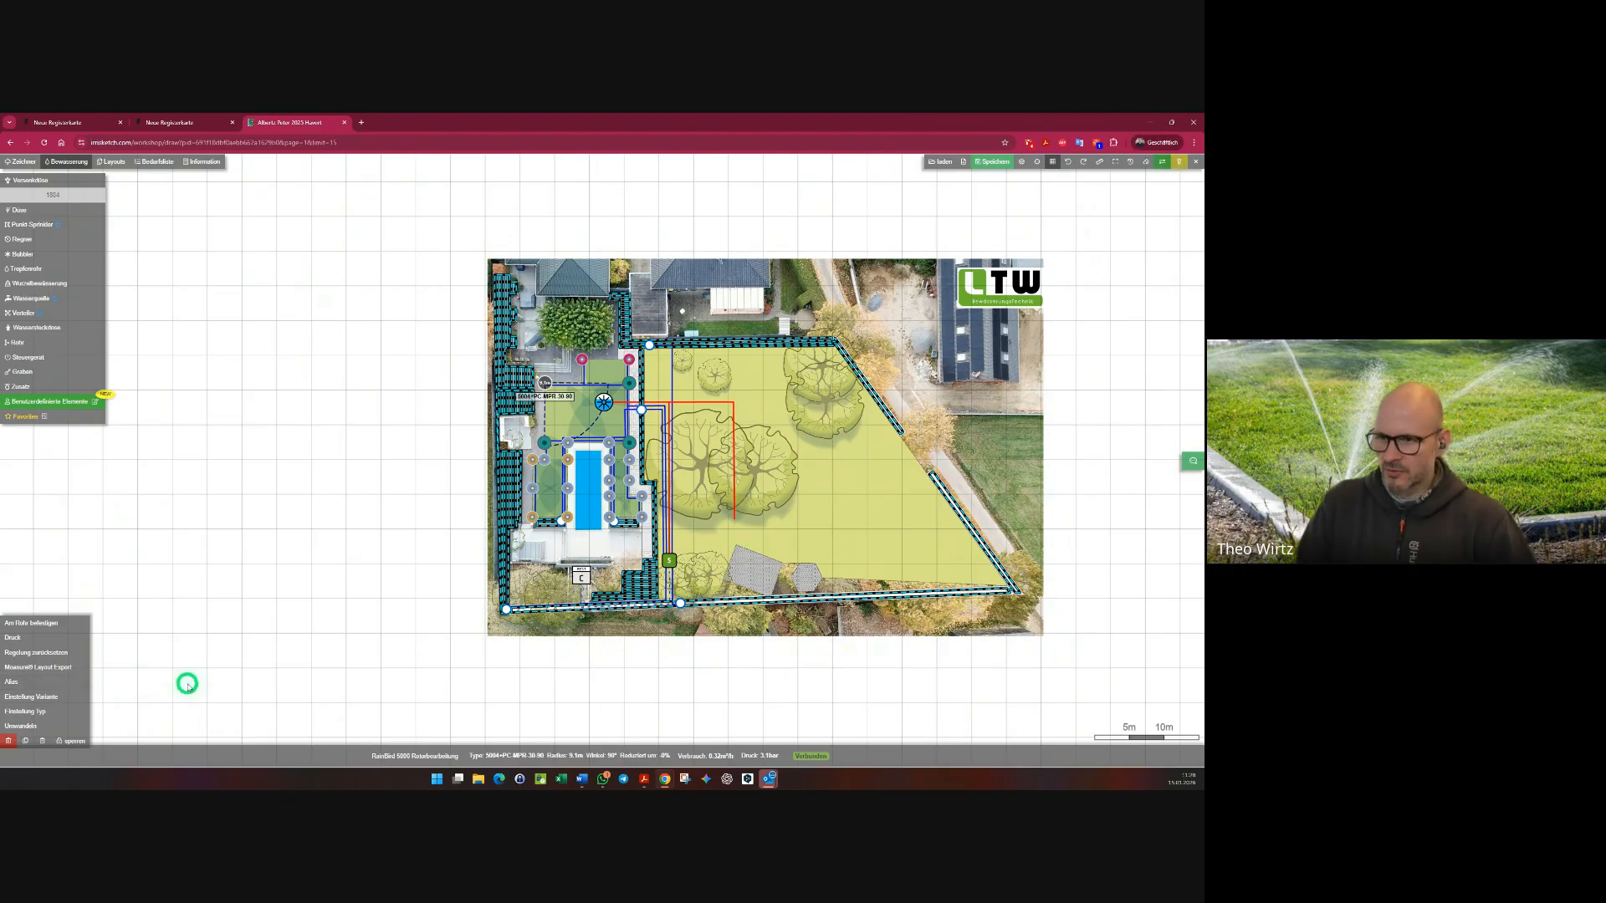
- Check the rotor's alias in the layout's Sprinklertisch and compare it with the irrigation drawing
click(154, 161)
click(115, 162)
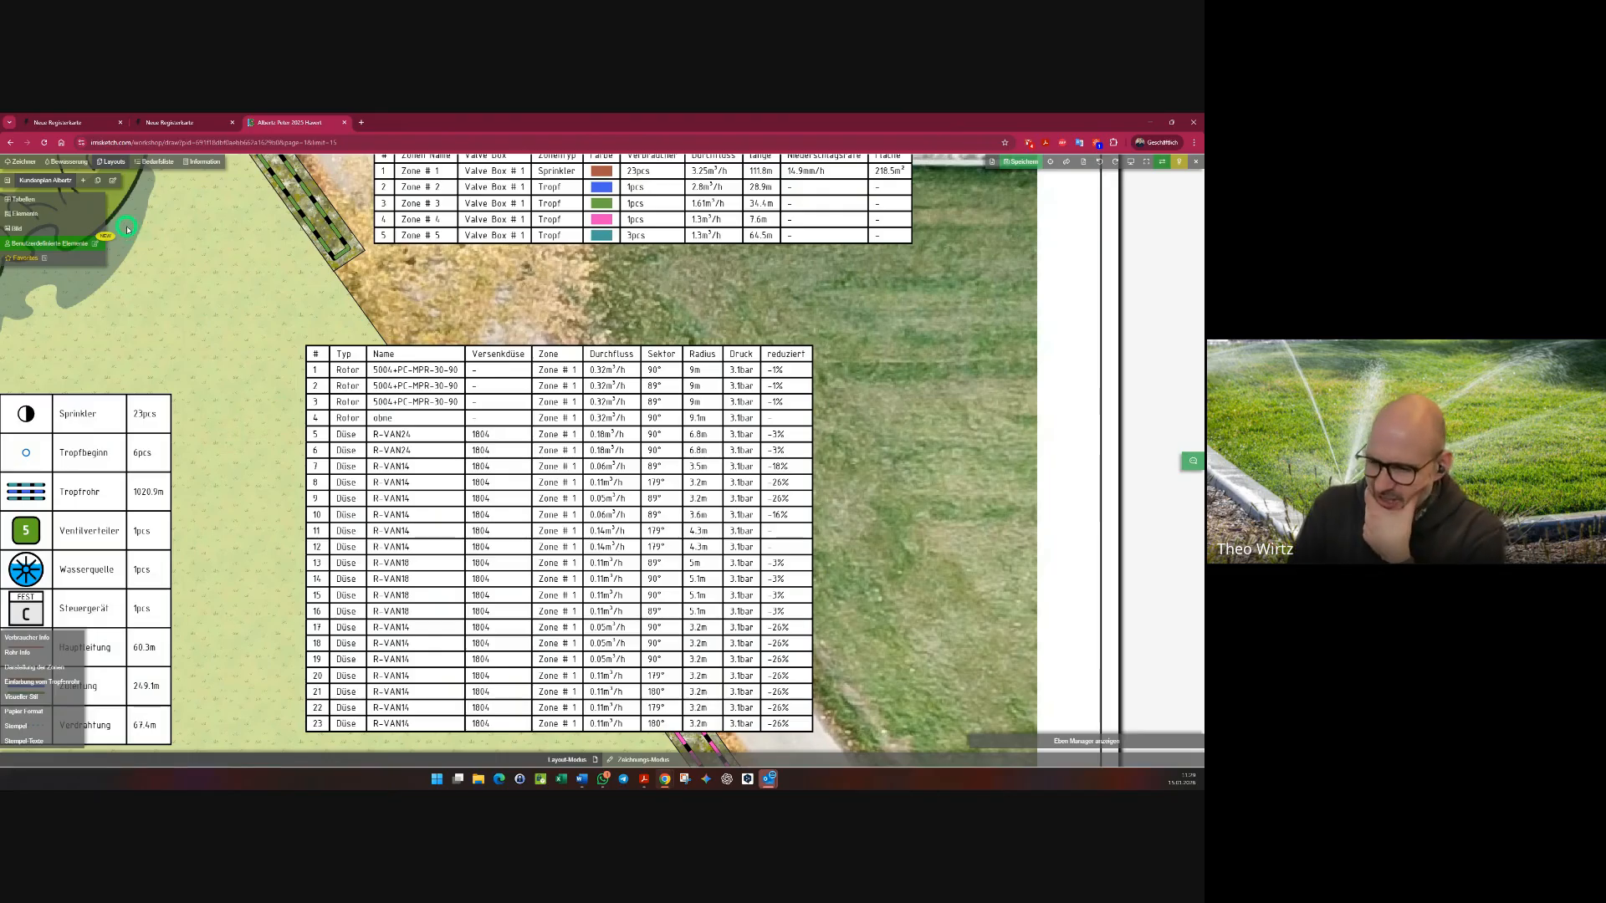
click(61, 163)
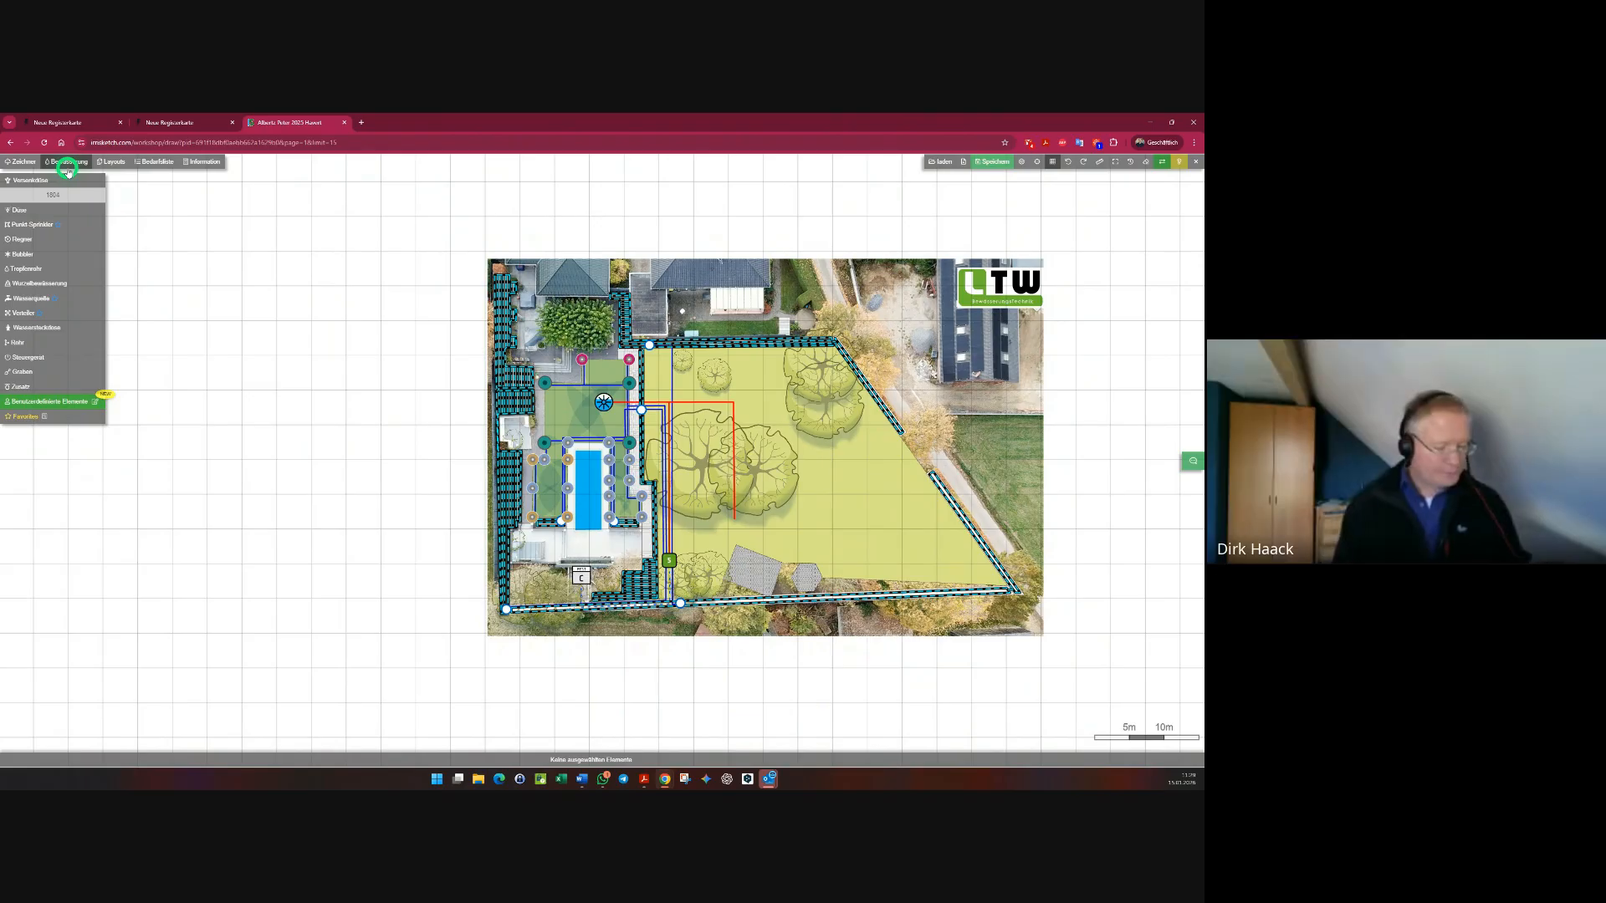
click(111, 166)
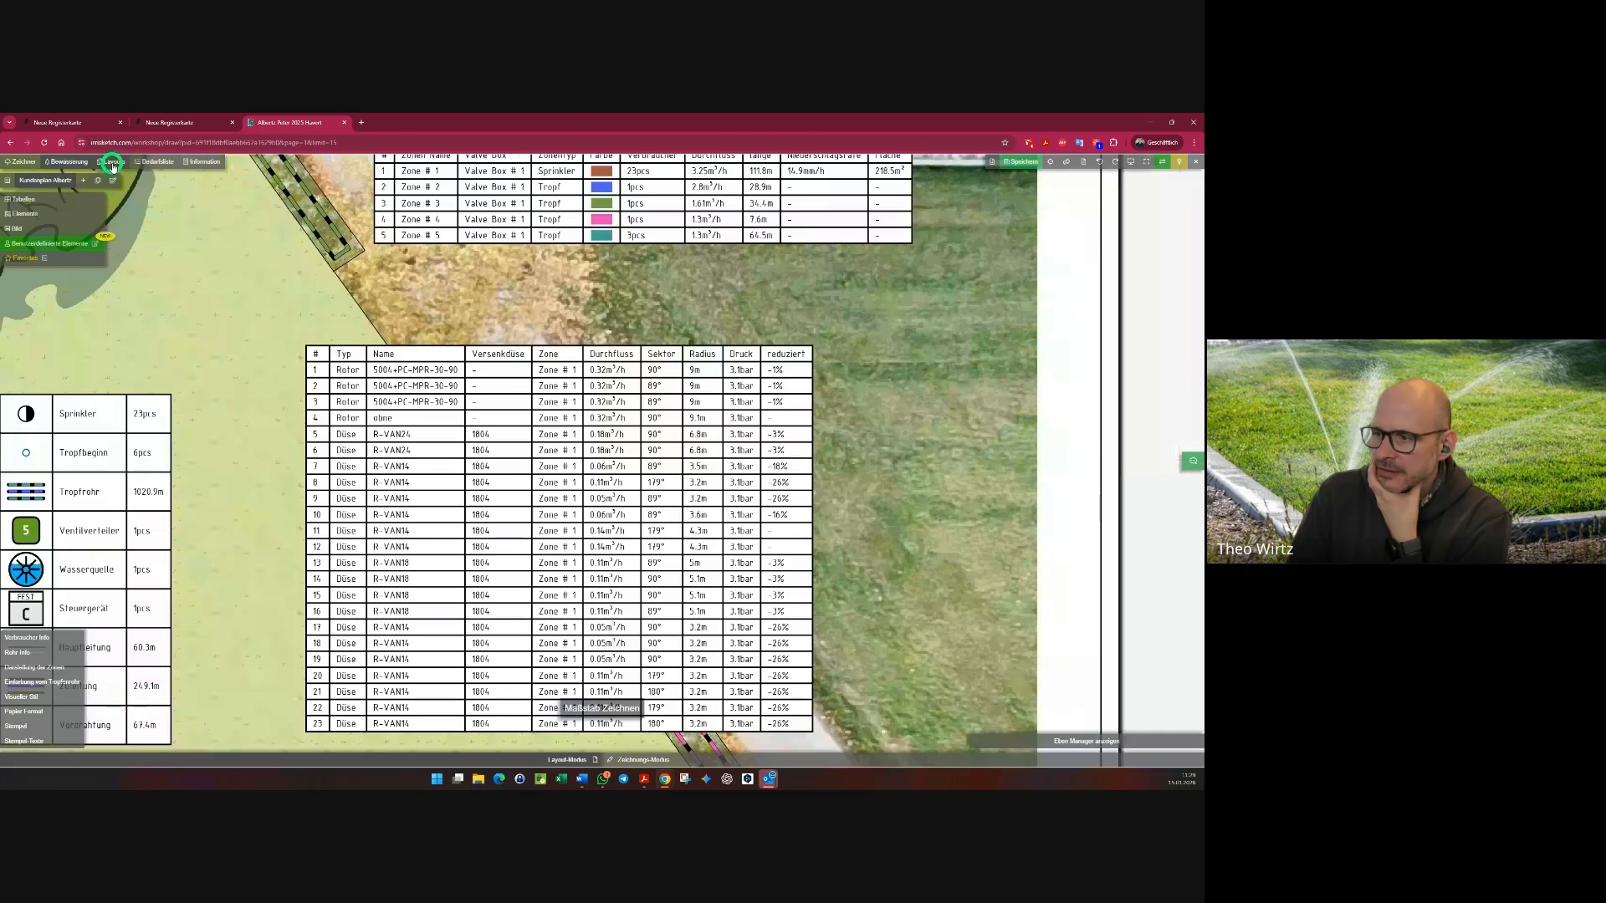
- Review the layout's consumer info, pipe info and zone display options, keeping the zone display as it is
click(23, 639)
click(98, 432)
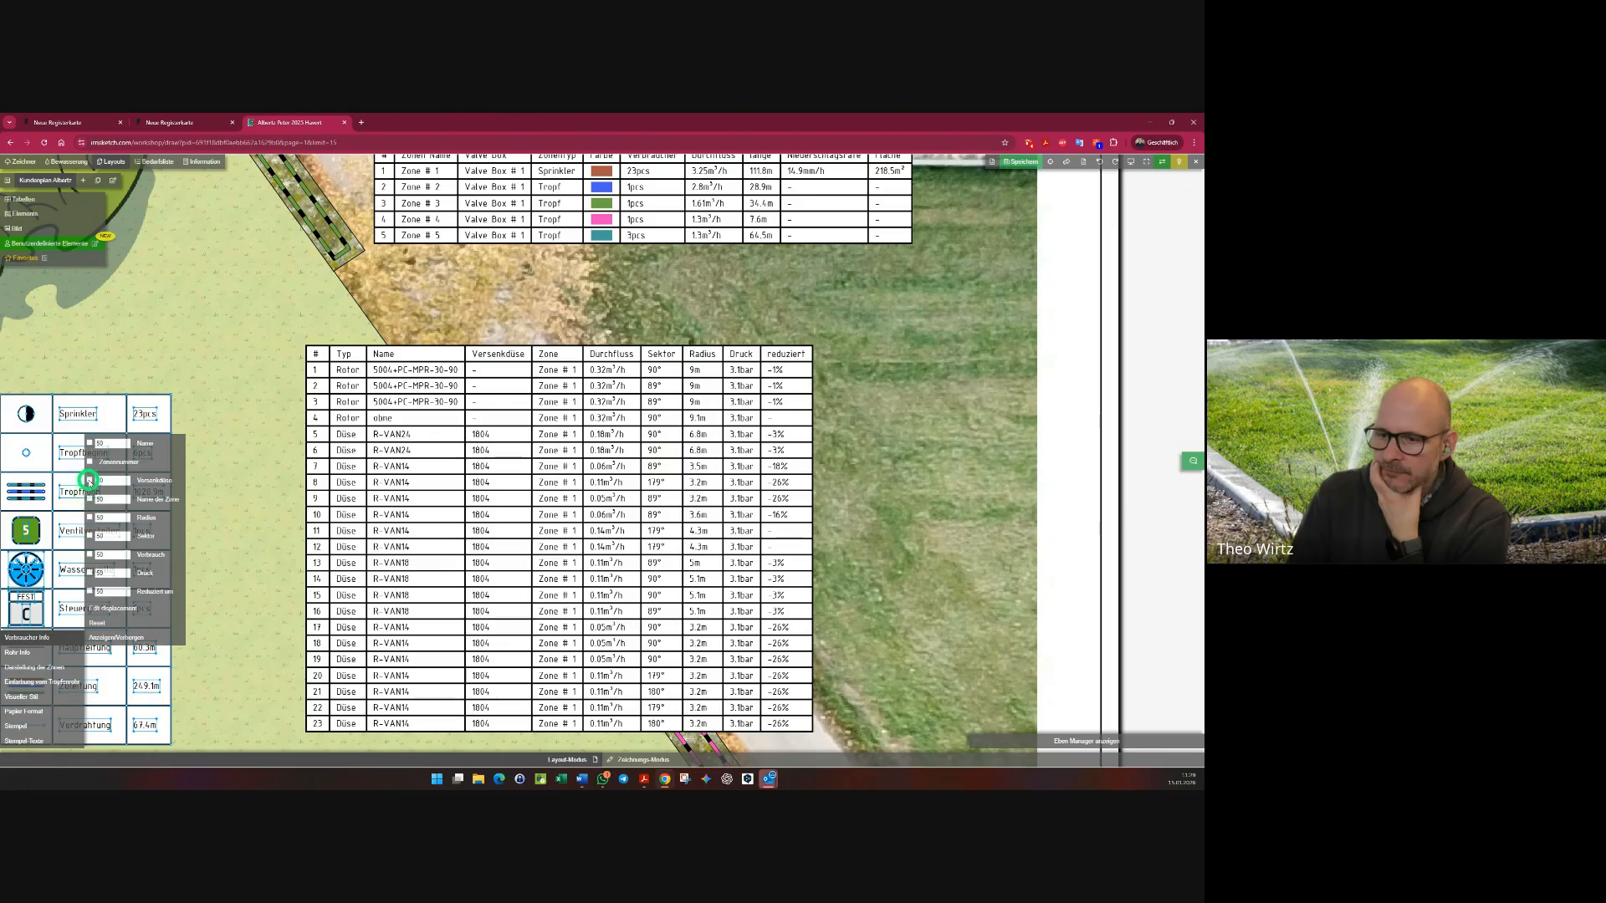
click(28, 652)
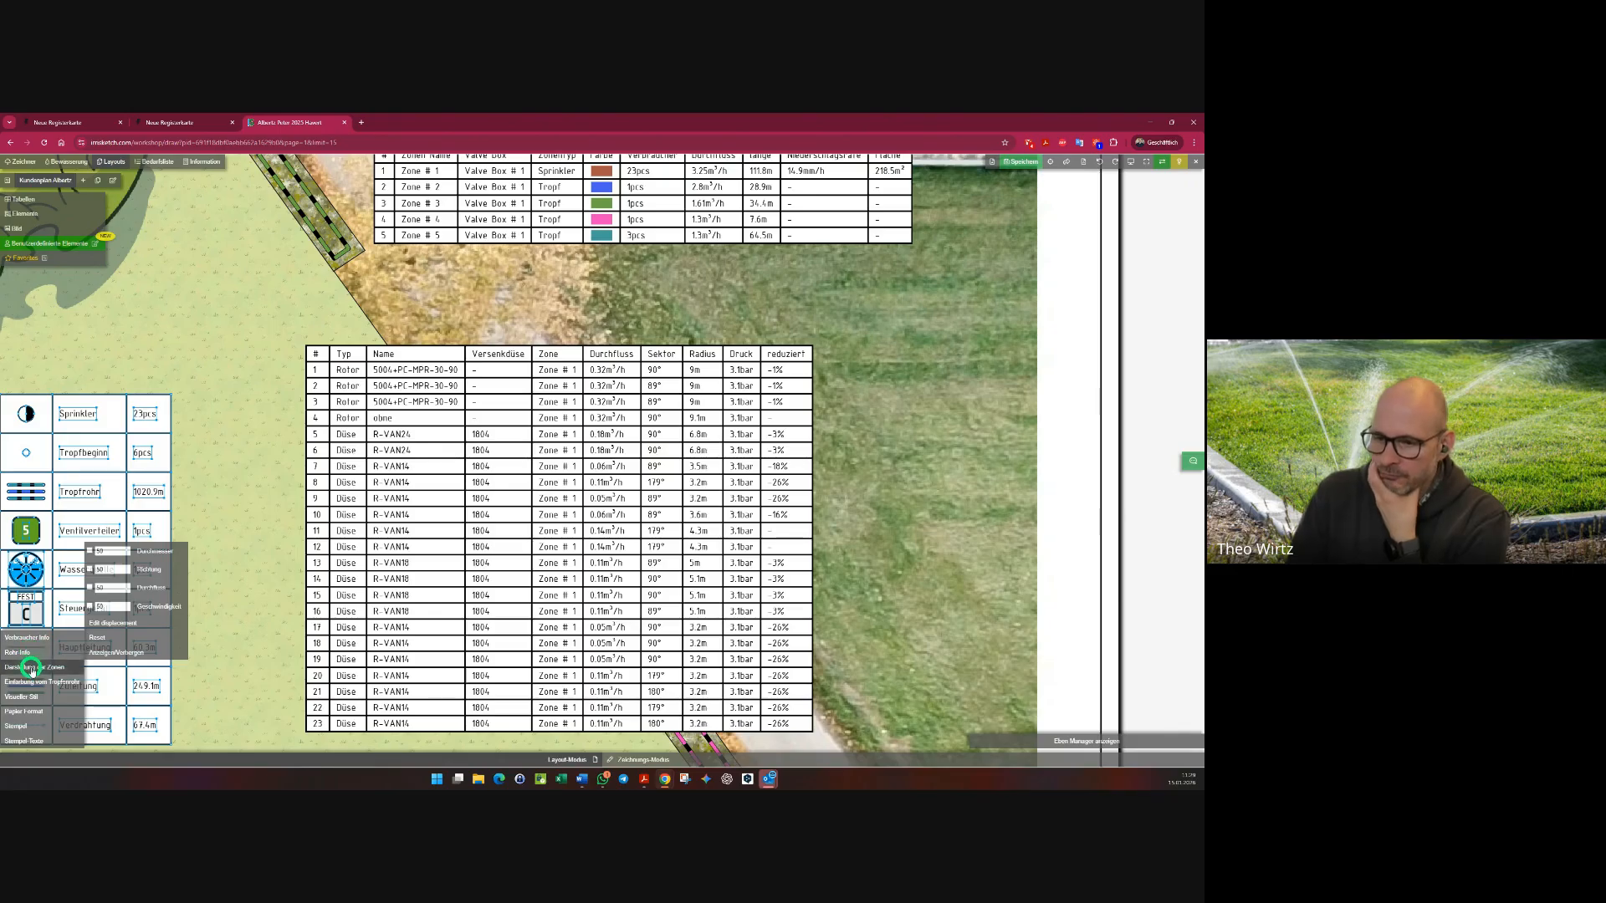
click(31, 668)
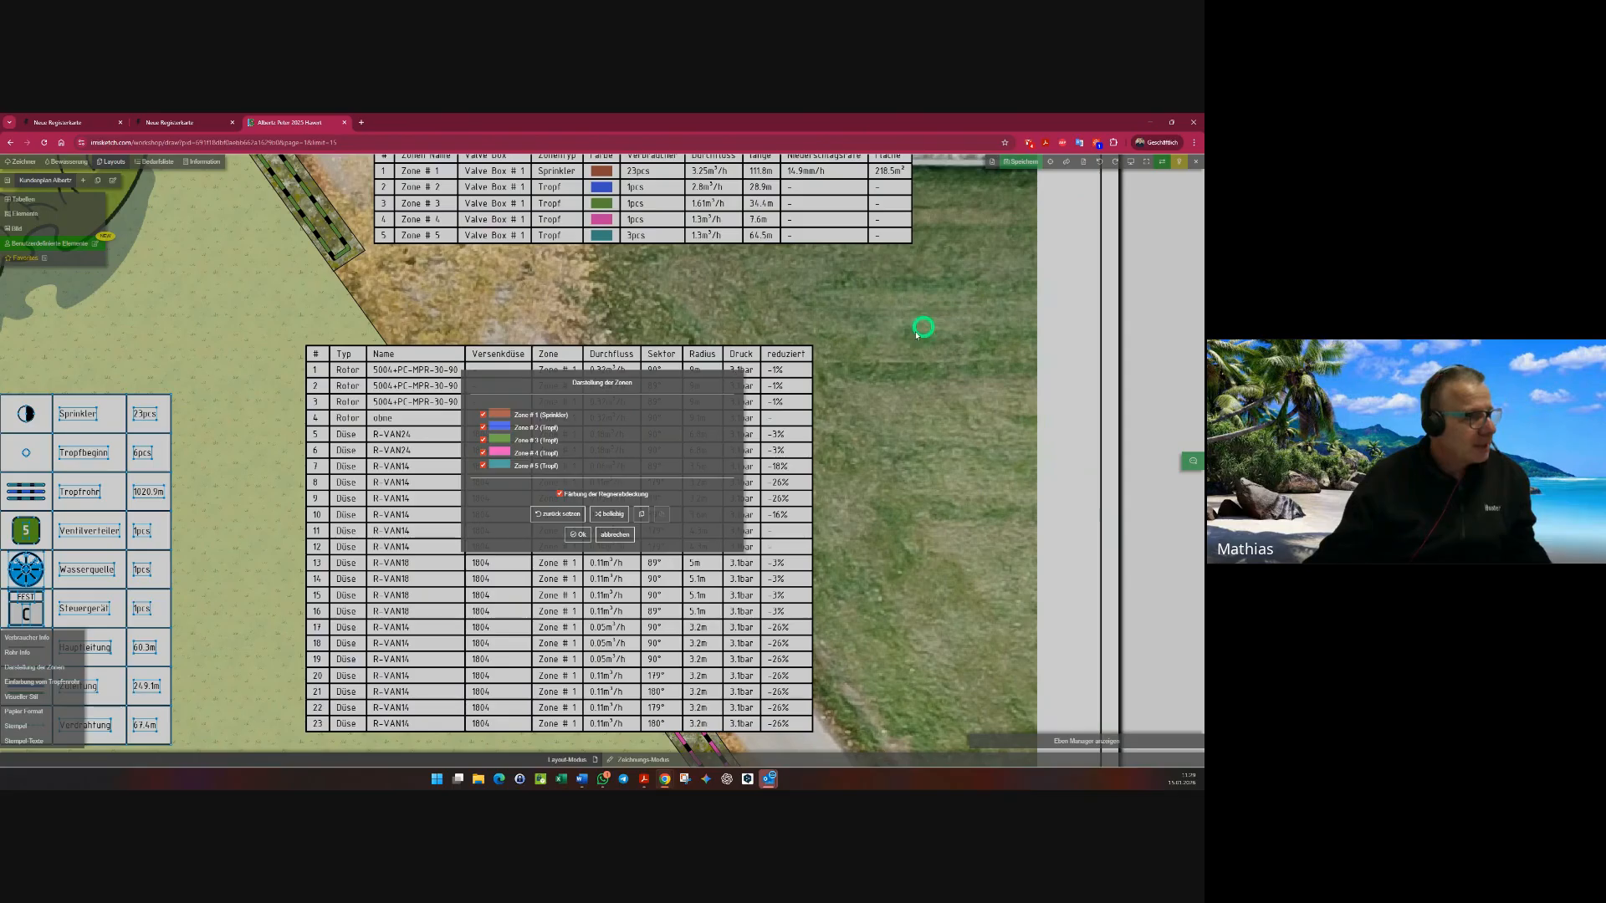
click(574, 536)
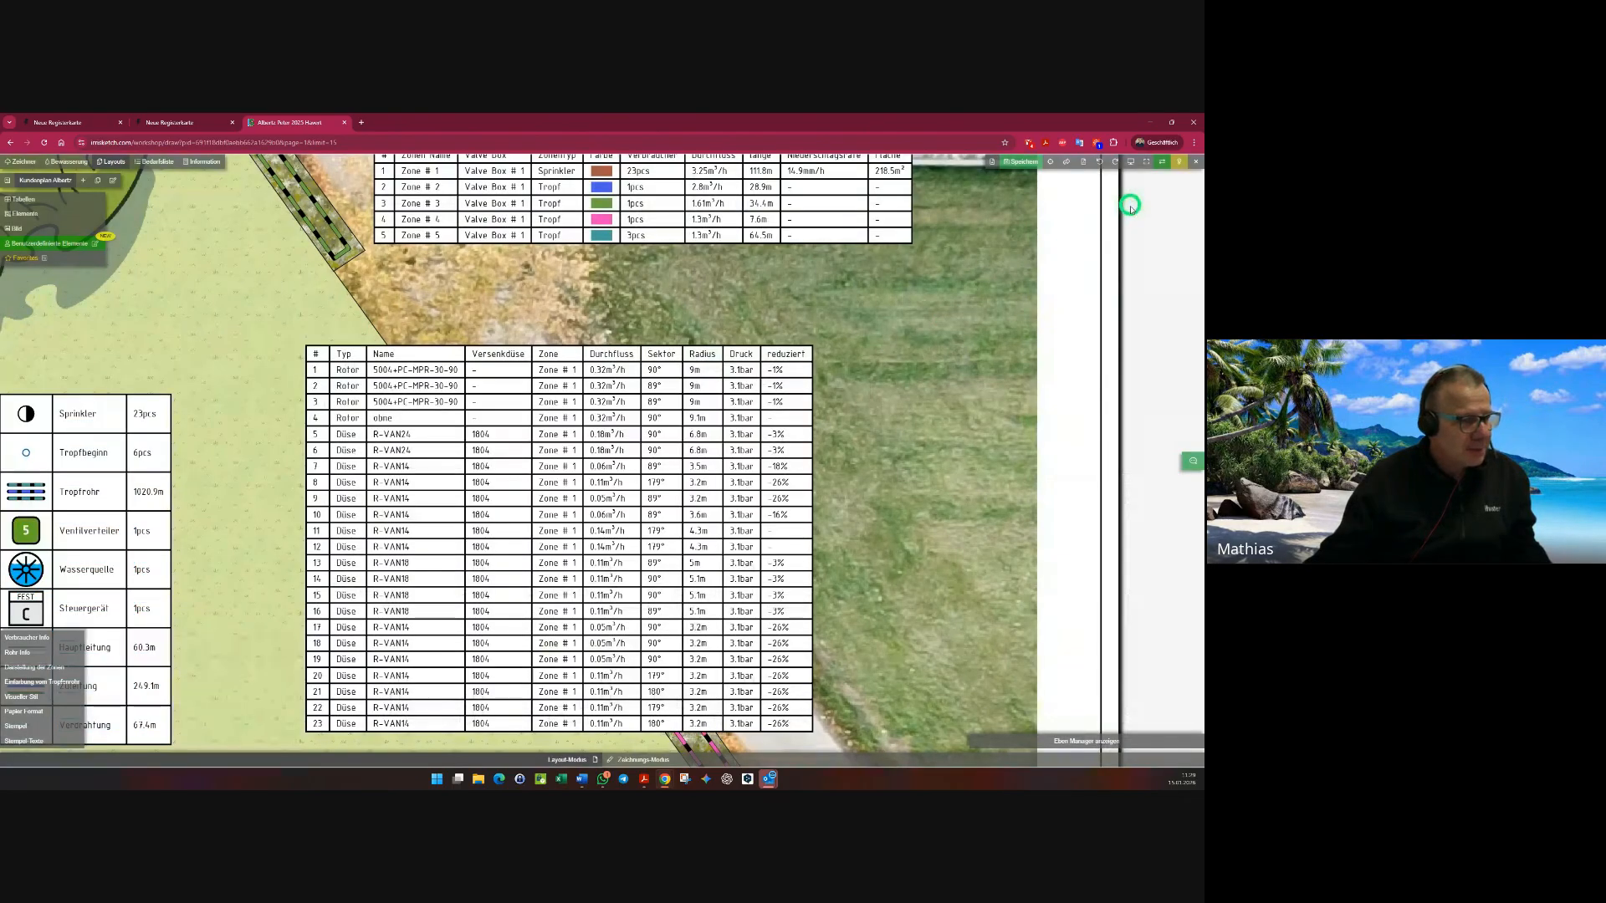
- Save the current project and leave it for the workspace
click(1184, 166)
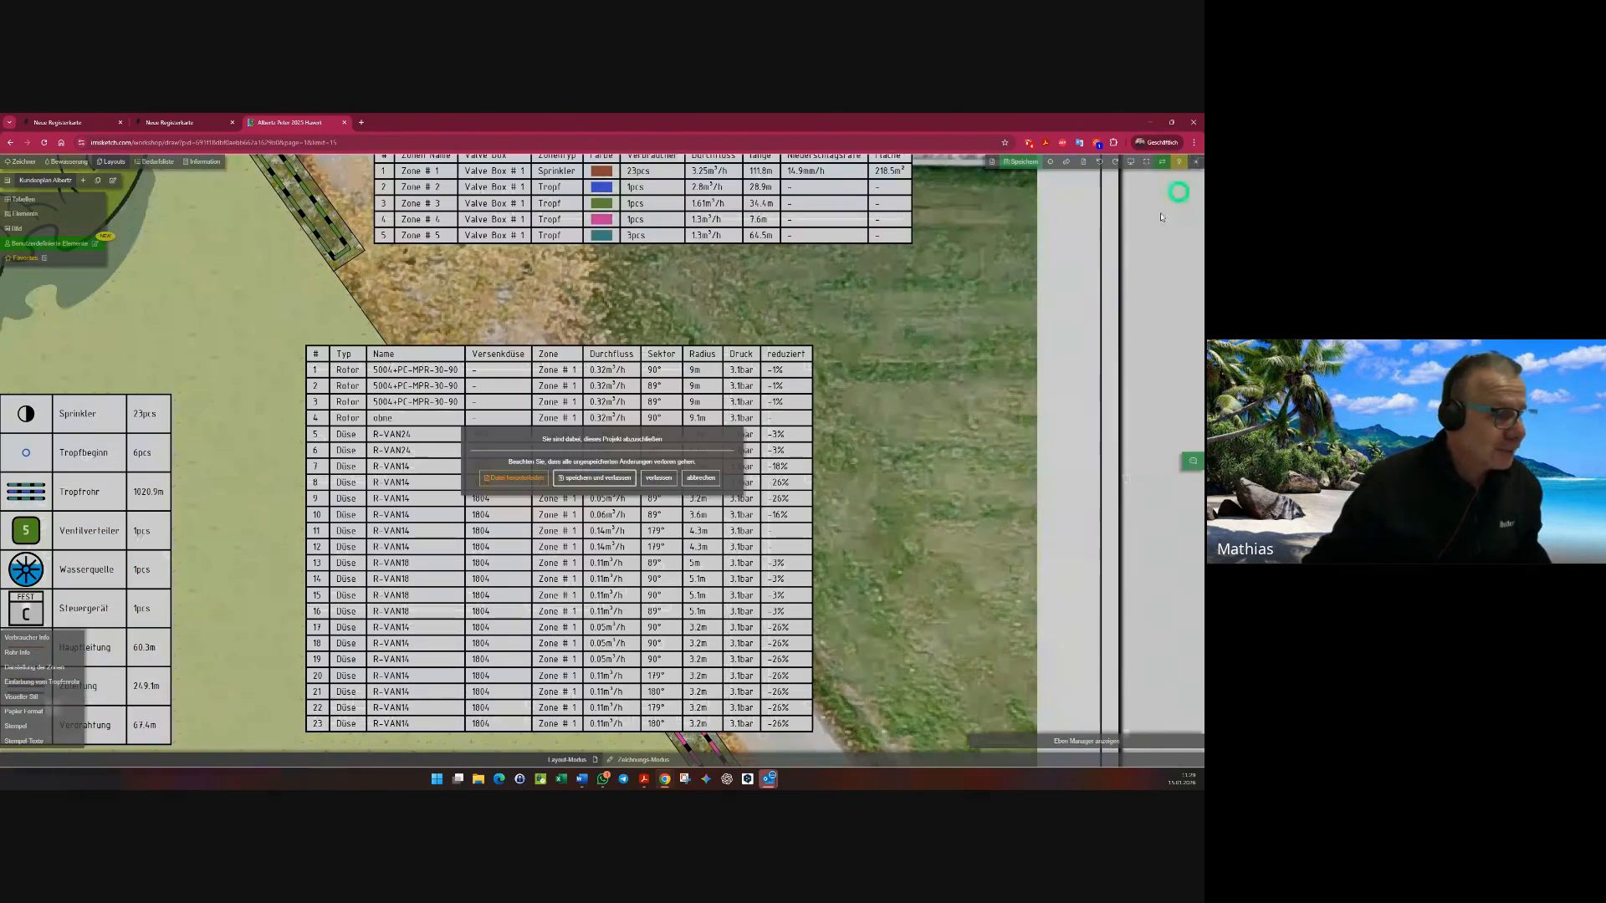
click(619, 484)
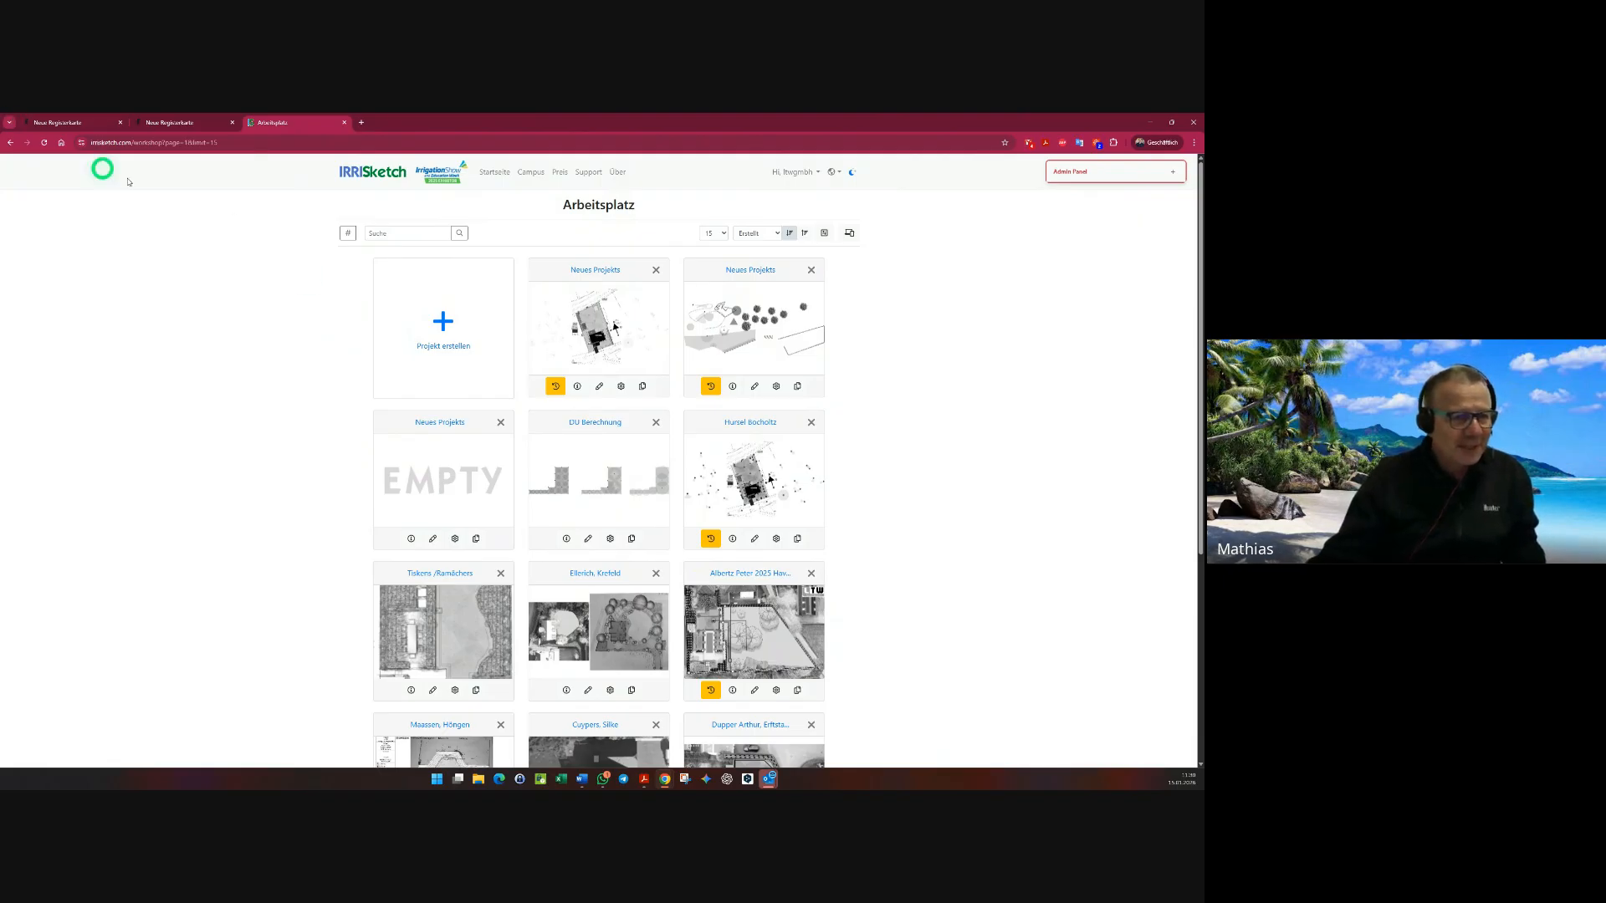
- Open the project beside DU Berechnung without restoring its unsaved snapshot, and save and leave it again
click(747, 478)
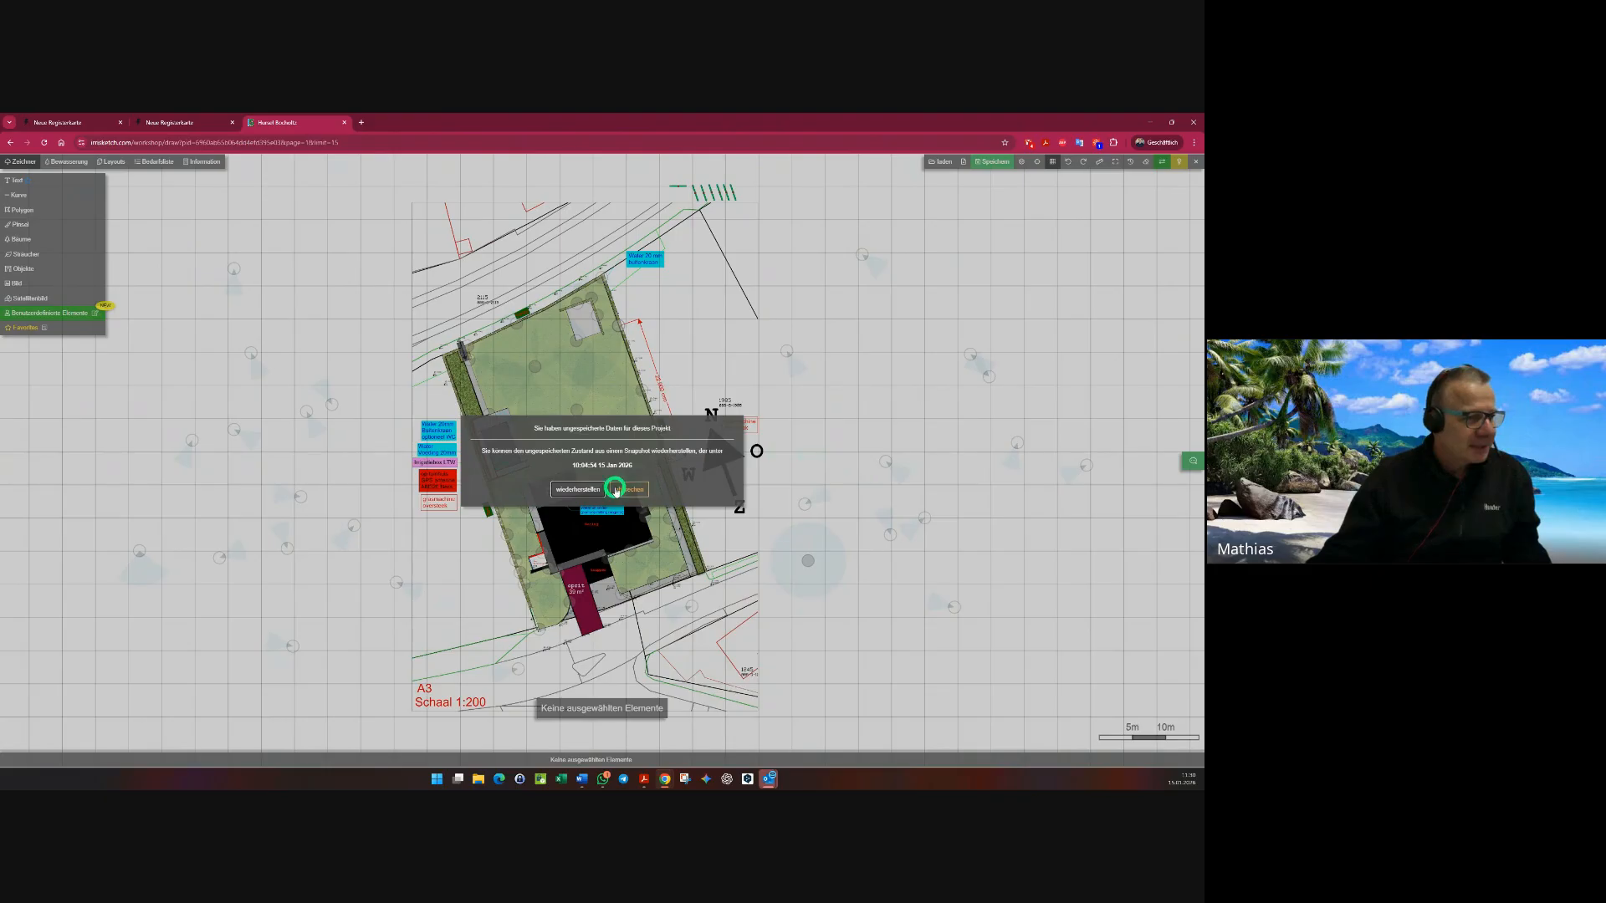
click(616, 490)
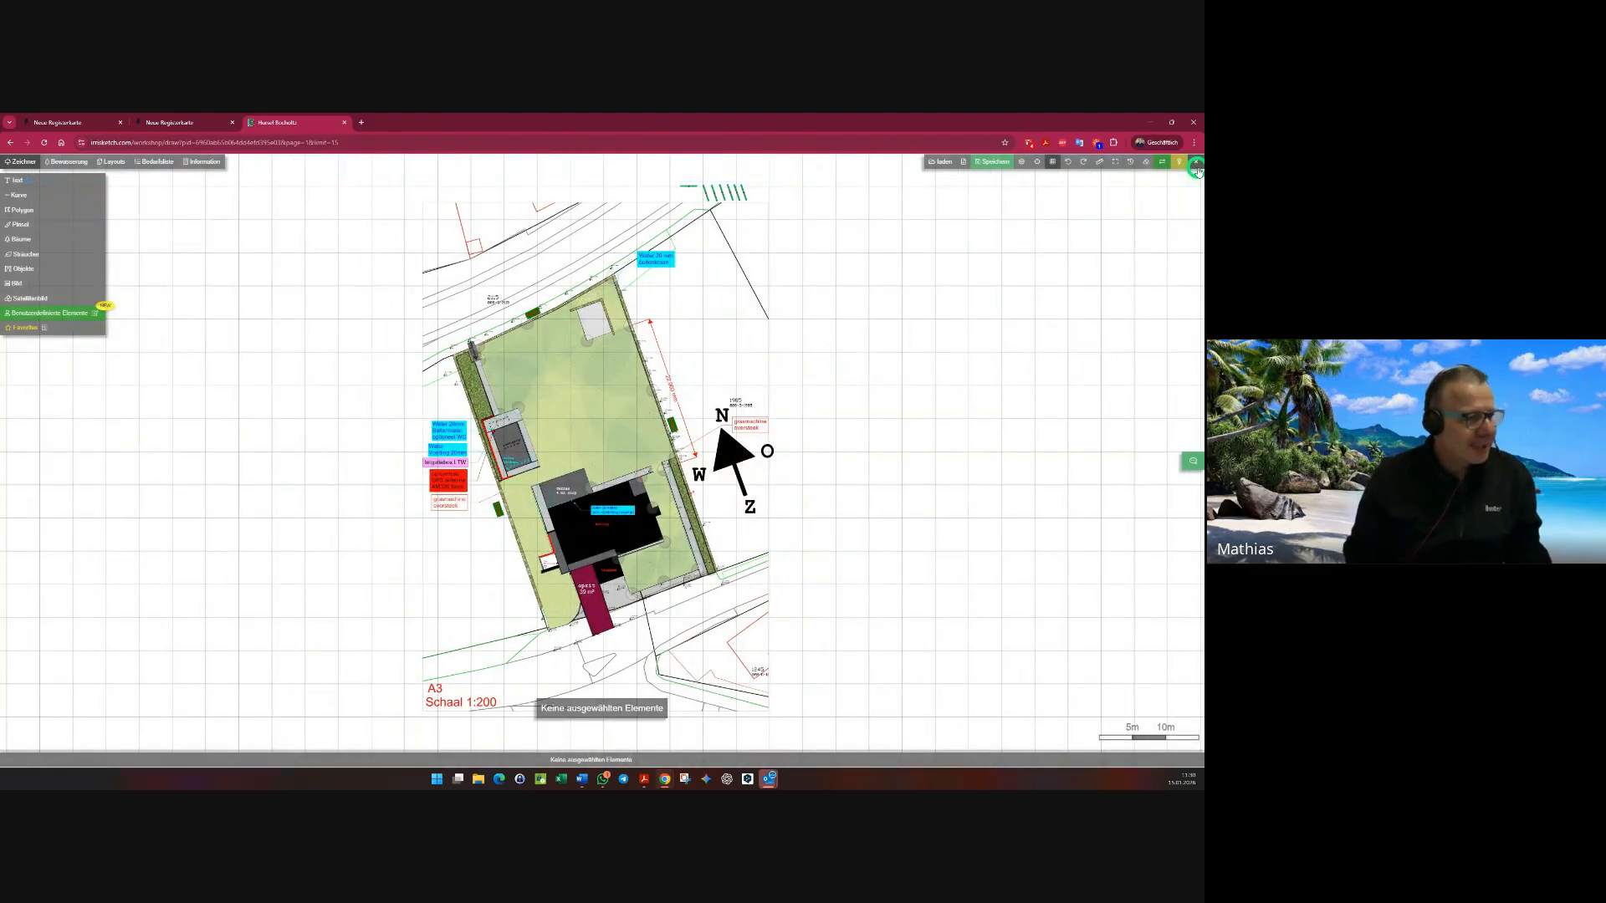
click(1195, 163)
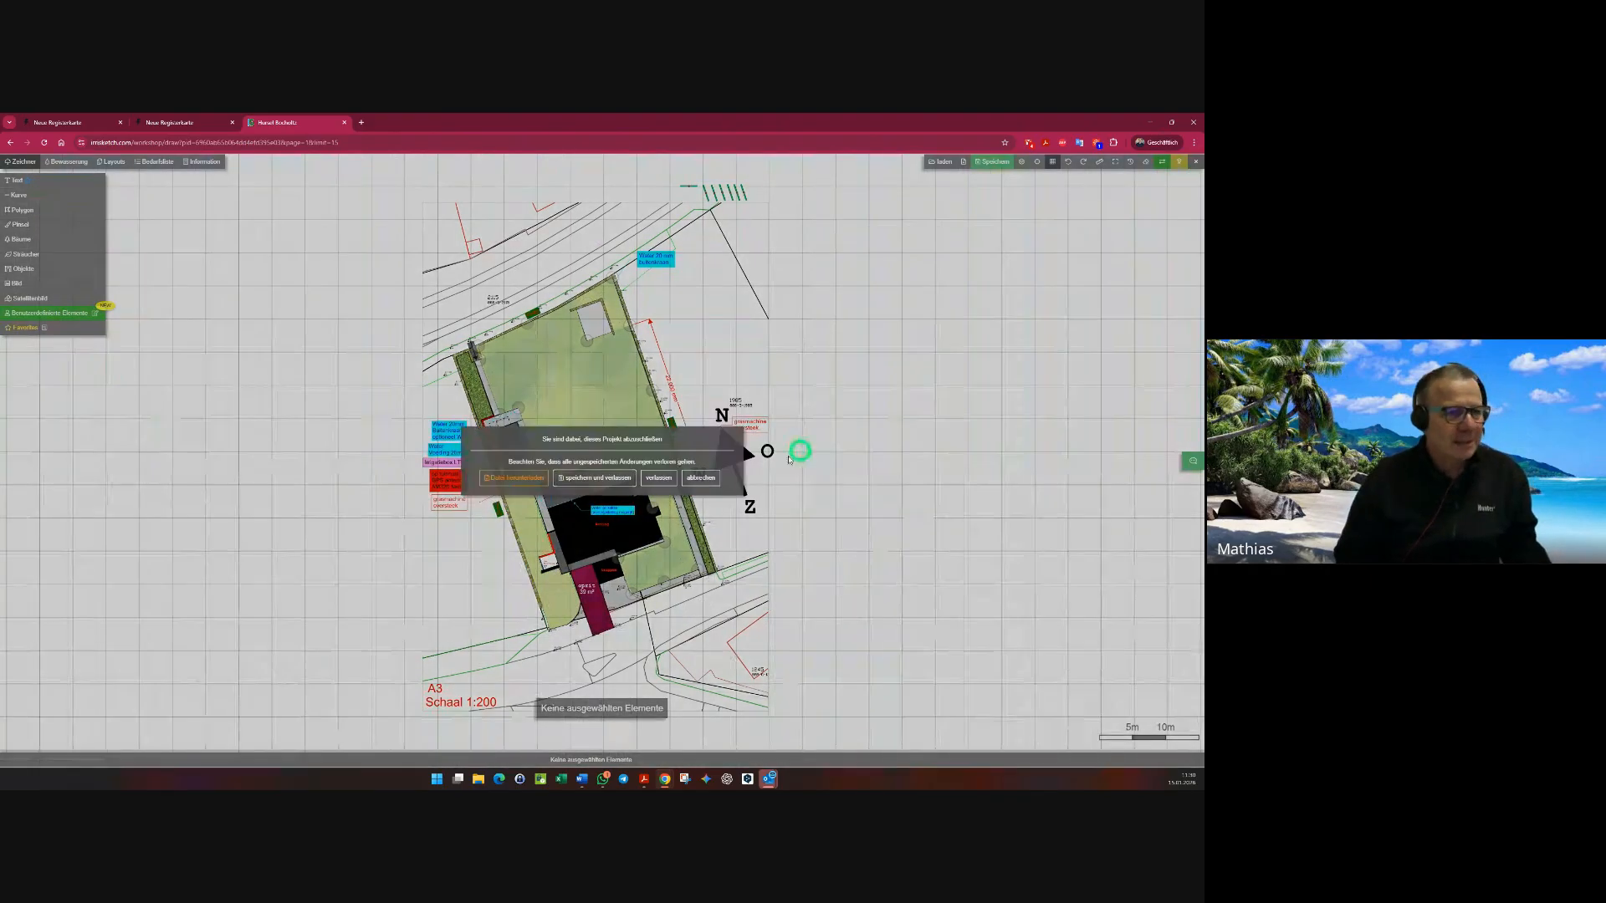
click(620, 480)
- Reopen the pool garden project and delete the Sprinklertisch and the zone table above it from the customer layout
scroll(337, 631, down, 2)
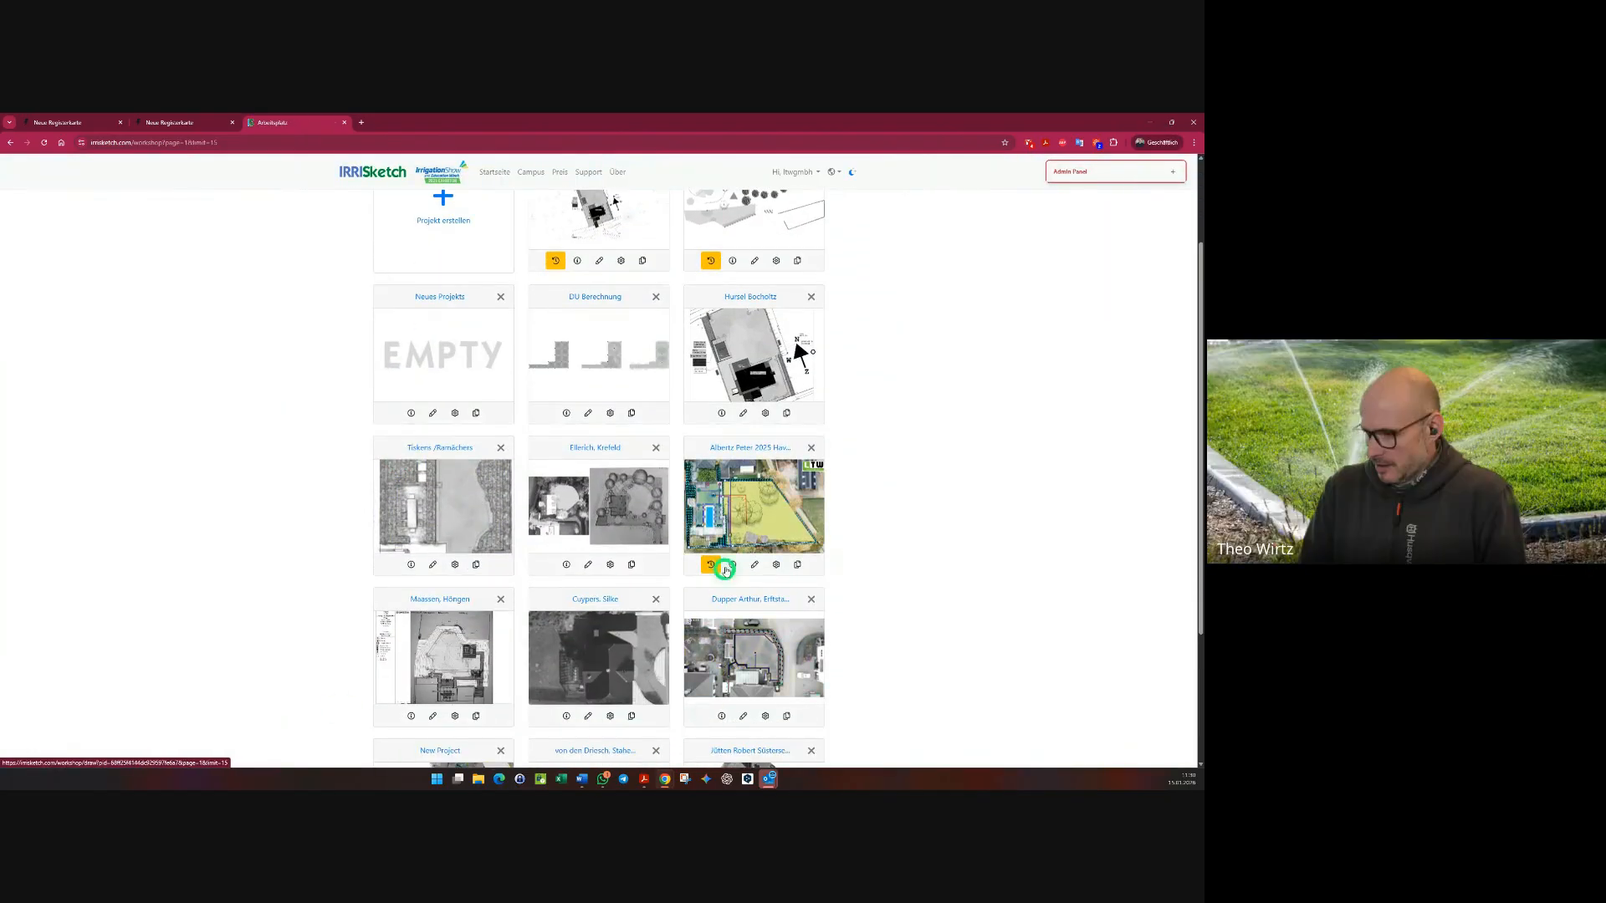
click(726, 569)
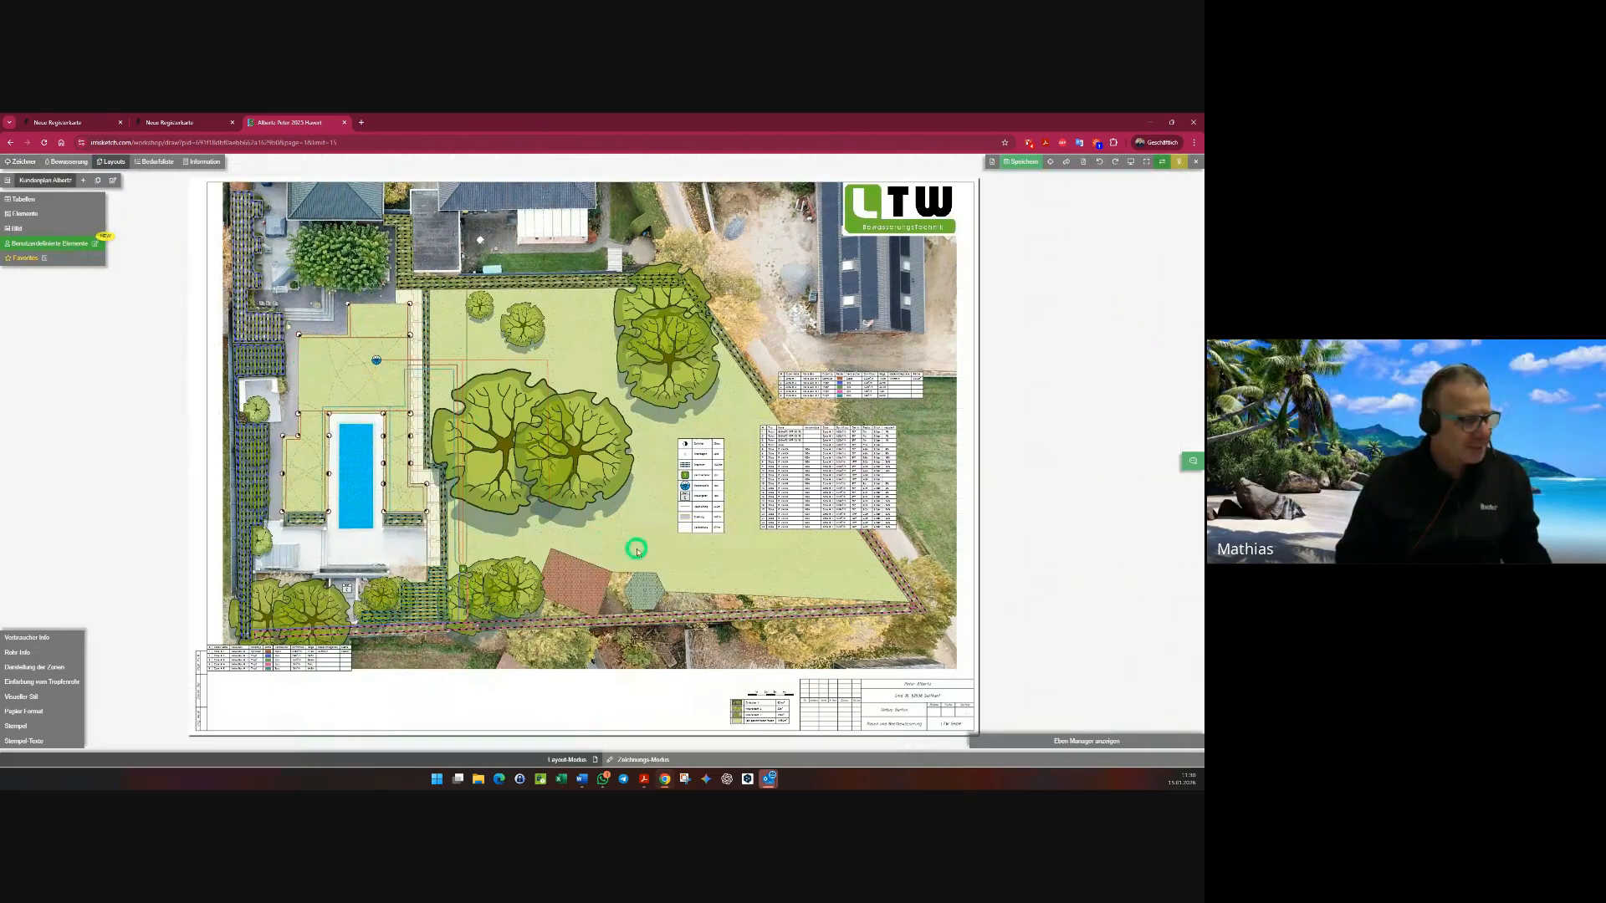
click(798, 475)
key(Delete)
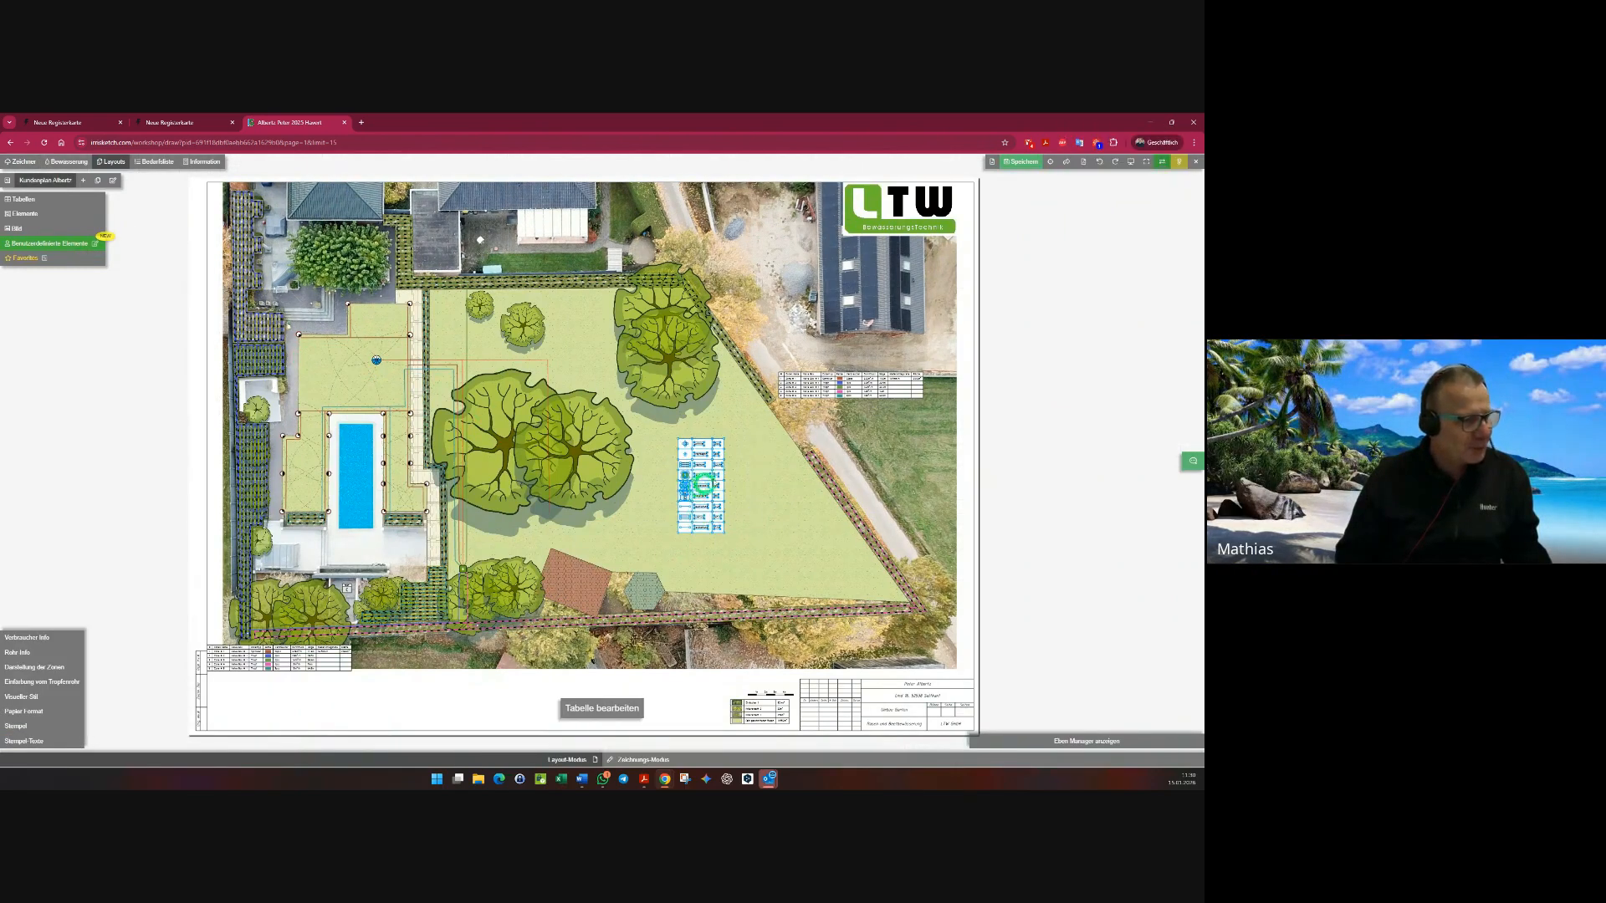
click(849, 389)
key(Delete)
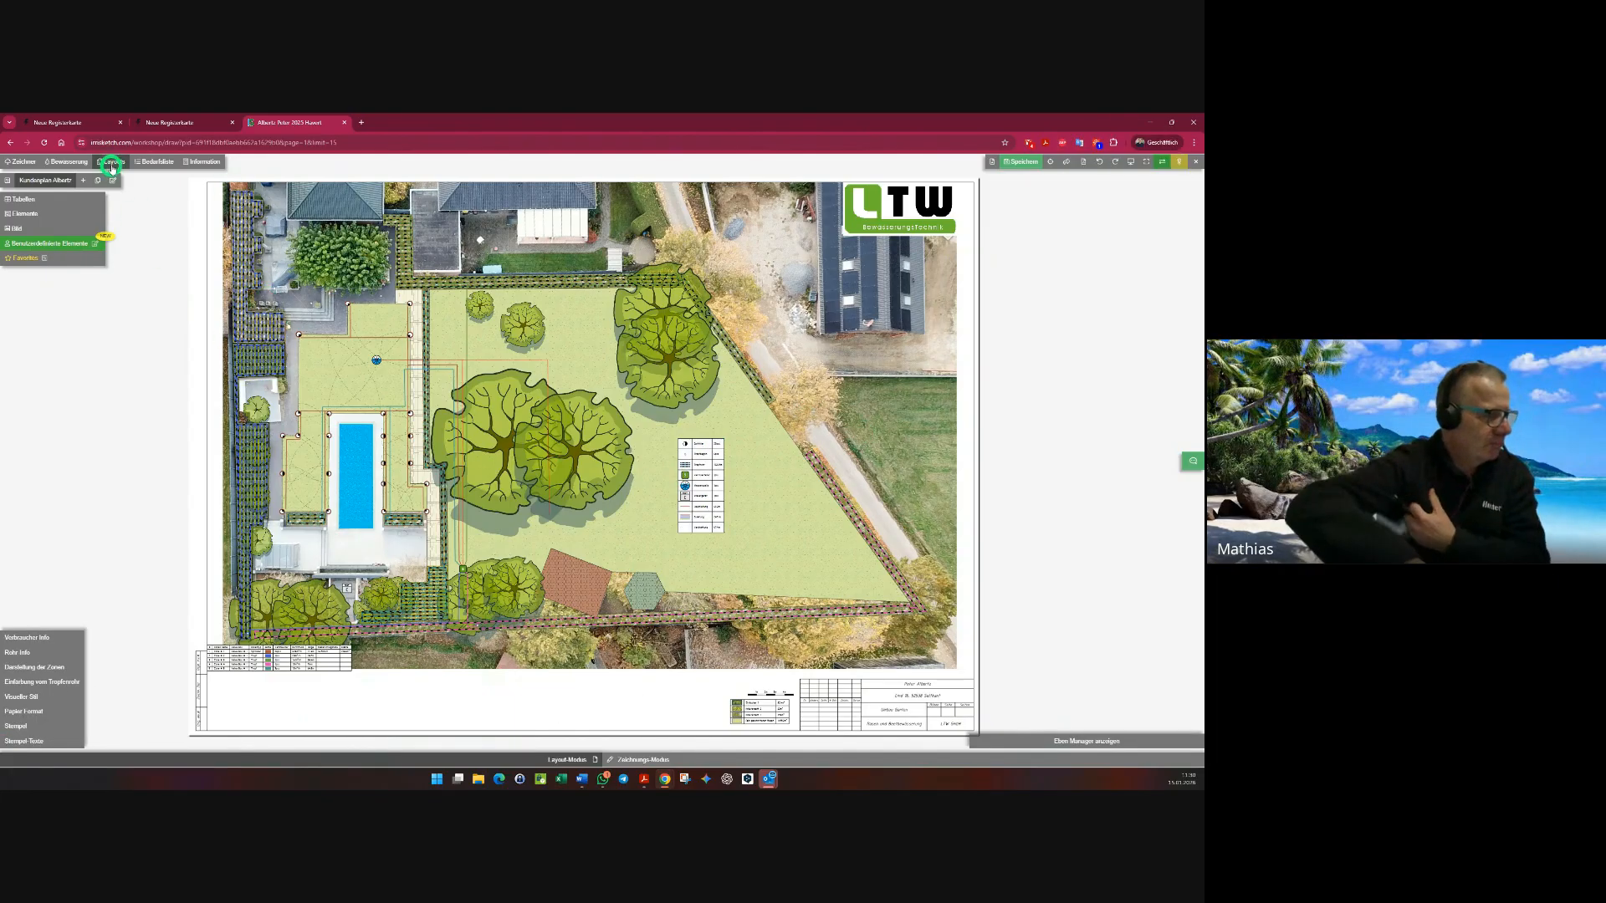
- Display the Name labels of the consumers in the layout and check them at the sprinklers and dripline starts
click(18, 642)
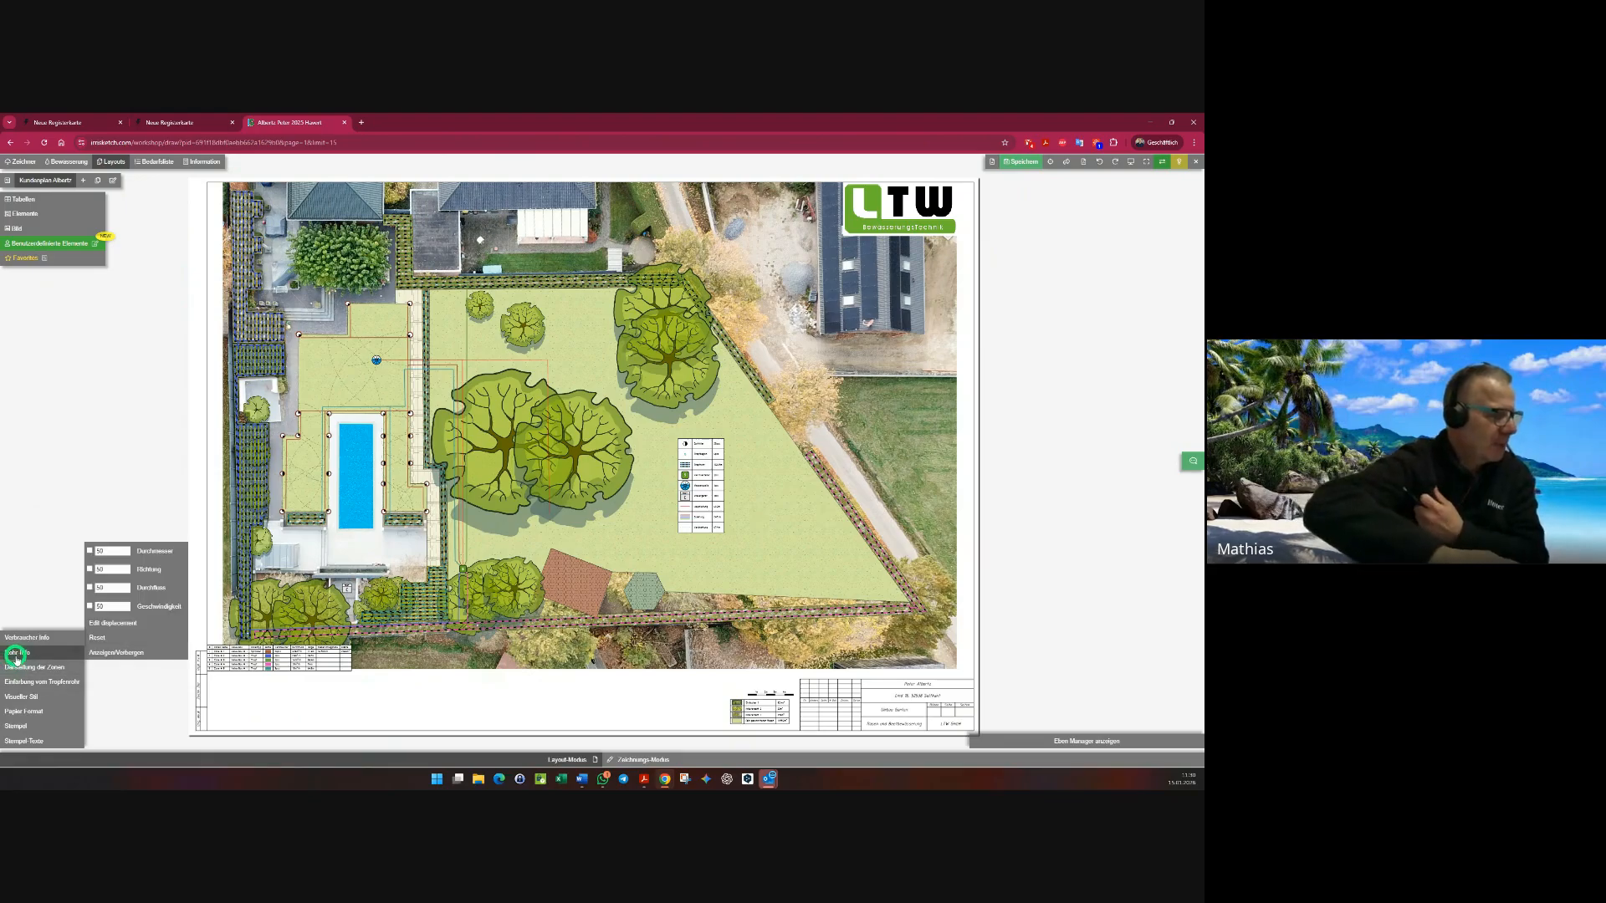
click(18, 639)
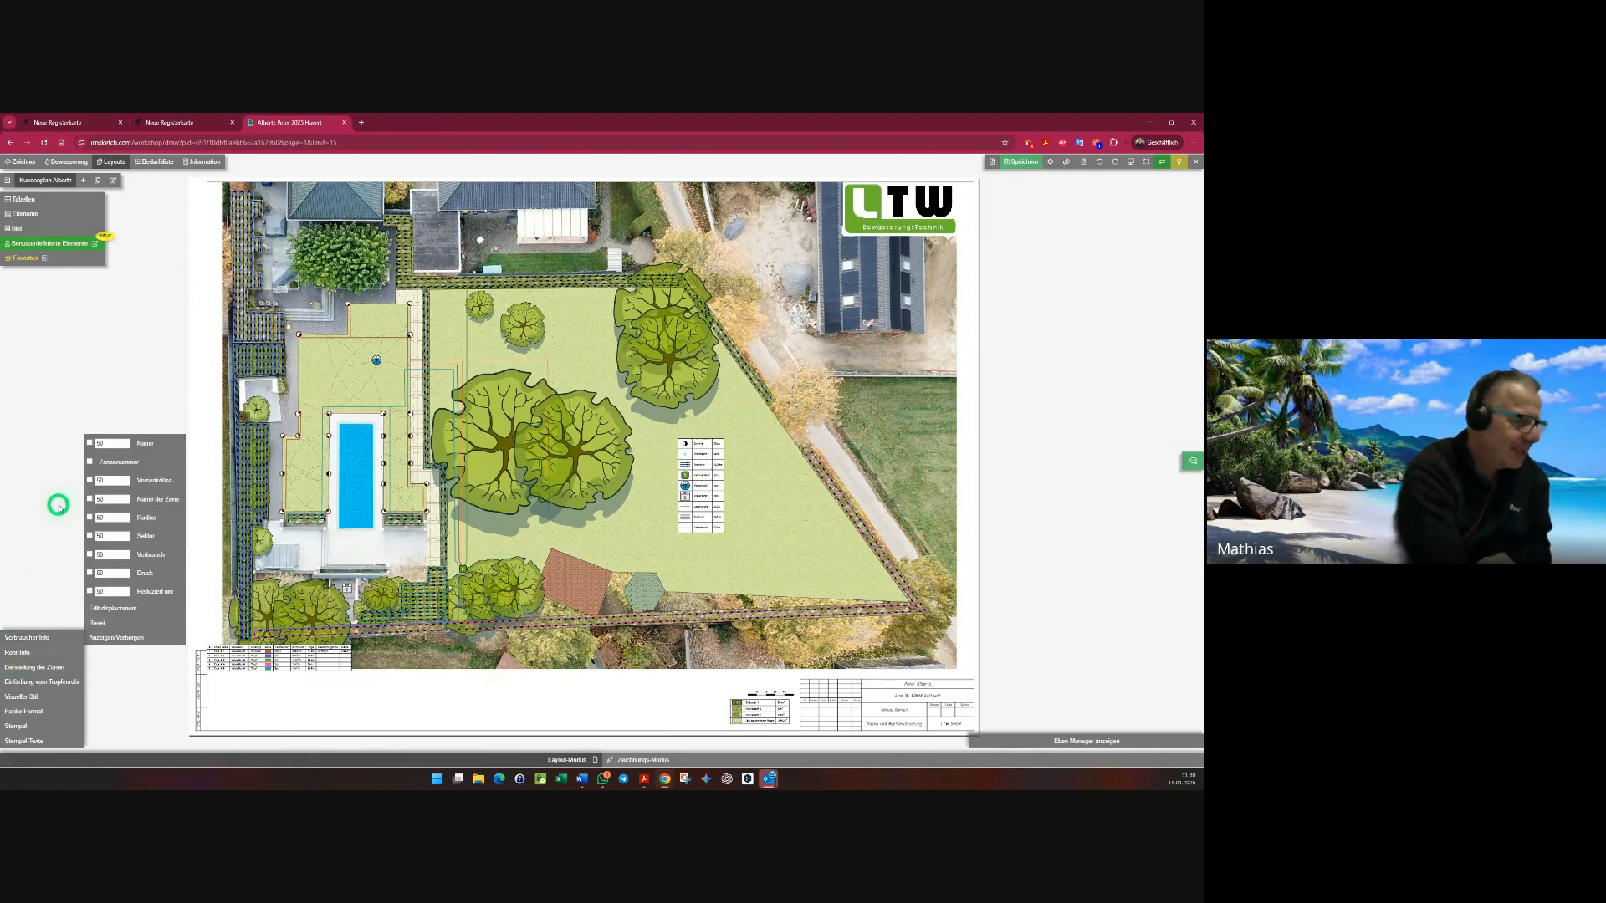
click(89, 443)
click(116, 640)
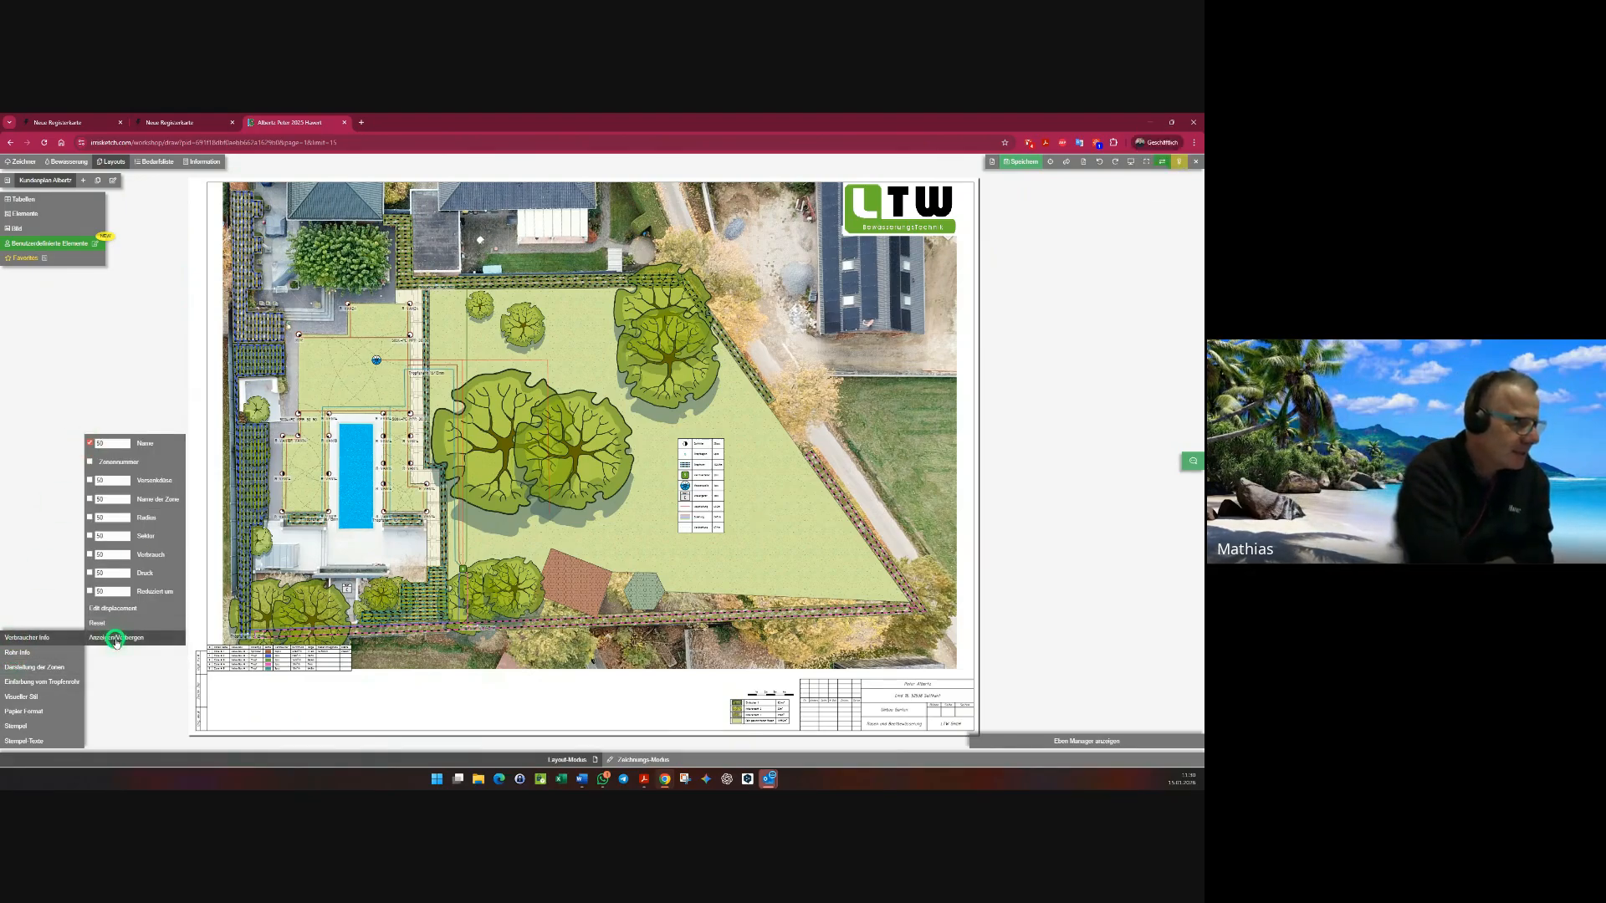
scroll(508, 506, up, 5)
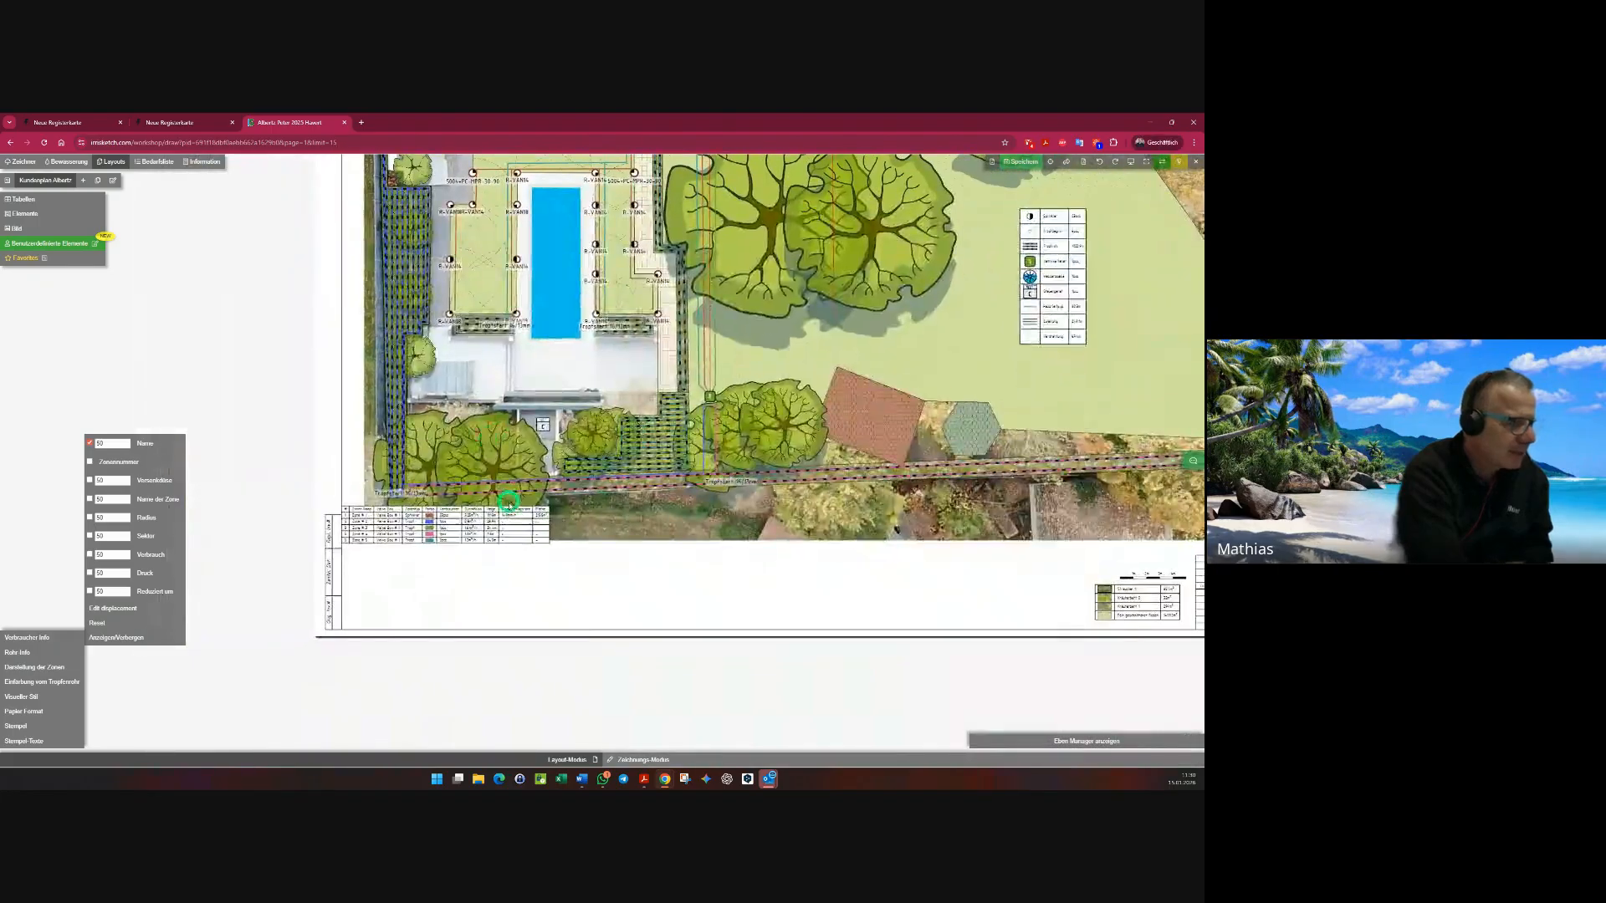
scroll(508, 505, up, 4)
scroll(352, 498, down, 3)
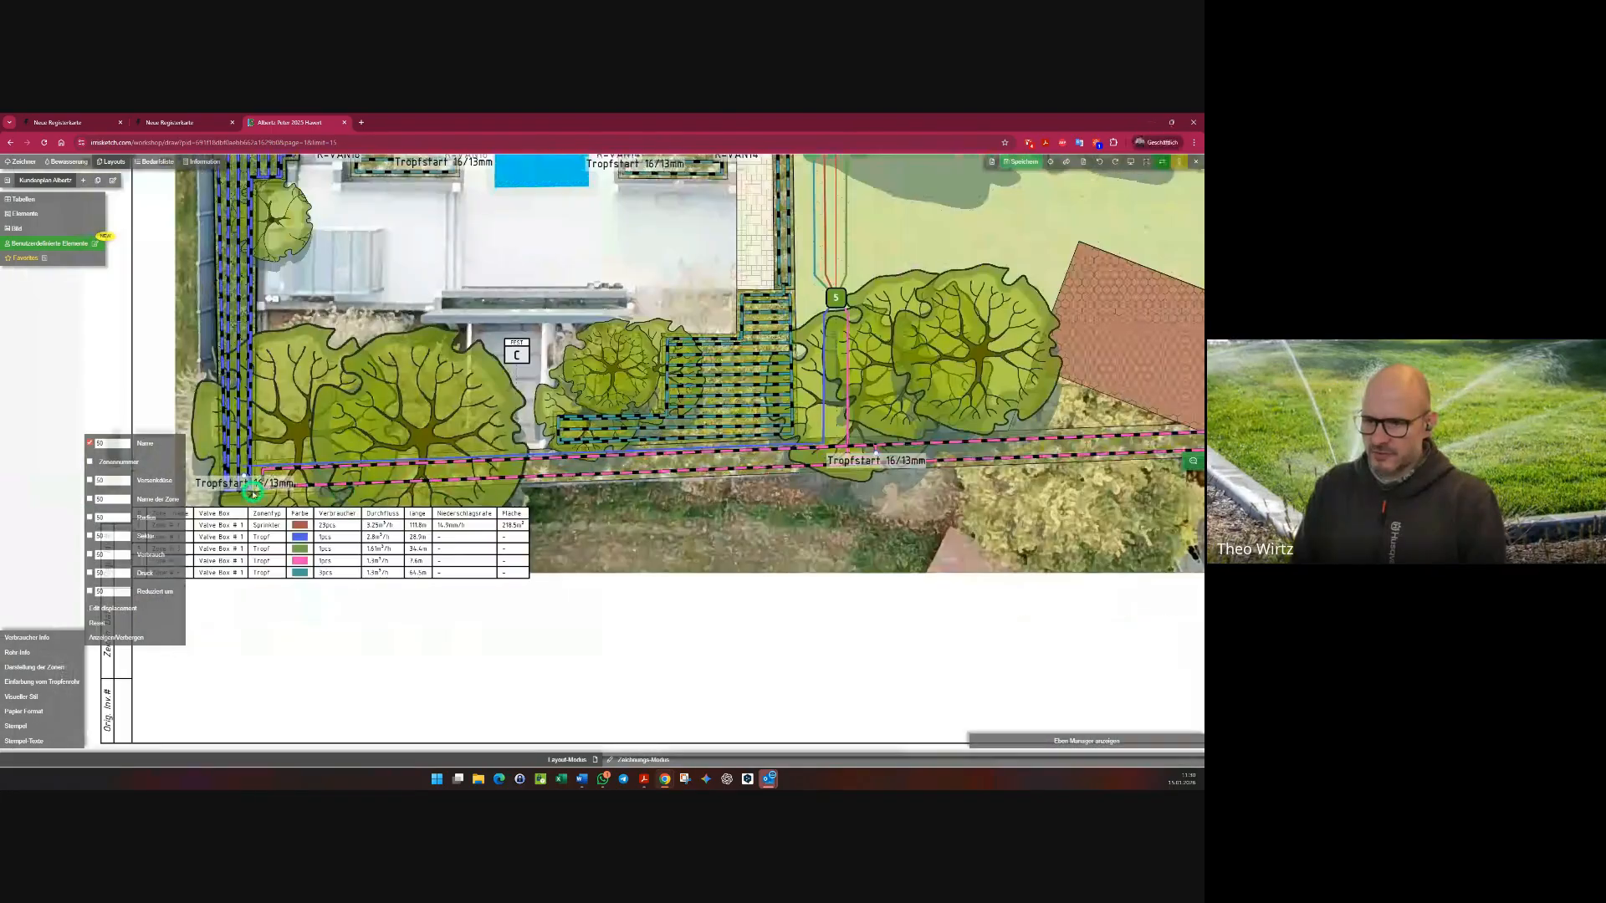
click(77, 360)
scroll(251, 482, up, 4)
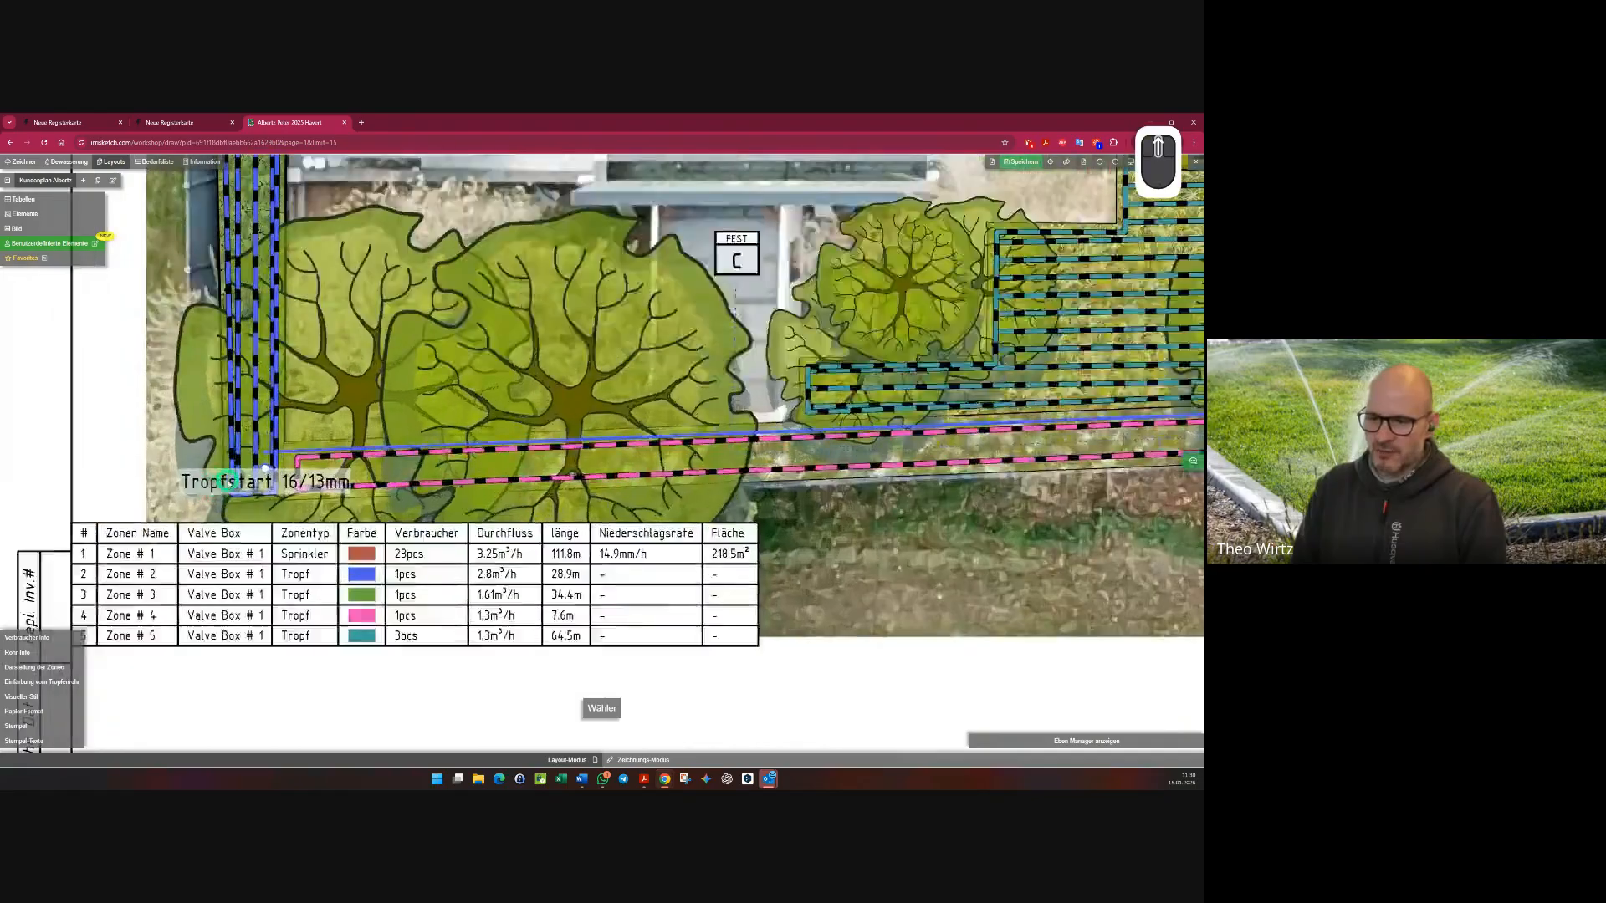
scroll(270, 481, down, 8)
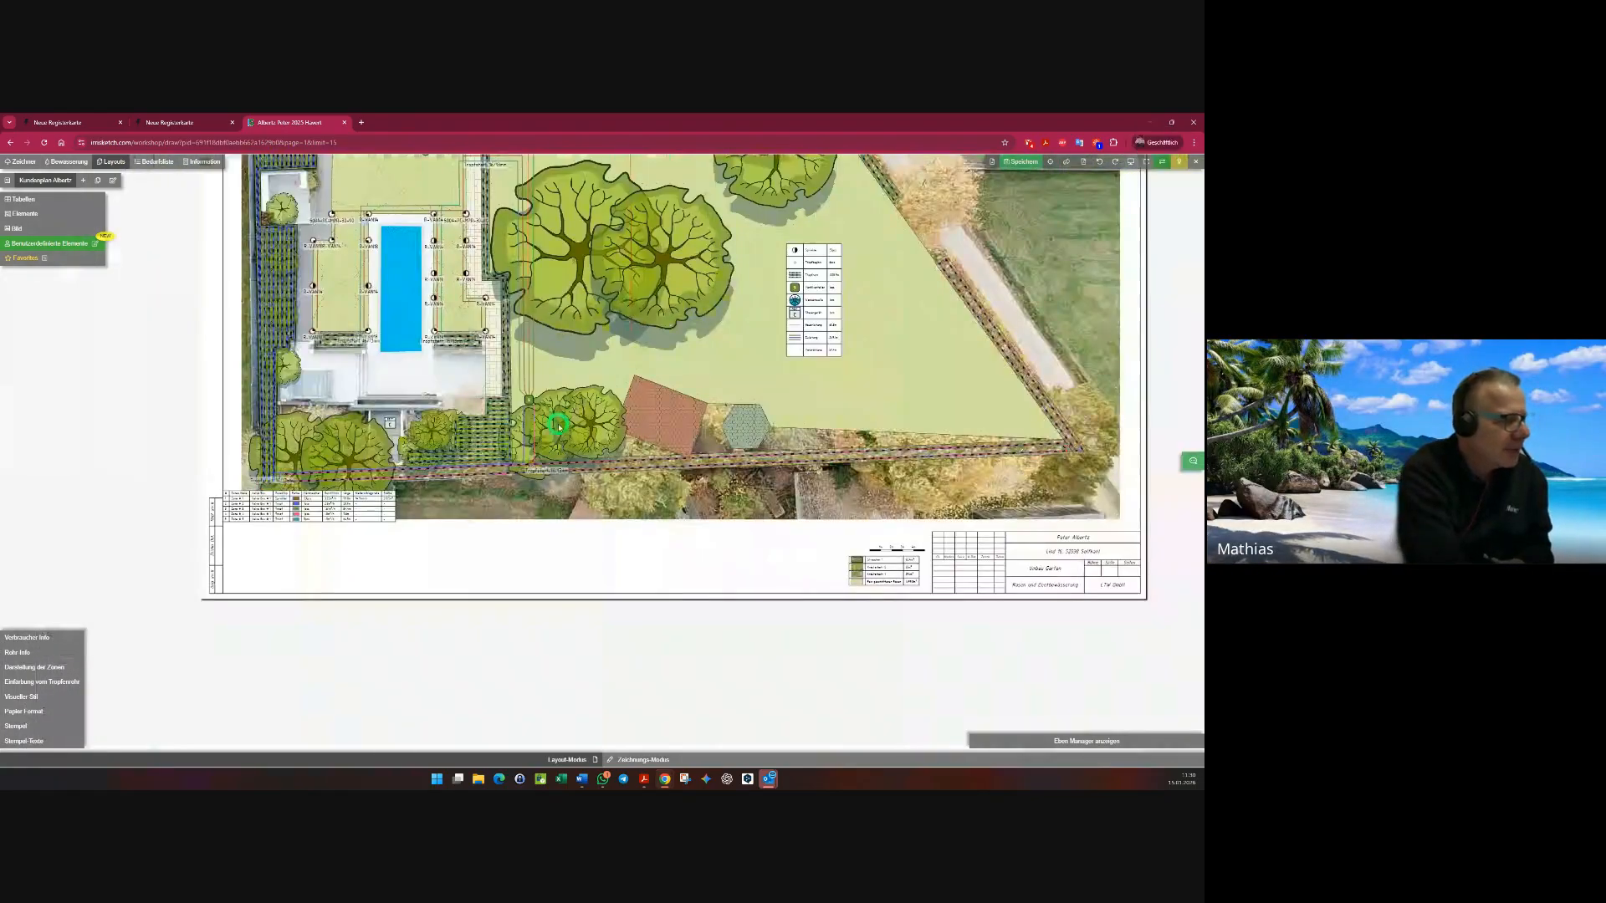
- Change the layout's paper format to A4 Querformat
drag(558, 466, 521, 548)
click(23, 699)
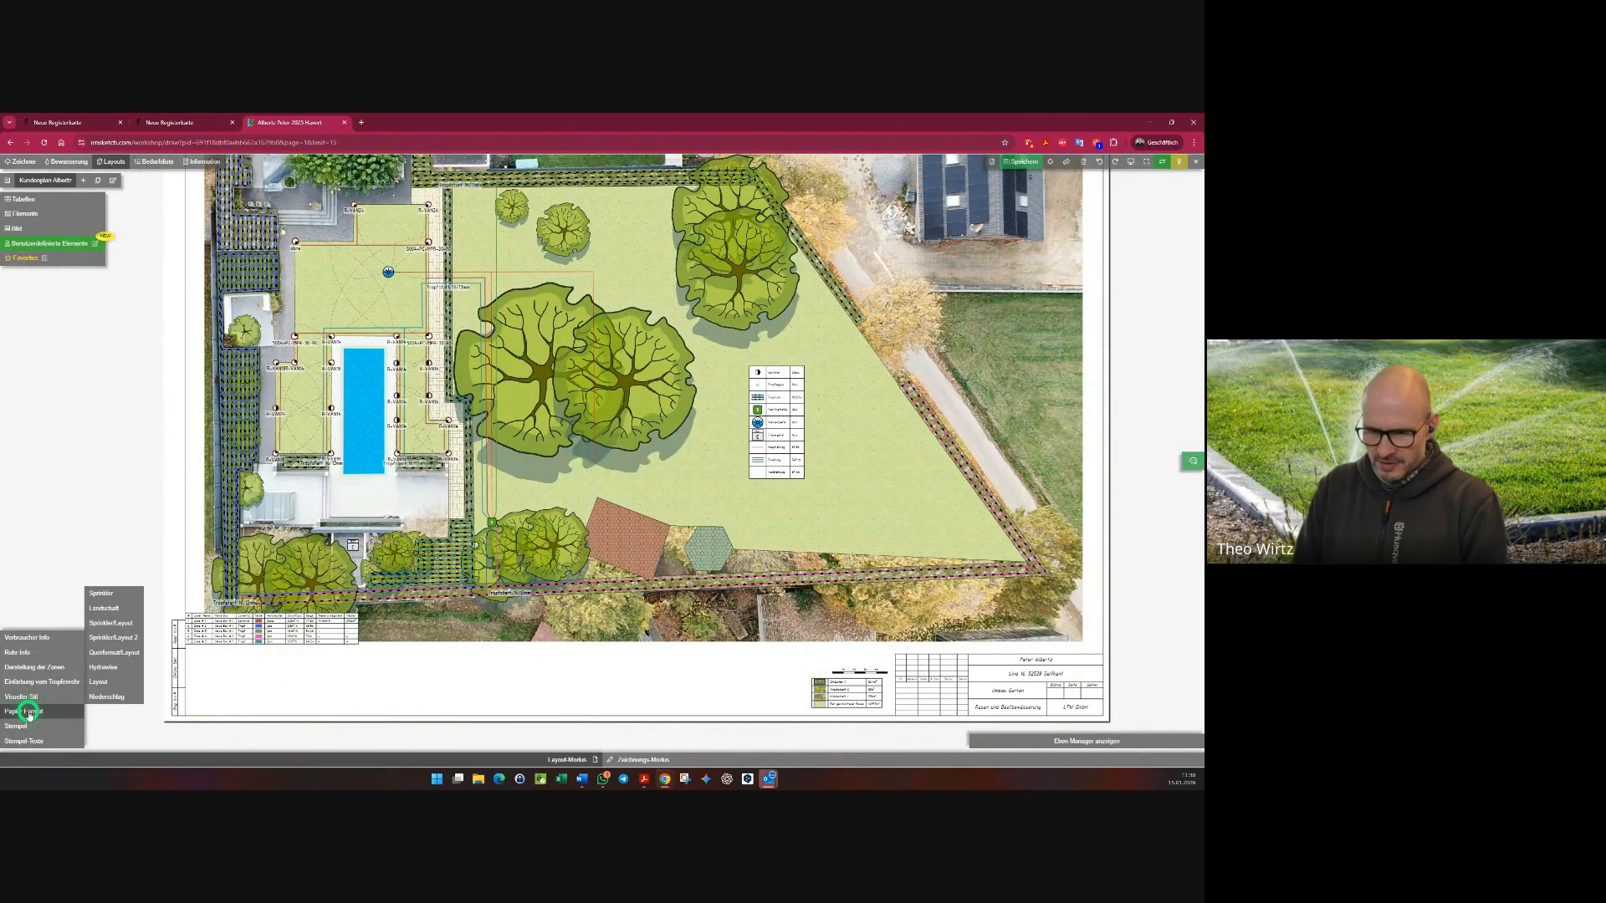
click(23, 711)
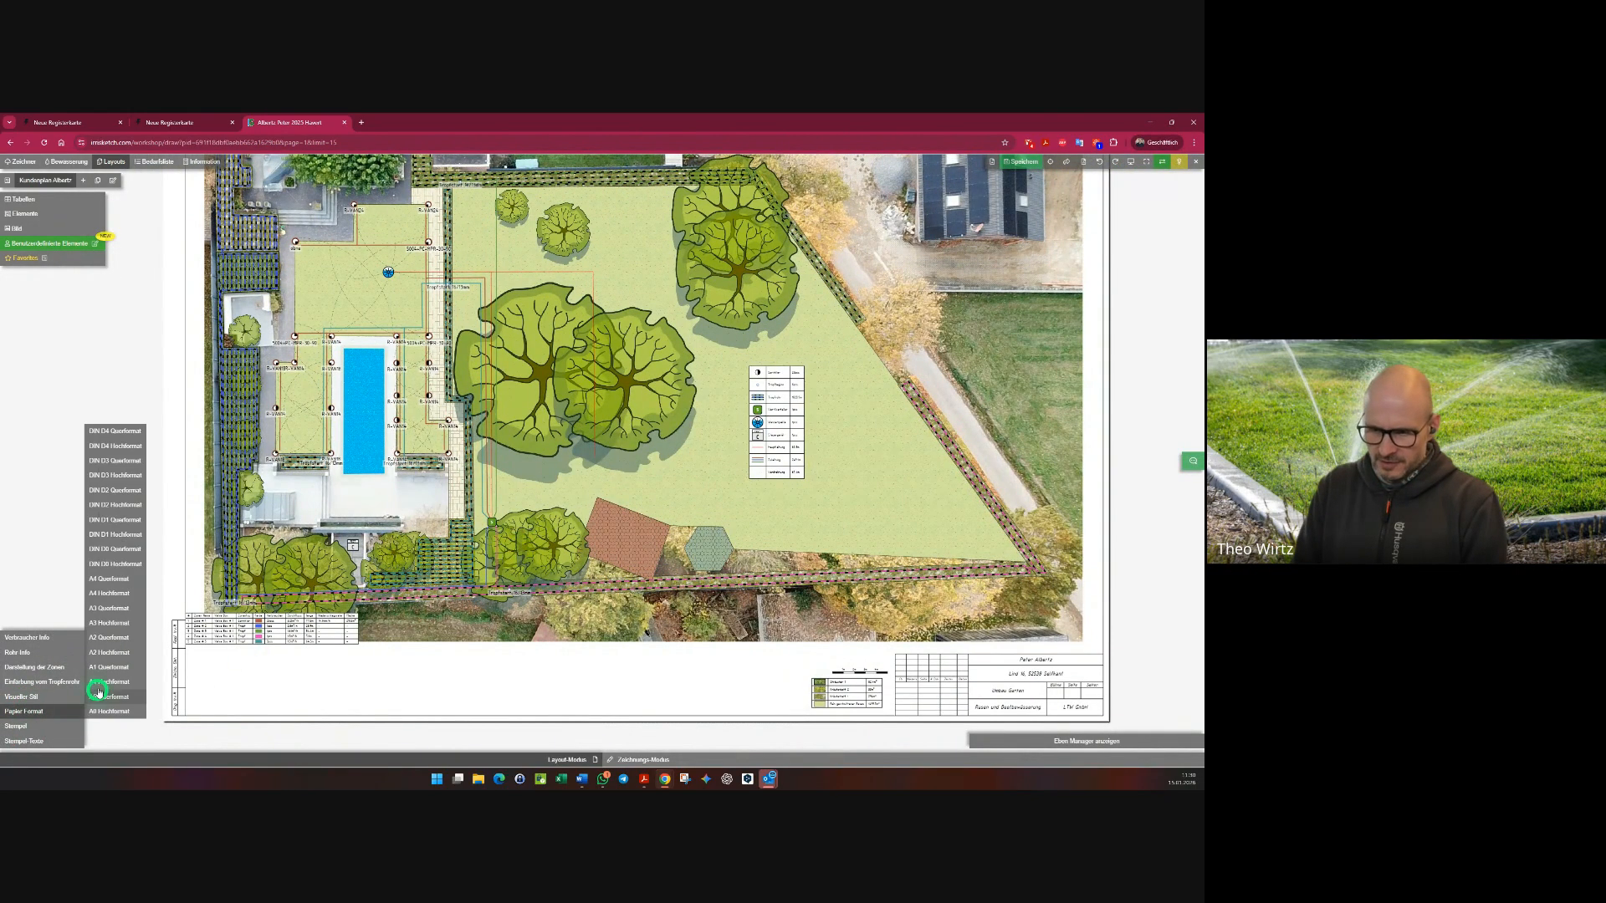
click(112, 579)
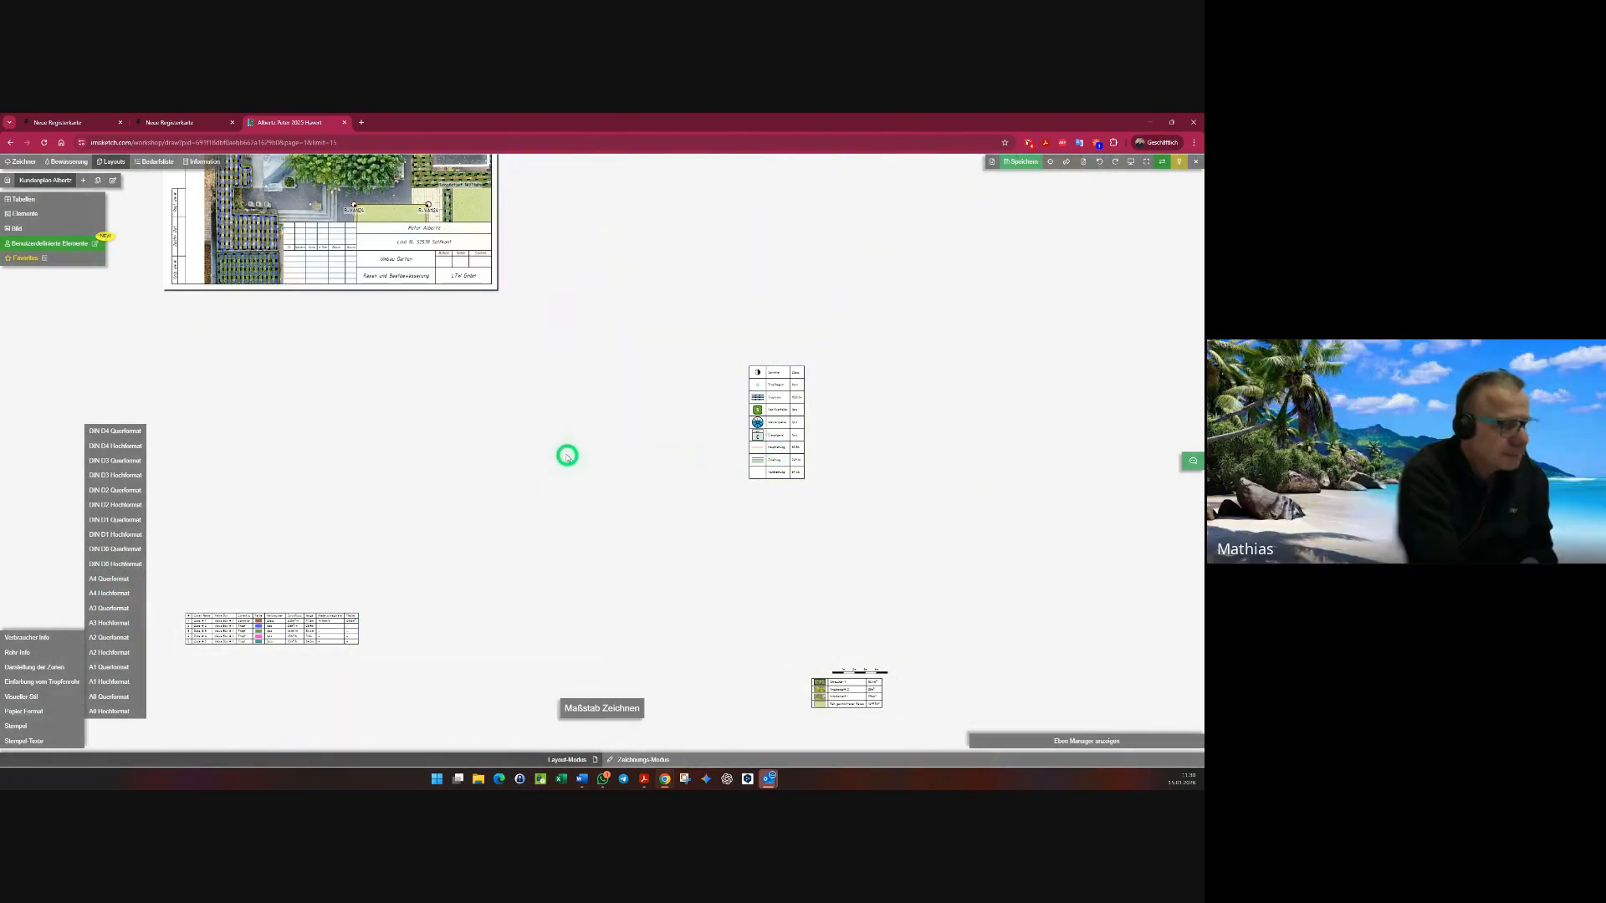
- Scale the garden plan down in drawing mode so it fits the A4 sheet, and shift it up above the title block
scroll(557, 449, down, 5)
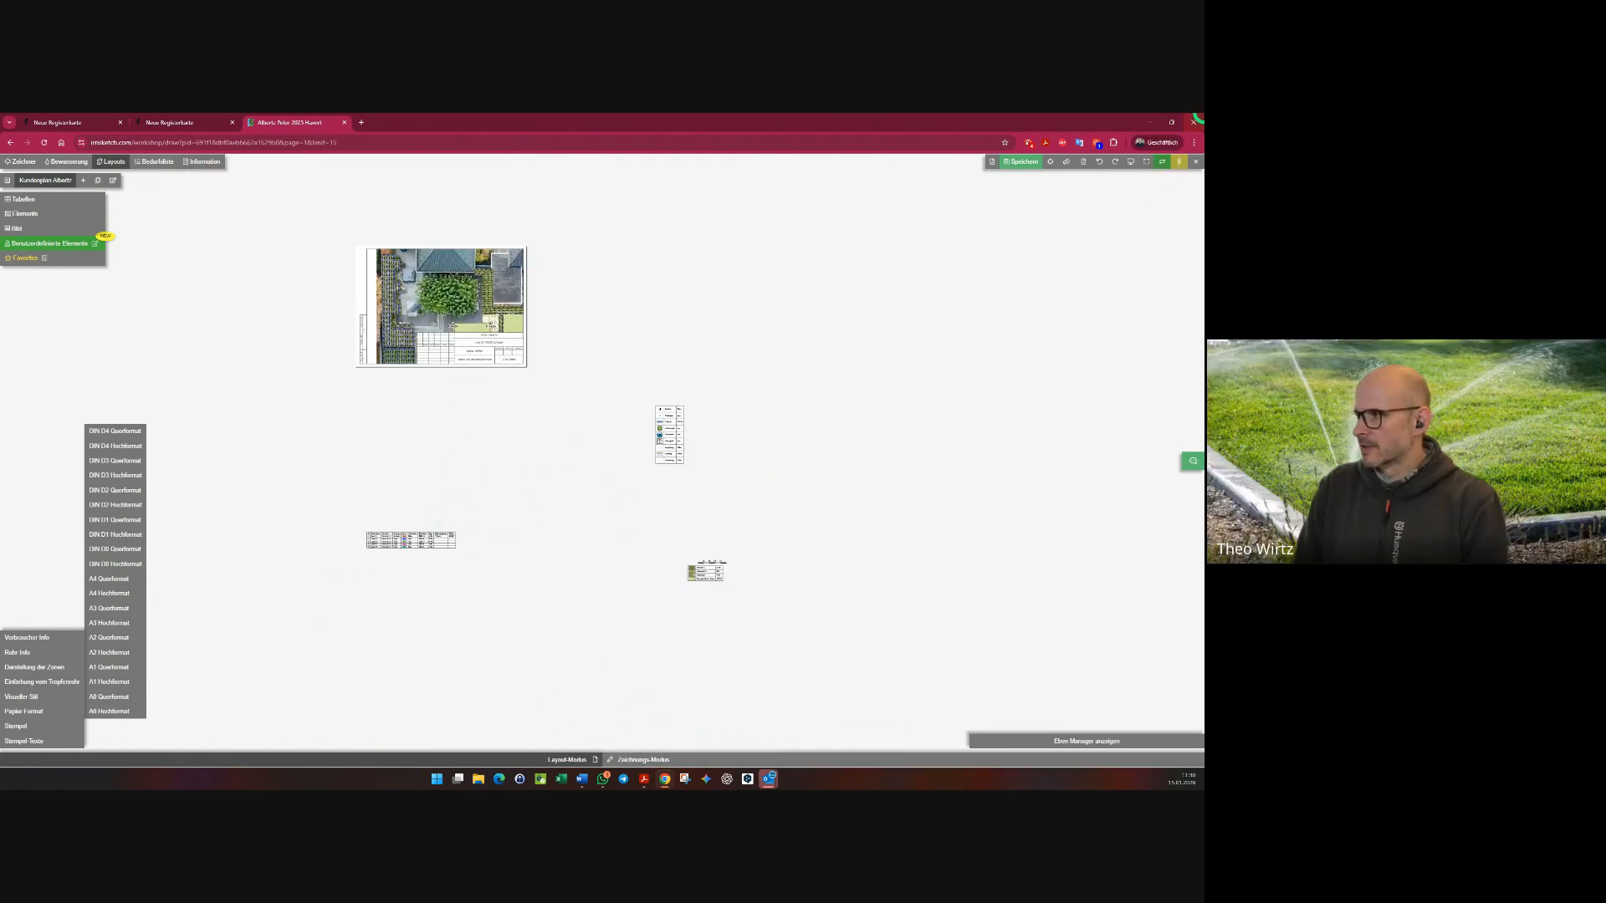
click(1144, 163)
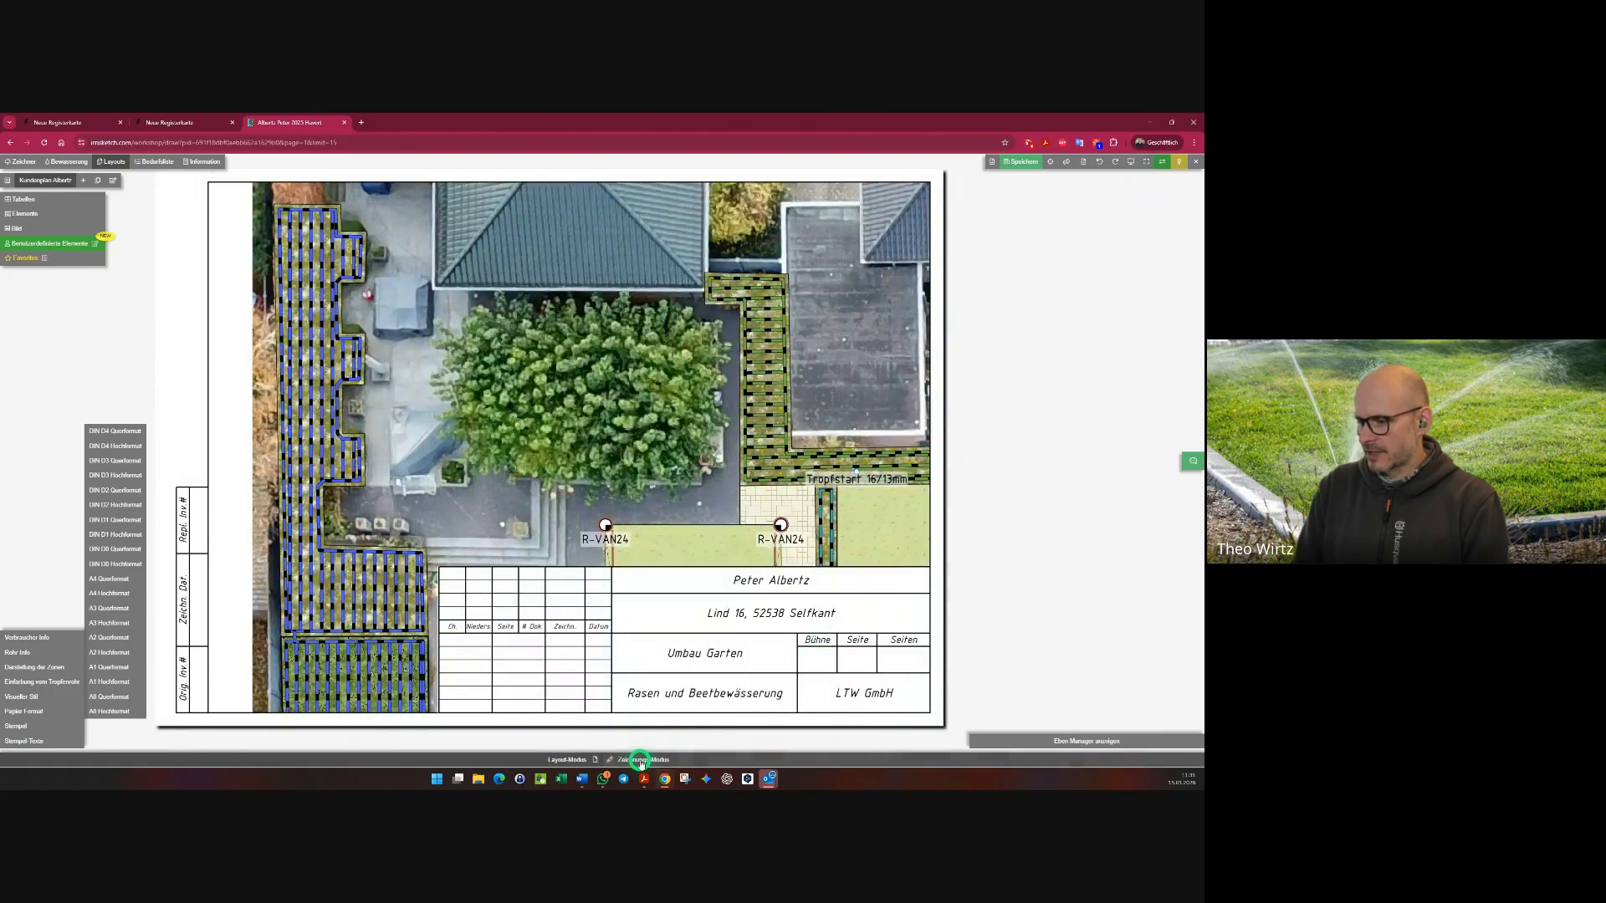
scroll(508, 470, up, 3)
scroll(508, 471, down, 5)
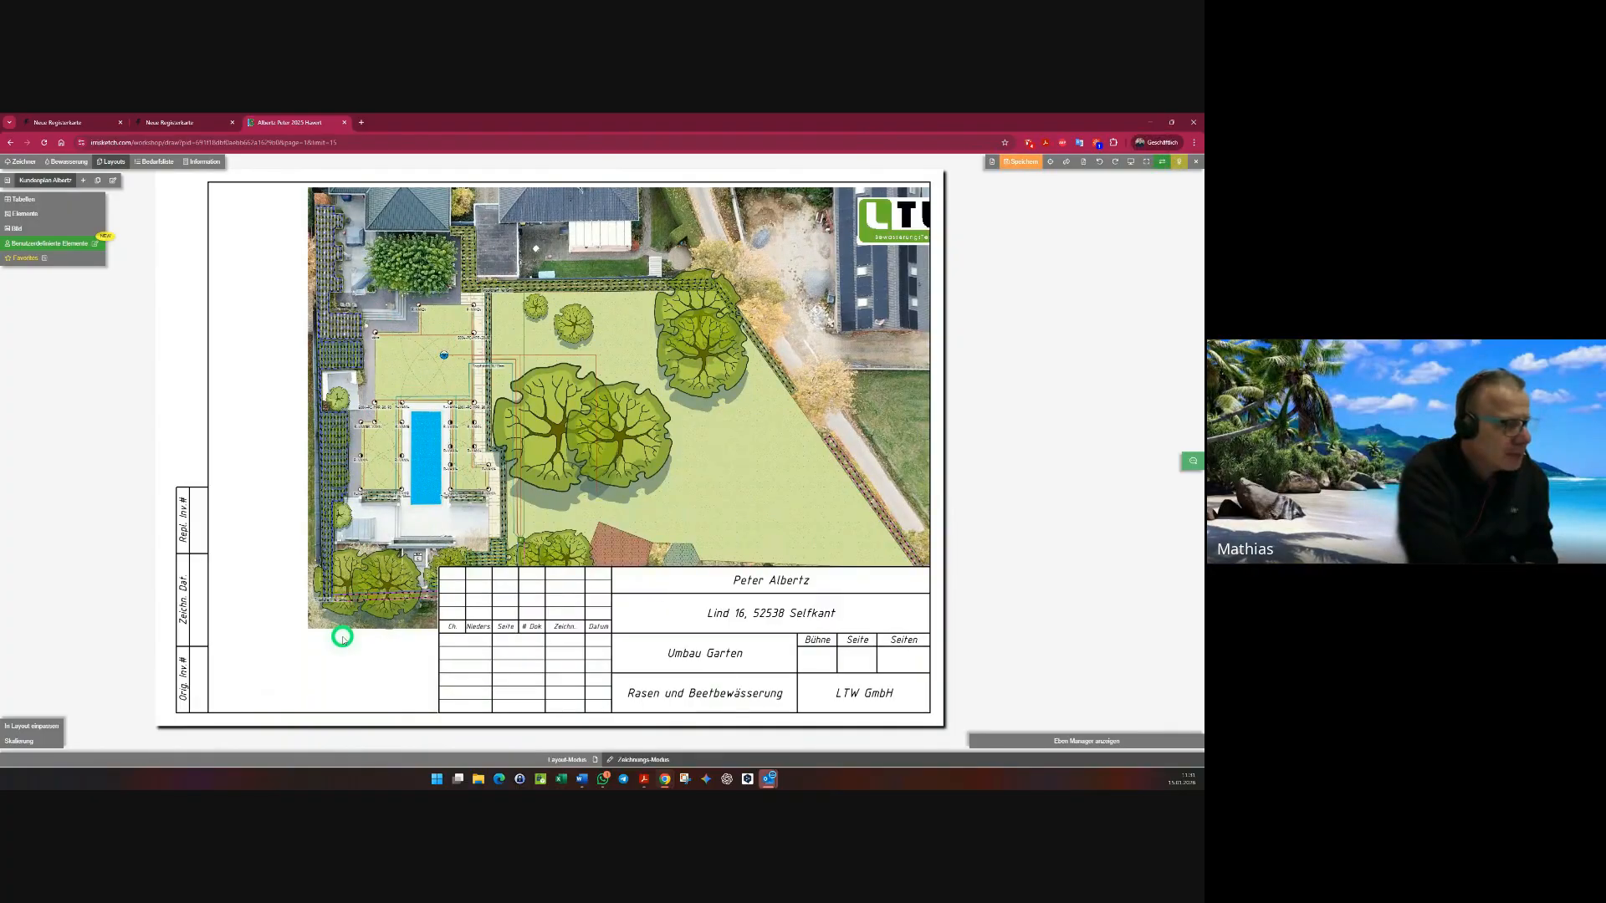
scroll(335, 618, up, 3)
scroll(335, 617, up, 2)
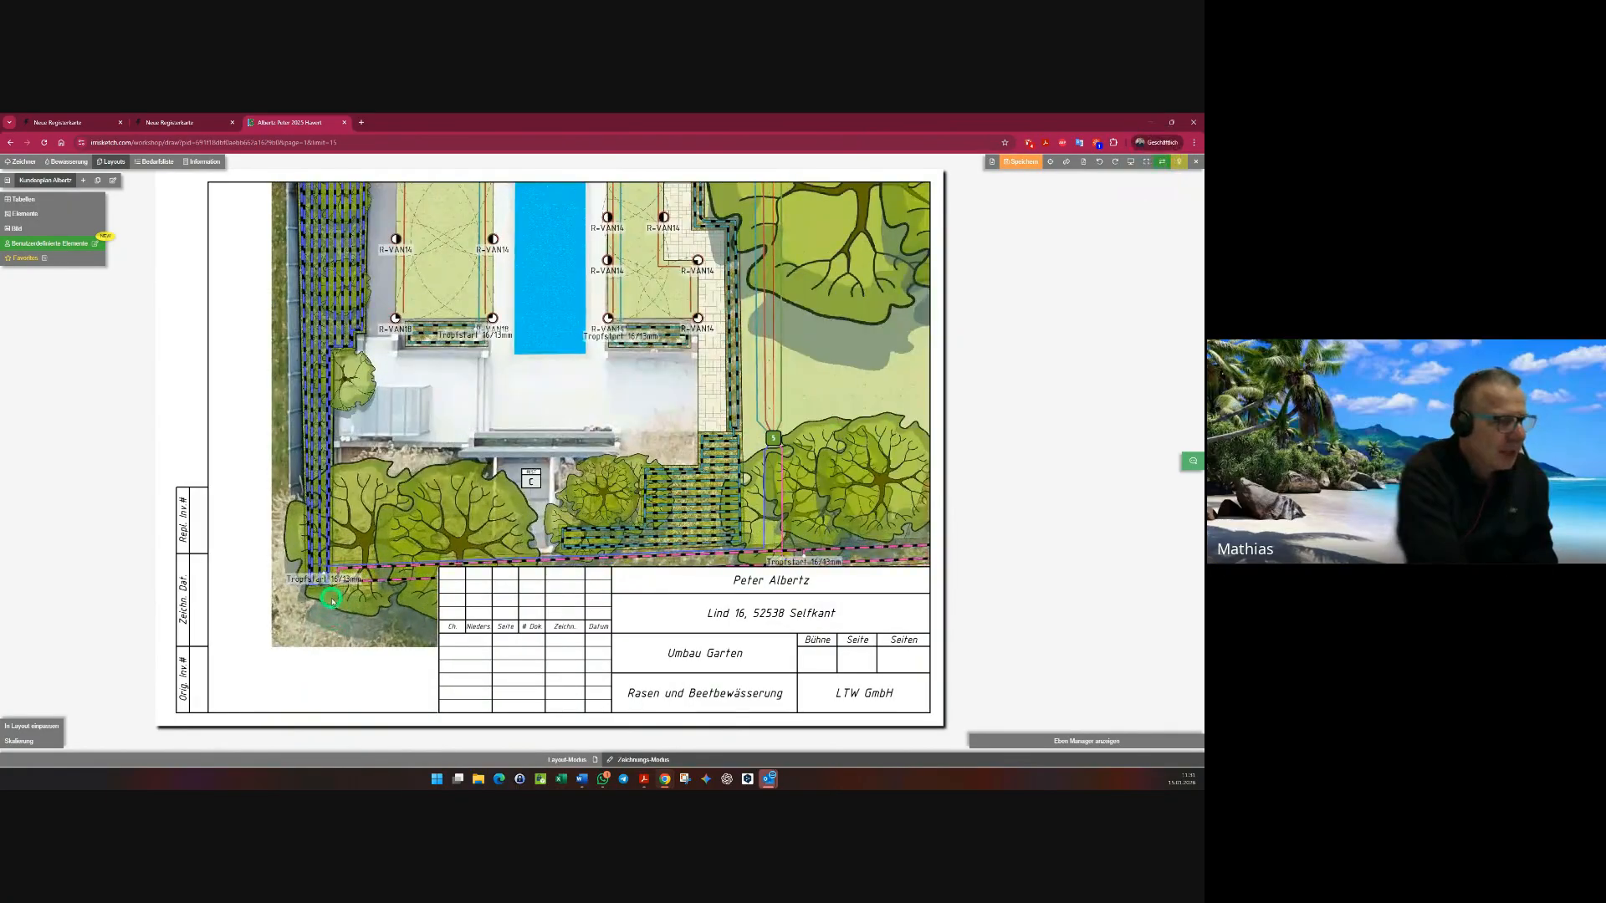
scroll(332, 600, down, 5)
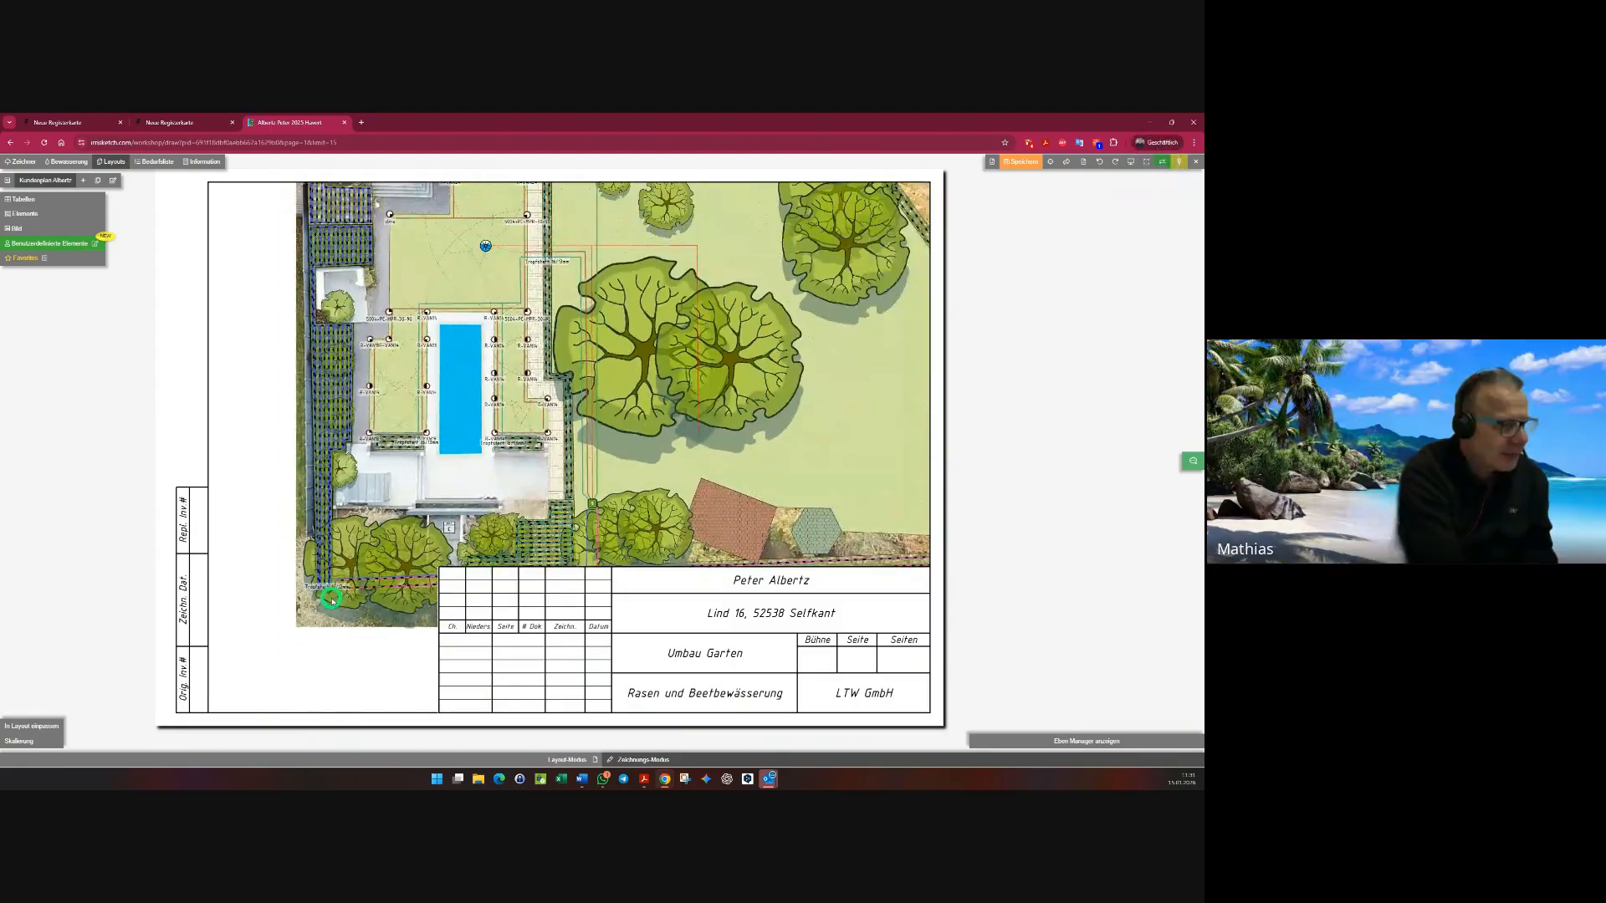
scroll(332, 600, down, 3)
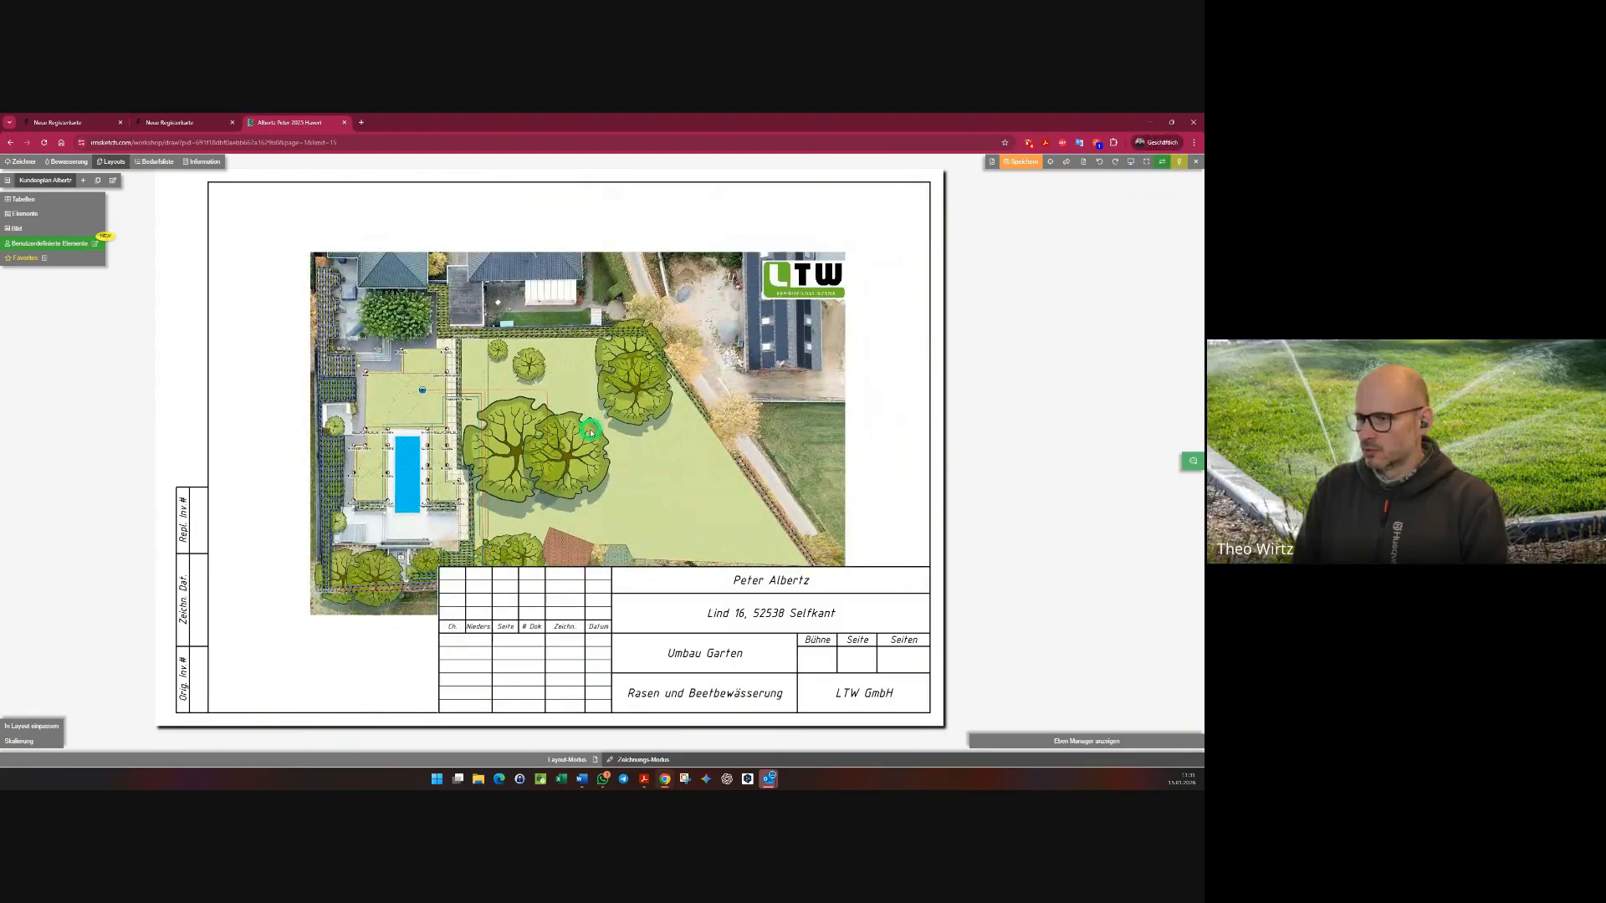
drag(590, 430, 576, 403)
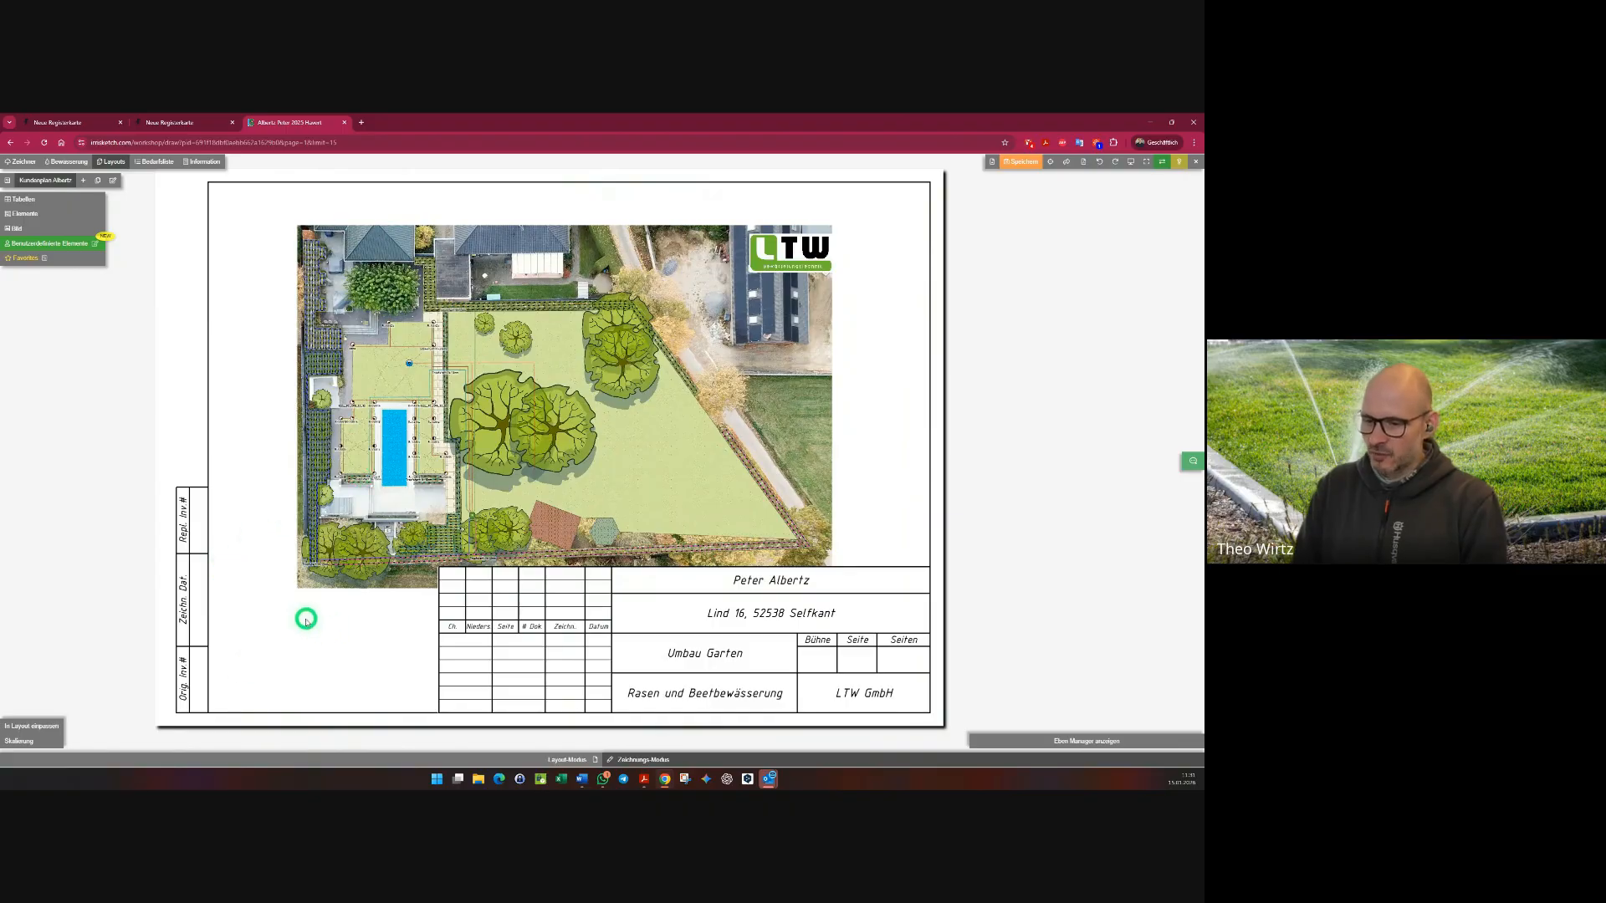
- Enable displacement editing for the consumer labels and move the lower-left Tropfstart label slightly down, clear of the drip pipes
click(423, 757)
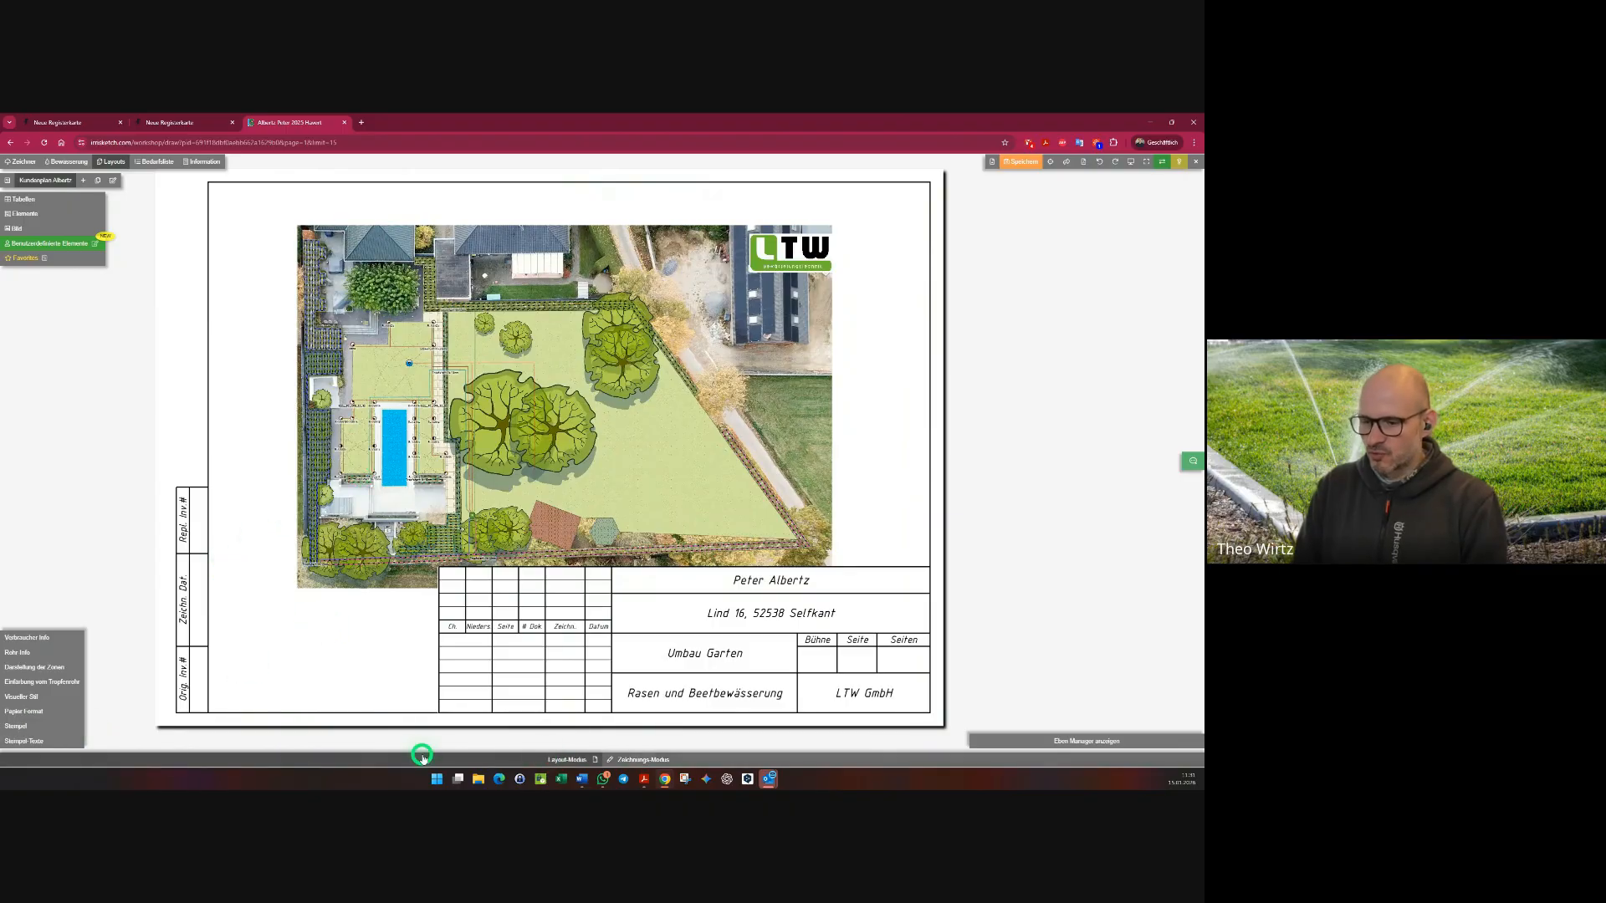
click(27, 637)
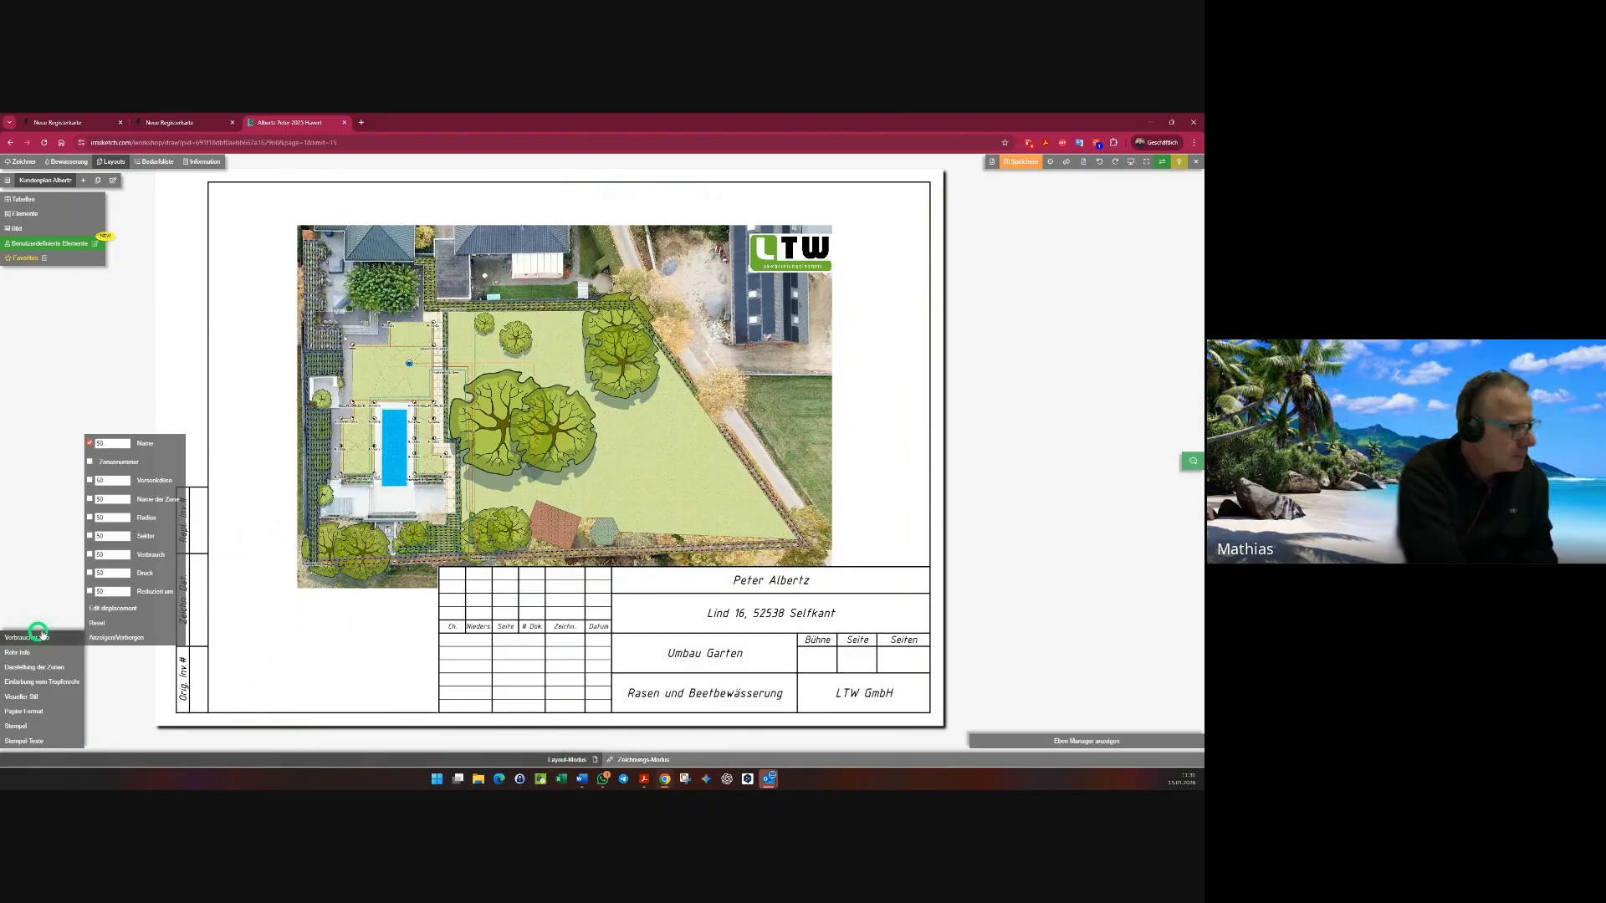
click(106, 608)
scroll(347, 584, up, 6)
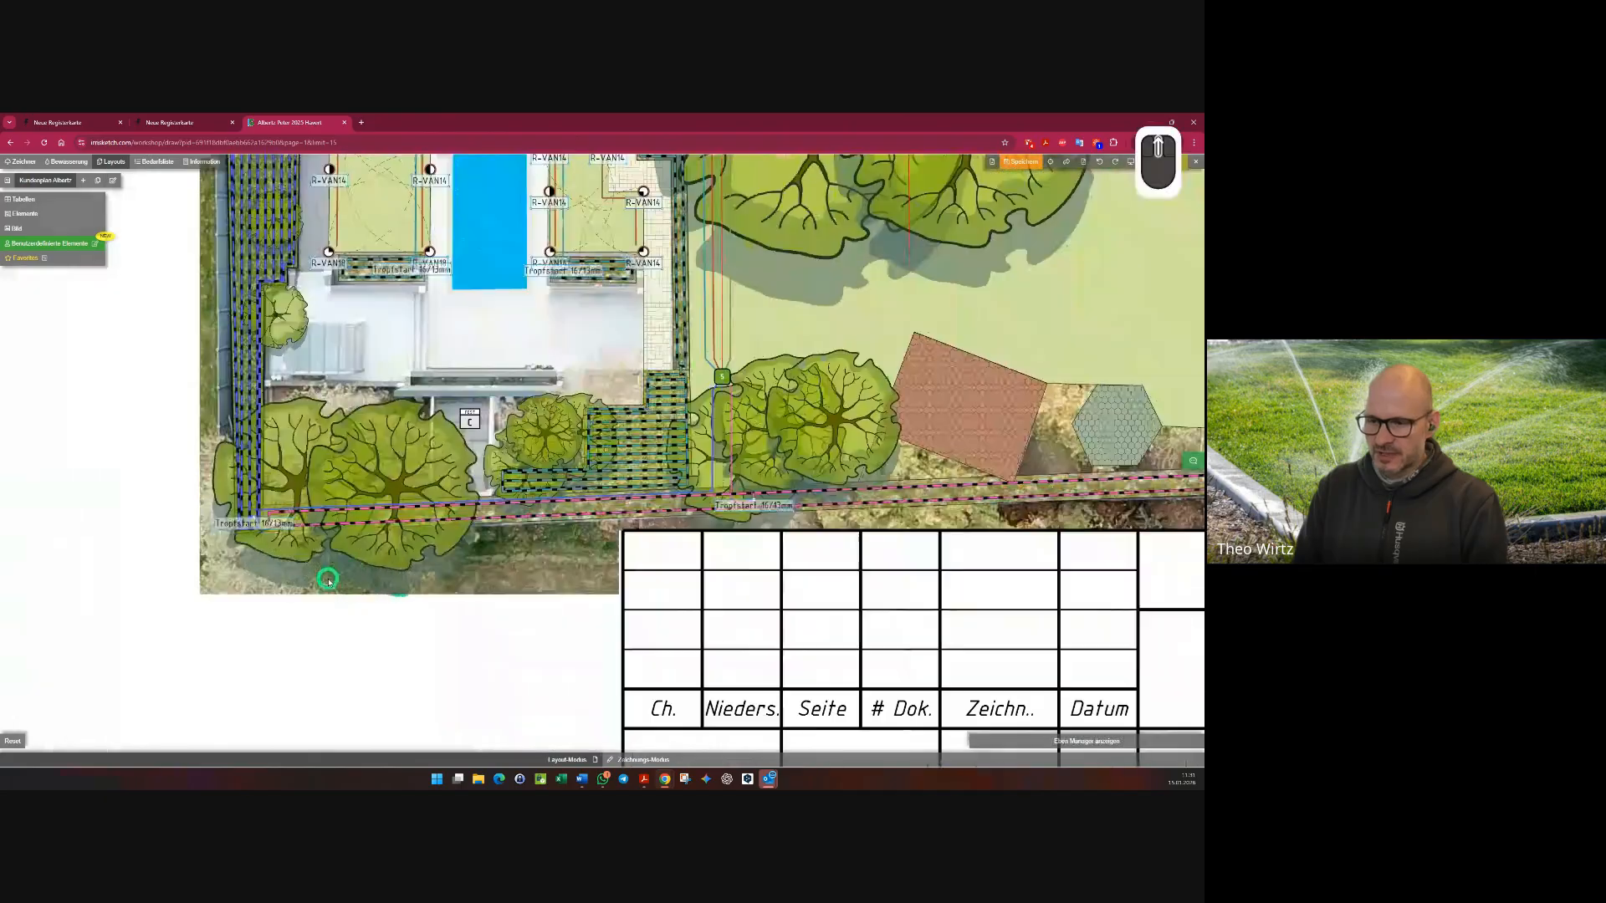
mouse_move(254, 524)
mouse_down()
mouse_move(235, 580)
mouse_move(254, 535)
mouse_up()
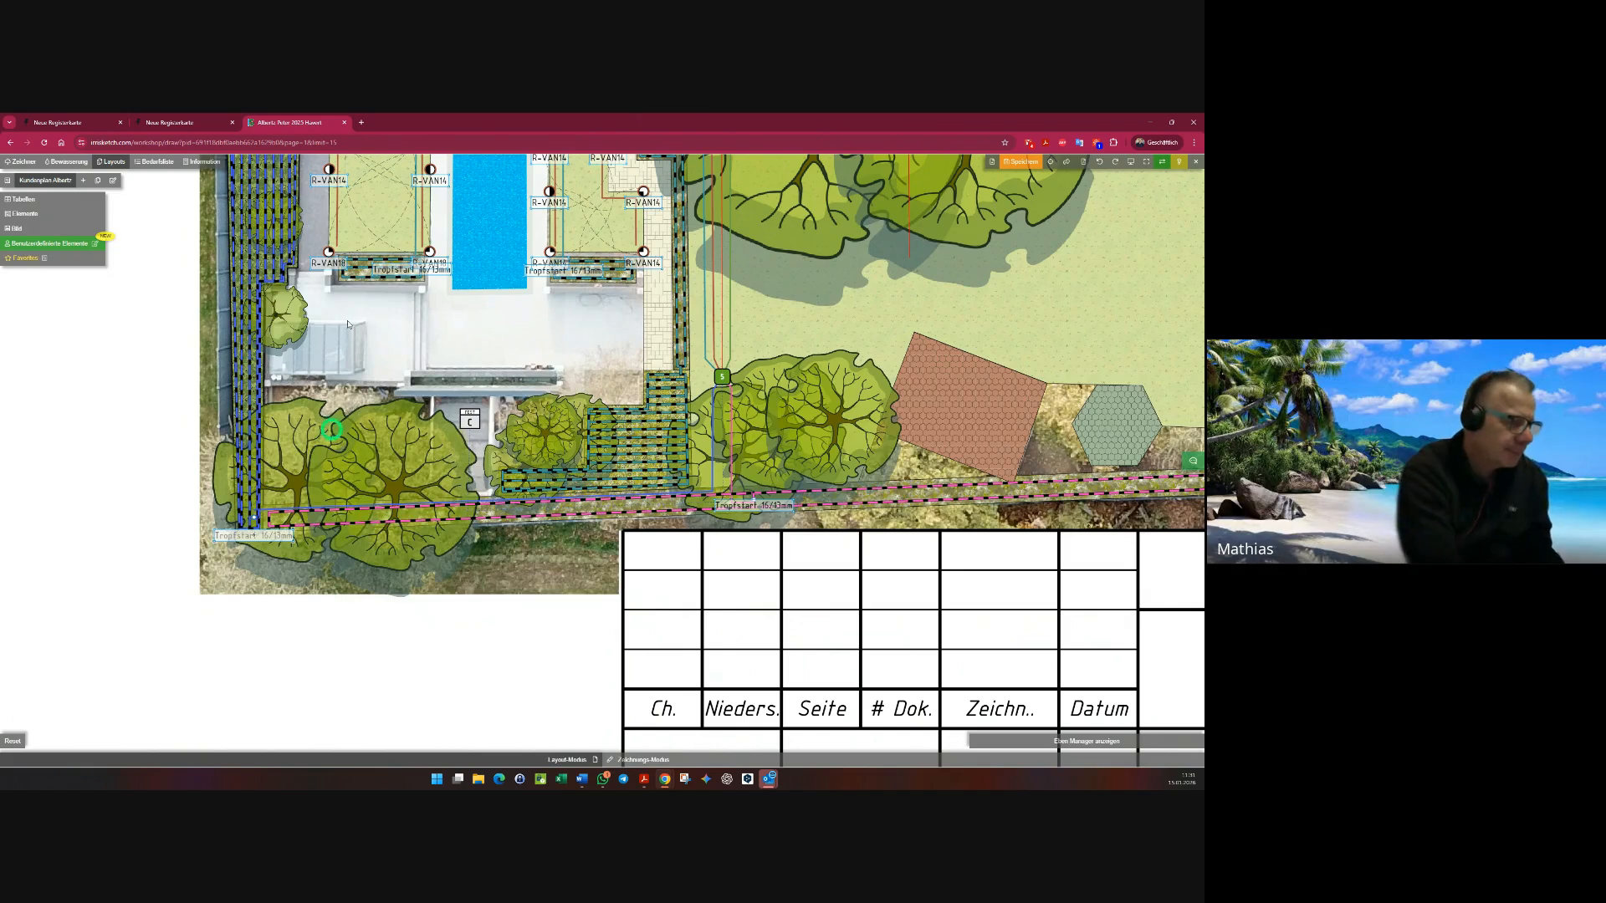
- Save and leave the pool garden project, and open the site plan project beside DU Berechnung
click(1195, 161)
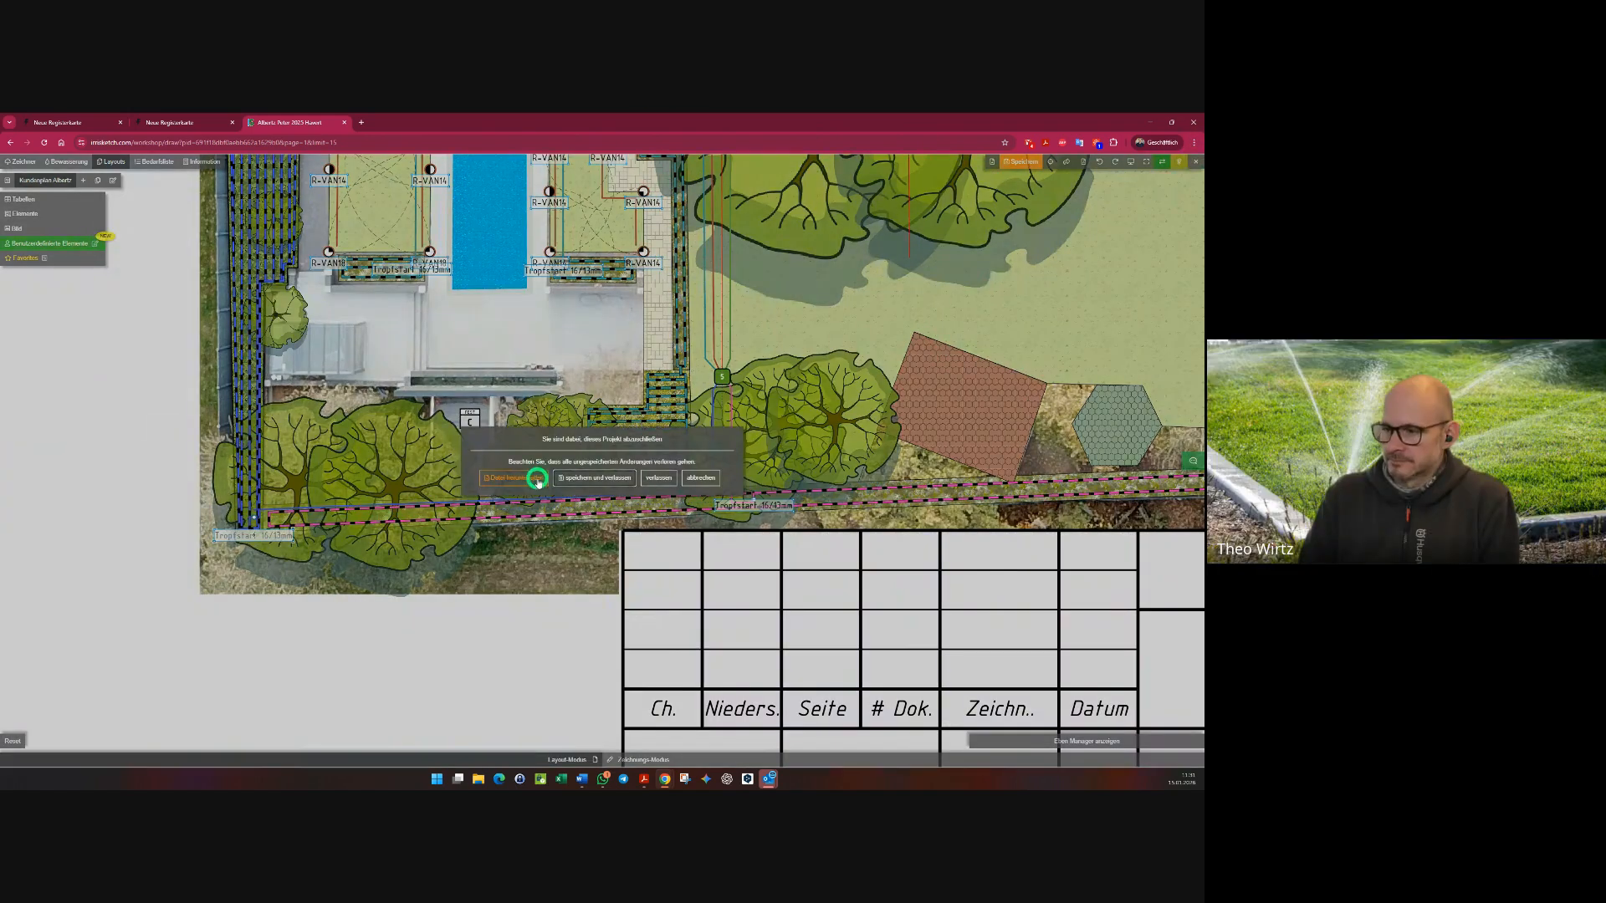
click(565, 477)
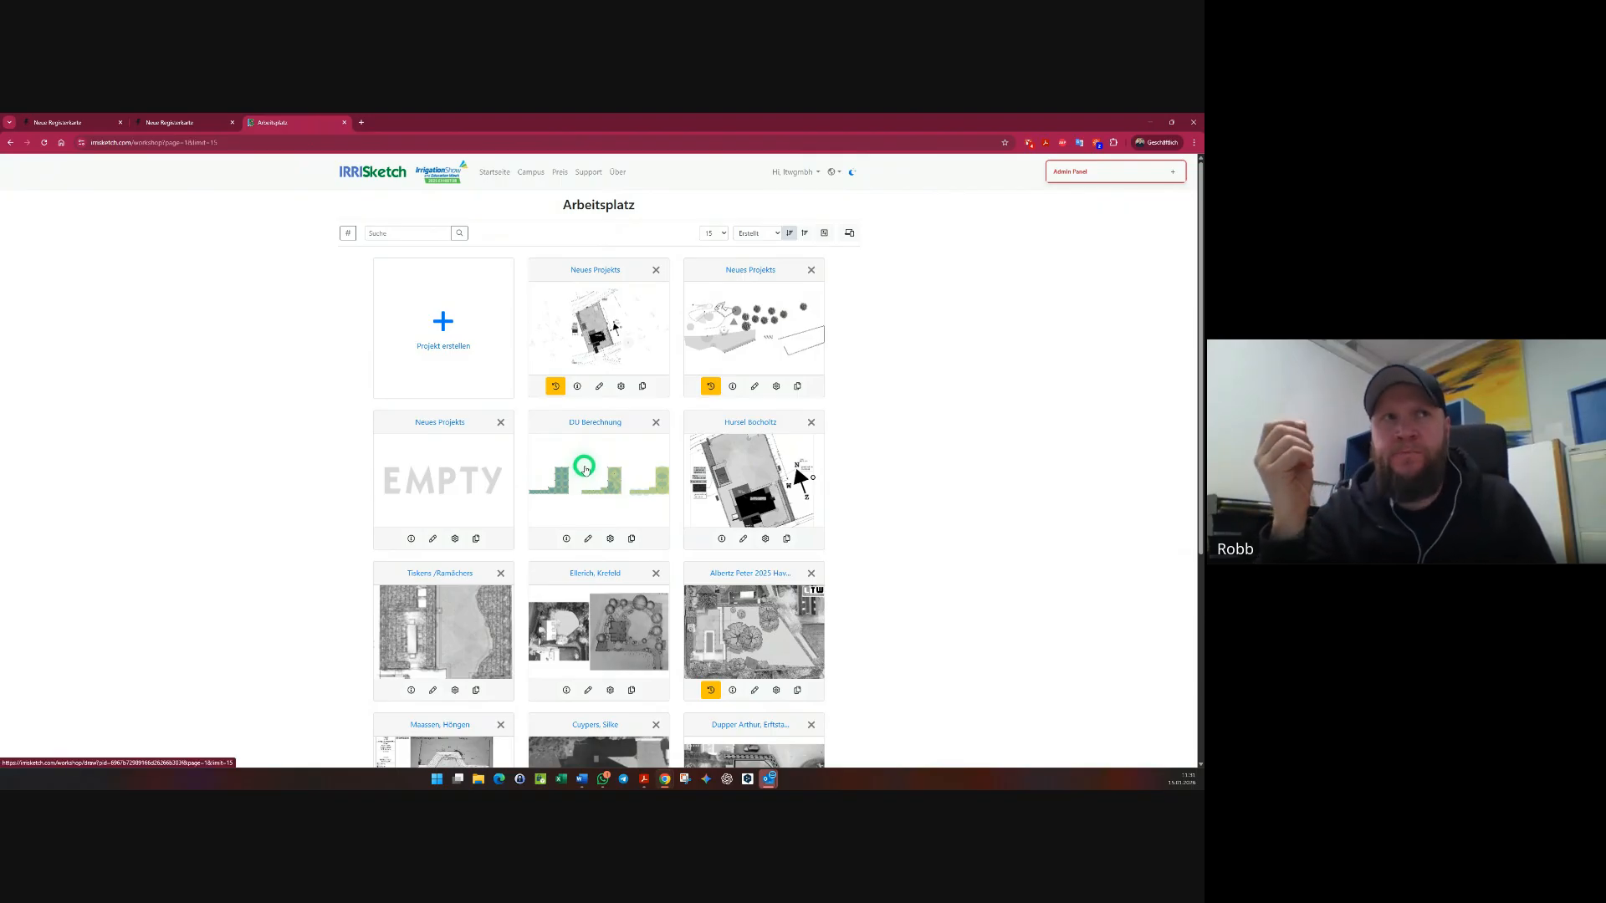
click(771, 475)
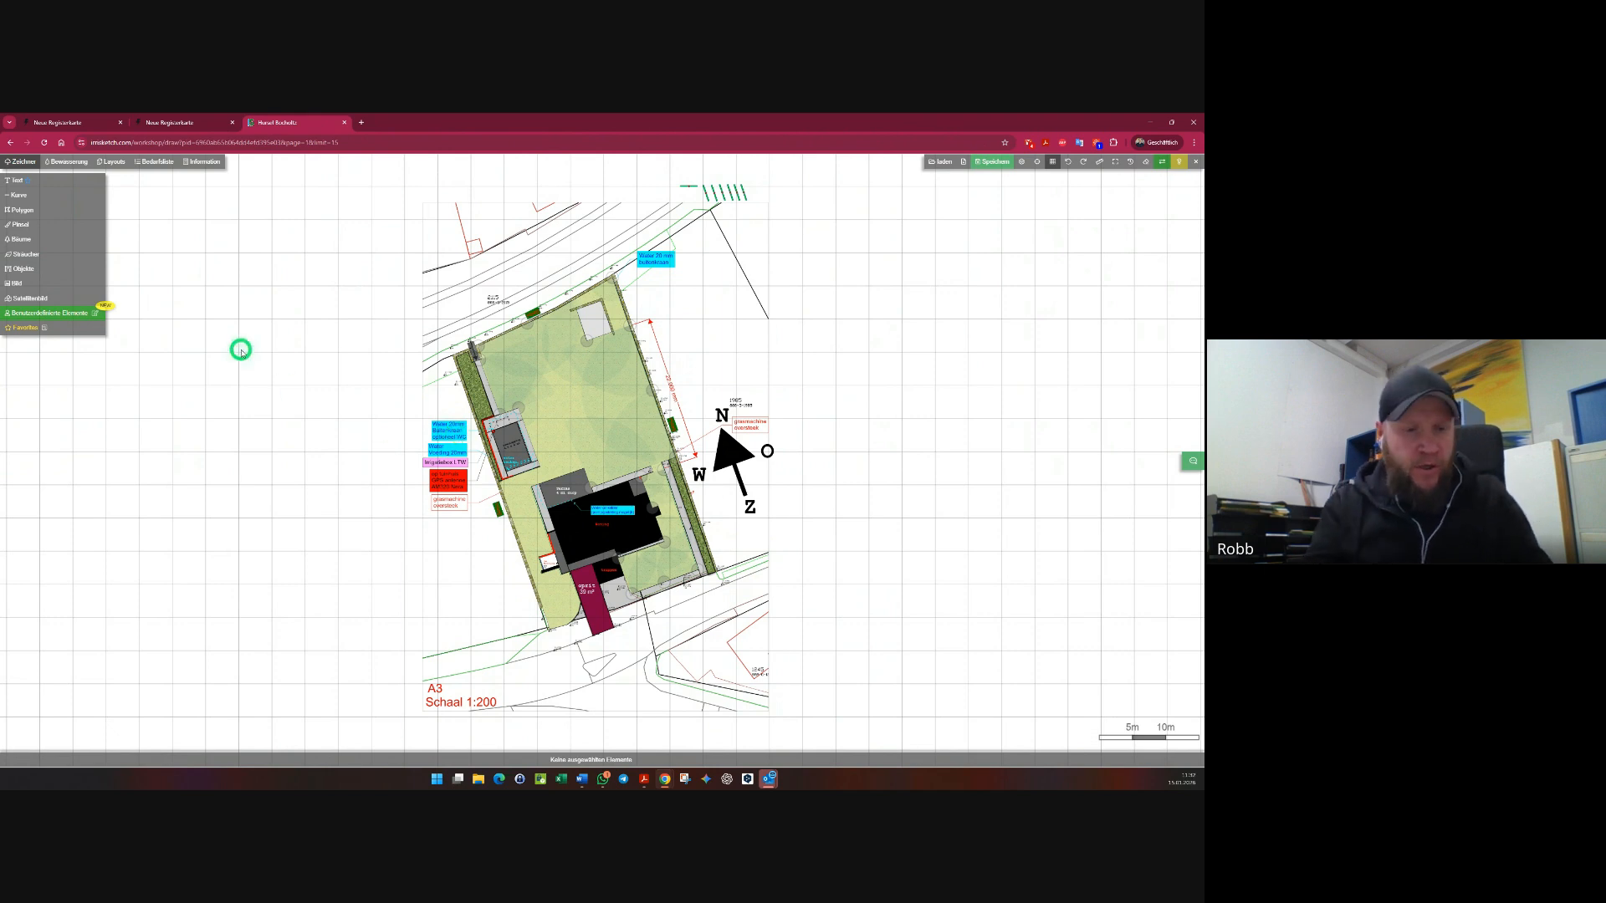
- Add a second layout in the project's layout area and hide the Verbraucher and Landschaft layers on layout0
click(111, 161)
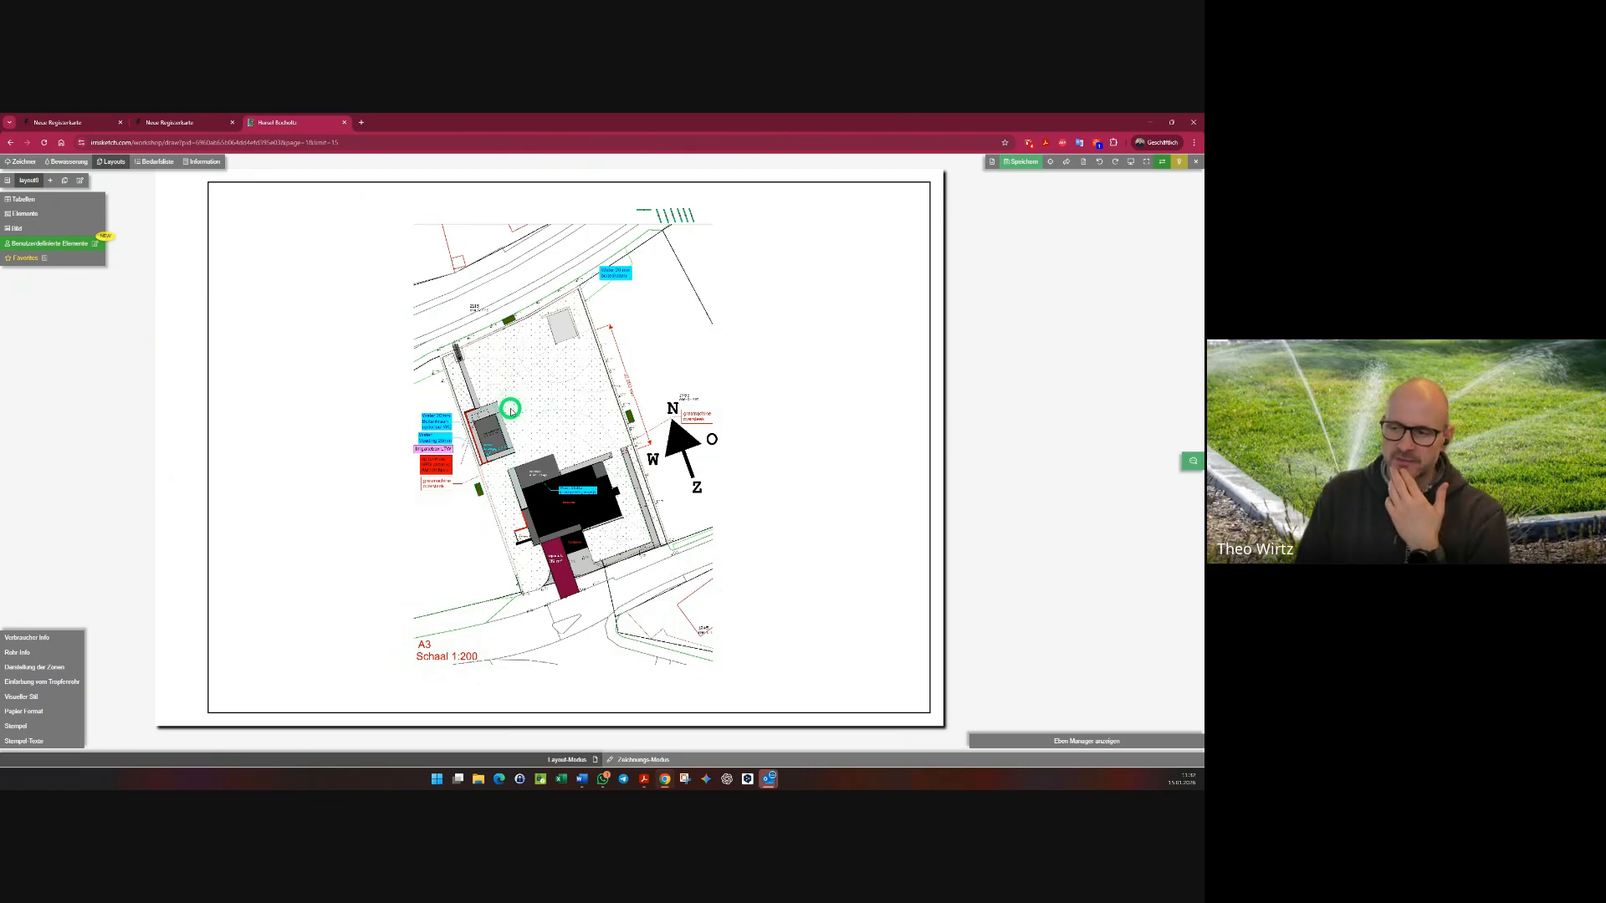
click(50, 181)
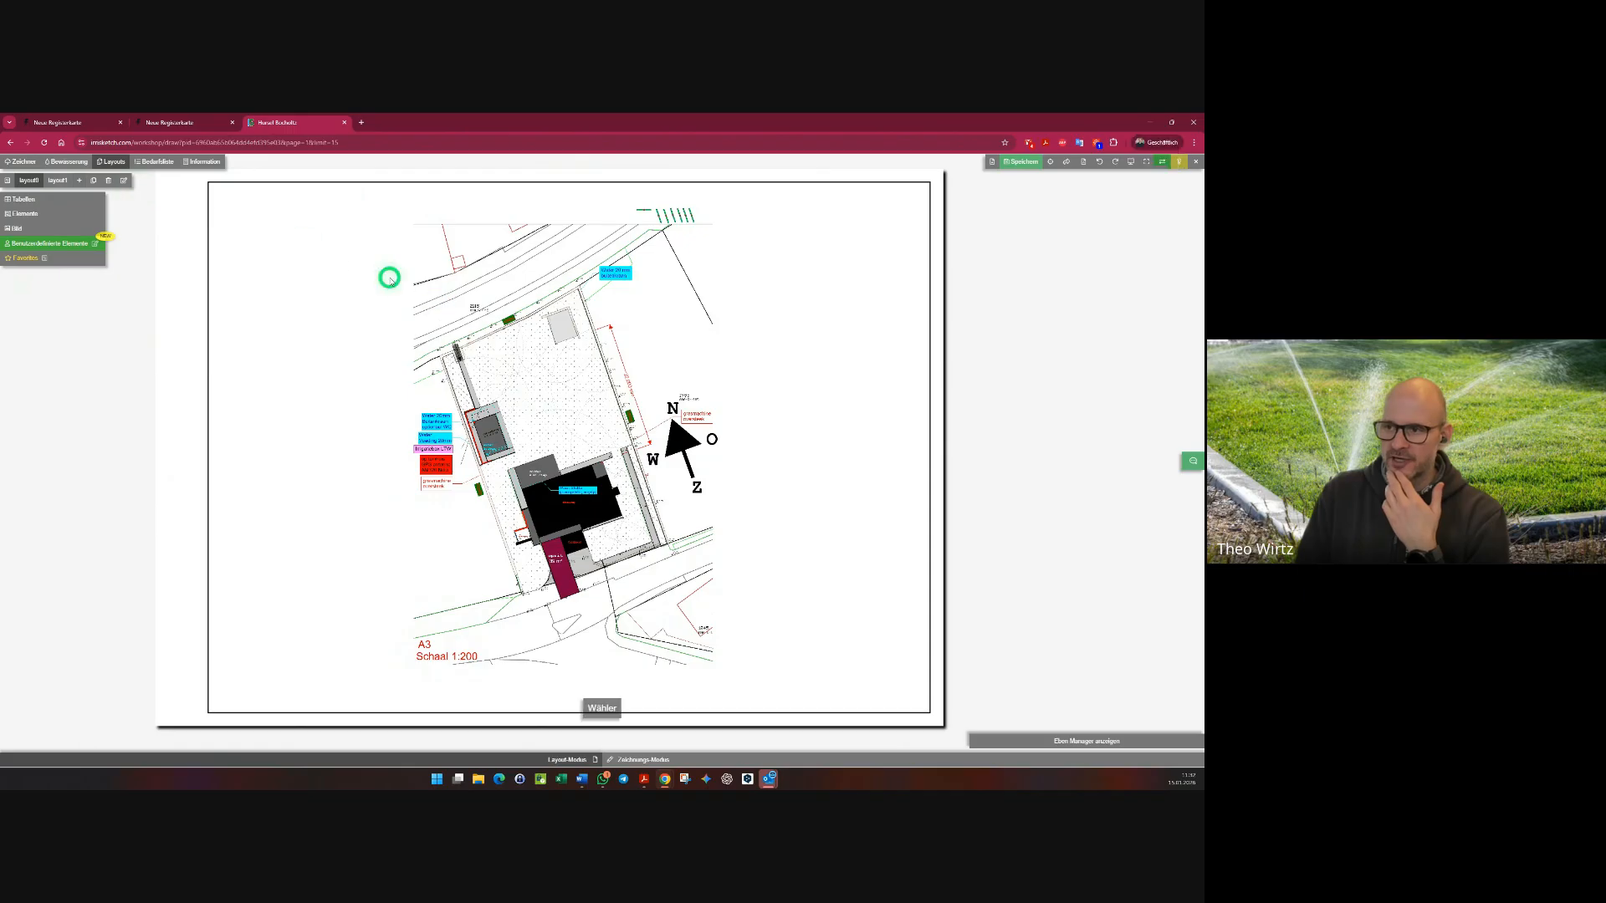
click(1079, 741)
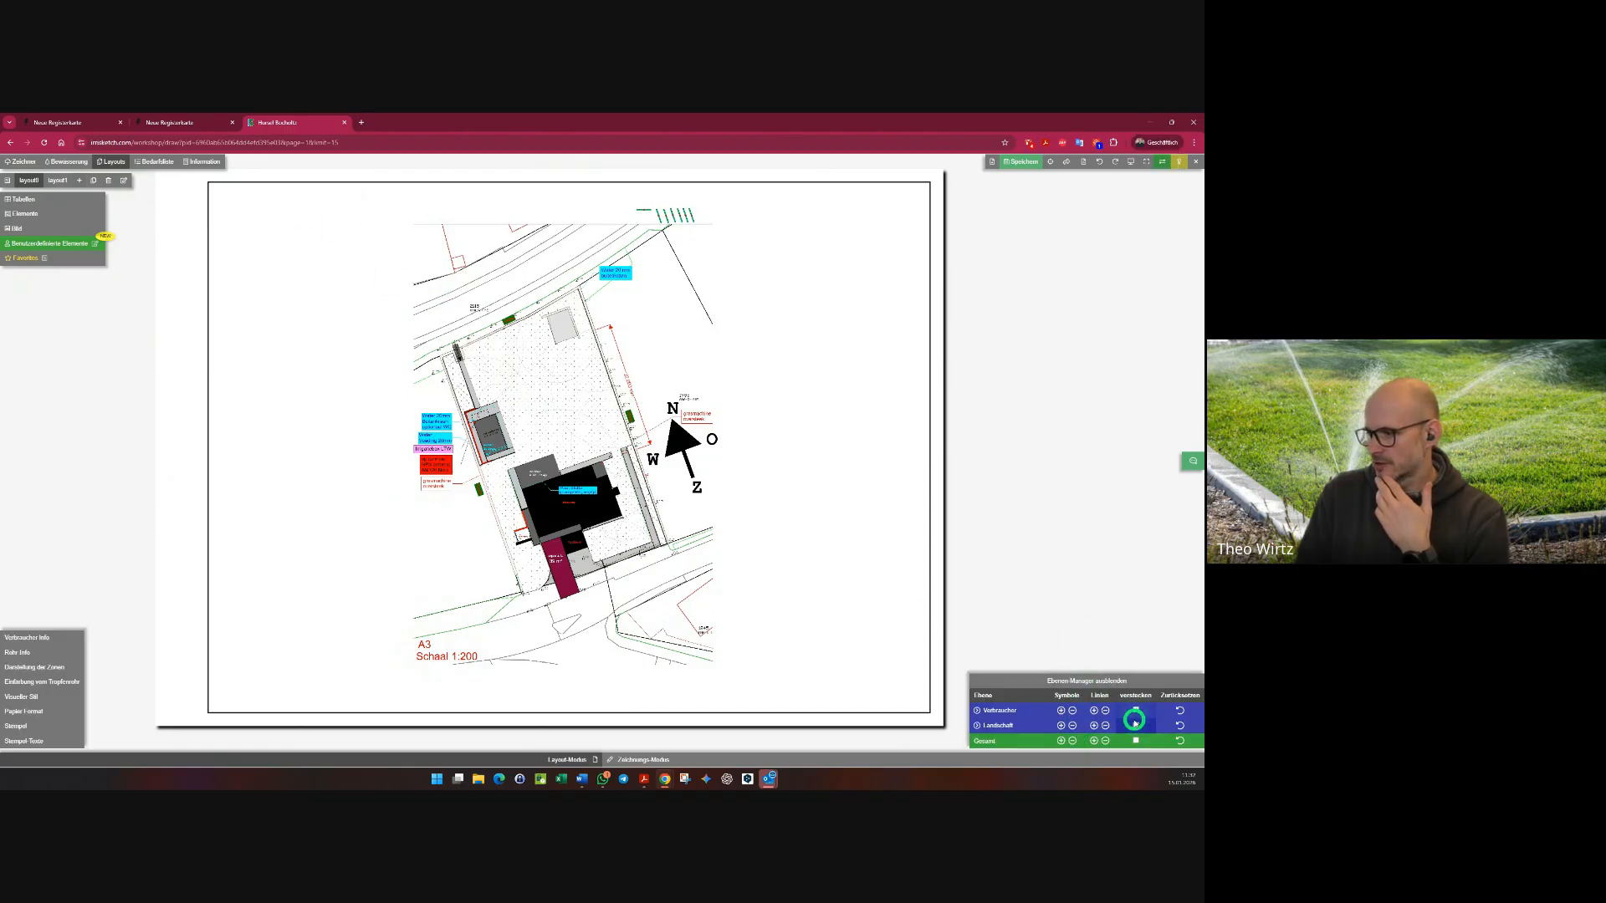
click(1135, 709)
click(1136, 725)
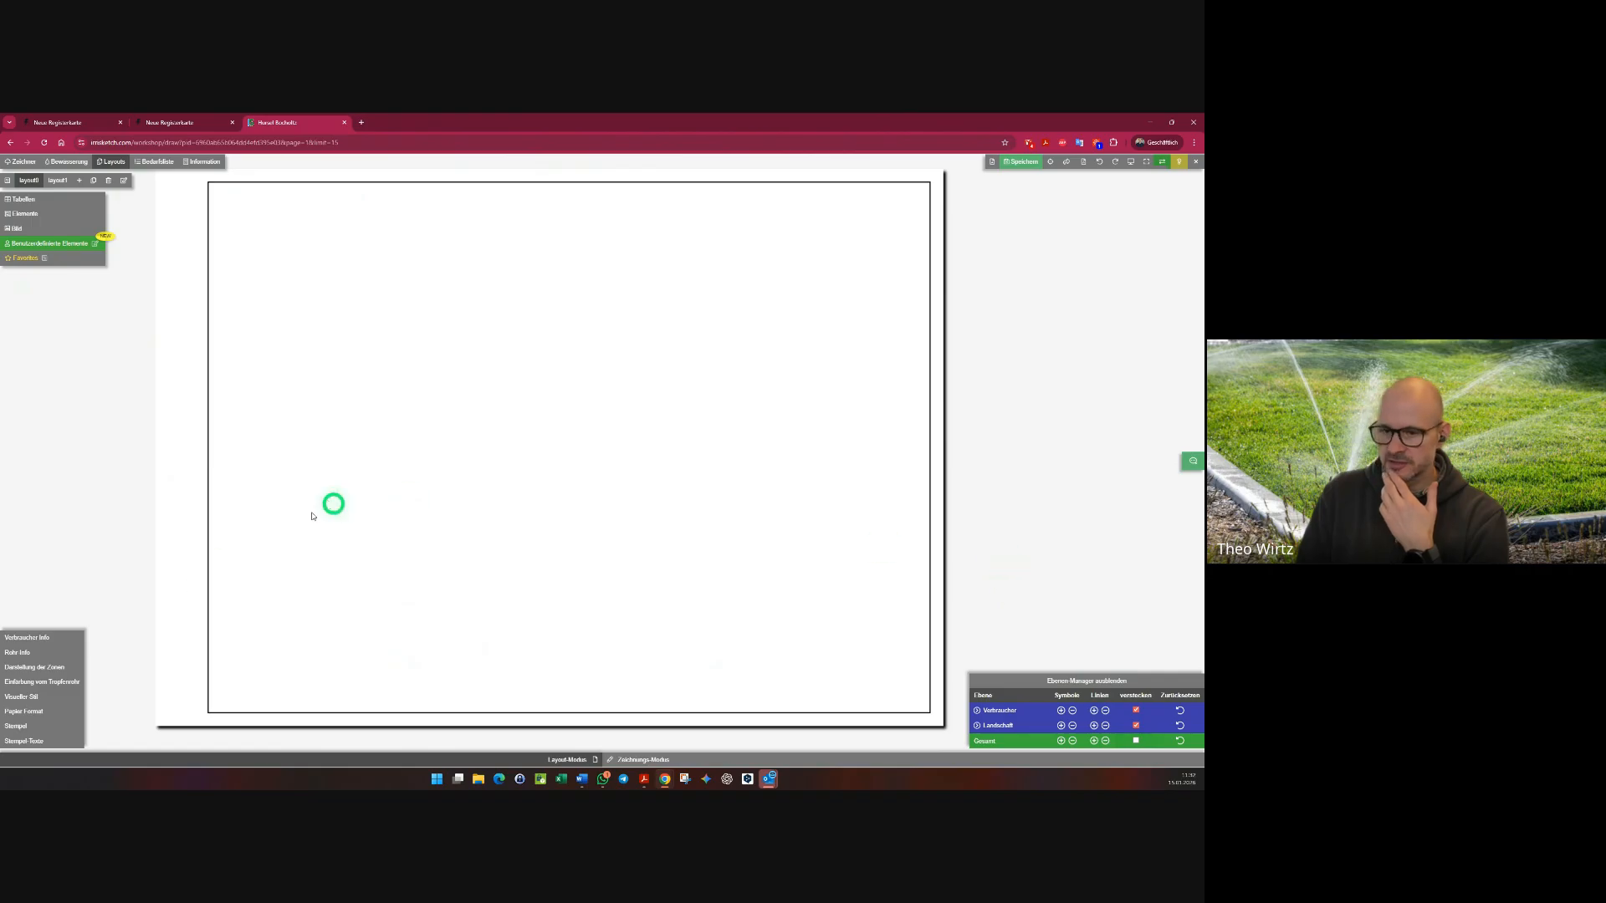
- Drop the started Zonentabelle and place a Sprinklertisch on the blank layout sheet instead
click(89, 204)
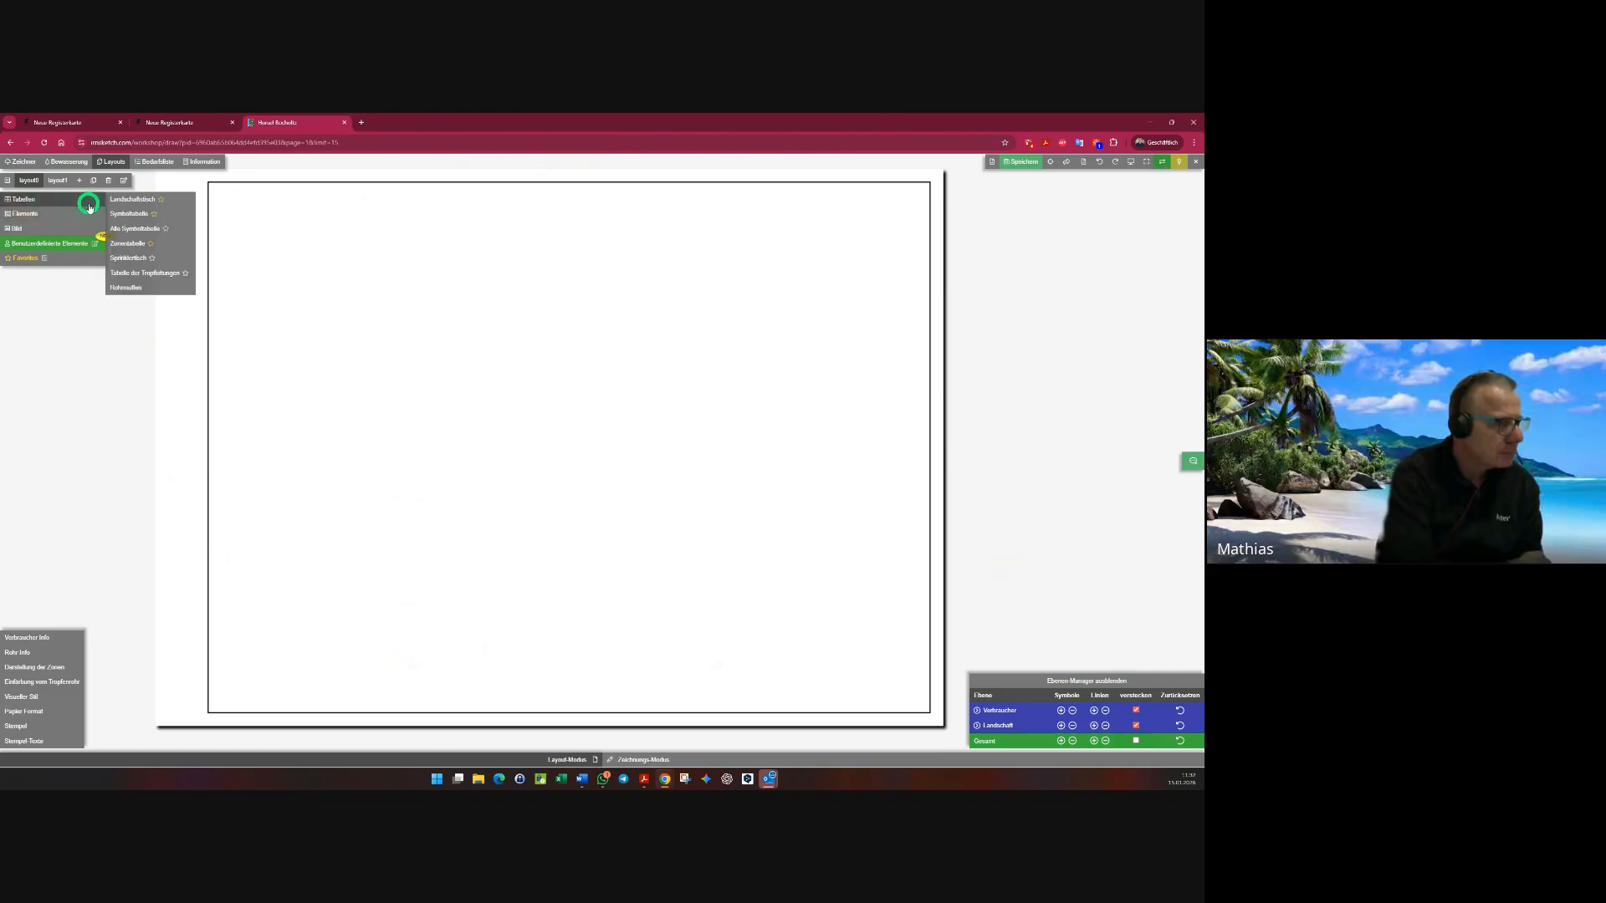
click(131, 244)
click(58, 204)
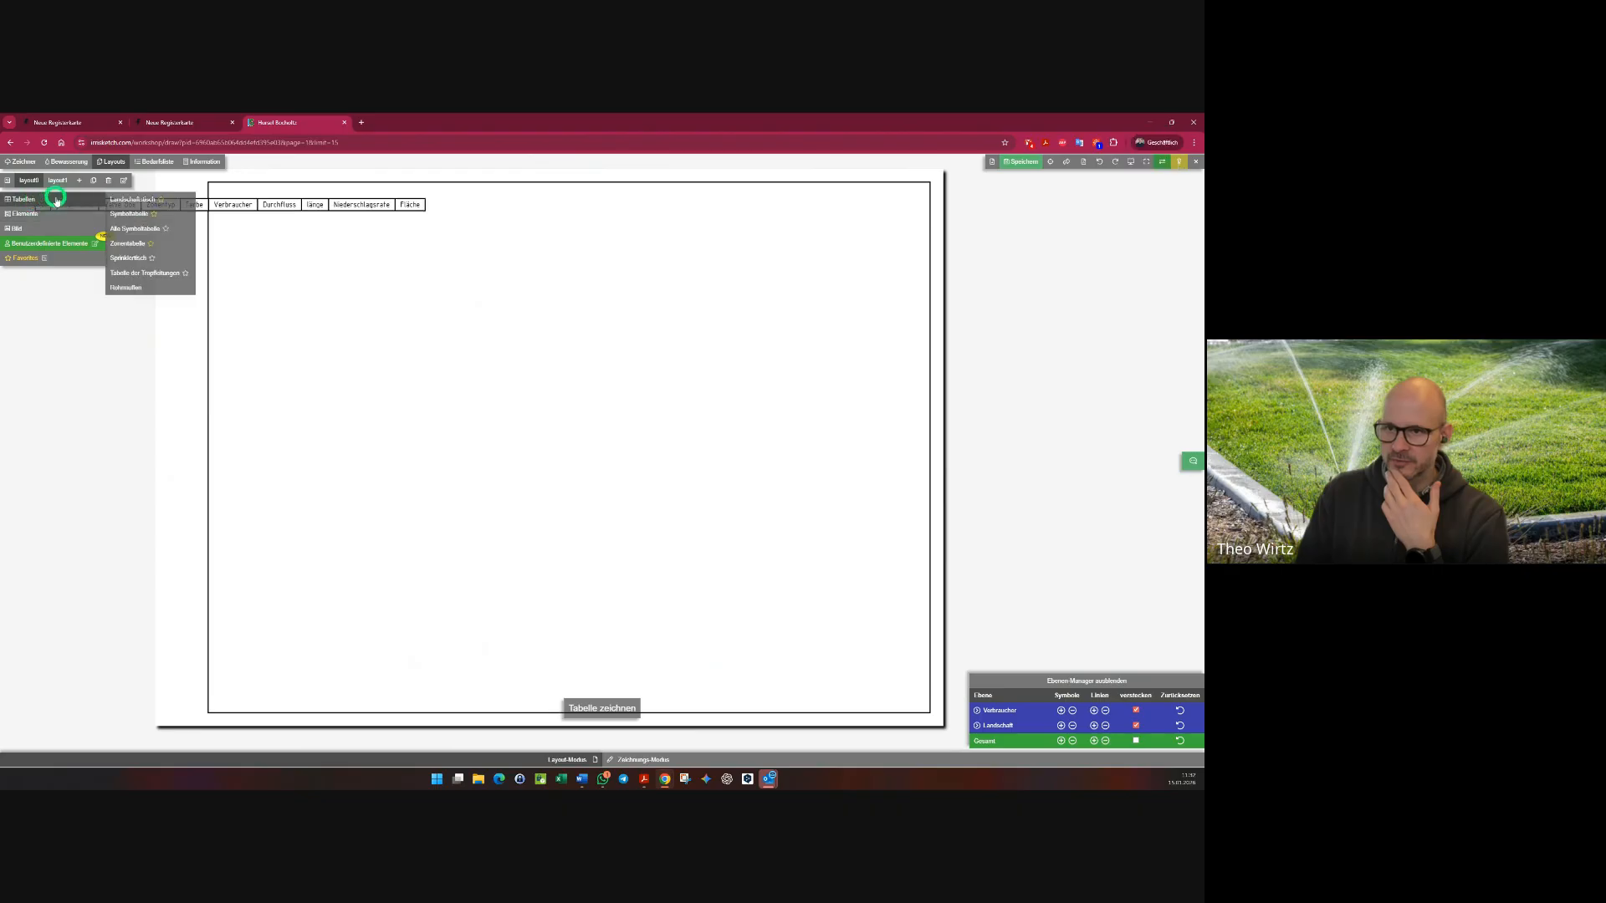
click(121, 258)
click(400, 265)
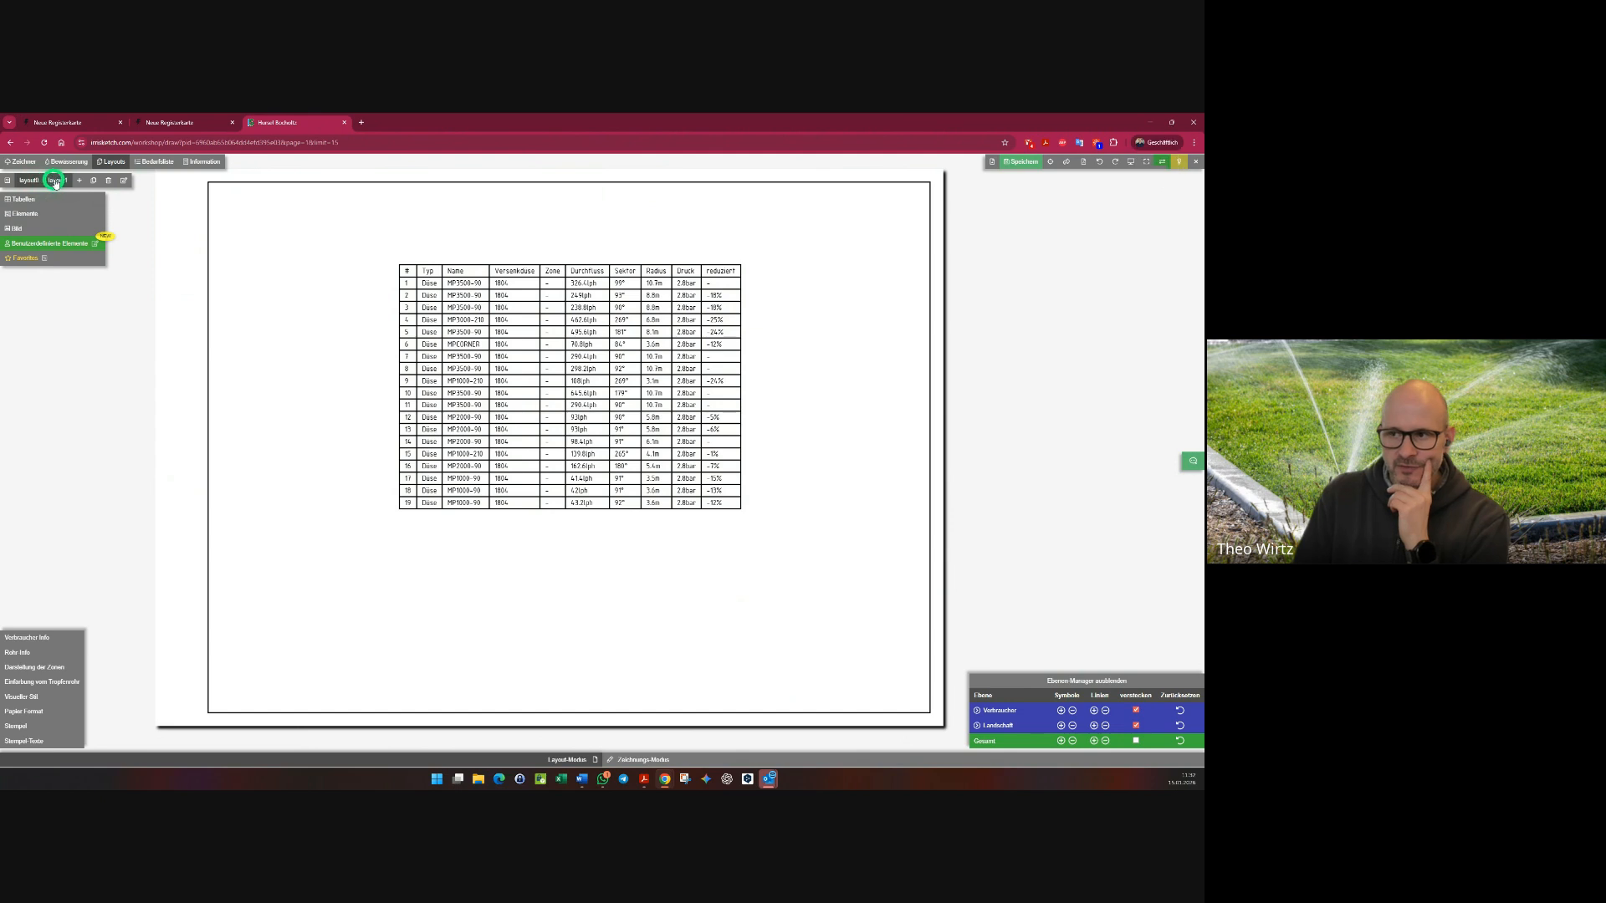
- Compare layout1 with layout0, return to layout0 and add a third layout
click(55, 182)
click(29, 181)
click(475, 614)
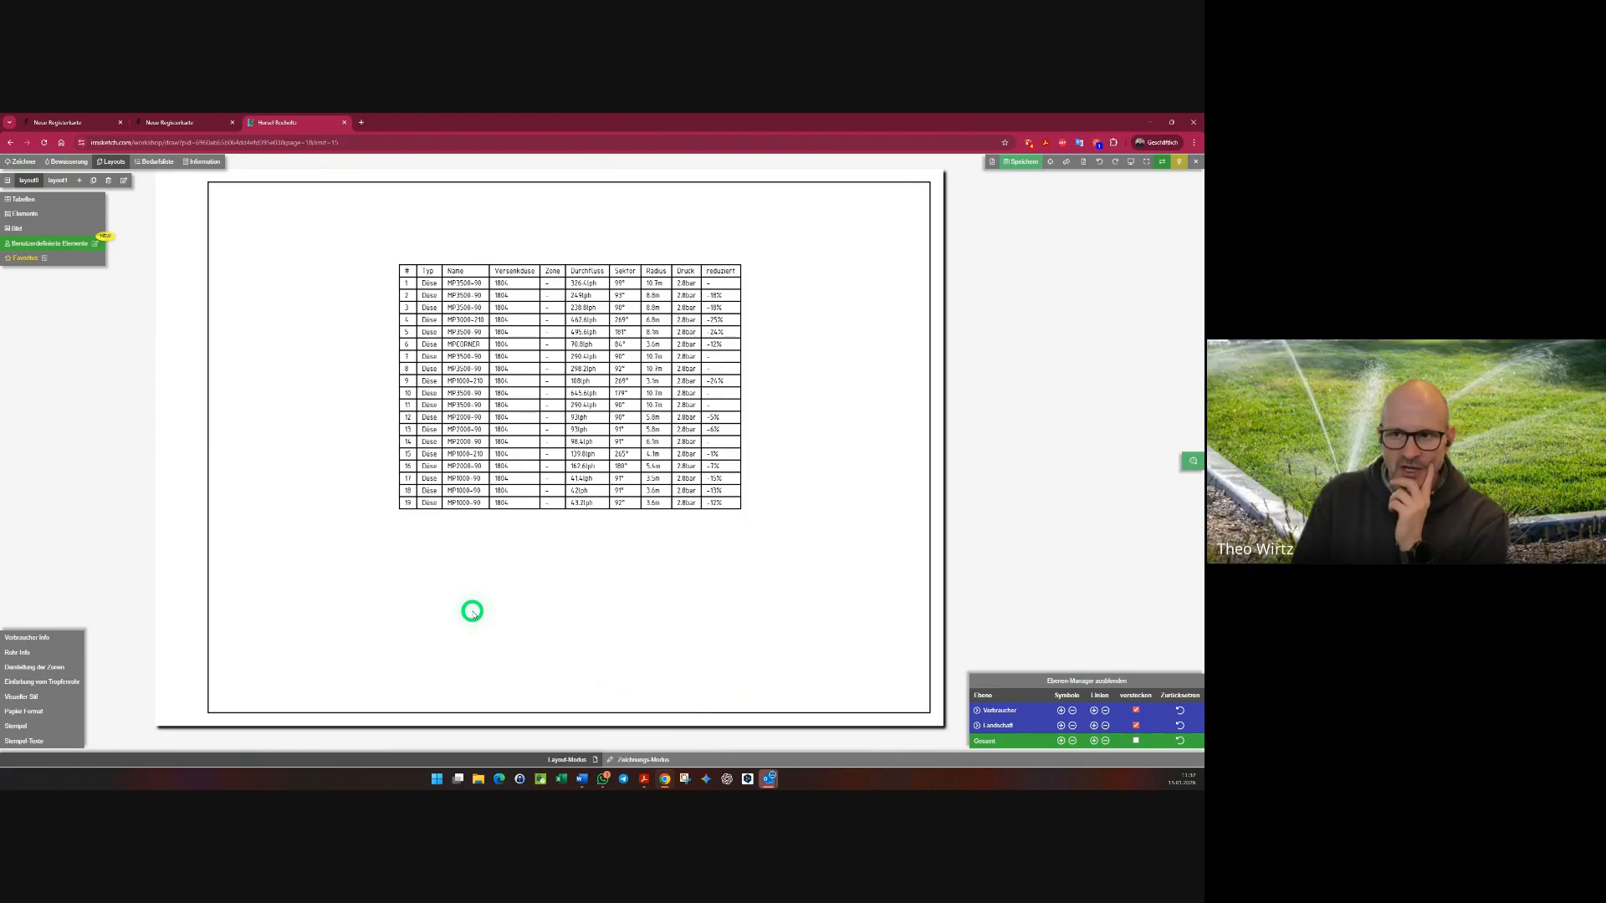
click(79, 181)
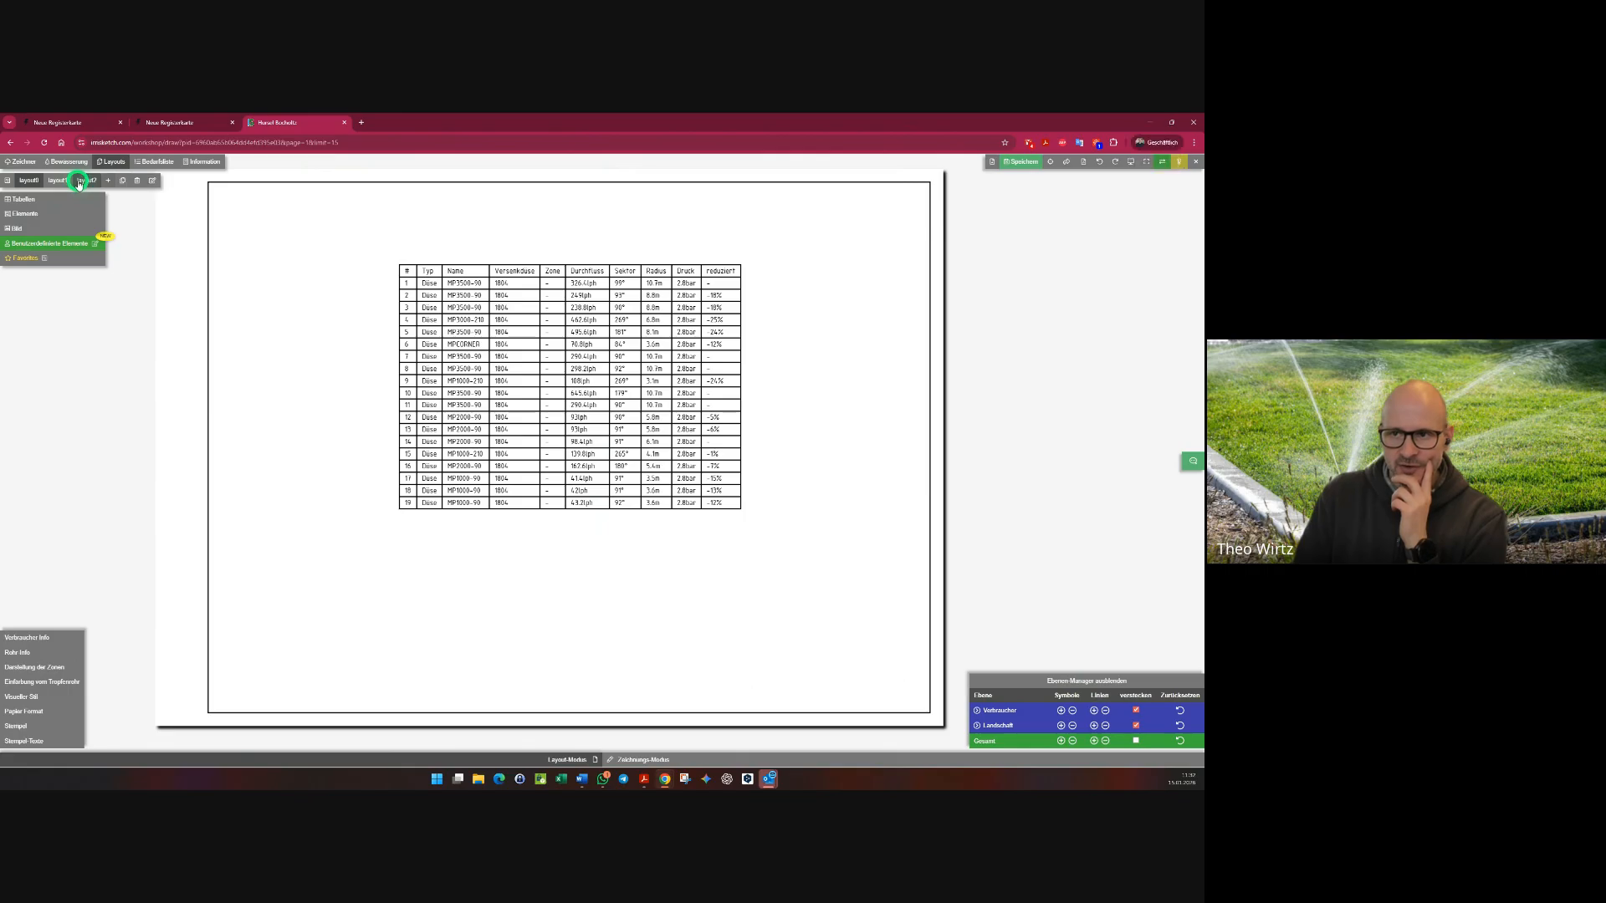
- Show the Verbraucher layer beside the sprinkler table and hide it again
click(471, 281)
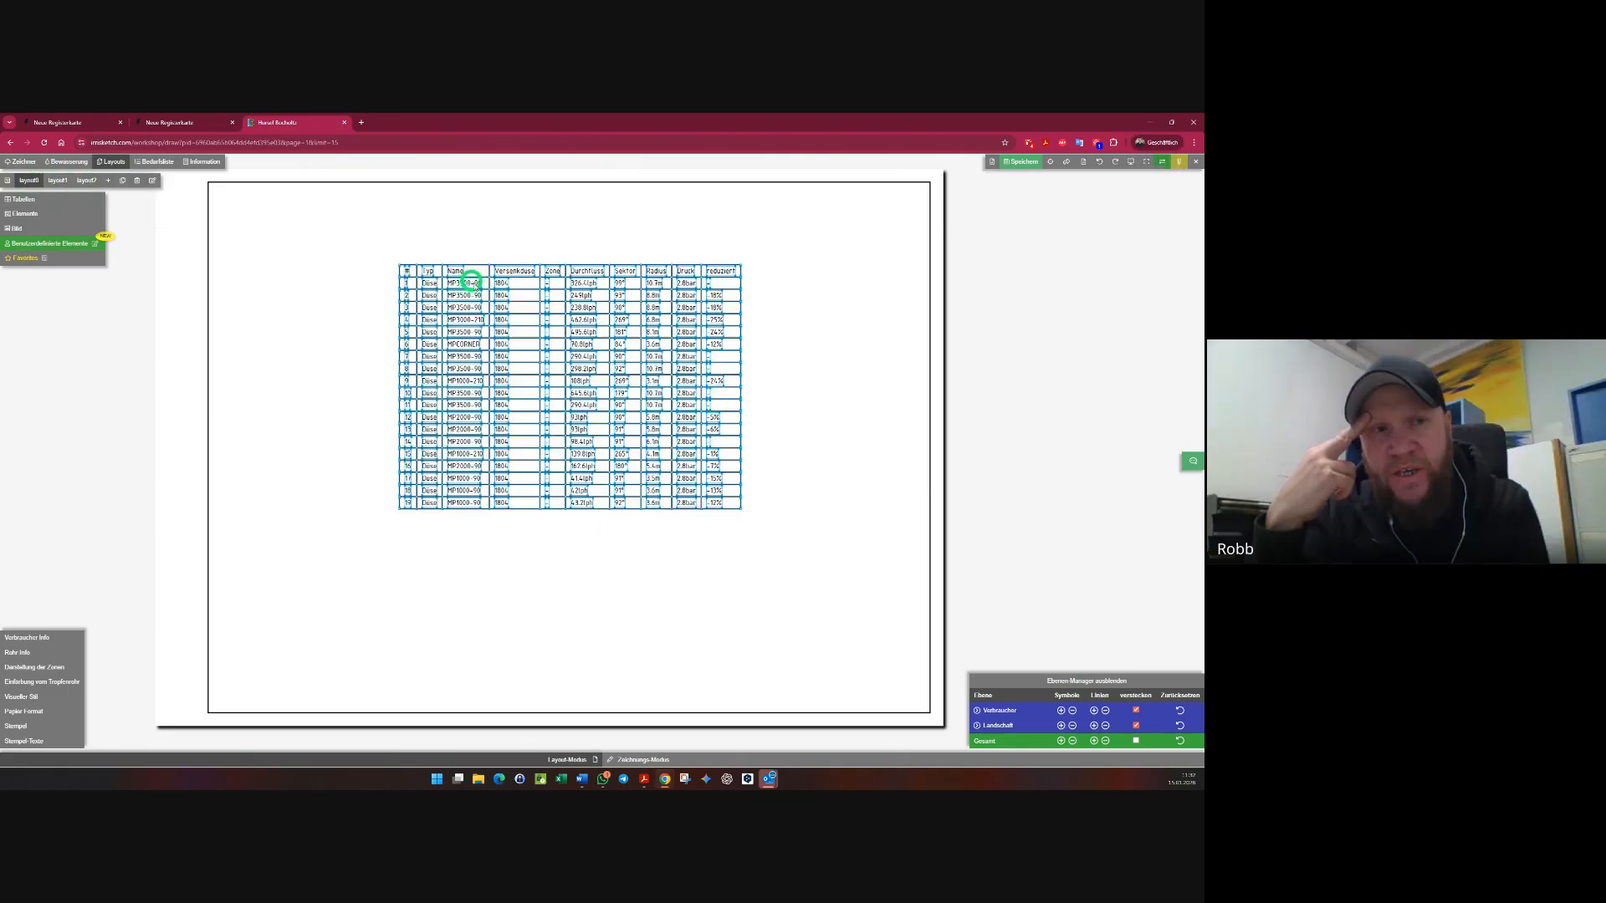
click(1136, 711)
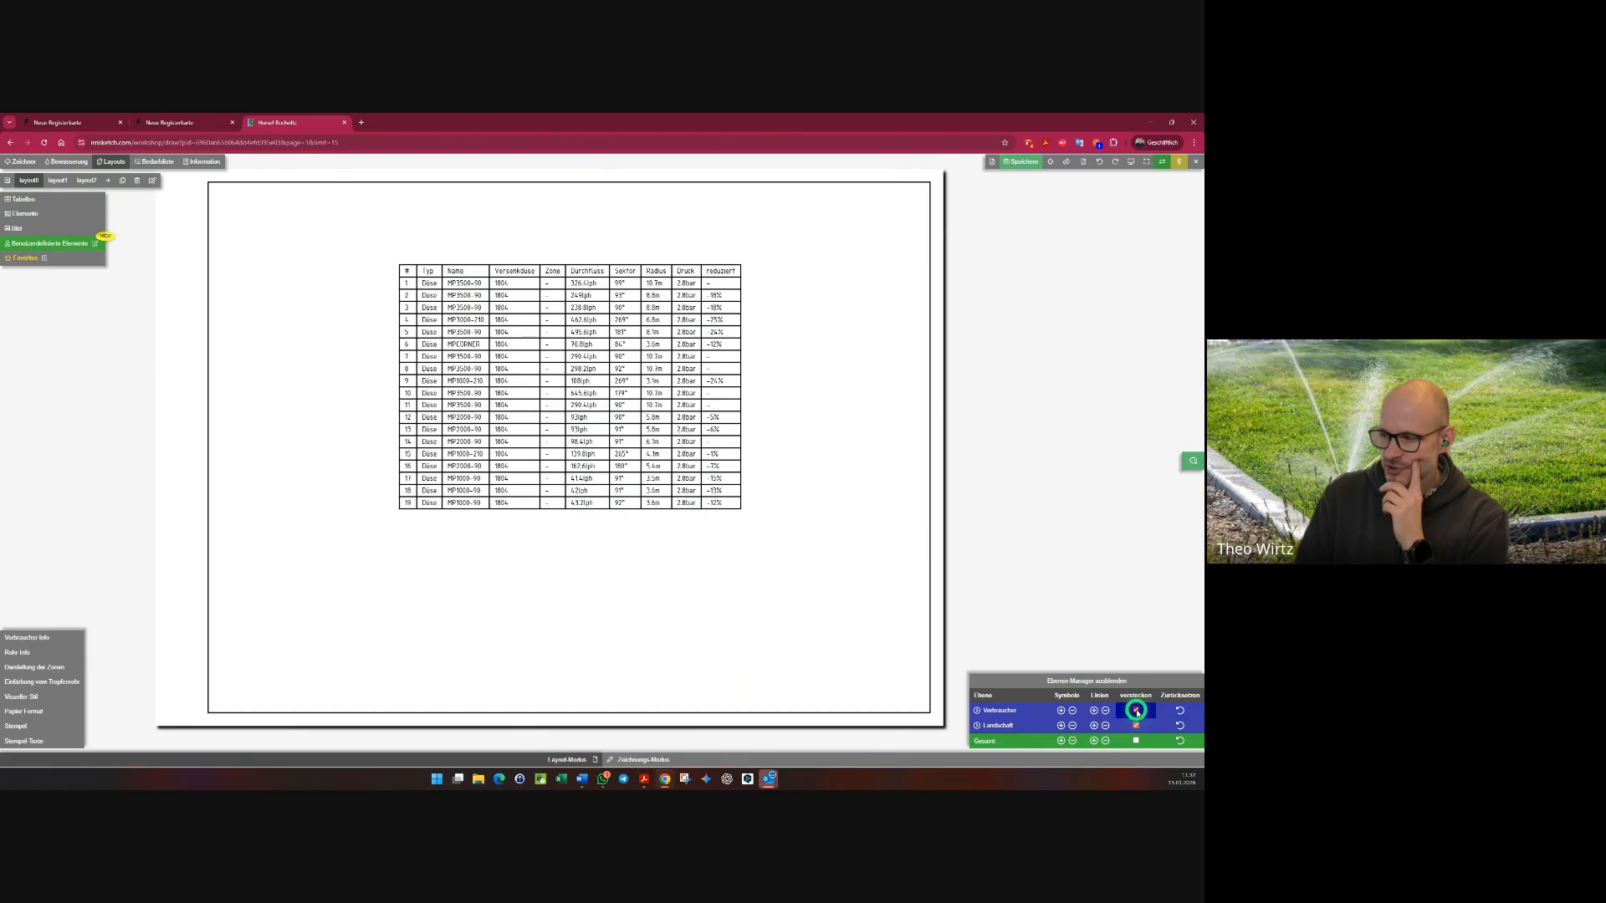
click(1135, 712)
click(1137, 712)
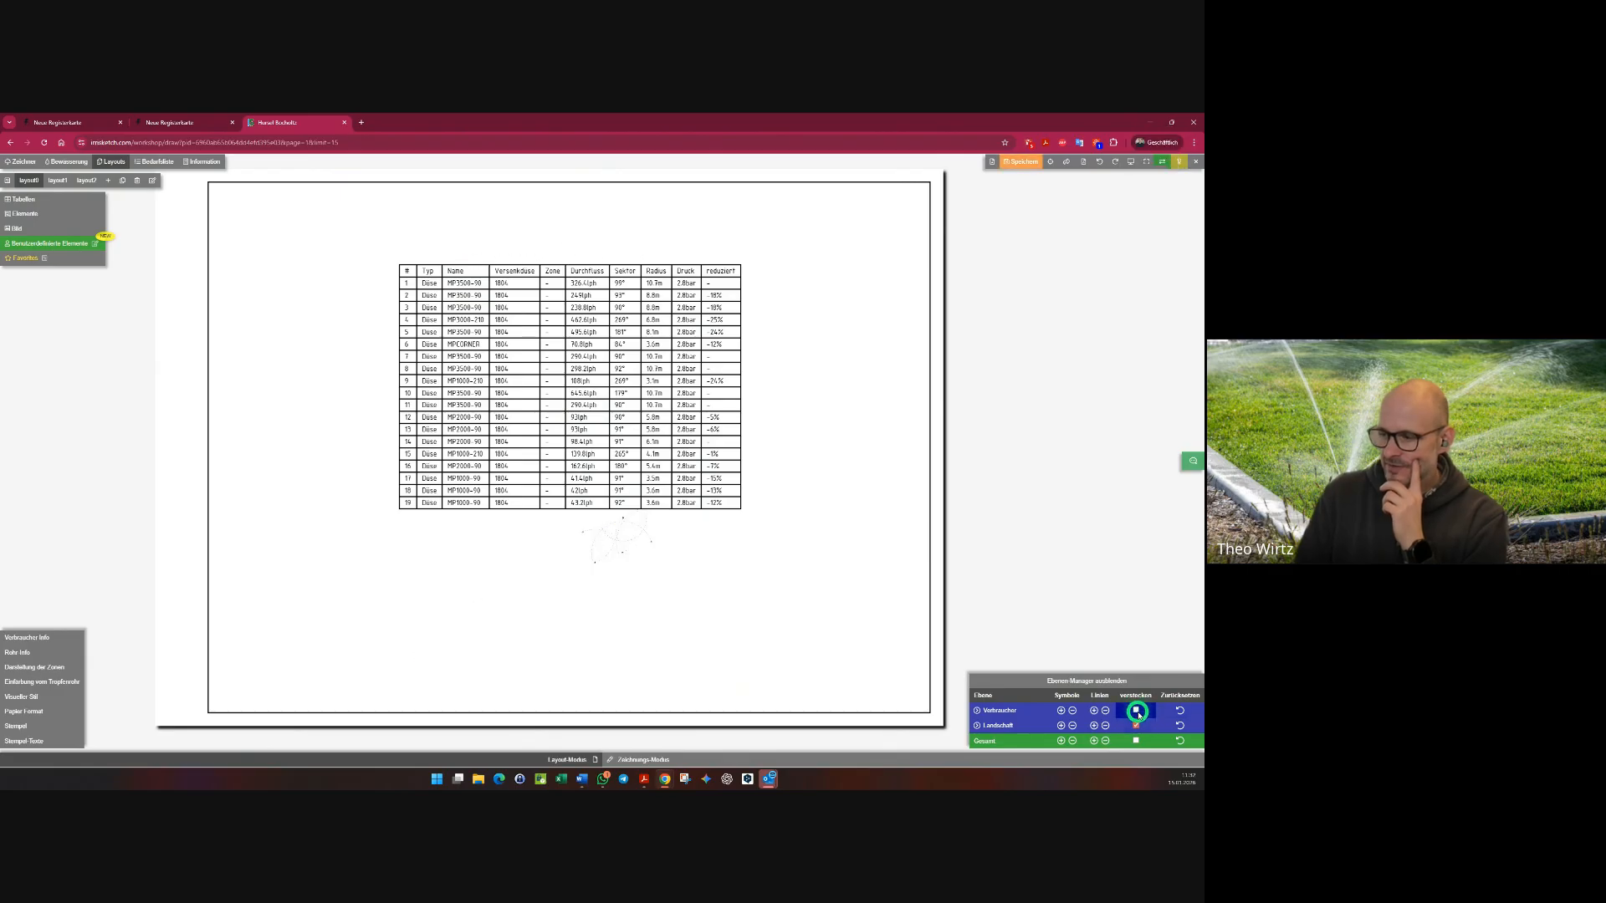
click(1136, 712)
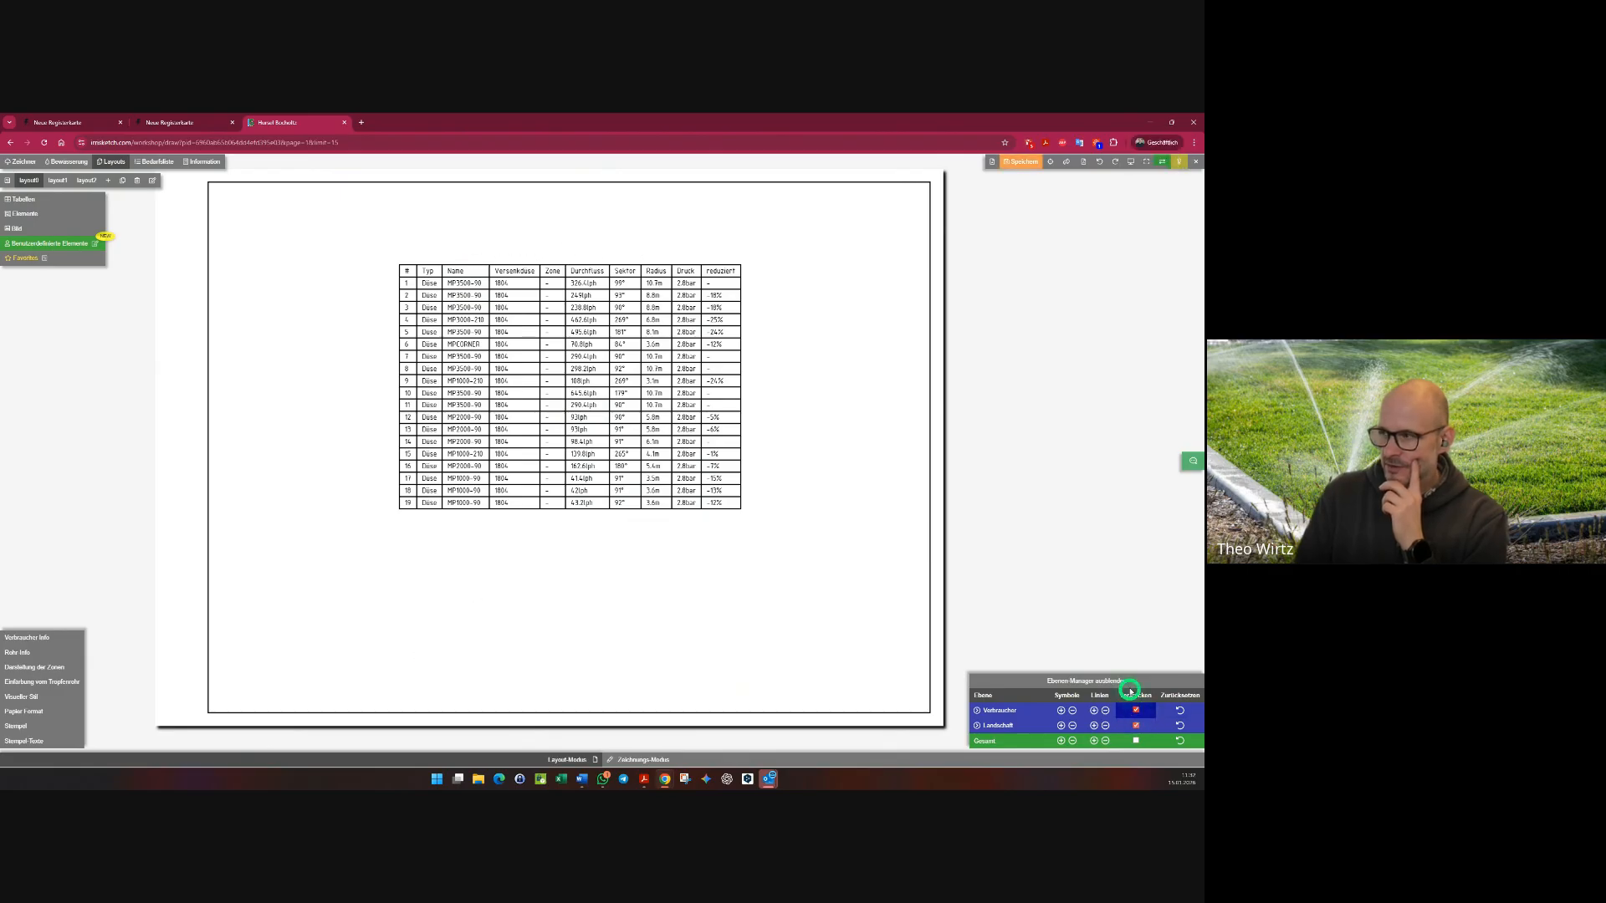
- Start closing the site plan project
click(1196, 163)
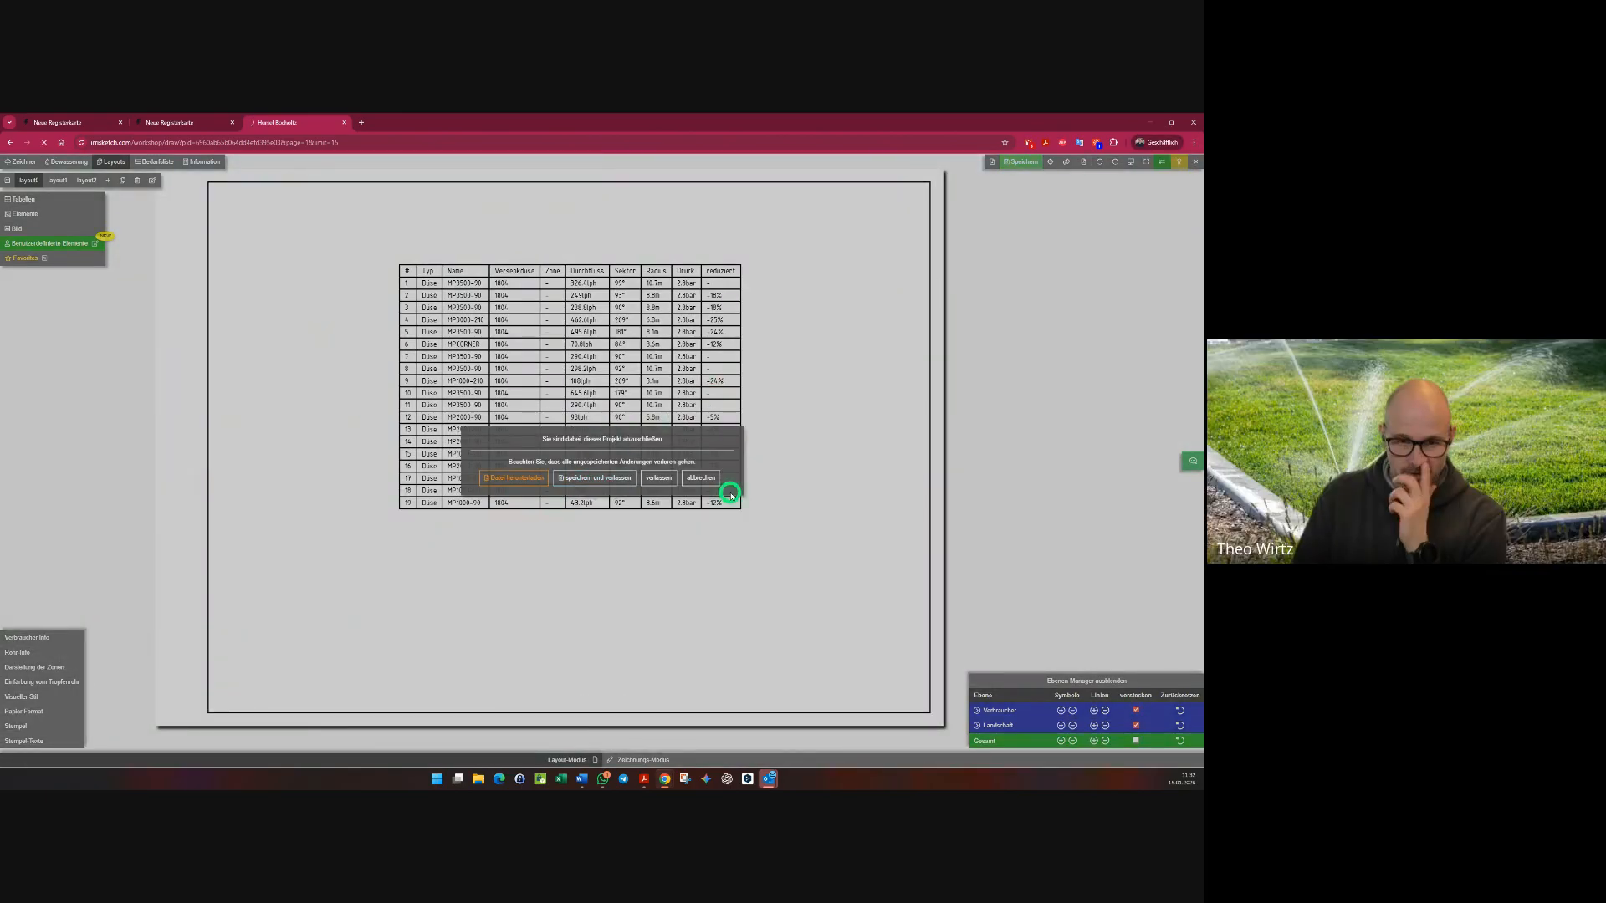